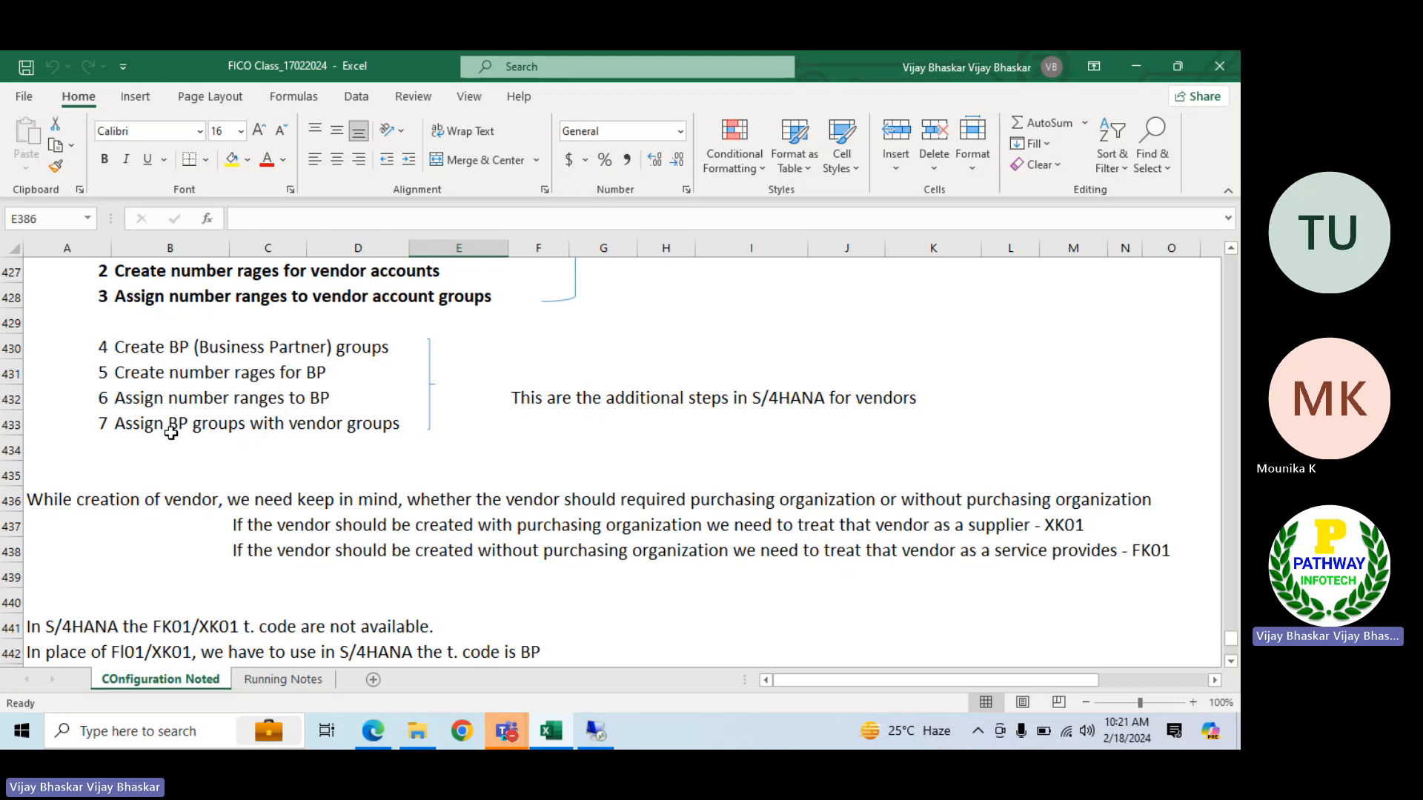
Add item 8, "Define tolerance groups for vendors", in row 453 beneath the CVI notes
{"action": "scroll", "coordinate": [170, 434], "scroll_direction": "down", "scroll_amount": 6}
{"action": "scroll", "coordinate": [171, 434], "scroll_direction": "up", "scroll_amount": 3}
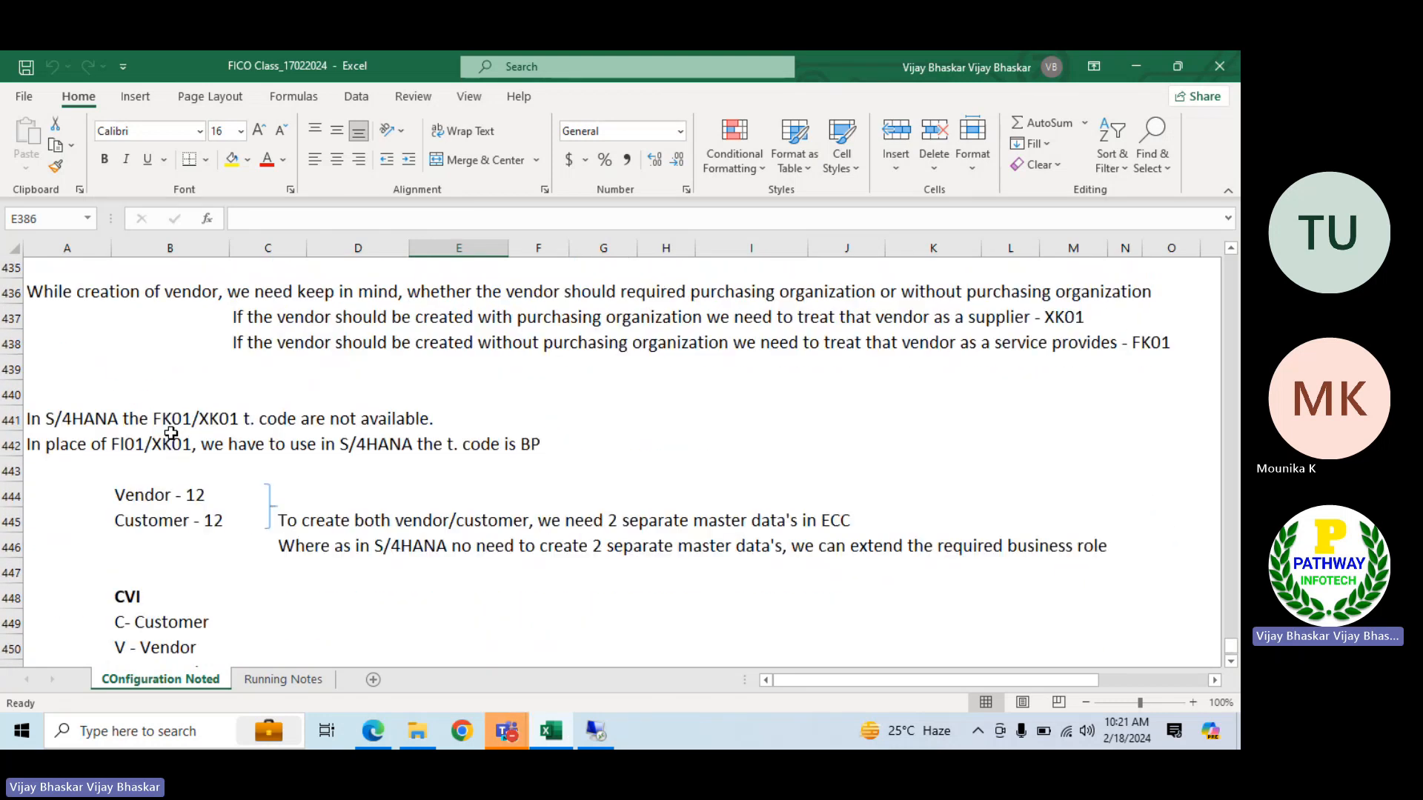
{"action": "scroll", "coordinate": [222, 355], "scroll_direction": "up", "scroll_amount": 2}
{"action": "scroll", "coordinate": [184, 407], "scroll_direction": "down", "scroll_amount": 4}
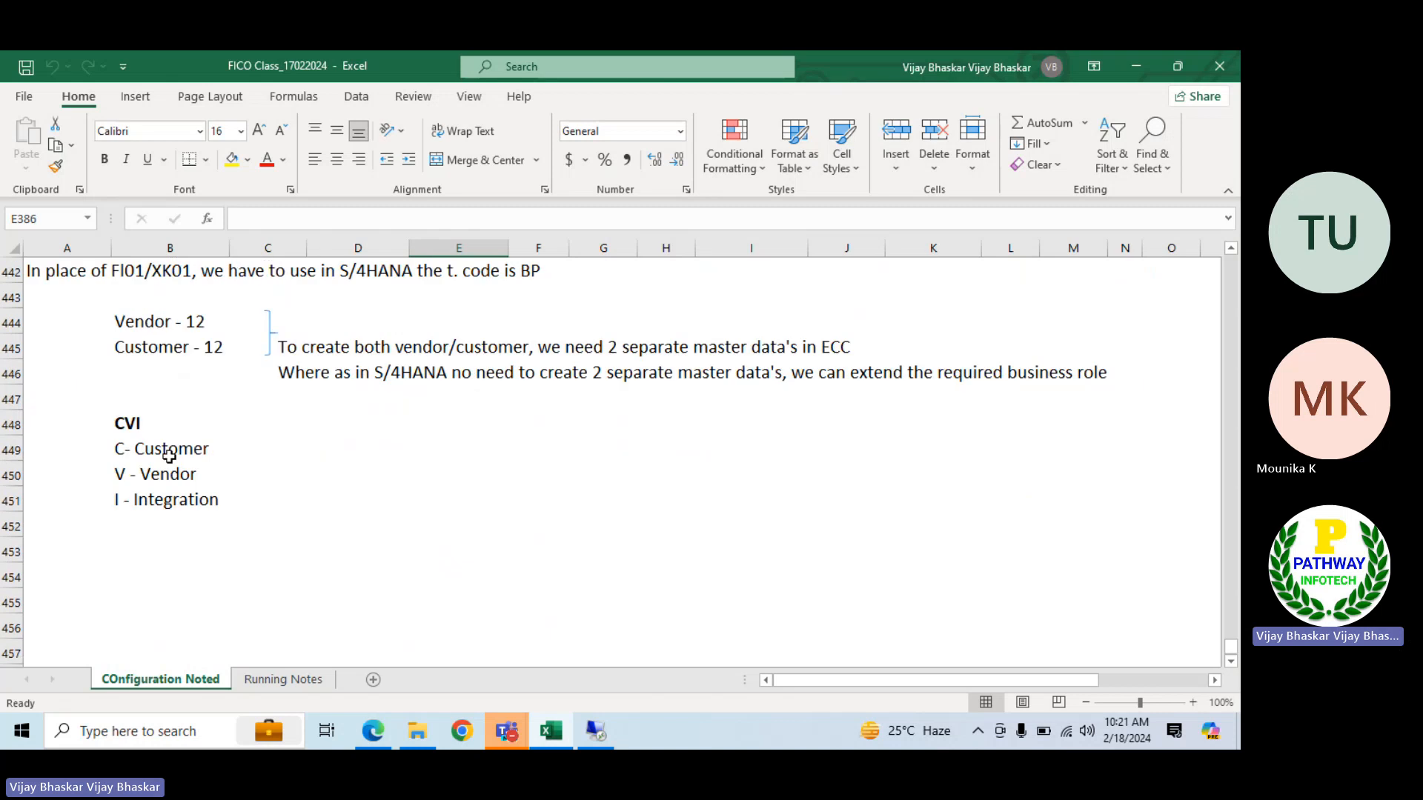
{"action": "left_click", "coordinate": [115, 556]}
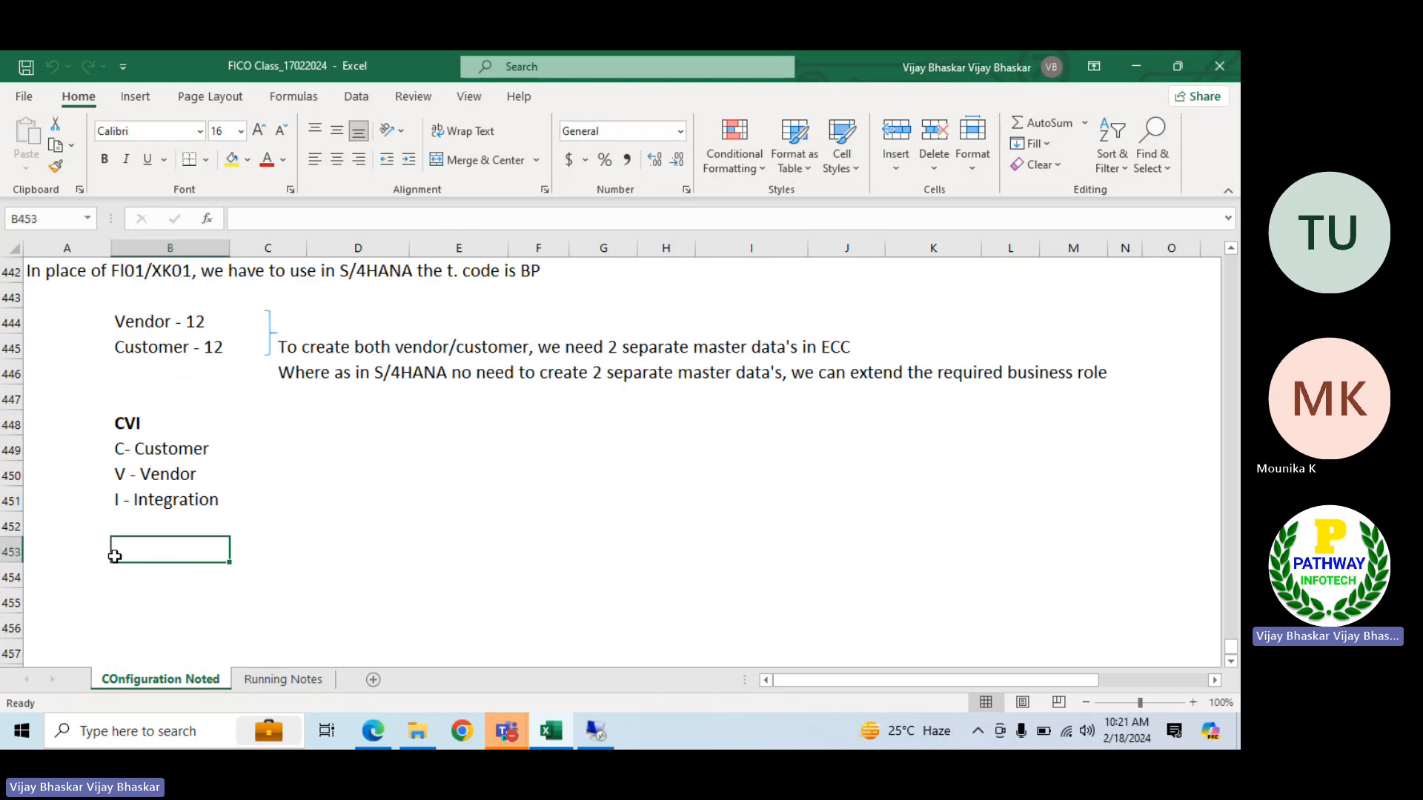
{"action": "key", "text": "Left"}
{"action": "type", "text": "8"}
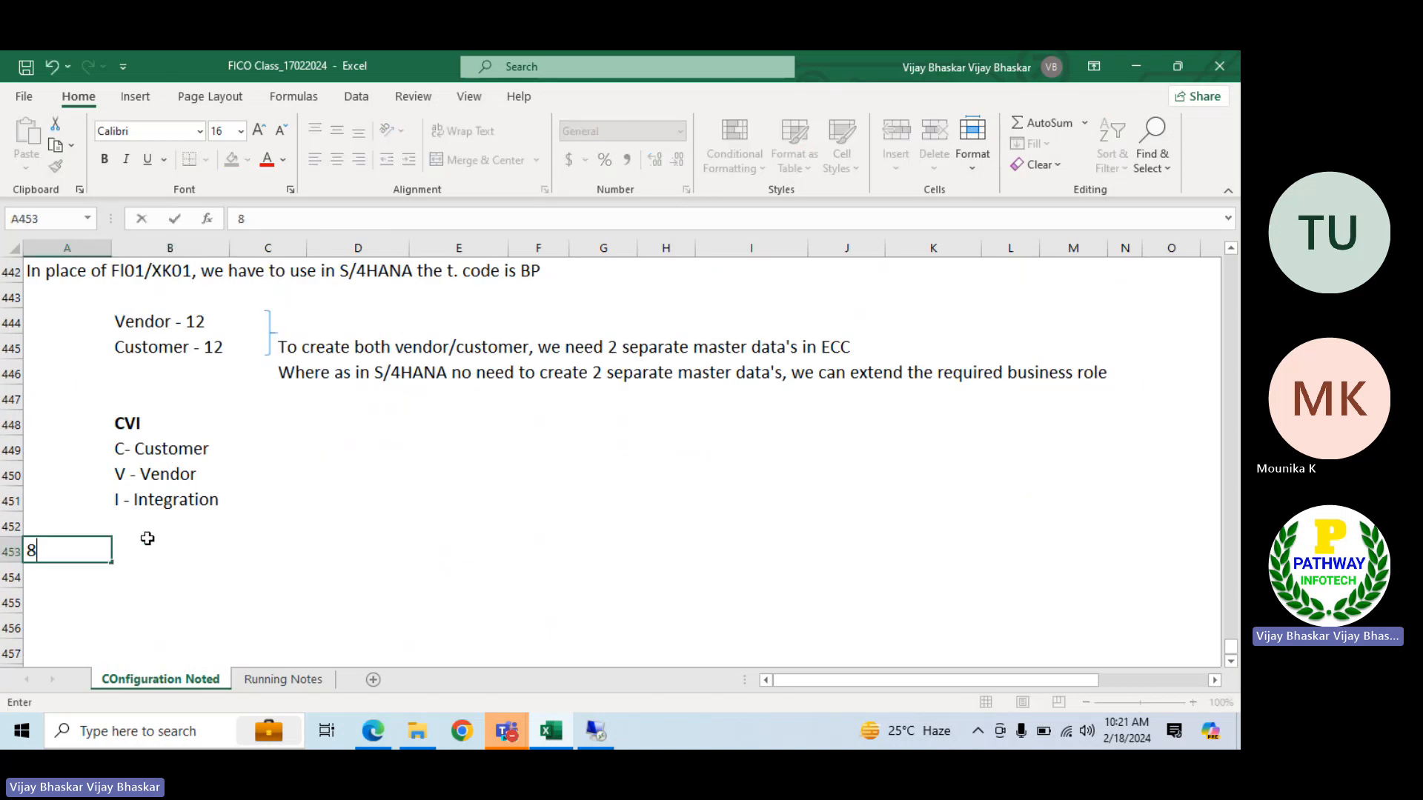
{"action": "left_click", "coordinate": [147, 541]}
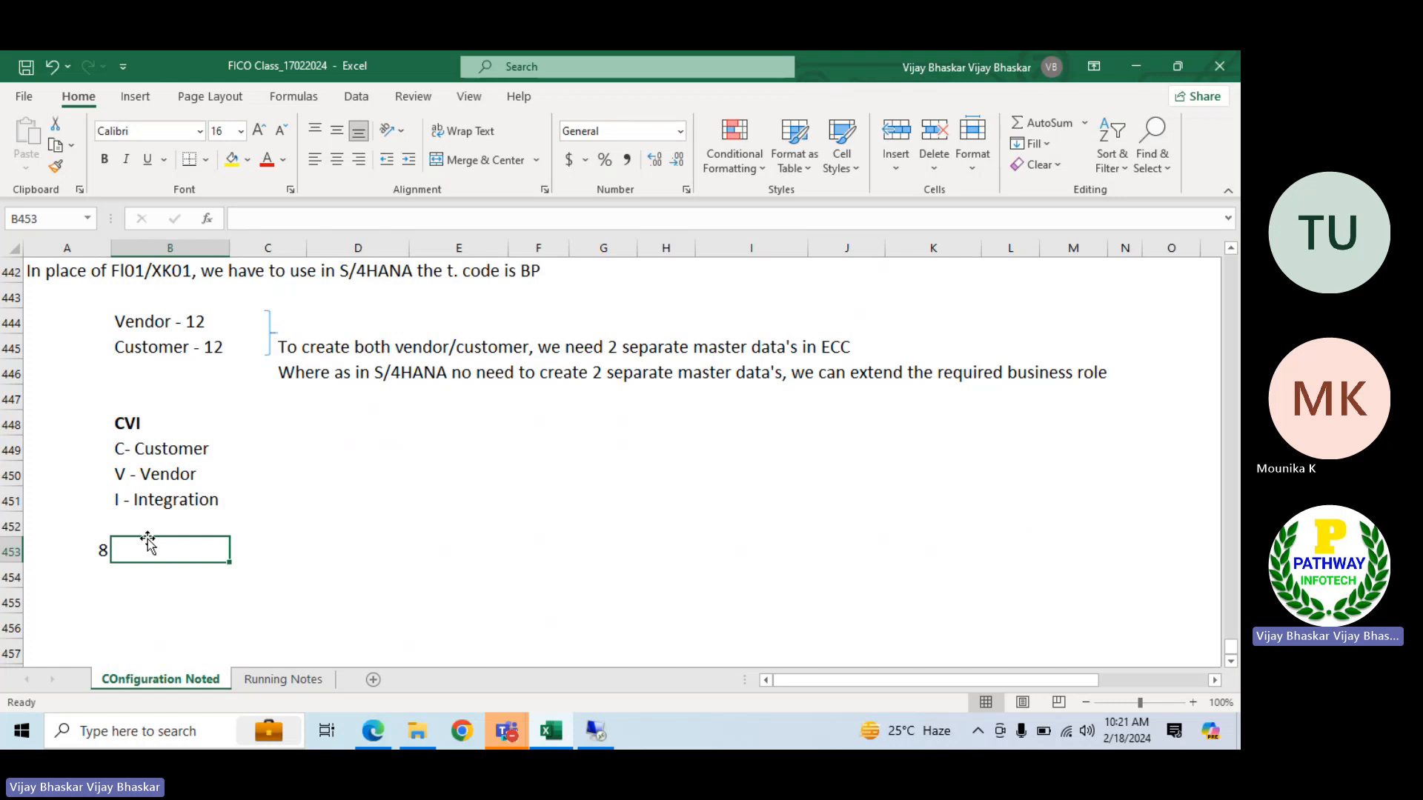
{"action": "type", "text": "Define t"}
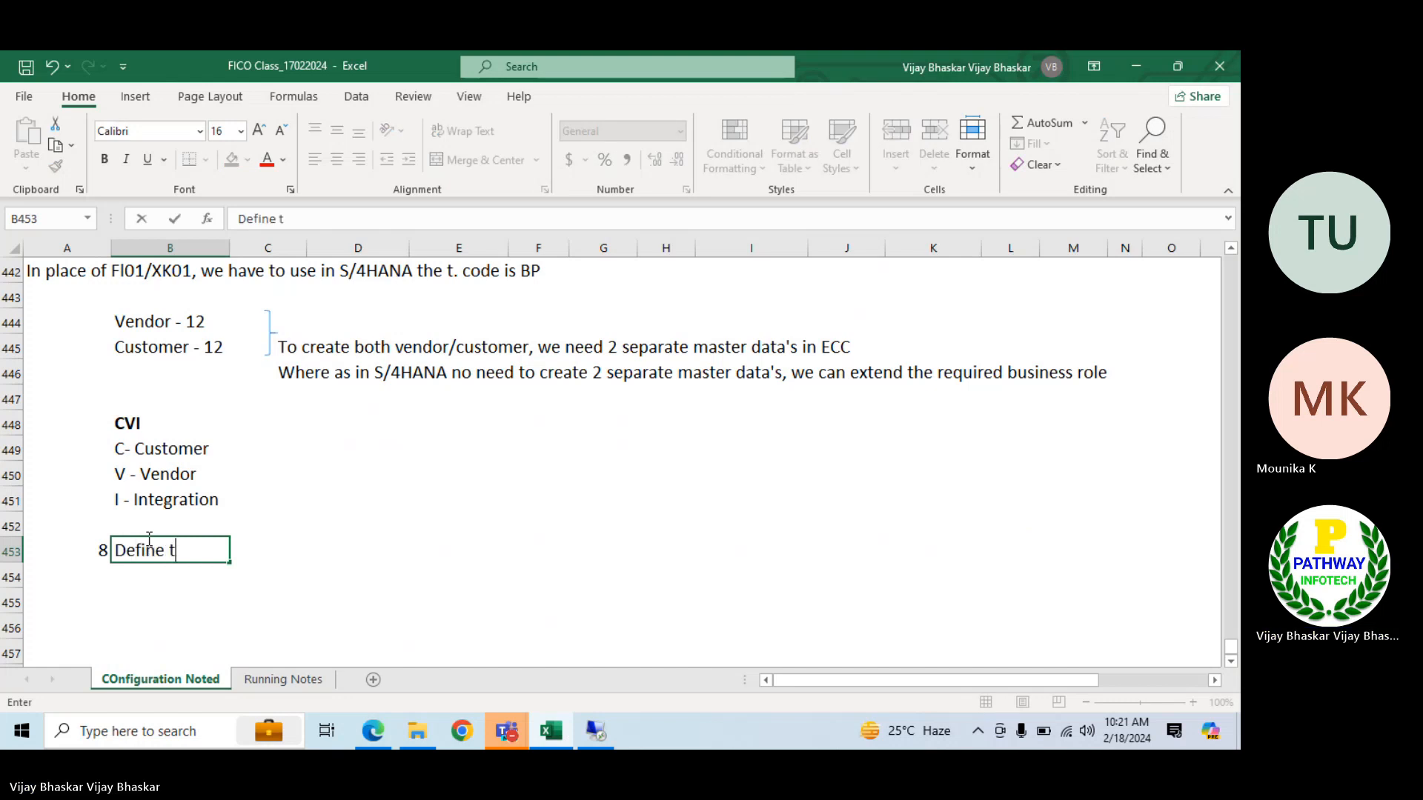
{"action": "type", "text": "olerance grou"}
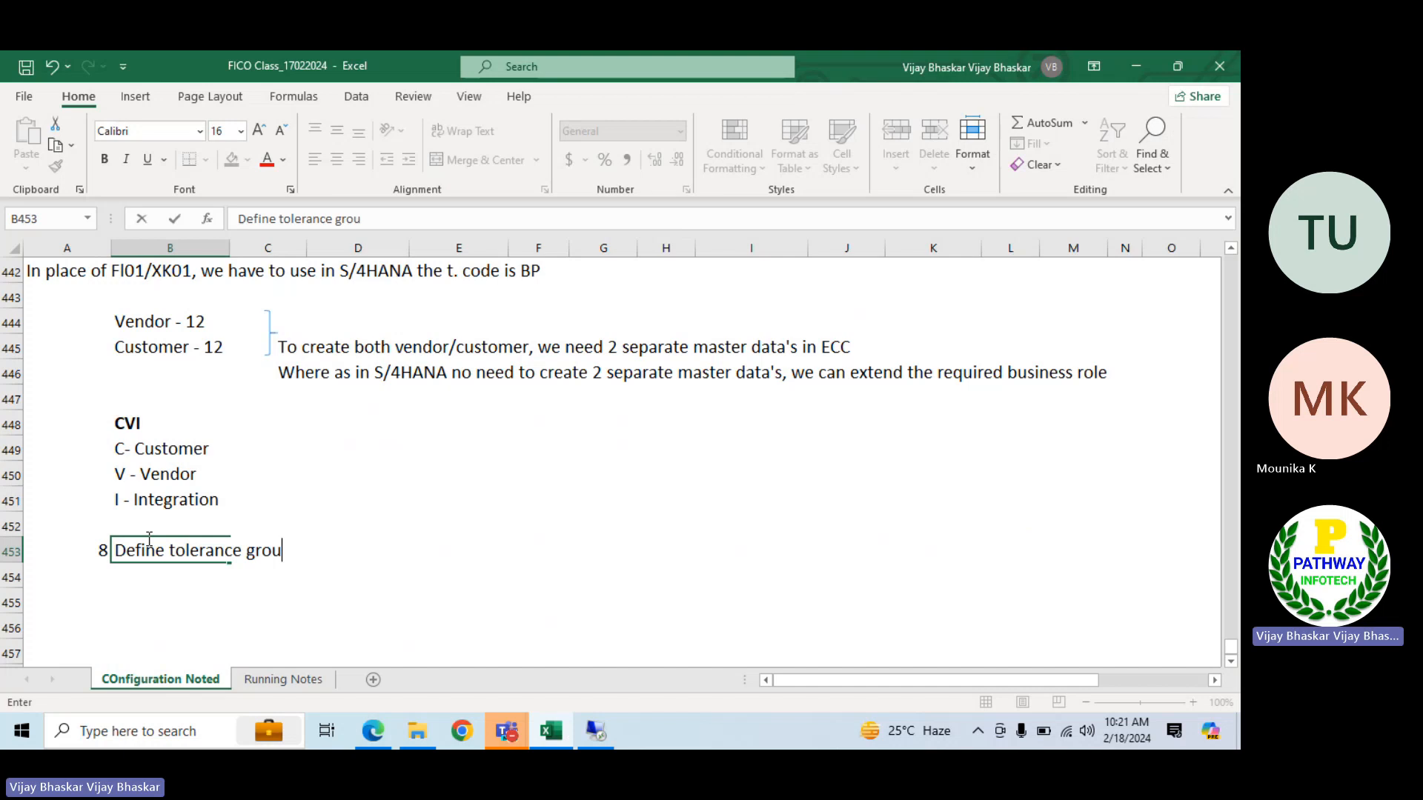
{"action": "type", "text": "ps for vend"}
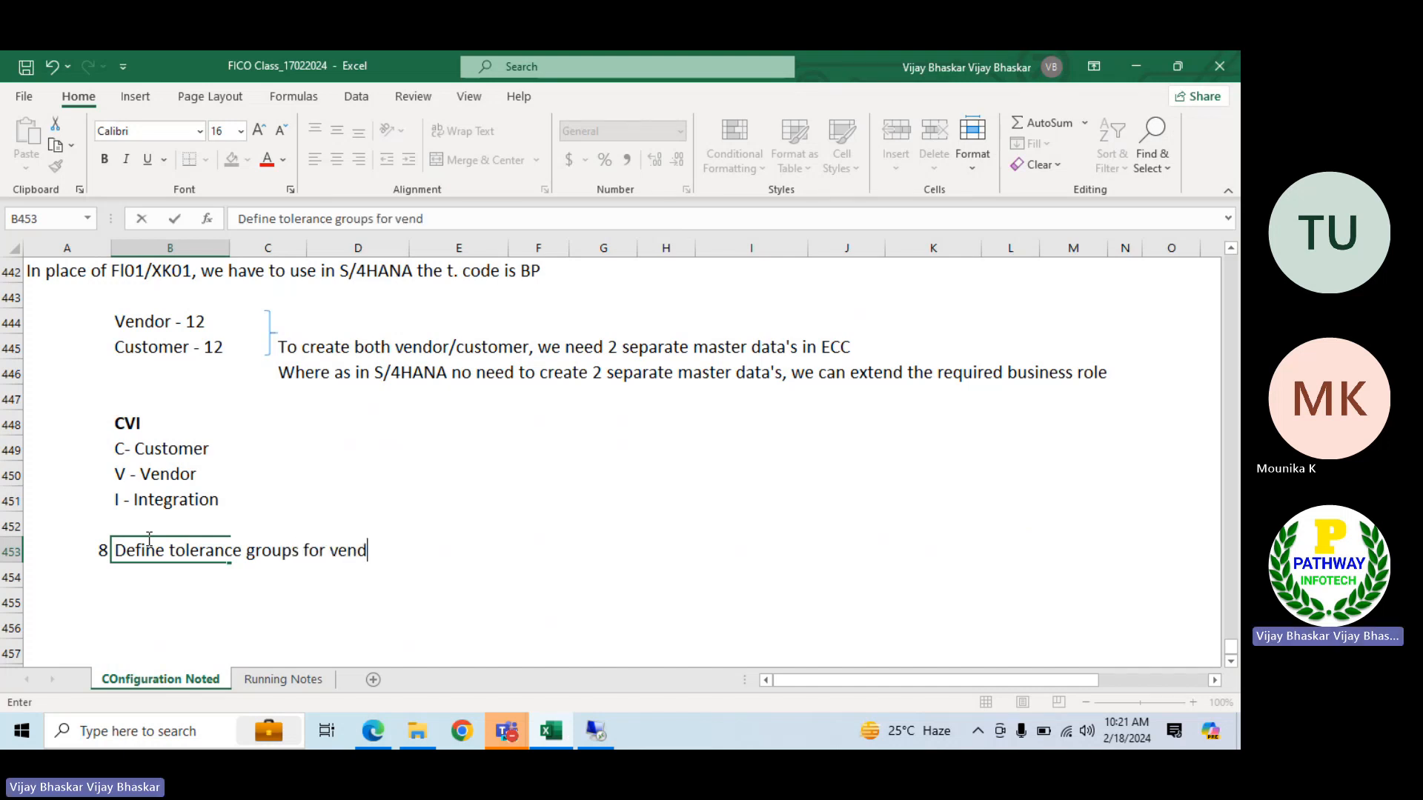
{"action": "type", "text": "ors"}
{"action": "key", "text": "Return"}
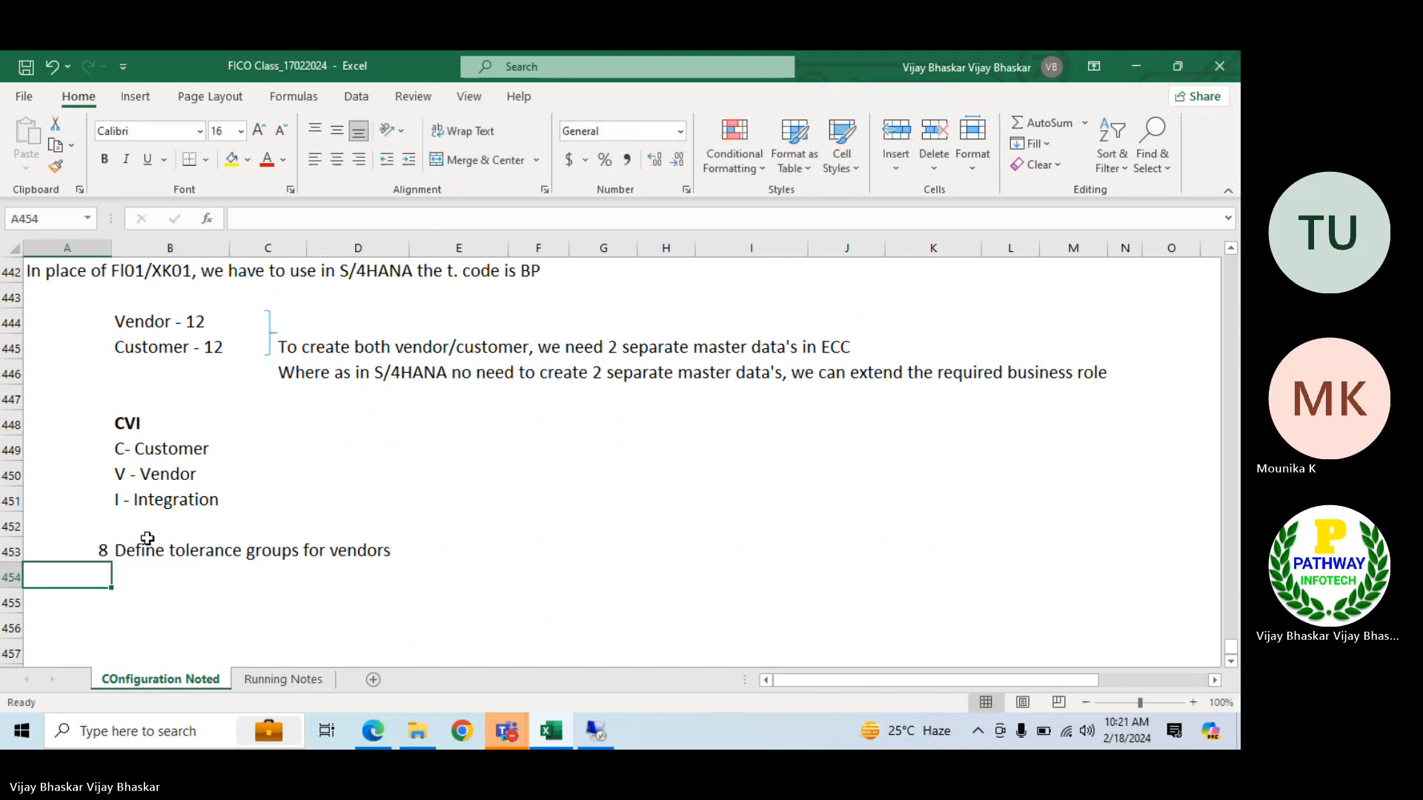
Add item 9, "Create GL accounts", in row 454 of the configuration list
{"action": "type", "text": "9"}
{"action": "key", "text": "Tab"}
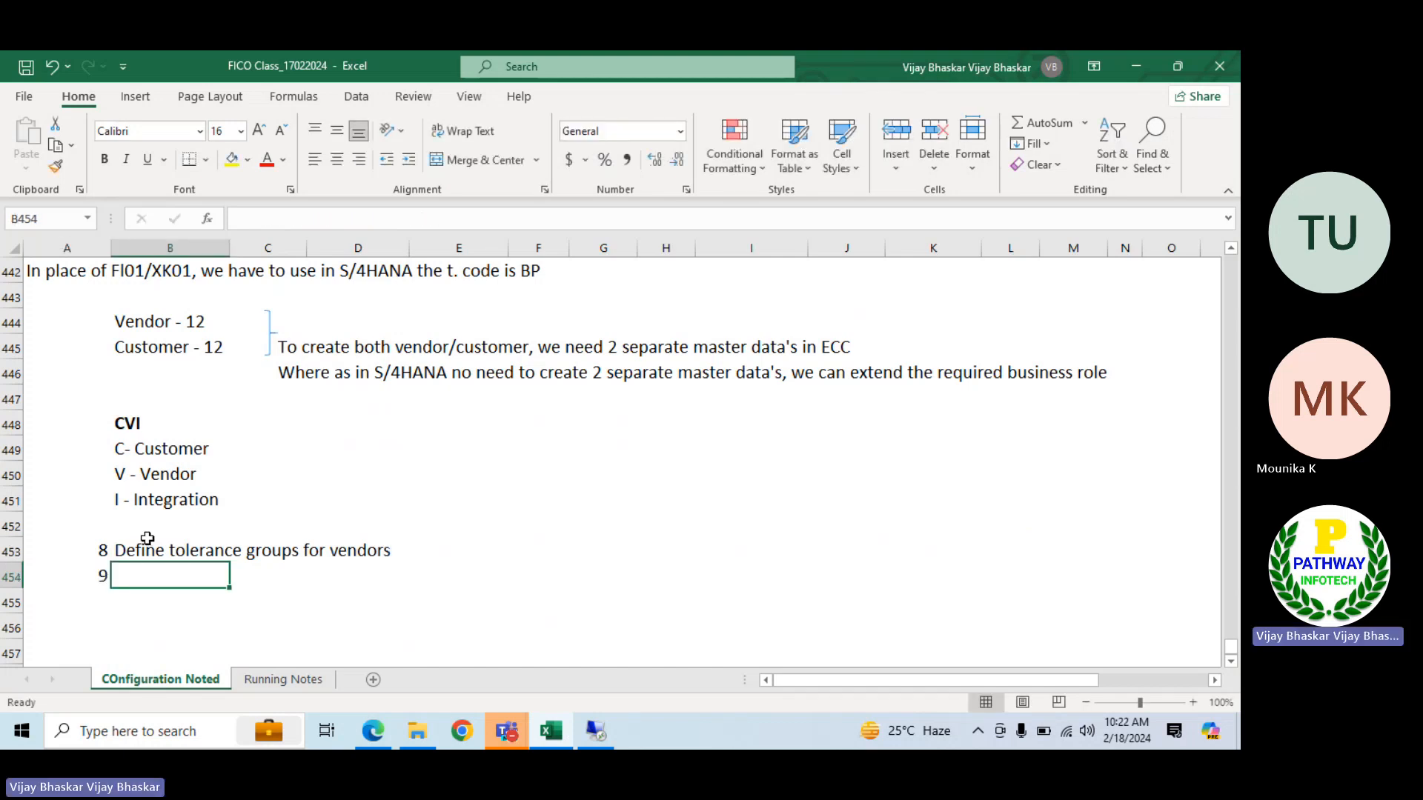
{"action": "type", "text": "Create"}
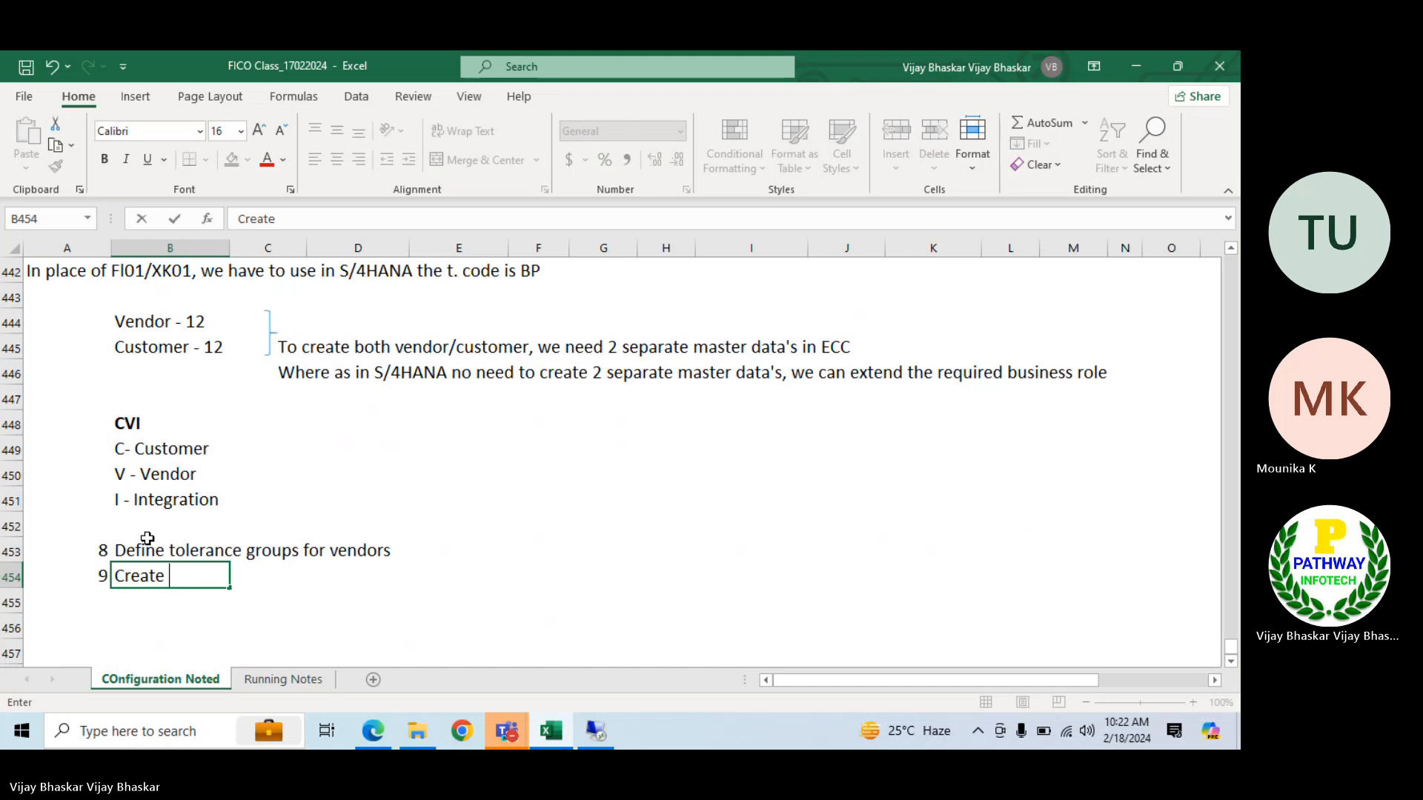
{"action": "type", "text": "GL accou"}
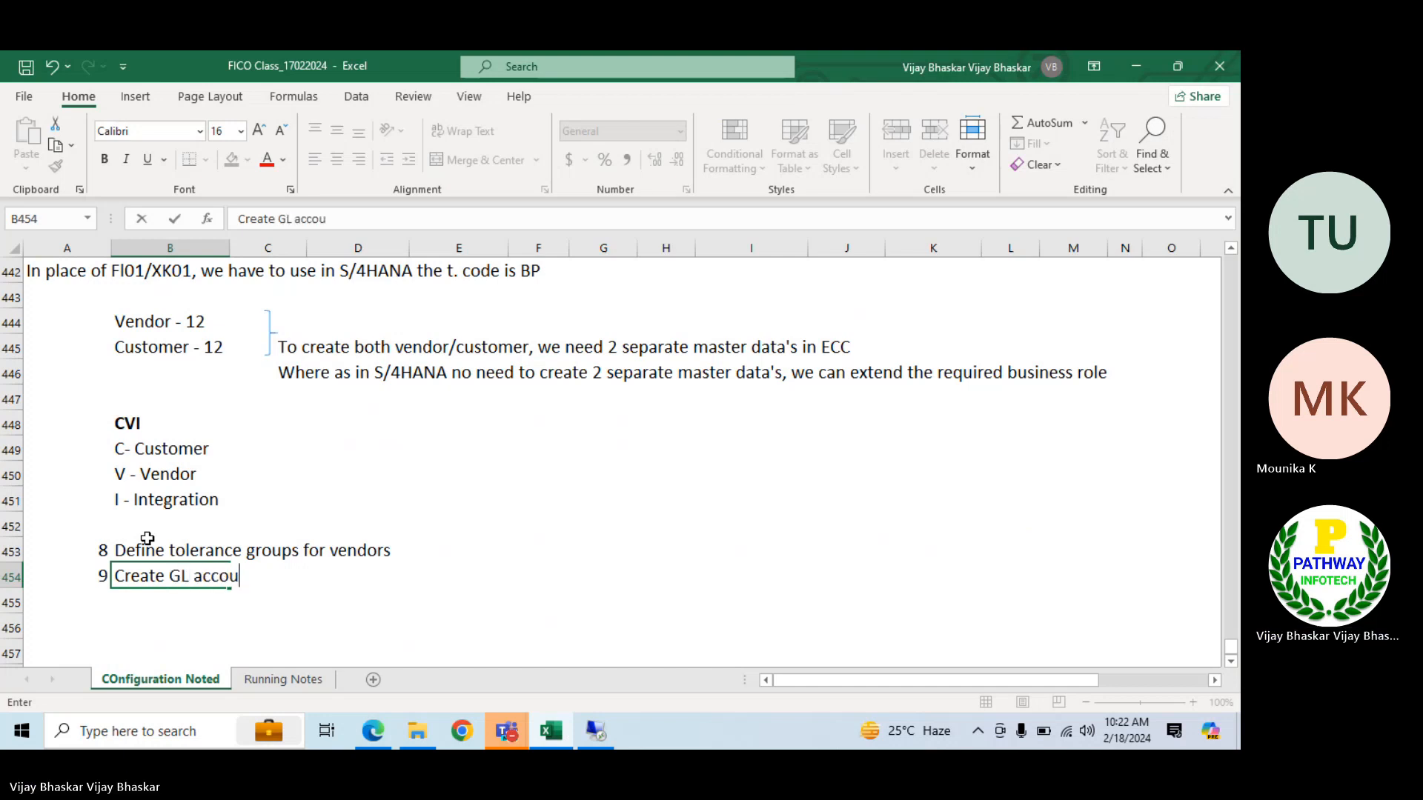
{"action": "type", "text": "nts"}
{"action": "key", "text": "Return"}
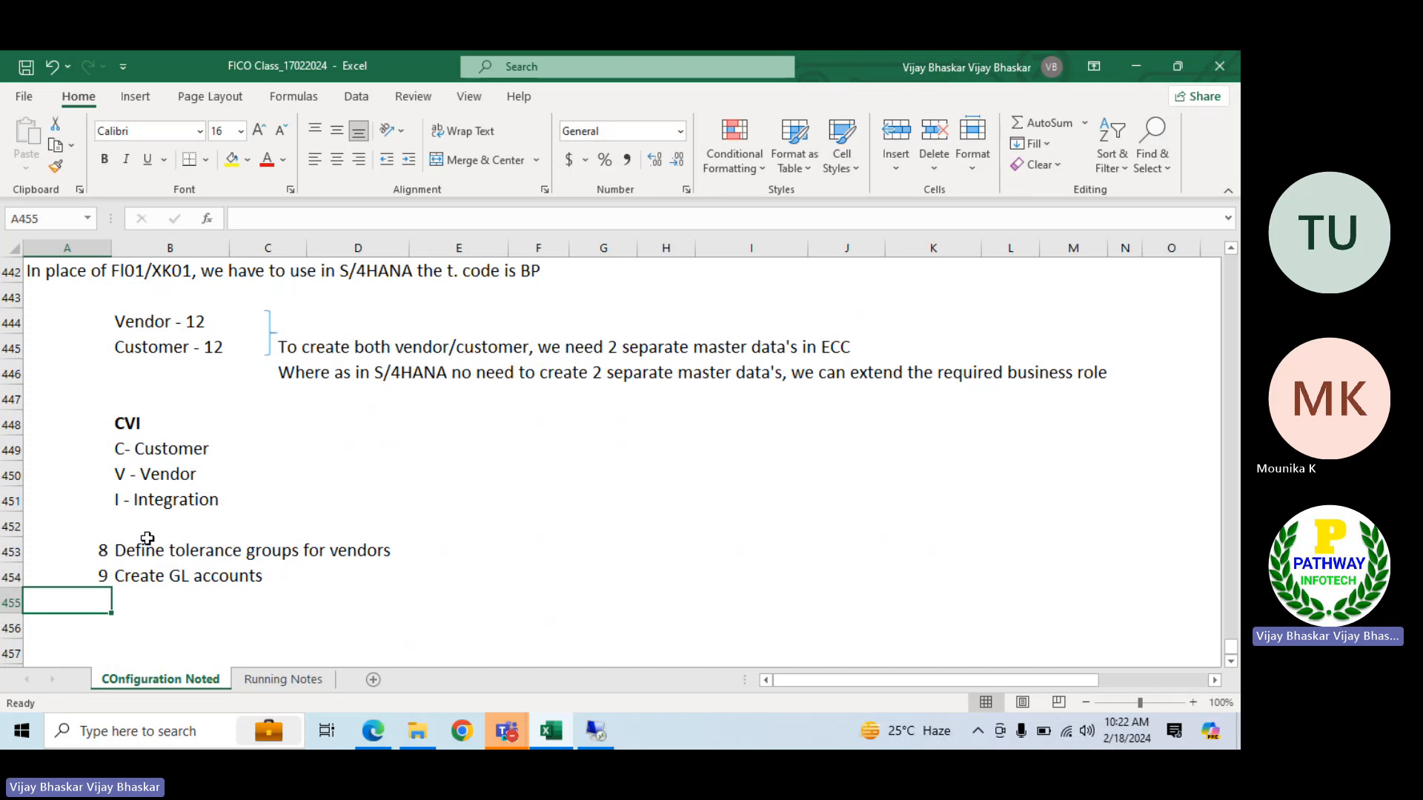
Add item 10, "Creation of vendor master", in row 455 of the configuration list
{"action": "type", "text": "10"}
{"action": "key", "text": "Tab"}
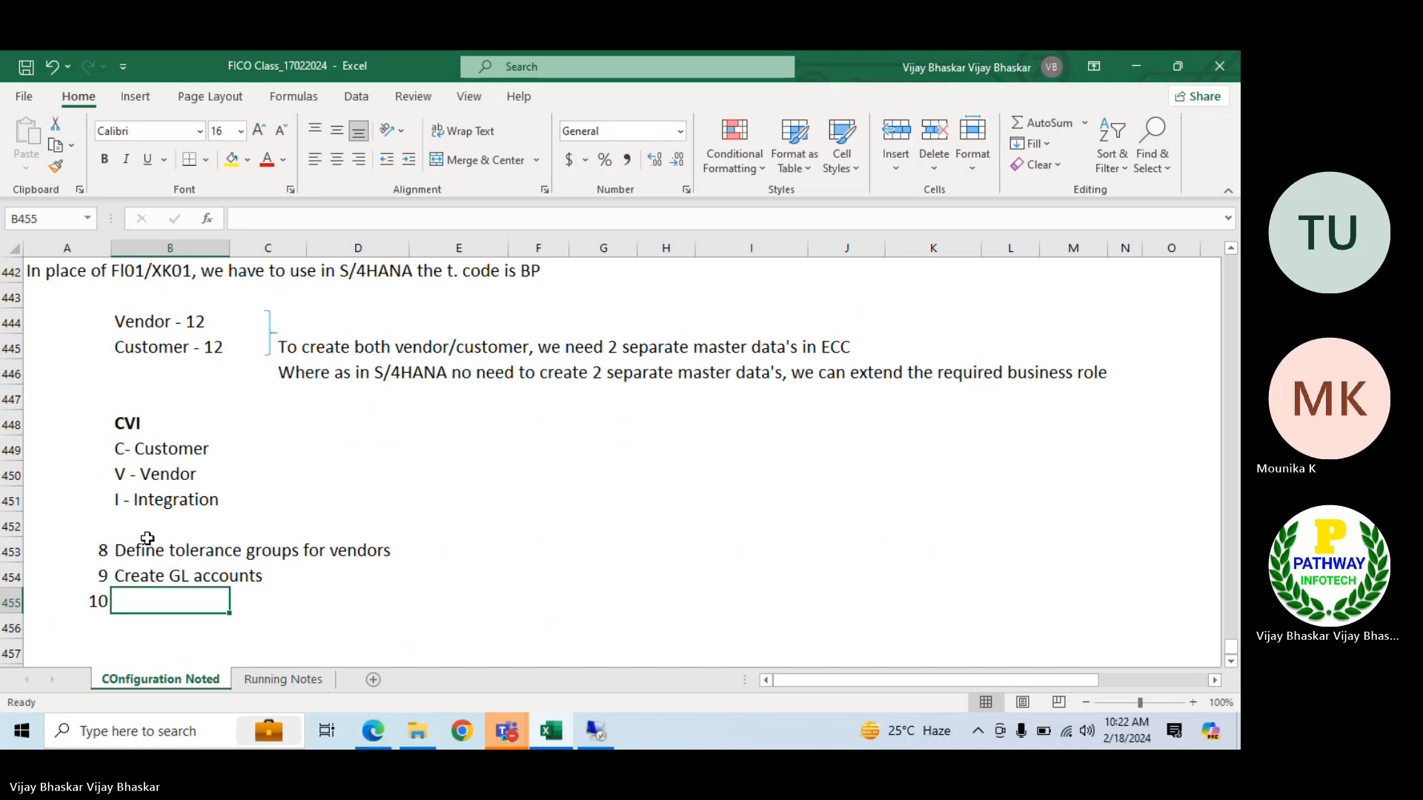
{"action": "type", "text": "C"}
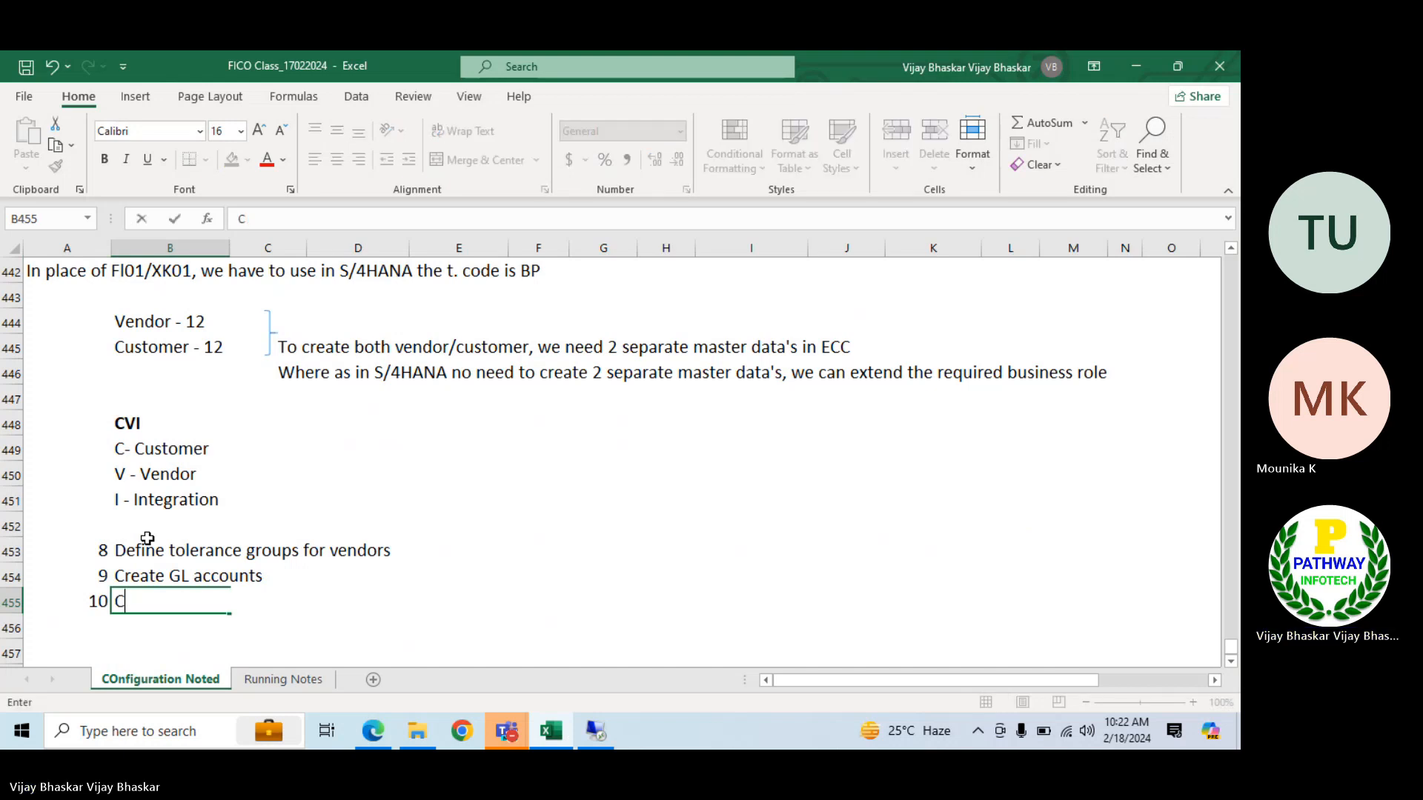
{"action": "type", "text": "reation of vendor master"}
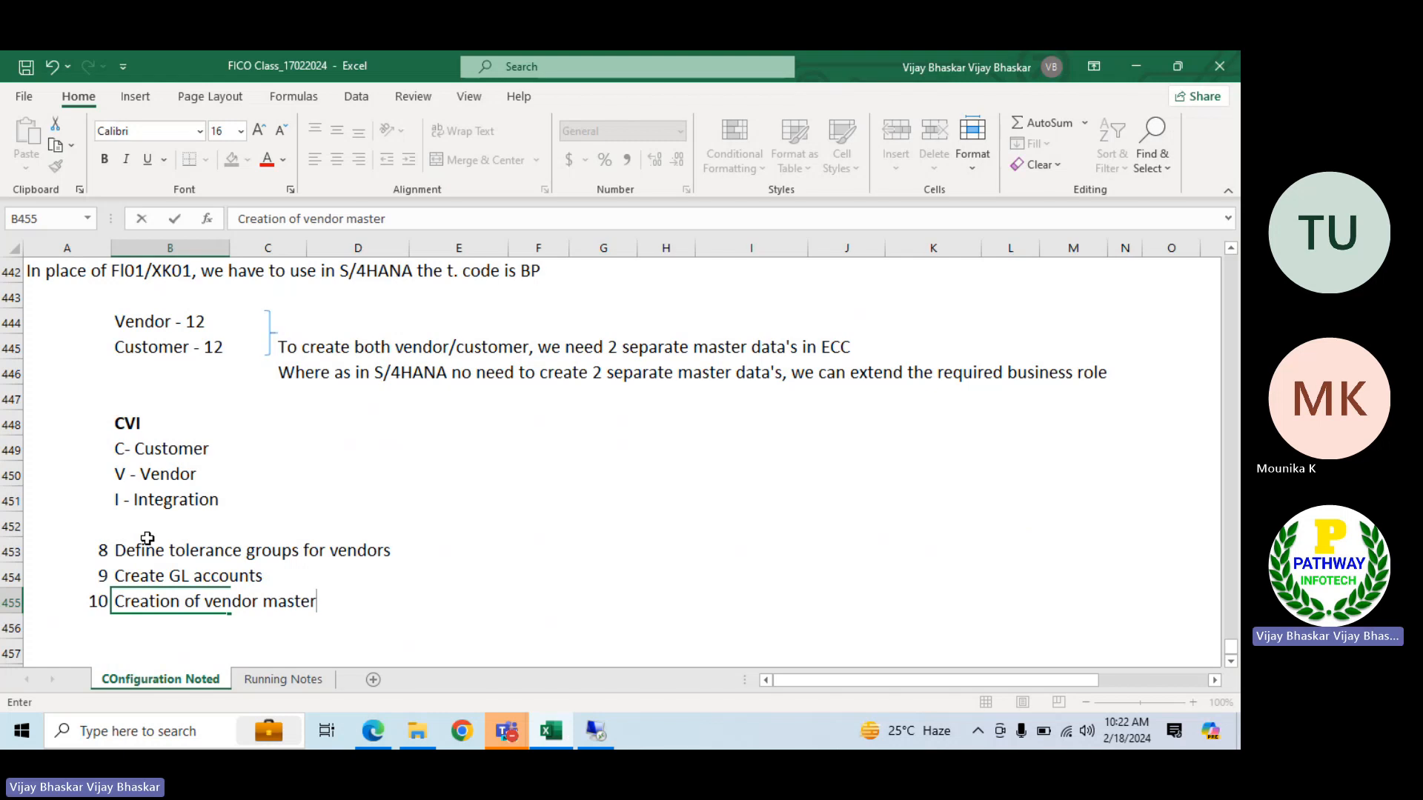
{"action": "key", "text": "Return"}
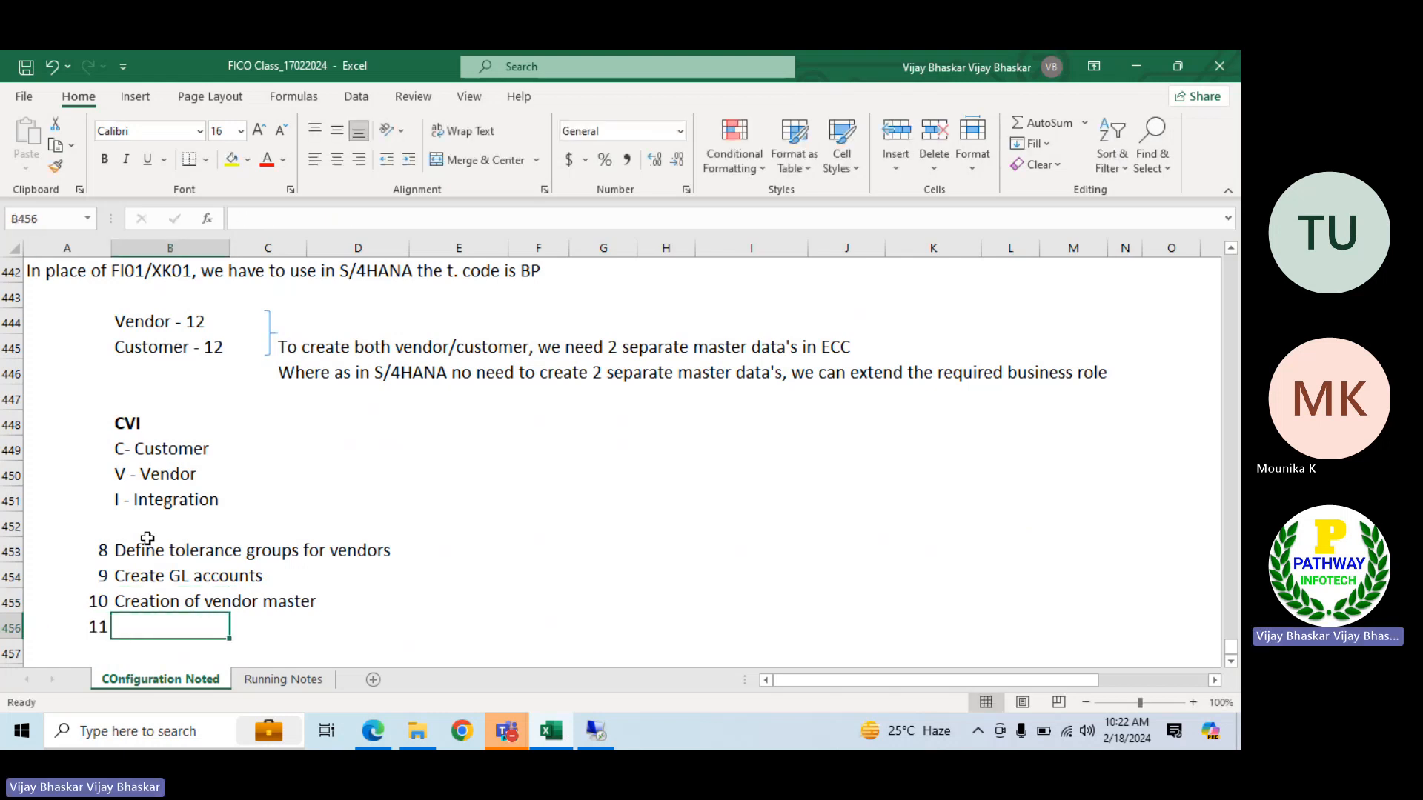
Add the text "Document types for vendor postings" as item 11 in row 456
{"action": "type", "text": "Document ty"}
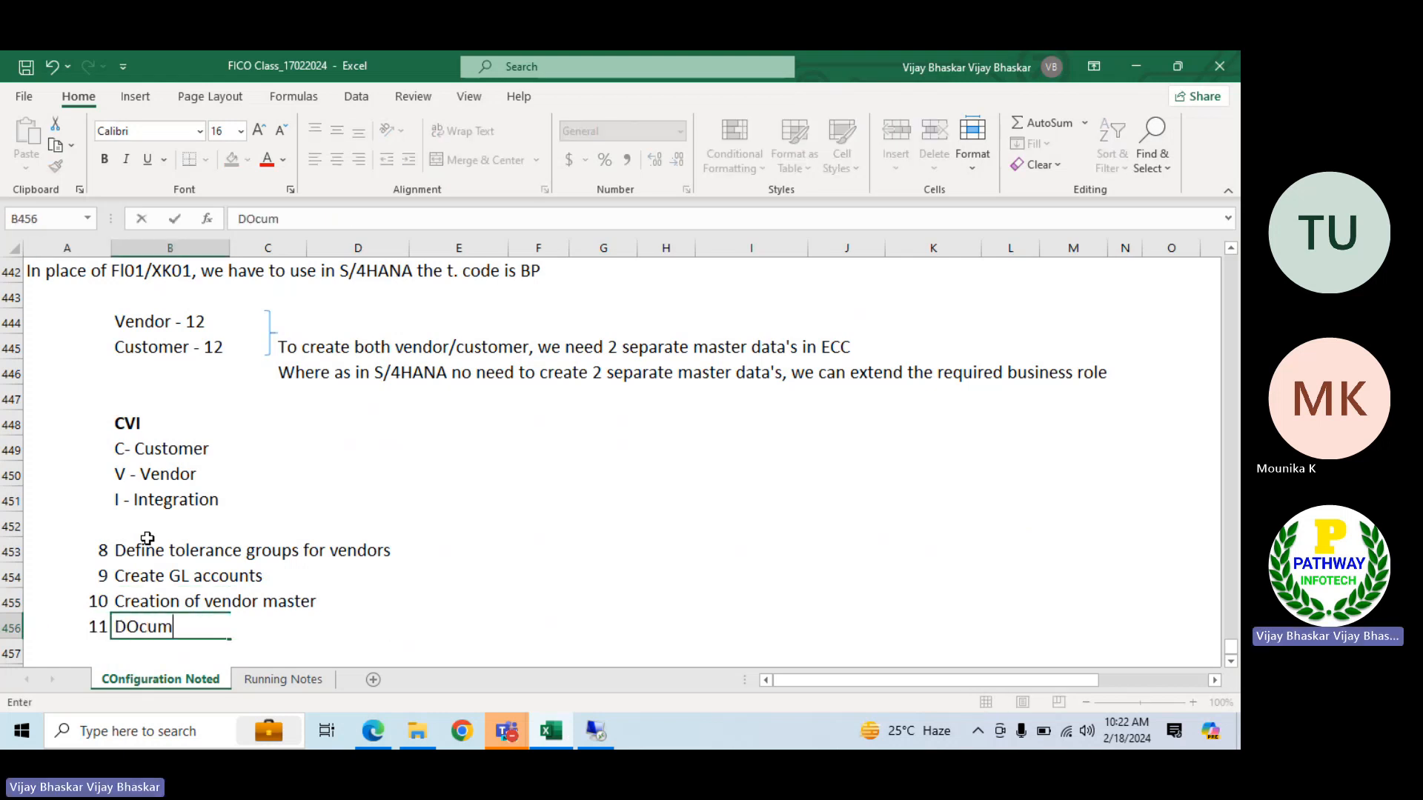
{"action": "type", "text": "pes for "}
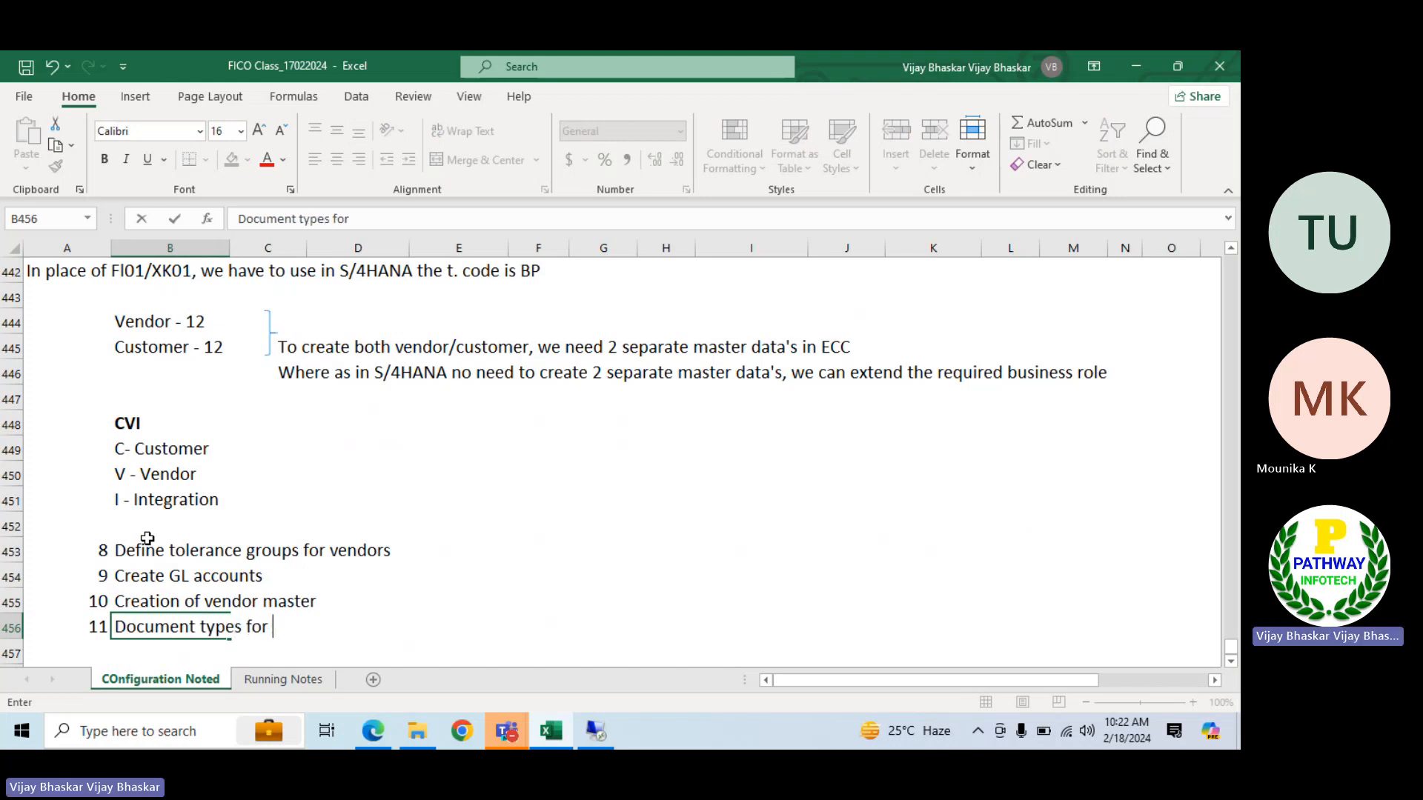
{"action": "type", "text": "vendor postings"}
{"action": "key", "text": "Return"}
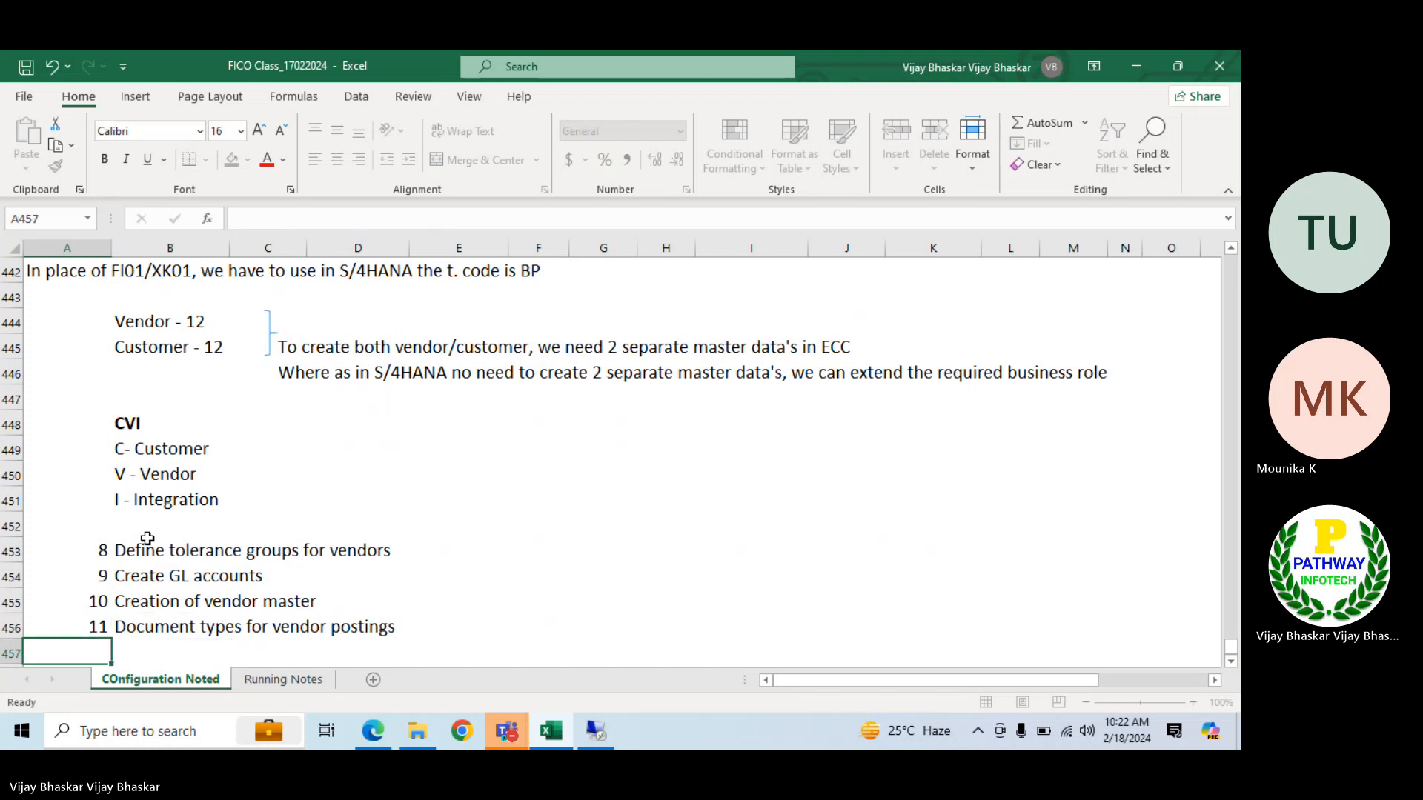
Add item 12, "Posting keys for vendor posting", in row 457 of the configuration list
{"action": "type", "text": "12"}
{"action": "key", "text": "Tab"}
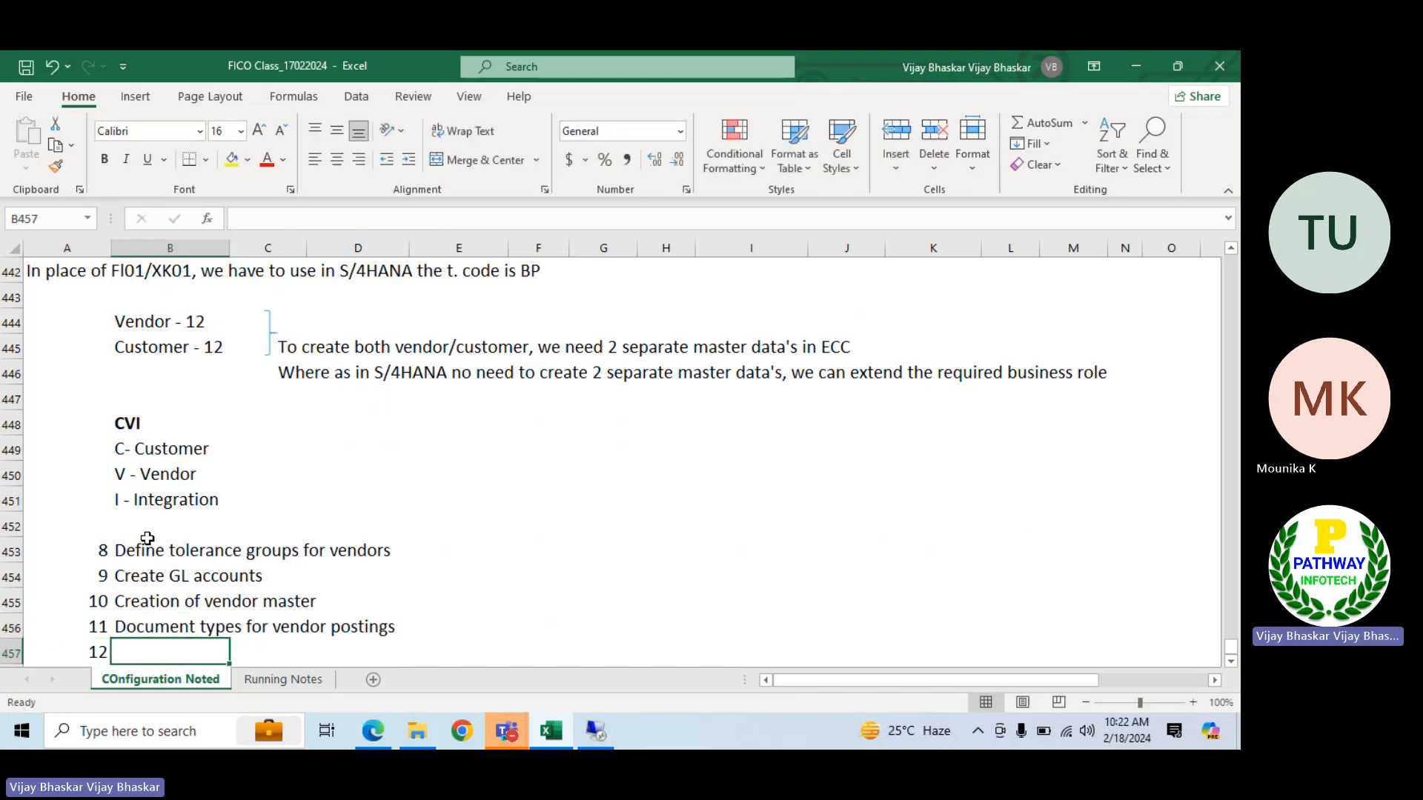
{"action": "type", "text": "Posting "}
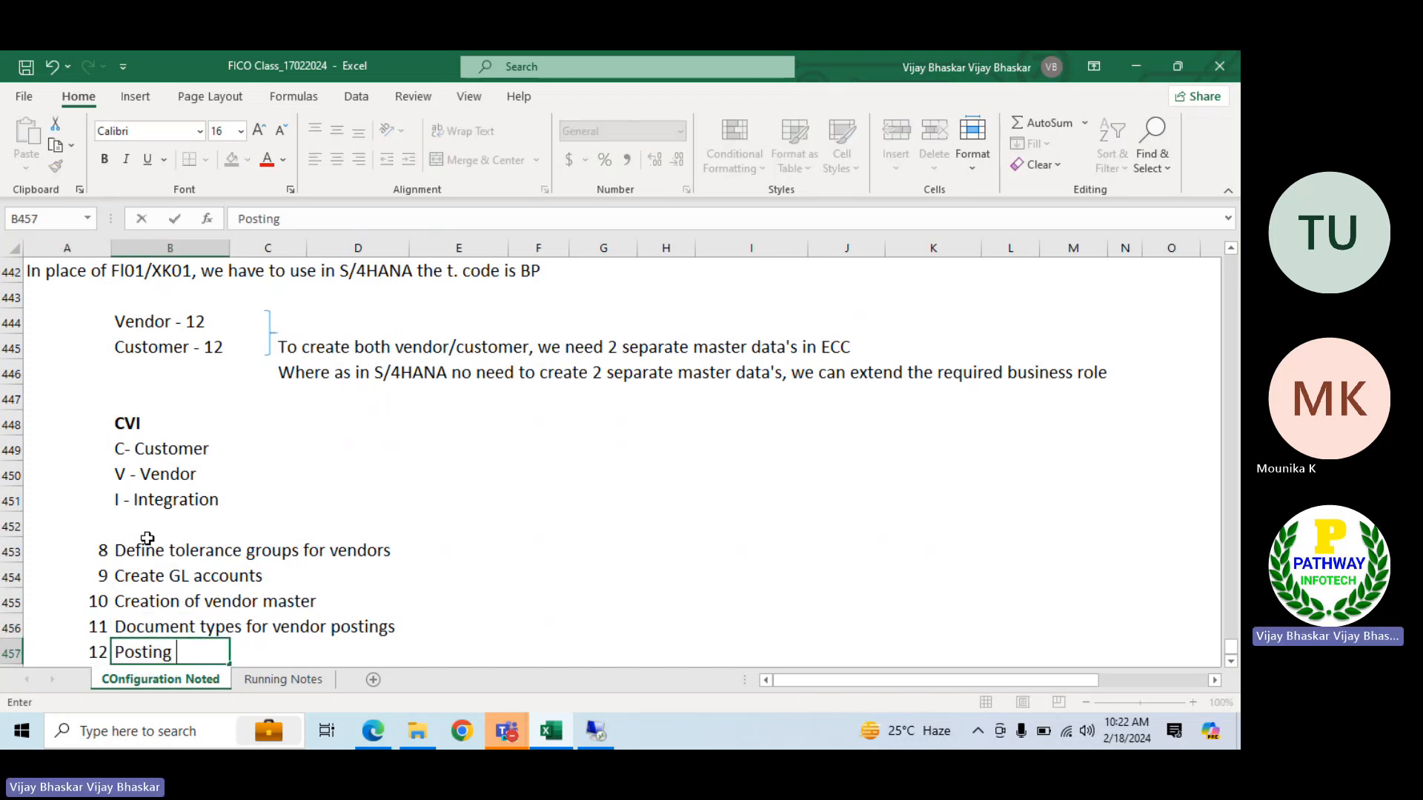
{"action": "type", "text": "keys in"}
{"action": "key", "text": "BackSpace"}
{"action": "key", "text": "BackSpace"}
{"action": "key", "text": "BackSpace"}
{"action": "type", "text": "for vend"}
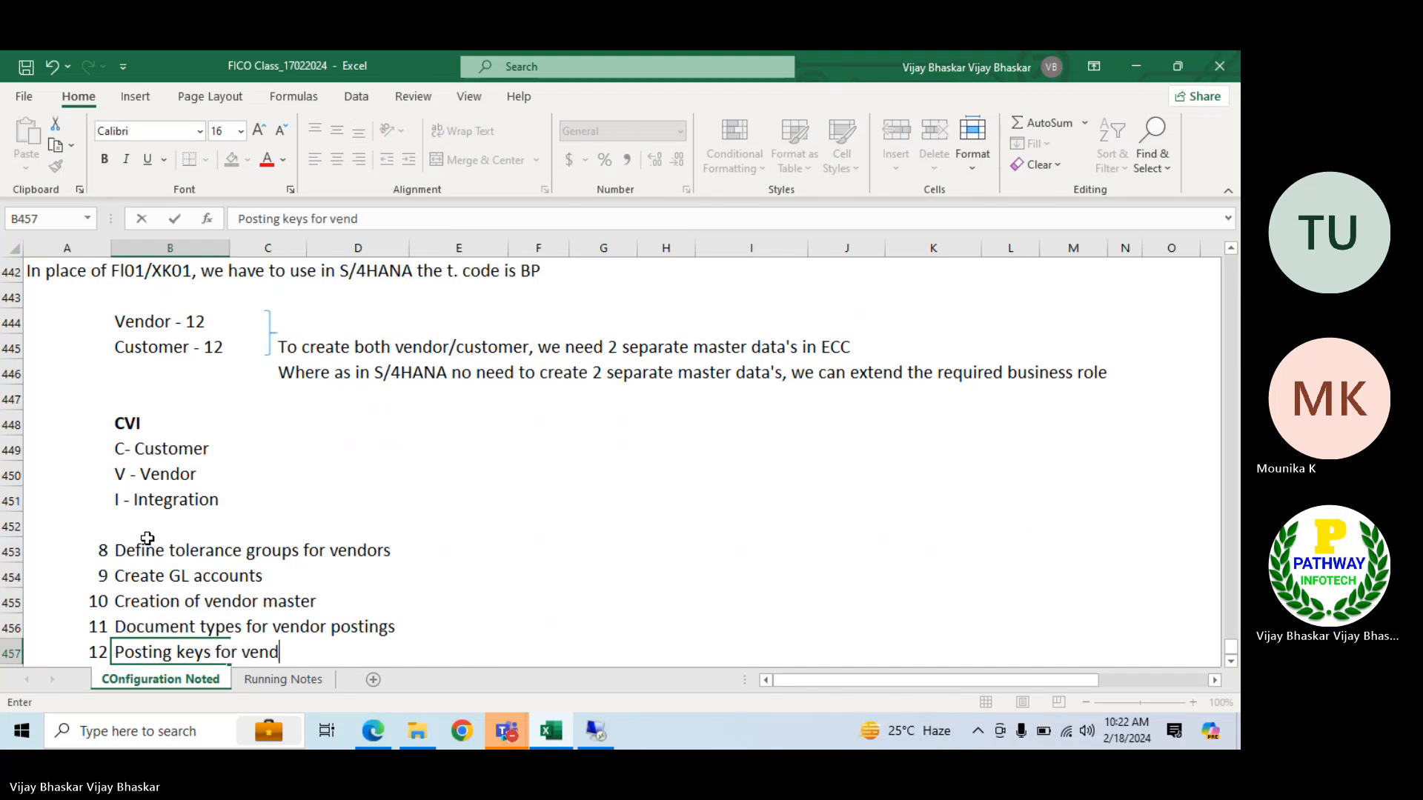
{"action": "type", "text": "or posting"}
{"action": "key", "text": "Return"}
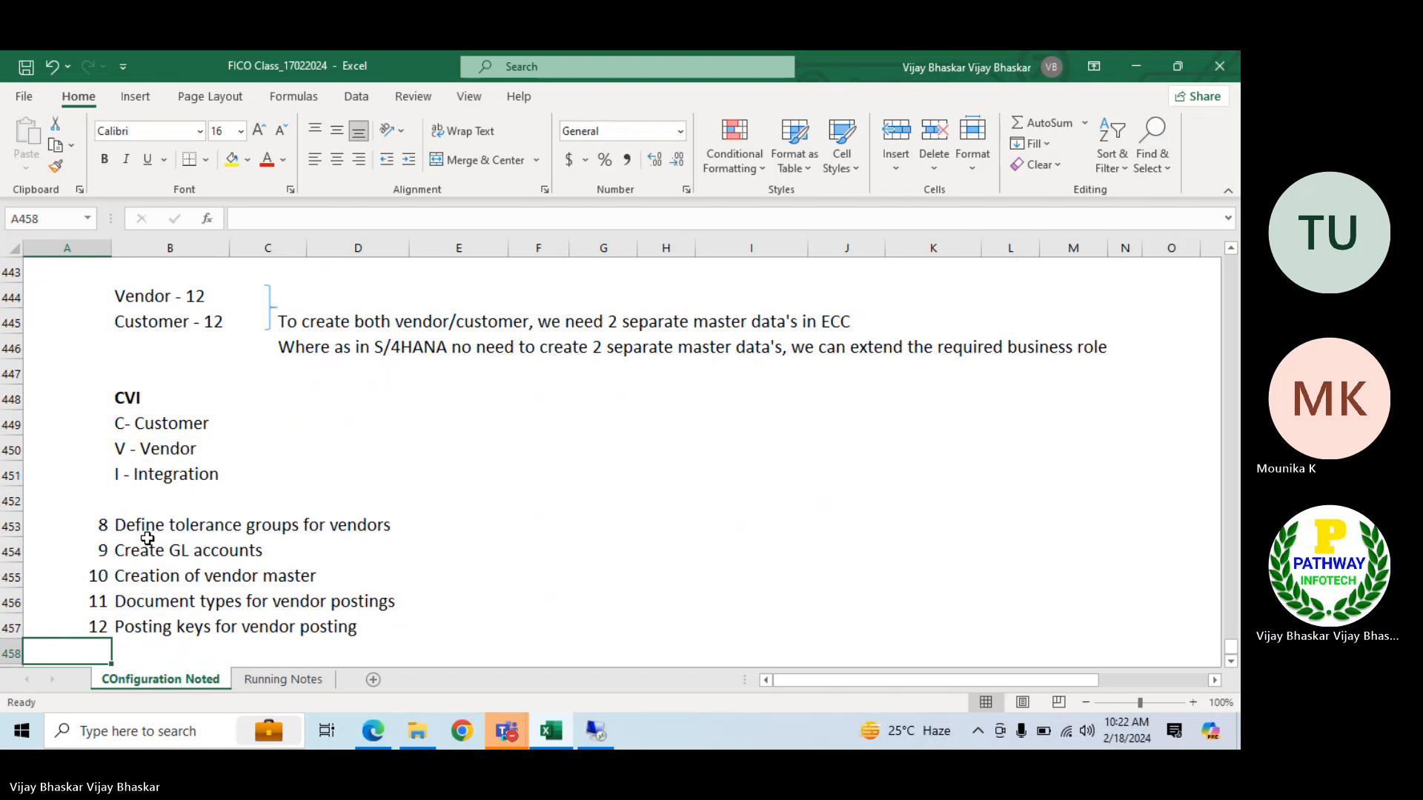
Correct the text of item 12 to "Posting keys for vendor postings"
{"action": "left_click", "coordinate": [130, 625]}
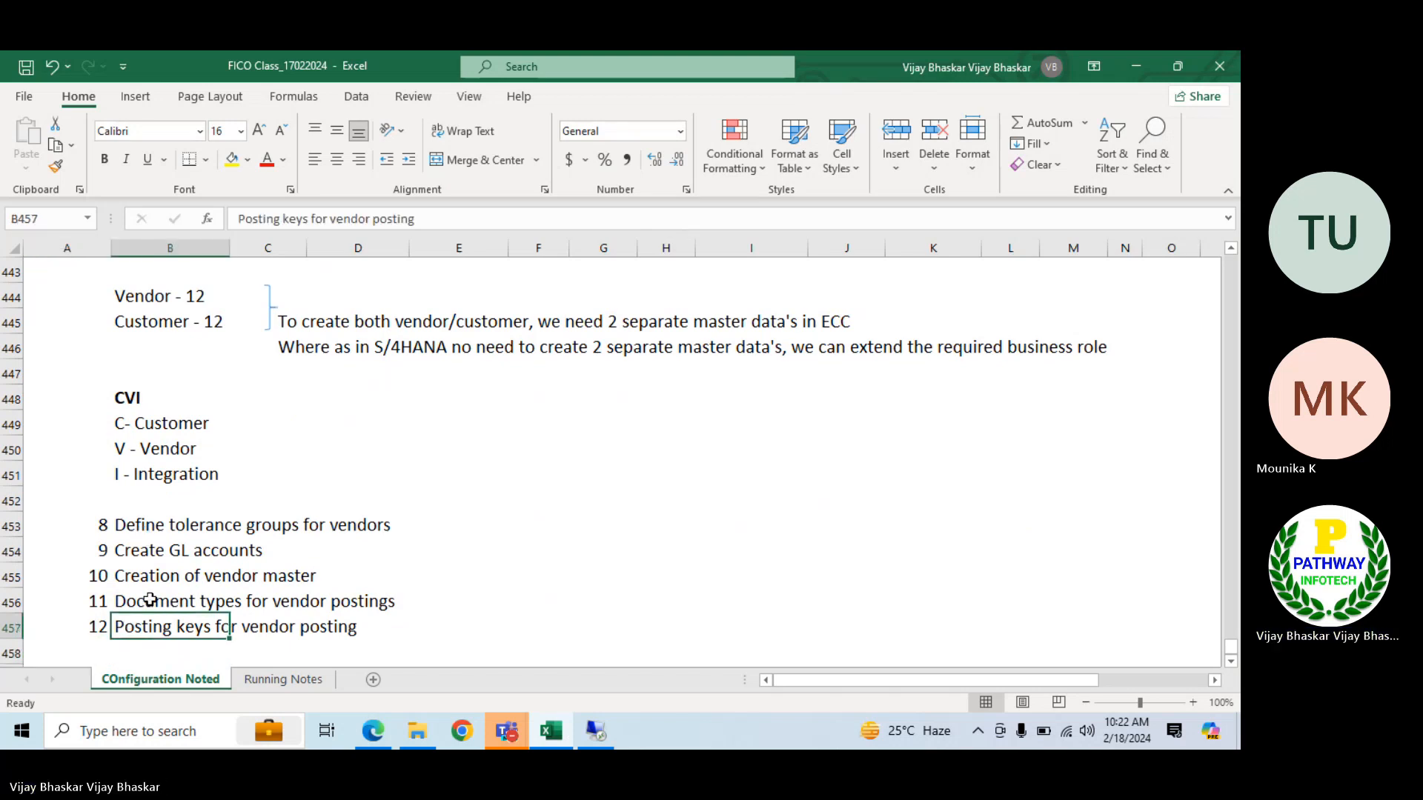
{"action": "left_click", "coordinate": [430, 218]}
{"action": "type", "text": "s"}
{"action": "key", "text": "Return"}
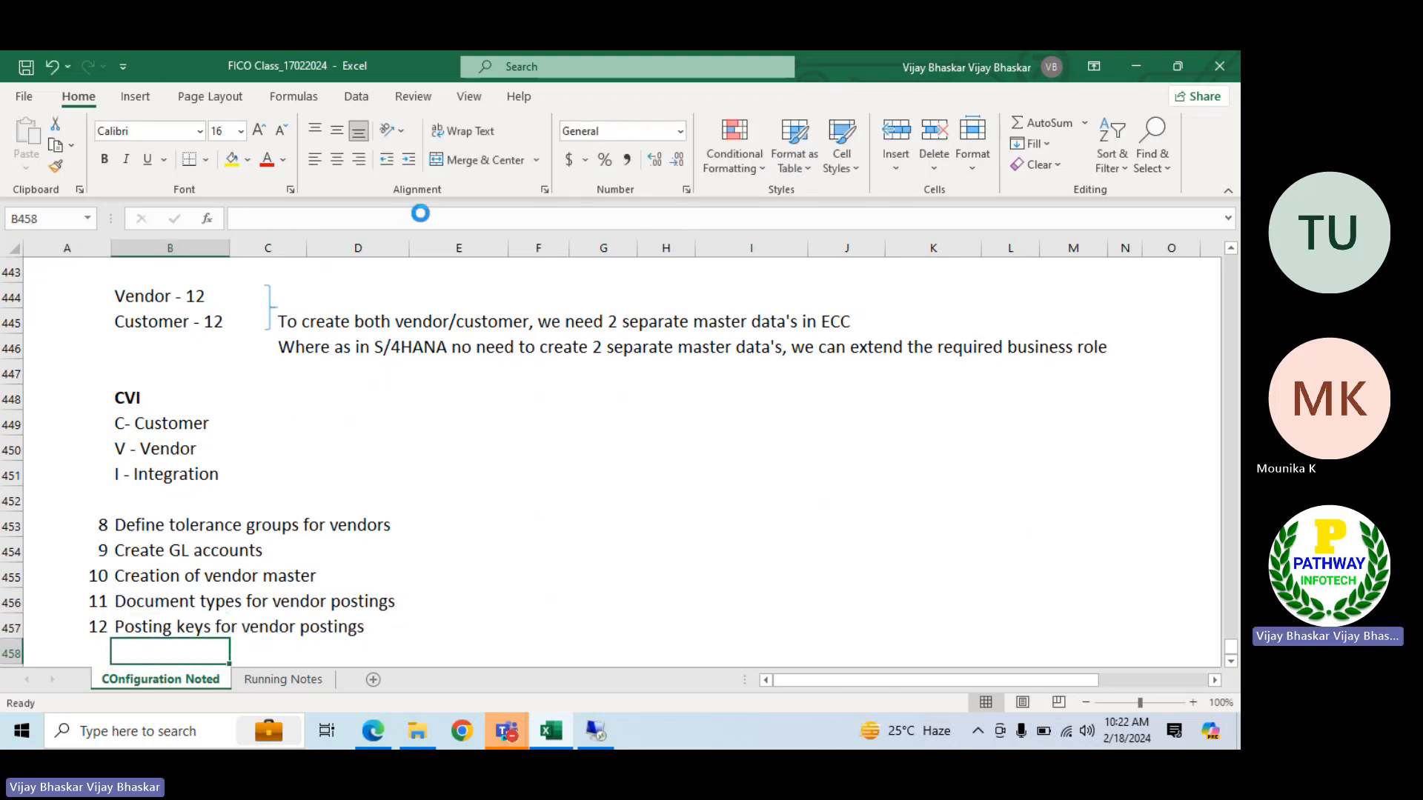
Review the basic configuration steps for accounts payable and select the "Create vendor account groups" entry in B420
{"action": "scroll", "coordinate": [289, 582], "scroll_direction": "up", "scroll_amount": 4}
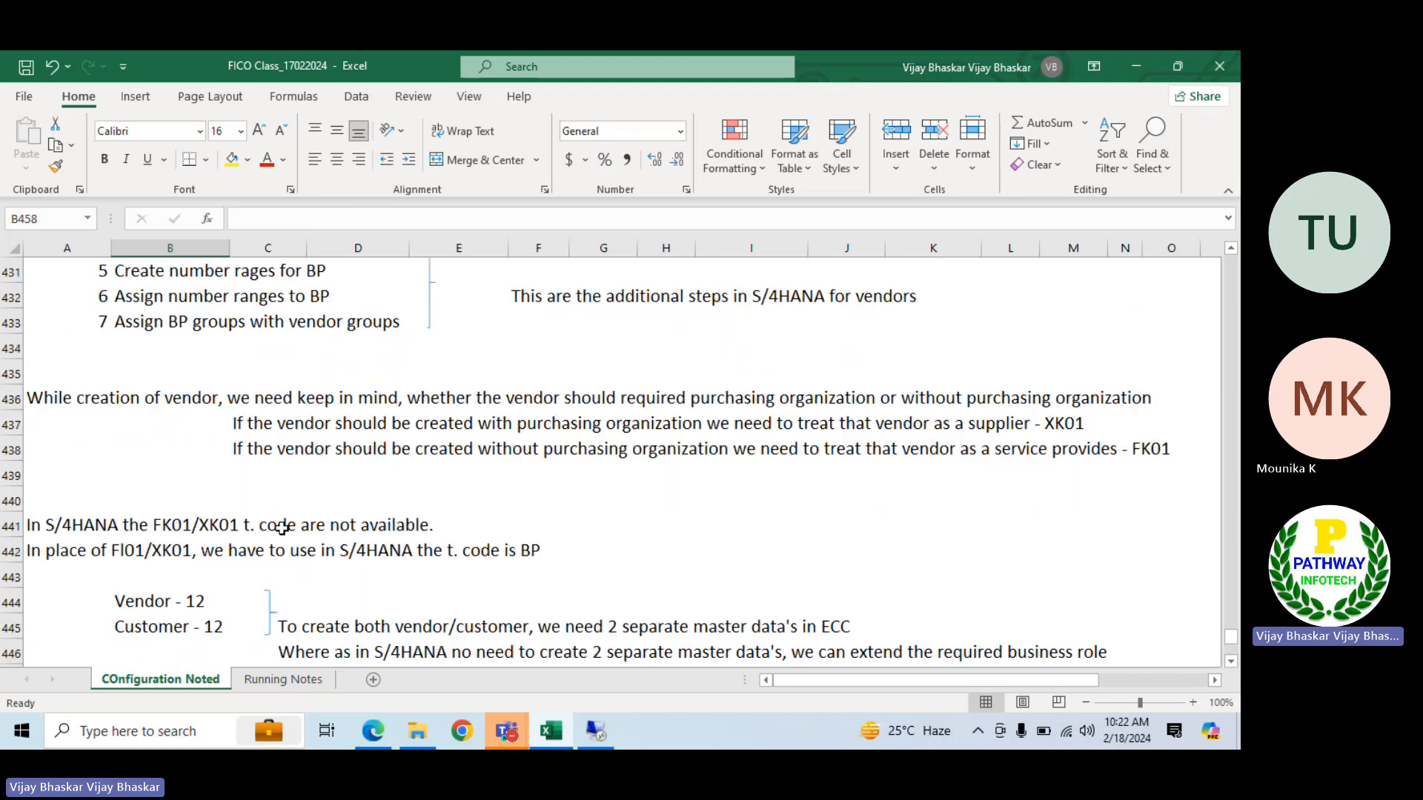
{"action": "scroll", "coordinate": [281, 527], "scroll_direction": "up", "scroll_amount": 2}
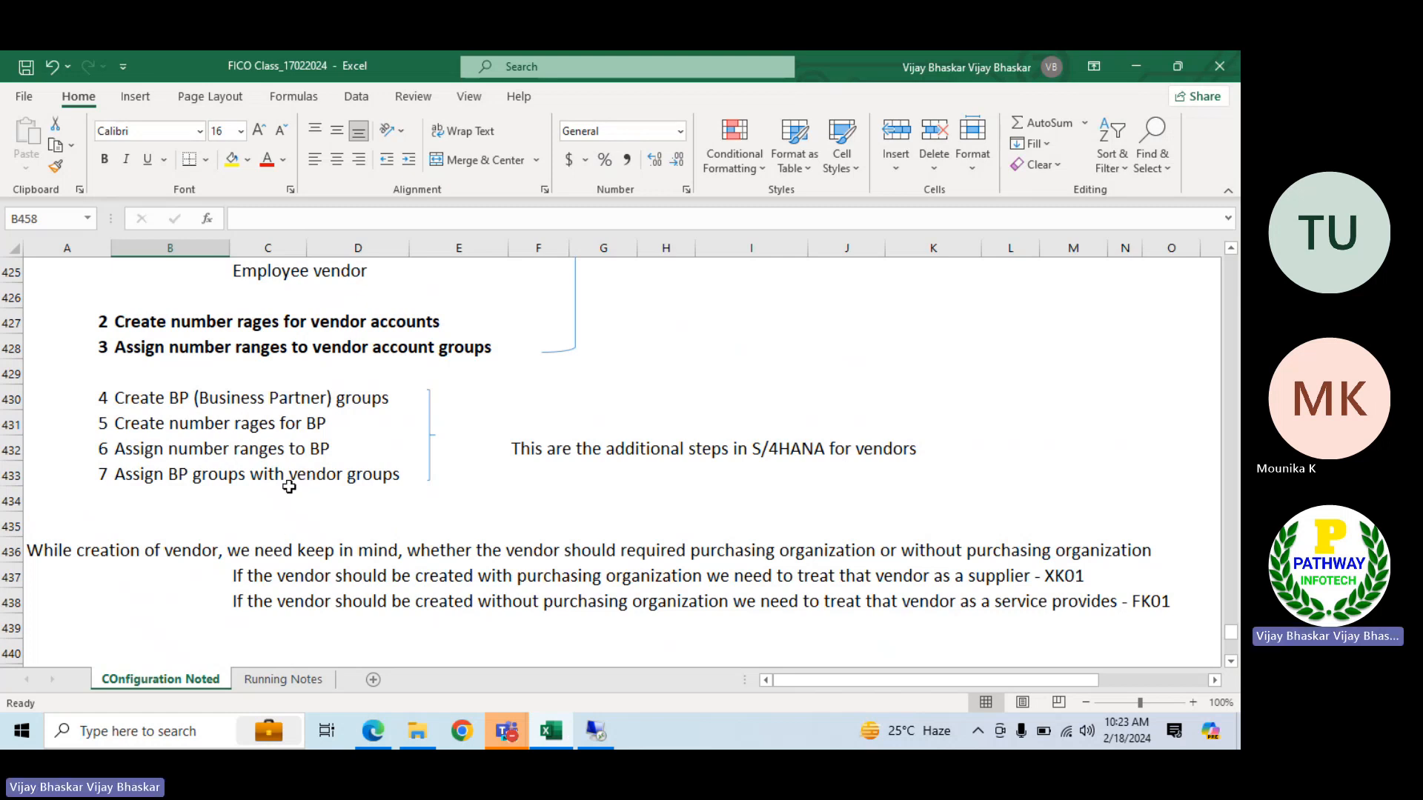
{"action": "scroll", "coordinate": [288, 487], "scroll_direction": "down", "scroll_amount": 8}
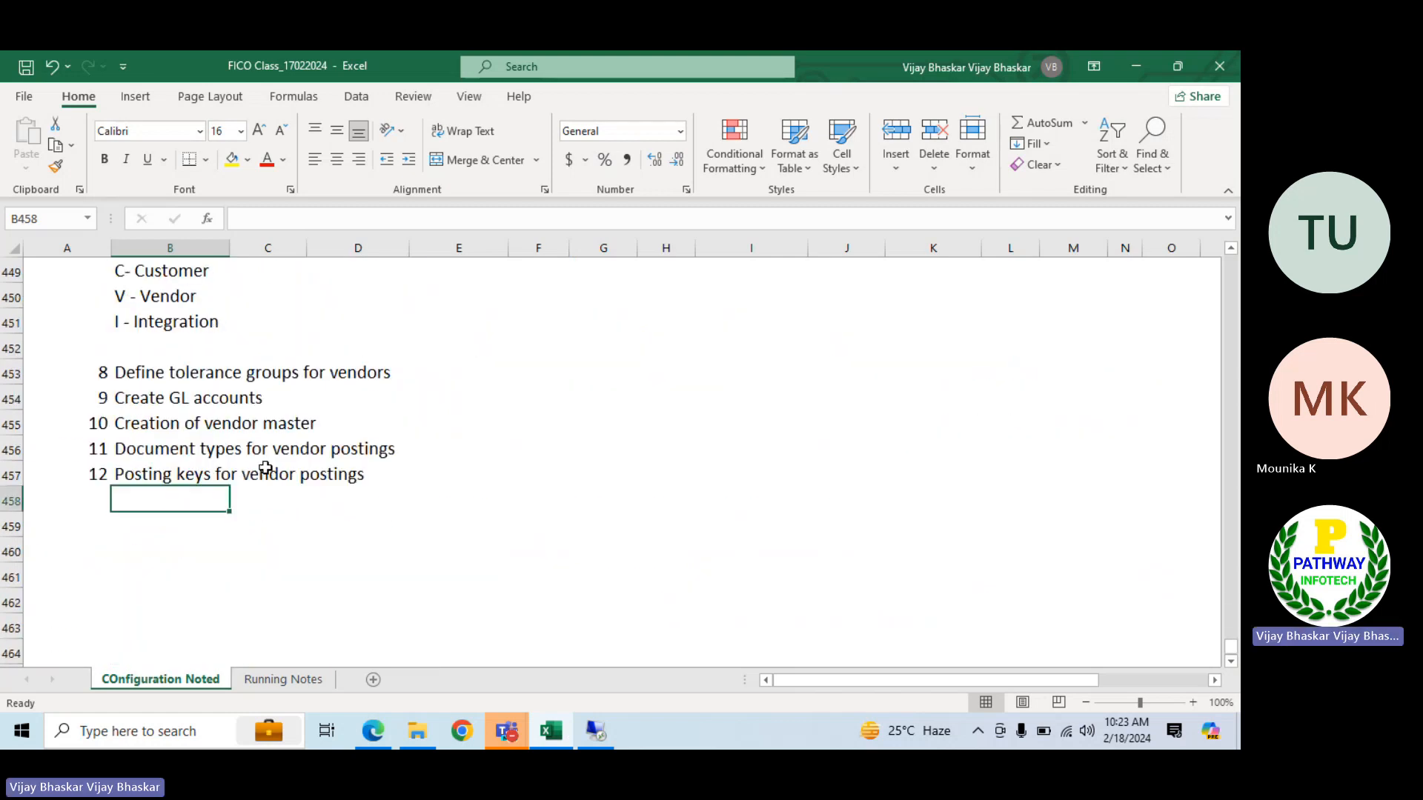
{"action": "scroll", "coordinate": [266, 468], "scroll_direction": "up", "scroll_amount": 17}
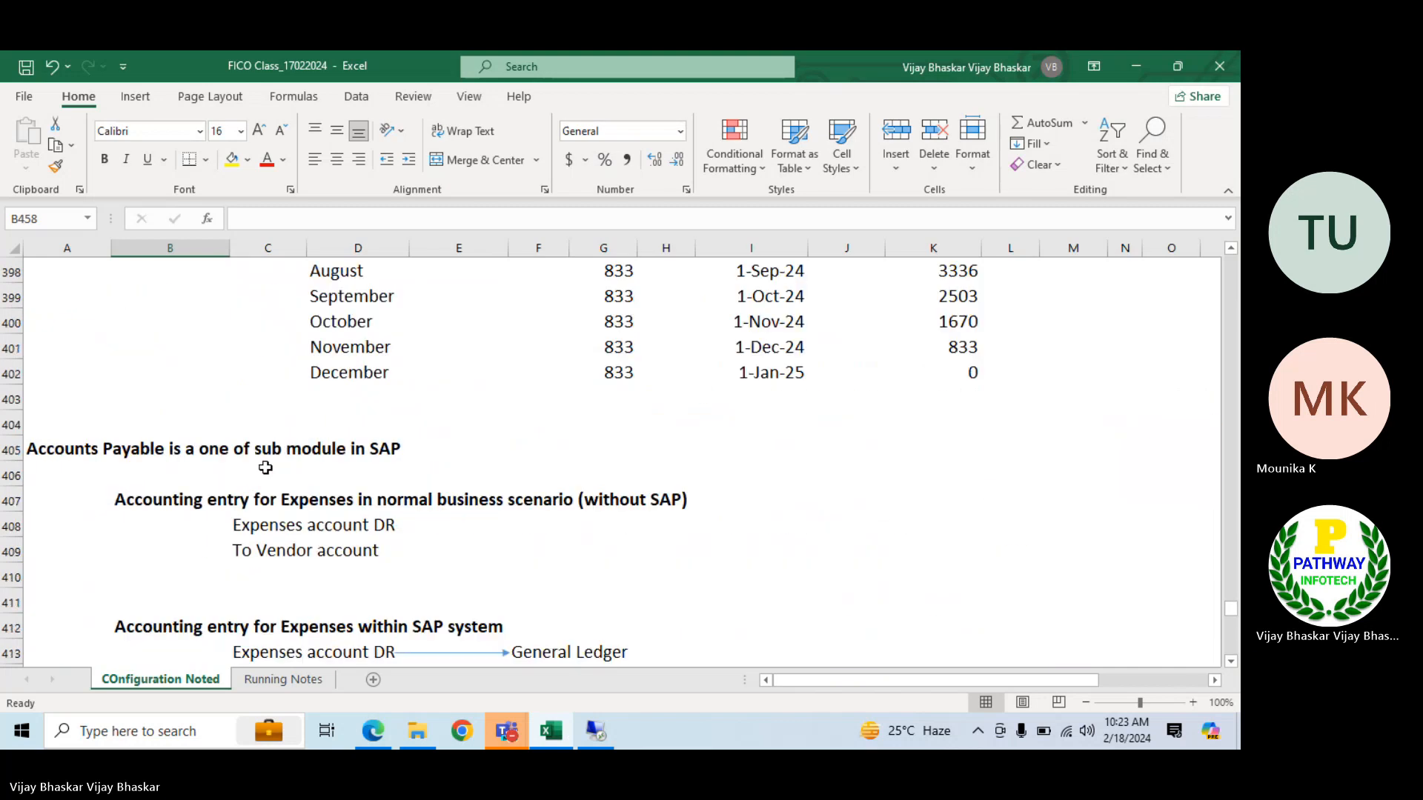
{"action": "scroll", "coordinate": [258, 464], "scroll_direction": "up", "scroll_amount": 8}
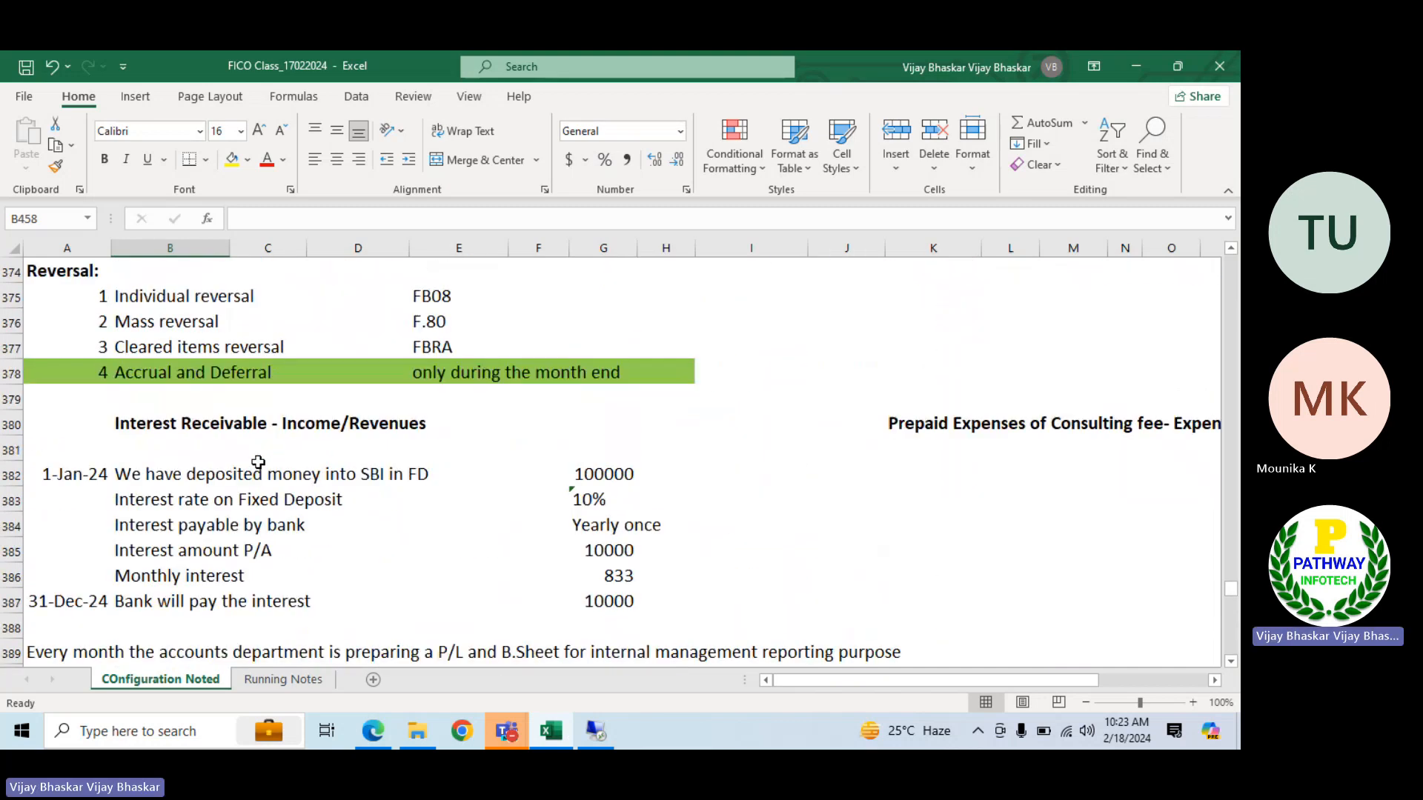
{"action": "scroll", "coordinate": [258, 462], "scroll_direction": "down", "scroll_amount": 14}
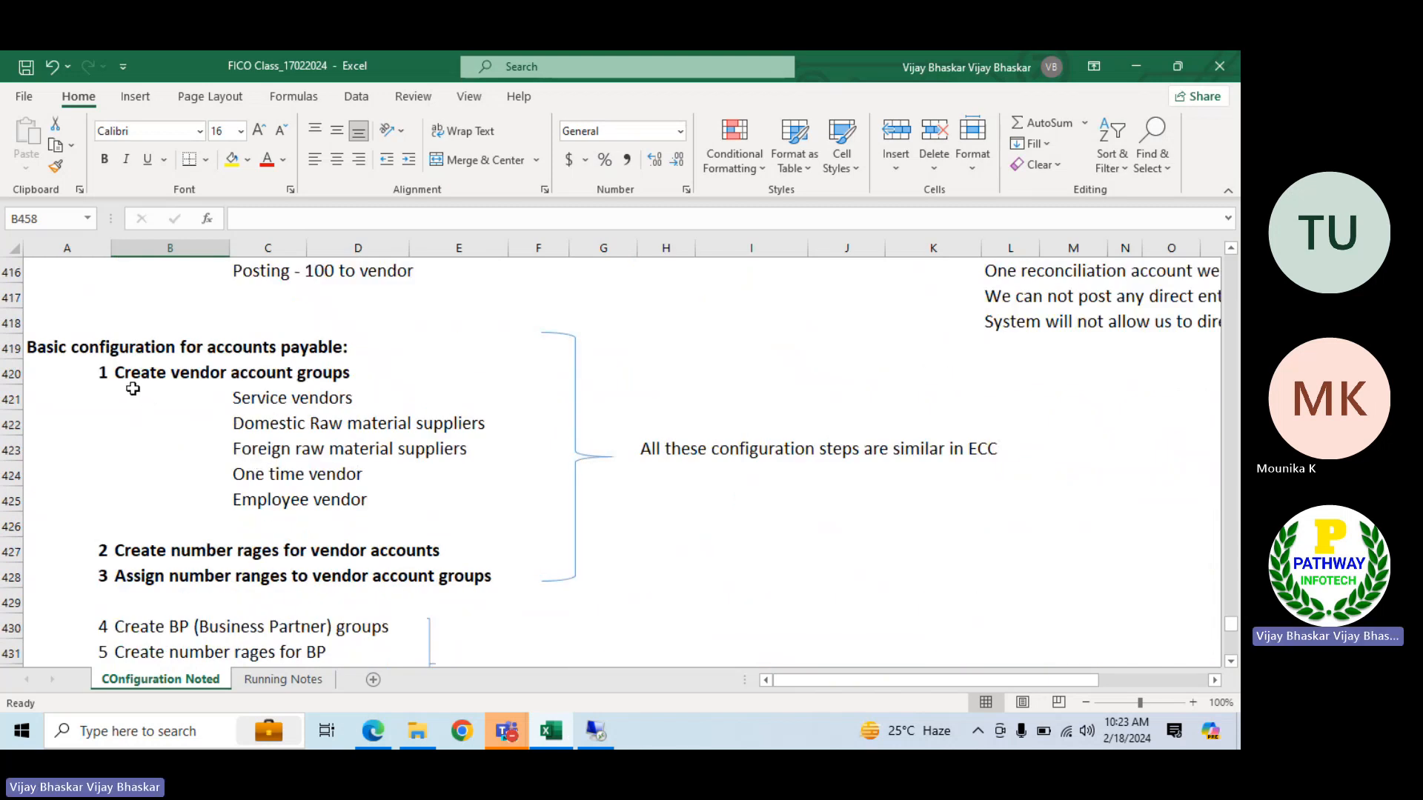
{"action": "left_click", "coordinate": [121, 383]}
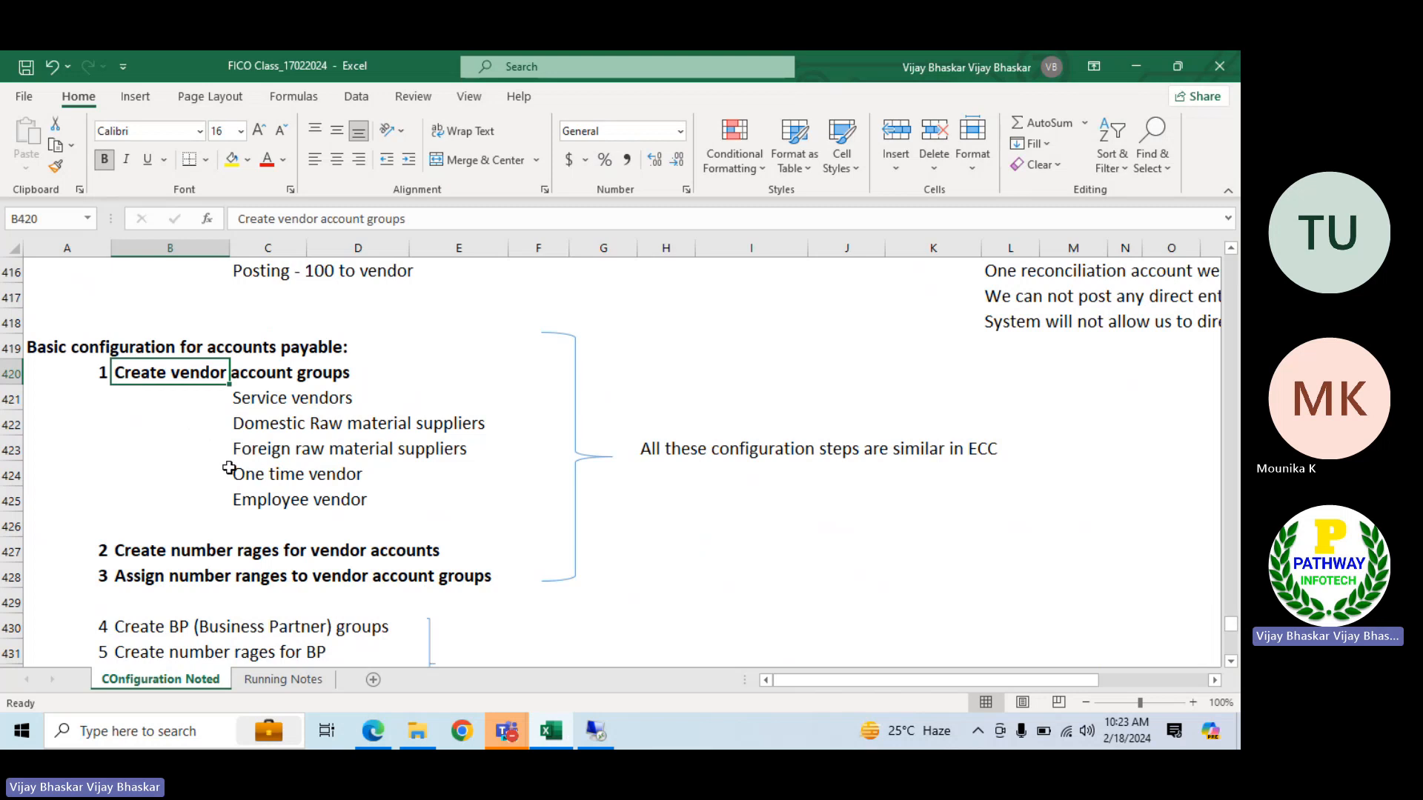
Add a new worksheet after Running Notes and name it AP
{"action": "left_click", "coordinate": [295, 680]}
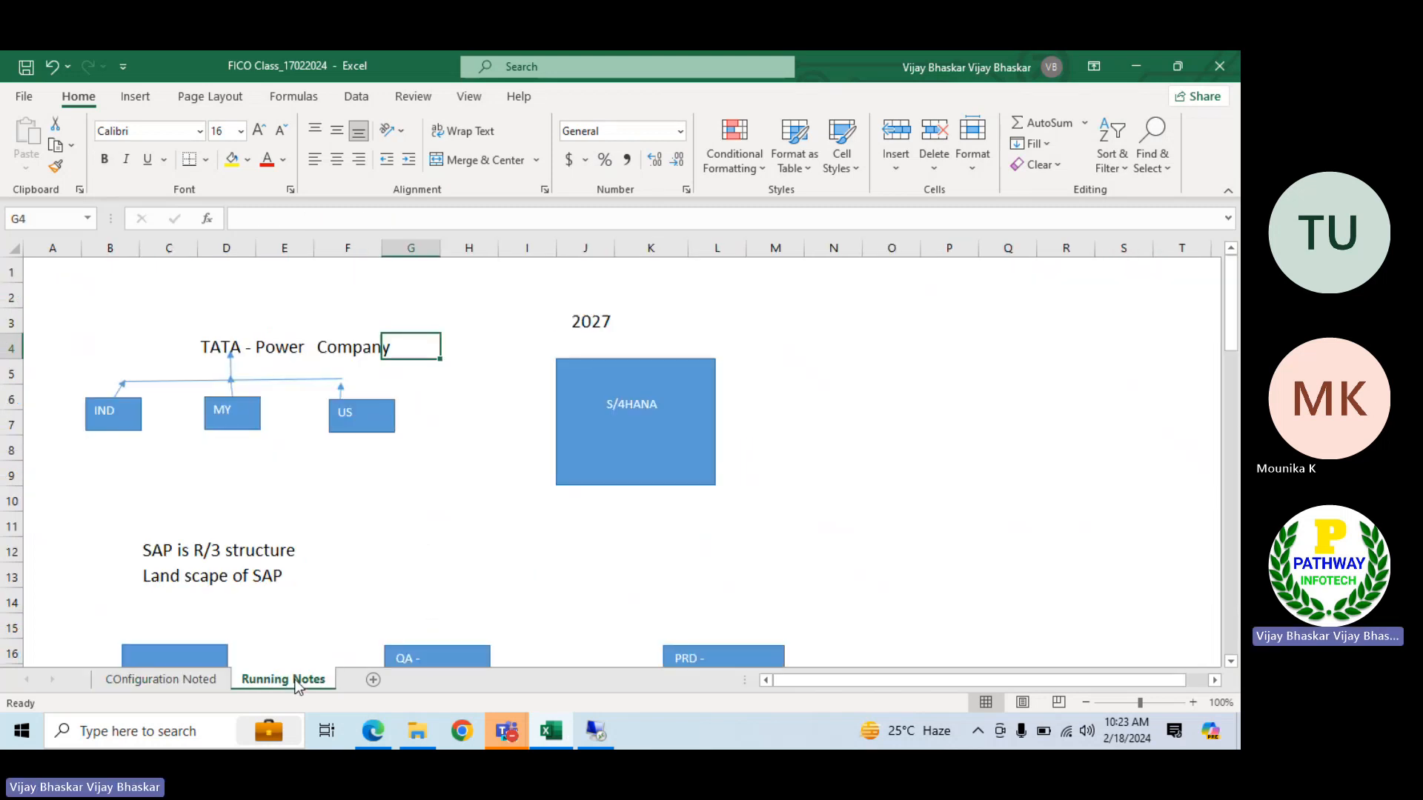
{"action": "scroll", "coordinate": [334, 593], "scroll_direction": "down", "scroll_amount": 1}
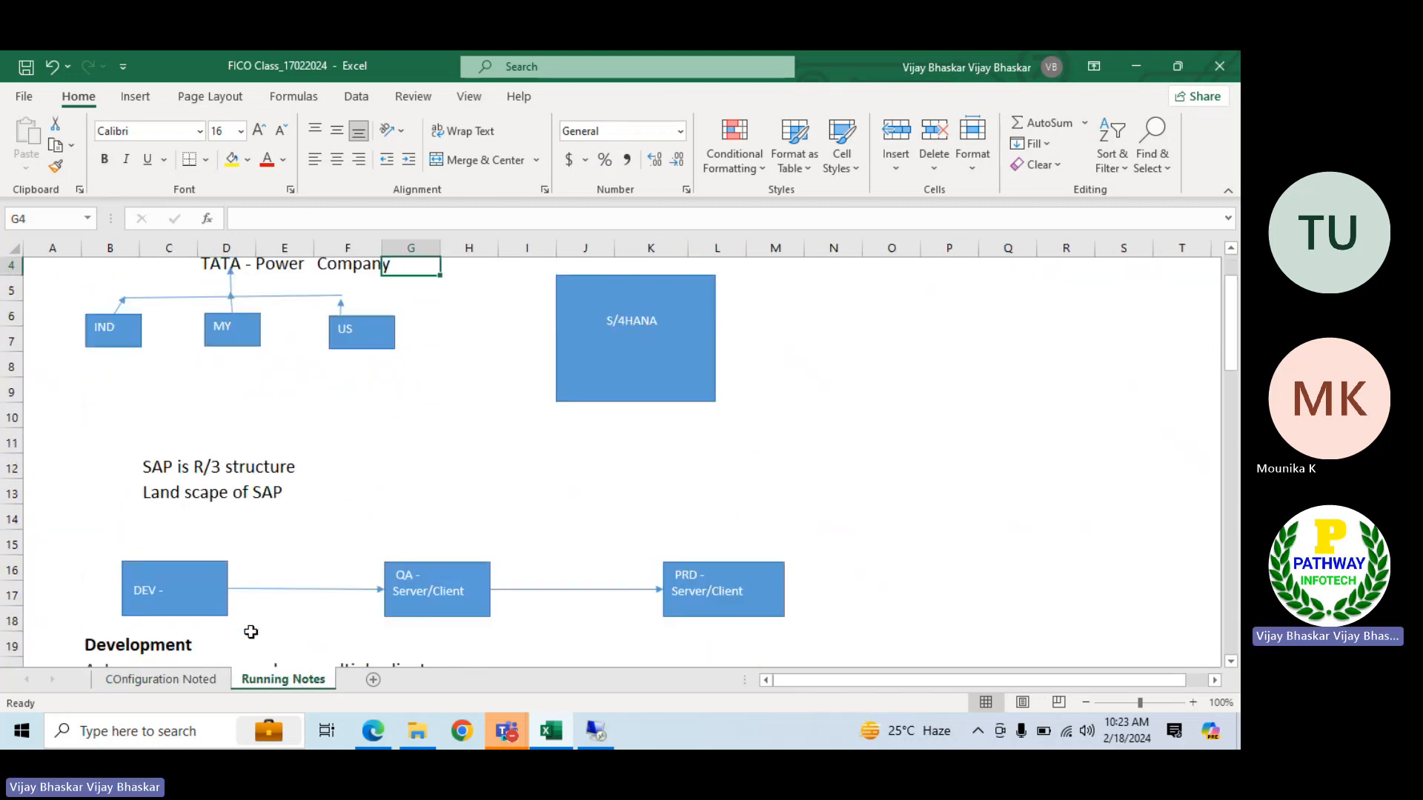
{"action": "left_click", "coordinate": [372, 680]}
{"action": "double_click", "coordinate": [370, 680]}
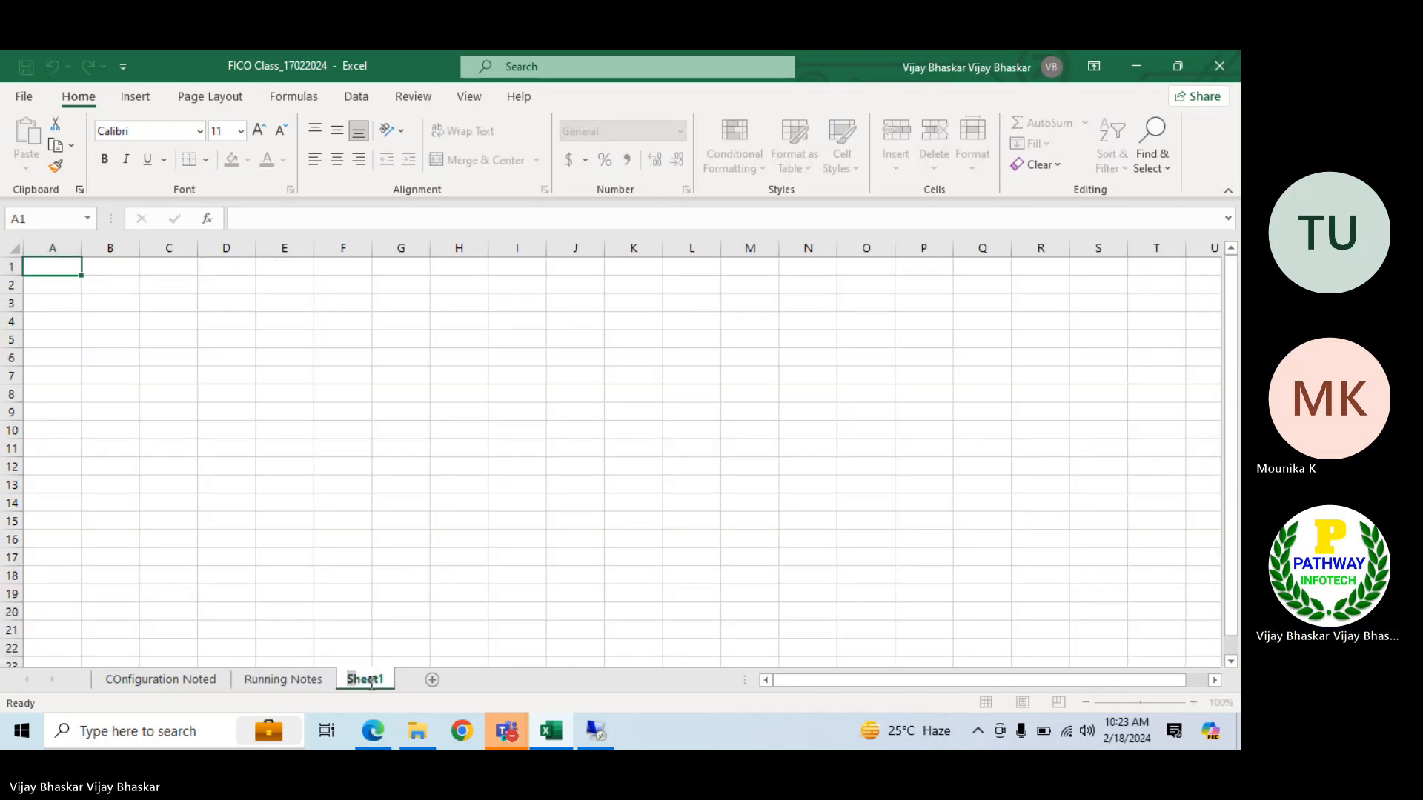
{"action": "type", "text": "AP"}
{"action": "key", "text": "Return"}
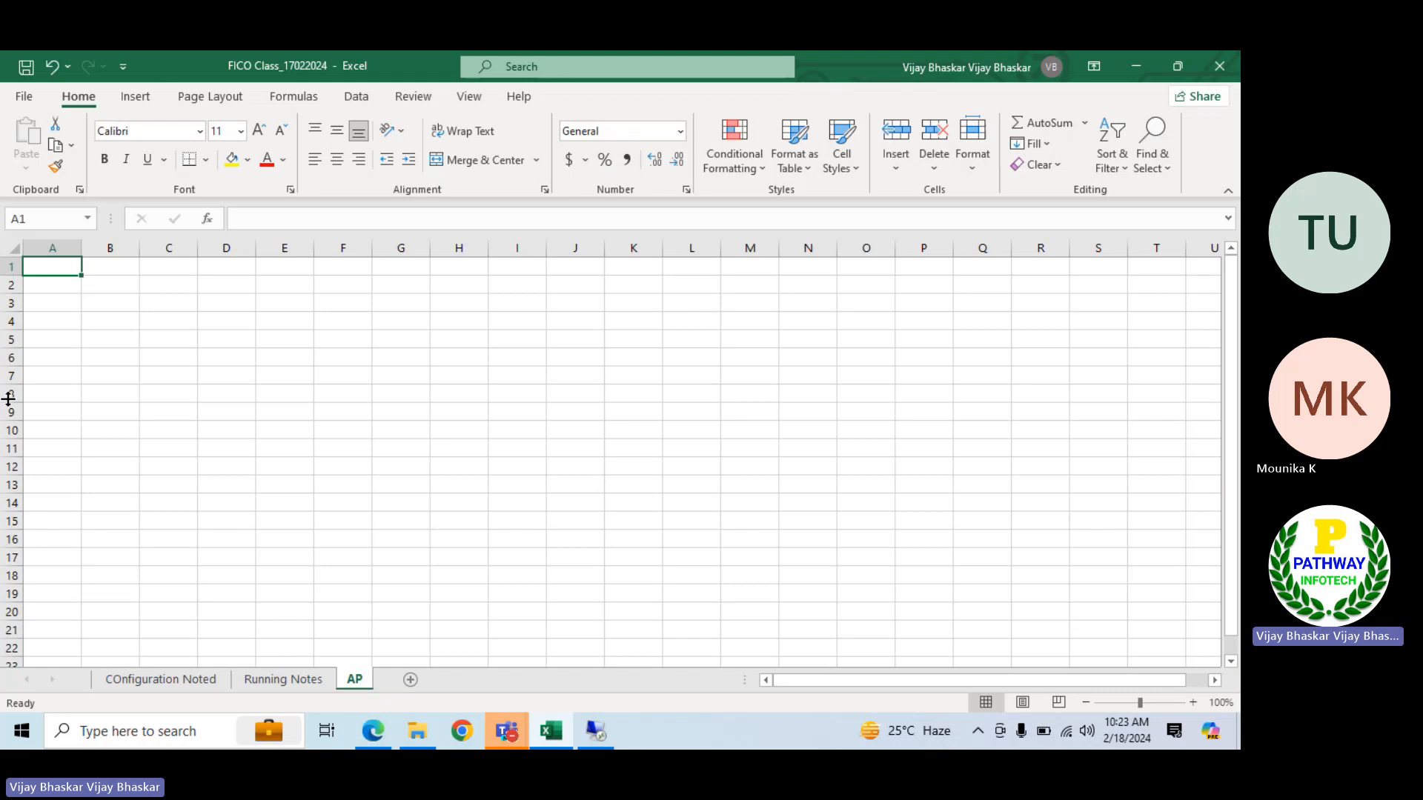
Format all cells of the AP sheet with font size 16 and a white fill
{"action": "left_click", "coordinate": [14, 248]}
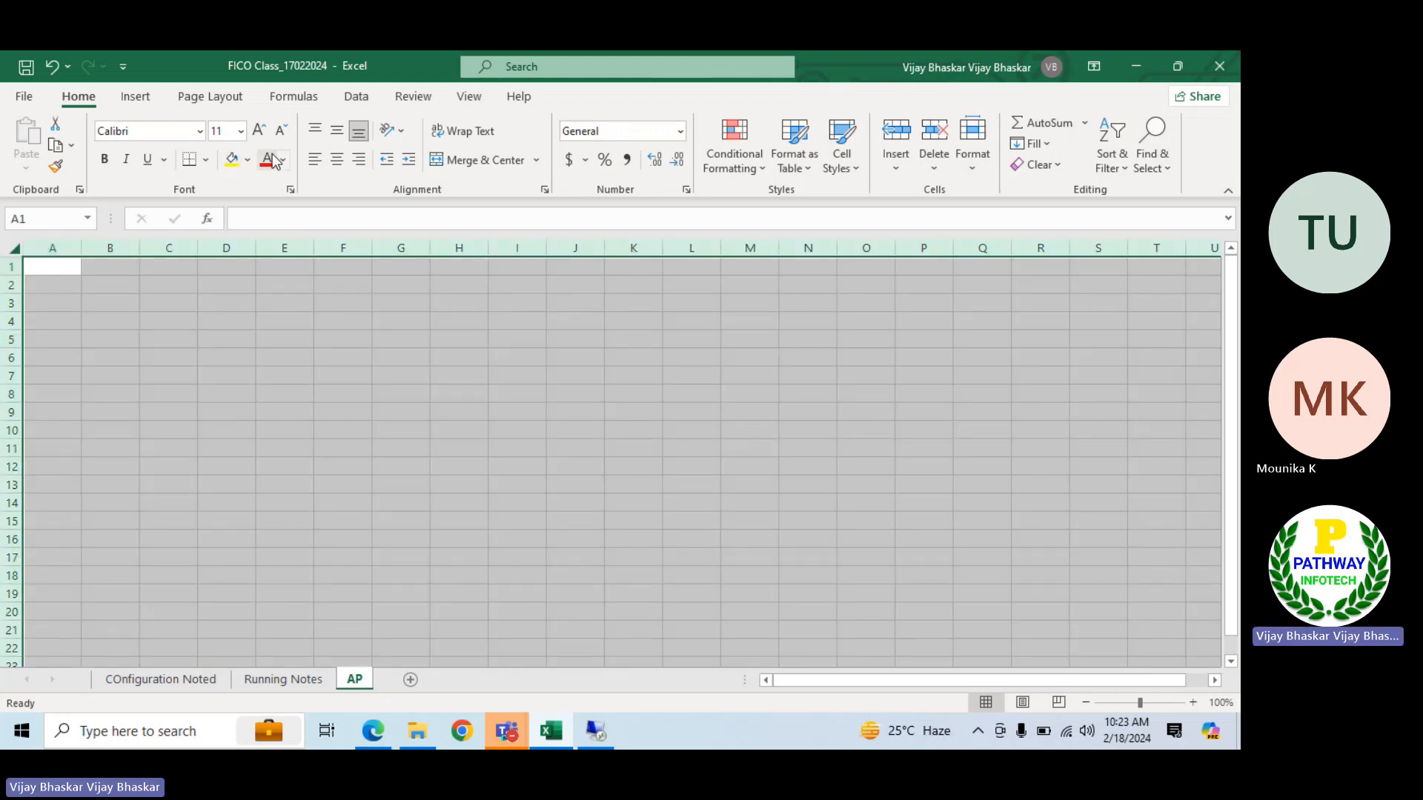
{"action": "left_click", "coordinate": [238, 132]}
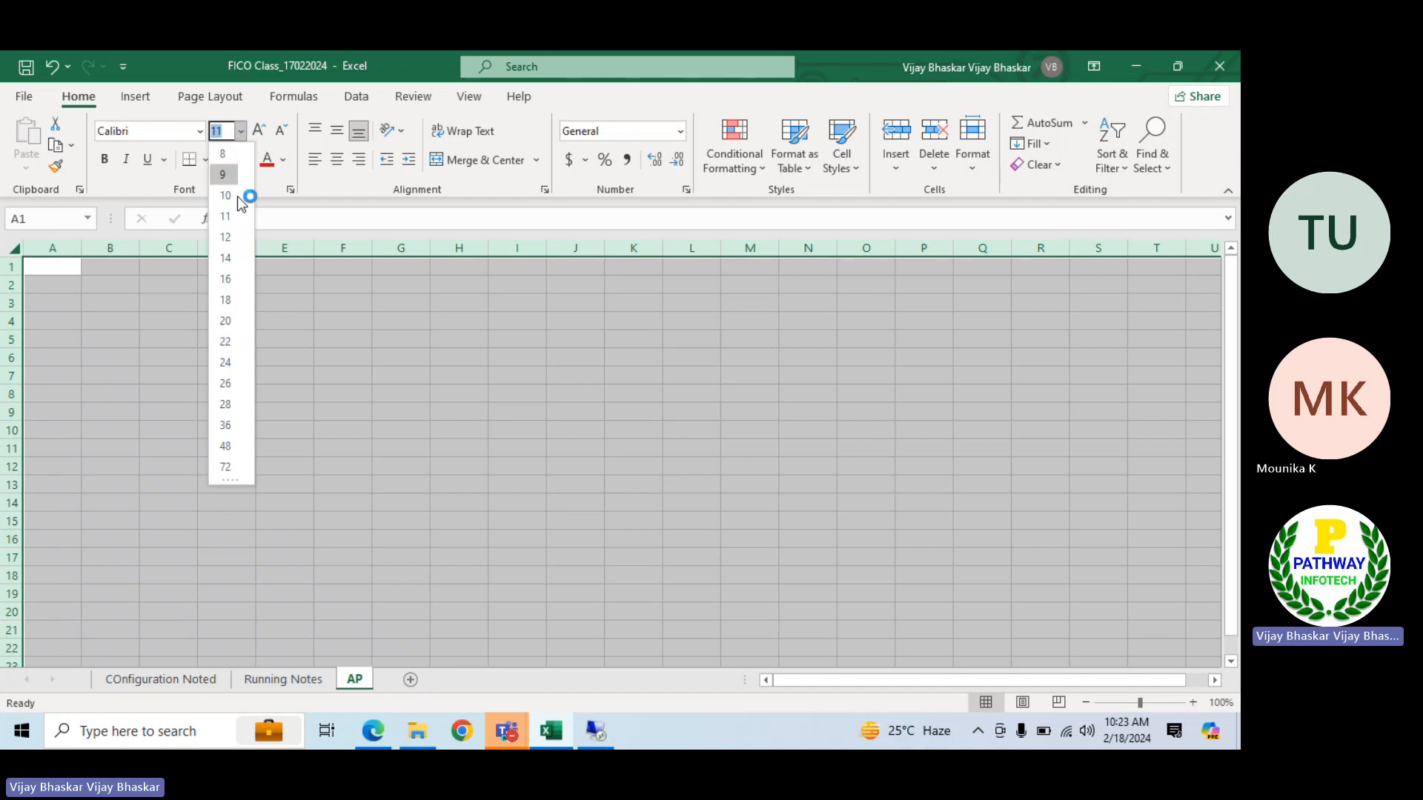
{"action": "left_click", "coordinate": [224, 278]}
{"action": "left_click", "coordinate": [247, 160]}
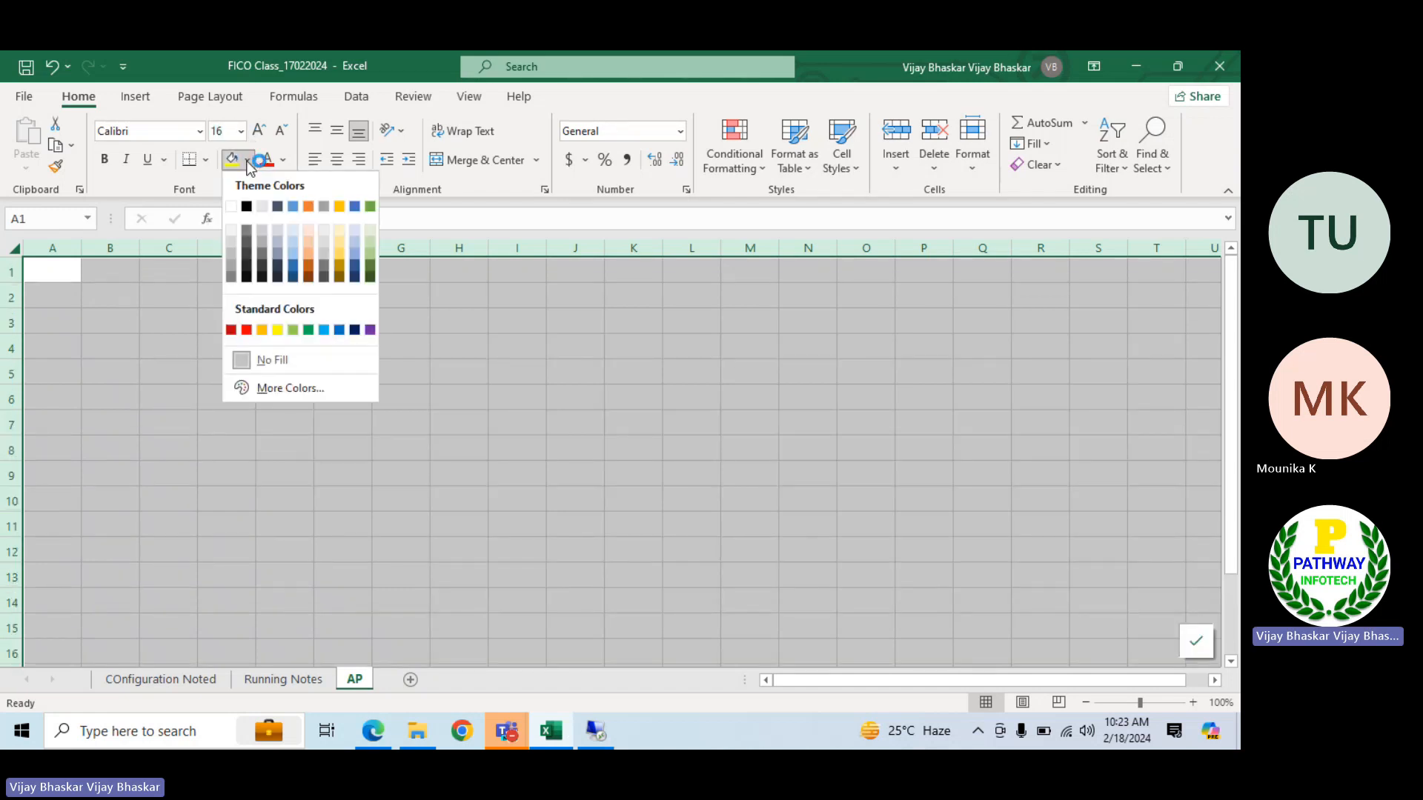
{"action": "left_click", "coordinate": [231, 207]}
Enter 1 in A1 and "Crete vendor goups" in B1 as the first item of the AP sheet
{"action": "left_click", "coordinate": [71, 268]}
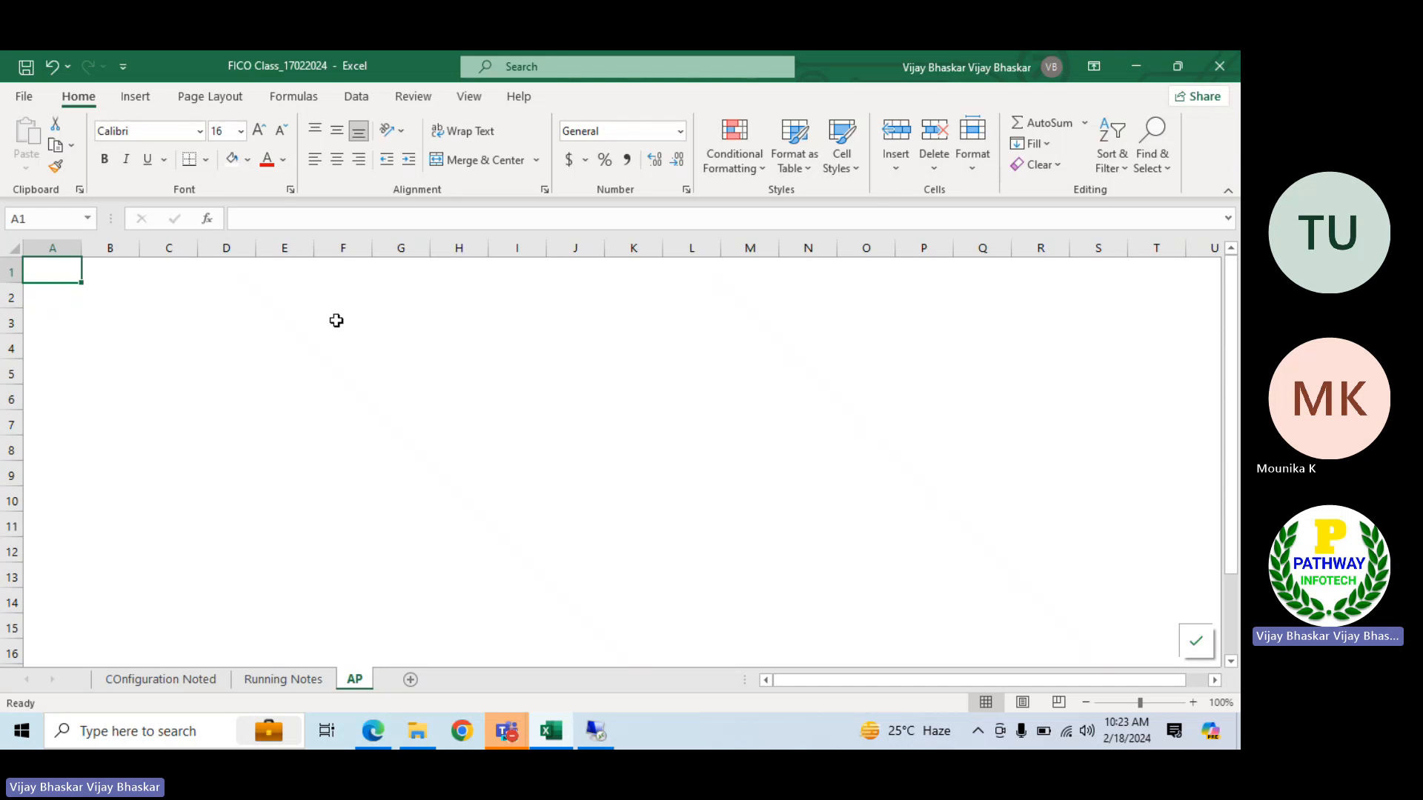
{"action": "type", "text": "1"}
{"action": "key", "text": "Tab"}
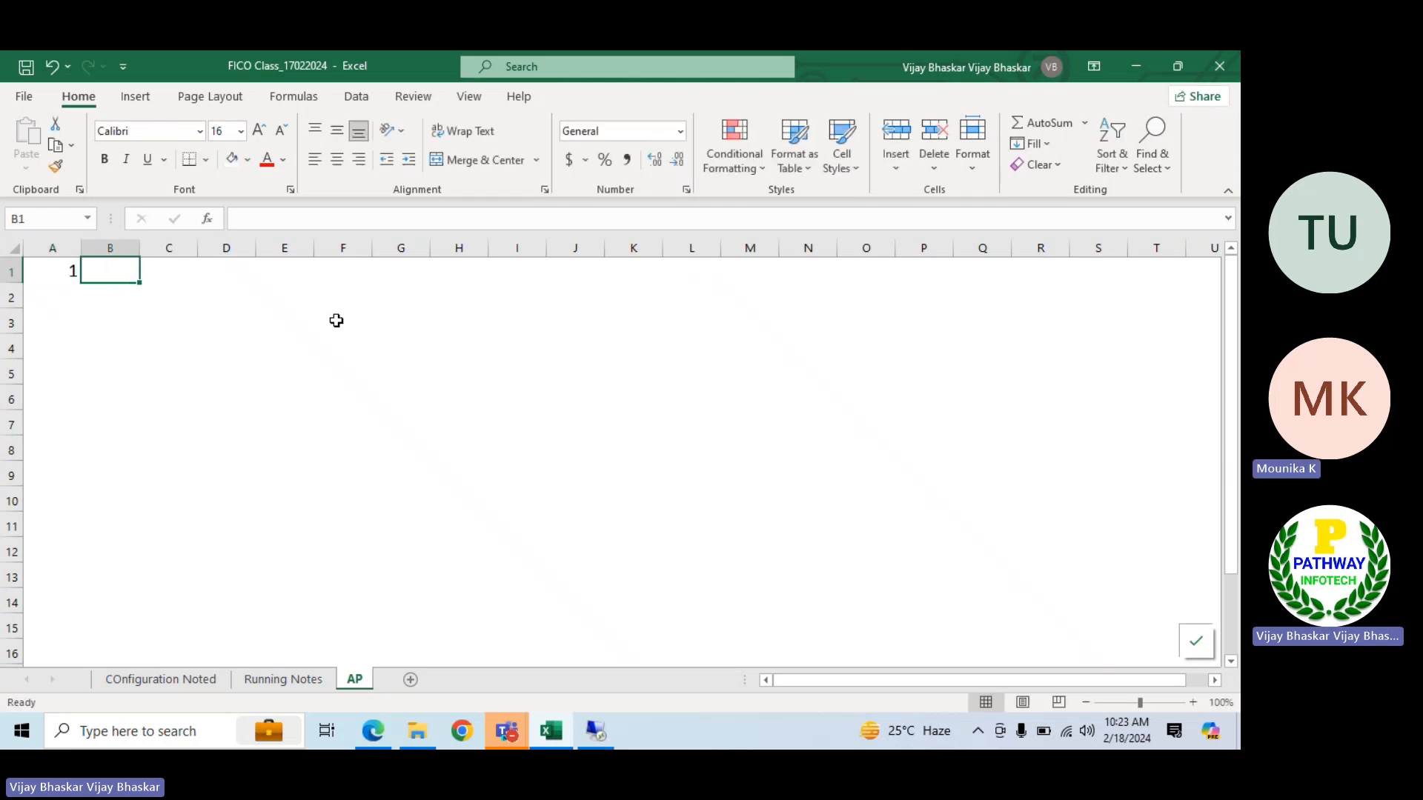
{"action": "type", "text": "Cret"}
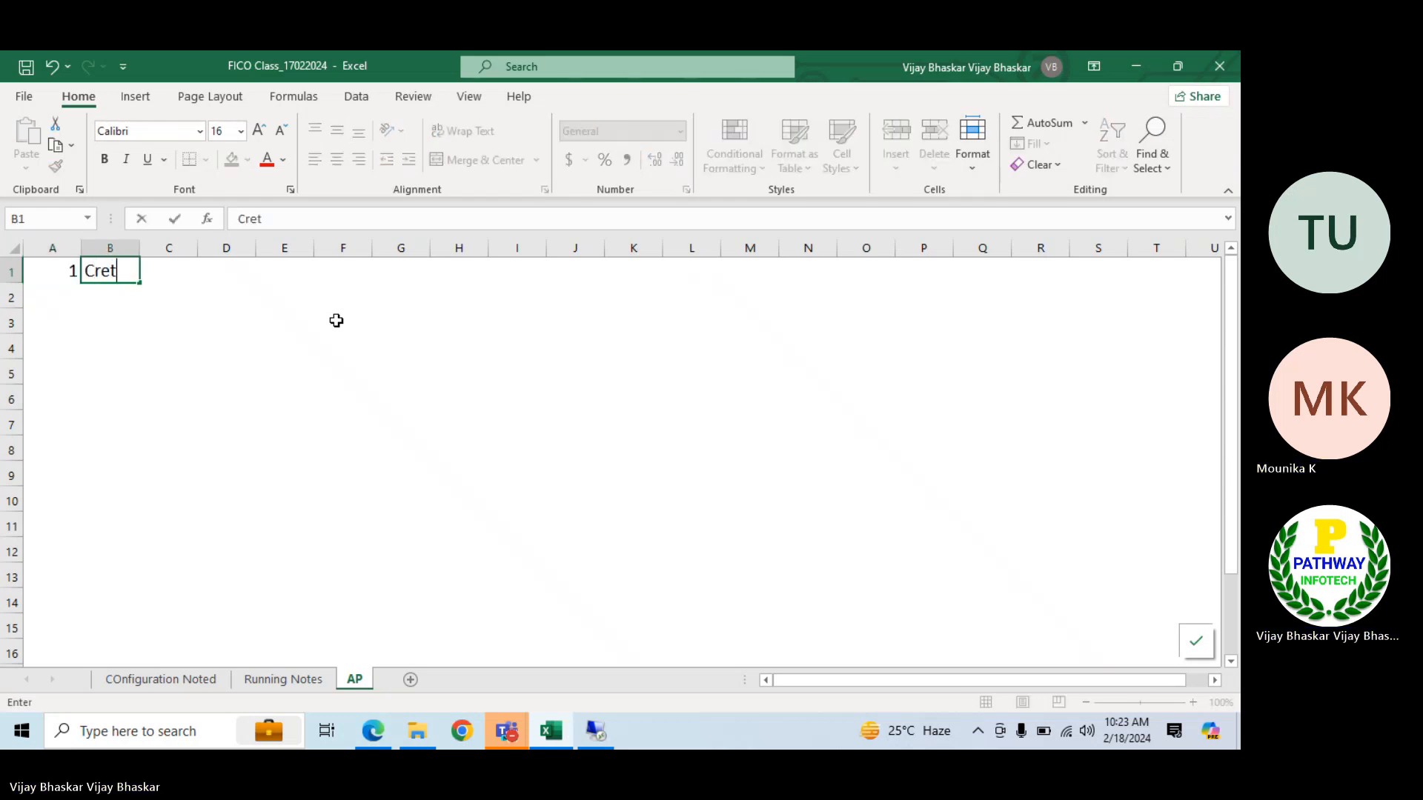
{"action": "type", "text": "e vendor goups"}
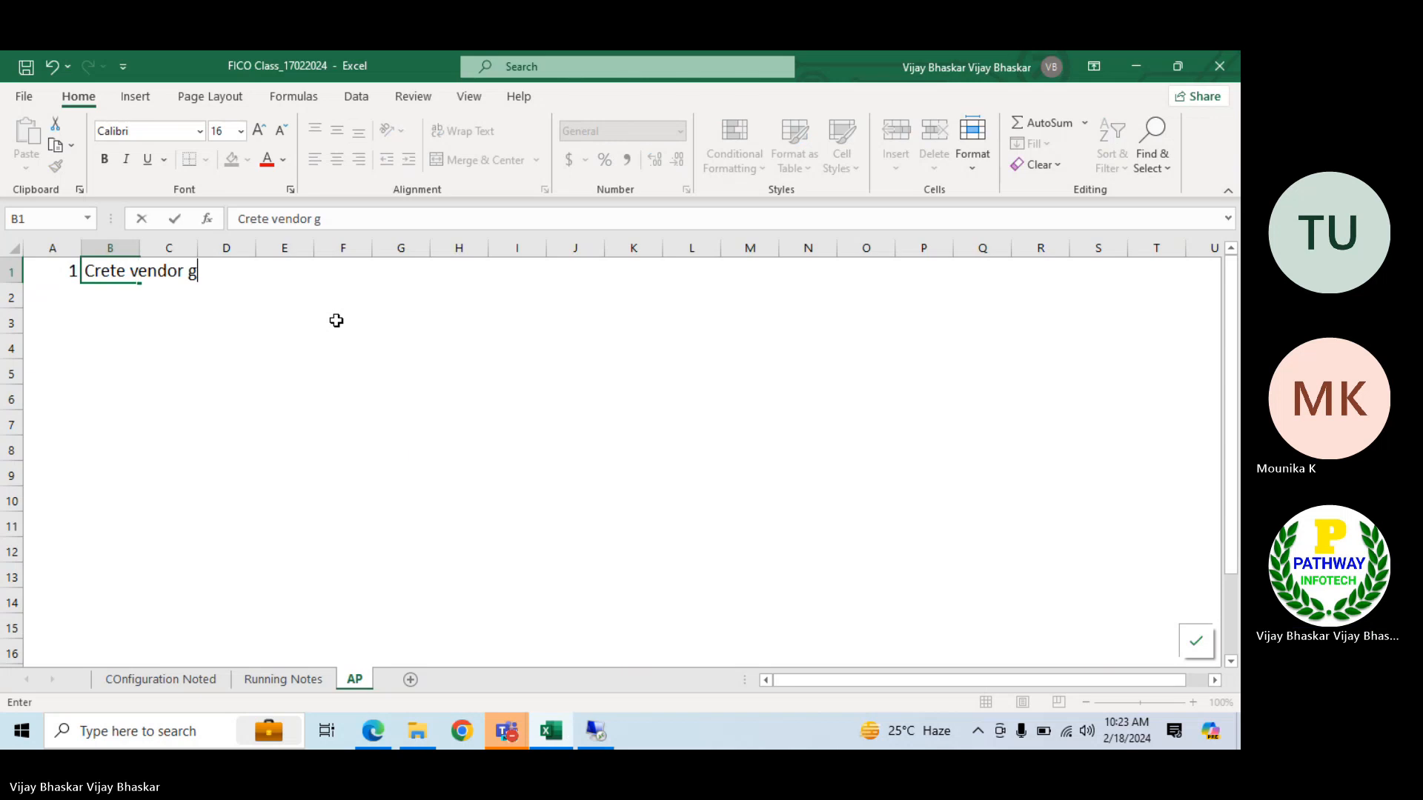
{"action": "key", "text": "Return"}
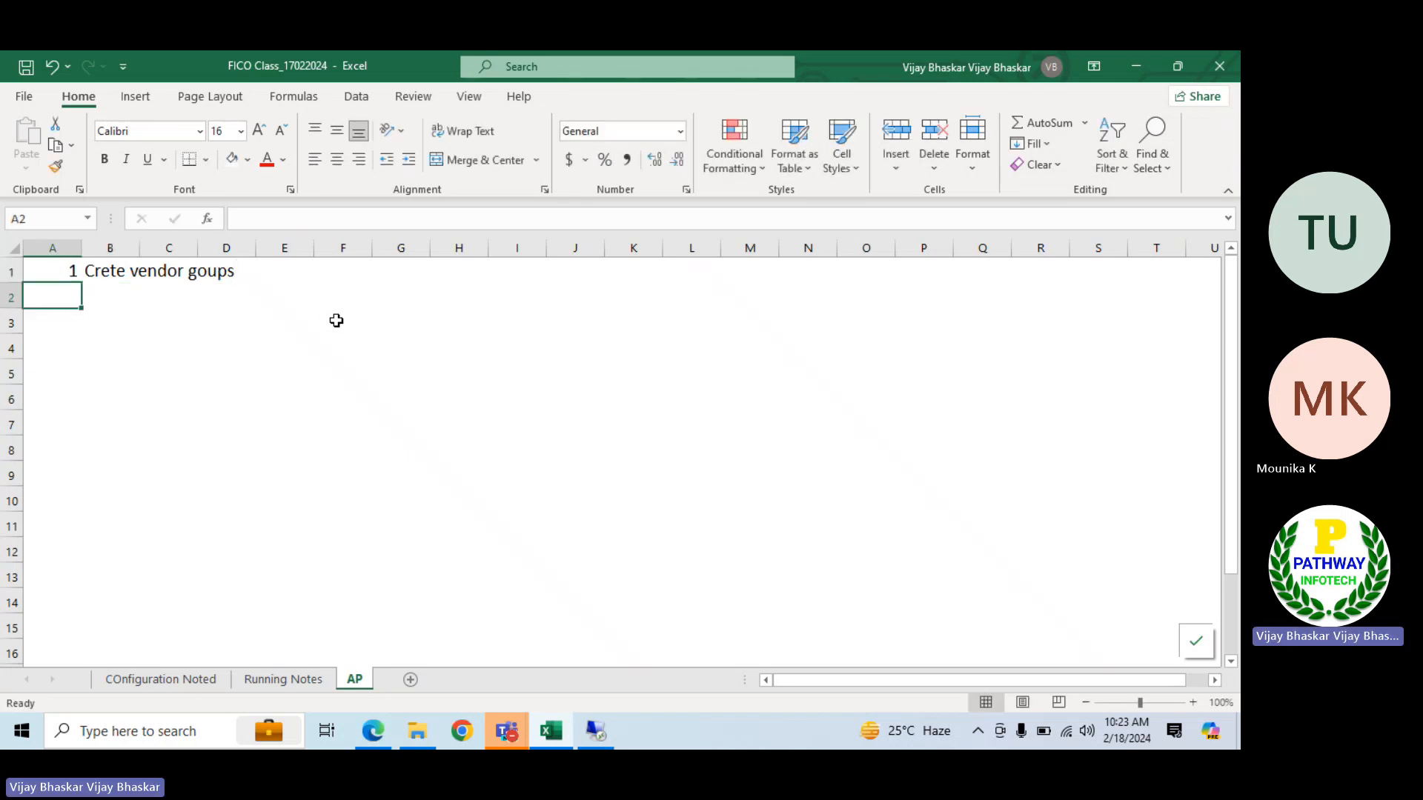
Copy the five vendor types, Service vendors to Employee vendor, from the COnfiguration Noted sheet into the AP sheet starting at B2
{"action": "left_click", "coordinate": [140, 299]}
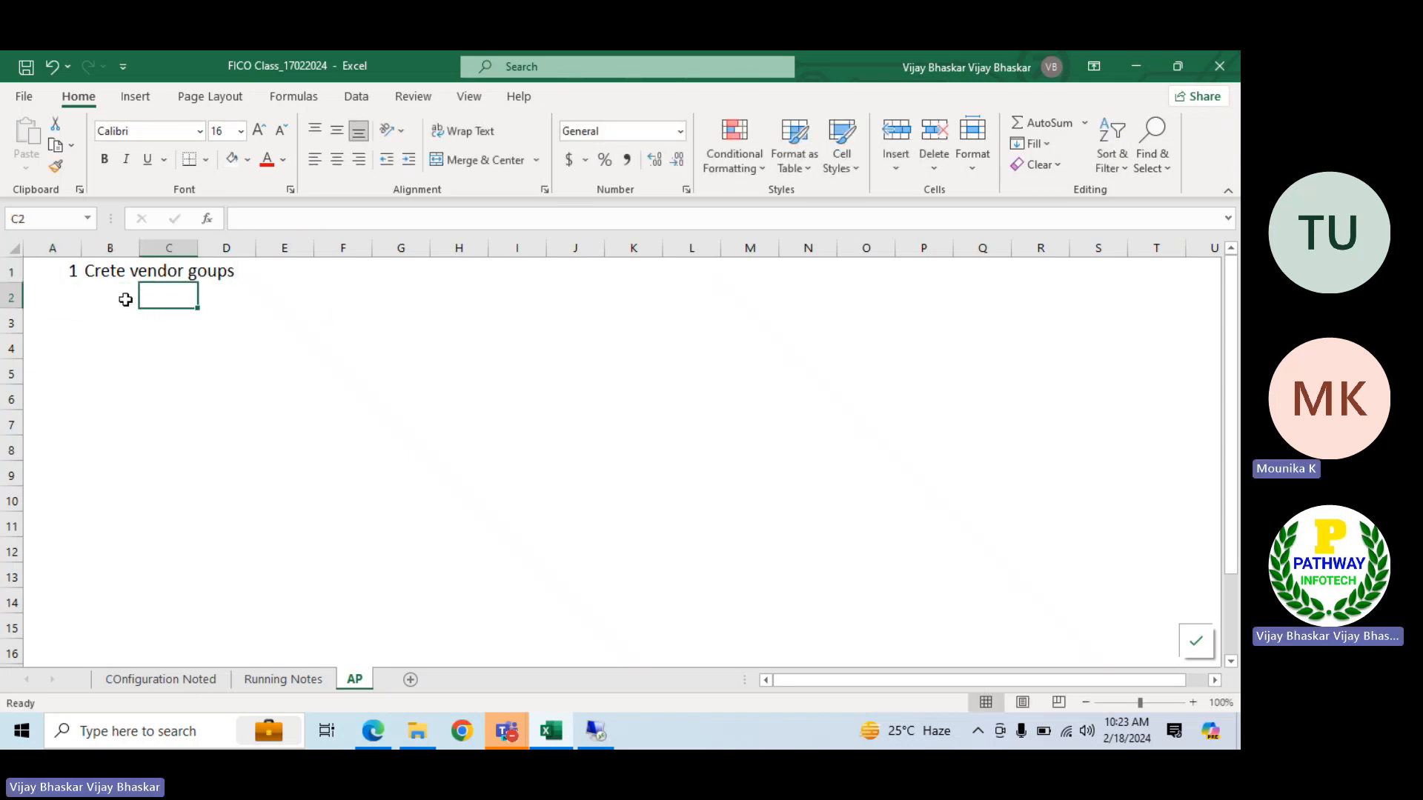
{"action": "left_click", "coordinate": [123, 299]}
{"action": "left_click", "coordinate": [148, 679]}
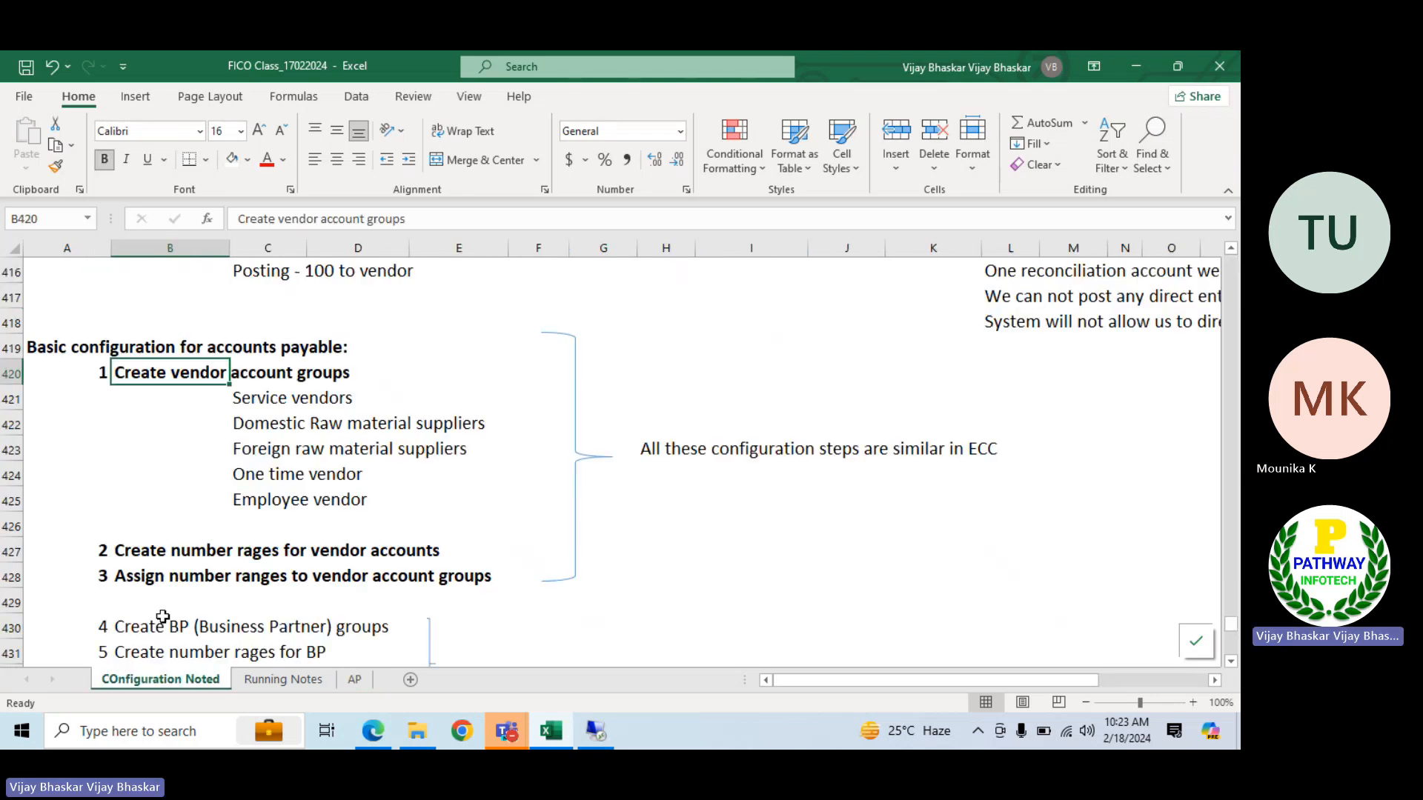
{"action": "left_click_drag", "start_coordinate": [237, 400], "coordinate": [426, 495]}
{"action": "key", "text": "ctrl+c"}
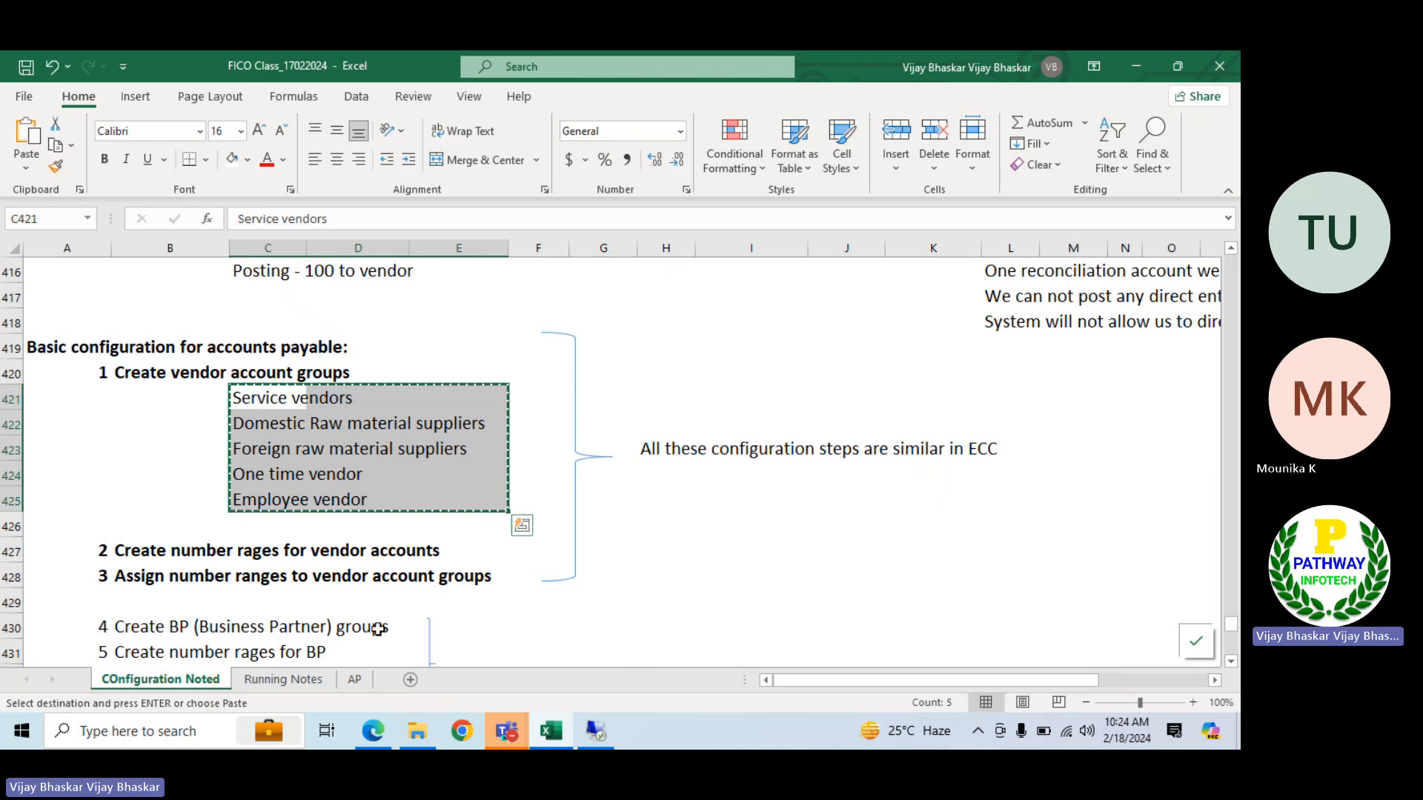
{"action": "left_click", "coordinate": [354, 679]}
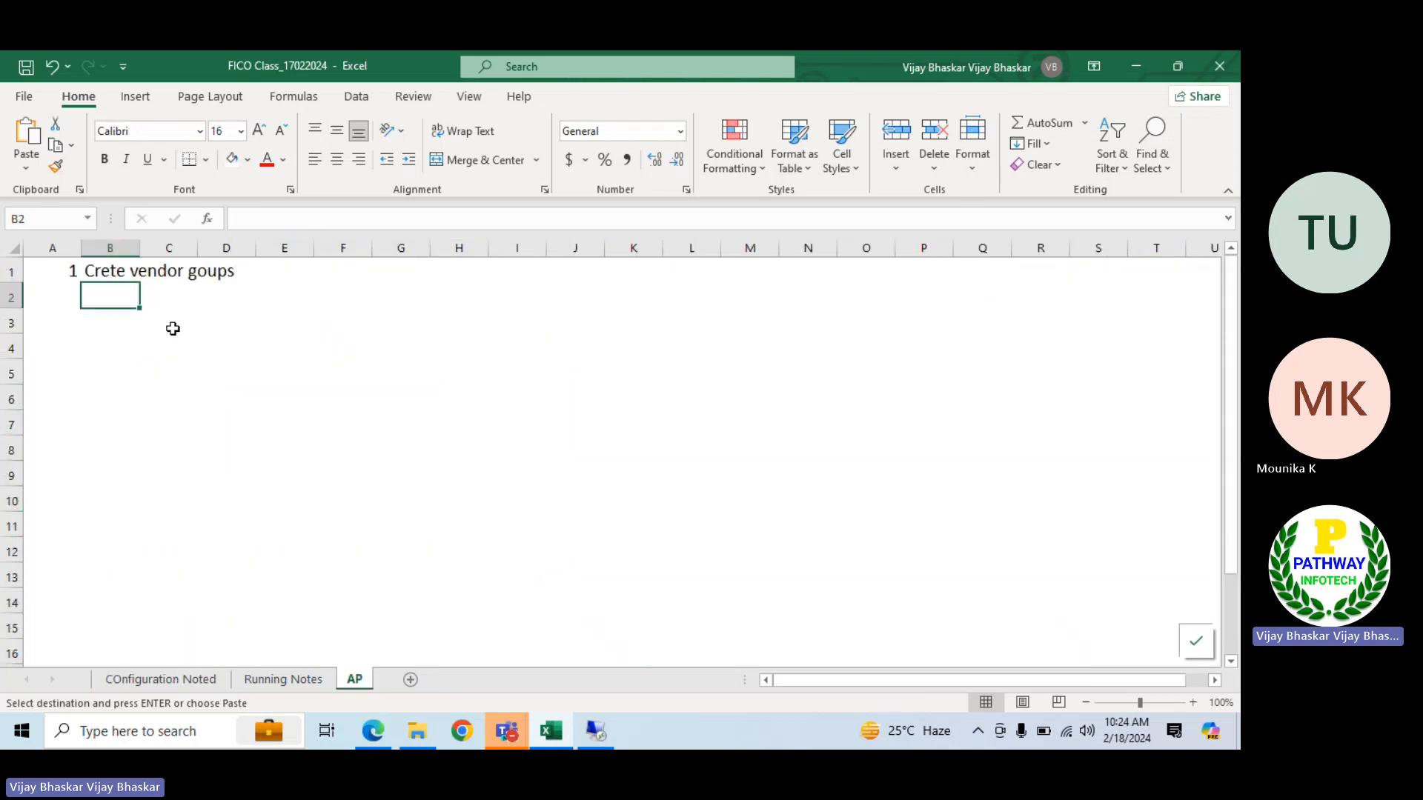
{"action": "key", "text": "ctrl+v"}
{"action": "left_click", "coordinate": [423, 289]}
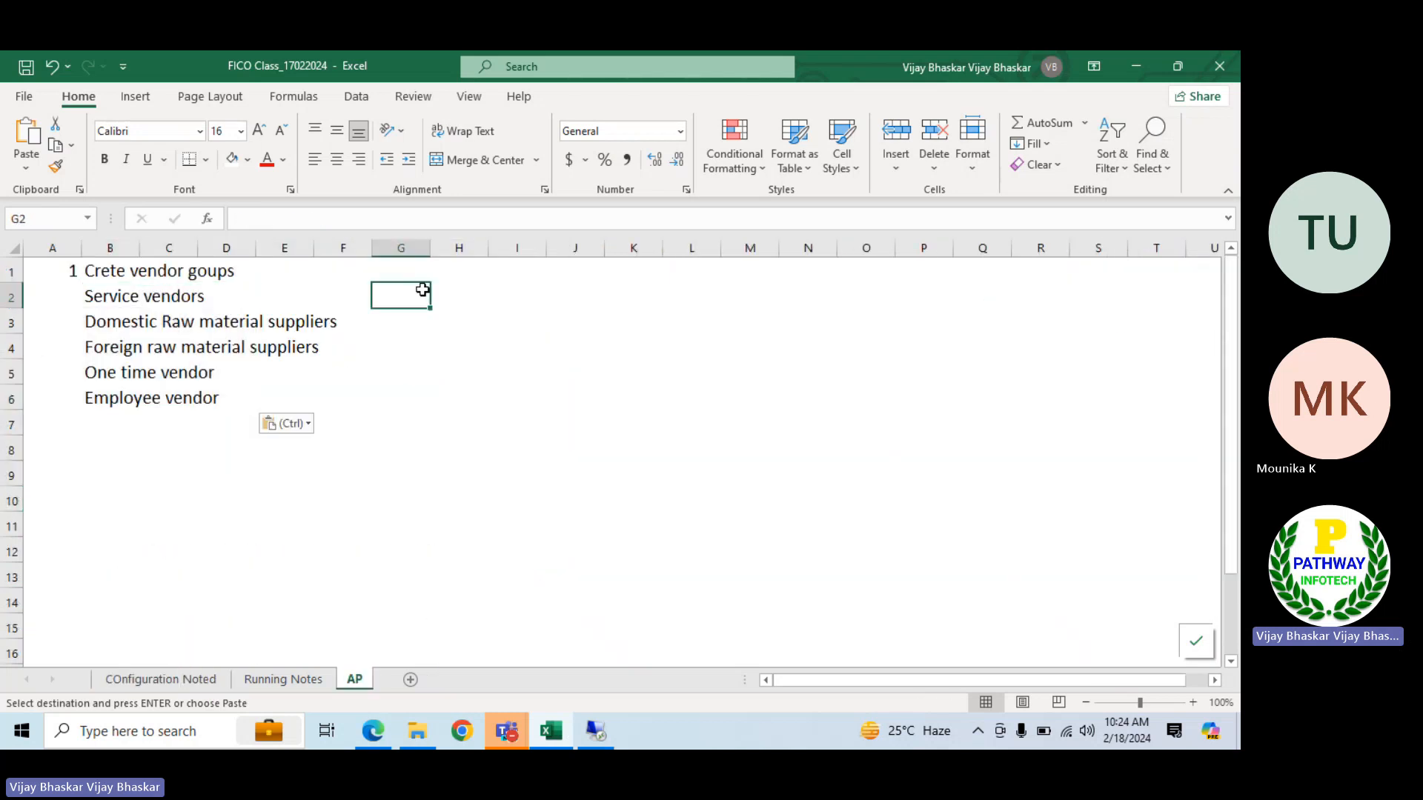
{"action": "key", "text": "Escape"}
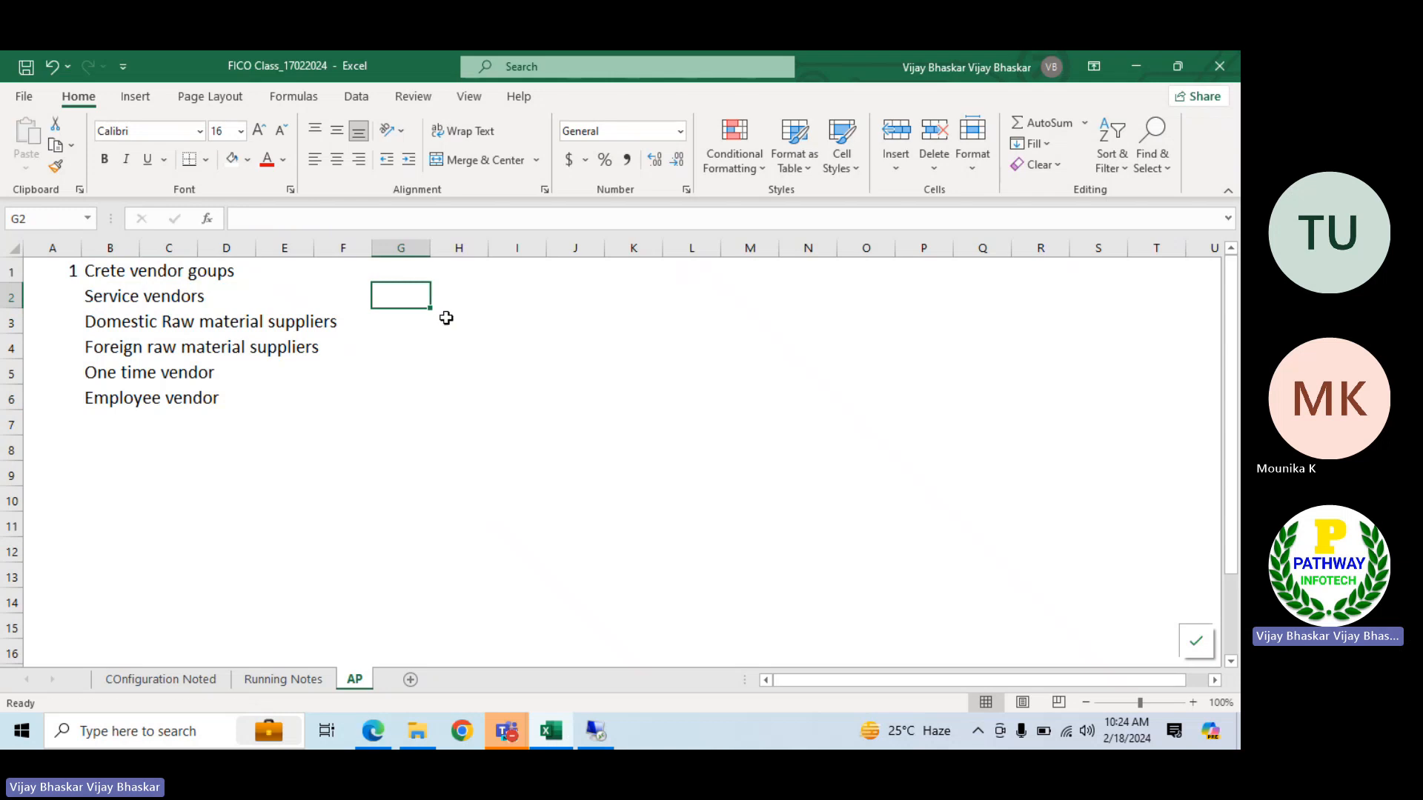
Switch to the SAP remote session, run transaction spro and open the SAP Reference IMG
{"action": "left_click", "coordinate": [603, 726]}
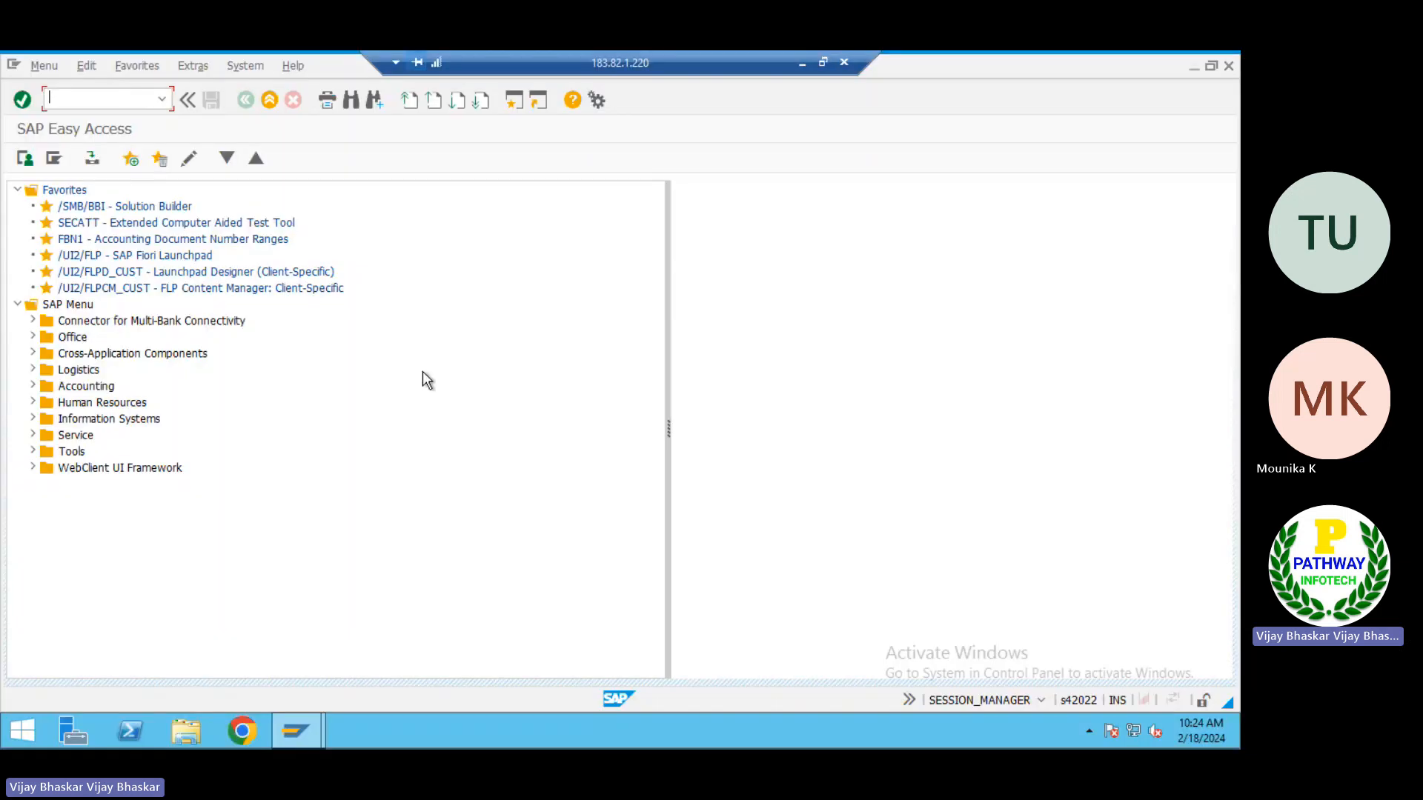
{"action": "type", "text": "spro"}
{"action": "key", "text": "Return"}
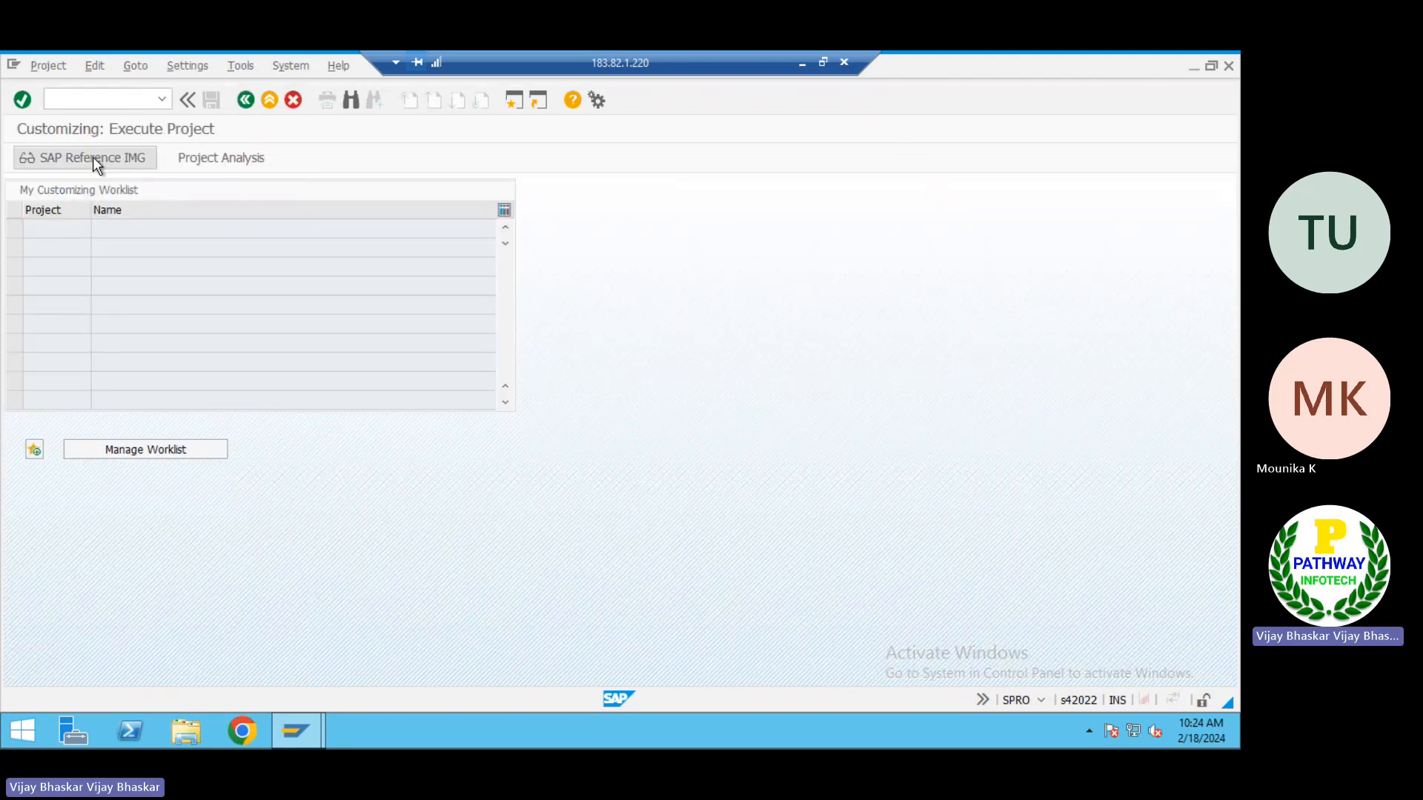
{"action": "left_click", "coordinate": [92, 157]}
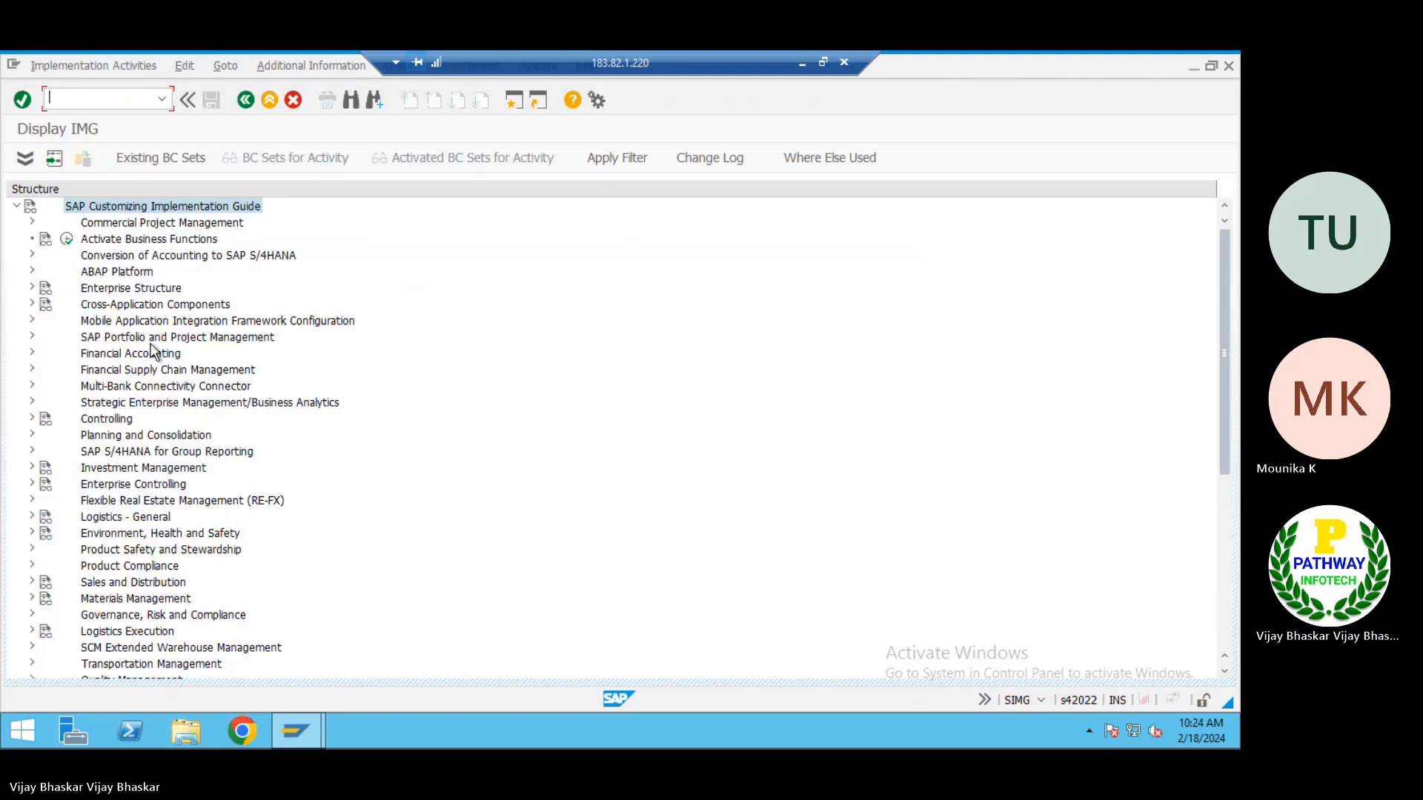
Expand Financial Accounting and its Accounts Receivable and Accounts Payable node in the implementation guide
{"action": "double_click", "coordinate": [125, 356]}
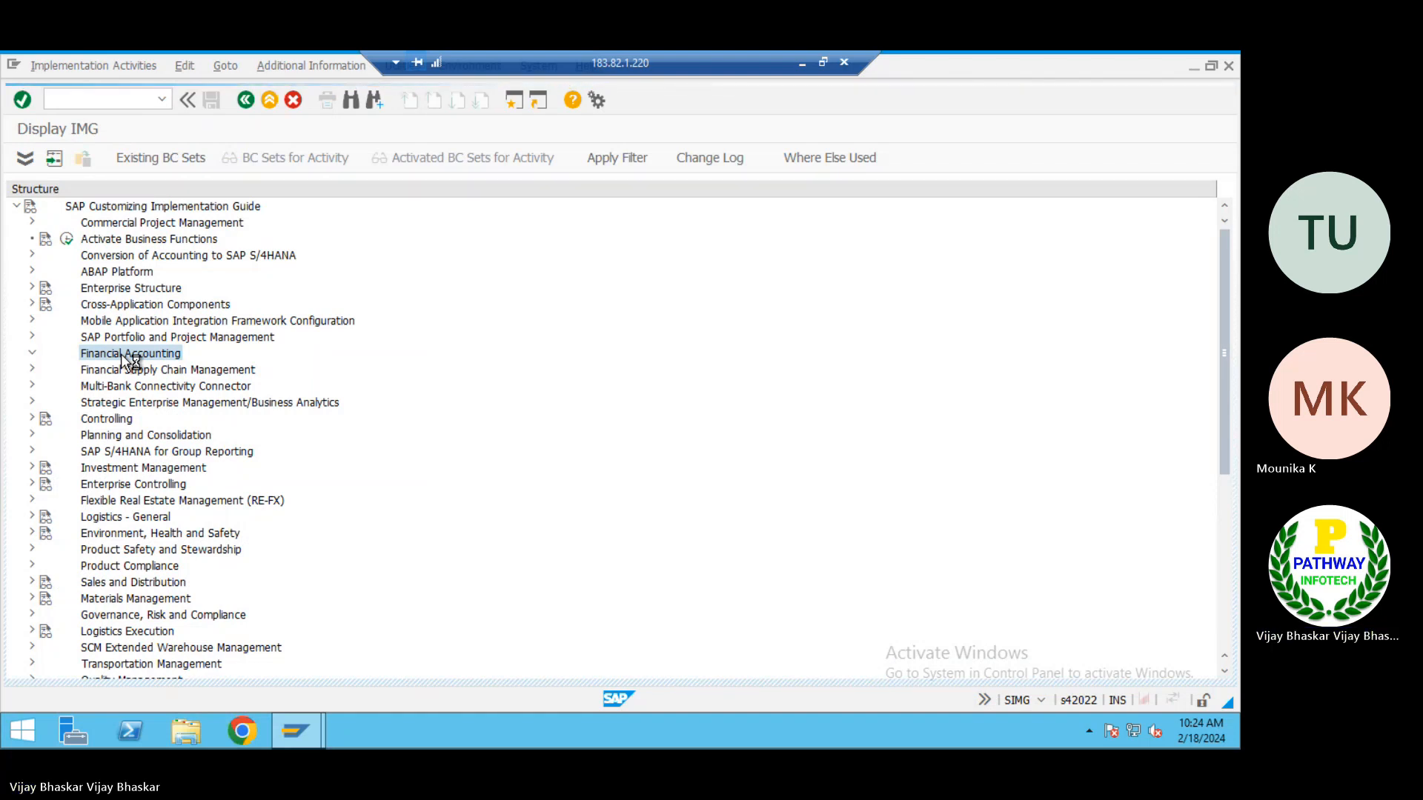
{"action": "key", "text": "Down"}
{"action": "key", "text": "Down"}
{"action": "key", "text": "Down"}
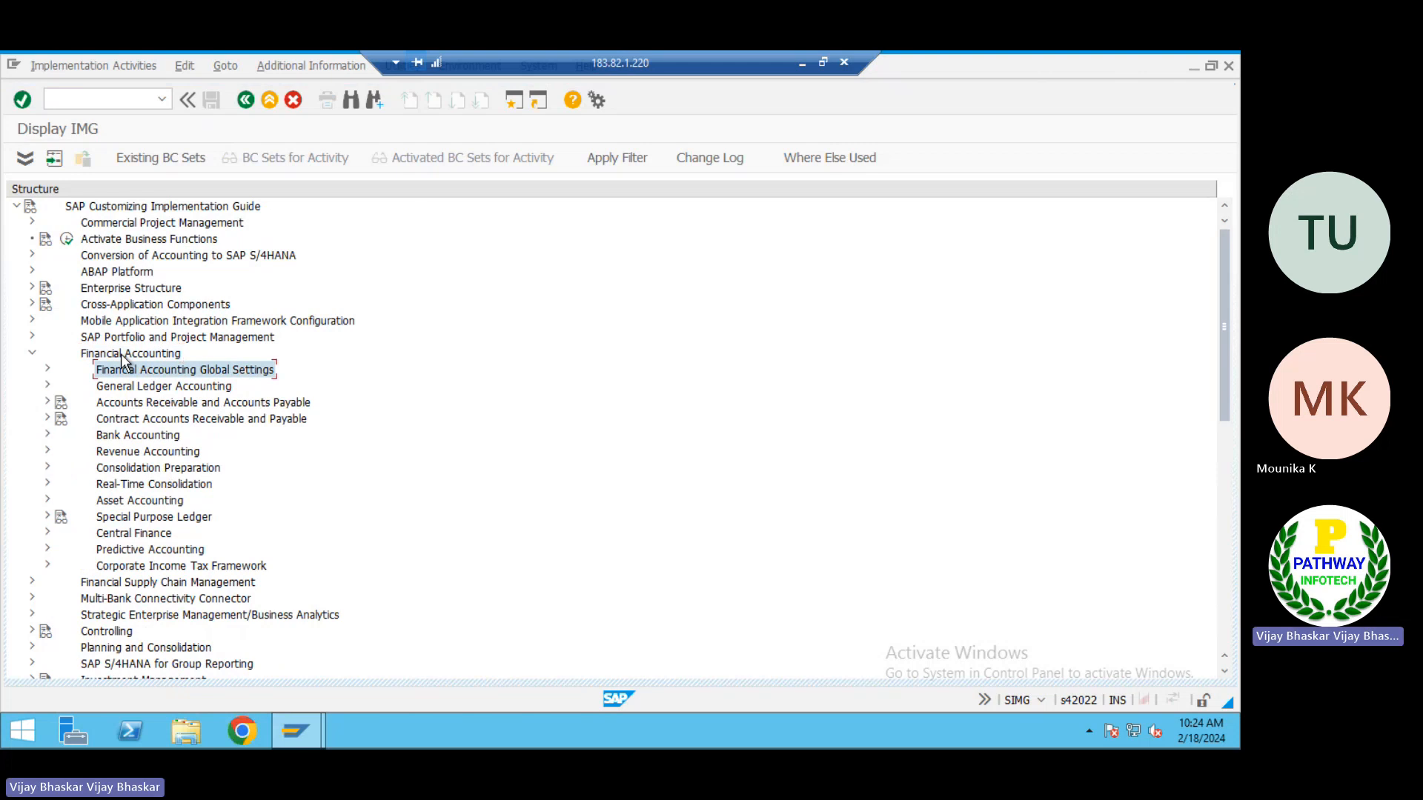
{"action": "key", "text": "Right"}
{"action": "key", "text": "Down"}
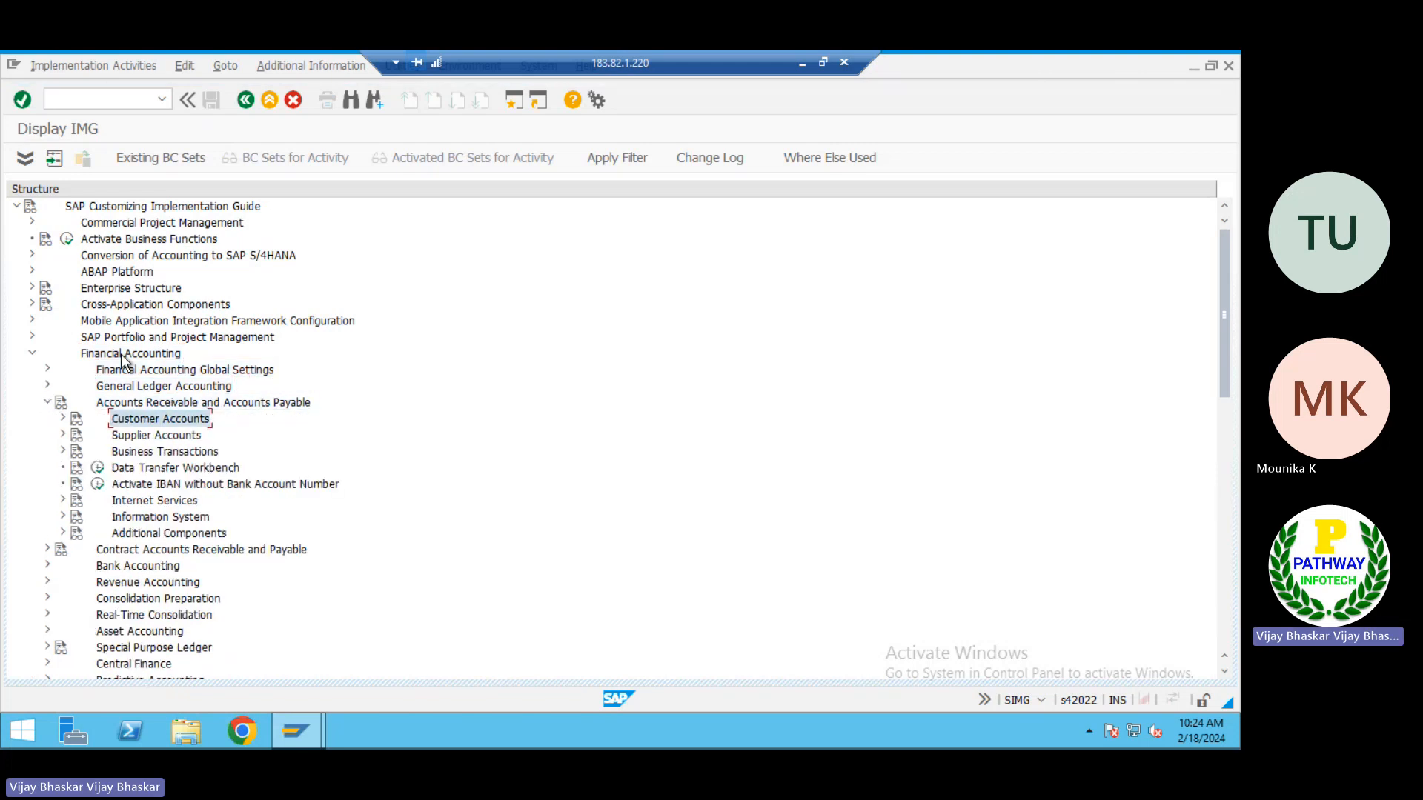
Execute Define Account Groups with Screen Layout (Vendors) under Supplier Accounts, Master Data, Preparations for Creating Supplier Master Data
{"action": "key", "text": "Down"}
{"action": "key", "text": "Right"}
{"action": "key", "text": "Down"}
{"action": "key", "text": "Right"}
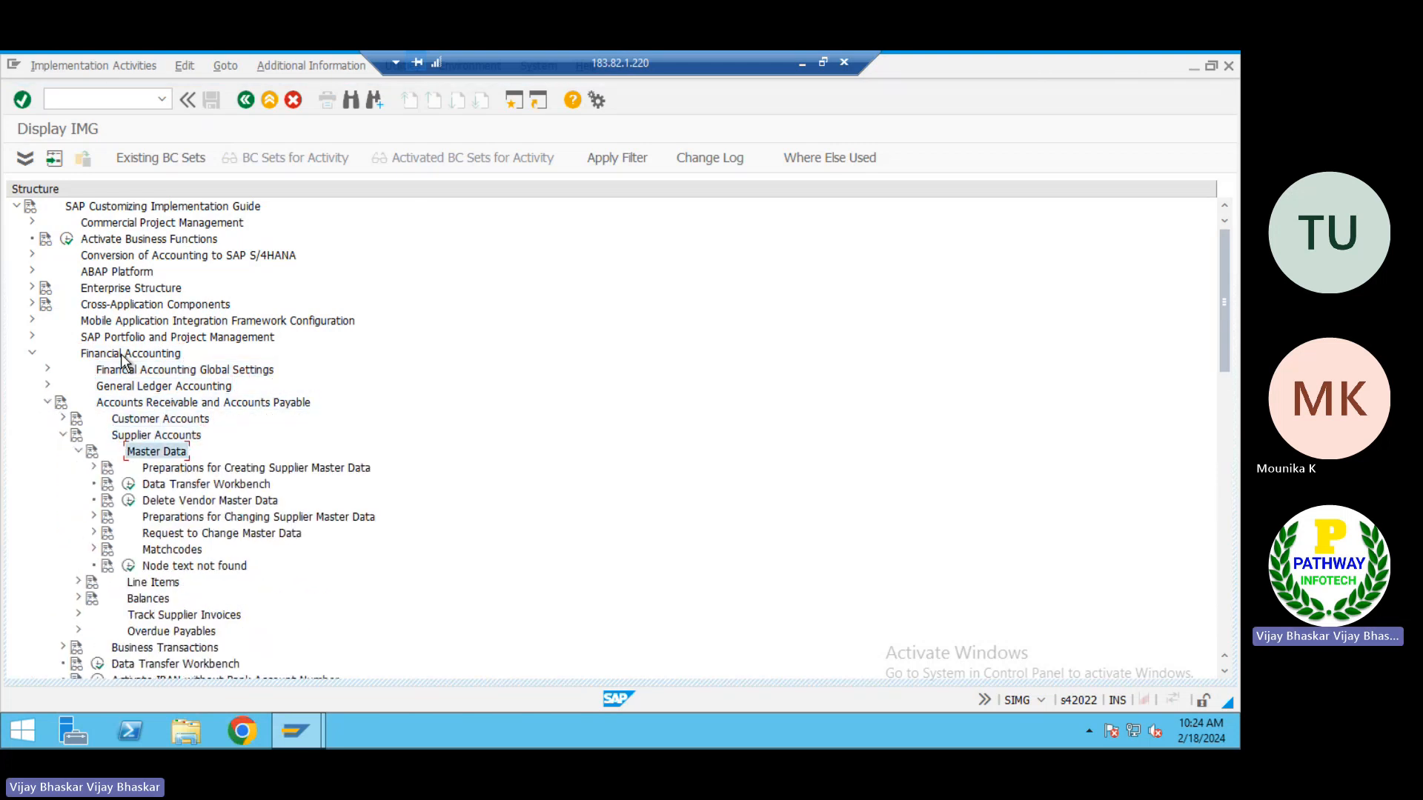
{"action": "key", "text": "Down"}
{"action": "key", "text": "Right"}
{"action": "key", "text": "Down"}
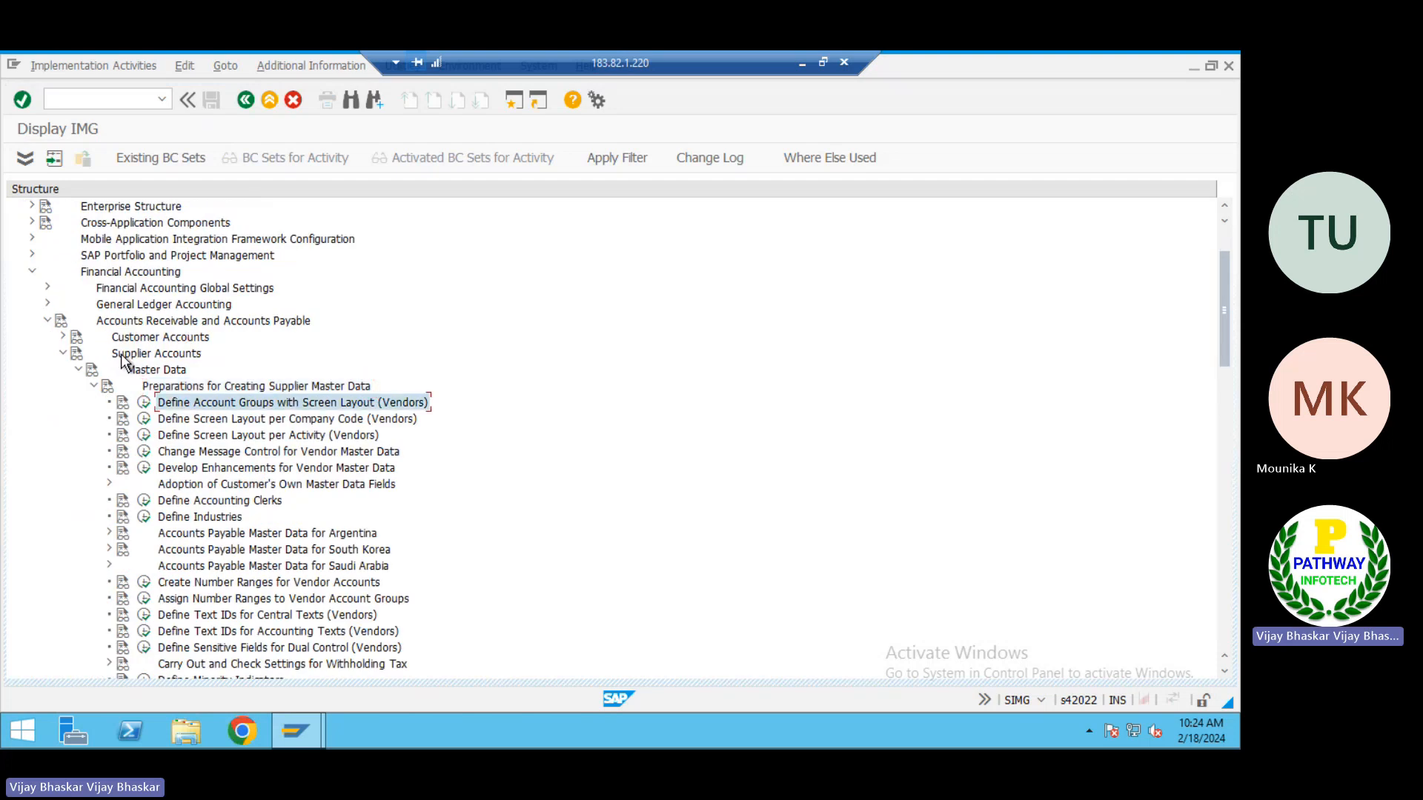
{"action": "key", "text": "Right"}
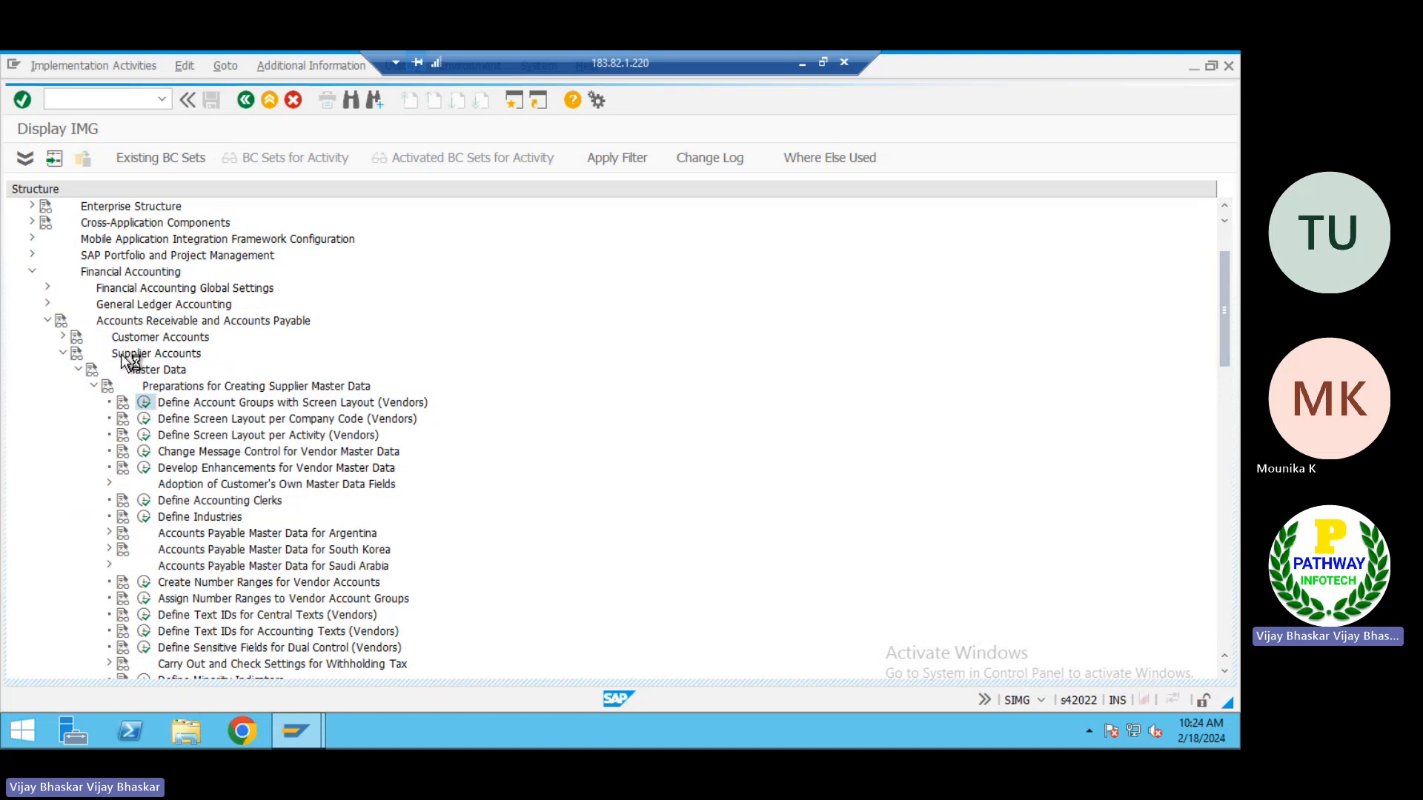
{"action": "key", "text": "Return"}
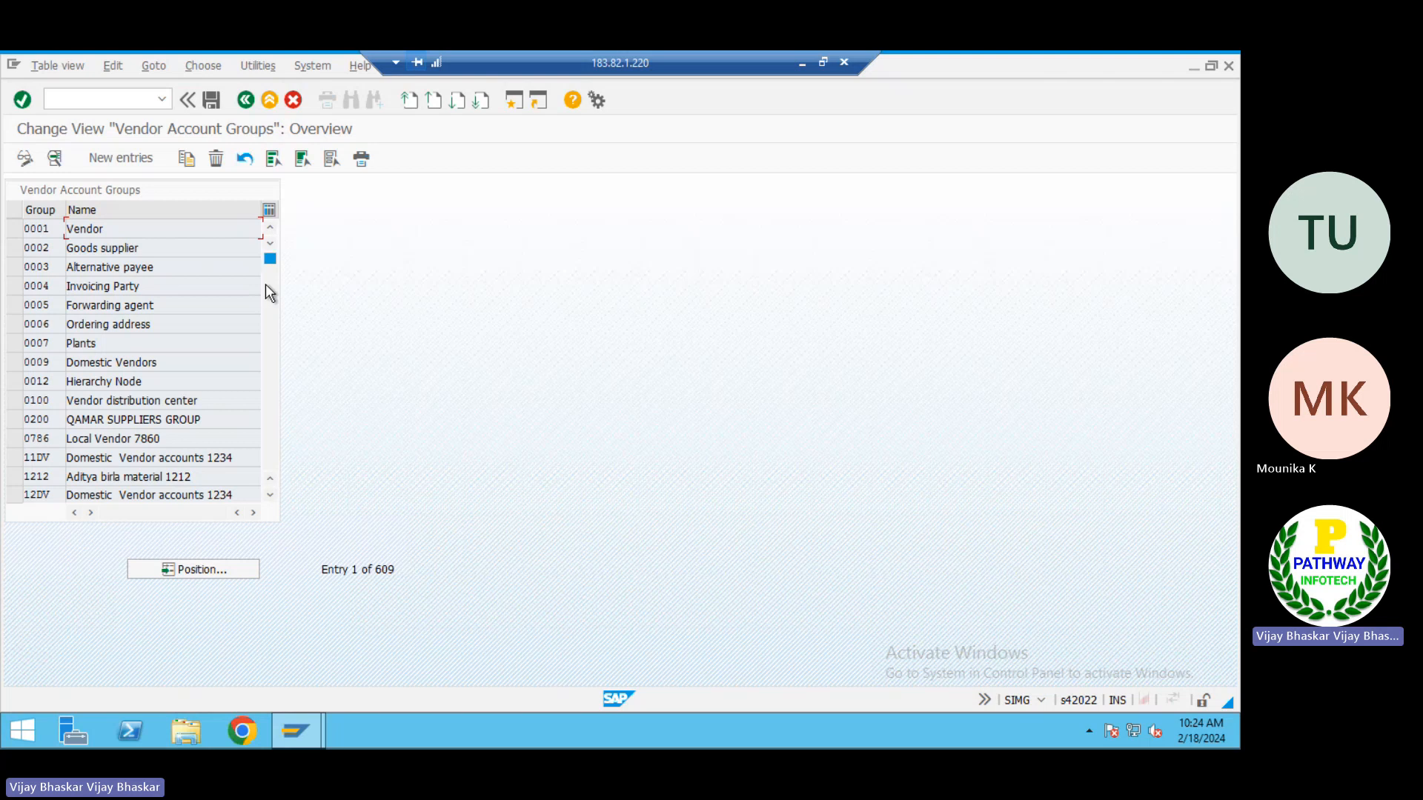
{"action": "left_click", "coordinate": [117, 158]}
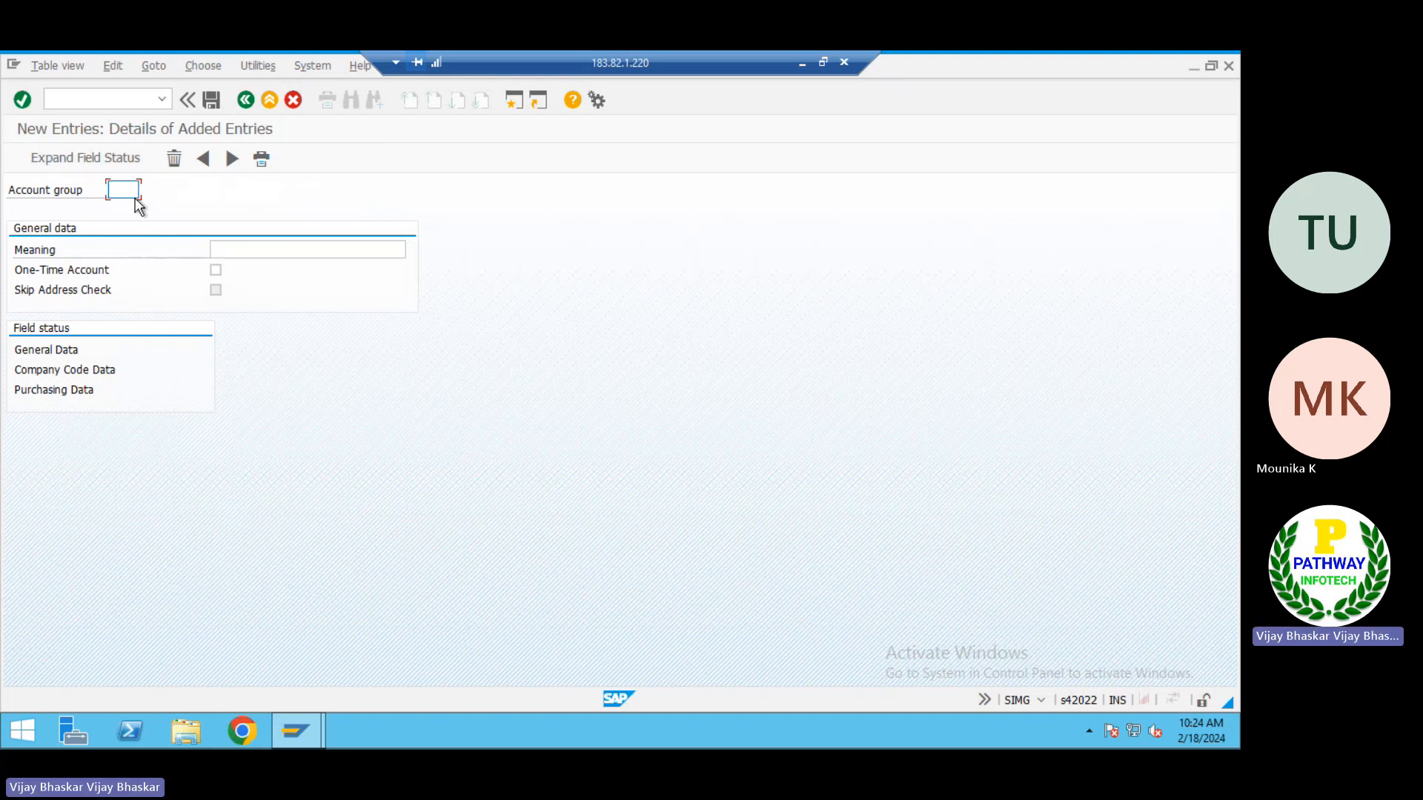
{"action": "left_click", "coordinate": [128, 190]}
{"action": "type", "text": "2001"}
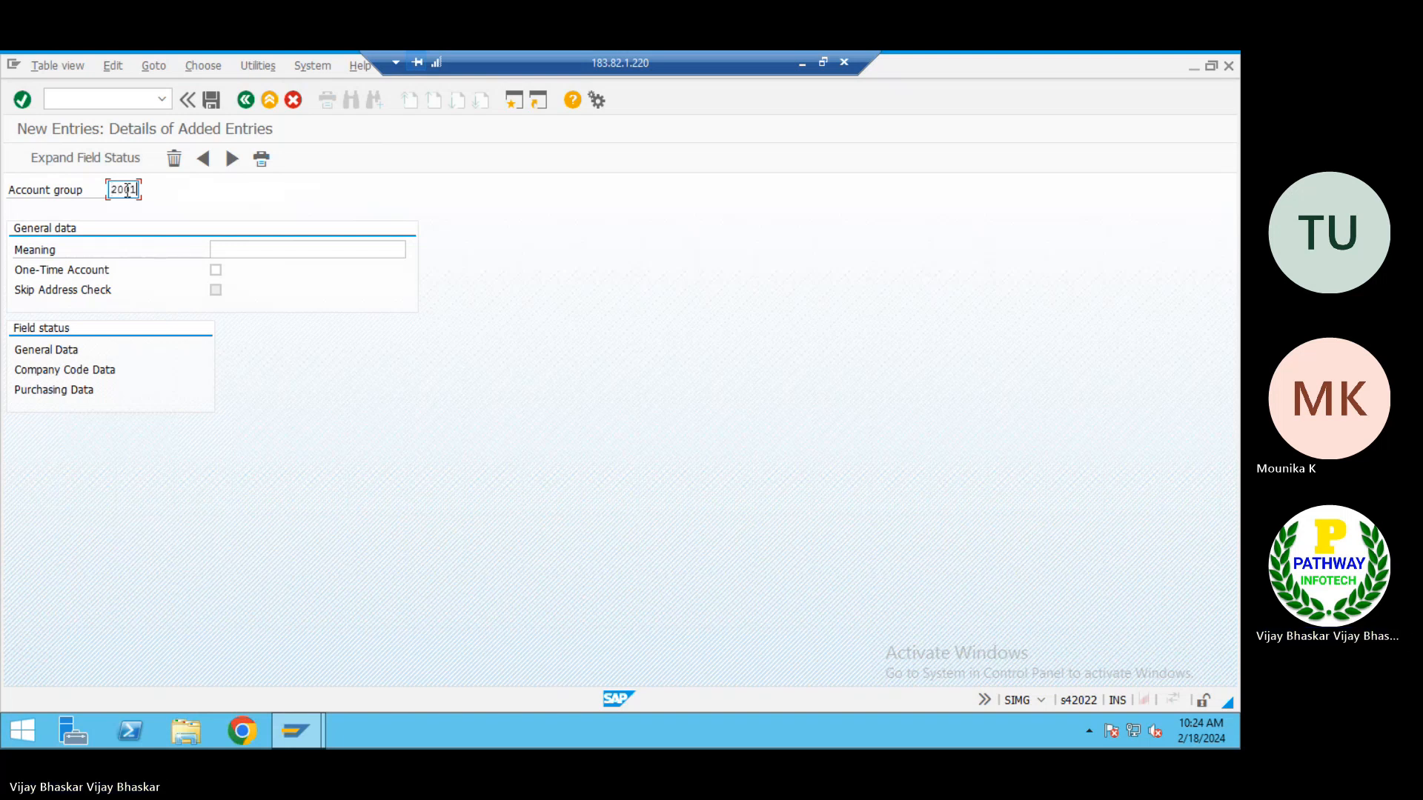
{"action": "key", "text": "BackSpace"}
{"action": "key", "text": "BackSpace"}
{"action": "key", "text": "BackSpace"}
{"action": "key", "text": "BackSpace"}
{"action": "type", "text": "10"}
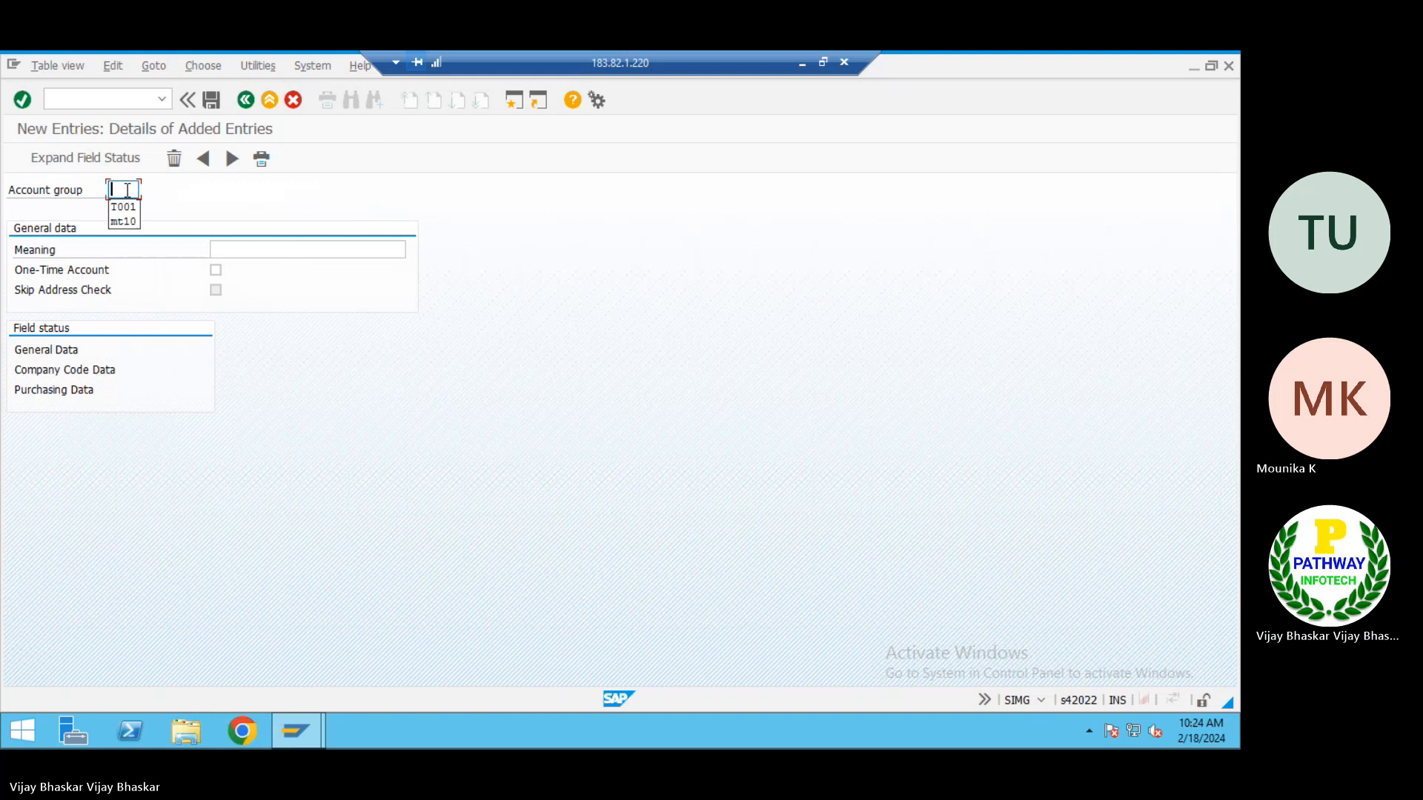
{"action": "type", "text": "01"}
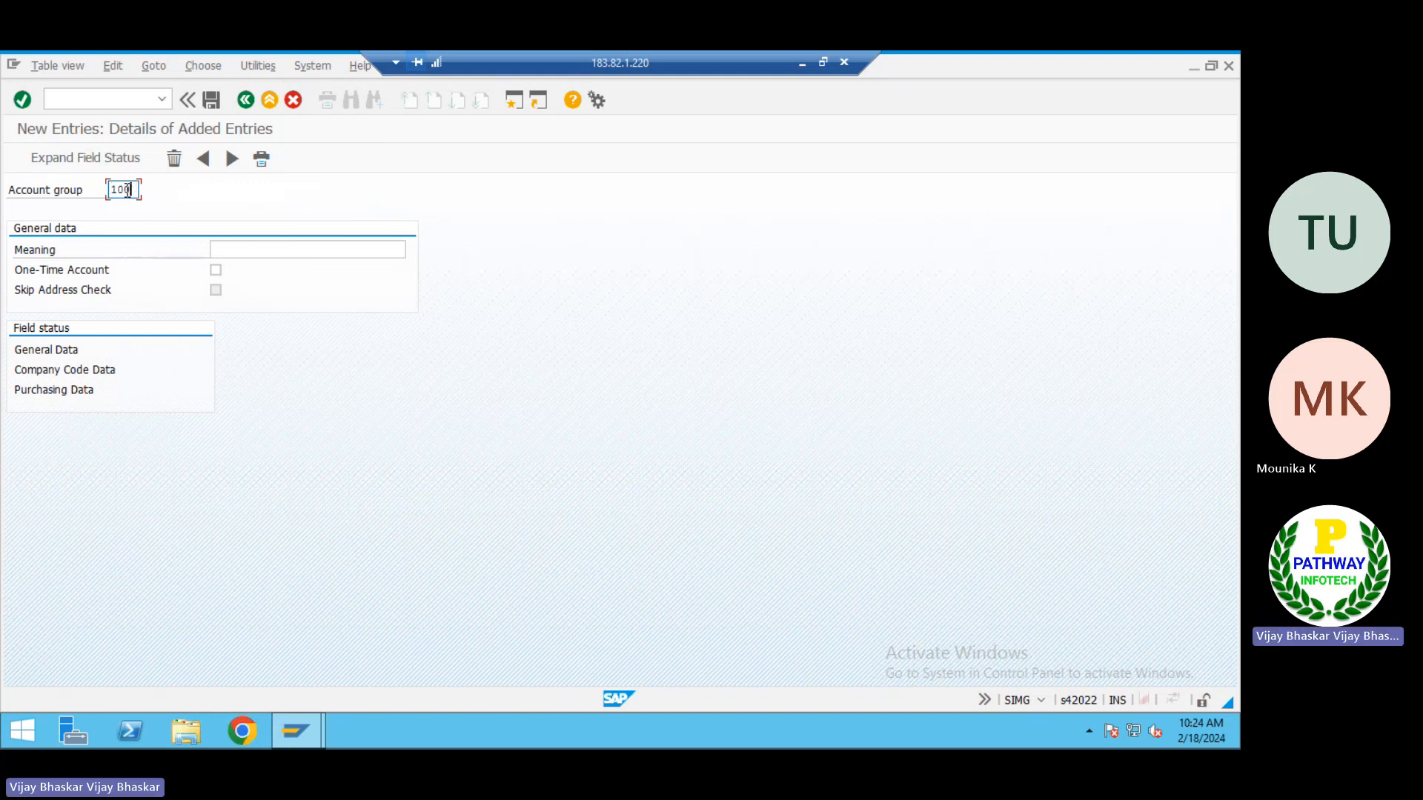
{"action": "key", "text": "BackSpace"}
{"action": "key", "text": "BackSpace"}
{"action": "key", "text": "BackSpace"}
{"action": "key", "text": "BackSpace"}
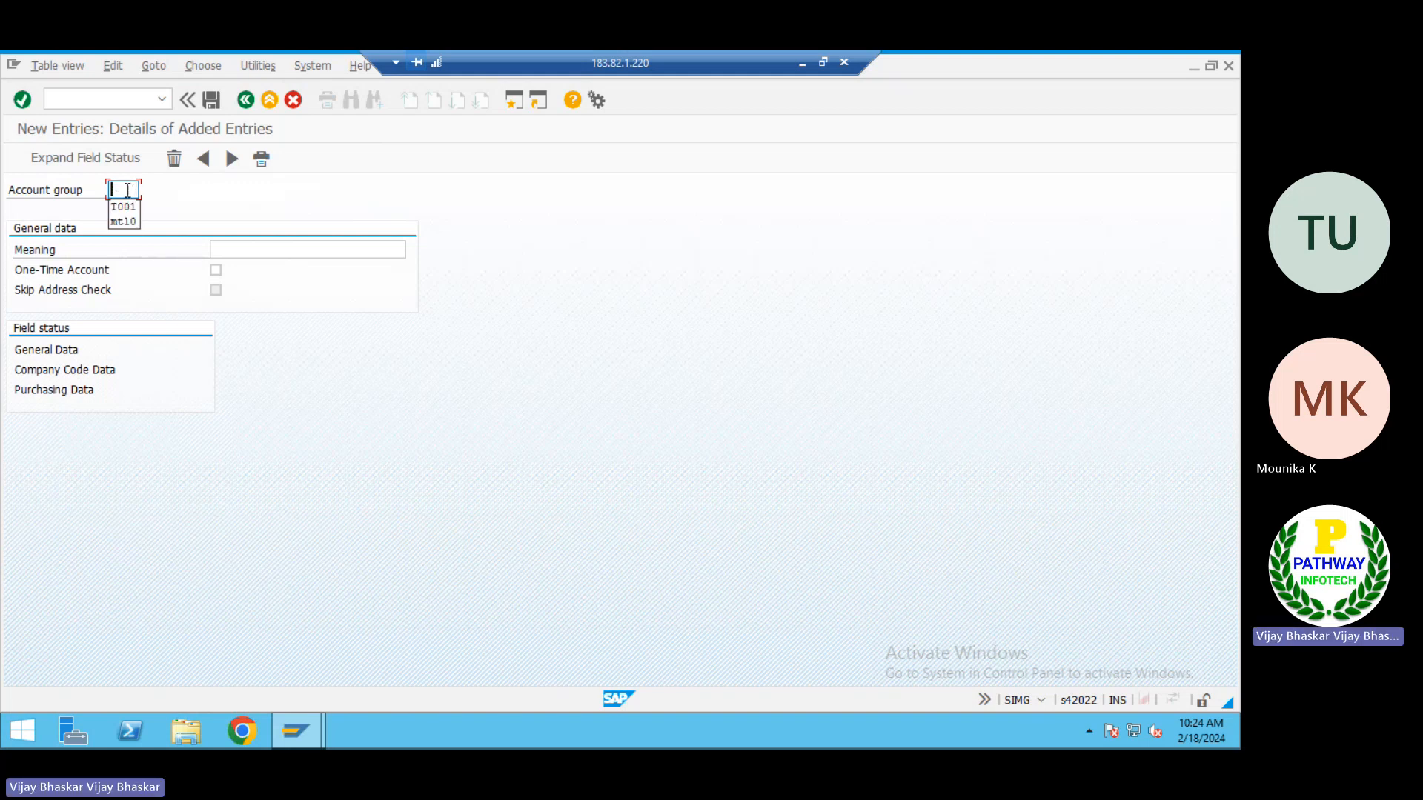
{"action": "left_click", "coordinate": [295, 100]}
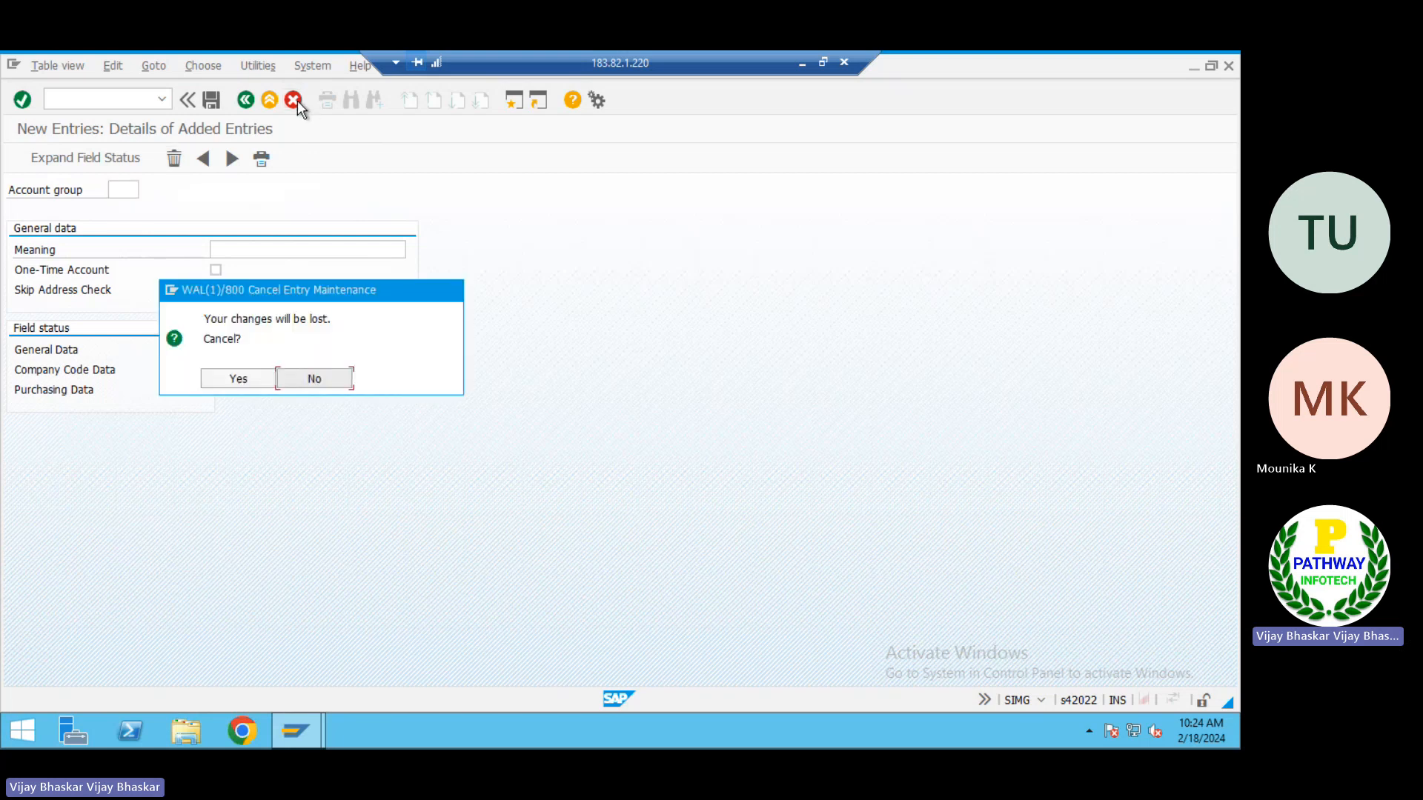
{"action": "left_click", "coordinate": [238, 383]}
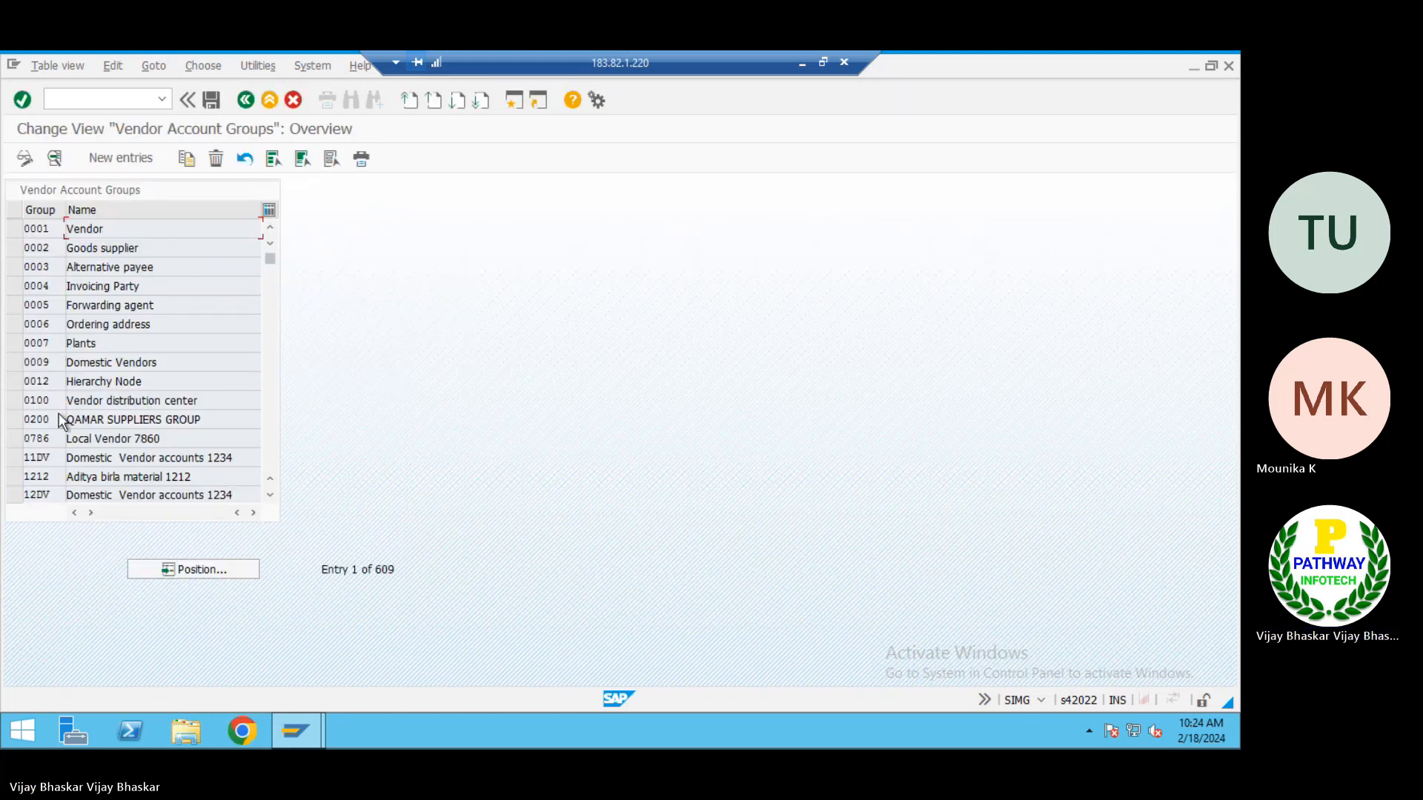
Create a new vendor account group entry with account group 1000
{"action": "scroll", "coordinate": [52, 437], "scroll_direction": "down", "scroll_amount": 1}
{"action": "scroll", "coordinate": [51, 443], "scroll_direction": "up", "scroll_amount": 1}
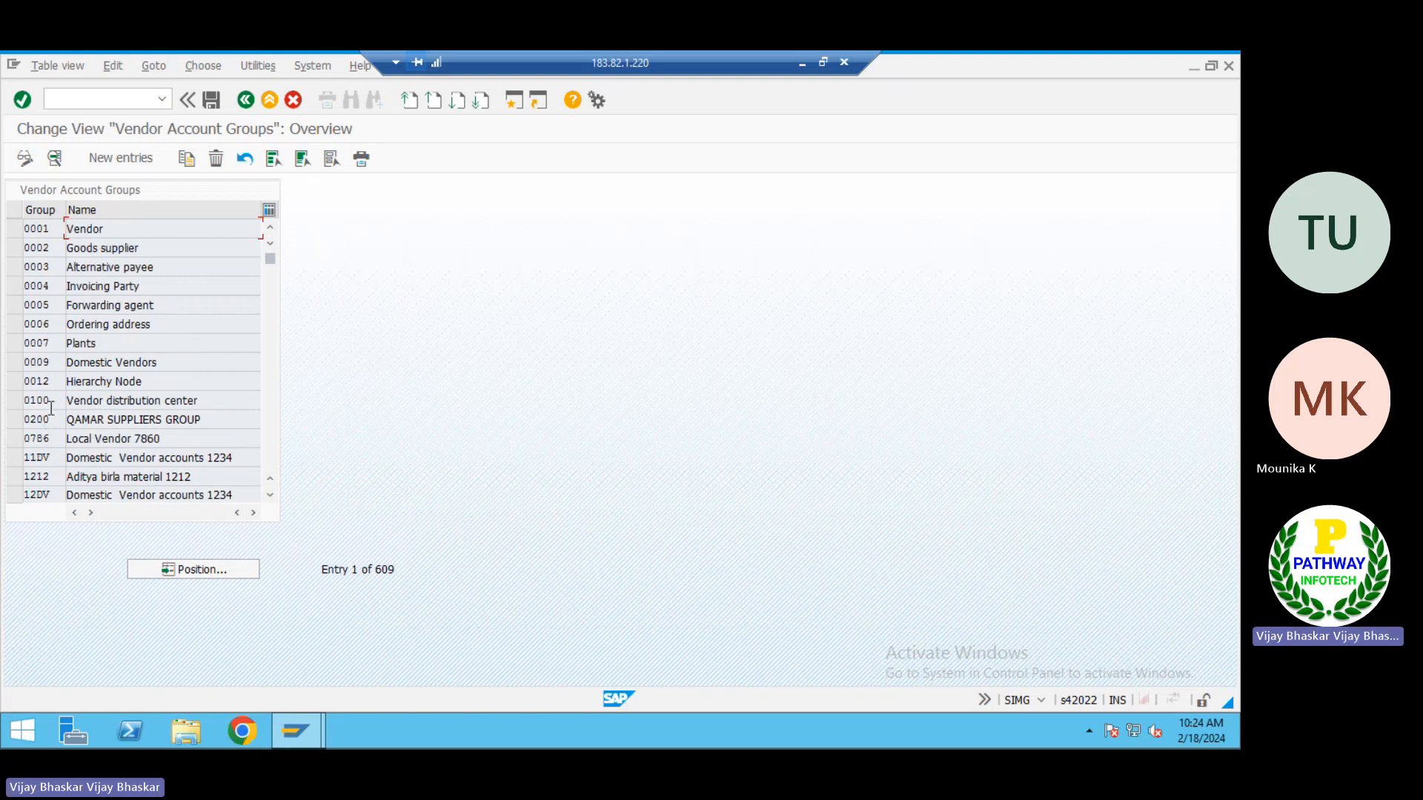
{"action": "scroll", "coordinate": [44, 391], "scroll_direction": "down", "scroll_amount": 3}
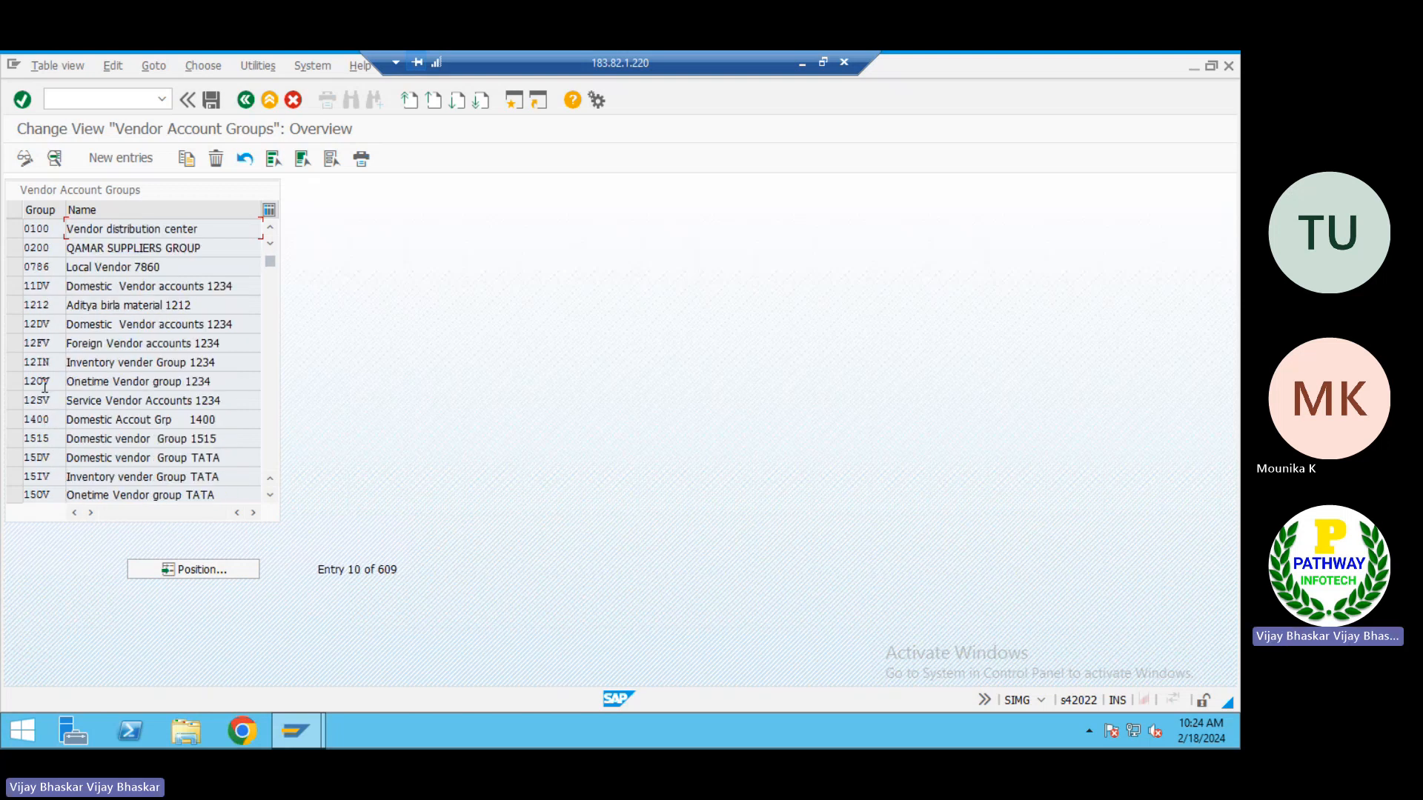
{"action": "scroll", "coordinate": [45, 391], "scroll_direction": "up", "scroll_amount": 3}
{"action": "left_click", "coordinate": [104, 159]}
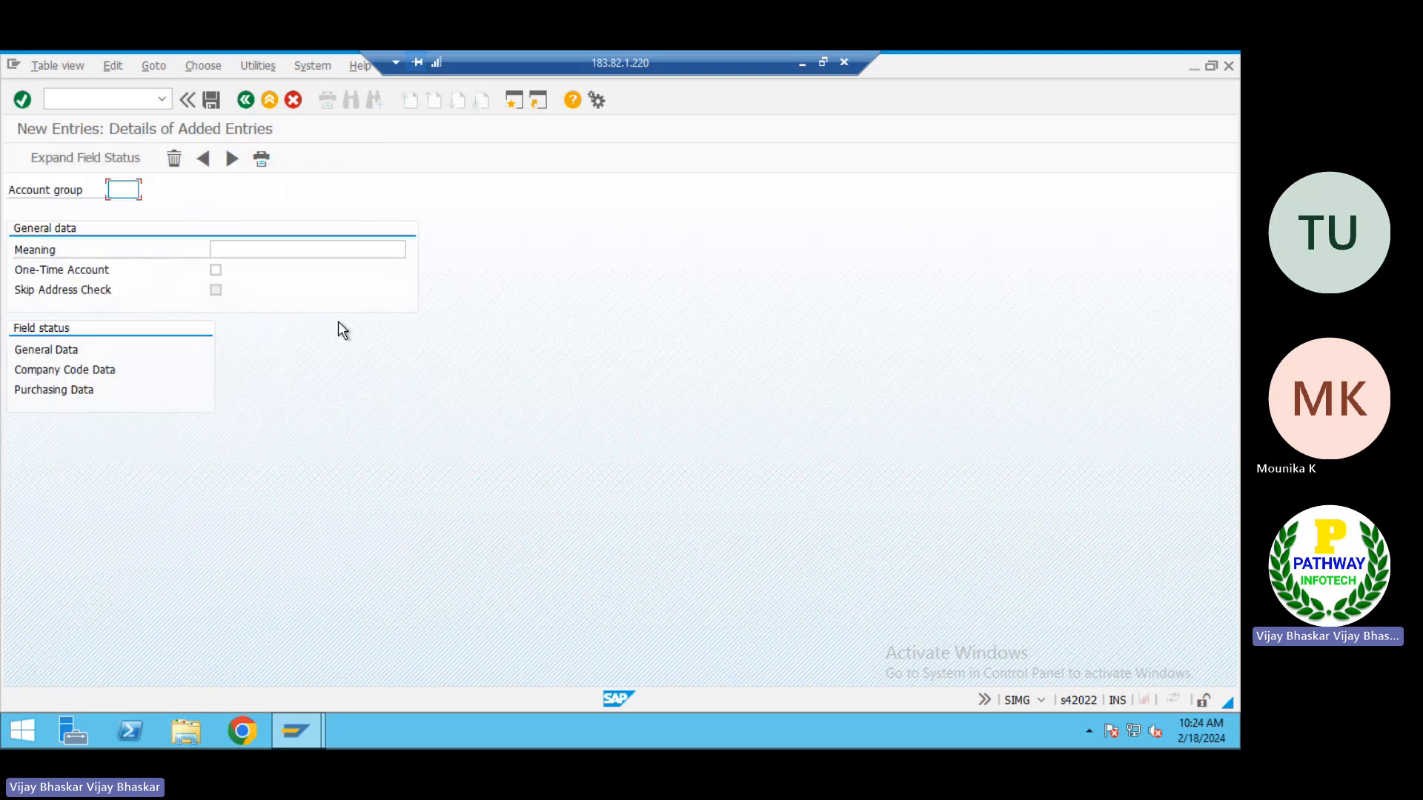
{"action": "type", "text": "100"}
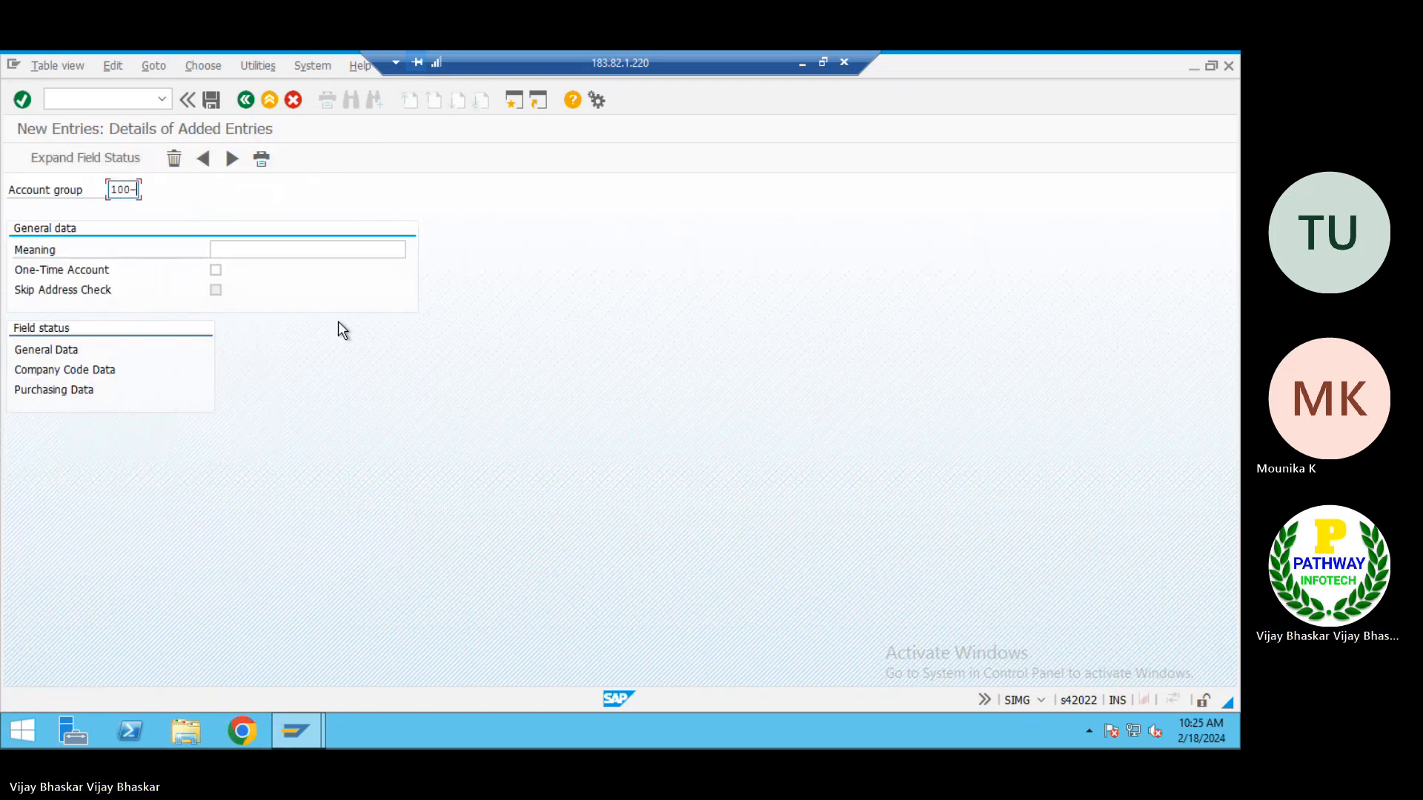
{"action": "type", "text": "0"}
{"action": "key", "text": "Tab"}
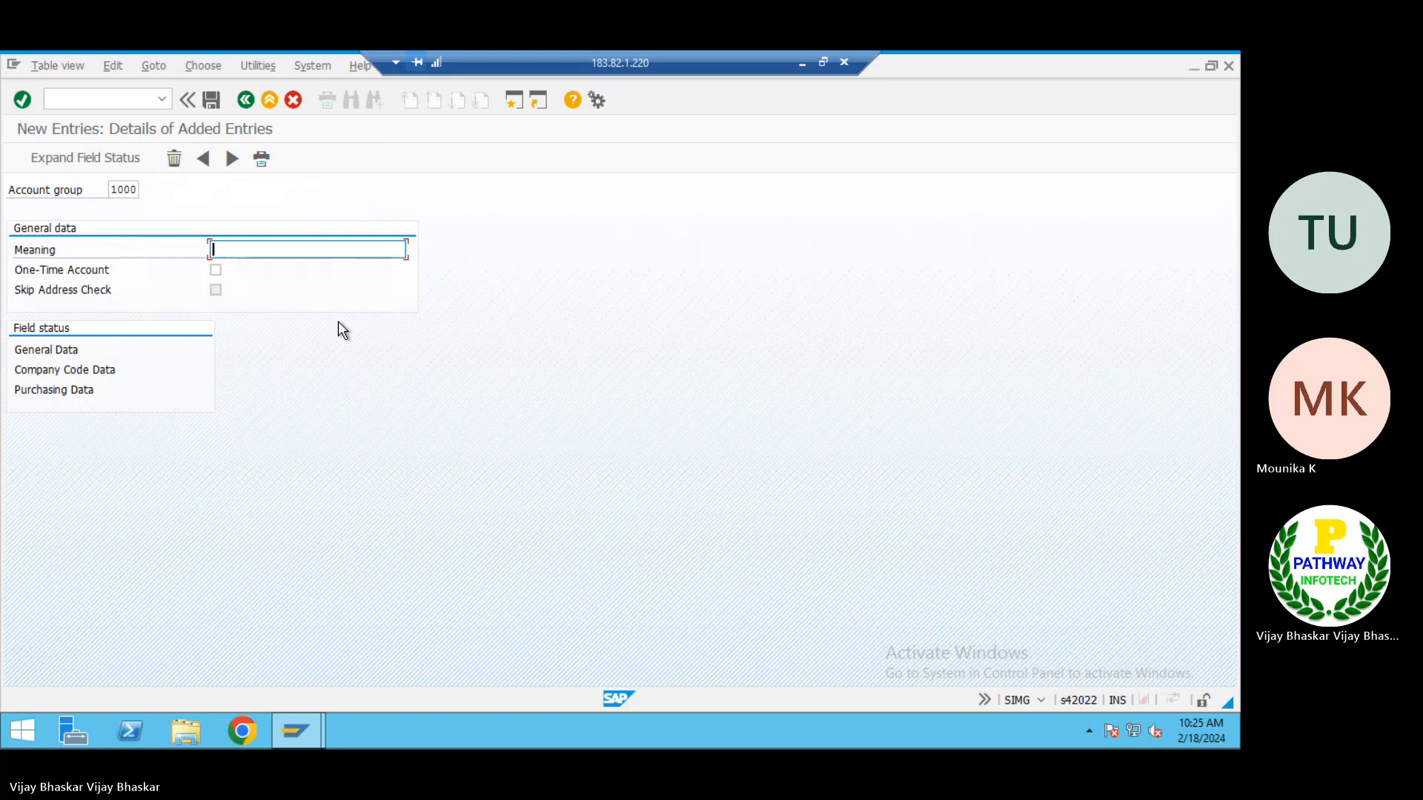
Copy Service vendors from cell B2 of the AP sheet into the Meaning of account group 1000 in the SAP session
{"action": "left_click", "coordinate": [803, 66]}
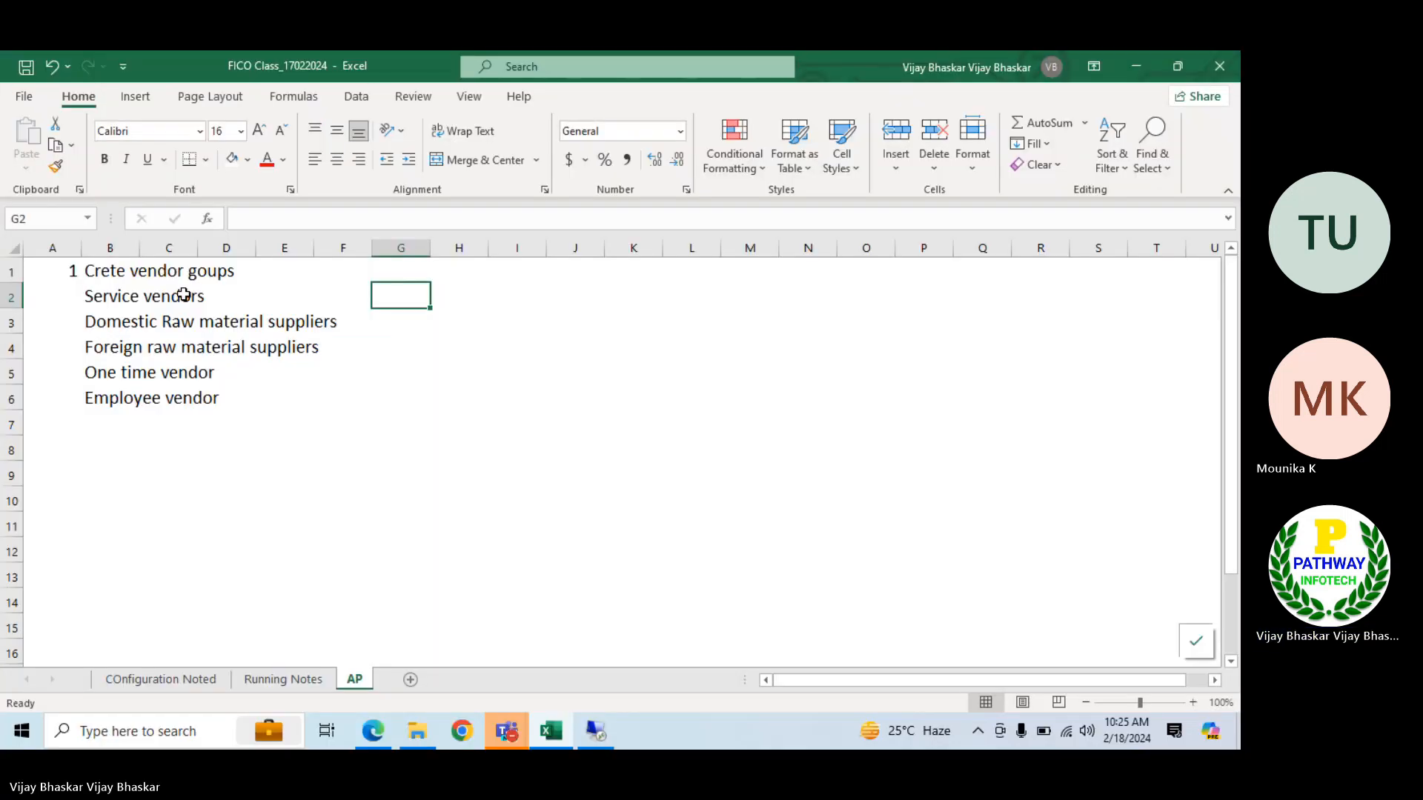
{"action": "left_click", "coordinate": [89, 293]}
{"action": "key", "text": "ctrl+c"}
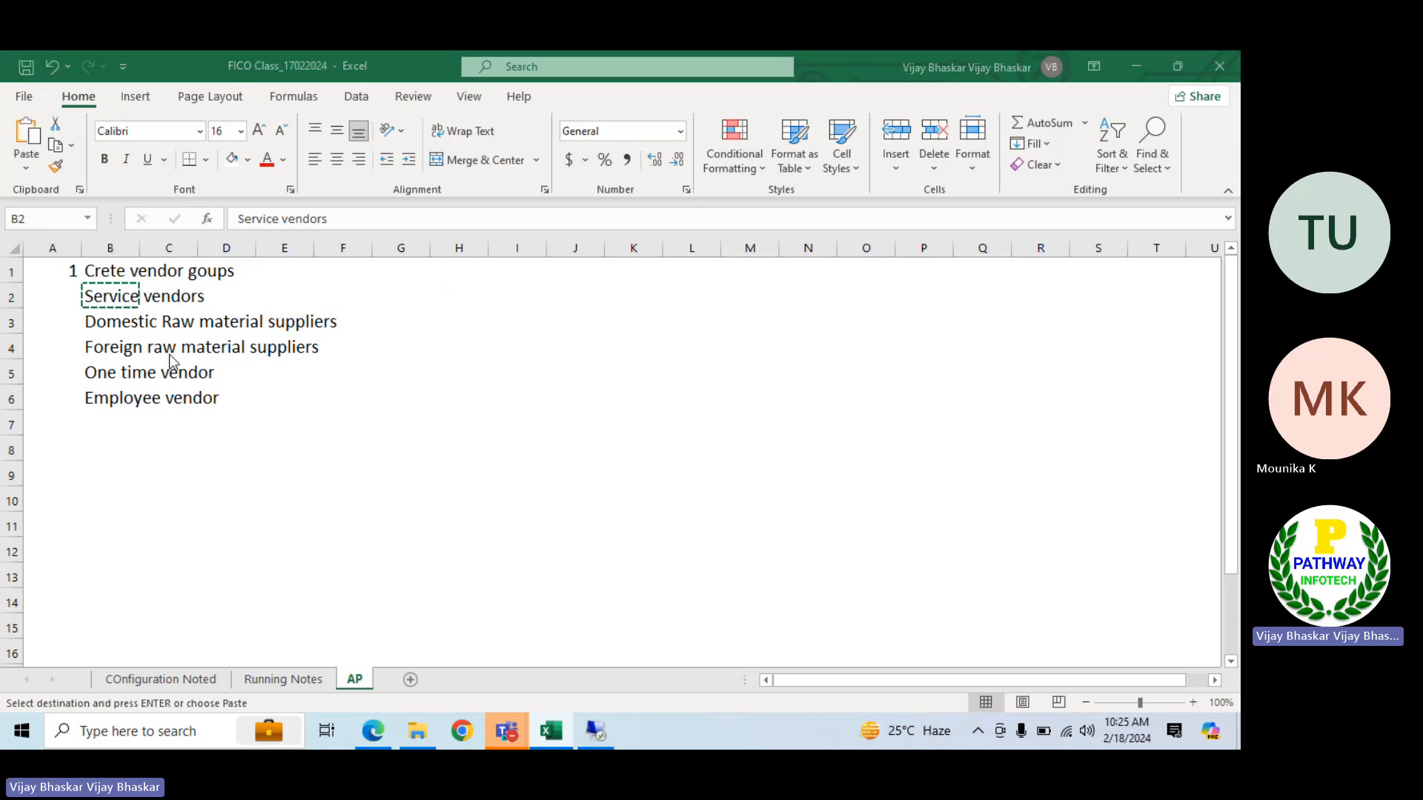
{"action": "key", "text": "alt+Tab"}
{"action": "key", "text": "ctrl+v"}
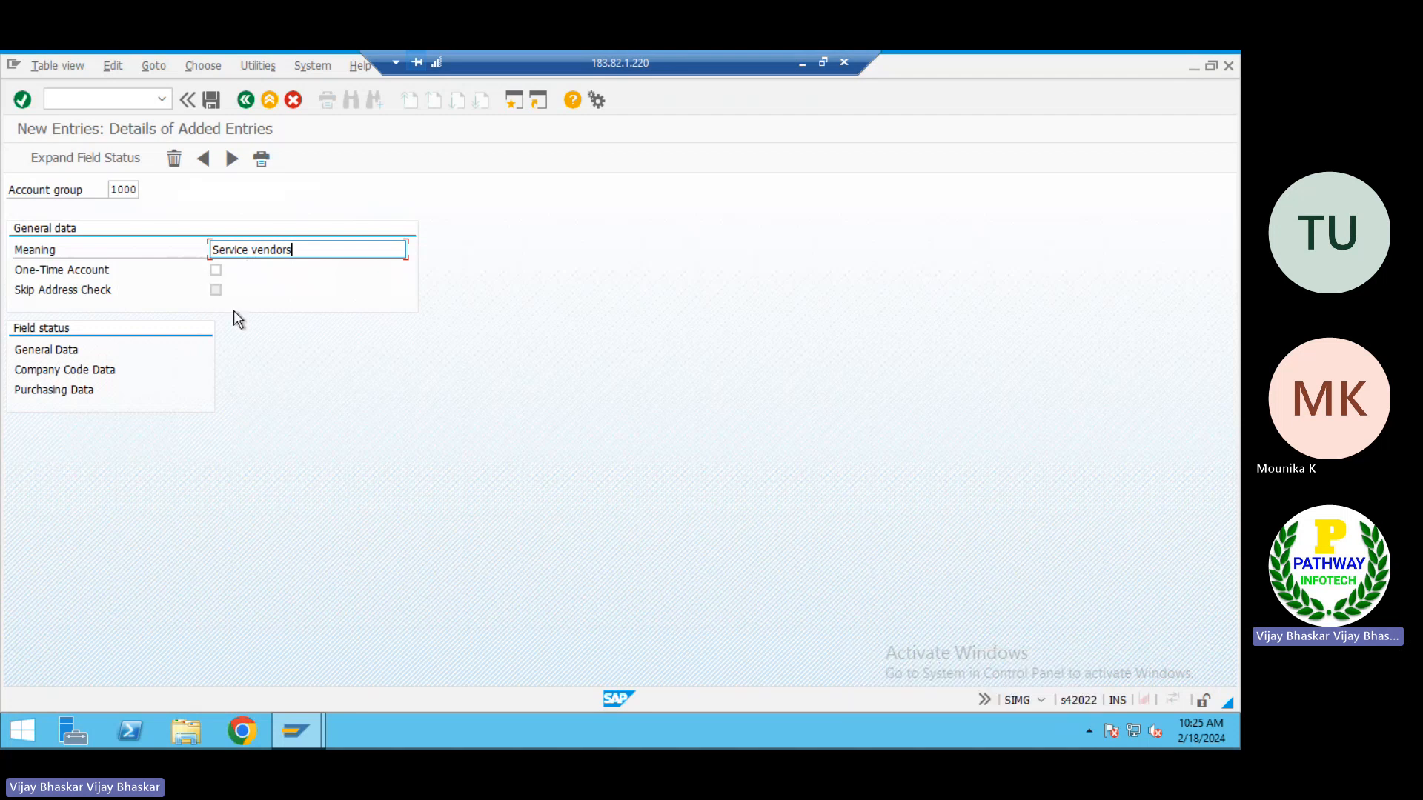
In group 1000's company code data field status for Account management, set Reconciliation account to required entry and Cash management group to display
{"action": "double_click", "coordinate": [50, 369]}
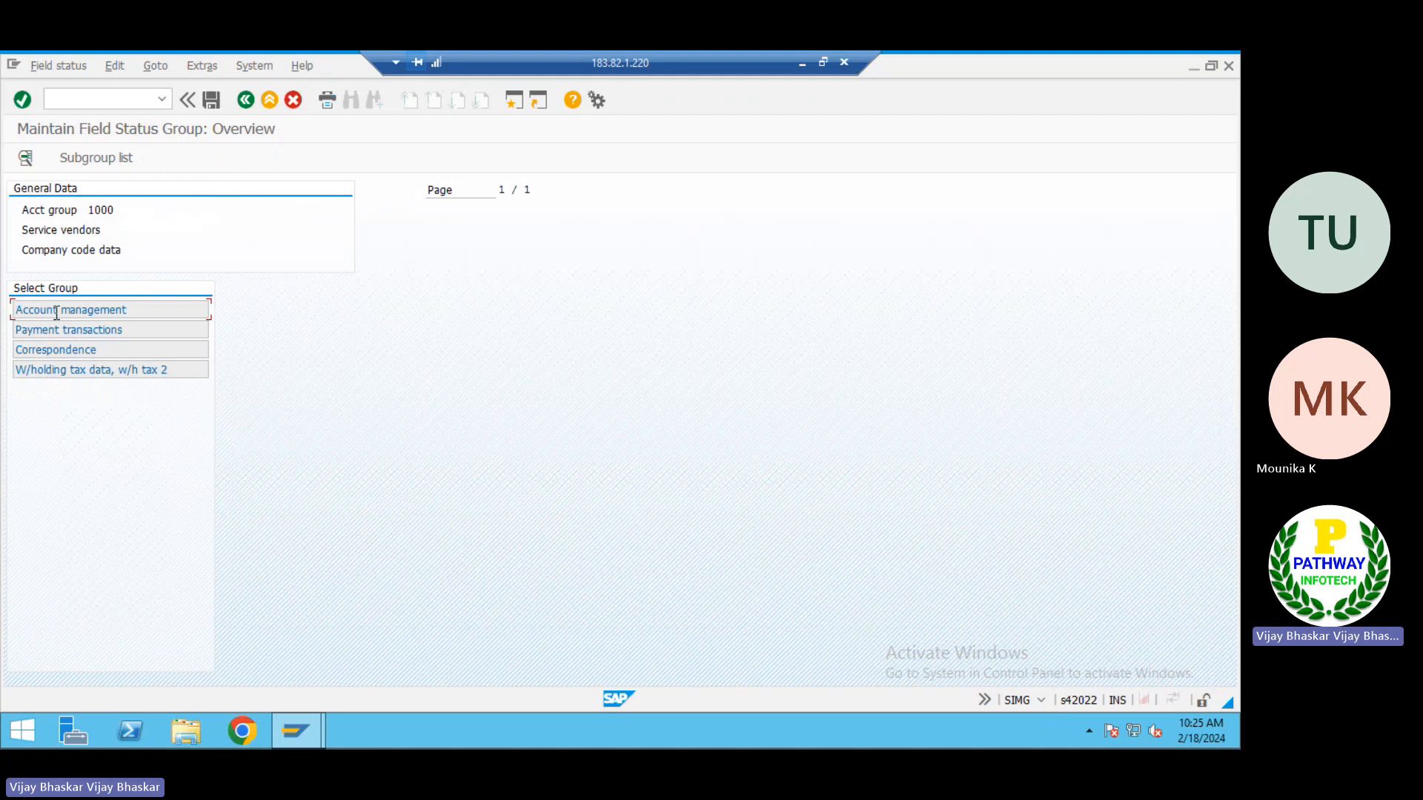
{"action": "double_click", "coordinate": [55, 312]}
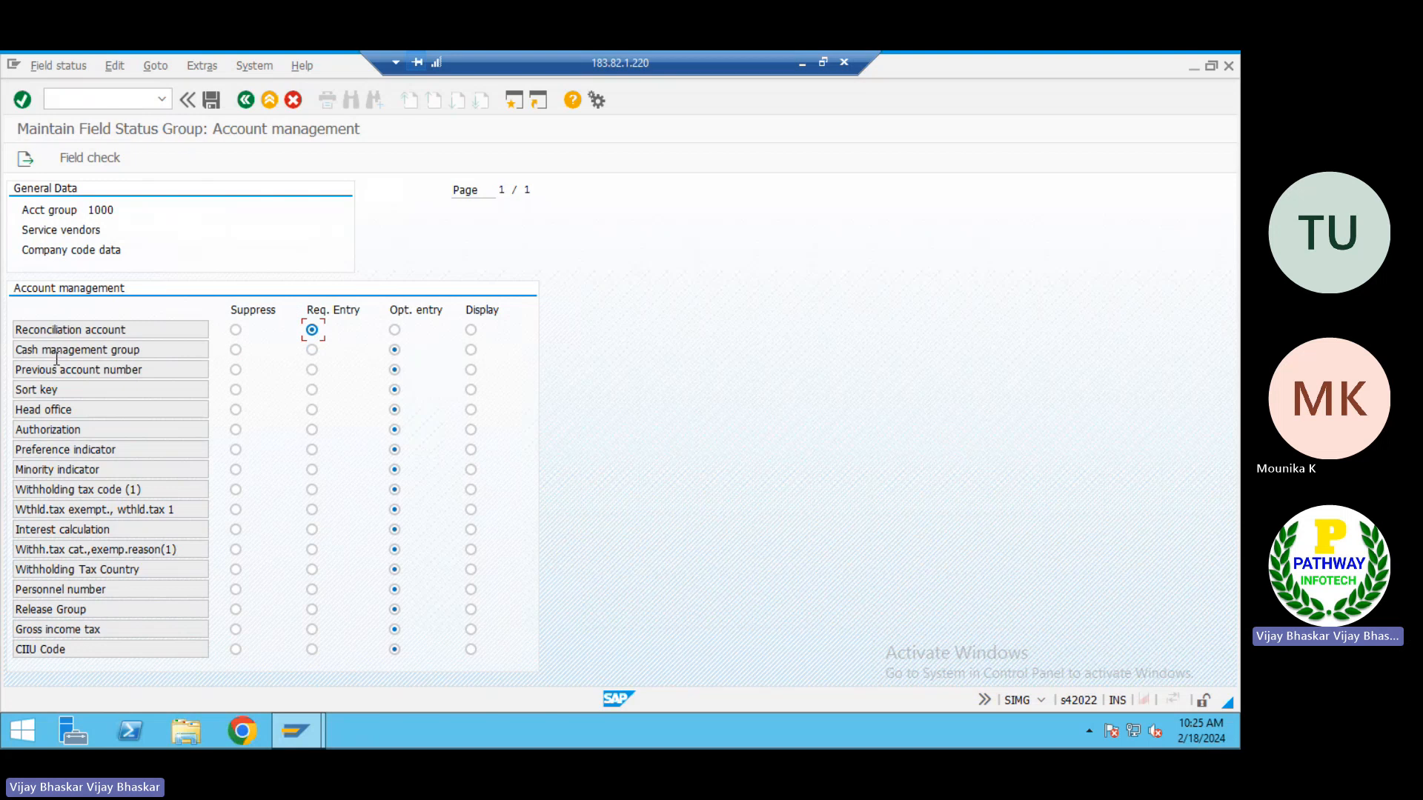
{"action": "left_click_drag", "start_coordinate": [166, 348], "coordinate": [16, 344]}
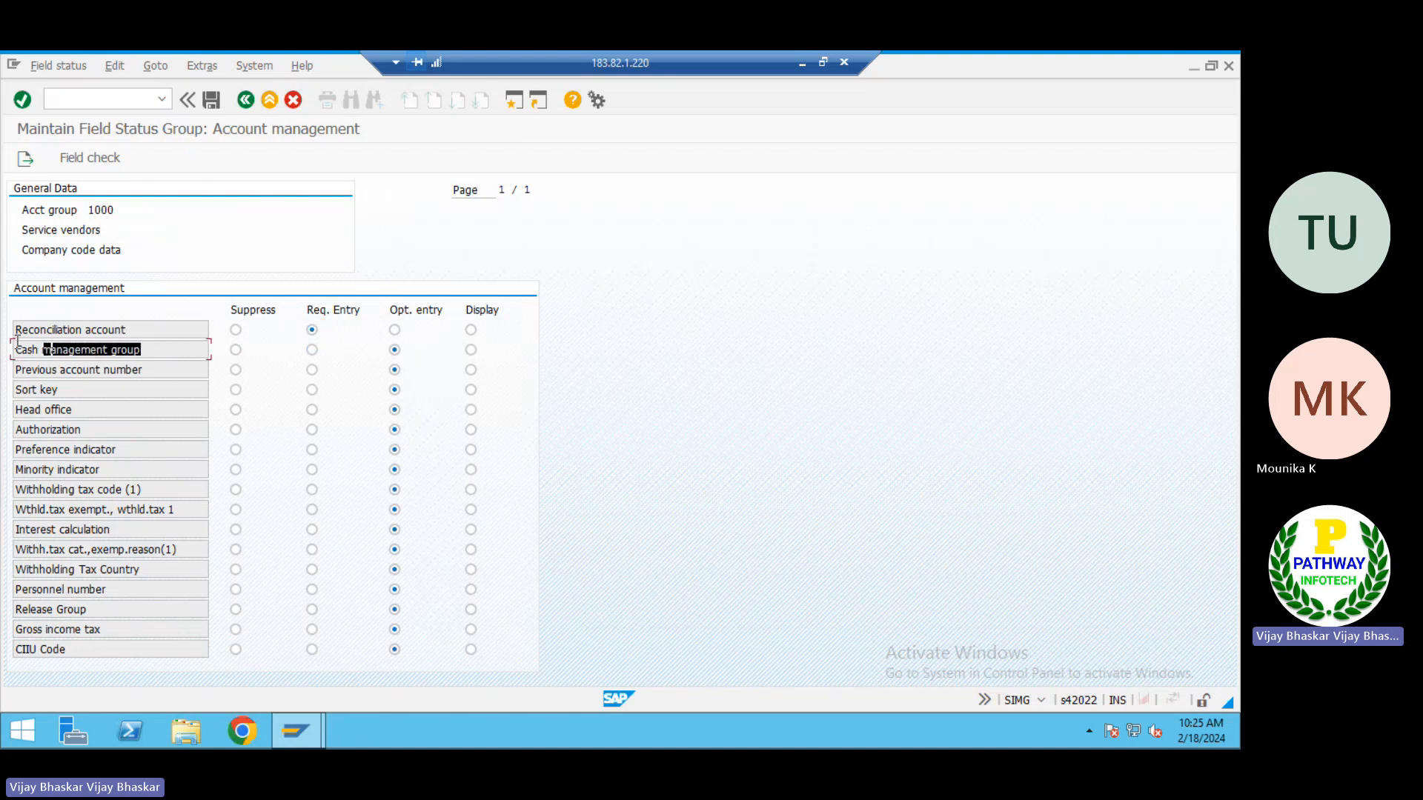
{"action": "left_click", "coordinate": [16, 344]}
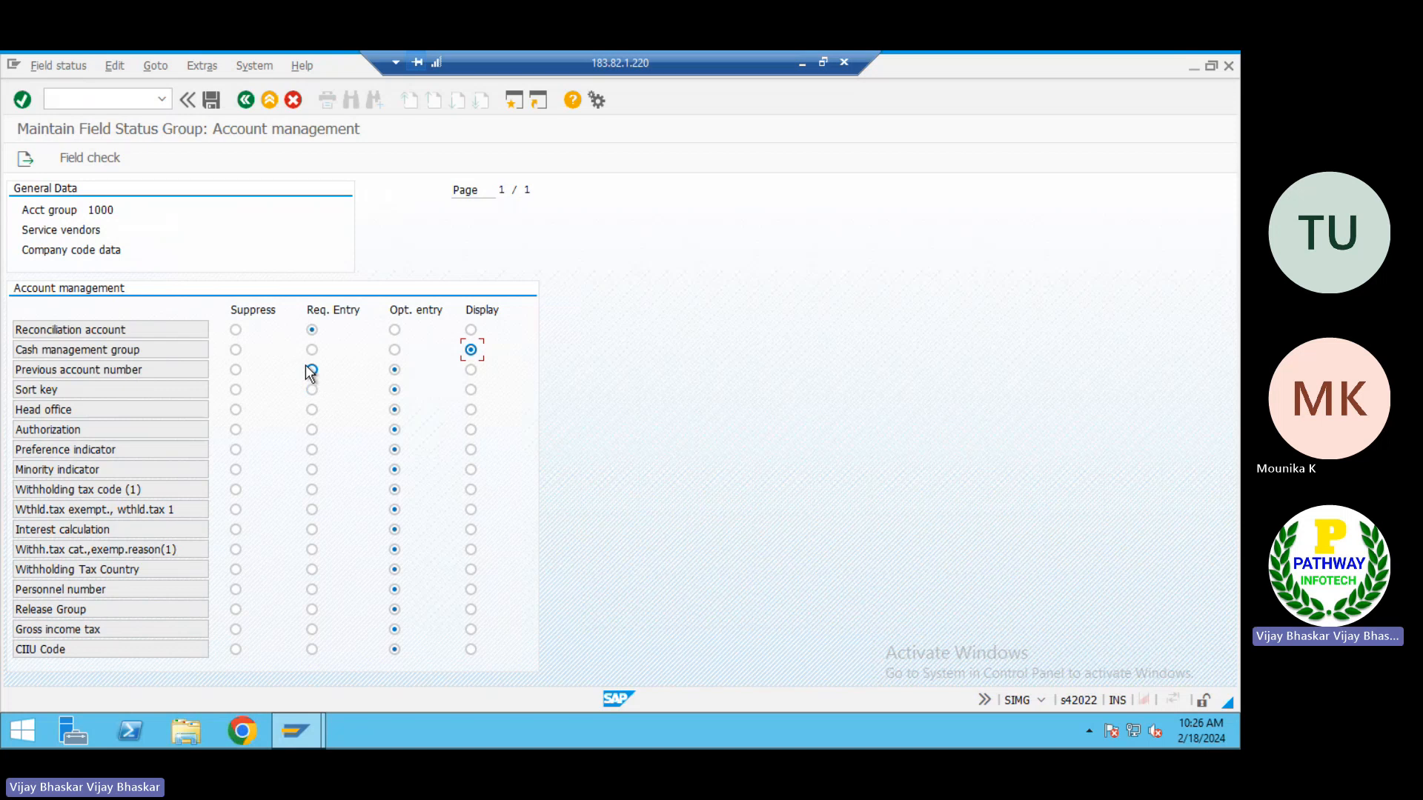
{"action": "left_click", "coordinate": [311, 329]}
Save account group 1000 to the TATA Power customizing request and return to the vendor account groups overview
{"action": "left_click", "coordinate": [212, 101]}
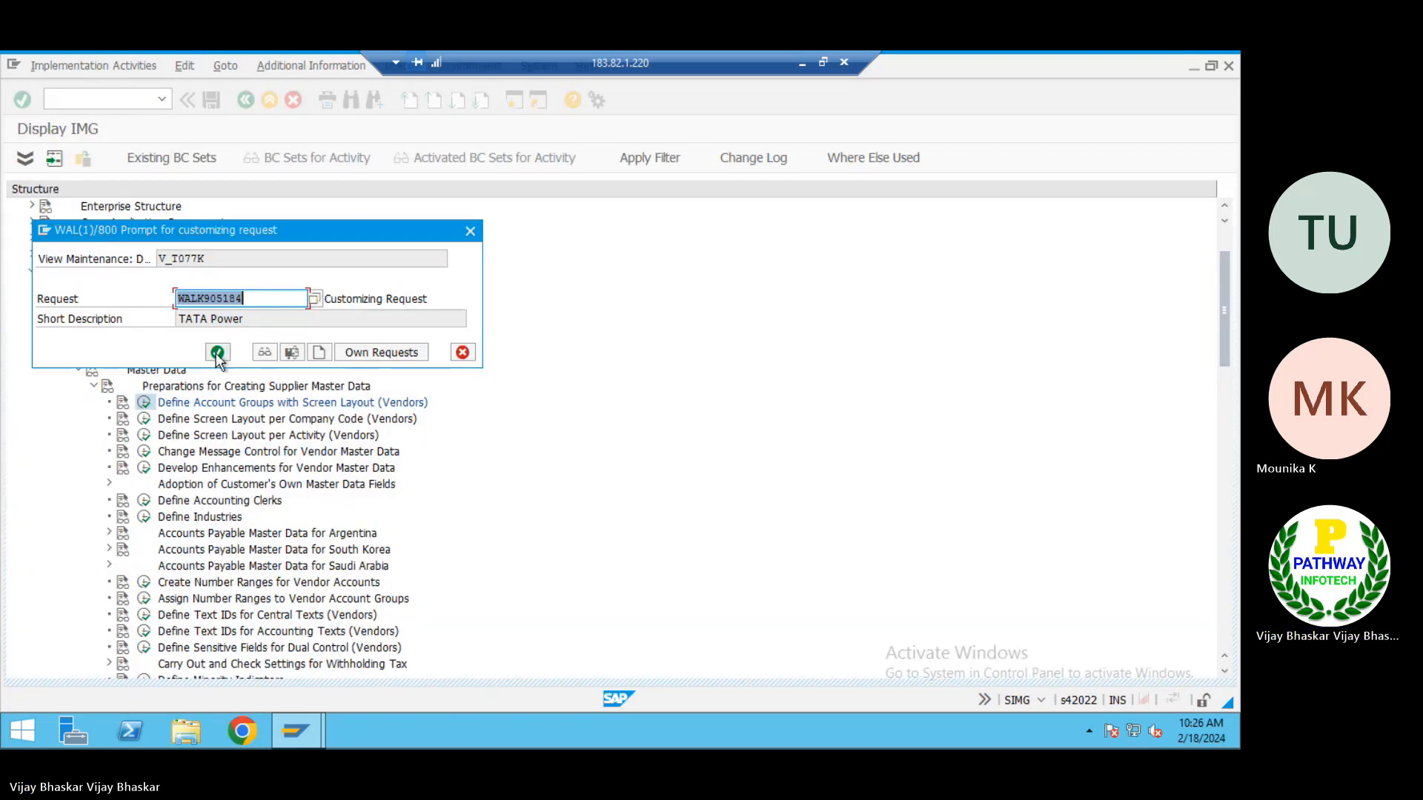
{"action": "left_click", "coordinate": [217, 353]}
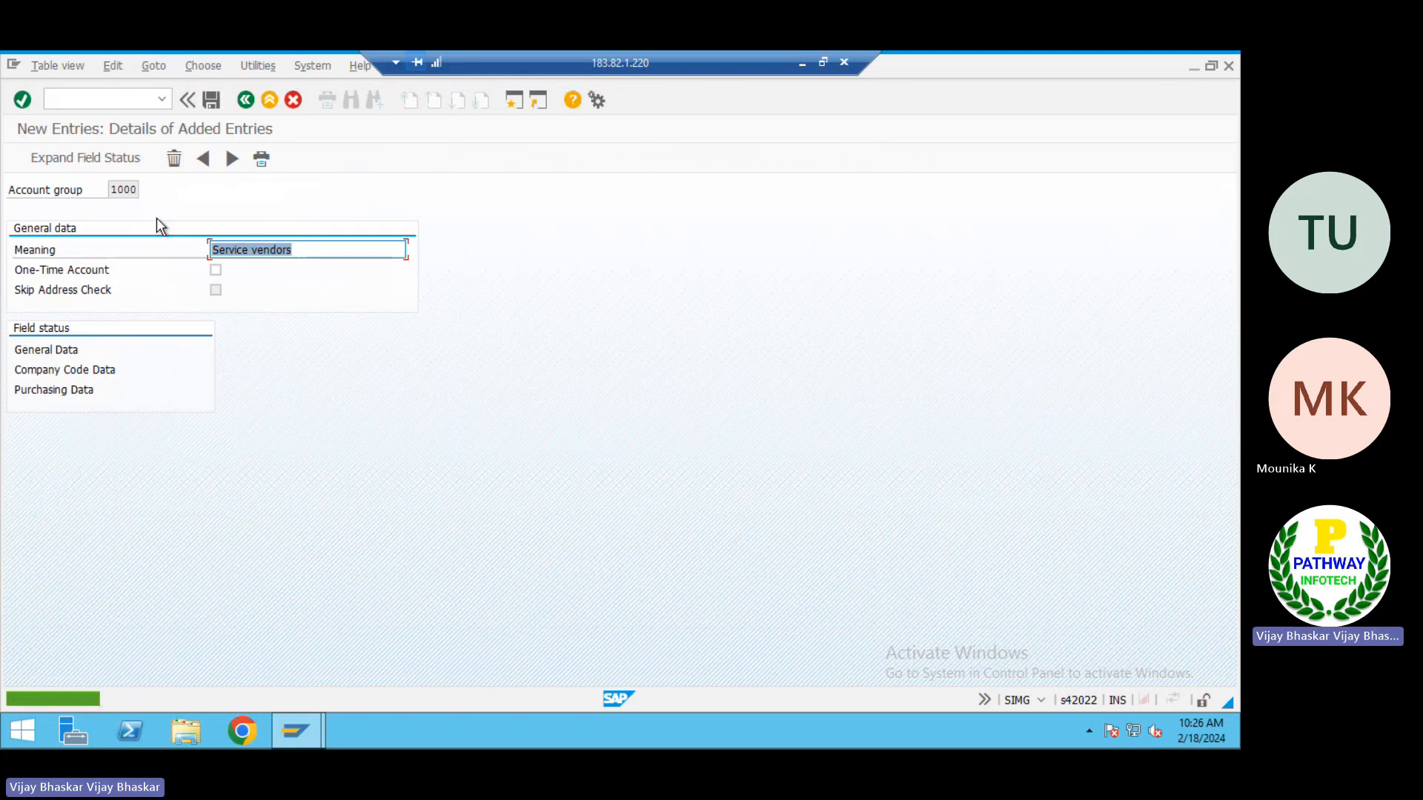
{"action": "left_click", "coordinate": [241, 102]}
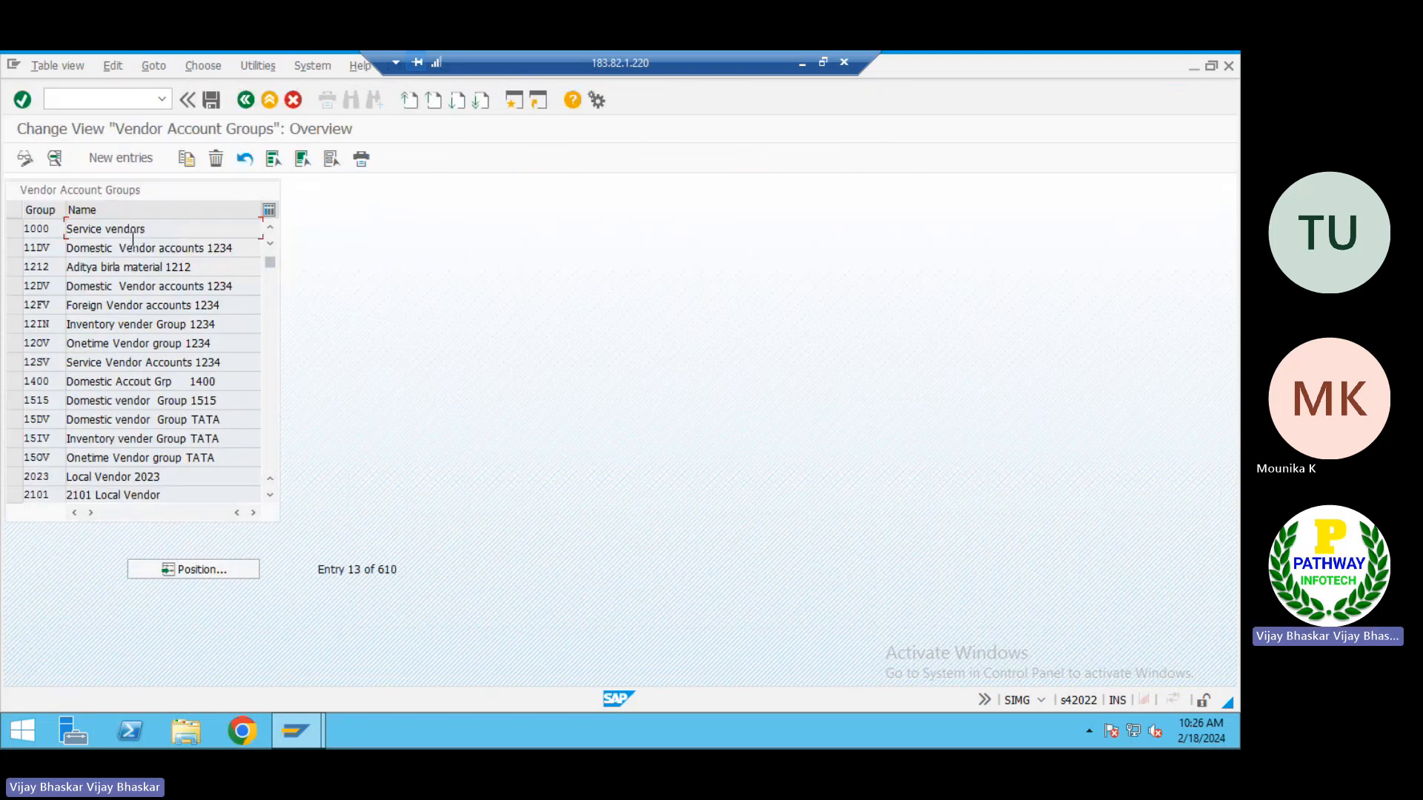
Copy the Service vendors account group 1000 as a new entry with account group 1002
{"action": "left_click", "coordinate": [14, 229]}
{"action": "left_click", "coordinate": [187, 158]}
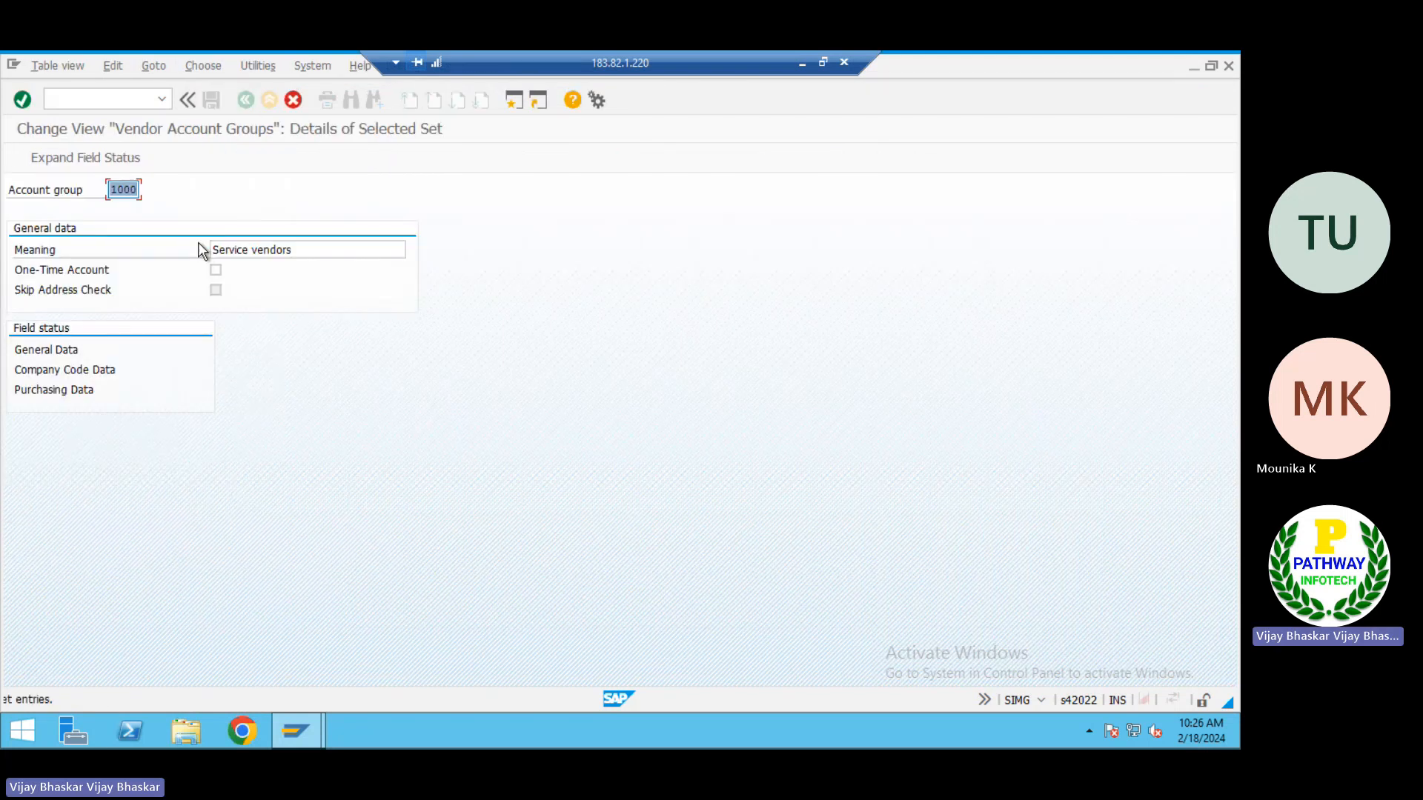
{"action": "key", "text": "BackSpace"}
{"action": "type", "text": "2"}
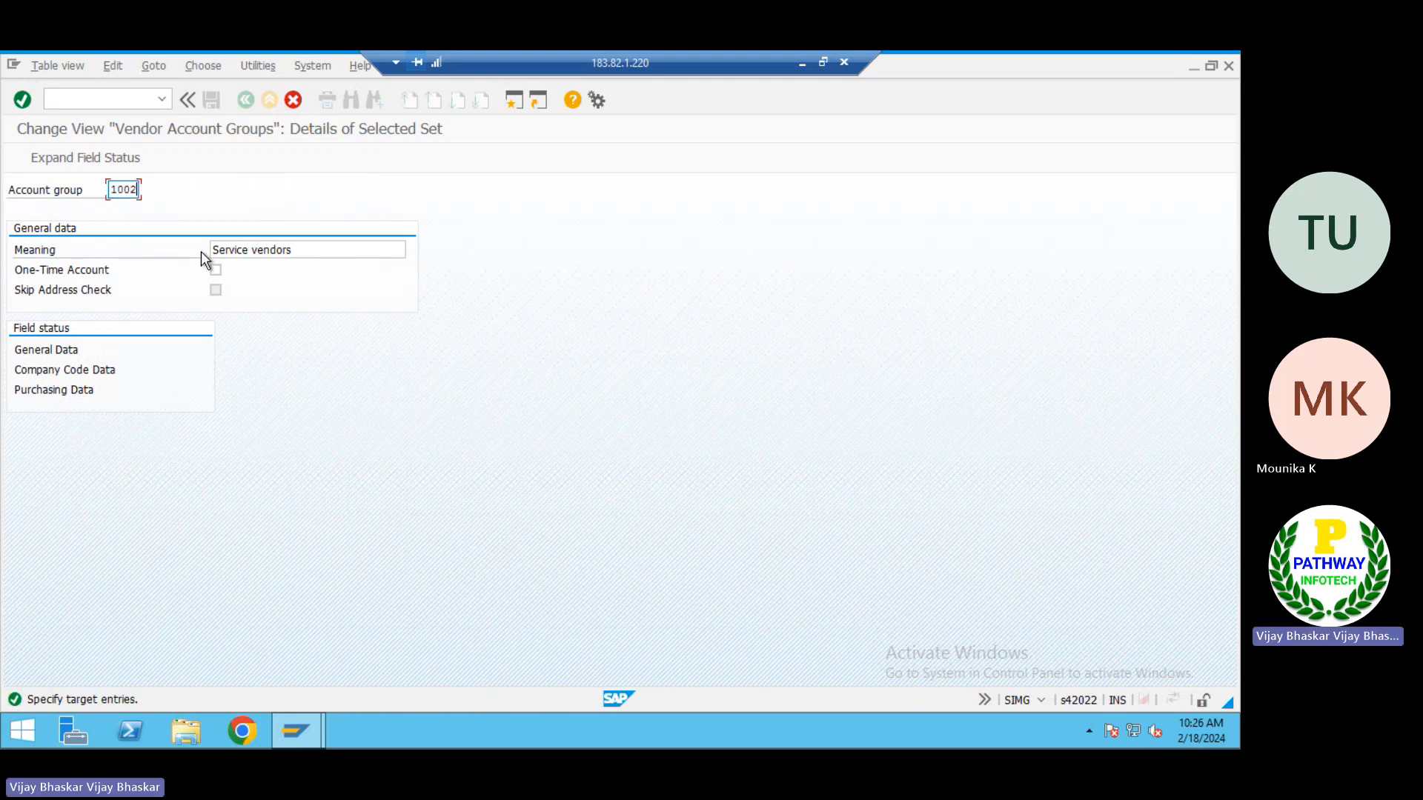
{"action": "key", "text": "Tab"}
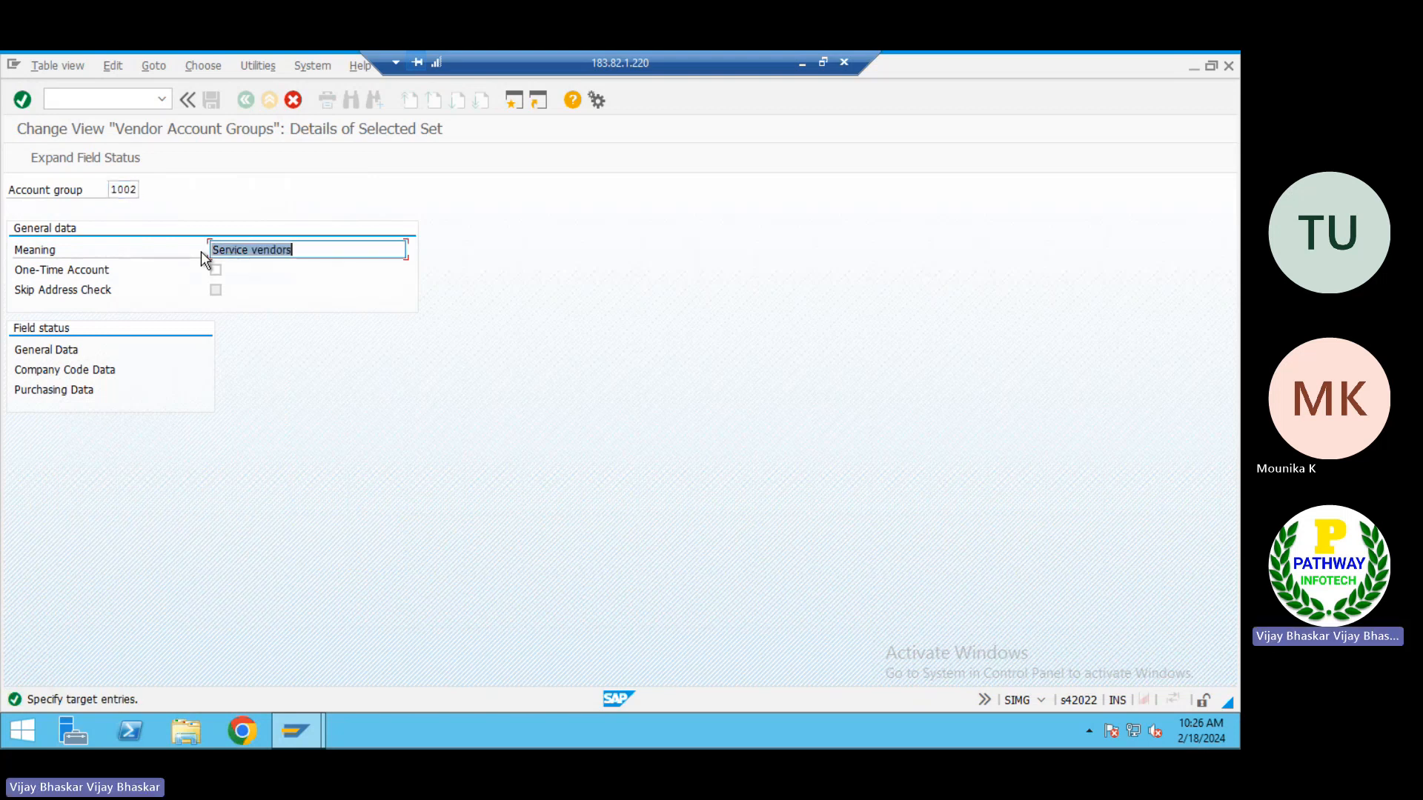
Copy Domestic Raw material suppliers from the AP sheet into the Meaning of group 1002 and complete the copy in SAP
{"action": "left_click", "coordinate": [801, 63]}
{"action": "left_click", "coordinate": [108, 327]}
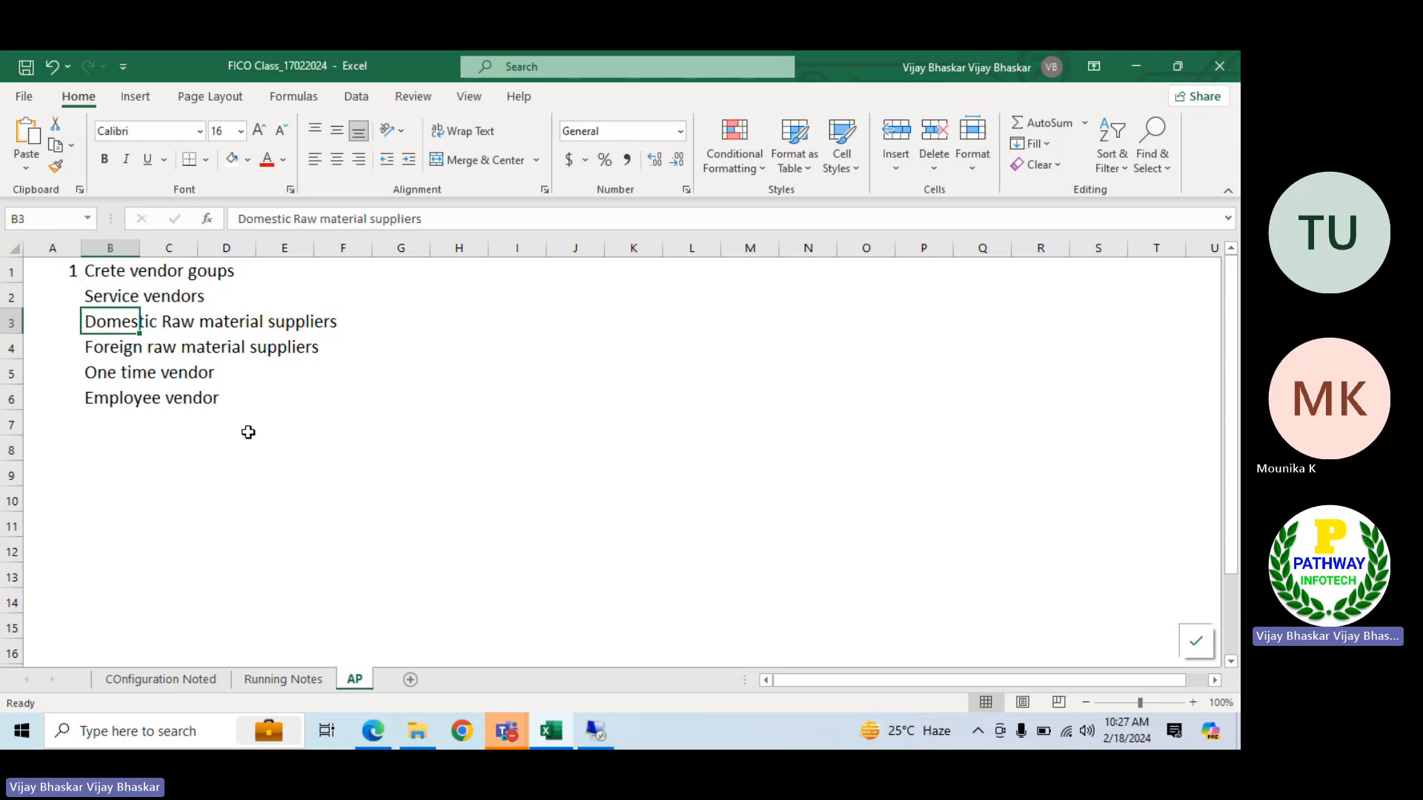
{"action": "key", "text": "ctrl+c"}
{"action": "left_click", "coordinate": [597, 732]}
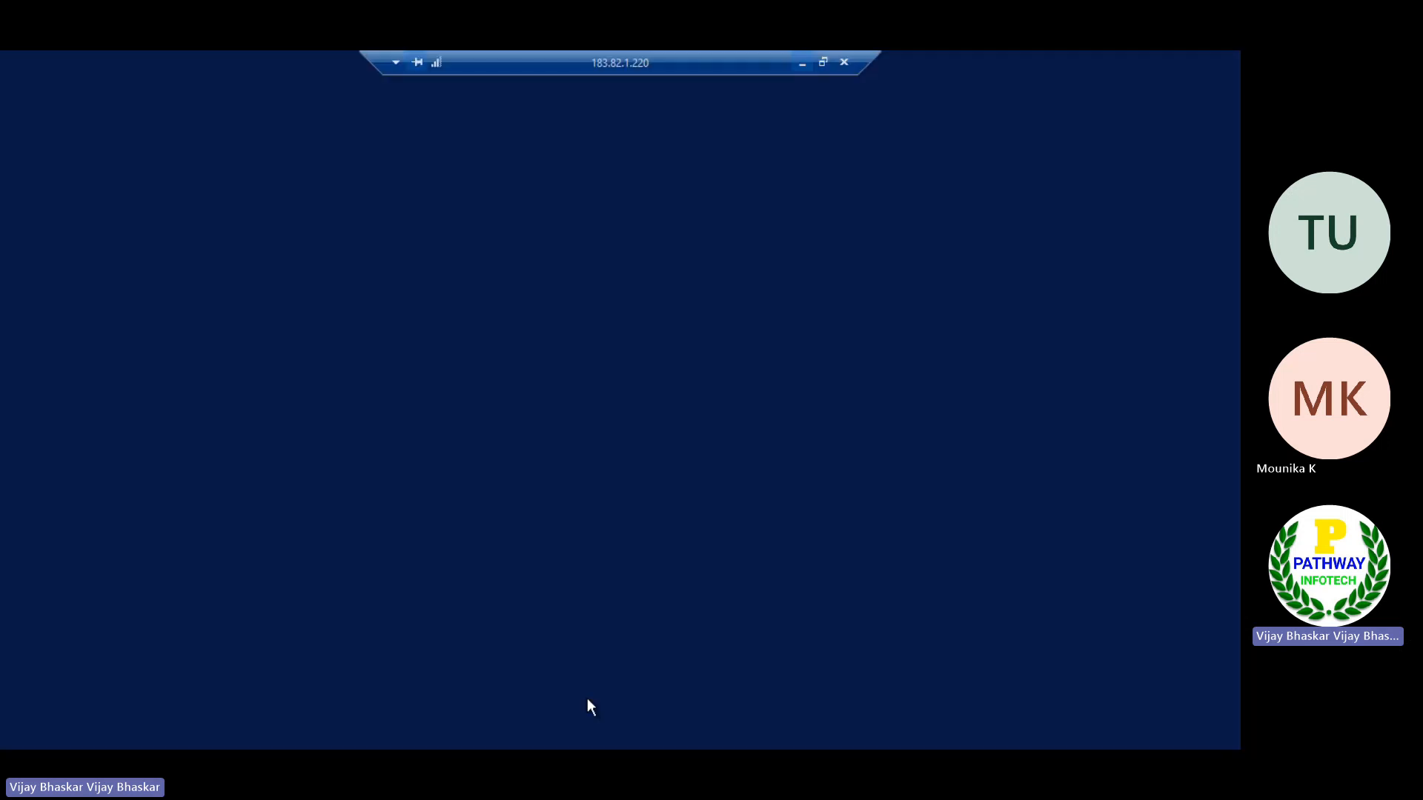
{"action": "key", "text": "ctrl+v"}
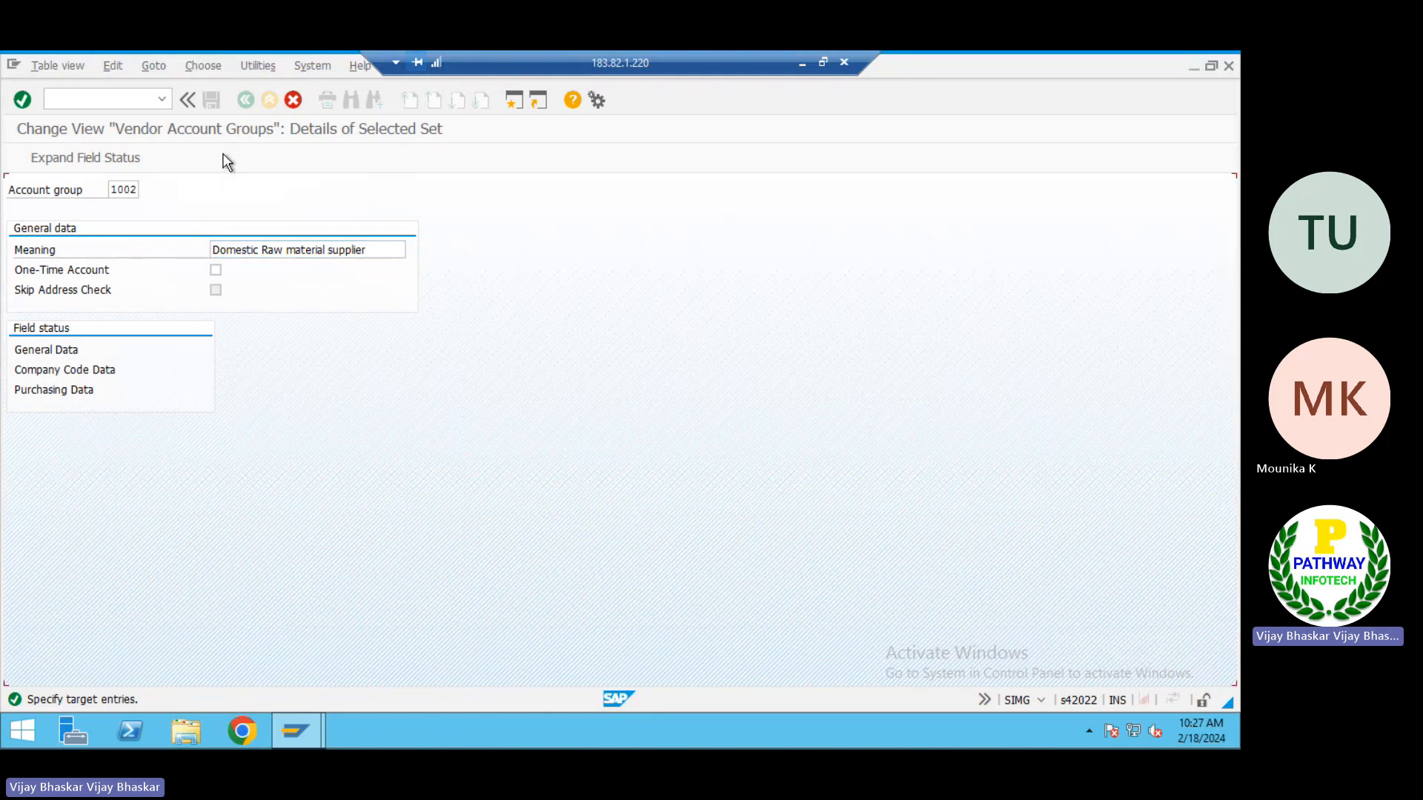
{"action": "key", "text": "Return"}
Copy the Domestic Raw material supplier group 1002 as account group 1003
{"action": "left_click", "coordinate": [10, 229]}
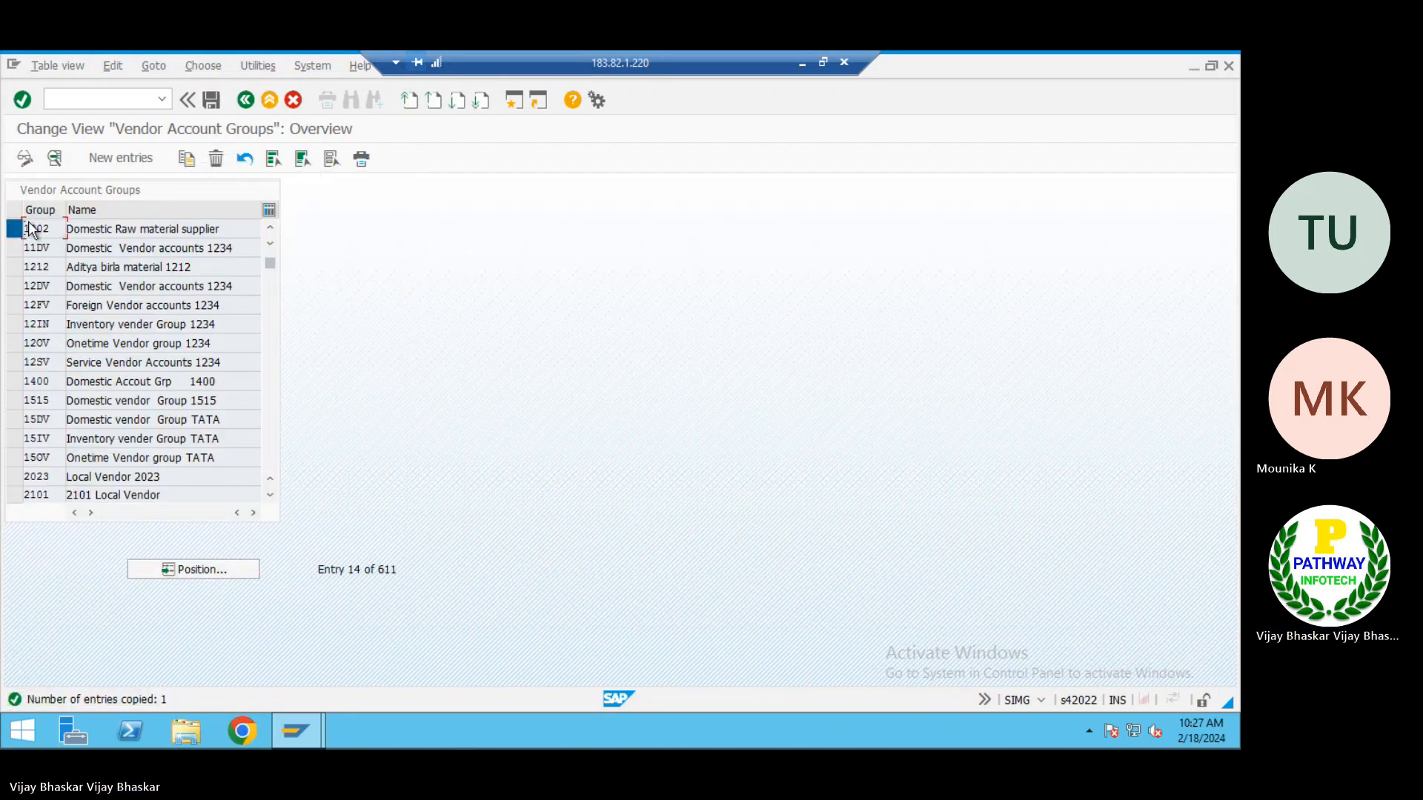
{"action": "left_click", "coordinate": [186, 158]}
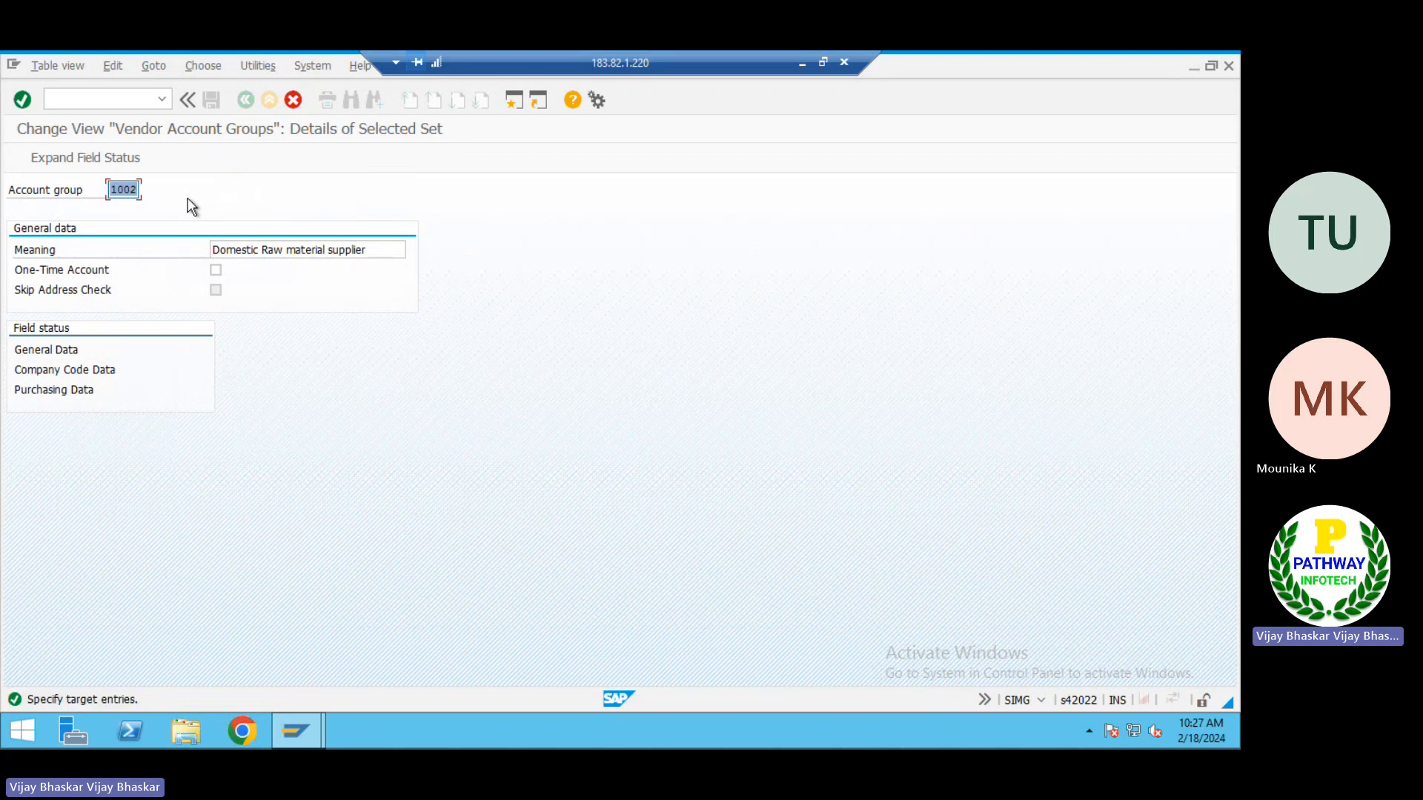
{"action": "left_click", "coordinate": [188, 198]}
{"action": "key", "text": "Return"}
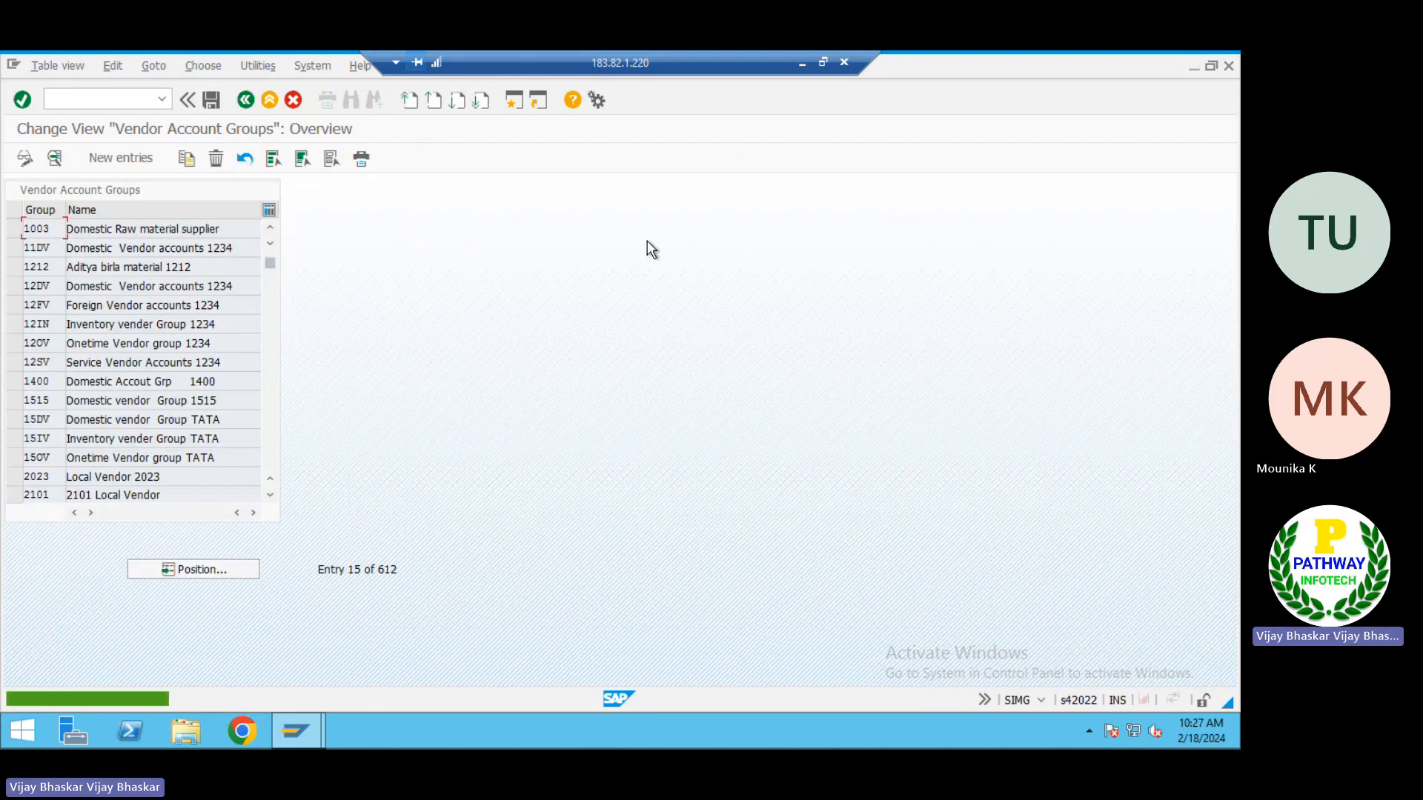
Replace the Meaning of group 1003 with Foreign raw material suppliers from the AP sheet, save it and return to the overview
{"action": "left_click", "coordinate": [87, 226]}
{"action": "double_click", "coordinate": [88, 230]}
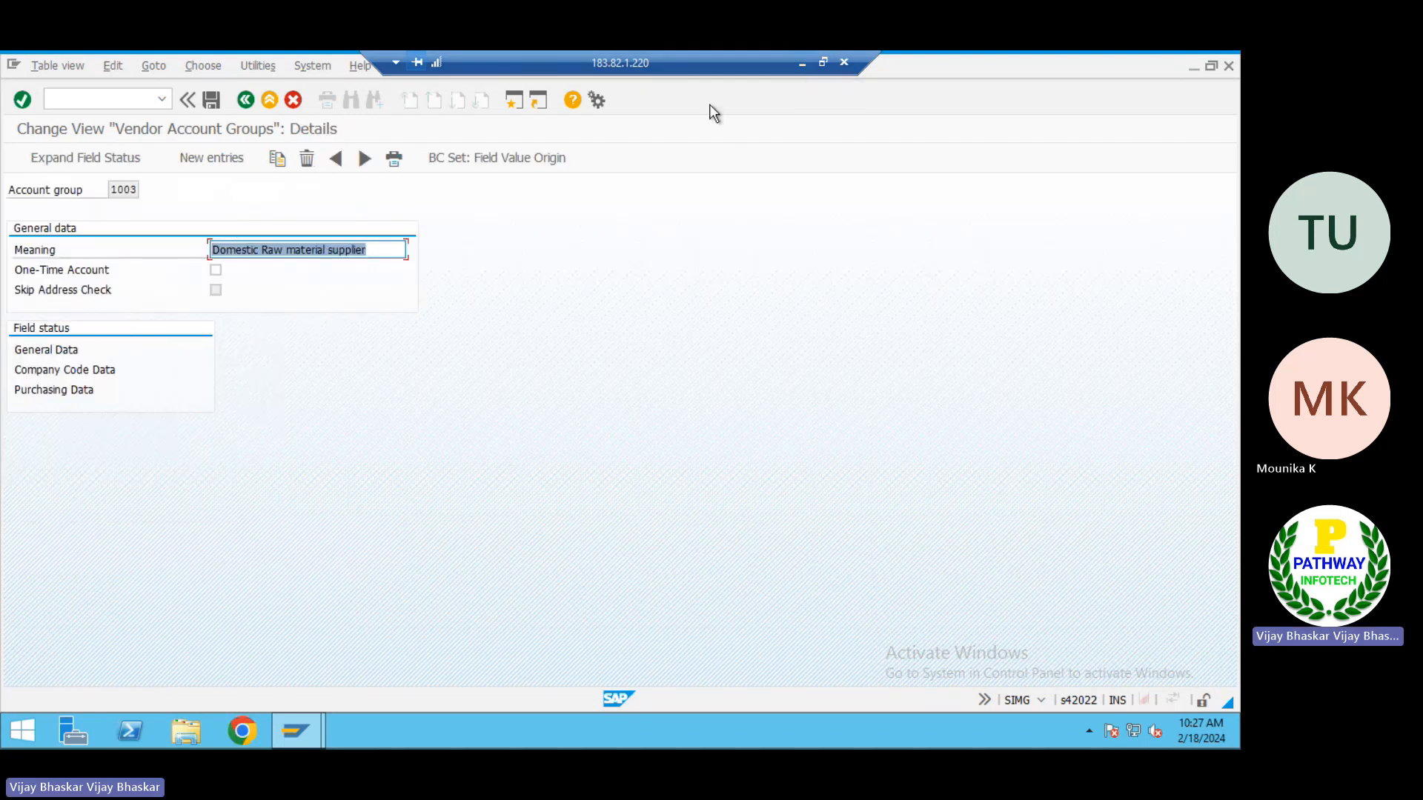
{"action": "left_click", "coordinate": [802, 66]}
{"action": "left_click", "coordinate": [104, 348]}
{"action": "key", "text": "ctrl+c"}
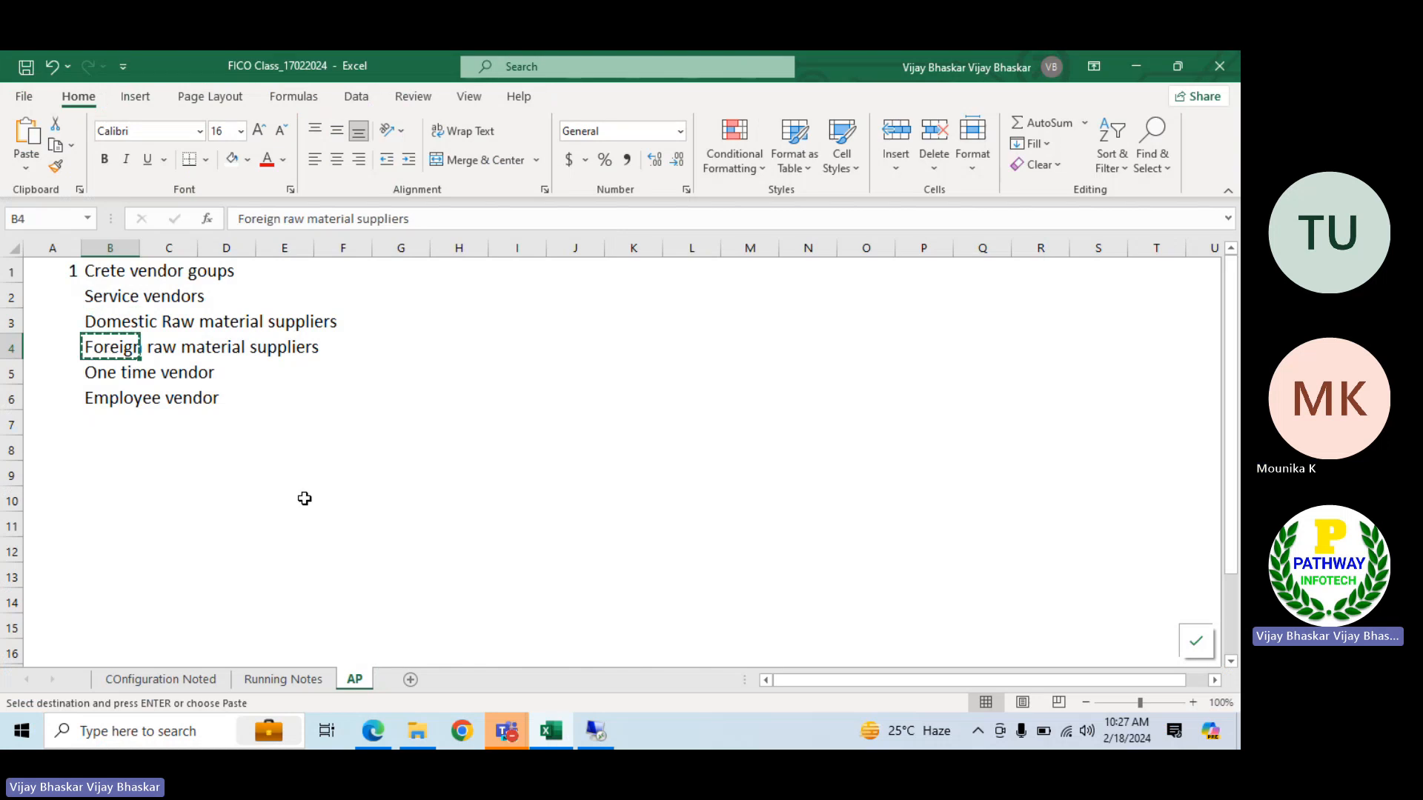
{"action": "left_click", "coordinate": [506, 732]}
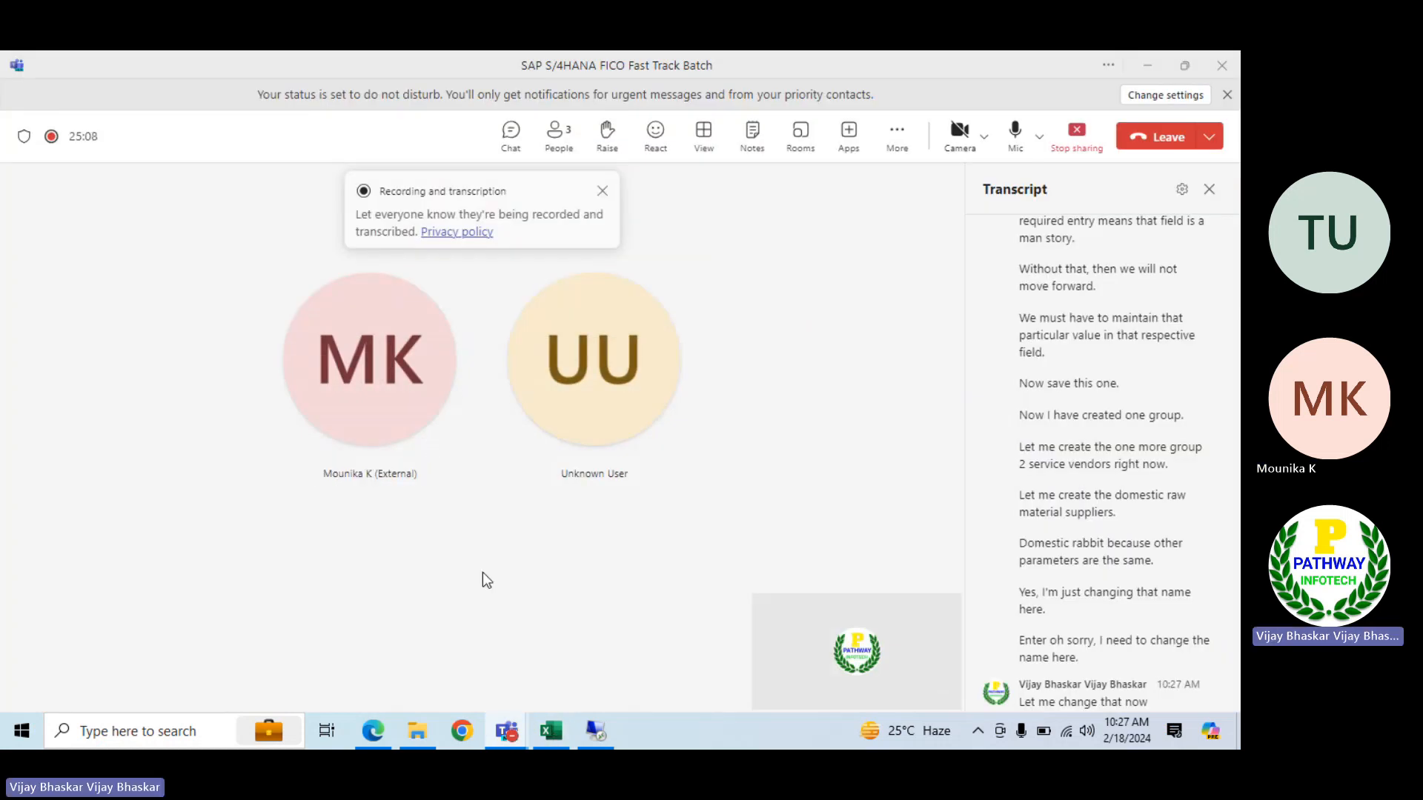
{"action": "left_click", "coordinate": [596, 732]}
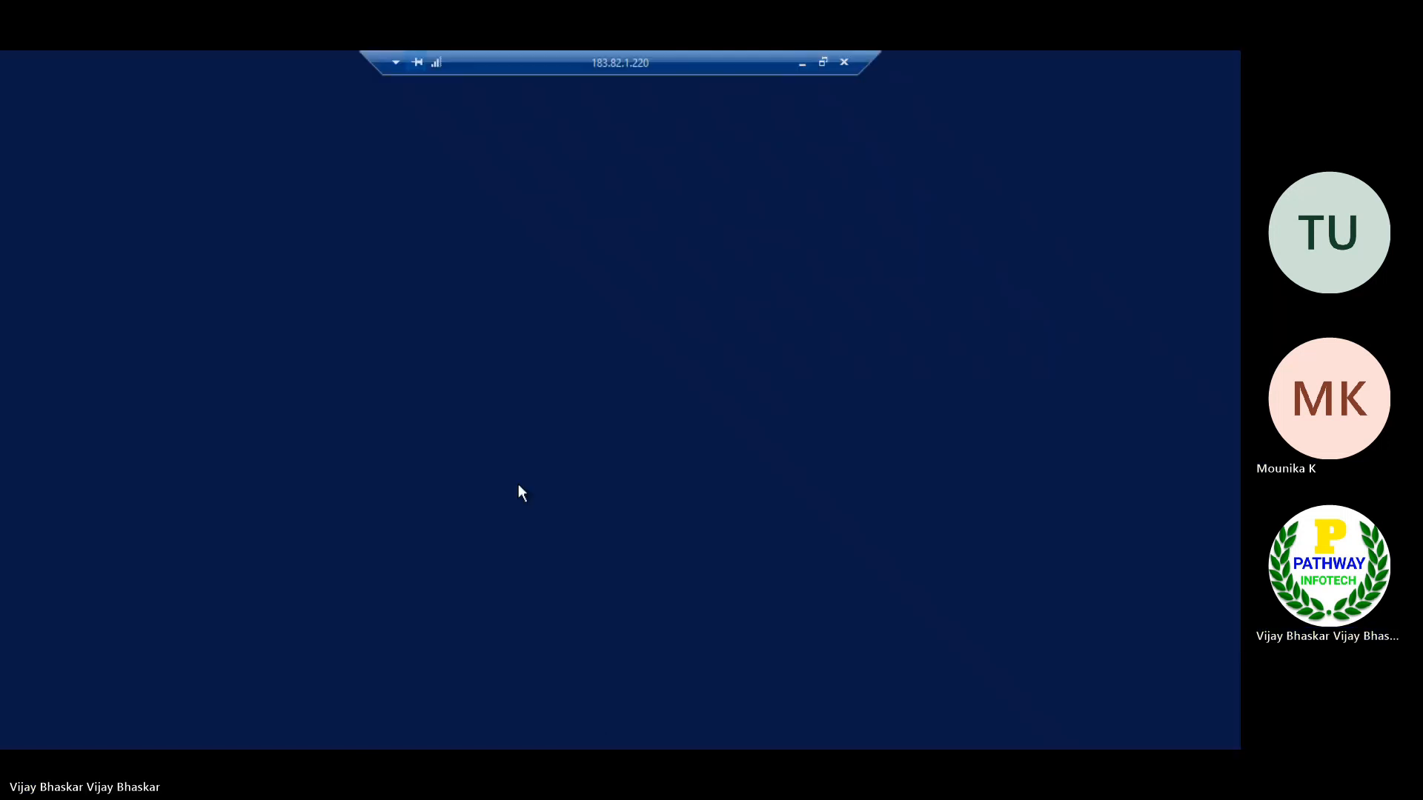
{"action": "key", "text": "ctrl+v"}
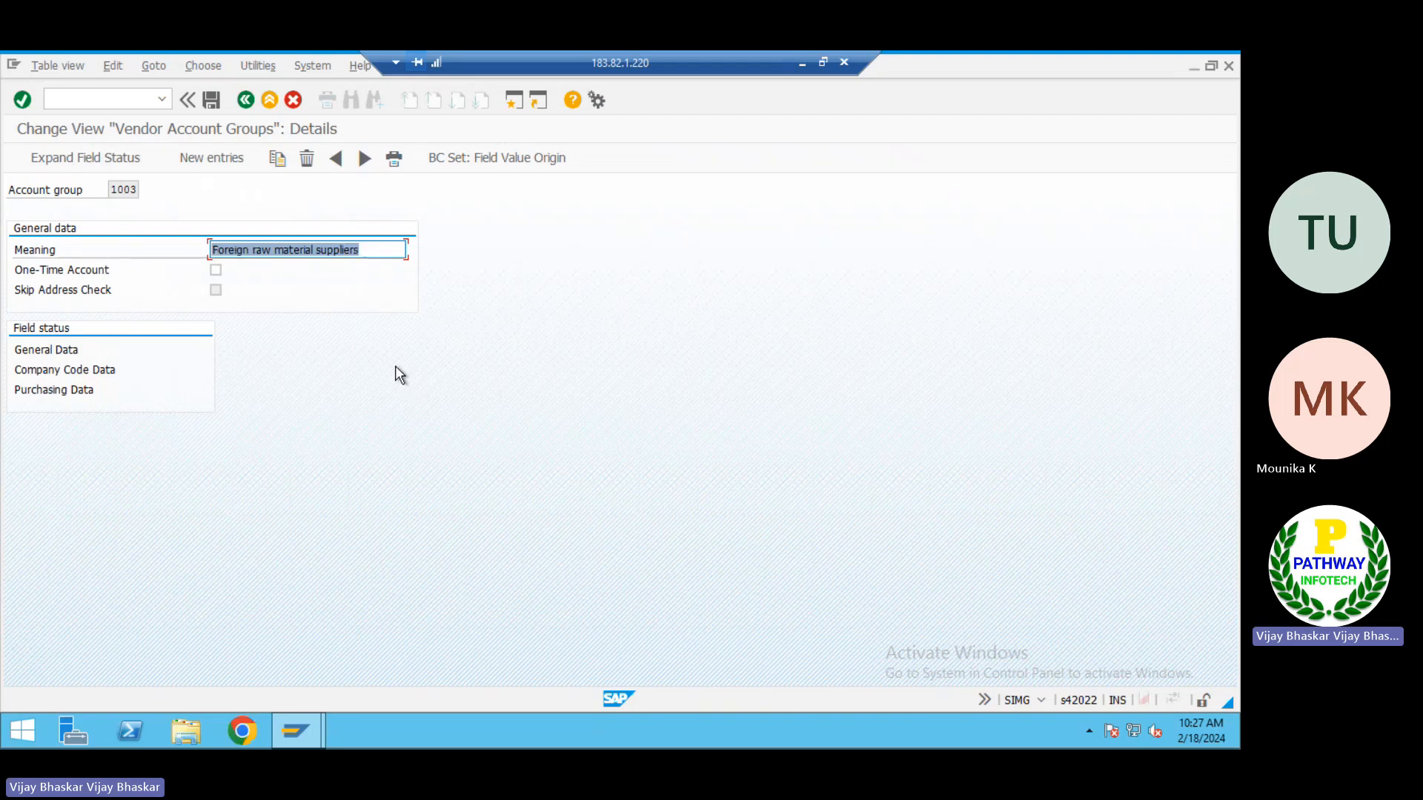
{"action": "left_click", "coordinate": [209, 100]}
{"action": "left_click", "coordinate": [246, 100]}
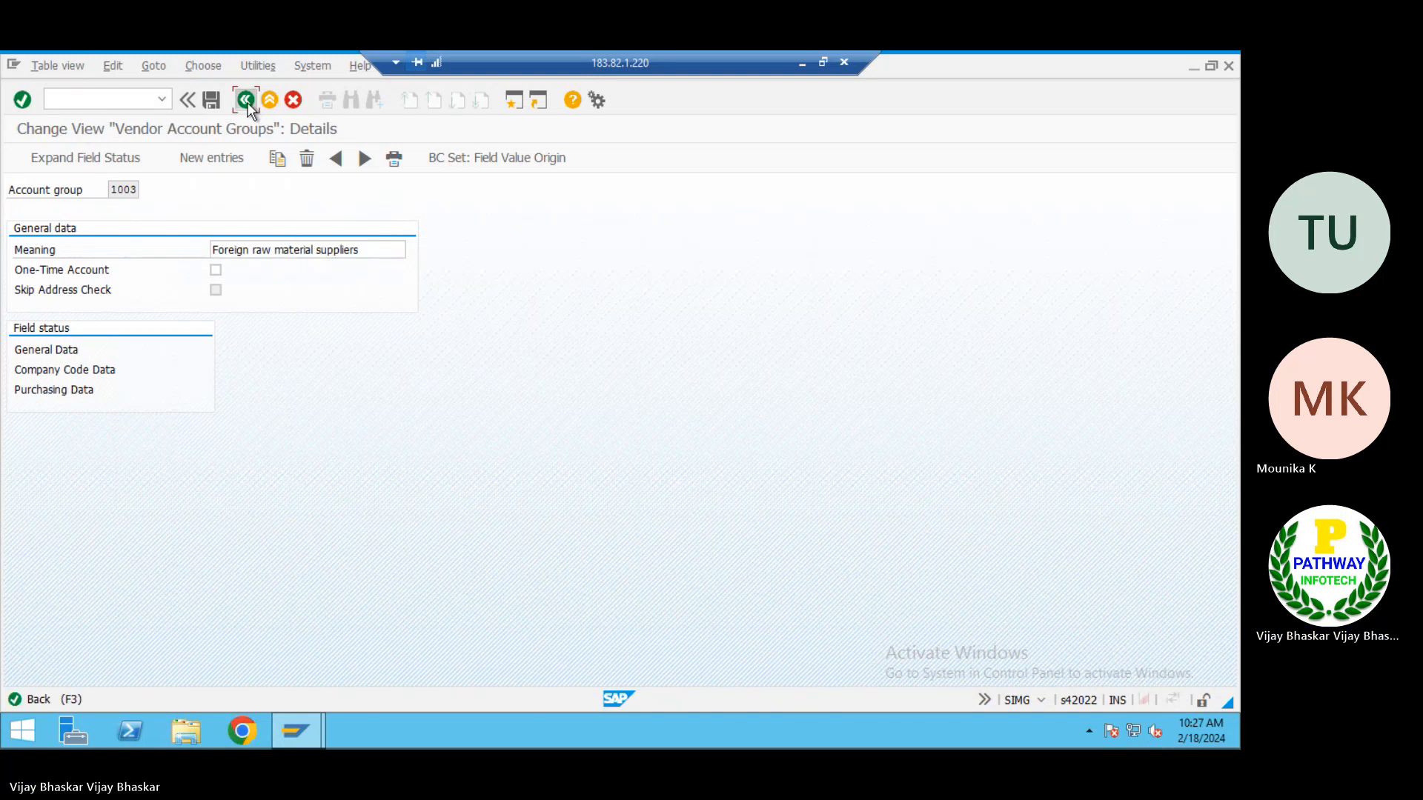
Start copying the Foreign raw material suppliers group 1003 and replace its Meaning with One time vendor from the AP sheet
{"action": "left_click", "coordinate": [17, 230]}
{"action": "left_click", "coordinate": [186, 159]}
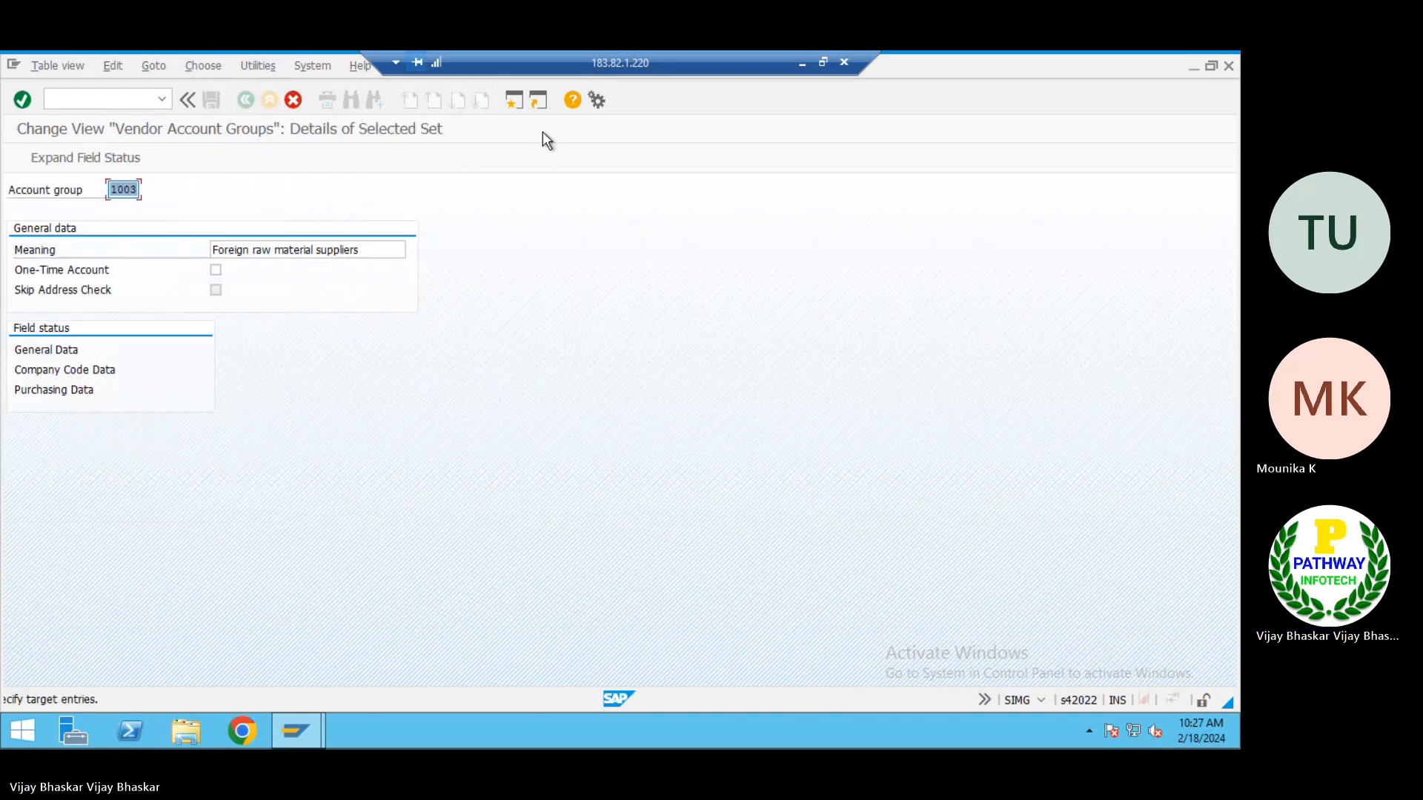
{"action": "left_click", "coordinate": [802, 63]}
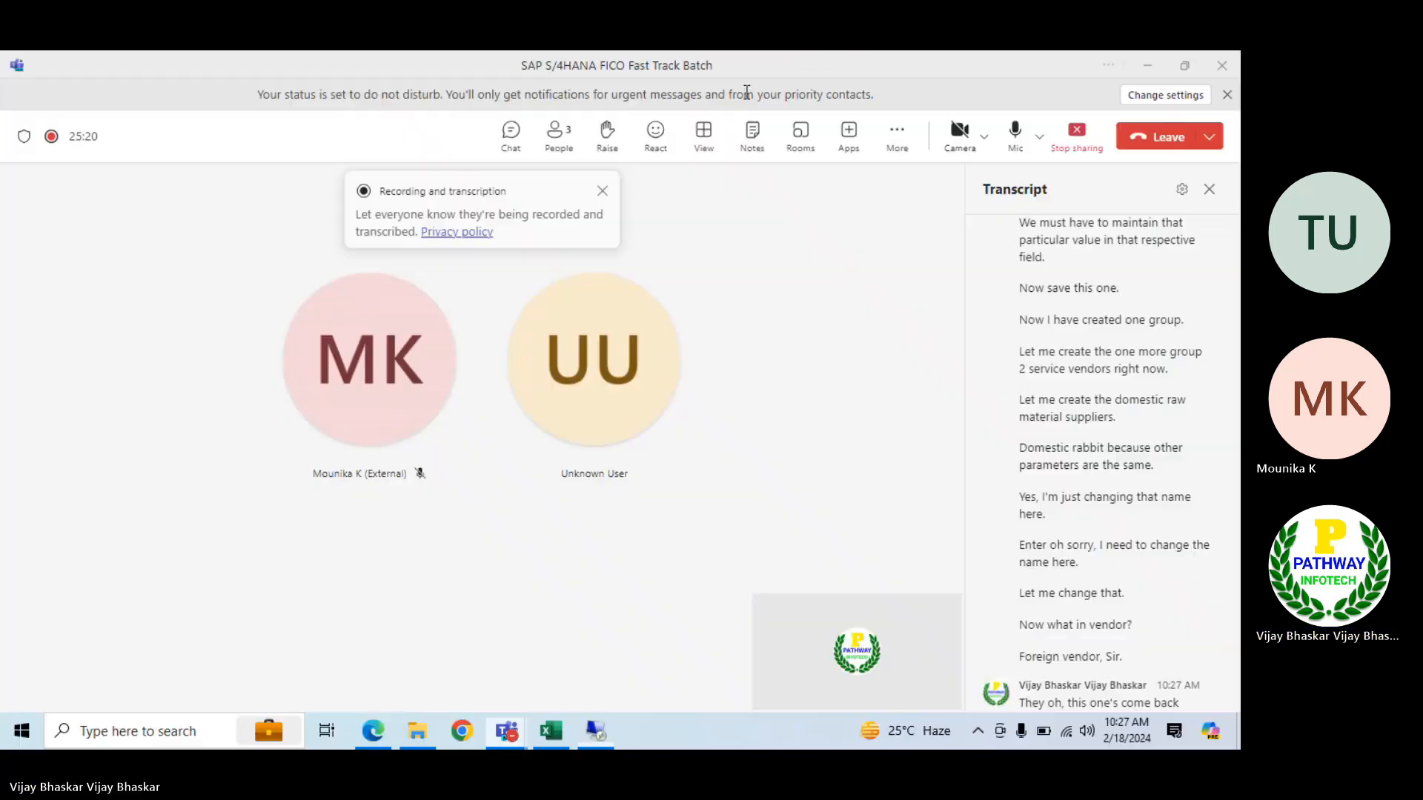
{"action": "left_click", "coordinate": [552, 729]}
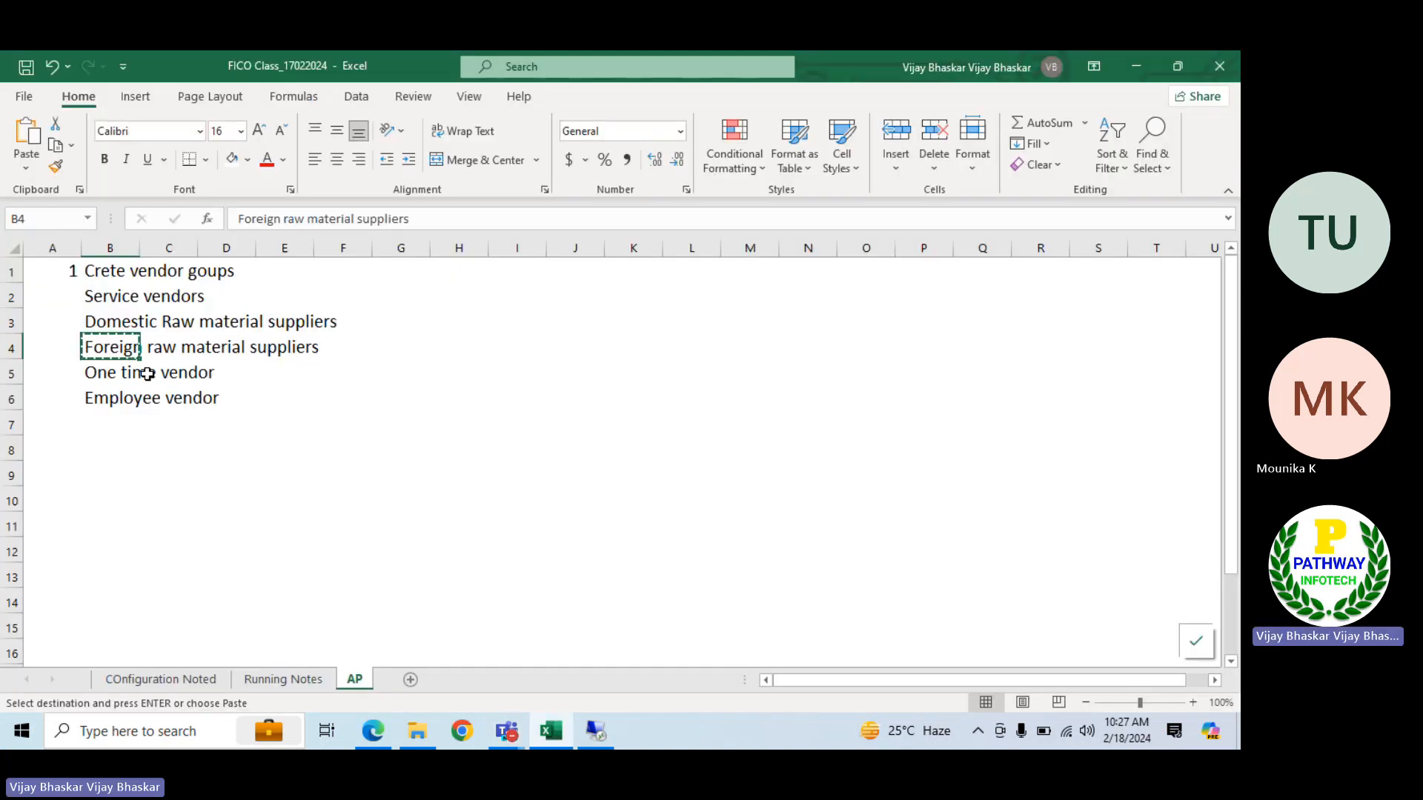
{"action": "left_click", "coordinate": [108, 372]}
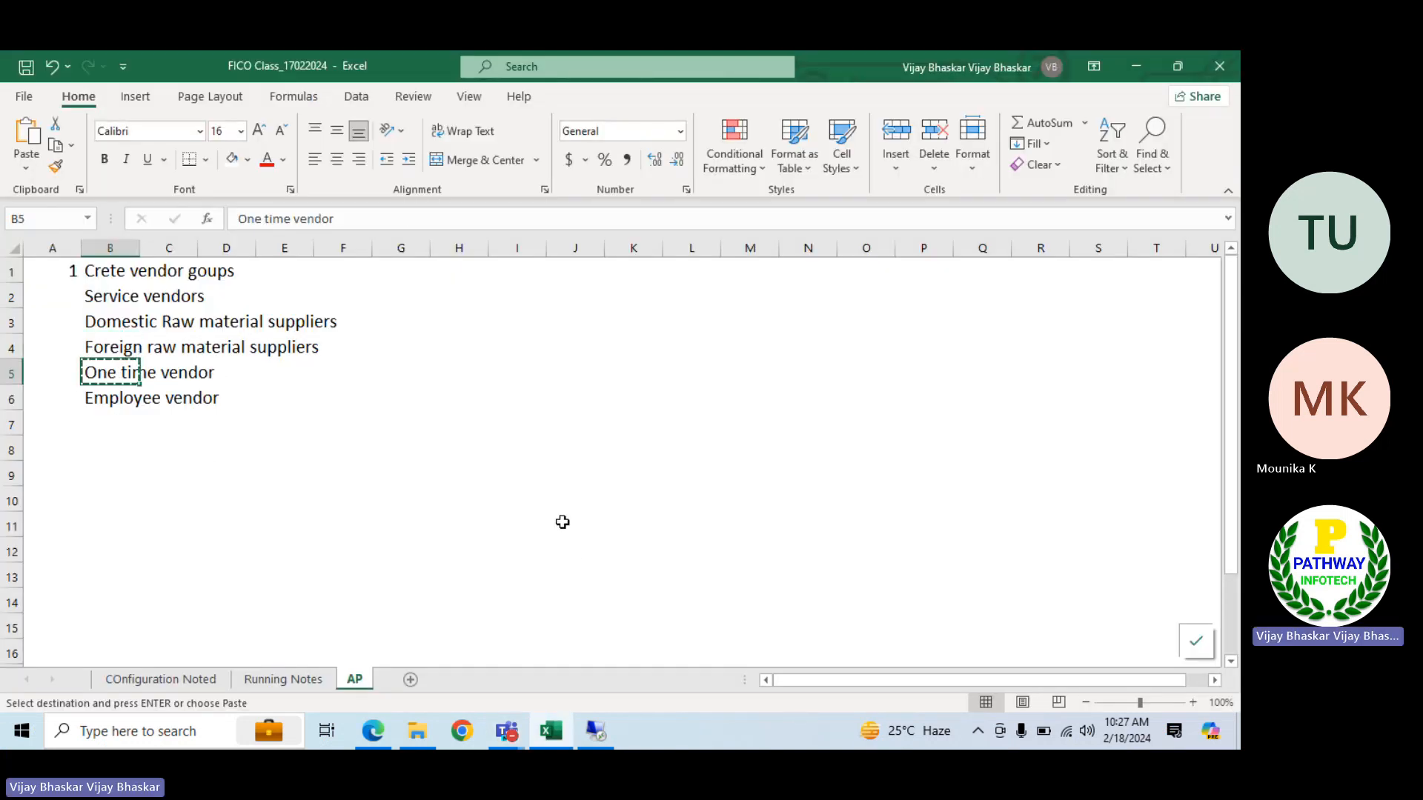
{"action": "left_click", "coordinate": [598, 727]}
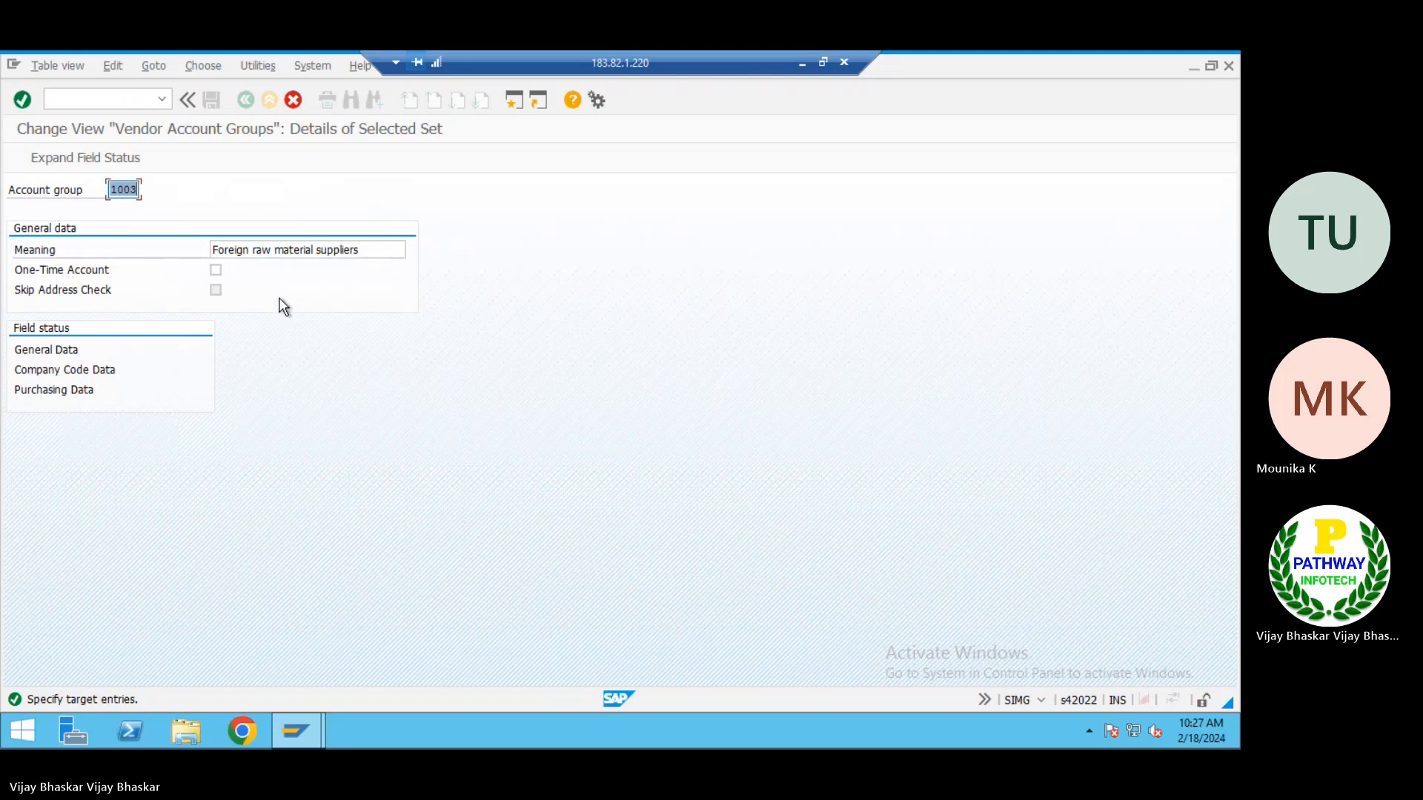
{"action": "key", "text": "Tab"}
{"action": "key", "text": "ctrl+v"}
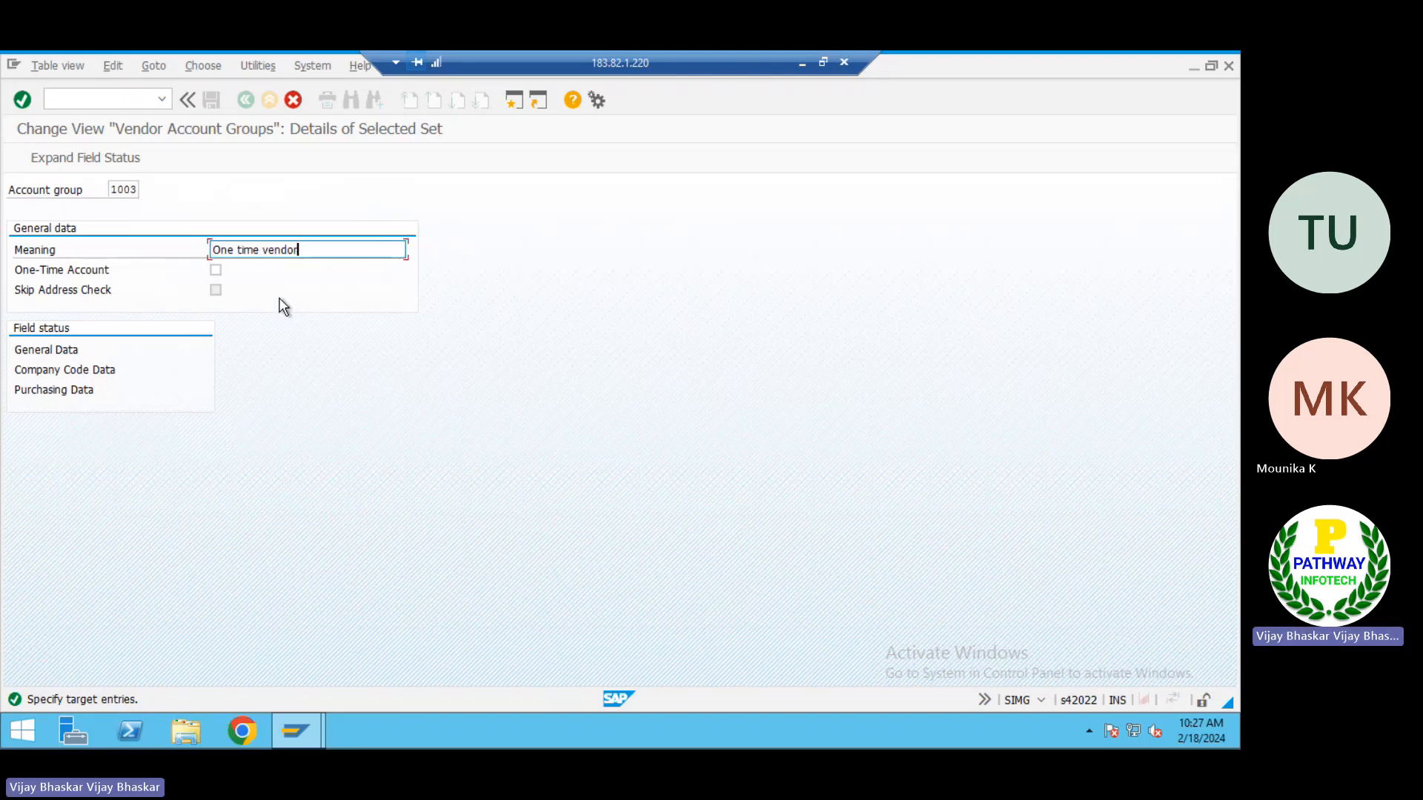
Assign account group 1004 to the One time vendor copy, leave One-Time Account unselected and complete the copy
{"action": "left_click", "coordinate": [215, 271]}
{"action": "key", "text": "Return"}
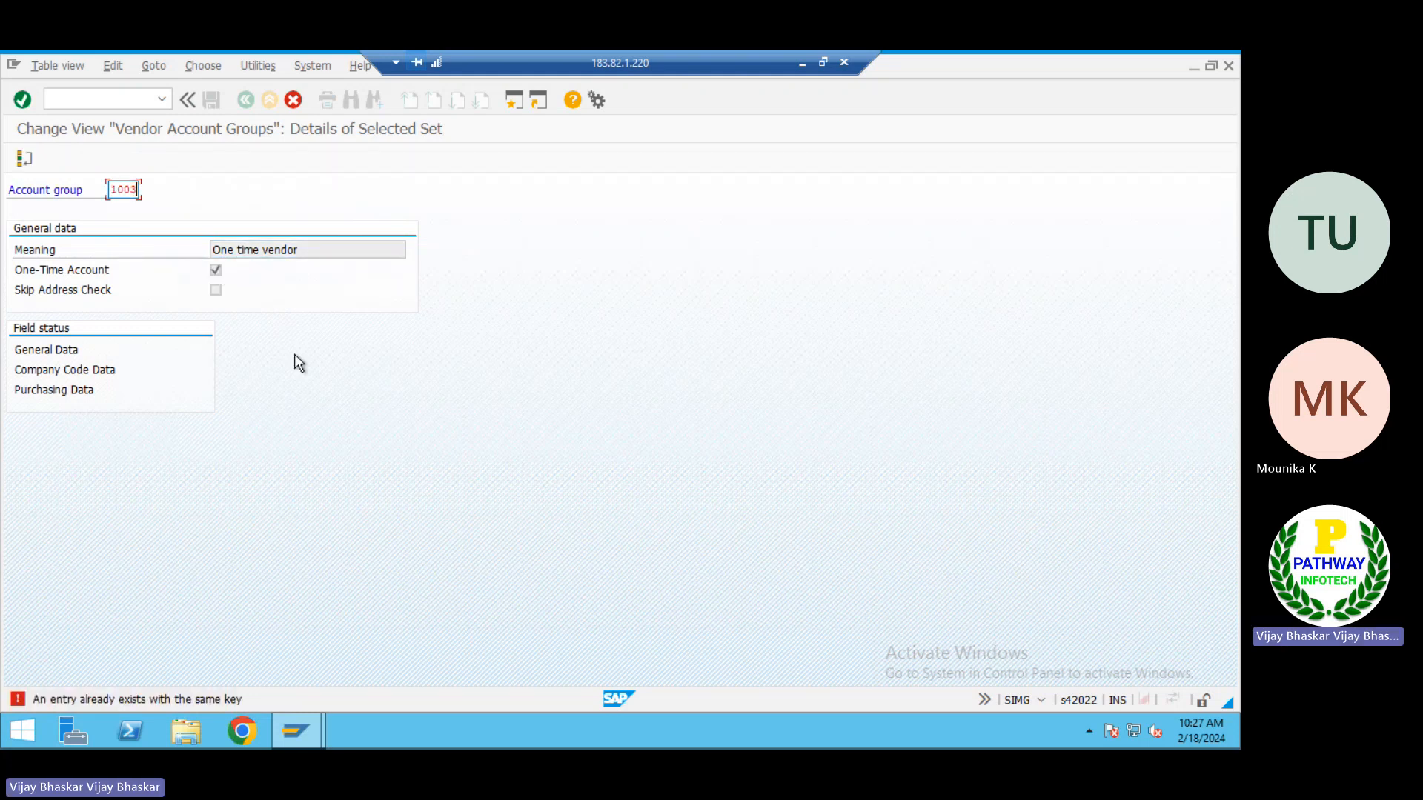
{"action": "key", "text": "Return"}
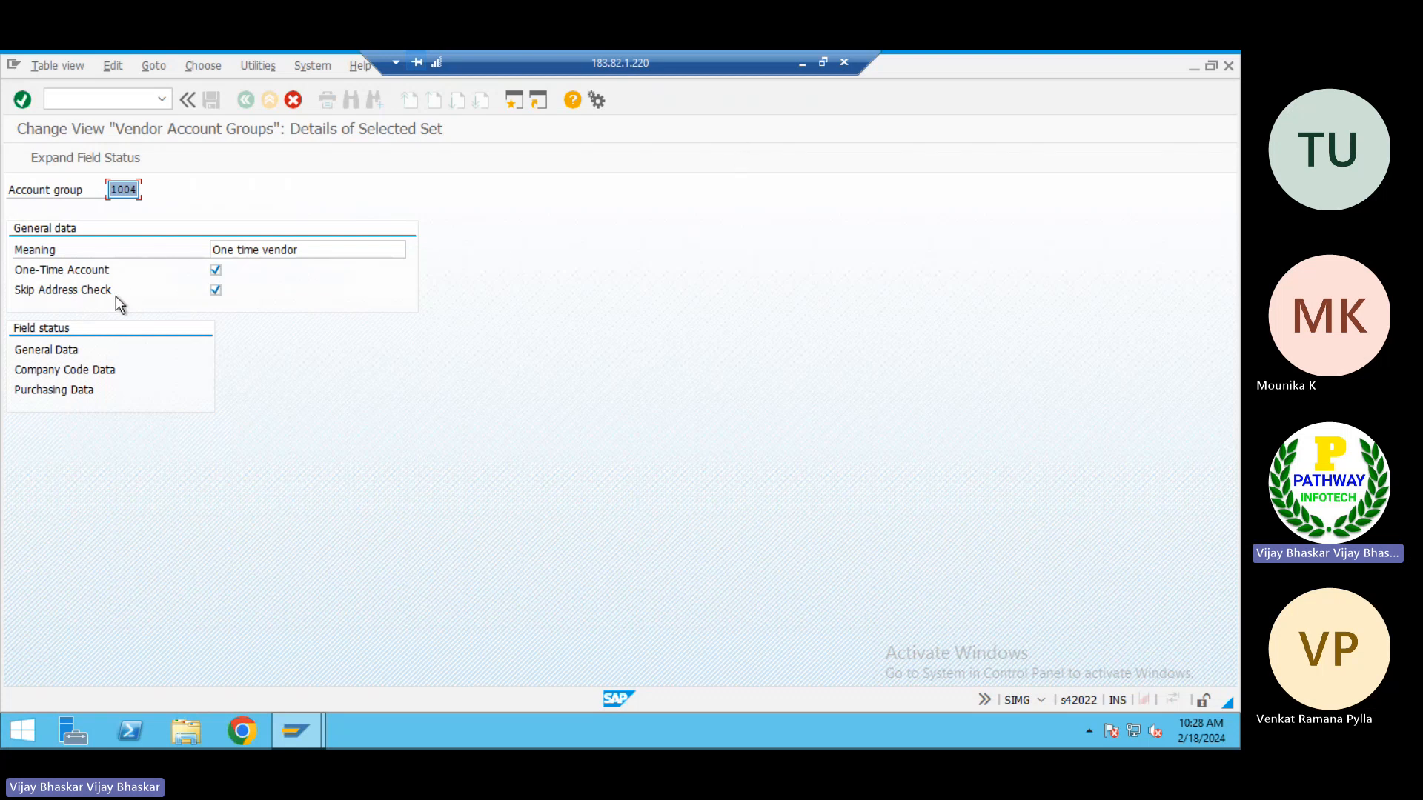
{"action": "left_click", "coordinate": [217, 271]}
{"action": "key", "text": "Return"}
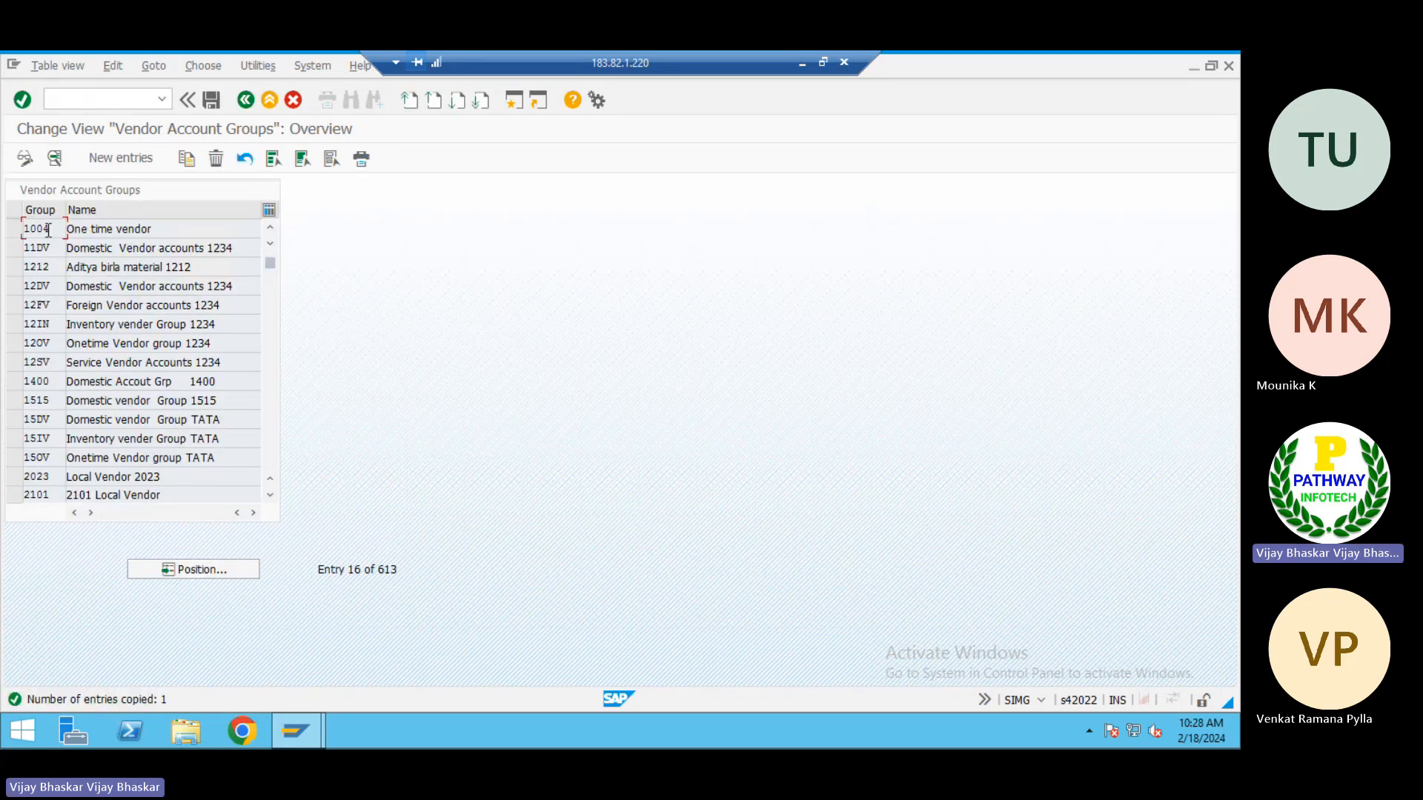
Enable One-Time Account and Skip Address Check for group 1004, save it and return to the overview
{"action": "double_click", "coordinate": [48, 230]}
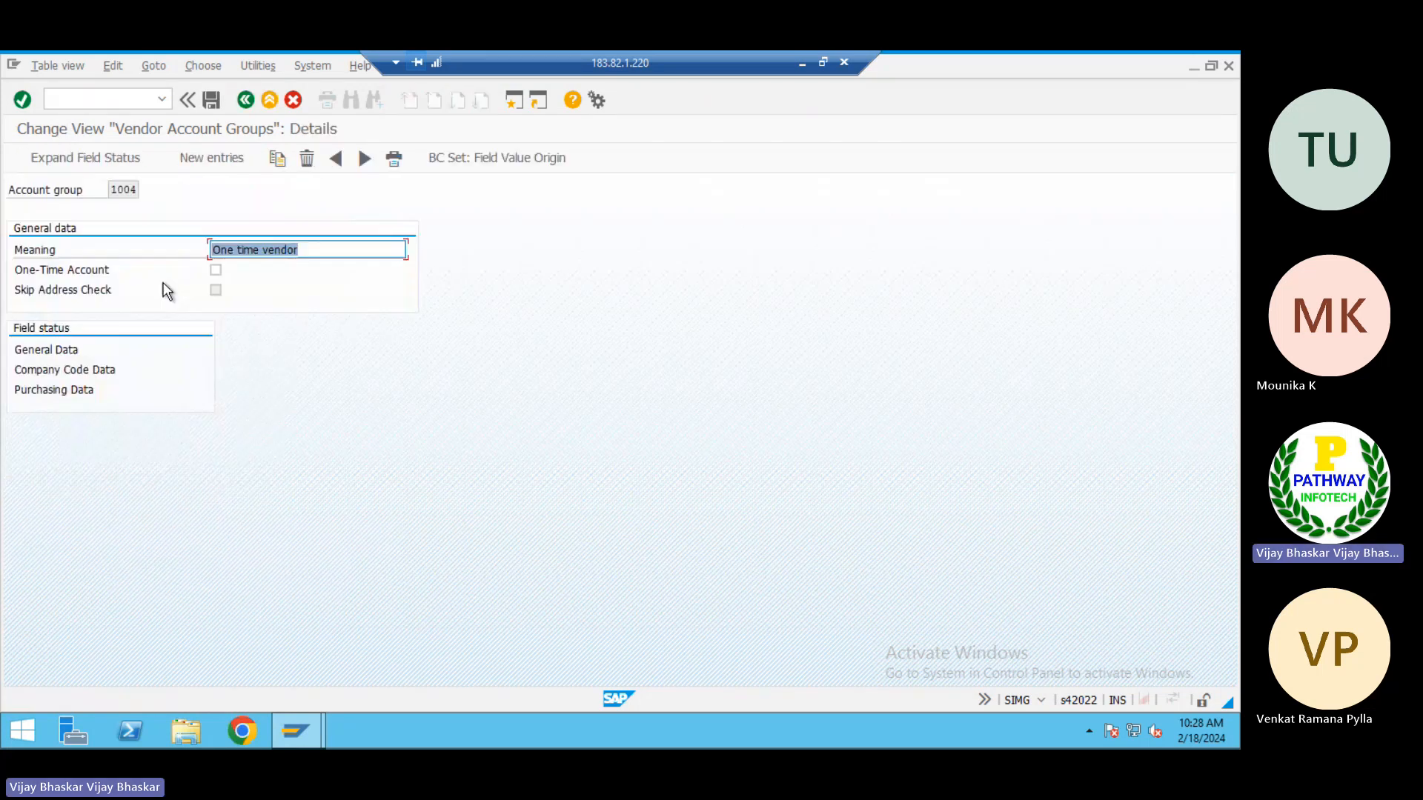
{"action": "left_click", "coordinate": [215, 271]}
{"action": "left_click", "coordinate": [216, 291]}
{"action": "left_click", "coordinate": [211, 101]}
{"action": "left_click", "coordinate": [208, 104]}
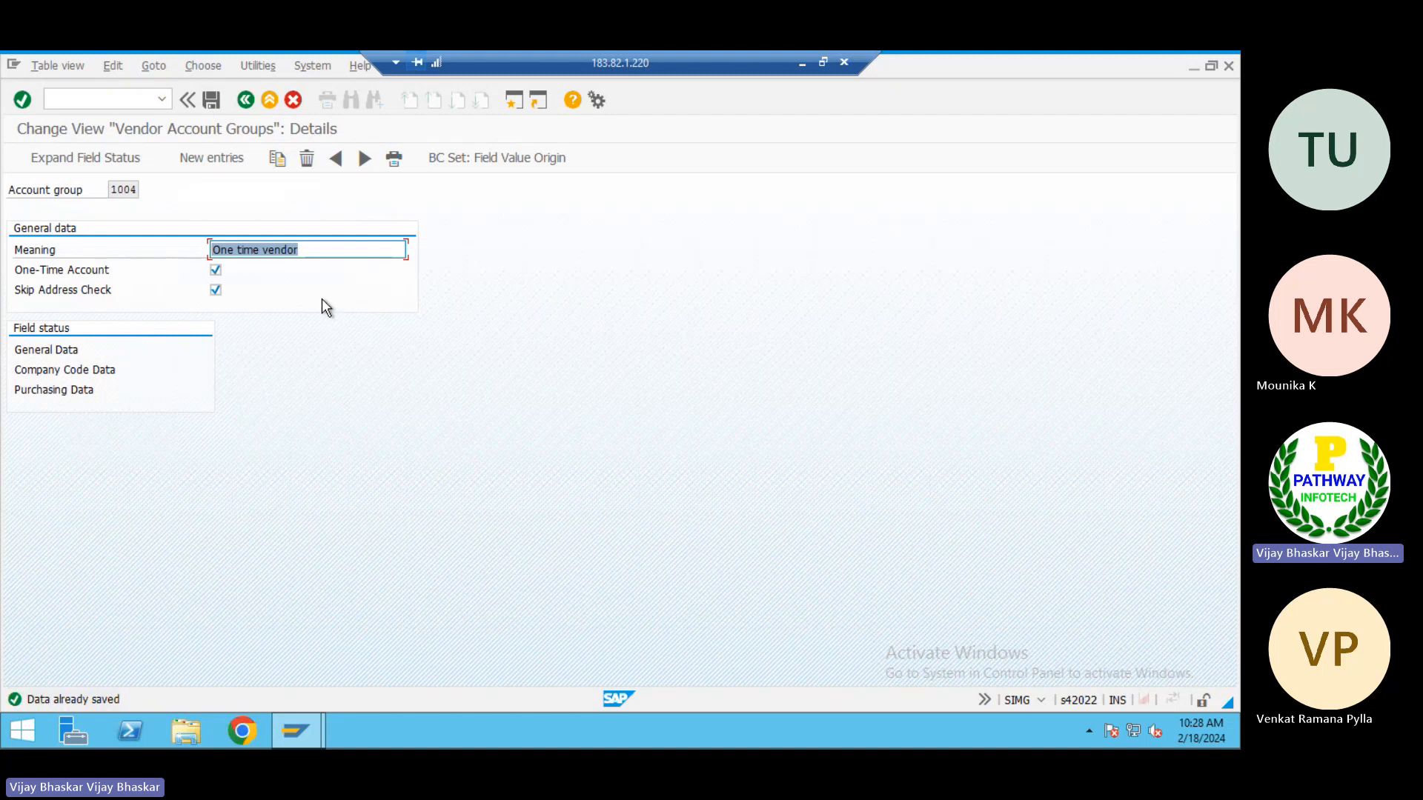
{"action": "left_click", "coordinate": [246, 100]}
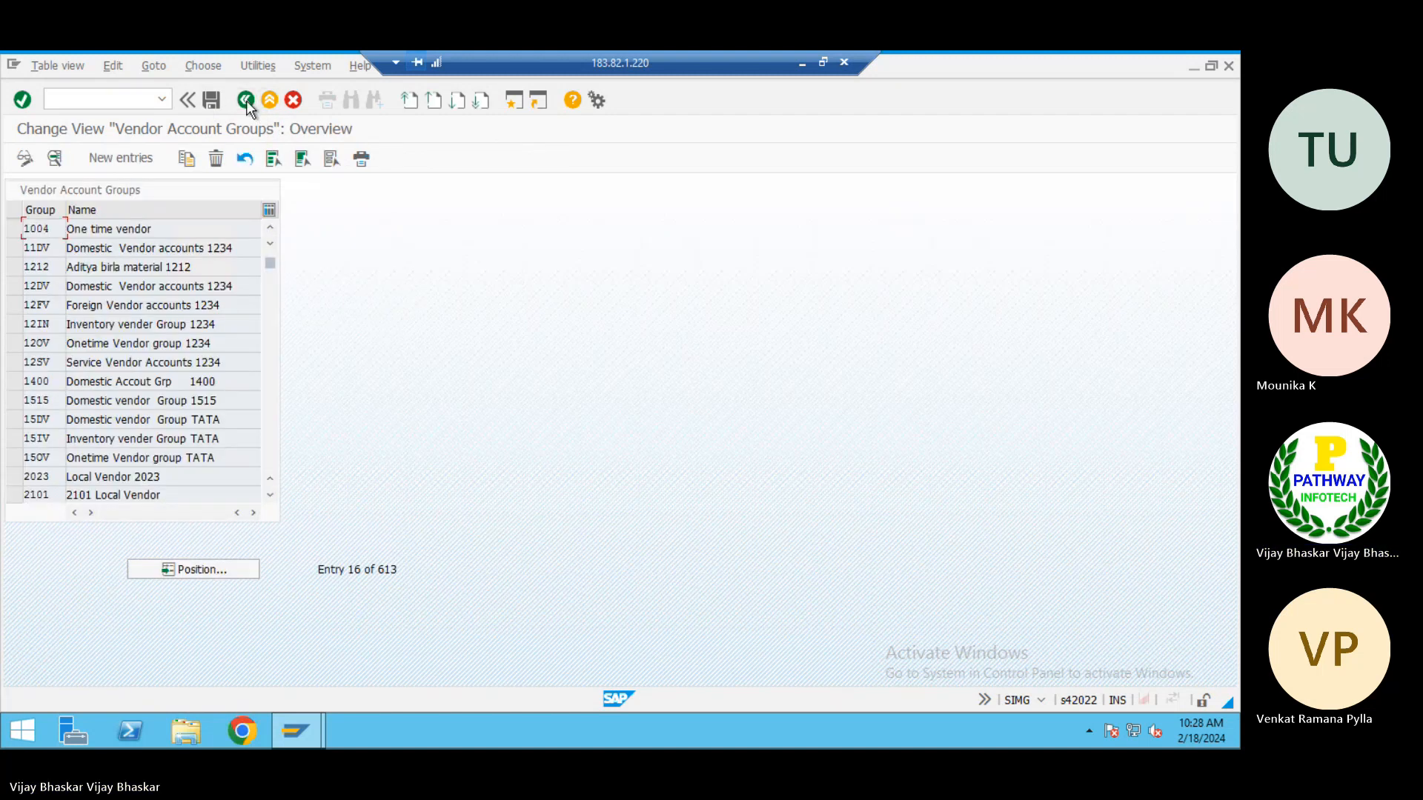
Review the newly created vendor groups in the vendor account groups overview
{"action": "scroll", "coordinate": [143, 288], "scroll_direction": "up", "scroll_amount": 3}
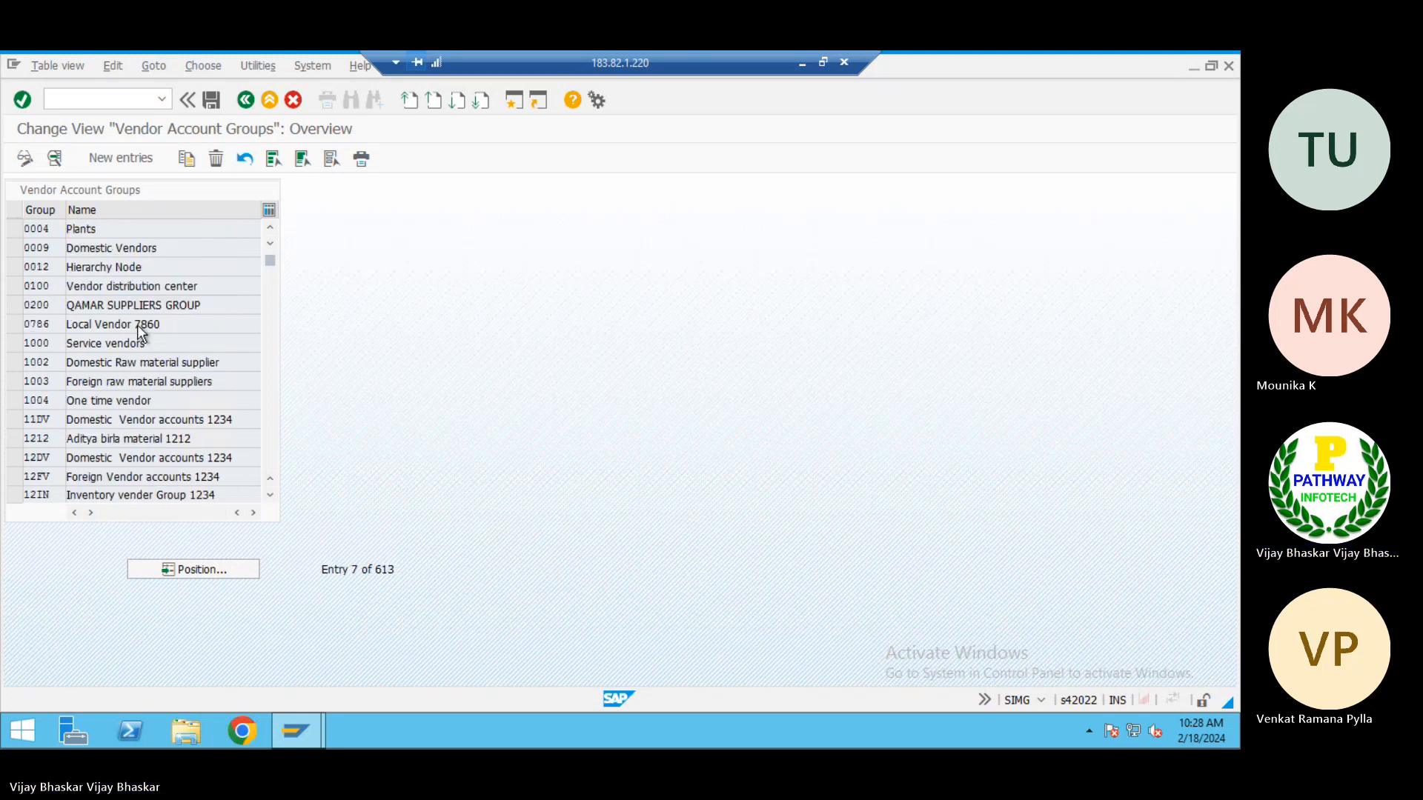
{"action": "scroll", "coordinate": [136, 324], "scroll_direction": "up", "scroll_amount": 2}
{"action": "double_click", "coordinate": [120, 364]}
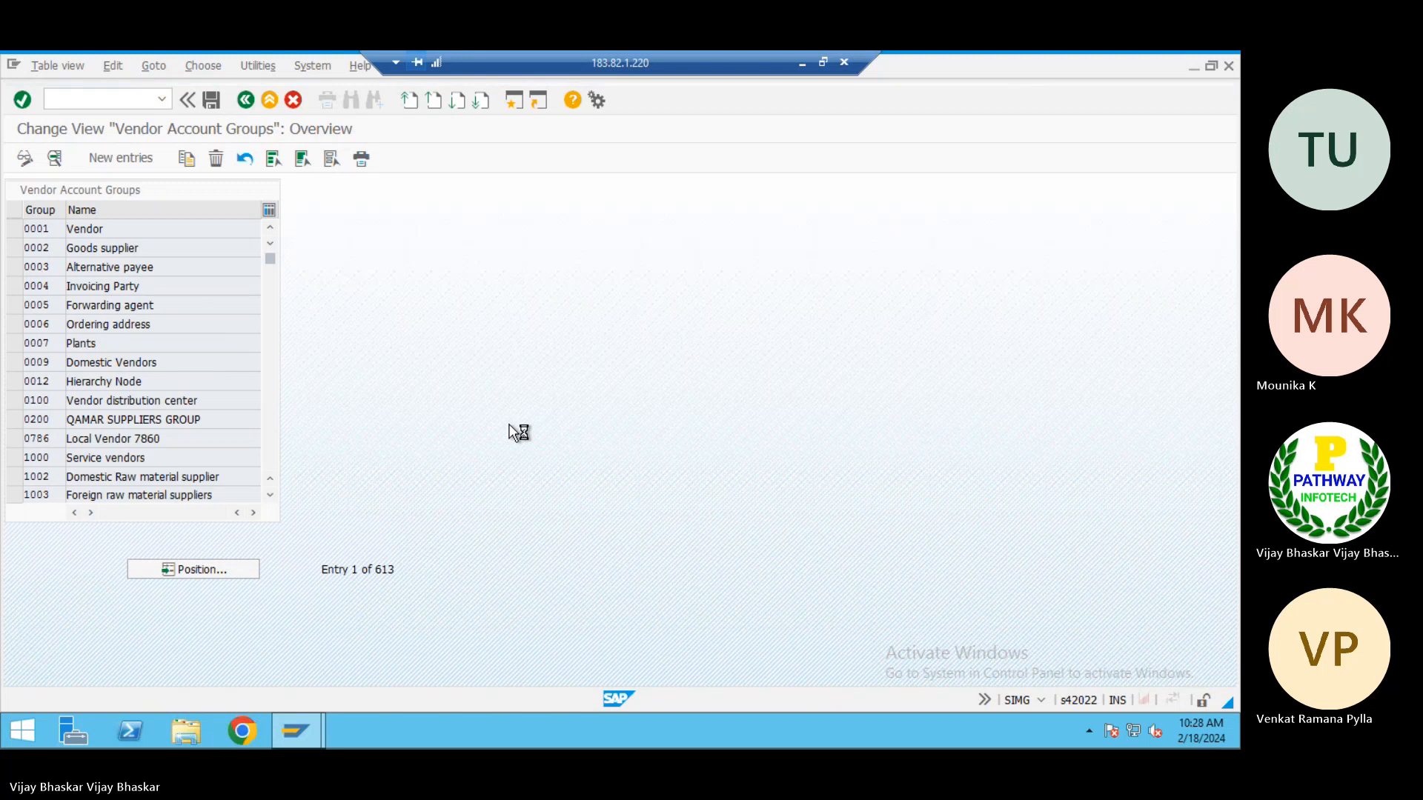
{"action": "left_click", "coordinate": [802, 63]}
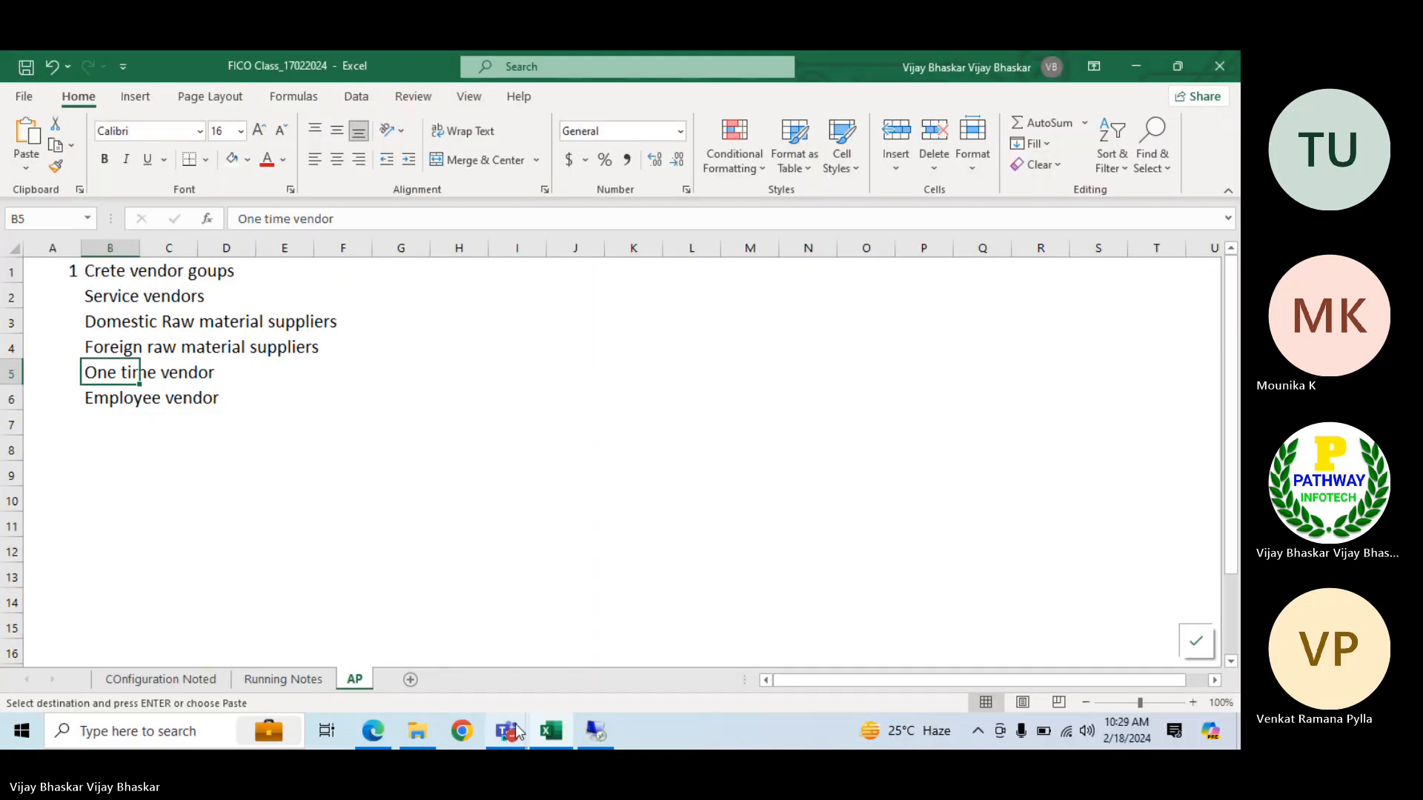
{"action": "mouse_move", "coordinate": [511, 726]}
{"action": "left_click", "coordinate": [512, 656]}
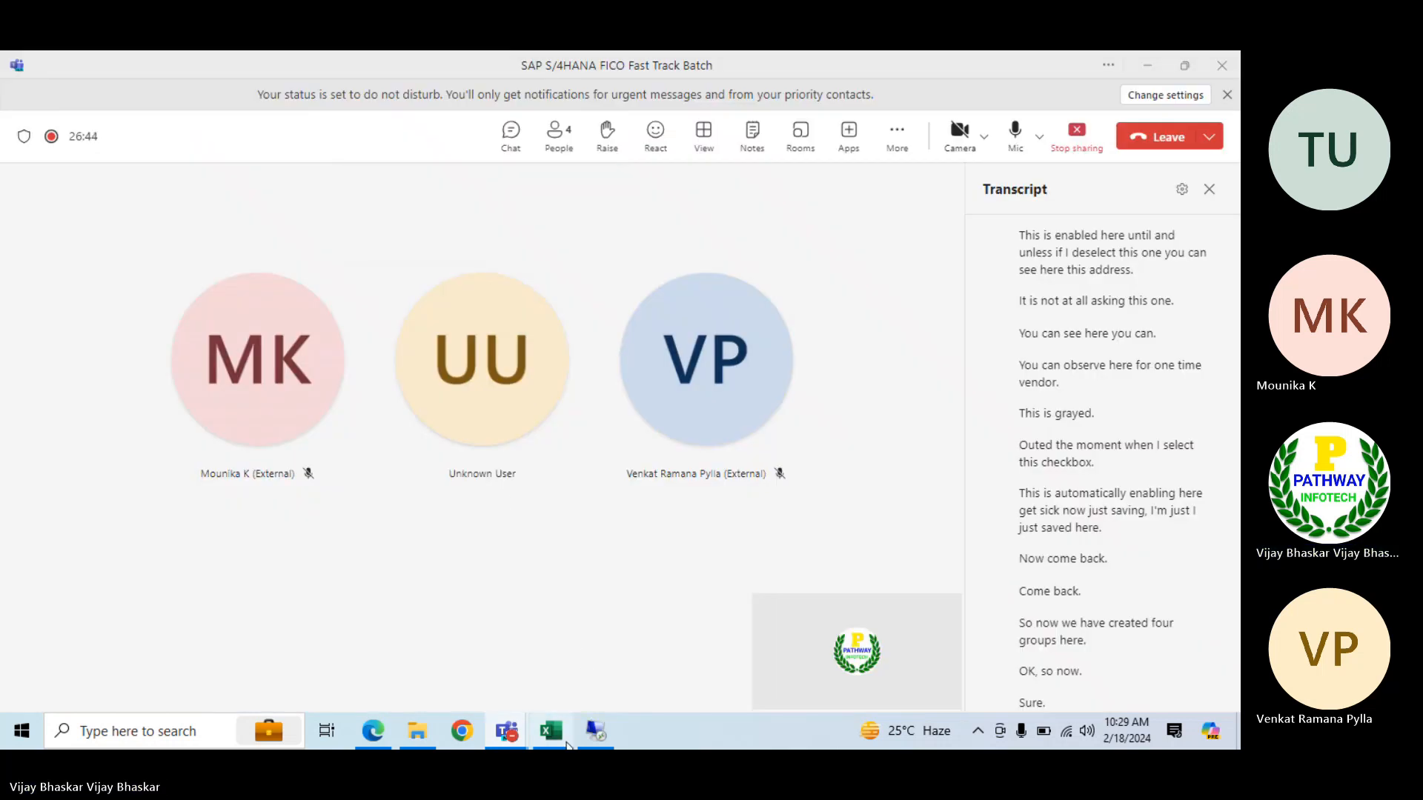
{"action": "left_click", "coordinate": [597, 733]}
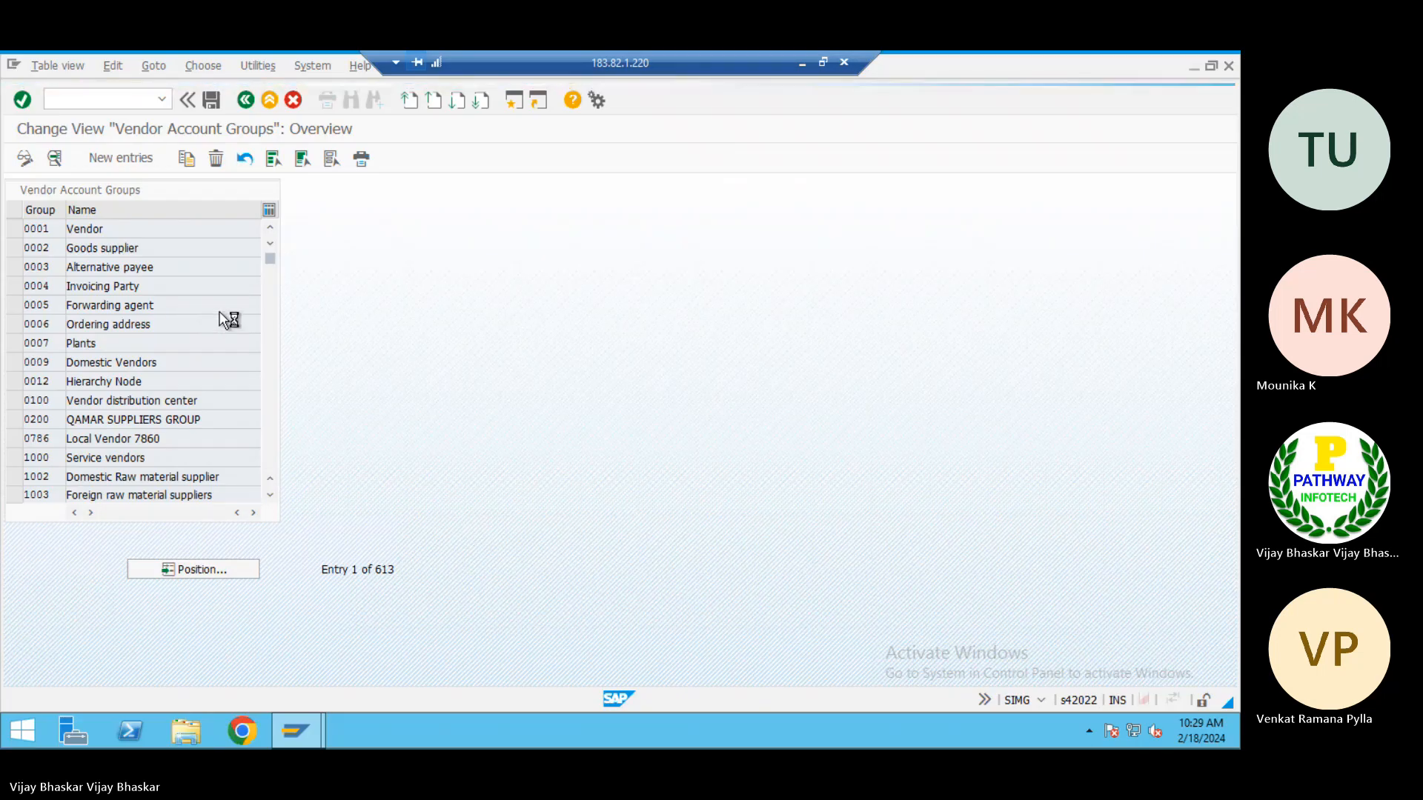
{"action": "left_click", "coordinate": [806, 67]}
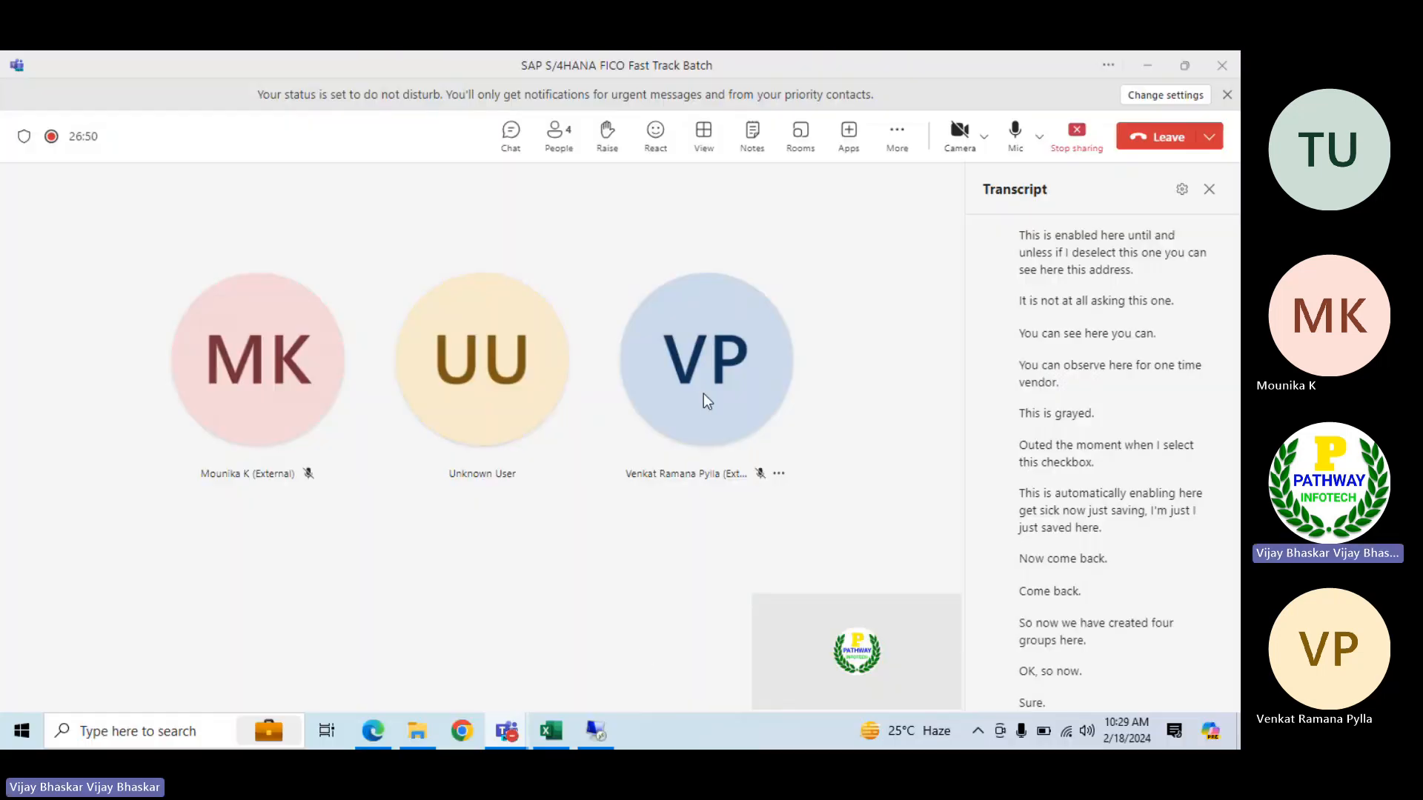
Switch to the Excel notes workbook and clear the Employee vendor row from the AP sheet
{"action": "left_click", "coordinate": [551, 732]}
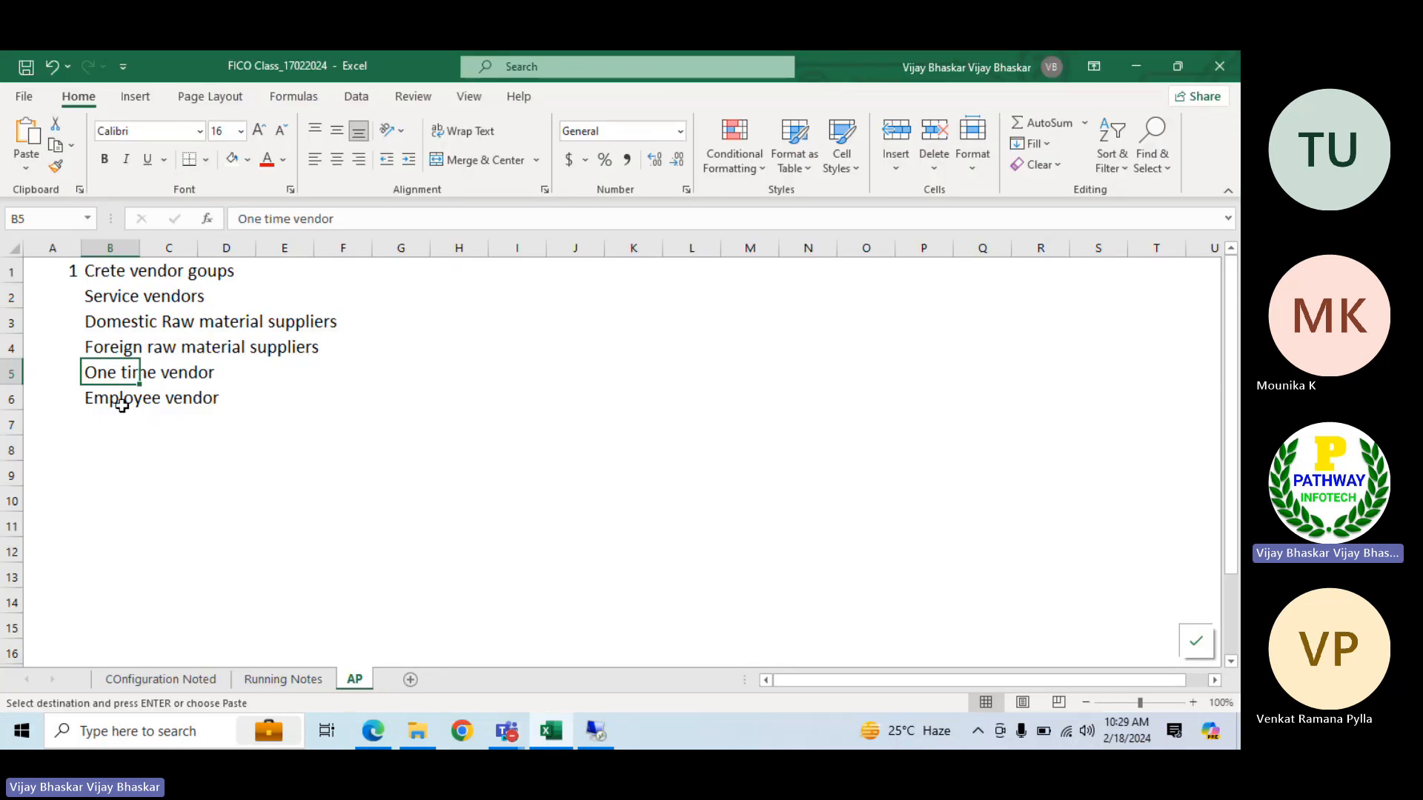
{"action": "left_click", "coordinate": [11, 398]}
{"action": "key", "text": "Delete"}
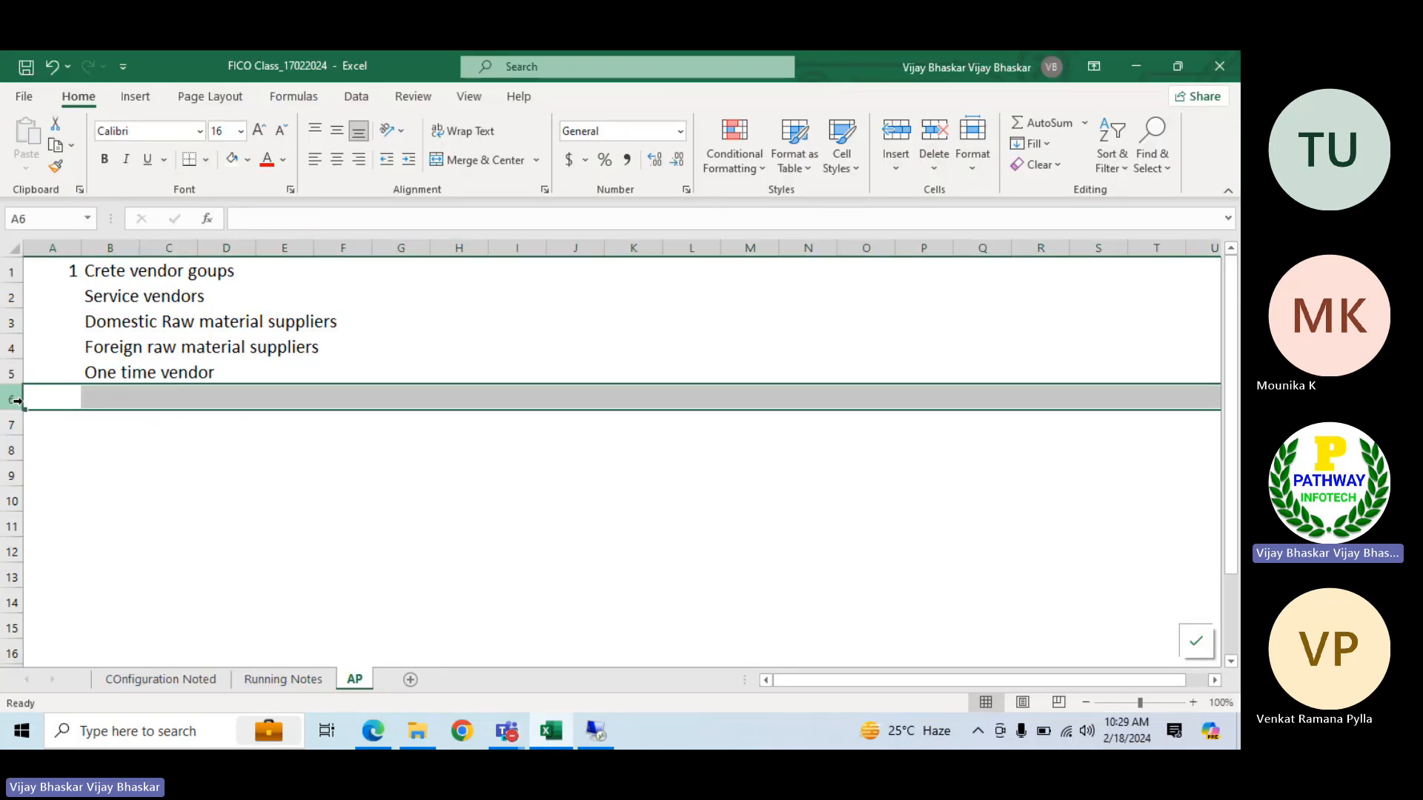
Enter the group numbers 1000, 1001, 1002 and 1003 in G2:G5 beside the four vendor groups
{"action": "left_click", "coordinate": [406, 293]}
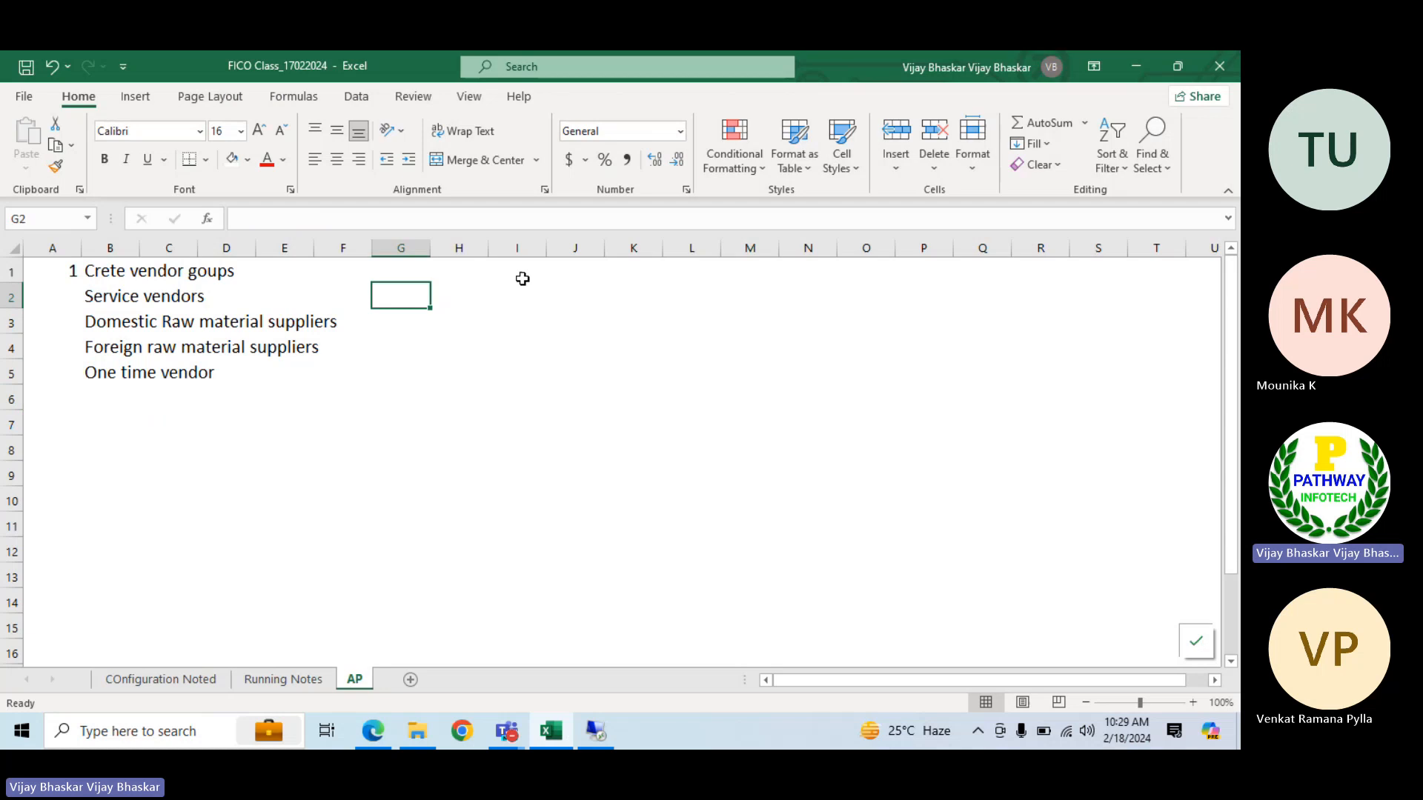
{"action": "type", "text": "1000"}
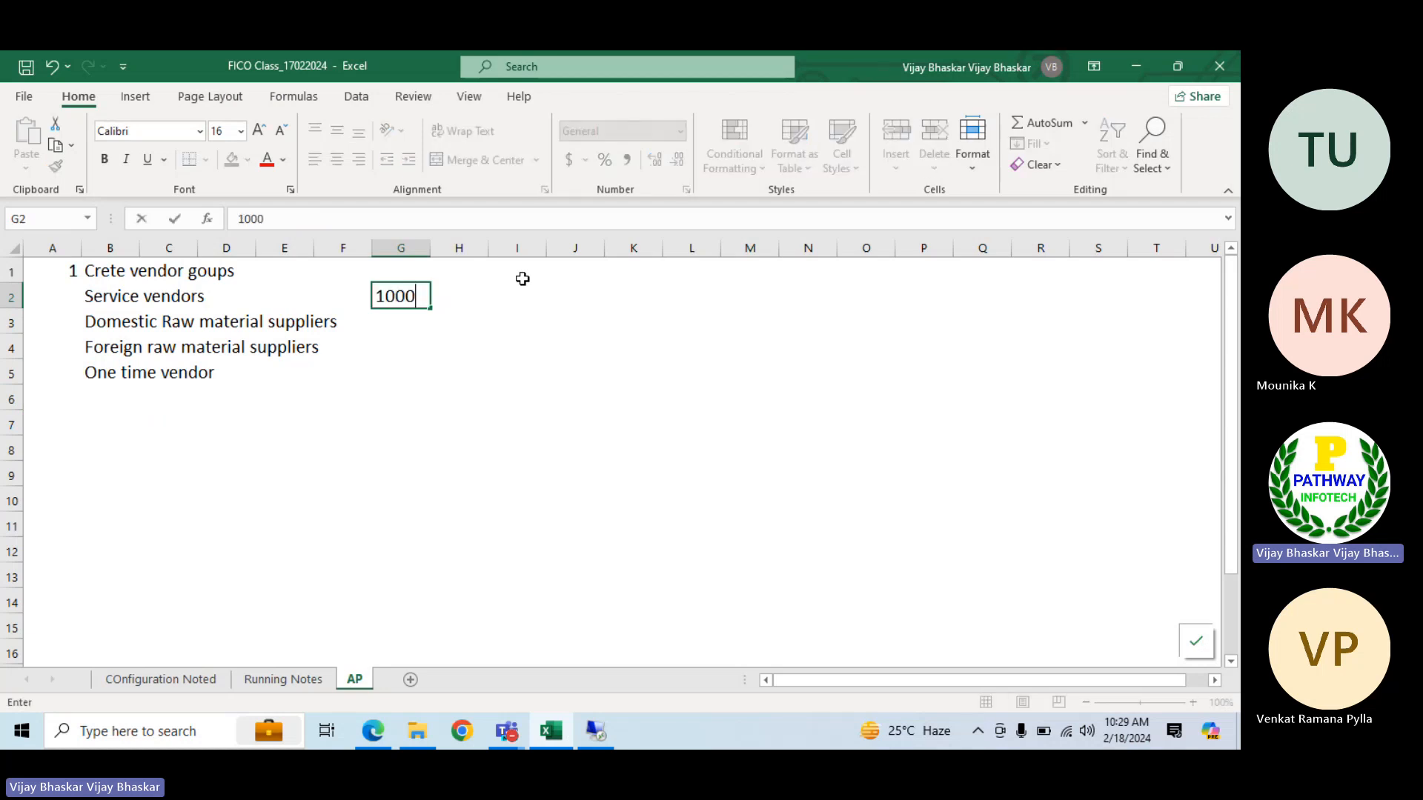
{"action": "key", "text": "Return"}
{"action": "type", "text": "100"}
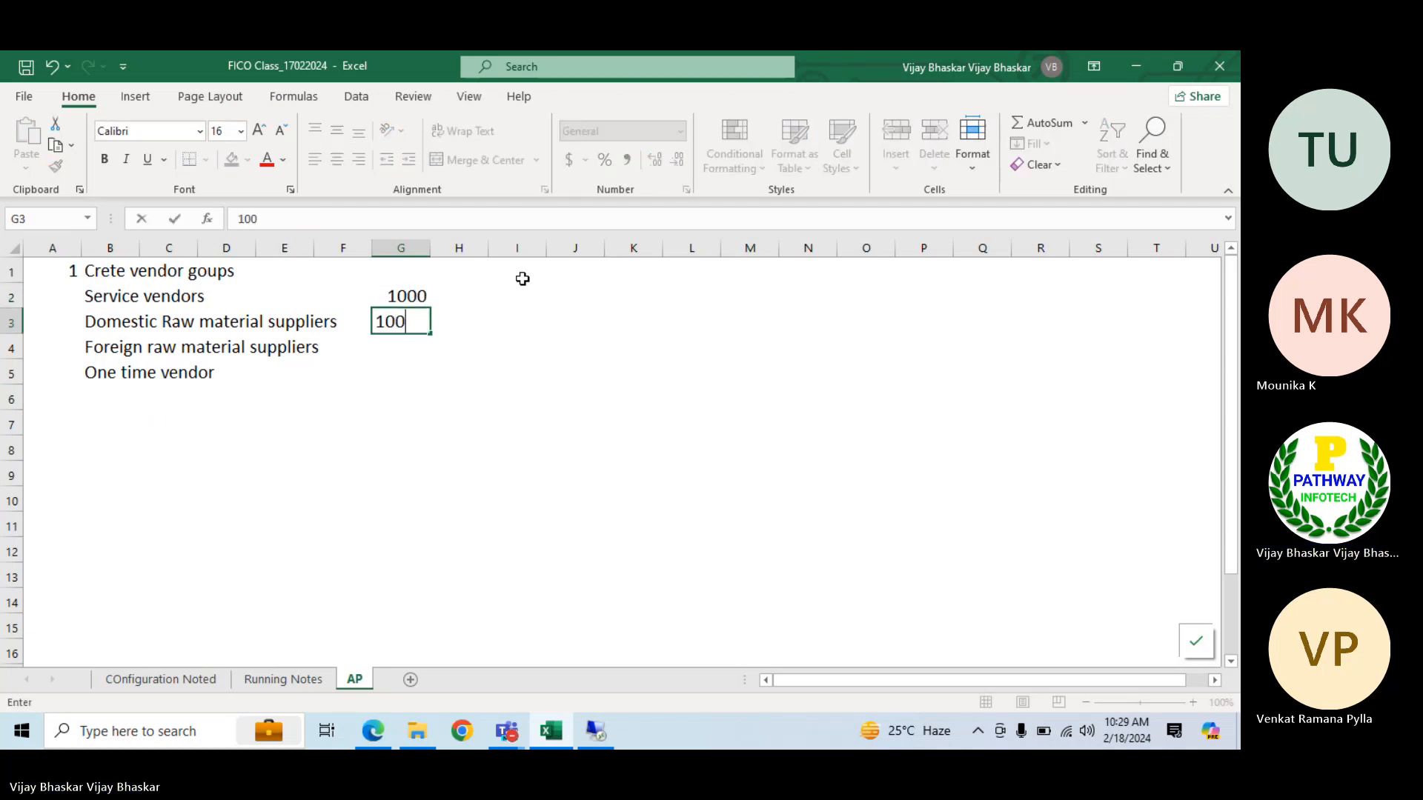
{"action": "type", "text": "1"}
{"action": "key", "text": "Return"}
{"action": "type", "text": "1002"}
{"action": "key", "text": "Return"}
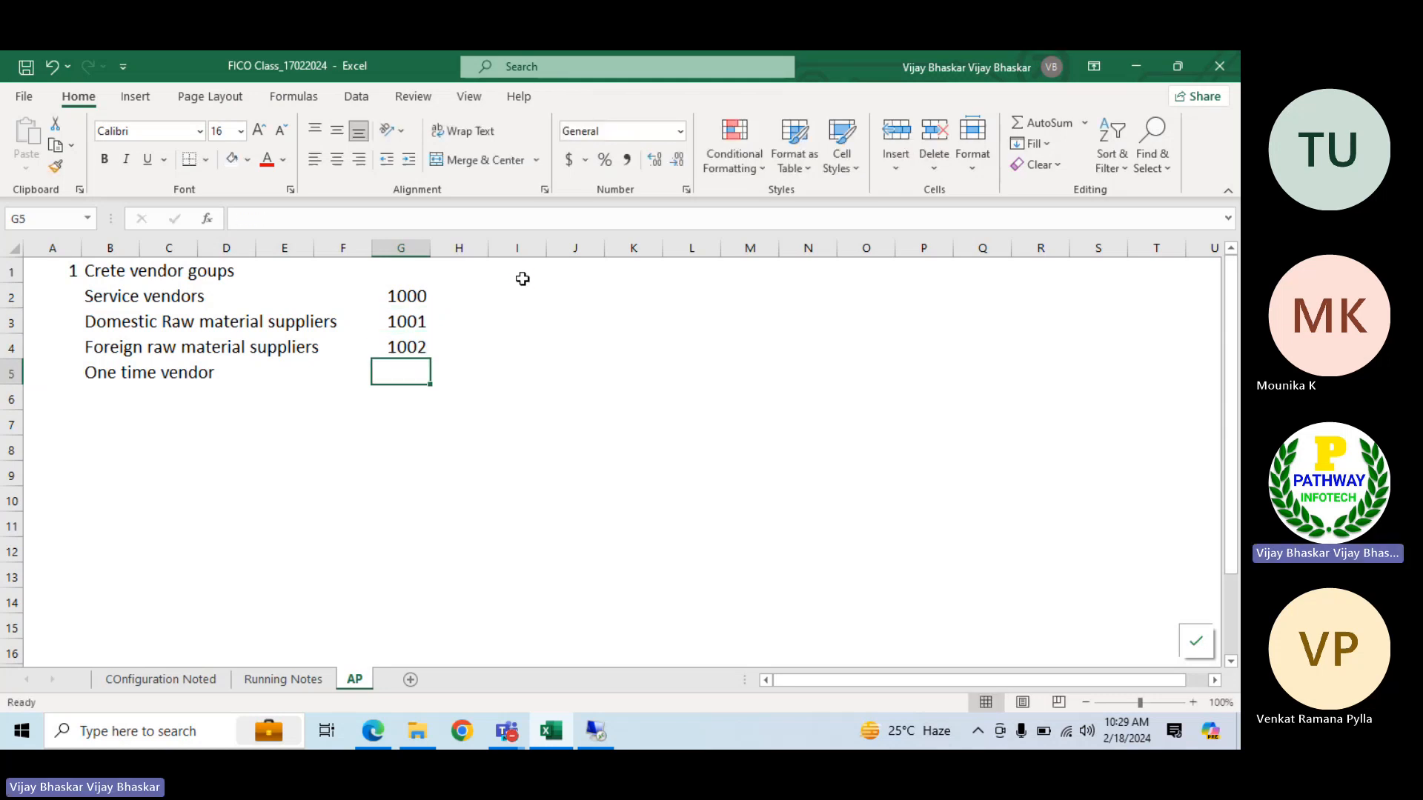
{"action": "type", "text": "1003"}
{"action": "key", "text": "Return"}
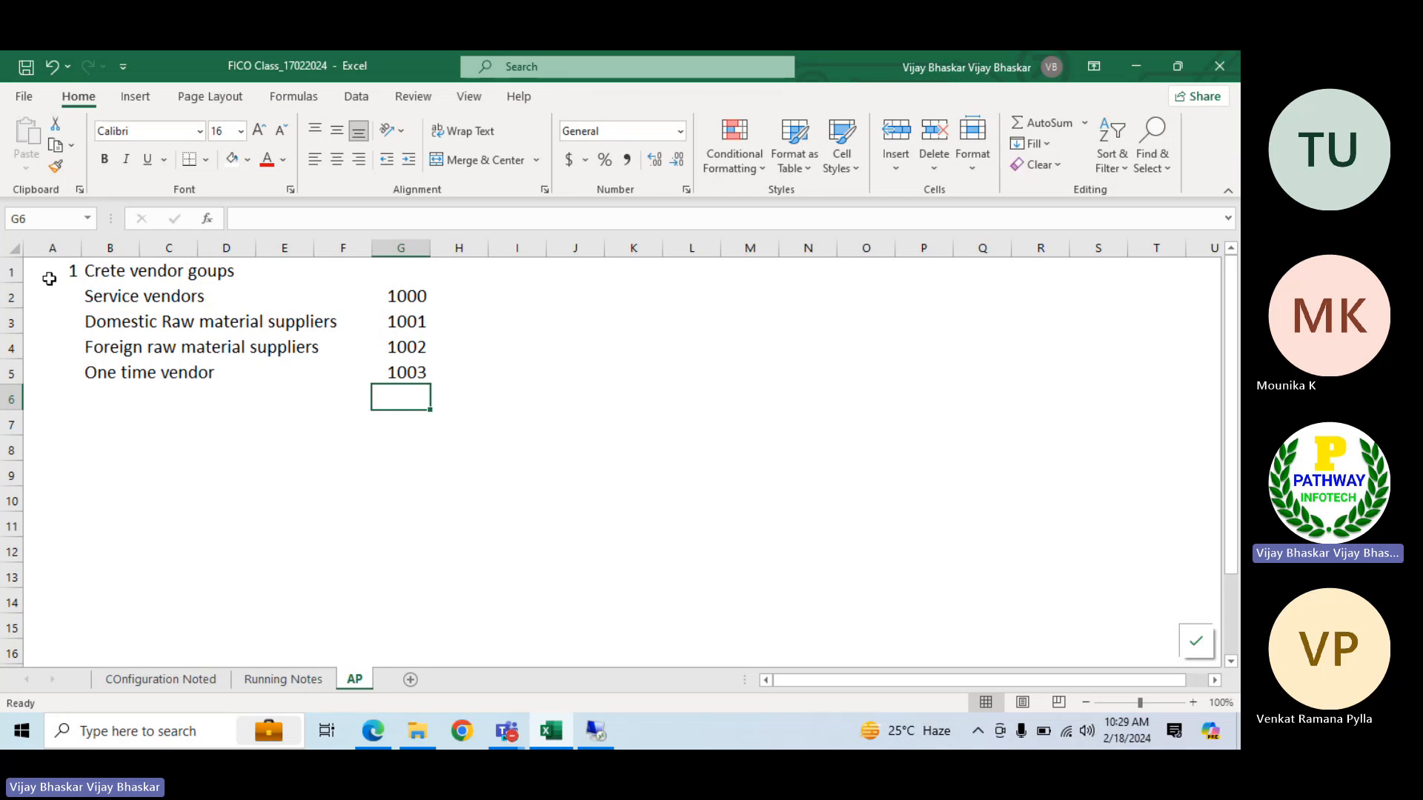
Make the heading in row 1 bold and insert an empty row below it
{"action": "left_click", "coordinate": [11, 272]}
{"action": "key", "text": "ctrl+b"}
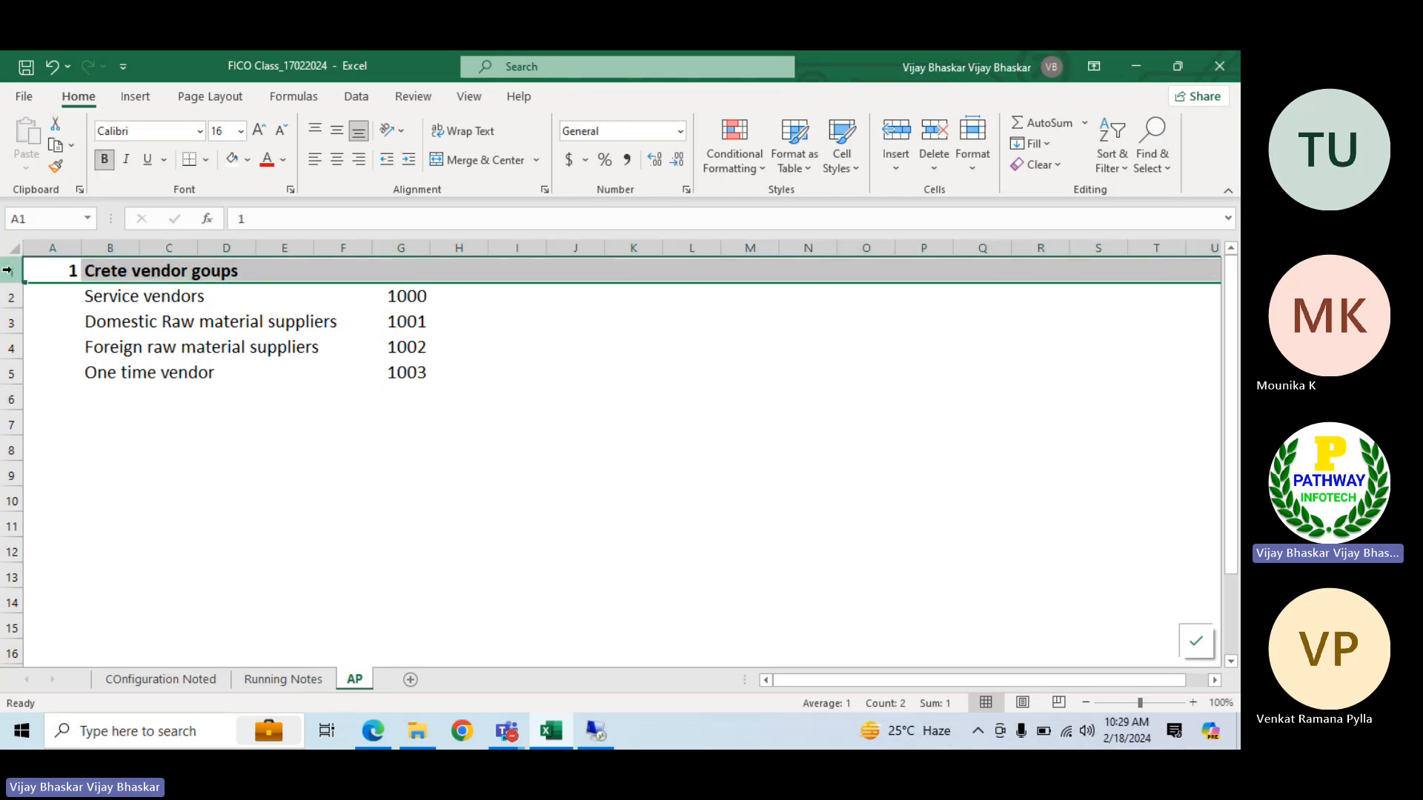
{"action": "left_click", "coordinate": [258, 451]}
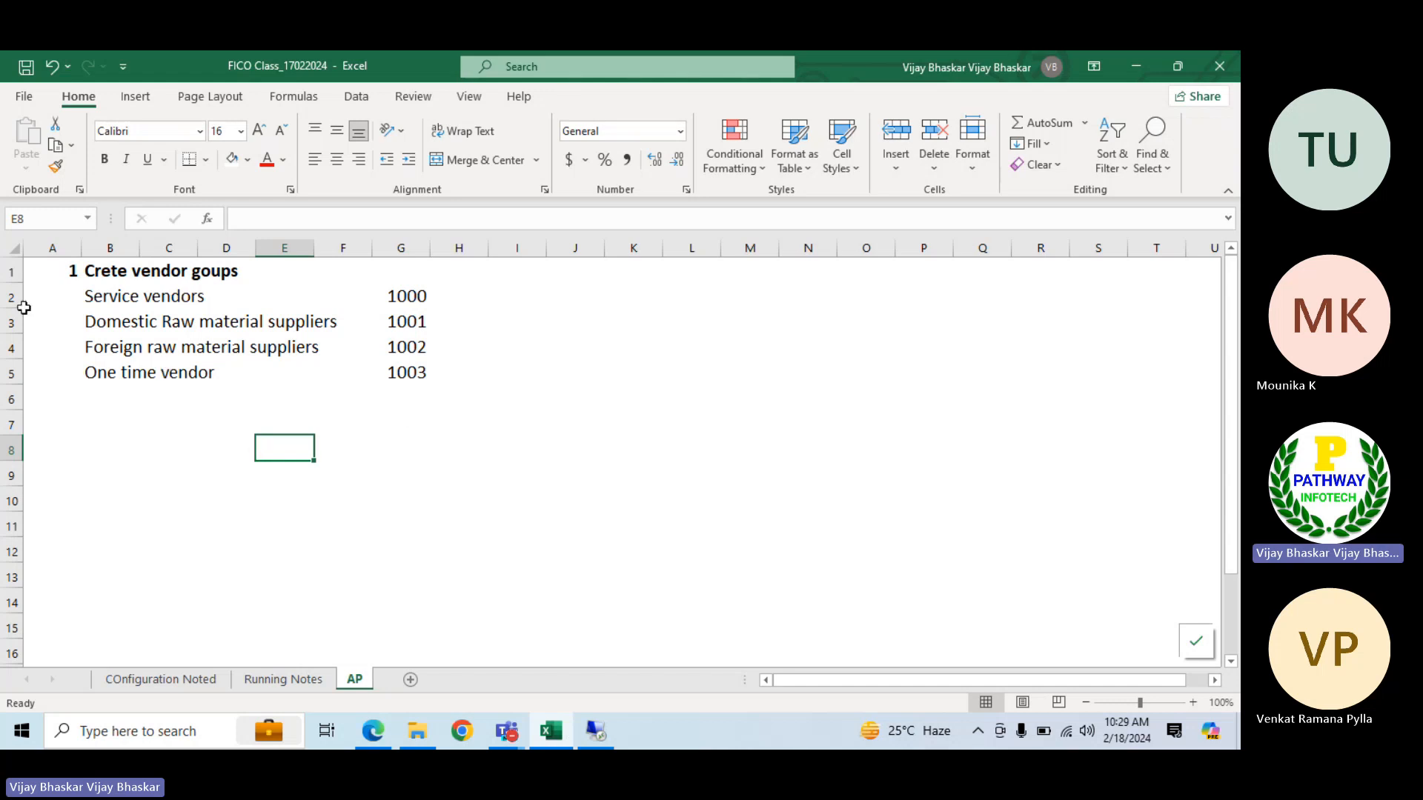
{"action": "left_click", "coordinate": [11, 298]}
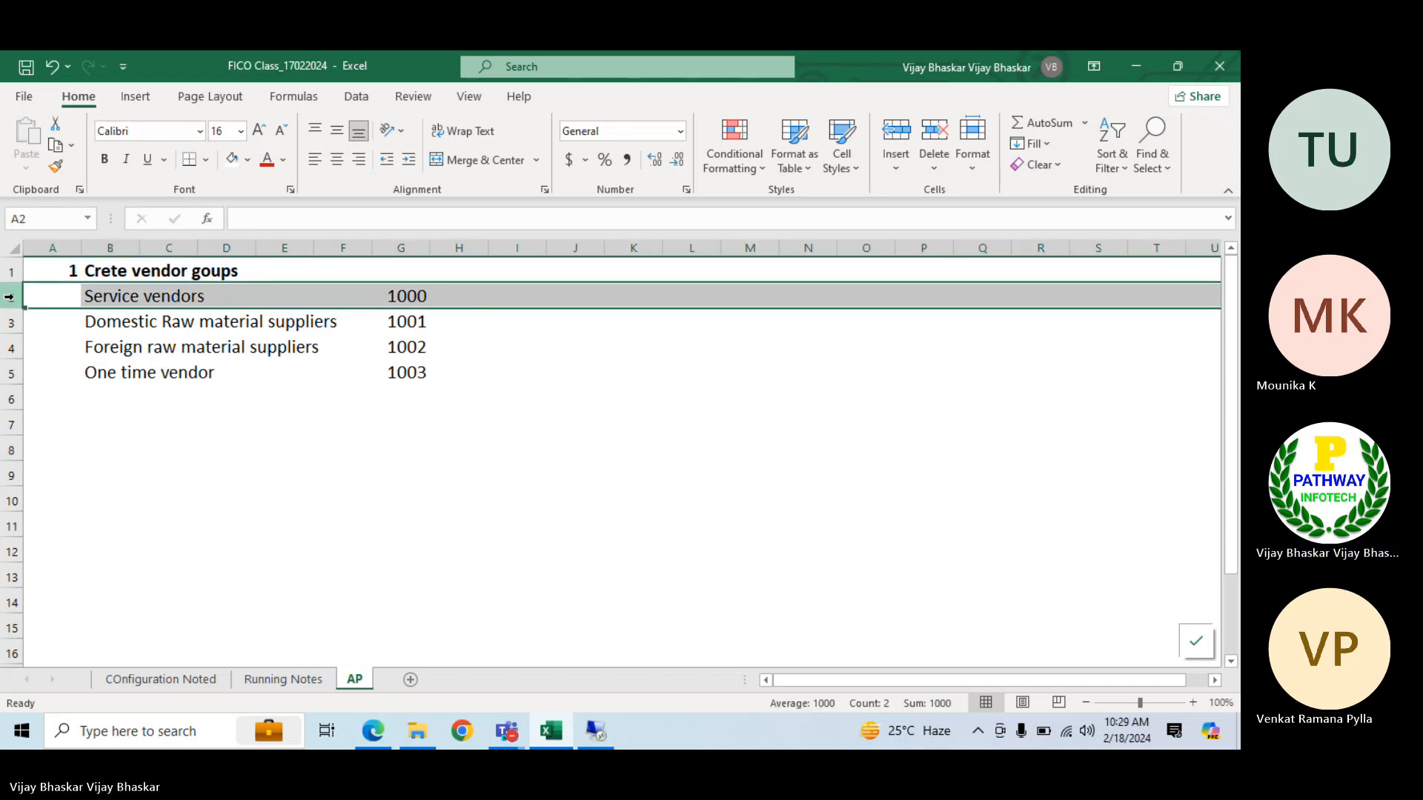
{"action": "key", "text": "ctrl+shift+plus"}
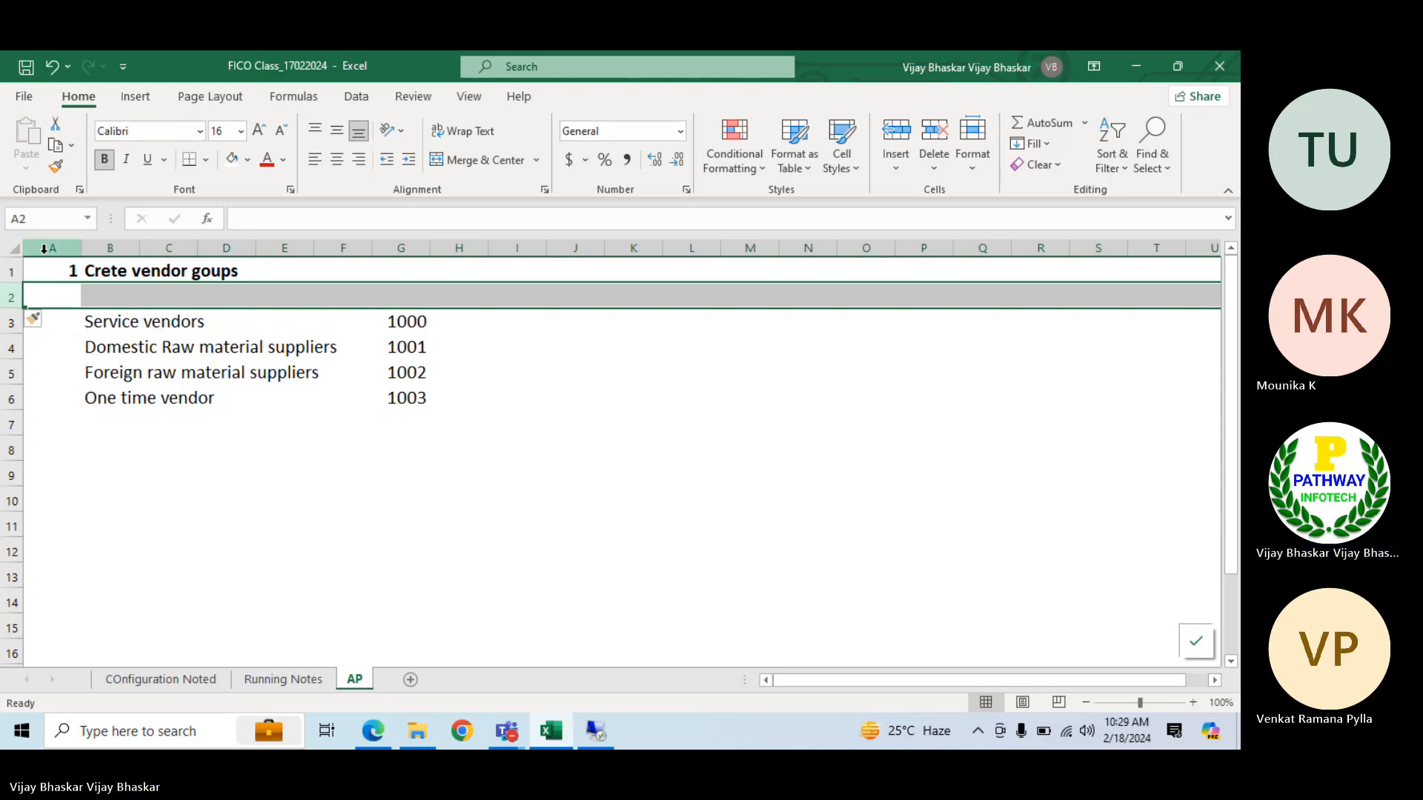
Move the vendor group list with its numbers one column to the right, so that it starts in C3
{"action": "left_click_drag", "start_coordinate": [89, 321], "coordinate": [425, 397]}
{"action": "key", "text": "ctrl+c"}
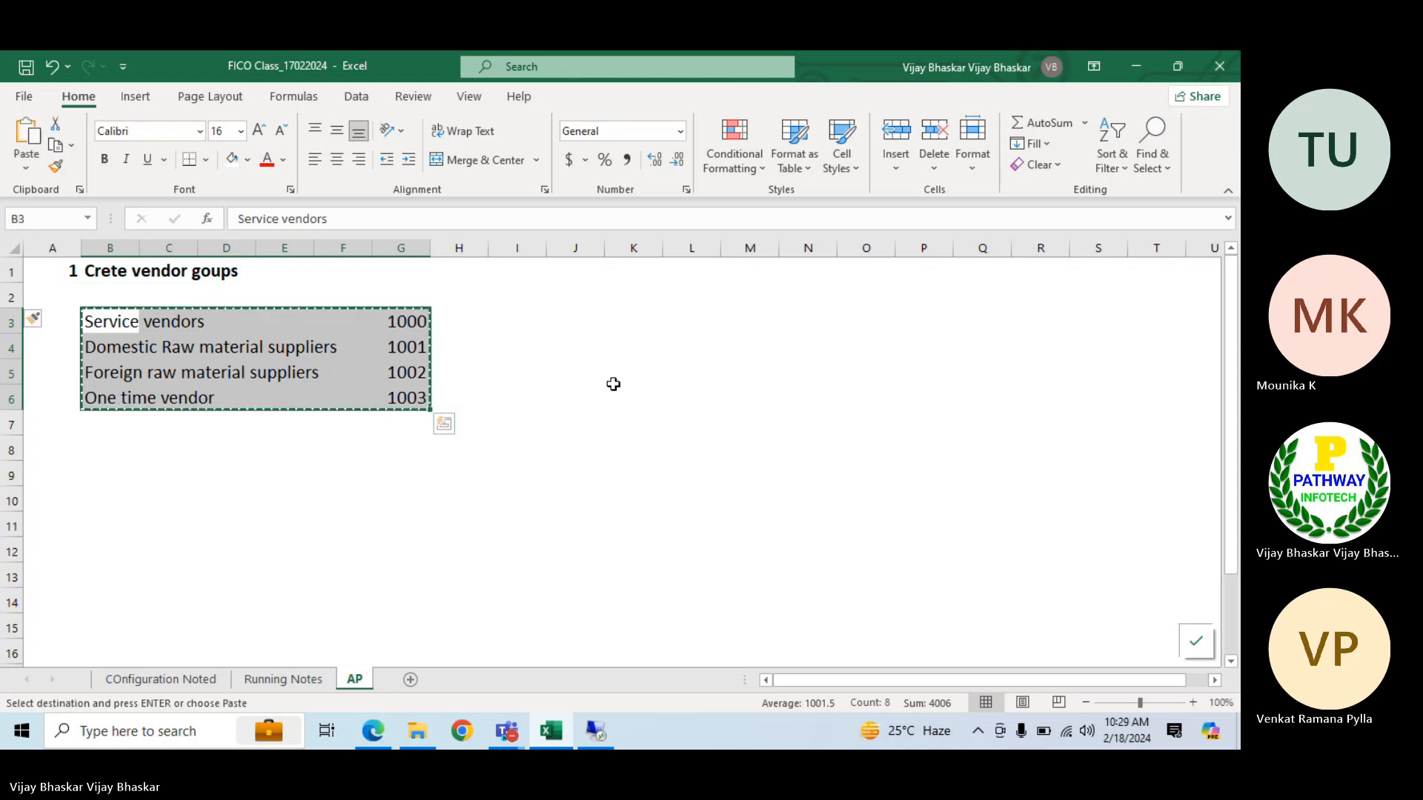
{"action": "key", "text": "Right"}
{"action": "key", "text": "ctrl+v"}
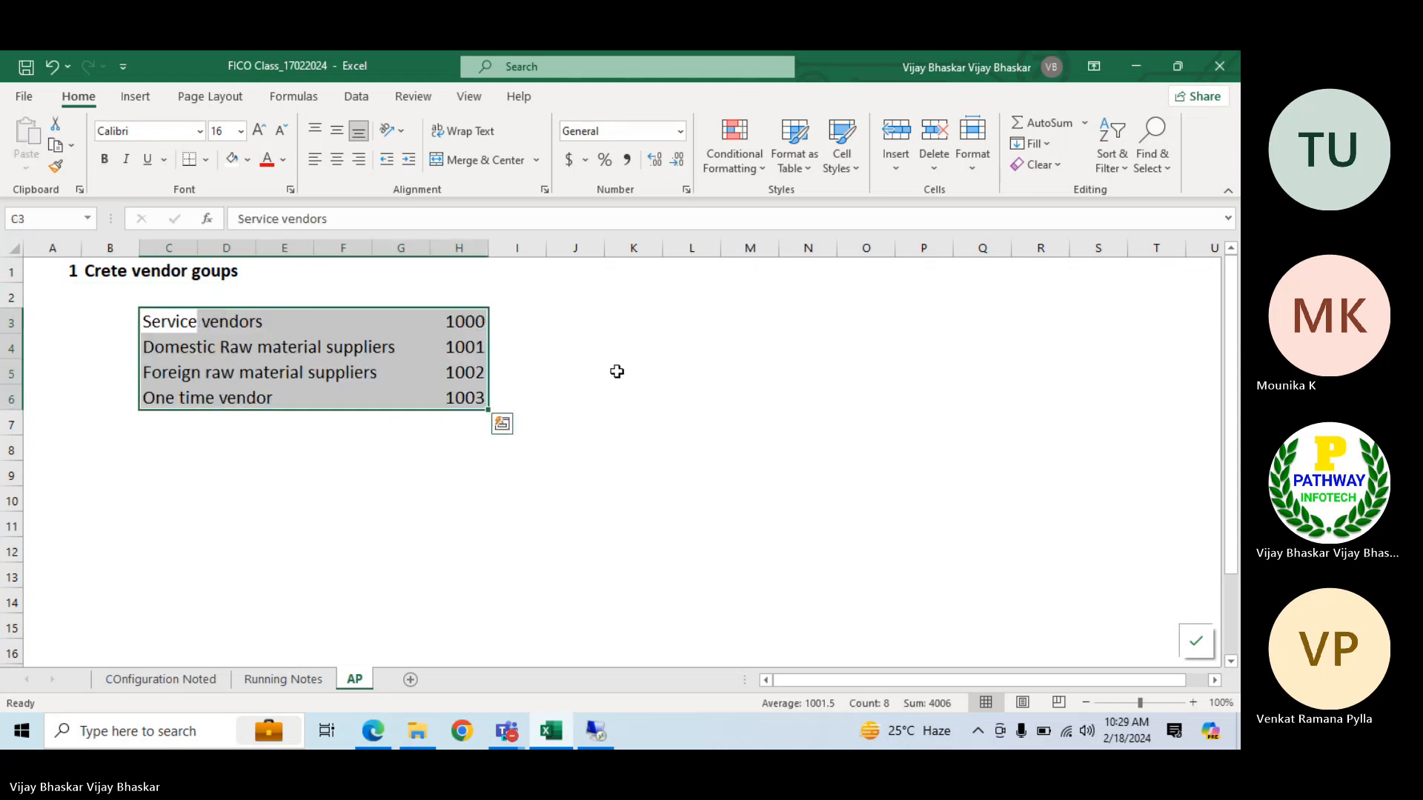
{"action": "left_click_drag", "start_coordinate": [460, 321], "coordinate": [467, 401]}
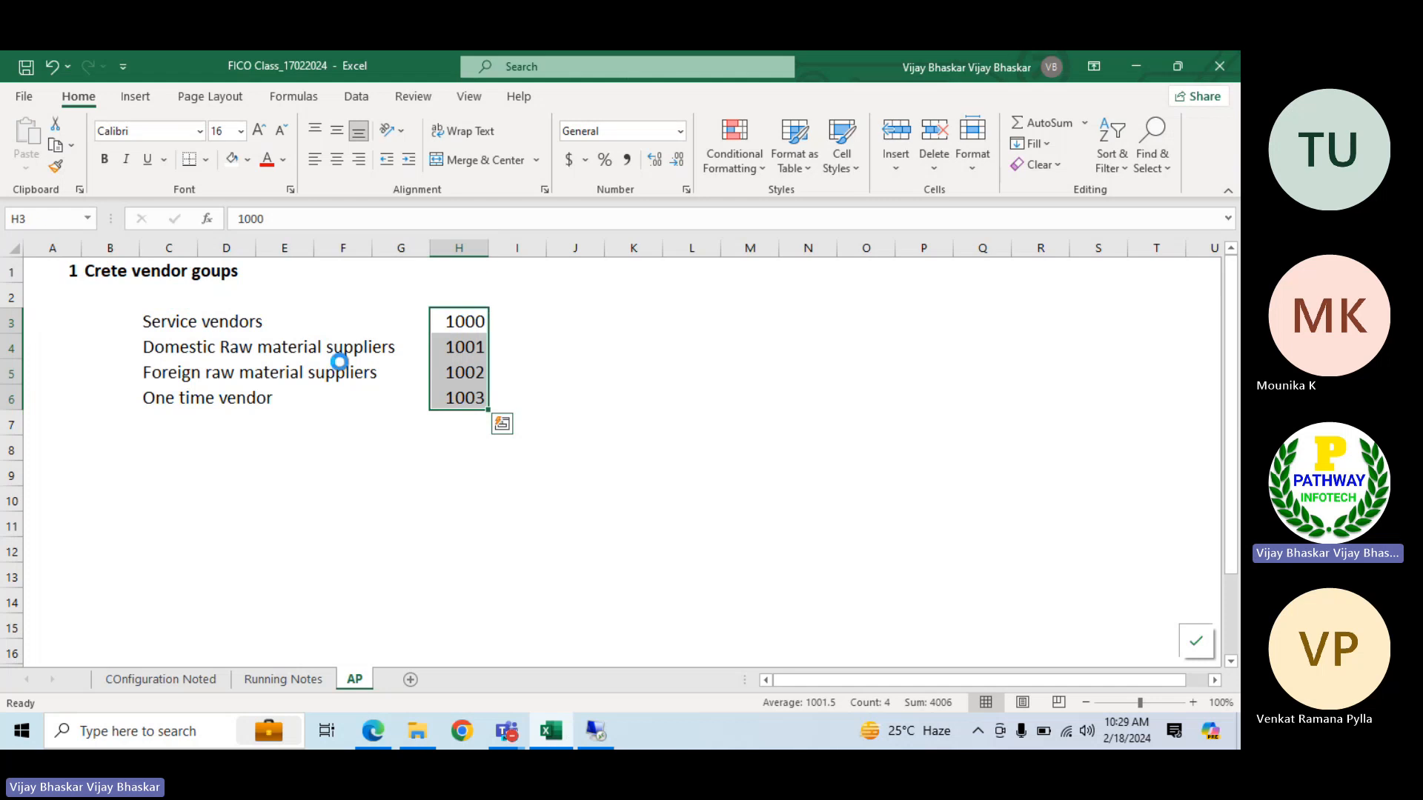
{"action": "key", "text": "ctrl+c"}
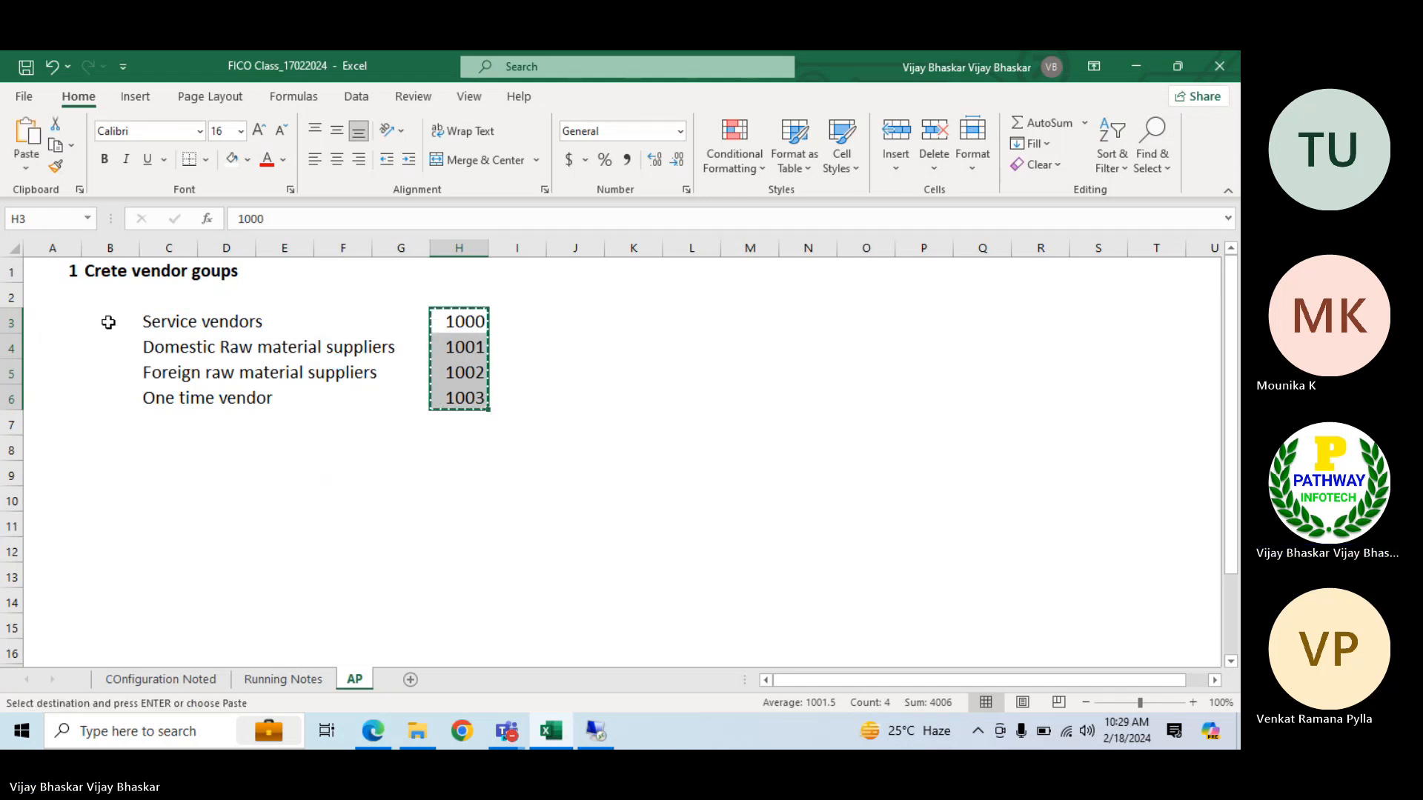
{"action": "left_click", "coordinate": [108, 322]}
{"action": "key", "text": "Up"}
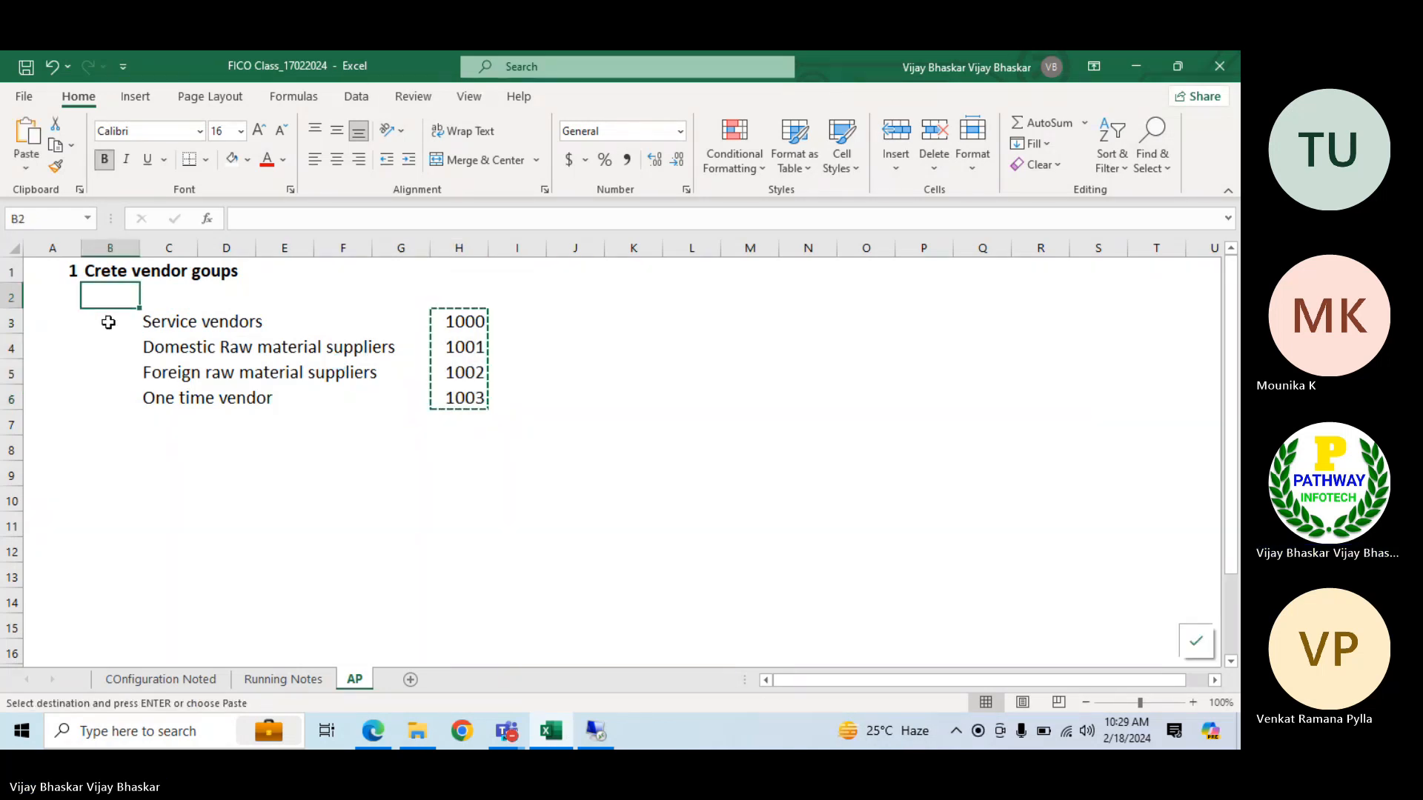
{"action": "left_click", "coordinate": [97, 322]}
{"action": "key", "text": "Up"}
{"action": "left_click", "coordinate": [95, 324]}
{"action": "key", "text": "Escape"}
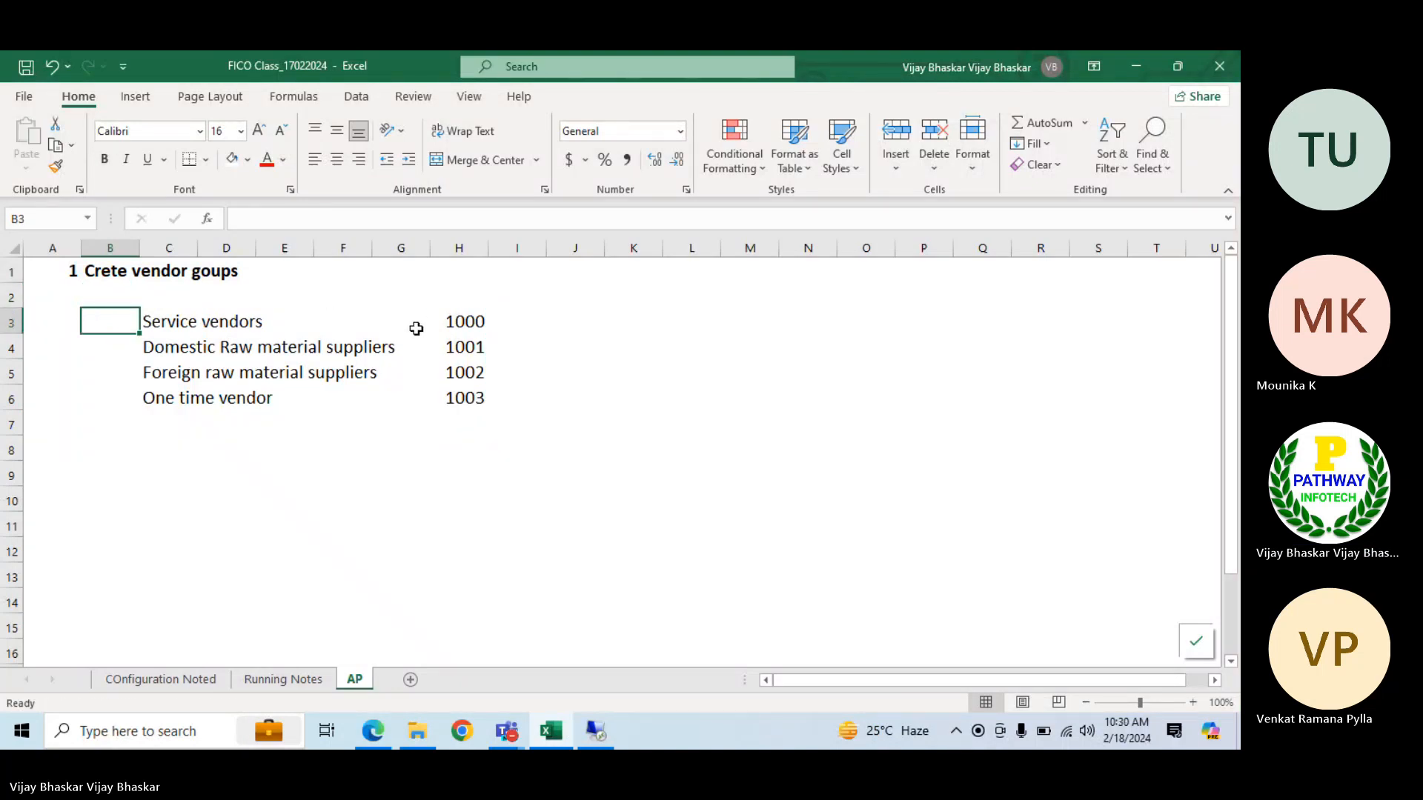
Move the group numbers 1000 to 1003 from H3:H6 to B3:B6, in front of the vendor group names
{"action": "left_click_drag", "start_coordinate": [461, 321], "coordinate": [483, 387]}
{"action": "key", "text": "ctrl+c"}
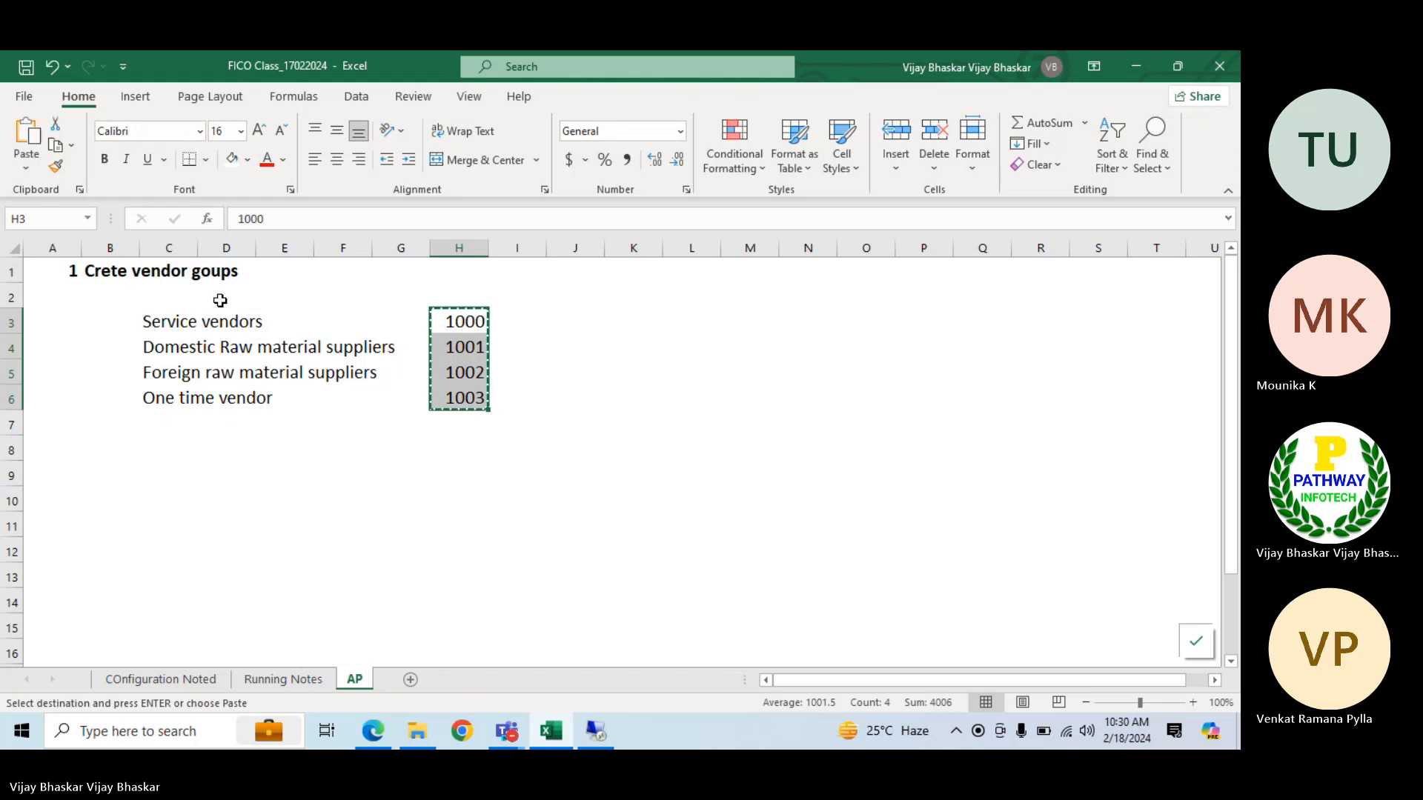
{"action": "left_click", "coordinate": [109, 326]}
{"action": "key", "text": "ctrl+v"}
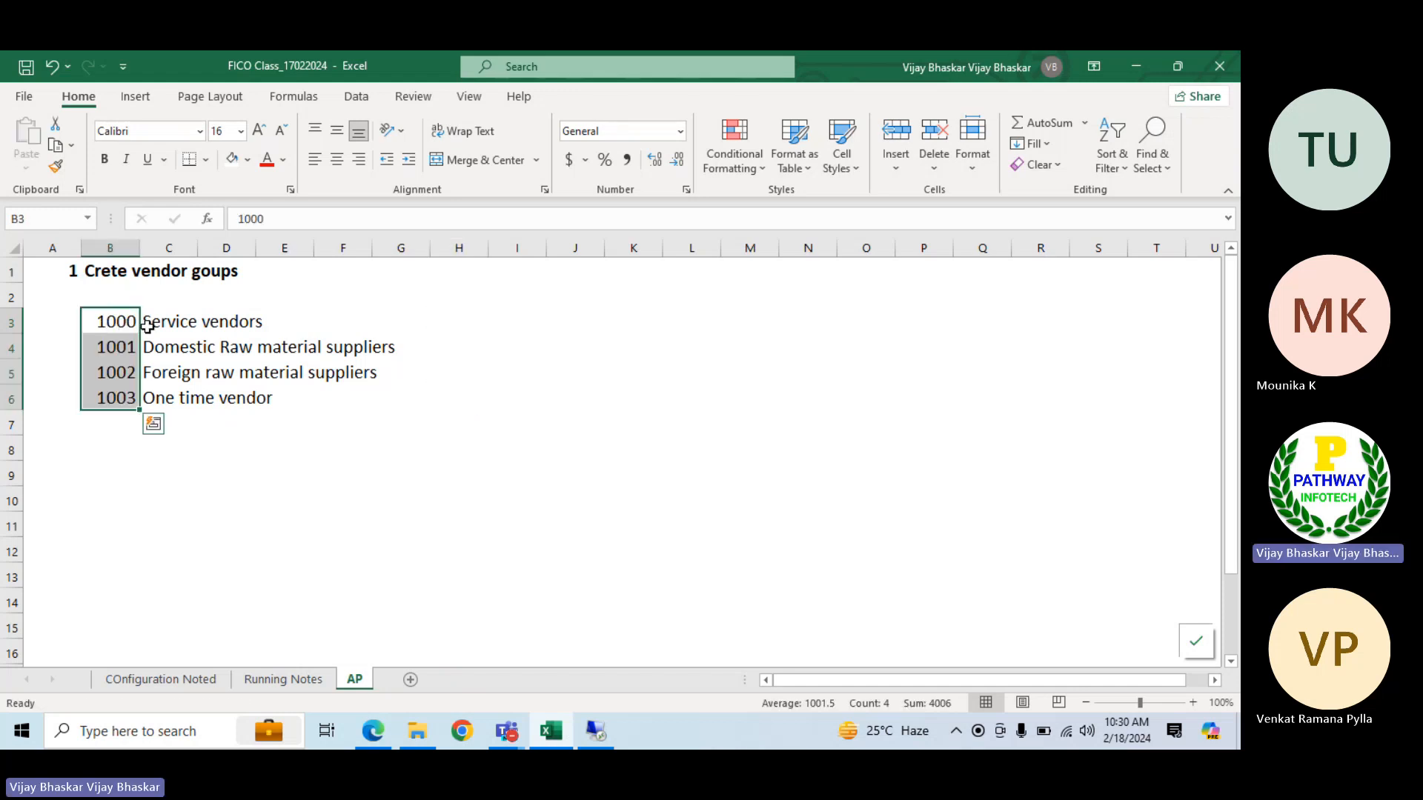
Enter the heading "Vendor Groups" in B2 and merge and center it across B2:F2
{"action": "left_click", "coordinate": [111, 291]}
{"action": "type", "text": "Ve"}
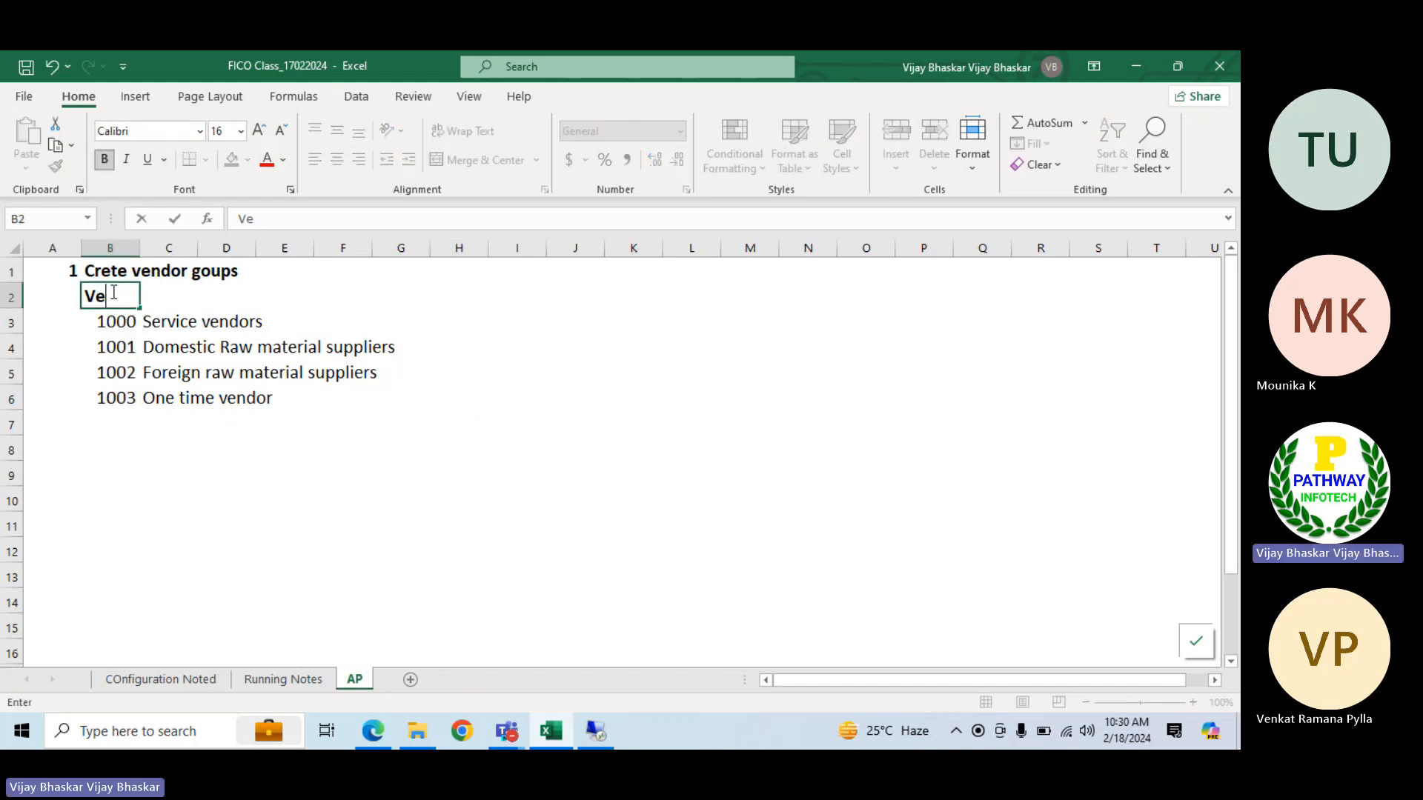
{"action": "type", "text": "ndor Groups"}
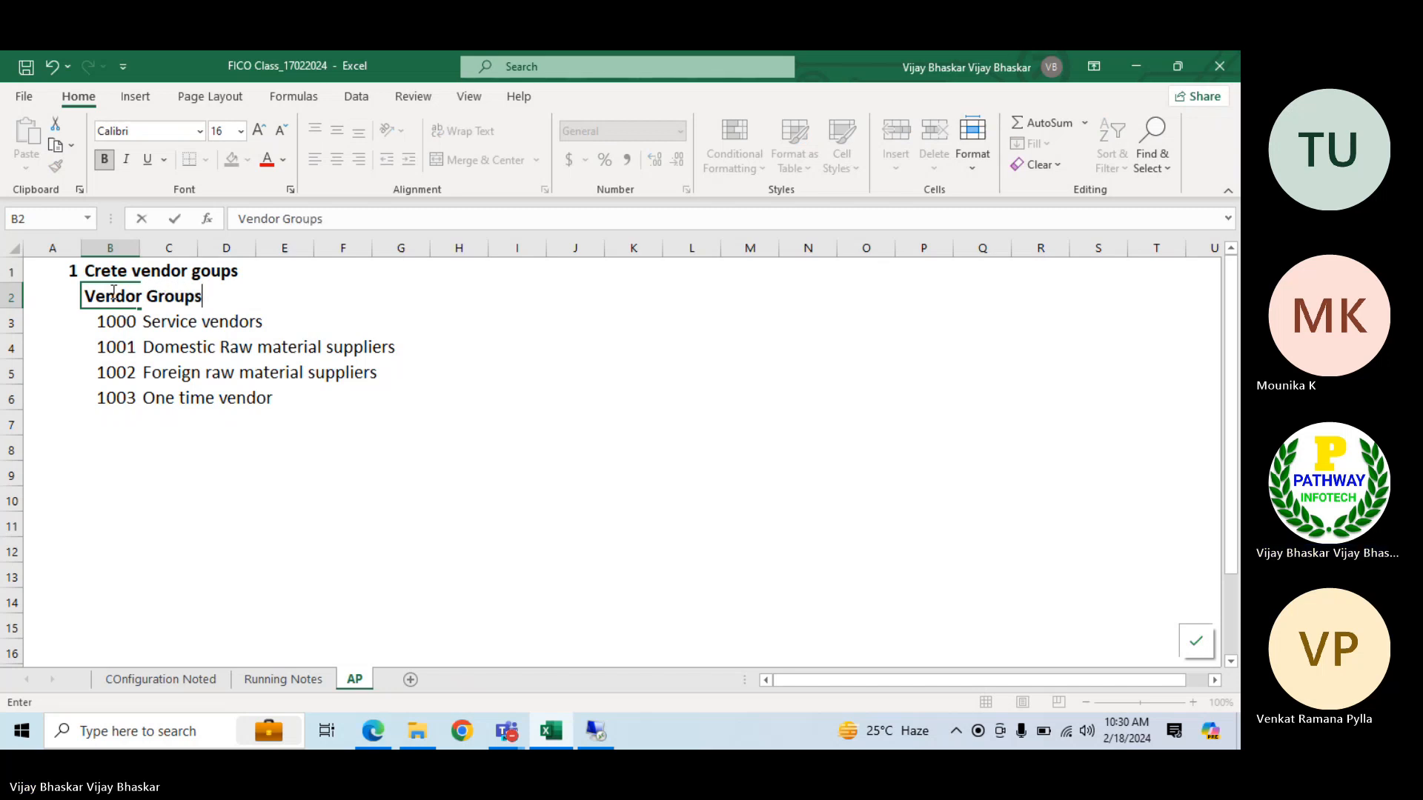
{"action": "key", "text": "Return"}
{"action": "left_click_drag", "start_coordinate": [91, 289], "coordinate": [328, 301]}
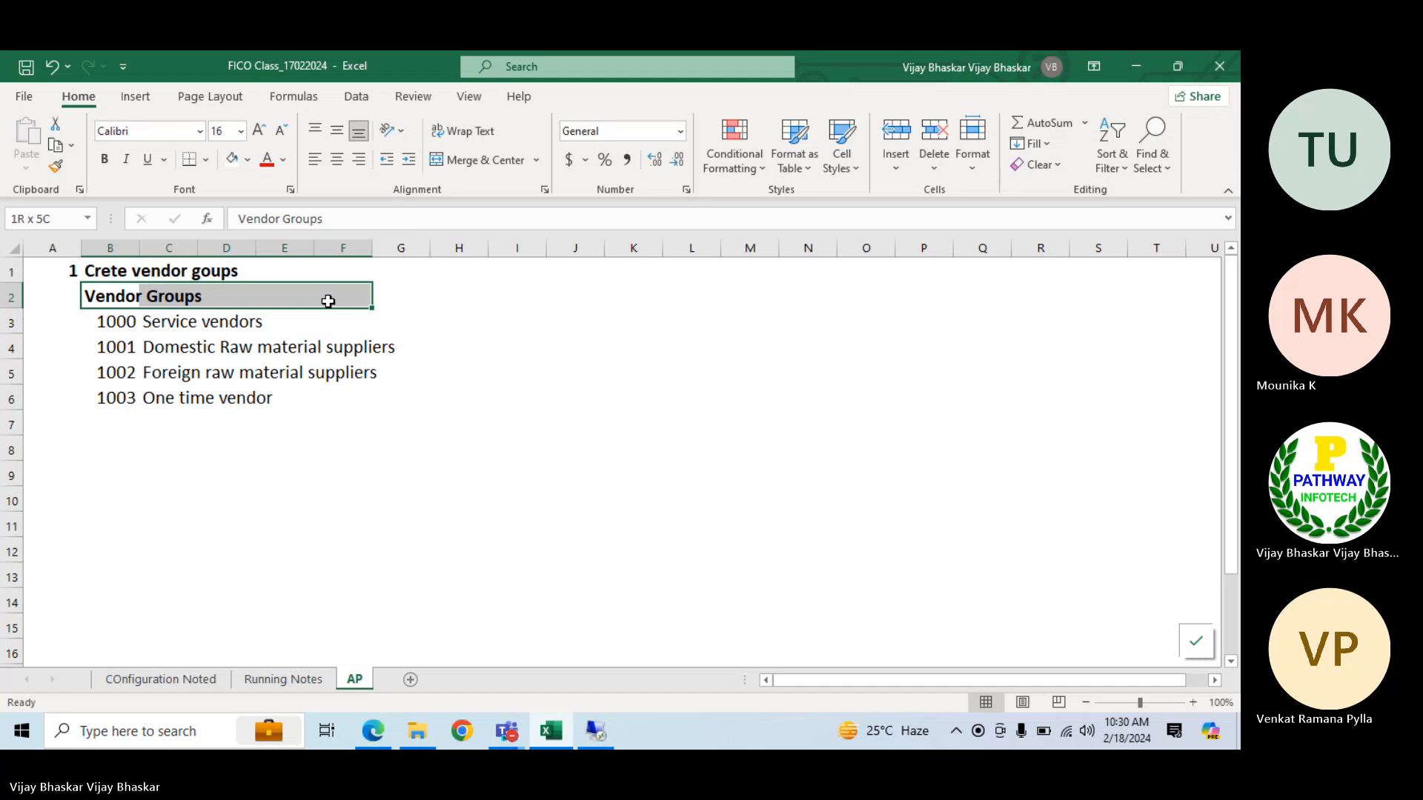
{"action": "left_click", "coordinate": [454, 164]}
Check the step list on the COnfiguration Noted sheet and enter the heading "Number Ranges" in H2 of the AP sheet
{"action": "left_click", "coordinate": [433, 298]}
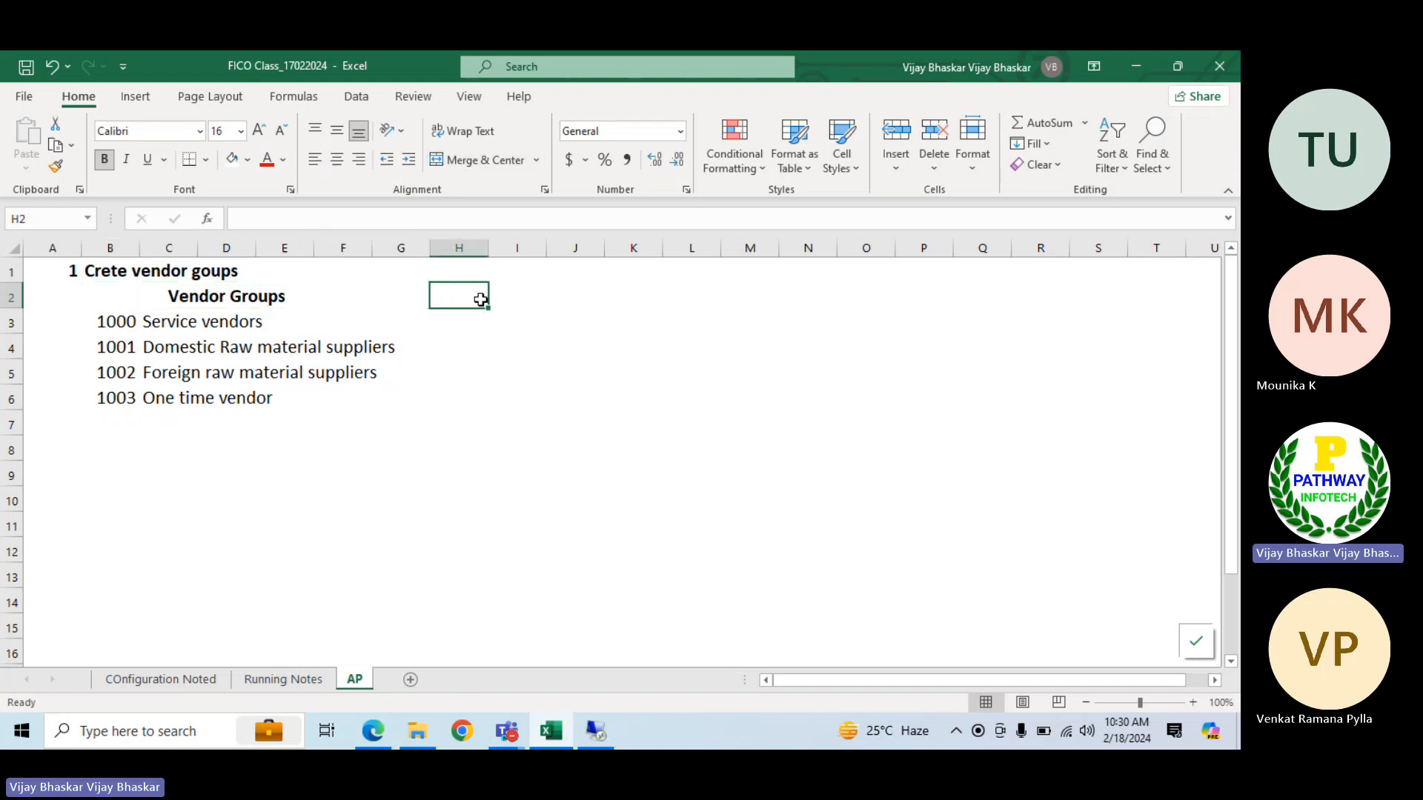
{"action": "left_click", "coordinate": [148, 678]}
{"action": "scroll", "coordinate": [148, 506], "scroll_direction": "down", "scroll_amount": 2}
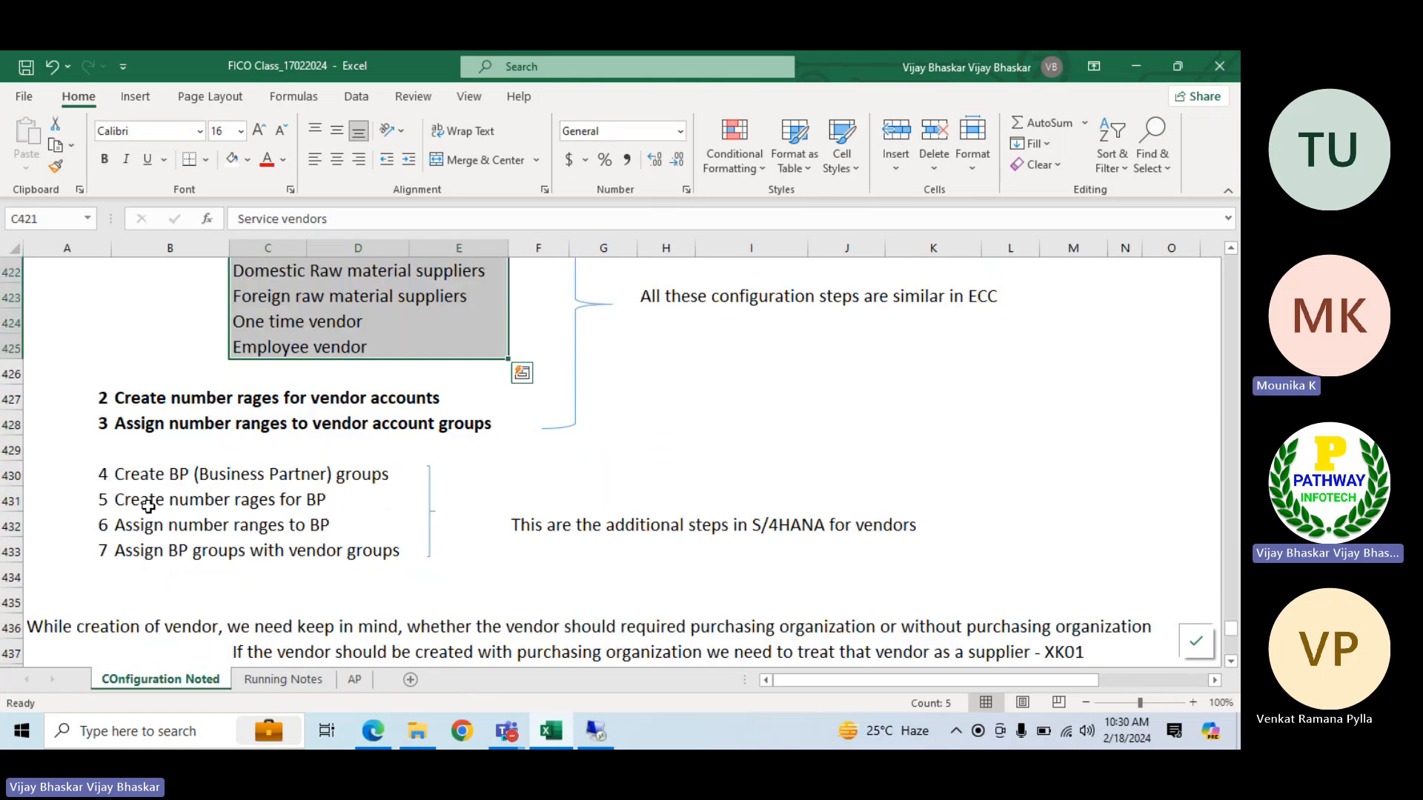
{"action": "left_click", "coordinate": [355, 680]}
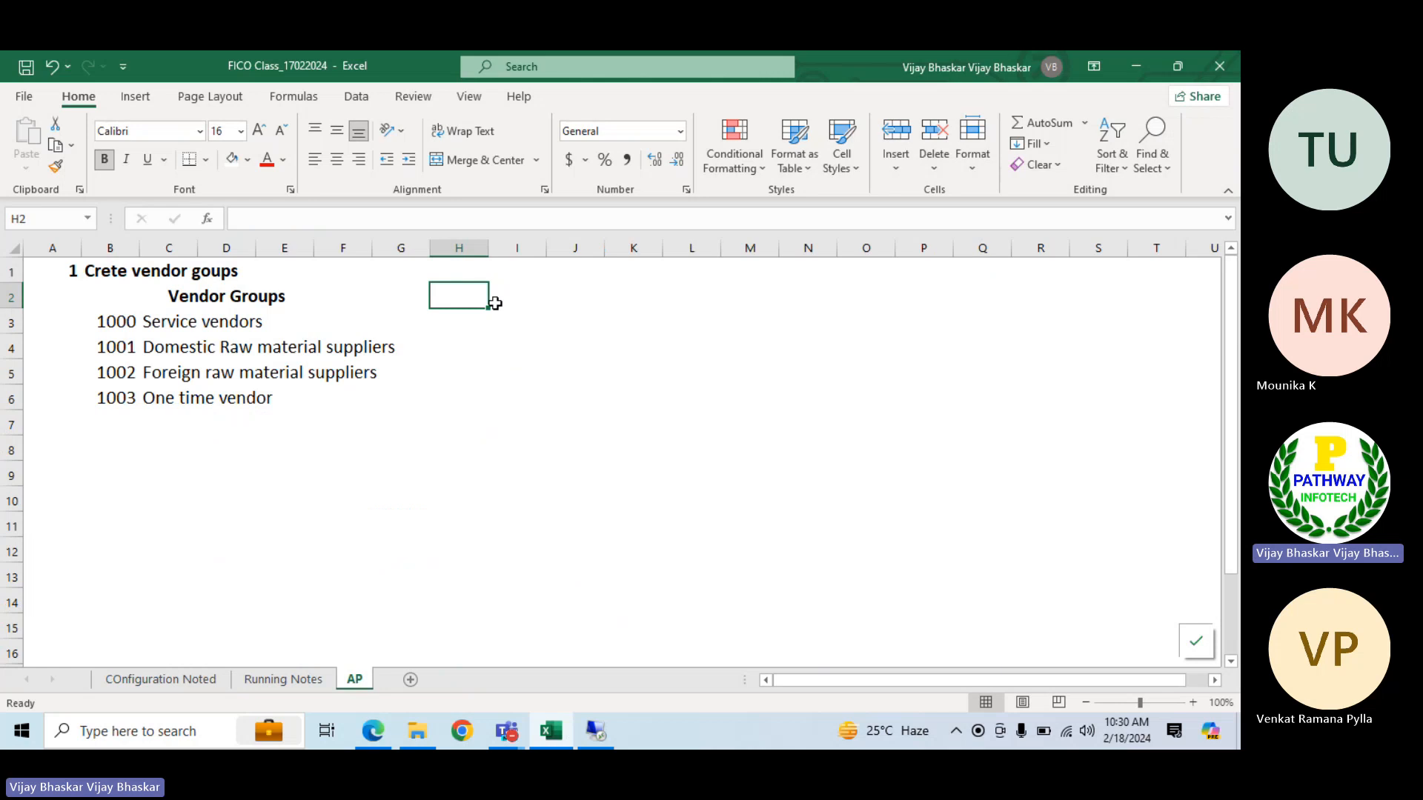
{"action": "type", "text": "Number Ranges"}
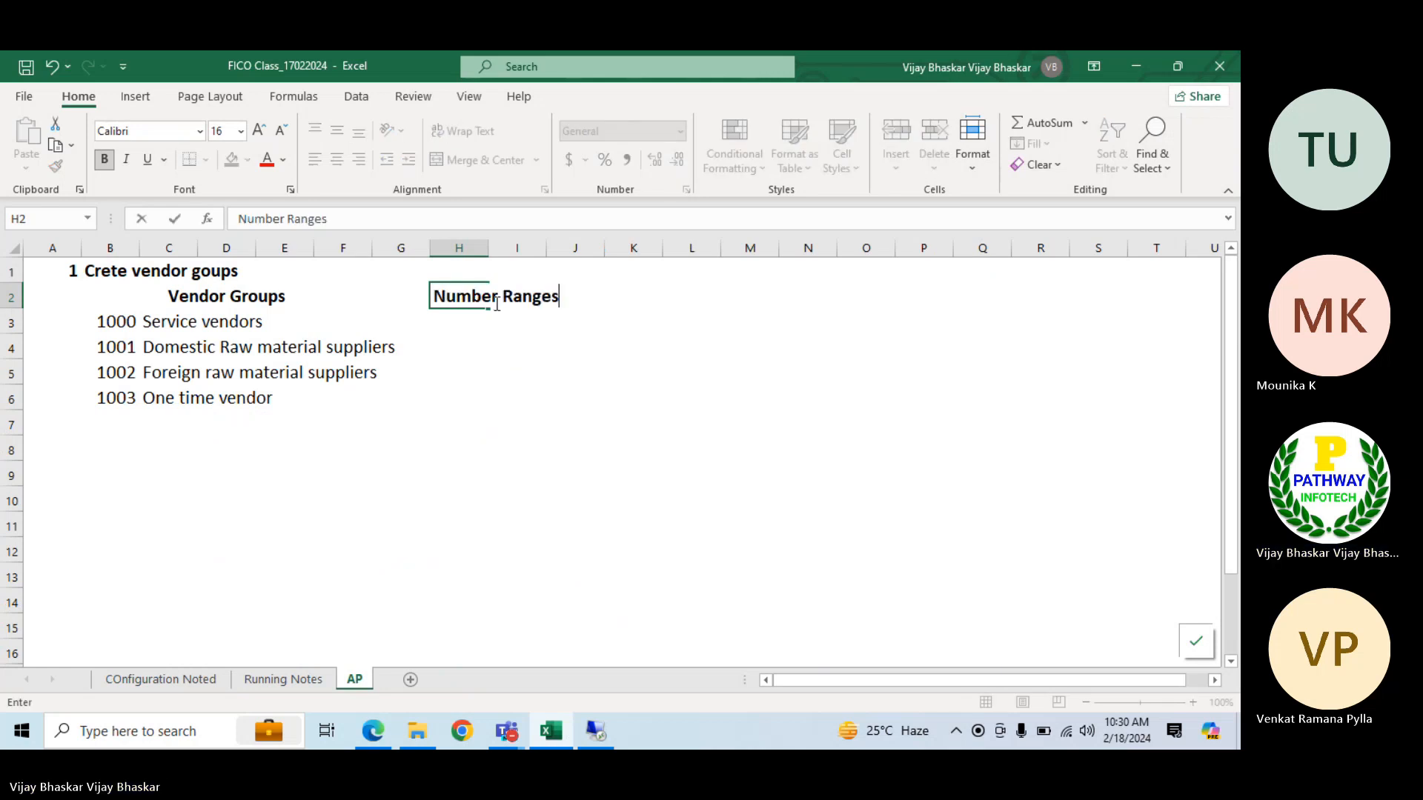
{"action": "key", "text": "Return"}
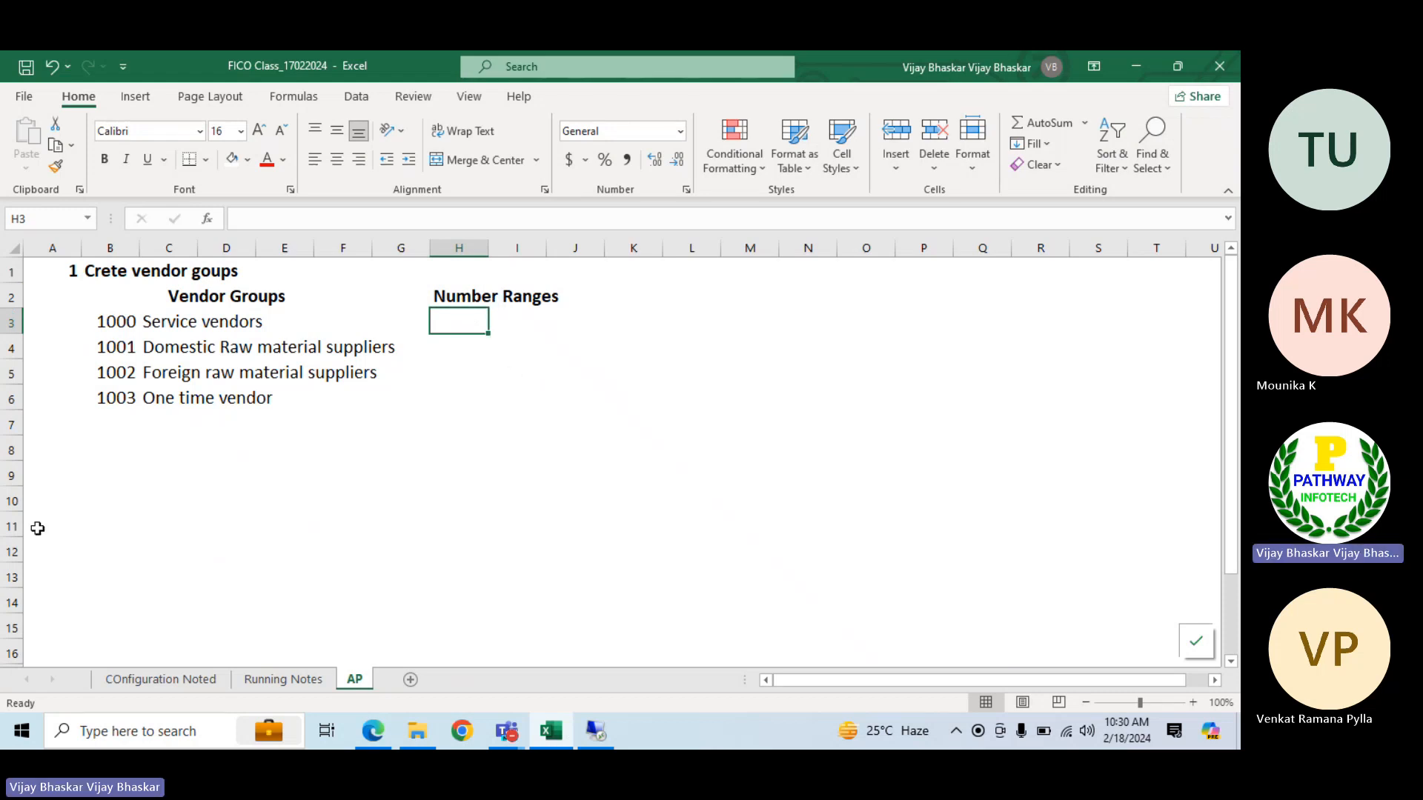
Enter the heading "Numebr ranges for vendors:" in A9, below the vendor group list
{"action": "left_click", "coordinate": [63, 485]}
{"action": "type", "text": "Num"}
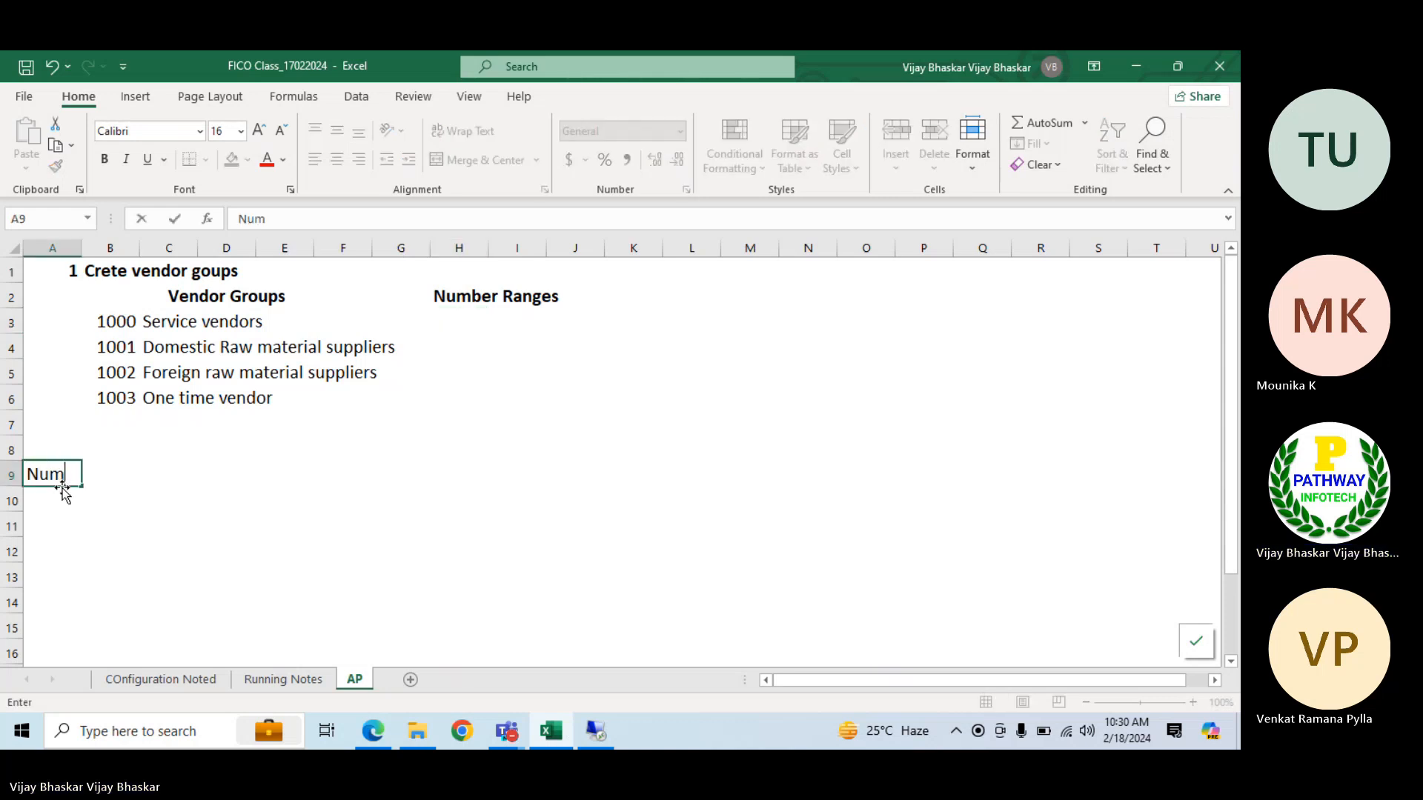
{"action": "type", "text": "ebr ranges for "}
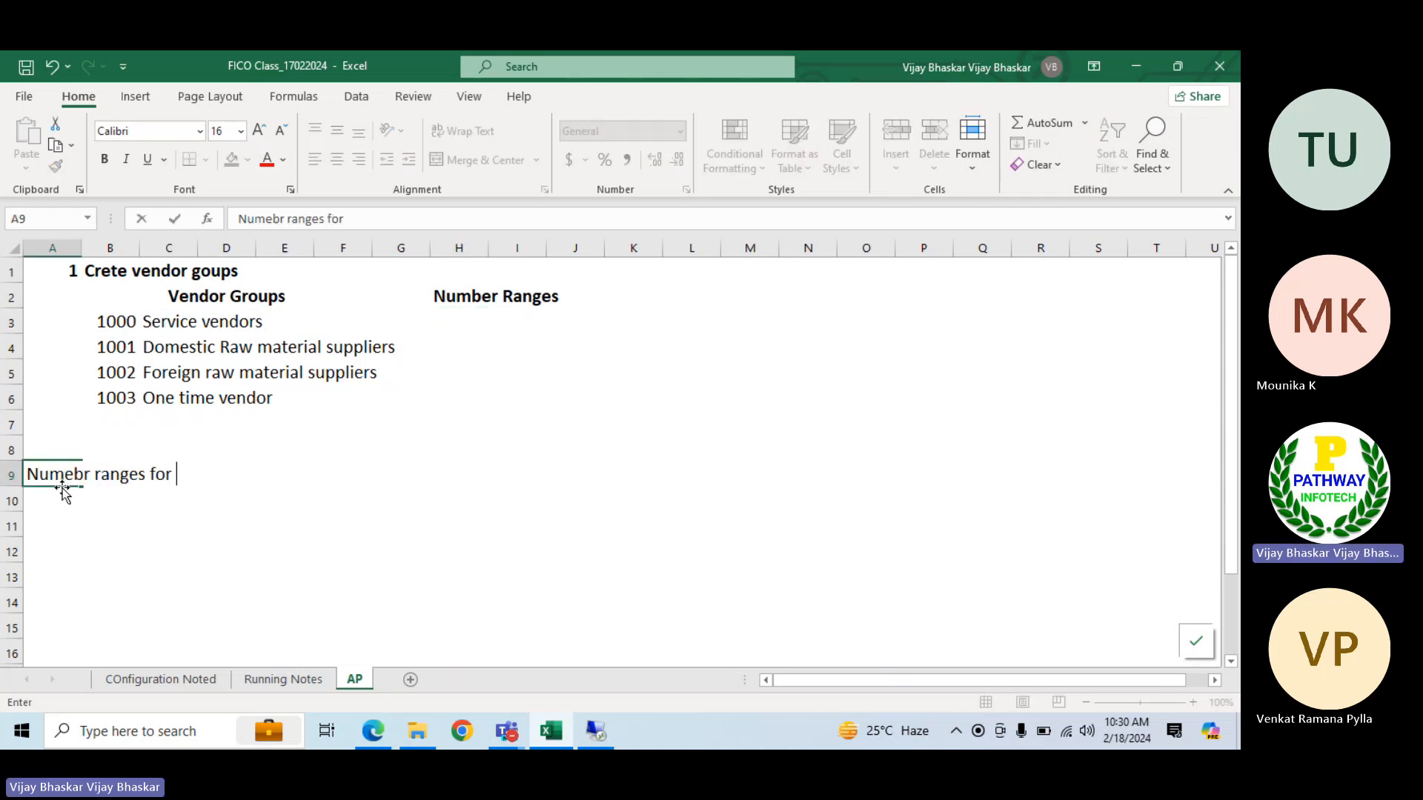
{"action": "type", "text": "vendoi"}
{"action": "key", "text": "BackSpace"}
{"action": "type", "text": "rs:"}
{"action": "key", "text": "Return"}
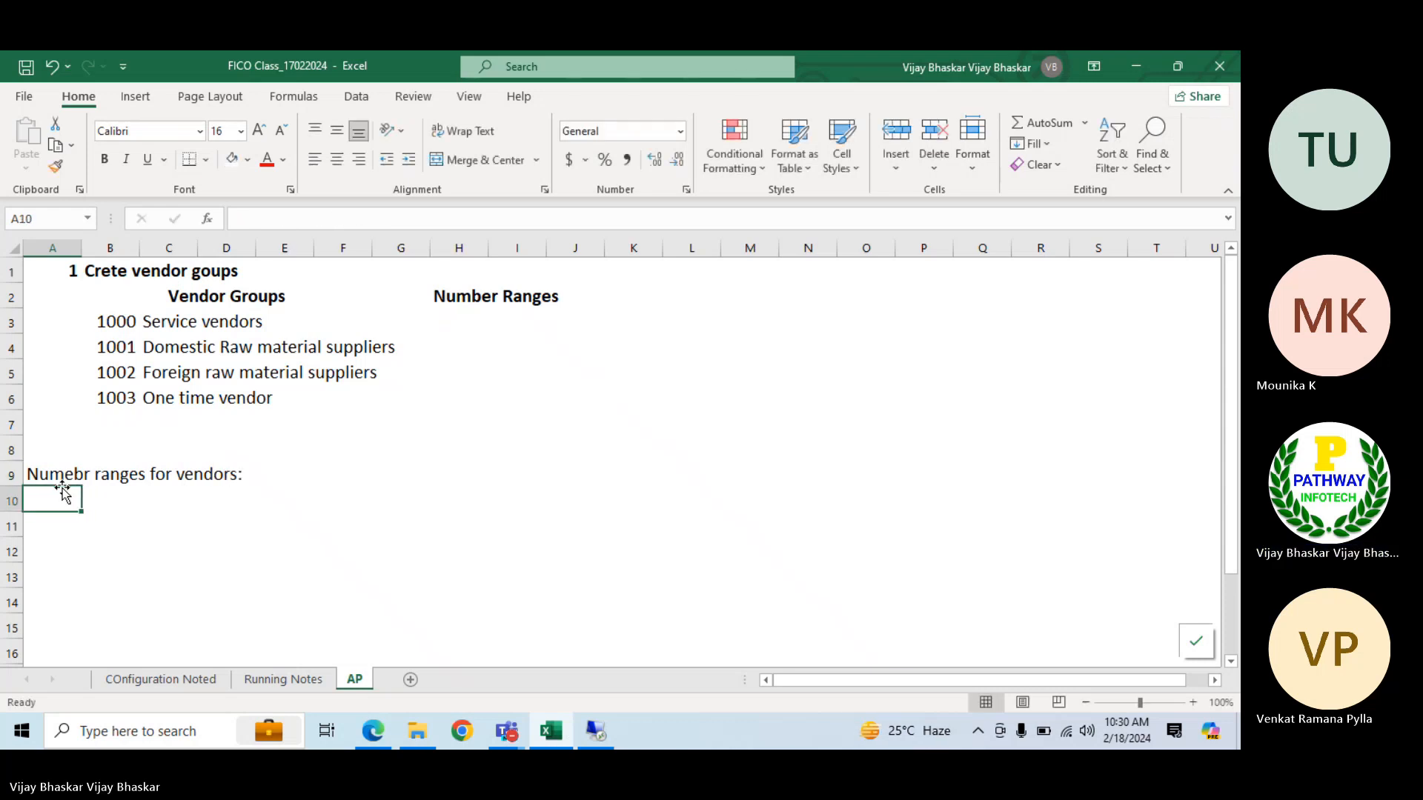
Enter the note "One number raange can be assigned to multiple vendor groups" in B10
{"action": "key", "text": "Right"}
{"action": "type", "text": "O"}
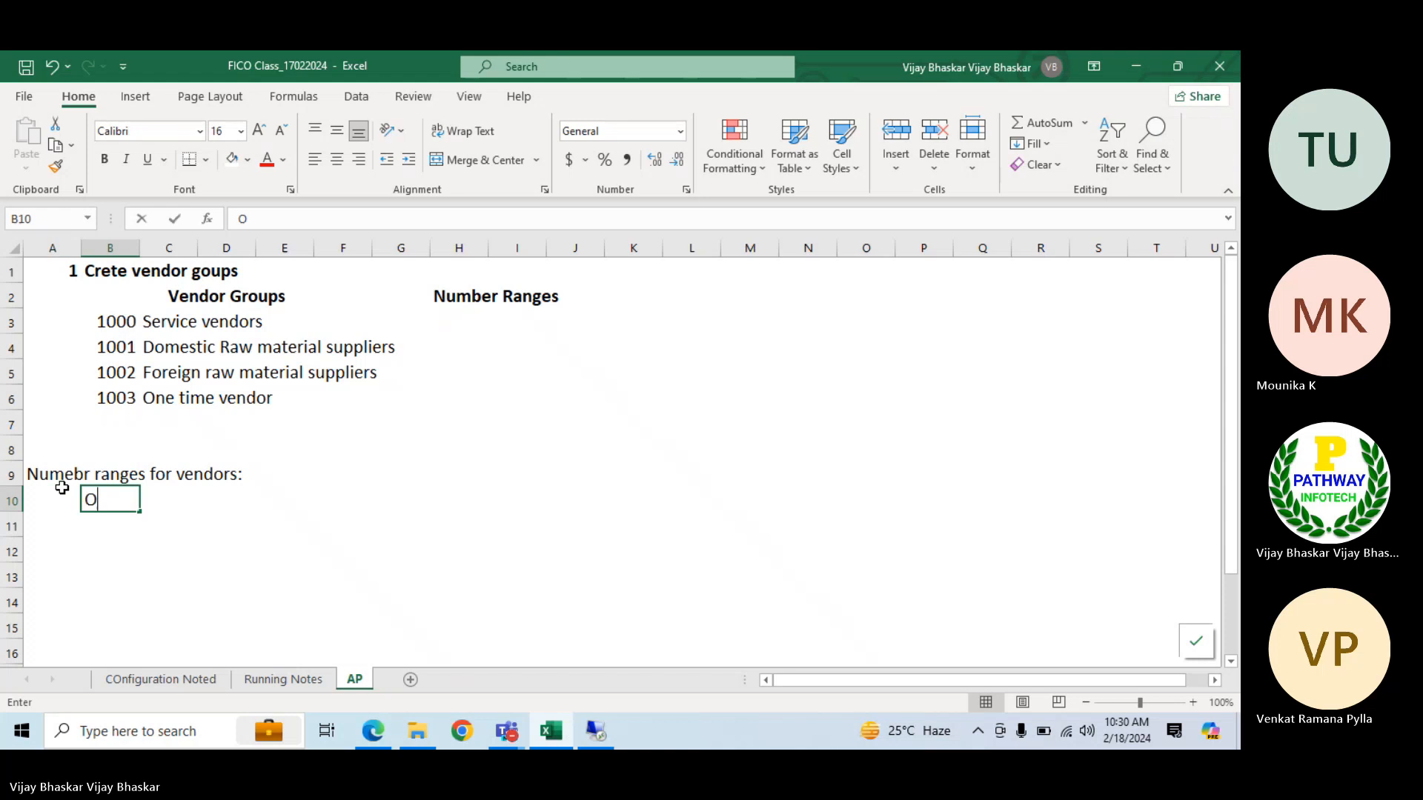
{"action": "type", "text": "ne number rabge"}
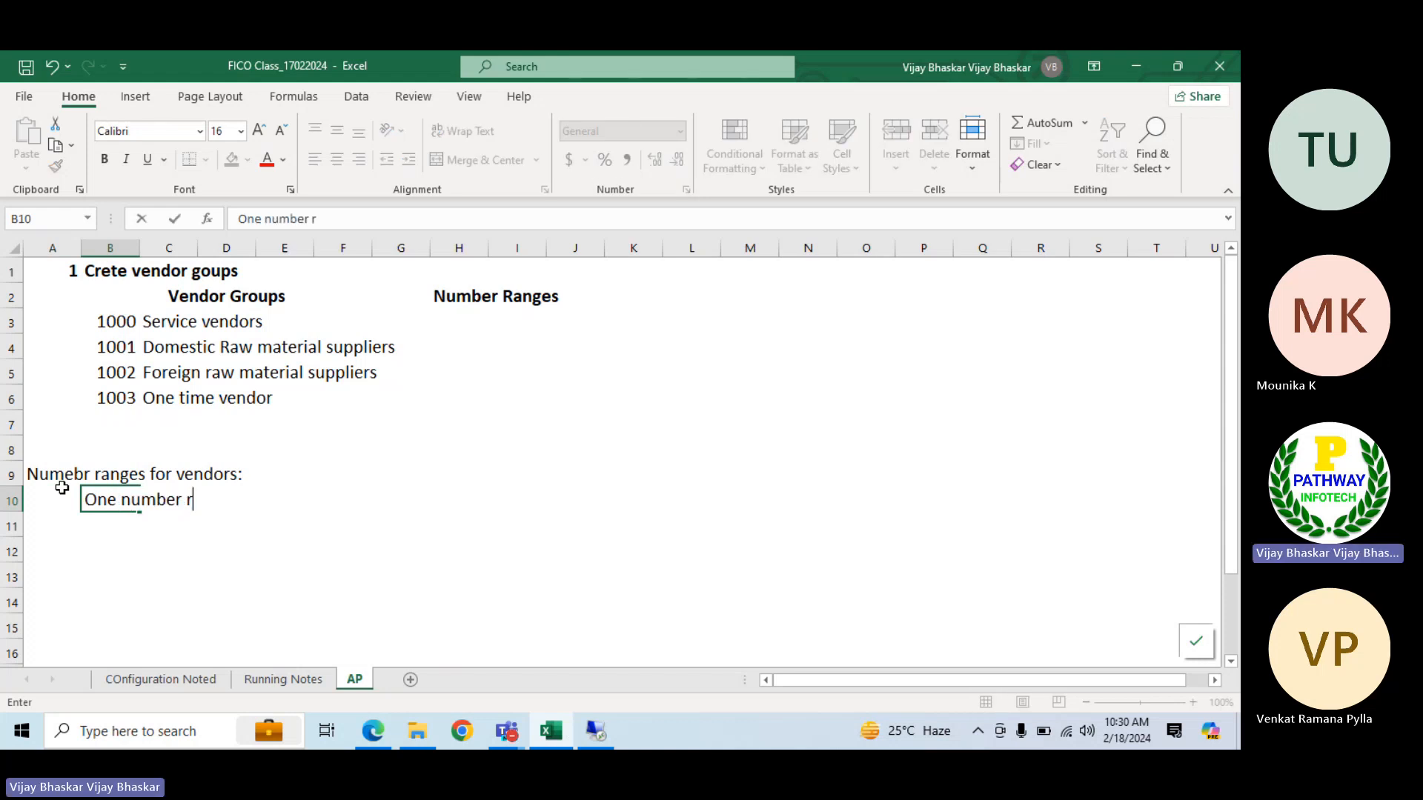
{"action": "key", "text": "BackSpace"}
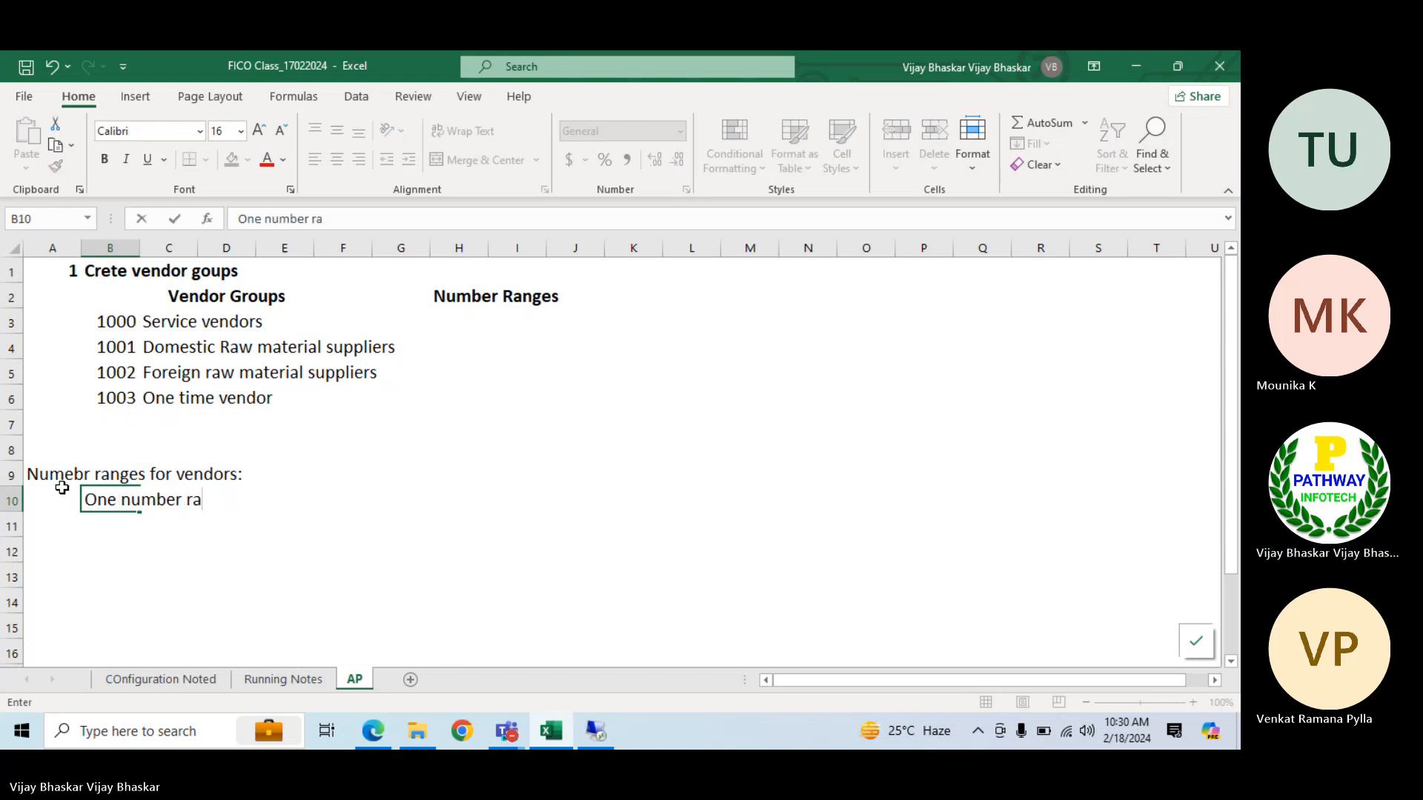
{"action": "type", "text": "ange can "}
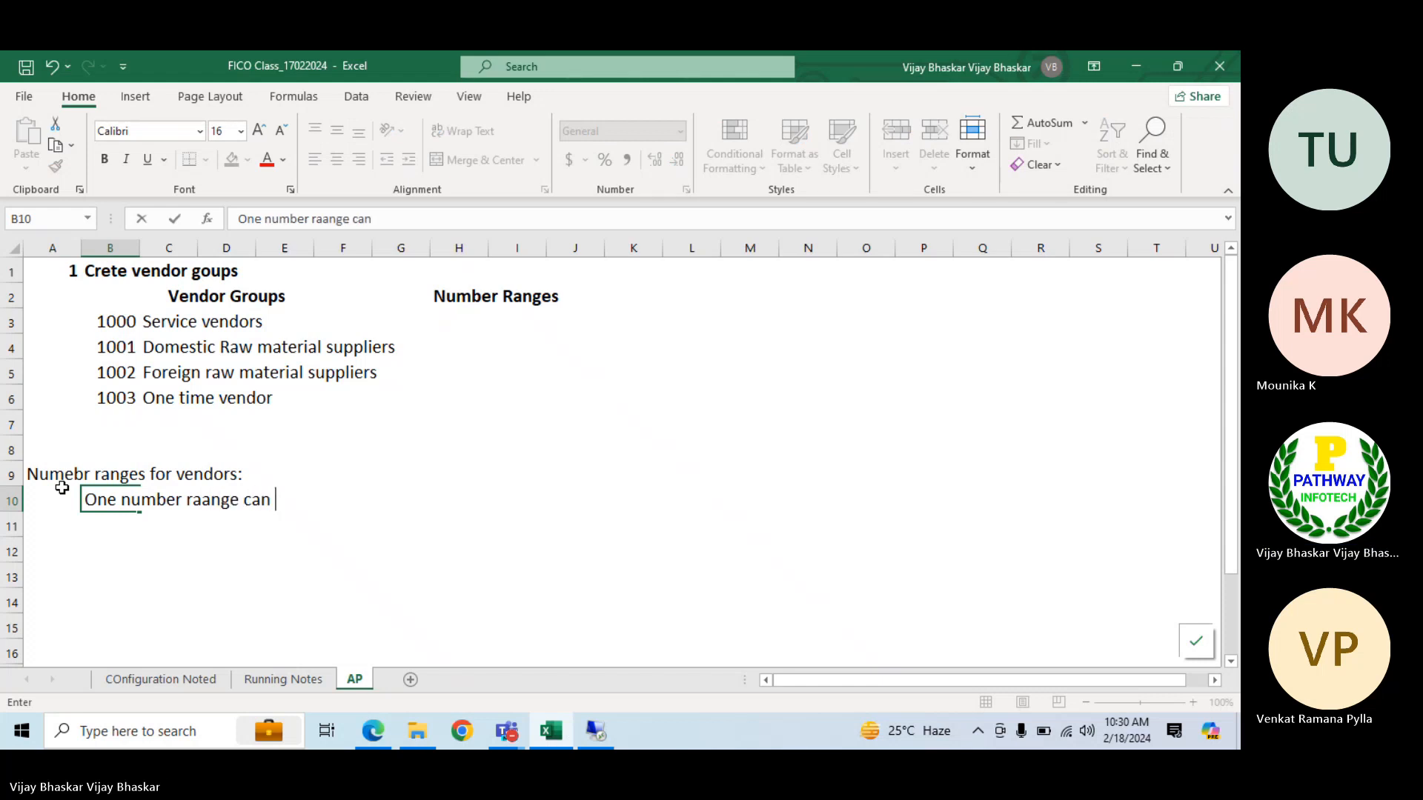
{"action": "type", "text": "be assigned t"}
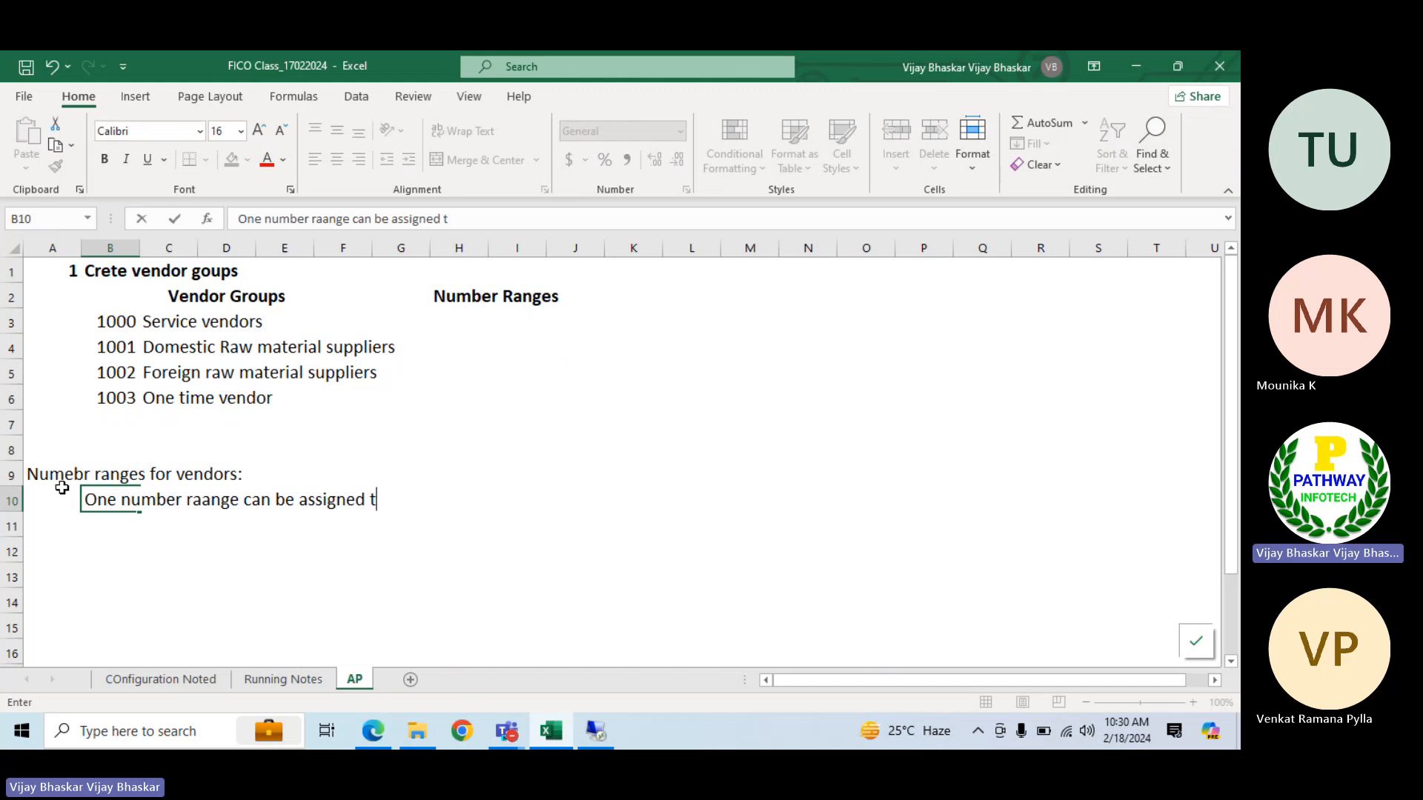
{"action": "type", "text": "o multiple "}
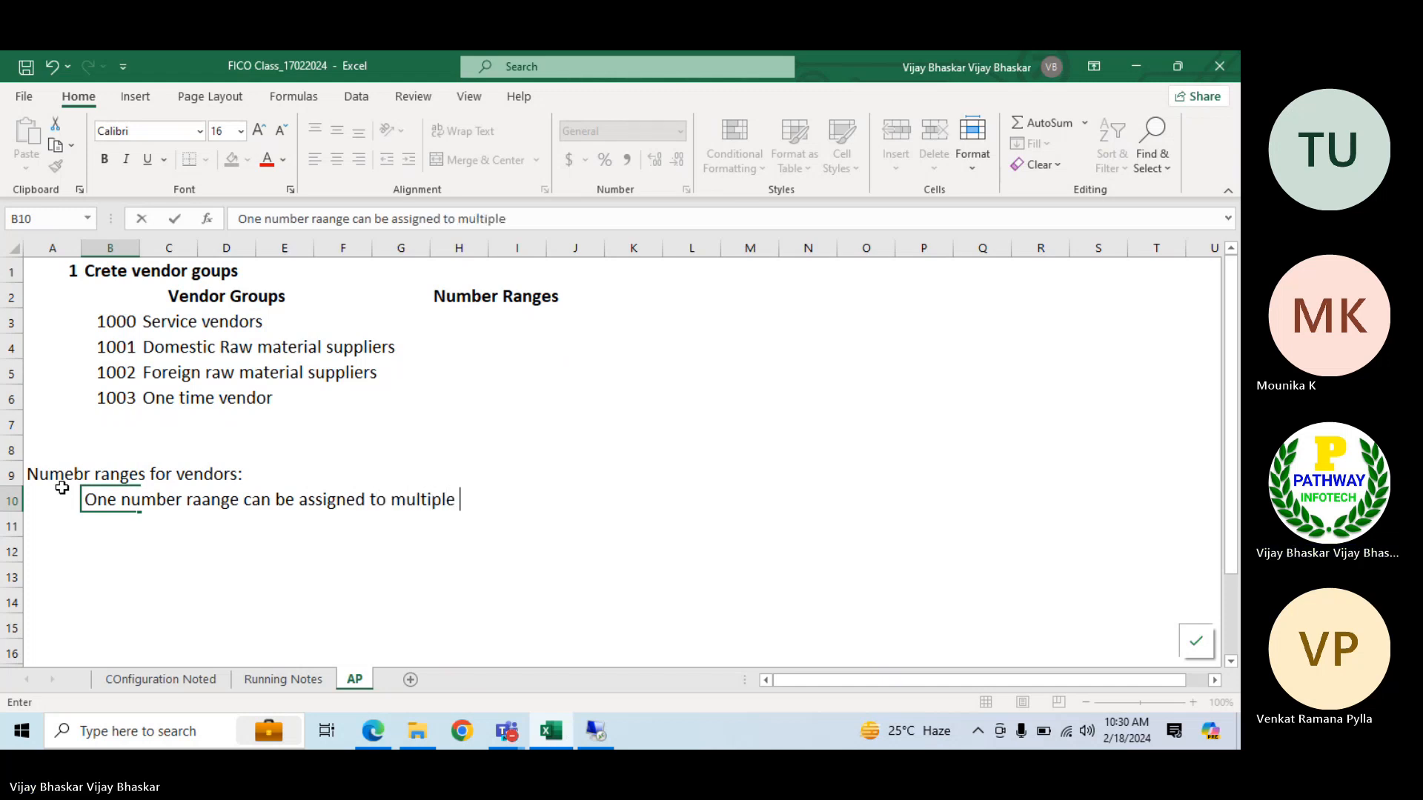
{"action": "type", "text": "vendor group"}
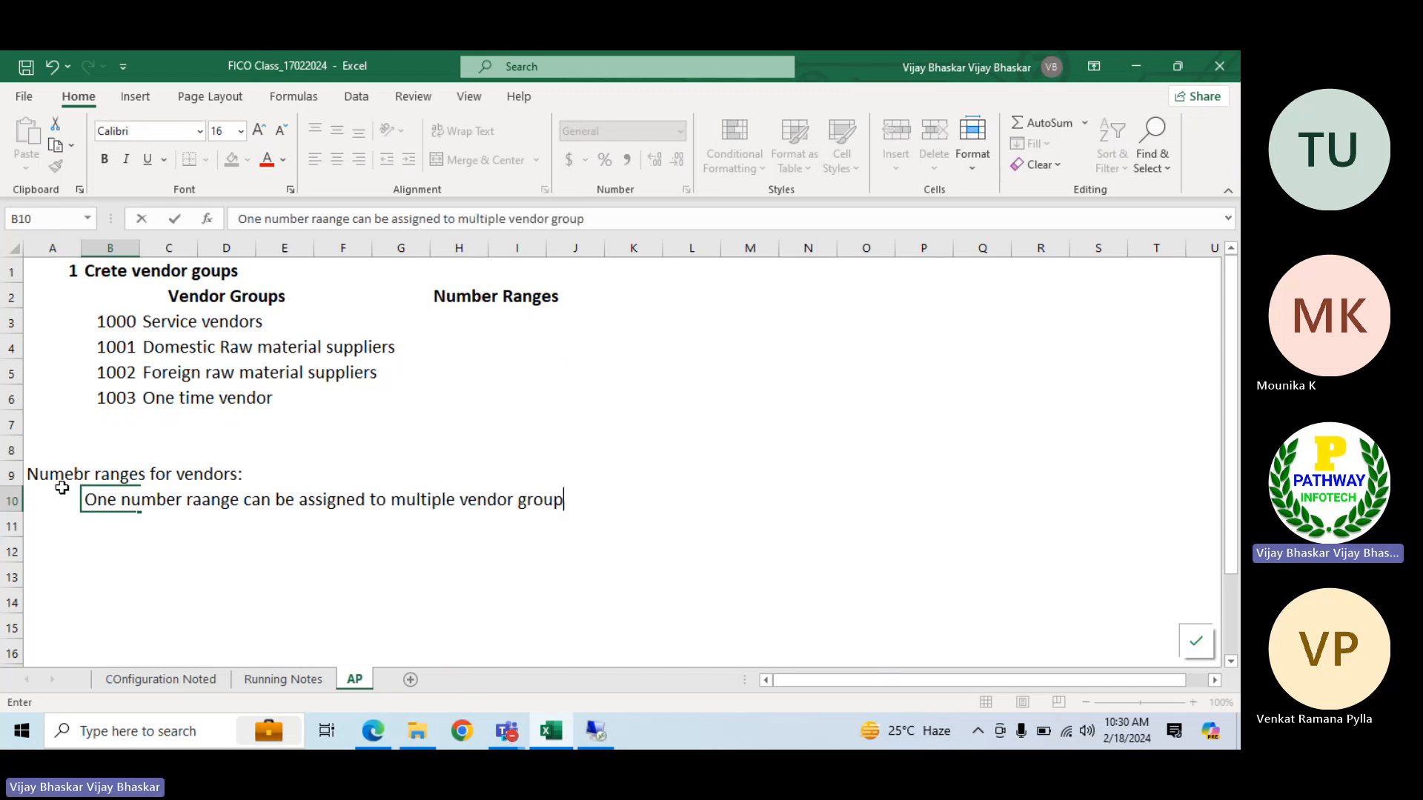
{"action": "type", "text": "s"}
{"action": "key", "text": "Return"}
Enter the note "or we can create separate number ranges for each vendor groups" in B11
{"action": "type", "text": "or"}
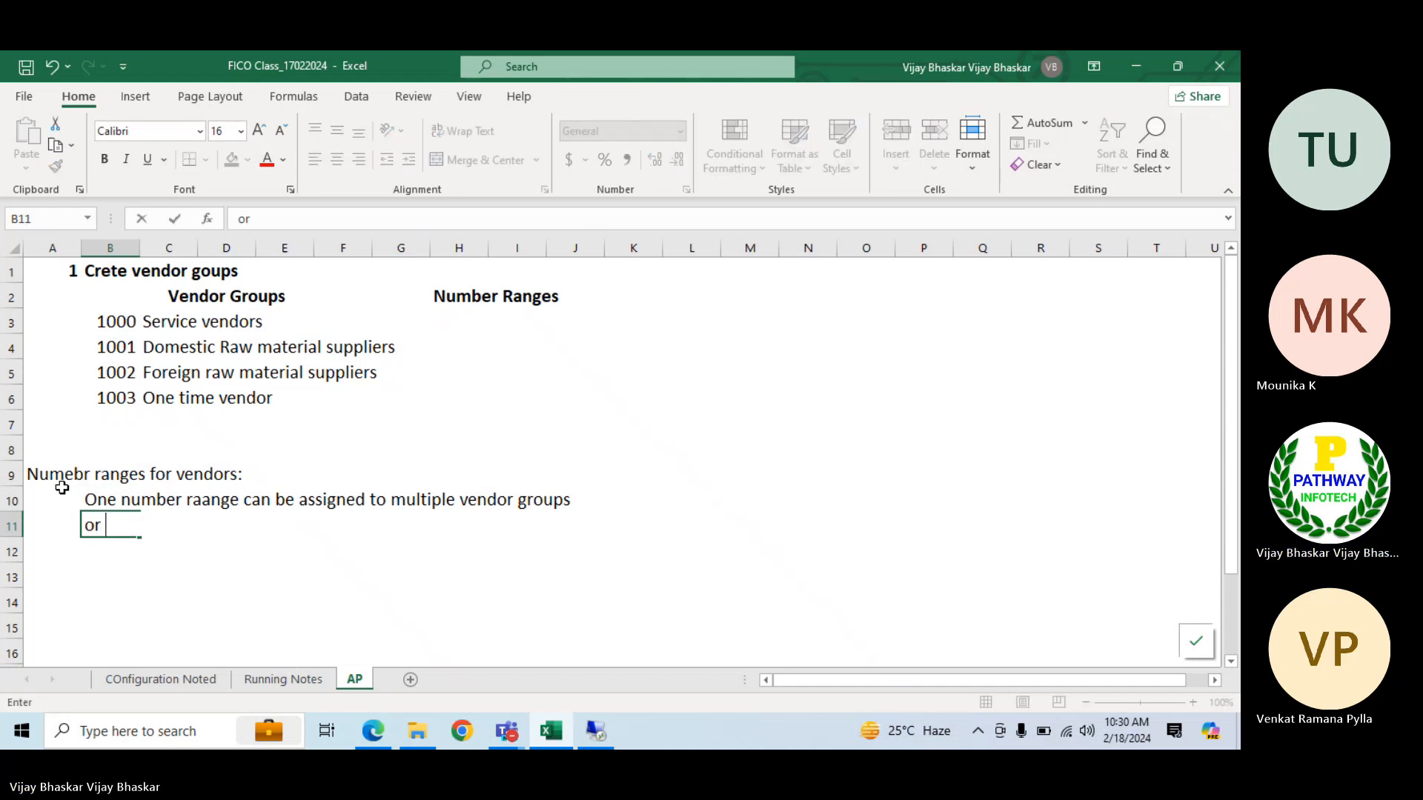
{"action": "type", "text": " we can crea"}
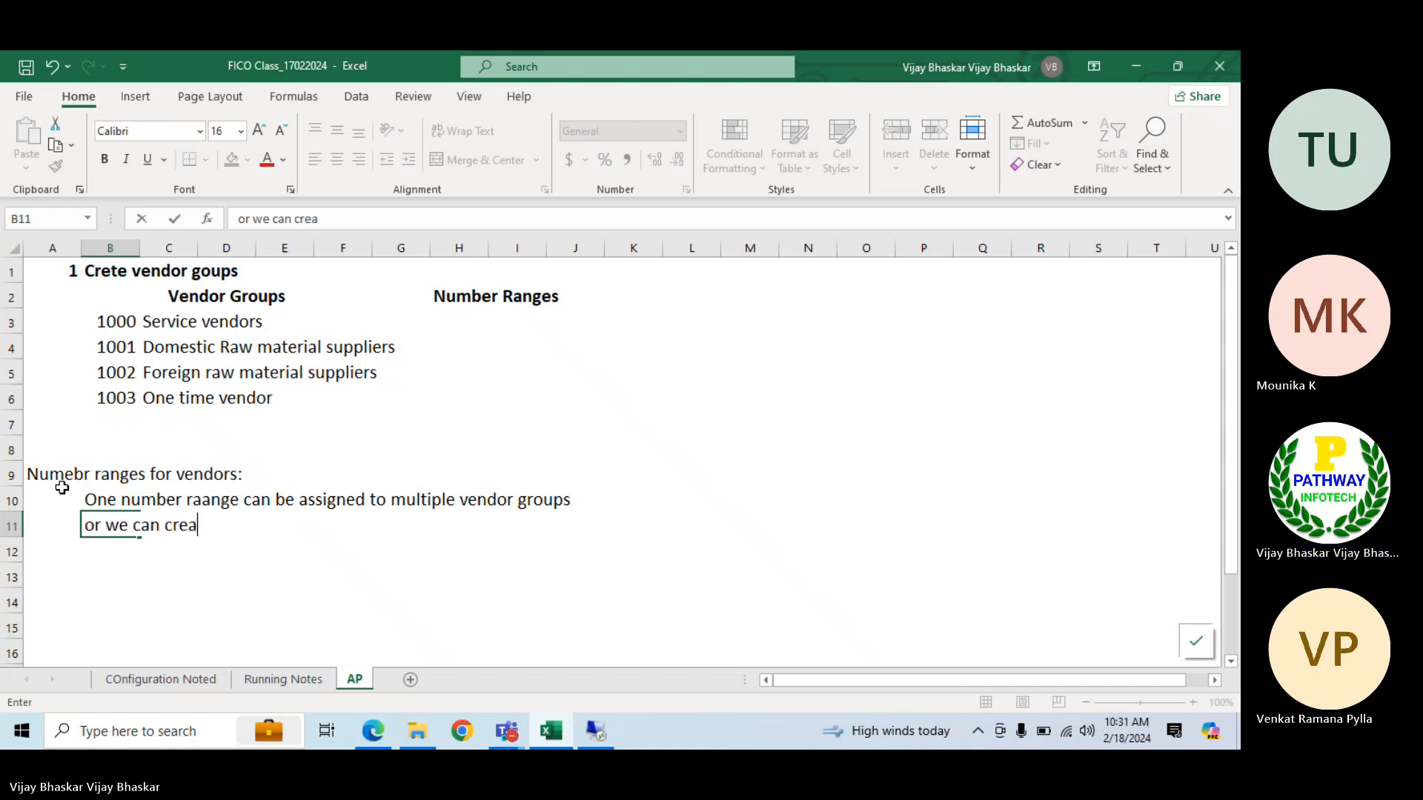
{"action": "type", "text": "te "}
{"action": "type", "text": "se"}
{"action": "type", "text": "parate"}
{"action": "key", "text": "BackSpace"}
{"action": "type", "text": "arate "}
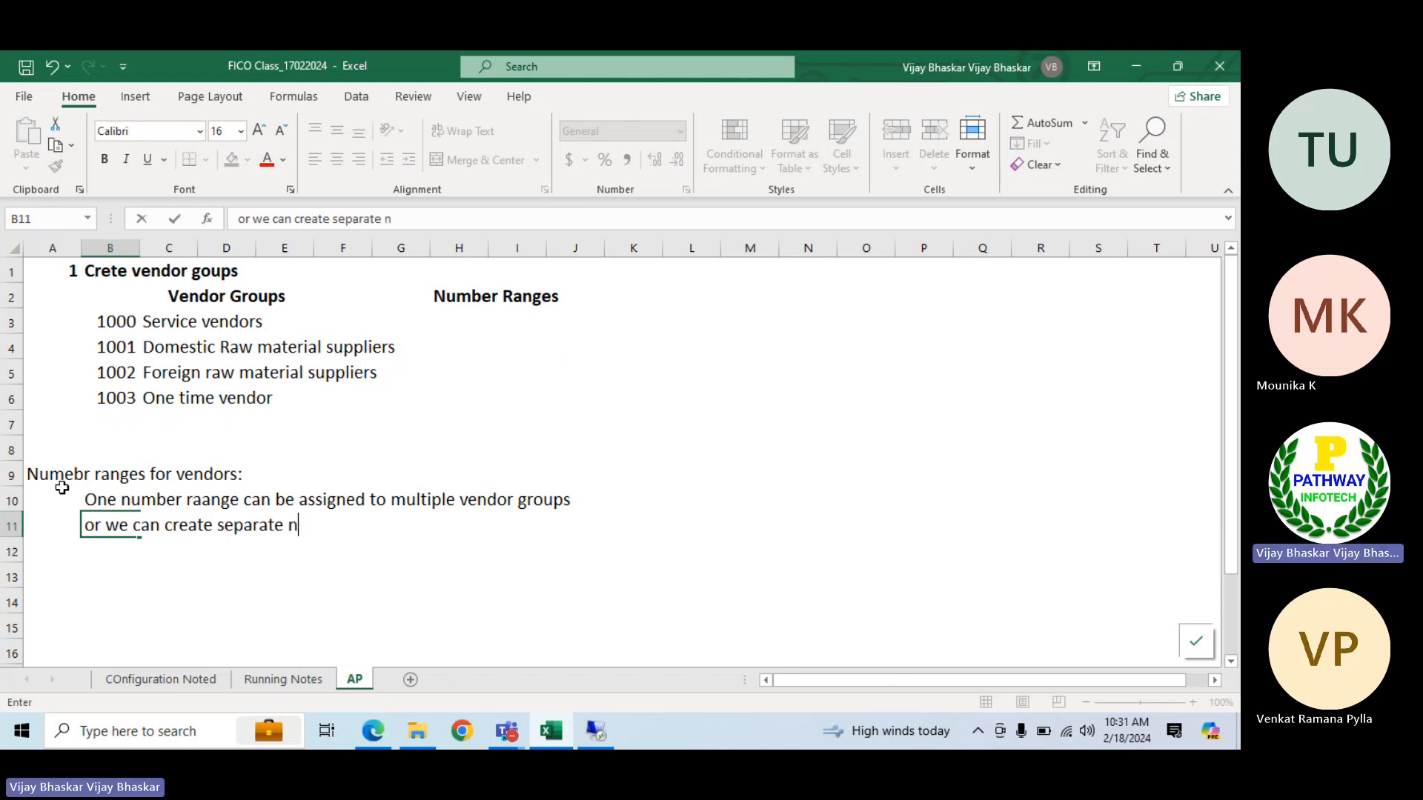
{"action": "type", "text": "number ranges"}
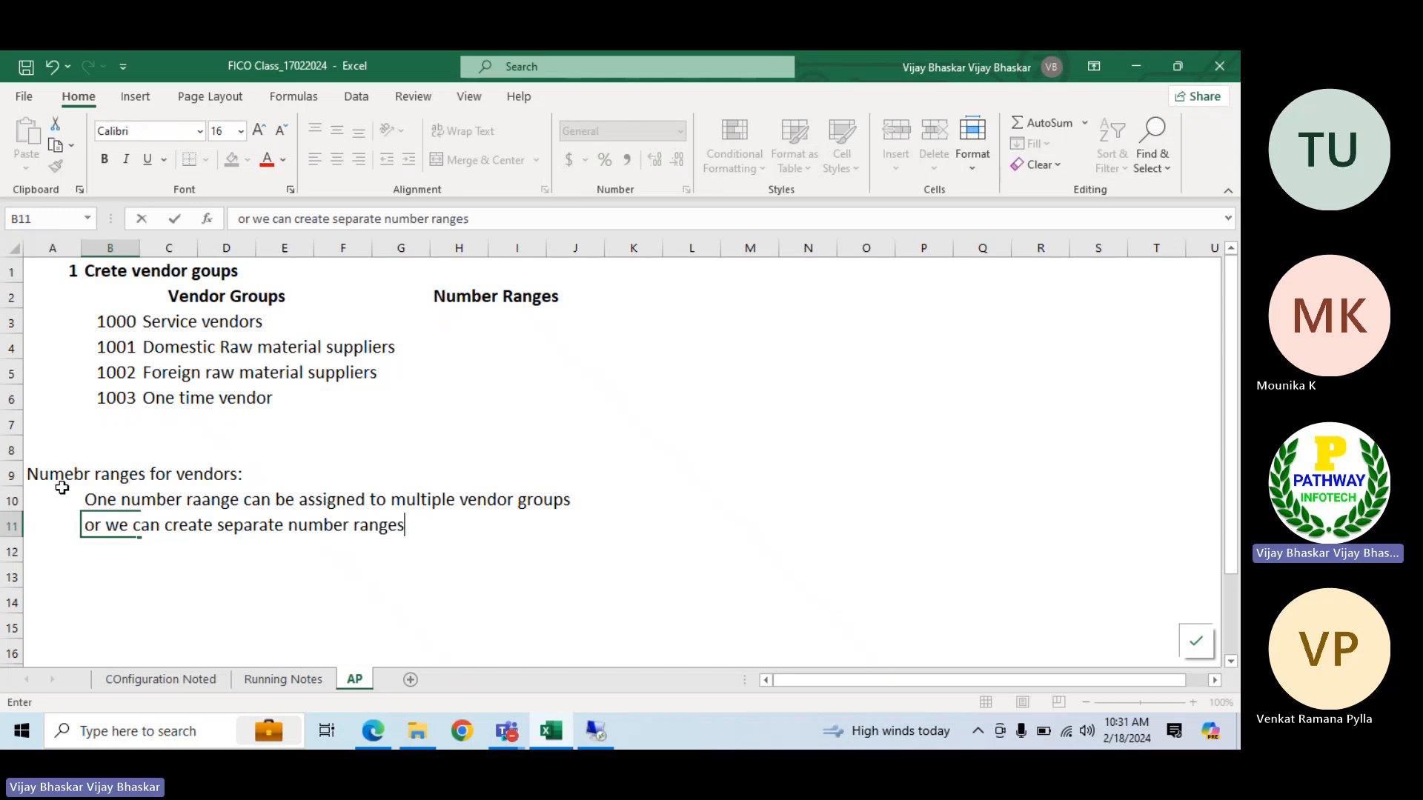
{"action": "type", "text": " for each vendoir"}
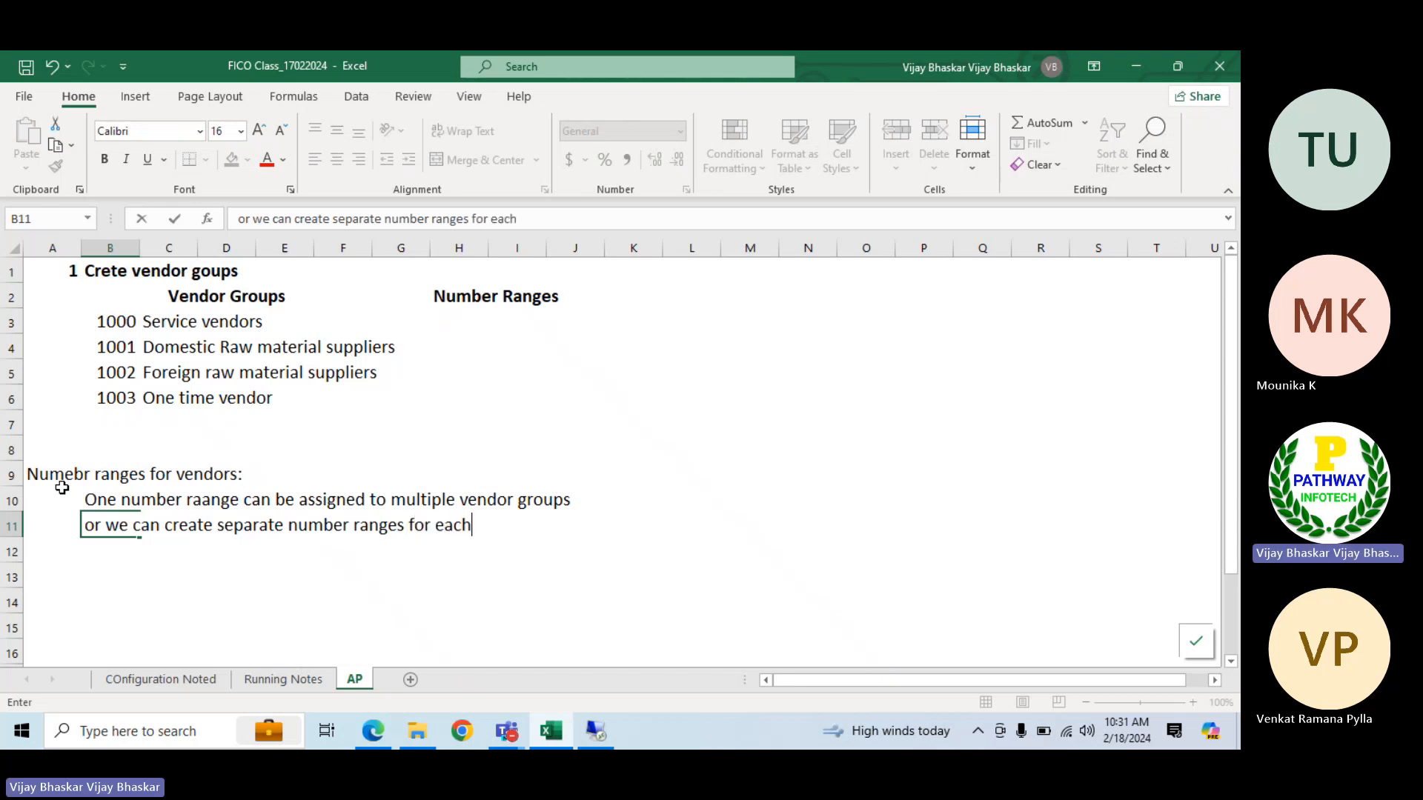
{"action": "key", "text": "BackSpace"}
{"action": "key", "text": "BackSpace"}
{"action": "key", "text": "BackSpace"}
{"action": "type", "text": "r grou"}
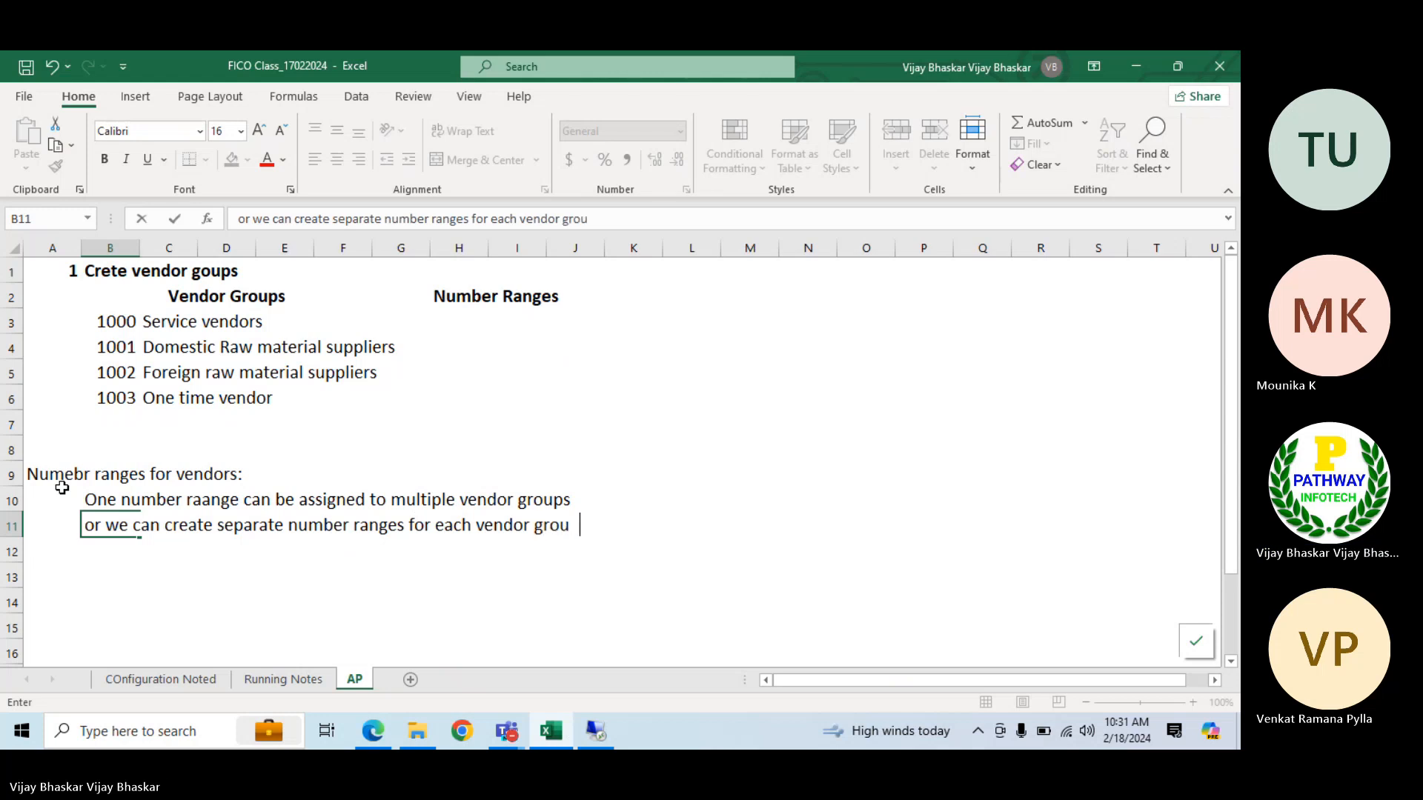
{"action": "type", "text": "ps"}
{"action": "key", "text": "Return"}
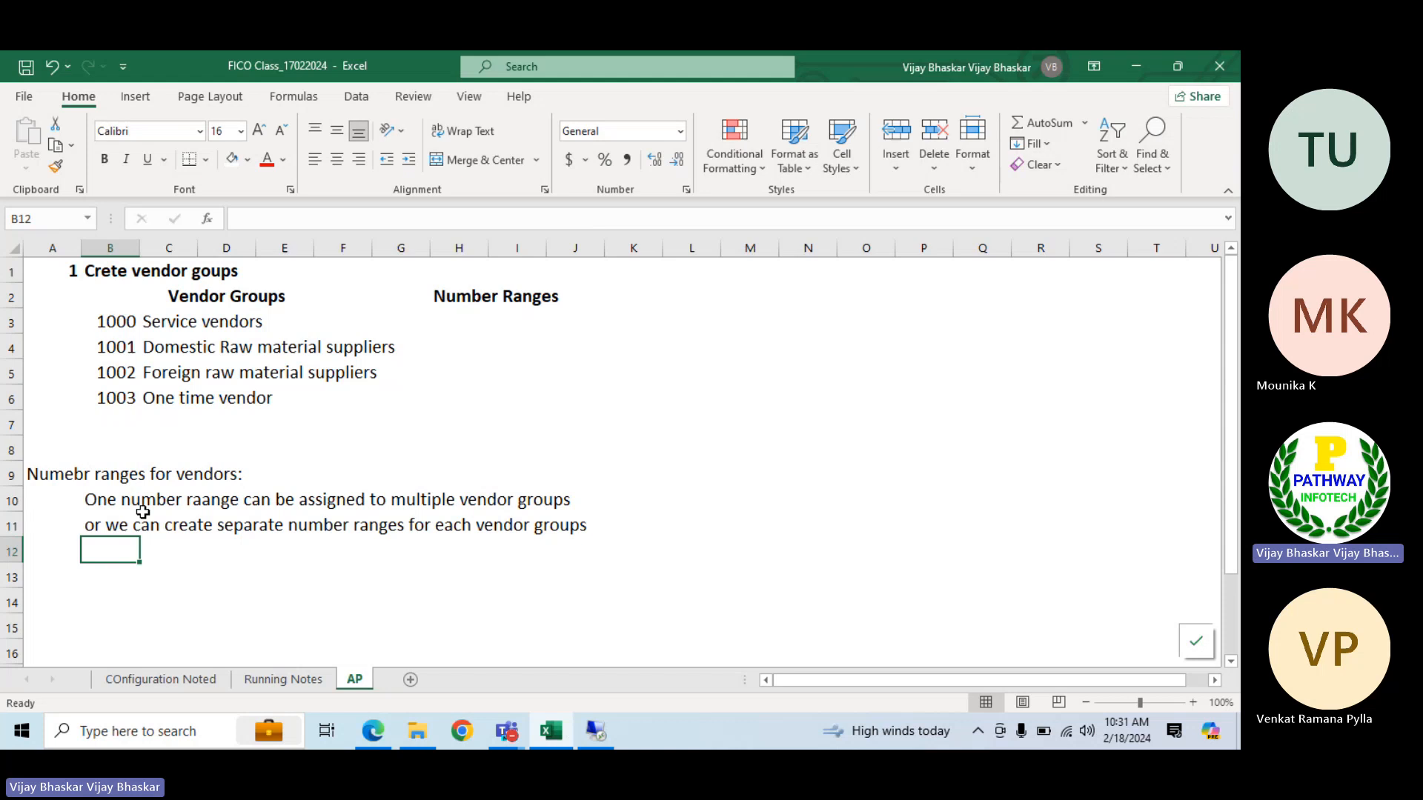
Correct the misspelled word in the B10 note to "range"
{"action": "left_click", "coordinate": [97, 495]}
{"action": "left_click", "coordinate": [342, 220]}
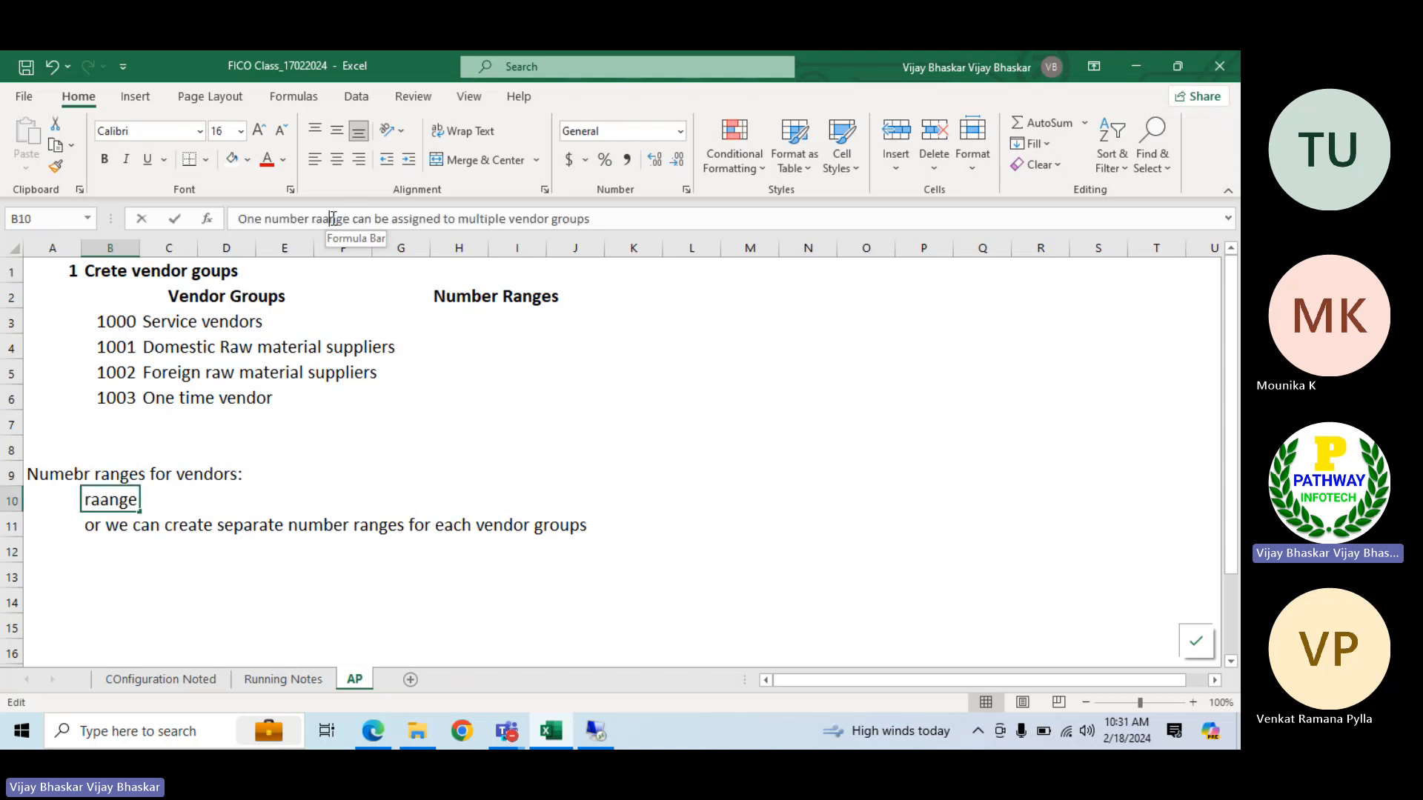
{"action": "key", "text": "BackSpace"}
{"action": "key", "text": "Return"}
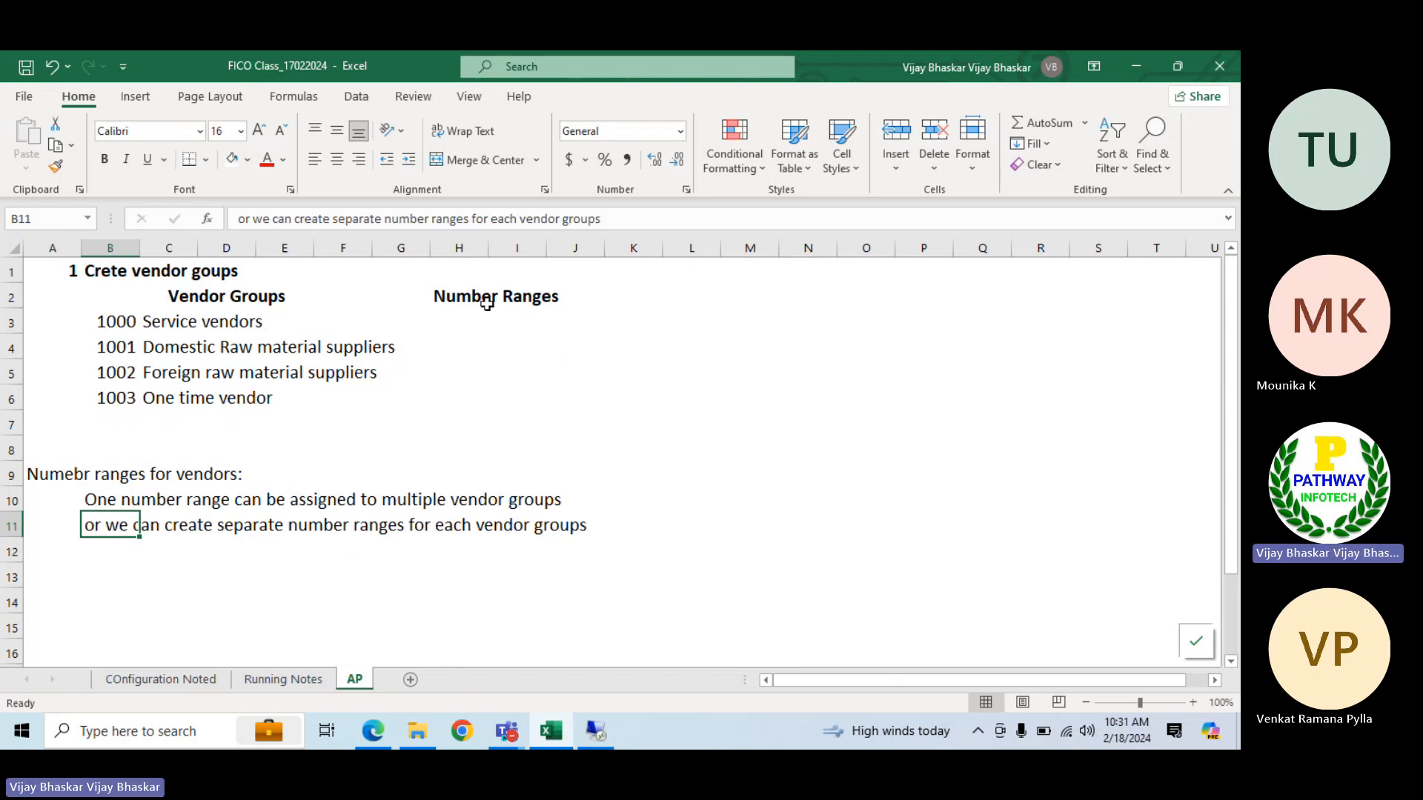
Make the vendor number ranges heading in A9 bold
{"action": "left_click_drag", "start_coordinate": [487, 300], "coordinate": [486, 384]}
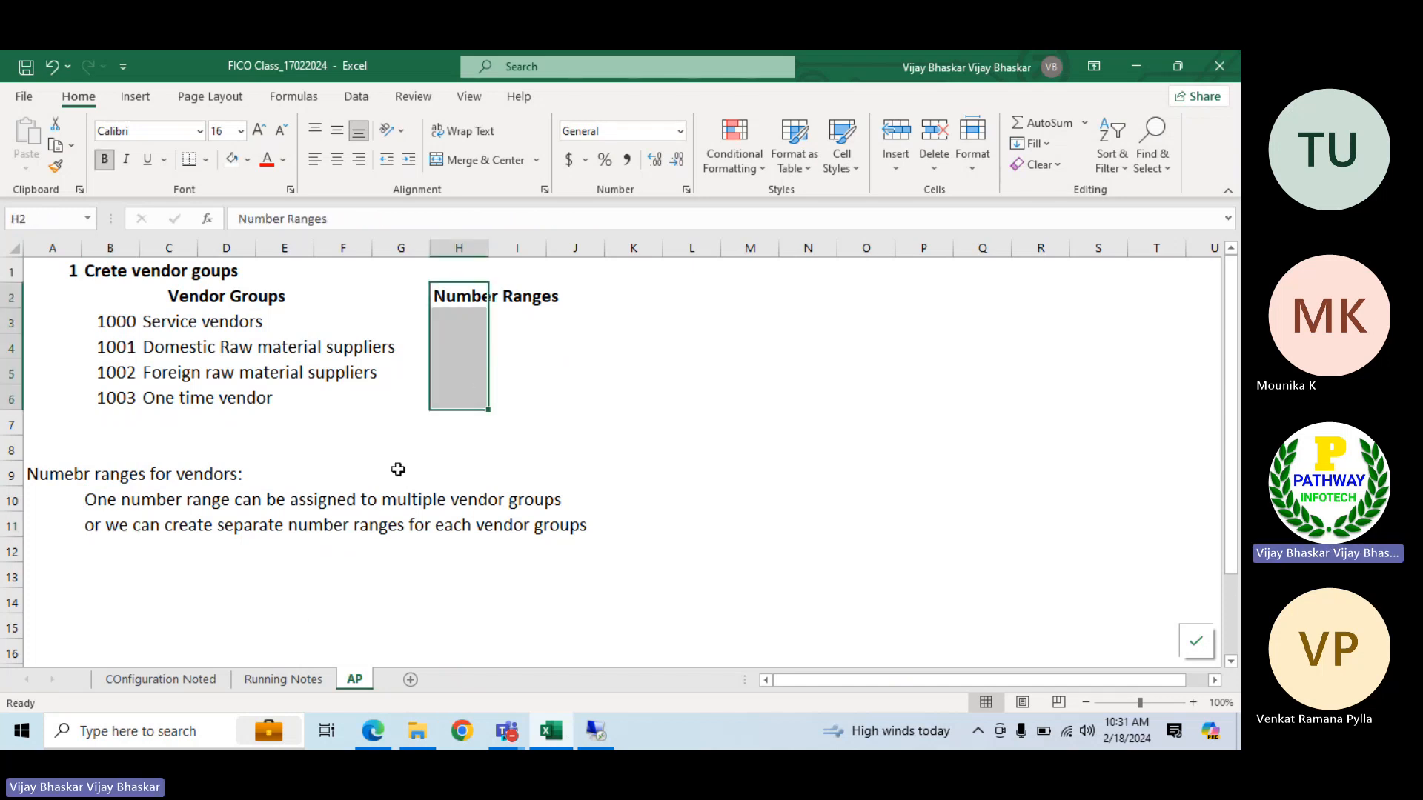
{"action": "left_click", "coordinate": [55, 480]}
{"action": "key", "text": "ctrl+b"}
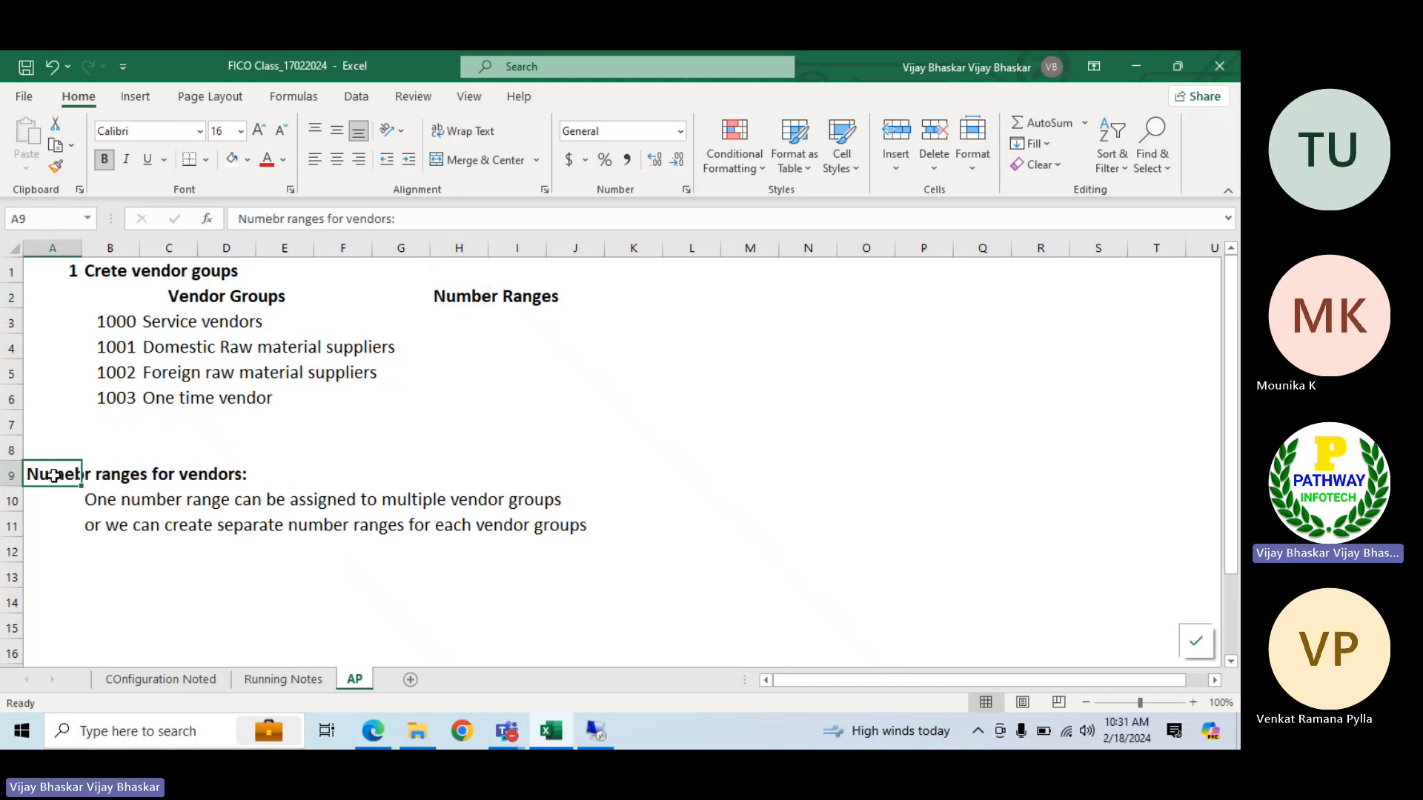
Append "(IN reatime we will follow this approach)" to the end of the note in B11
{"action": "left_click", "coordinate": [98, 529]}
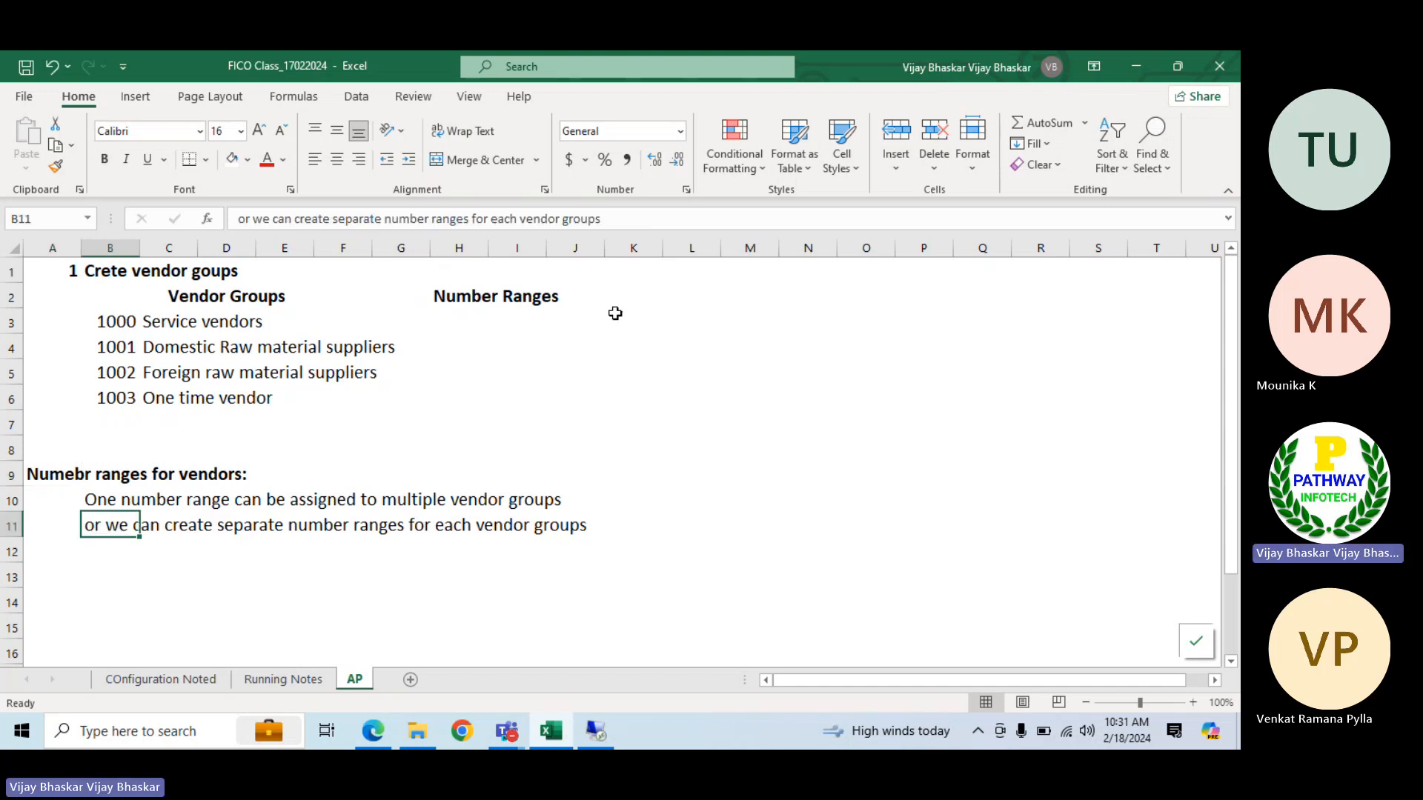
{"action": "left_click", "coordinate": [630, 222]}
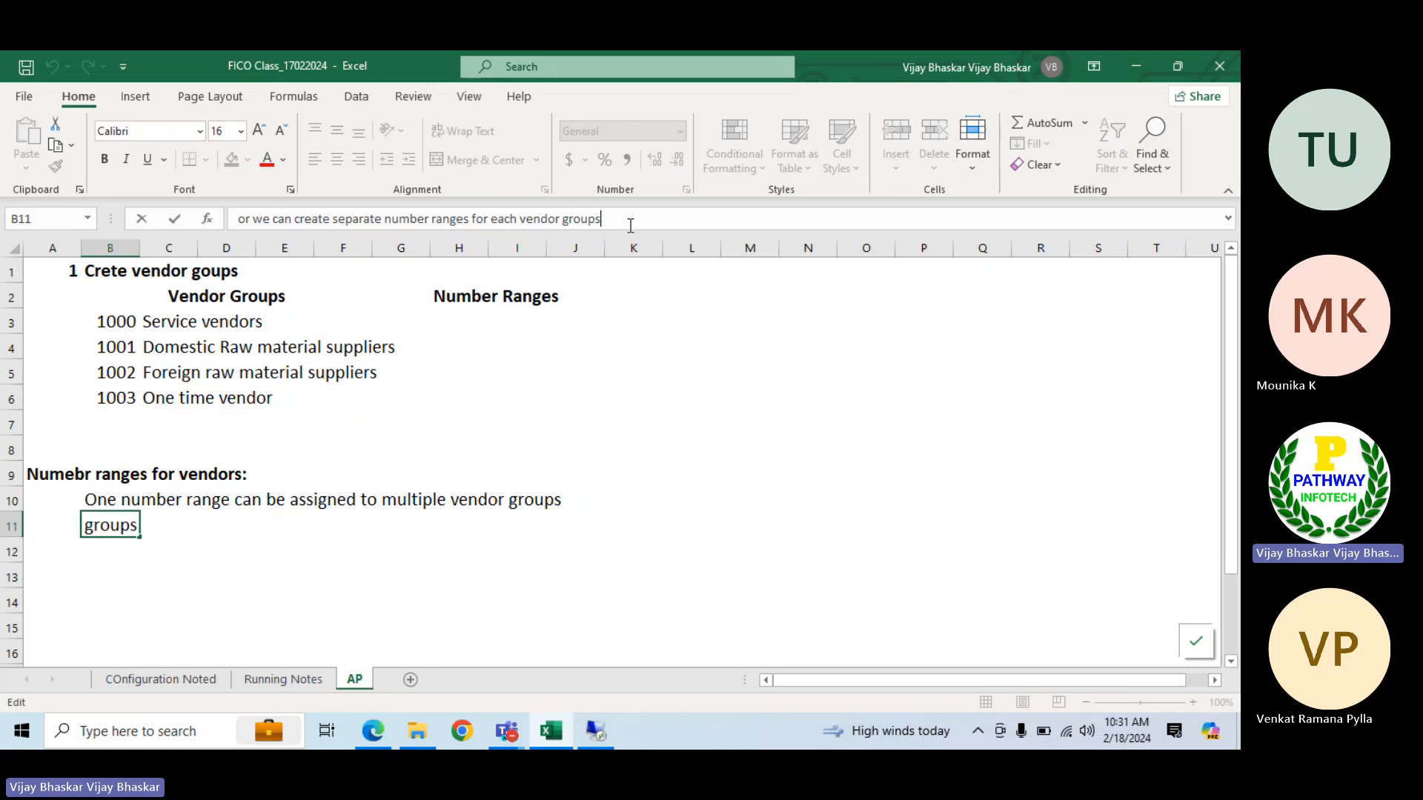
{"action": "type", "text": "(IN reatime"}
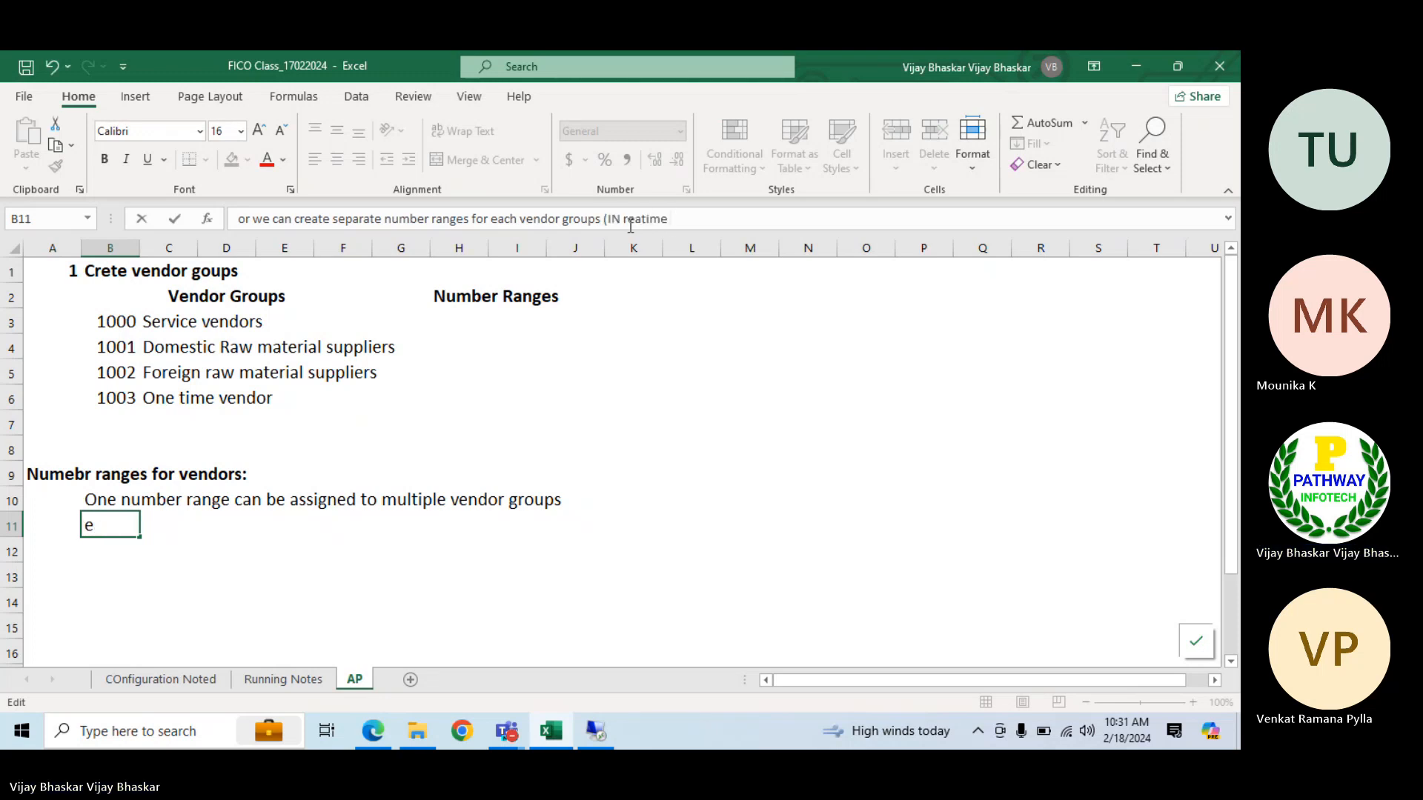
{"action": "type", "text": " we will follow this appr"}
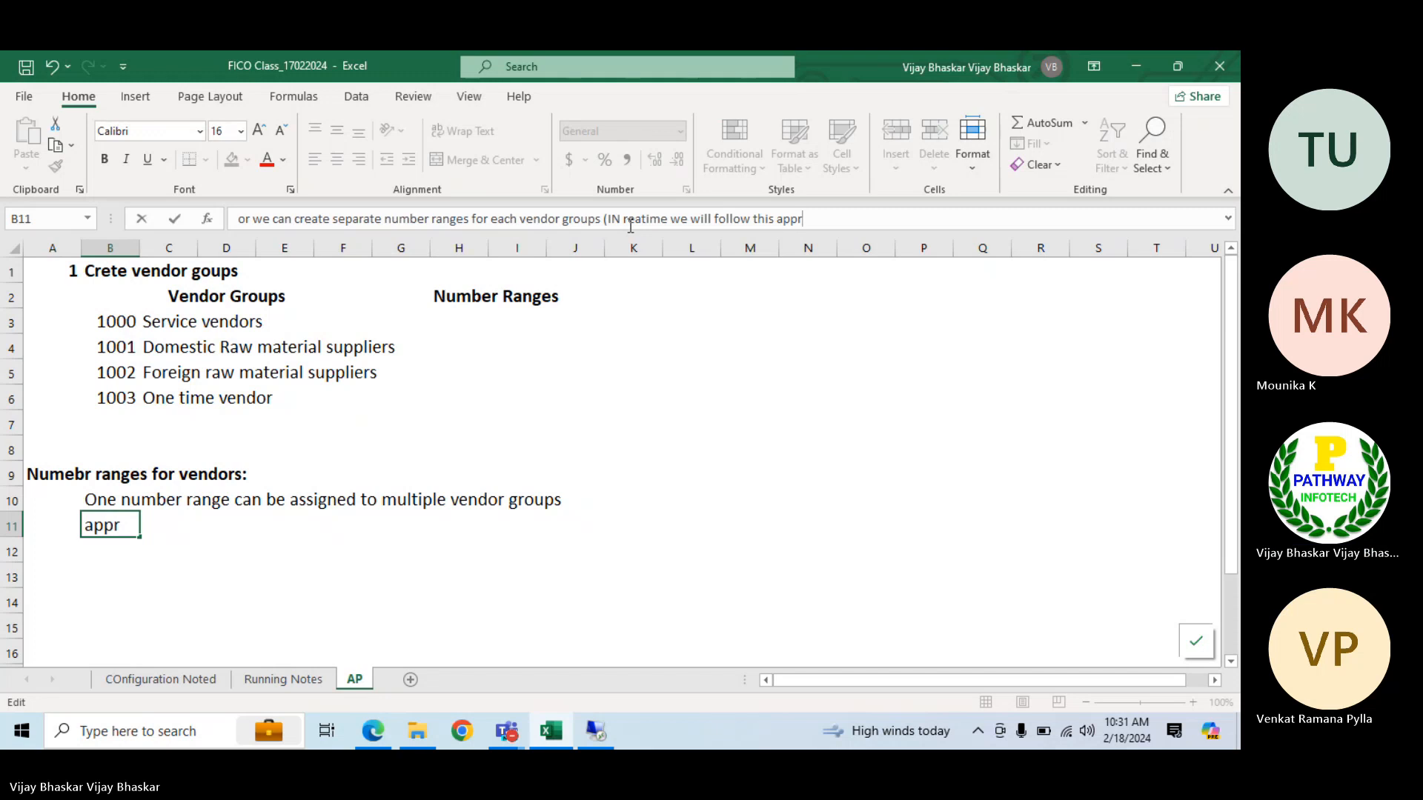
{"action": "type", "text": "oach"}
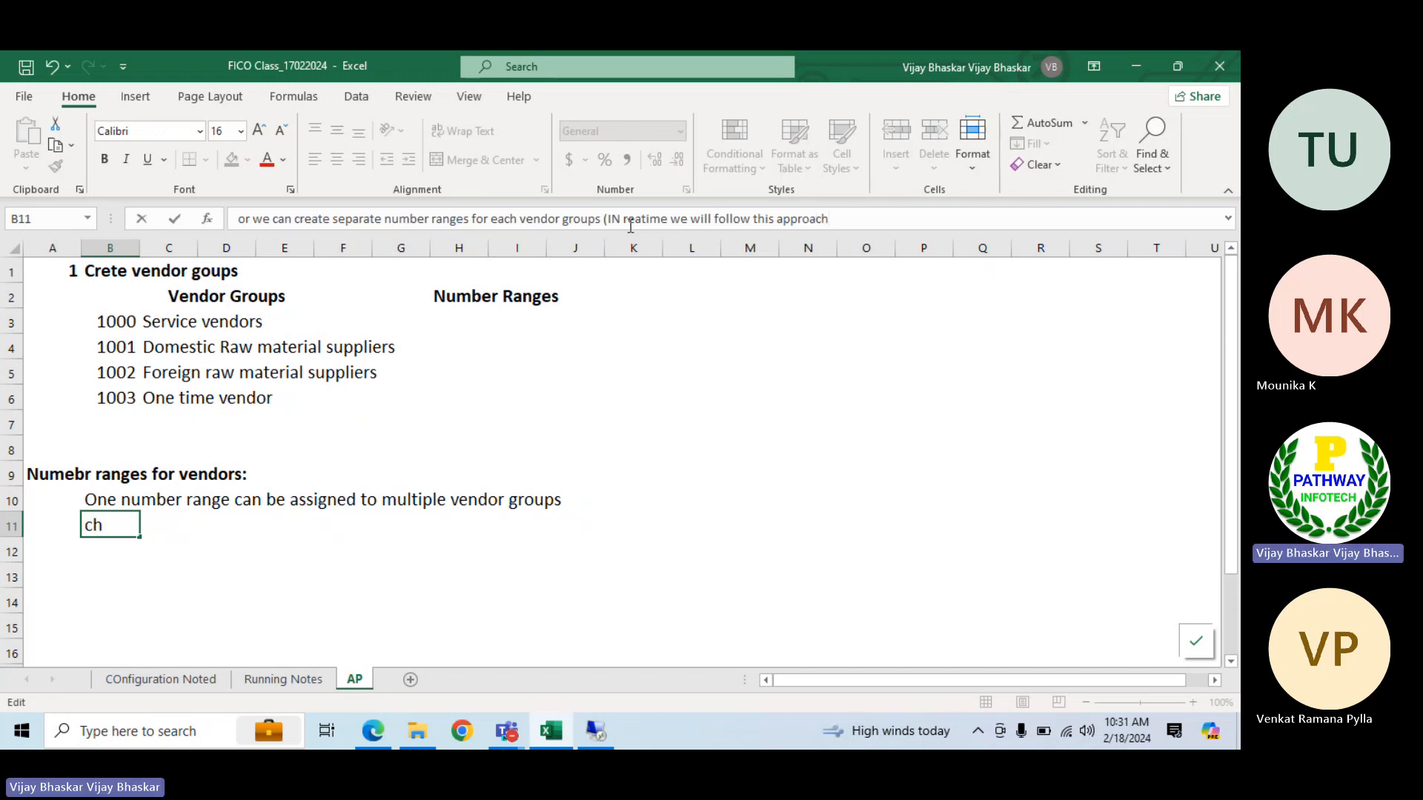
{"action": "type", "text": ")"}
{"action": "key", "text": "Return"}
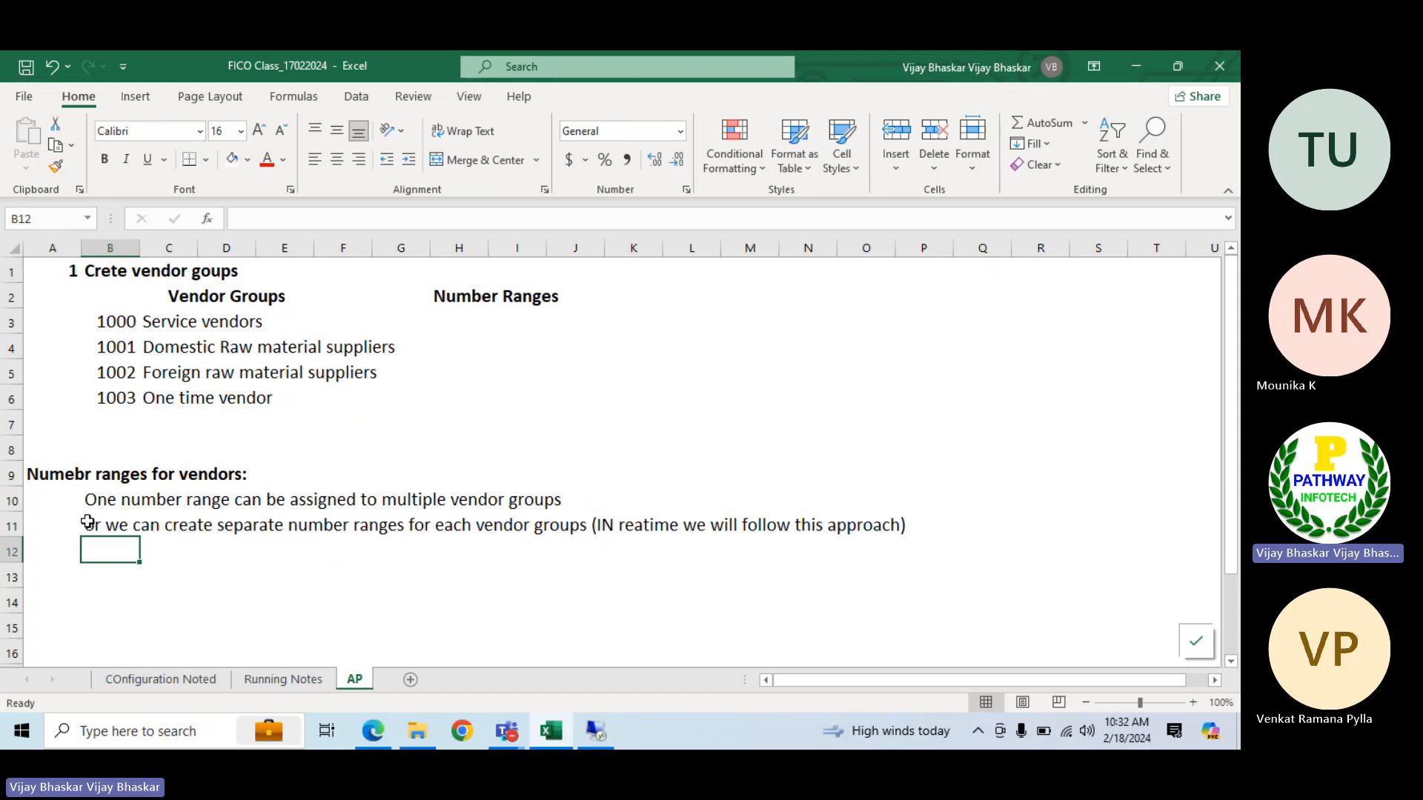
{"action": "left_click_drag", "start_coordinate": [87, 523], "coordinate": [912, 522]}
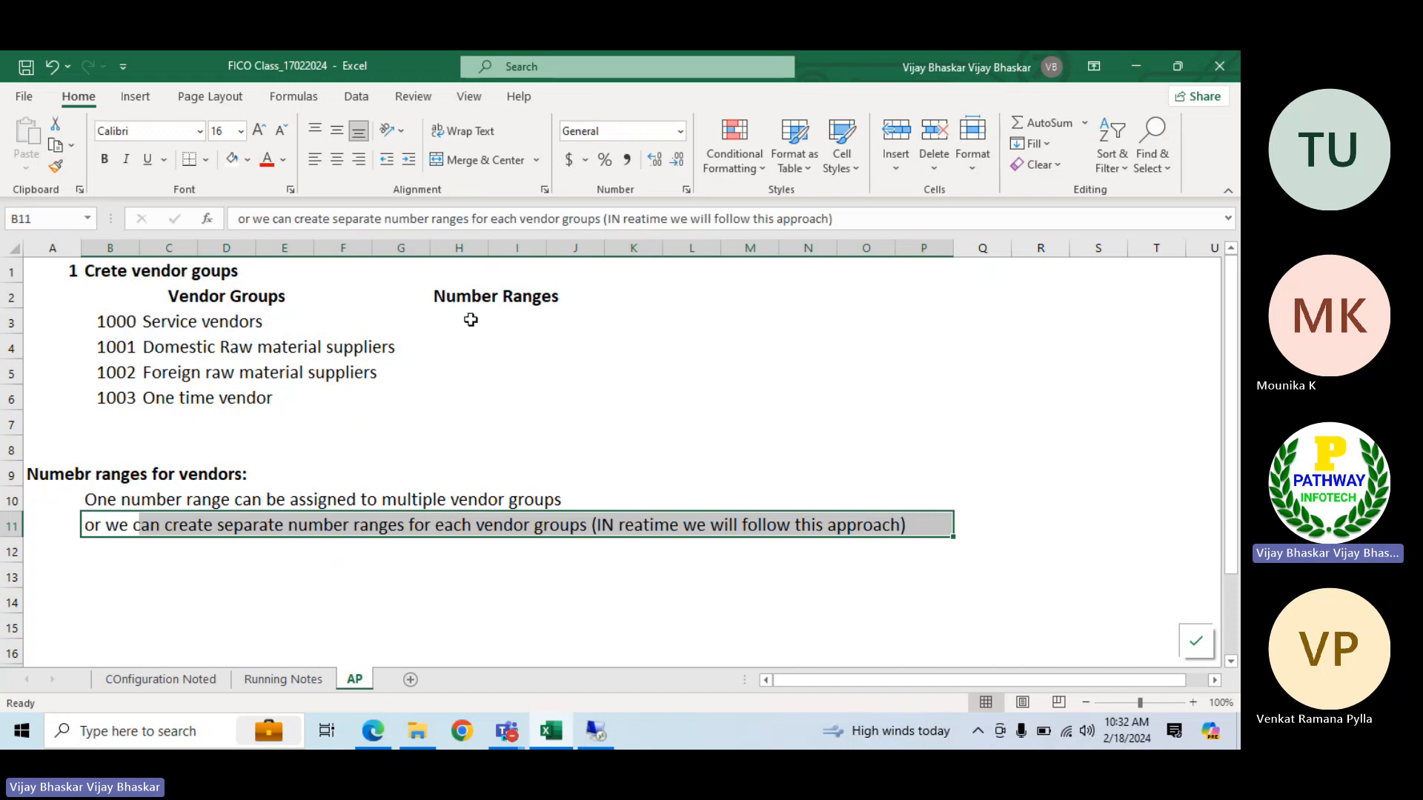
{"action": "left_click", "coordinate": [471, 319]}
{"action": "left_click", "coordinate": [597, 731]}
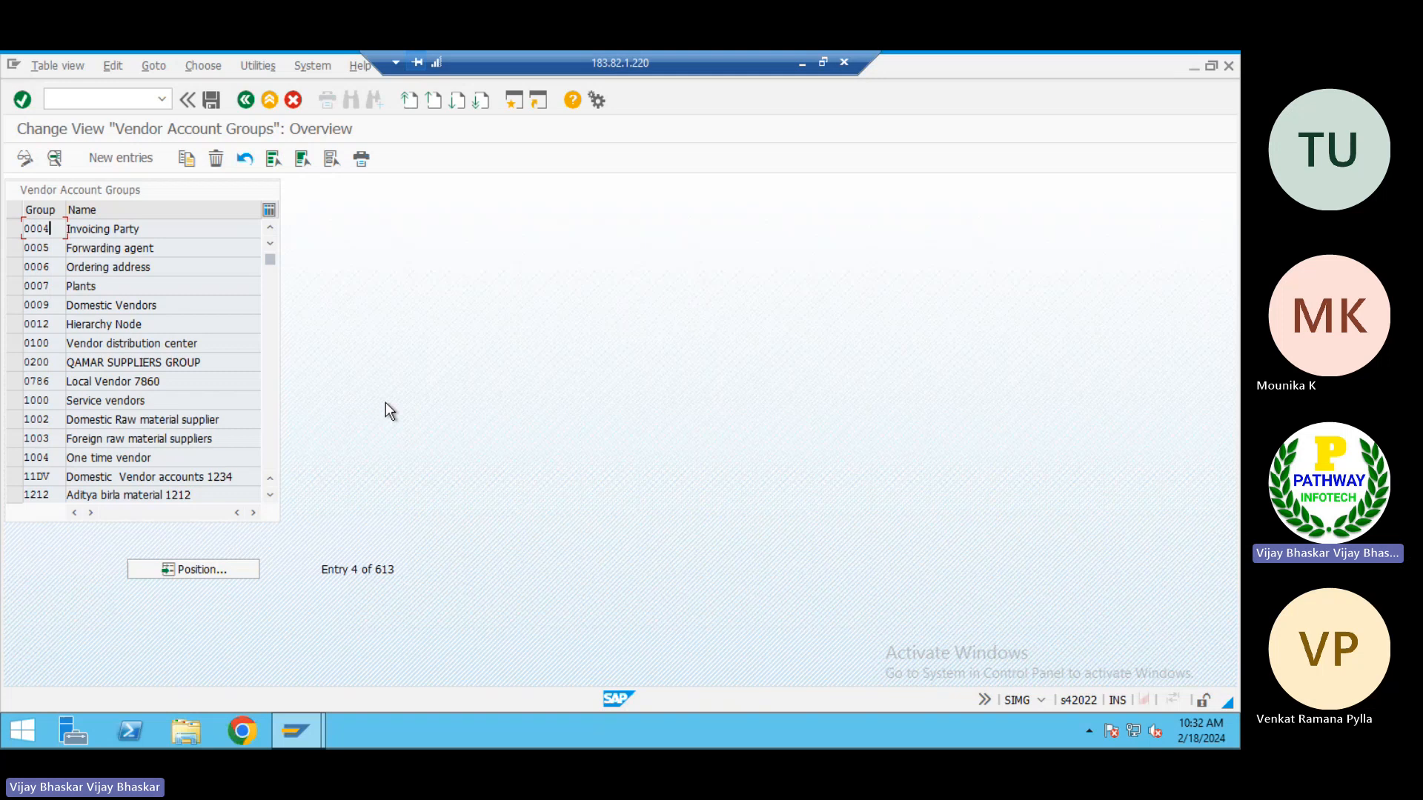
{"action": "key", "text": "alt+Tab"}
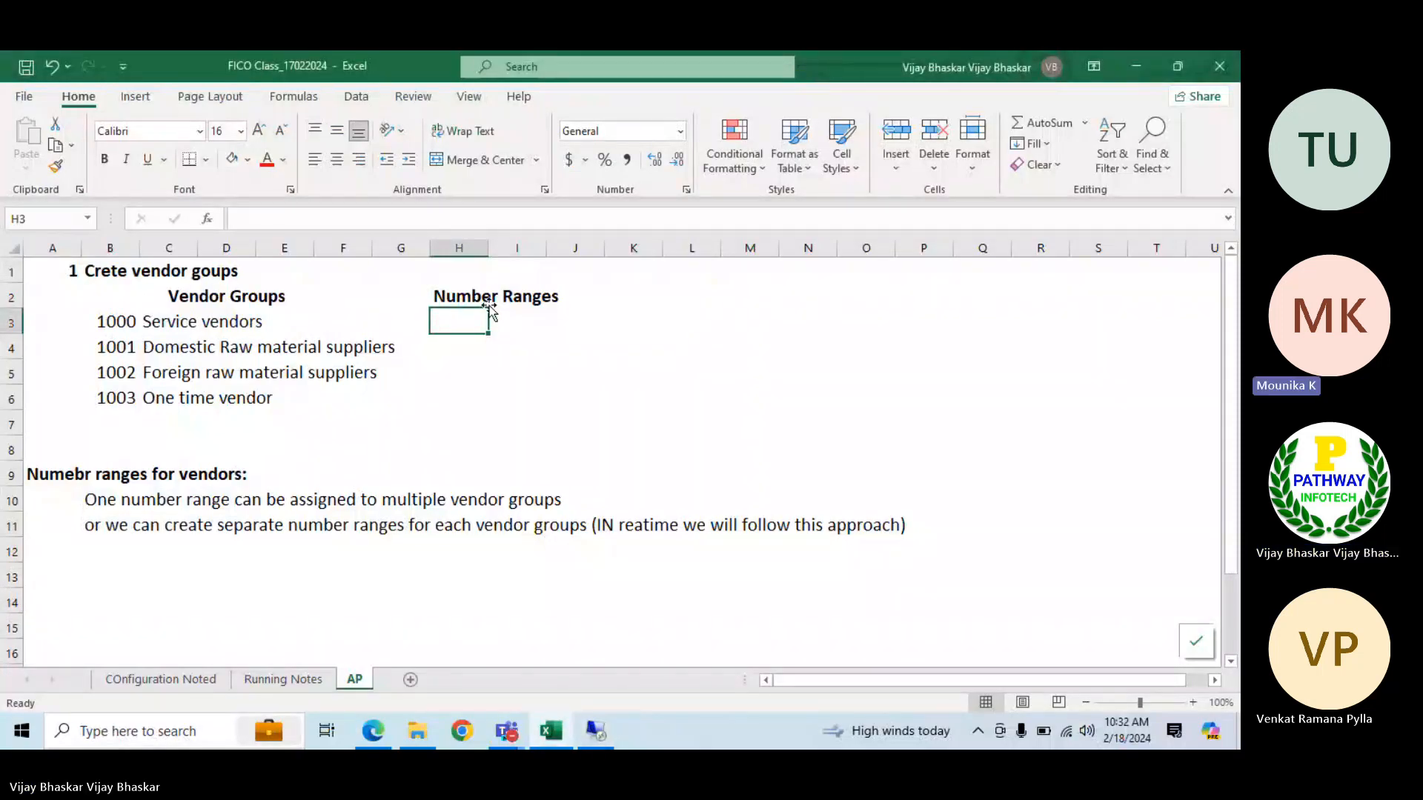
Switch to SAP, leave the vendor account groups and open the Create Number Ranges for Vendor Accounts intervals for editing
{"action": "left_click", "coordinate": [603, 716]}
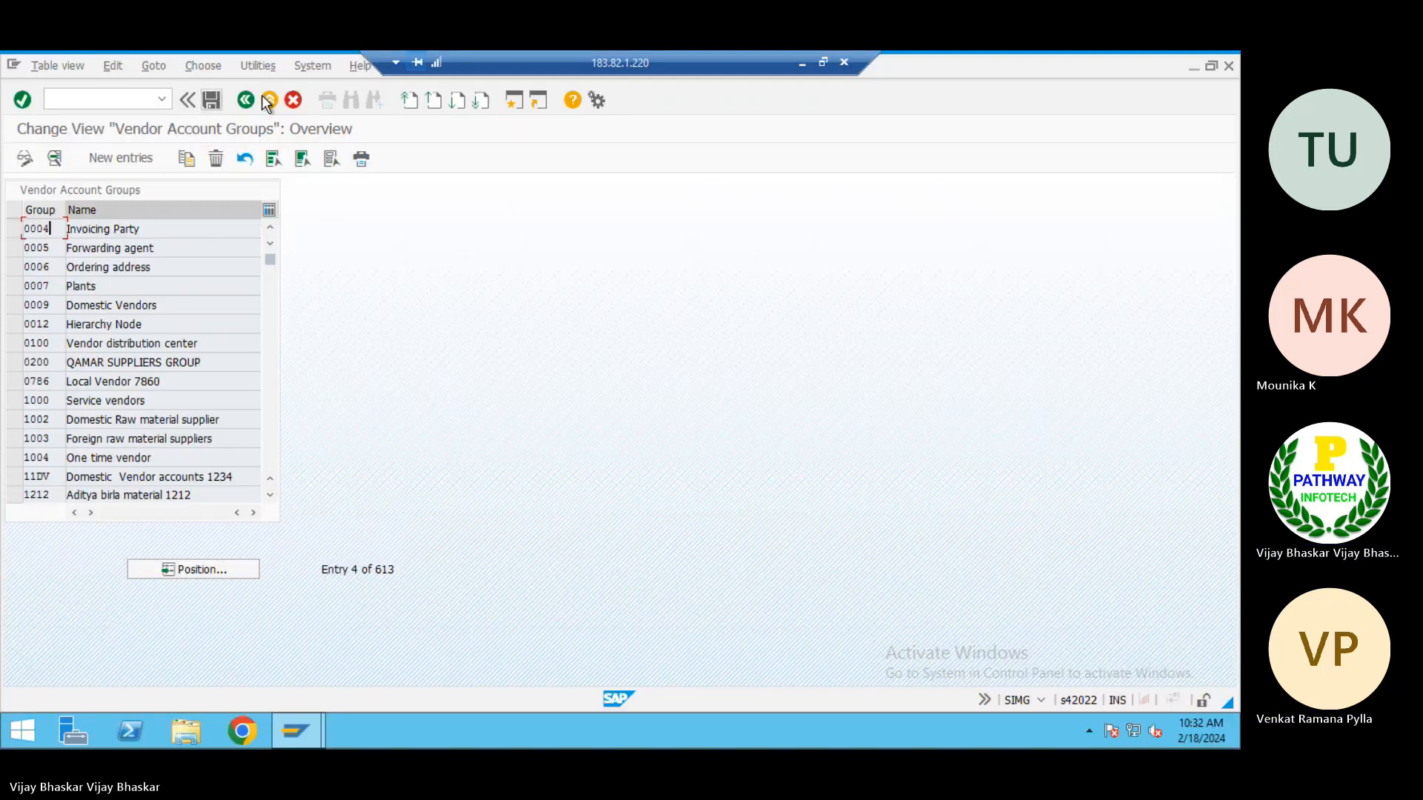
{"action": "left_click", "coordinate": [247, 99]}
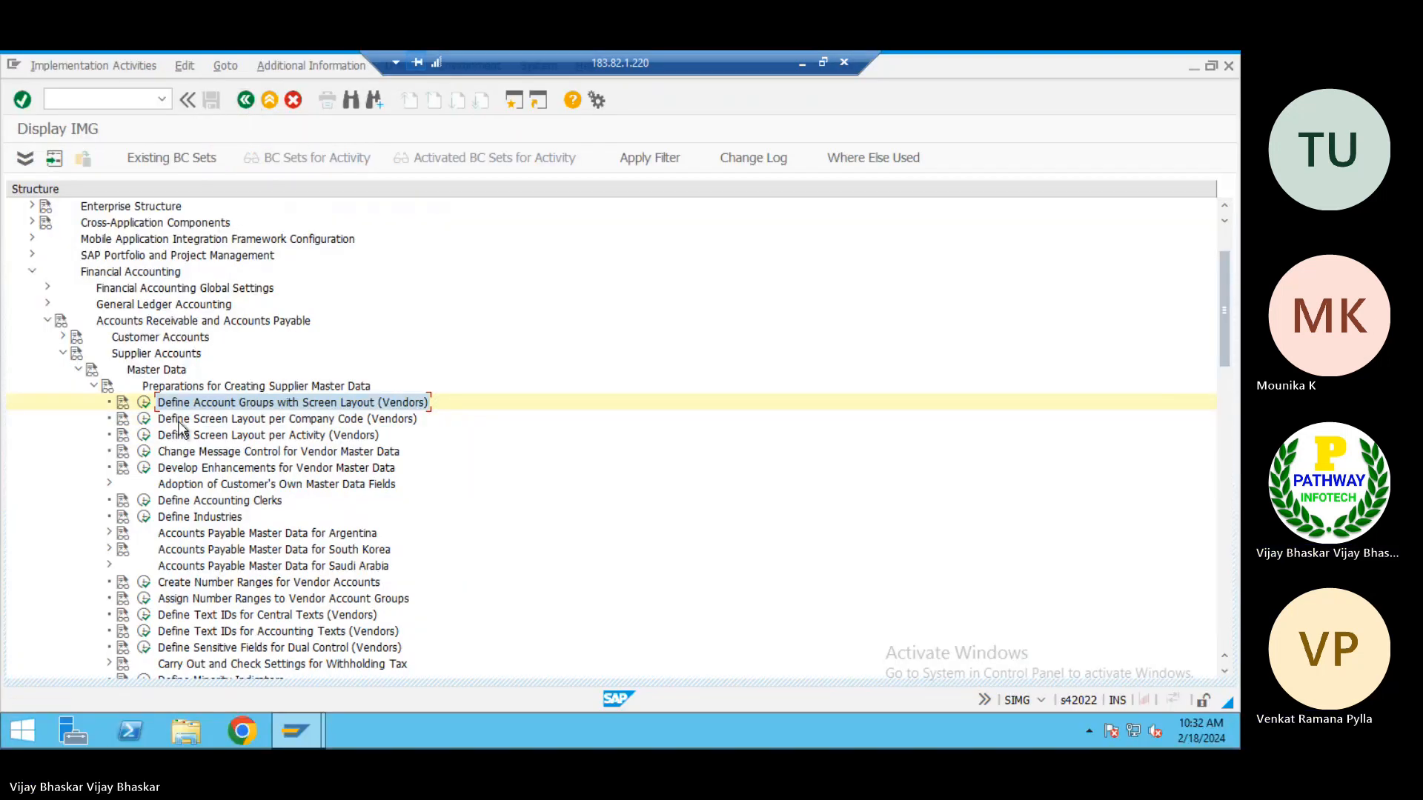
{"action": "left_click", "coordinate": [178, 419]}
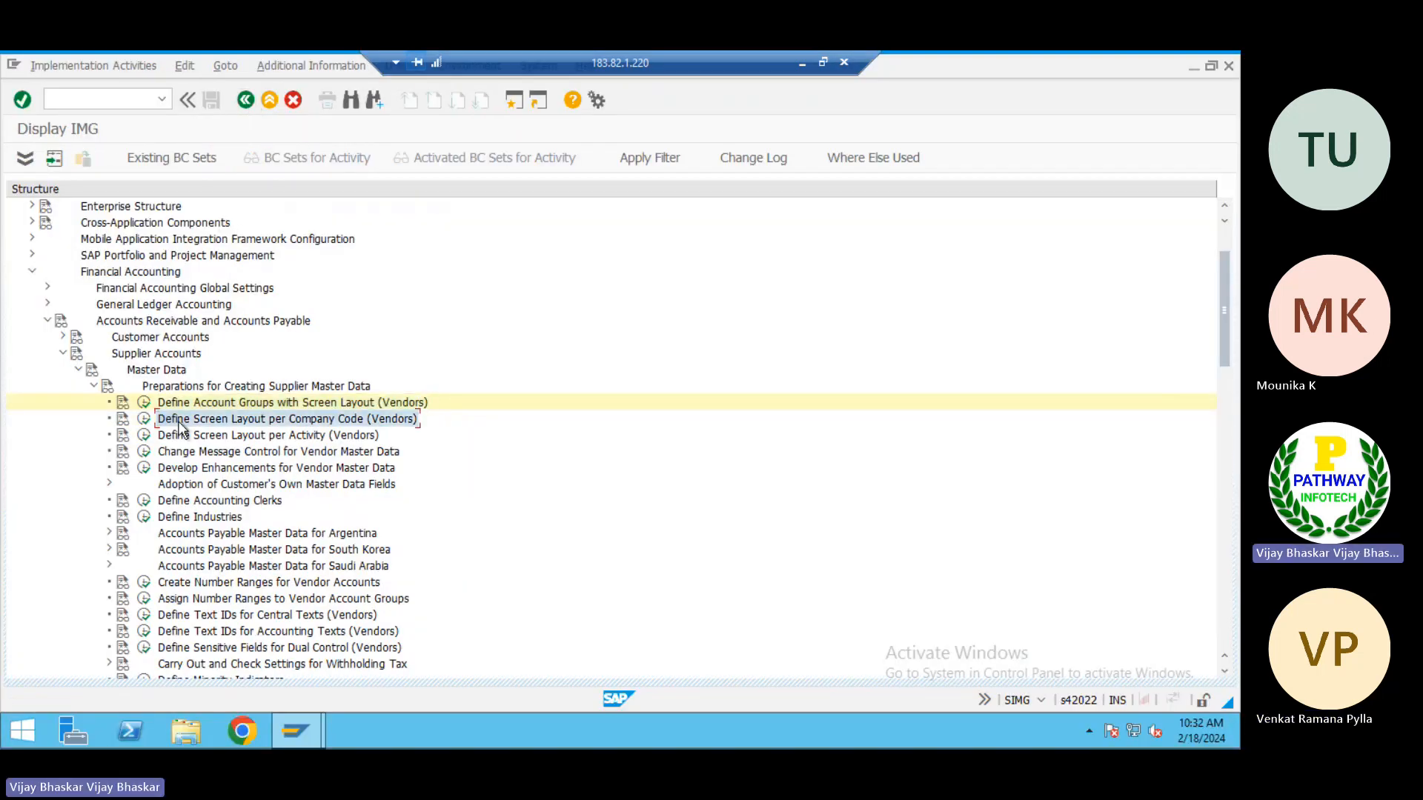
{"action": "left_click", "coordinate": [144, 584]}
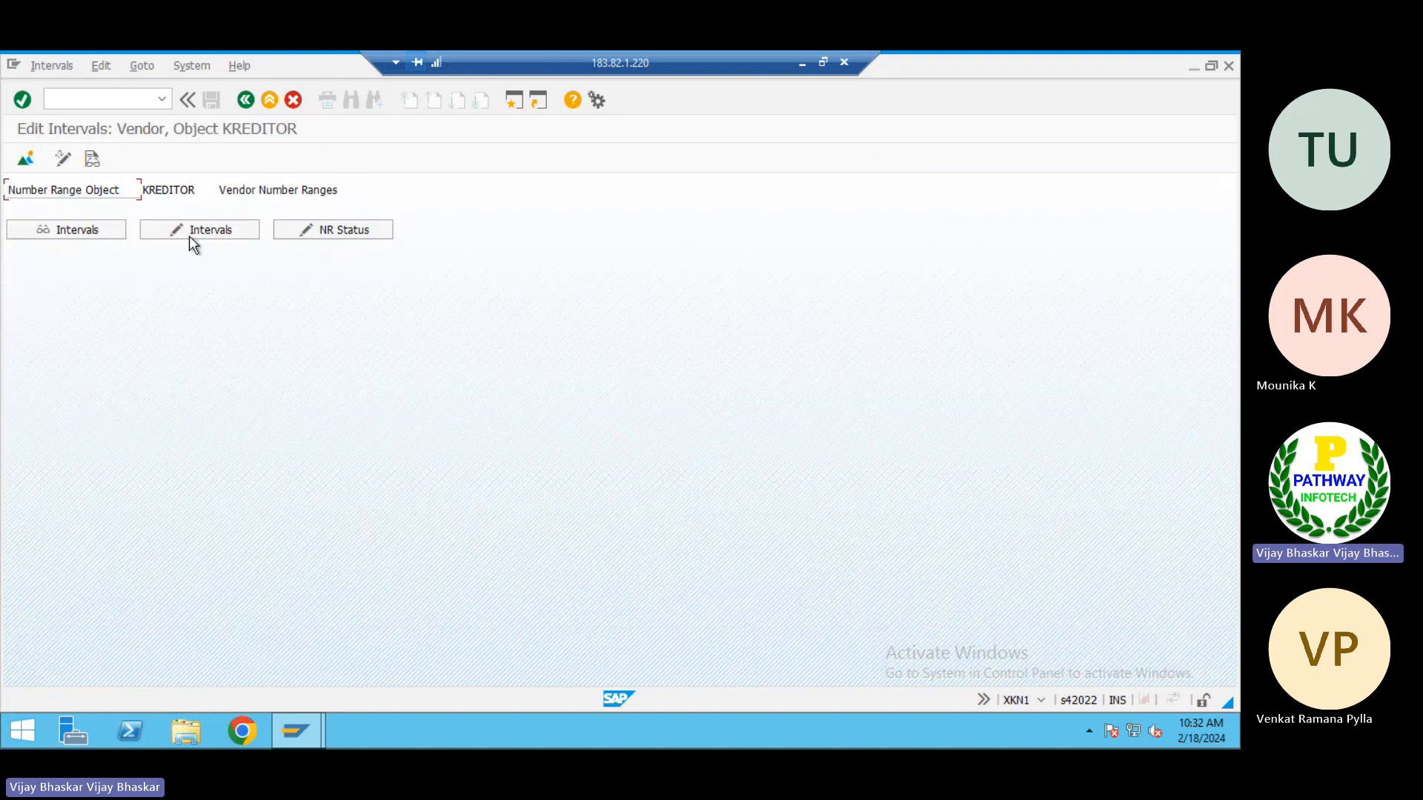
{"action": "left_click", "coordinate": [190, 235]}
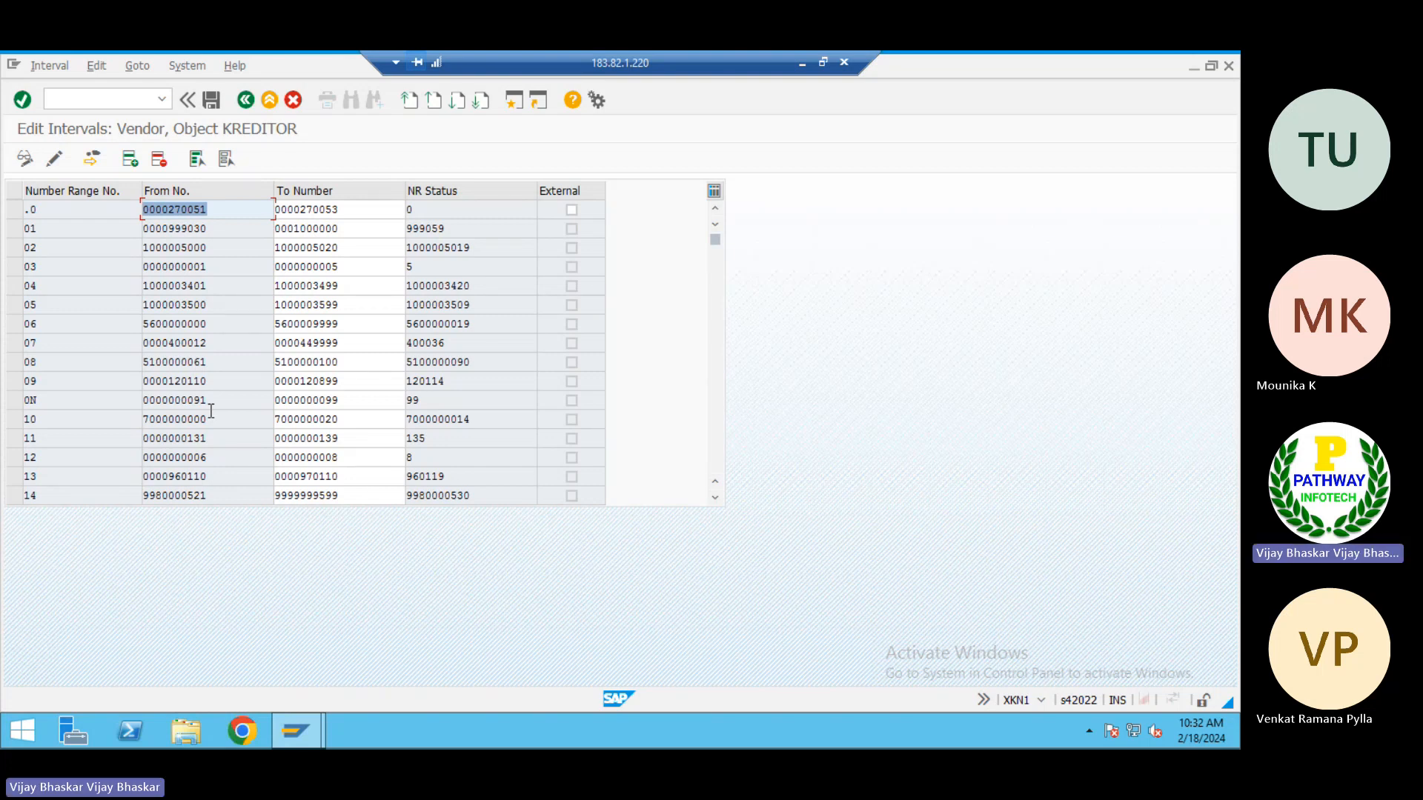
{"action": "scroll", "coordinate": [211, 407], "scroll_direction": "down", "scroll_amount": 4}
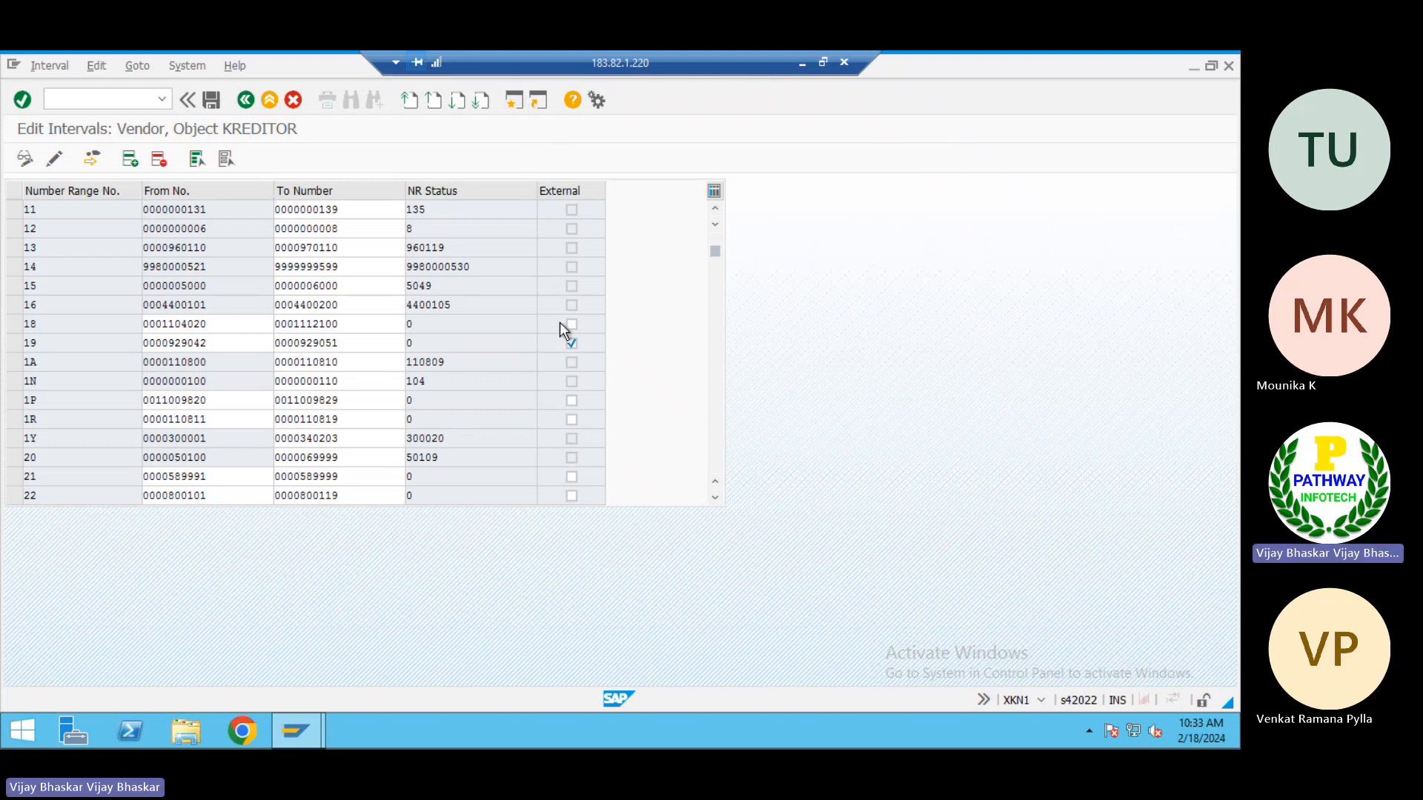
Run transaction spro, display the SAP Reference IMG and expand Cross-Application Components
{"action": "type", "text": "spro"}
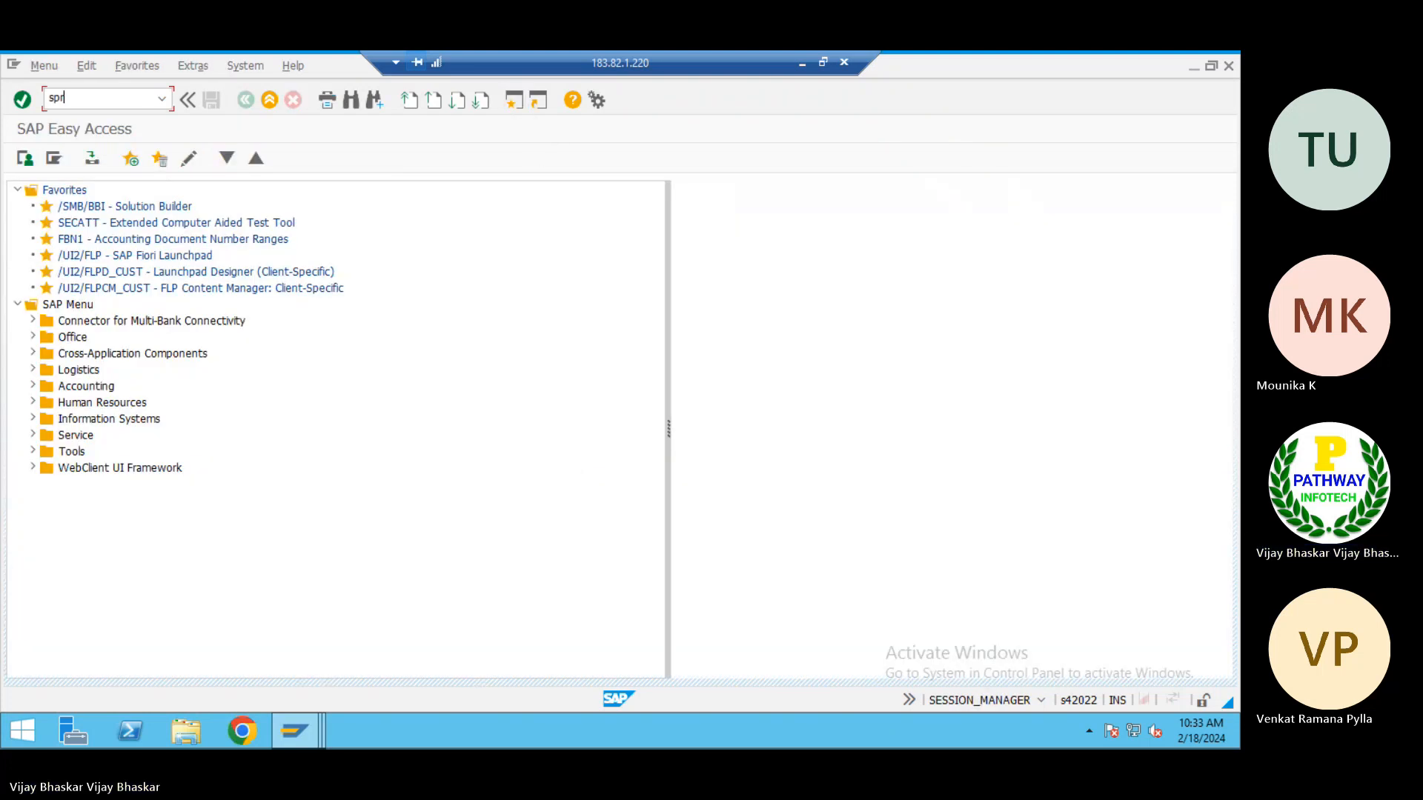
{"action": "key", "text": "Return"}
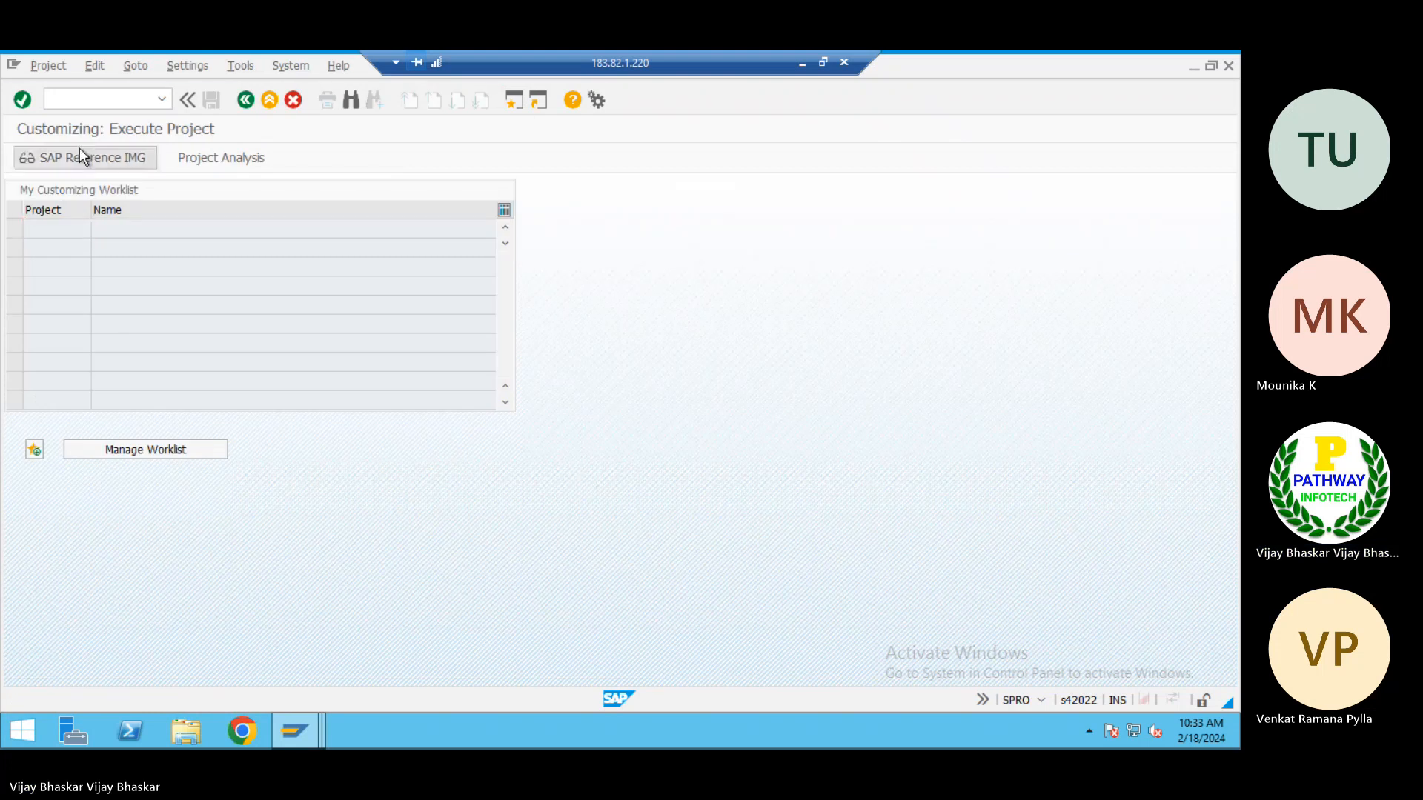
{"action": "left_click", "coordinate": [80, 155]}
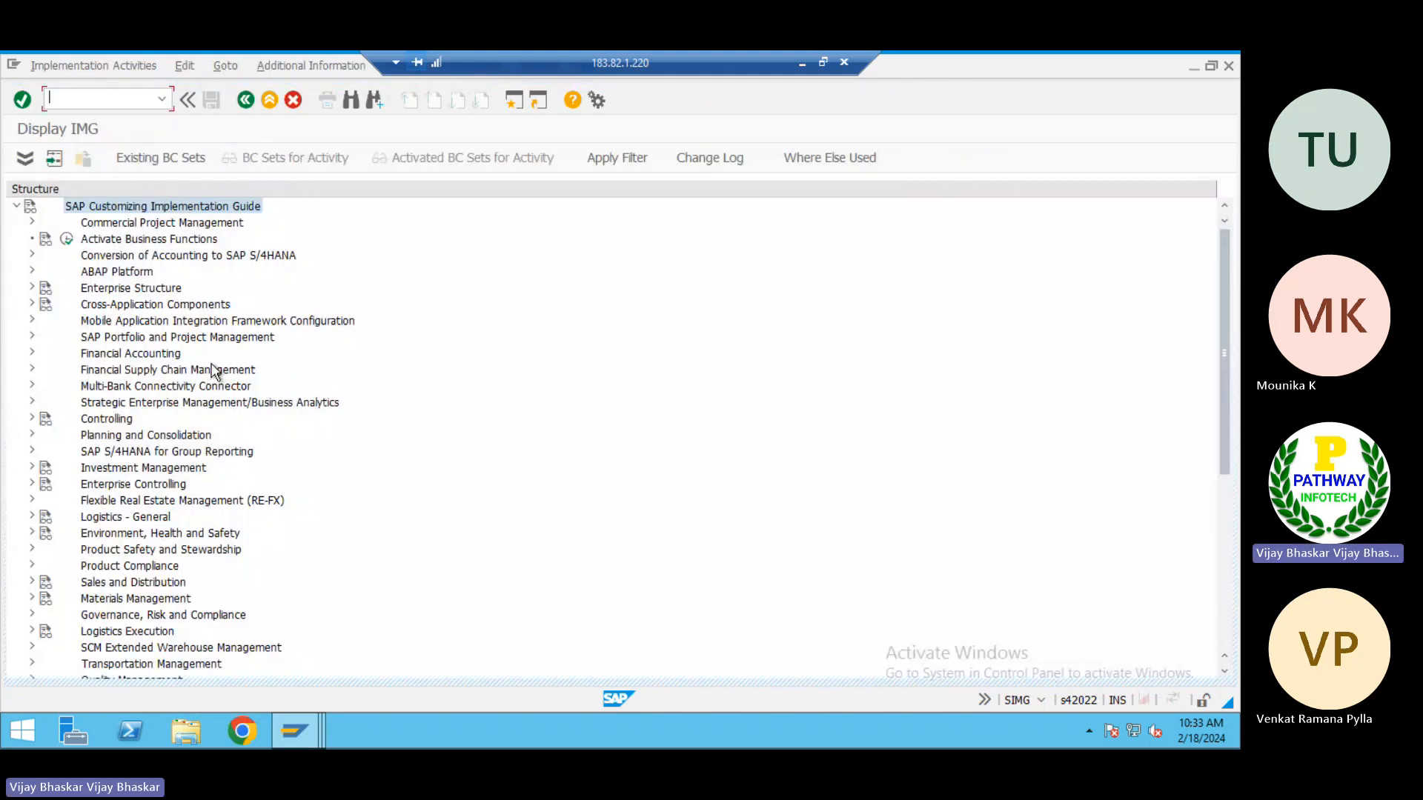
{"action": "left_click", "coordinate": [100, 303]}
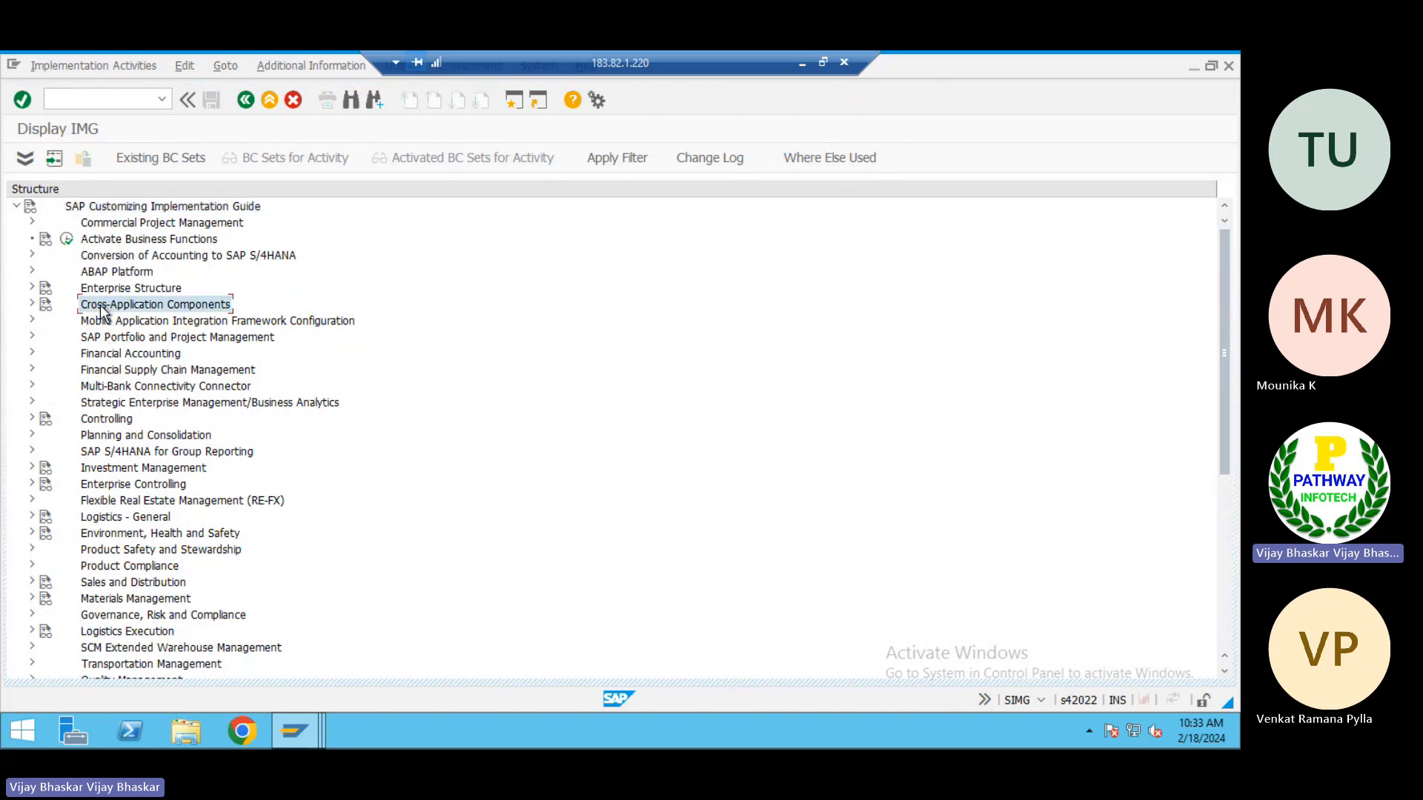
{"action": "double_click", "coordinate": [100, 304]}
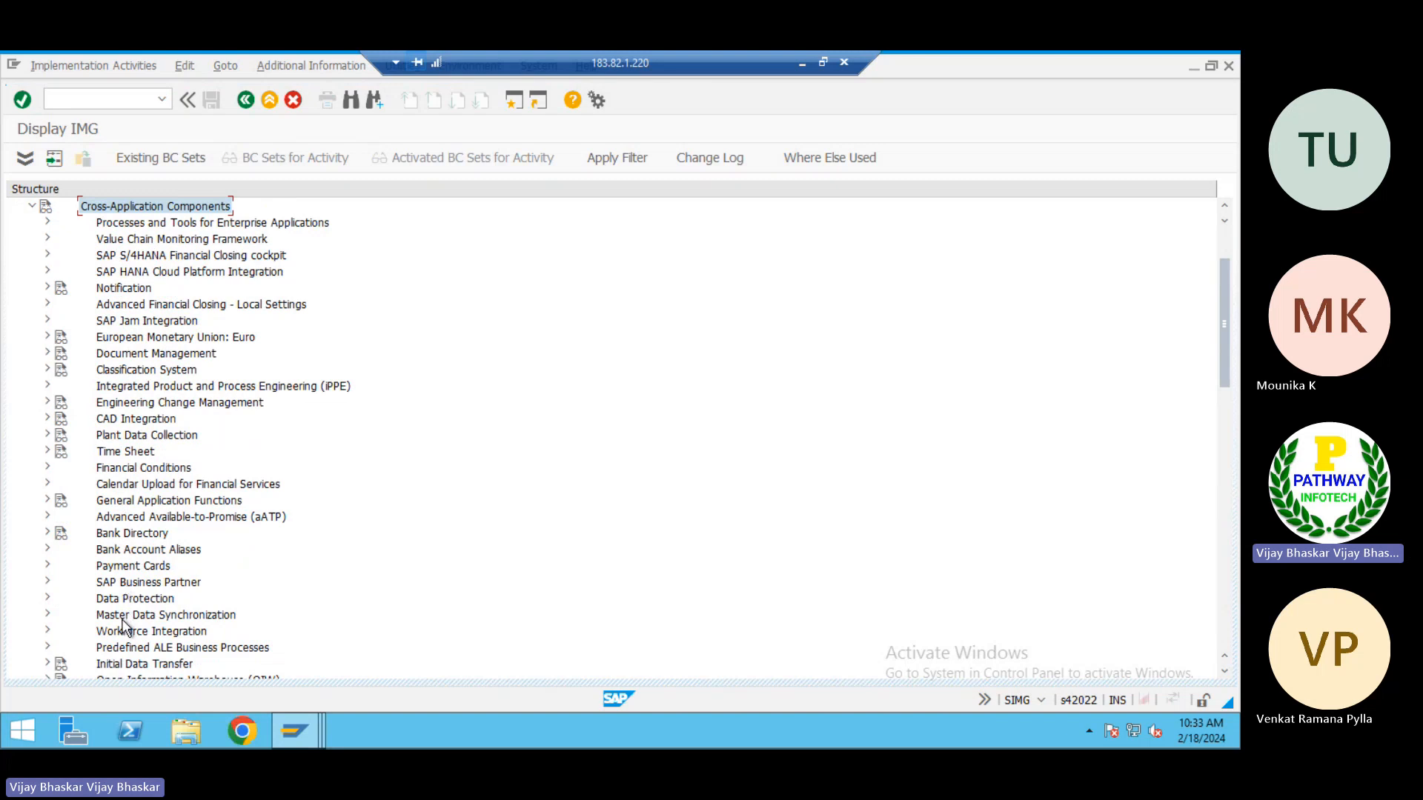
Expand the SAP Business Partner node under Cross-Application Components
{"action": "scroll", "coordinate": [125, 500], "scroll_direction": "down", "scroll_amount": 1}
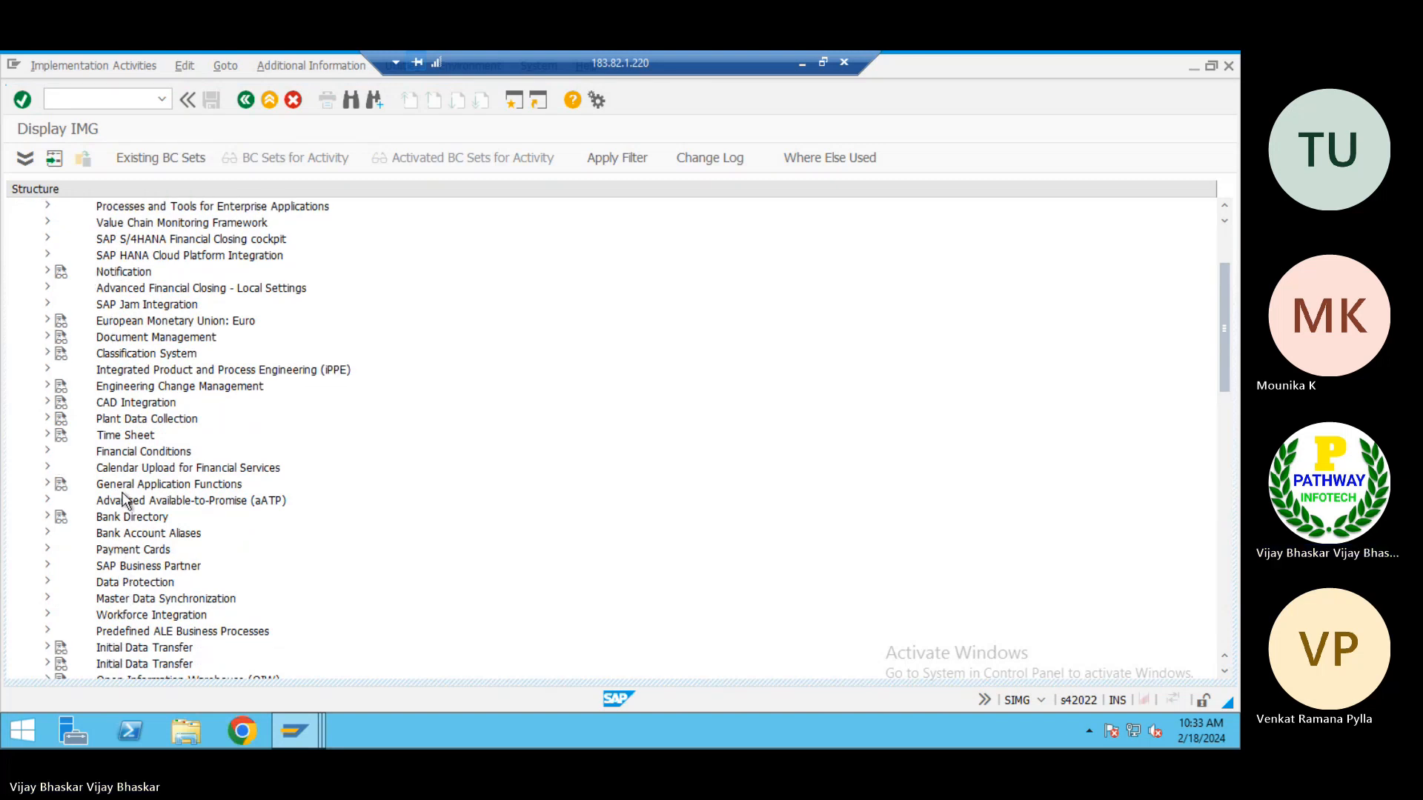
{"action": "scroll", "coordinate": [124, 500], "scroll_direction": "down", "scroll_amount": 3}
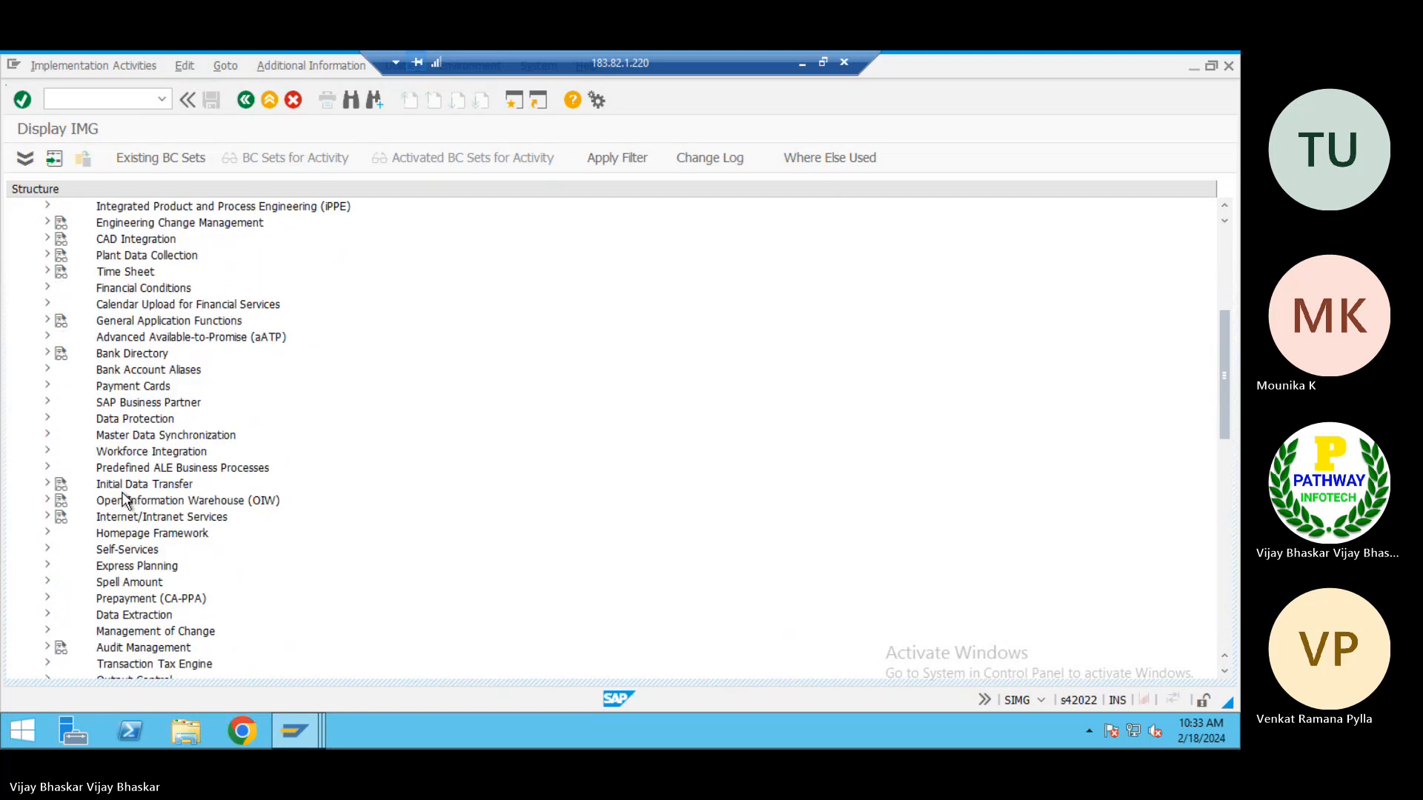
{"action": "scroll", "coordinate": [124, 500], "scroll_direction": "down", "scroll_amount": 1}
{"action": "scroll", "coordinate": [124, 500], "scroll_direction": "up", "scroll_amount": 3}
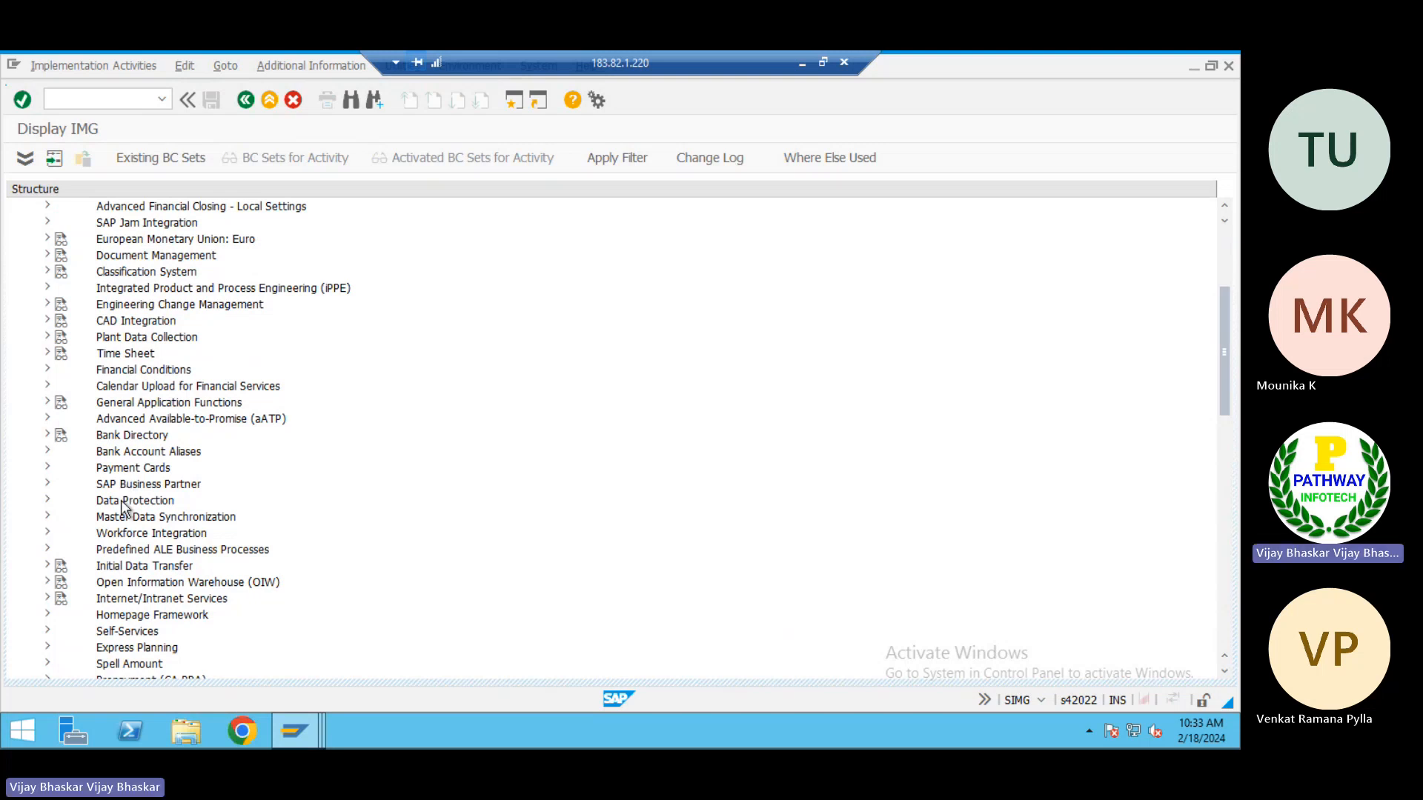
{"action": "left_click", "coordinate": [146, 471]}
{"action": "double_click", "coordinate": [153, 487]}
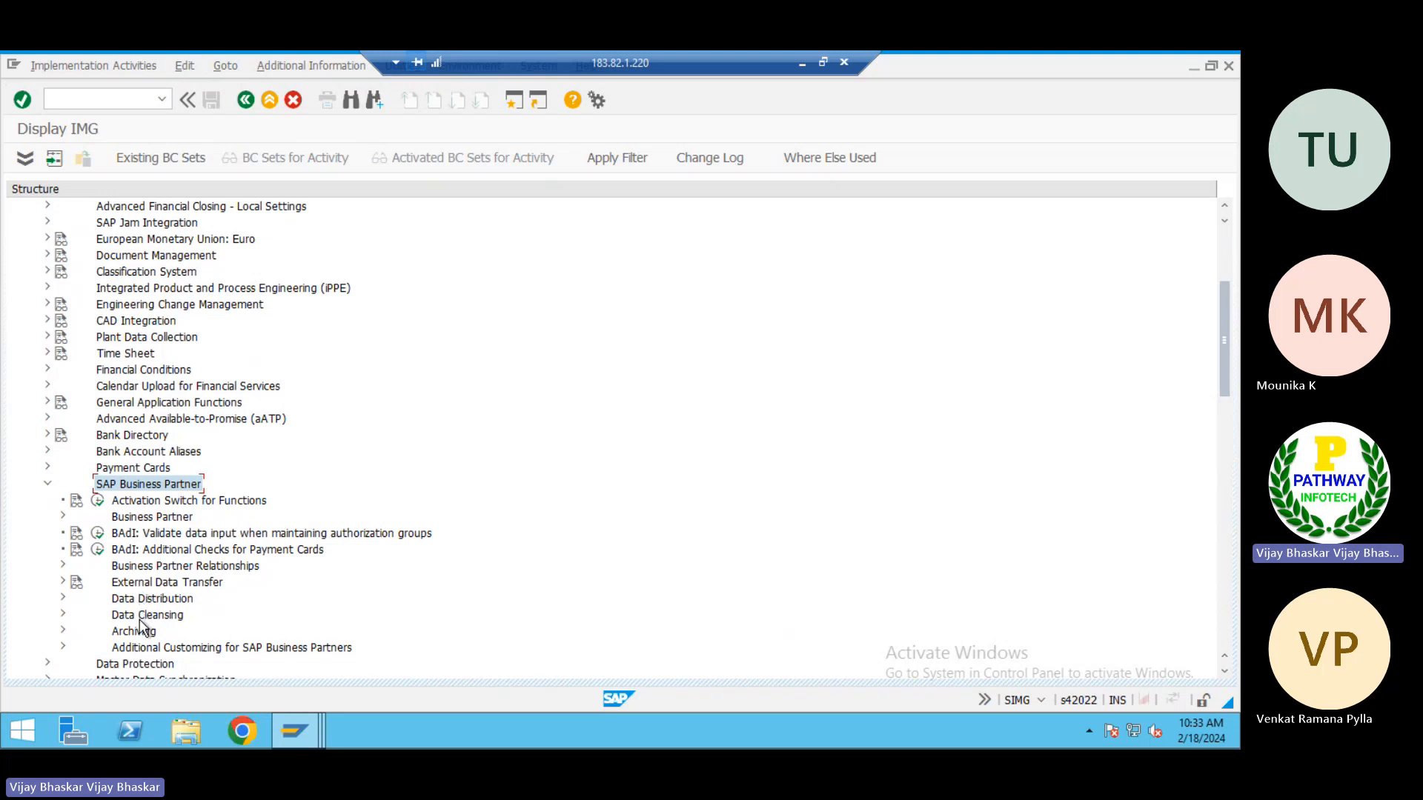
Expand Master Data Synchronization and its Customer/Vendor Integration node in the implementation guide
{"action": "scroll", "coordinate": [139, 620], "scroll_direction": "down", "scroll_amount": 3}
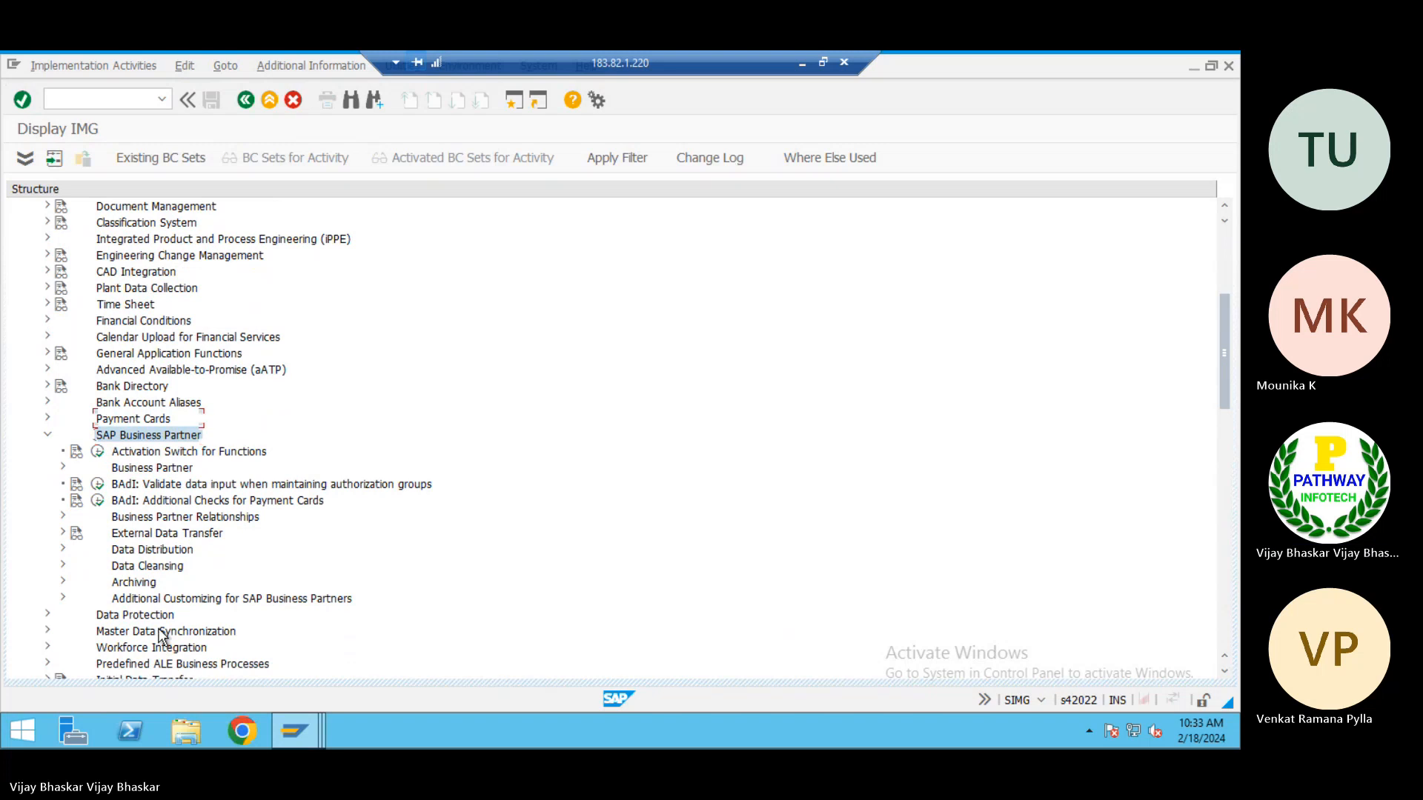
{"action": "scroll", "coordinate": [152, 615], "scroll_direction": "down", "scroll_amount": 3}
{"action": "scroll", "coordinate": [146, 589], "scroll_direction": "down", "scroll_amount": 3}
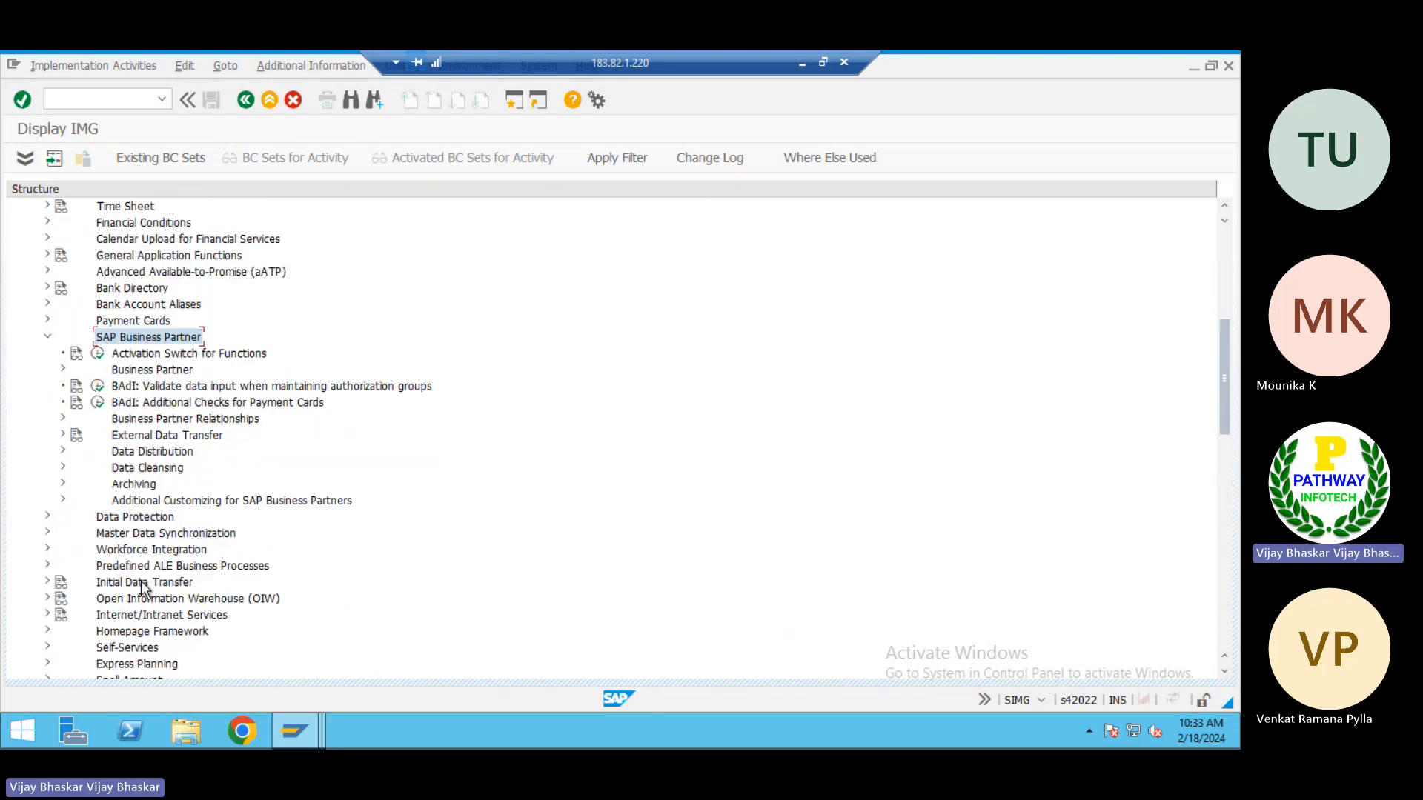
{"action": "left_click", "coordinate": [141, 535]}
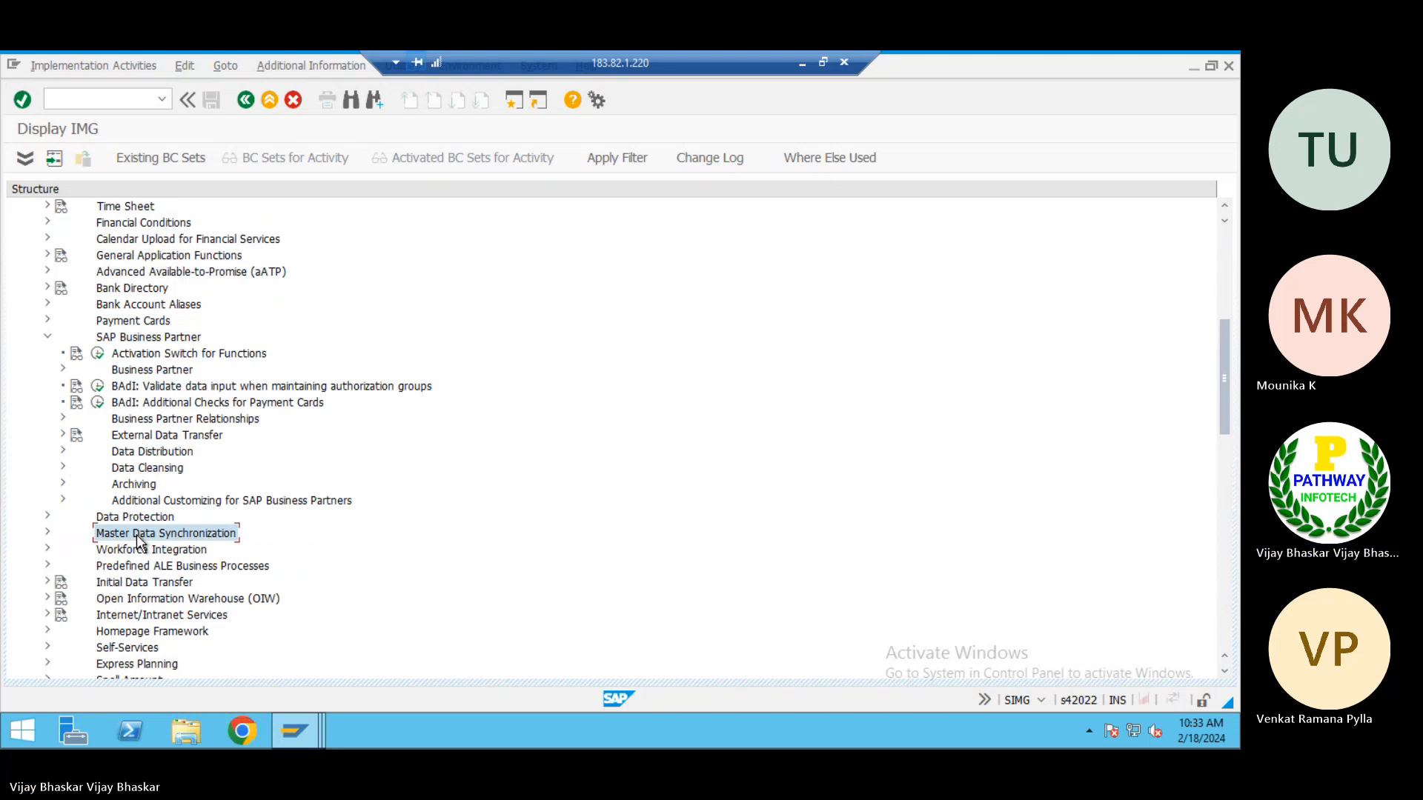
{"action": "double_click", "coordinate": [138, 535]}
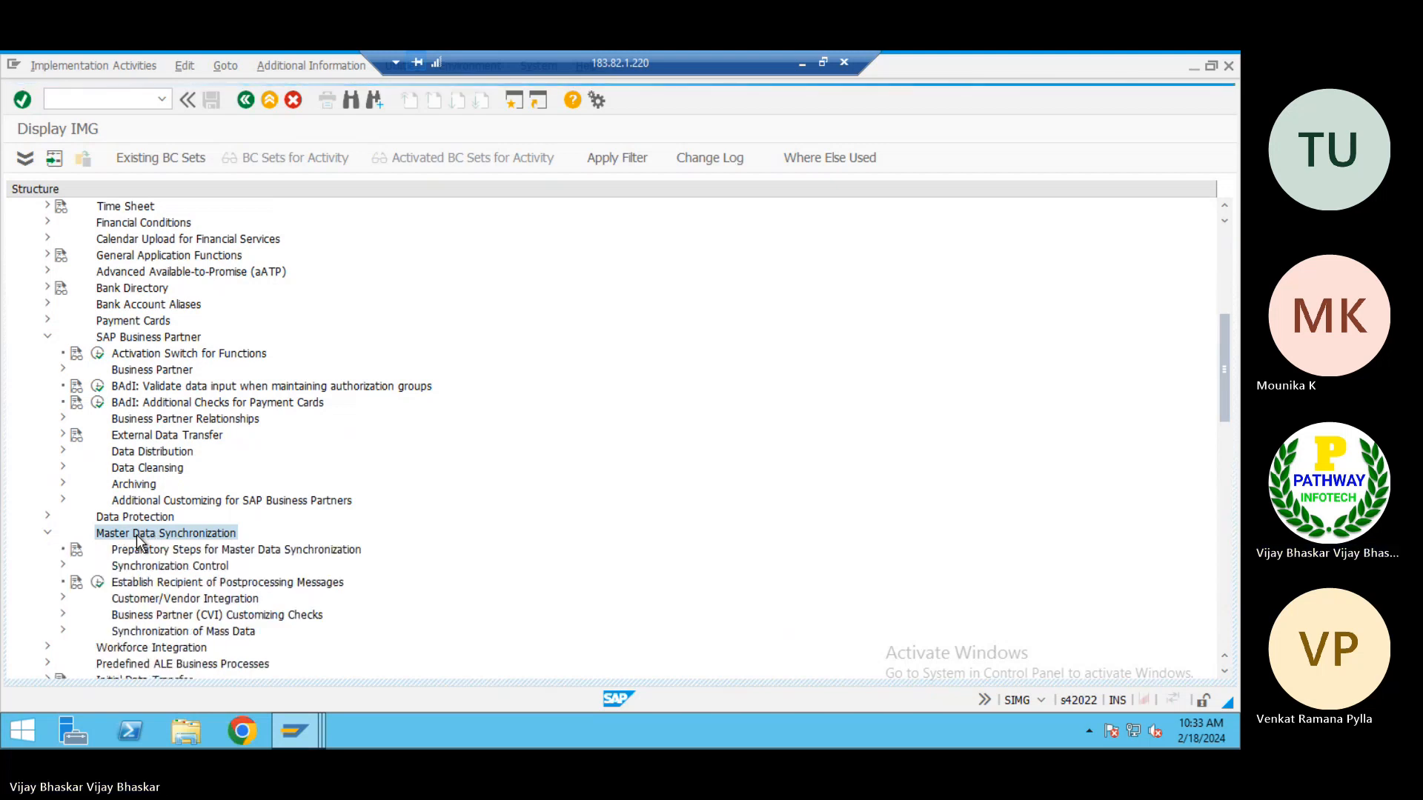
{"action": "scroll", "coordinate": [138, 543], "scroll_direction": "down", "scroll_amount": 1}
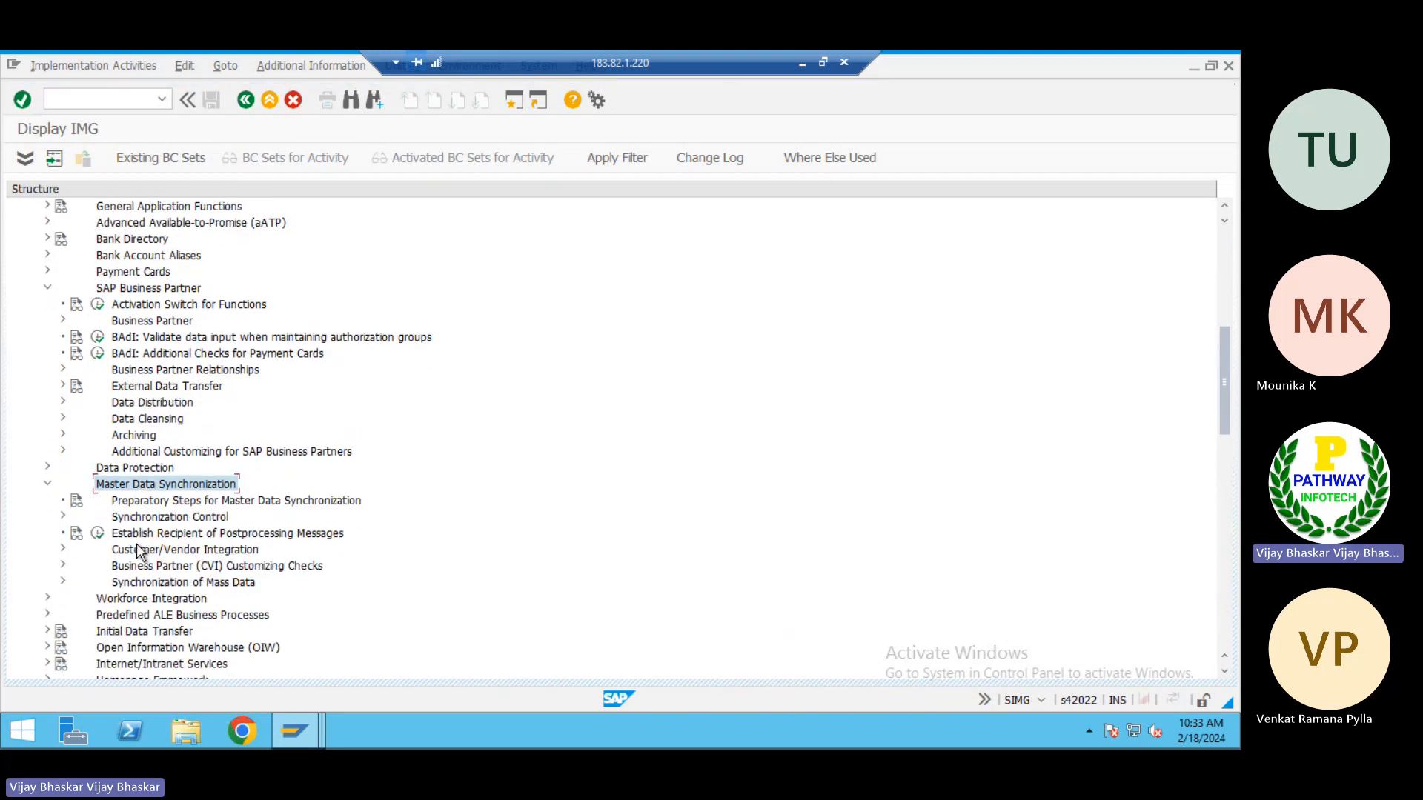
{"action": "left_click", "coordinate": [132, 551]}
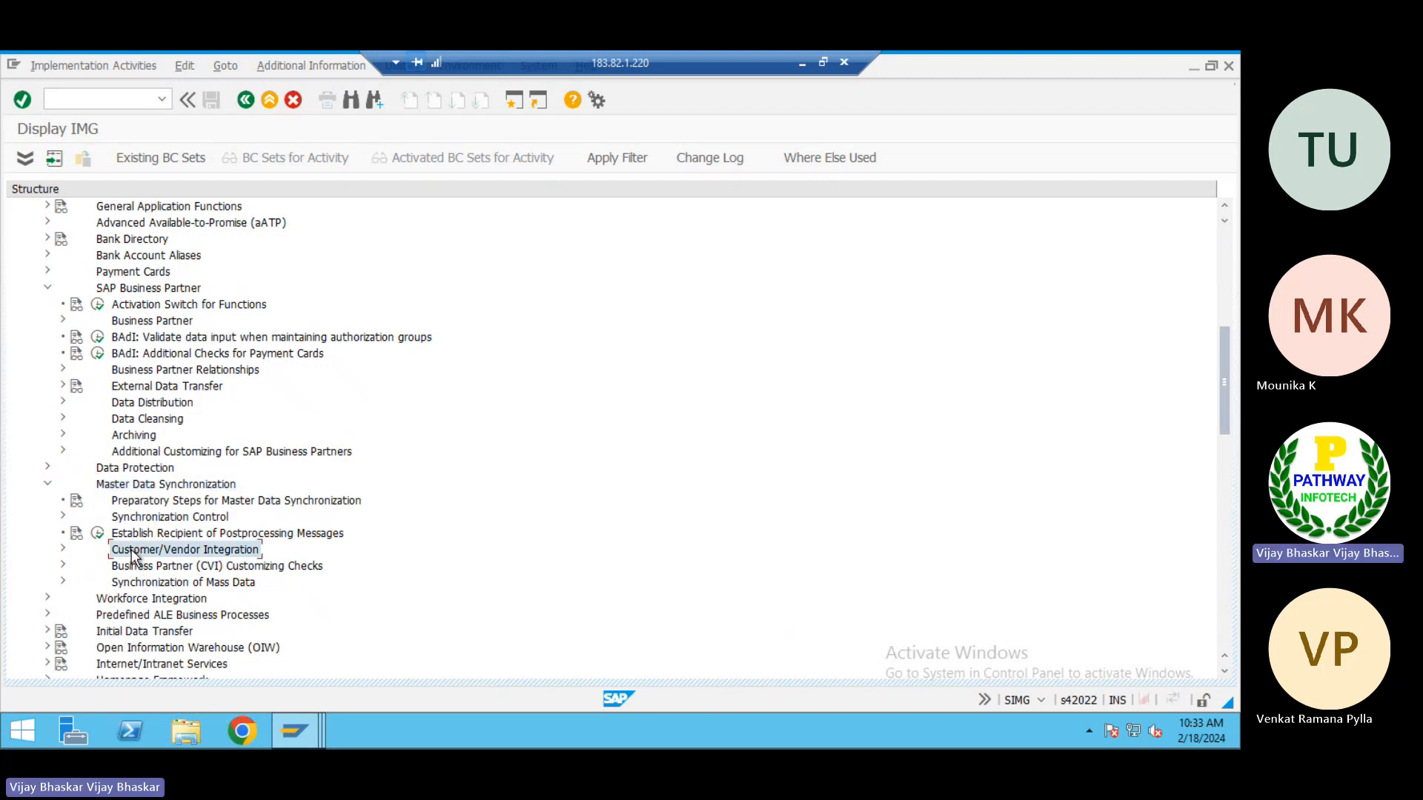
{"action": "double_click", "coordinate": [132, 556]}
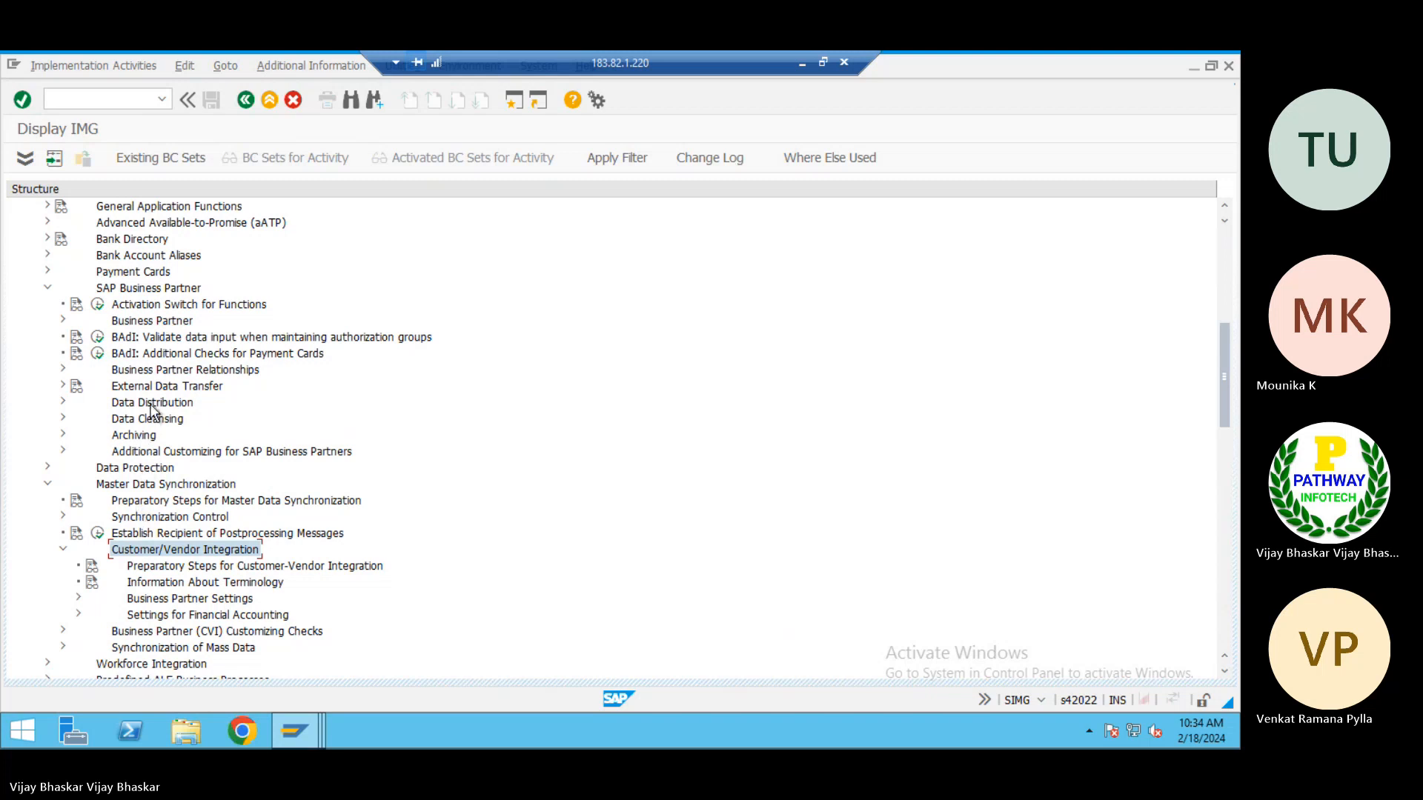
Expand Business Partner, Basic Settings and Number Ranges and Groupings, and display the Define Number Ranges intervals for business partners
{"action": "left_click", "coordinate": [159, 323]}
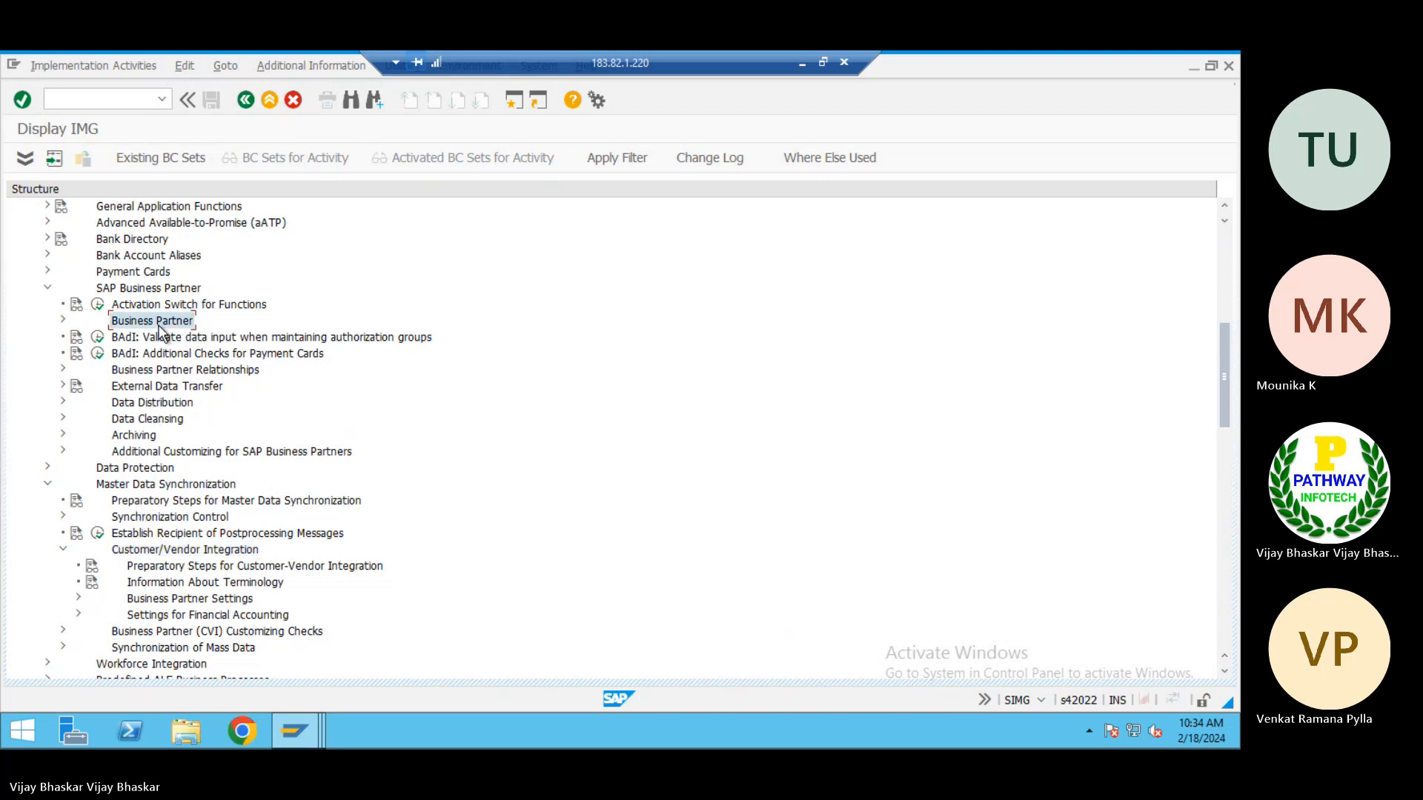
{"action": "double_click", "coordinate": [158, 325]}
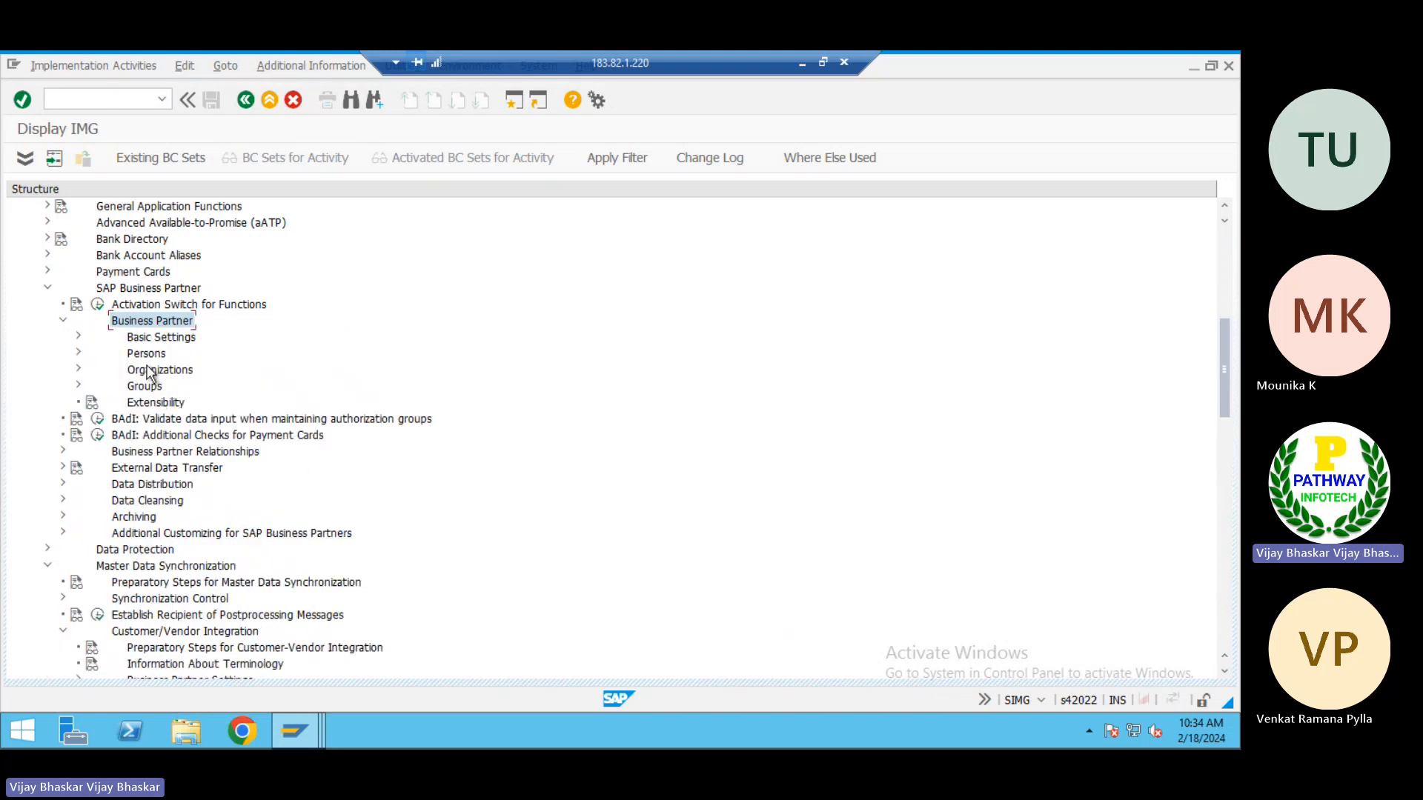
{"action": "double_click", "coordinate": [146, 340]}
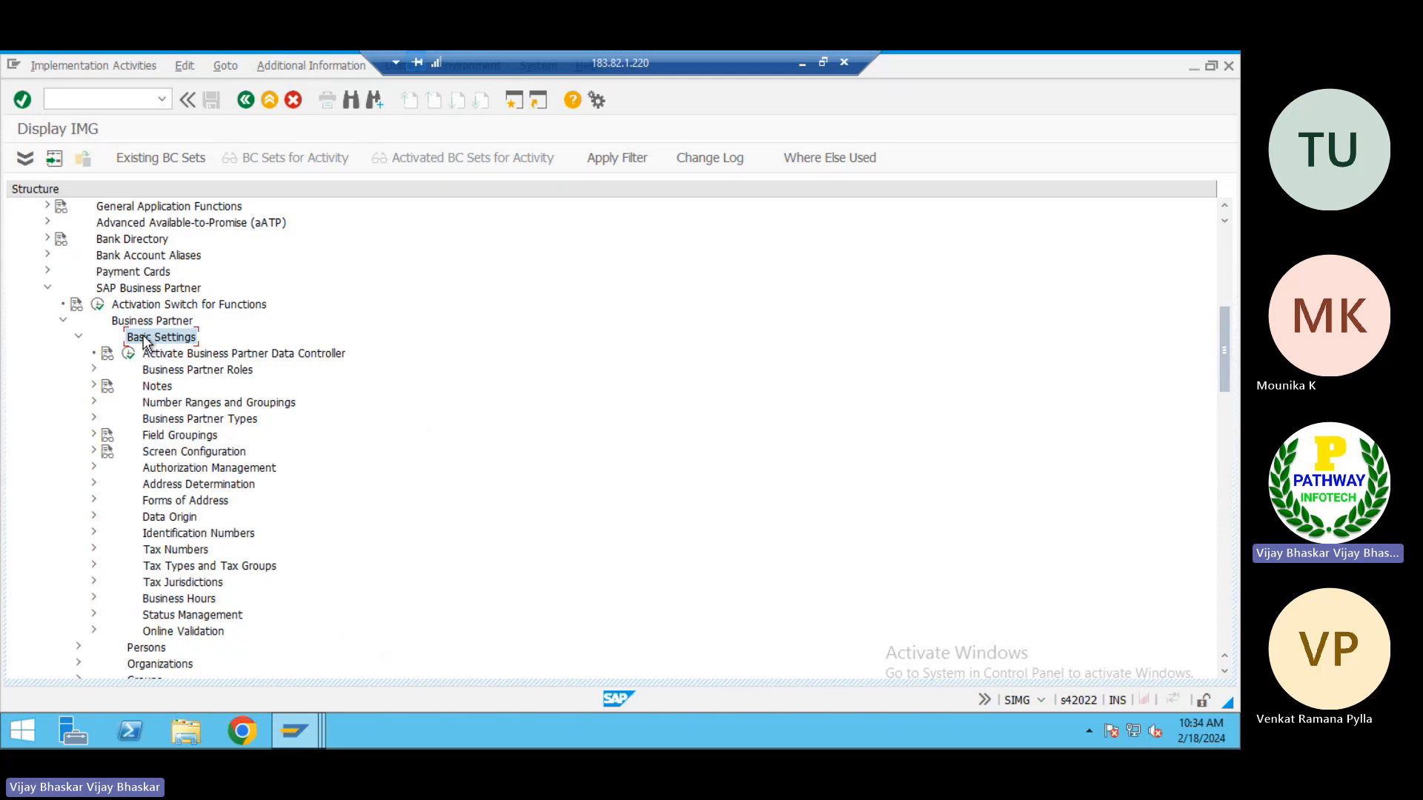
{"action": "left_click", "coordinate": [161, 406]}
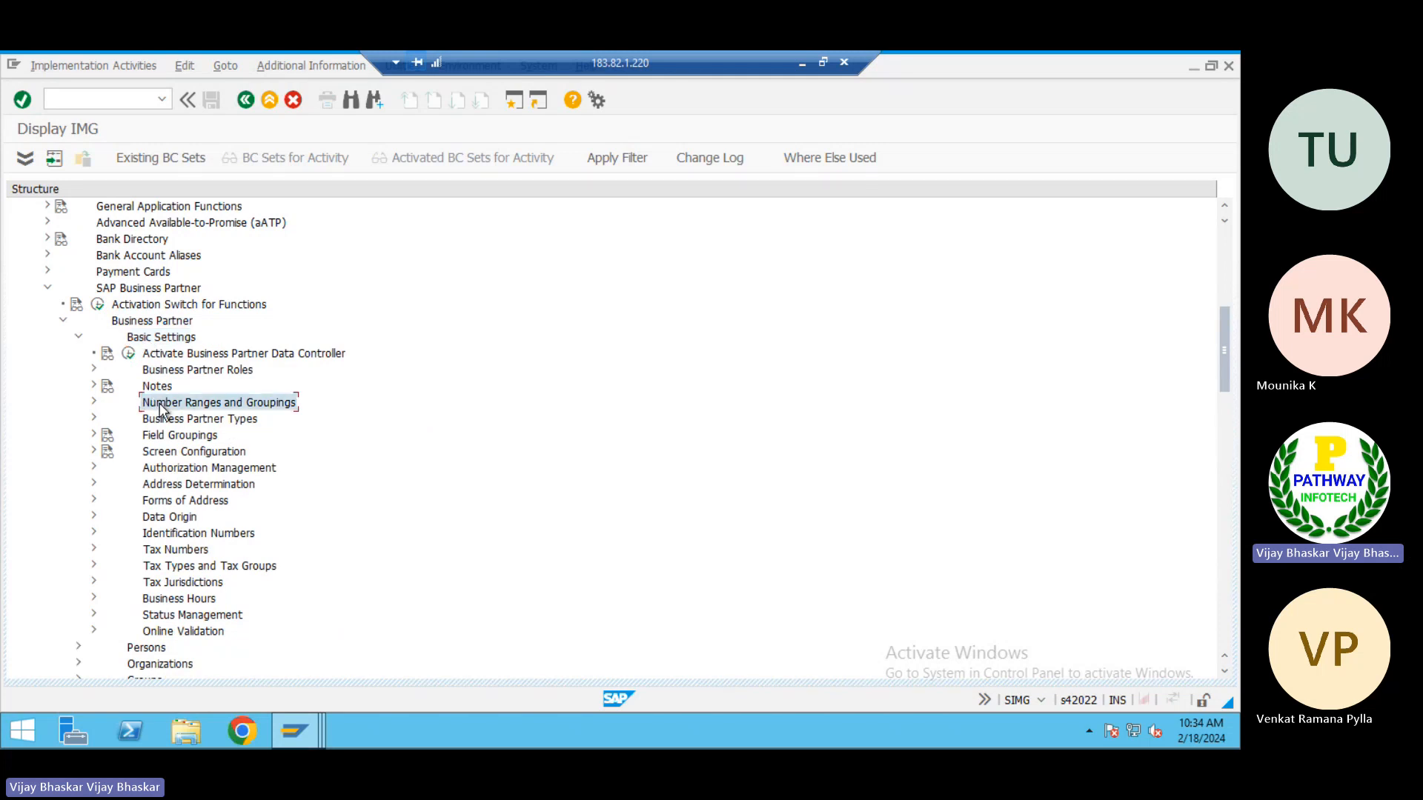
{"action": "double_click", "coordinate": [162, 408]}
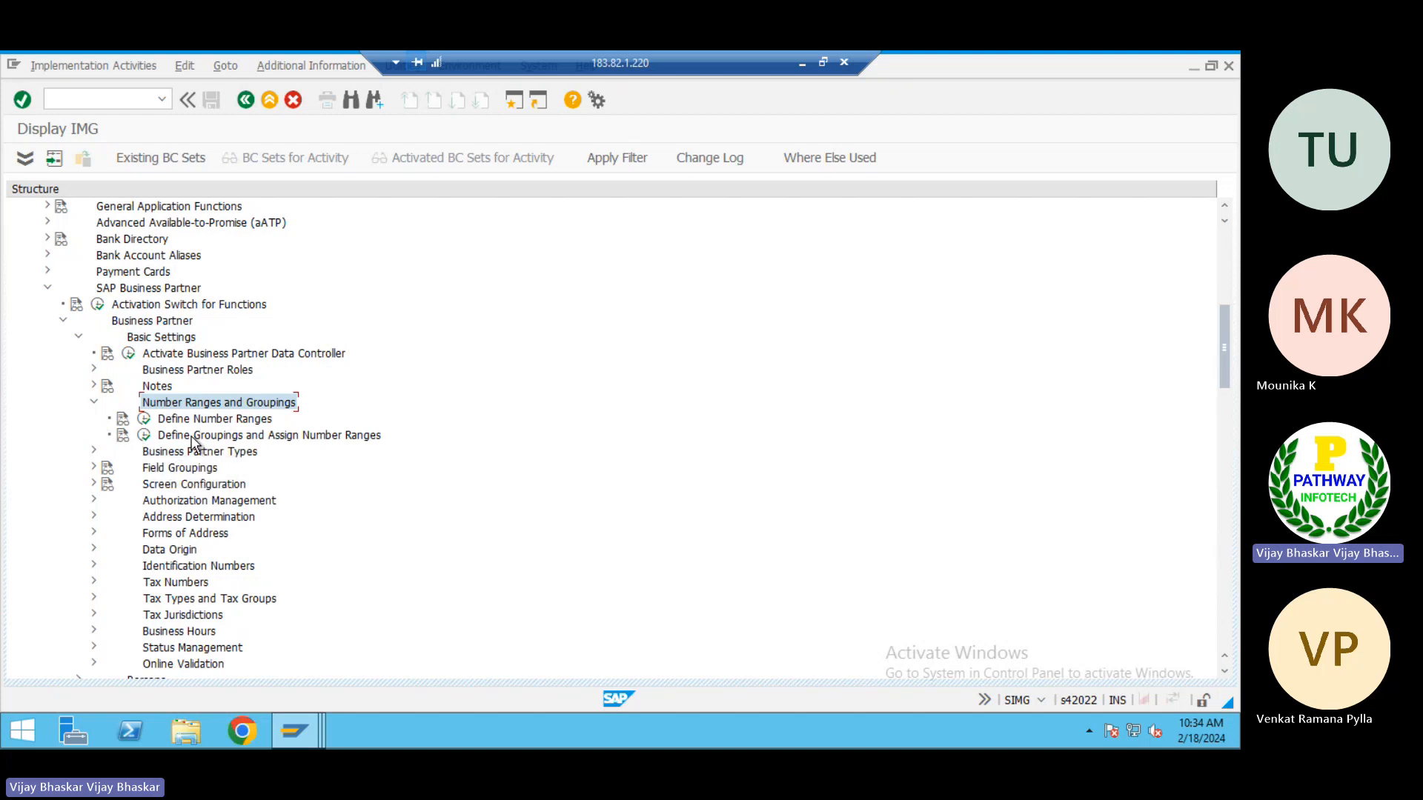
{"action": "left_click", "coordinate": [144, 420]}
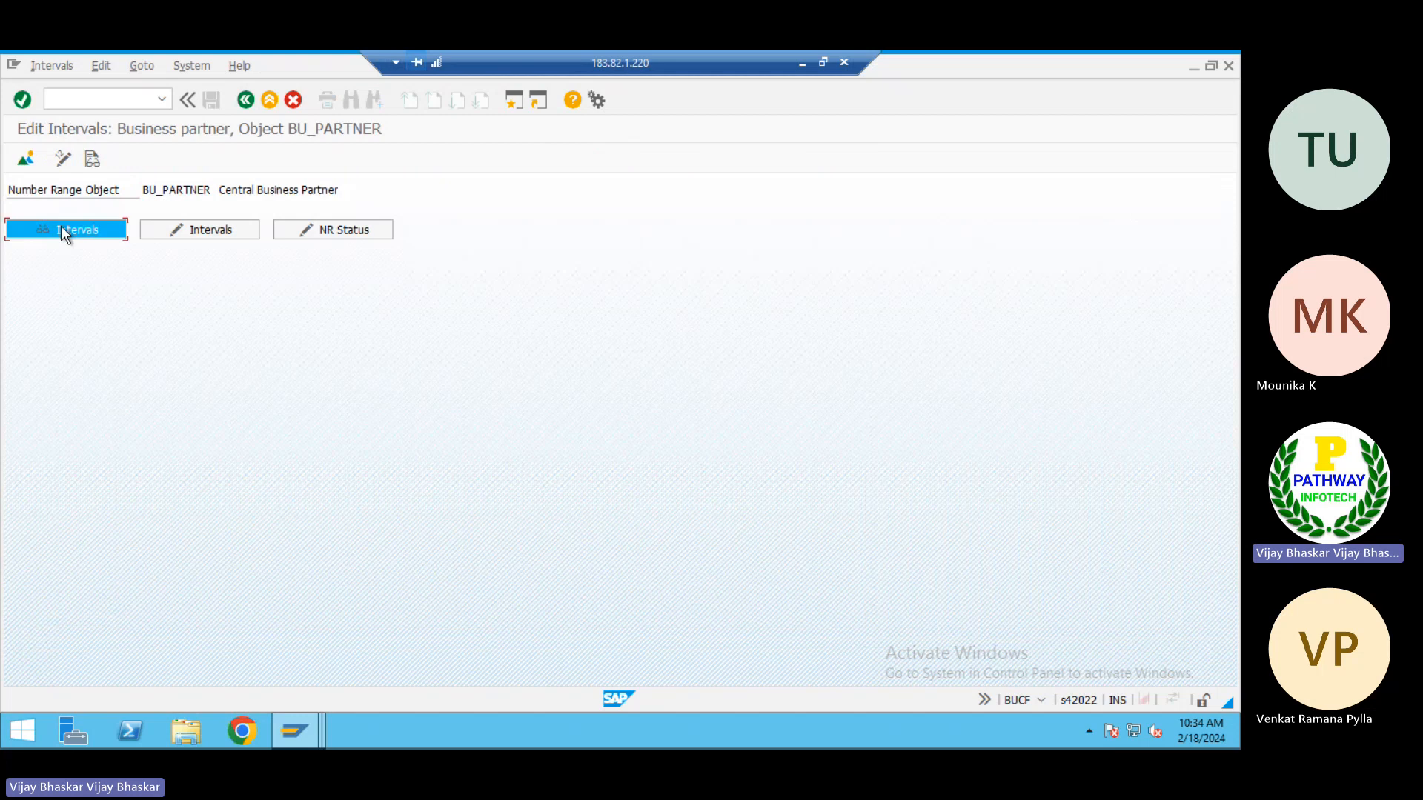
{"action": "left_click", "coordinate": [62, 230]}
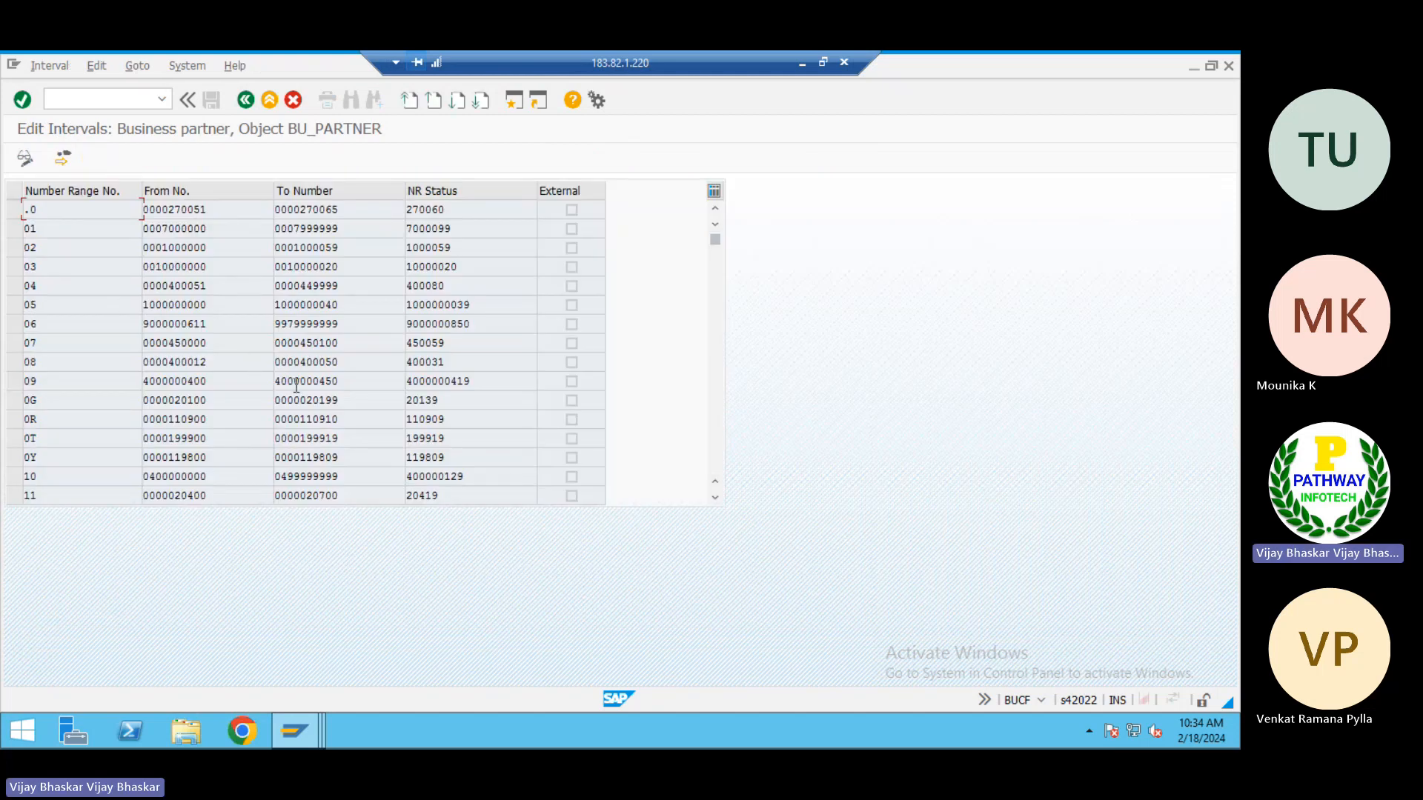
Examine the business partner intervals for unused internal number ranges, checking the limits of ranges 17 and 67
{"action": "scroll", "coordinate": [243, 361], "scroll_direction": "down", "scroll_amount": 2}
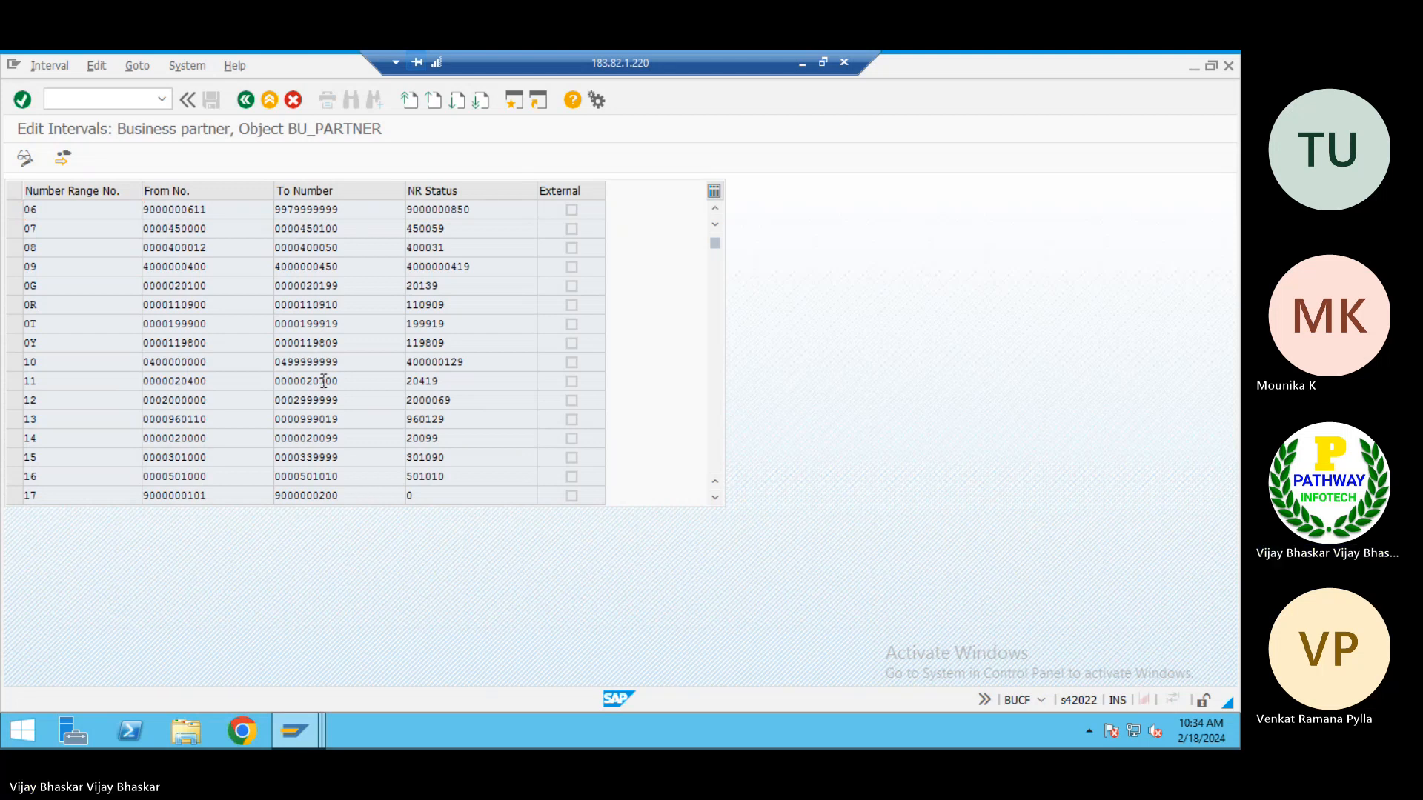
{"action": "scroll", "coordinate": [323, 381], "scroll_direction": "down", "scroll_amount": 1}
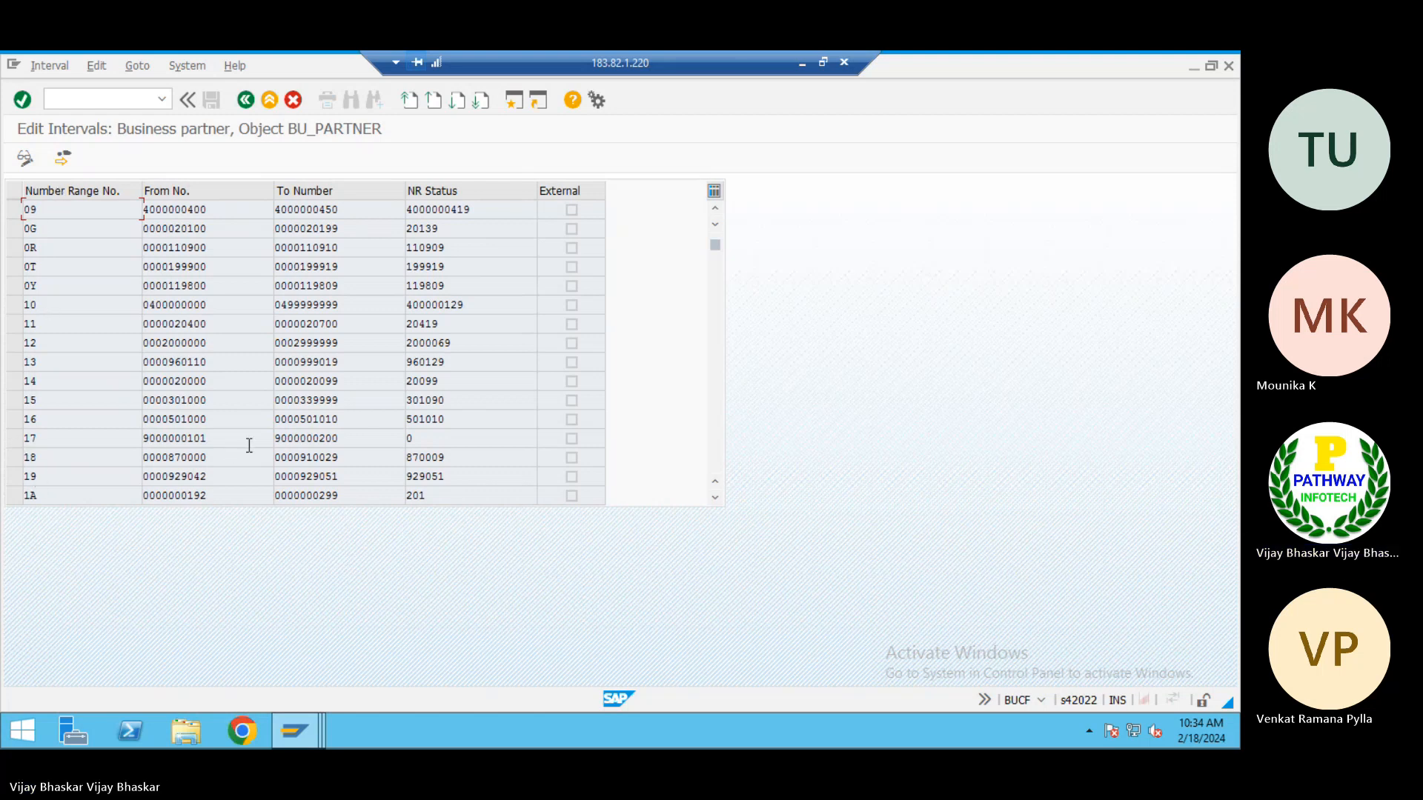
{"action": "left_click_drag", "start_coordinate": [222, 438], "coordinate": [118, 438]}
{"action": "left_click", "coordinate": [145, 439]}
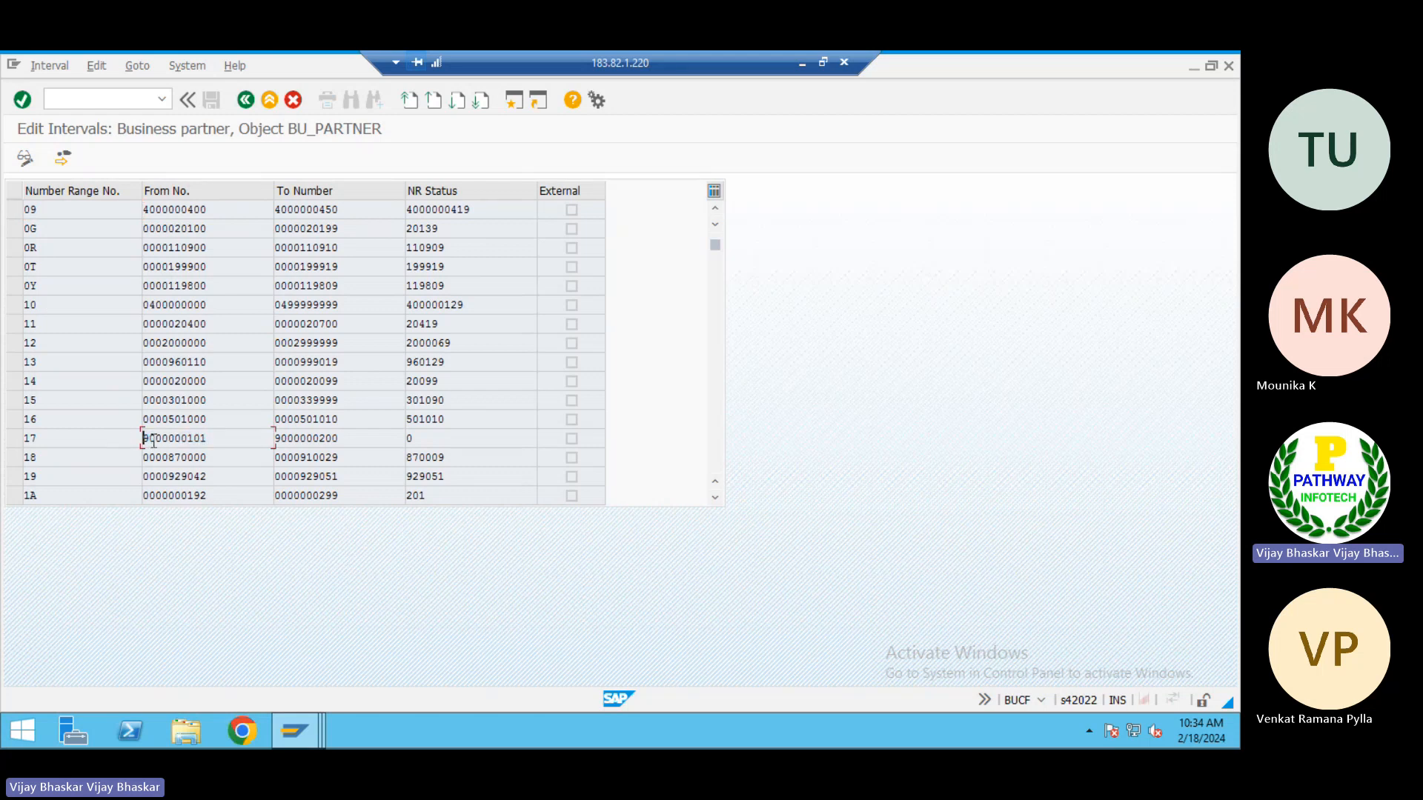
{"action": "left_click_drag", "start_coordinate": [339, 438], "coordinate": [235, 437]}
{"action": "left_click", "coordinate": [275, 438]}
{"action": "scroll", "coordinate": [442, 437], "scroll_direction": "down", "scroll_amount": 2}
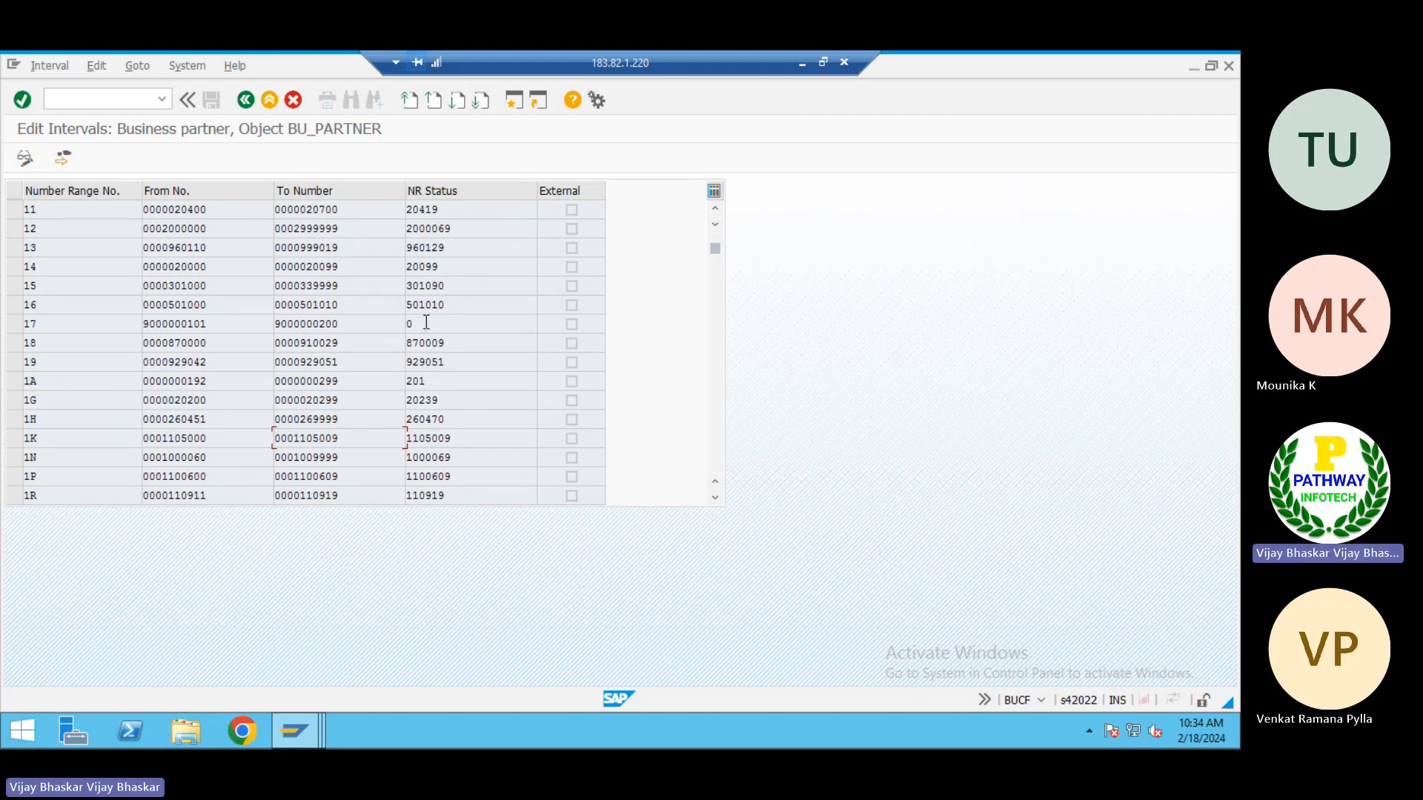
{"action": "scroll", "coordinate": [428, 320], "scroll_direction": "down", "scroll_amount": 3}
{"action": "scroll", "coordinate": [426, 320], "scroll_direction": "down", "scroll_amount": 8}
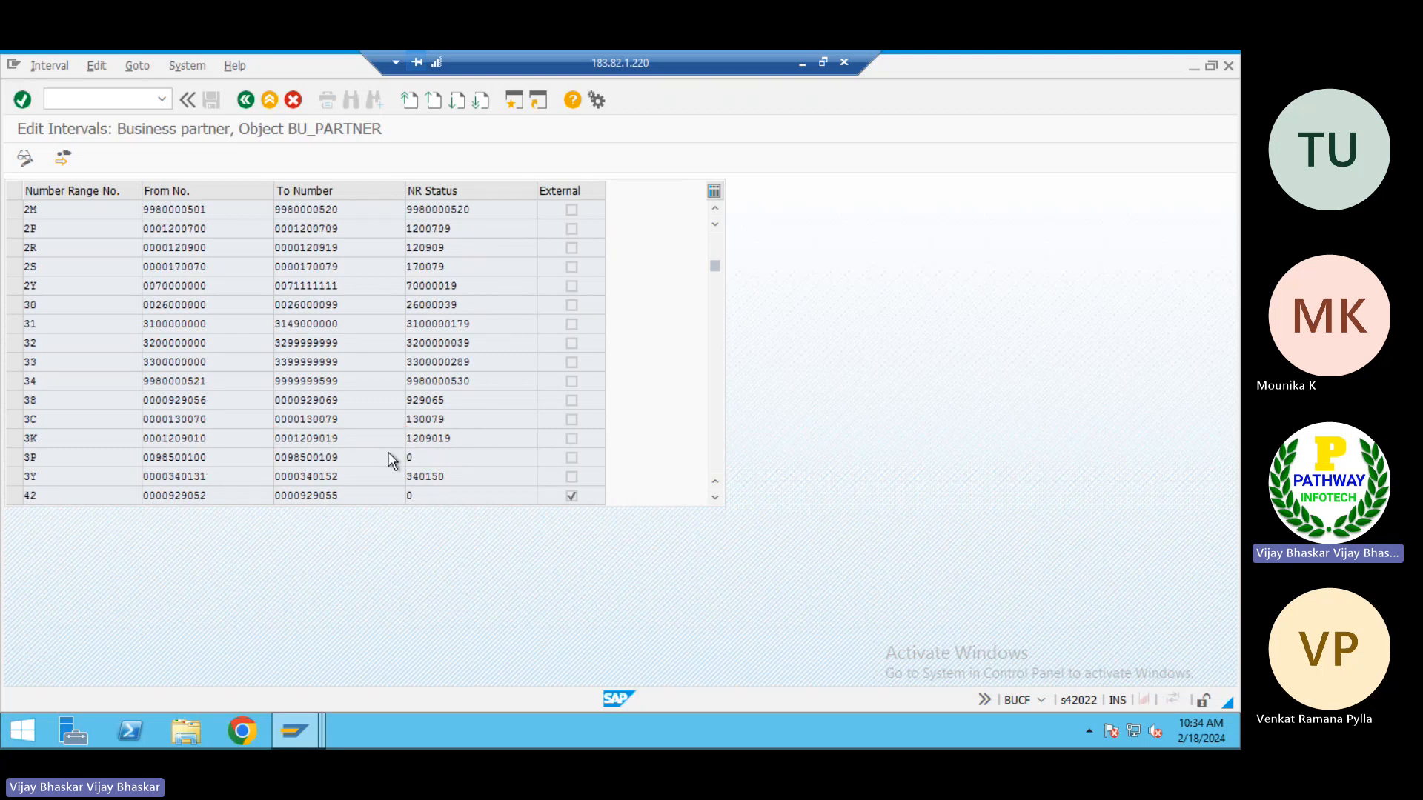
{"action": "scroll", "coordinate": [390, 456], "scroll_direction": "down", "scroll_amount": 2}
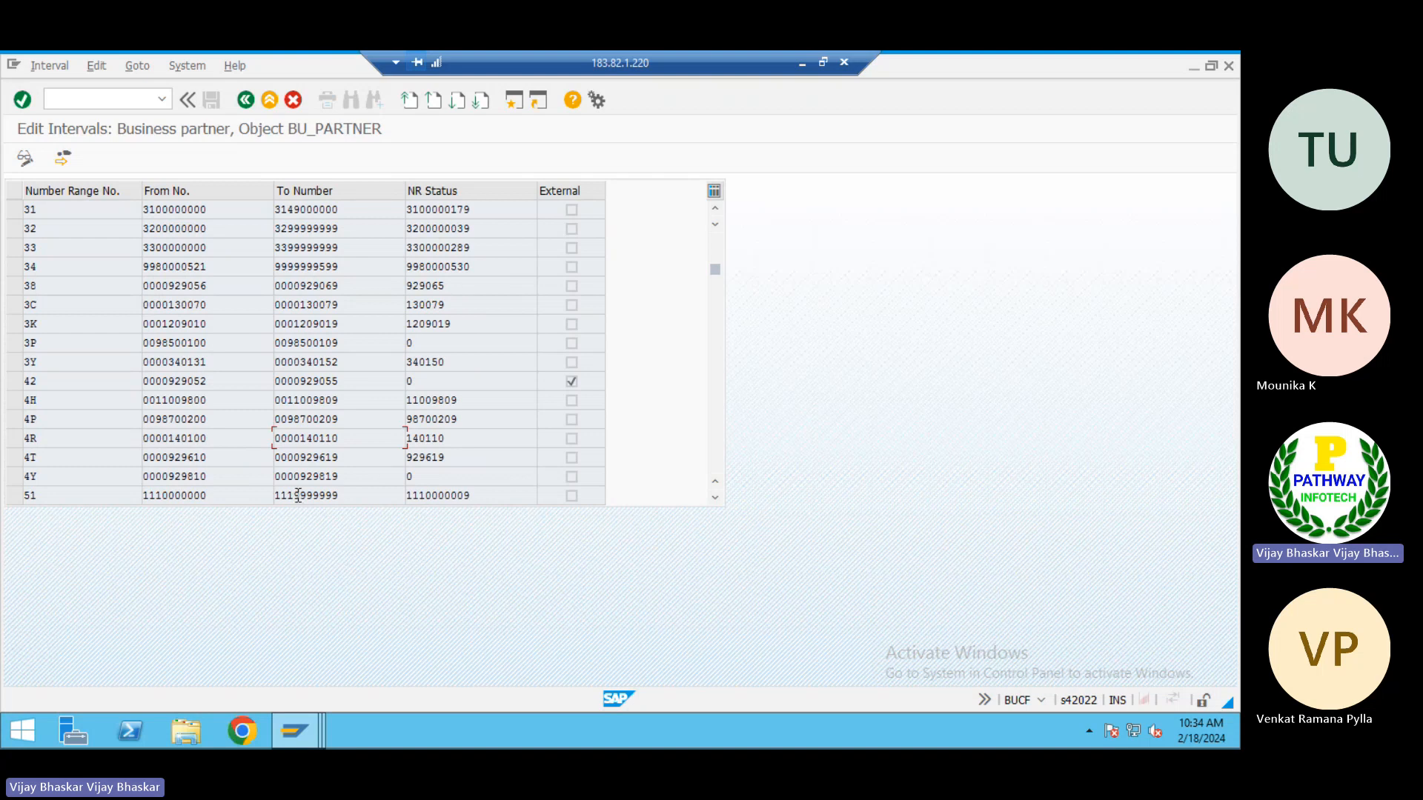
{"action": "scroll", "coordinate": [295, 489], "scroll_direction": "down", "scroll_amount": 3}
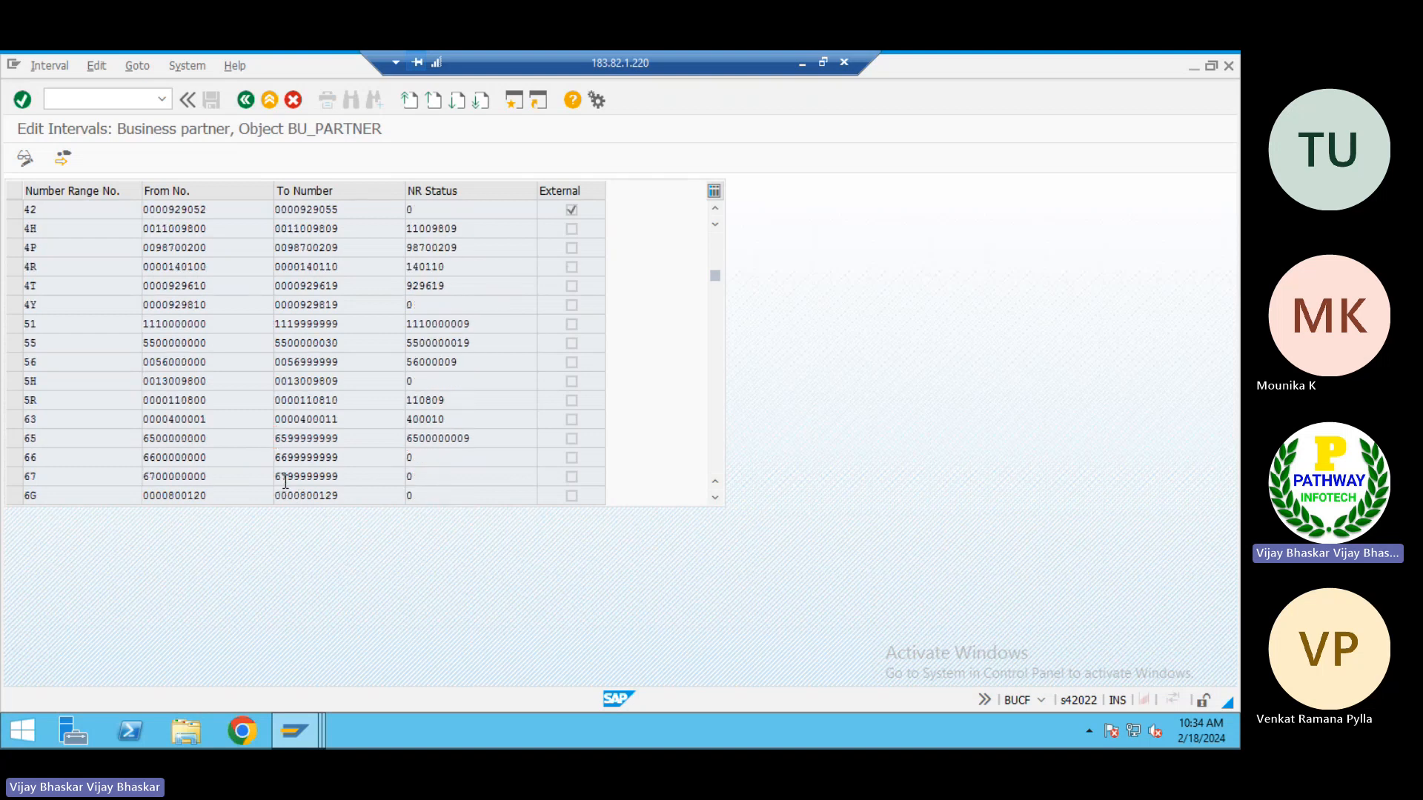
{"action": "scroll", "coordinate": [286, 482], "scroll_direction": "down", "scroll_amount": 1}
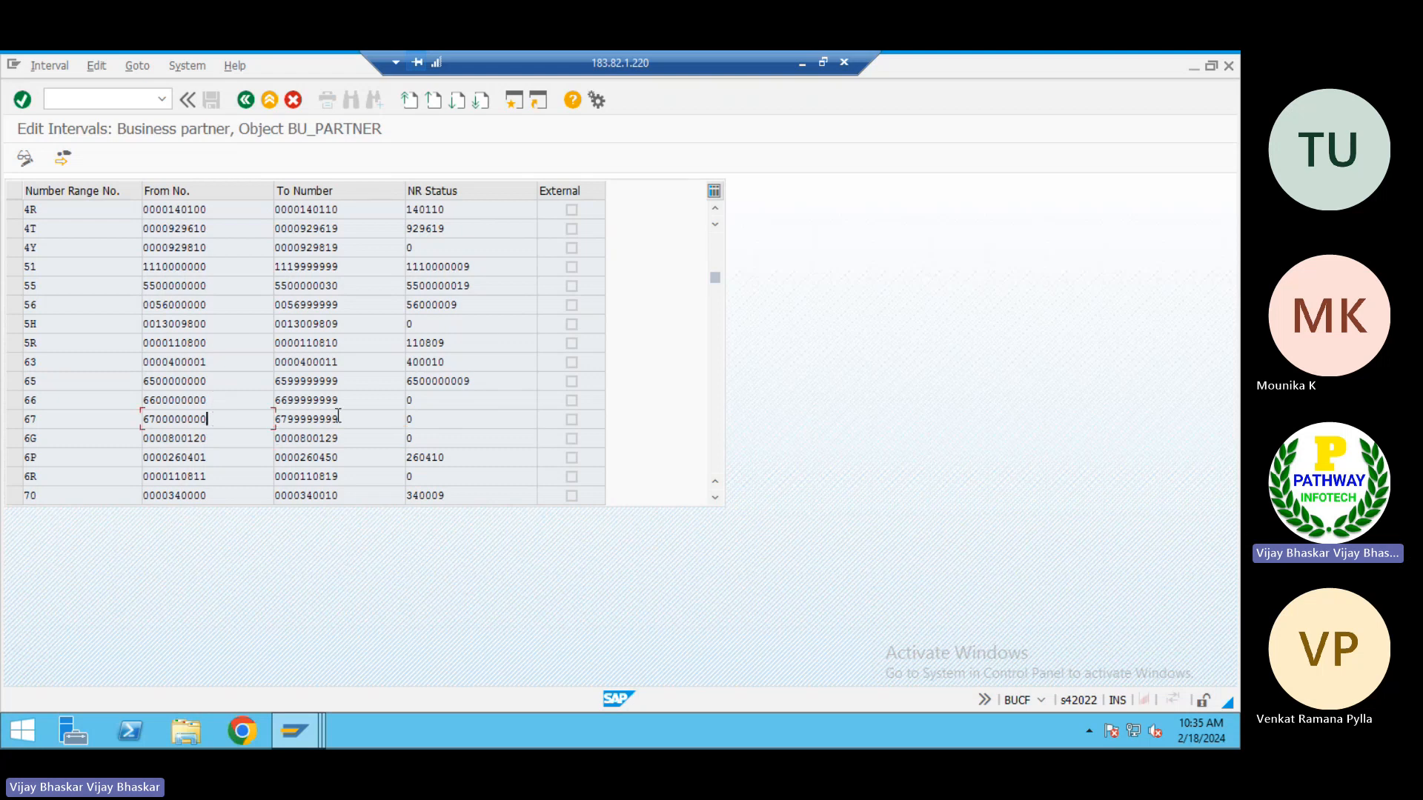
{"action": "left_click_drag", "start_coordinate": [341, 419], "coordinate": [254, 415]}
{"action": "left_click", "coordinate": [240, 416]}
Switch to the vendor intervals and examine which number range keys and number intervals are already taken
{"action": "key", "text": "alt+Tab"}
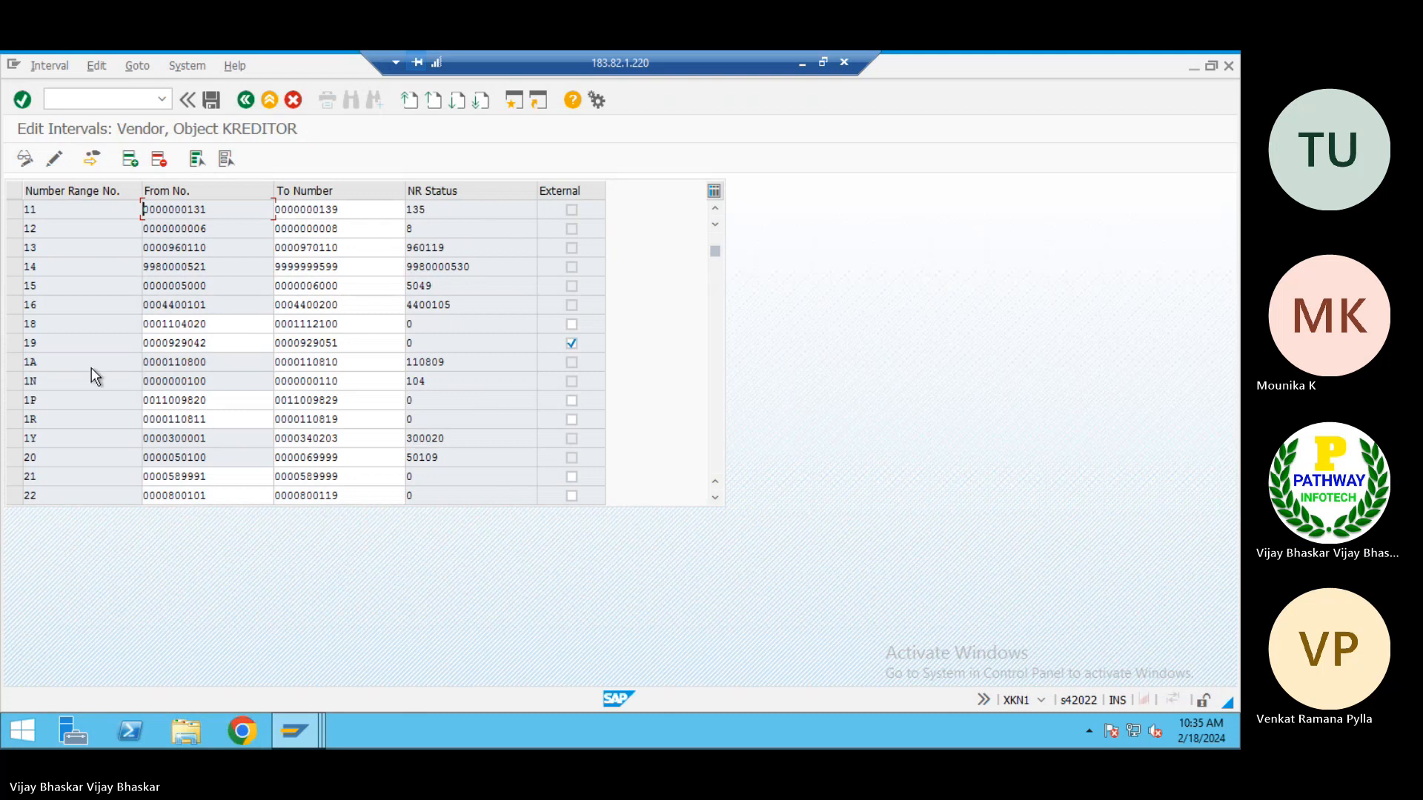
{"action": "scroll", "coordinate": [91, 368], "scroll_direction": "down", "scroll_amount": 5}
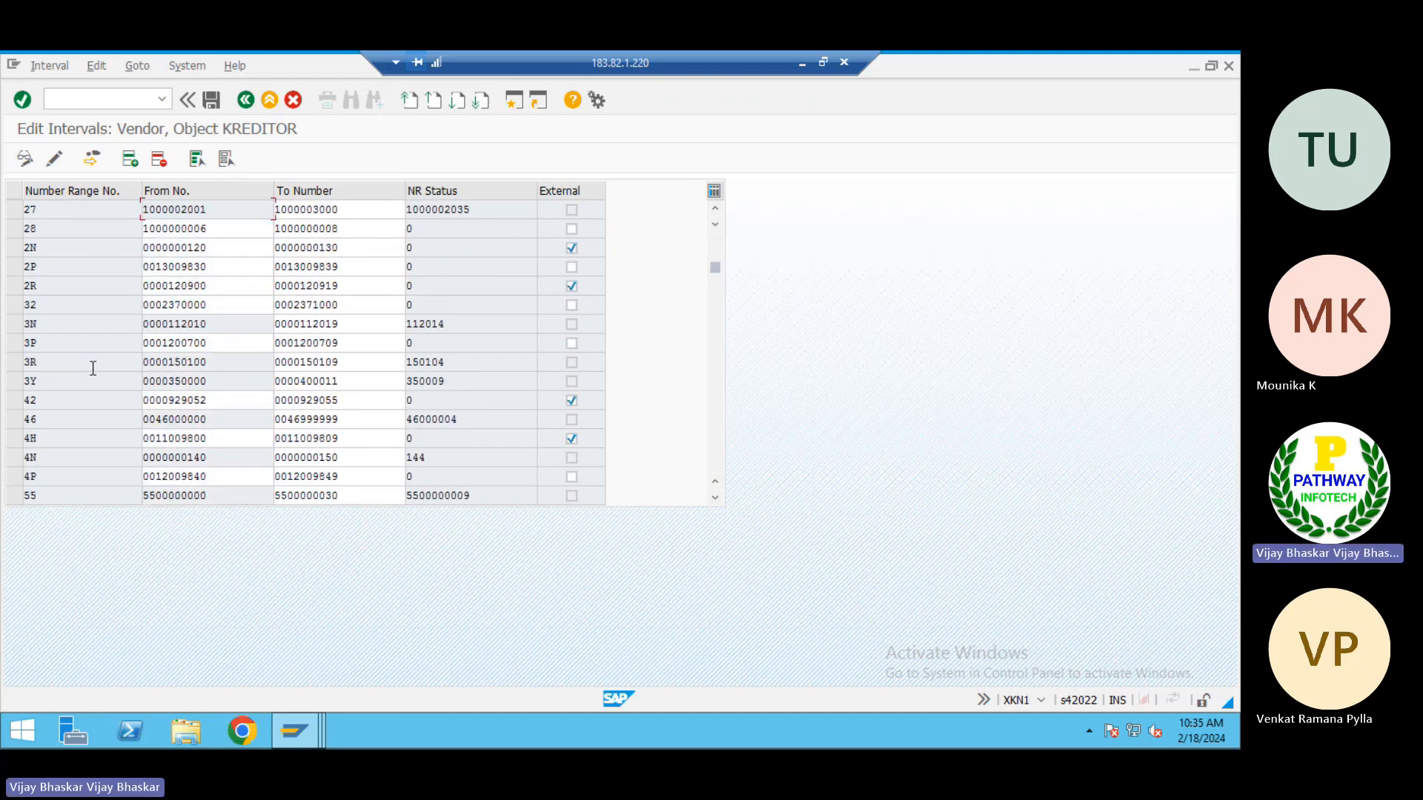
{"action": "scroll", "coordinate": [92, 367], "scroll_direction": "down", "scroll_amount": 8}
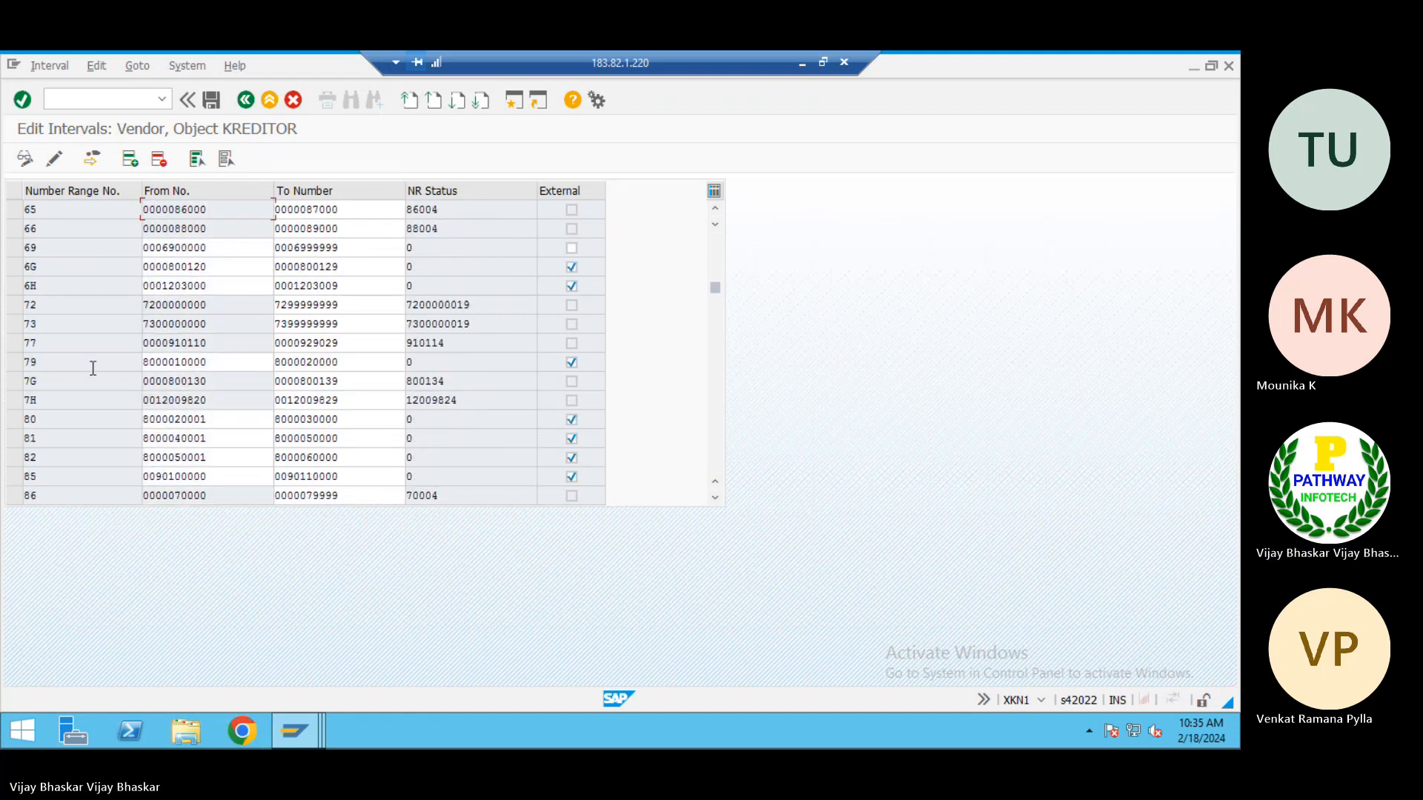
{"action": "scroll", "coordinate": [93, 368], "scroll_direction": "up", "scroll_amount": 2}
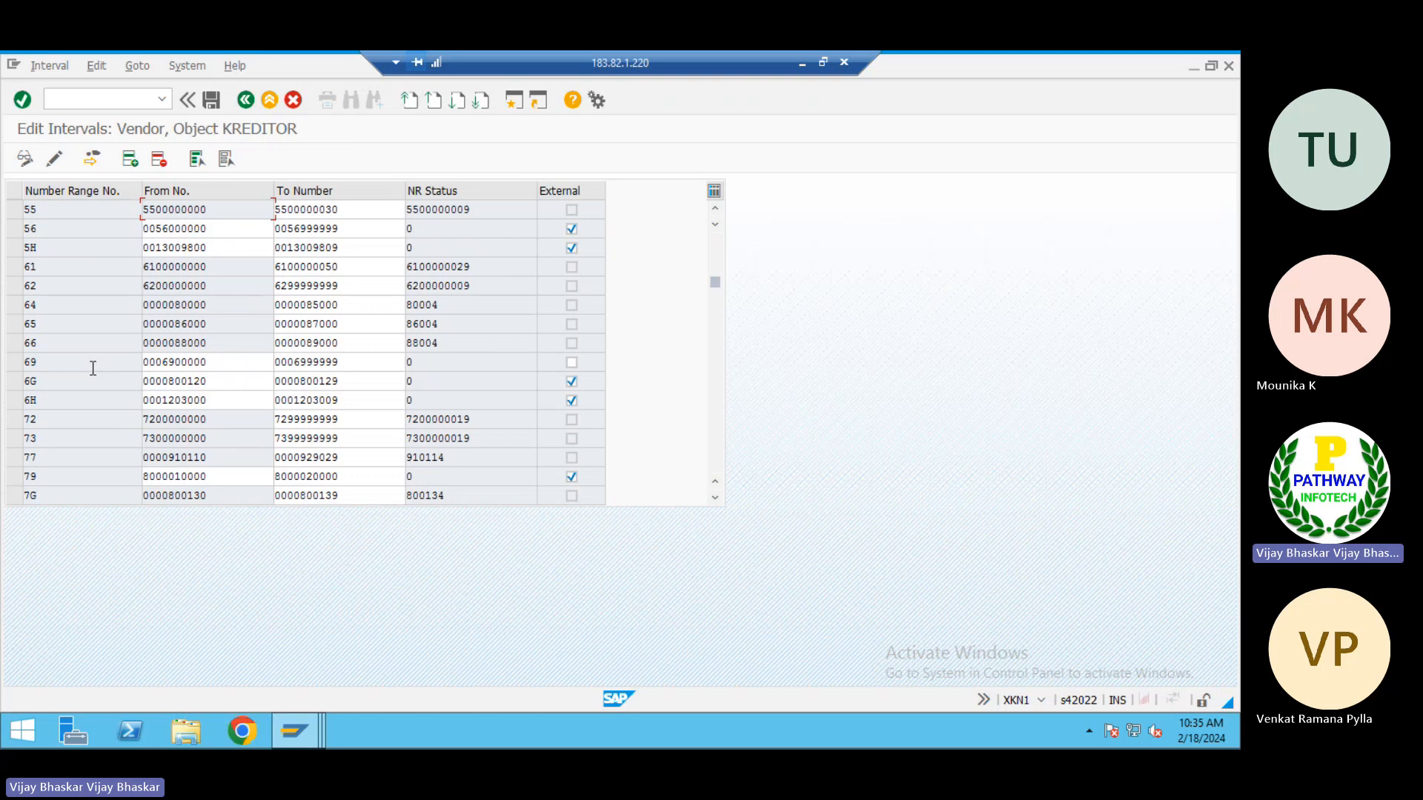
{"action": "scroll", "coordinate": [92, 368], "scroll_direction": "down", "scroll_amount": 5}
{"action": "scroll", "coordinate": [92, 367], "scroll_direction": "down", "scroll_amount": 5}
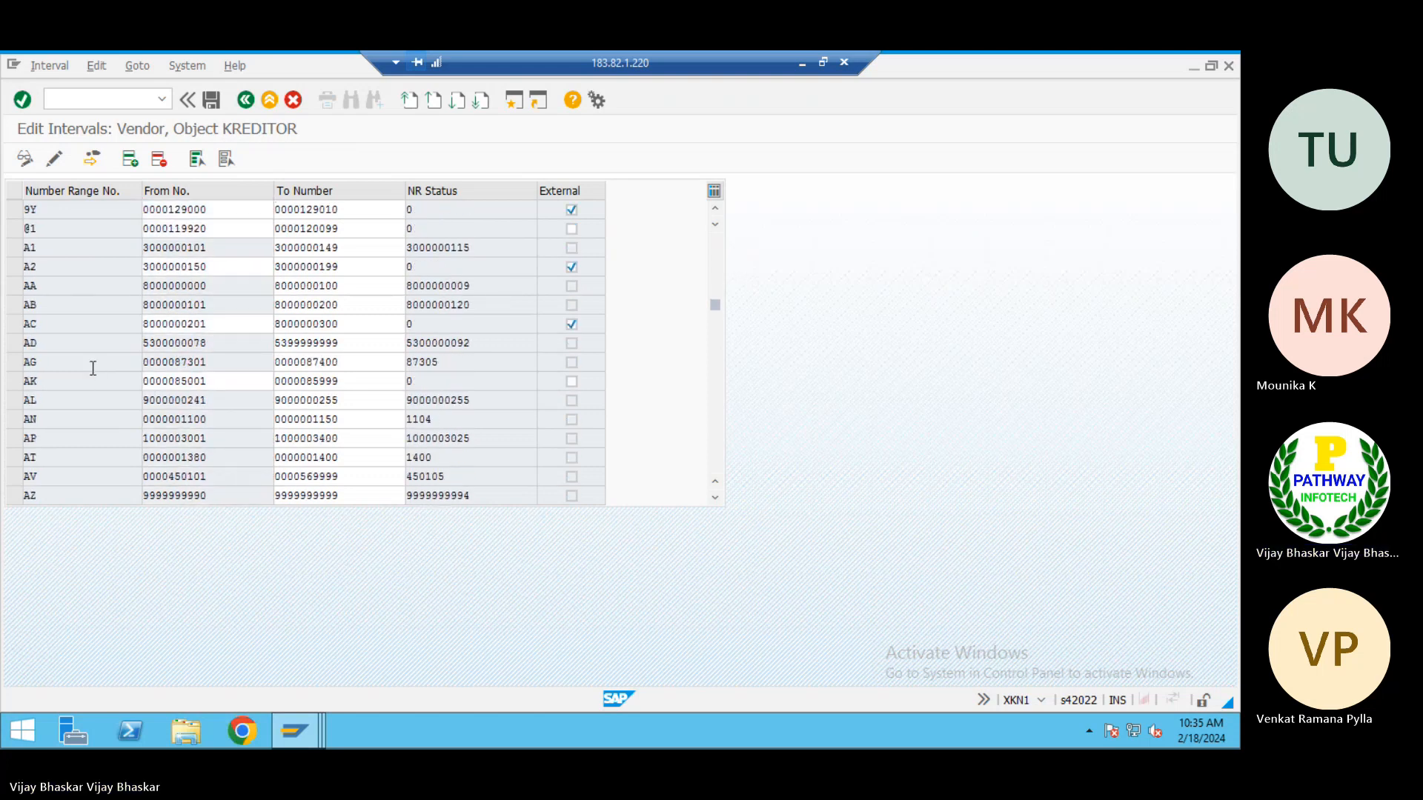
{"action": "scroll", "coordinate": [93, 367], "scroll_direction": "down", "scroll_amount": 4}
{"action": "scroll", "coordinate": [93, 368], "scroll_direction": "up", "scroll_amount": 2}
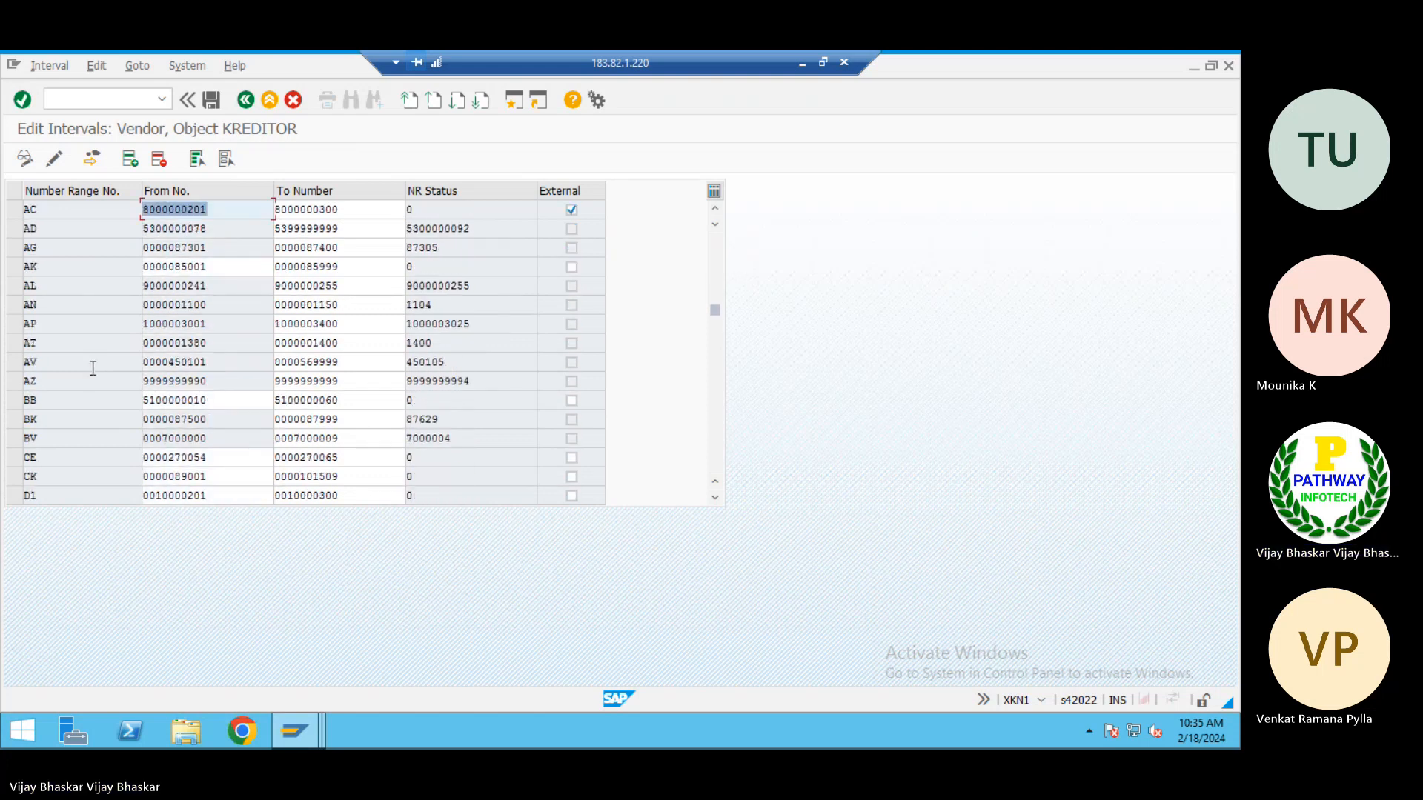
{"action": "scroll", "coordinate": [92, 368], "scroll_direction": "up", "scroll_amount": 3}
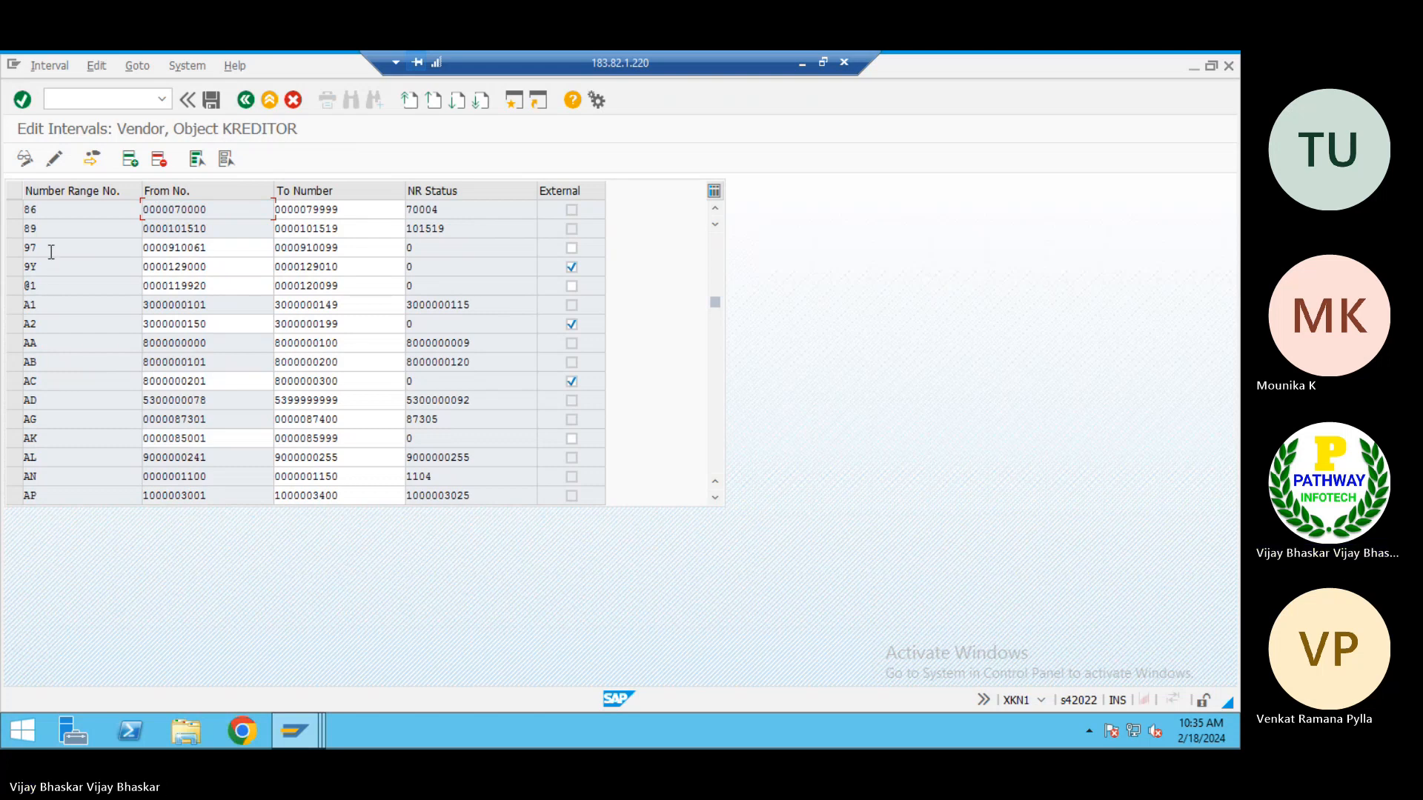
{"action": "scroll", "coordinate": [51, 252], "scroll_direction": "up", "scroll_amount": 4}
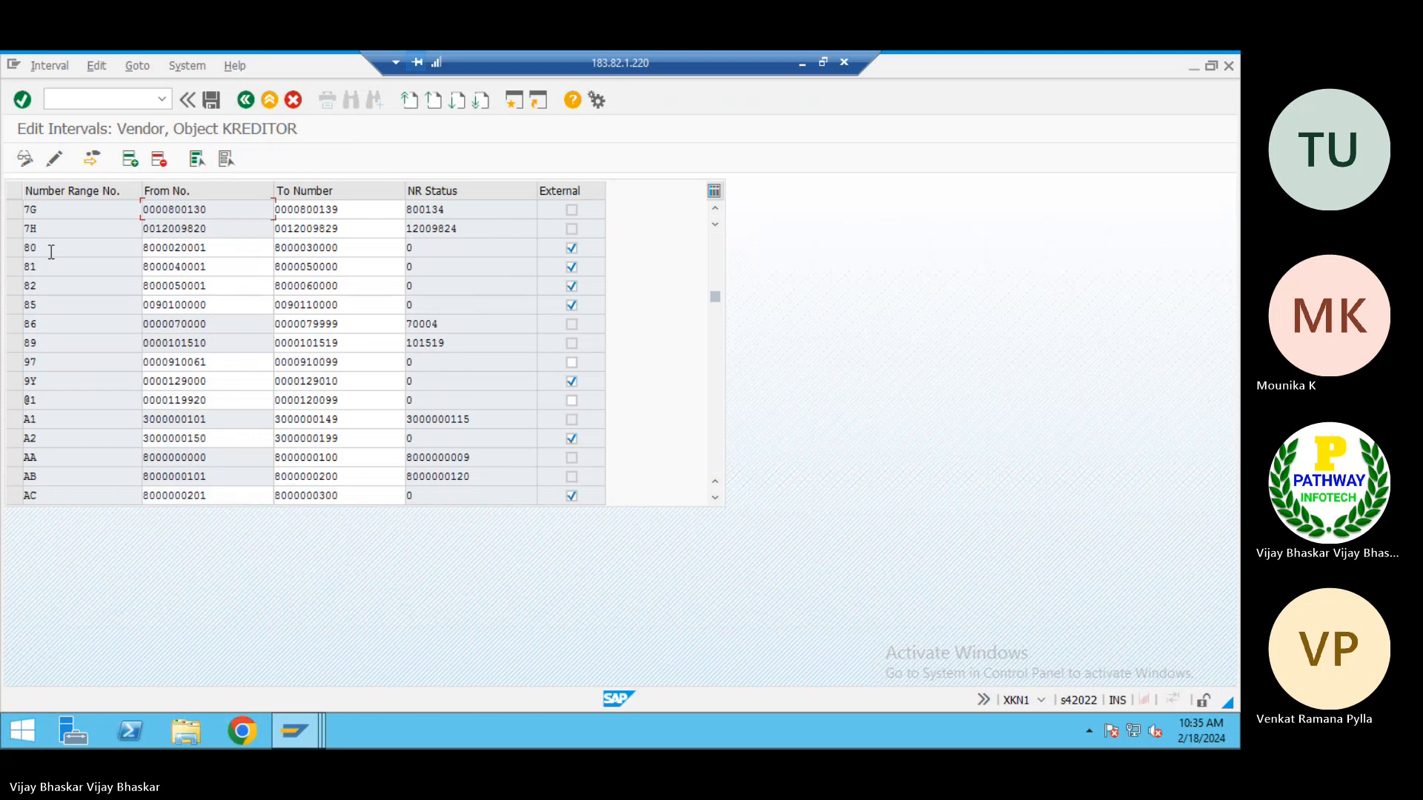
{"action": "scroll", "coordinate": [51, 252], "scroll_direction": "up", "scroll_amount": 10}
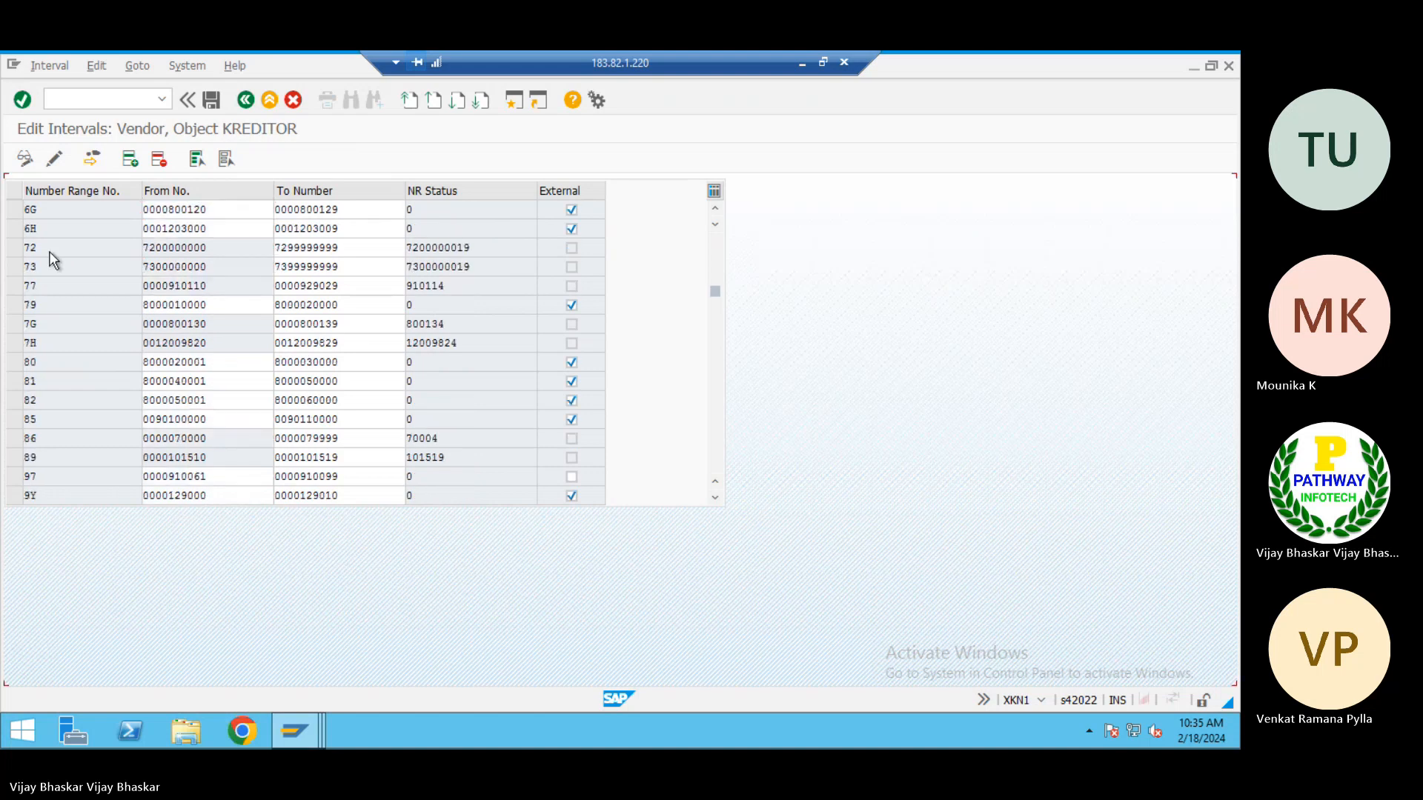
{"action": "scroll", "coordinate": [51, 252], "scroll_direction": "up", "scroll_amount": 8}
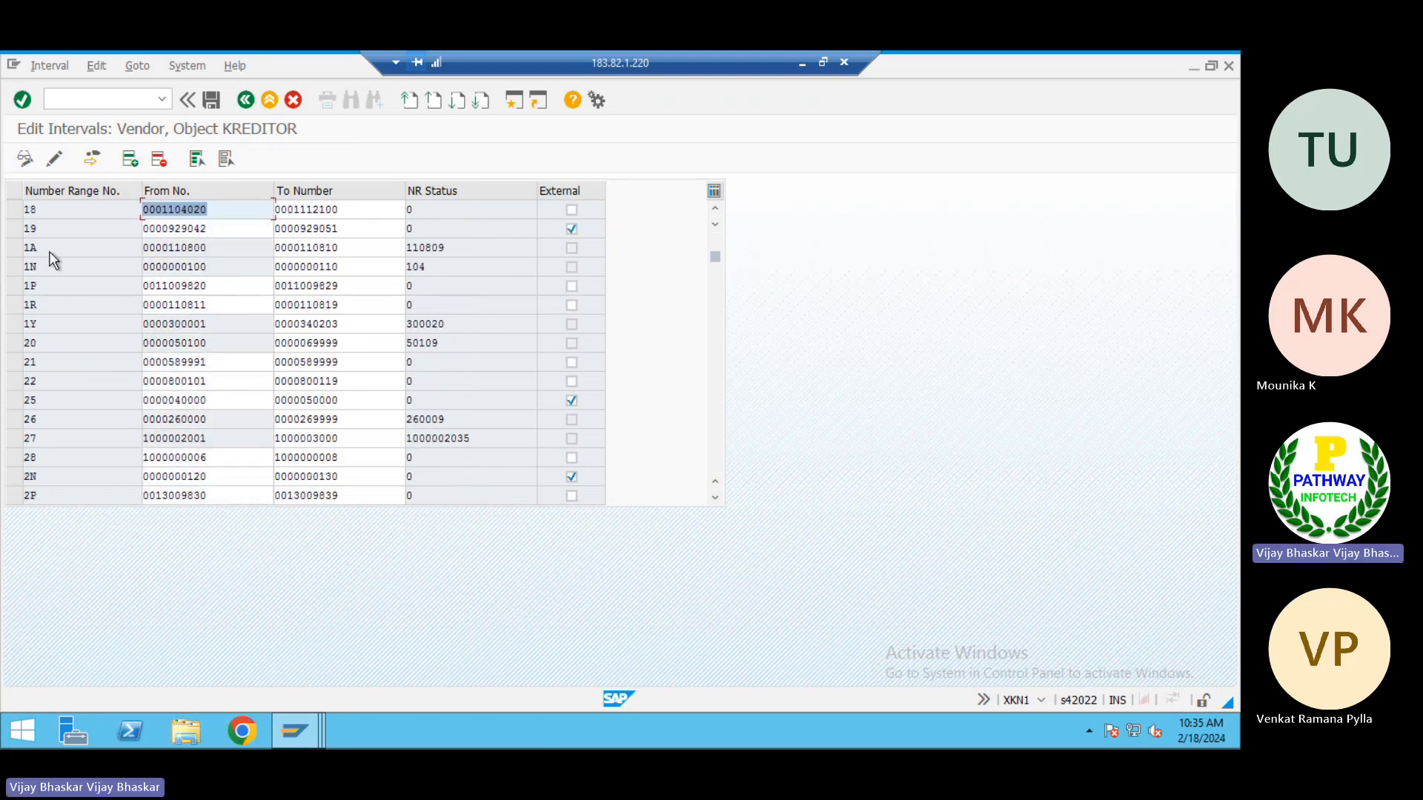
{"action": "scroll", "coordinate": [51, 252], "scroll_direction": "down", "scroll_amount": 3}
{"action": "scroll", "coordinate": [55, 371], "scroll_direction": "down", "scroll_amount": 4}
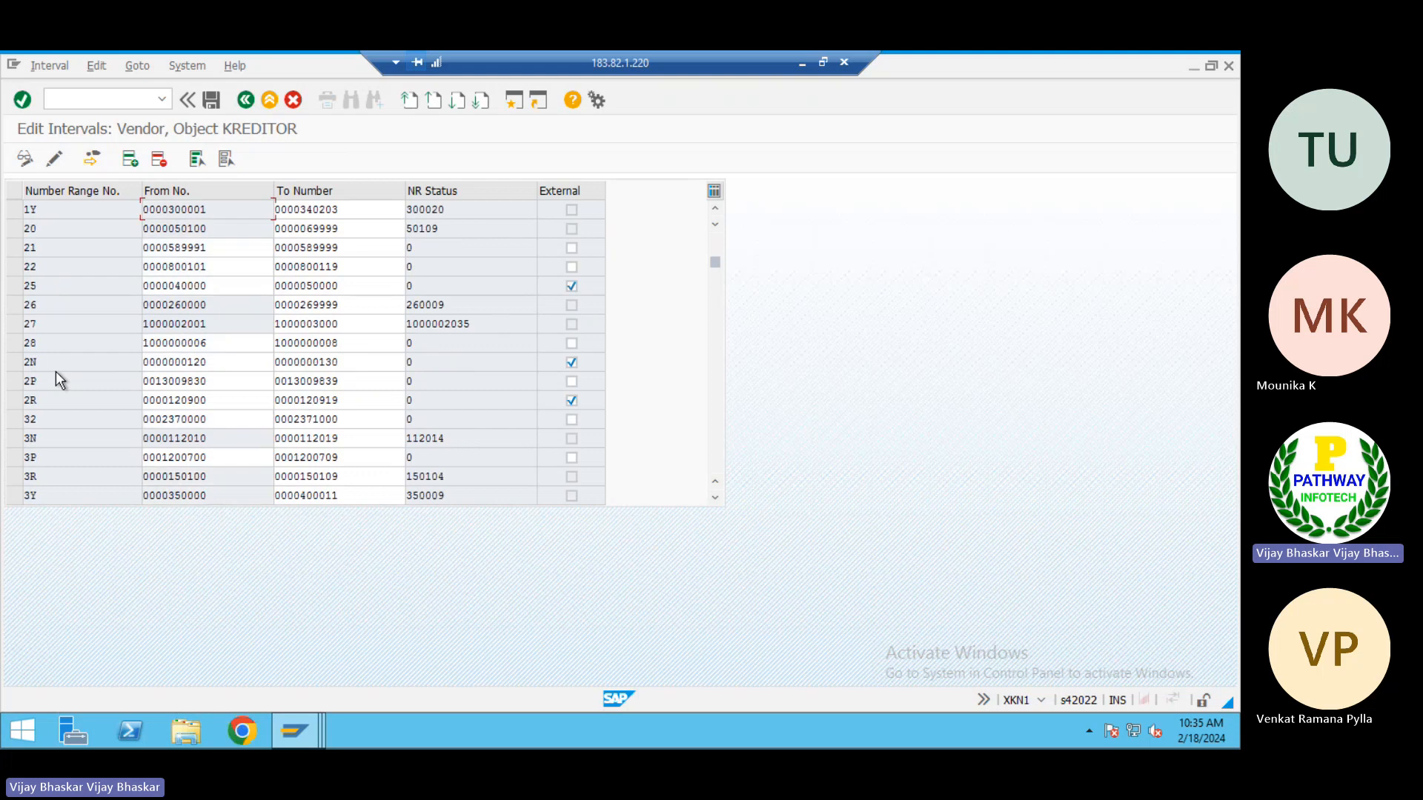
{"action": "scroll", "coordinate": [56, 371], "scroll_direction": "up", "scroll_amount": 5}
{"action": "scroll", "coordinate": [55, 371], "scroll_direction": "up", "scroll_amount": 5}
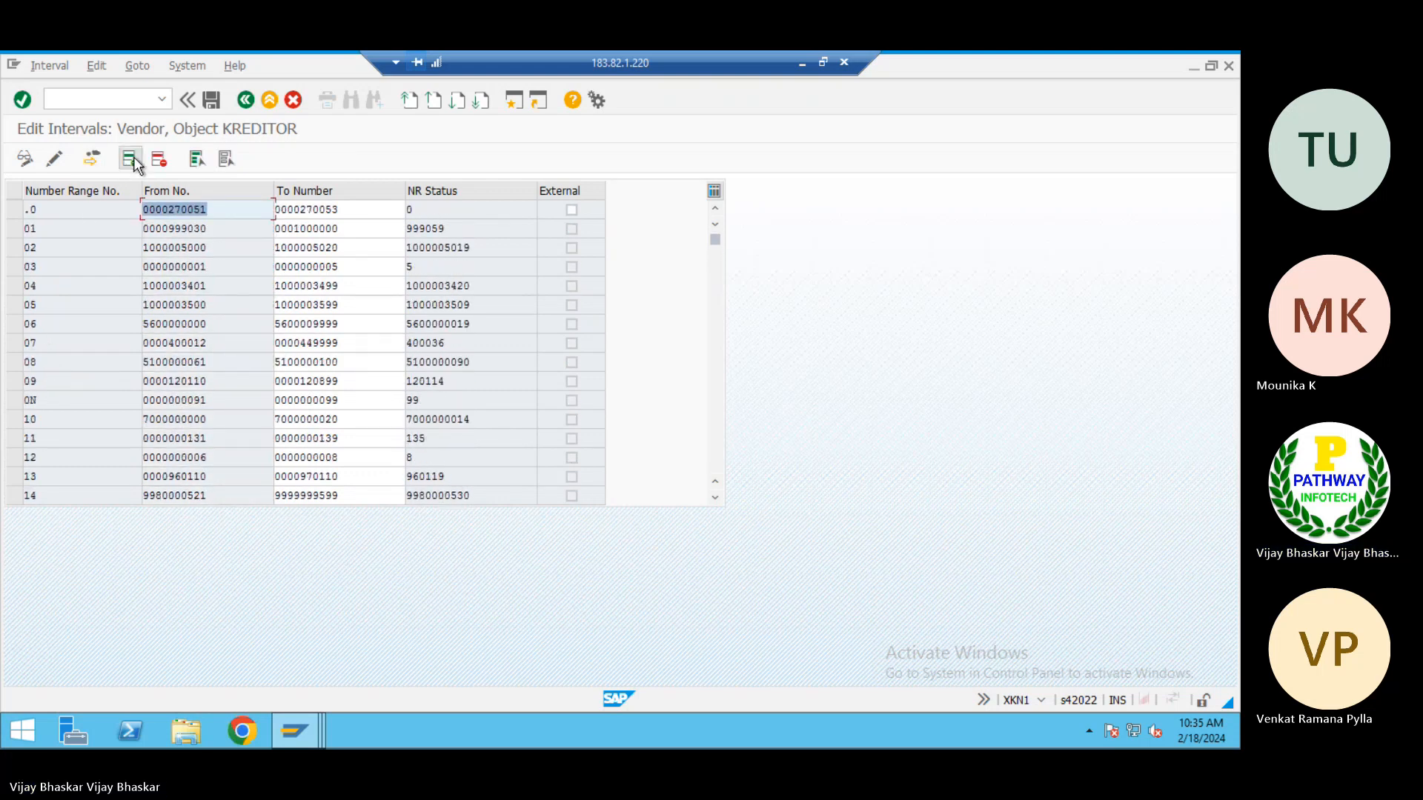
Insert a new vendor number range interval with the number 2A
{"action": "left_click", "coordinate": [111, 166]}
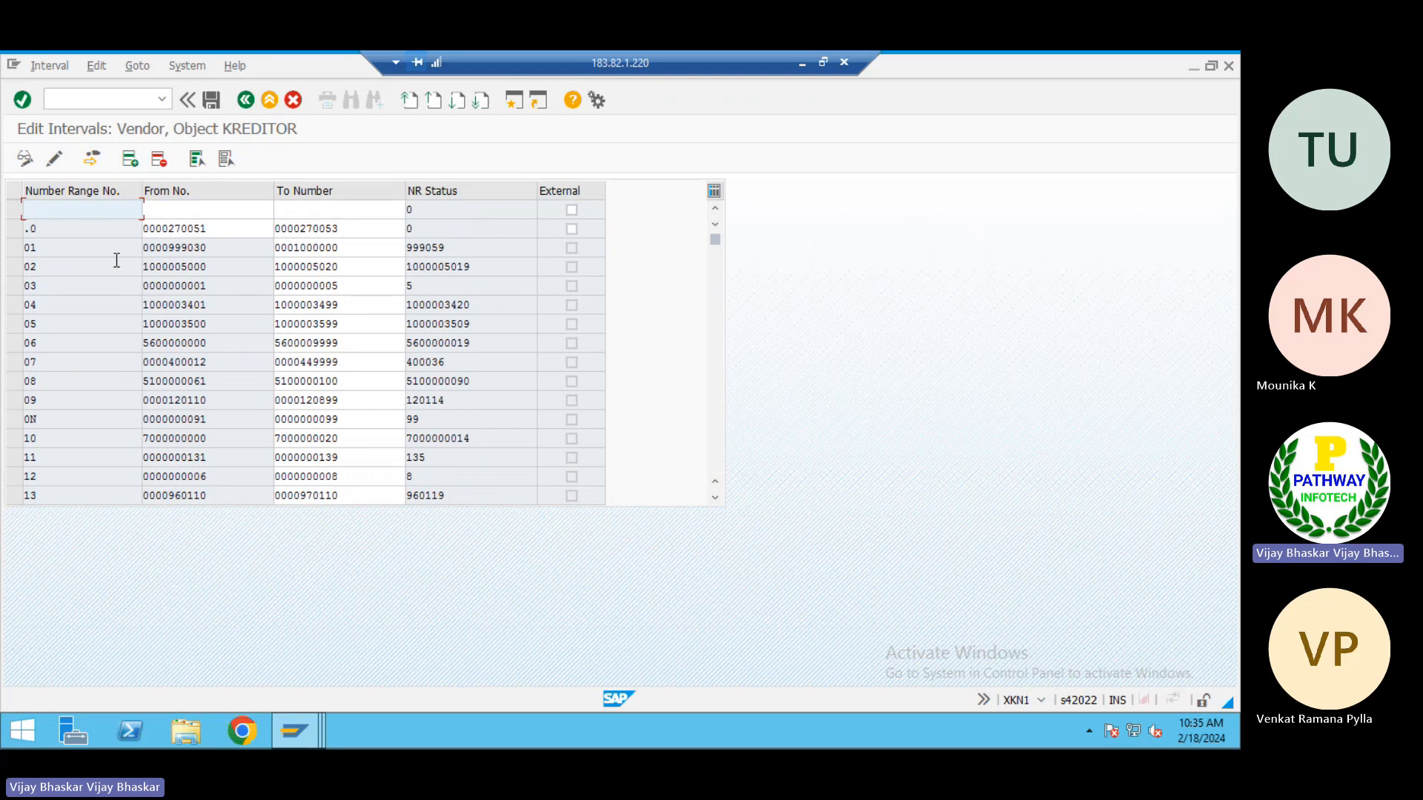
{"action": "type", "text": "2A"}
{"action": "key", "text": "Tab"}
{"action": "key", "text": "alt+Tab"}
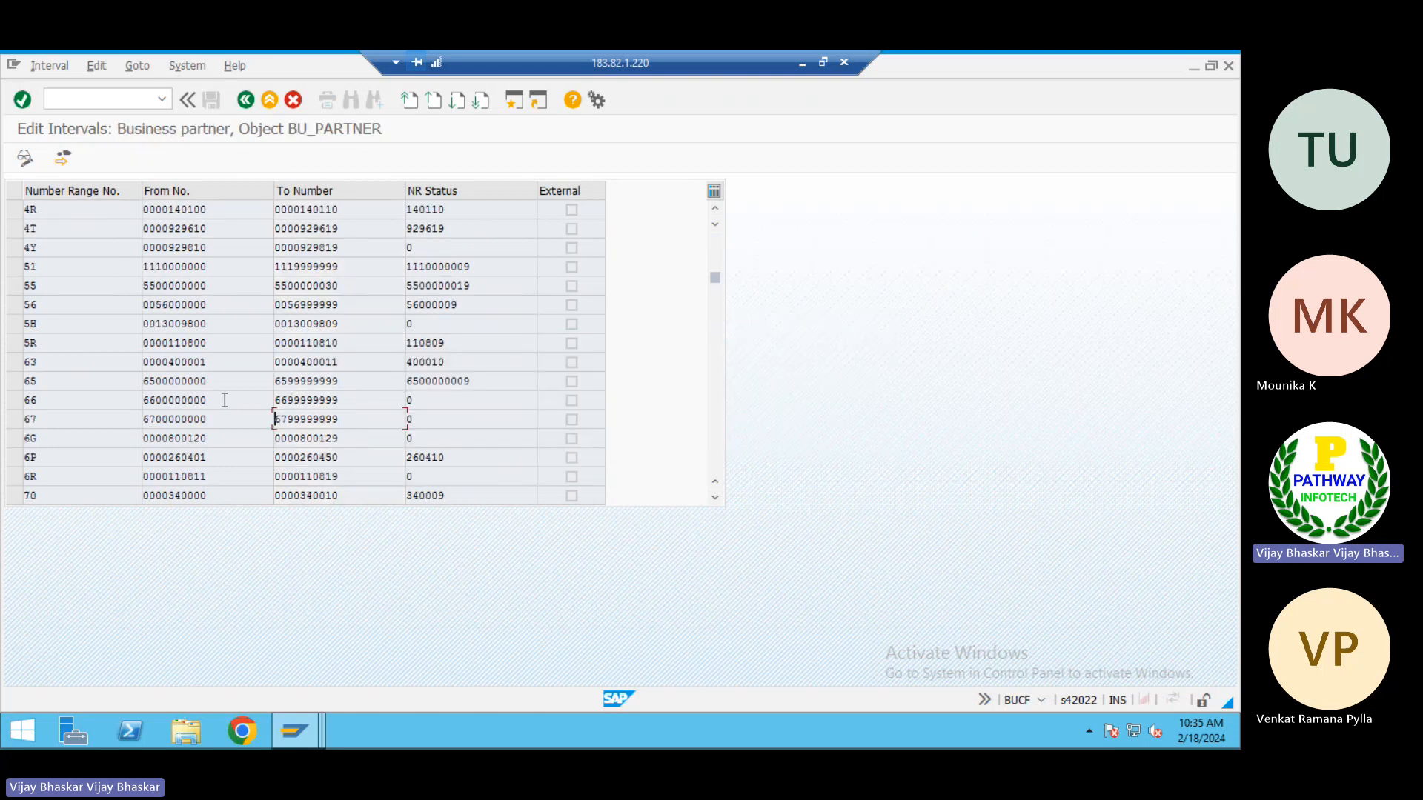
{"action": "left_click_drag", "start_coordinate": [224, 400], "coordinate": [115, 408]}
{"action": "key", "text": "alt+Tab"}
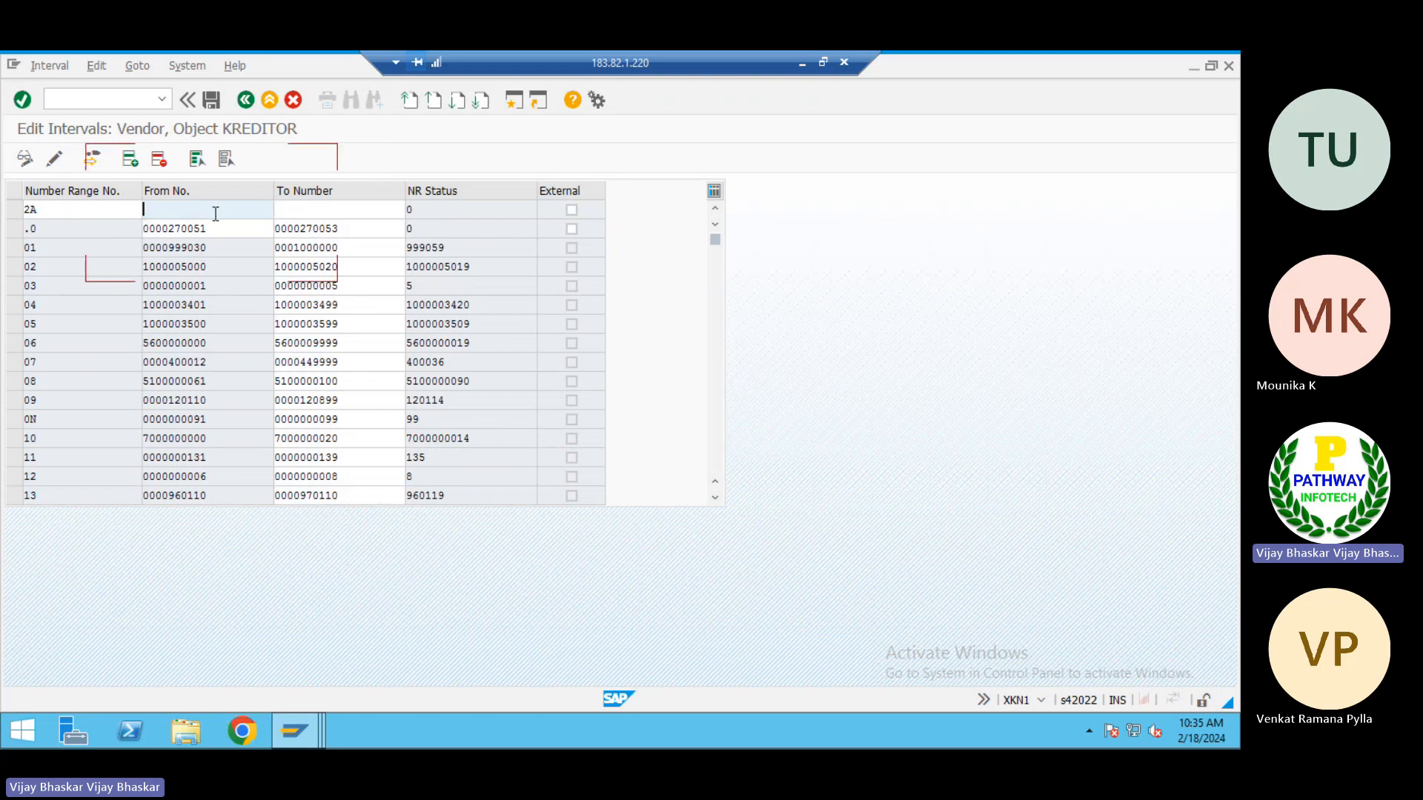
{"action": "key", "text": "ctrl+v"}
{"action": "left_click", "coordinate": [306, 210]}
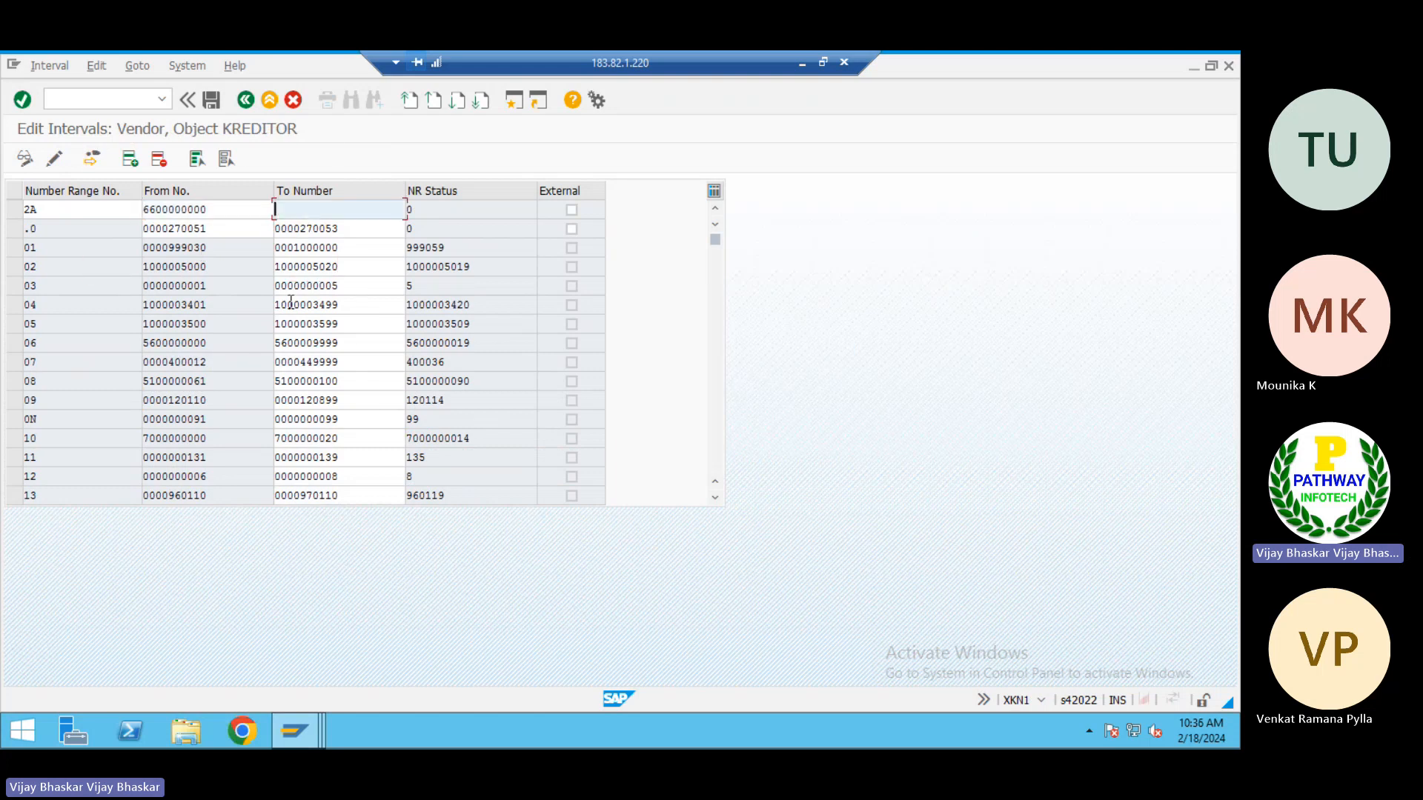
{"action": "key", "text": "alt+Tab"}
{"action": "left_click_drag", "start_coordinate": [363, 400], "coordinate": [245, 396]}
{"action": "key", "text": "ctrl+c"}
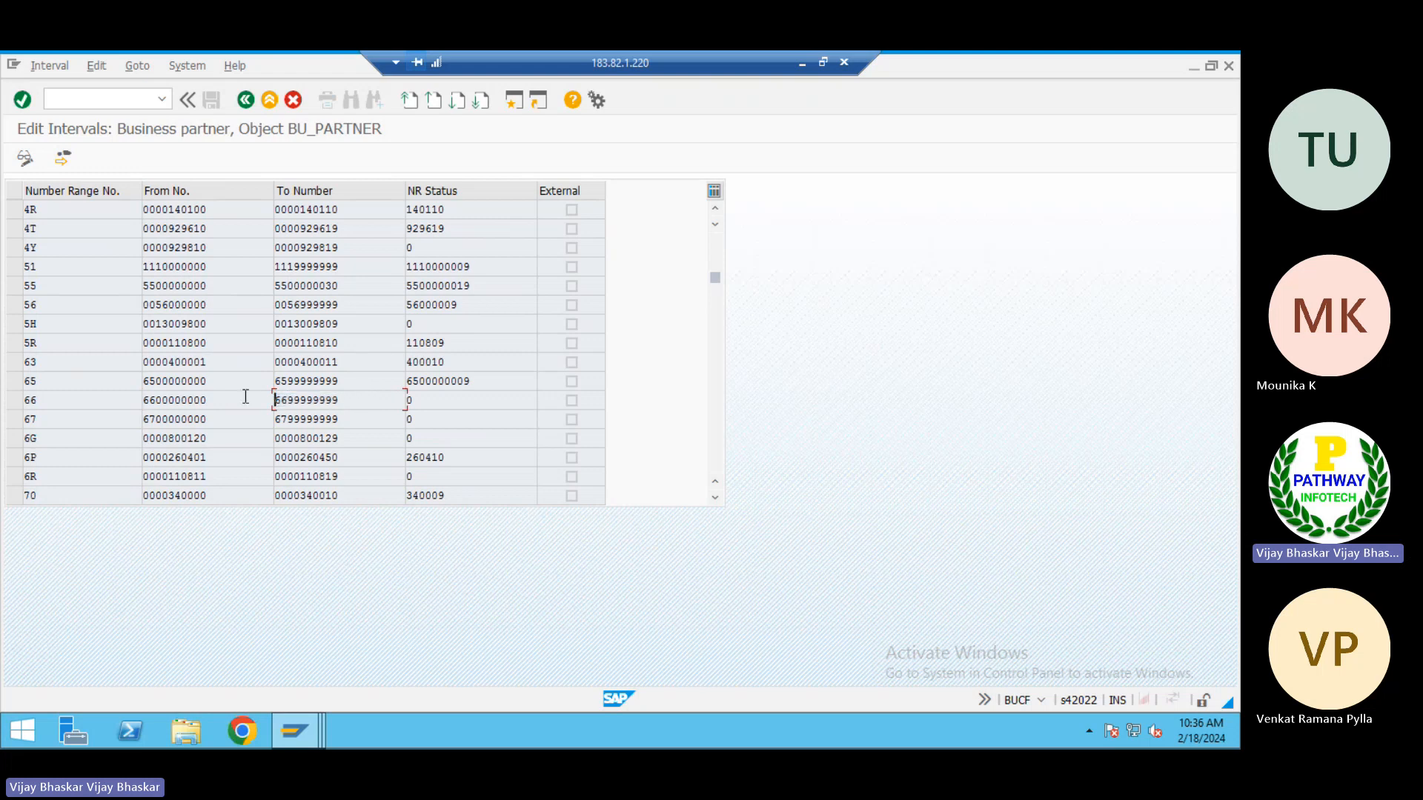
{"action": "key", "text": "alt+Tab"}
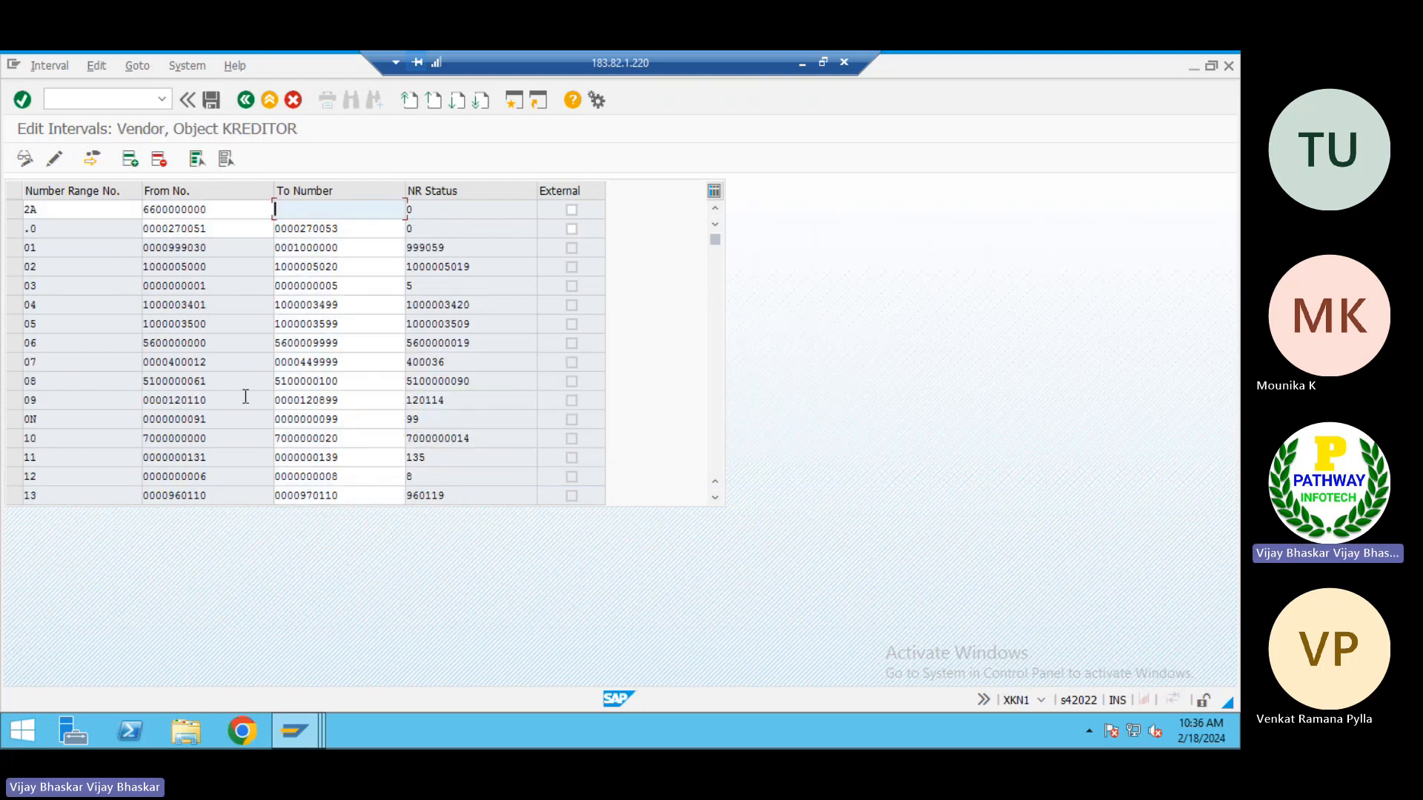
{"action": "key", "text": "ctrl+v"}
{"action": "key", "text": "Return"}
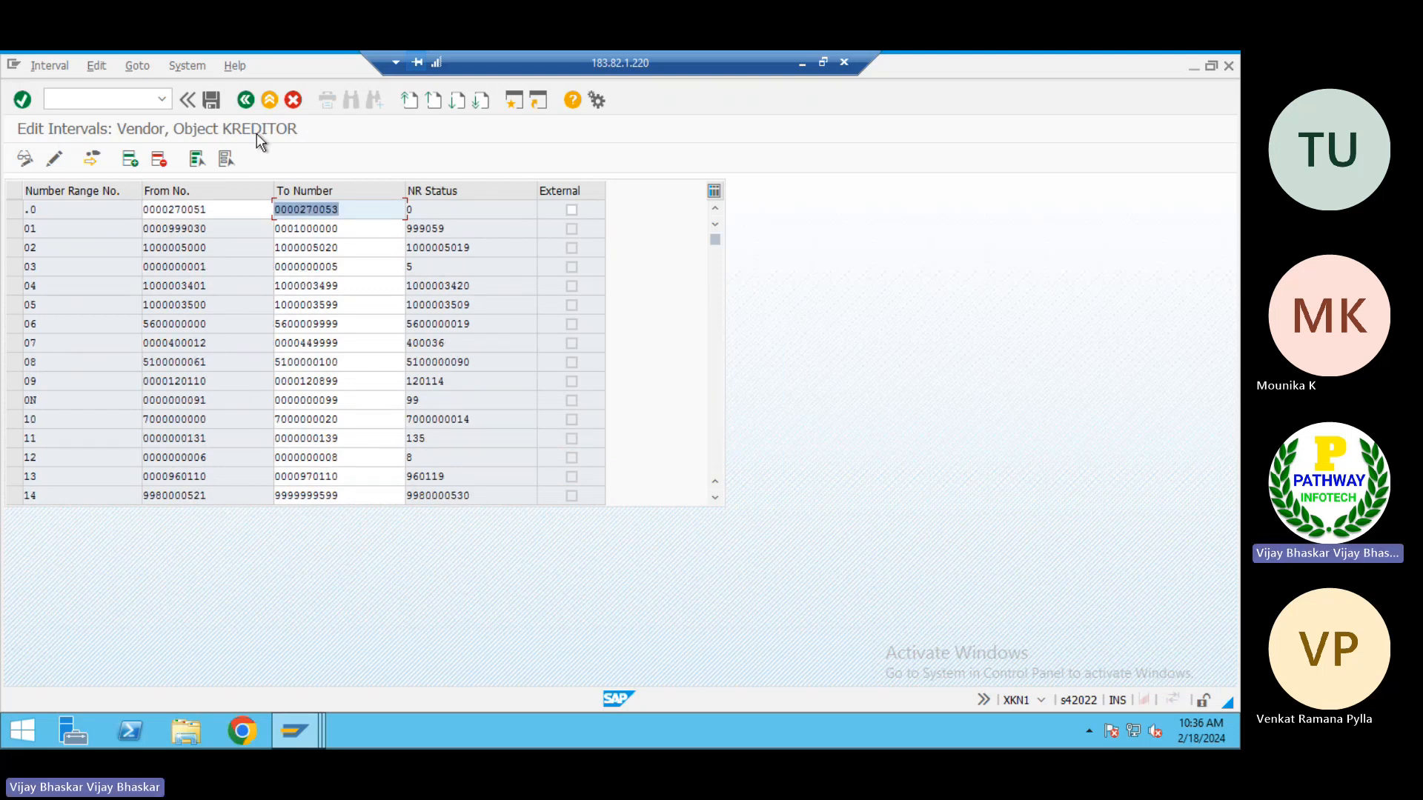
{"action": "left_click", "coordinate": [214, 100]}
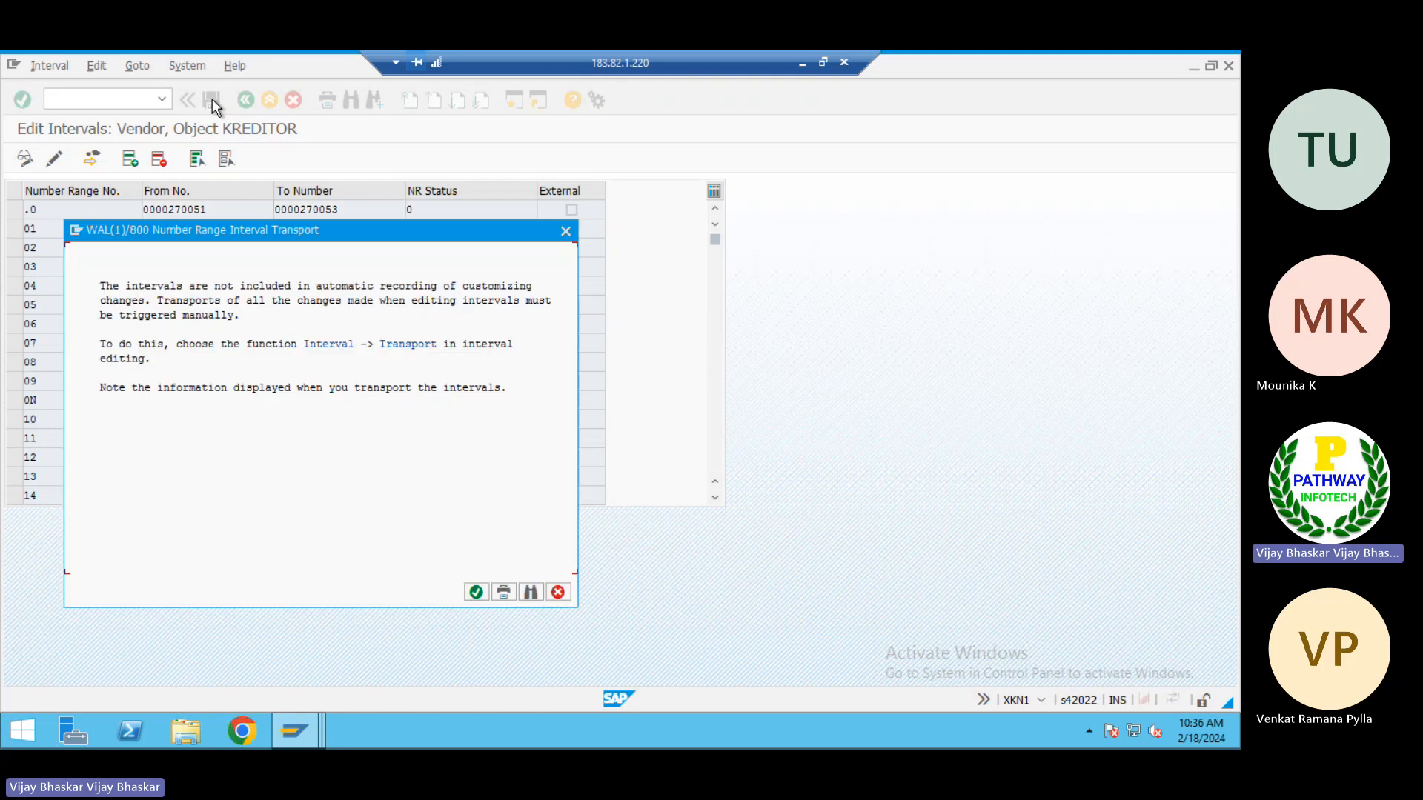
{"action": "left_click", "coordinate": [475, 591]}
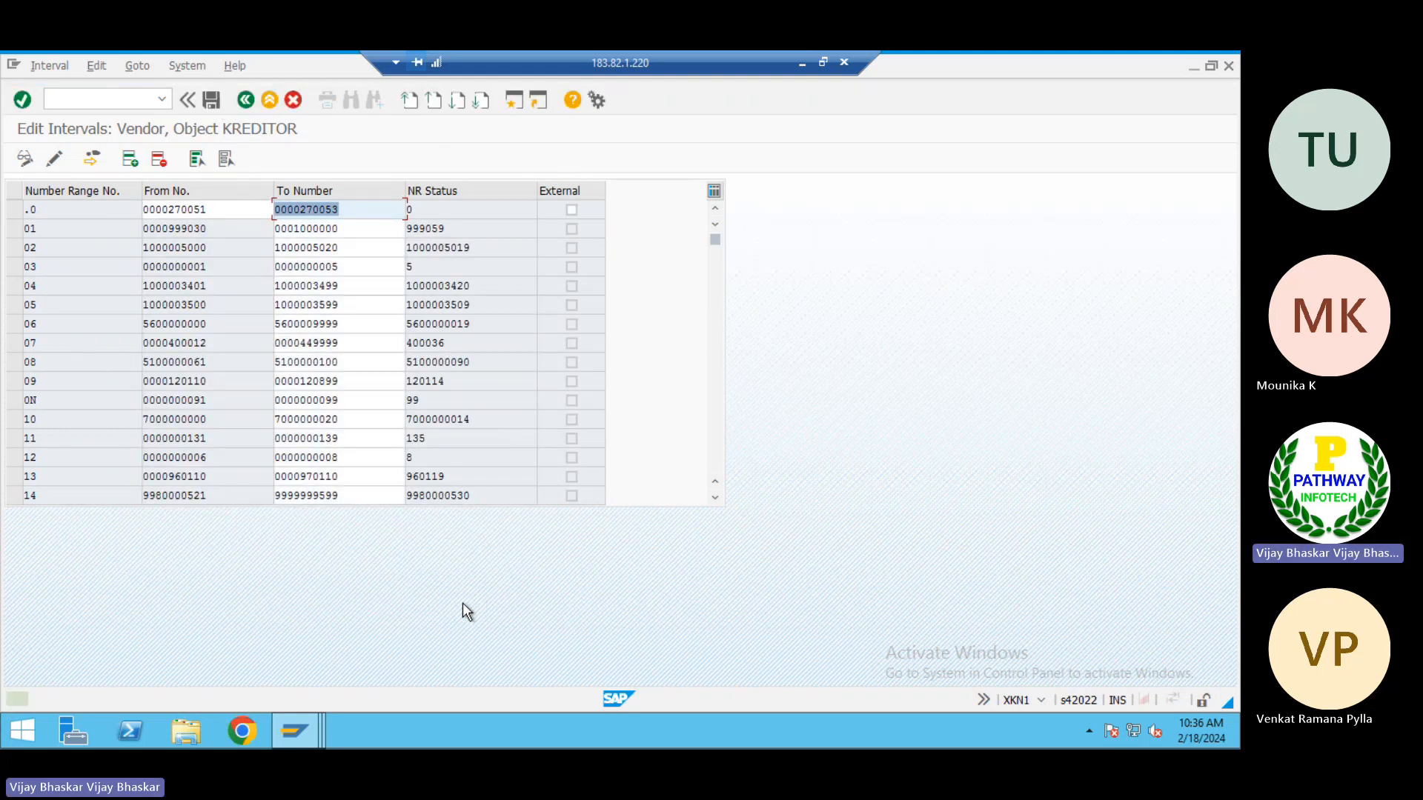
Find vendor interval 2A in the list and copy its number range key, From No. and To Number as a block
{"action": "scroll", "coordinate": [44, 361], "scroll_direction": "down", "scroll_amount": 5}
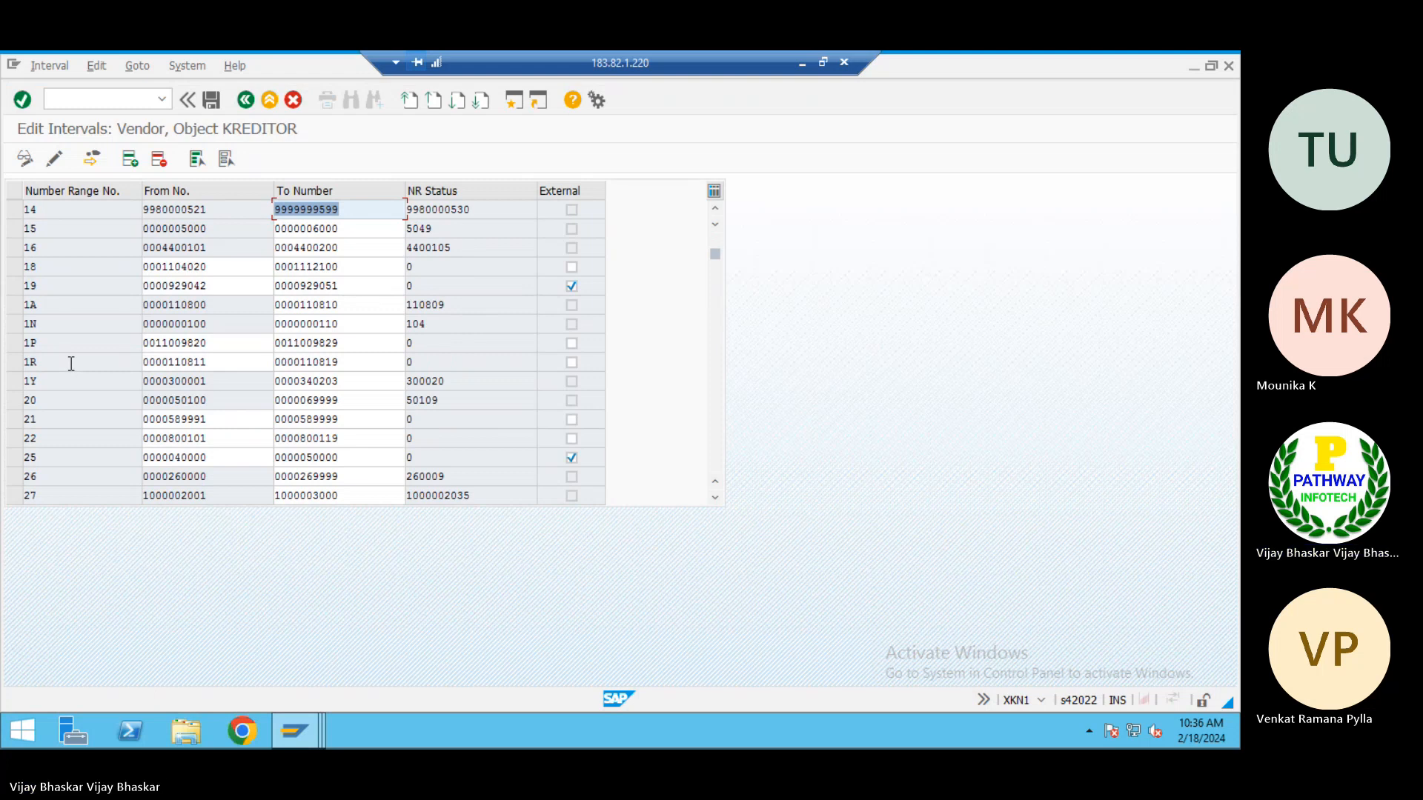
{"action": "scroll", "coordinate": [60, 412], "scroll_direction": "down", "scroll_amount": 1}
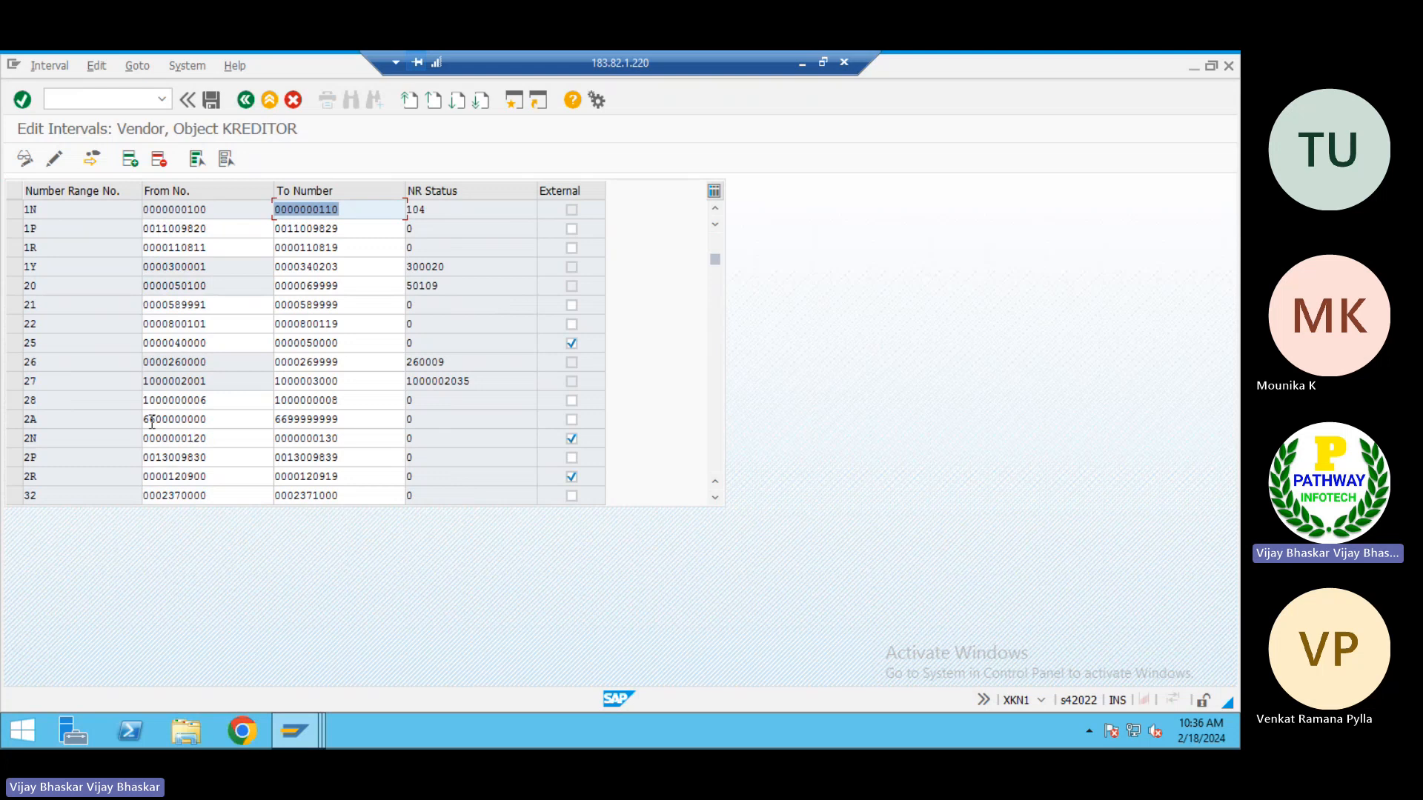
{"action": "left_click", "coordinate": [14, 420]}
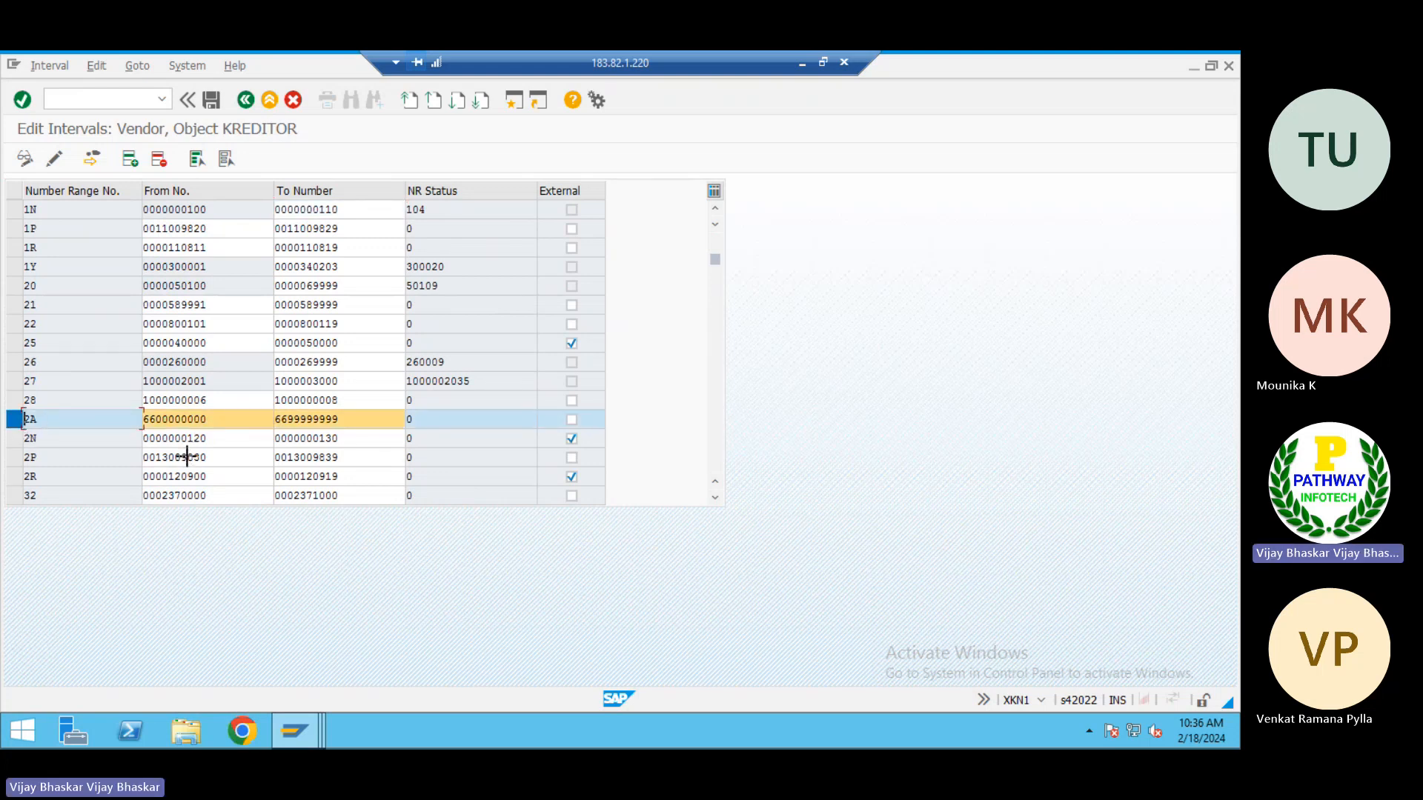
{"action": "key", "text": "ctrl+y"}
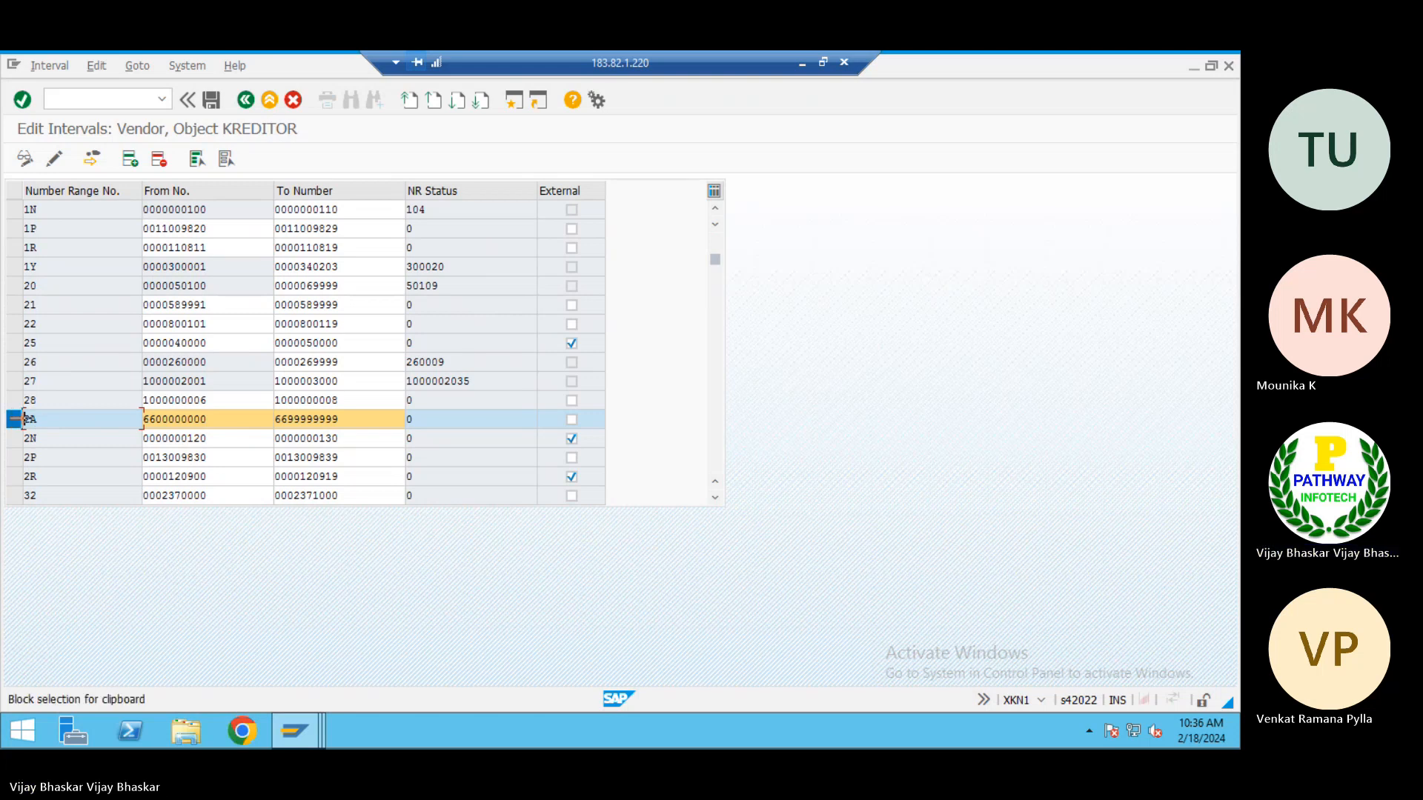
{"action": "left_click_drag", "start_coordinate": [15, 419], "coordinate": [334, 415]}
{"action": "key", "text": "ctrl+c"}
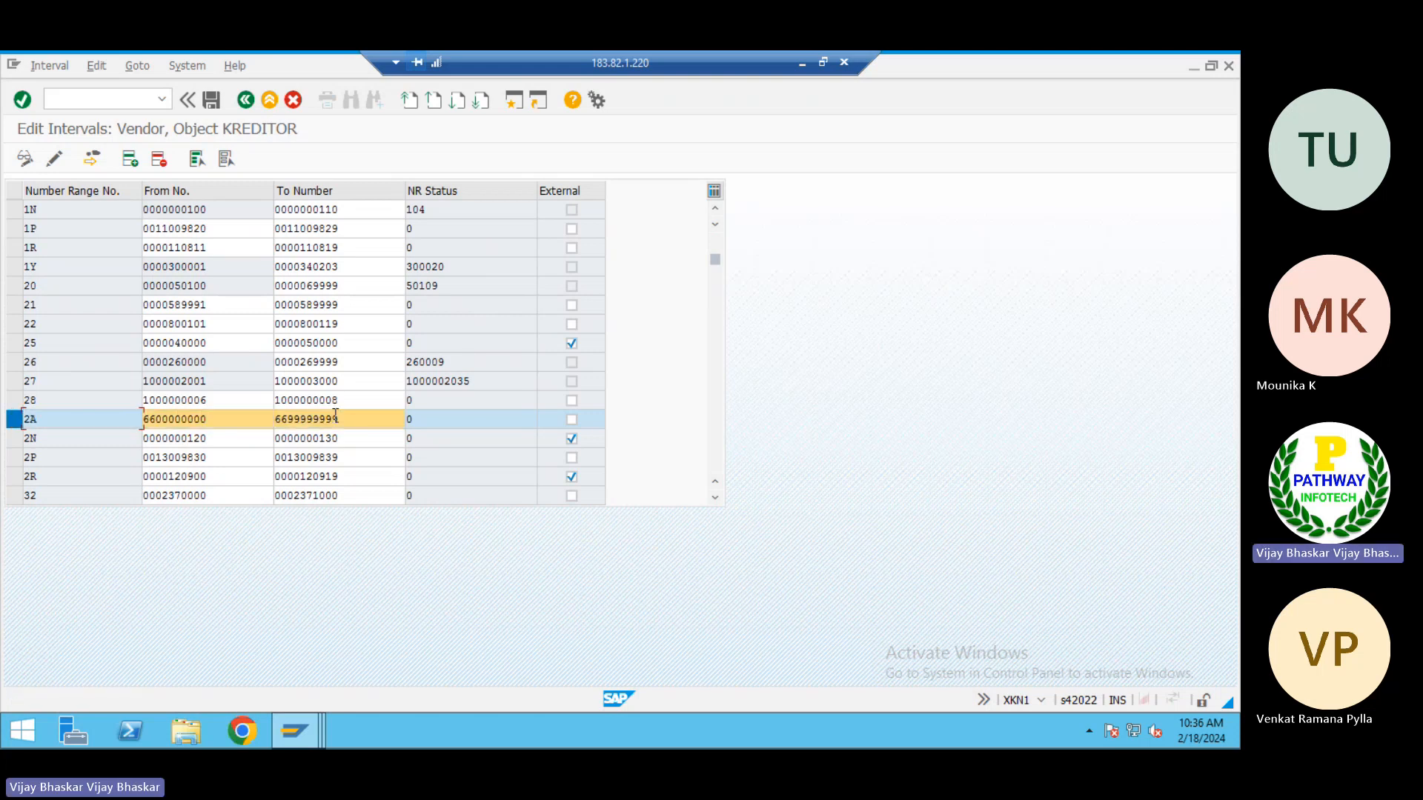
Switch to the Excel notes, paste interval 2A at H3 of the AP sheet, and widen columns I and J to fit the full numbers
{"action": "left_click", "coordinate": [801, 65]}
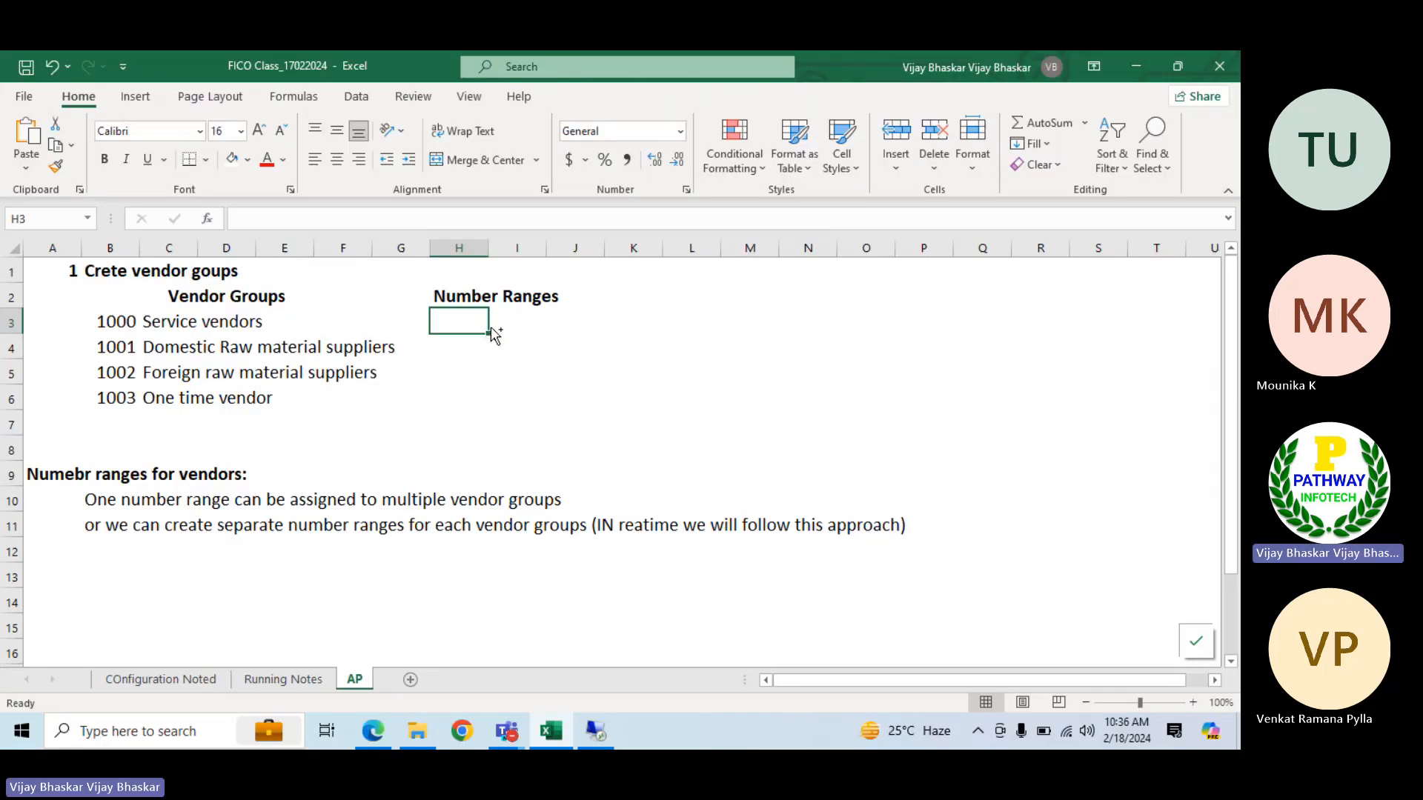
{"action": "key", "text": "ctrl+v"}
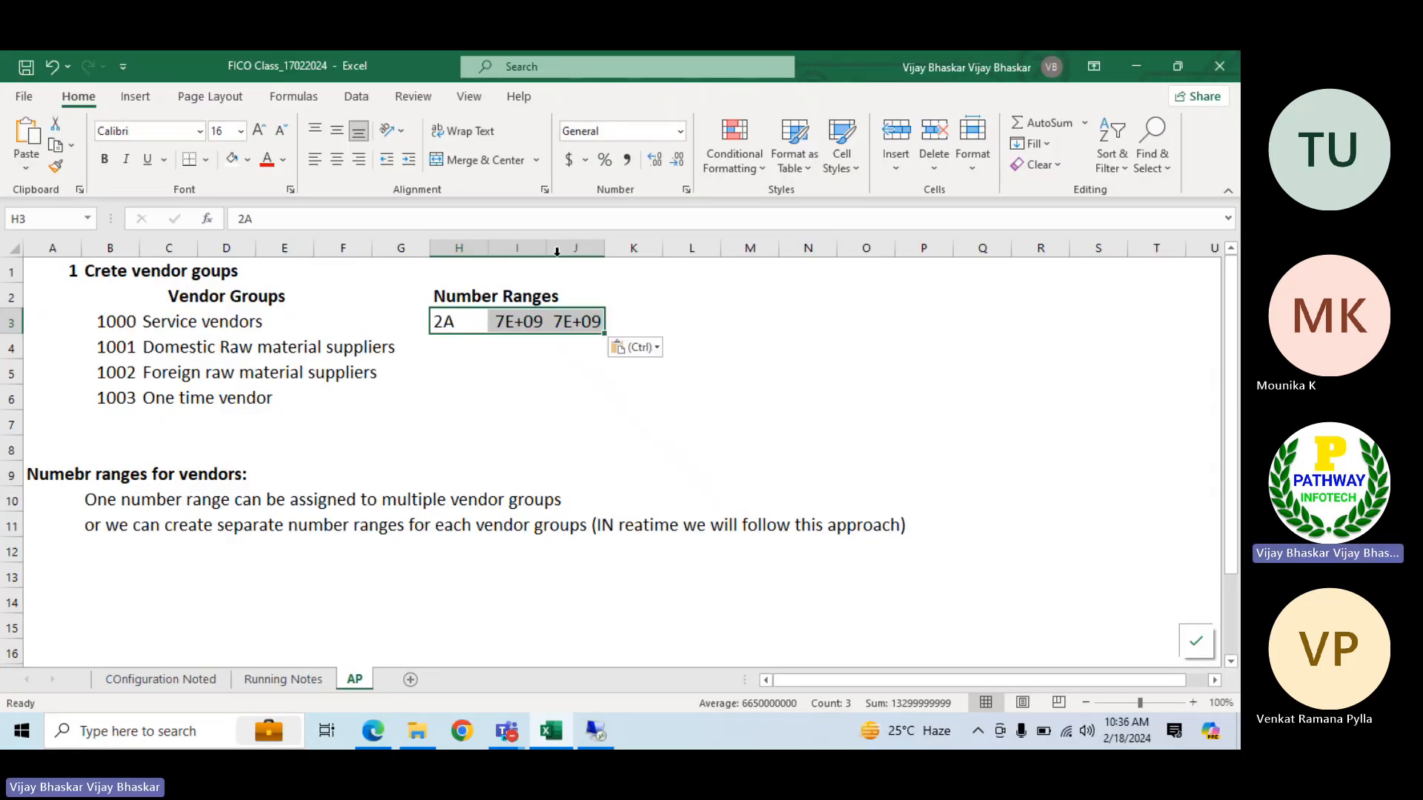
{"action": "left_click_drag", "start_coordinate": [546, 247], "coordinate": [717, 239]}
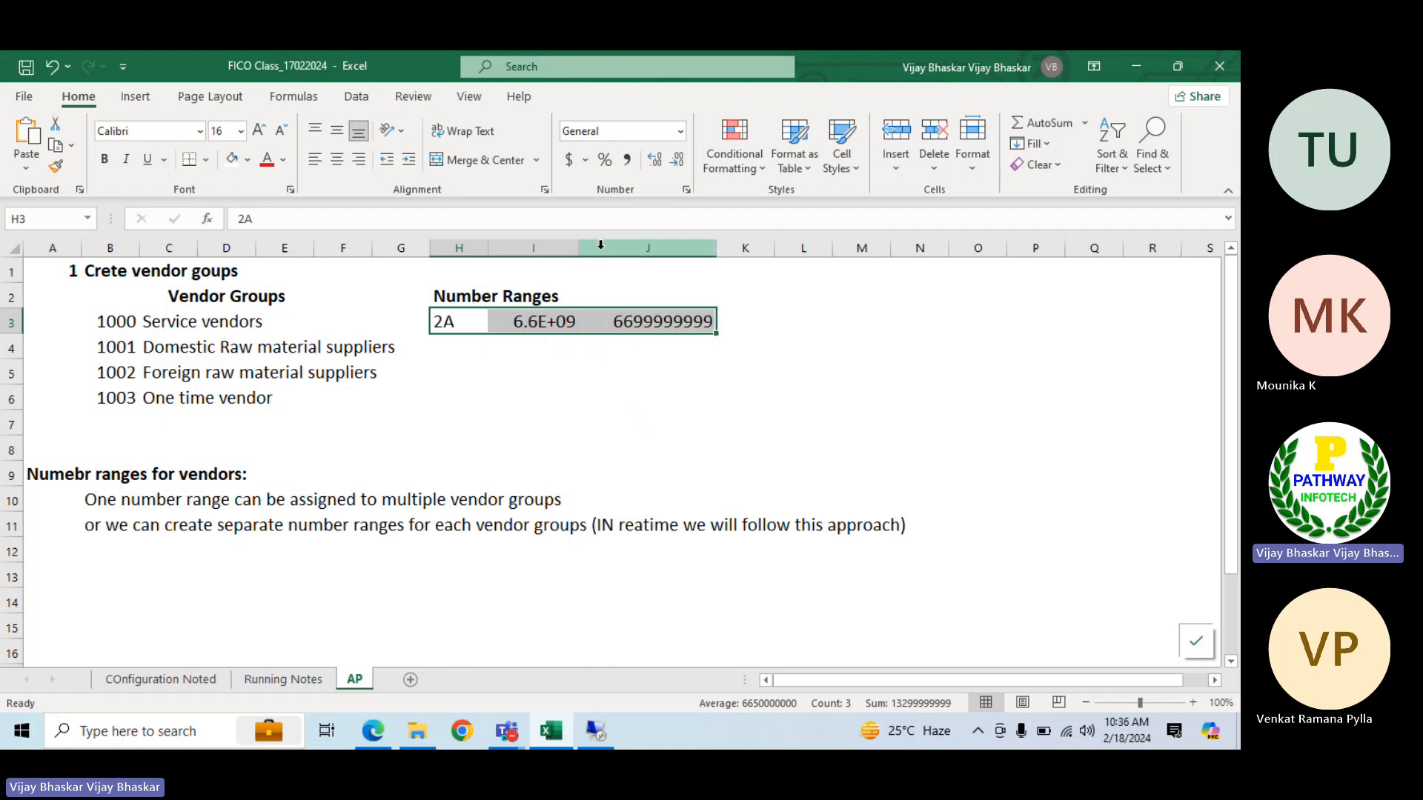
{"action": "left_click_drag", "start_coordinate": [578, 247], "coordinate": [626, 243]}
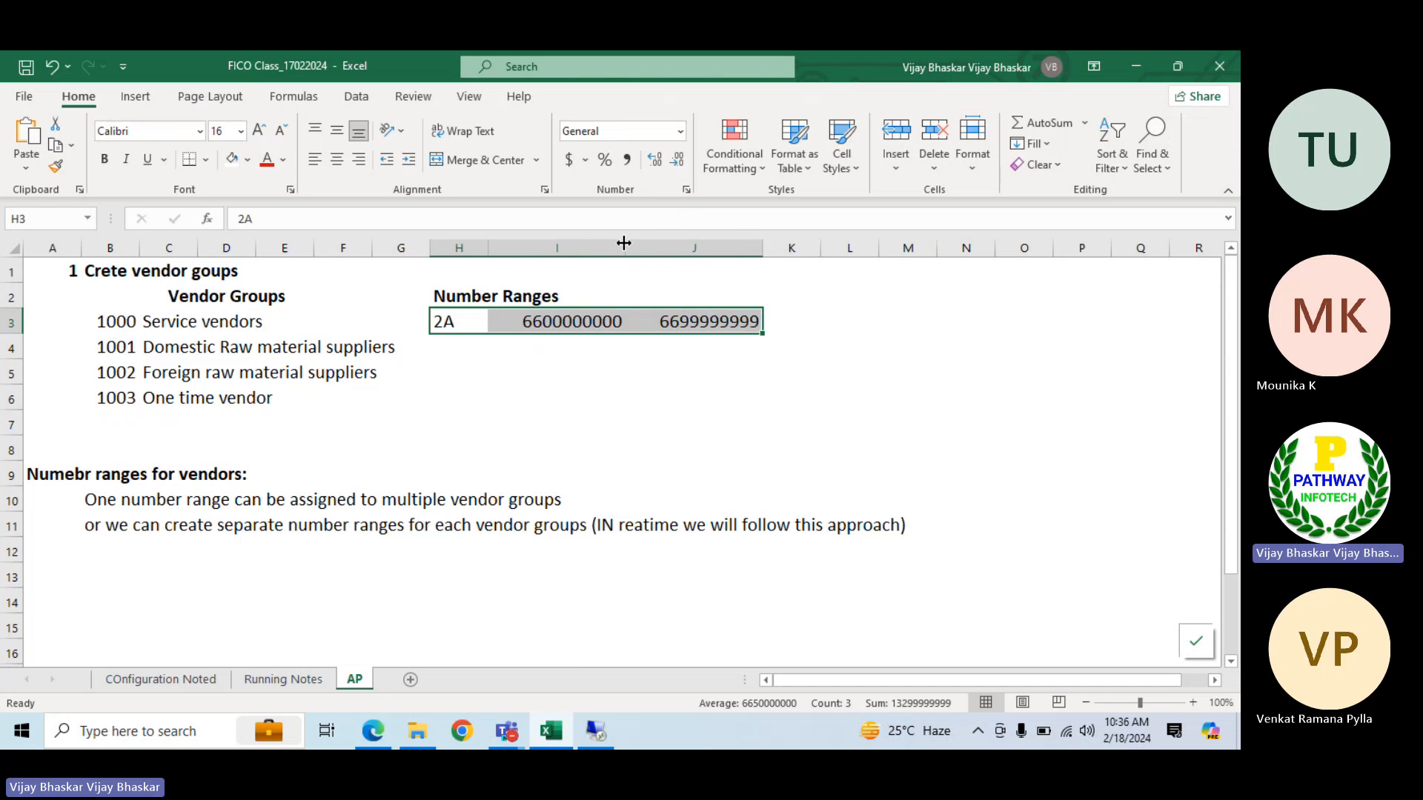
Enter the heading "From and to" in I2 and merge and center it across I2:J2
{"action": "left_click", "coordinate": [443, 297]}
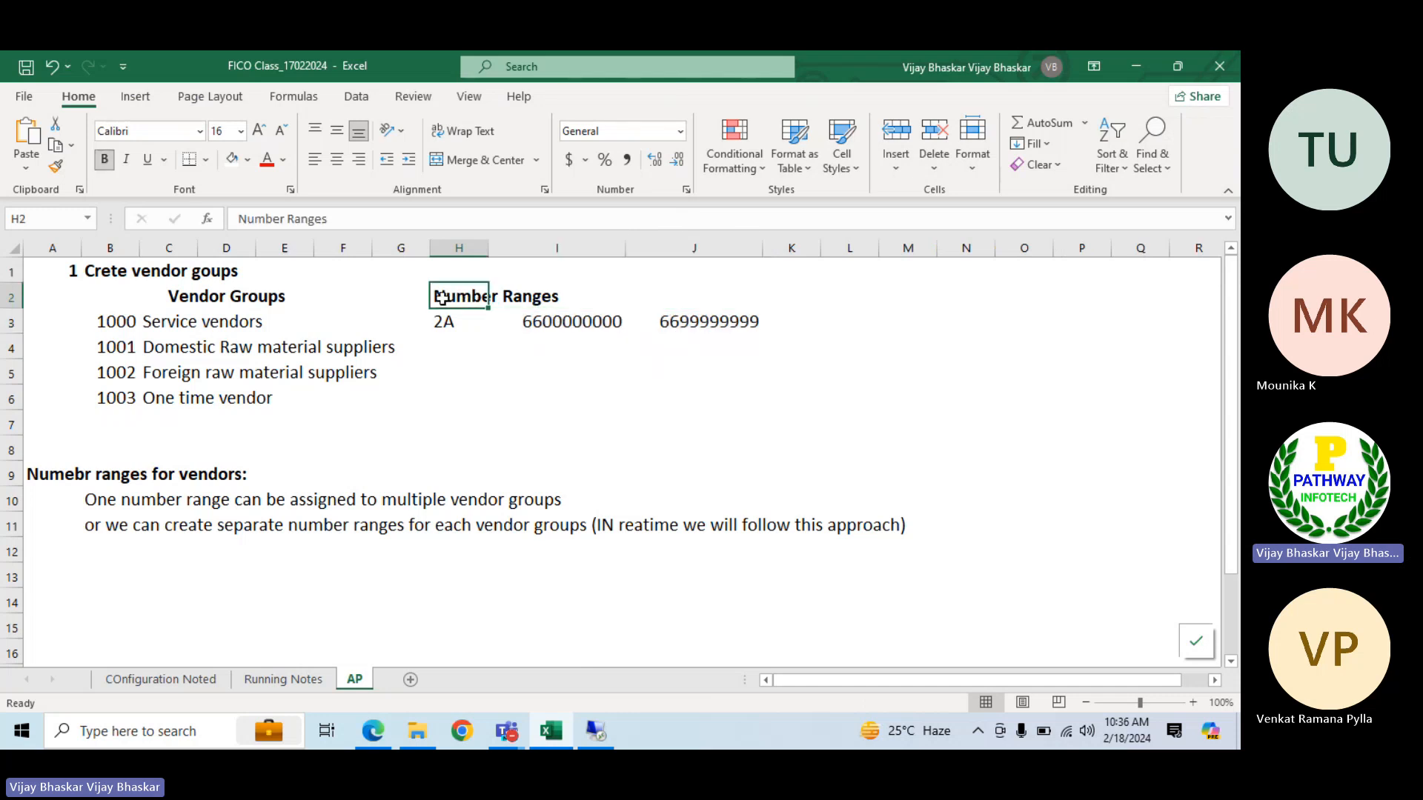
{"action": "key", "text": "Right"}
{"action": "key", "text": "Right"}
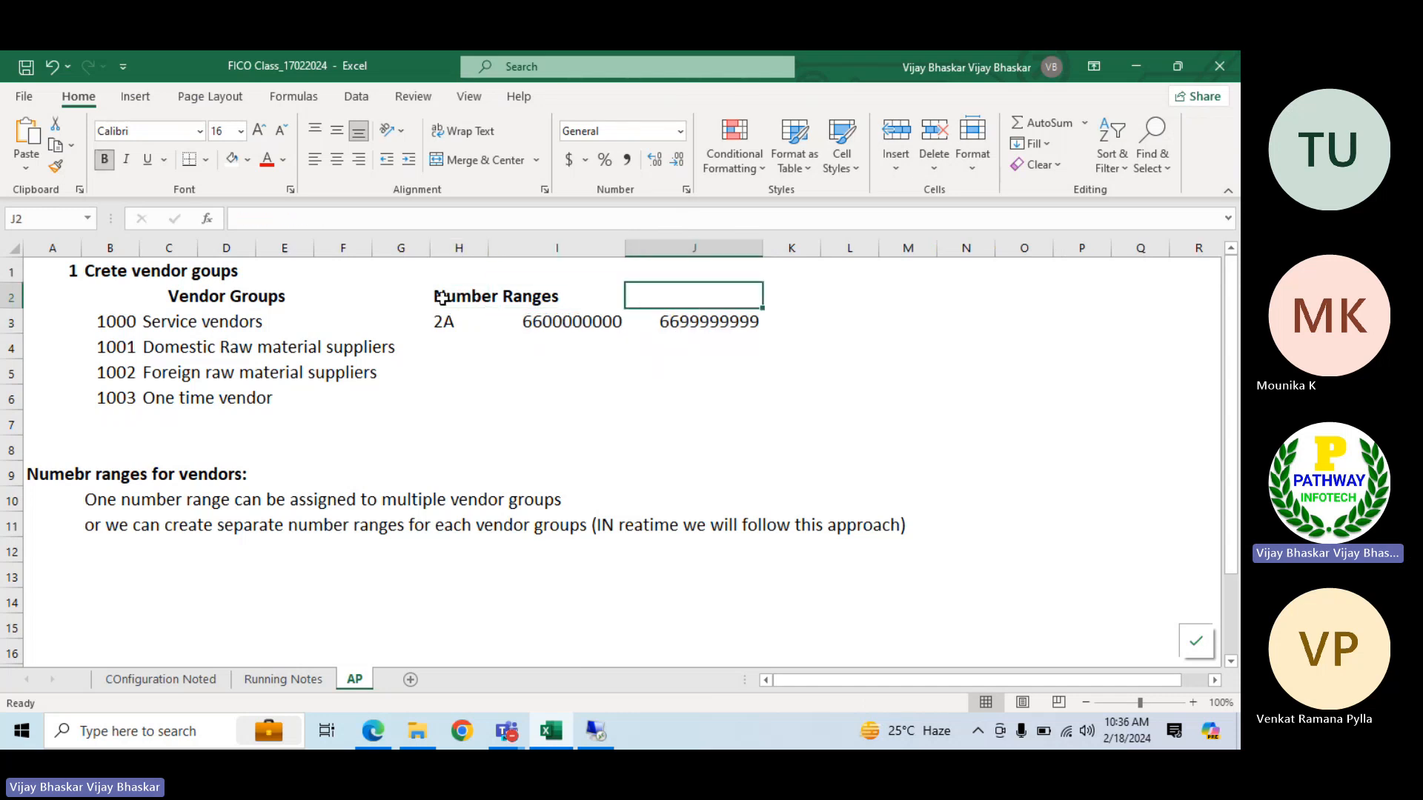
{"action": "key", "text": "Left"}
{"action": "type", "text": "From"}
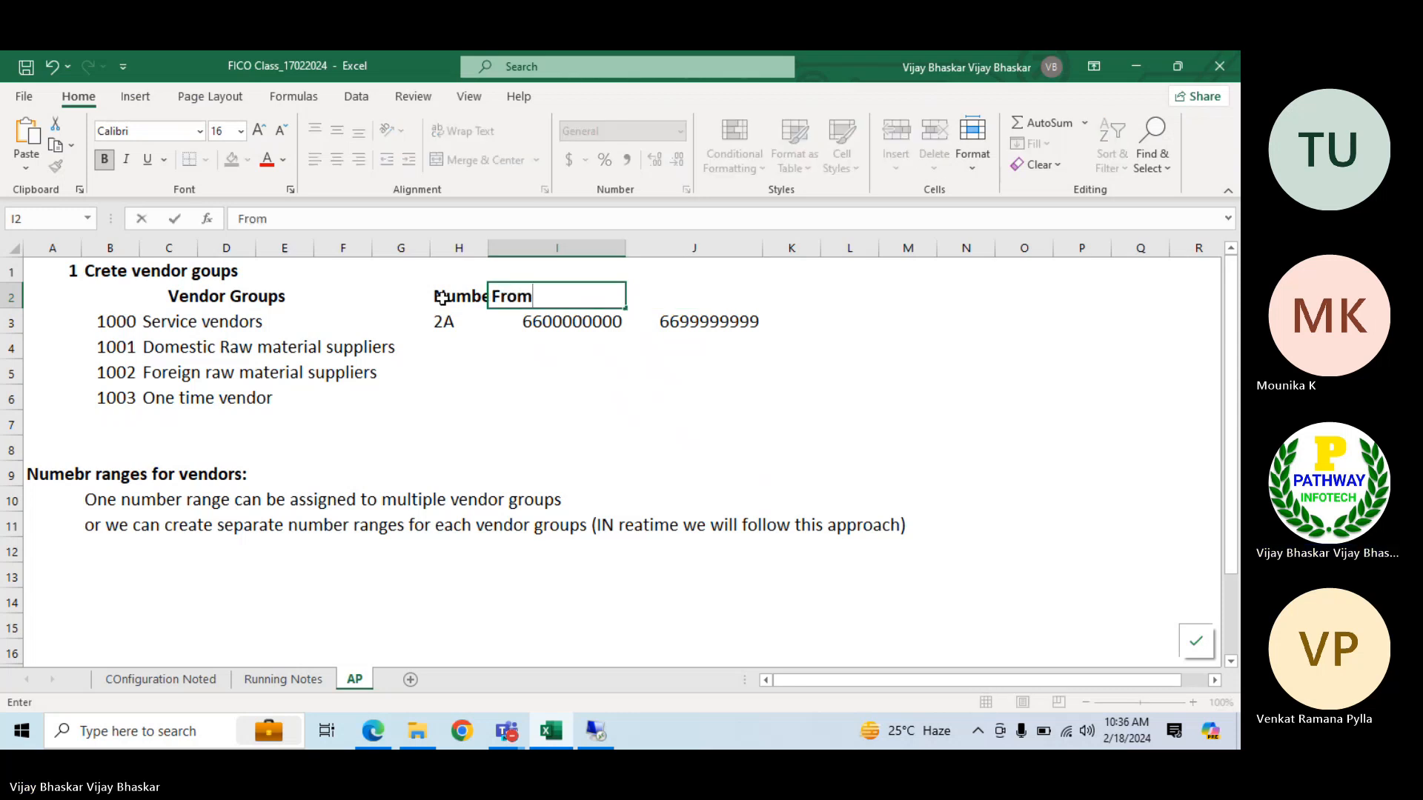
{"action": "type", "text": " and to"}
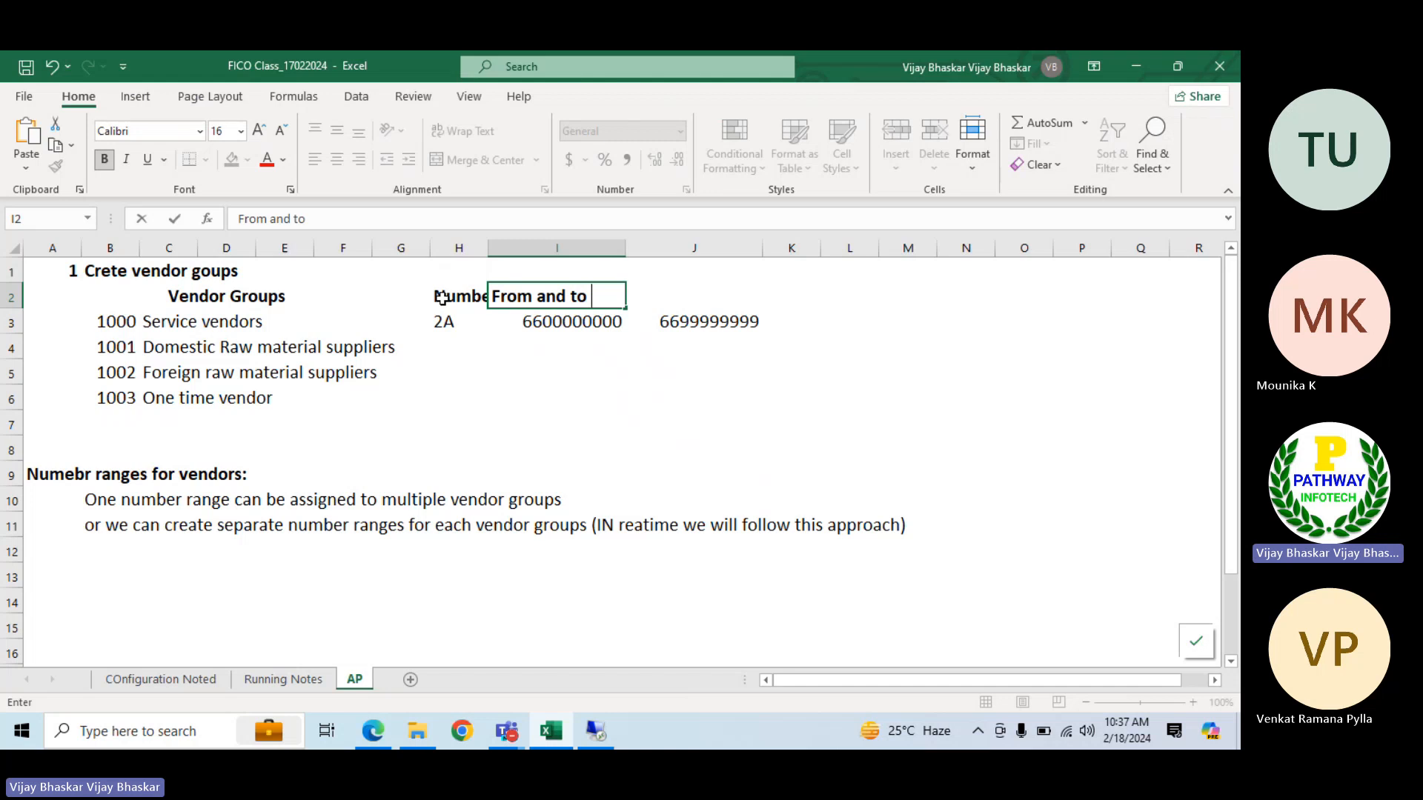
{"action": "left_click", "coordinate": [571, 393]}
{"action": "left_click_drag", "start_coordinate": [523, 300], "coordinate": [675, 297]}
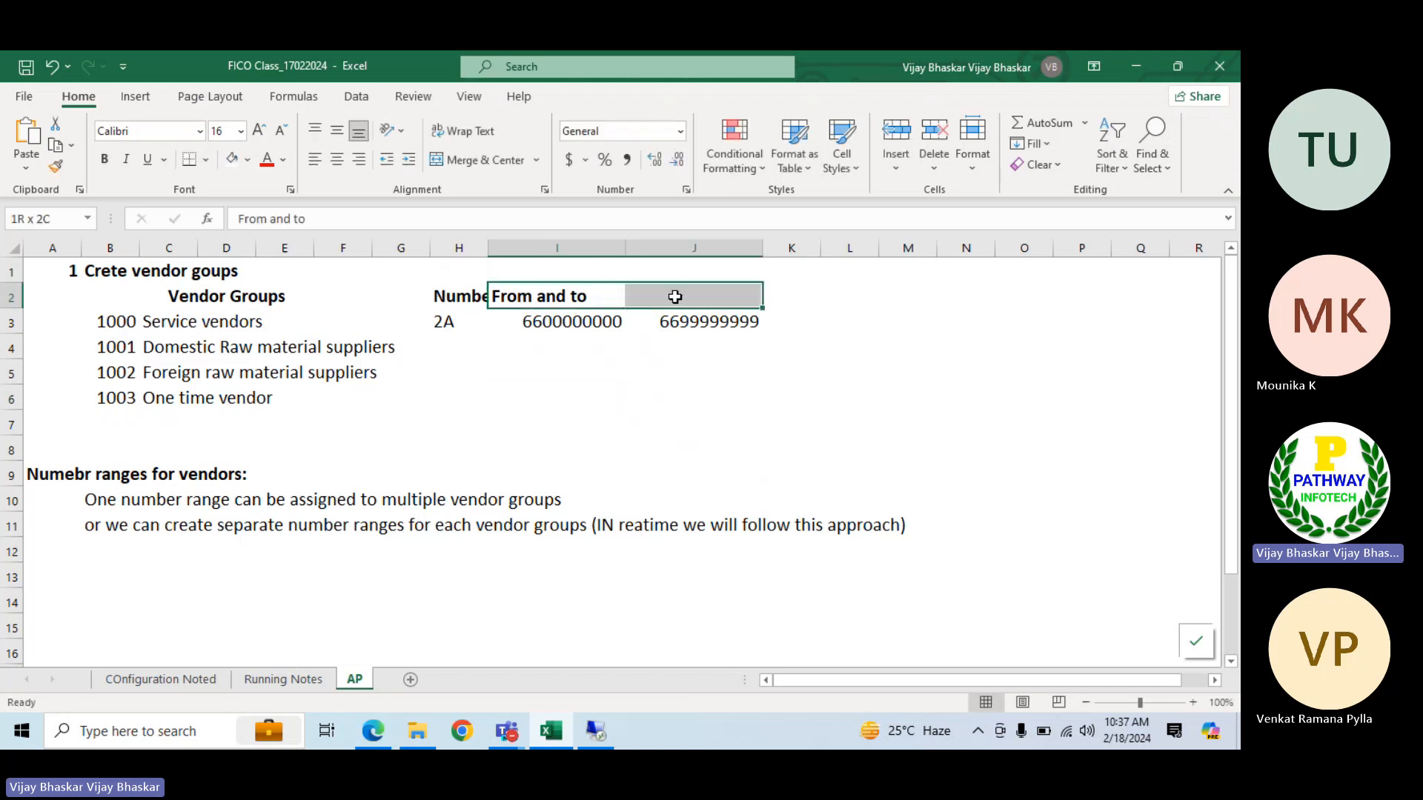
{"action": "left_click", "coordinate": [483, 160]}
{"action": "left_click", "coordinate": [698, 386]}
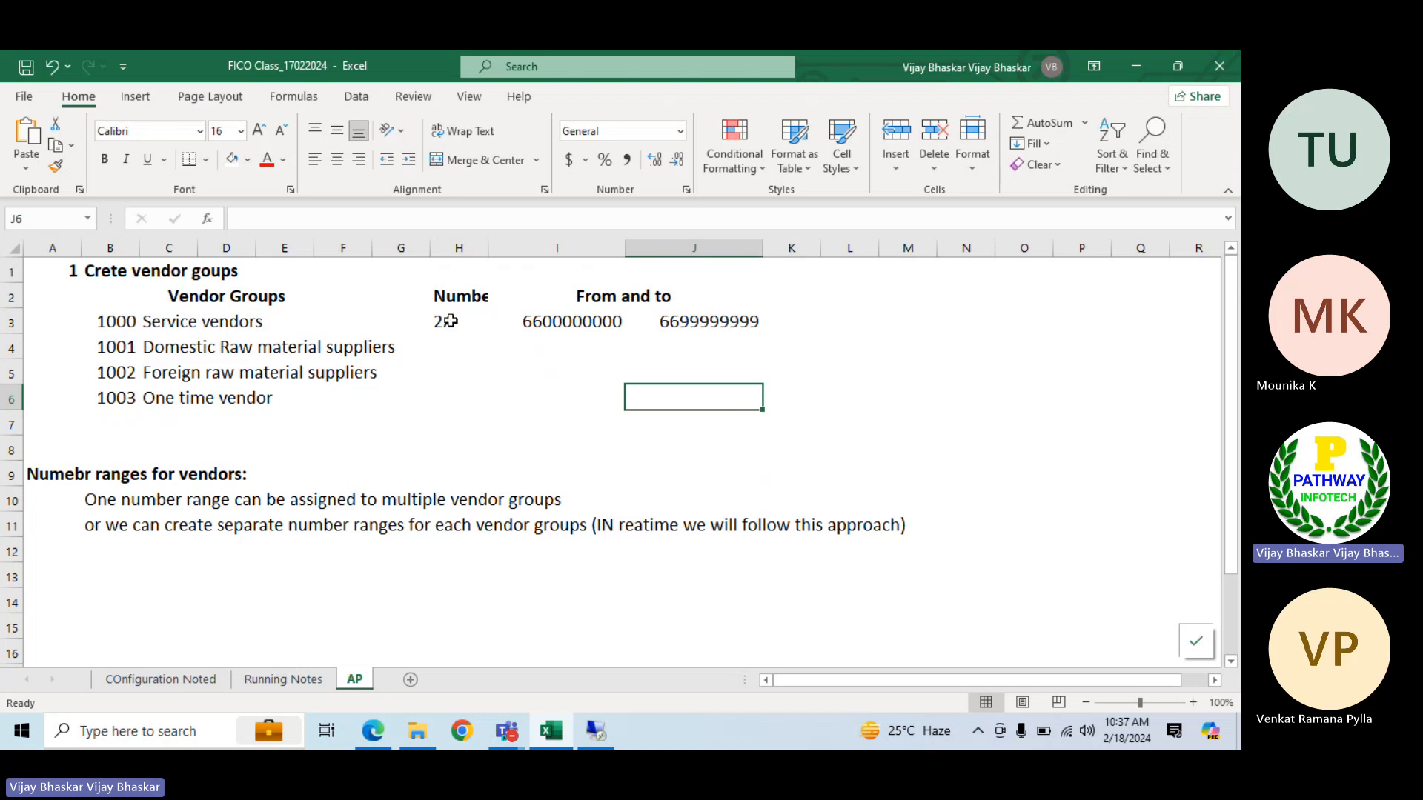
Fill number range 2A and its from and to numbers down to row 6 for all four vendor groups
{"action": "left_click_drag", "start_coordinate": [448, 321], "coordinate": [448, 385]}
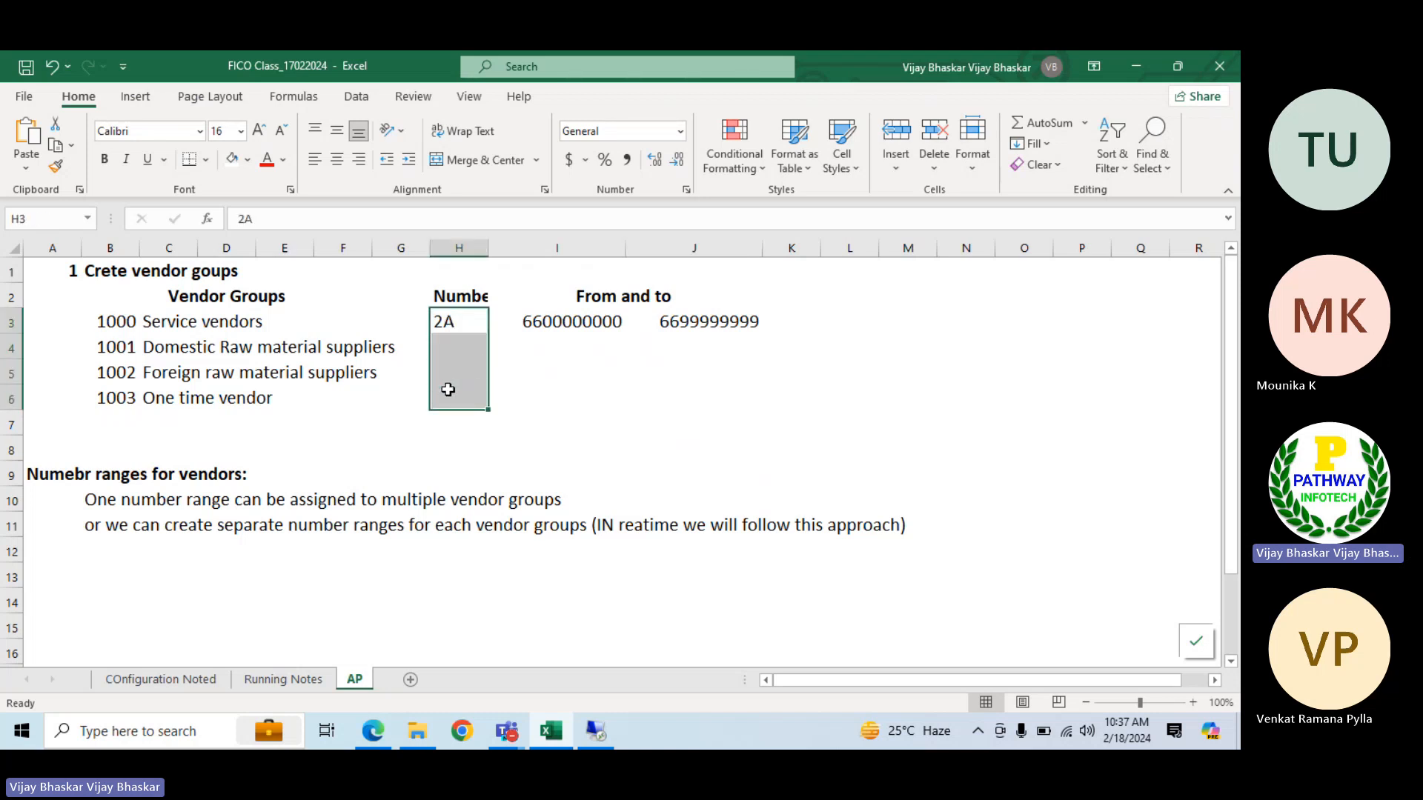
{"action": "key", "text": "ctrl+d"}
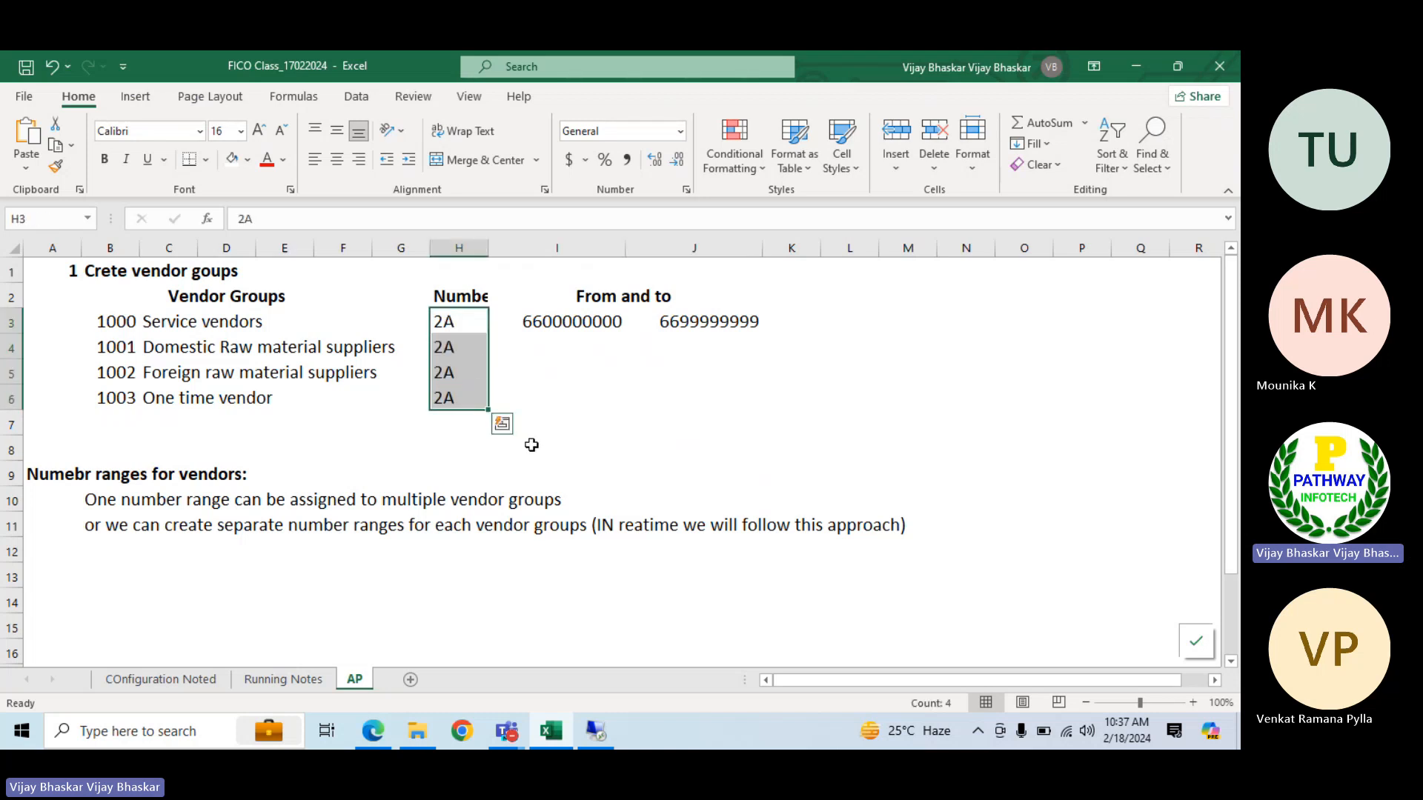
{"action": "left_click_drag", "start_coordinate": [530, 321], "coordinate": [741, 398]}
{"action": "key", "text": "ctrl+d"}
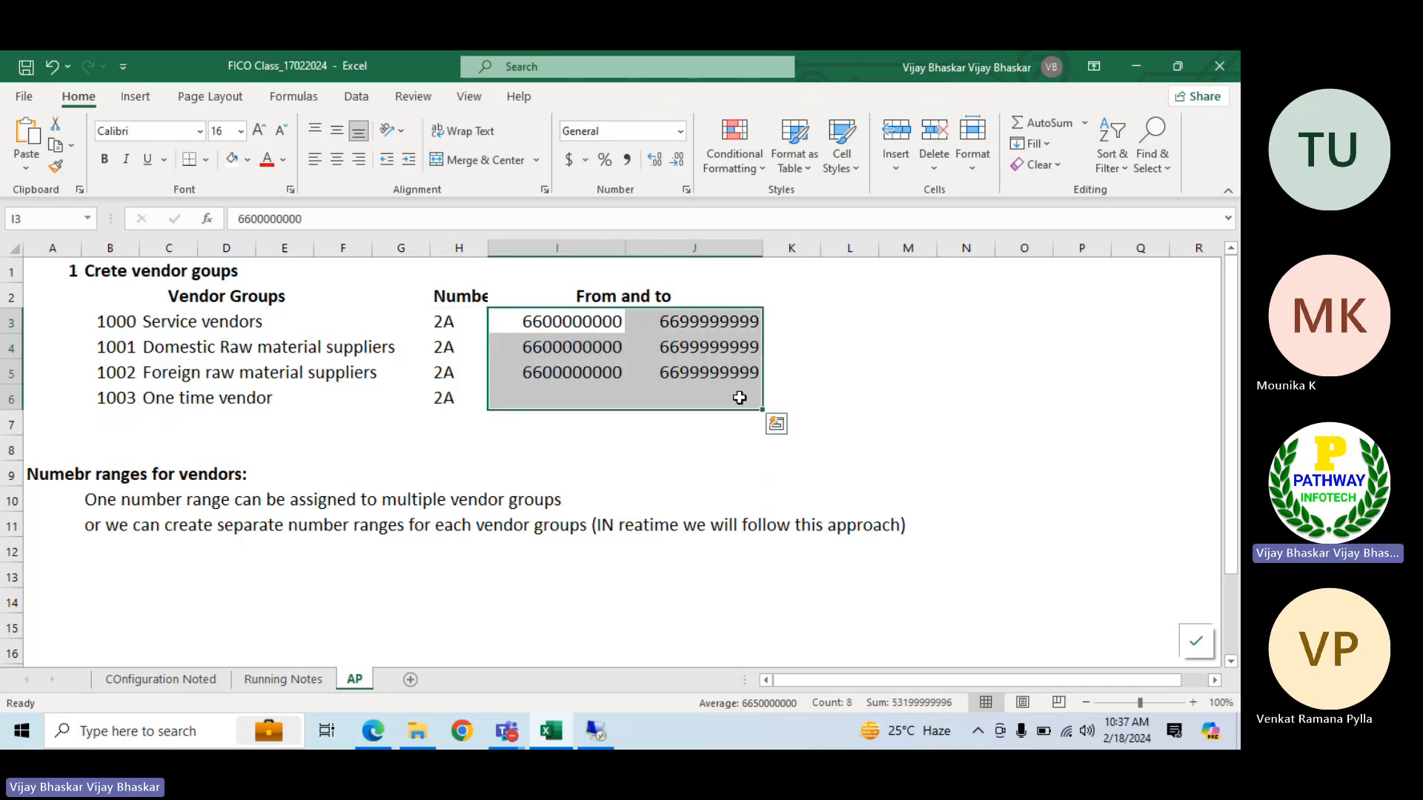
{"action": "key", "text": "ctrl+q"}
{"action": "left_click", "coordinate": [441, 439]}
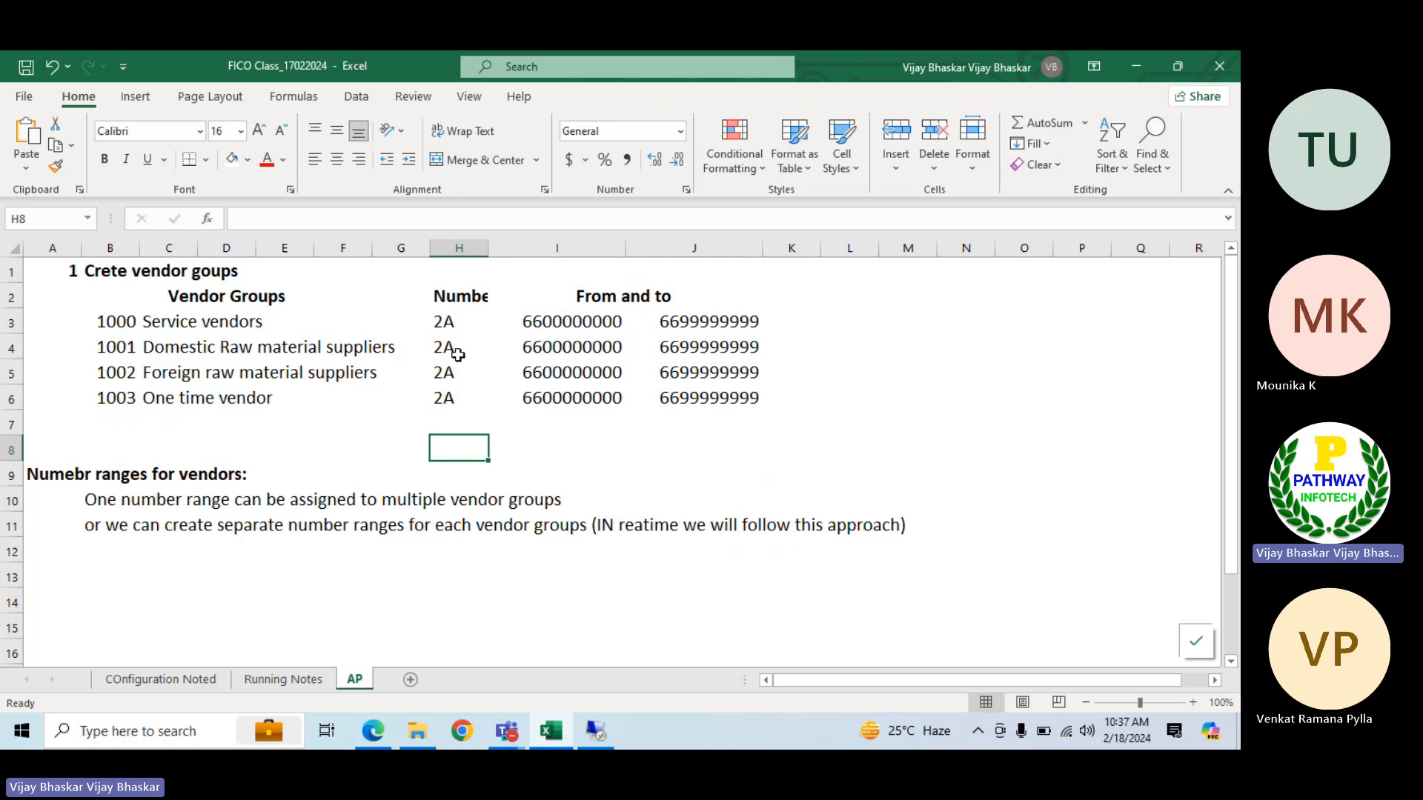
Review the 2A entries for vendor groups 1001 to 1003 and widen column H for the number range heading
{"action": "left_click", "coordinate": [448, 348]}
{"action": "left_click", "coordinate": [448, 373]}
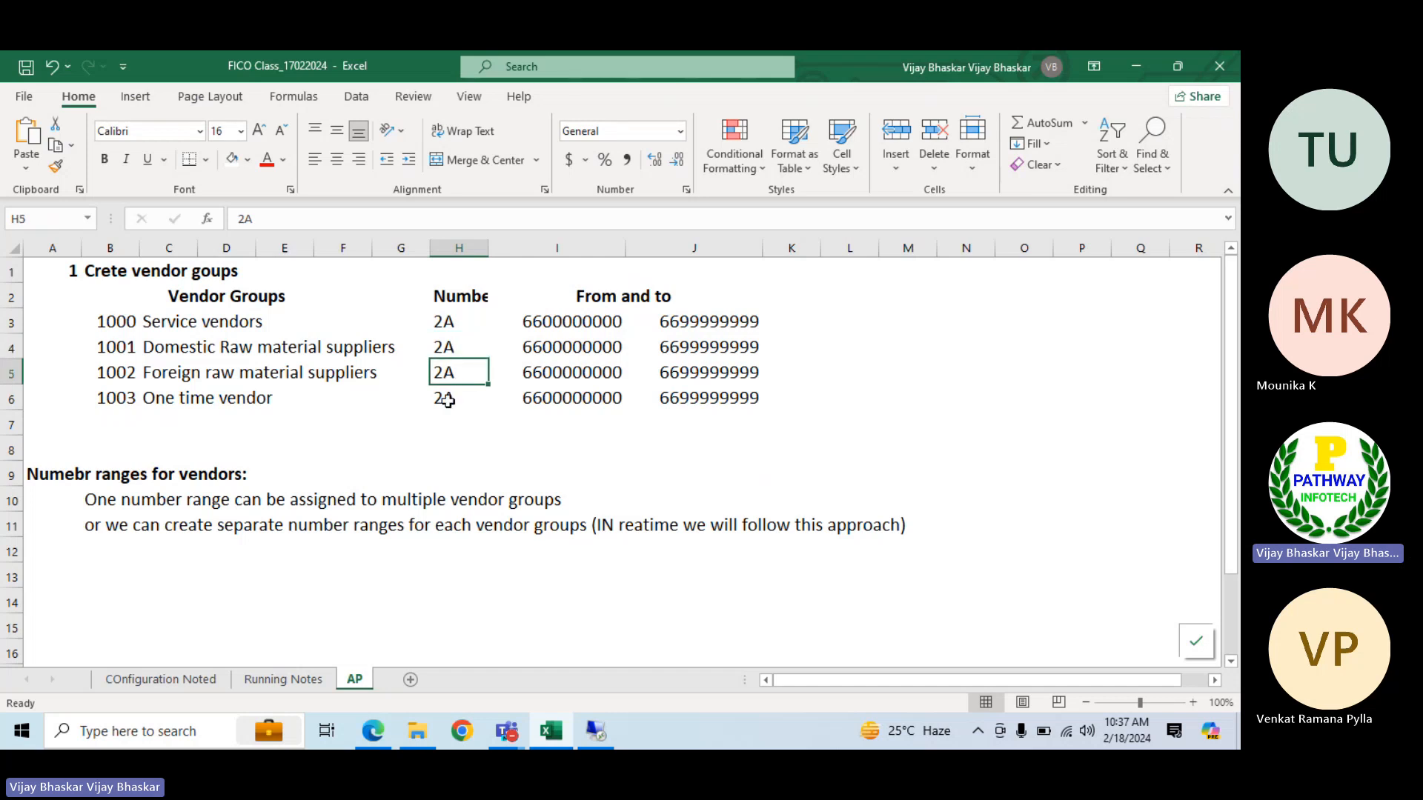
{"action": "left_click", "coordinate": [448, 400]}
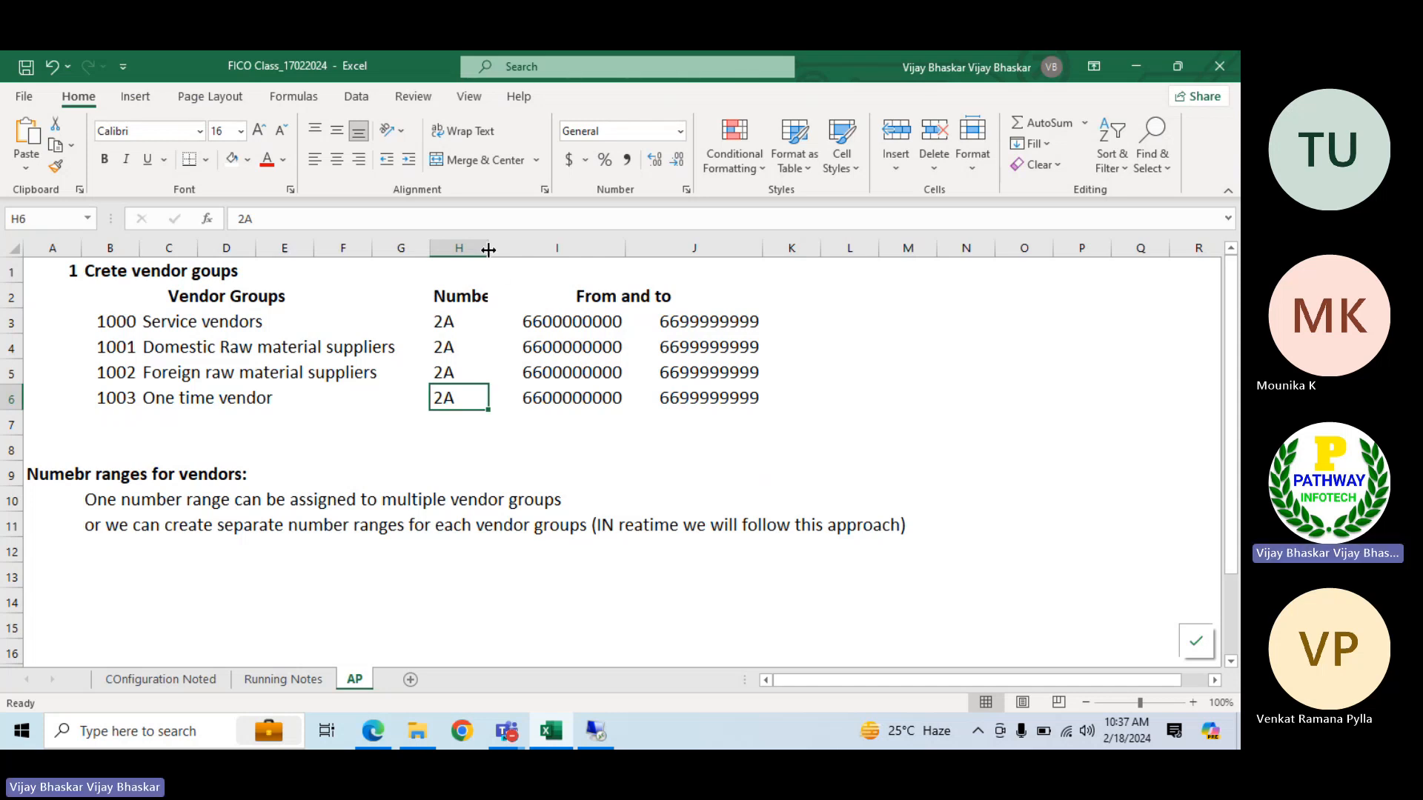
{"action": "left_click_drag", "start_coordinate": [488, 248], "coordinate": [543, 249]}
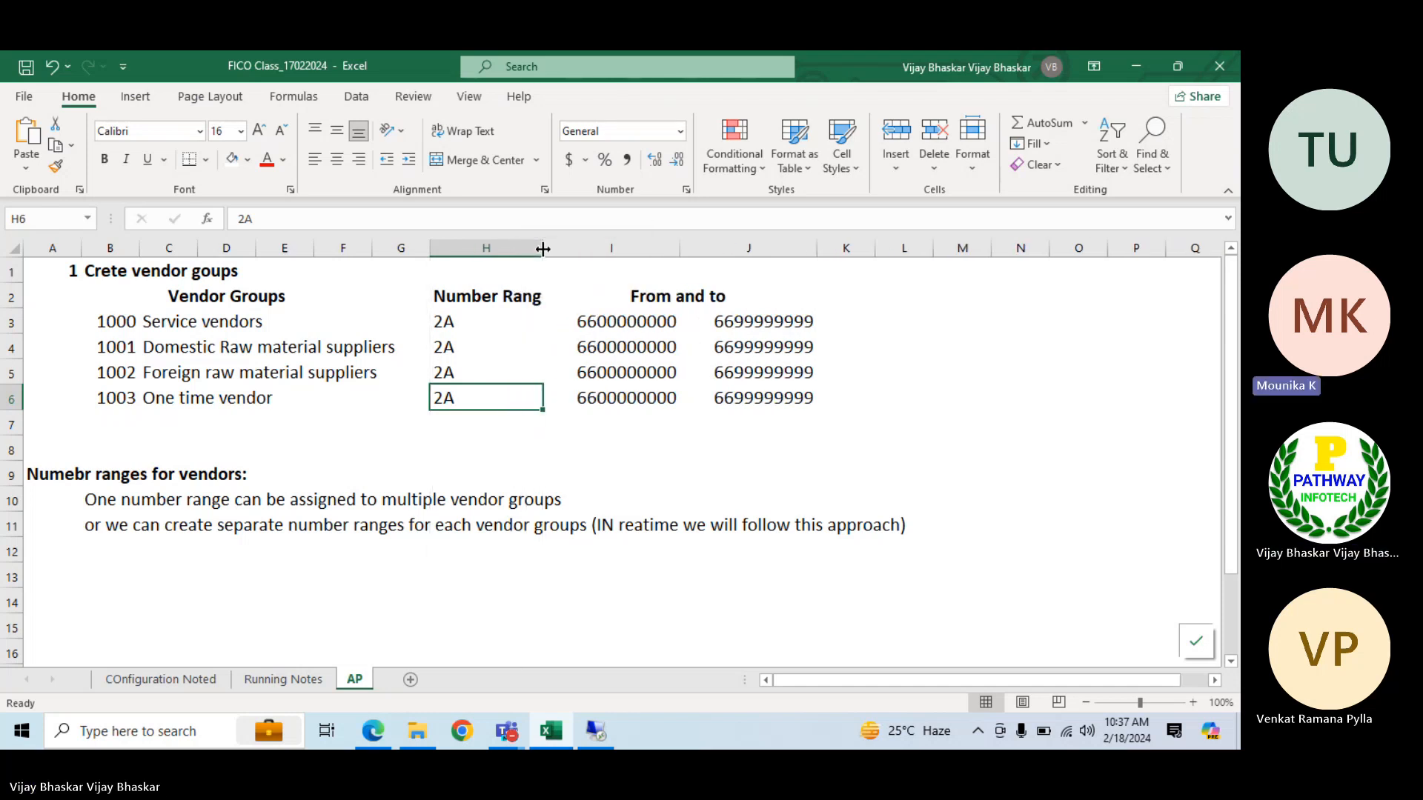
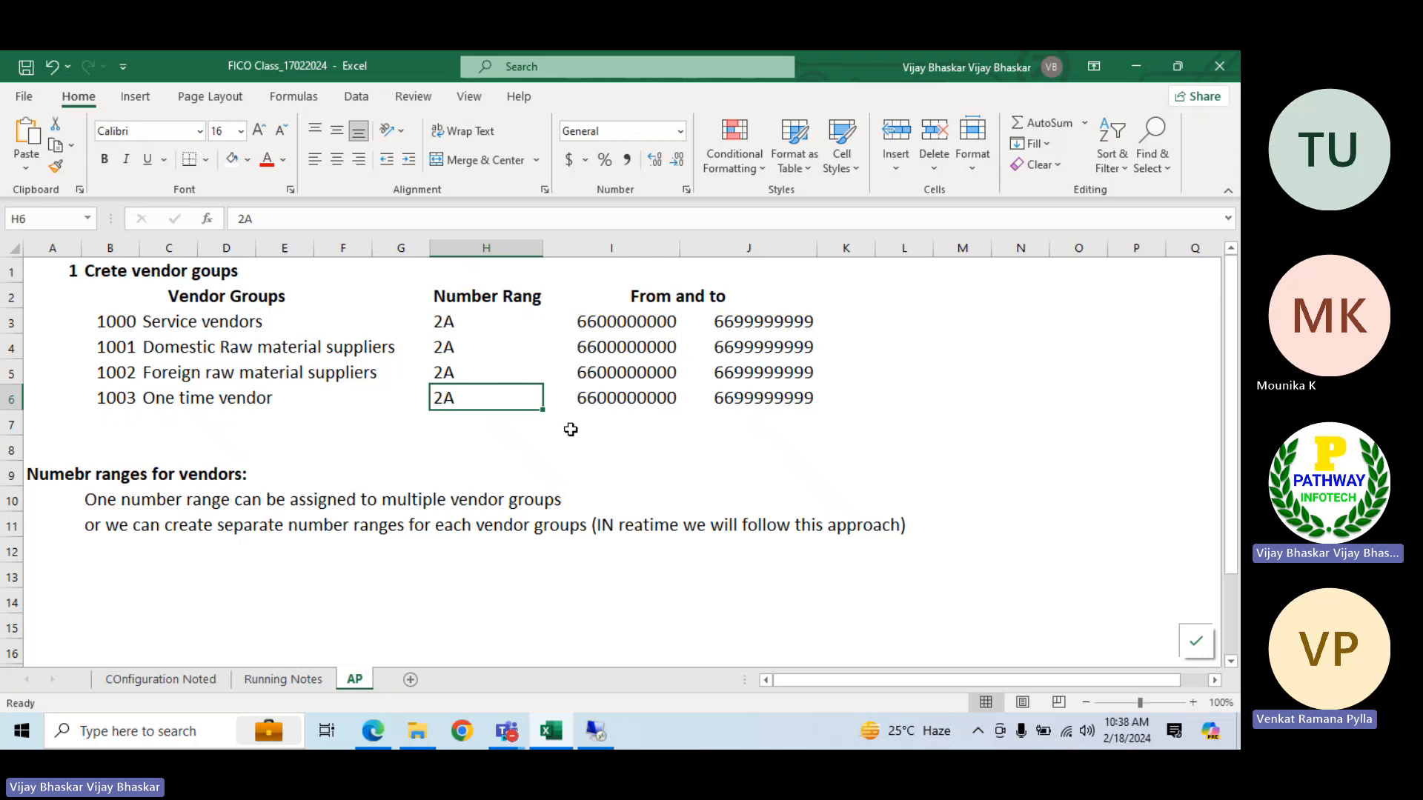
Review the AP notes on sharing one number range or creating separate ranges, alongside the from number for vendor group 1000
{"action": "left_click", "coordinate": [96, 501]}
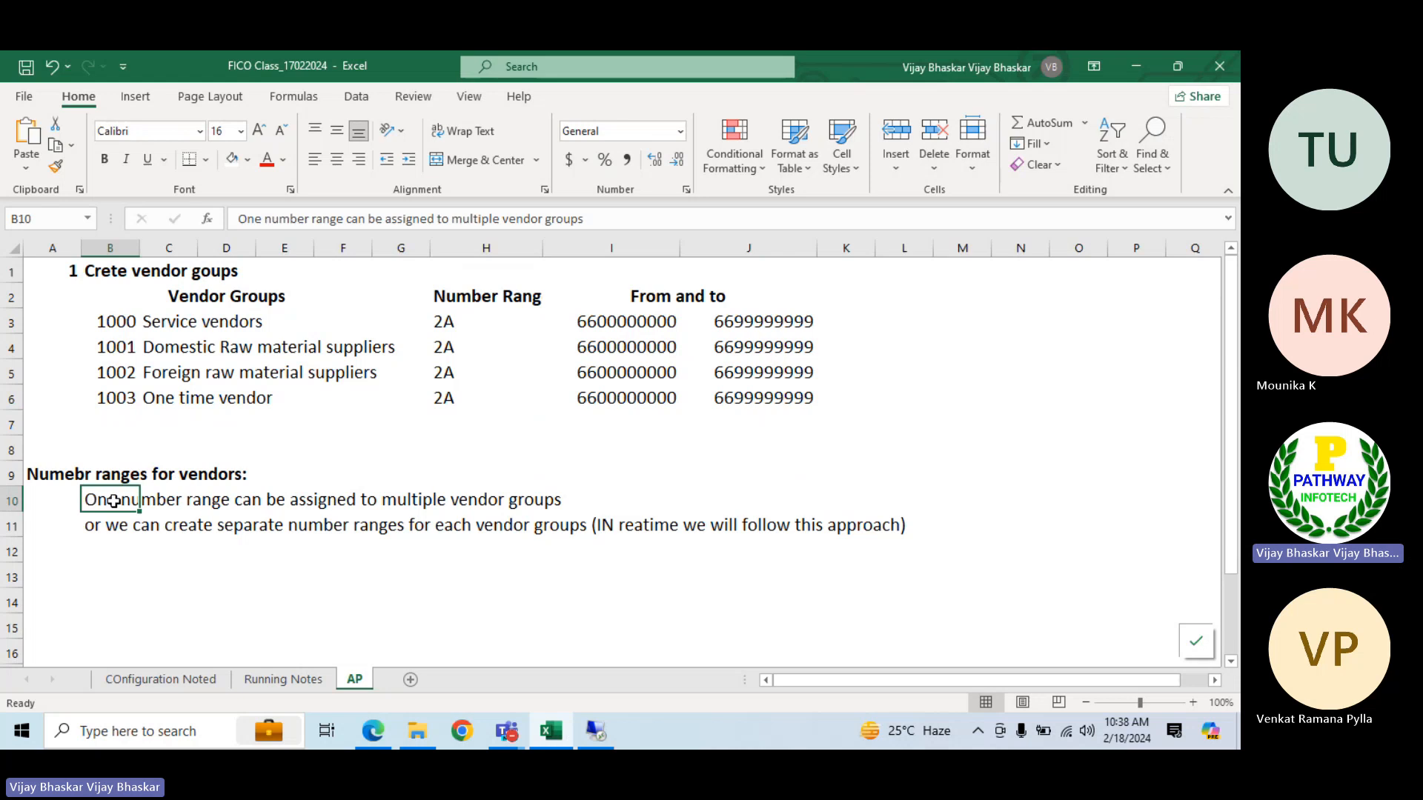
{"action": "left_click", "coordinate": [601, 320]}
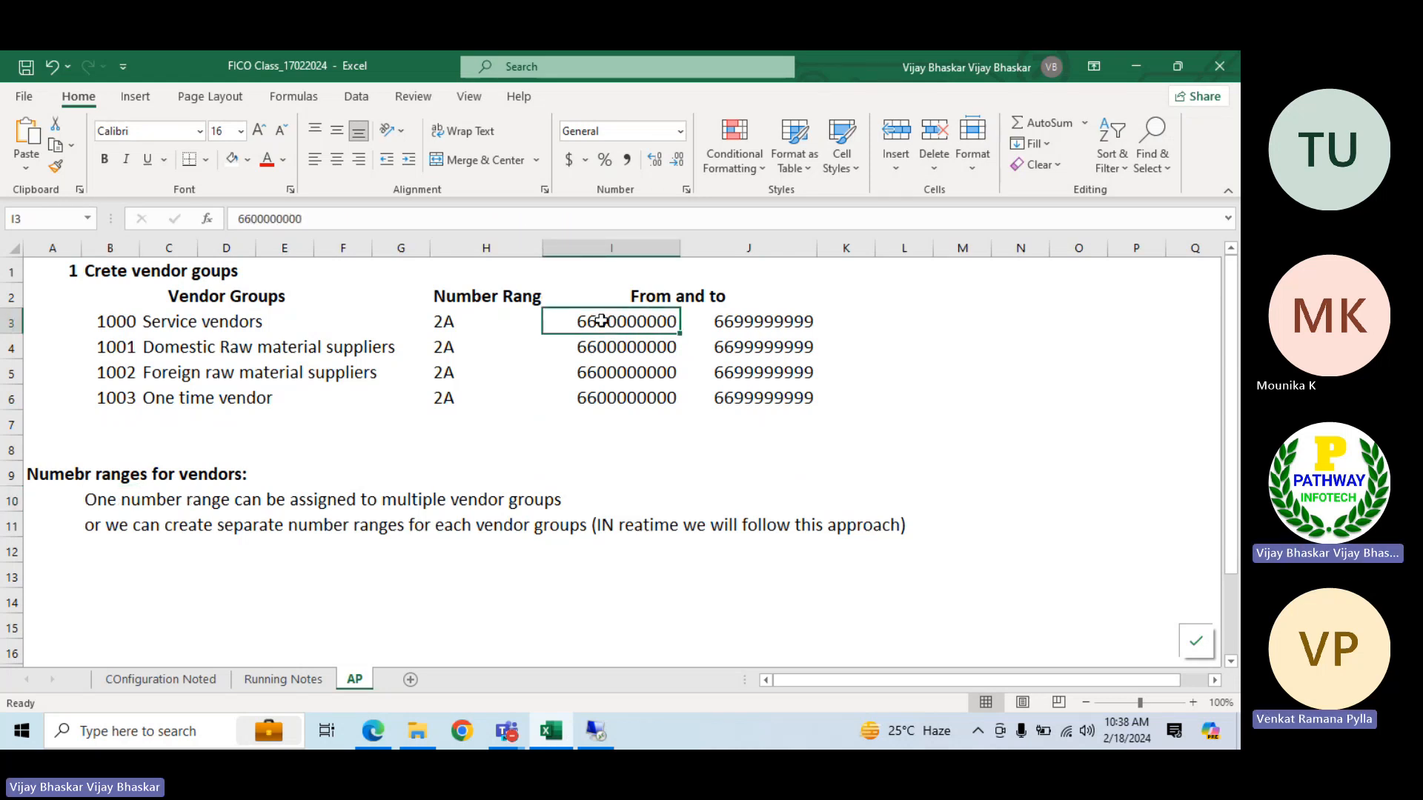
{"action": "left_click", "coordinate": [104, 528]}
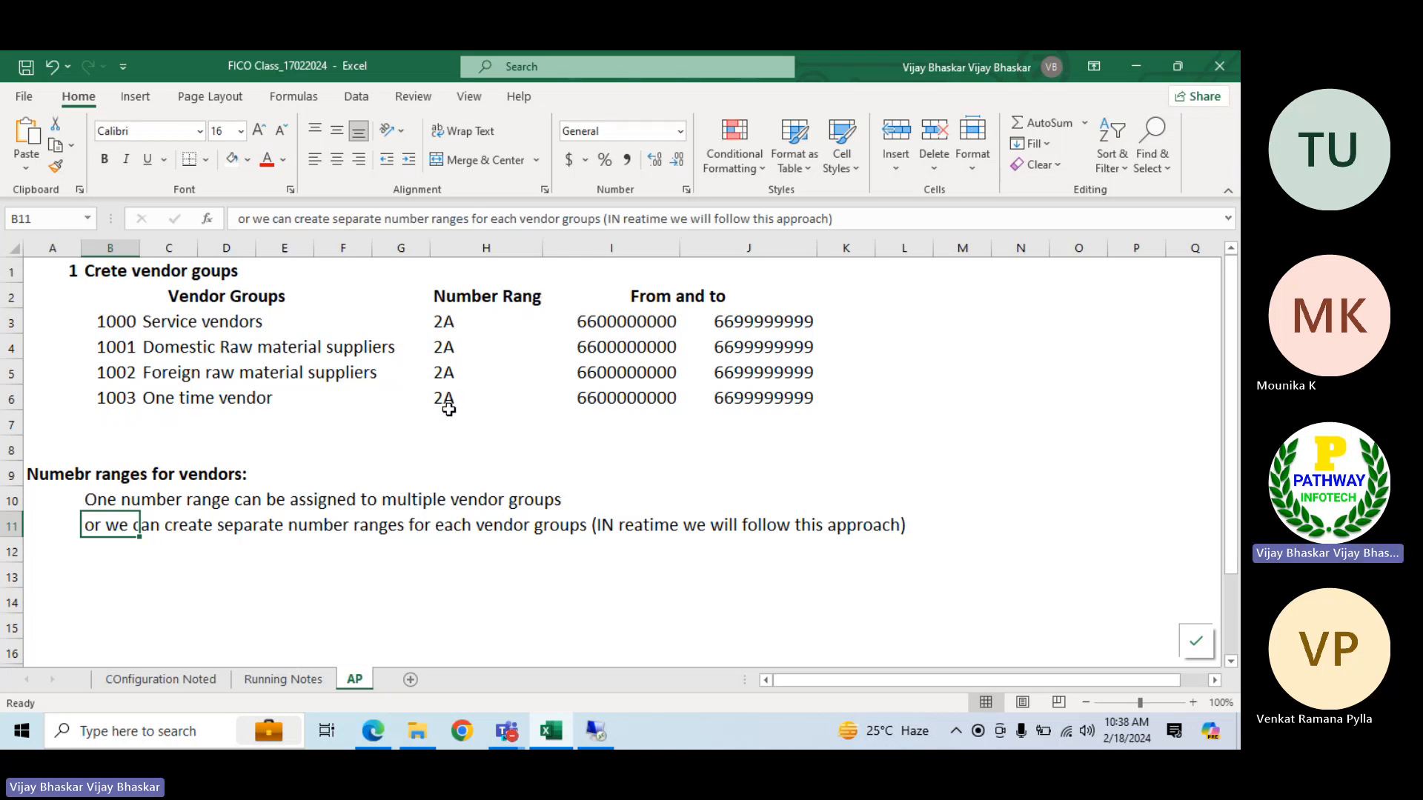
Switch to the SAP vendor number ranges and insert a new interval with number range 2B
{"action": "key", "text": "alt+Tab"}
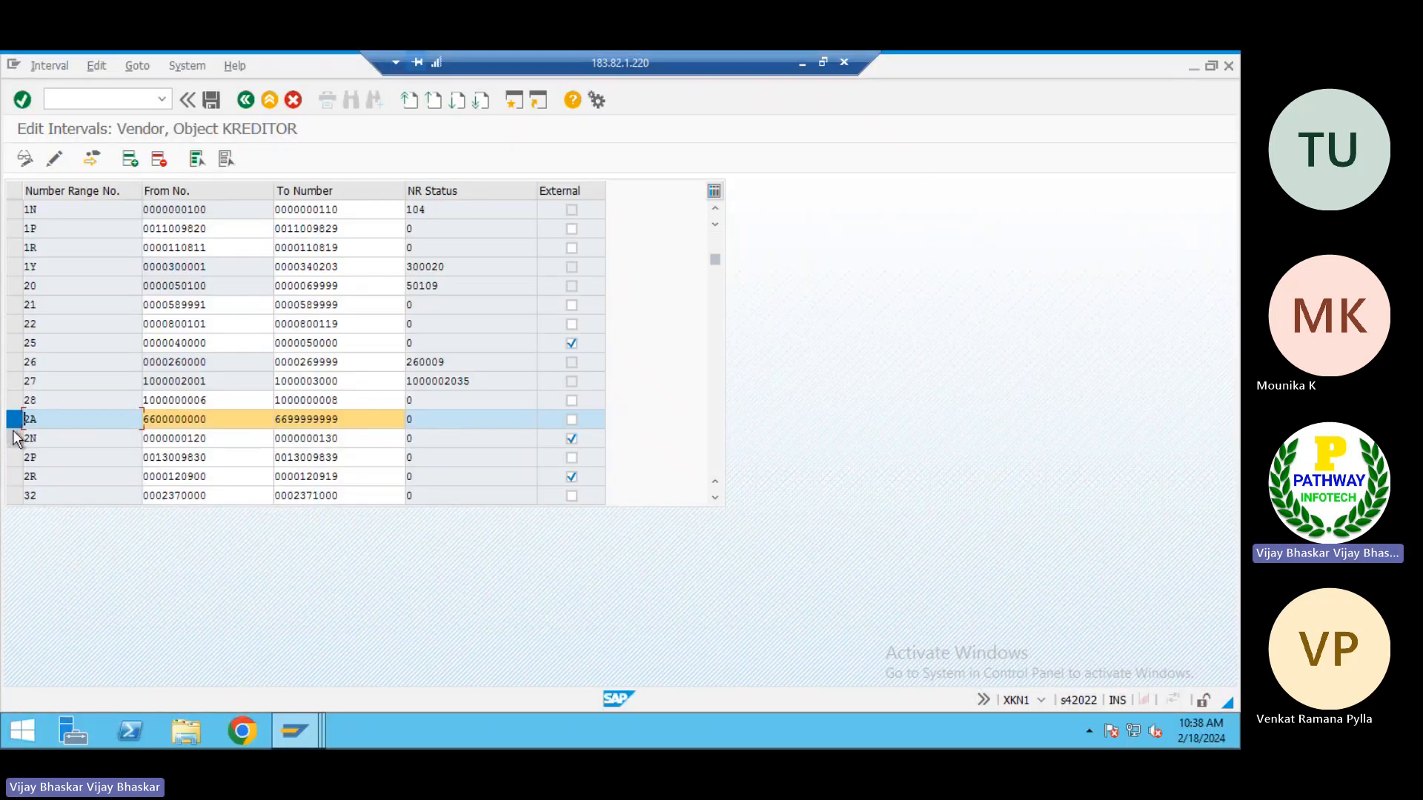
{"action": "left_click", "coordinate": [12, 421]}
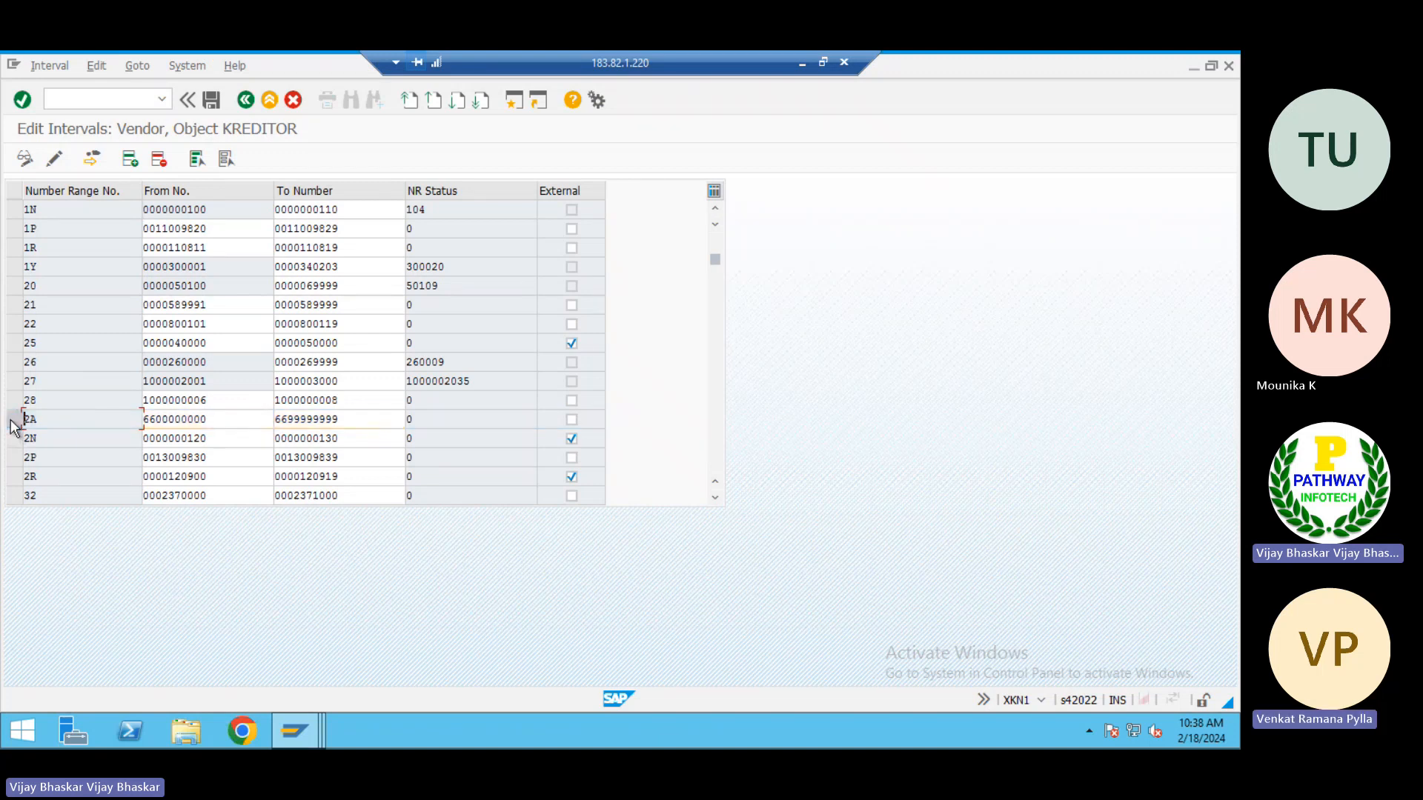
{"action": "left_click", "coordinate": [11, 421]}
{"action": "left_click", "coordinate": [11, 421]}
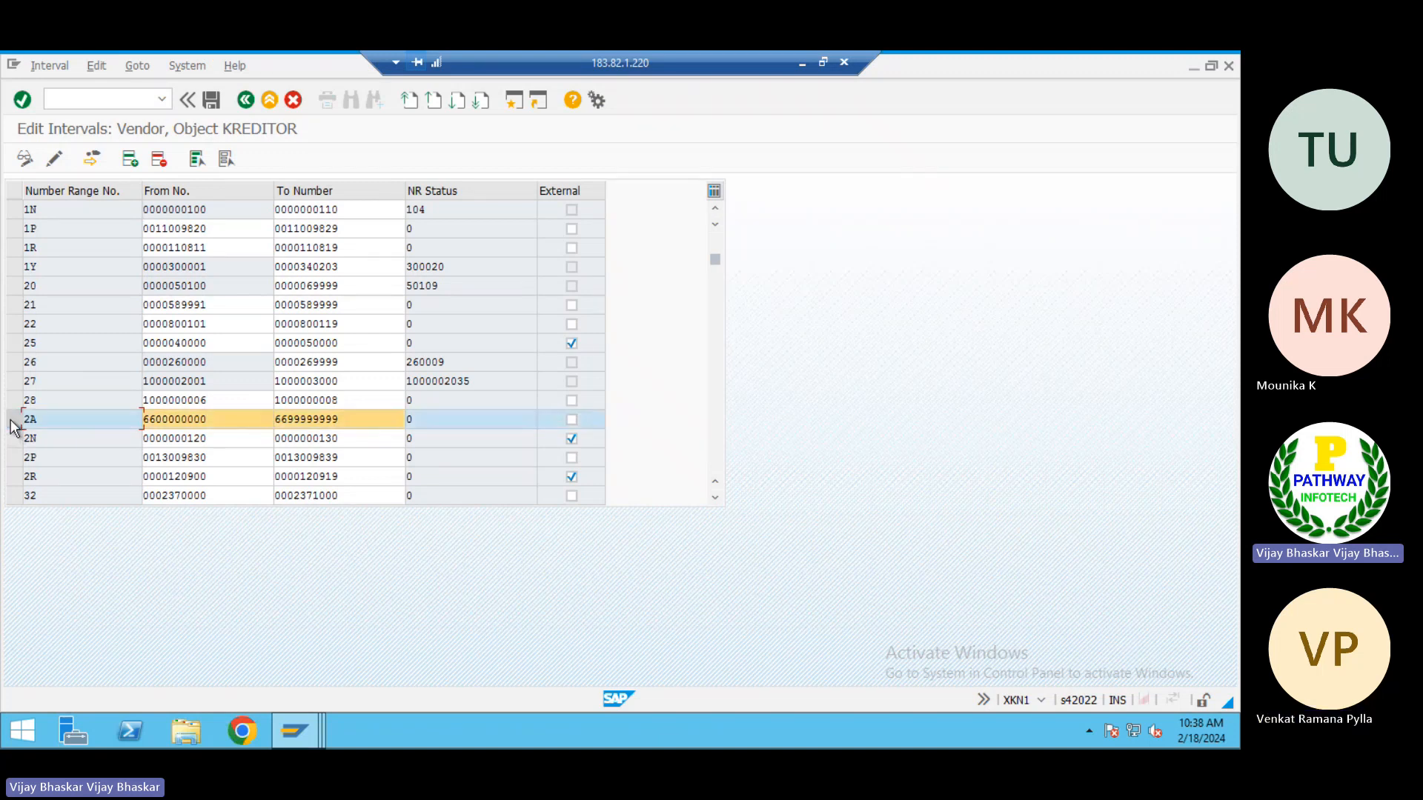
{"action": "left_click", "coordinate": [129, 159]}
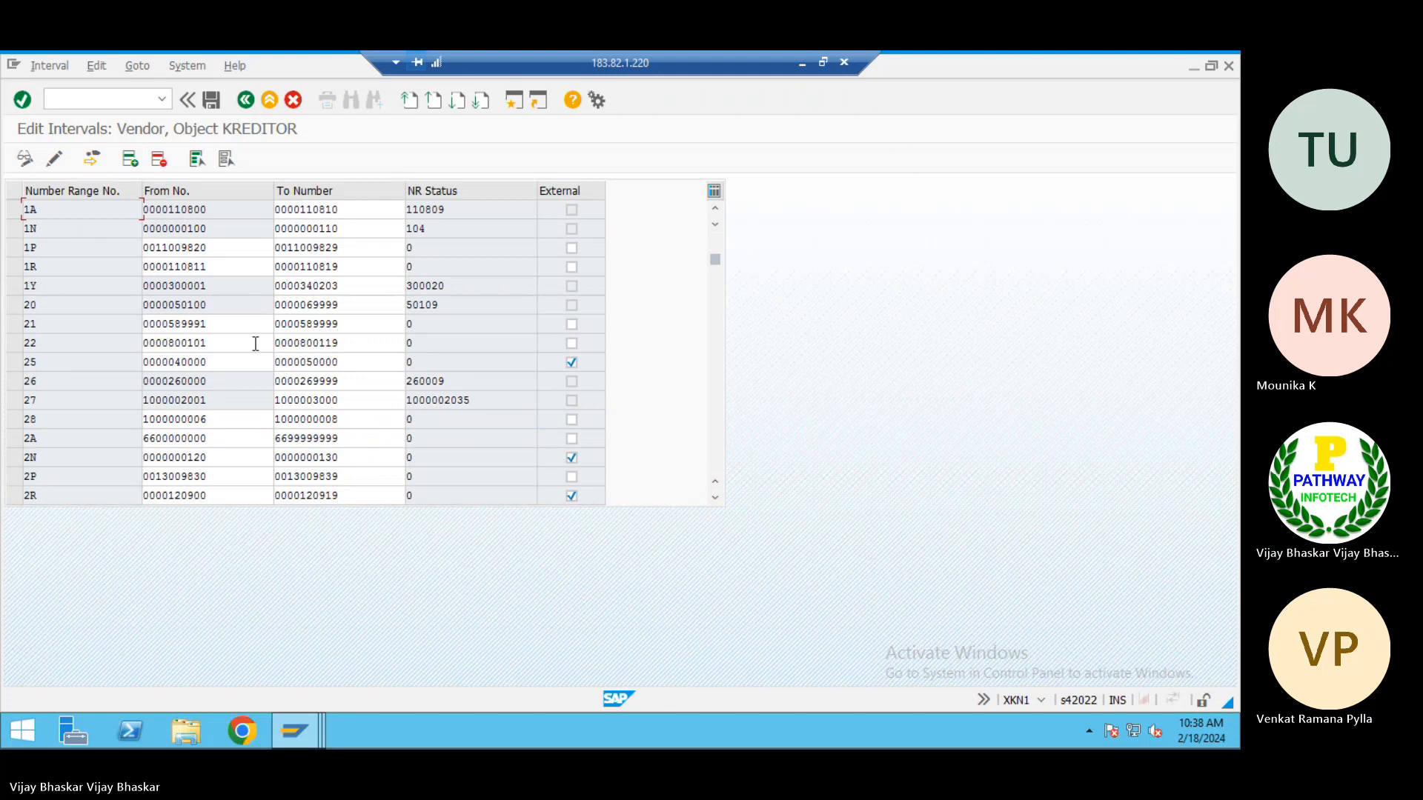
{"action": "left_click_drag", "start_coordinate": [715, 261], "coordinate": [715, 239]}
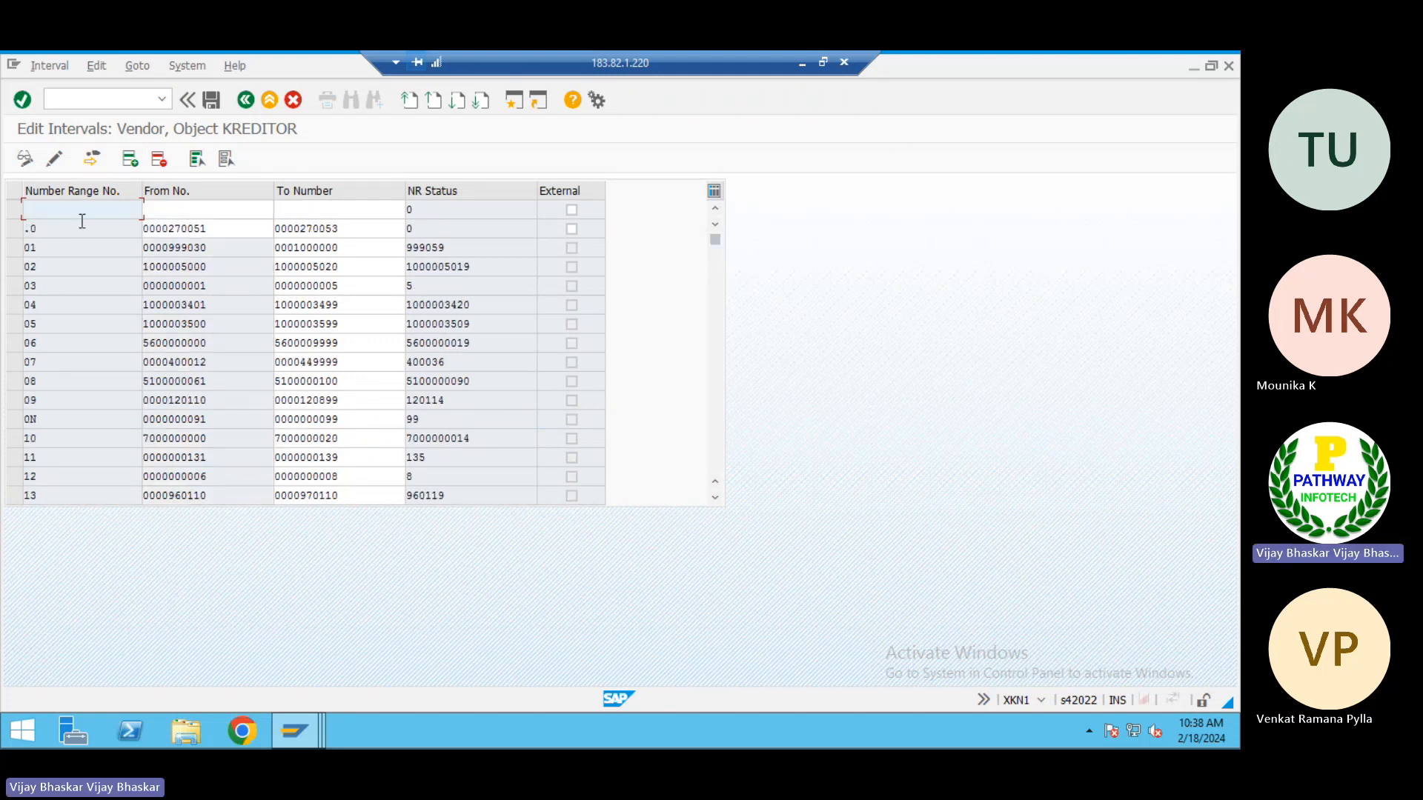
{"action": "type", "text": "2"}
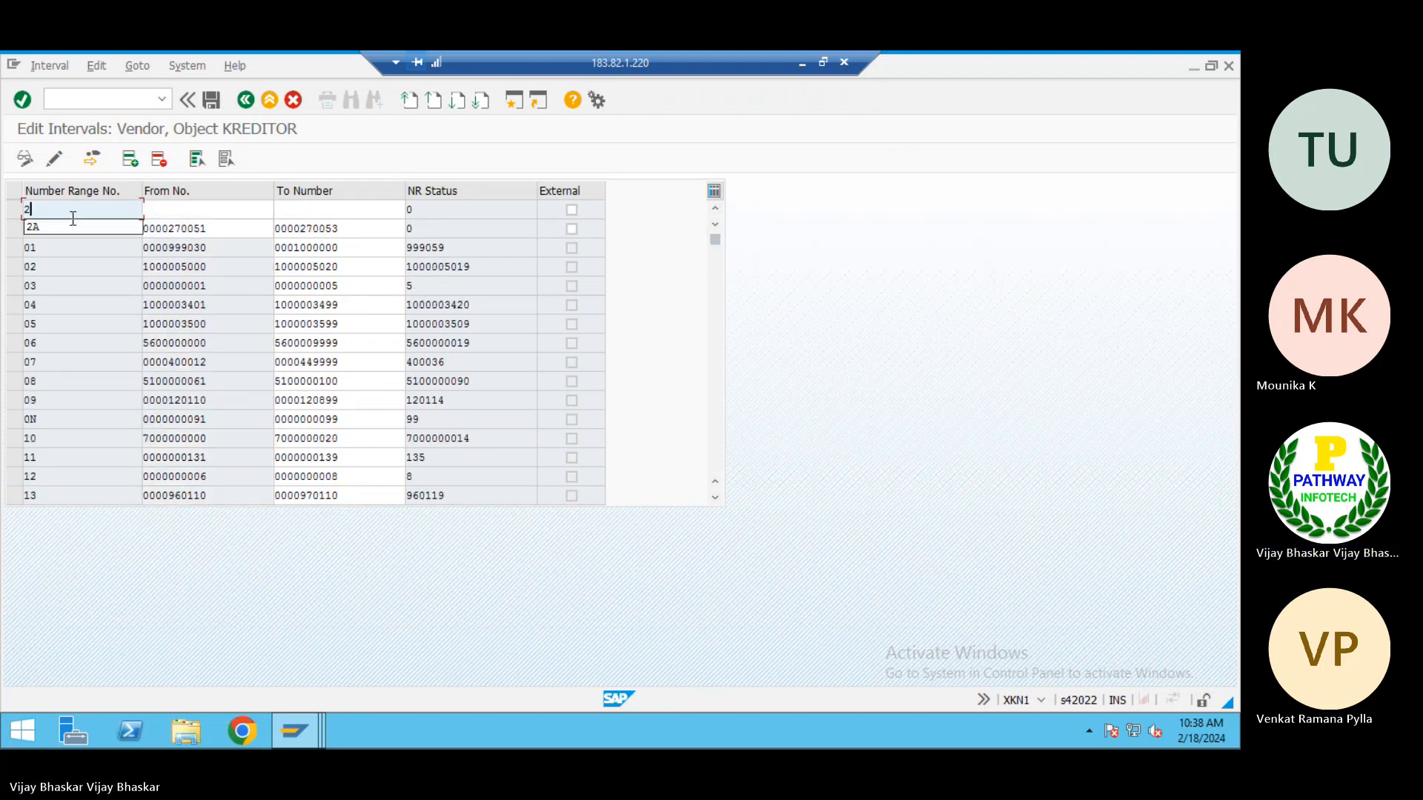
{"action": "type", "text": "B"}
{"action": "key", "text": "Tab"}
{"action": "key", "text": "alt+Tab"}
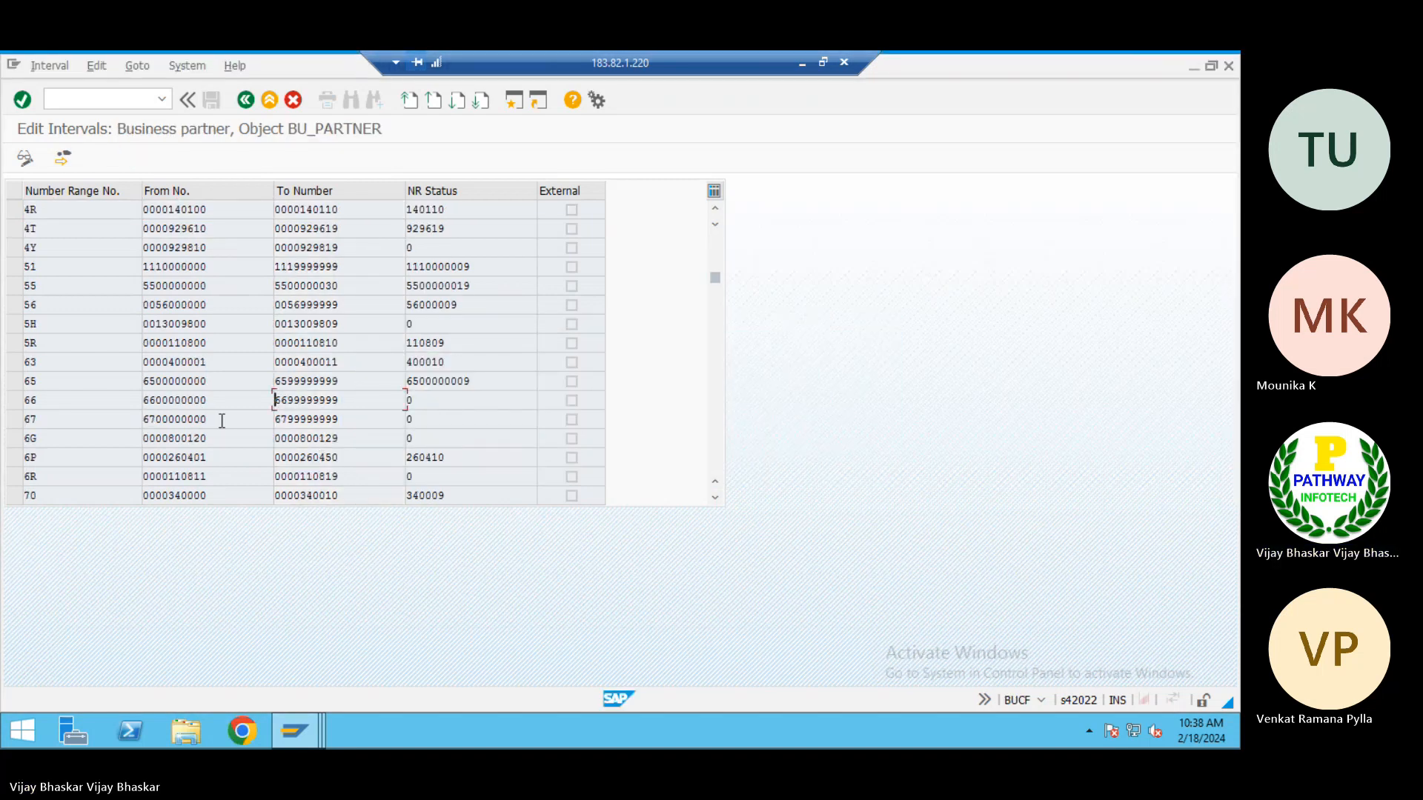
{"action": "left_click_drag", "start_coordinate": [222, 420], "coordinate": [140, 421]}
{"action": "key", "text": "ctrl+c"}
{"action": "key", "text": "alt+Tab"}
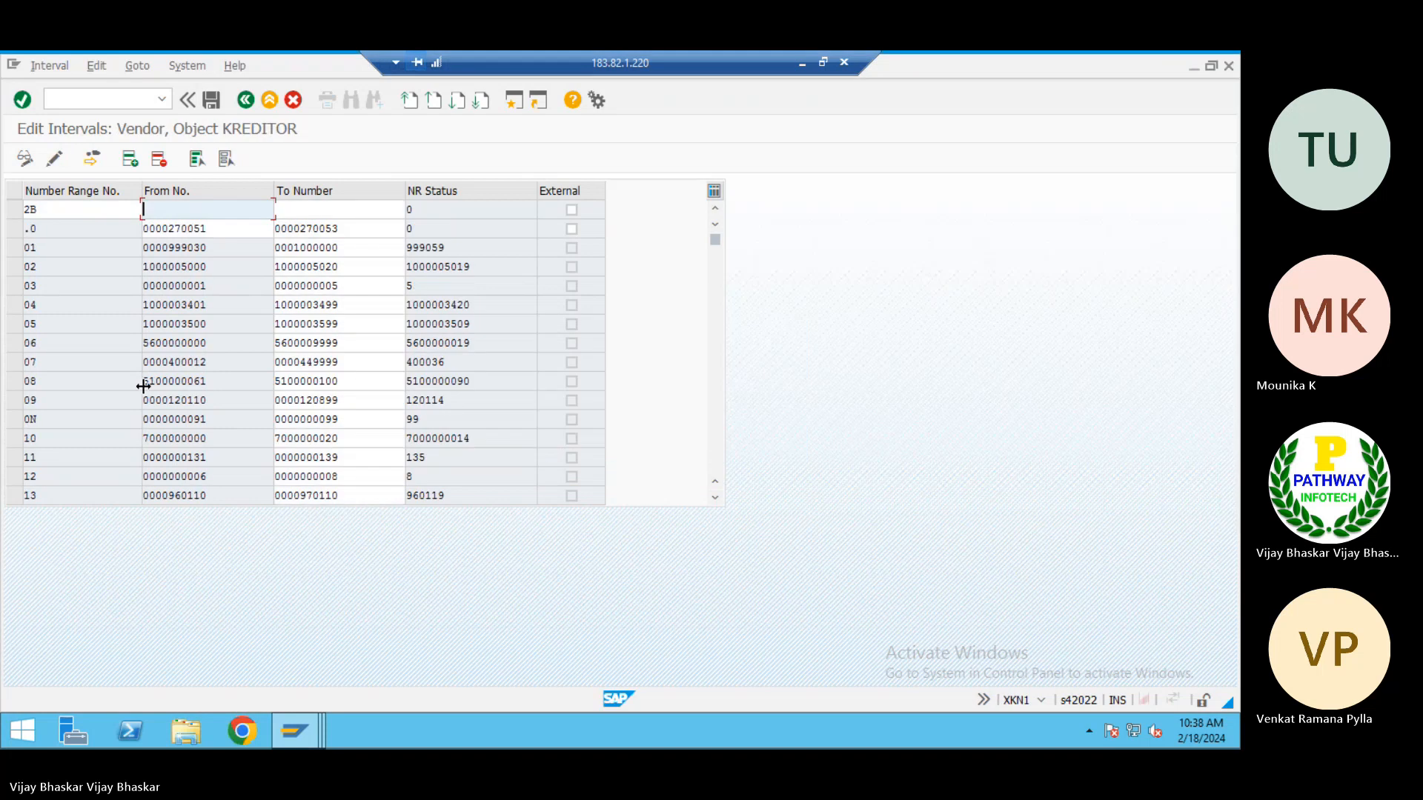
{"action": "key", "text": "ctrl+v"}
{"action": "key", "text": "Tab"}
{"action": "key", "text": "alt+Tab"}
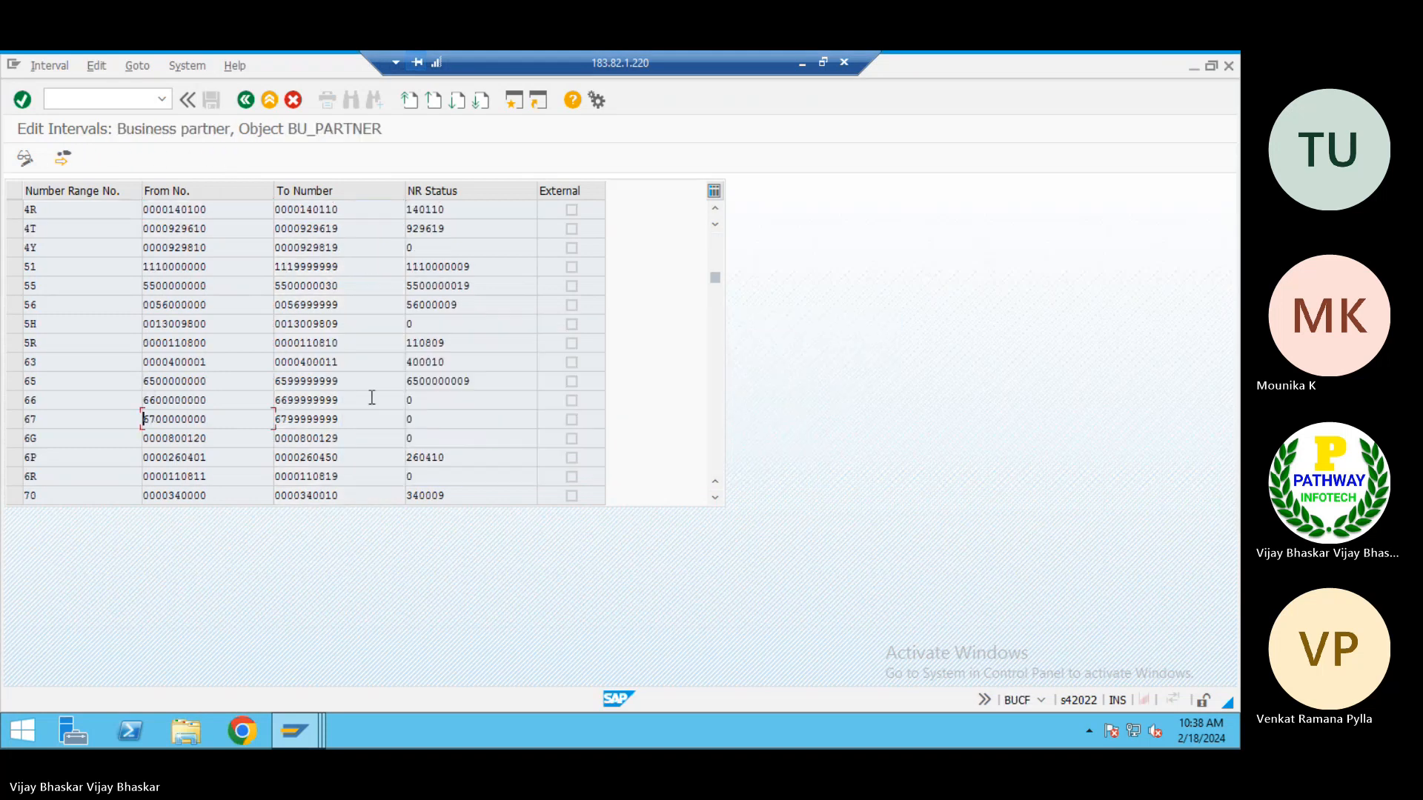
{"action": "left_click_drag", "start_coordinate": [363, 420], "coordinate": [270, 422]}
{"action": "key", "text": "ctrl+c"}
{"action": "key", "text": "alt+Tab"}
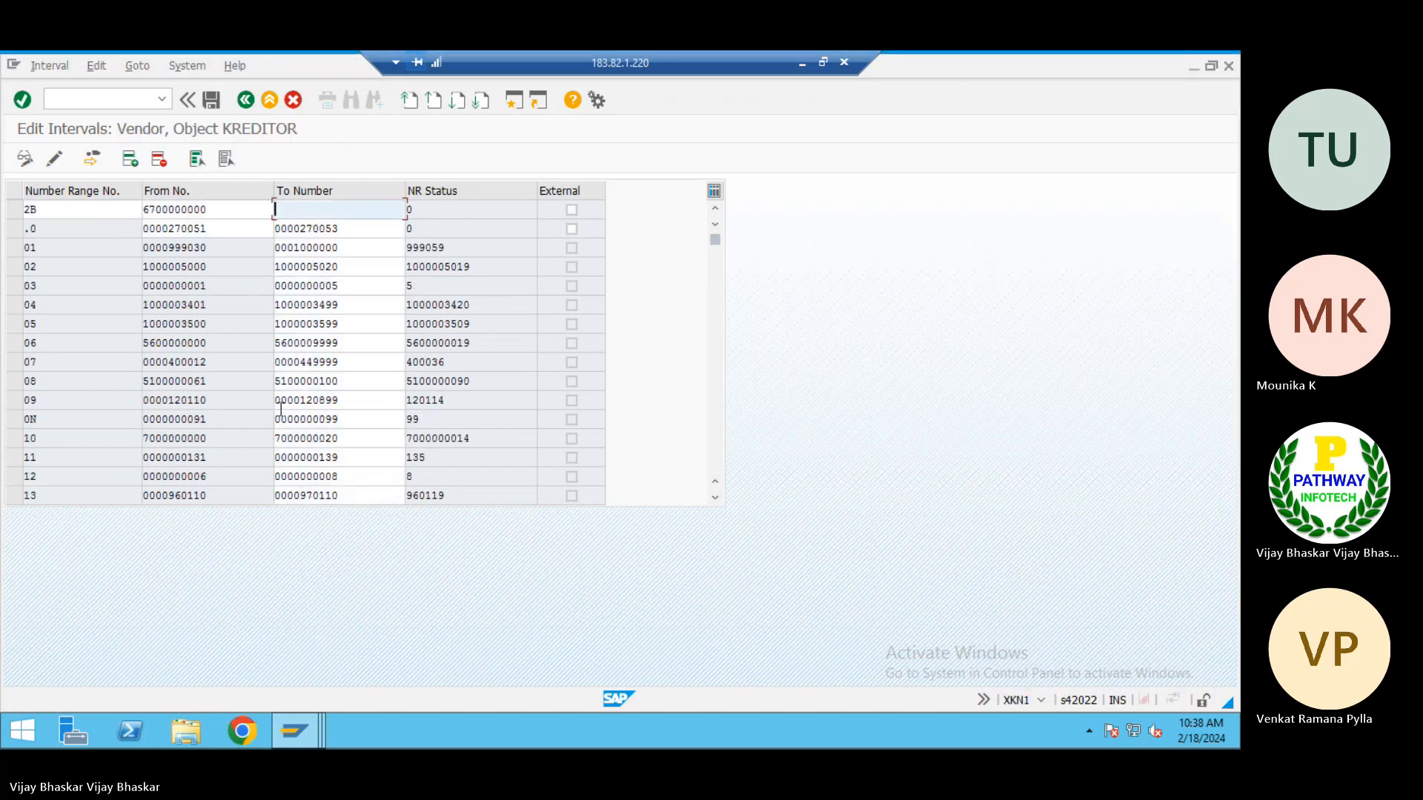
{"action": "key", "text": "ctrl+v"}
{"action": "key", "text": "Return"}
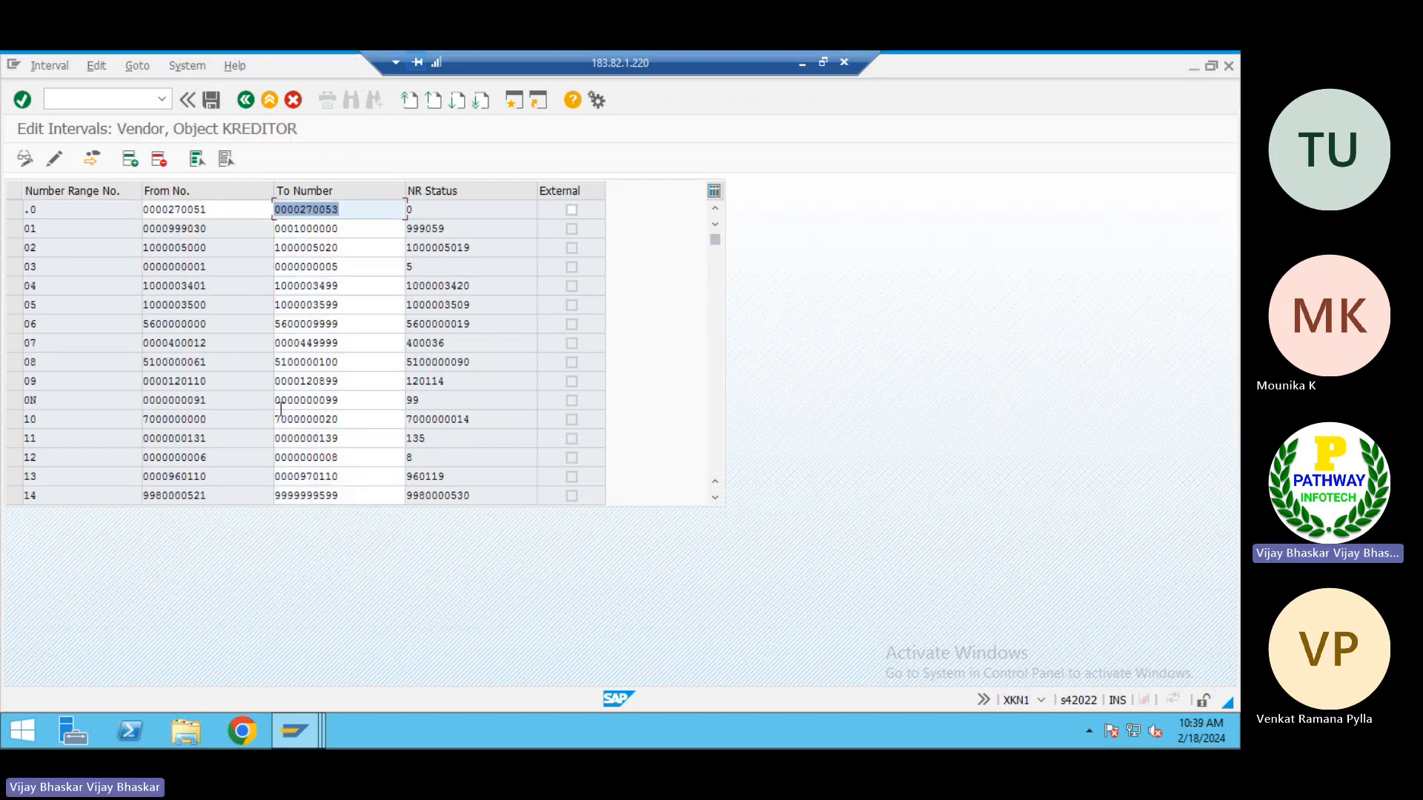
{"action": "left_click", "coordinate": [211, 99]}
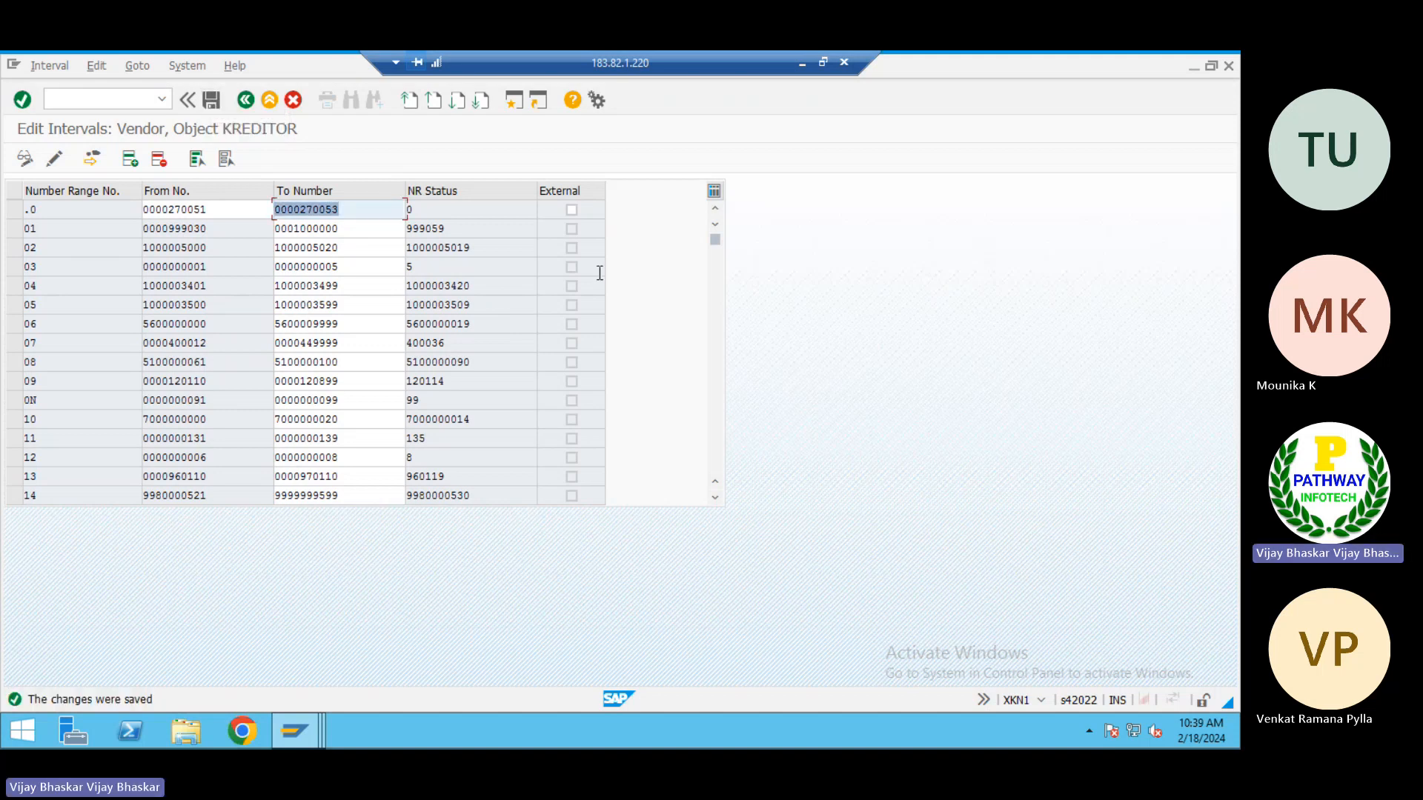
Switch to the Excel notes and change the number range of vendor group 1001 to 2B
{"action": "left_click", "coordinate": [801, 62]}
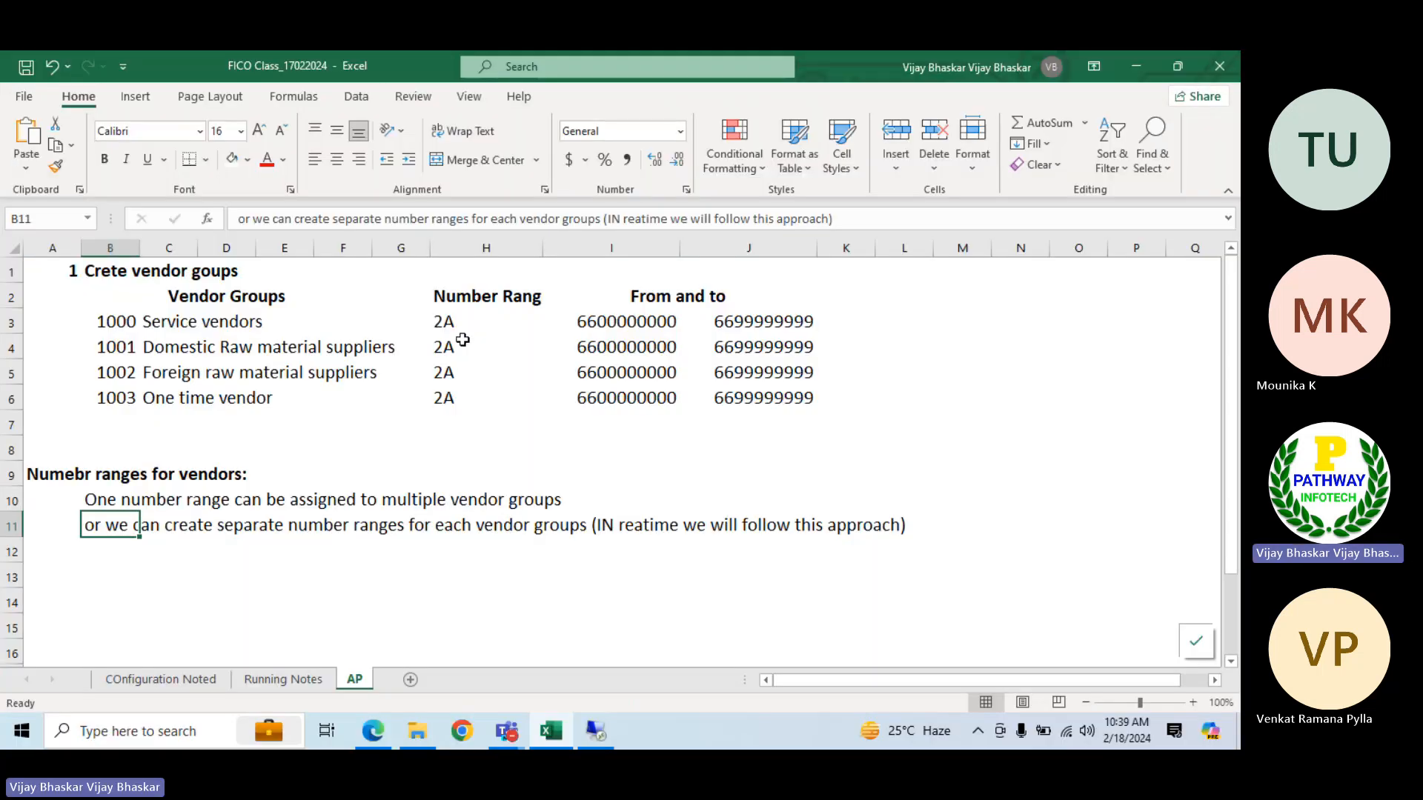
{"action": "left_click", "coordinate": [454, 345]}
{"action": "double_click", "coordinate": [455, 345]}
{"action": "key", "text": "BackSpace"}
{"action": "type", "text": "B"}
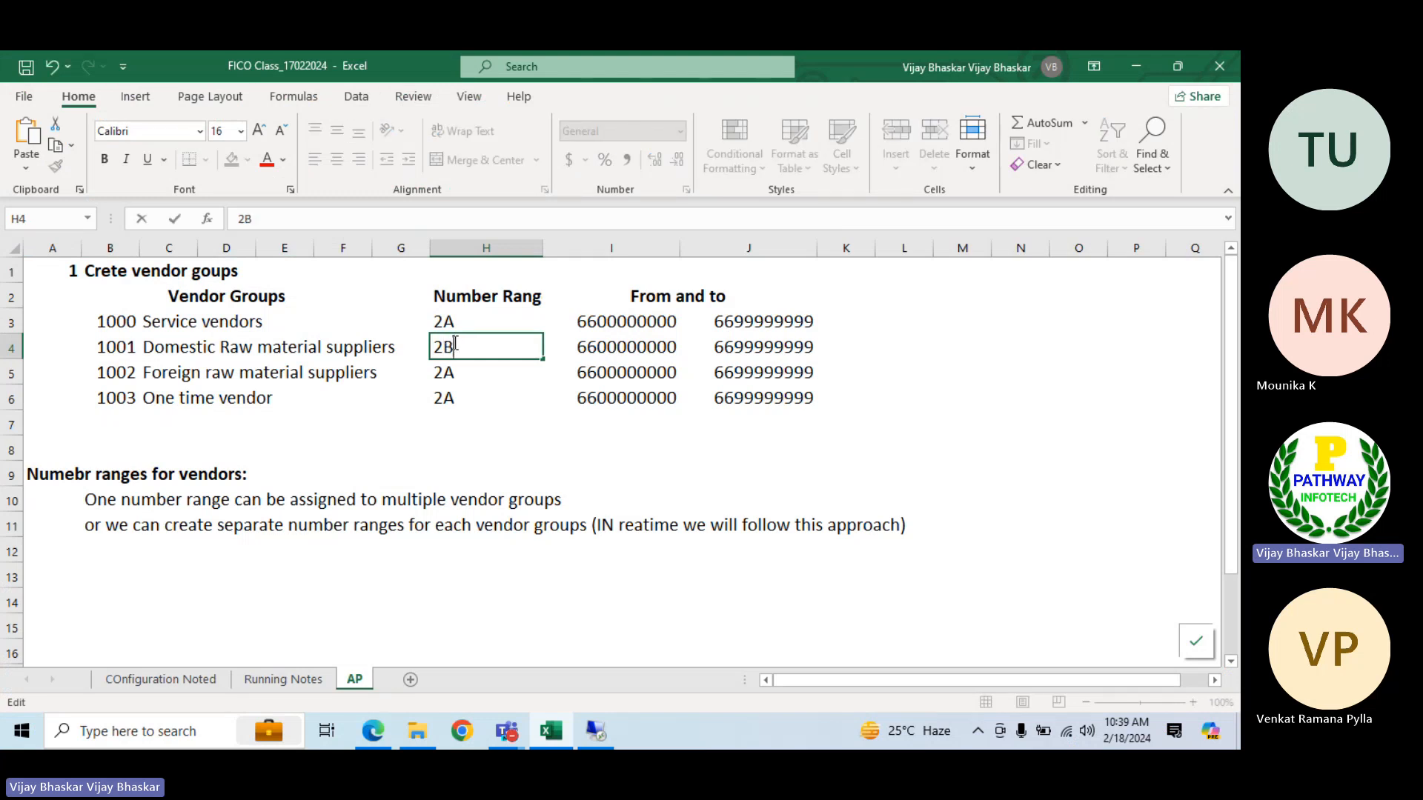
{"action": "key", "text": "Return"}
Return to the SAP vendor intervals and copy the from and to numbers of interval 2B together
{"action": "key", "text": "alt+Tab"}
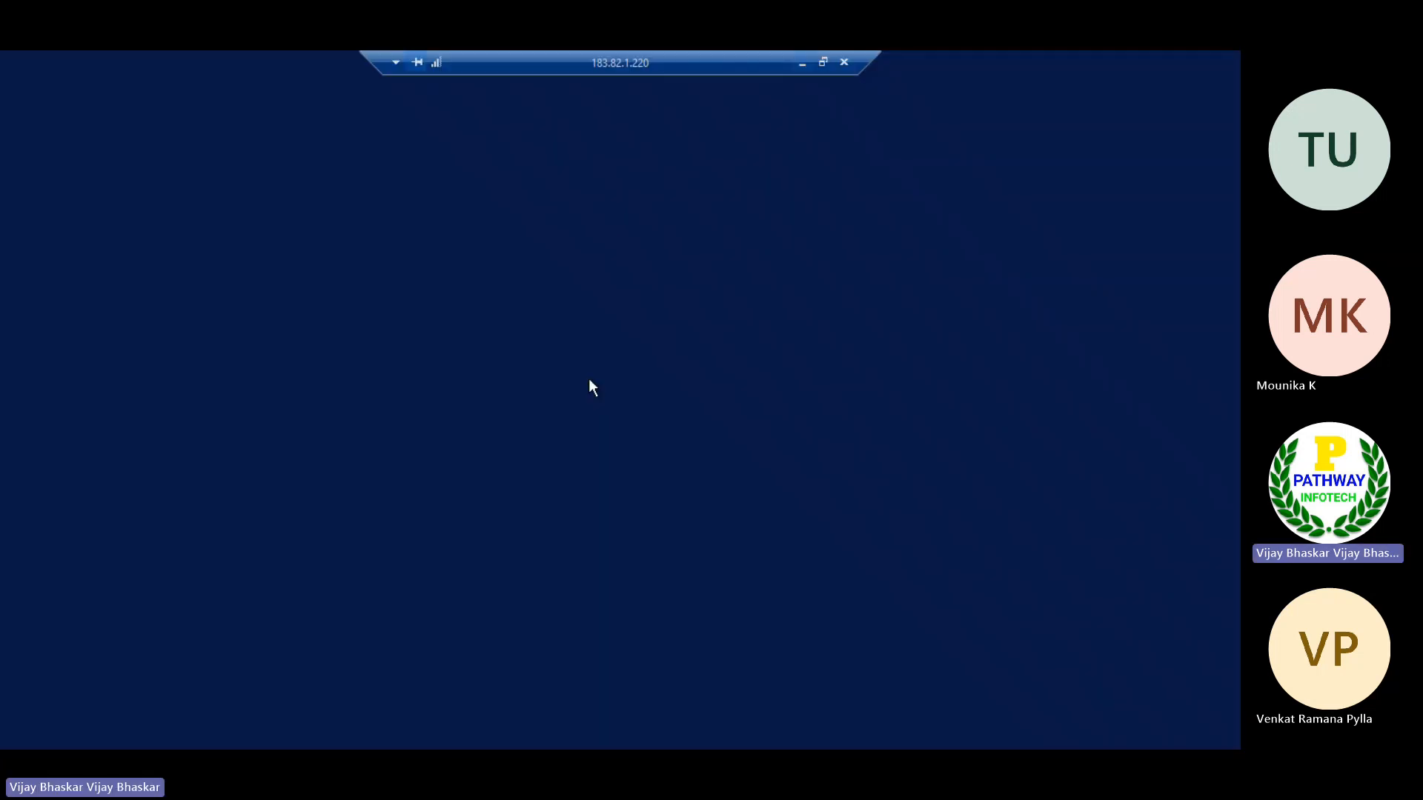
{"action": "scroll", "coordinate": [180, 387], "scroll_direction": "down", "scroll_amount": 4}
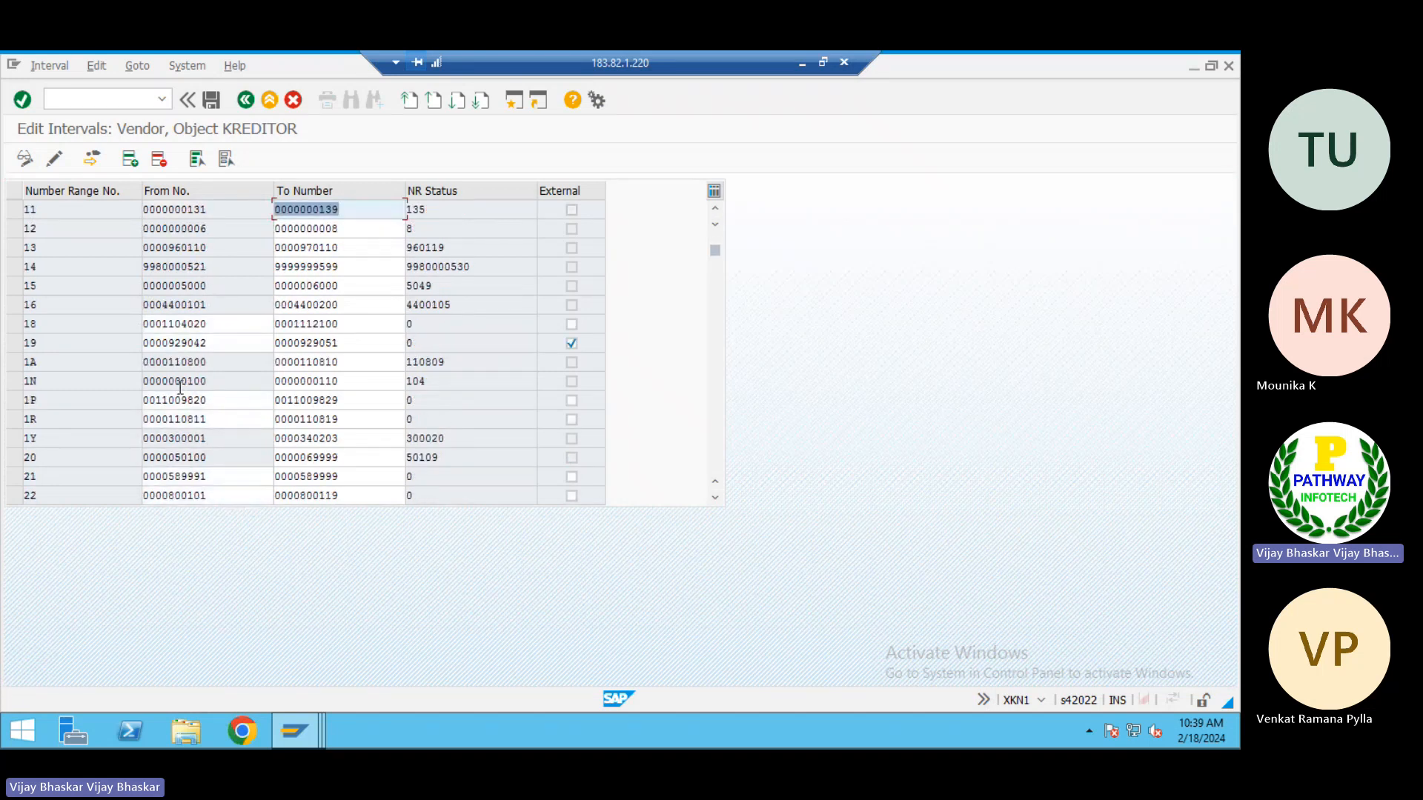
{"action": "scroll", "coordinate": [180, 387], "scroll_direction": "down", "scroll_amount": 3}
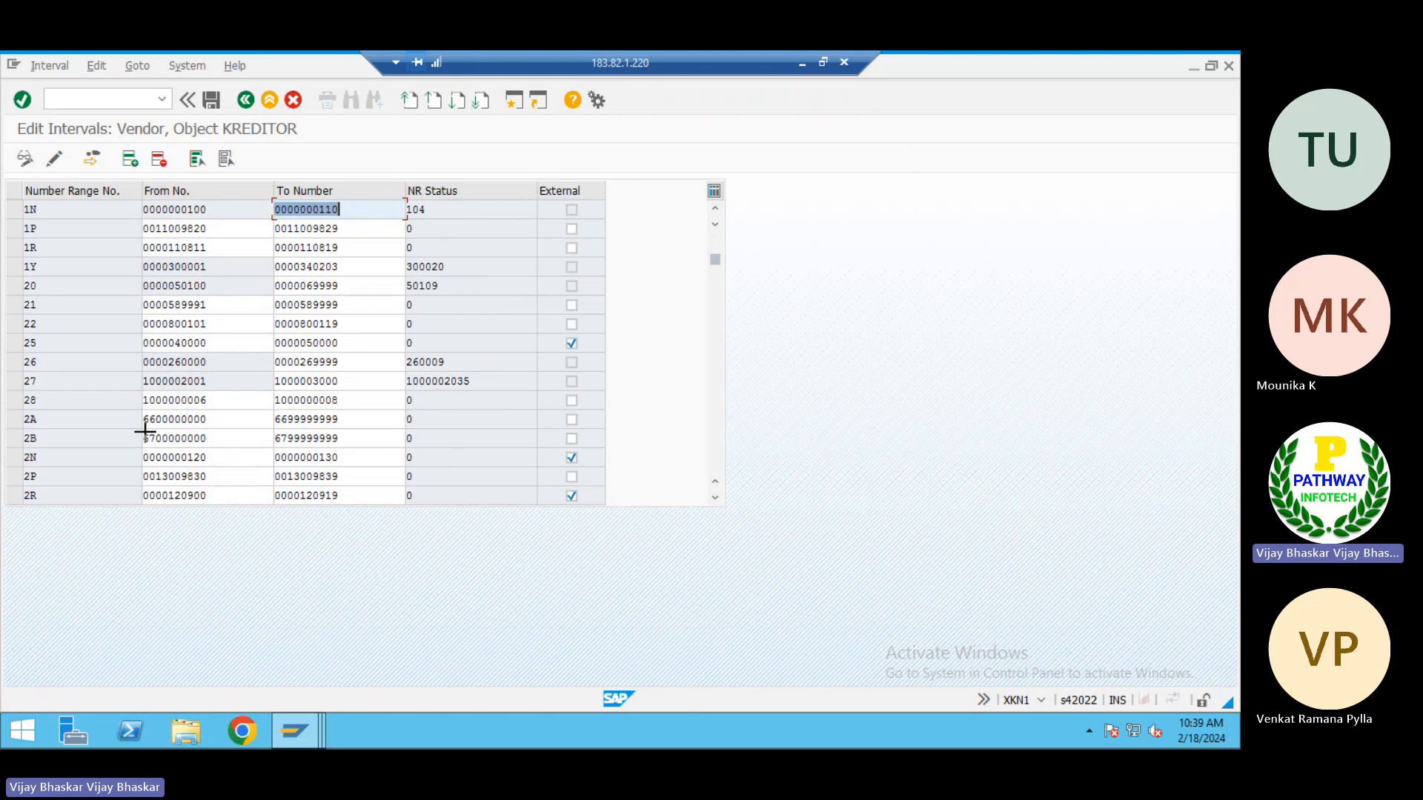
{"action": "key", "text": "ctrl+y"}
{"action": "left_click_drag", "start_coordinate": [145, 433], "coordinate": [338, 432]}
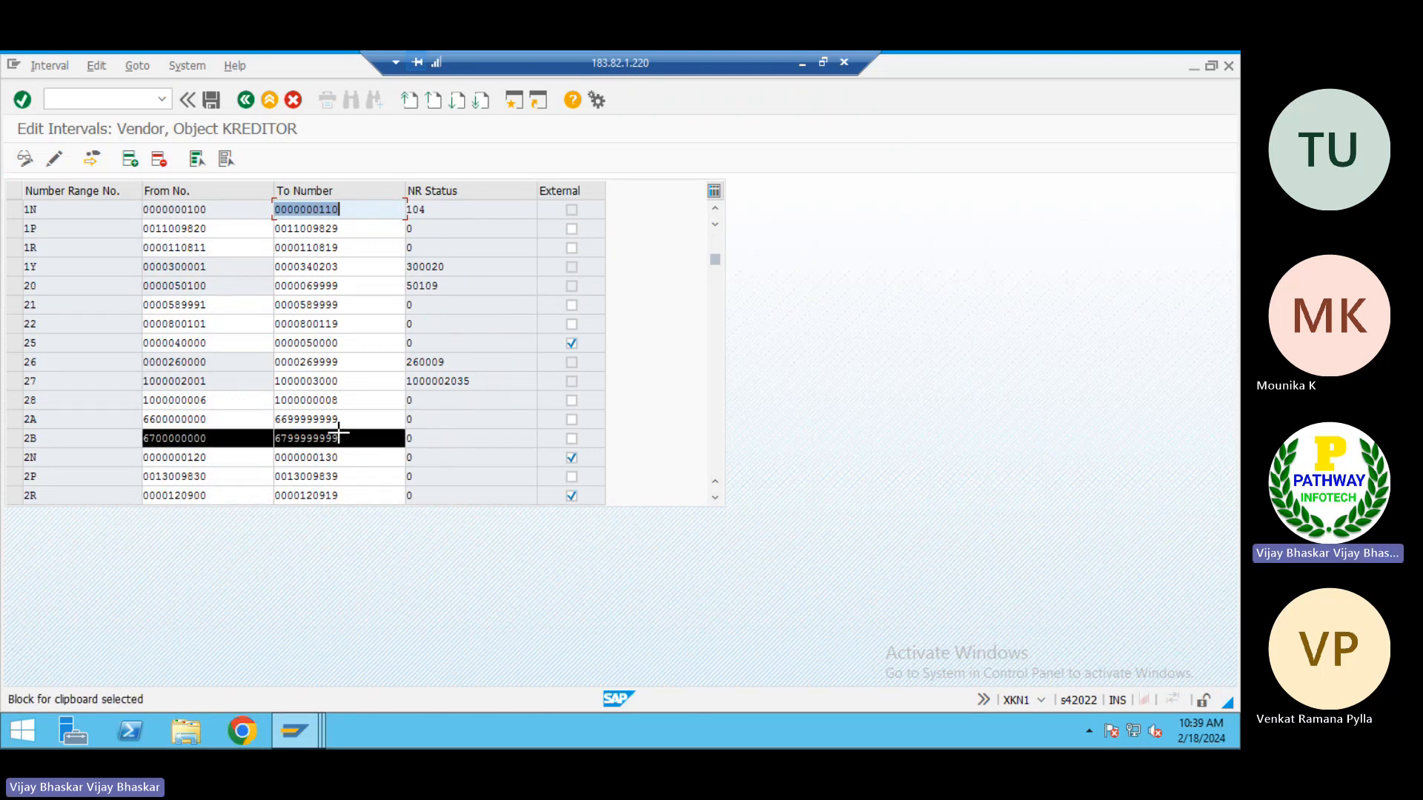
{"action": "key", "text": "ctrl+c"}
{"action": "key", "text": "alt+Tab"}
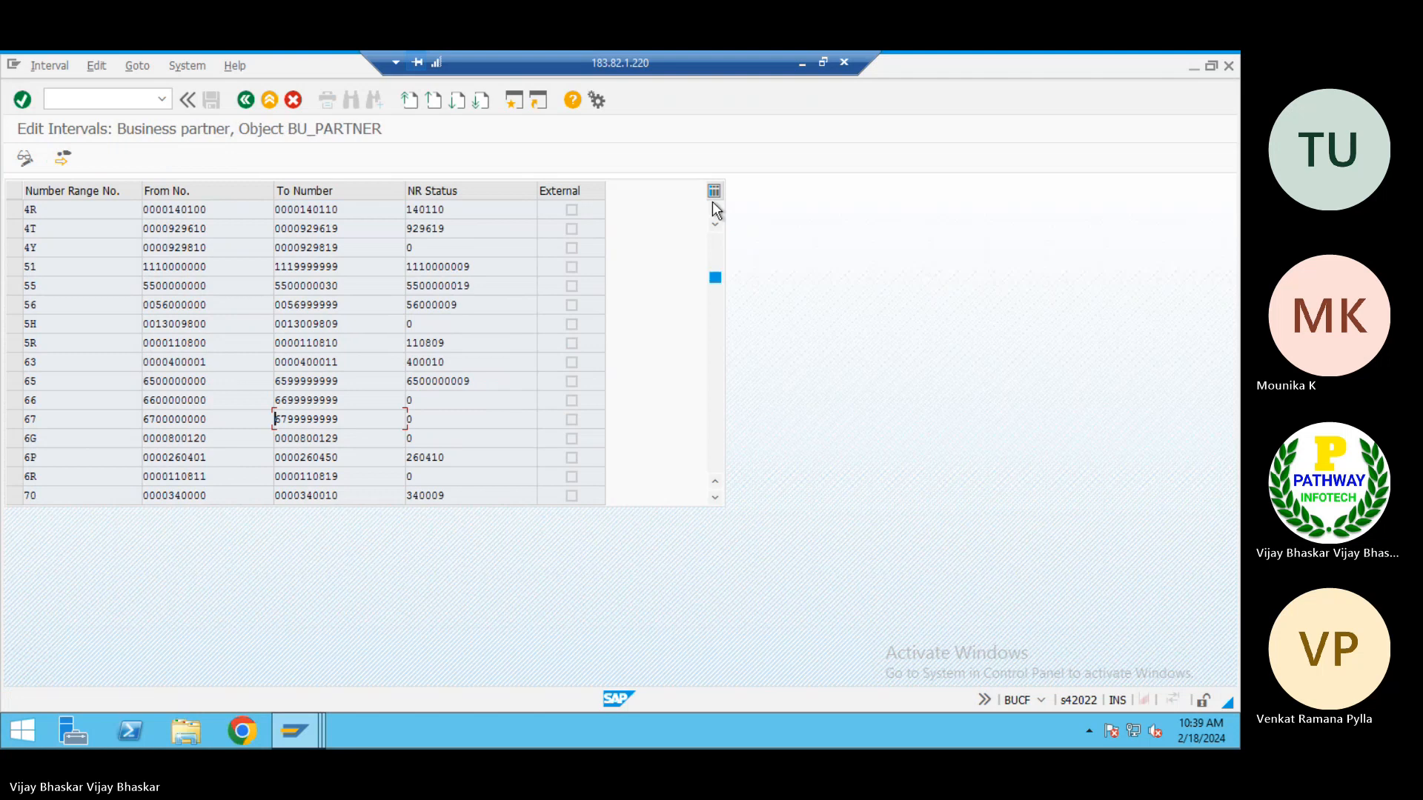
{"action": "key", "text": "alt+Tab"}
{"action": "key", "text": "alt+Tab"}
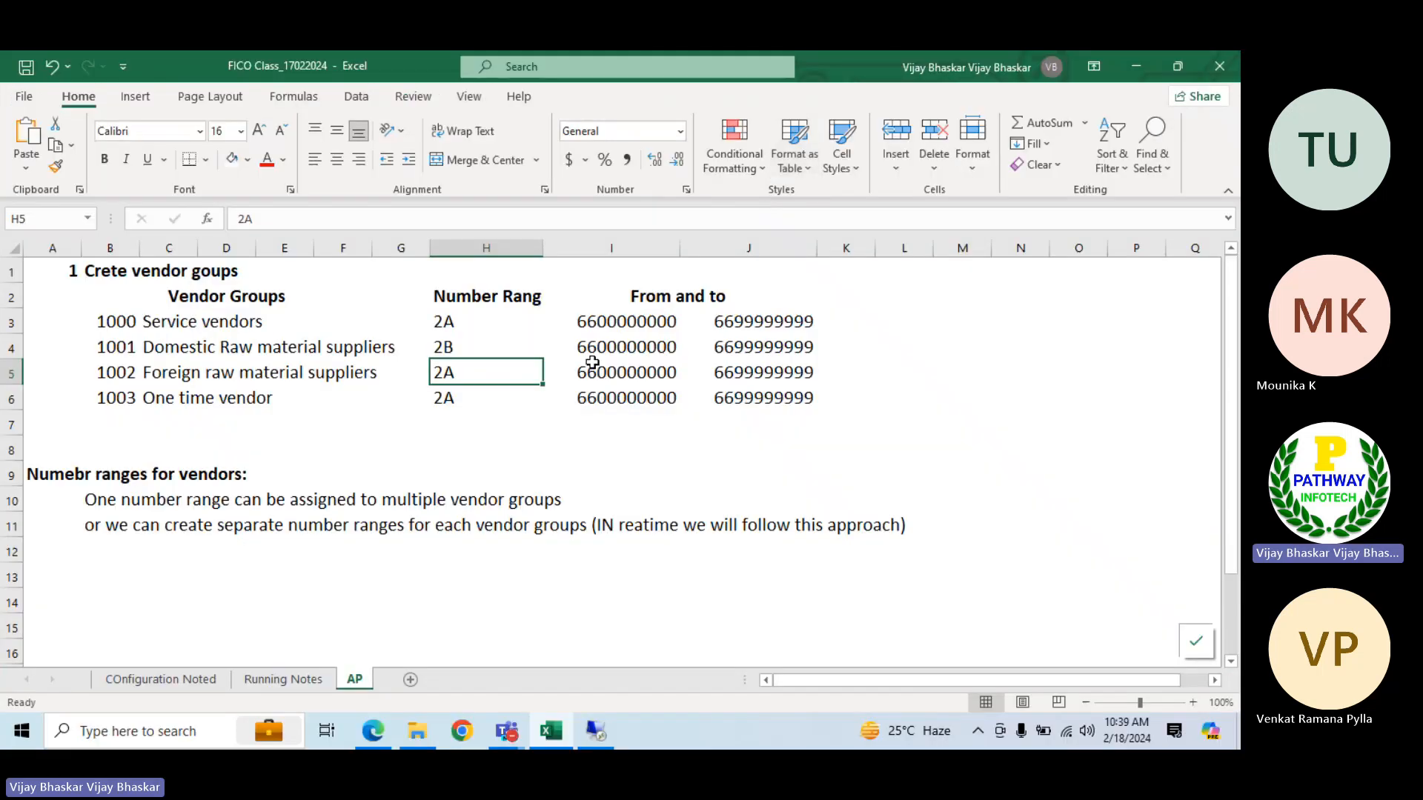
{"action": "left_click", "coordinate": [594, 374]}
{"action": "left_click", "coordinate": [590, 345]}
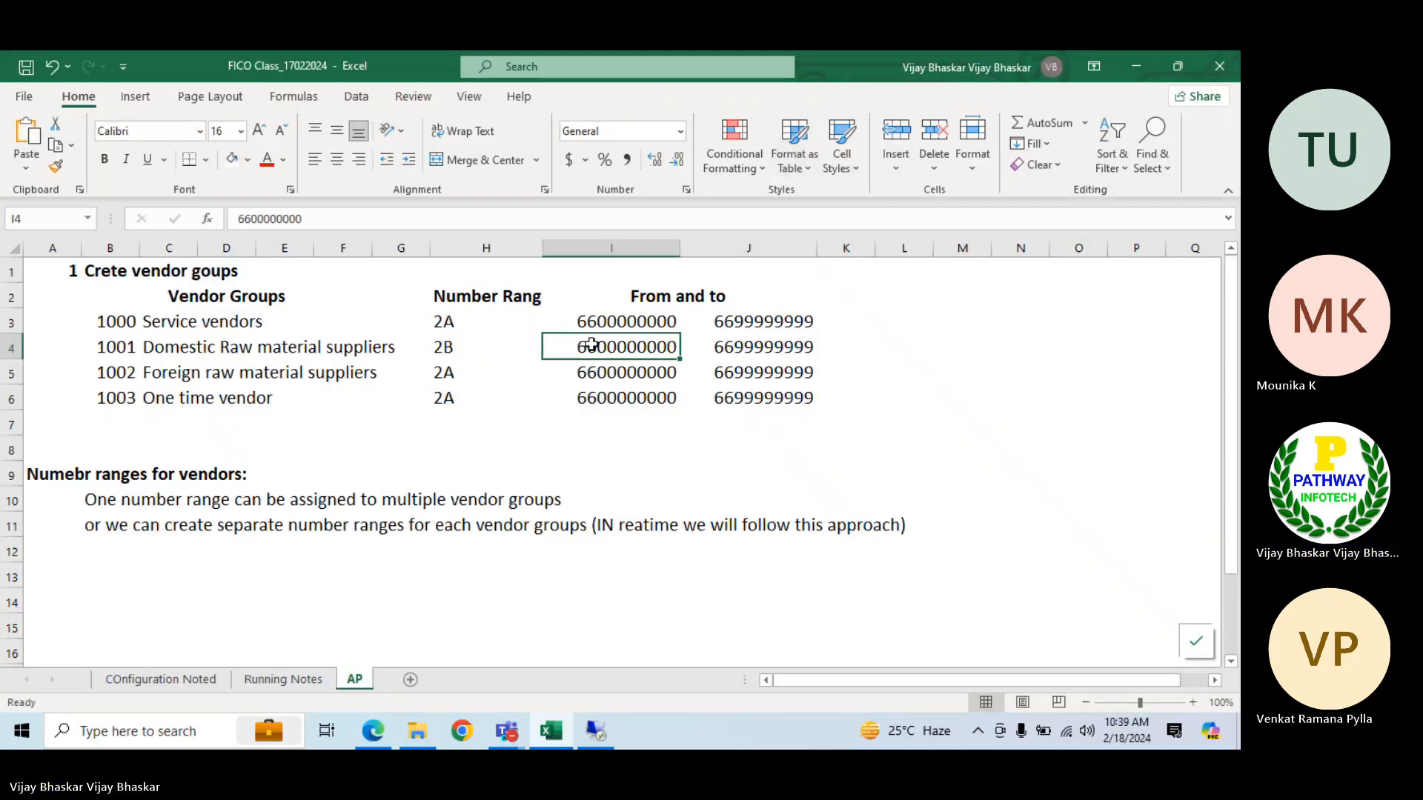
{"action": "key", "text": "ctrl+v"}
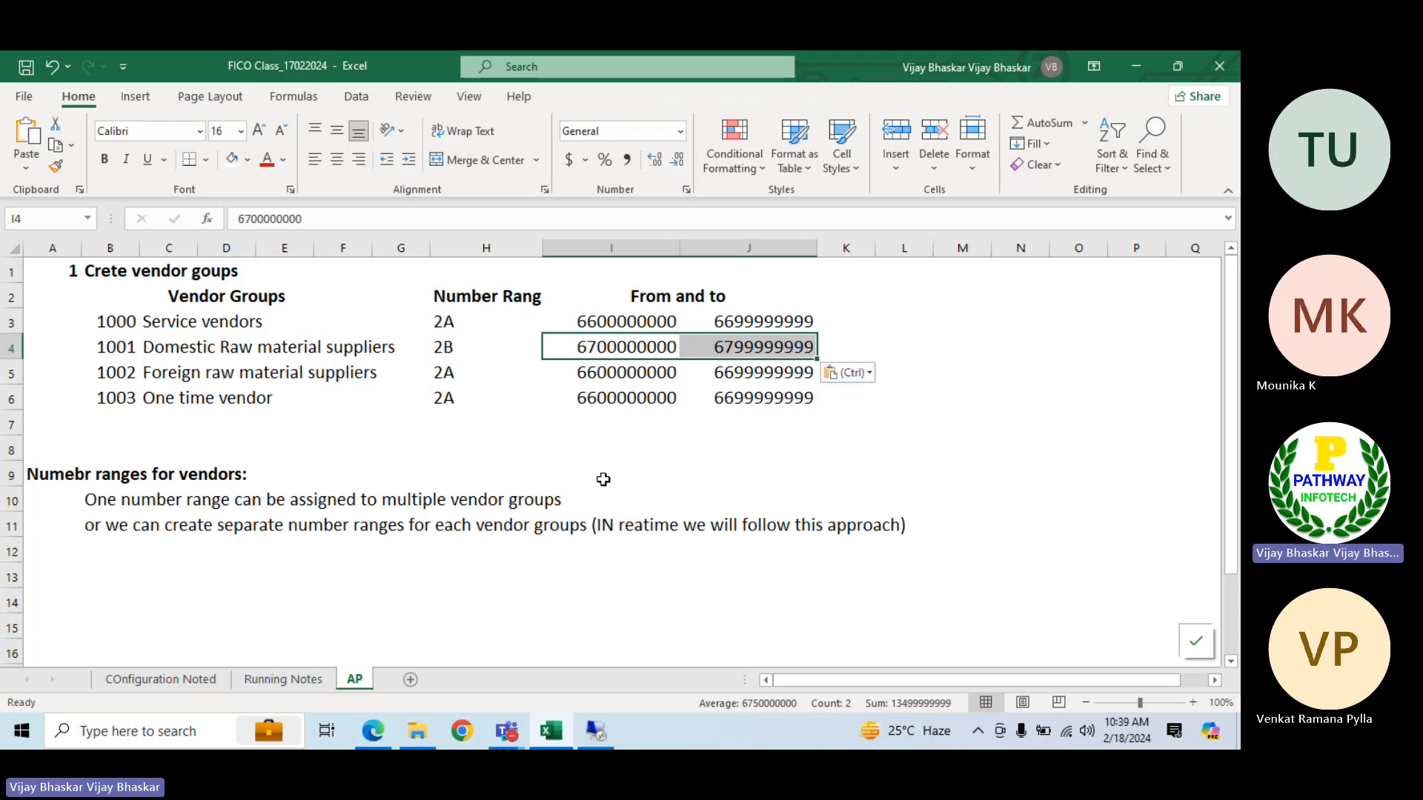
{"action": "left_click", "coordinate": [601, 459]}
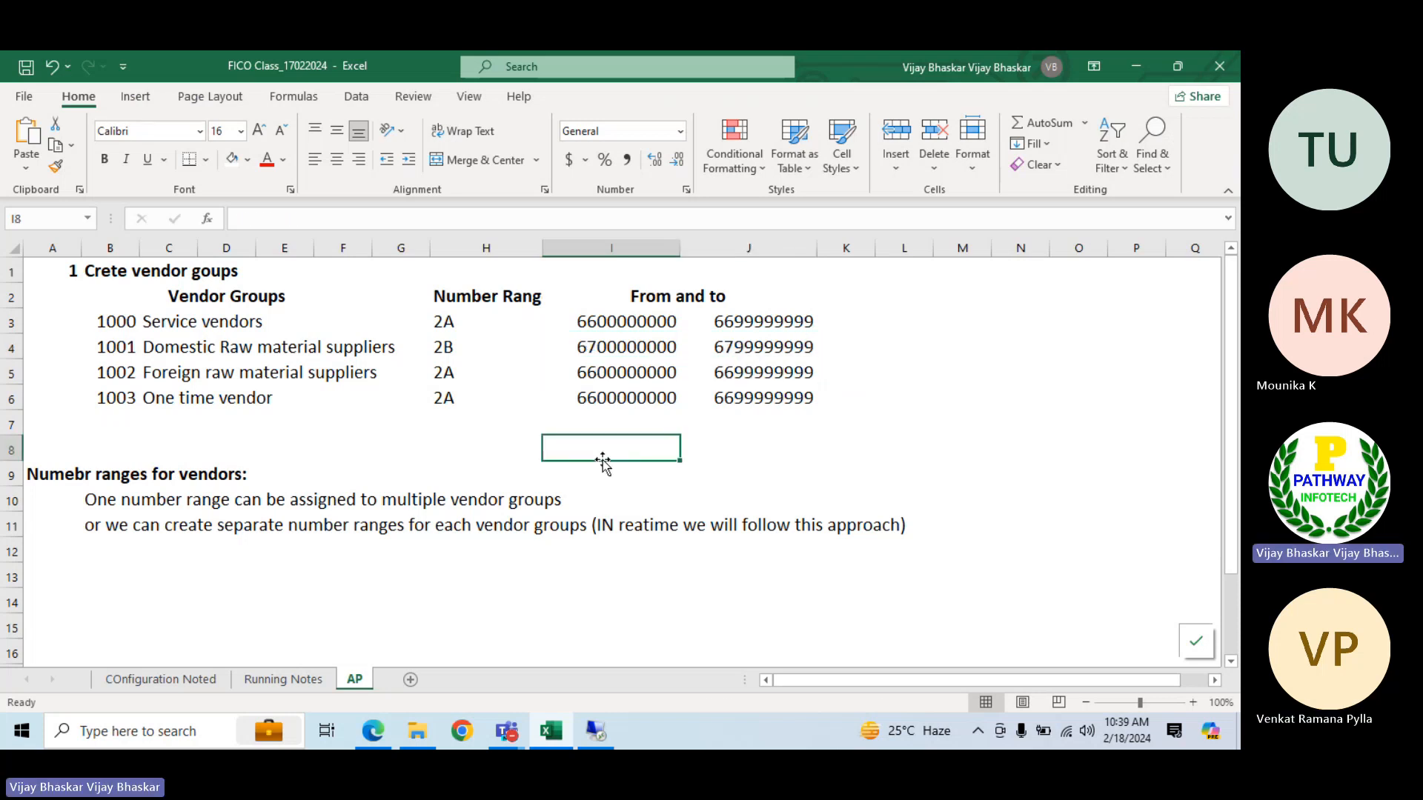
Change the number range of vendor group 1003, One time vendor, to 2B
{"action": "left_click", "coordinate": [588, 371]}
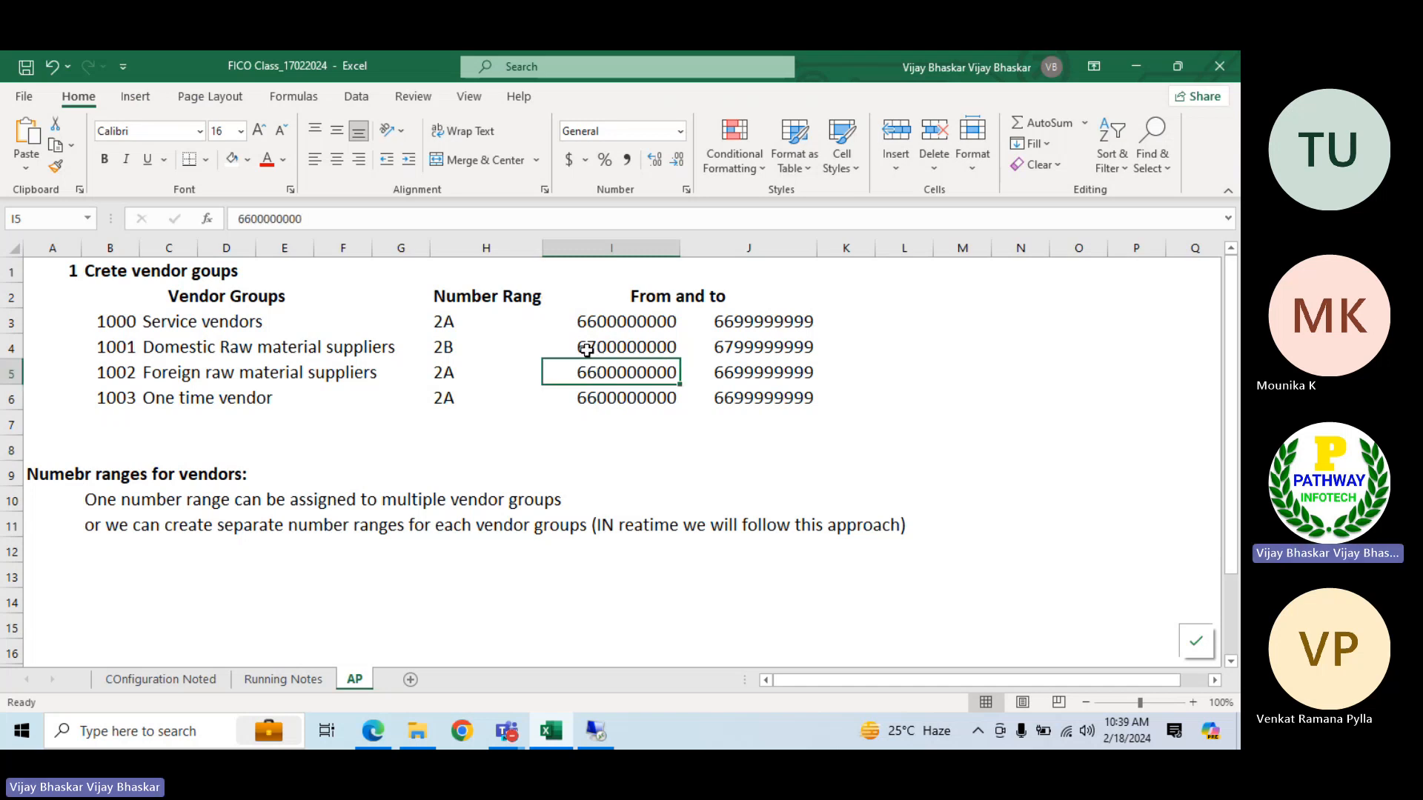
{"action": "double_click", "coordinate": [448, 400]}
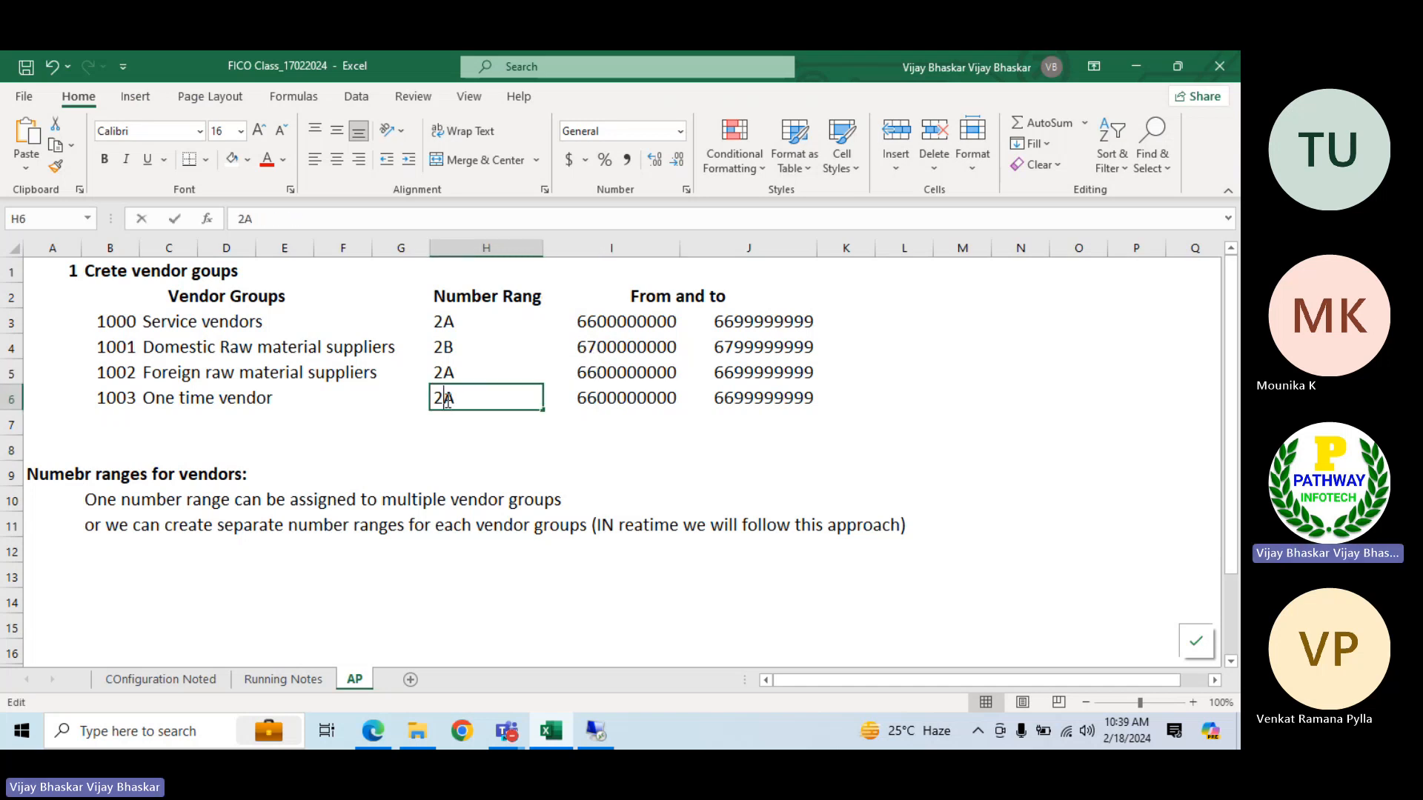
{"action": "key", "text": "BackSpace"}
{"action": "type", "text": "B"}
{"action": "key", "text": "Return"}
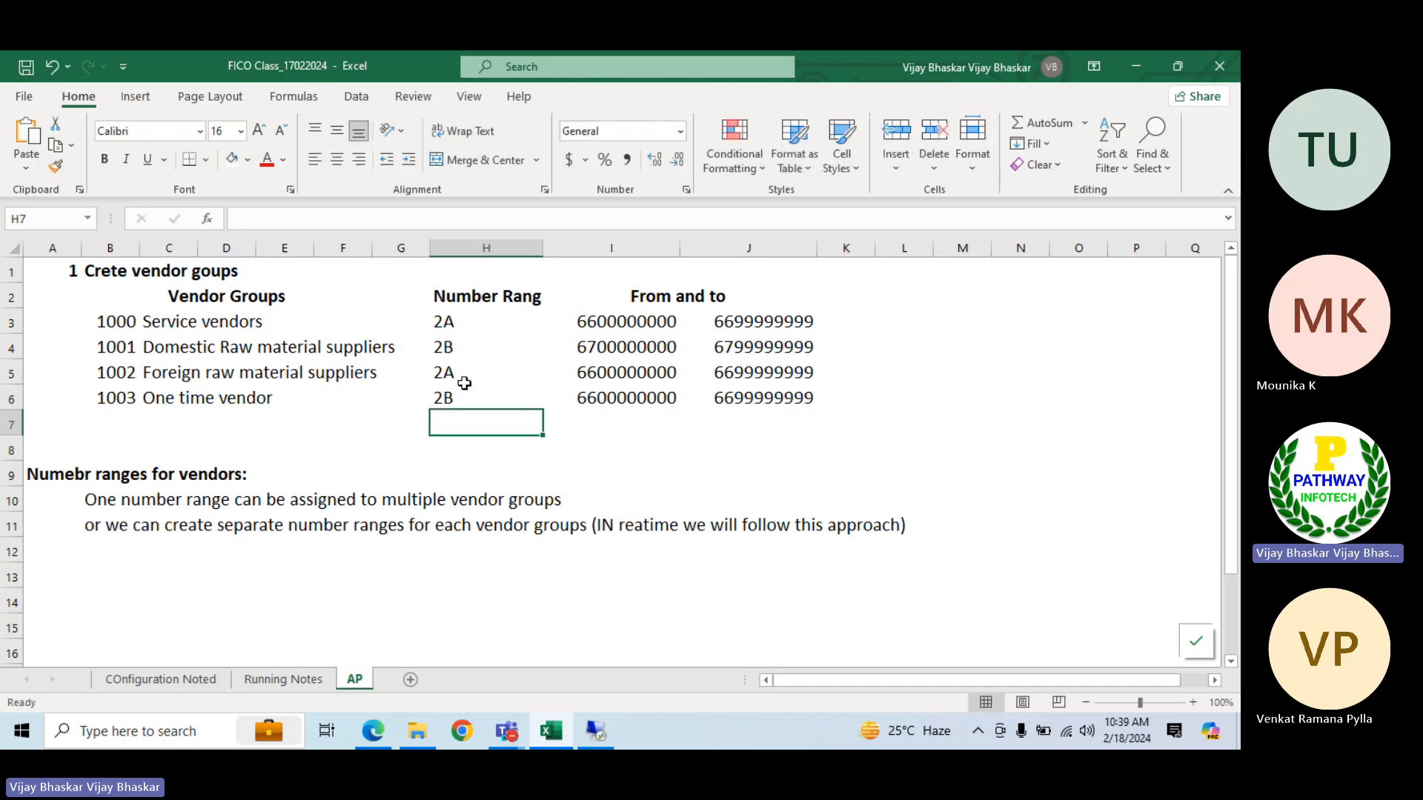
Copy the from and to numbers of group 1001 in I4:J4 to group 1003 in I6:J6
{"action": "left_click", "coordinate": [593, 352]}
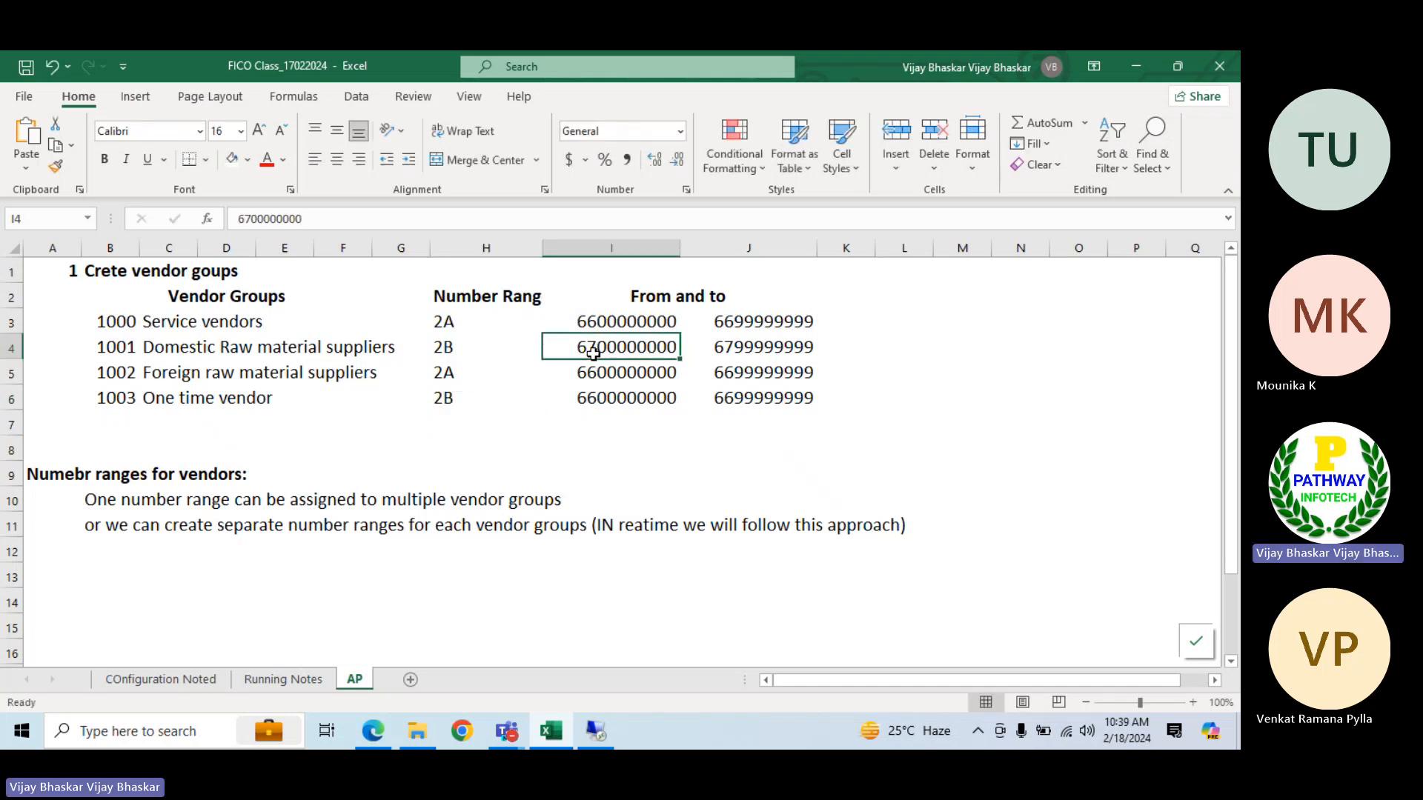
{"action": "key", "text": "shift+Right"}
{"action": "key", "text": "ctrl+c"}
{"action": "key", "text": "Down"}
{"action": "key", "text": "Down"}
{"action": "key", "text": "ctrl+v"}
{"action": "key", "text": "Escape"}
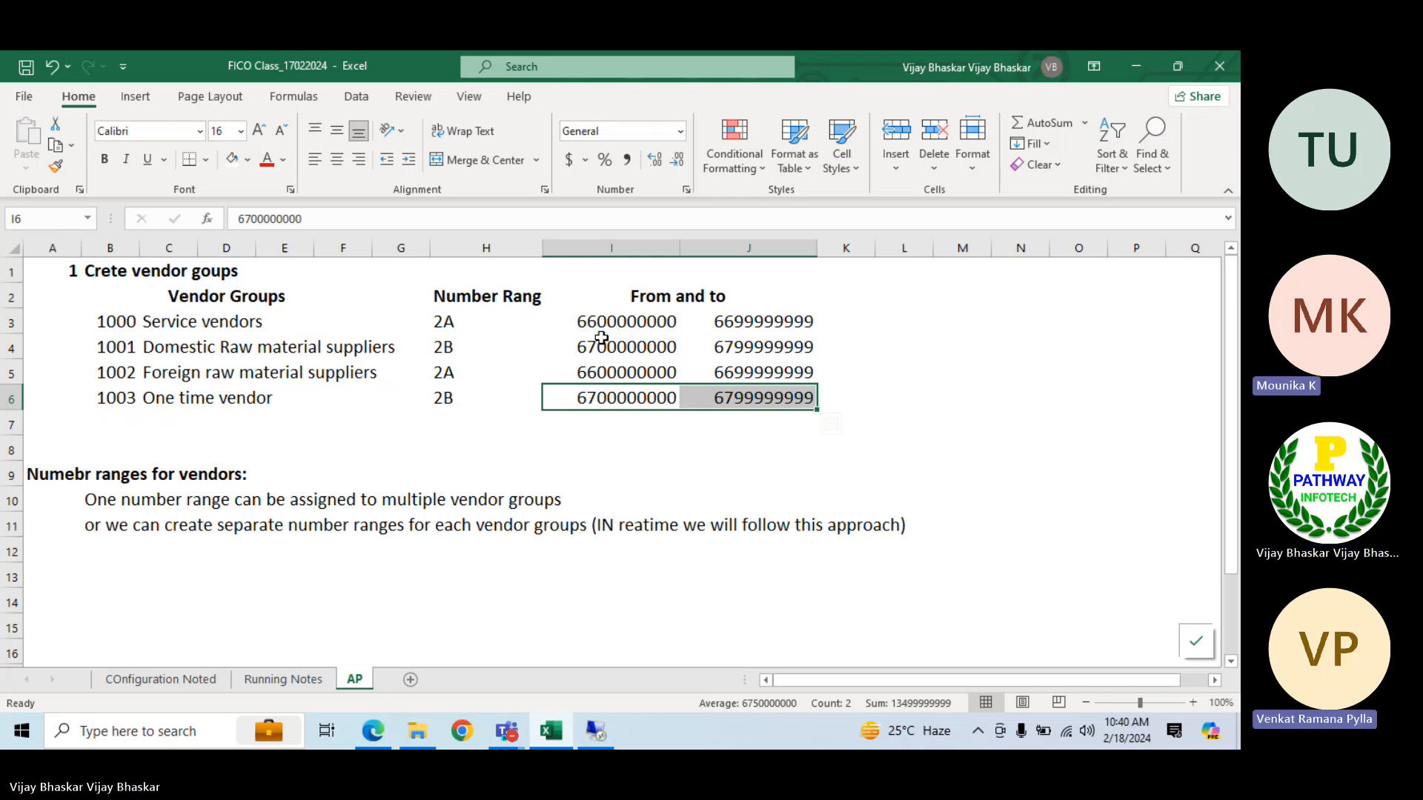
Review the vendor group and number range table on the AP sheet and open the COnfiguration Noted sheet
{"action": "left_click", "coordinate": [106, 573]}
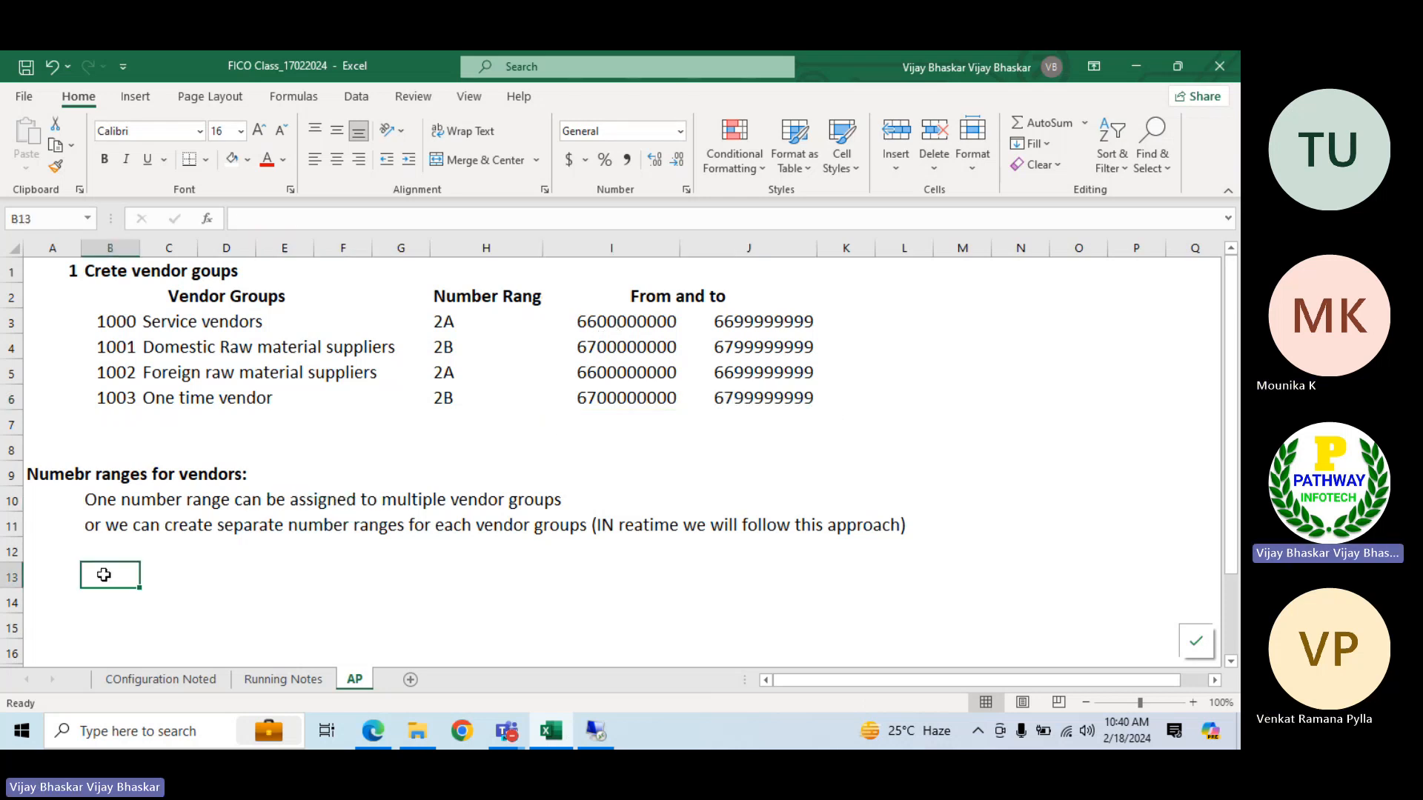
{"action": "left_click", "coordinate": [202, 317]}
{"action": "left_click", "coordinate": [472, 303]}
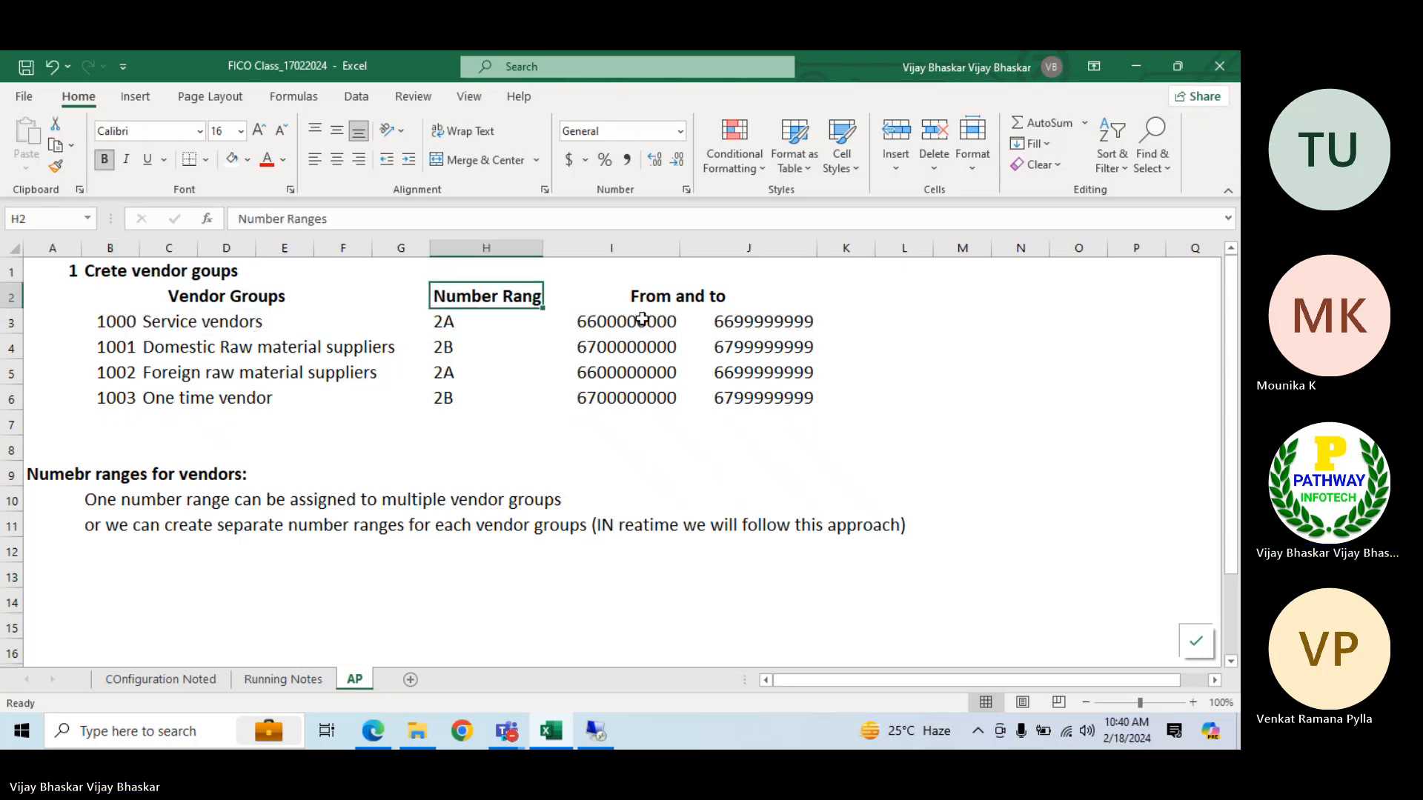
{"action": "left_click", "coordinate": [761, 323]}
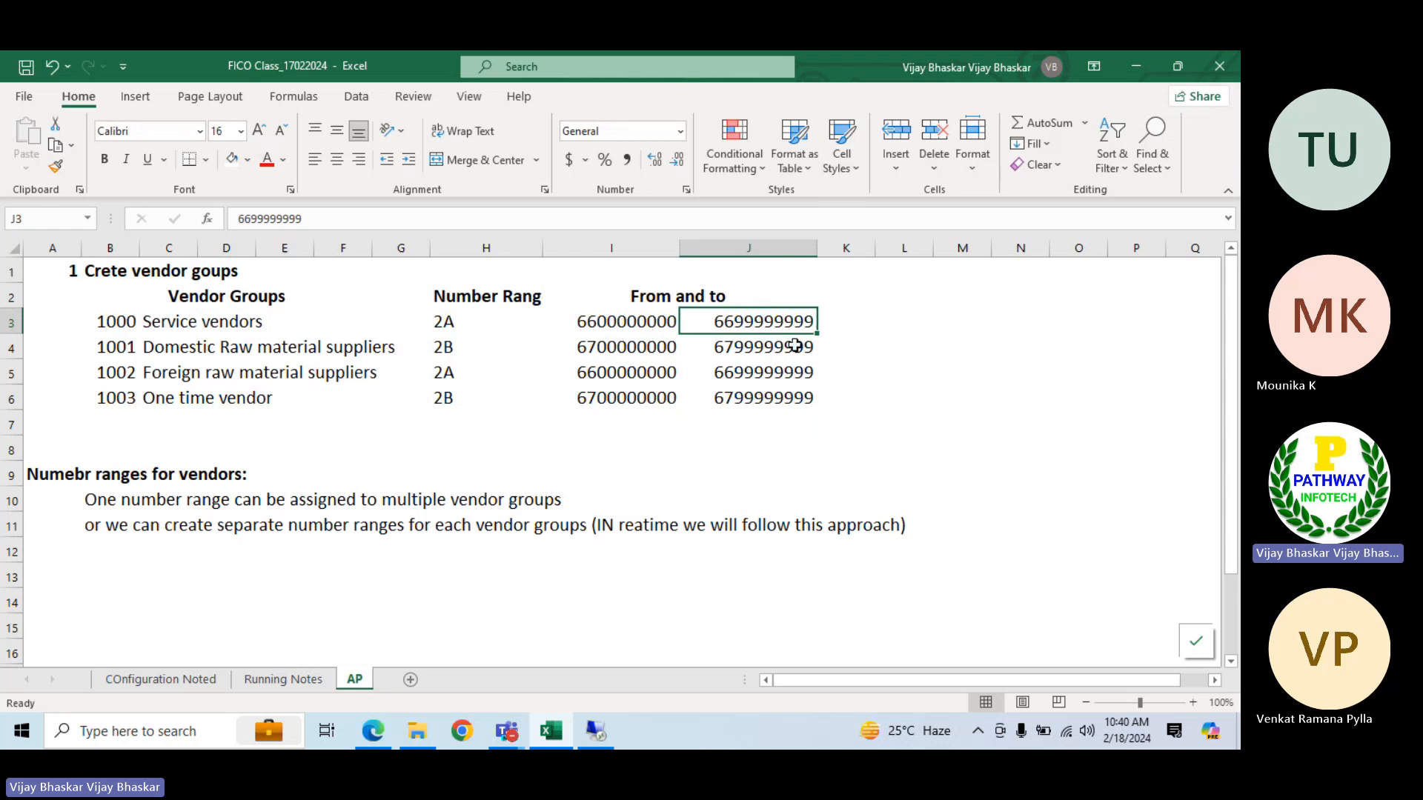
{"action": "left_click", "coordinate": [102, 680]}
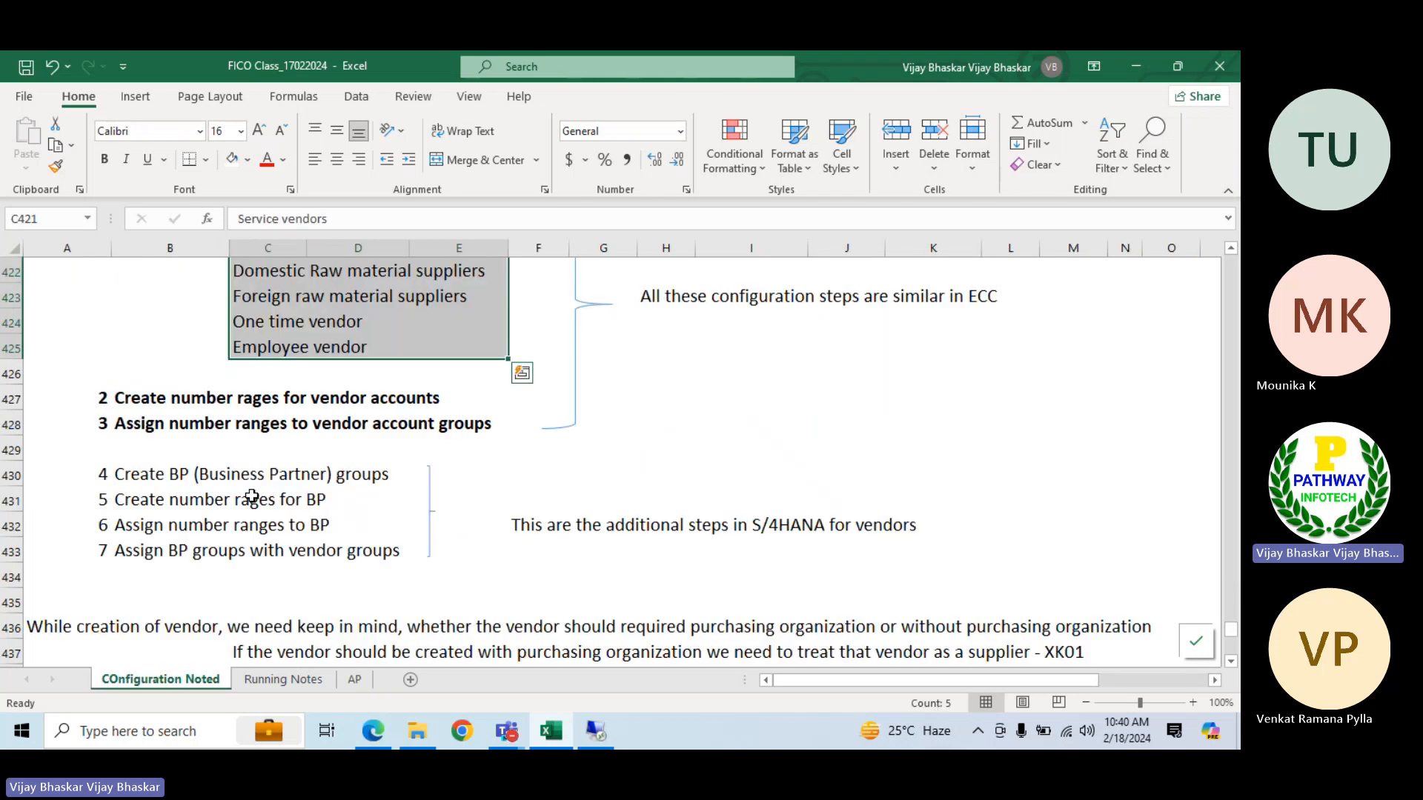
Switch to SAP and return from the vendor number range intervals to the Display IMG structure
{"action": "left_click", "coordinate": [163, 426]}
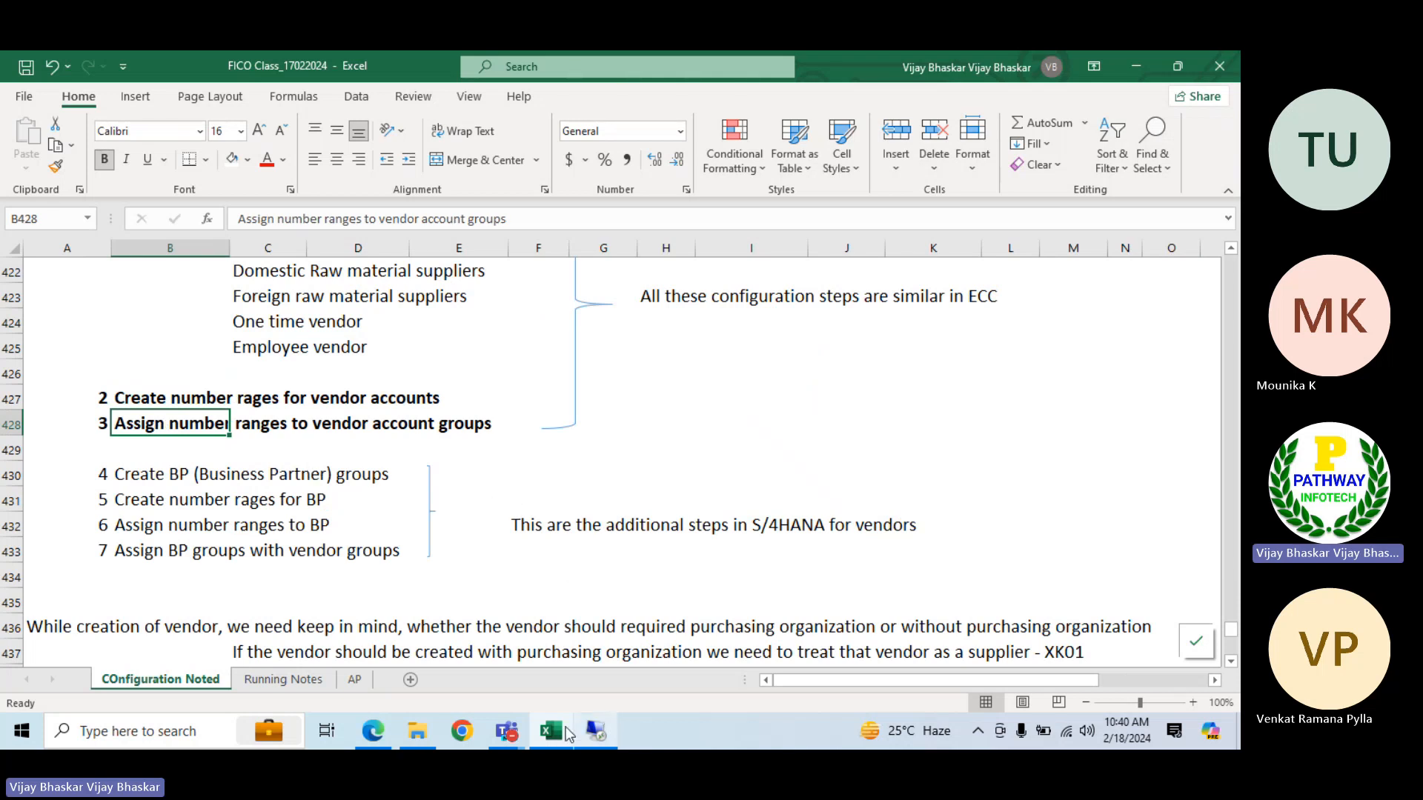
{"action": "left_click", "coordinate": [602, 734]}
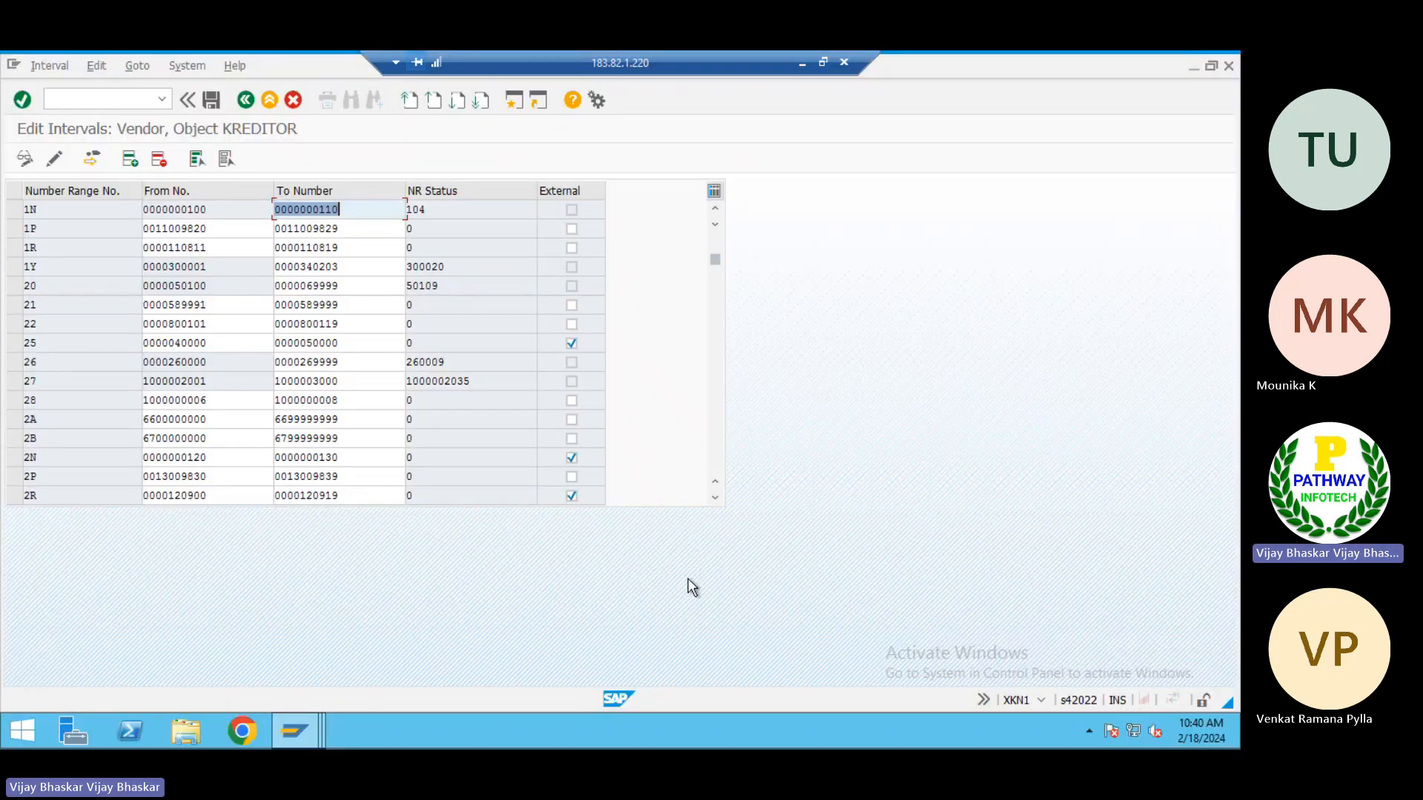
{"action": "left_click", "coordinate": [244, 100]}
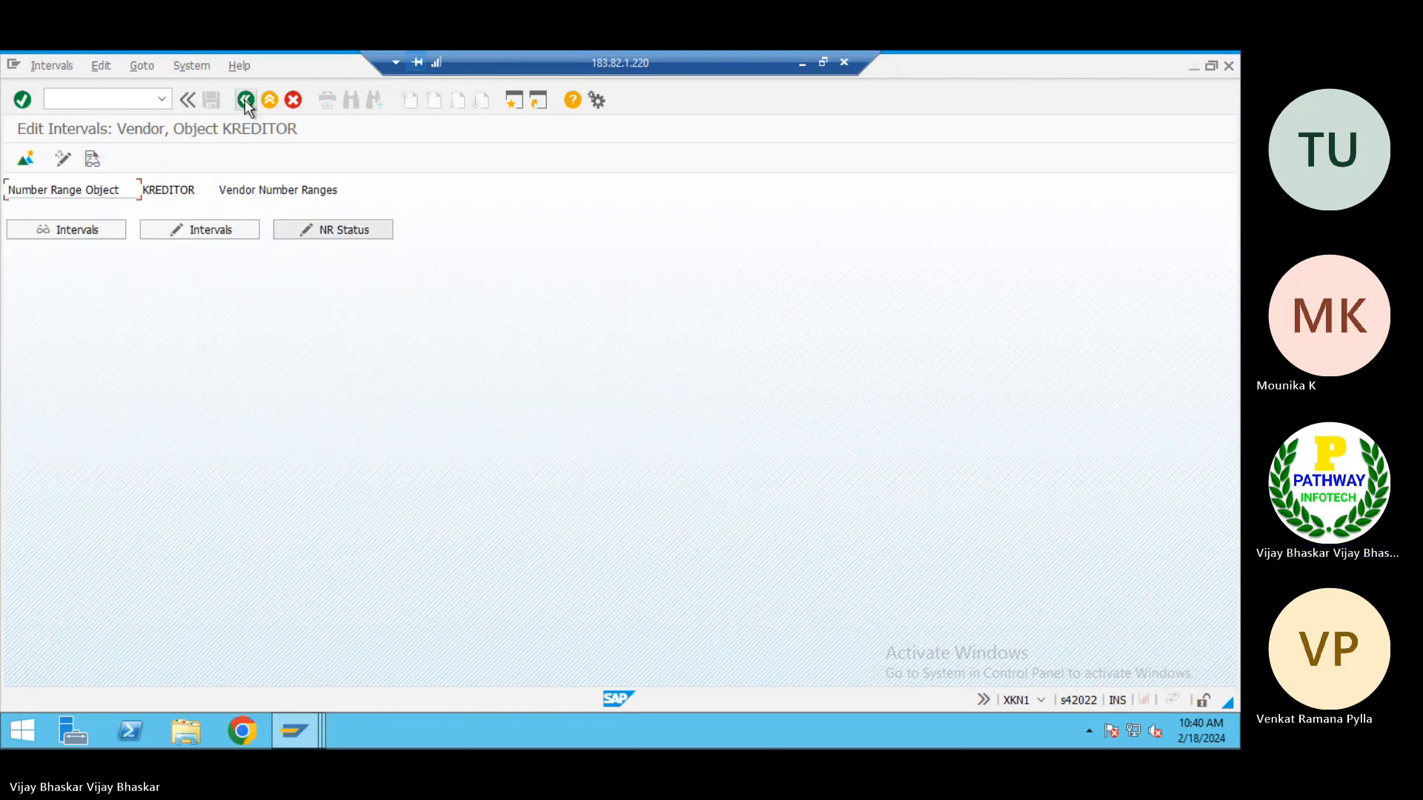
{"action": "left_click", "coordinate": [244, 99]}
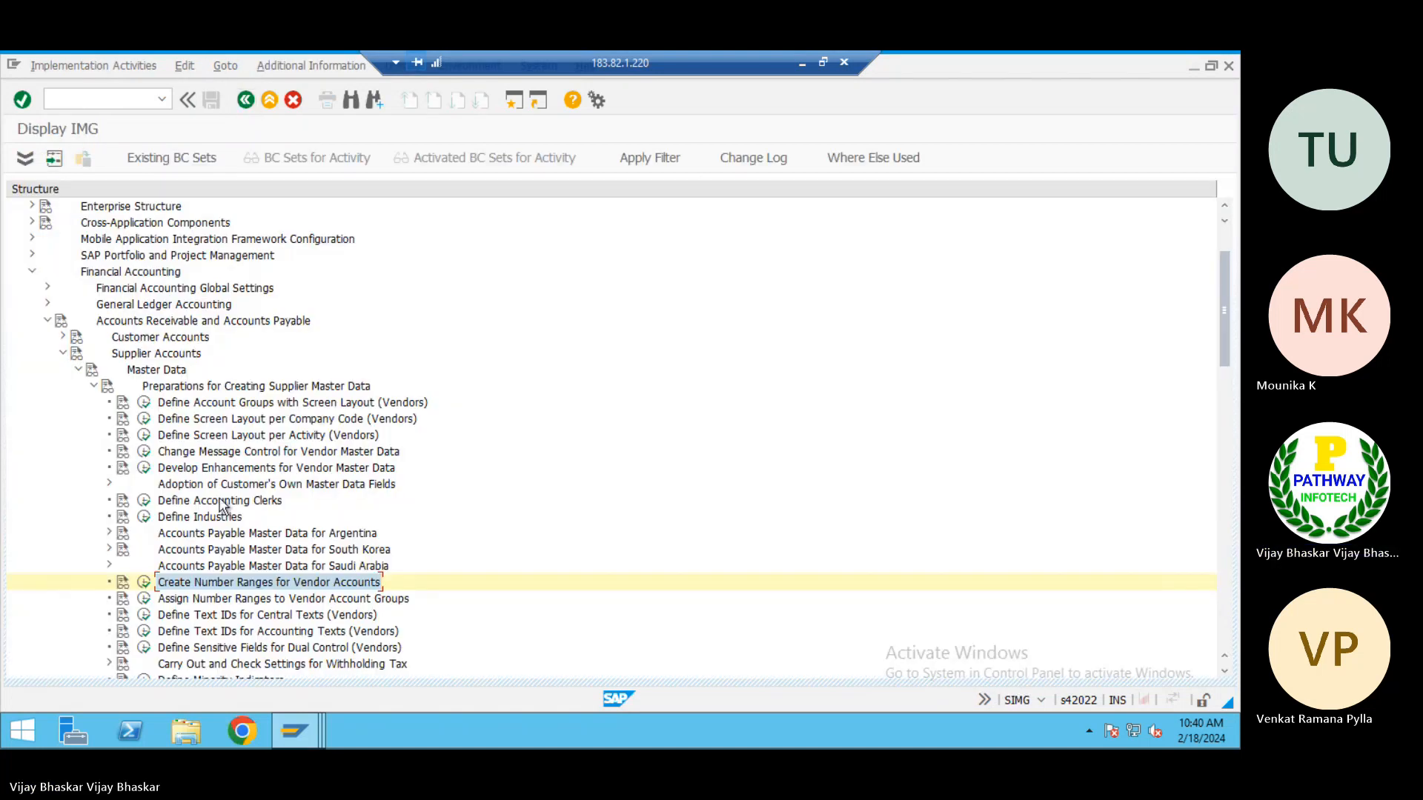
Copy the activity name Assign Number Ranges to Vendor Account Groups from the IMG into cell L2 of the Excel AP sheet
{"action": "left_click", "coordinate": [175, 602]}
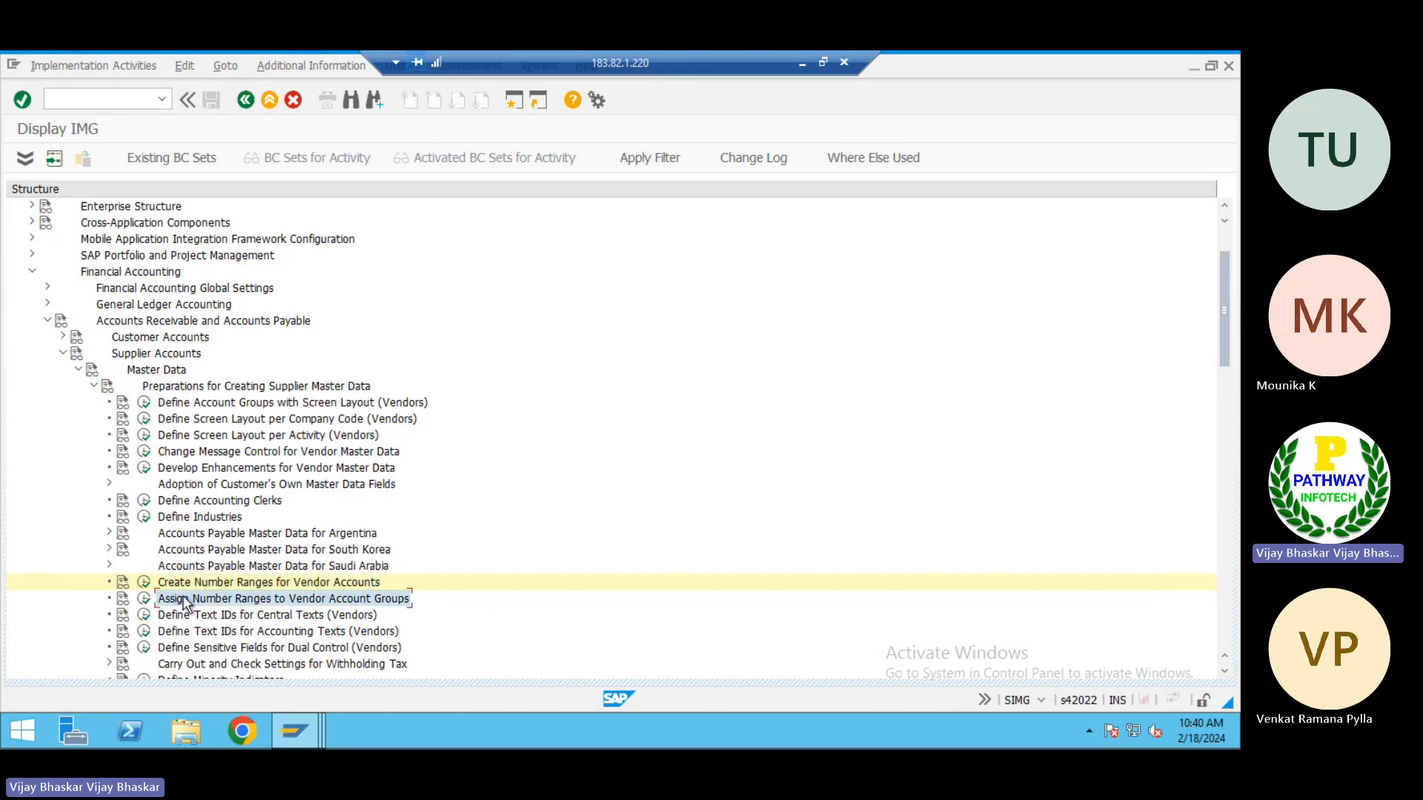
{"action": "left_click", "coordinate": [802, 63]}
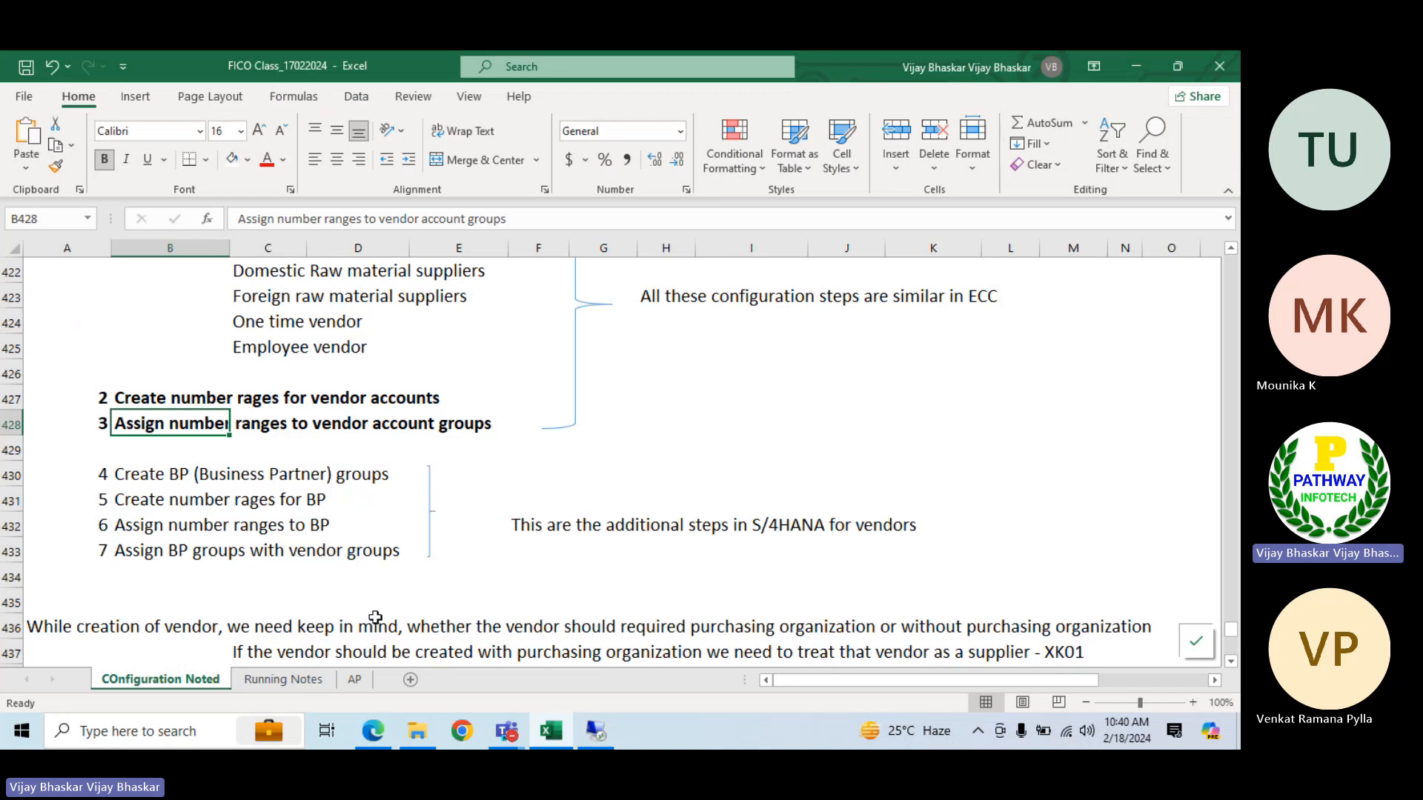
{"action": "left_click", "coordinate": [355, 679]}
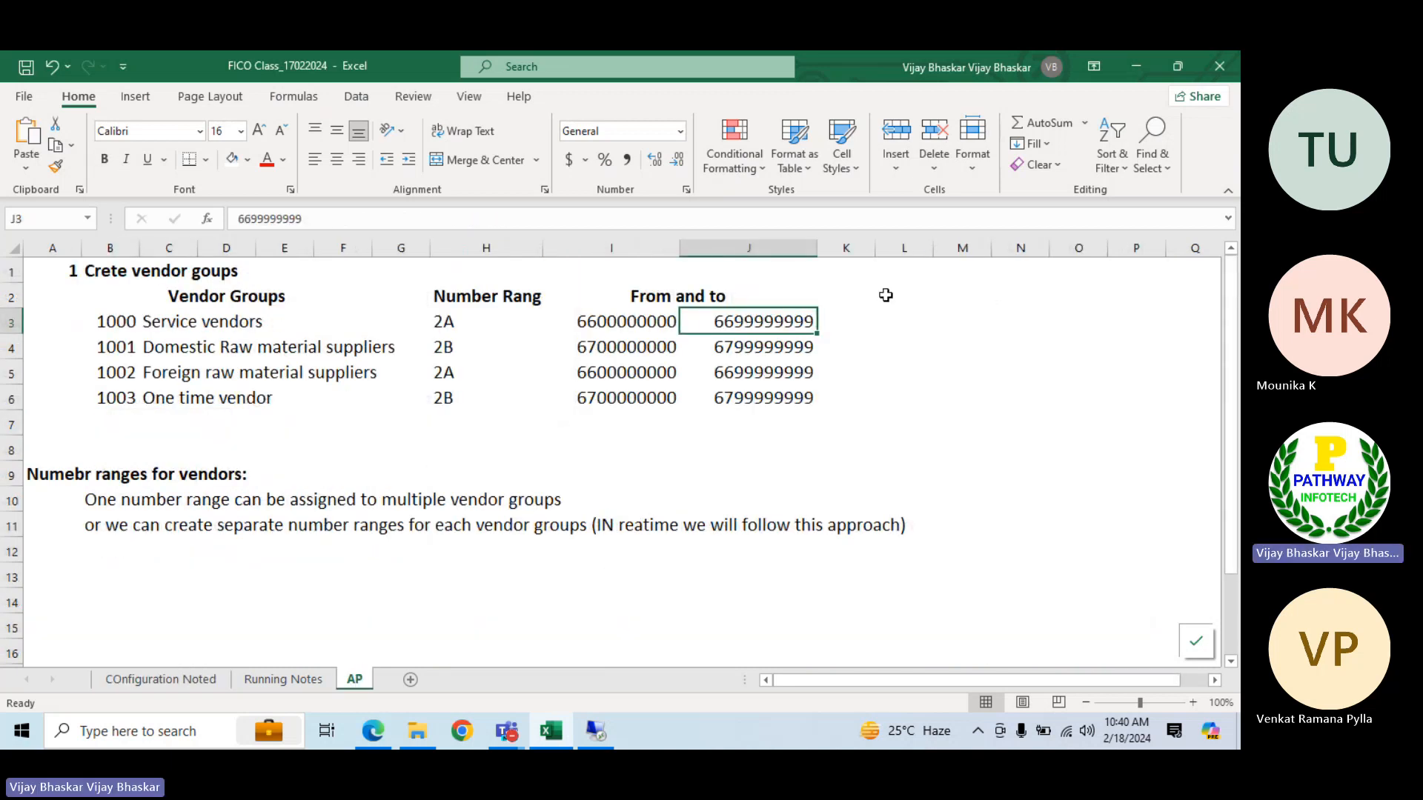
{"action": "left_click", "coordinate": [893, 294]}
{"action": "type", "text": "Assign Number Ranges to Vendor Account Groups"}
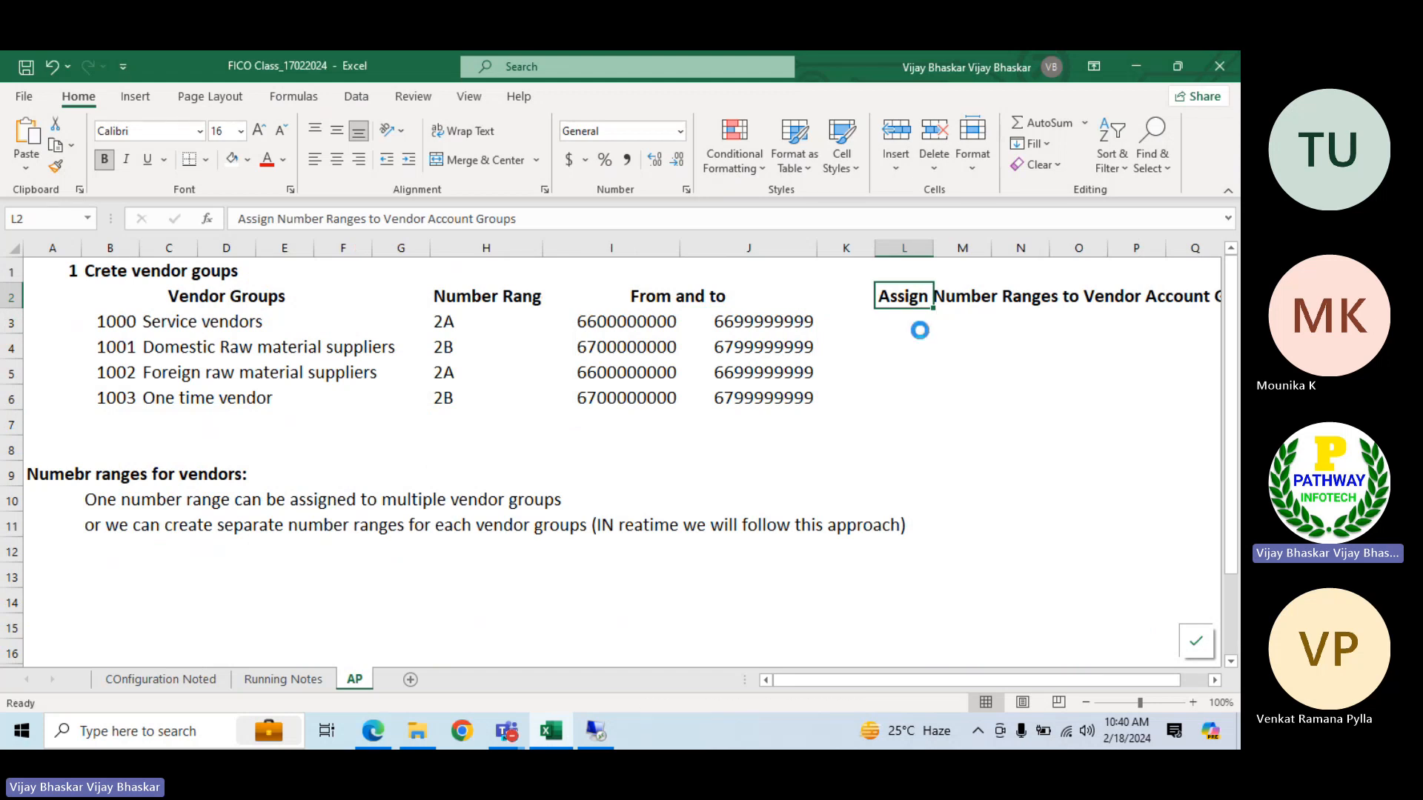
Review the number range and group number of Service vendors in the AP sheet's table
{"action": "left_click", "coordinate": [887, 325]}
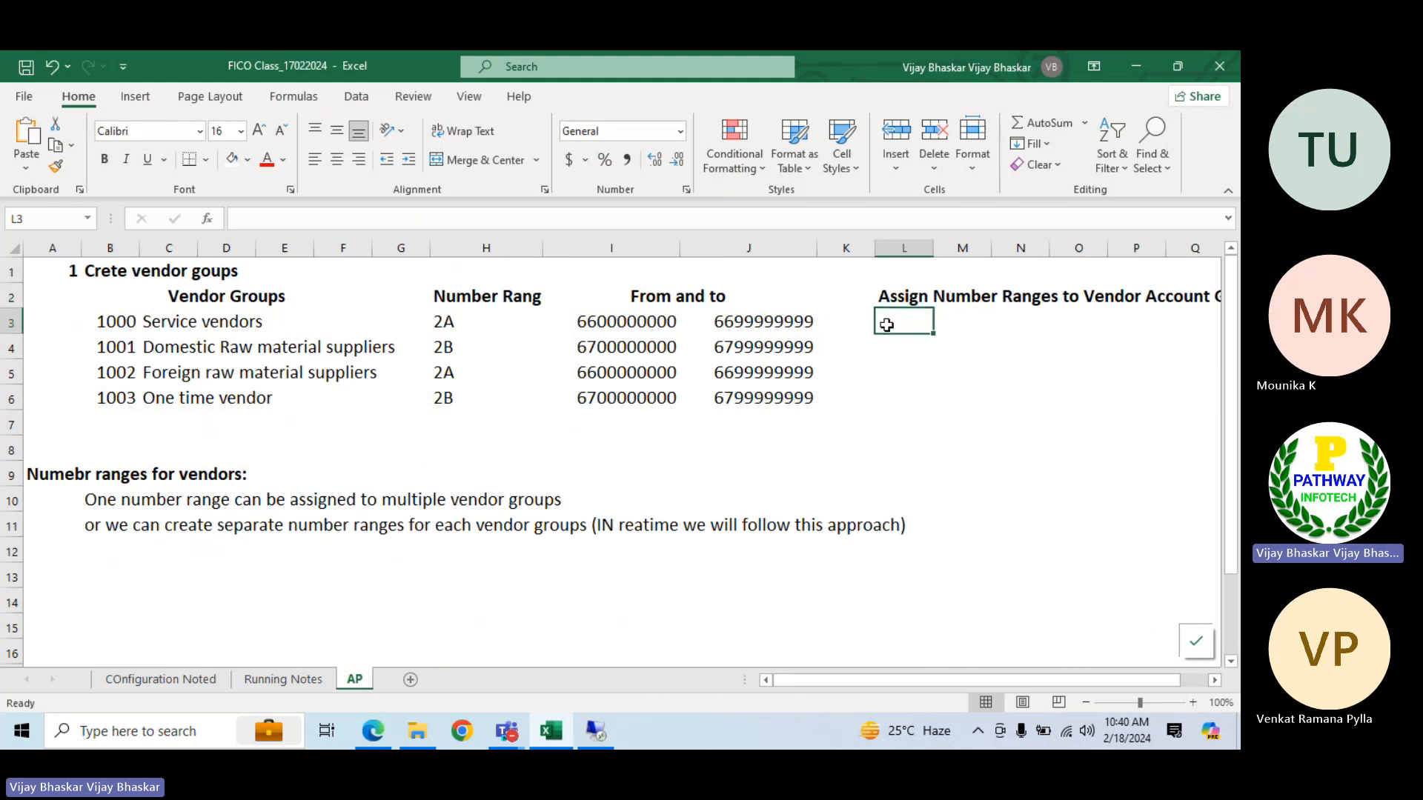
{"action": "left_click", "coordinate": [443, 322]}
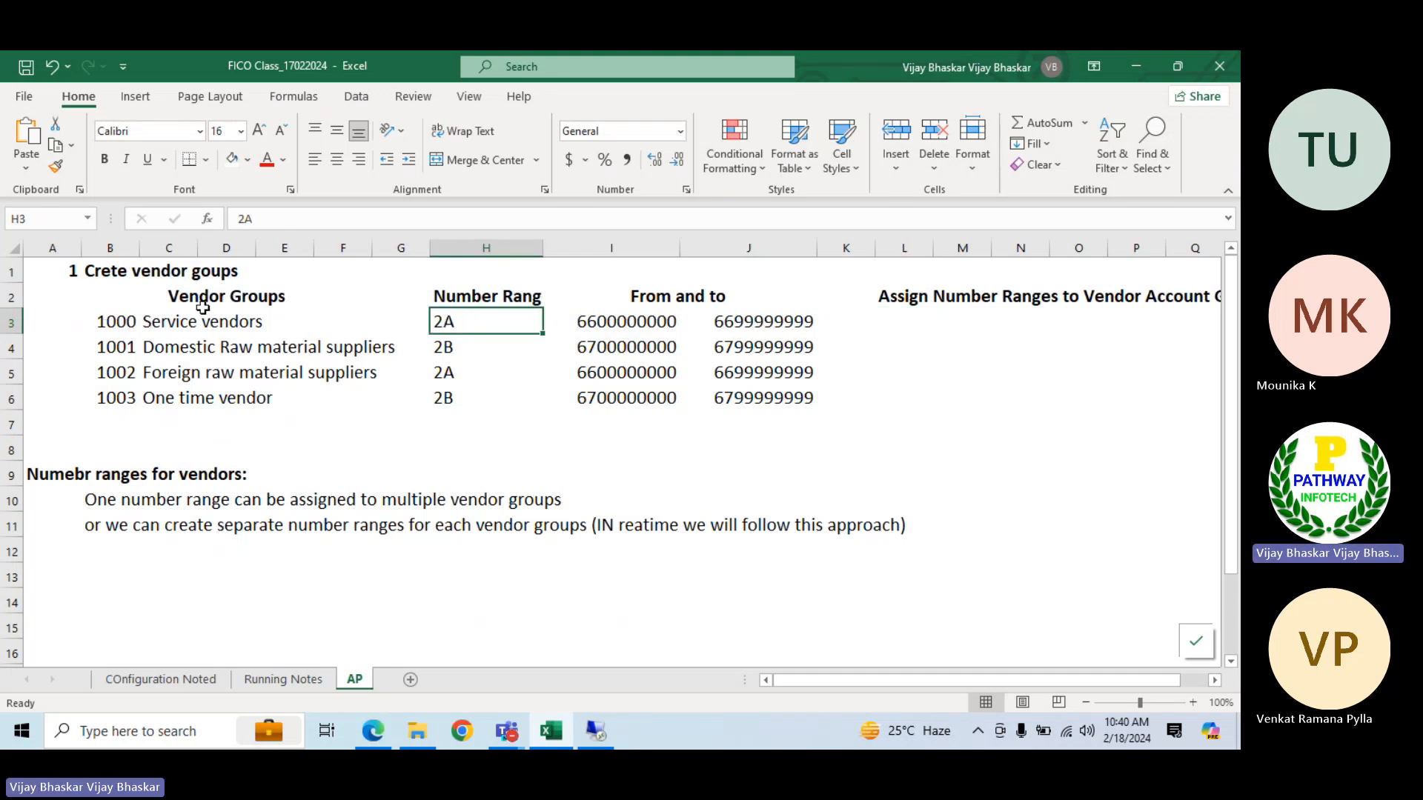
{"action": "left_click", "coordinate": [106, 321]}
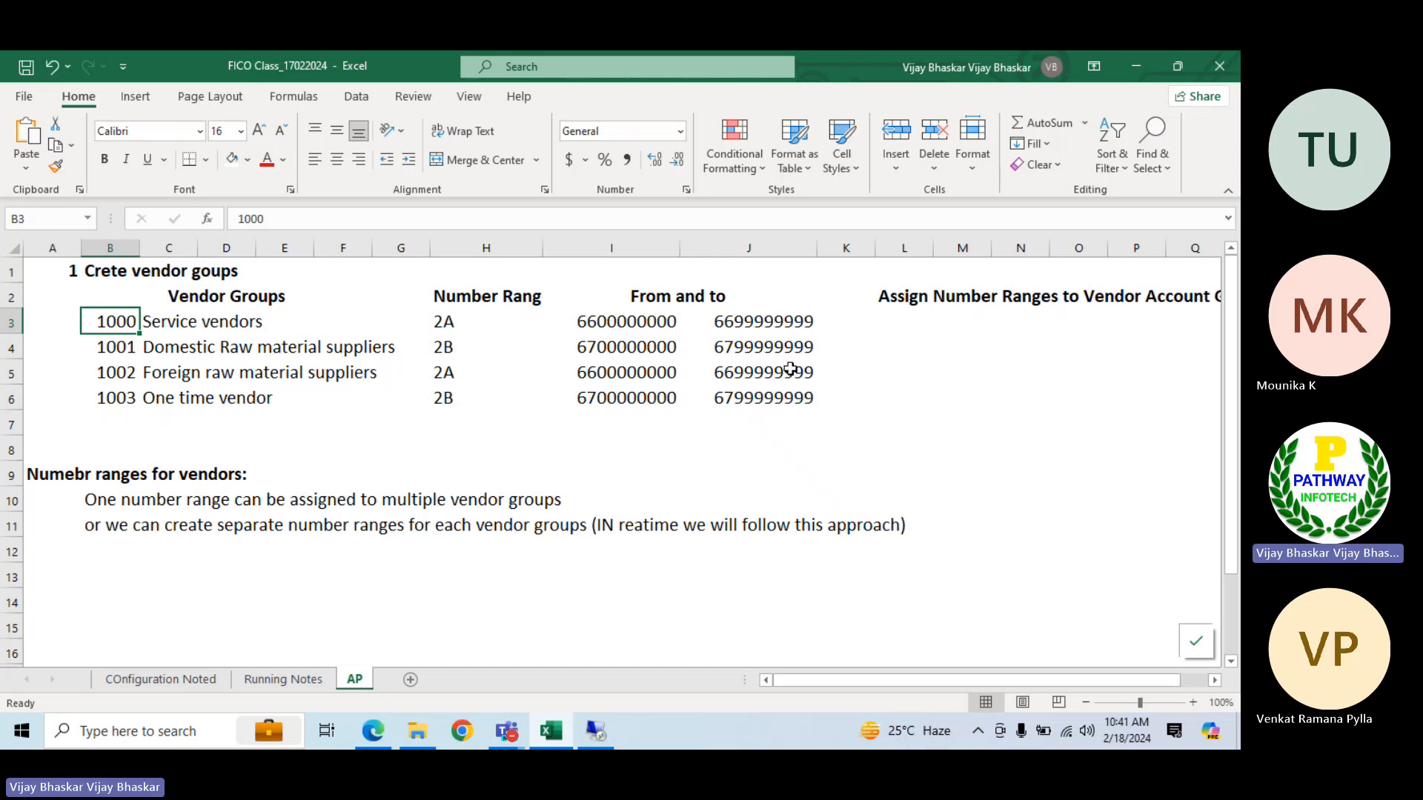
Switch to SAP, open the vendor number range intervals for editing and examine the start number and NR status of range 01
{"action": "left_click", "coordinate": [596, 732]}
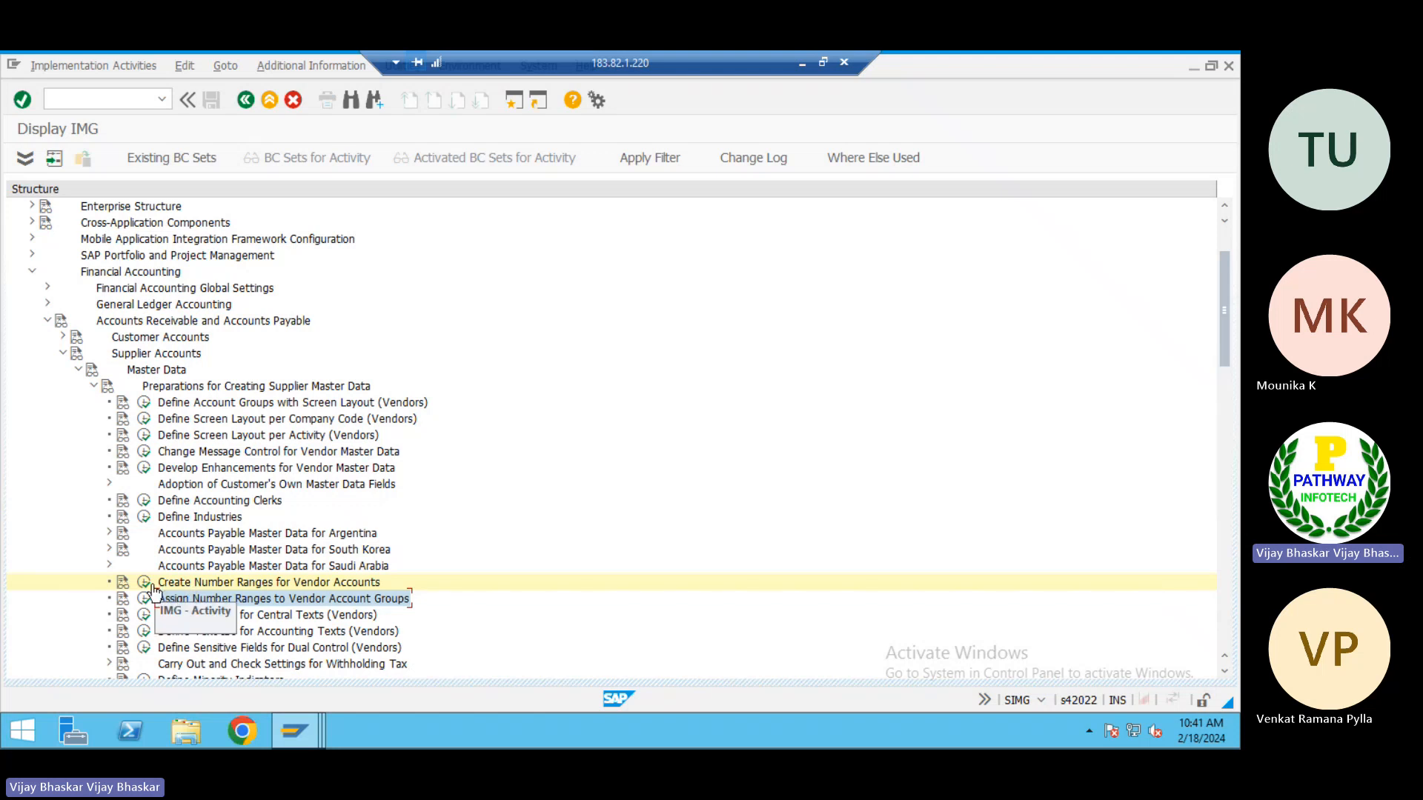
{"action": "left_click", "coordinate": [145, 584]}
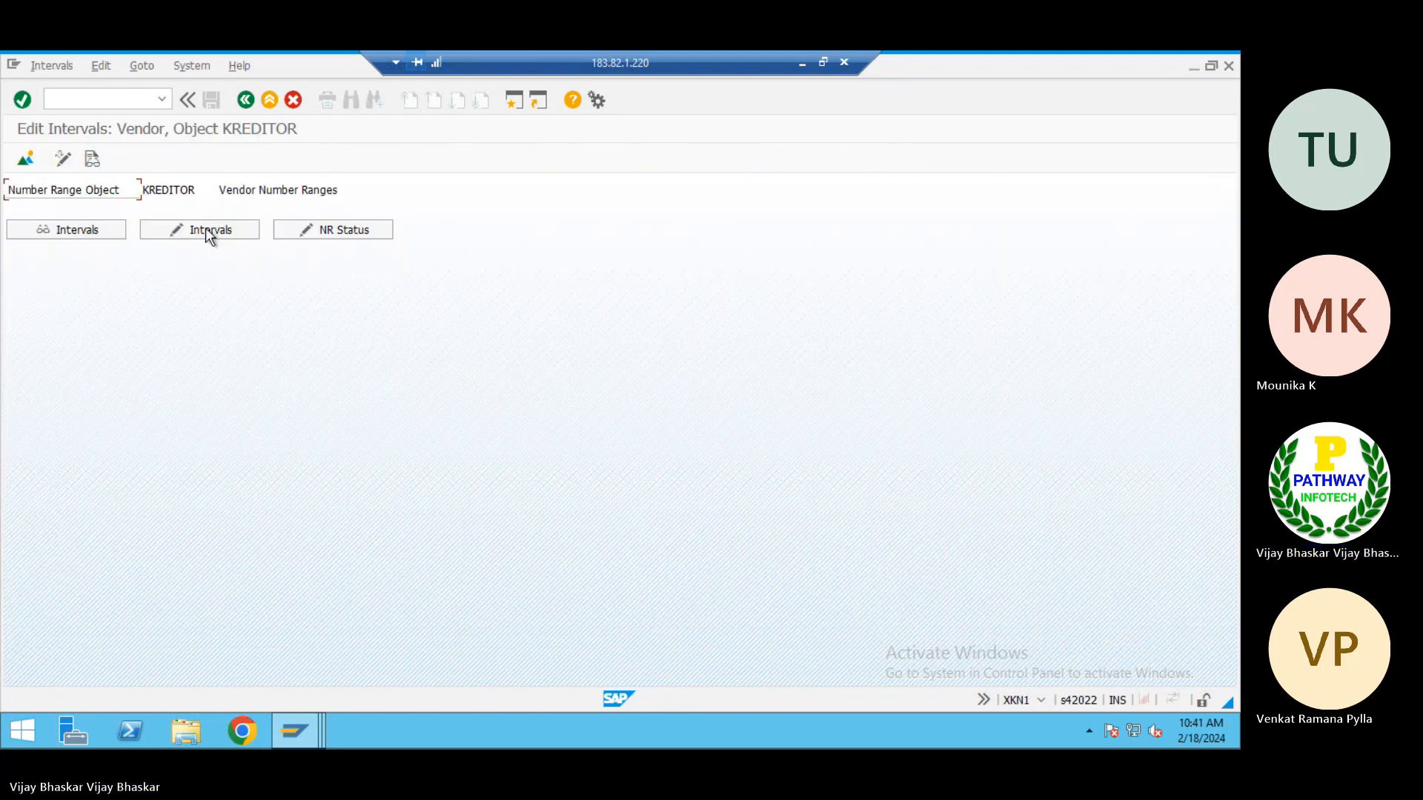
{"action": "left_click", "coordinate": [203, 226]}
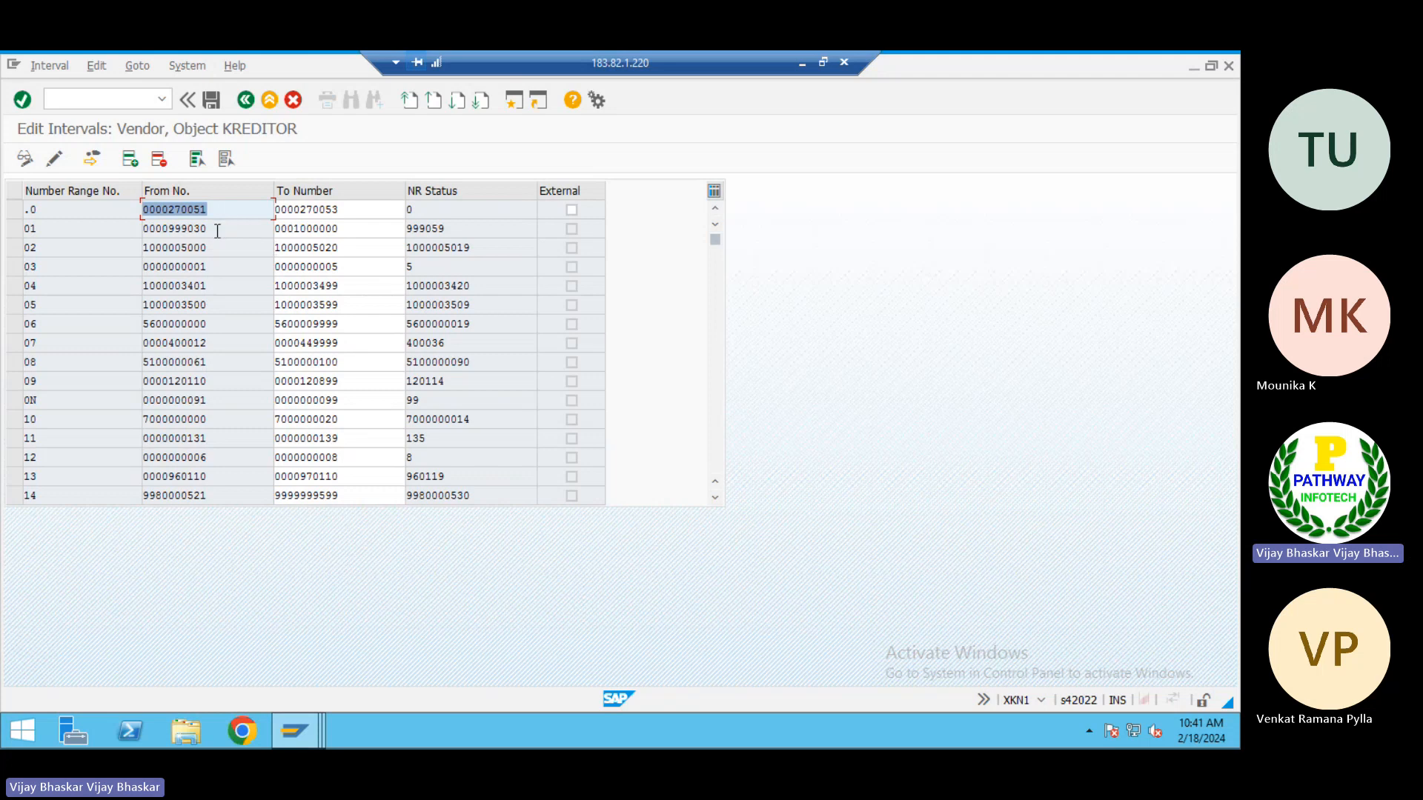
{"action": "left_click_drag", "start_coordinate": [217, 230], "coordinate": [167, 229]}
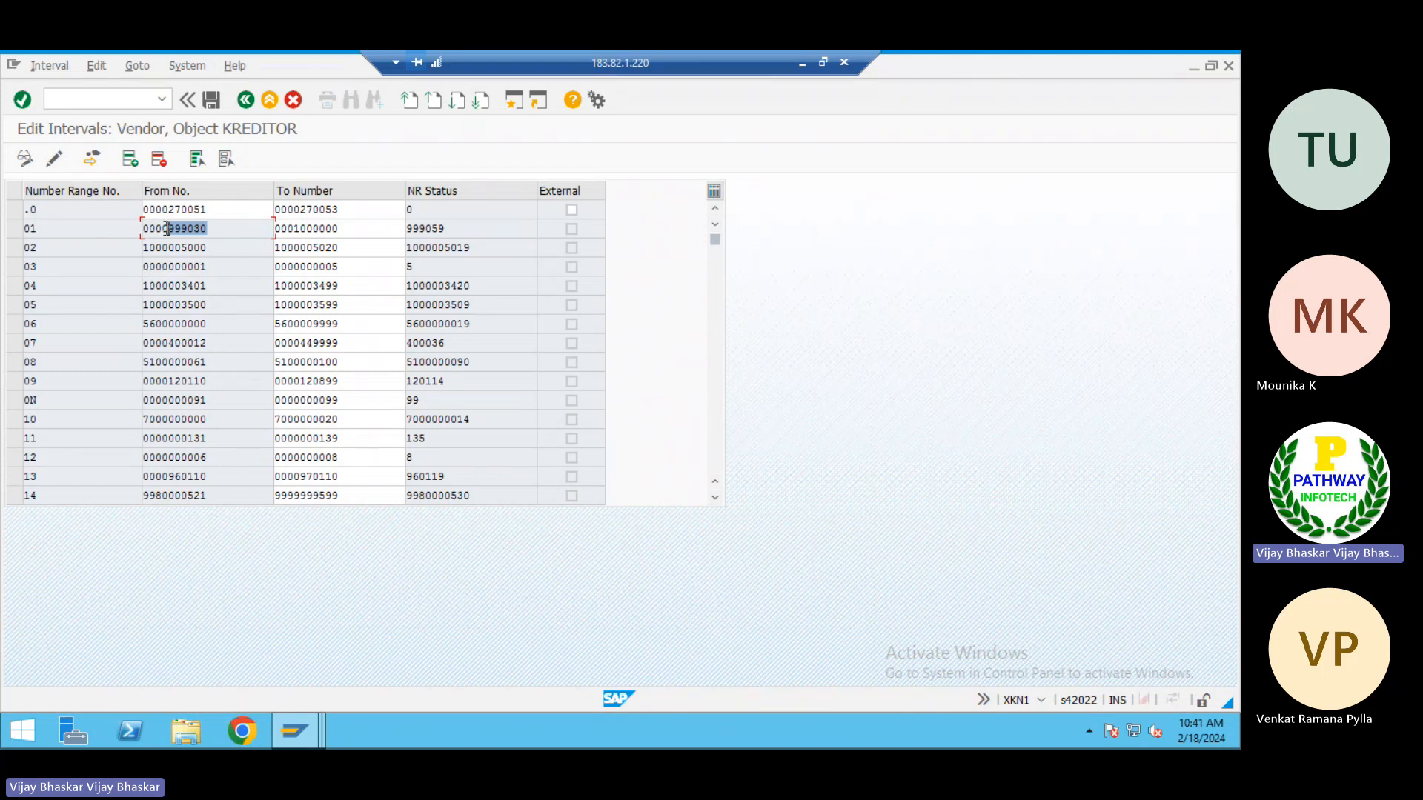
{"action": "left_click", "coordinate": [167, 229]}
{"action": "left_click_drag", "start_coordinate": [460, 225], "coordinate": [404, 217]}
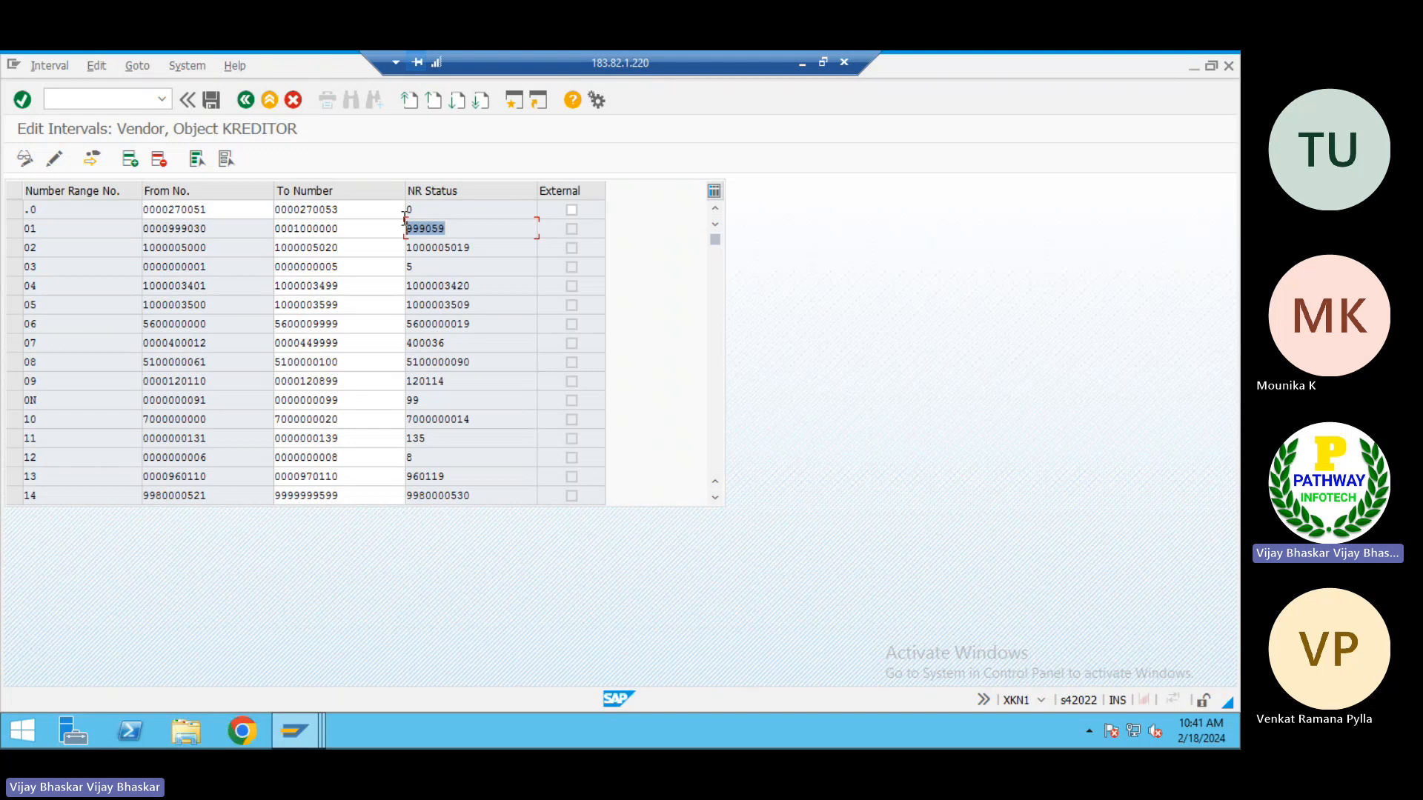
{"action": "left_click", "coordinate": [405, 221]}
{"action": "left_click_drag", "start_coordinate": [464, 224], "coordinate": [405, 221]}
{"action": "left_click", "coordinate": [404, 221]}
{"action": "left_click", "coordinate": [445, 227]}
{"action": "left_click_drag", "start_coordinate": [445, 227], "coordinate": [406, 223]}
{"action": "left_click", "coordinate": [407, 227]}
Try marking number range .0 as External, clear the mark and leave the vendor intervals for the IMG
{"action": "left_click", "coordinate": [571, 211]}
{"action": "left_click", "coordinate": [571, 211]}
{"action": "scroll", "coordinate": [536, 337], "scroll_direction": "down", "scroll_amount": 2}
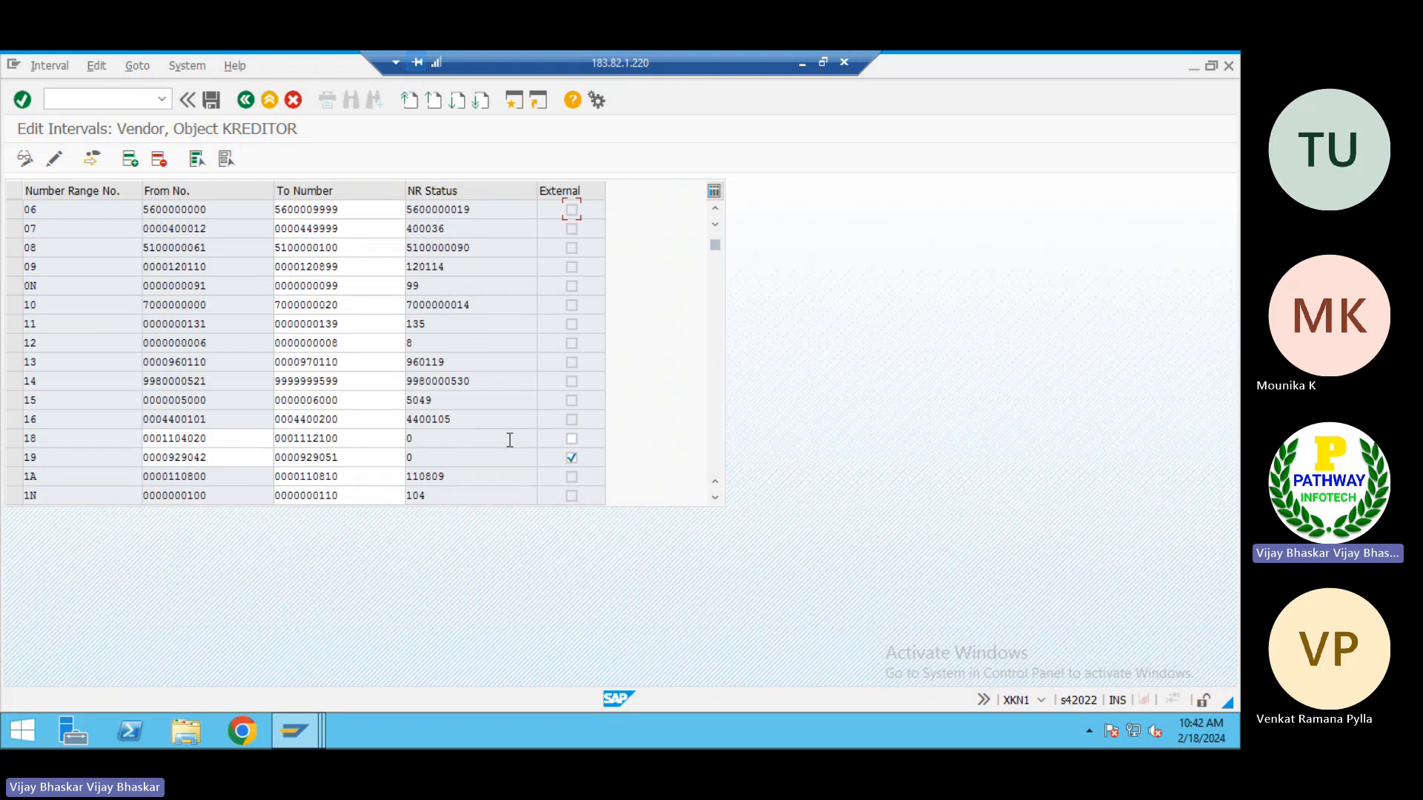
{"action": "scroll", "coordinate": [510, 440], "scroll_direction": "up", "scroll_amount": 2}
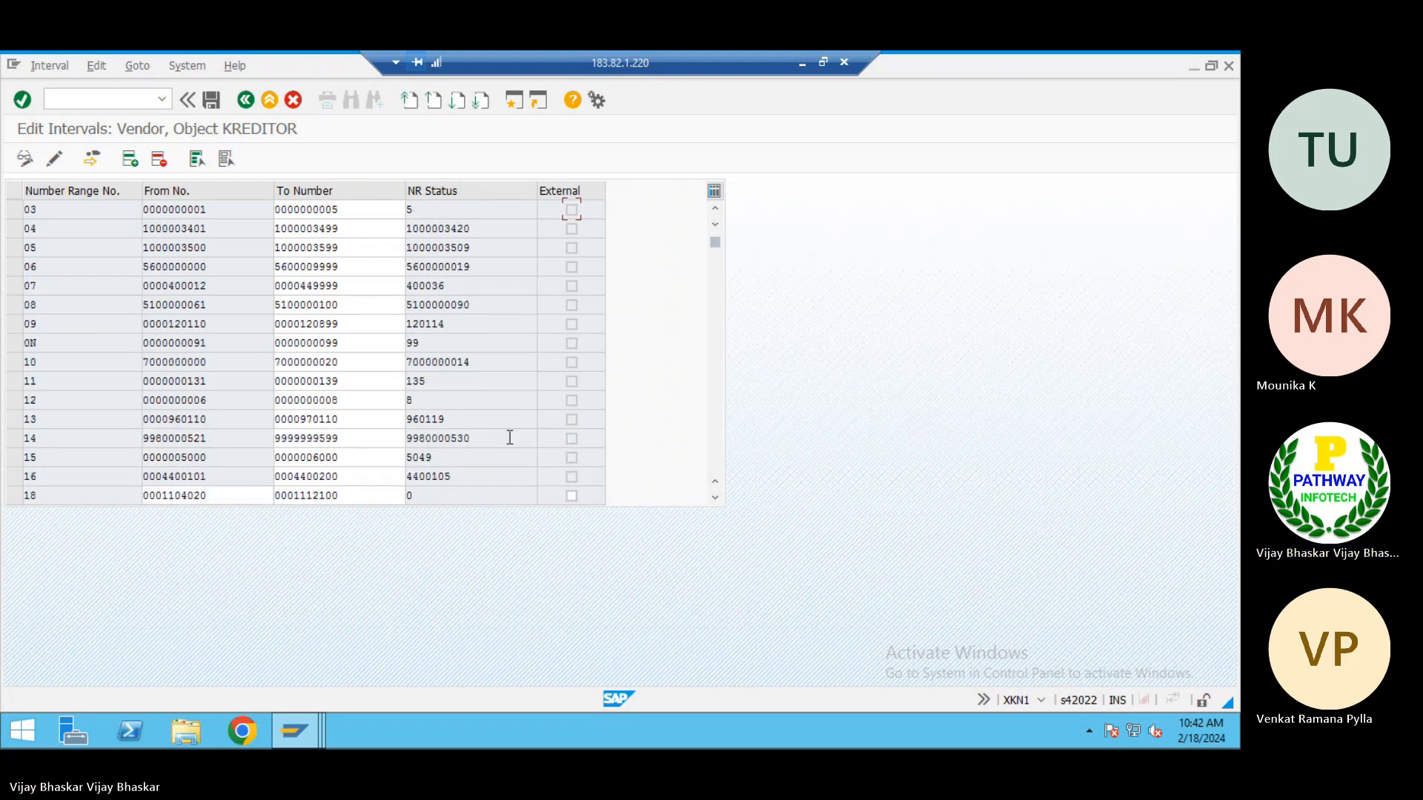
{"action": "left_click", "coordinate": [243, 99]}
{"action": "left_click", "coordinate": [243, 99]}
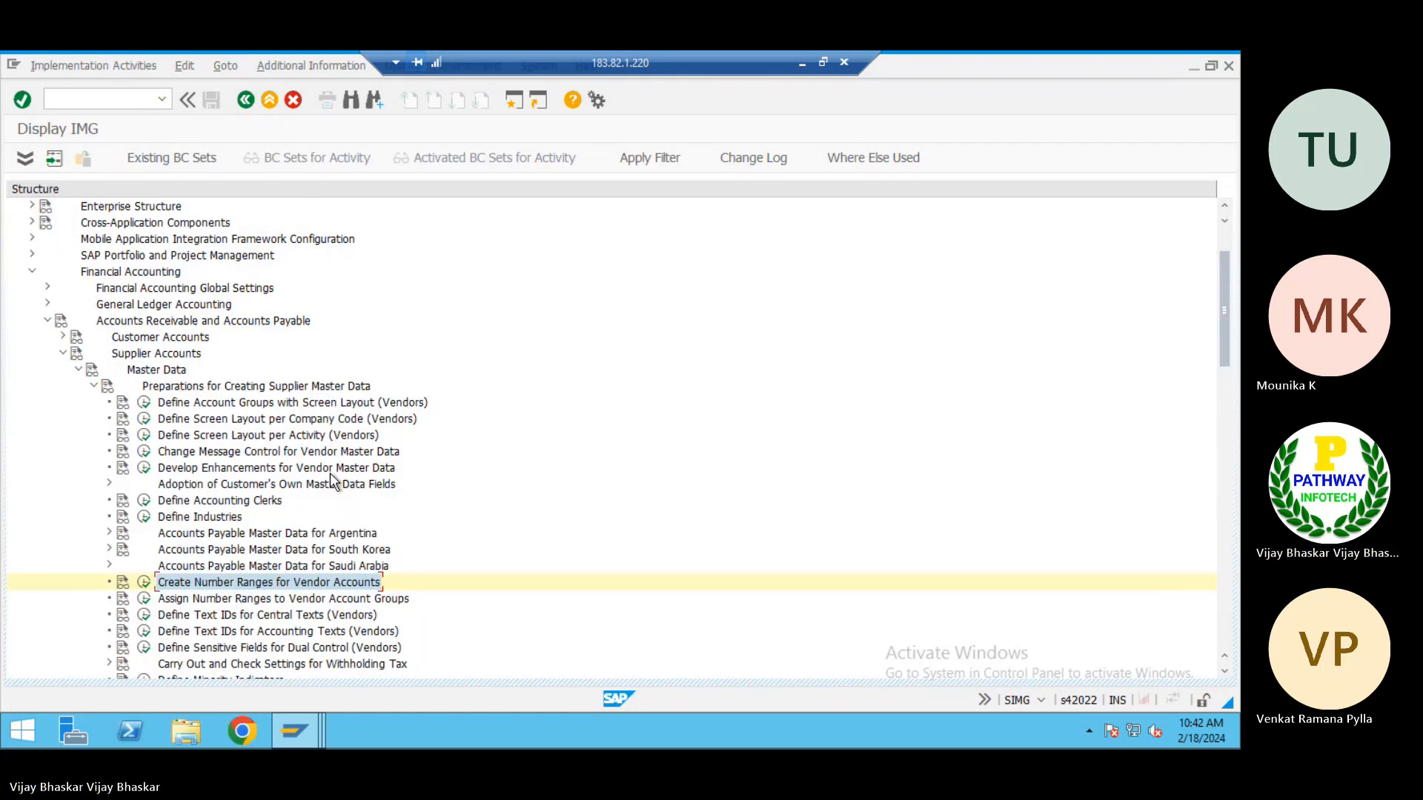
Reopen the vendor number range intervals, check the NR status of range 01 and return to the IMG
{"action": "left_click", "coordinate": [143, 598]}
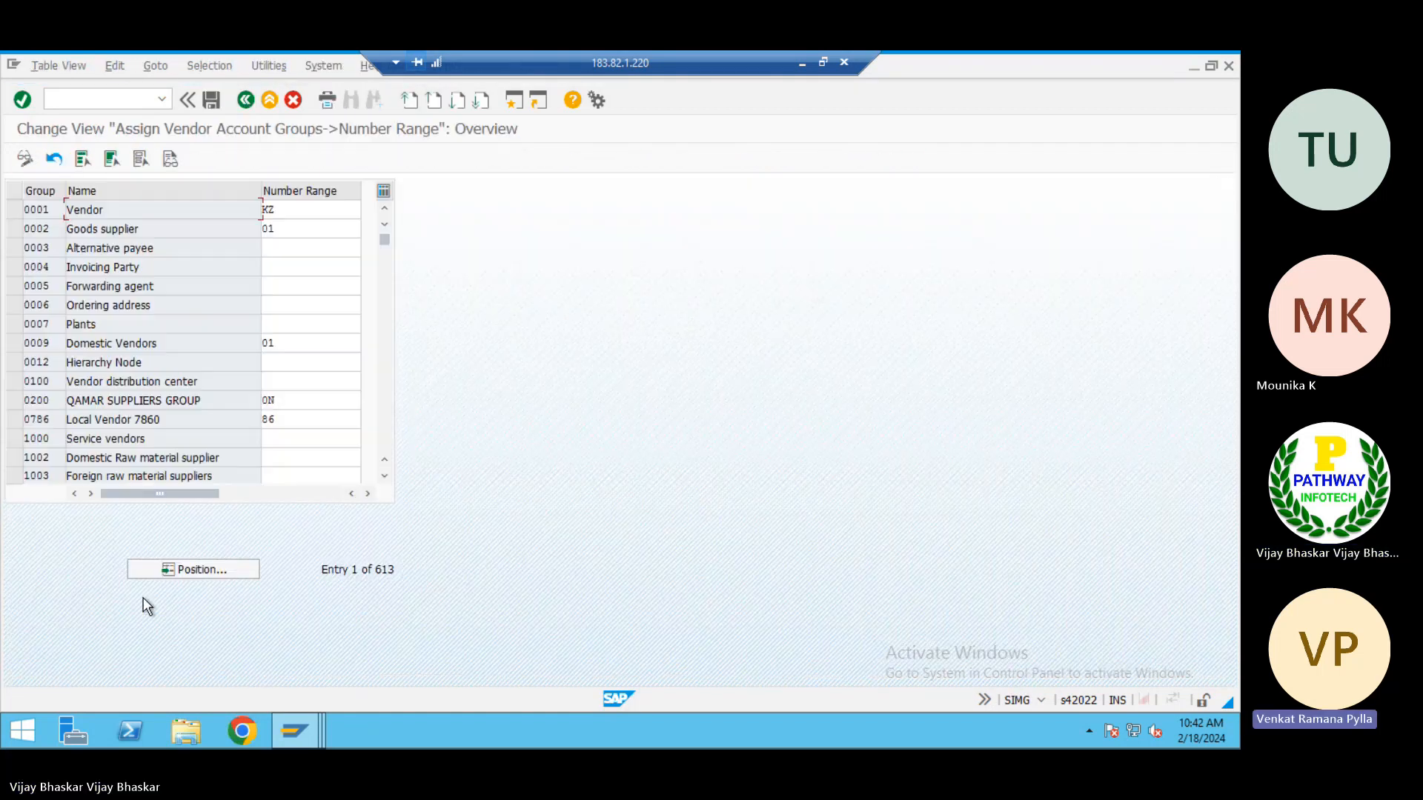
{"action": "left_click", "coordinate": [245, 99]}
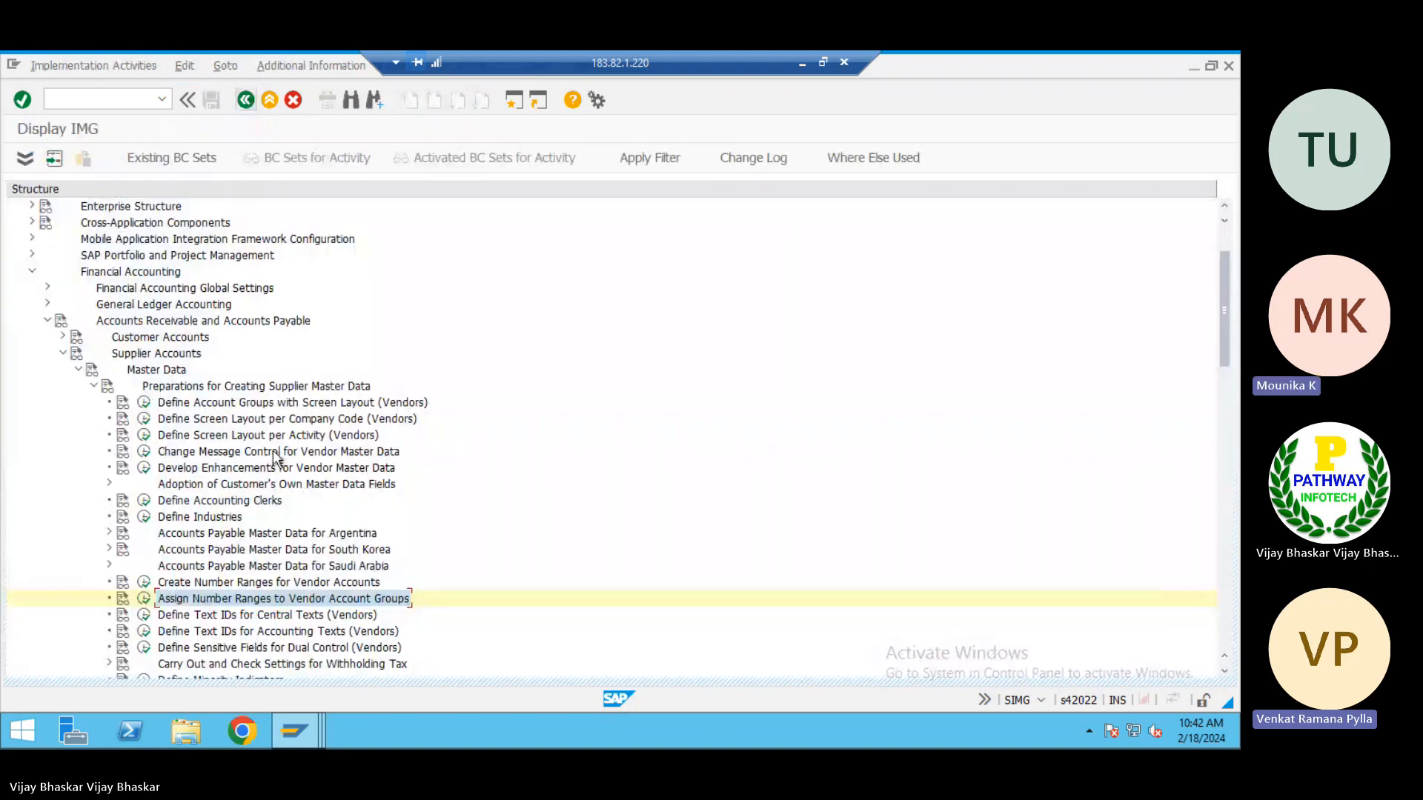
{"action": "left_click", "coordinate": [144, 582]}
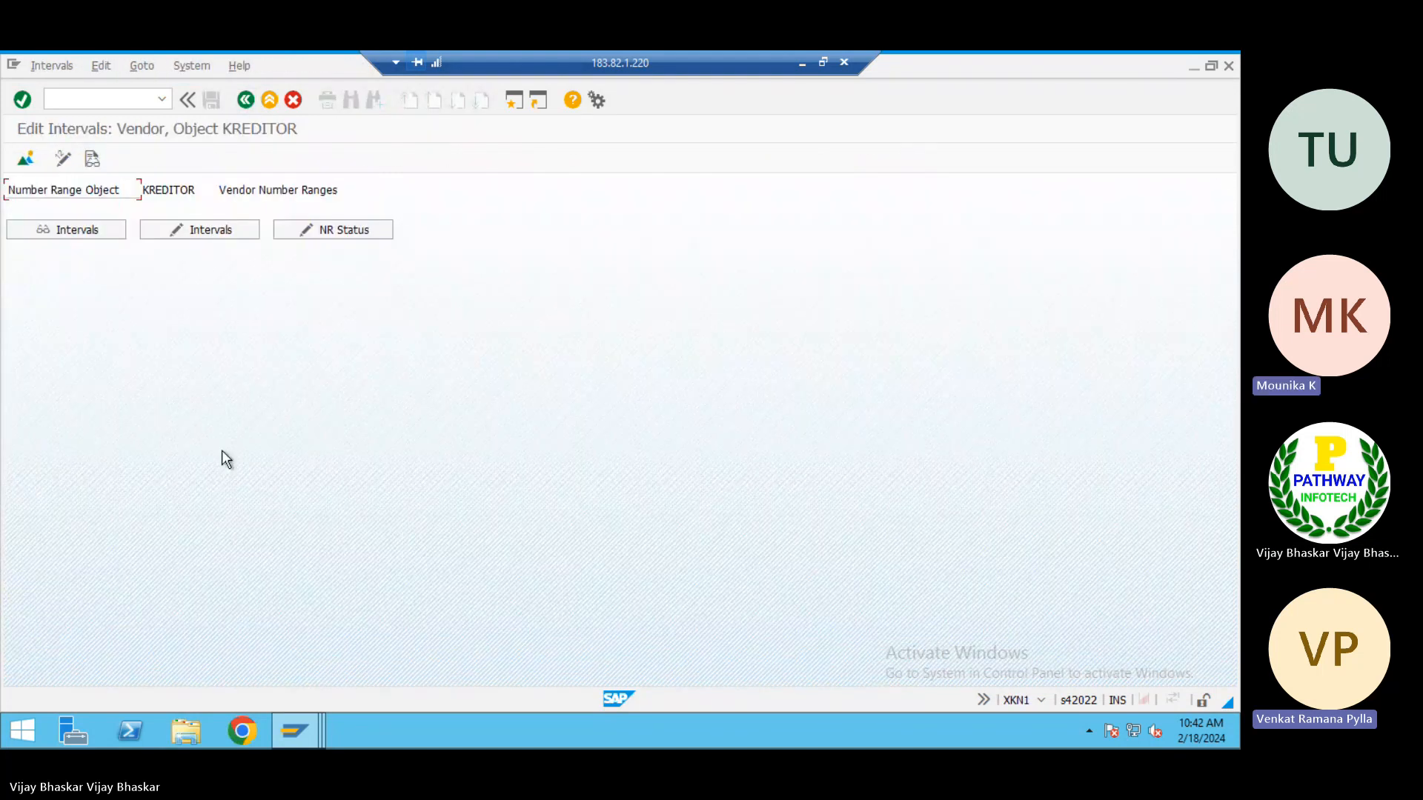
{"action": "left_click", "coordinate": [212, 233]}
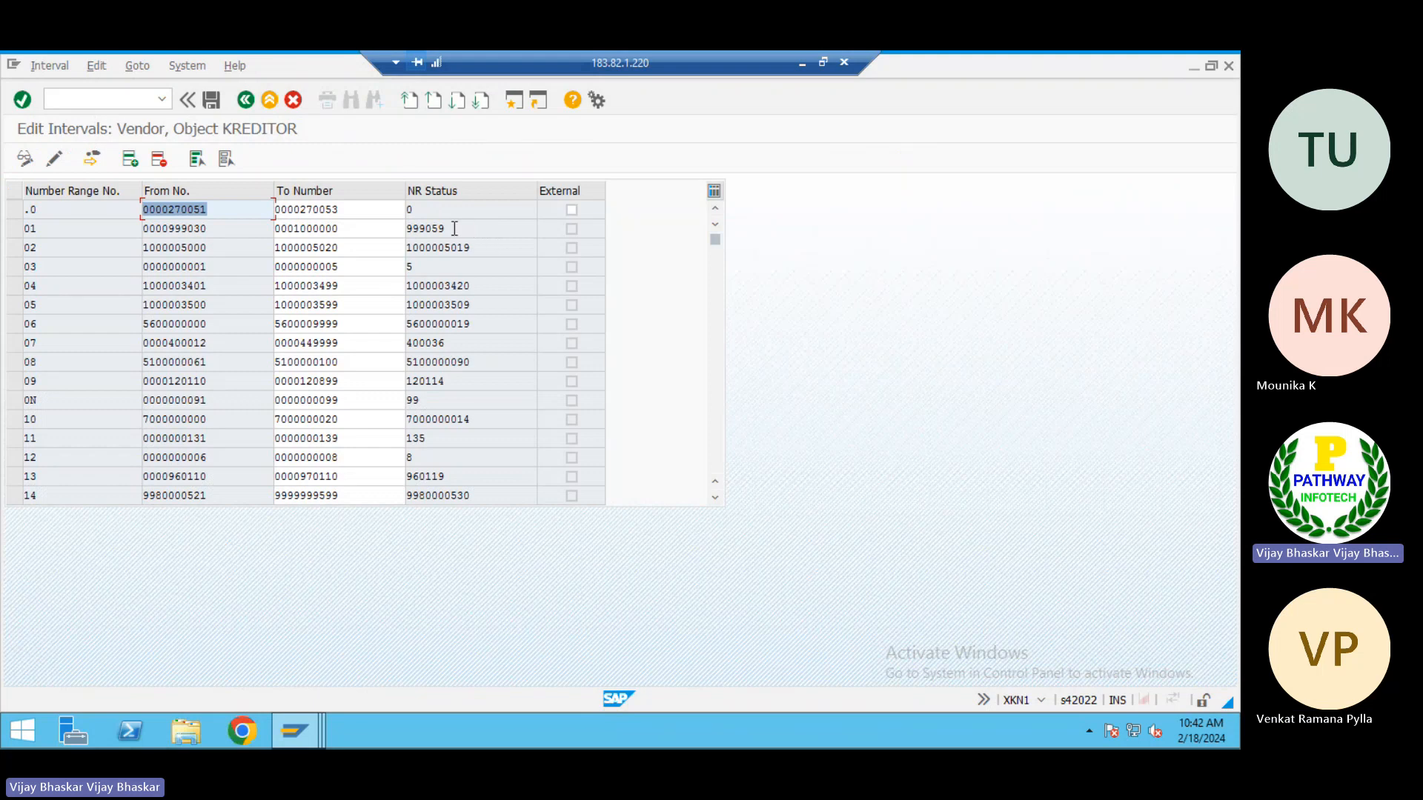
{"action": "left_click", "coordinate": [454, 229]}
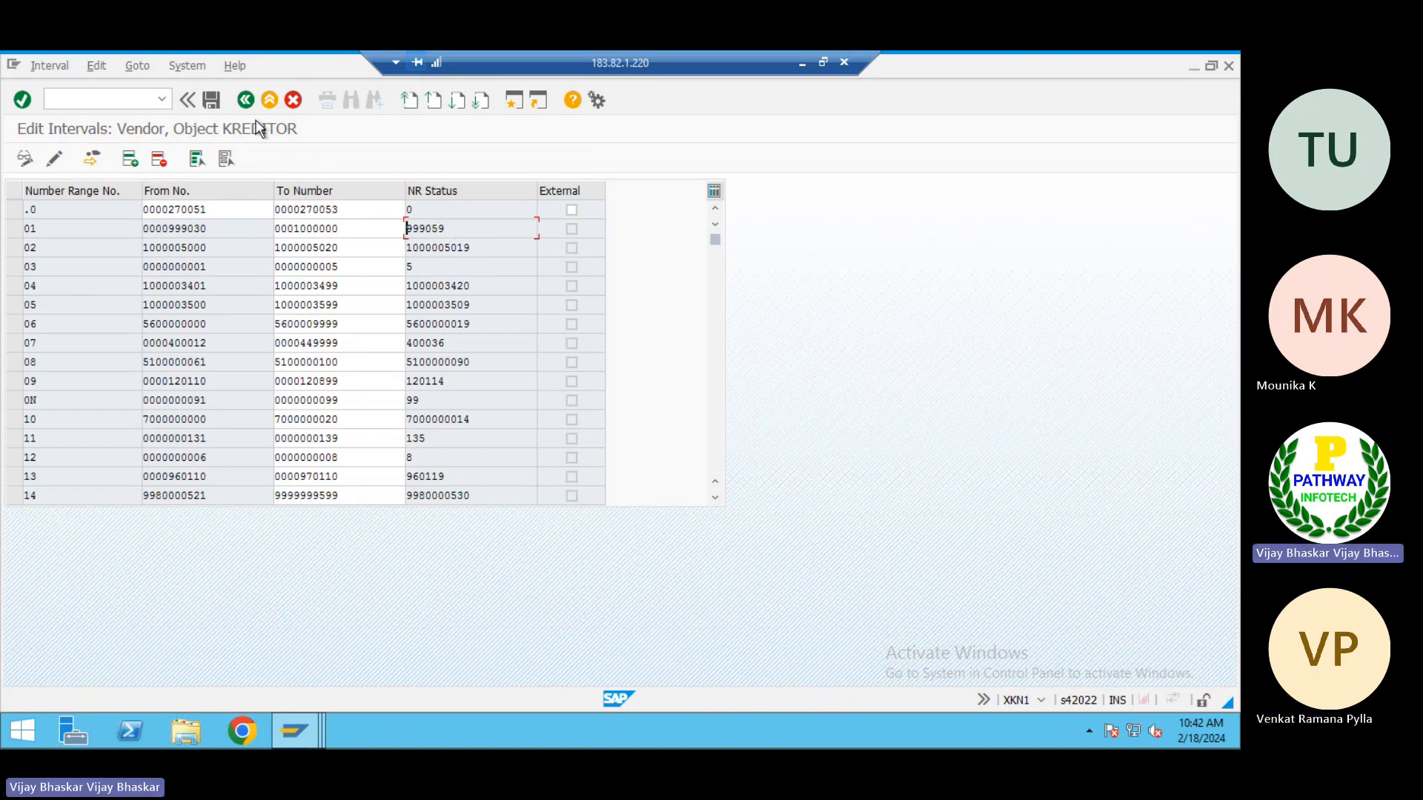
{"action": "left_click", "coordinate": [246, 99]}
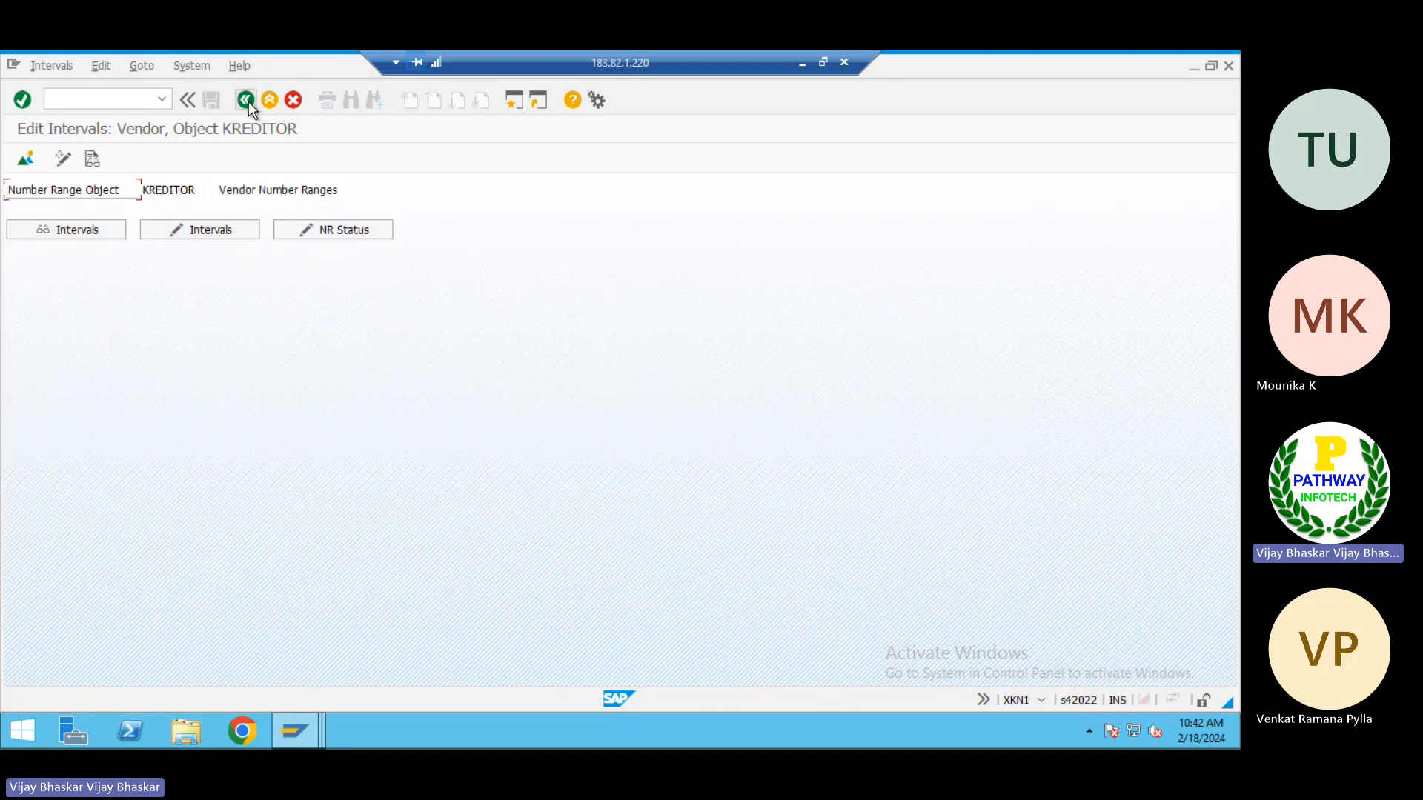
{"action": "left_click", "coordinate": [246, 99]}
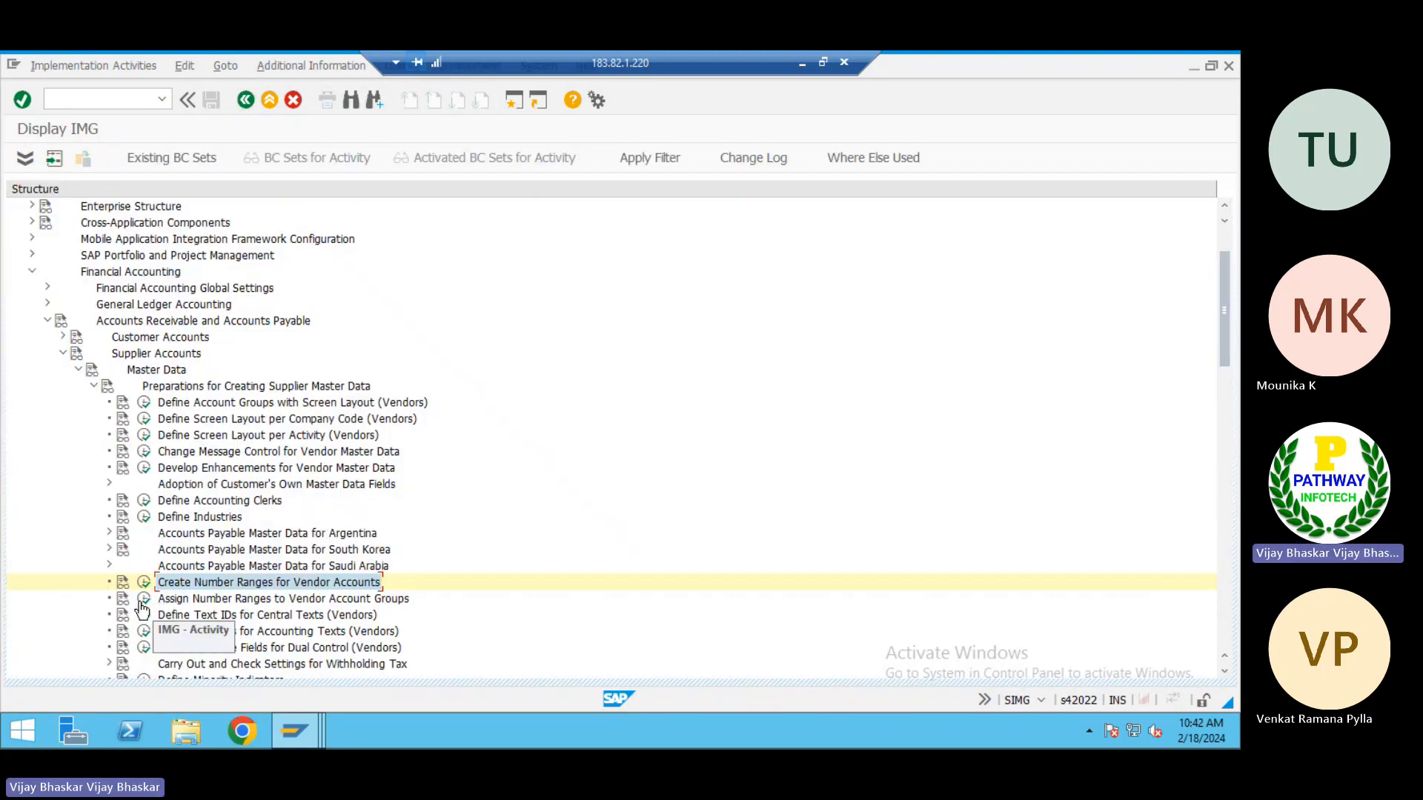
Open the Assign Number Ranges to Vendor Account Groups activity, then copy the number ranges in H3:H6 from the Excel AP sheet
{"action": "left_click", "coordinate": [144, 599]}
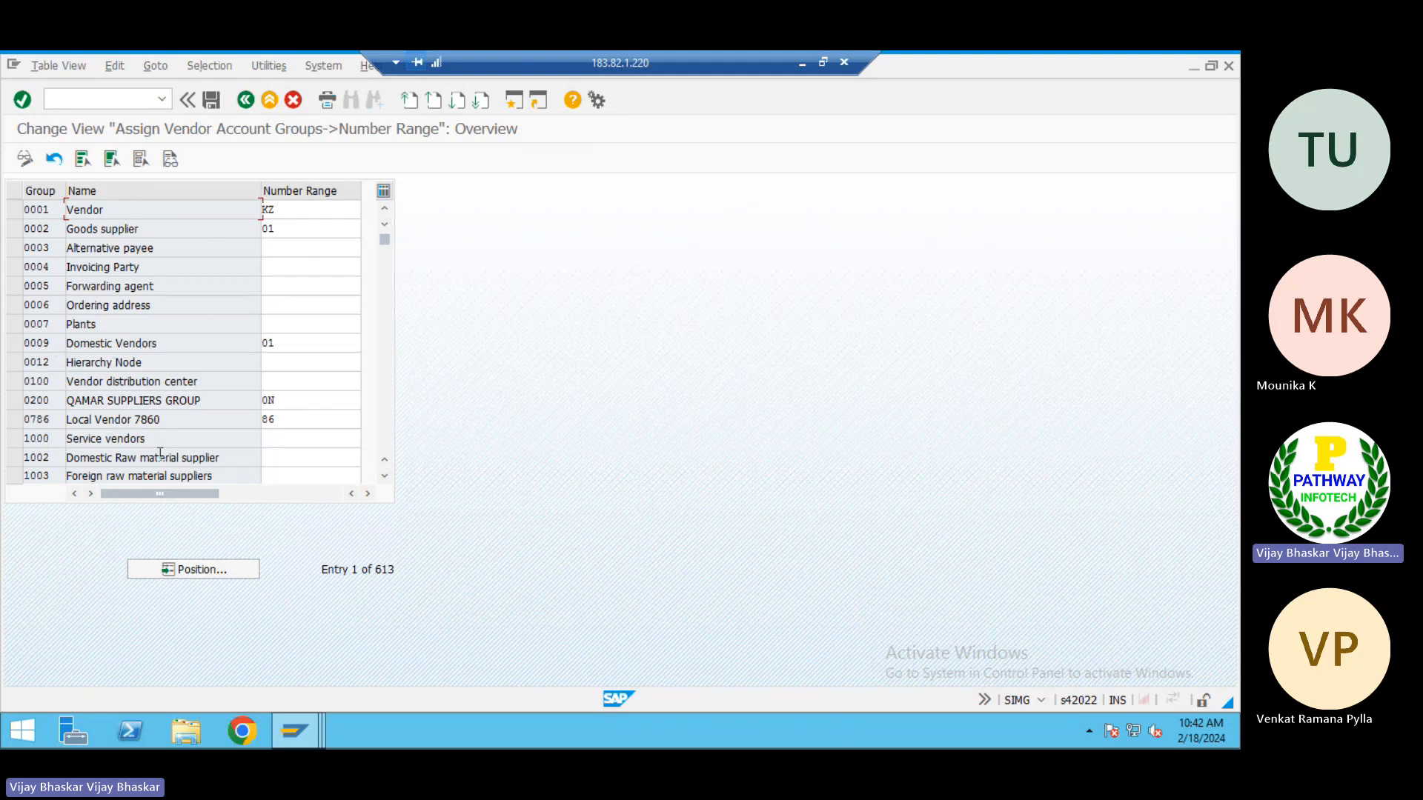
{"action": "left_click", "coordinate": [282, 438]}
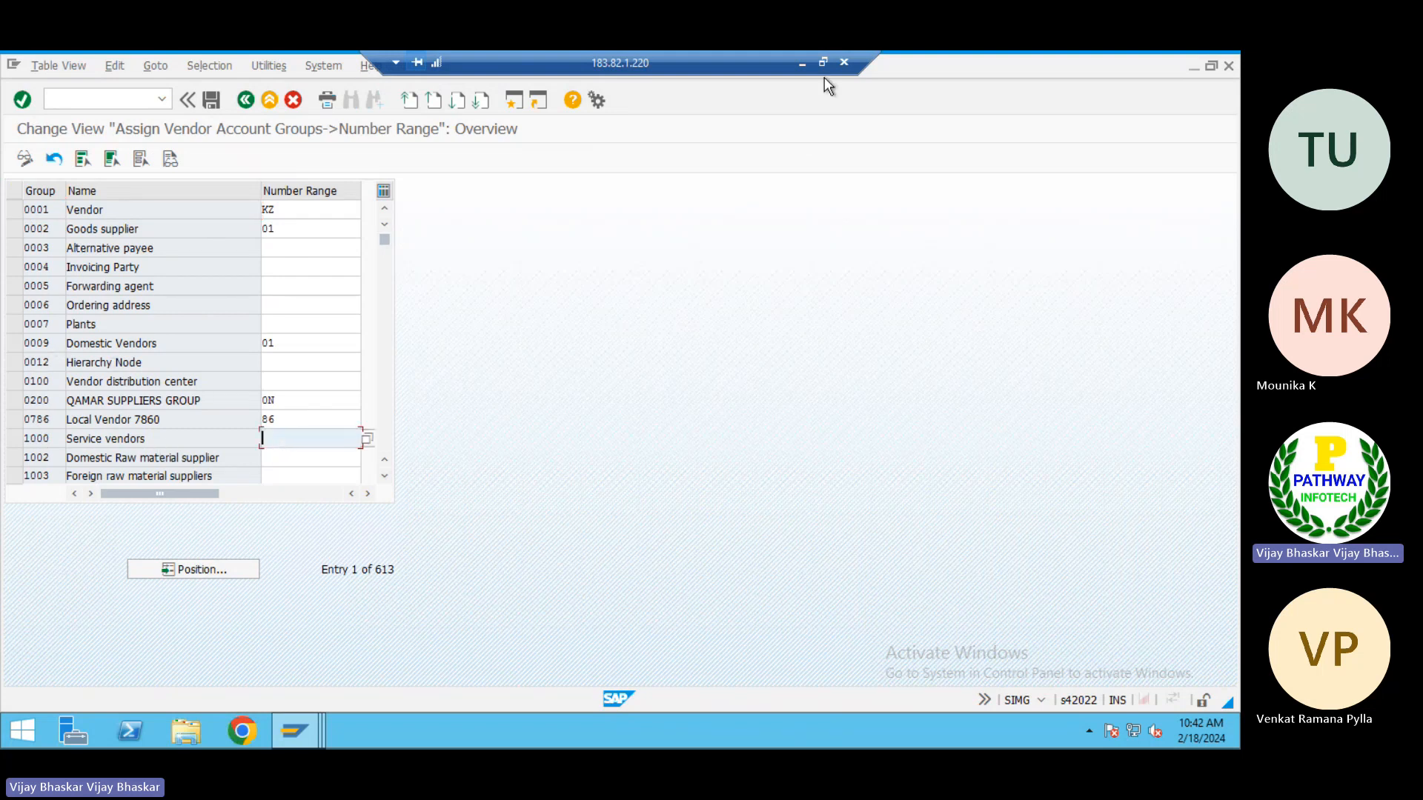
{"action": "left_click", "coordinate": [802, 64]}
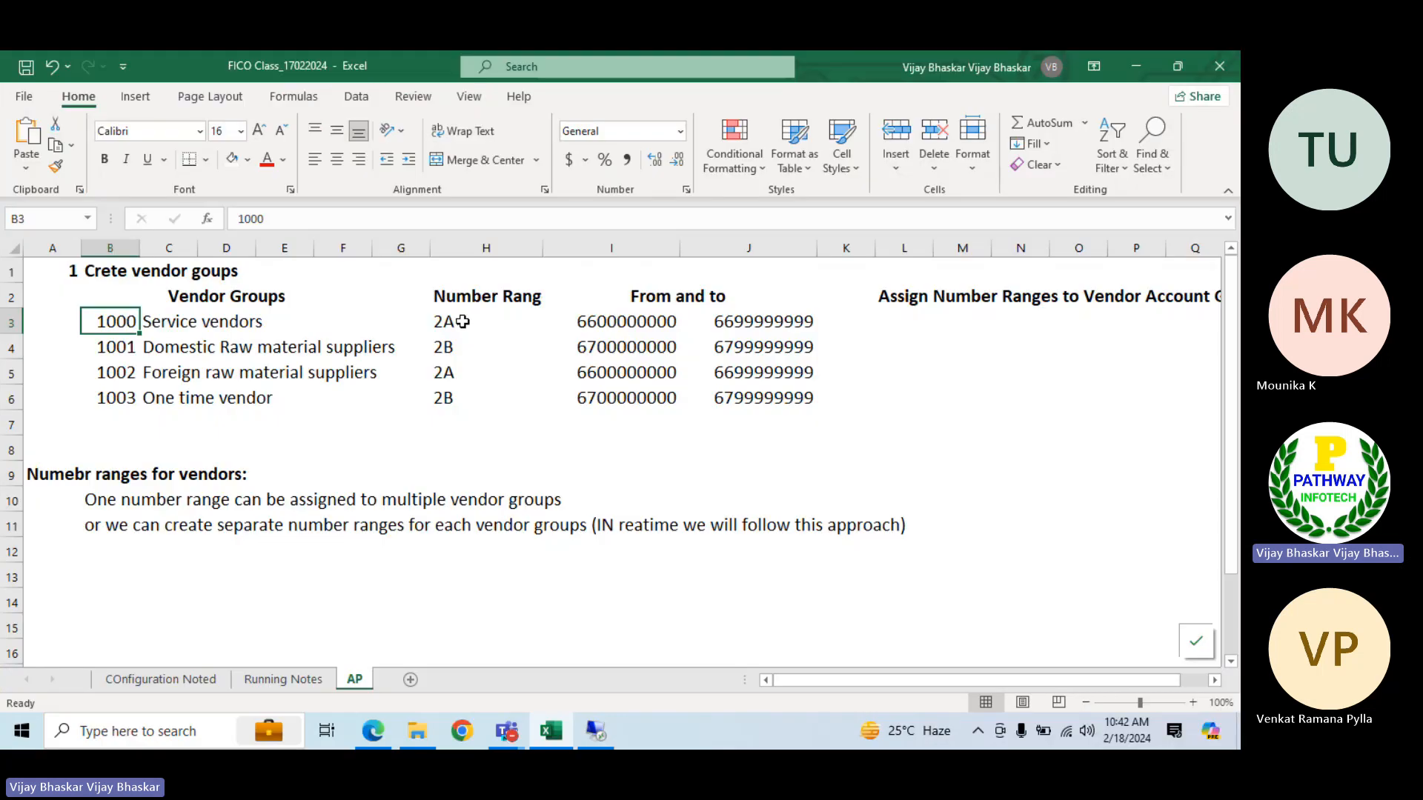
{"action": "left_click_drag", "start_coordinate": [462, 321], "coordinate": [461, 396]}
{"action": "key", "text": "ctrl+c"}
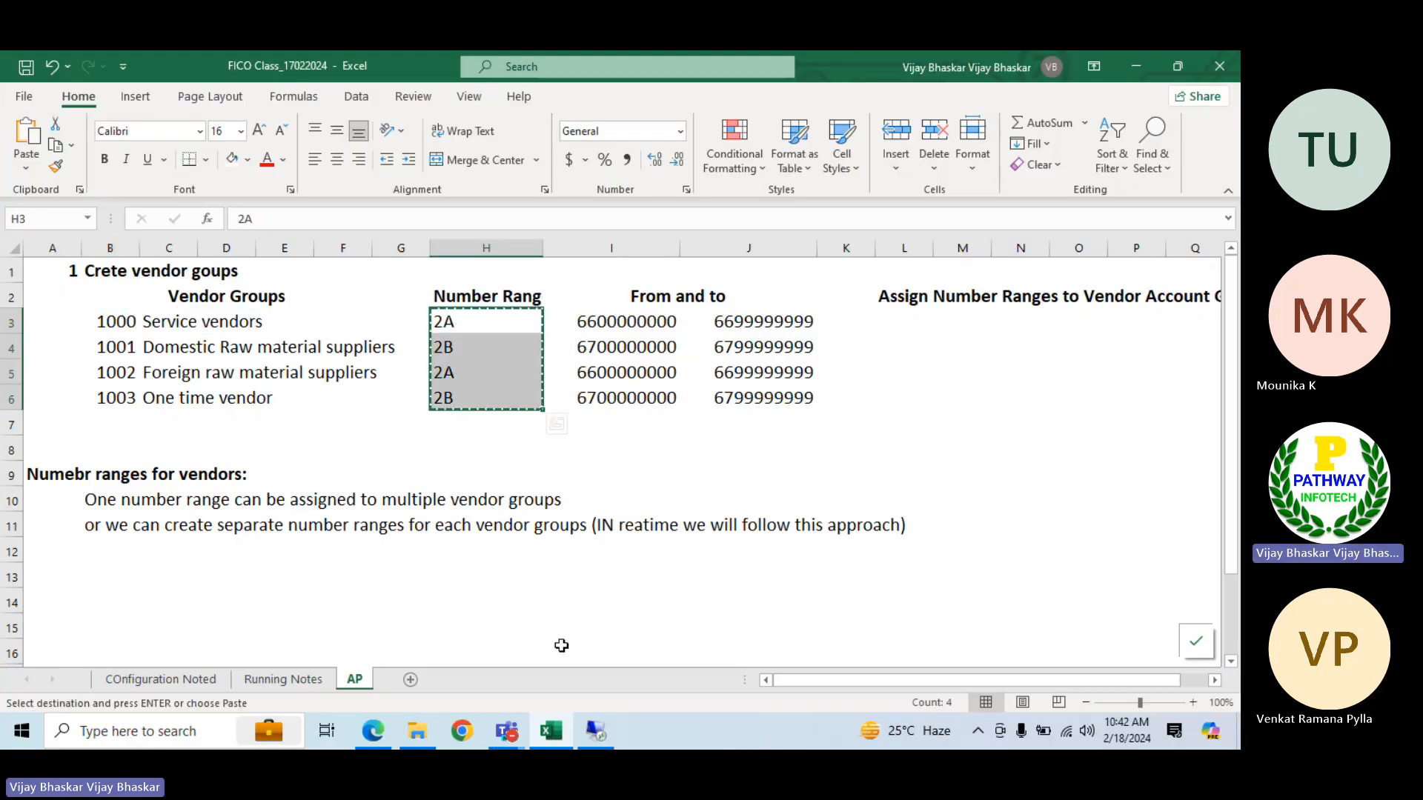
In SAP, paste the copied number ranges 2A, 2B, 2A and 2B into vendor groups 1000, 1002, 1003 and 1004, and save under the proposed customizing request
{"action": "left_click", "coordinate": [601, 731]}
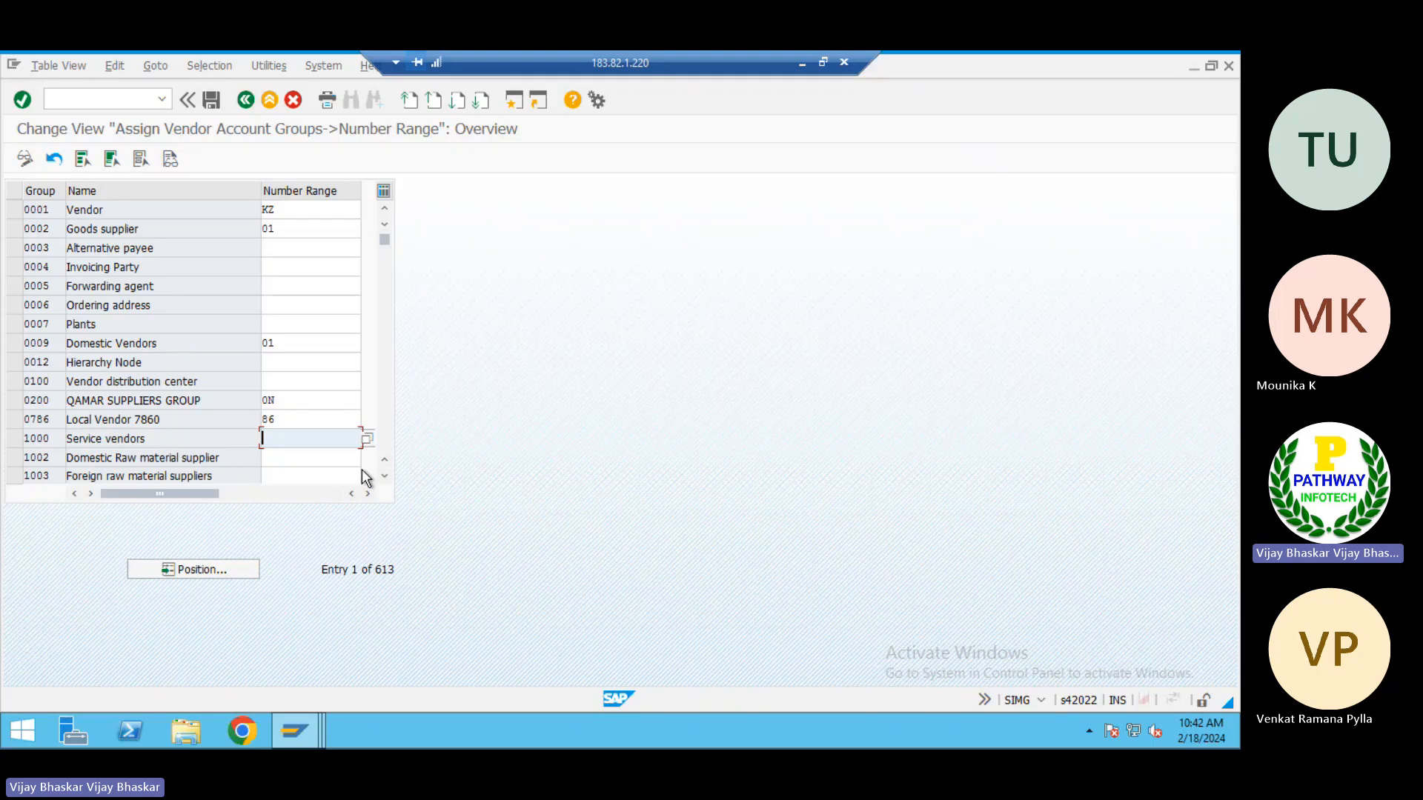
{"action": "scroll", "coordinate": [366, 478], "scroll_direction": "down", "scroll_amount": 1}
{"action": "left_click", "coordinate": [294, 378]}
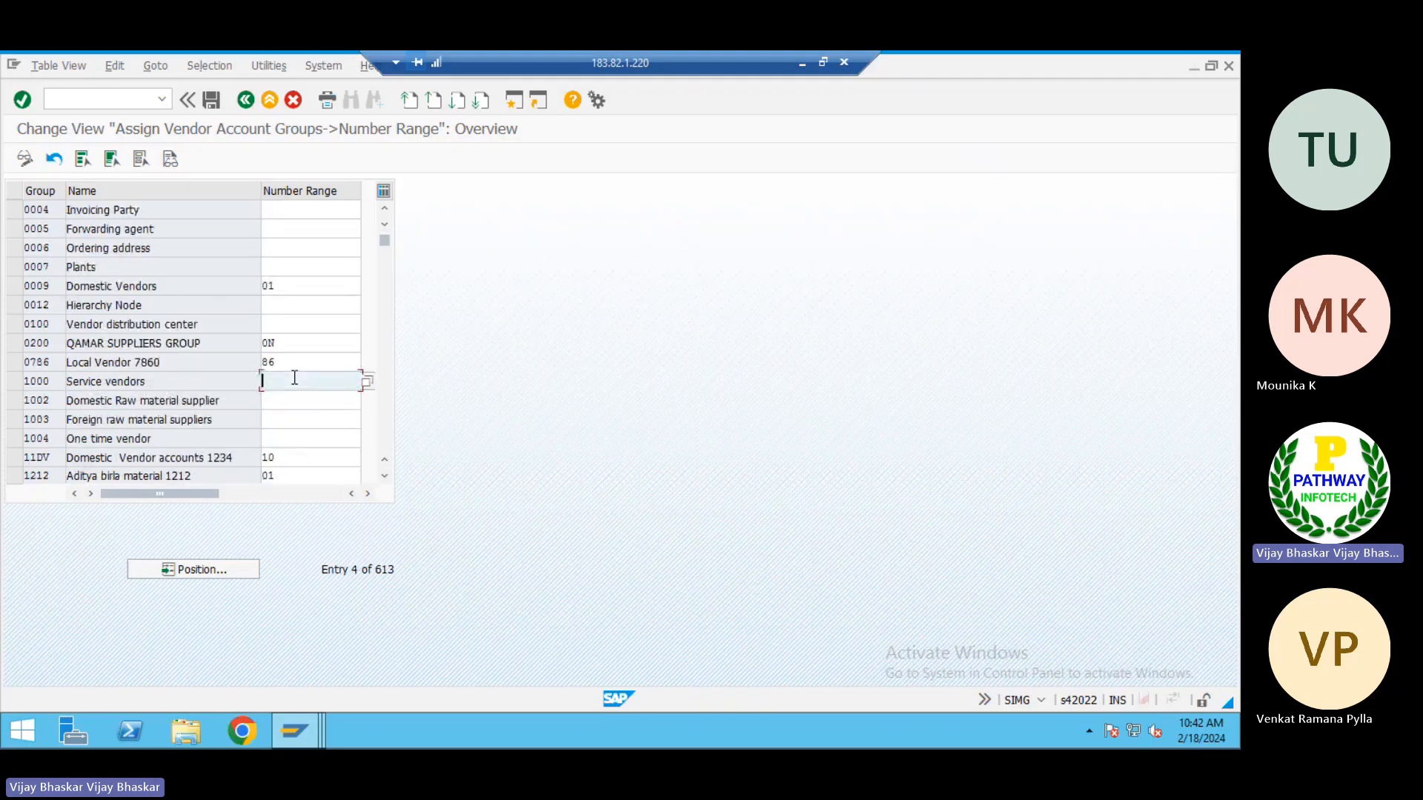
{"action": "key", "text": "ctrl+v"}
{"action": "left_click", "coordinate": [538, 413]}
{"action": "left_click", "coordinate": [212, 100]}
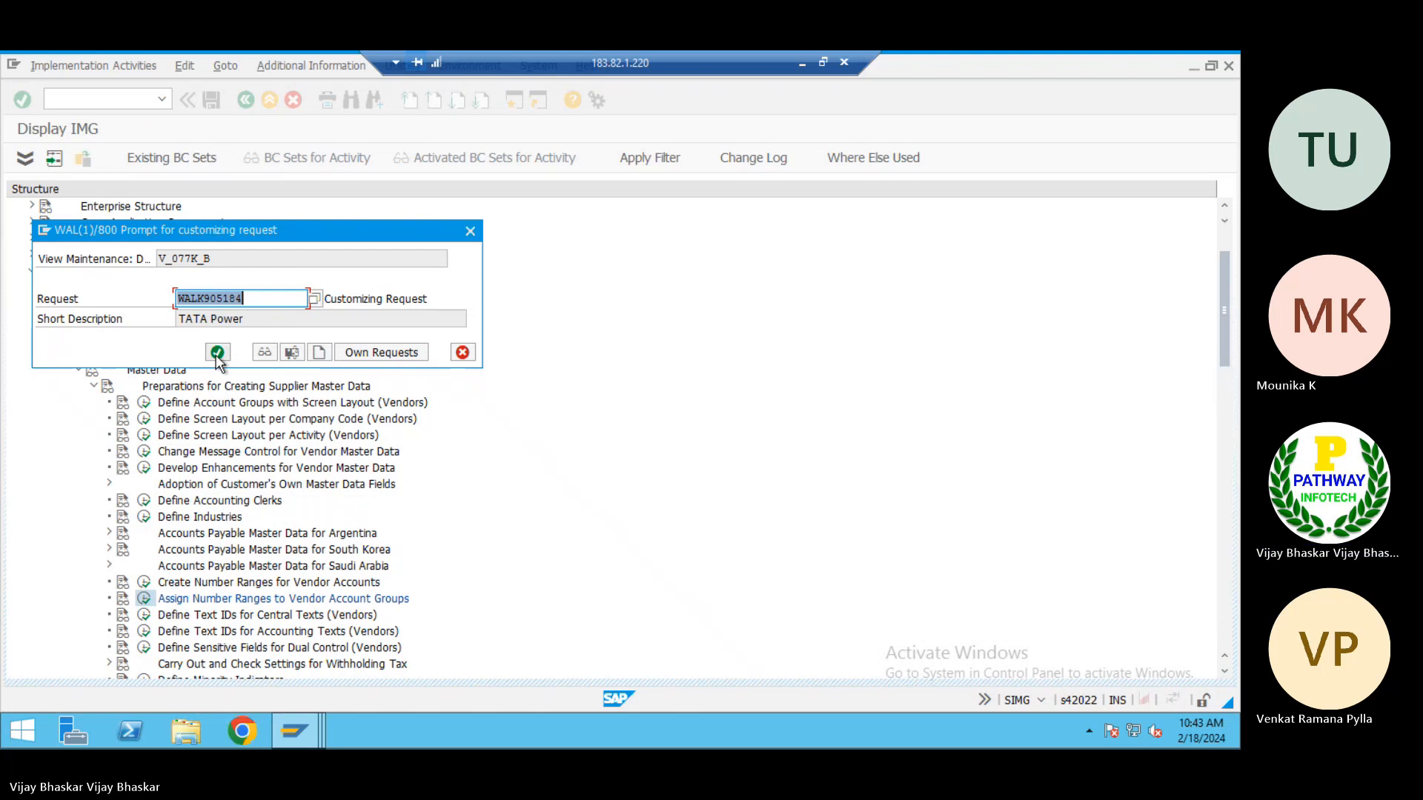
{"action": "left_click", "coordinate": [217, 352]}
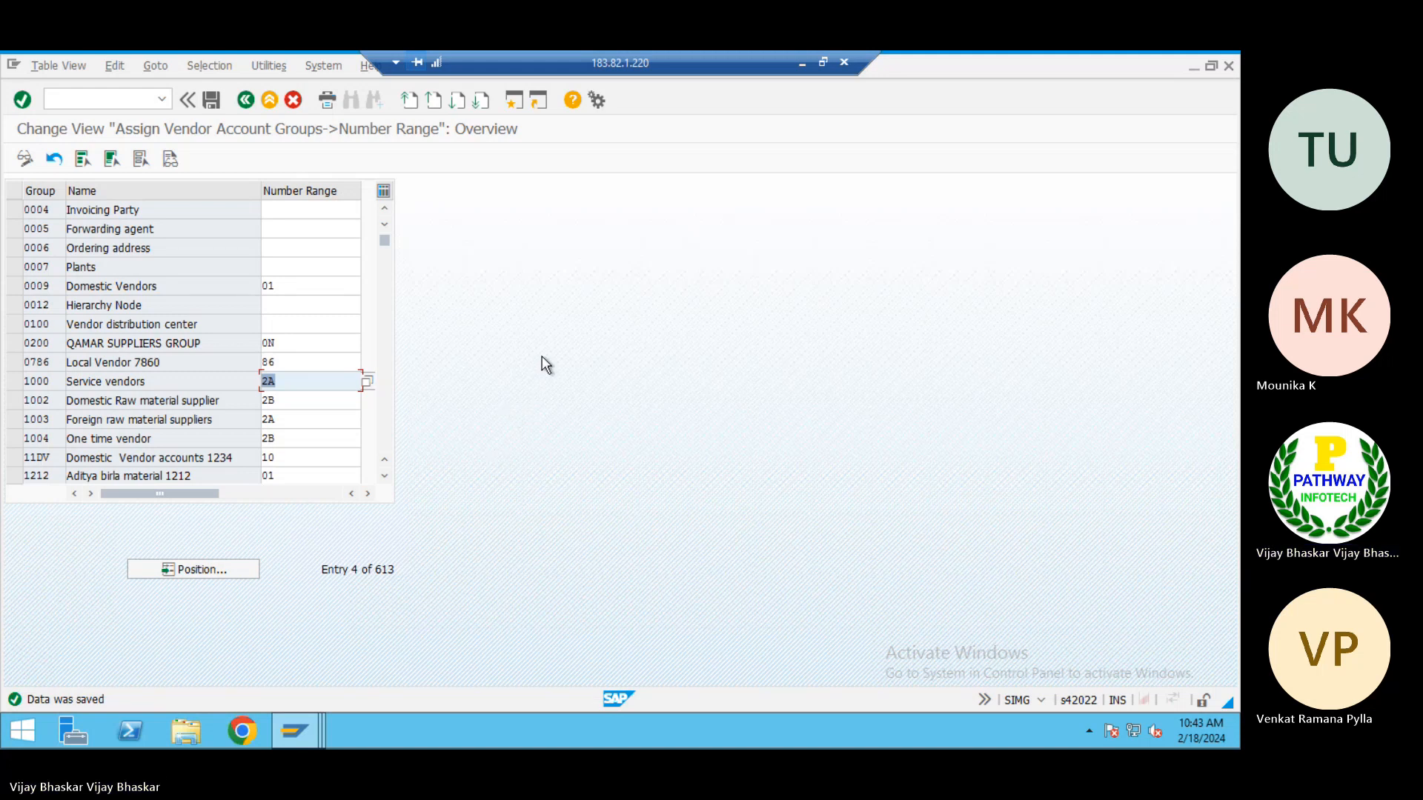
Switch to Excel and review the listed vendor configuration steps on the COnfiguration Noted sheet
{"action": "left_click", "coordinate": [800, 65]}
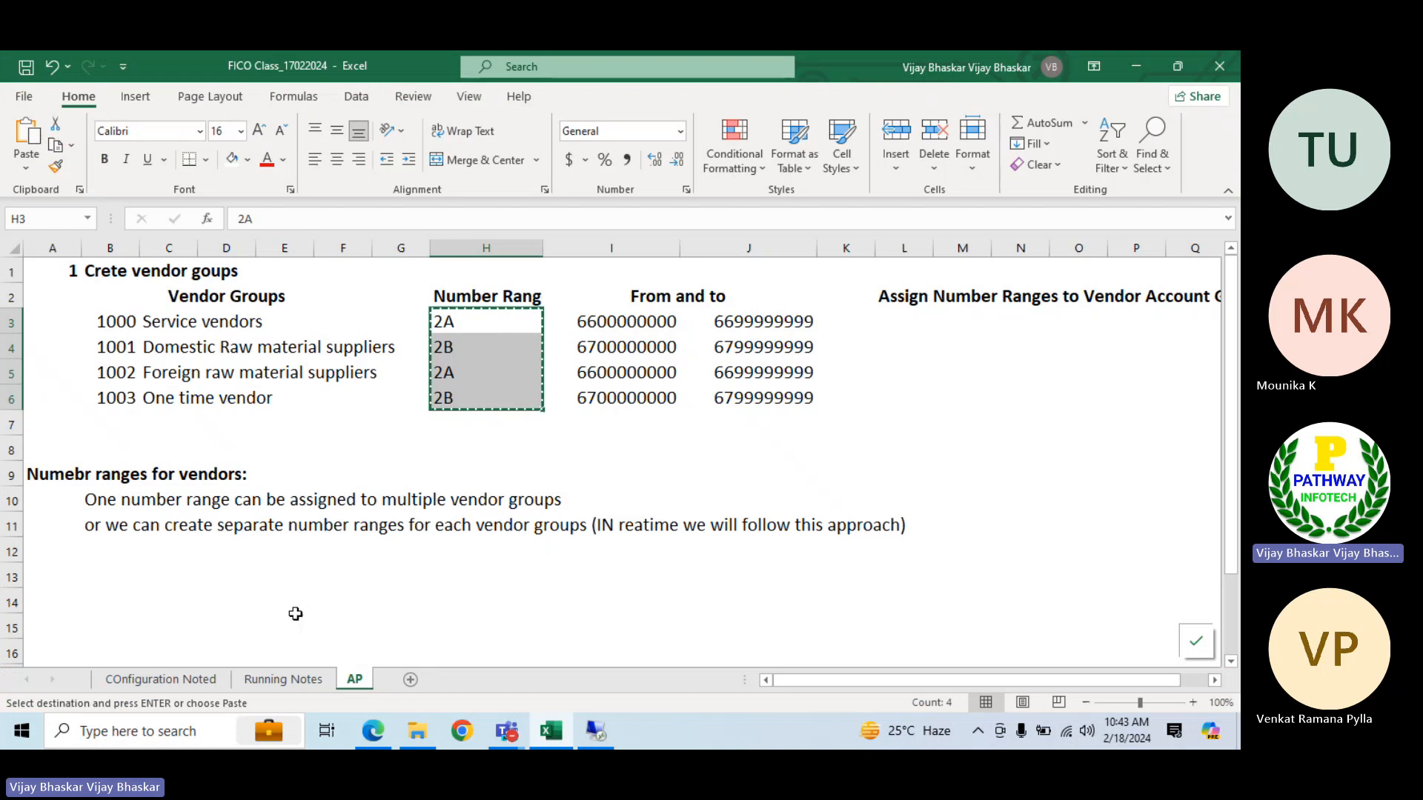
{"action": "left_click", "coordinate": [159, 680]}
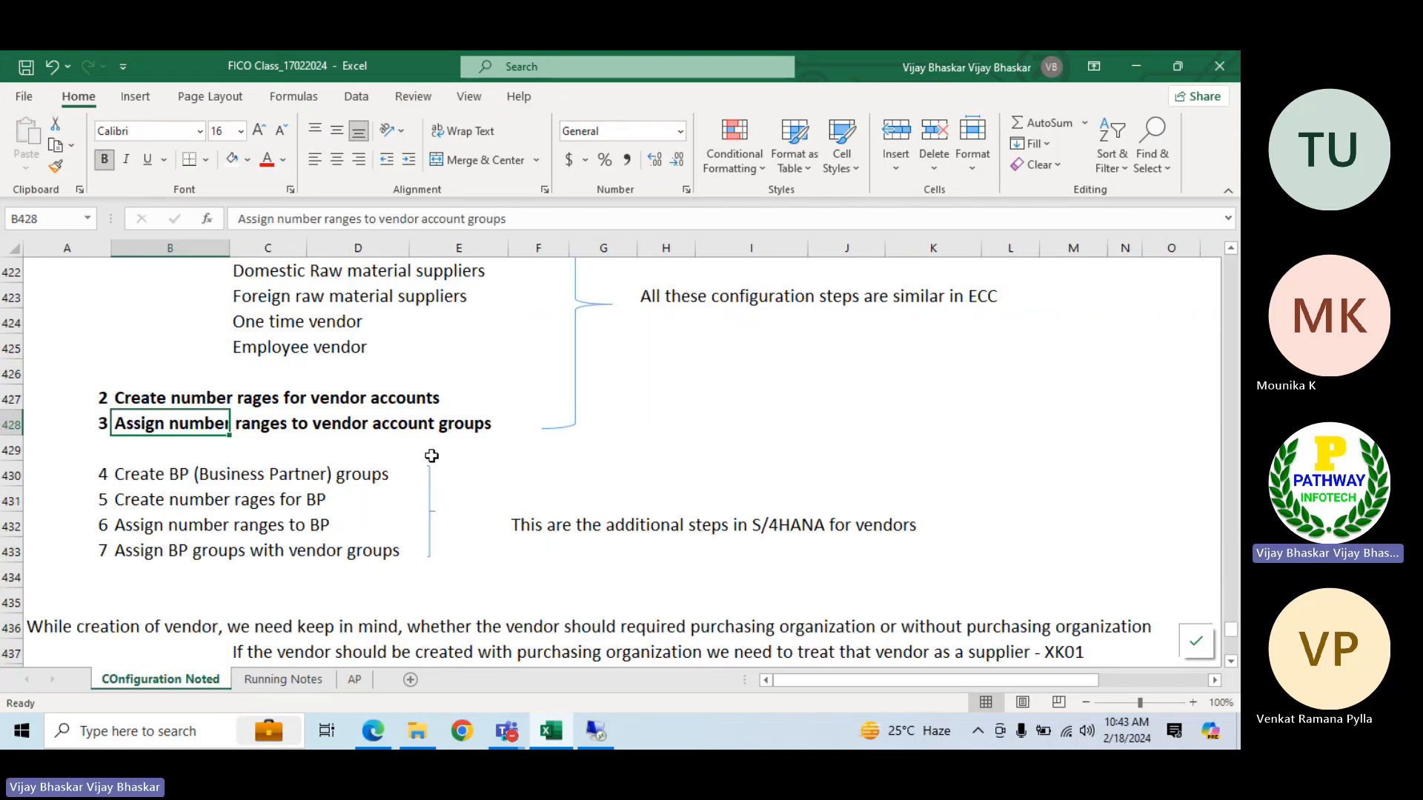
{"action": "scroll", "coordinate": [432, 456], "scroll_direction": "down", "scroll_amount": 1}
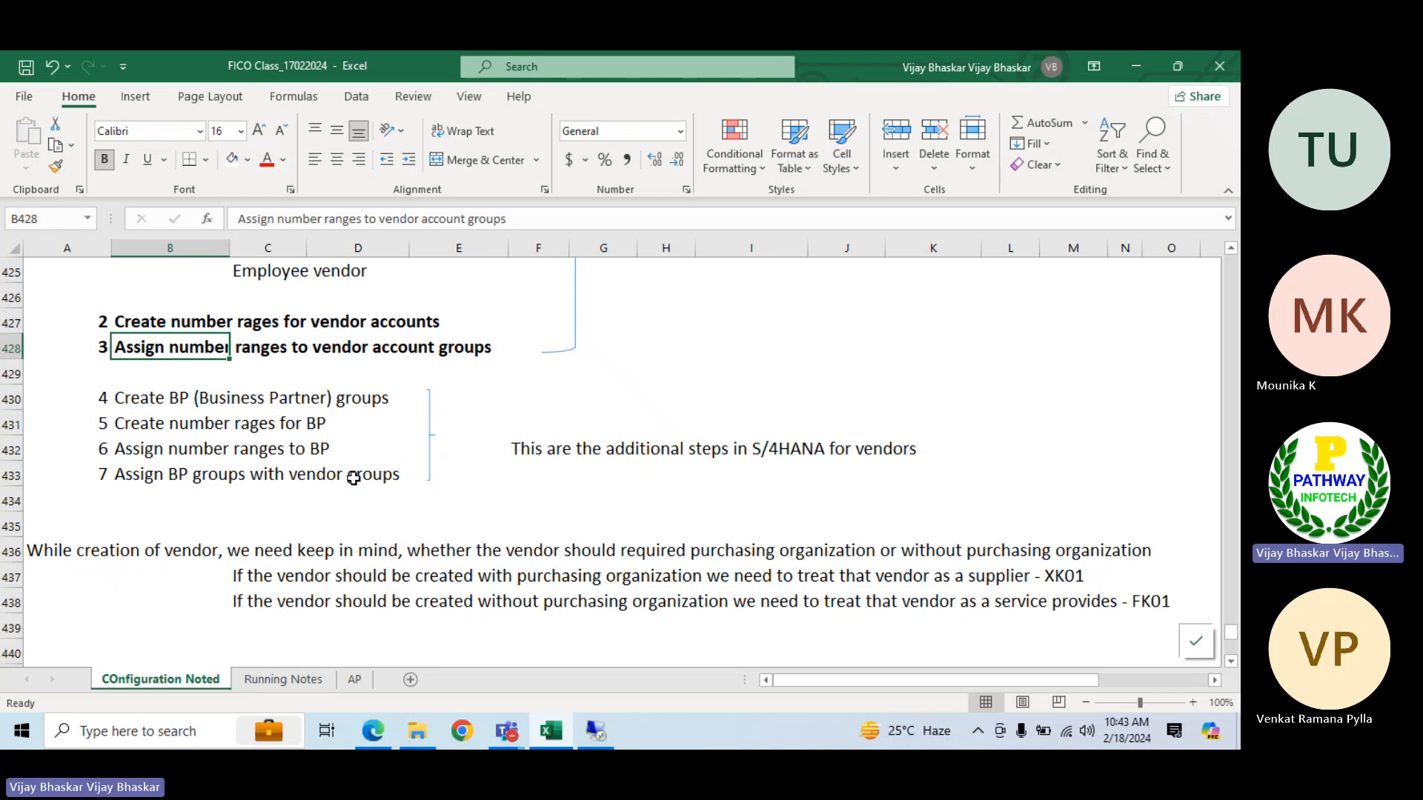
On the AP sheet, copy the number ranges in H3:H6 to L3:L6 under the Assign Number Ranges heading
{"action": "left_click", "coordinate": [356, 679]}
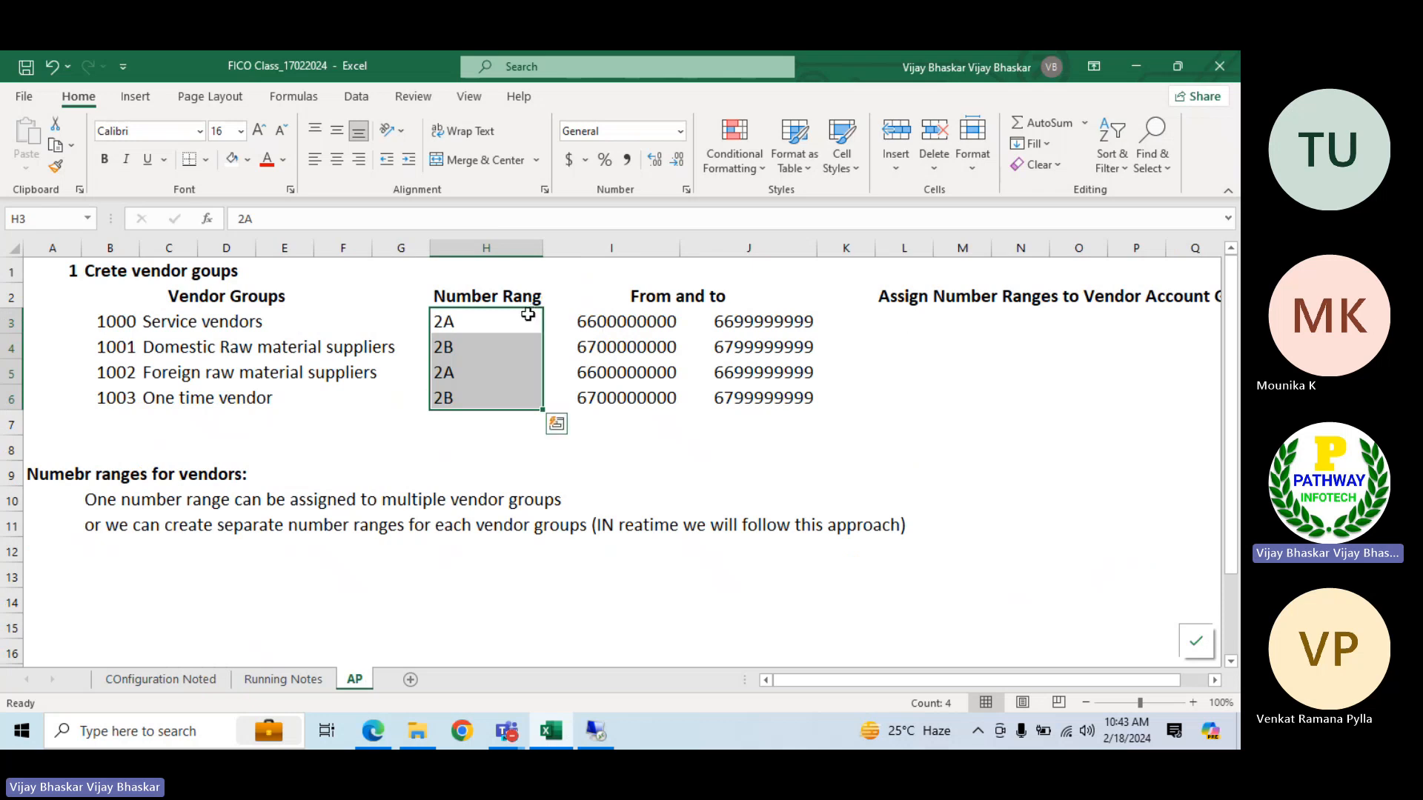
{"action": "key", "text": "ctrl+c"}
{"action": "left_click", "coordinate": [915, 322]}
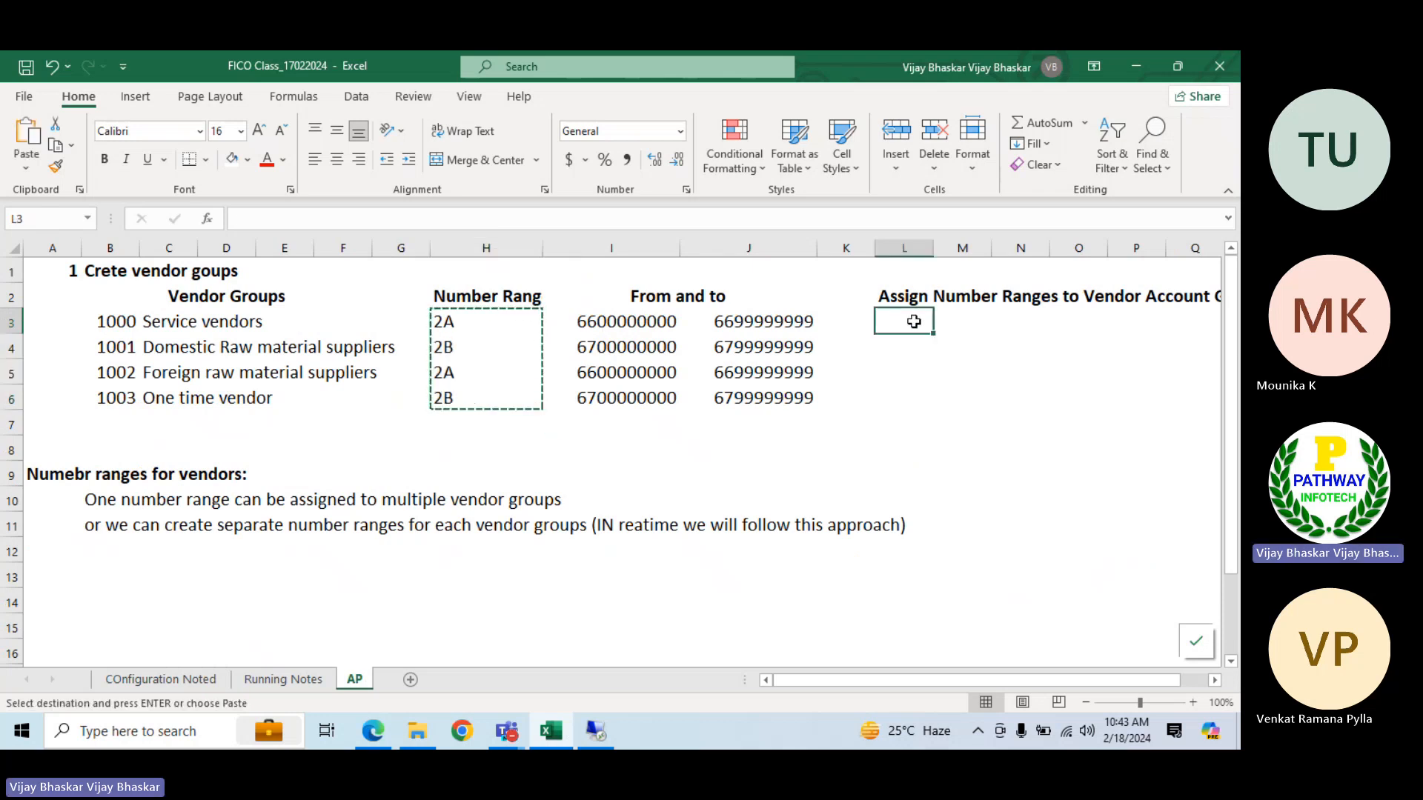
{"action": "key", "text": "Return"}
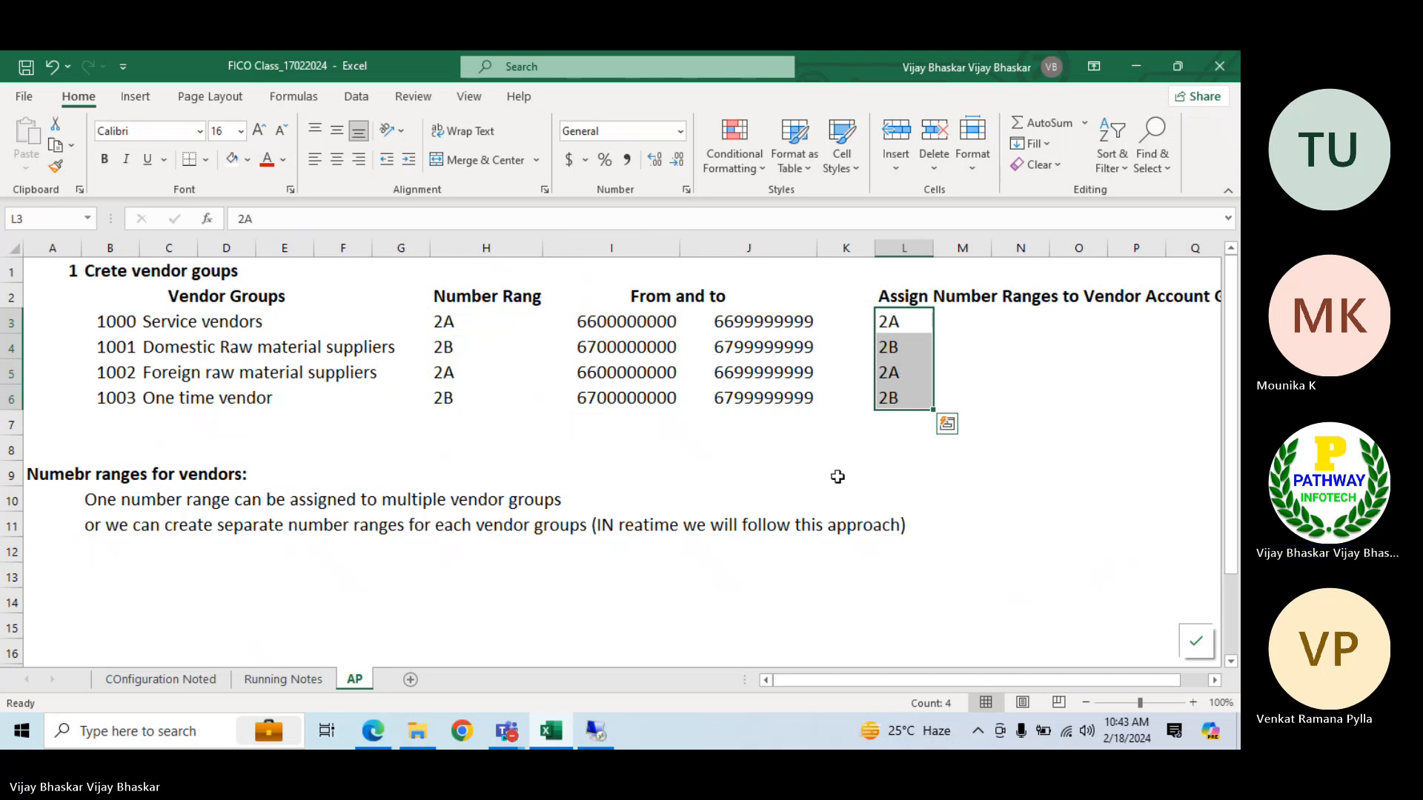
Compare the vendor group numbers with SAP and change the Domestic Raw material suppliers group number in B4 to 1002
{"action": "left_click", "coordinate": [108, 320]}
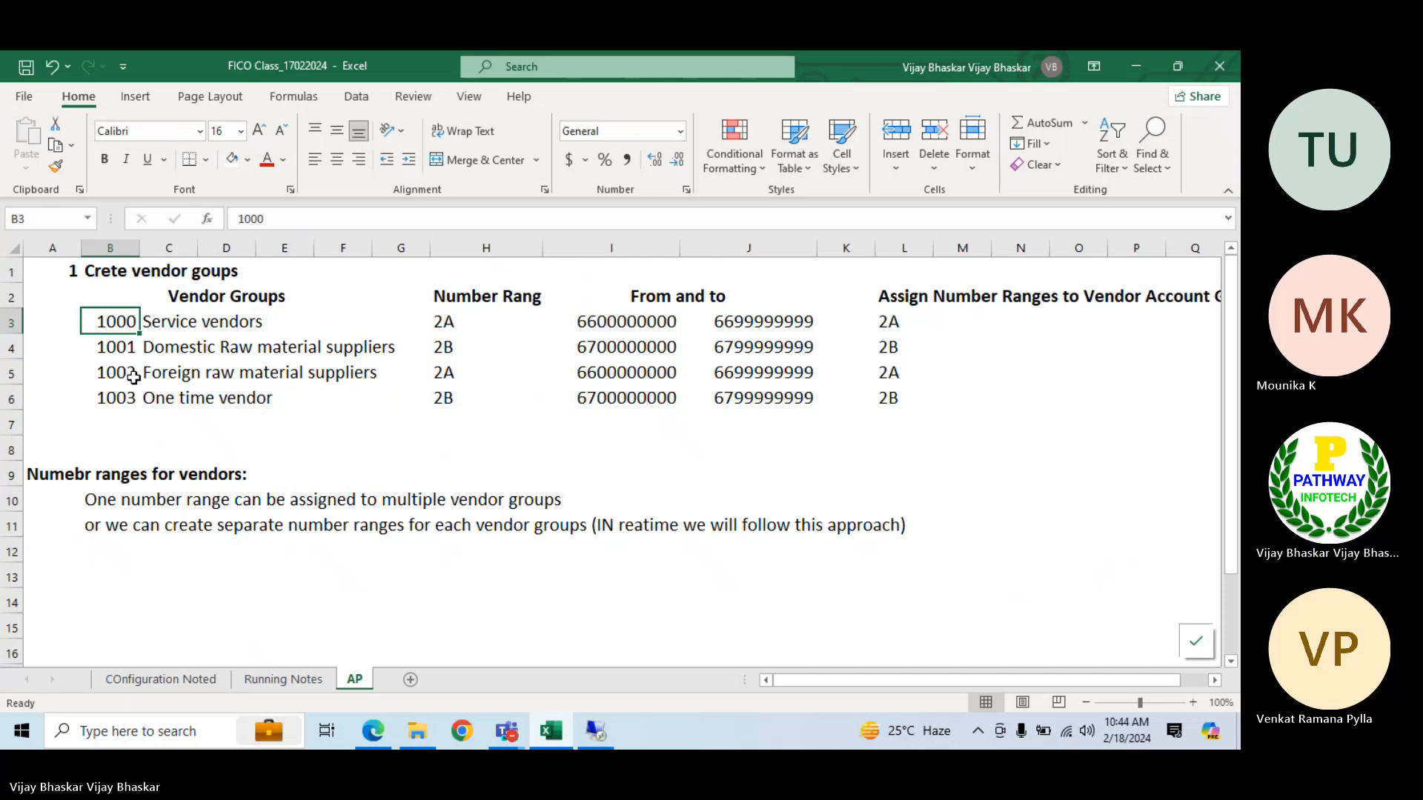
{"action": "left_click", "coordinate": [596, 729]}
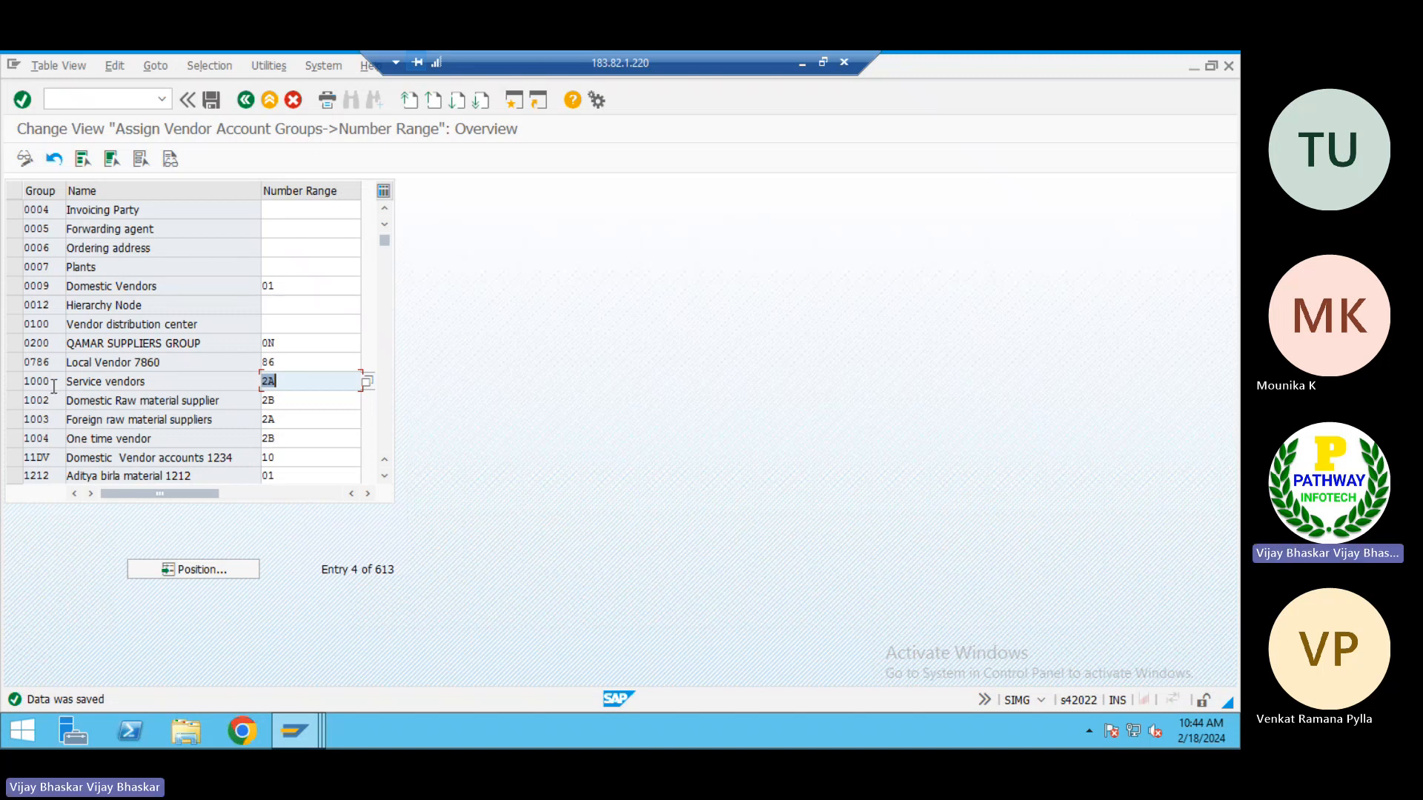
{"action": "left_click", "coordinate": [803, 64]}
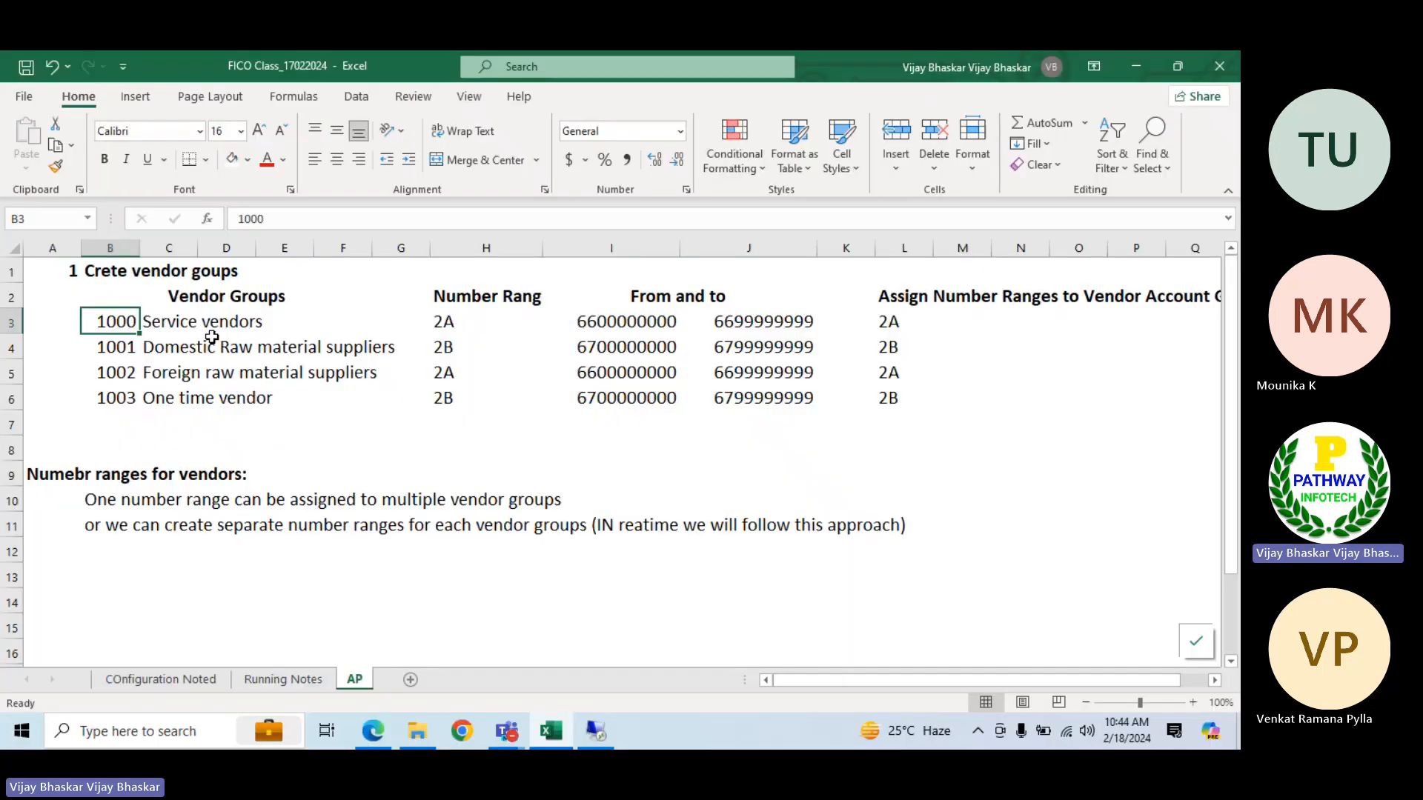
{"action": "double_click", "coordinate": [134, 345]}
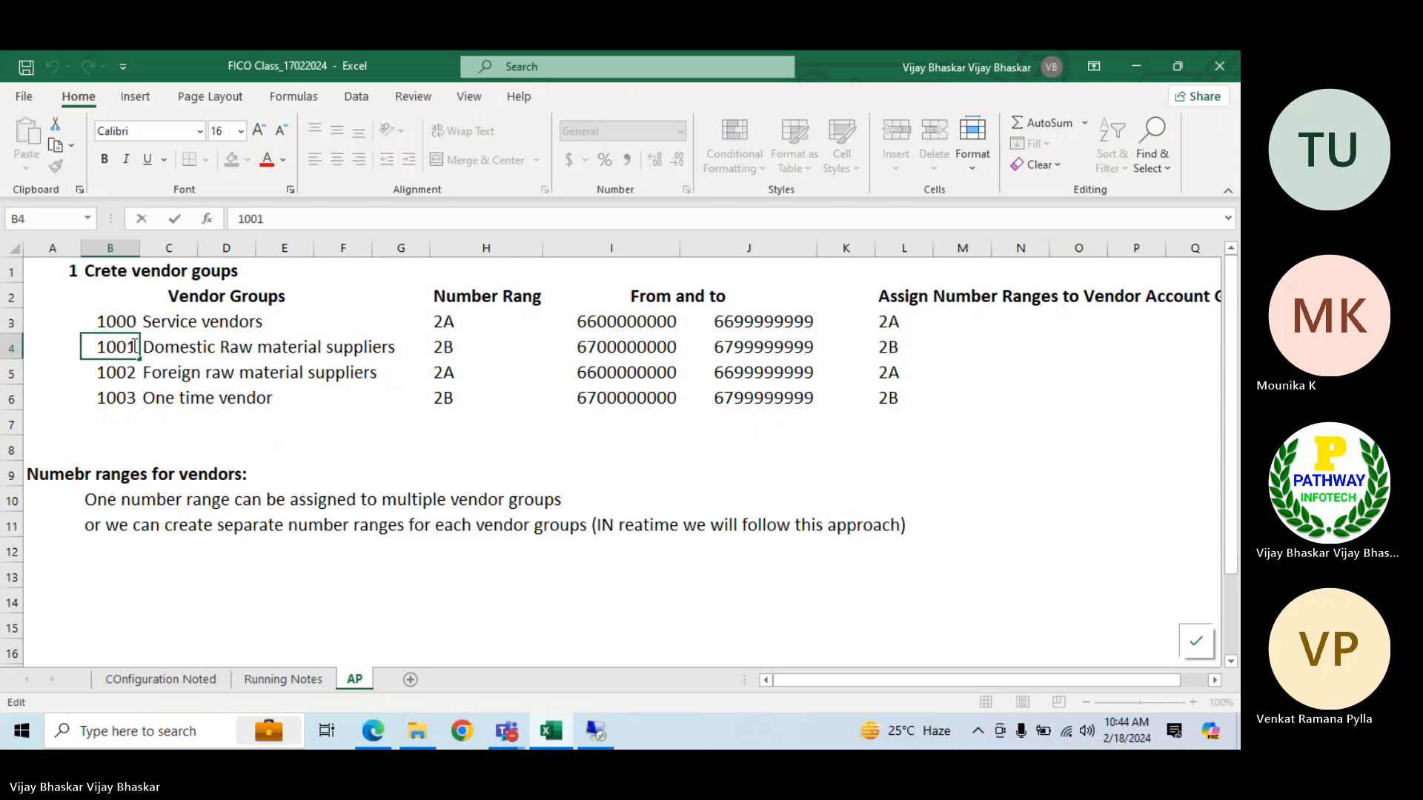
{"action": "key", "text": "BackSpace"}
{"action": "type", "text": "1"}
{"action": "key", "text": "Return"}
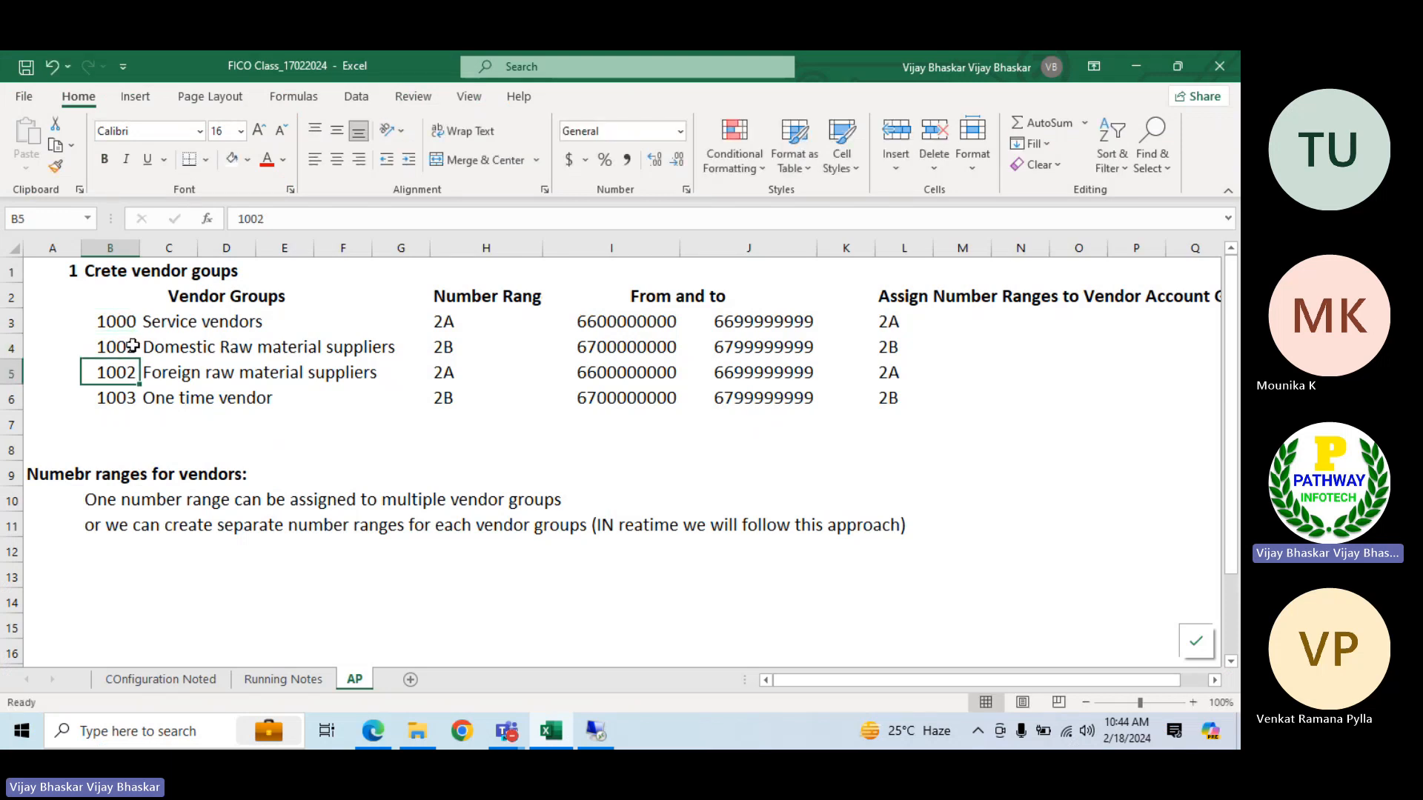
{"action": "left_click", "coordinate": [275, 213]}
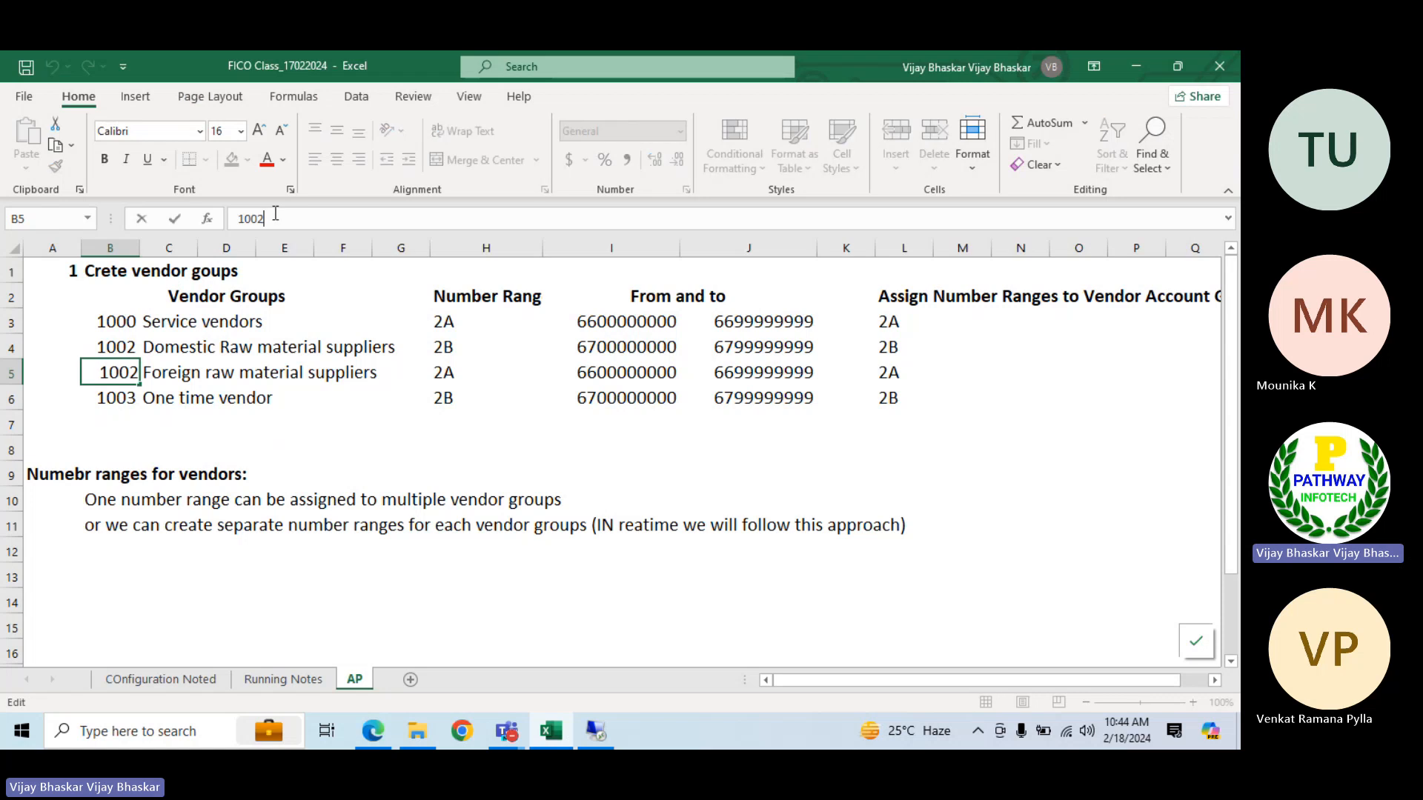
{"action": "key", "text": "BackSpace"}
{"action": "type", "text": "2"}
{"action": "key", "text": "Return"}
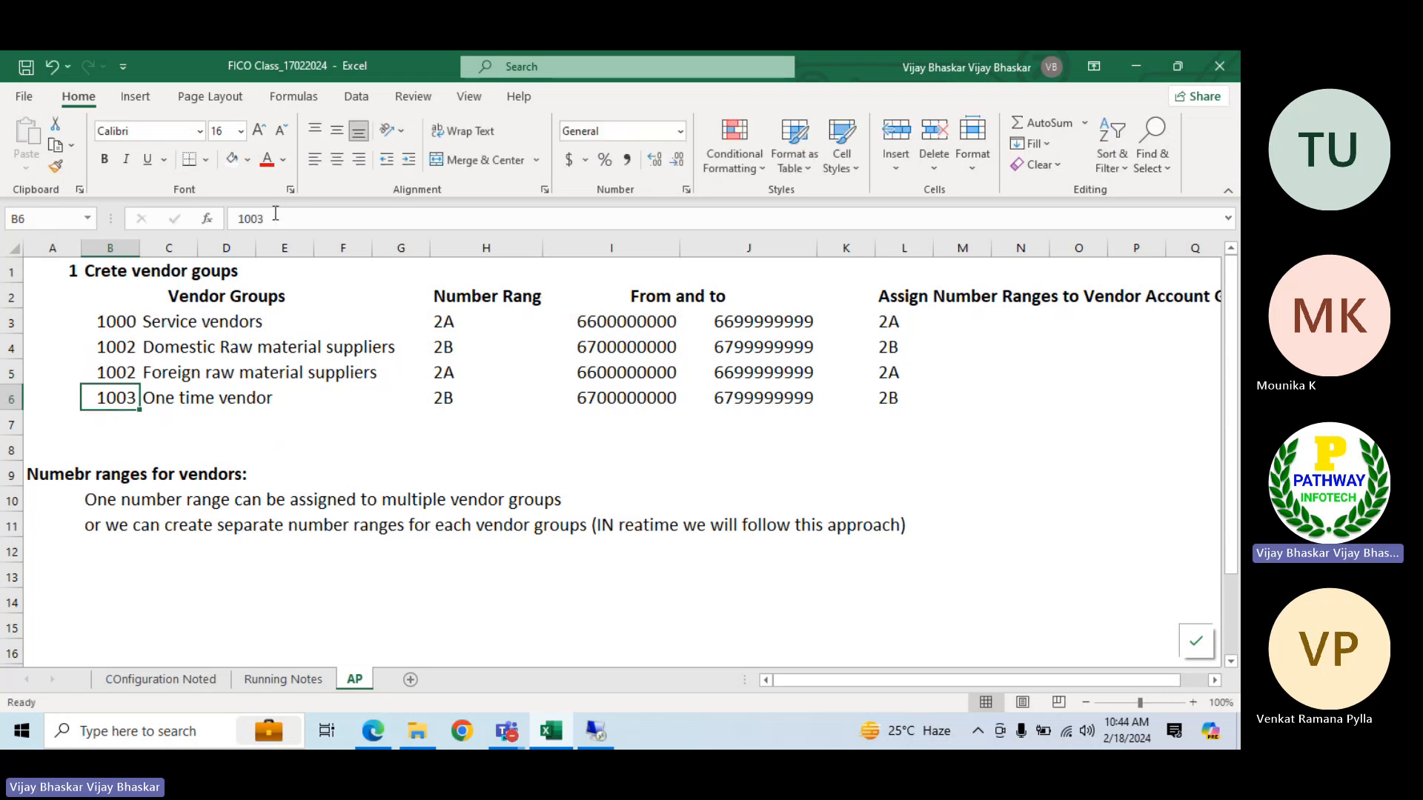
Set the group number of Foreign raw material suppliers in B5 to 1003 and of One time vendor in B6 to 1004
{"action": "left_click", "coordinate": [120, 370]}
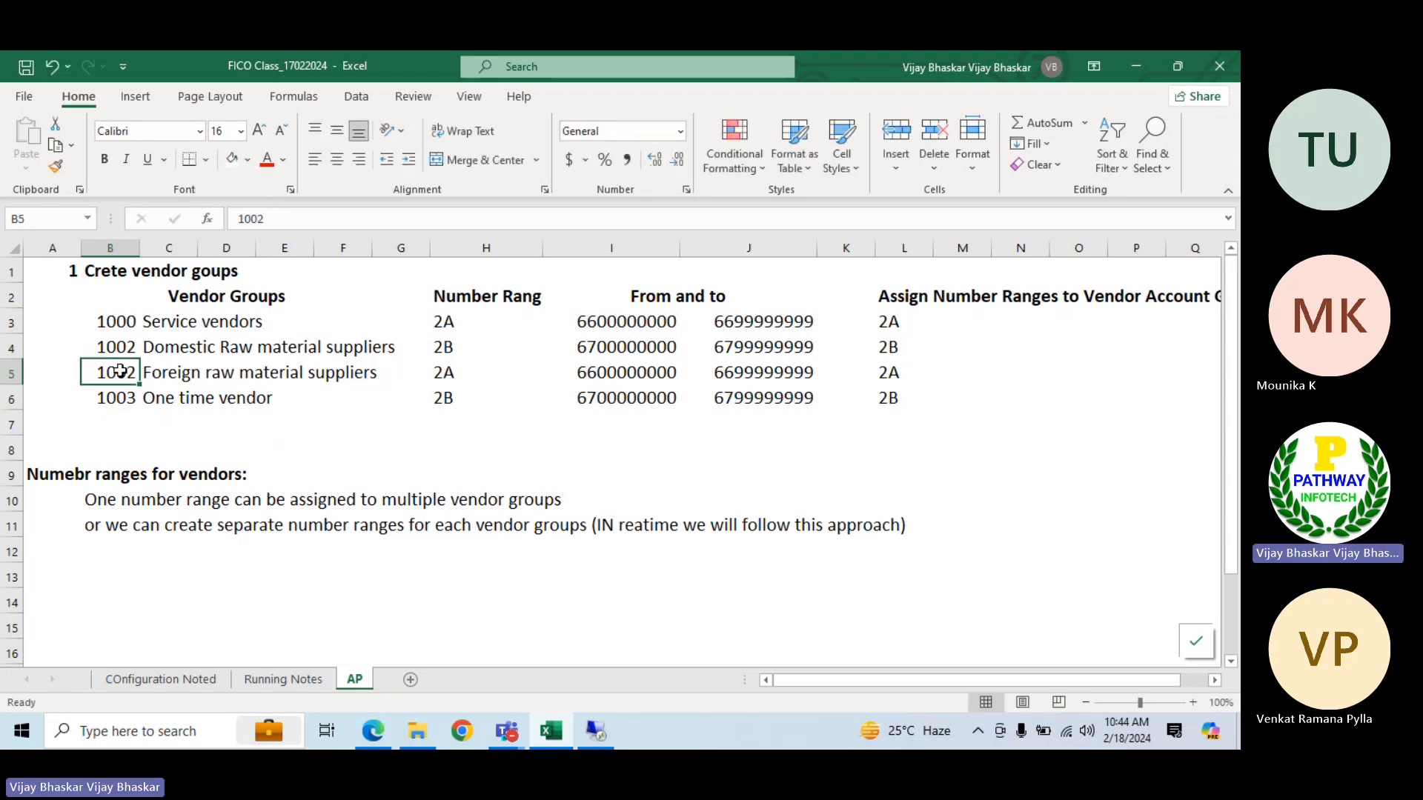
{"action": "left_click", "coordinate": [283, 214]}
{"action": "key", "text": "BackSpace"}
{"action": "type", "text": "3"}
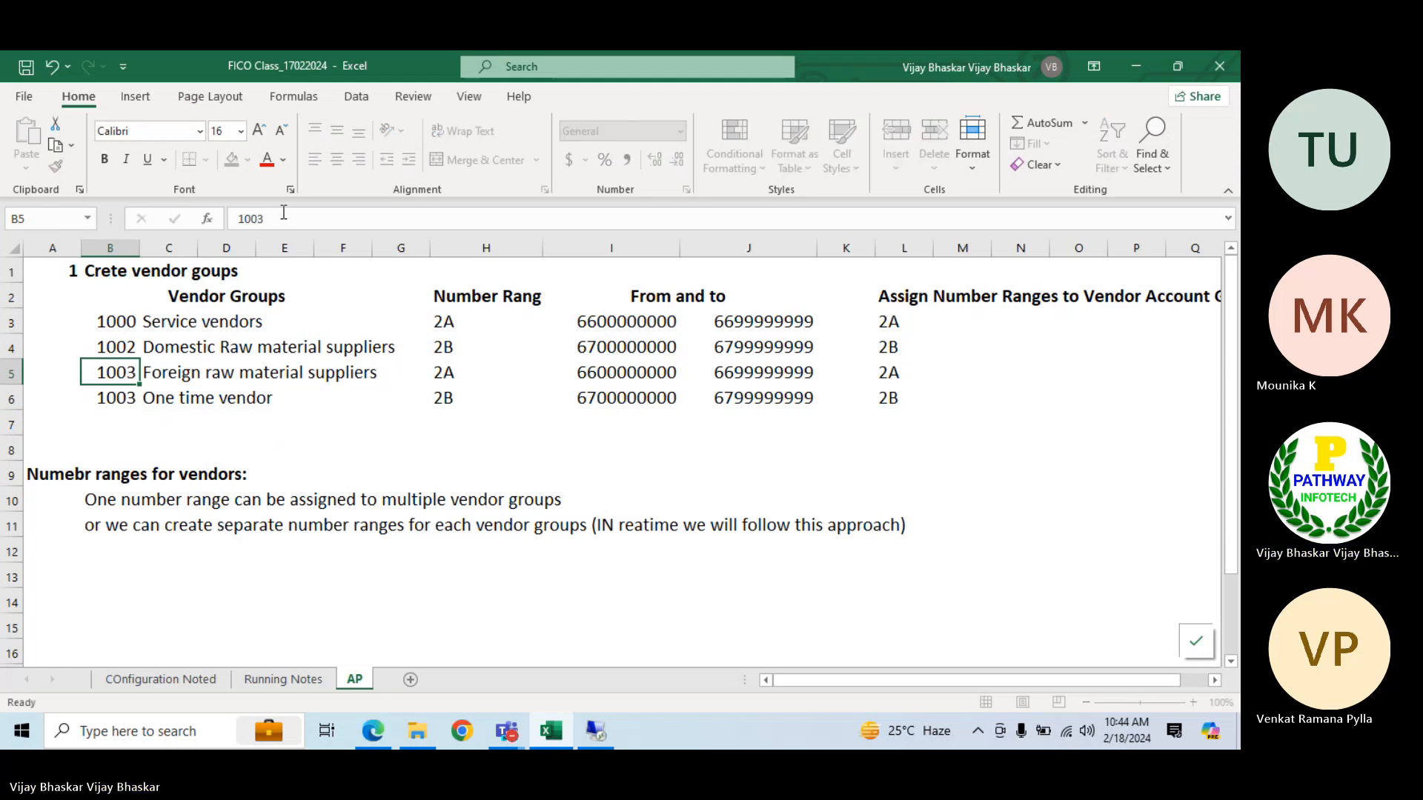
{"action": "key", "text": "Return"}
{"action": "left_click", "coordinate": [283, 214]}
{"action": "key", "text": "BackSpace"}
{"action": "type", "text": "4"}
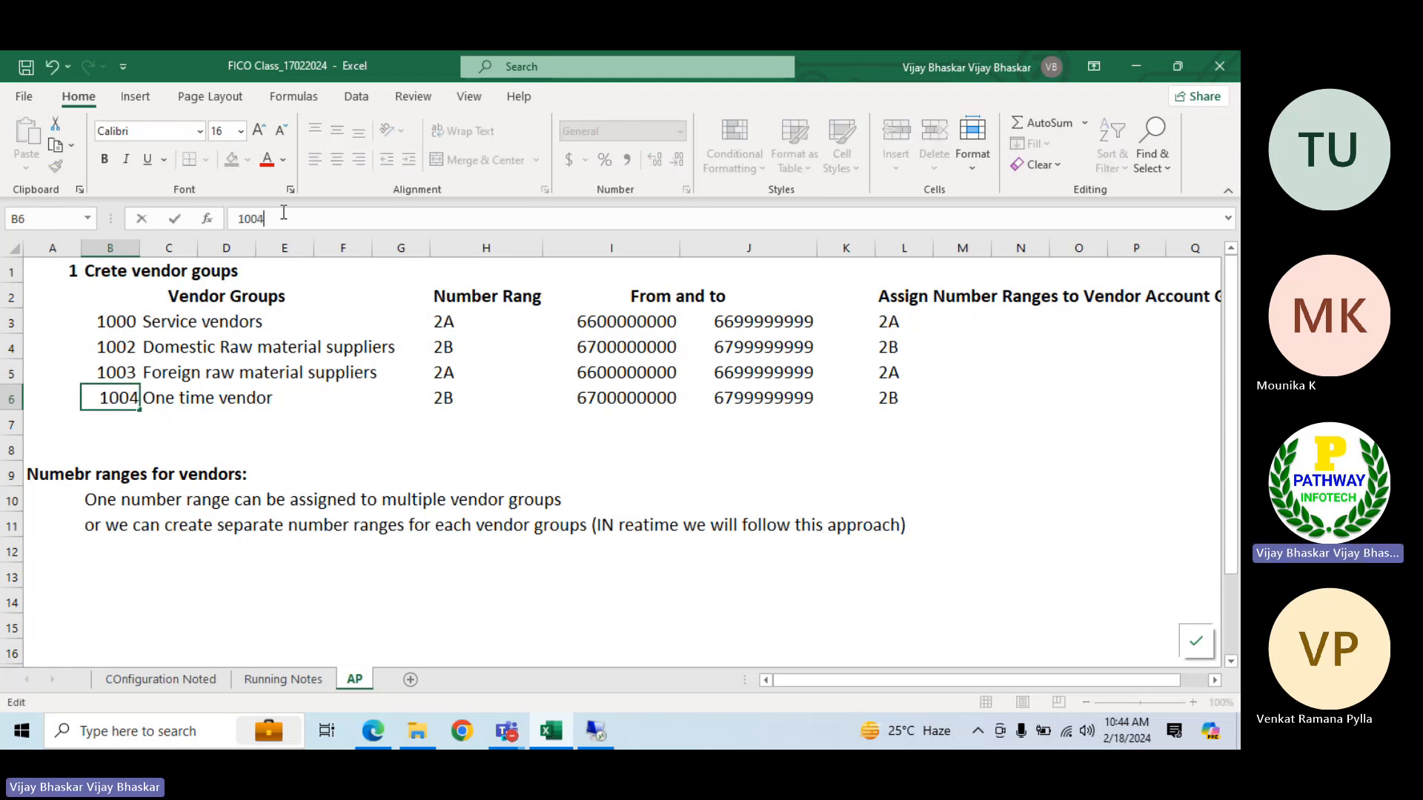
{"action": "key", "text": "Return"}
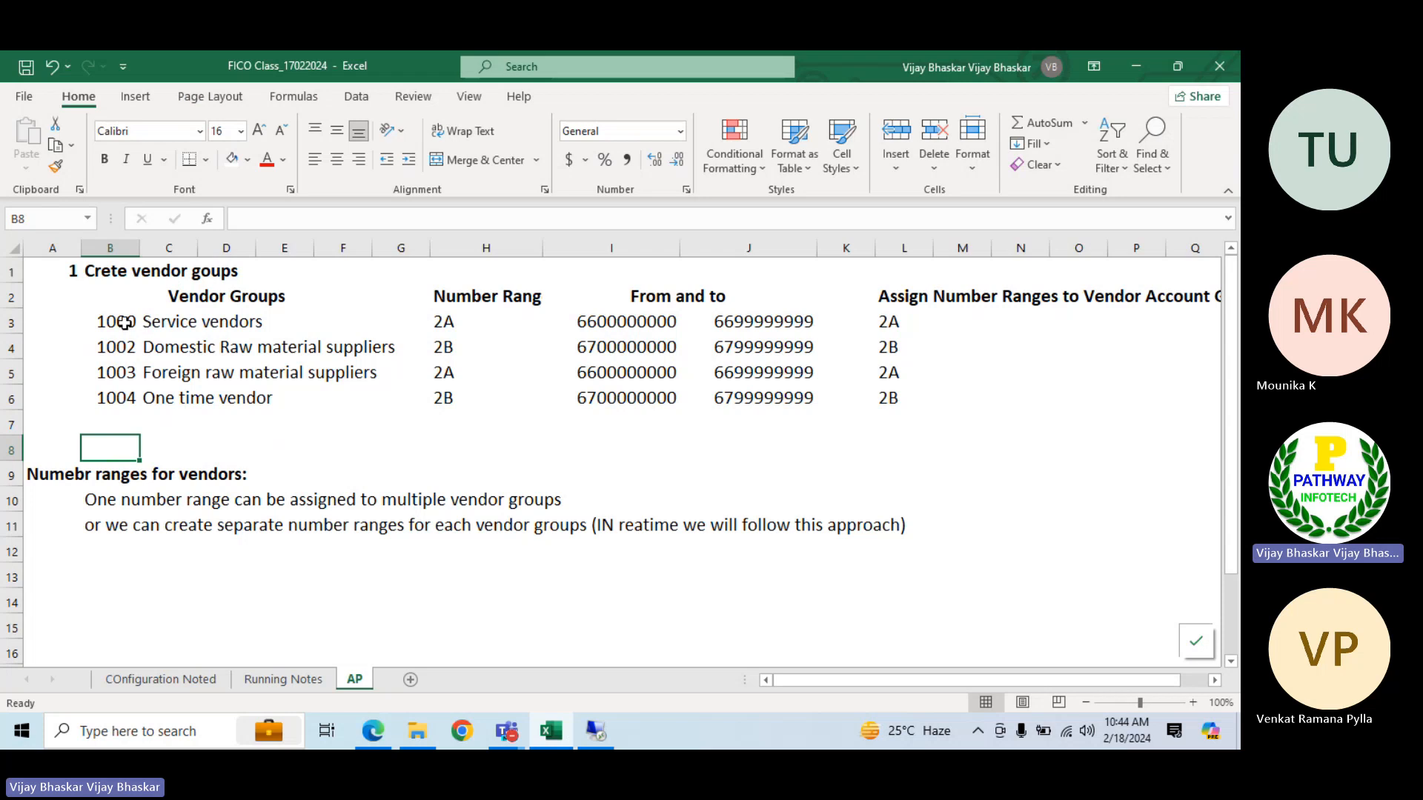
Review the vendor groups, their number ranges, from-to values and range assignments in the AP table
{"action": "left_click_drag", "start_coordinate": [123, 322], "coordinate": [902, 404]}
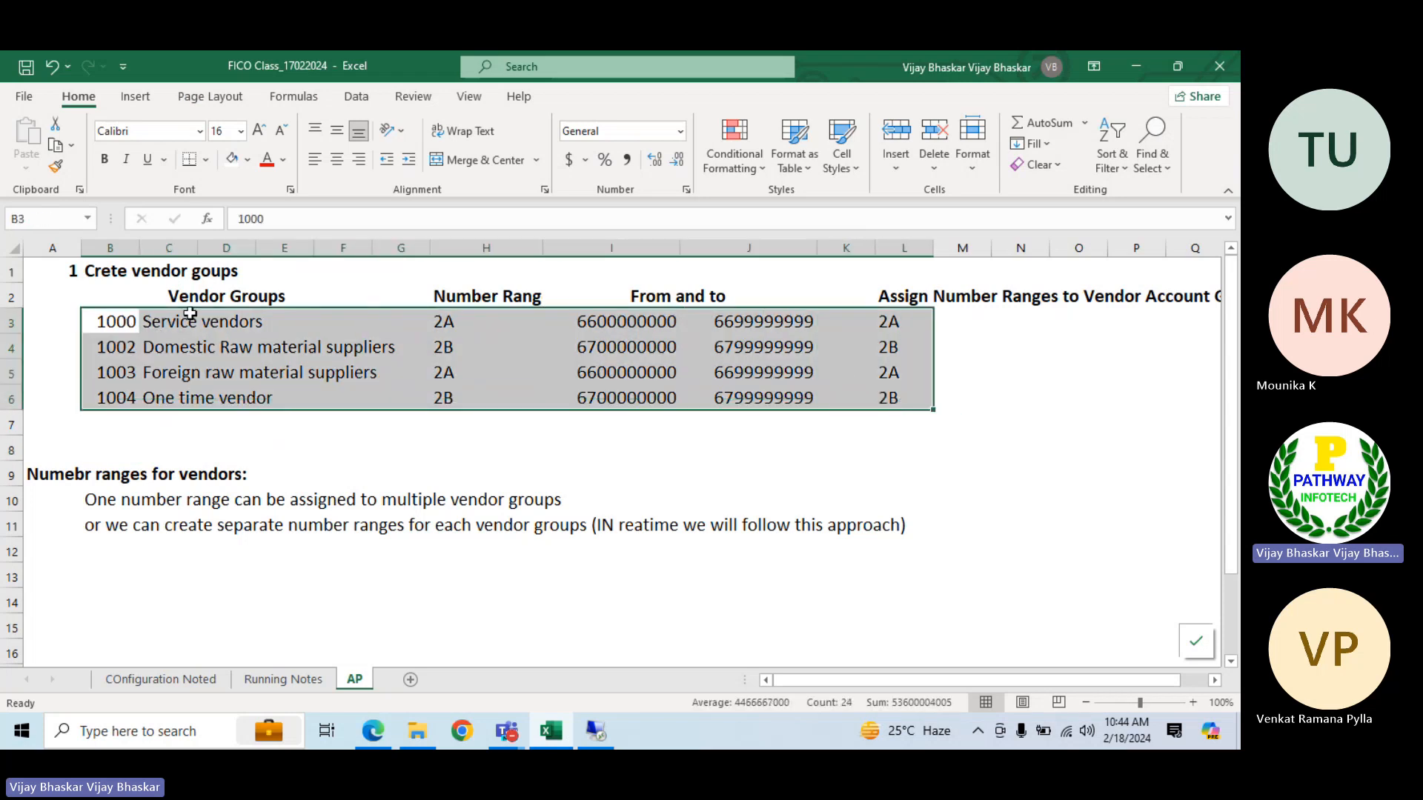
{"action": "left_click_drag", "start_coordinate": [117, 322], "coordinate": [118, 404]}
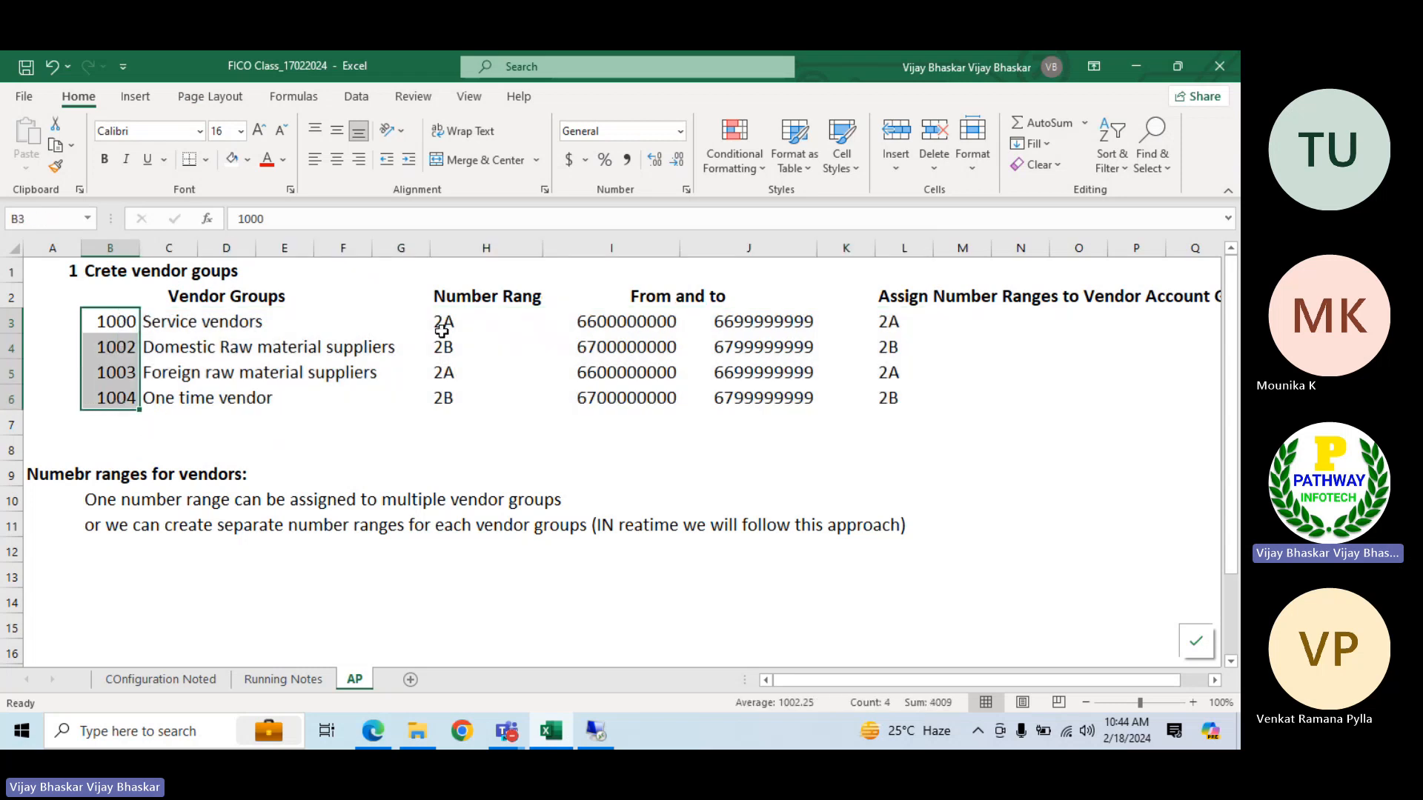
{"action": "left_click", "coordinate": [443, 324]}
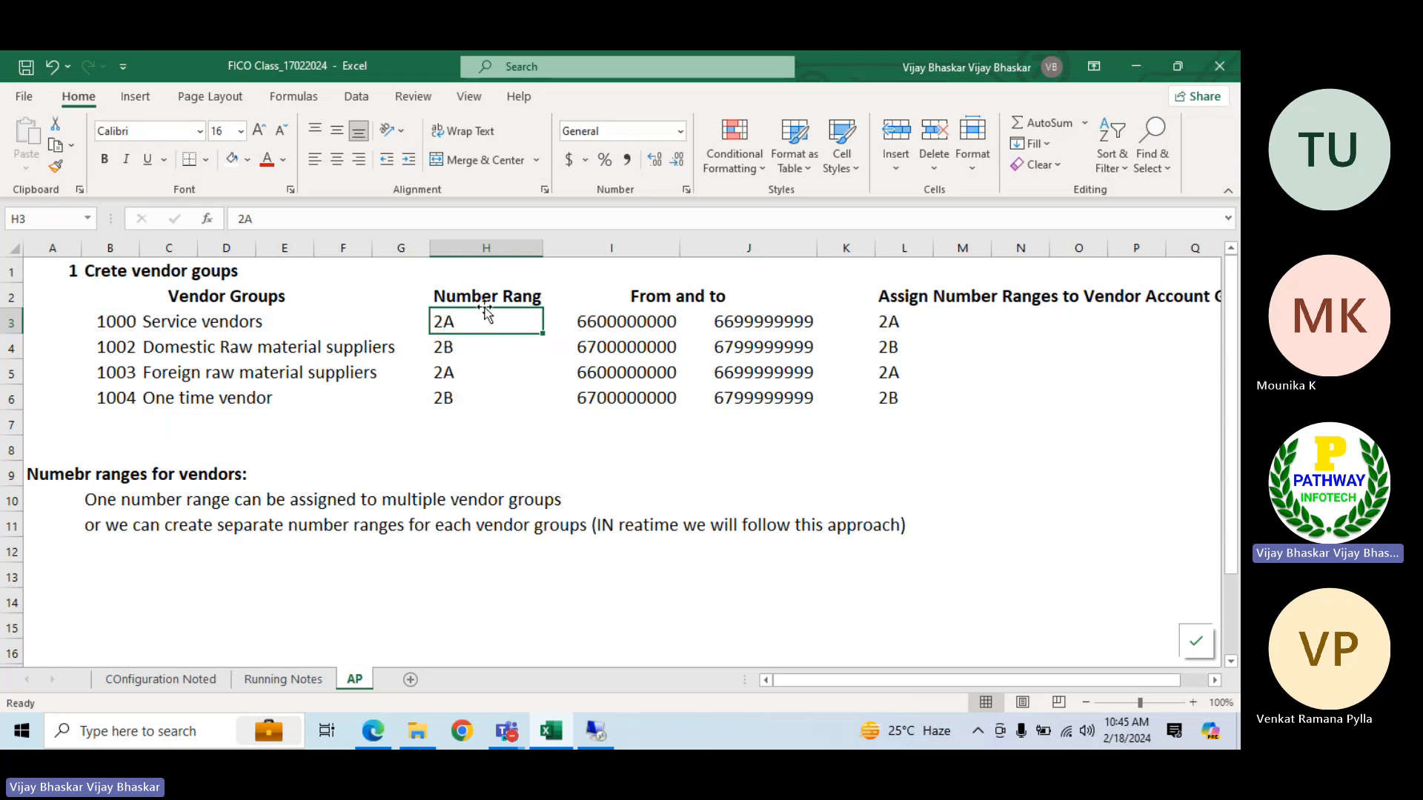
{"action": "left_click", "coordinate": [619, 321]}
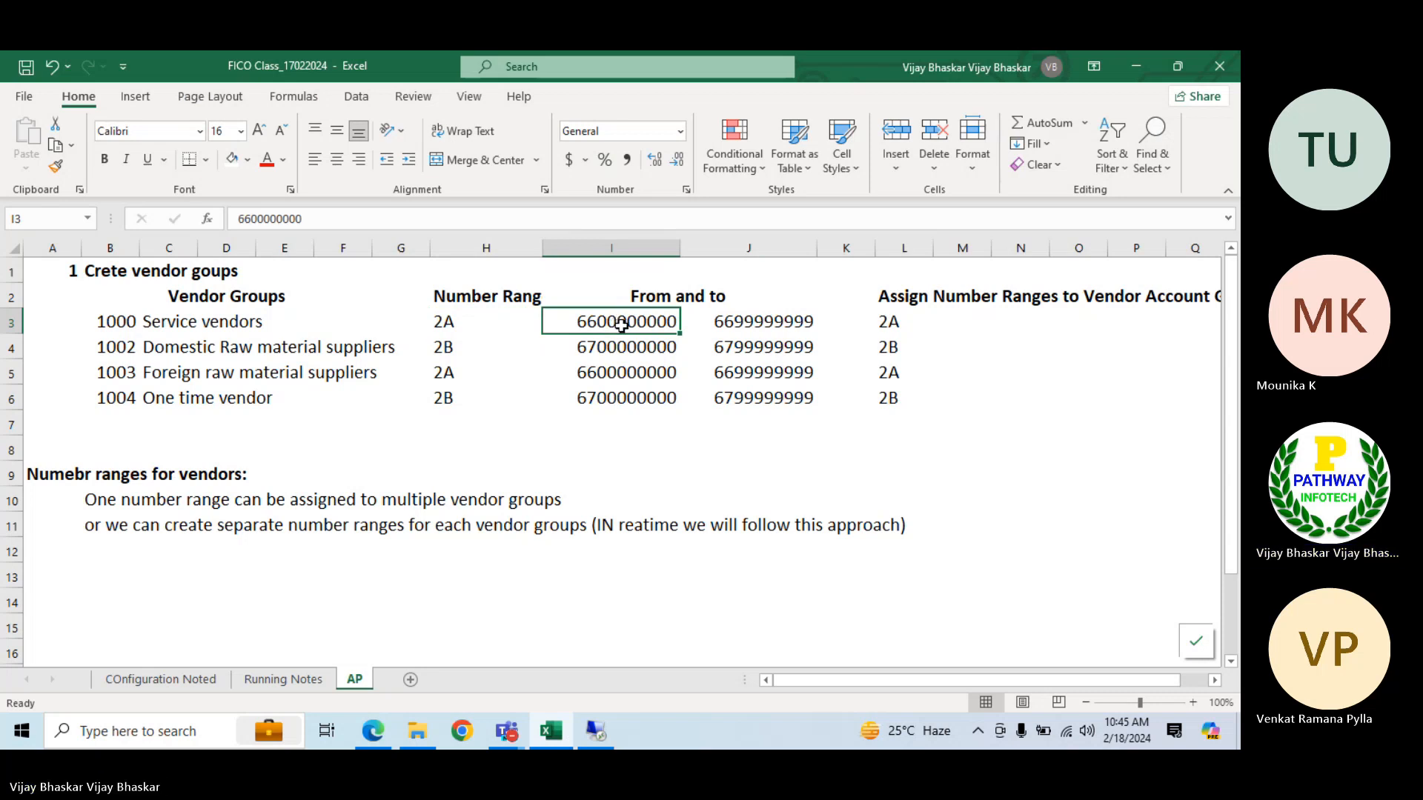
{"action": "left_click", "coordinate": [116, 326]}
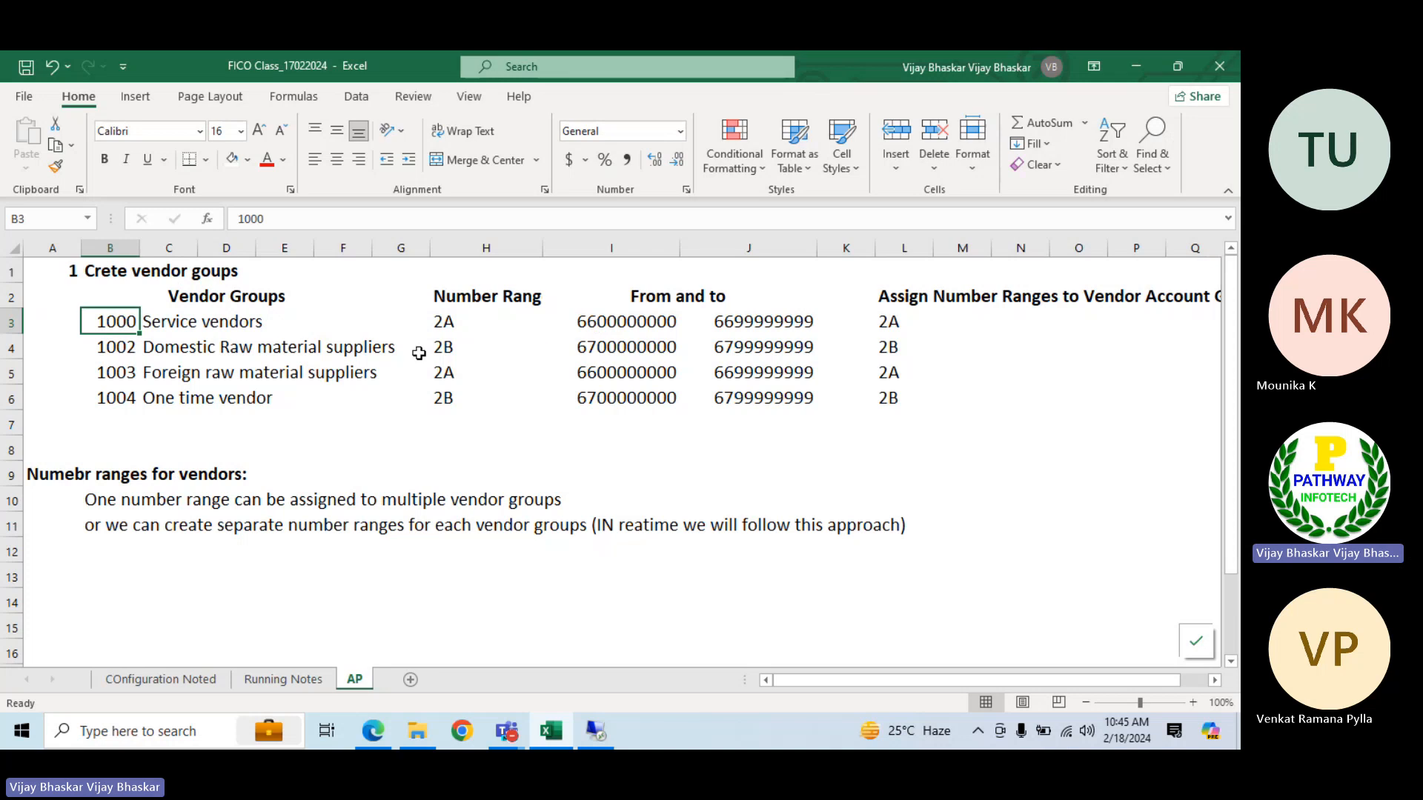
Add a bold "Business Partner" heading in cell A14 of the AP sheet
{"action": "scroll", "coordinate": [212, 496], "scroll_direction": "down", "scroll_amount": 1}
{"action": "scroll", "coordinate": [212, 496], "scroll_direction": "down", "scroll_amount": 3}
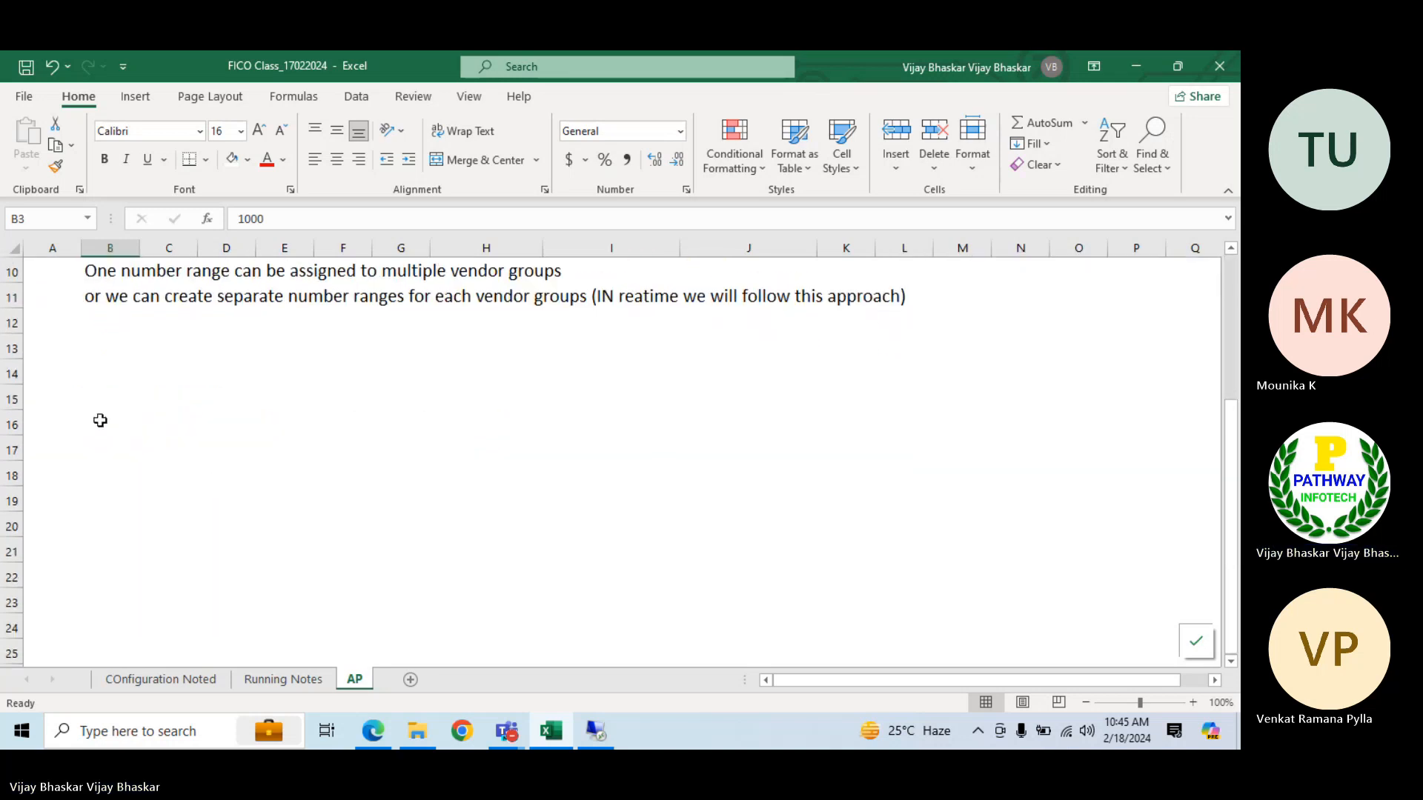
{"action": "left_click", "coordinate": [89, 371]}
{"action": "left_click", "coordinate": [60, 374]}
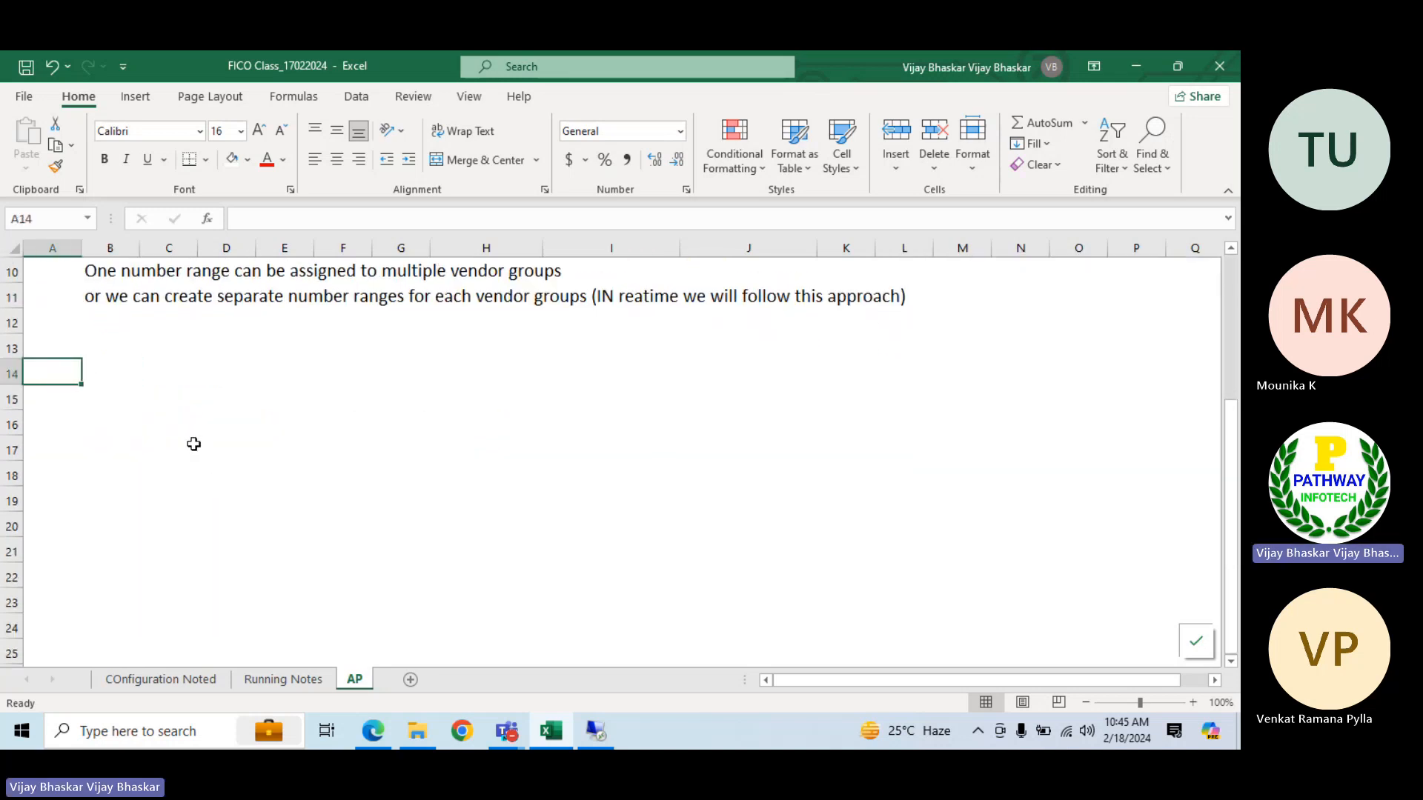
{"action": "type", "text": "2"}
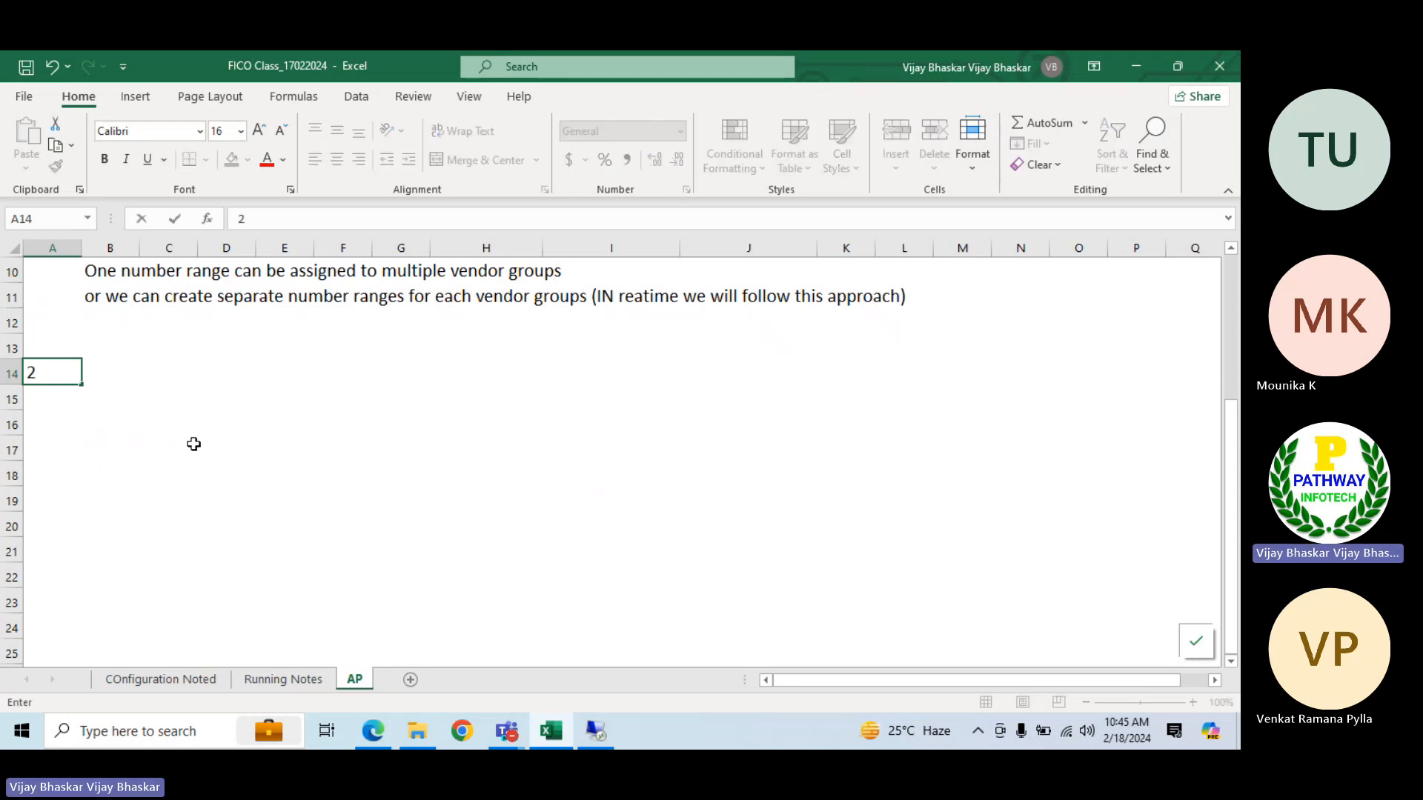
{"action": "key", "text": "BackSpace"}
{"action": "type", "text": "Business P"}
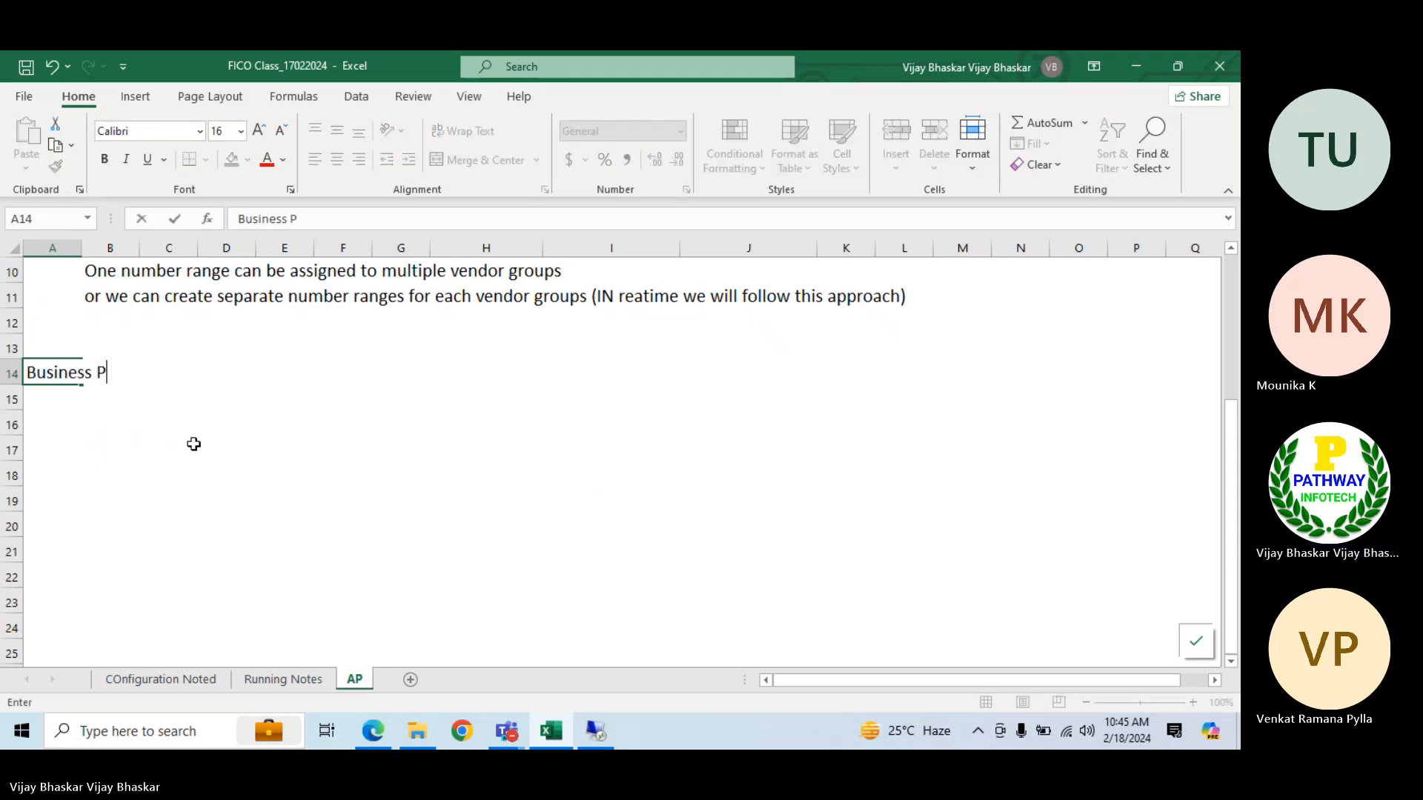
{"action": "type", "text": "artner"}
{"action": "key", "text": "Return"}
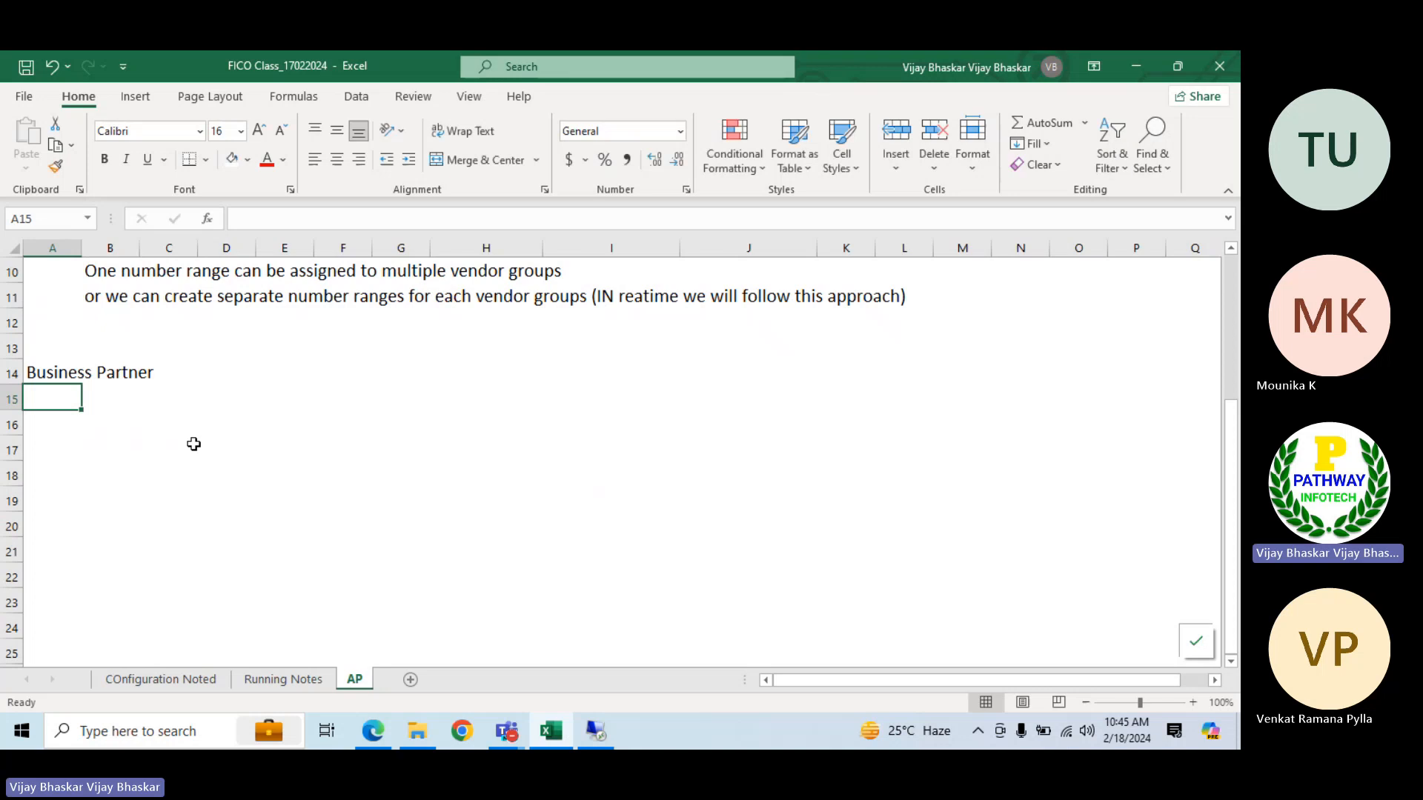
{"action": "key", "text": "Up"}
{"action": "key", "text": "ctrl+b"}
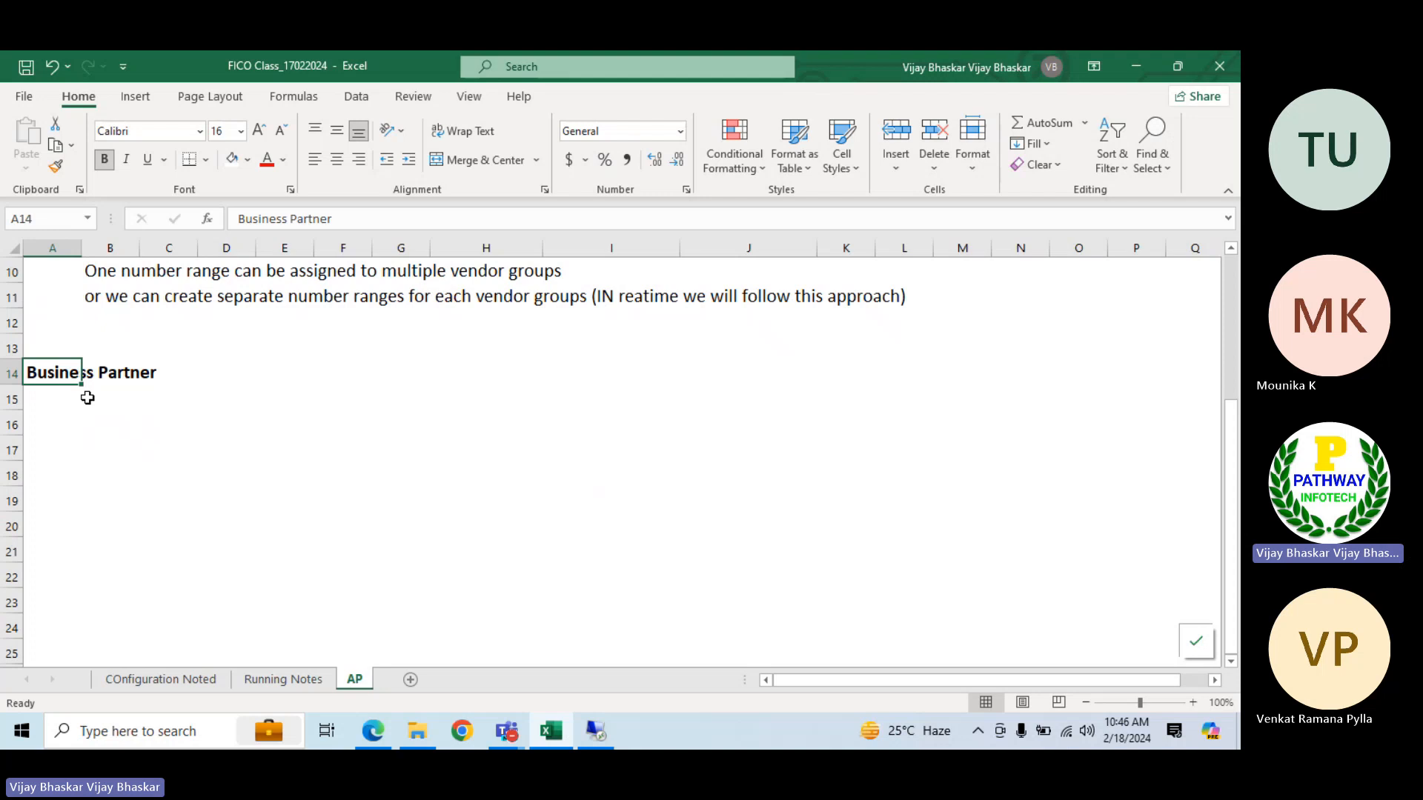
Consult the BP steps in the configuration notes and enter "Each BP can be be created with multiple business roles" in B15 of the AP sheet
{"action": "left_click", "coordinate": [133, 679]}
{"action": "scroll", "coordinate": [182, 574], "scroll_direction": "down", "scroll_amount": 1}
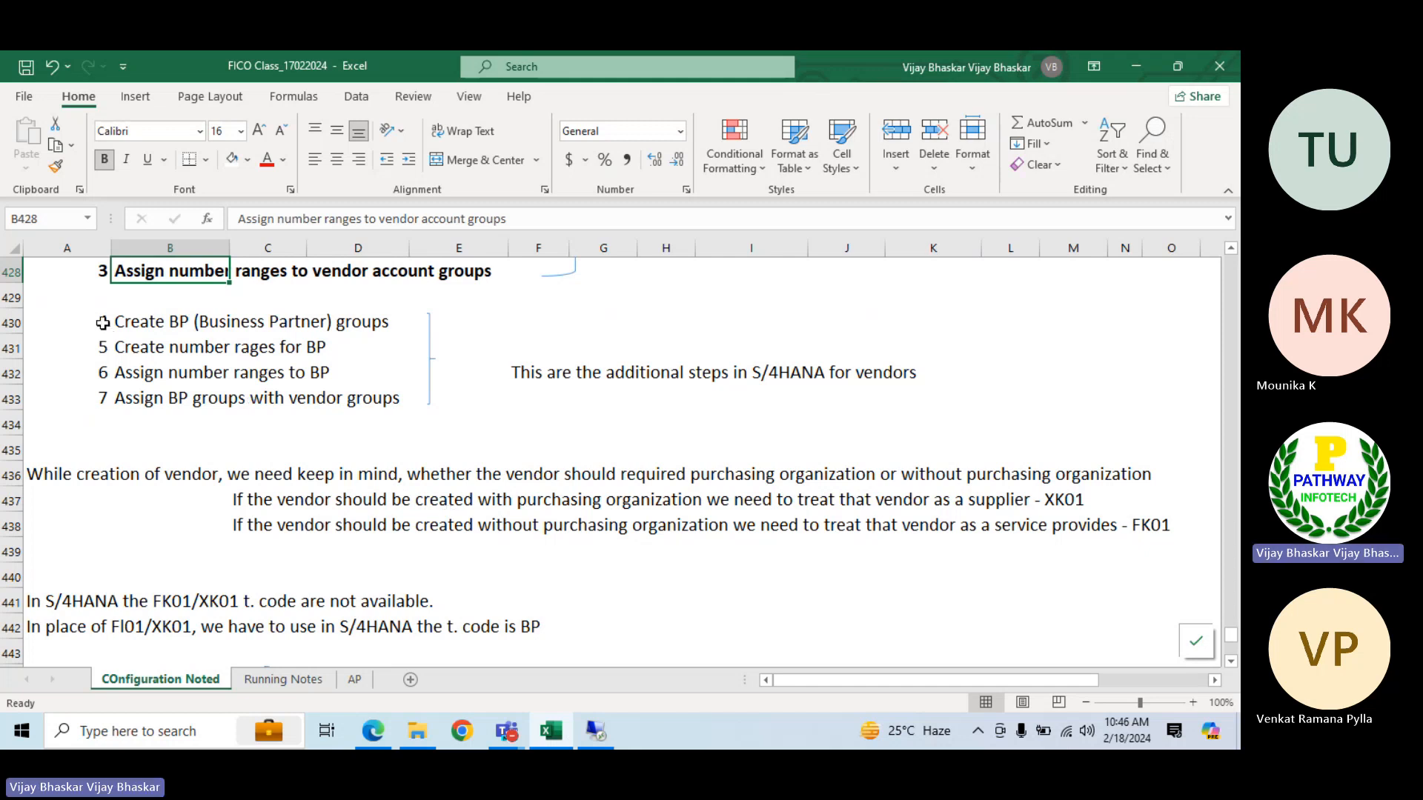
{"action": "left_click", "coordinate": [354, 679]}
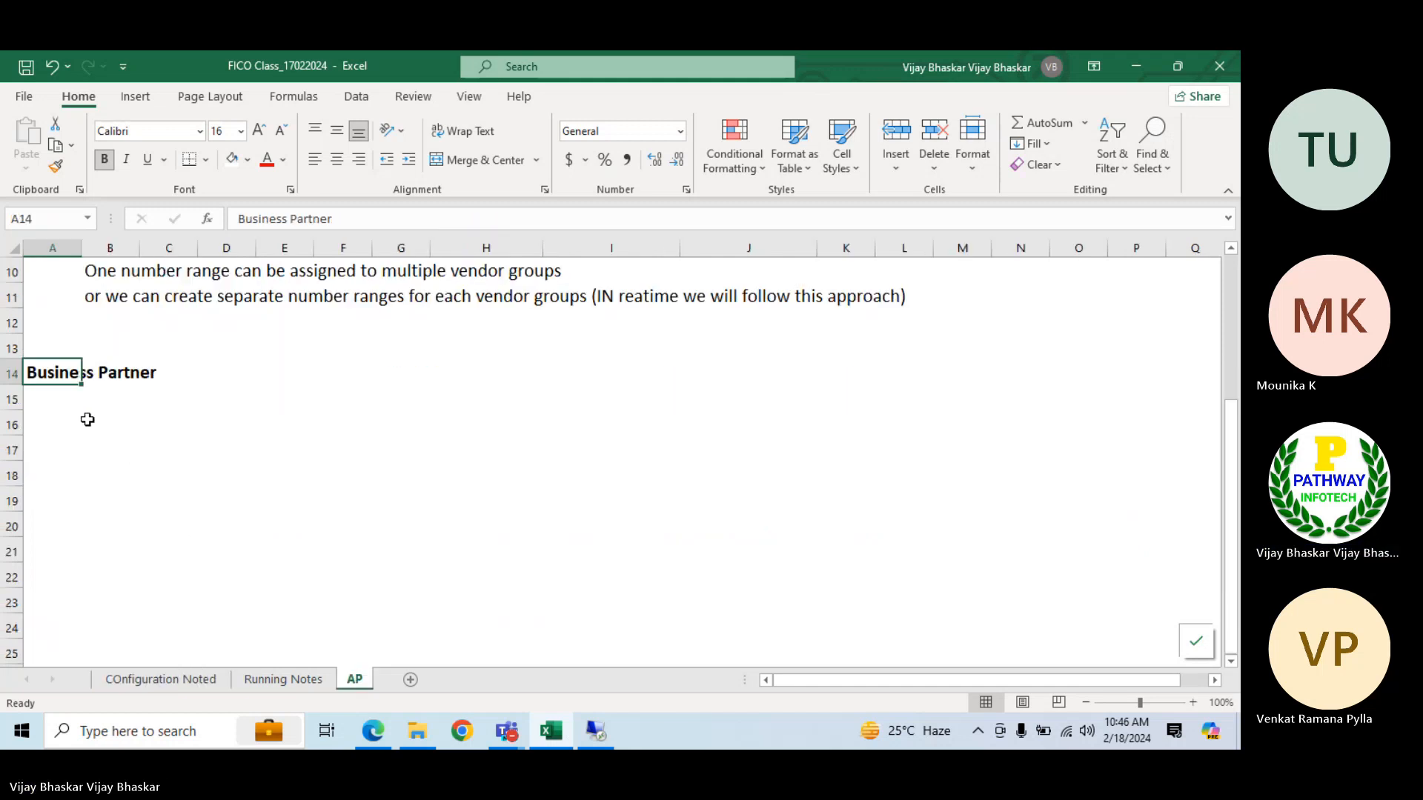
{"action": "left_click", "coordinate": [107, 400]}
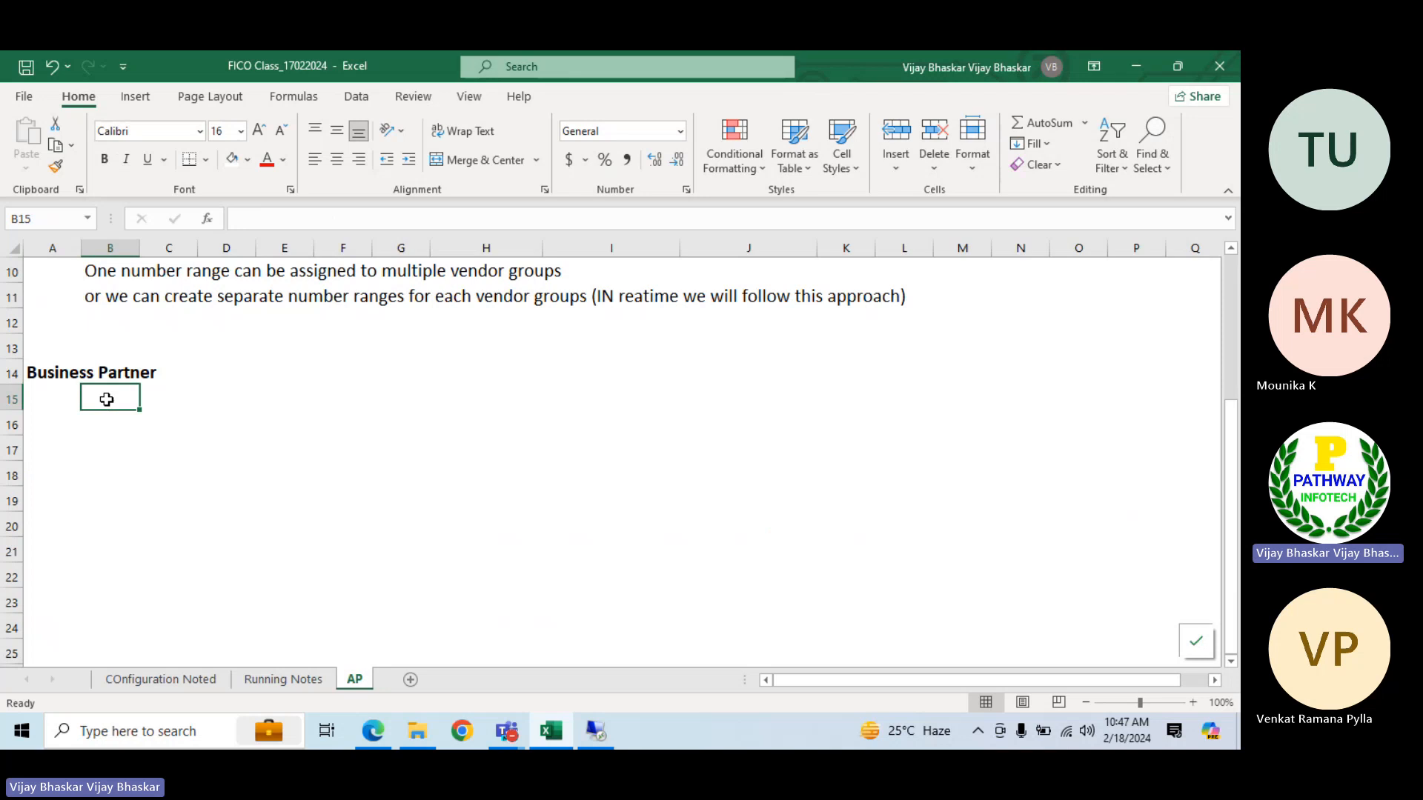
{"action": "type", "text": "Each B"}
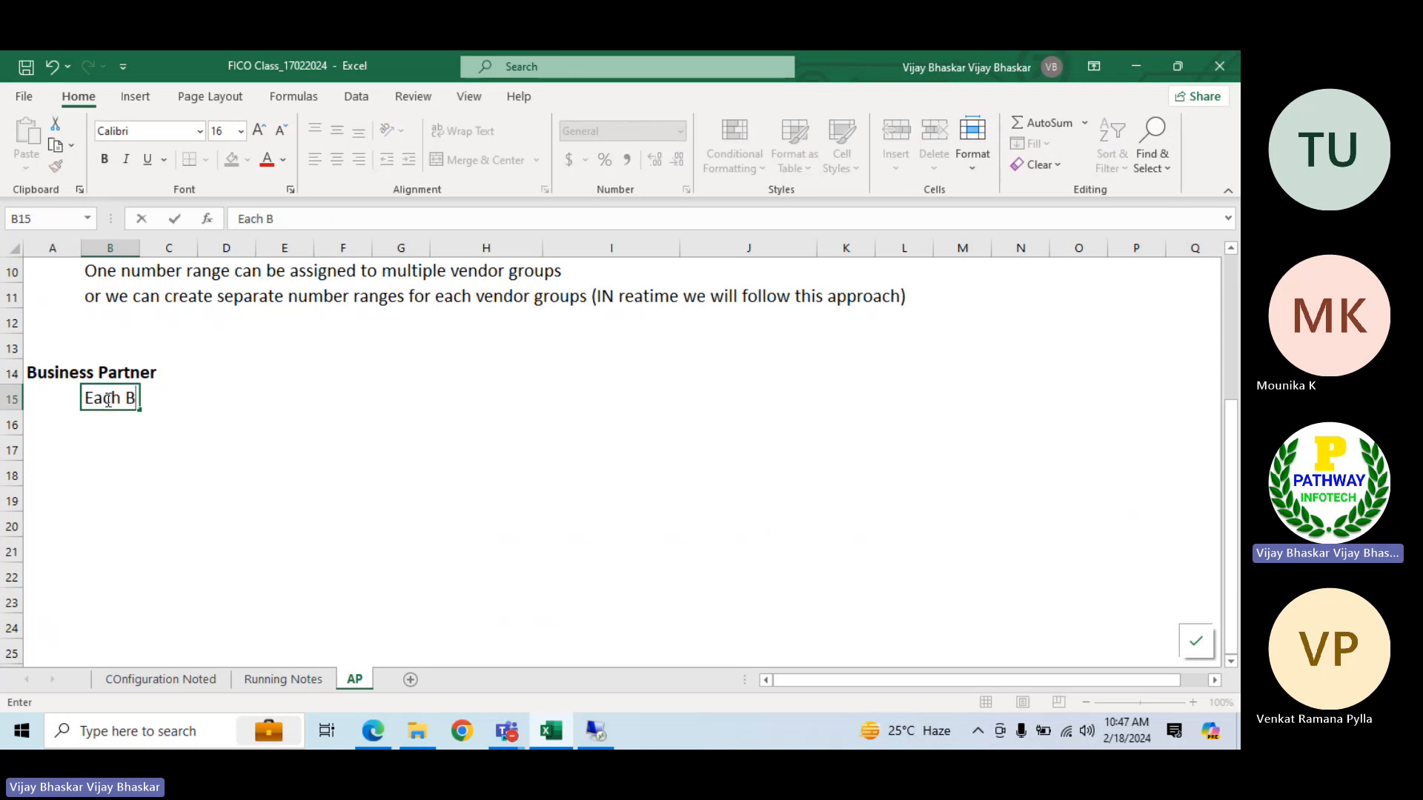
{"action": "type", "text": "P can be "}
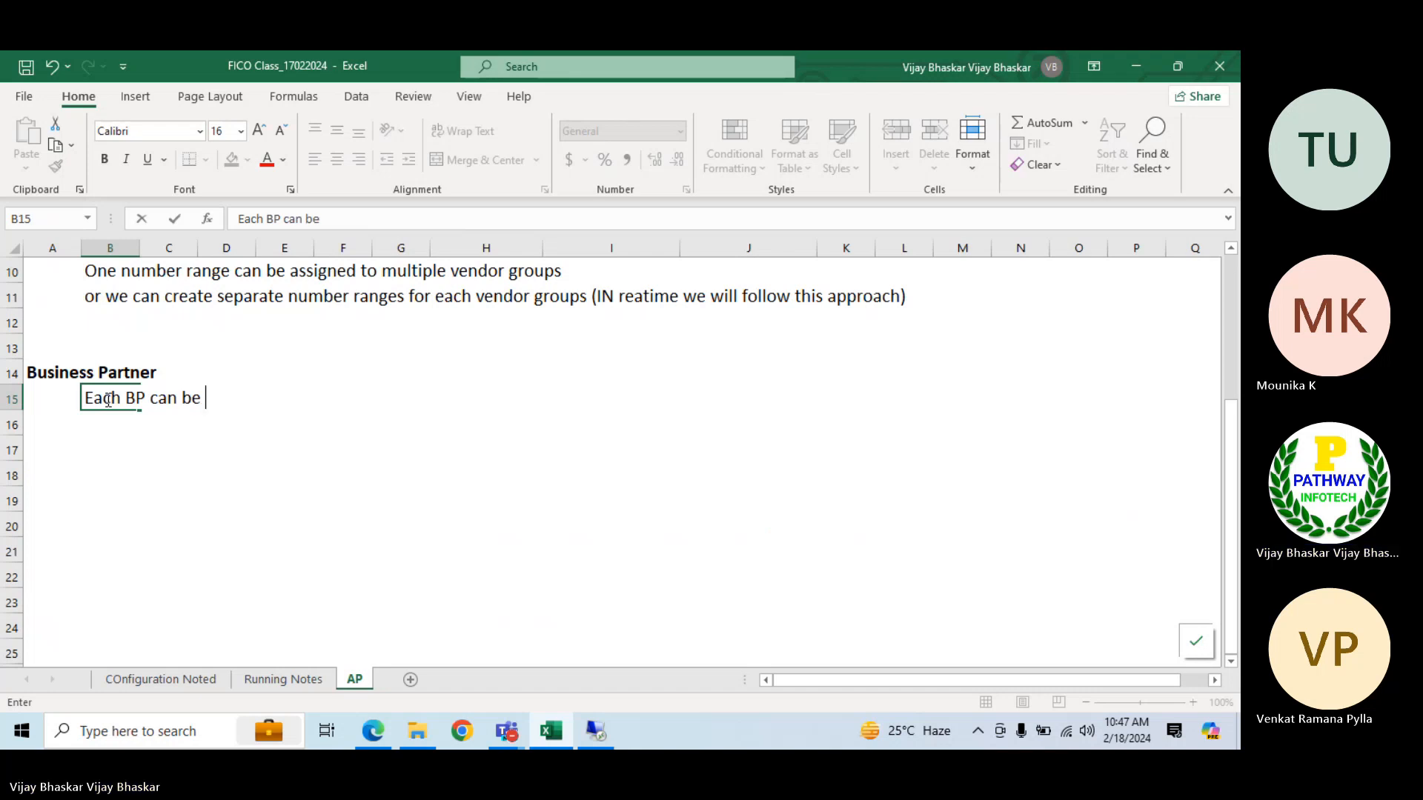
{"action": "type", "text": "be created "}
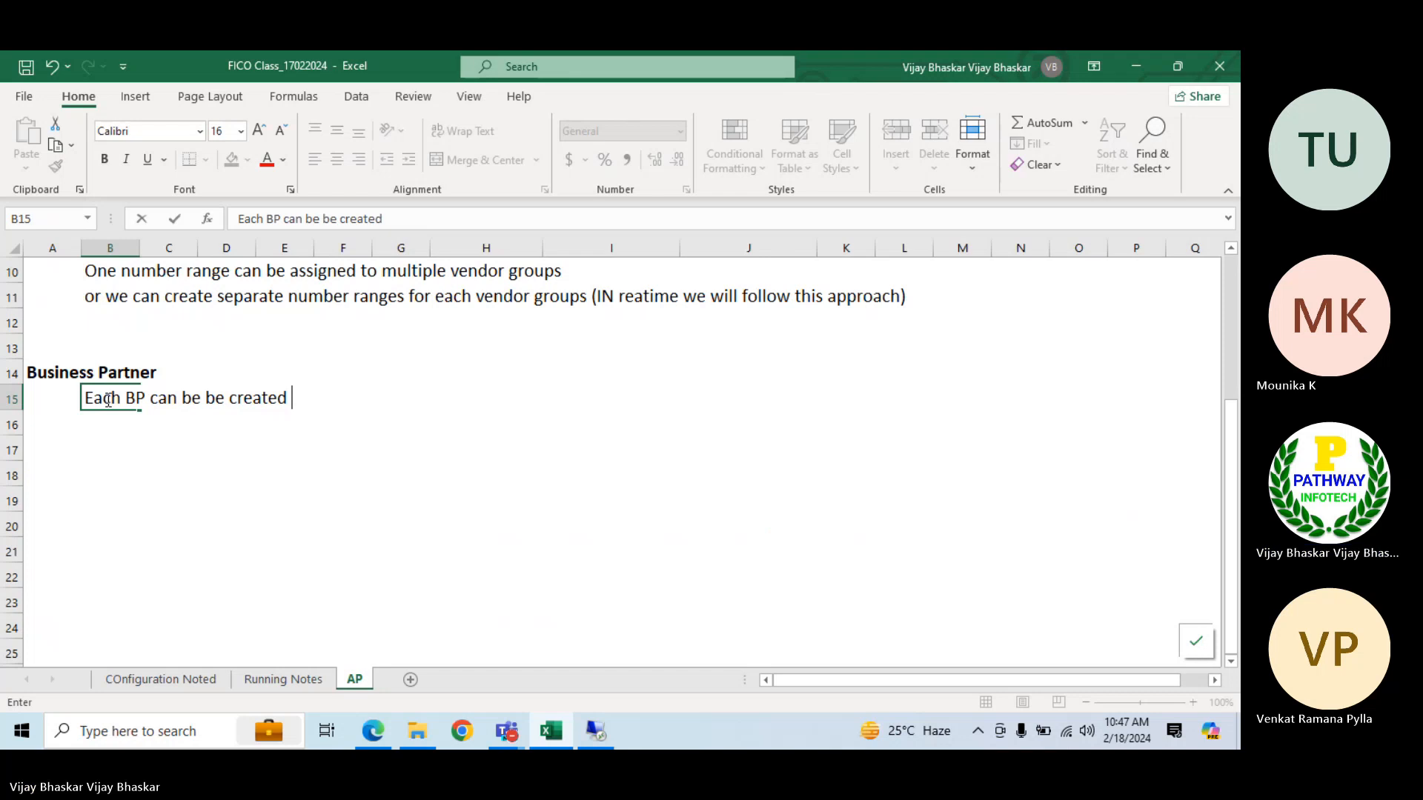
{"action": "type", "text": "with m"}
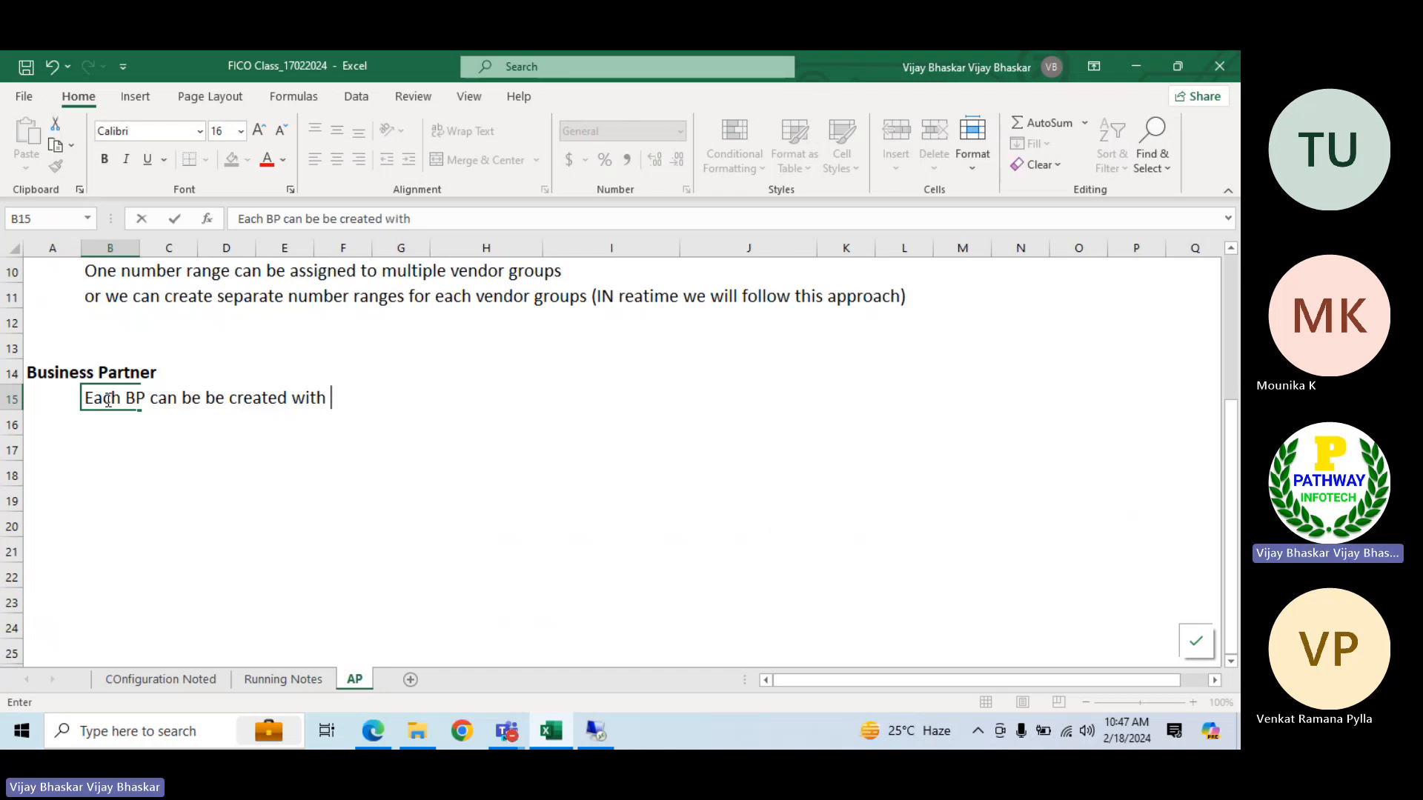
{"action": "type", "text": "ultipl"}
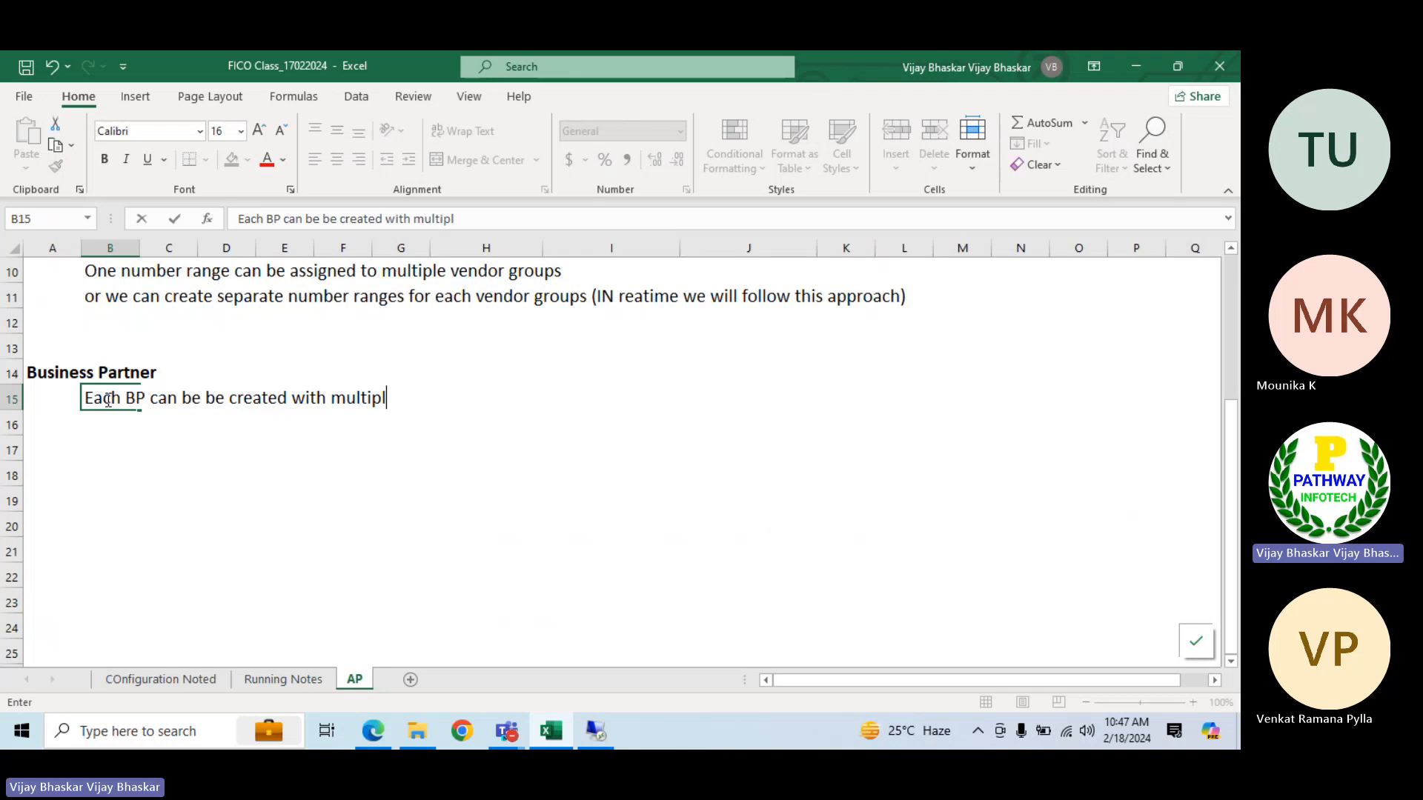
{"action": "type", "text": "e business roles"}
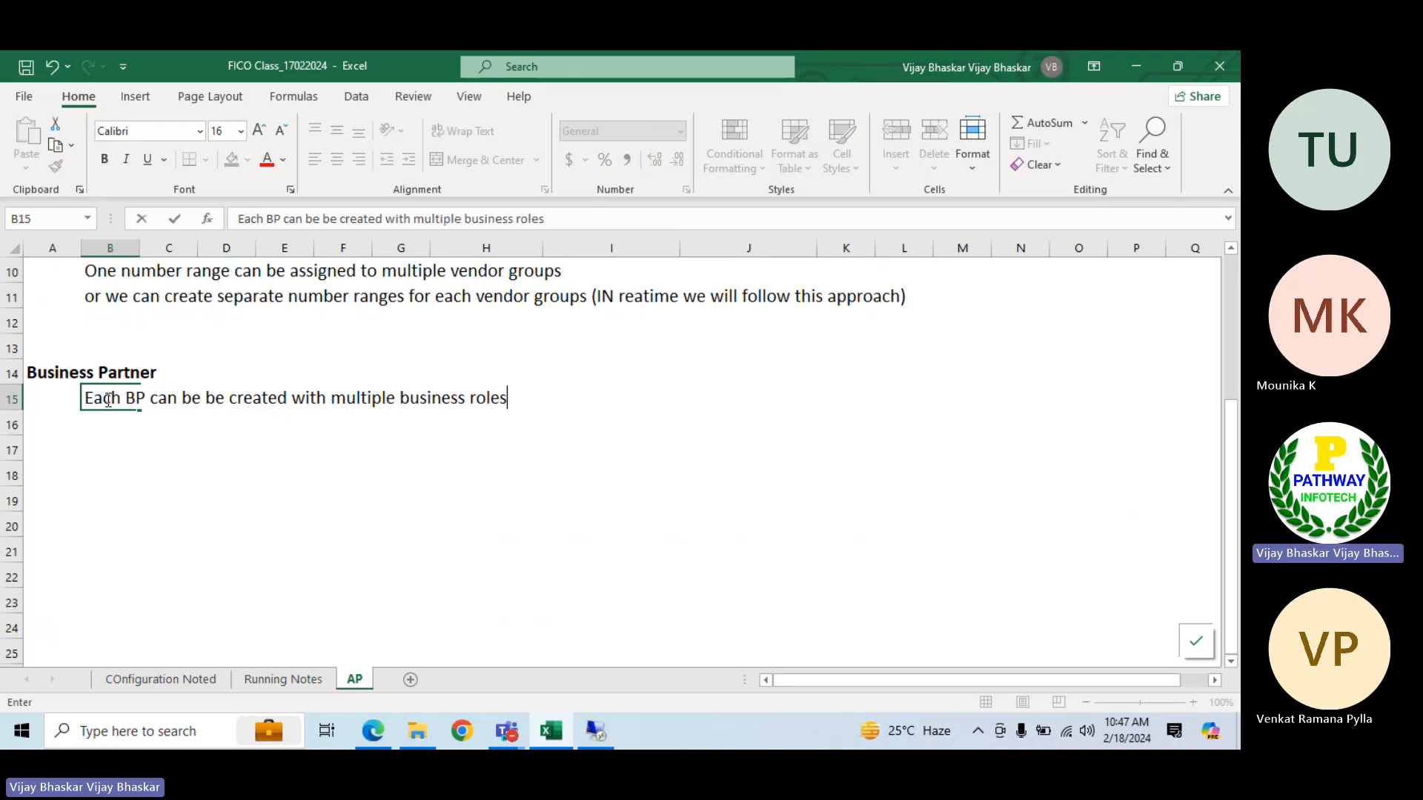
{"action": "key", "text": "Return"}
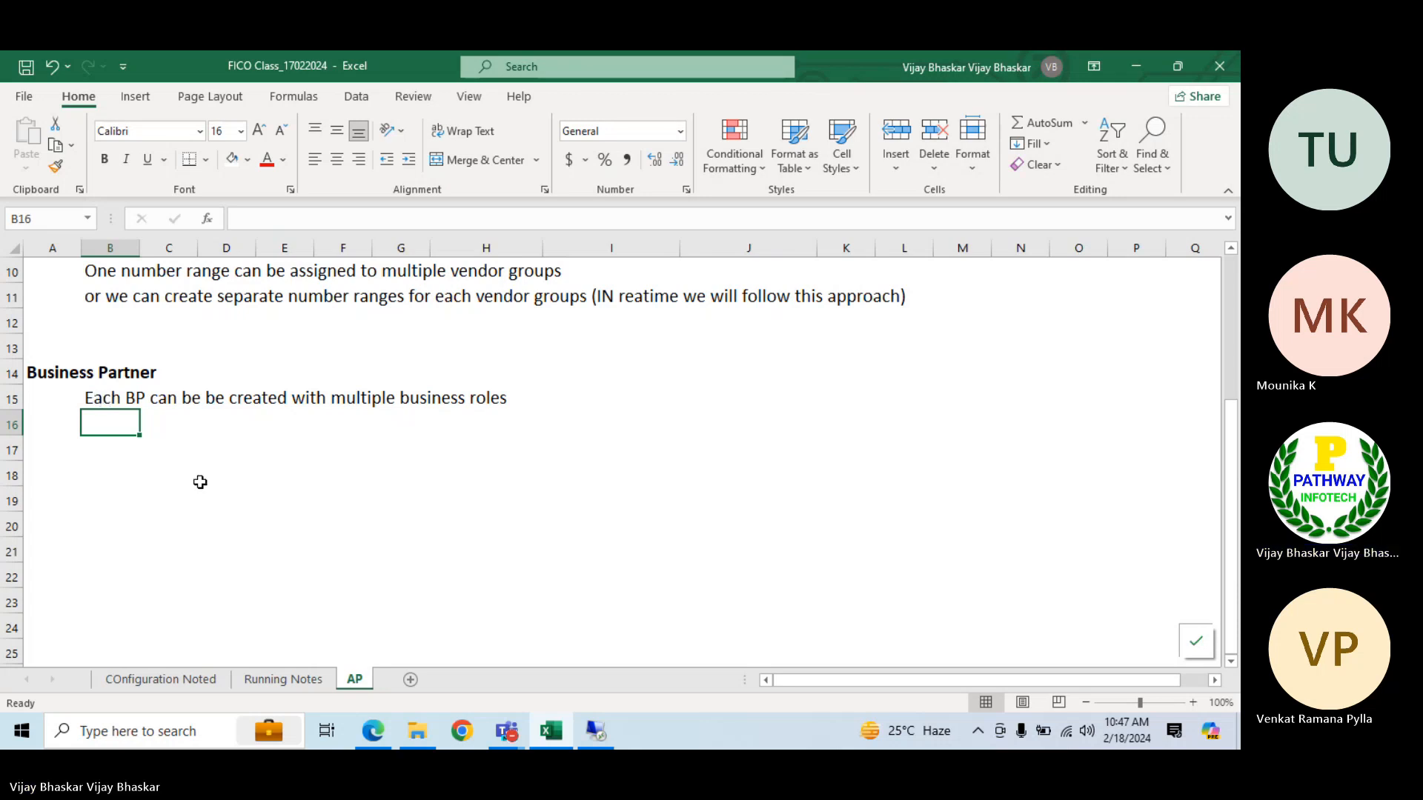
Copy "Create BP (Business Partner) groups" from B430 of the COnfiguration Noted sheet into B17 of the AP sheet and make it bold
{"action": "left_click", "coordinate": [163, 680]}
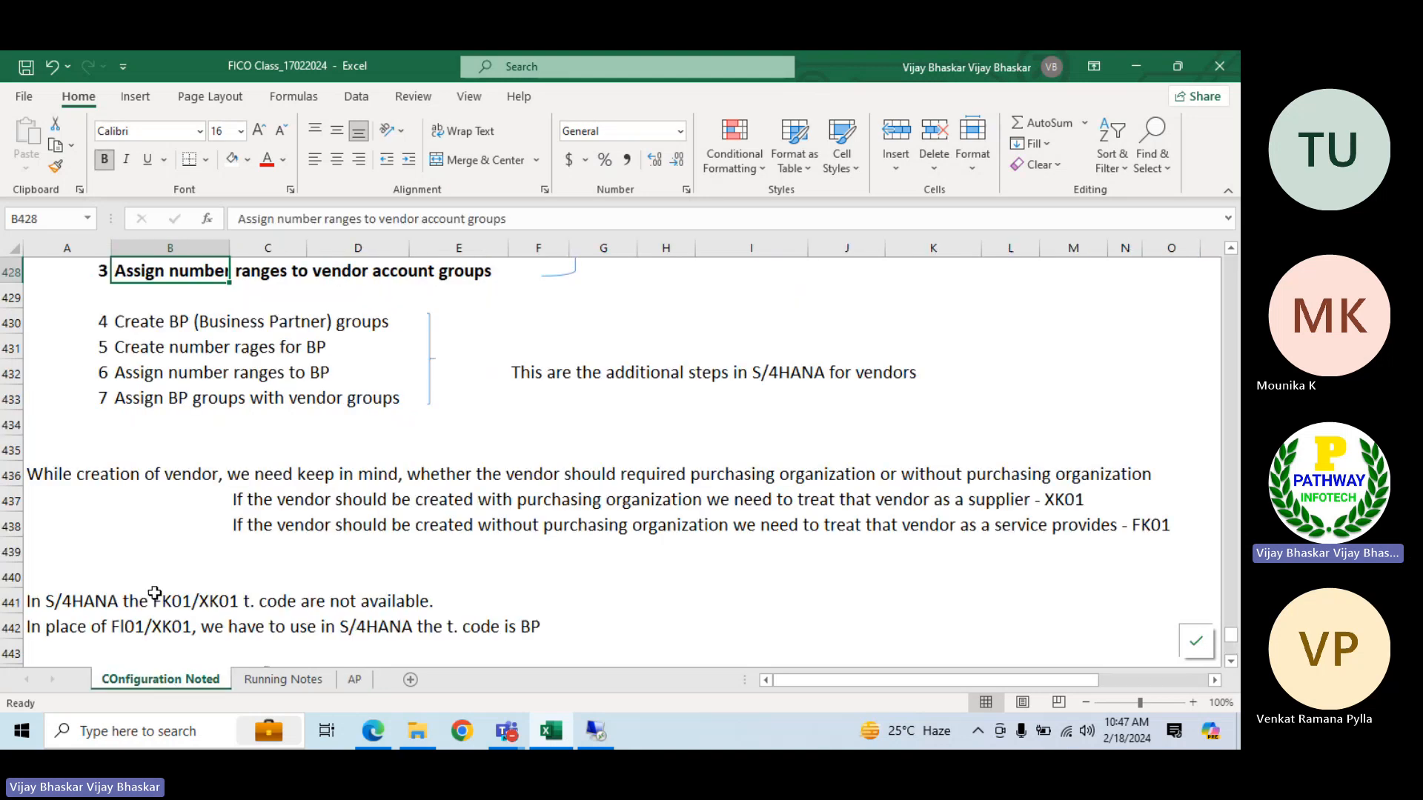
{"action": "left_click", "coordinate": [119, 319]}
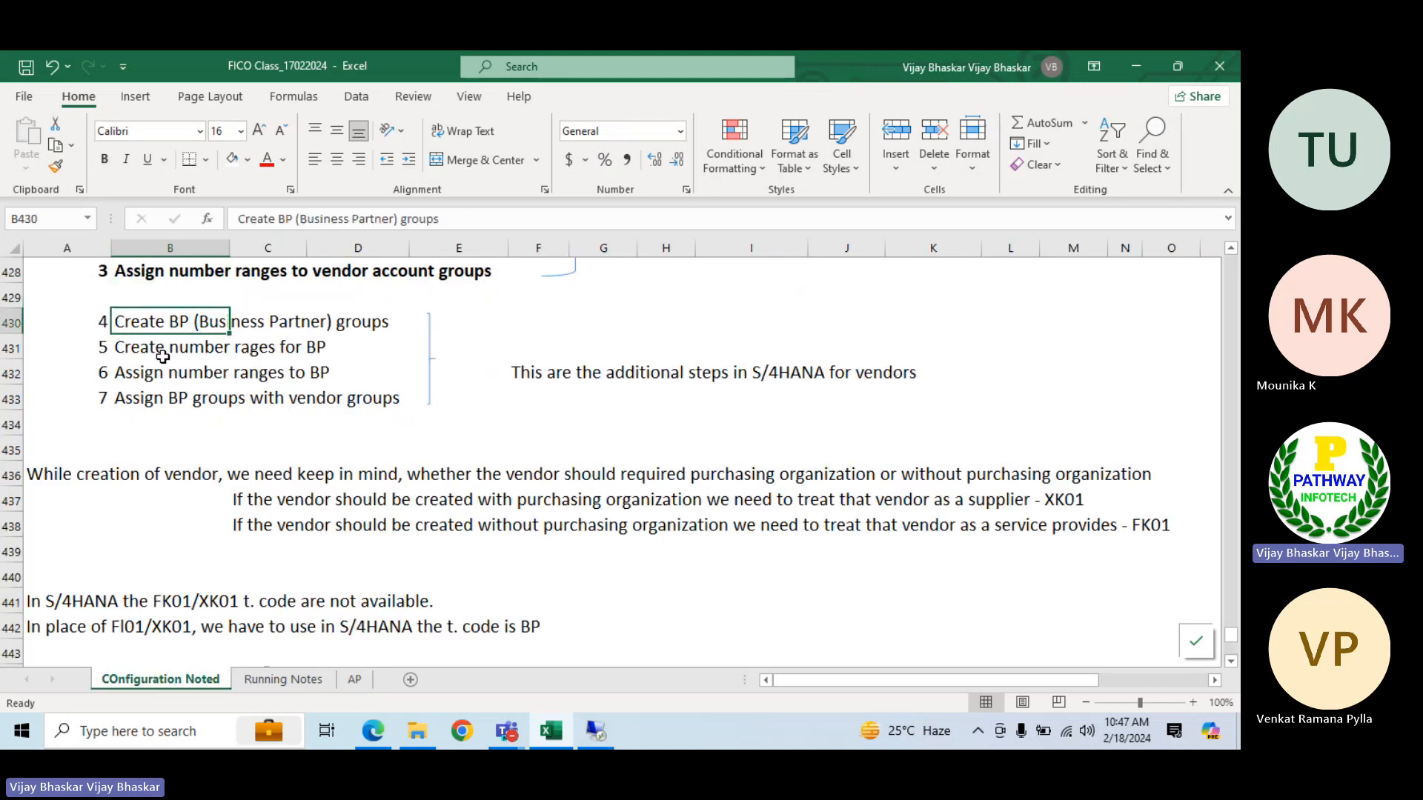
{"action": "key", "text": "ctrl+c"}
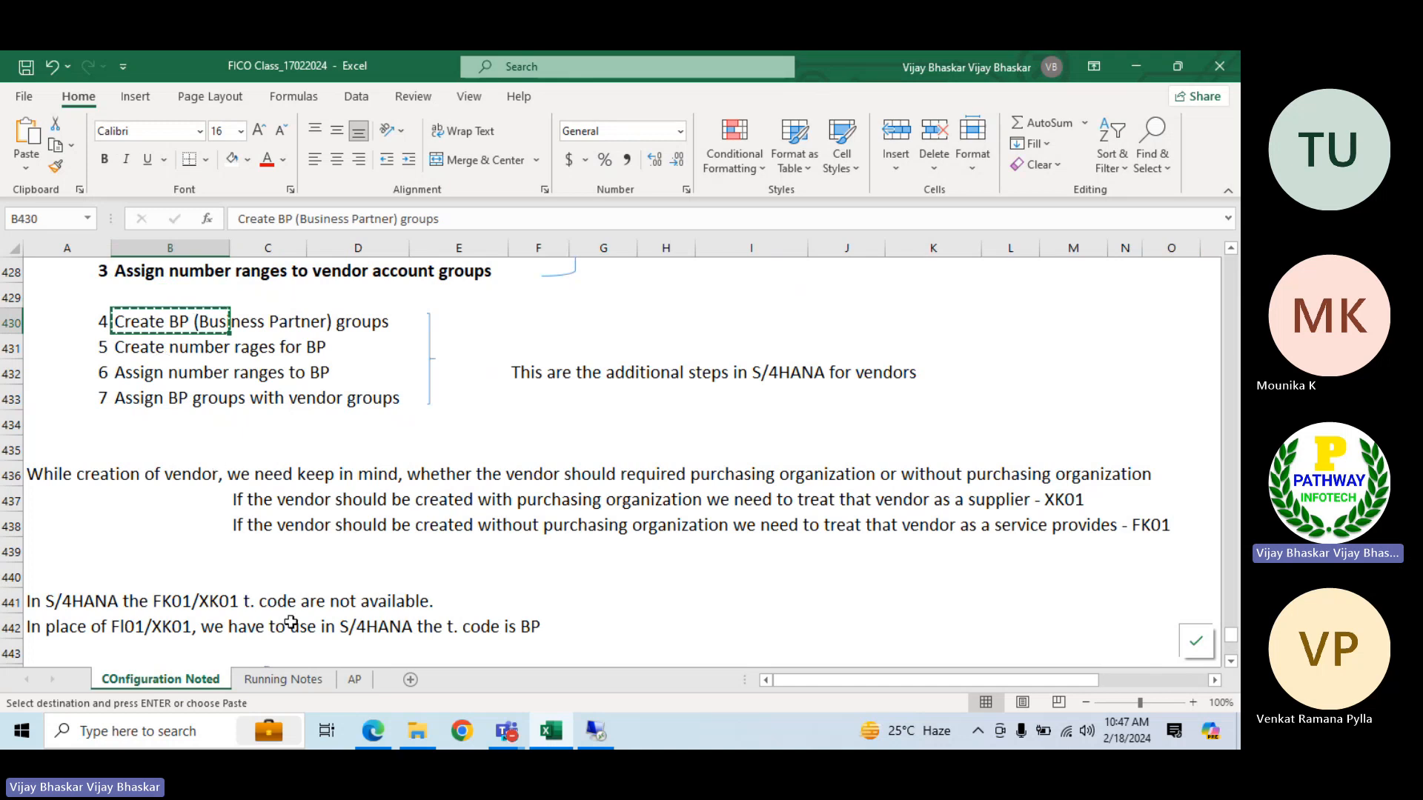
{"action": "left_click", "coordinate": [354, 679]}
{"action": "left_click", "coordinate": [104, 452]}
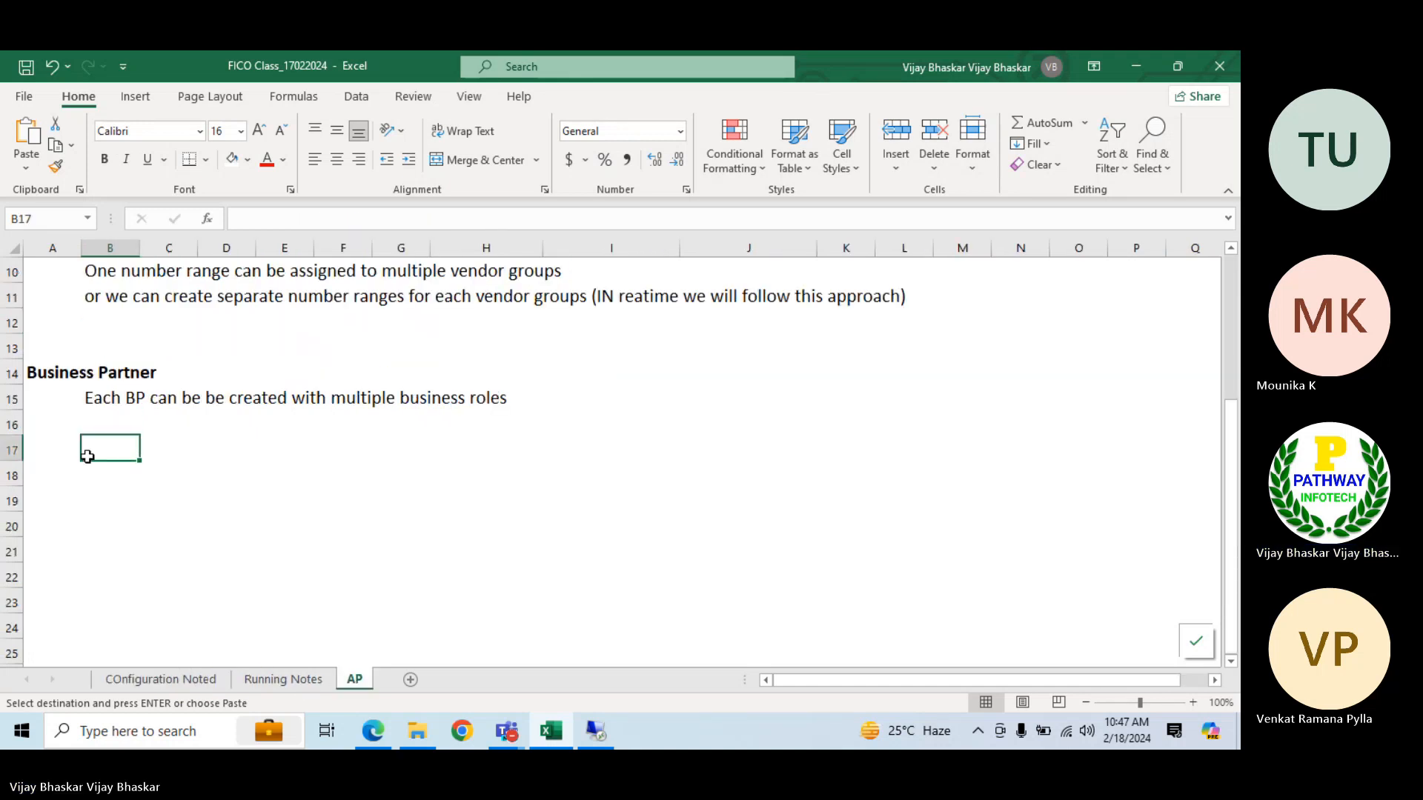
{"action": "key", "text": "ctrl+v"}
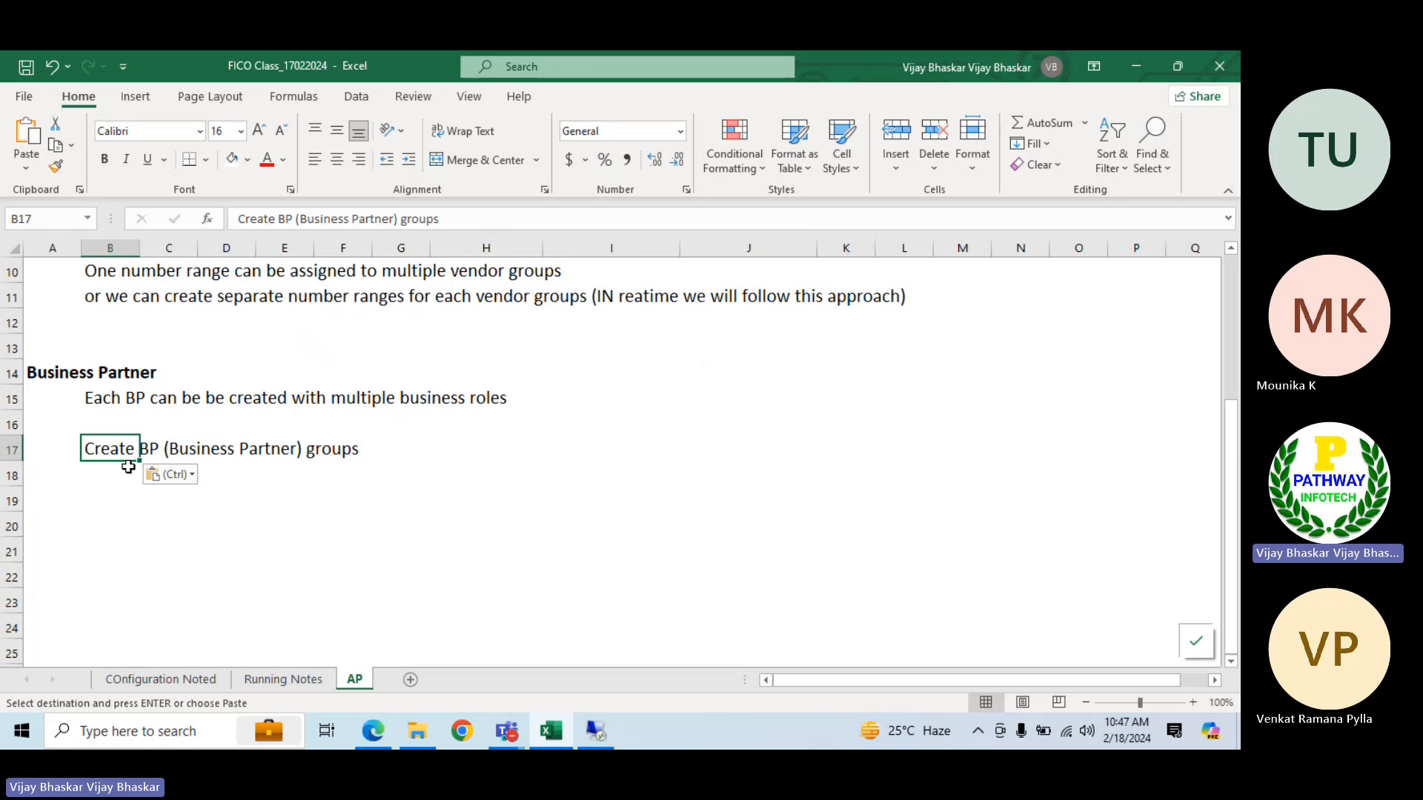
{"action": "key", "text": "ctrl+b"}
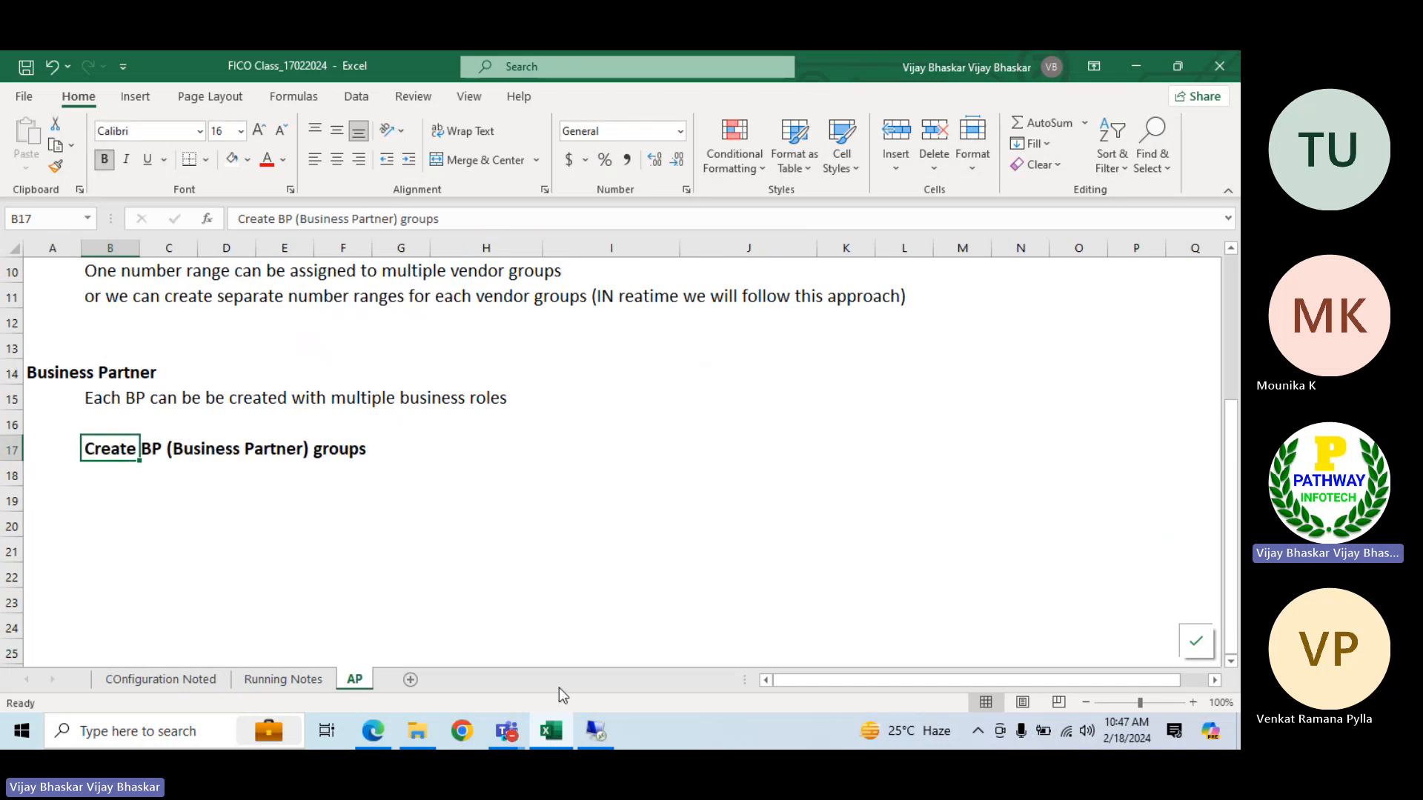
Switch to SAP, leave the business partner number range intervals and open the Define BP Roles activity under Business Partner Roles
{"action": "left_click", "coordinate": [600, 734]}
{"action": "key", "text": "alt+Tab"}
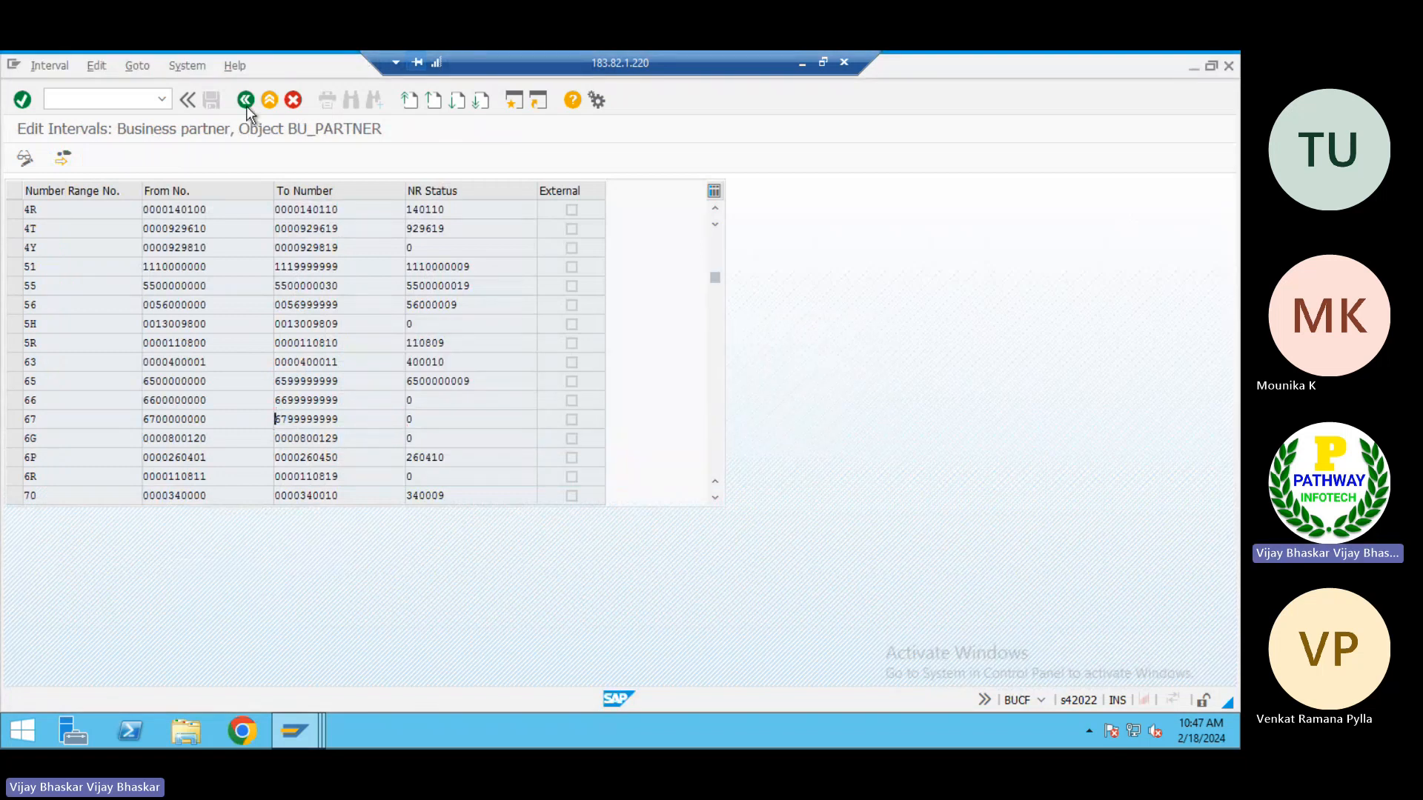
{"action": "left_click", "coordinate": [246, 105]}
{"action": "left_click", "coordinate": [246, 106]}
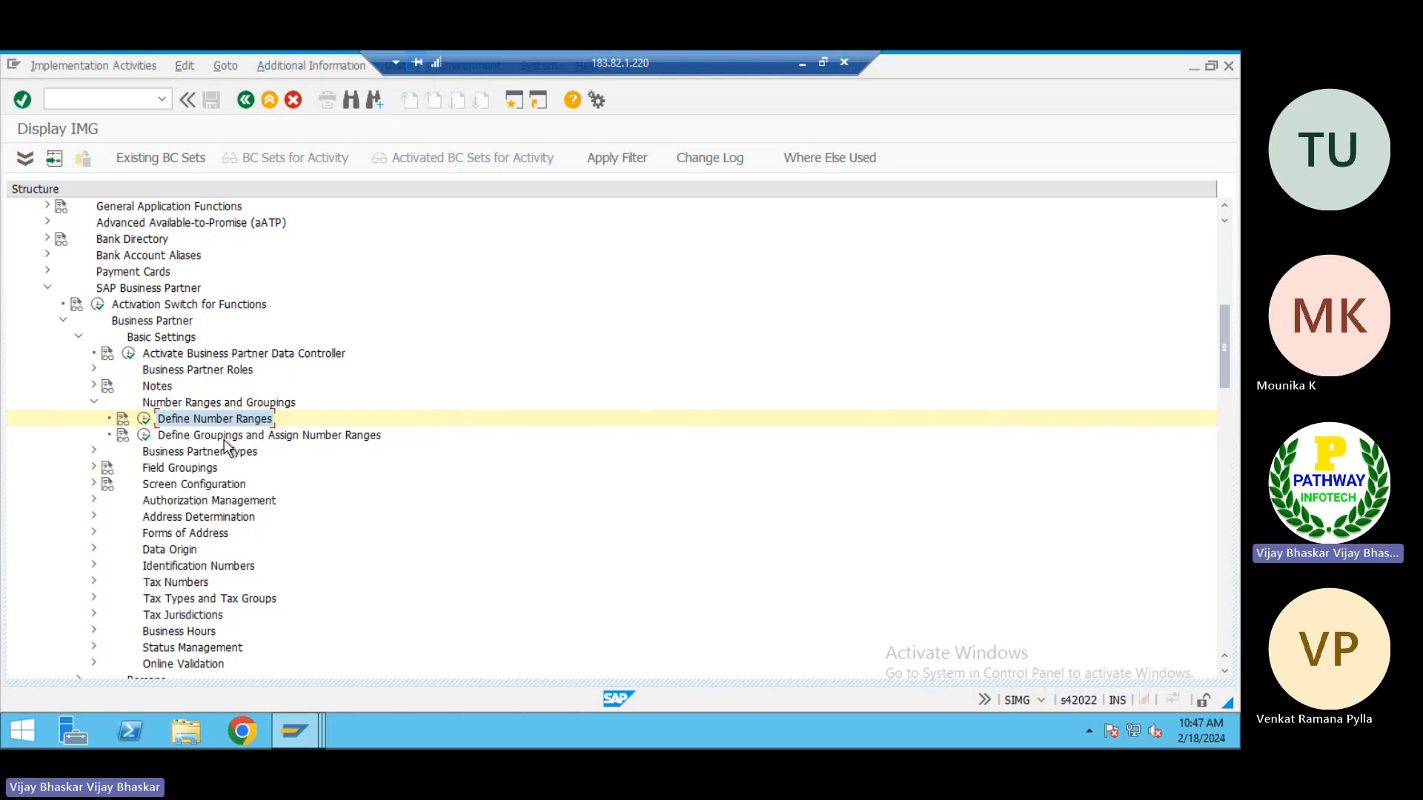
{"action": "left_click", "coordinate": [226, 439]}
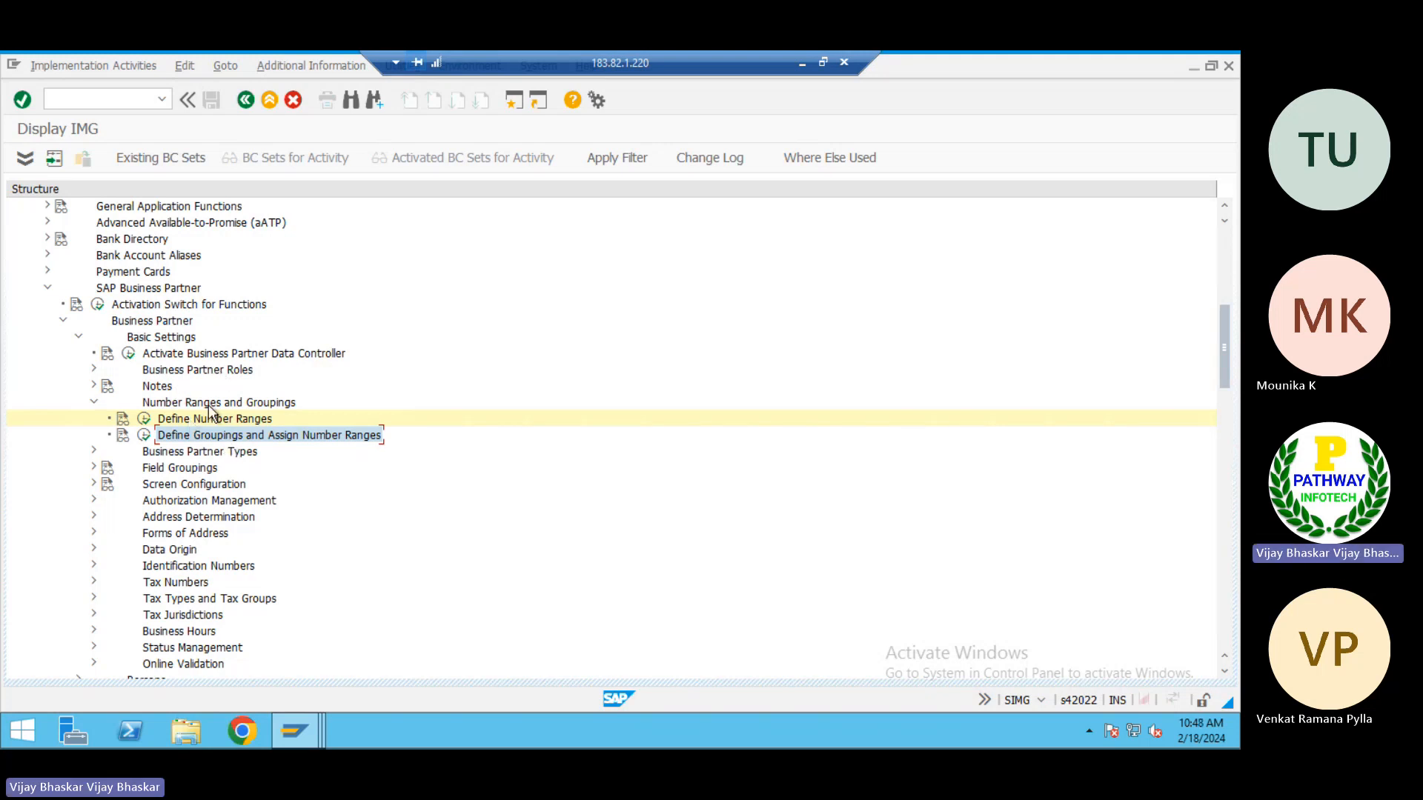
{"action": "left_click", "coordinate": [170, 369]}
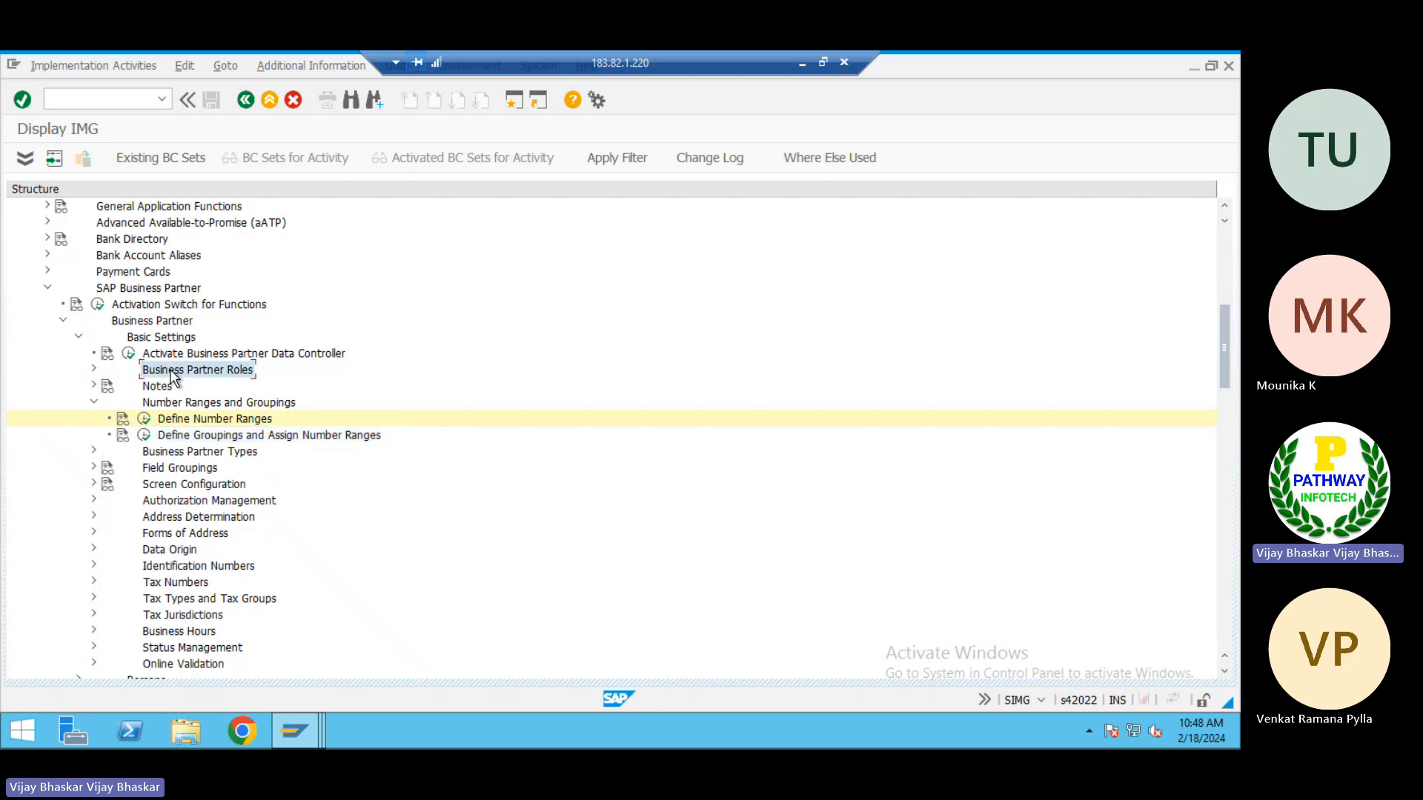
{"action": "double_click", "coordinate": [170, 369]}
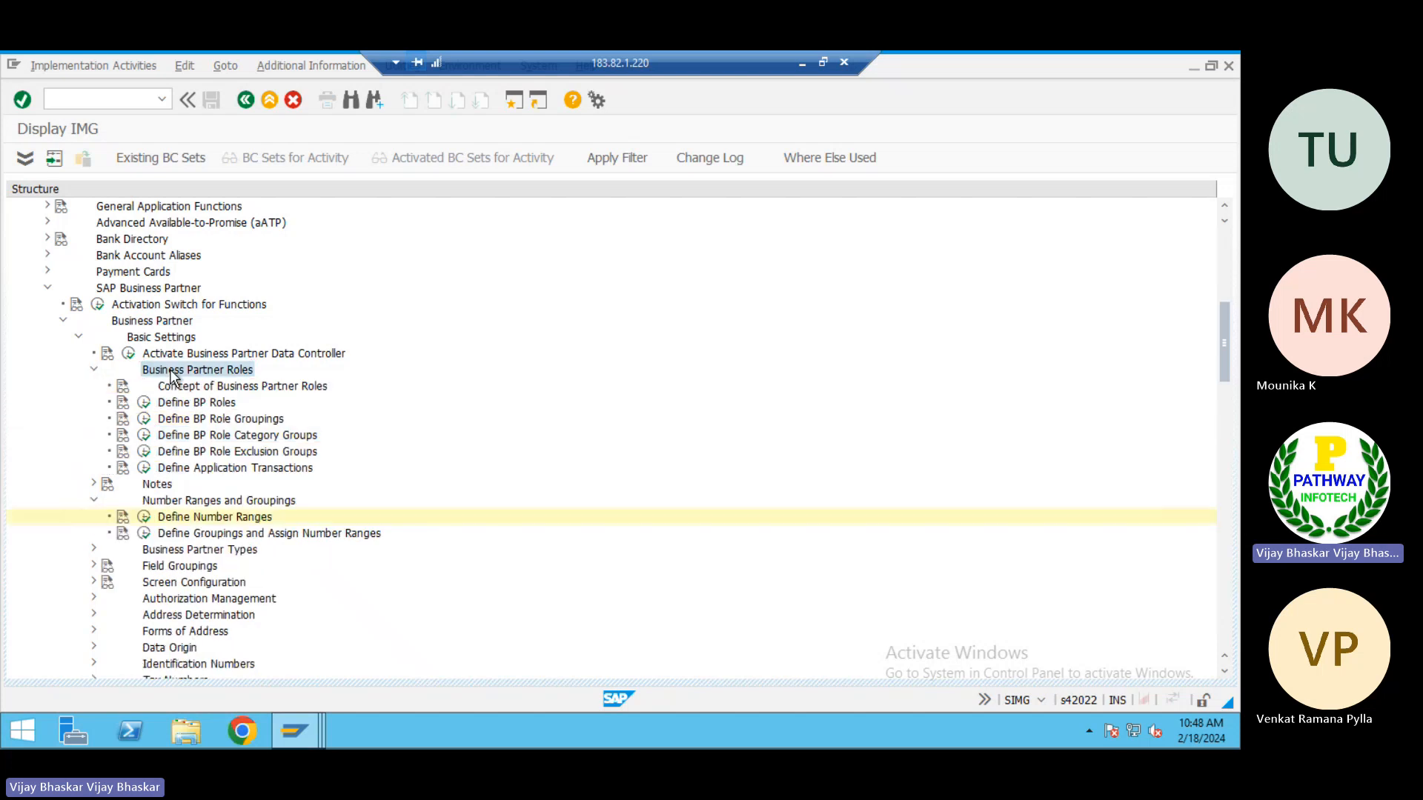
{"action": "left_click", "coordinate": [194, 404]}
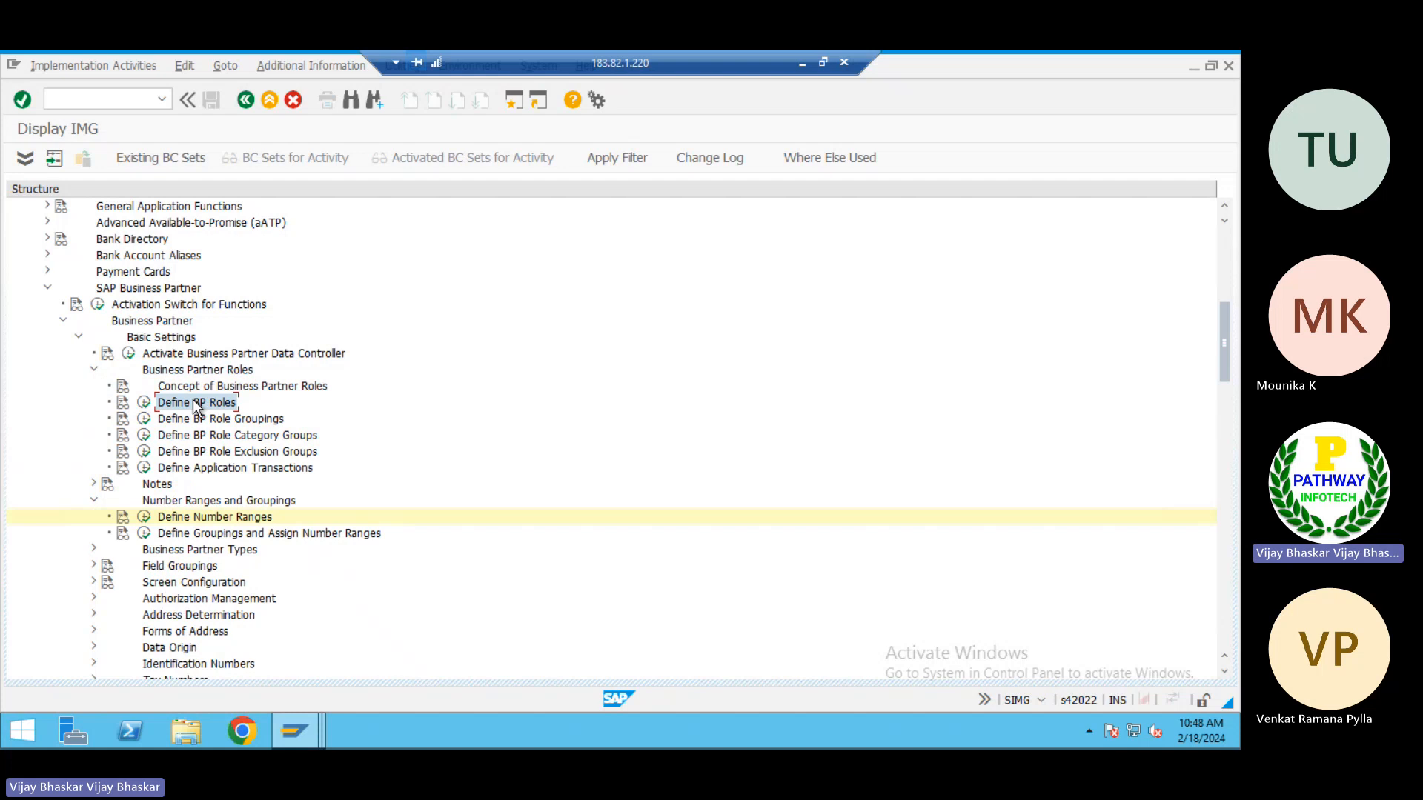
{"action": "left_click", "coordinate": [143, 405]}
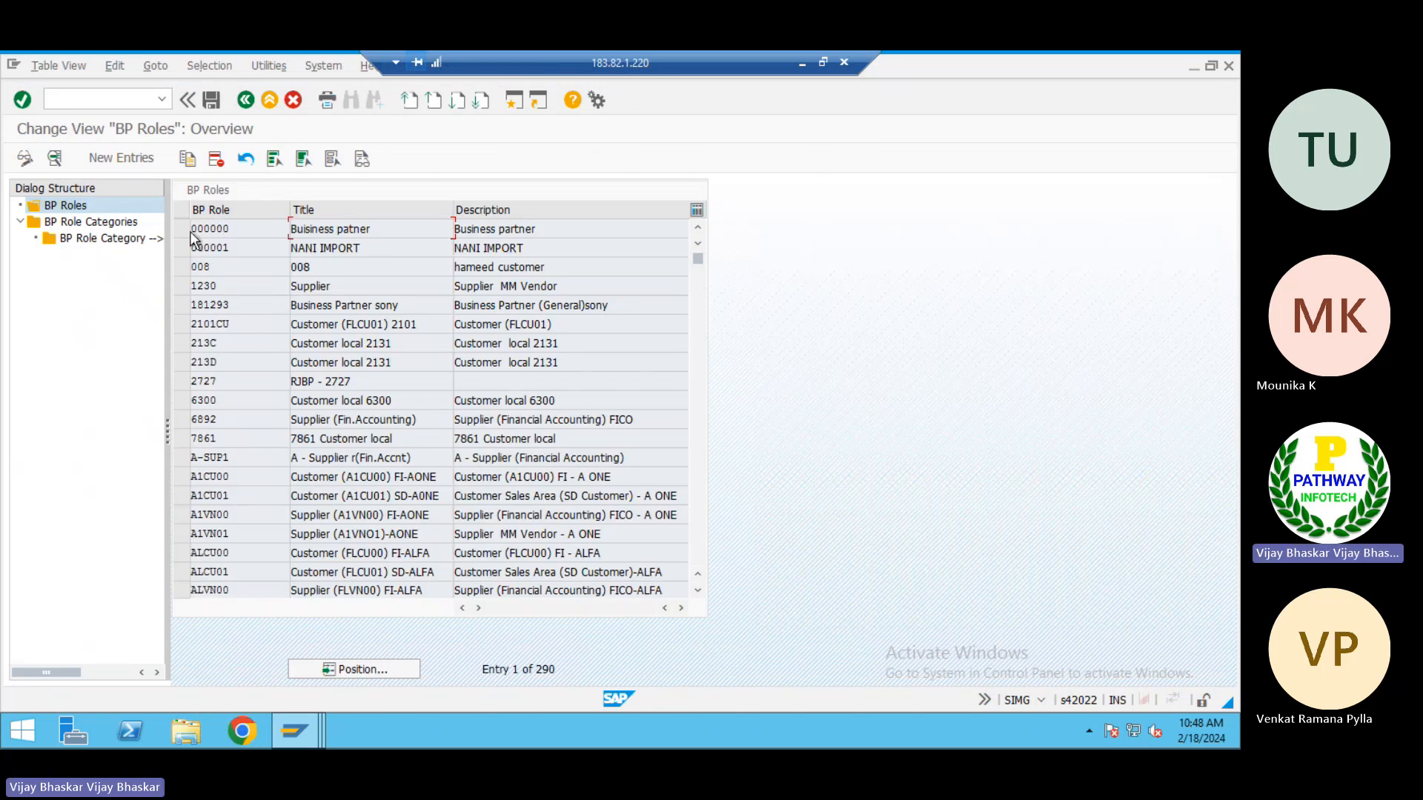
Look through the BP roles overview from role 000000 down to the FLVN supplier roles
{"action": "left_click", "coordinate": [184, 228]}
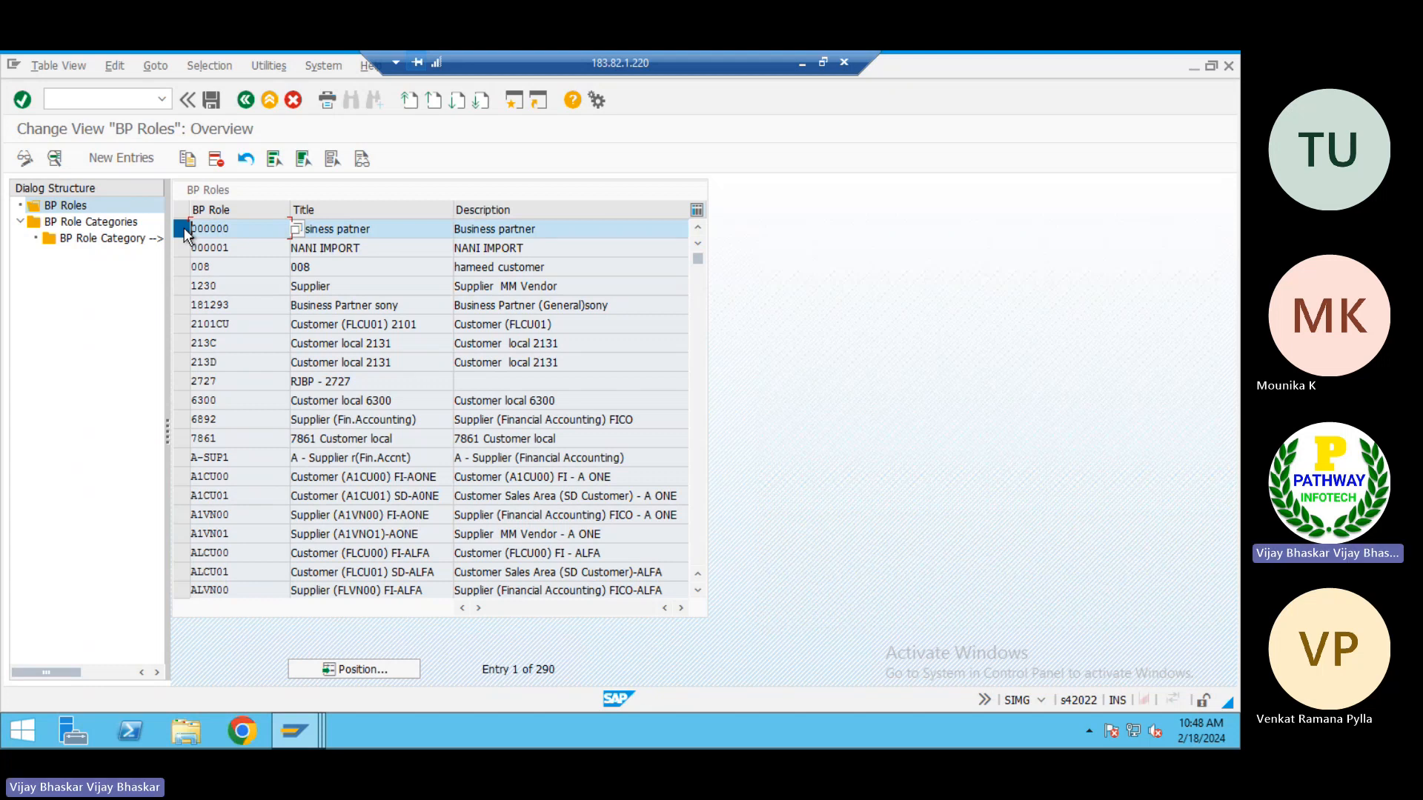
{"action": "left_click", "coordinate": [184, 230]}
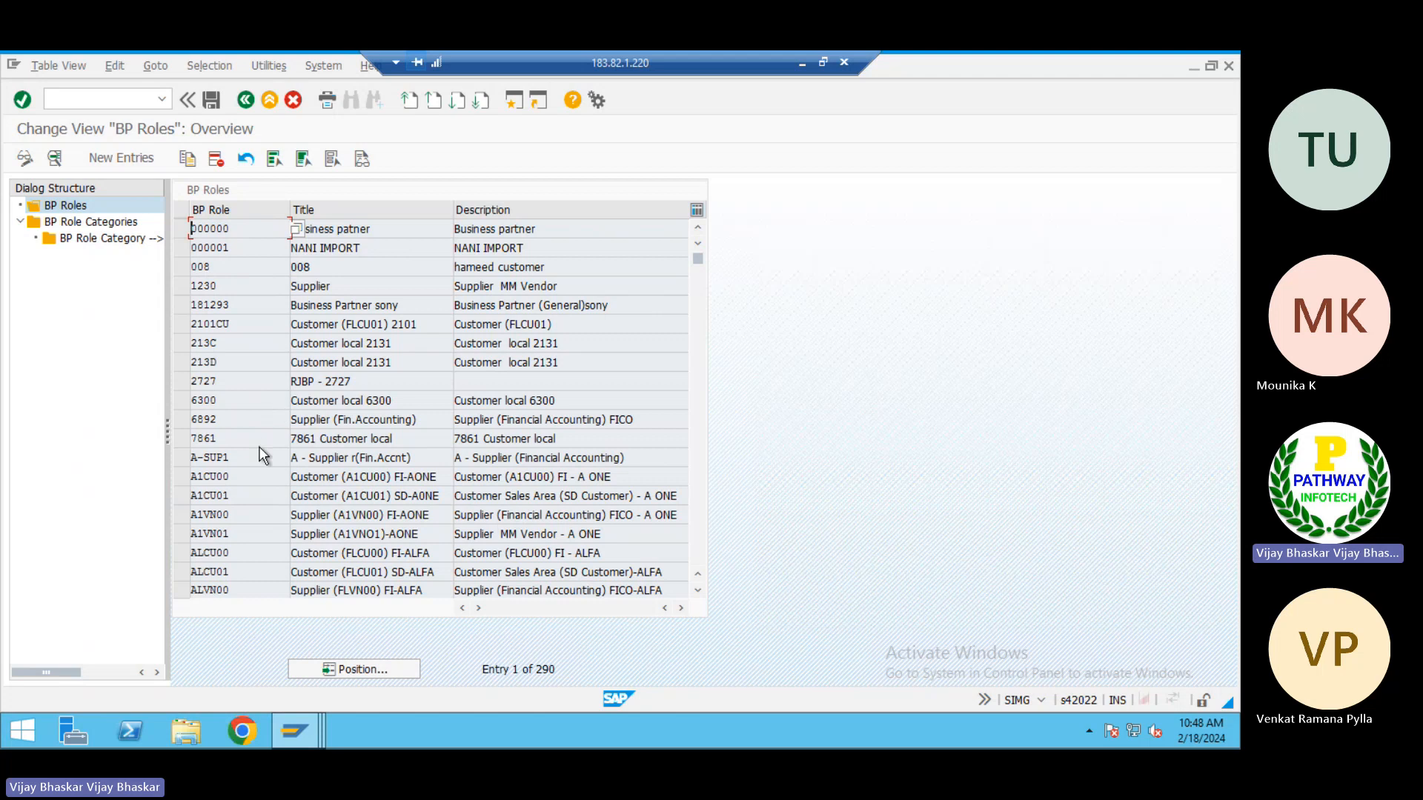
{"action": "scroll", "coordinate": [260, 447], "scroll_direction": "down", "scroll_amount": 2}
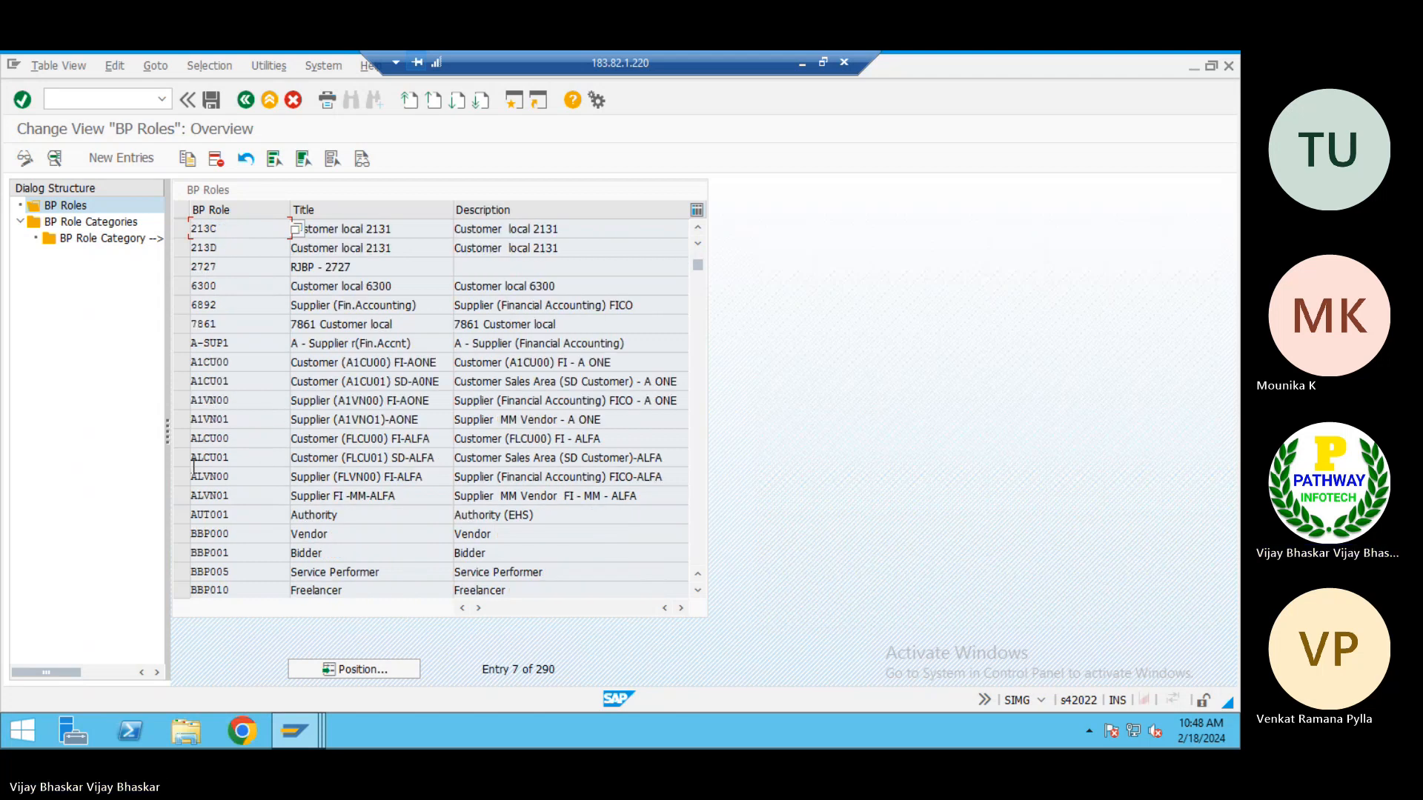
{"action": "scroll", "coordinate": [201, 518], "scroll_direction": "down", "scroll_amount": 2}
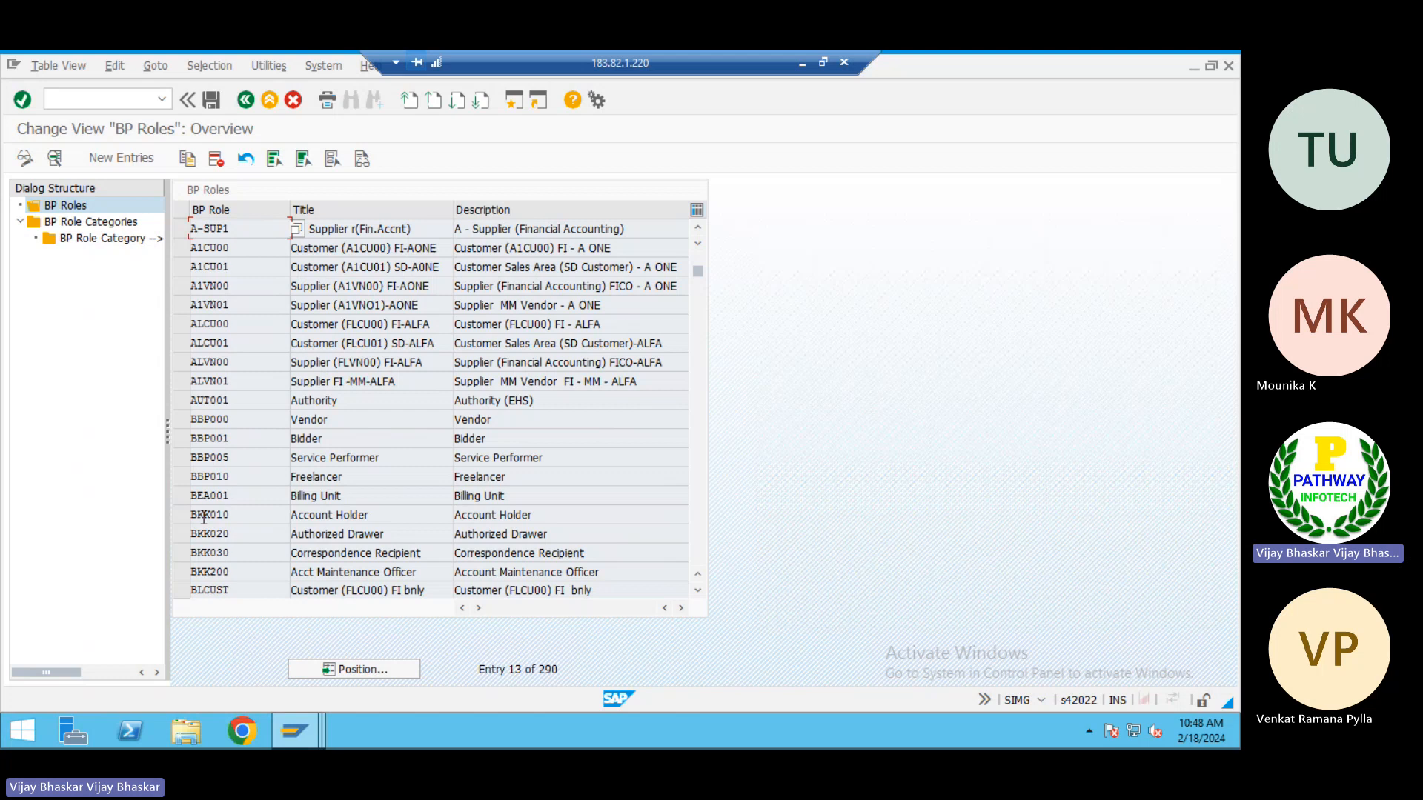
{"action": "scroll", "coordinate": [203, 517], "scroll_direction": "down", "scroll_amount": 16}
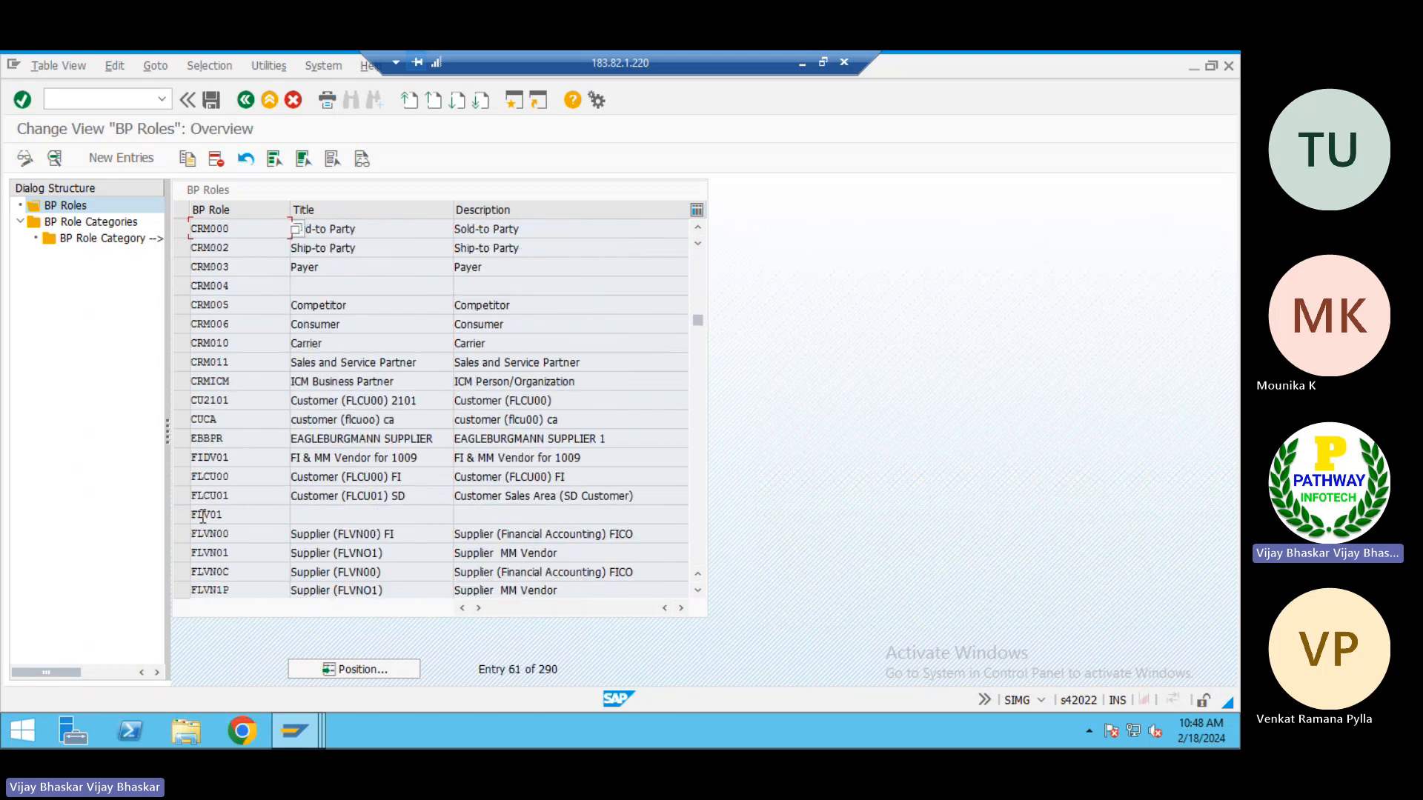
{"action": "scroll", "coordinate": [203, 517], "scroll_direction": "down", "scroll_amount": 1}
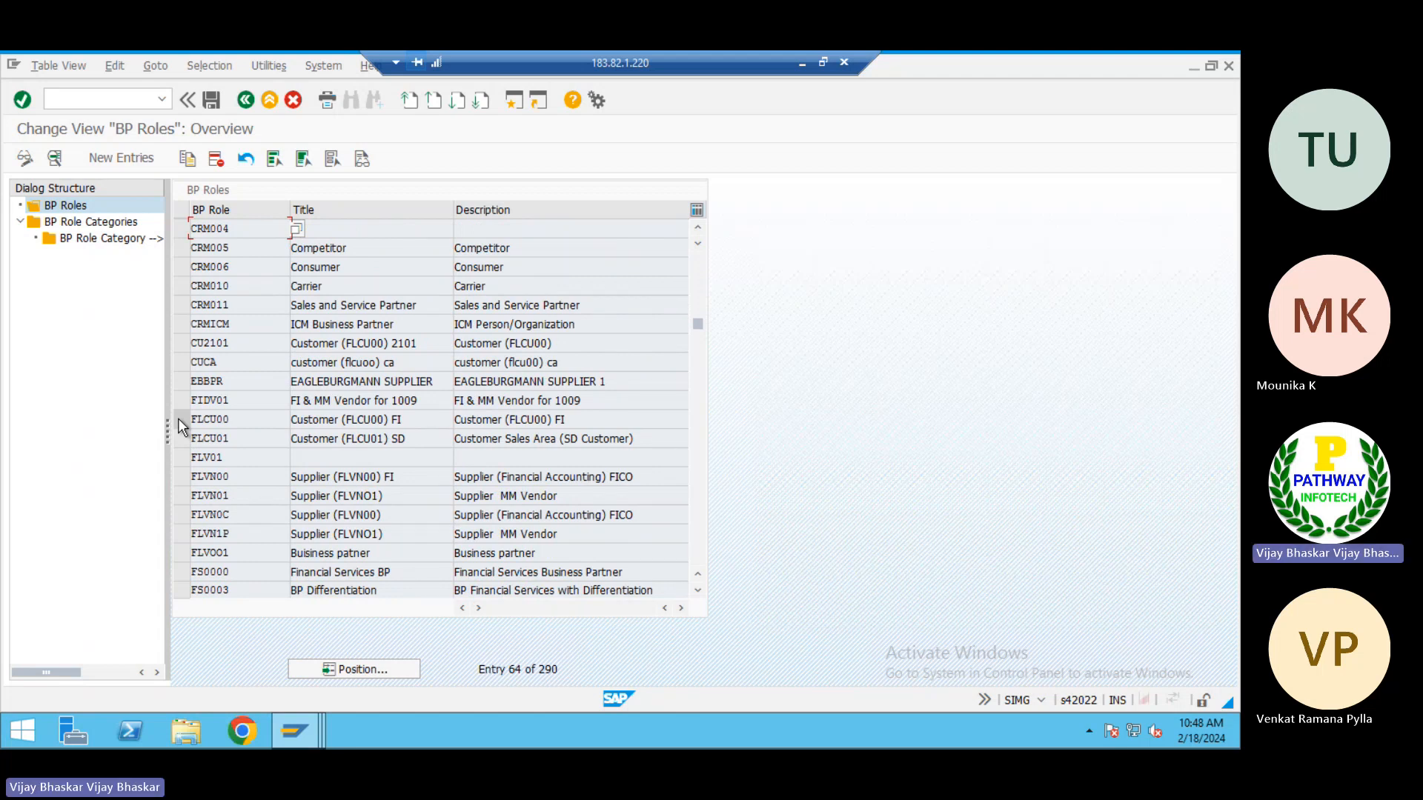
Mark BP role FLVN00 and examine its title and description alongside the similar role FLVN0C
{"action": "left_click", "coordinate": [180, 478]}
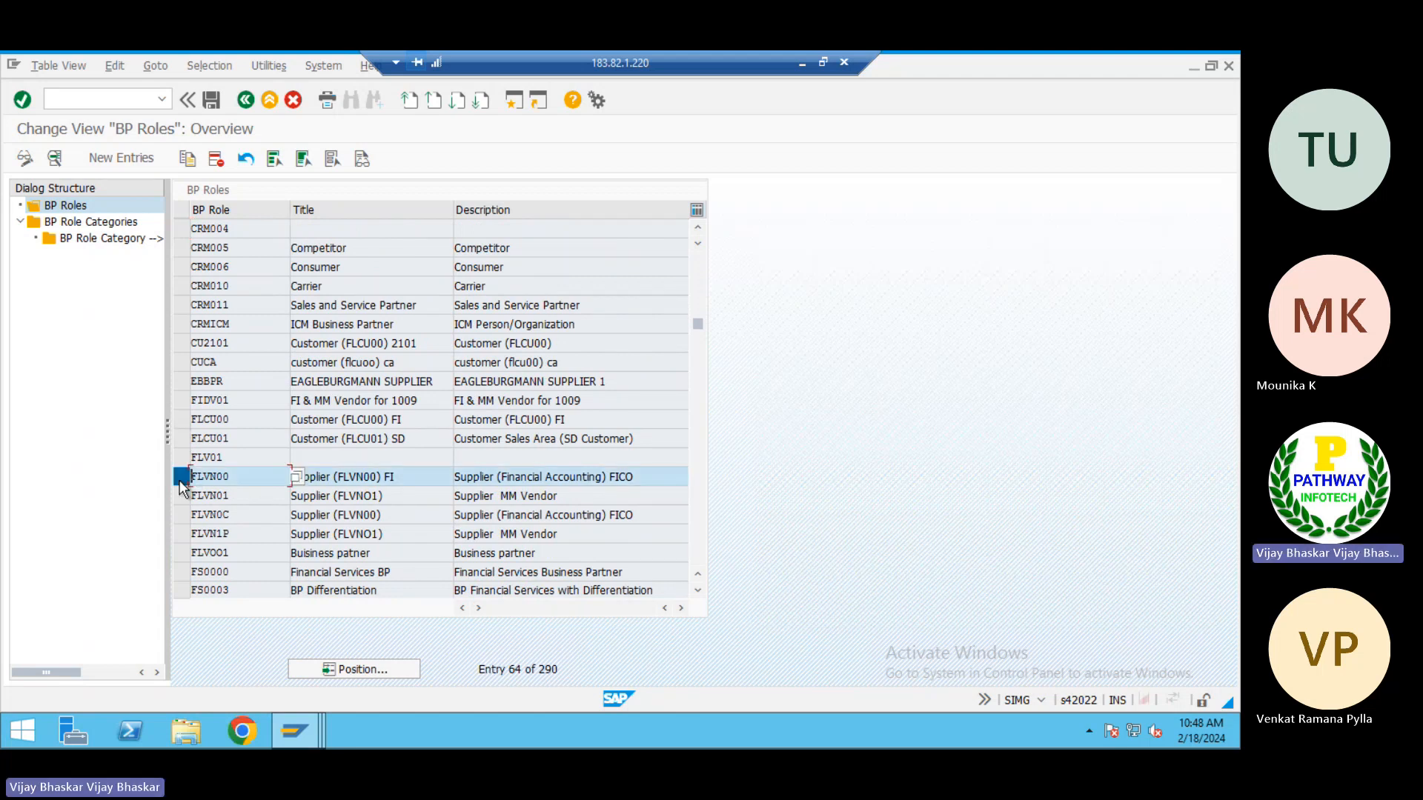
{"action": "left_click", "coordinate": [407, 477]}
{"action": "left_click_drag", "start_coordinate": [649, 475], "coordinate": [466, 478]}
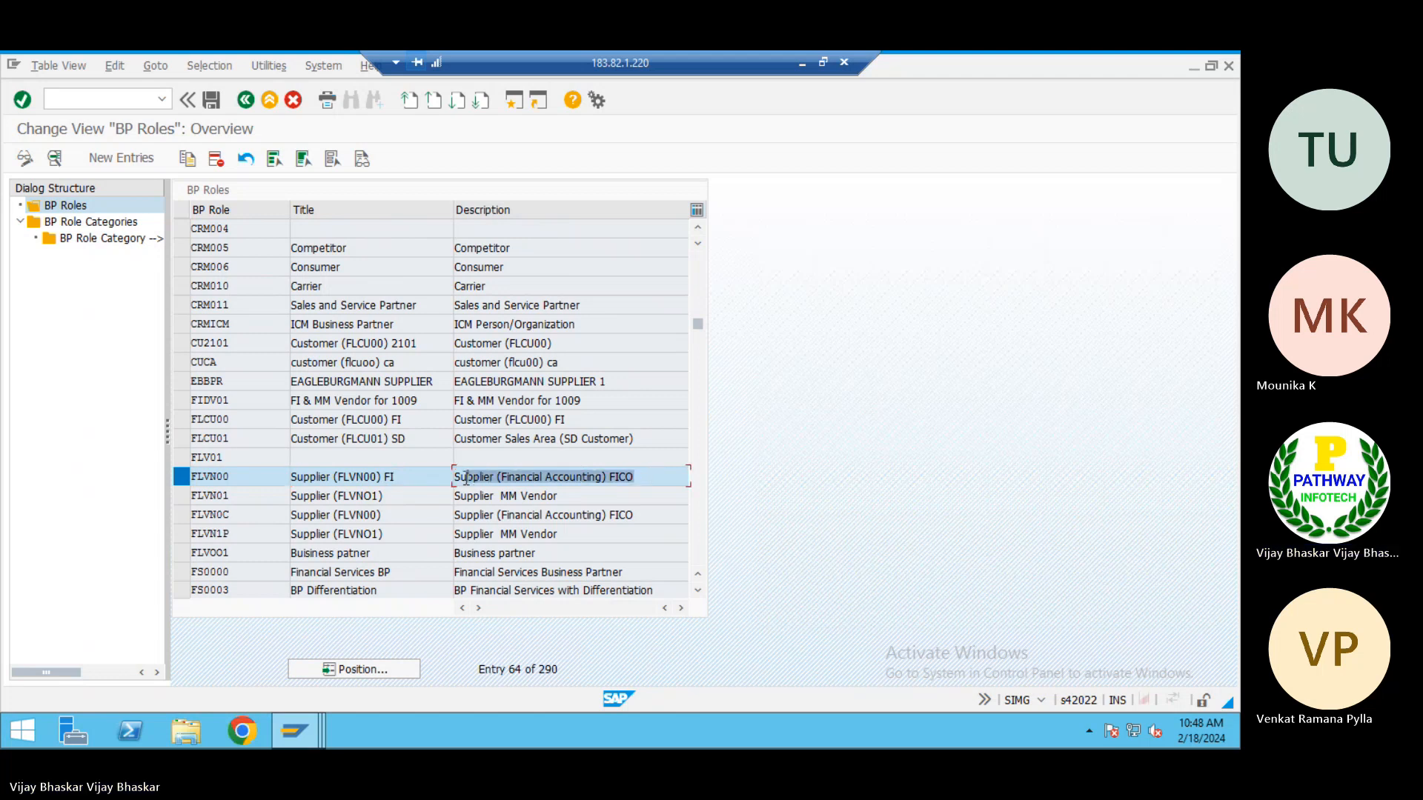
{"action": "left_click", "coordinate": [466, 477]}
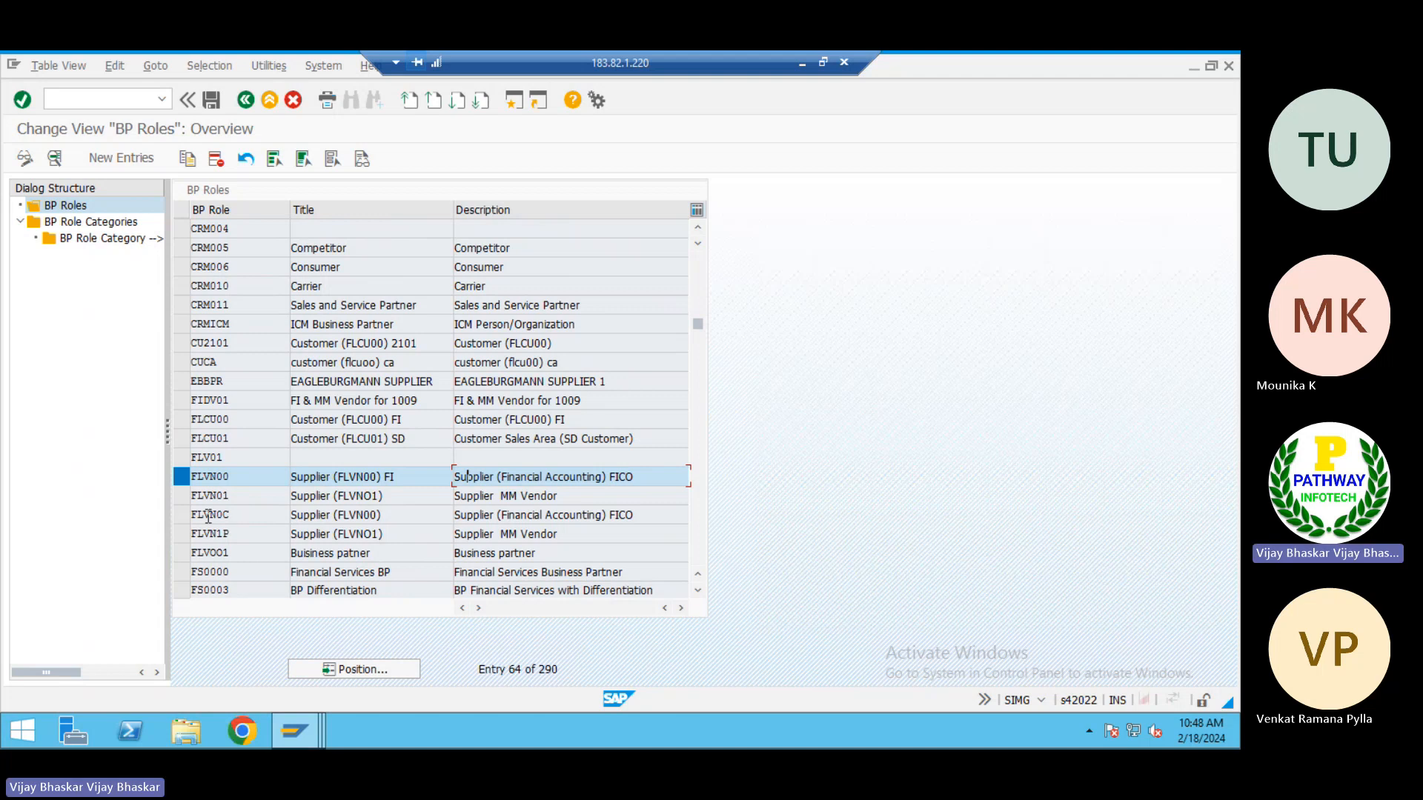
{"action": "left_click", "coordinate": [183, 518]}
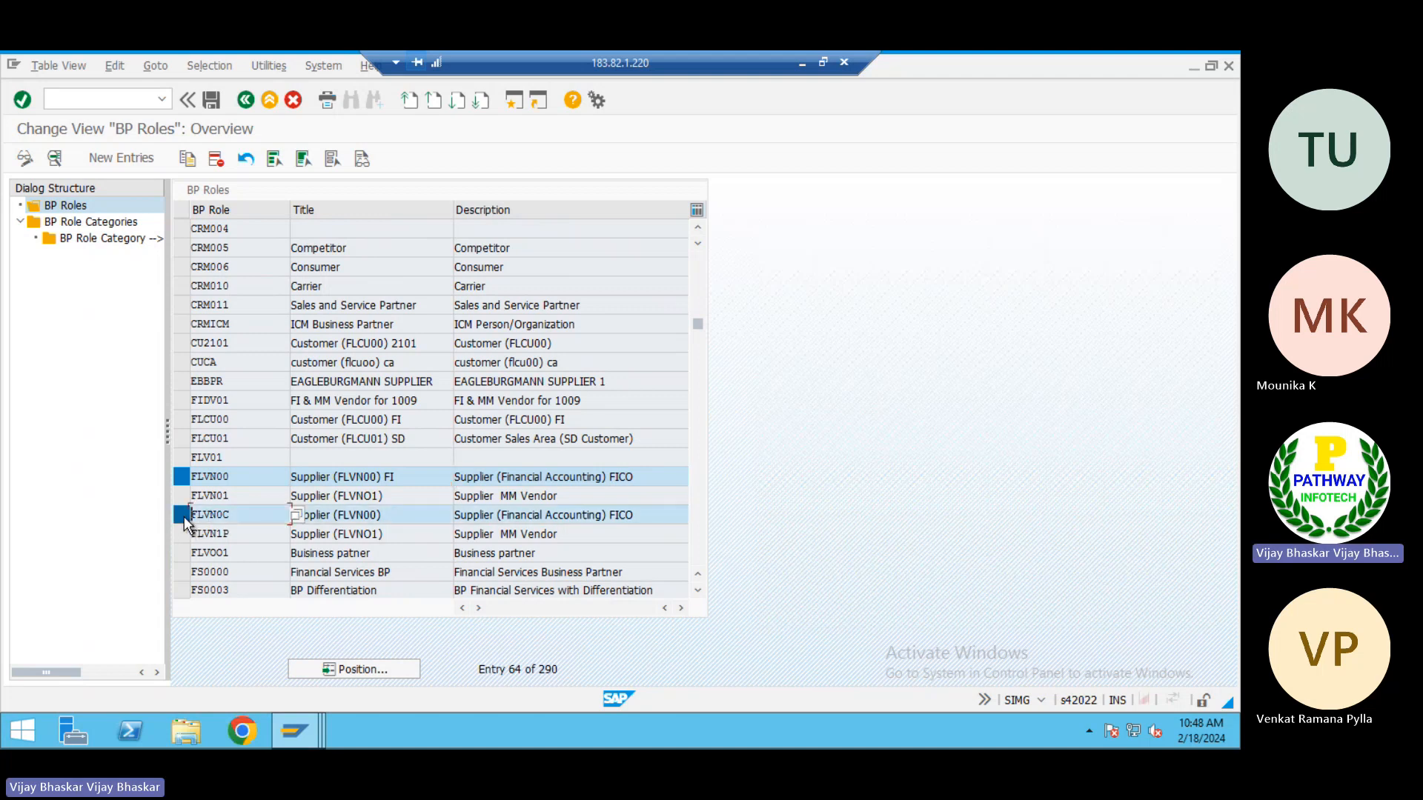
{"action": "left_click", "coordinate": [184, 518]}
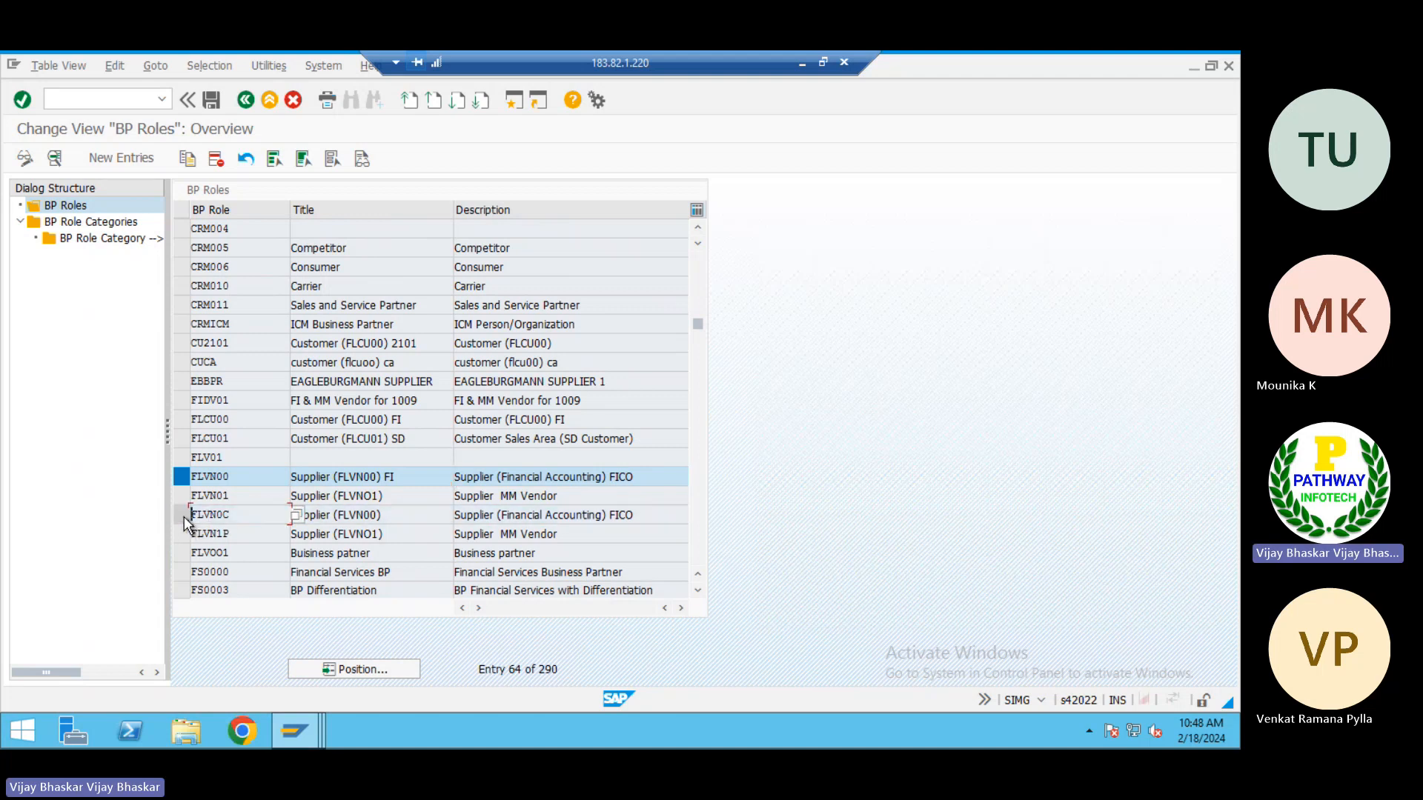
{"action": "double_click", "coordinate": [238, 476]}
Open BP Role Categories and look through the entries down to the FLVN vendor role categories
{"action": "double_click", "coordinate": [83, 223]}
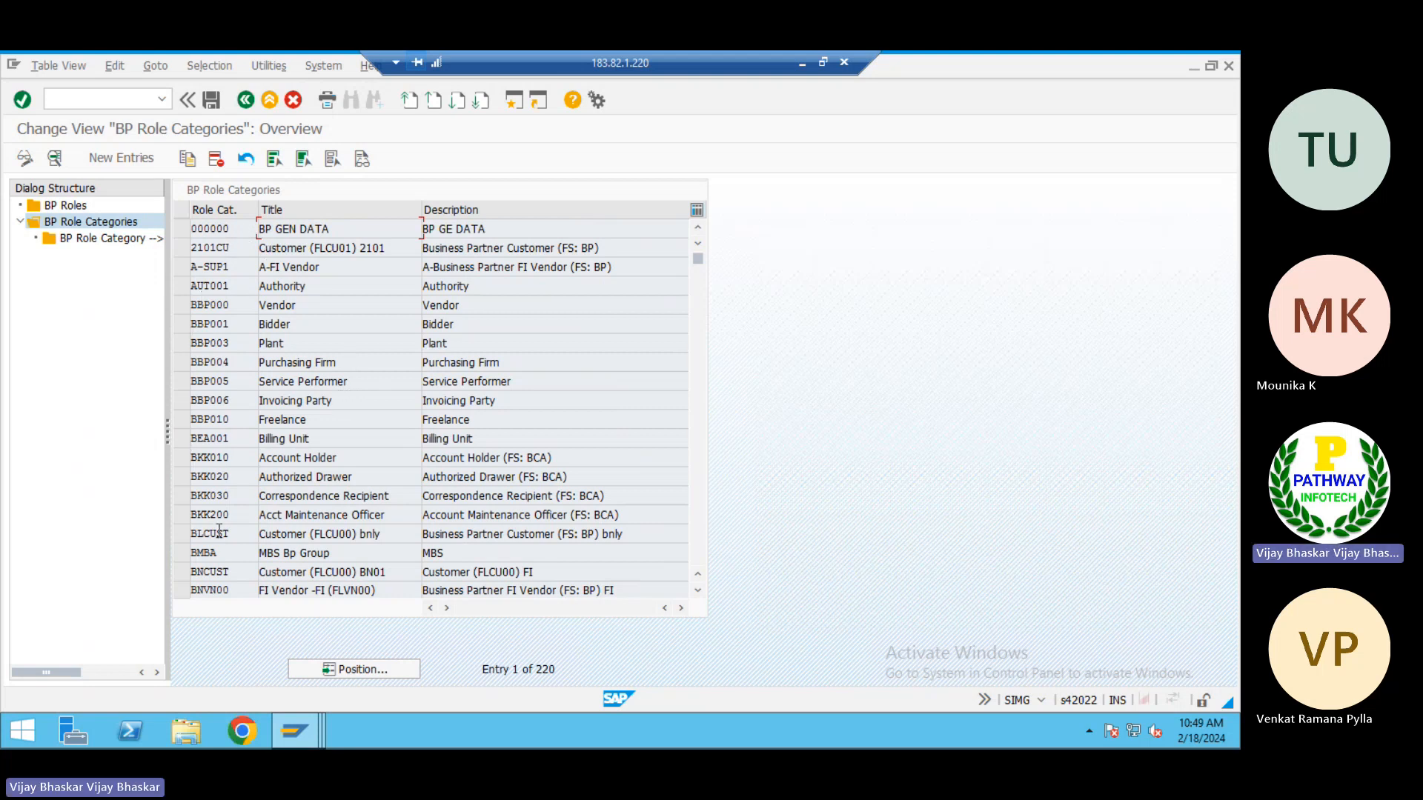
{"action": "scroll", "coordinate": [305, 524], "scroll_direction": "down", "scroll_amount": 3}
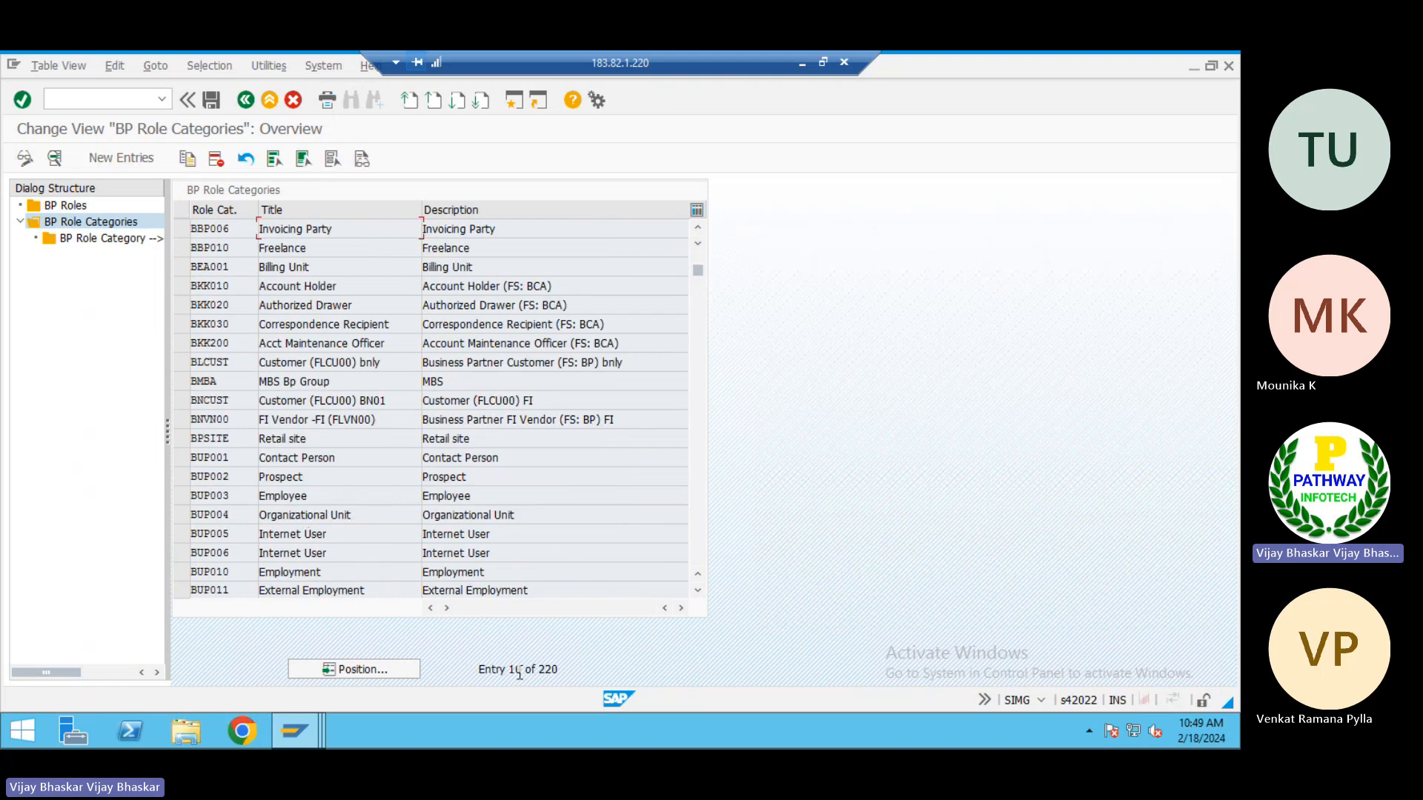
{"action": "left_click", "coordinate": [542, 669]}
{"action": "left_click_drag", "start_coordinate": [541, 669], "coordinate": [515, 669]}
{"action": "left_click", "coordinate": [515, 669]}
{"action": "scroll", "coordinate": [181, 432], "scroll_direction": "down", "scroll_amount": 9}
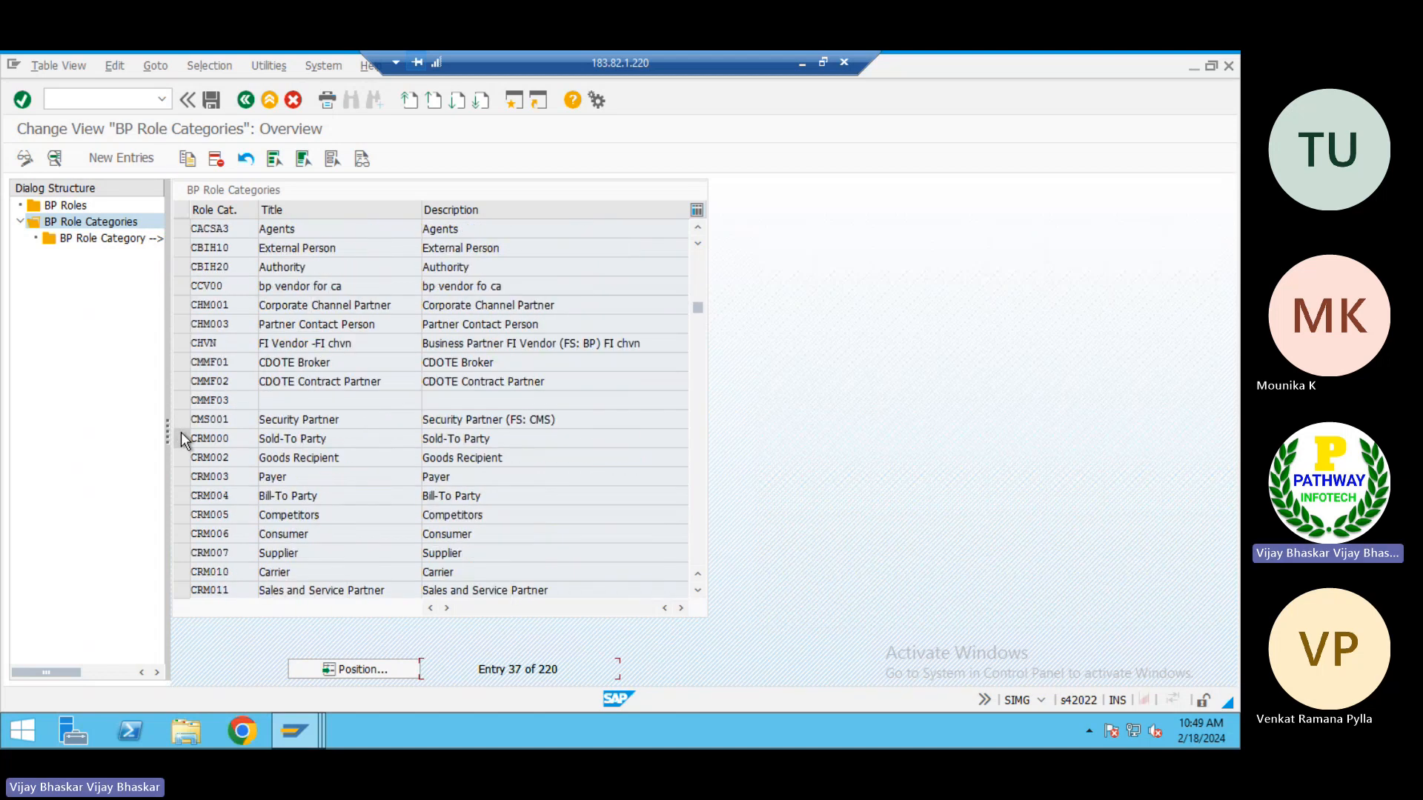
{"action": "scroll", "coordinate": [181, 432], "scroll_direction": "down", "scroll_amount": 4}
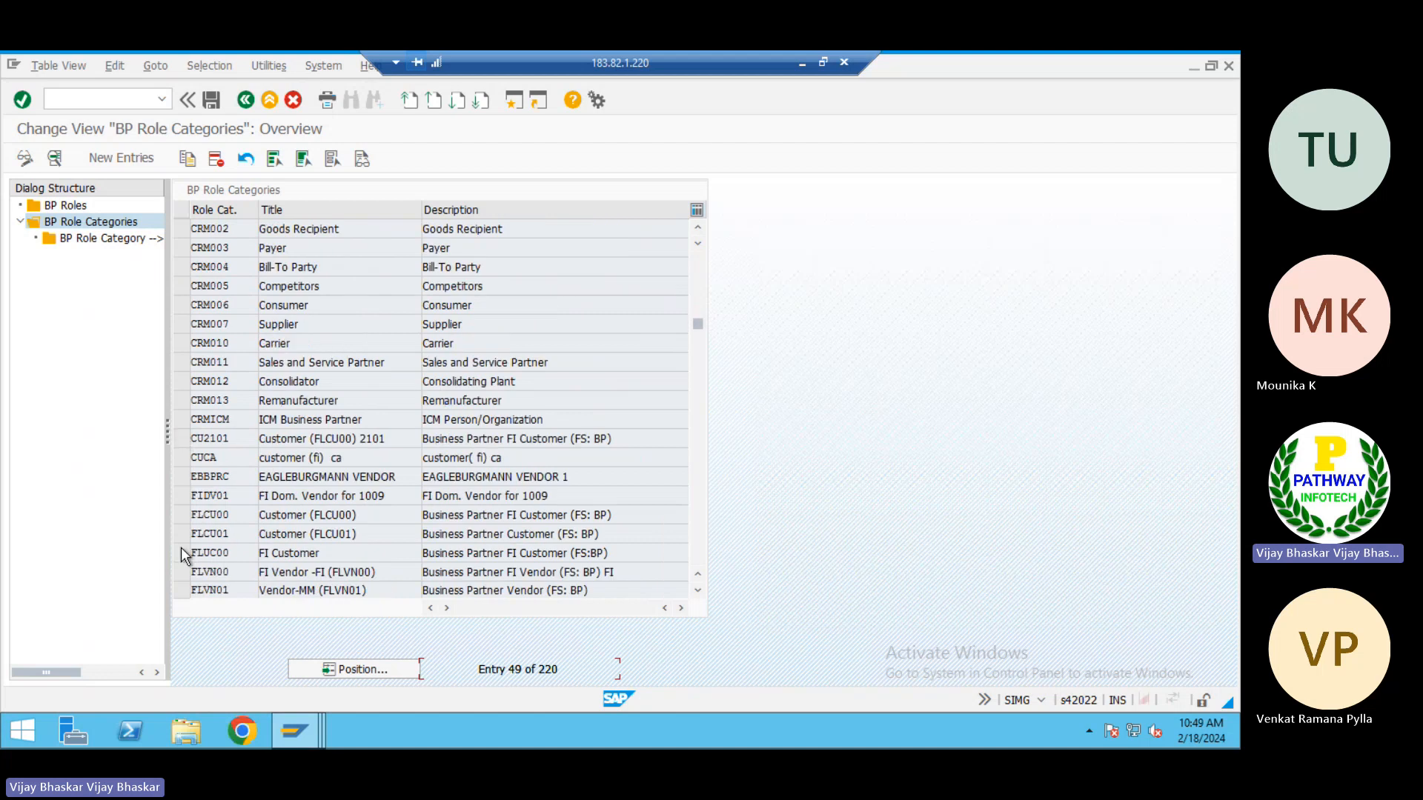
Review the business transaction assigned to BP role category FLVN00, and return to the IMG structure
{"action": "left_click", "coordinate": [177, 572]}
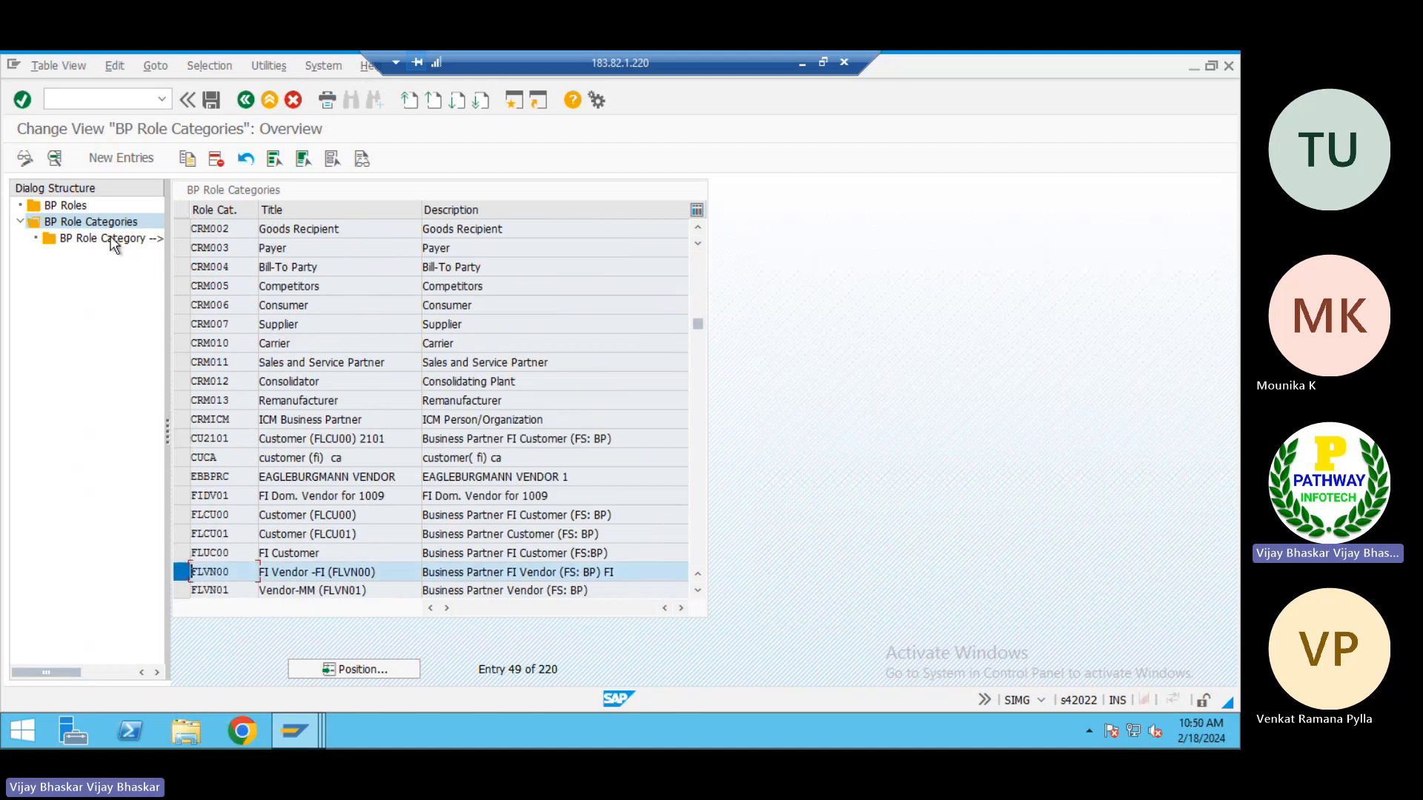
{"action": "left_click", "coordinate": [109, 238]}
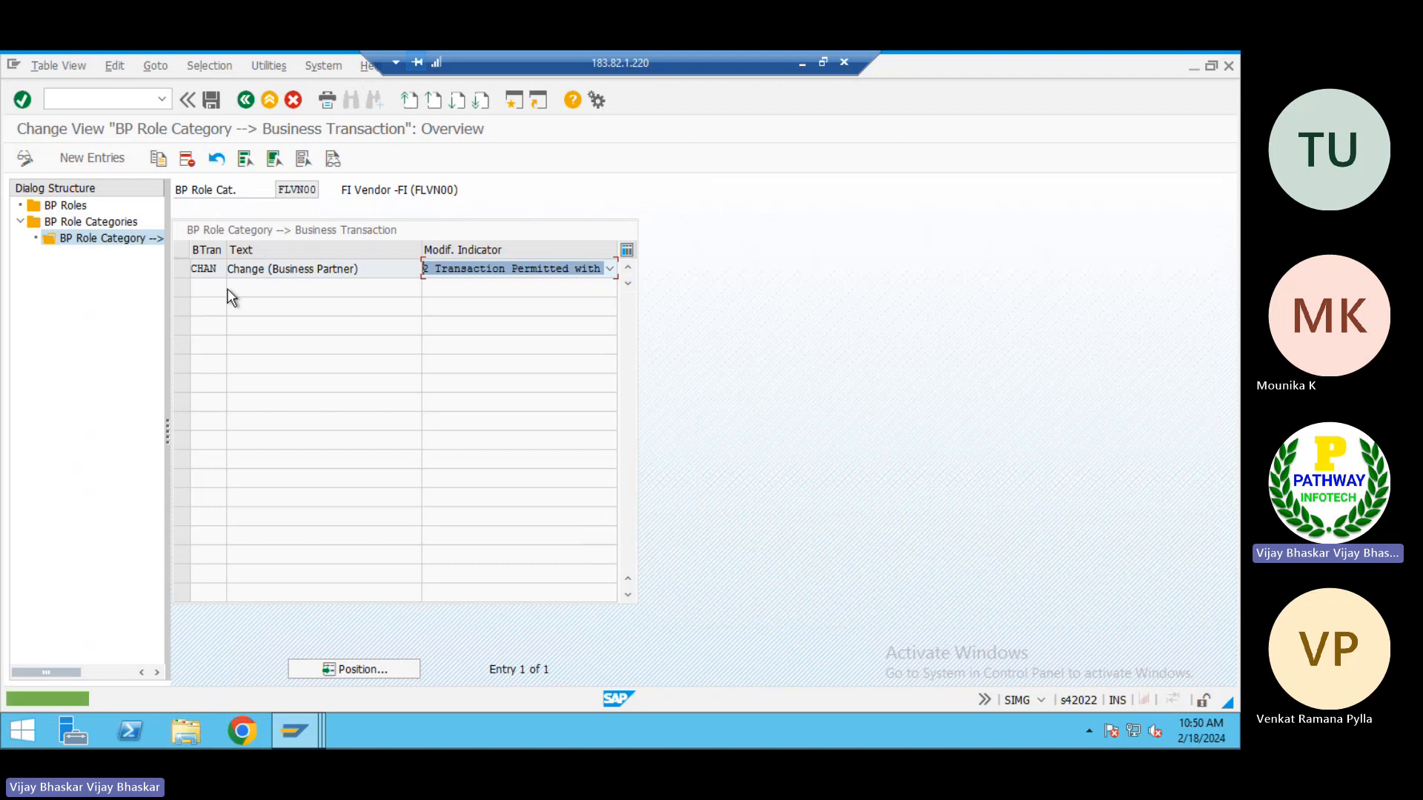
{"action": "left_click", "coordinate": [367, 271]}
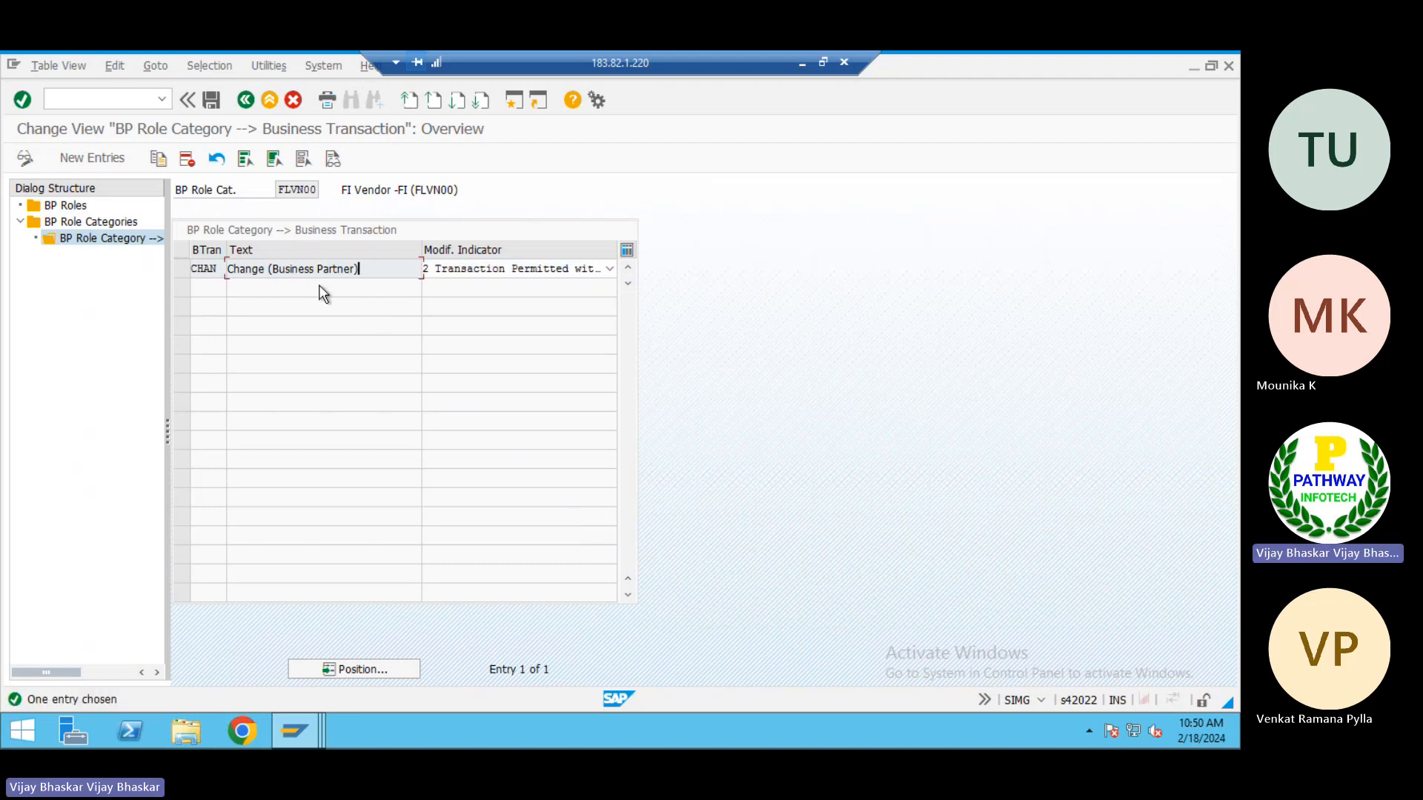
{"action": "left_click", "coordinate": [245, 101]}
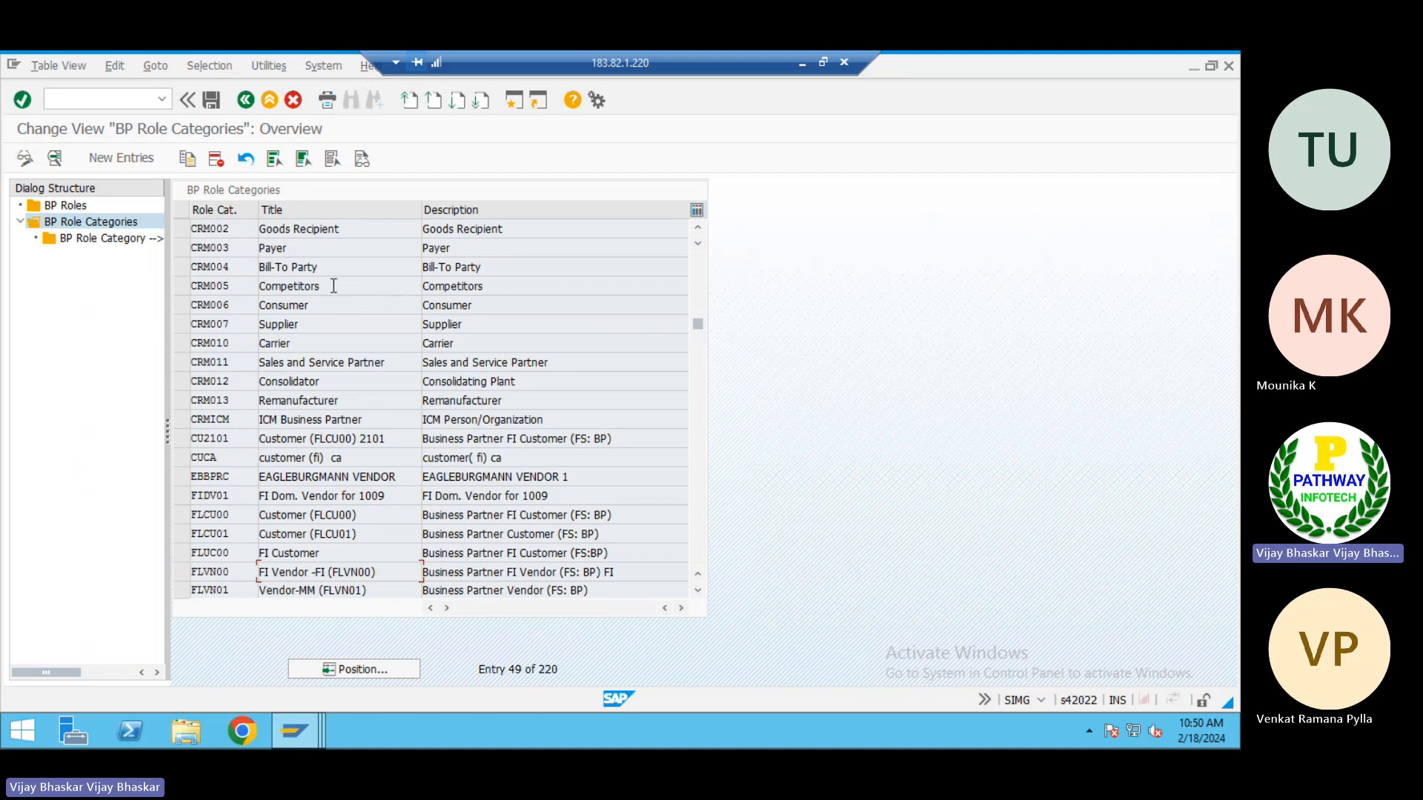
{"action": "left_click", "coordinate": [245, 101]}
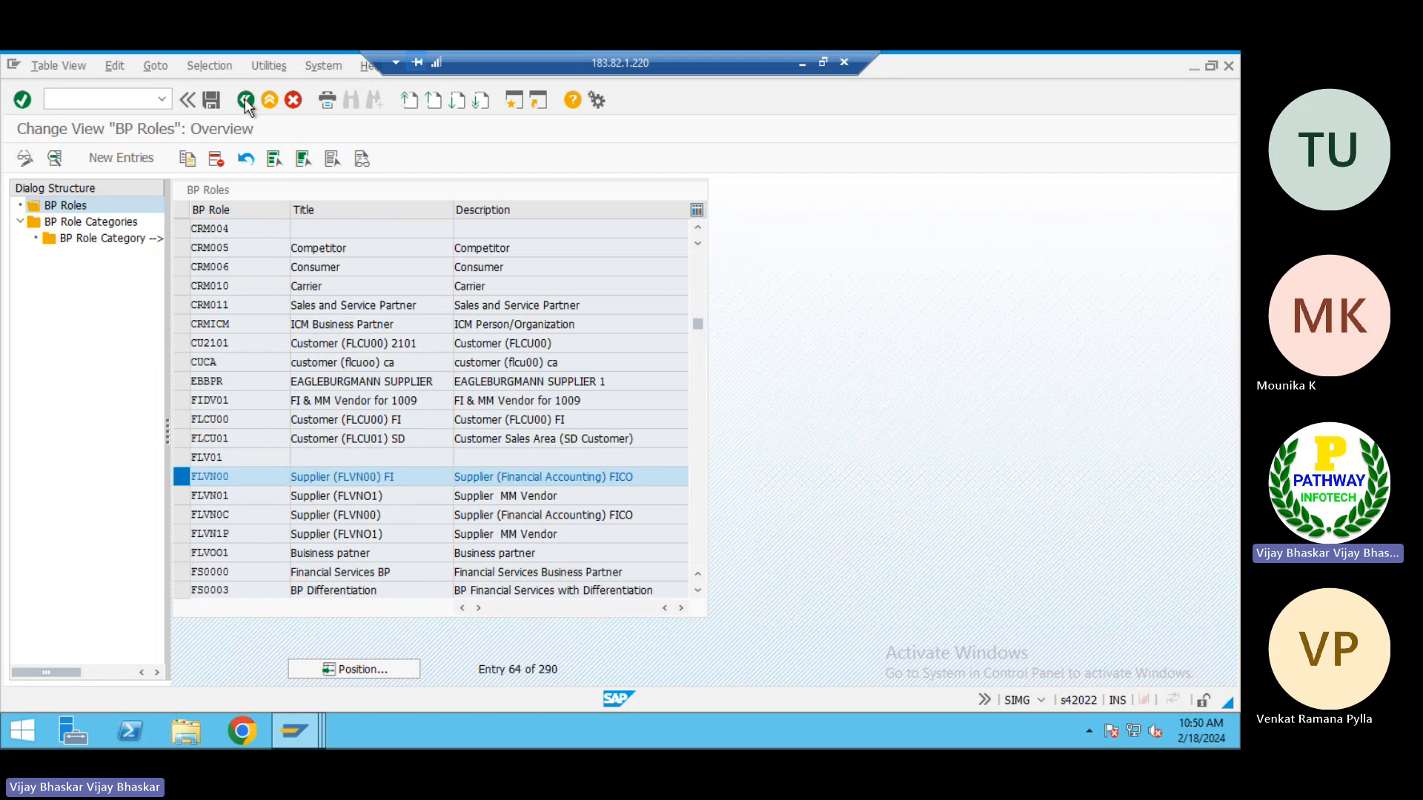
{"action": "left_click", "coordinate": [244, 100]}
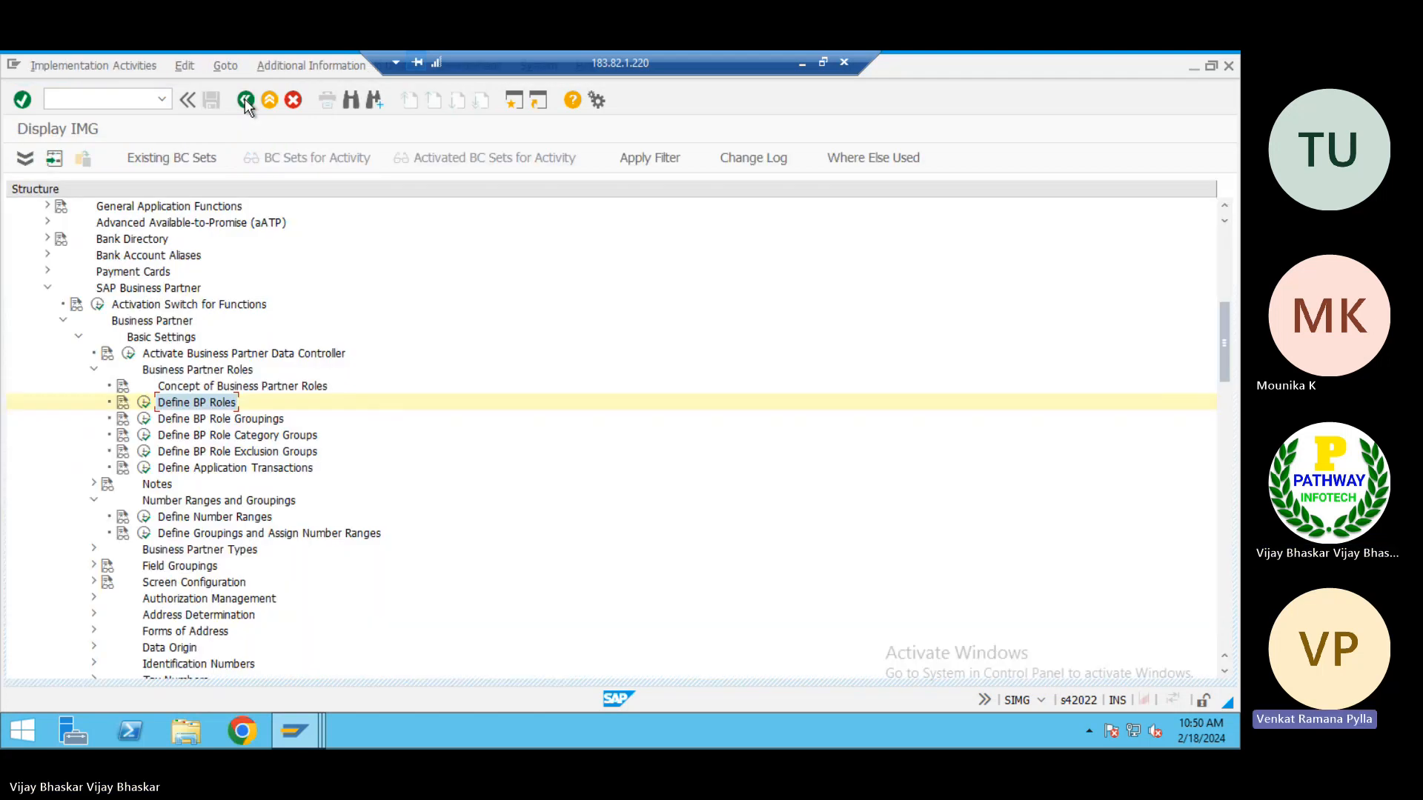
Look past the BP role and number range groupings to Master Data Synchronization, and open Synchronization Objects under Synchronization Control
{"action": "left_click", "coordinate": [256, 423]}
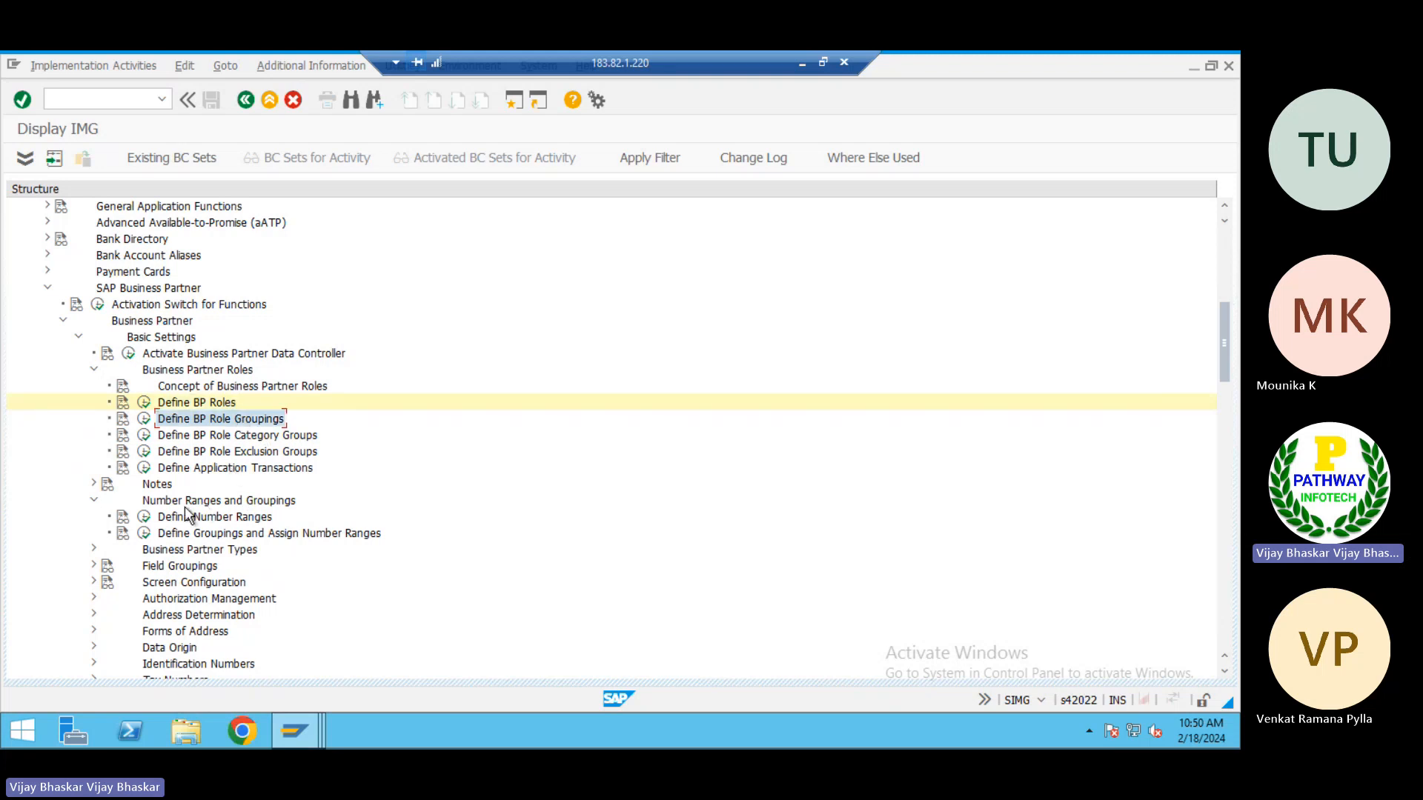
{"action": "scroll", "coordinate": [184, 506], "scroll_direction": "down", "scroll_amount": 3}
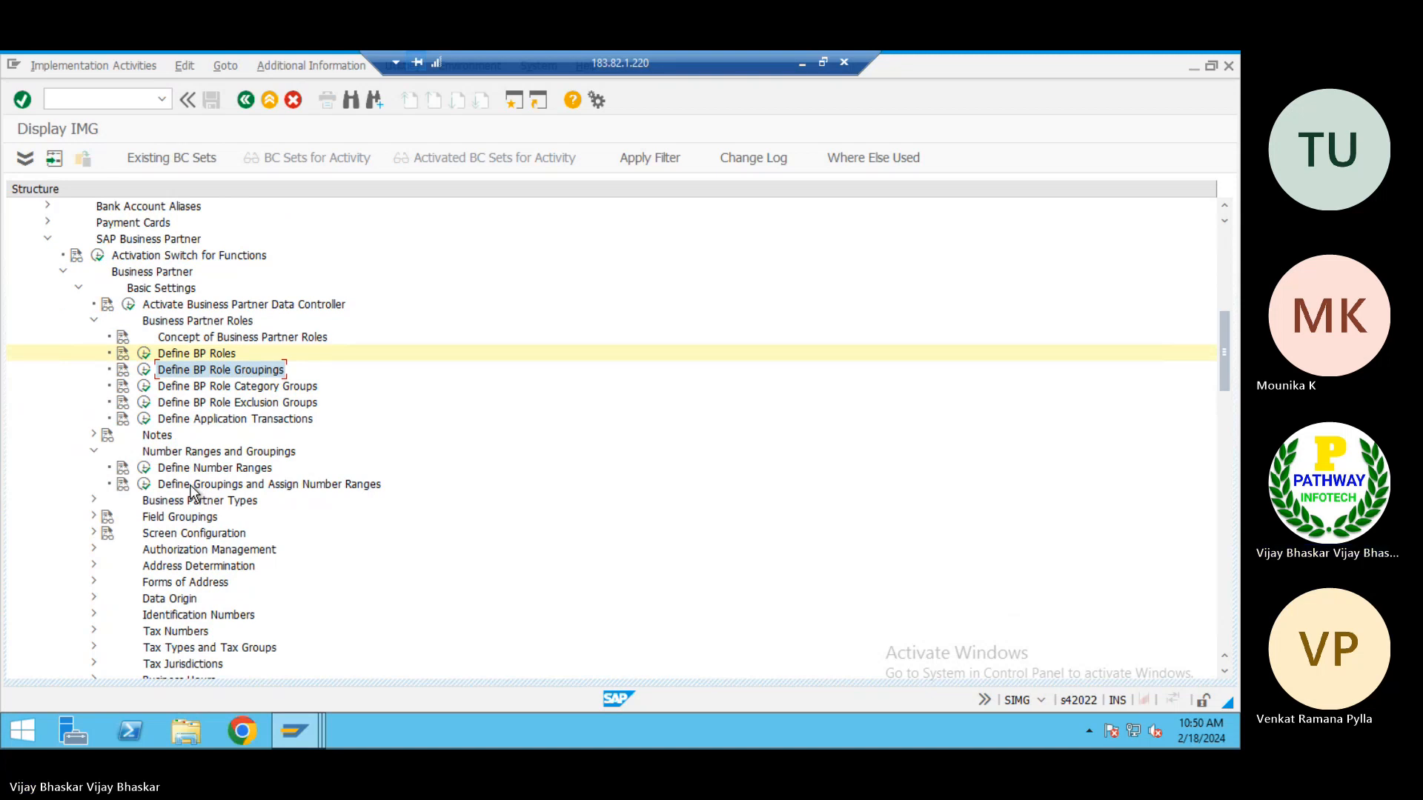
{"action": "left_click", "coordinate": [193, 486]}
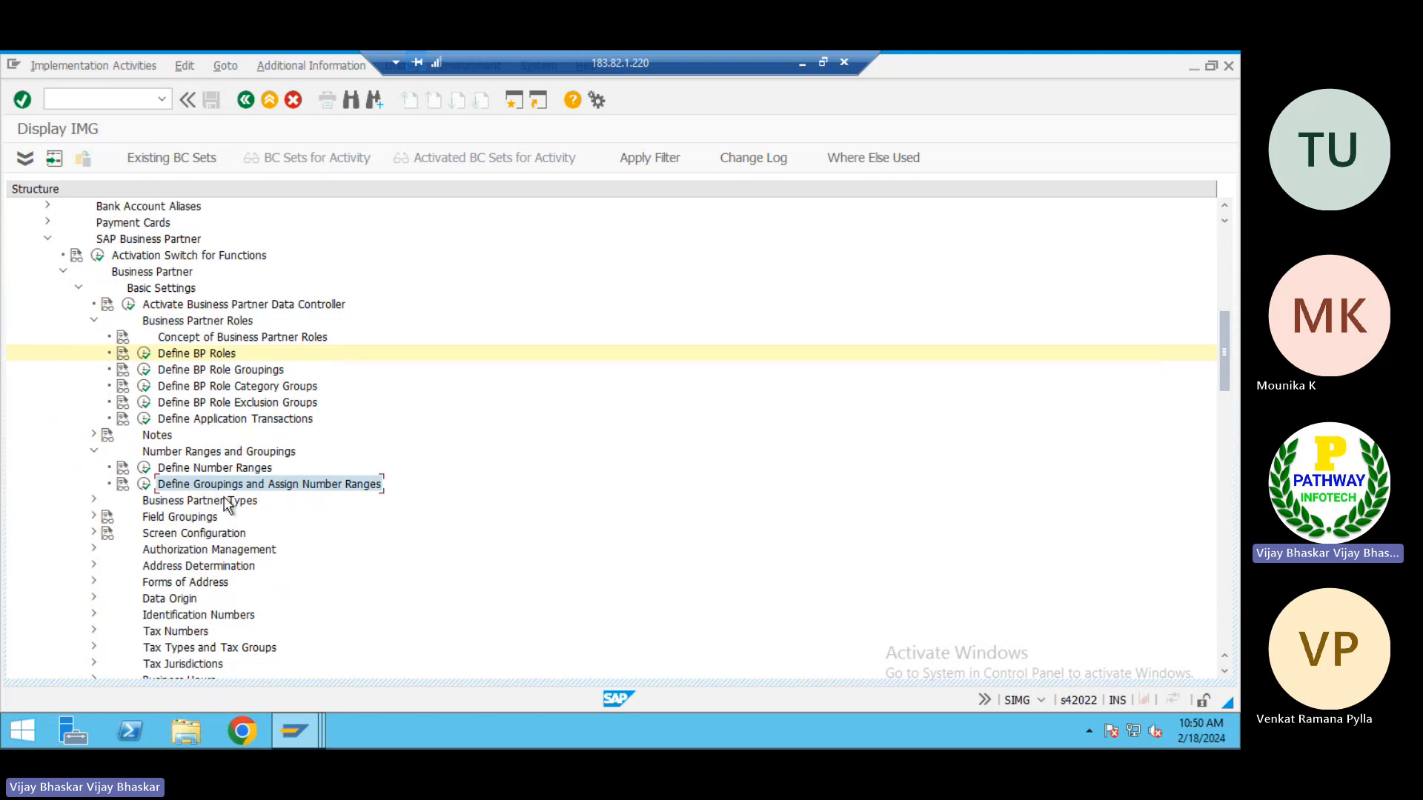
{"action": "scroll", "coordinate": [226, 502], "scroll_direction": "down", "scroll_amount": 2}
{"action": "scroll", "coordinate": [225, 503], "scroll_direction": "down", "scroll_amount": 8}
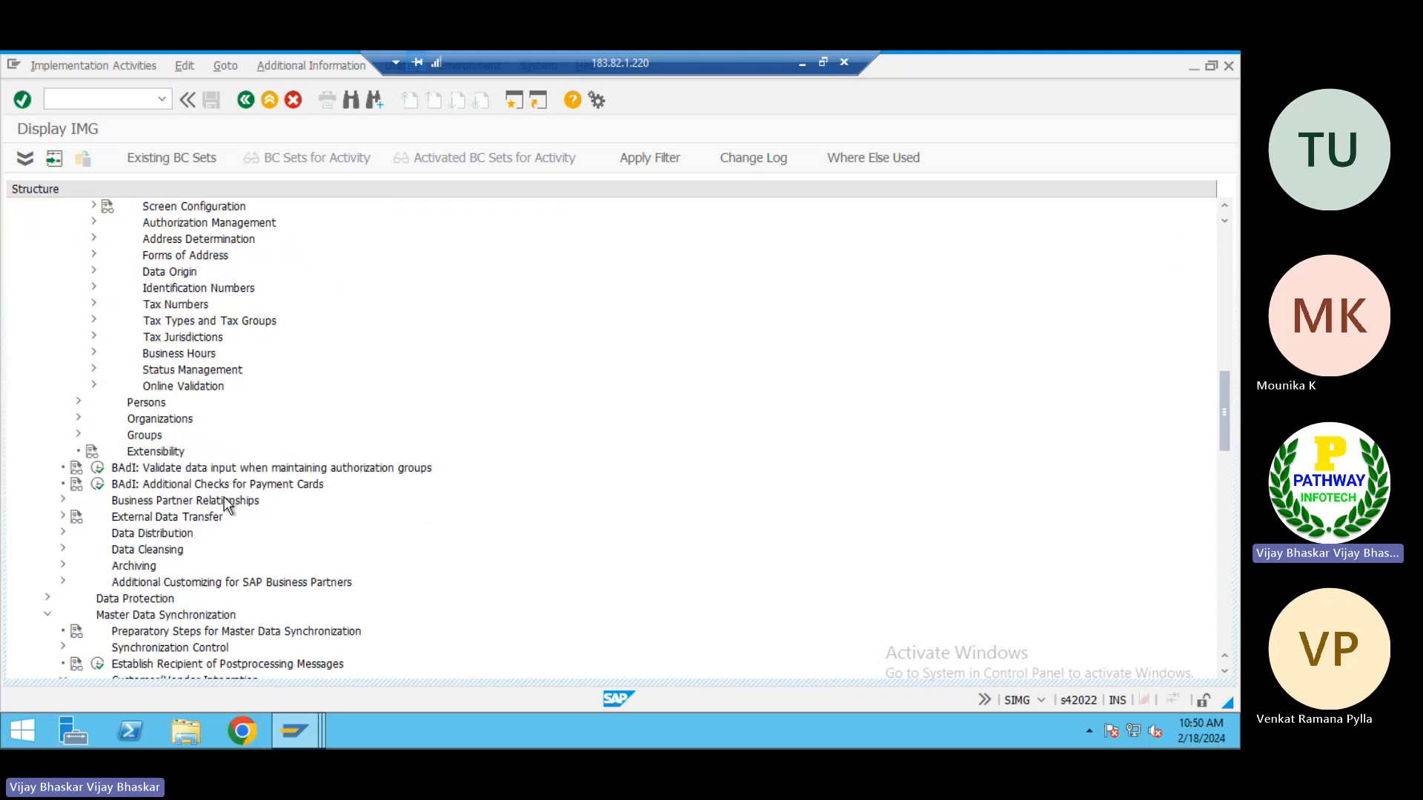
{"action": "scroll", "coordinate": [226, 504], "scroll_direction": "down", "scroll_amount": 2}
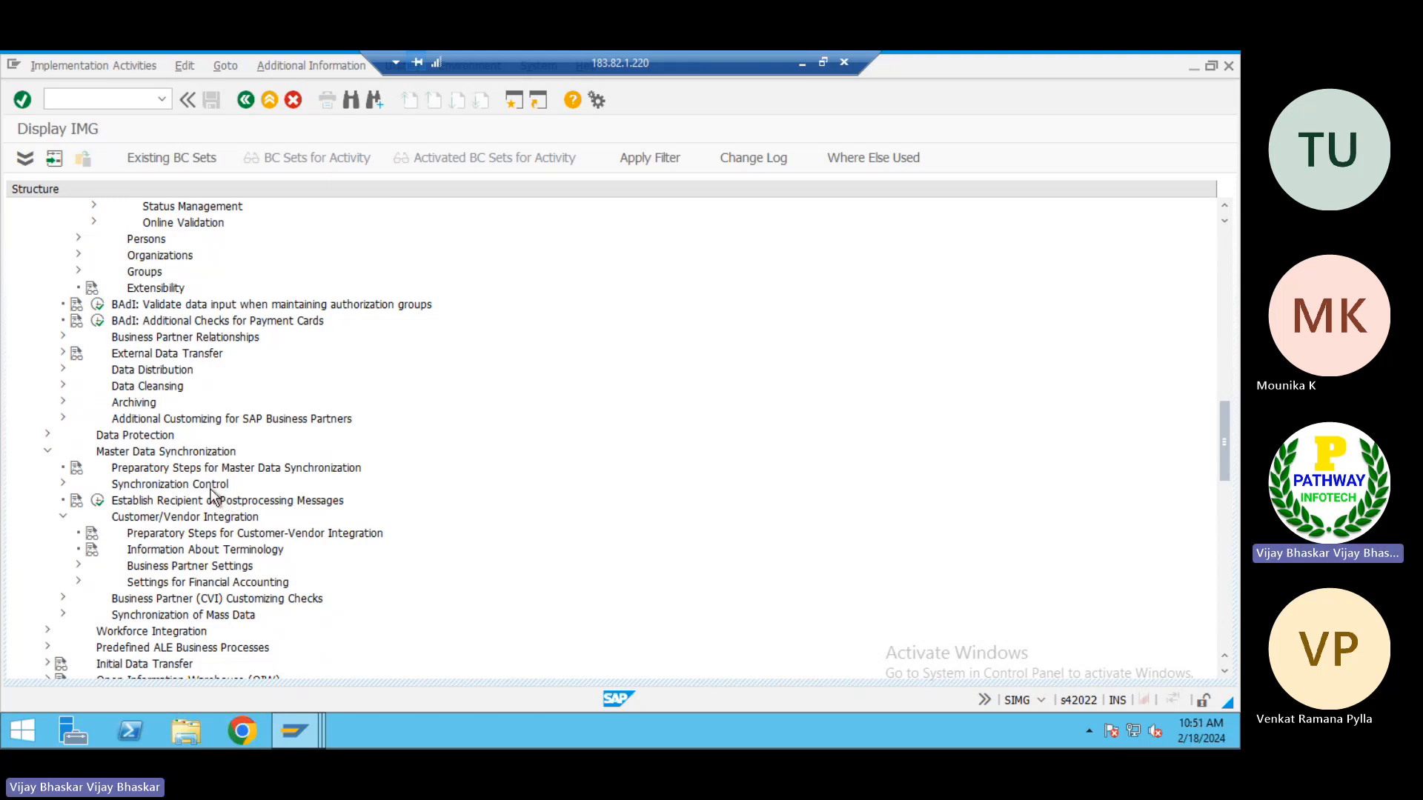
{"action": "left_click", "coordinate": [126, 490]}
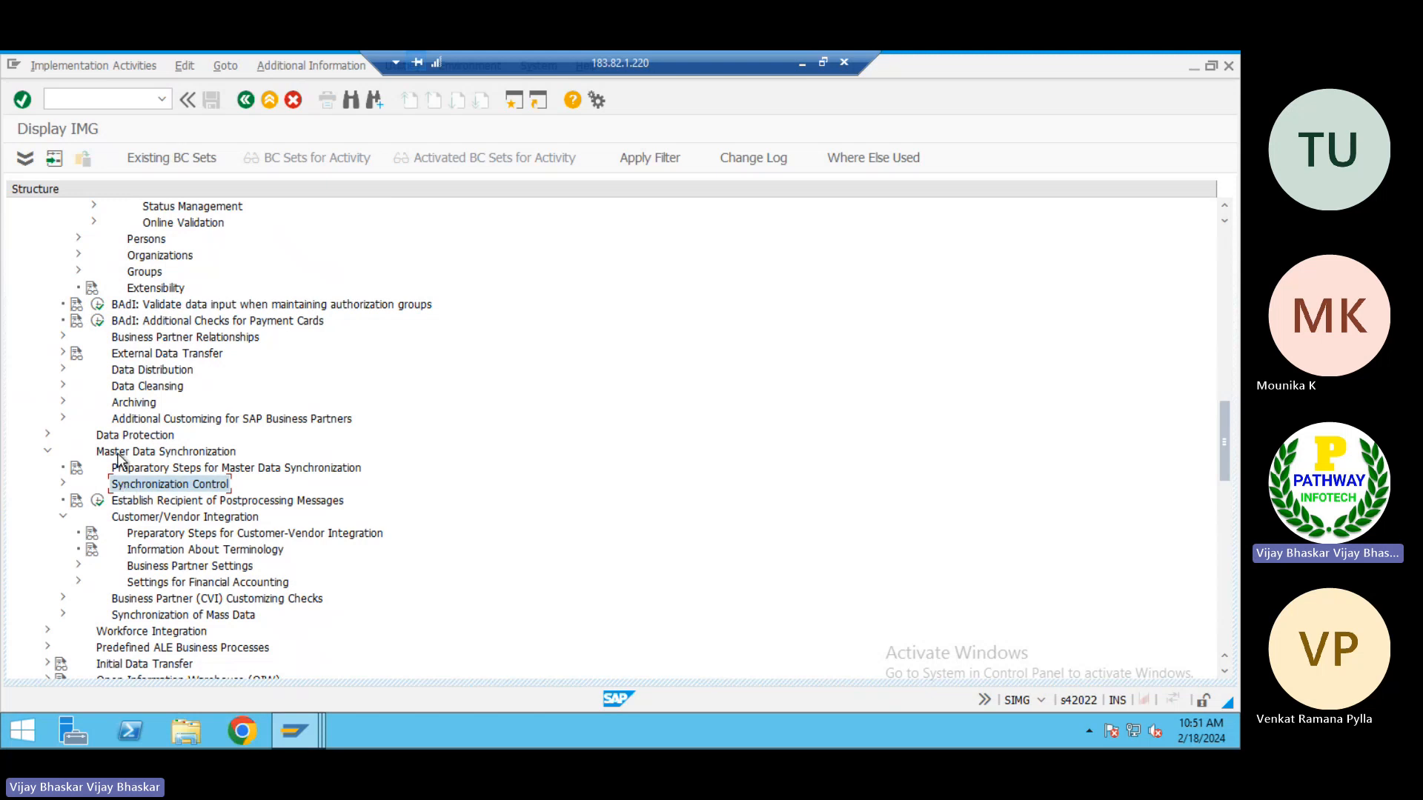
{"action": "left_click", "coordinate": [119, 458]}
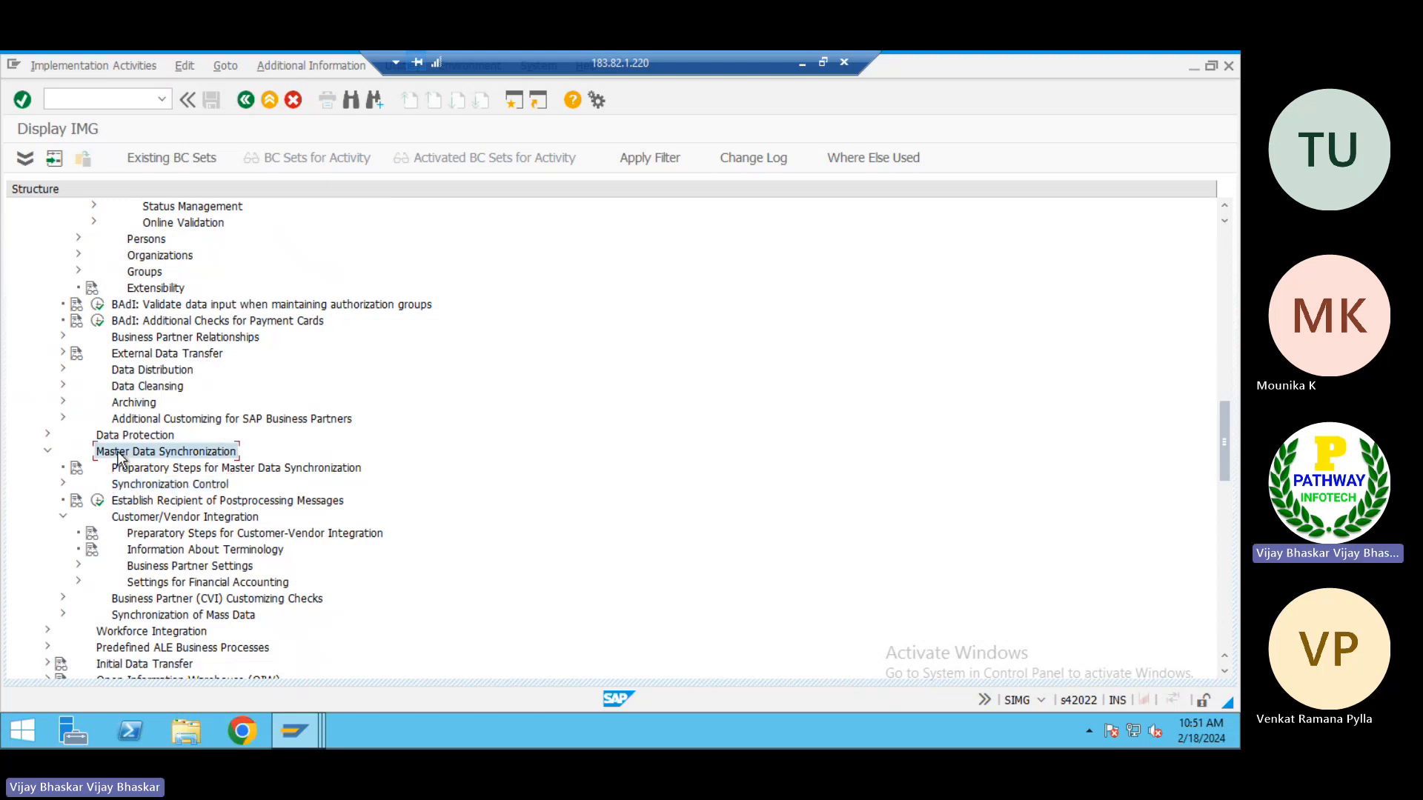
{"action": "left_click", "coordinate": [125, 486]}
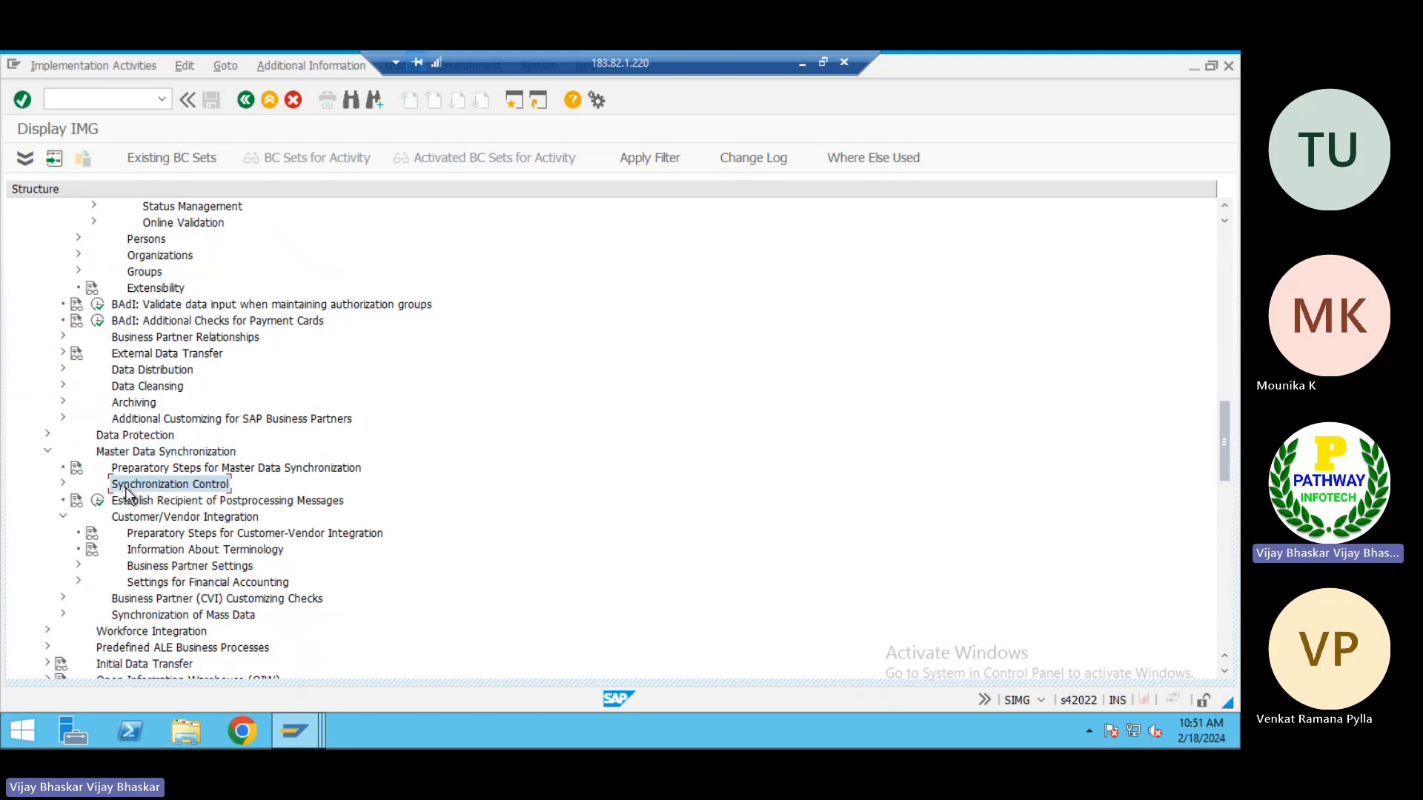
{"action": "double_click", "coordinate": [125, 487]}
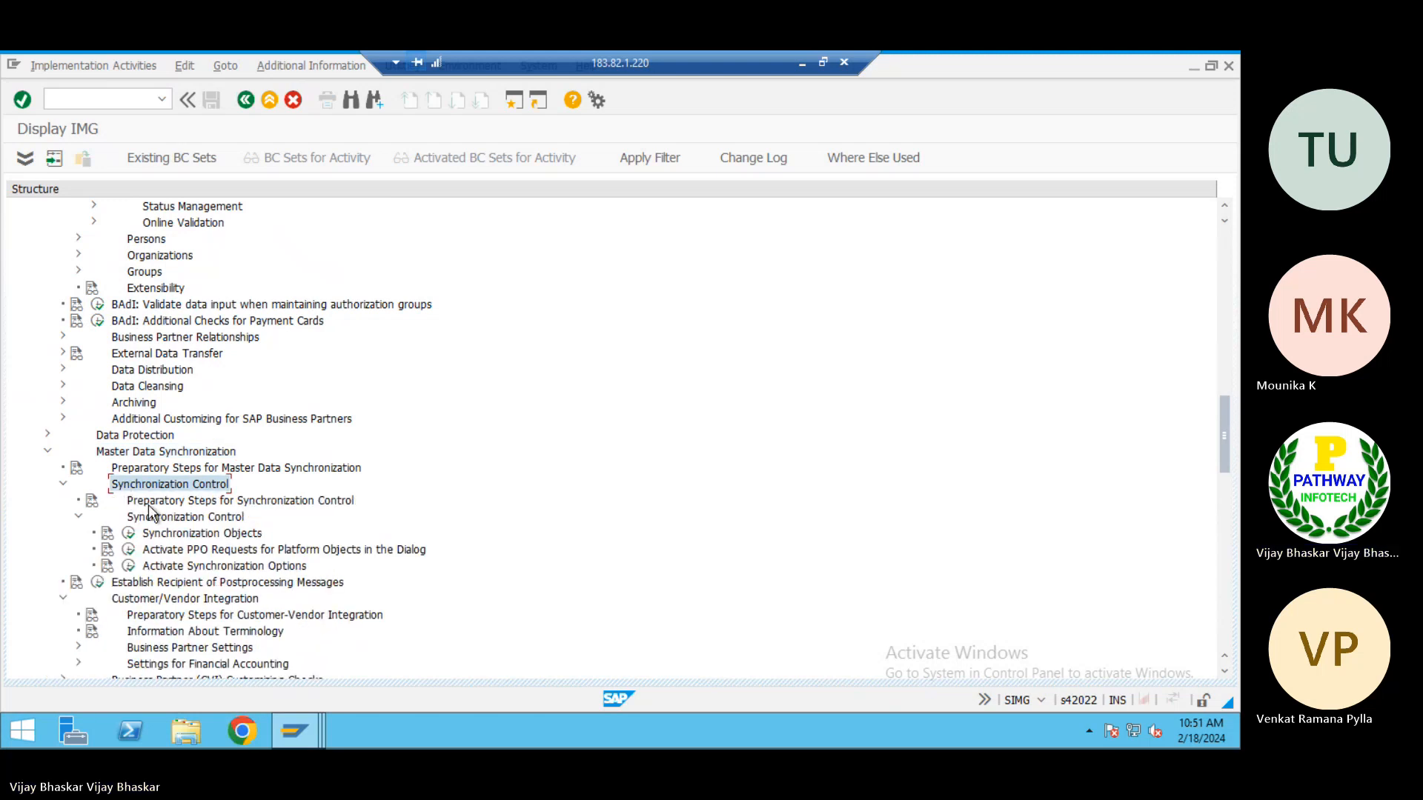
{"action": "left_click", "coordinate": [175, 537]}
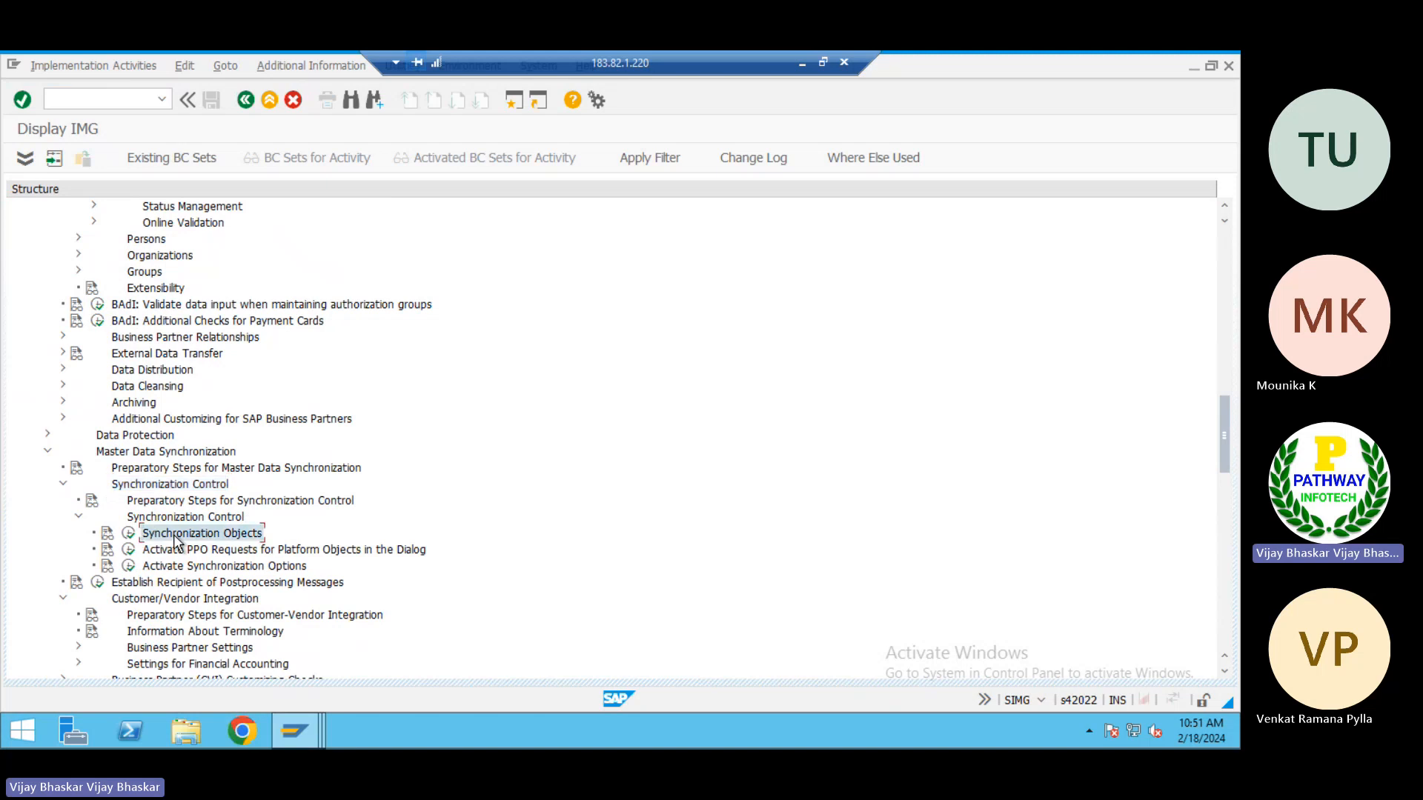
{"action": "left_click", "coordinate": [129, 537]}
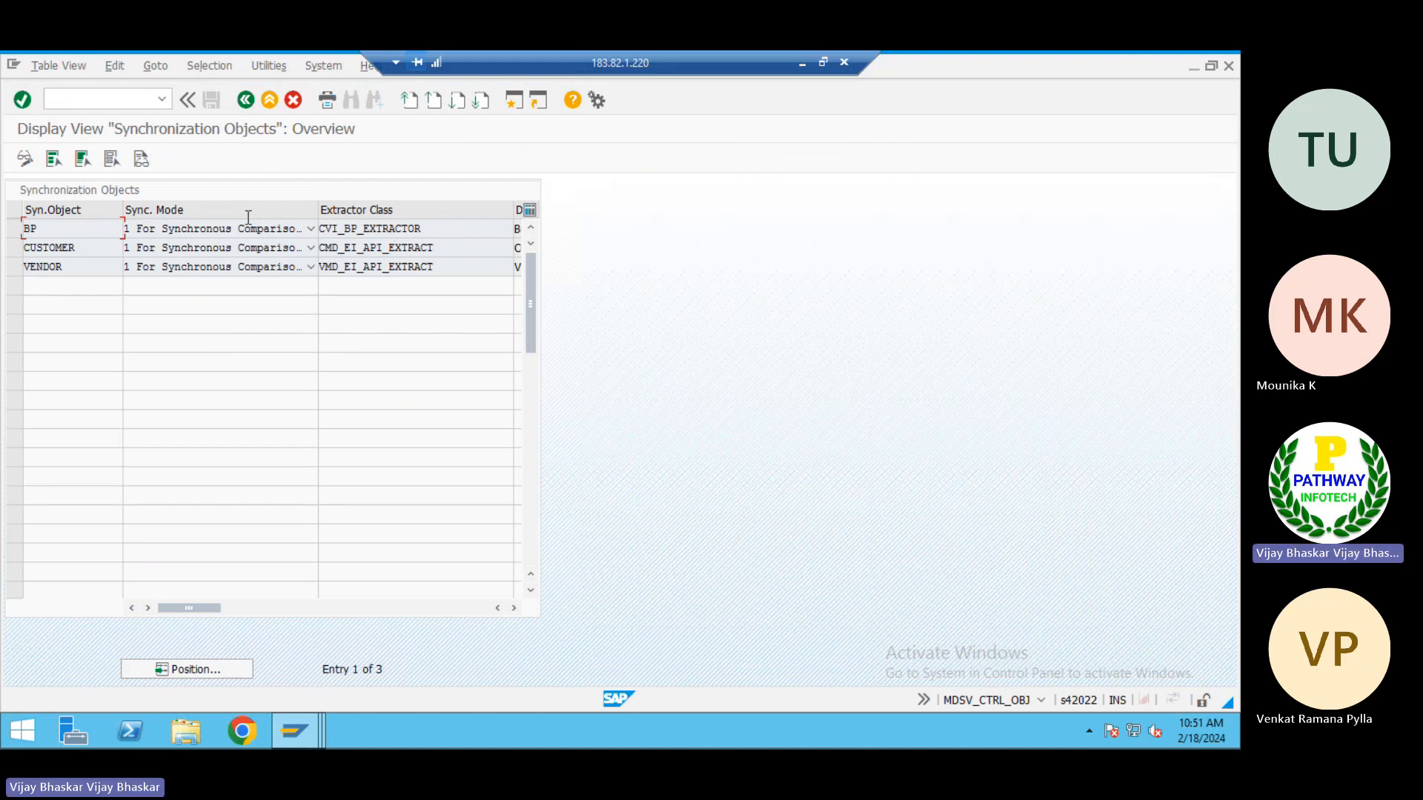
Examine the sync mode, extractor class and description of the BP, CUSTOMER and VENDOR synchronization objects, and return to the IMG structure
{"action": "left_click", "coordinate": [63, 229]}
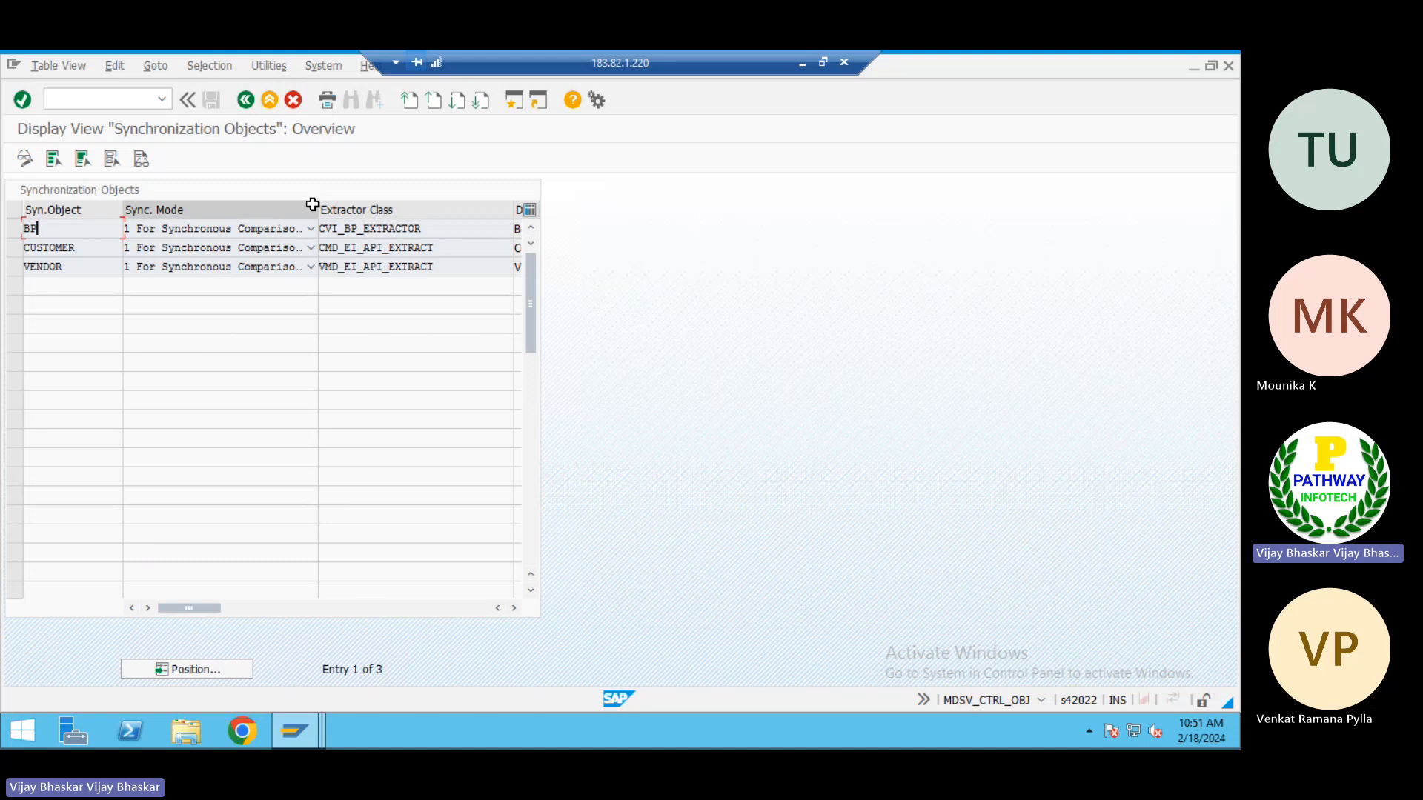
{"action": "left_click_drag", "start_coordinate": [318, 209], "coordinate": [199, 205]}
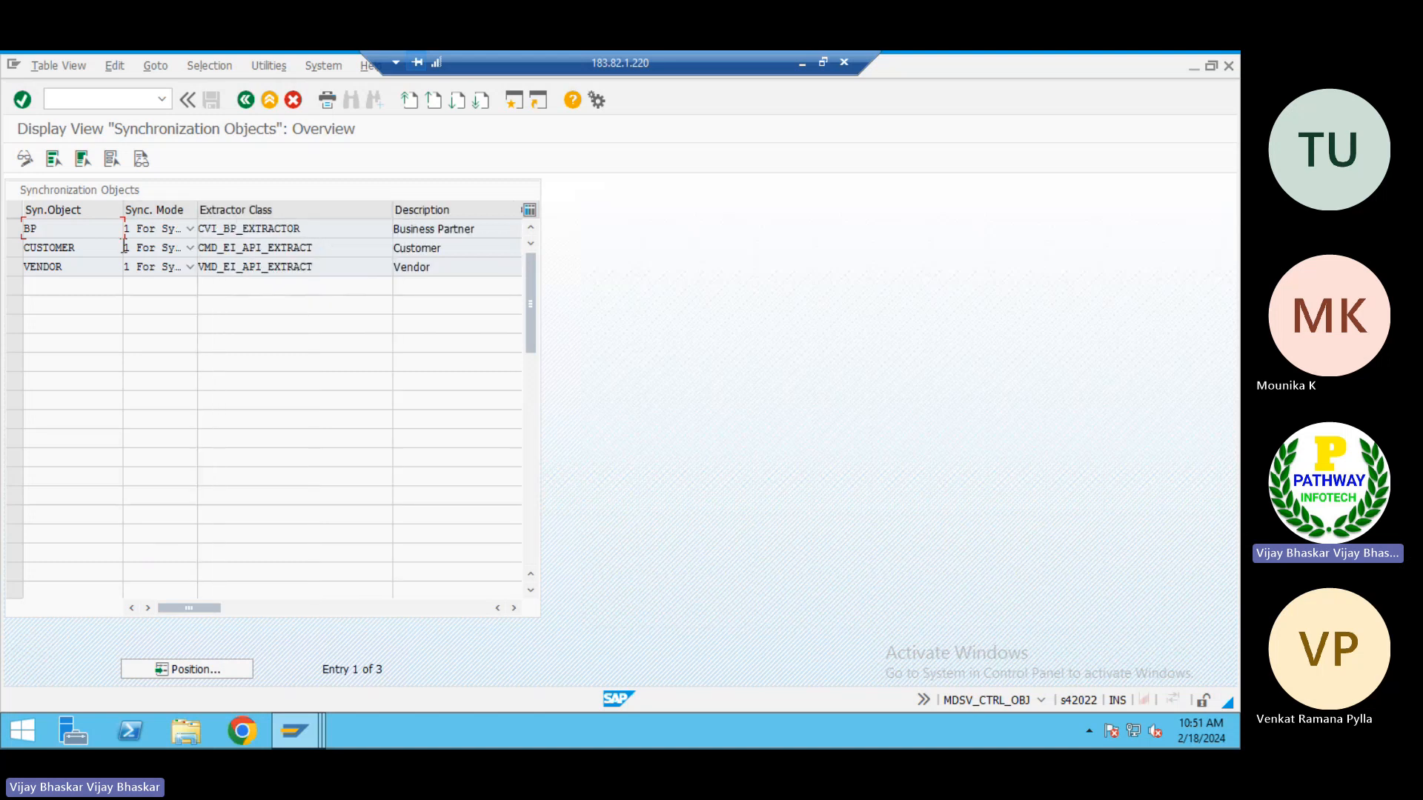
{"action": "left_click", "coordinate": [51, 230]}
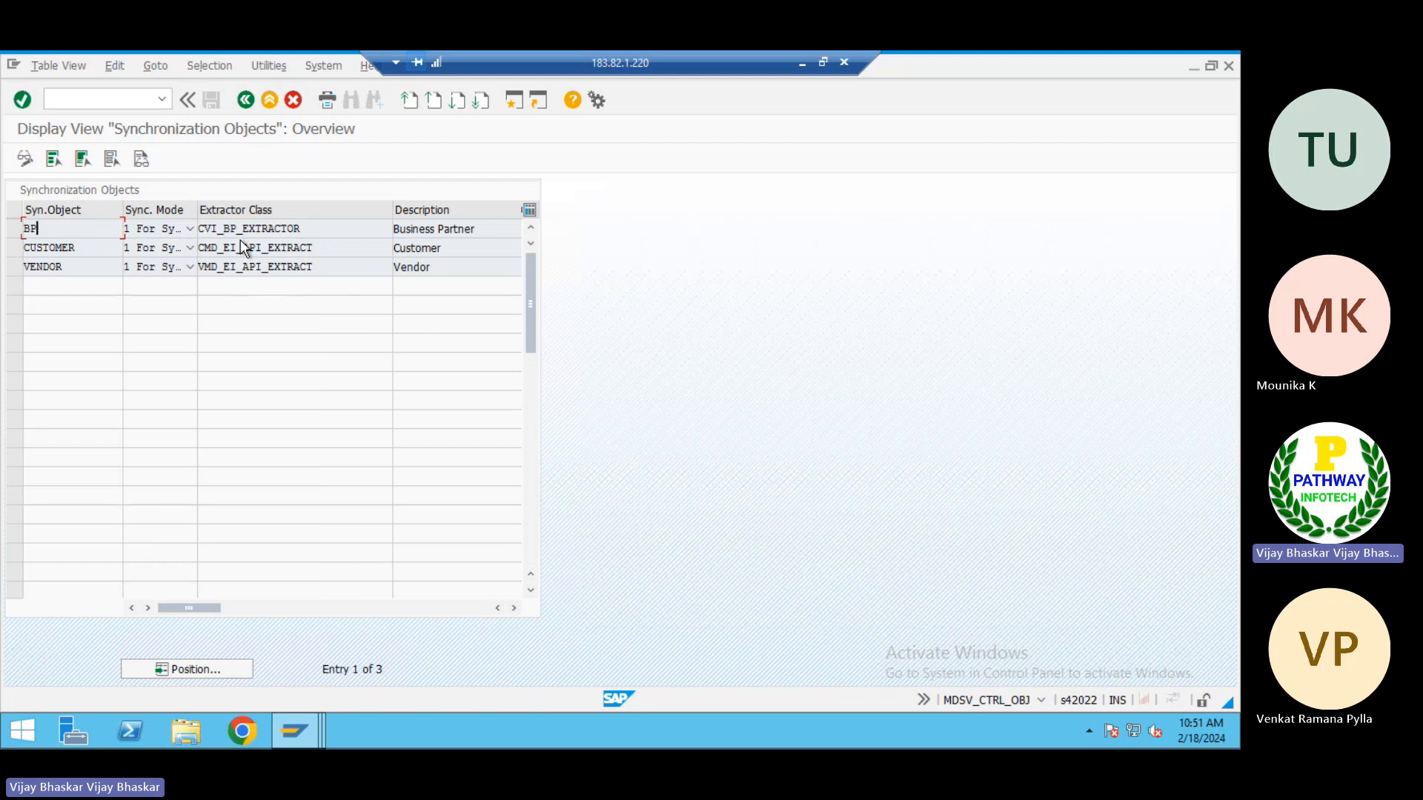
{"action": "left_click", "coordinate": [489, 229]}
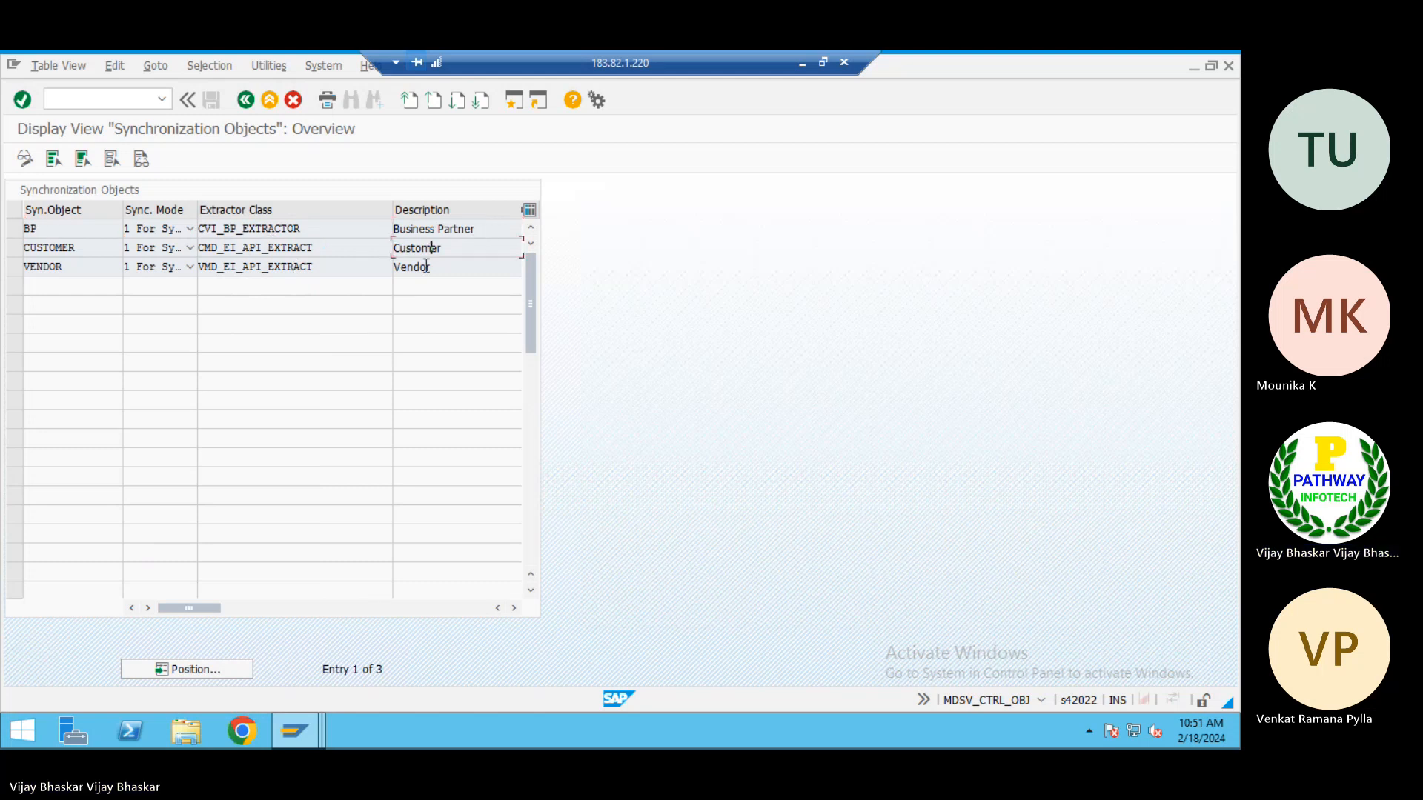
{"action": "left_click", "coordinate": [310, 251]}
{"action": "left_click_drag", "start_coordinate": [310, 250], "coordinate": [187, 250]}
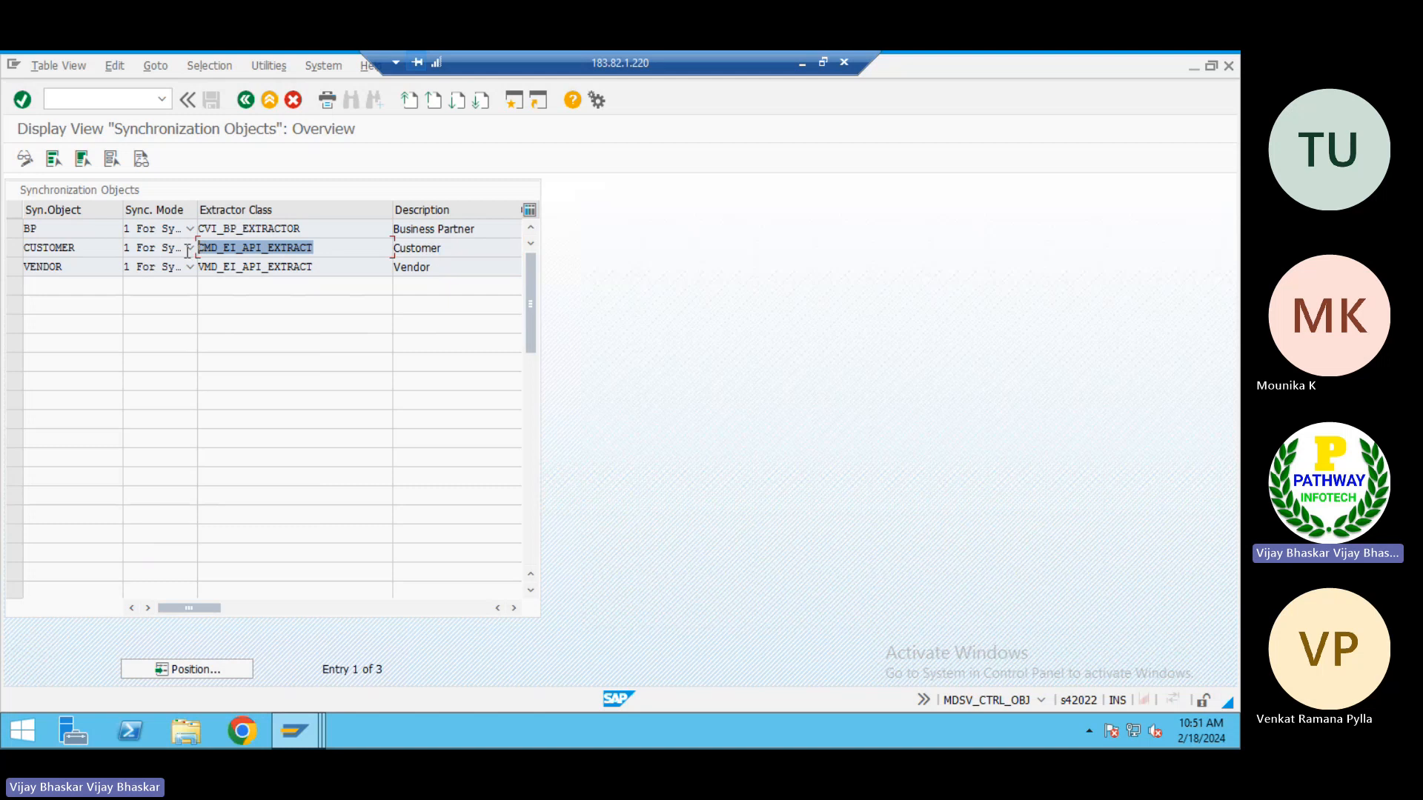
{"action": "left_click", "coordinate": [198, 250]}
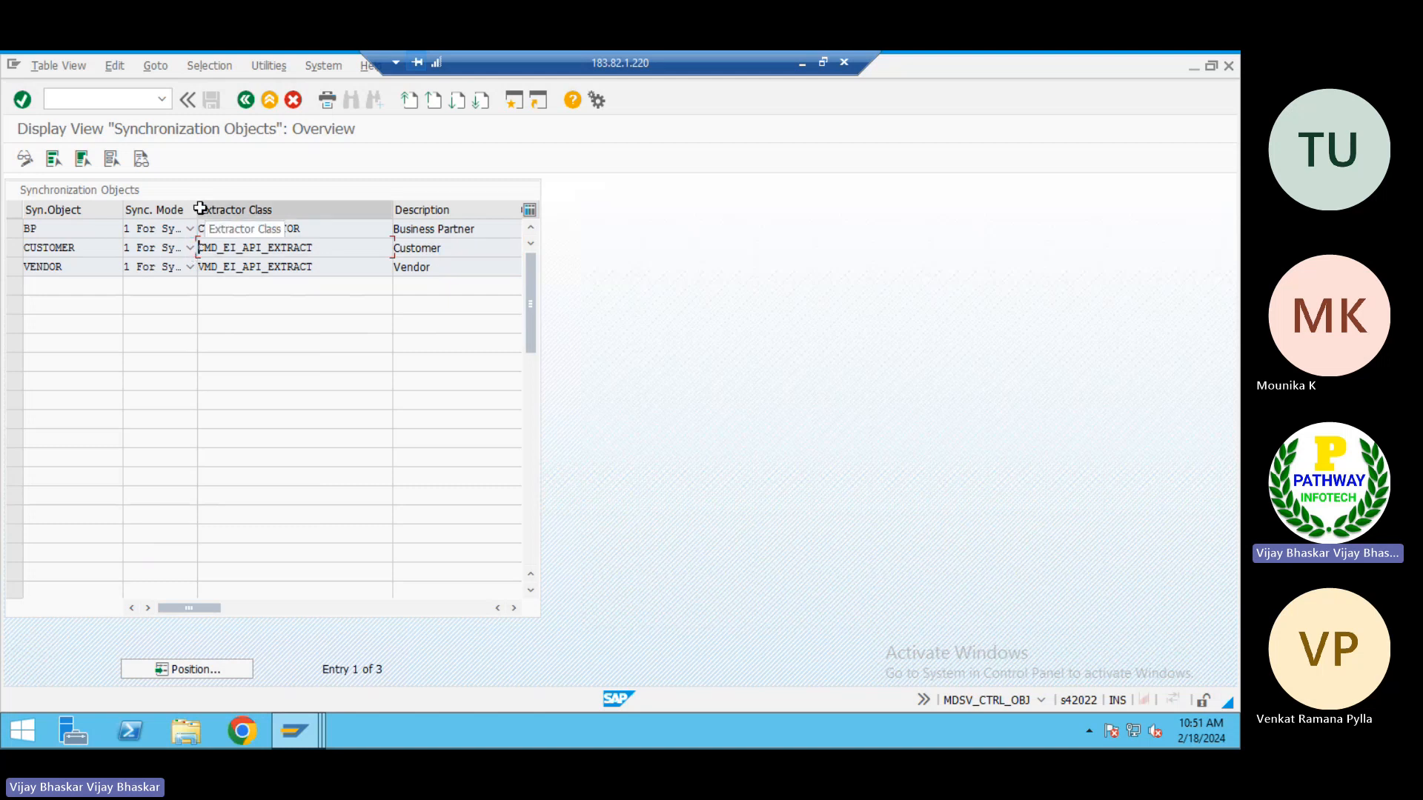
{"action": "left_click_drag", "start_coordinate": [198, 210], "coordinate": [261, 211]}
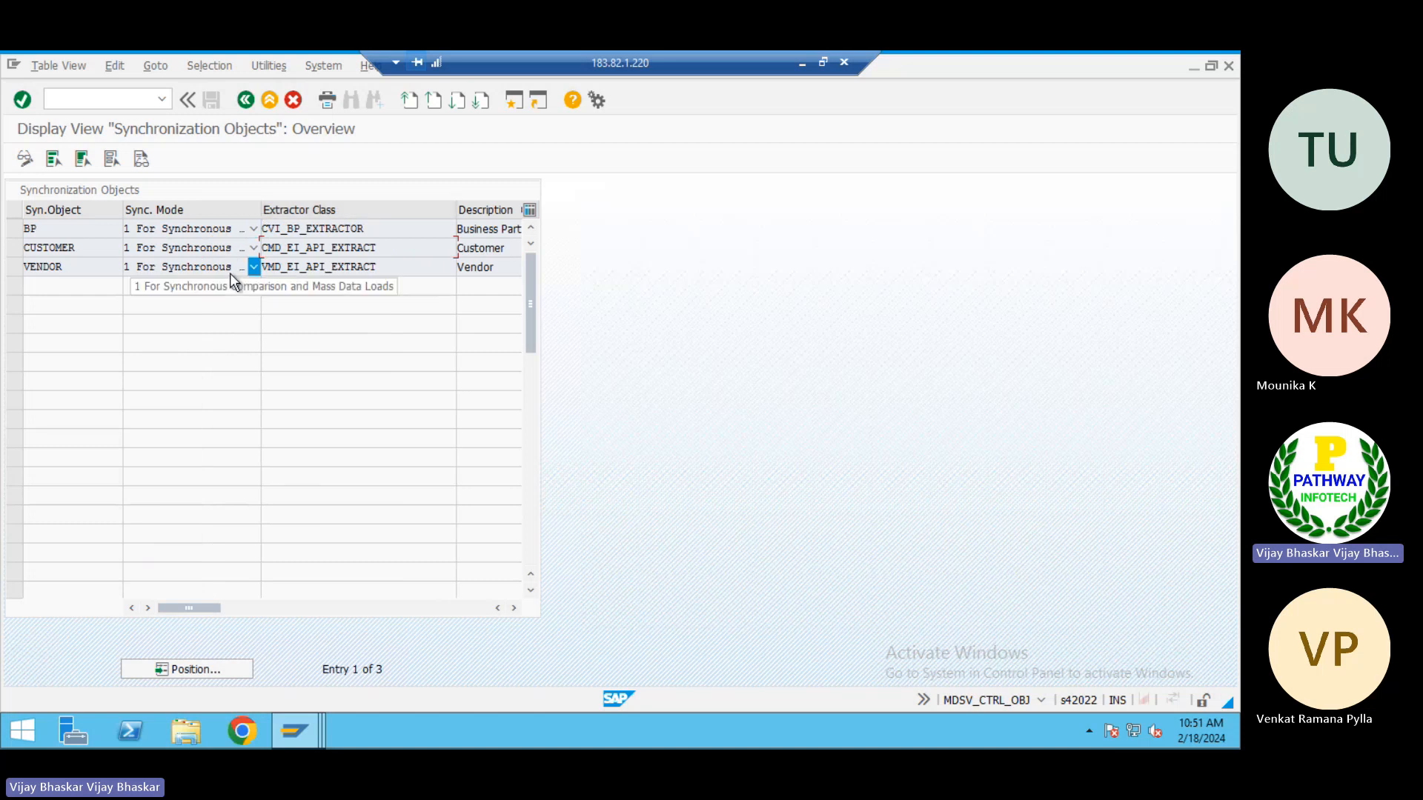
{"action": "left_click", "coordinate": [246, 101]}
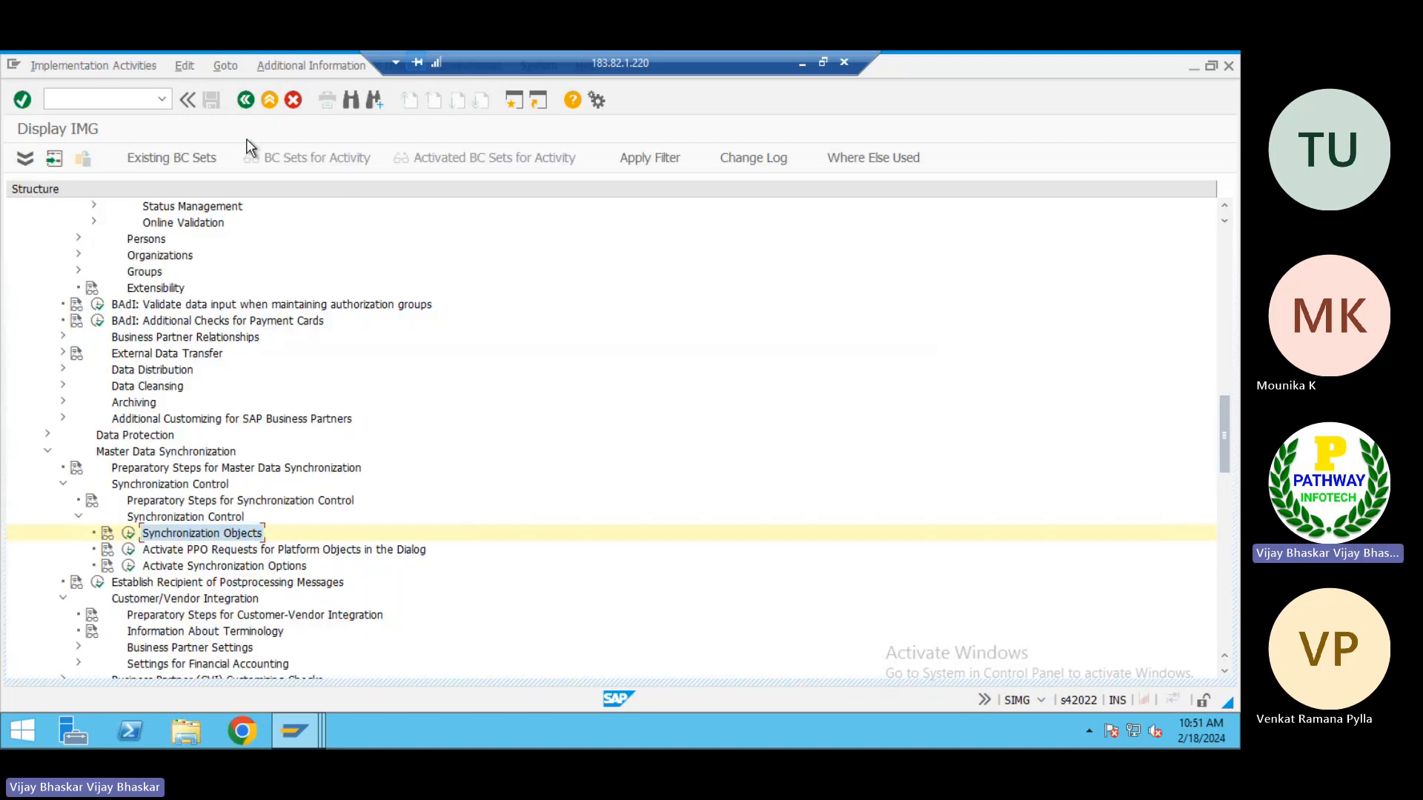
Look from Activate Synchronization Options back through the Business Partner settings to Define BP Role Groupings and Define Groupings and Assign Number Ranges
{"action": "left_click", "coordinate": [168, 568]}
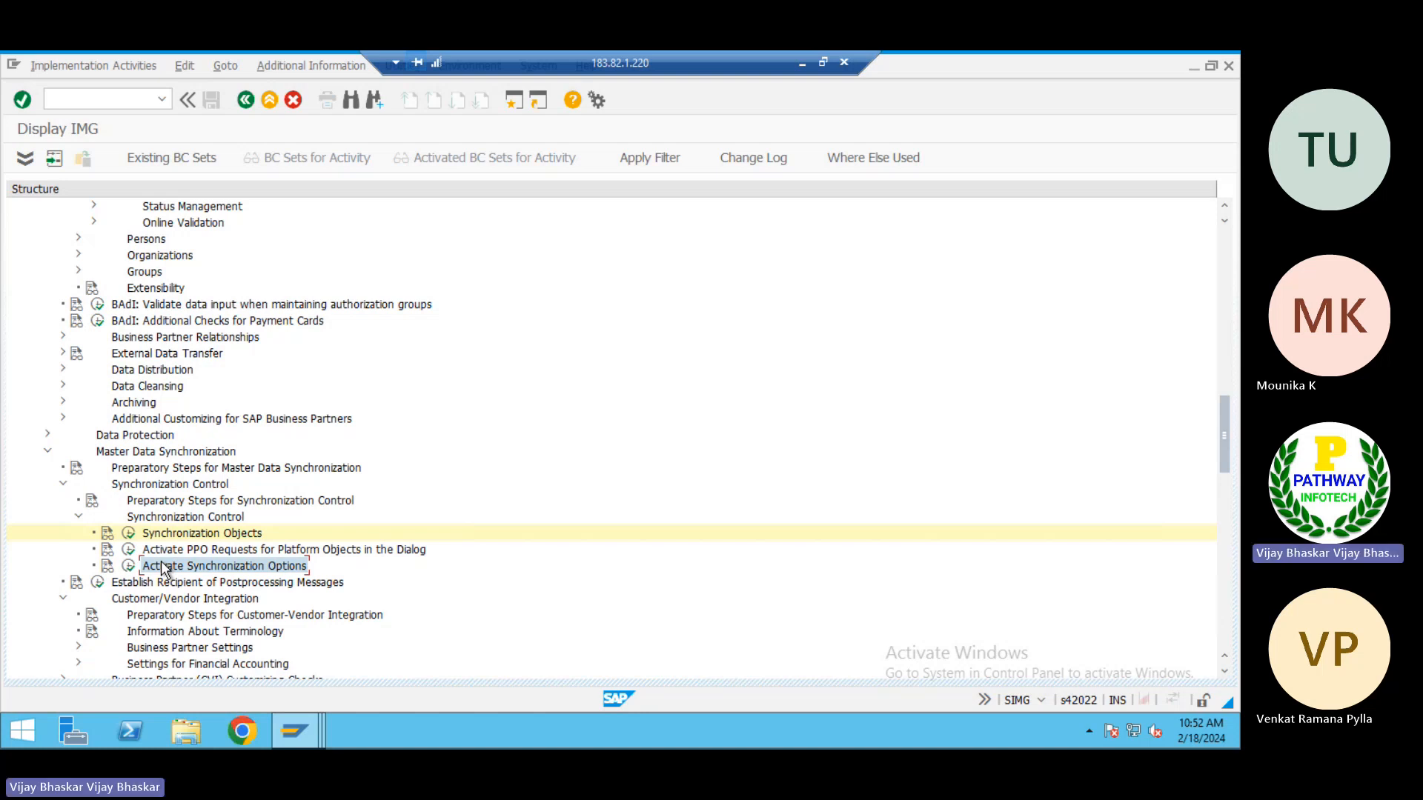
{"action": "scroll", "coordinate": [248, 491], "scroll_direction": "up", "scroll_amount": 5}
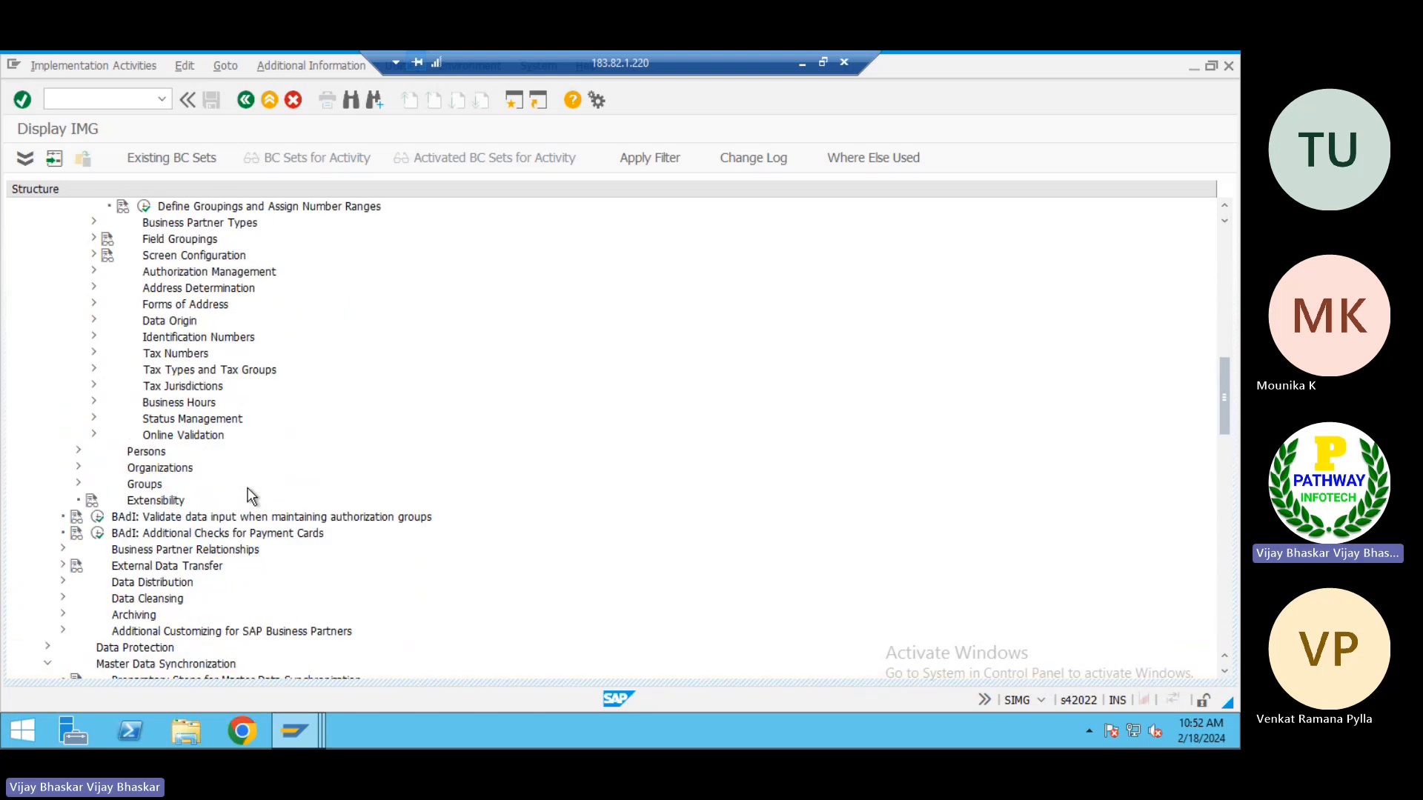
{"action": "scroll", "coordinate": [252, 496], "scroll_direction": "up", "scroll_amount": 2}
{"action": "scroll", "coordinate": [250, 495], "scroll_direction": "up", "scroll_amount": 4}
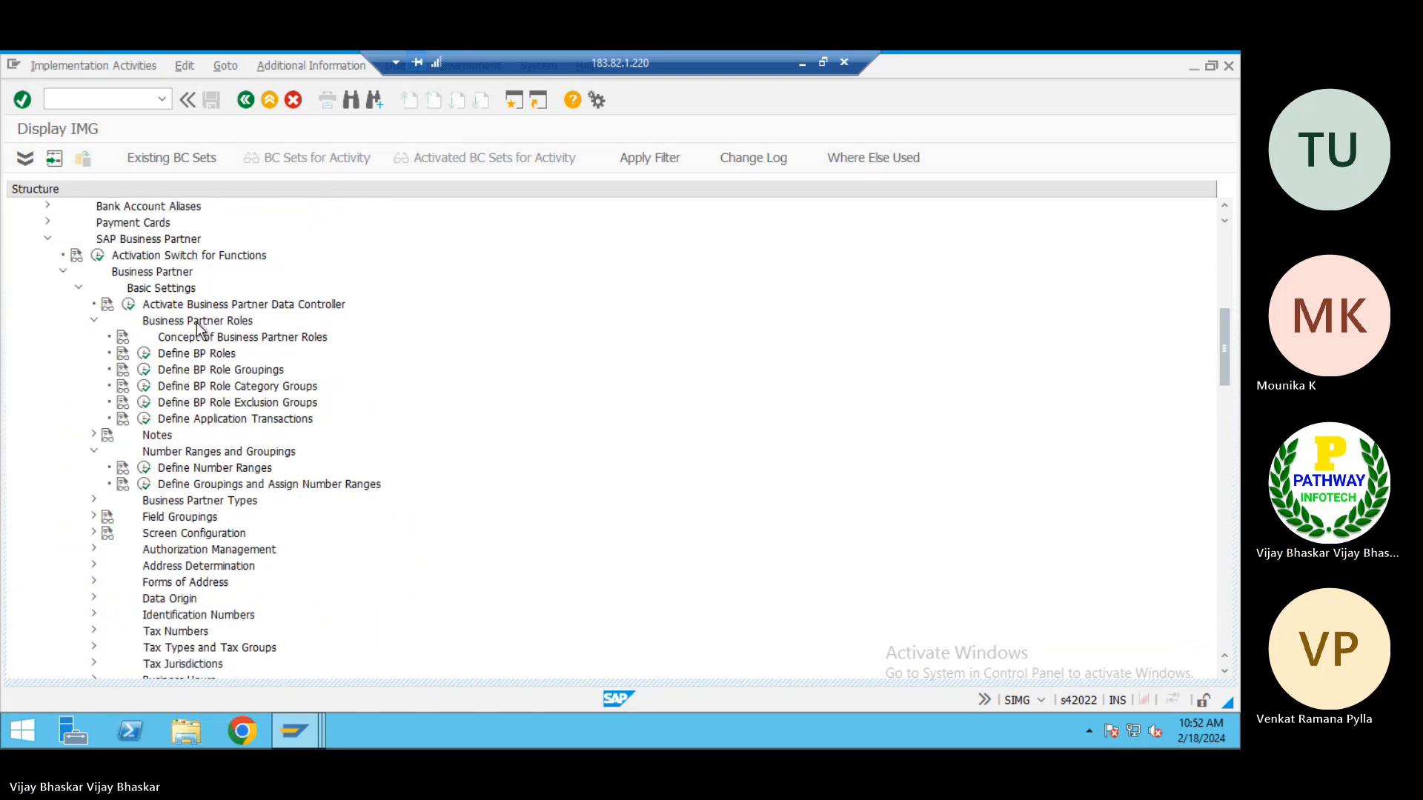
{"action": "left_click", "coordinate": [199, 370]}
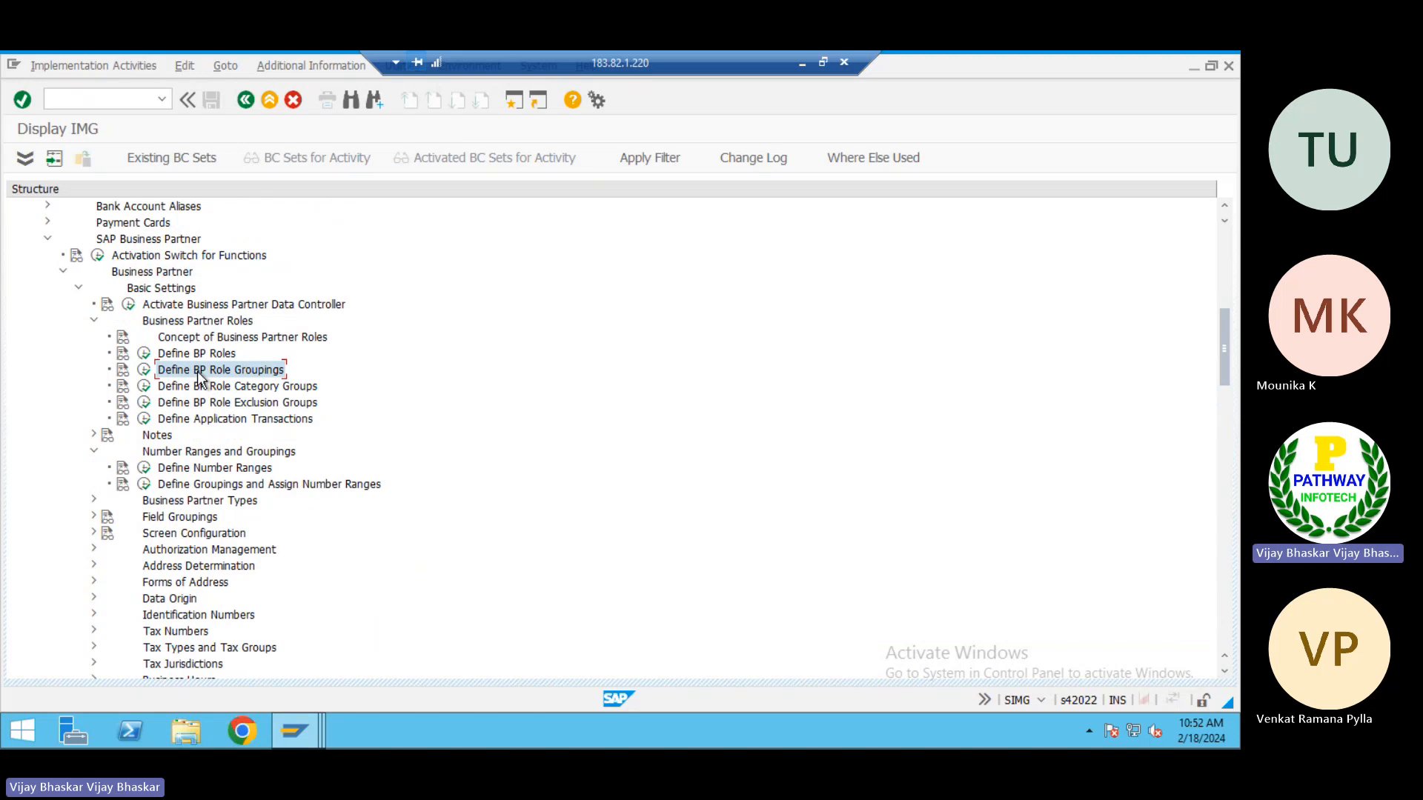
{"action": "scroll", "coordinate": [229, 524], "scroll_direction": "down", "scroll_amount": 4}
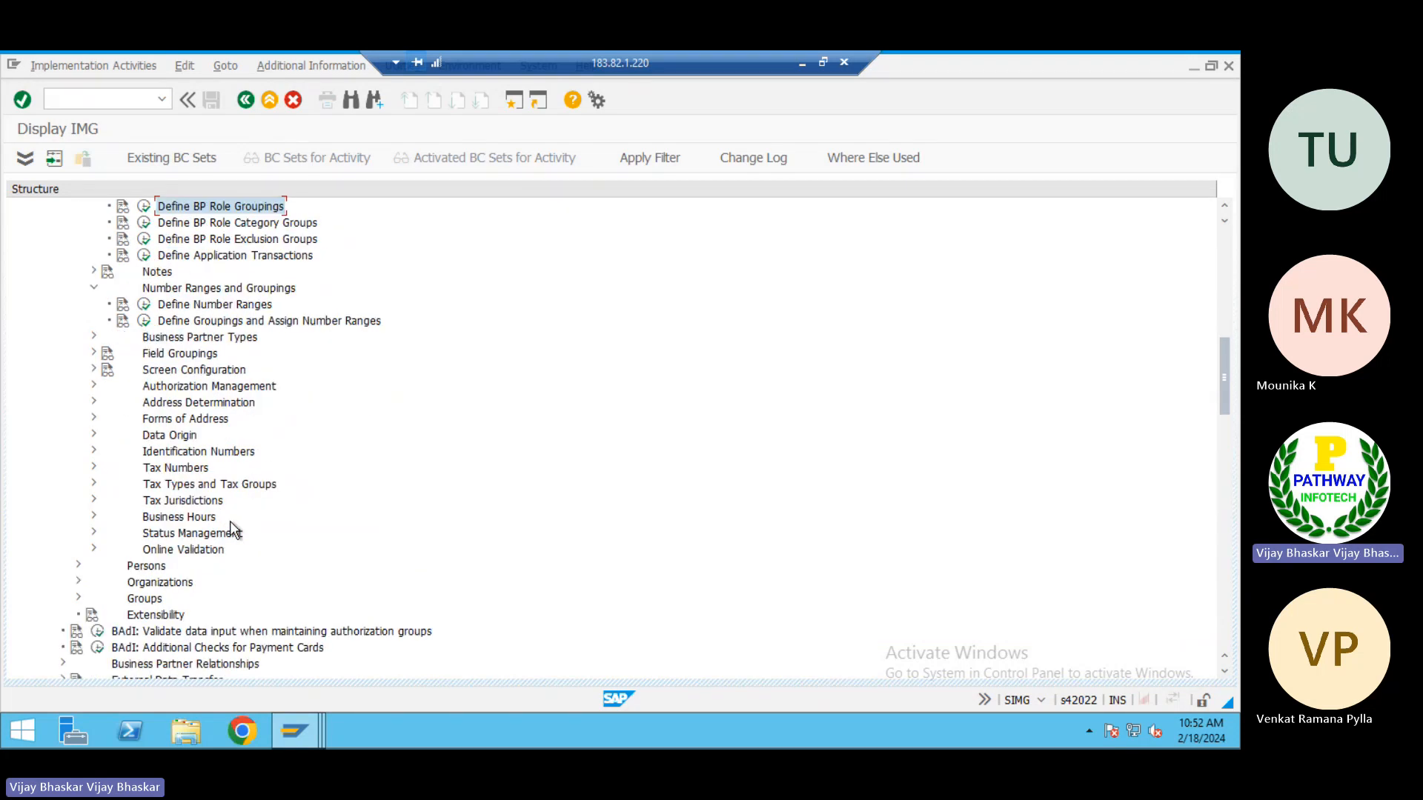
{"action": "left_click", "coordinate": [237, 320]}
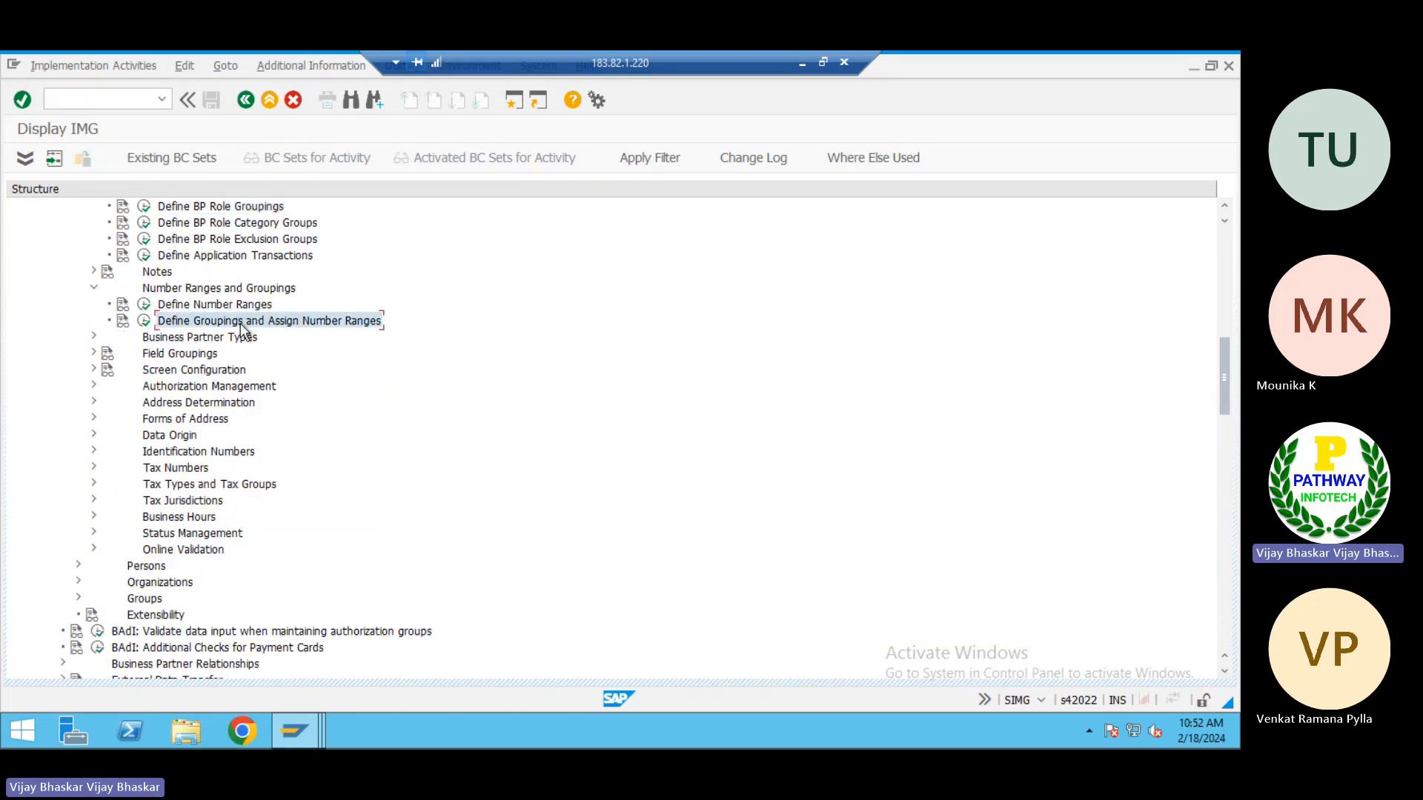
{"action": "scroll", "coordinate": [251, 425], "scroll_direction": "up", "scroll_amount": 9}
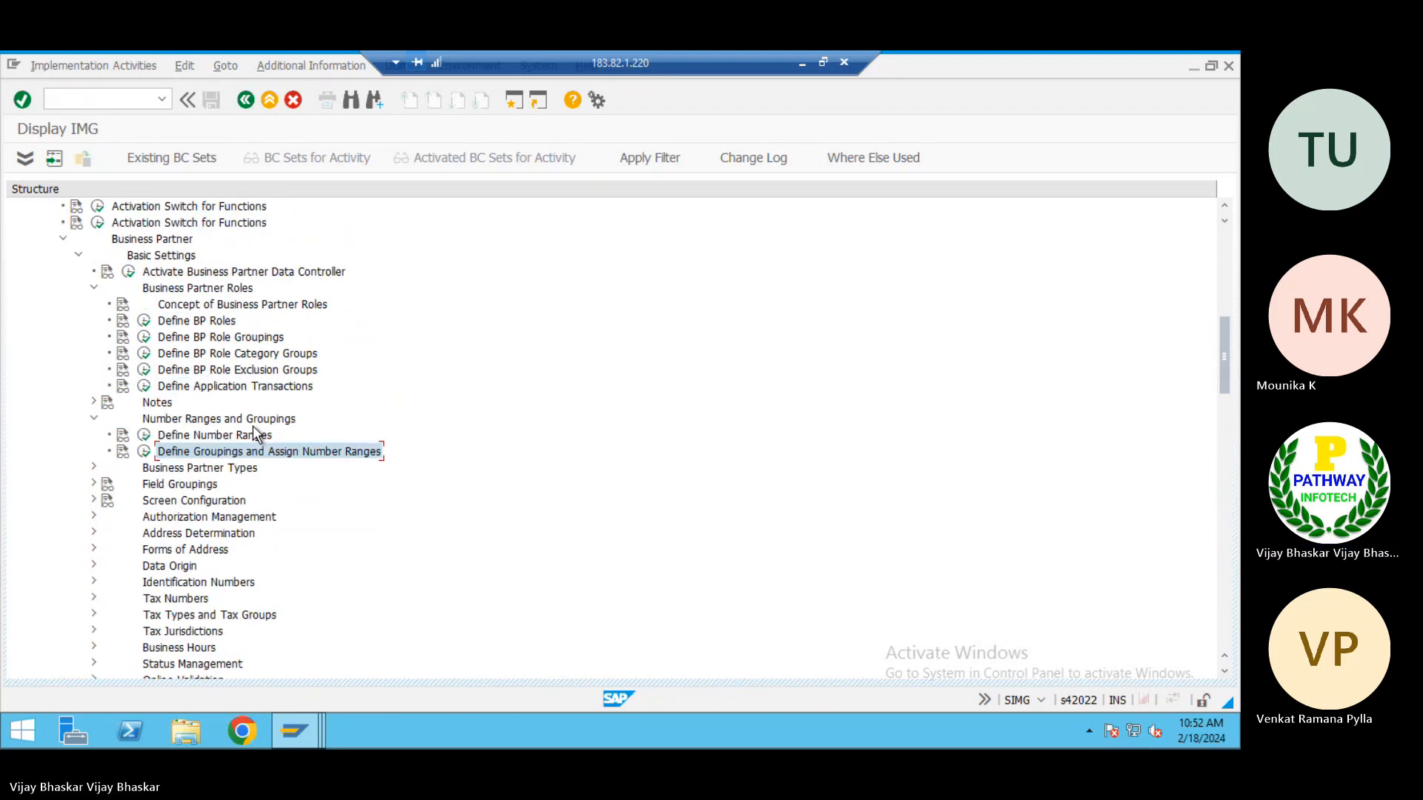
Open Define BP Role Groupings and display the BP roles assigned to role grouping FLVN00
{"action": "scroll", "coordinate": [252, 427], "scroll_direction": "up", "scroll_amount": 5}
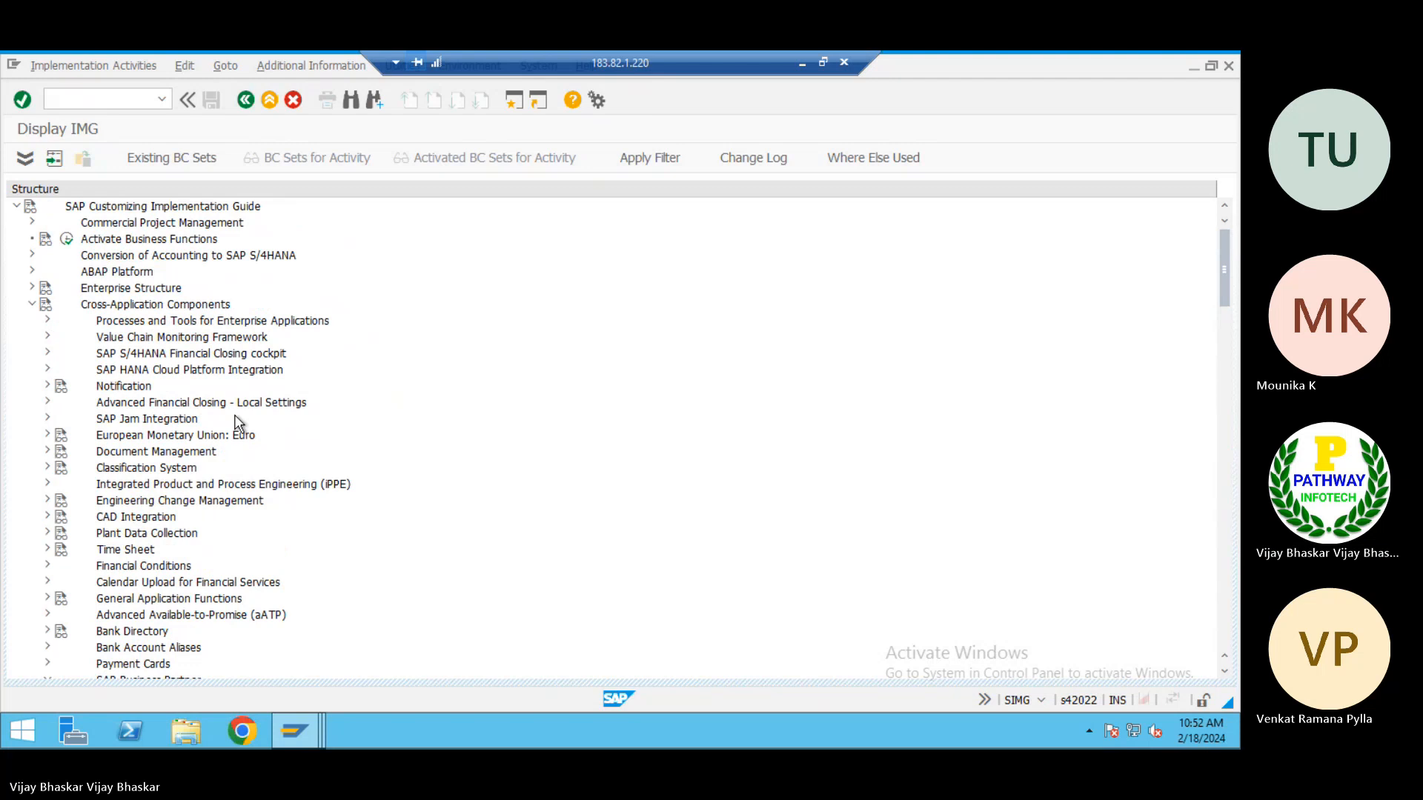
{"action": "scroll", "coordinate": [238, 423], "scroll_direction": "down", "scroll_amount": 7}
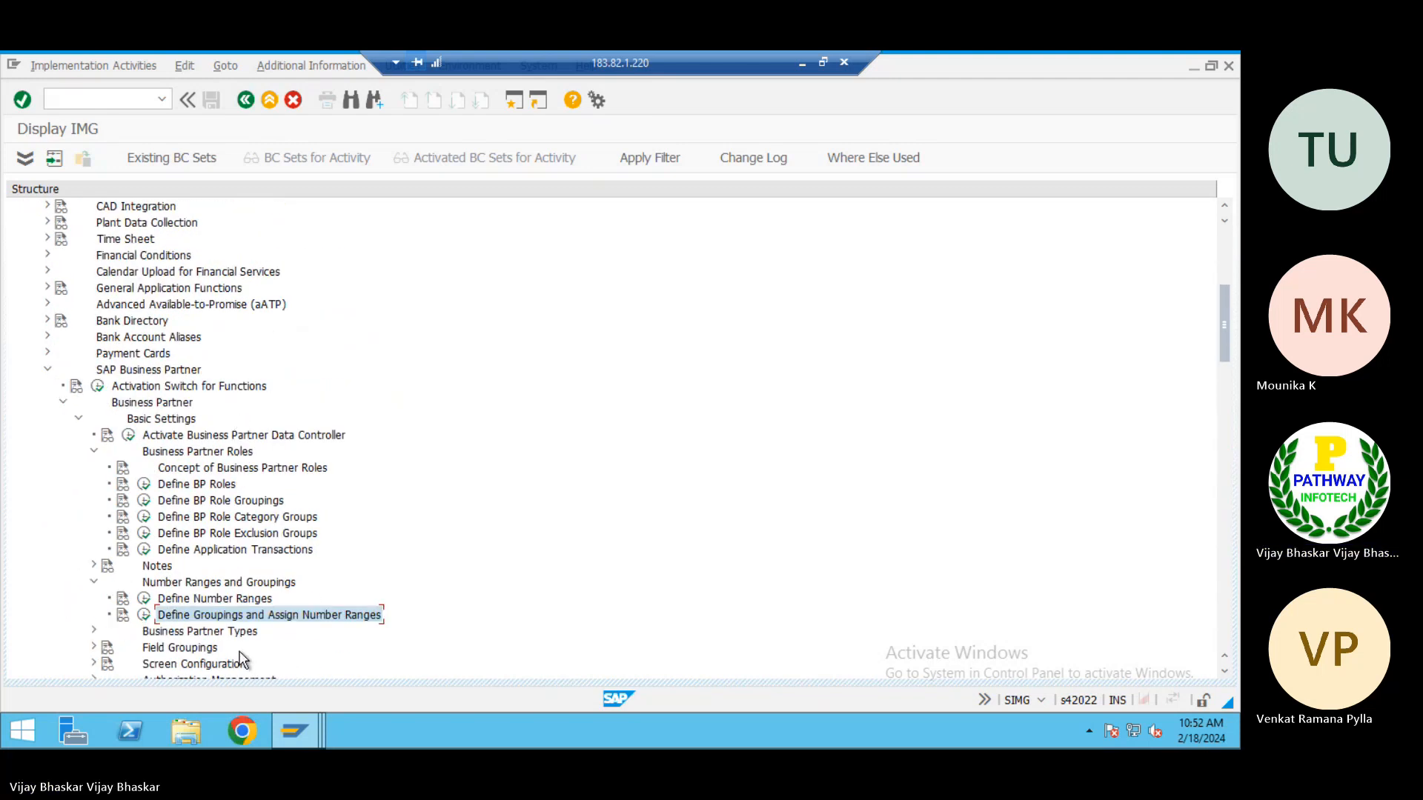
{"action": "left_click", "coordinate": [145, 504]}
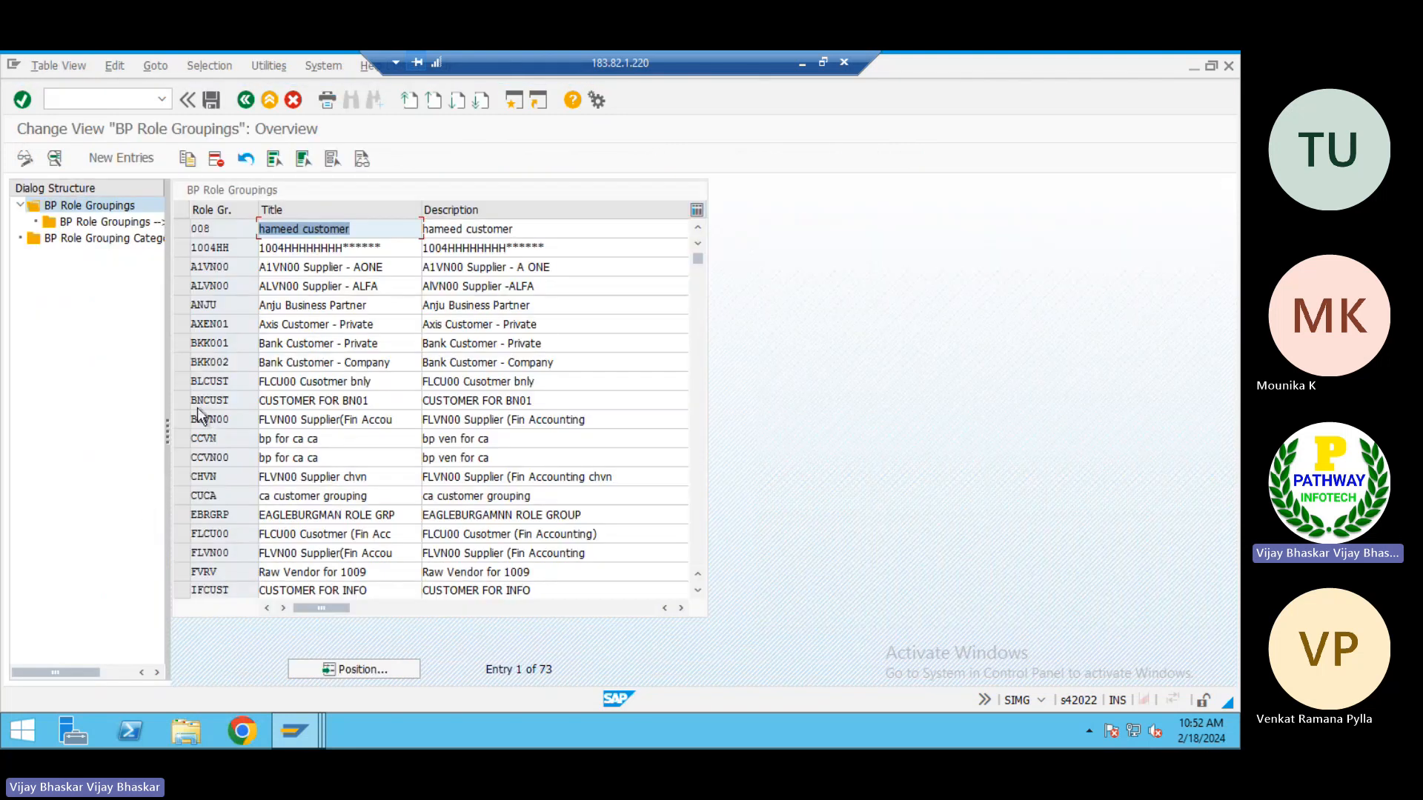
{"action": "double_click", "coordinate": [201, 492]}
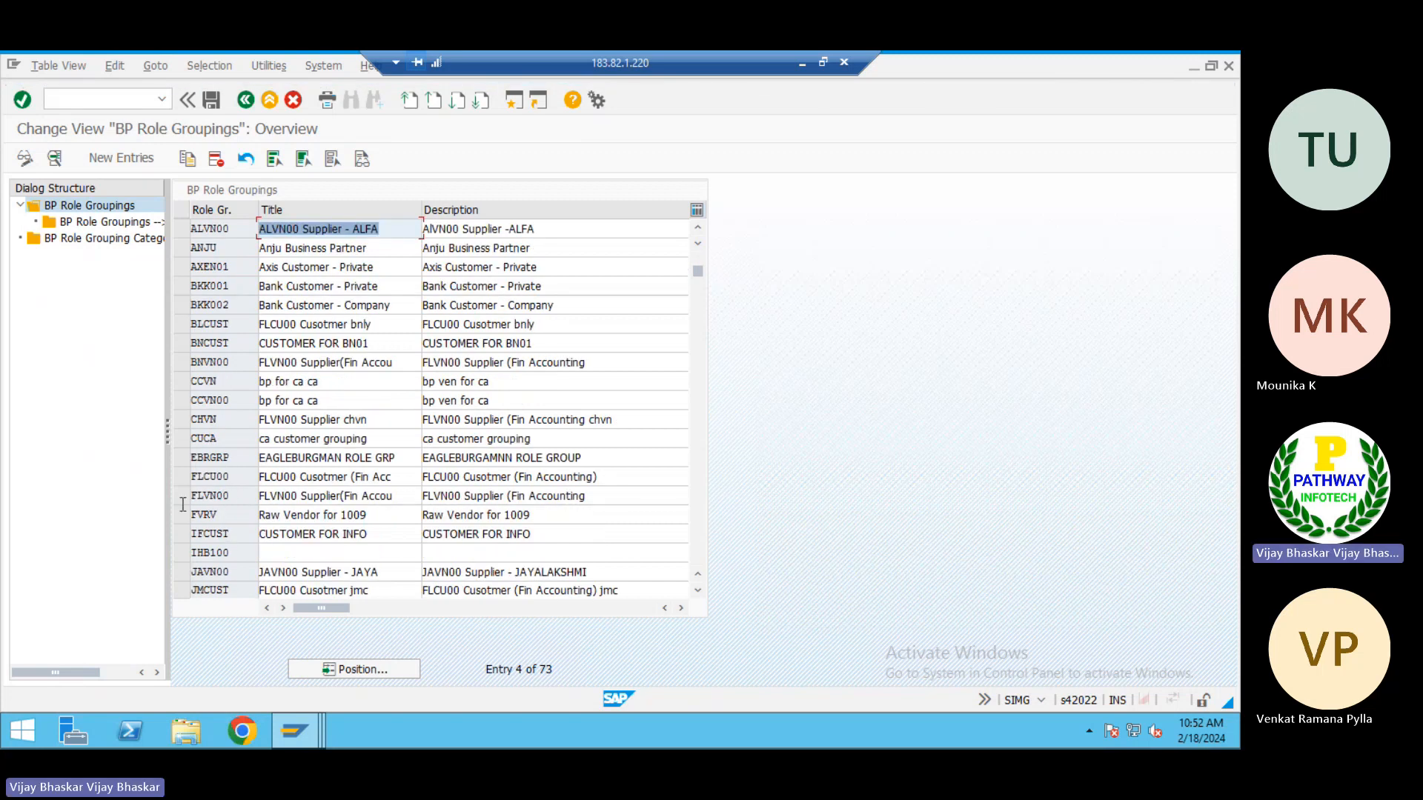
{"action": "left_click", "coordinate": [181, 496]}
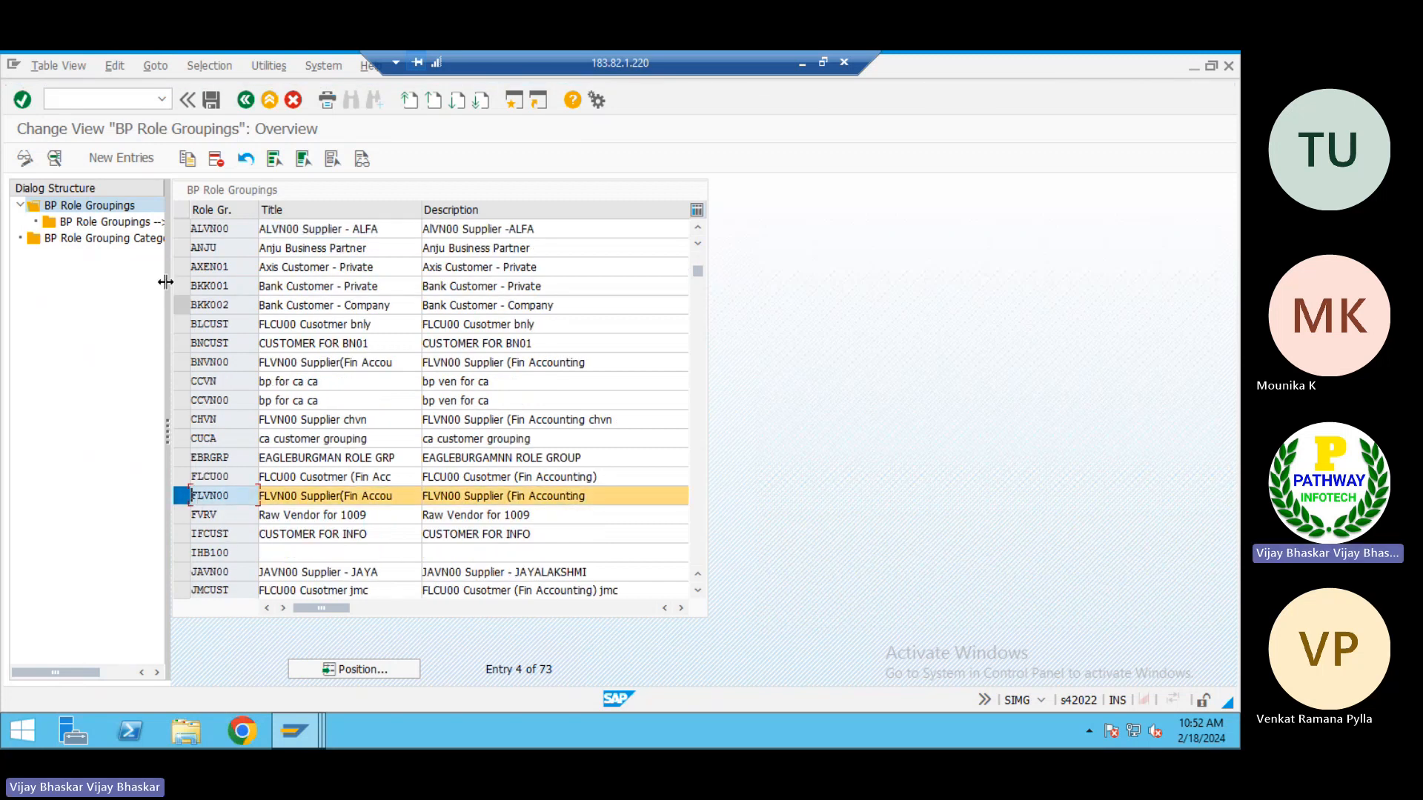
{"action": "left_click", "coordinate": [126, 225]}
{"action": "double_click", "coordinate": [125, 225]}
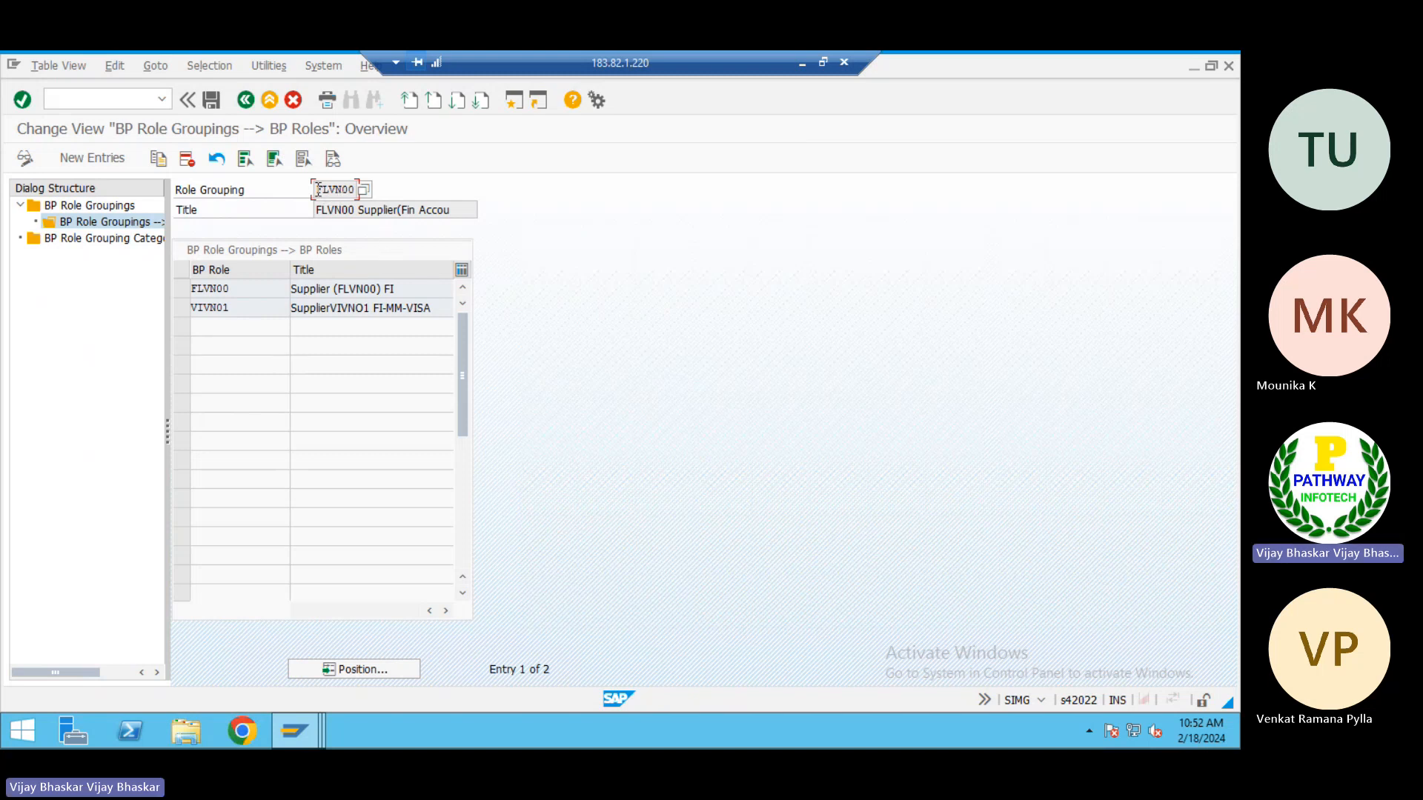
Examine the key, title and assigned BP roles of role grouping FLVN00, and return to the IMG structure
{"action": "left_click_drag", "start_coordinate": [319, 190], "coordinate": [342, 193]}
{"action": "left_click", "coordinate": [342, 191]}
{"action": "left_click_drag", "start_coordinate": [317, 190], "coordinate": [355, 190]}
{"action": "left_click", "coordinate": [349, 191]}
{"action": "left_click", "coordinate": [245, 99]}
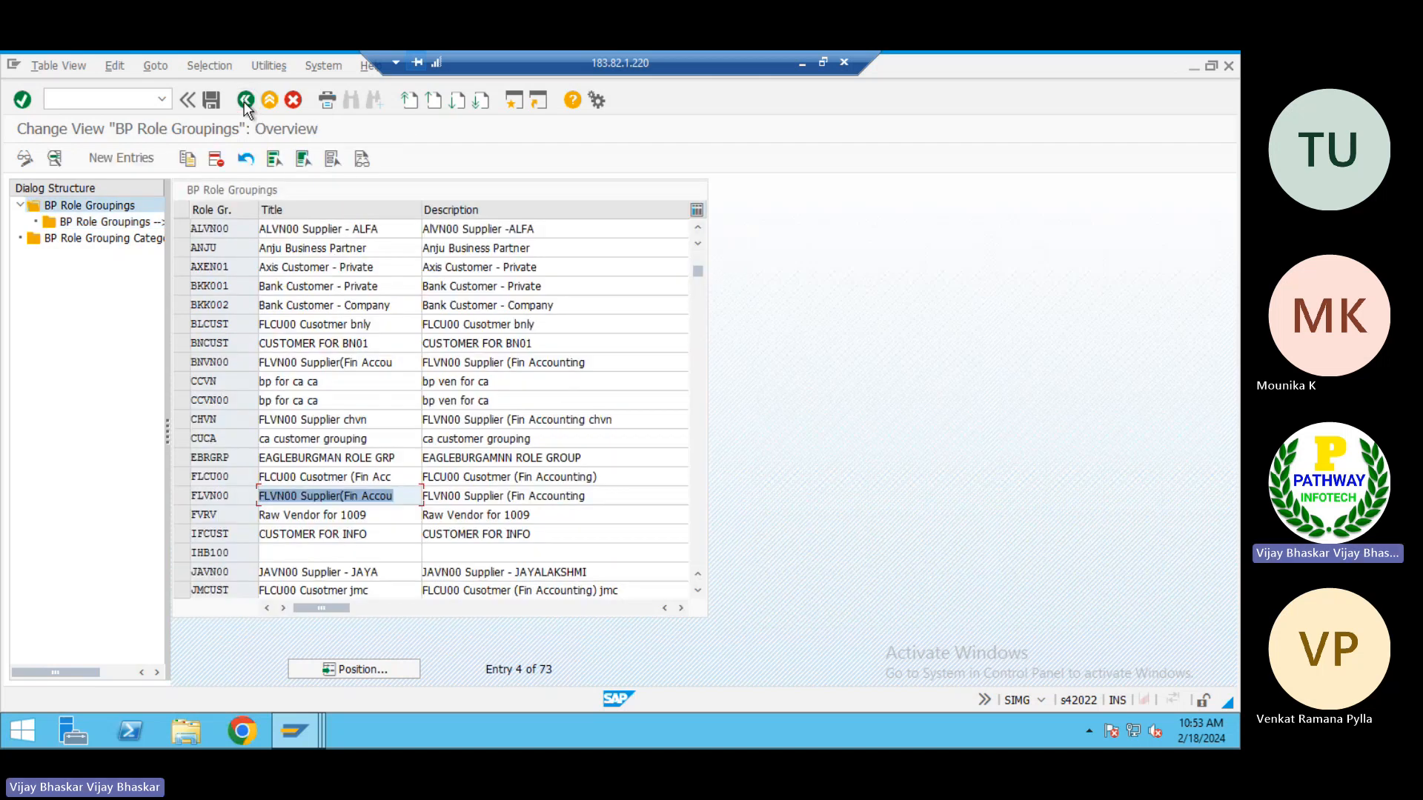
{"action": "left_click", "coordinate": [246, 99]}
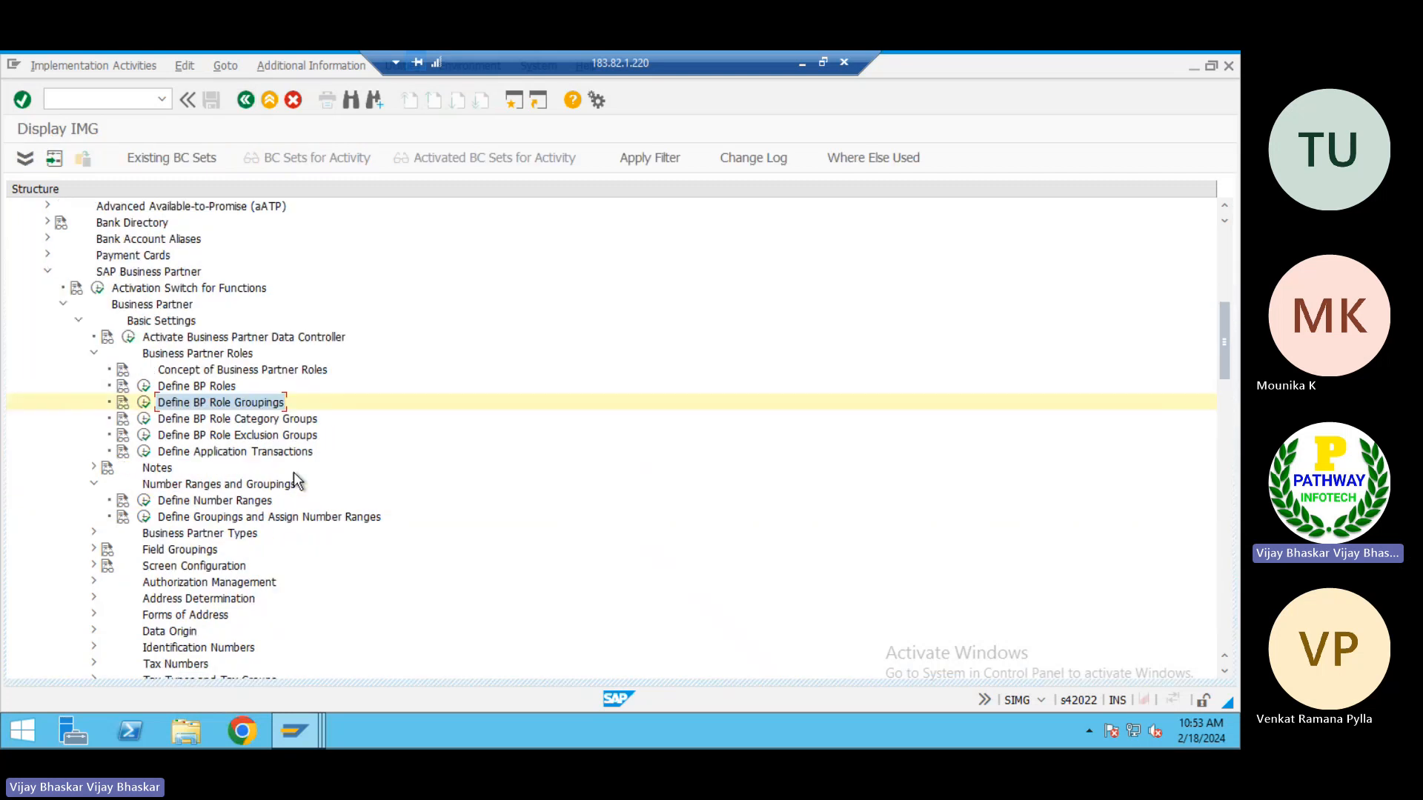
Open Activate Synchronization Options under Synchronization Control in Master Data Synchronization
{"action": "scroll", "coordinate": [294, 473], "scroll_direction": "down", "scroll_amount": 9}
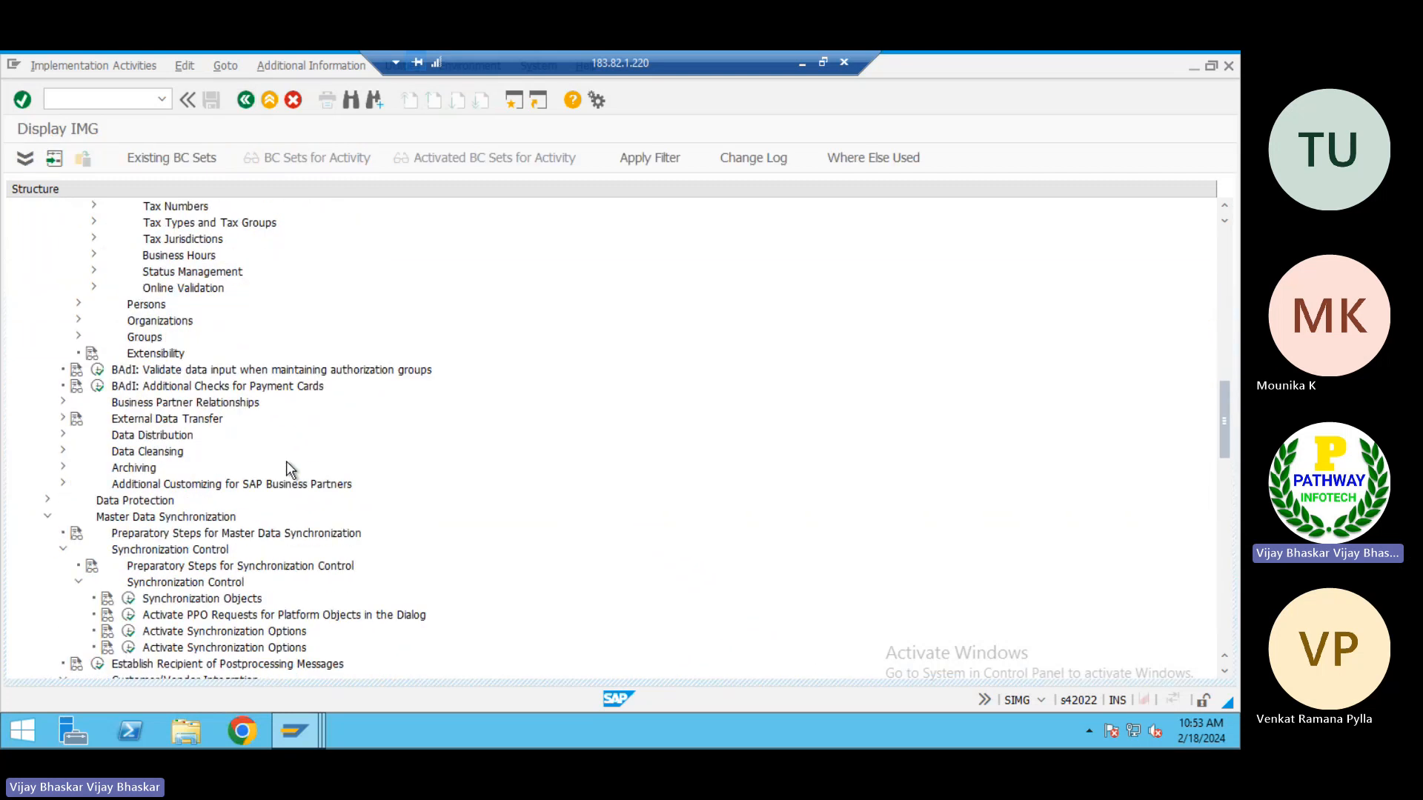
{"action": "scroll", "coordinate": [286, 461], "scroll_direction": "down", "scroll_amount": 4}
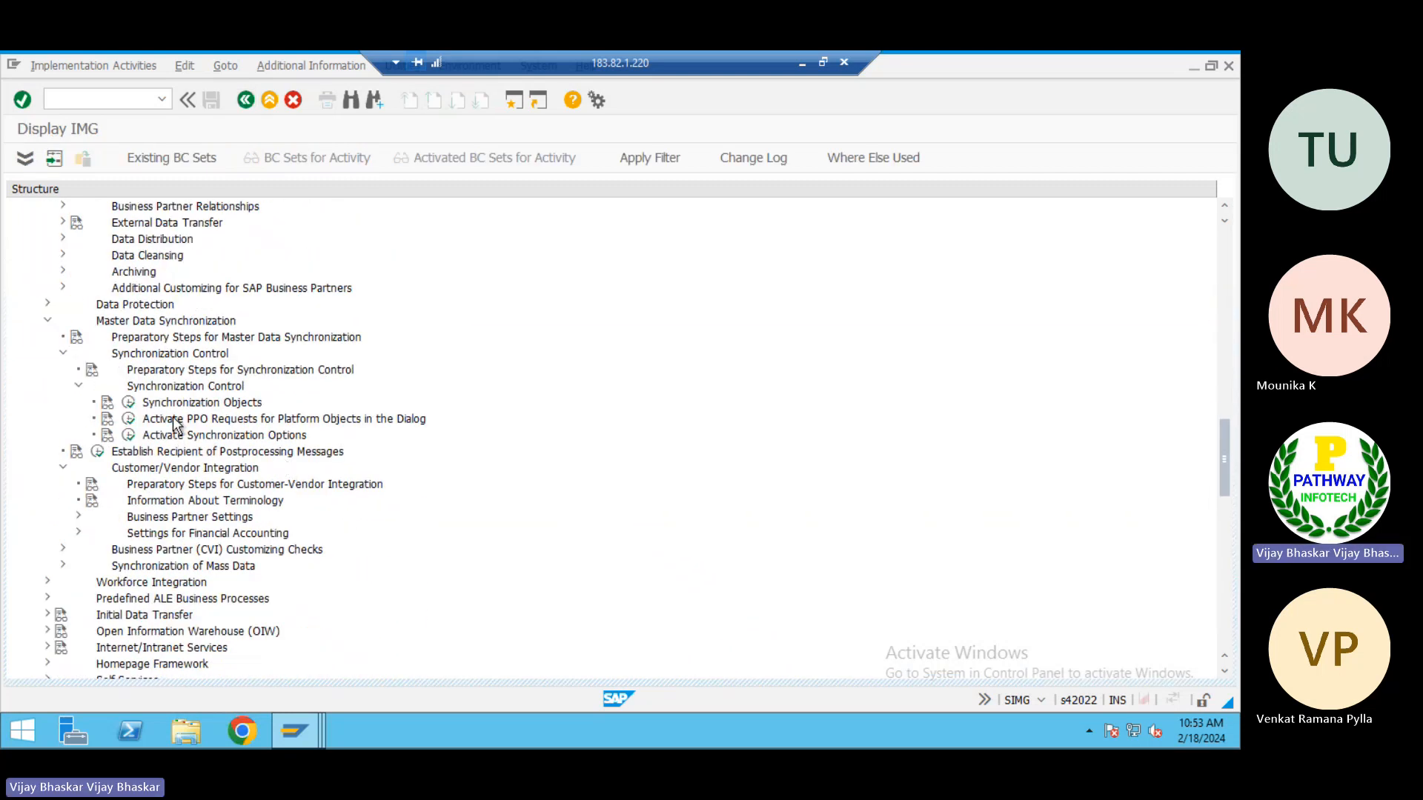
{"action": "left_click", "coordinate": [204, 433]}
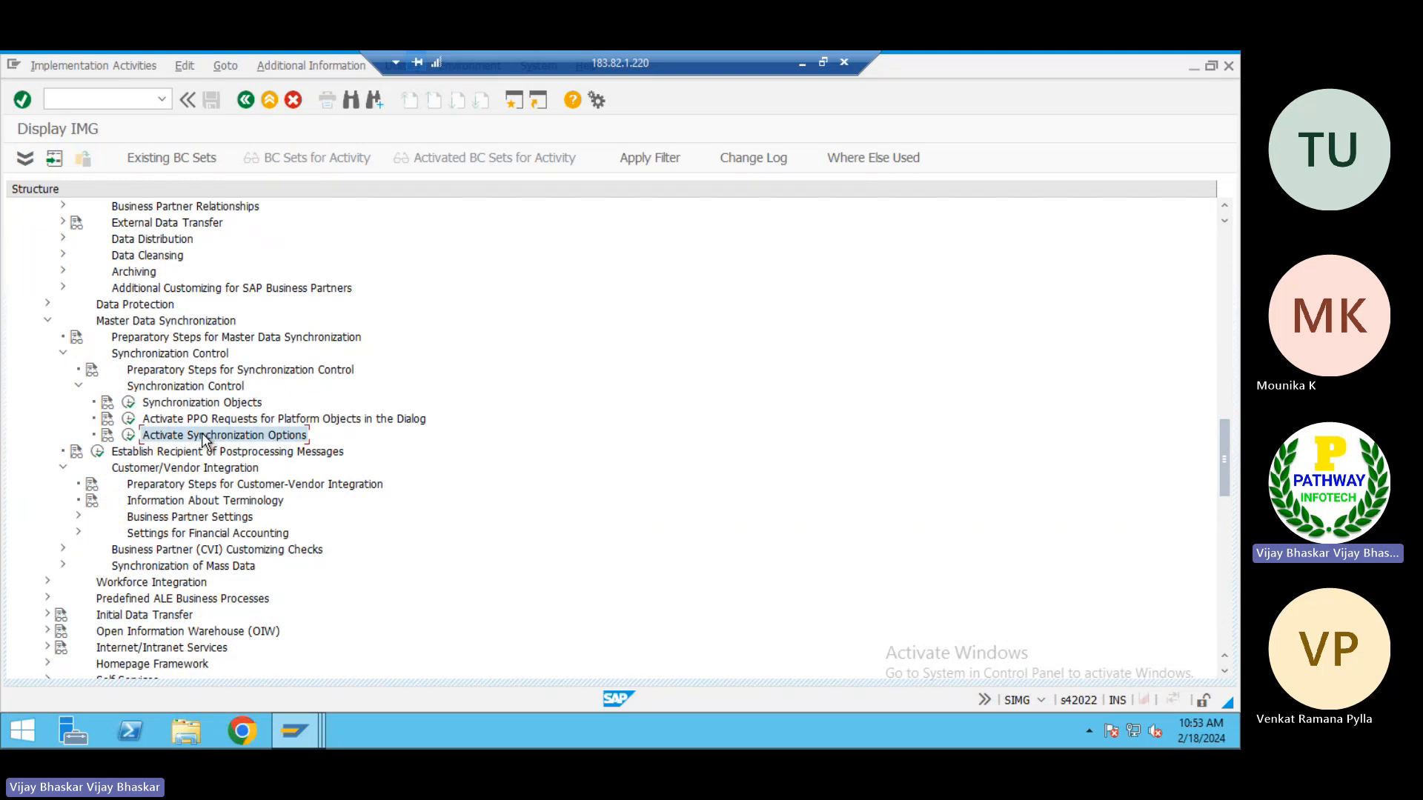
{"action": "left_click", "coordinate": [129, 436]}
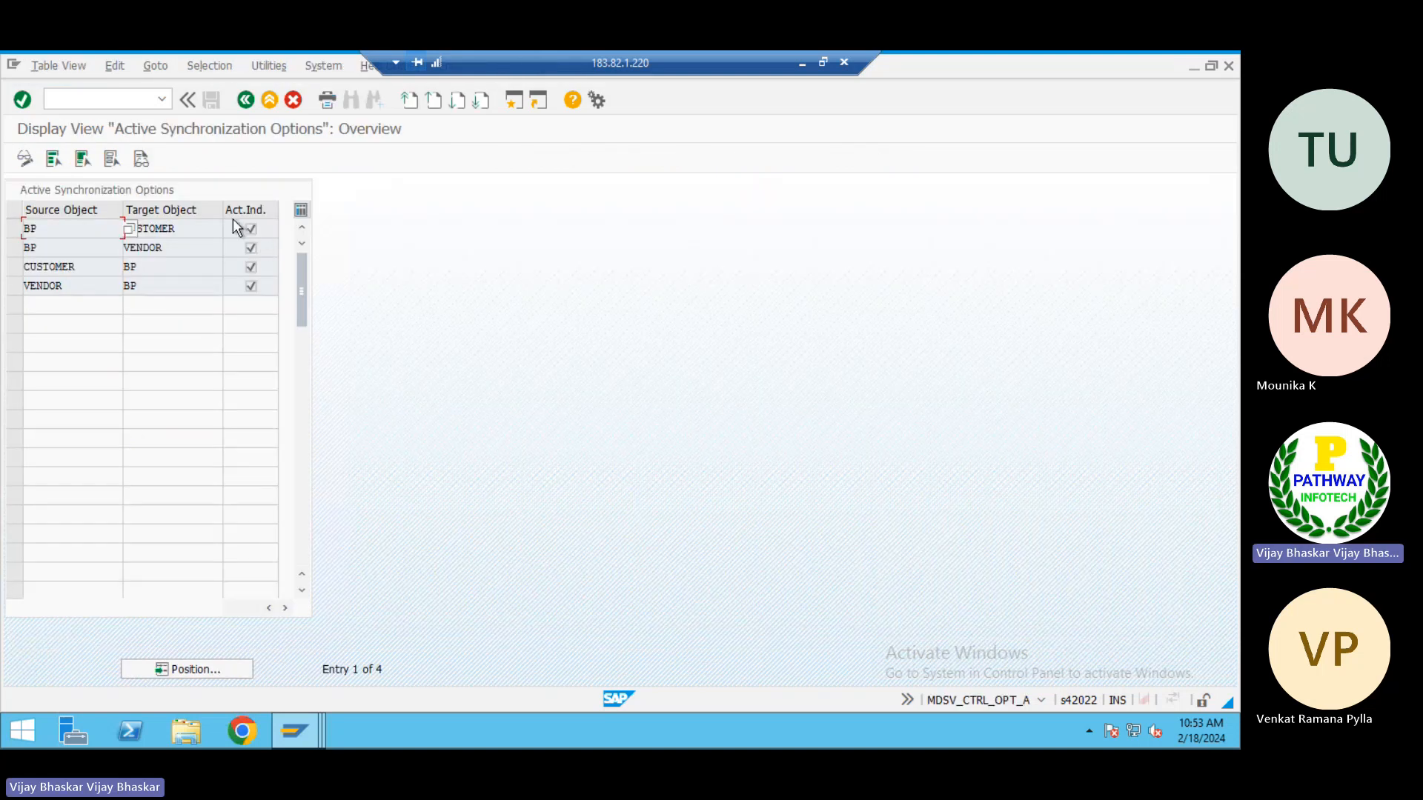
Examine the source and target object pairs of the active synchronization options, and return to the IMG structure
{"action": "left_click", "coordinate": [77, 231]}
{"action": "left_click", "coordinate": [72, 249]}
{"action": "left_click", "coordinate": [104, 268]}
{"action": "left_click", "coordinate": [88, 288]}
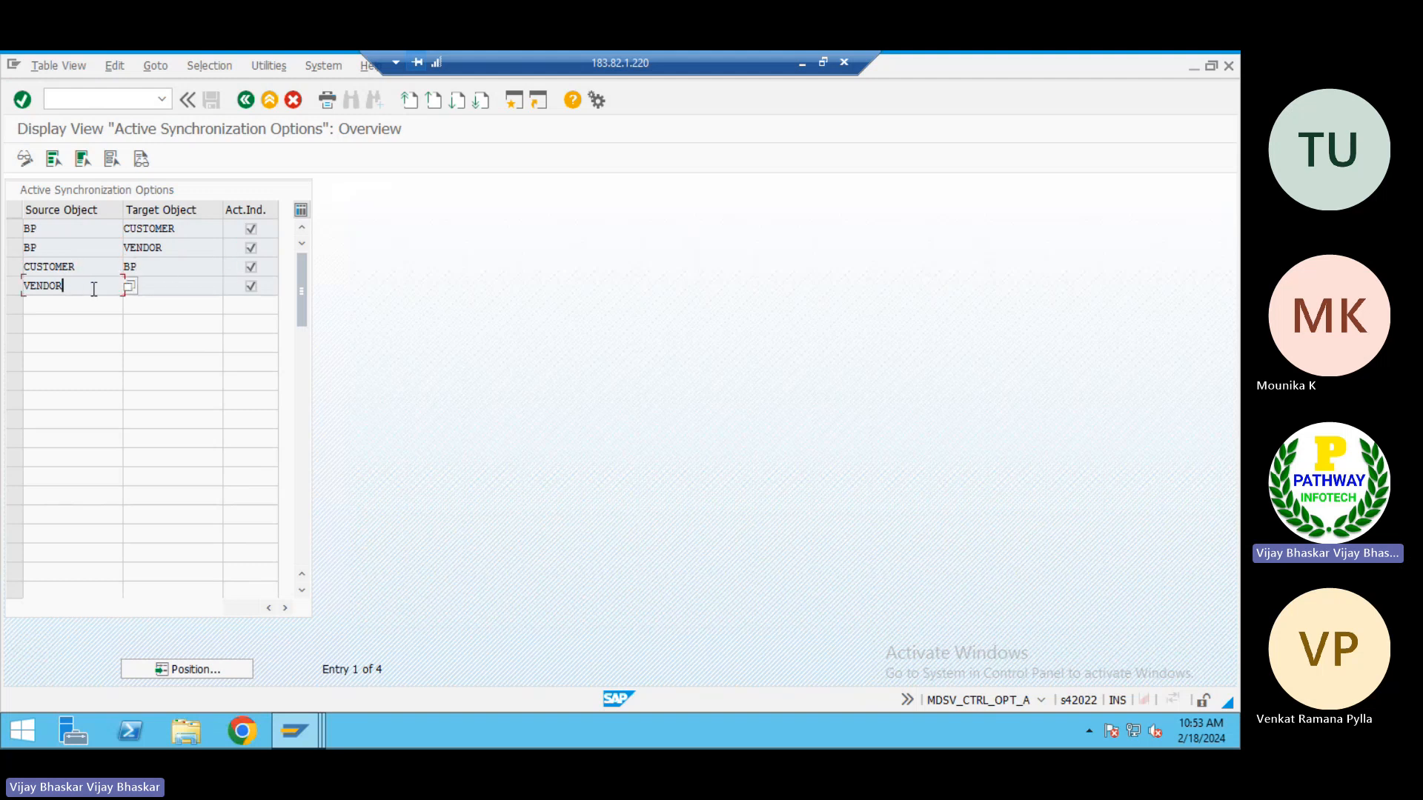
{"action": "left_click", "coordinate": [177, 287]}
{"action": "left_click", "coordinate": [53, 233]}
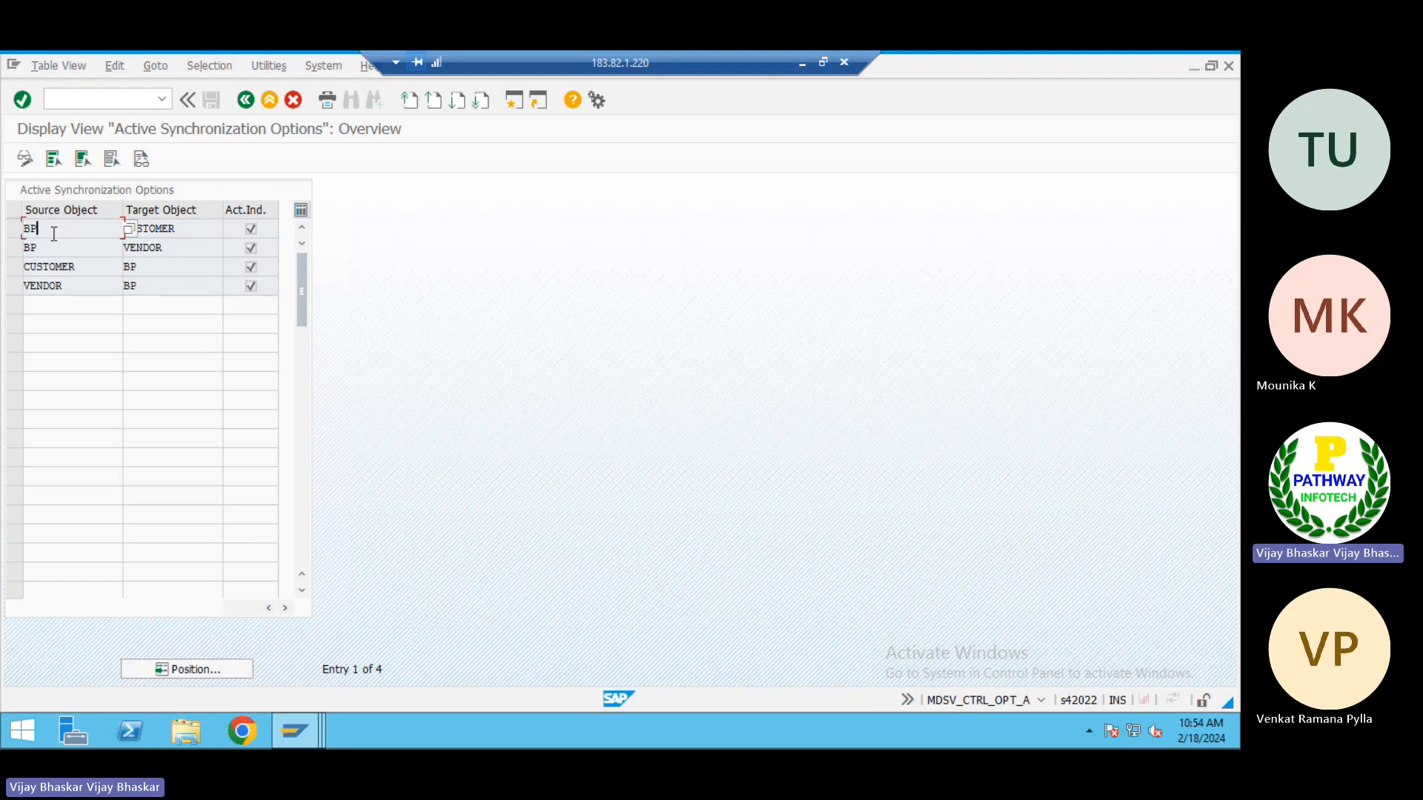
{"action": "left_click", "coordinate": [200, 229]}
{"action": "left_click", "coordinate": [173, 245]}
{"action": "left_click", "coordinate": [163, 264]}
{"action": "left_click", "coordinate": [155, 280]}
{"action": "left_click", "coordinate": [244, 100]}
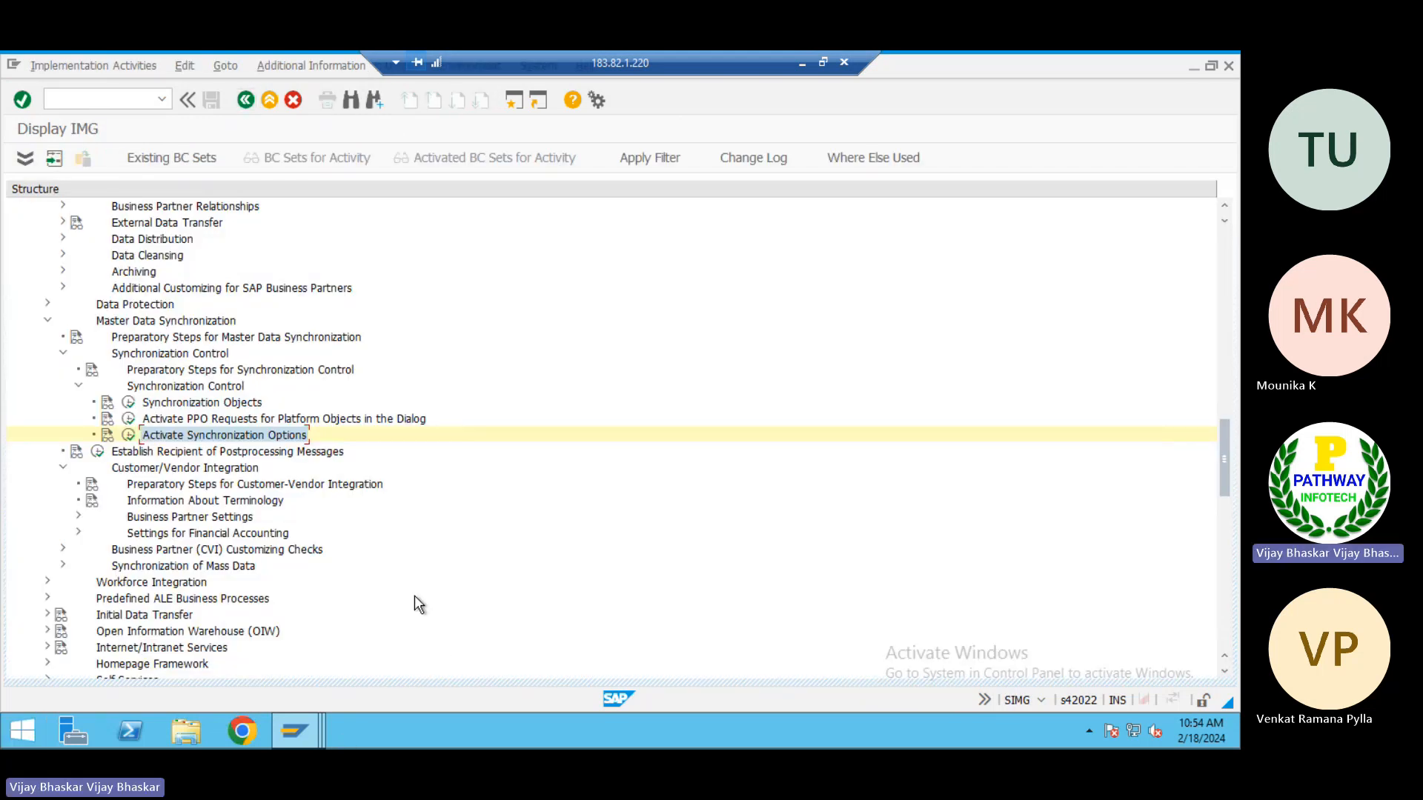
Open Define Number Ranges under the Business Partner number range settings and open the BU_PARTNER intervals for editing
{"action": "scroll", "coordinate": [412, 598], "scroll_direction": "up", "scroll_amount": 2}
{"action": "scroll", "coordinate": [412, 596], "scroll_direction": "up", "scroll_amount": 10}
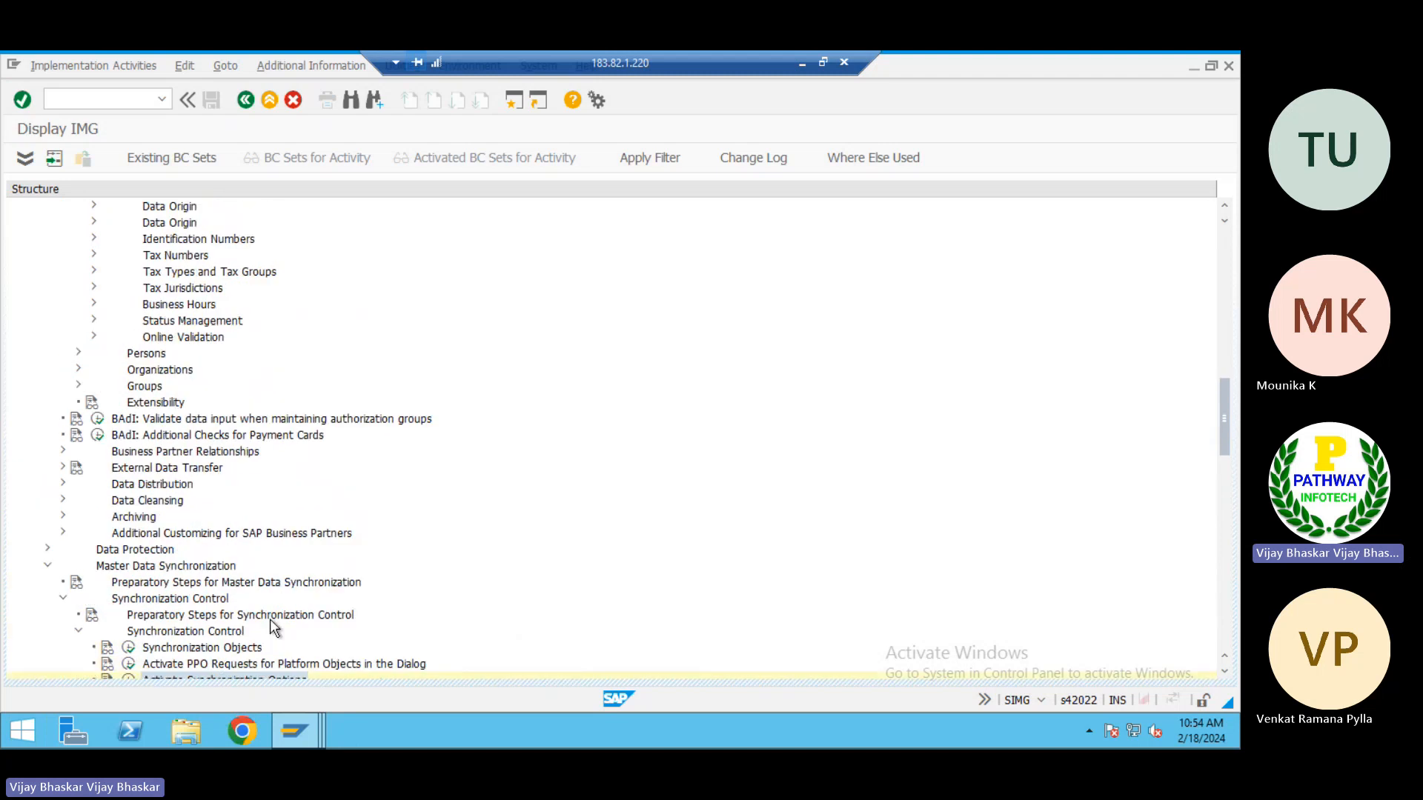
{"action": "scroll", "coordinate": [270, 621], "scroll_direction": "up", "scroll_amount": 1}
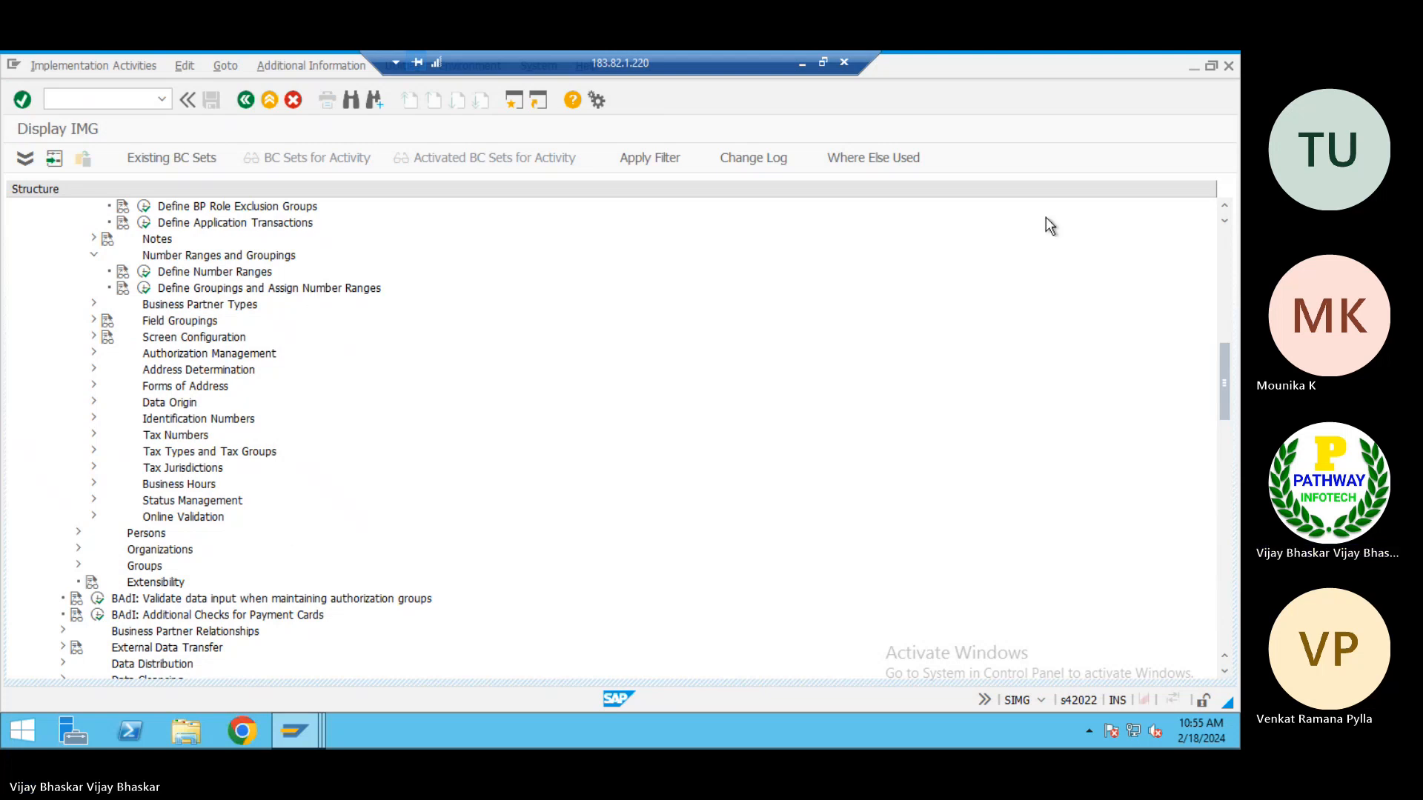
{"action": "scroll", "coordinate": [269, 465], "scroll_direction": "up", "scroll_amount": 2}
{"action": "scroll", "coordinate": [269, 460], "scroll_direction": "up", "scroll_amount": 3}
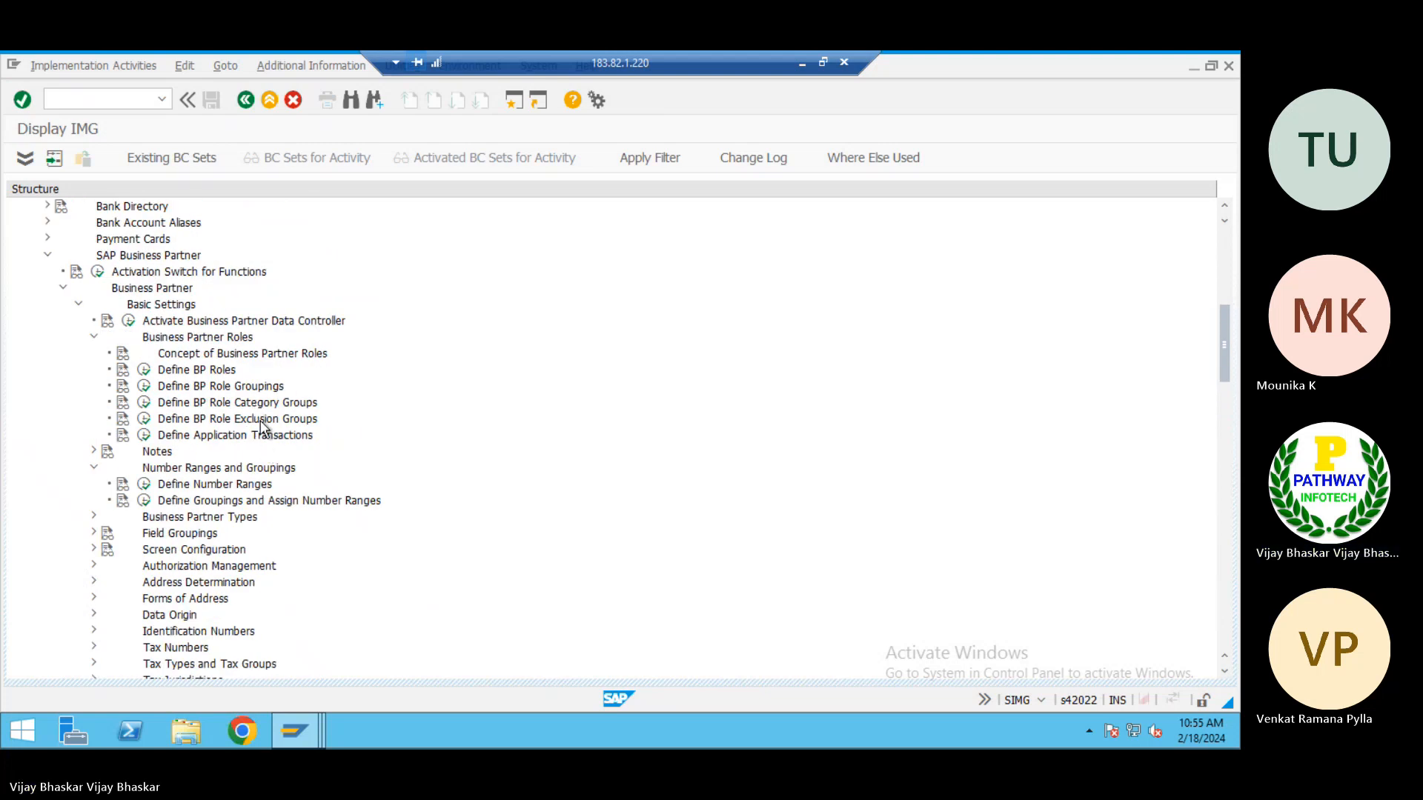
{"action": "left_click", "coordinate": [145, 486]}
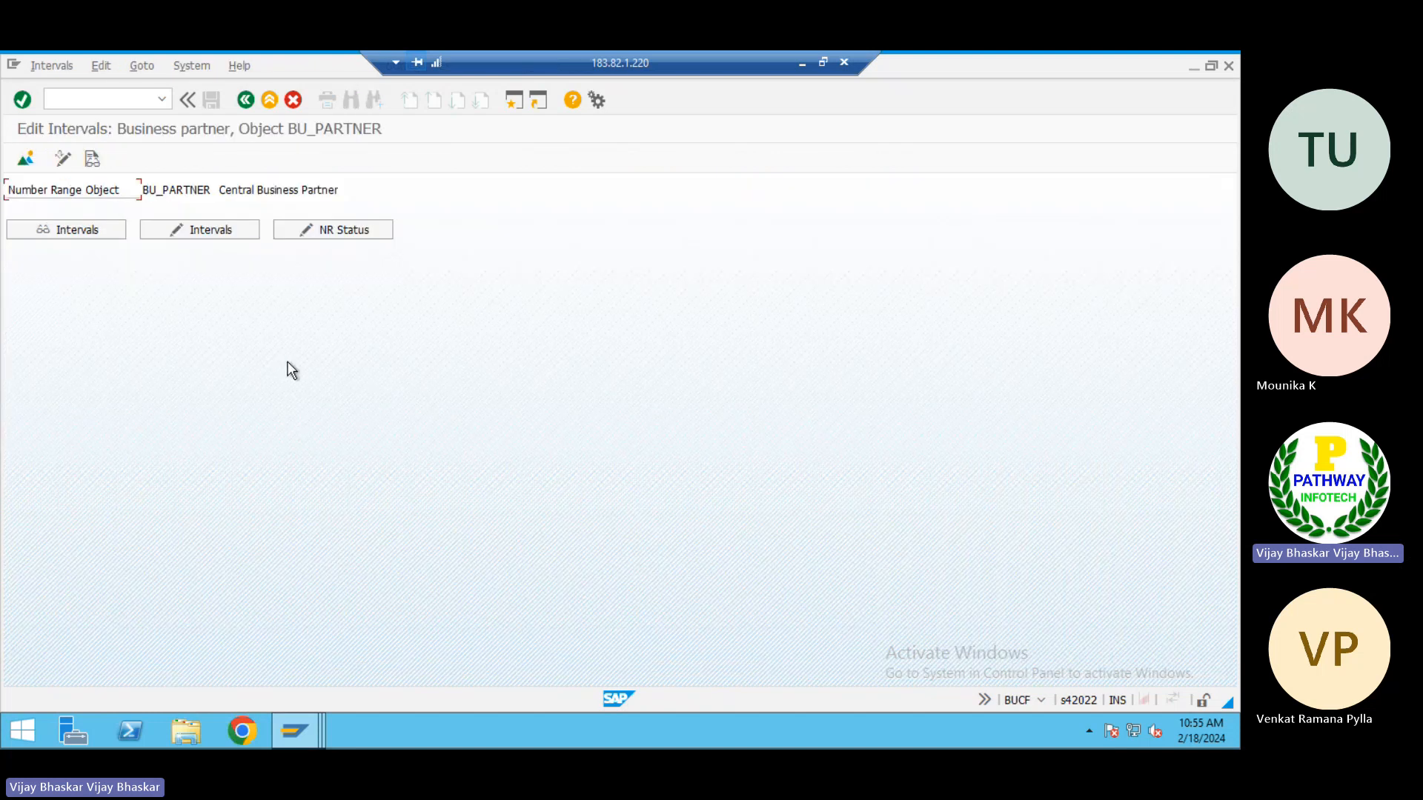
{"action": "left_click", "coordinate": [207, 229]}
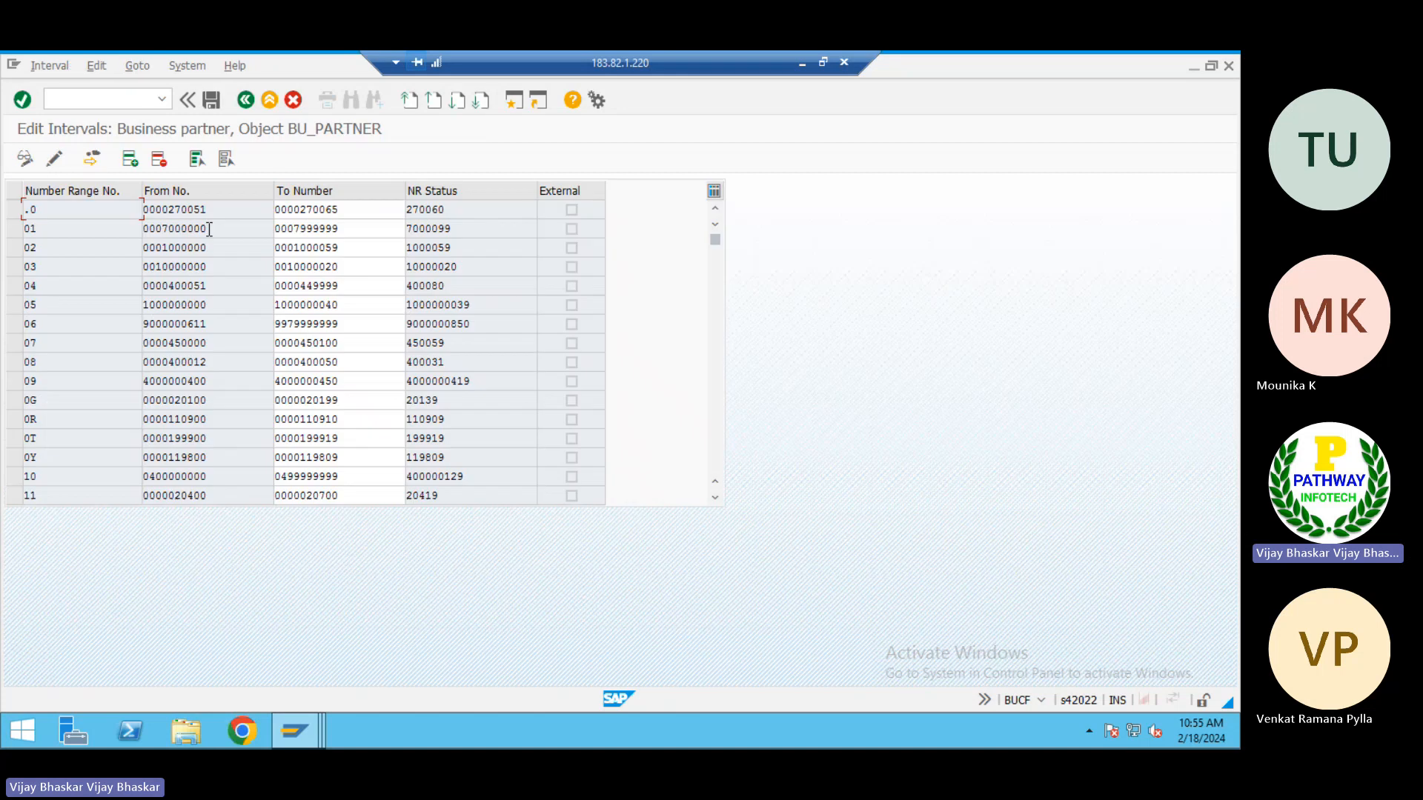
Copy the numbers and the from and to limits of number ranges 66 and 67 from the BU_PARTNER interval list
{"action": "scroll", "coordinate": [159, 404], "scroll_direction": "down", "scroll_amount": 2}
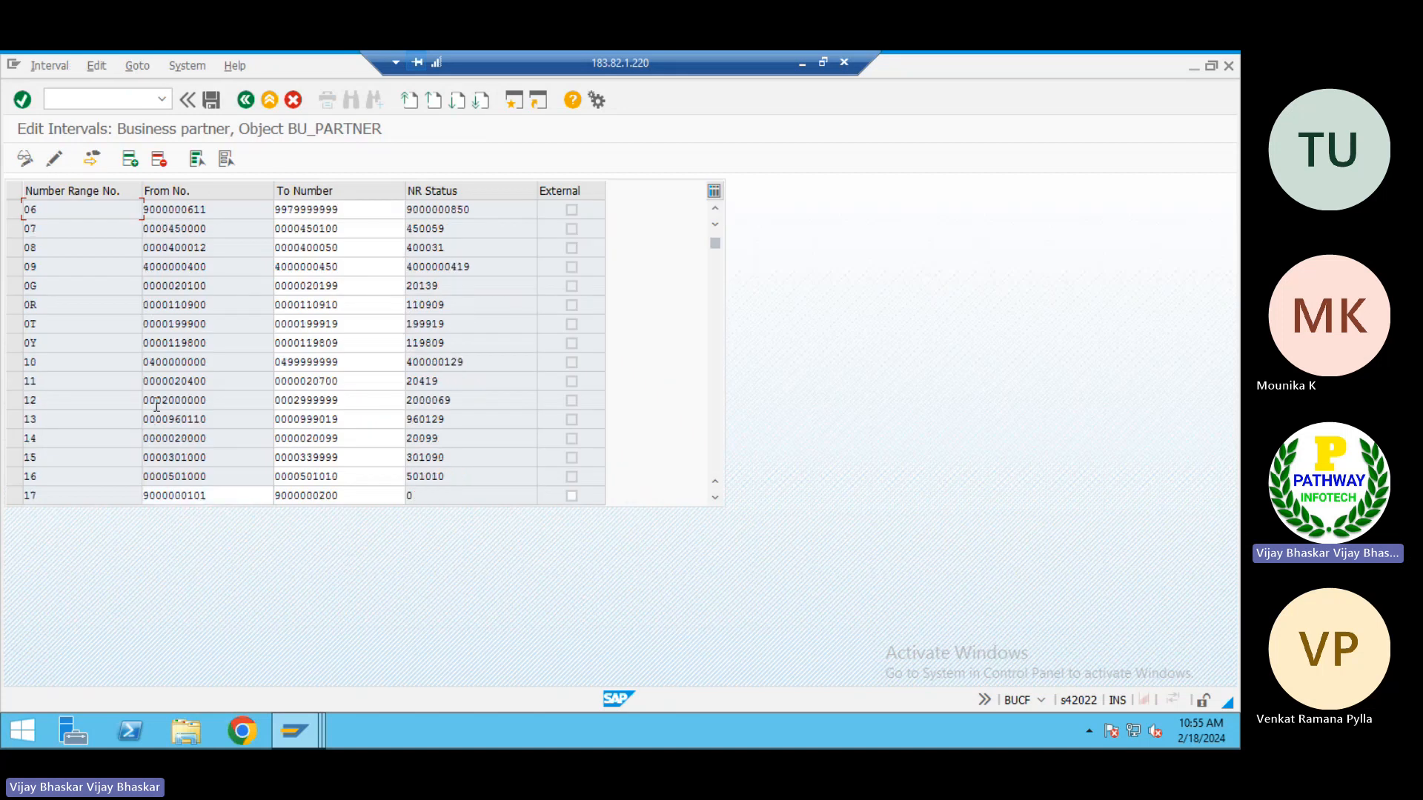
{"action": "scroll", "coordinate": [156, 406], "scroll_direction": "down", "scroll_amount": 2}
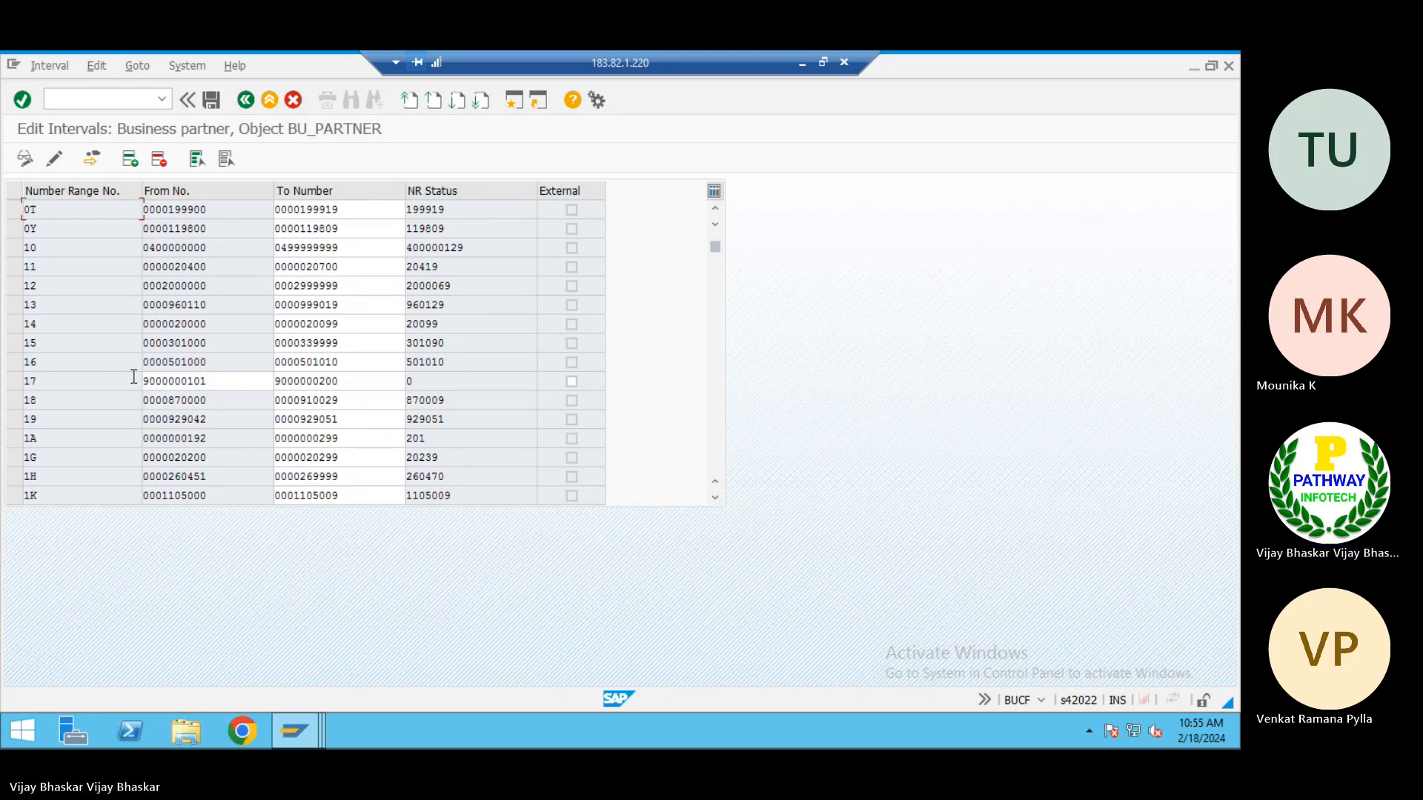
{"action": "scroll", "coordinate": [134, 376], "scroll_direction": "down", "scroll_amount": 6}
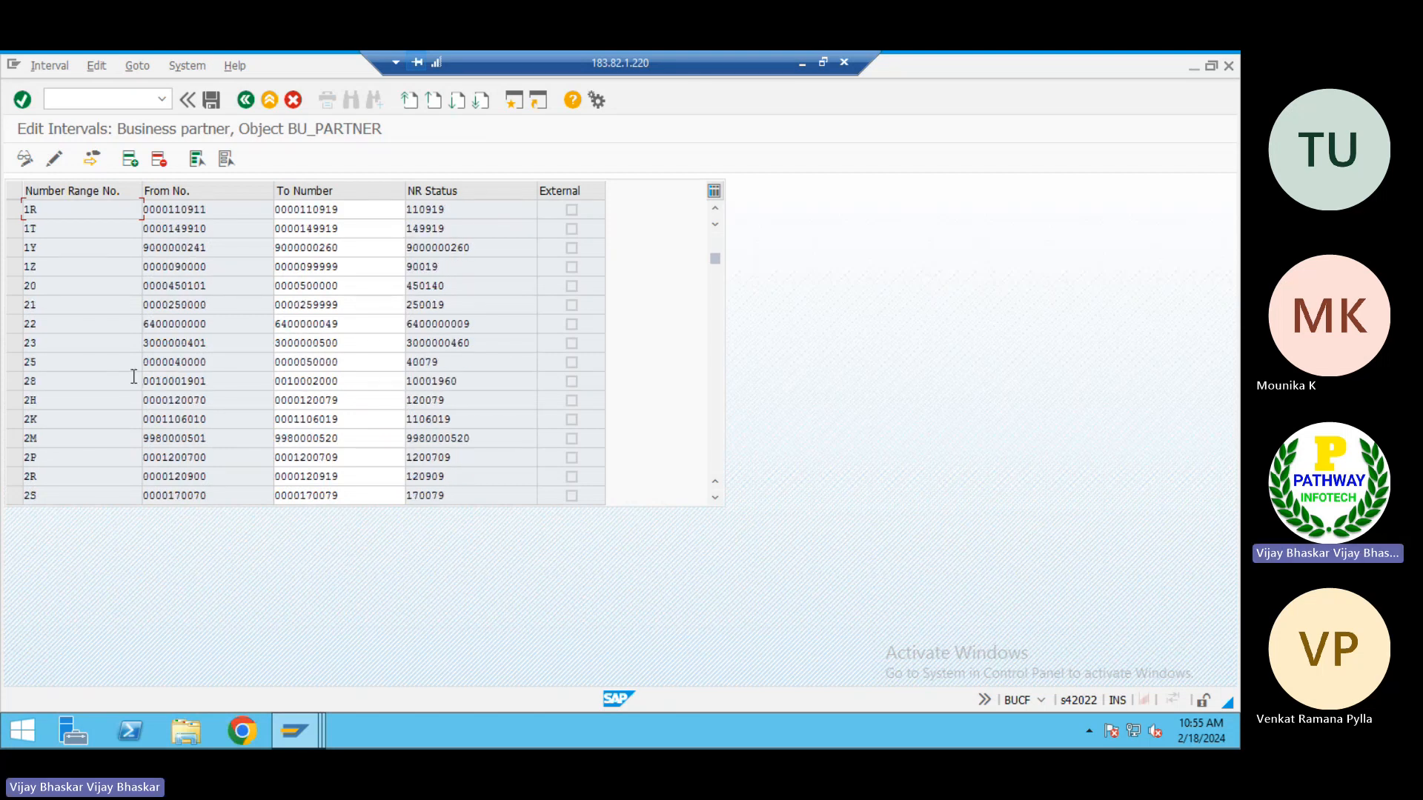
{"action": "scroll", "coordinate": [133, 376], "scroll_direction": "down", "scroll_amount": 3}
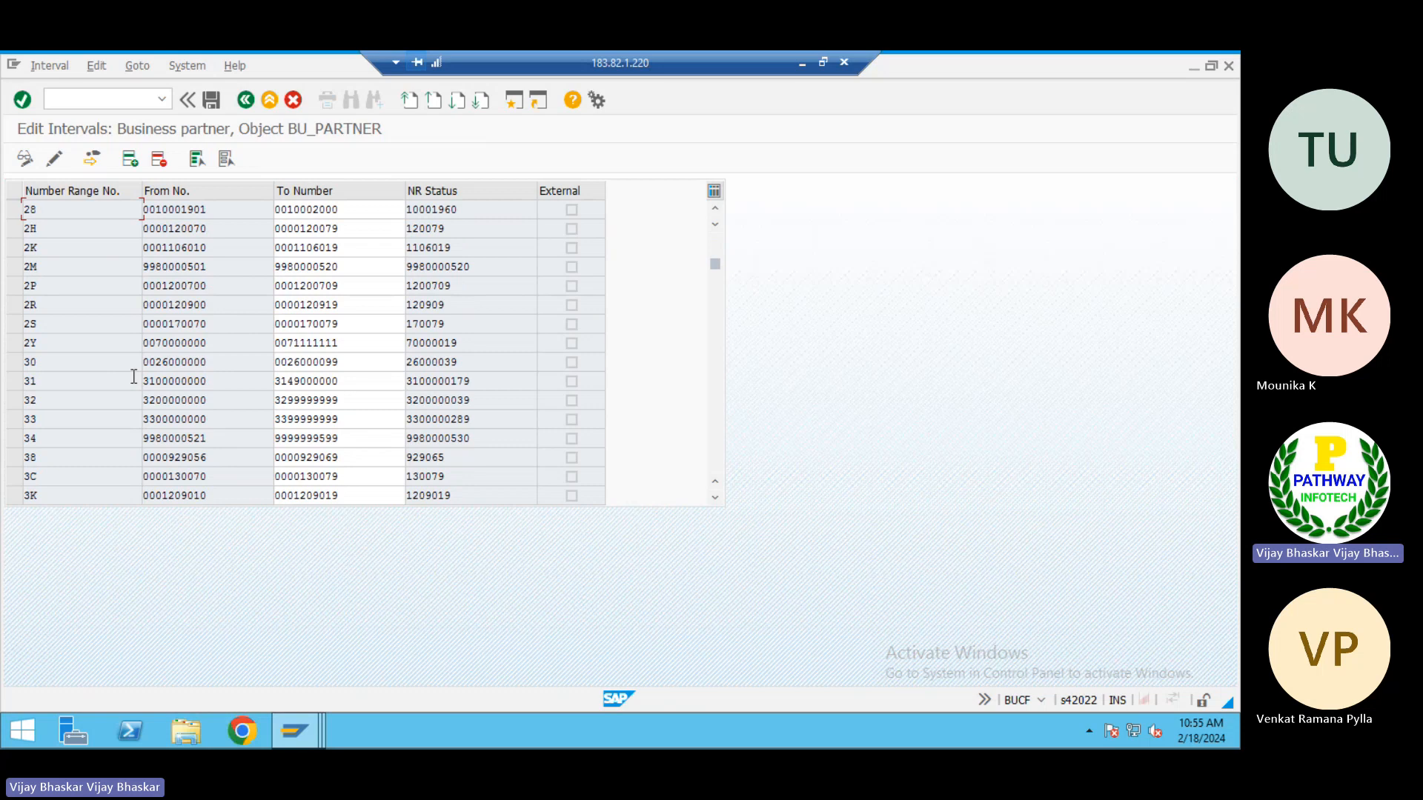
{"action": "scroll", "coordinate": [530, 400], "scroll_direction": "down", "scroll_amount": 5}
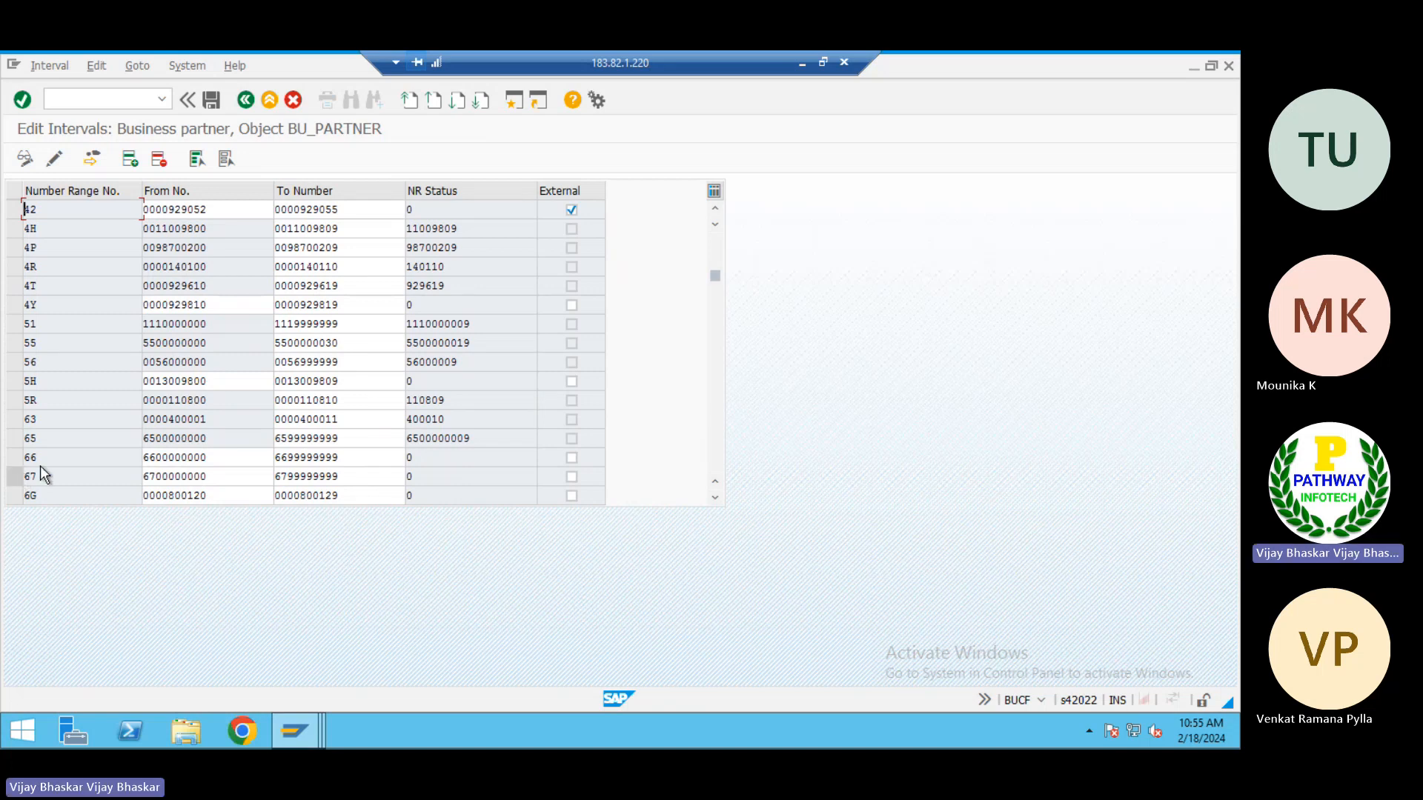
{"action": "key", "text": "ctrl+y"}
{"action": "left_click_drag", "start_coordinate": [61, 463], "coordinate": [349, 474]}
{"action": "key", "text": "ctrl+c"}
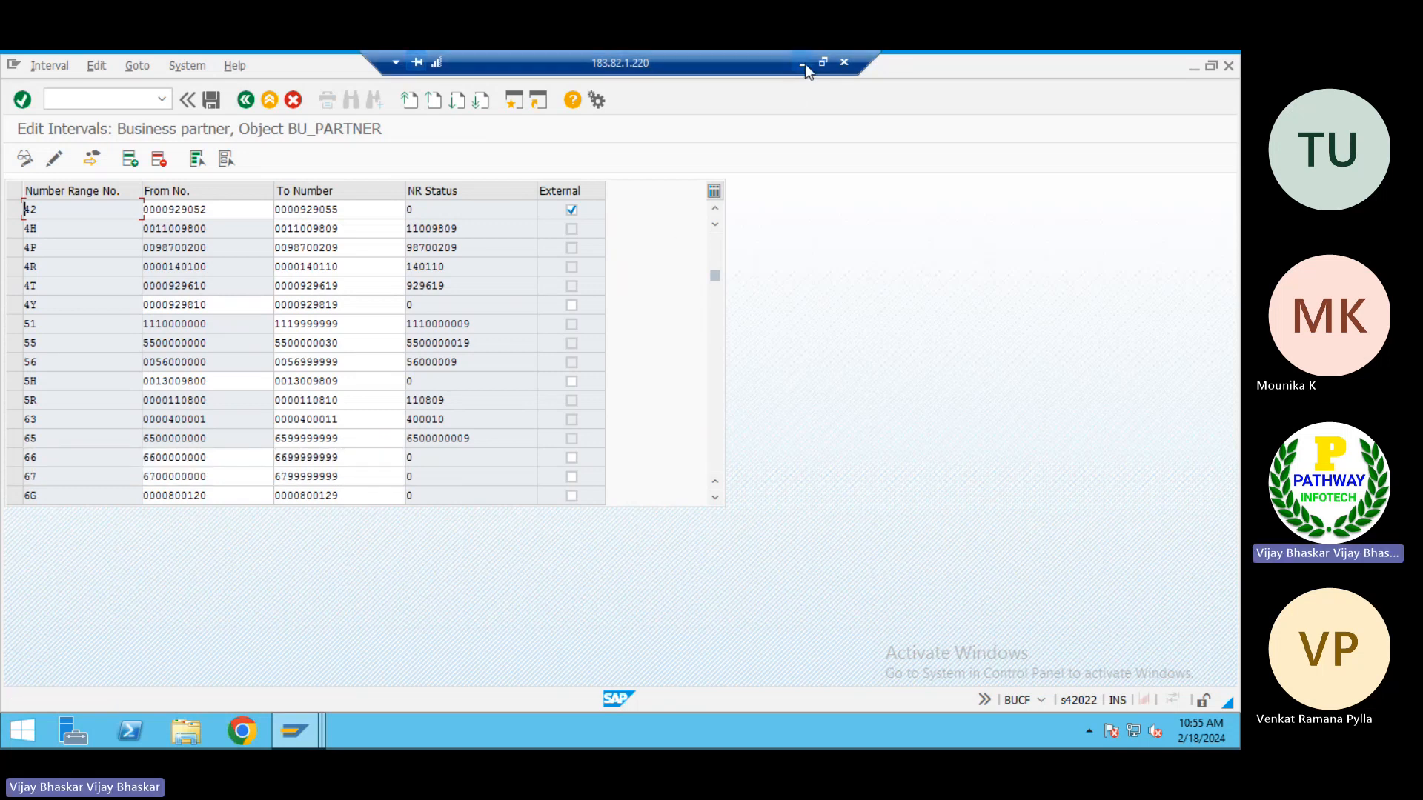
Switch to the AP notes sheet in Excel and paste the copied number ranges starting at cell G19
{"action": "left_click", "coordinate": [802, 64]}
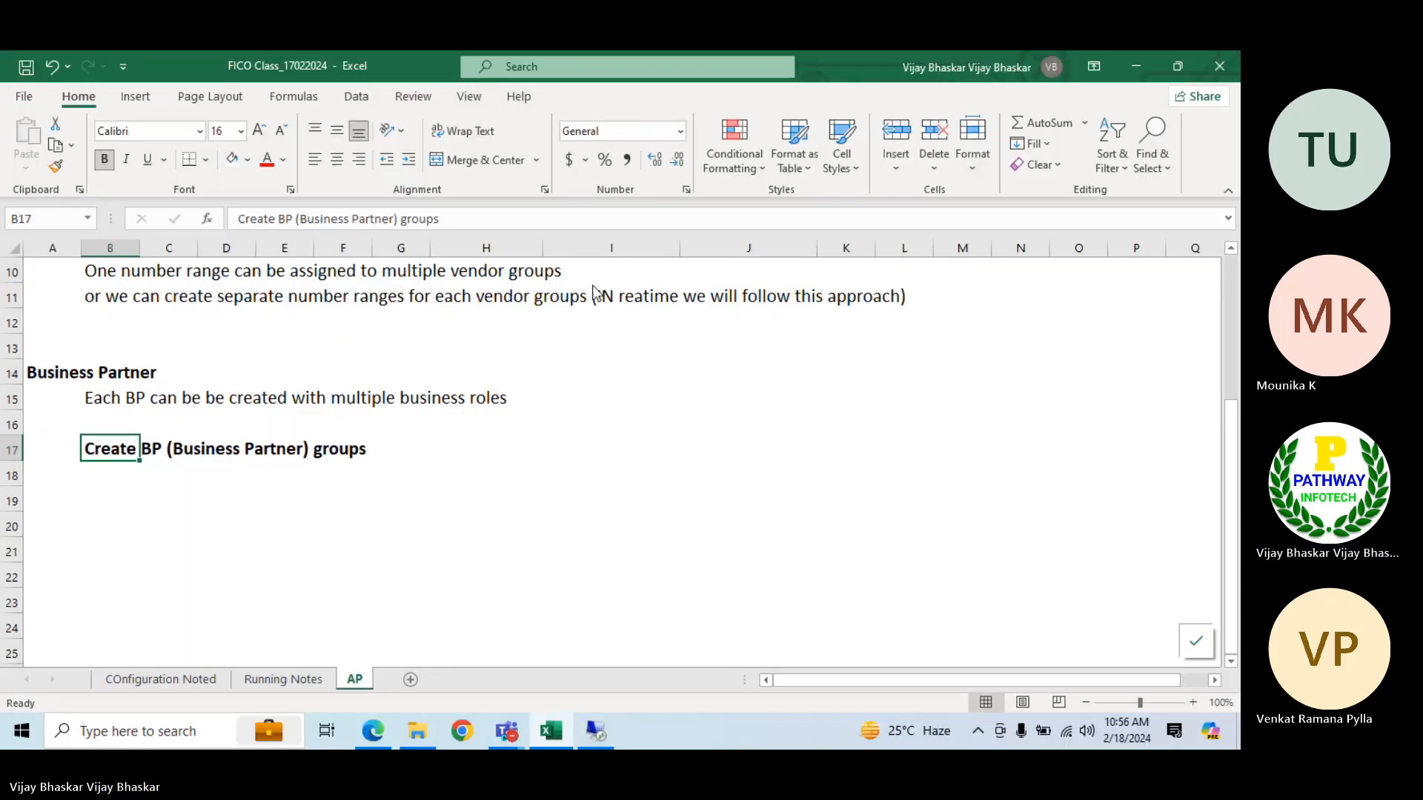
{"action": "left_click", "coordinate": [438, 476]}
{"action": "left_click", "coordinate": [400, 492]}
{"action": "key", "text": "ctrl+v"}
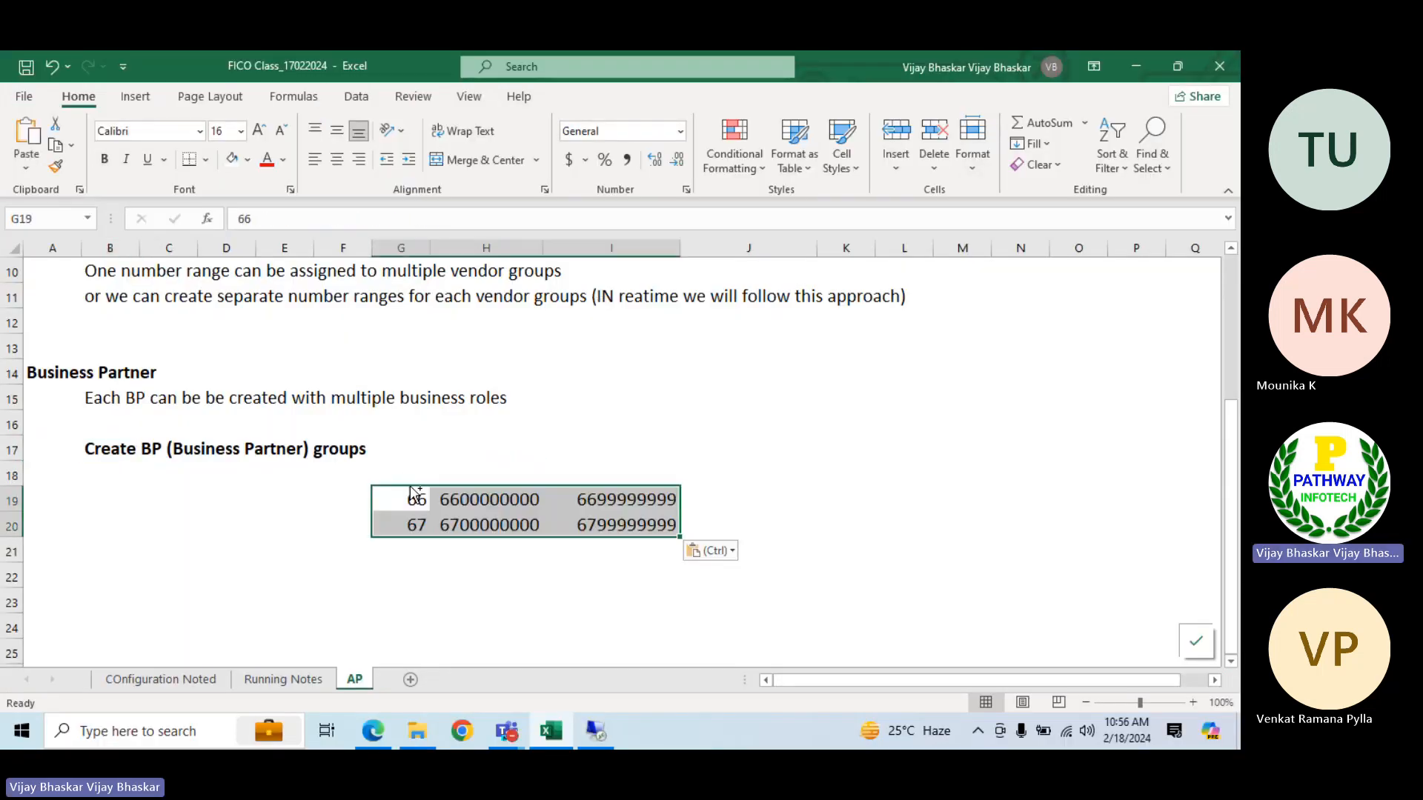
Enter the heading "Define Number ranges for BP" in cell G17 beside the BP groups heading
{"action": "left_click", "coordinate": [401, 448]}
{"action": "type", "text": "Def"}
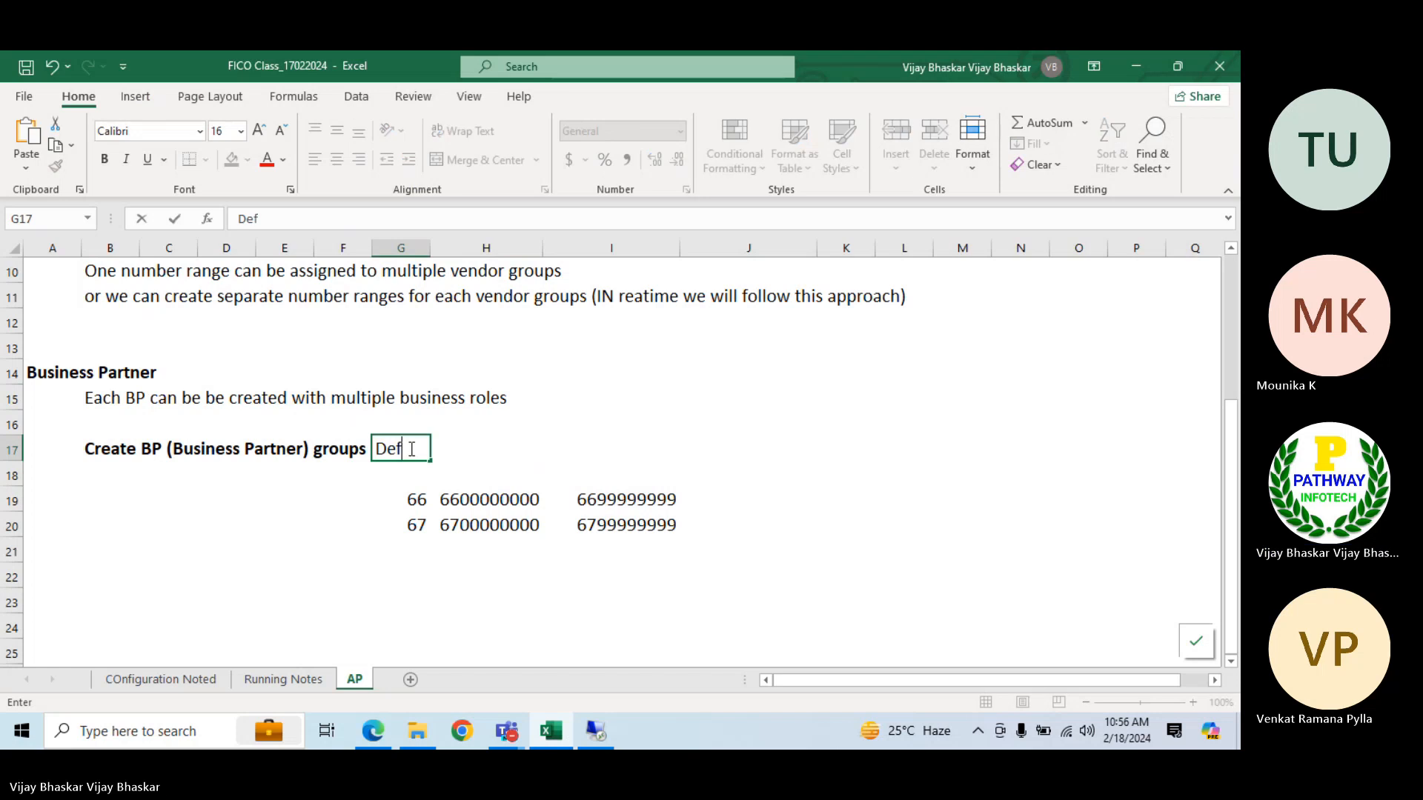
{"action": "type", "text": "ine Number "}
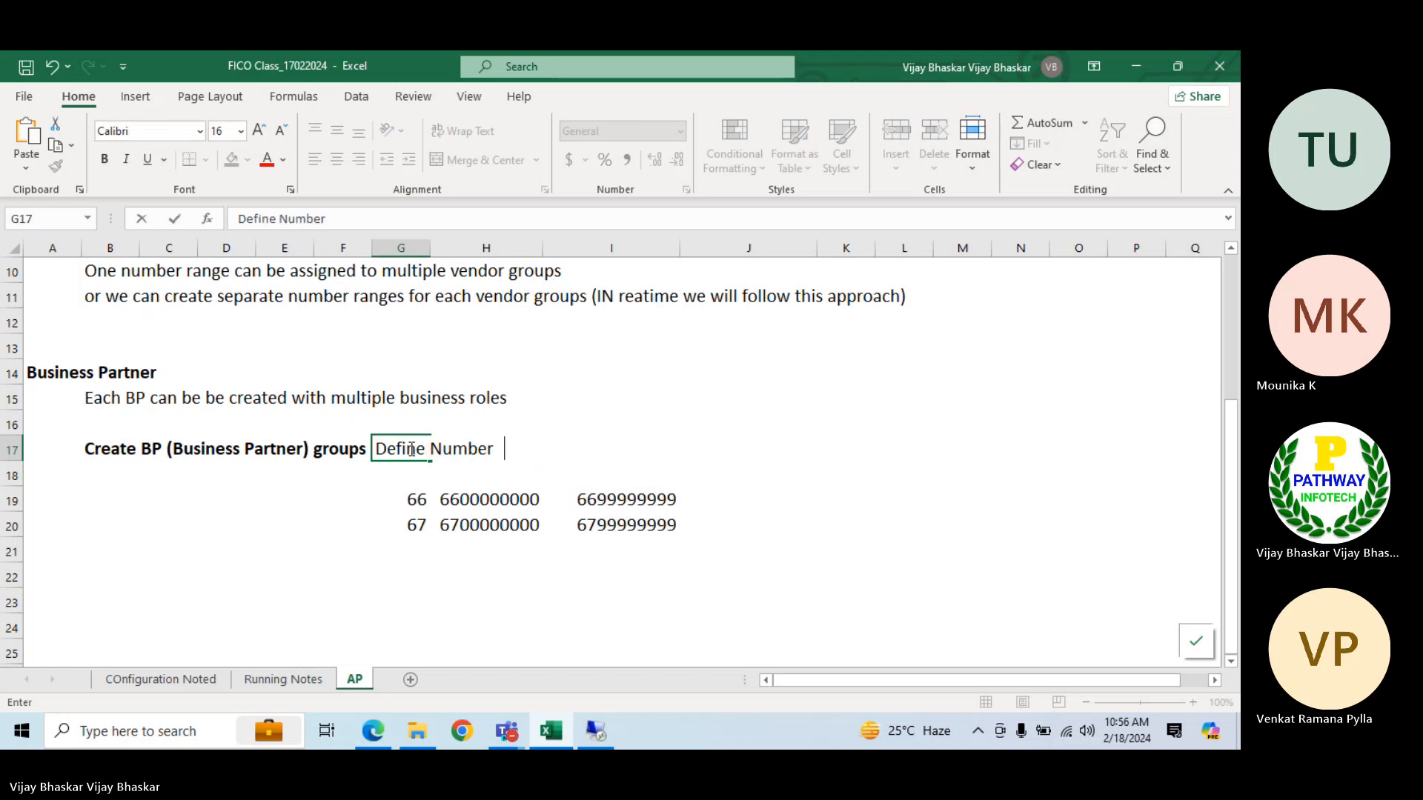
{"action": "type", "text": "ranges for B"}
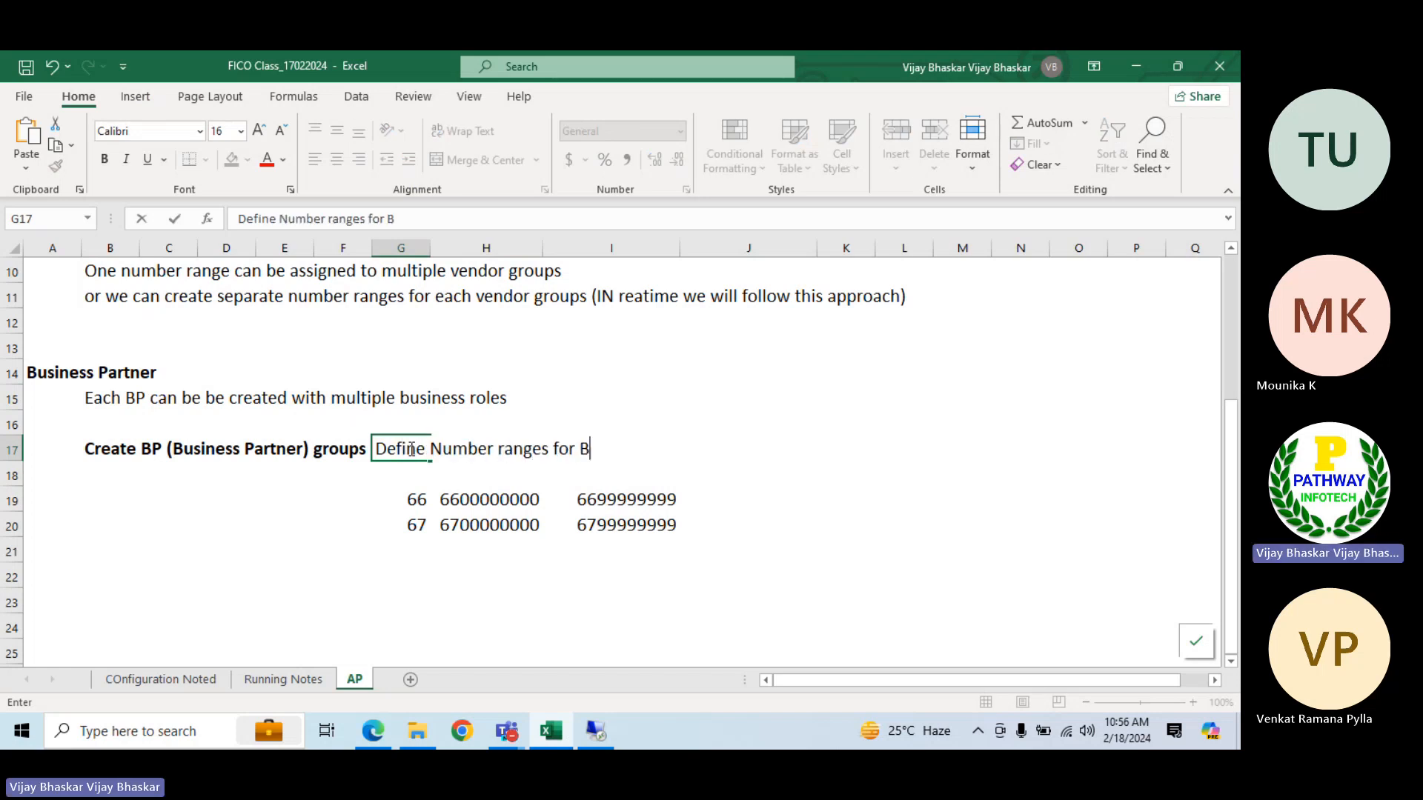
{"action": "type", "text": "P"}
{"action": "key", "text": "Up"}
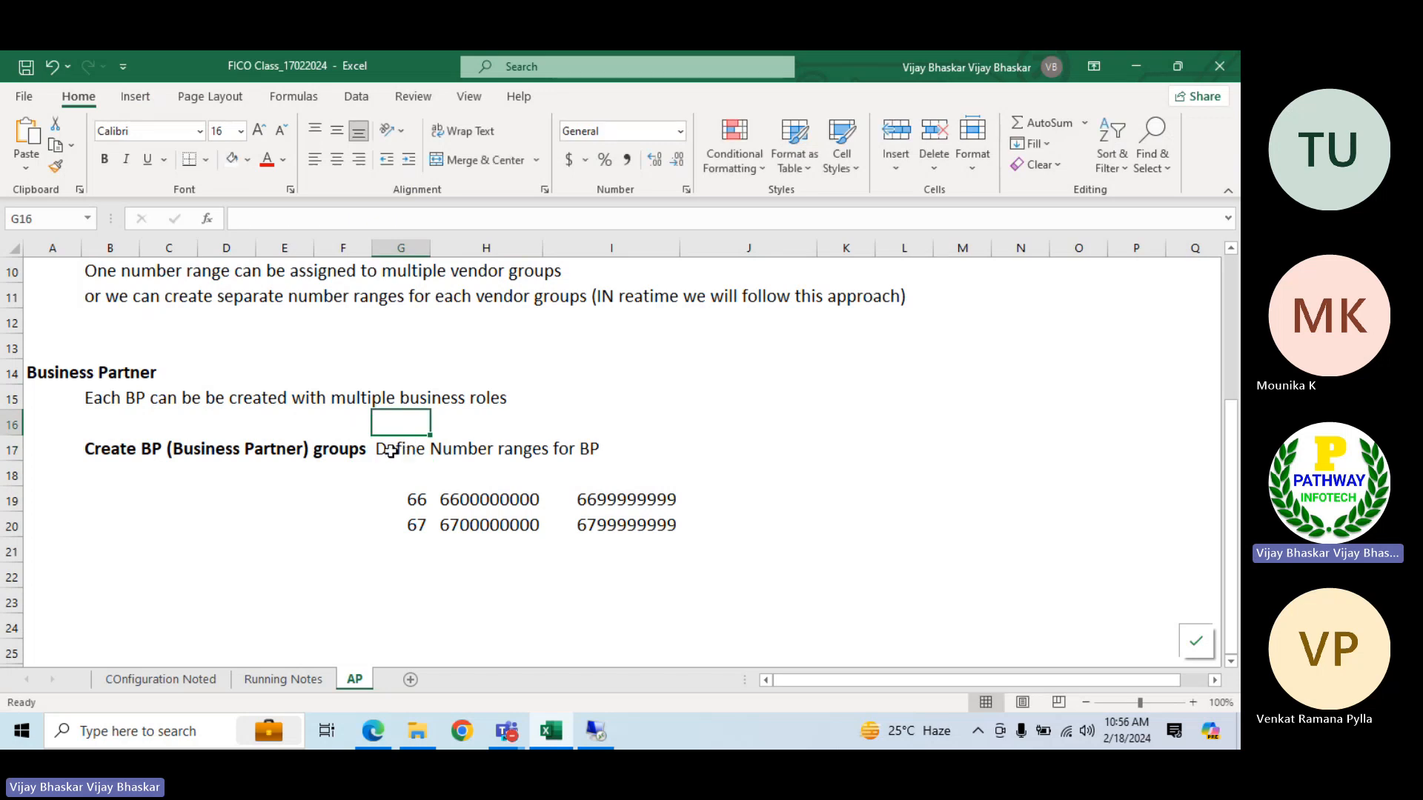
Make the number ranges heading bold, and merge and center it across G17:I17
{"action": "left_click", "coordinate": [387, 450]}
{"action": "key", "text": "shift+Right"}
{"action": "key", "text": "shift+Right"}
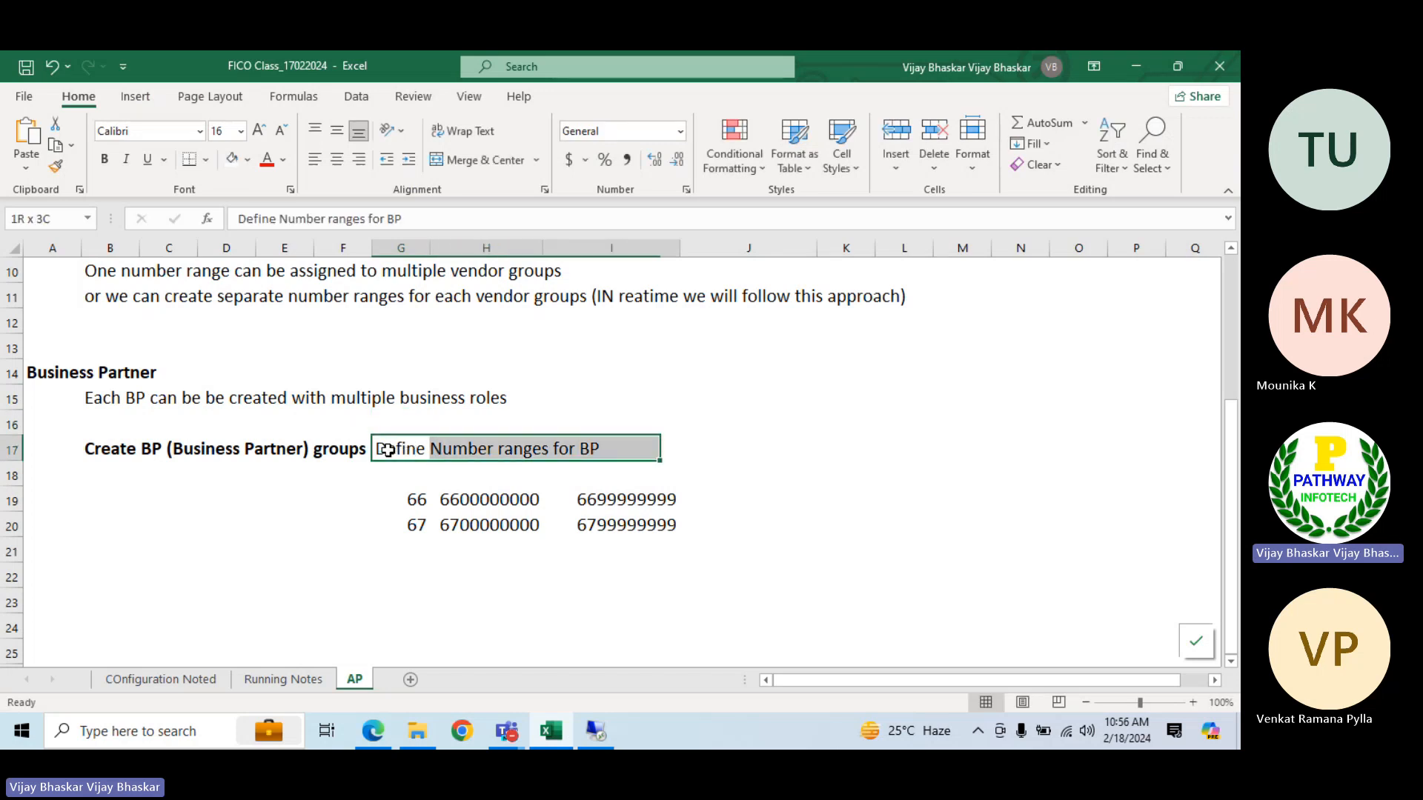
{"action": "key", "text": "ctrl+b"}
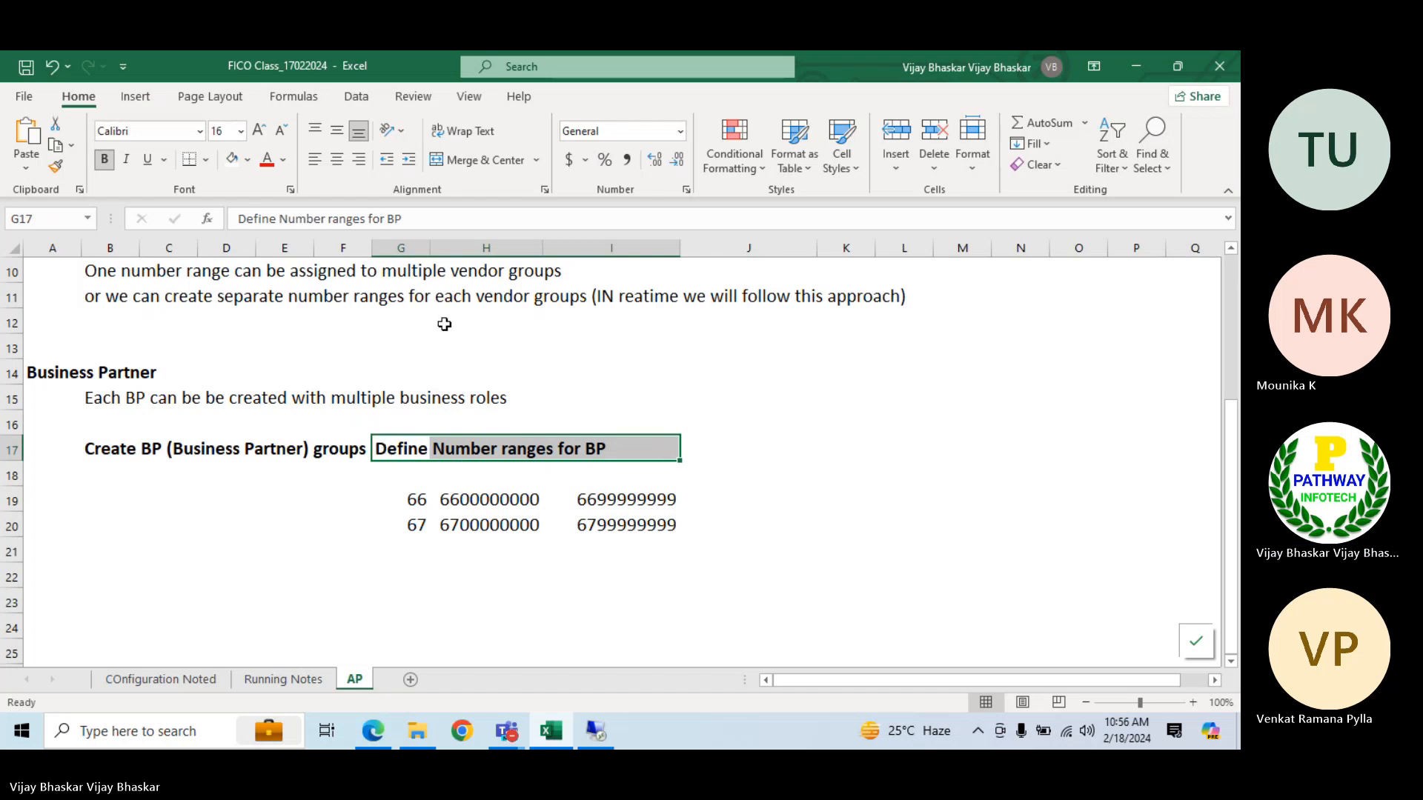
{"action": "left_click", "coordinate": [483, 160]}
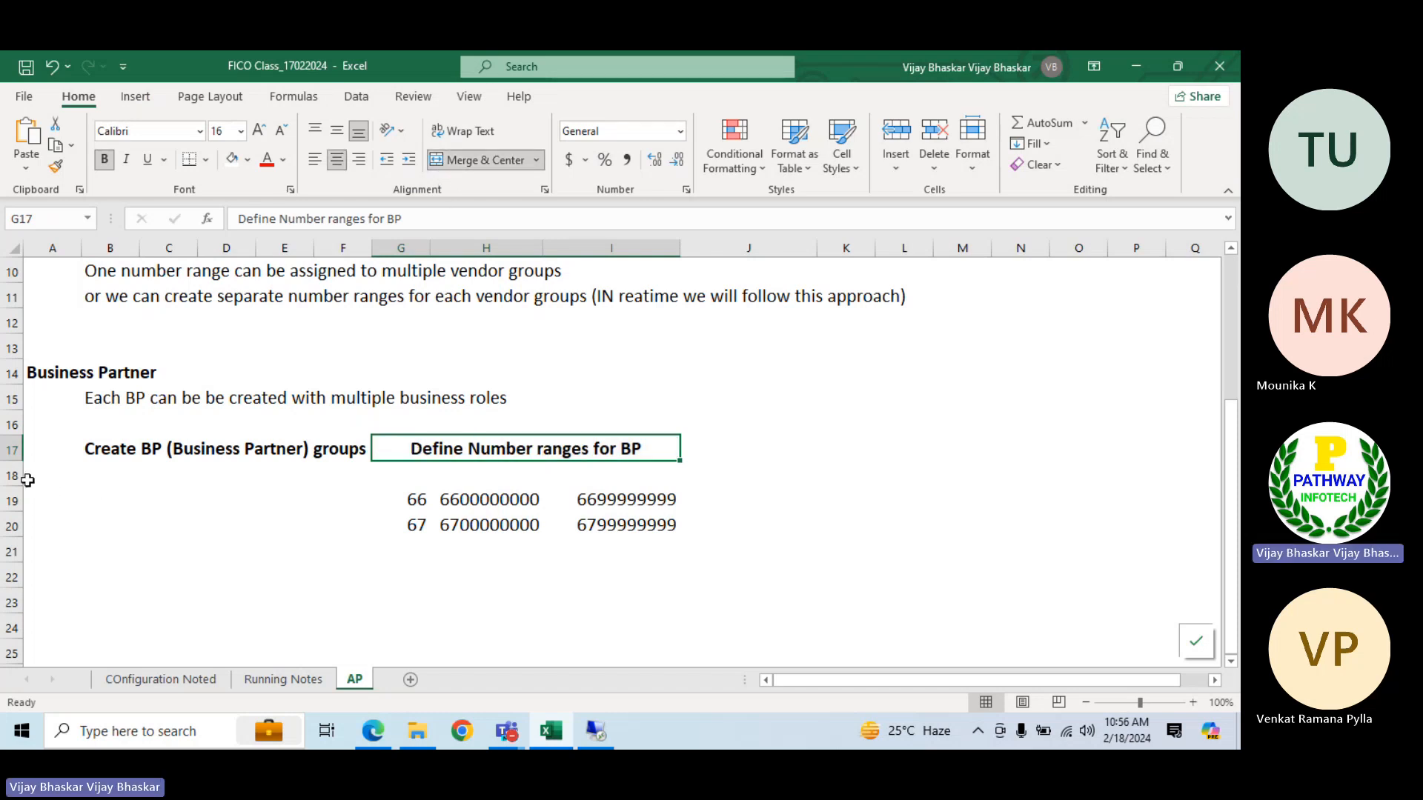
Delete the empty row 18 between the headings and the number ranges, and select cell C18
{"action": "left_click", "coordinate": [12, 475]}
{"action": "key", "text": "ctrl+minus"}
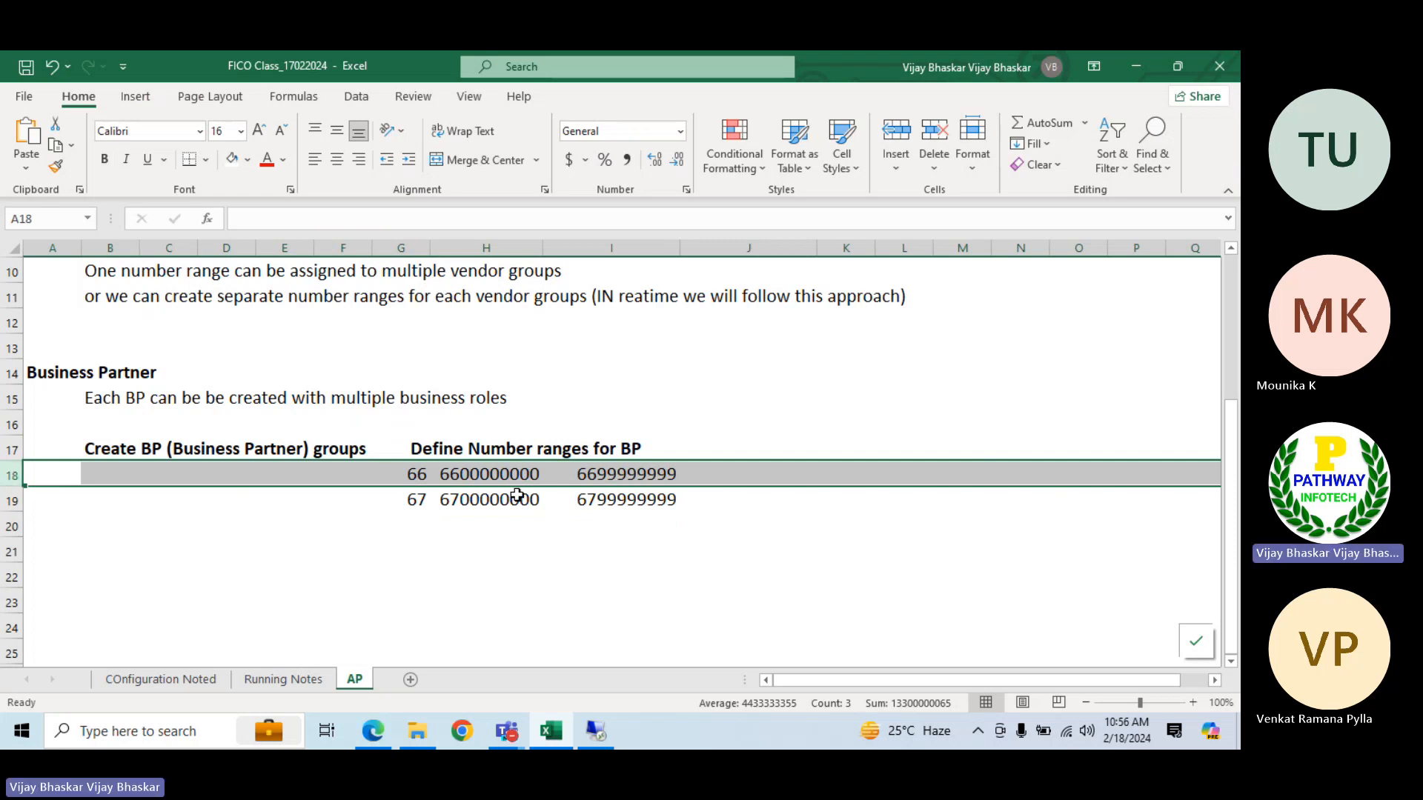
{"action": "left_click", "coordinate": [151, 474]}
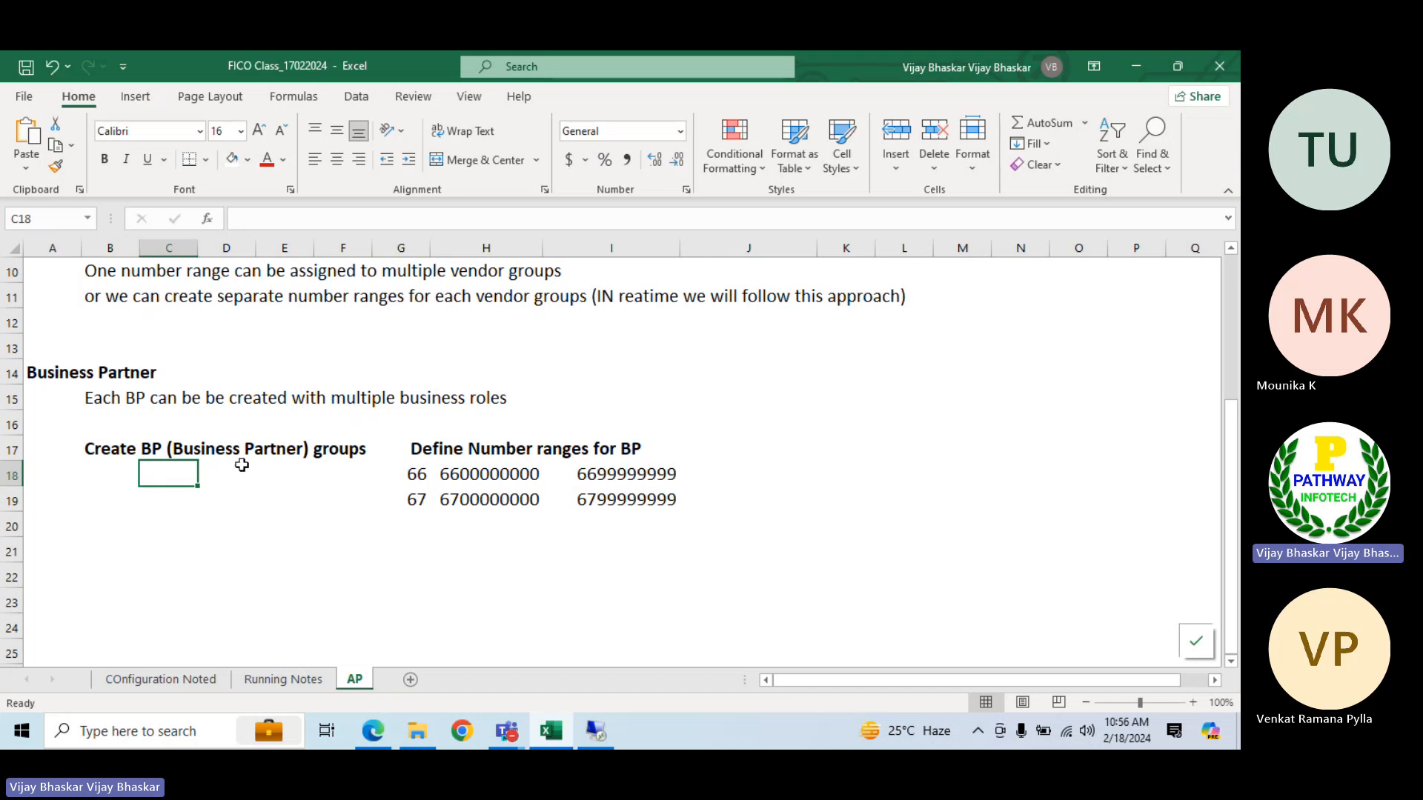
Switch to the SAP remote session and open the Define Groupings and Assign Number Ranges activity
{"action": "left_click", "coordinate": [101, 473]}
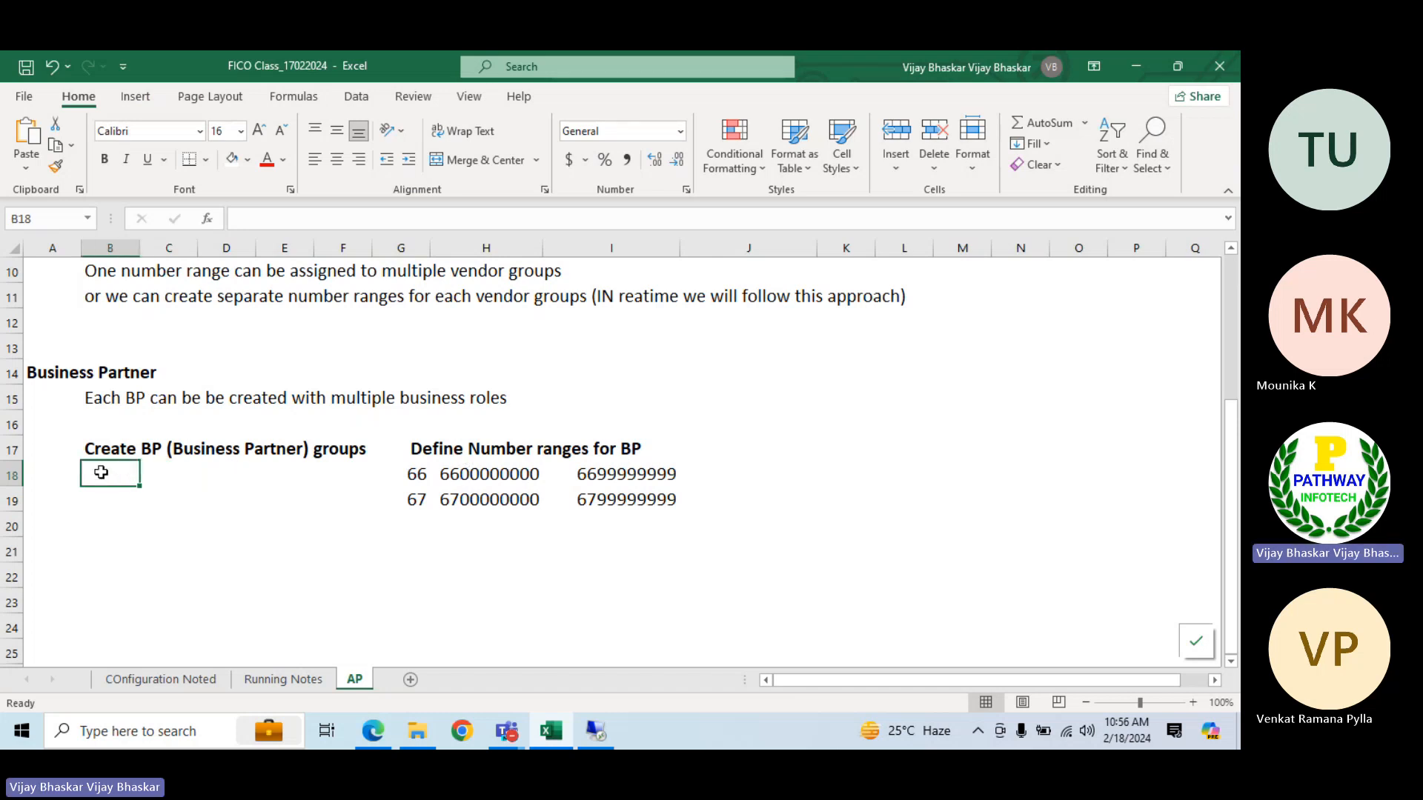
{"action": "left_click", "coordinate": [595, 730]}
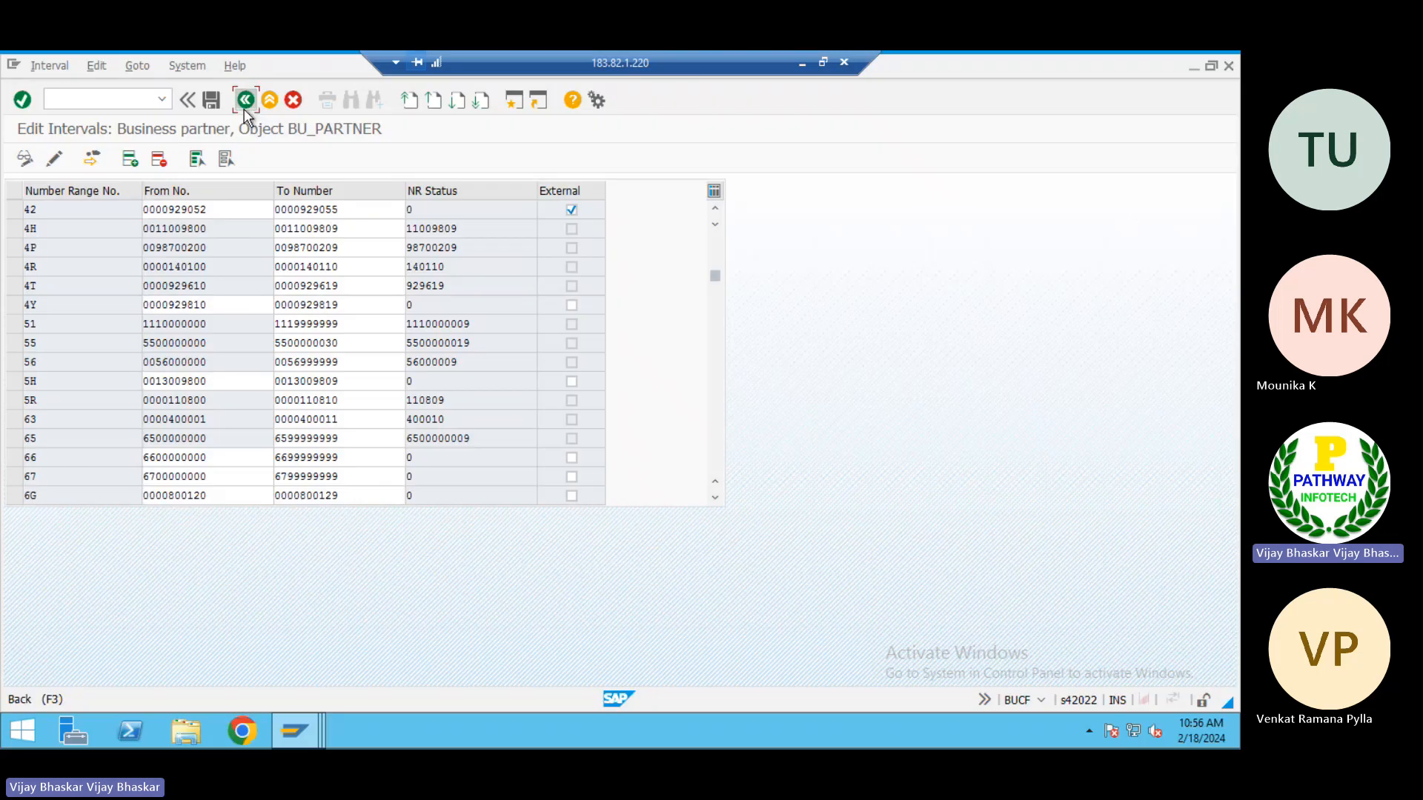
{"action": "left_click", "coordinate": [243, 109]}
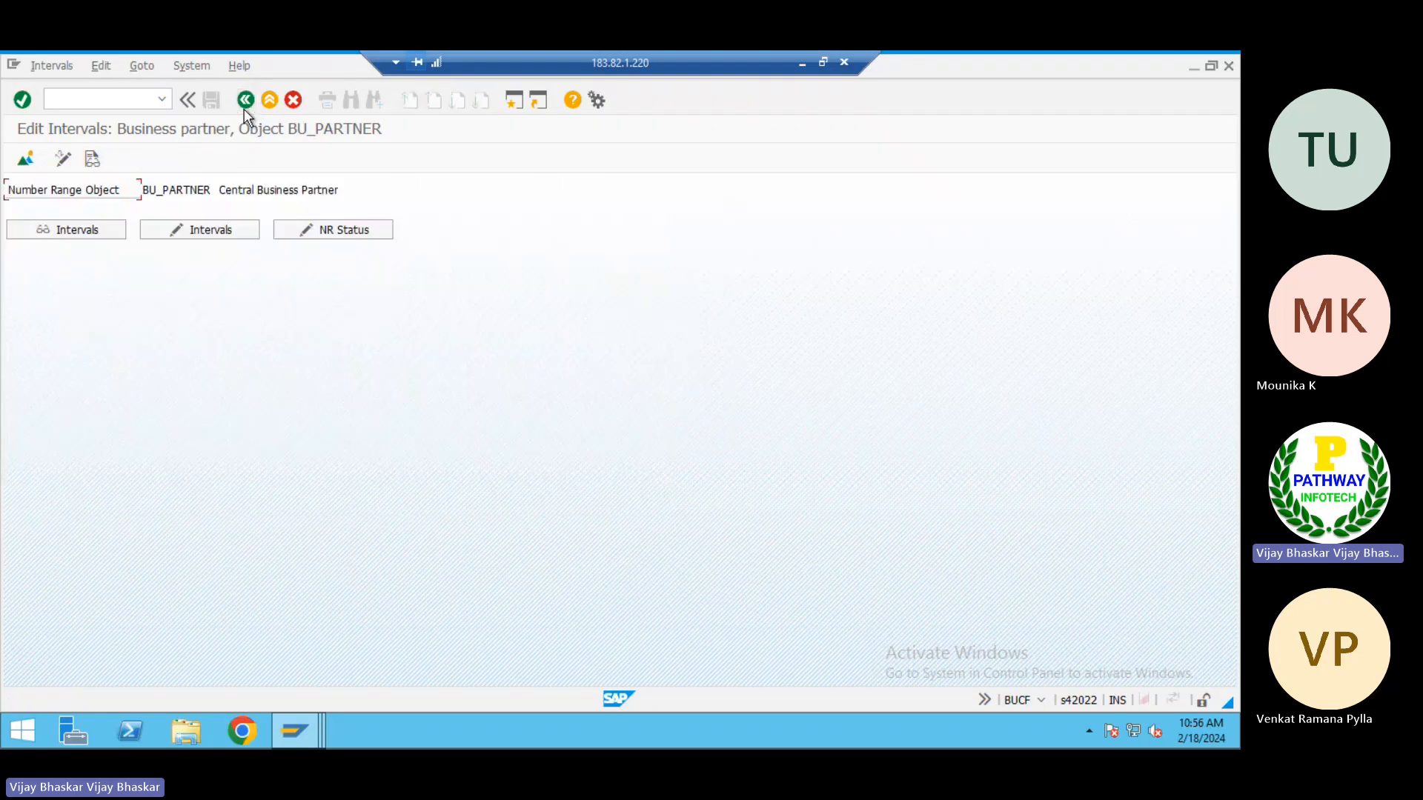
{"action": "left_click", "coordinate": [243, 109]}
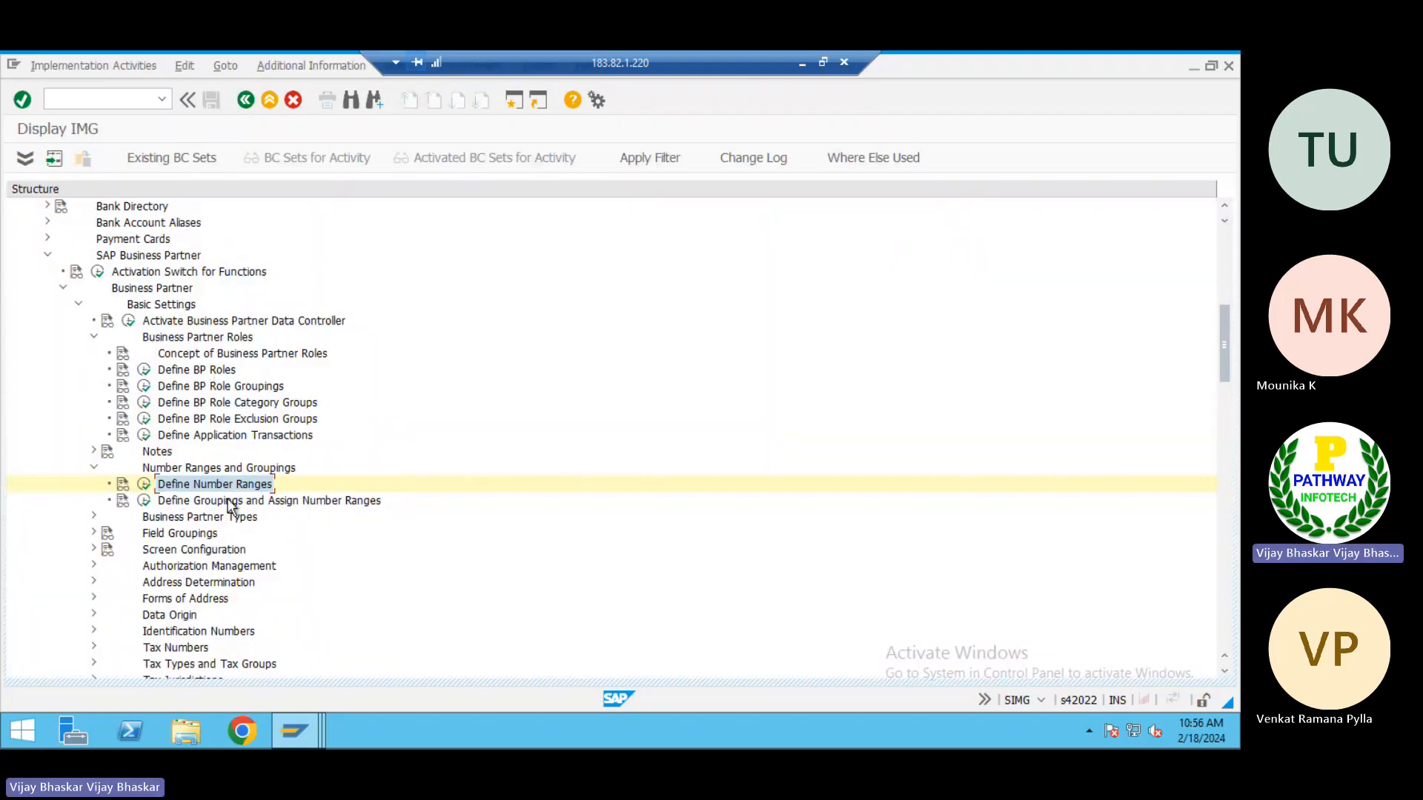
{"action": "left_click", "coordinate": [225, 502]}
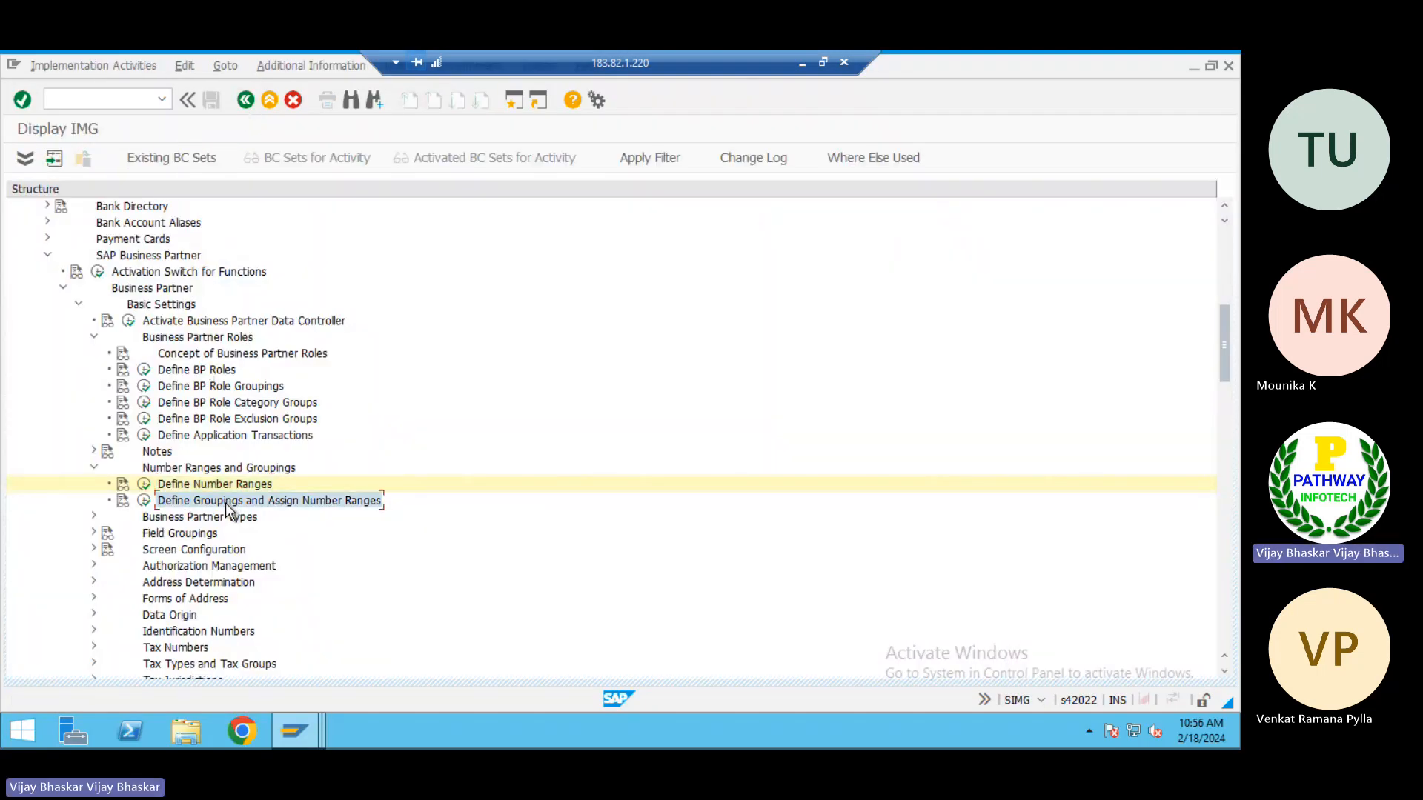
{"action": "left_click", "coordinate": [145, 502]}
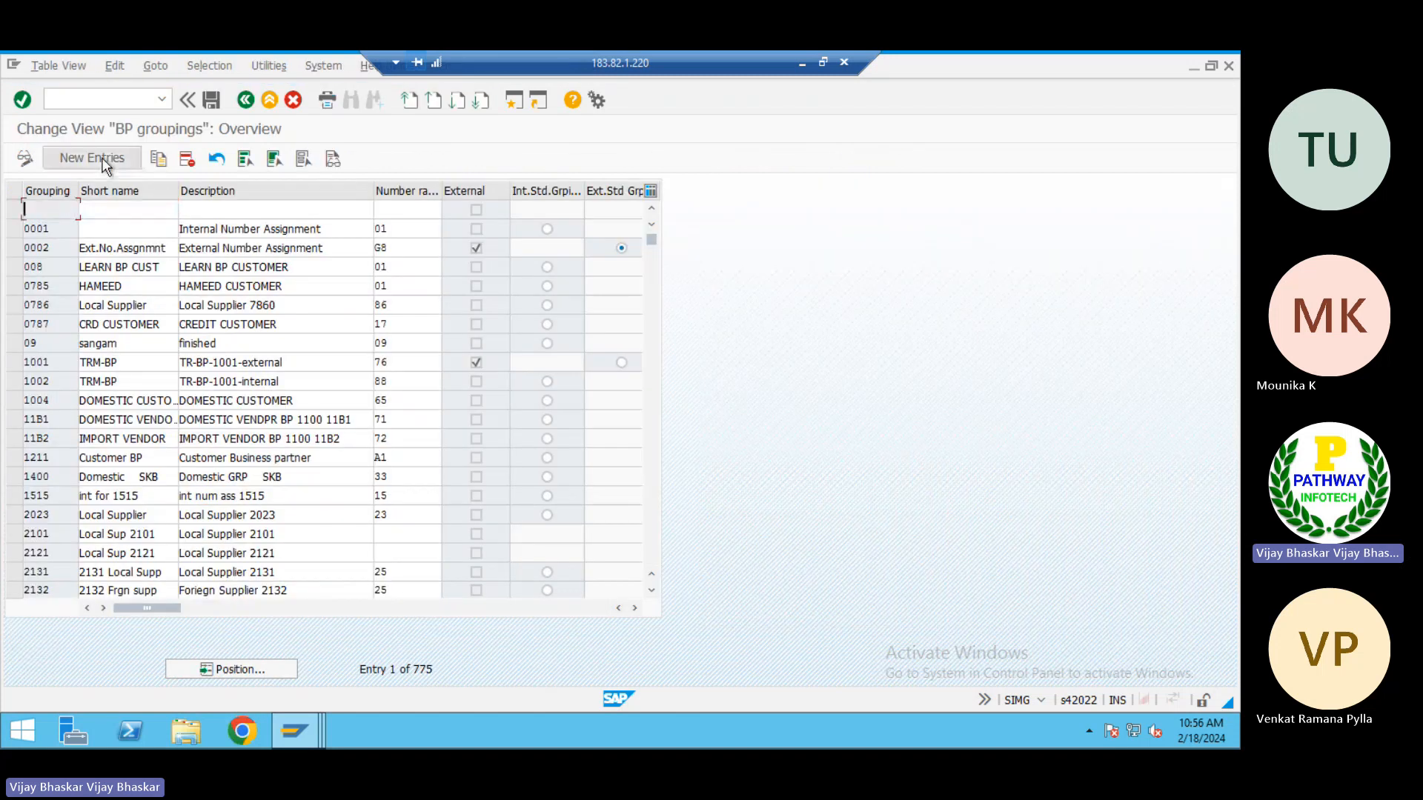
{"action": "left_click", "coordinate": [49, 158]}
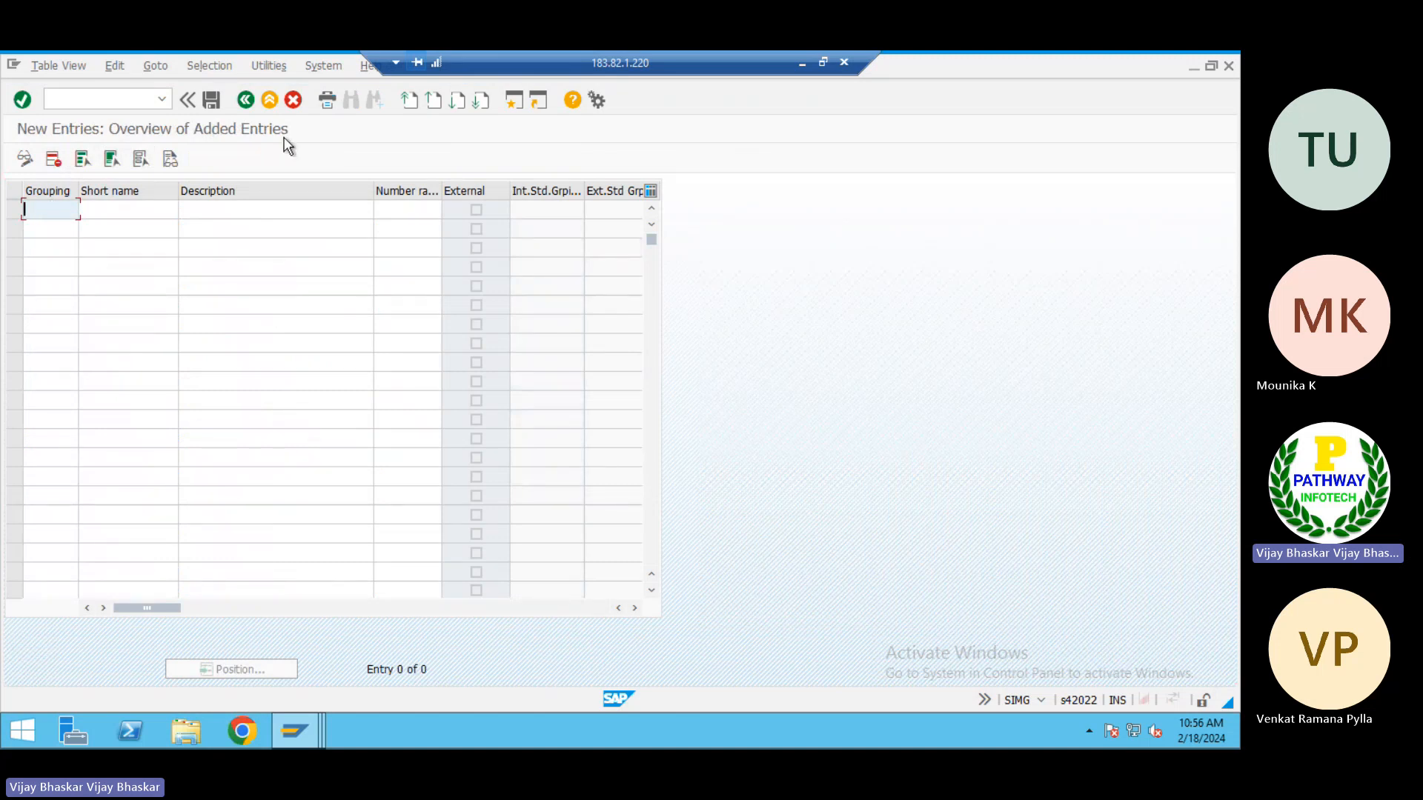
{"action": "left_click", "coordinate": [246, 100]}
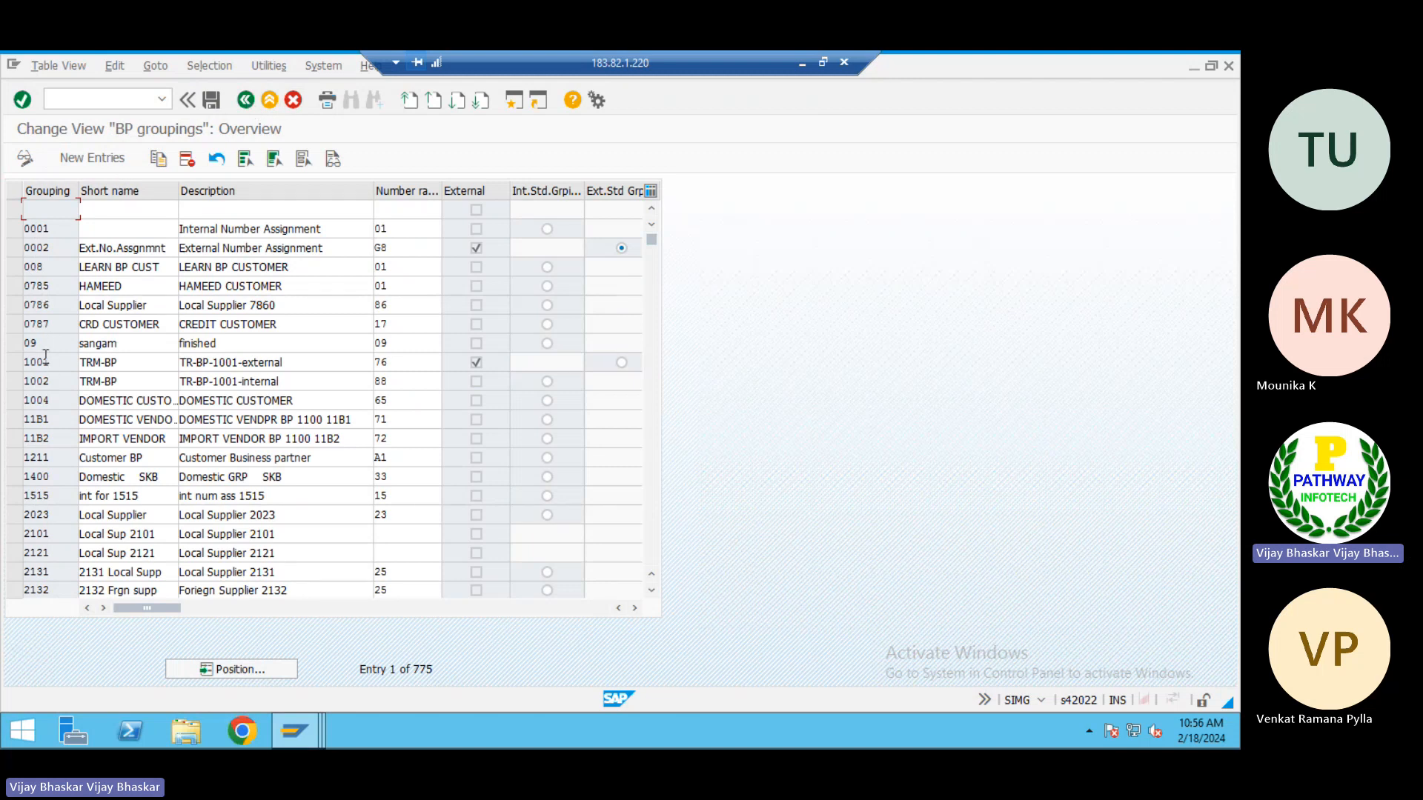
{"action": "left_click", "coordinate": [51, 381]}
{"action": "left_click", "coordinate": [50, 402]}
Start new BP grouping entries and add grouping 100A with the short name and description "Service BP"
{"action": "left_click", "coordinate": [96, 157]}
{"action": "type", "text": "100A"}
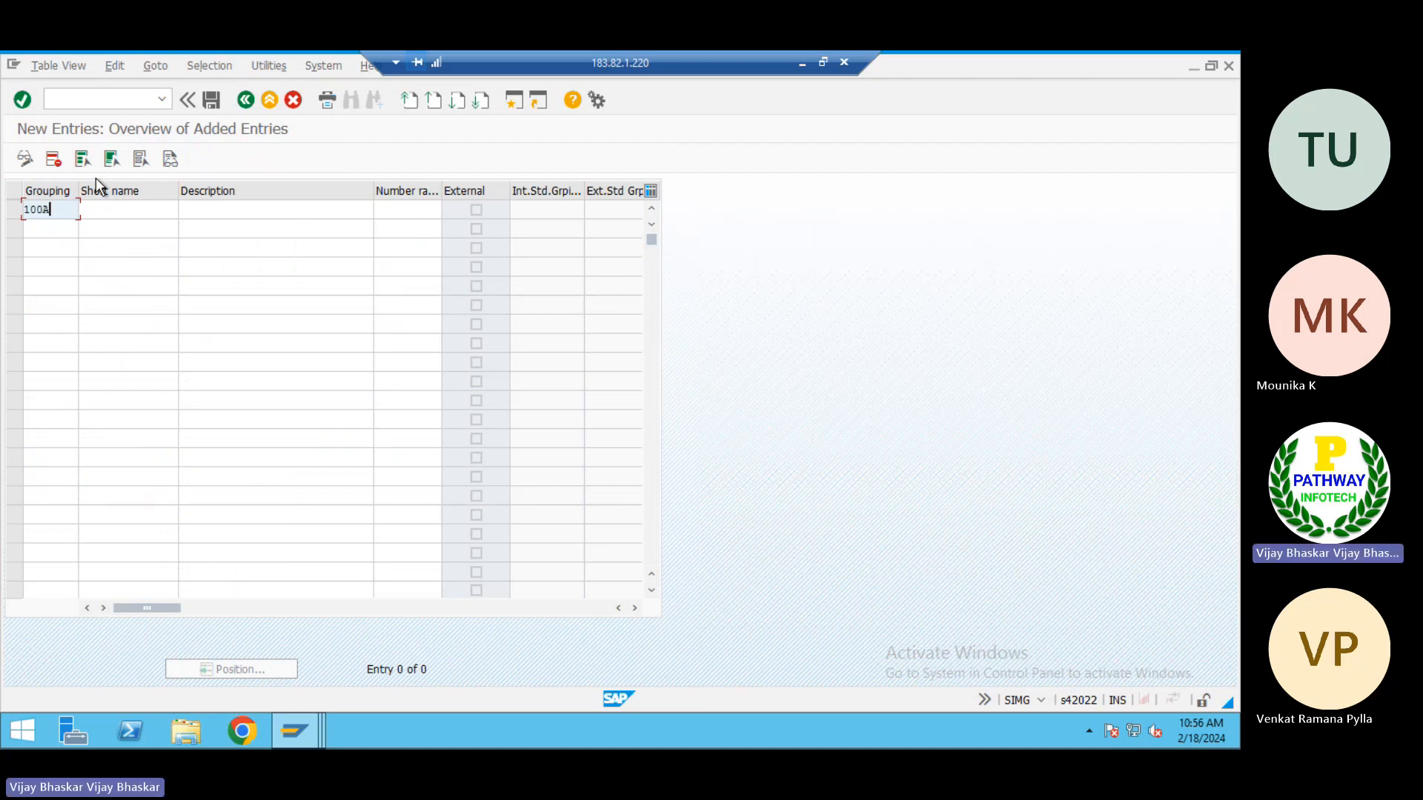
{"action": "key", "text": "Tab"}
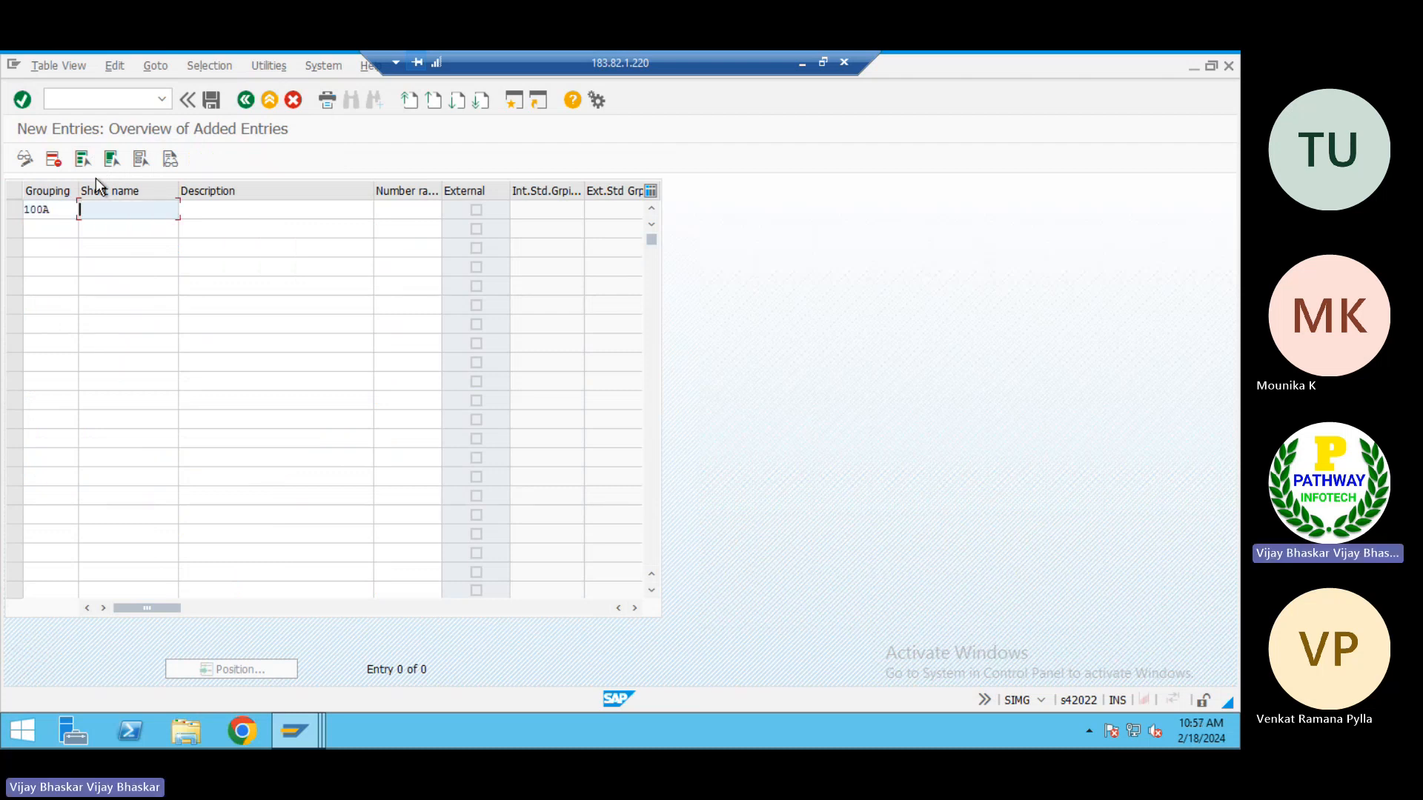
{"action": "type", "text": "Service BP"}
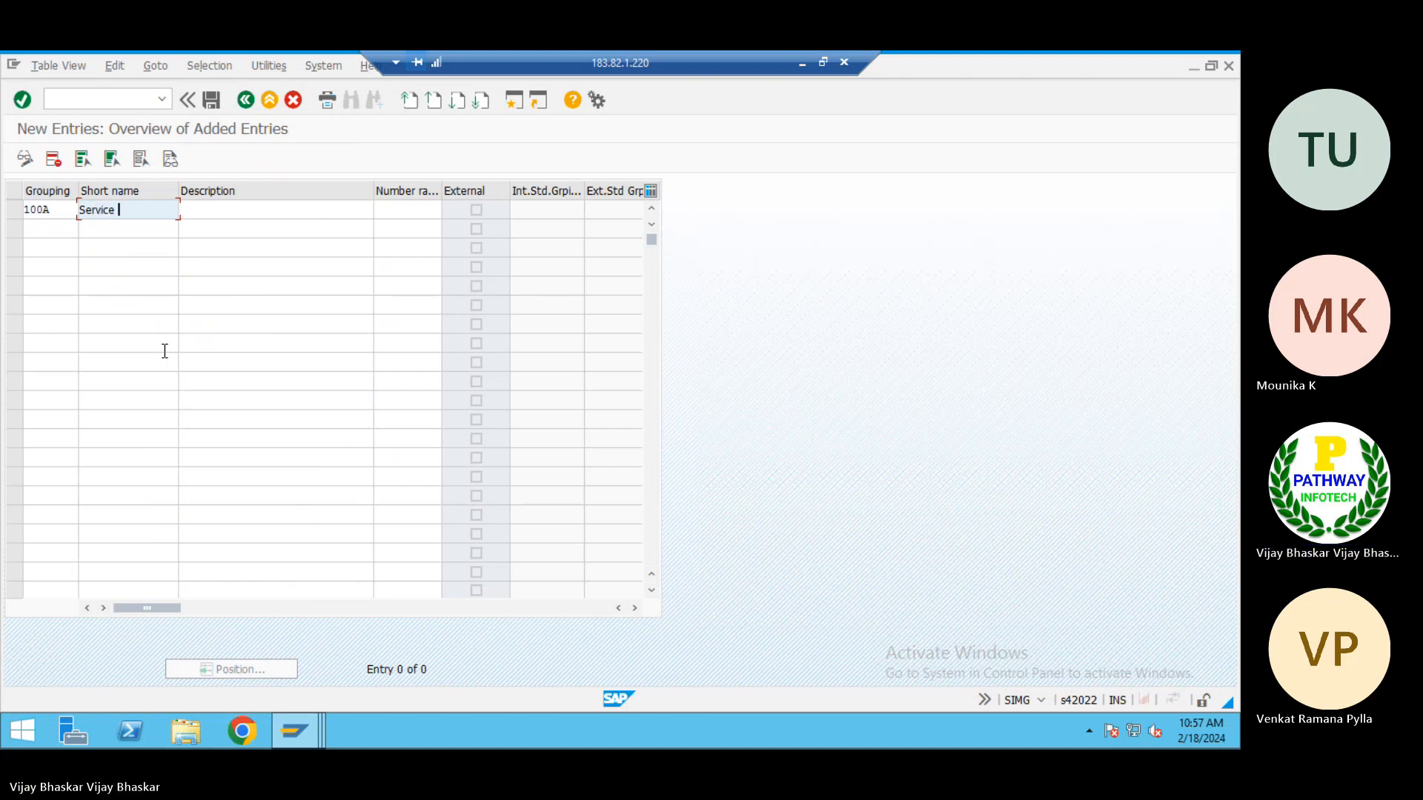
{"action": "key", "text": "Tab"}
{"action": "type", "text": "Se"}
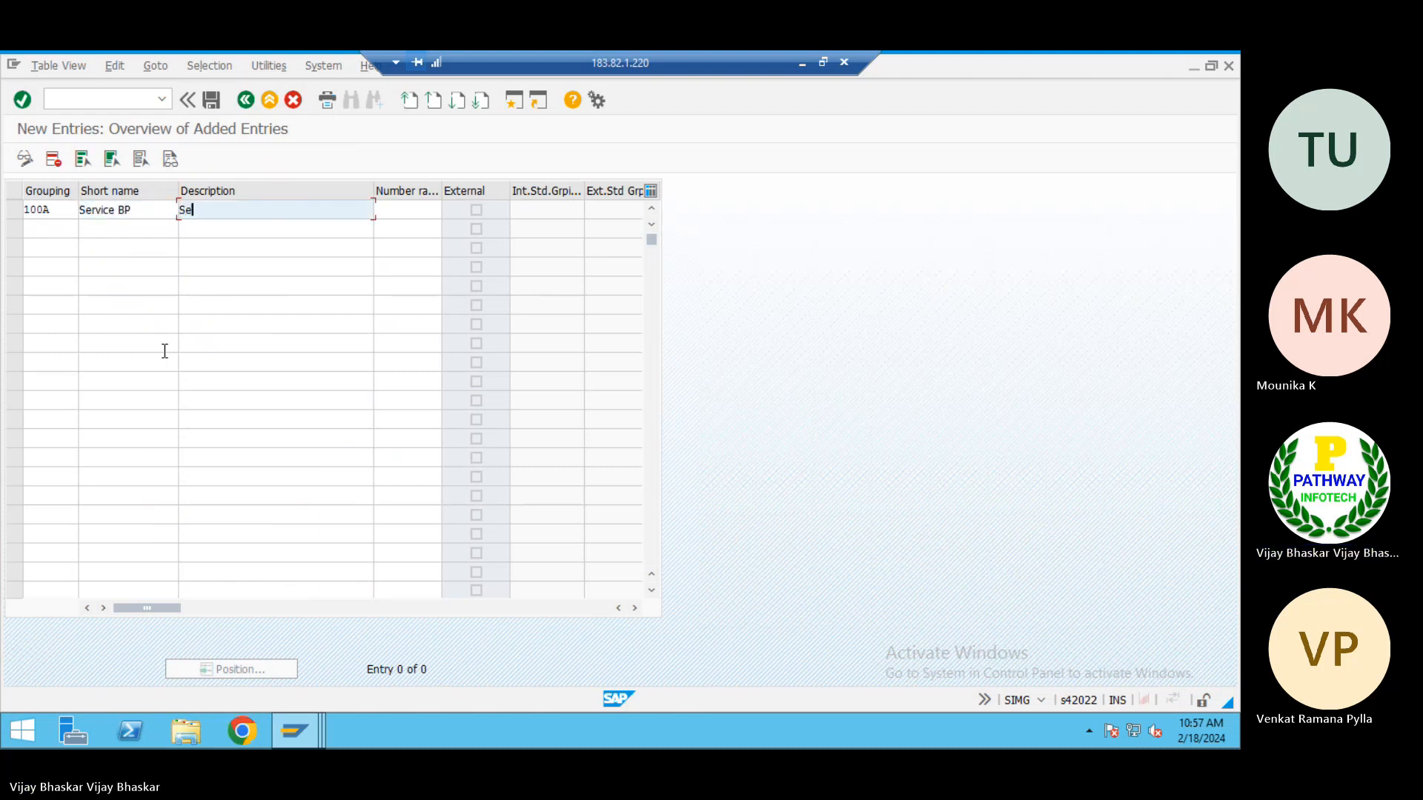
{"action": "type", "text": "rvice BP"}
{"action": "key", "text": "Tab"}
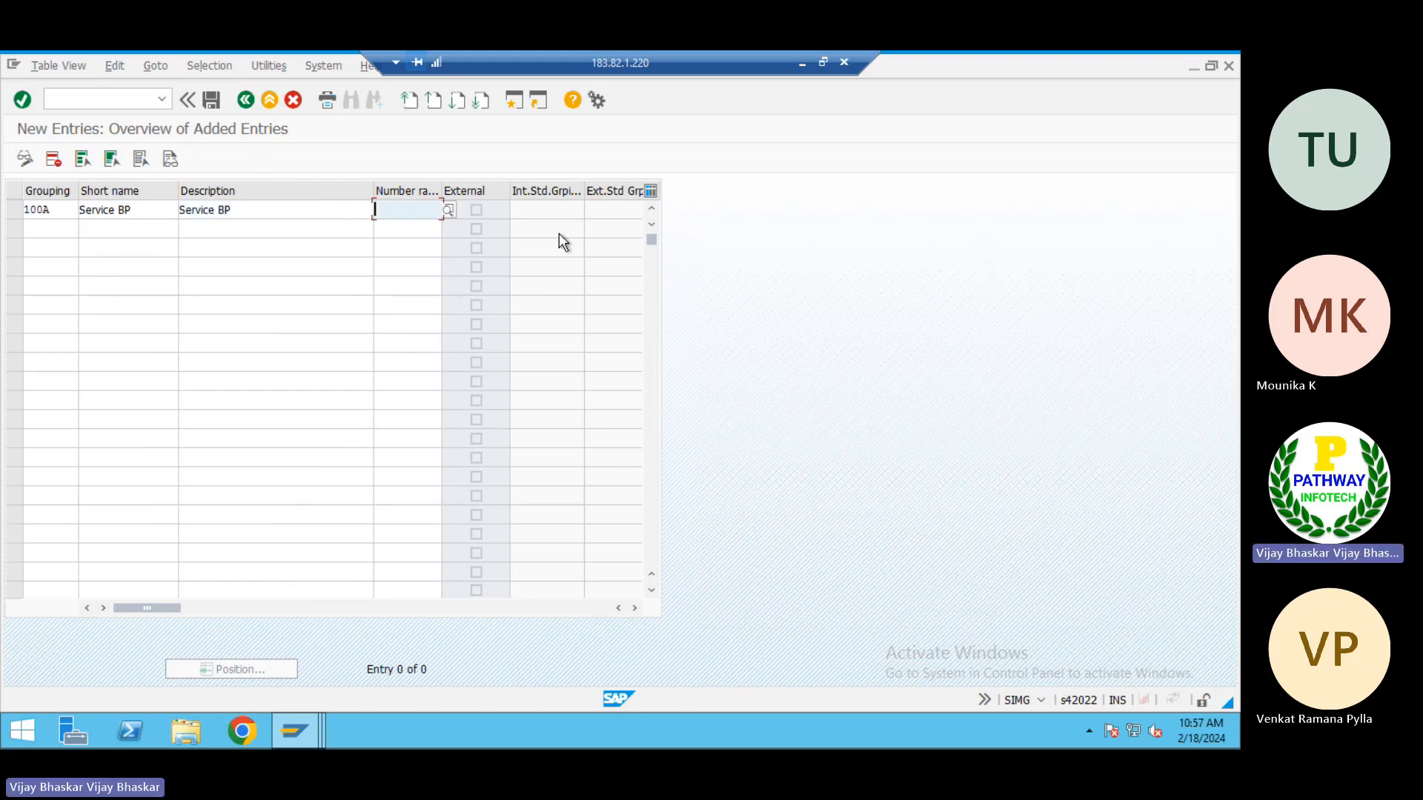
Check the number ranges in the Excel AP notes, then assign number range 66 to grouping 100A in SAP
{"action": "left_click", "coordinate": [801, 63]}
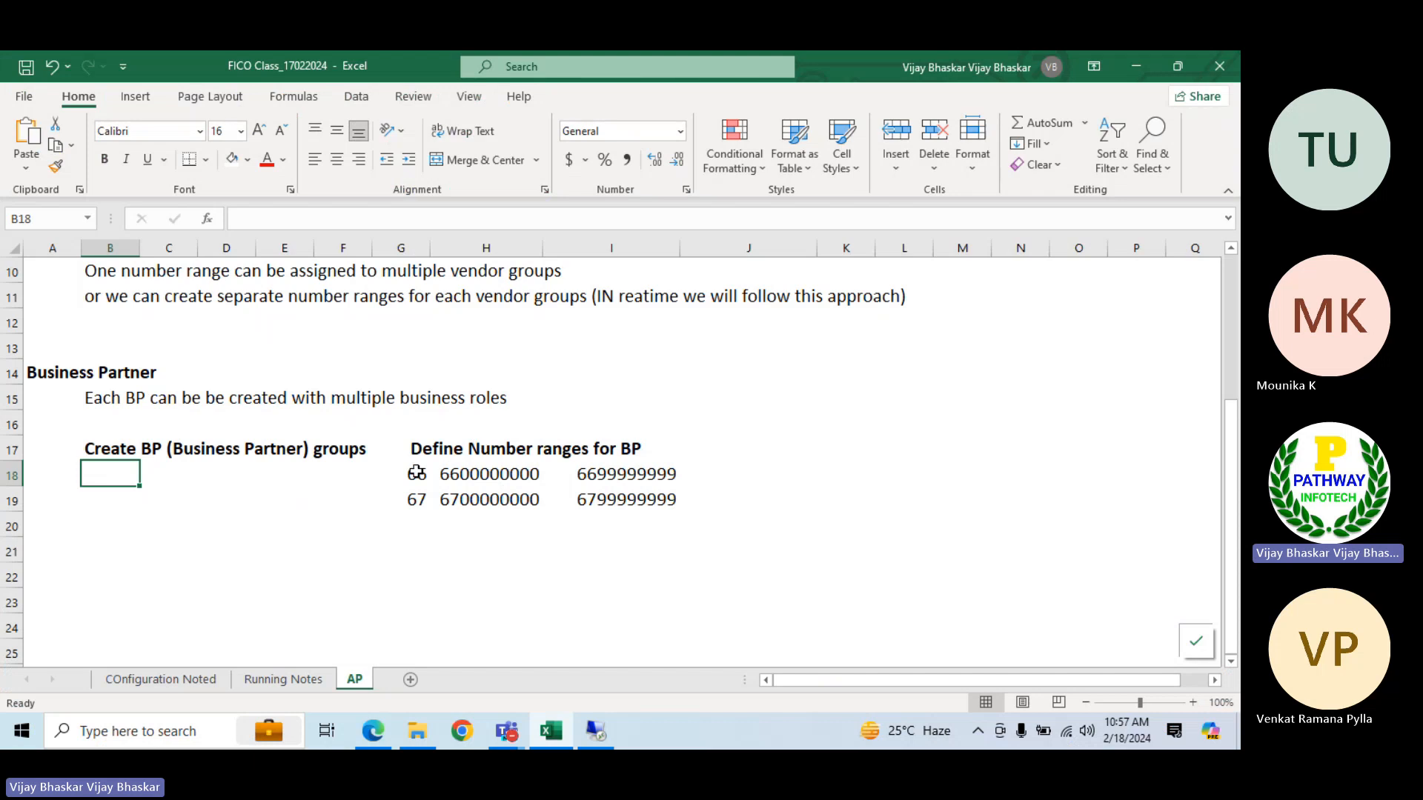
{"action": "left_click", "coordinate": [596, 732]}
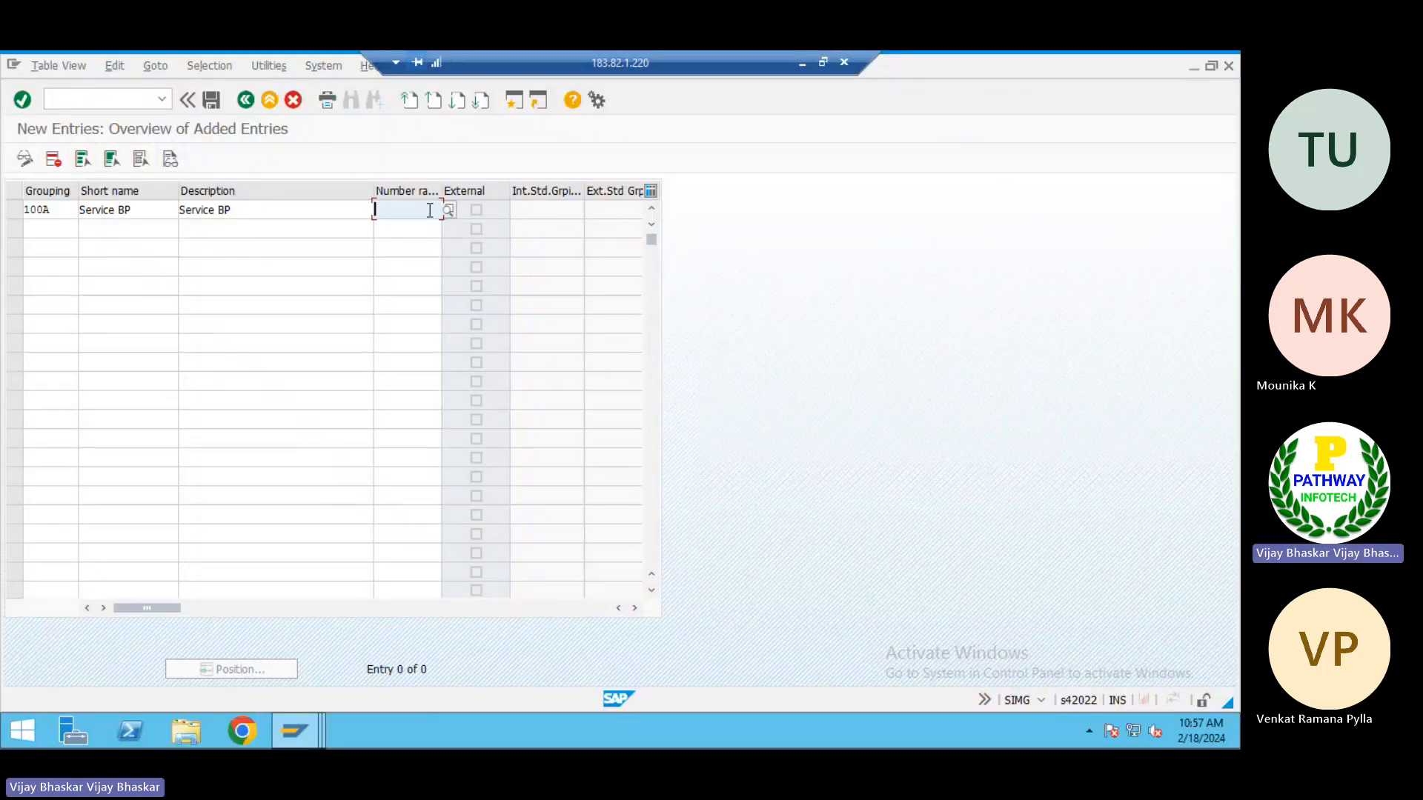
{"action": "type", "text": "66"}
{"action": "key", "text": "Tab"}
{"action": "key", "text": "Tab"}
{"action": "key", "text": "Tab"}
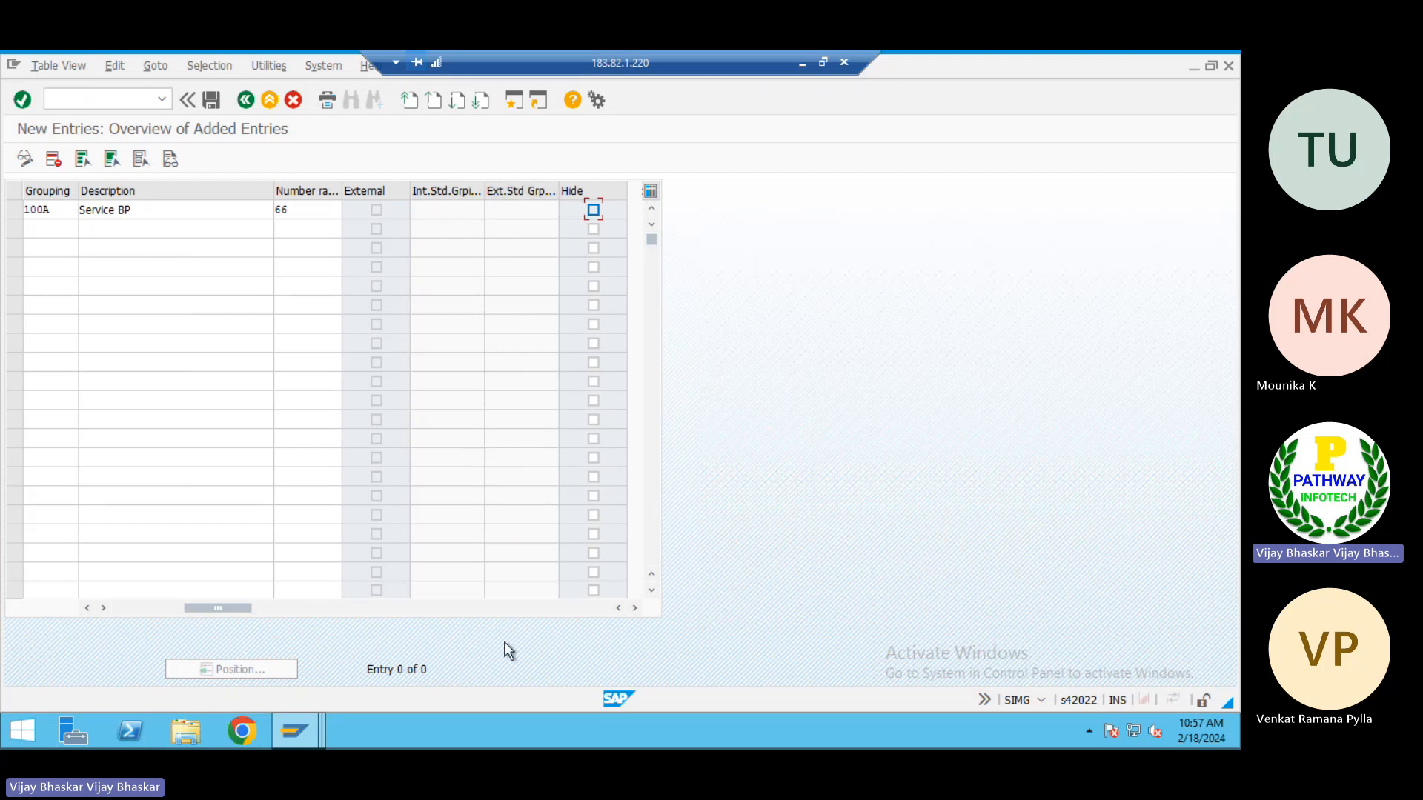
{"action": "left_click", "coordinate": [136, 607]}
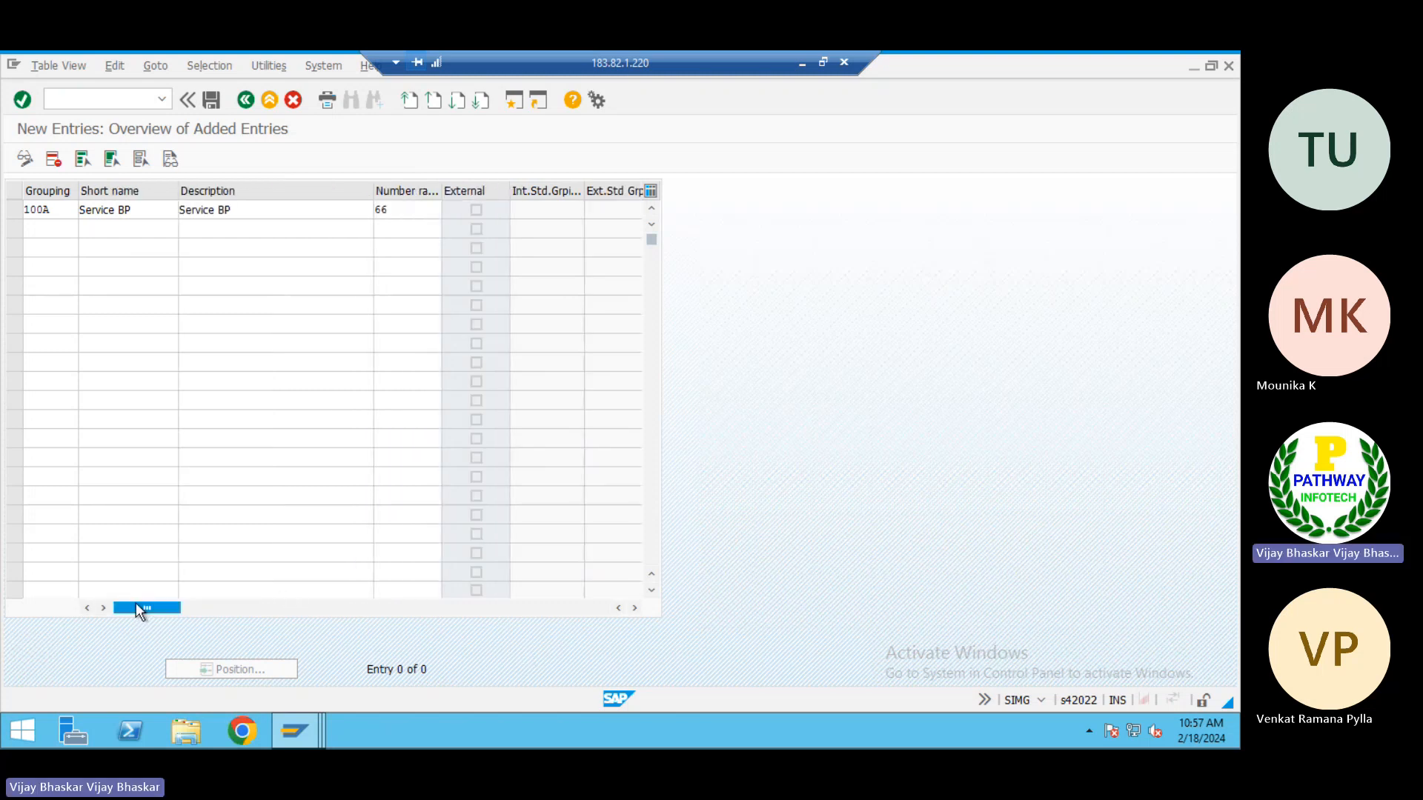
Add a second grouping 100B with the short name "Domestoc BP" below the Service BP entry
{"action": "left_click", "coordinate": [38, 229]}
{"action": "type", "text": "100"}
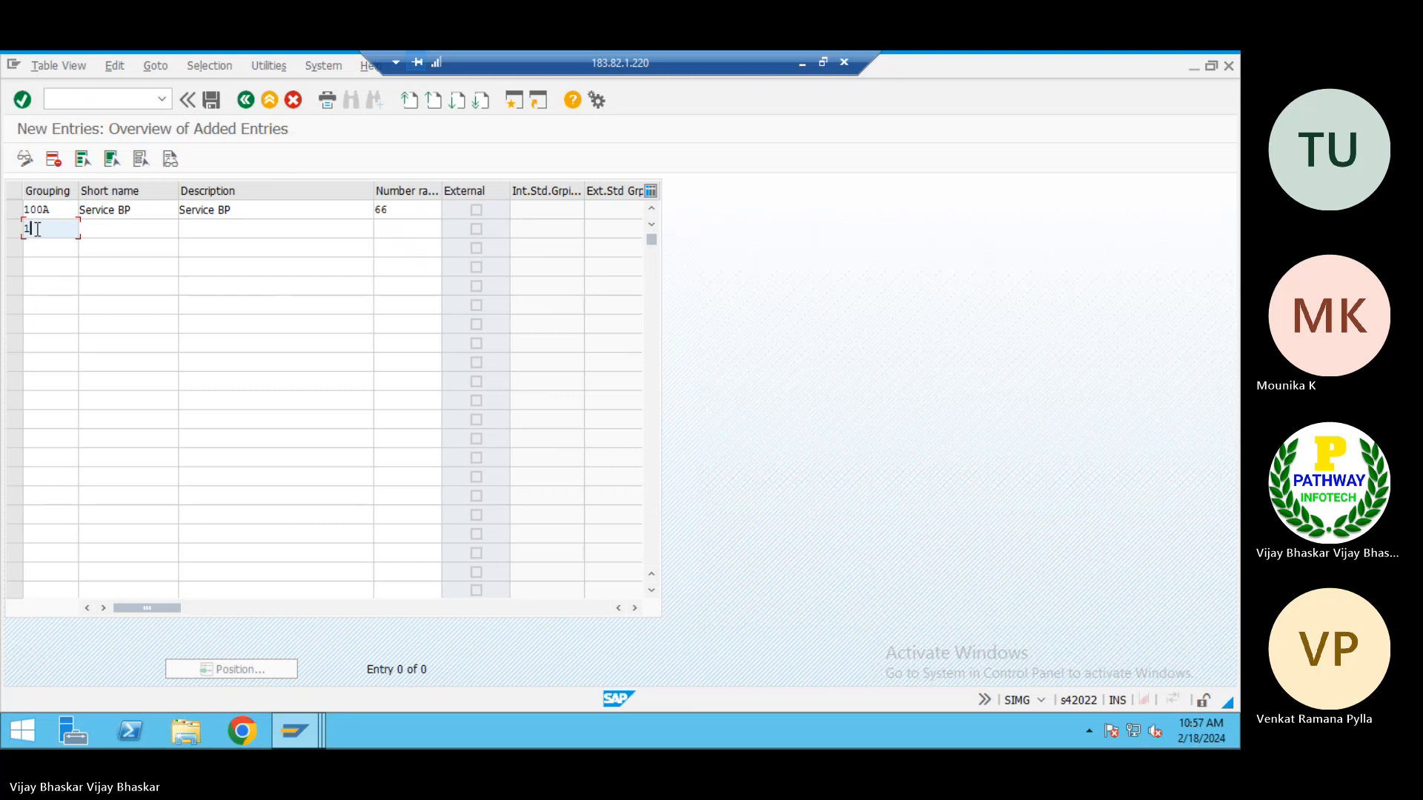
{"action": "type", "text": "B"}
{"action": "key", "text": "Tab"}
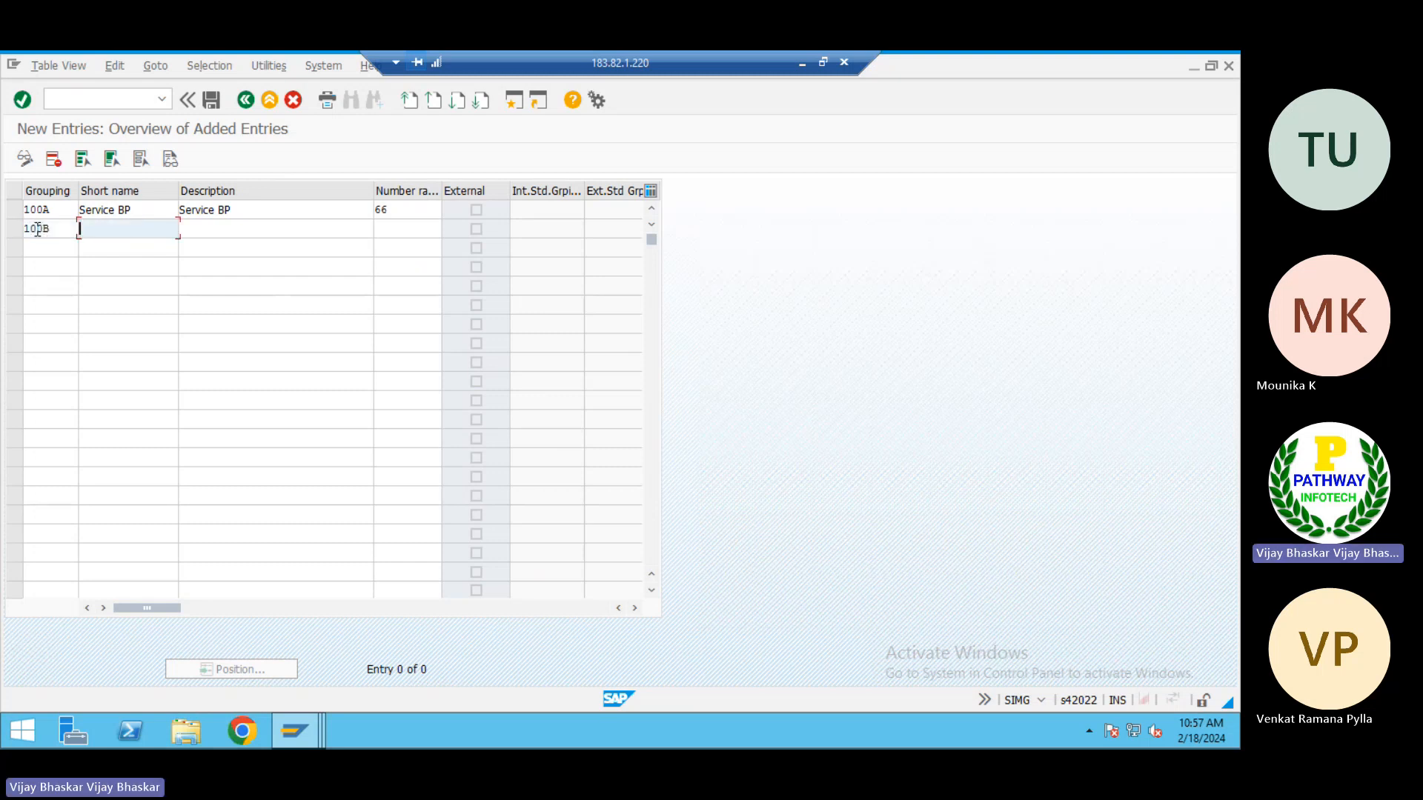
{"action": "type", "text": "Domestoc "}
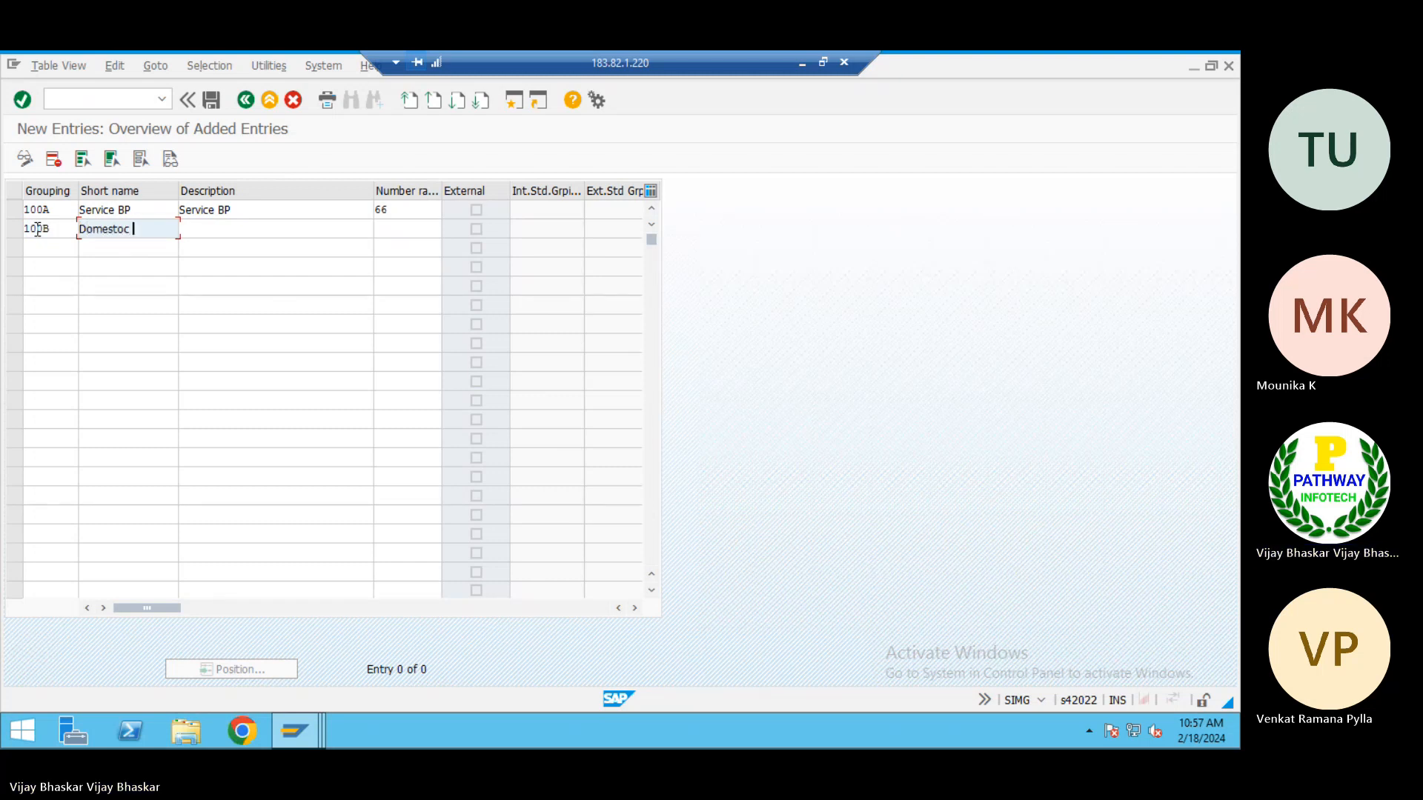
{"action": "type", "text": "BP"}
{"action": "key", "text": "Tab"}
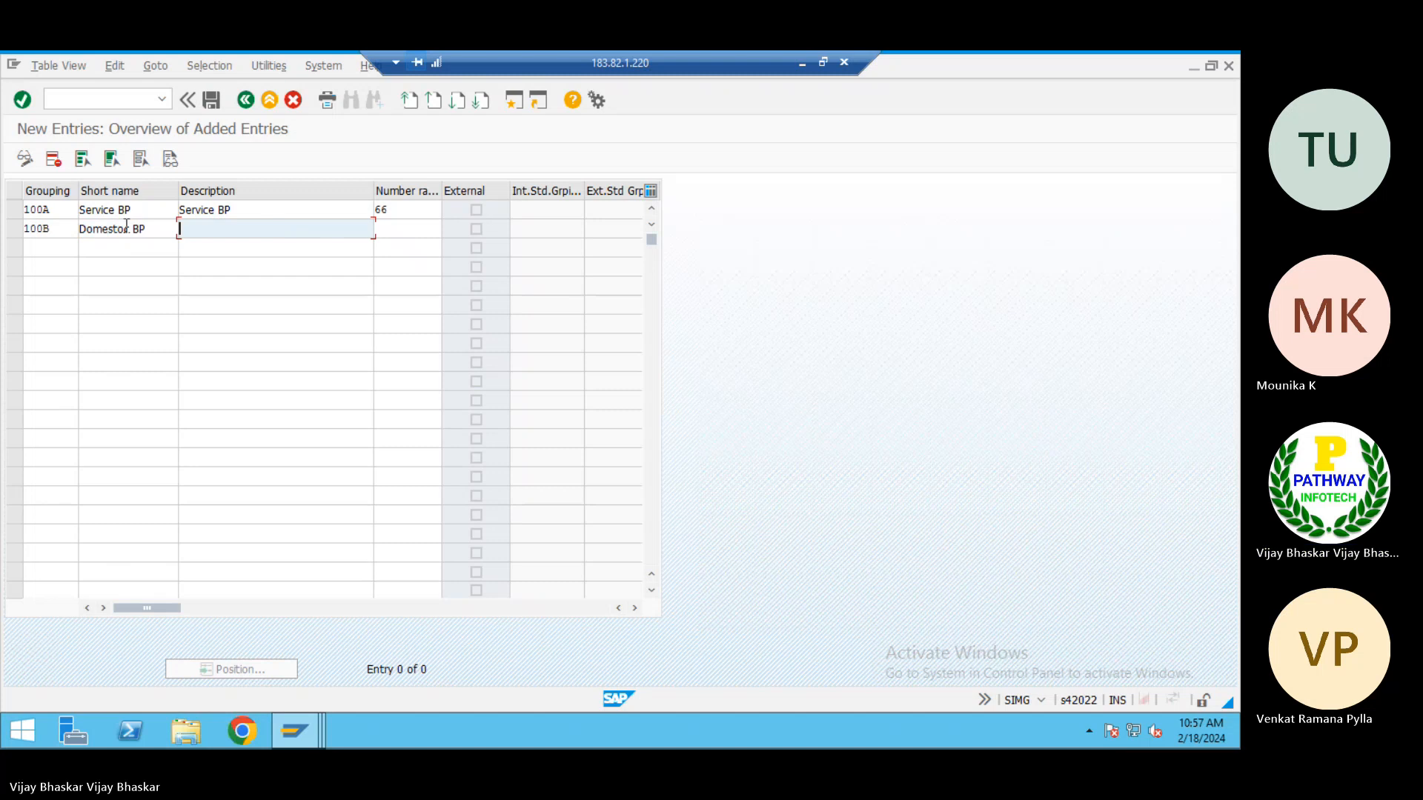
Copy grouping 100B's short name into its description and assign it number range 67
{"action": "key", "text": "shift+Tab"}
{"action": "key", "text": "ctrl+c"}
{"action": "key", "text": "Tab"}
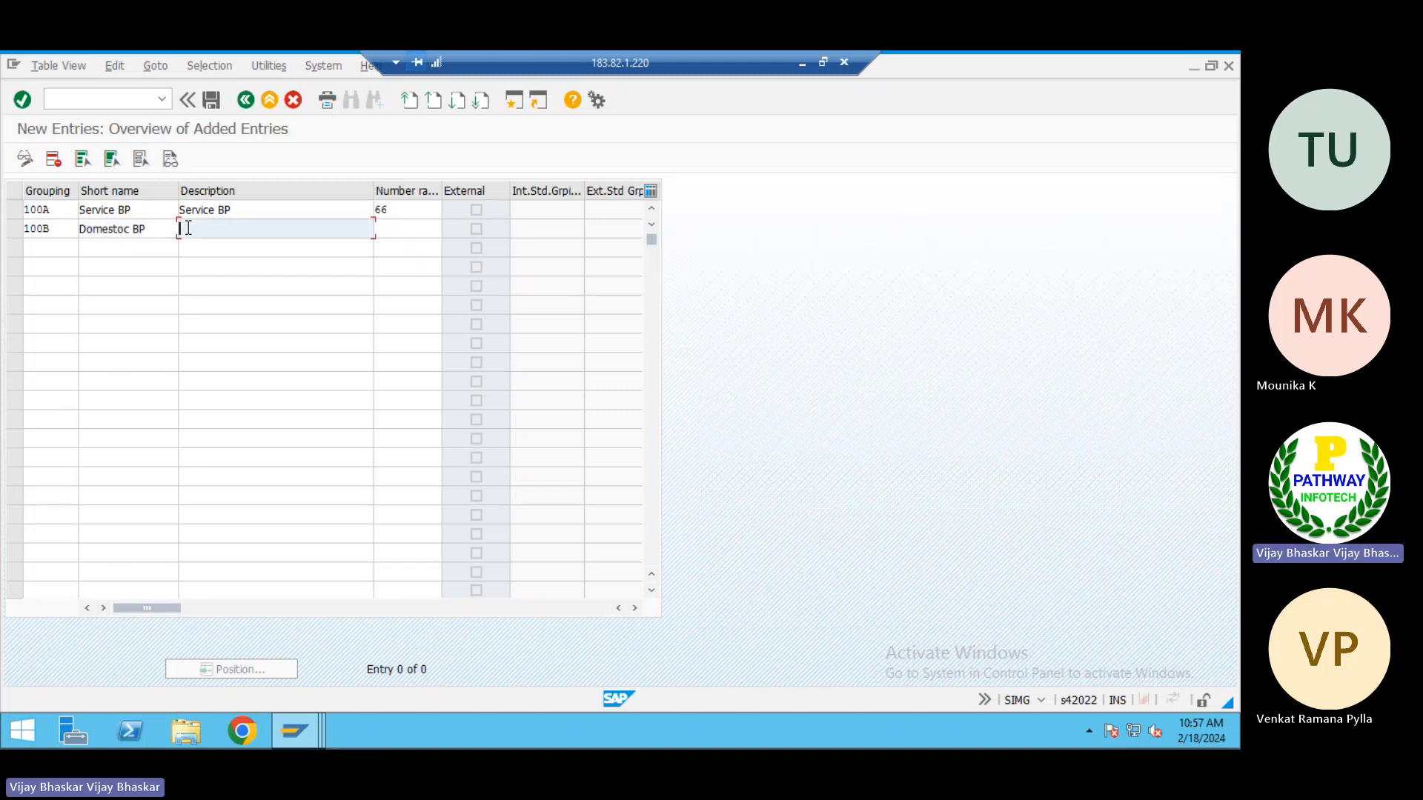
{"action": "key", "text": "ctrl+v"}
{"action": "left_click", "coordinate": [406, 229]}
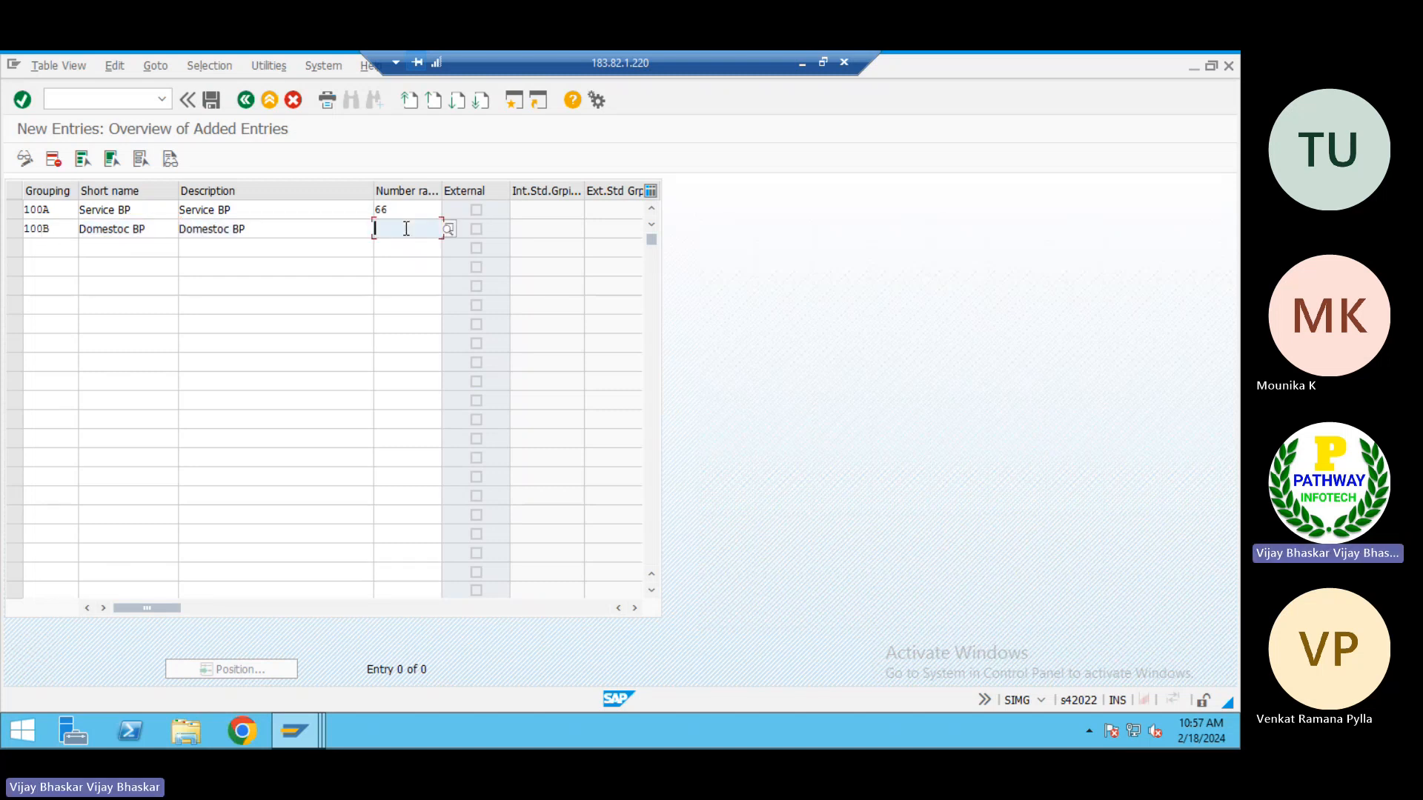
{"action": "type", "text": "67"}
{"action": "left_click", "coordinate": [413, 265]}
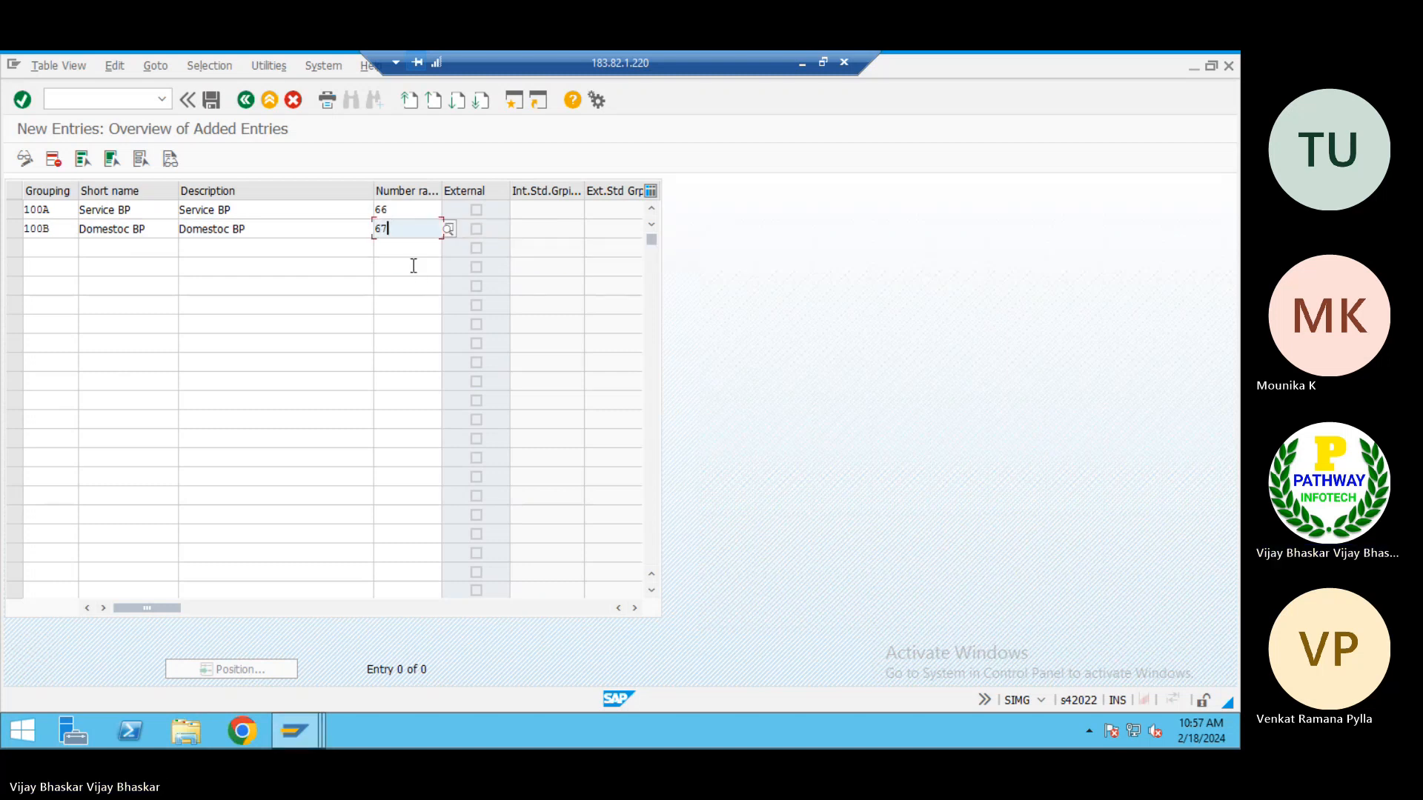
Add a third grouping 100C with the short name "Foreign RM BP"
{"action": "left_click", "coordinate": [49, 251]}
{"action": "type", "text": "100C"}
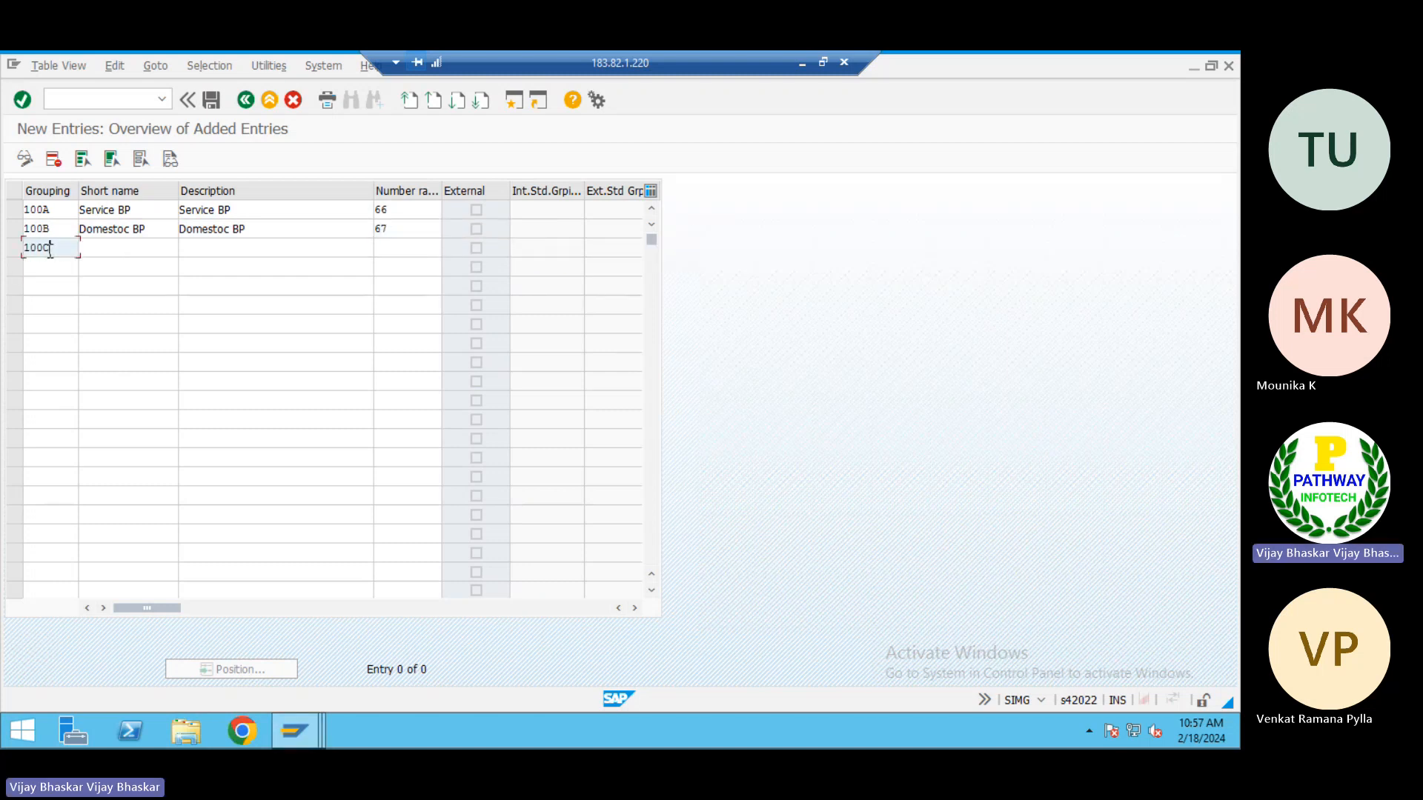
{"action": "key", "text": "Tab"}
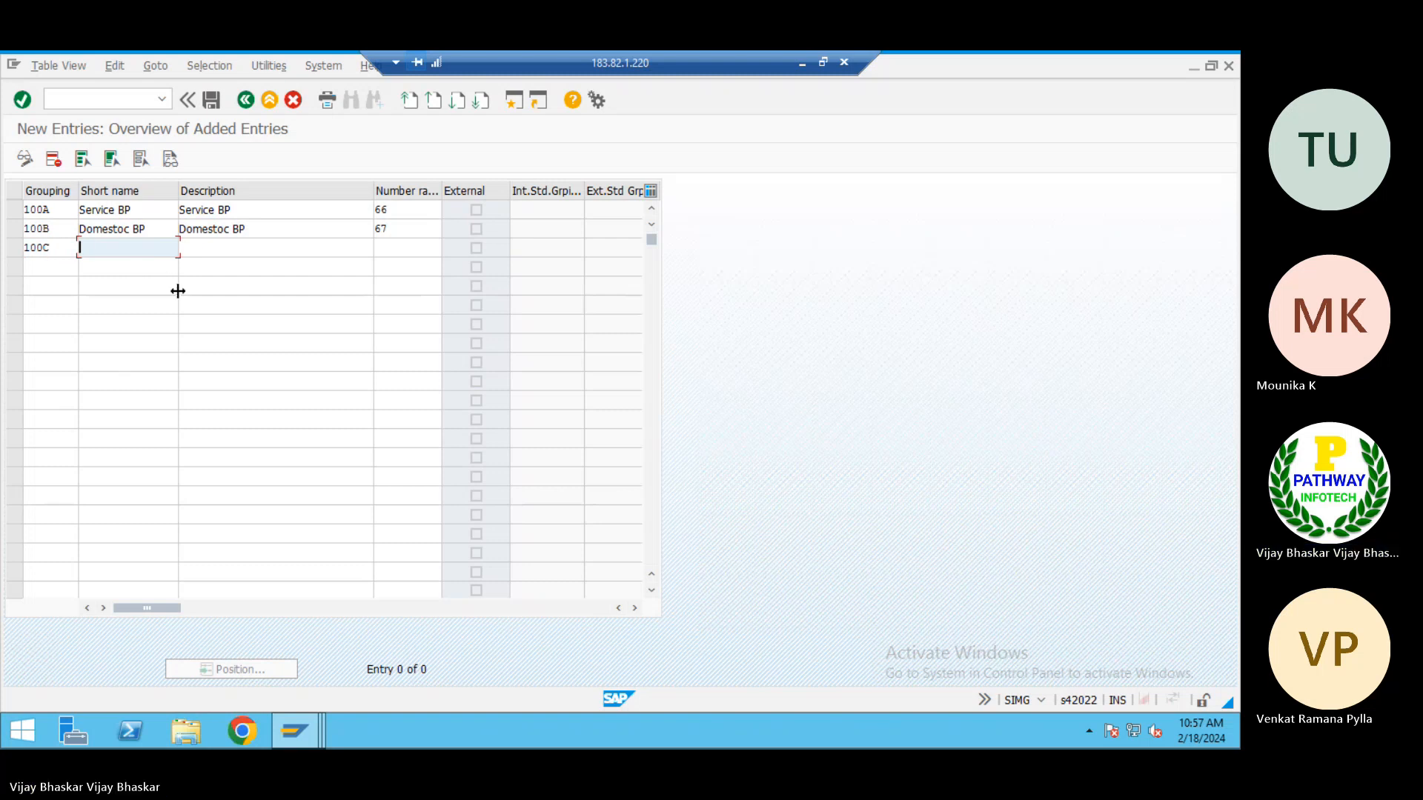
{"action": "key", "text": "BackSpace"}
{"action": "key", "text": "BackSpace"}
{"action": "key", "text": "BackSpace"}
{"action": "key", "text": "BackSpace"}
{"action": "key", "text": "BackSpace"}
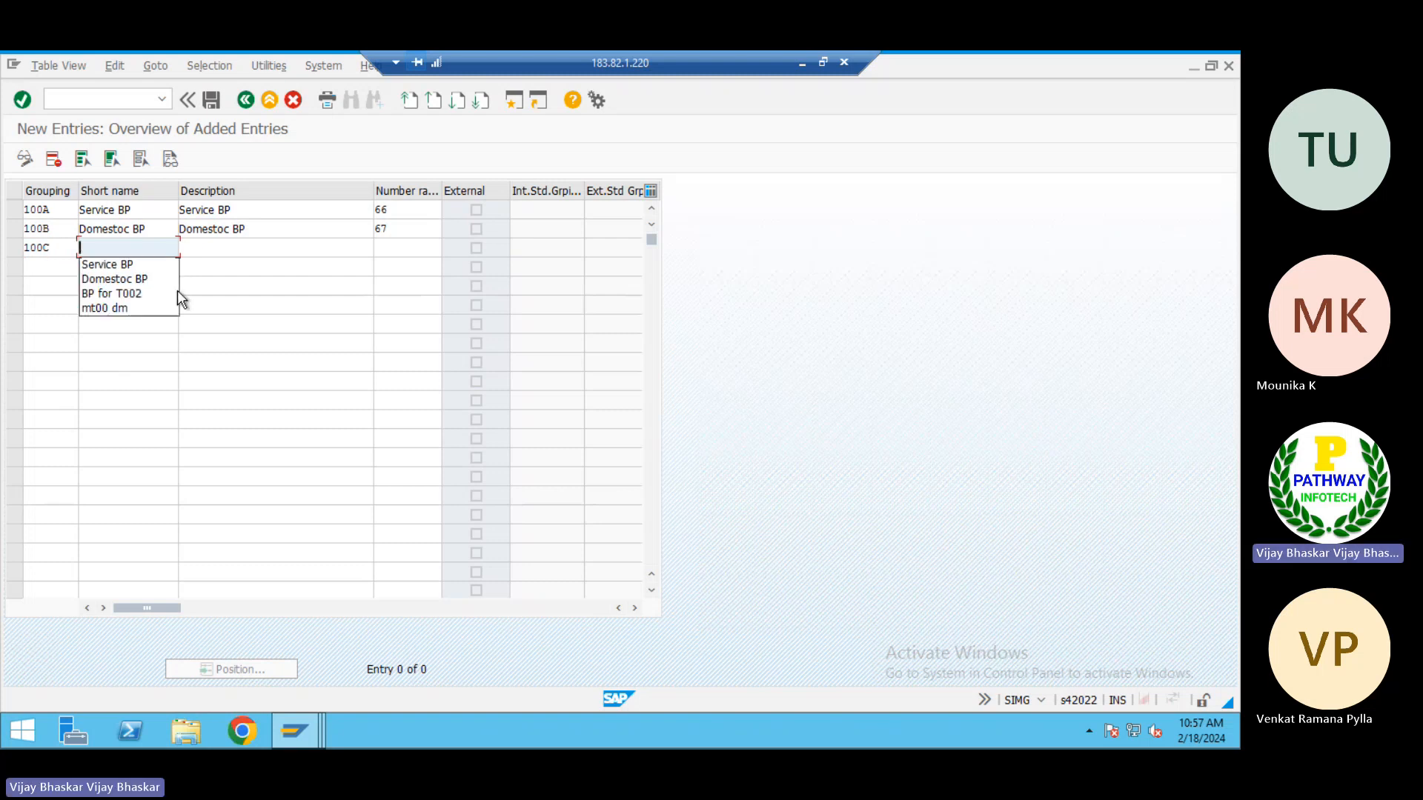
{"action": "type", "text": "Forei"}
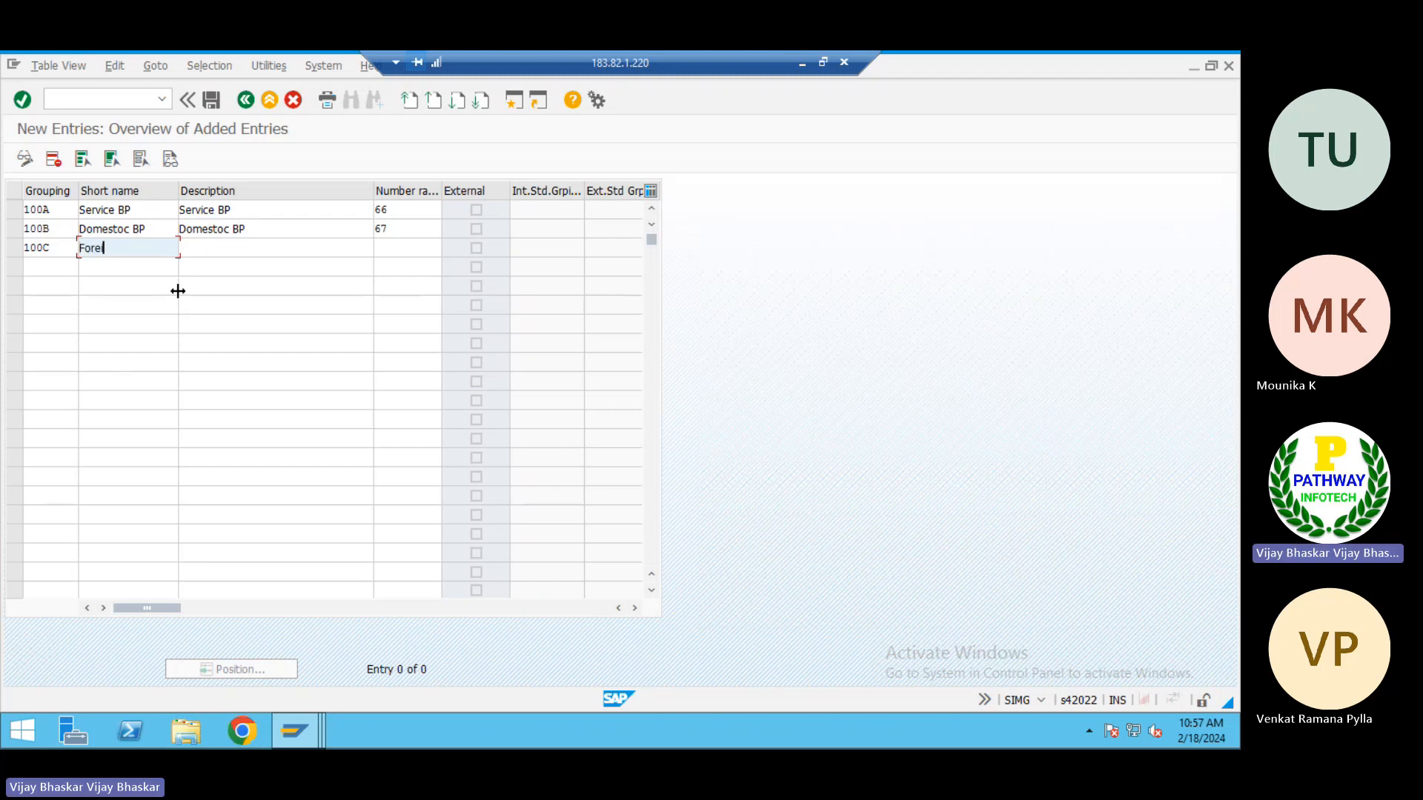
{"action": "type", "text": "gn V"}
{"action": "key", "text": "BackSpace"}
{"action": "type", "text": "B"}
{"action": "type", "text": "R"}
{"action": "type", "text": "M BP"}
Change grouping 100B's short name to "Domestoc RM BP" and copy grouping 100C's short name into its description
{"action": "left_click", "coordinate": [134, 228]}
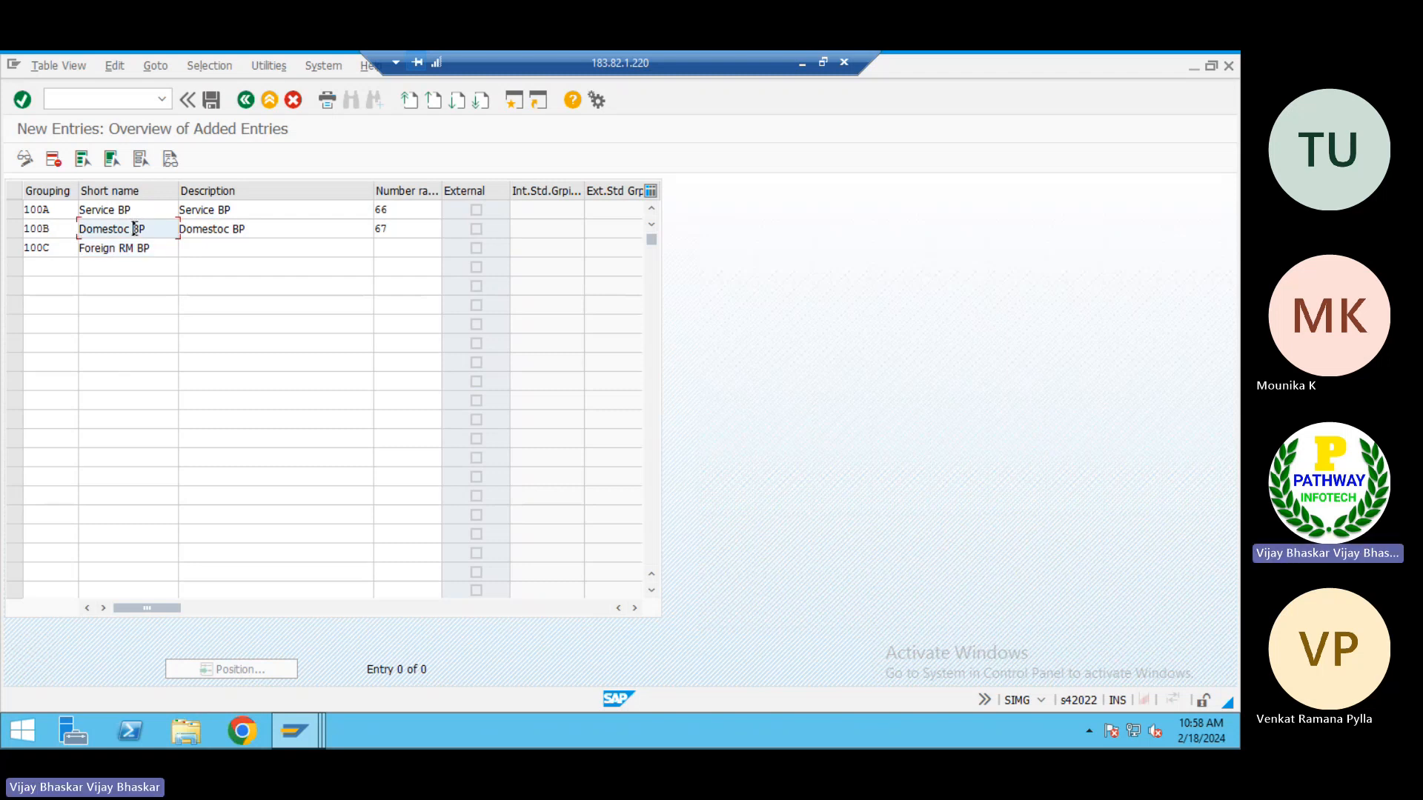
{"action": "type", "text": "RM"}
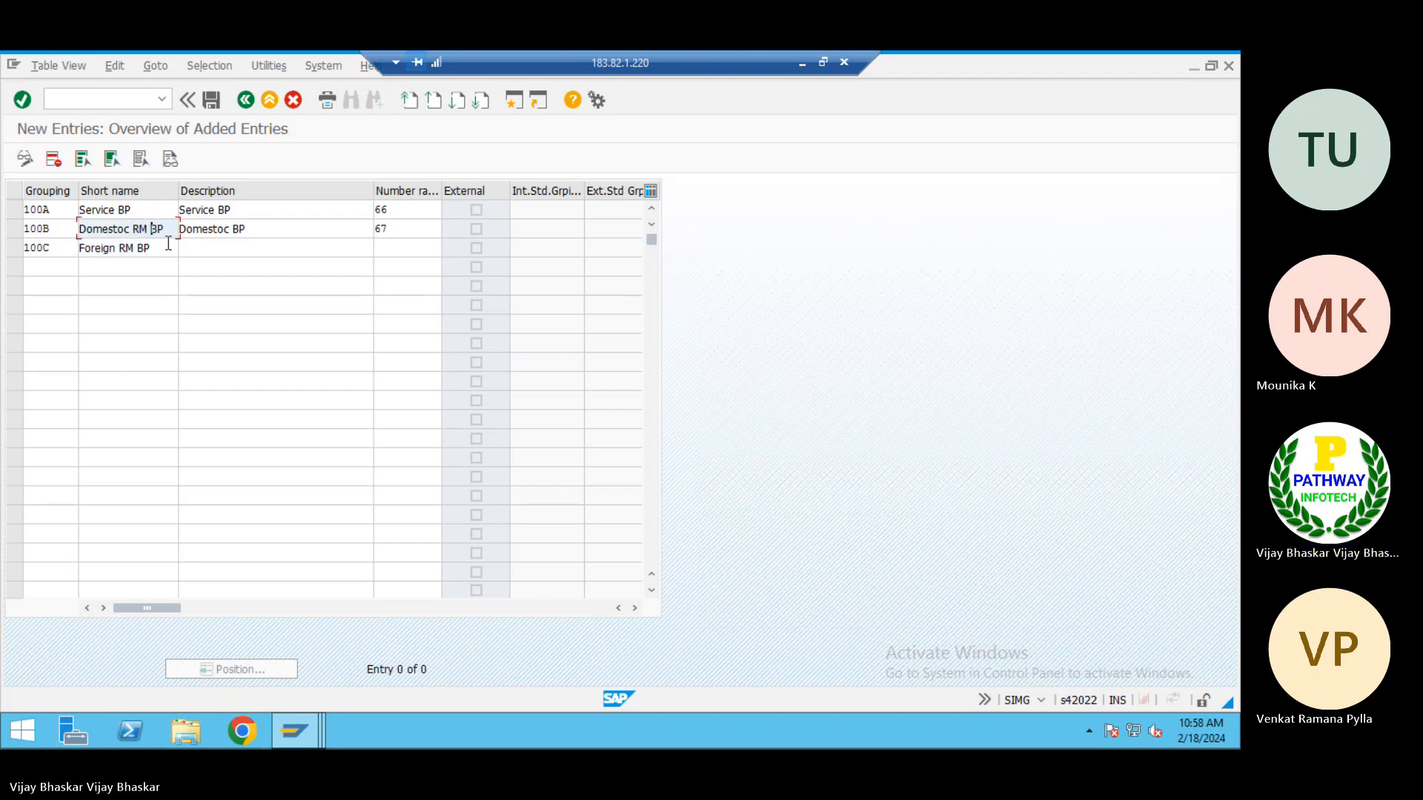
{"action": "left_click_drag", "start_coordinate": [168, 248], "coordinate": [51, 243]}
{"action": "key", "text": "ctrl+c"}
{"action": "left_click", "coordinate": [207, 249]}
{"action": "key", "text": "ctrl+v"}
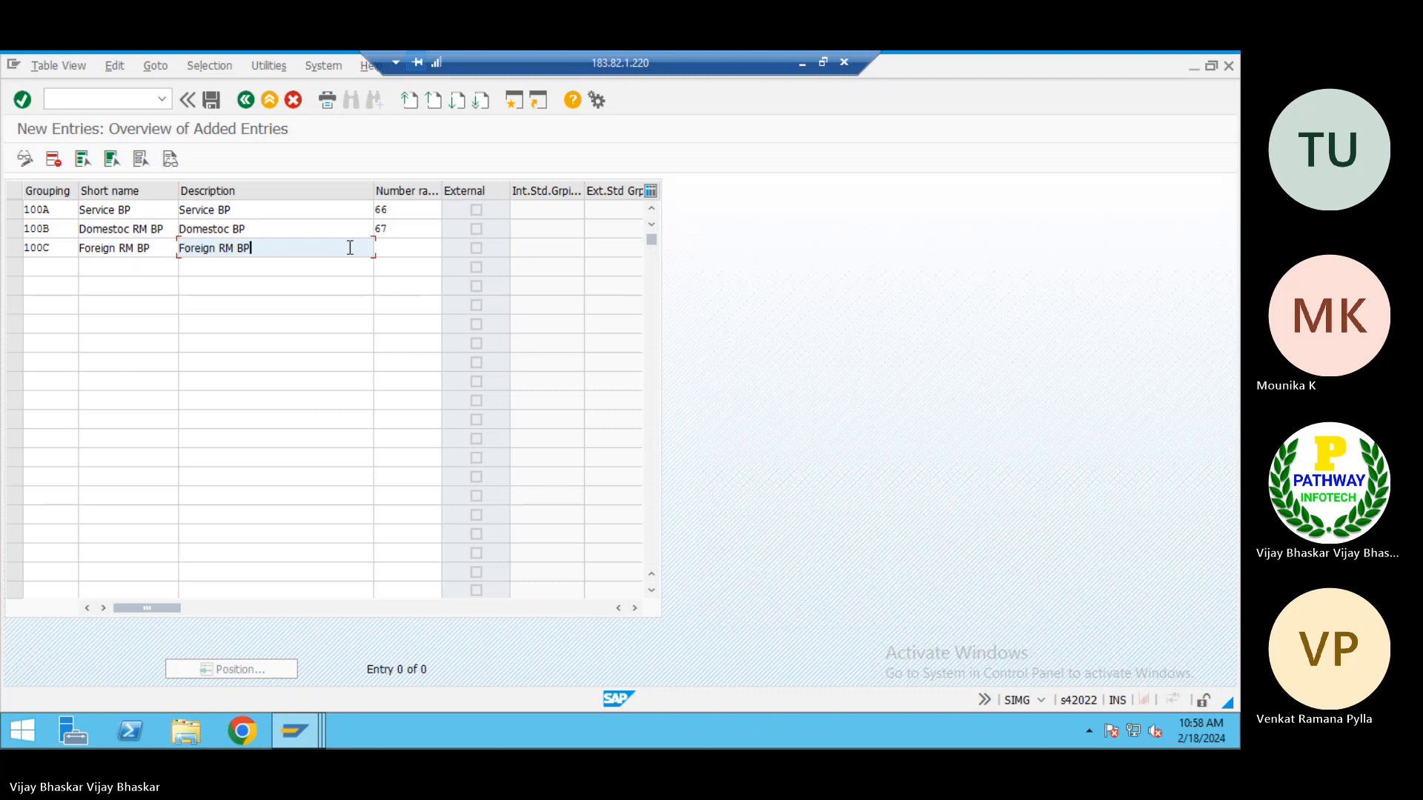
Assign number range 67 to grouping 100C and enter 100D as the fourth grouping
{"action": "left_click", "coordinate": [385, 250]}
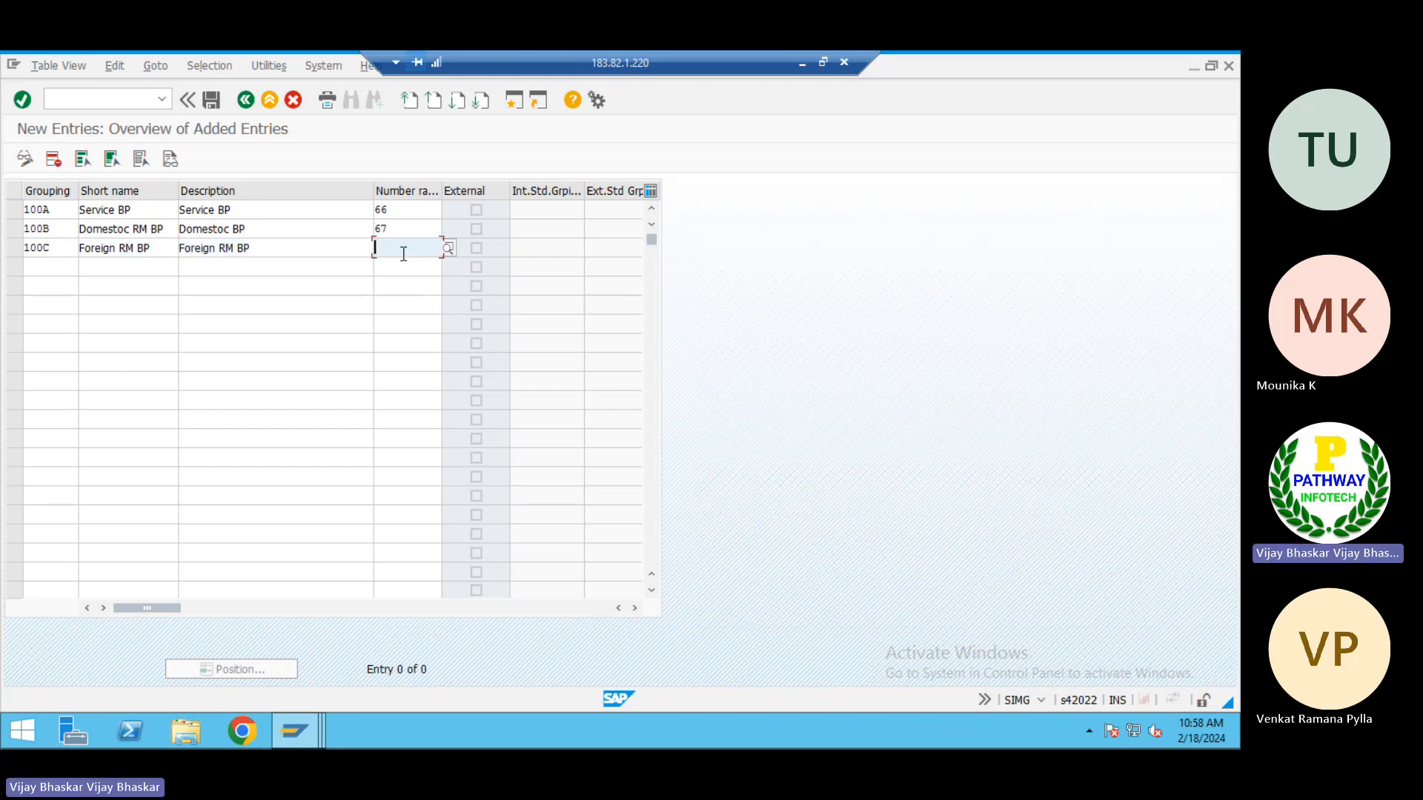
{"action": "type", "text": "67"}
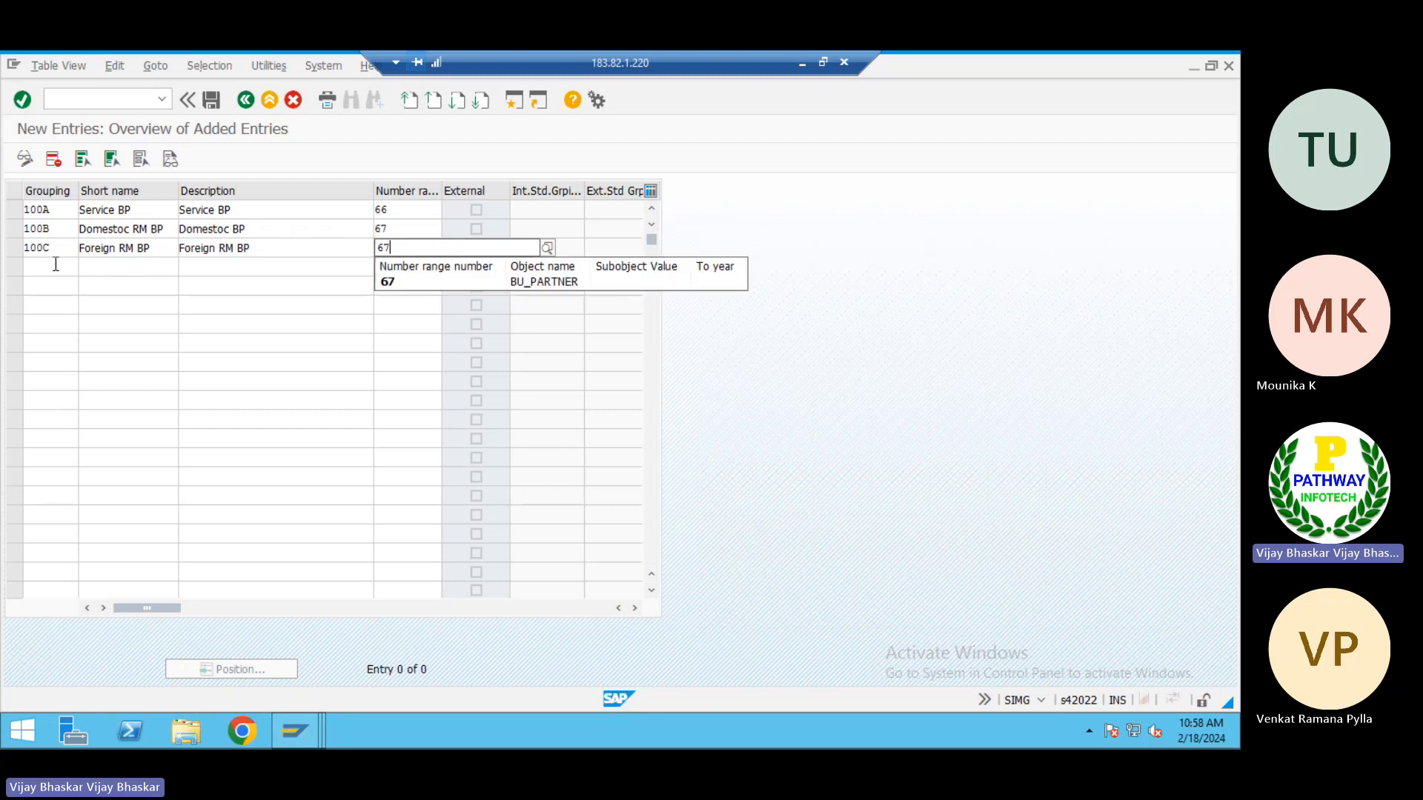
{"action": "left_click", "coordinate": [54, 265]}
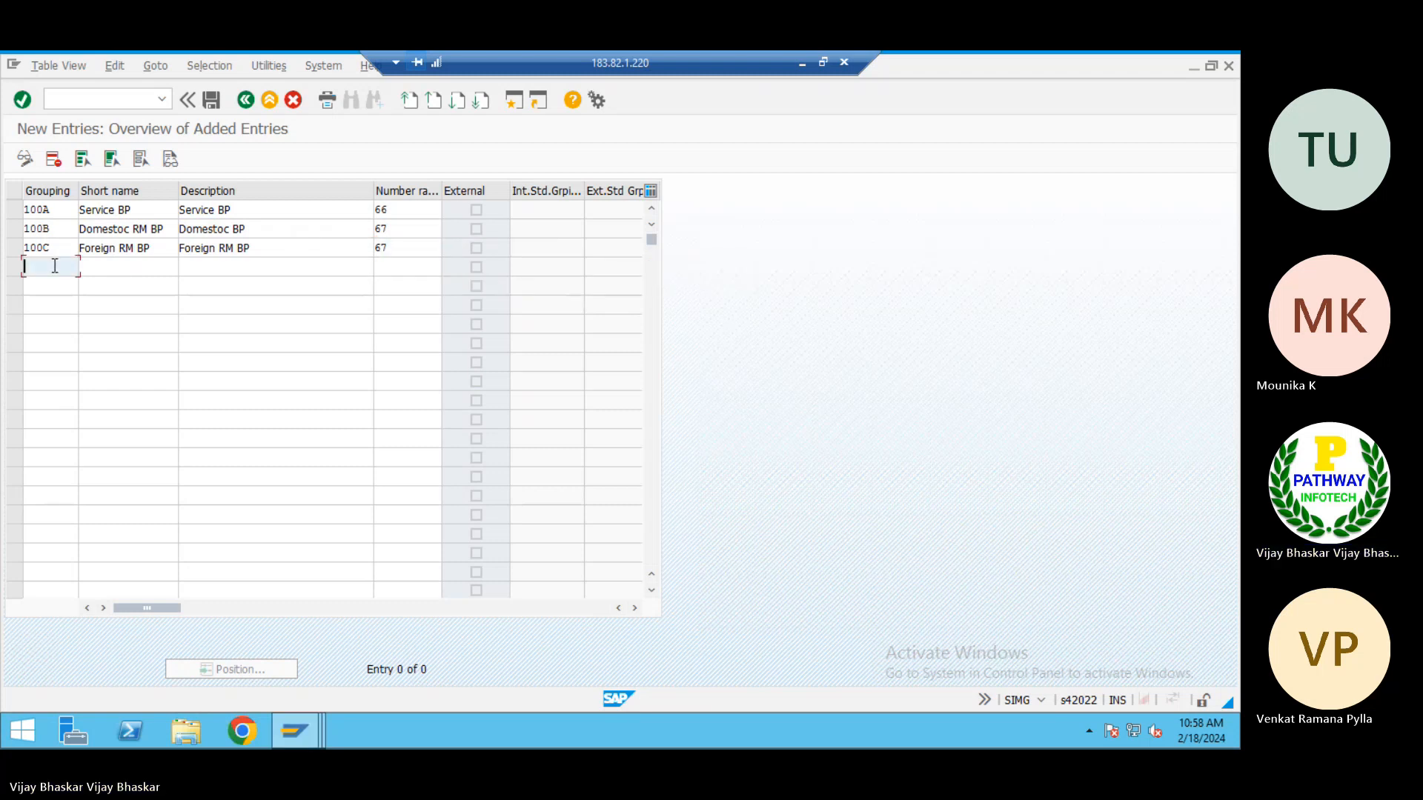
{"action": "type", "text": "100D"}
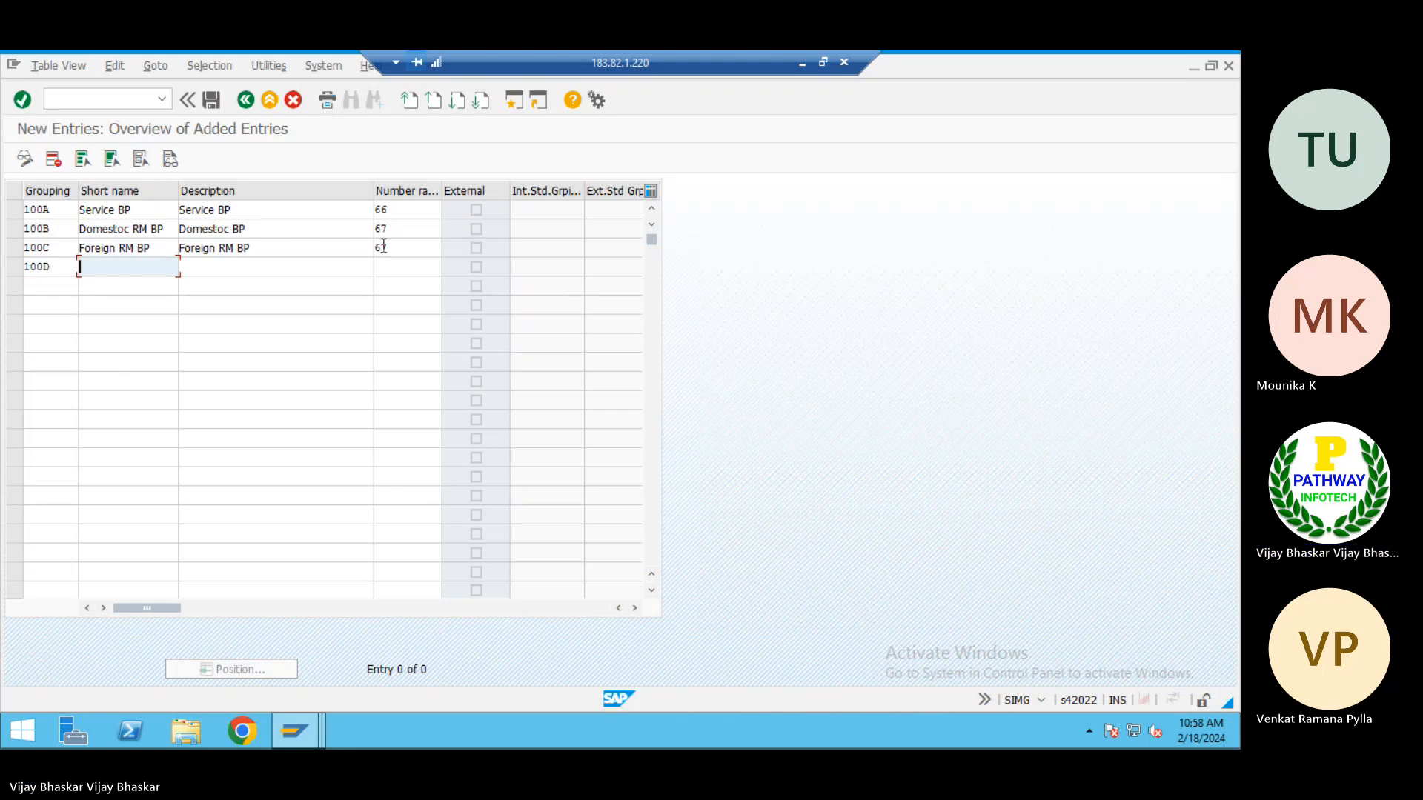
Change grouping 100C's number range to 66 and return to the short name of grouping 100D
{"action": "left_click", "coordinate": [397, 249]}
{"action": "key", "text": "BackSpace"}
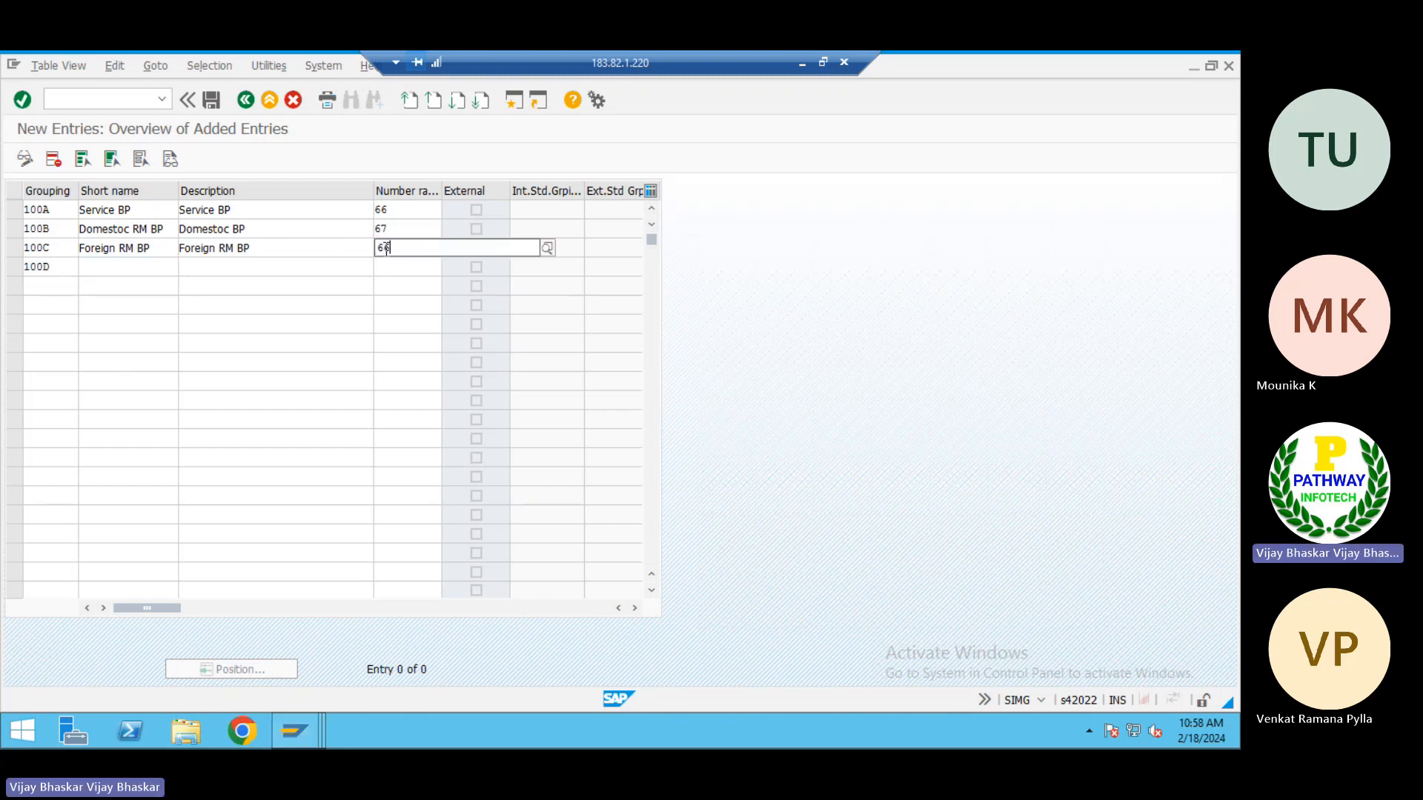
{"action": "left_click", "coordinate": [104, 274]}
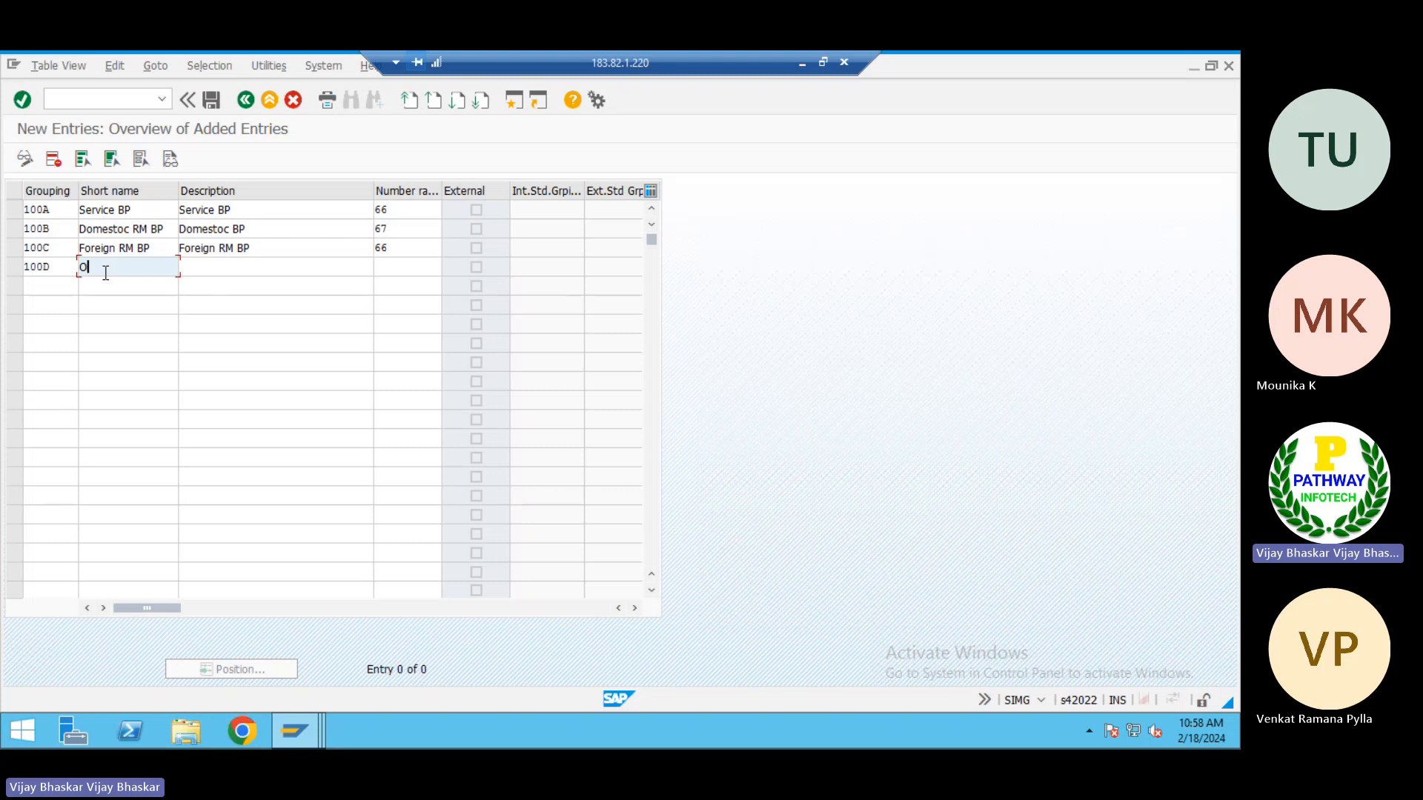
Name grouping 100D "General BP" in both its short name and its description
{"action": "type", "text": "ne"}
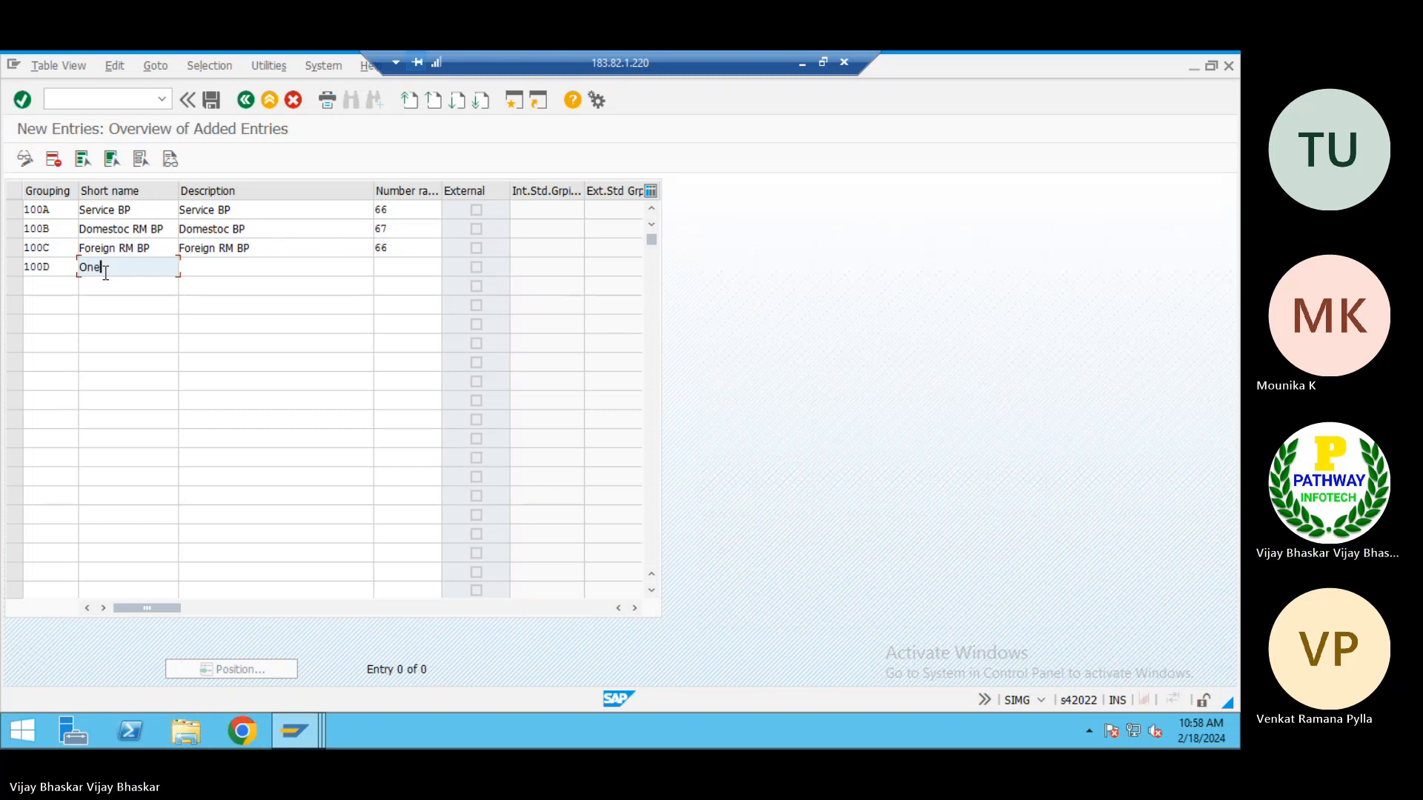
{"action": "type", "text": " time"}
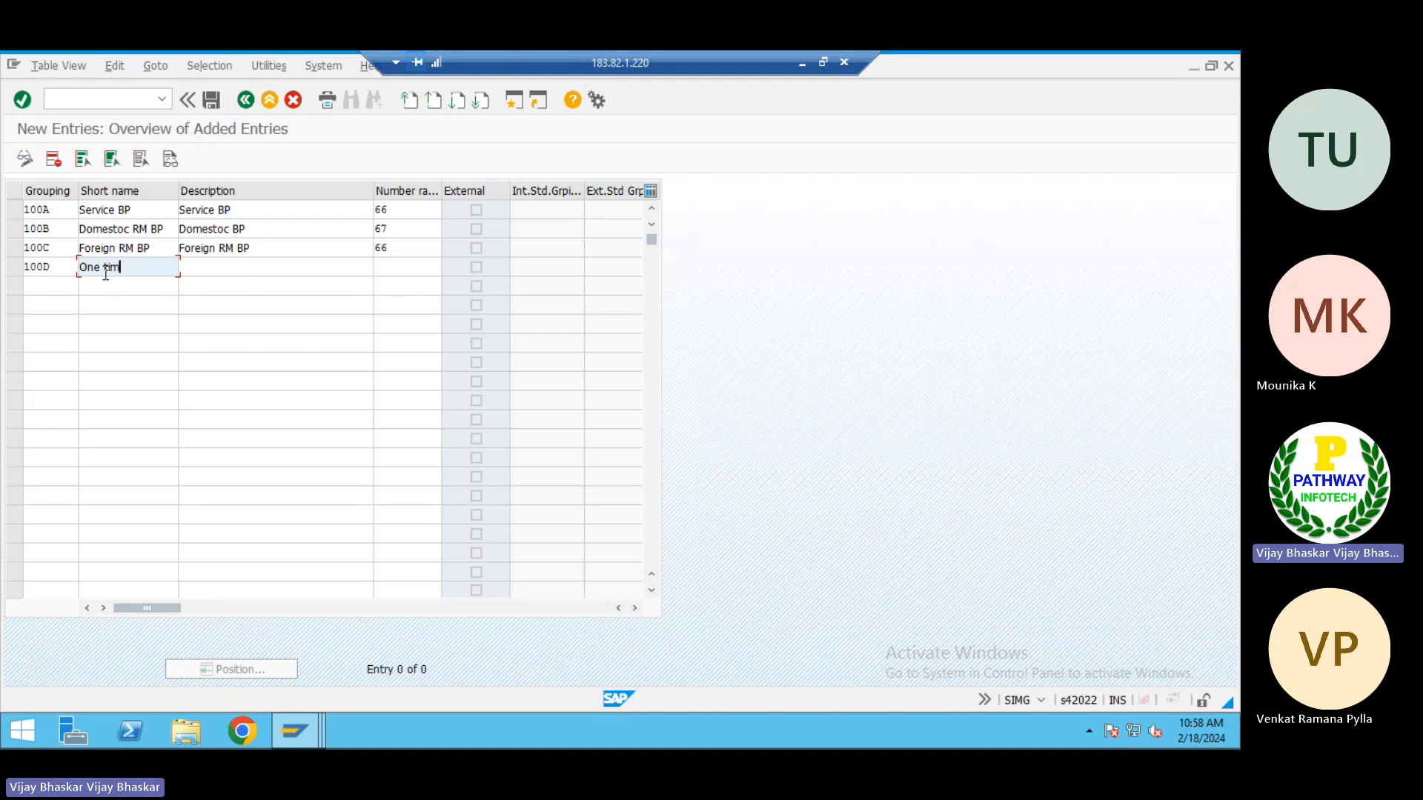
{"action": "type", "text": "ener"}
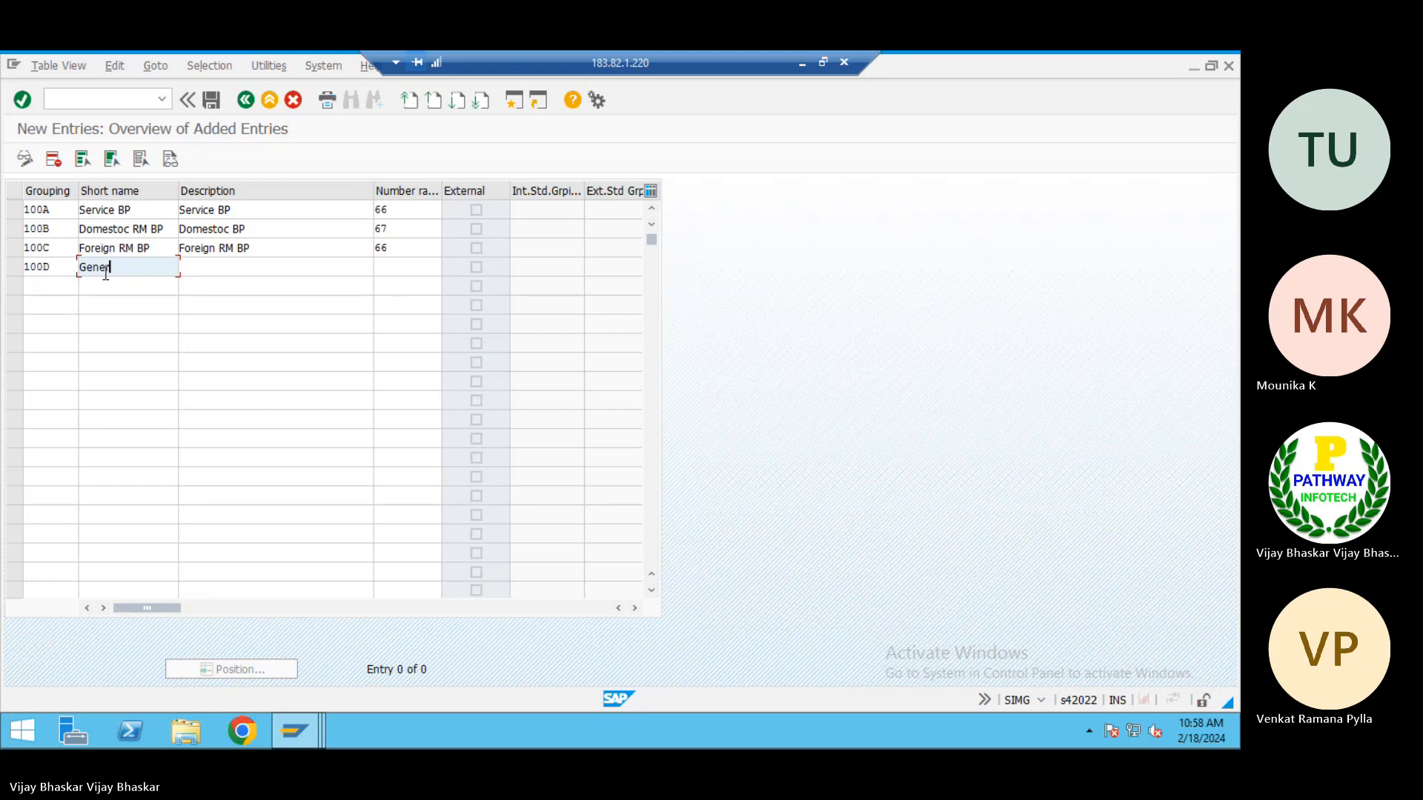
{"action": "type", "text": "al BP"}
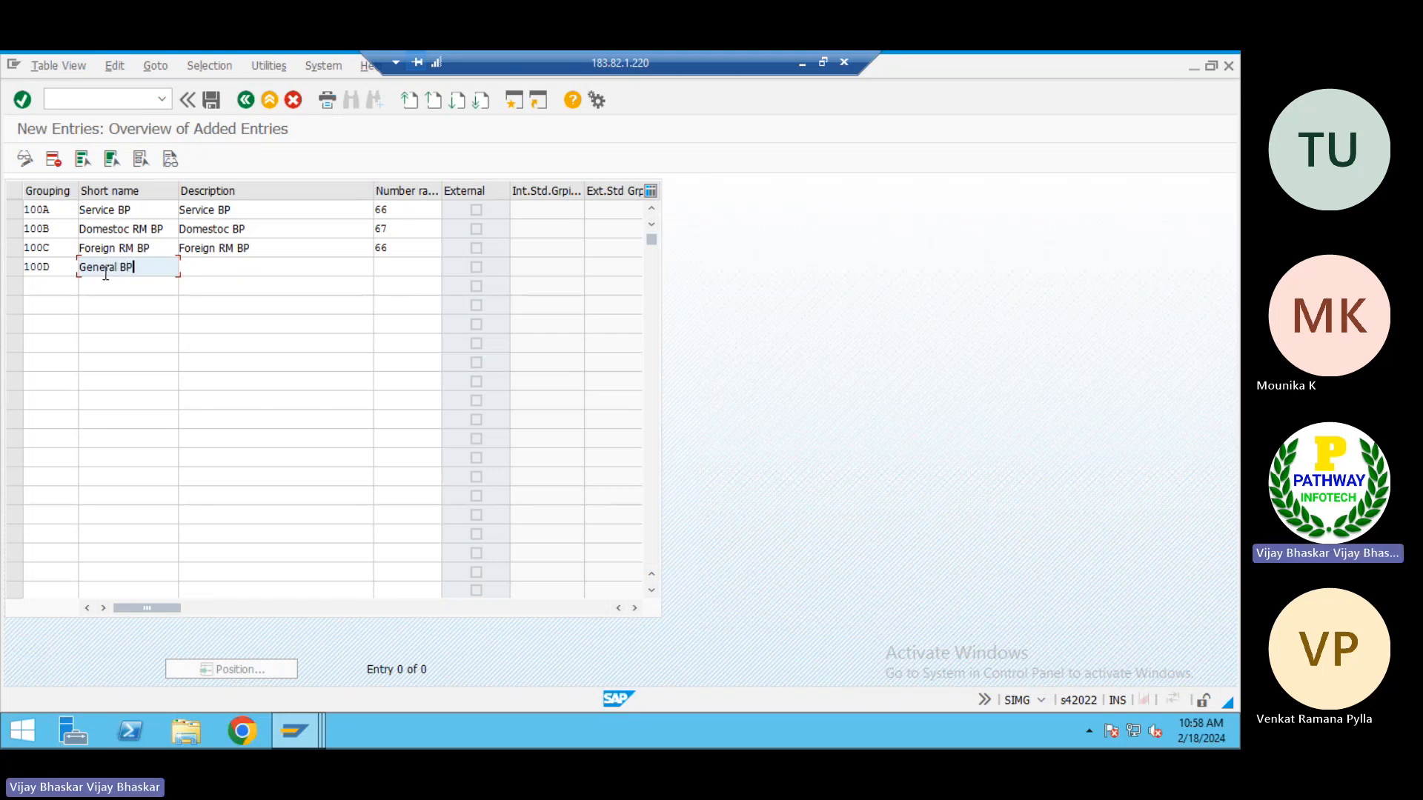
{"action": "left_click_drag", "start_coordinate": [153, 266], "coordinate": [75, 261]}
{"action": "key", "text": "ctrl+c"}
{"action": "left_click", "coordinate": [230, 267]}
{"action": "key", "text": "ctrl+v"}
Assign number range 67 to grouping 100D and save the new groupings in the TATA Power customizing request
{"action": "left_click", "coordinate": [387, 265]}
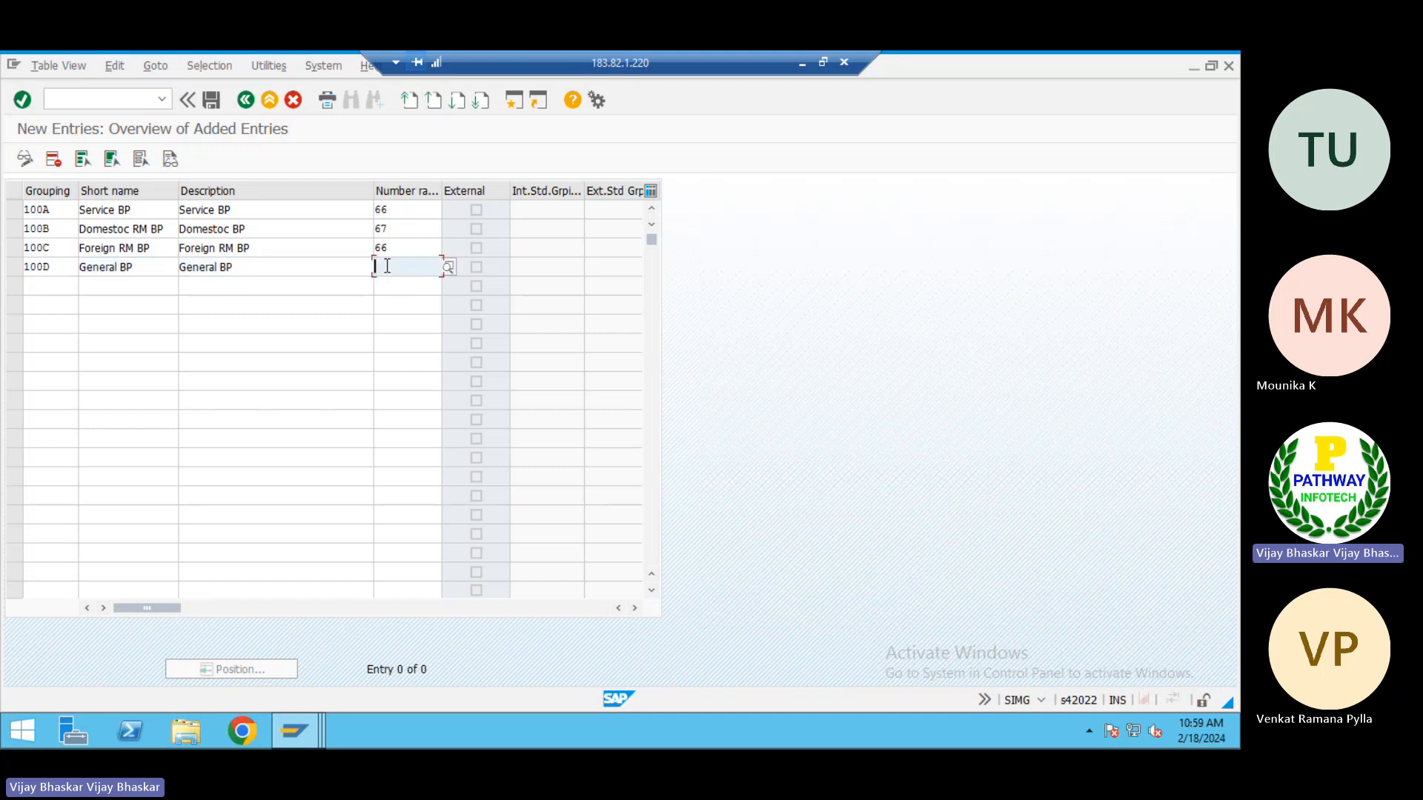
{"action": "type", "text": "67"}
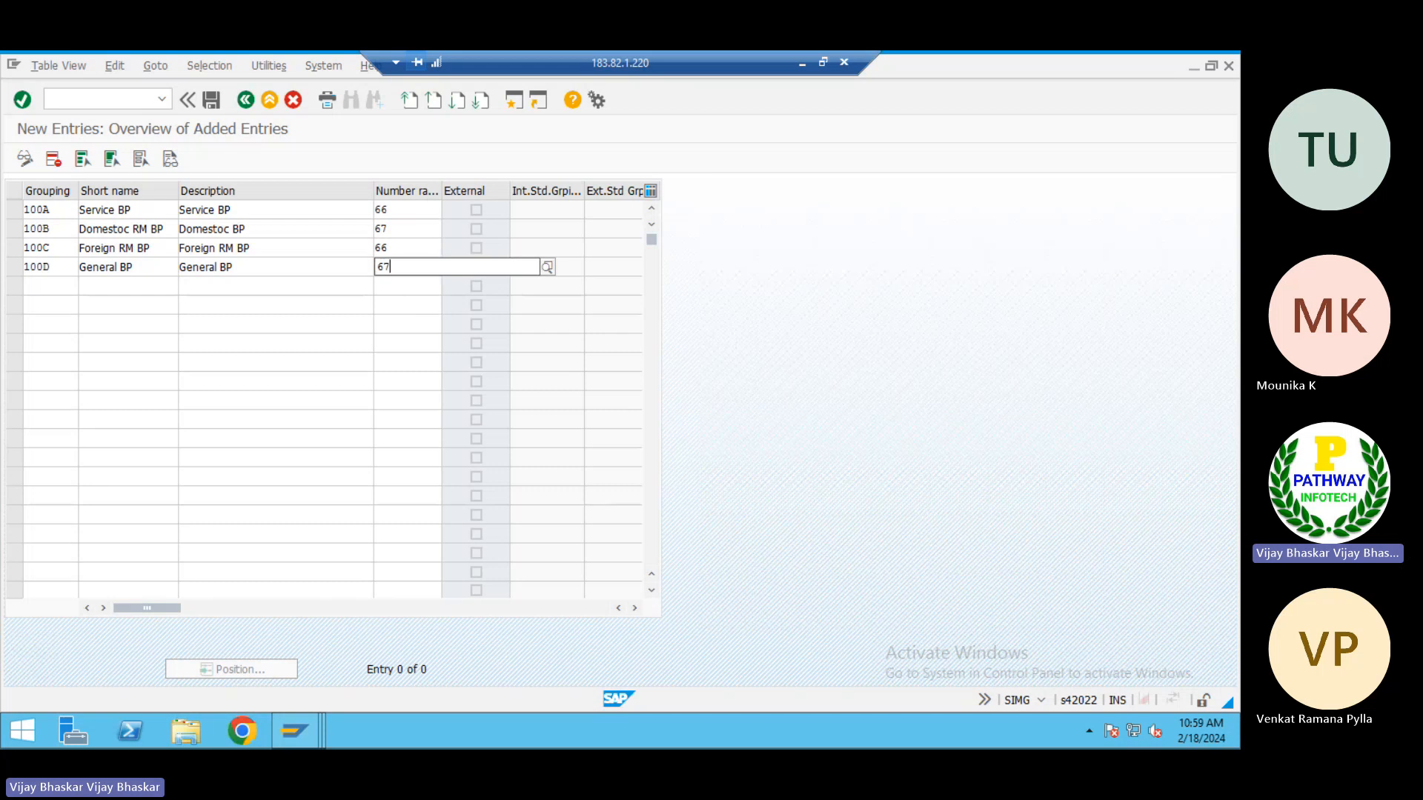
{"action": "key", "text": "Tab"}
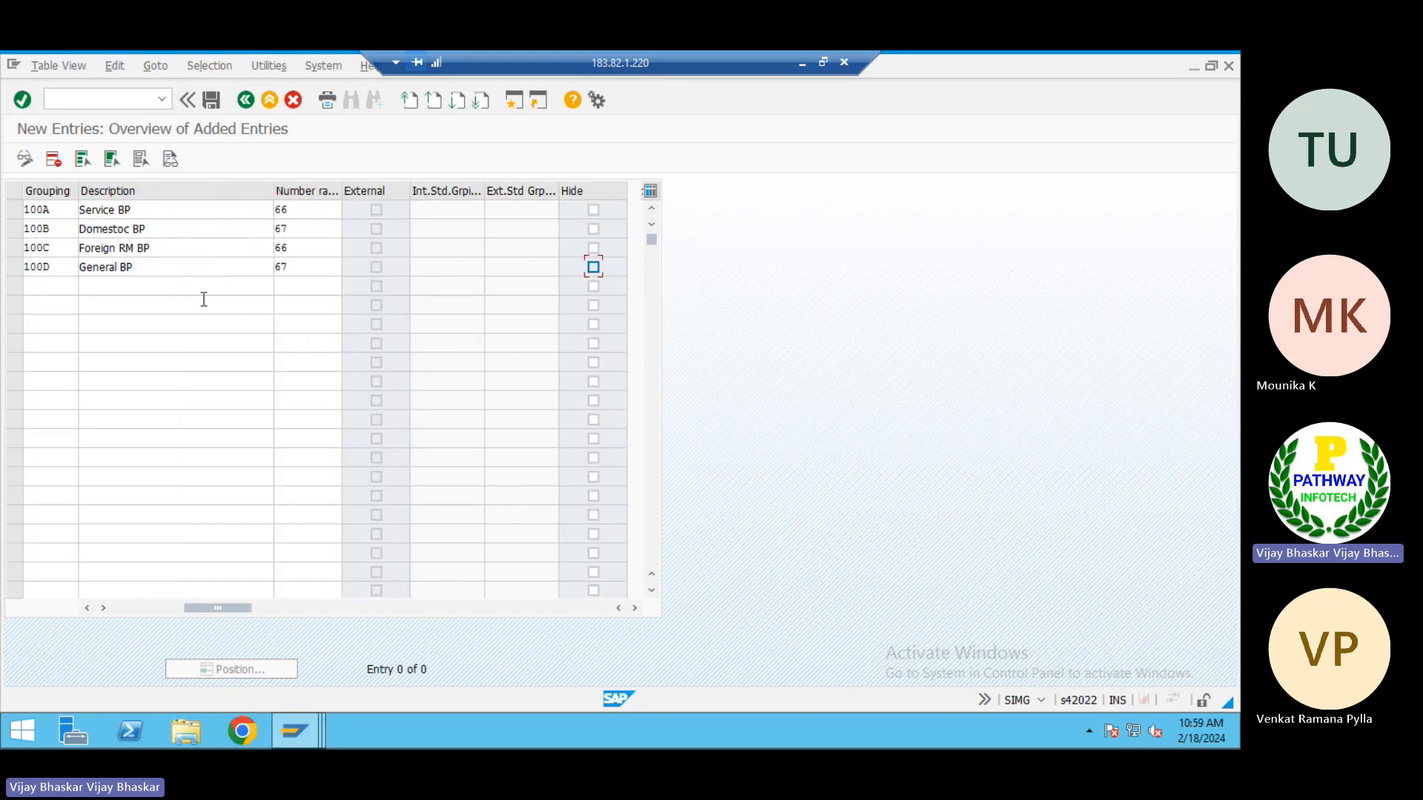
{"action": "left_click", "coordinate": [212, 100]}
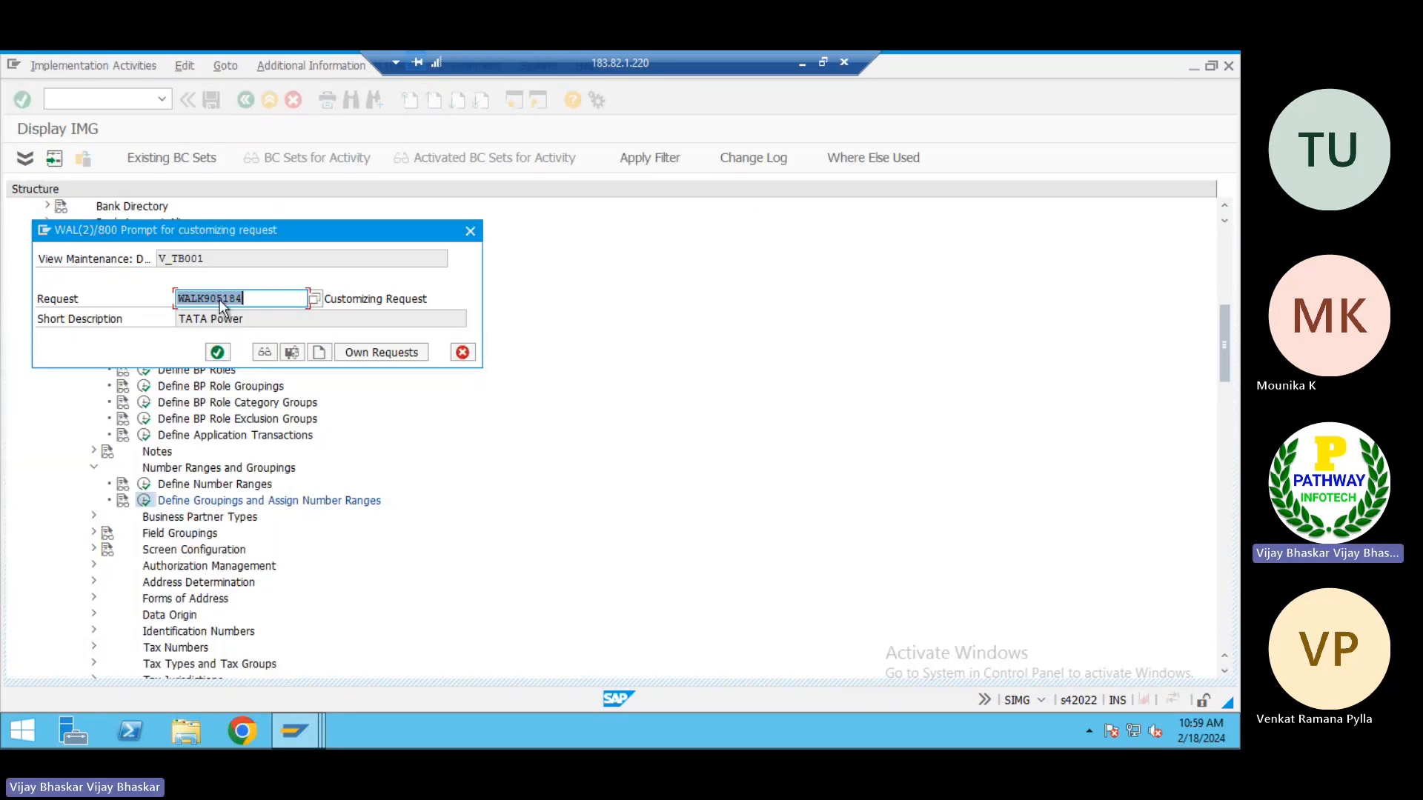
{"action": "left_click", "coordinate": [218, 351]}
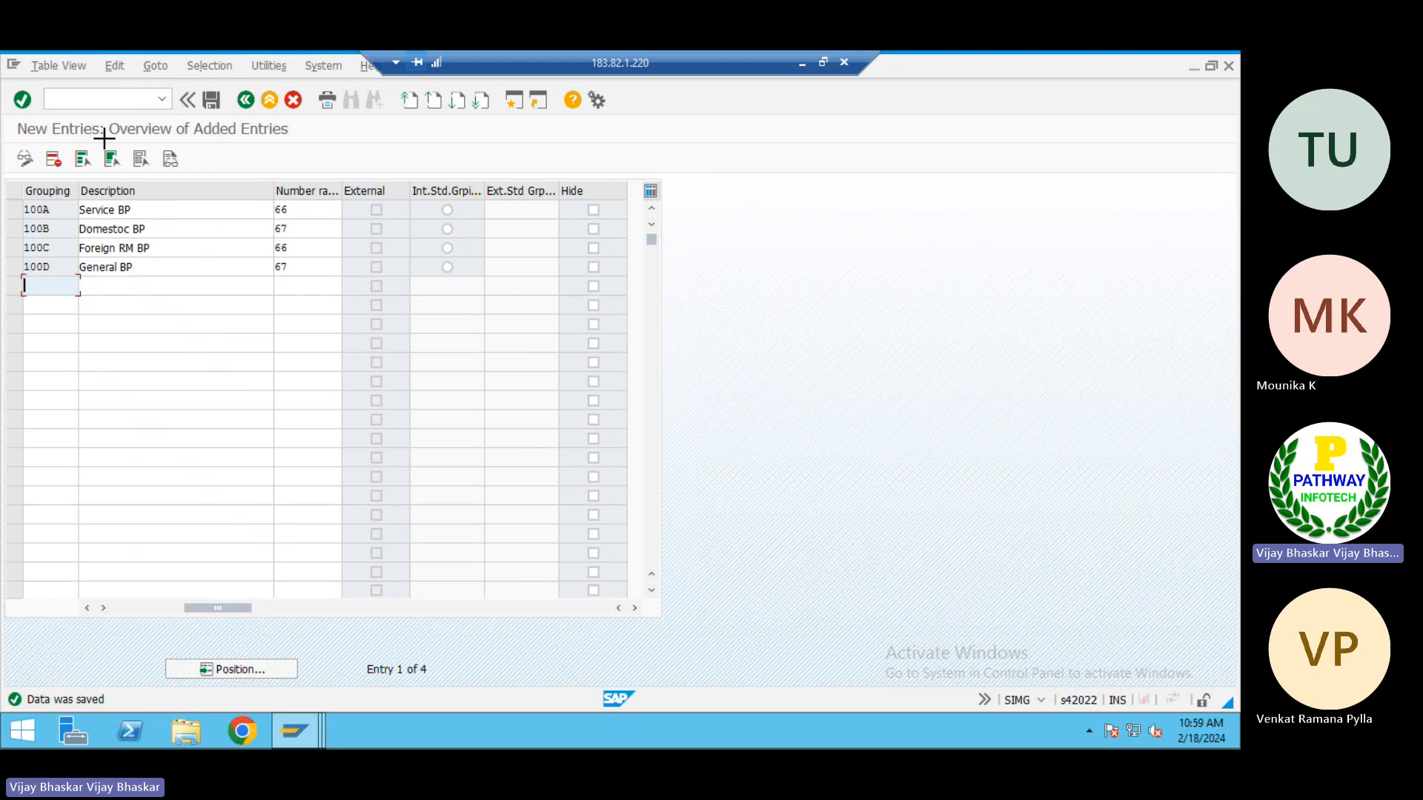
Copy groupings 100A to 100D with their descriptions from SAP into the AP notes in Excel, starting at cell B18
{"action": "key", "text": "ctrl+y"}
{"action": "left_click_drag", "start_coordinate": [34, 208], "coordinate": [117, 258]}
{"action": "key", "text": "ctrl+c"}
{"action": "left_click", "coordinate": [803, 64]}
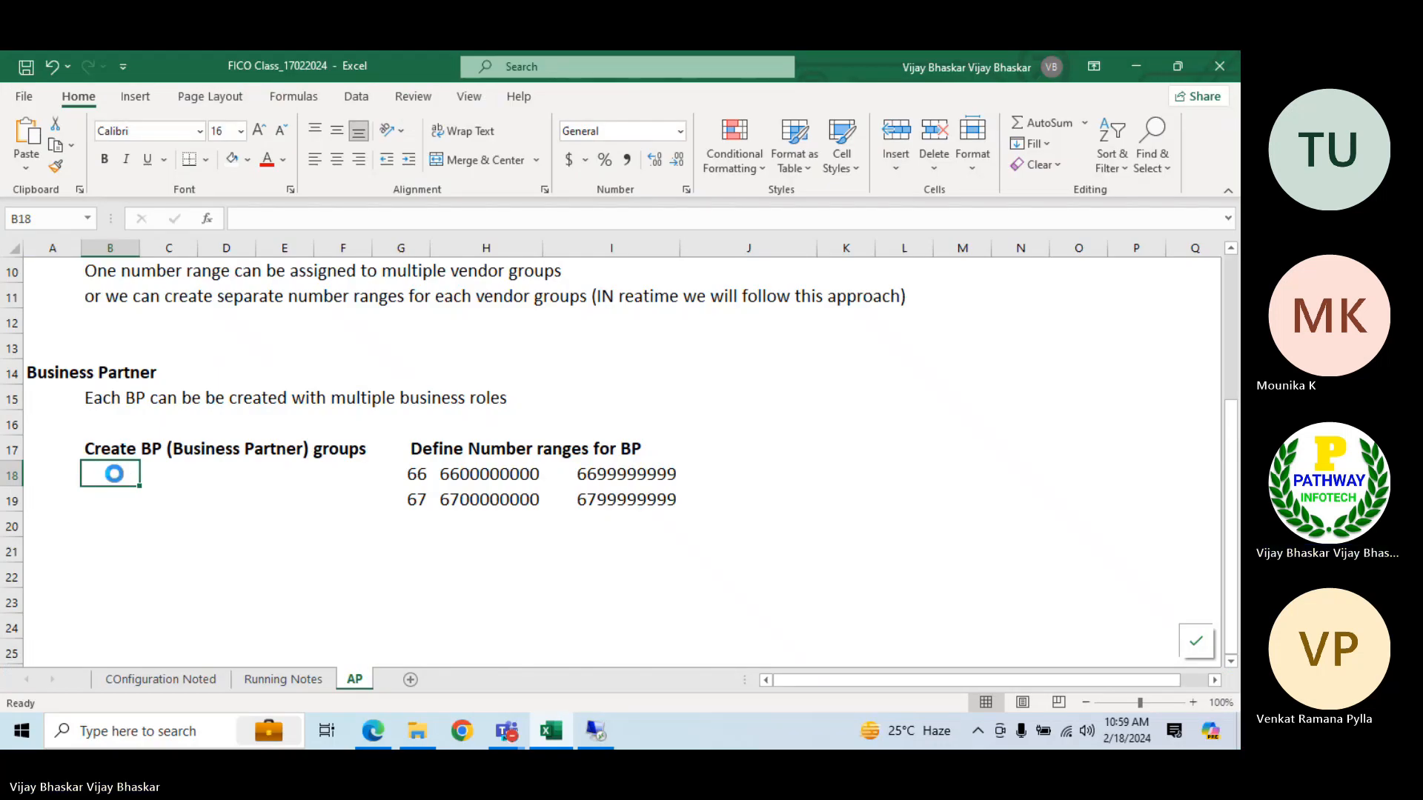
{"action": "key", "text": "ctrl+v"}
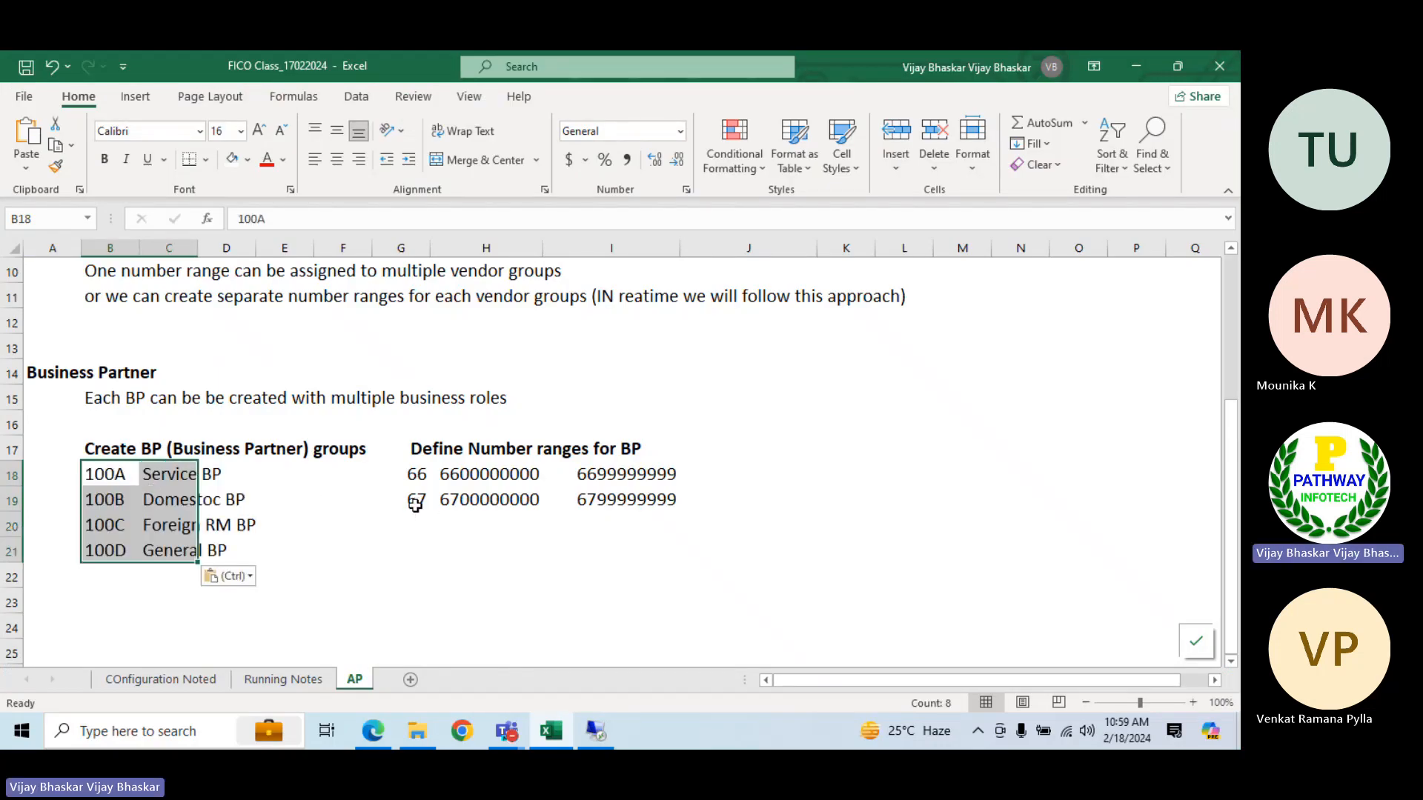
Copy the 66 and 67 number range rows from G18:I19 to G20:I21 for groups 100C and 100D
{"action": "left_click_drag", "start_coordinate": [415, 474], "coordinate": [652, 501]}
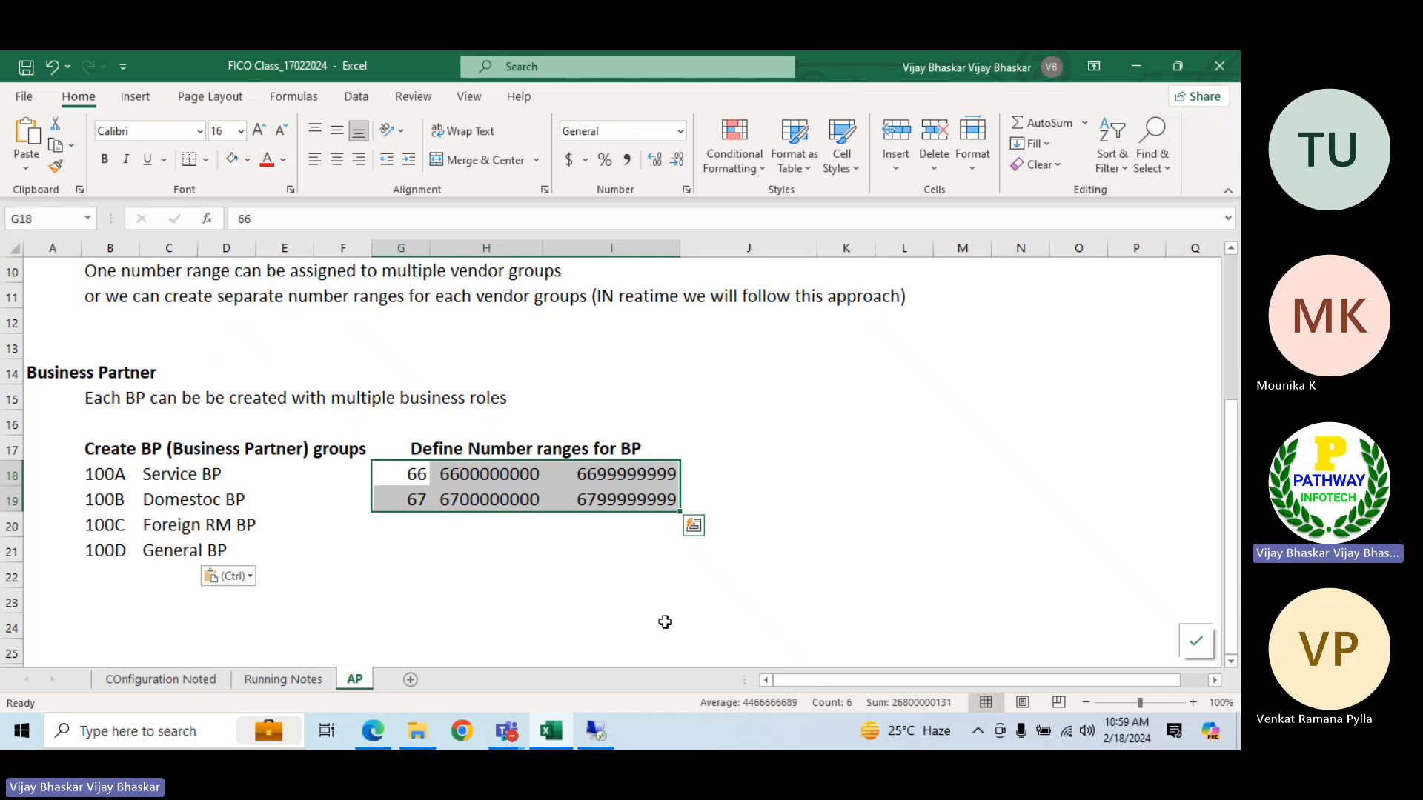
{"action": "key", "text": "ctrl+c"}
{"action": "key", "text": "Down"}
{"action": "key", "text": "Down"}
{"action": "key", "text": "Return"}
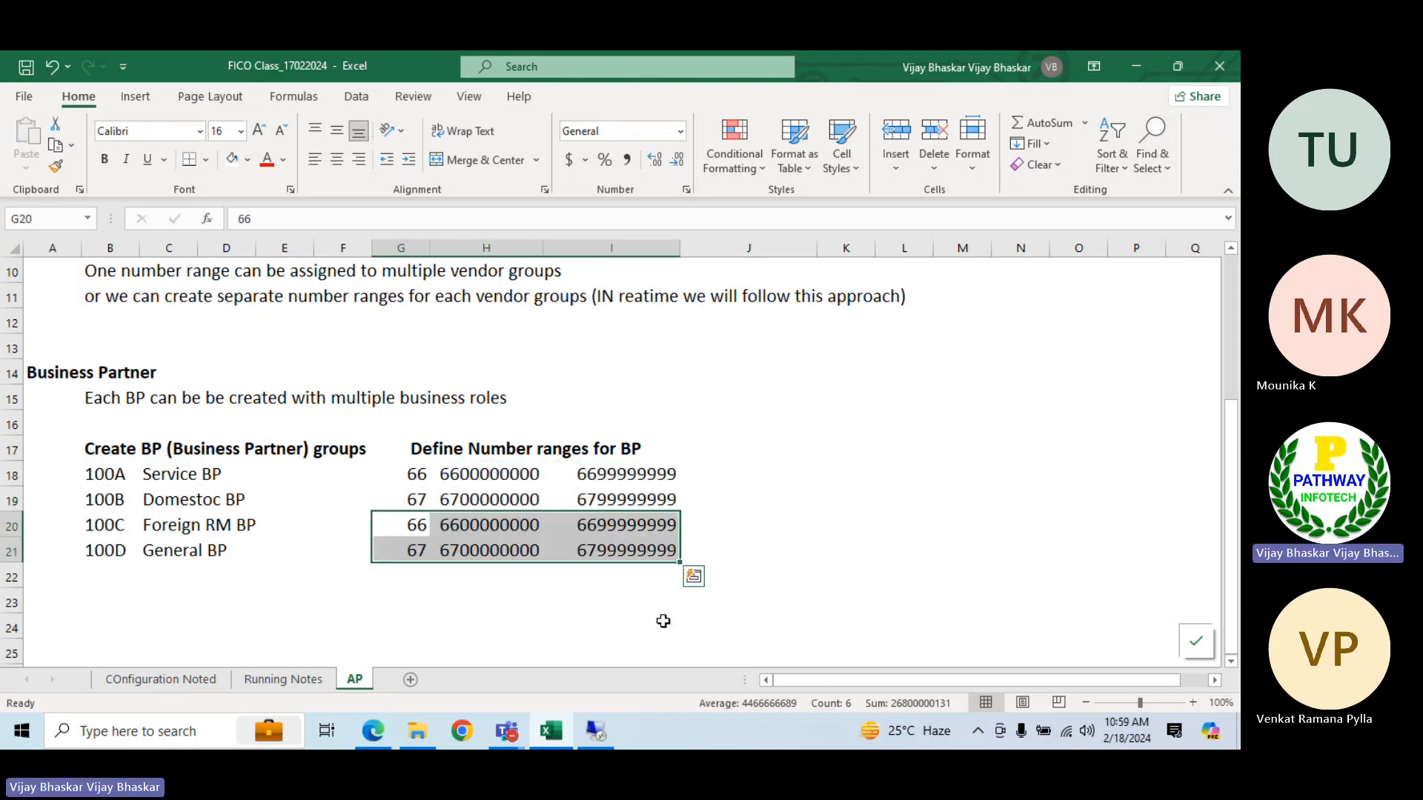
Review the remaining BP steps in the COnfiguration Noted sheet, and compare the BP and vendor group number ranges in the AP sheet
{"action": "left_click", "coordinate": [152, 679]}
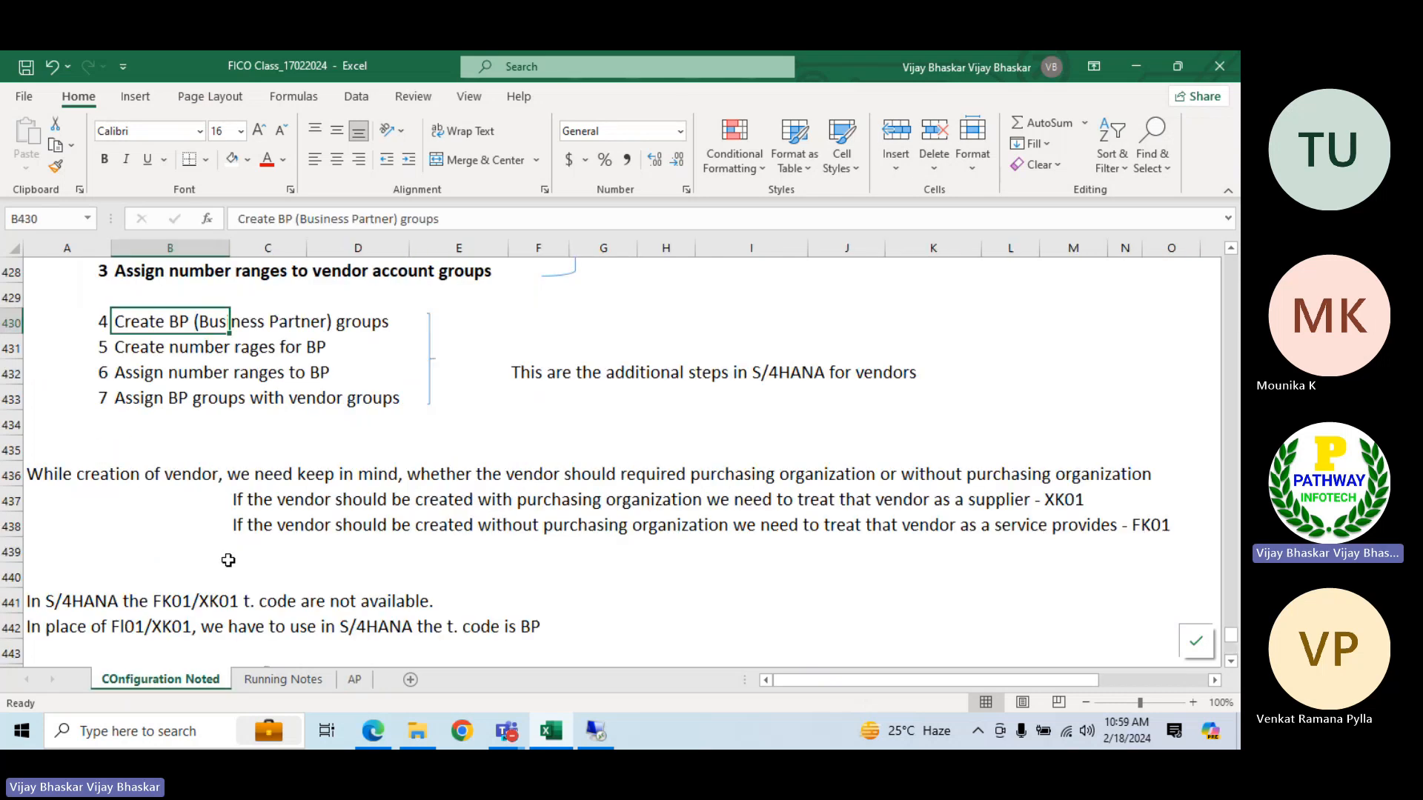
{"action": "left_click", "coordinate": [140, 356]}
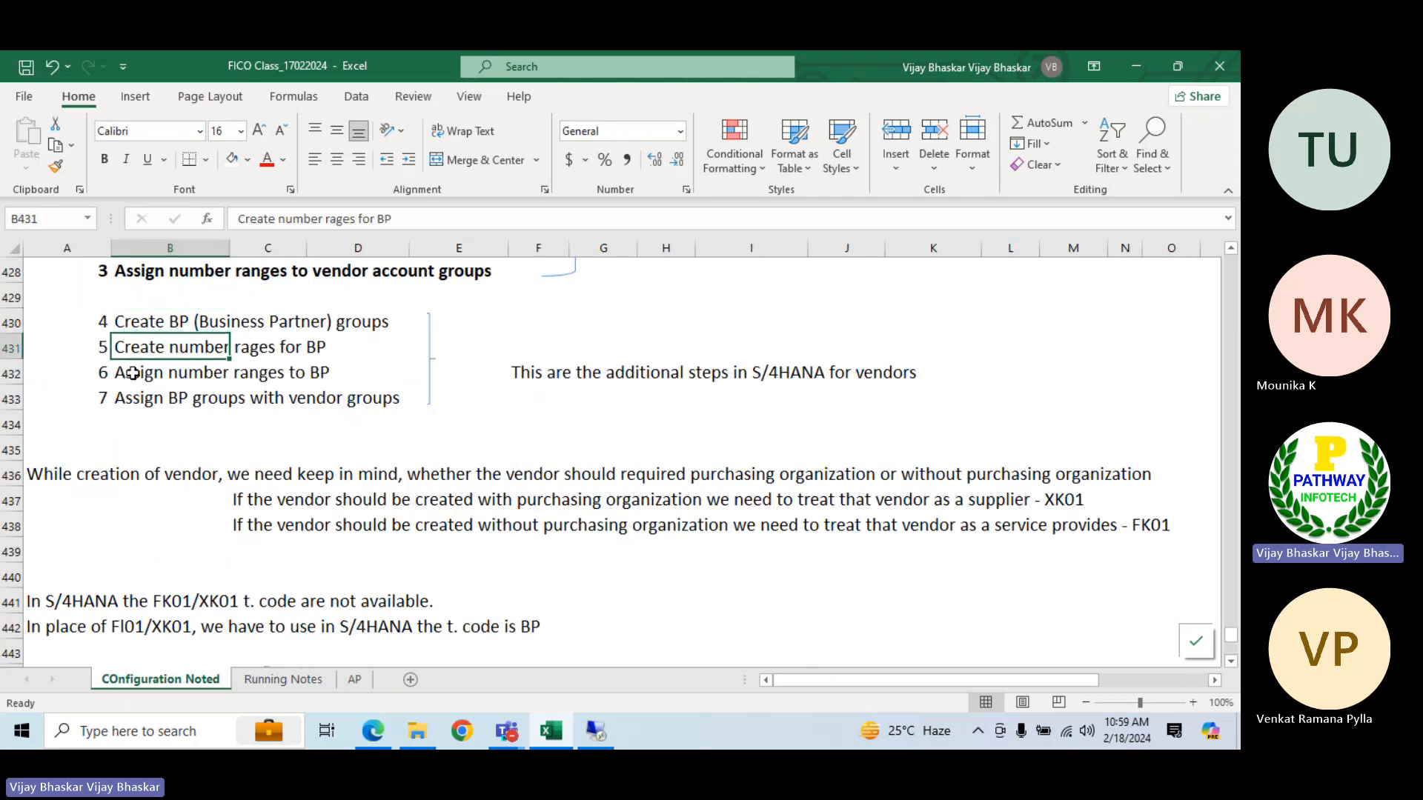
{"action": "left_click", "coordinate": [132, 373]}
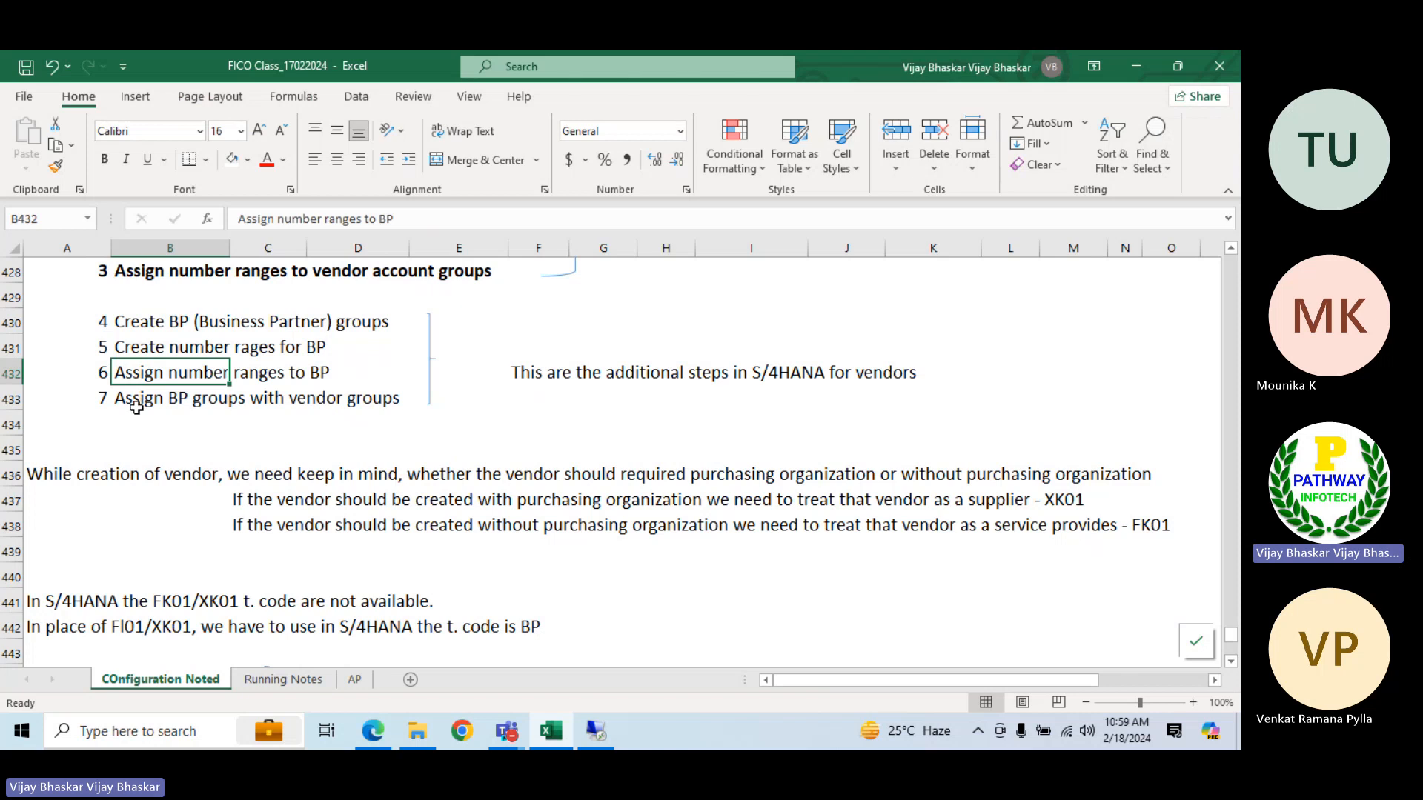
{"action": "left_click", "coordinate": [135, 409]}
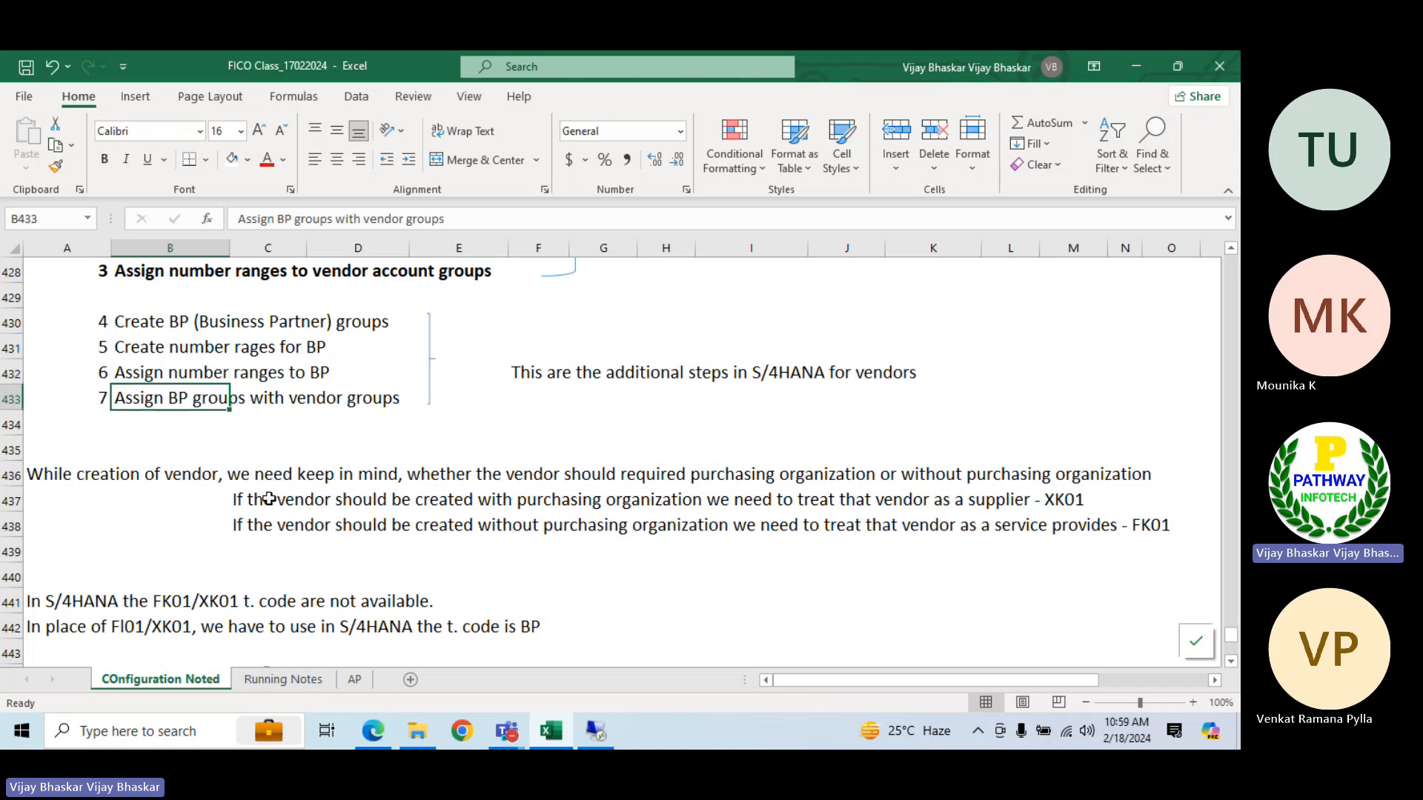
{"action": "left_click", "coordinate": [597, 731]}
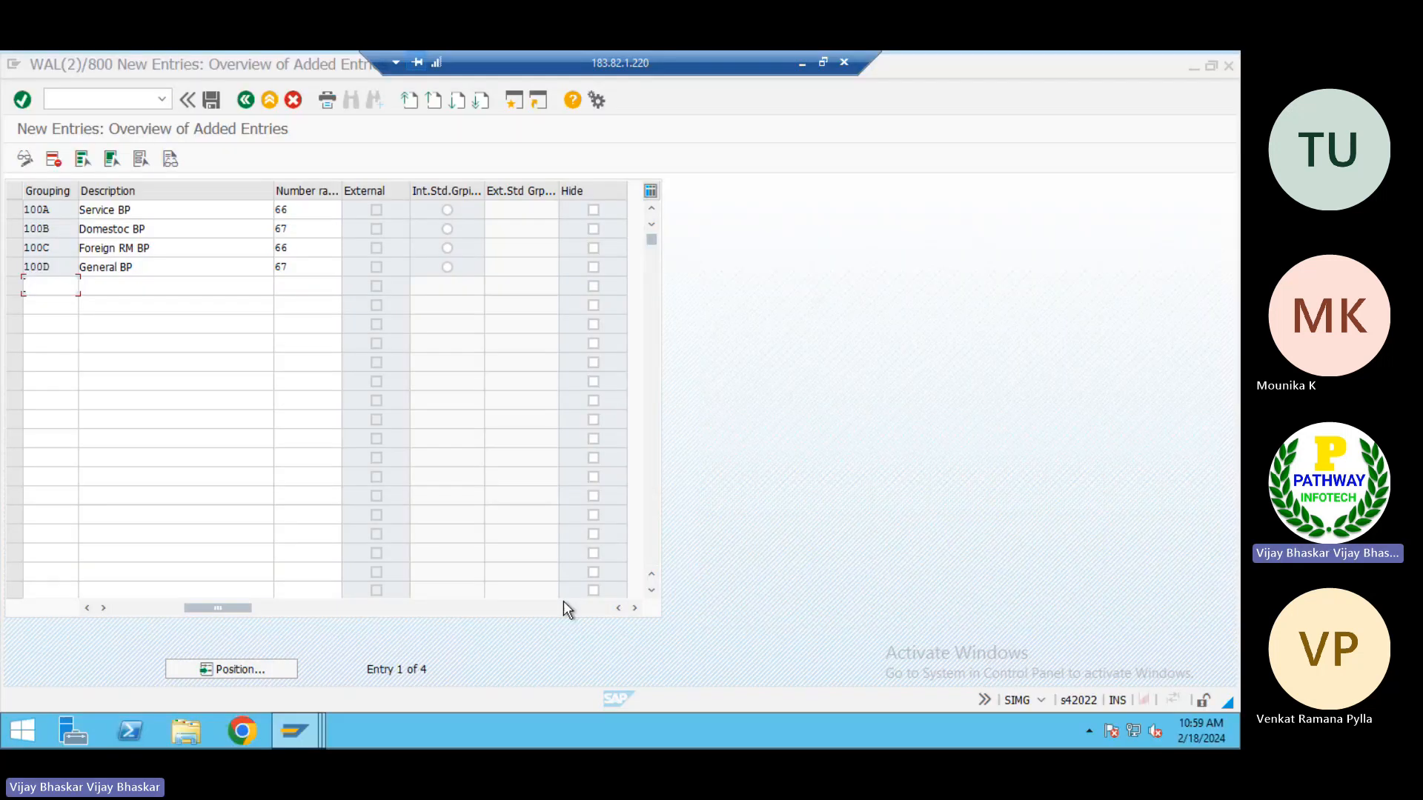
{"action": "left_click", "coordinate": [803, 63]}
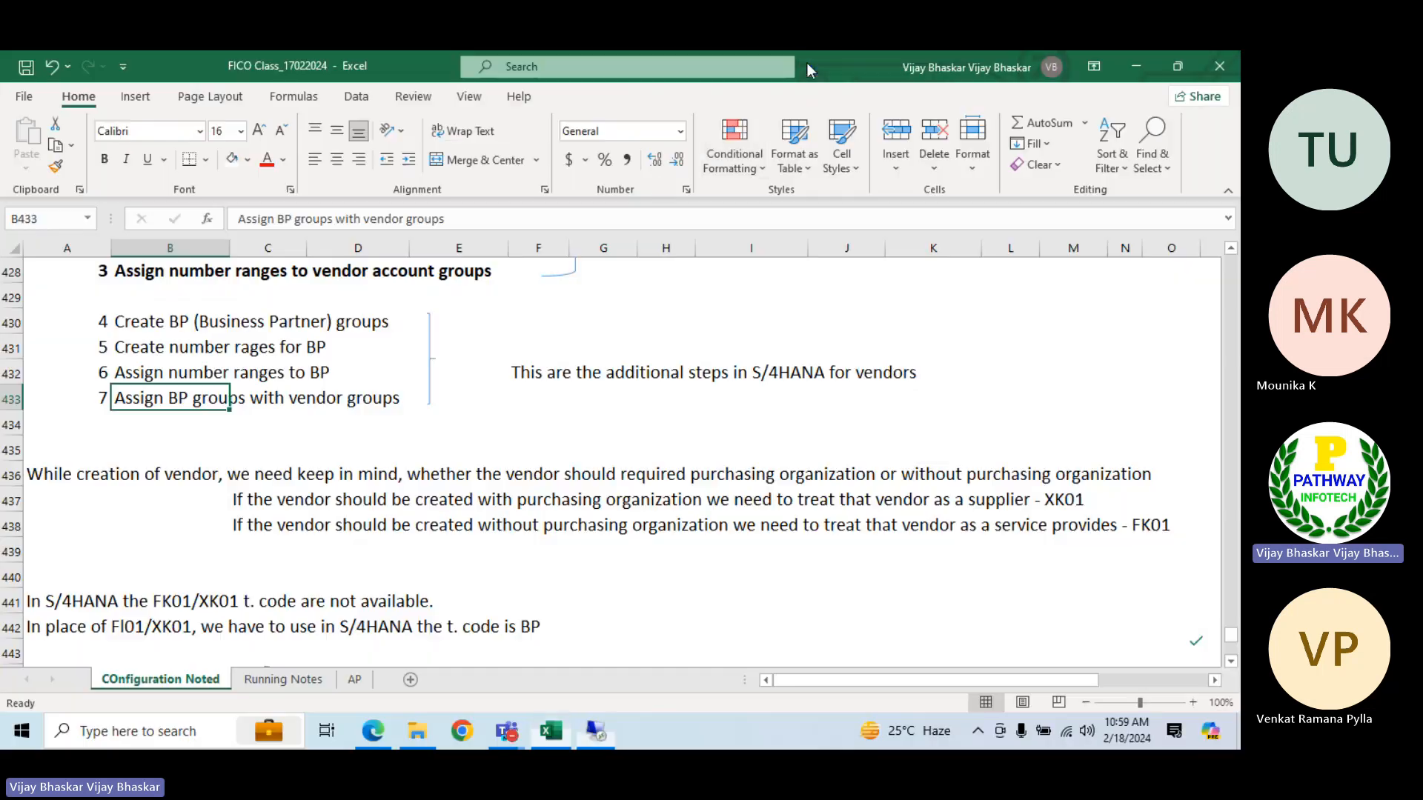
{"action": "left_click", "coordinate": [355, 680]}
{"action": "left_click", "coordinate": [720, 492]}
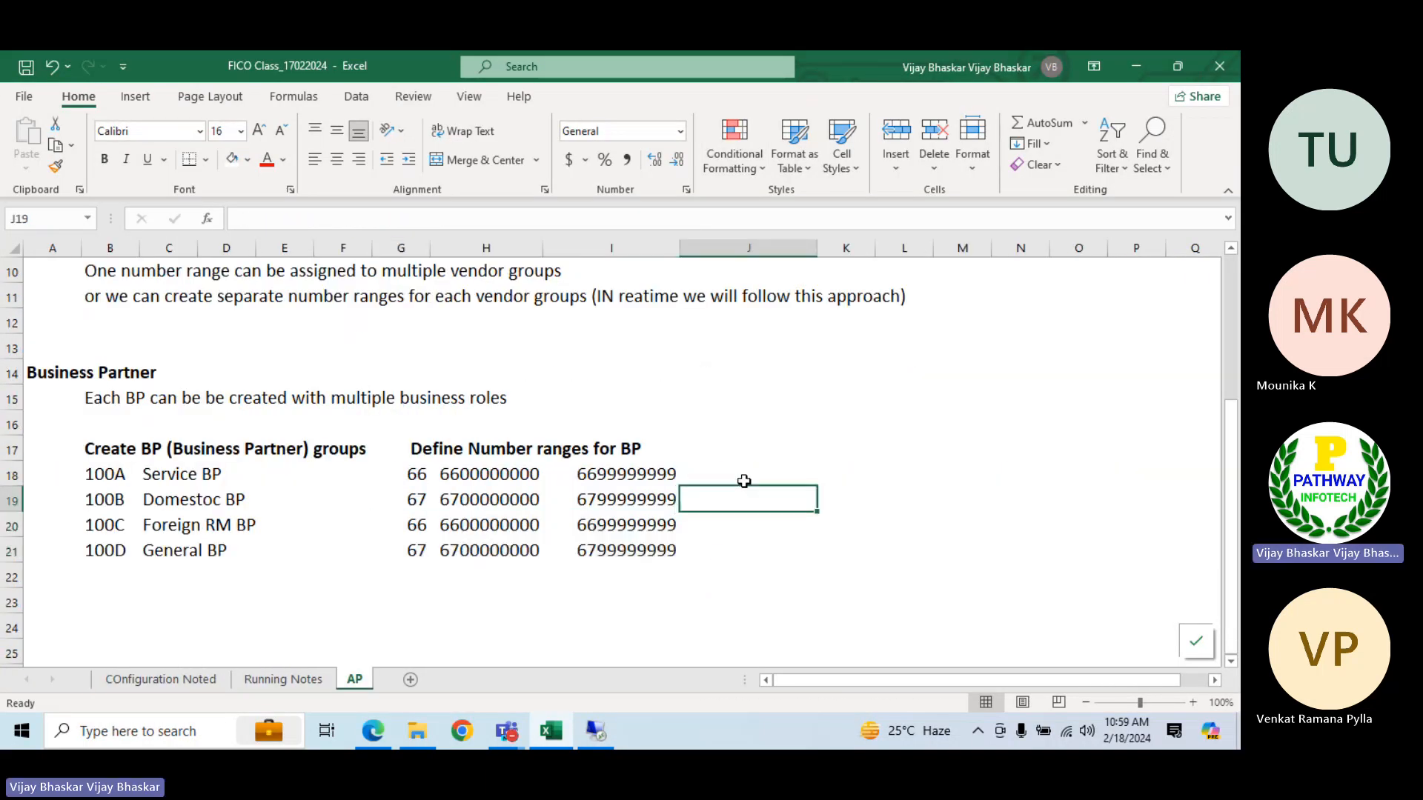
{"action": "left_click", "coordinate": [455, 472]}
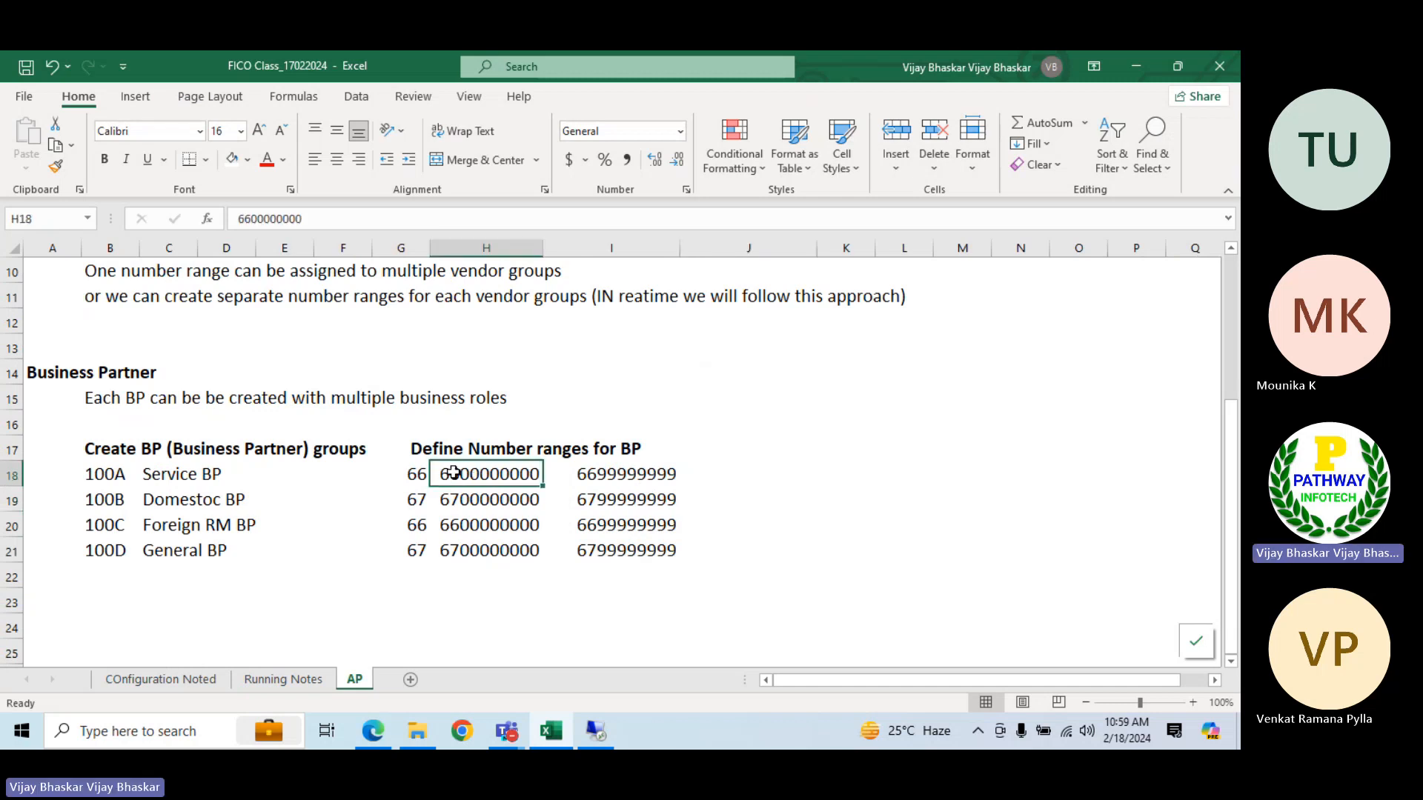
{"action": "scroll", "coordinate": [454, 472], "scroll_direction": "up", "scroll_amount": 3}
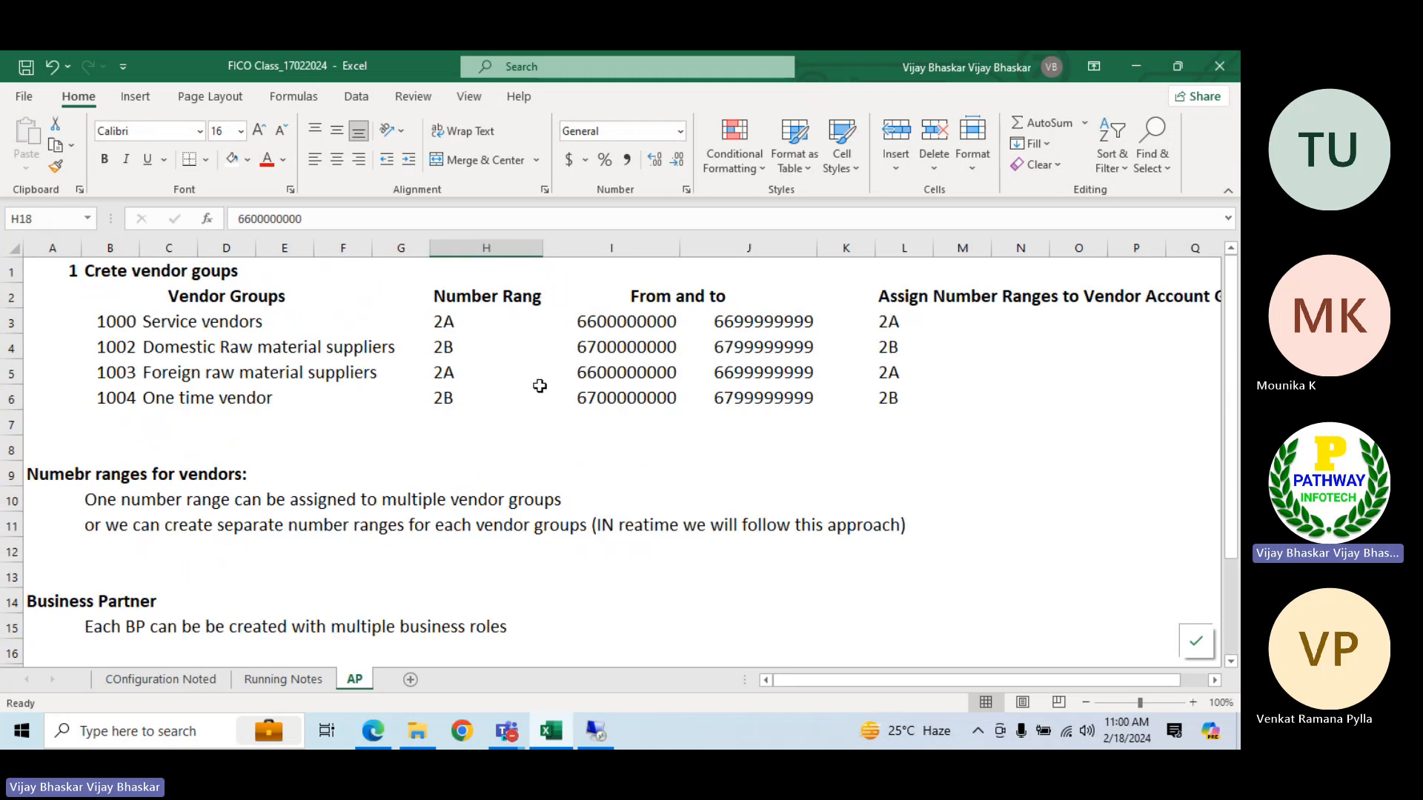
{"action": "left_click", "coordinate": [600, 326]}
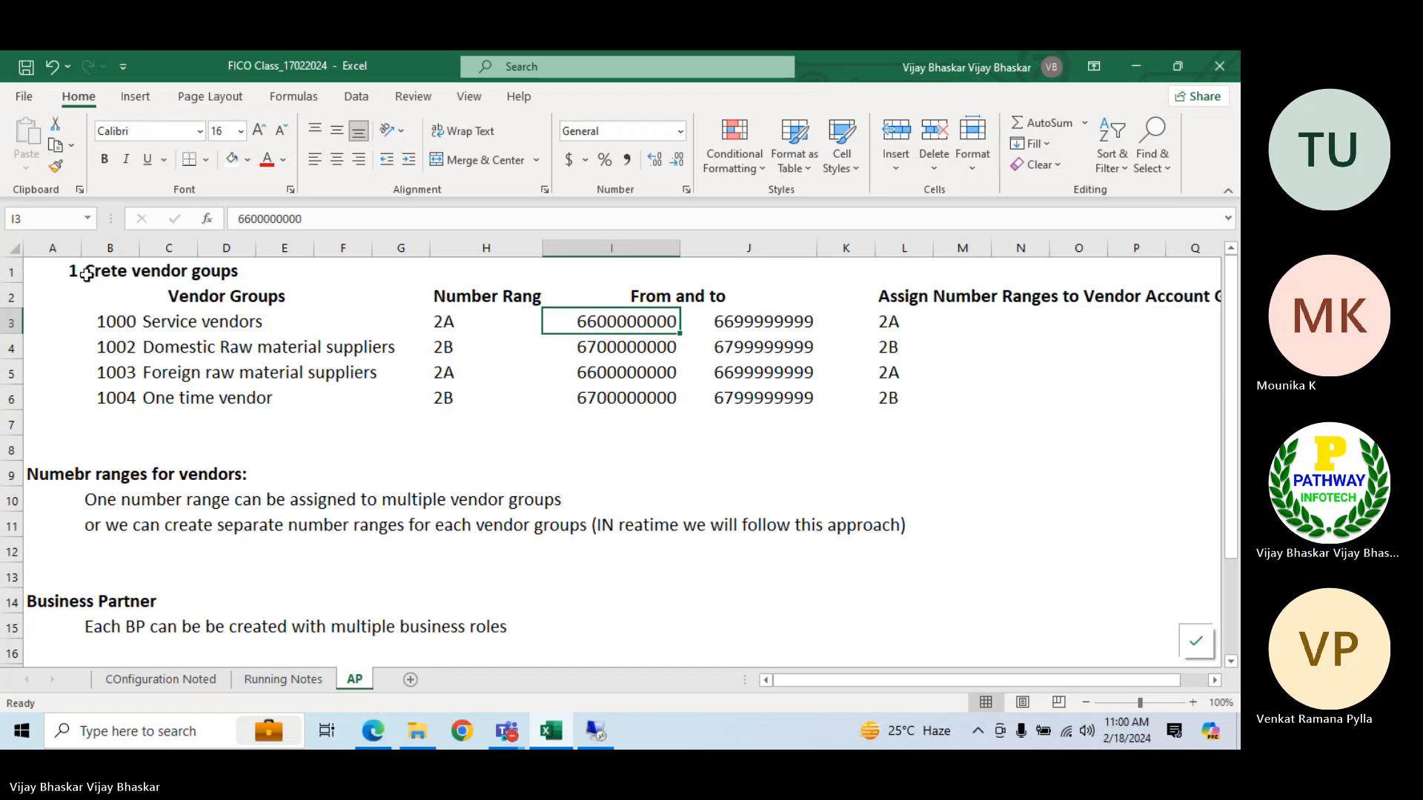
Copy the vendor groups table with its number ranges from B2:J6 to cell K17, beside the BP number ranges
{"action": "left_click_drag", "start_coordinate": [105, 296], "coordinate": [882, 410]}
{"action": "left_click", "coordinate": [1190, 502]}
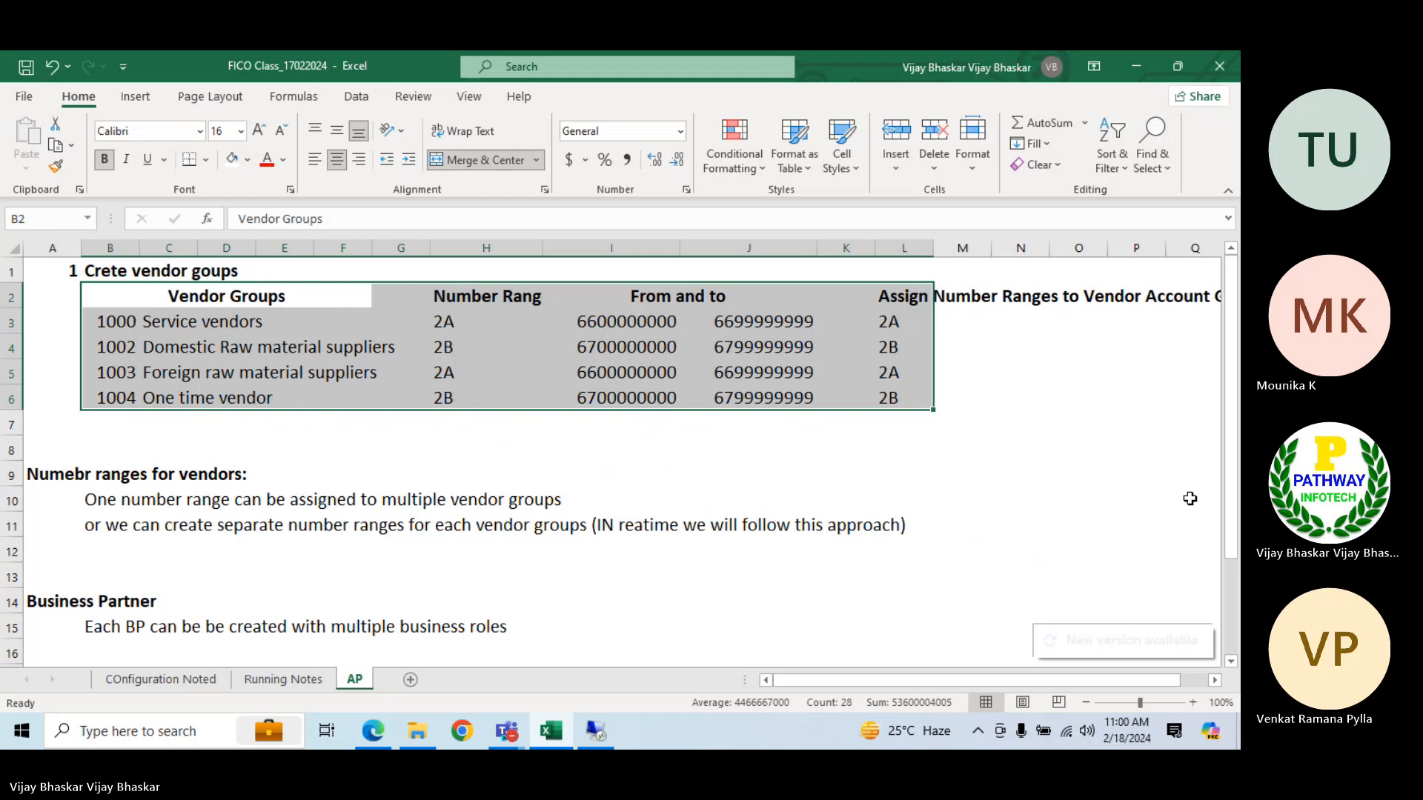
{"action": "key", "text": "ctrl+c"}
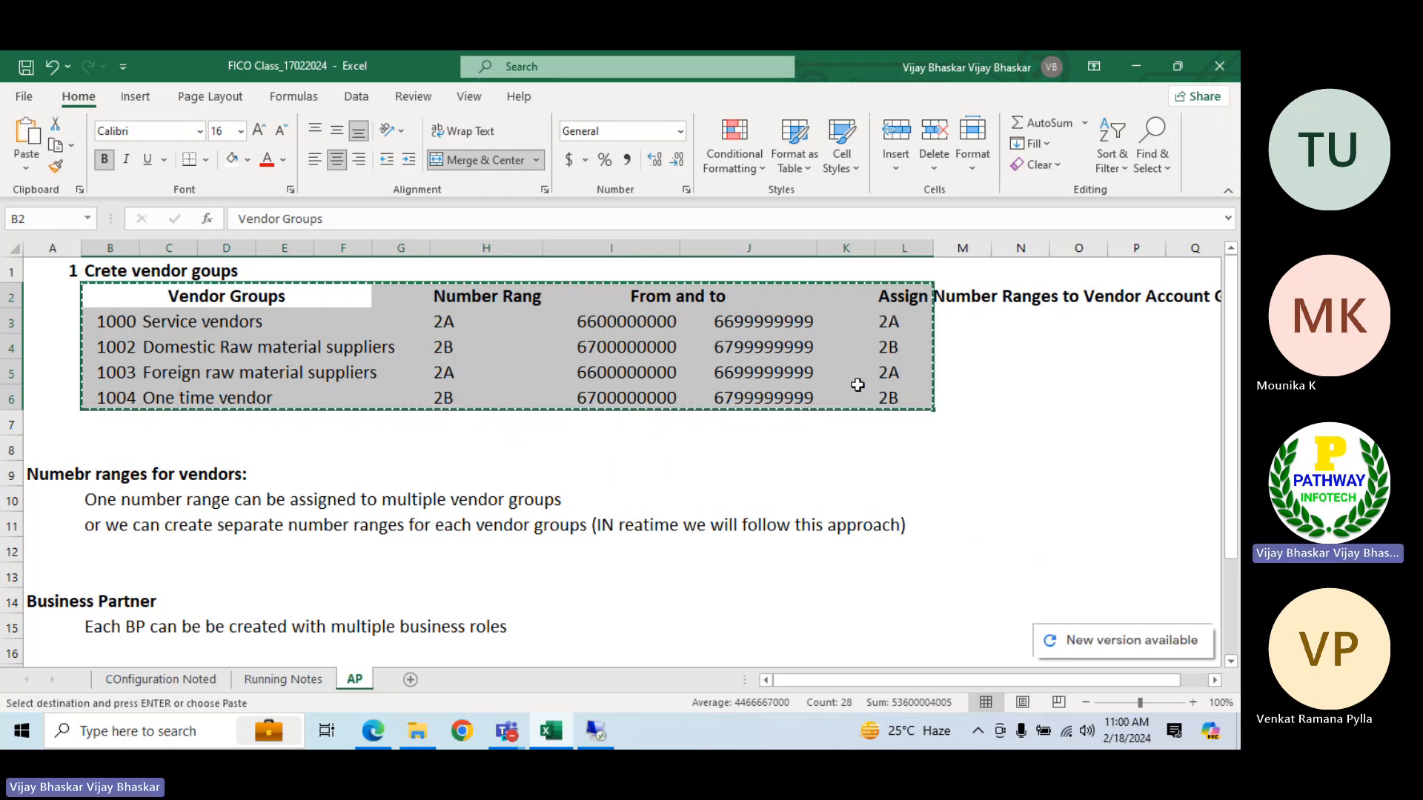
{"action": "key", "text": "Escape"}
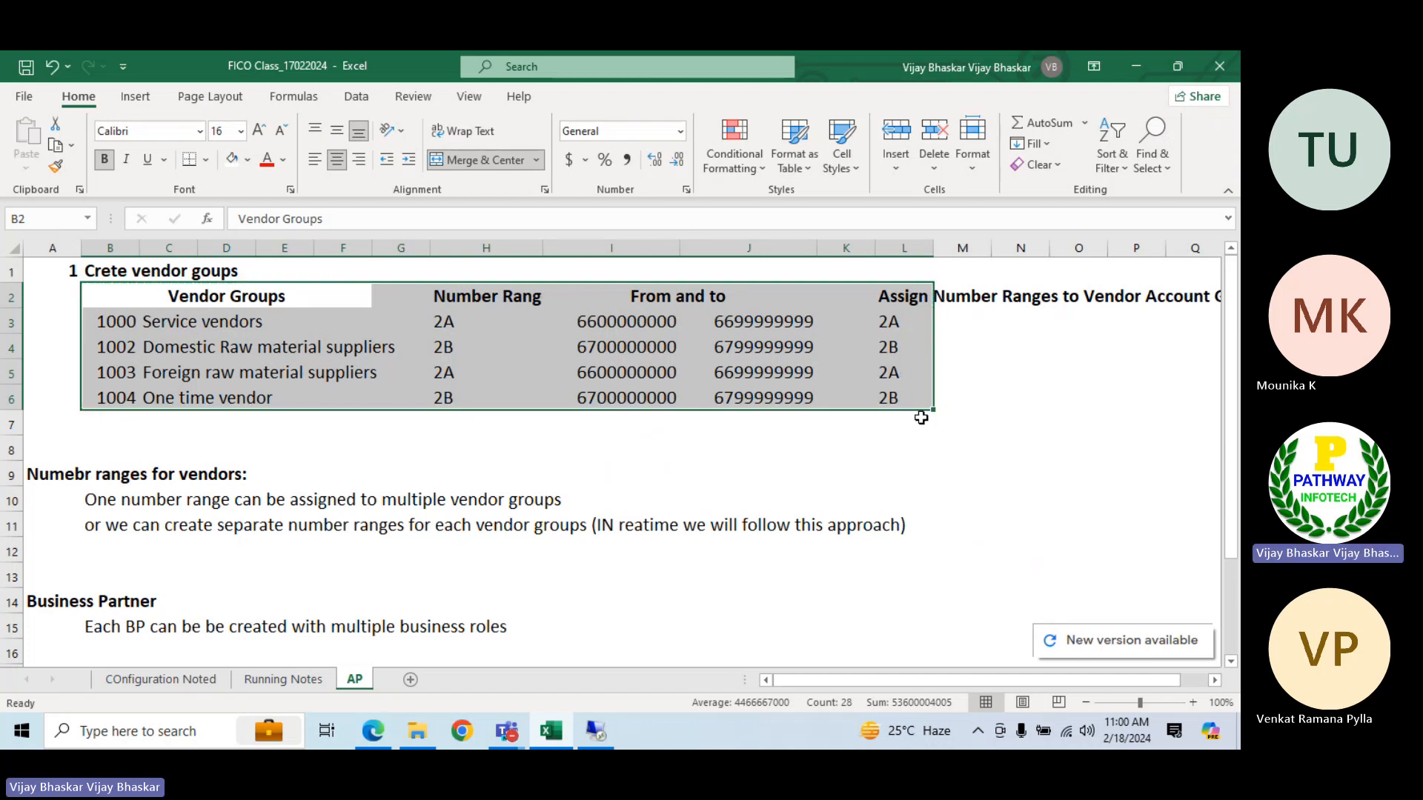
{"action": "key", "text": "shift+Left"}
{"action": "key", "text": "shift+Left"}
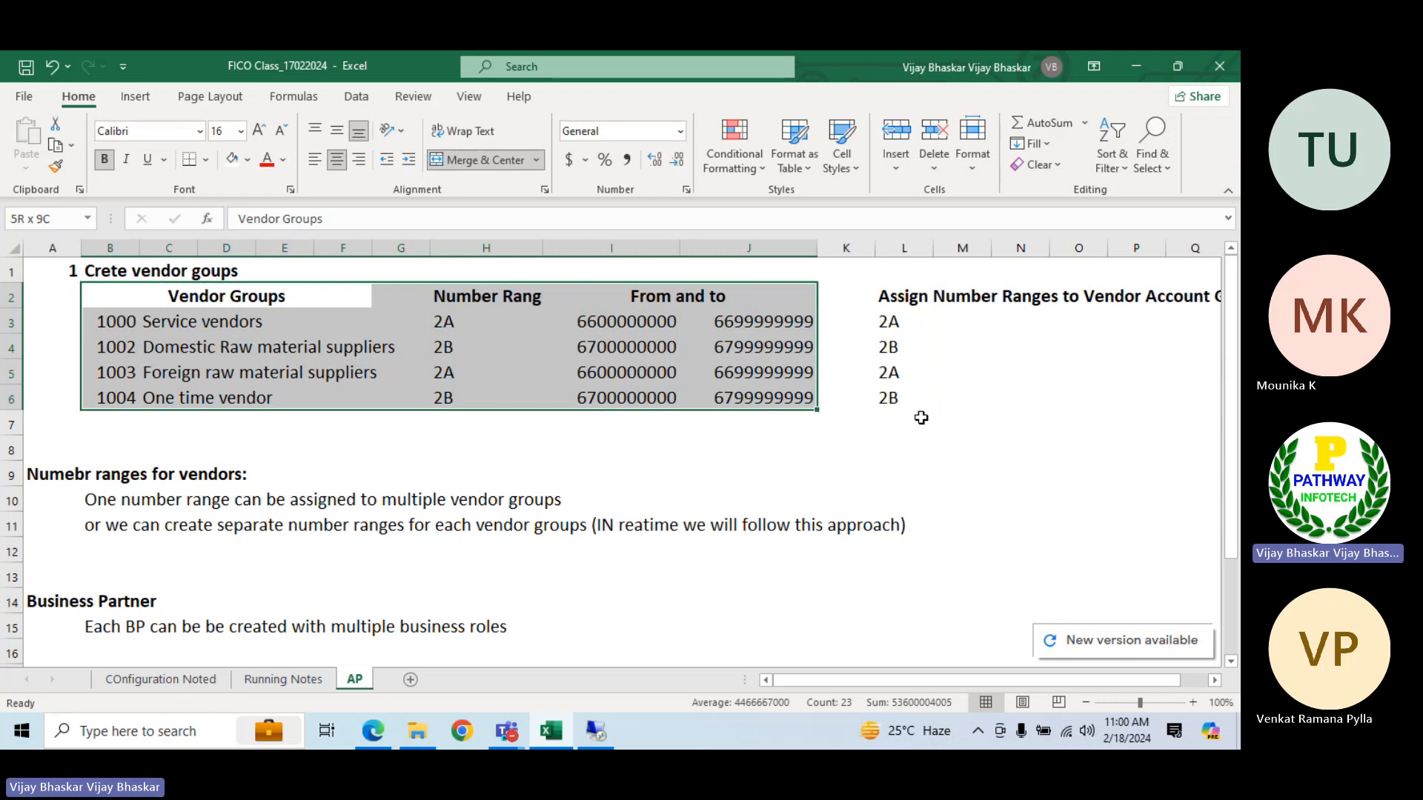
{"action": "key", "text": "ctrl+c"}
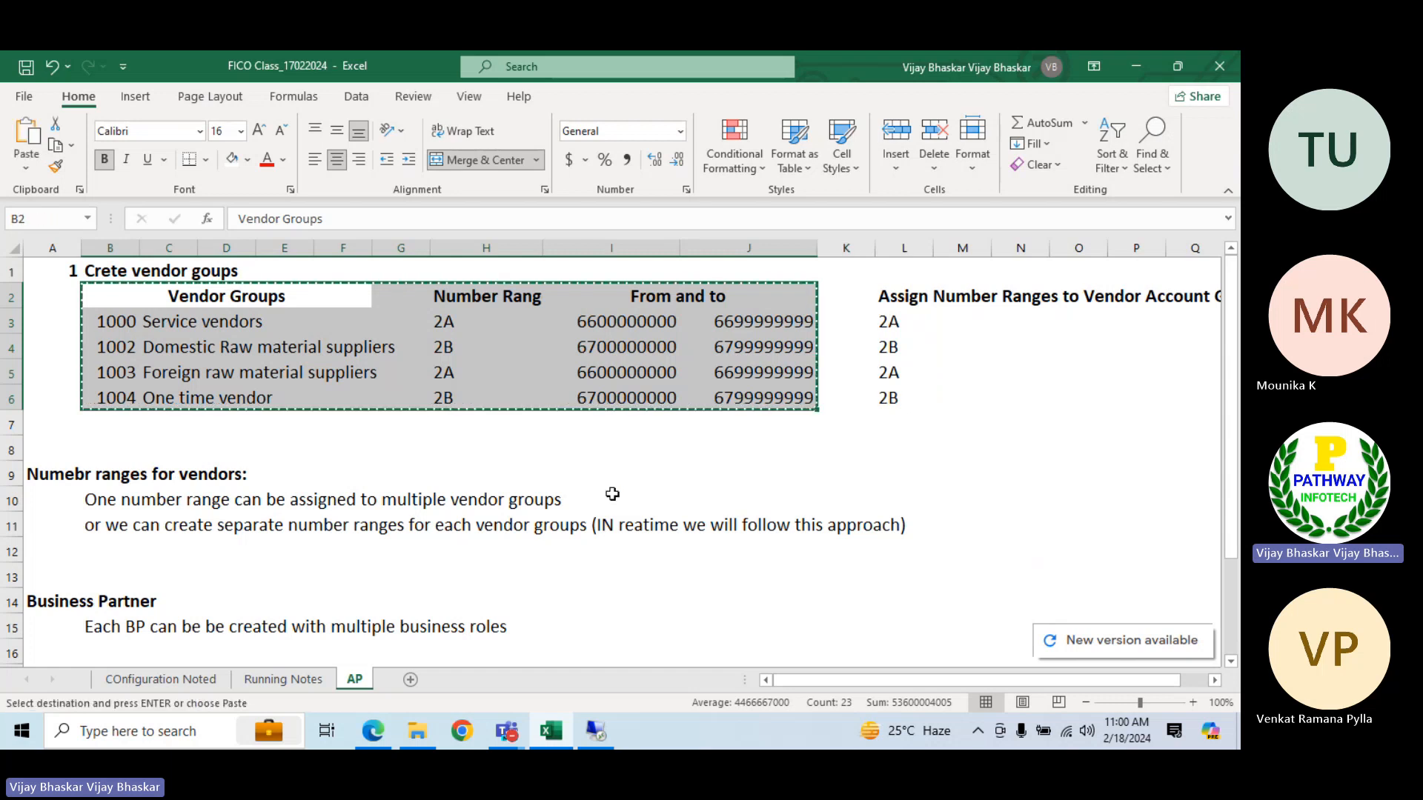
{"action": "scroll", "coordinate": [632, 489], "scroll_direction": "down", "scroll_amount": 4}
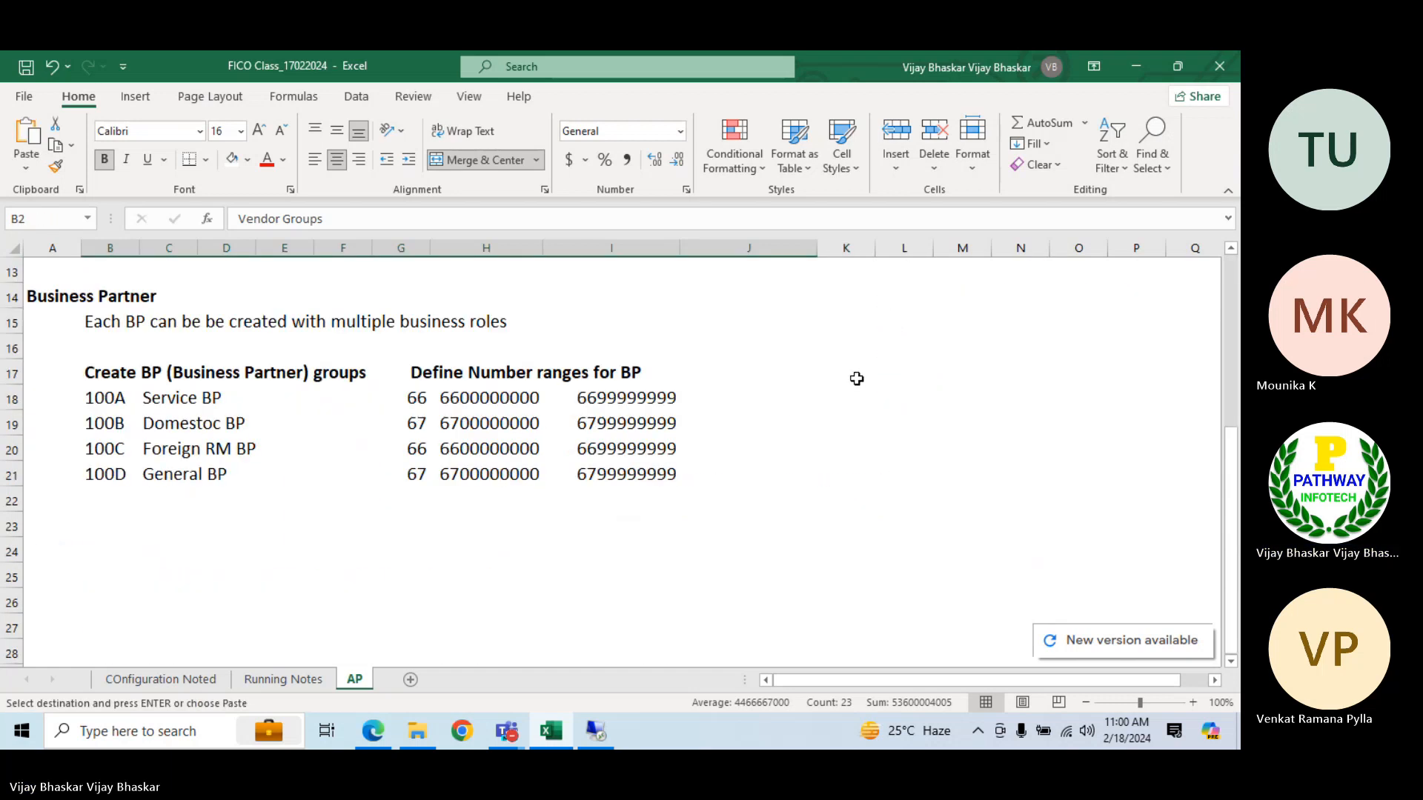
{"action": "left_click", "coordinate": [859, 371]}
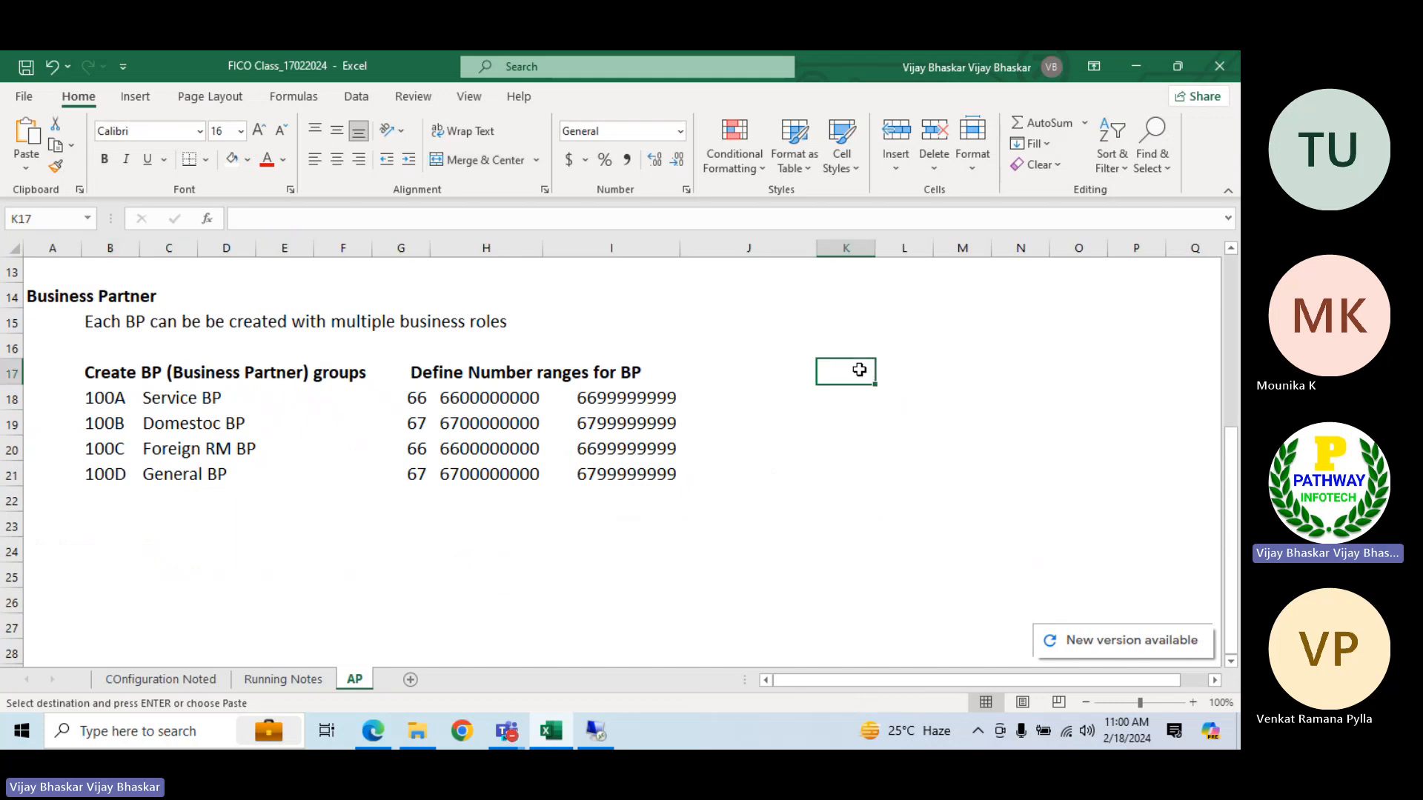
{"action": "key", "text": "ctrl+v"}
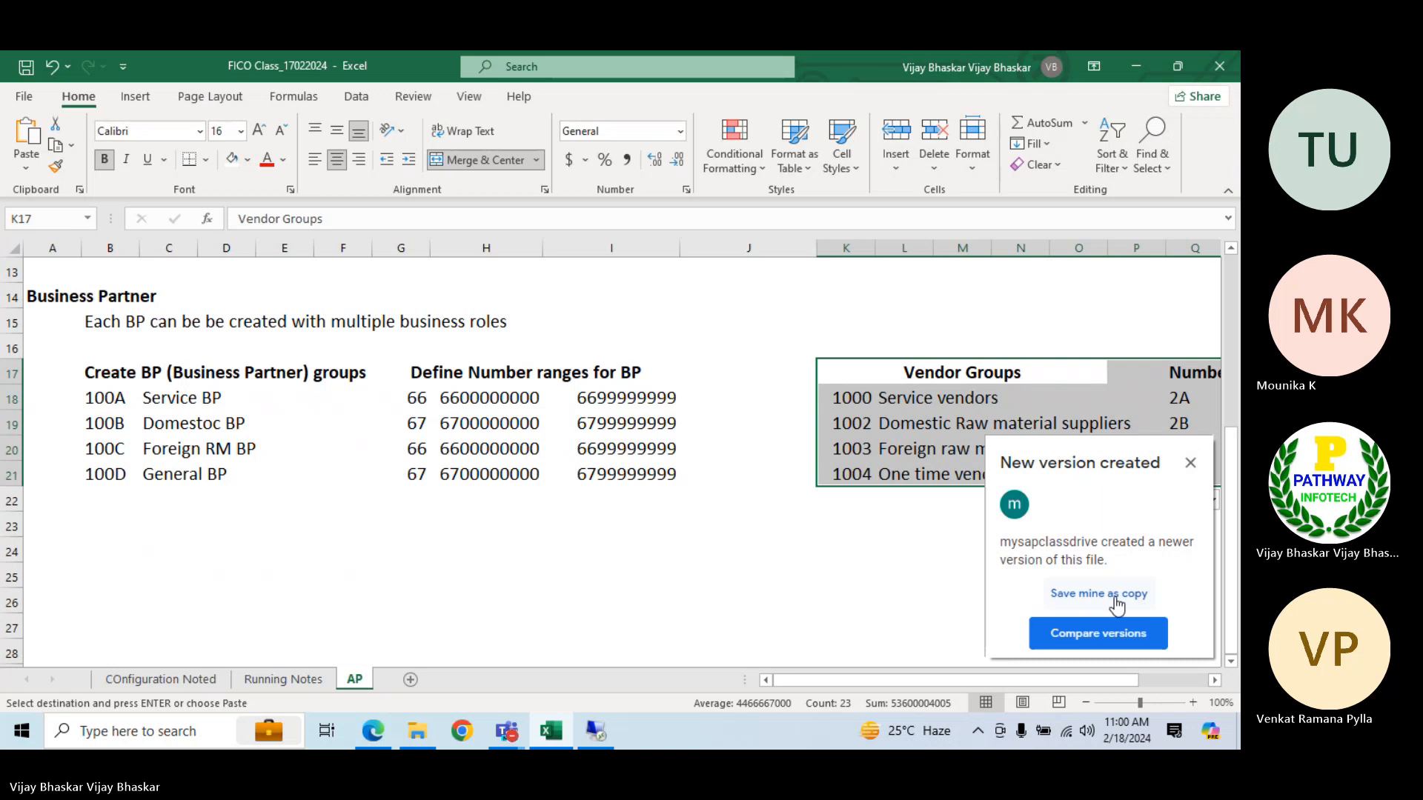
Resolve the file version conflict by saving the open workbook version as a copy
{"action": "left_click", "coordinate": [1117, 606]}
{"action": "left_click", "coordinate": [930, 555]}
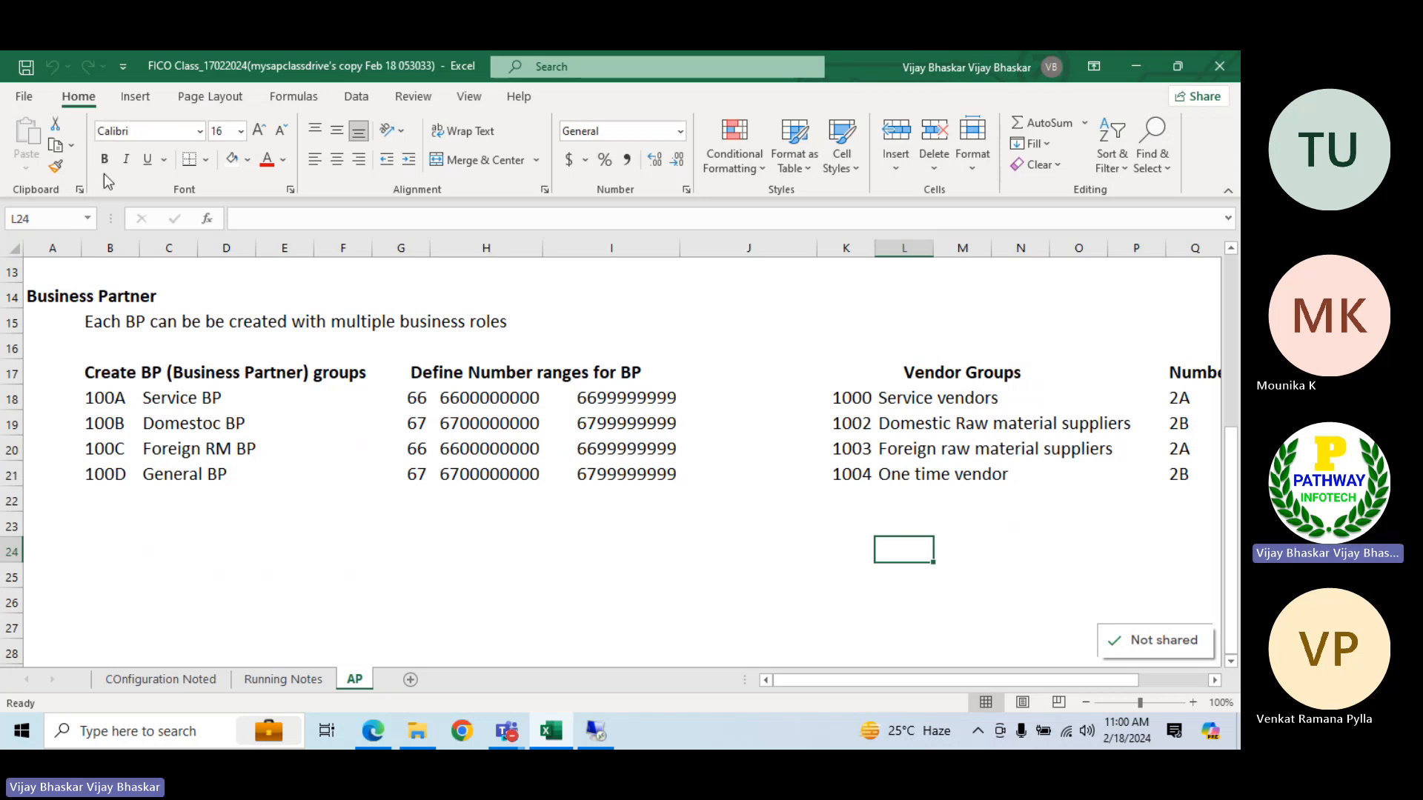
Draw a straight arrow connector along row 18 linking BP group 100A to vendor group 1000
{"action": "left_click", "coordinate": [135, 97]}
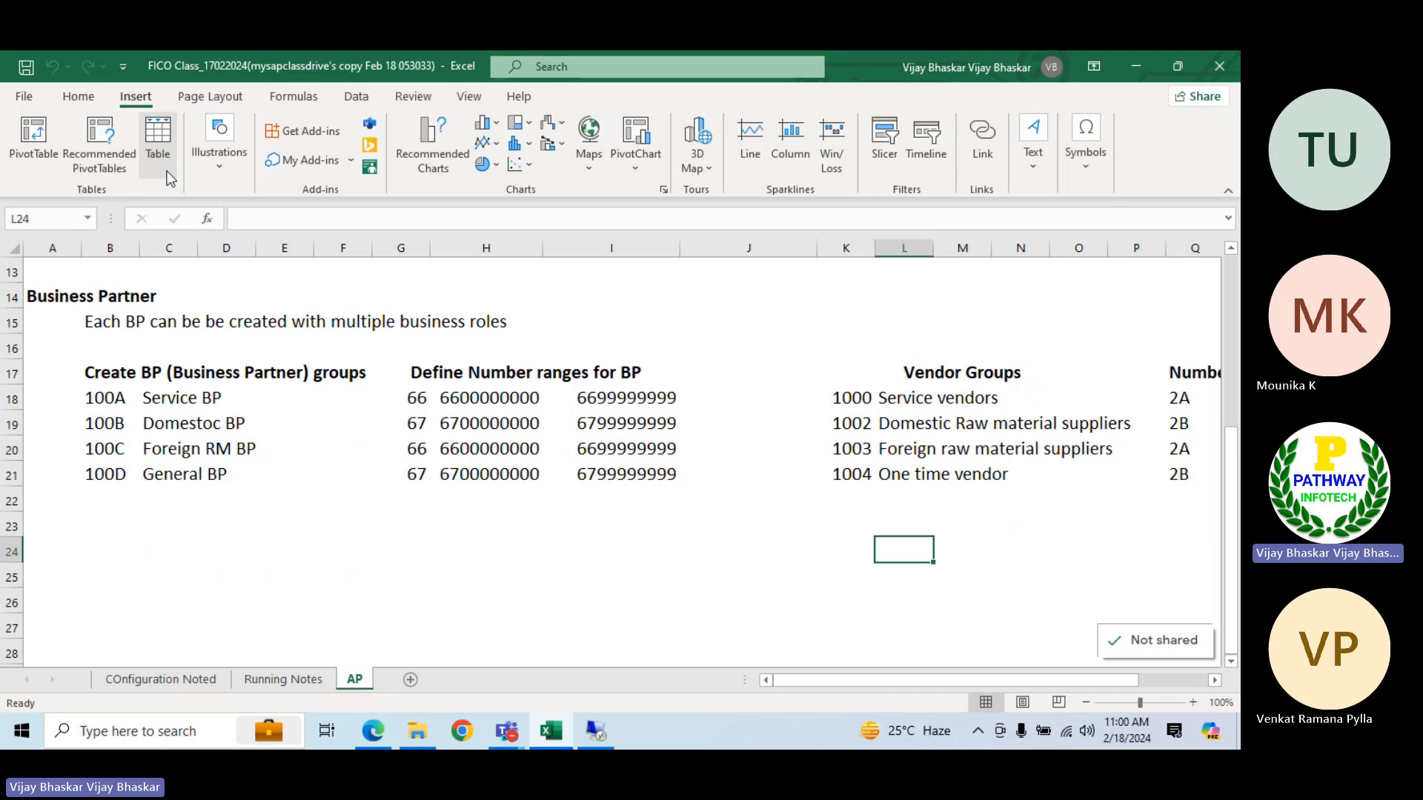
{"action": "left_click", "coordinate": [211, 174]}
{"action": "left_click", "coordinate": [247, 256]}
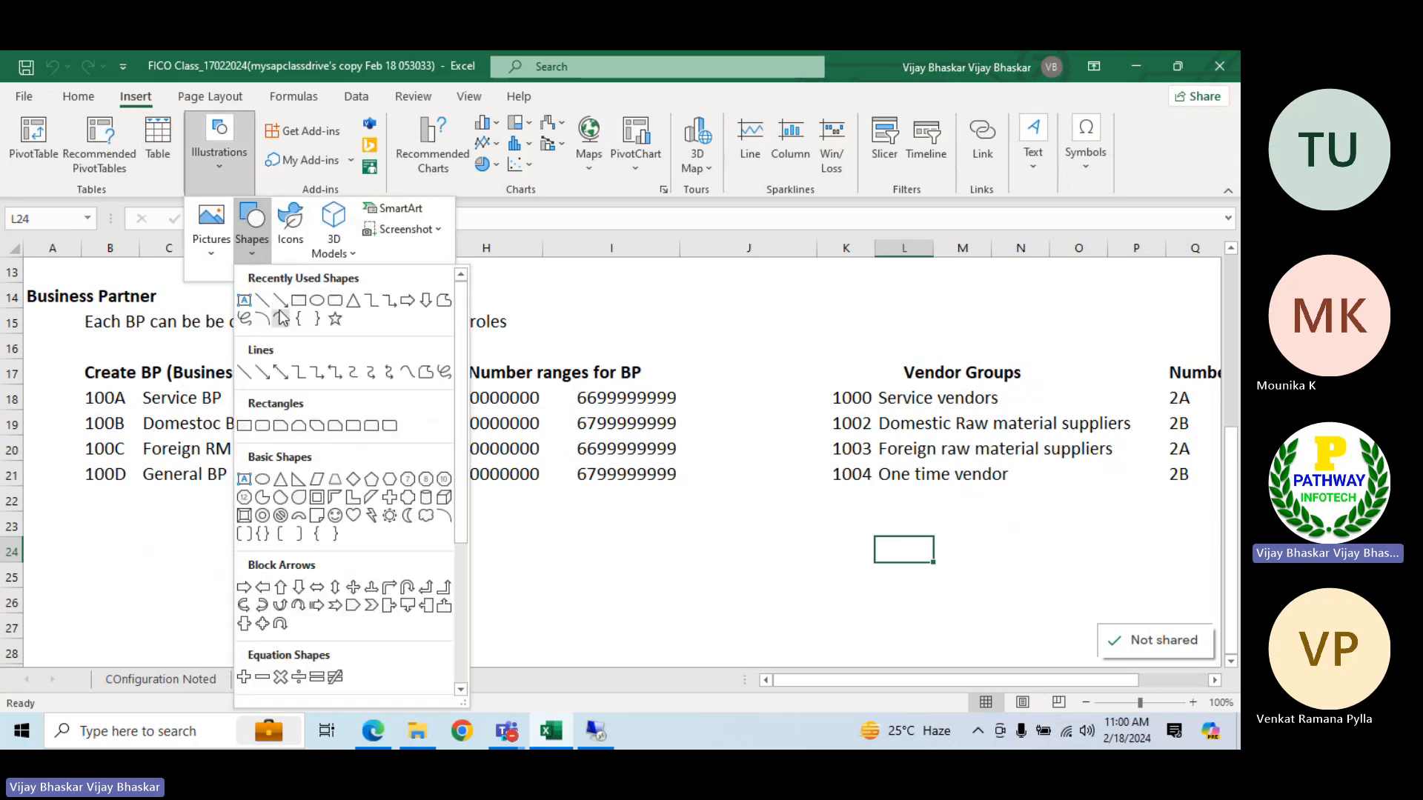
{"action": "left_click", "coordinate": [281, 318]}
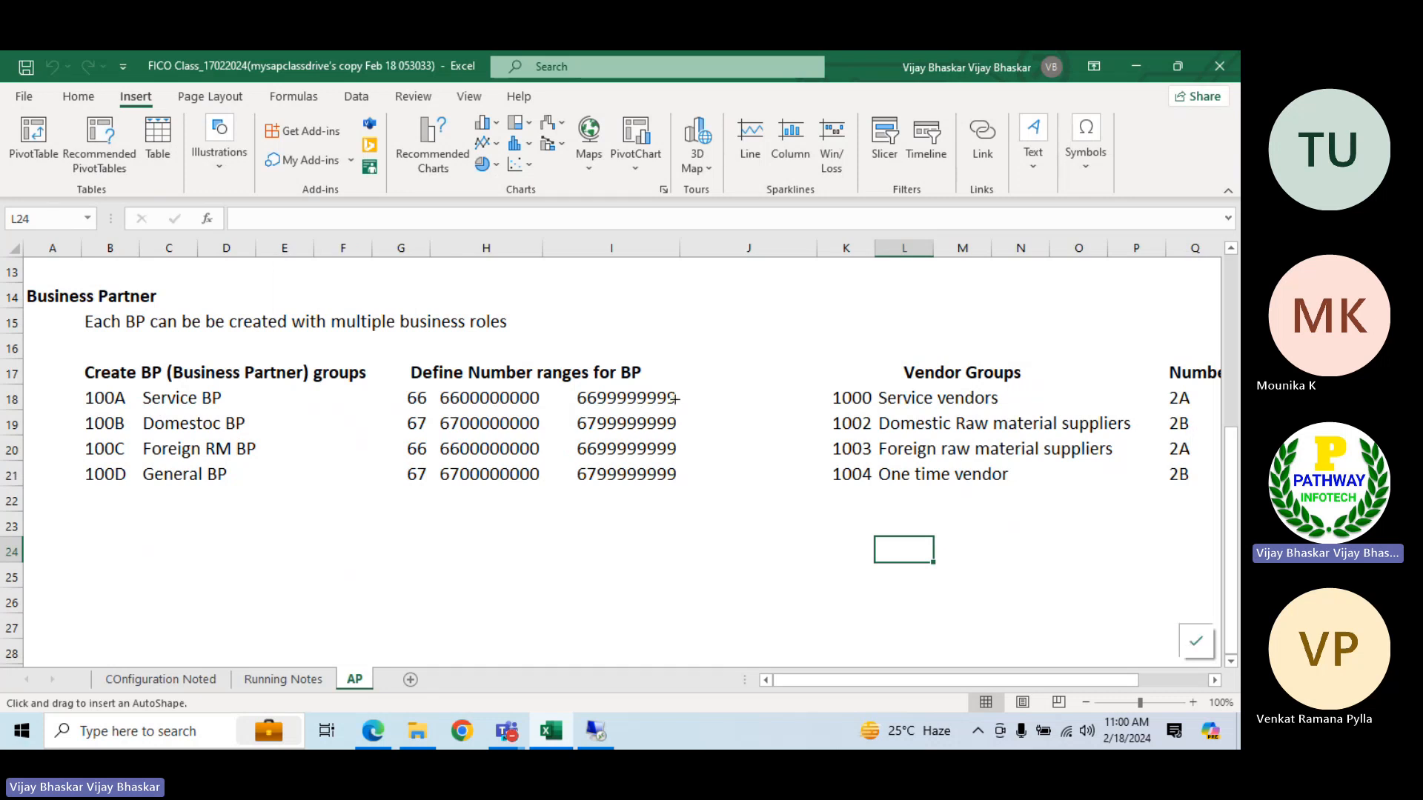
{"action": "left_click_drag", "start_coordinate": [674, 398], "coordinate": [835, 398]}
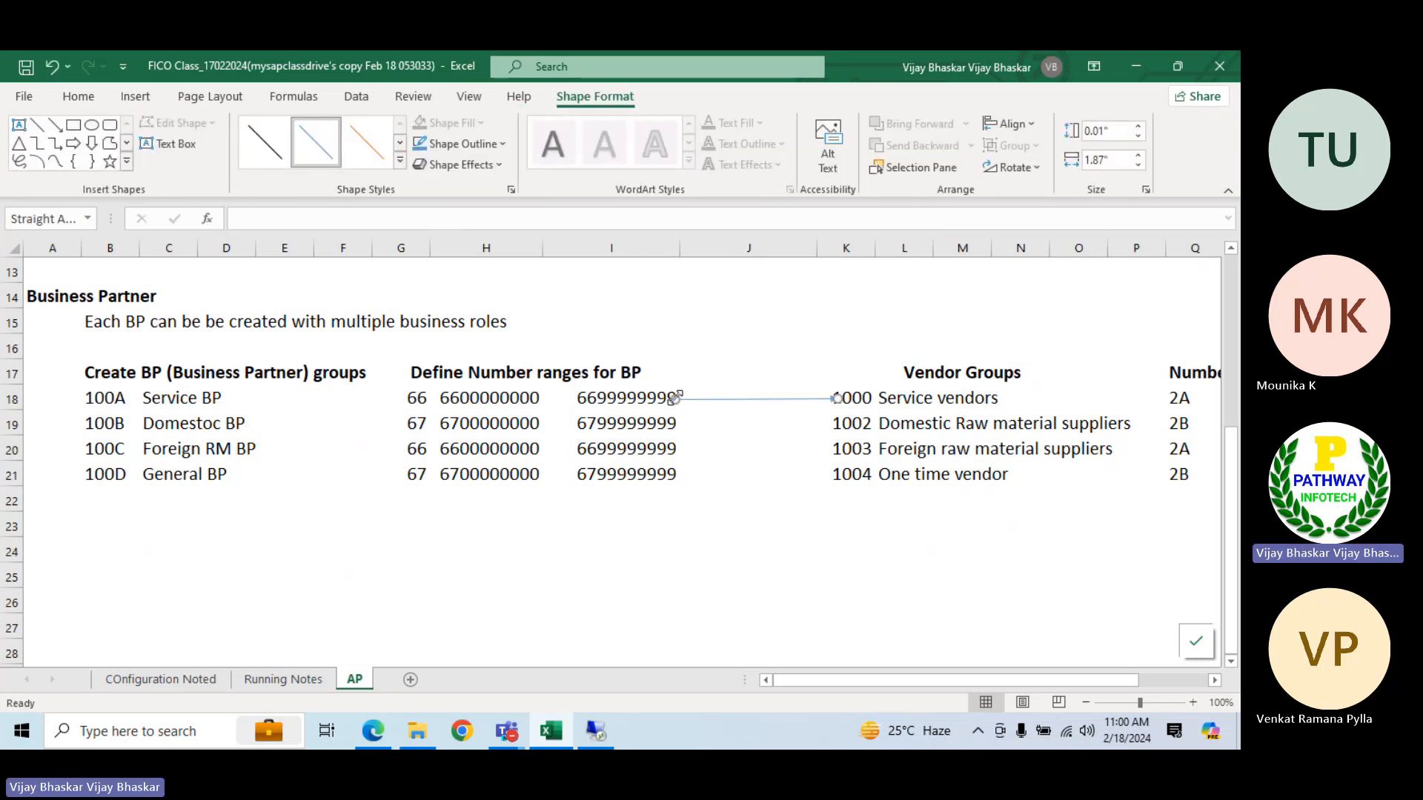
{"action": "left_click_drag", "start_coordinate": [674, 399], "coordinate": [124, 400]}
{"action": "left_click", "coordinate": [876, 400]}
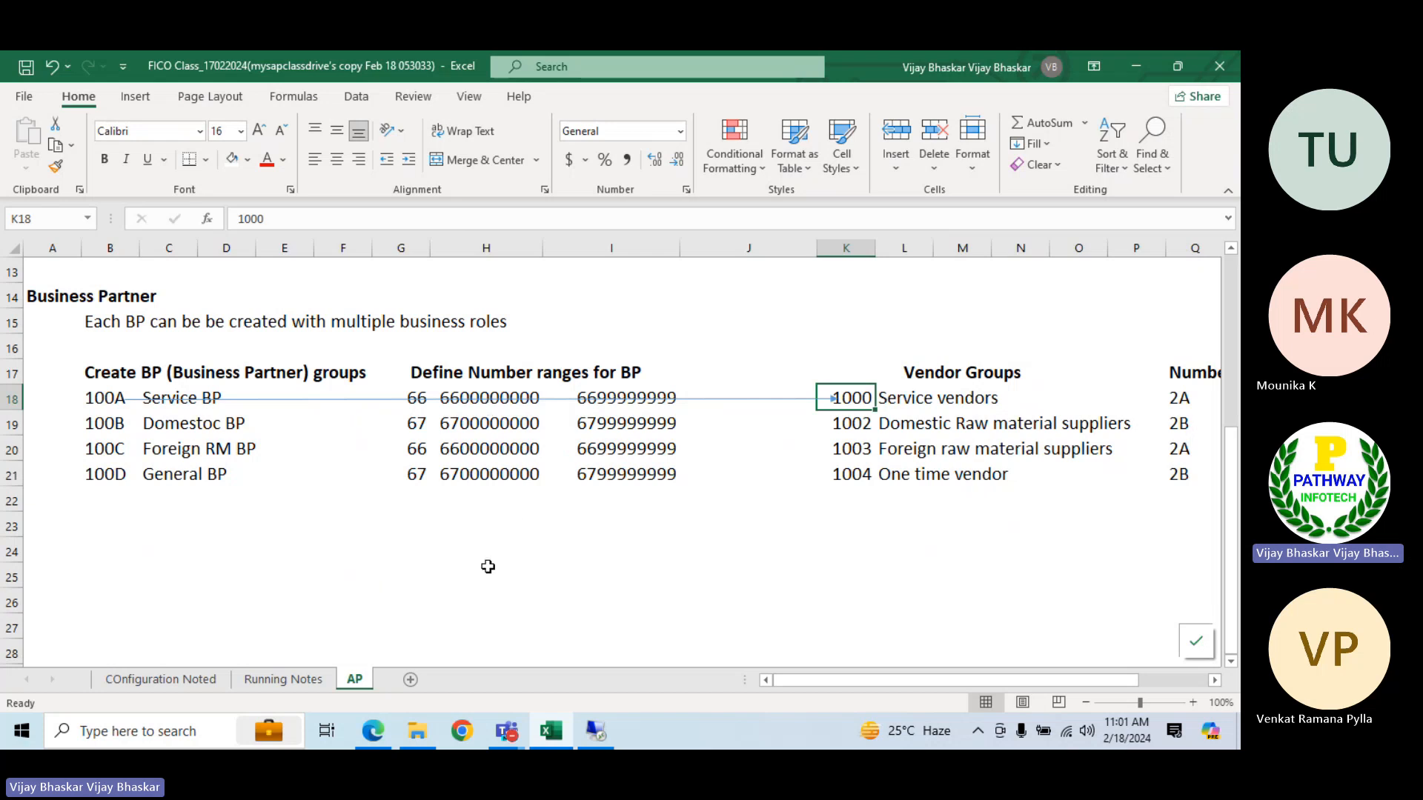
Widen columns R and S to show the vendor number ranges in full, and narrow columns Q and O
{"action": "left_click", "coordinate": [1213, 680]}
{"action": "left_click", "coordinate": [1214, 680]}
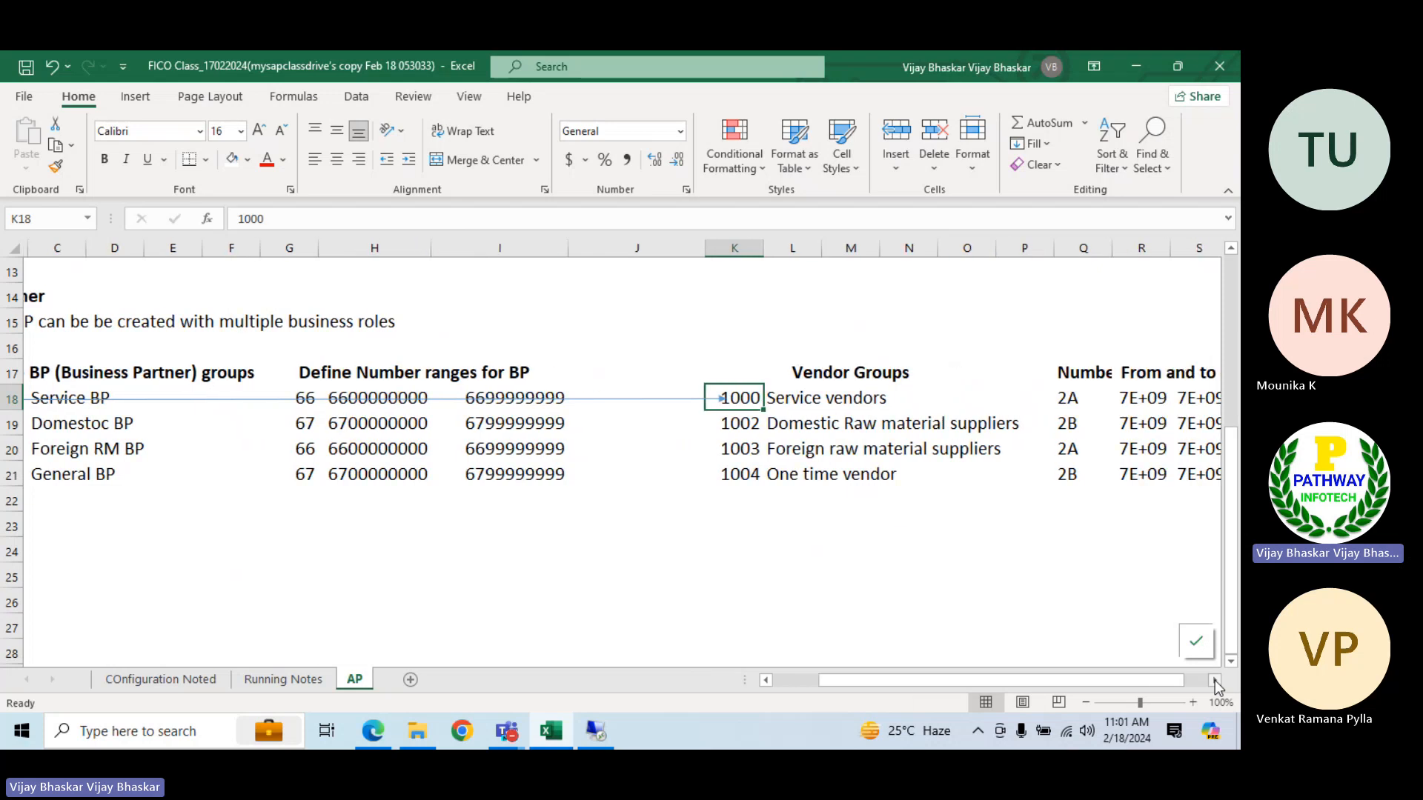
{"action": "left_click", "coordinate": [1214, 680]}
{"action": "left_click", "coordinate": [1214, 680]}
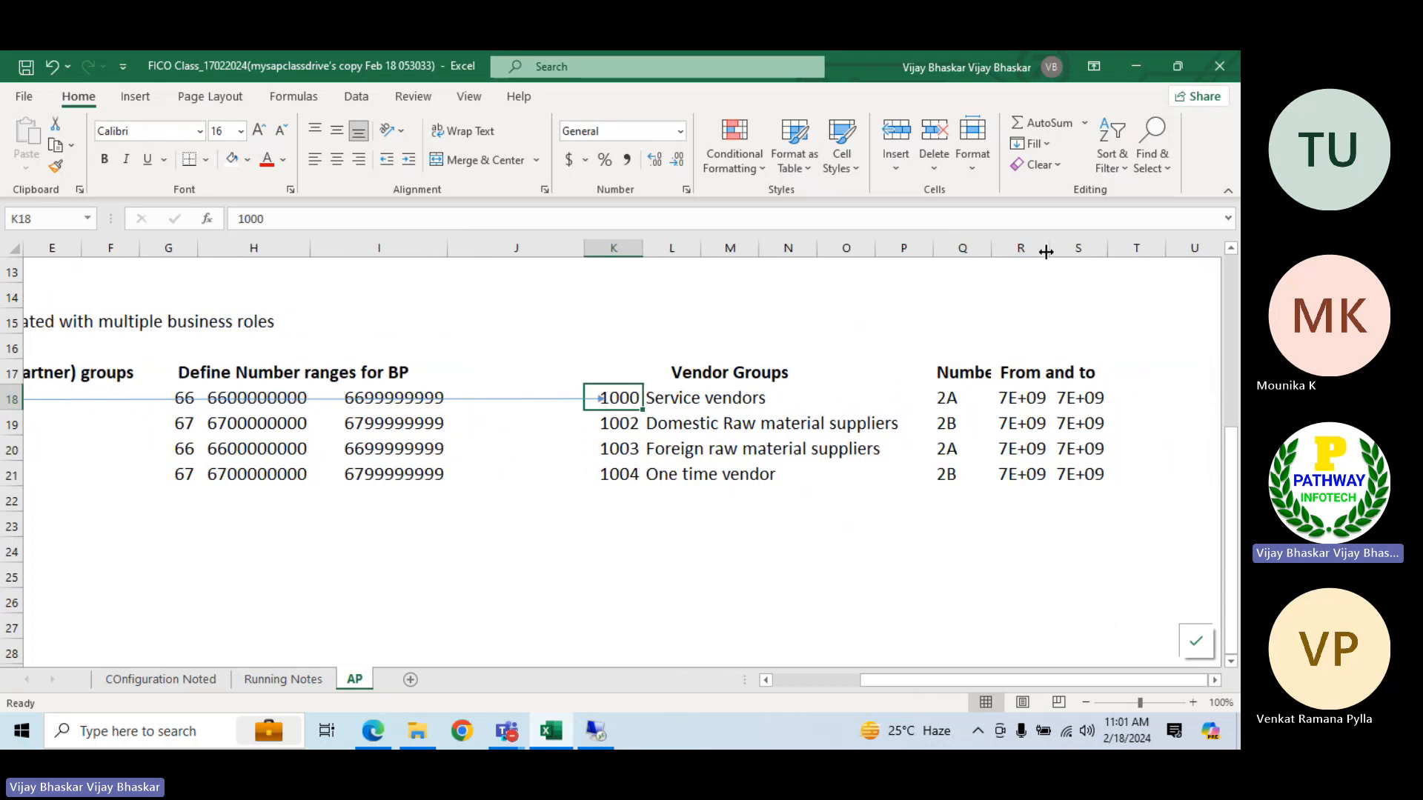
{"action": "left_click_drag", "start_coordinate": [1049, 255], "coordinate": [1221, 249]}
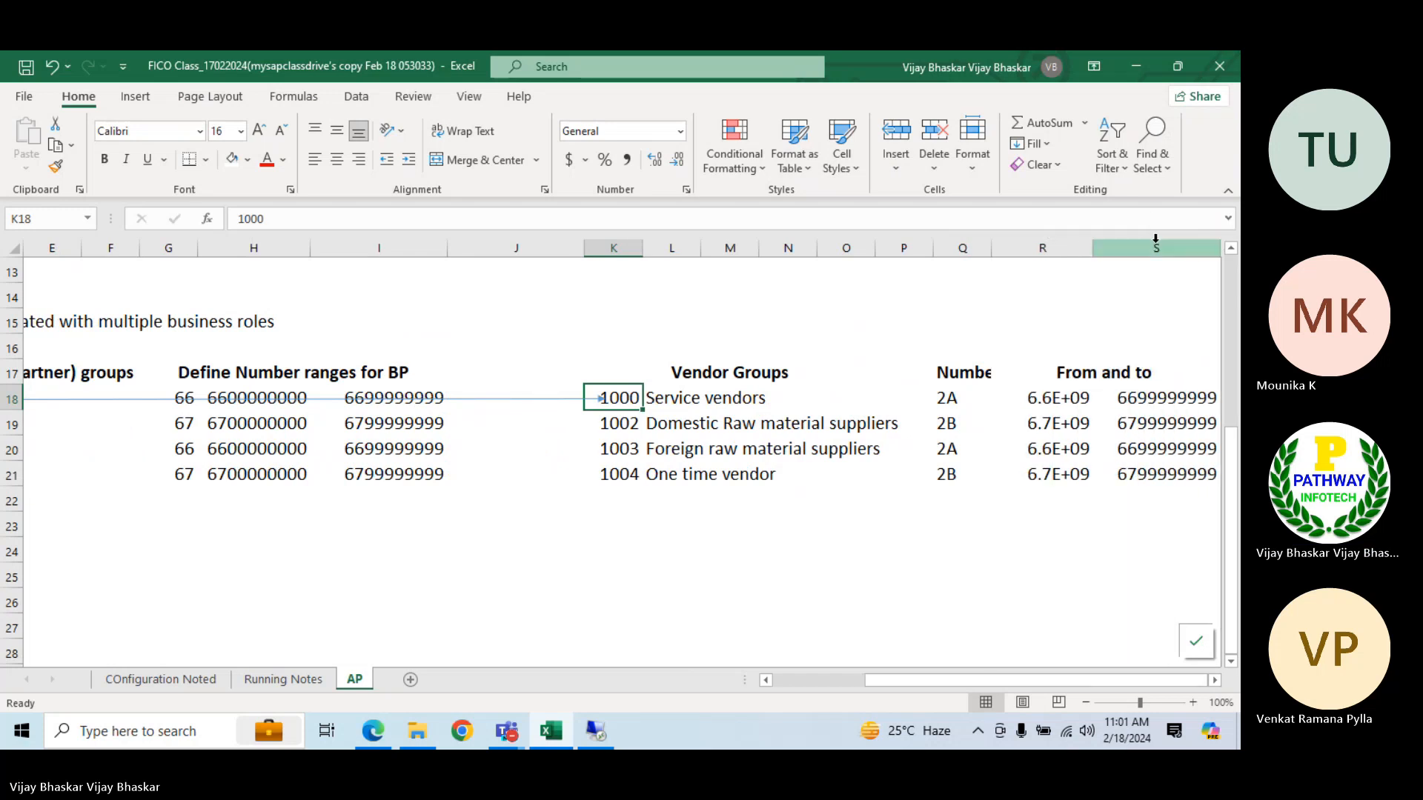
{"action": "left_click_drag", "start_coordinate": [1093, 249], "coordinate": [1121, 249]}
{"action": "left_click_drag", "start_coordinate": [996, 250], "coordinate": [972, 250]}
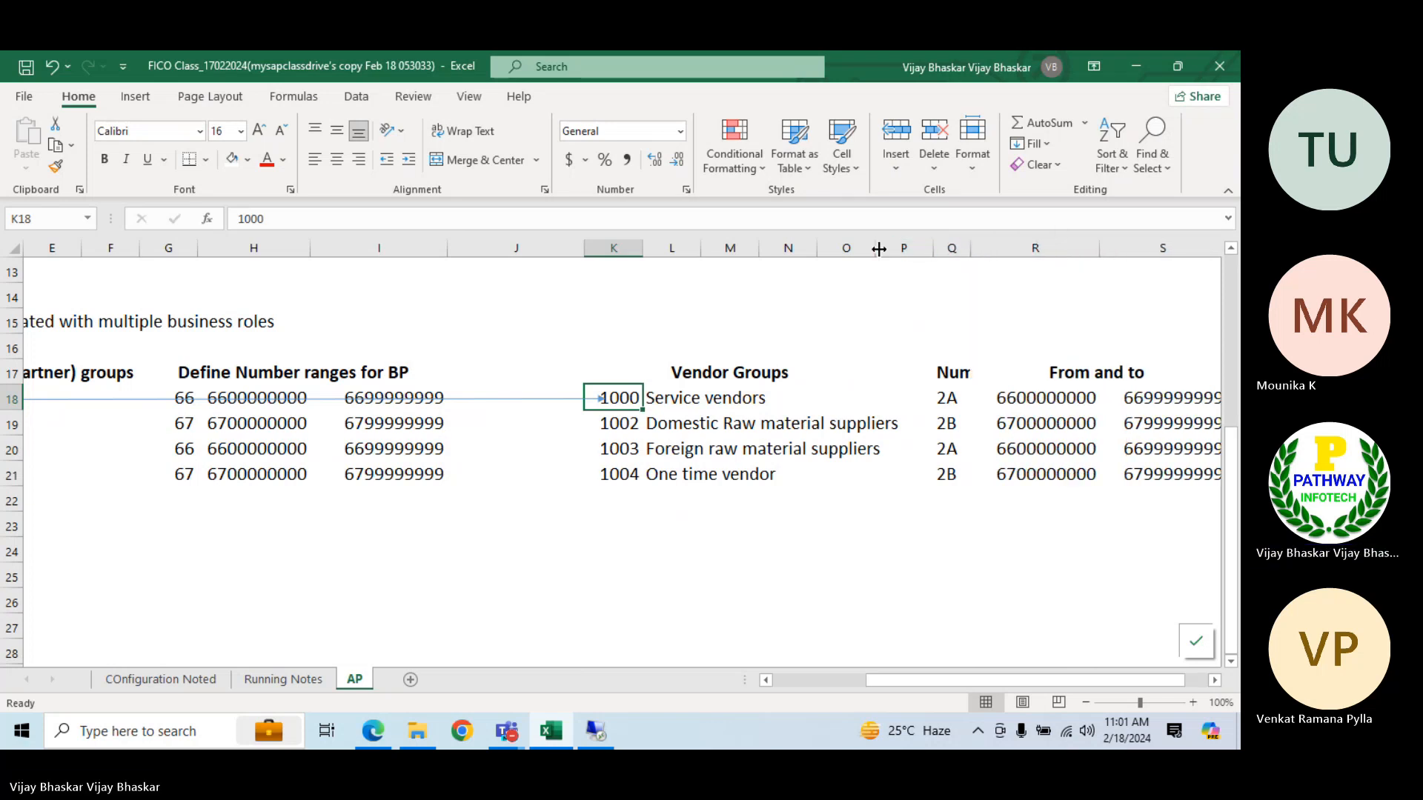
{"action": "left_click_drag", "start_coordinate": [875, 250], "coordinate": [864, 251]}
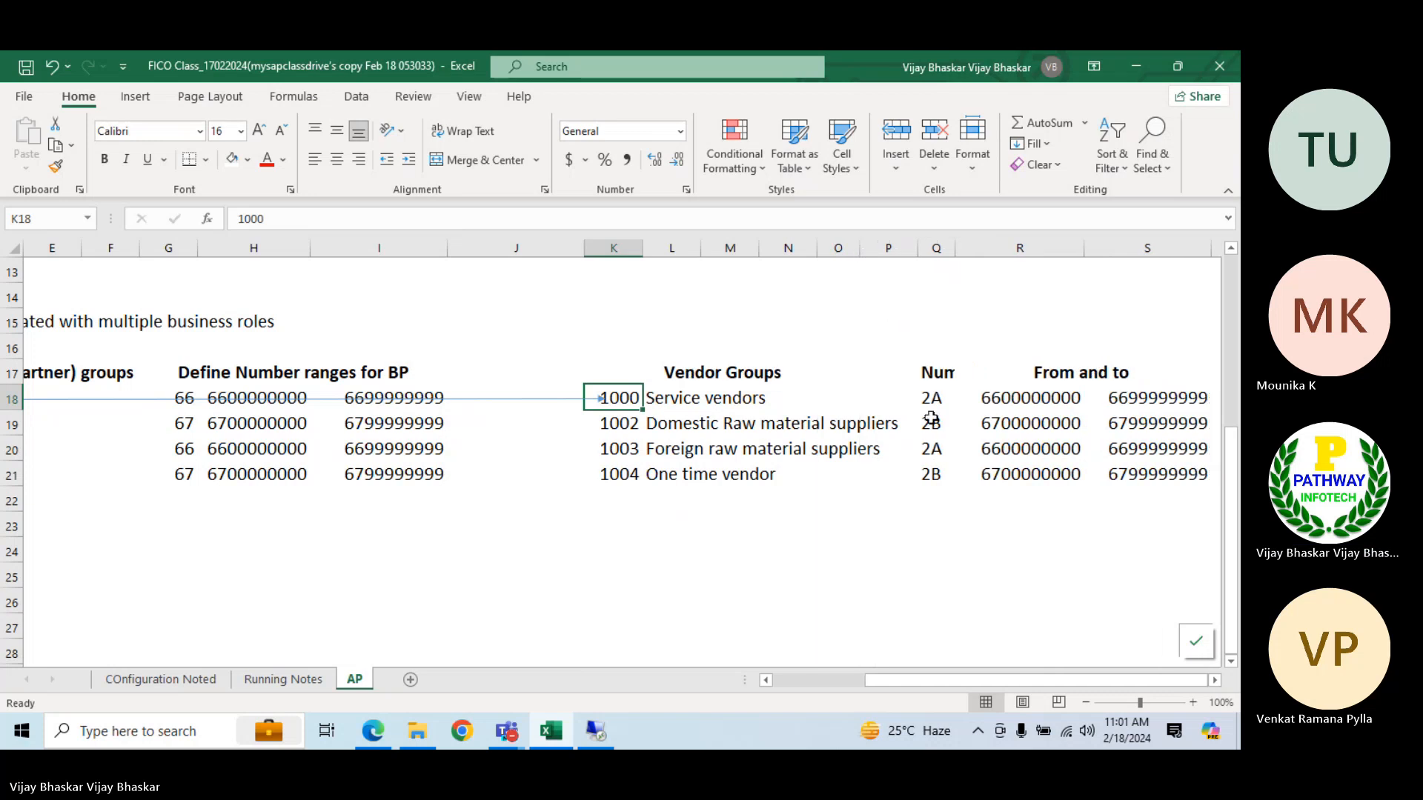
{"action": "left_click", "coordinate": [300, 408]}
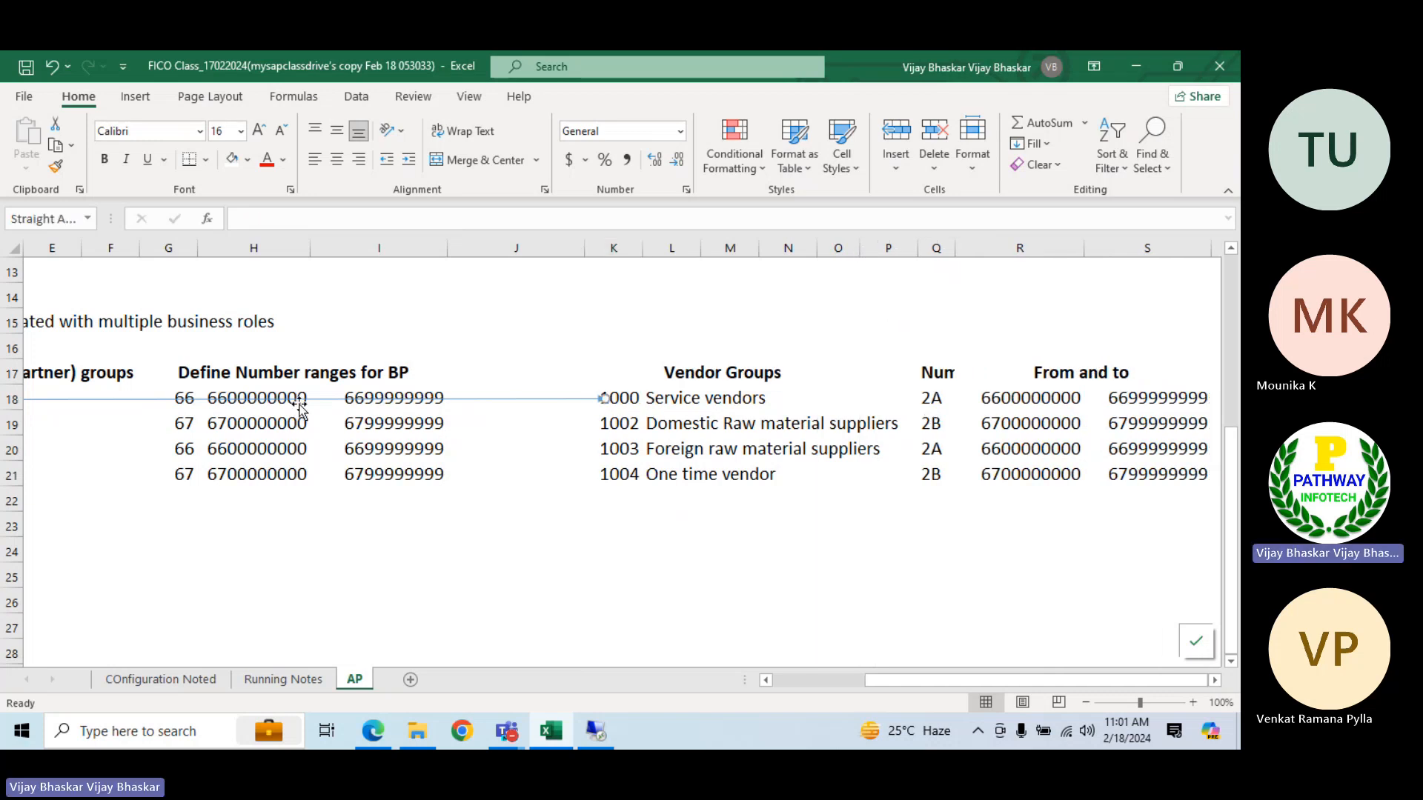
{"action": "left_click", "coordinate": [1042, 400]}
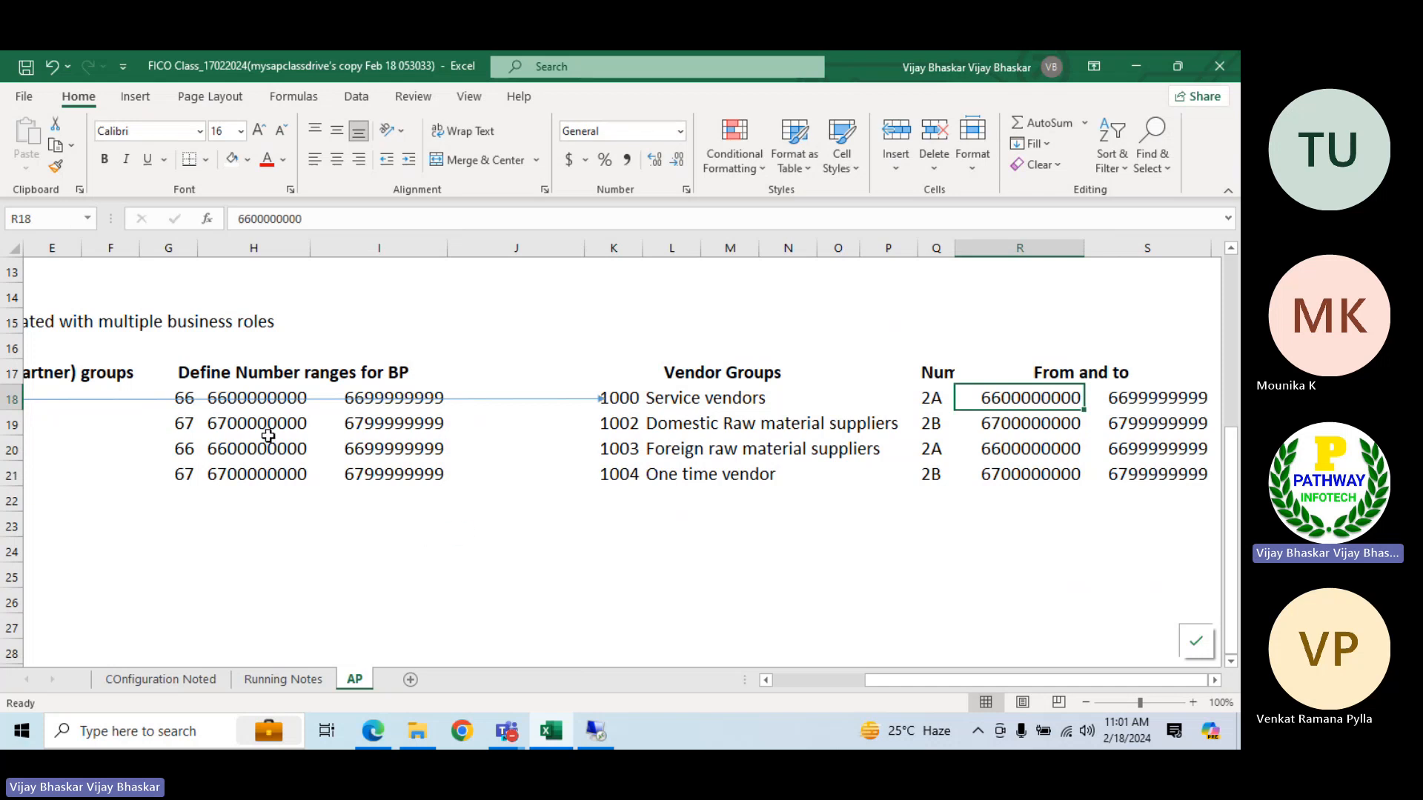
Fill the BP groups and their number ranges in B18:I21 with the standard light green colour
{"action": "left_click", "coordinate": [785, 676]}
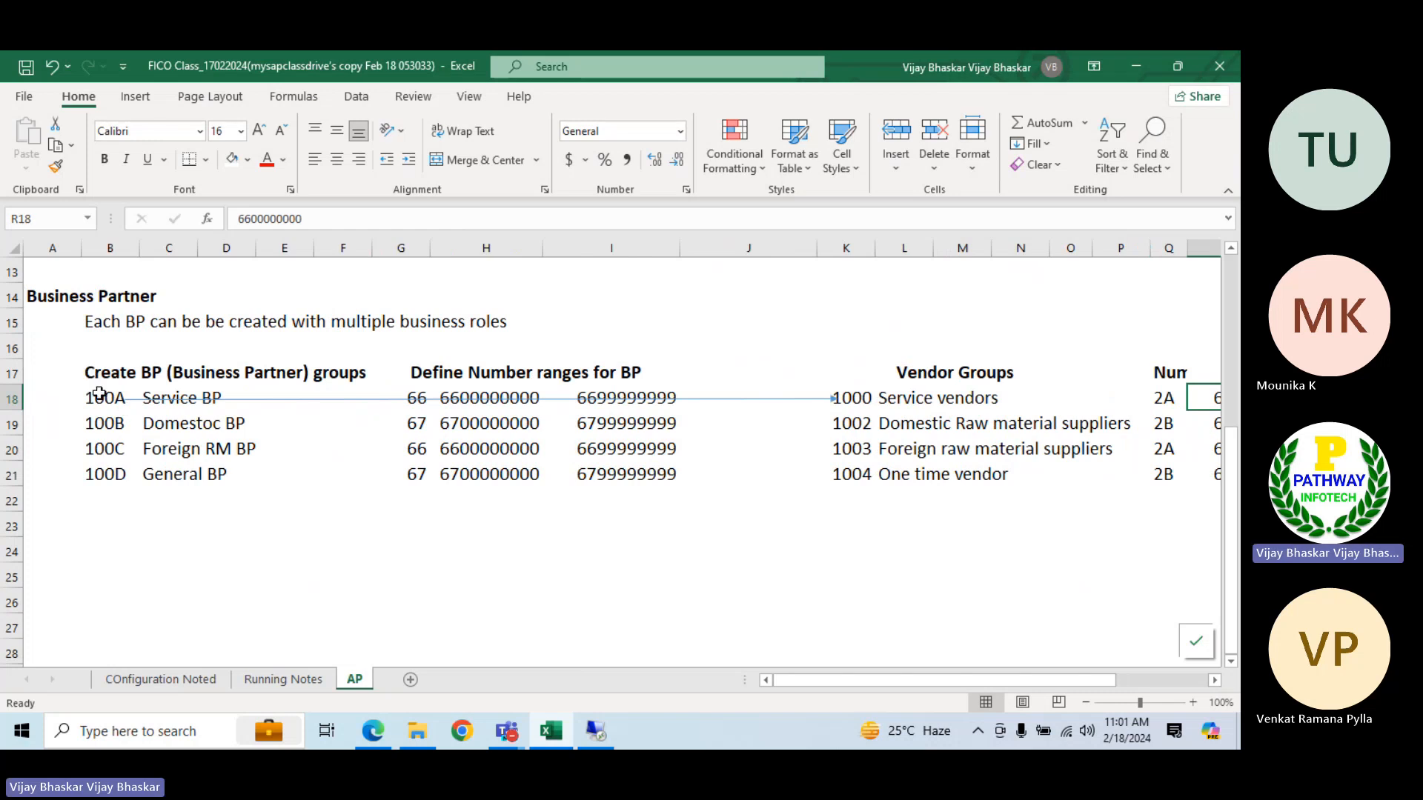
{"action": "left_click_drag", "start_coordinate": [98, 404], "coordinate": [618, 475]}
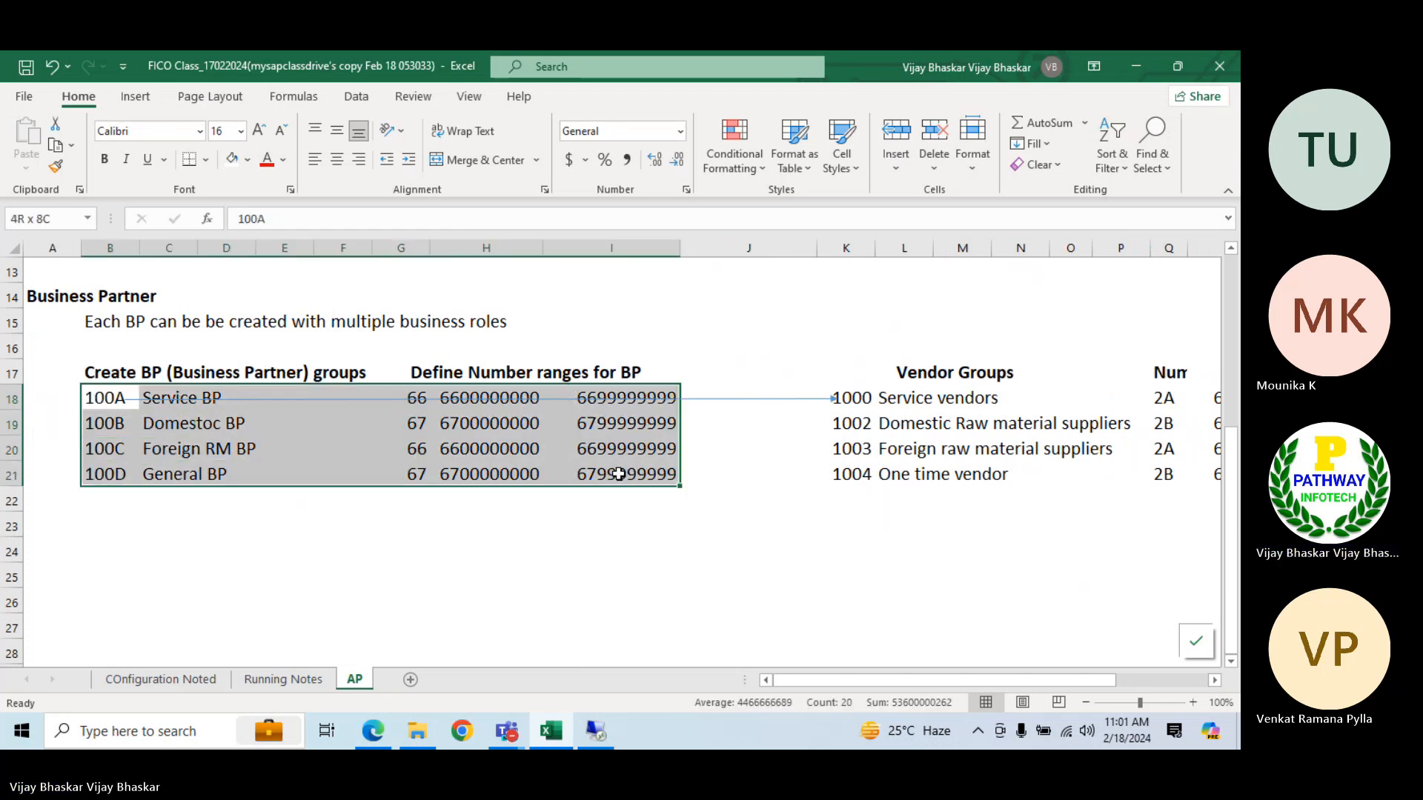
{"action": "left_click", "coordinate": [247, 160]}
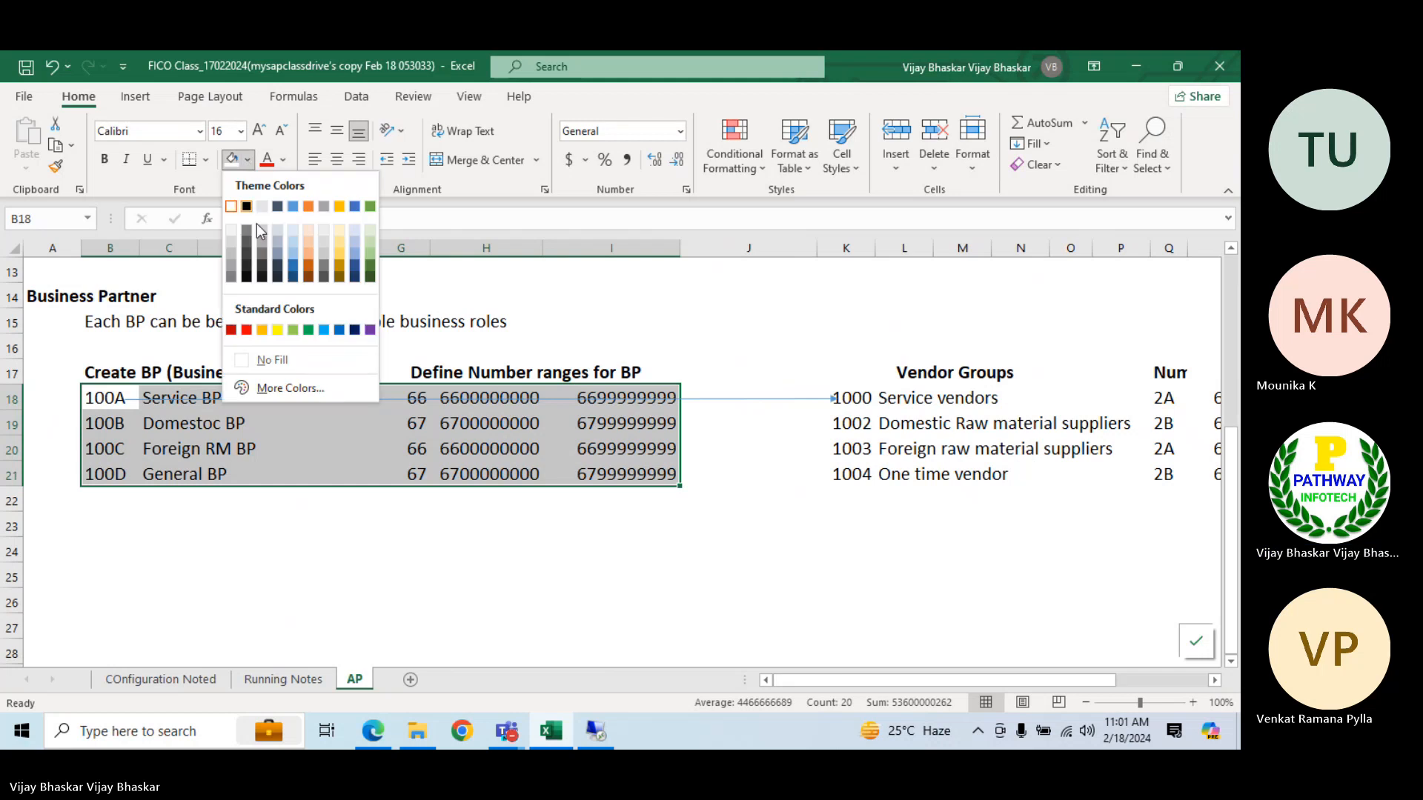
{"action": "left_click", "coordinate": [292, 329]}
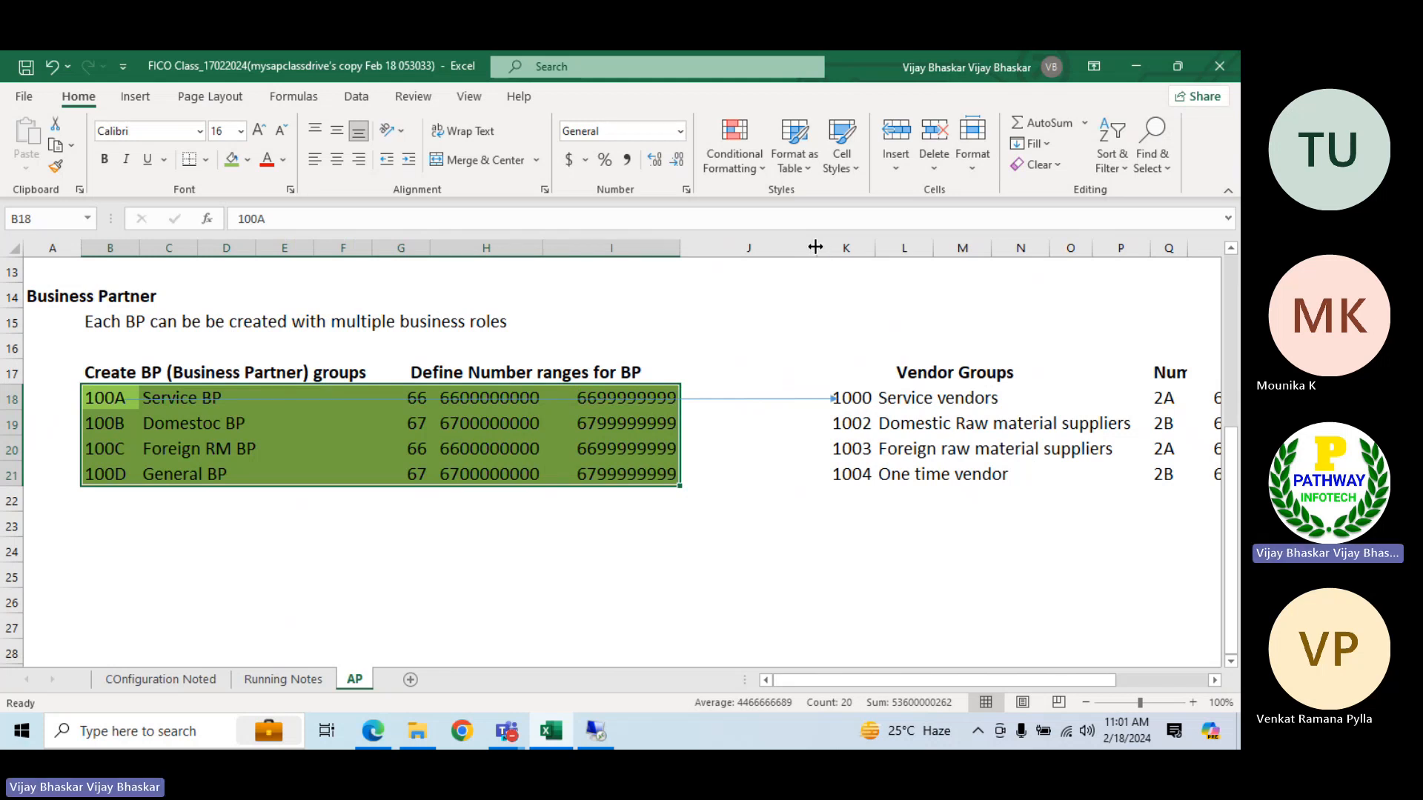
Narrow column J and fill the vendor groups table in K18:S21 with the standard orange colour
{"action": "left_click_drag", "start_coordinate": [815, 248], "coordinate": [740, 254]}
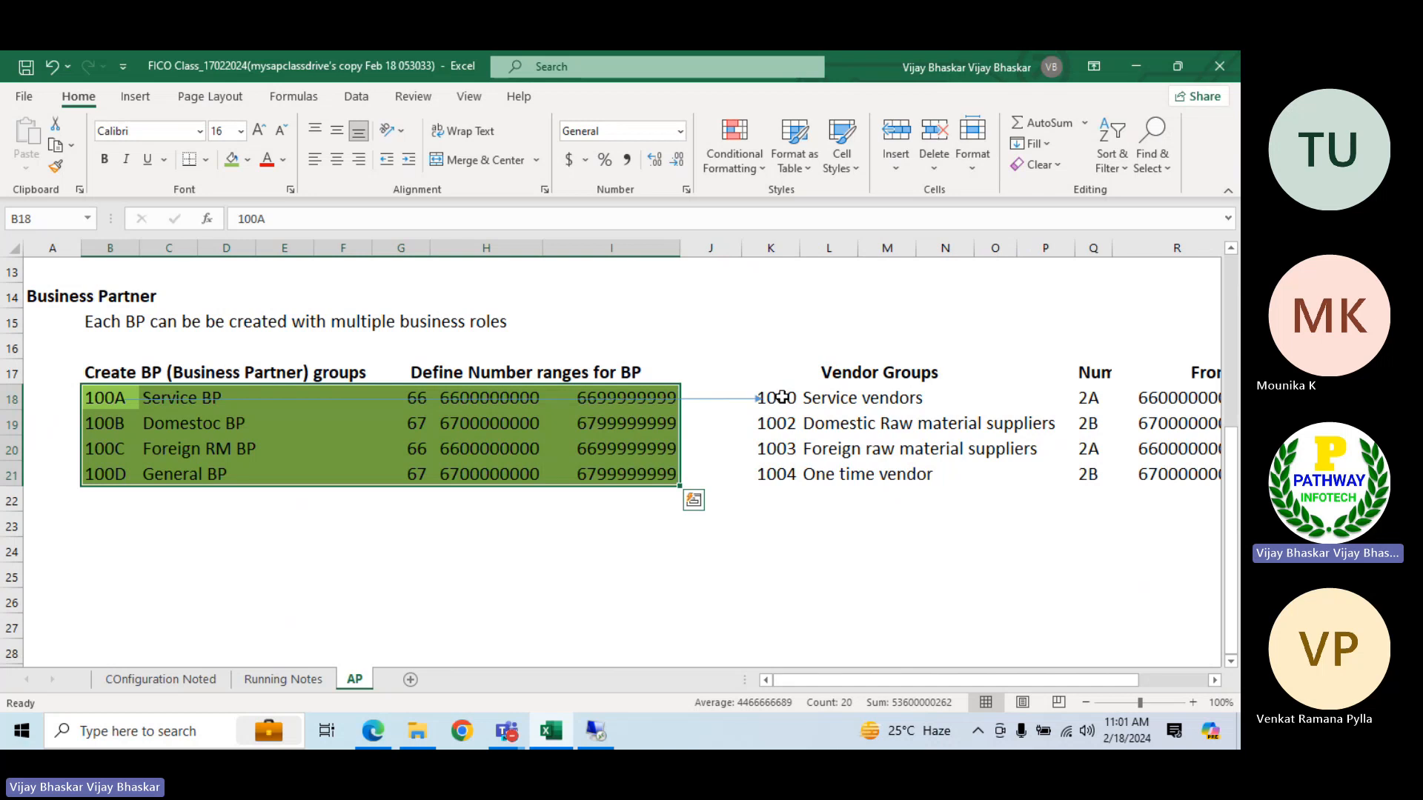
{"action": "left_click_drag", "start_coordinate": [782, 398], "coordinate": [1098, 477]}
{"action": "left_click", "coordinate": [247, 159]}
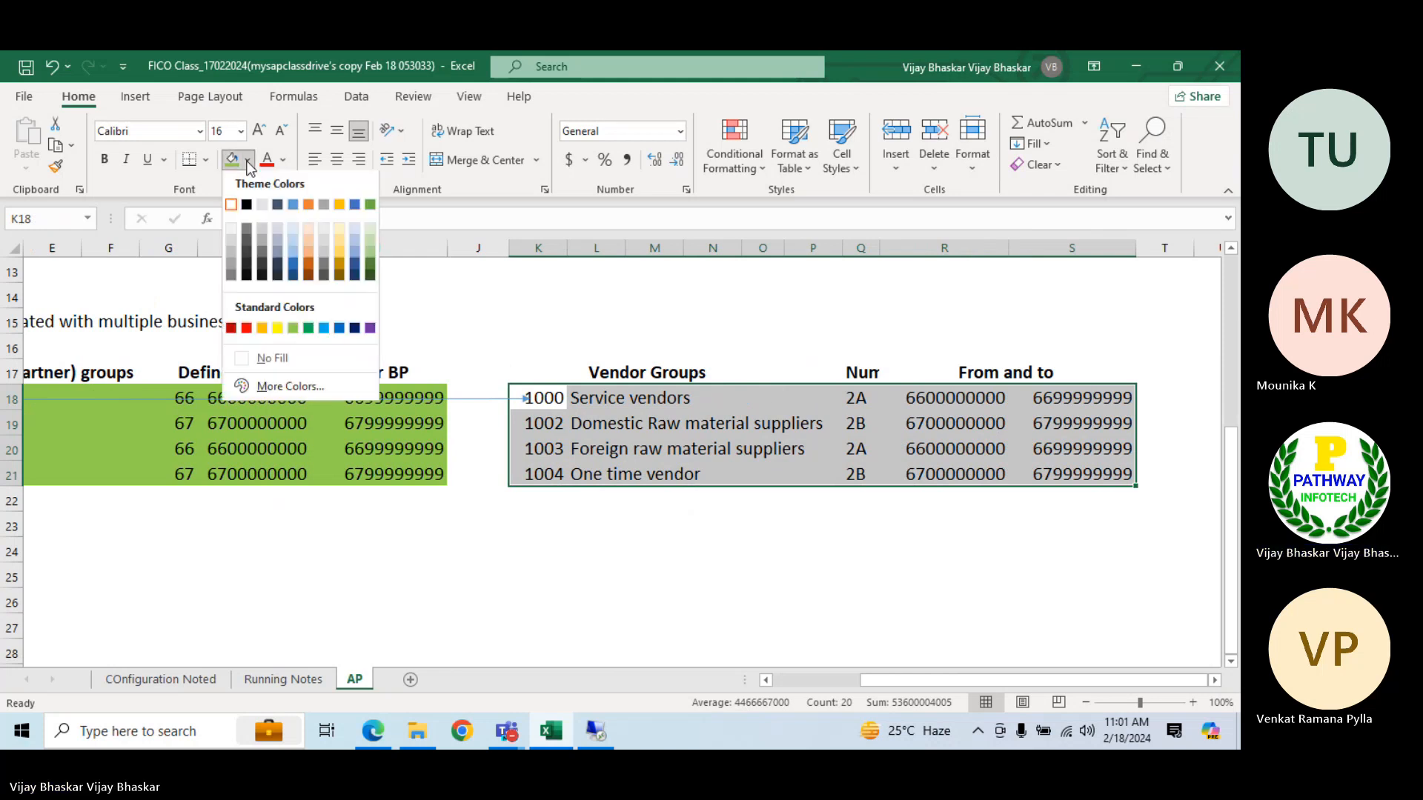
{"action": "left_click", "coordinate": [260, 329]}
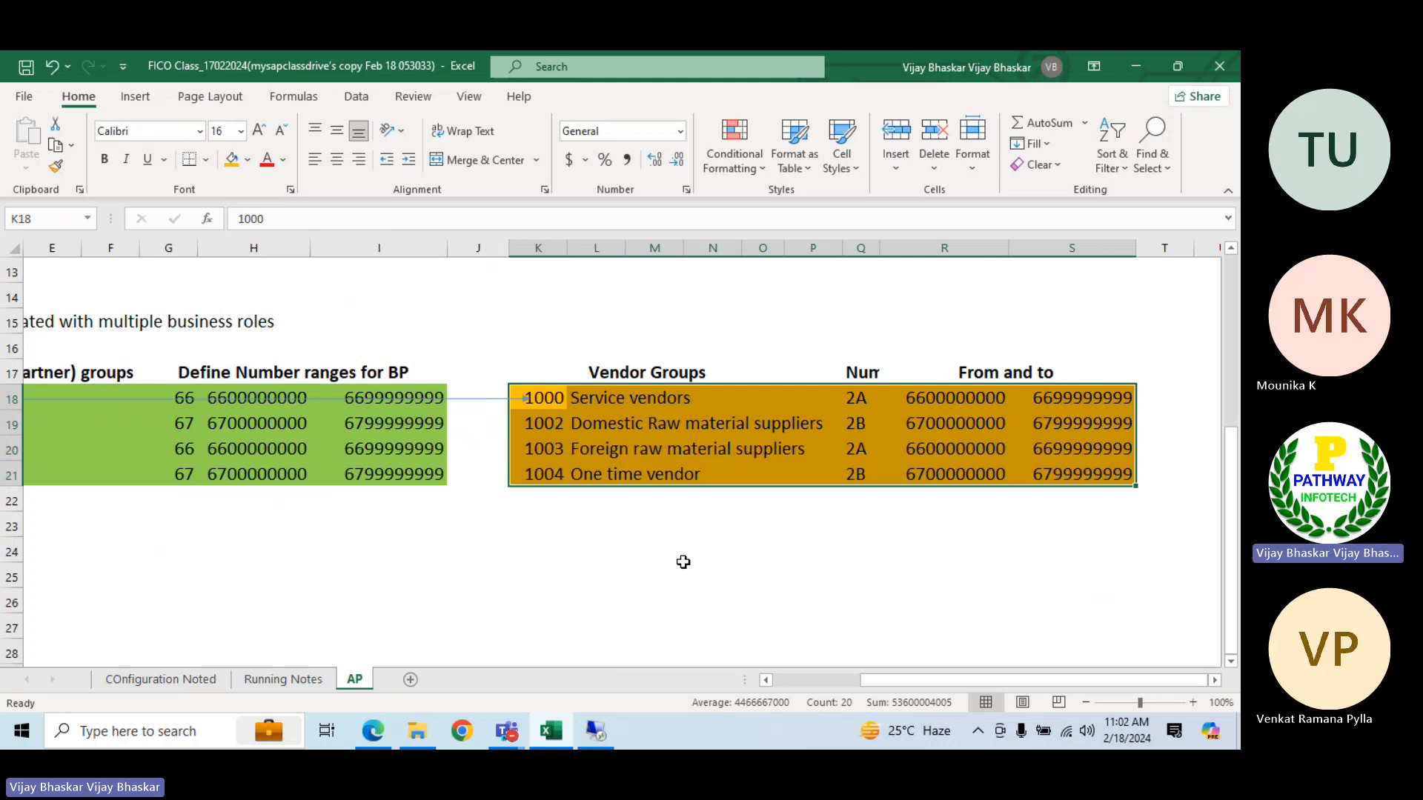
Narrow column J further and shrink columns E and F to bring the two tables closer together
{"action": "left_click_drag", "start_coordinate": [509, 254], "coordinate": [482, 252]}
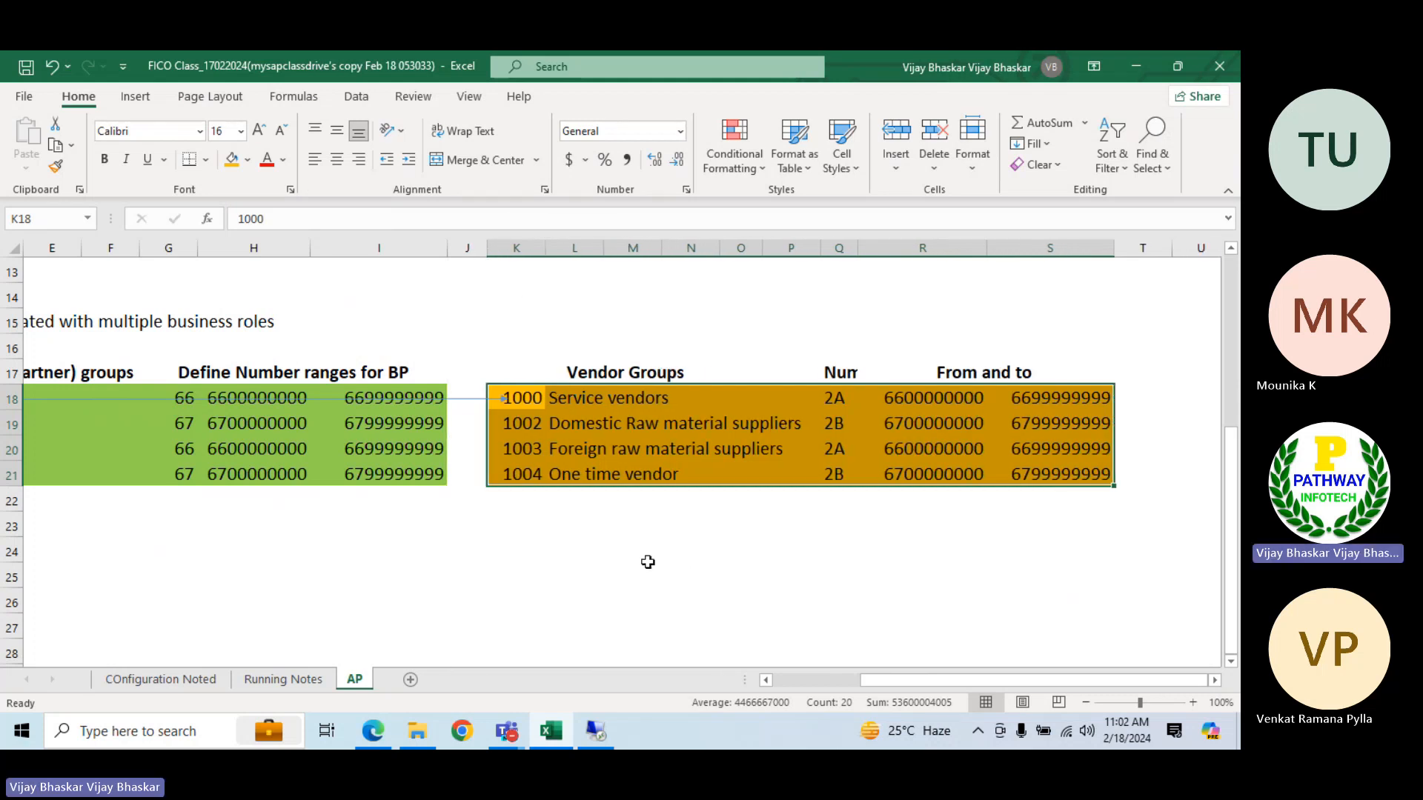
{"action": "left_click", "coordinate": [784, 678]}
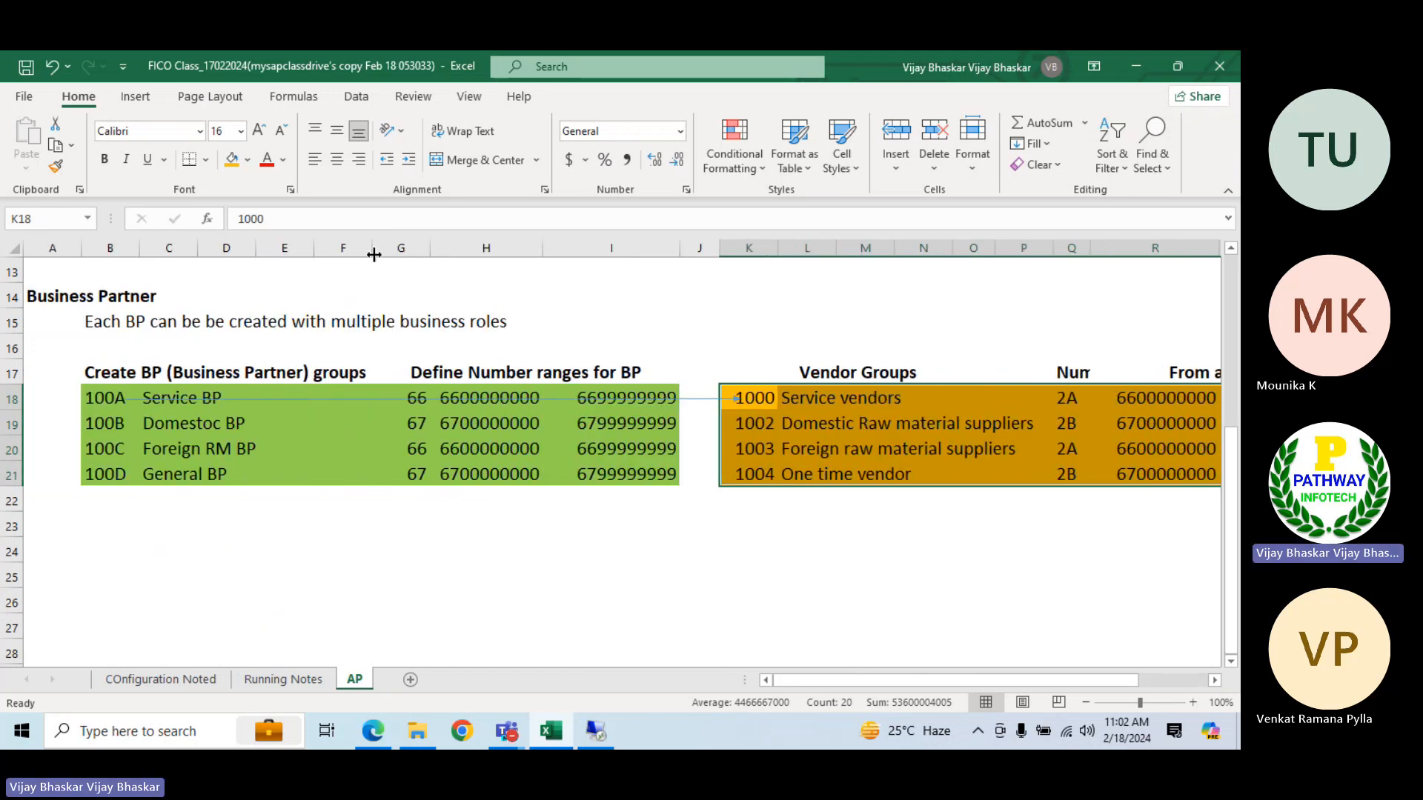
{"action": "left_click_drag", "start_coordinate": [371, 247], "coordinate": [276, 248]}
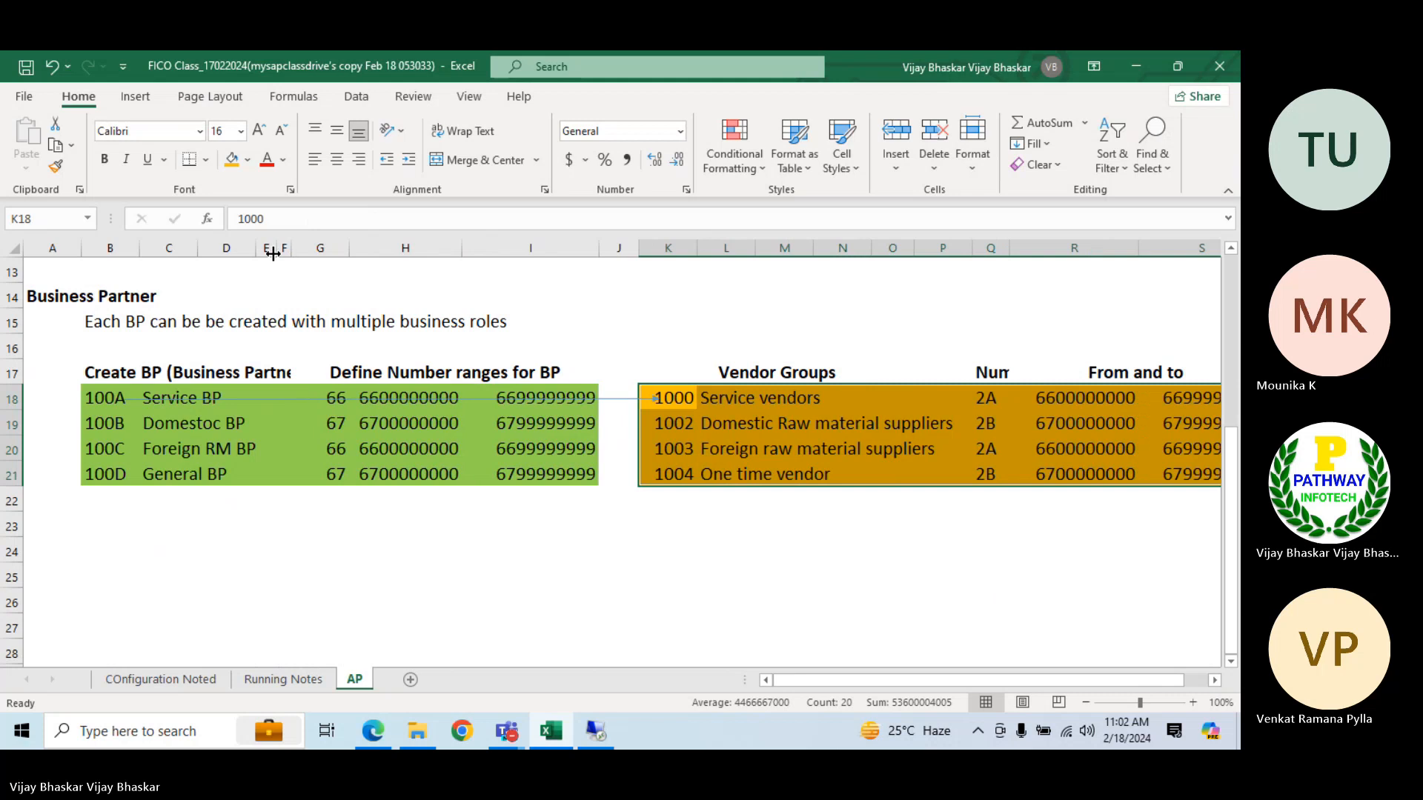
Enter the note "In t. code BP first we have to create a BP" in cell C24
{"action": "left_click", "coordinate": [172, 543]}
{"action": "type", "text": "In"}
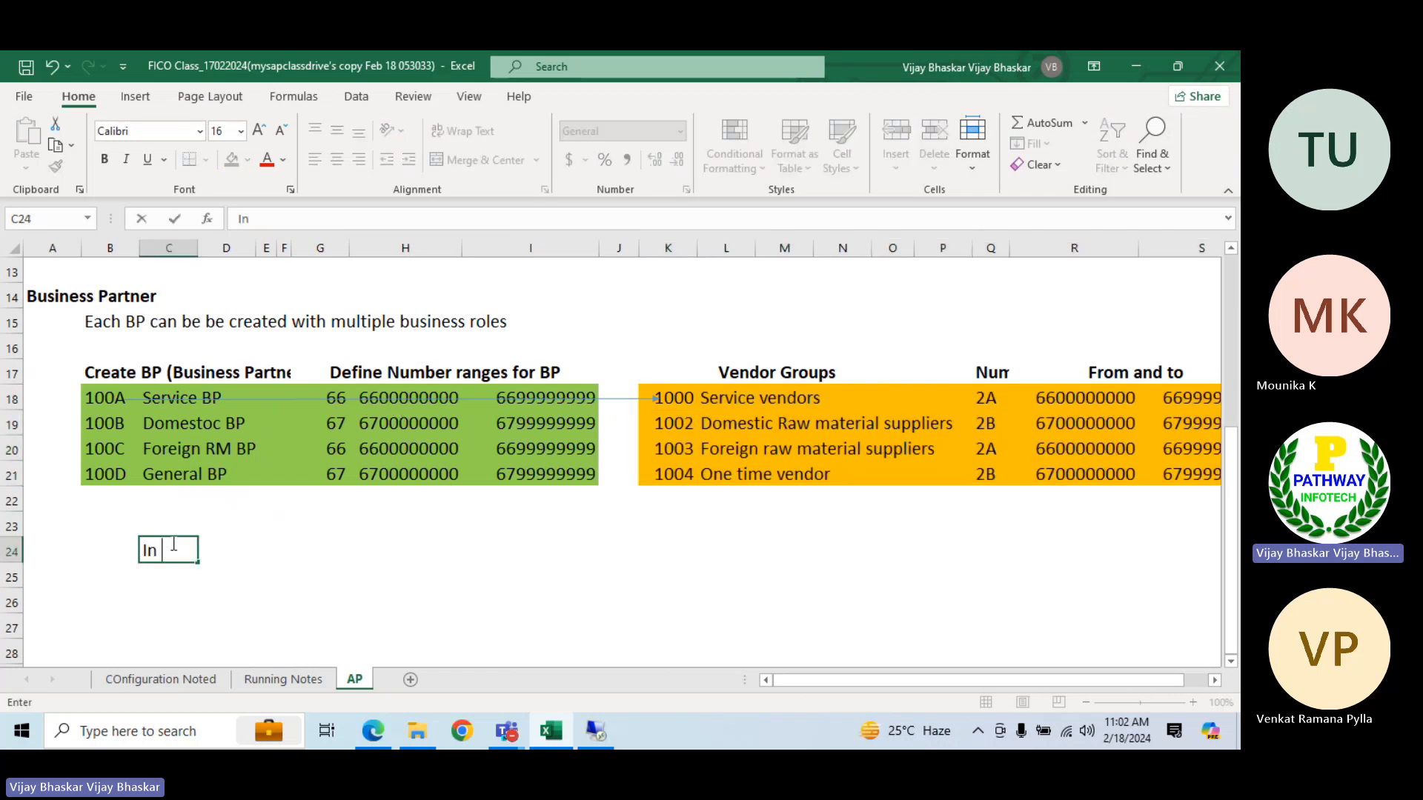
{"action": "type", "text": " T."}
{"action": "key", "text": "BackSpace"}
{"action": "key", "text": "BackSpace"}
{"action": "type", "text": "t. code "}
{"action": "type", "text": "BO"}
{"action": "type", "text": " f"}
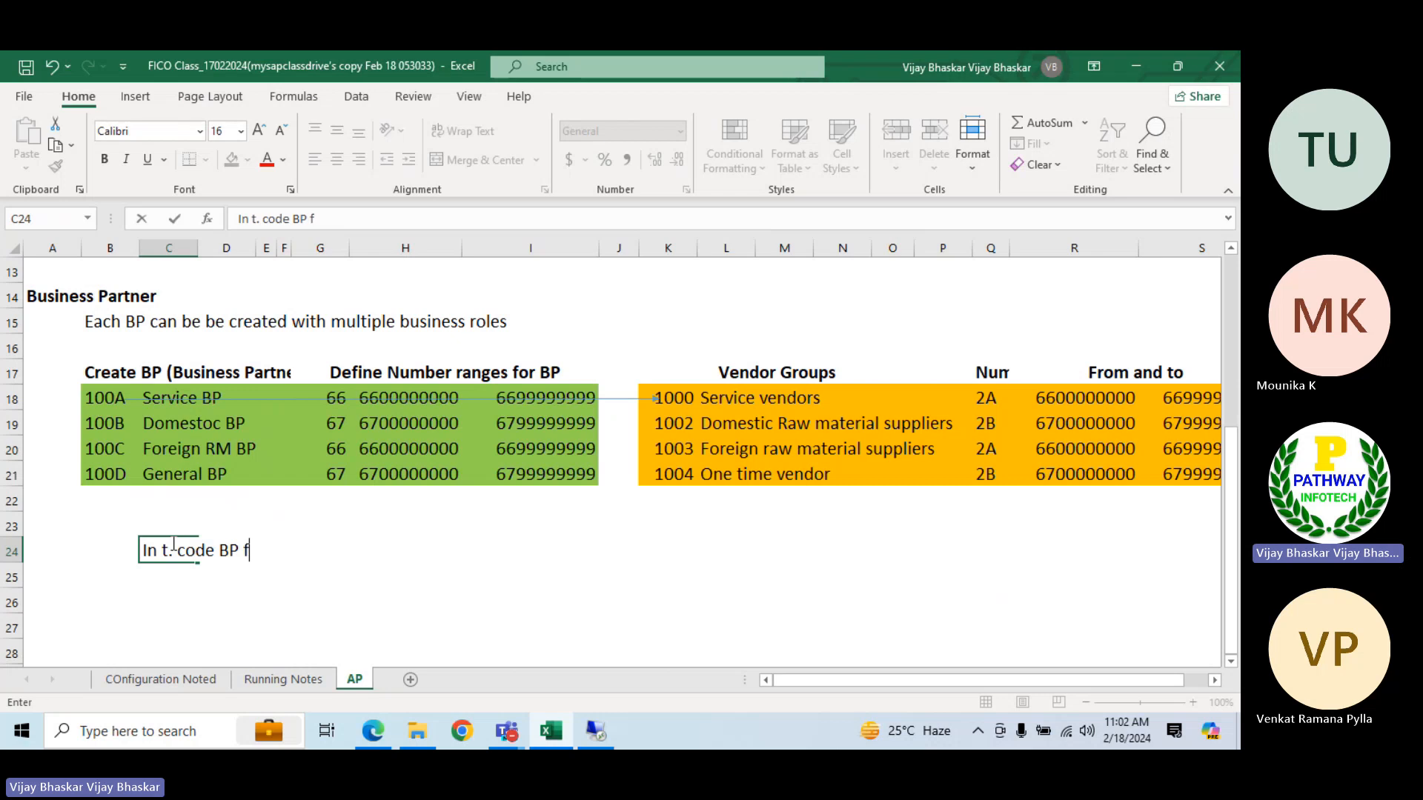
{"action": "type", "text": "irst we have rto"}
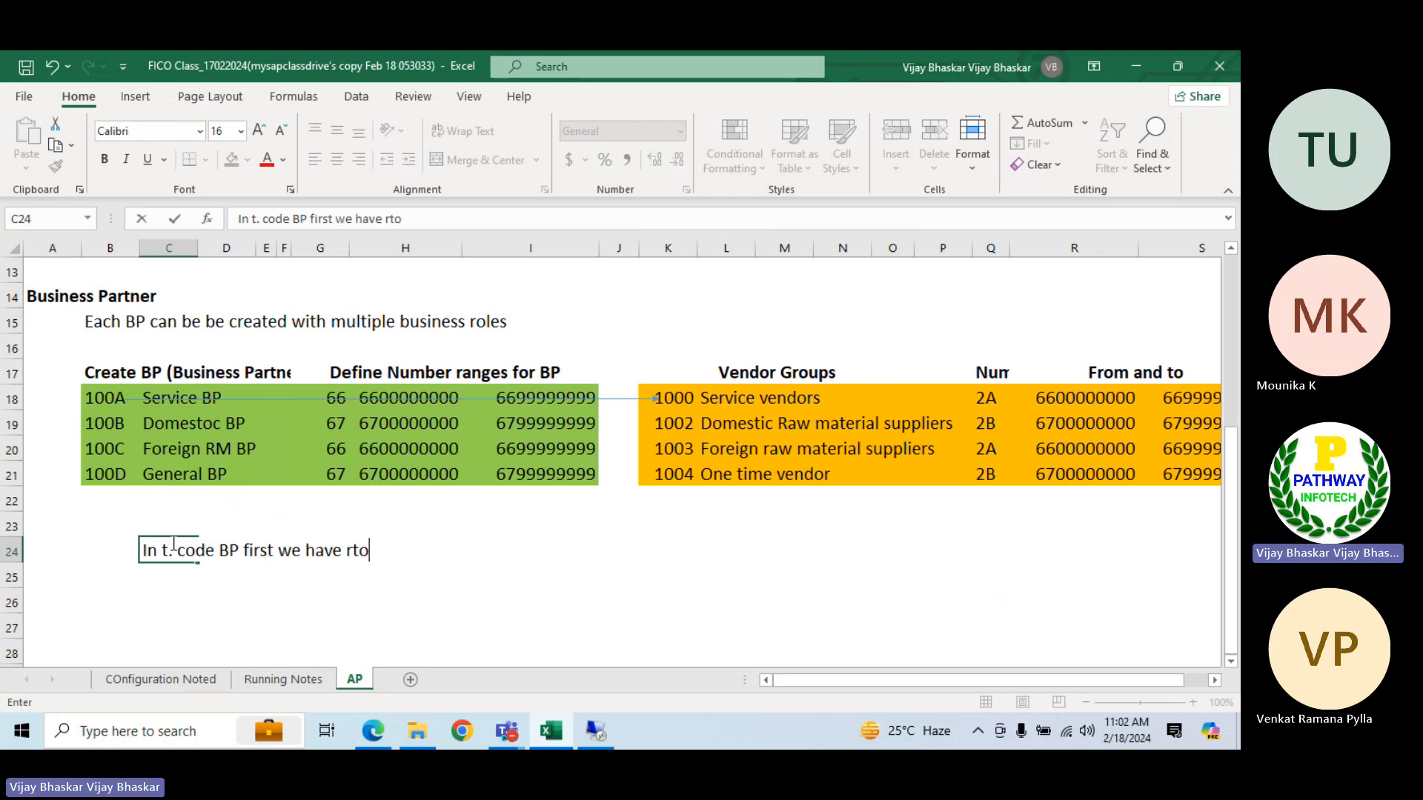
{"action": "key", "text": "BackSpace"}
{"action": "key", "text": "BackSpace"}
{"action": "key", "text": "BackSpace"}
{"action": "type", "text": "to create a BP"}
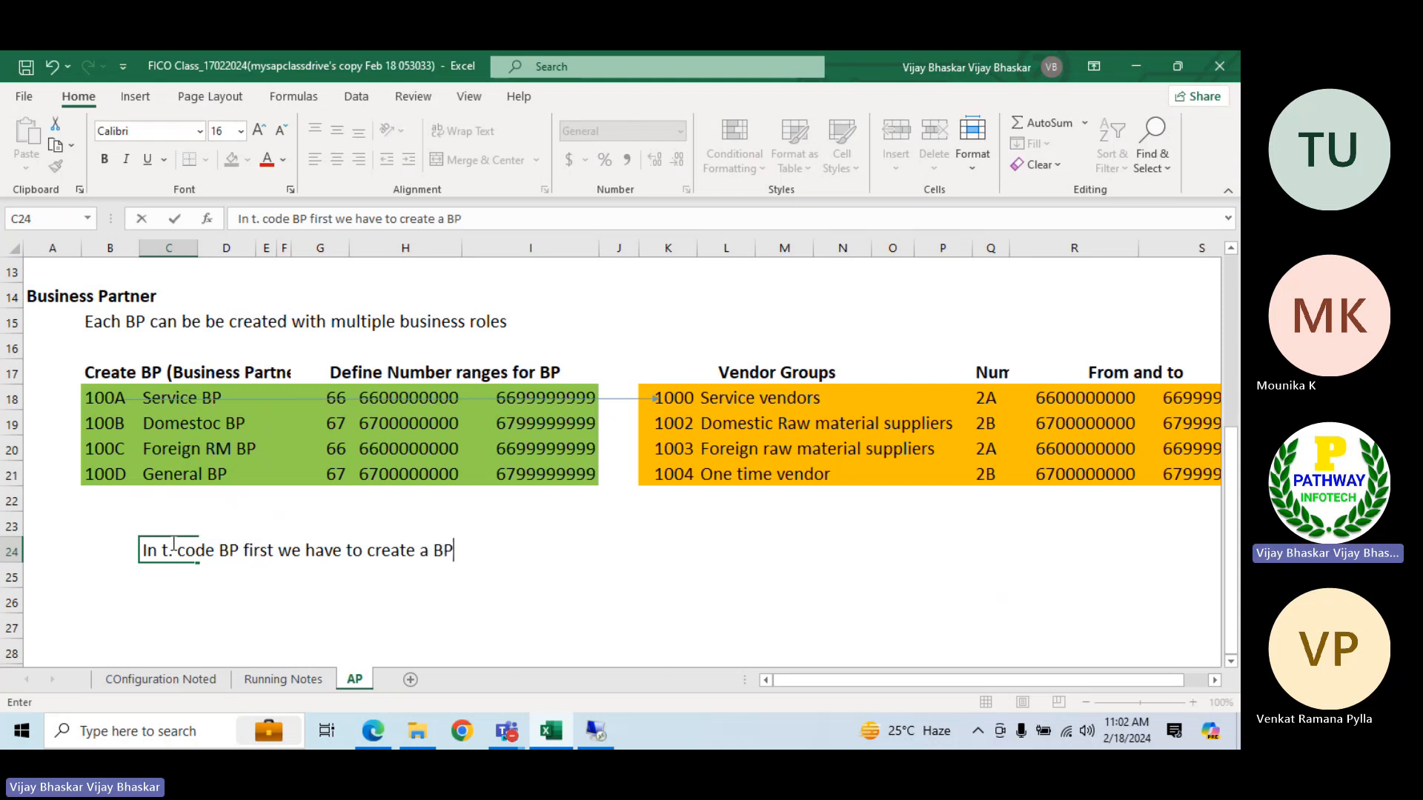
{"action": "key", "text": "Return"}
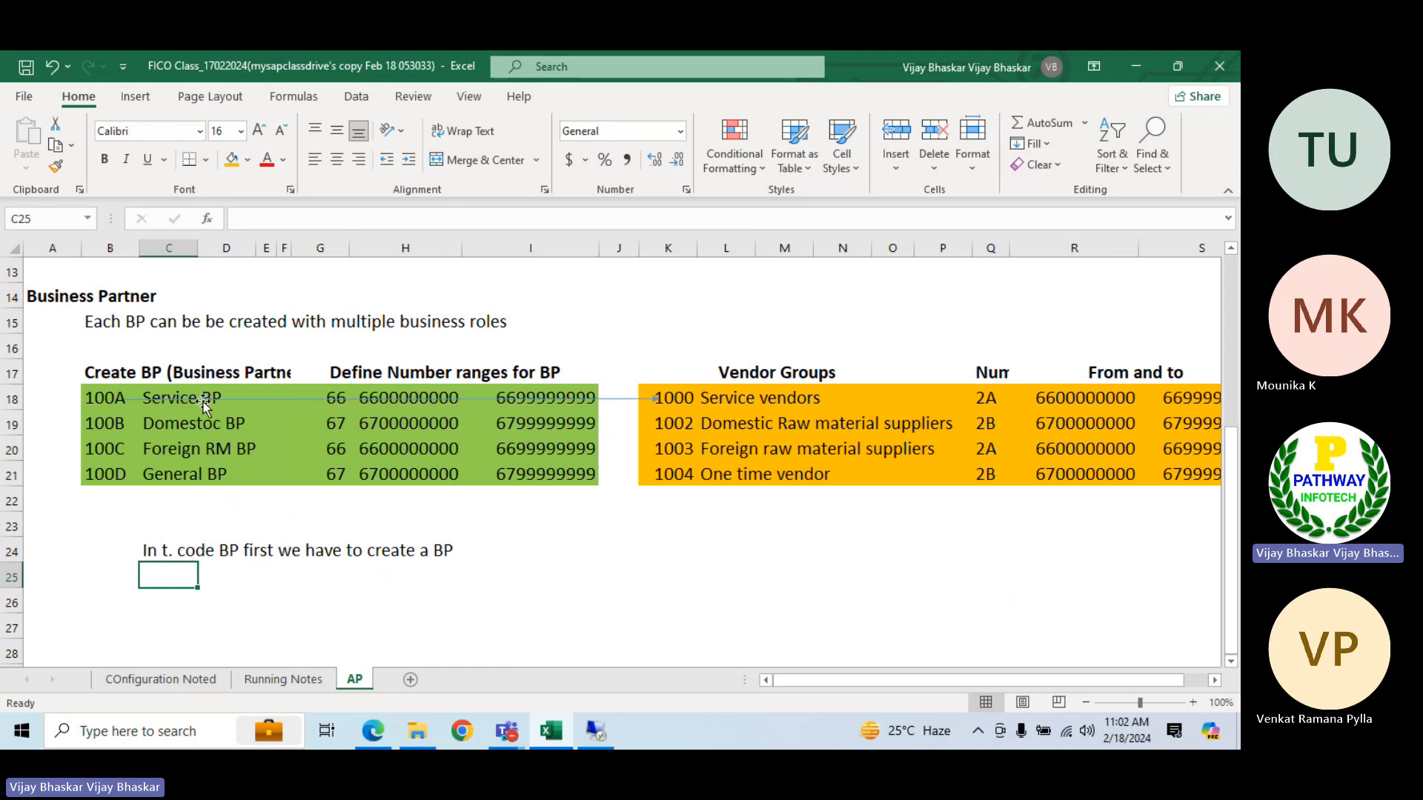
{"action": "left_click", "coordinate": [388, 409]}
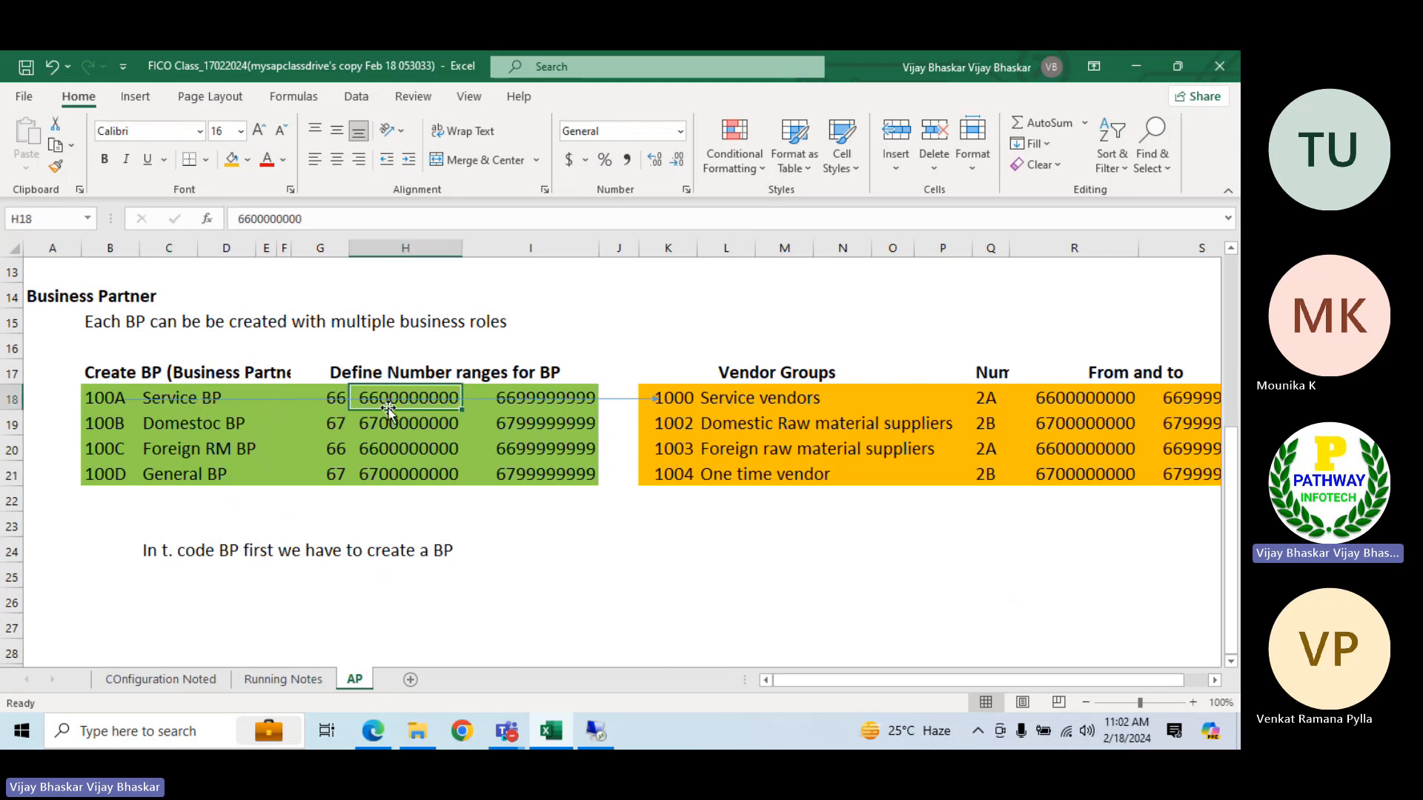
{"action": "key", "text": "ctrl+c"}
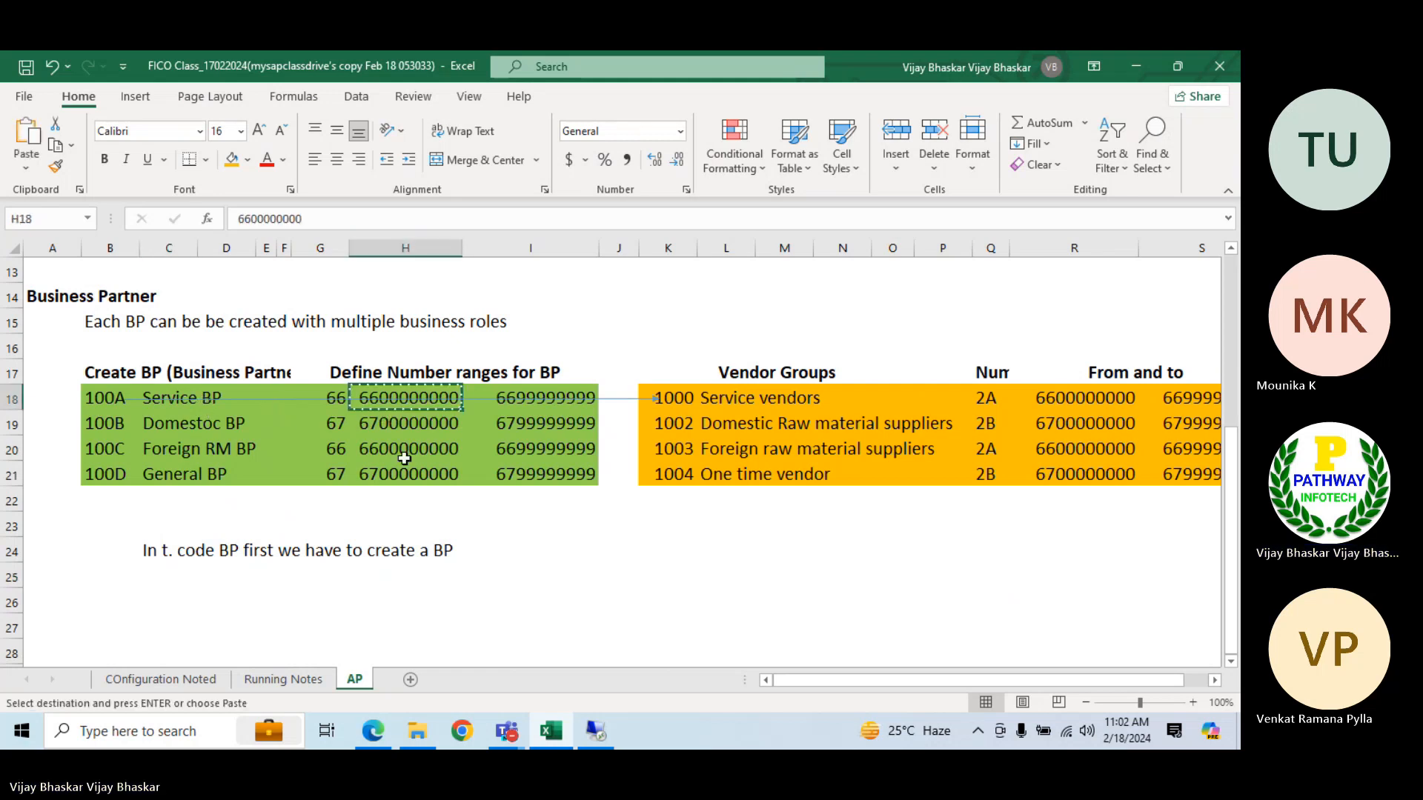
{"action": "left_click", "coordinate": [203, 586]}
{"action": "key", "text": "ctrl+v"}
{"action": "key", "text": "ctrl"}
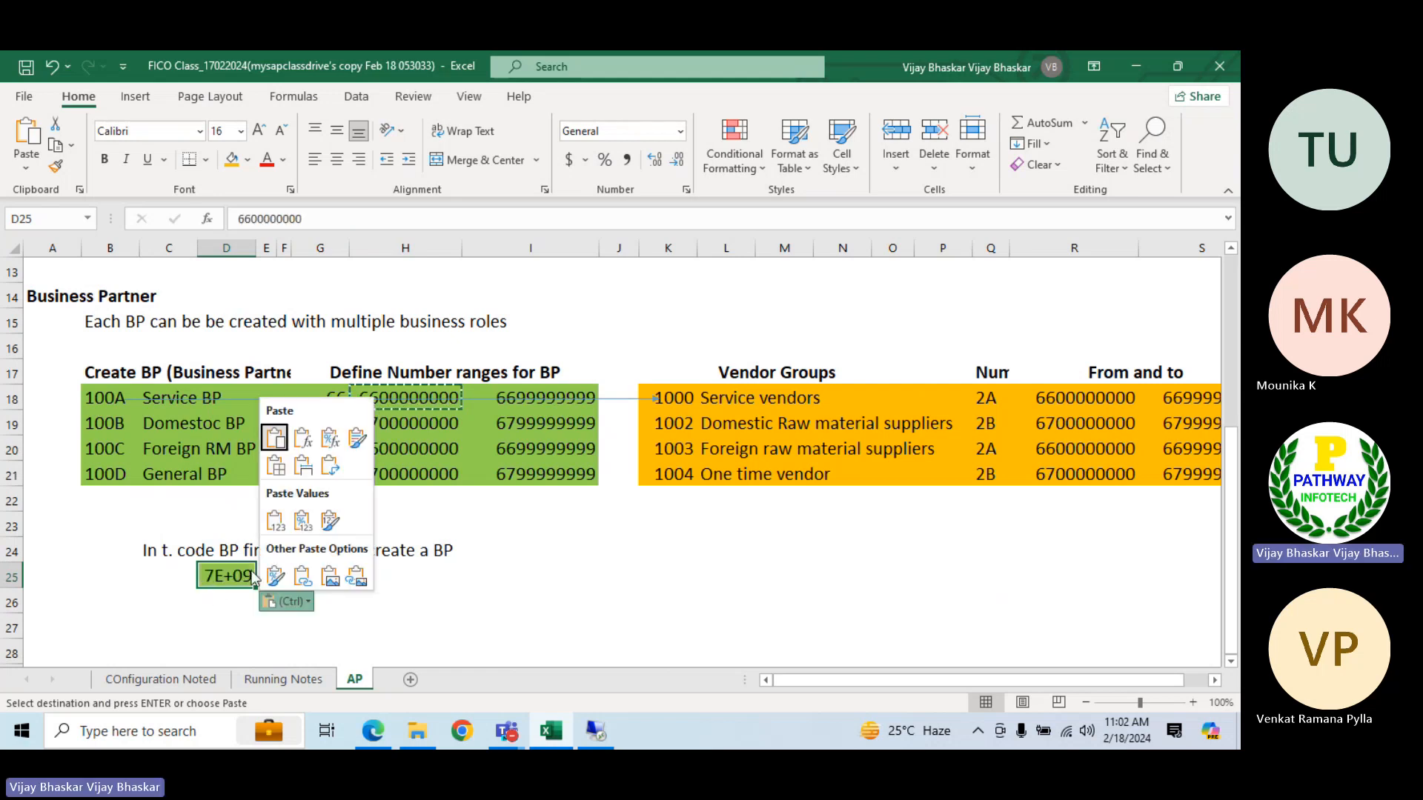
{"action": "left_click", "coordinate": [469, 580]}
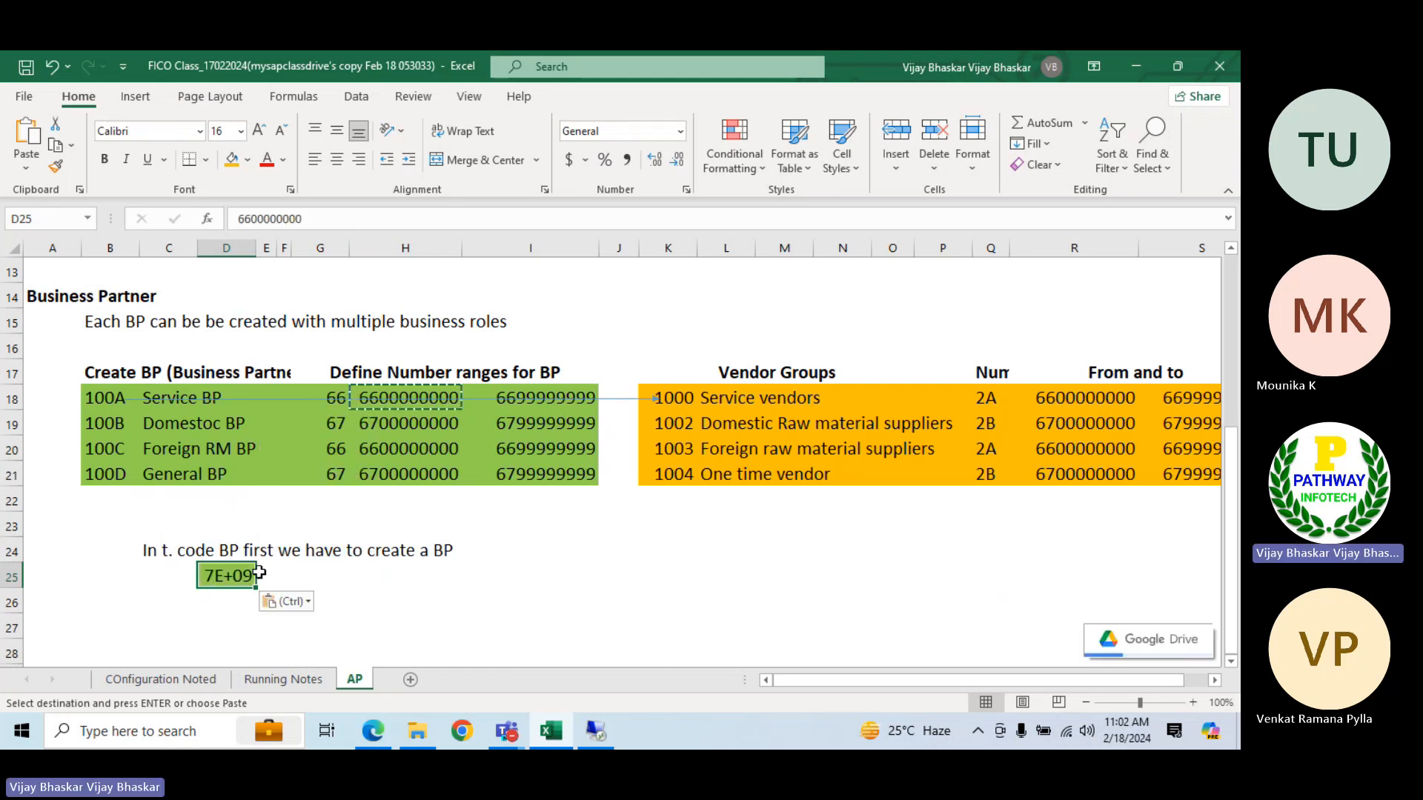
{"action": "double_click", "coordinate": [202, 578]}
{"action": "type", "text": "'"}
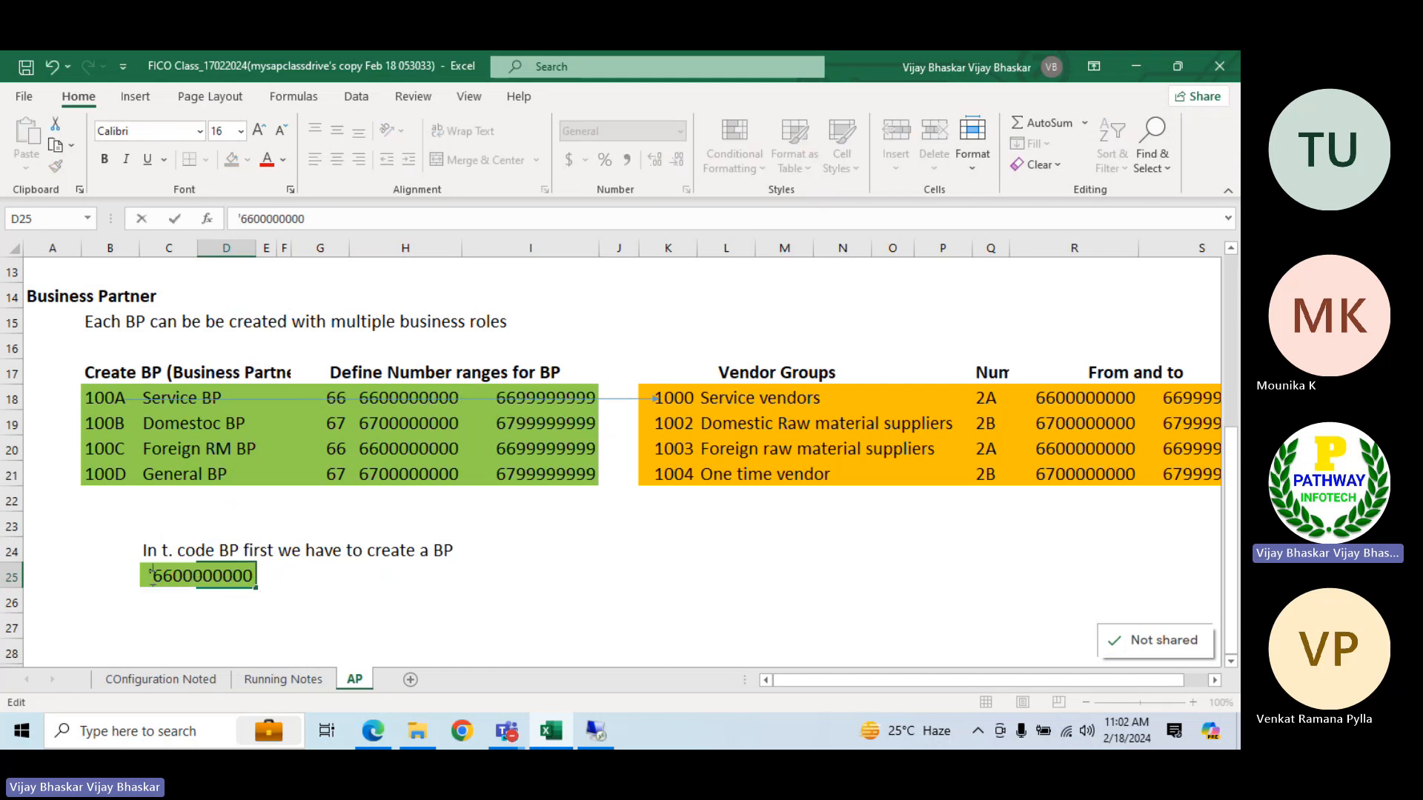
{"action": "left_click", "coordinate": [159, 597]}
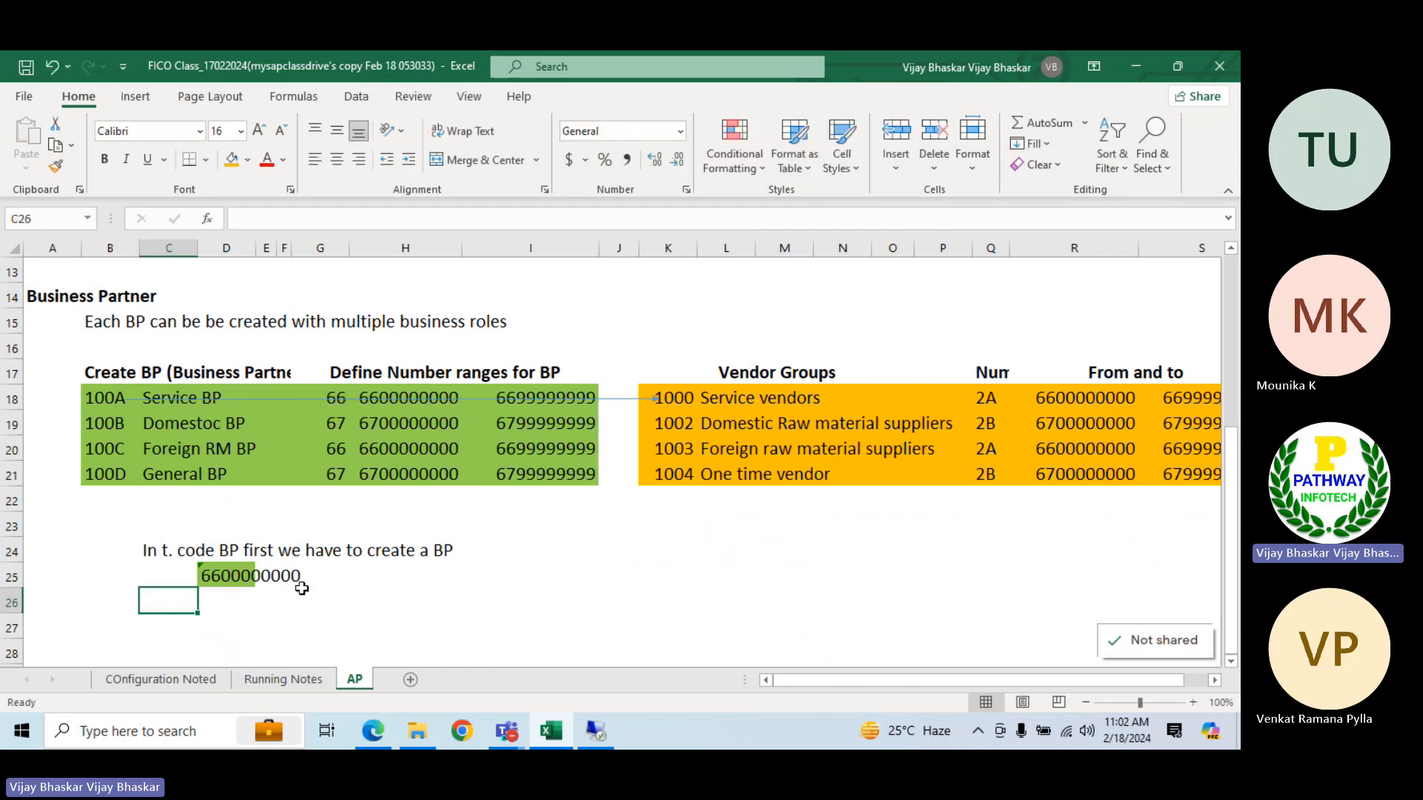
Label the number row in C25 as "BP" and enter "Vendor" in C26 below it
{"action": "left_click", "coordinate": [134, 581]}
{"action": "left_click", "coordinate": [156, 579]}
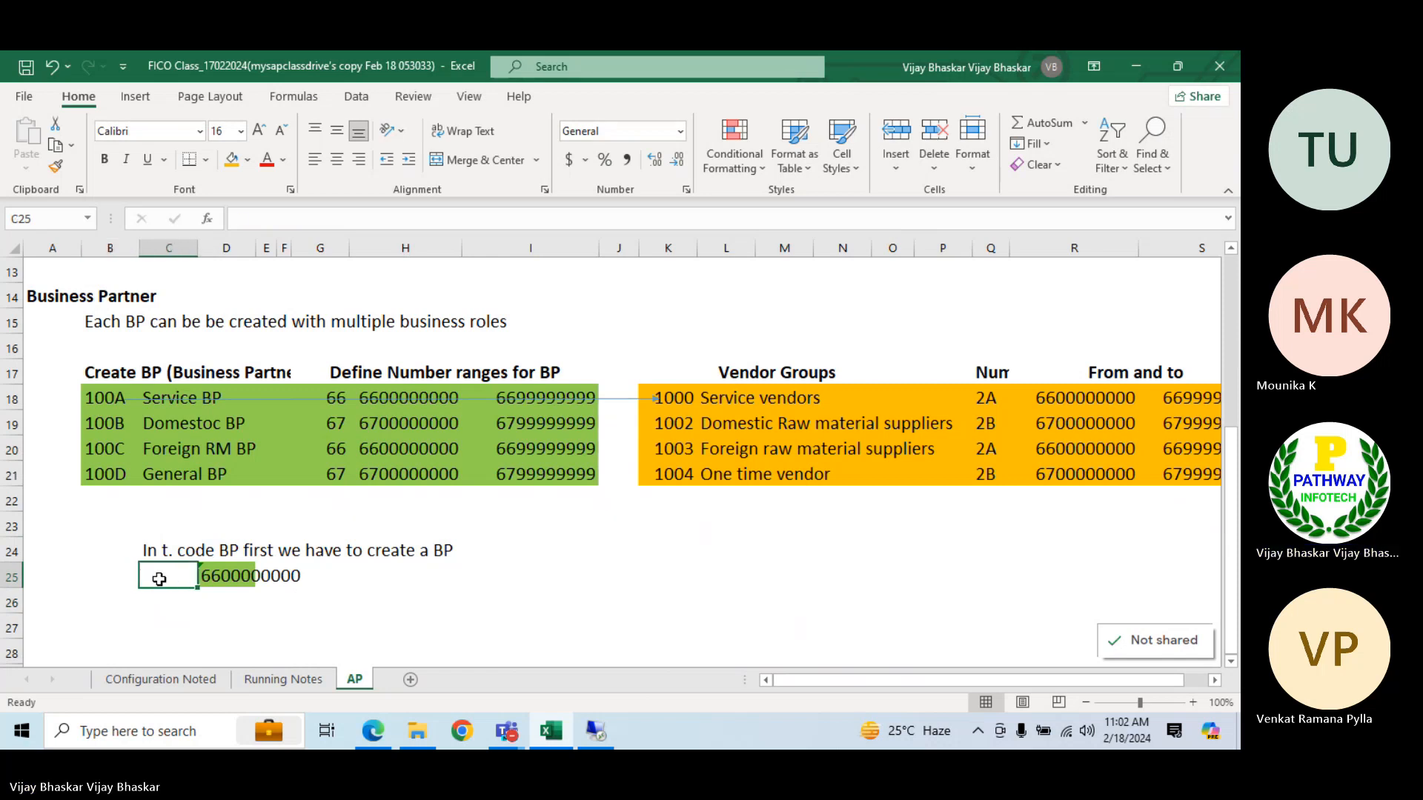
{"action": "type", "text": "B"}
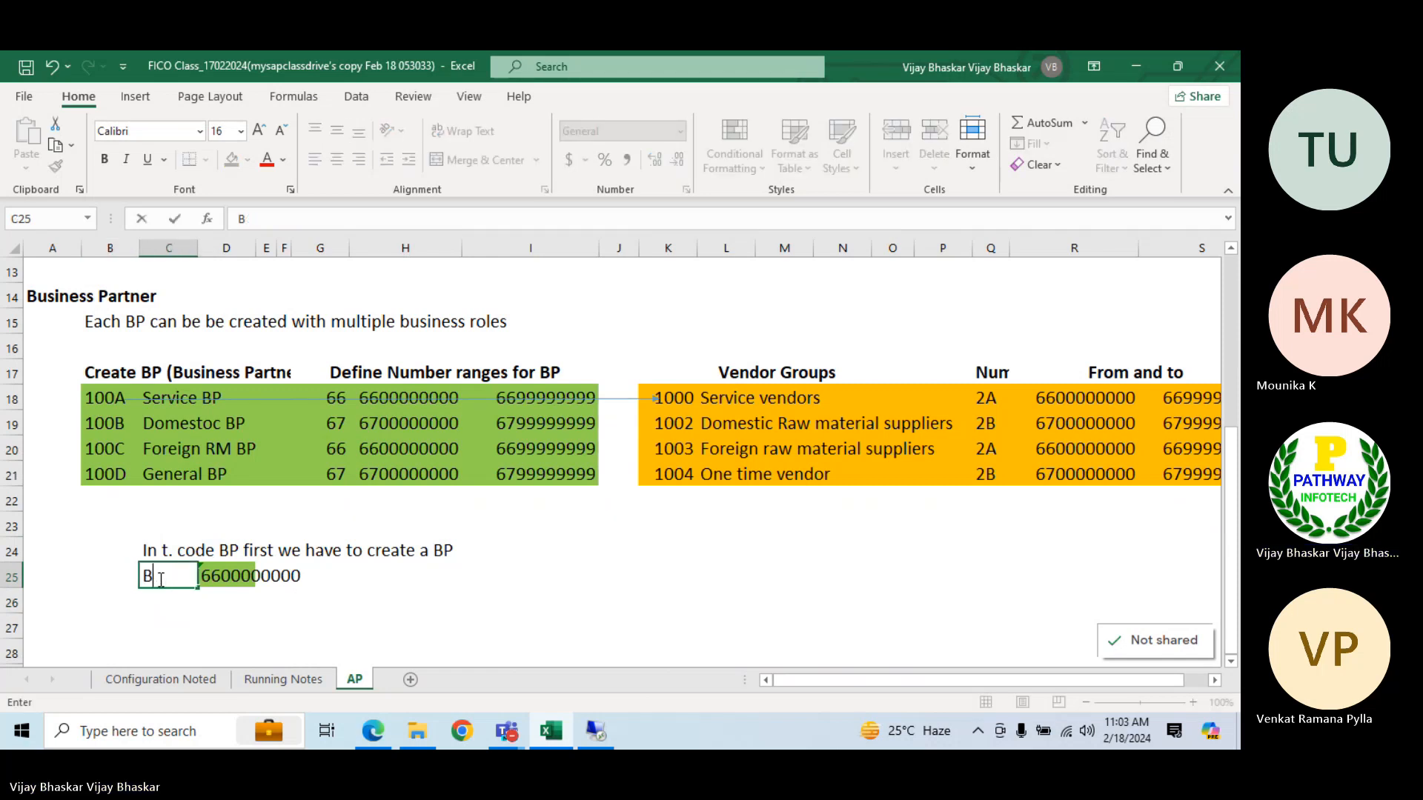
{"action": "type", "text": "P"}
{"action": "key", "text": "Return"}
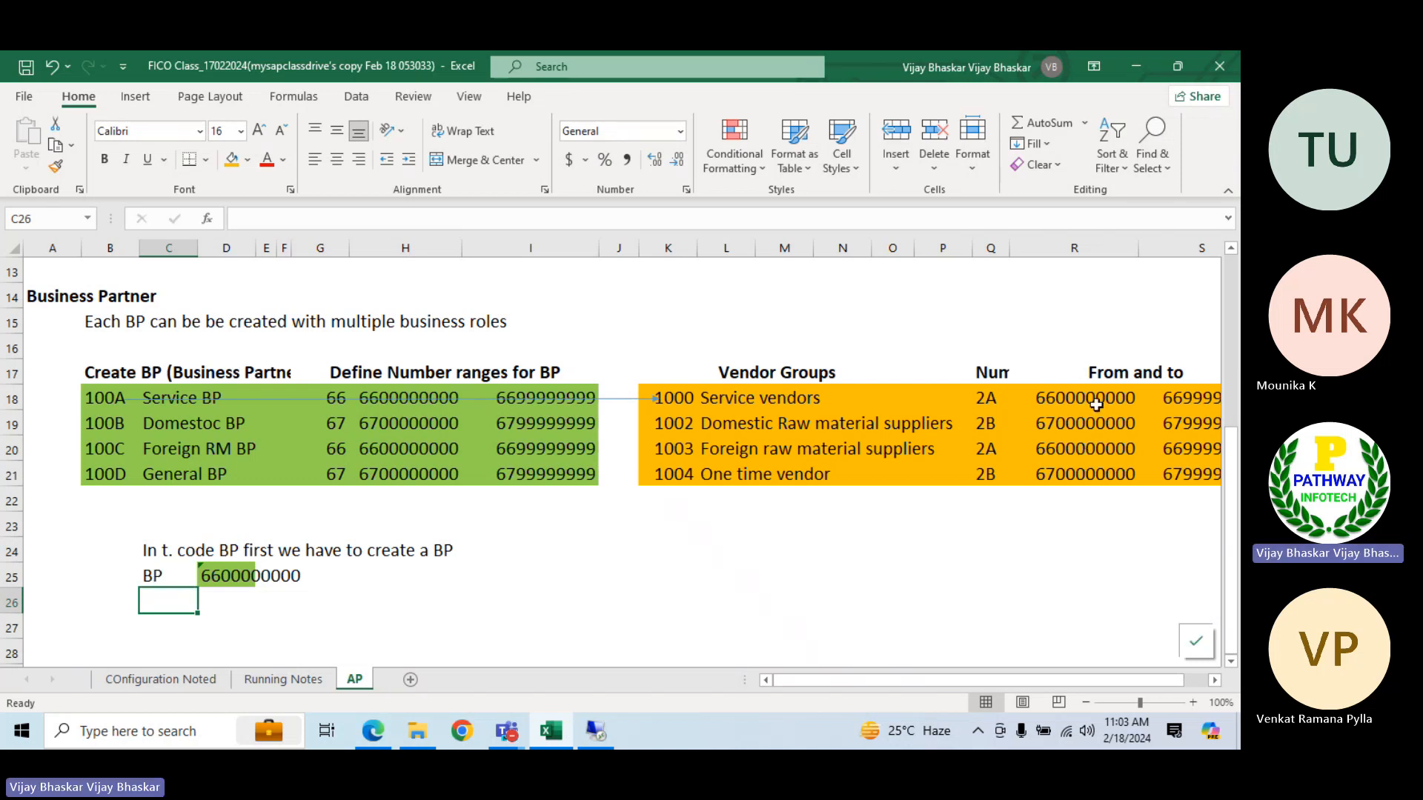
{"action": "type", "text": "Vendor"}
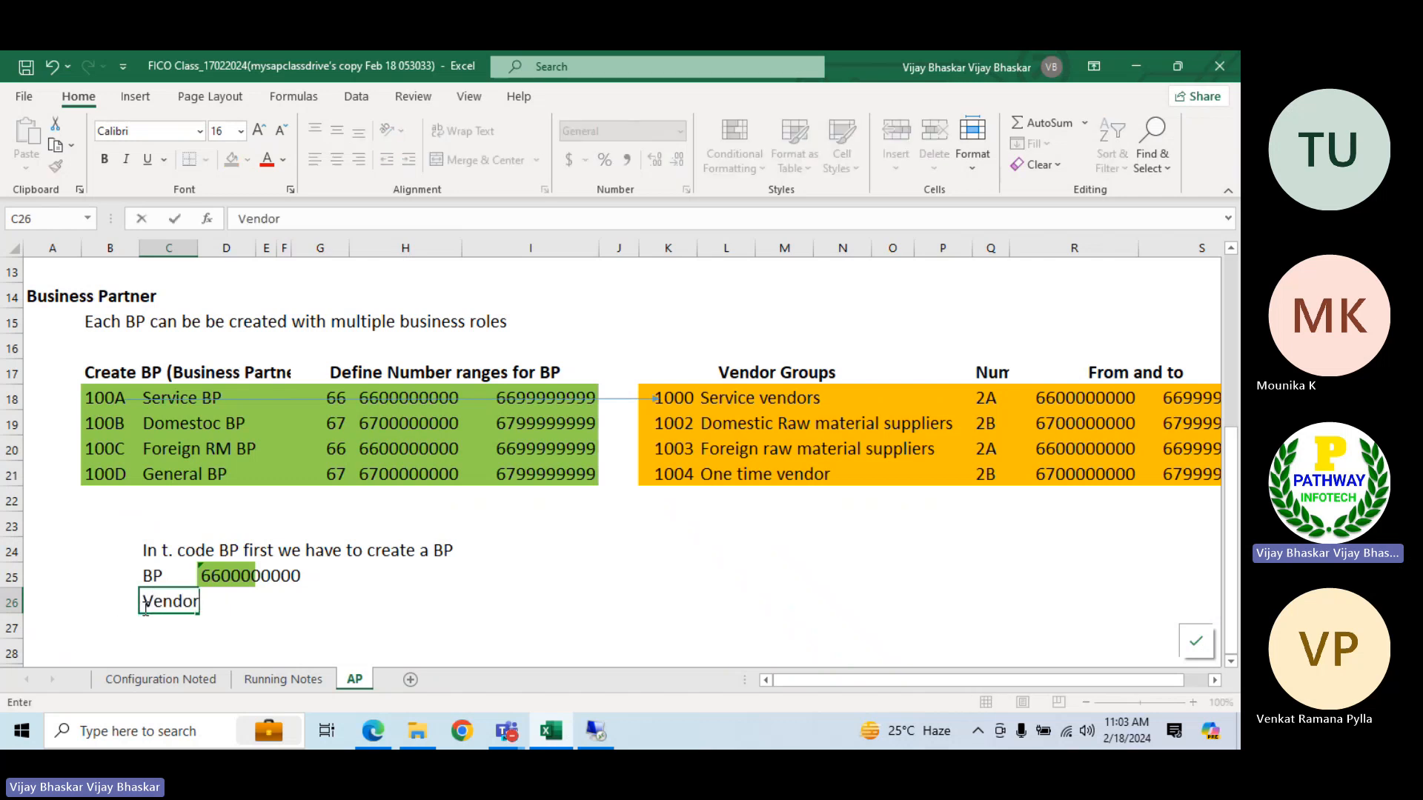
{"action": "key", "text": "Tab"}
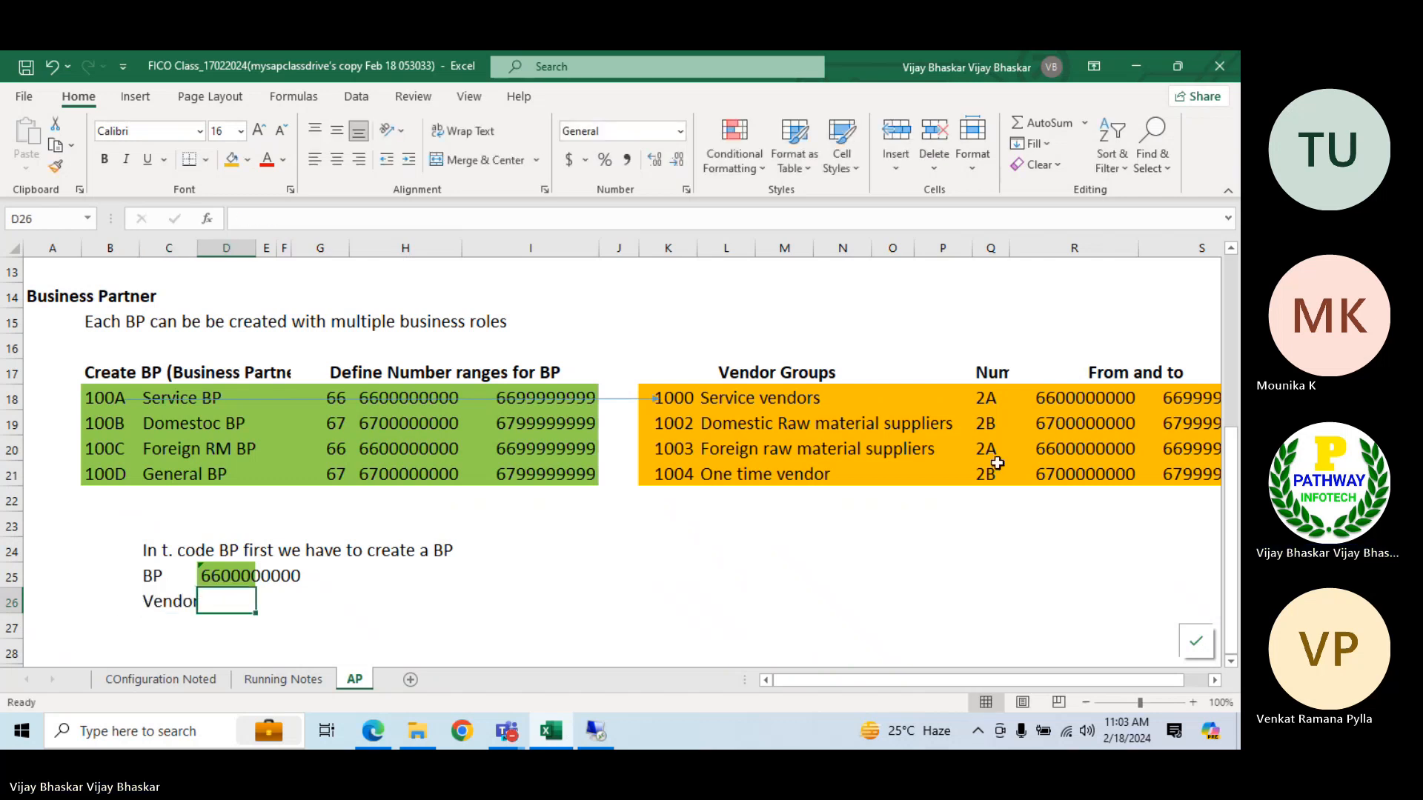
{"action": "left_click", "coordinate": [1095, 404]}
{"action": "key", "text": "ctrl+c"}
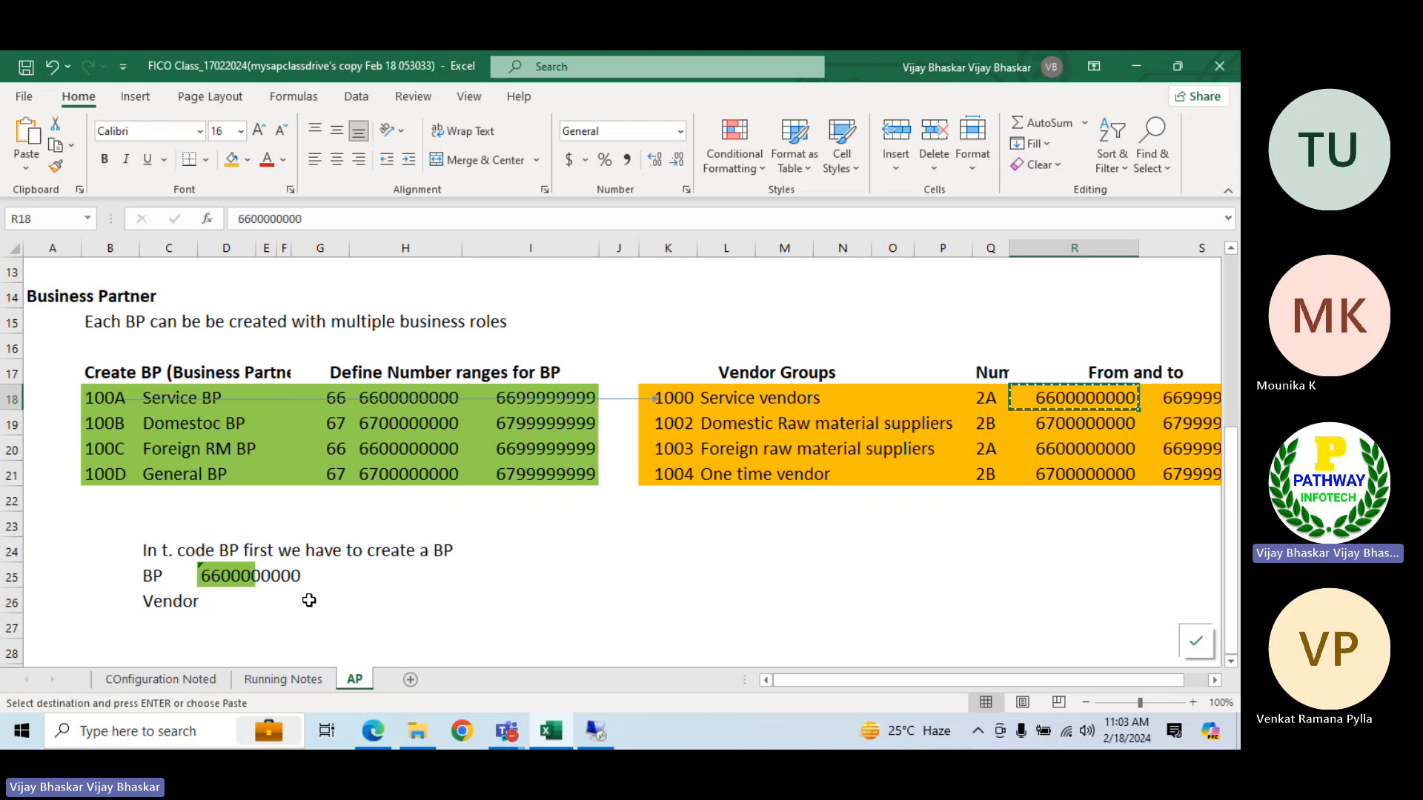
{"action": "left_click", "coordinate": [247, 595]}
{"action": "key", "text": "Return"}
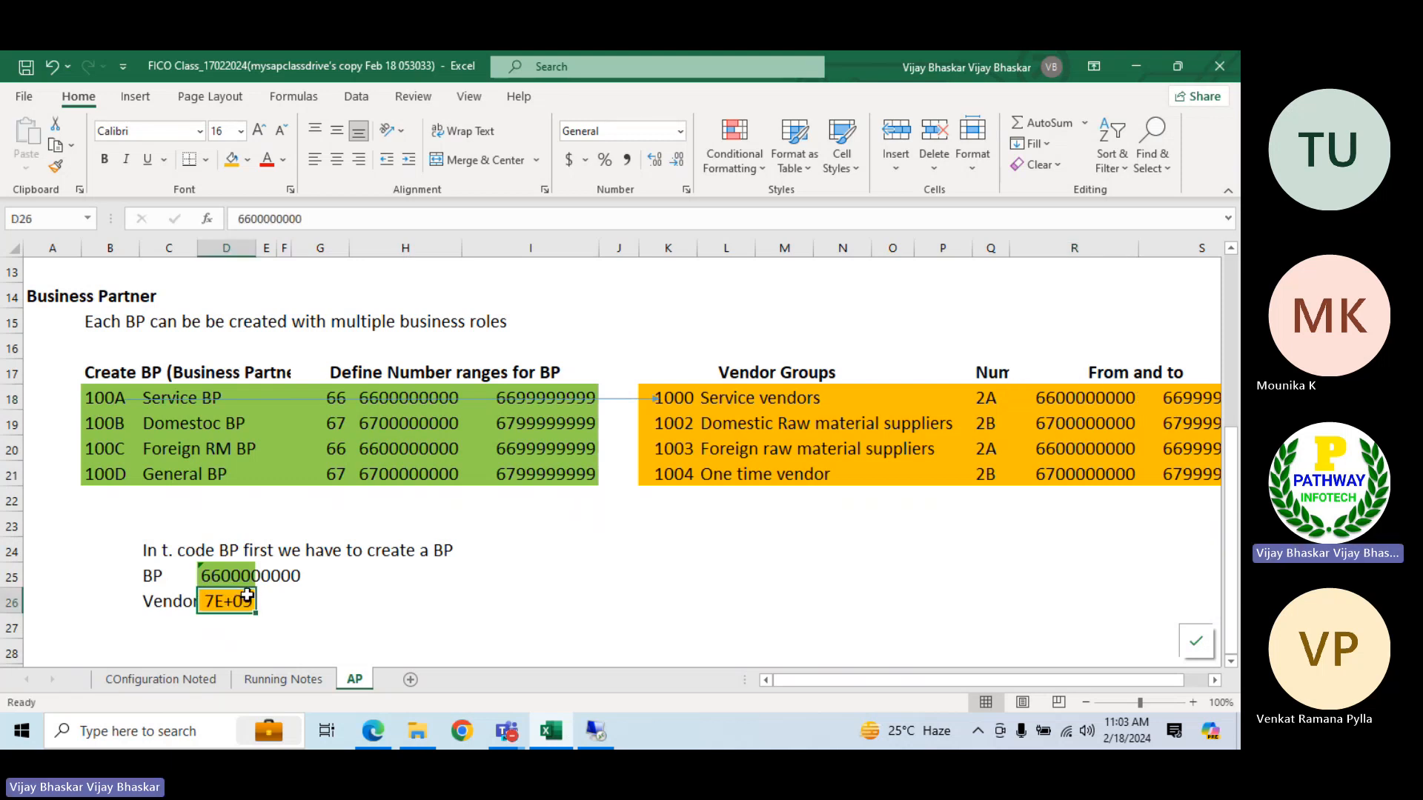
{"action": "double_click", "coordinate": [206, 600]}
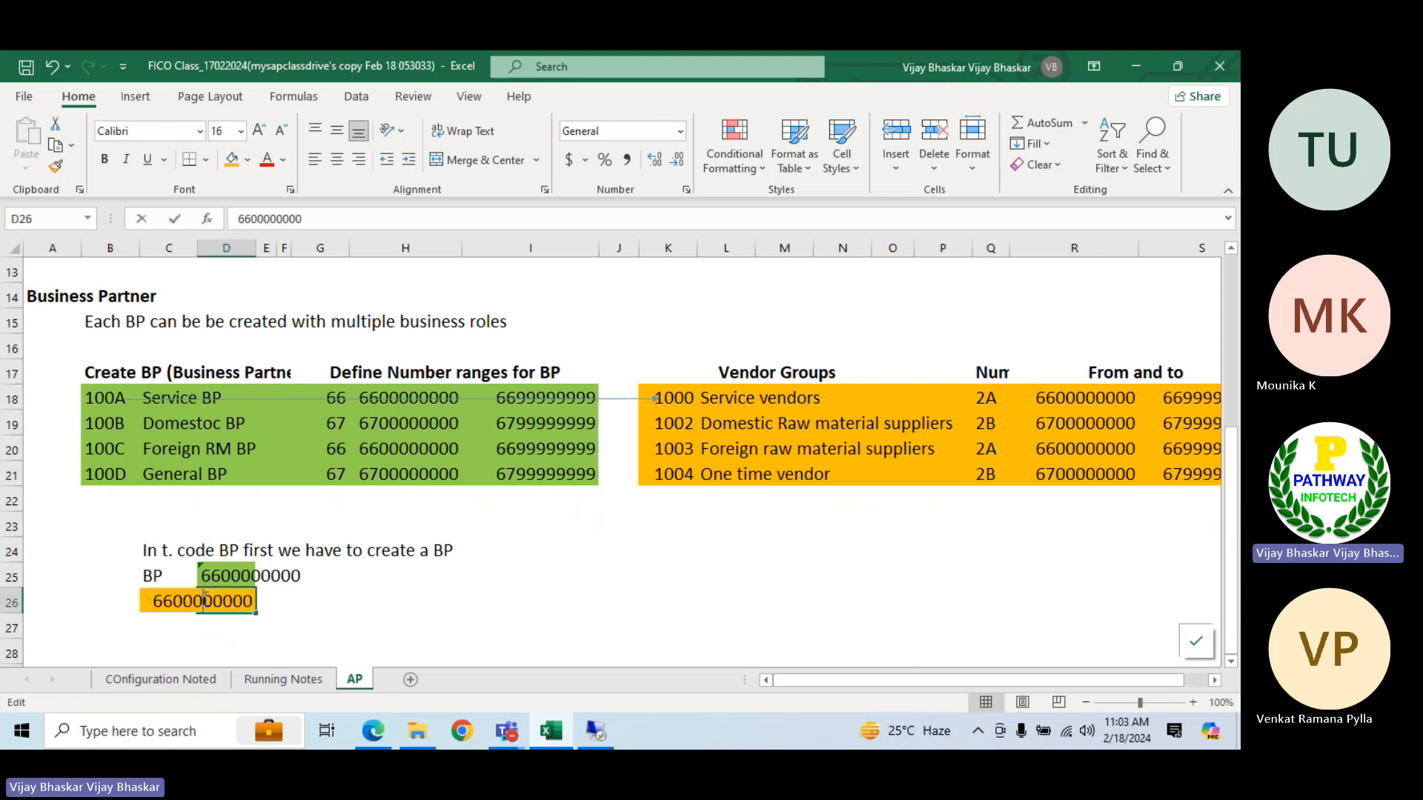
{"action": "left_click", "coordinate": [154, 600]}
{"action": "type", "text": "'"}
{"action": "key", "text": "Return"}
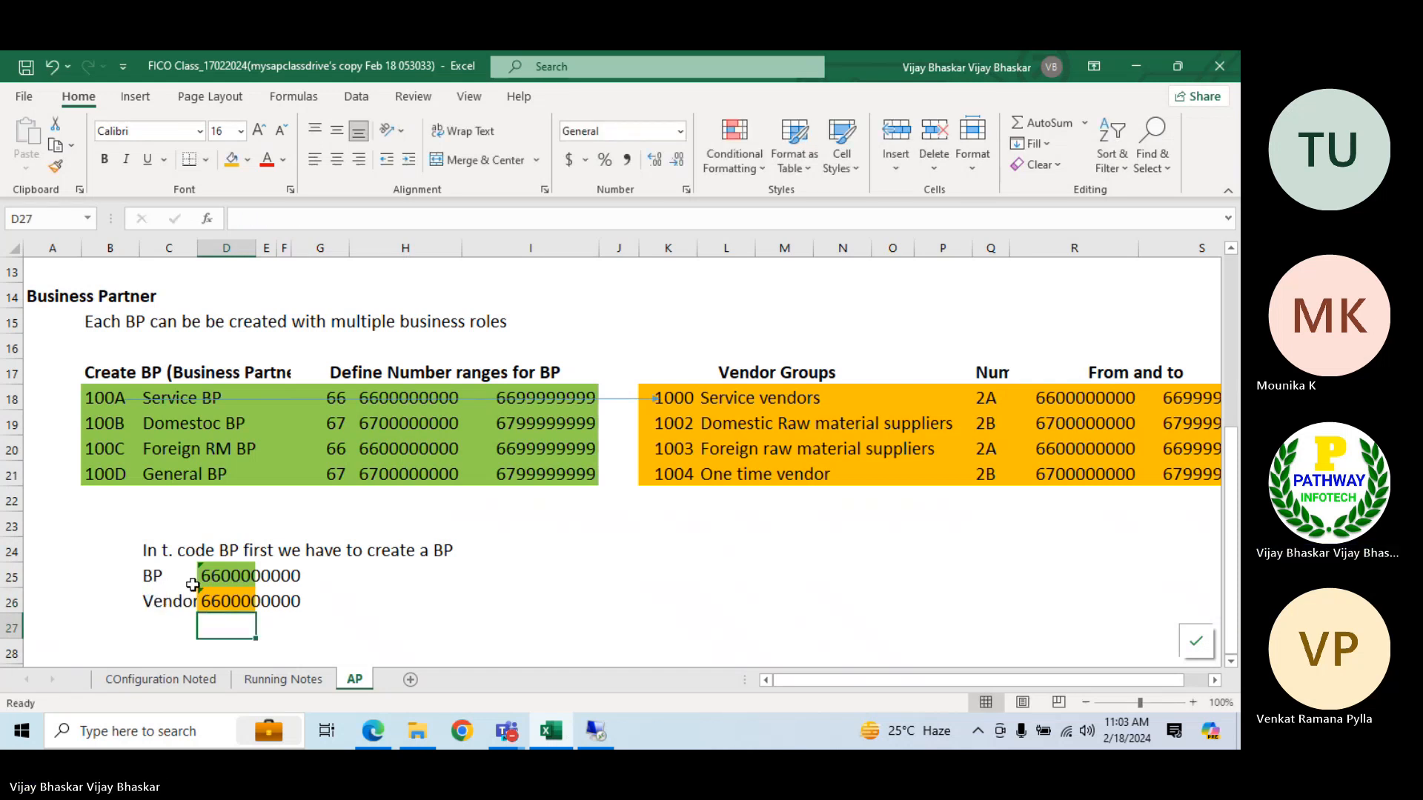
Enter the role 000000 as text in H25 for the BP and FLVN00 in H26 for the vendor
{"action": "left_click", "coordinate": [363, 576]}
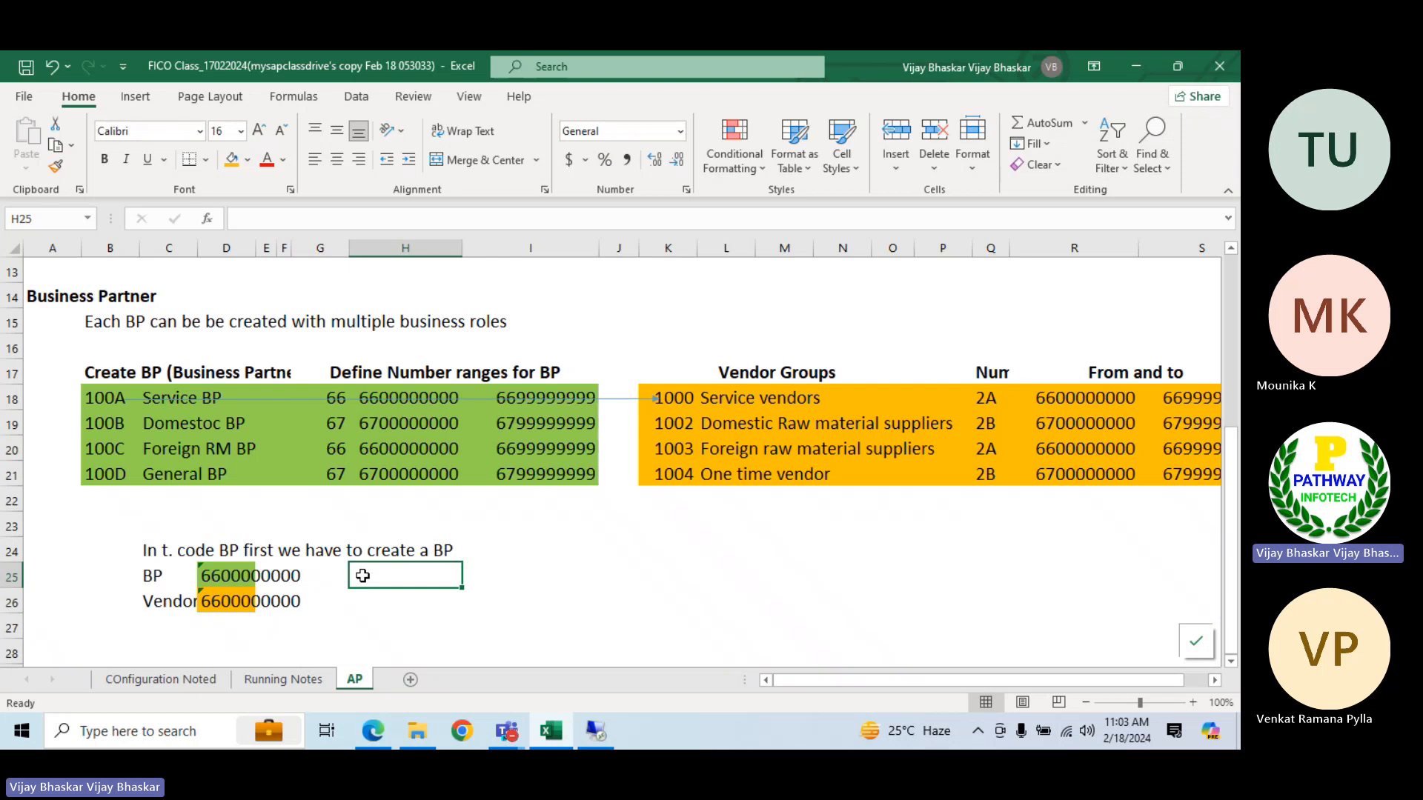
{"action": "type", "text": "'00"}
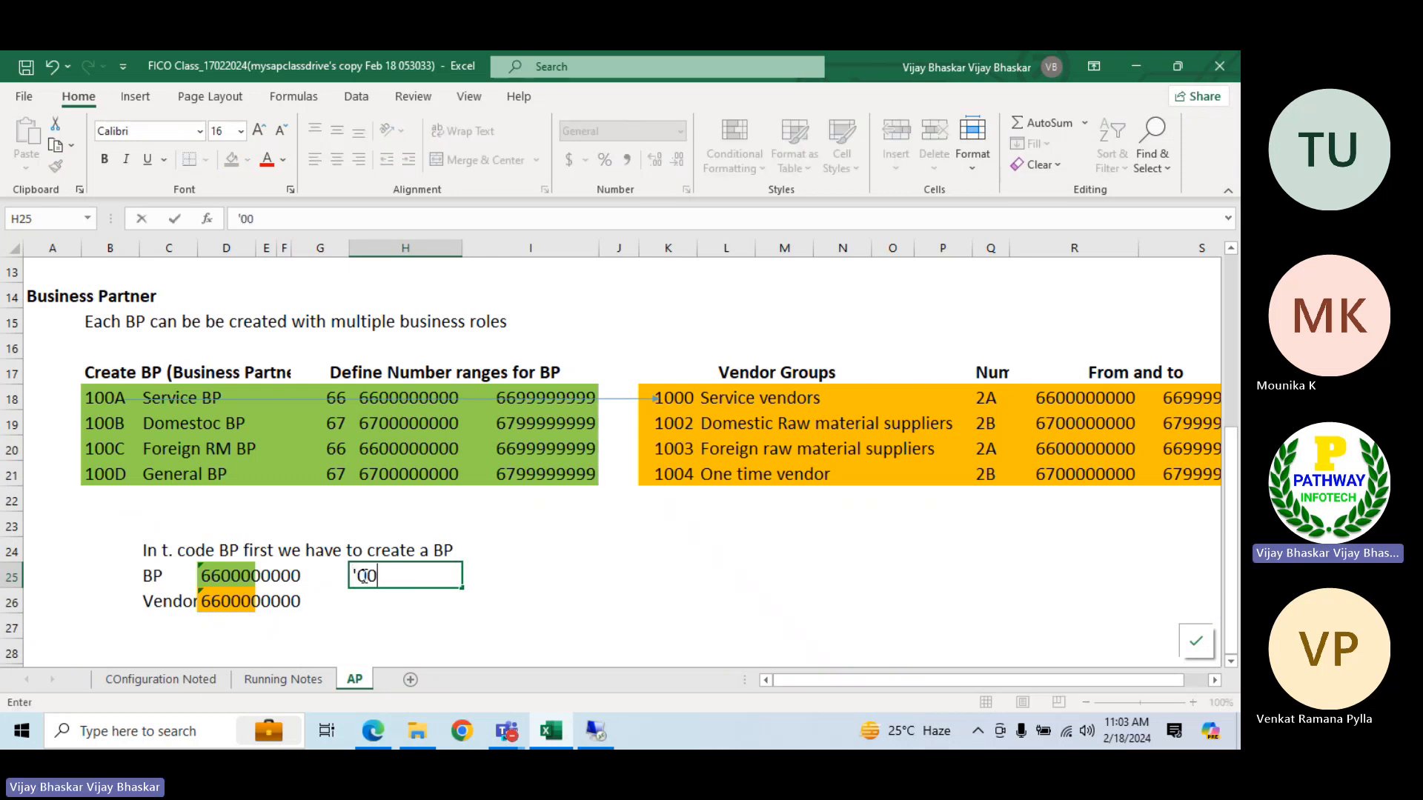
{"action": "type", "text": "0000"}
{"action": "key", "text": "Return"}
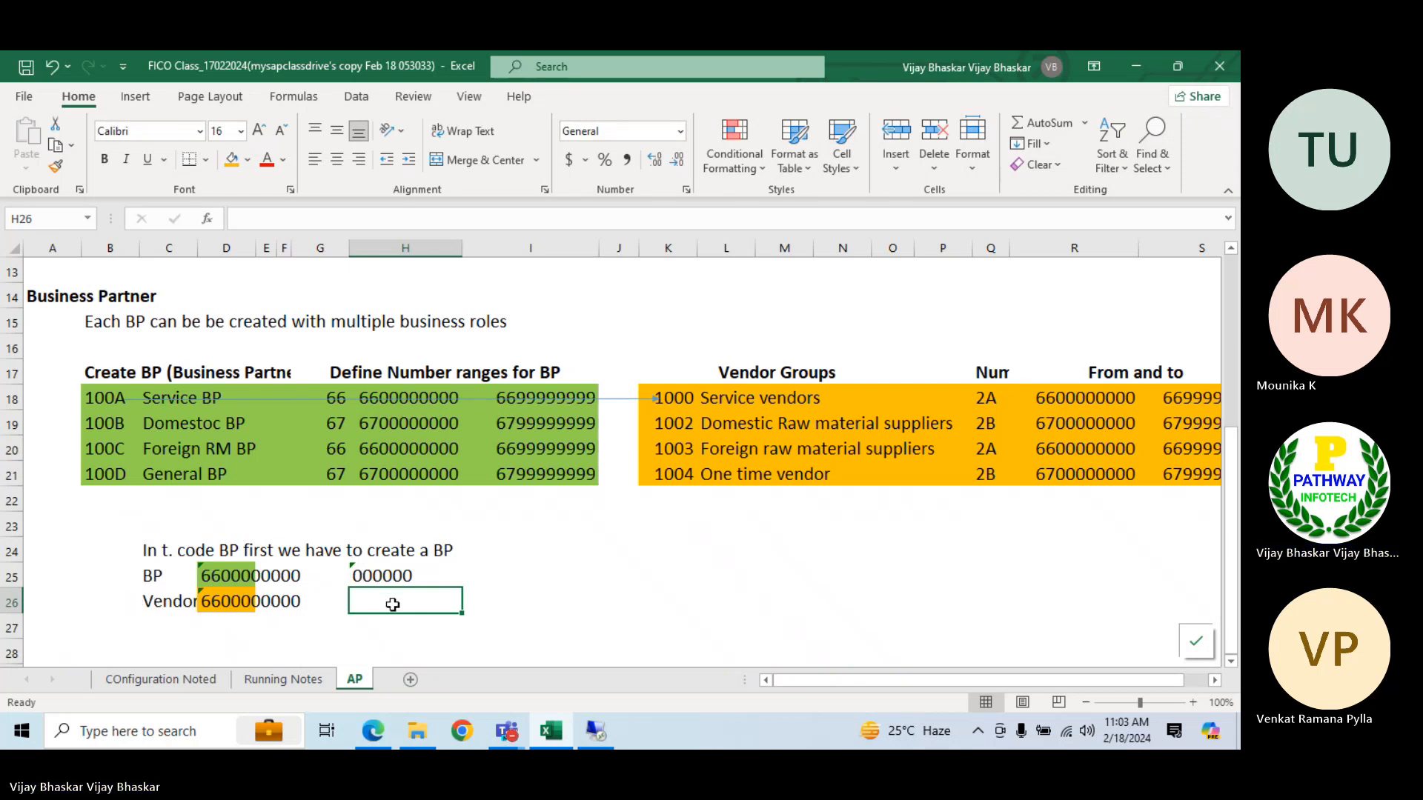
{"action": "type", "text": "FLV"}
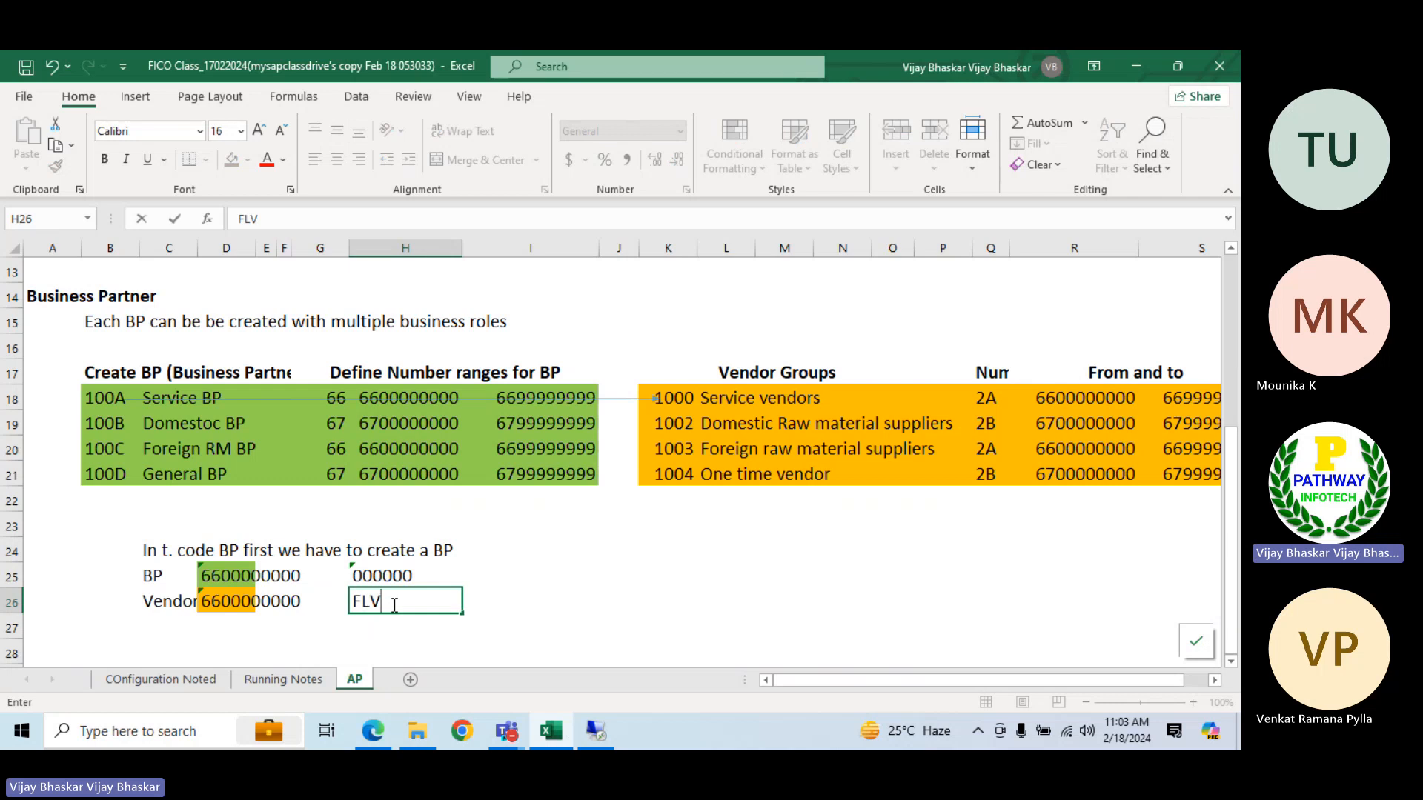
{"action": "type", "text": "N00"}
{"action": "key", "text": "Return"}
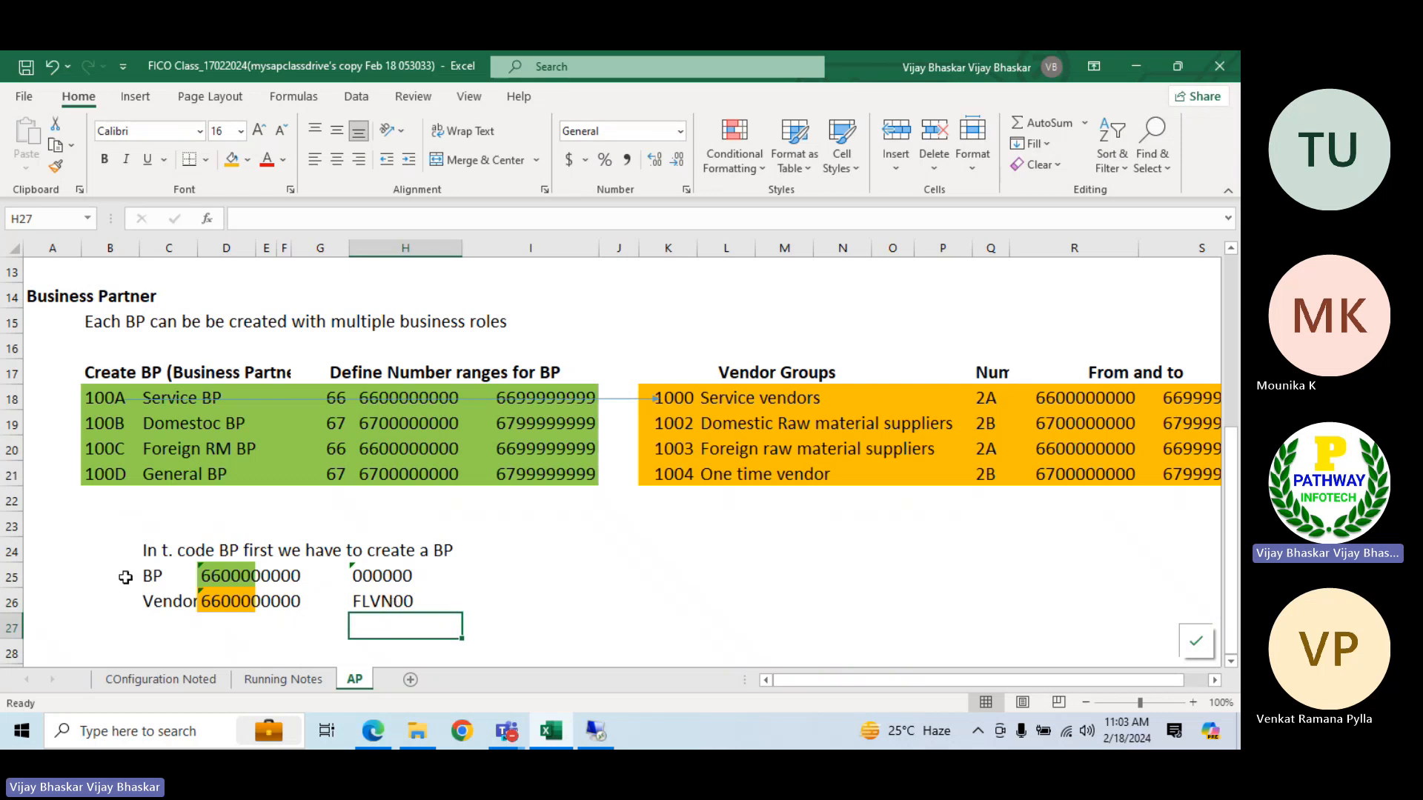
Insert a blank row above the BP row 25 and enter the heading "BP/Vendor" in C25
{"action": "left_click", "coordinate": [10, 575]}
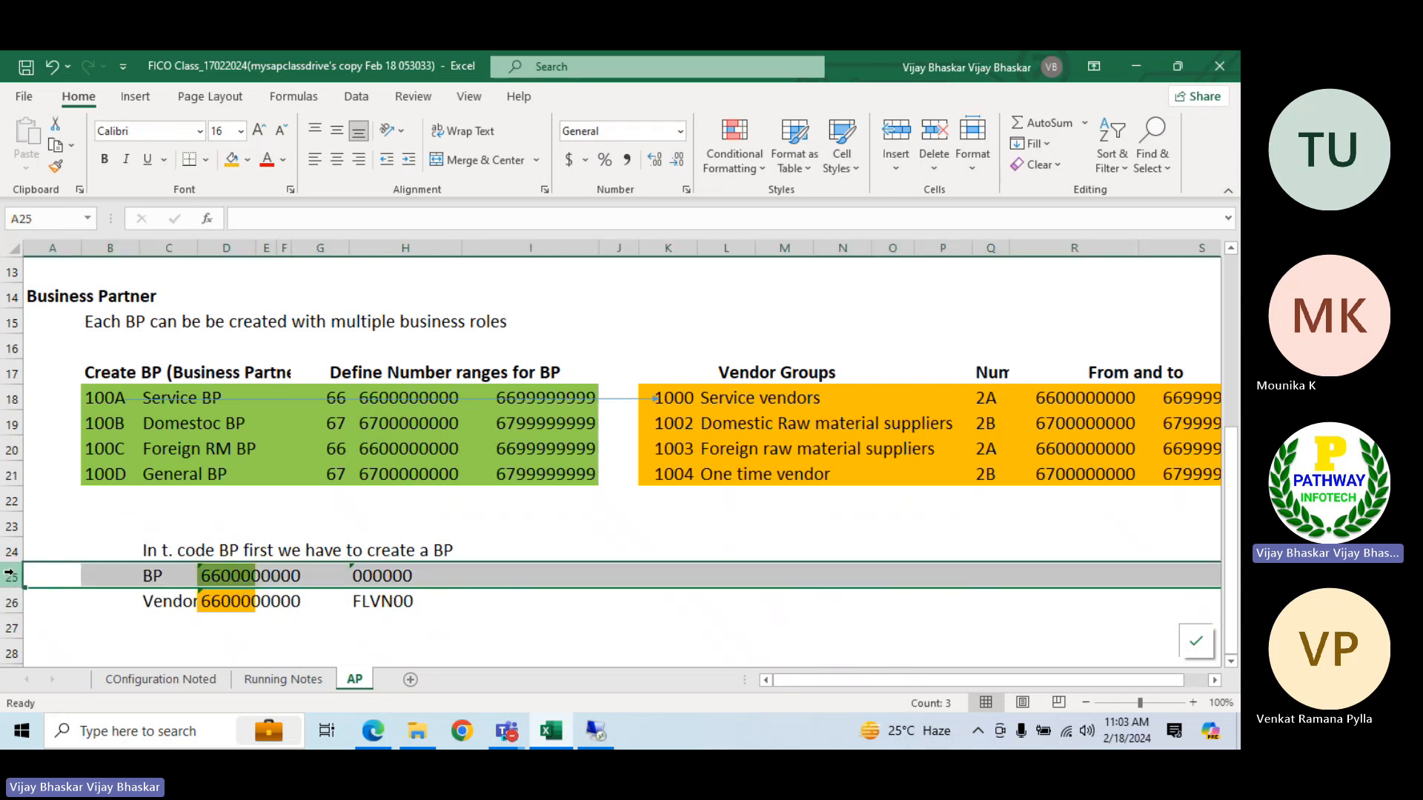
{"action": "key", "text": "ctrl+shift+equal"}
{"action": "left_click", "coordinate": [152, 570]}
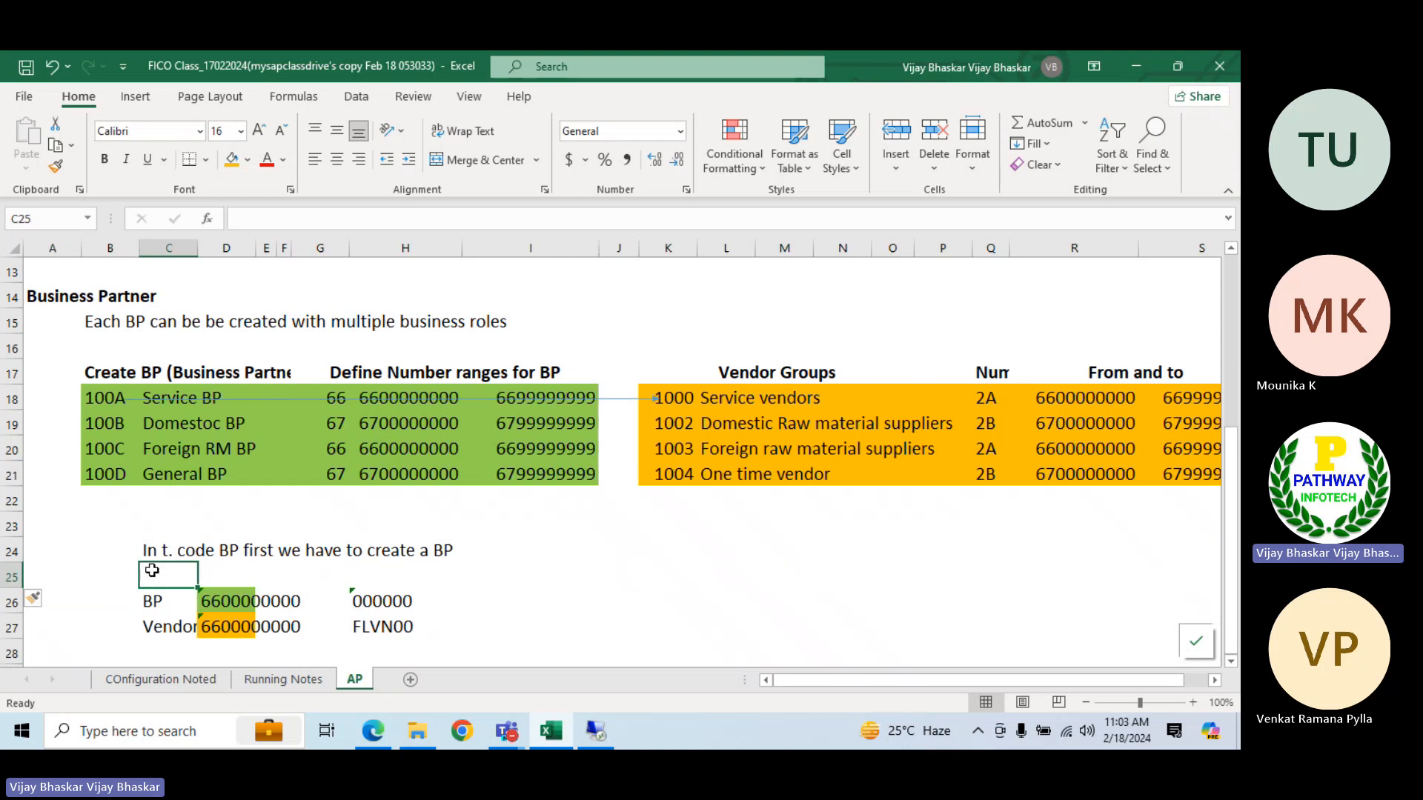
{"action": "type", "text": "B"}
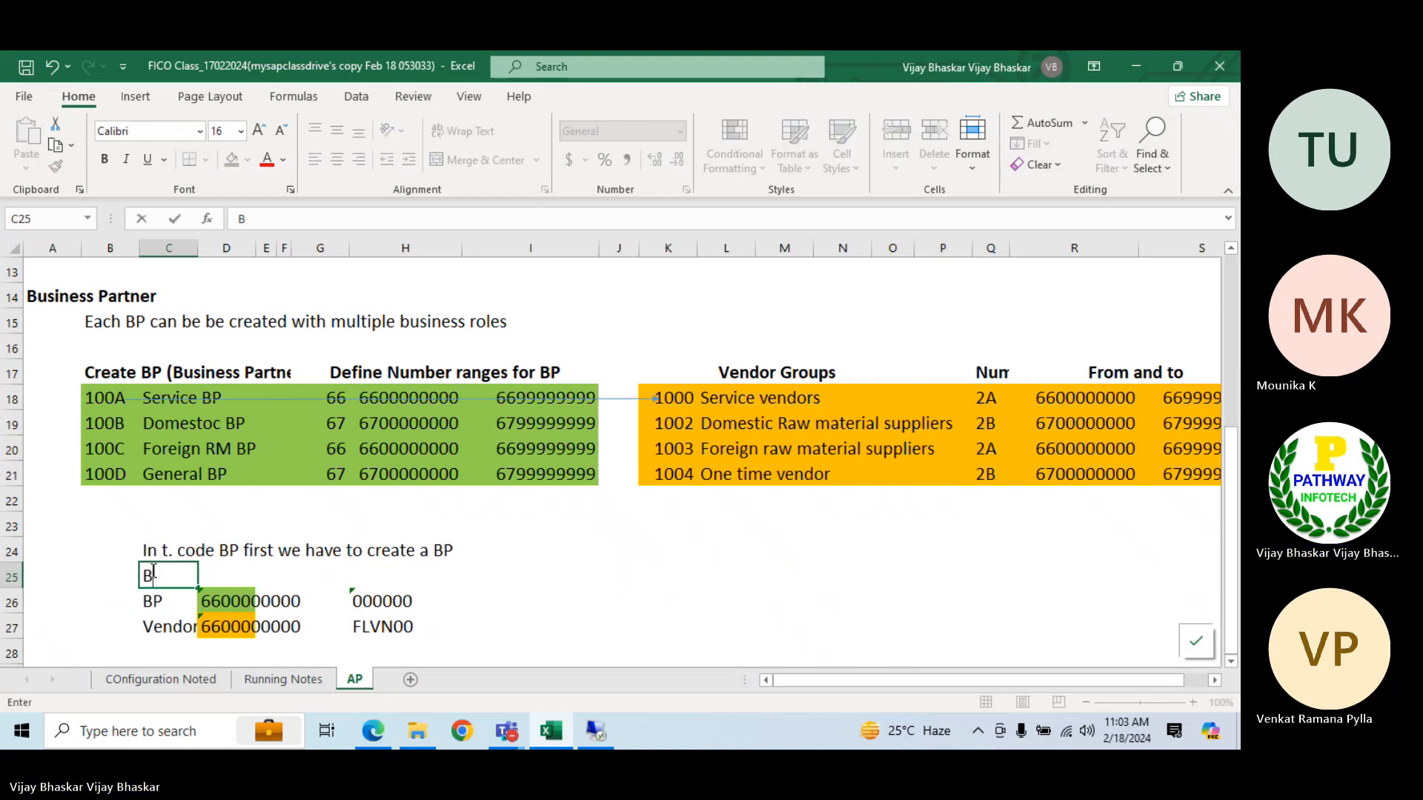
{"action": "type", "text": "{/Vendor"}
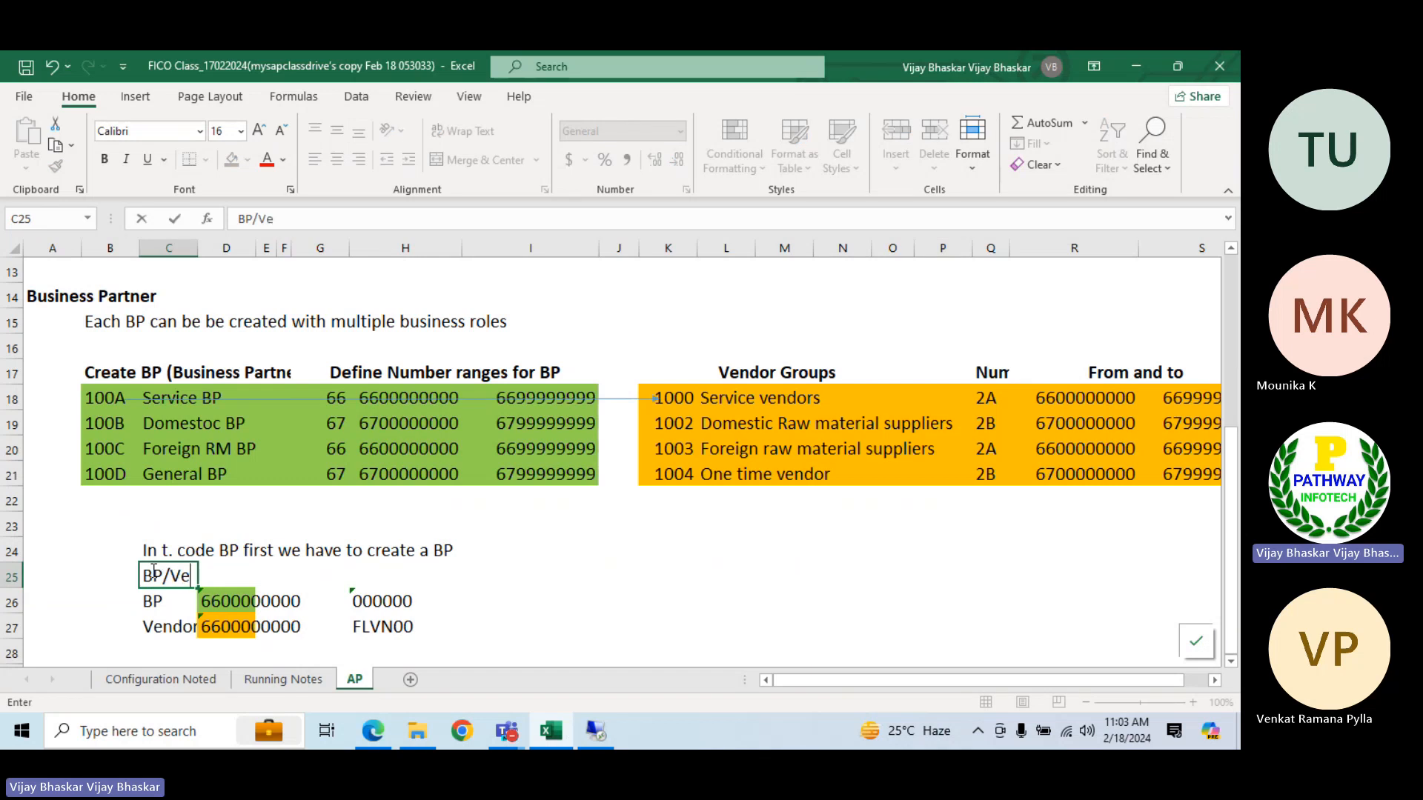
{"action": "key", "text": "Tab"}
Enter the headings "Number Range" in D25 and "Role" in H25, and make row 25 bold
{"action": "type", "text": "Number"}
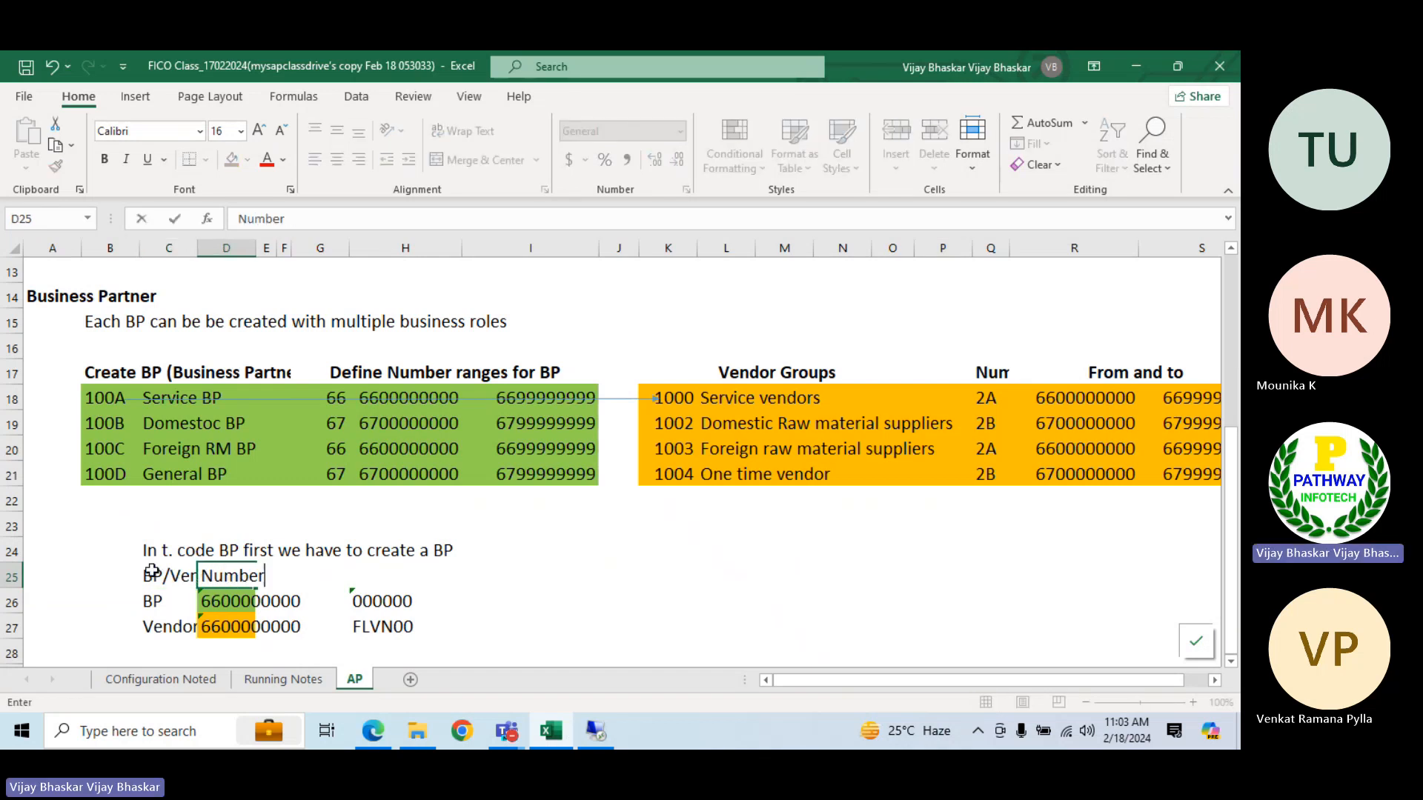
{"action": "type", "text": " Range"}
{"action": "key", "text": "Tab"}
{"action": "key", "text": "Tab"}
{"action": "key", "text": "Tab"}
{"action": "key", "text": "Tab"}
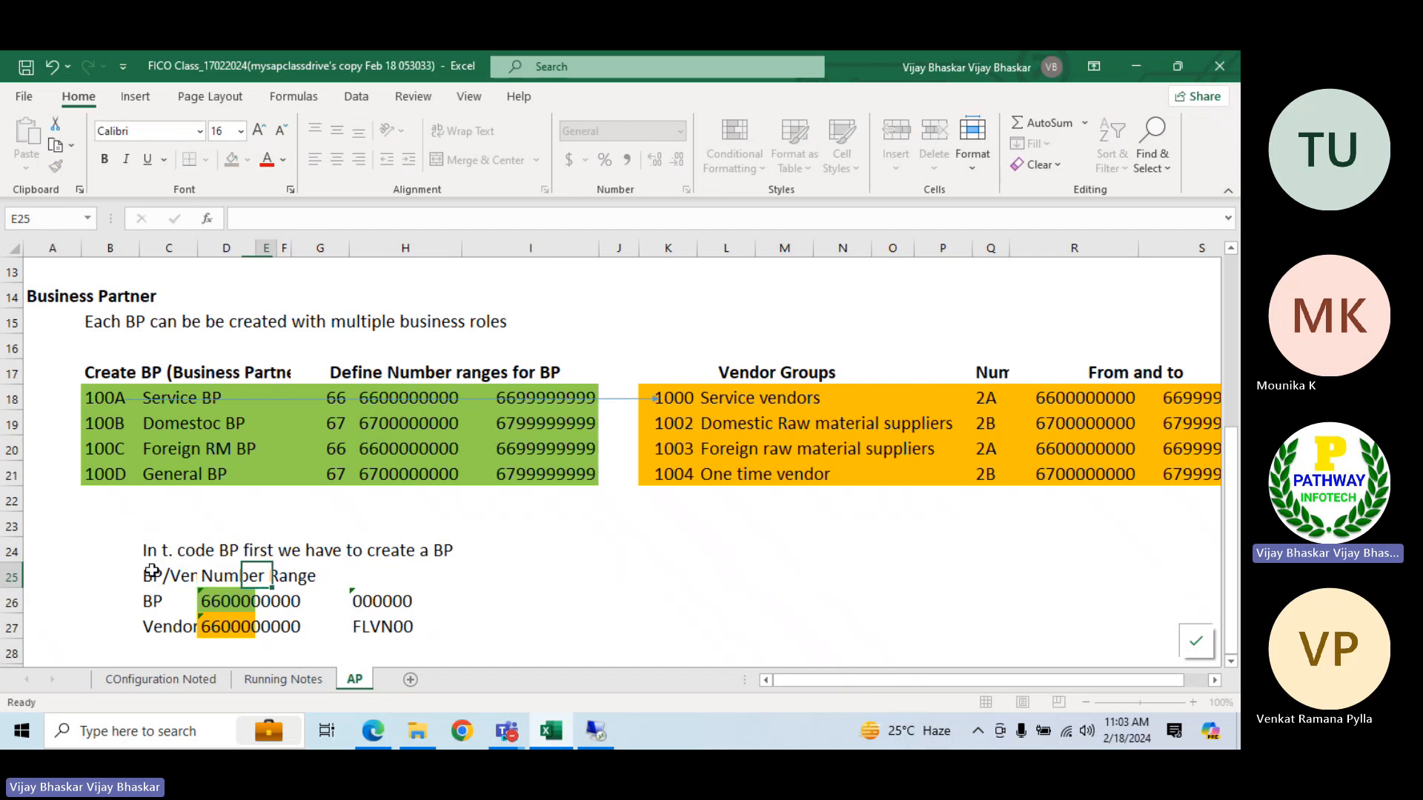
{"action": "type", "text": "Role"}
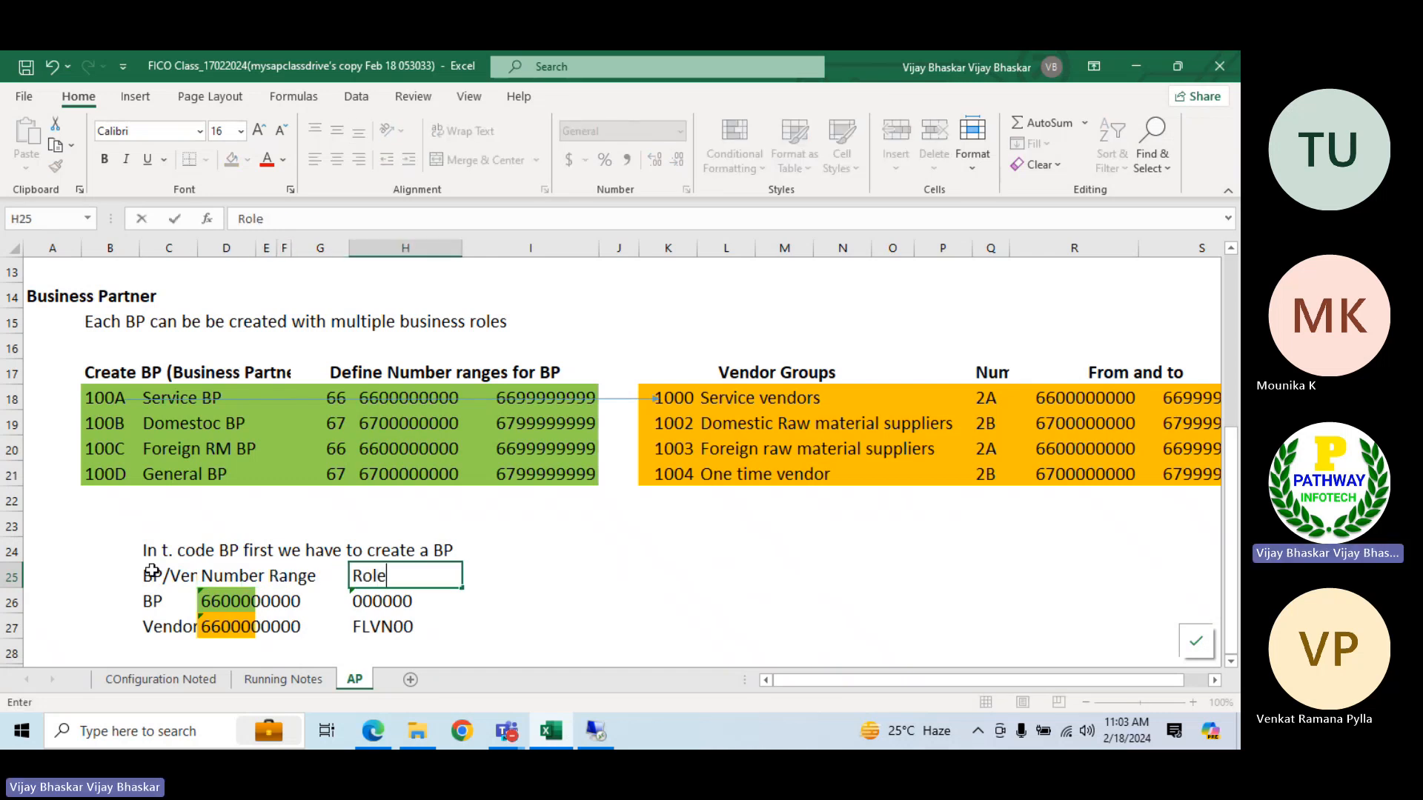
{"action": "key", "text": "Return"}
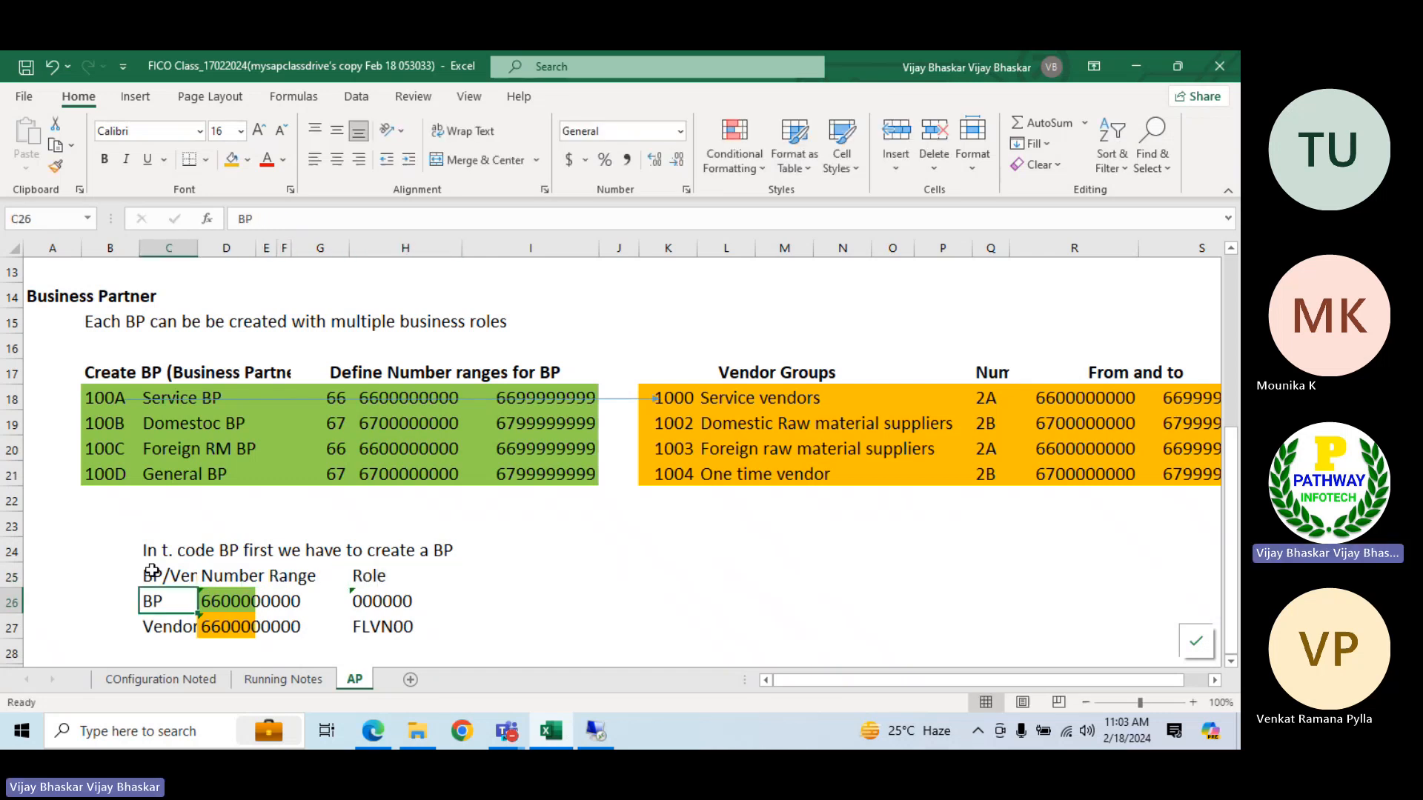
{"action": "left_click", "coordinate": [11, 578]}
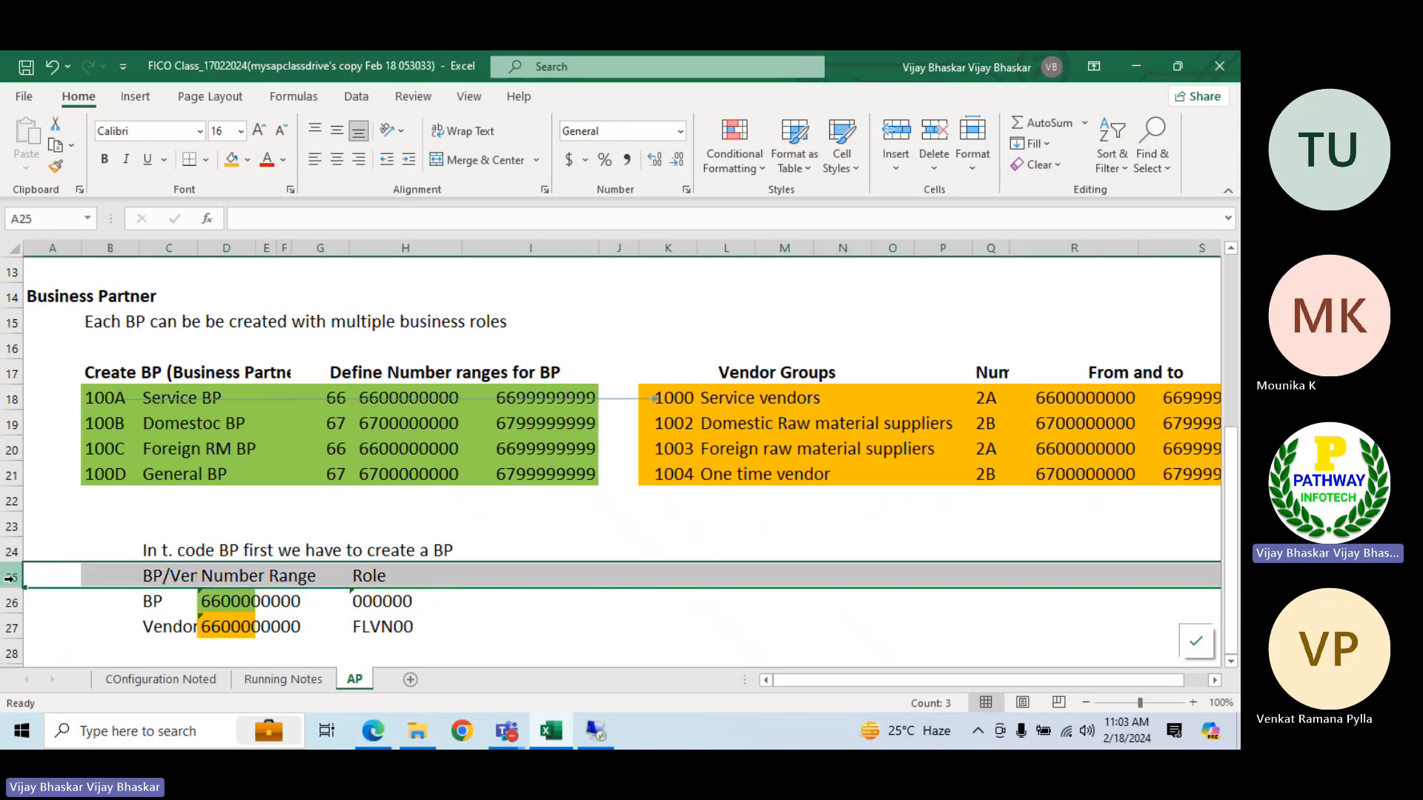
{"action": "key", "text": "ctrl+b"}
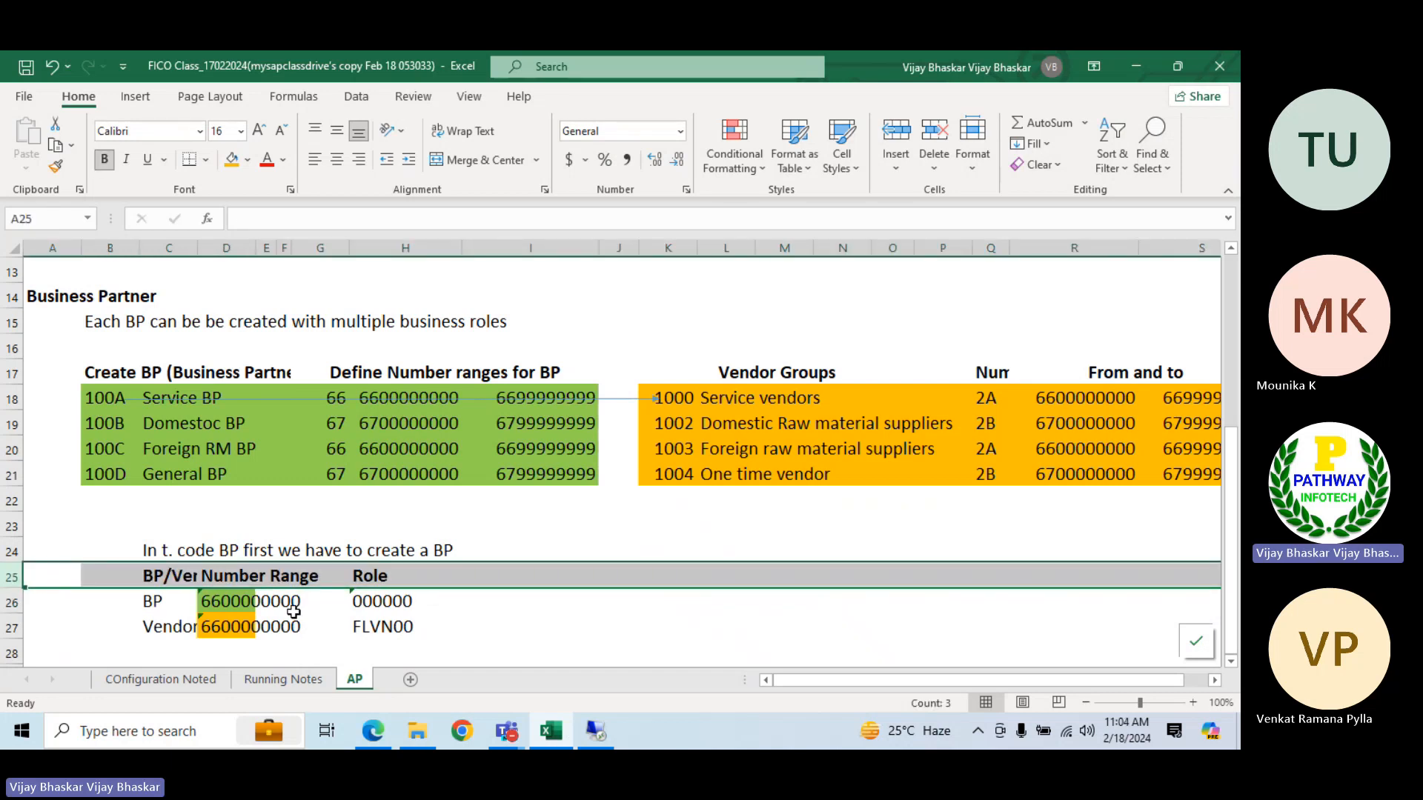
{"action": "left_click", "coordinate": [205, 603]}
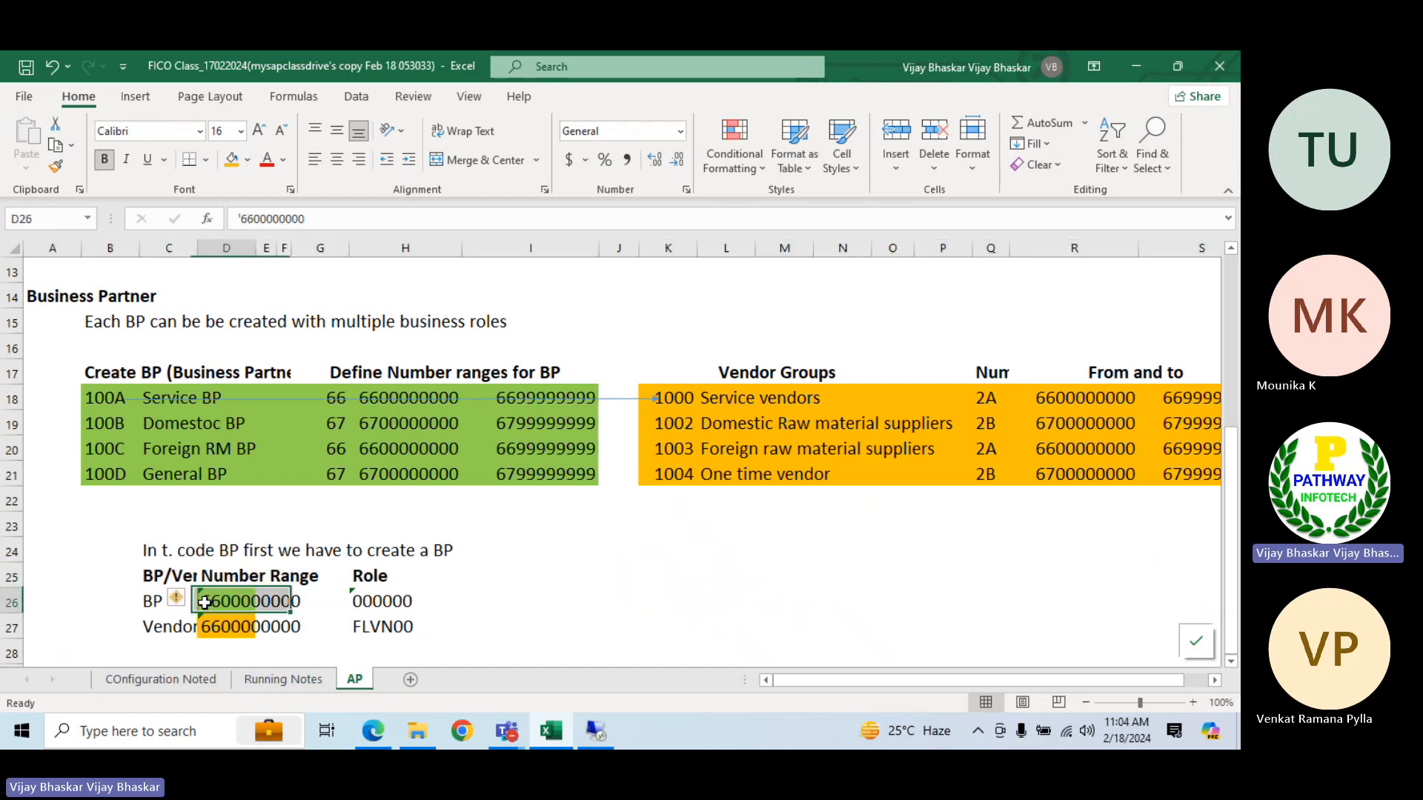
{"action": "left_click", "coordinate": [138, 600]}
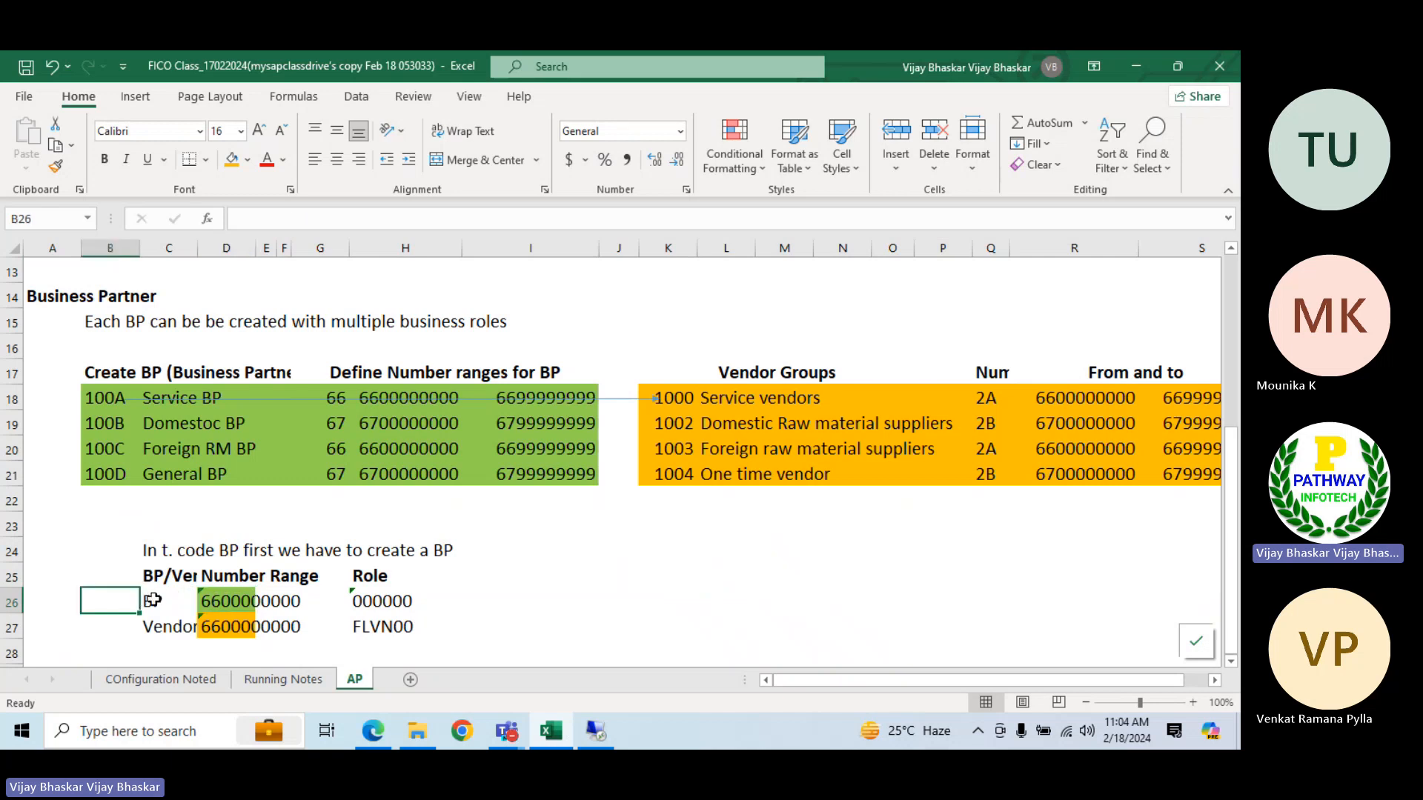
{"action": "type", "text": "BP"}
{"action": "left_click", "coordinate": [243, 597]}
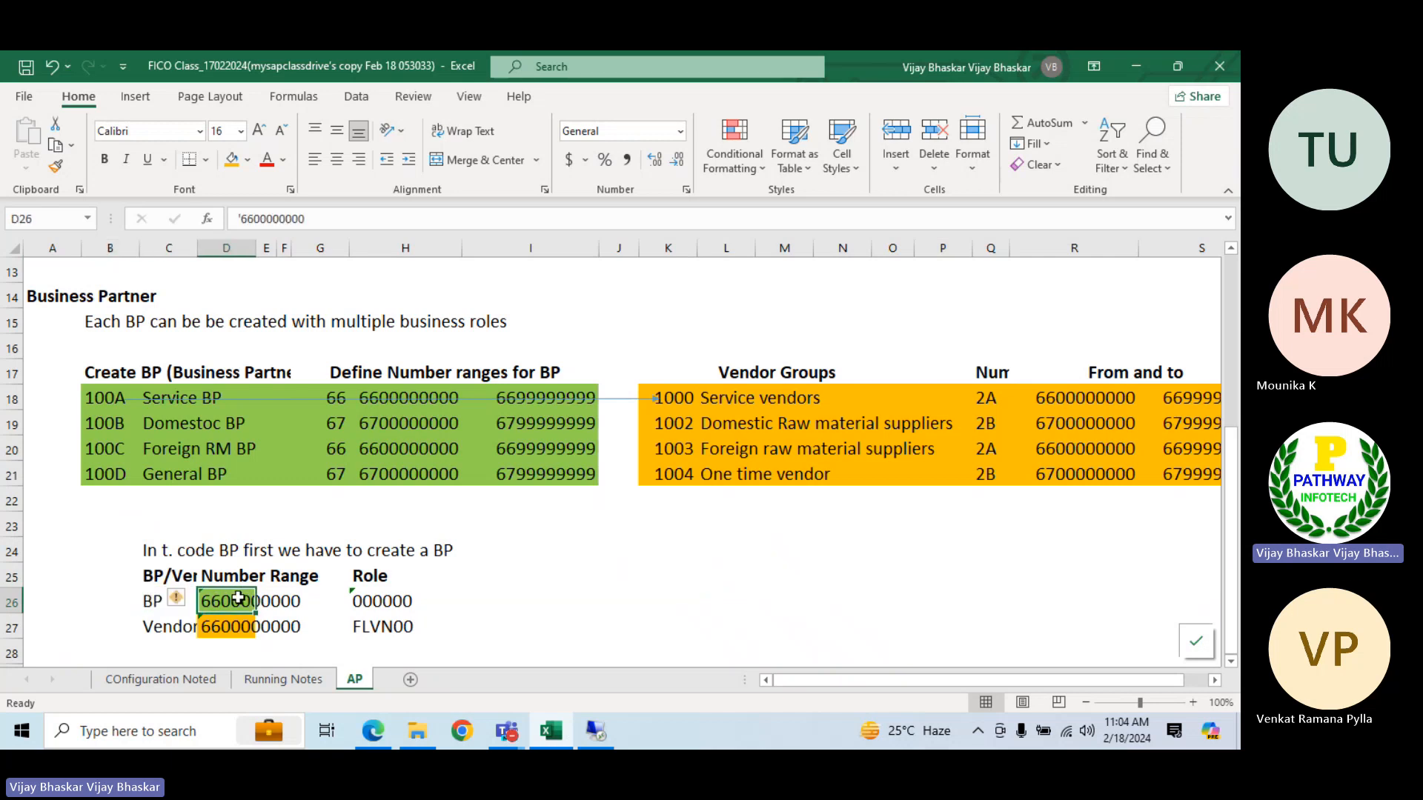
{"action": "left_click", "coordinate": [410, 400]}
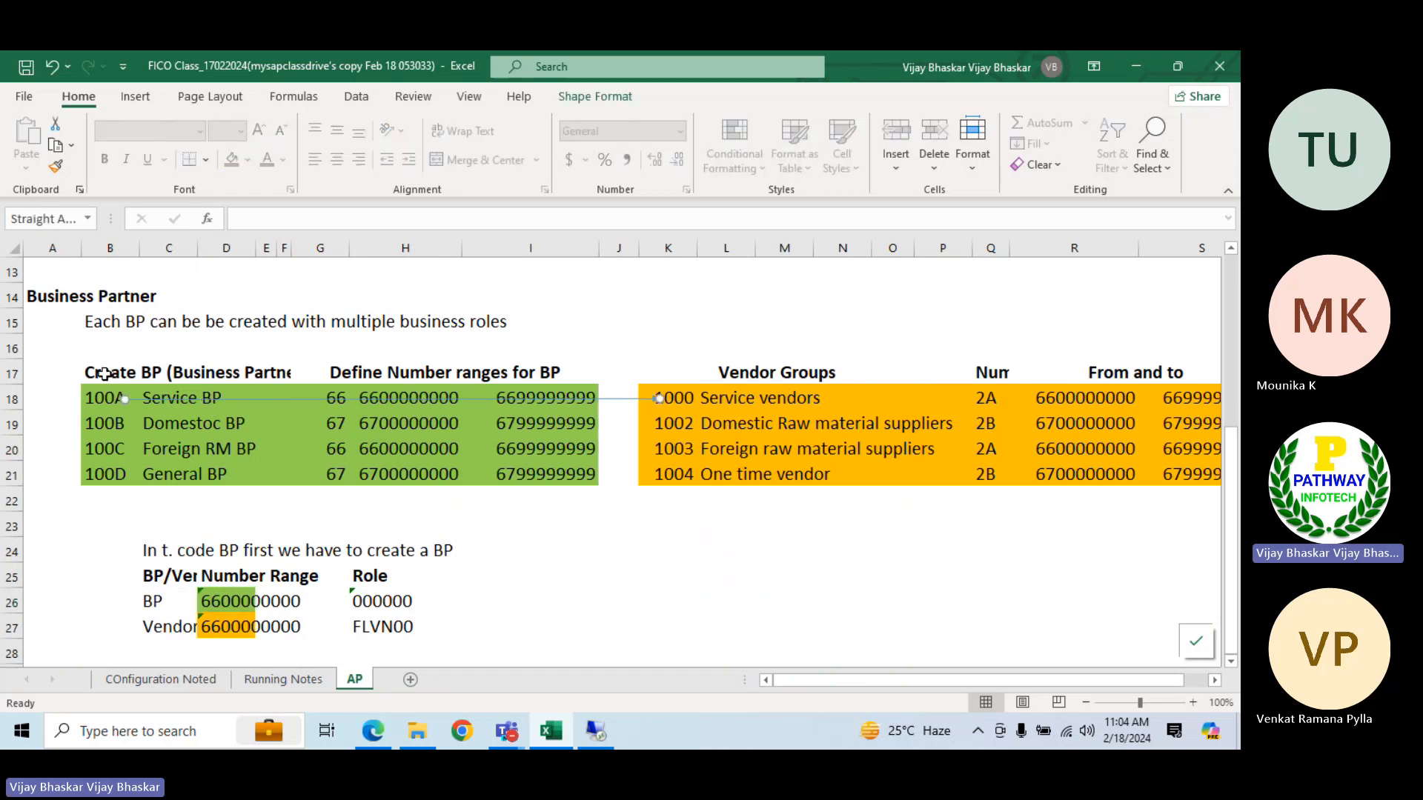
{"action": "left_click", "coordinate": [428, 406]}
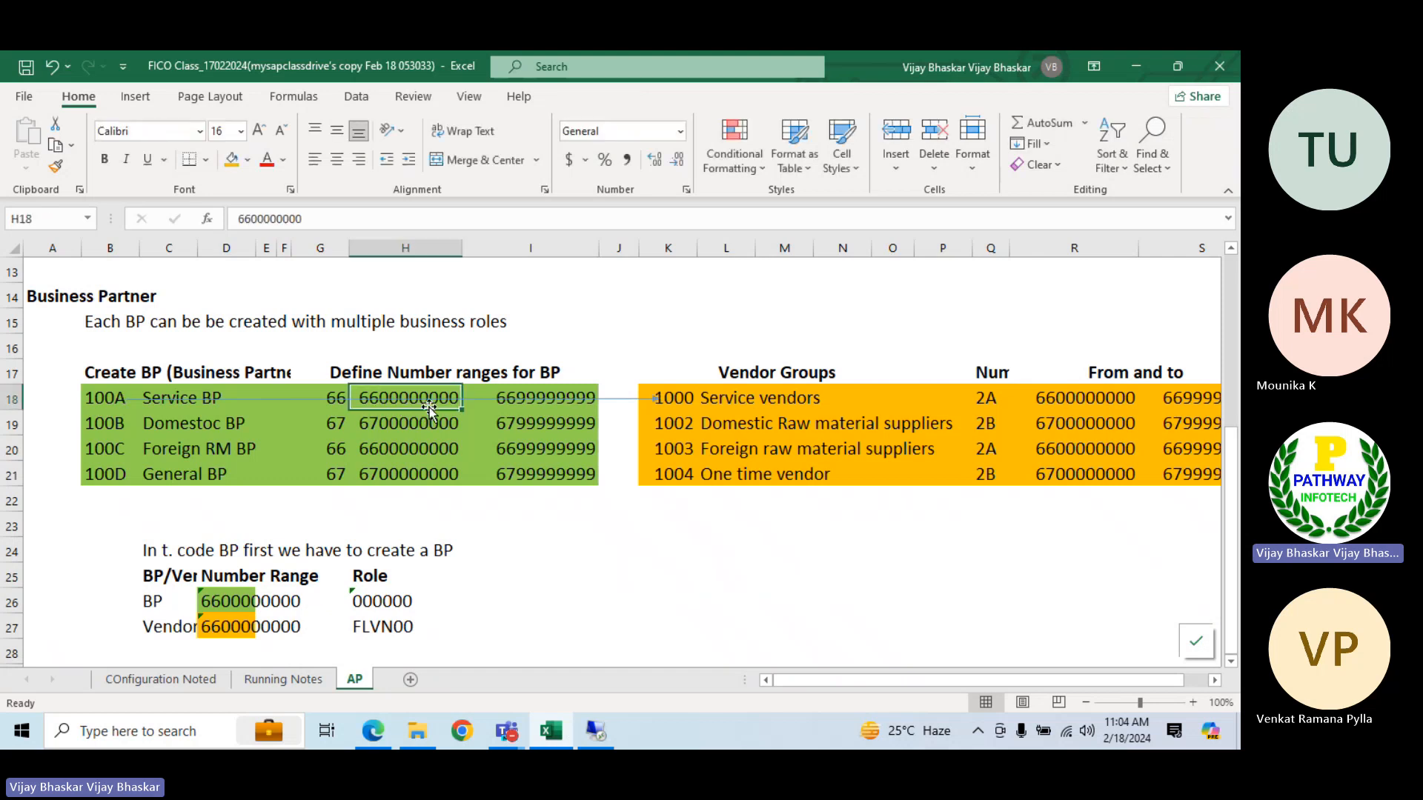
{"action": "left_click", "coordinate": [219, 626]}
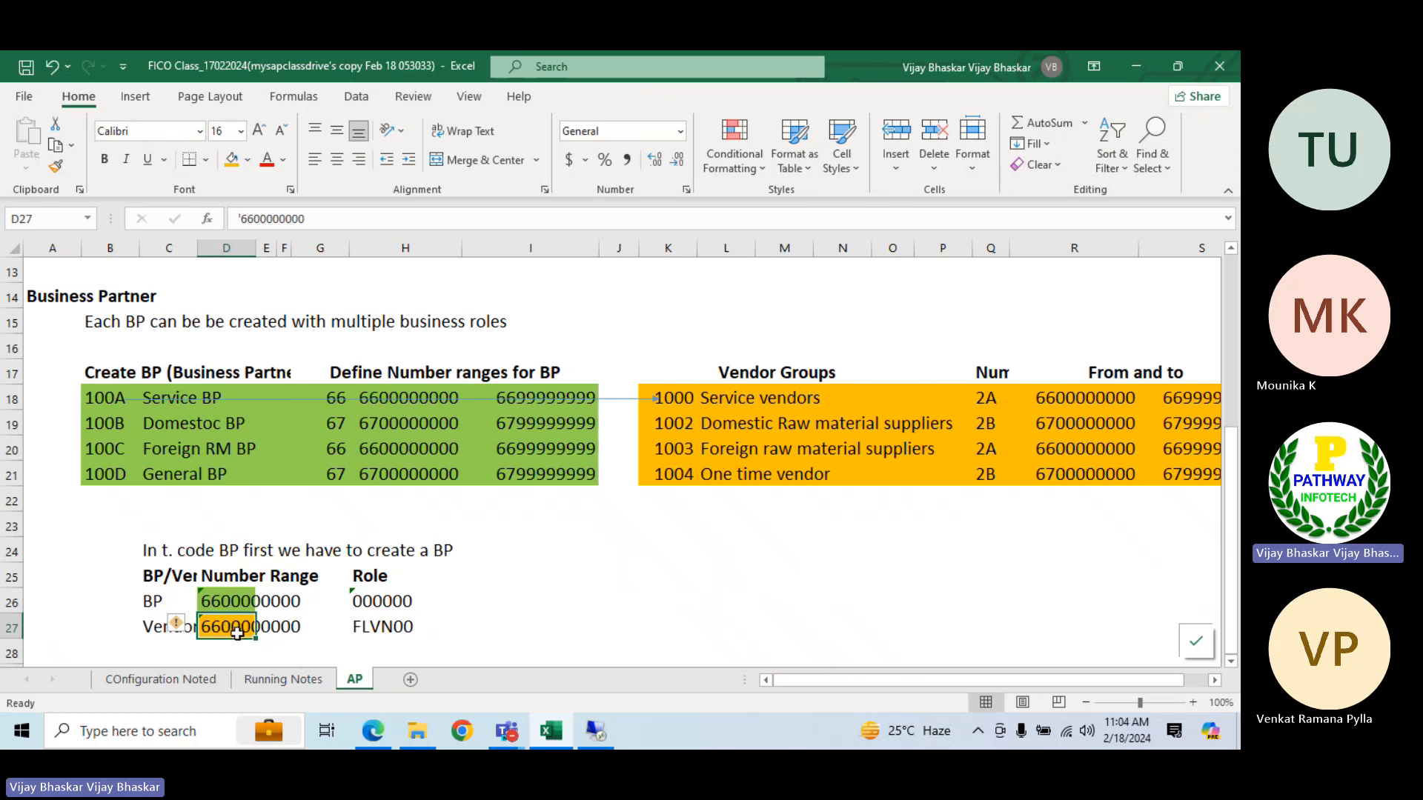
{"action": "scroll", "coordinate": [195, 487], "scroll_direction": "up", "scroll_amount": 1}
{"action": "scroll", "coordinate": [194, 487], "scroll_direction": "up", "scroll_amount": 4}
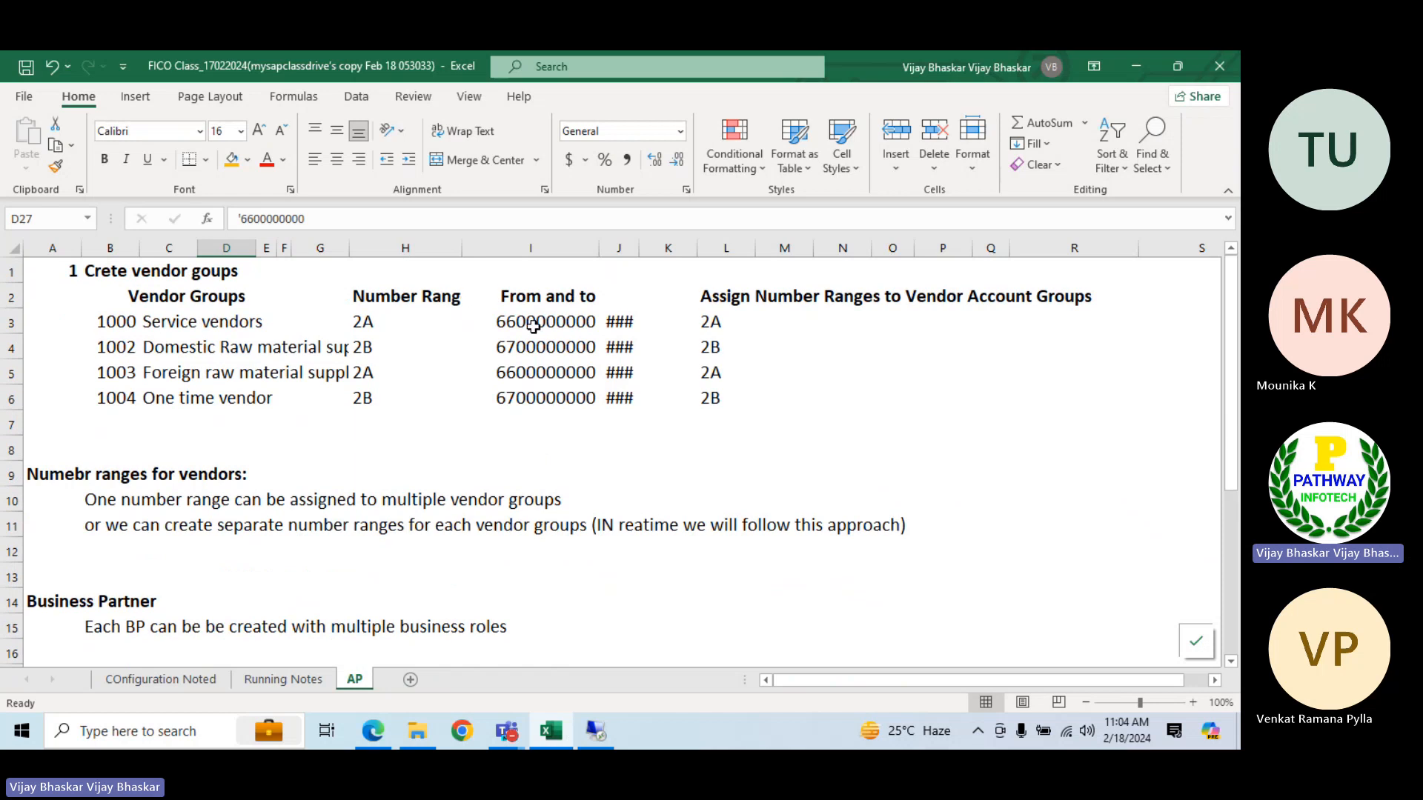
{"action": "left_click_drag", "start_coordinate": [641, 249], "coordinate": [695, 237]}
{"action": "double_click", "coordinate": [624, 321]}
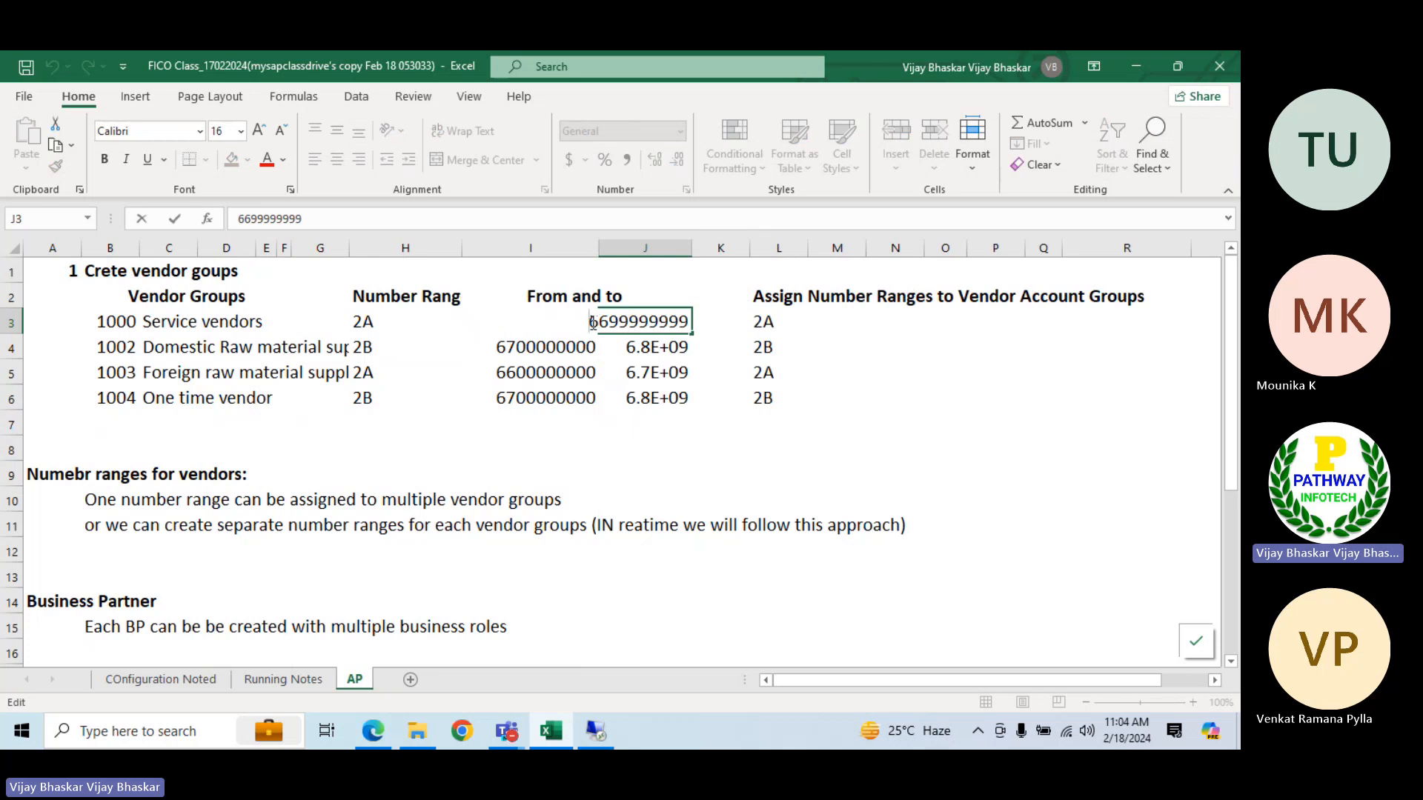
{"action": "key", "text": "Return"}
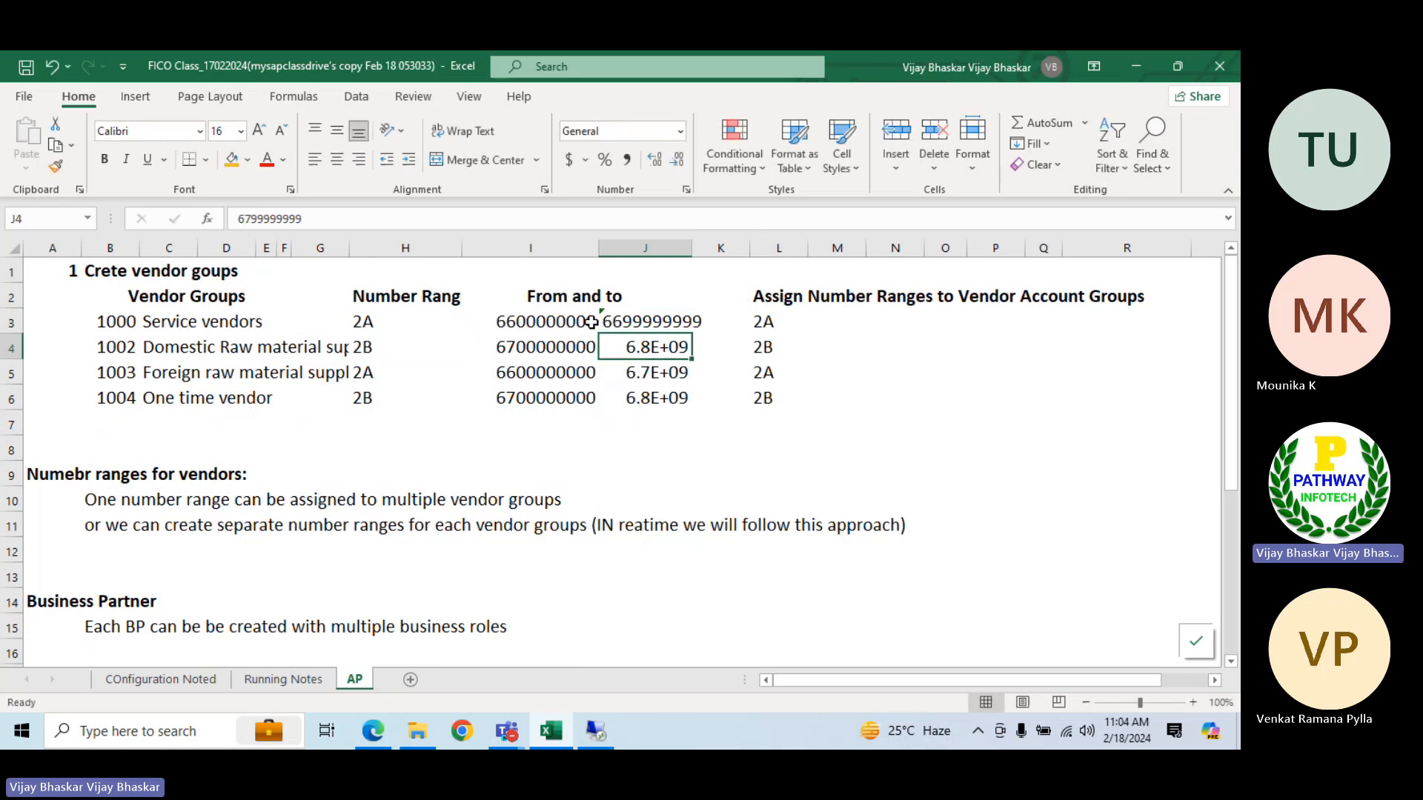
{"action": "left_click", "coordinate": [660, 321]}
{"action": "left_click_drag", "start_coordinate": [94, 275], "coordinate": [170, 375]}
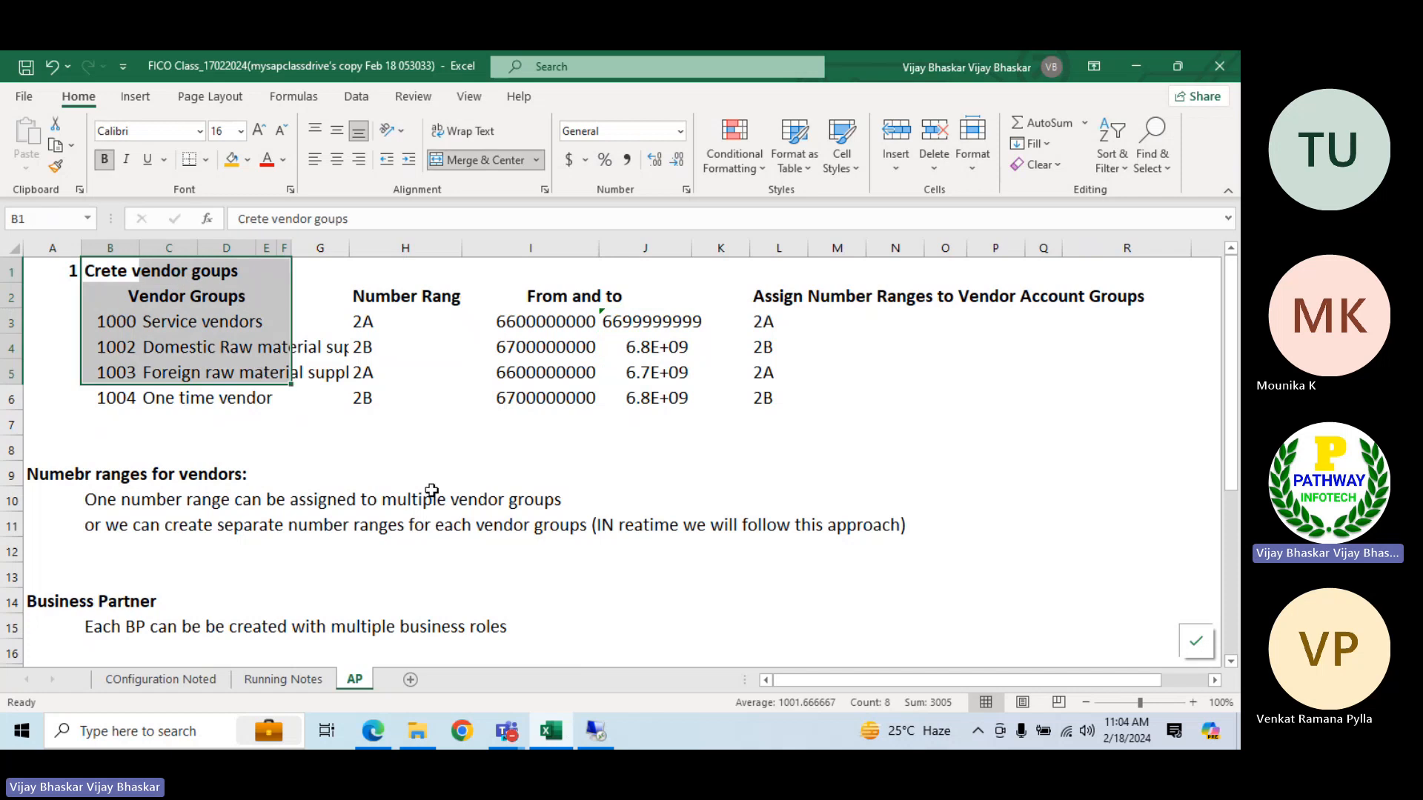
{"action": "scroll", "coordinate": [422, 482], "scroll_direction": "down", "scroll_amount": 3}
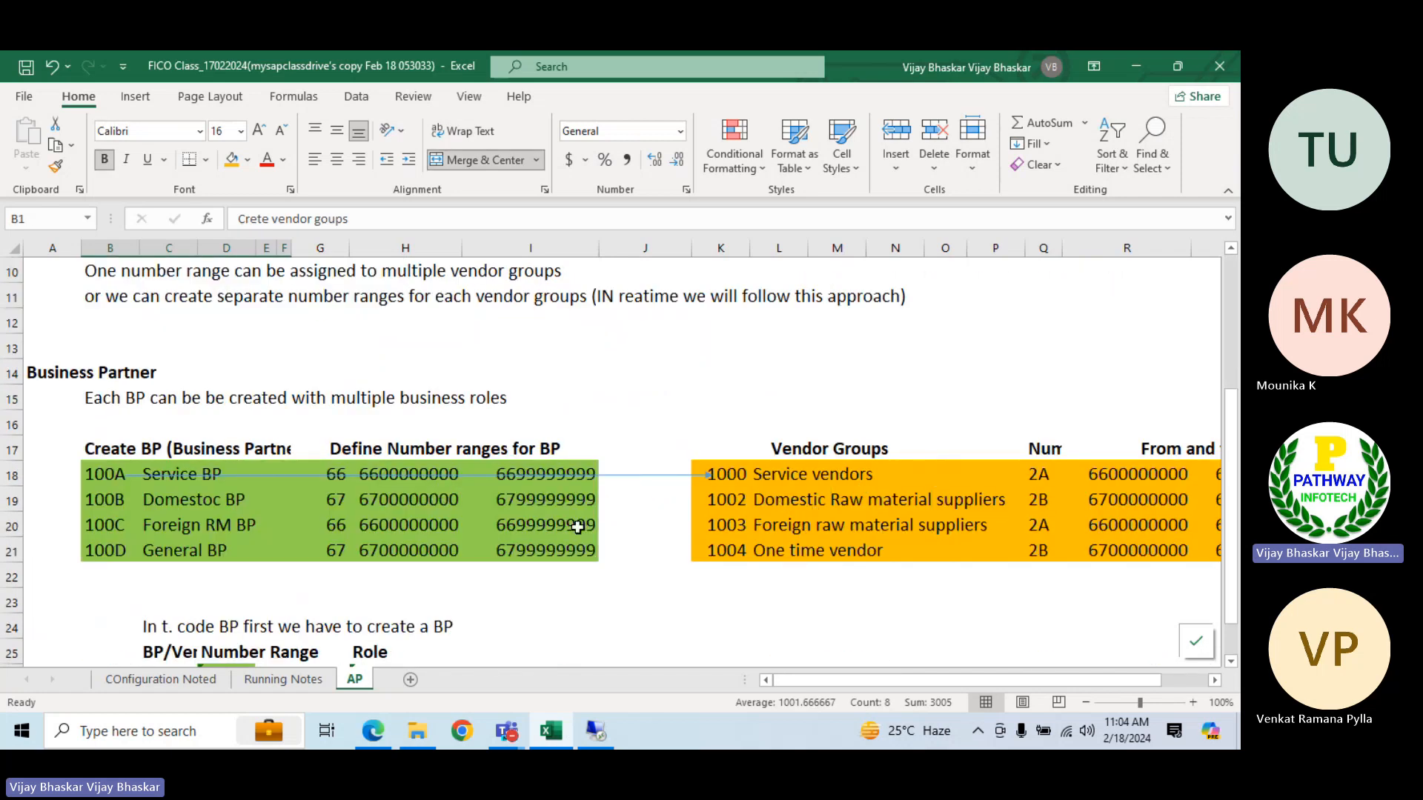
{"action": "left_click", "coordinate": [165, 488]}
{"action": "left_click", "coordinate": [812, 472]}
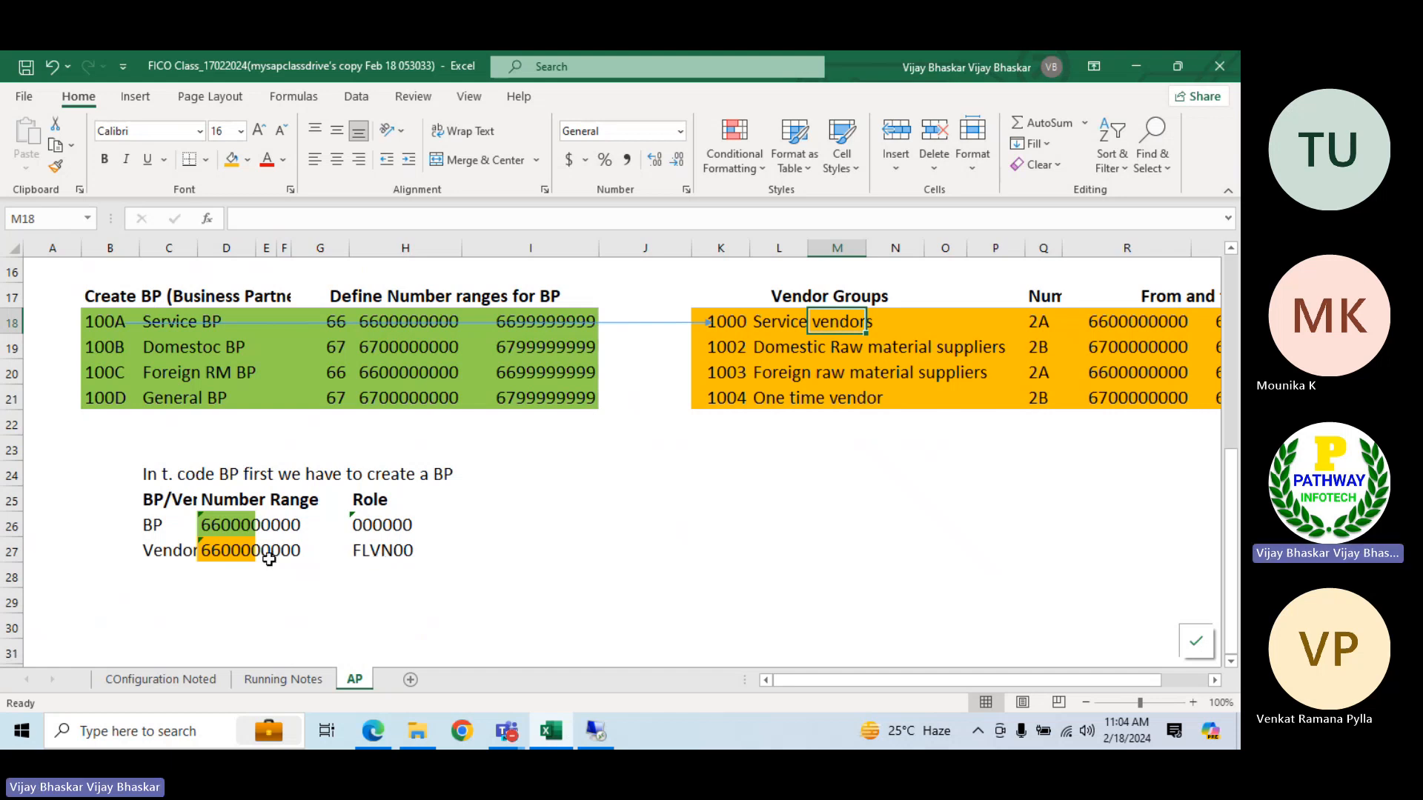
{"action": "left_click", "coordinate": [205, 525]}
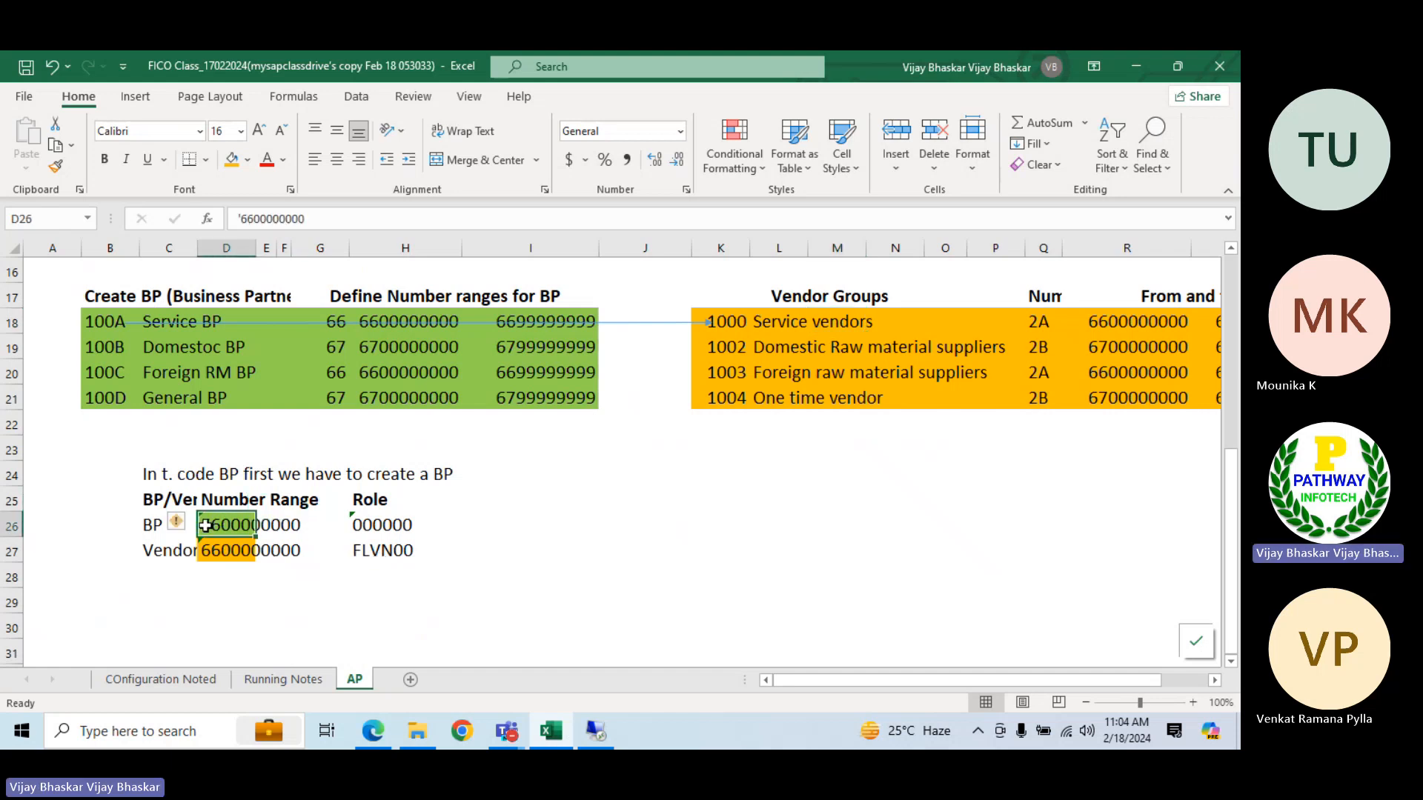
{"action": "left_click", "coordinate": [223, 552]}
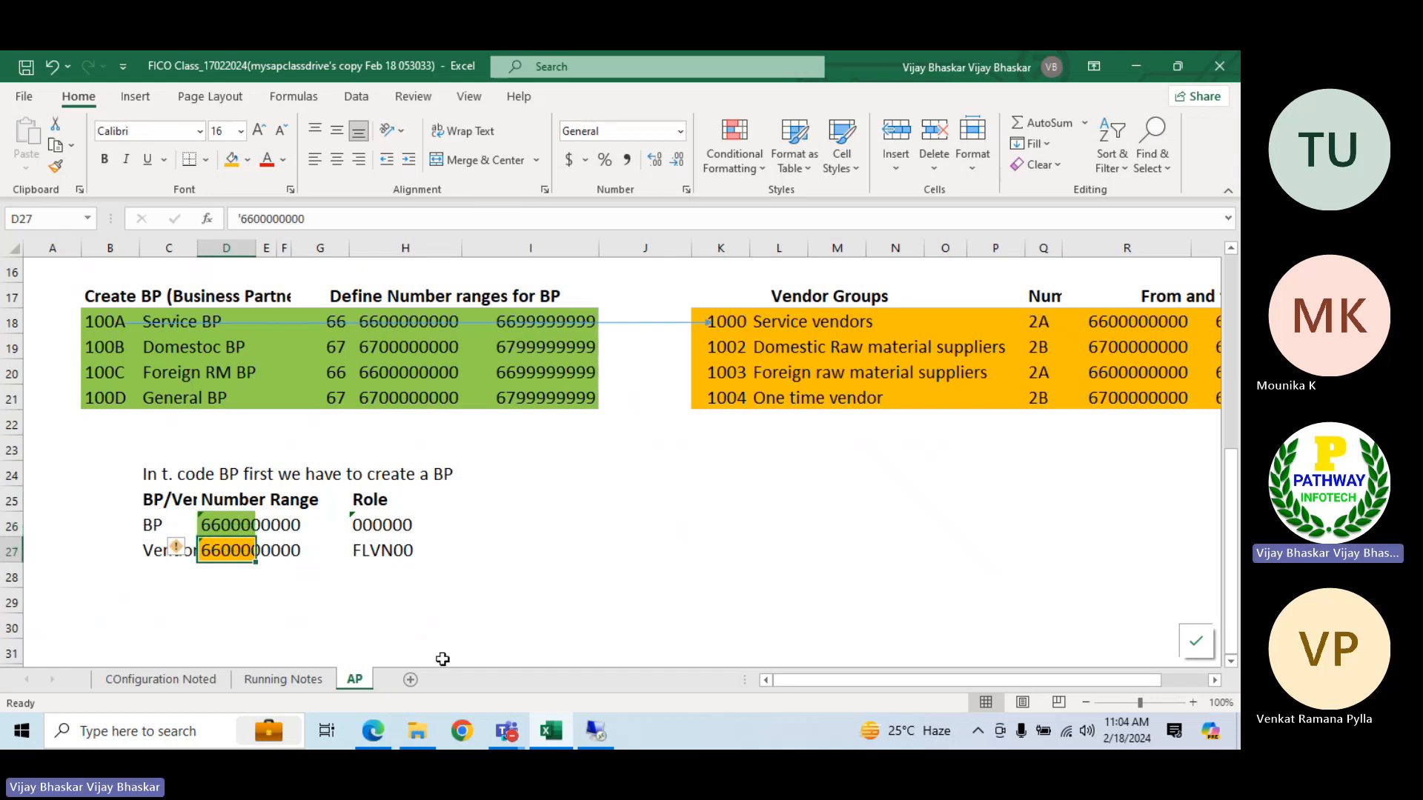
Switch to the SAP session, save the new groupings 100A to 100D and return to the IMG structure
{"action": "left_click", "coordinate": [596, 730]}
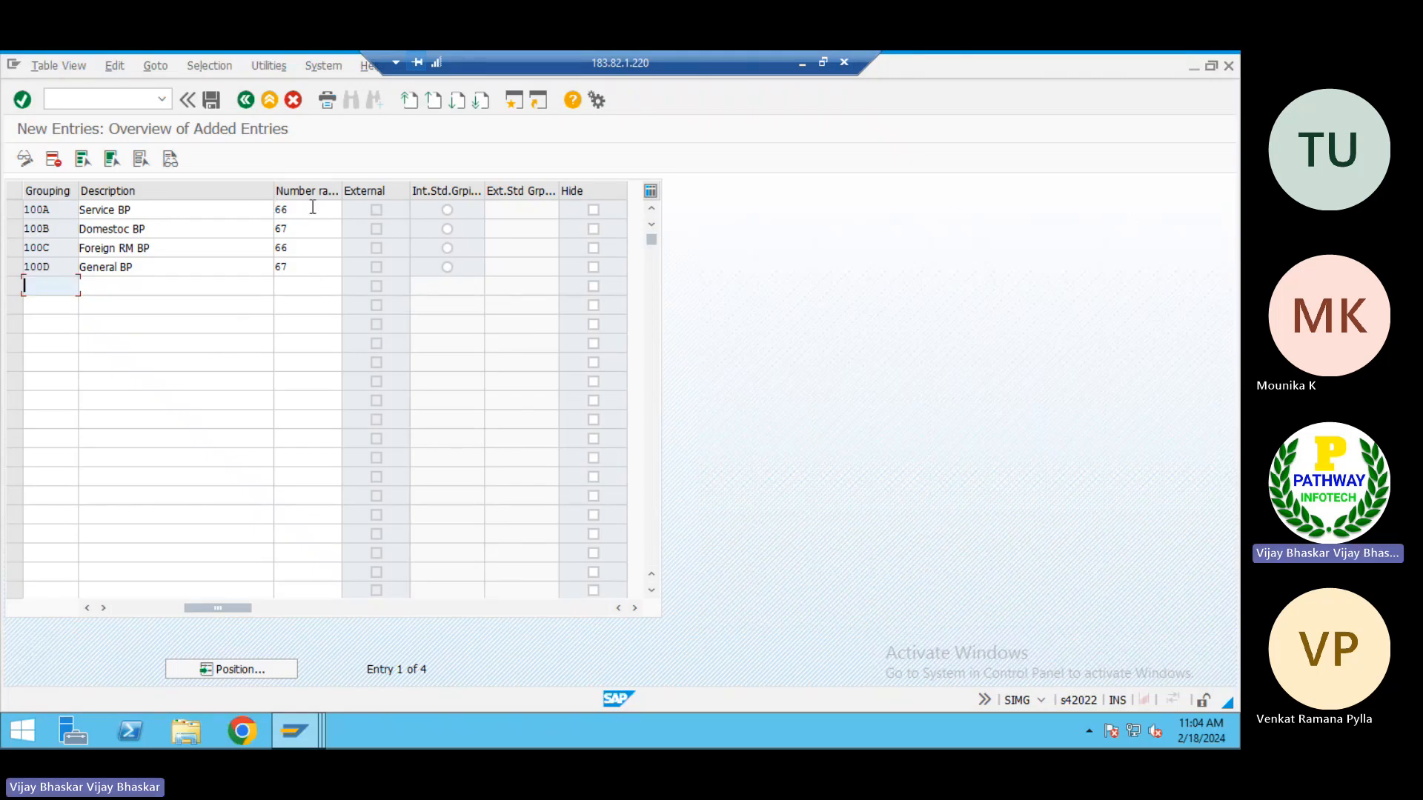
{"action": "left_click", "coordinate": [212, 101]}
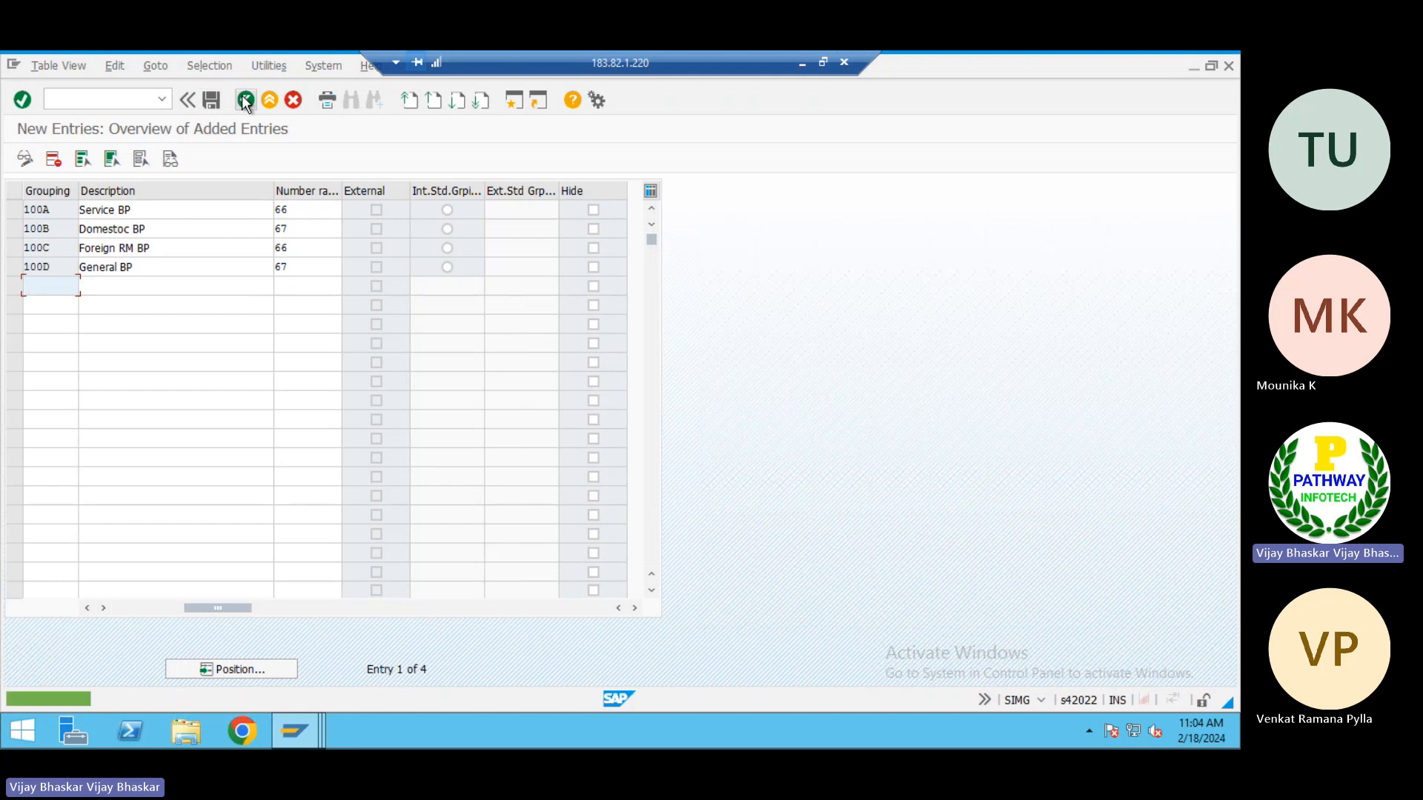
{"action": "left_click", "coordinate": [244, 100]}
{"action": "left_click", "coordinate": [245, 100]}
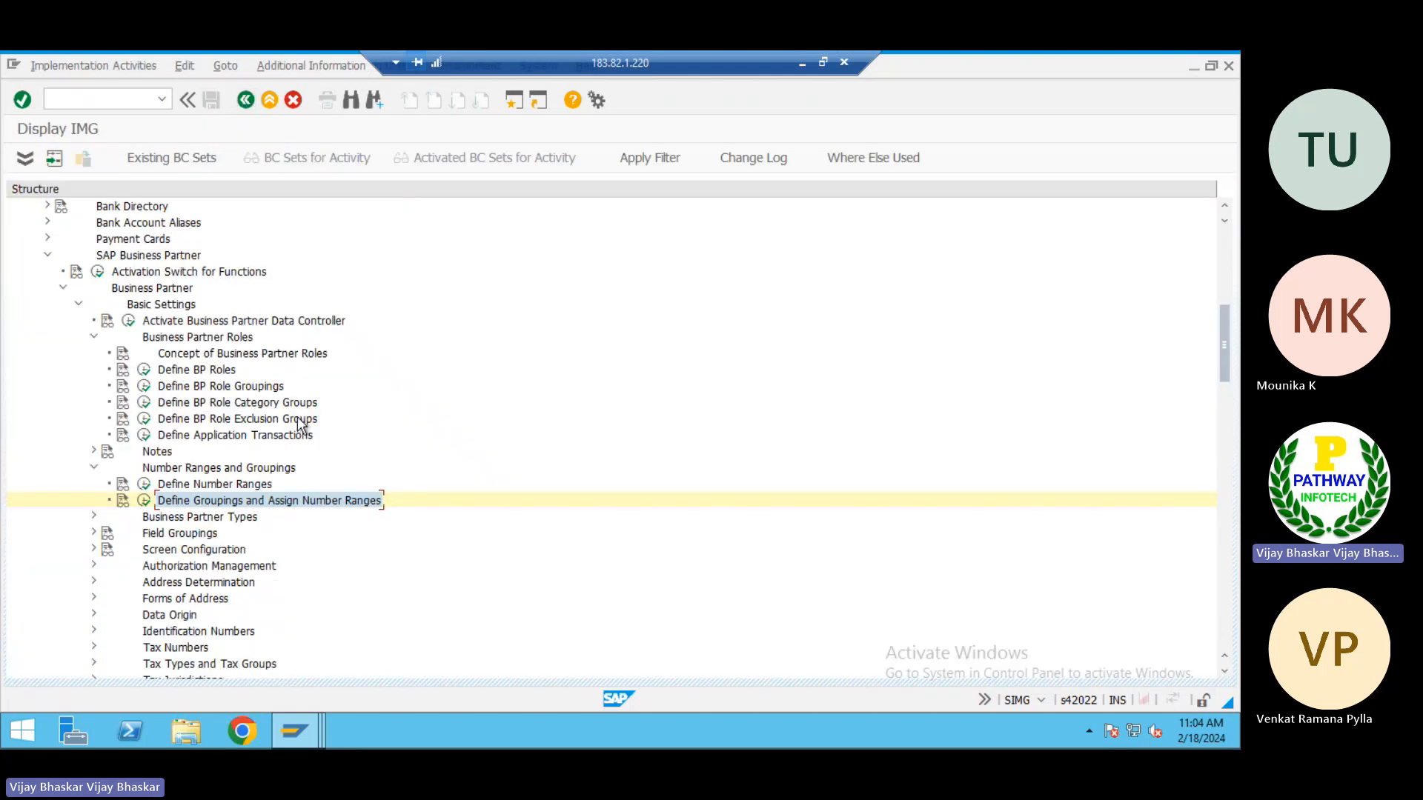
Locate the Customer/Vendor Integration node under Master Data Synchronization in the IMG structure
{"action": "scroll", "coordinate": [209, 501], "scroll_direction": "down", "scroll_amount": 5}
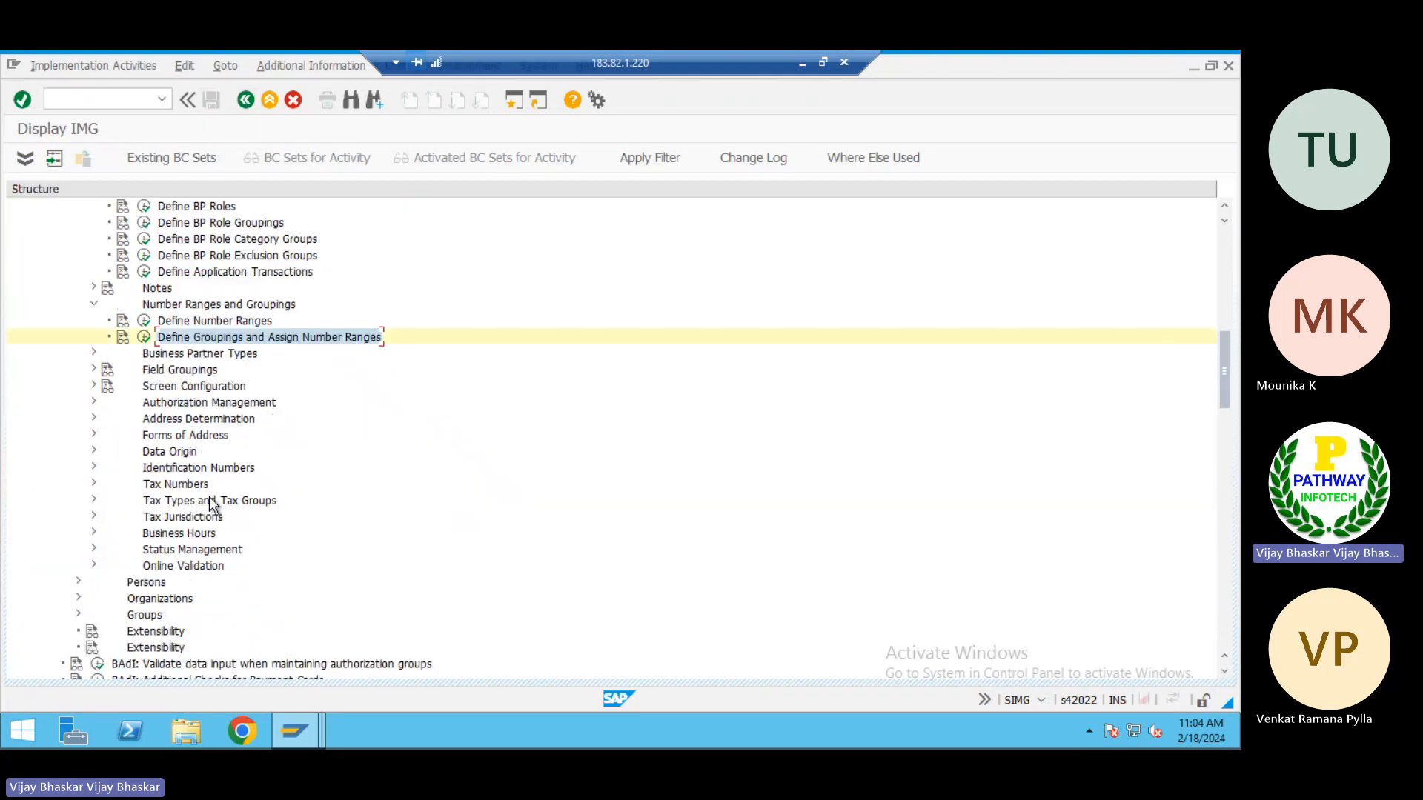
{"action": "scroll", "coordinate": [209, 501], "scroll_direction": "down", "scroll_amount": 5}
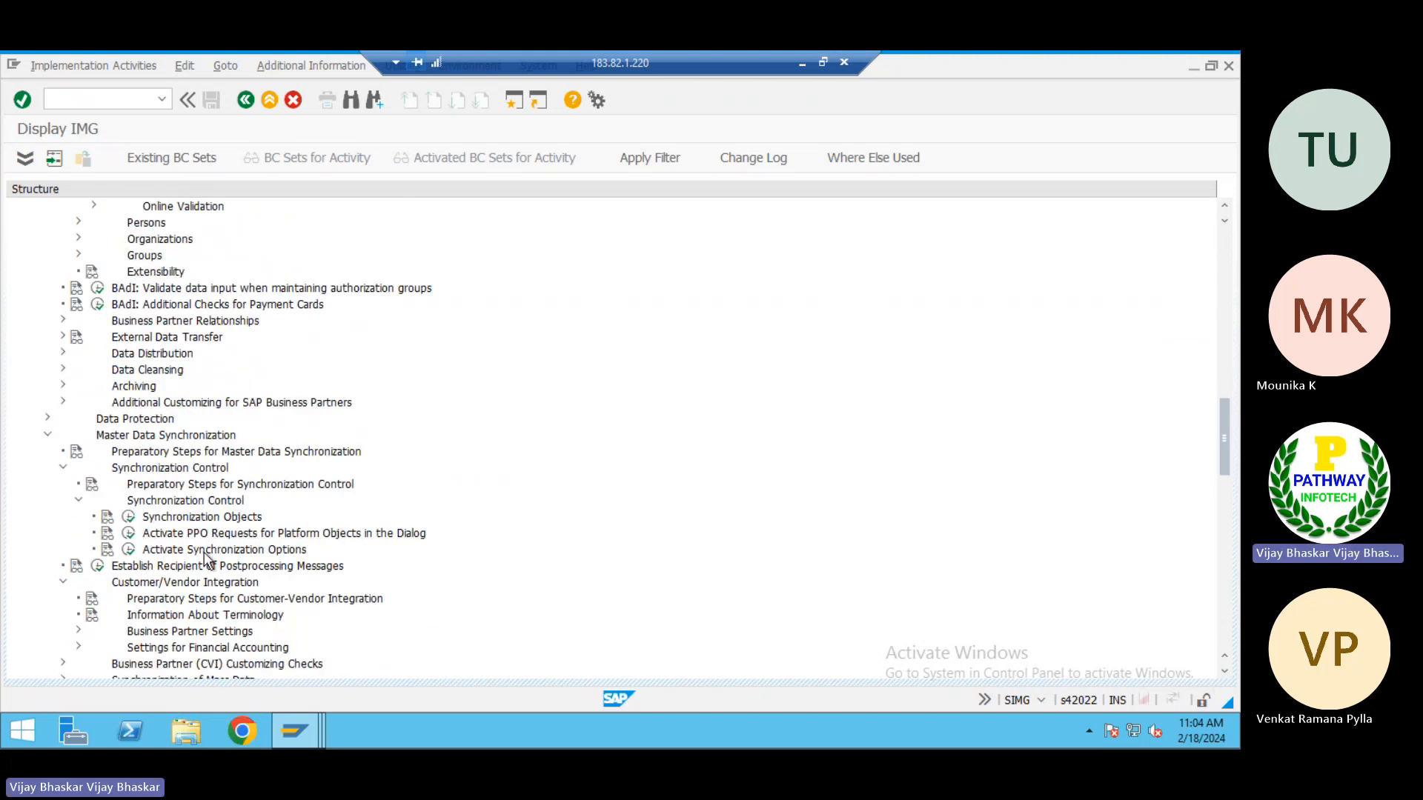
{"action": "scroll", "coordinate": [184, 585], "scroll_direction": "down", "scroll_amount": 1}
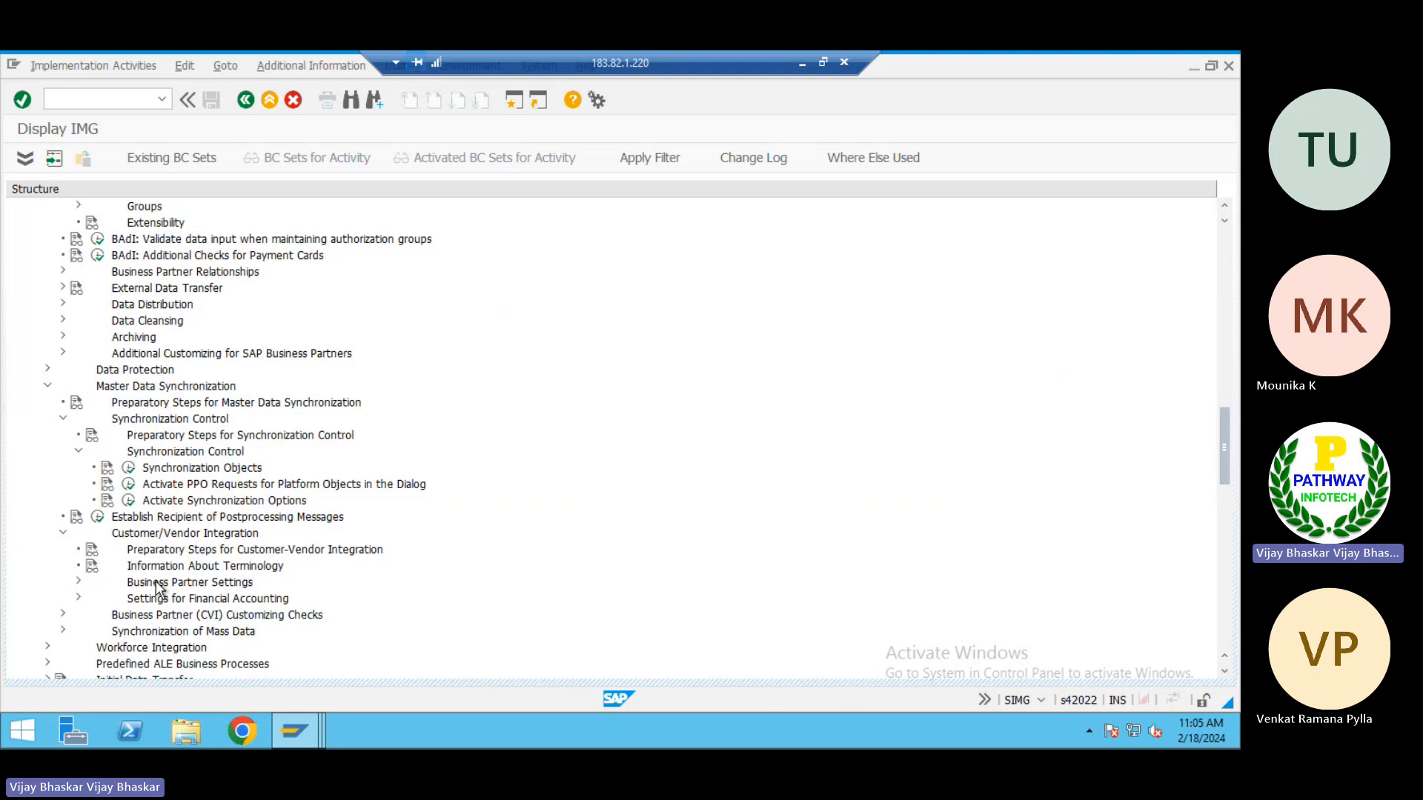
{"action": "scroll", "coordinate": [158, 589], "scroll_direction": "down", "scroll_amount": 2}
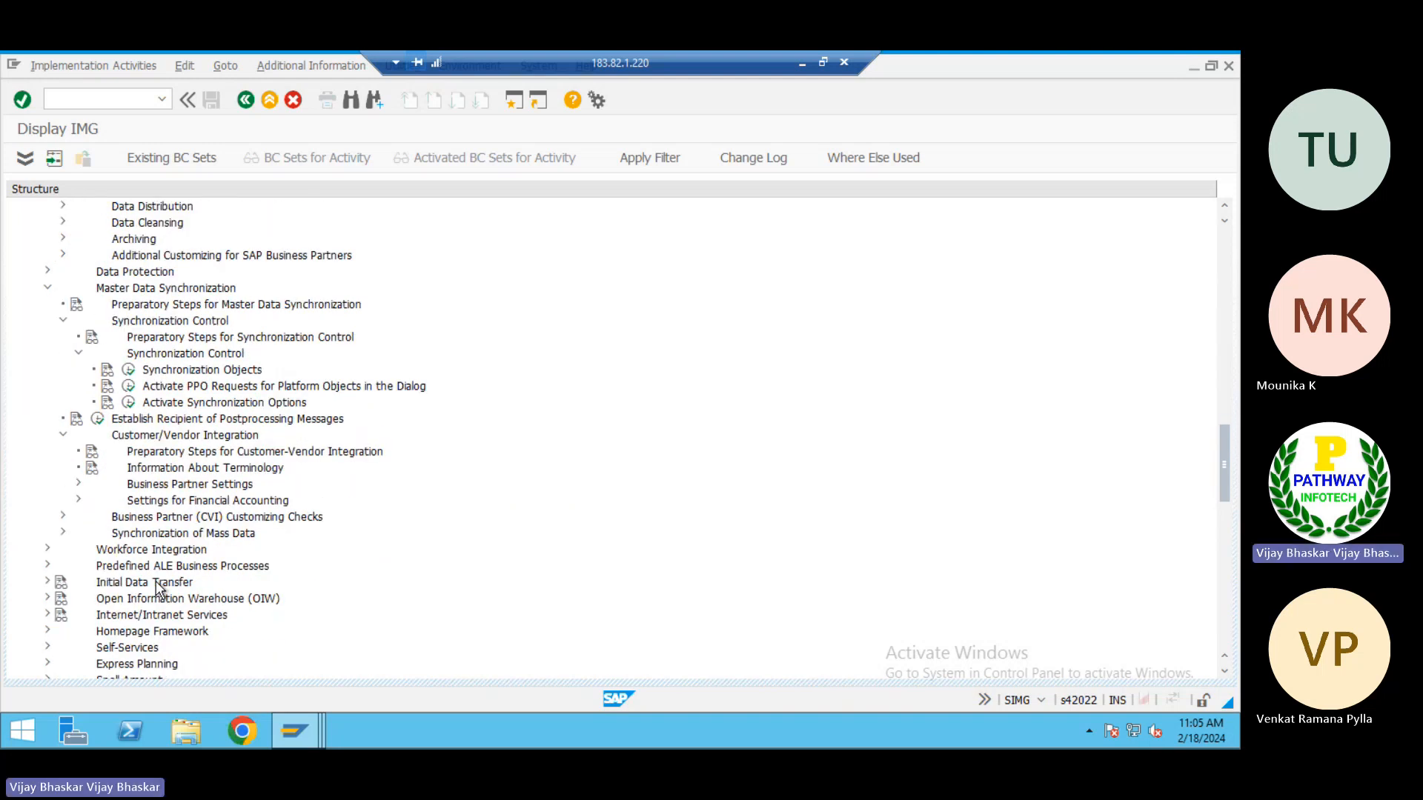
{"action": "left_click", "coordinate": [156, 534]}
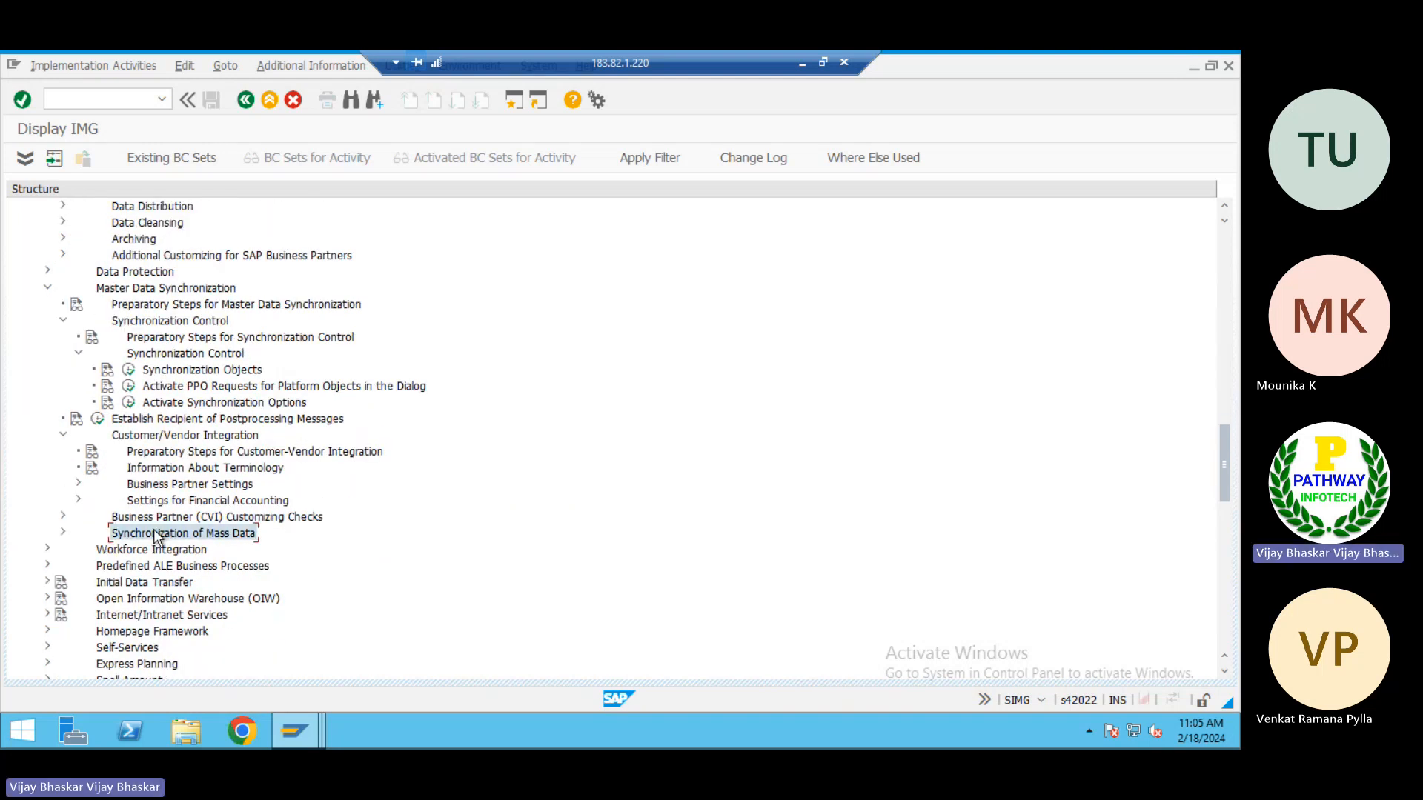
{"action": "double_click", "coordinate": [154, 535]}
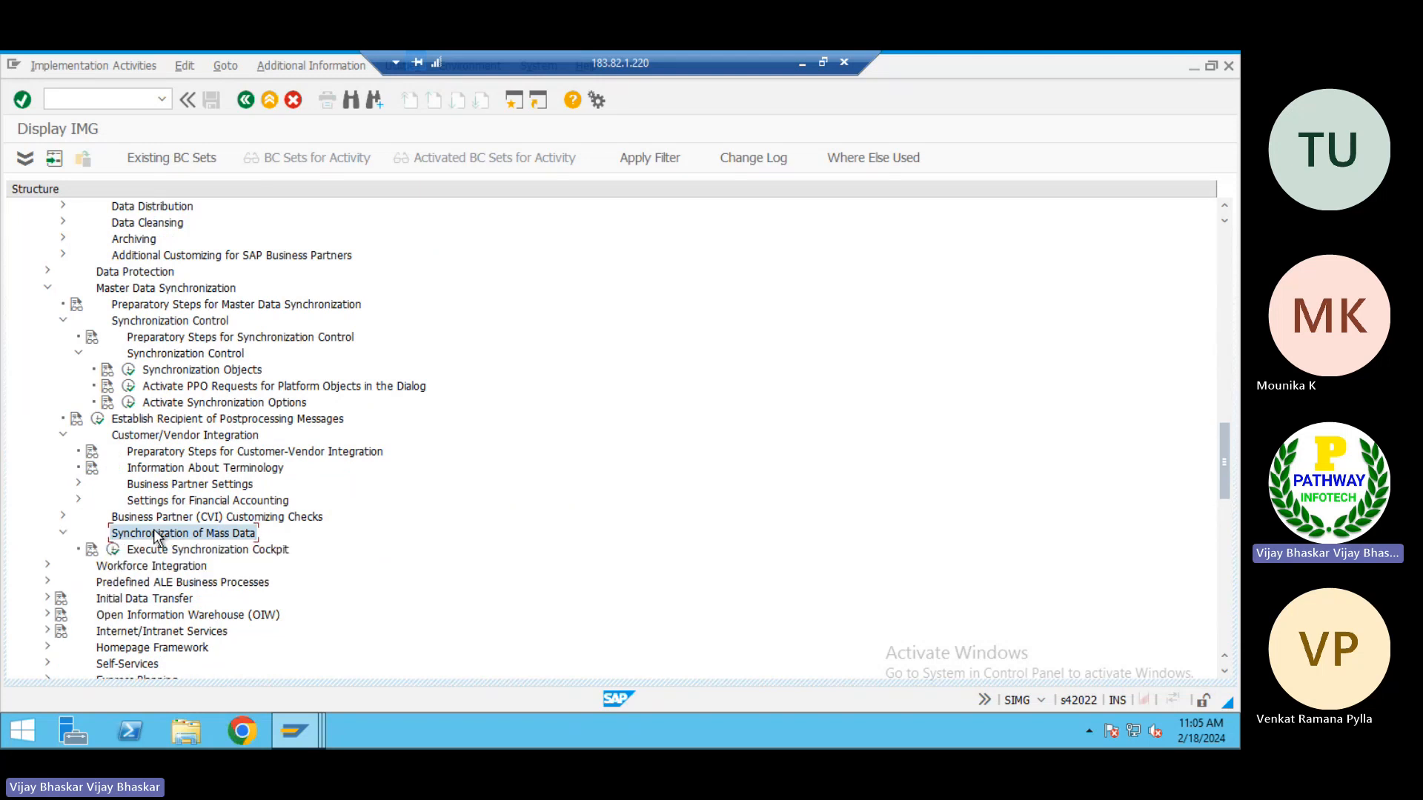
{"action": "key", "text": "Left"}
{"action": "key", "text": "Up"}
{"action": "key", "text": "Up"}
{"action": "key", "text": "Up"}
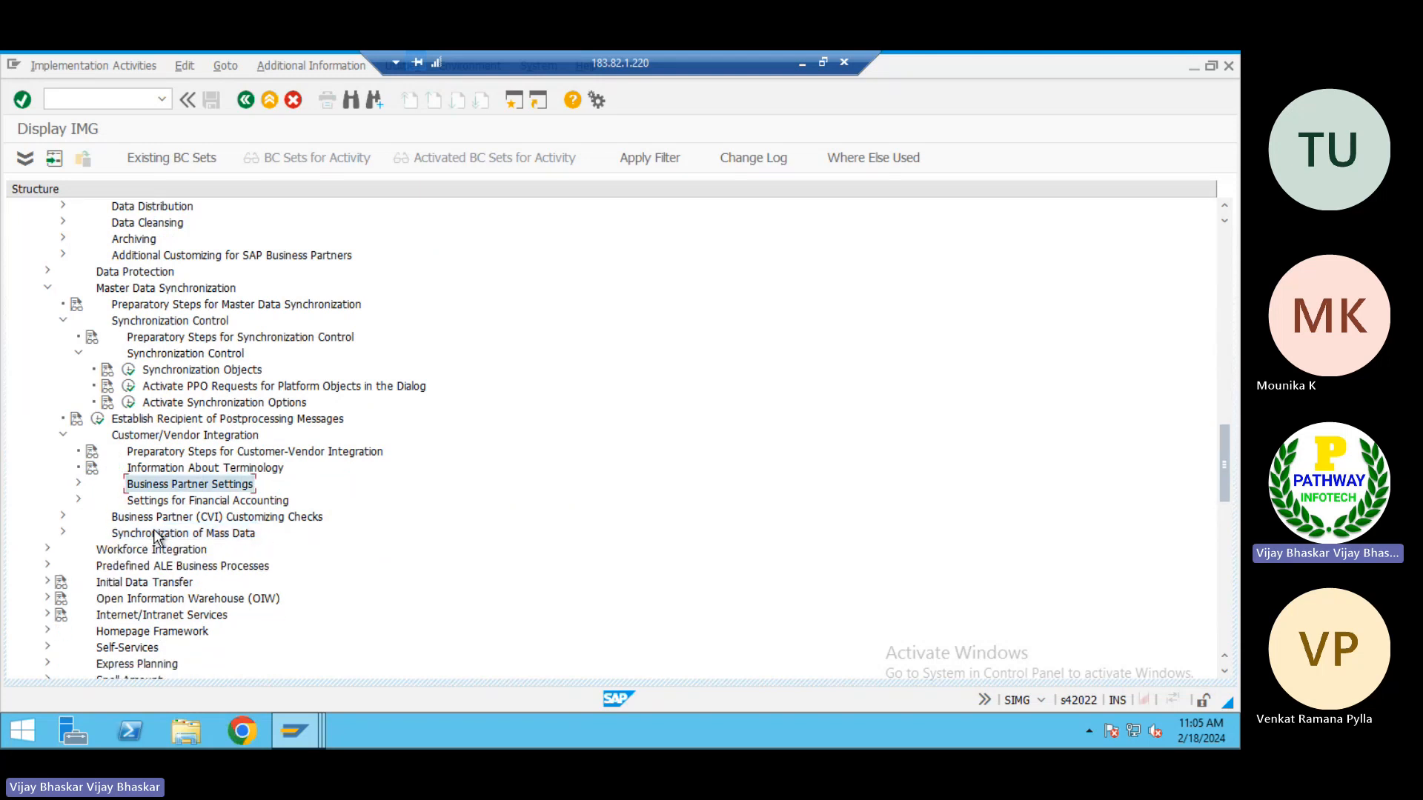
{"action": "key", "text": "Down"}
{"action": "key", "text": "Down"}
{"action": "key", "text": "Right"}
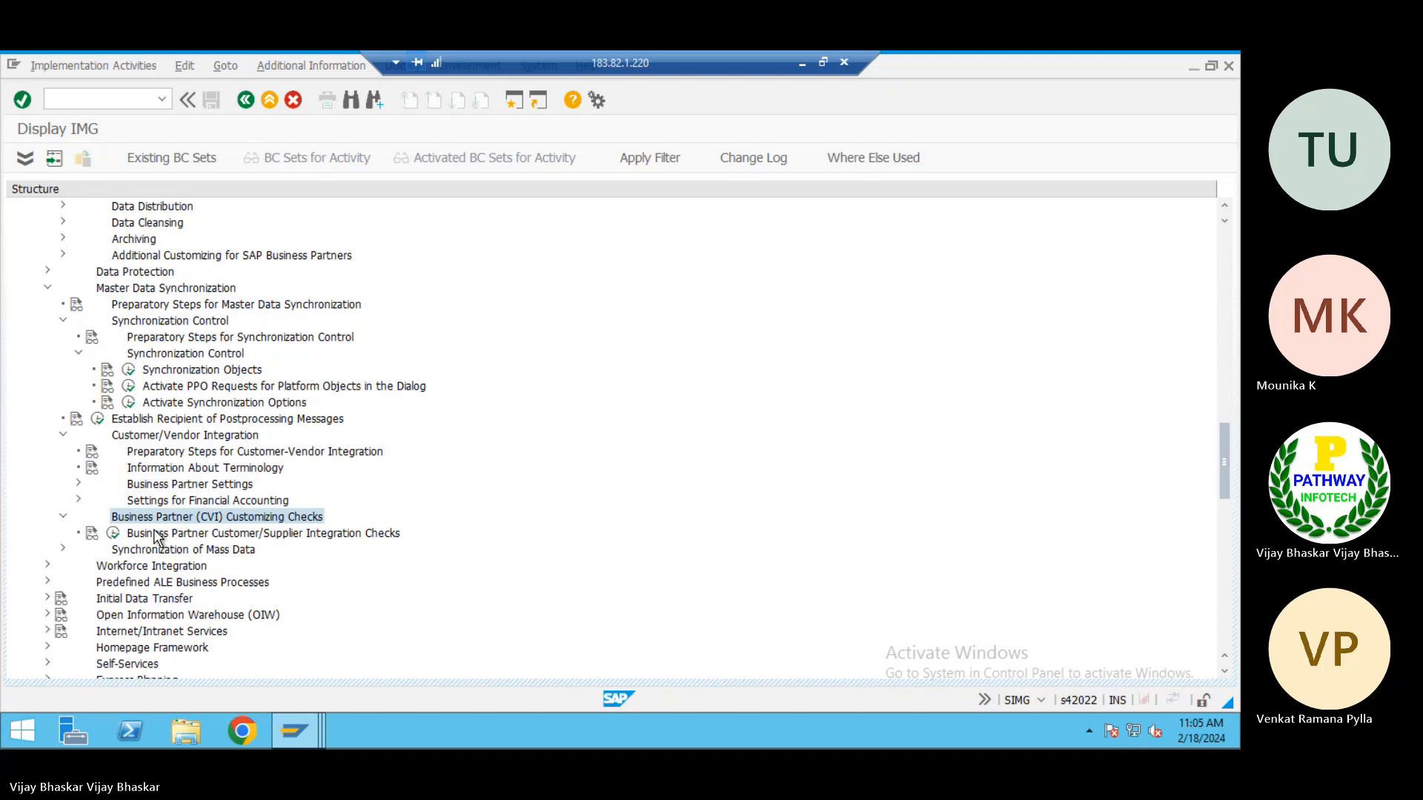
{"action": "key", "text": "Left"}
Expand Business Partner Settings down to Settings for Vendor Integration and its Assign Keys node under Field Assignment
{"action": "key", "text": "Up"}
{"action": "key", "text": "Up"}
{"action": "key", "text": "Right"}
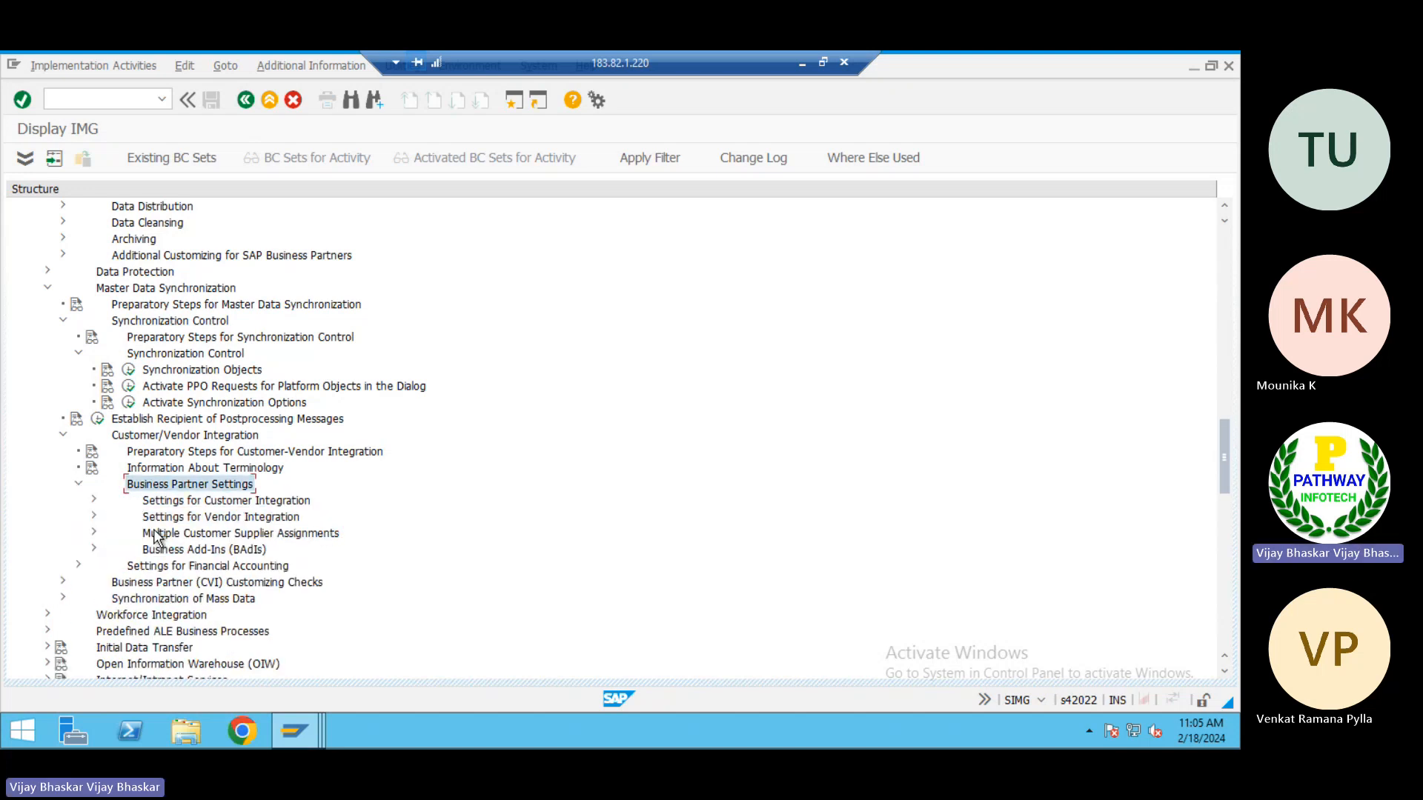
{"action": "key", "text": "Down"}
{"action": "key", "text": "Down"}
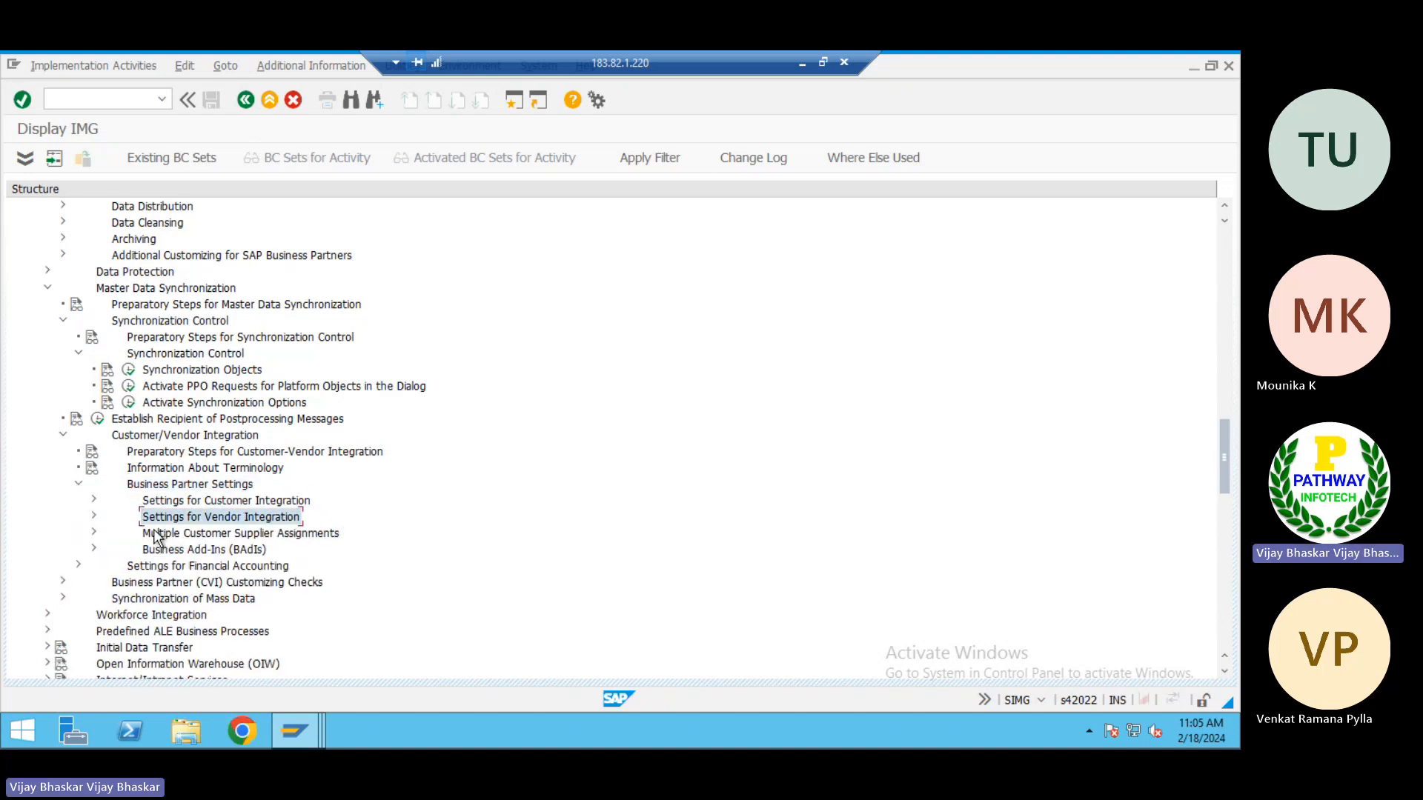
{"action": "key", "text": "Right"}
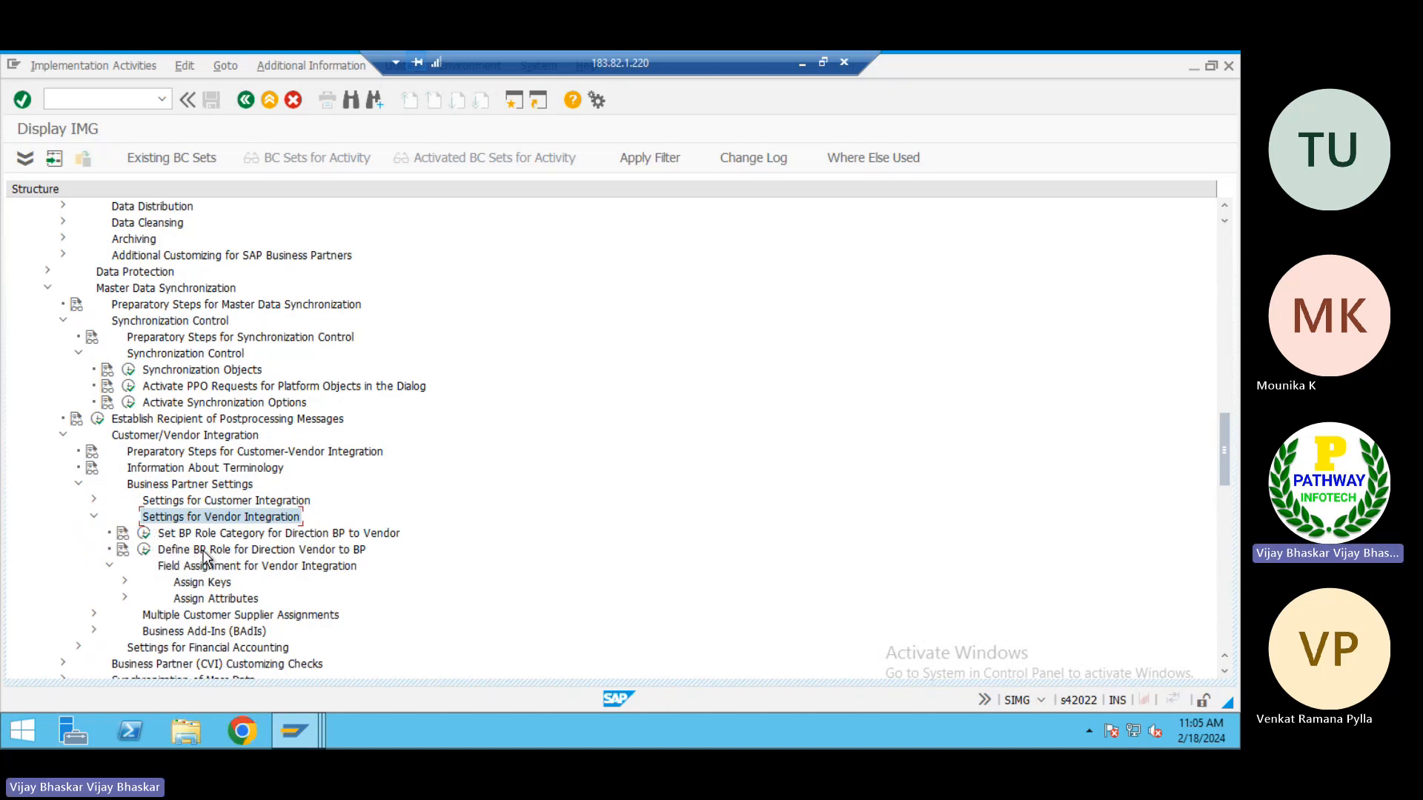
{"action": "left_click", "coordinate": [204, 552]}
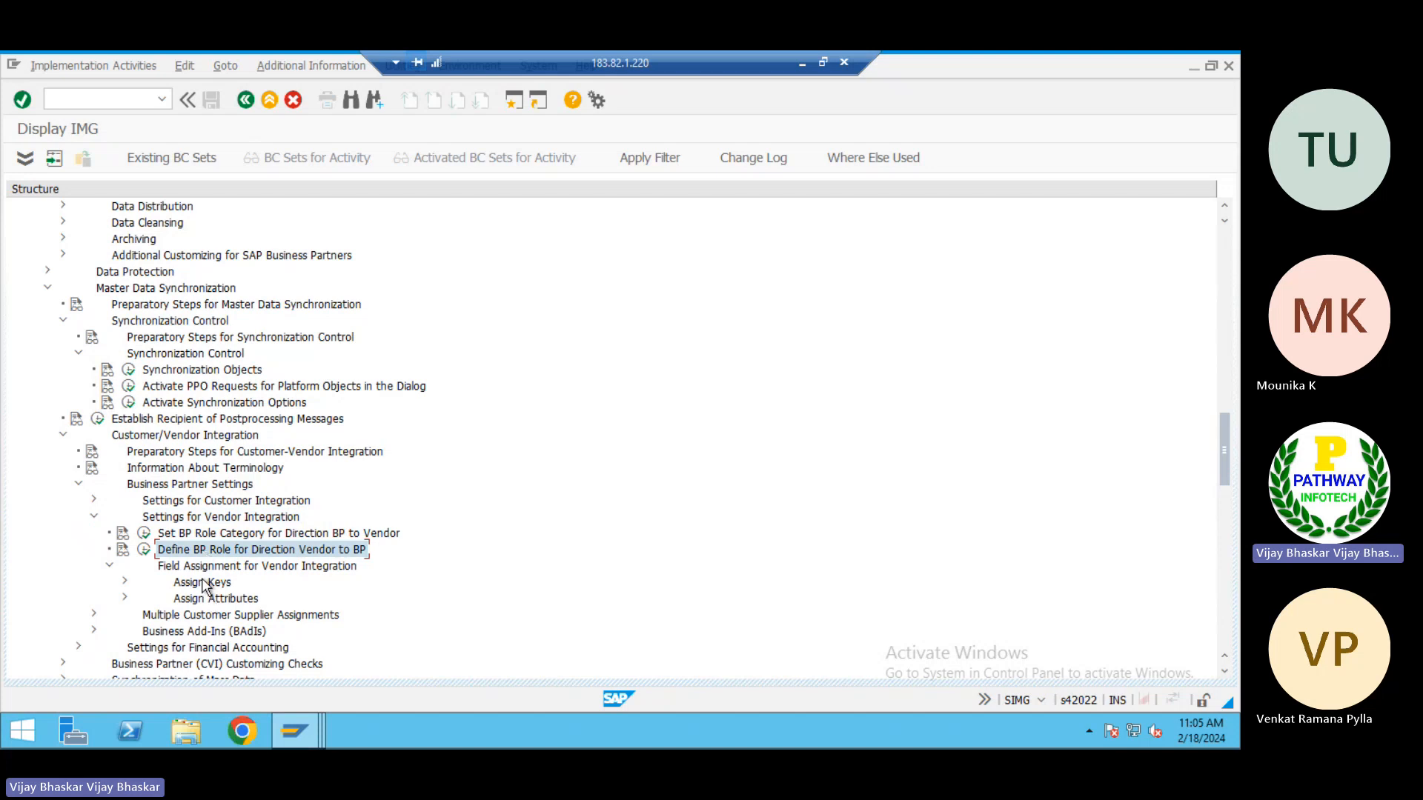
{"action": "double_click", "coordinate": [203, 583]}
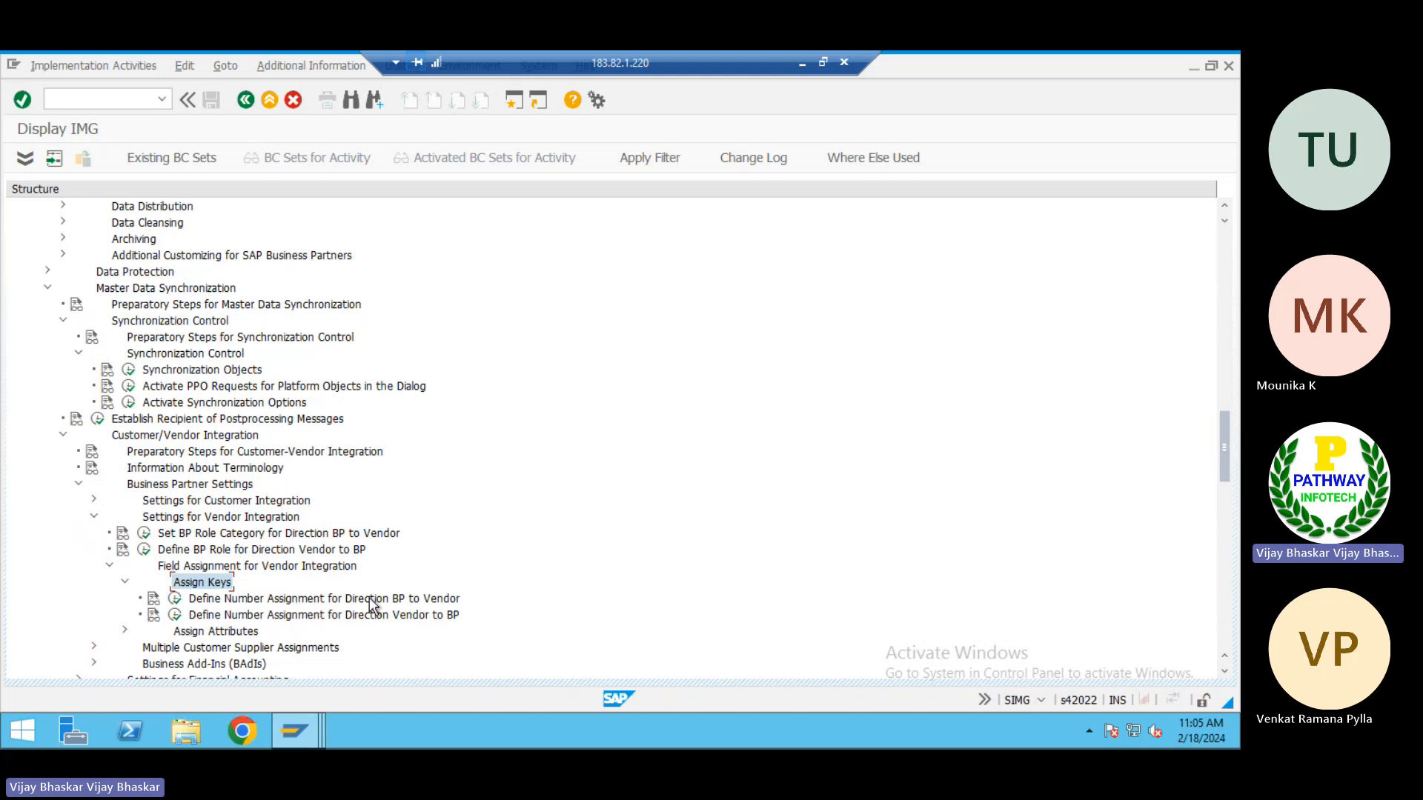
Execute Define Number Assignment for Direction BP to Vendor and start new entries
{"action": "left_click", "coordinate": [425, 602]}
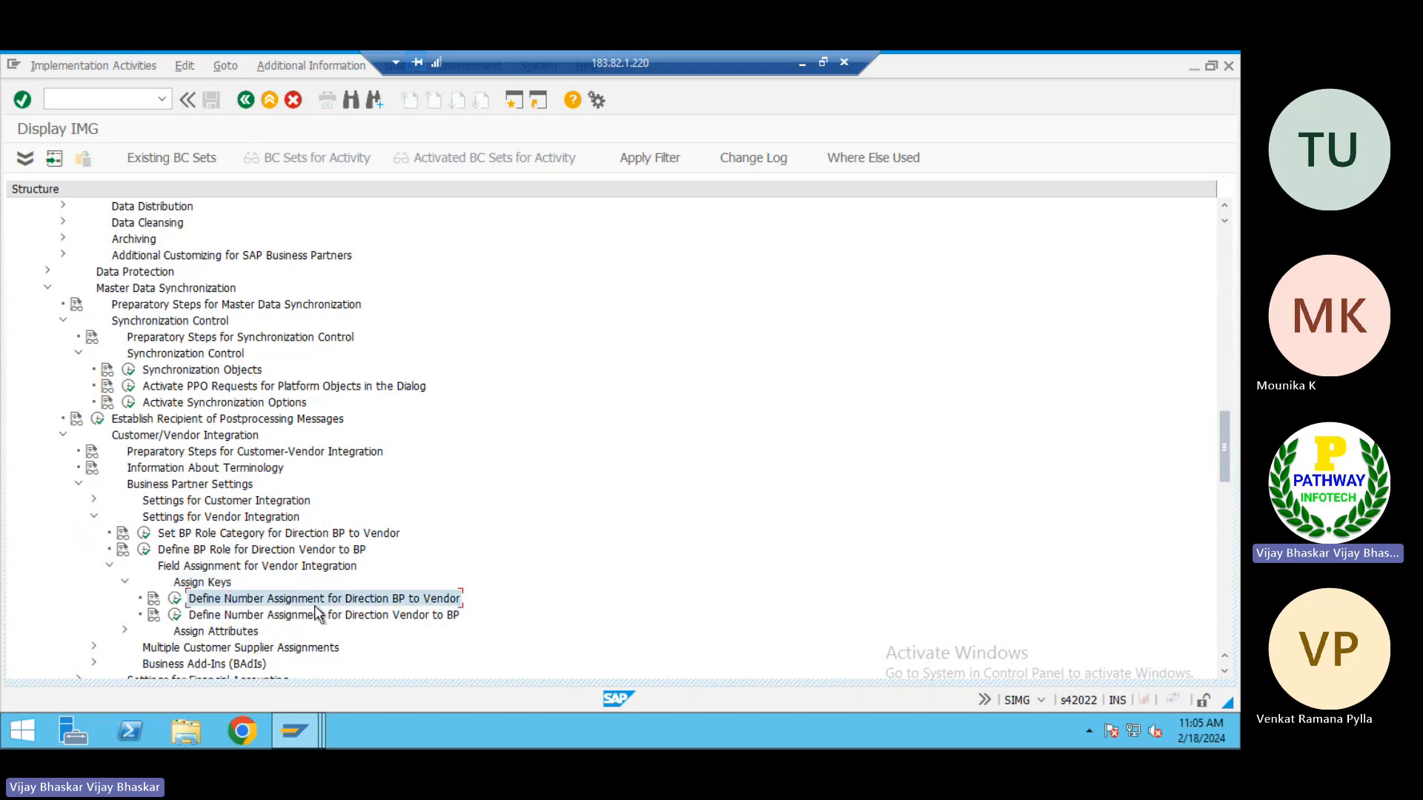
{"action": "left_click", "coordinate": [175, 599]}
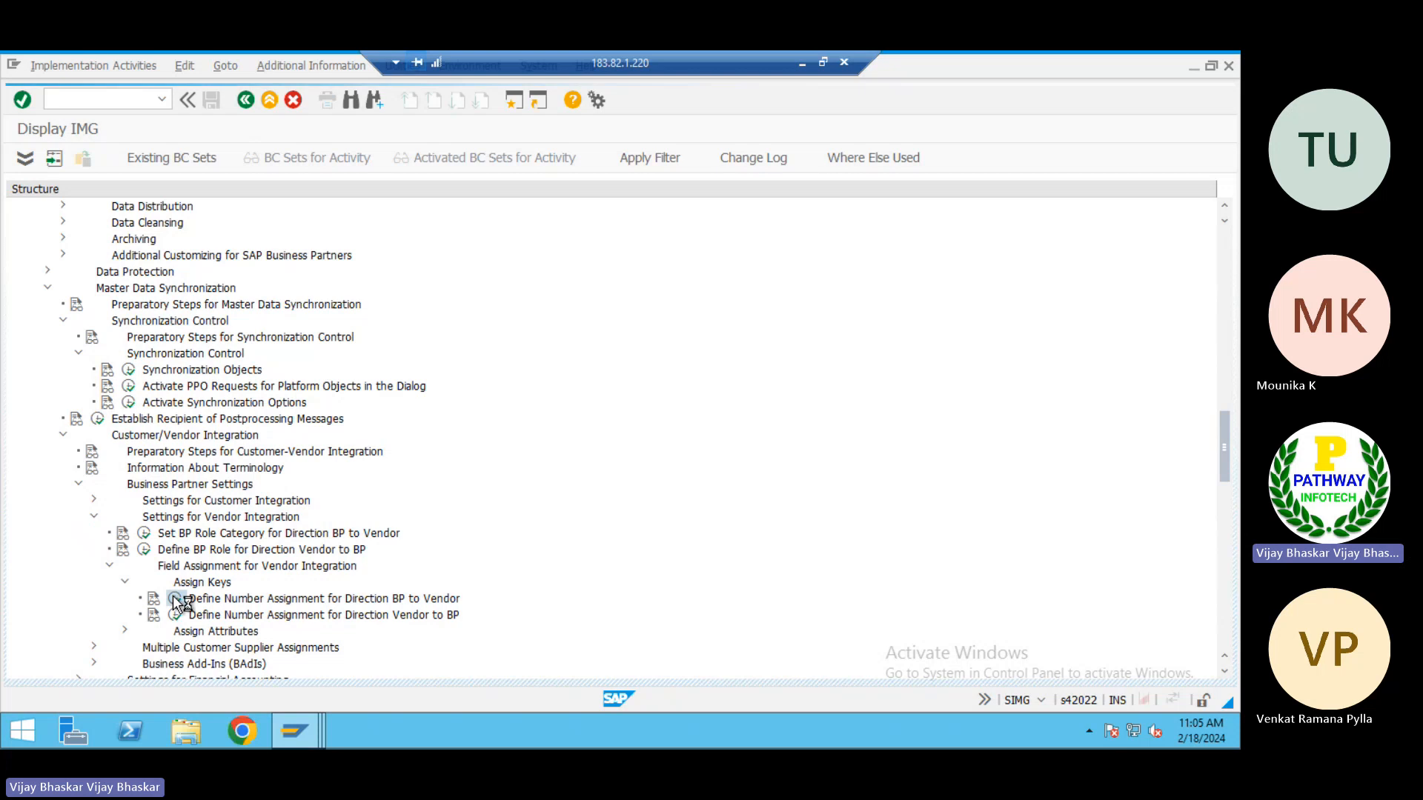
{"action": "left_click", "coordinate": [88, 161]}
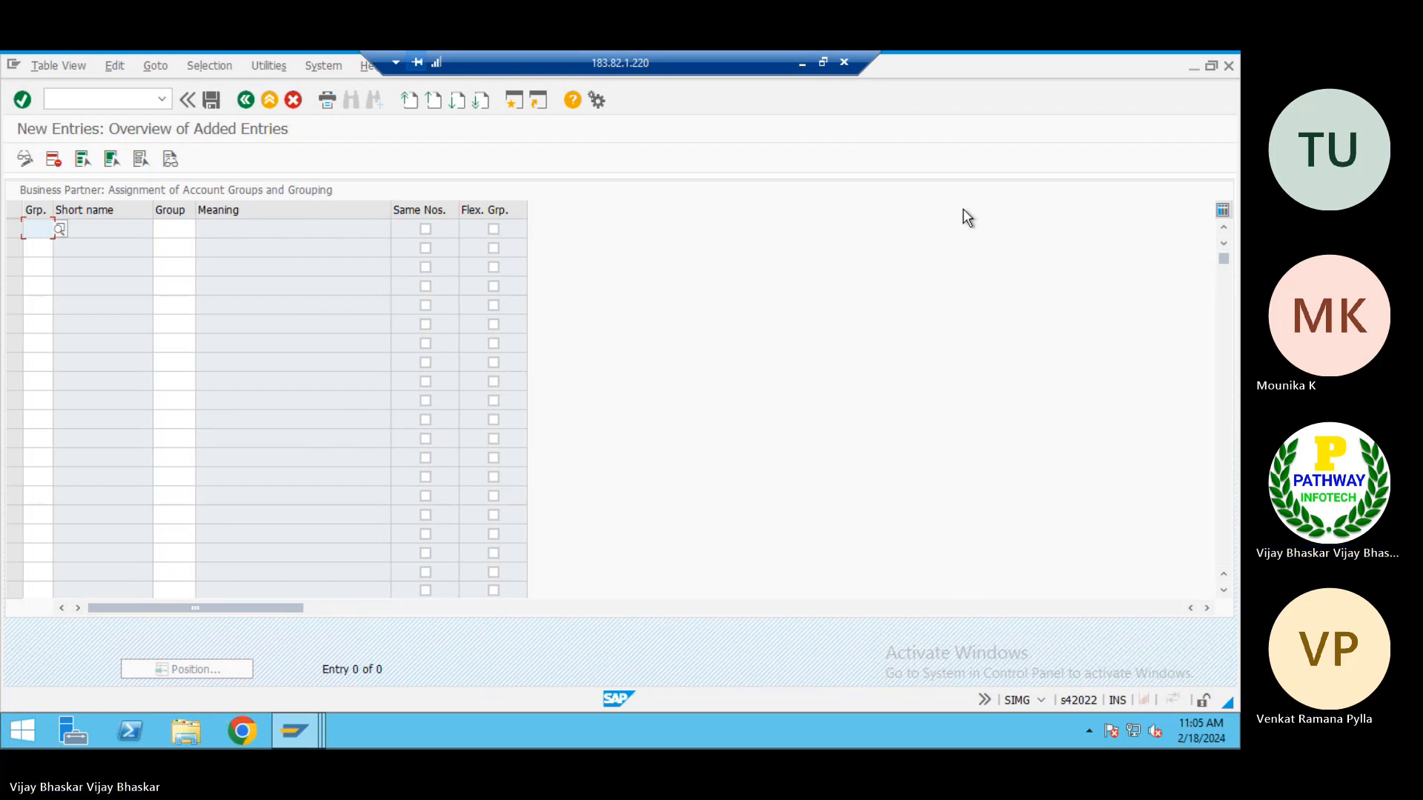
Copy groupings 100A to 100D from B18:B21 of the Excel AP sheet into the Grp. column of the new SAP entries
{"action": "left_click", "coordinate": [1191, 66]}
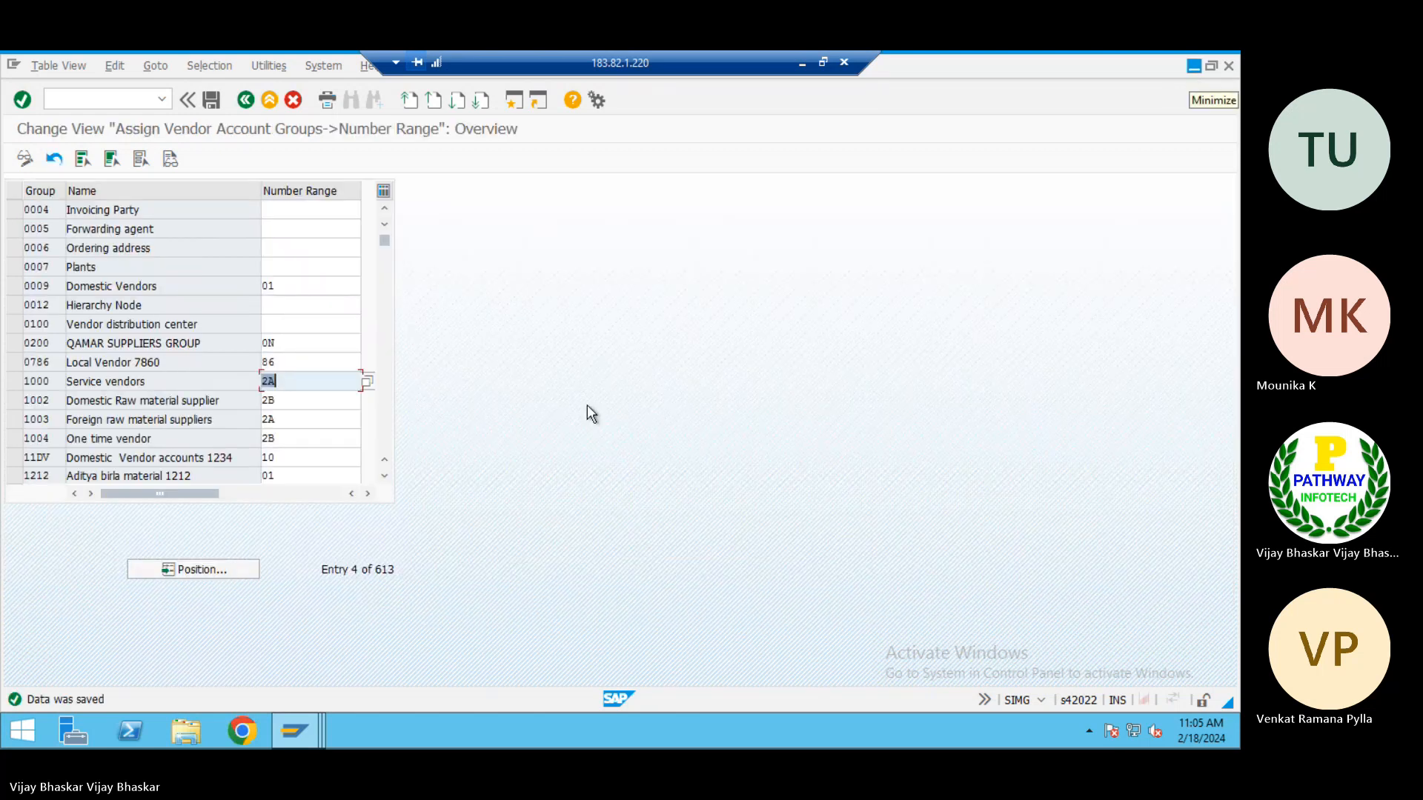
{"action": "key", "text": "alt+Tab"}
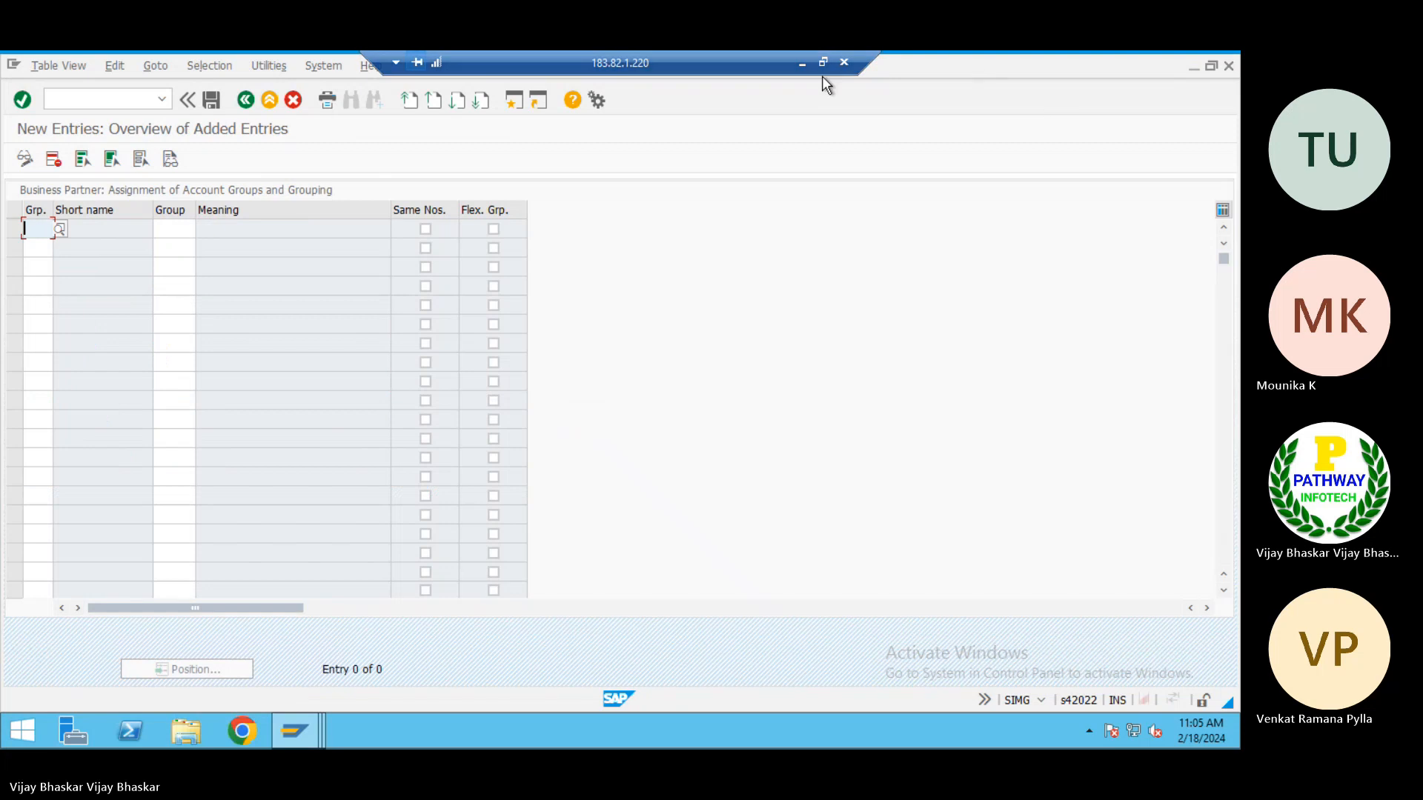
{"action": "left_click", "coordinate": [802, 65]}
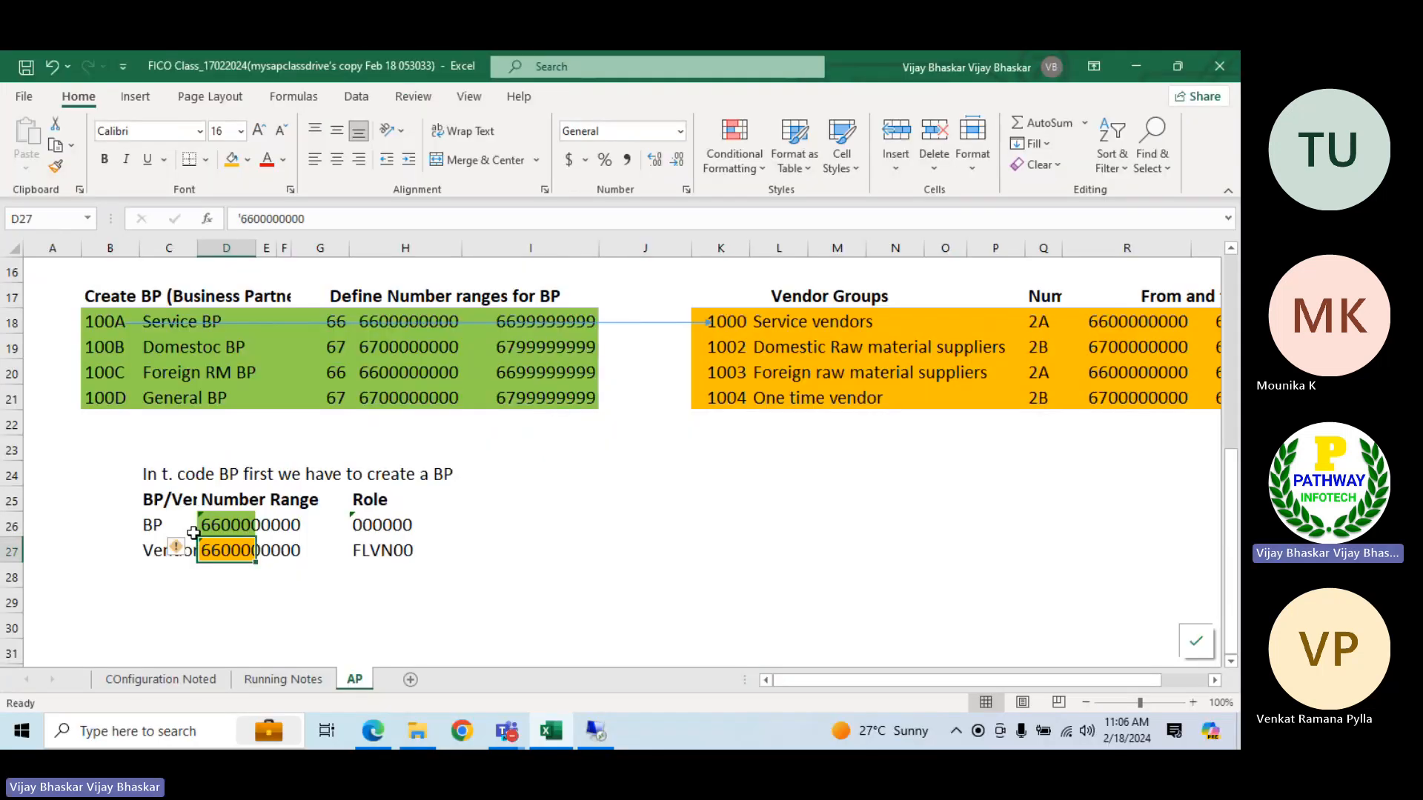
{"action": "left_click", "coordinate": [95, 322]}
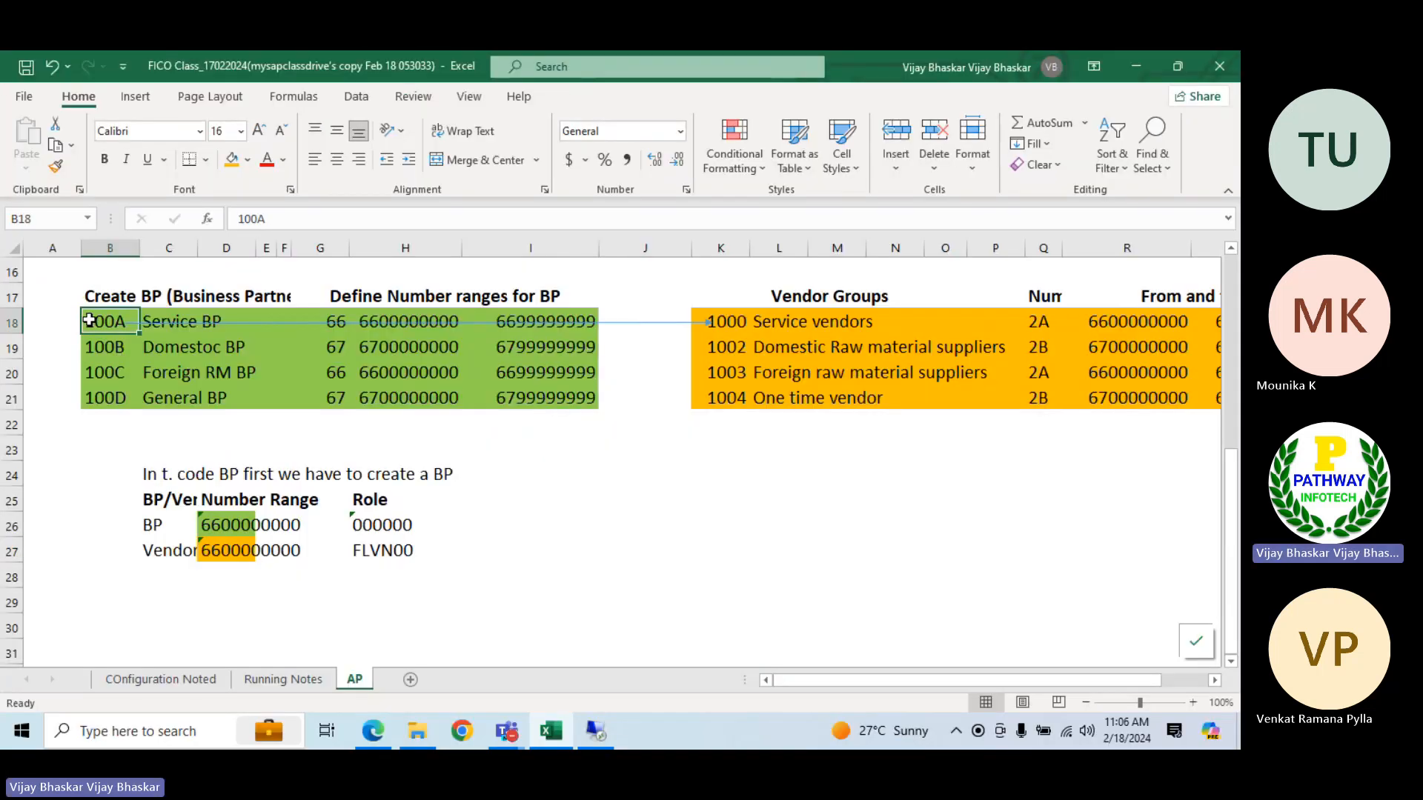
{"action": "left_click", "coordinate": [99, 403], "text": "shift"}
{"action": "key", "text": "ctrl+c"}
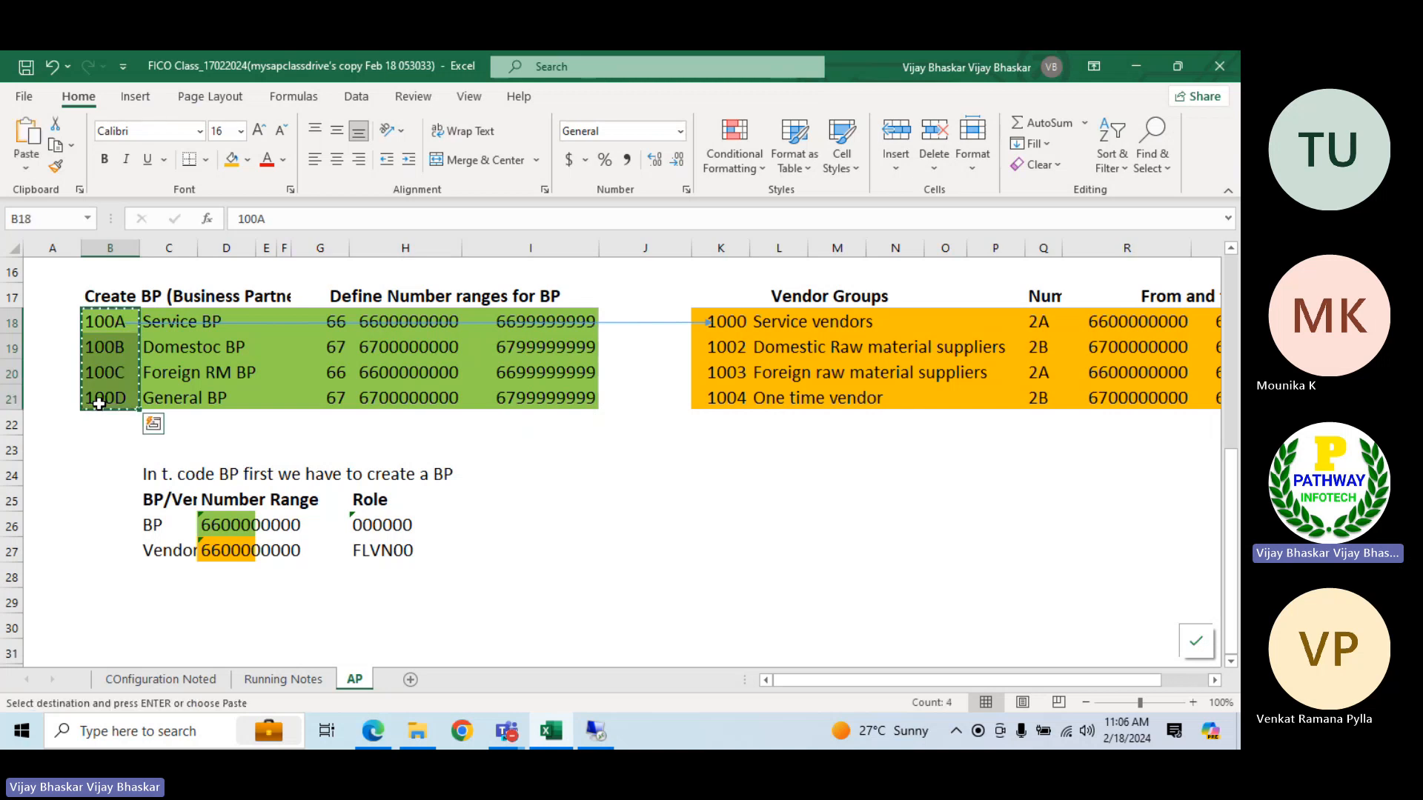
{"action": "left_click", "coordinate": [596, 732]}
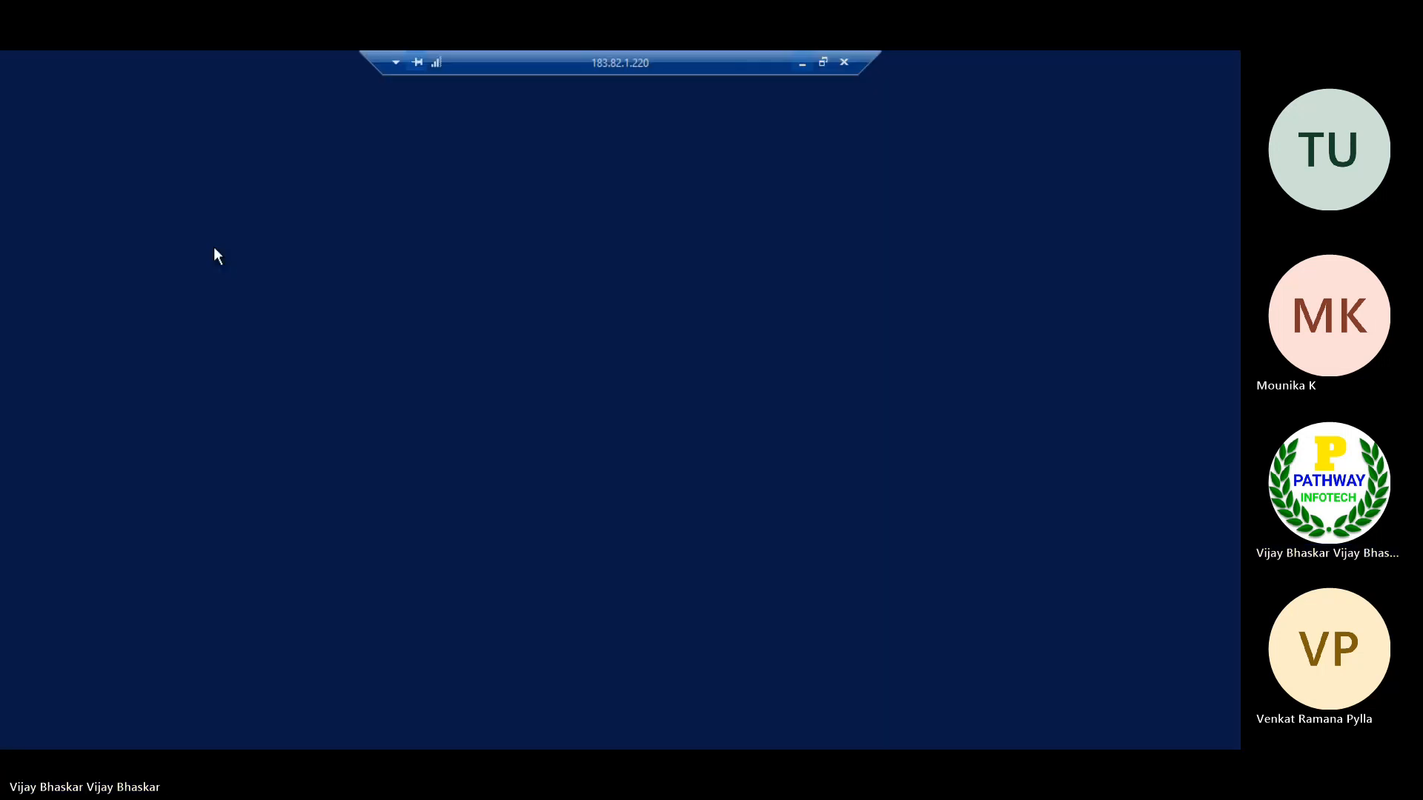
{"action": "key", "text": "ctrl+v"}
Copy vendor groups 1000, 1002, 1003 and 1004 from the Excel notes into the Group column beside 100A to 100D and validate the entries
{"action": "left_click", "coordinate": [169, 224]}
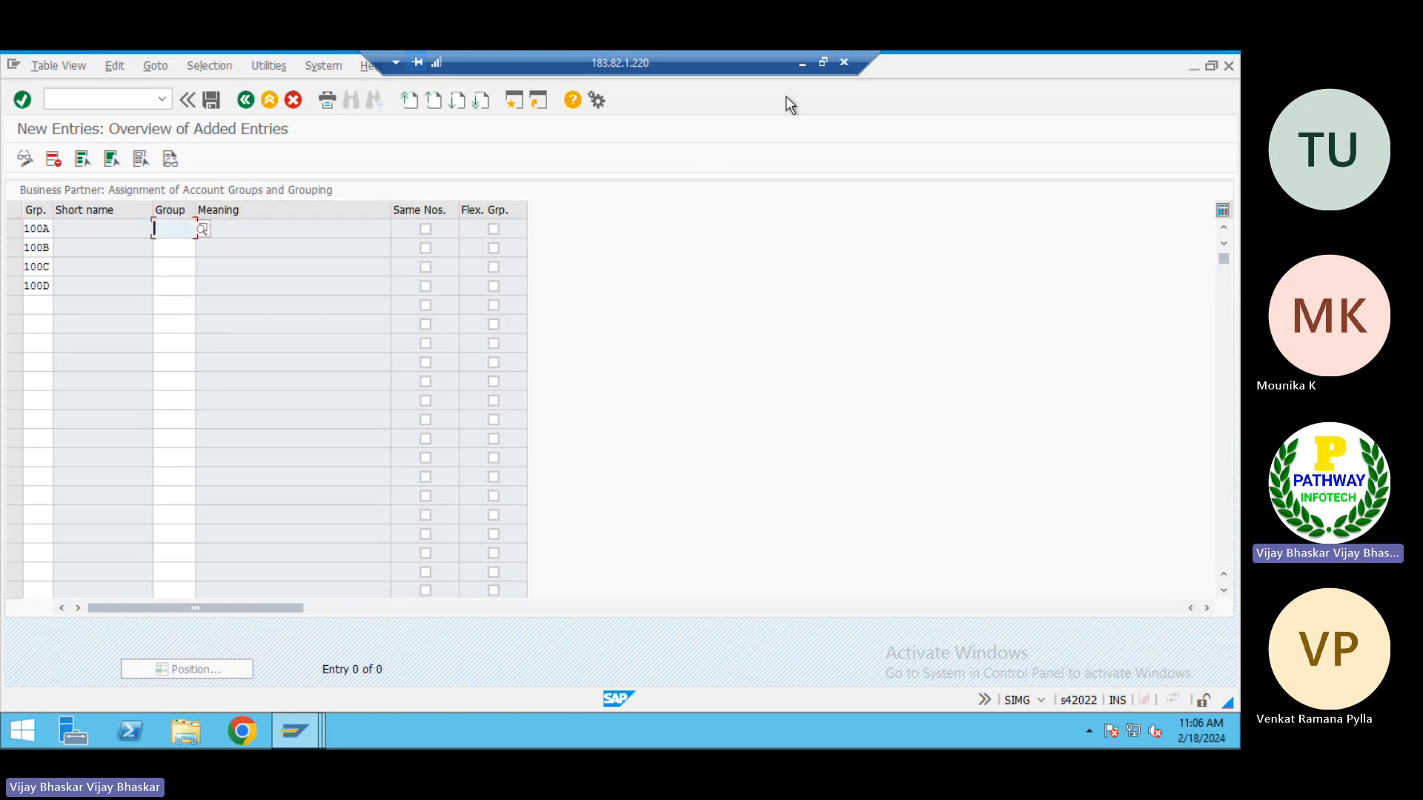
{"action": "left_click", "coordinate": [800, 65]}
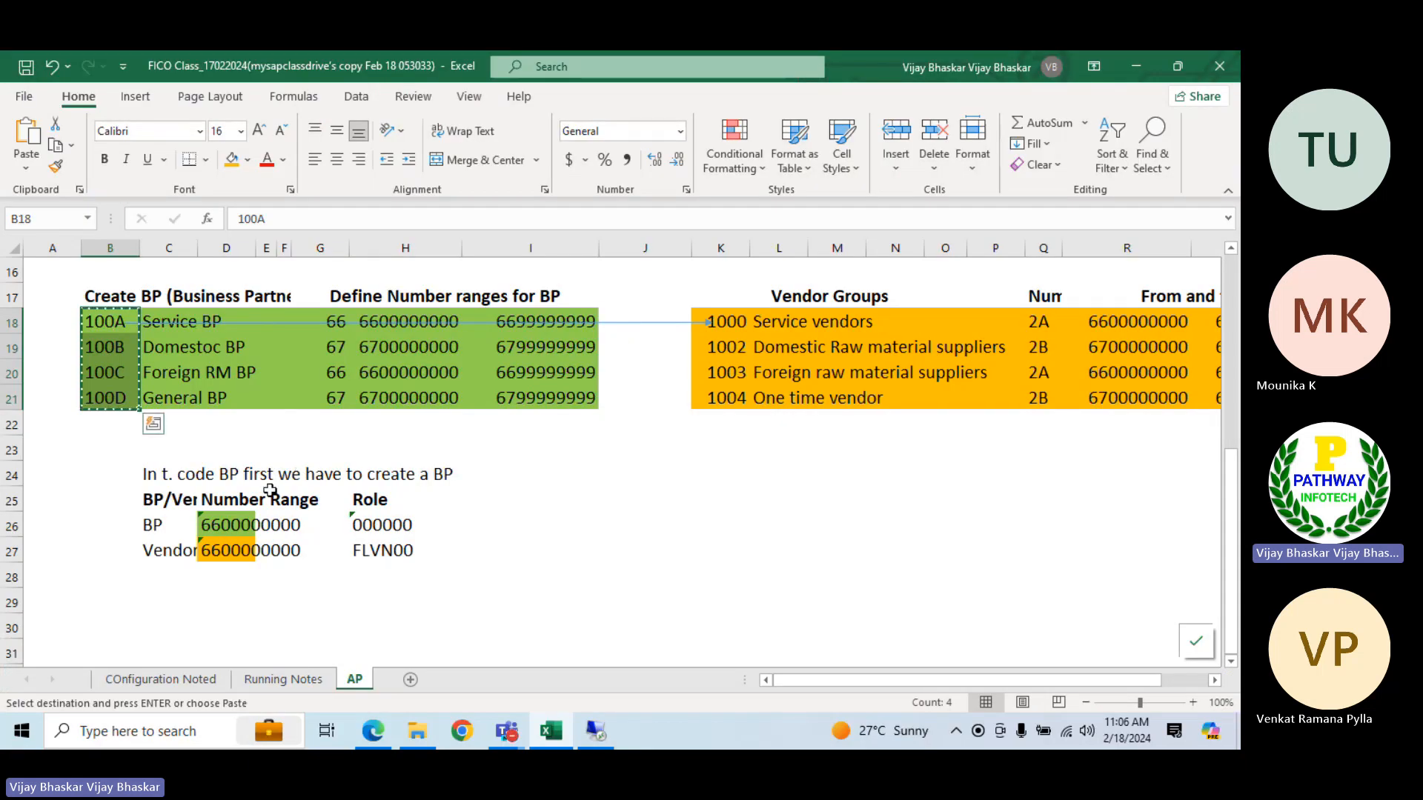
{"action": "left_click_drag", "start_coordinate": [730, 317], "coordinate": [726, 399]}
{"action": "key", "text": "ctrl+c"}
{"action": "left_click", "coordinate": [595, 731]}
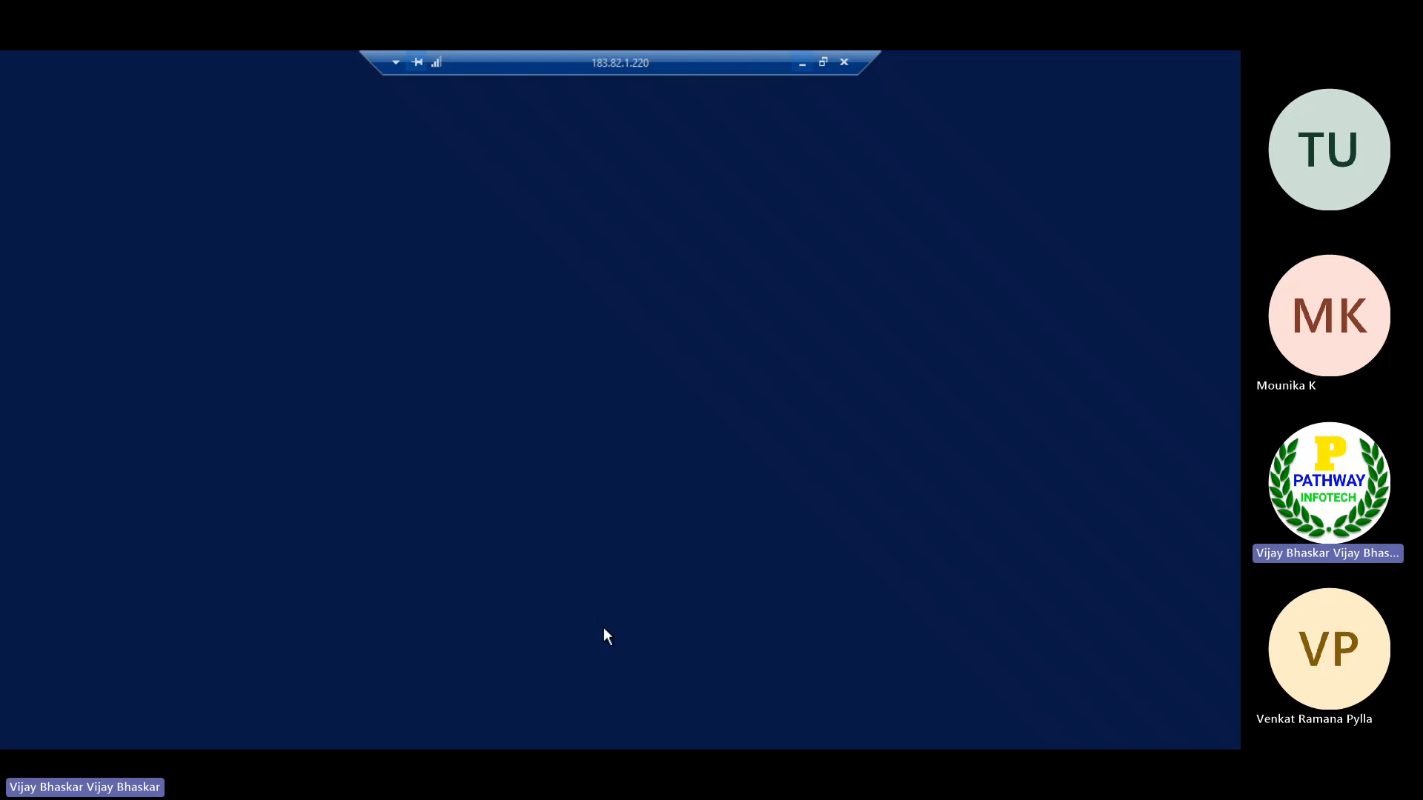
{"action": "key", "text": "ctrl+v"}
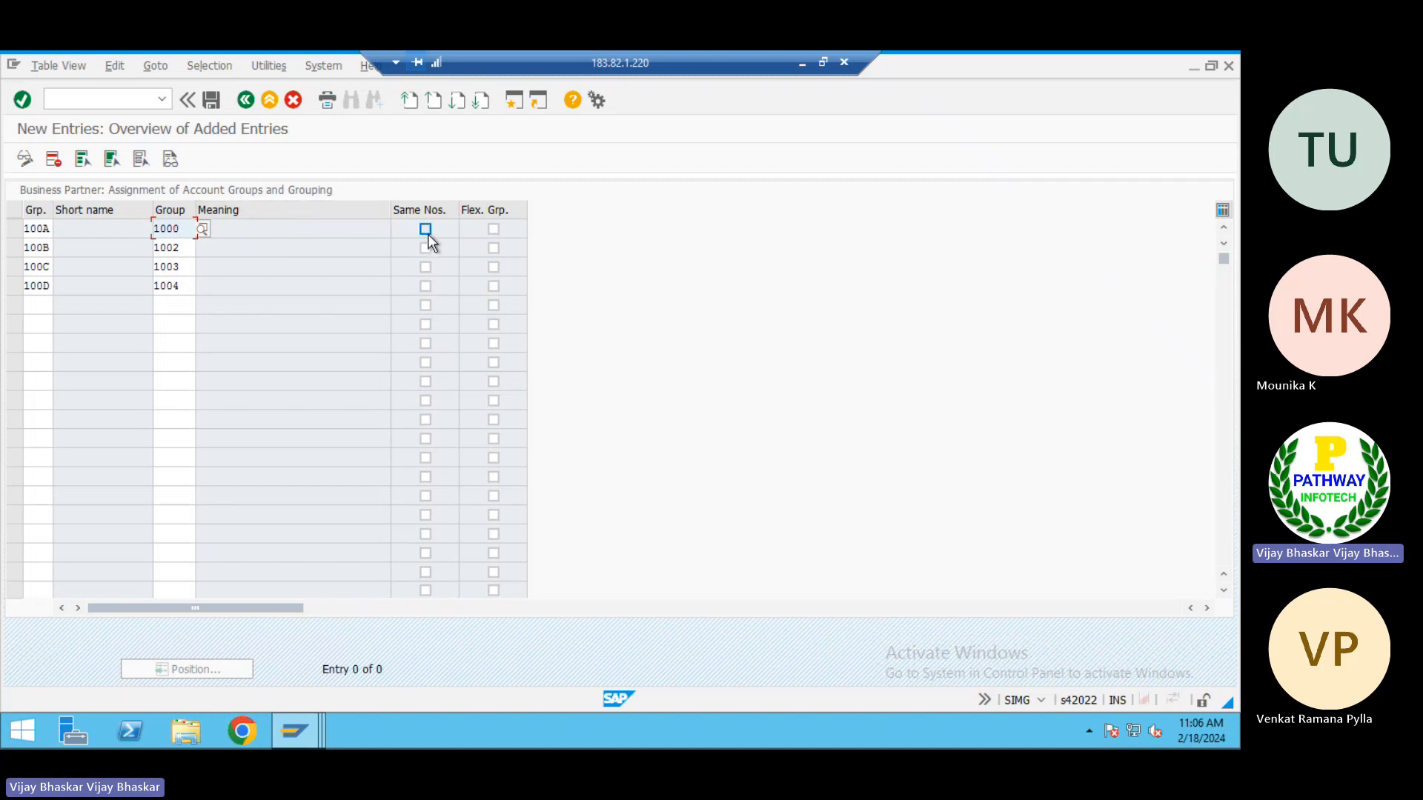
{"action": "key", "text": "Return"}
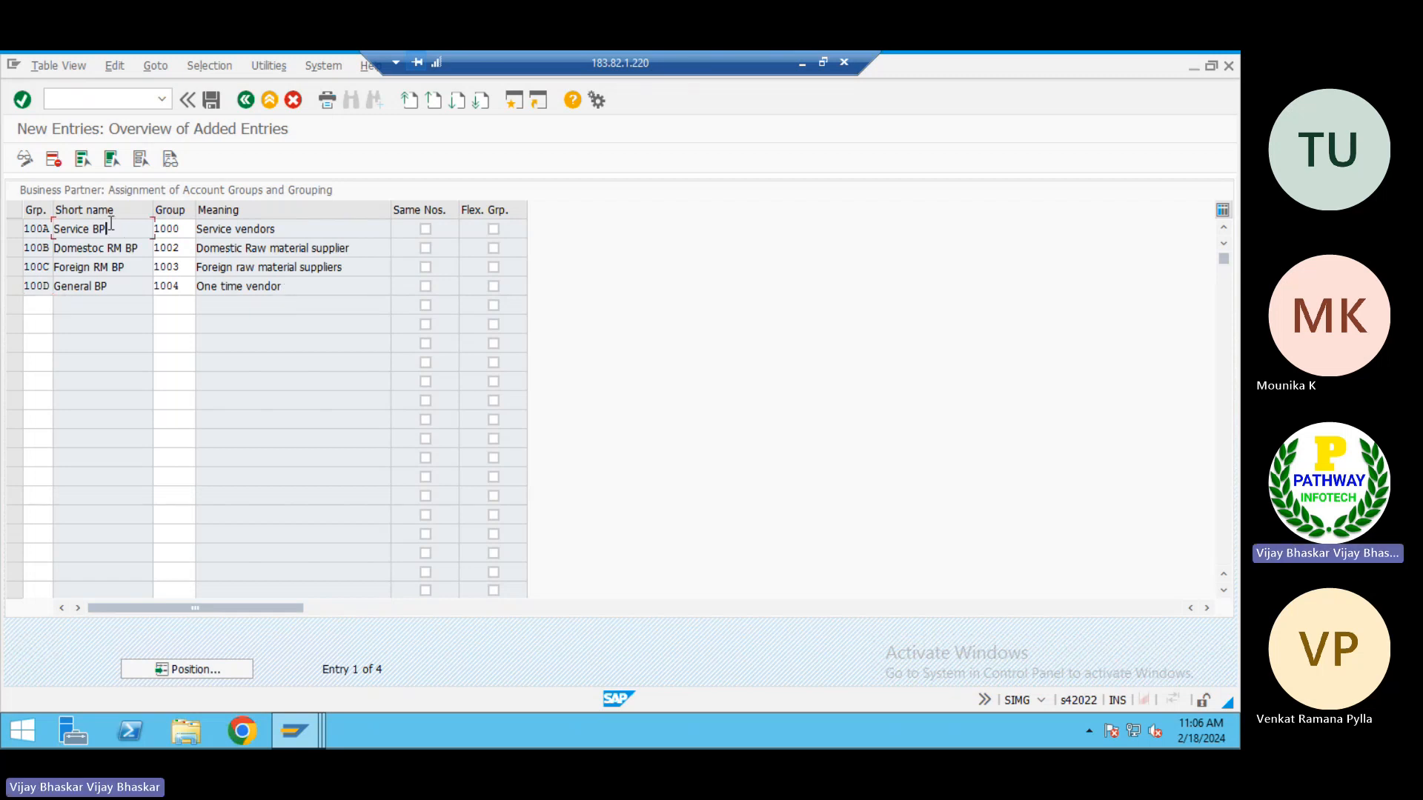
{"action": "left_click", "coordinate": [127, 247]}
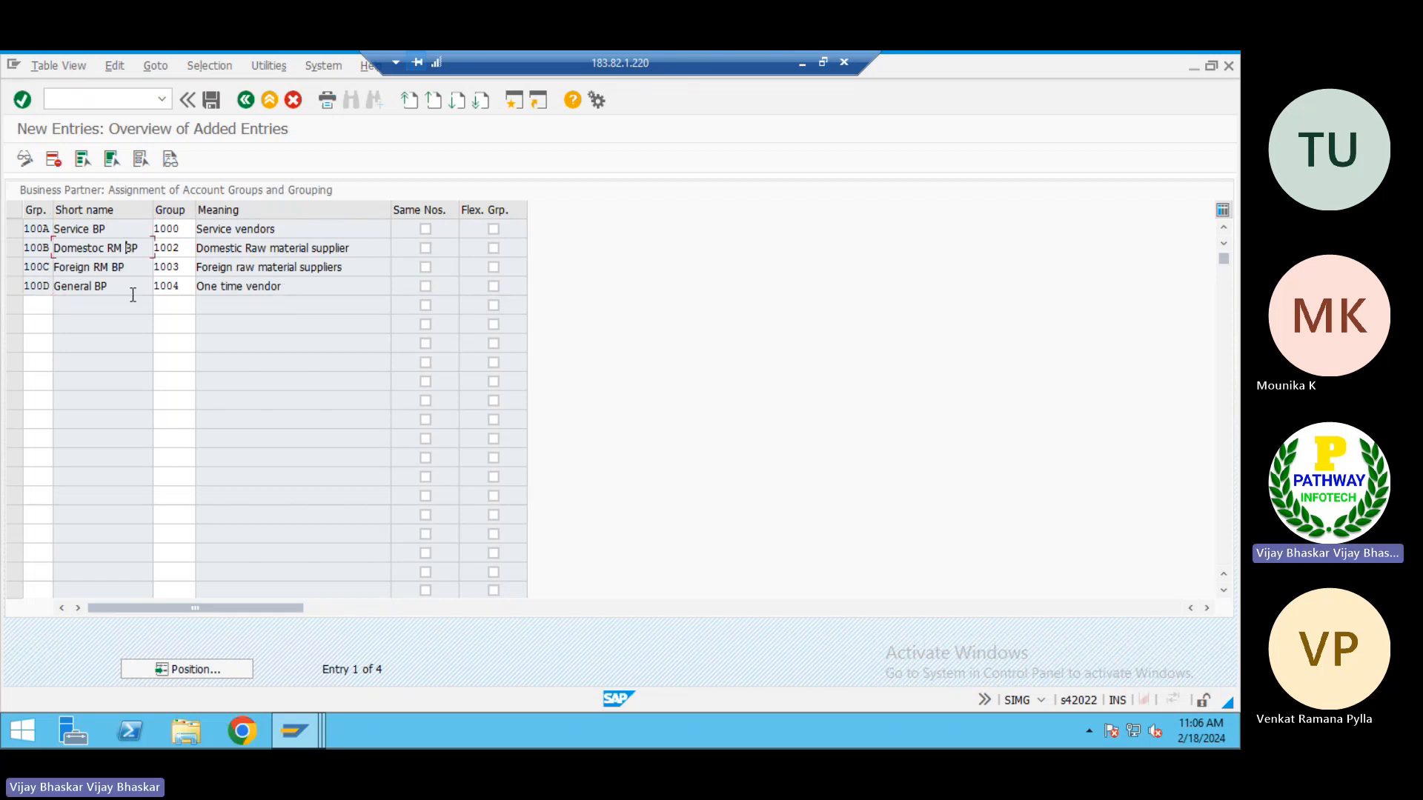
{"action": "left_click", "coordinate": [291, 227]}
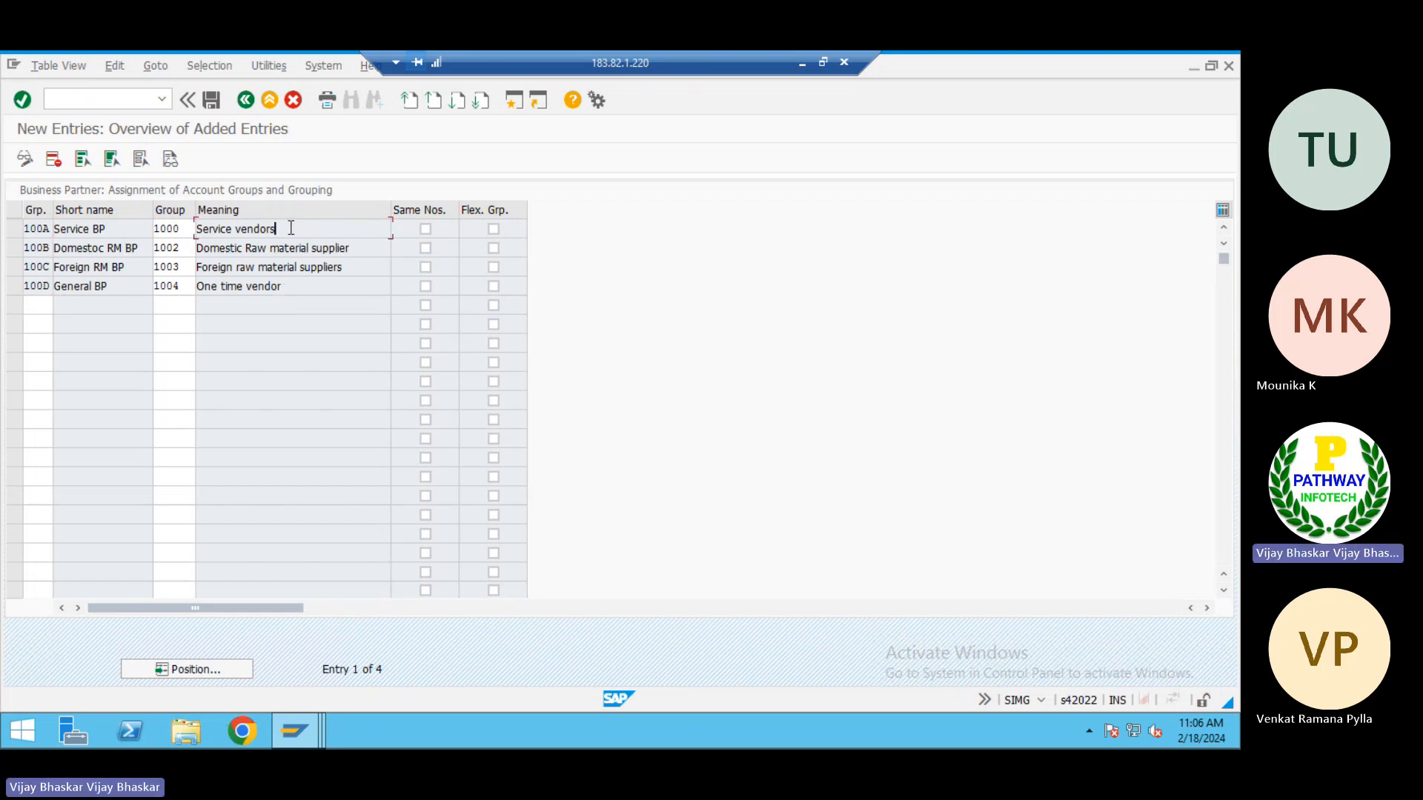
Try to enable Same Nos. for the 100A entry with vendor group 1000
{"action": "left_click", "coordinate": [361, 250]}
{"action": "left_click", "coordinate": [427, 228]}
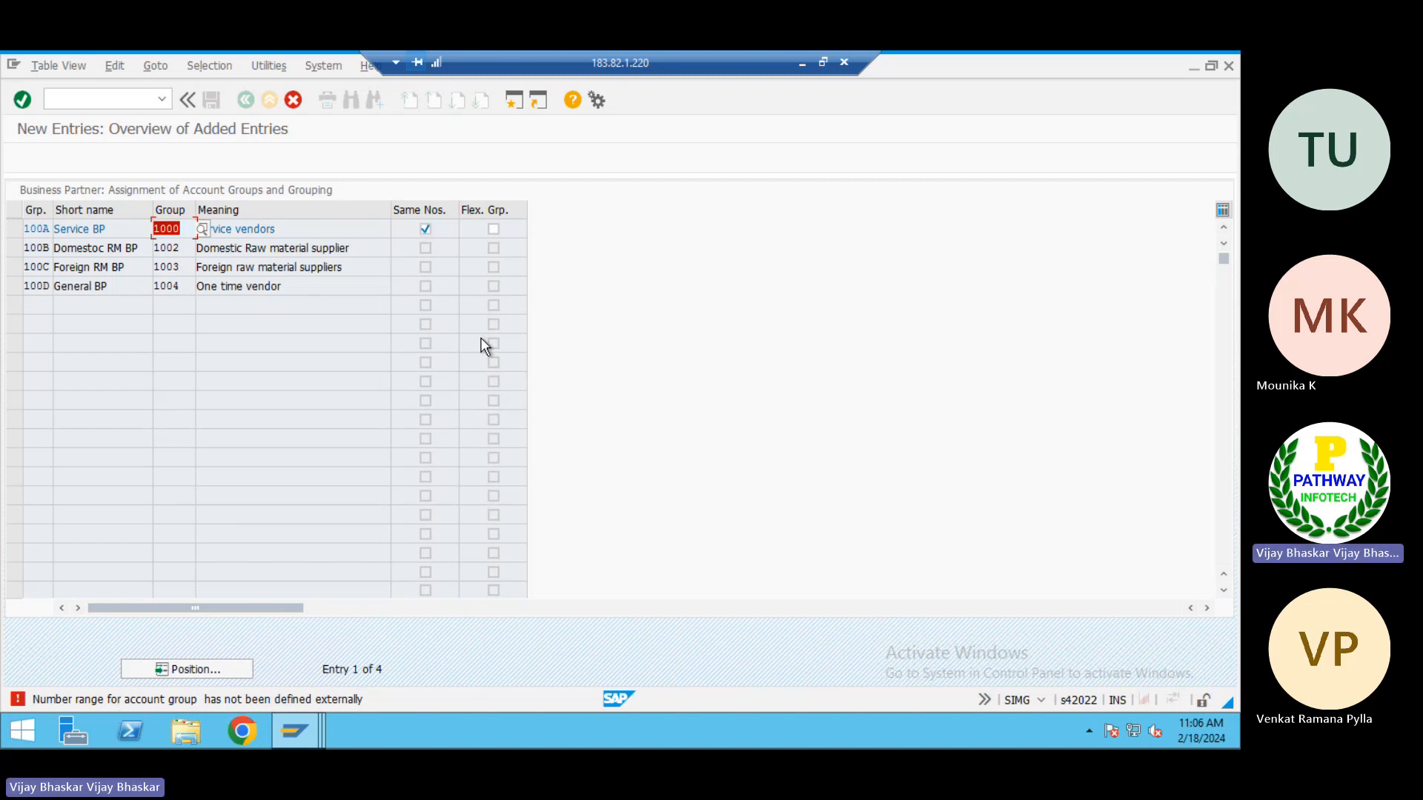
{"action": "left_click", "coordinate": [426, 229]}
{"action": "key", "text": "Return"}
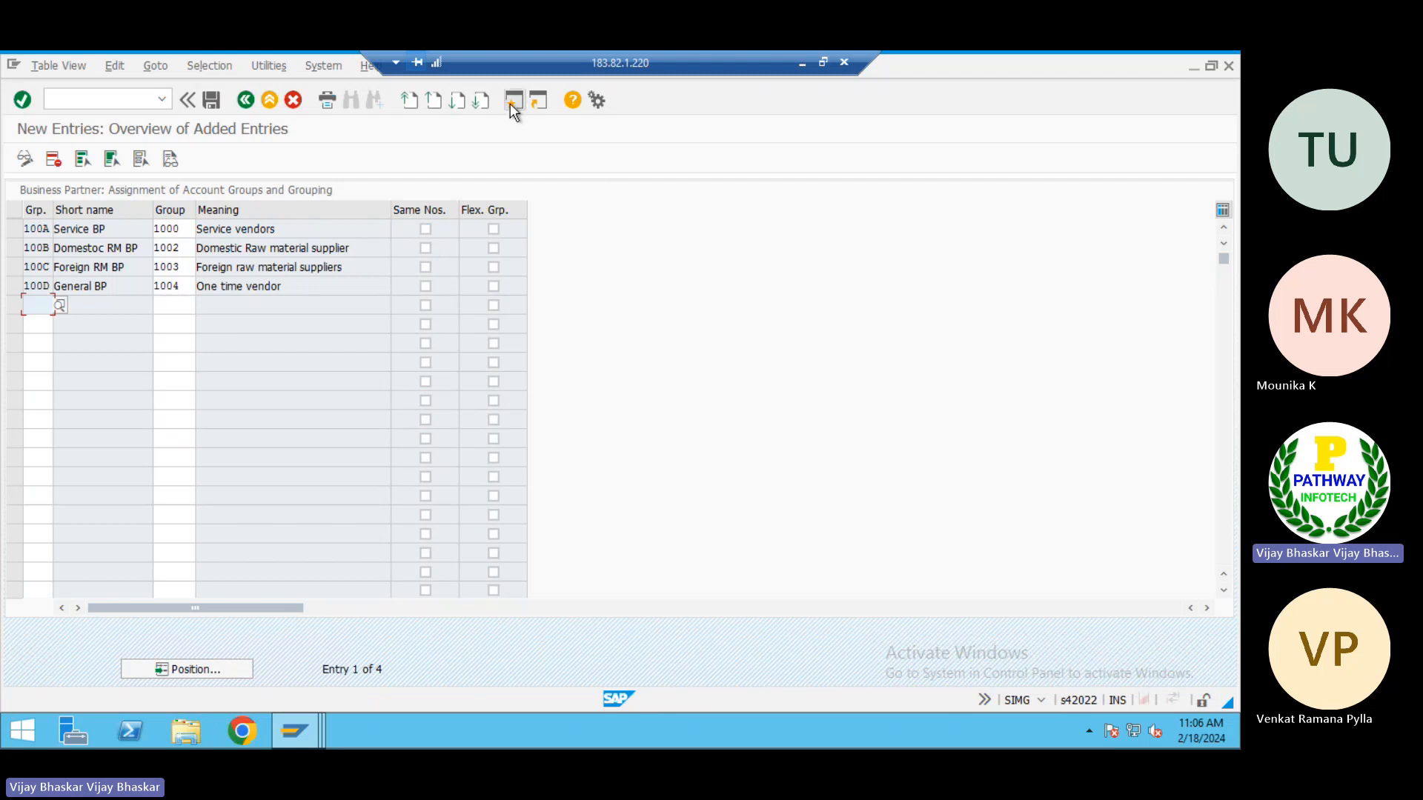
Start transaction spro in a new session and display the SAP Reference IMG
{"action": "left_click", "coordinate": [511, 101]}
{"action": "type", "text": "spro"}
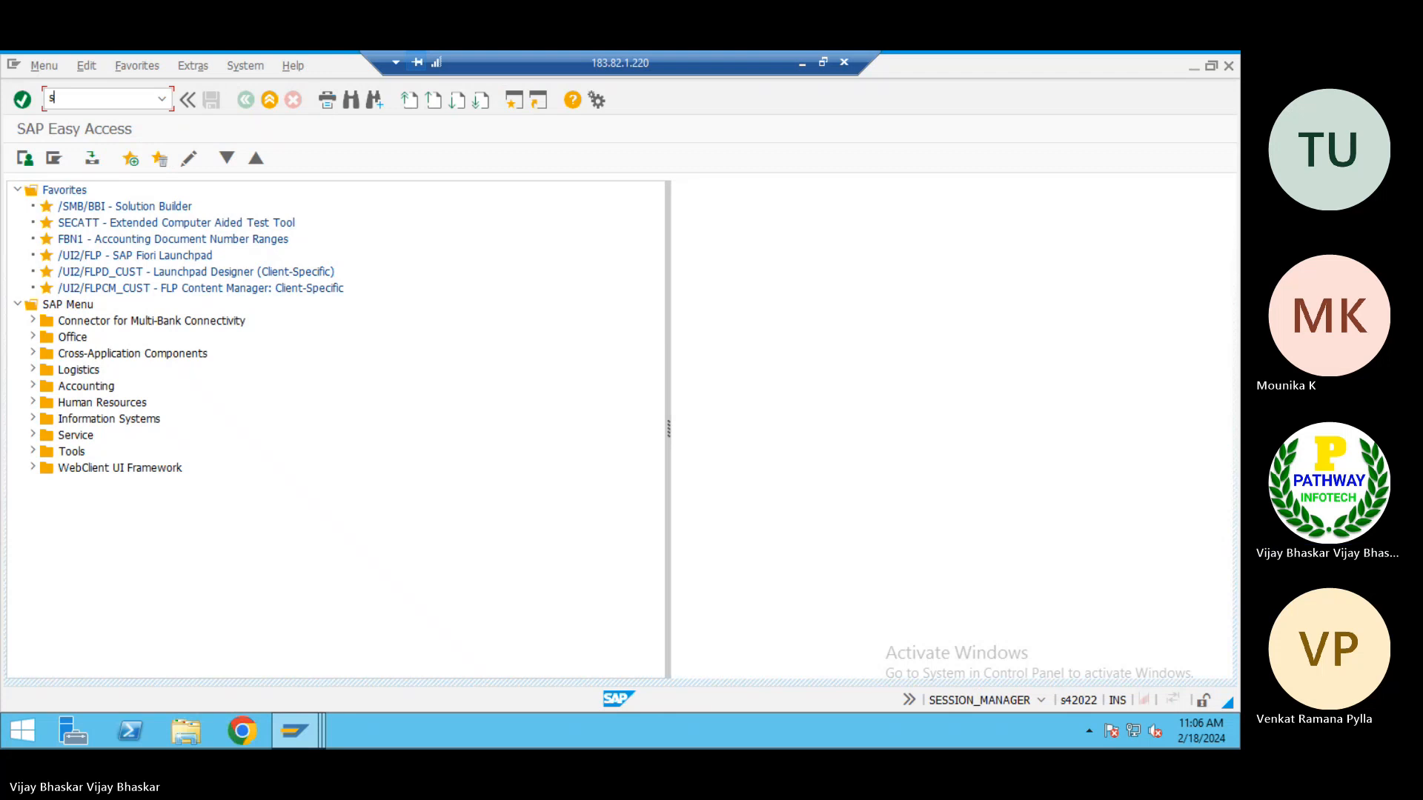
{"action": "key", "text": "Return"}
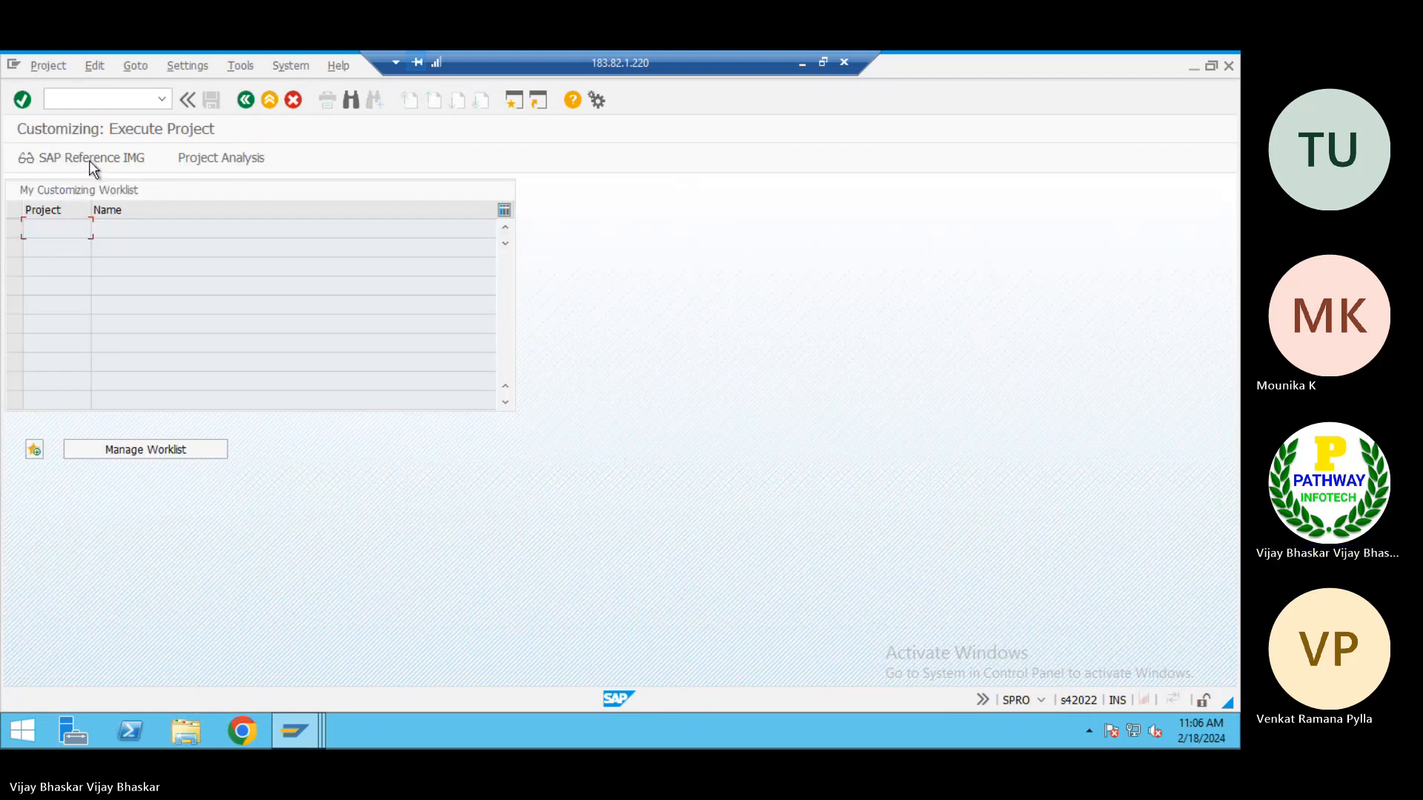
{"action": "left_click", "coordinate": [89, 158]}
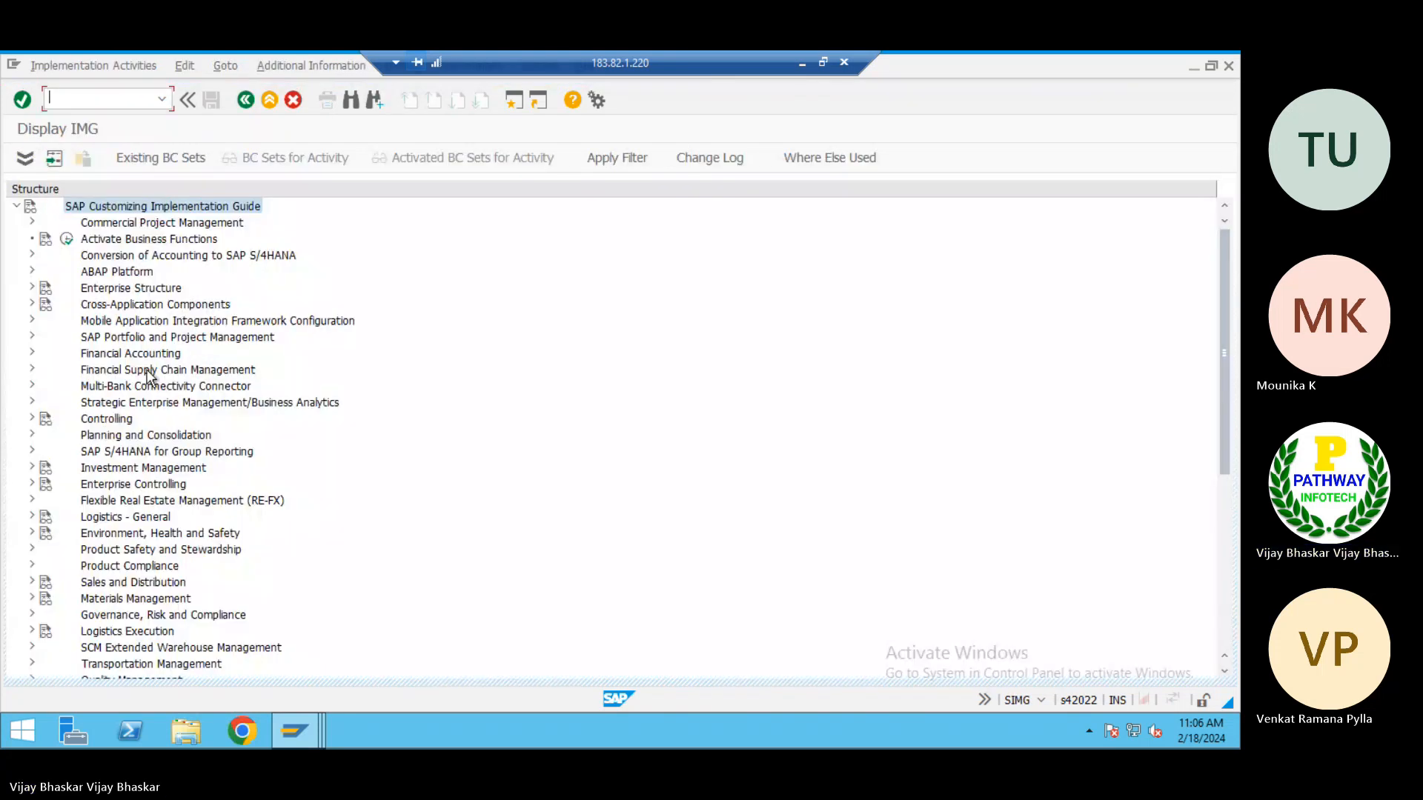
Expand Financial Accounting through Accounts Receivable and Accounts Payable and Supplier Accounts down to the contents of Master Data
{"action": "left_click", "coordinate": [99, 373]}
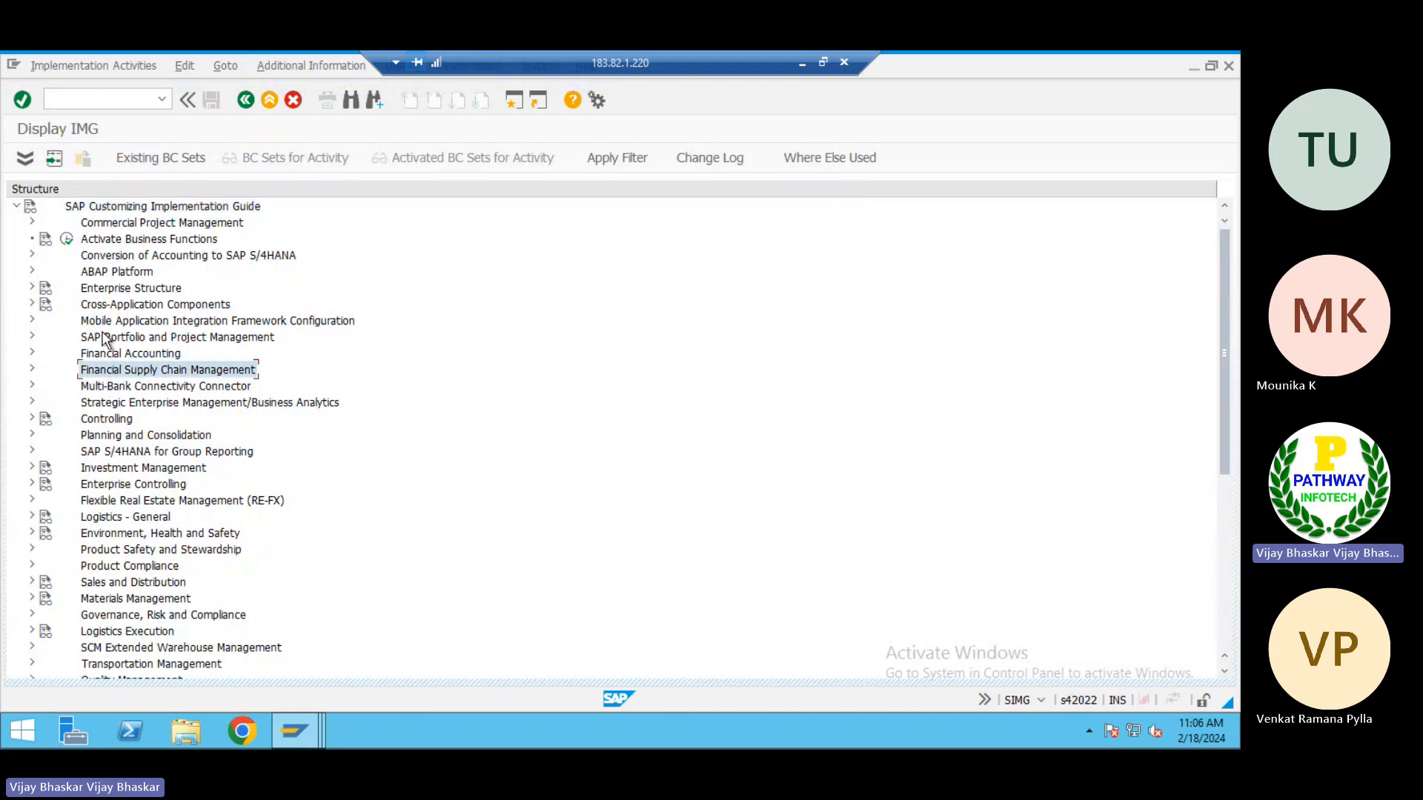
{"action": "double_click", "coordinate": [104, 355]}
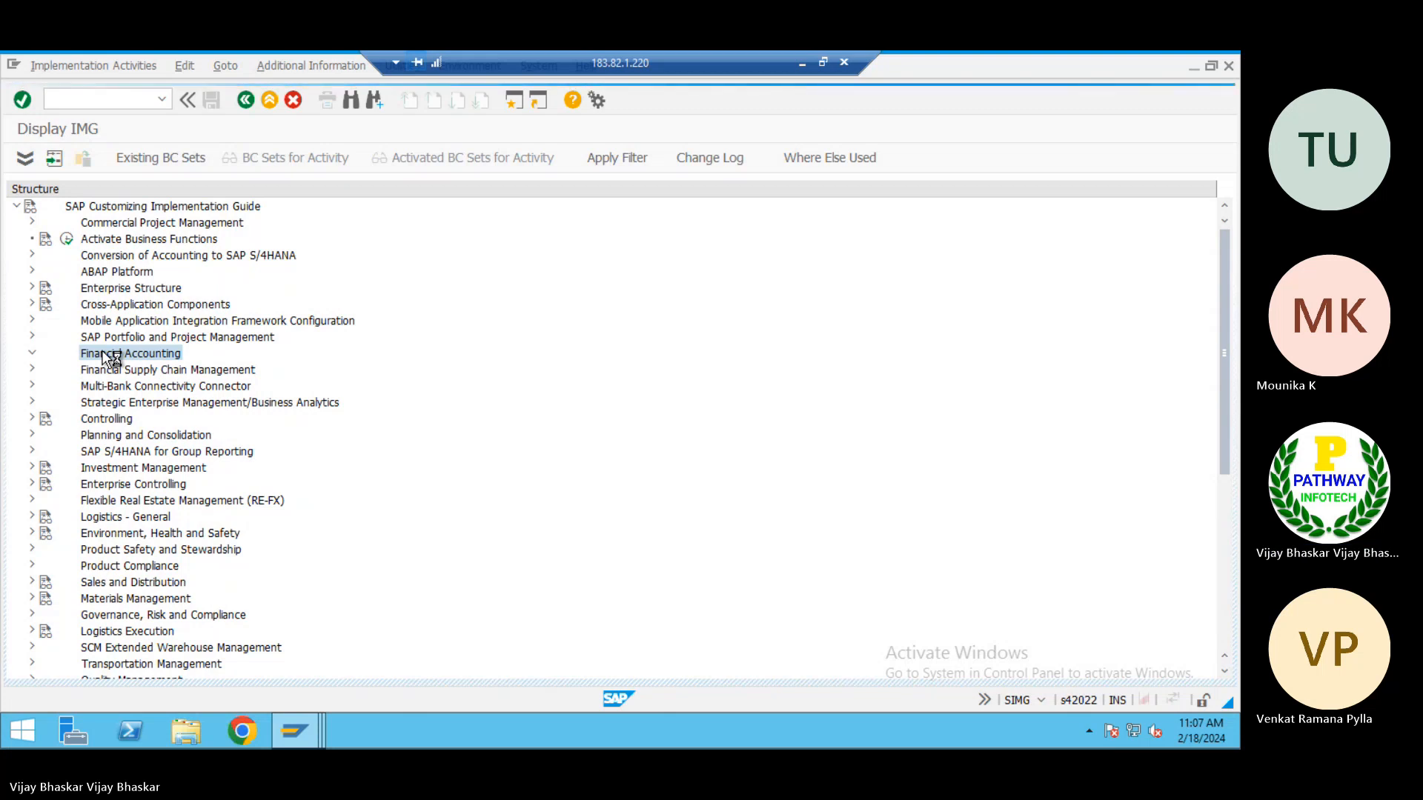
{"action": "key", "text": "Down"}
{"action": "key", "text": "Down"}
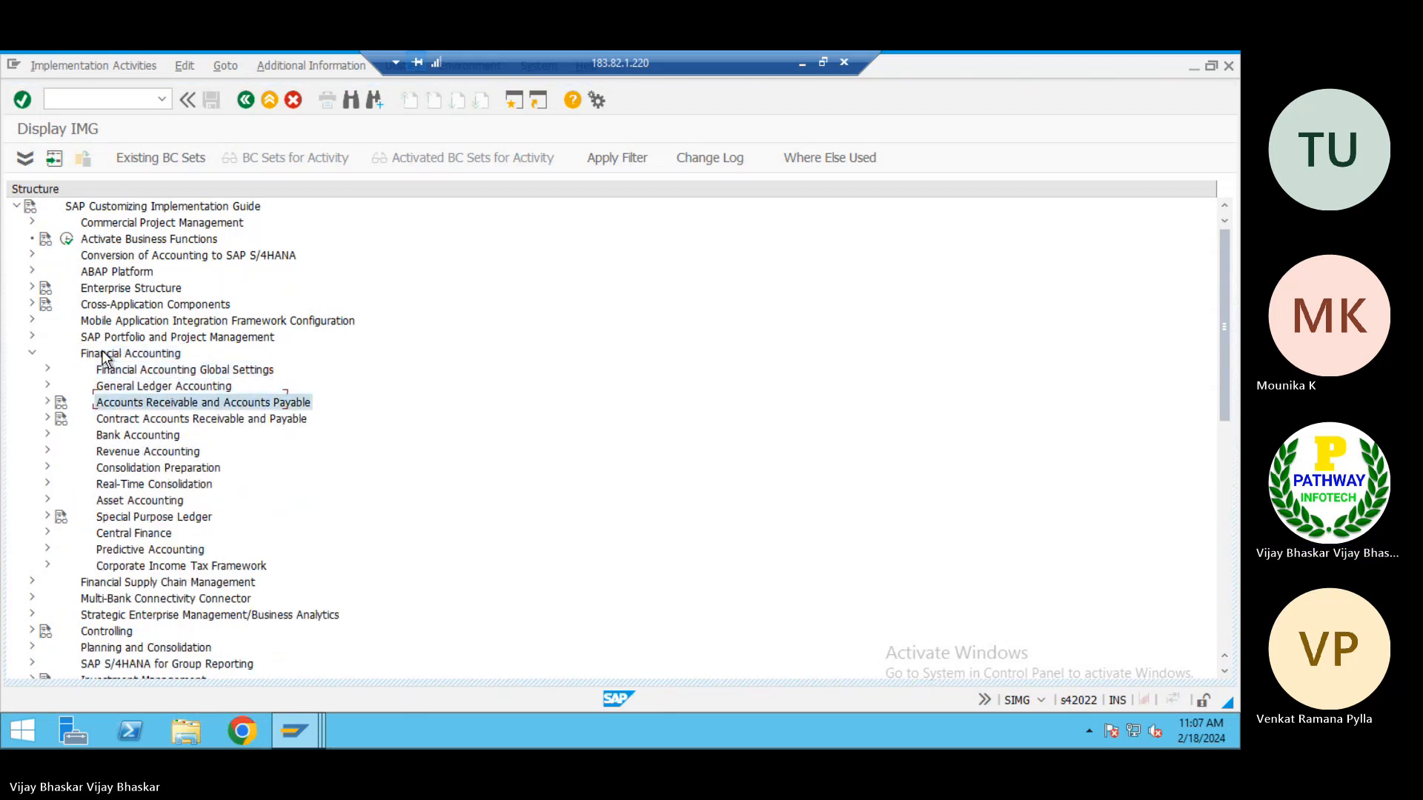
{"action": "key", "text": "Right"}
{"action": "key", "text": "Down"}
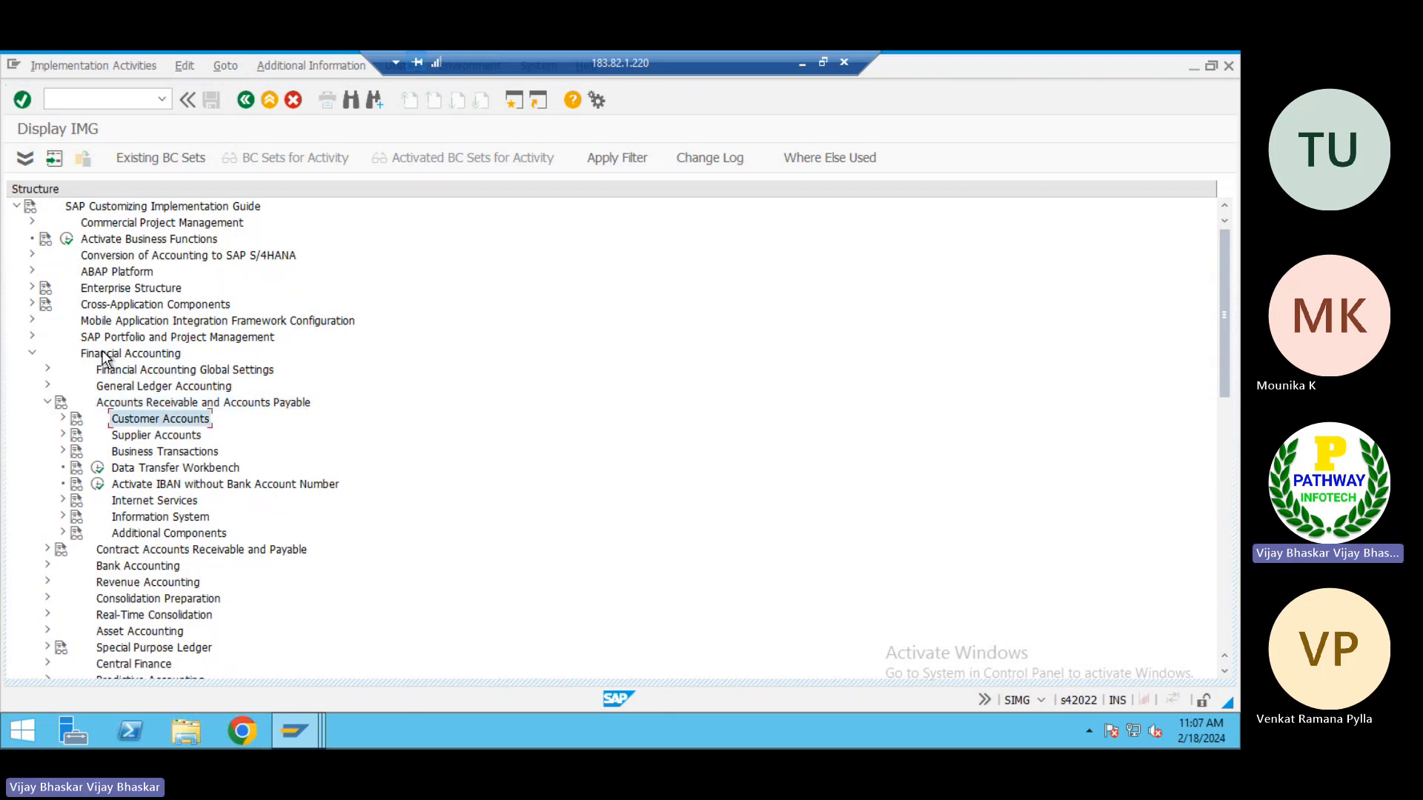
{"action": "key", "text": "Down"}
{"action": "key", "text": "Right"}
{"action": "key", "text": "Down"}
{"action": "key", "text": "Right"}
{"action": "key", "text": "Down"}
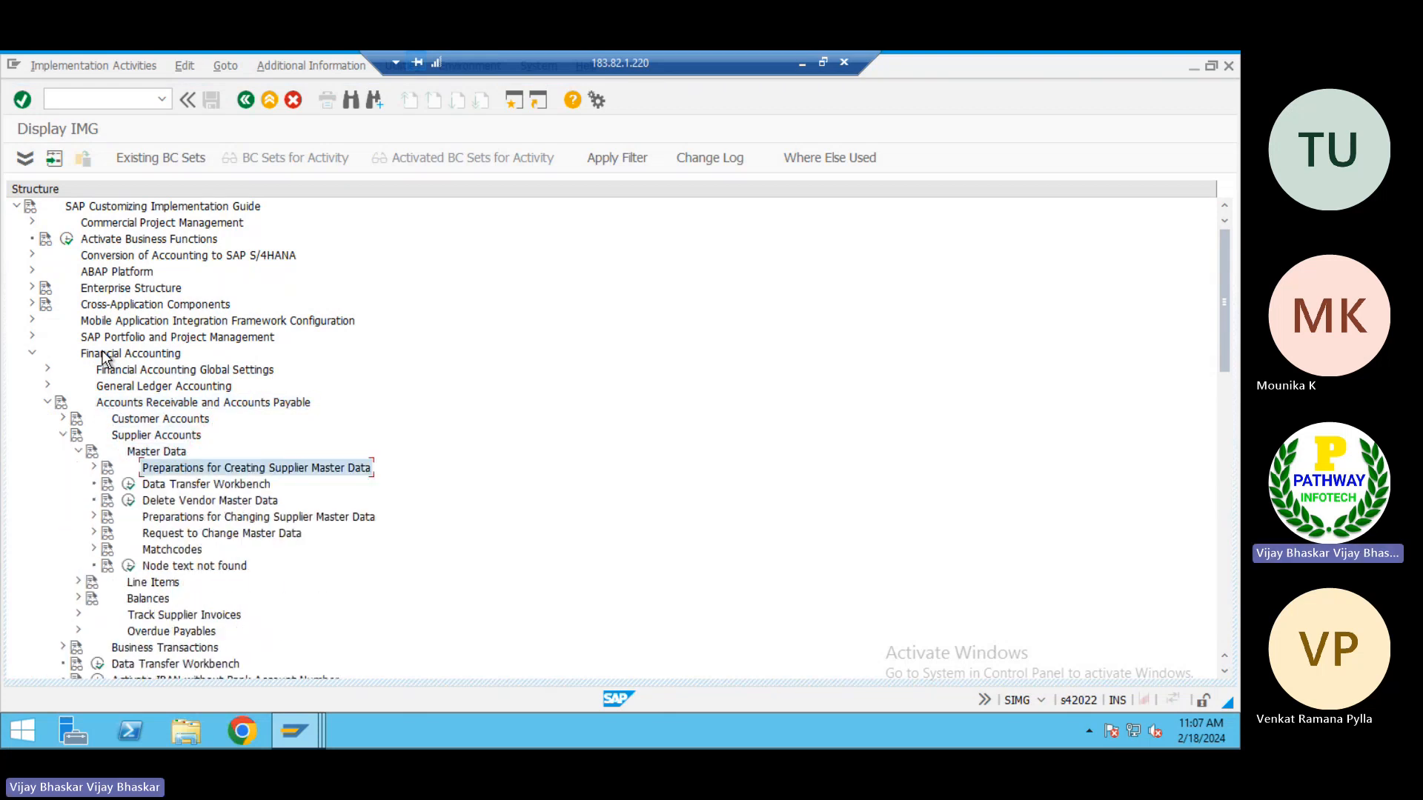
Expand Preparations for Creating Supplier Master Data and execute Create Number Ranges for Vendor Accounts
{"action": "key", "text": "Right"}
{"action": "key", "text": "Down"}
{"action": "key", "text": "Down"}
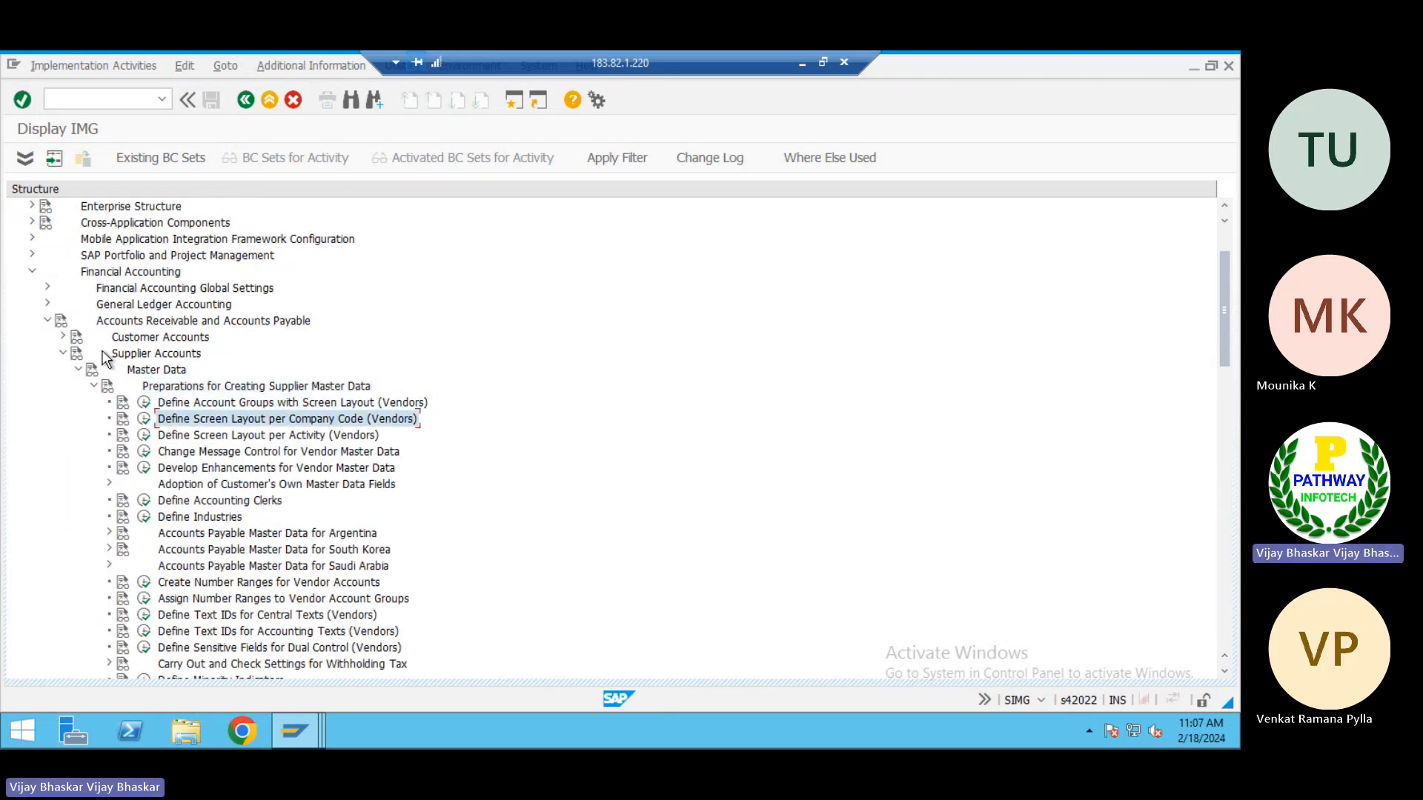
{"action": "left_click", "coordinate": [144, 582]}
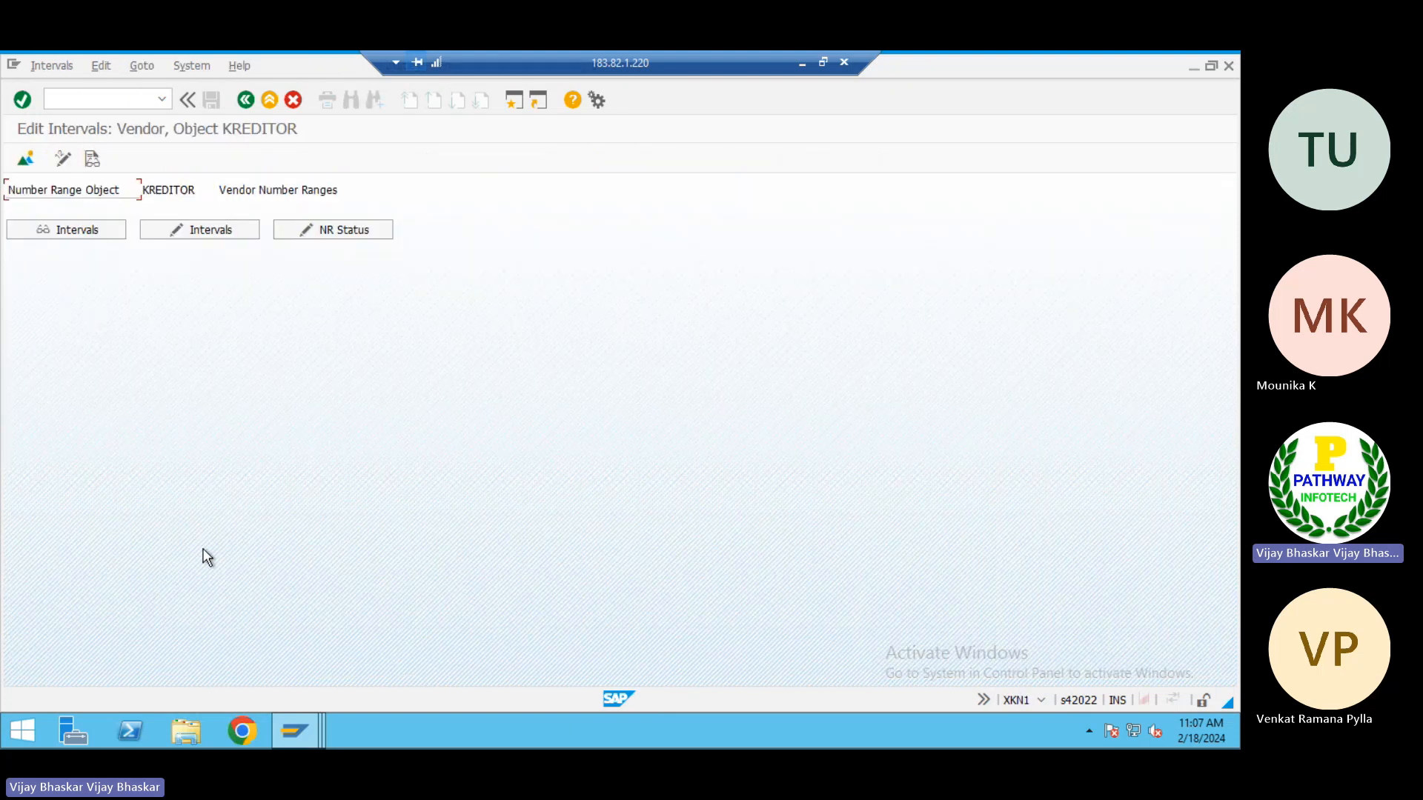
{"action": "left_click", "coordinate": [802, 63]}
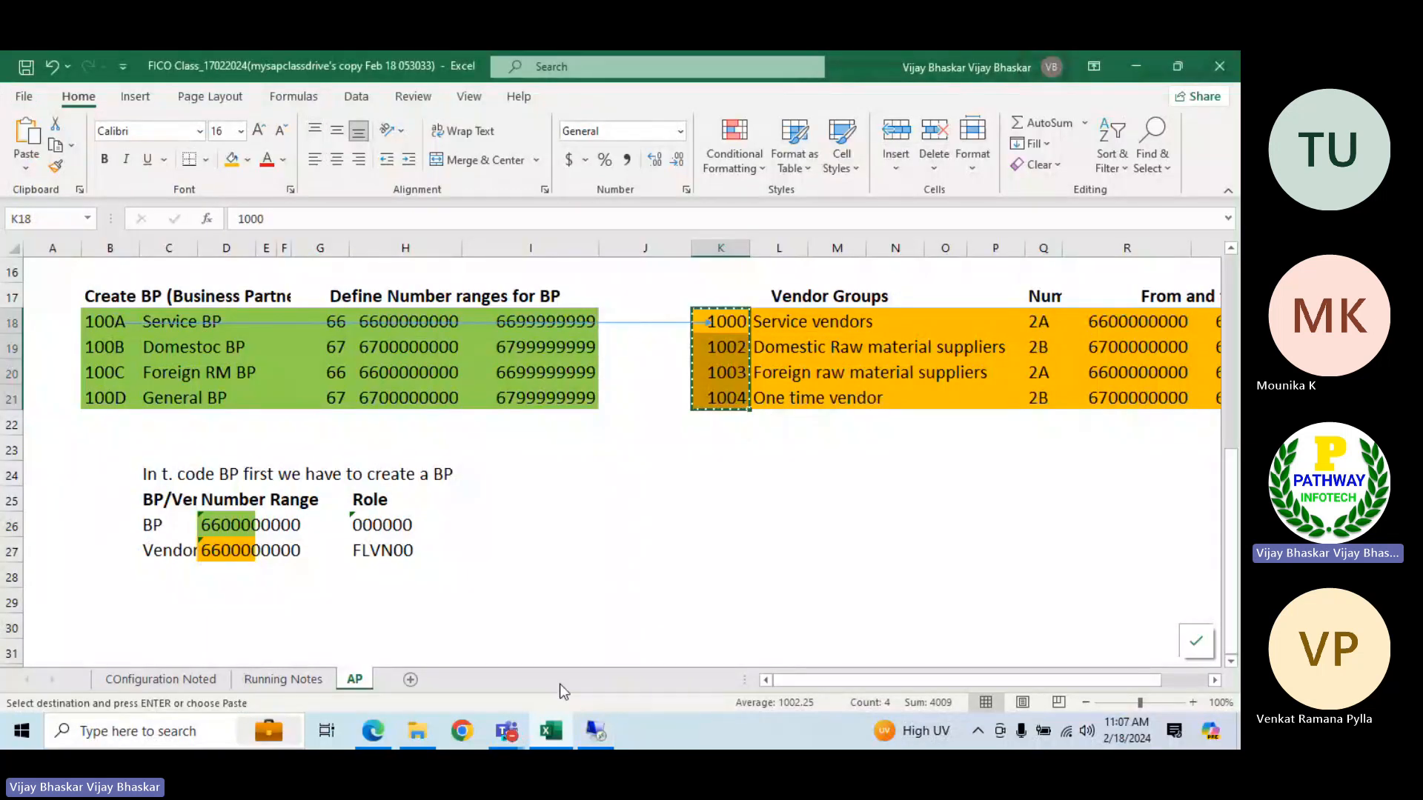
{"action": "left_click", "coordinate": [595, 730]}
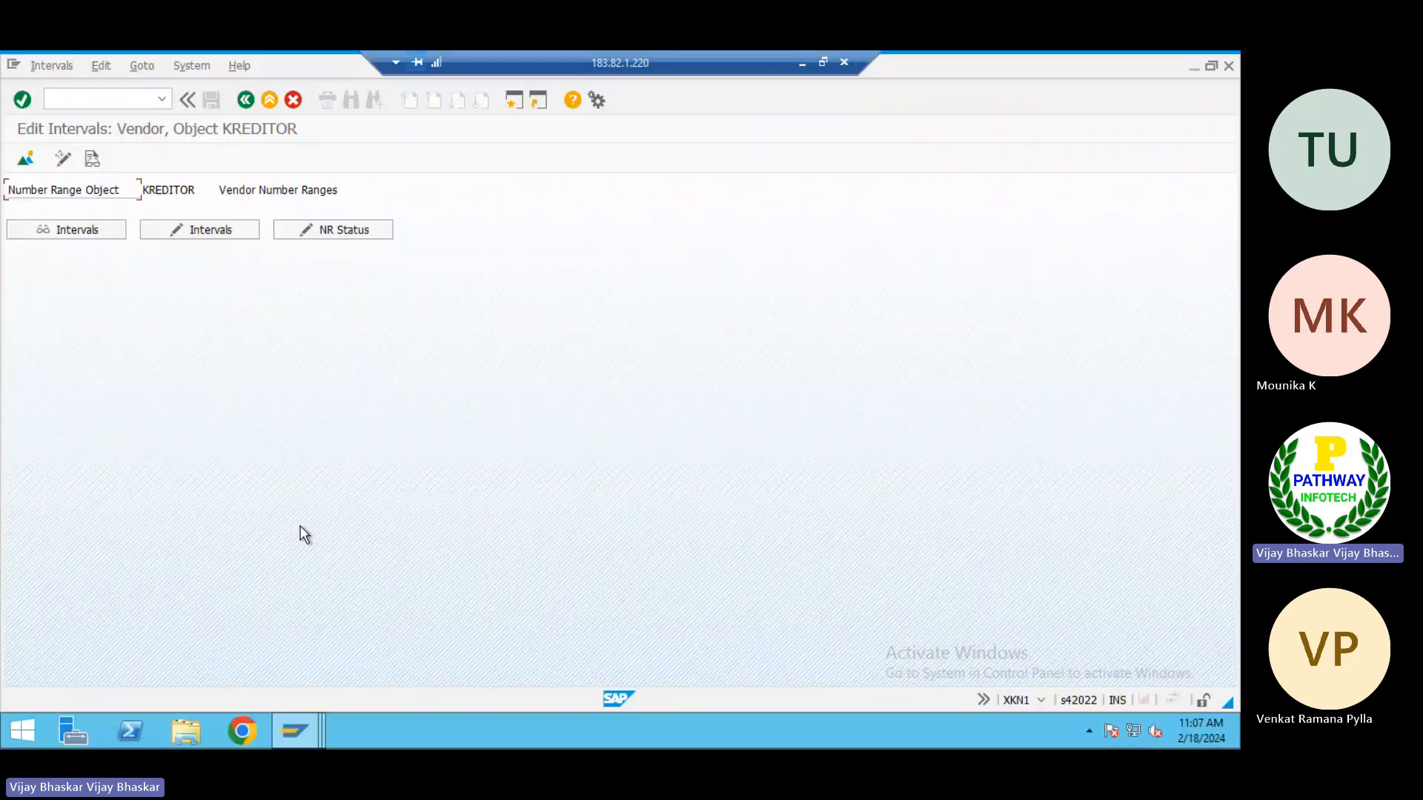
Mark vendor number ranges 2A and 2B as External in the interval maintenance and save the change
{"action": "left_click", "coordinate": [186, 234]}
{"action": "scroll", "coordinate": [103, 454], "scroll_direction": "down", "scroll_amount": 7}
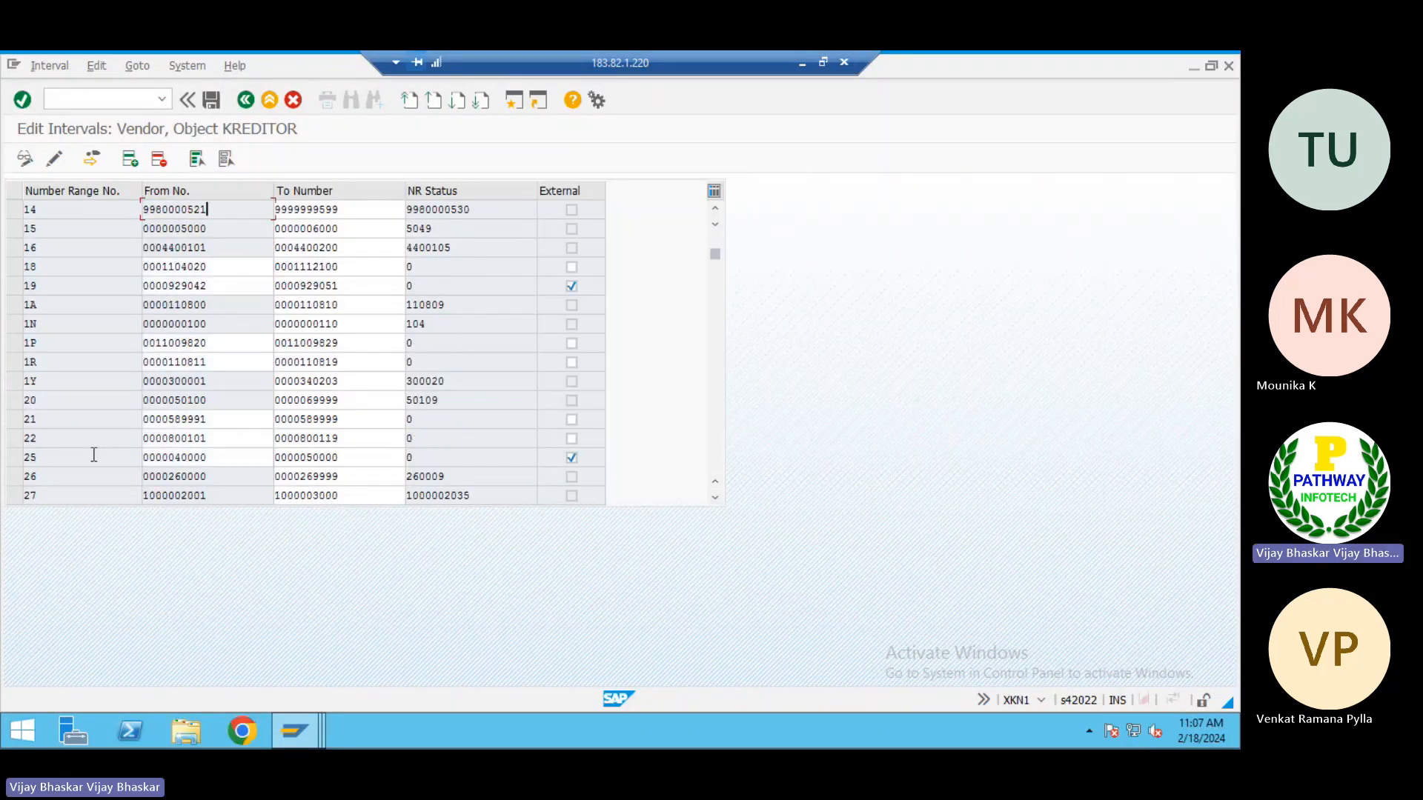
{"action": "left_click", "coordinate": [572, 476]}
{"action": "left_click", "coordinate": [571, 496]}
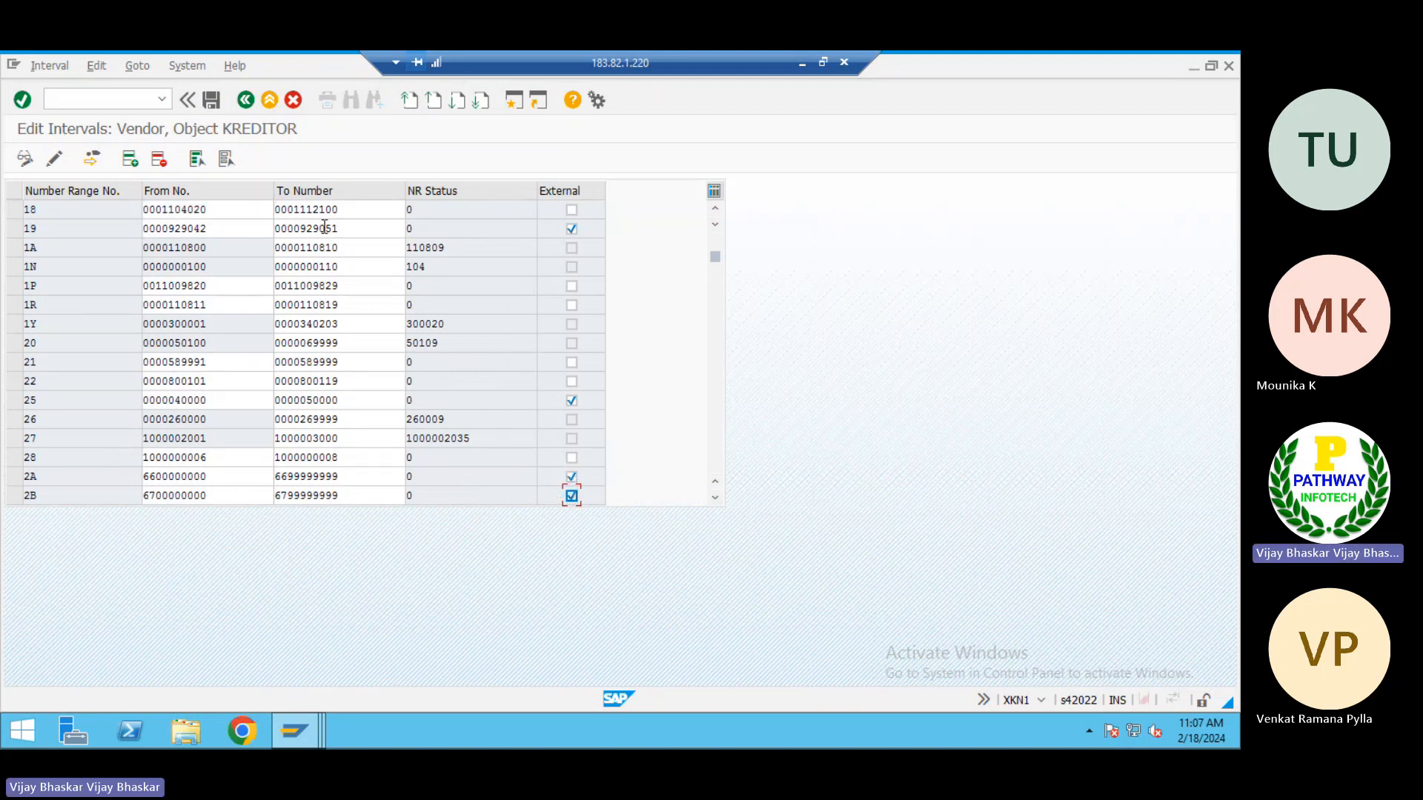
{"action": "left_click", "coordinate": [210, 101]}
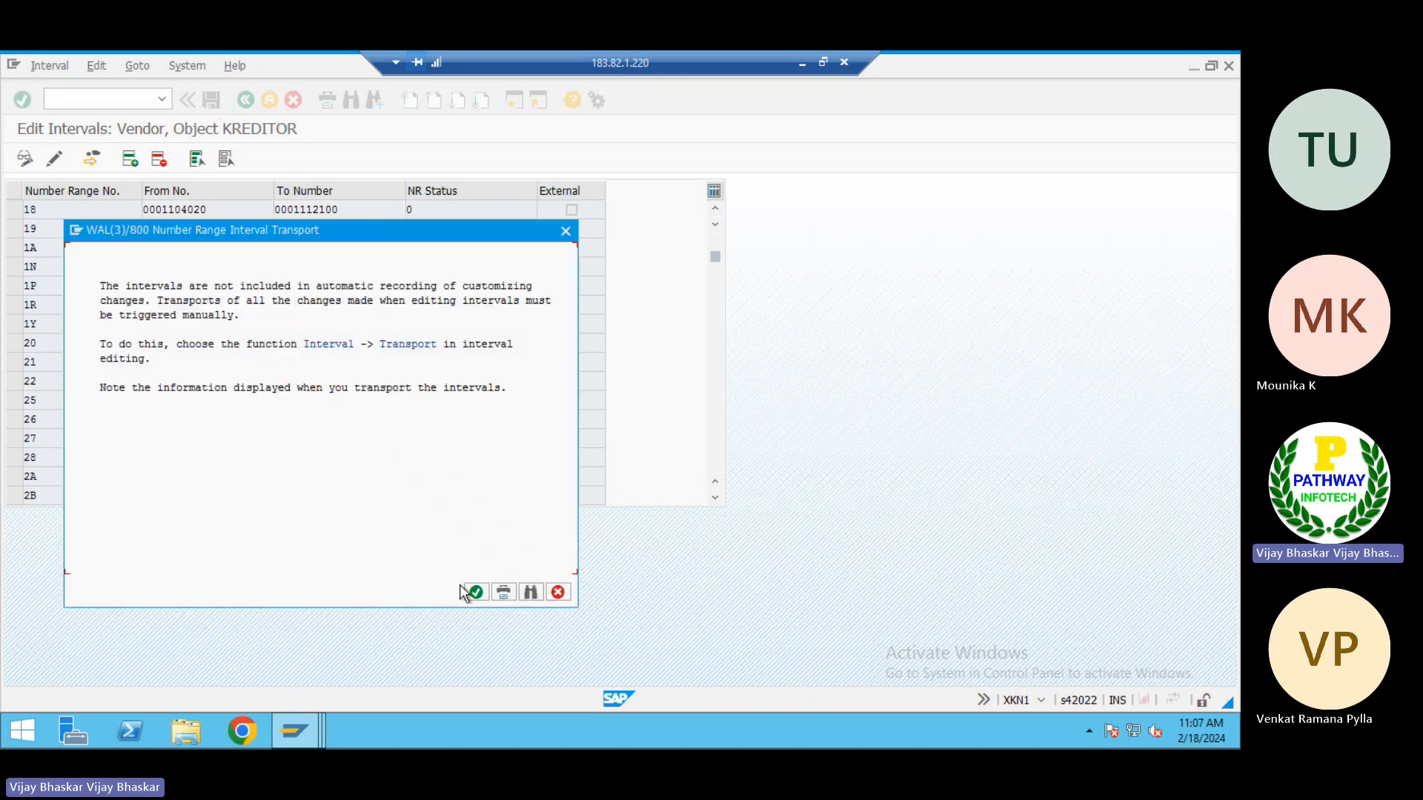
{"action": "left_click", "coordinate": [471, 591]}
Return to the grouping assignment session and enable Same Nos. for entries 100A, 100B, 100C and 100D
{"action": "key", "text": "alt+Tab"}
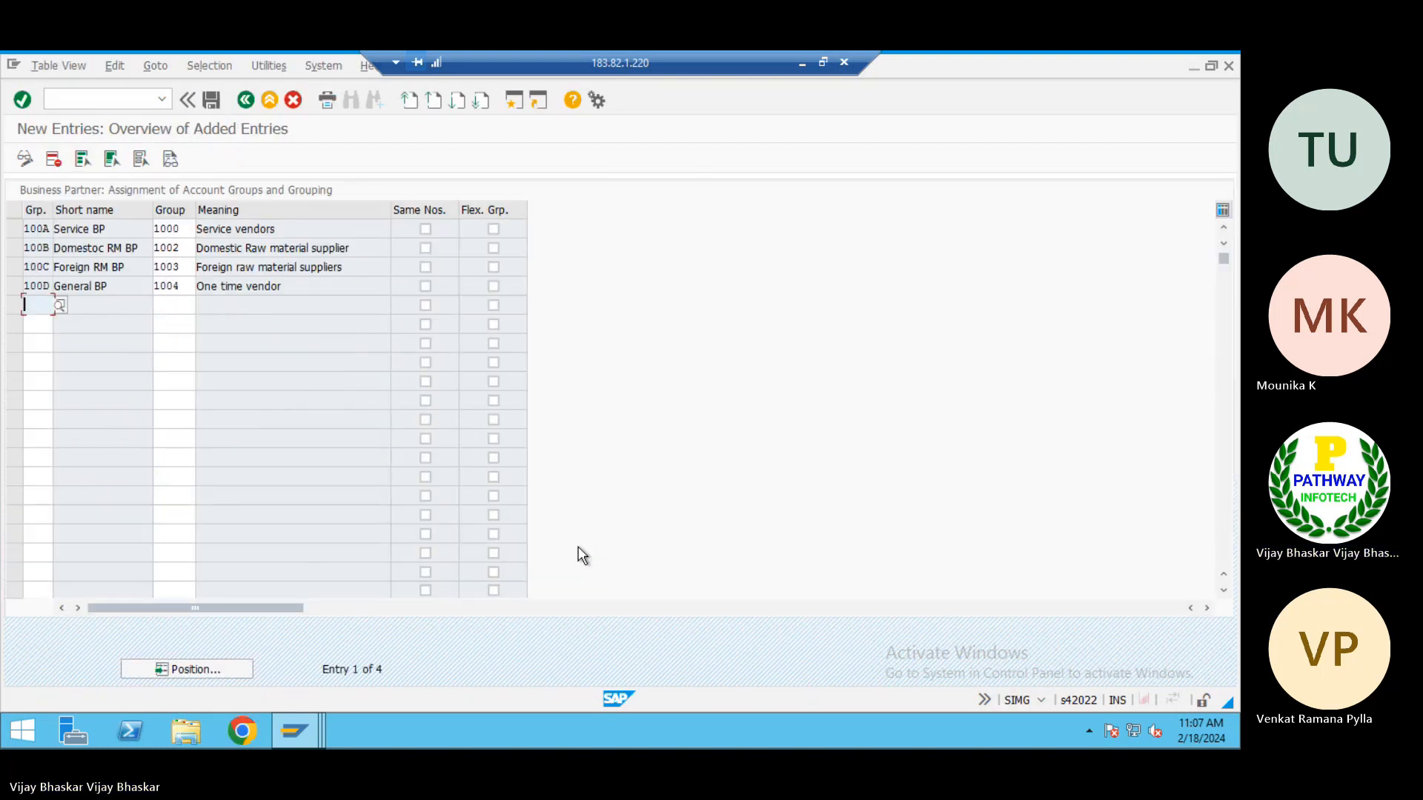
{"action": "left_click", "coordinate": [425, 229]}
{"action": "left_click", "coordinate": [425, 248]}
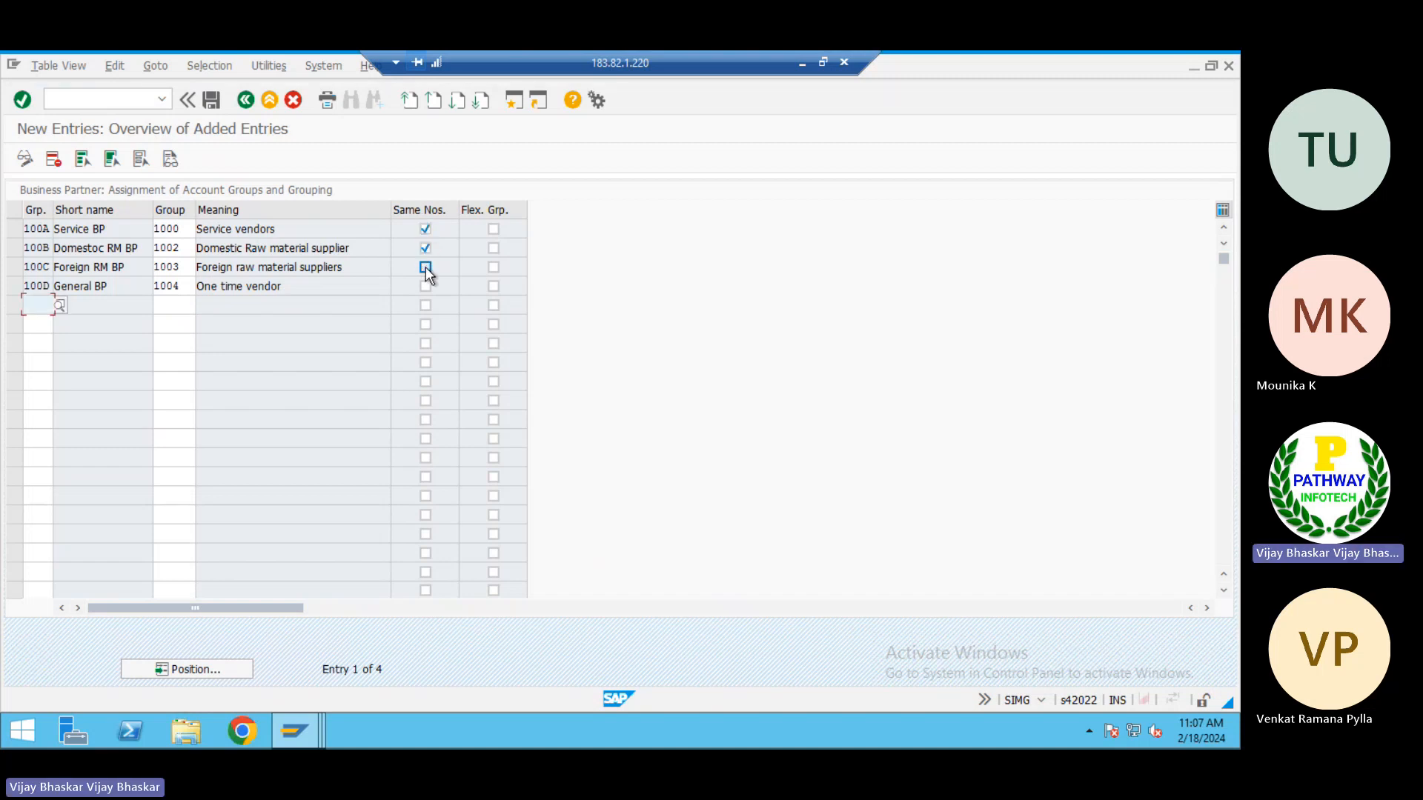
{"action": "left_click", "coordinate": [426, 267]}
{"action": "left_click", "coordinate": [425, 286]}
Review the rows of number ranges 2A and 2B in the vendor intervals session
{"action": "key", "text": "alt+Tab"}
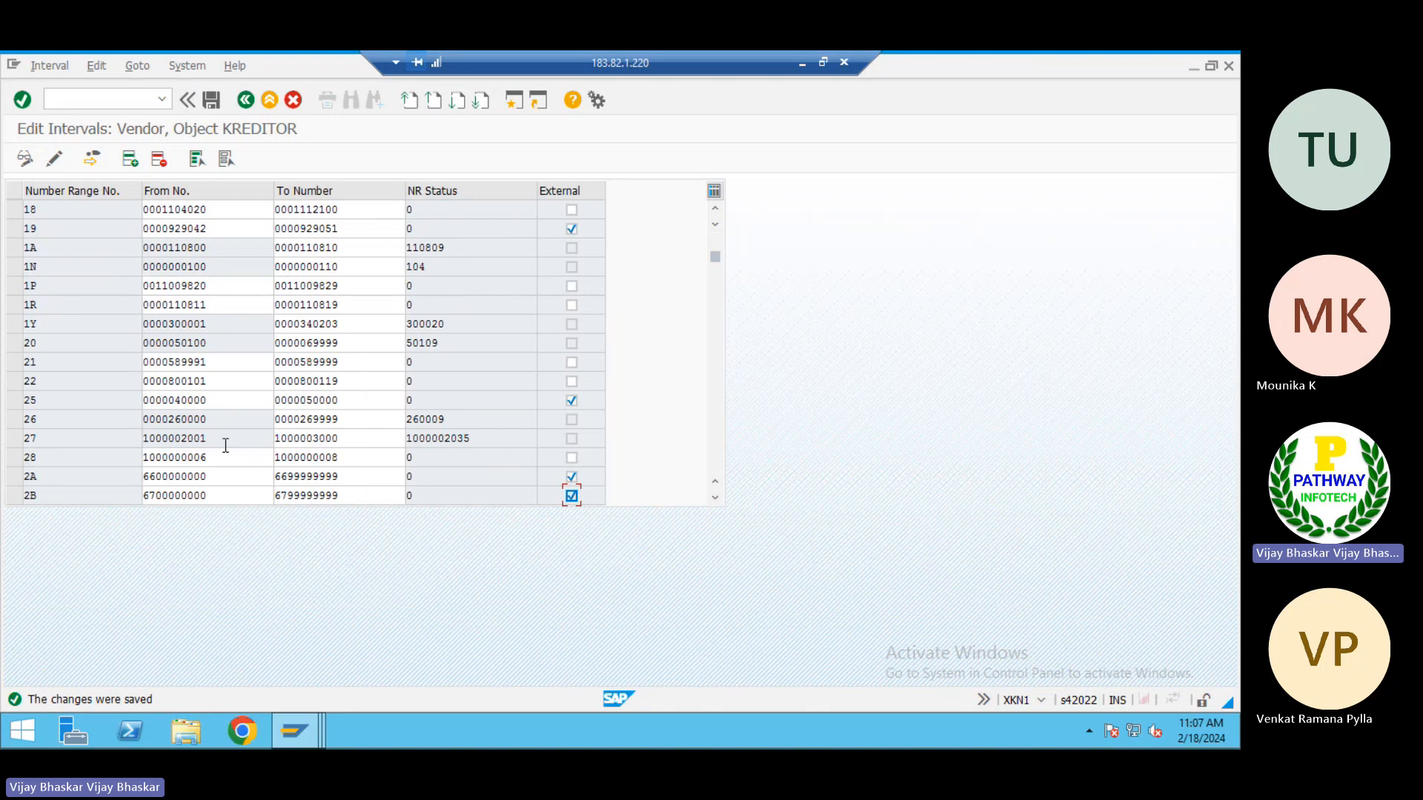
{"action": "left_click", "coordinate": [15, 476]}
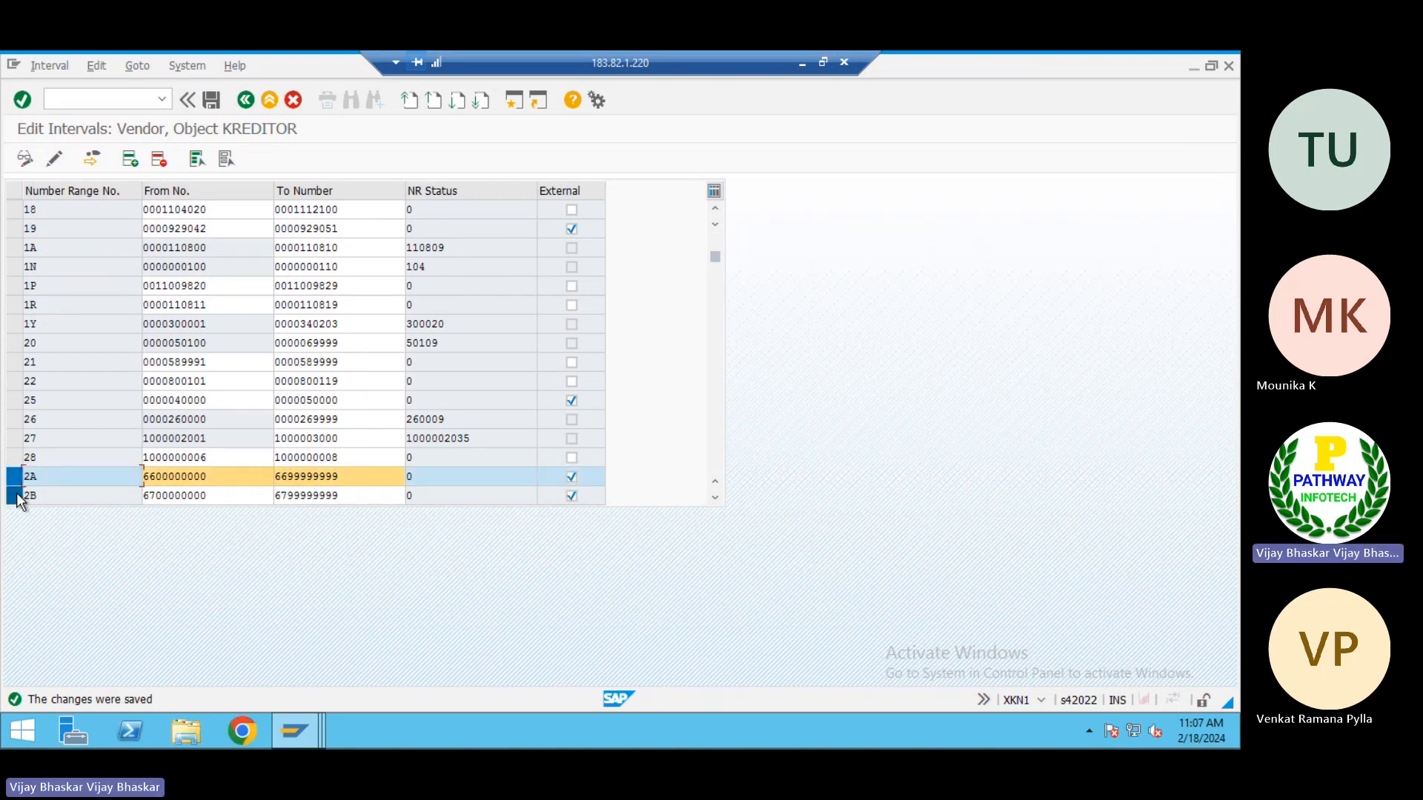
{"action": "left_click", "coordinate": [15, 495]}
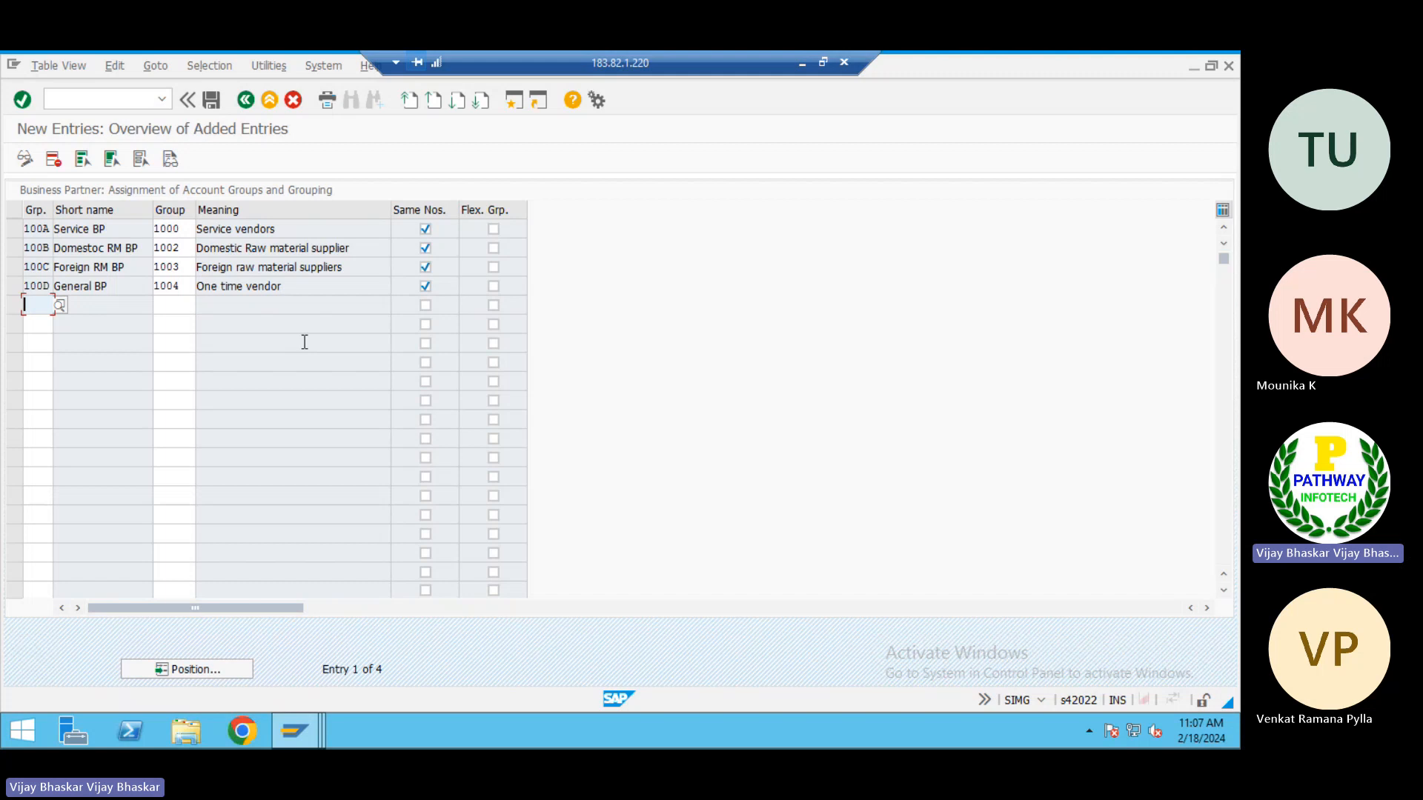
Save the grouping assignments under the TATA Power customizing request
{"action": "left_click", "coordinate": [211, 100]}
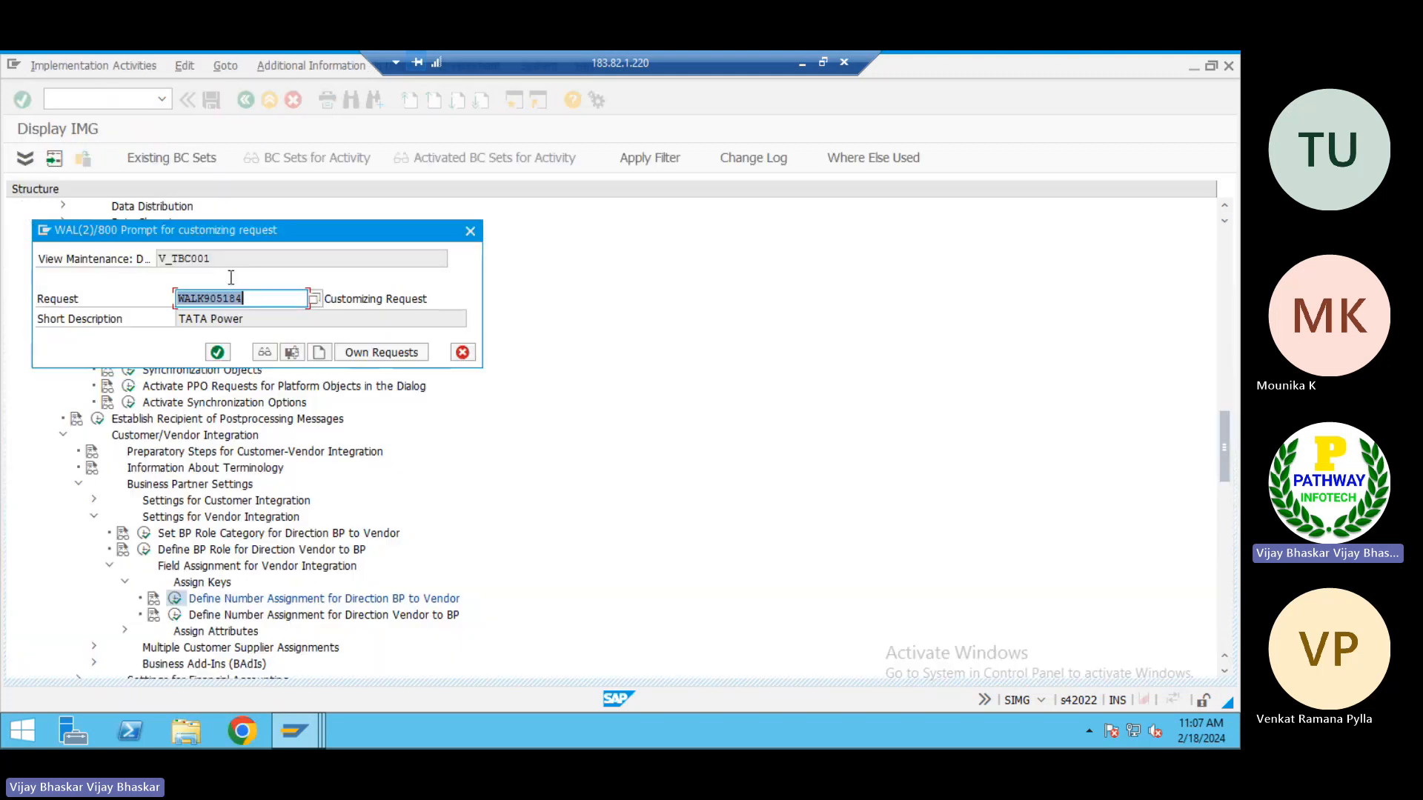
{"action": "left_click", "coordinate": [217, 351]}
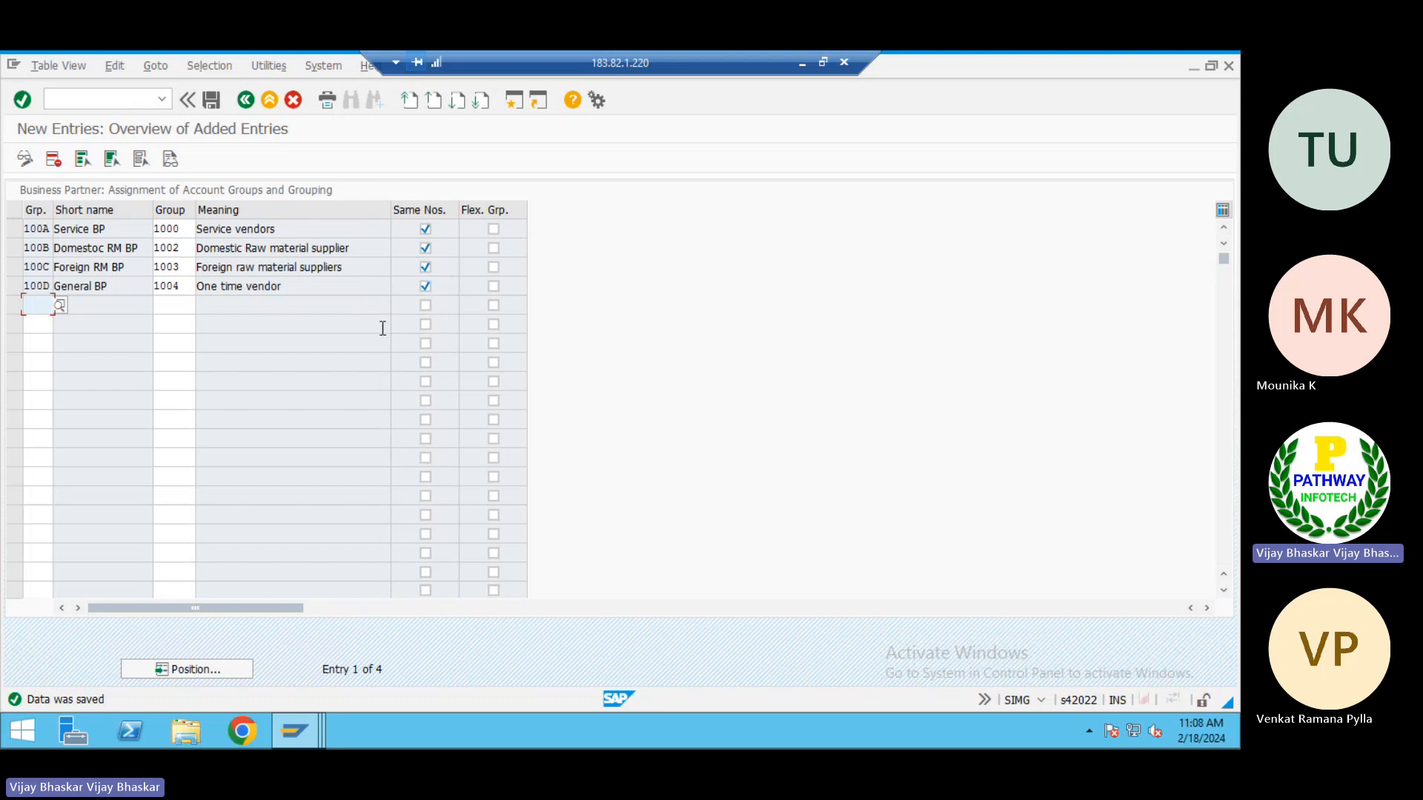
{"action": "left_click", "coordinate": [37, 234]}
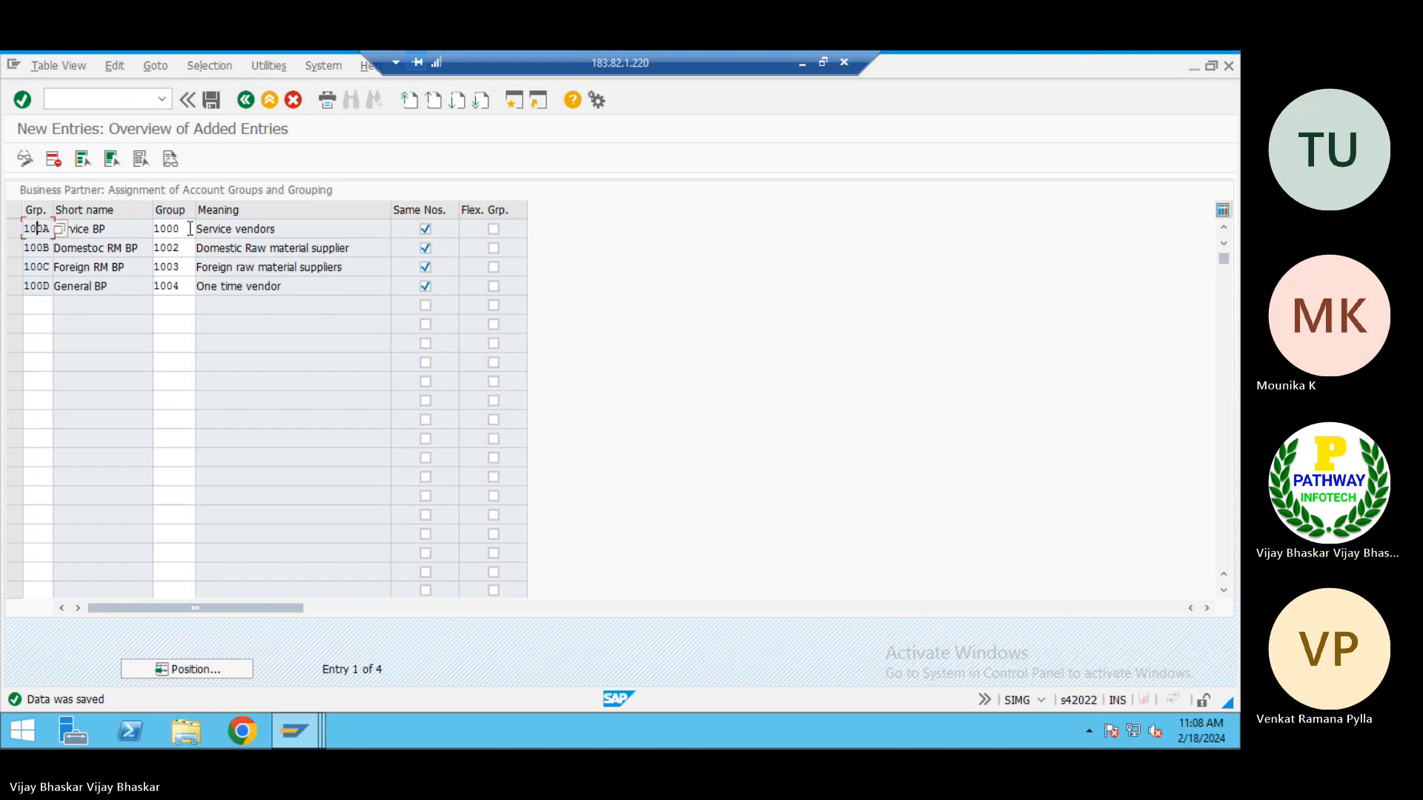
{"action": "left_click", "coordinate": [280, 229]}
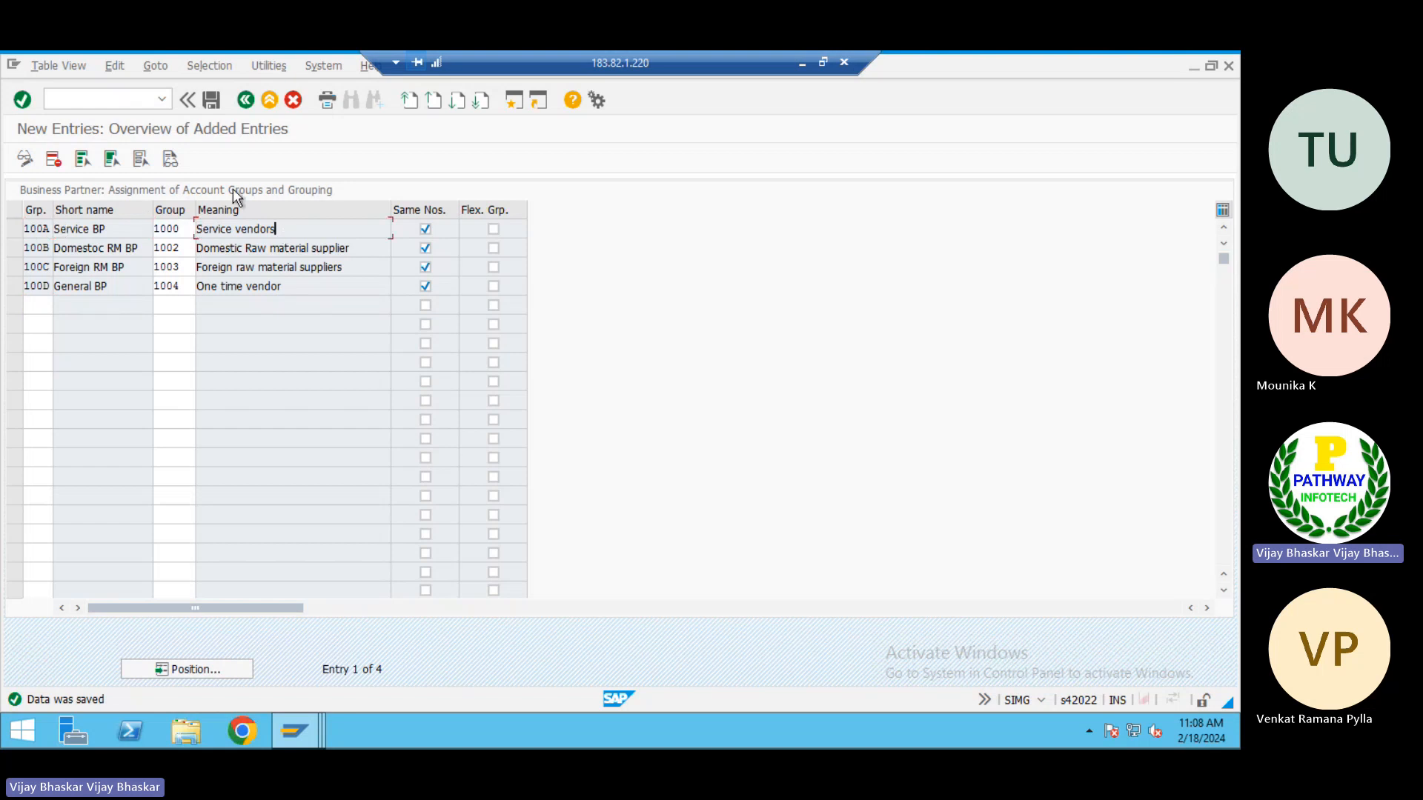
{"action": "left_click", "coordinate": [212, 100]}
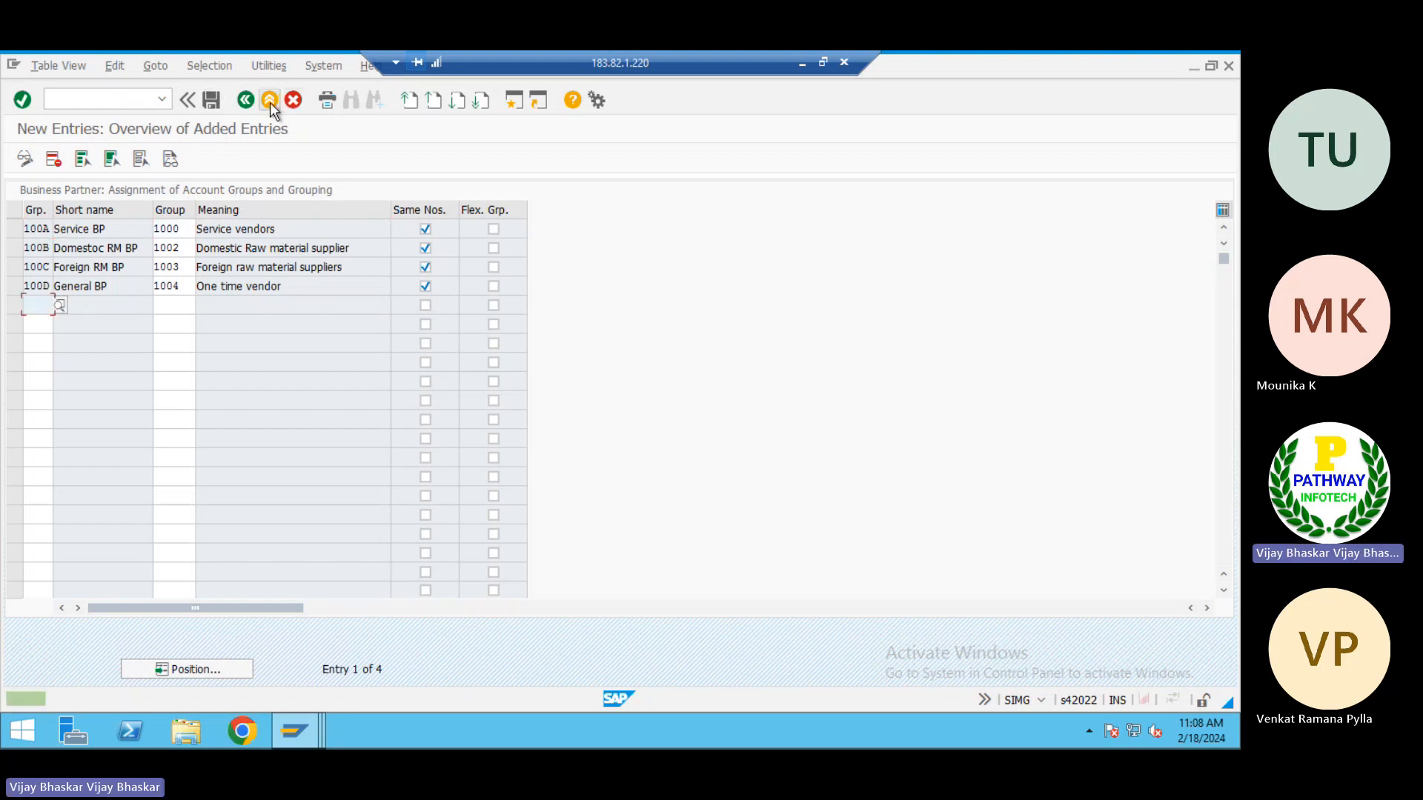
Switch to the Excel notes and review the remaining vendor configuration steps on the COnfiguration Noted sheet
{"action": "left_click", "coordinate": [800, 66]}
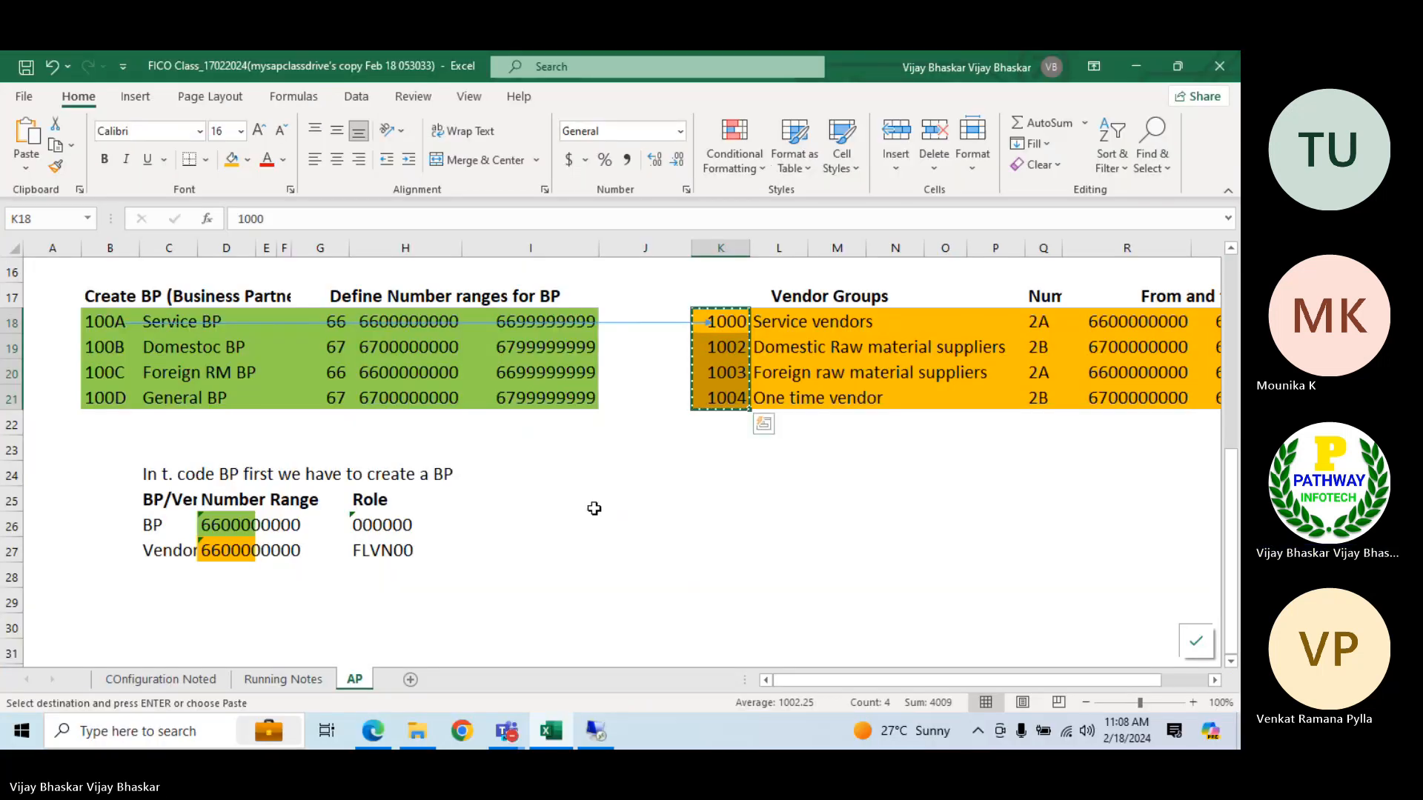
{"action": "key", "text": "Escape"}
{"action": "left_click", "coordinate": [127, 597]}
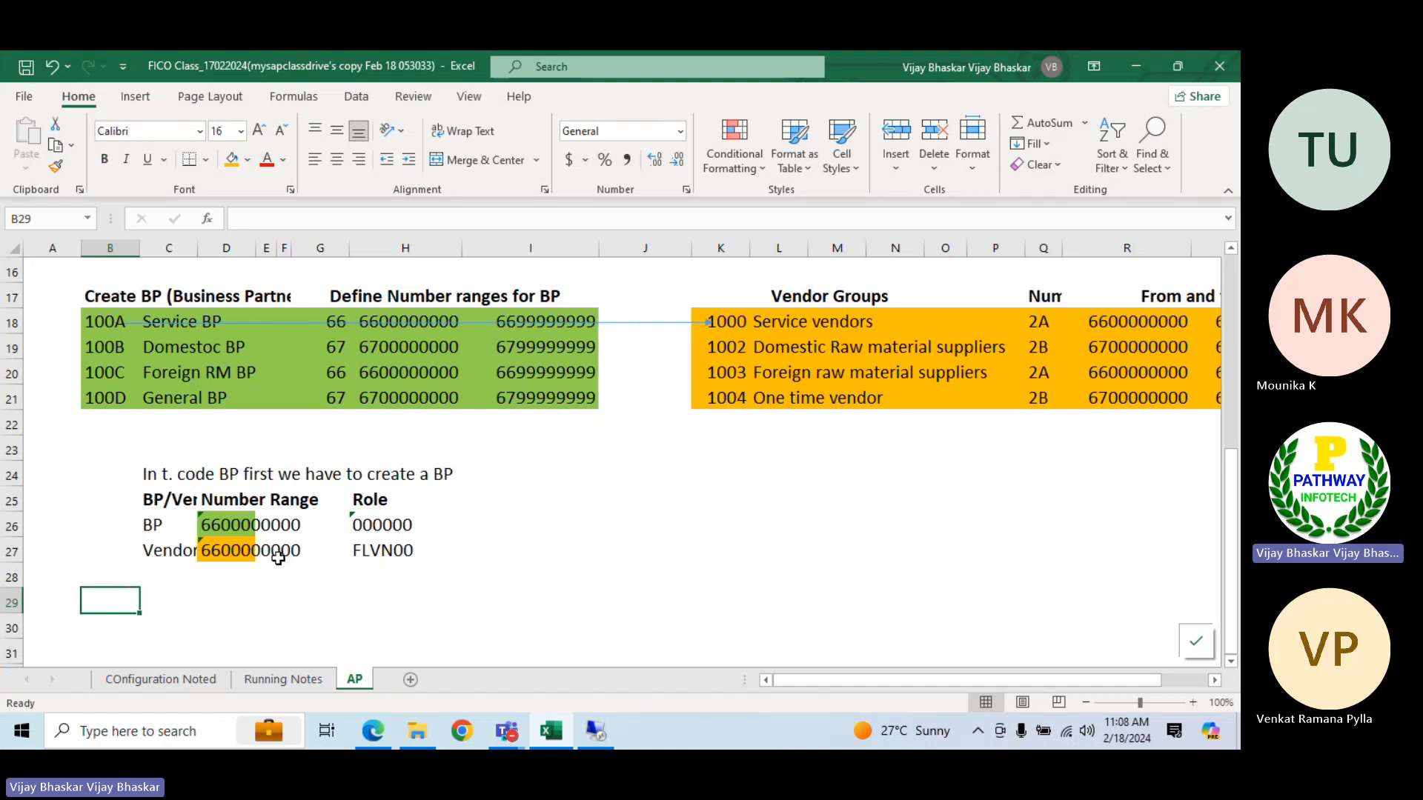
{"action": "left_click", "coordinate": [125, 679]}
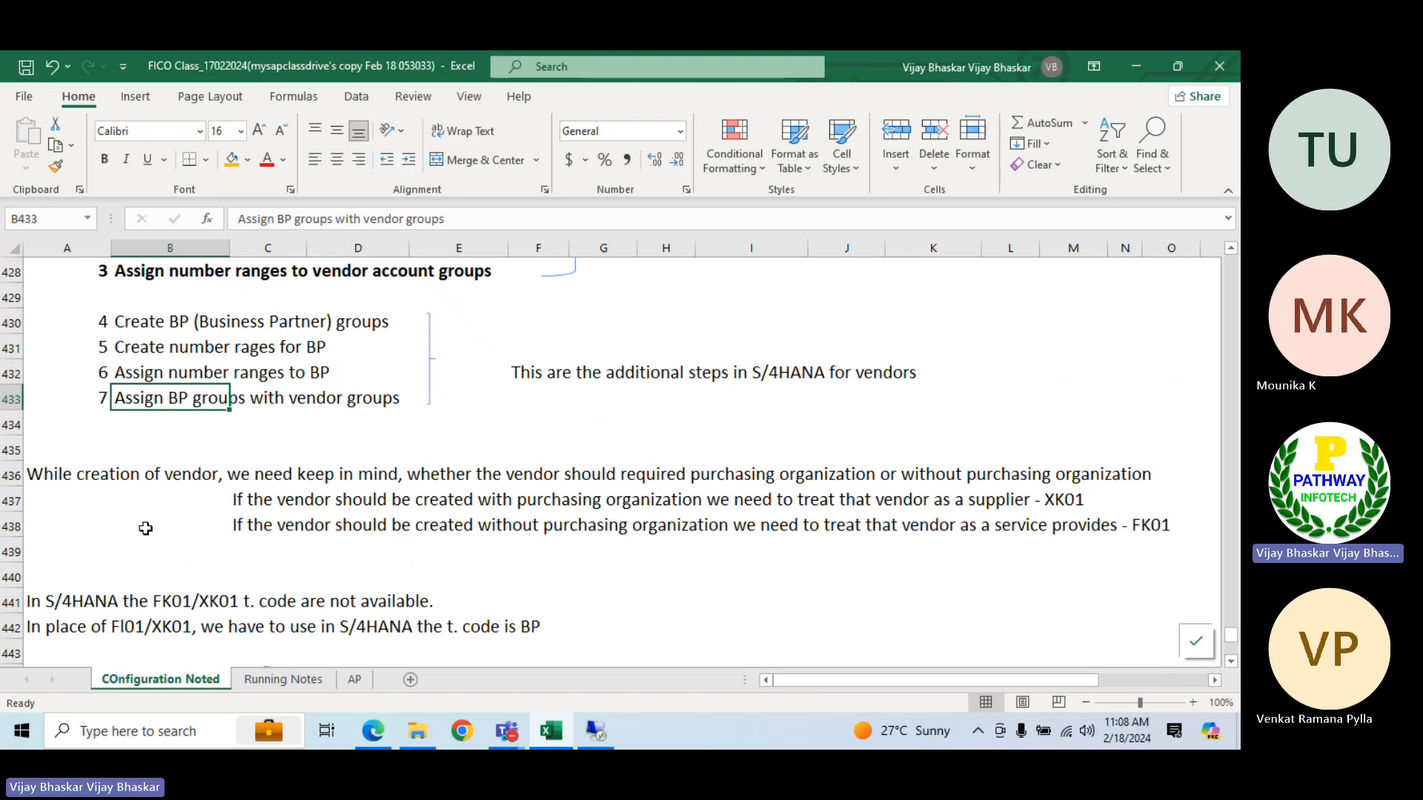
{"action": "scroll", "coordinate": [145, 521], "scroll_direction": "down", "scroll_amount": 6}
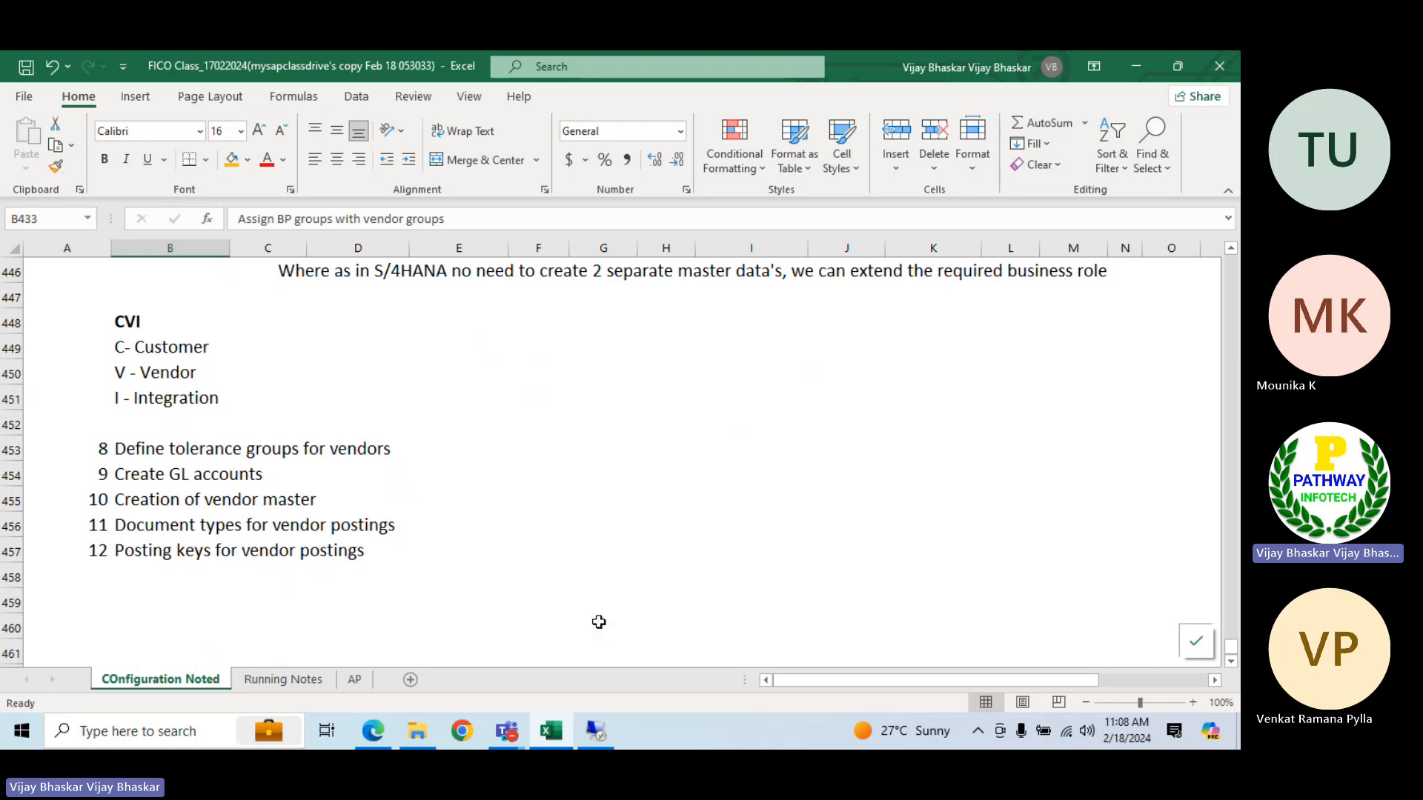
Add the note "Tolerance groups for vendors" in cell A30 of the AP sheet
{"action": "left_click", "coordinate": [354, 679]}
{"action": "scroll", "coordinate": [241, 556], "scroll_direction": "down", "scroll_amount": 2}
{"action": "scroll", "coordinate": [240, 557], "scroll_direction": "down", "scroll_amount": 1}
{"action": "left_click", "coordinate": [64, 400]}
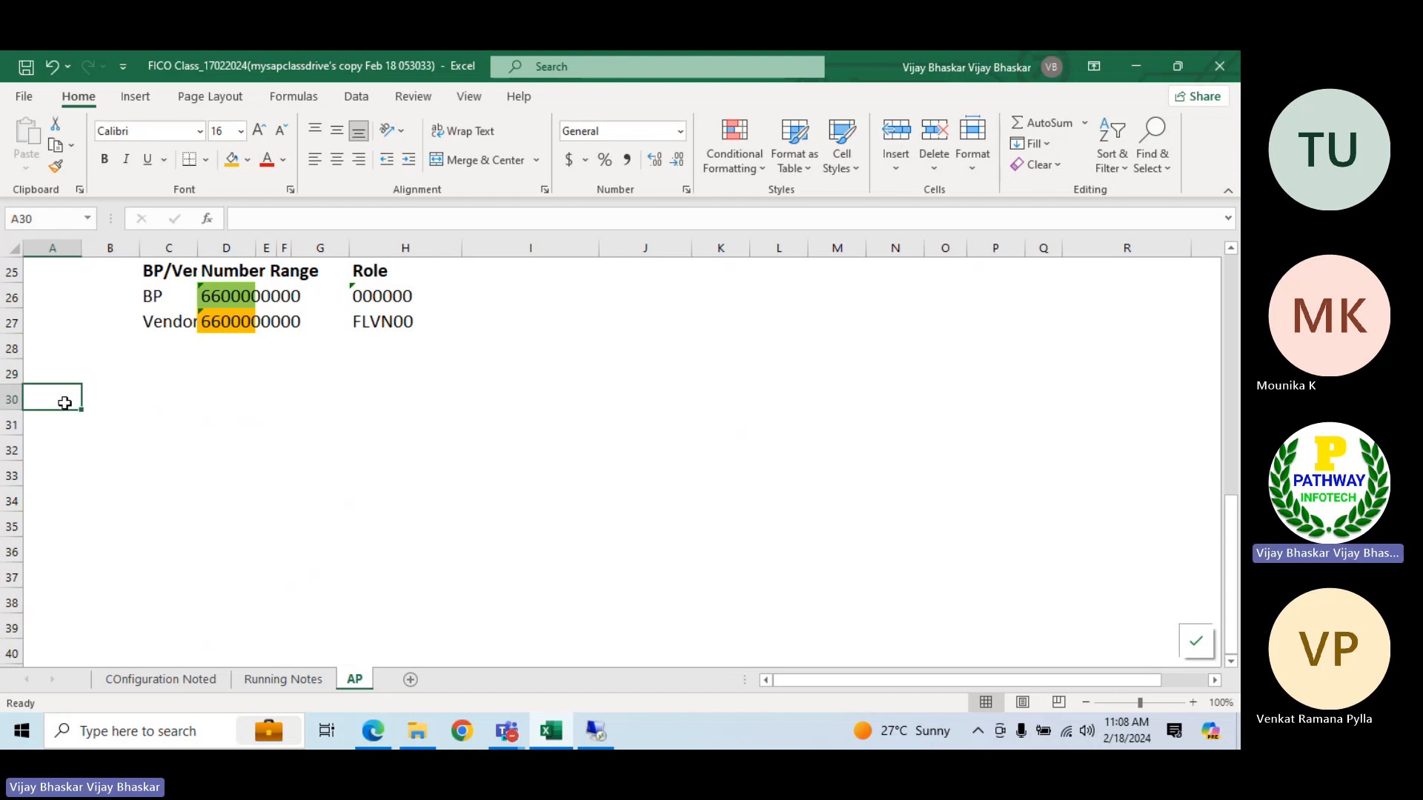
{"action": "type", "text": "Toleran"}
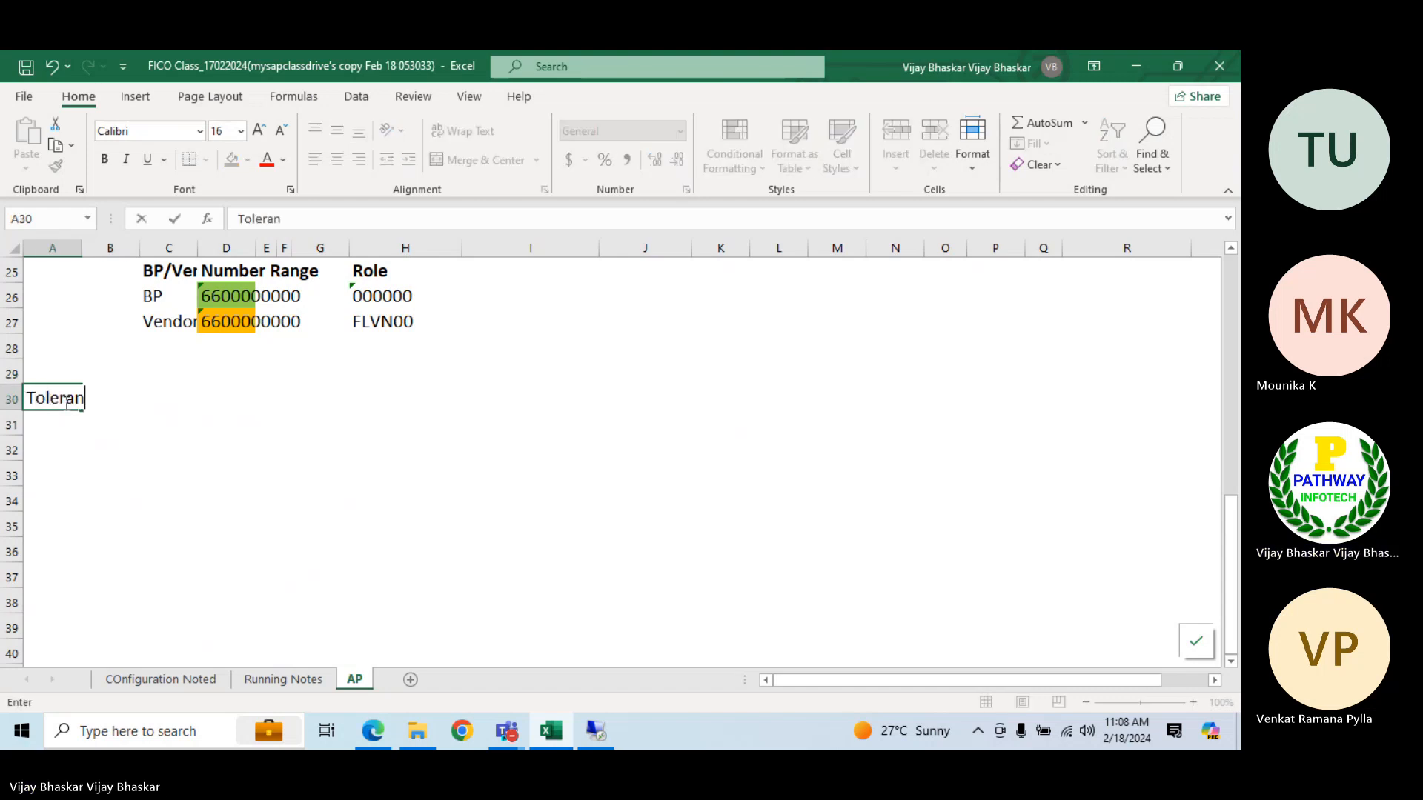
{"action": "type", "text": "ce groups for "}
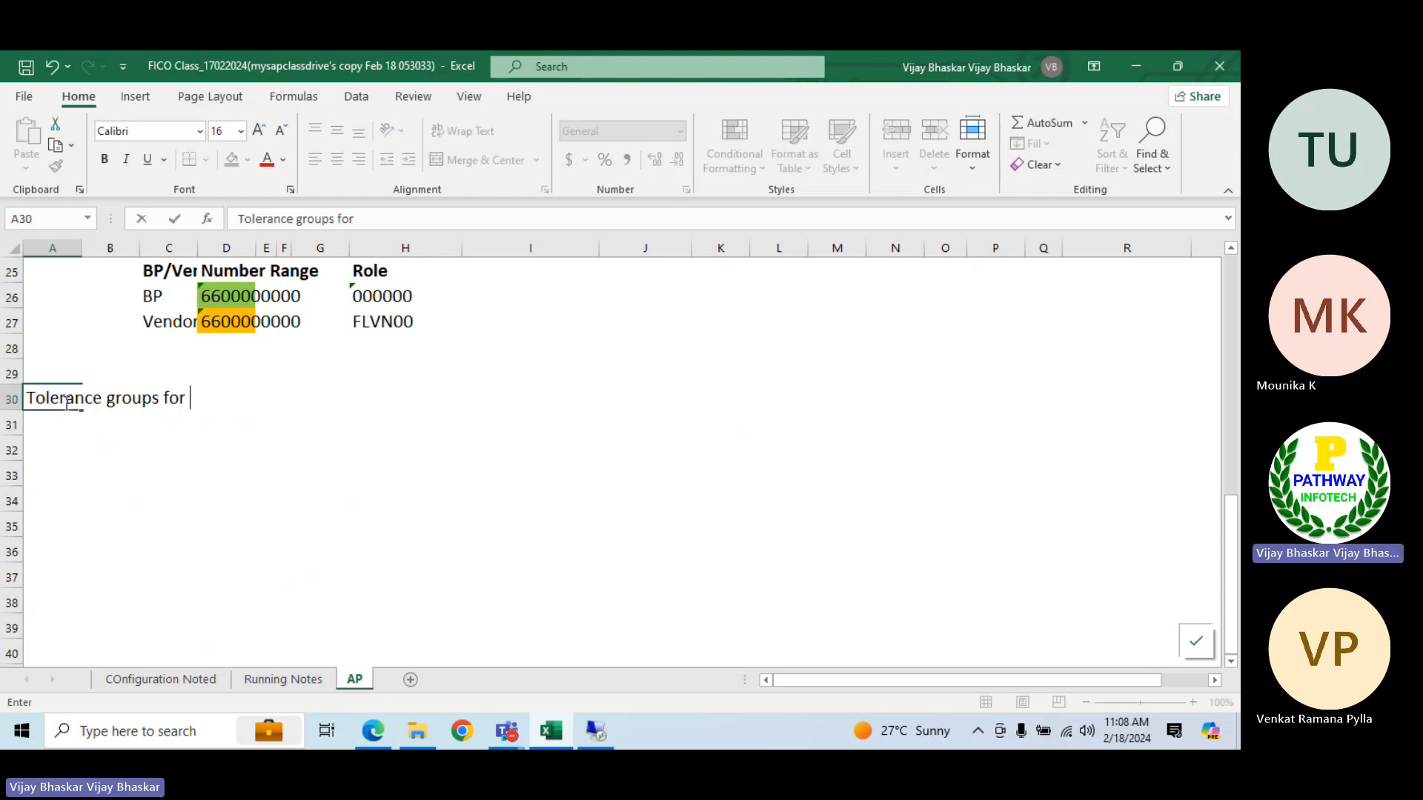
{"action": "type", "text": "vendot"}
{"action": "key", "text": "BackSpace"}
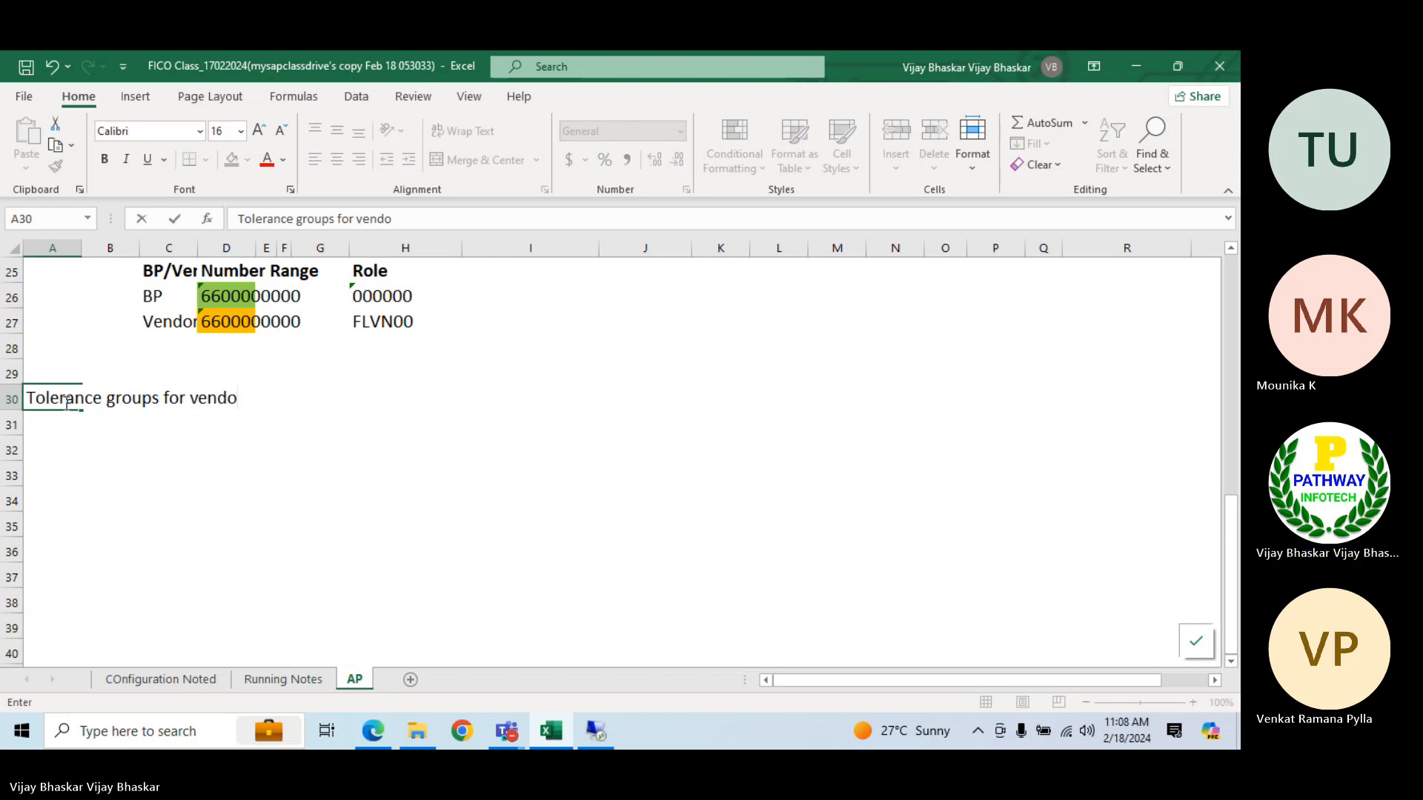
{"action": "type", "text": "rs"}
{"action": "key", "text": "Return"}
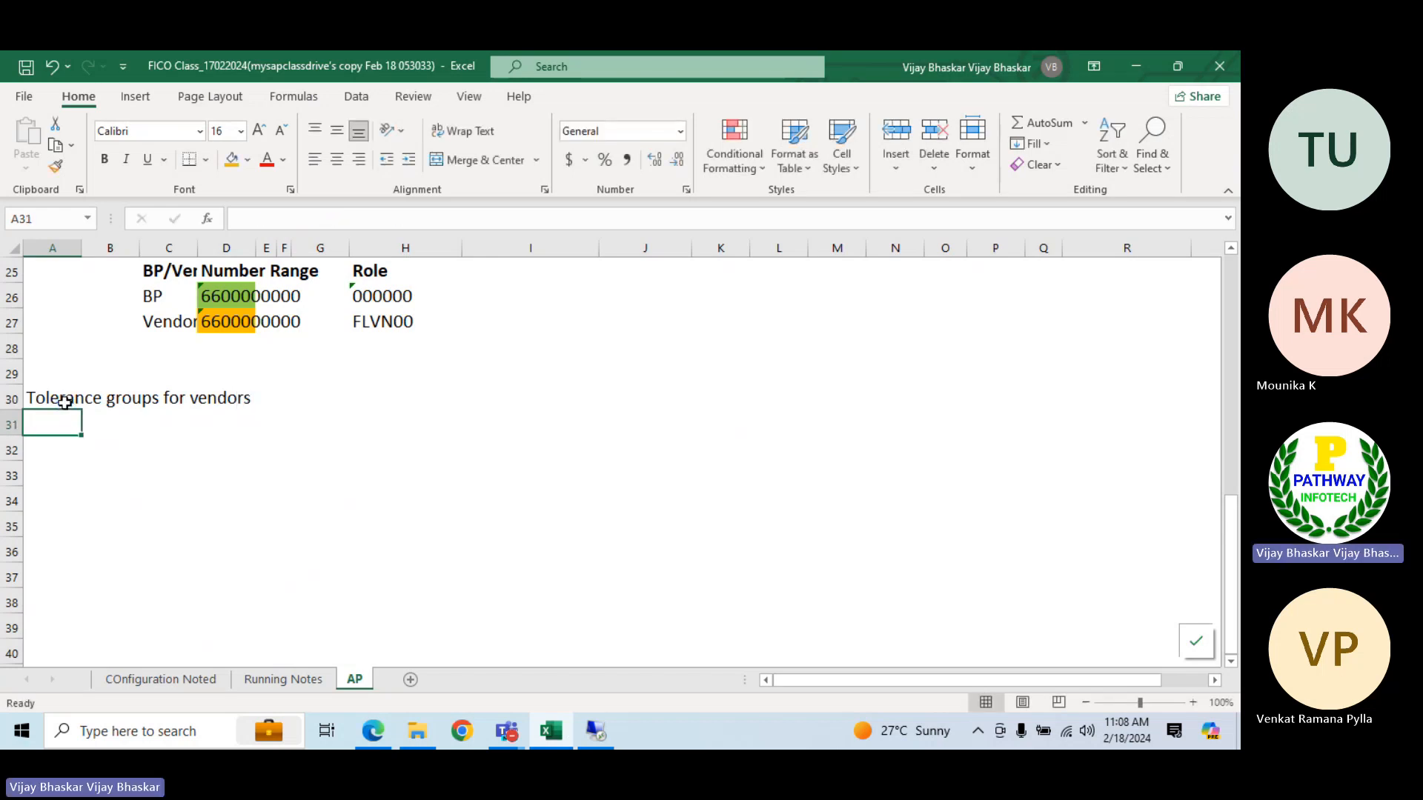
Switch to the SAP vendor intervals session, return to the IMG structure and collapse the Supplier Accounts branch
{"action": "left_click", "coordinate": [596, 731]}
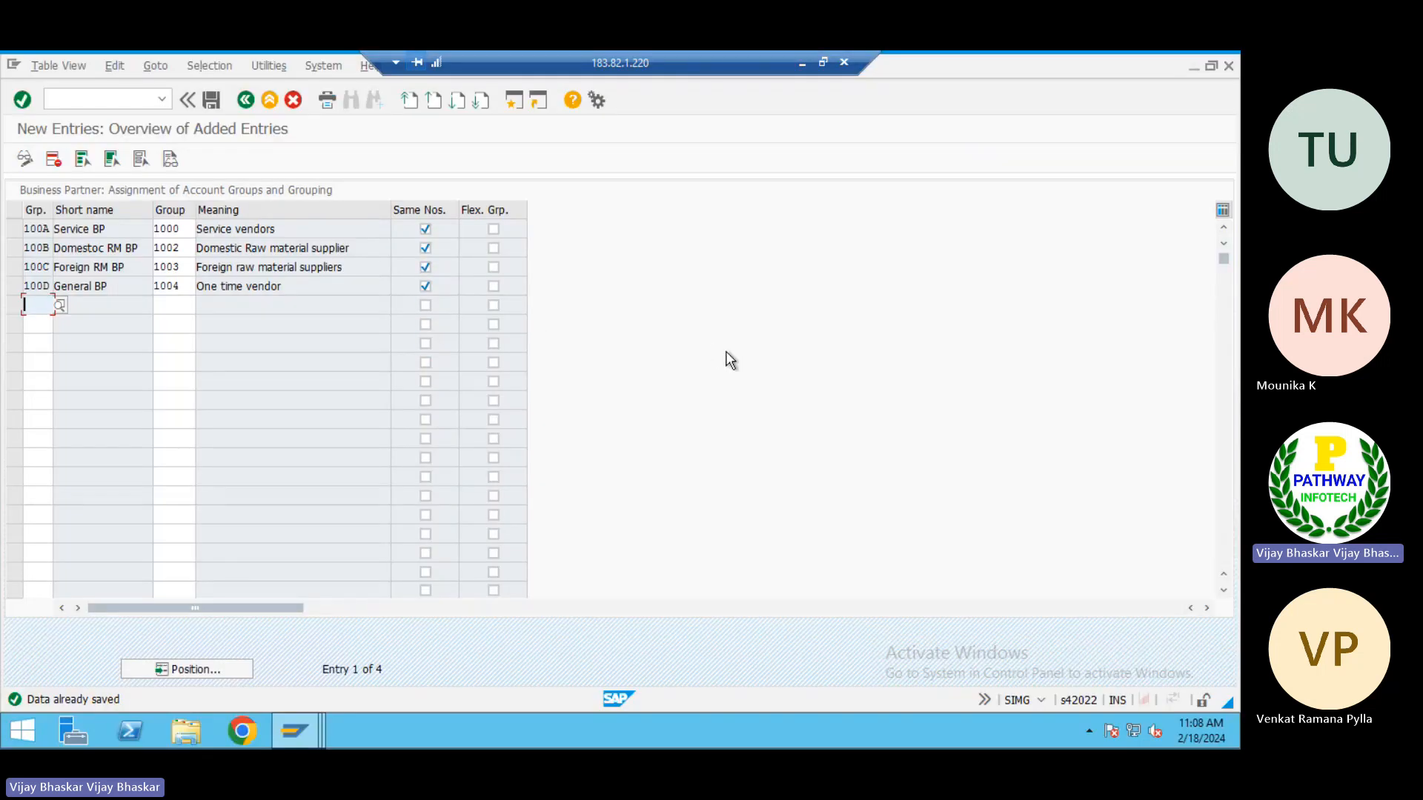
{"action": "key", "text": "alt+Tab"}
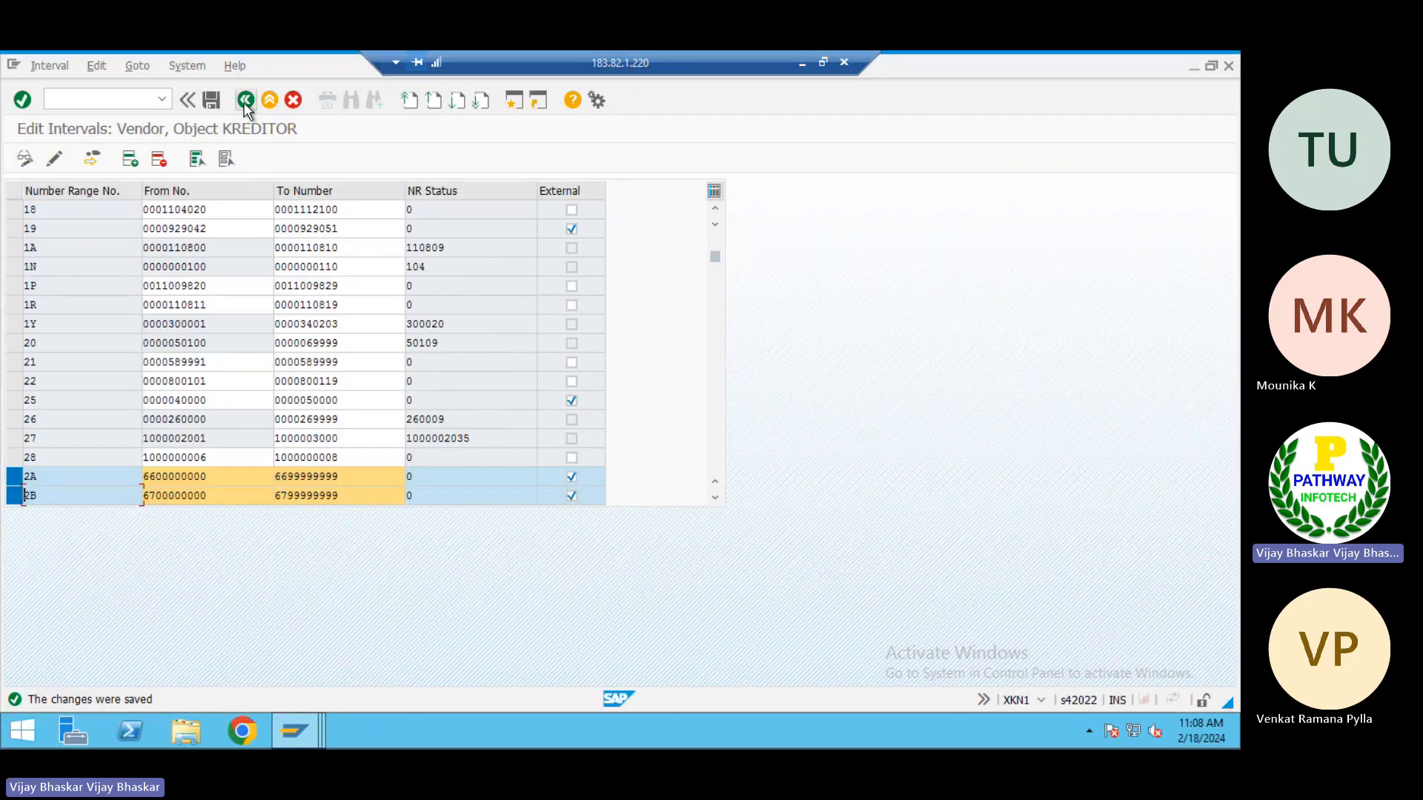
{"action": "left_click", "coordinate": [244, 99]}
{"action": "left_click", "coordinate": [245, 99]}
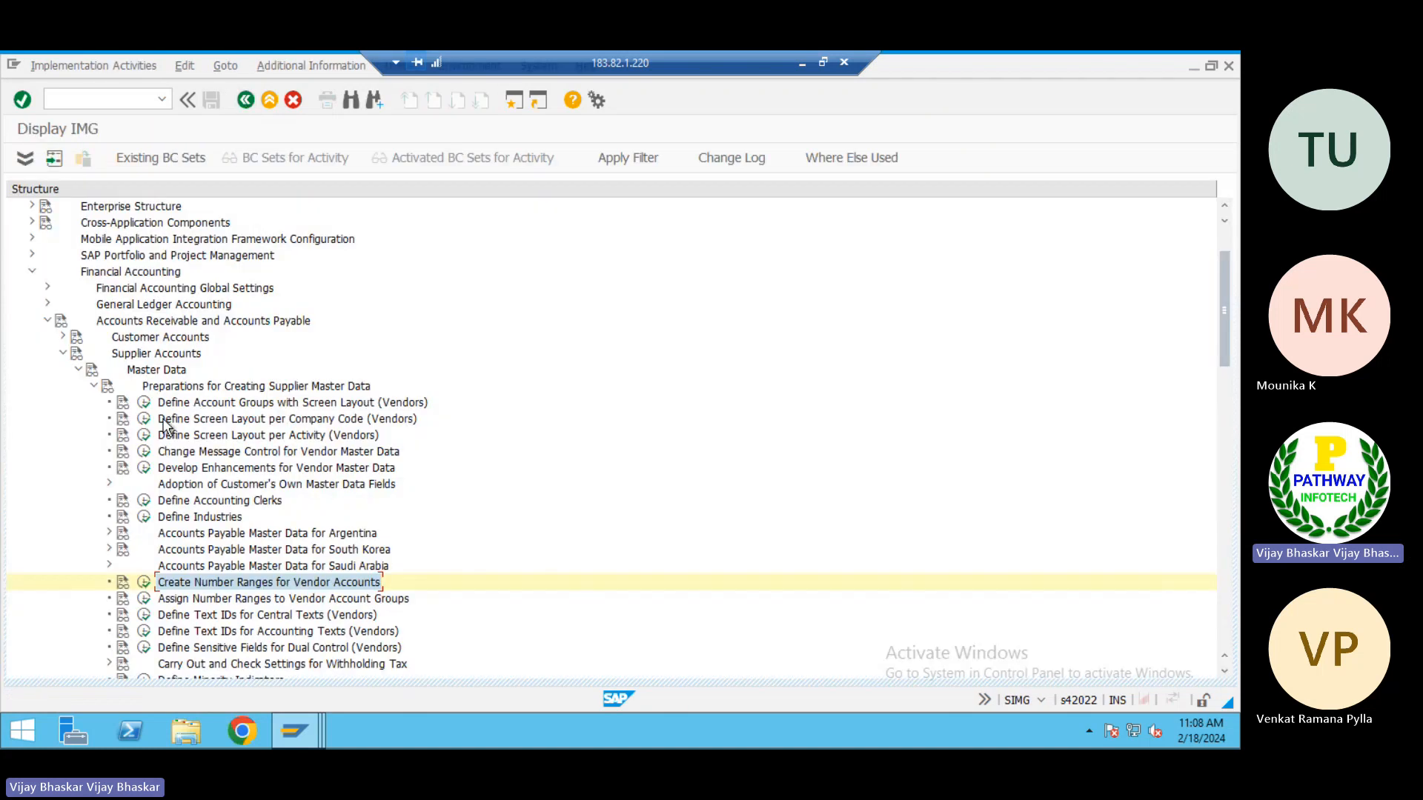
{"action": "left_click", "coordinate": [93, 386]}
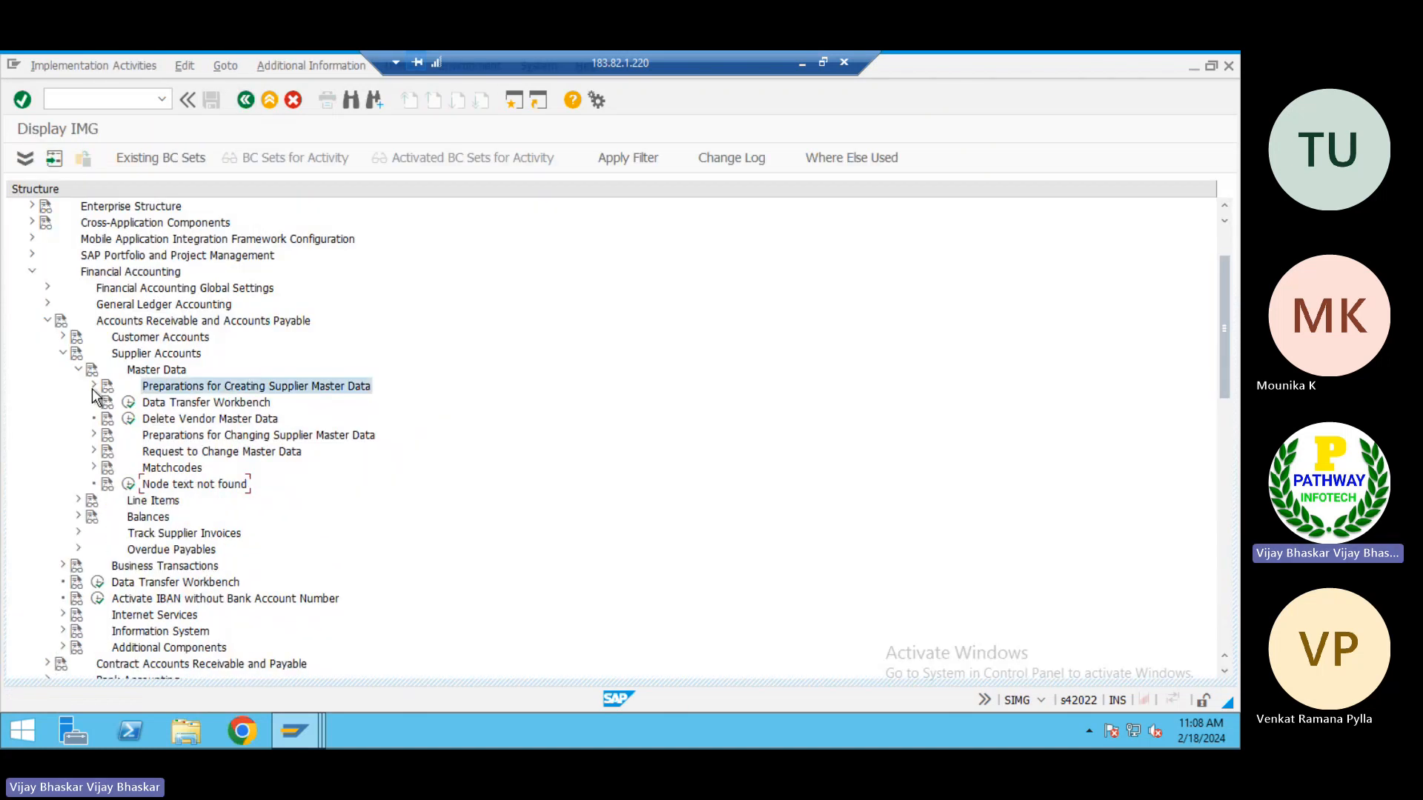
{"action": "left_click", "coordinate": [62, 353]}
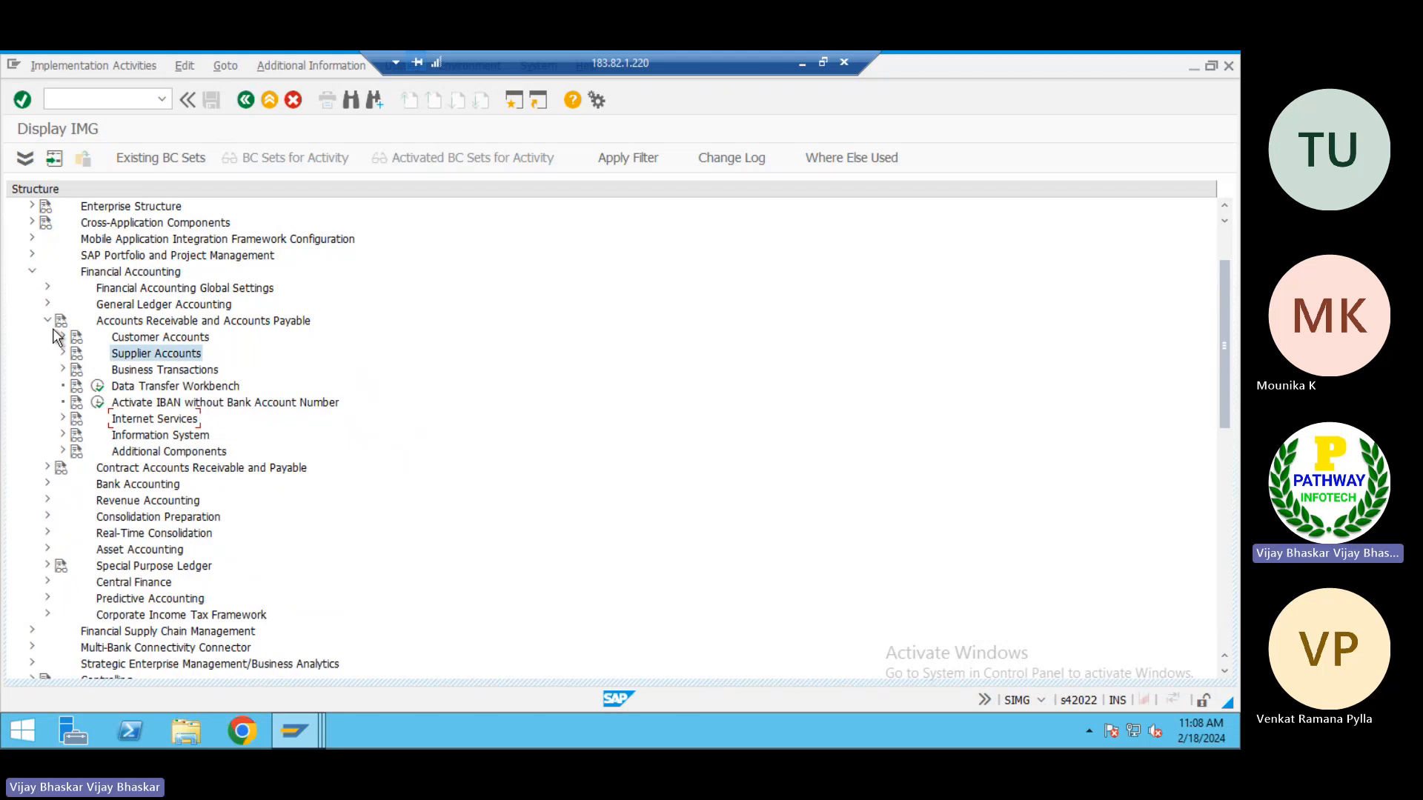
Expand Business Transactions and its Open Item Clearing node under Accounts Receivable and Accounts Payable
{"action": "left_click", "coordinate": [136, 371]}
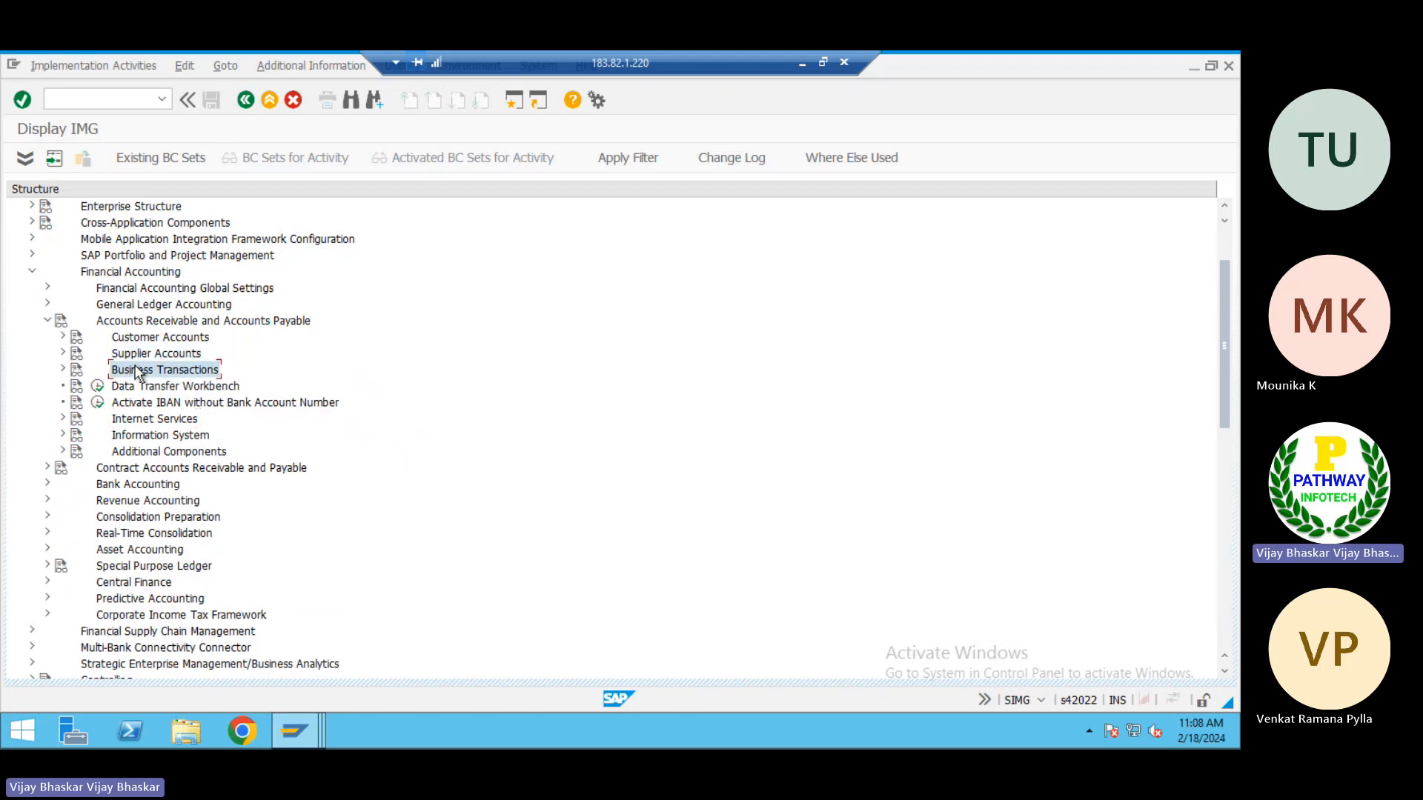
{"action": "double_click", "coordinate": [136, 371]}
{"action": "key", "text": "Down"}
{"action": "key", "text": "Down"}
{"action": "key", "text": "Down"}
{"action": "key", "text": "Down"}
{"action": "key", "text": "Down"}
{"action": "key", "text": "Down"}
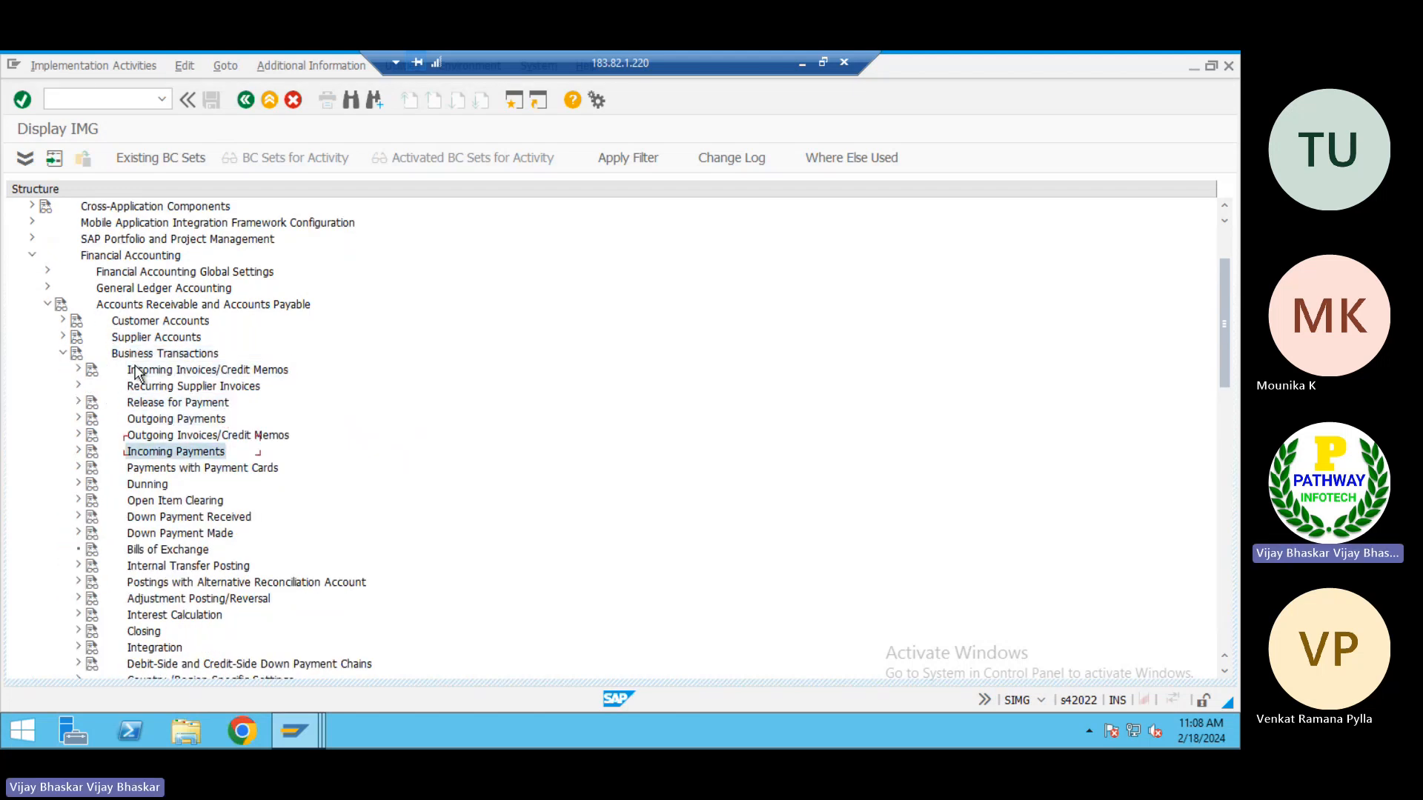
{"action": "key", "text": "Down"}
{"action": "key", "text": "Down"}
{"action": "key", "text": "Down"}
{"action": "key", "text": "Down"}
{"action": "key", "text": "Down"}
{"action": "key", "text": "Down"}
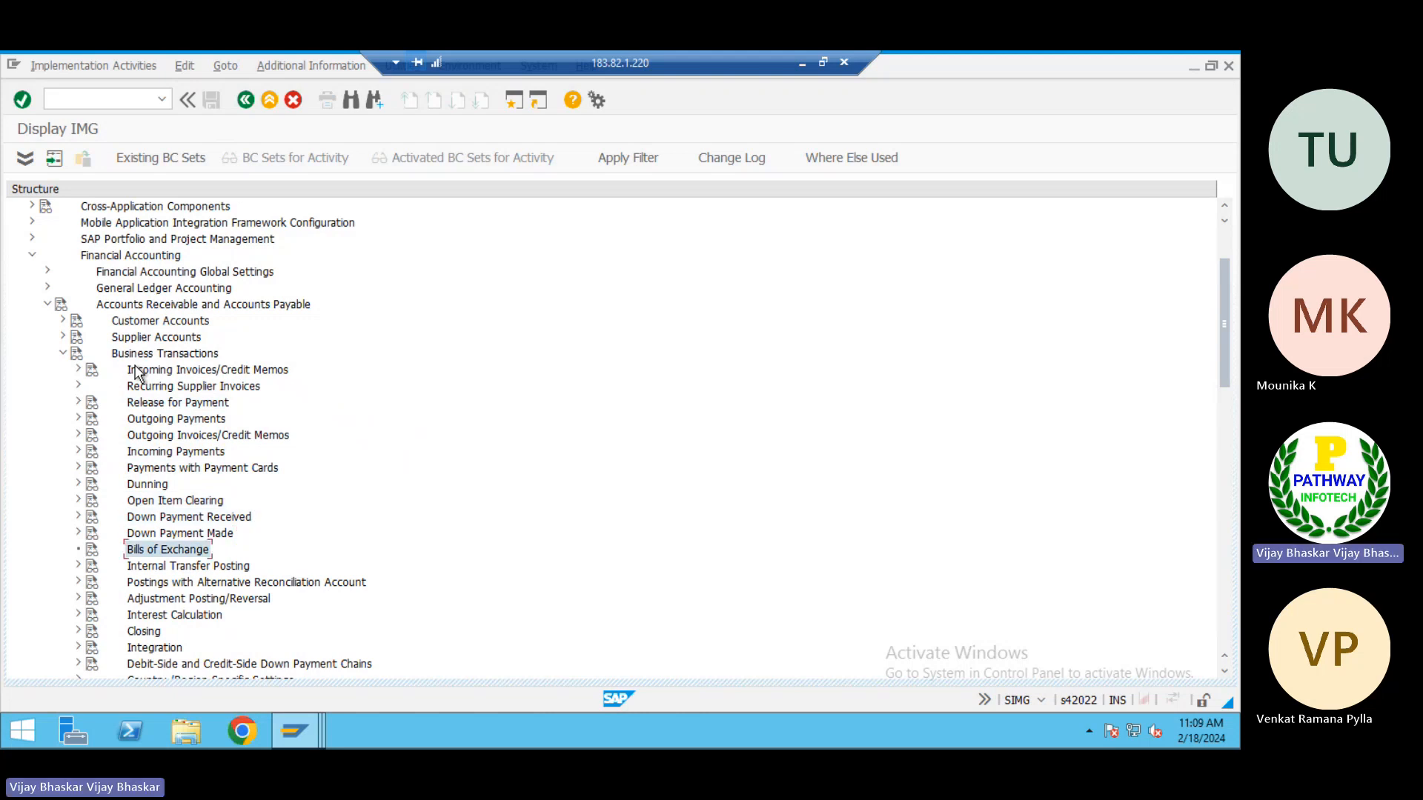
{"action": "key", "text": "Up"}
{"action": "key", "text": "Up"}
{"action": "key", "text": "Up"}
{"action": "key", "text": "Right"}
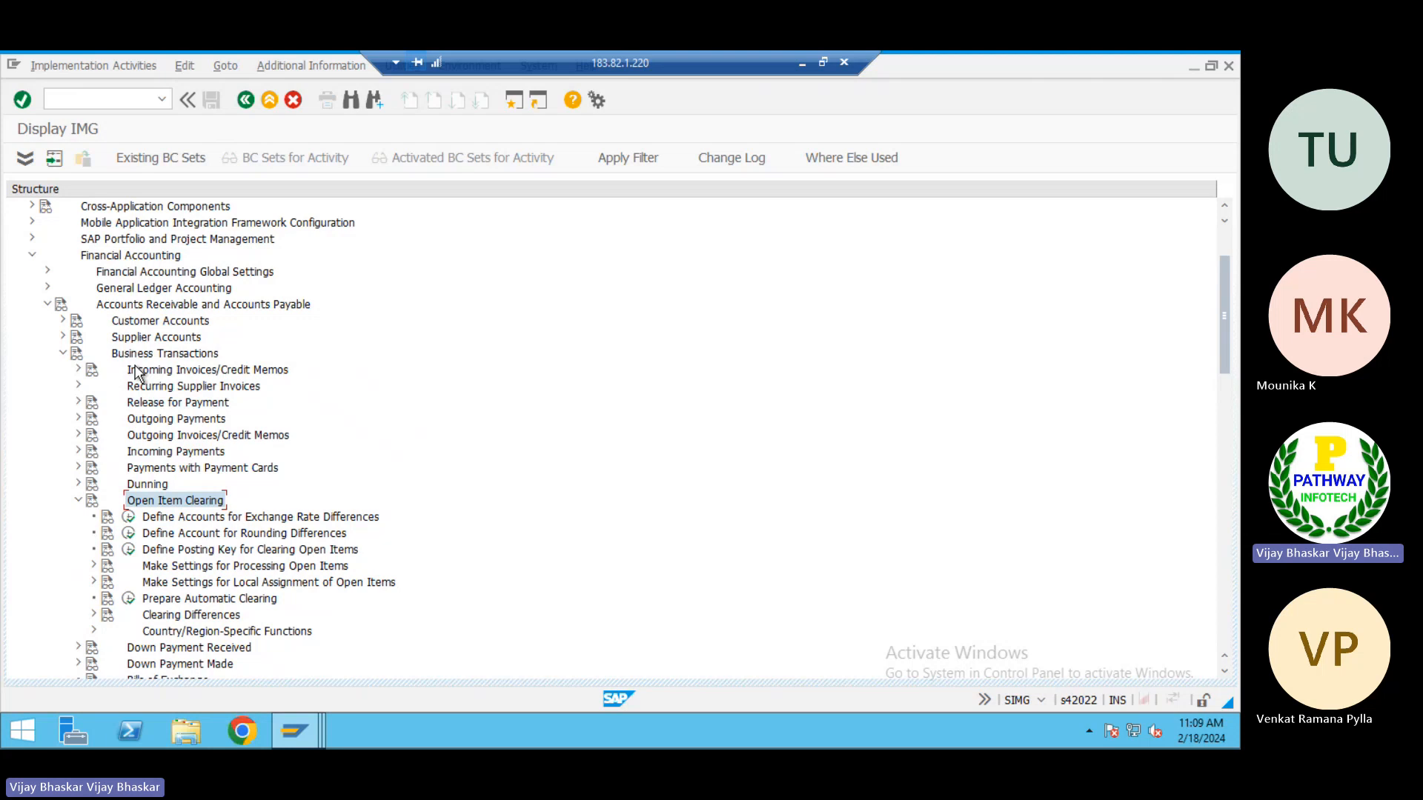
Expand Clearing Differences and execute Define Tolerances for Customers and Suppliers
{"action": "key", "text": "Down"}
{"action": "key", "text": "Down"}
{"action": "key", "text": "Down"}
{"action": "key", "text": "Down"}
{"action": "key", "text": "Down"}
{"action": "key", "text": "Down"}
{"action": "key", "text": "Down"}
{"action": "key", "text": "Right"}
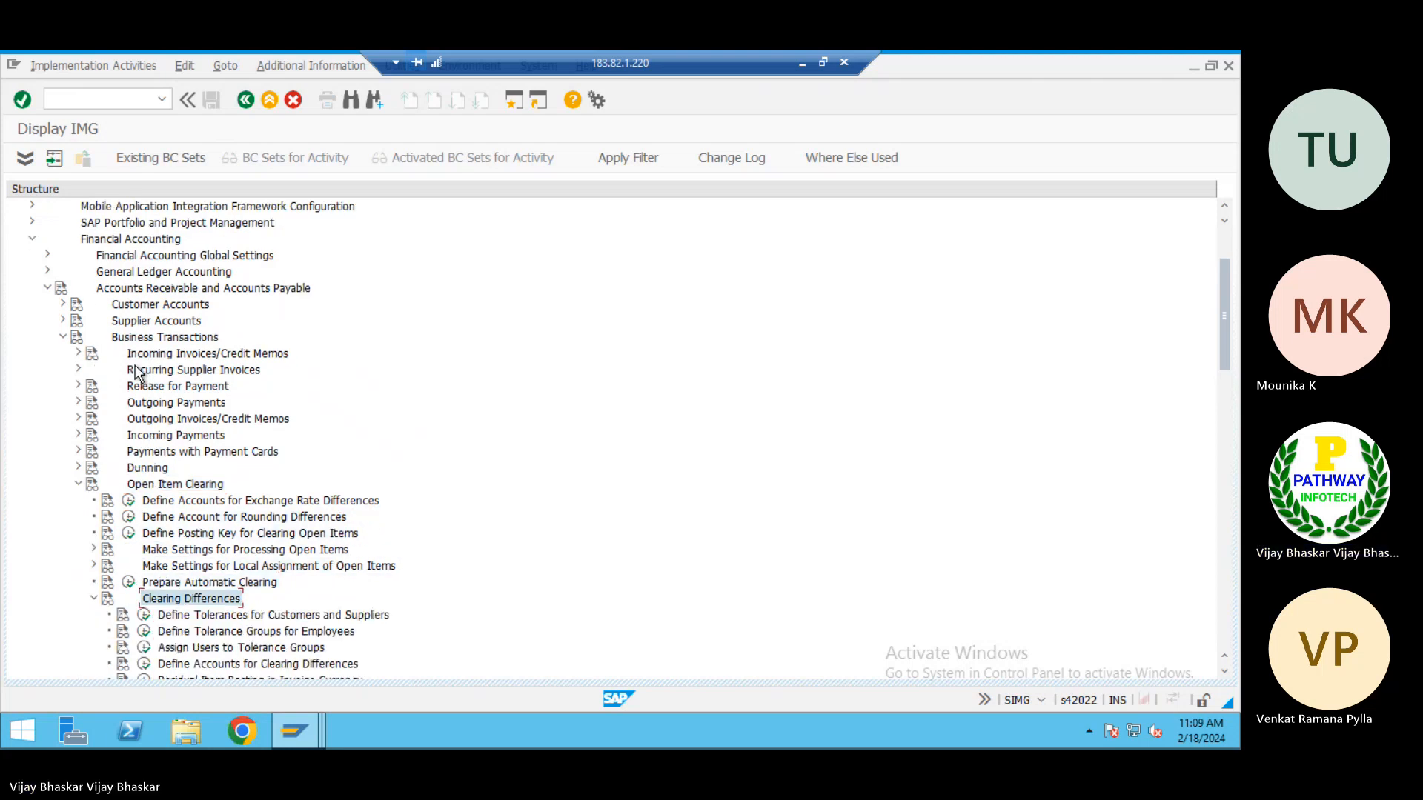
{"action": "key", "text": "Down"}
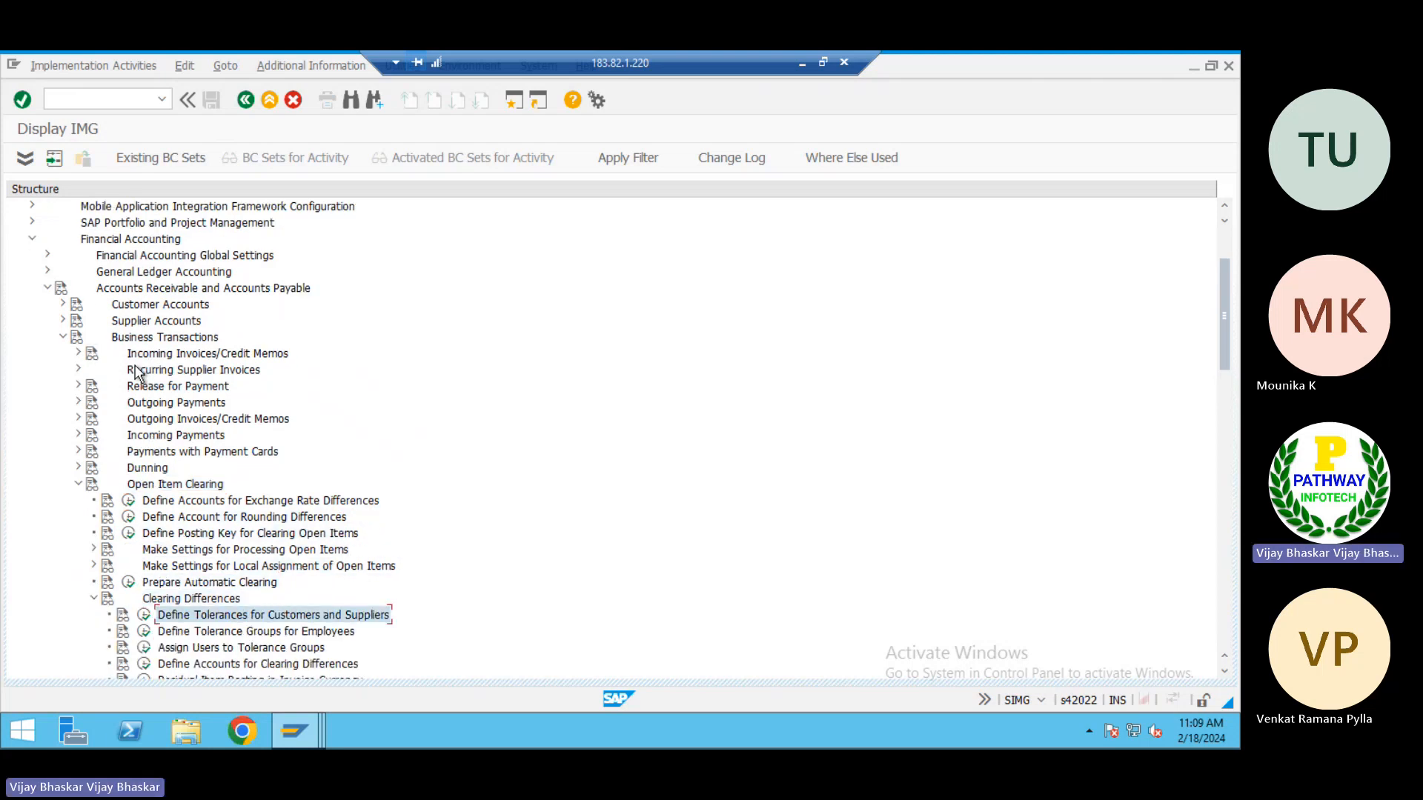
{"action": "key", "text": "Left"}
{"action": "key", "text": "Return"}
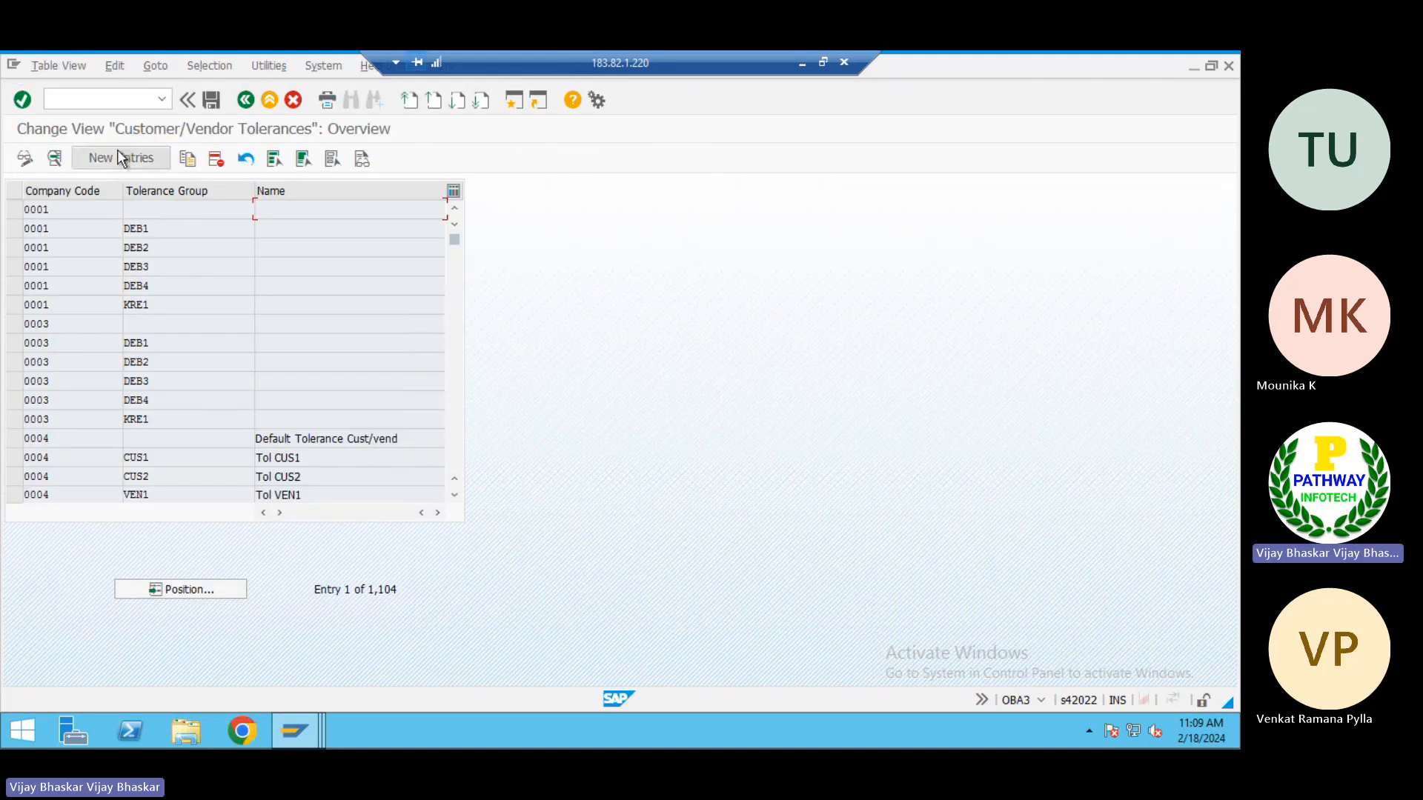
Create a new tolerance entry for company code TP01 with a blank tolerance group and save it under the TATA Power customizing request
{"action": "left_click", "coordinate": [118, 152]}
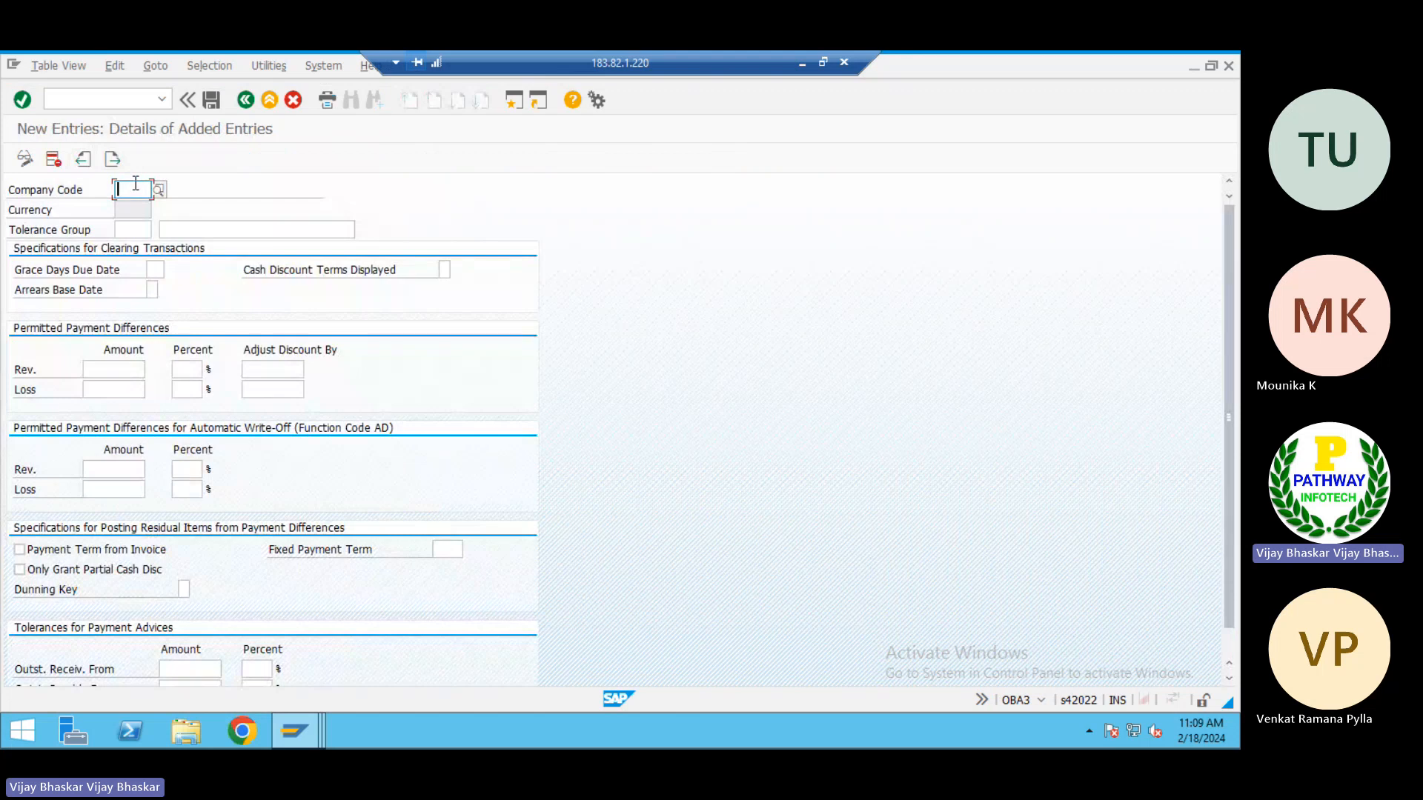
{"action": "type", "text": "T"}
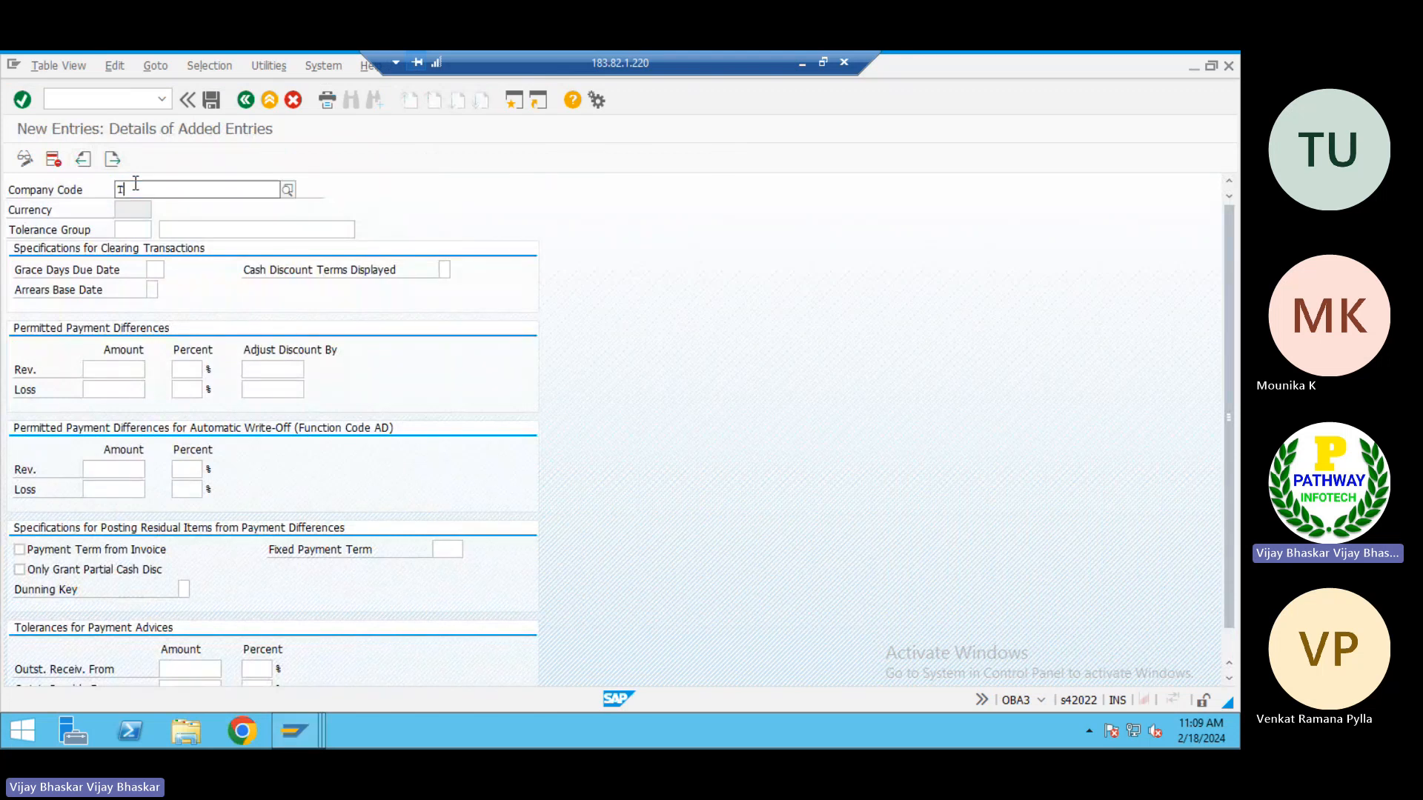
{"action": "type", "text": "p01"}
{"action": "key", "text": "Return"}
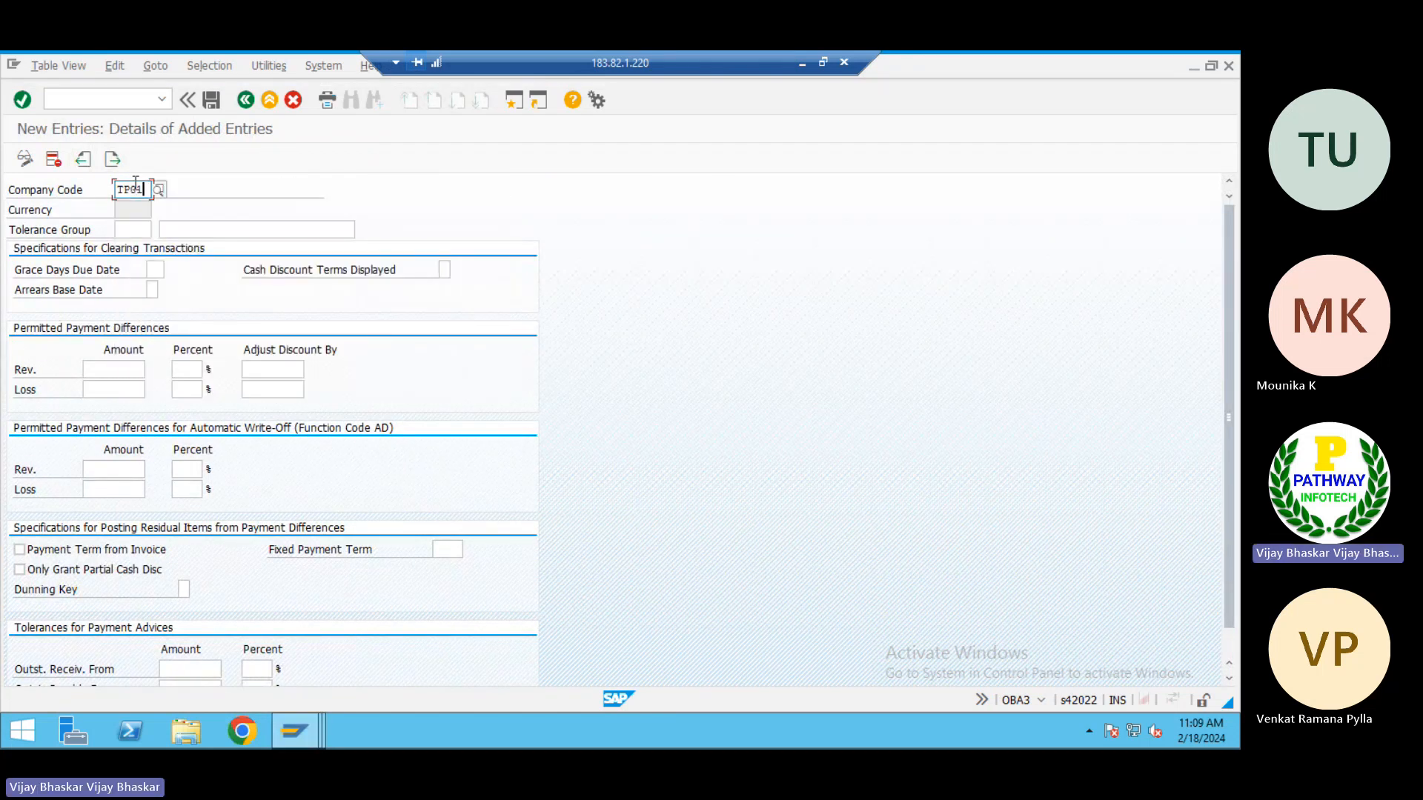
{"action": "left_click", "coordinate": [209, 100]}
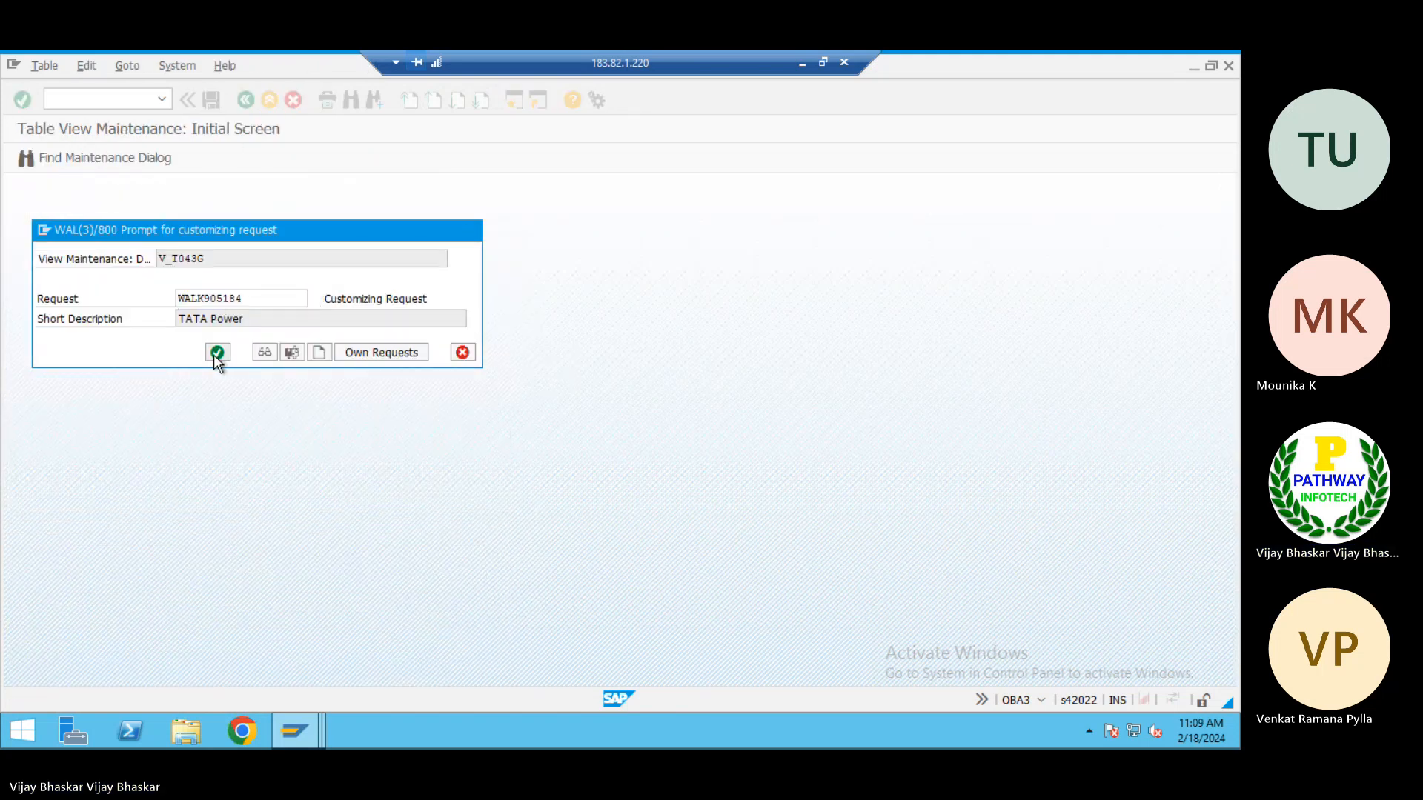
{"action": "left_click", "coordinate": [217, 353]}
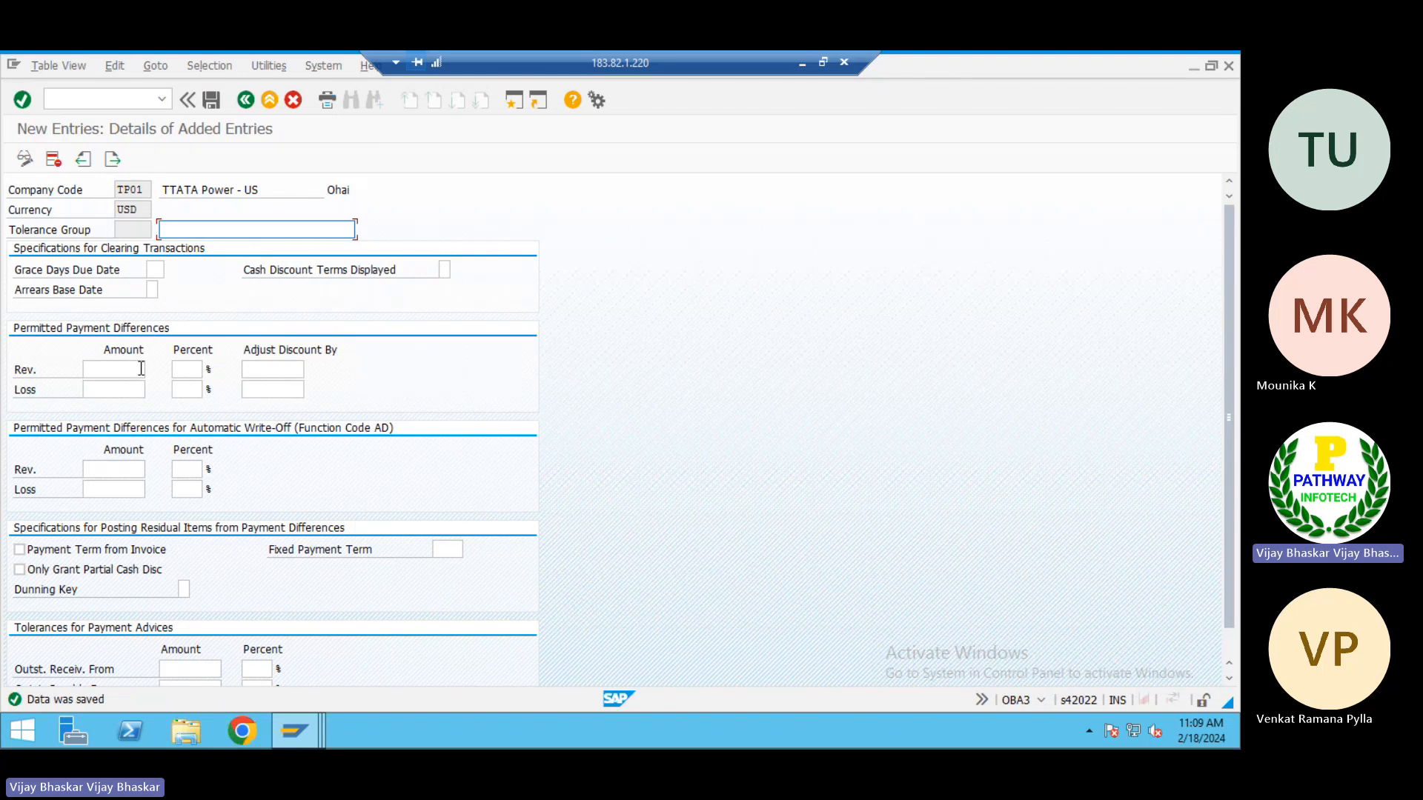
Leave the customer/vendor tolerances for the IMG structure and collapse the Clearing Differences node
{"action": "left_click", "coordinate": [193, 368]}
{"action": "left_click", "coordinate": [192, 391]}
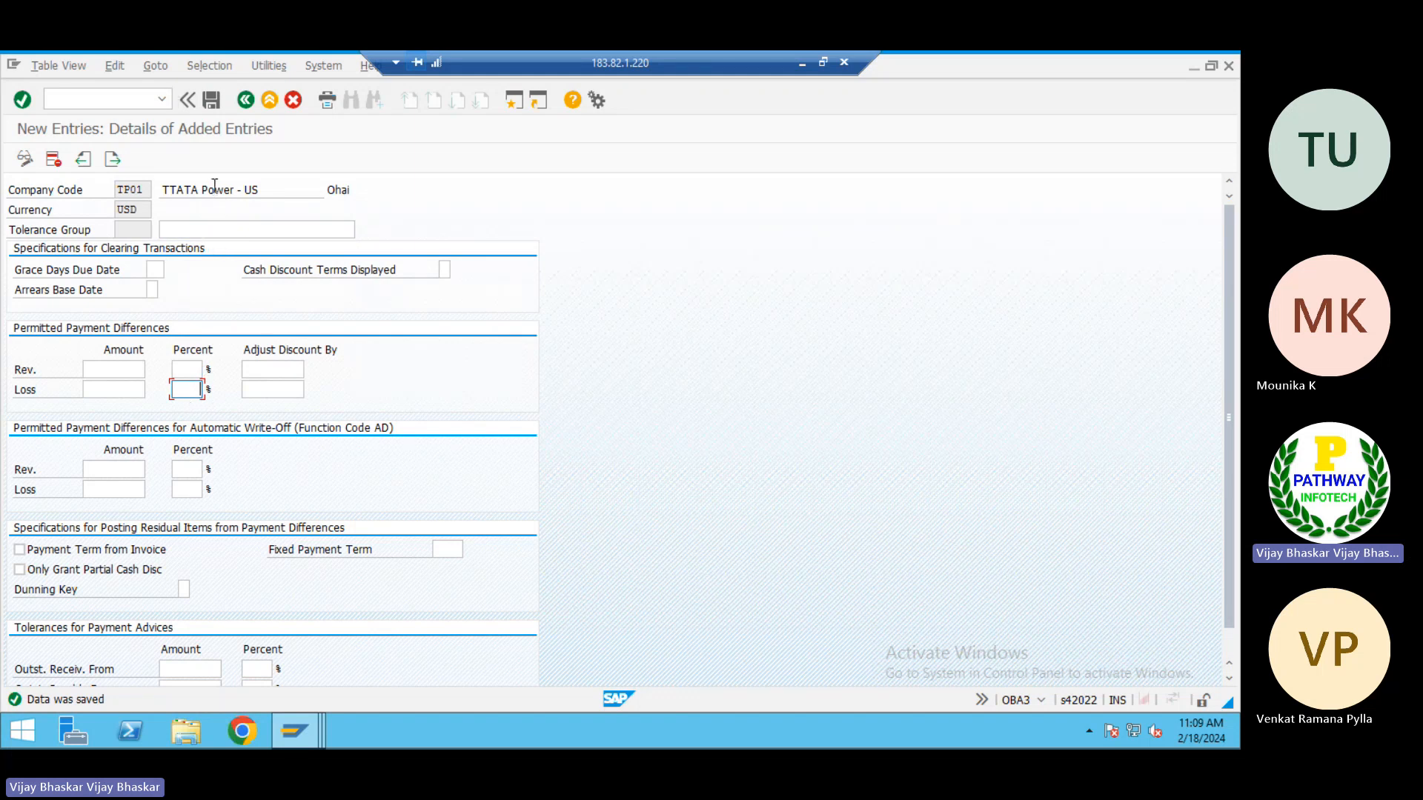
{"action": "left_click", "coordinate": [246, 99]}
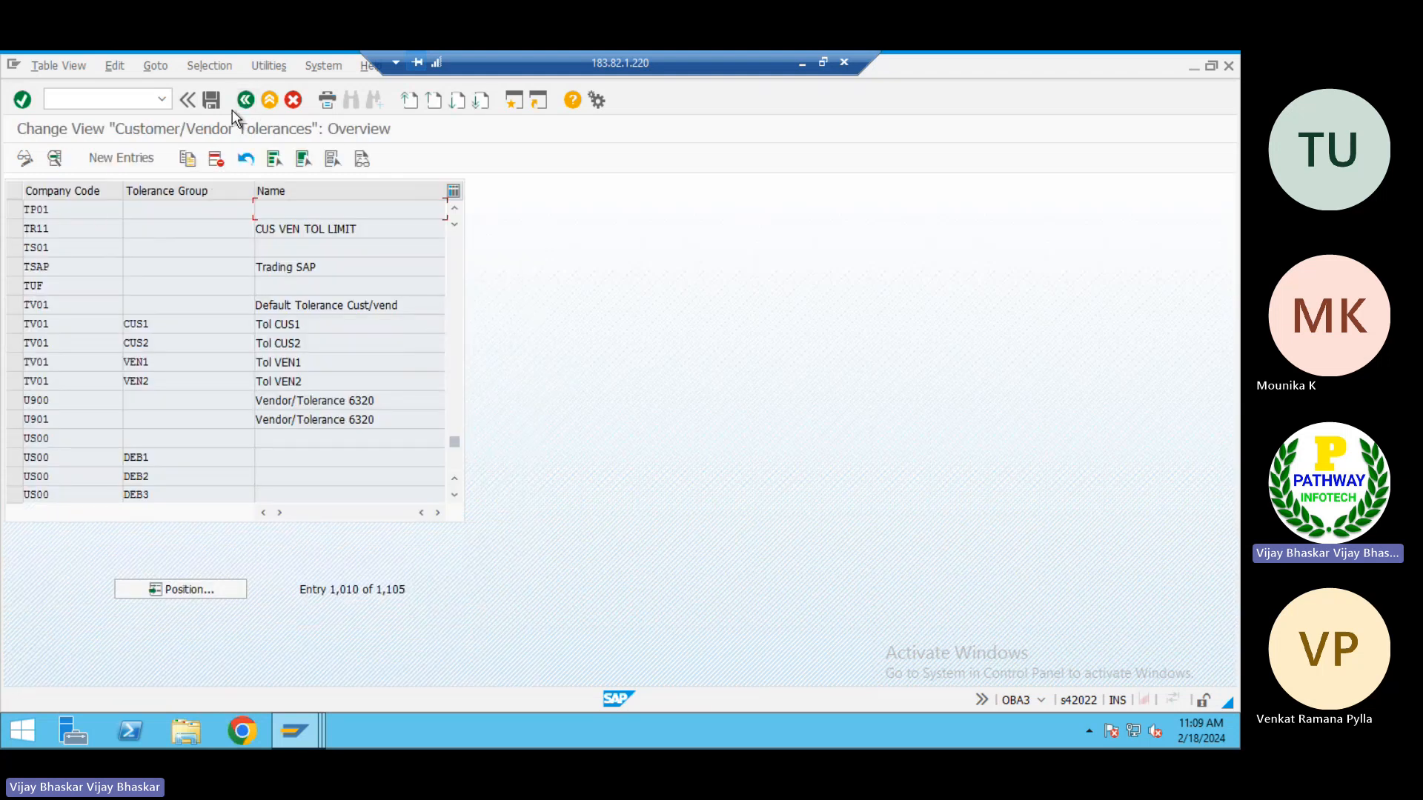
{"action": "left_click", "coordinate": [239, 103]}
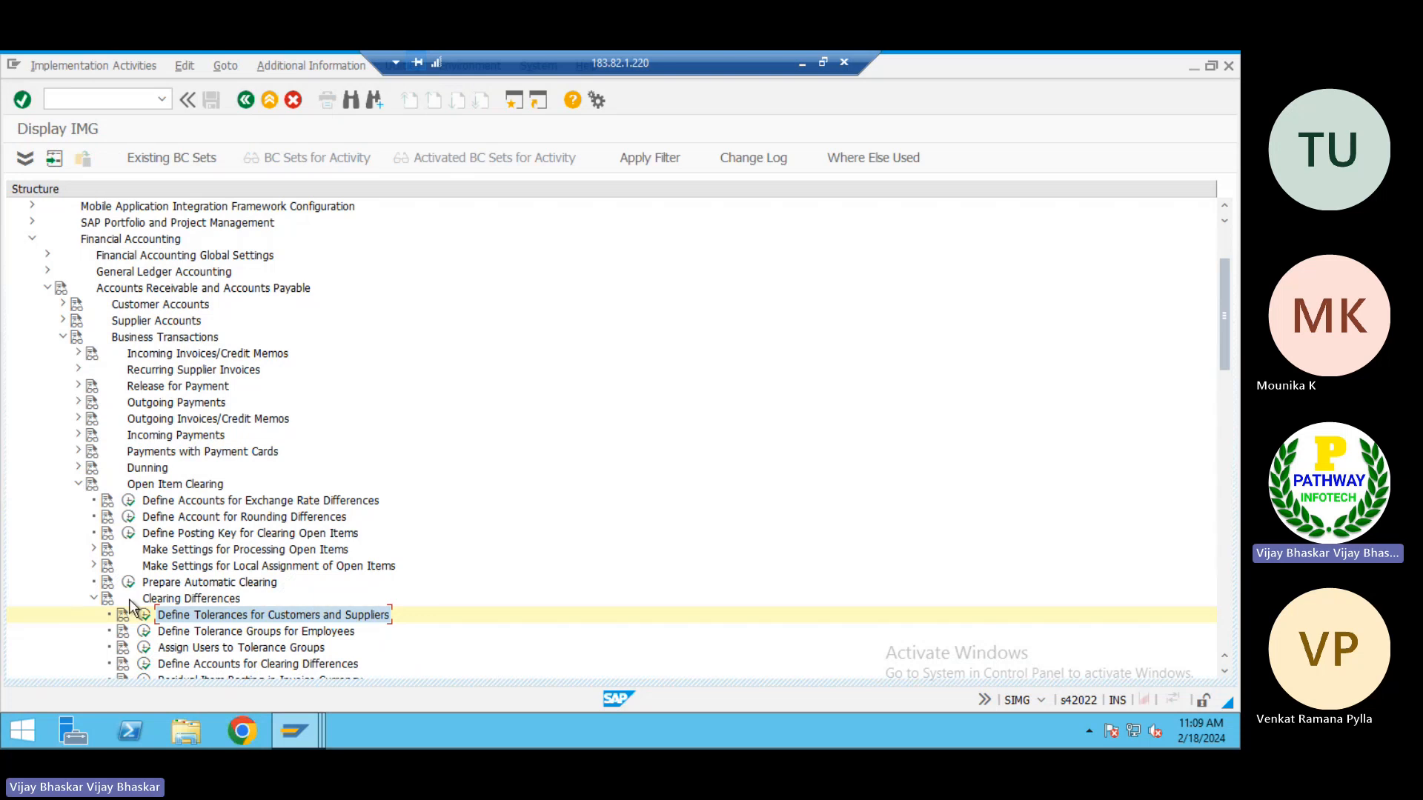
{"action": "left_click", "coordinate": [93, 598]}
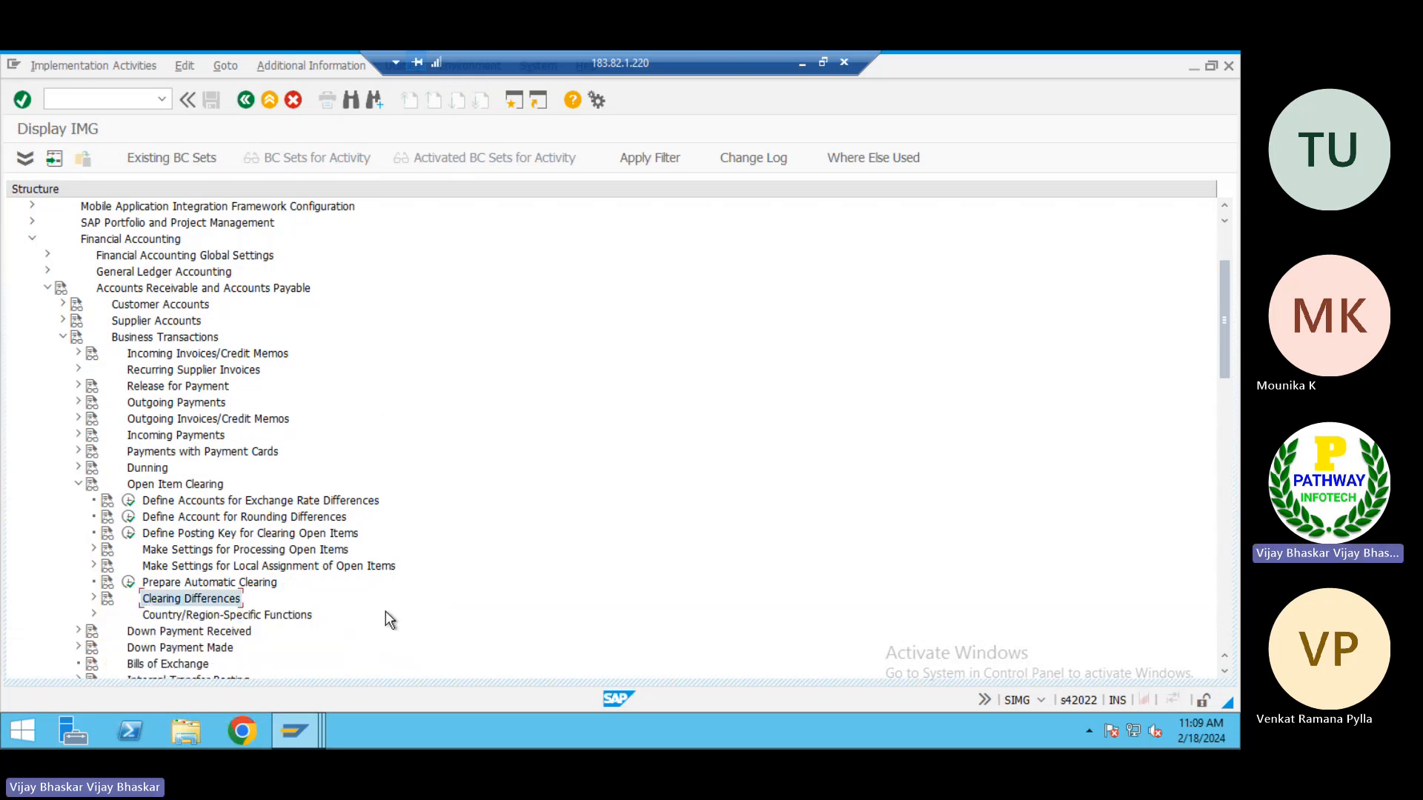
Switch to the Excel notes and add "Creation of GL accounts" in cell A31 of the AP sheet
{"action": "left_click", "coordinate": [802, 63]}
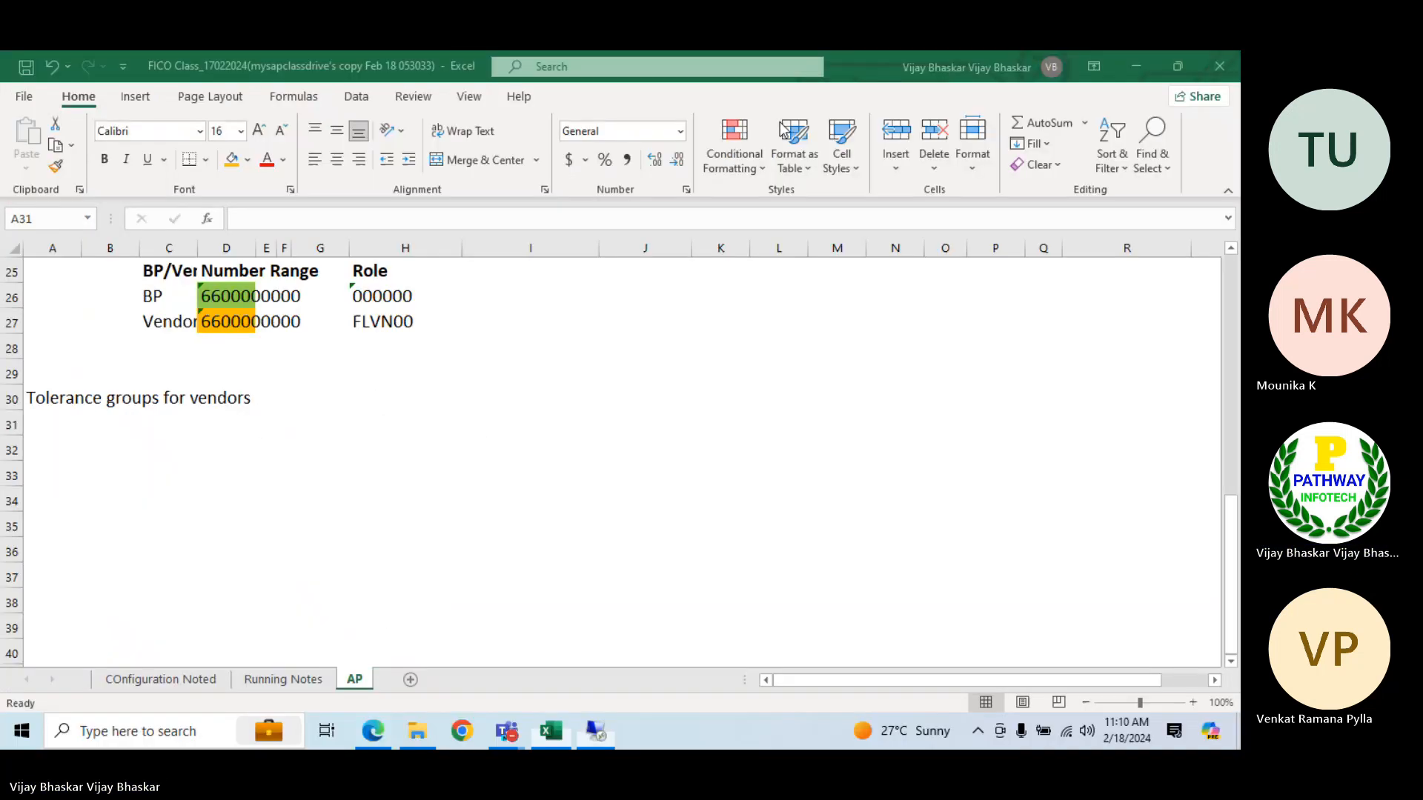
{"action": "left_click", "coordinate": [56, 432]}
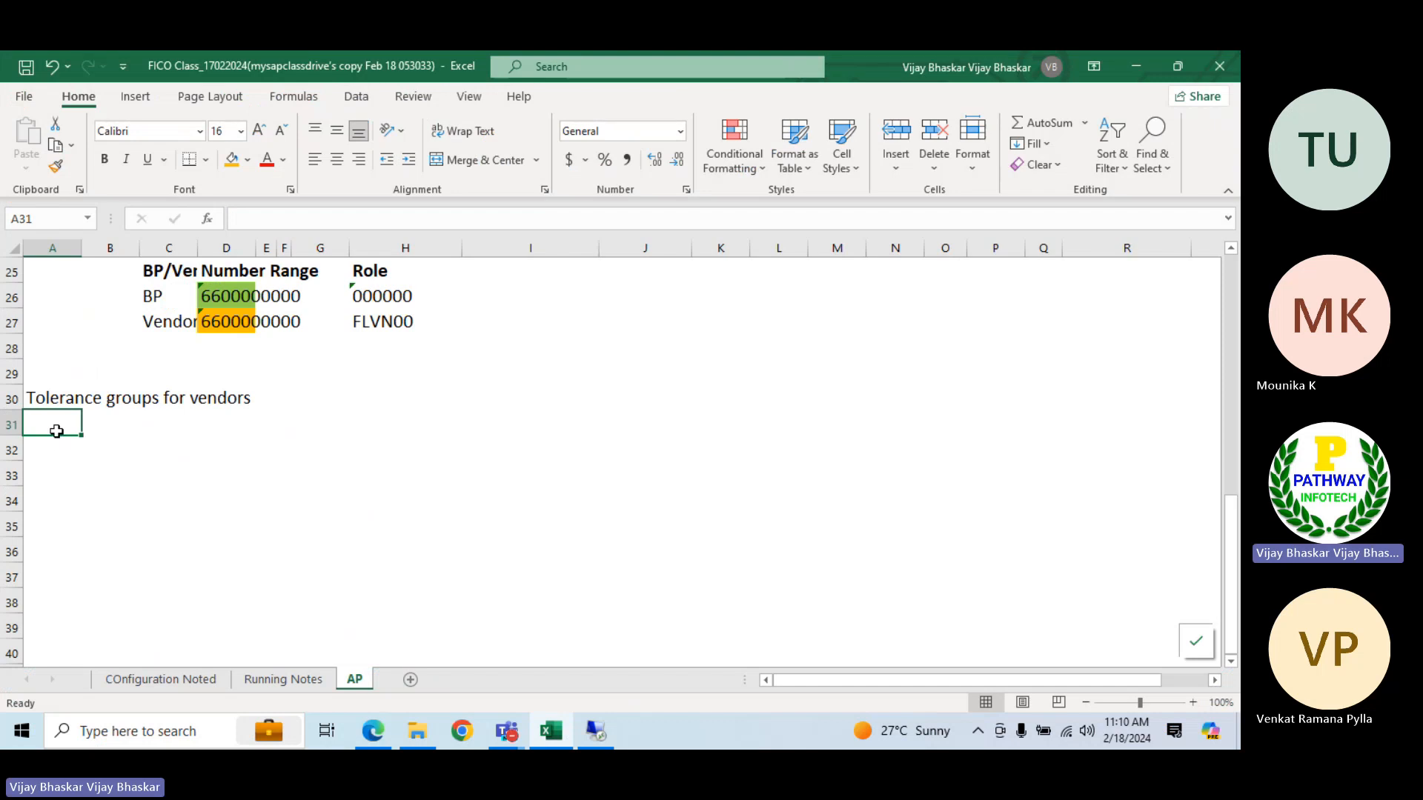
{"action": "type", "text": "Creat"}
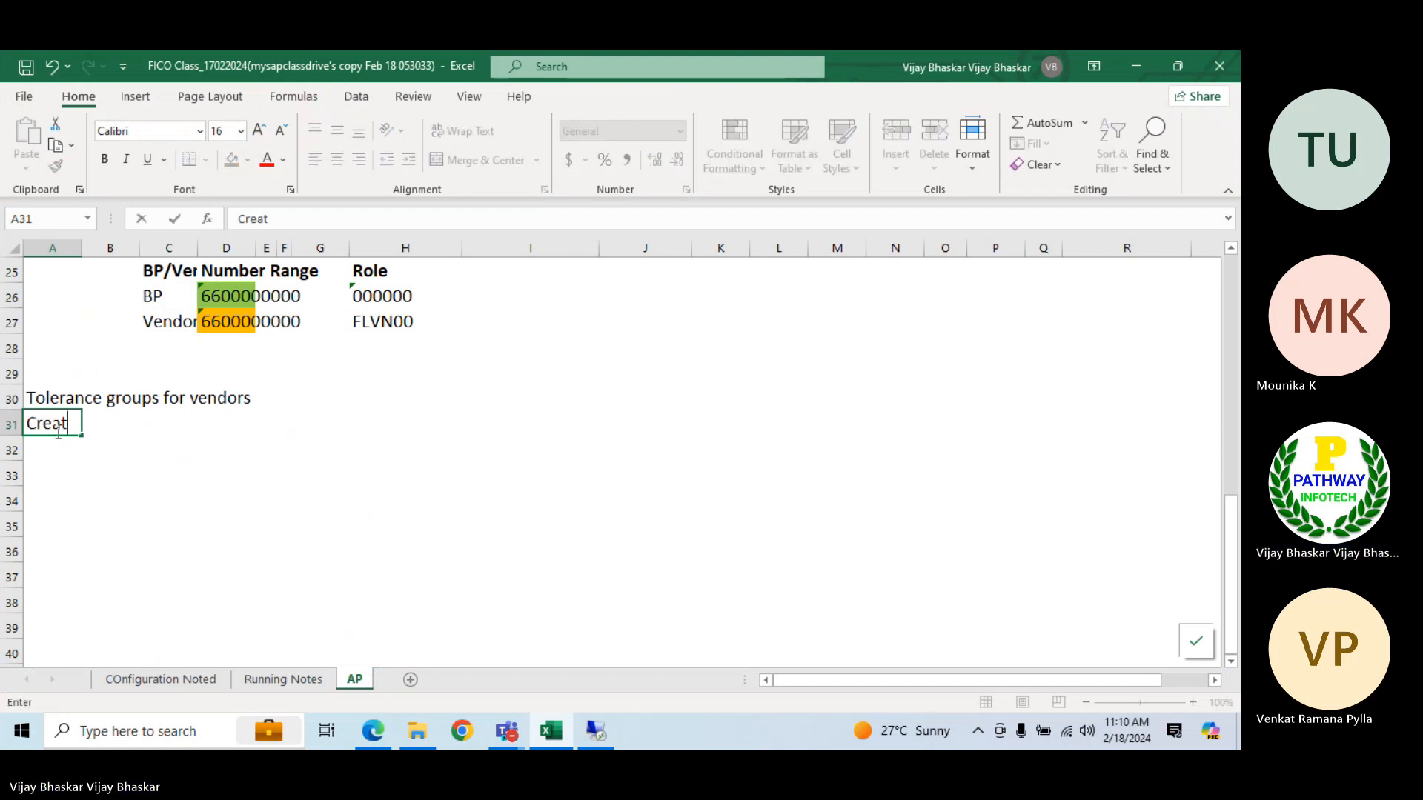
{"action": "type", "text": "ion of G"}
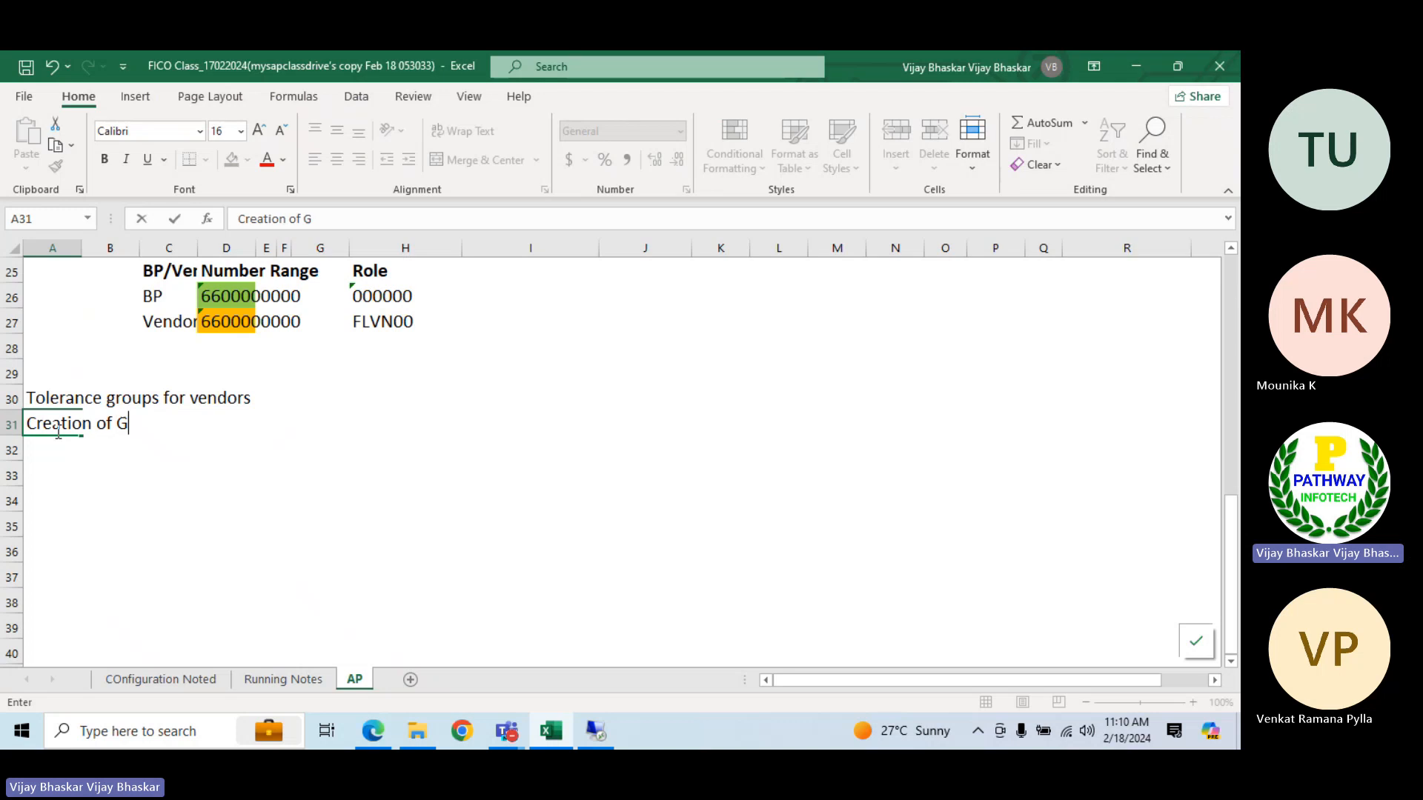
{"action": "type", "text": "L accounts"}
{"action": "key", "text": "Return"}
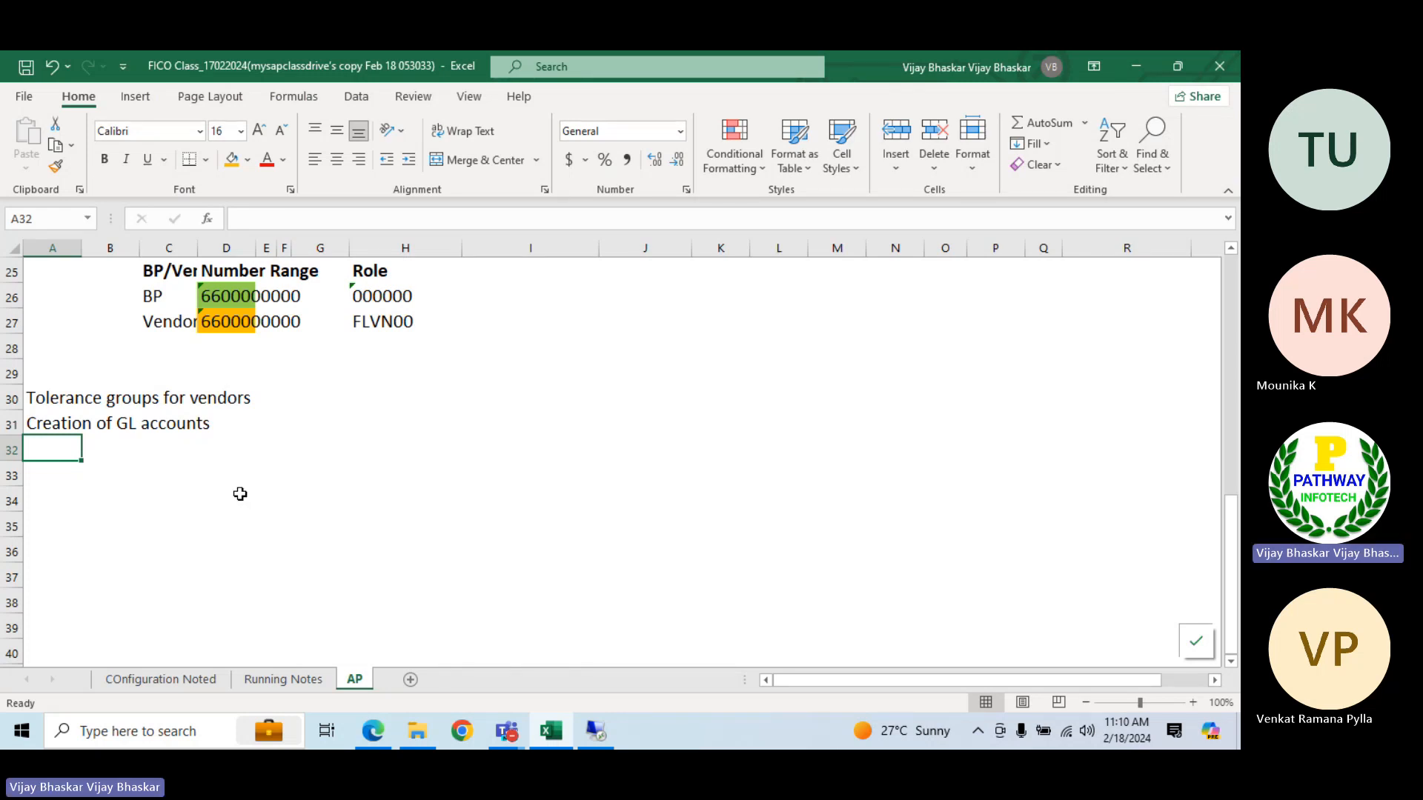
Add the heading "Reconciliation GL accounts" in cell N2, beside the vendor group number range assignments
{"action": "scroll", "coordinate": [241, 494], "scroll_direction": "up", "scroll_amount": 8}
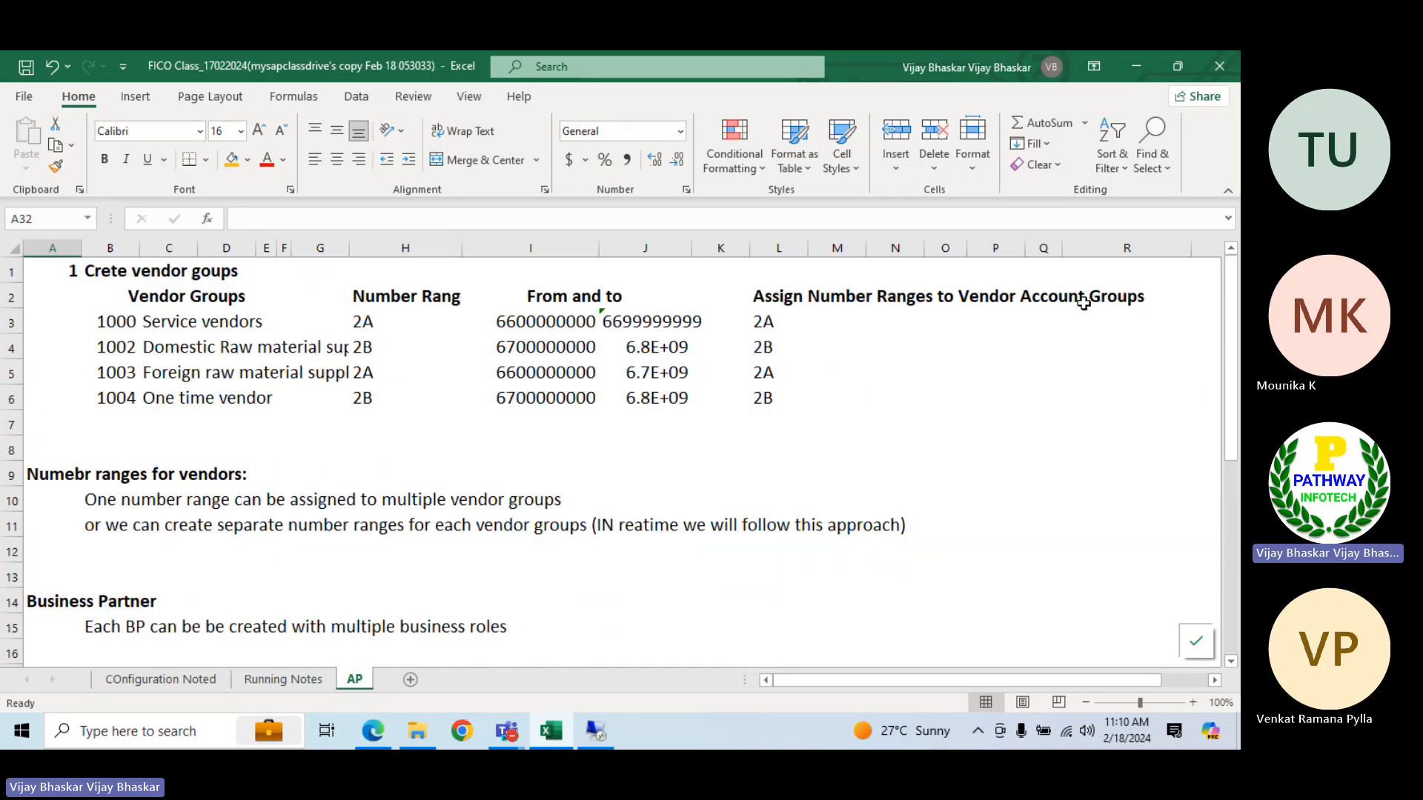
{"action": "left_click", "coordinate": [1041, 297]}
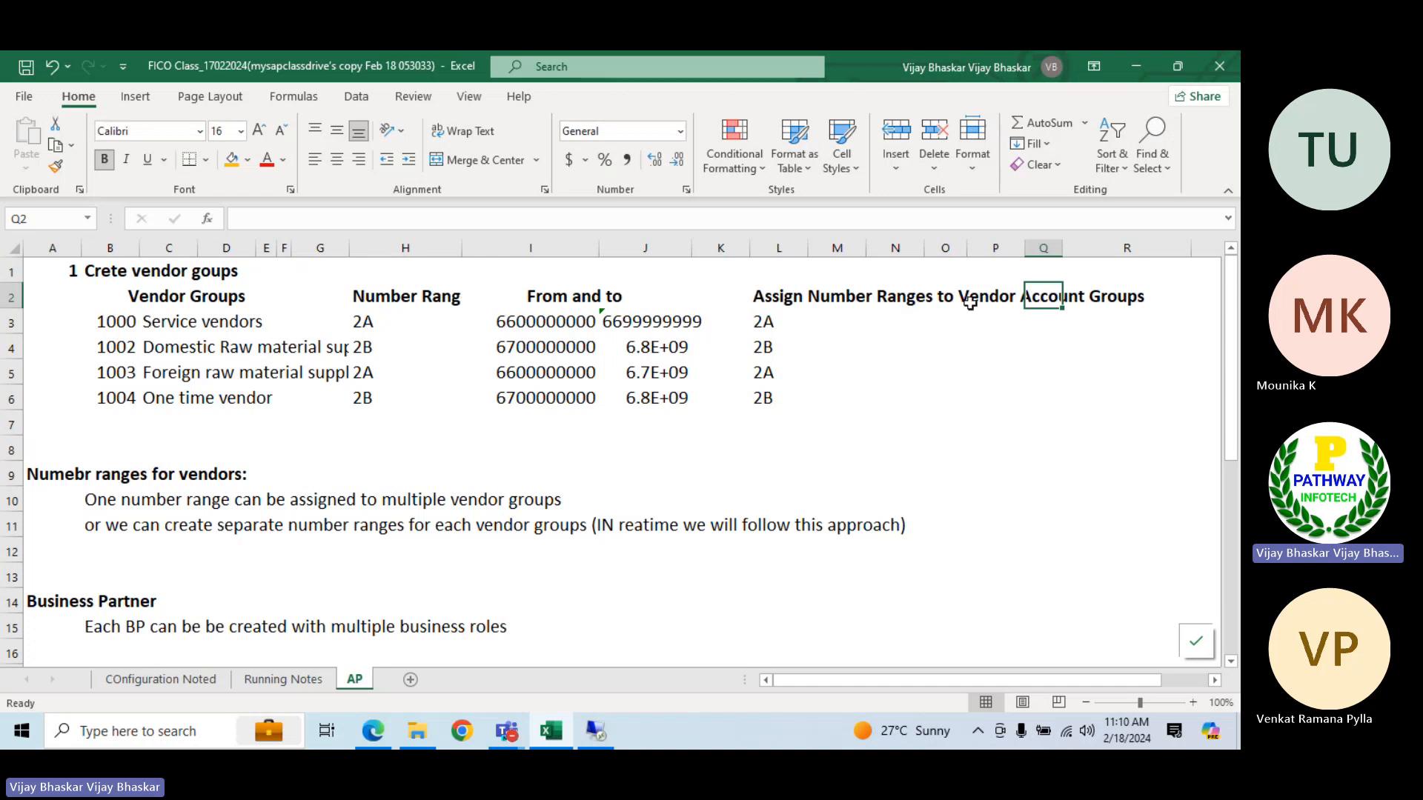
{"action": "left_click", "coordinate": [891, 296]}
{"action": "type", "text": "Recon"}
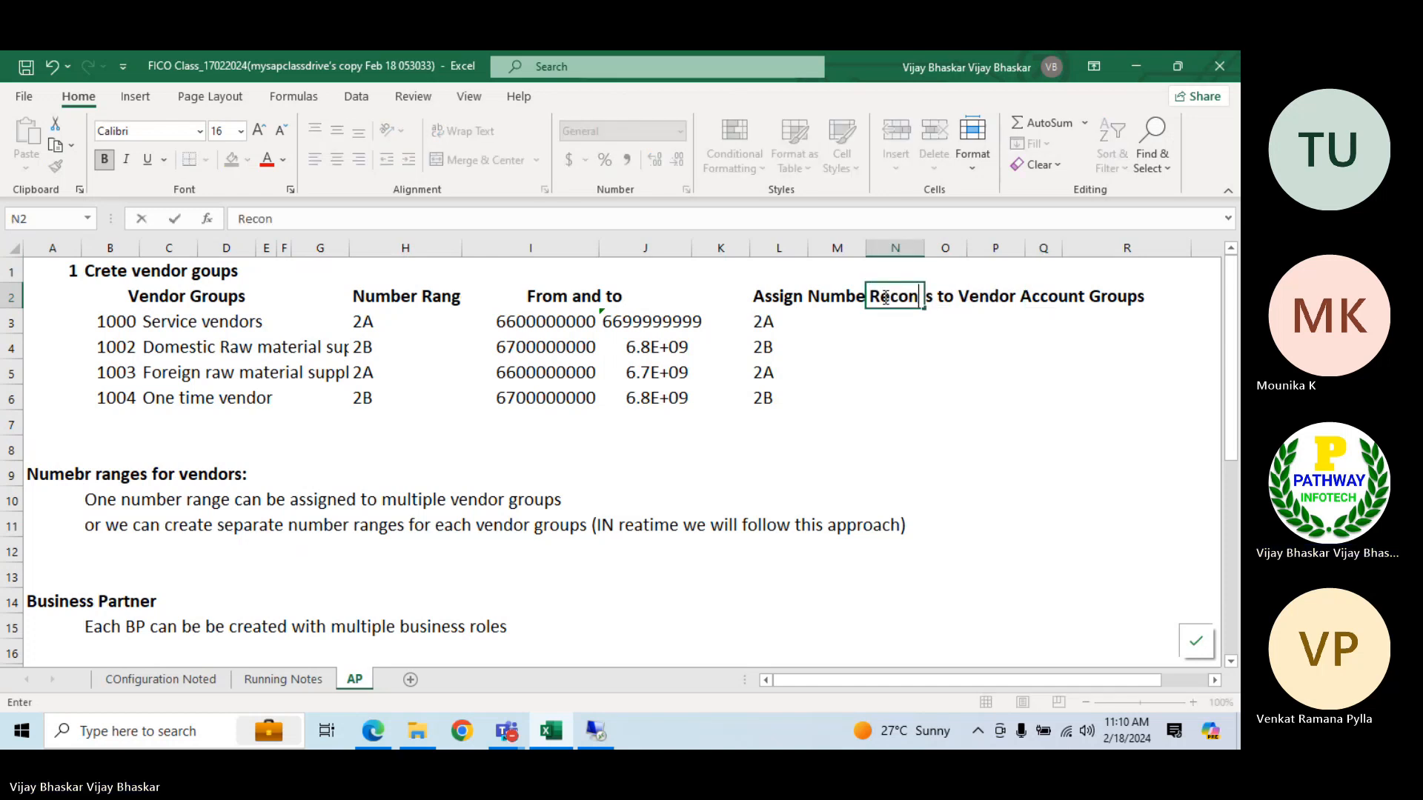
{"action": "type", "text": "ciliati"}
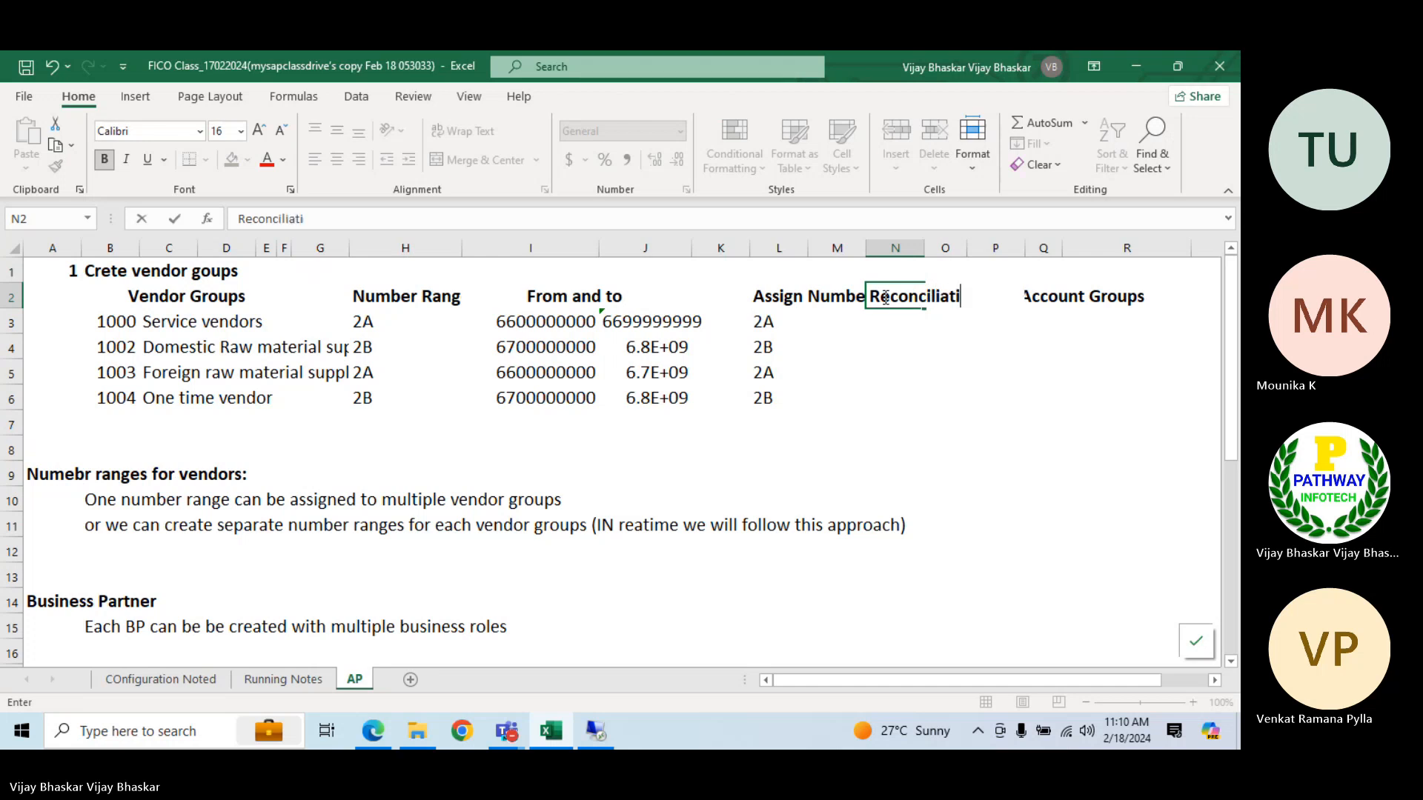
{"action": "type", "text": "on Acco"}
{"action": "key", "text": "BackSpace"}
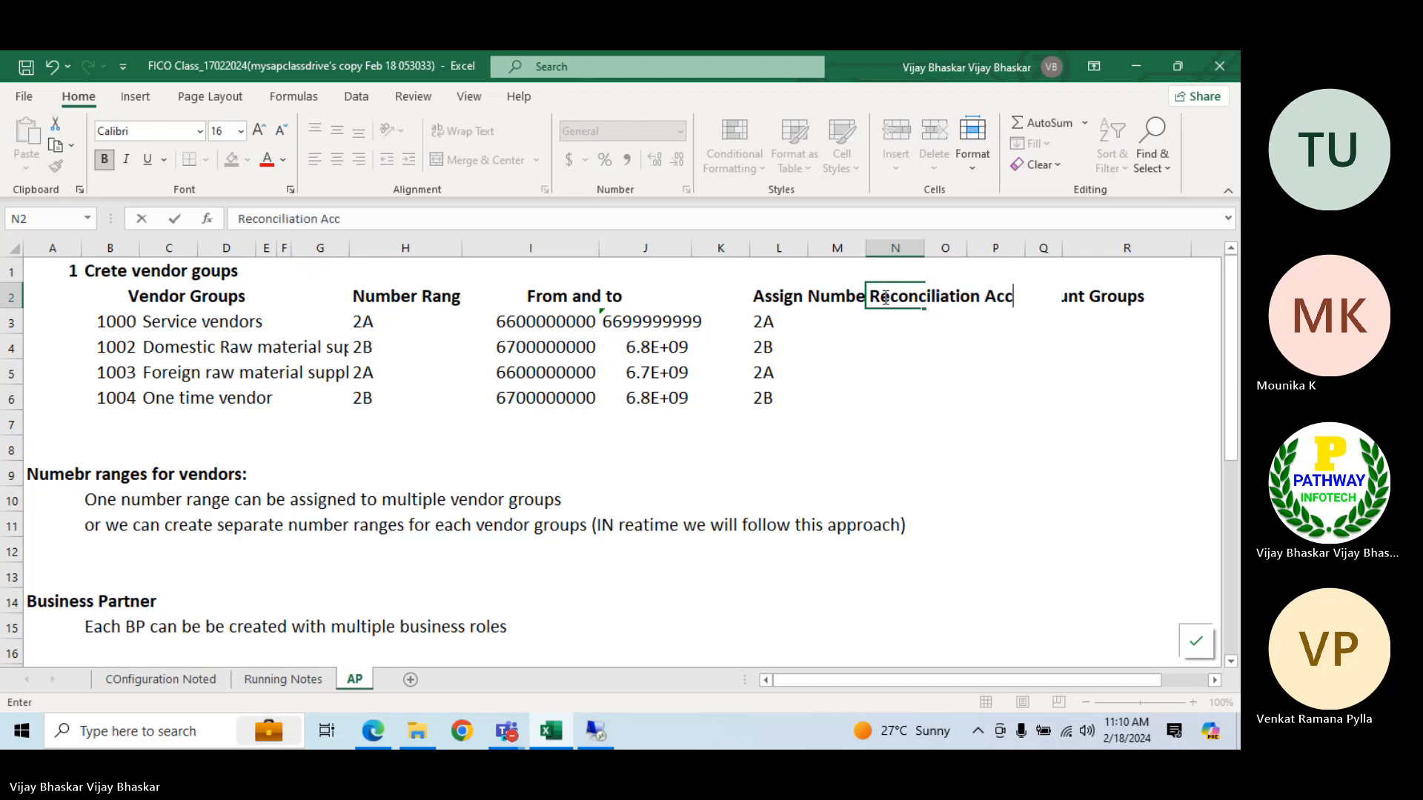
{"action": "key", "text": "BackSpace"}
{"action": "key", "text": "BackSpace"}
{"action": "key", "text": "BackSpace"}
{"action": "type", "text": "GL accounts"}
{"action": "key", "text": "Return"}
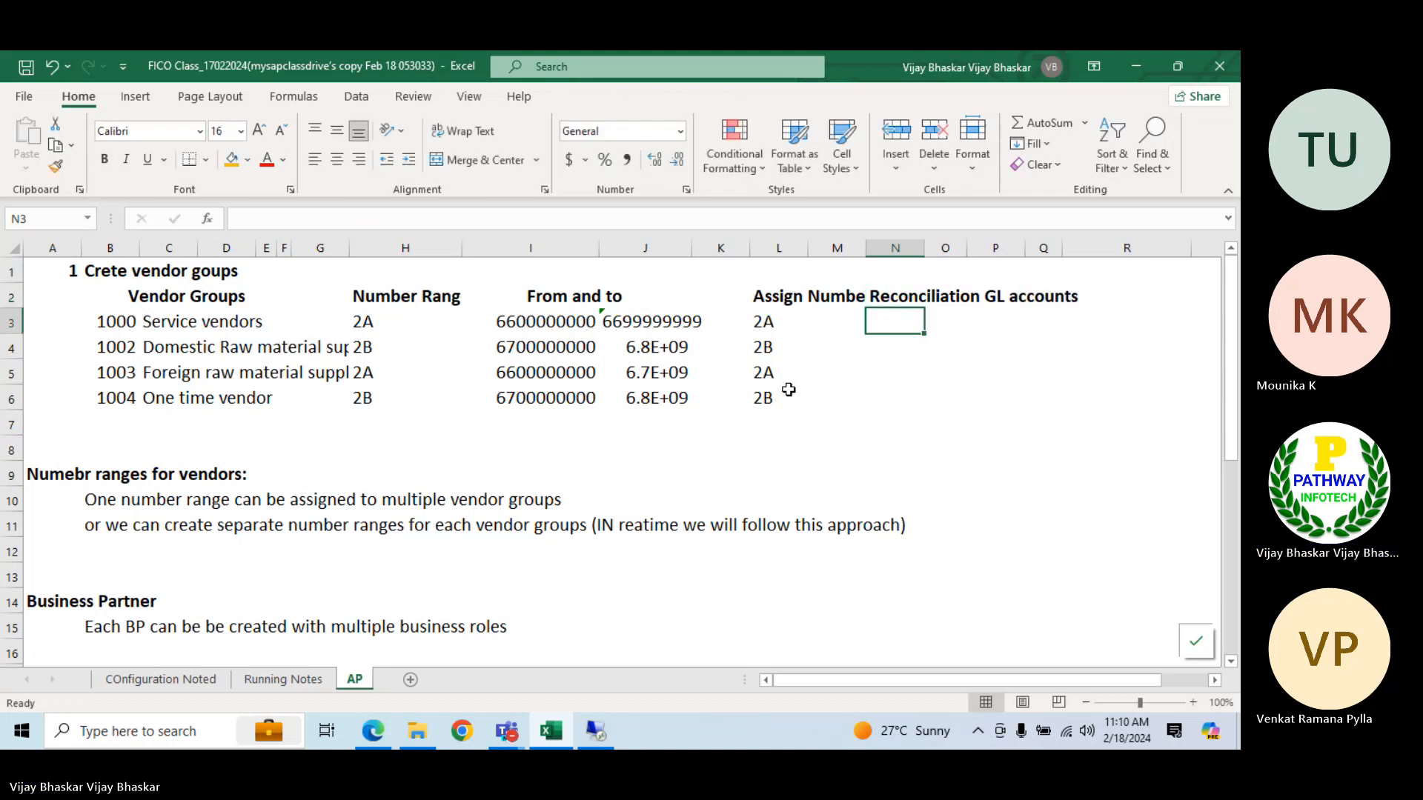
{"action": "left_click", "coordinate": [893, 302]}
Change the note in cell A31 to "Creation of reconciliation GL accounts"
{"action": "scroll", "coordinate": [610, 413], "scroll_direction": "down", "scroll_amount": 10}
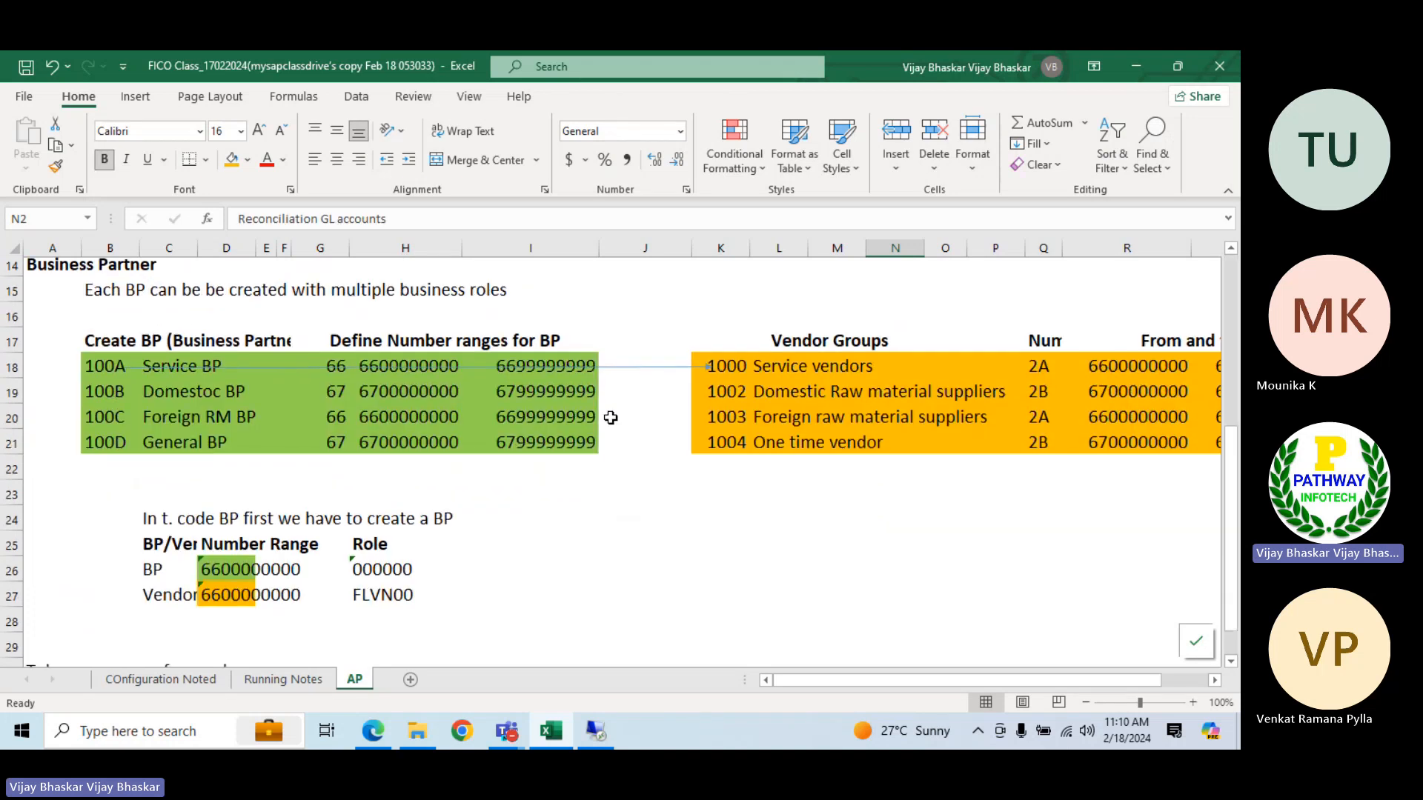
{"action": "scroll", "coordinate": [185, 311], "scroll_direction": "up", "scroll_amount": 2}
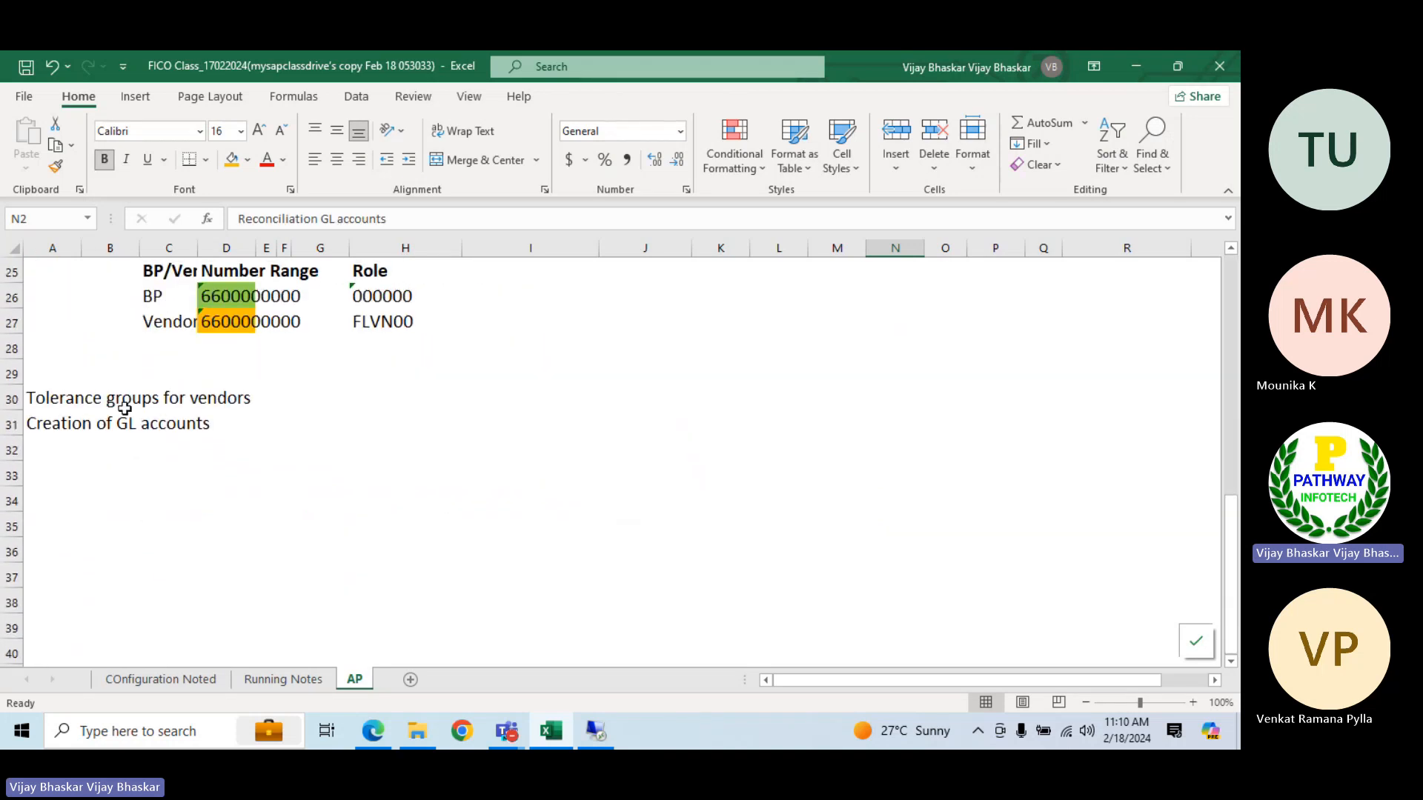
{"action": "left_click", "coordinate": [117, 422]}
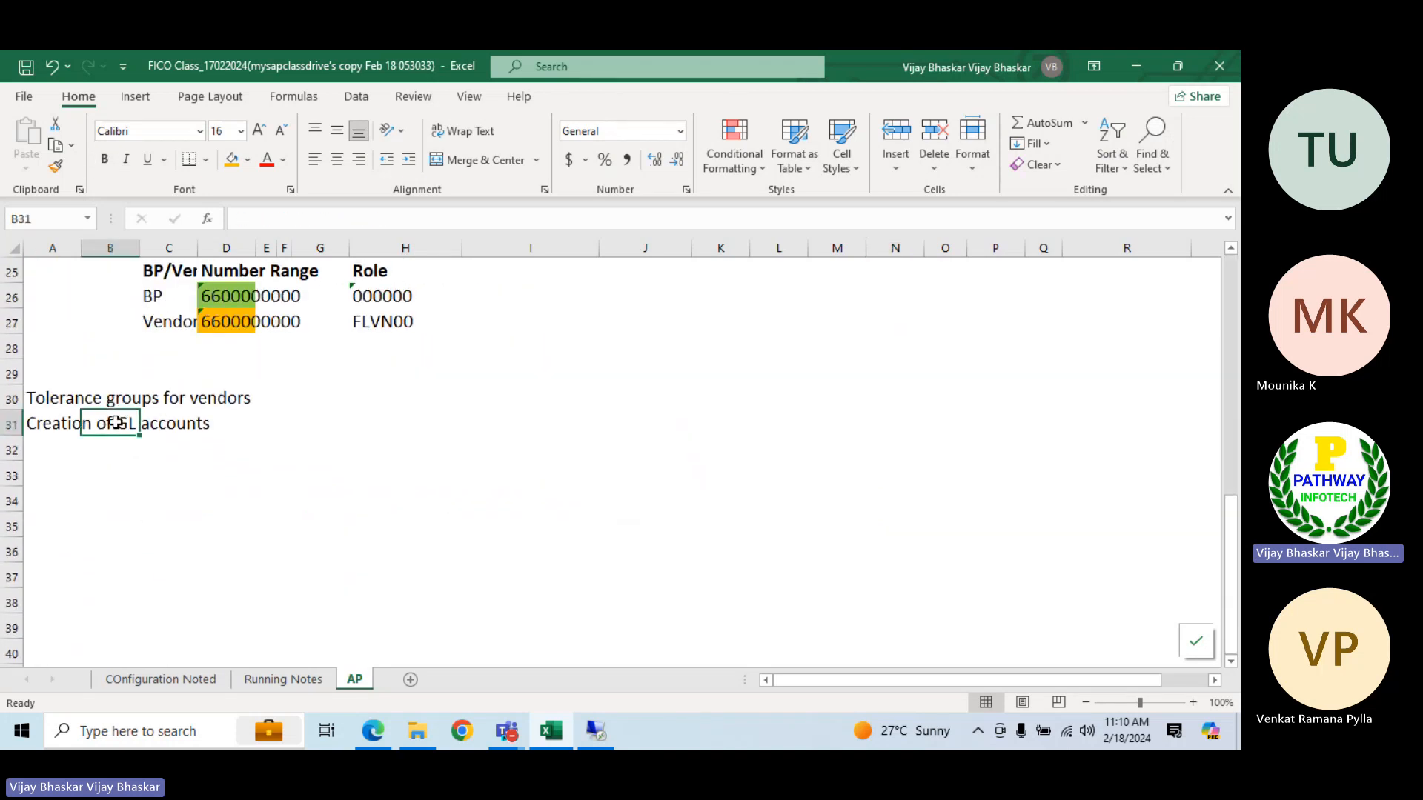
{"action": "left_click", "coordinate": [54, 420]}
{"action": "left_click", "coordinate": [304, 218]}
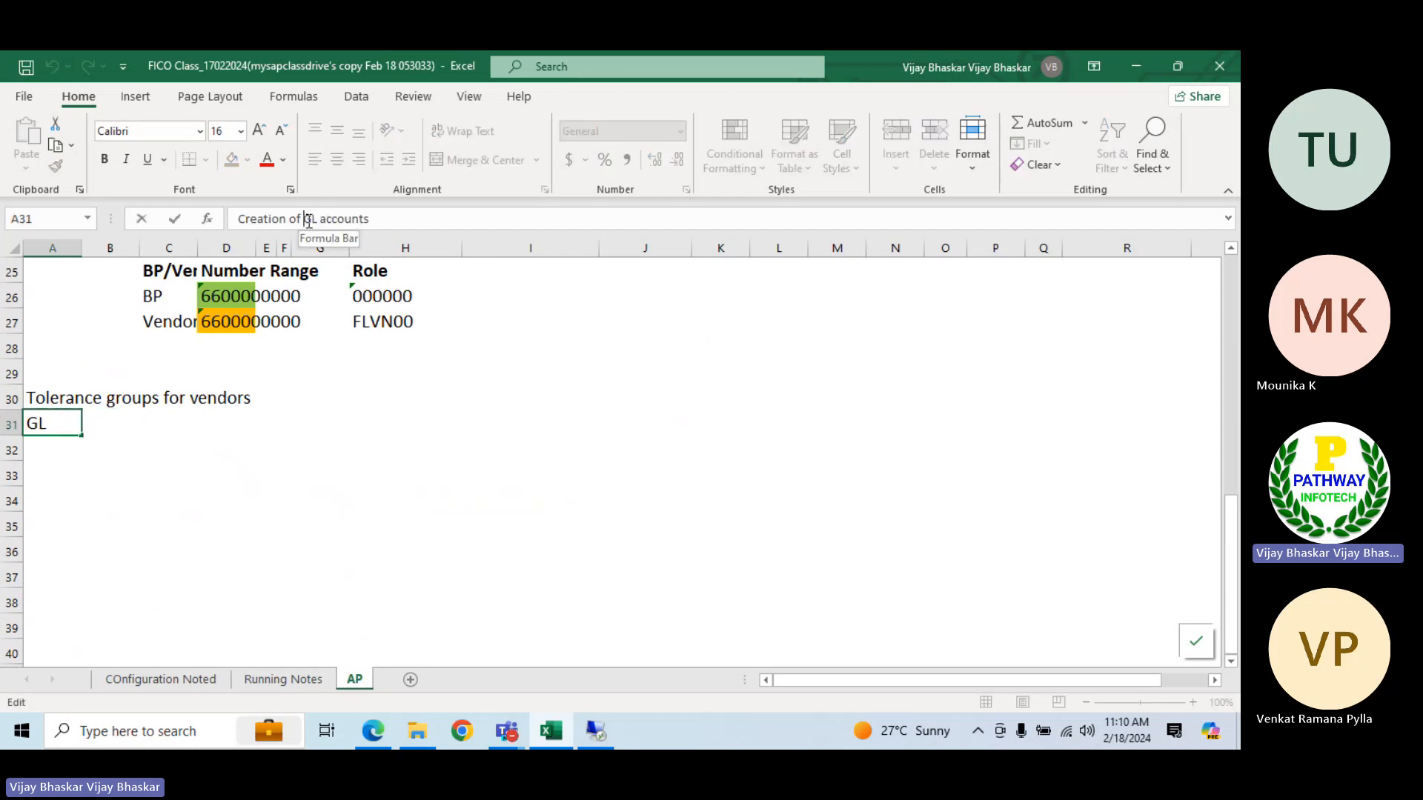
{"action": "type", "text": "reco"}
{"action": "type", "text": "nciliation"}
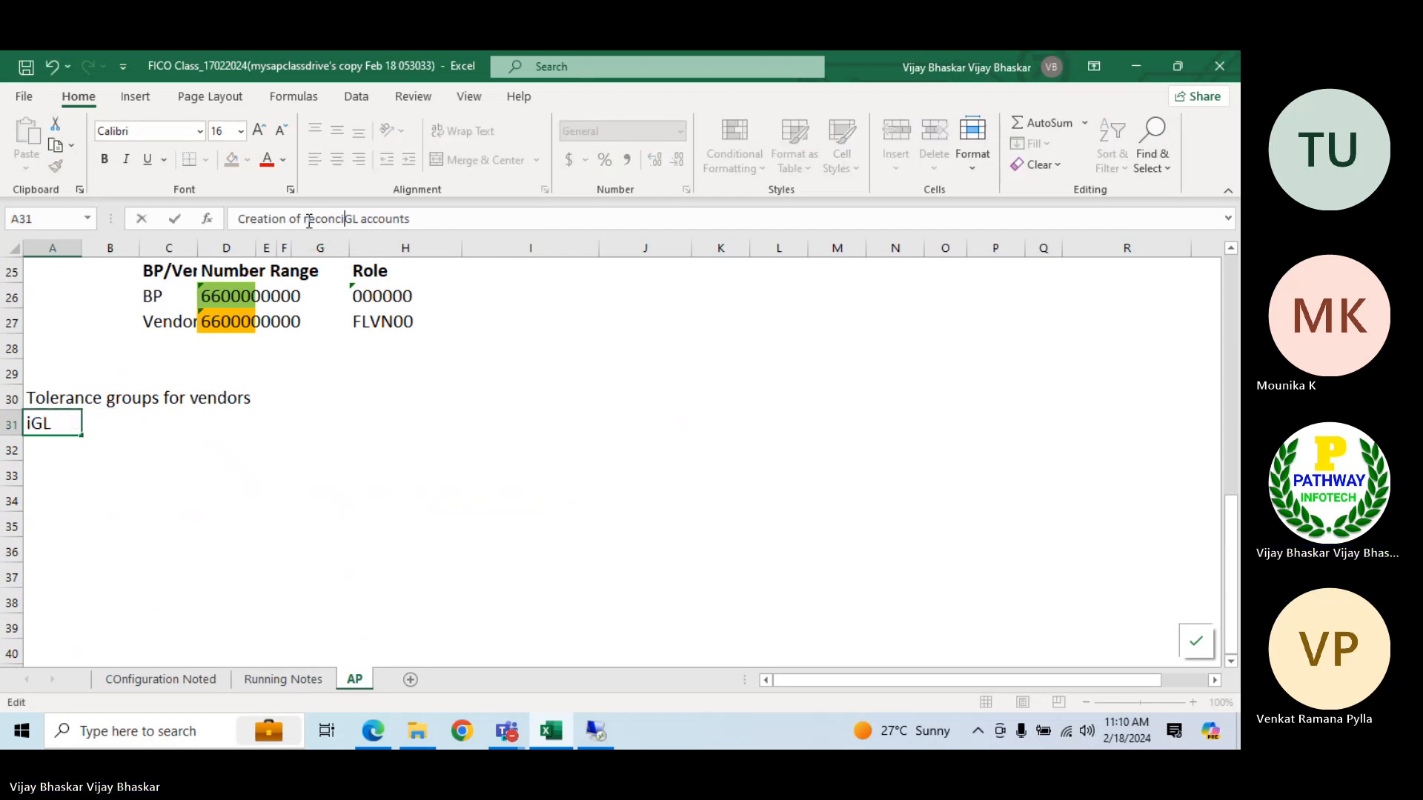
{"action": "key", "text": "Return"}
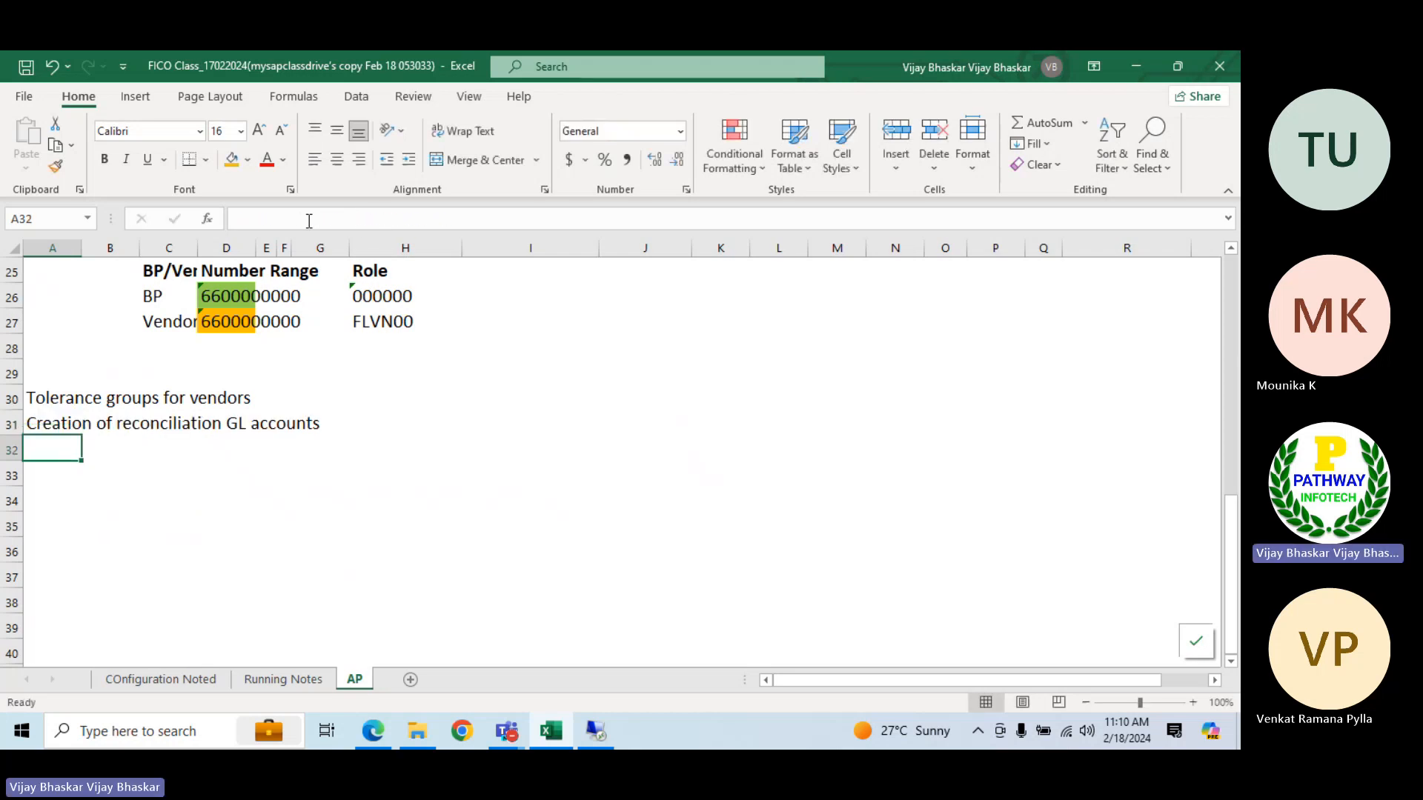
Enter "Note: One recon account can map for multiple vendors" in cell B32
{"action": "left_click", "coordinate": [99, 452]}
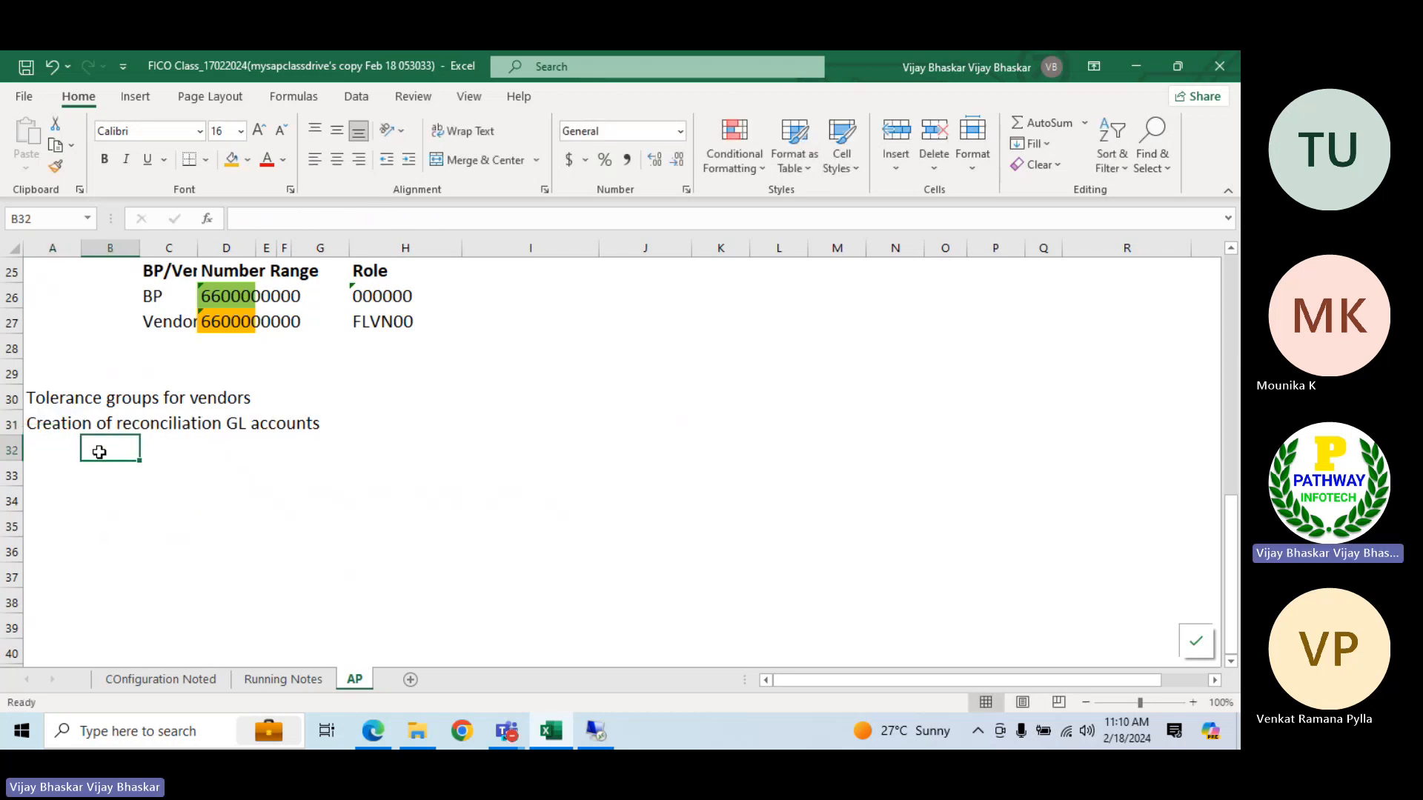
{"action": "type", "text": "Note:"}
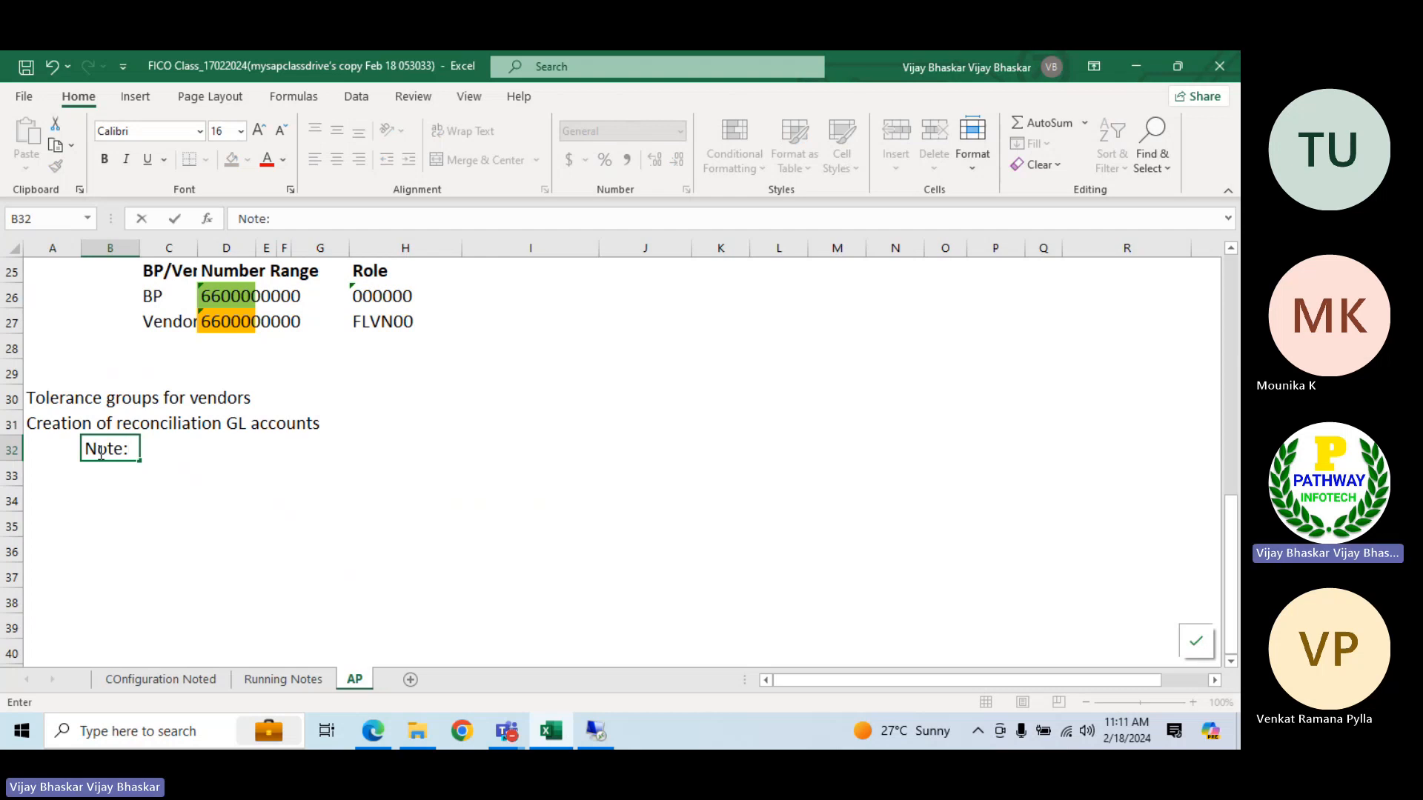
{"action": "type", "text": " One recon"}
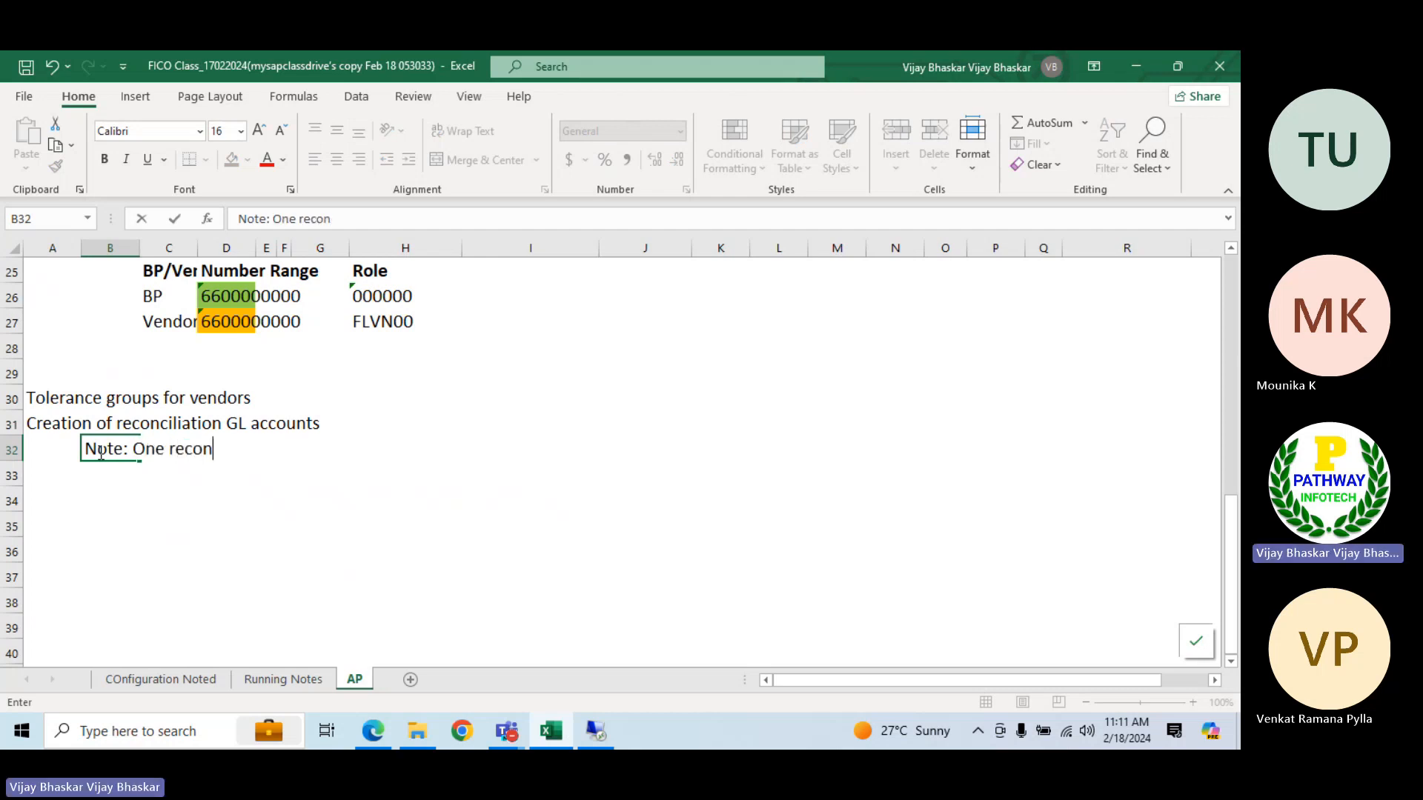
{"action": "type", "text": " account can map "}
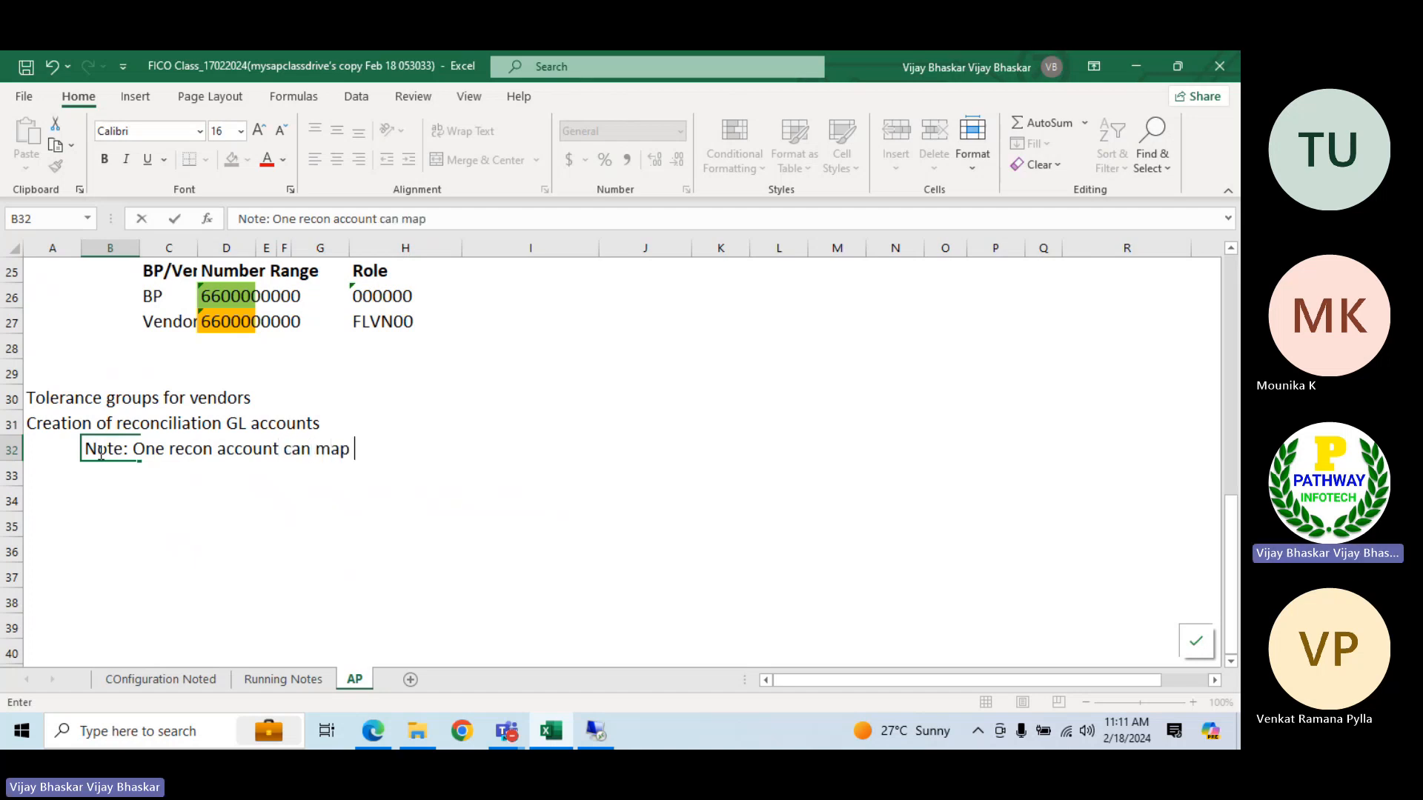
{"action": "type", "text": "for mul"}
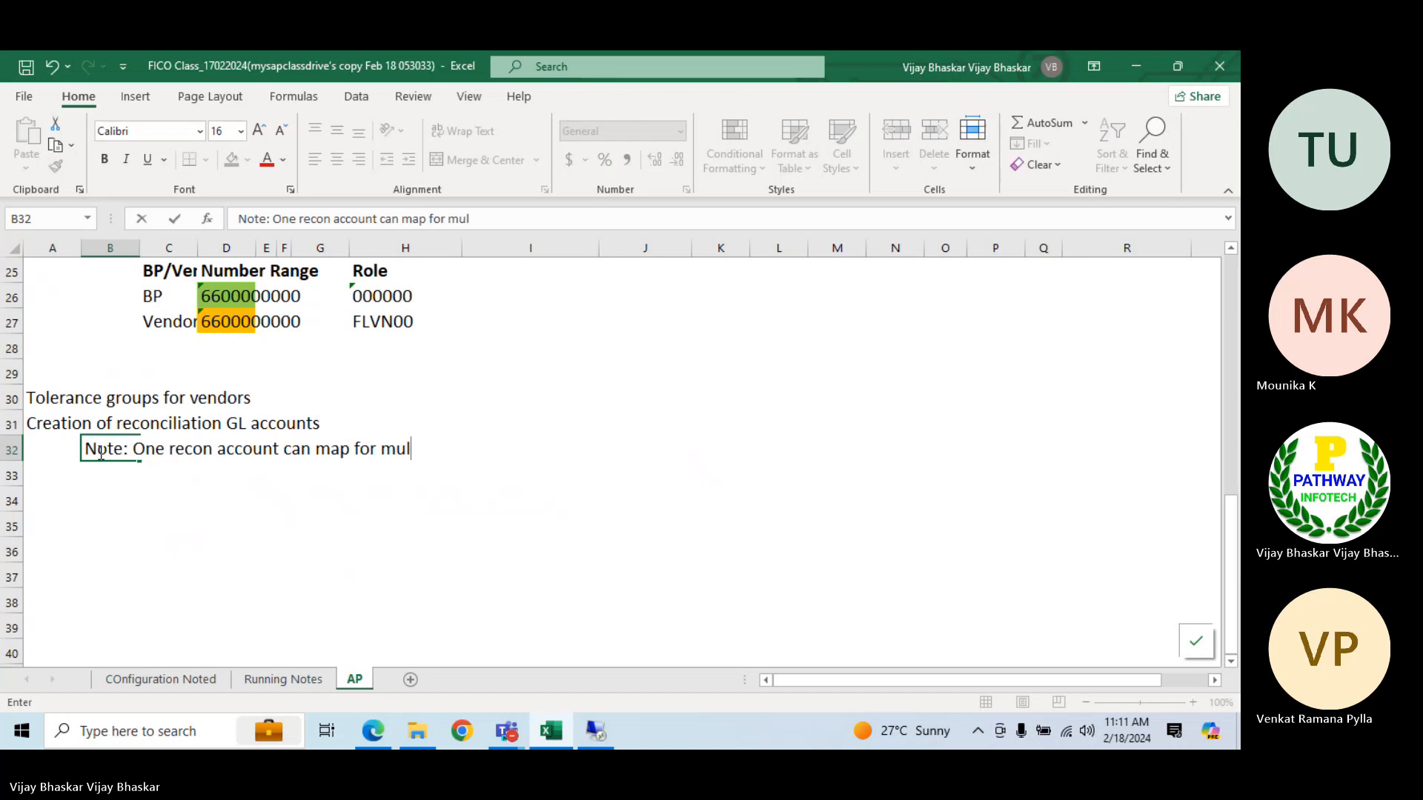
{"action": "type", "text": "tiple vend"}
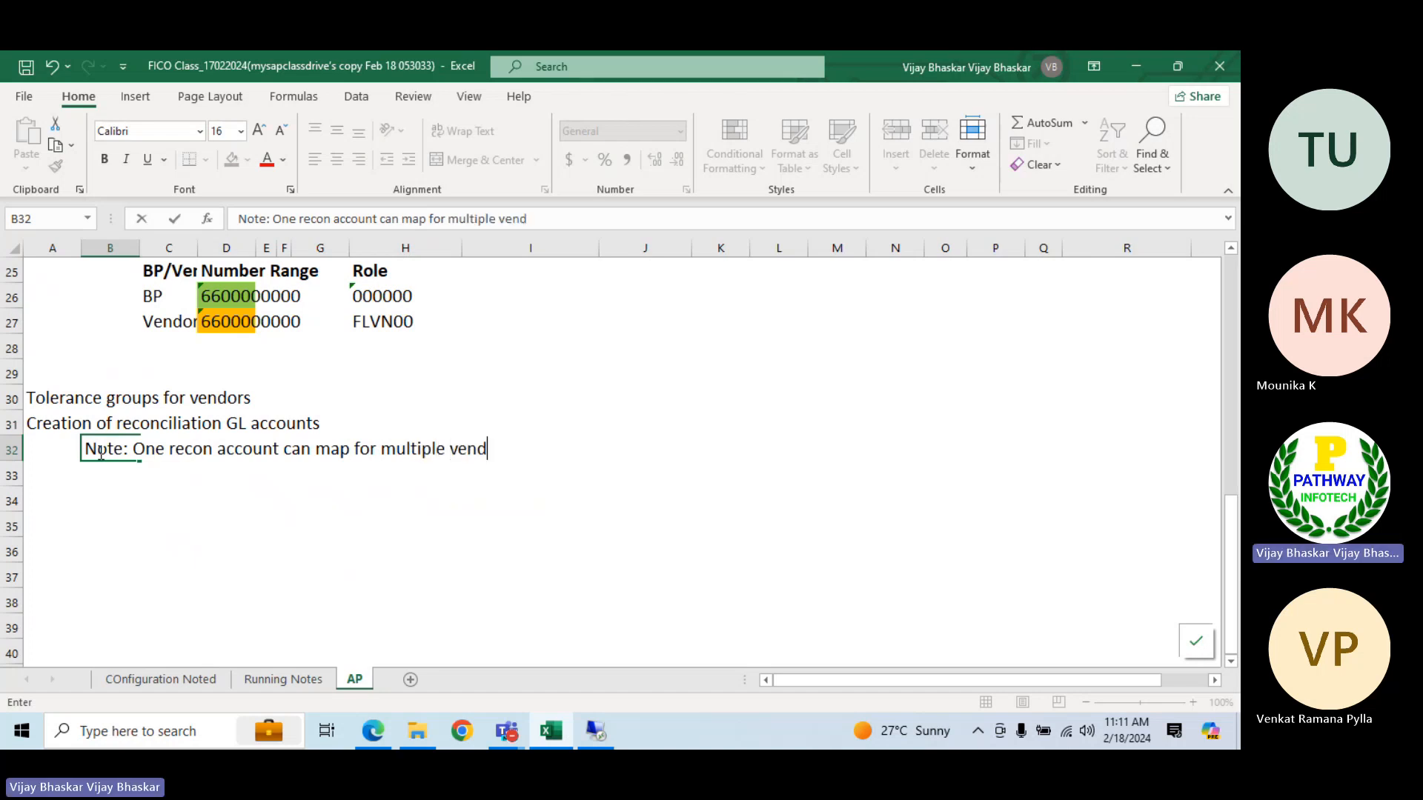
{"action": "type", "text": "ors"}
{"action": "key", "text": "Return"}
Enter "or we can map separate recon account for each vendor groups wise" in cell C33
{"action": "key", "text": "Right"}
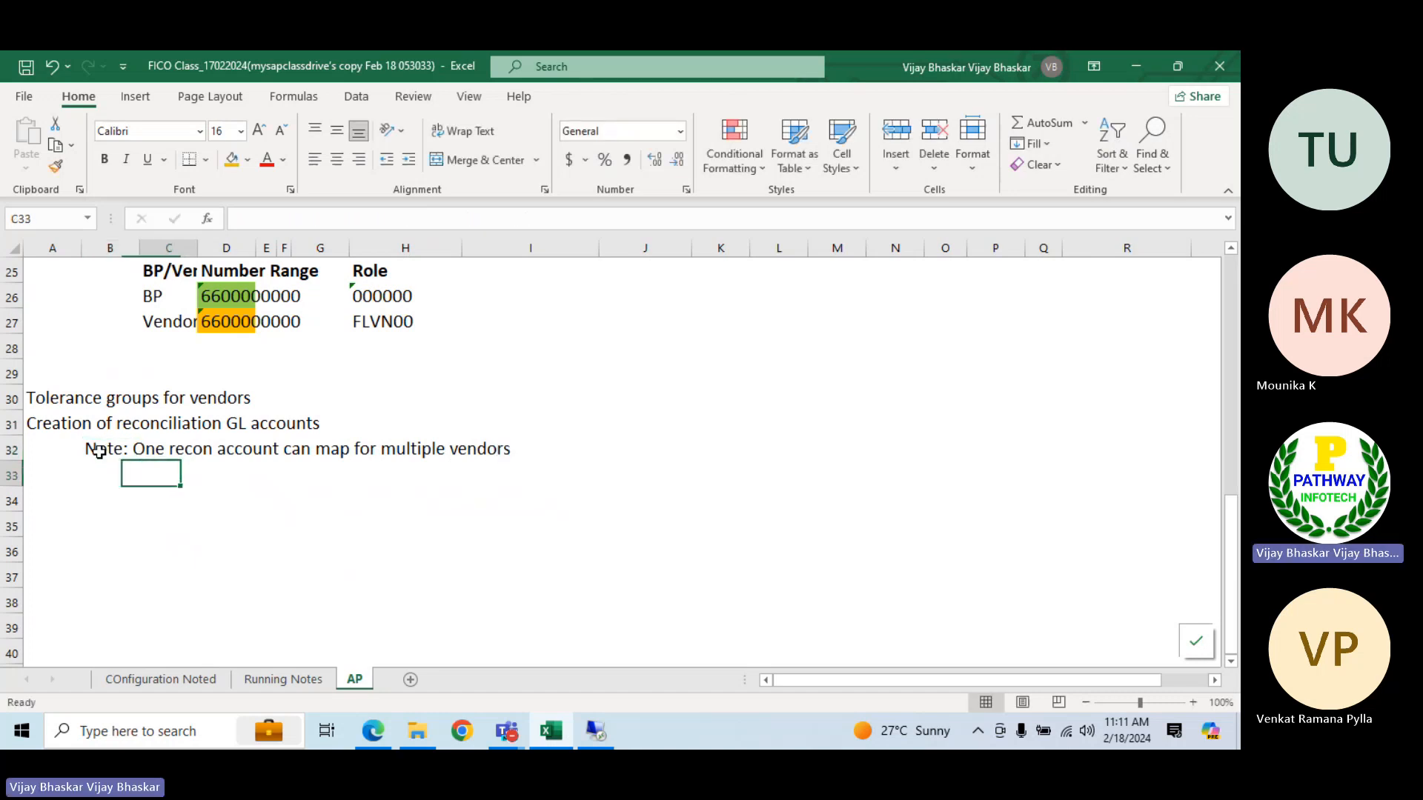
{"action": "type", "text": "or"}
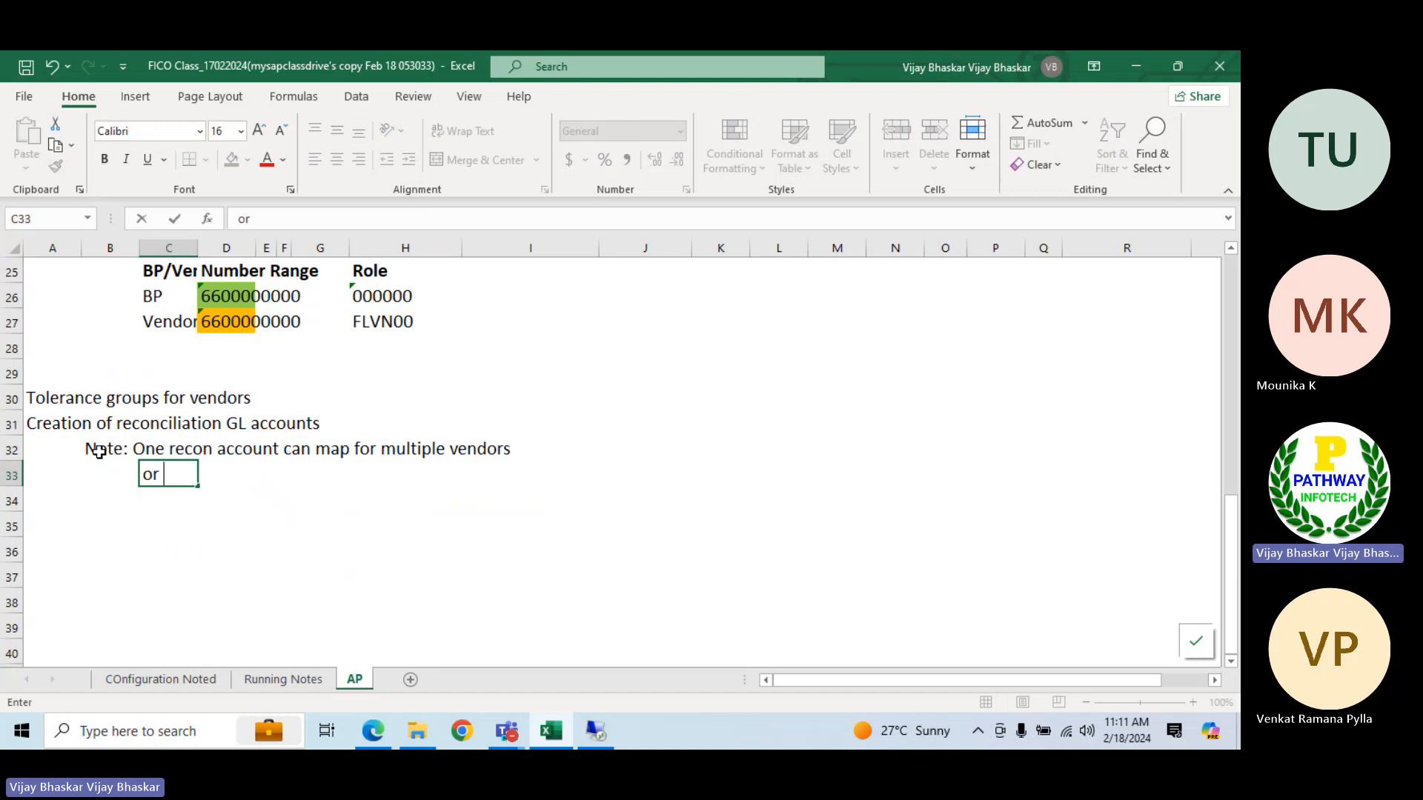
{"action": "type", "text": "seperat"}
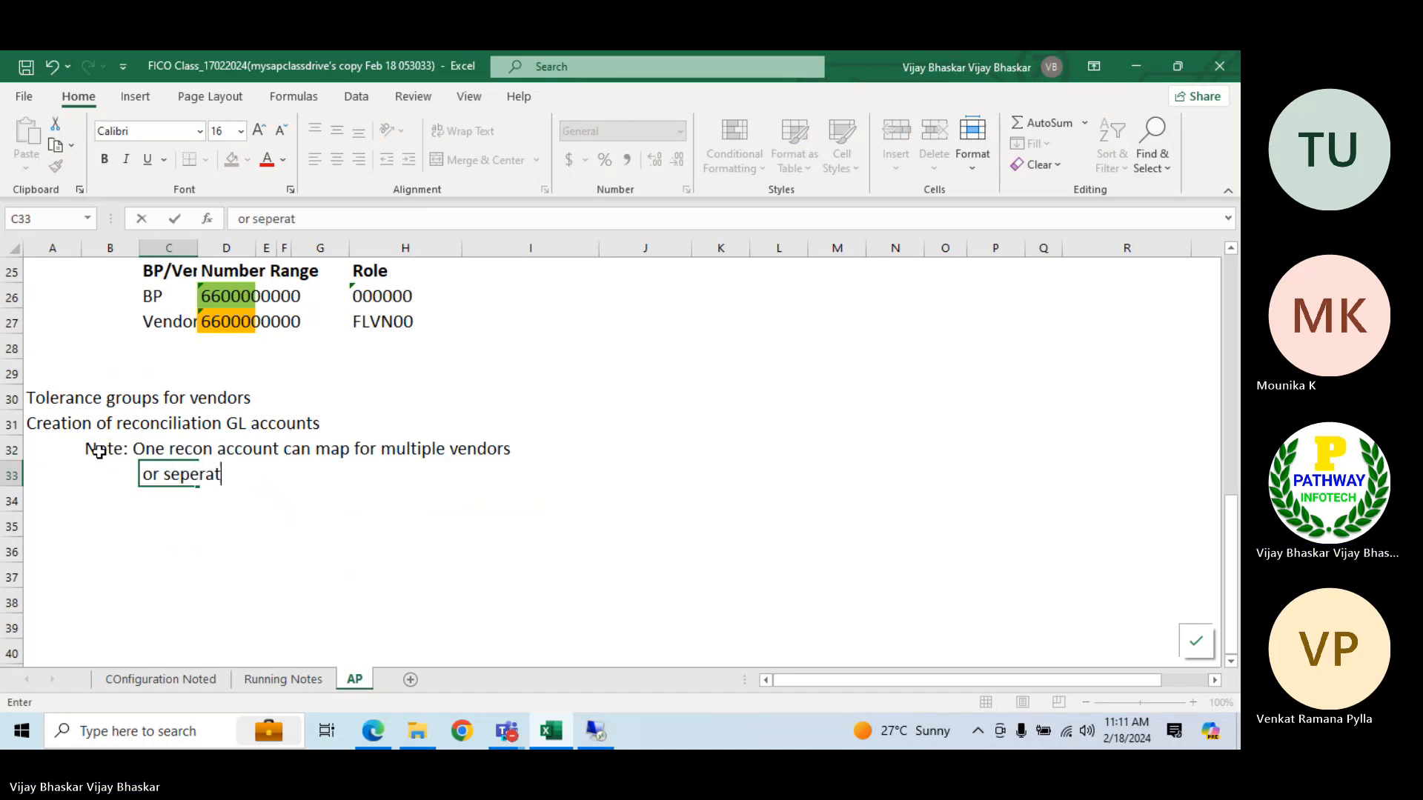
{"action": "type", "text": "e recon account for"}
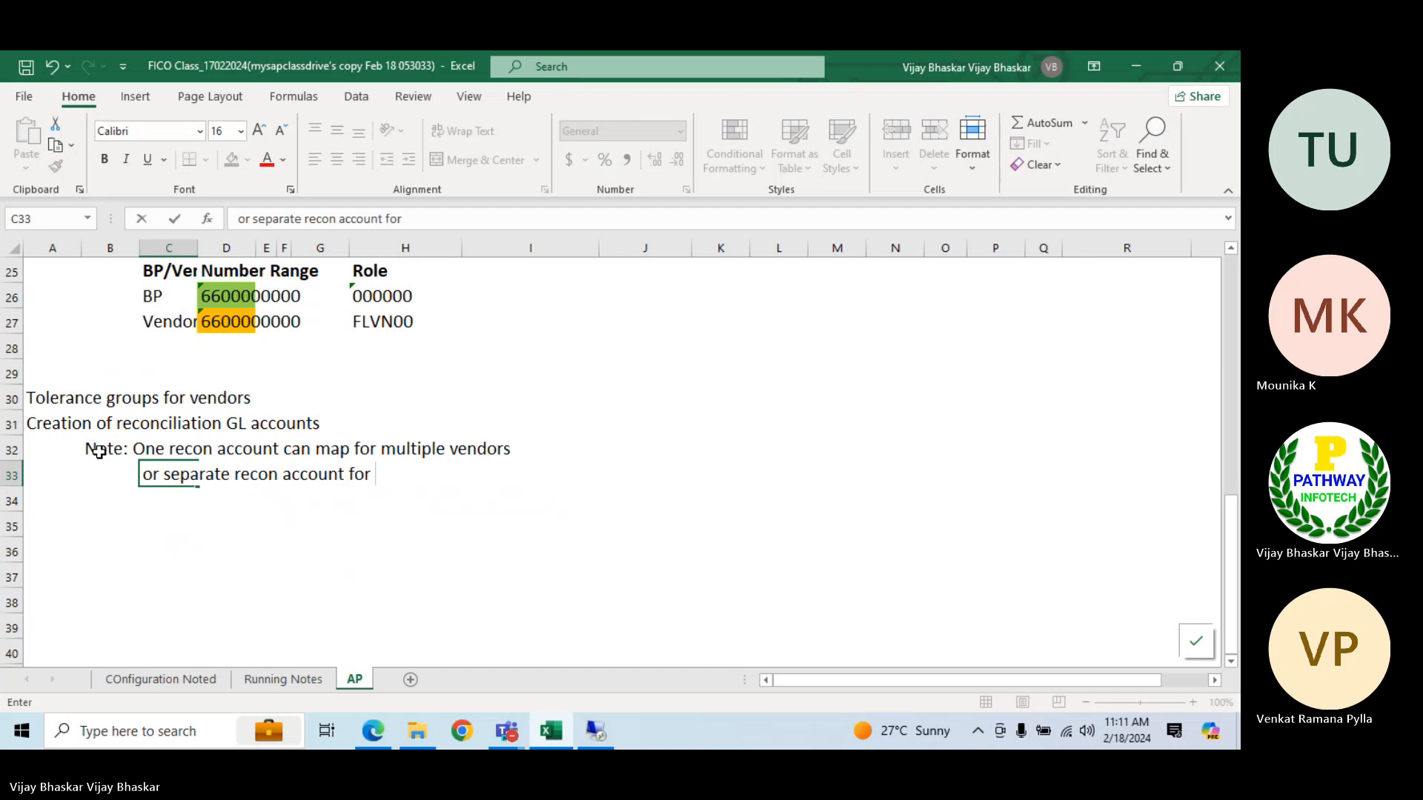
{"action": "left_click", "coordinate": [168, 472]}
{"action": "type", "text": "we can"}
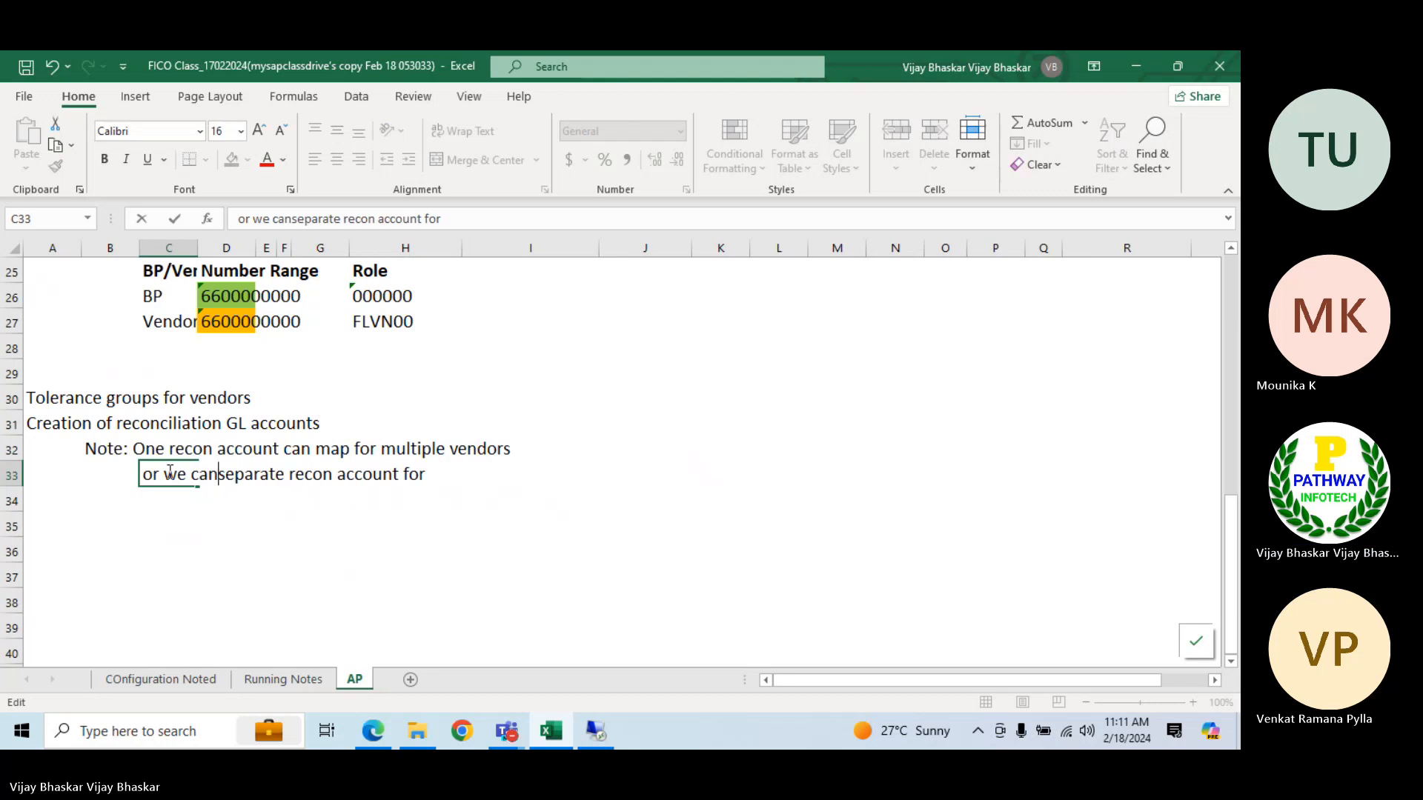
{"action": "type", "text": " map"}
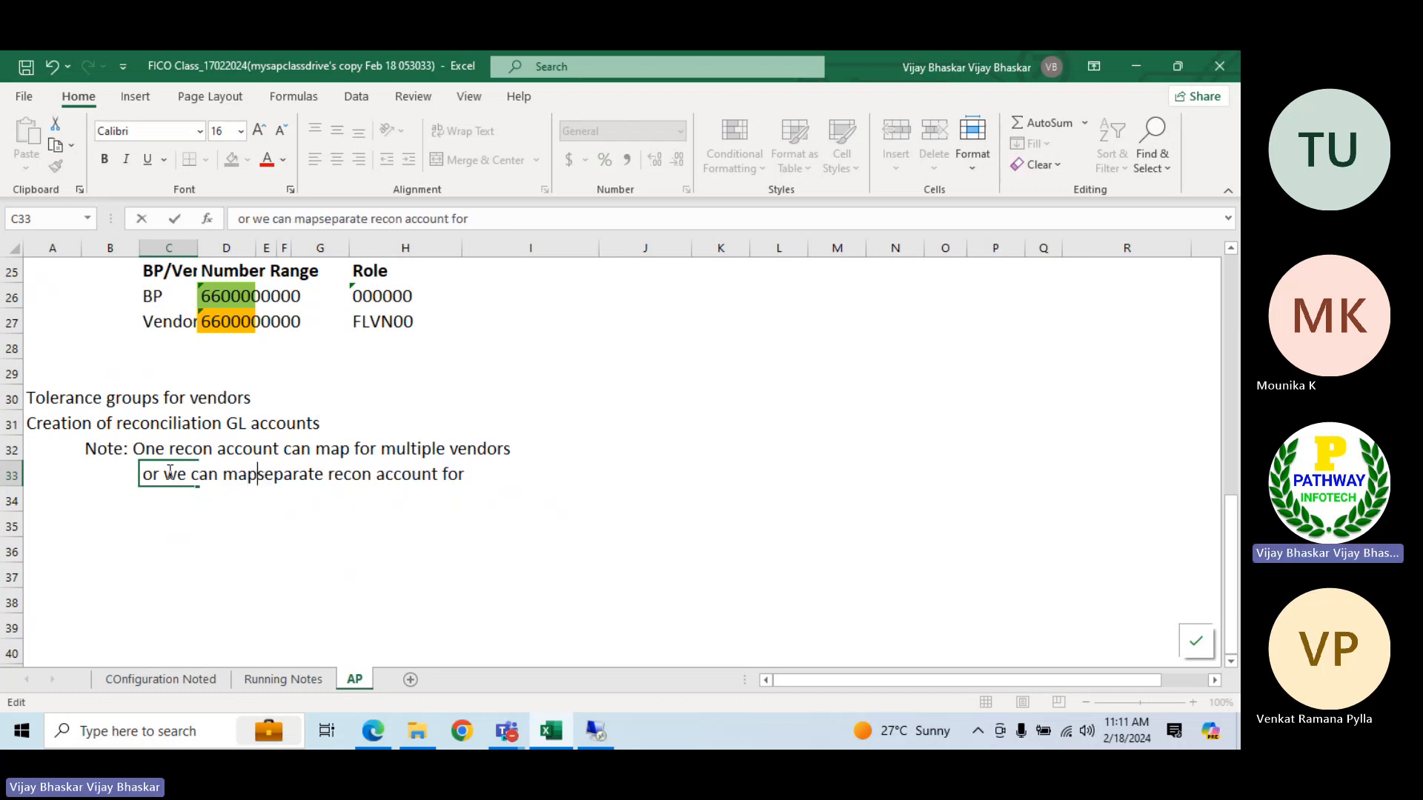
{"action": "type", "text": " s"}
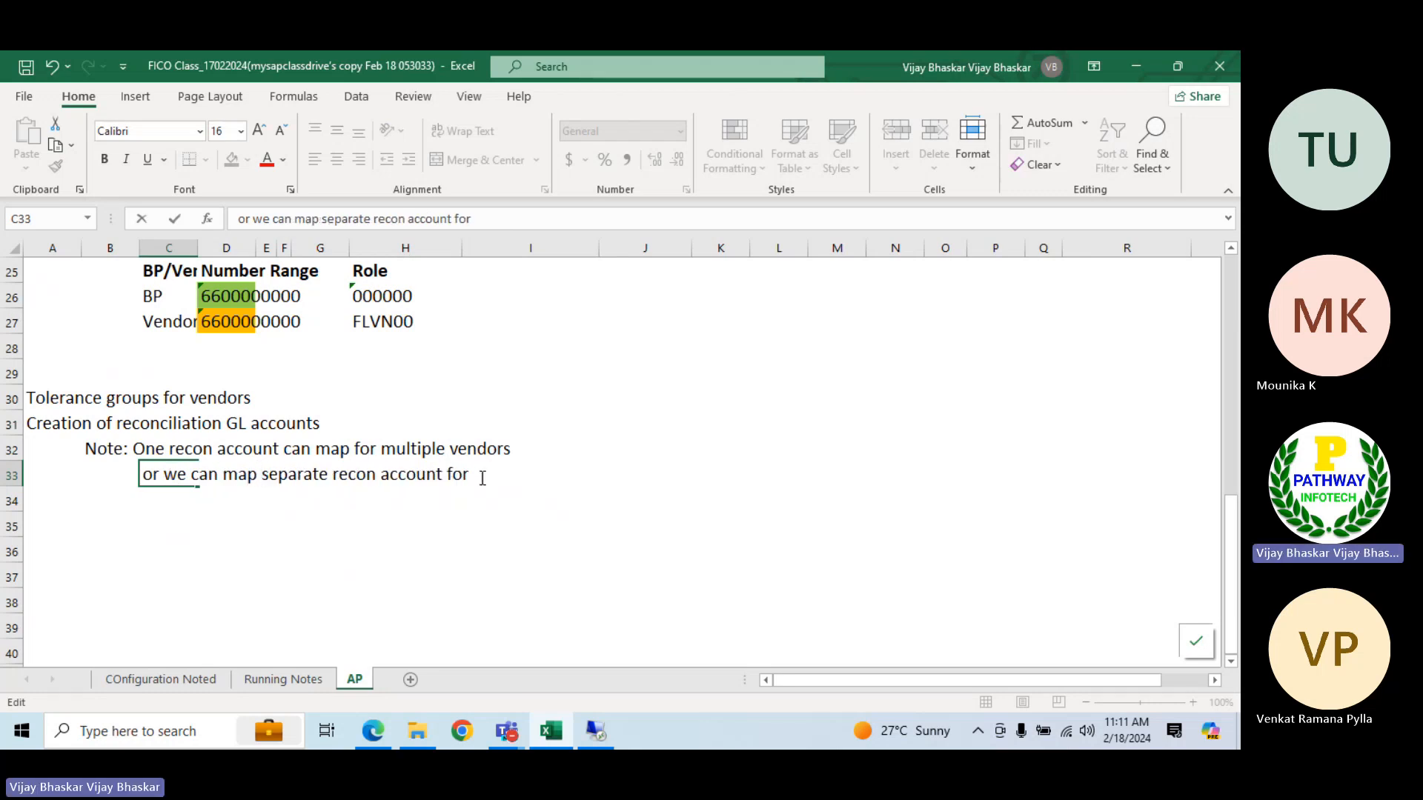
{"action": "type", "text": "eparate recon account for each vendor "}
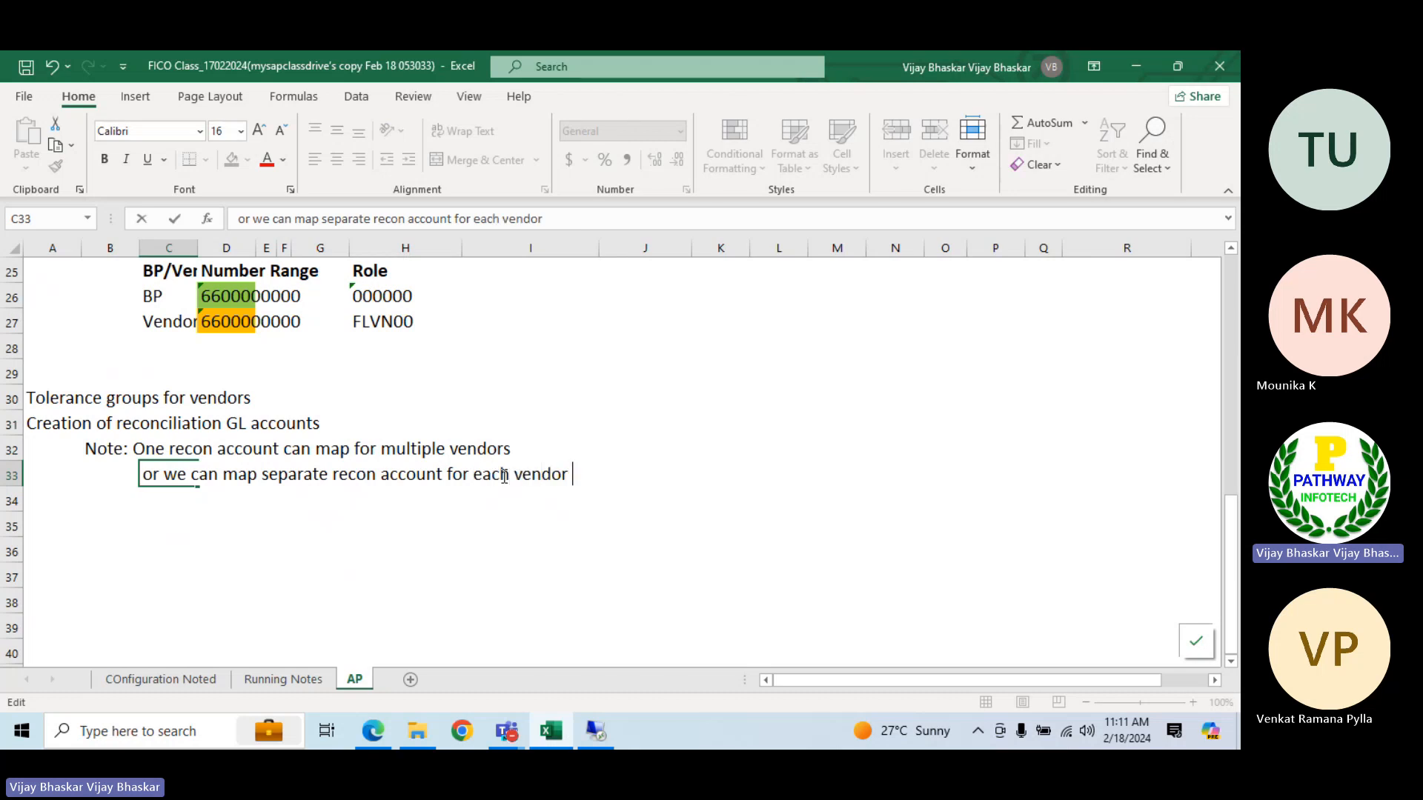
{"action": "type", "text": "groups "}
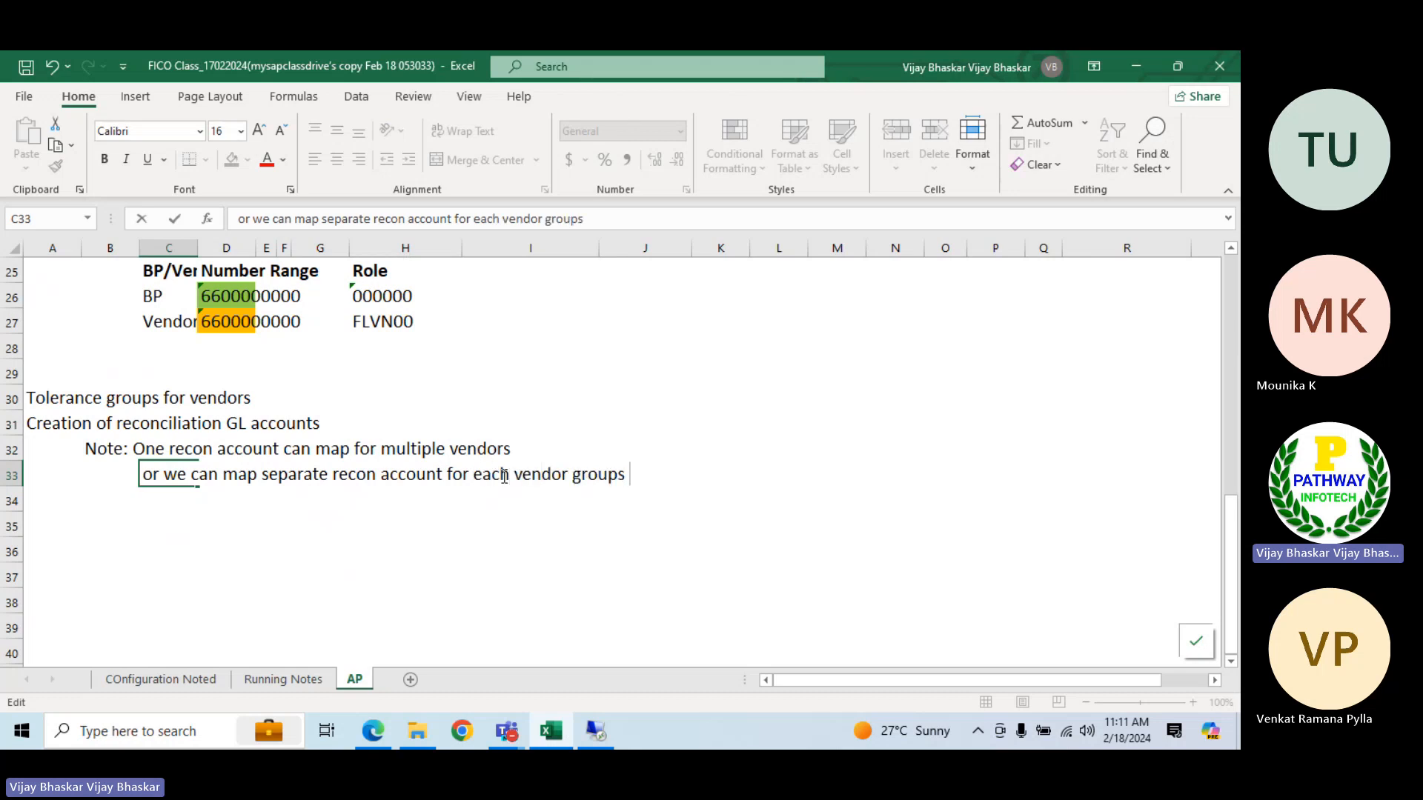
{"action": "type", "text": "wise"}
{"action": "key", "text": "Return"}
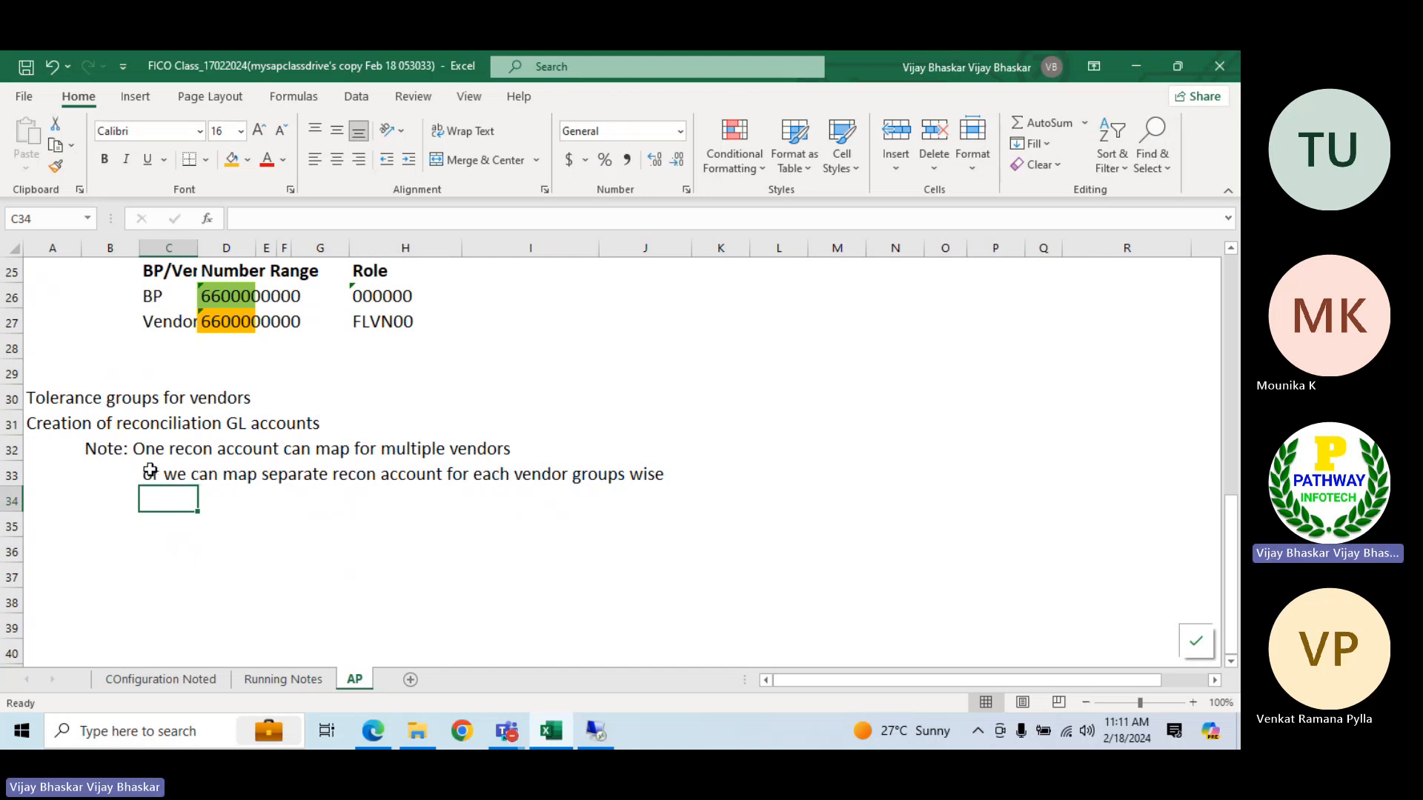
Append "( in realtime environment we can go with this approach)" to the note in cell C33
{"action": "left_click_drag", "start_coordinate": [152, 474], "coordinate": [644, 470]}
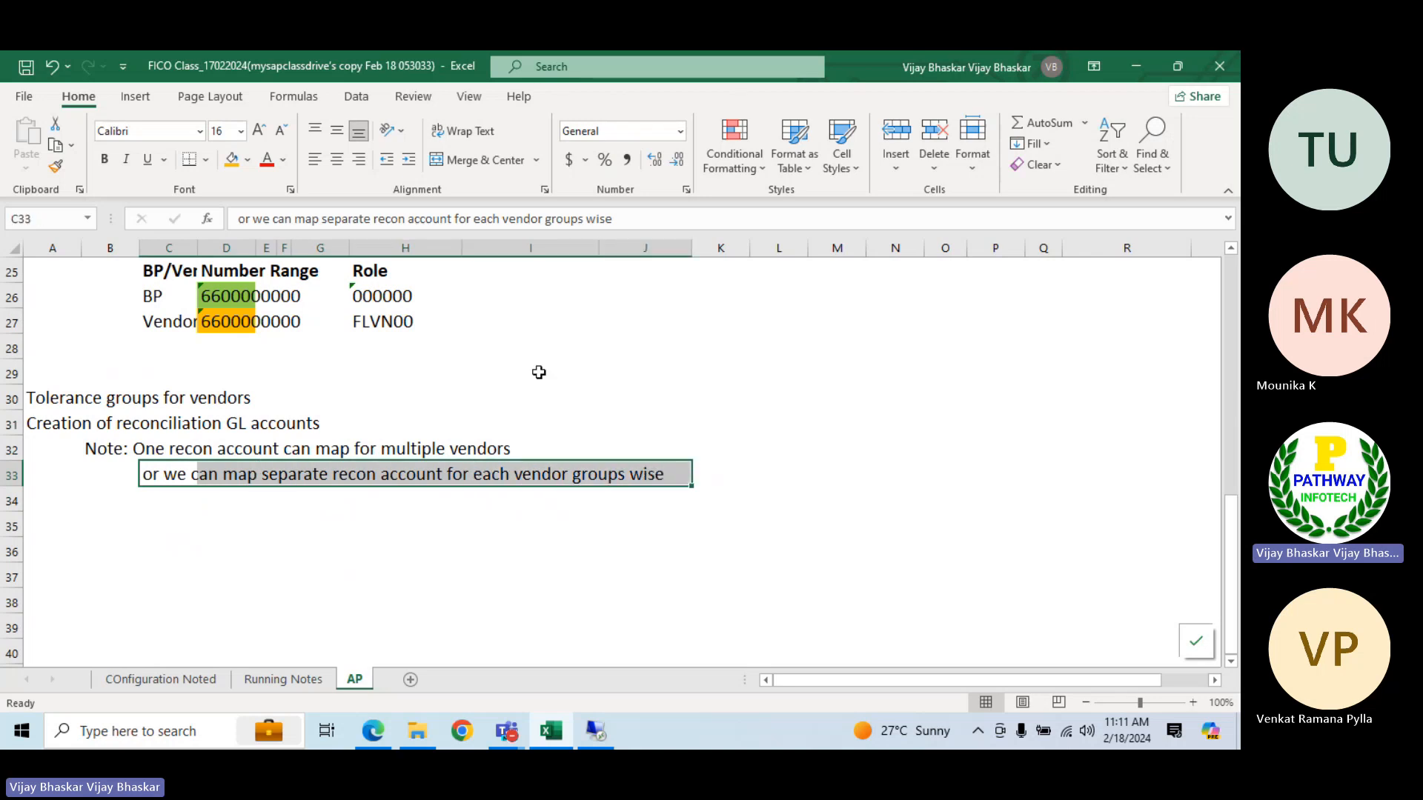
{"action": "left_click", "coordinate": [647, 215]}
{"action": "type", "text": "("}
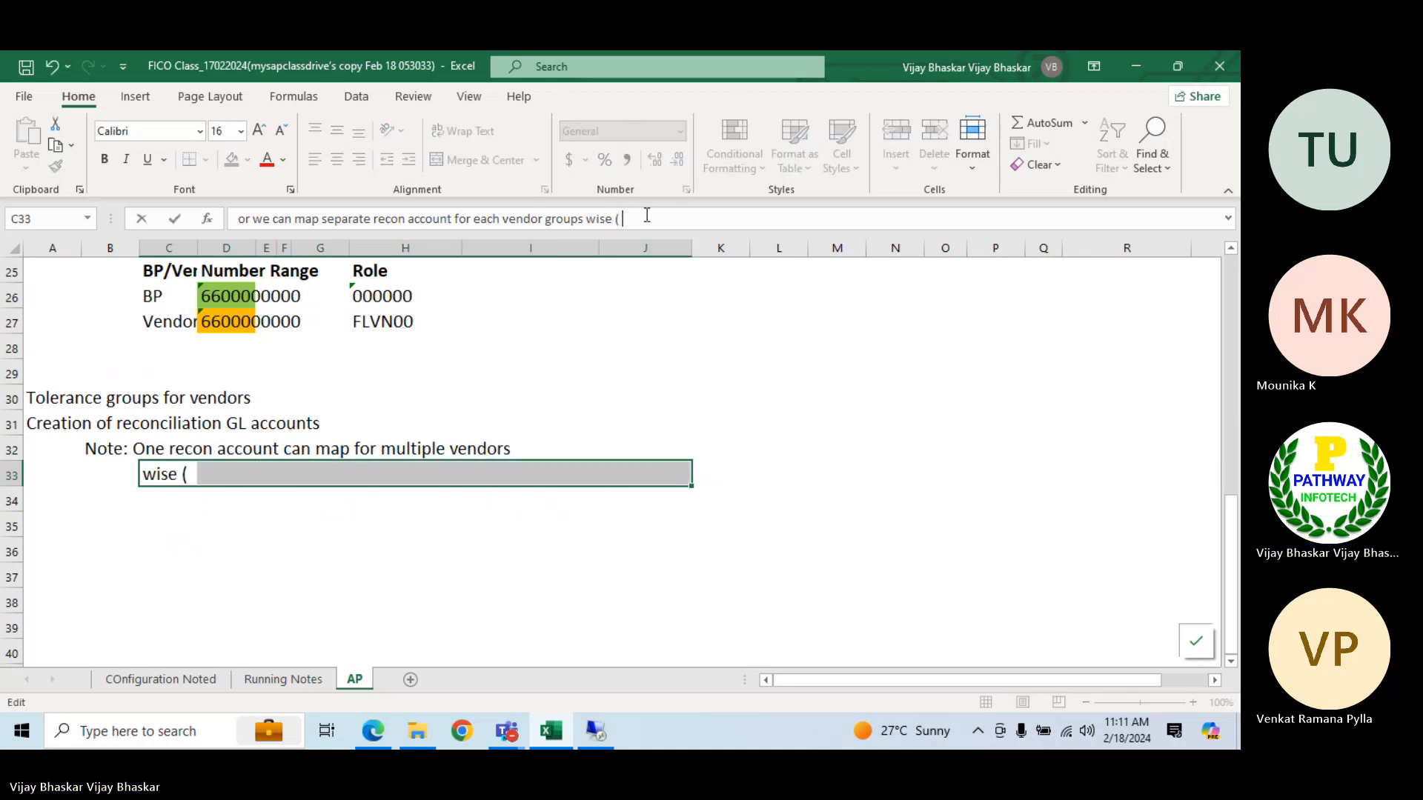
{"action": "type", "text": " in e"}
{"action": "key", "text": "BackSpace"}
{"action": "type", "text": "re"}
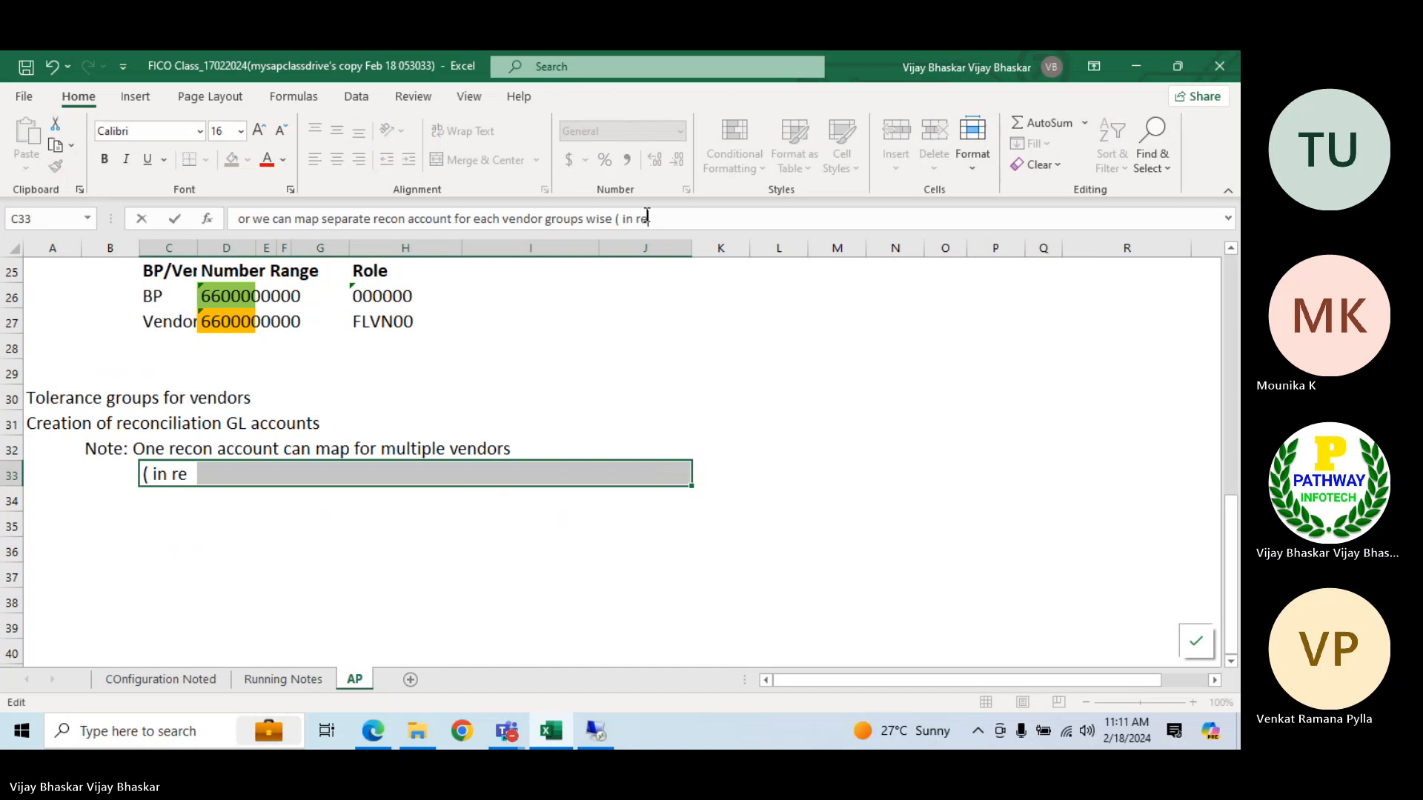
{"action": "type", "text": "altime en"}
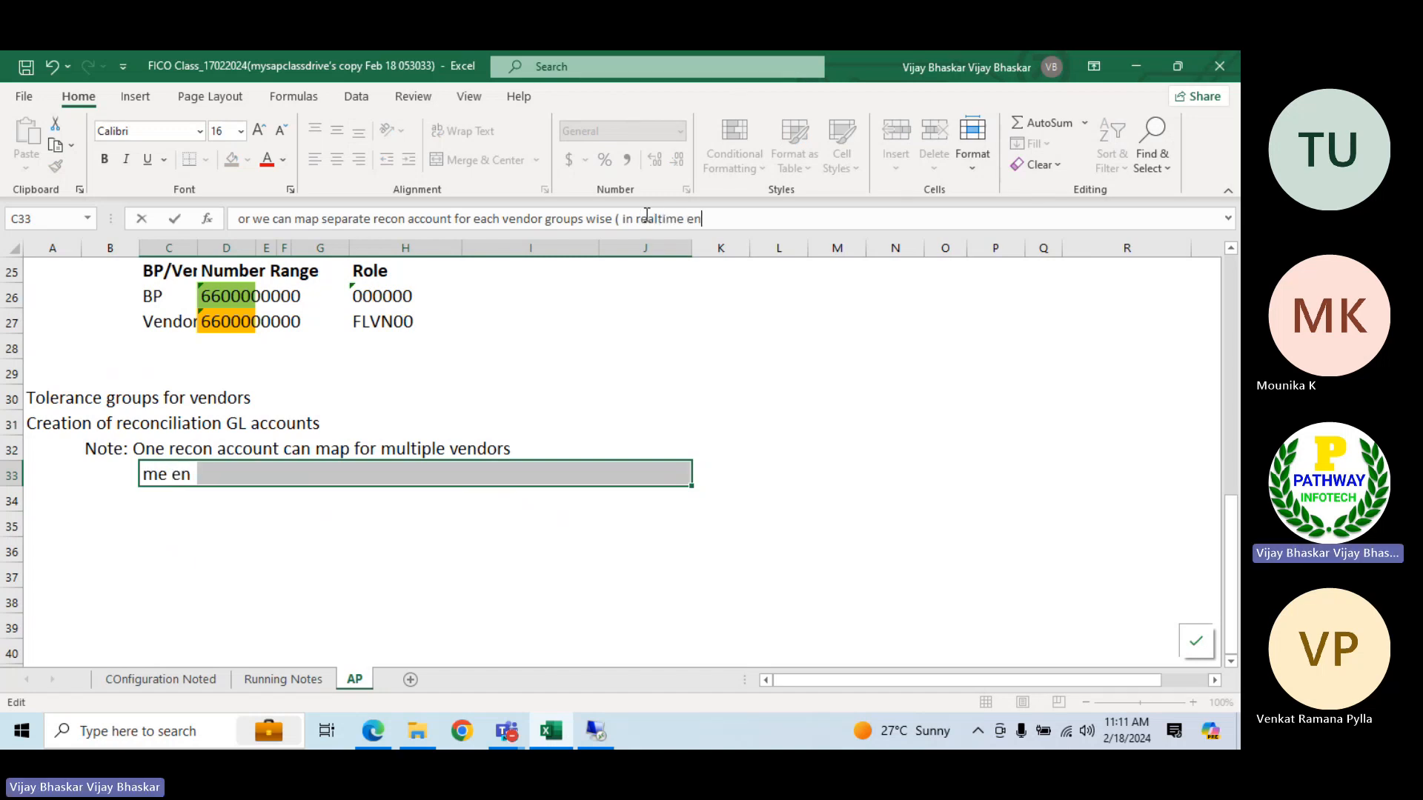
{"action": "type", "text": "vironmen"}
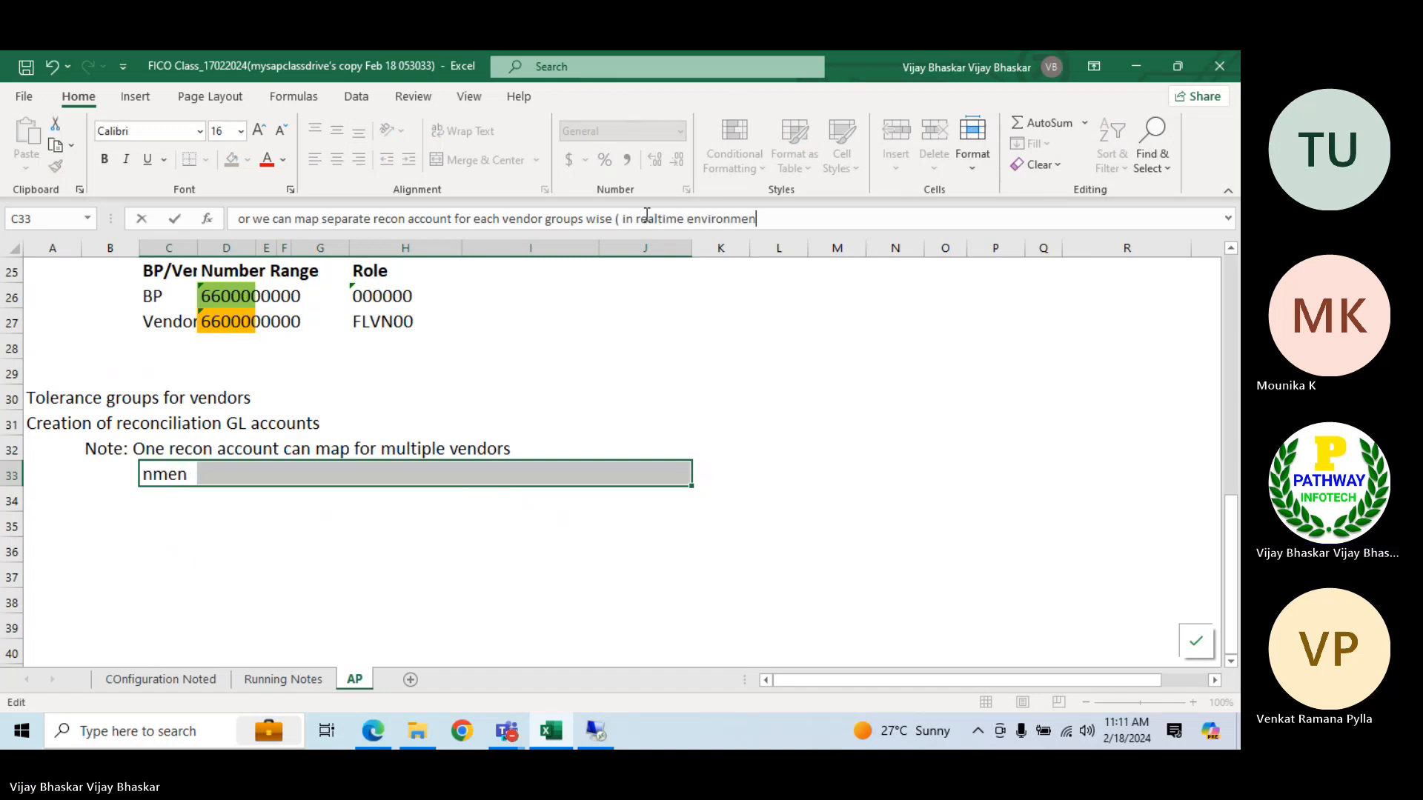
{"action": "key", "text": "BackSpace"}
{"action": "type", "text": "nt we can"}
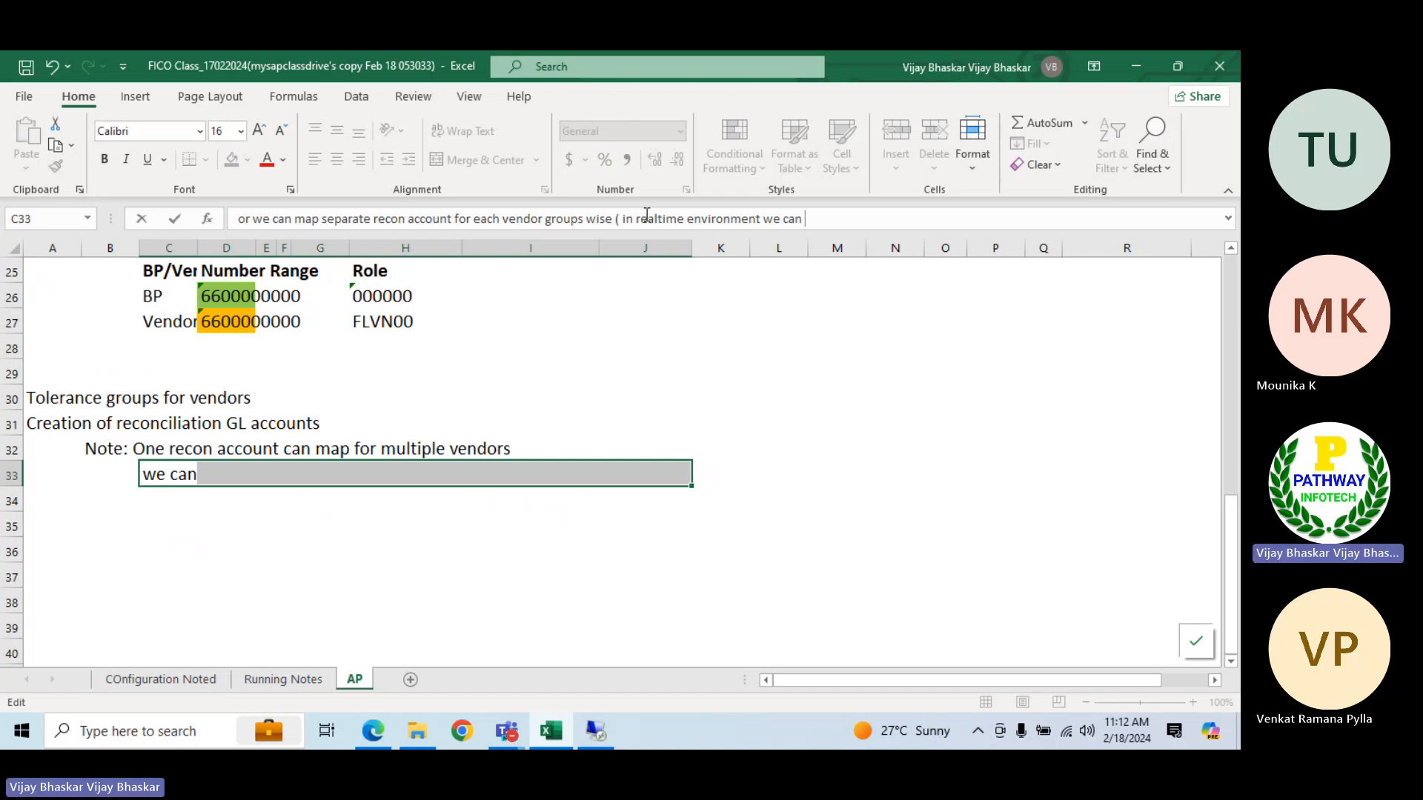
{"action": "type", "text": " go with this a"}
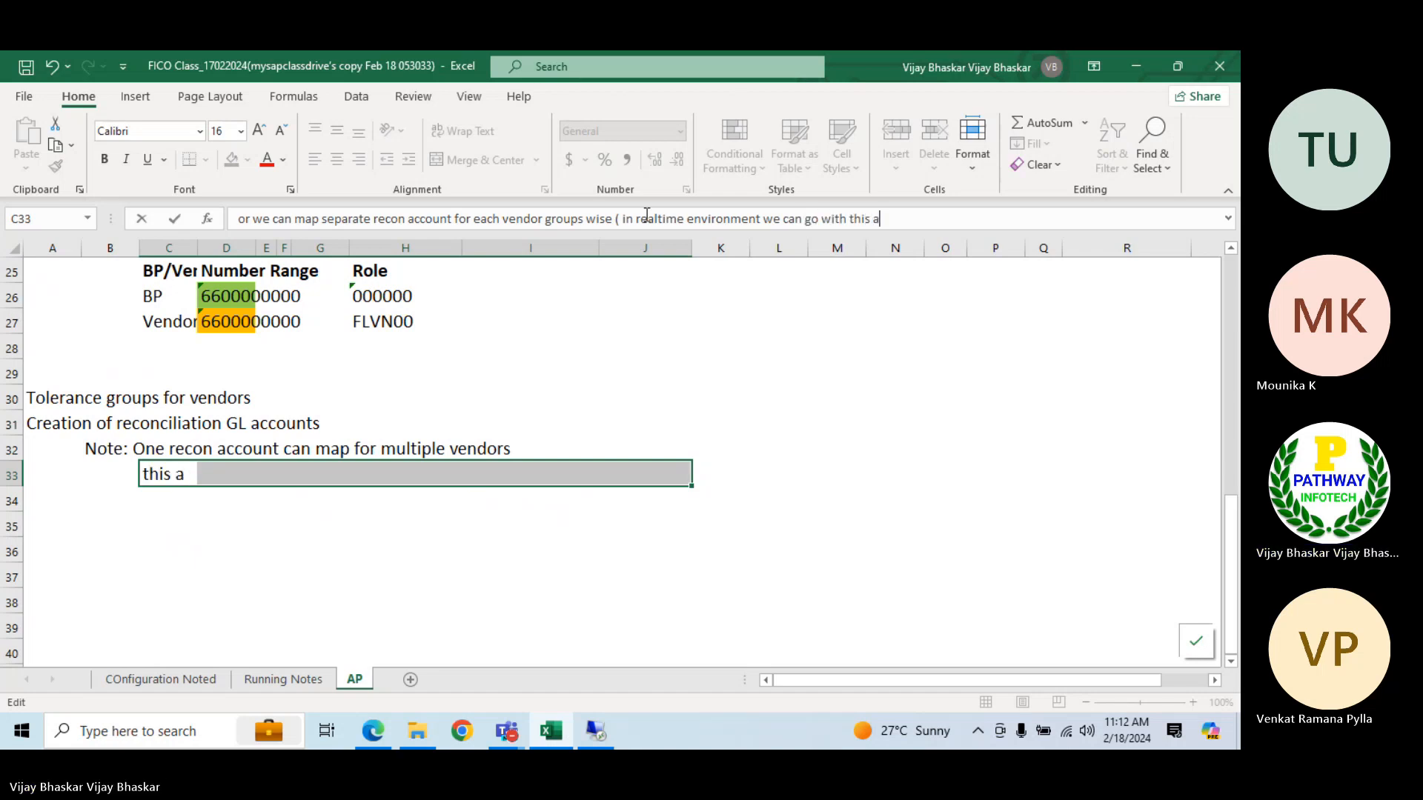
{"action": "key", "text": "BackSpace"}
{"action": "type", "text": "approach)"}
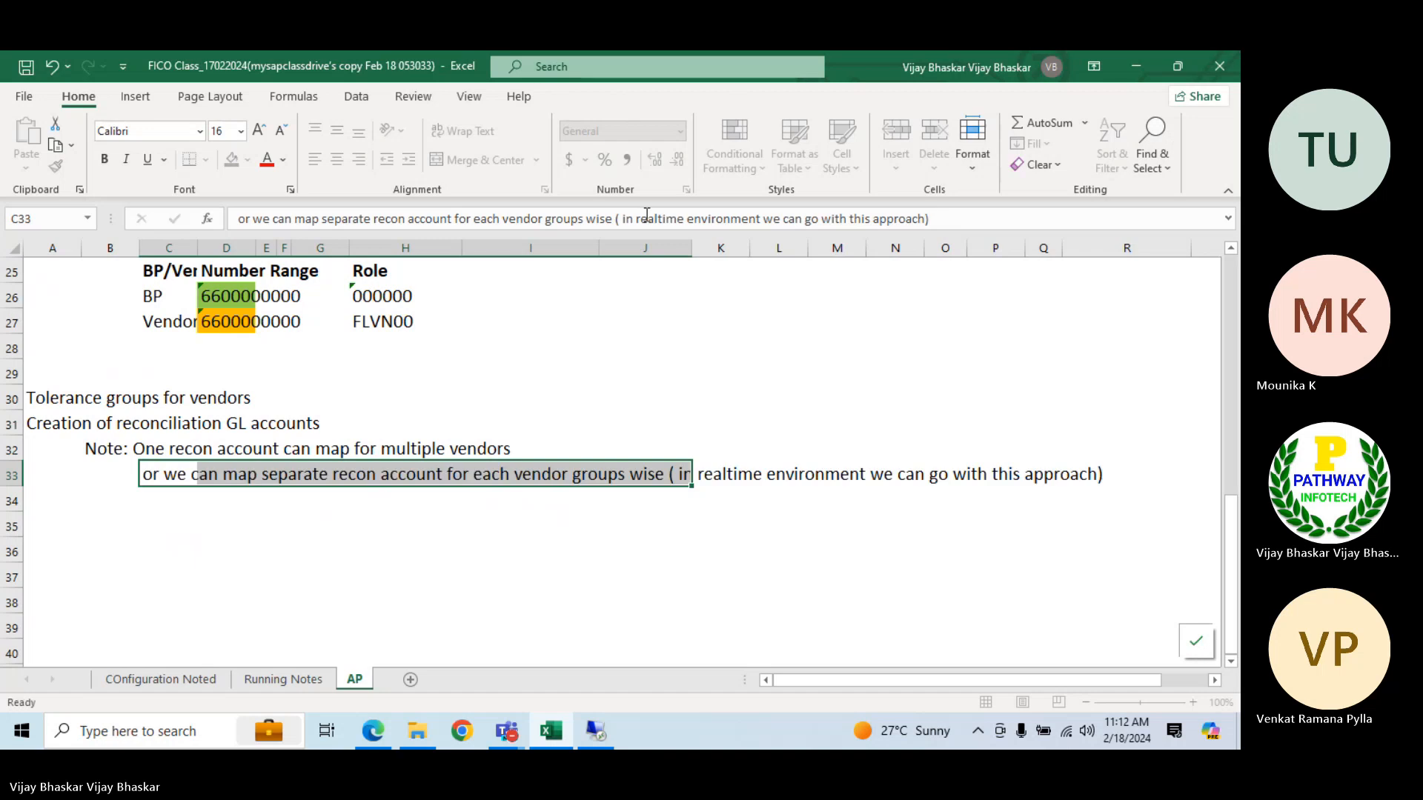
{"action": "key", "text": "Tab"}
{"action": "left_click", "coordinate": [168, 500]}
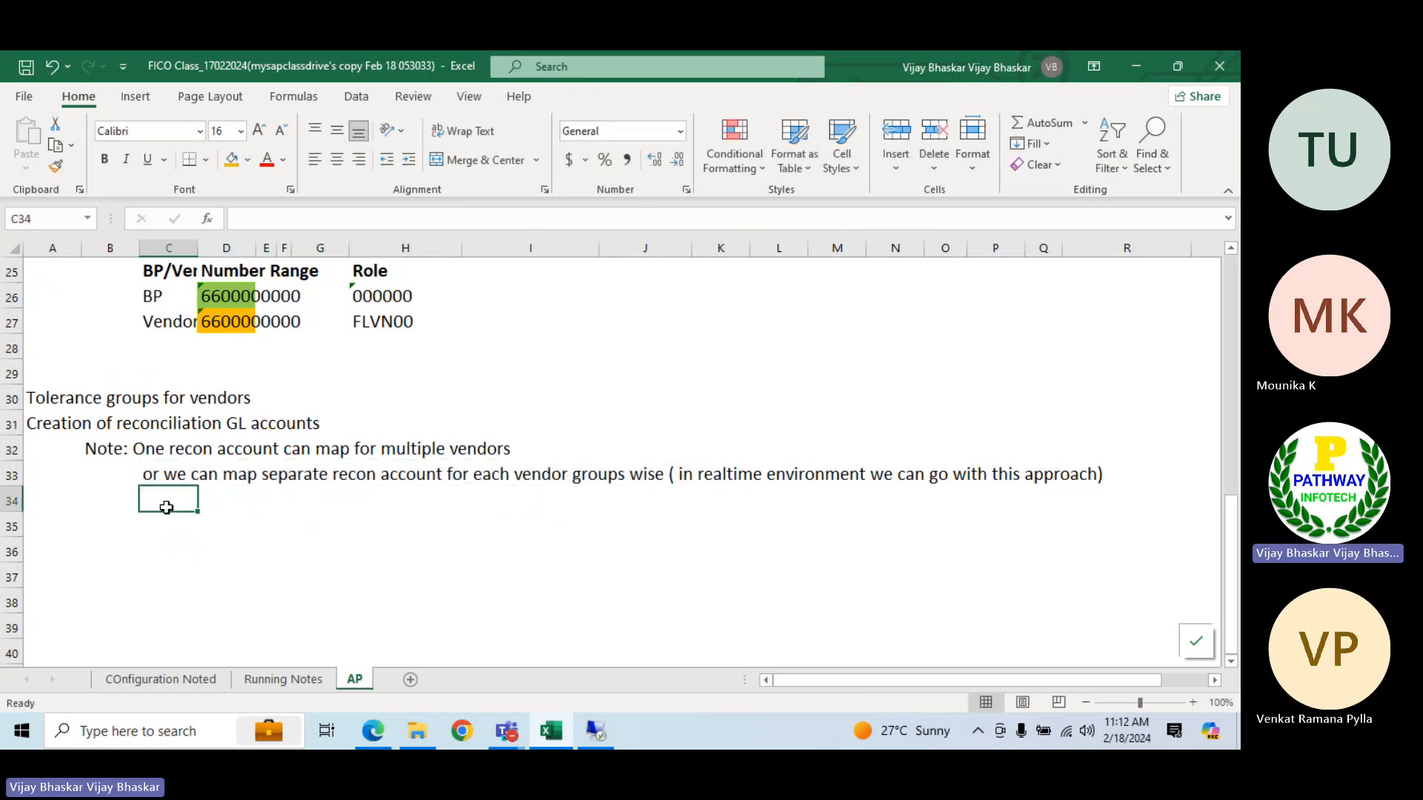
Copy the vendor group numbers and names from B3:E6 to the area starting at cell B35, below the reconciliation notes
{"action": "scroll", "coordinate": [269, 534], "scroll_direction": "up", "scroll_amount": 4}
{"action": "scroll", "coordinate": [269, 533], "scroll_direction": "up", "scroll_amount": 4}
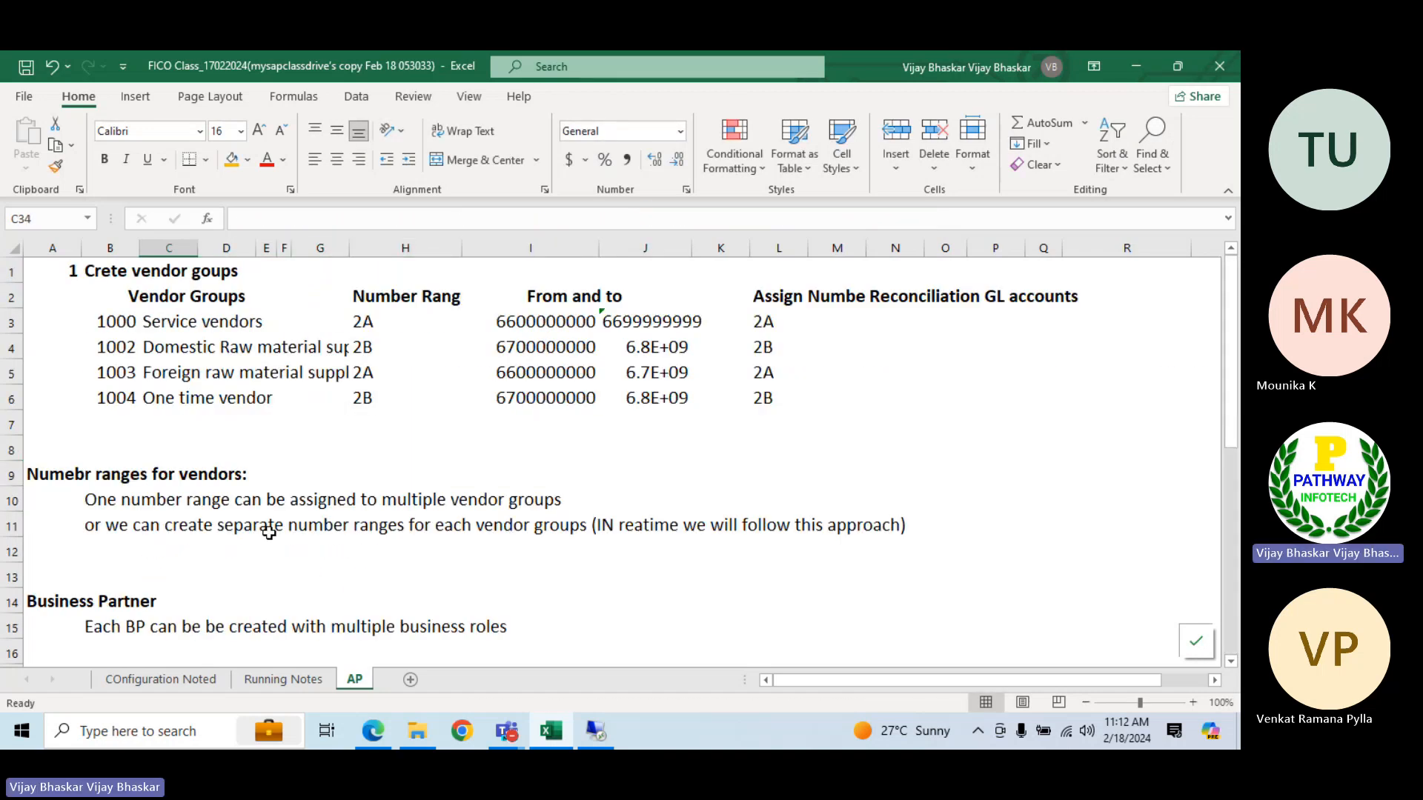
{"action": "left_click_drag", "start_coordinate": [114, 321], "coordinate": [269, 400]}
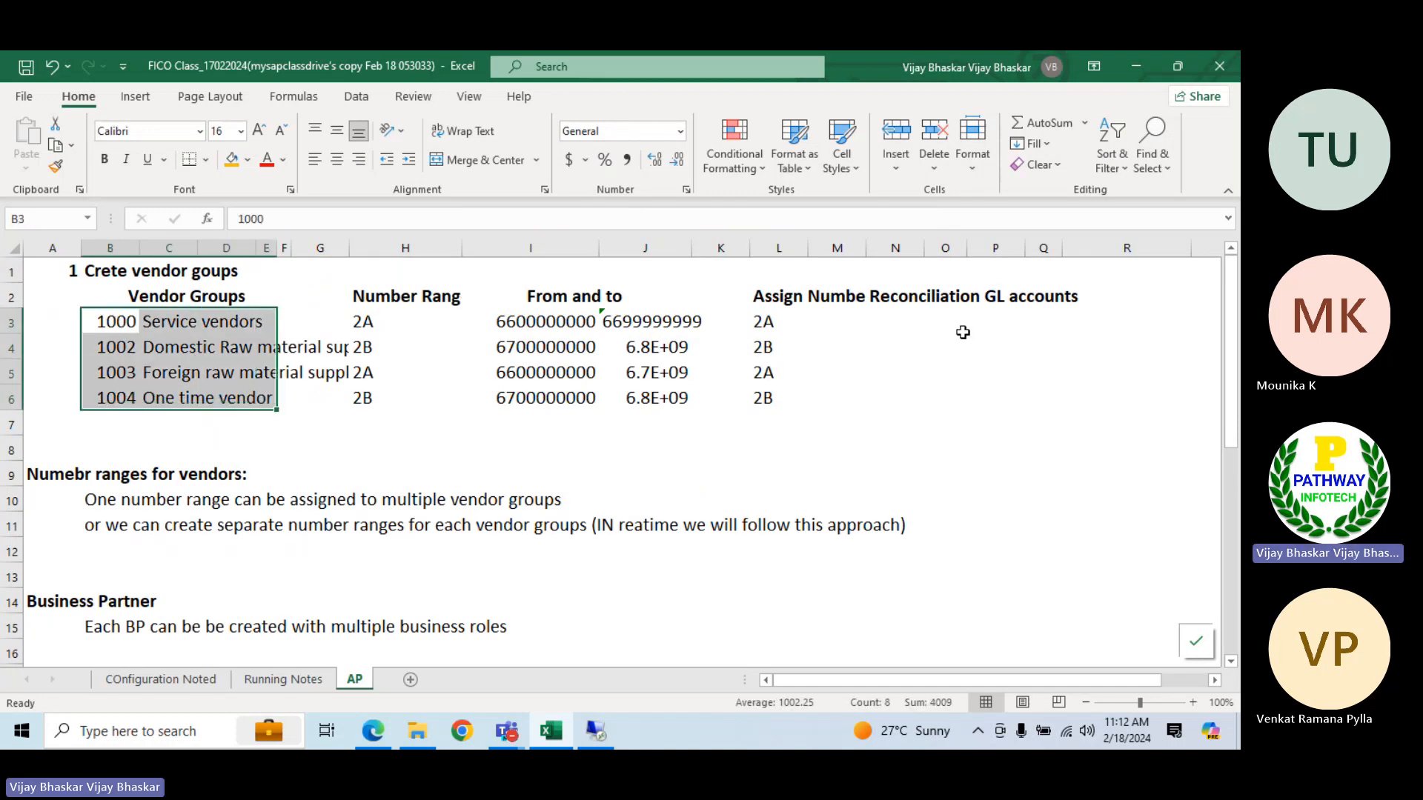
{"action": "key", "text": "ctrl+c"}
{"action": "scroll", "coordinate": [606, 376], "scroll_direction": "down", "scroll_amount": 9}
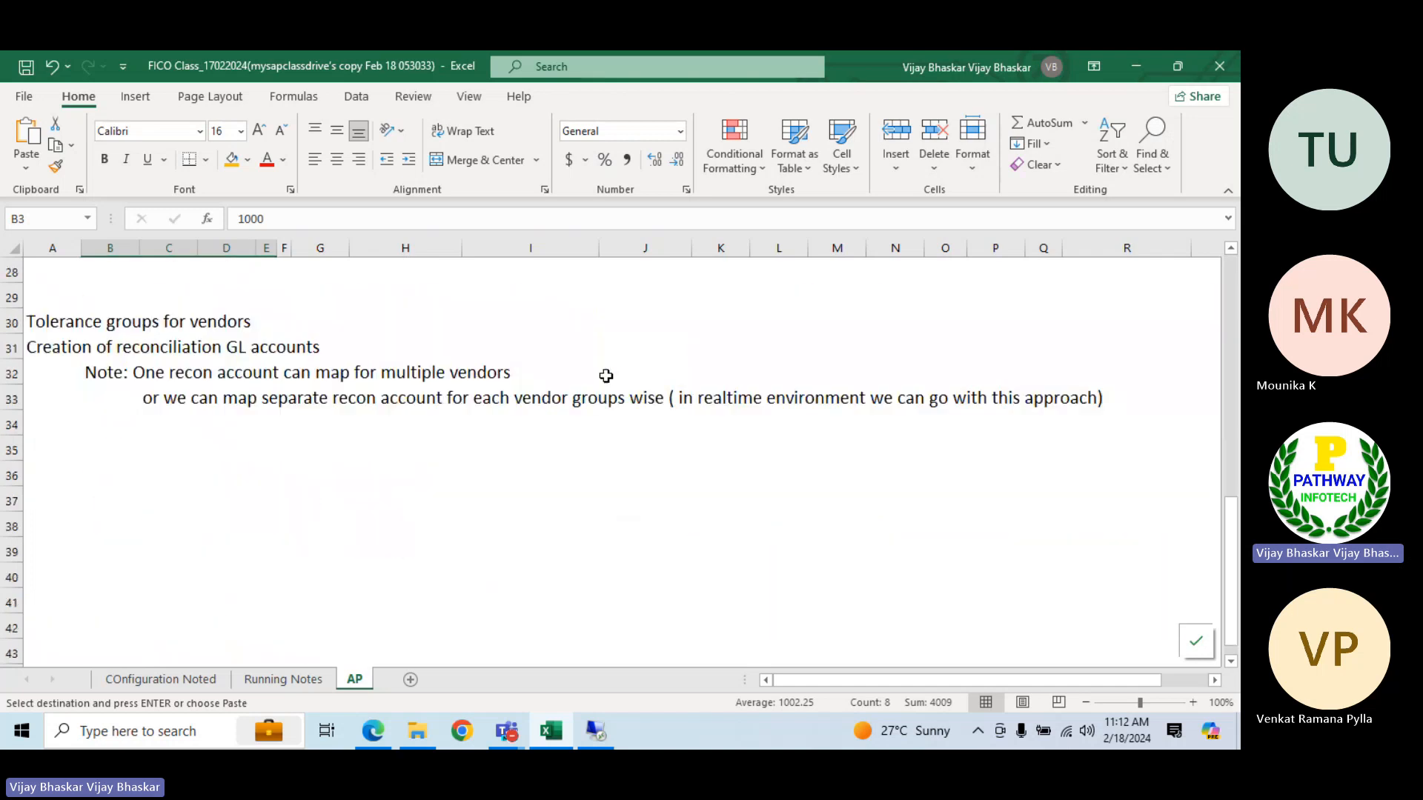
{"action": "left_click", "coordinate": [106, 450]}
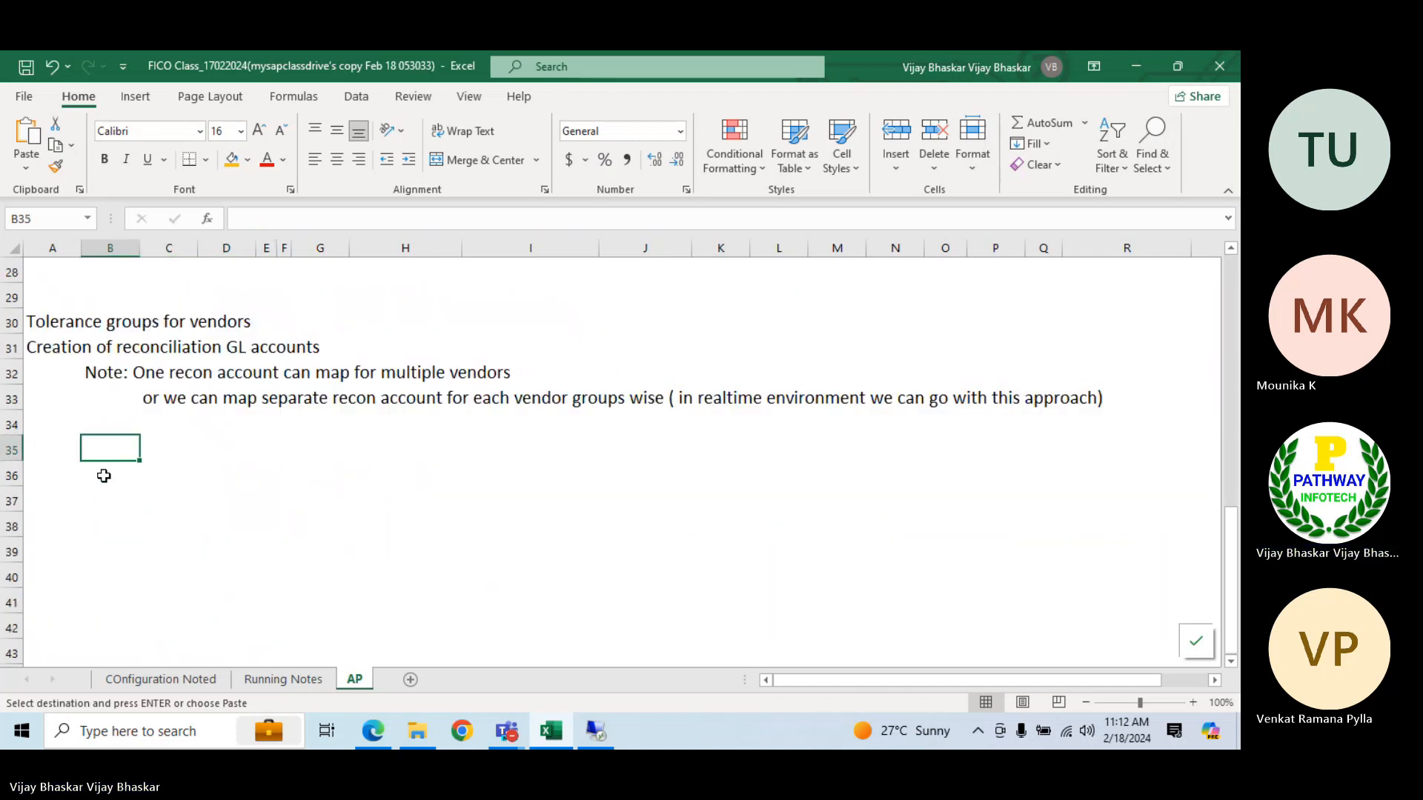
{"action": "key", "text": "ctrl+v"}
Add the heading "Vendor Groups" in cell B34, make it bold, and merge and center it across B34:G34
{"action": "left_click", "coordinate": [106, 421]}
{"action": "type", "text": "Ve"}
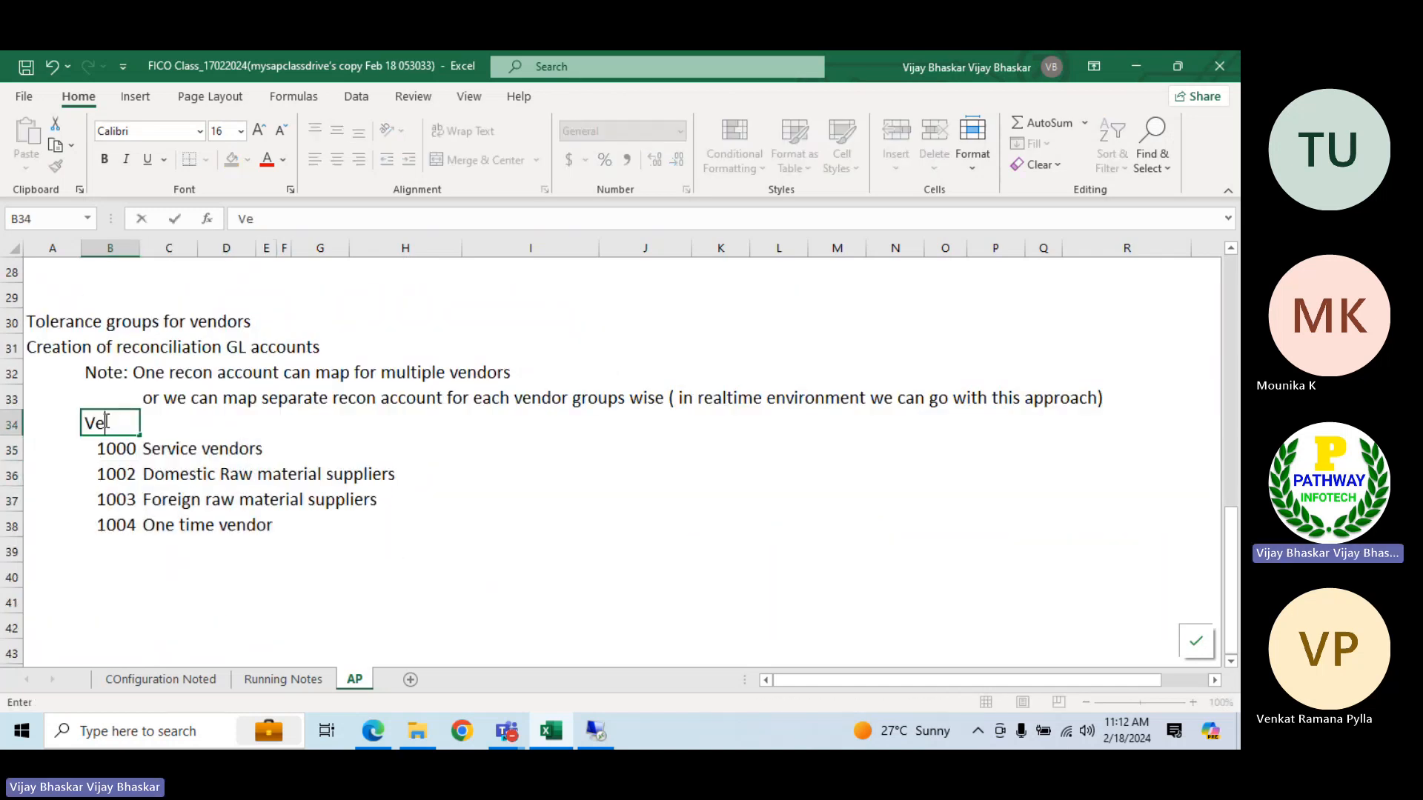
{"action": "type", "text": "ndor G"}
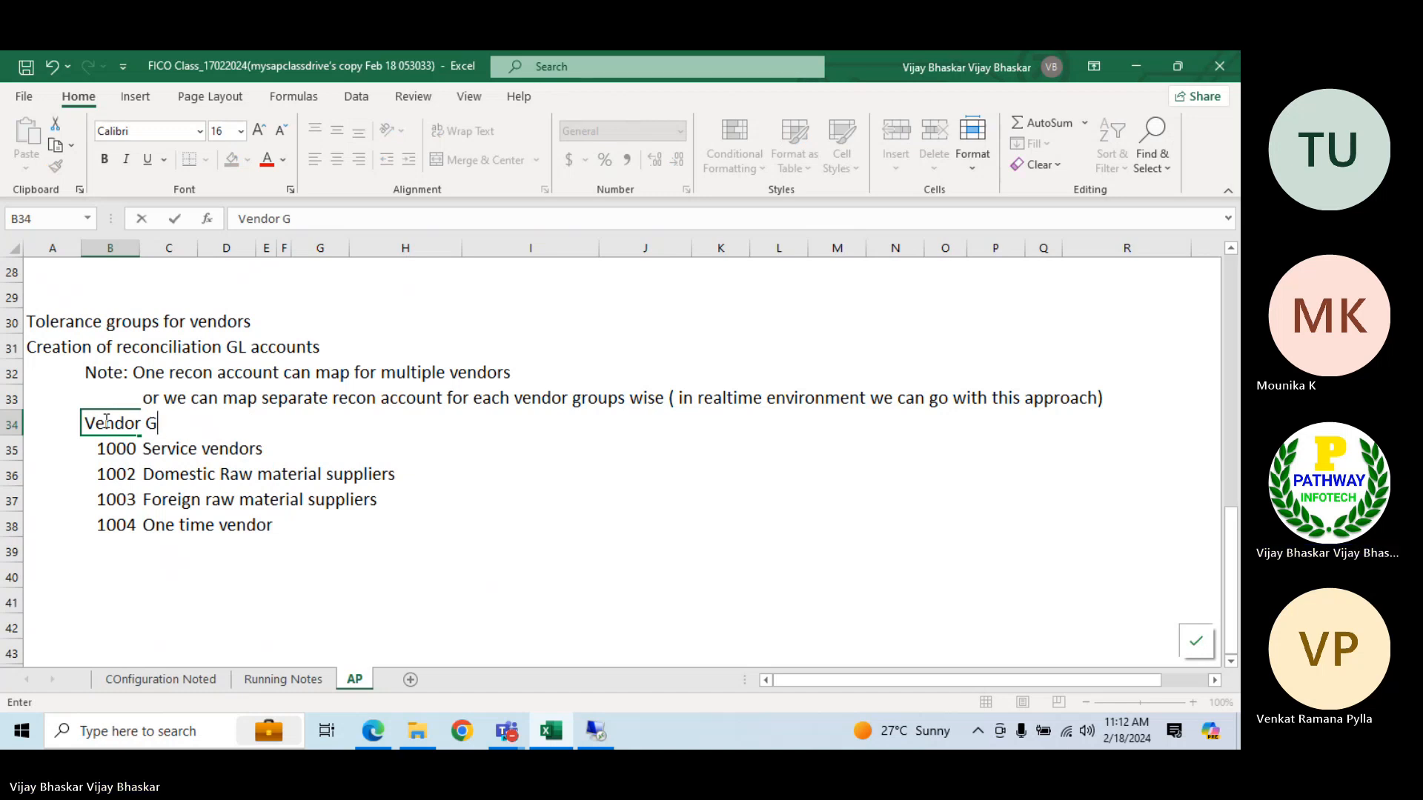
{"action": "type", "text": "roups"}
{"action": "key", "text": "Return"}
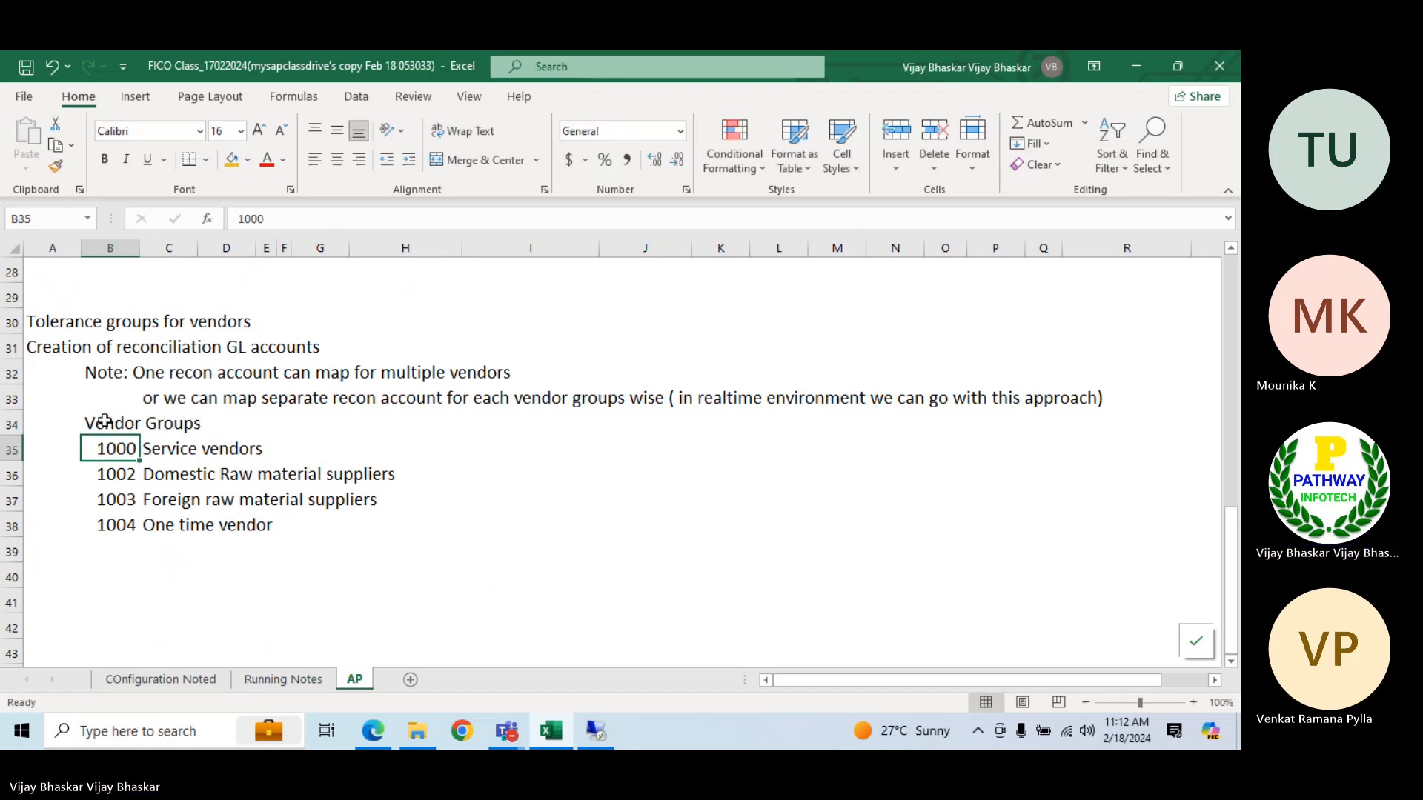
{"action": "left_click_drag", "start_coordinate": [104, 421], "coordinate": [308, 423]}
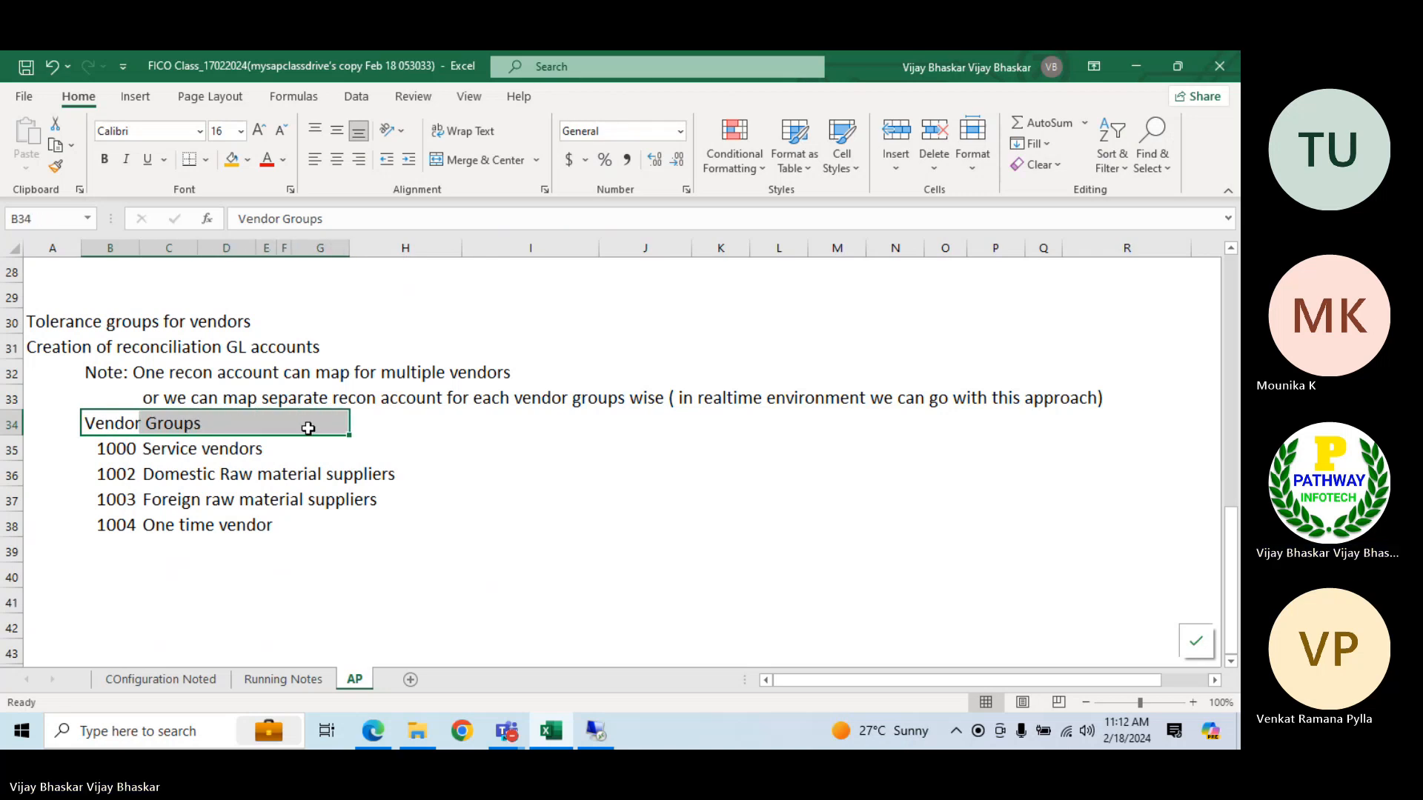
{"action": "key", "text": "ctrl+b"}
{"action": "left_click", "coordinate": [482, 160]}
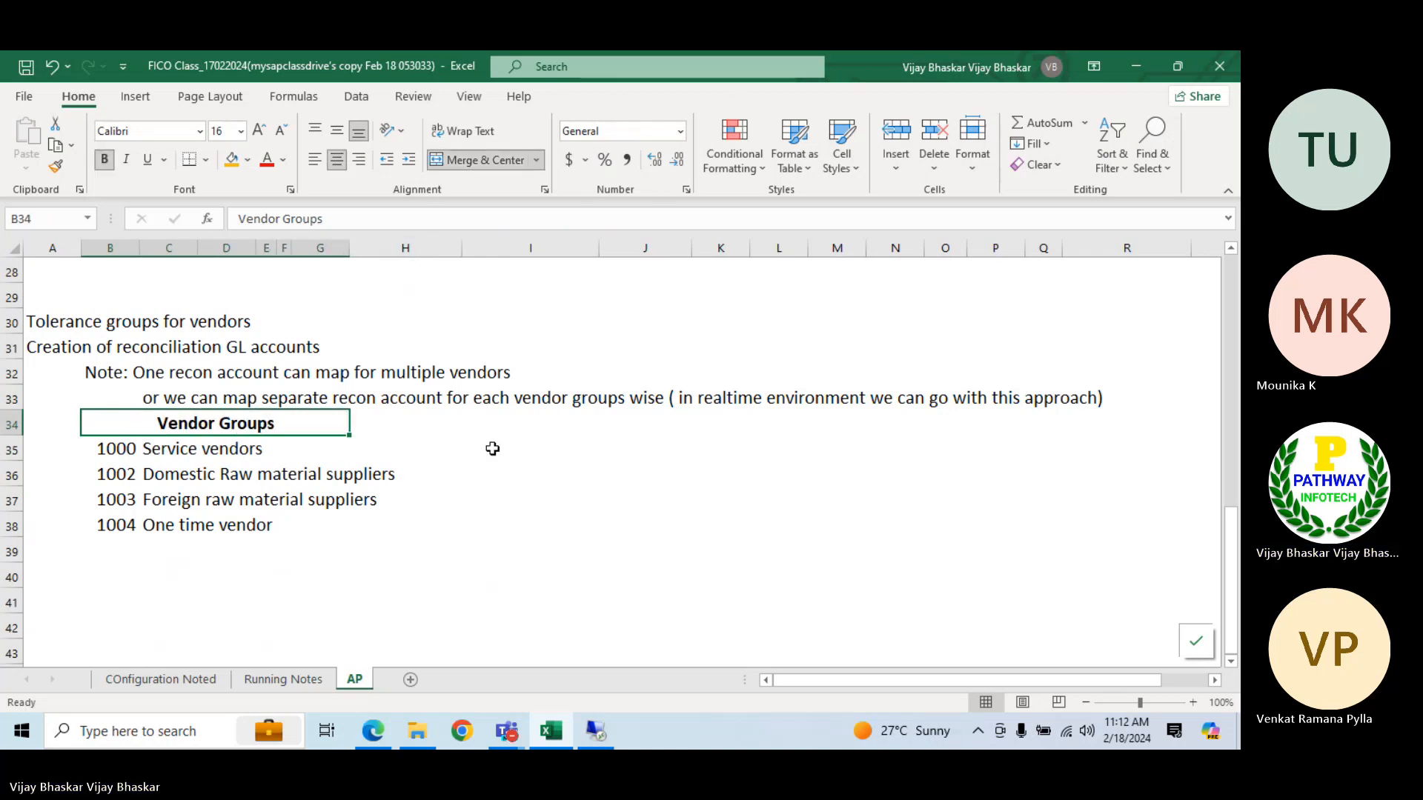
{"action": "left_click", "coordinate": [456, 420]}
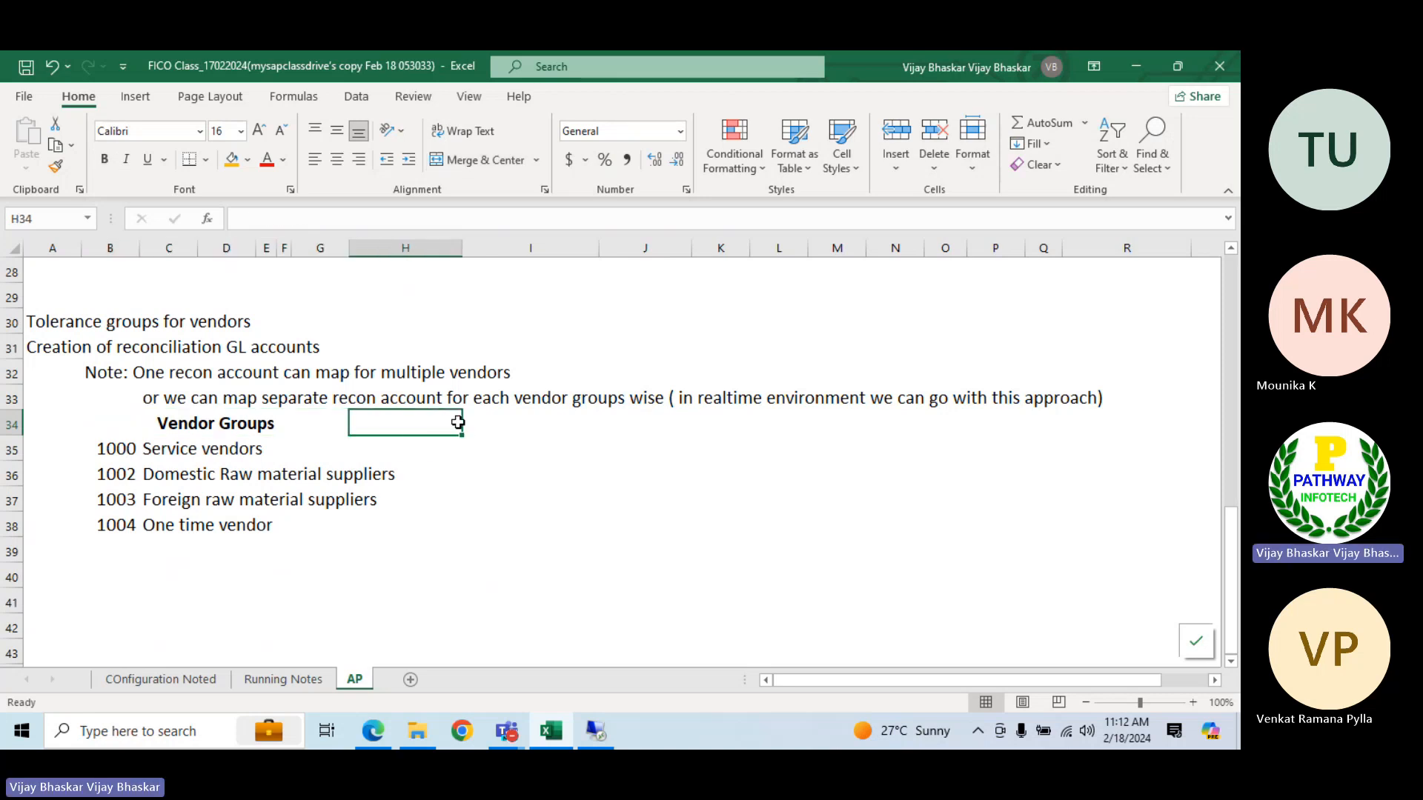
{"action": "key", "text": "Right"}
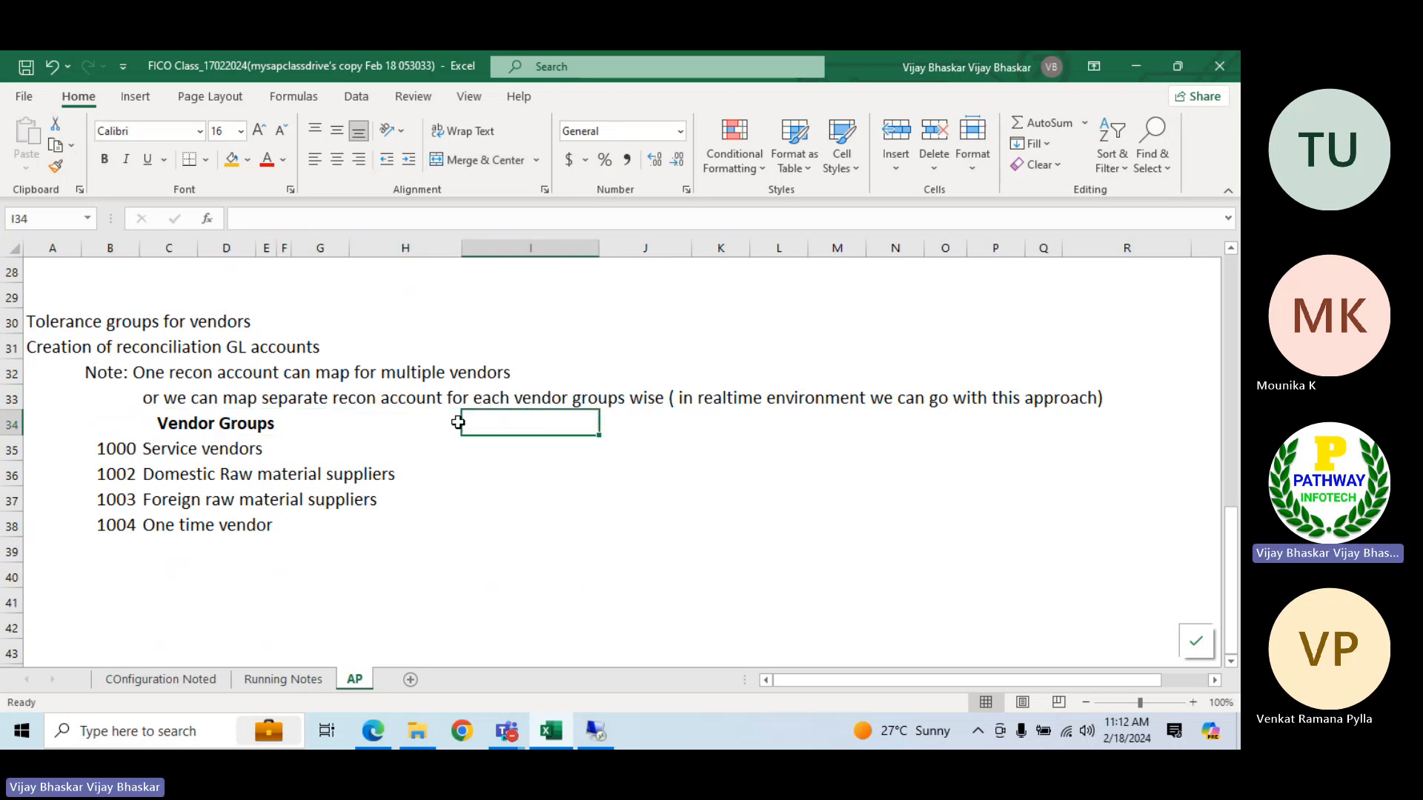
{"action": "type", "text": "Recin"}
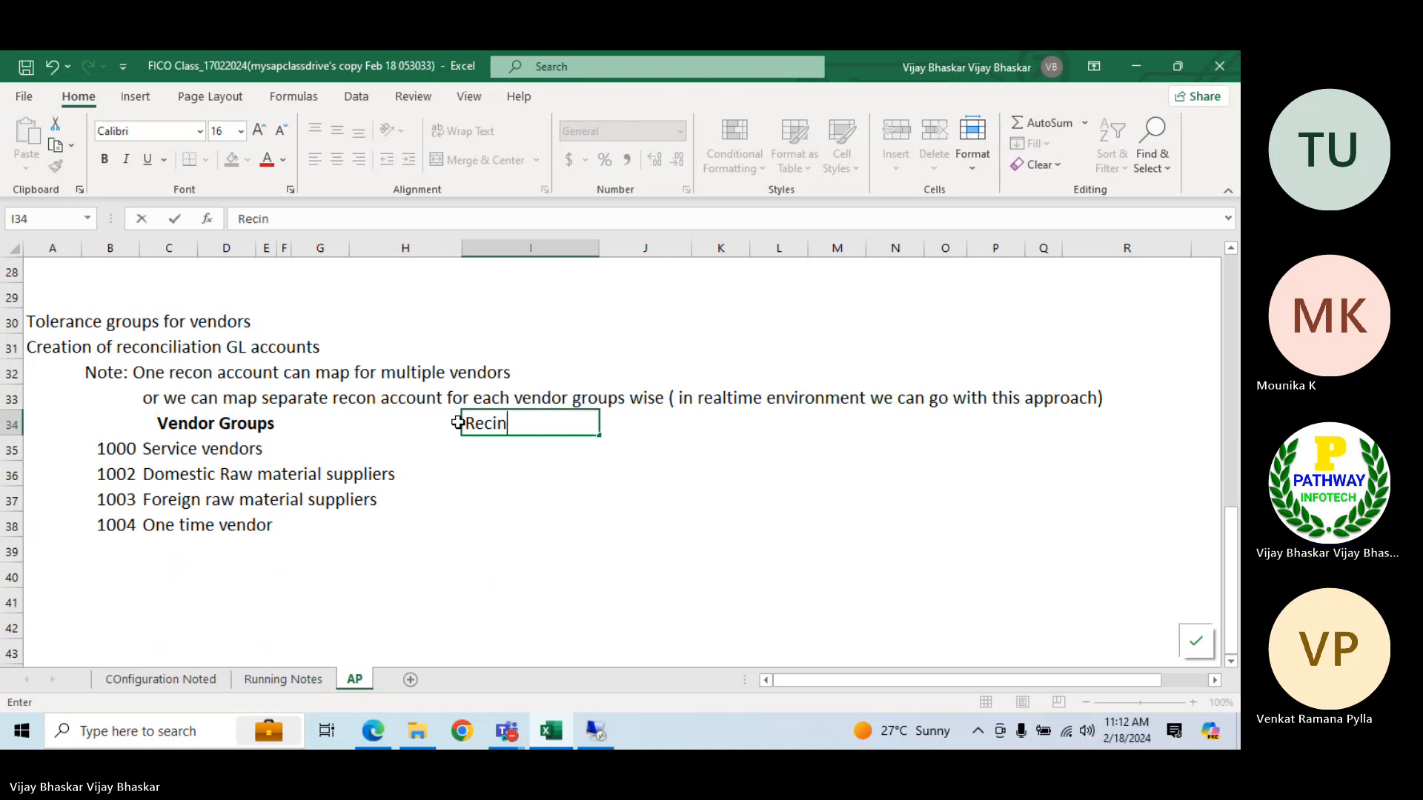
{"action": "key", "text": "BackSpace"}
{"action": "key", "text": "BackSpace"}
{"action": "type", "text": "on Account"}
{"action": "key", "text": "Return"}
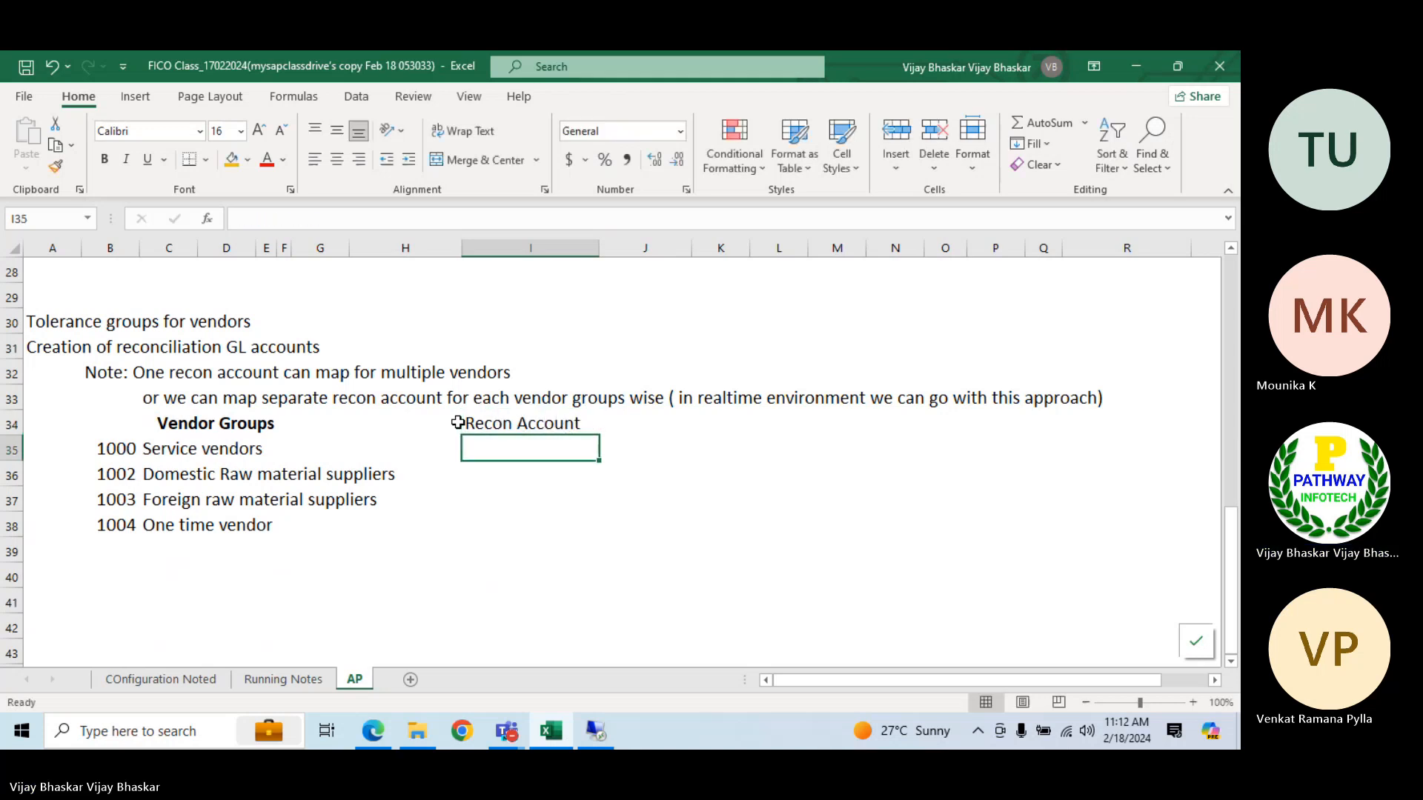
{"action": "key", "text": "Up"}
{"action": "key", "text": "ctrl+b"}
{"action": "key", "text": "Delete"}
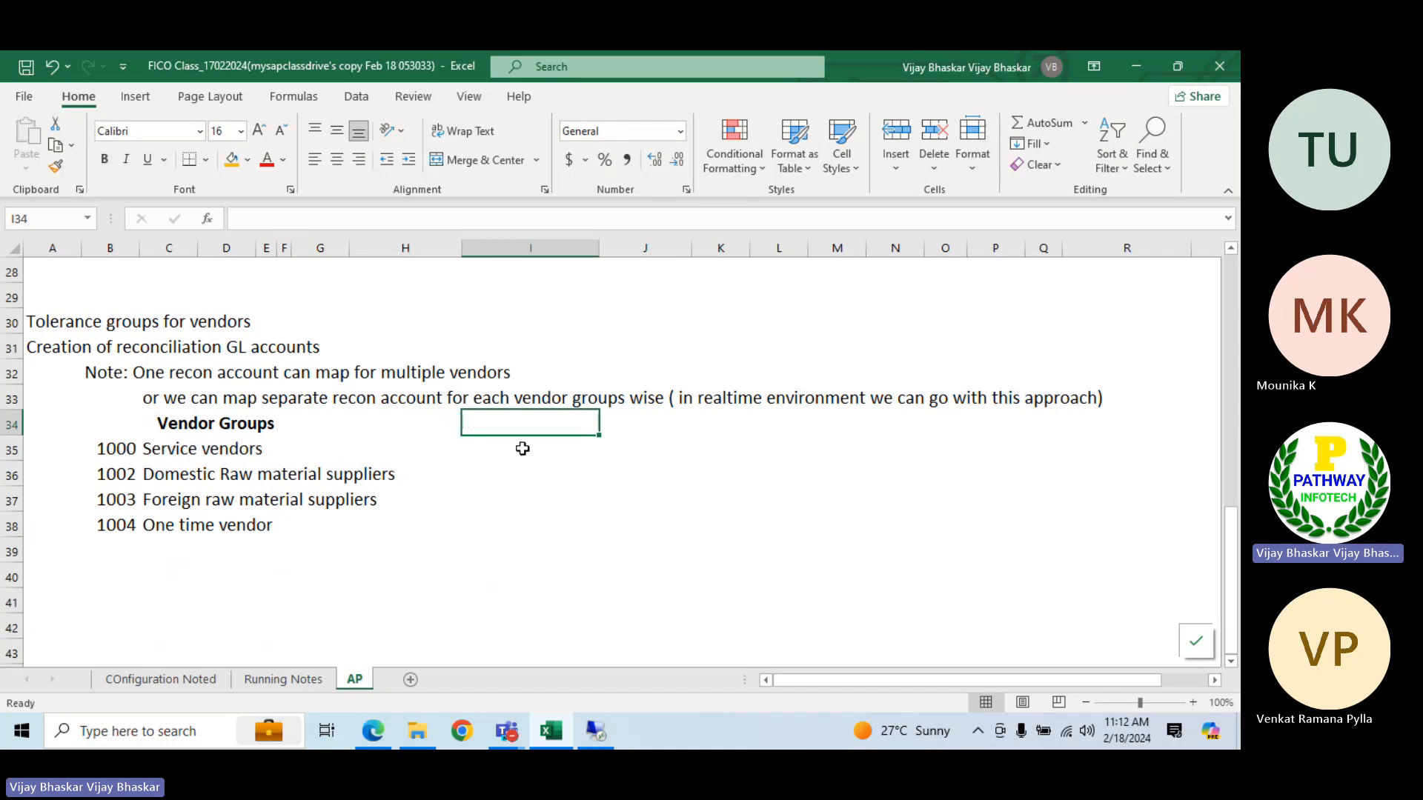
{"action": "left_click", "coordinate": [512, 450]}
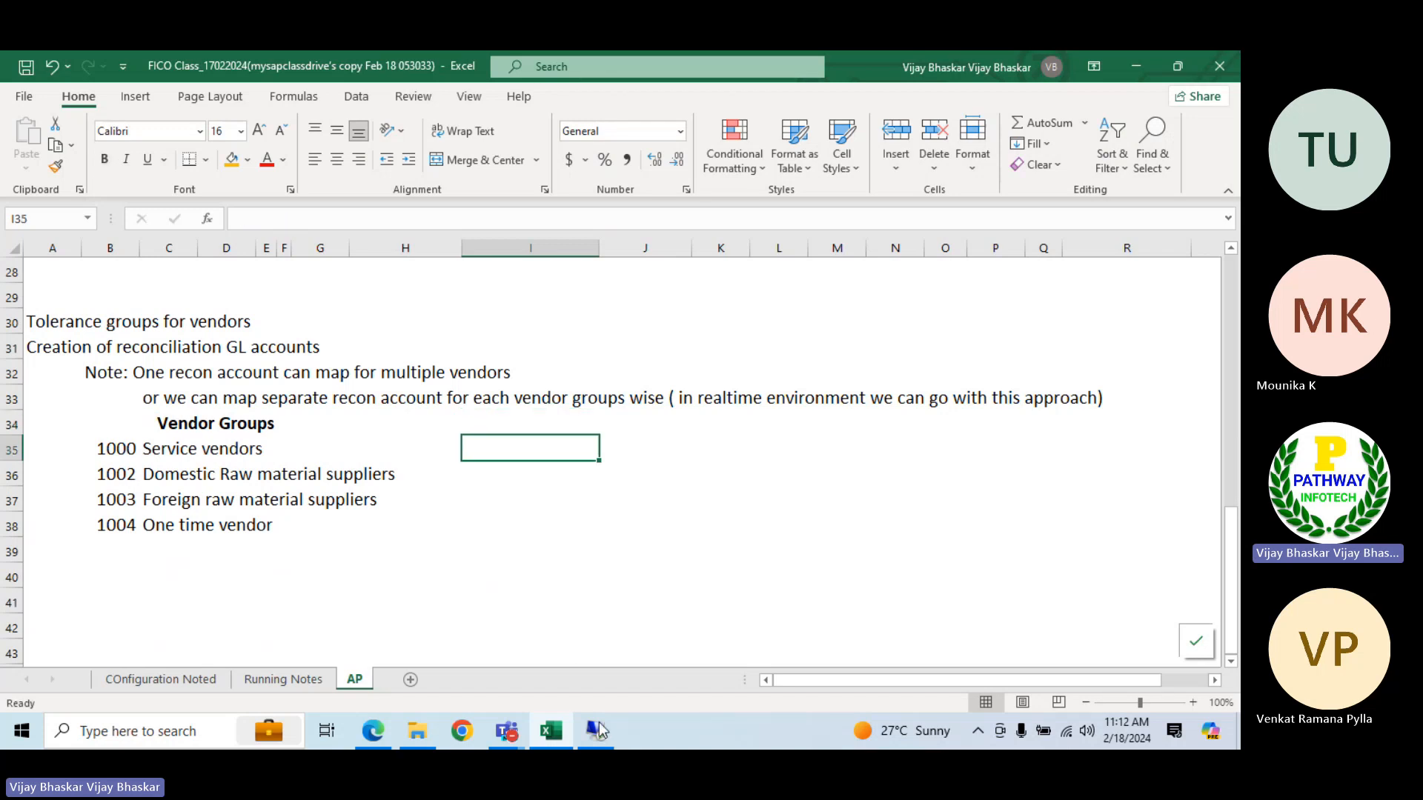
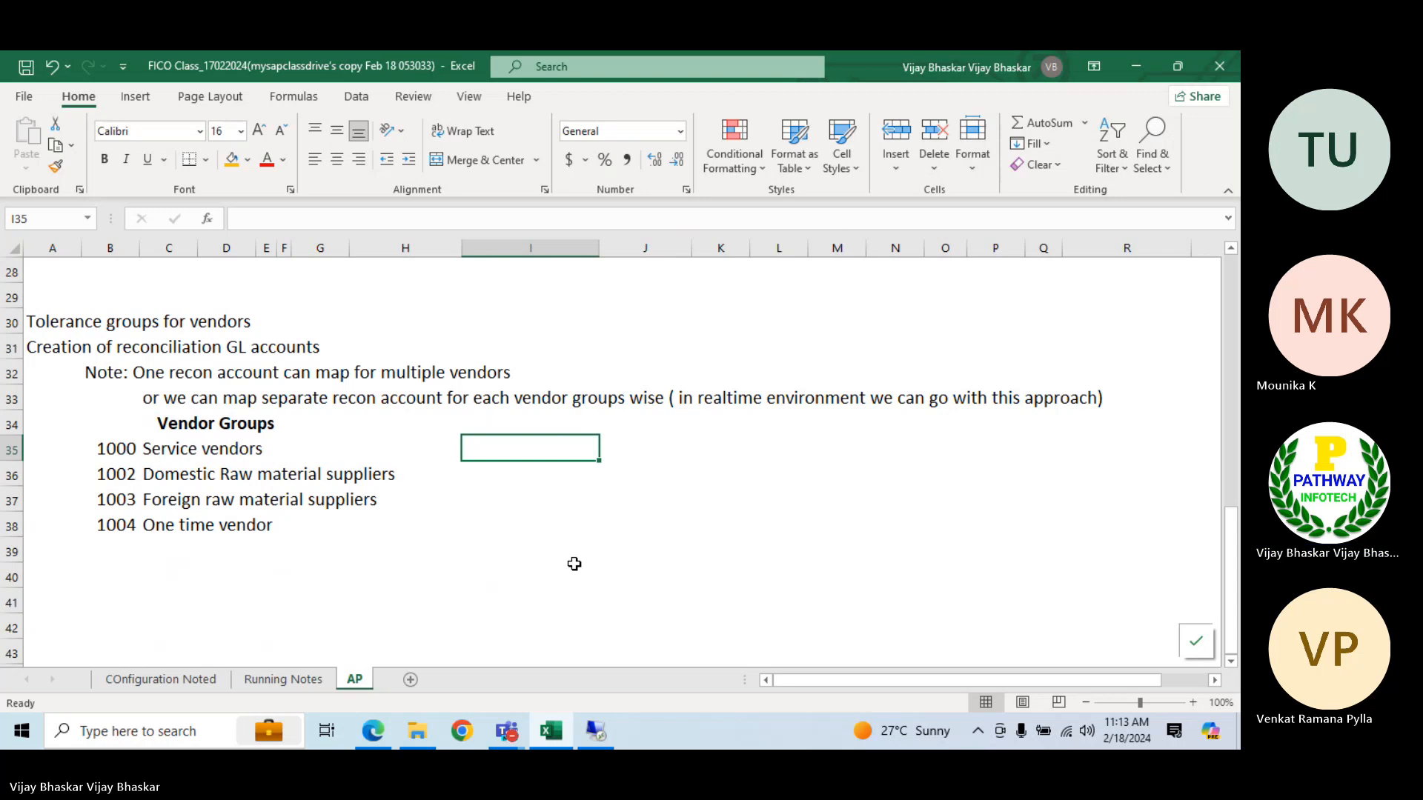
Switch to SAP, open G/L account maintenance with /nfs00, and look up company code TP01's G/L accounts, selecting 100520
{"action": "left_click", "coordinate": [602, 730]}
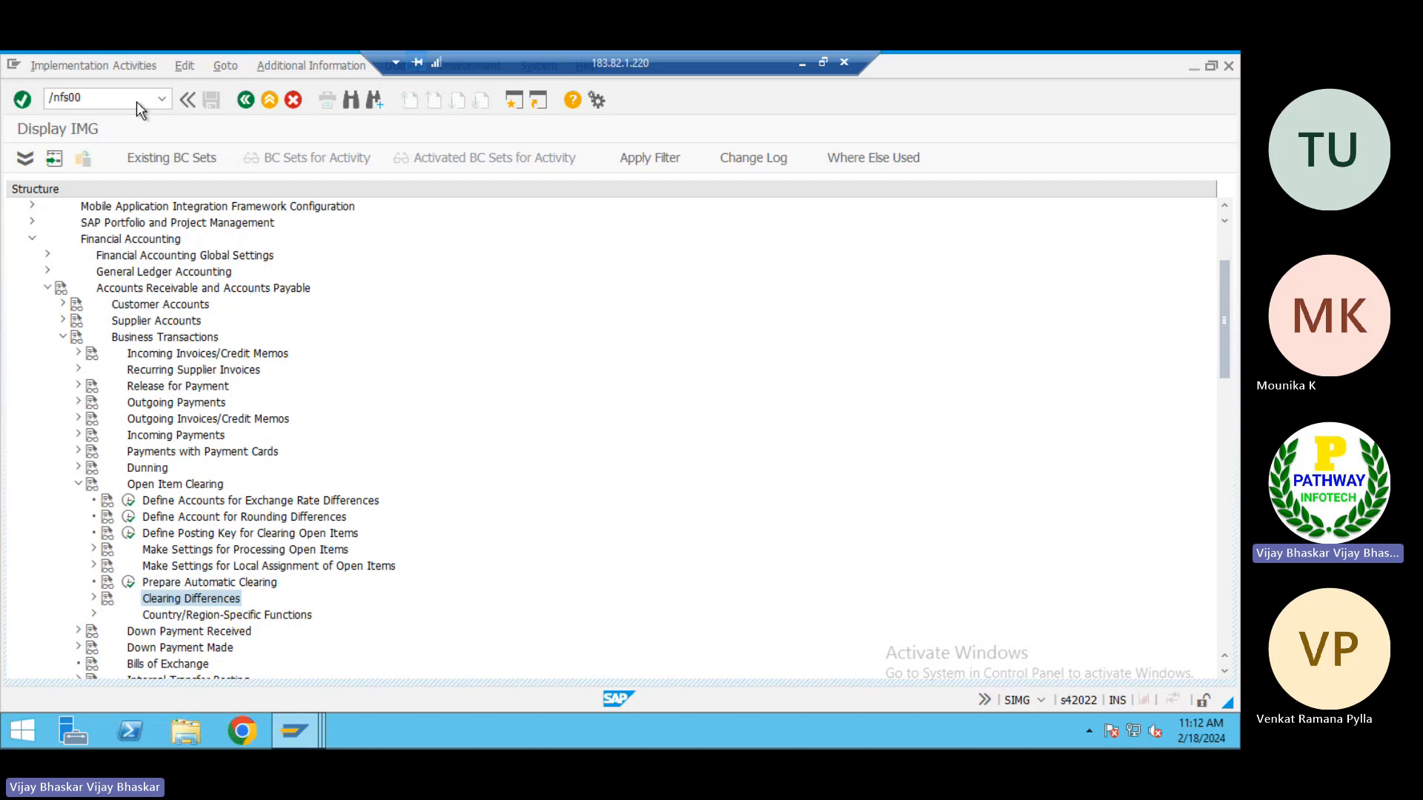
{"action": "key", "text": "Return"}
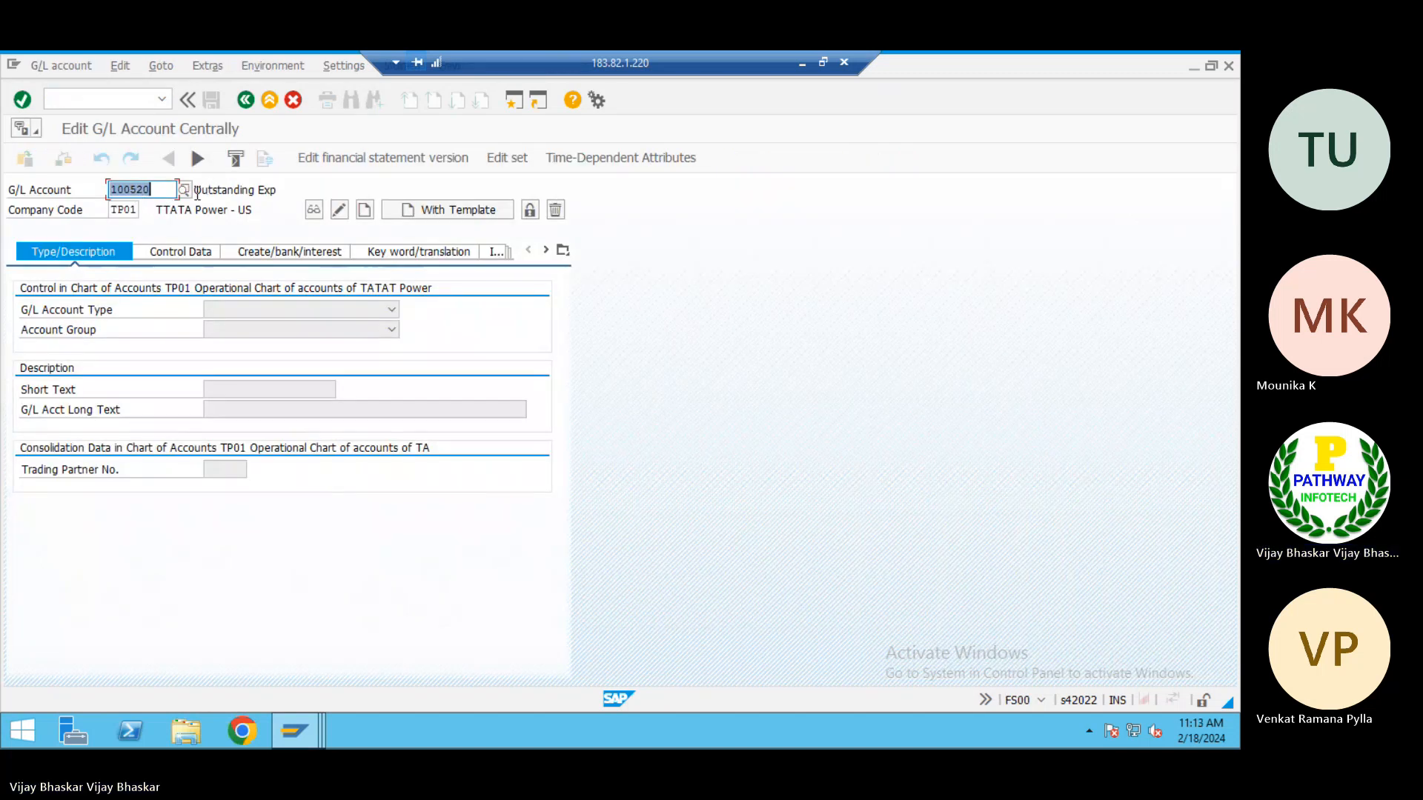
{"action": "left_click", "coordinate": [184, 191]}
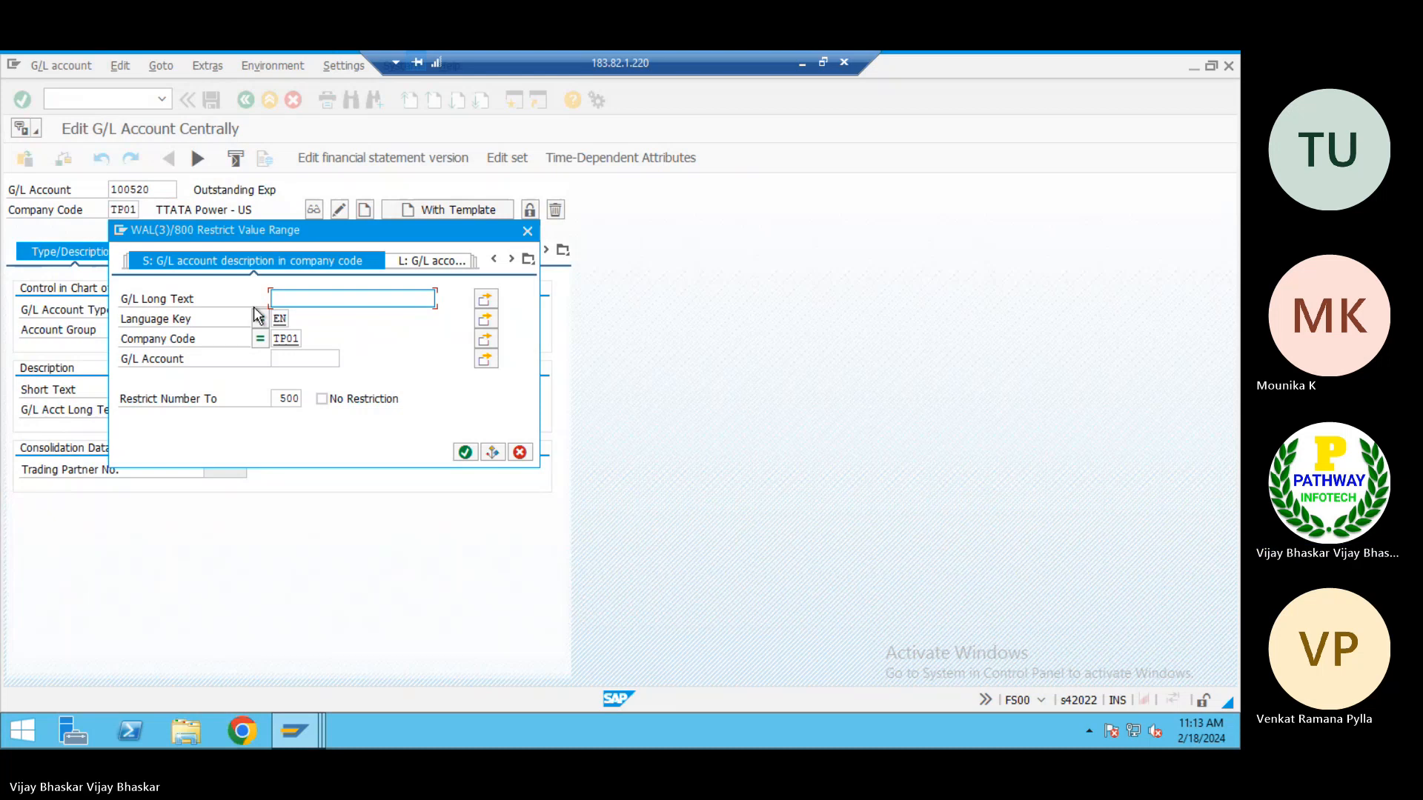
{"action": "key", "text": "Return"}
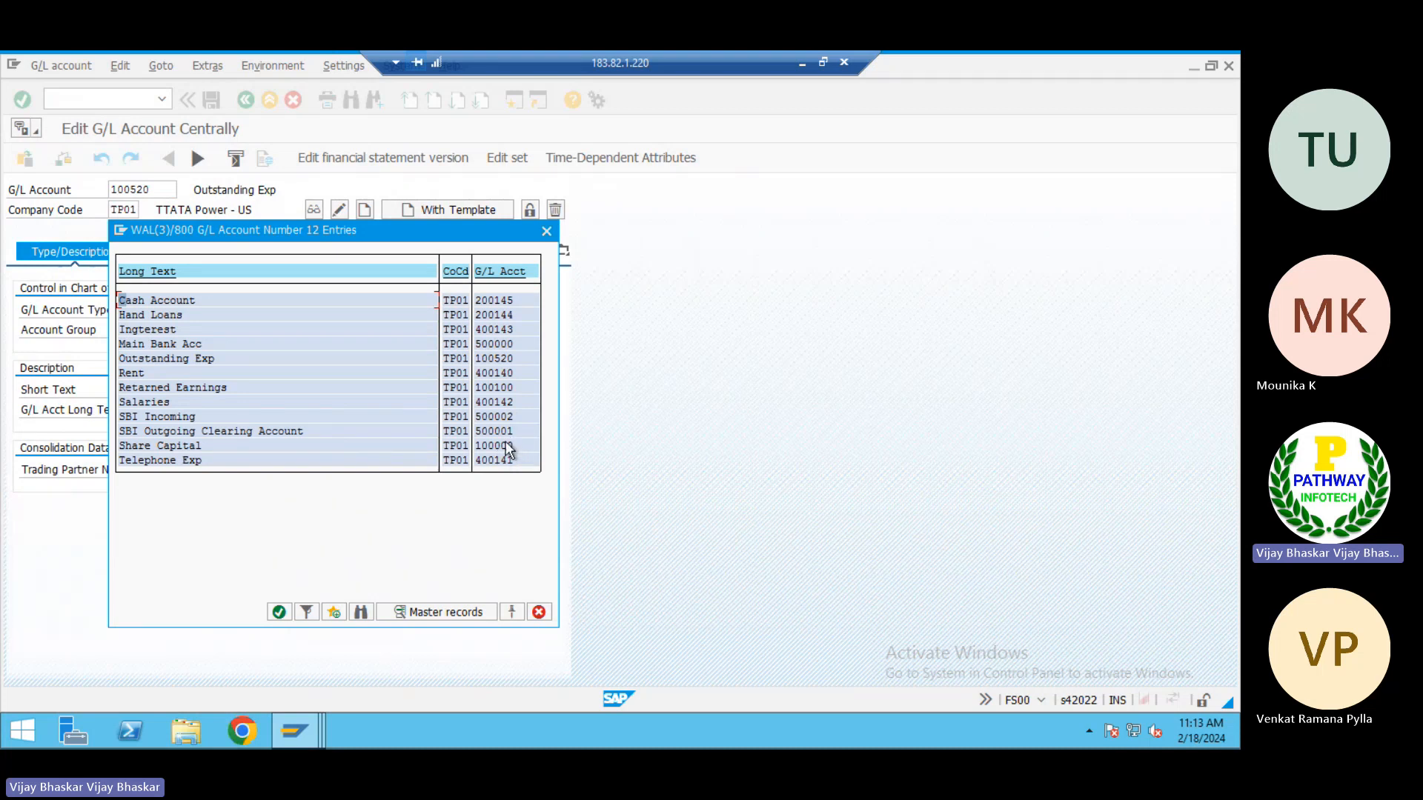
{"action": "double_click", "coordinate": [495, 358]}
Change the G/L account number to 100501 and start creating it in company code TP01
{"action": "left_click", "coordinate": [162, 189]}
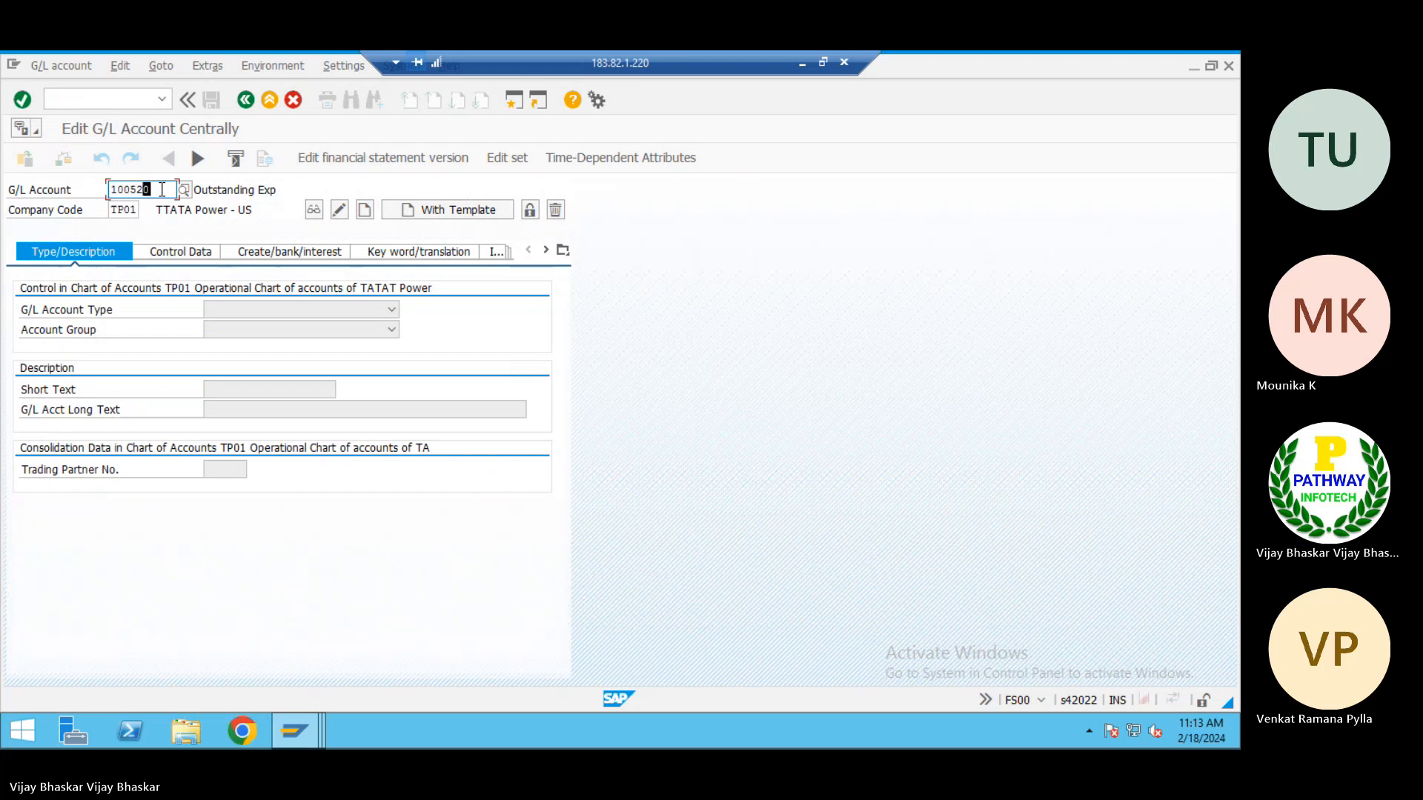
{"action": "key", "text": "shift+Left"}
{"action": "type", "text": "01"}
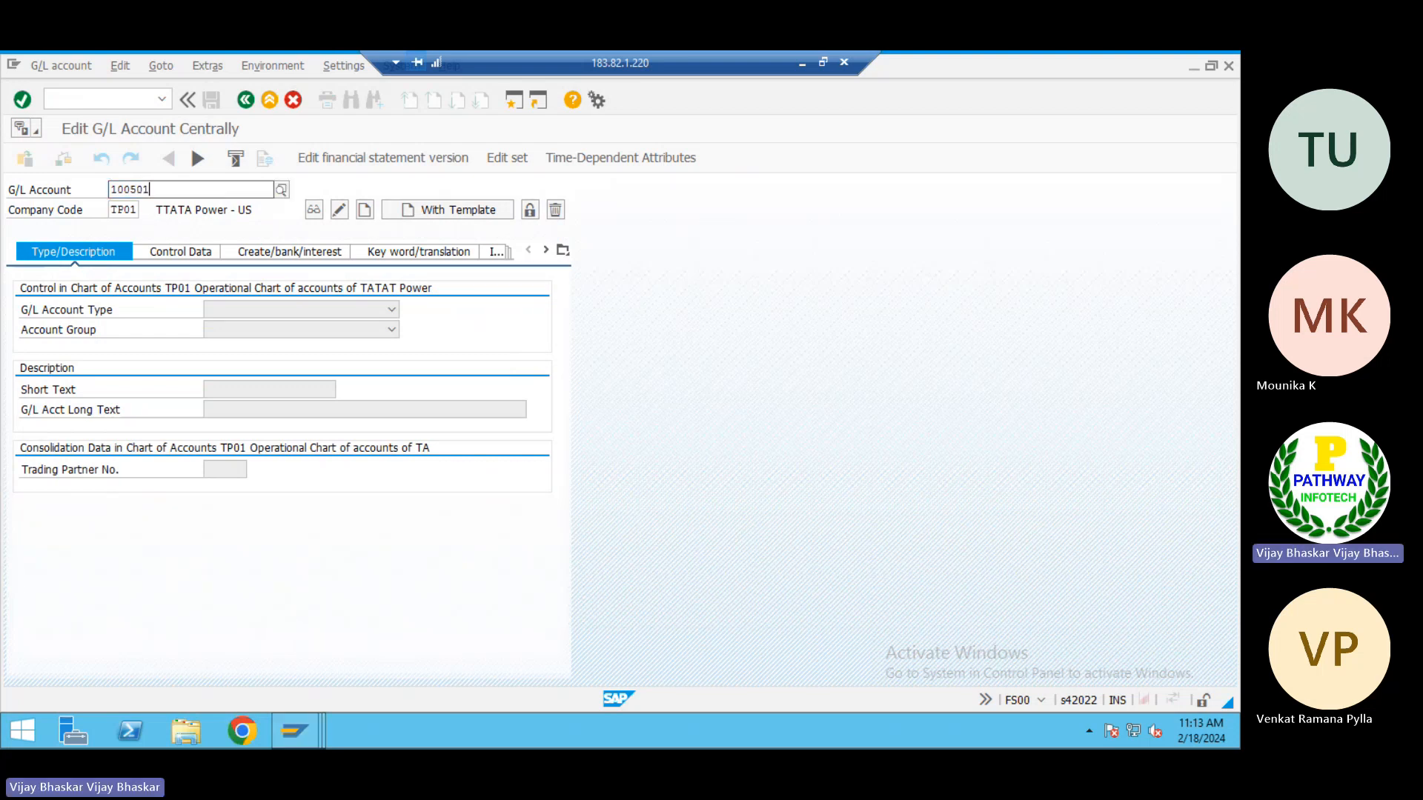
{"action": "key", "text": "Tab"}
{"action": "left_click", "coordinate": [313, 215]}
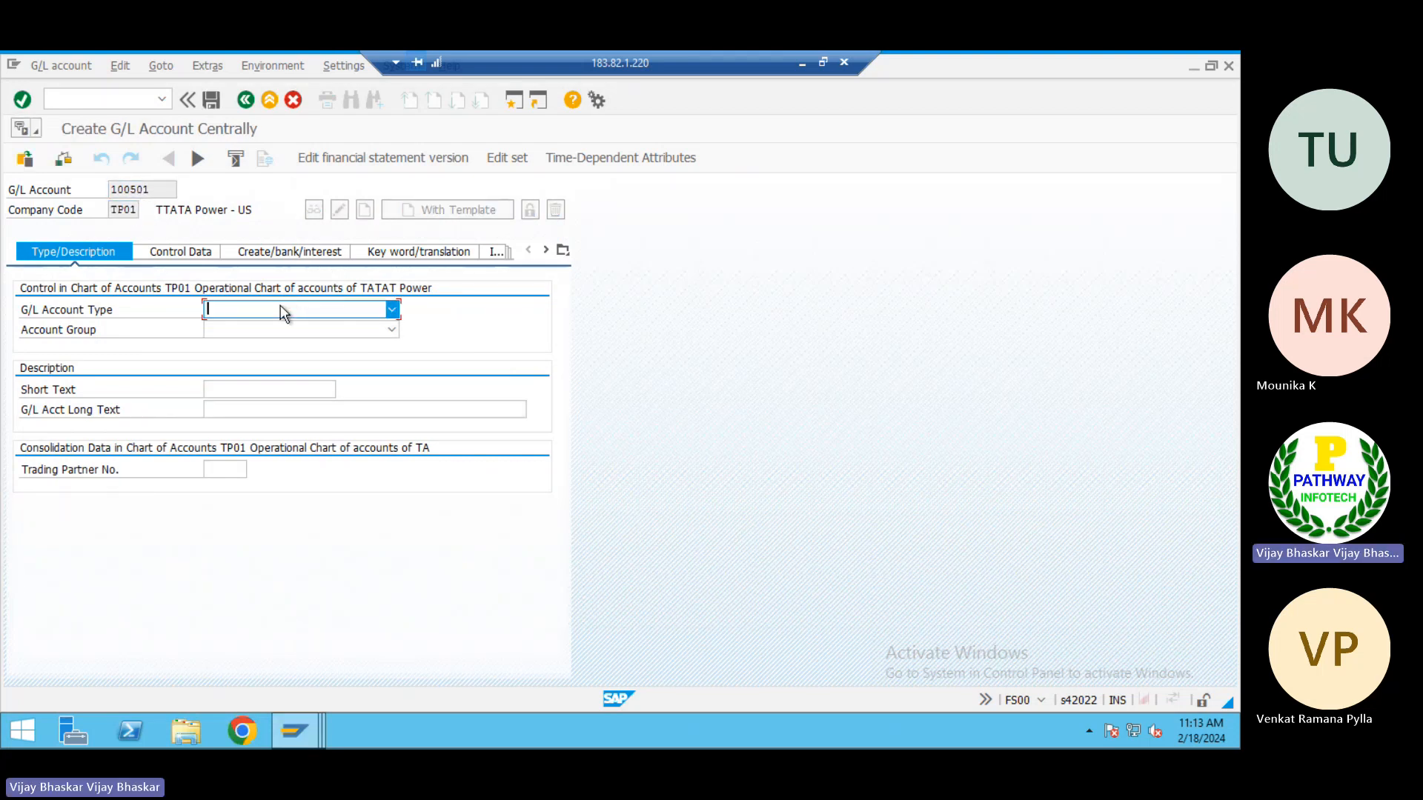
Set the G/L account type to X Balance Sheet Account and the account group to 1001 Liabilities
{"action": "left_click", "coordinate": [280, 310]}
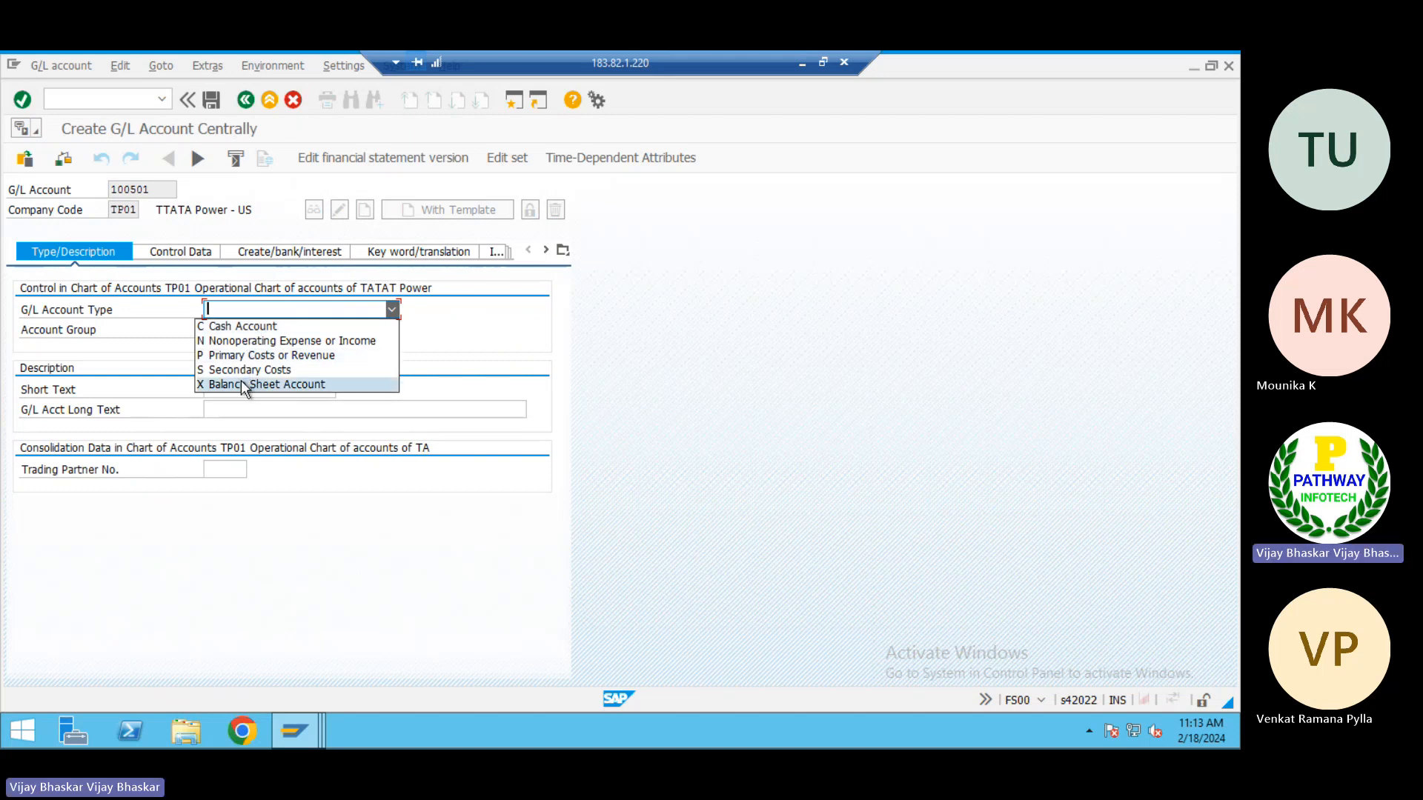
{"action": "left_click", "coordinate": [247, 384]}
{"action": "left_click", "coordinate": [252, 331]}
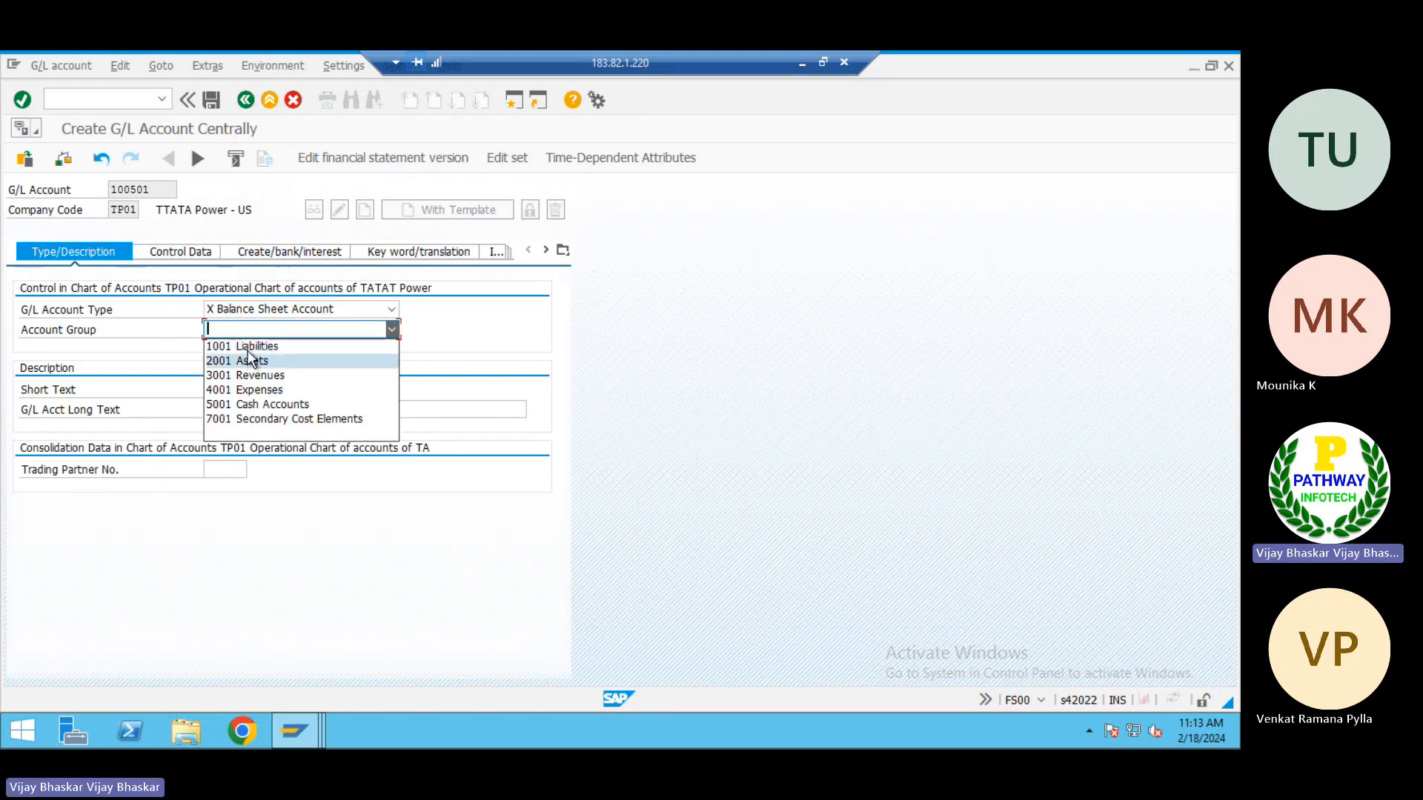
{"action": "left_click", "coordinate": [246, 346]}
Enter "Sundry Cr for Setvic" as the short text of the G/L account
{"action": "left_click", "coordinate": [249, 389]}
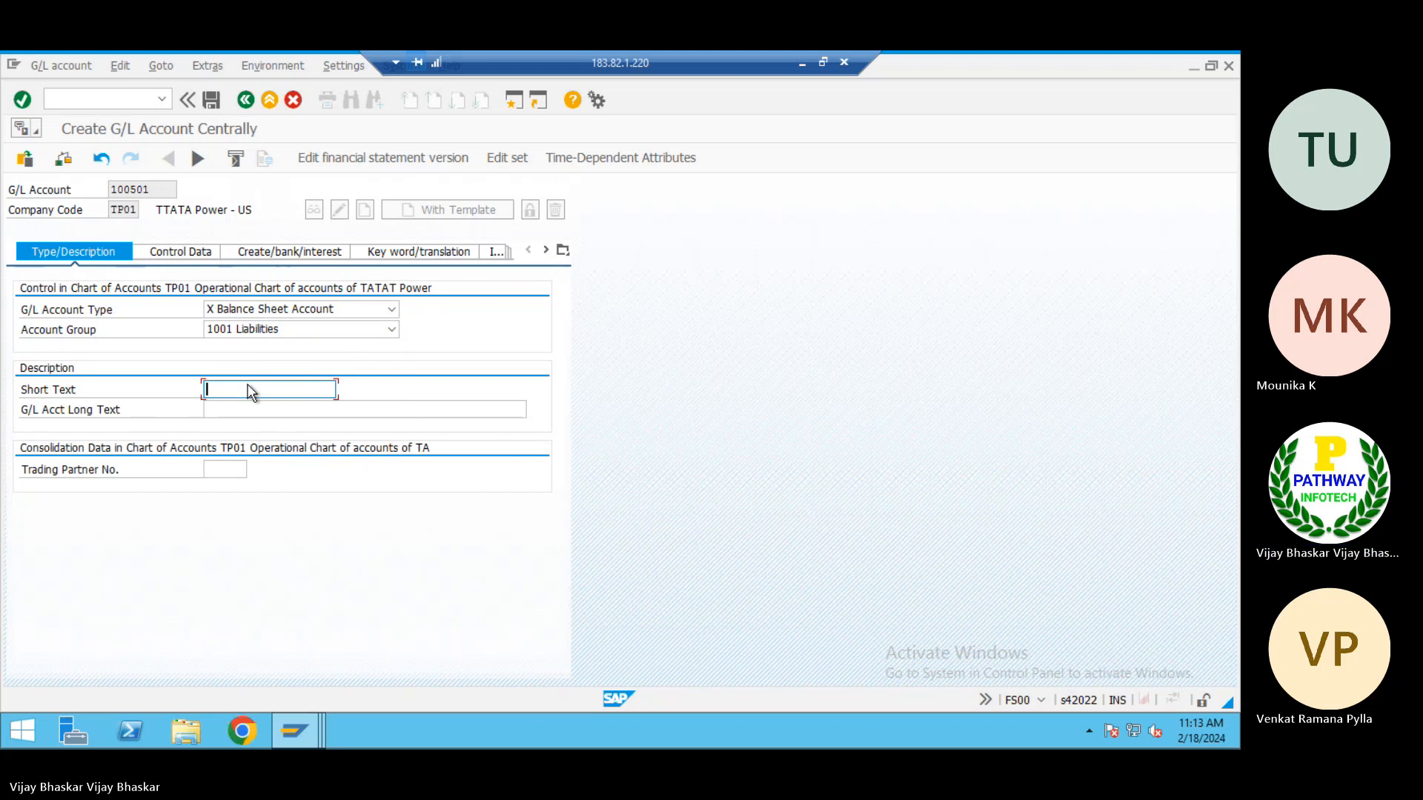
{"action": "type", "text": "Sun"}
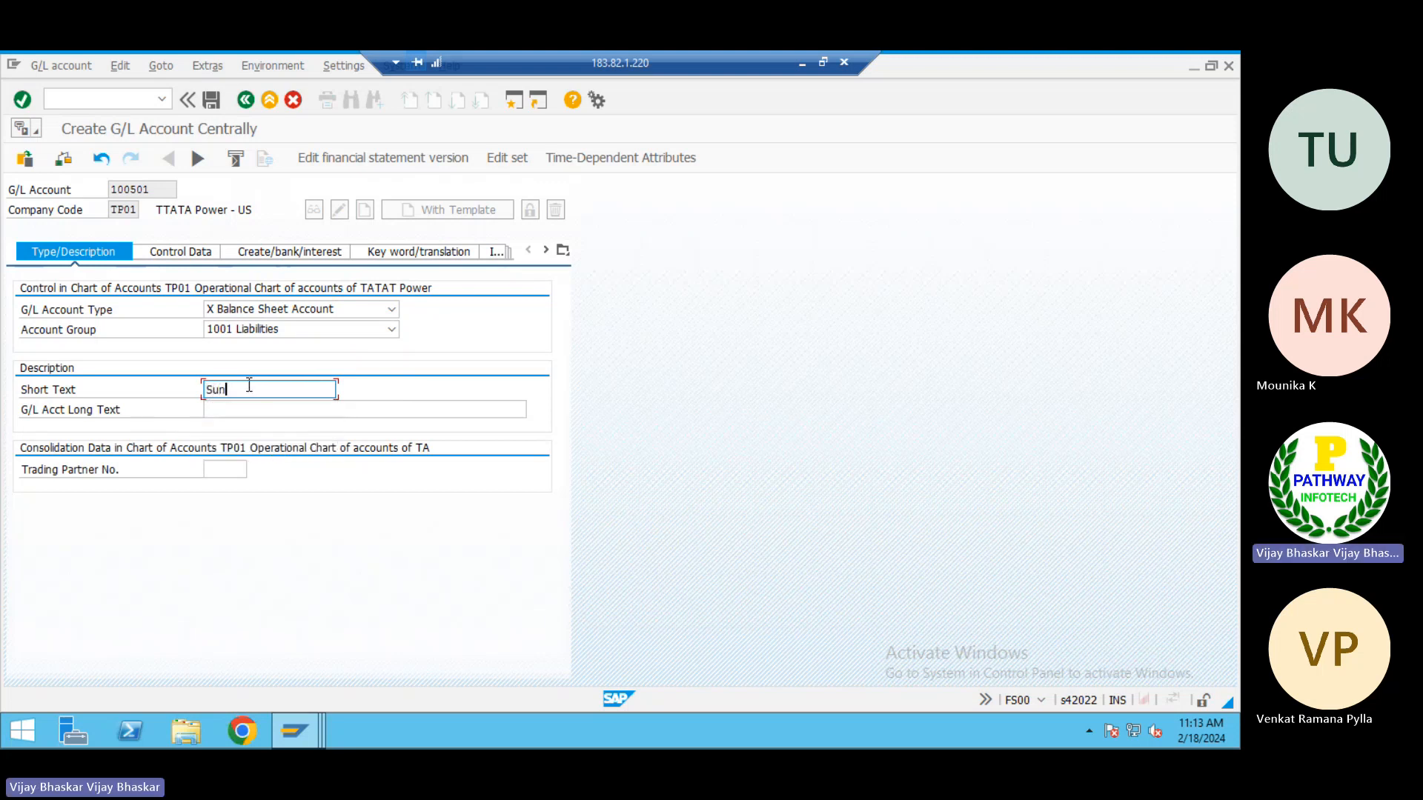
{"action": "type", "text": "dry"}
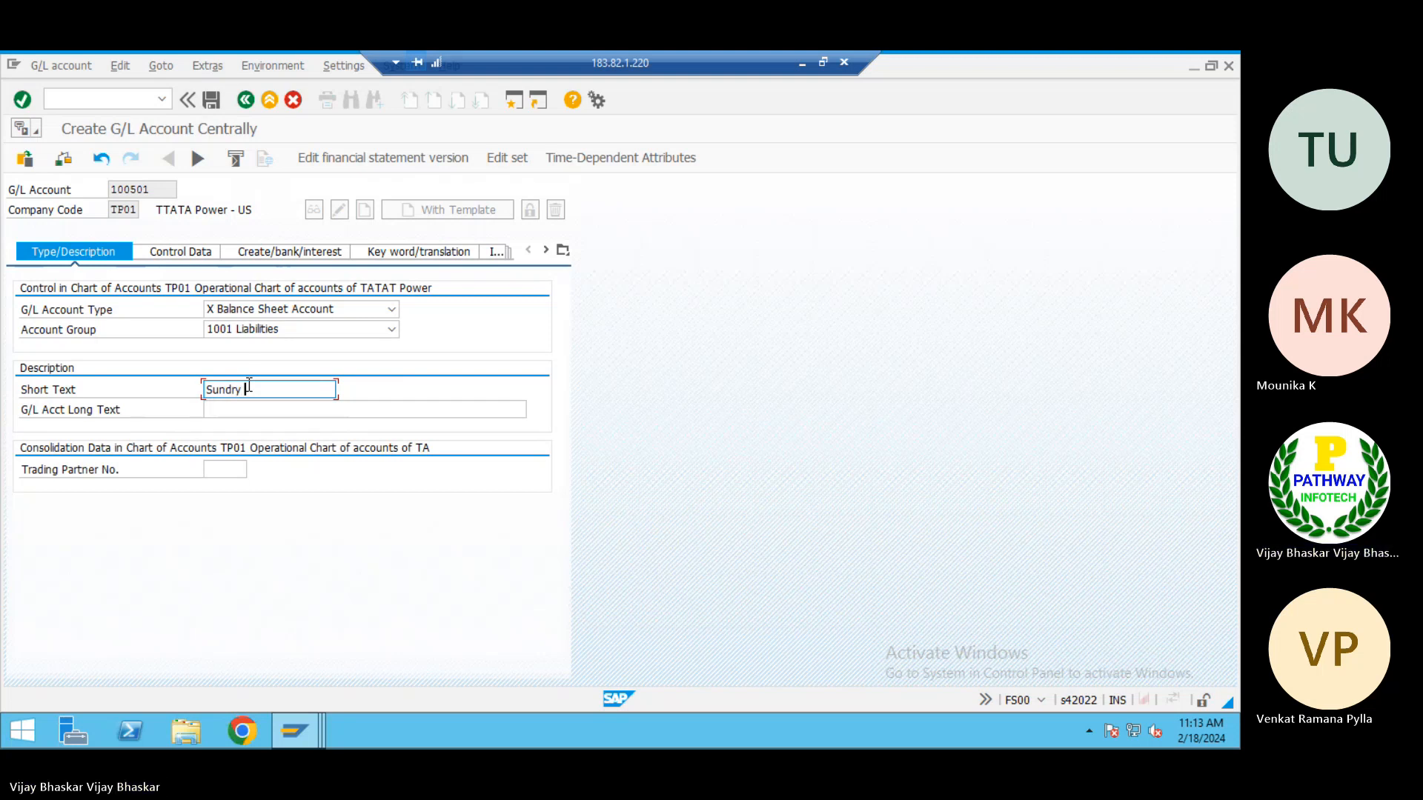
{"action": "type", "text": " Cr"}
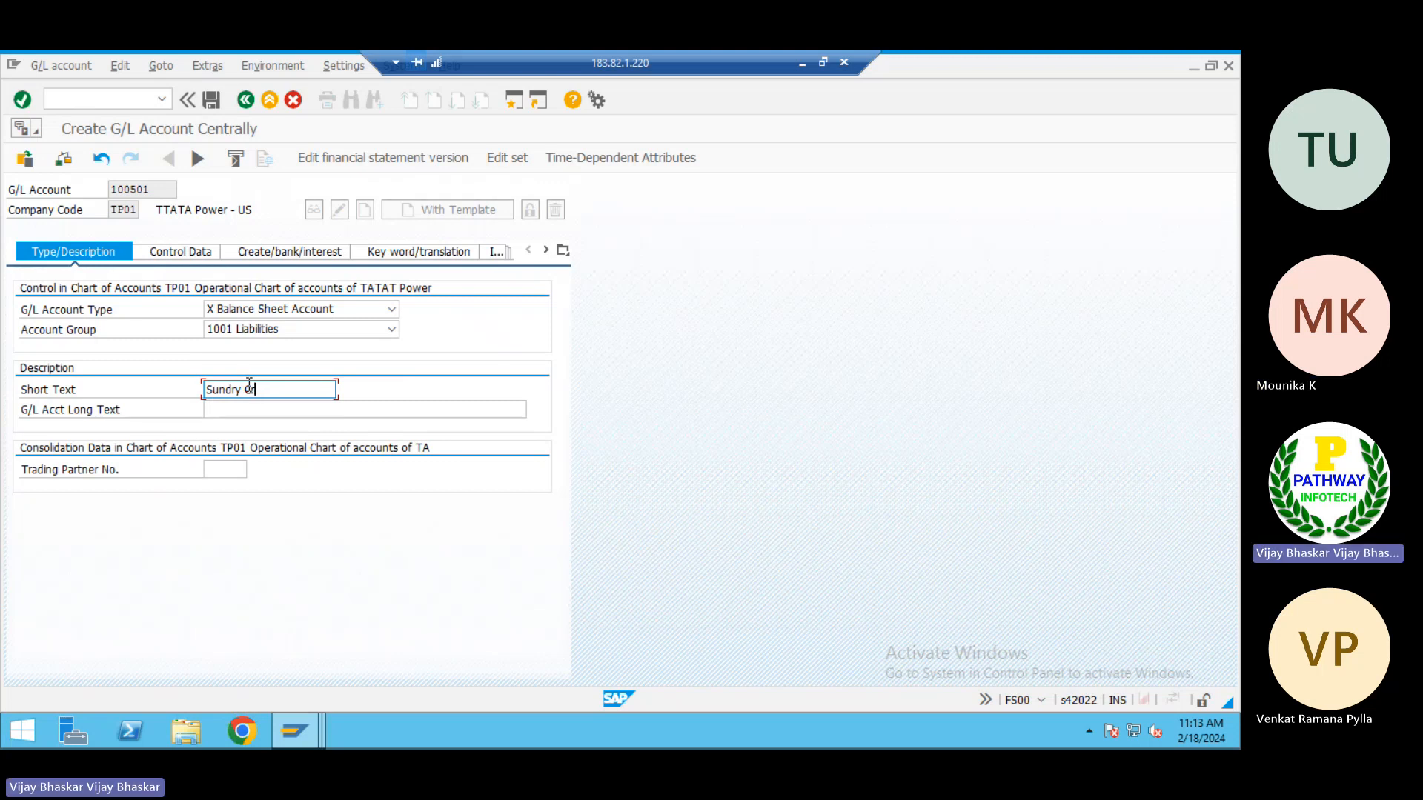
{"action": "type", "text": "e for Setvic"}
Copy the short text into the G/L account long text and complete it as "Sundry Cr for Setvice vendors"
{"action": "left_click_drag", "start_coordinate": [322, 396], "coordinate": [173, 394]}
{"action": "key", "text": "ctrl+c"}
{"action": "left_click", "coordinate": [222, 409]}
{"action": "key", "text": "ctrl+v"}
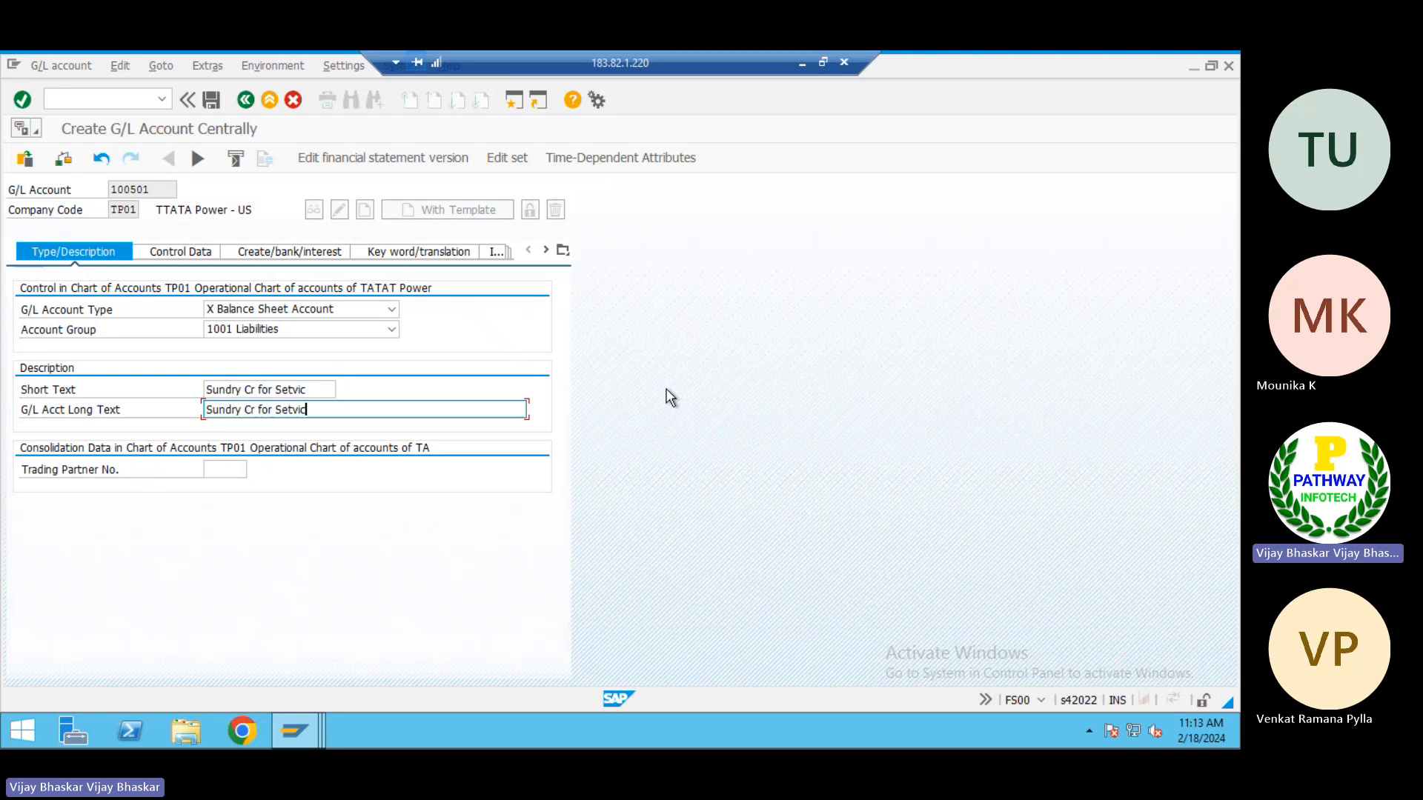
{"action": "type", "text": "e bvebd"}
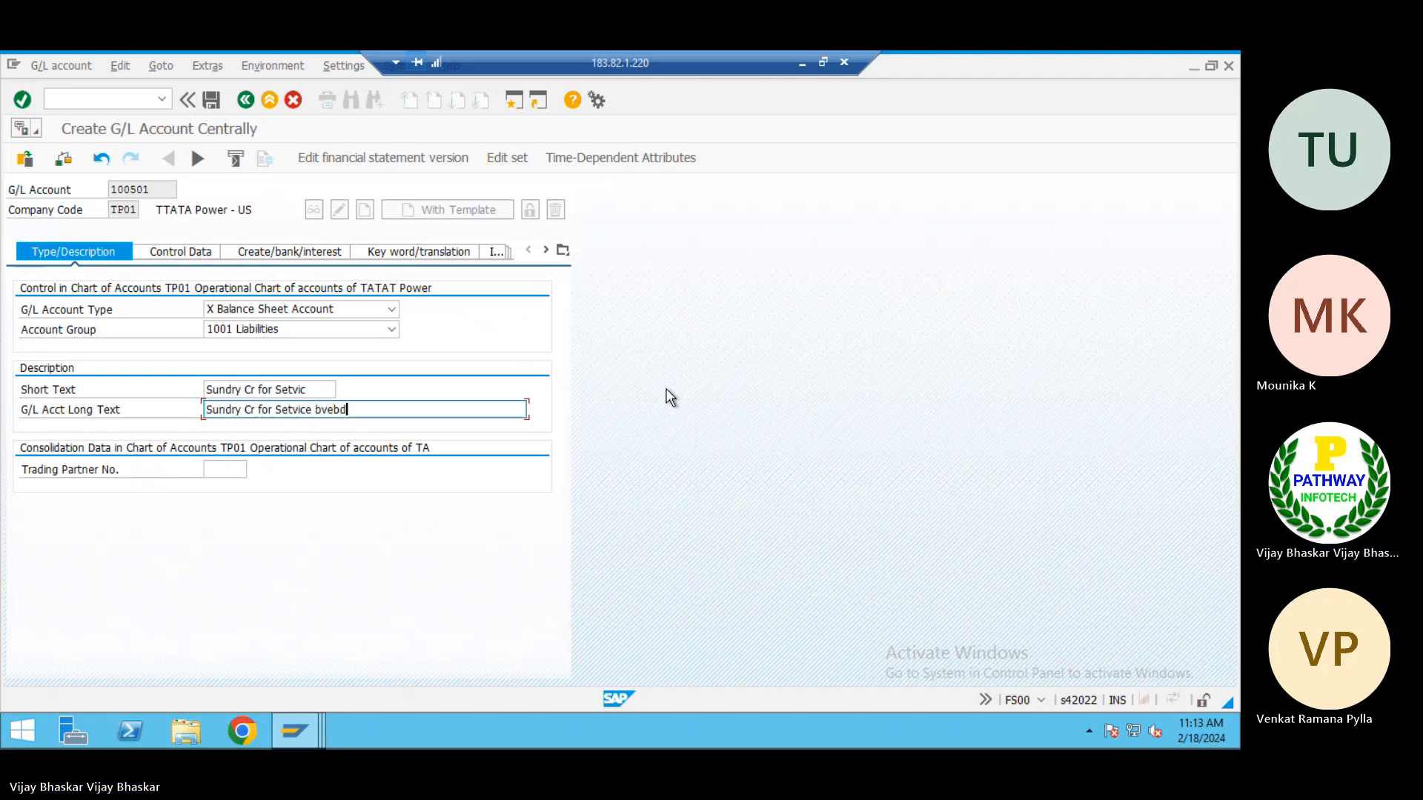
{"action": "key", "text": "BackSpace"}
{"action": "key", "text": "BackSpace"}
{"action": "key", "text": "BackSpace"}
{"action": "type", "text": "vendo"}
{"action": "key", "text": "BackSpace"}
{"action": "key", "text": "BackSpace"}
{"action": "key", "text": "BackSpace"}
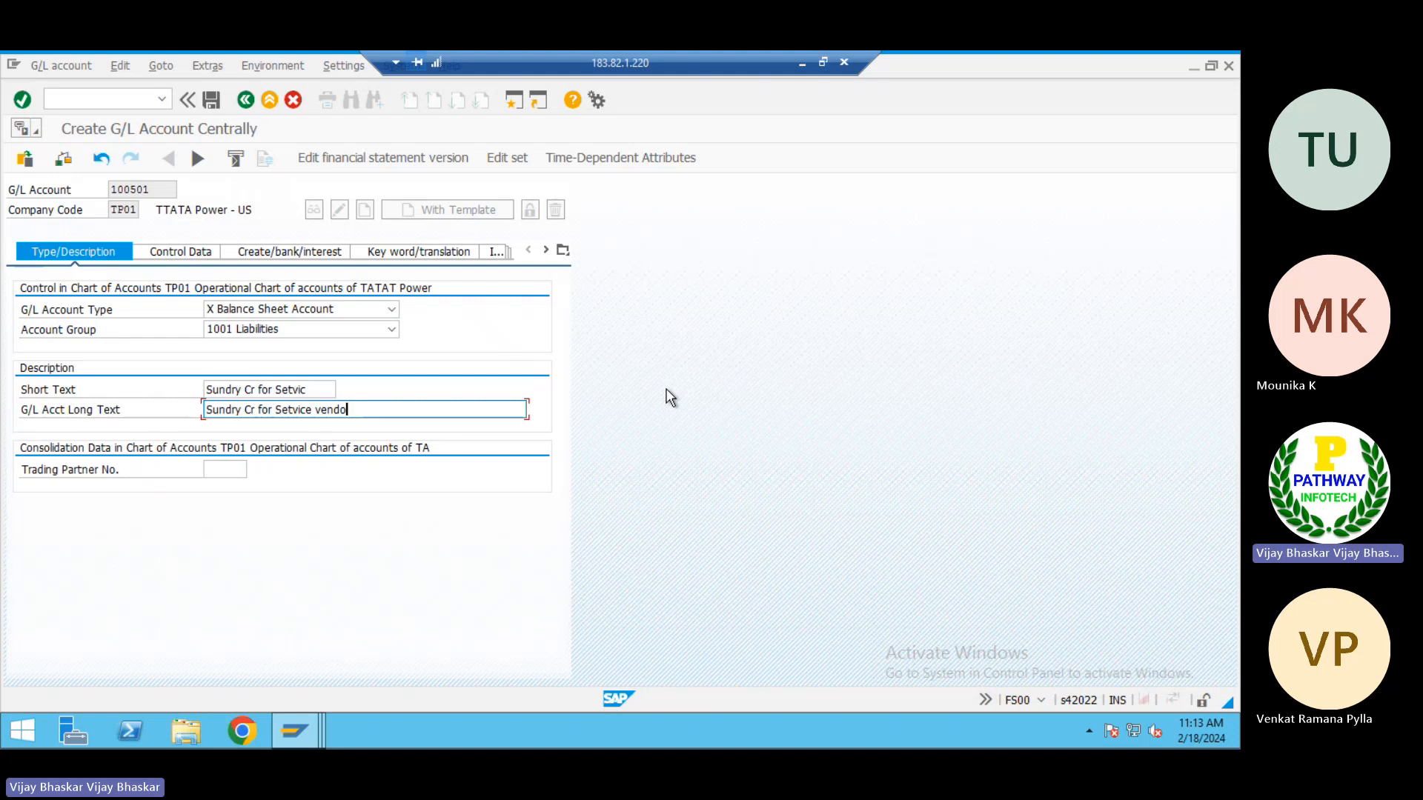
{"action": "type", "text": "rs"}
In the account's control data, set the reconciliation account type to K Vendors
{"action": "left_click", "coordinate": [176, 251]}
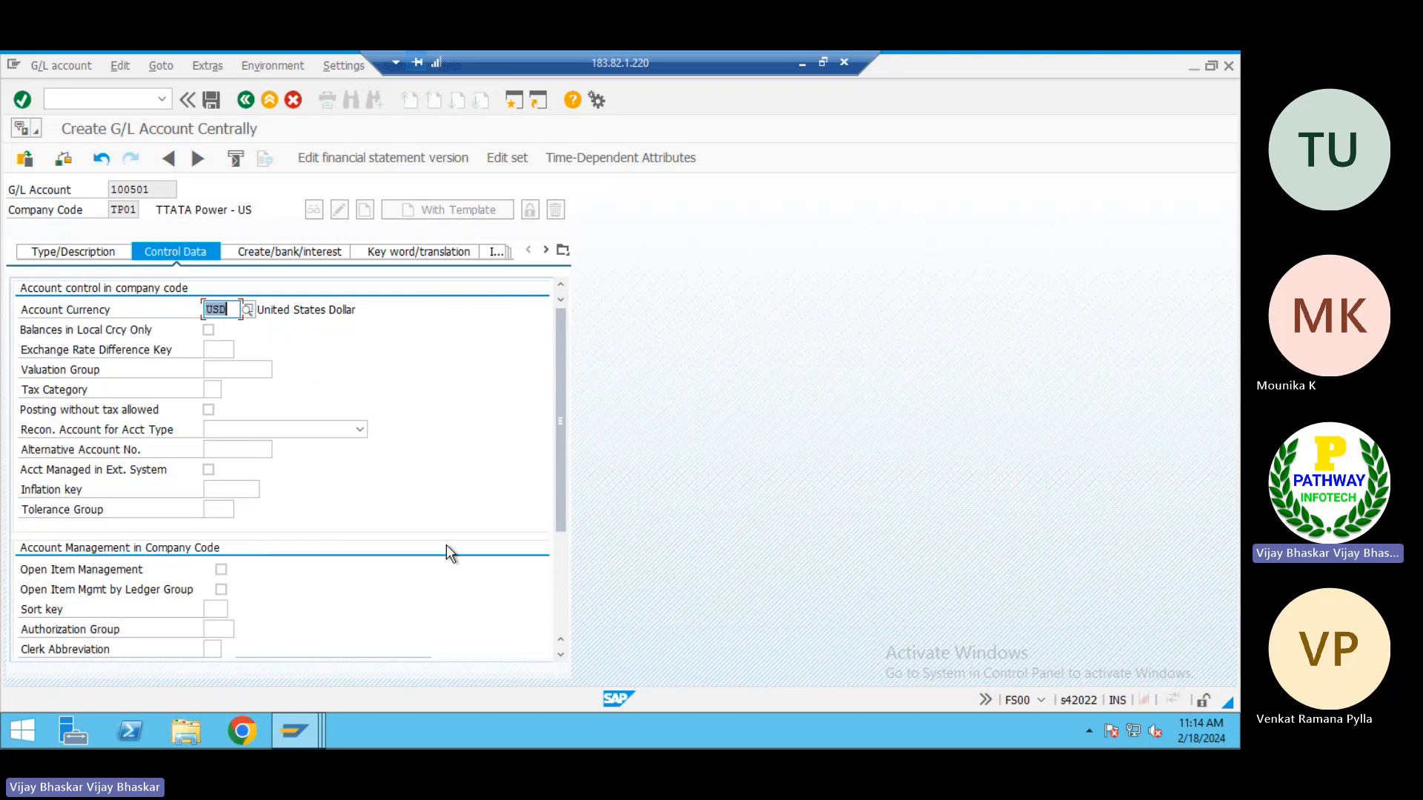
{"action": "left_click", "coordinate": [313, 430]}
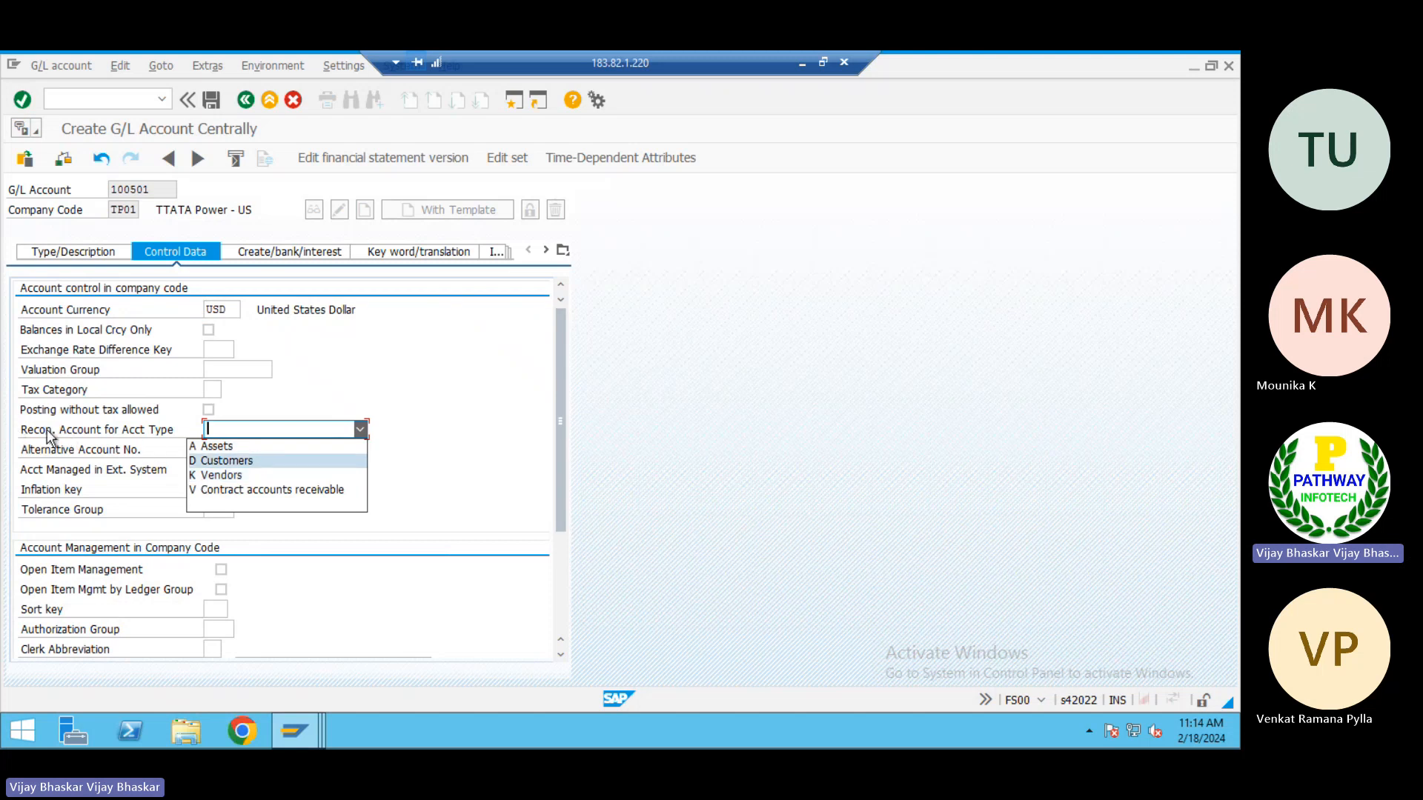
{"action": "left_click", "coordinate": [225, 475]}
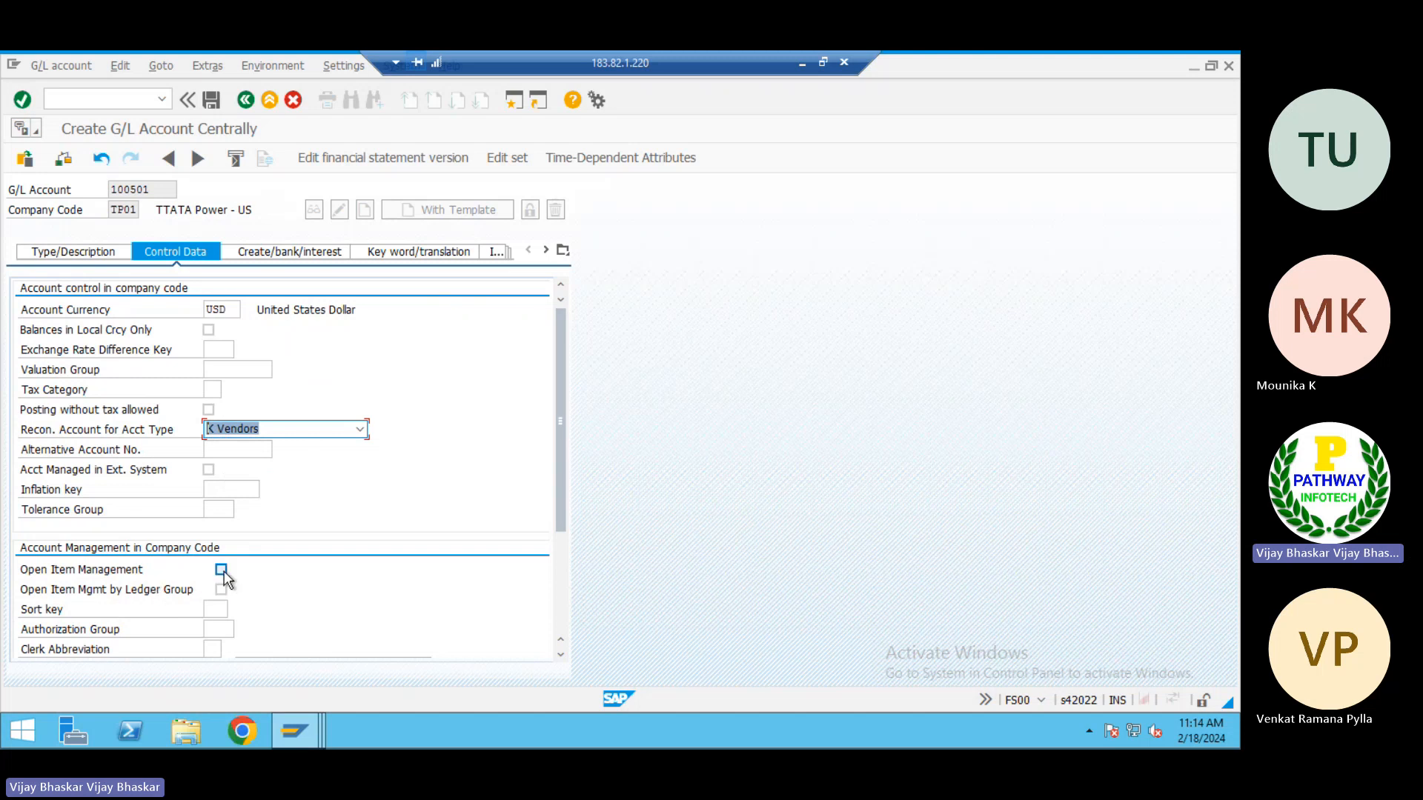
{"action": "key", "text": "Return"}
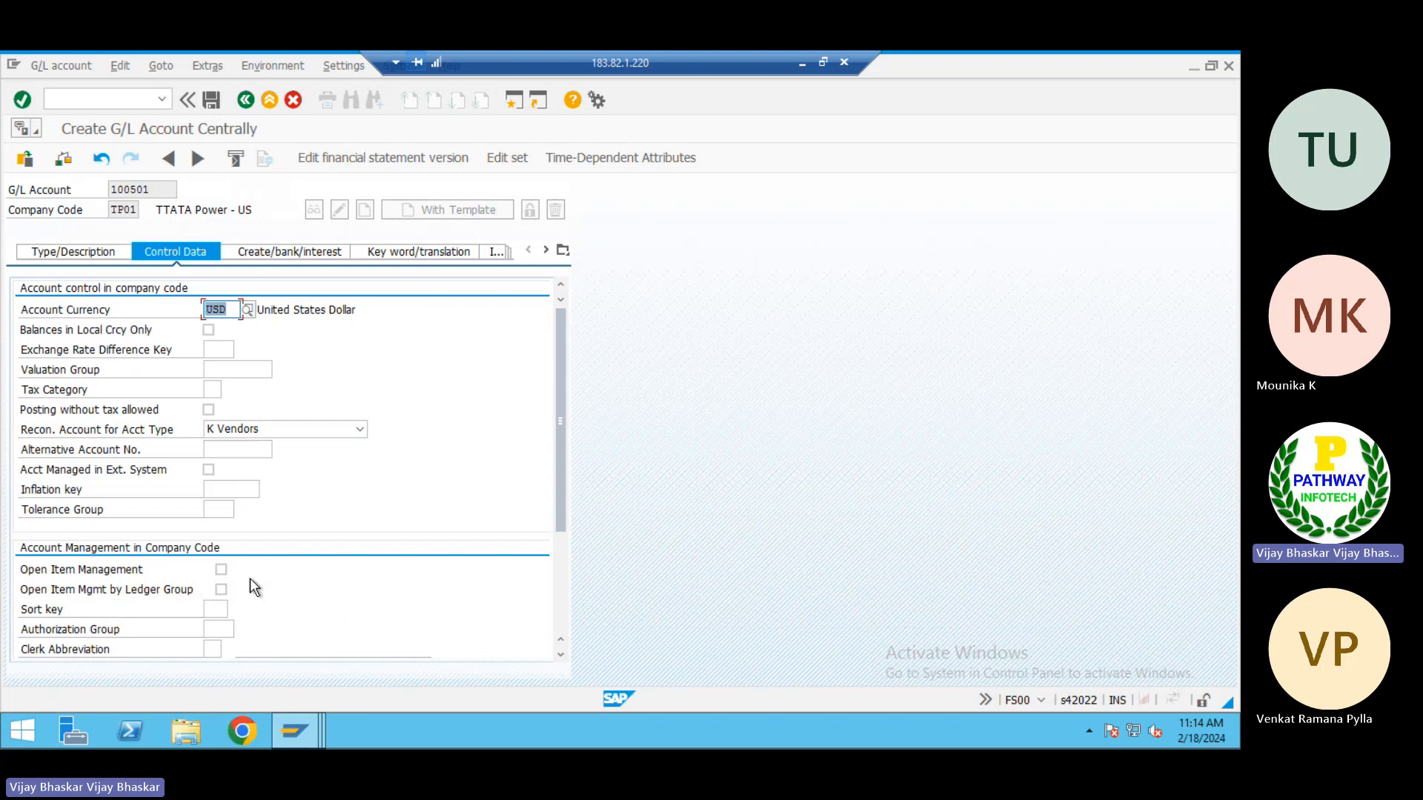
Enable Open Item Management for the account and review the remaining control data
{"action": "left_click", "coordinate": [221, 569]}
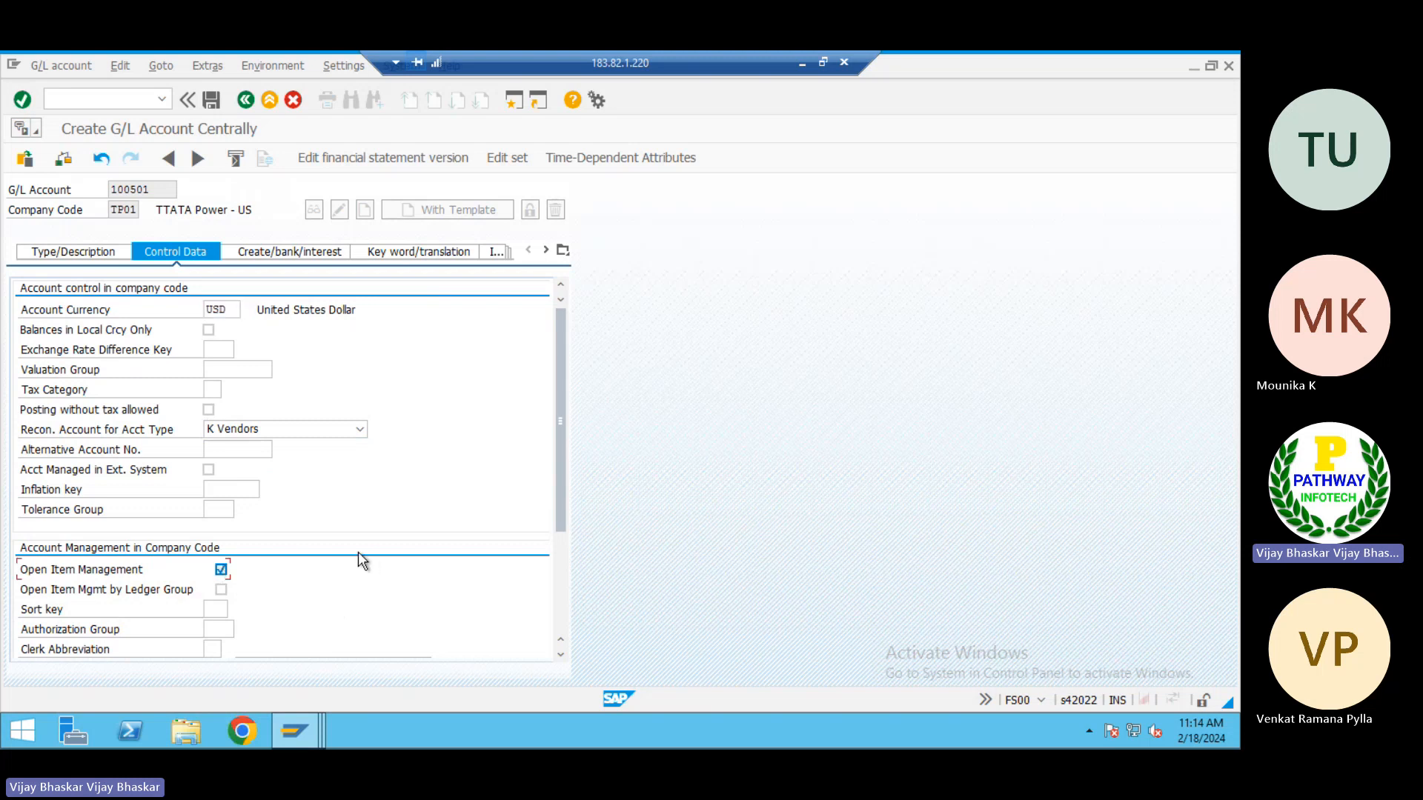
{"action": "key", "text": "Return"}
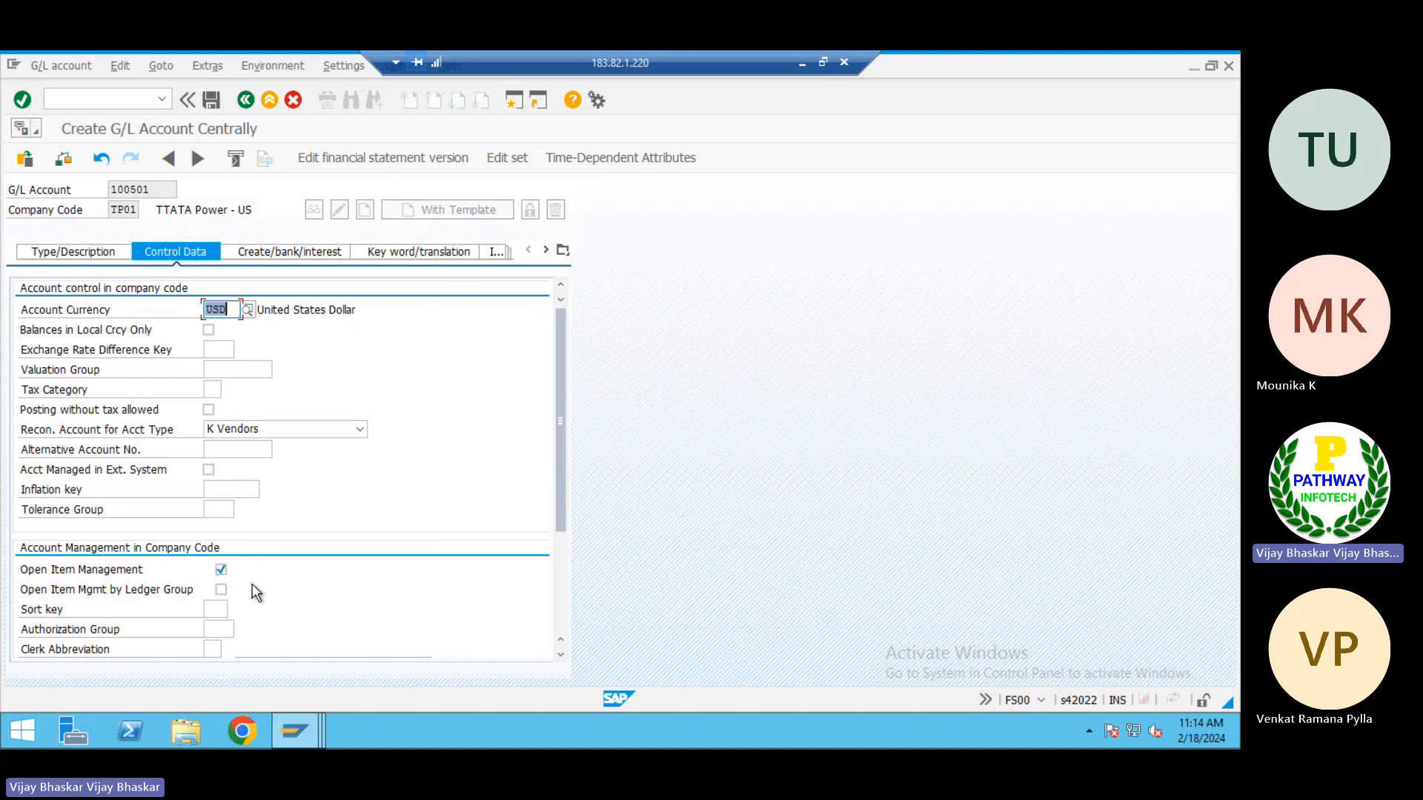
{"action": "scroll", "coordinate": [252, 589], "scroll_direction": "down", "scroll_amount": 3}
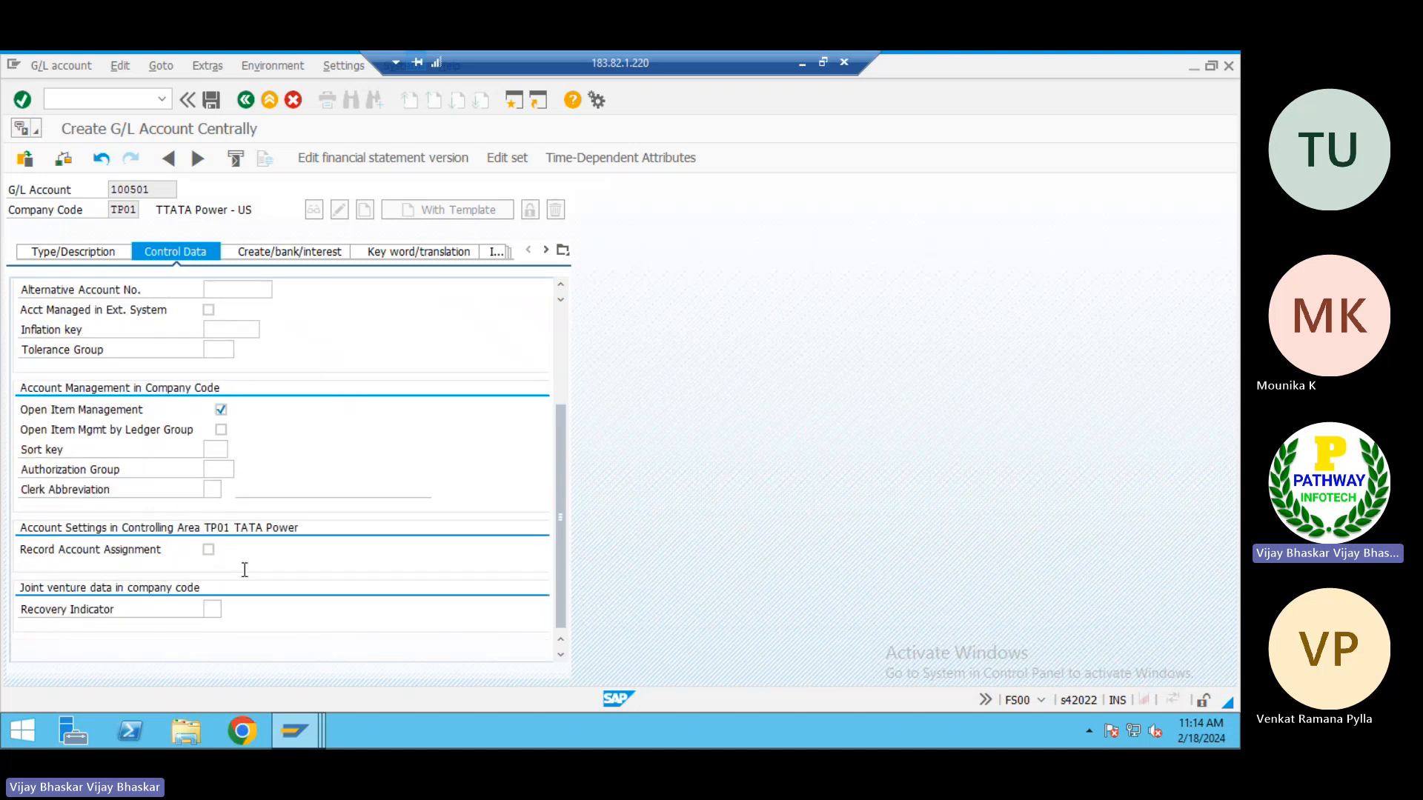
{"action": "scroll", "coordinate": [250, 578], "scroll_direction": "up", "scroll_amount": 3}
Set the field status group to G067 and try to save the G/L account
{"action": "left_click", "coordinate": [288, 254]}
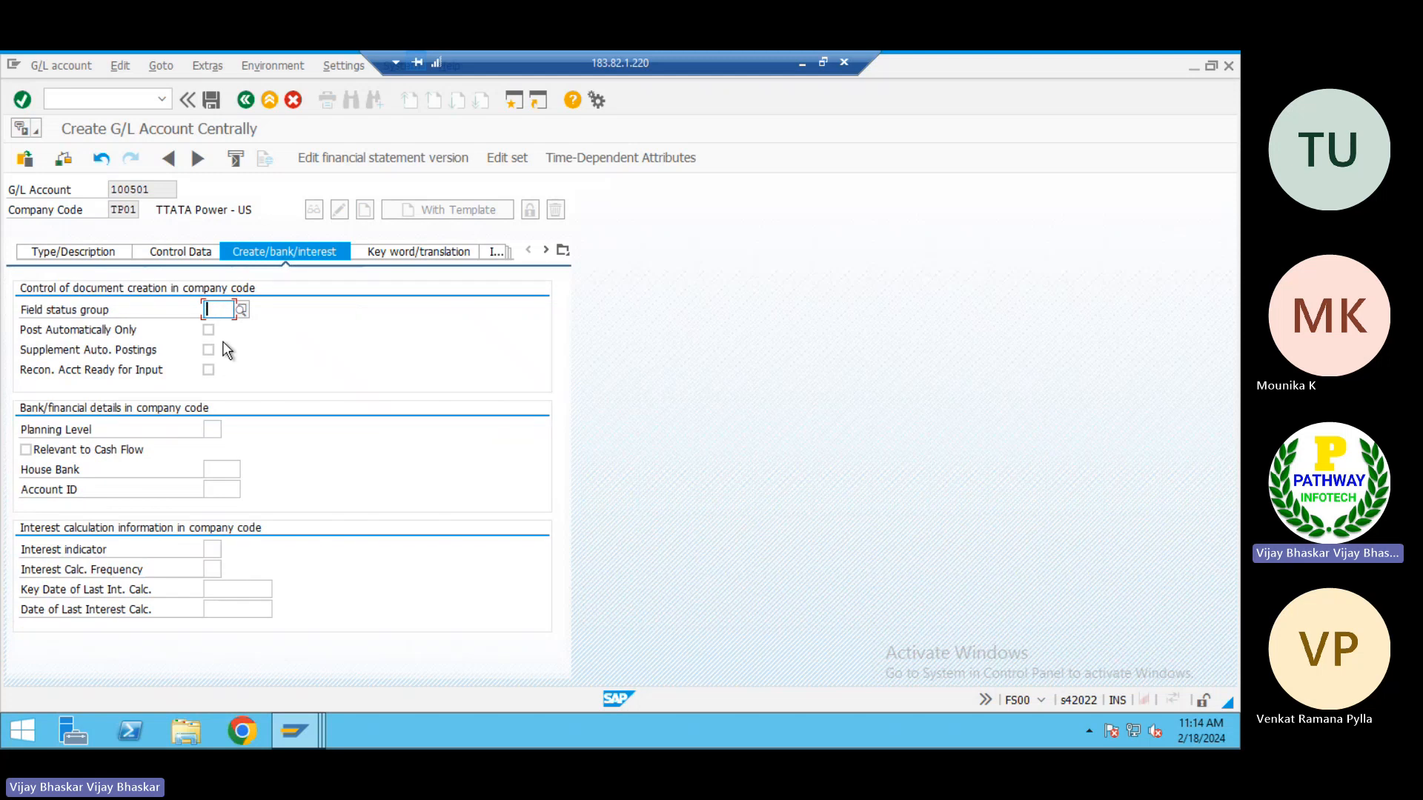
{"action": "type", "text": "G"}
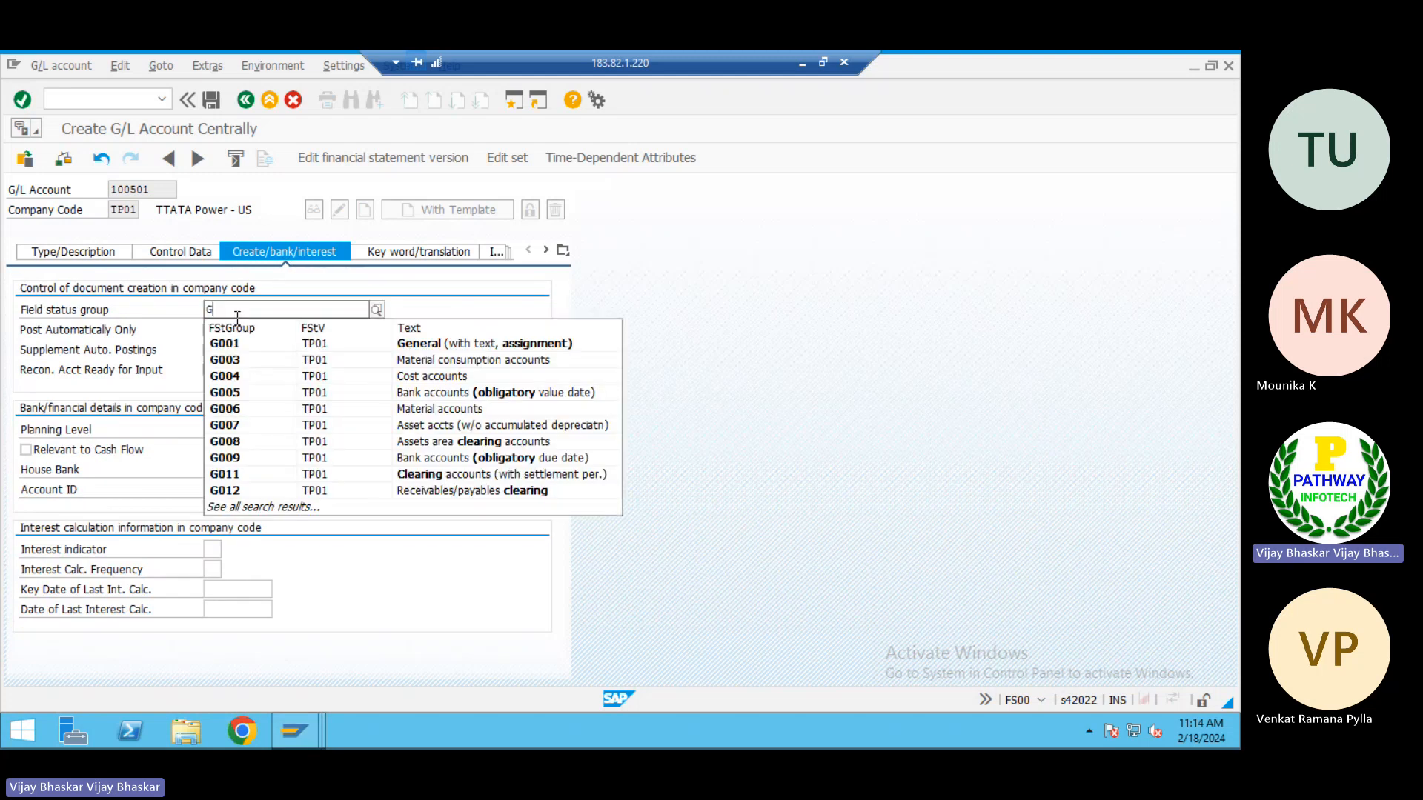
{"action": "type", "text": "067"}
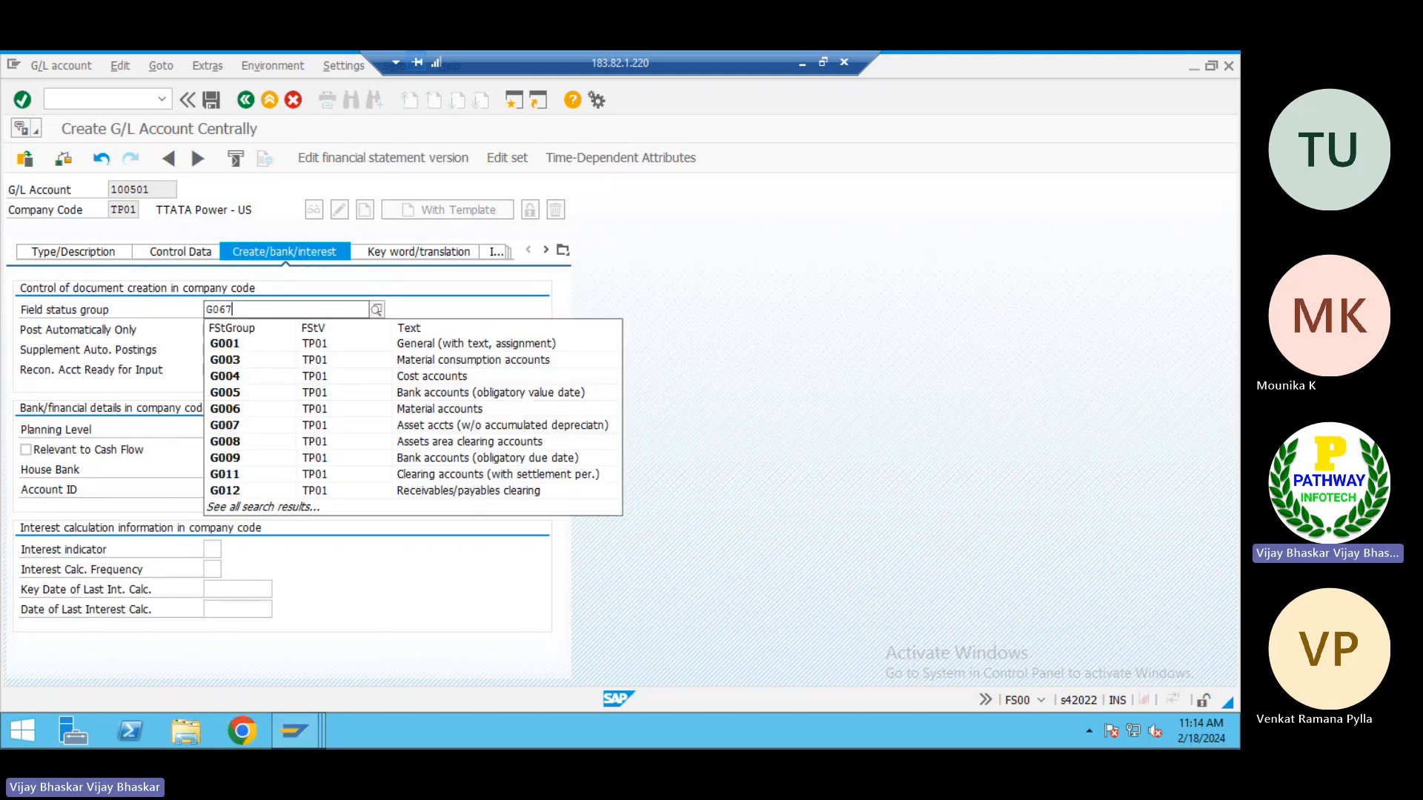
{"action": "key", "text": "Return"}
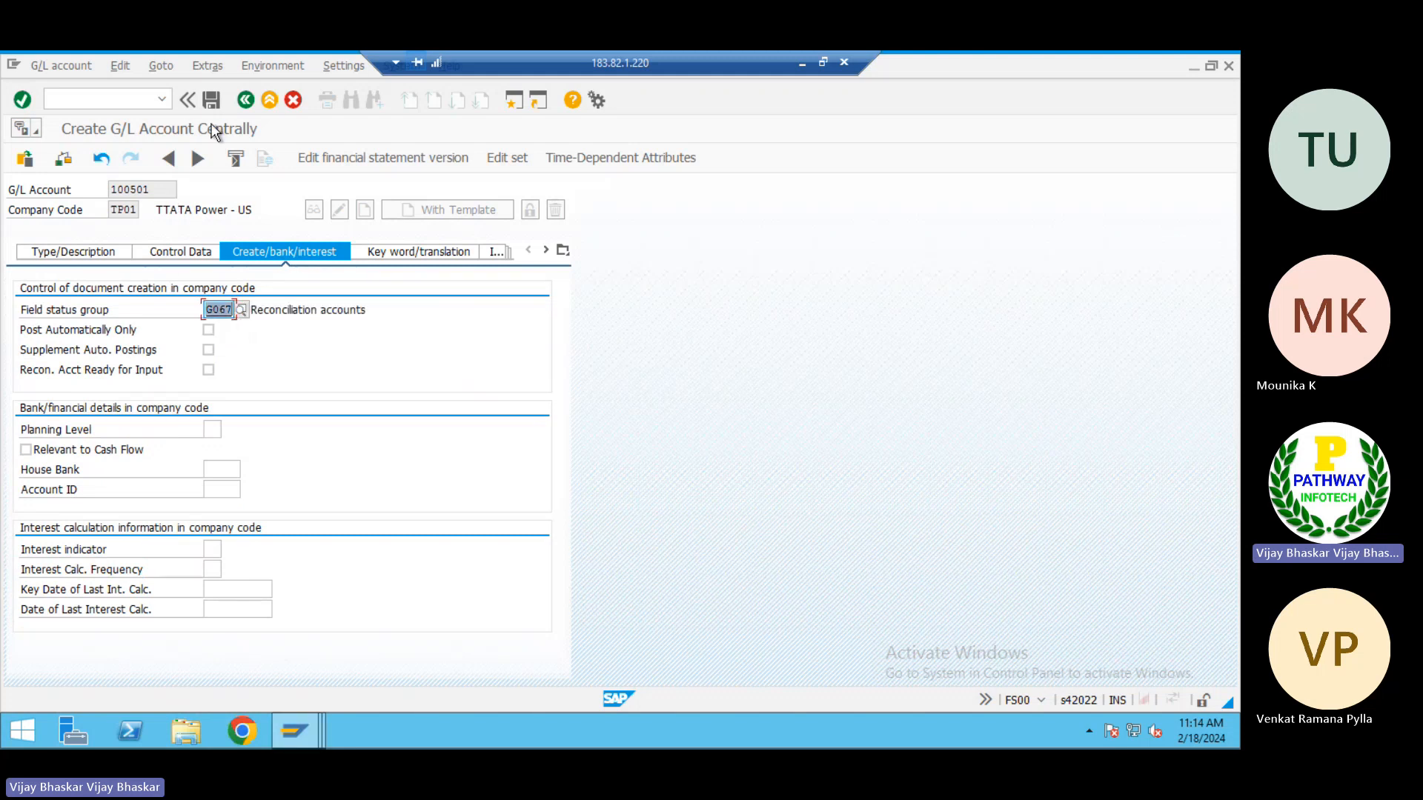
{"action": "left_click", "coordinate": [211, 100]}
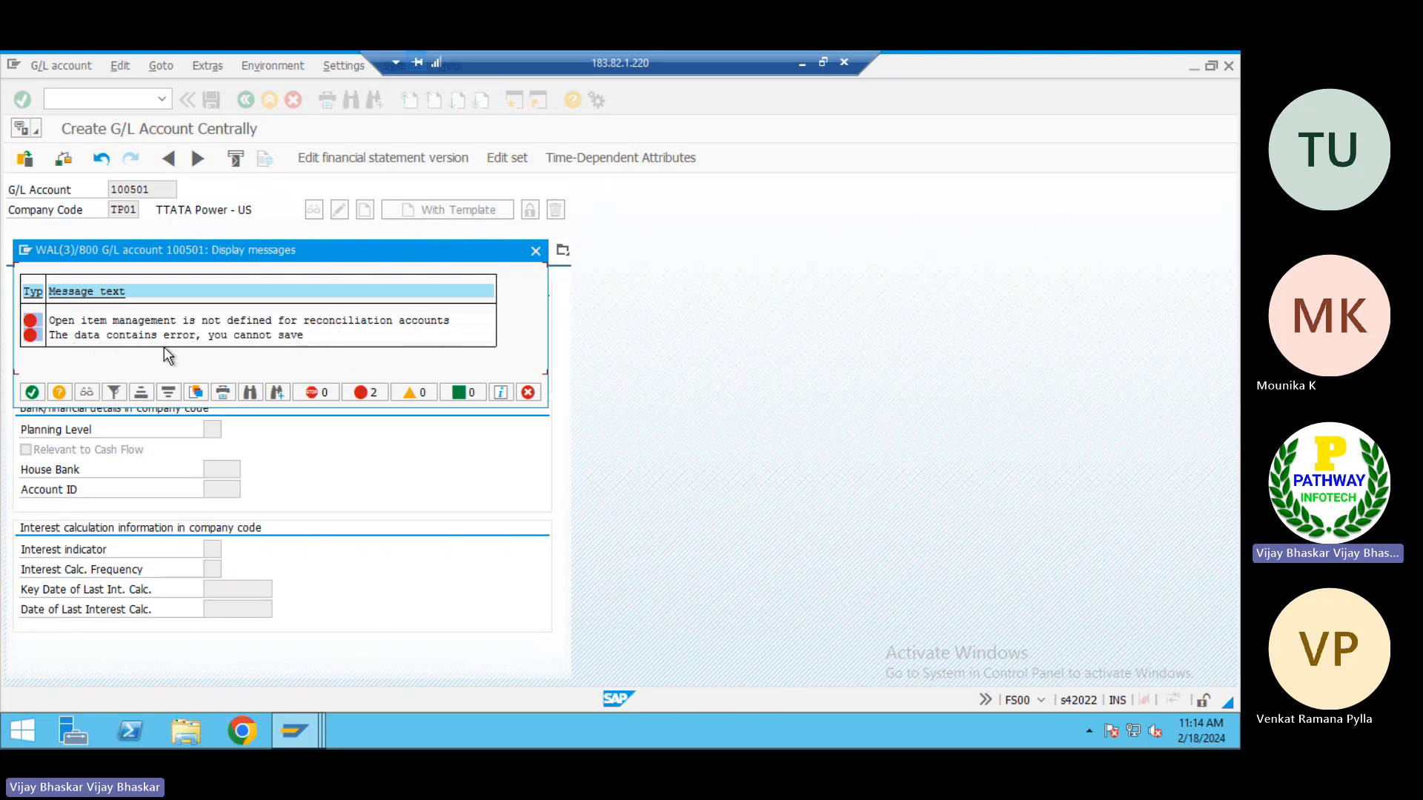
{"action": "left_click", "coordinate": [33, 394]}
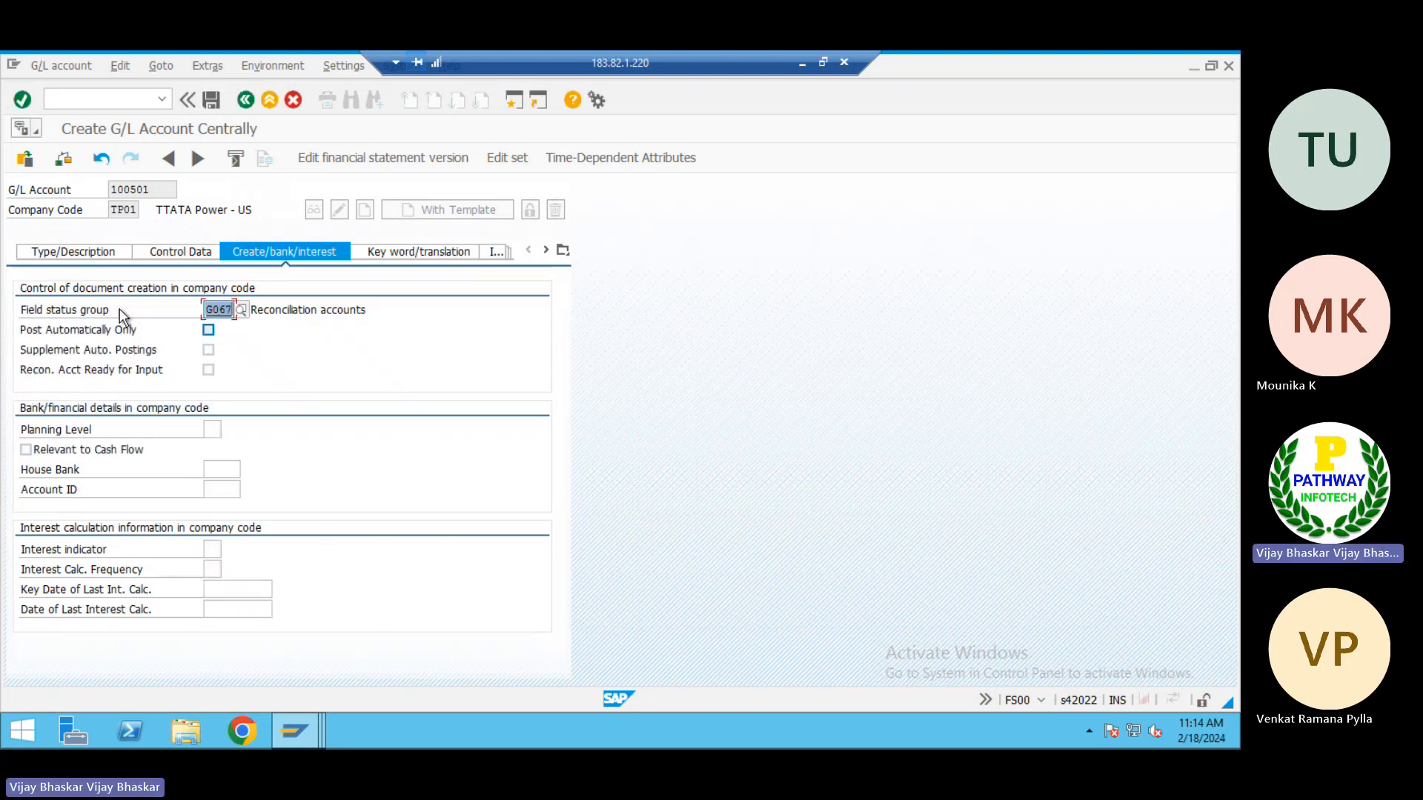
Disable Open Item Management in the control data and save G/L account 100501
{"action": "left_click", "coordinate": [164, 252]}
{"action": "left_click", "coordinate": [221, 570]}
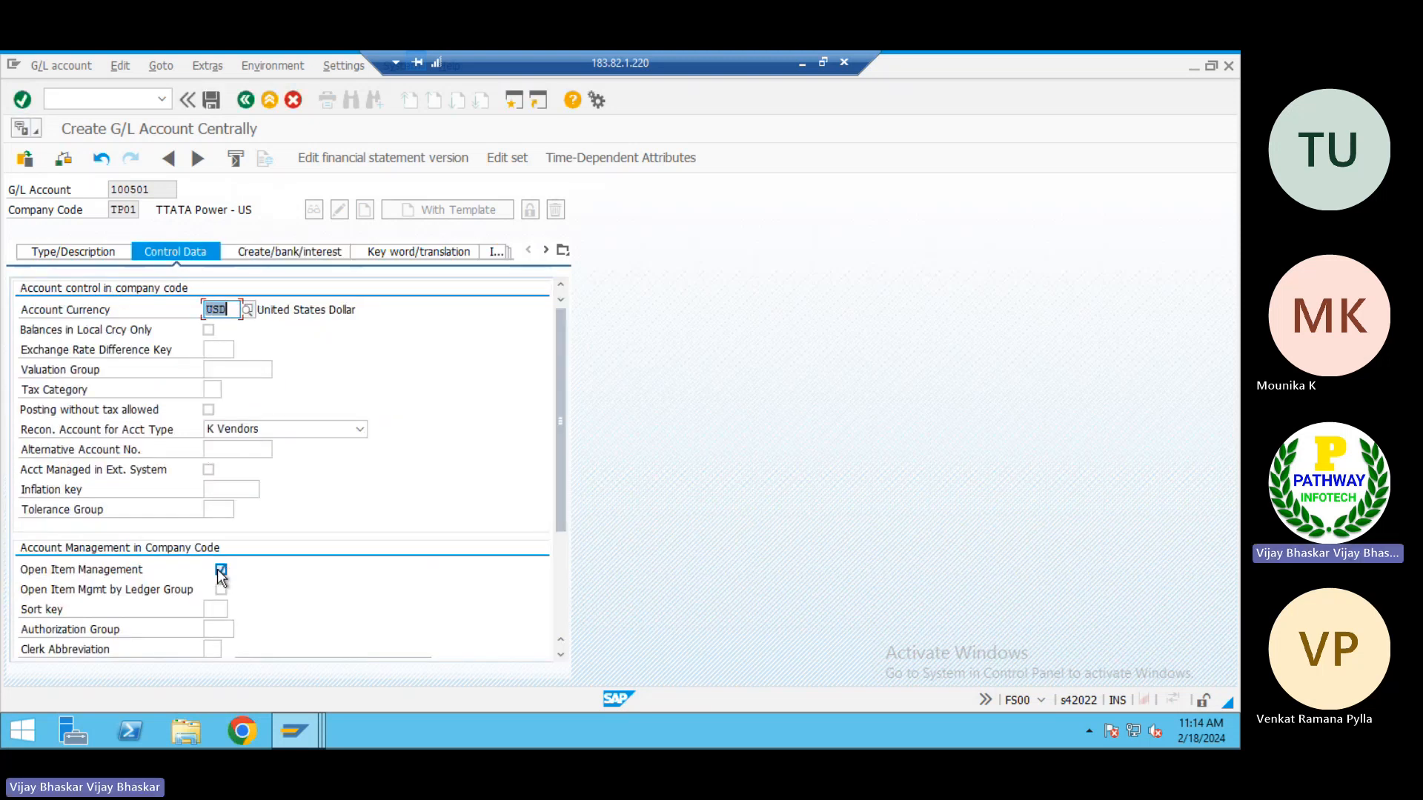
{"action": "left_click", "coordinate": [229, 569]}
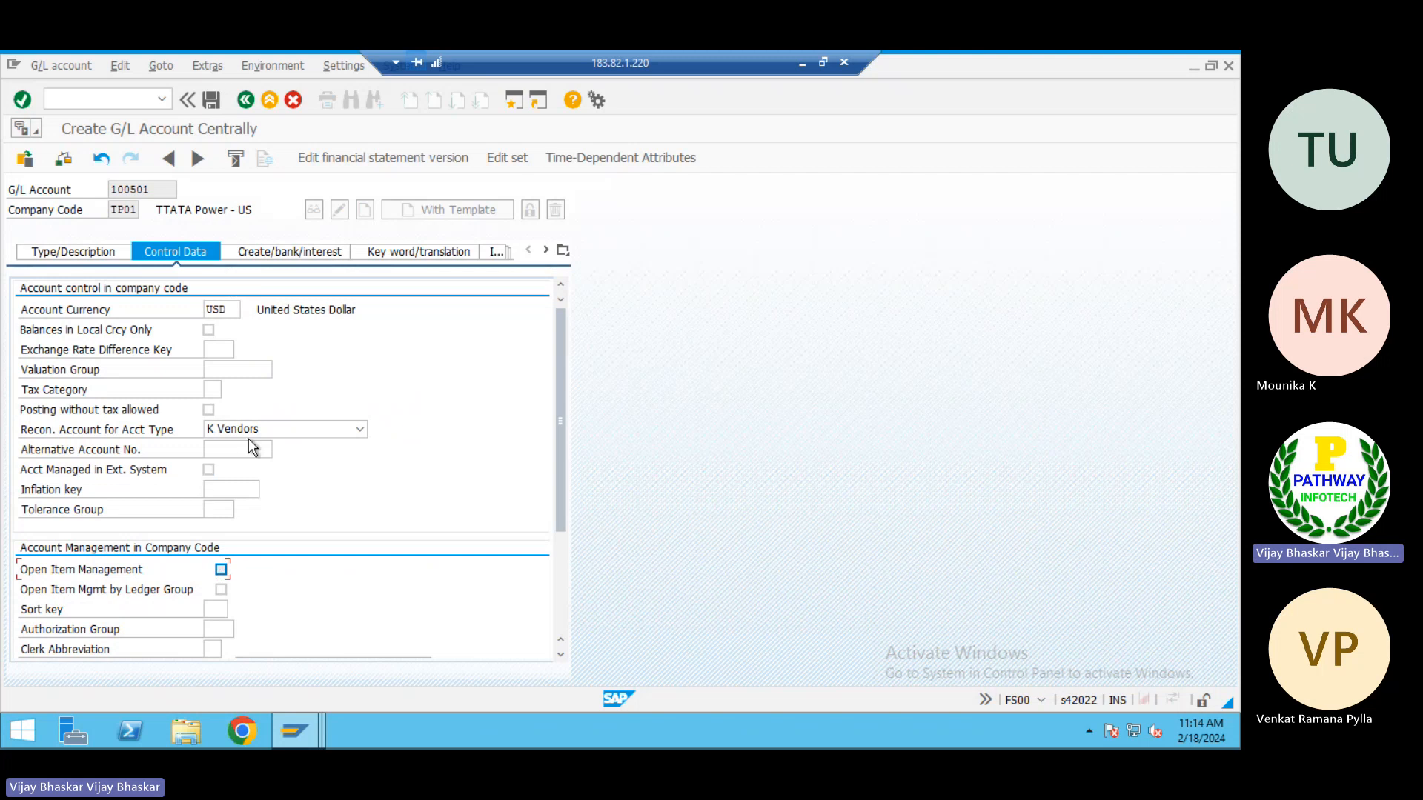
{"action": "left_click", "coordinate": [212, 98]}
Copy the G/L account number 100501 from SAP into cell I35 of the Excel notes, beside Service vendors
{"action": "left_click", "coordinate": [83, 252]}
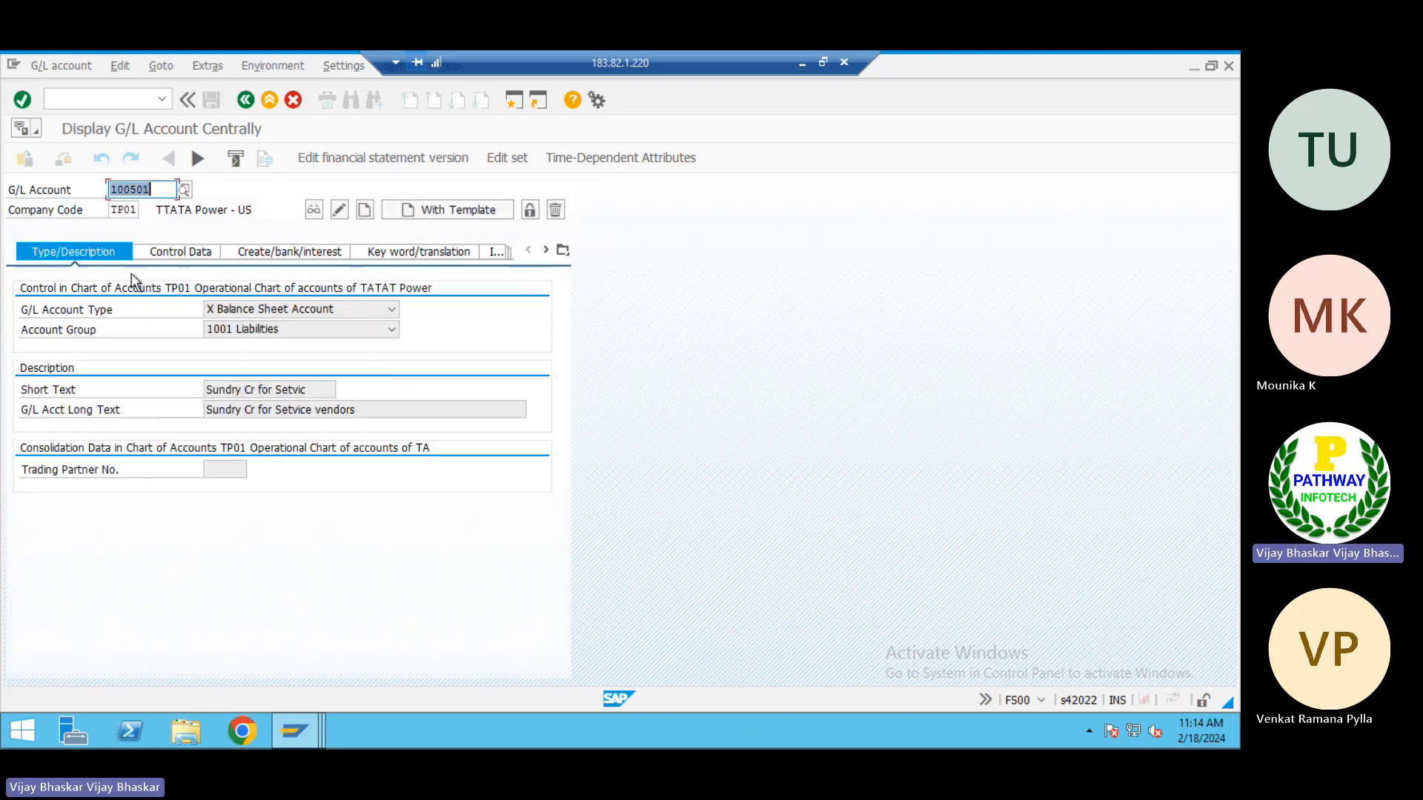
{"action": "left_click_drag", "start_coordinate": [159, 189], "coordinate": [97, 184]}
{"action": "key", "text": "ctrl+c"}
{"action": "left_click", "coordinate": [800, 66]}
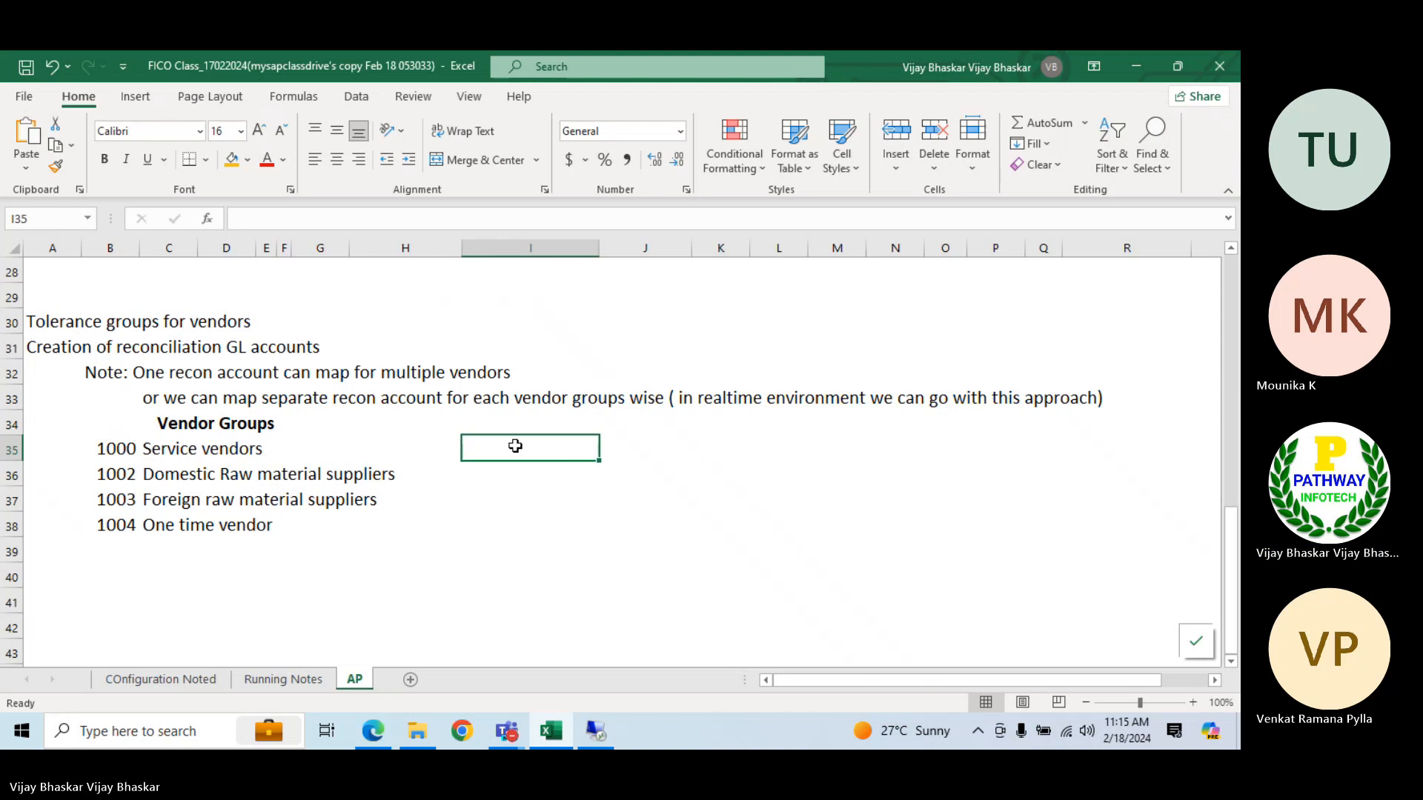
{"action": "key", "text": "ctrl+v"}
Add the bold heading "Recon GL accounts" in cell I34, above the account number for Service vendors
{"action": "left_click", "coordinate": [507, 425]}
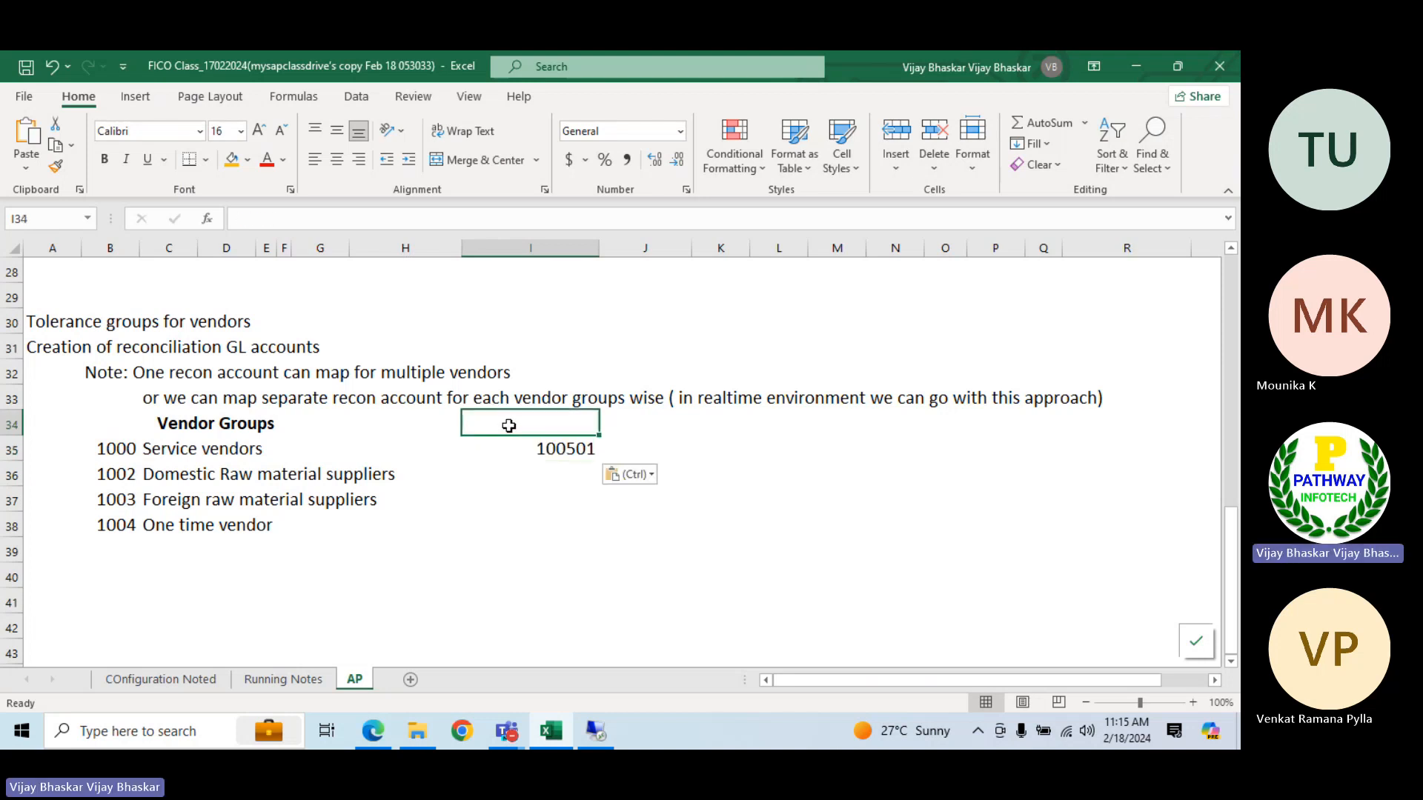
{"action": "type", "text": "Re"}
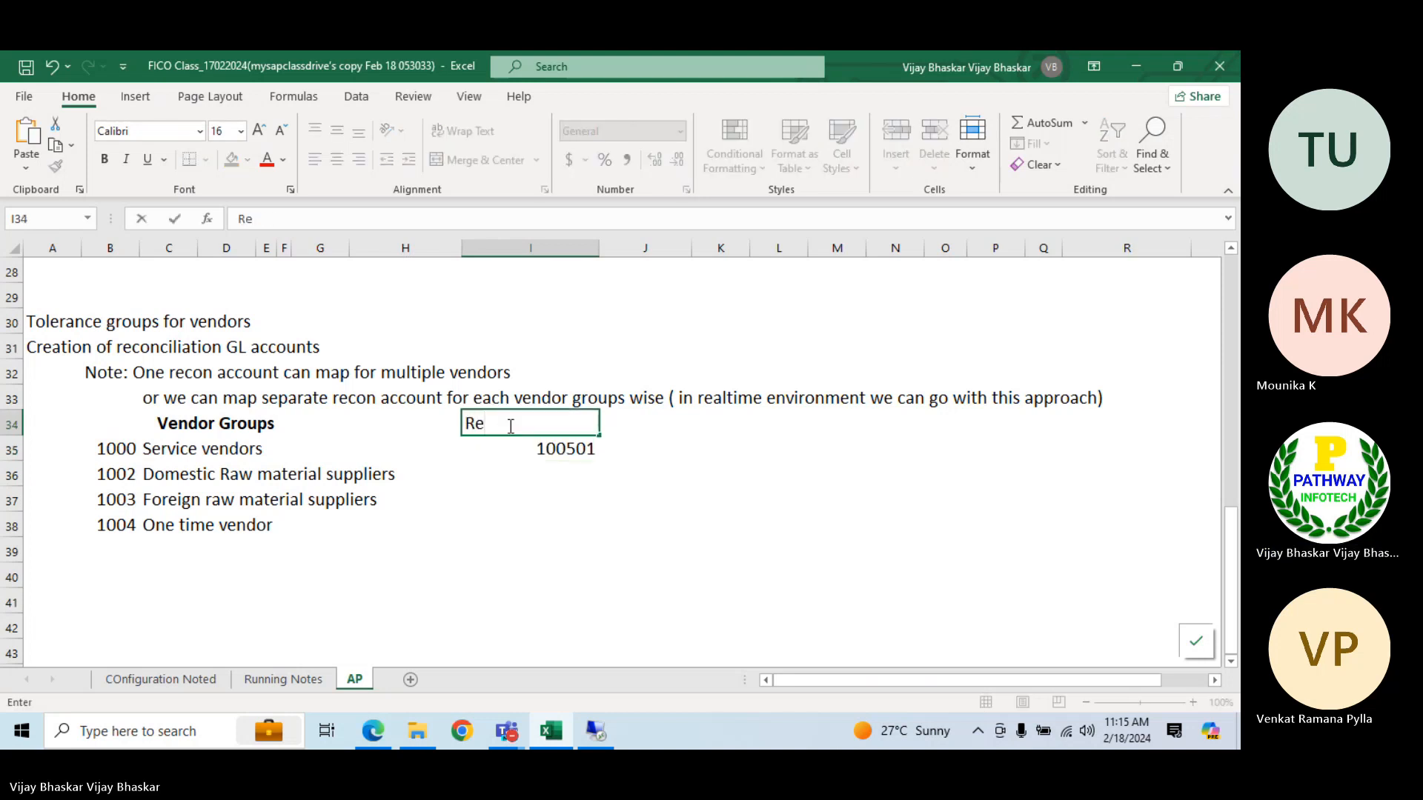
{"action": "type", "text": "con accounts"}
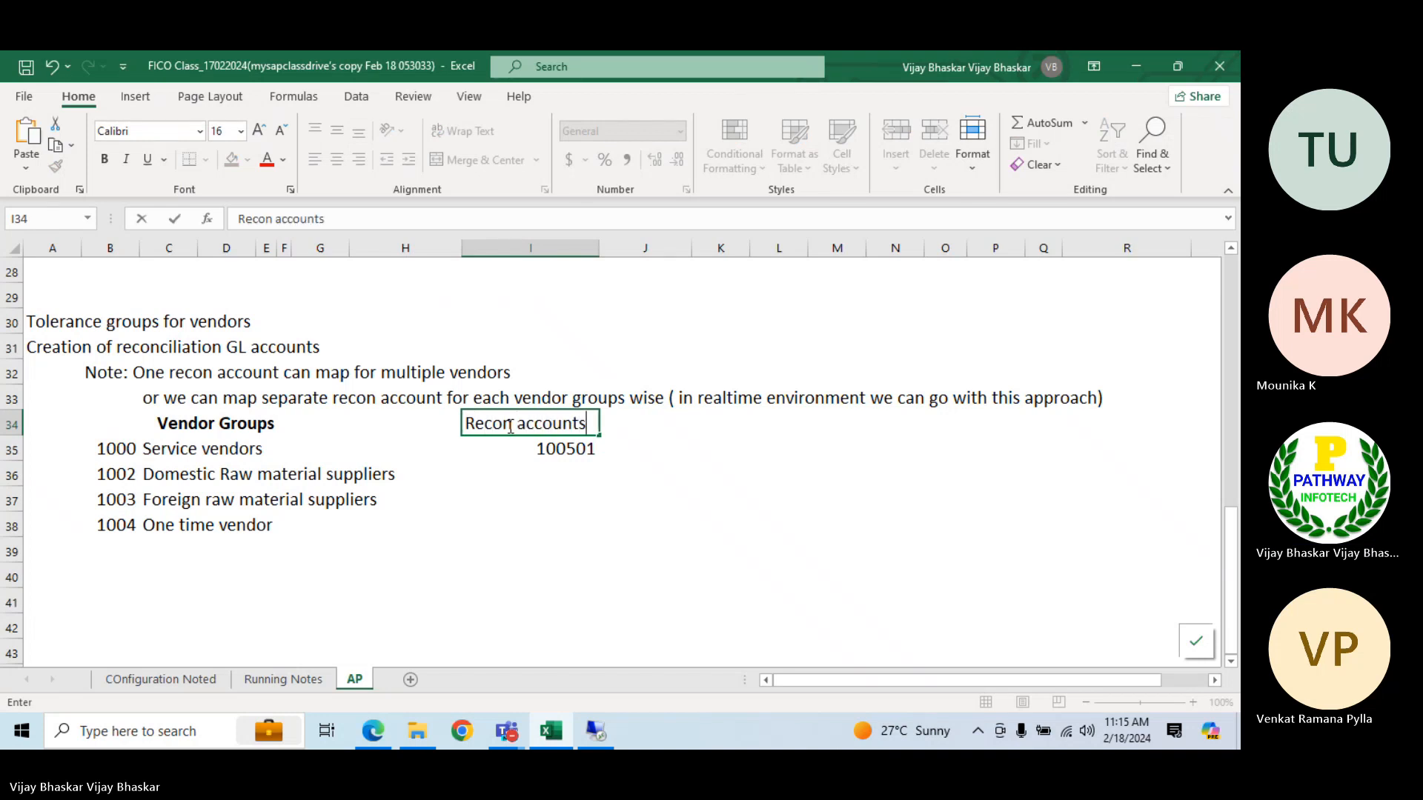
{"action": "key", "text": "Return"}
{"action": "double_click", "coordinate": [511, 423]}
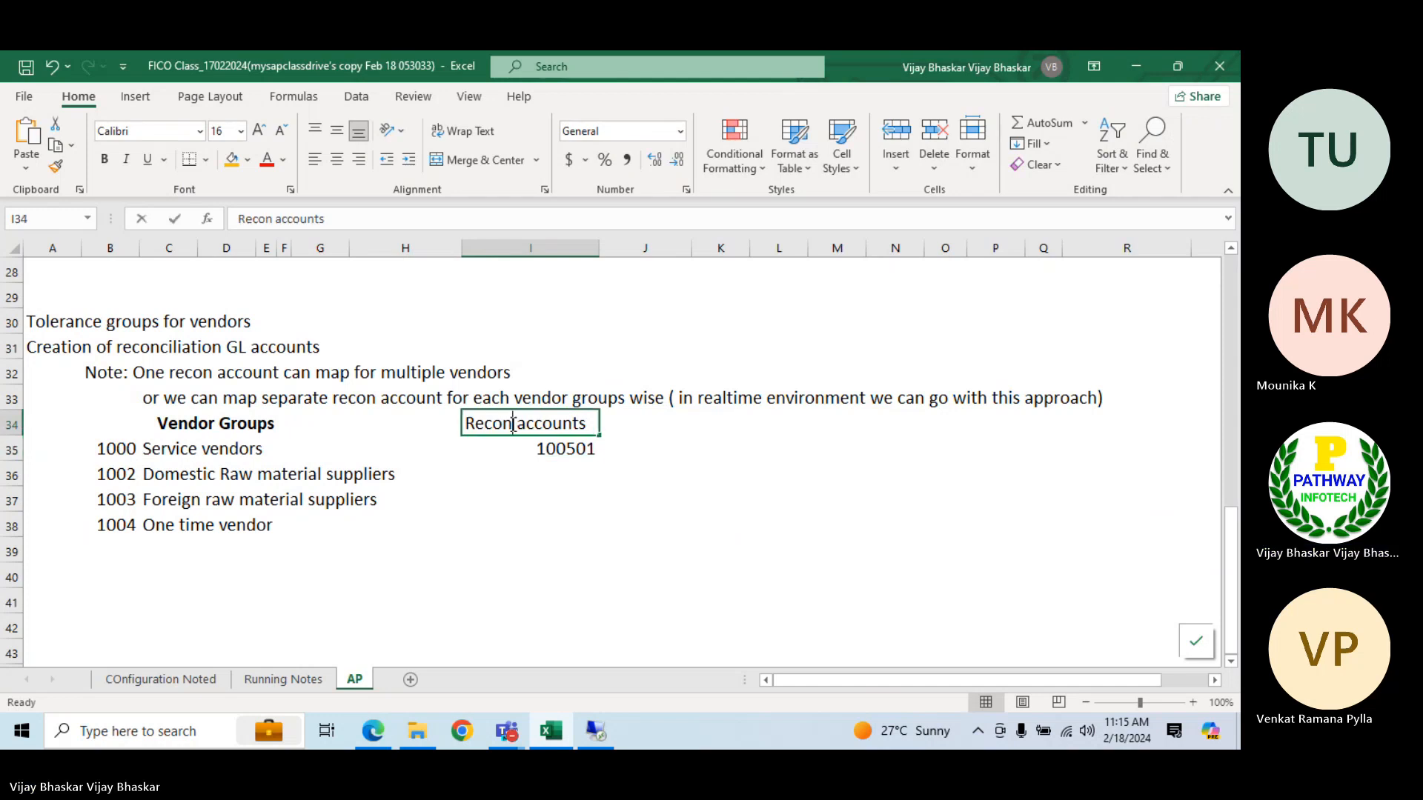
{"action": "type", "text": "GL"}
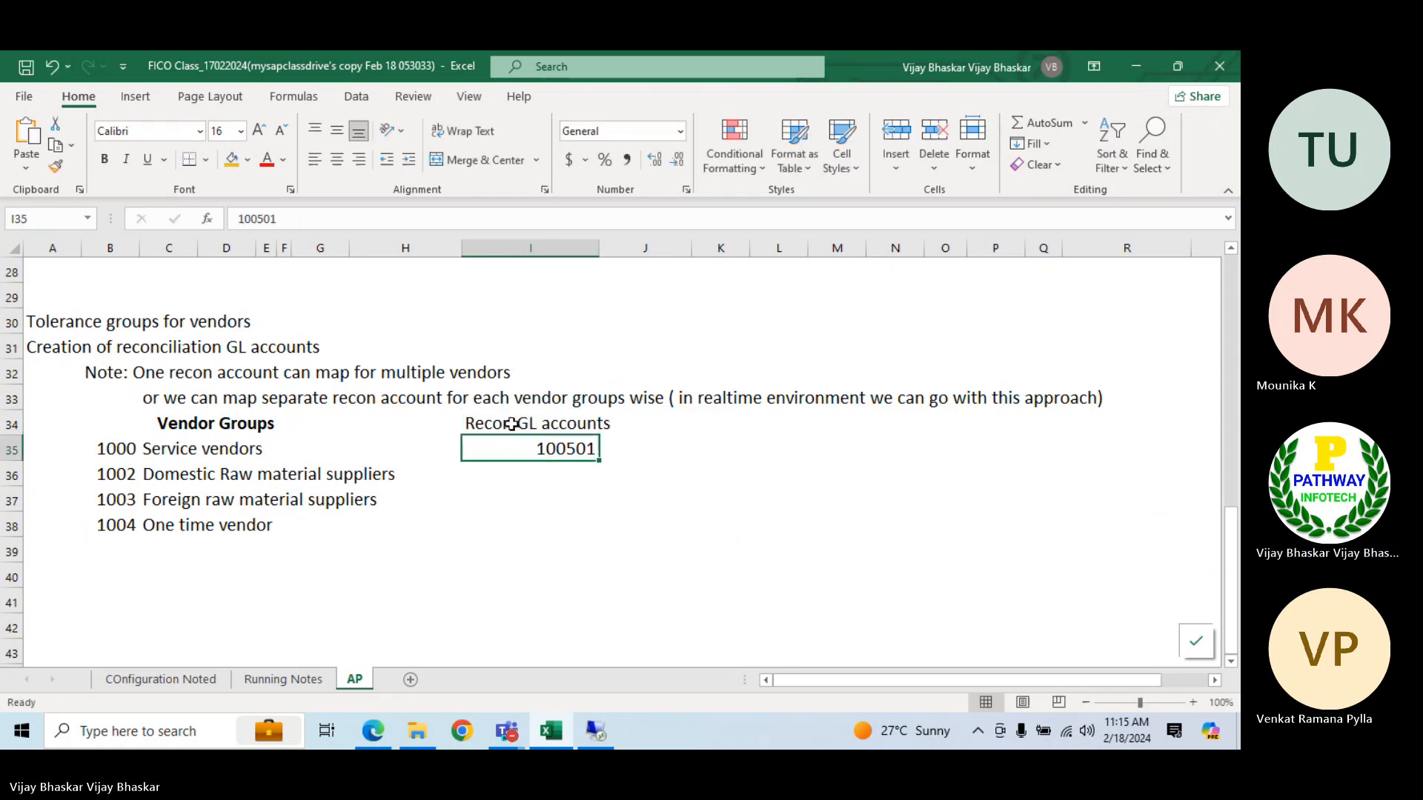
{"action": "left_click", "coordinate": [512, 423]}
{"action": "key", "text": "ctrl+b"}
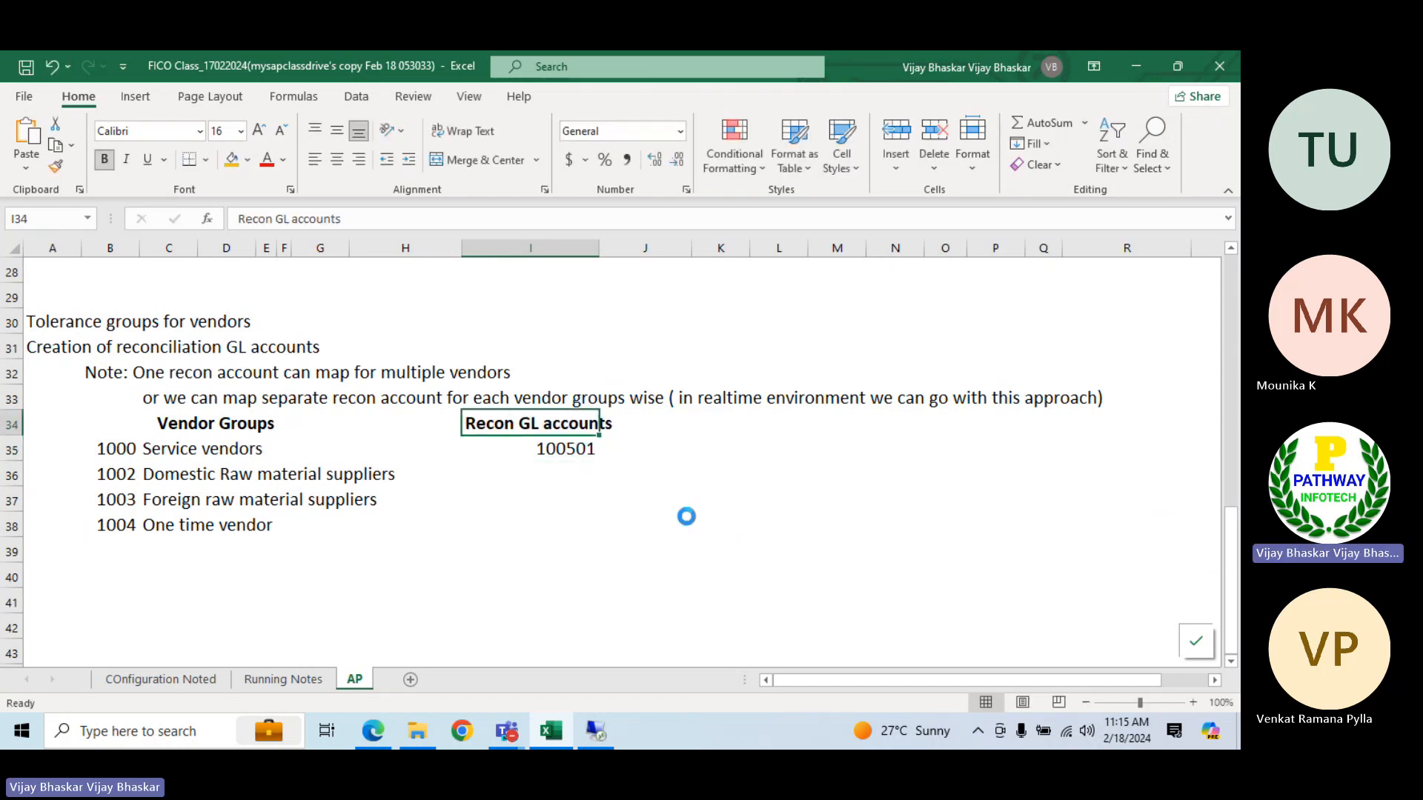
Fill G/L account 100501 down from I35 through I38 so every vendor group has it
{"action": "left_click", "coordinate": [563, 471]}
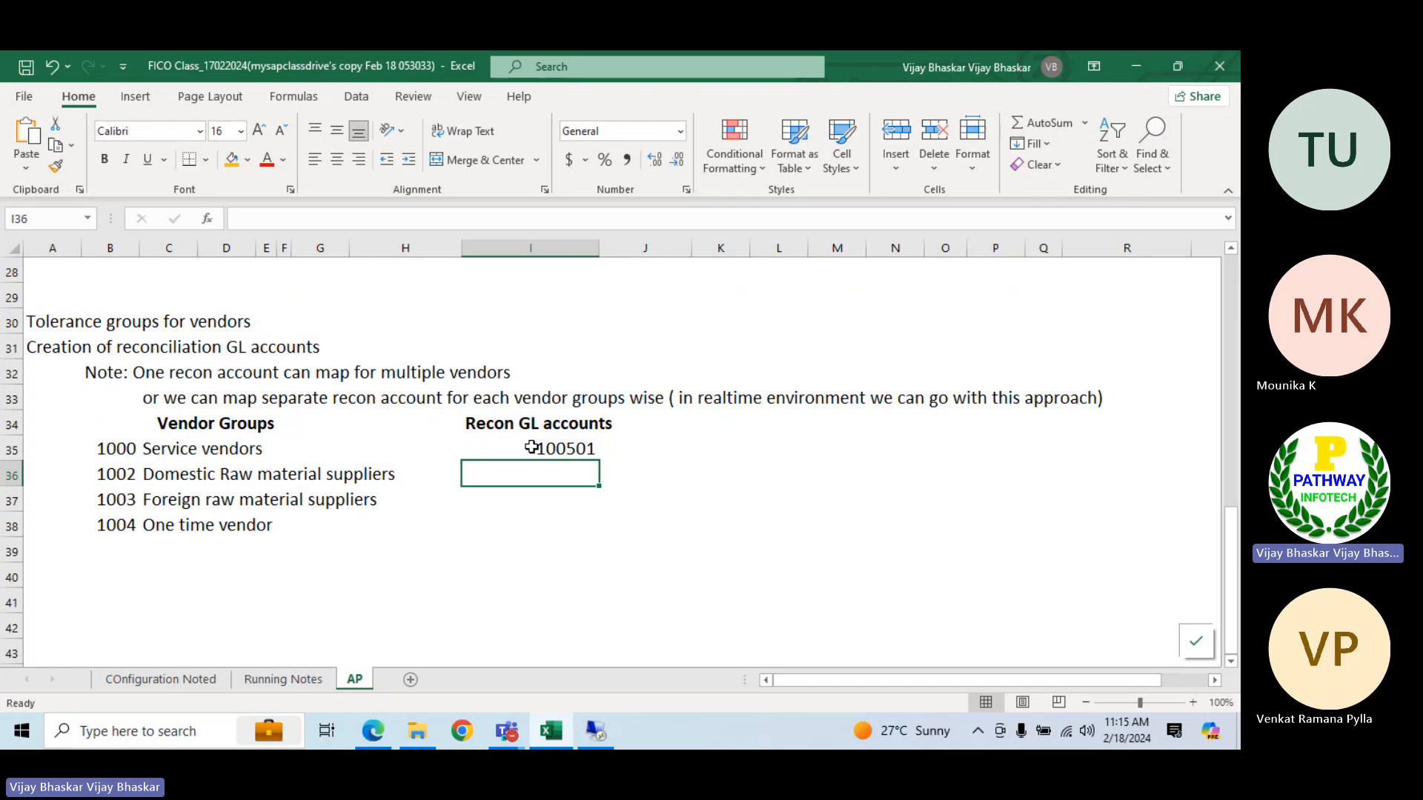
{"action": "left_click_drag", "start_coordinate": [531, 447], "coordinate": [532, 525]}
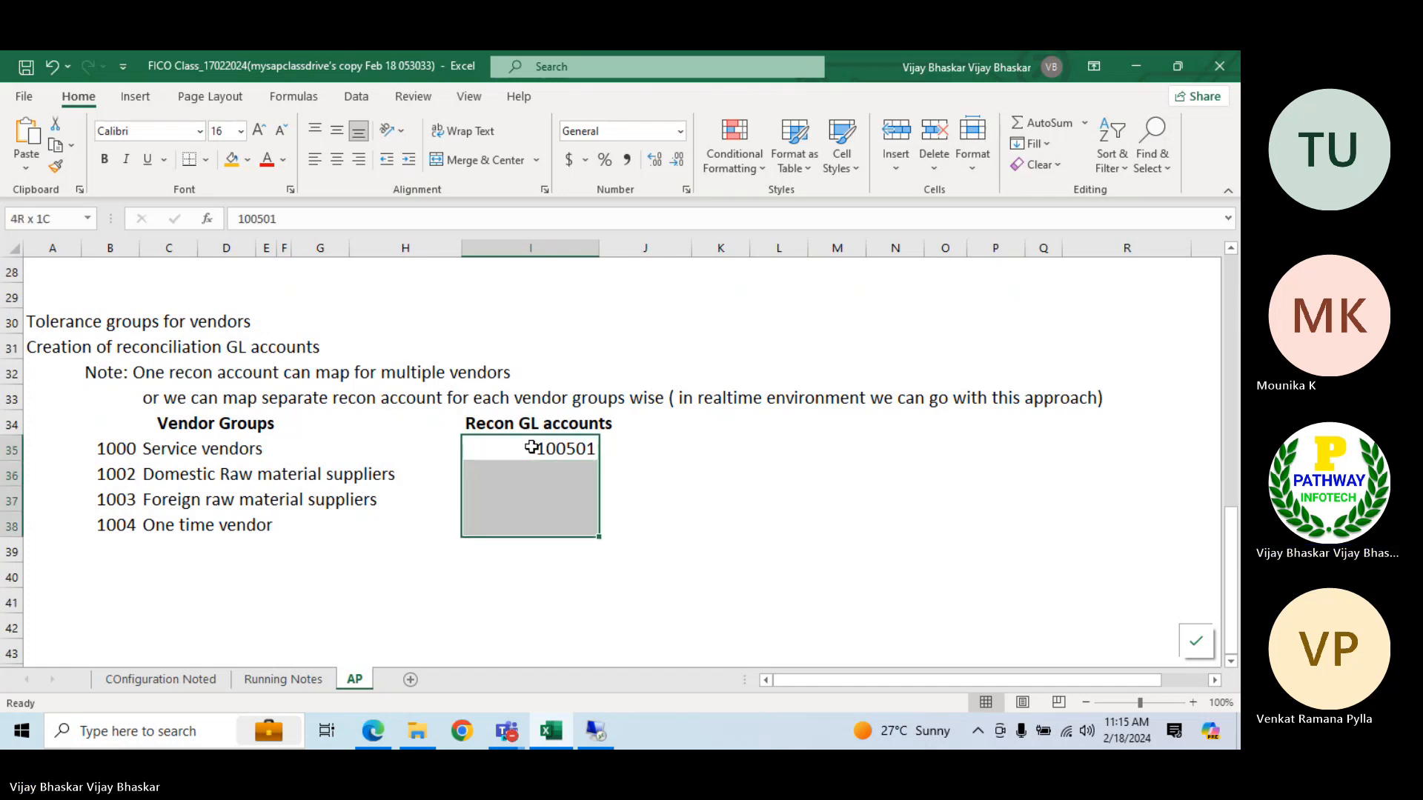
{"action": "key", "text": "ctrl+d"}
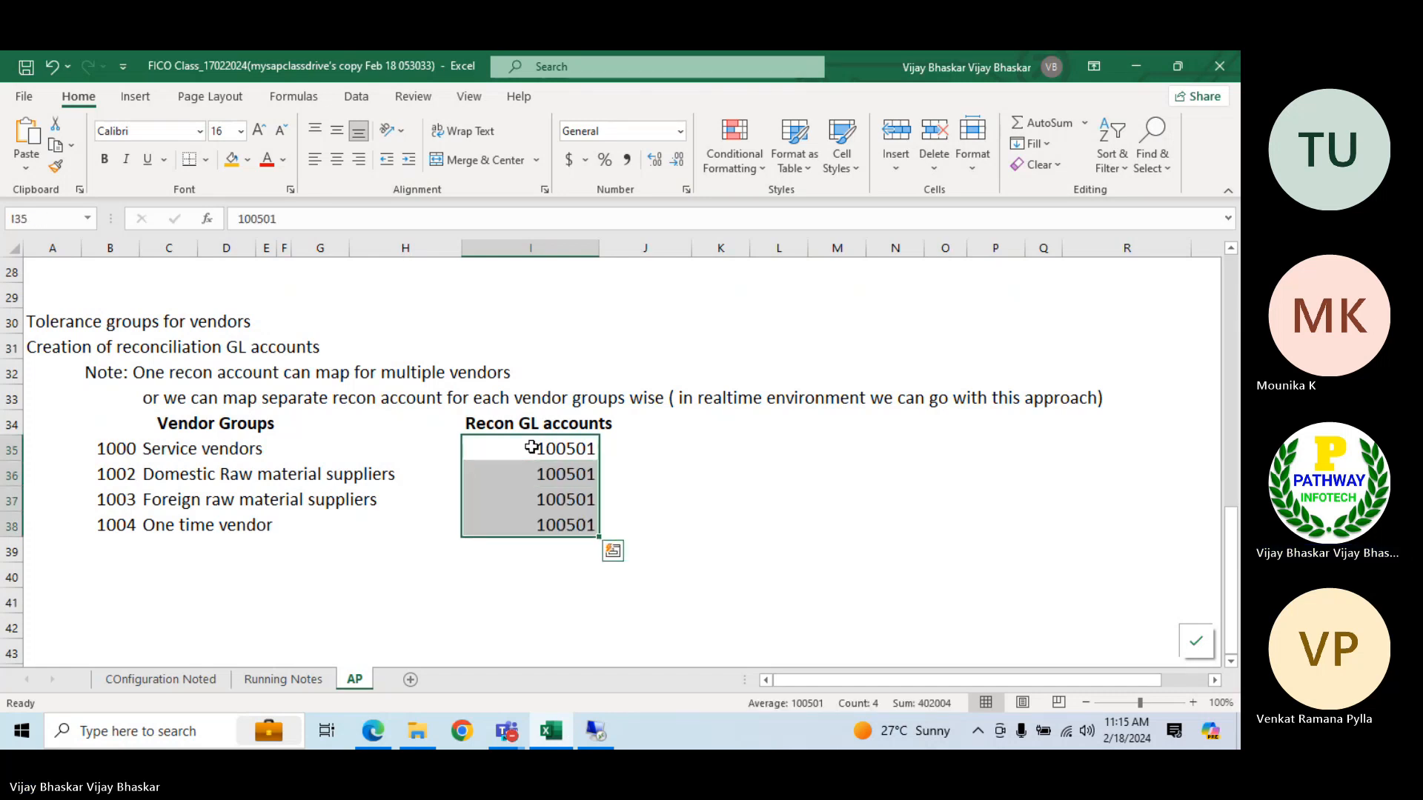
Enter "or" in cell J34, beside the Recon GL accounts heading, and center it
{"action": "left_click", "coordinate": [707, 424]}
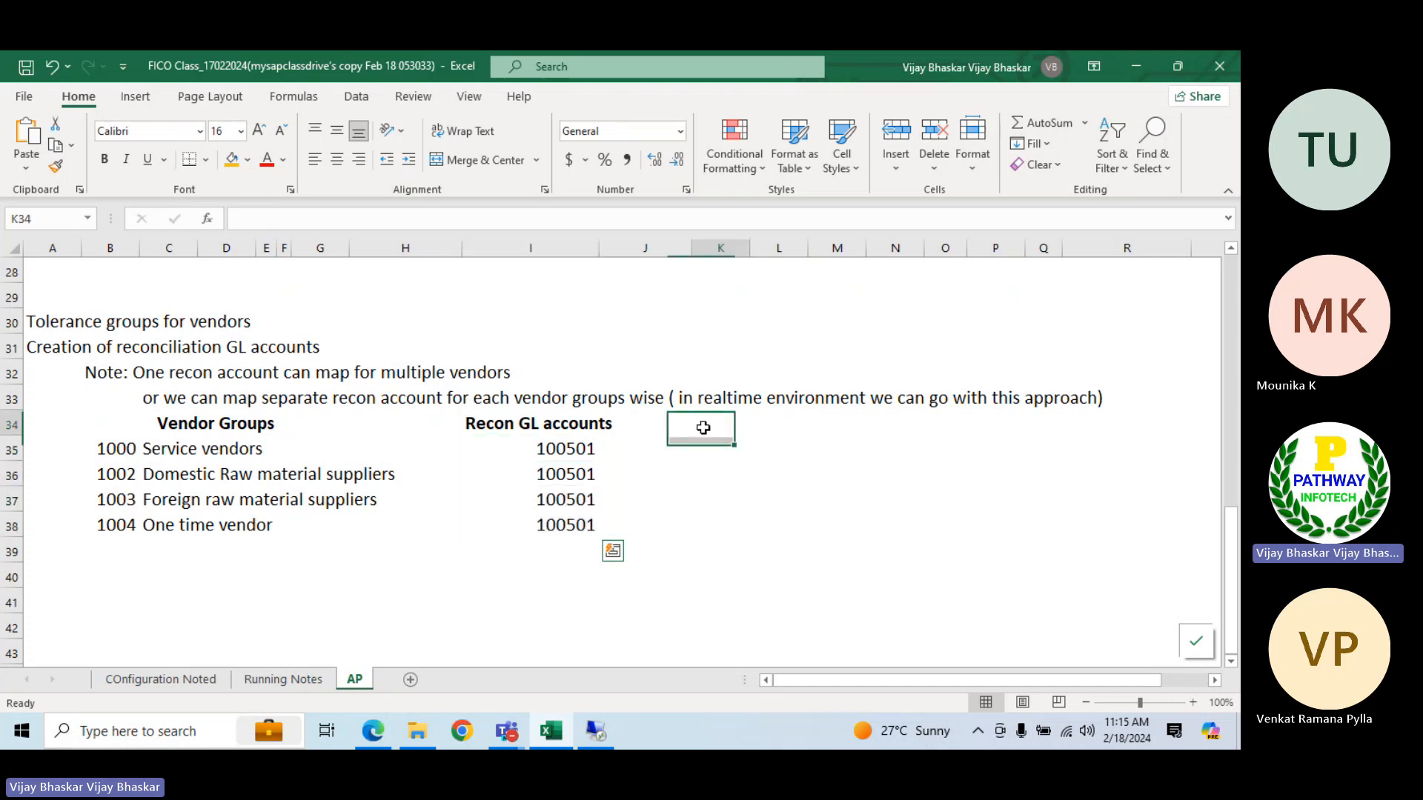
{"action": "left_click", "coordinate": [661, 425]}
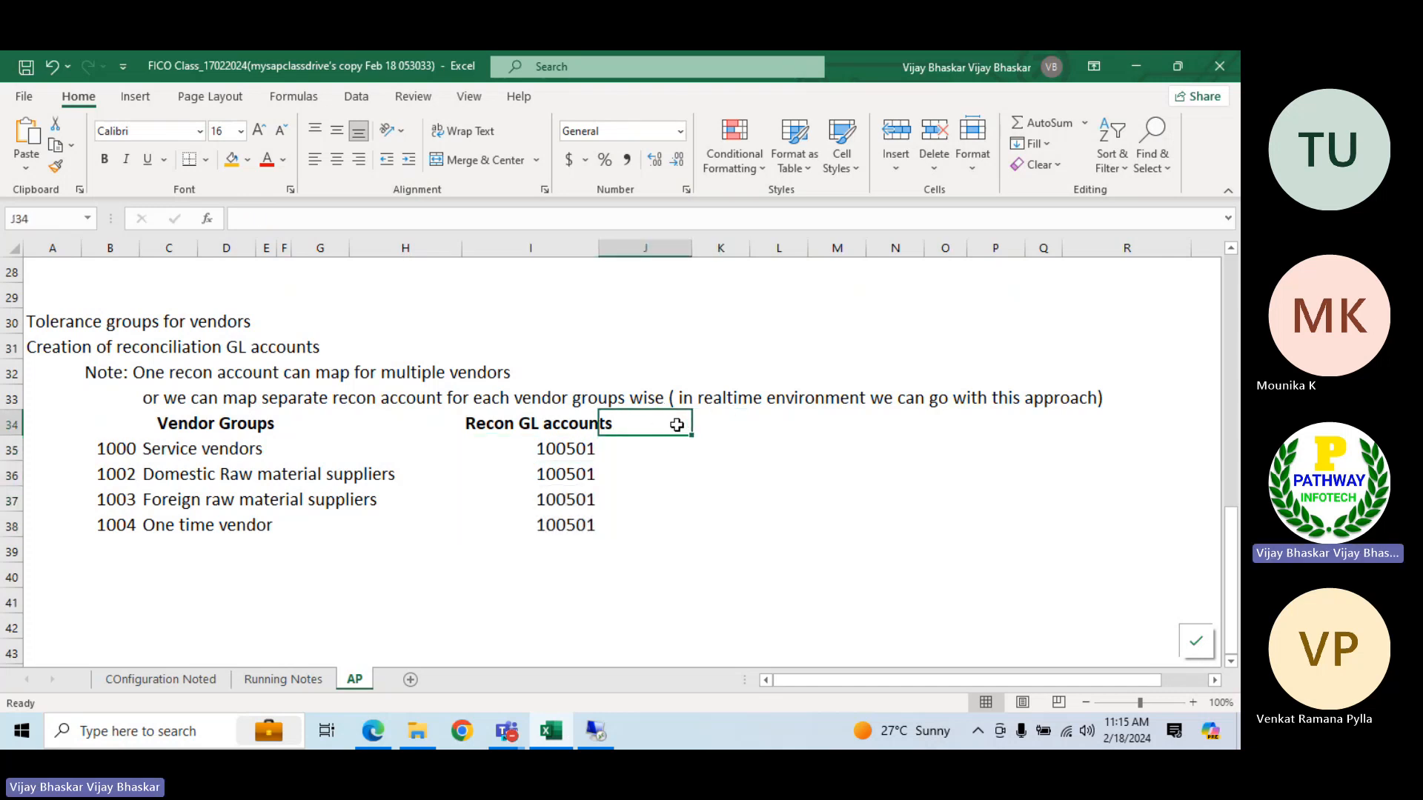
{"action": "type", "text": "or"}
{"action": "key", "text": "Return"}
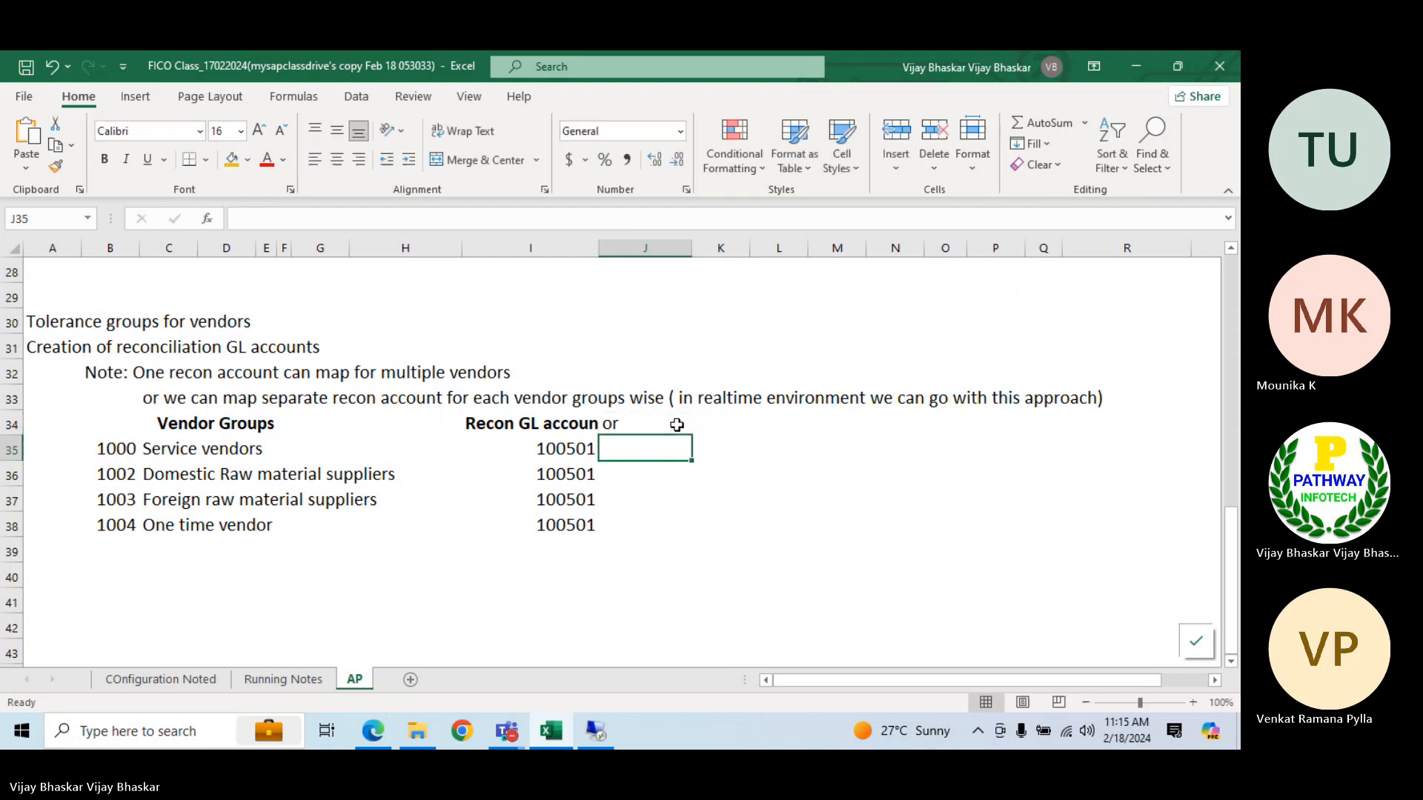
{"action": "left_click", "coordinate": [677, 424]}
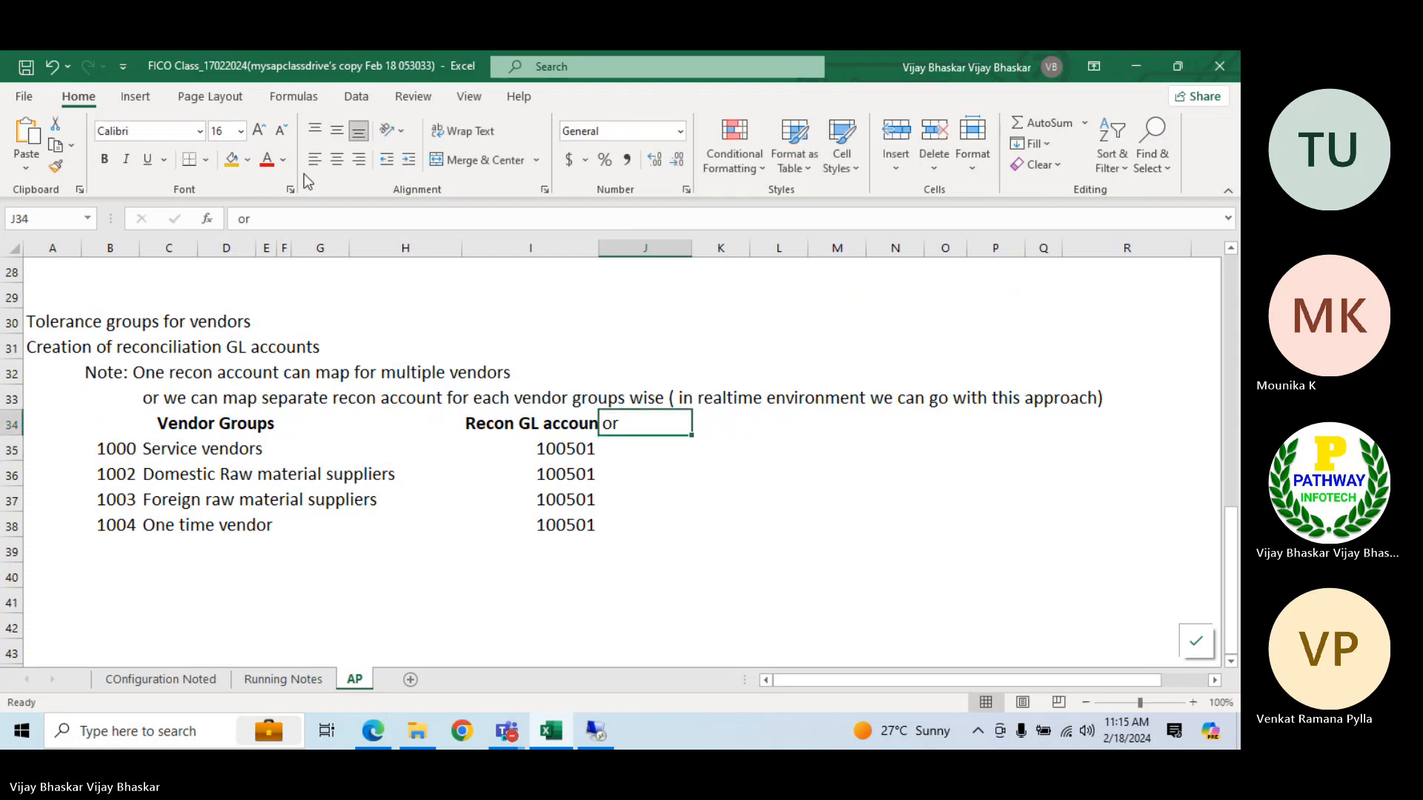
{"action": "left_click", "coordinate": [337, 160]}
Copy the Recon GL accounts heading from I34 to K34
{"action": "left_click", "coordinate": [733, 426]}
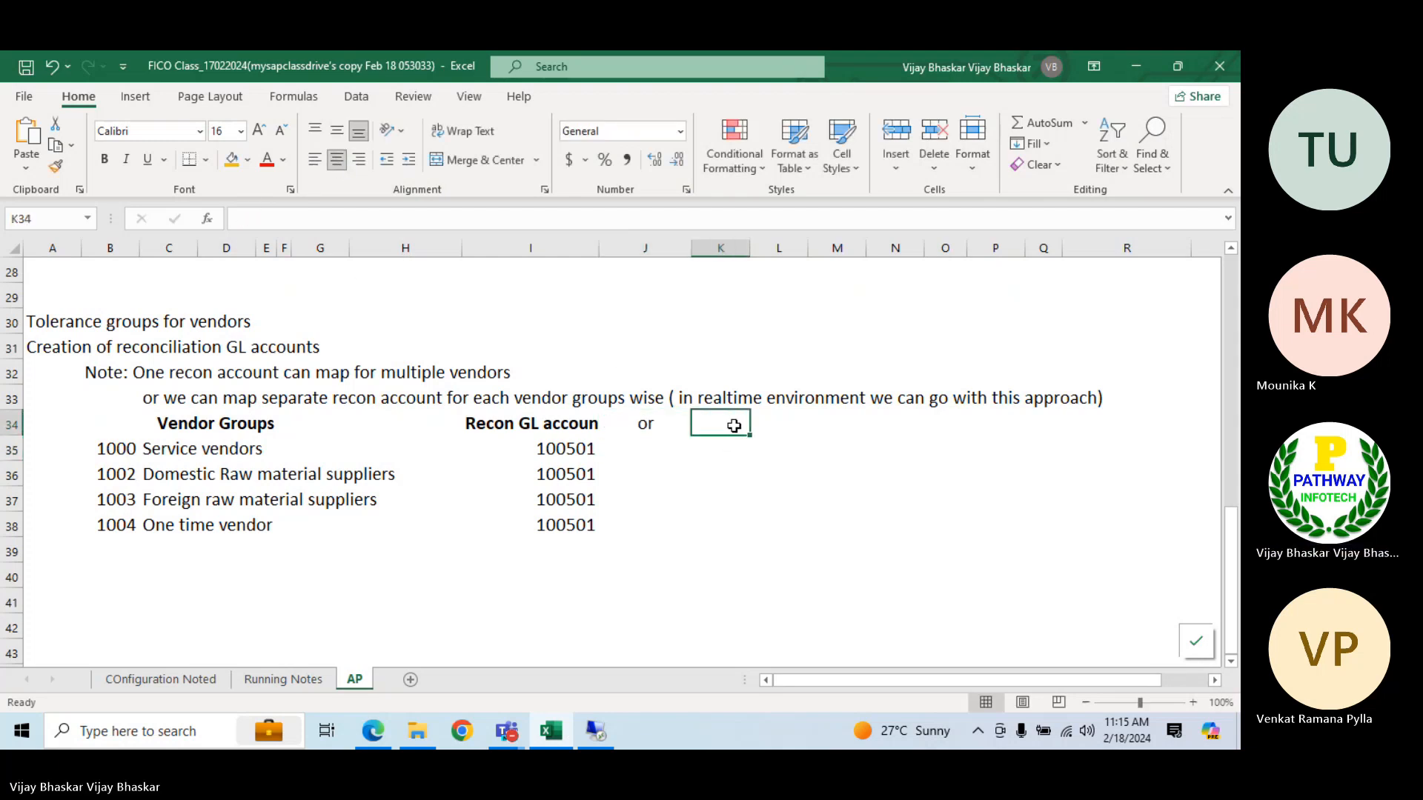
{"action": "double_click", "coordinate": [464, 425]}
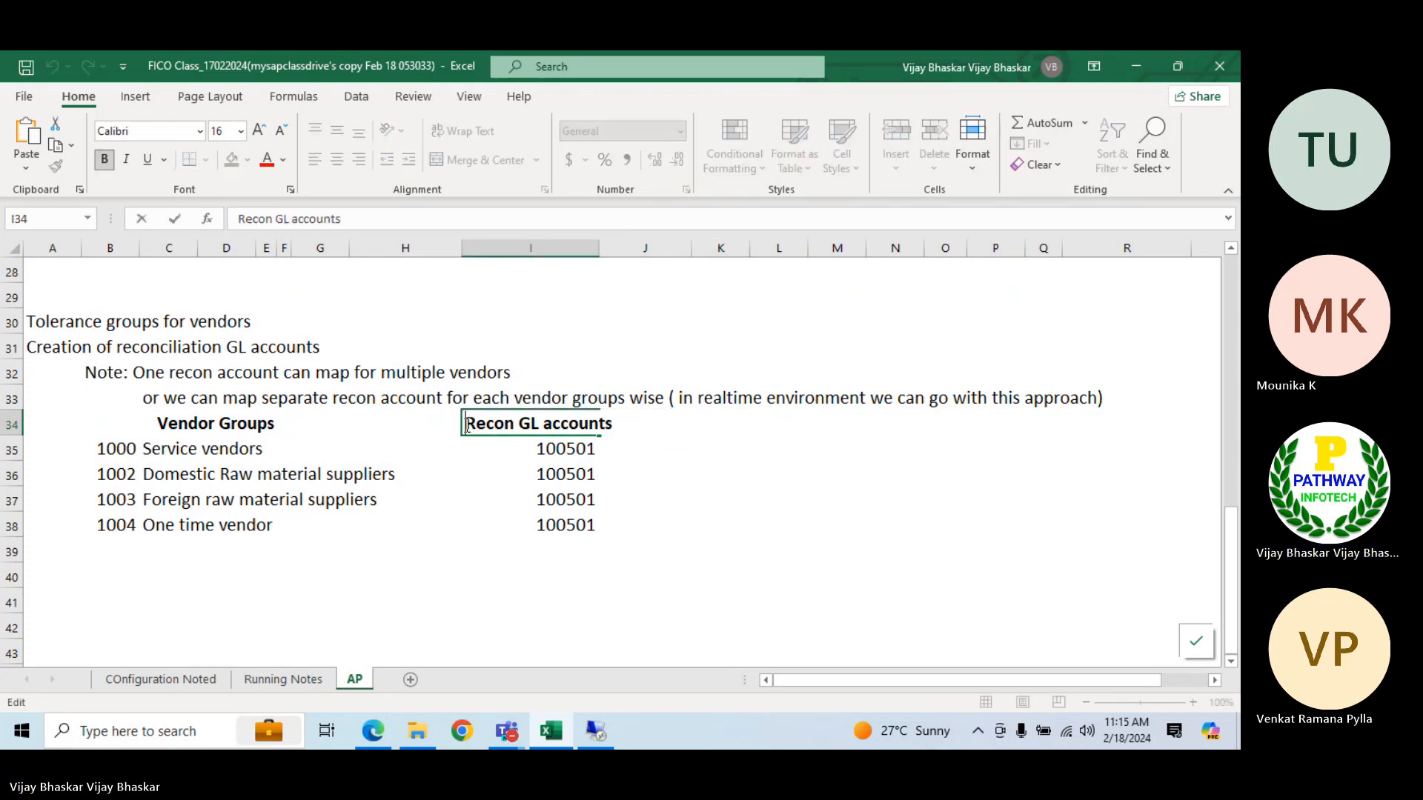
{"action": "left_click", "coordinate": [724, 429]}
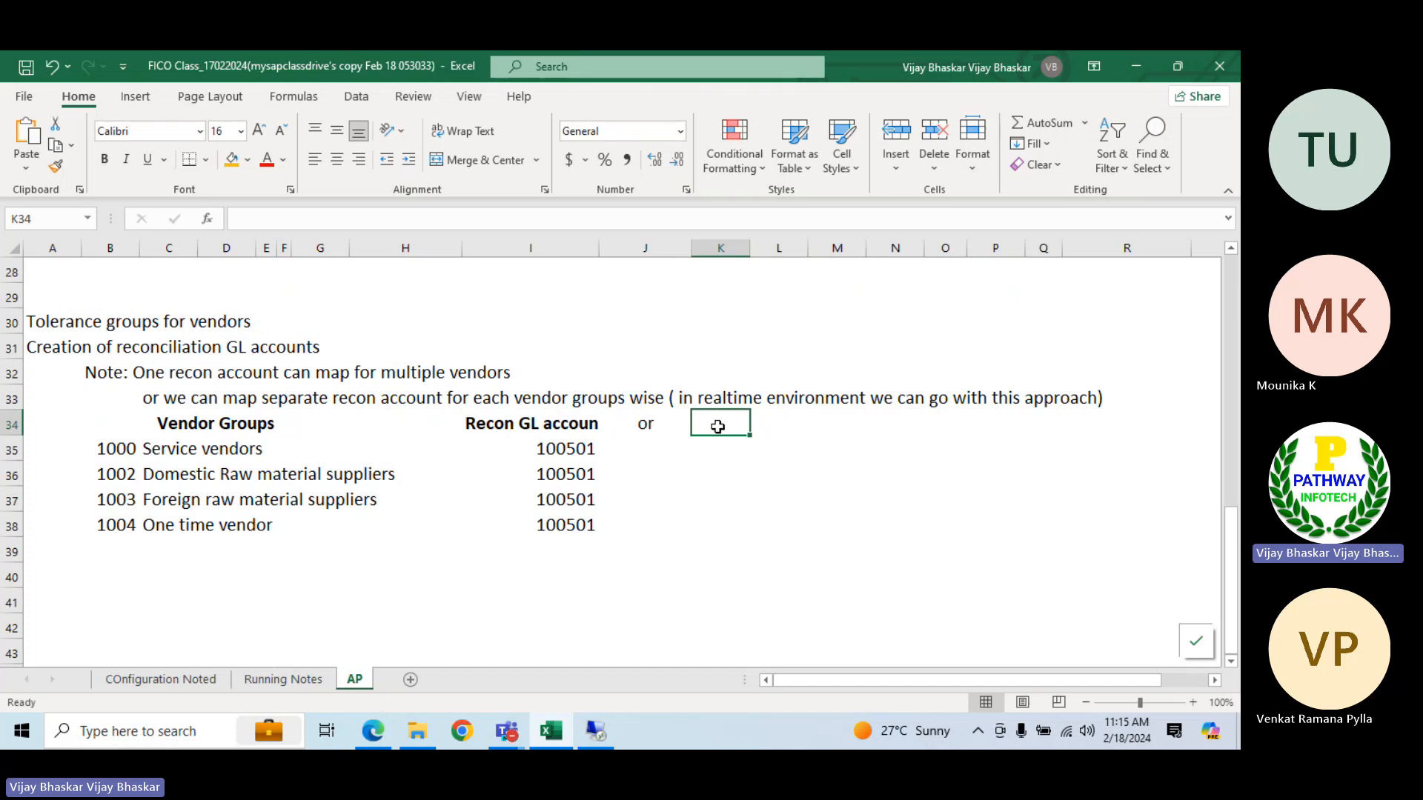
{"action": "left_click", "coordinate": [501, 424]}
{"action": "key", "text": "ctrl+c"}
{"action": "key", "text": "Right"}
{"action": "key", "text": "Right"}
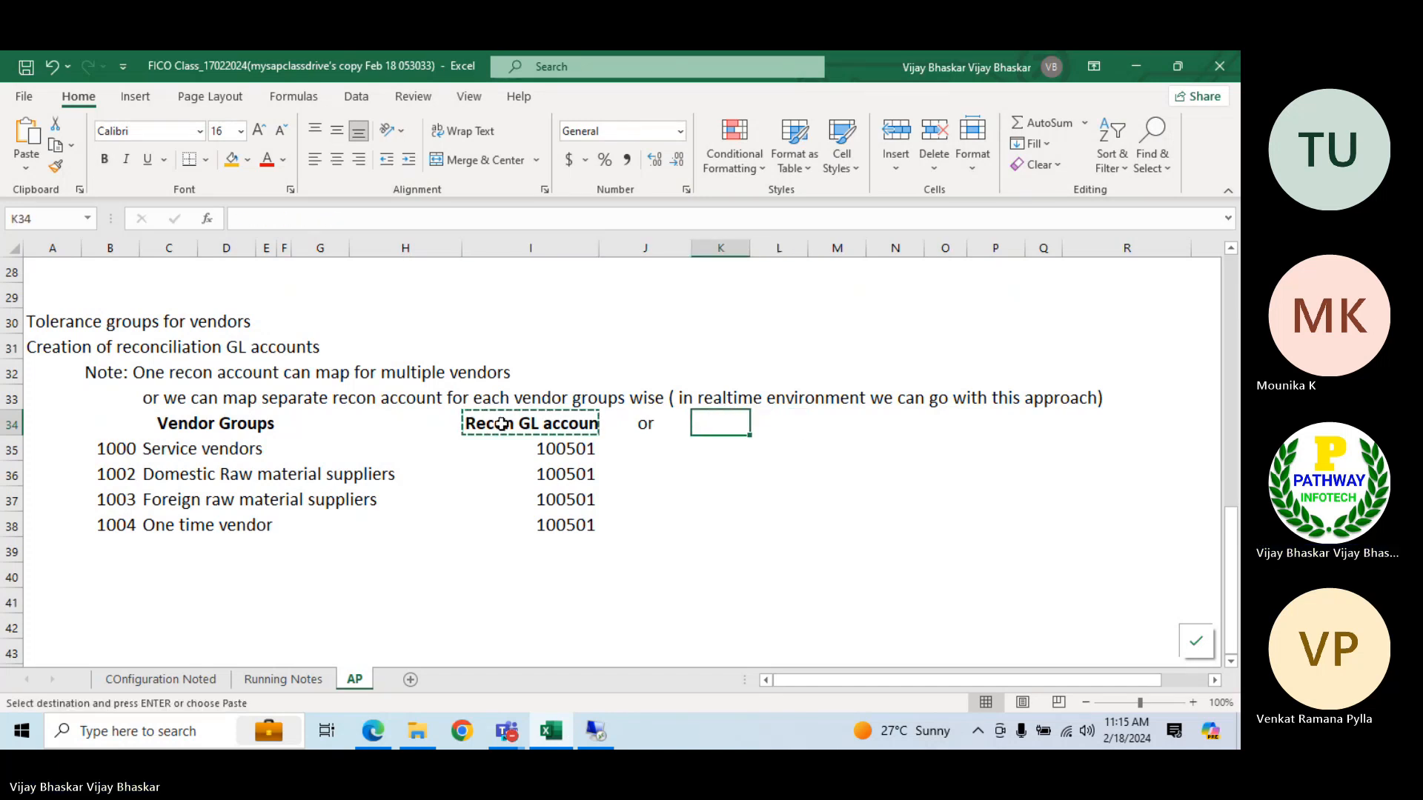
{"action": "key", "text": "Return"}
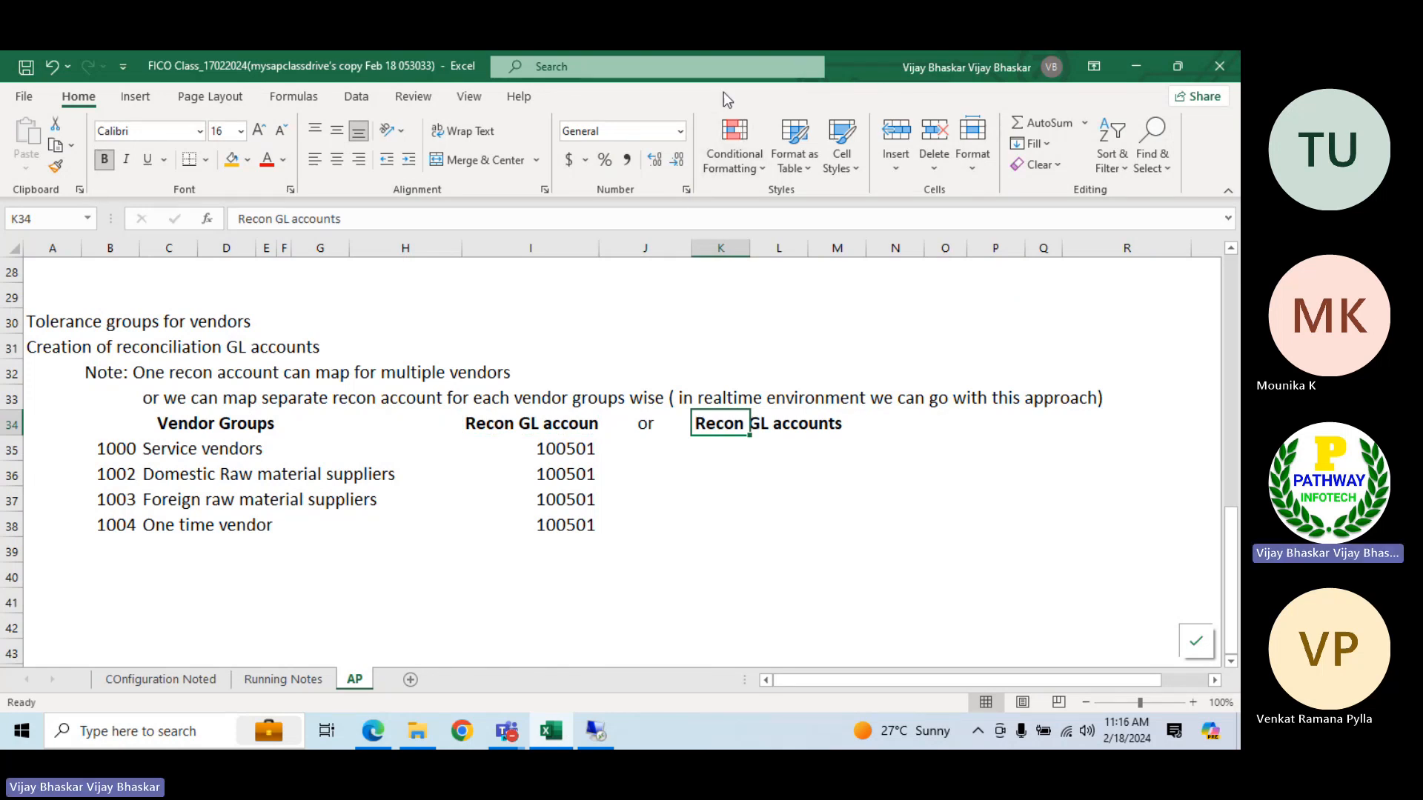
Switch to the Teams meeting, mute and unmute the microphone, and return to the Excel notes
{"action": "left_click", "coordinate": [506, 731]}
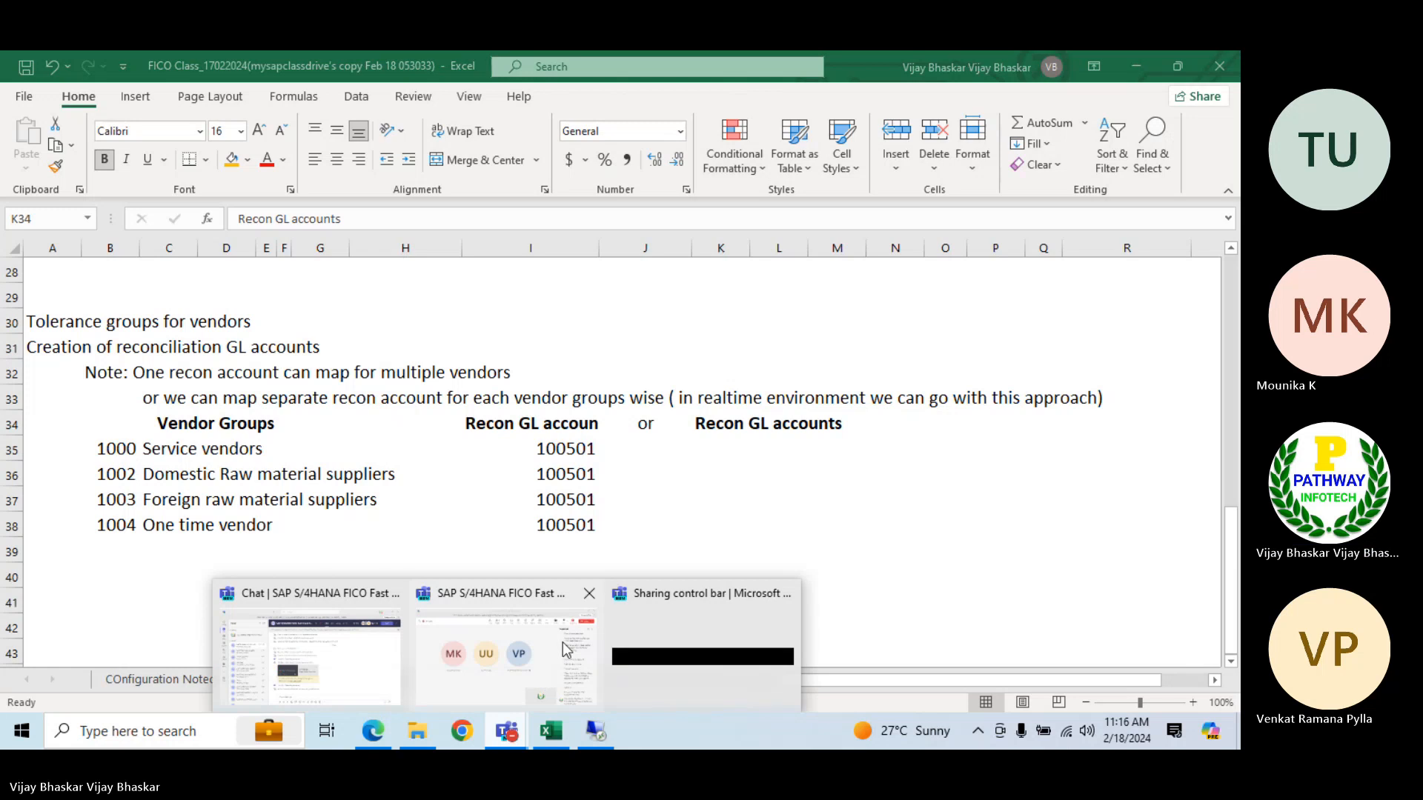
{"action": "left_click", "coordinate": [504, 657]}
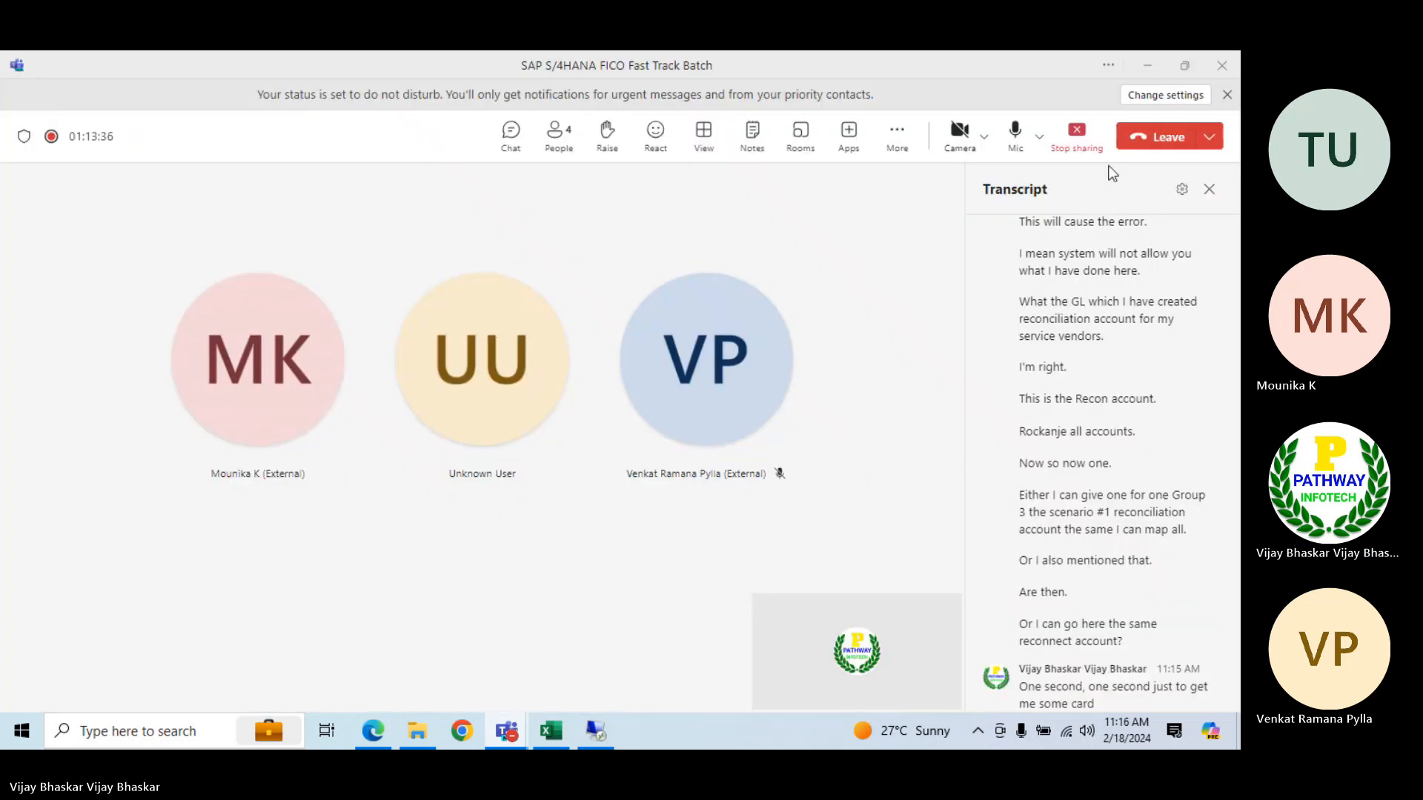
{"action": "left_click", "coordinate": [1015, 138]}
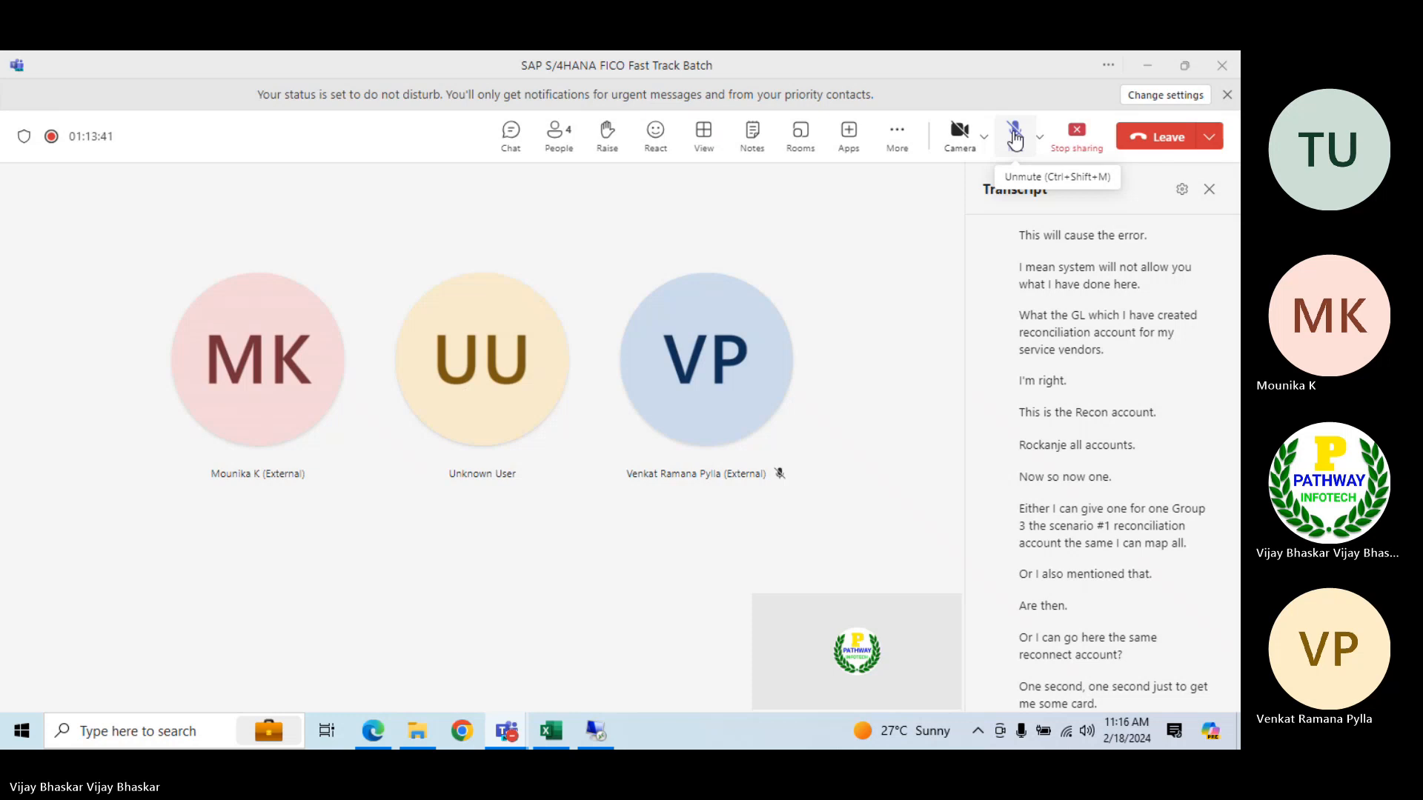
{"action": "left_click", "coordinate": [1015, 138]}
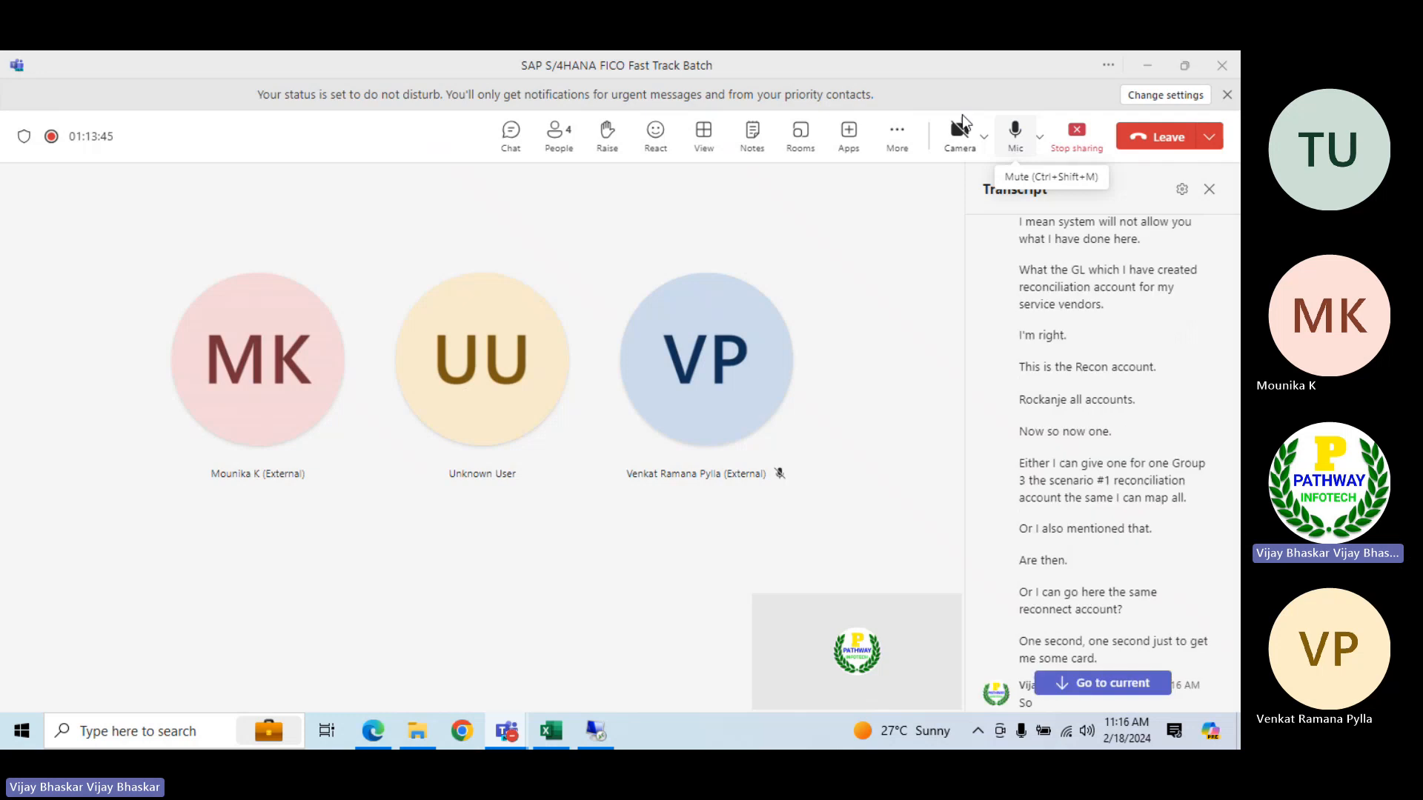
{"action": "left_click", "coordinate": [548, 732]}
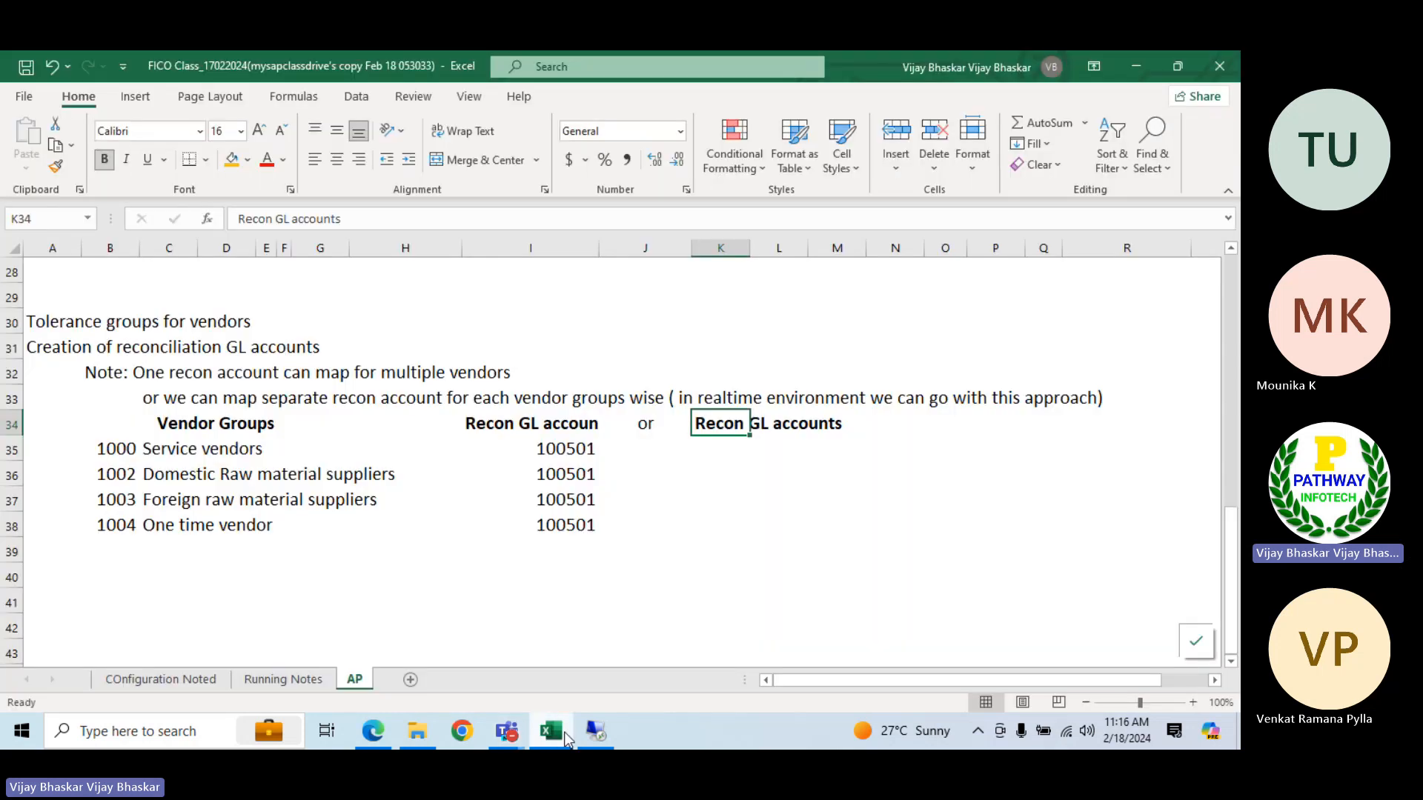
Copy account number 100501 from I35 to K35 and widen column K to fit the full number
{"action": "left_click", "coordinate": [698, 450]}
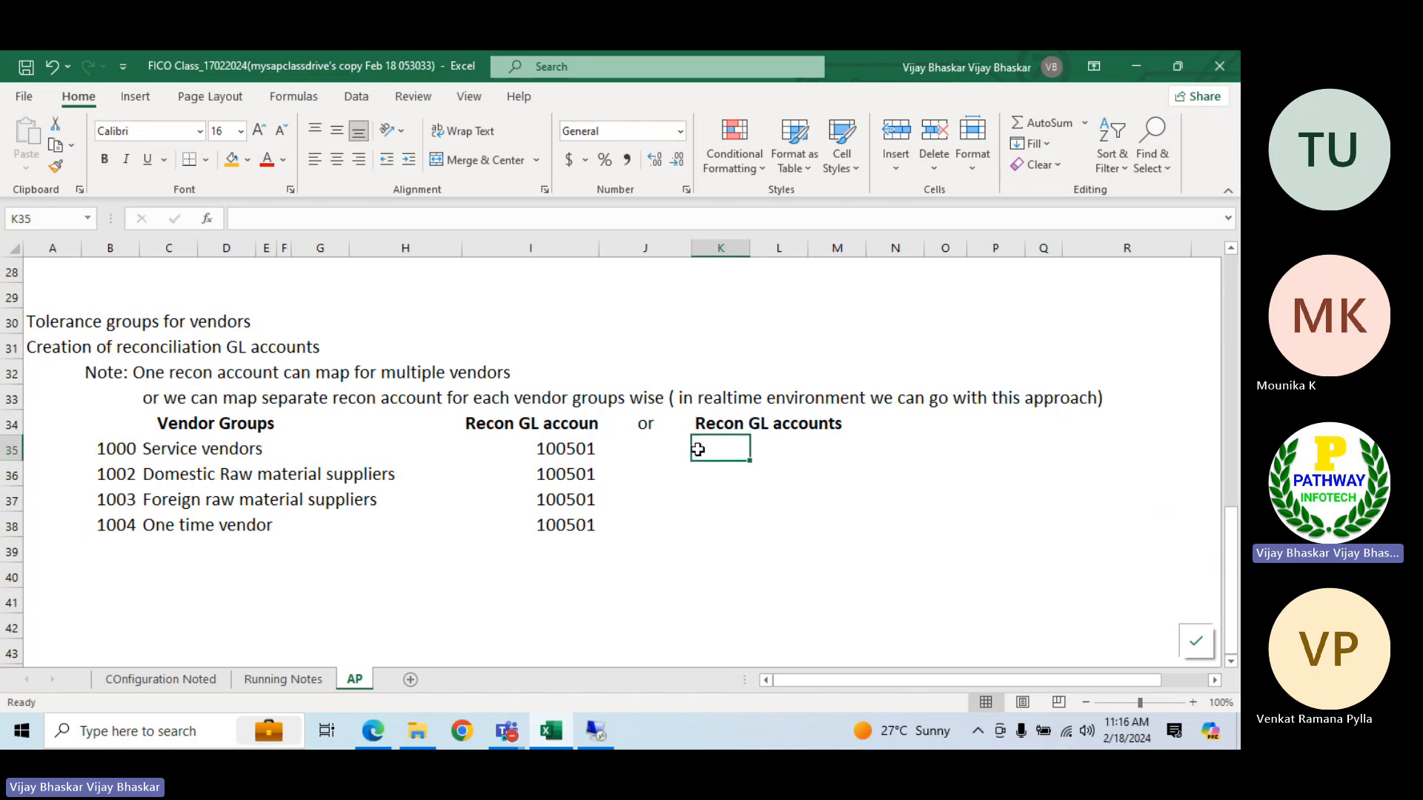
{"action": "left_click", "coordinate": [597, 453]}
{"action": "key", "text": "ctrl+c"}
{"action": "key", "text": "Right"}
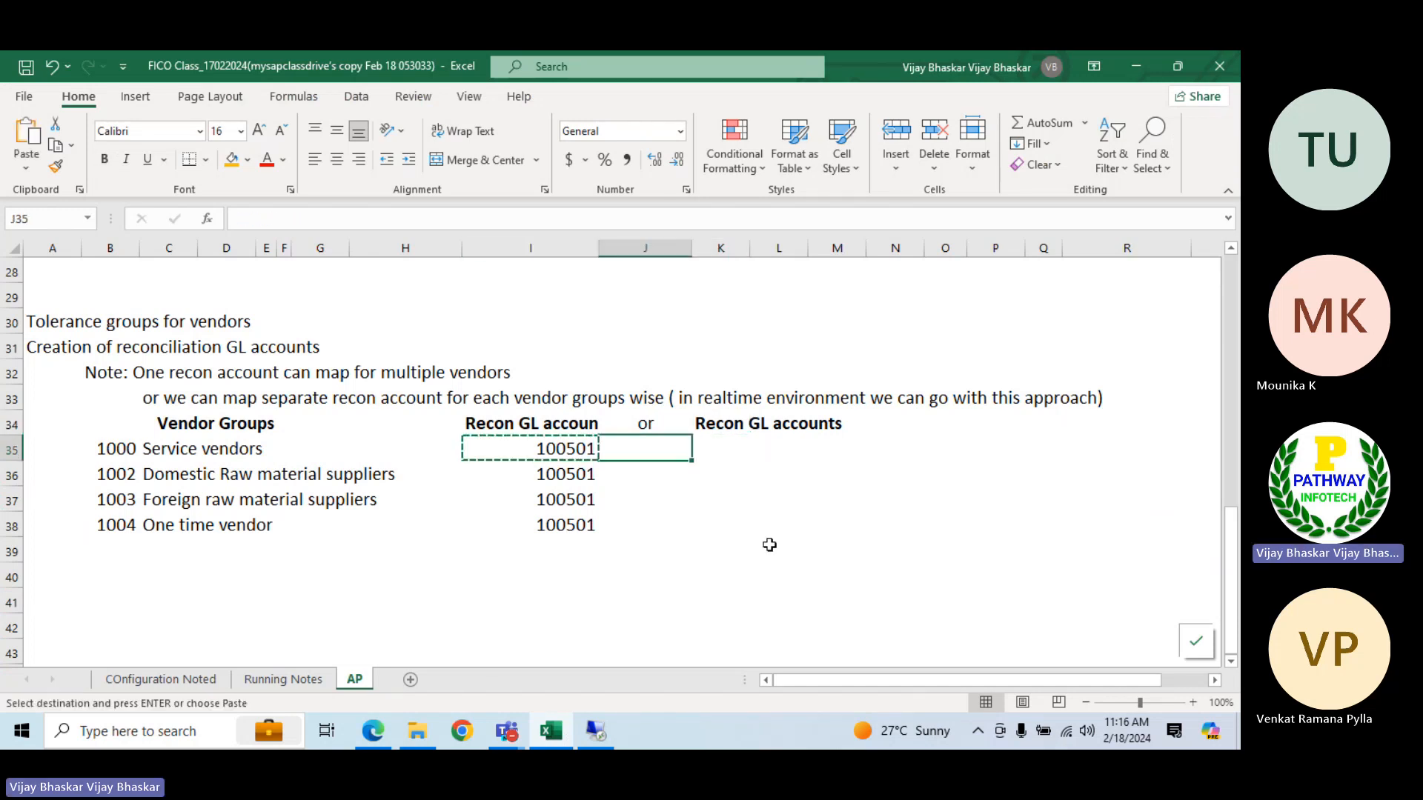
{"action": "key", "text": "Right"}
{"action": "key", "text": "Return"}
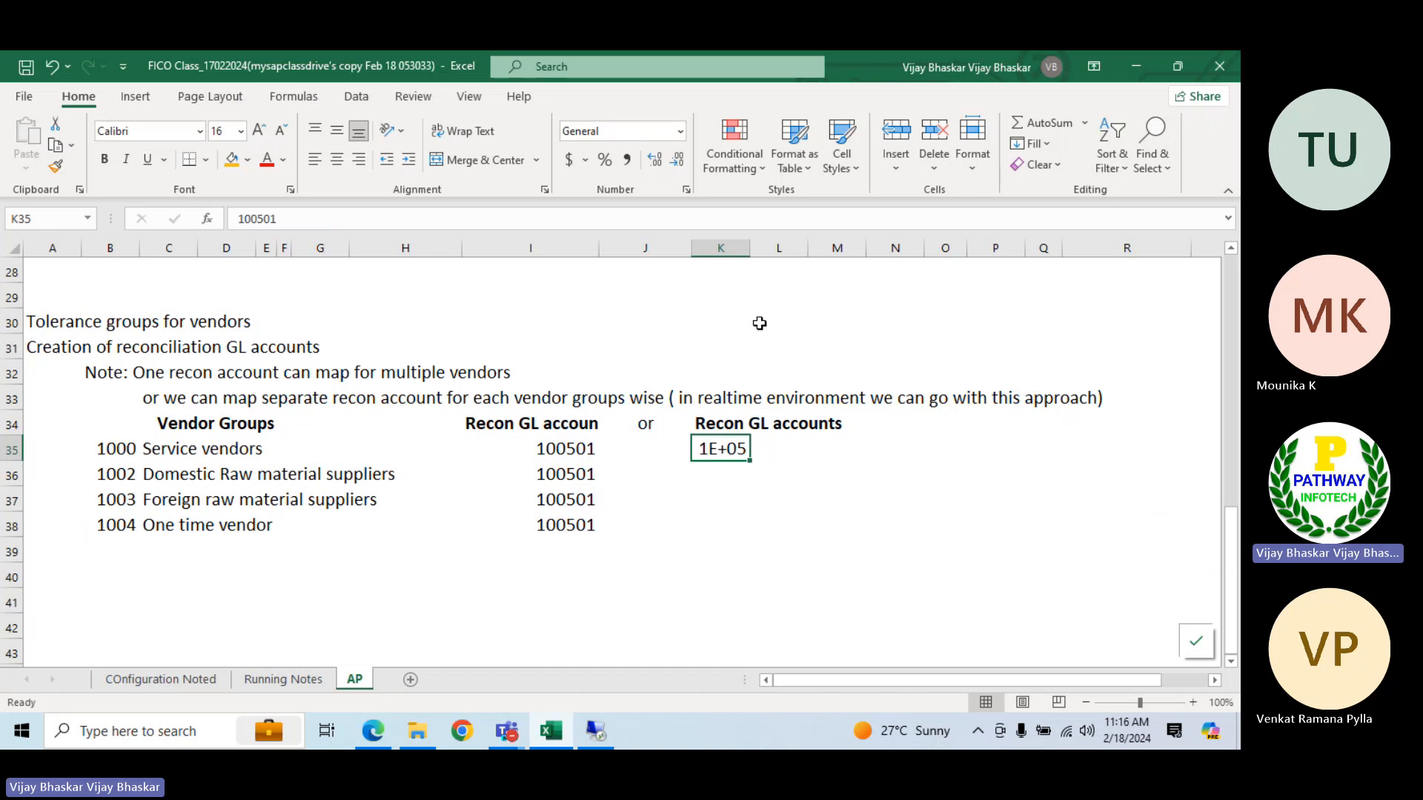
{"action": "left_click_drag", "start_coordinate": [744, 253], "coordinate": [779, 251]}
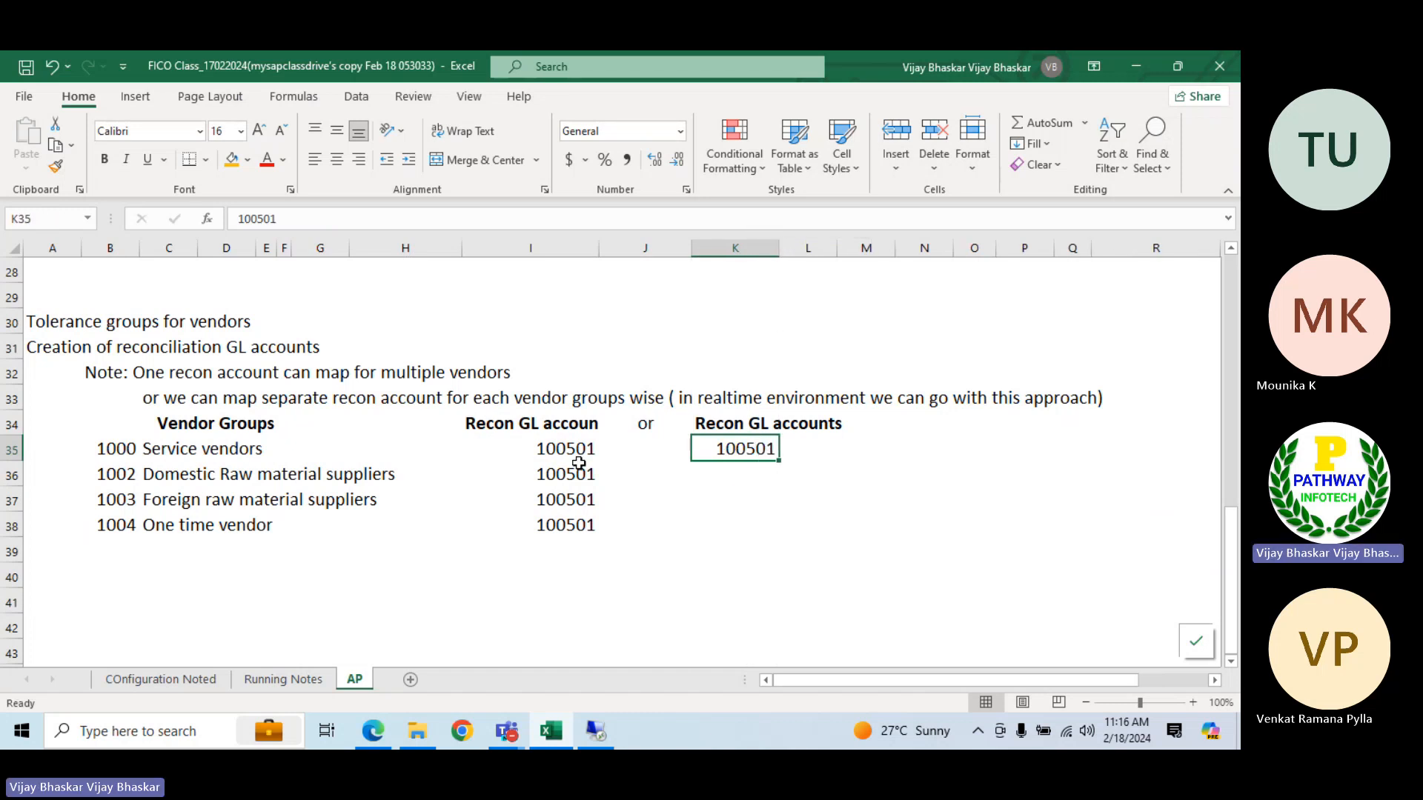
Enter 100502 in K36 and extend the number series down to 100504 in K38
{"action": "left_click", "coordinate": [726, 476]}
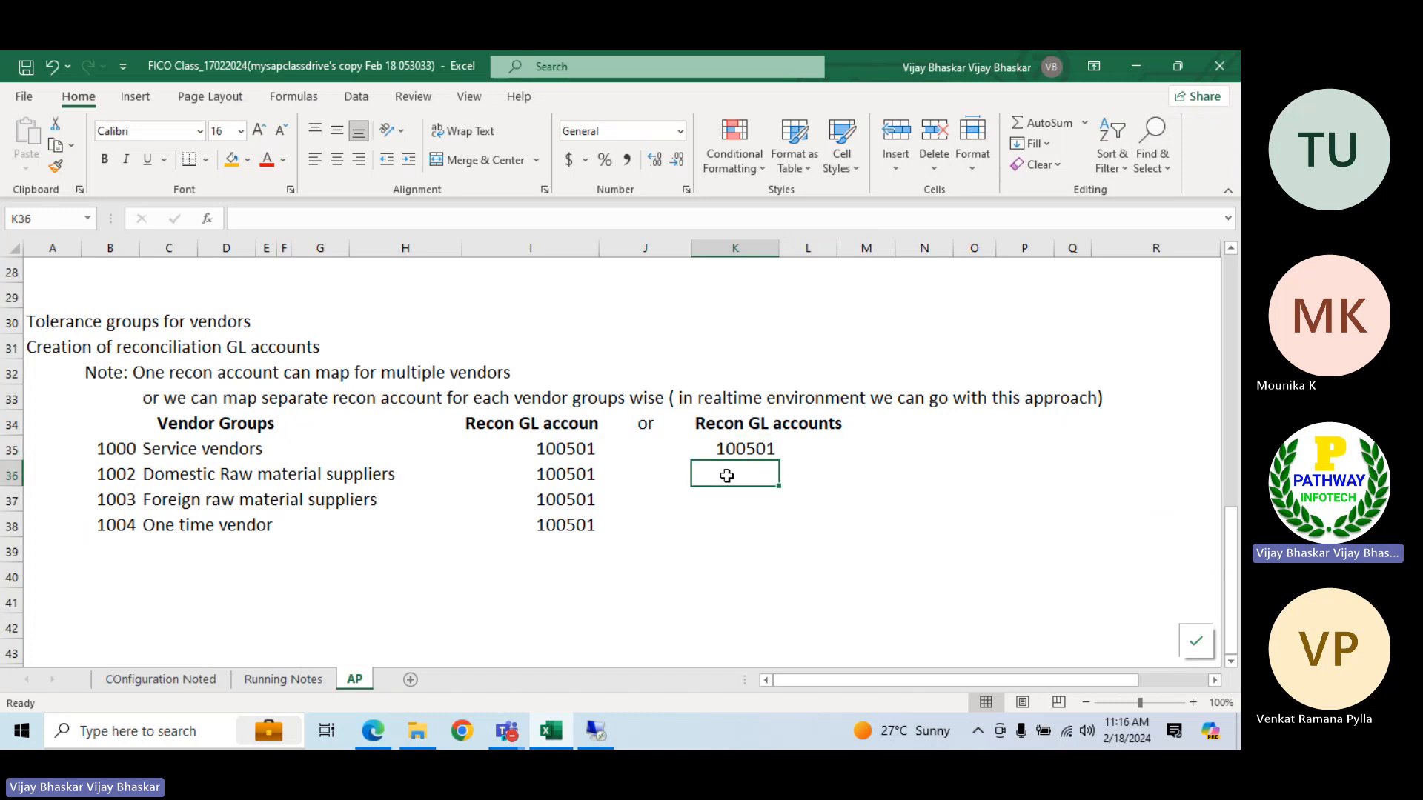
{"action": "key", "text": "ctrl+d"}
{"action": "left_click", "coordinate": [300, 223]}
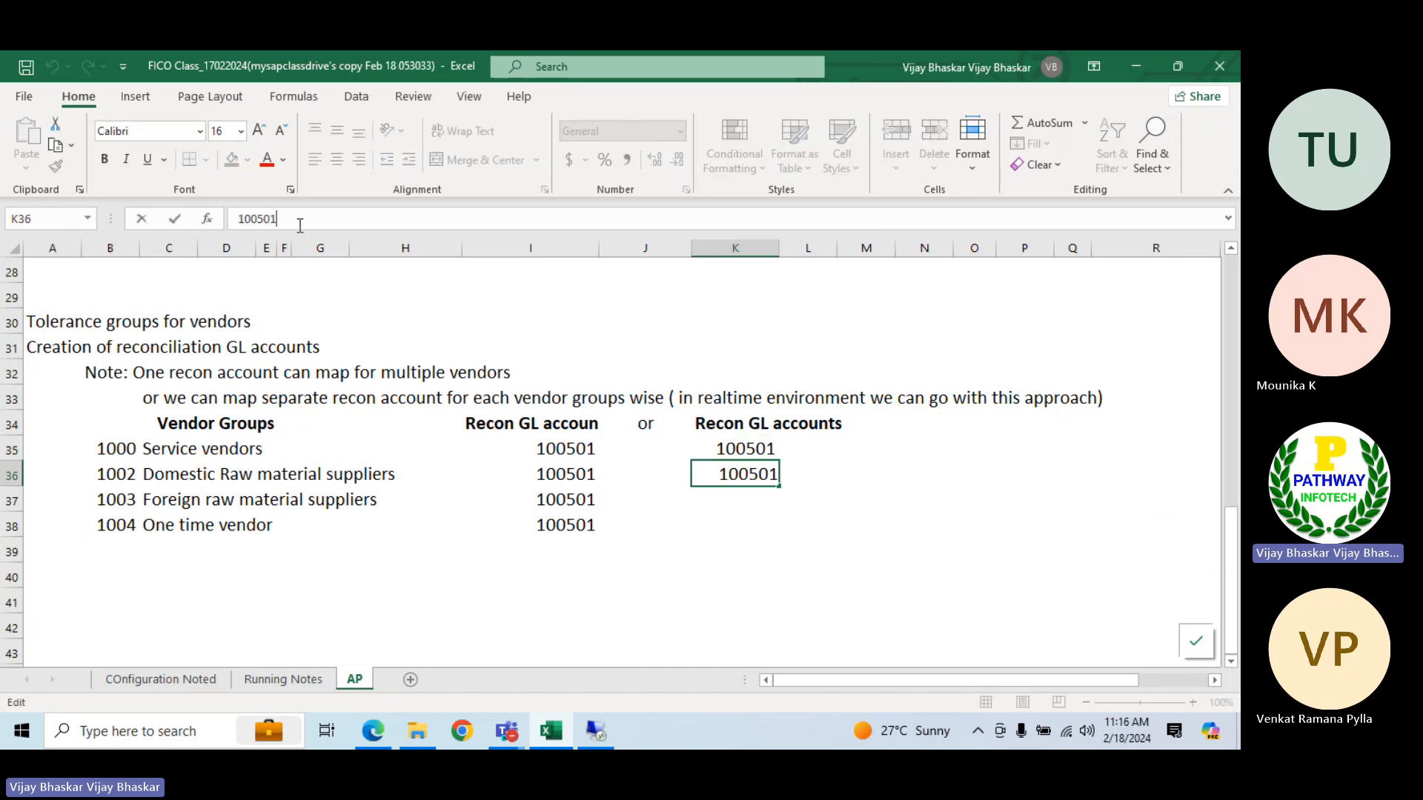
{"action": "key", "text": "BackSpace"}
{"action": "type", "text": "2"}
{"action": "key", "text": "Return"}
{"action": "left_click_drag", "start_coordinate": [730, 447], "coordinate": [772, 536]}
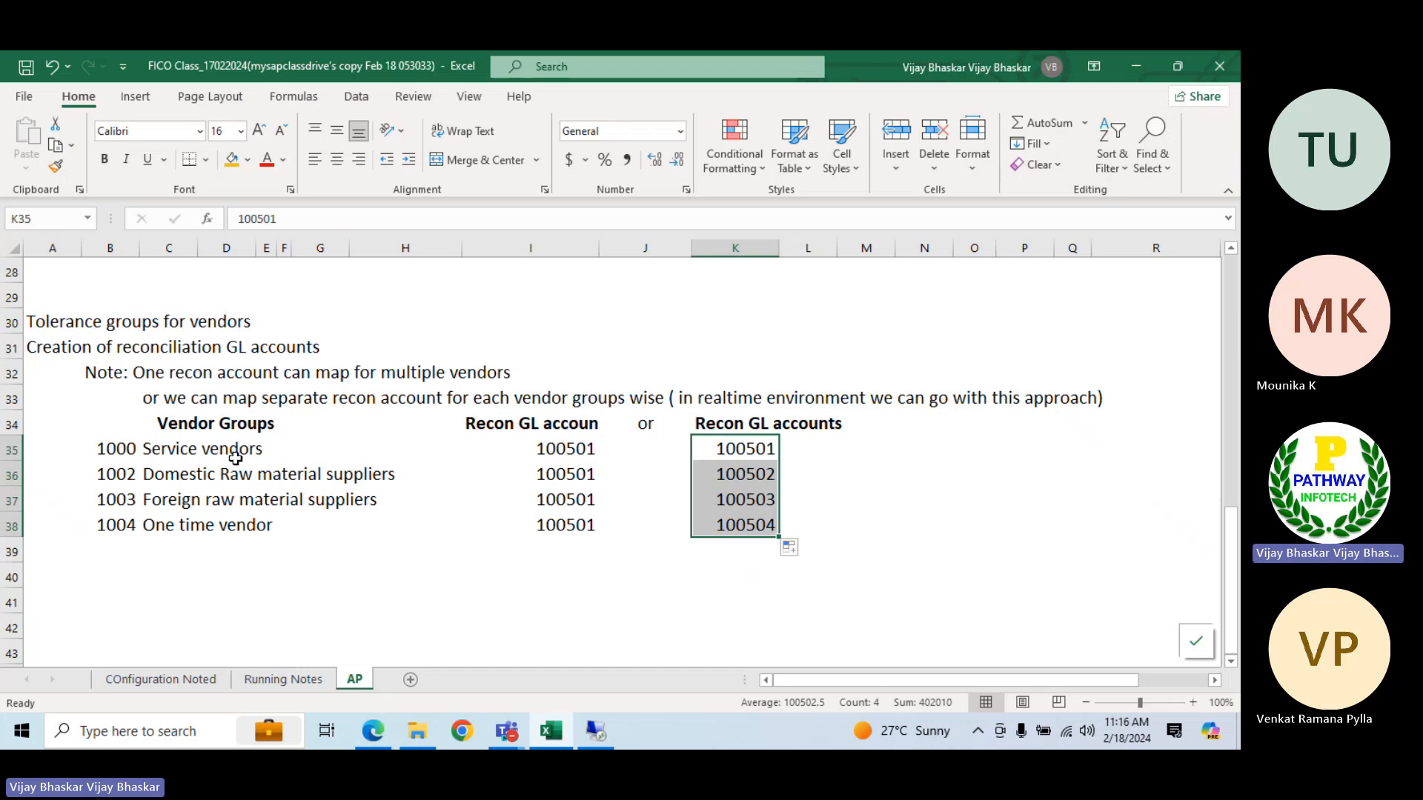
{"action": "left_click", "coordinate": [767, 450]}
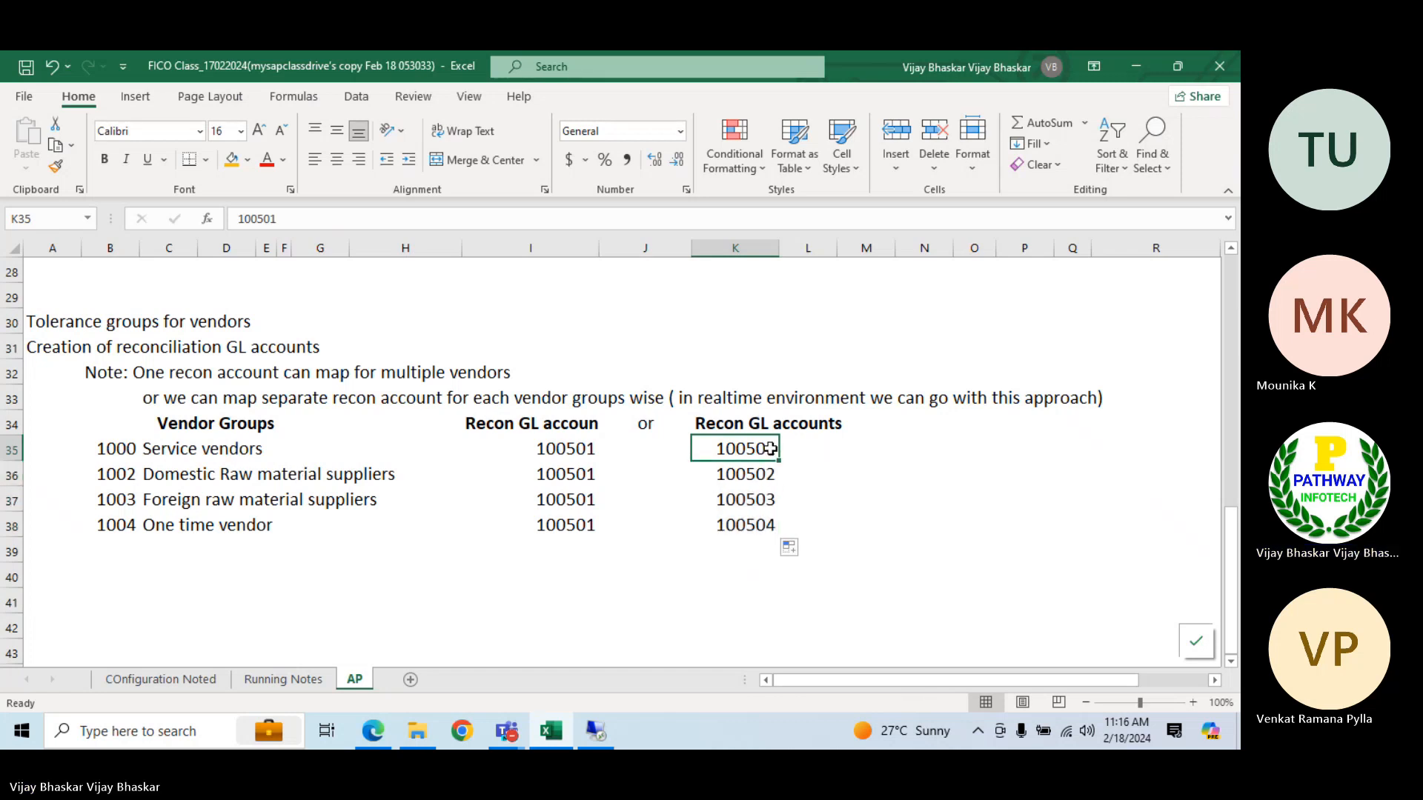
{"action": "left_click", "coordinate": [548, 460]}
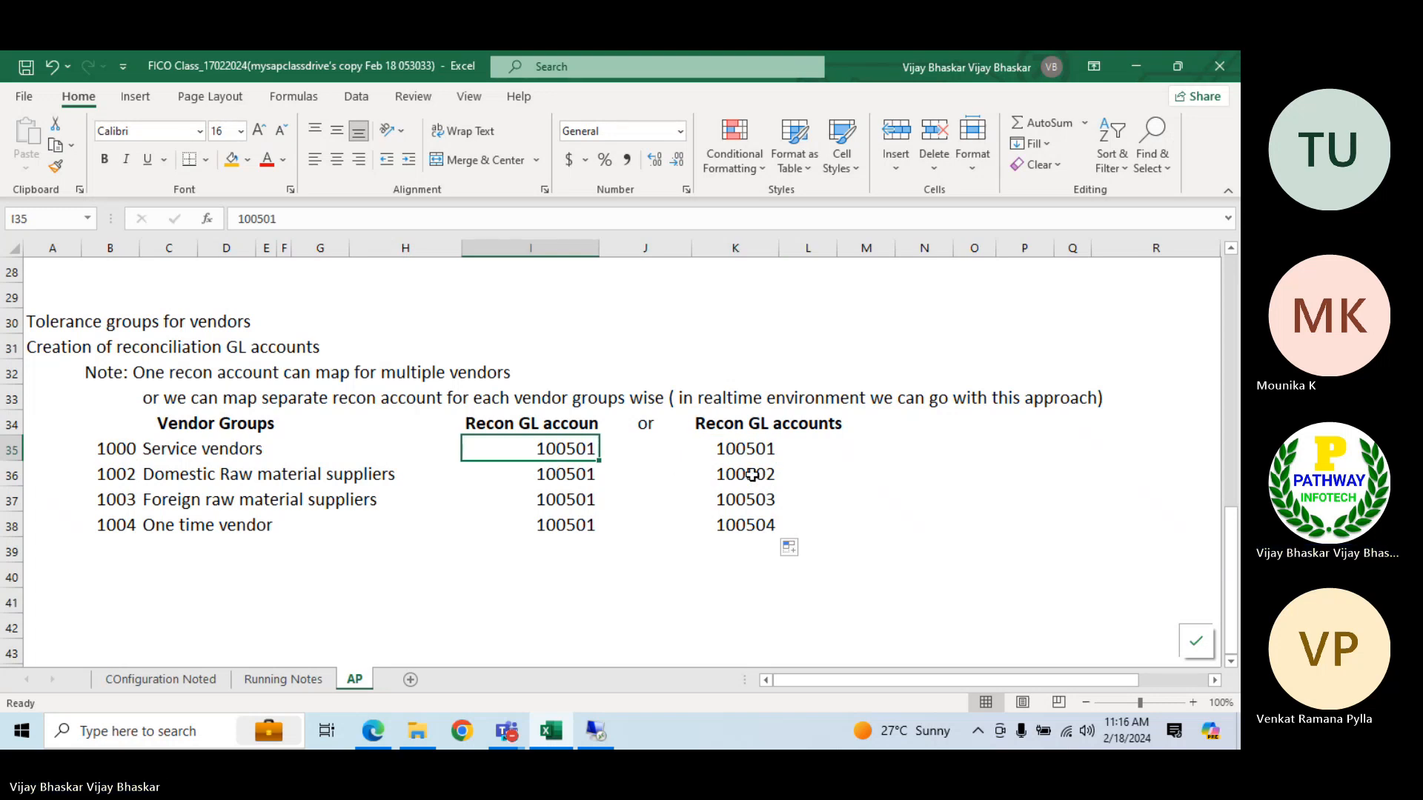
{"action": "left_click_drag", "start_coordinate": [734, 448], "coordinate": [736, 521]}
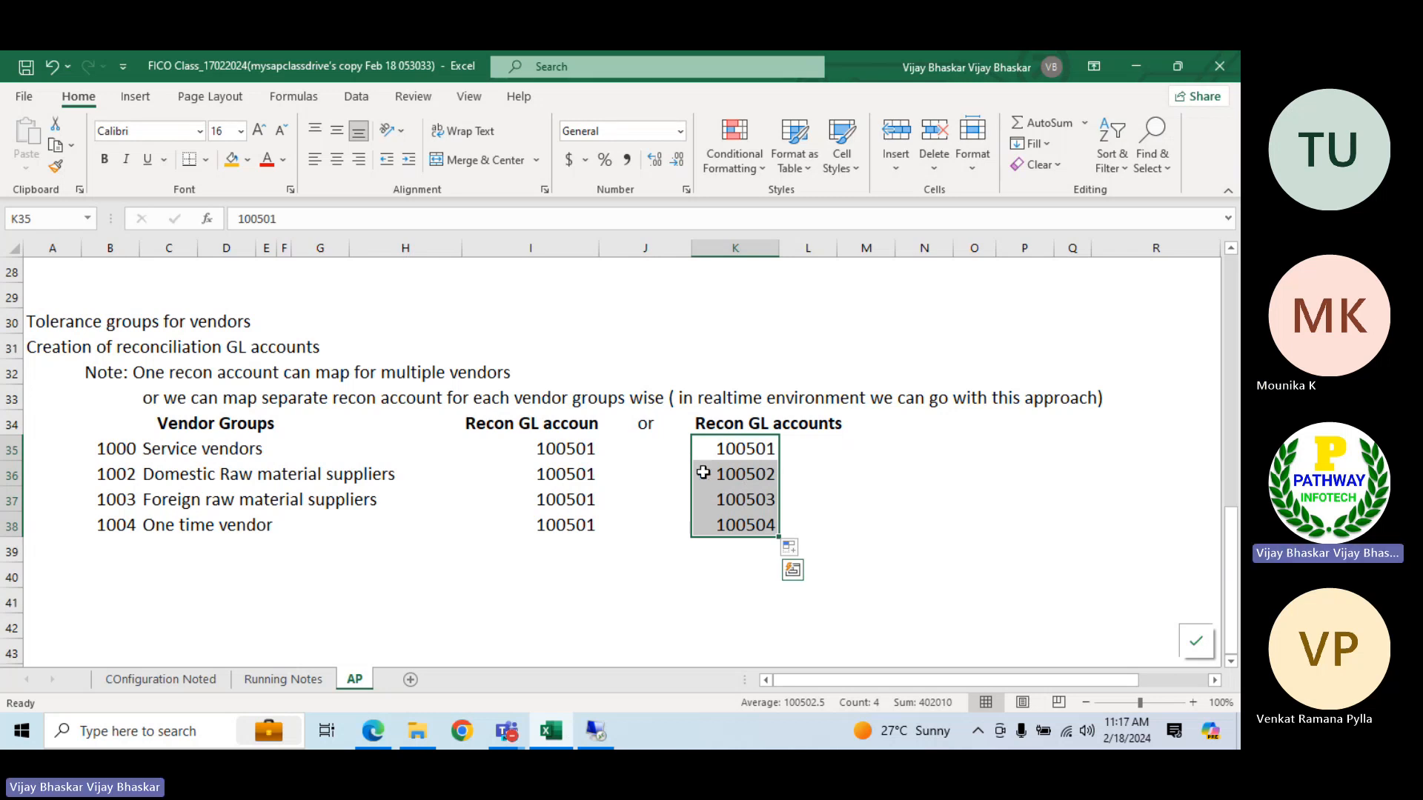
Copy the vendor group name Domestic Raw material suppliers from C36 and switch to the SAP session
{"action": "left_click", "coordinate": [168, 475]}
{"action": "key", "text": "ctrl+c"}
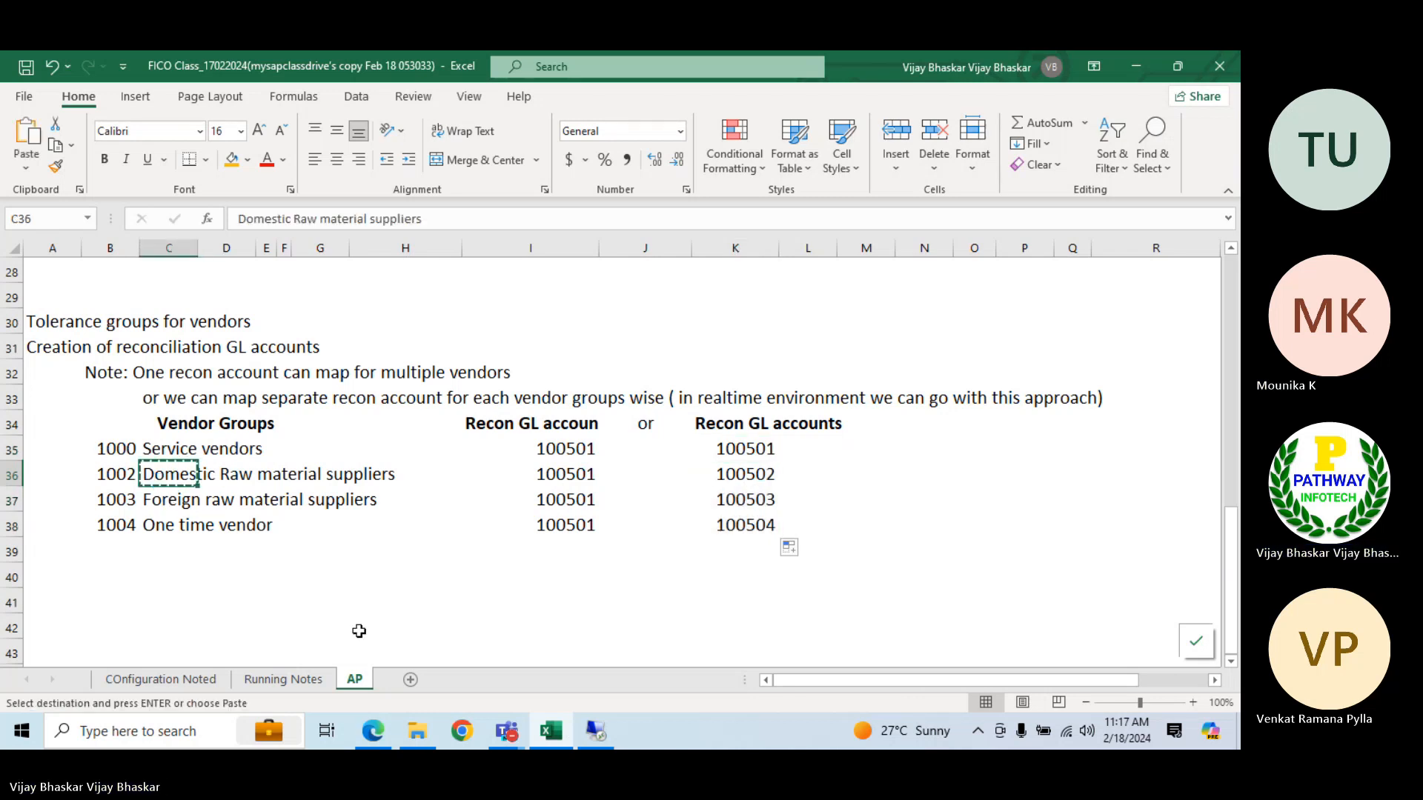
{"action": "left_click", "coordinate": [602, 732]}
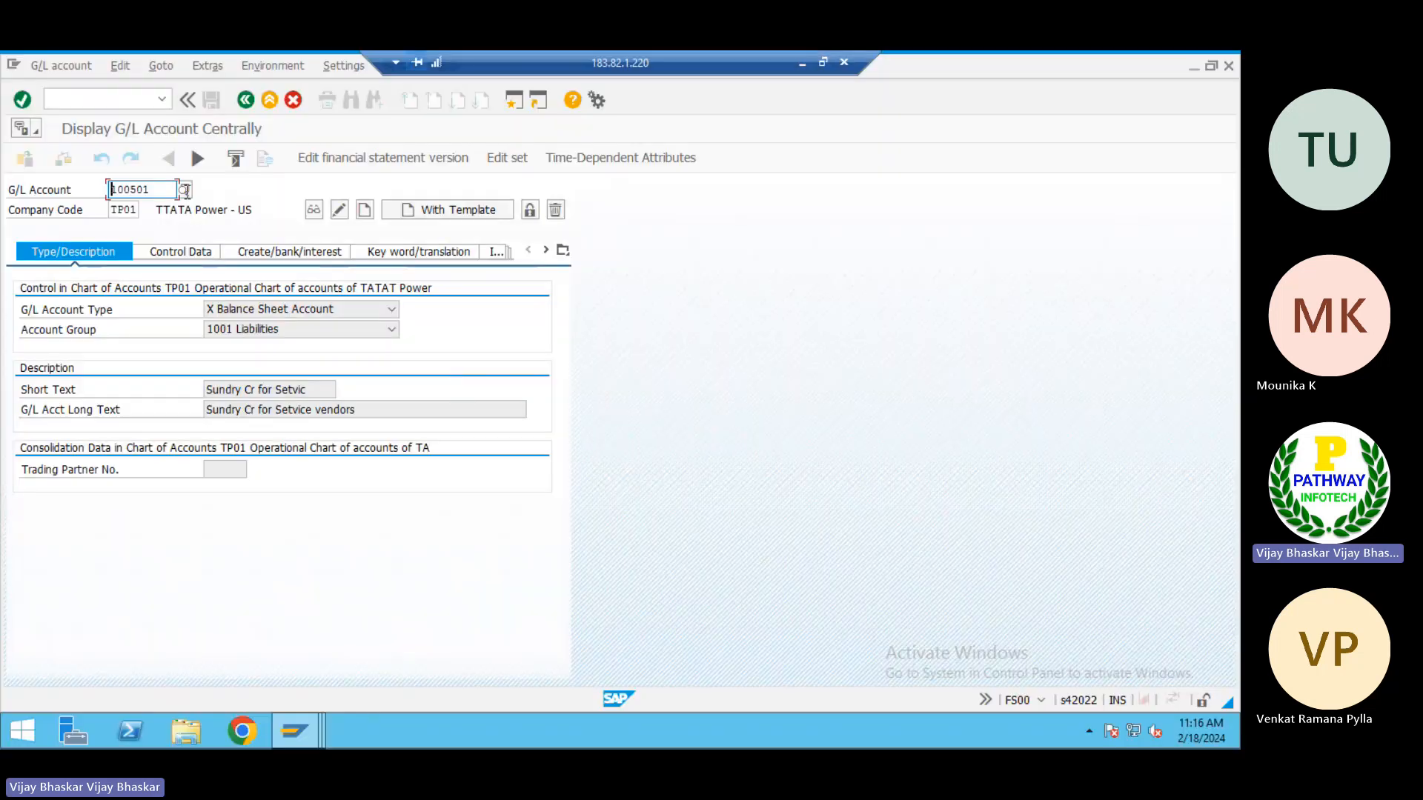
Start creating G/L account 100502 with account 100501 in company code TP01 as the template
{"action": "type", "text": "2"}
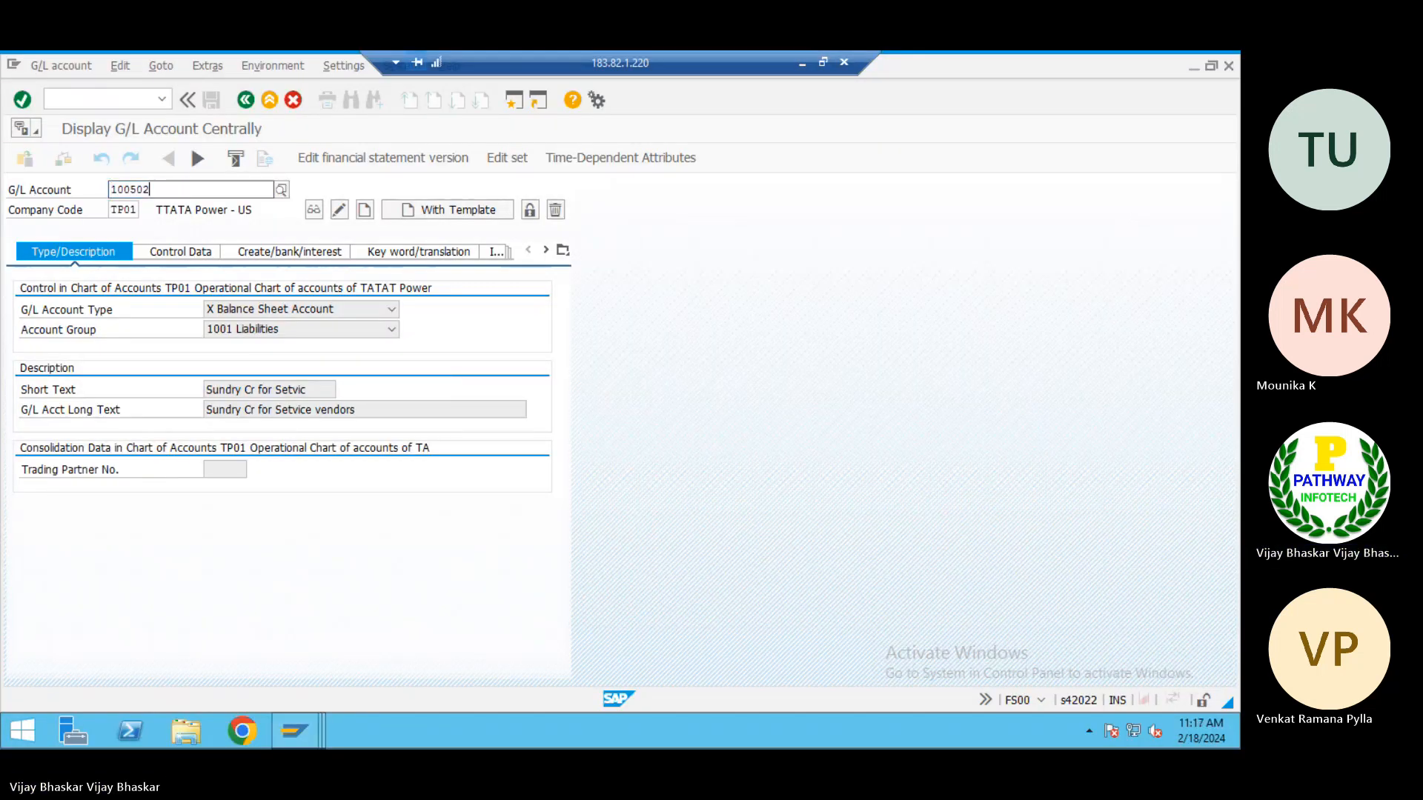
{"action": "key", "text": "Tab"}
{"action": "left_click", "coordinate": [451, 211]}
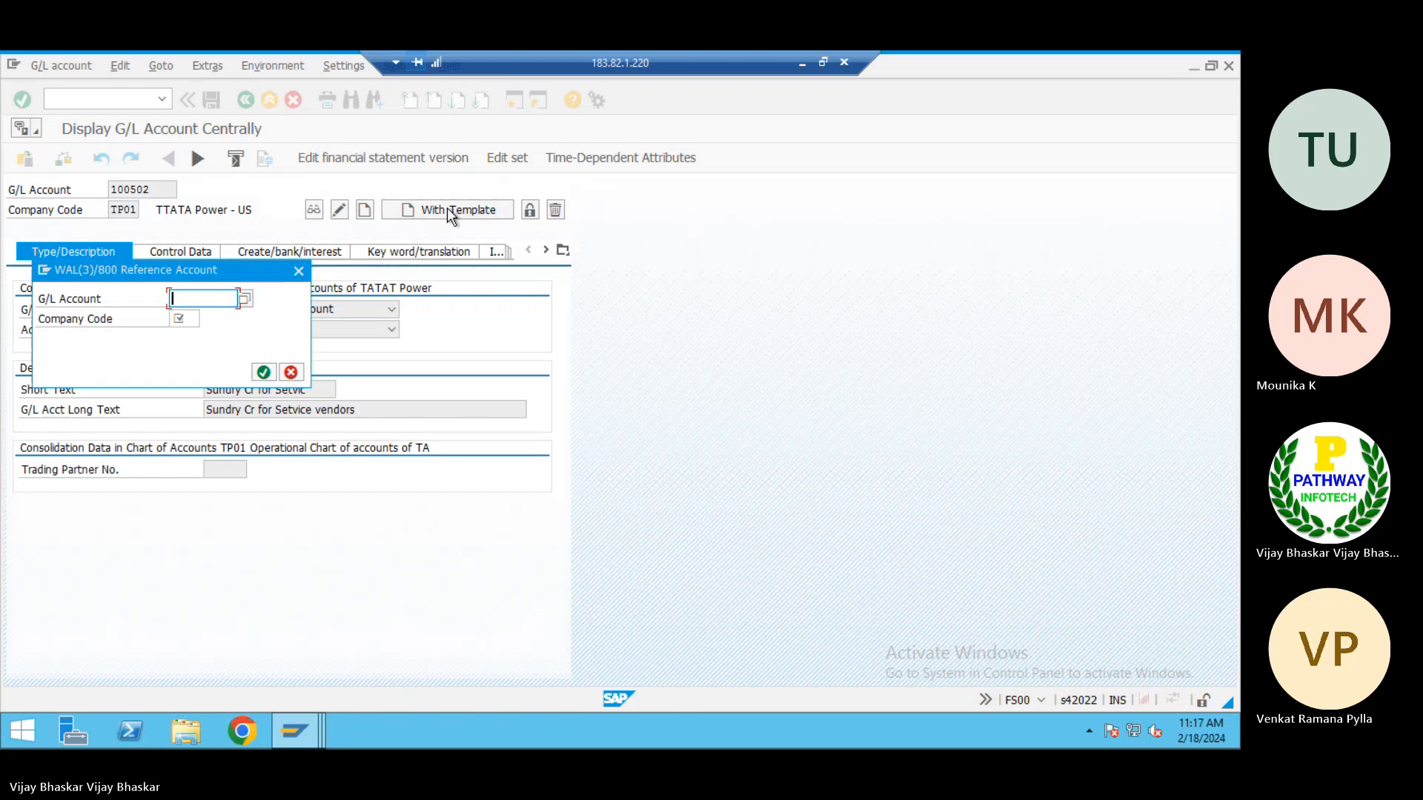
{"action": "type", "text": "100"}
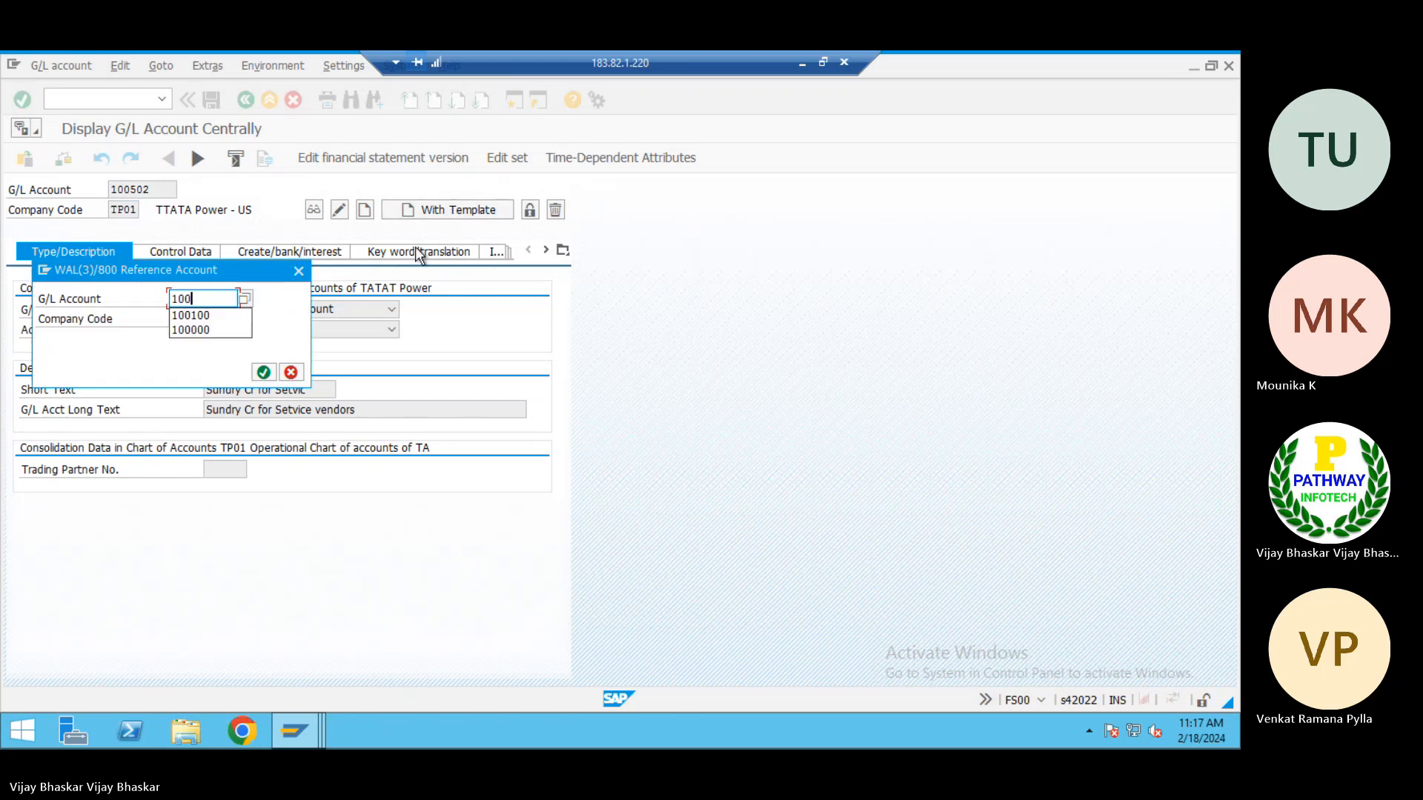
{"action": "type", "text": "501"}
{"action": "key", "text": "Tab"}
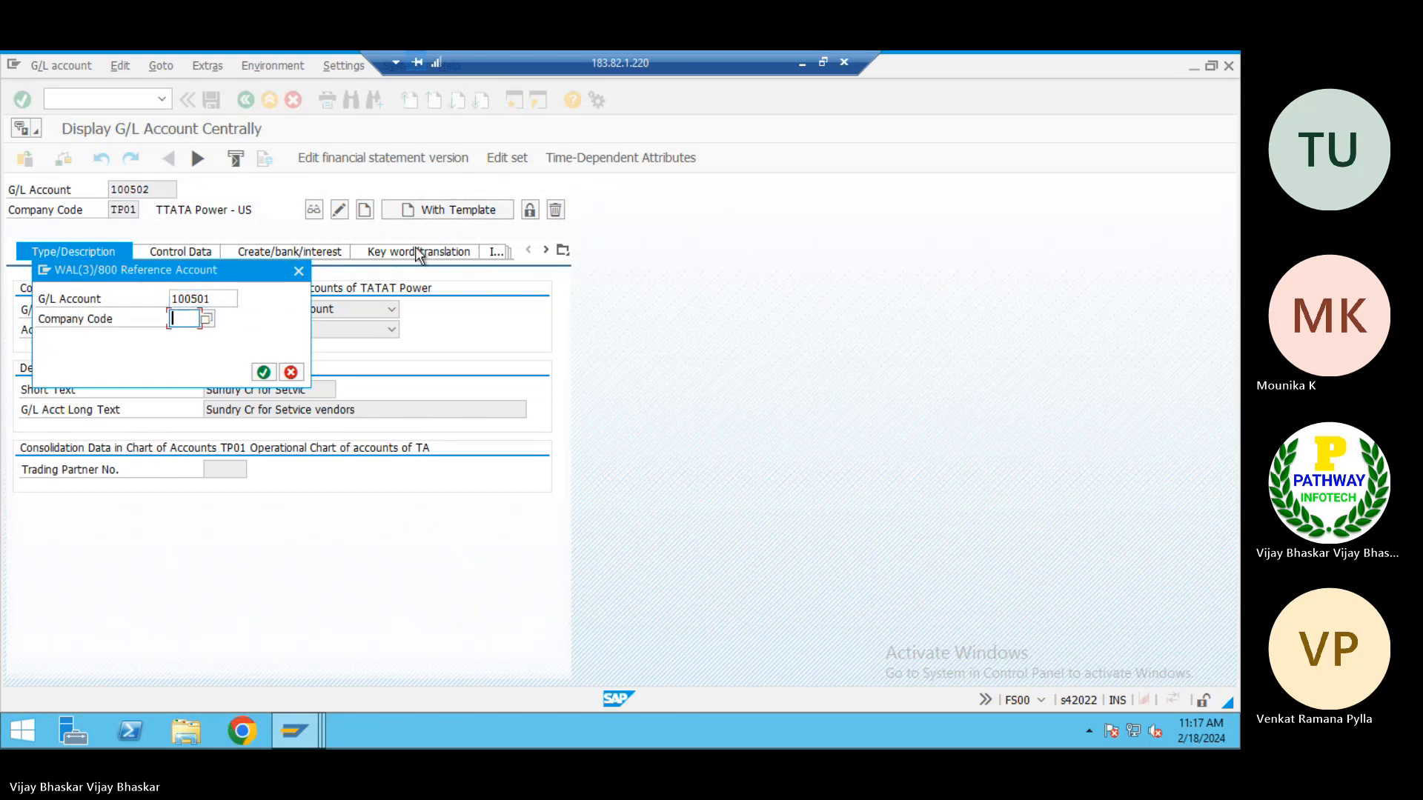
{"action": "type", "text": "TP01"}
{"action": "key", "text": "Return"}
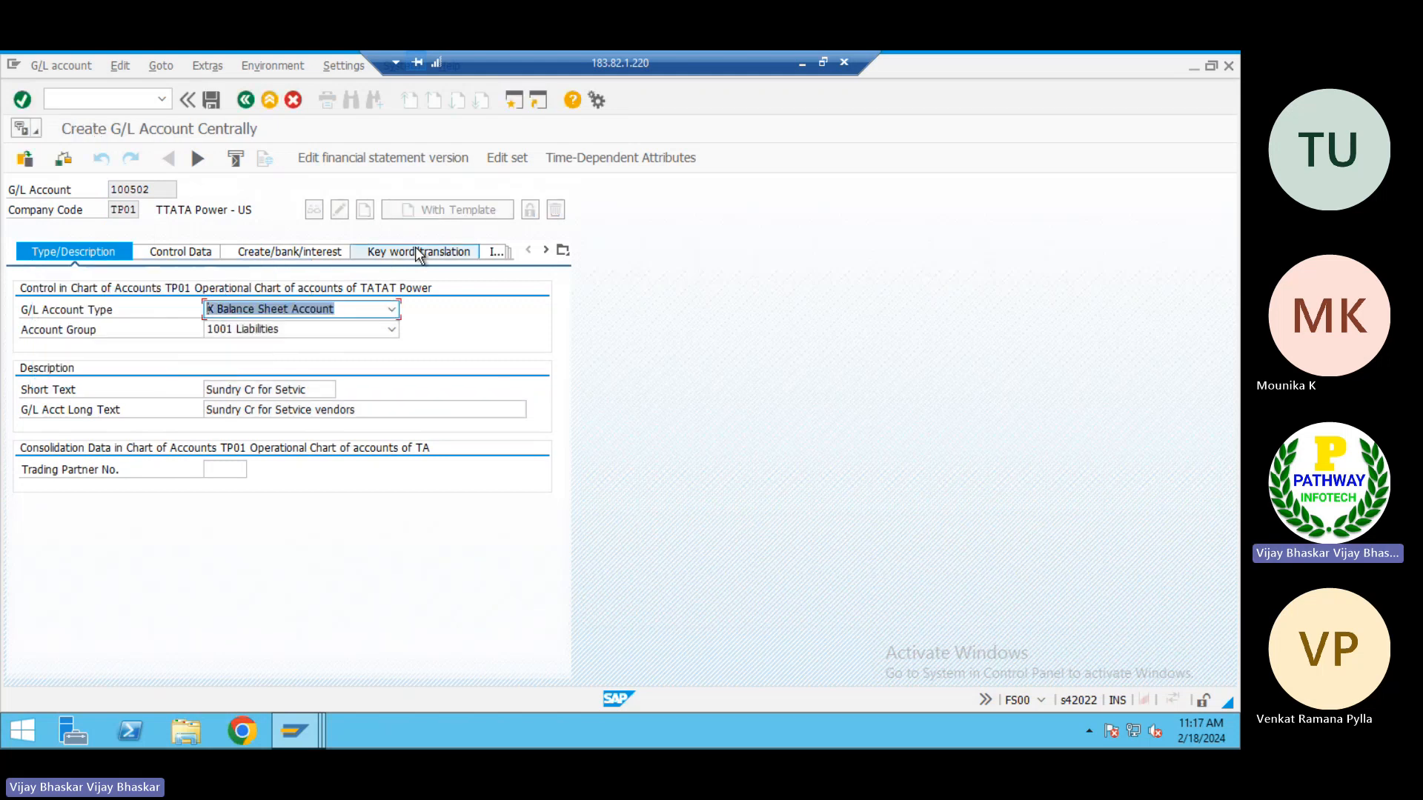
Paste Domestic Raw material suppliers as the short and long text of account 100502 and save the account
{"action": "key", "text": "Tab"}
{"action": "key", "text": "Tab"}
{"action": "key", "text": "ctrl+v"}
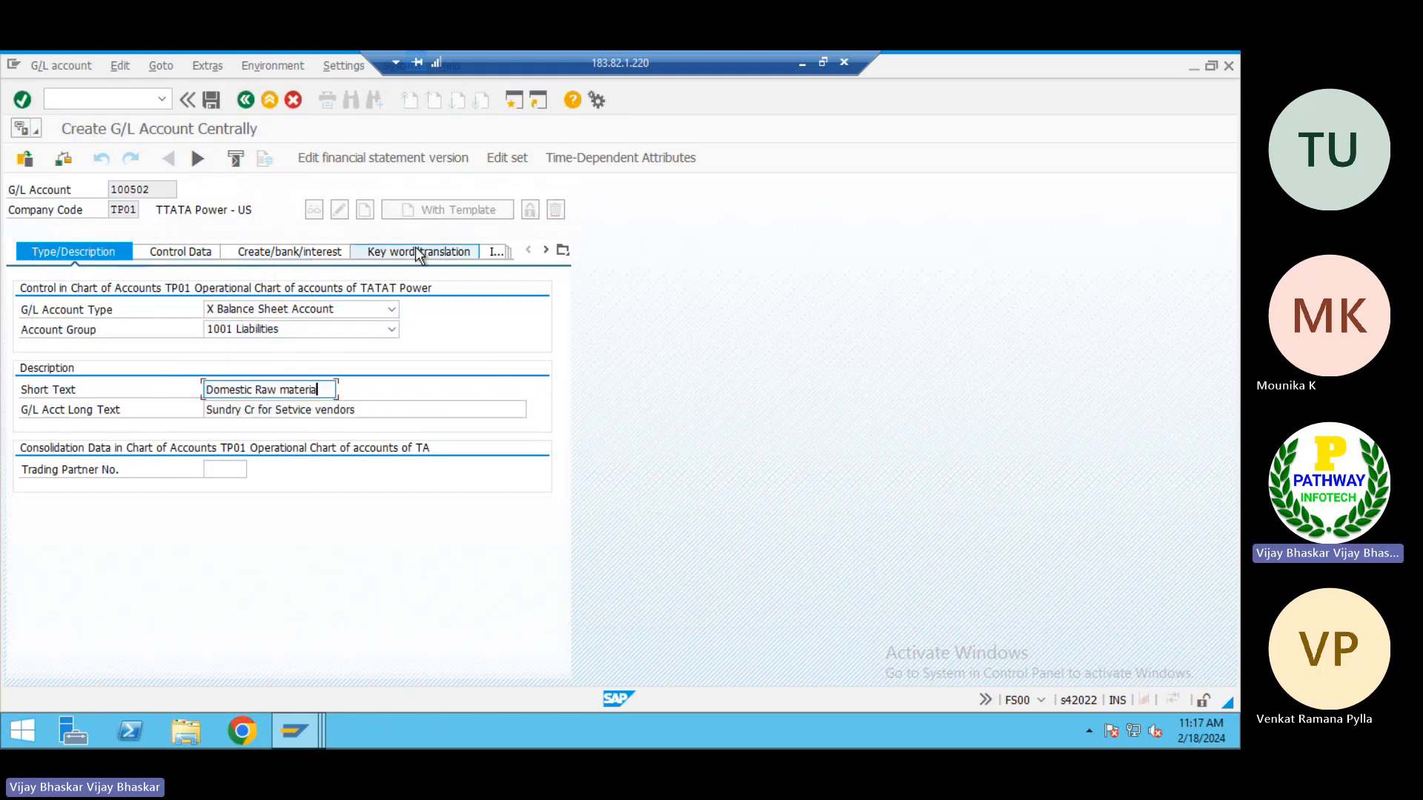
{"action": "key", "text": "Tab"}
{"action": "key", "text": "ctrl+v"}
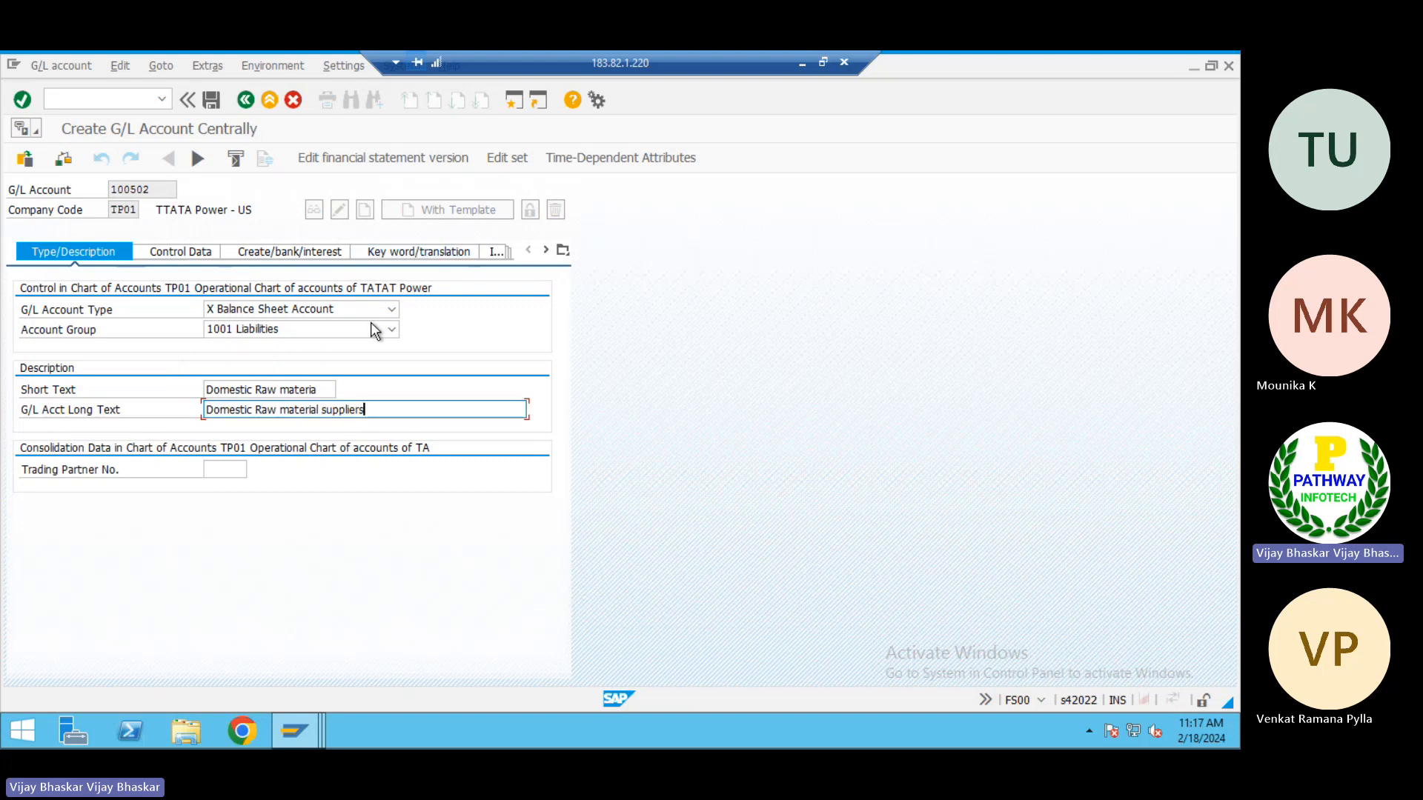
{"action": "left_click", "coordinate": [211, 101]}
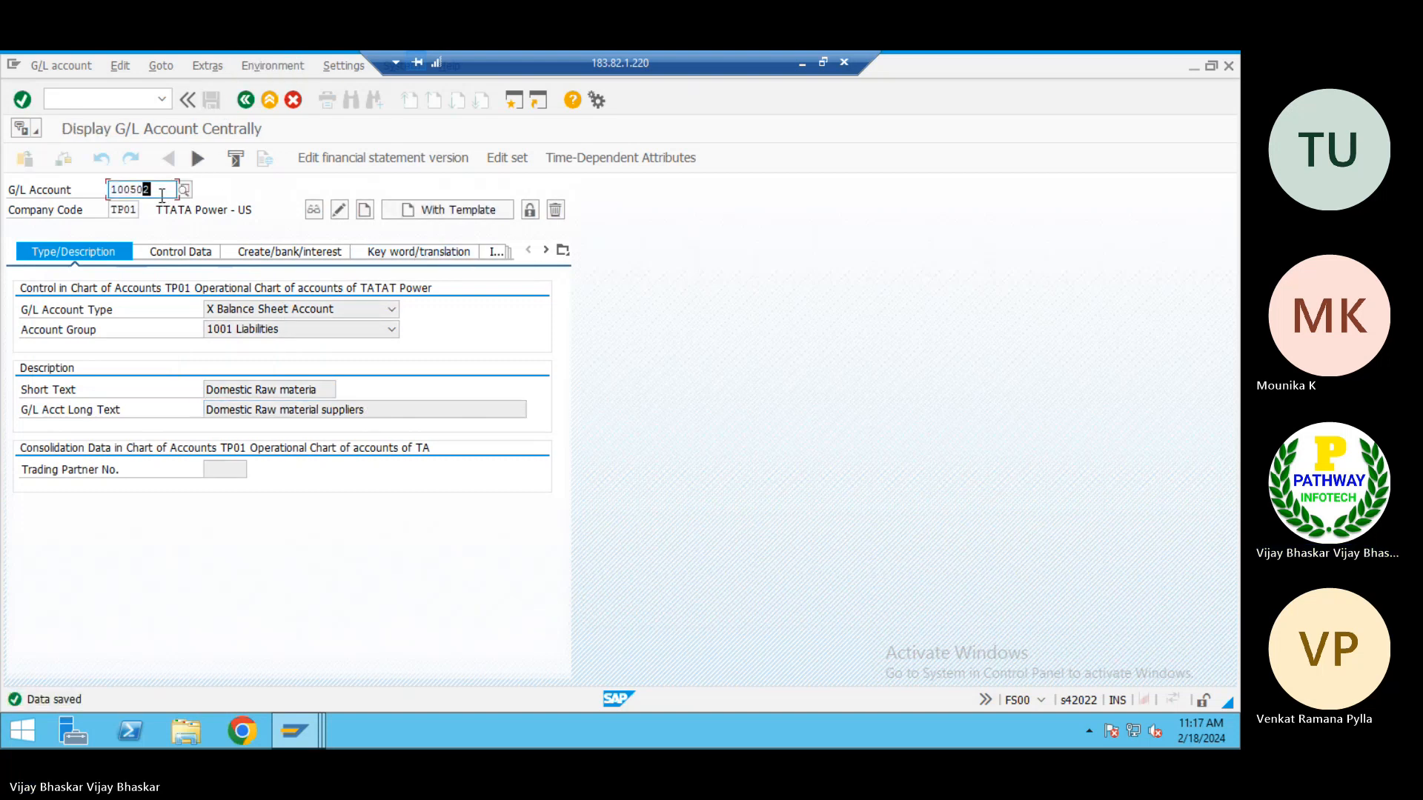
Start creating G/L account 100503 with account 100501 in company code TP01 as the template
{"action": "type", "text": "3"}
{"action": "key", "text": "Tab"}
{"action": "left_click", "coordinate": [432, 210]}
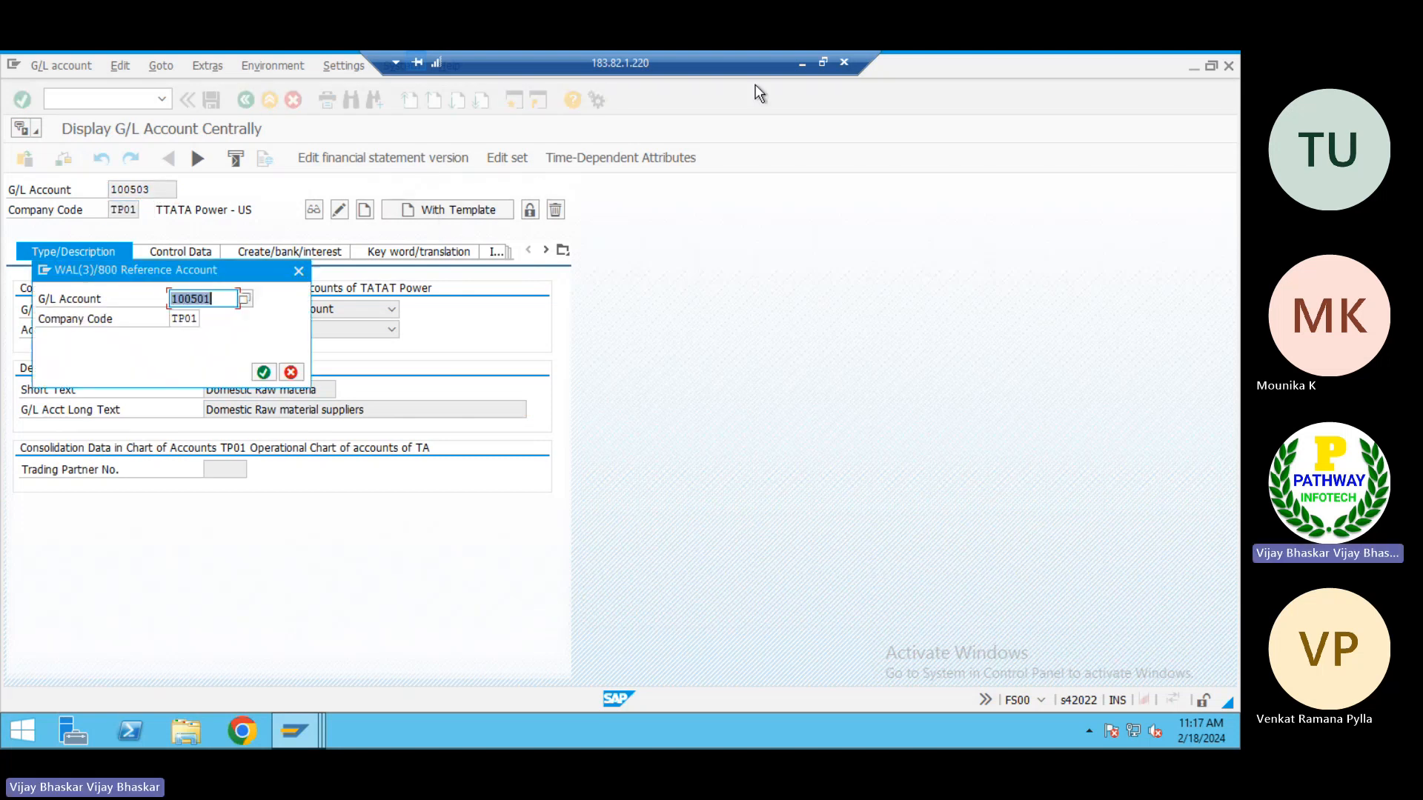
{"action": "left_click", "coordinate": [272, 372]}
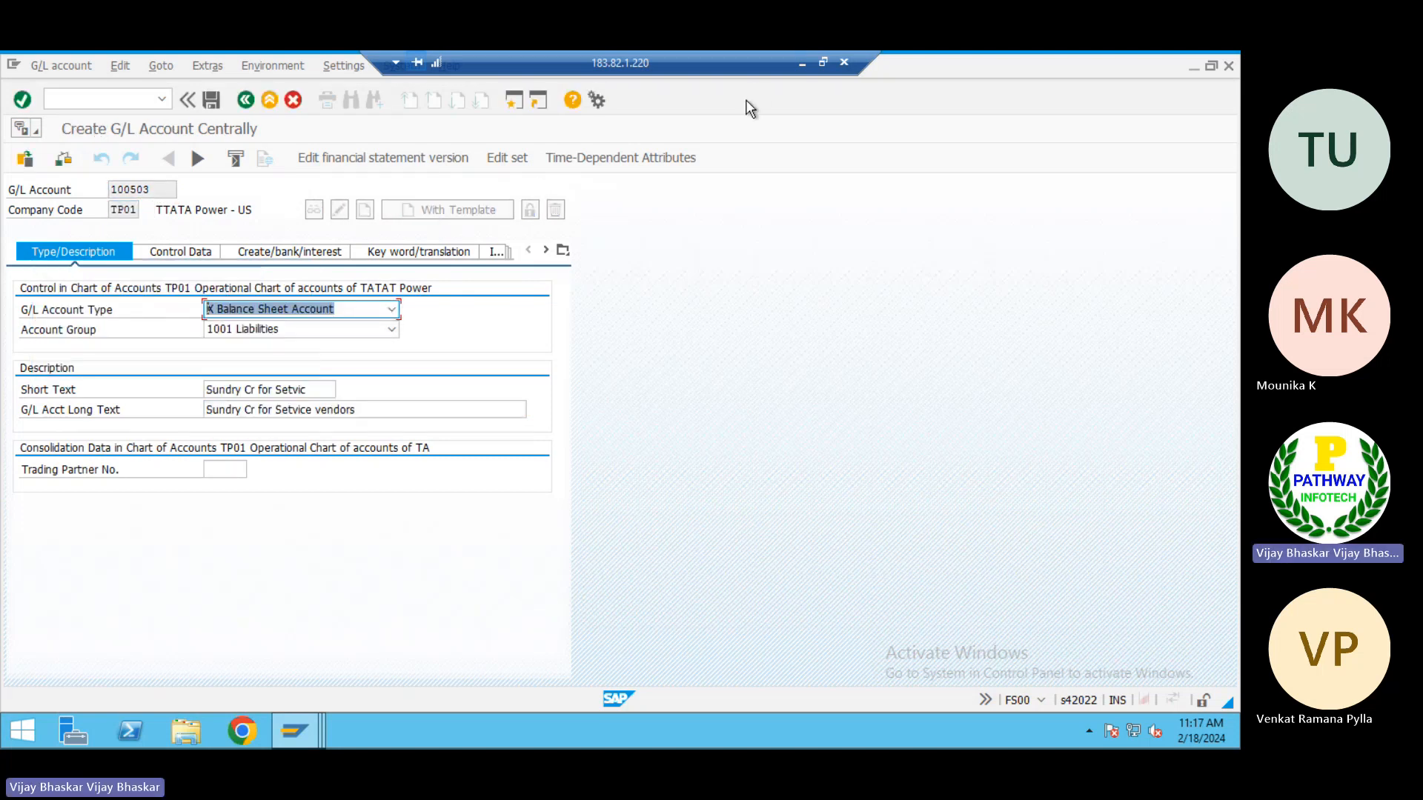
Copy Foreign raw material suppliers from C37 in Excel into the short and long text of account 100503 in SAP
{"action": "left_click", "coordinate": [803, 65]}
{"action": "left_click", "coordinate": [164, 498]}
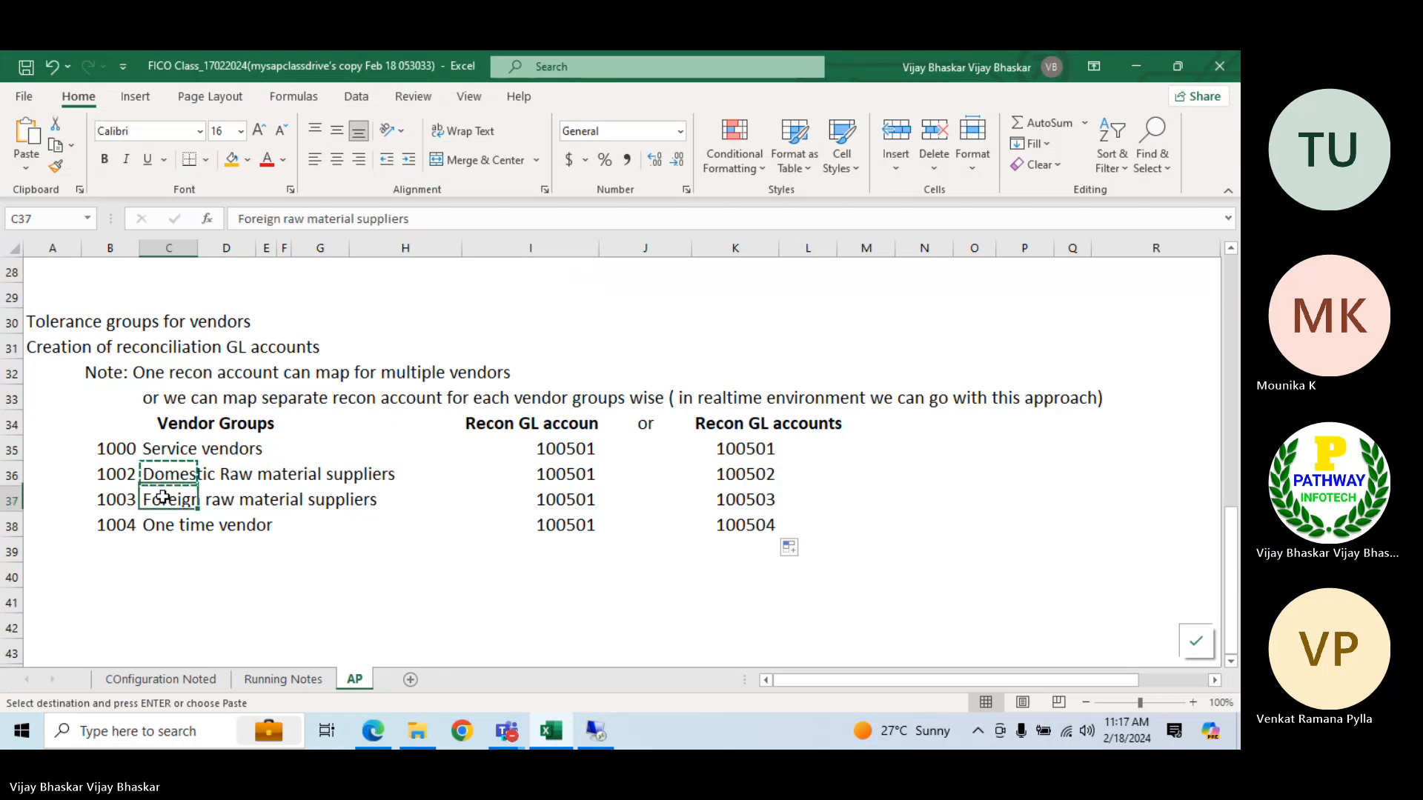
{"action": "key", "text": "ctrl+c"}
{"action": "left_click", "coordinate": [595, 731]}
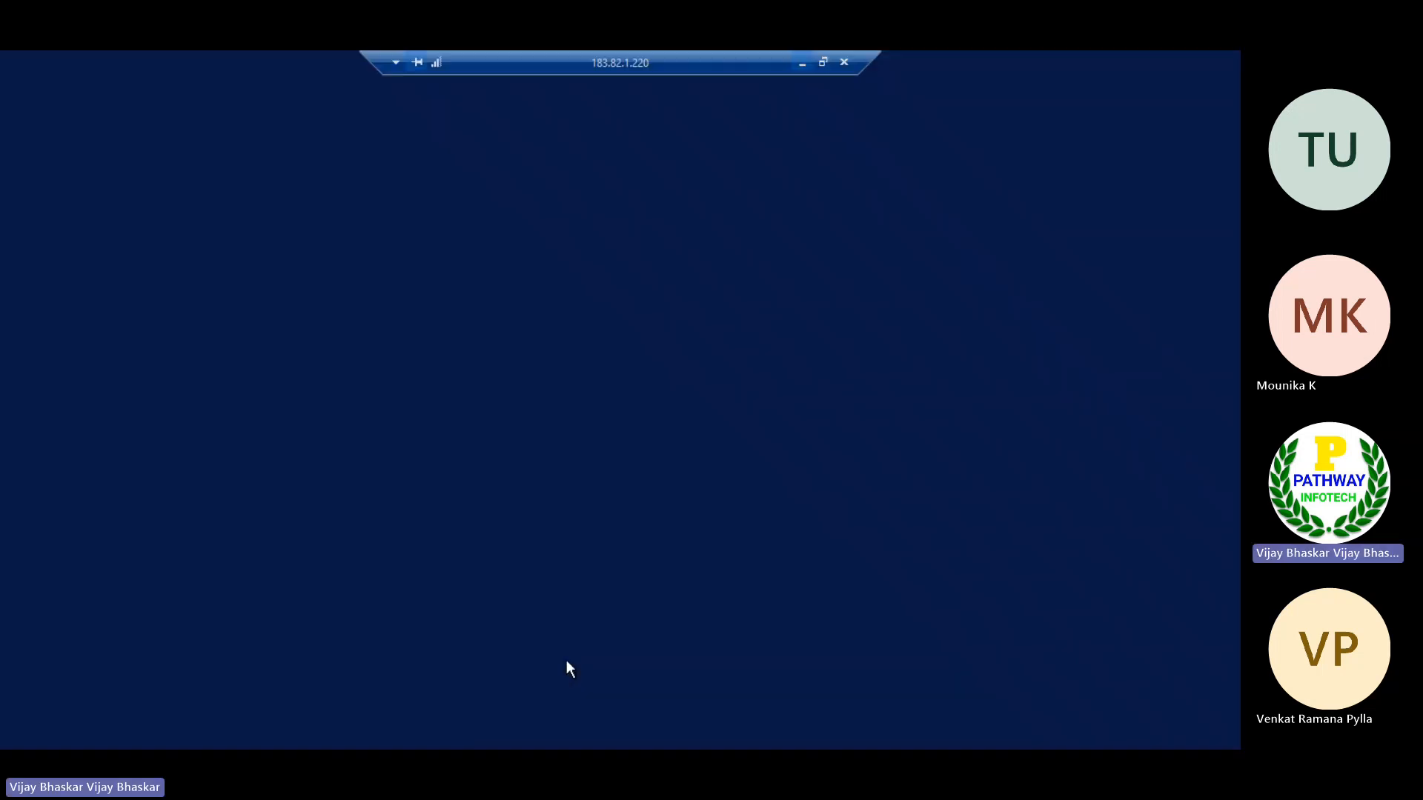
{"action": "key", "text": "Tab"}
{"action": "key", "text": "Tab"}
{"action": "key", "text": "Tab"}
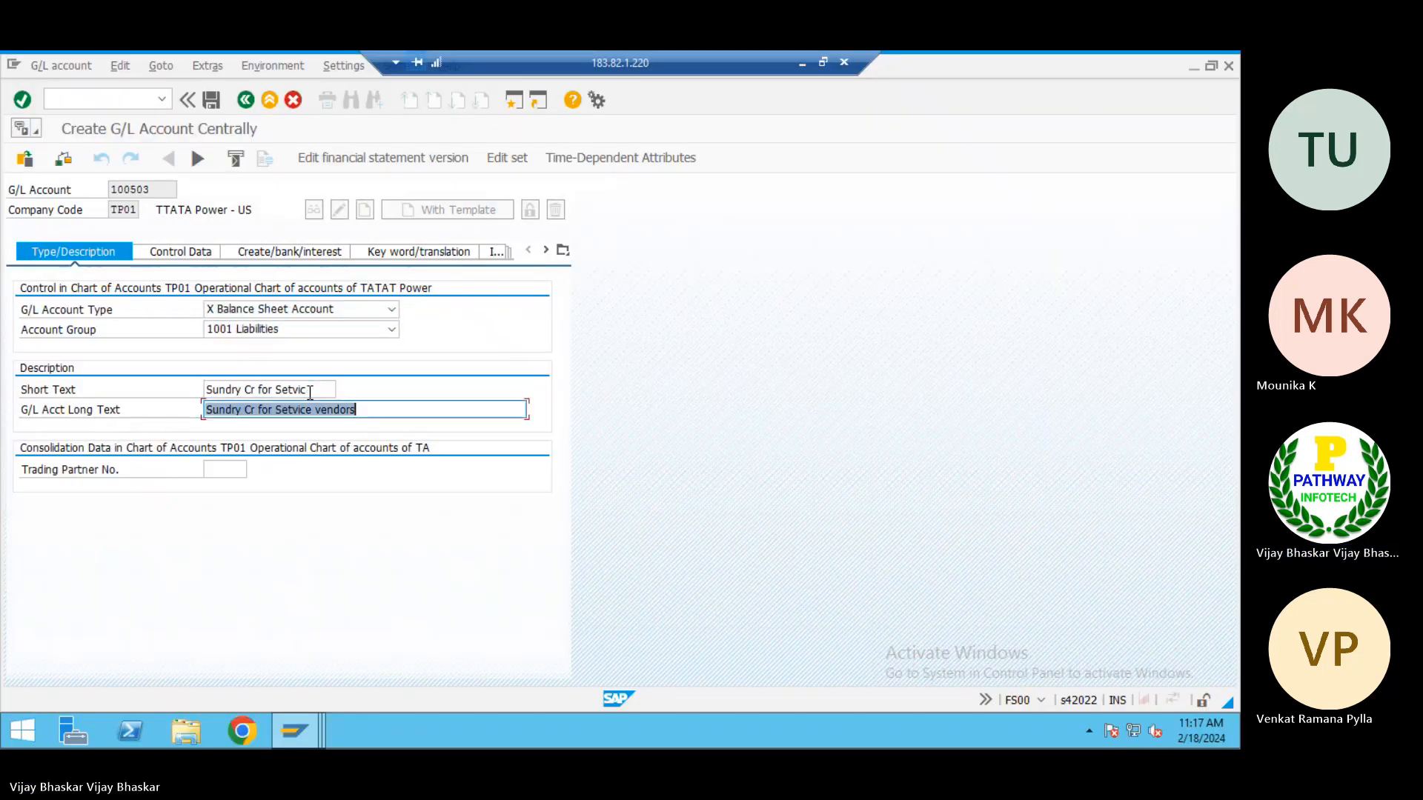
{"action": "key", "text": "shift+Tab"}
{"action": "key", "text": "ctrl+v"}
{"action": "key", "text": "Tab"}
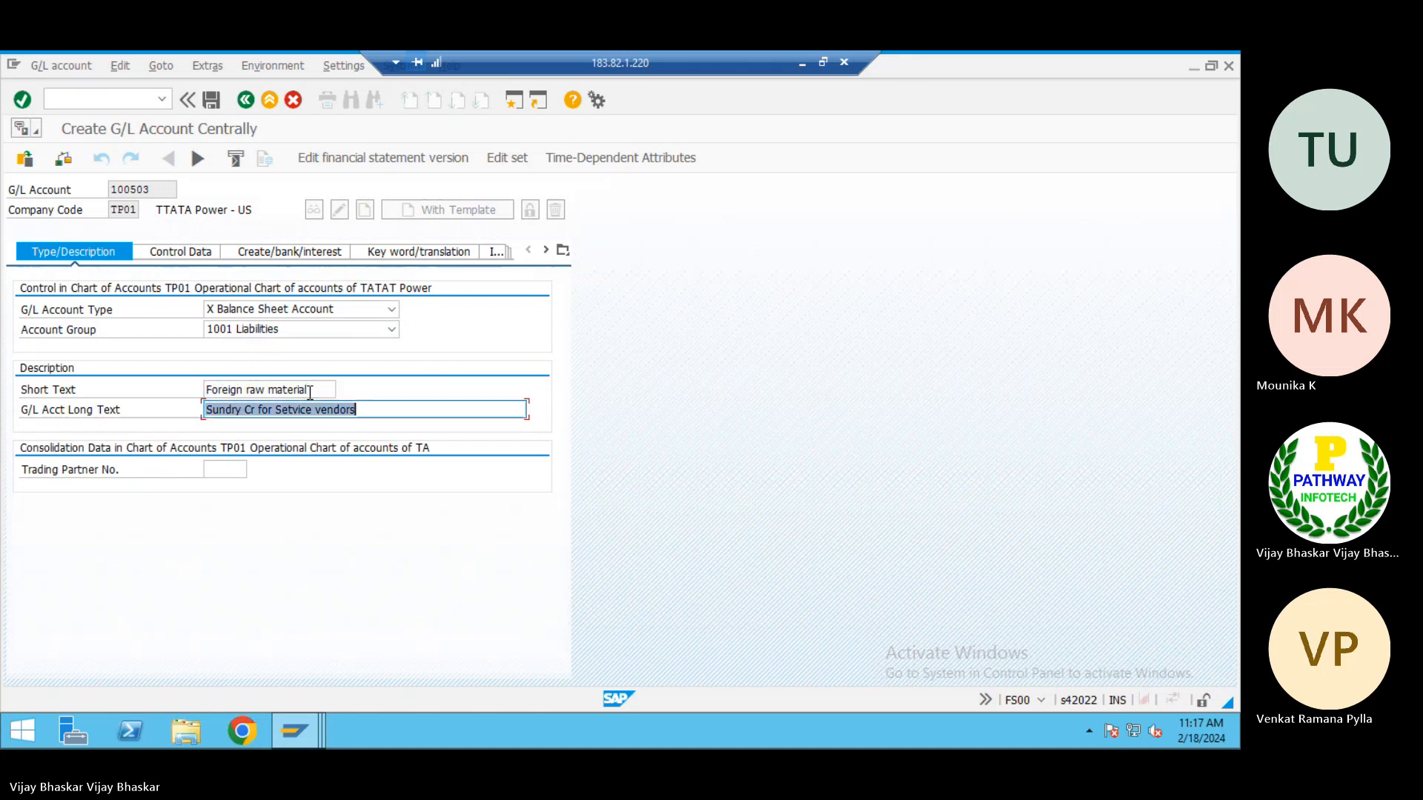
{"action": "key", "text": "ctrl+v"}
Review the control data and create/bank/interest settings of account 100503 and save the account
{"action": "left_click", "coordinate": [175, 252]}
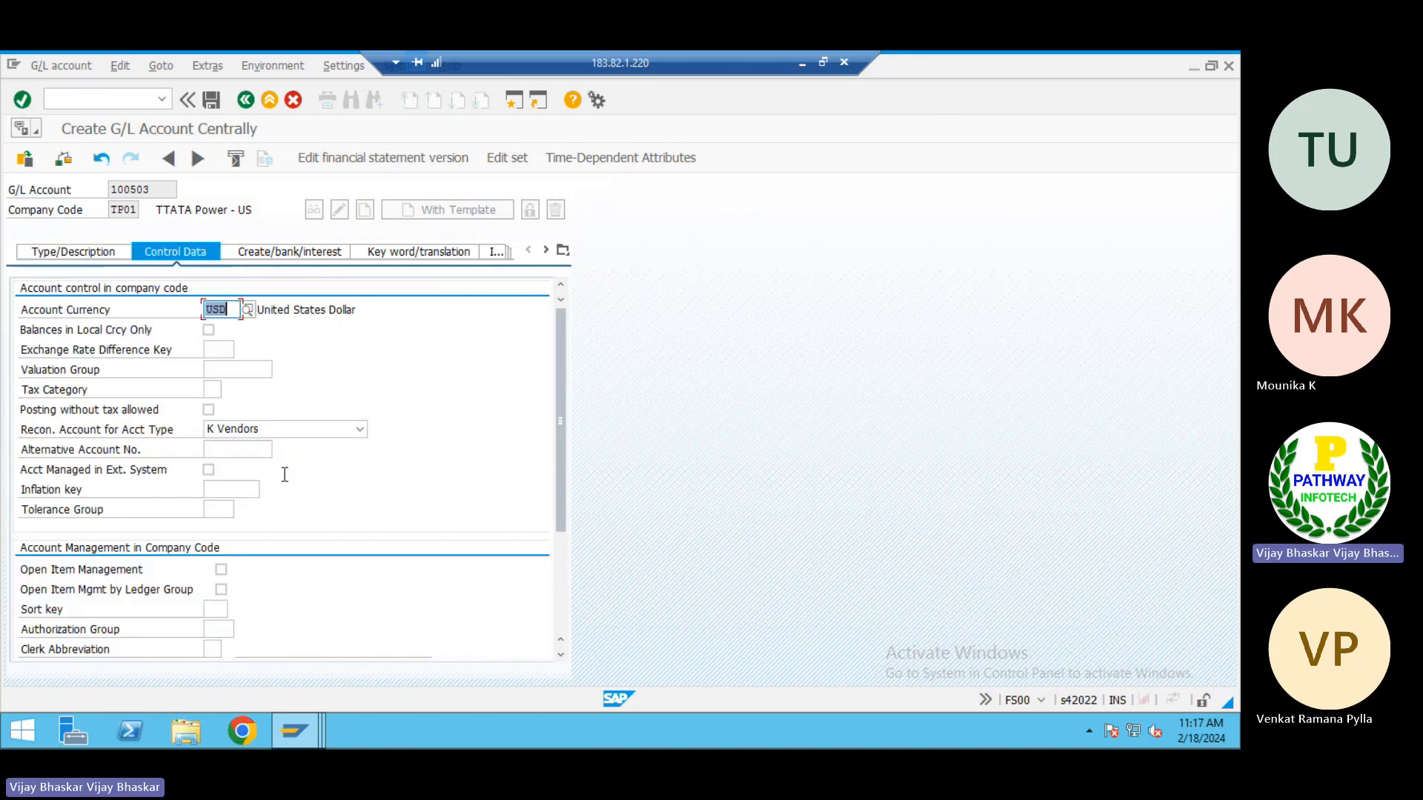
{"action": "left_click", "coordinate": [278, 256]}
{"action": "left_click", "coordinate": [76, 252]}
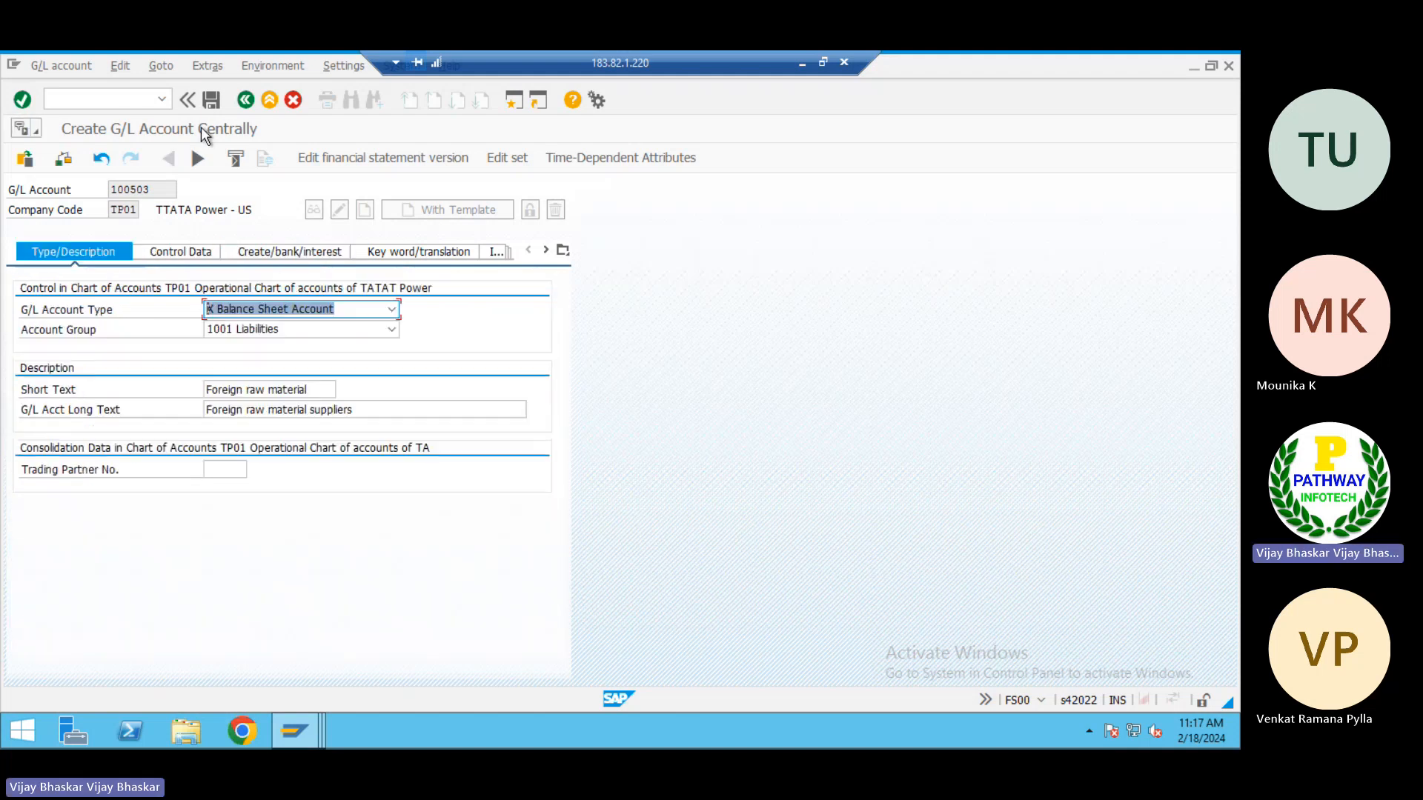
{"action": "left_click", "coordinate": [212, 100]}
Start creating G/L account 100504 with account 100501 in company code TP01 as the template
{"action": "type", "text": "100504"}
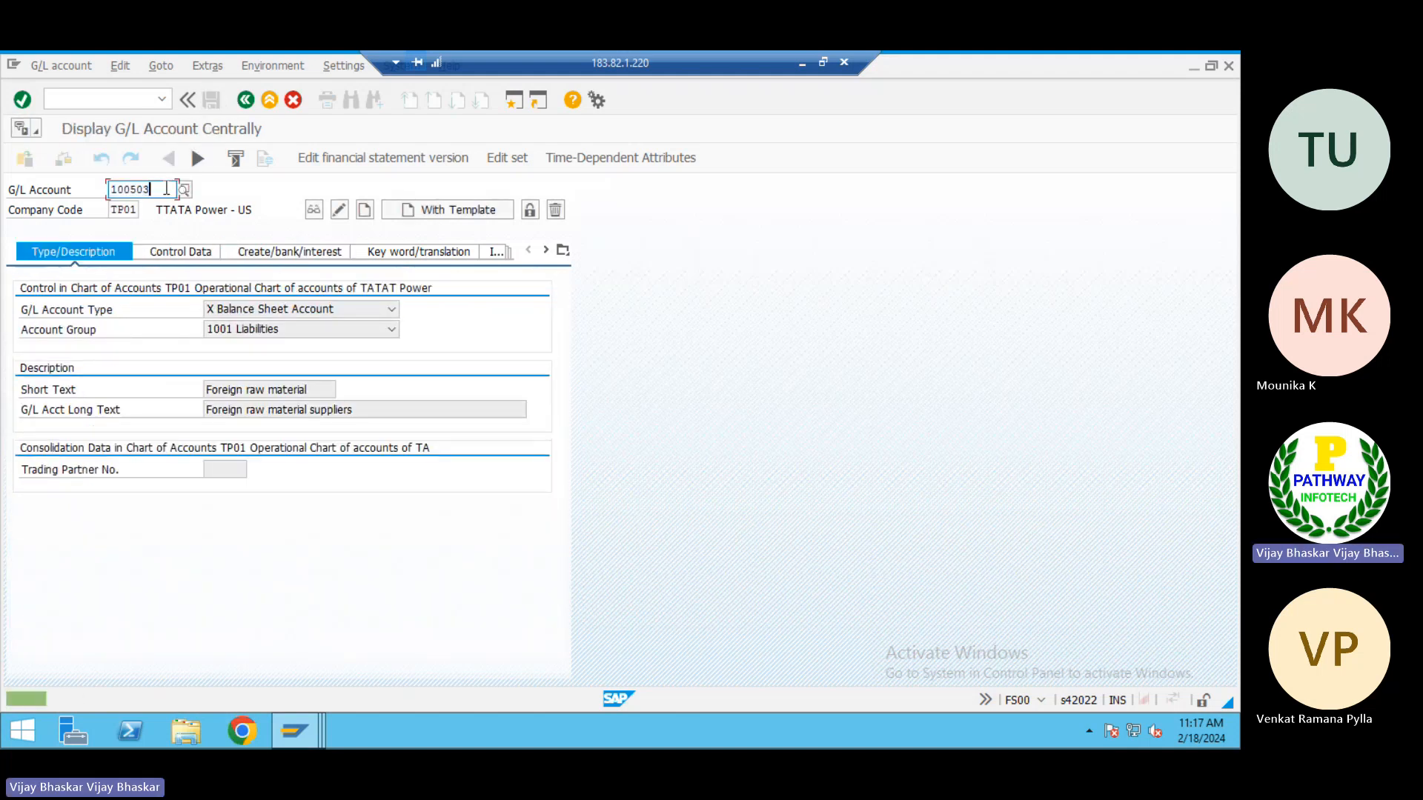
{"action": "key", "text": "Tab"}
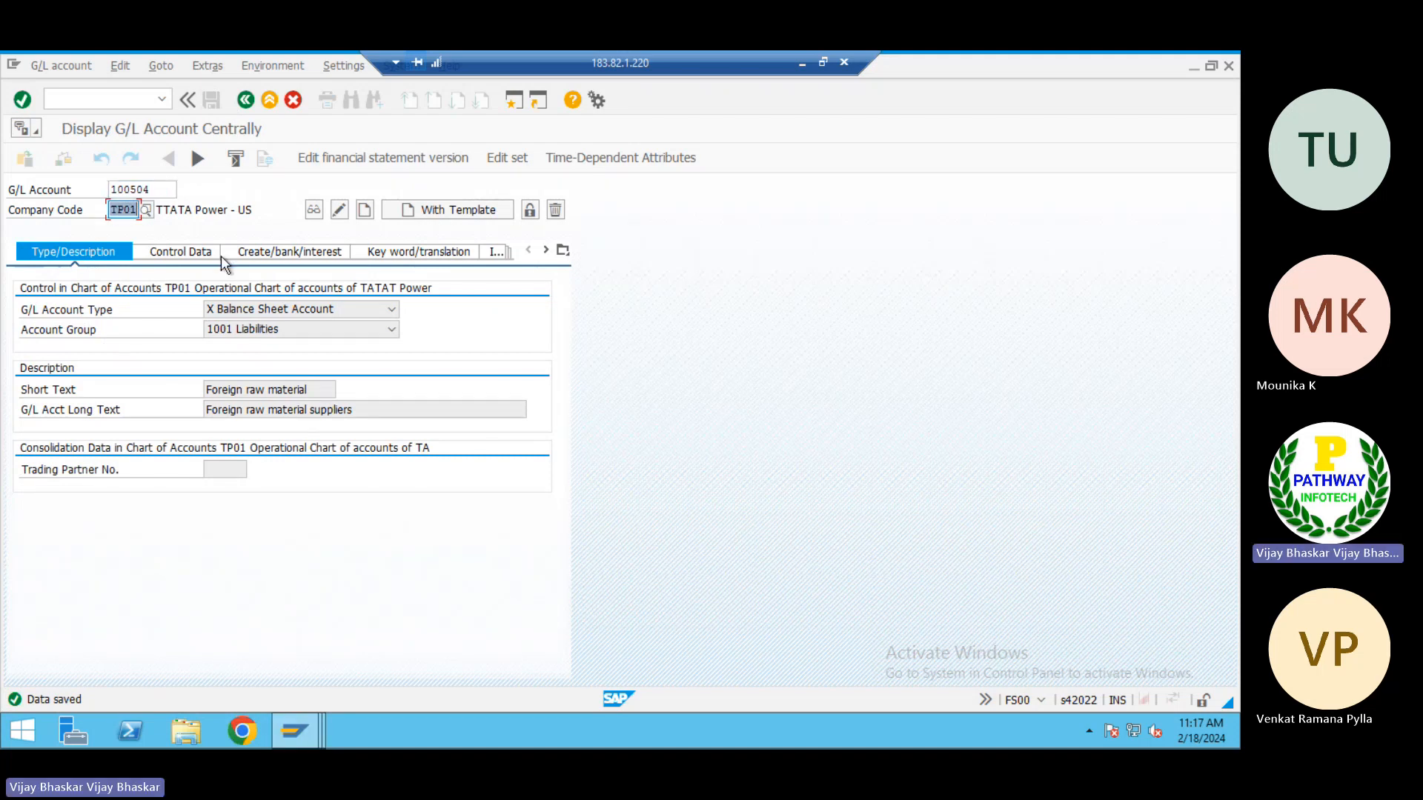
{"action": "left_click", "coordinate": [447, 211]}
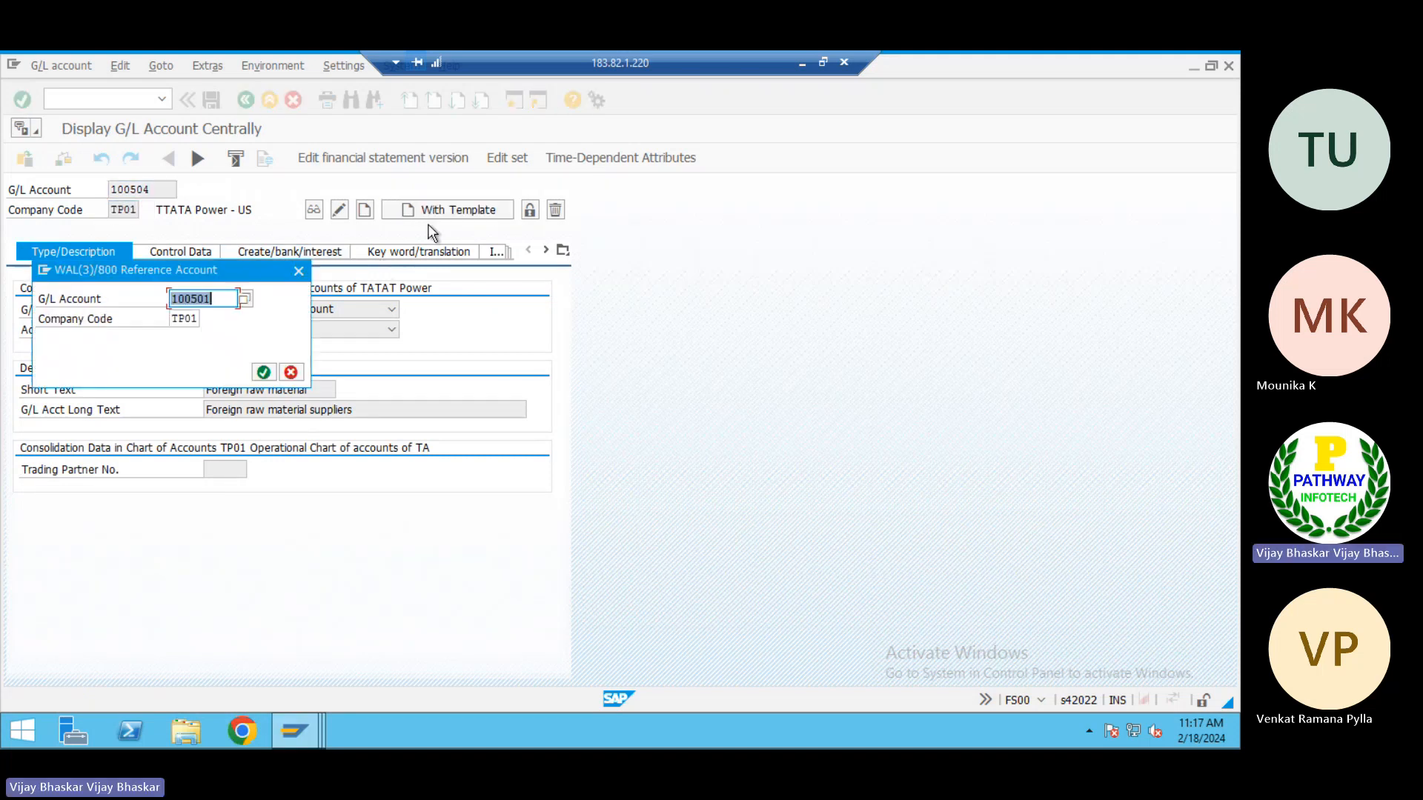
{"action": "left_click", "coordinate": [263, 372]}
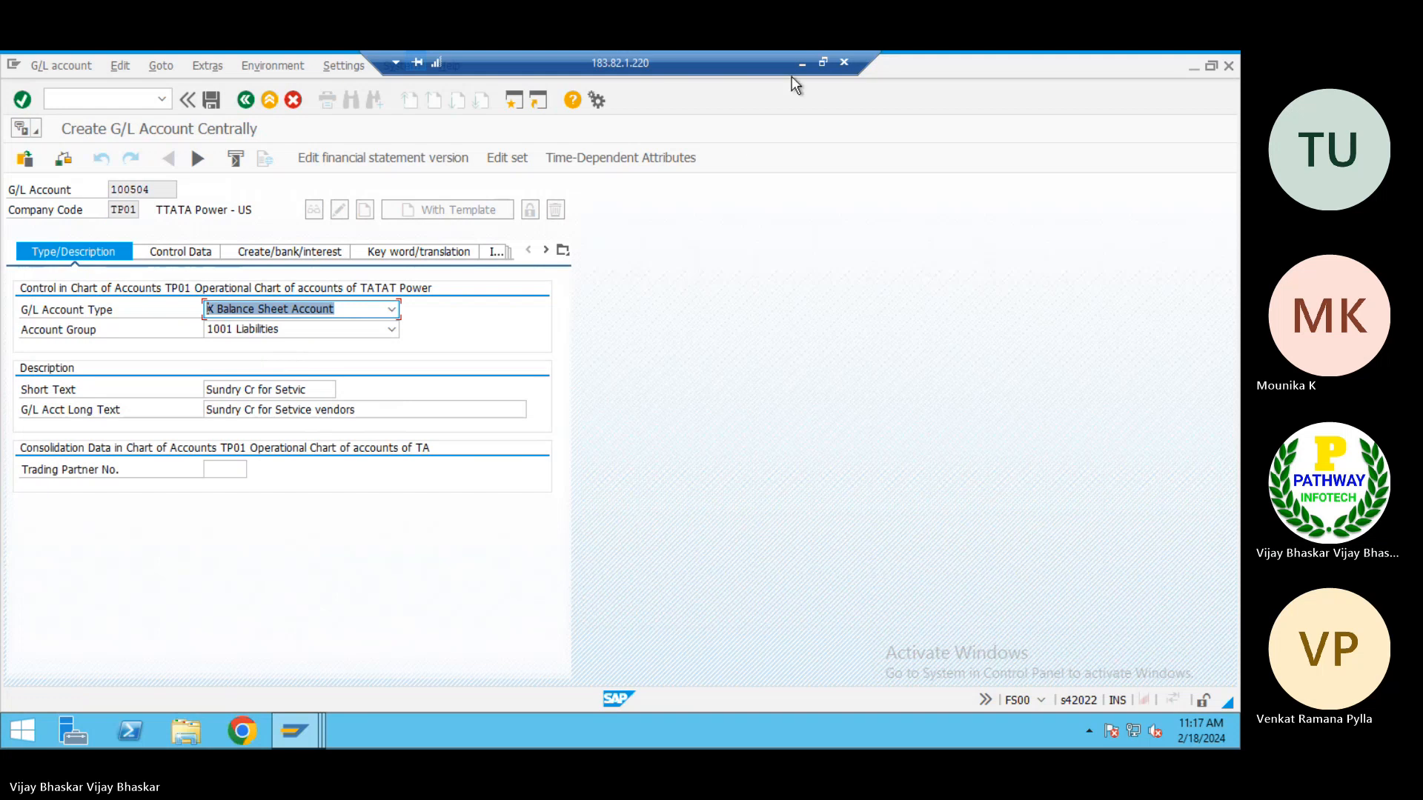
Copy One time vendor from C38 in Excel into the short and long text of account 100504 in SAP and save it
{"action": "left_click", "coordinate": [802, 64]}
{"action": "left_click", "coordinate": [194, 528]}
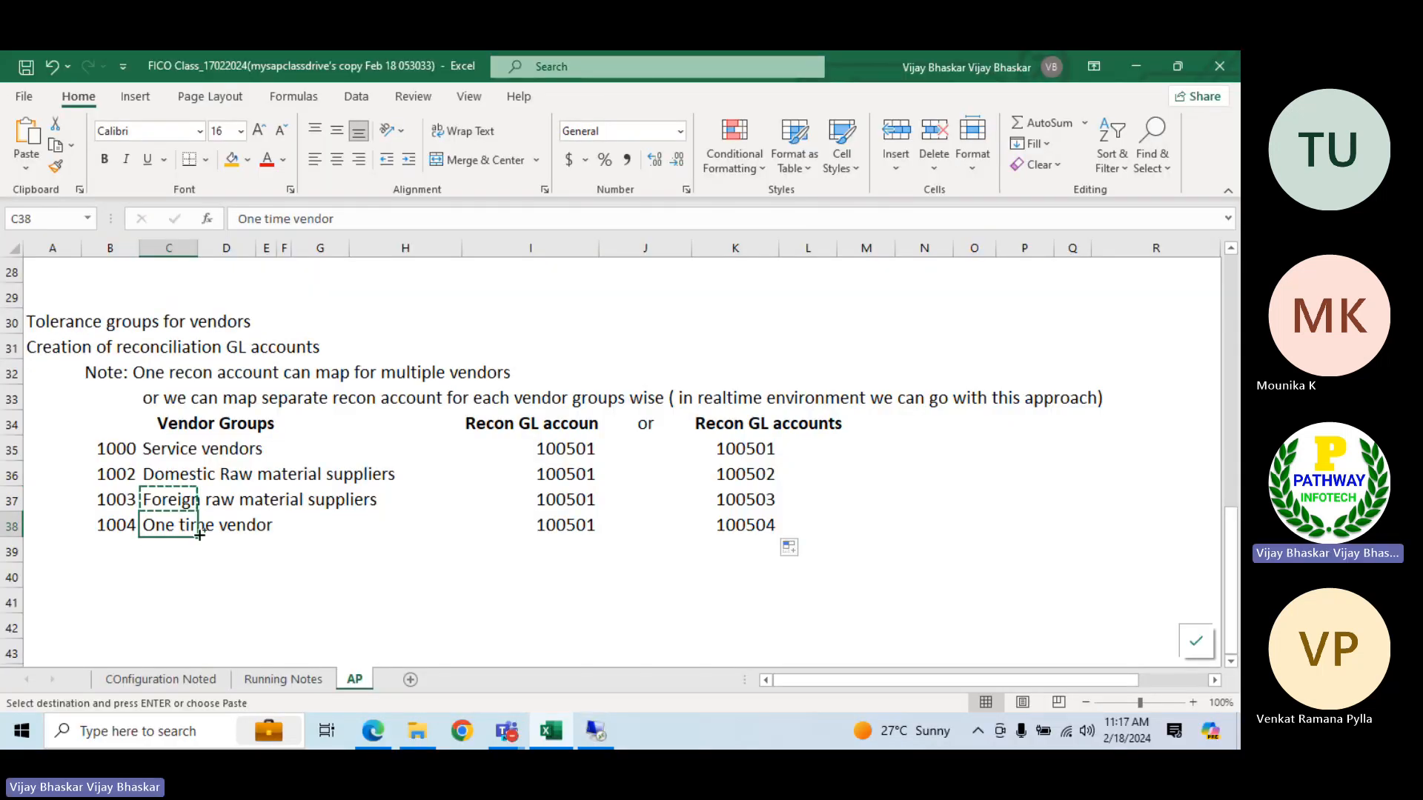
{"action": "key", "text": "alt+Tab"}
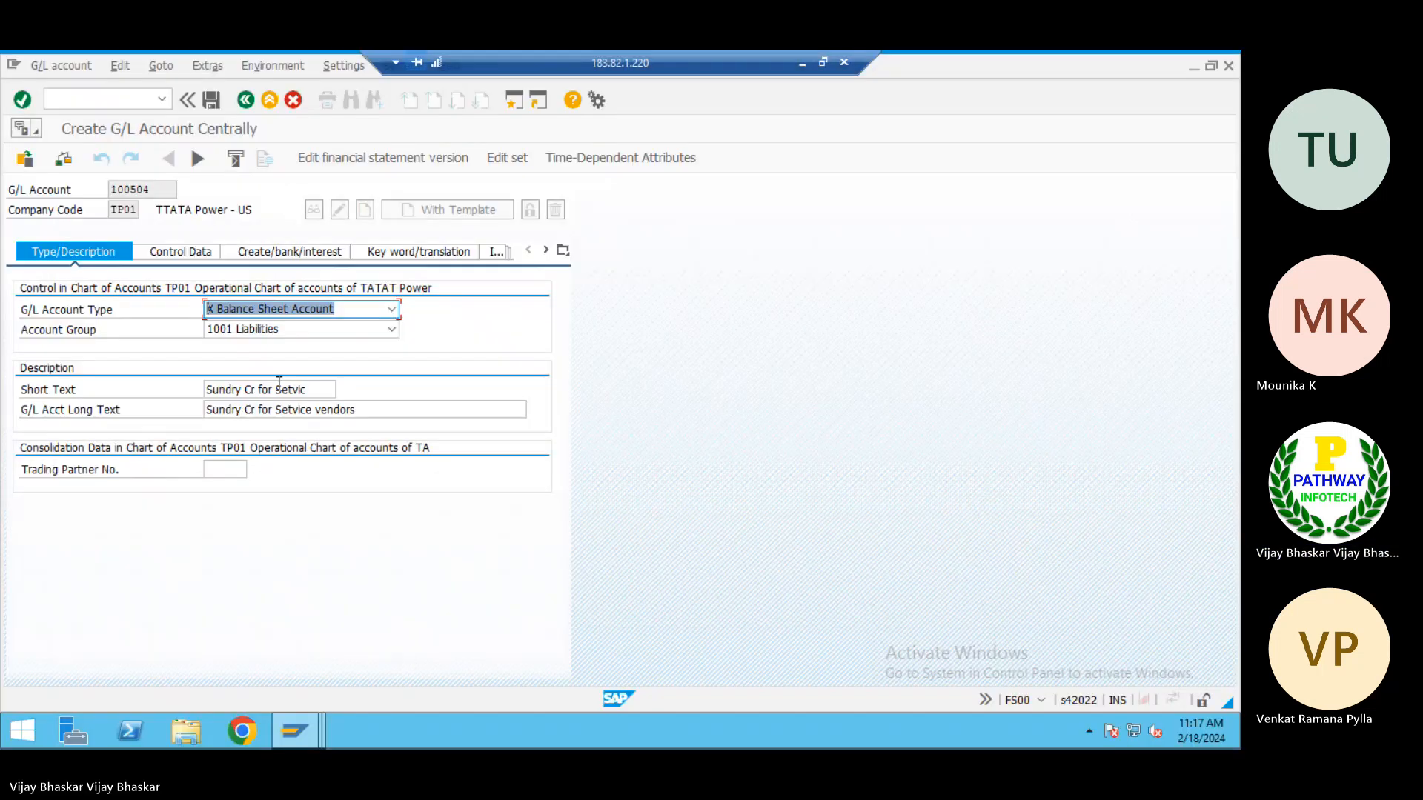
{"action": "key", "text": "Tab"}
{"action": "key", "text": "Tab"}
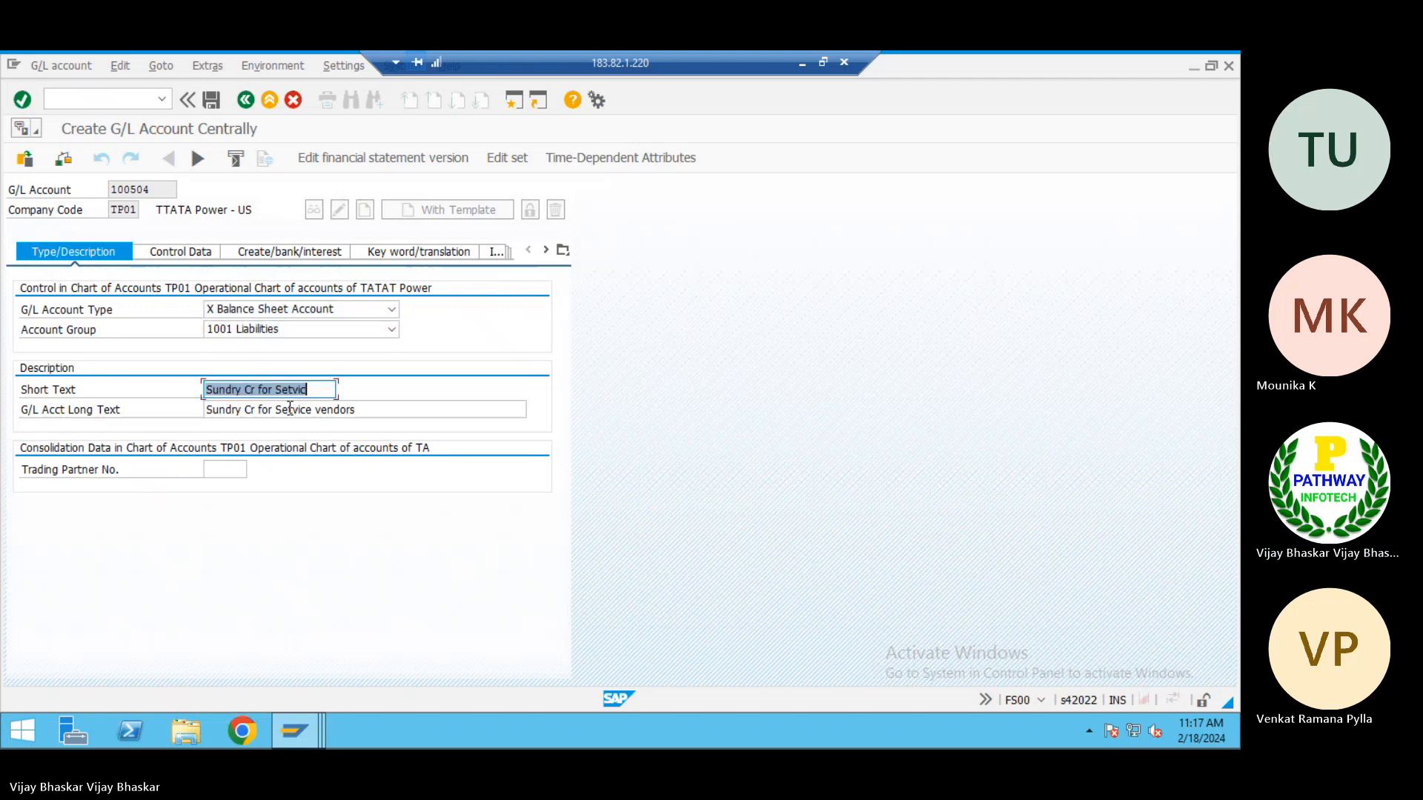
{"action": "type", "text": "One time vendor"}
{"action": "key", "text": "Tab"}
{"action": "type", "text": "One time vendor"}
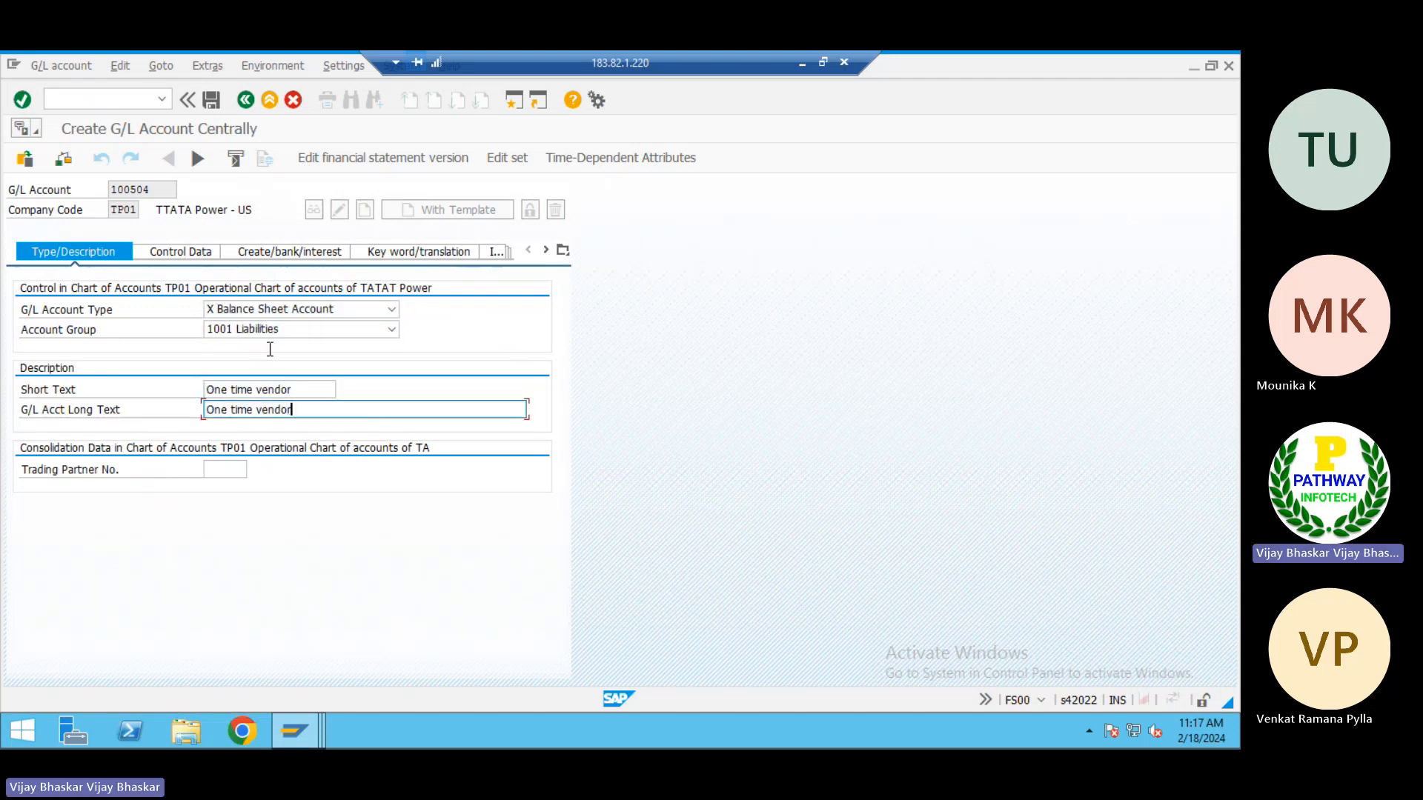
{"action": "left_click", "coordinate": [211, 101]}
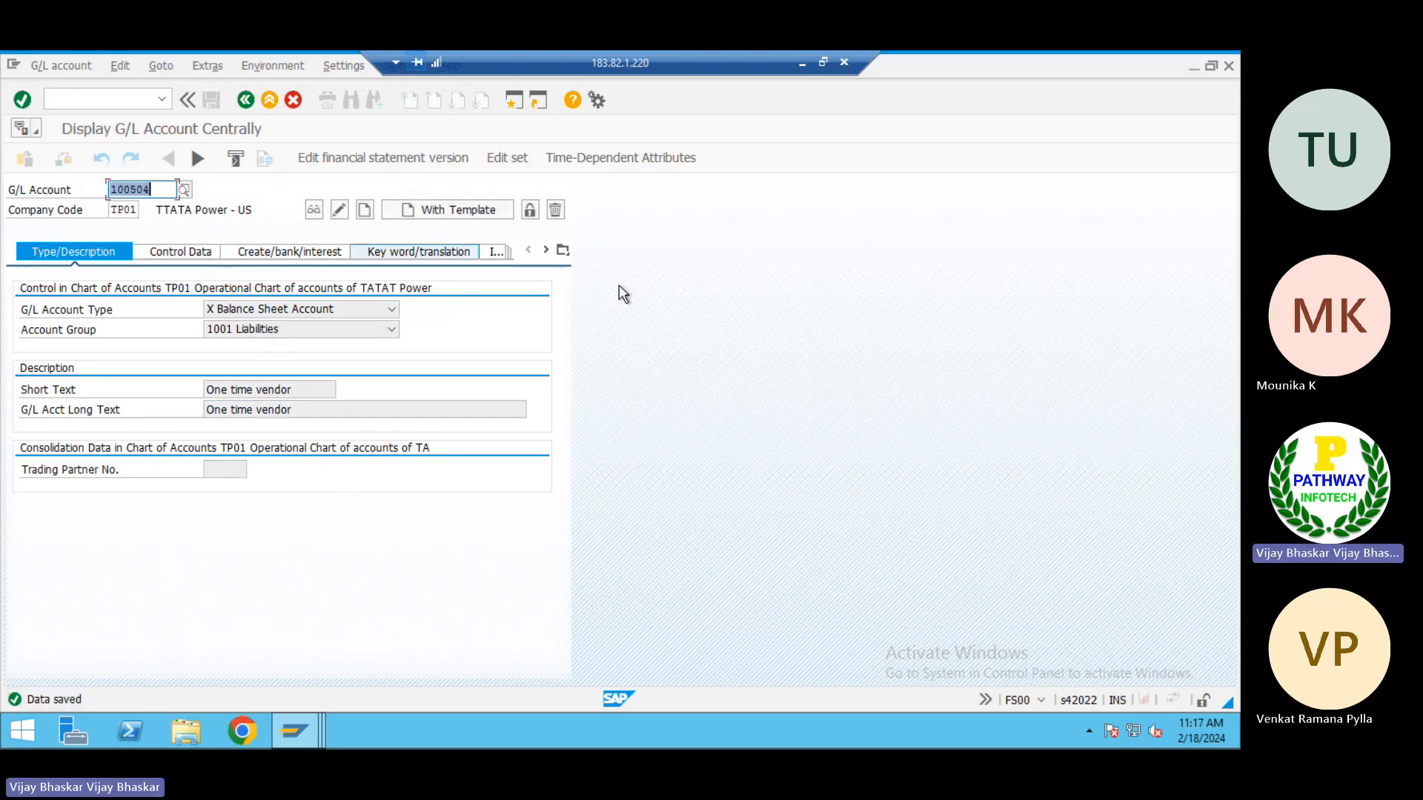
Return to the Excel notes and apply strikethrough to the single recon account numbers in I35:I38
{"action": "left_click", "coordinate": [800, 64]}
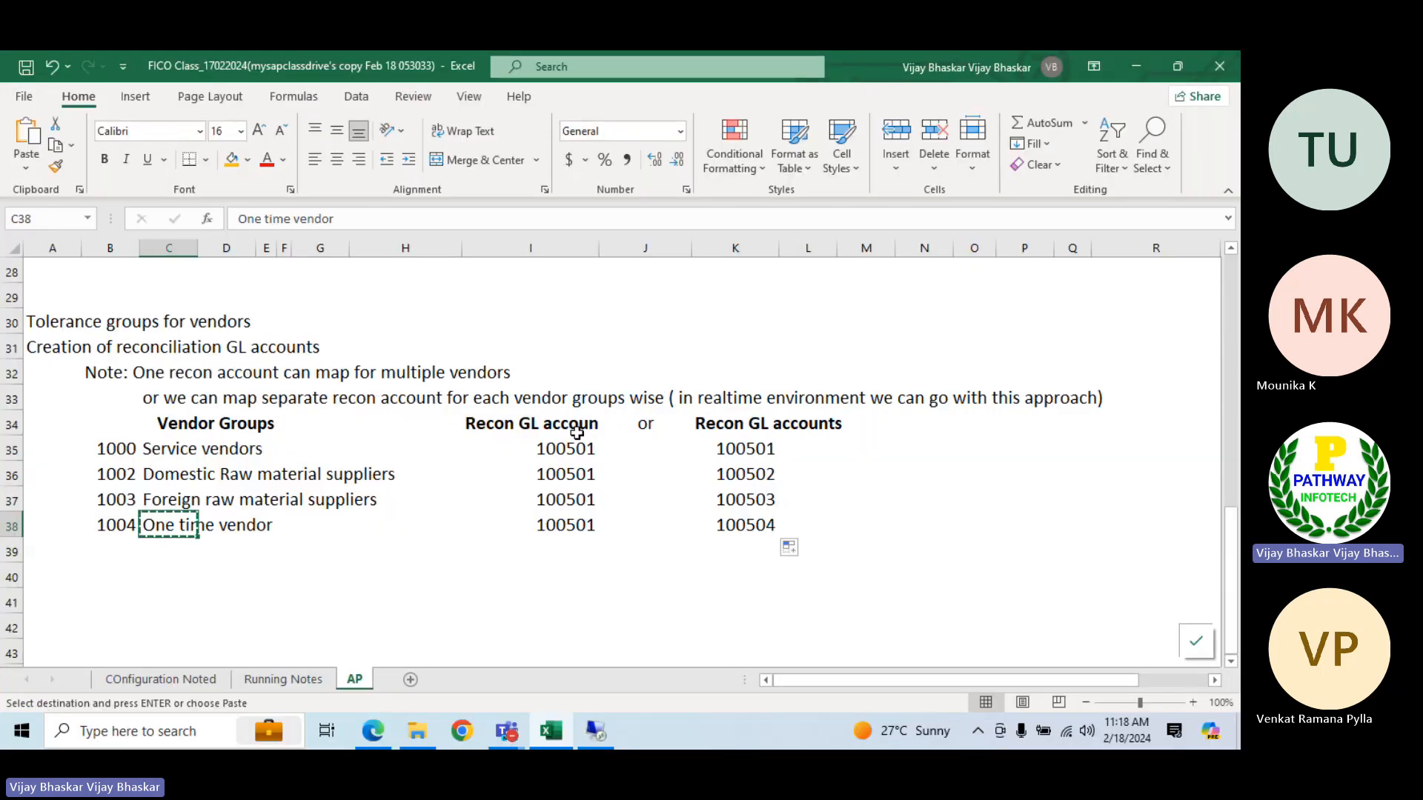
{"action": "key", "text": "Escape"}
{"action": "left_click", "coordinate": [732, 447]}
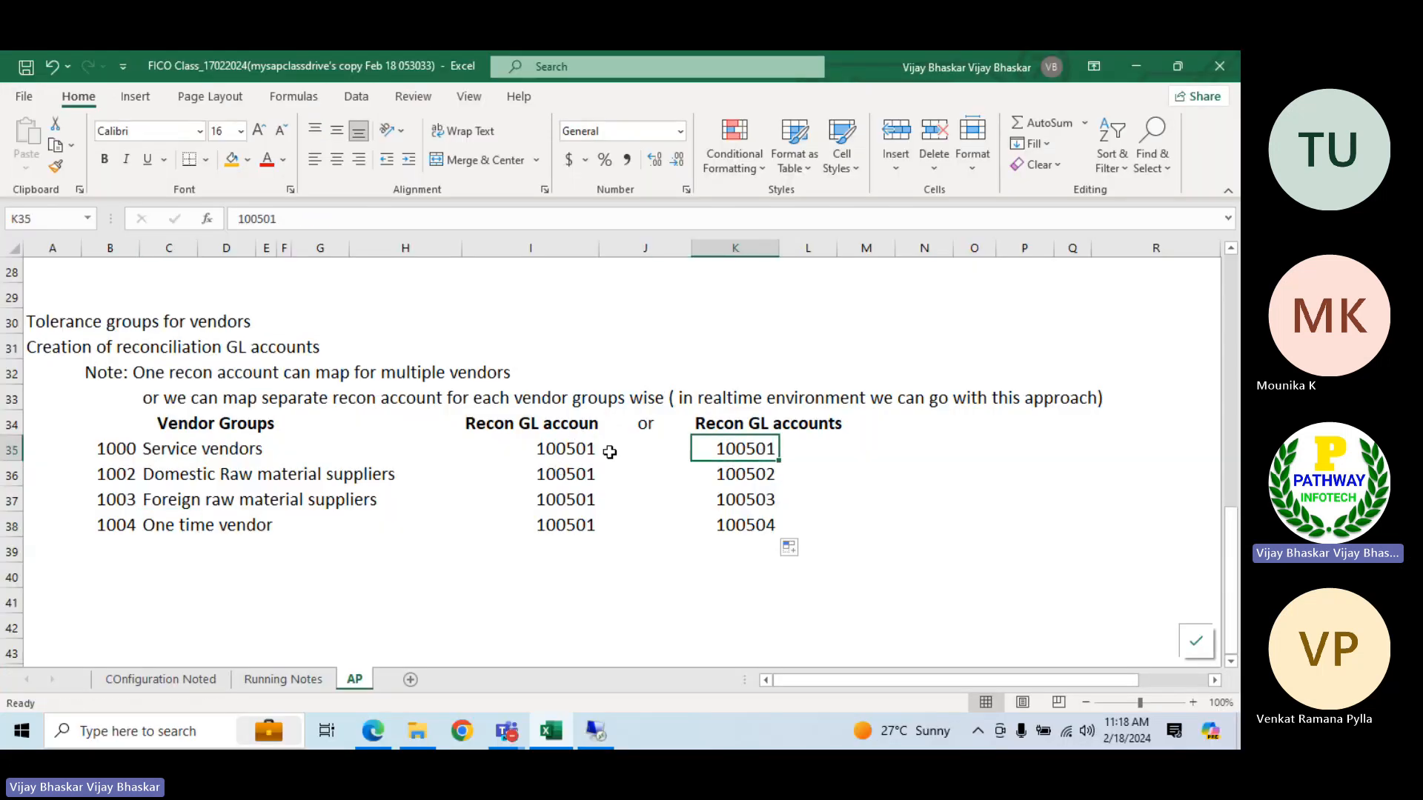
{"action": "left_click_drag", "start_coordinate": [549, 443], "coordinate": [561, 523]}
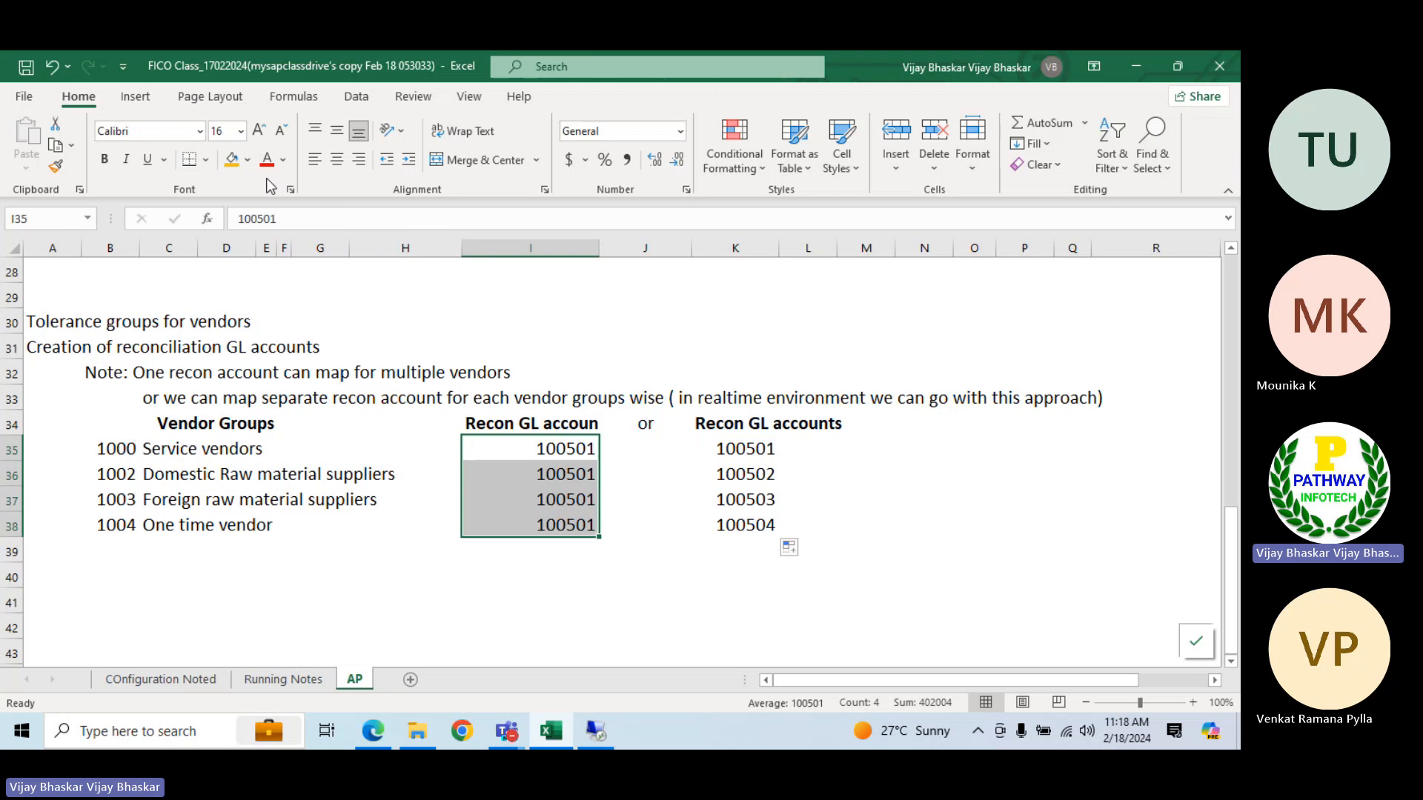
{"action": "left_click", "coordinate": [289, 192]}
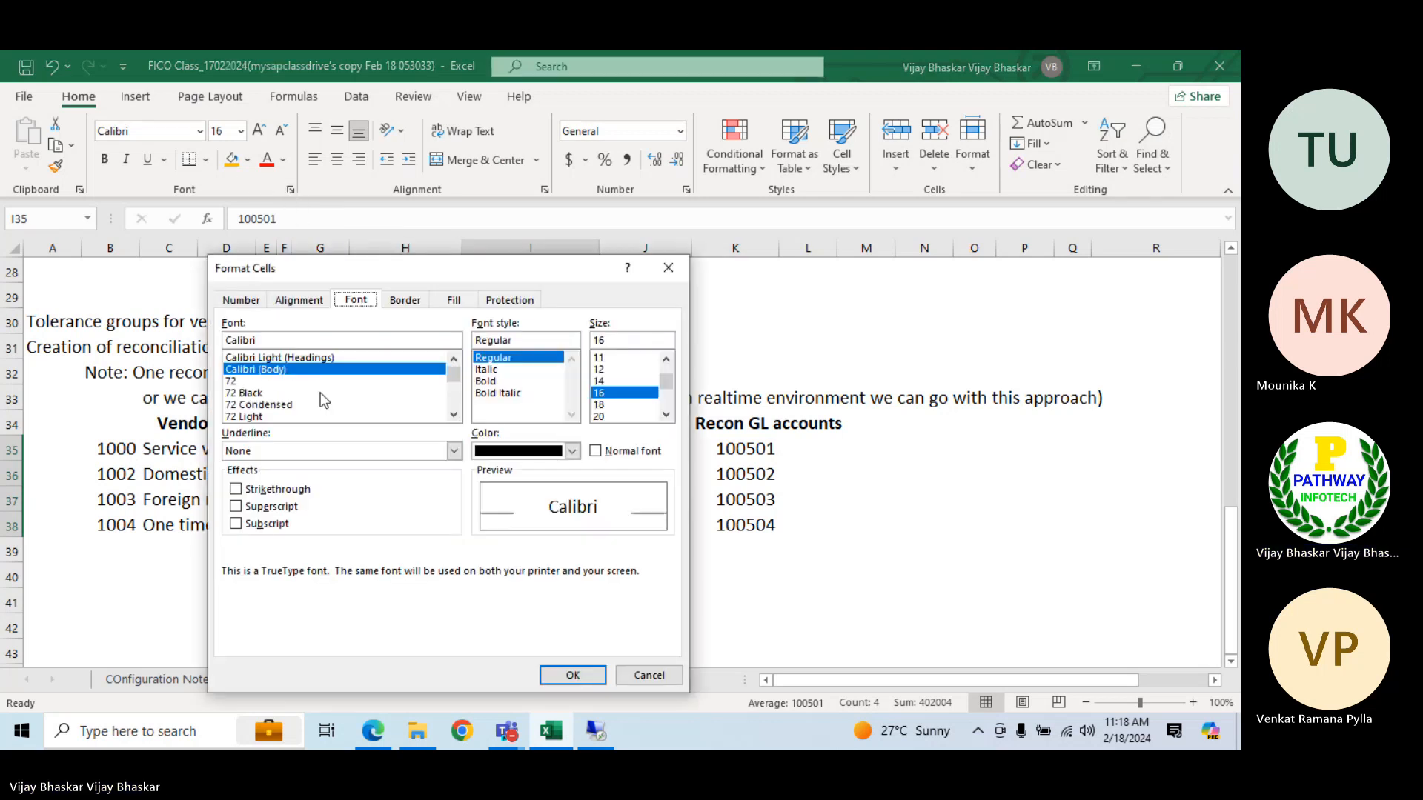
{"action": "left_click", "coordinate": [276, 490]}
{"action": "left_click", "coordinate": [572, 675]}
{"action": "left_click", "coordinate": [710, 632]}
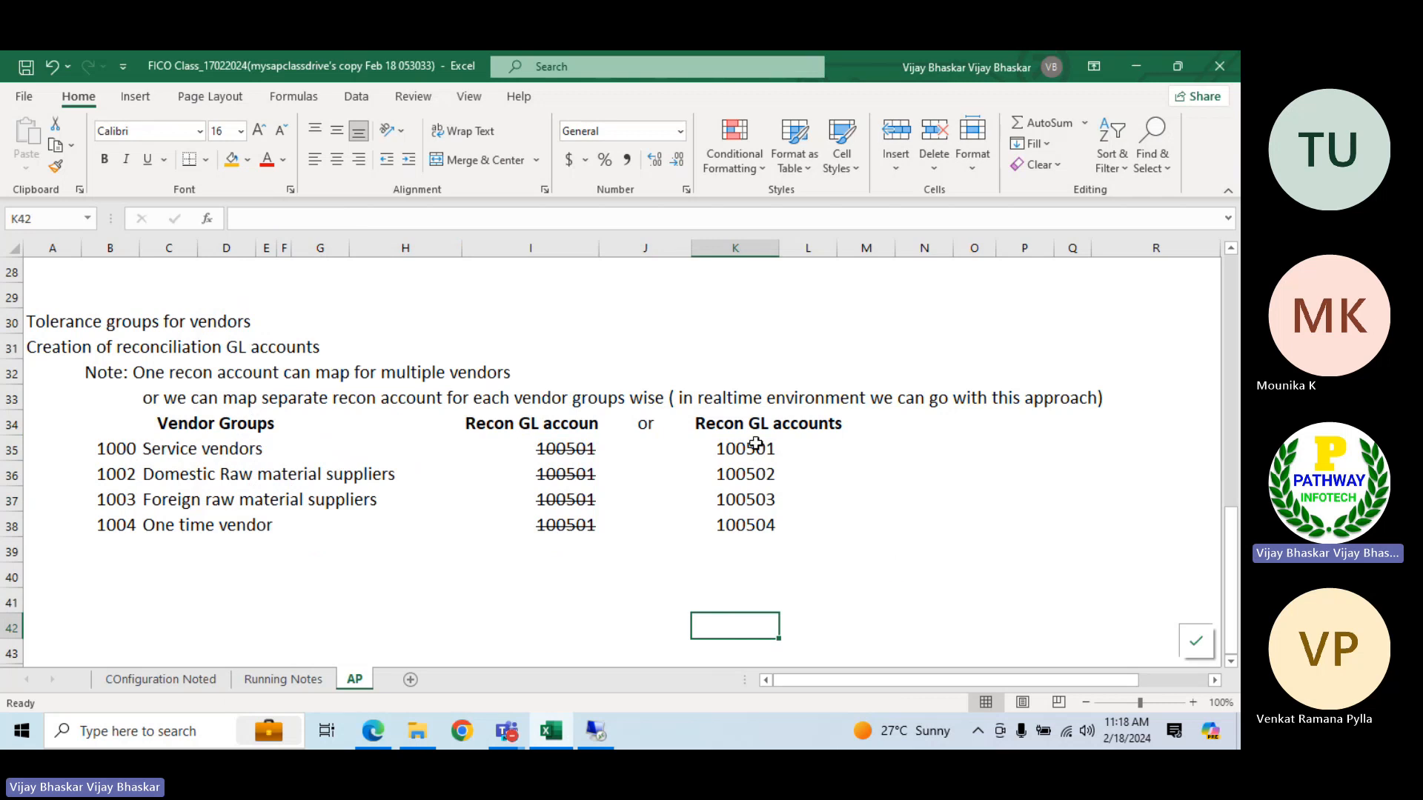
Select the empty cell A40 below the vendor group table
{"action": "left_click_drag", "start_coordinate": [756, 444], "coordinate": [758, 519]}
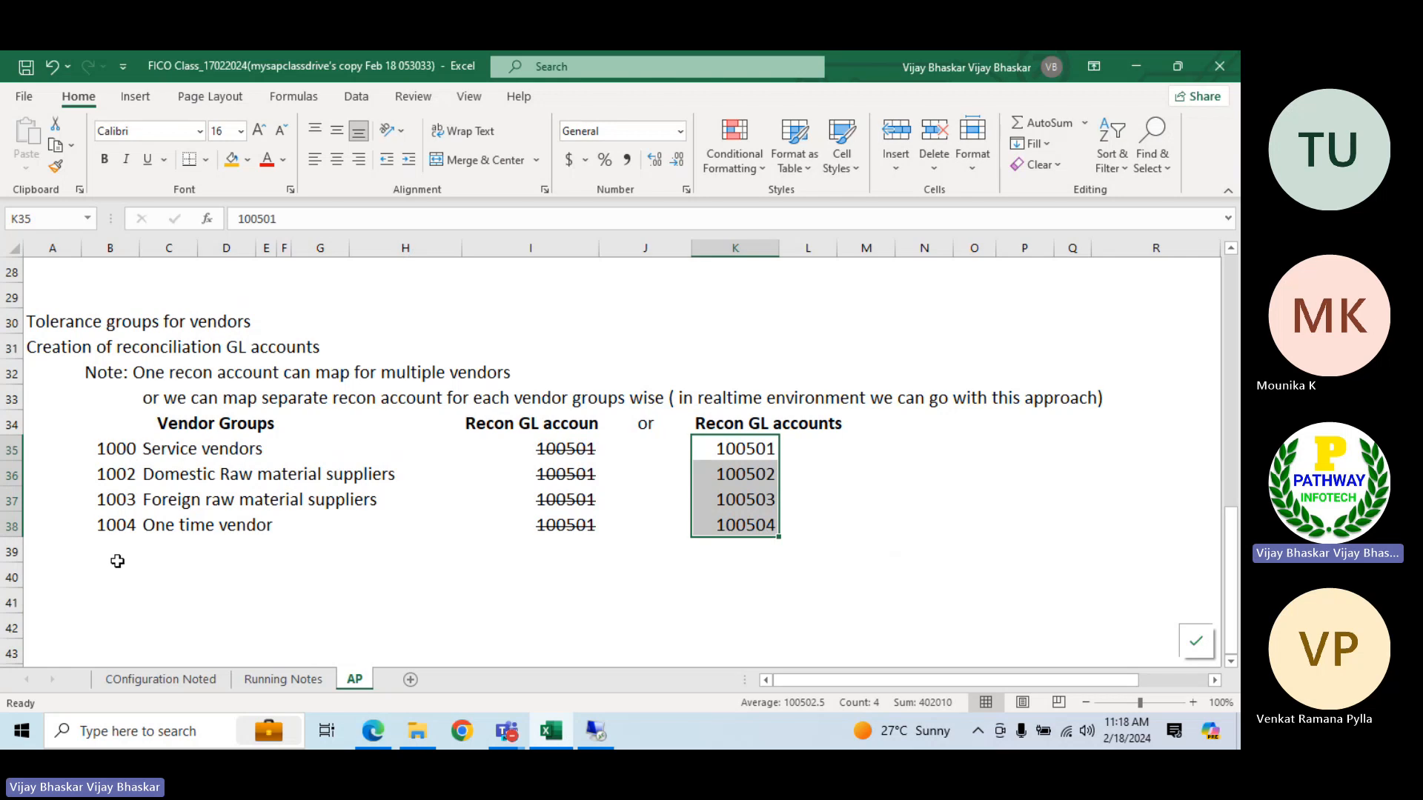
{"action": "scroll", "coordinate": [115, 559], "scroll_direction": "down", "scroll_amount": 1}
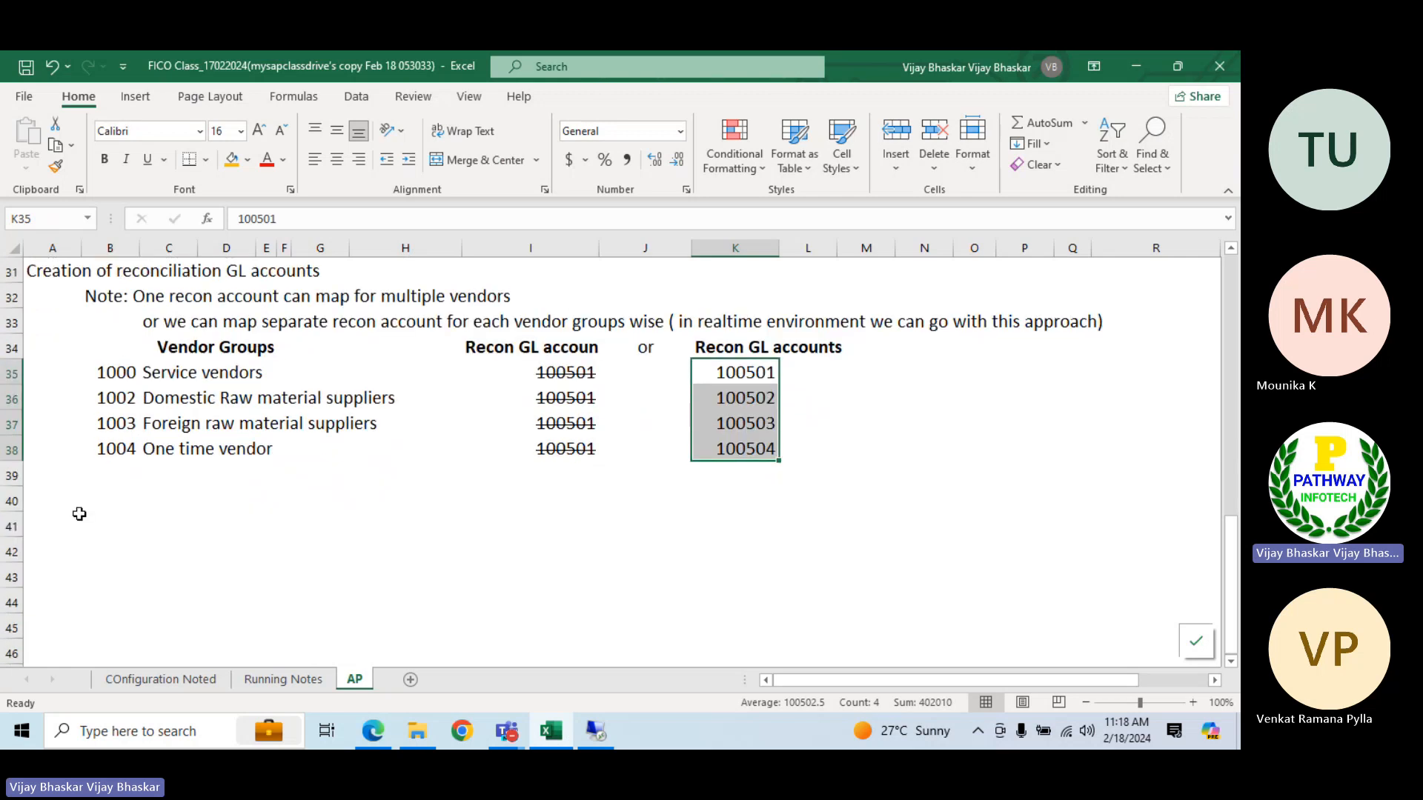
{"action": "left_click", "coordinate": [58, 505]}
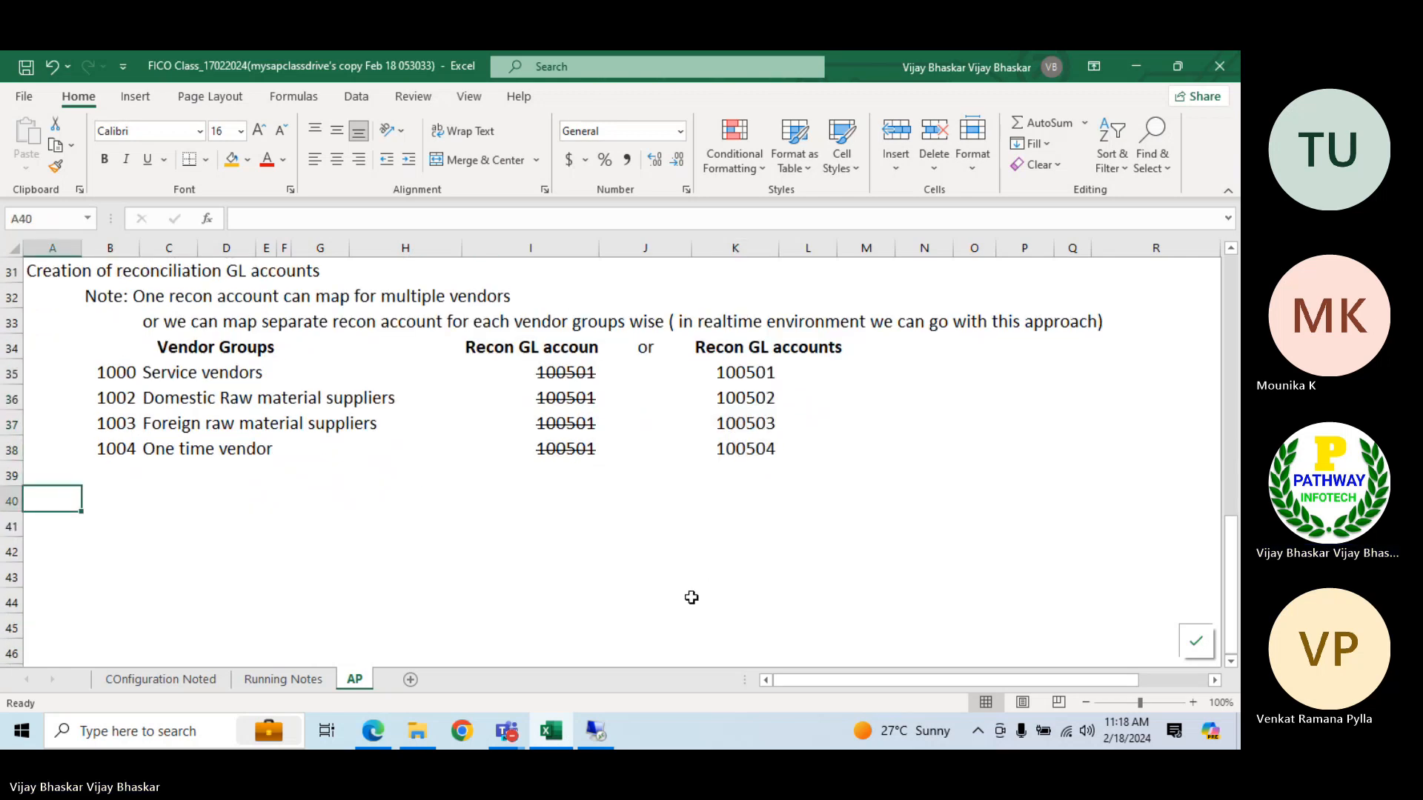
{"action": "left_click", "coordinate": [595, 732]}
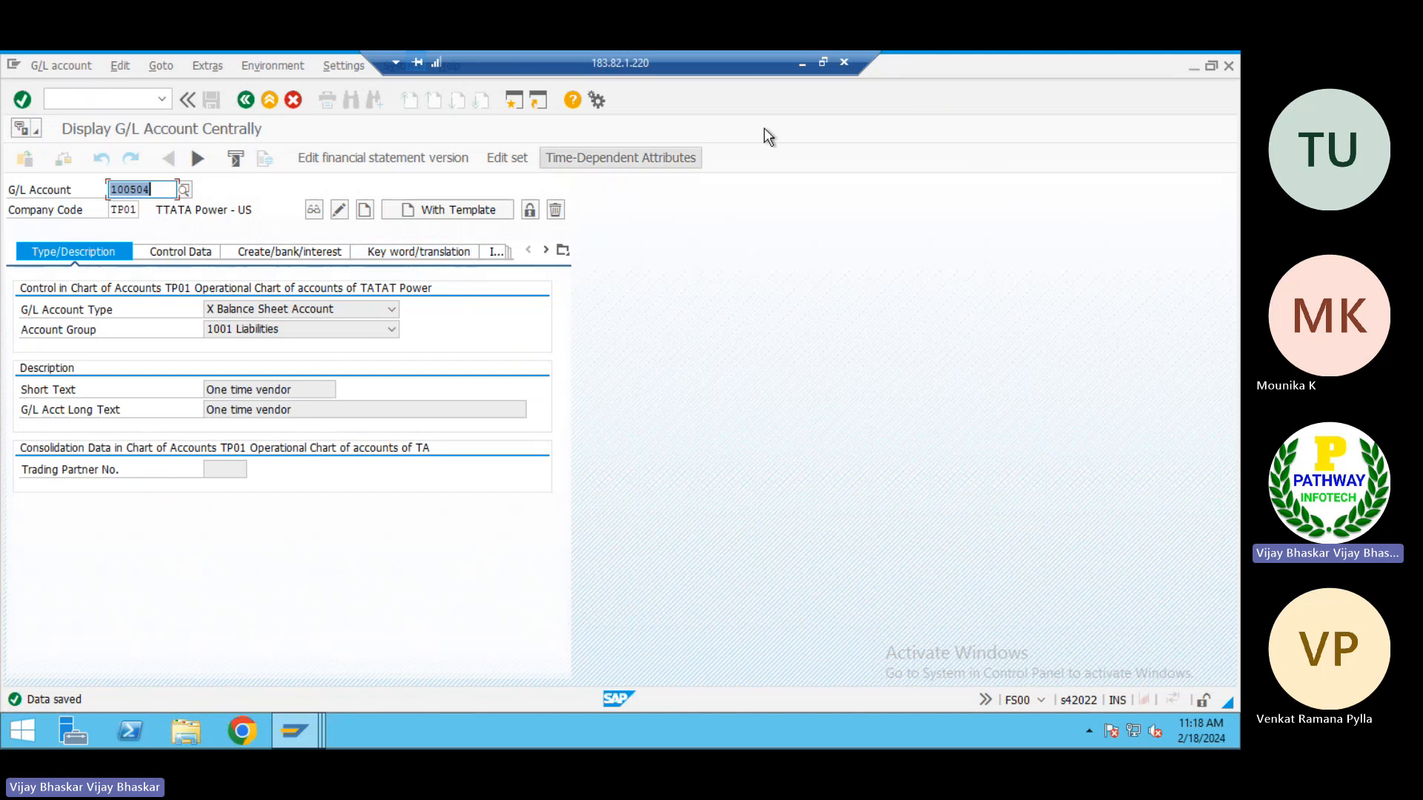
{"action": "left_click", "coordinate": [801, 63]}
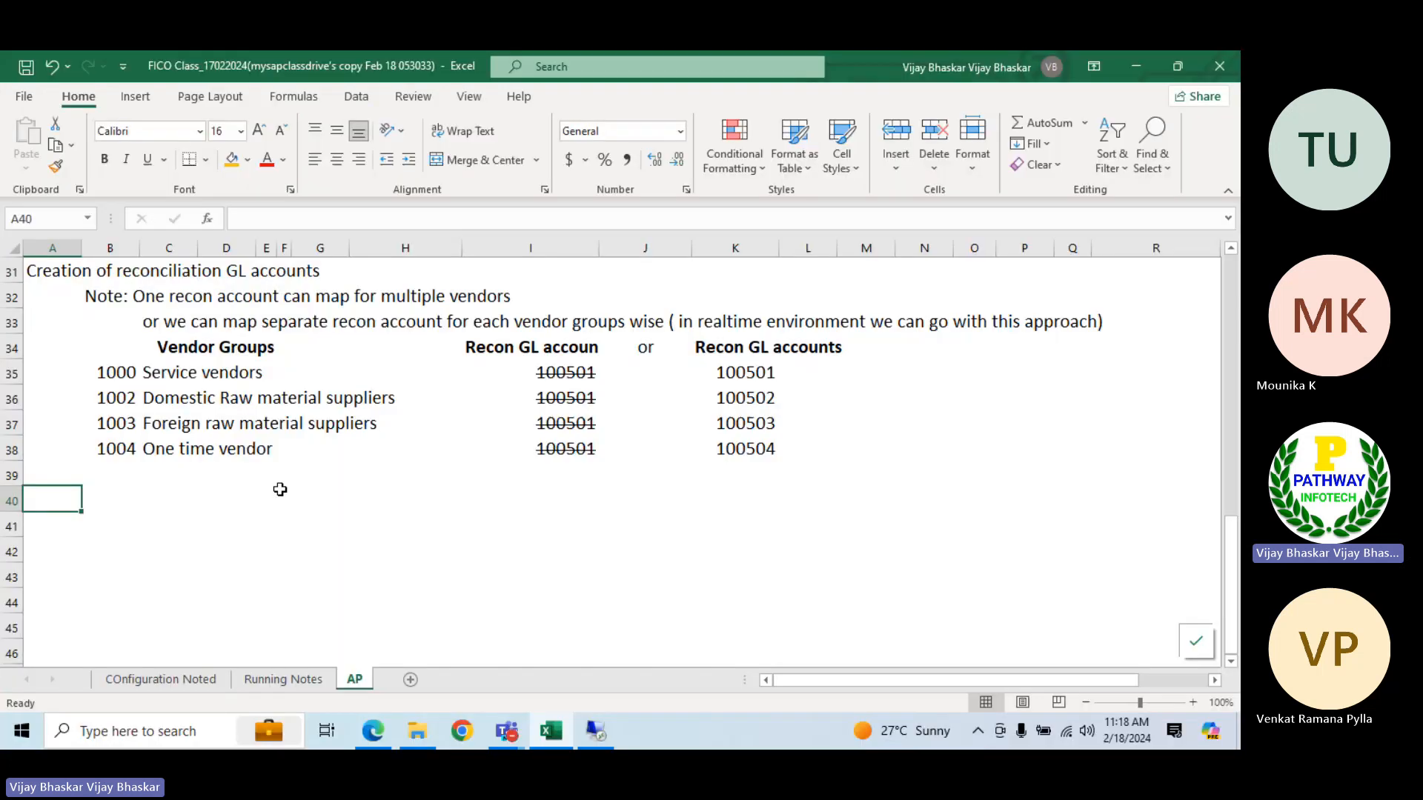
Enter Vendor master data in cell A41 below the vendor group table
{"action": "left_click", "coordinate": [49, 529]}
{"action": "type", "text": "Vendor"}
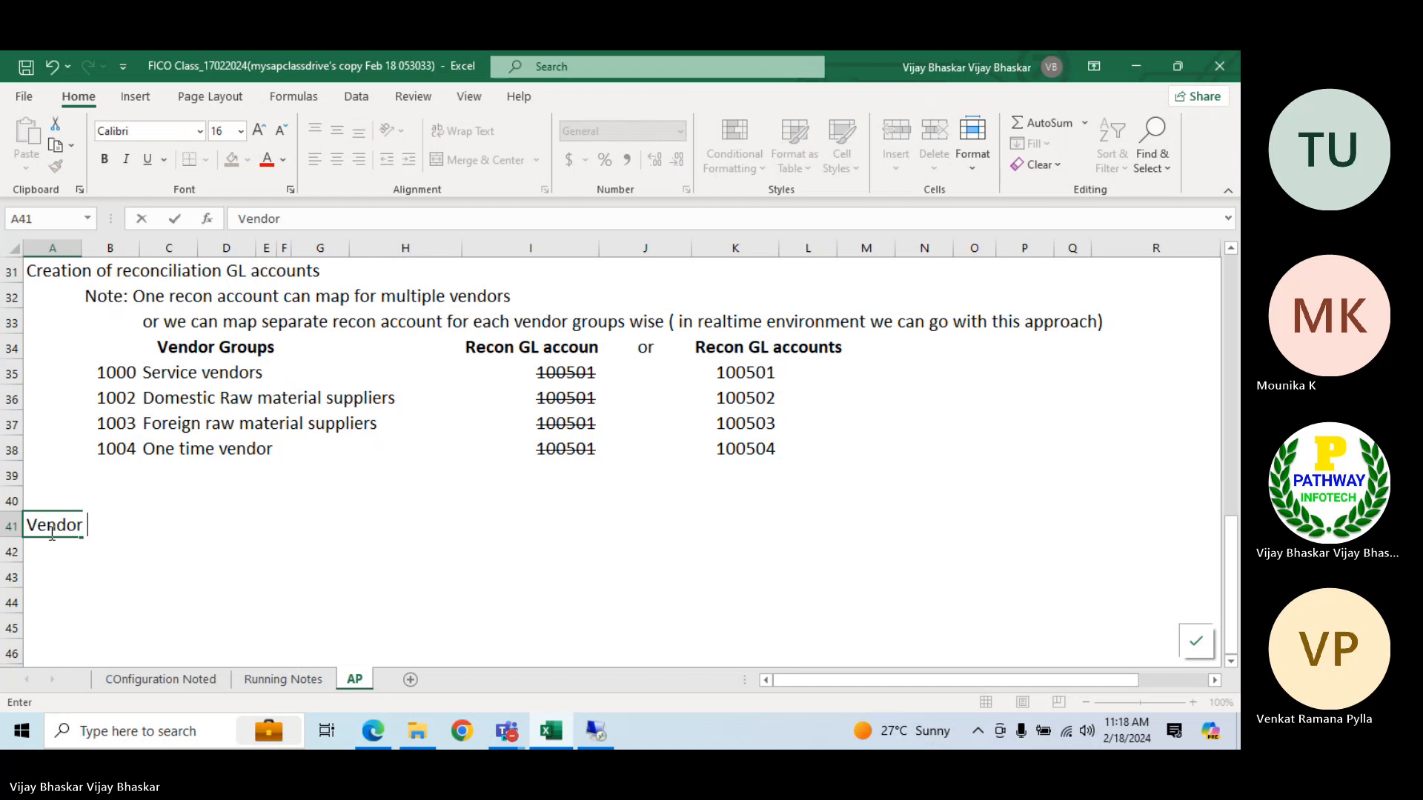
{"action": "type", "text": " master data"}
{"action": "key", "text": "Return"}
{"action": "type", "text": "]"}
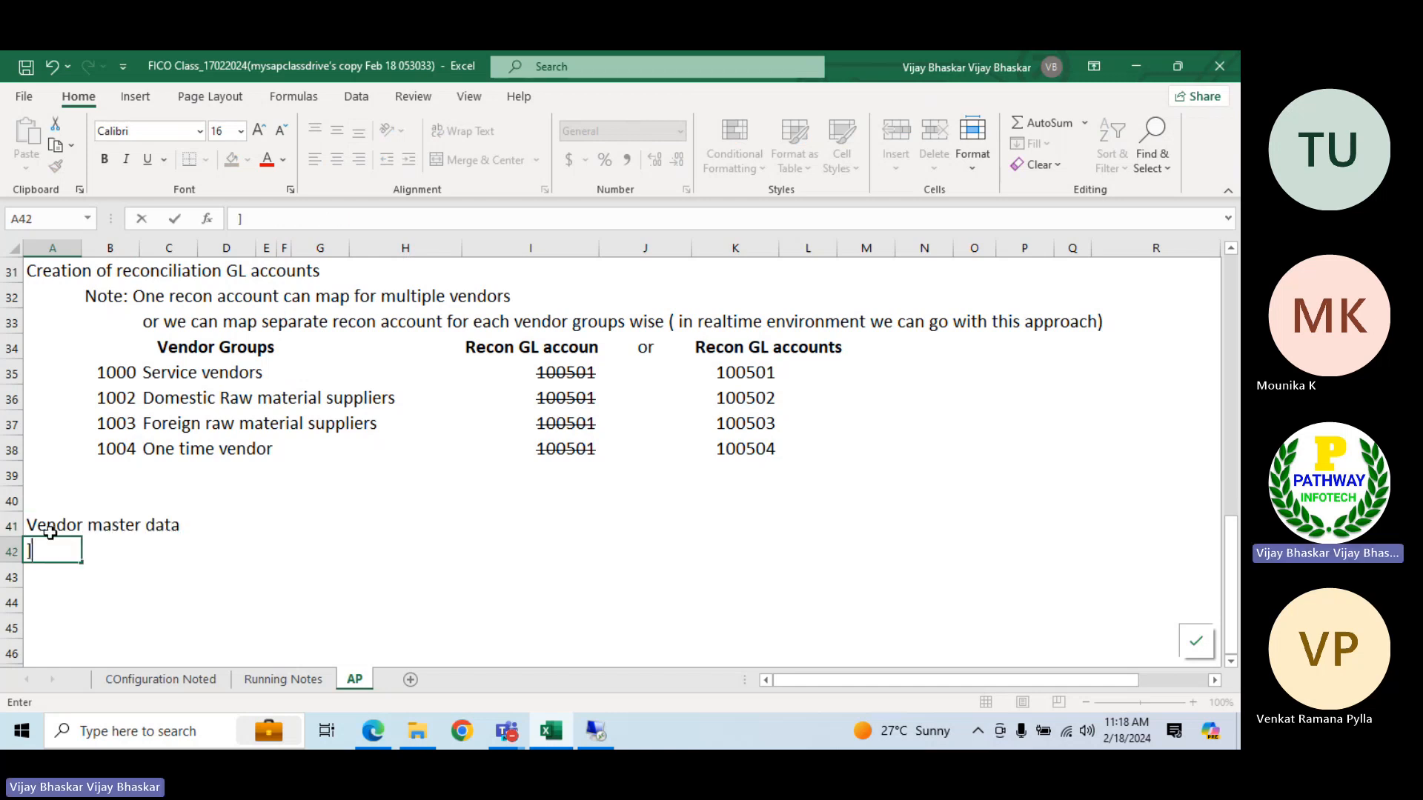
{"action": "key", "text": "BackSpace"}
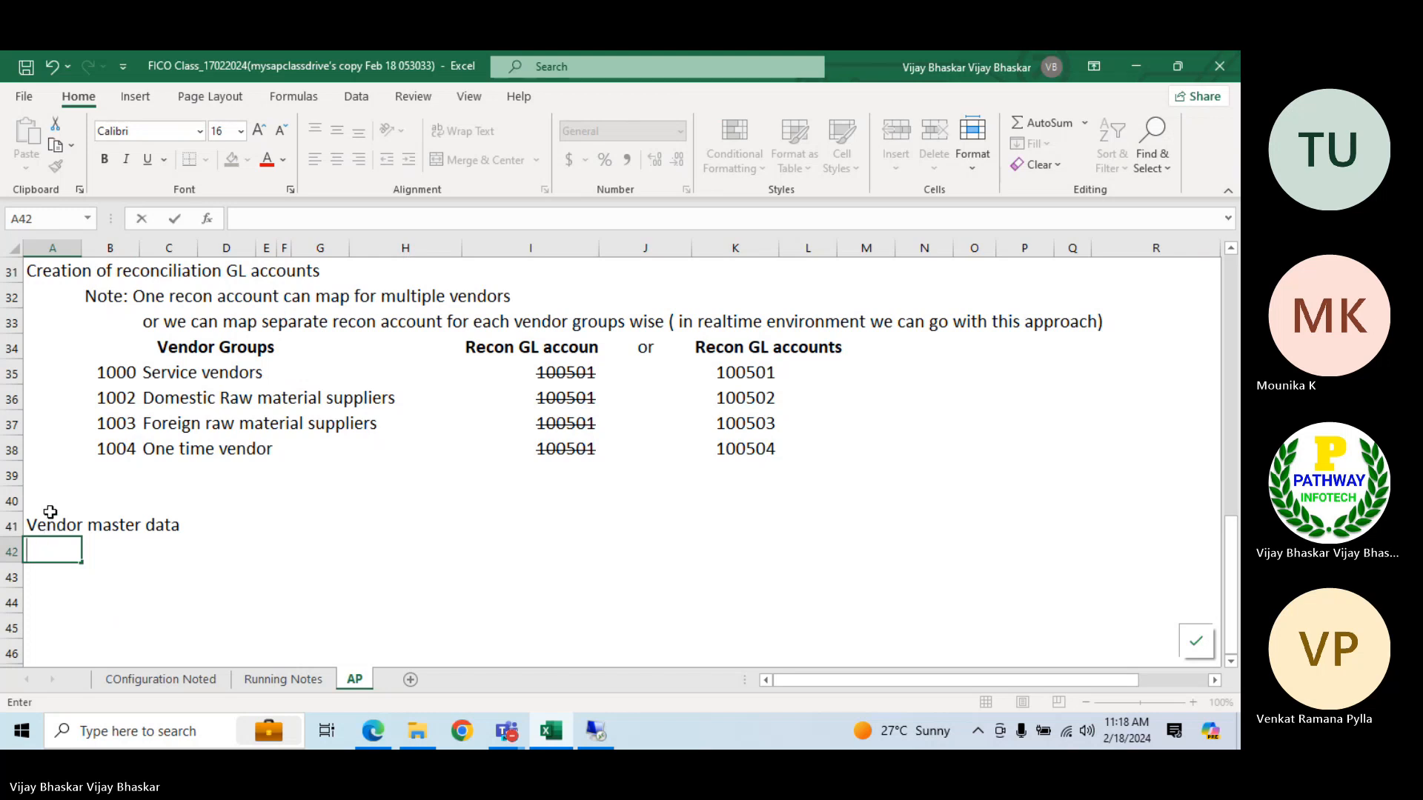
Extend the heading in A41 to read Create Vendor master data and make it bold
{"action": "left_click", "coordinate": [49, 514]}
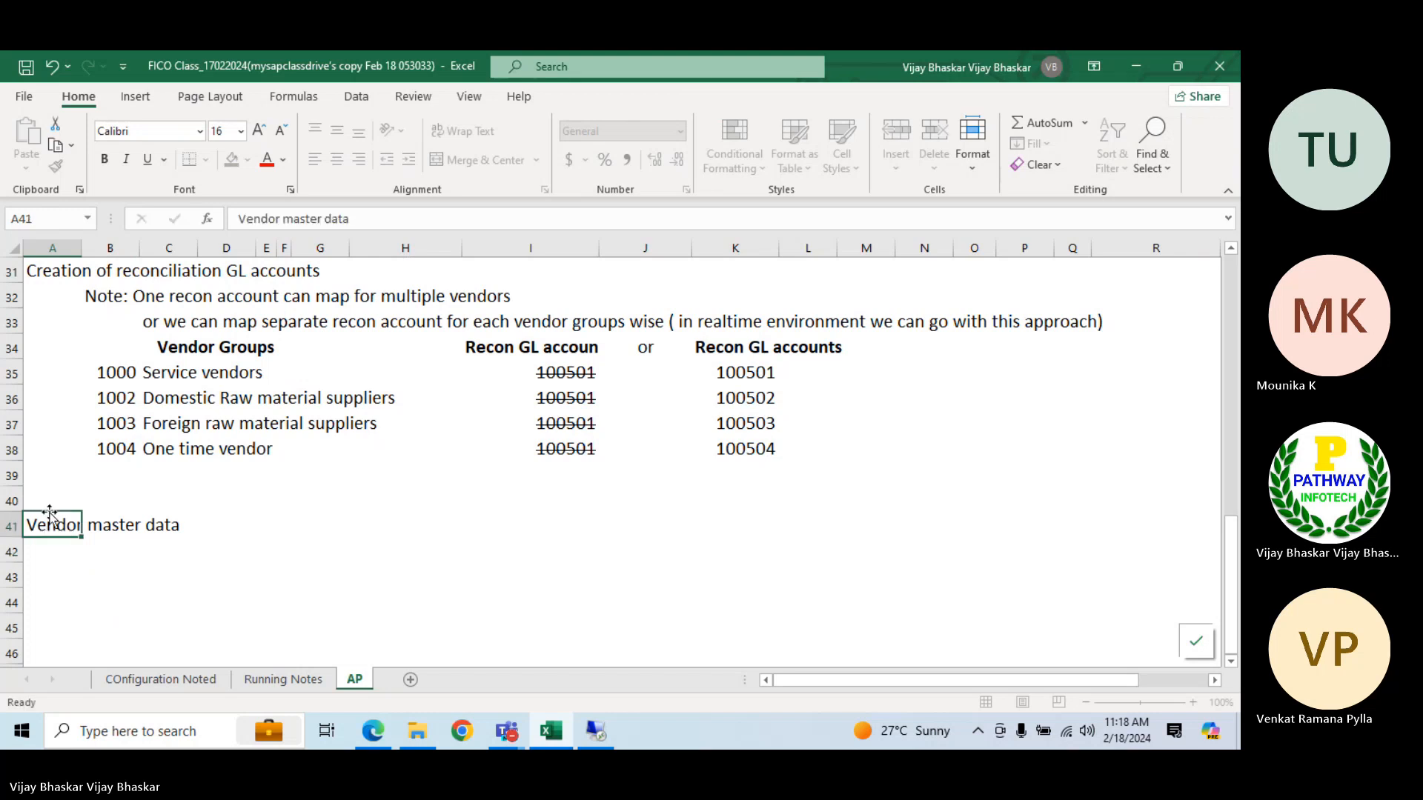
{"action": "left_click", "coordinate": [236, 220]}
{"action": "type", "text": "Cr"}
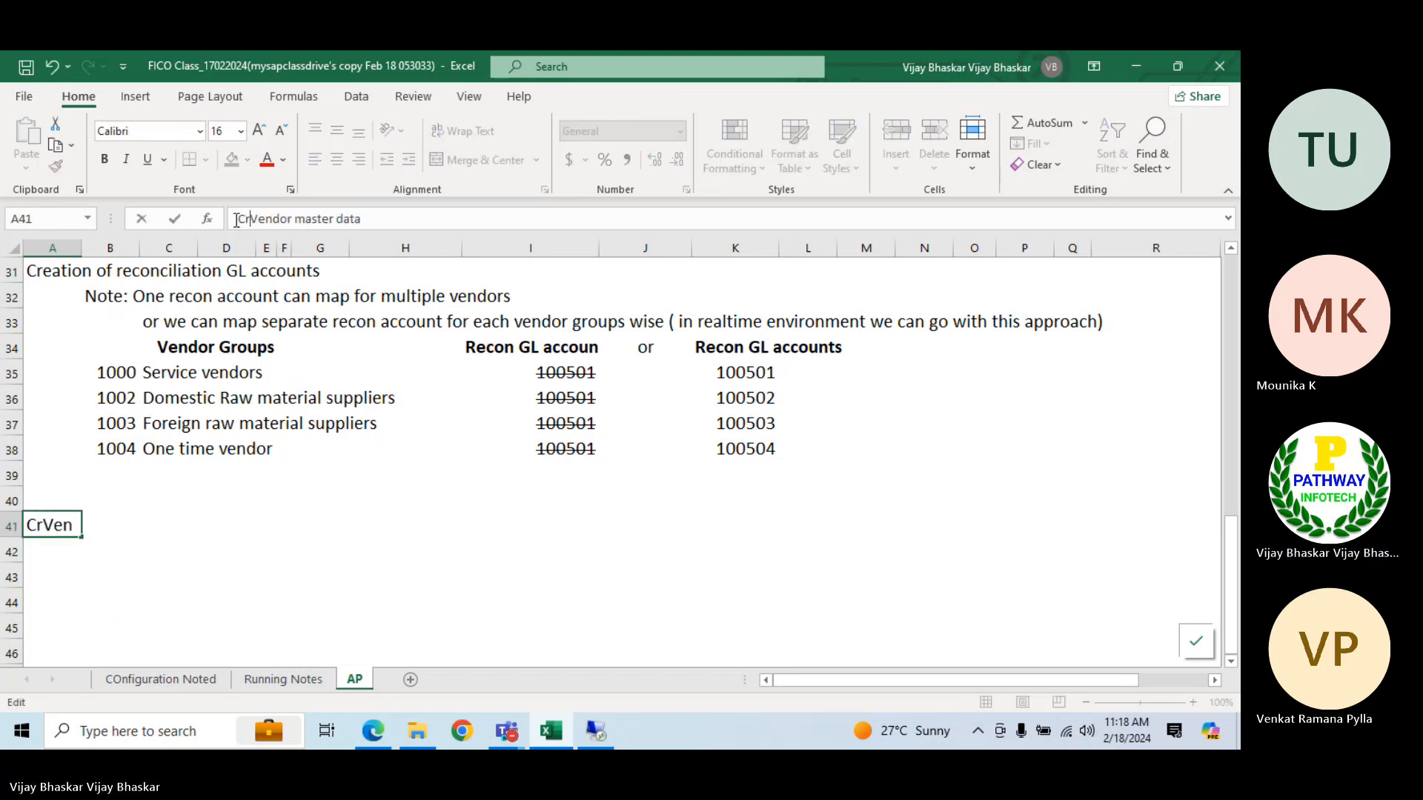
{"action": "type", "text": "eate"}
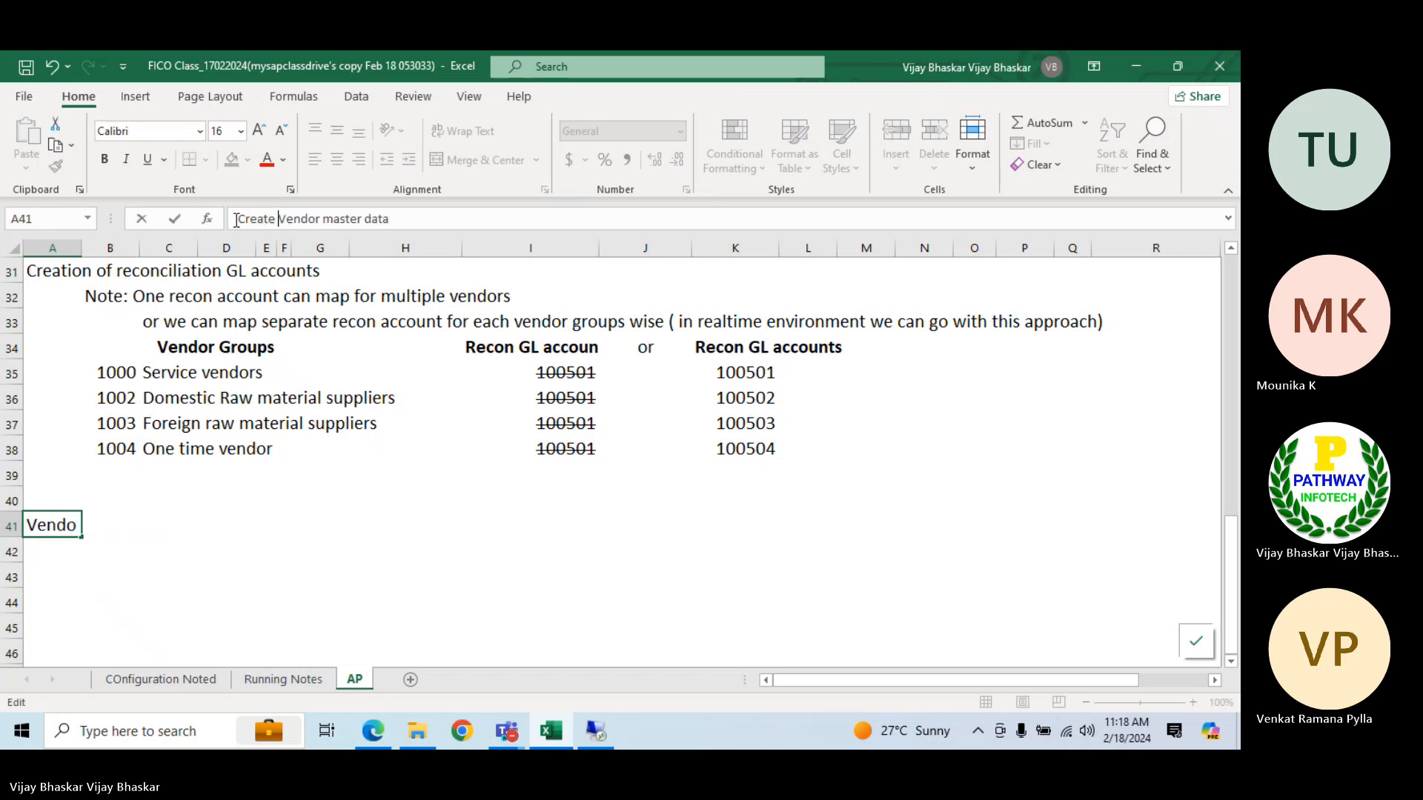
{"action": "key", "text": "Return"}
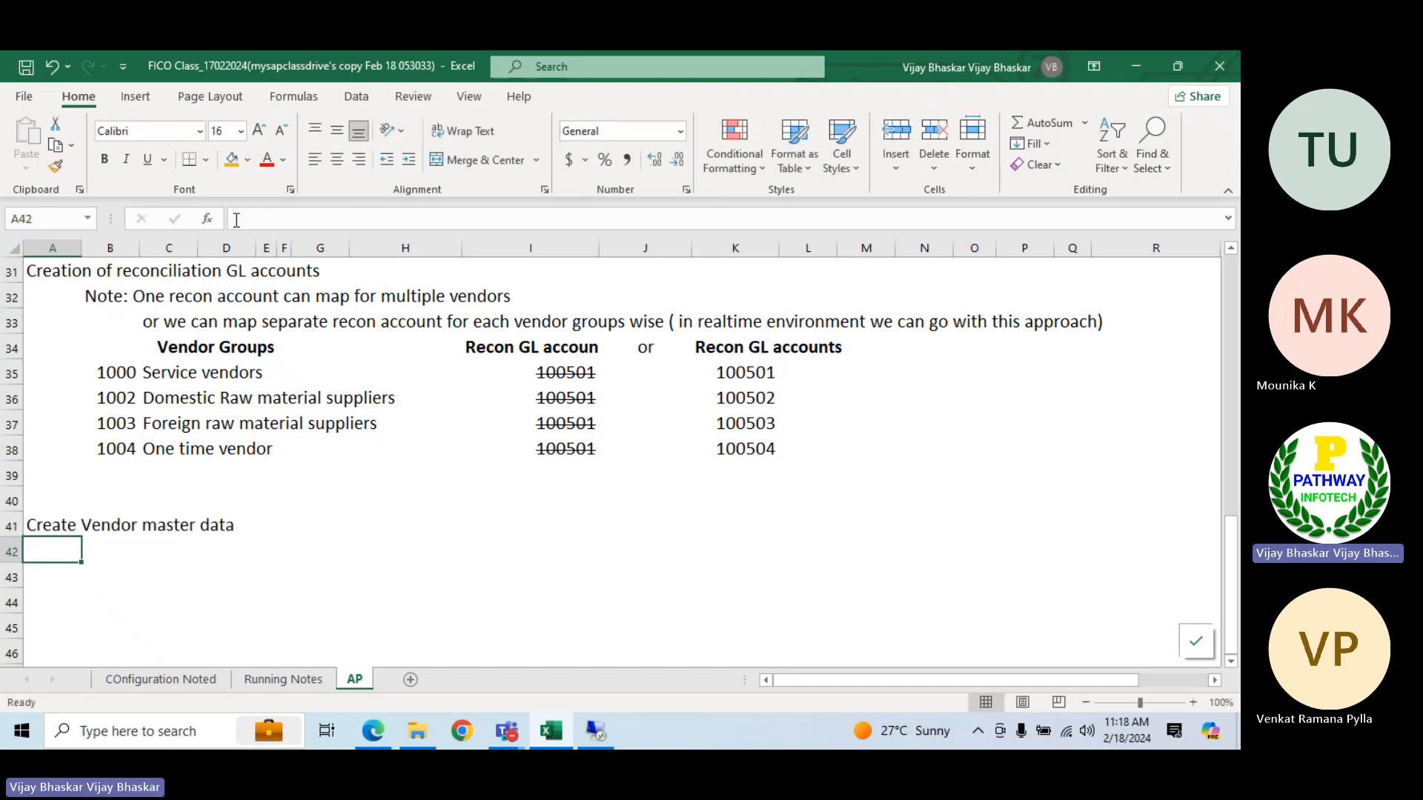
{"action": "key", "text": "Up"}
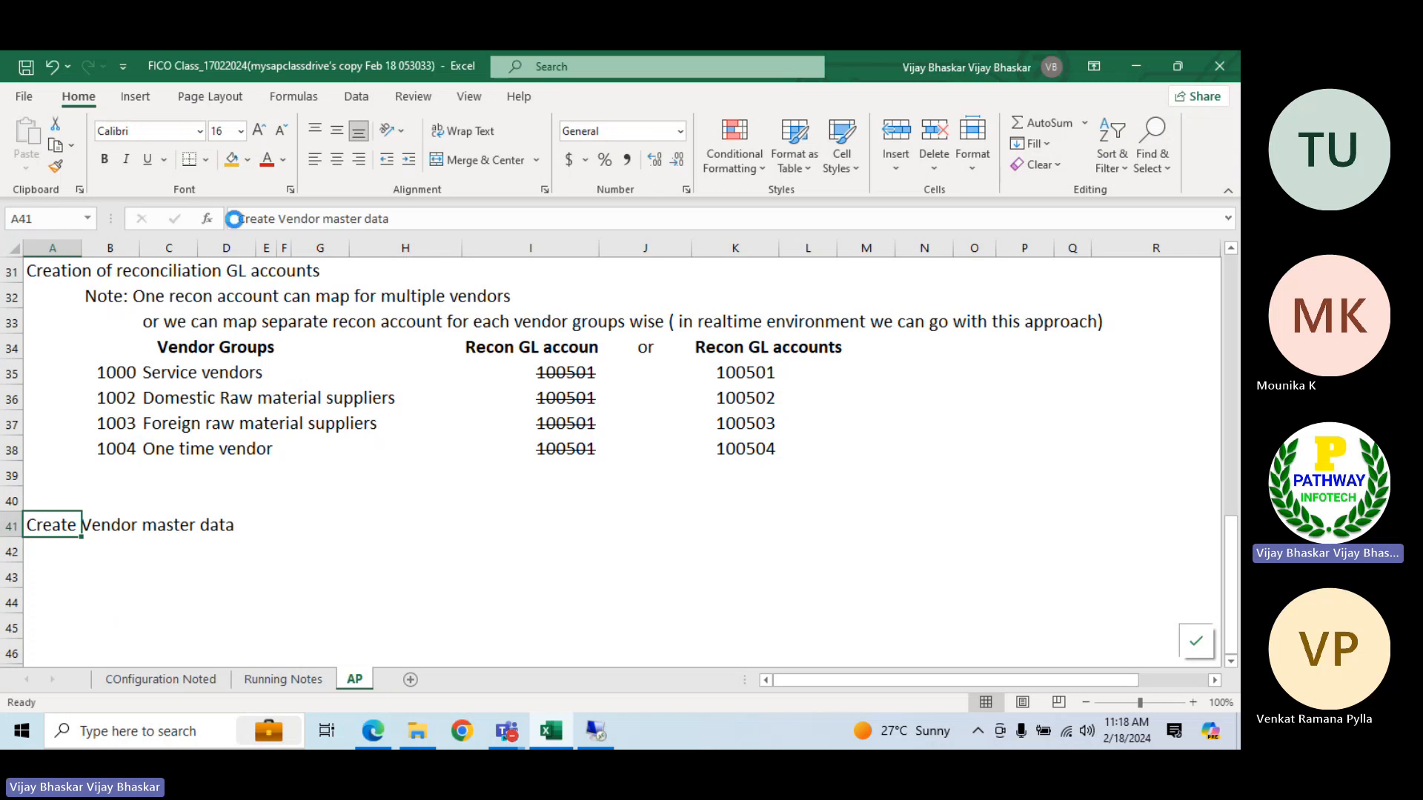
{"action": "key", "text": "ctrl+b"}
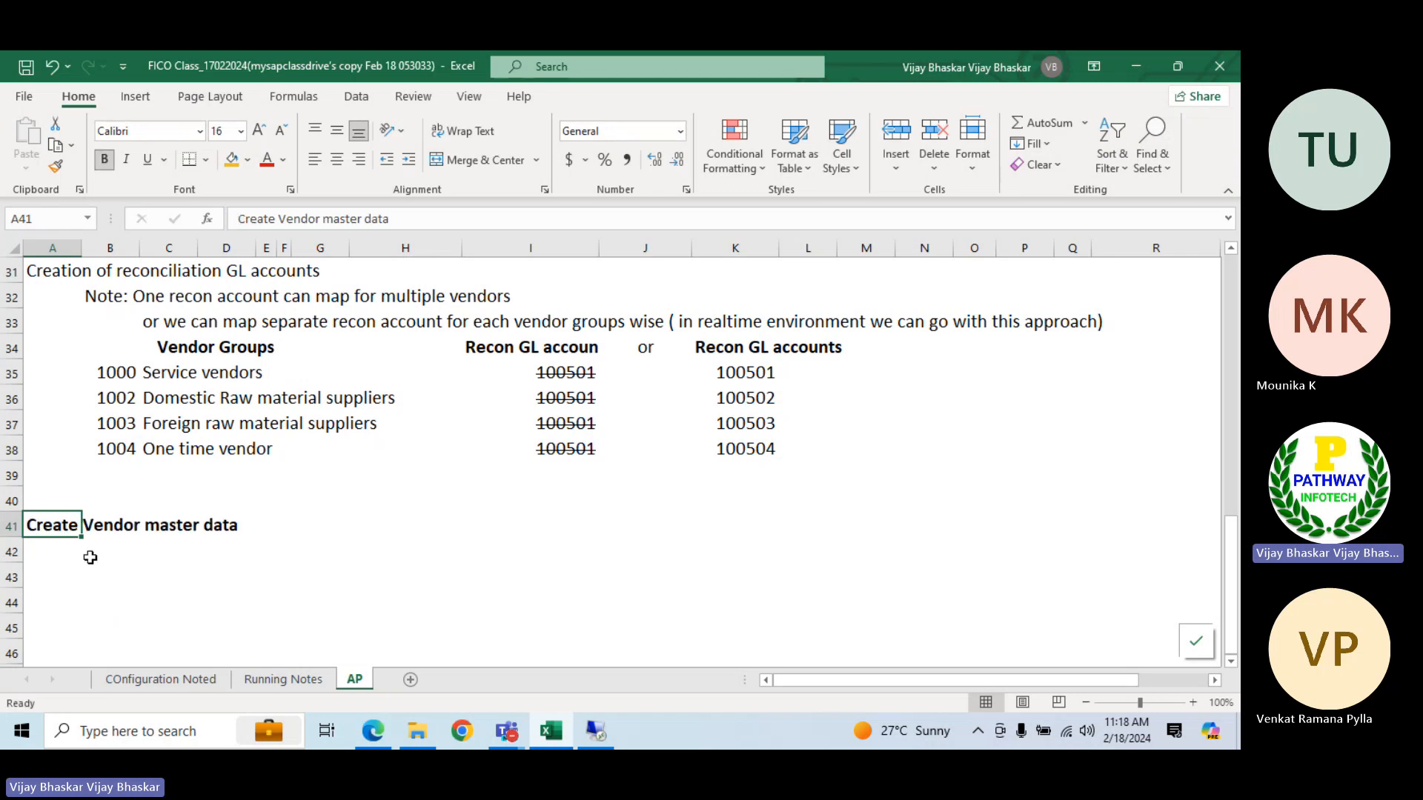
Enter in B42: Before creation of vendor master data, we must have to create a BP first, then we can extend that BP to vendors
{"action": "left_click", "coordinate": [89, 545]}
{"action": "type", "text": "Bedofer"}
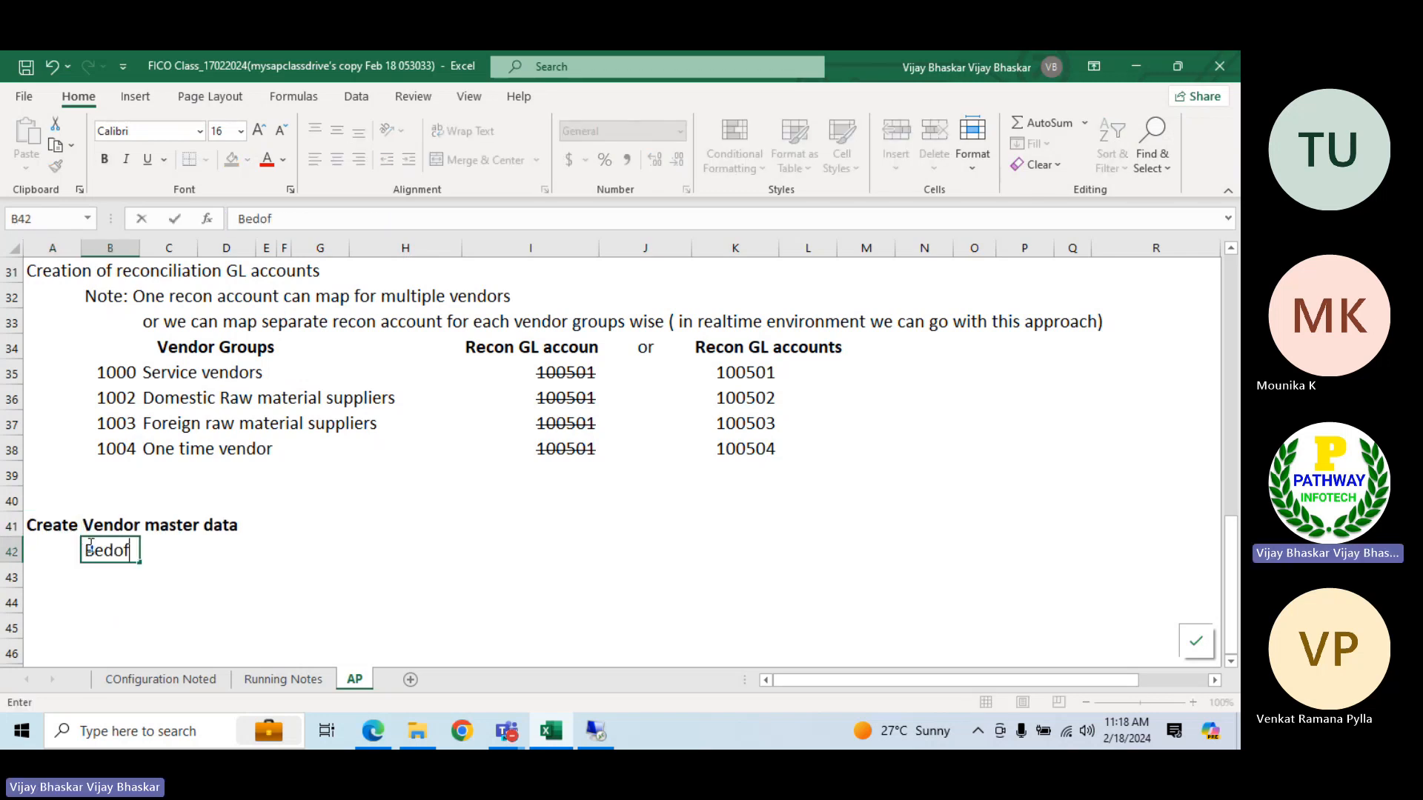
{"action": "key", "text": "BackSpace"}
{"action": "key", "text": "BackSpace"}
{"action": "key", "text": "BackSpace"}
{"action": "key", "text": "BackSpace"}
{"action": "key", "text": "BackSpace"}
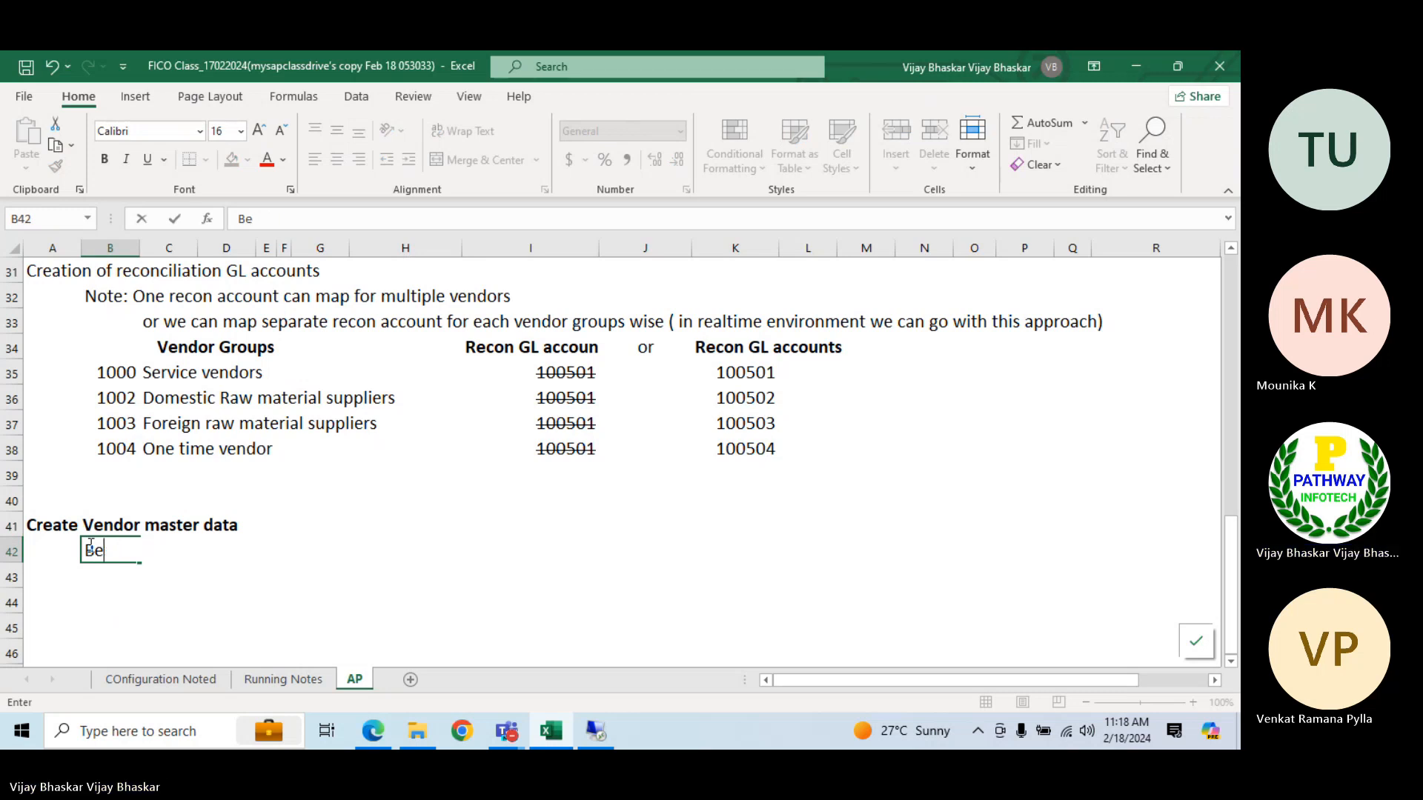
{"action": "type", "text": "fpore"}
{"action": "key", "text": "BackSpace"}
{"action": "key", "text": "BackSpace"}
{"action": "key", "text": "BackSpace"}
{"action": "key", "text": "BackSpace"}
{"action": "key", "text": "BackSpace"}
{"action": "type", "text": "ore creati"}
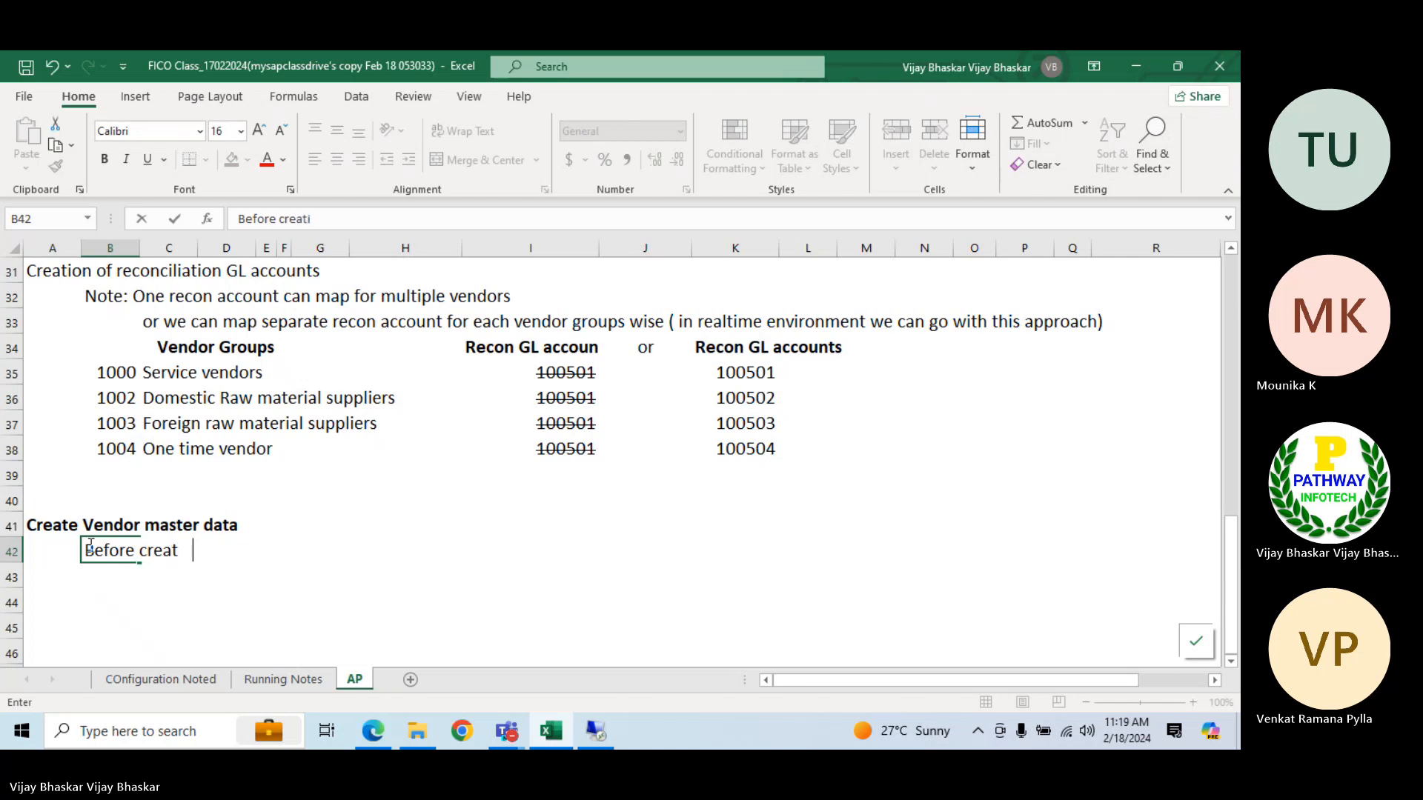
{"action": "type", "text": "on of ve"}
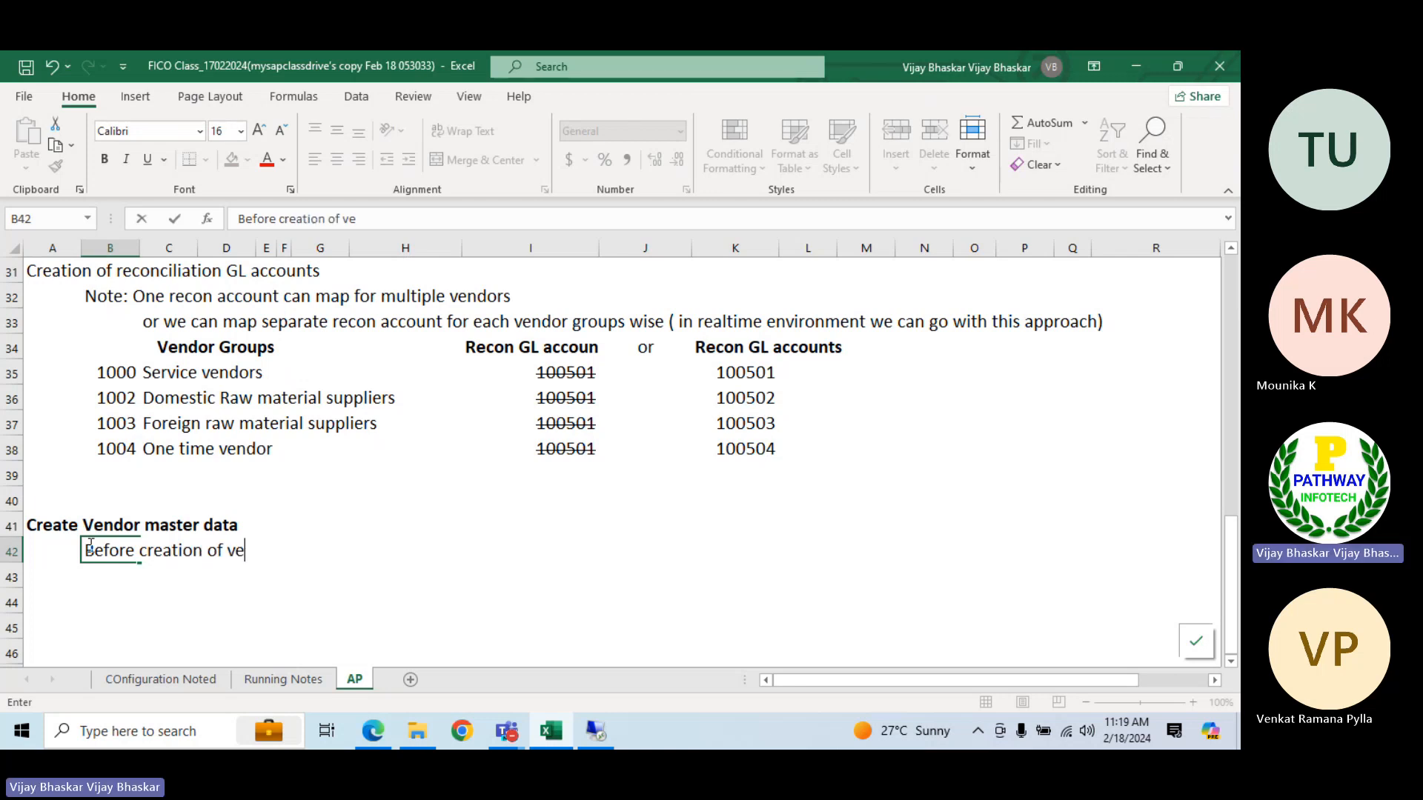
{"action": "type", "text": "ndor master dat"}
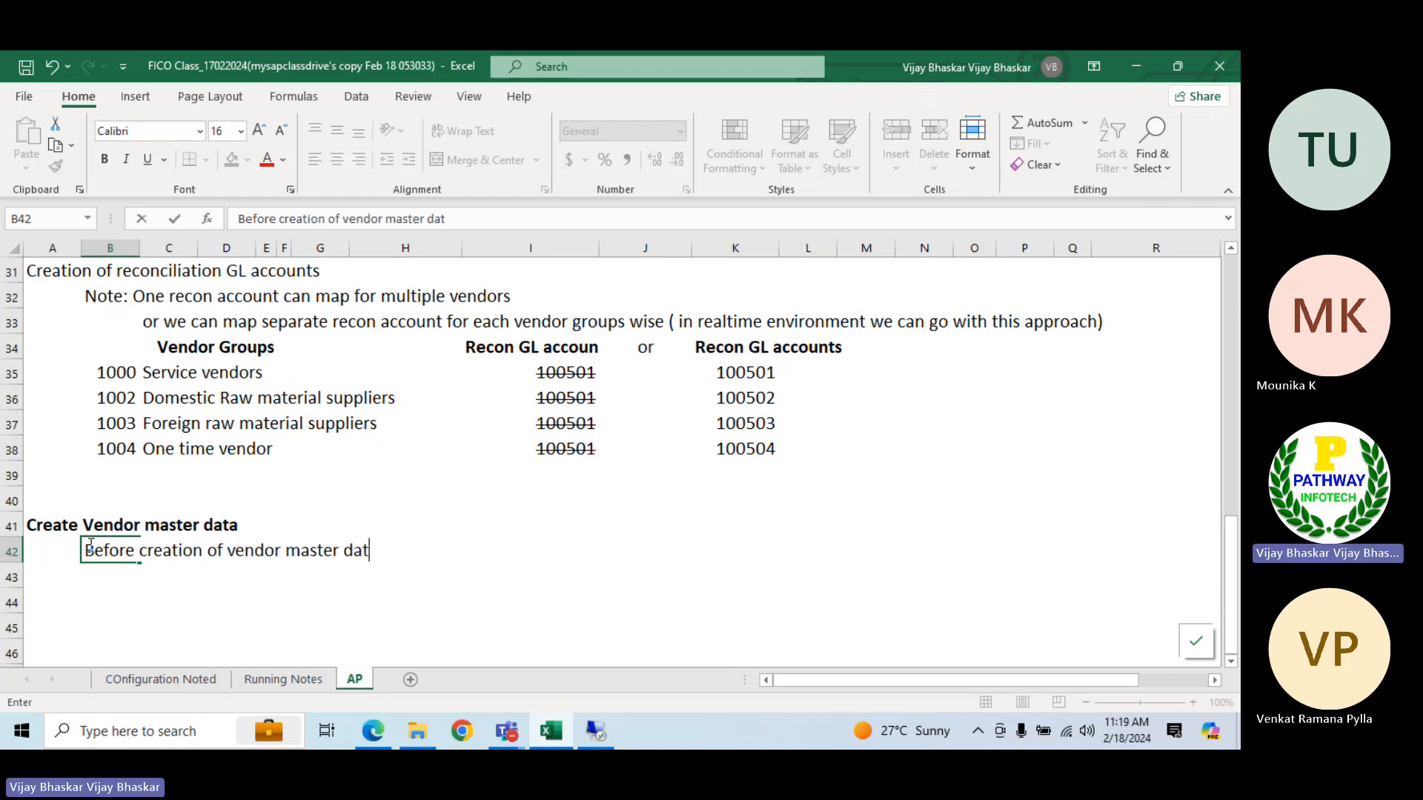
{"action": "type", "text": "a, we must have to "}
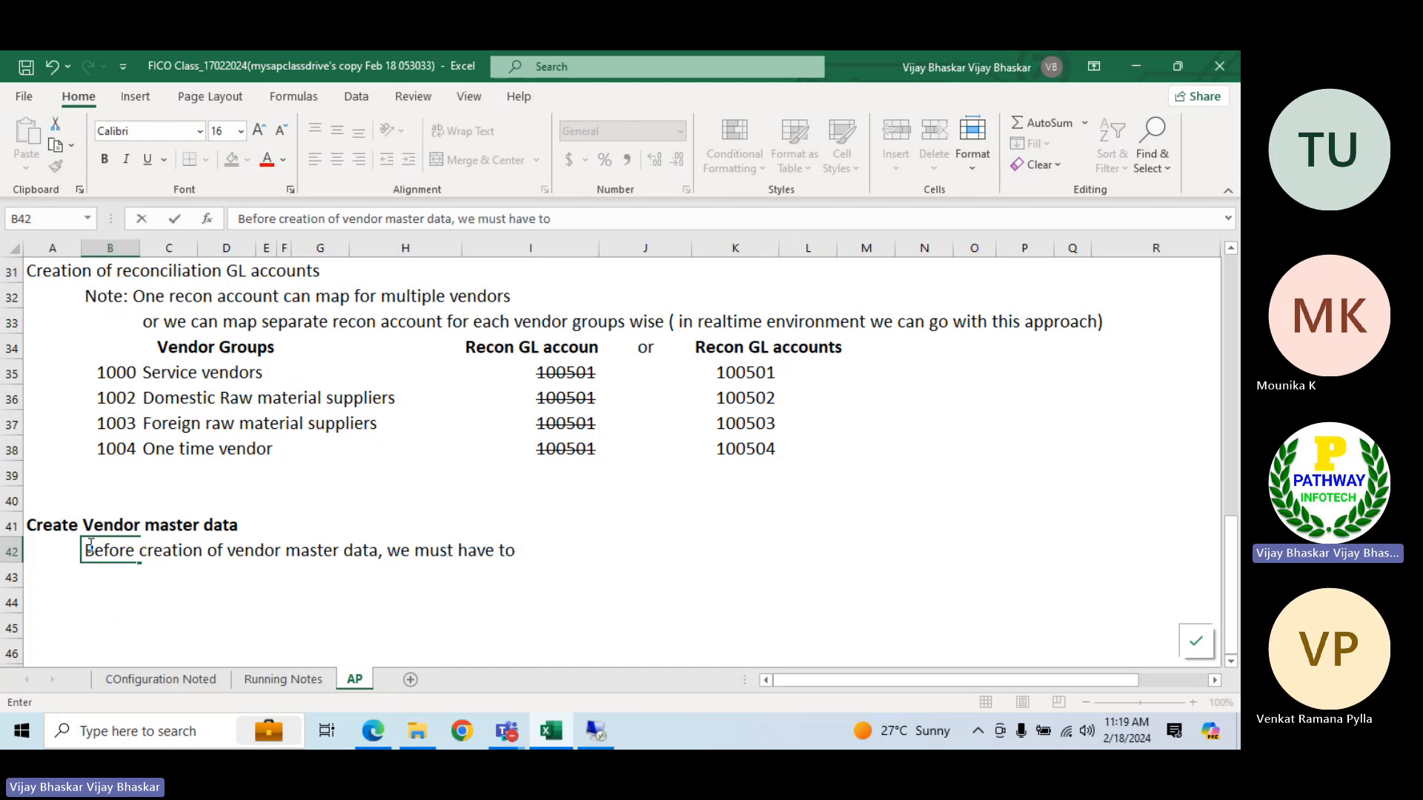
{"action": "type", "text": "create a BP fi"}
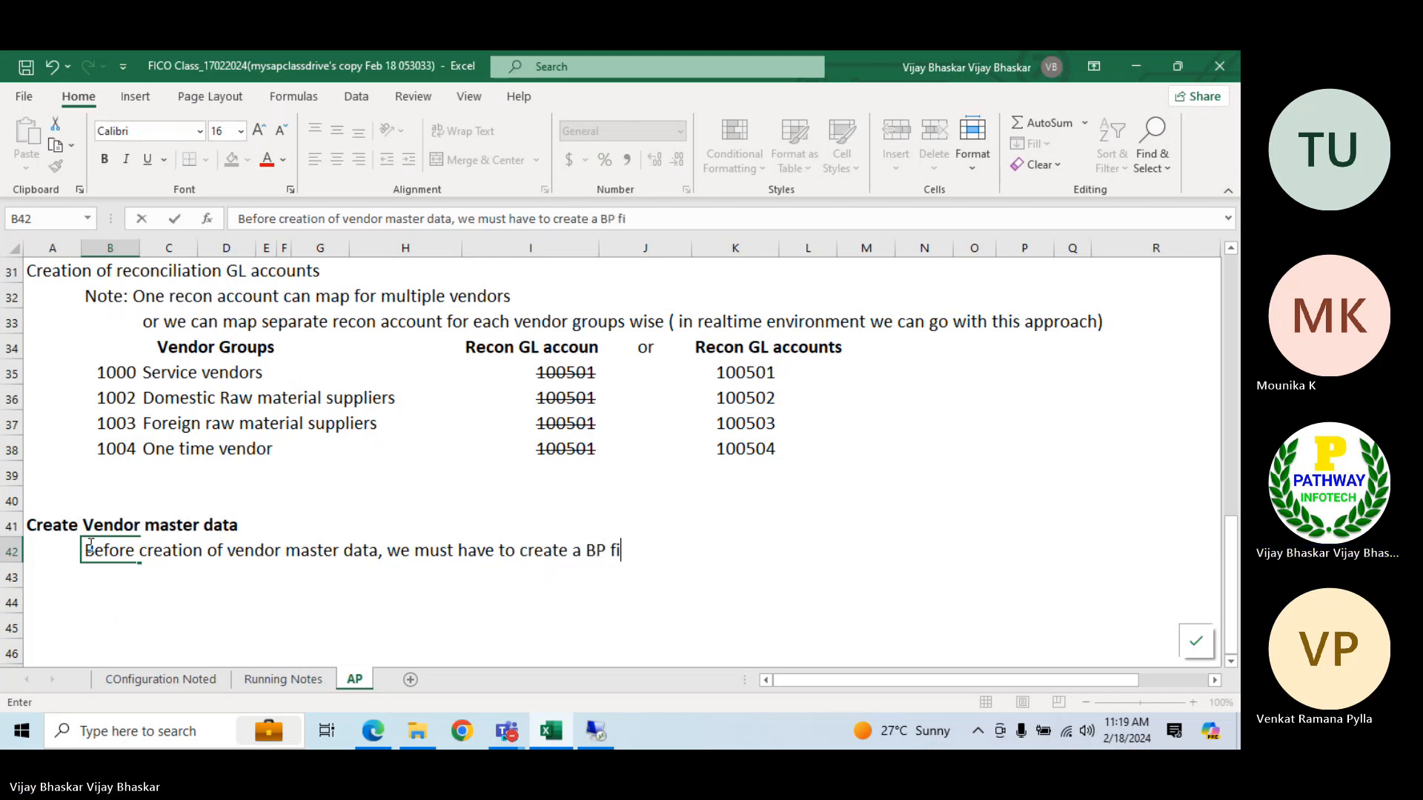
{"action": "type", "text": "rst, then yo"}
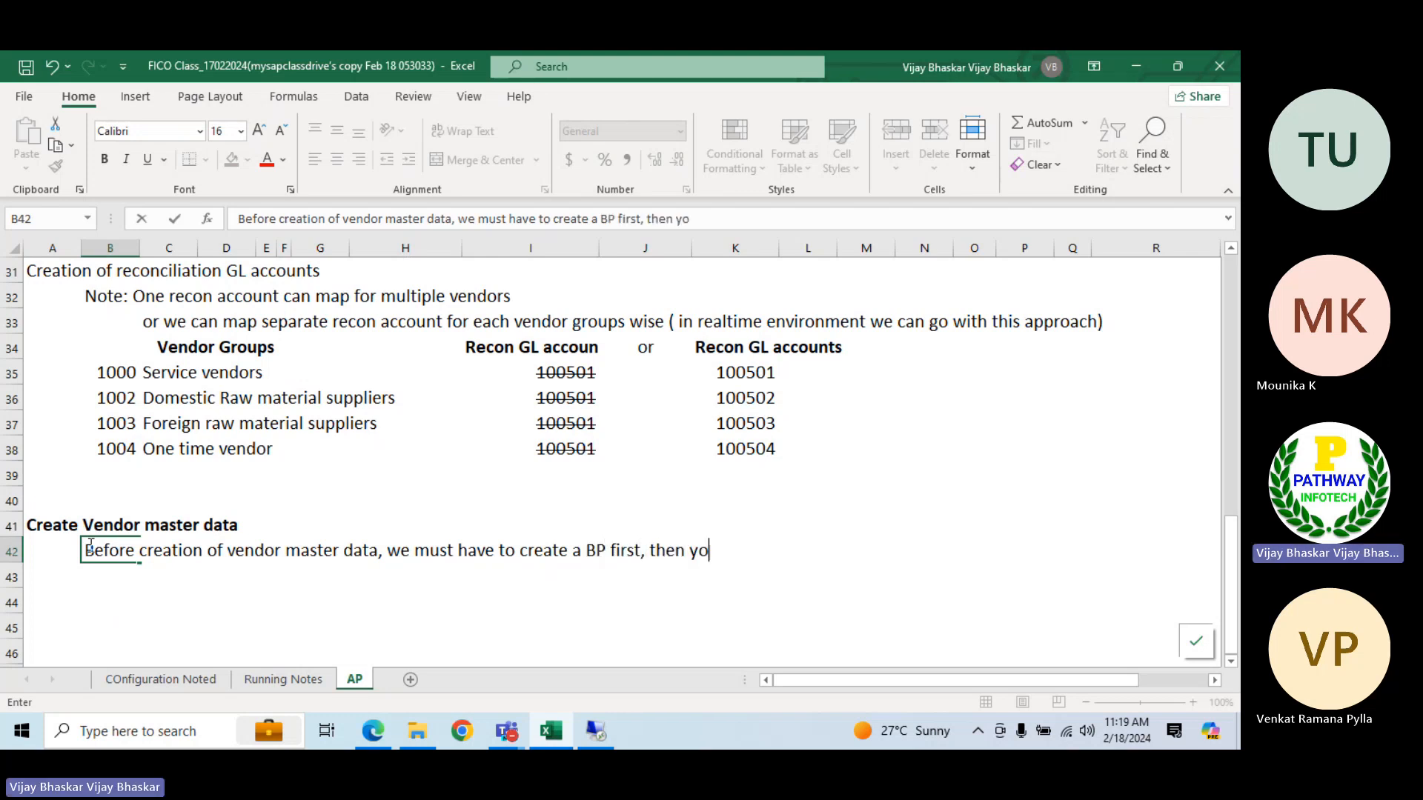
{"action": "key", "text": "BackSpace"}
{"action": "key", "text": "BackSpace"}
{"action": "type", "text": "we can extend"}
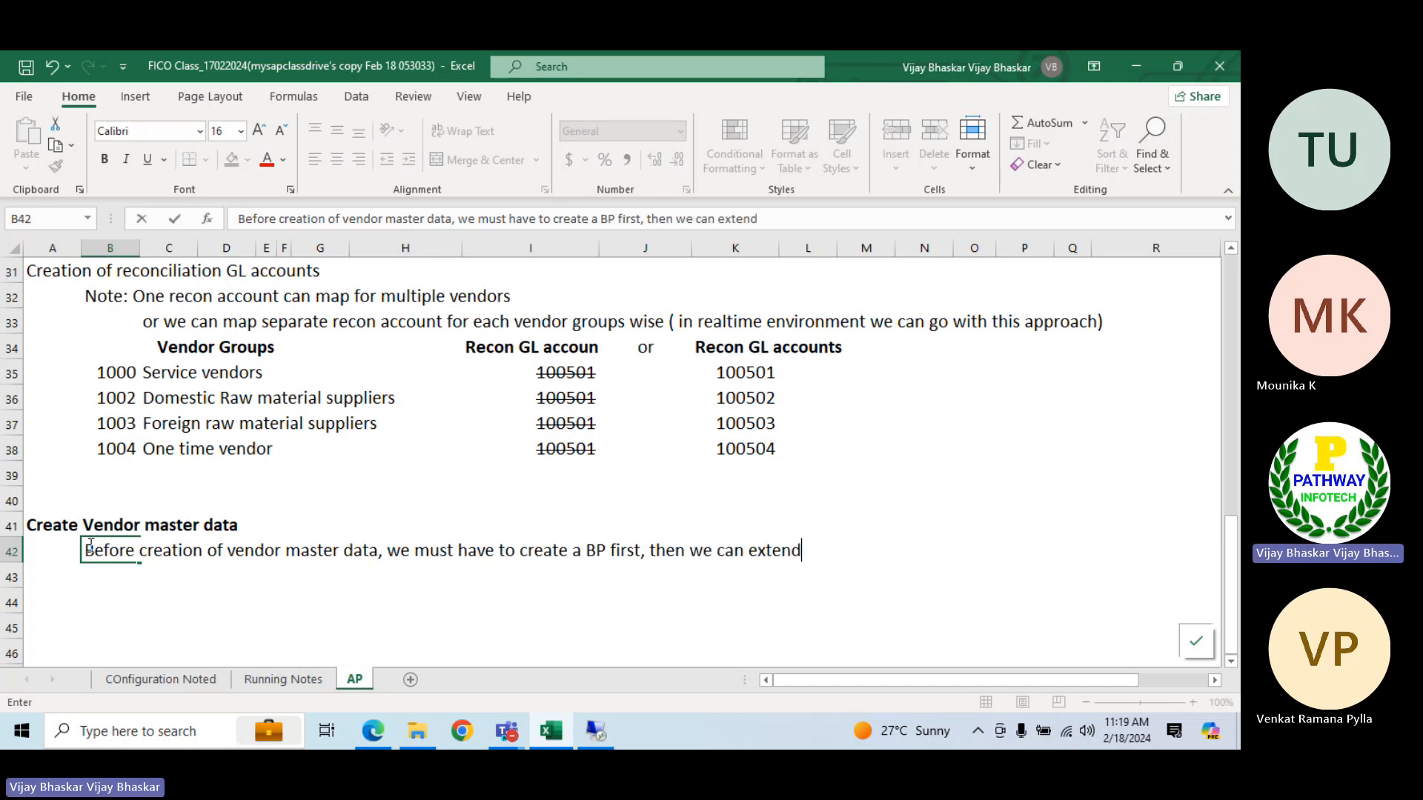
{"action": "type", "text": " that to"}
{"action": "key", "text": "BackSpace"}
{"action": "key", "text": "BackSpace"}
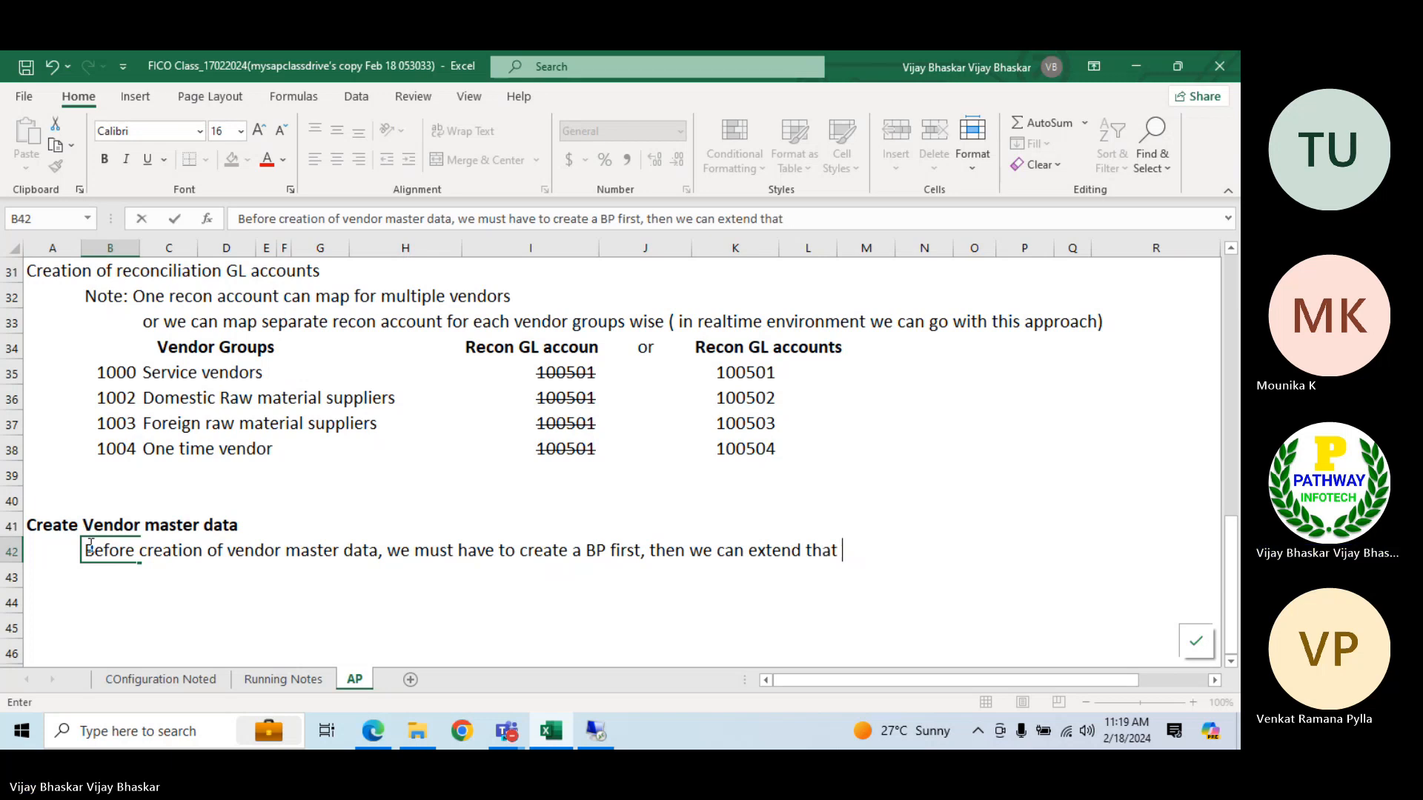
{"action": "type", "text": "P"}
{"action": "key", "text": "BackSpace"}
{"action": "type", "text": "BP to the required"}
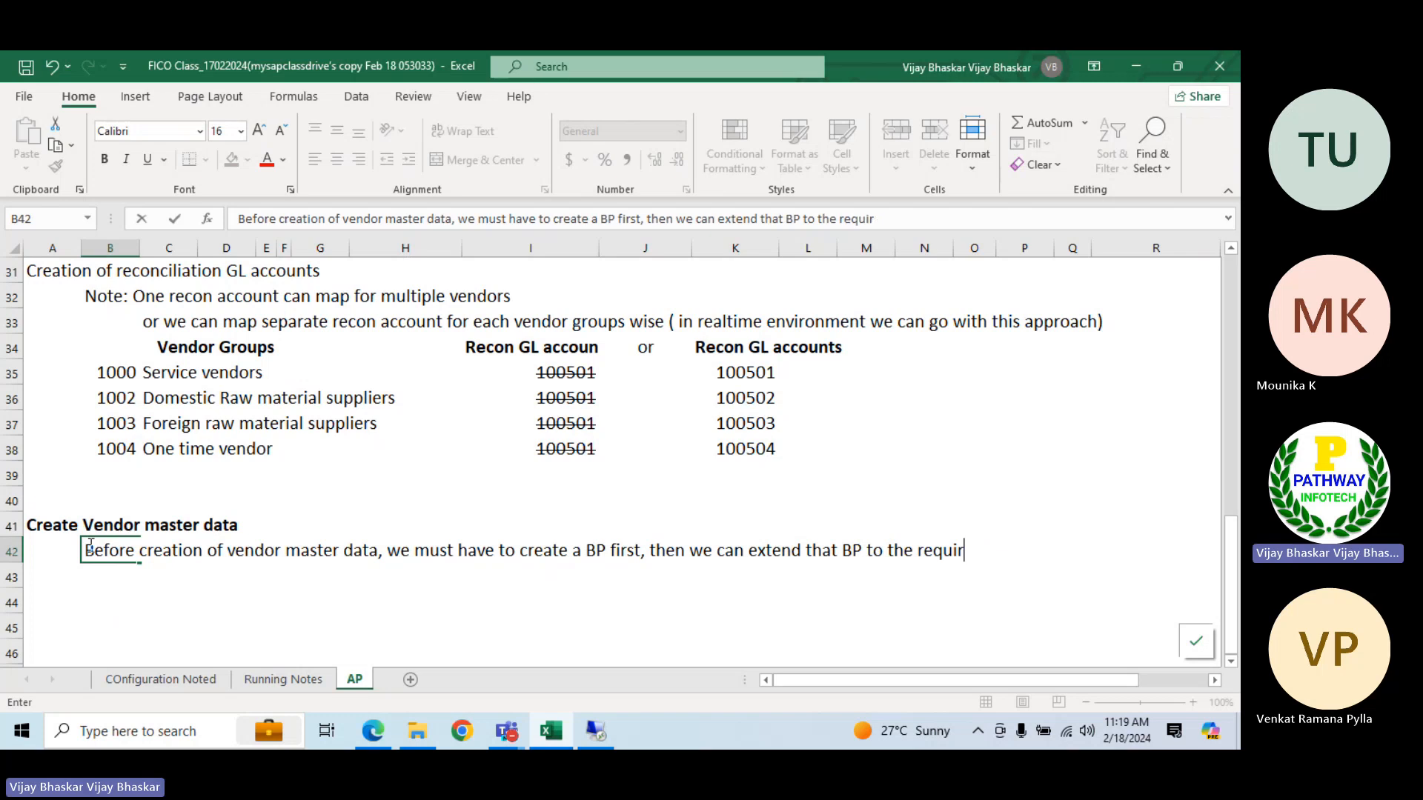
{"action": "key", "text": "BackSpace"}
{"action": "key", "text": "BackSpace"}
{"action": "key", "text": "BackSpace"}
{"action": "key", "text": "BackSpace"}
{"action": "key", "text": "BackSpace"}
{"action": "key", "text": "BackSpace"}
{"action": "key", "text": "BackSpace"}
{"action": "key", "text": "BackSpace"}
{"action": "key", "text": "BackSpace"}
{"action": "key", "text": "BackSpace"}
{"action": "key", "text": "BackSpace"}
{"action": "key", "text": "BackSpace"}
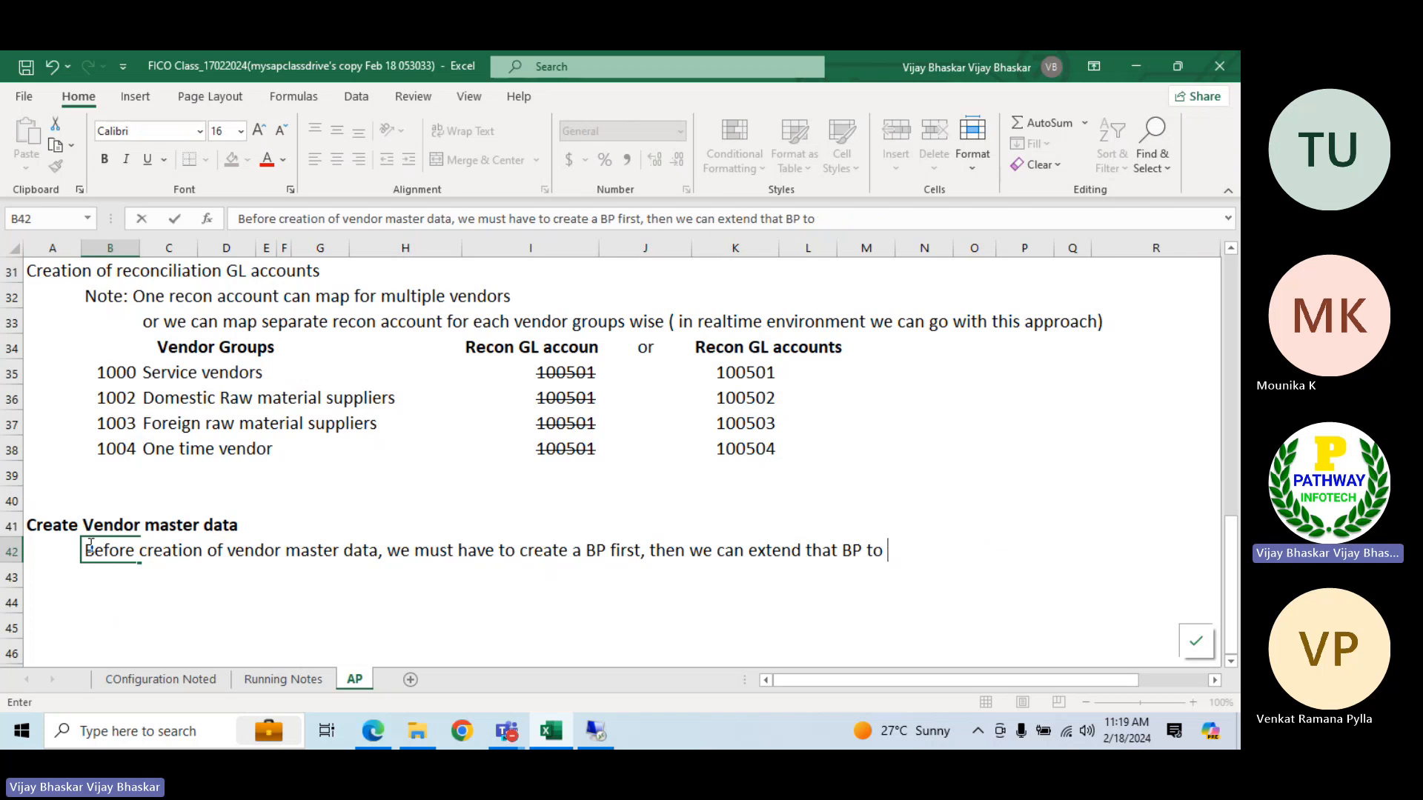
{"action": "type", "text": "vendor"}
{"action": "type", "text": "s"}
{"action": "key", "text": "Return"}
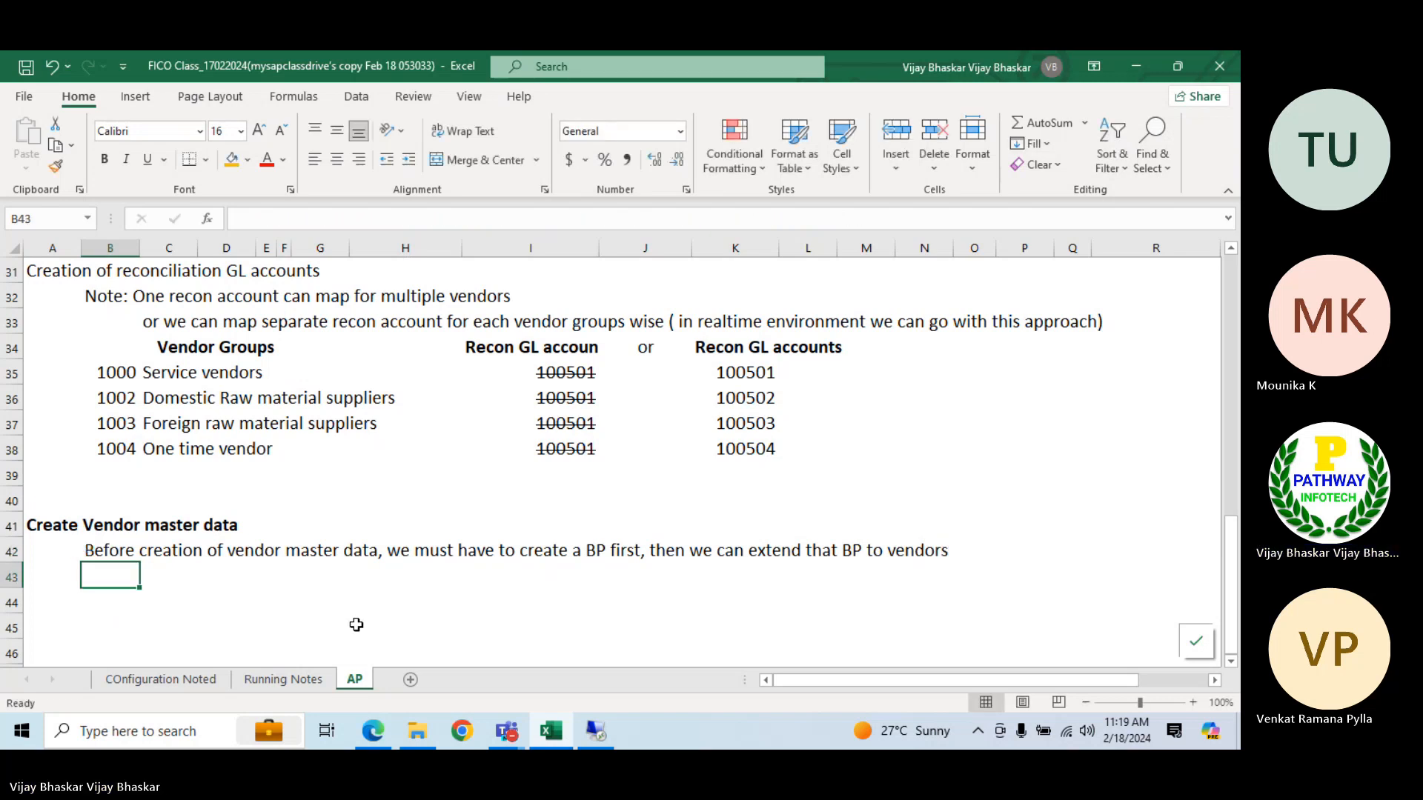
Switch to SAP, open transaction BP and start creating a business partner of type Organization
{"action": "left_click", "coordinate": [596, 732]}
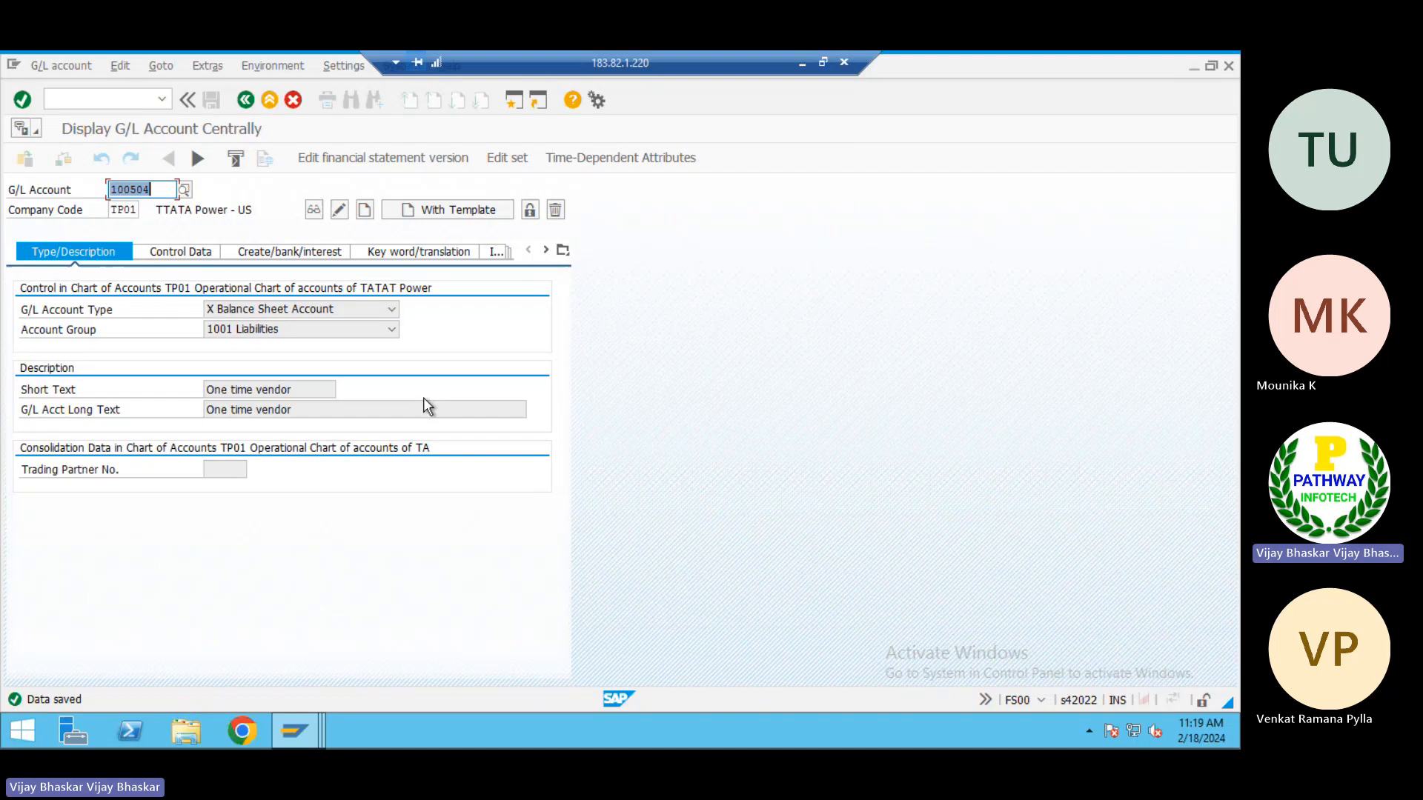
{"action": "left_click", "coordinate": [123, 101]}
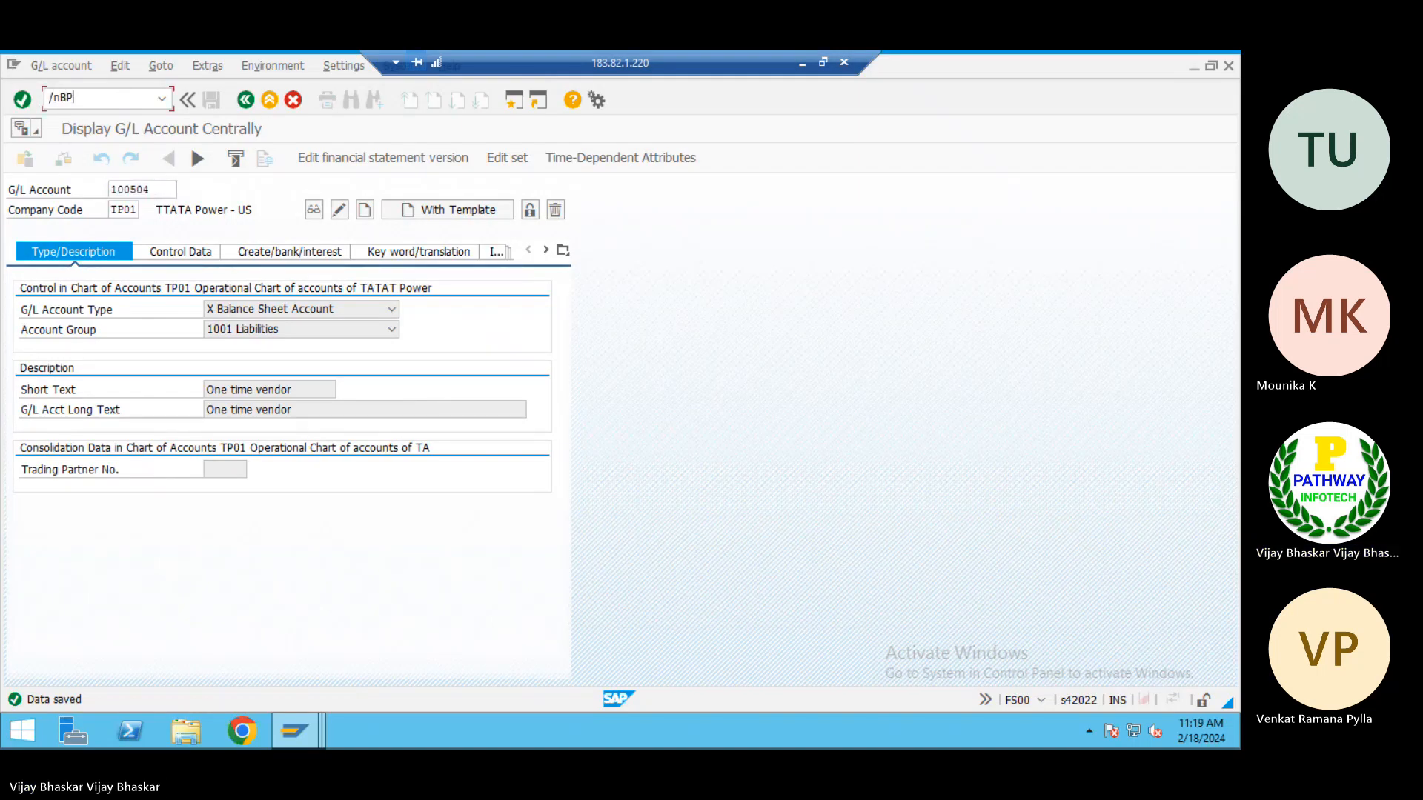
{"action": "key", "text": "Return"}
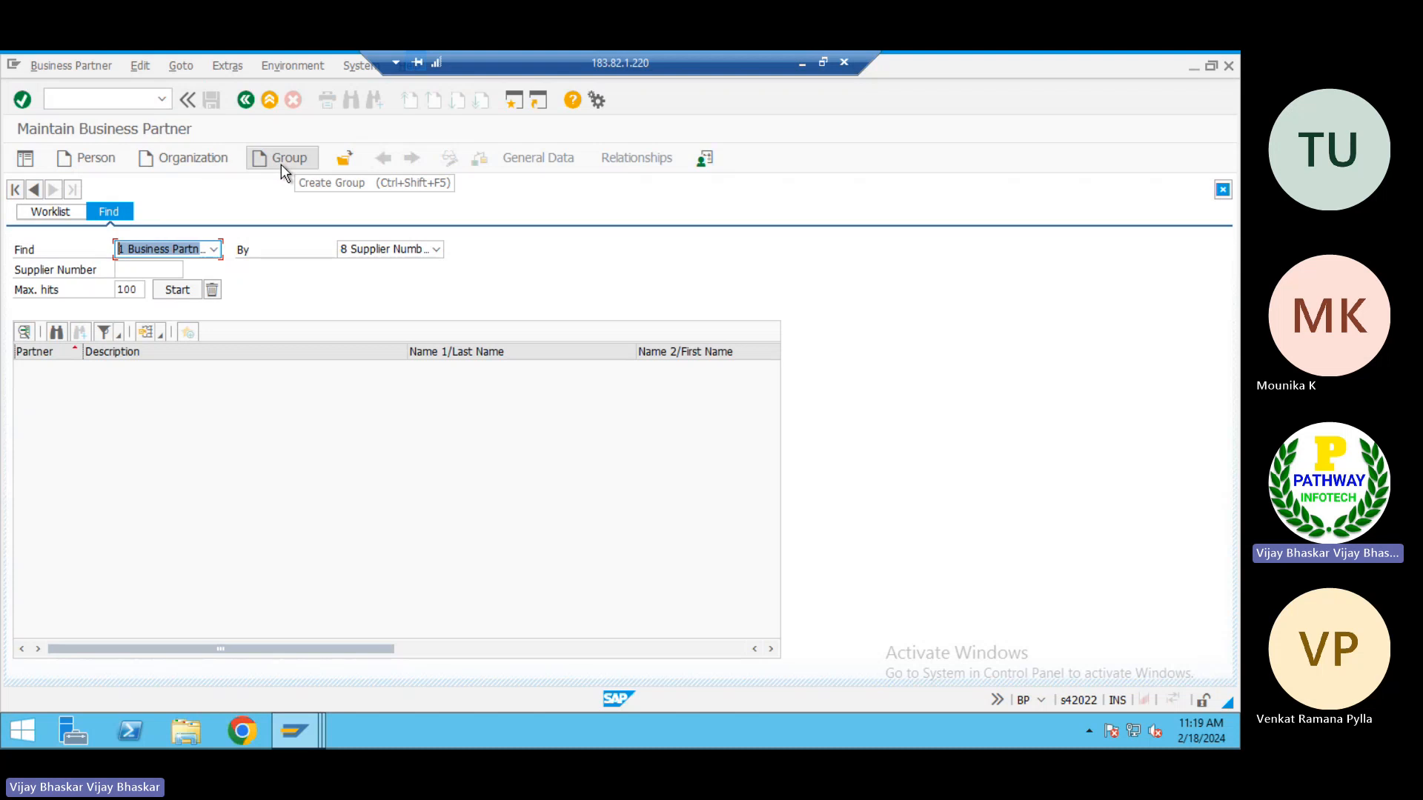
{"action": "left_click", "coordinate": [176, 158]}
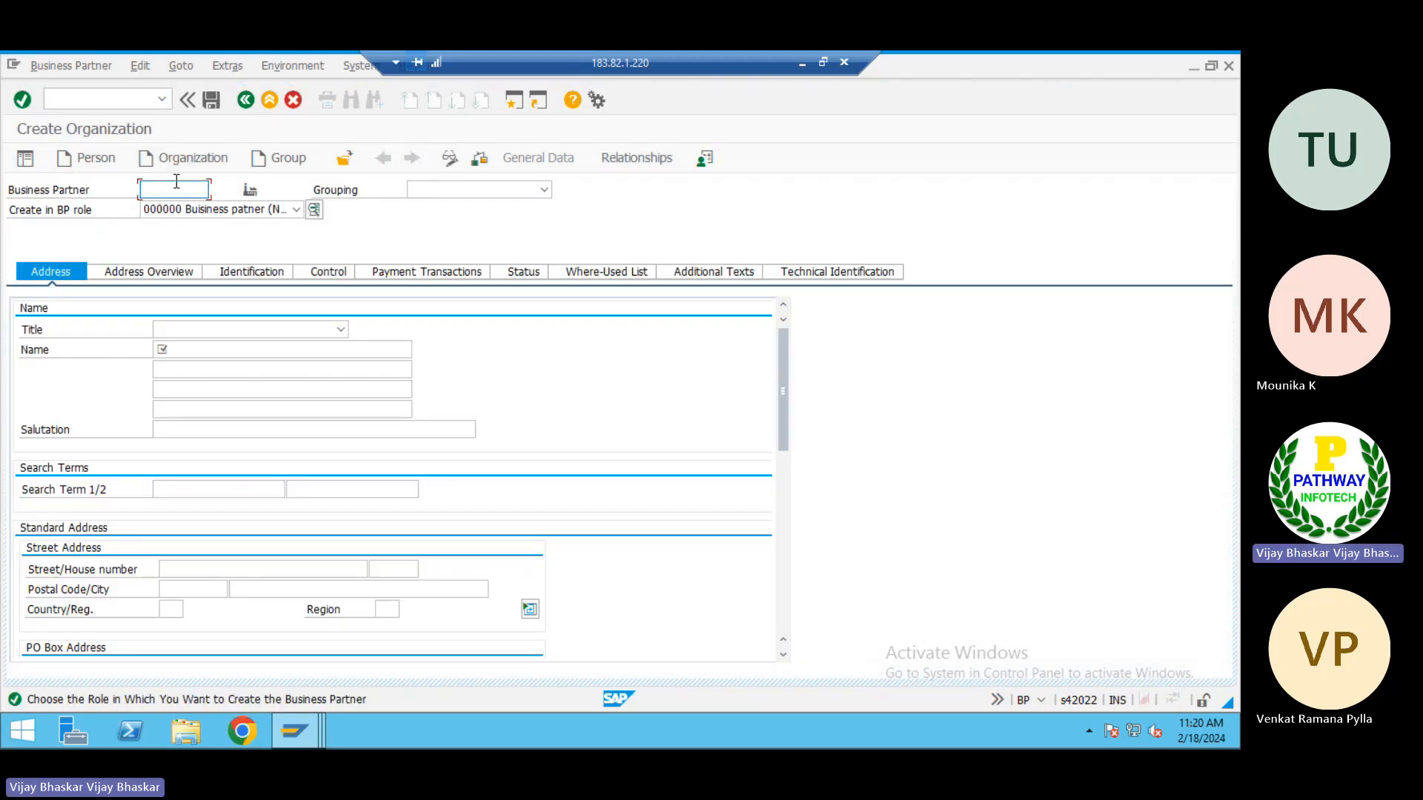
Look up the BP groupings in B18:B21 of the Excel notes and set the new organization's grouping to 100A Service BP in SAP
{"action": "left_click", "coordinate": [546, 192]}
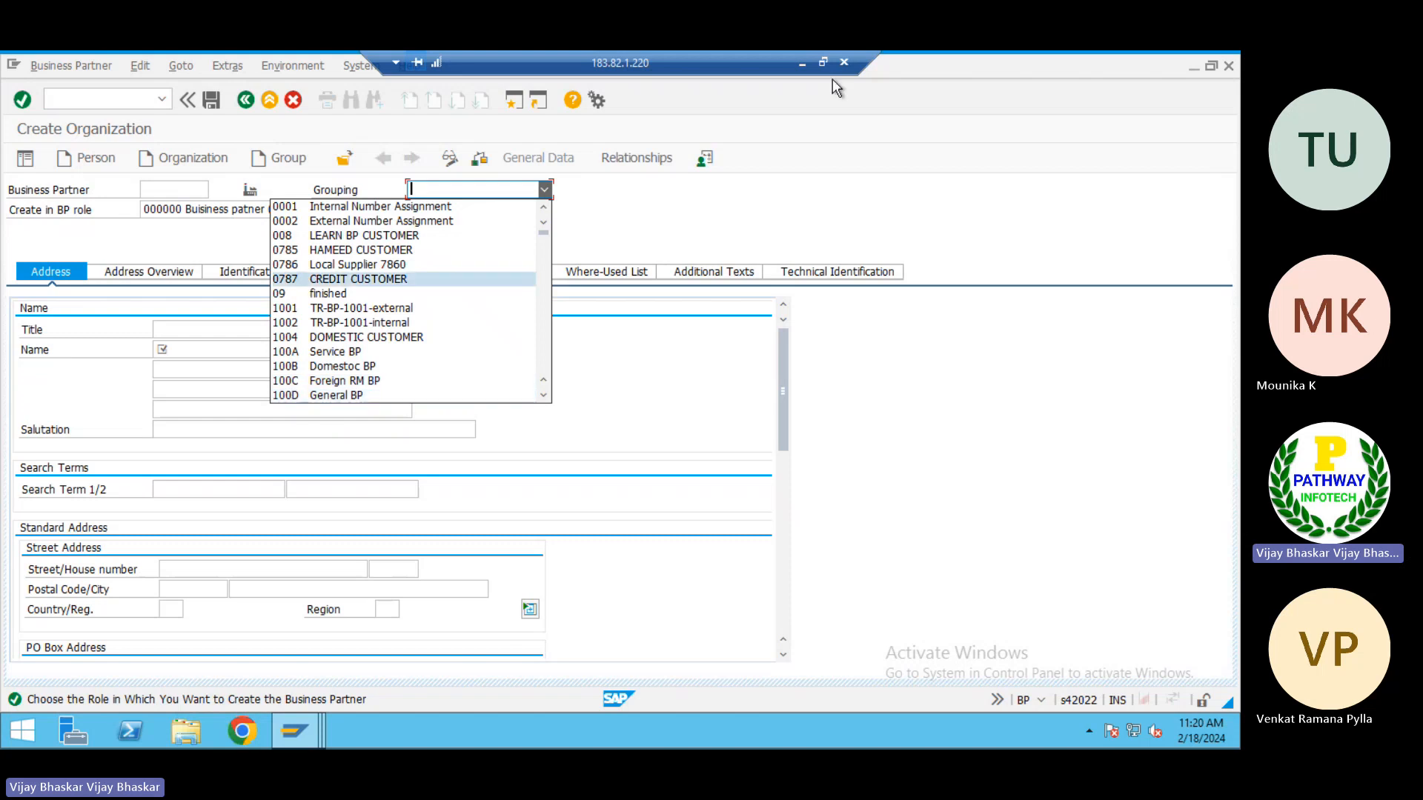
{"action": "left_click", "coordinate": [801, 66]}
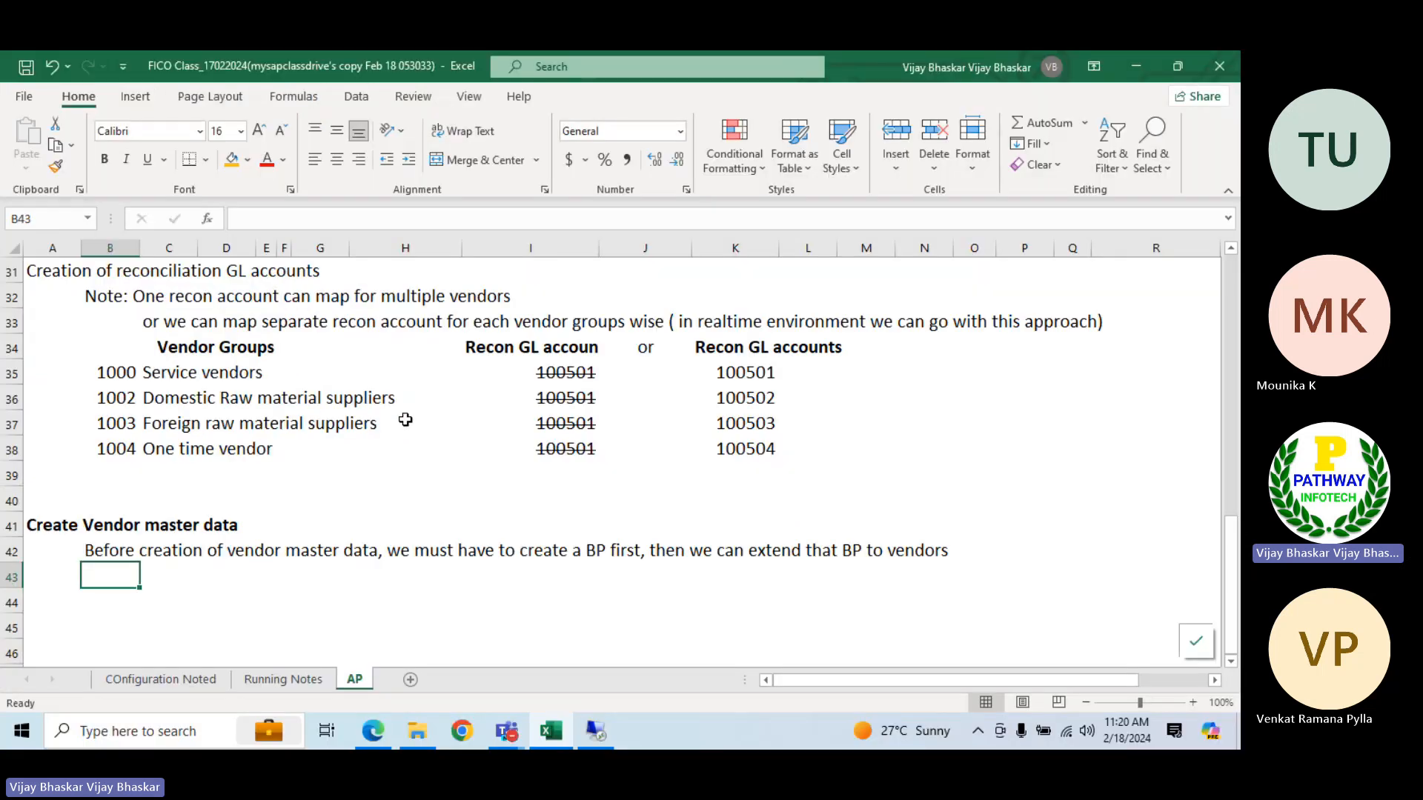
{"action": "scroll", "coordinate": [302, 422], "scroll_direction": "up", "scroll_amount": 3}
{"action": "scroll", "coordinate": [302, 427], "scroll_direction": "up", "scroll_amount": 3}
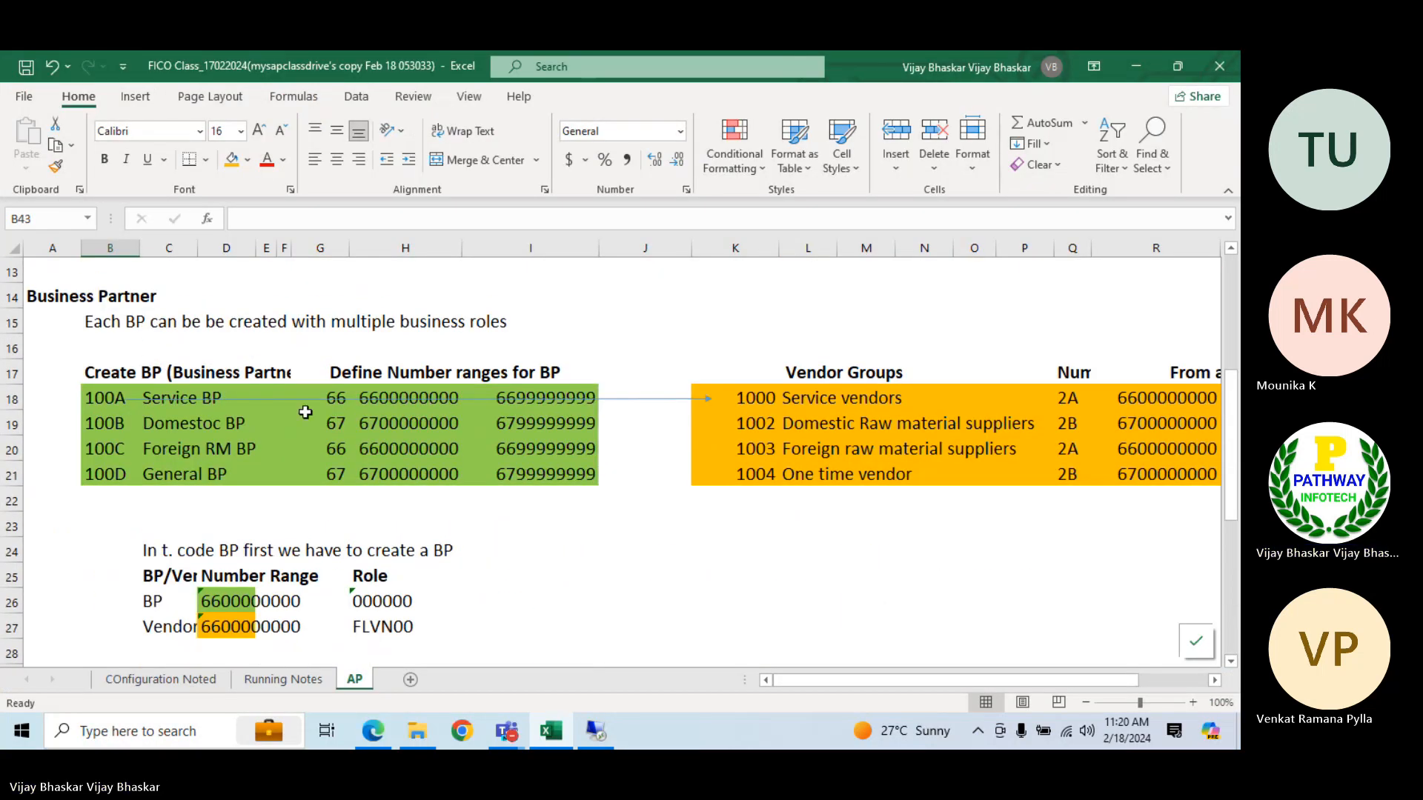
{"action": "left_click_drag", "start_coordinate": [104, 398], "coordinate": [95, 472]}
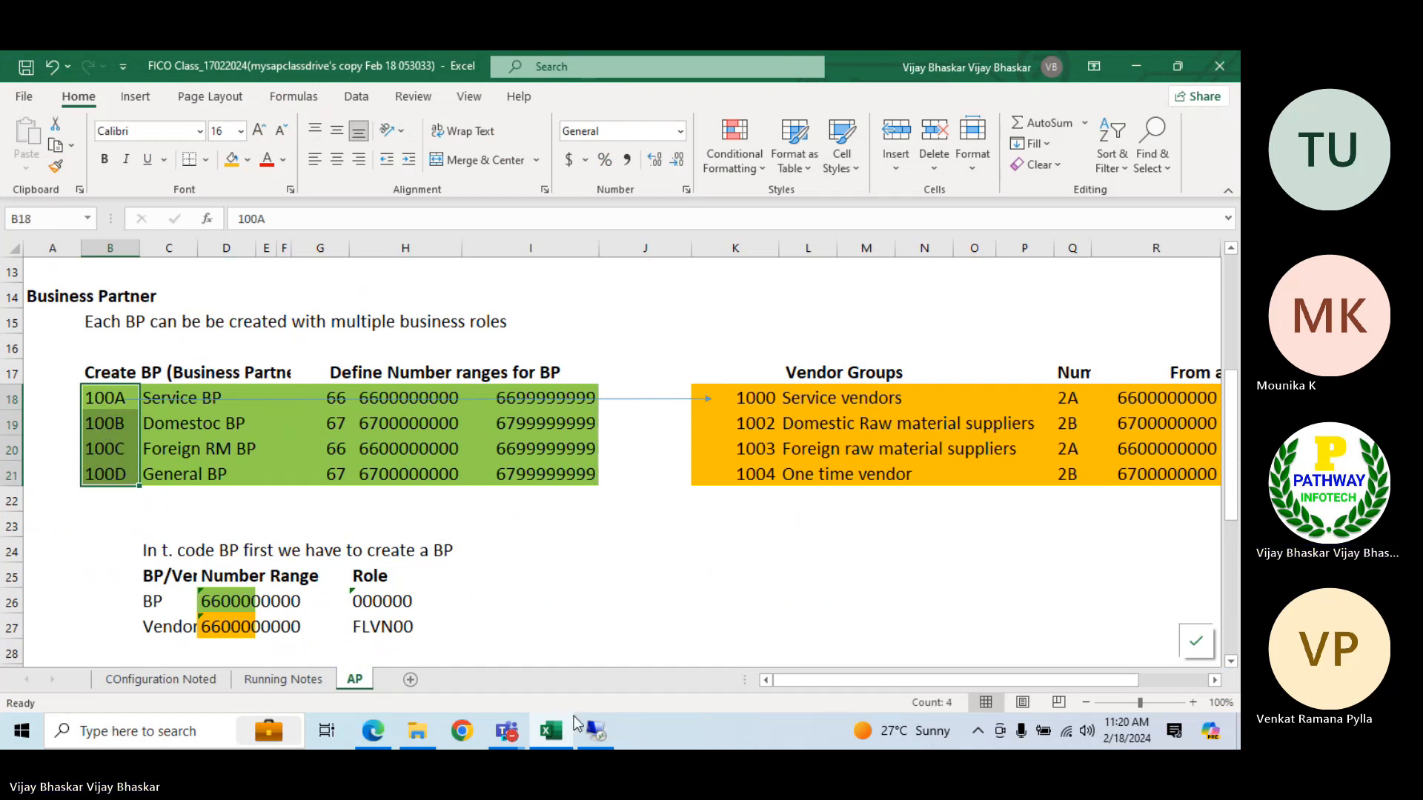
{"action": "left_click", "coordinate": [596, 732]}
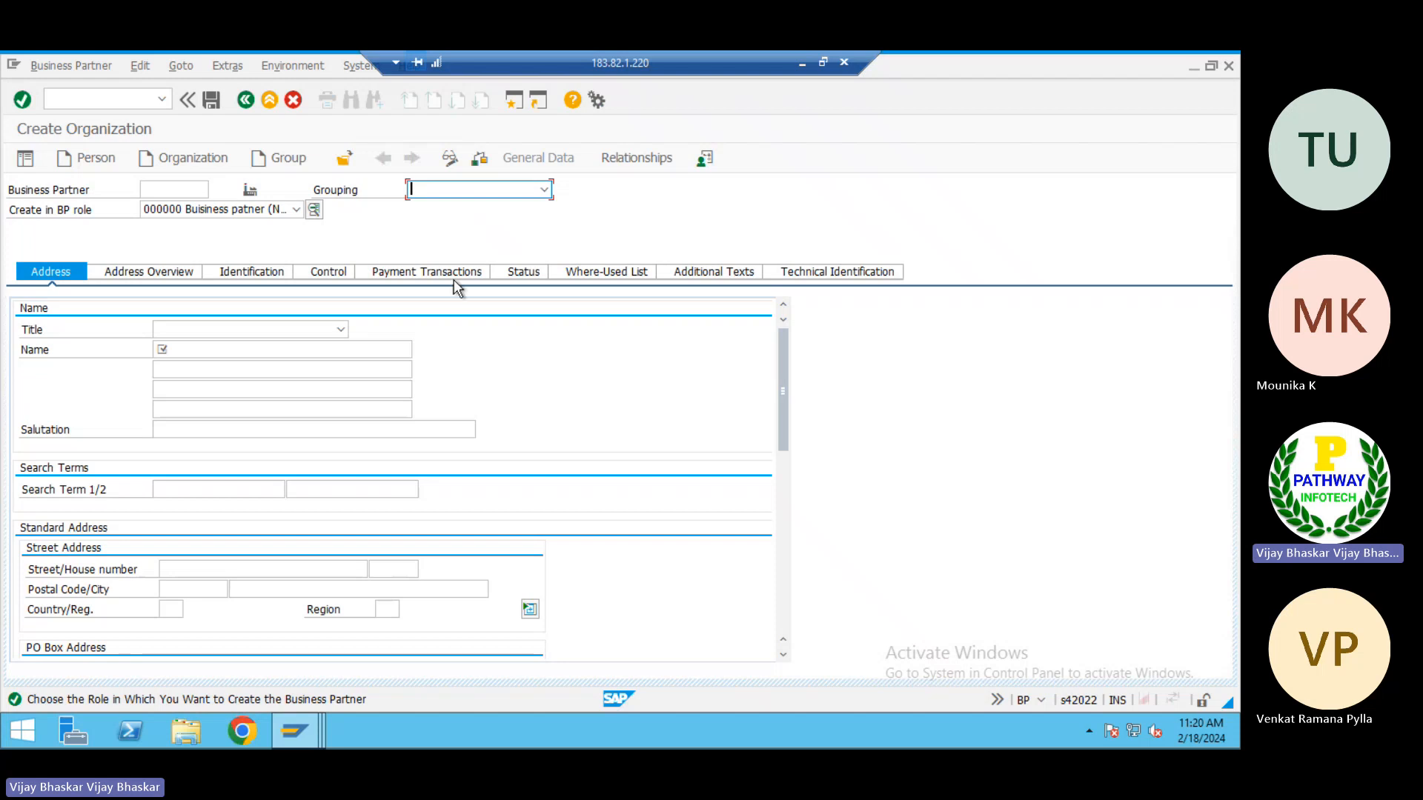
{"action": "left_click", "coordinate": [458, 187]}
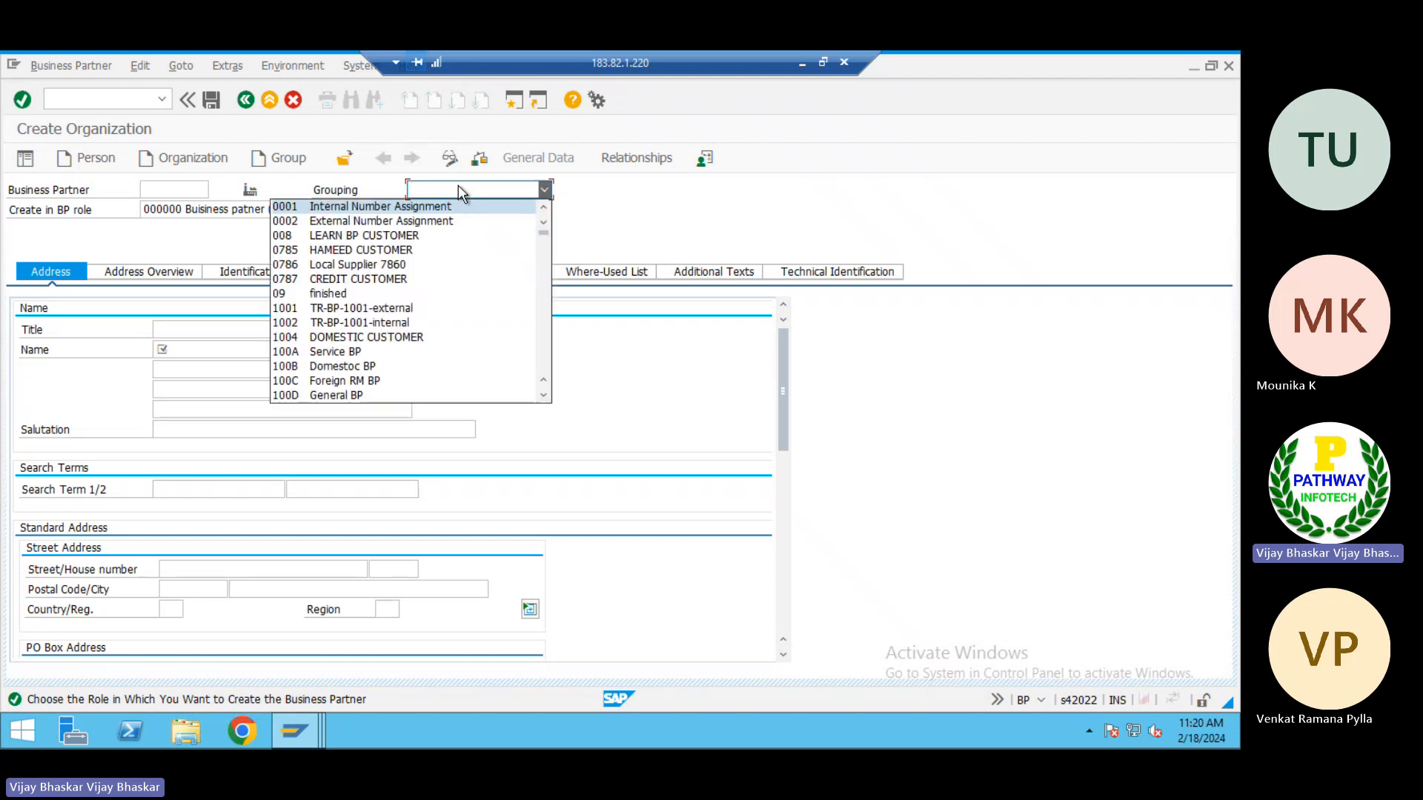
{"action": "left_click", "coordinate": [346, 353]}
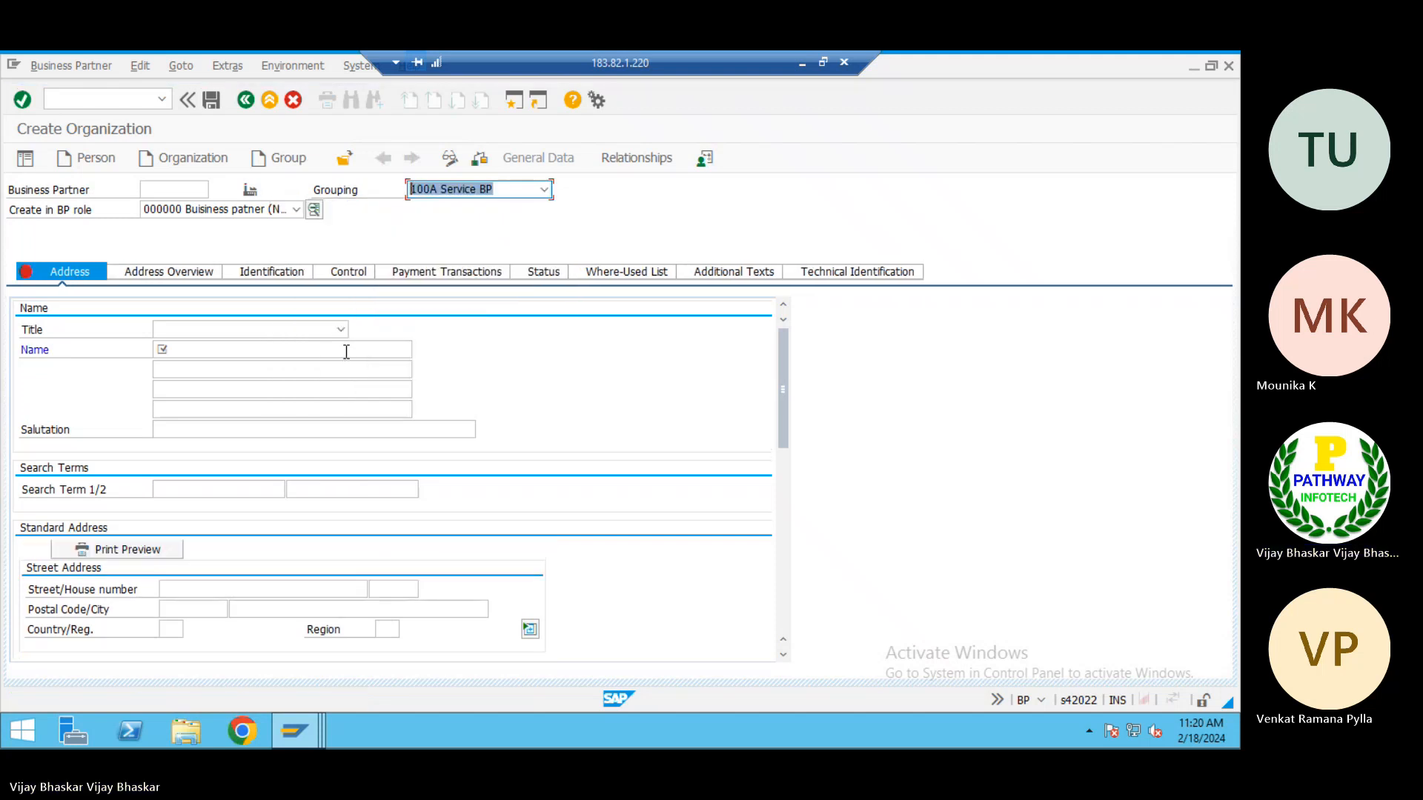
Enter Republie of India as the new organization's name
{"action": "left_click", "coordinate": [188, 352]}
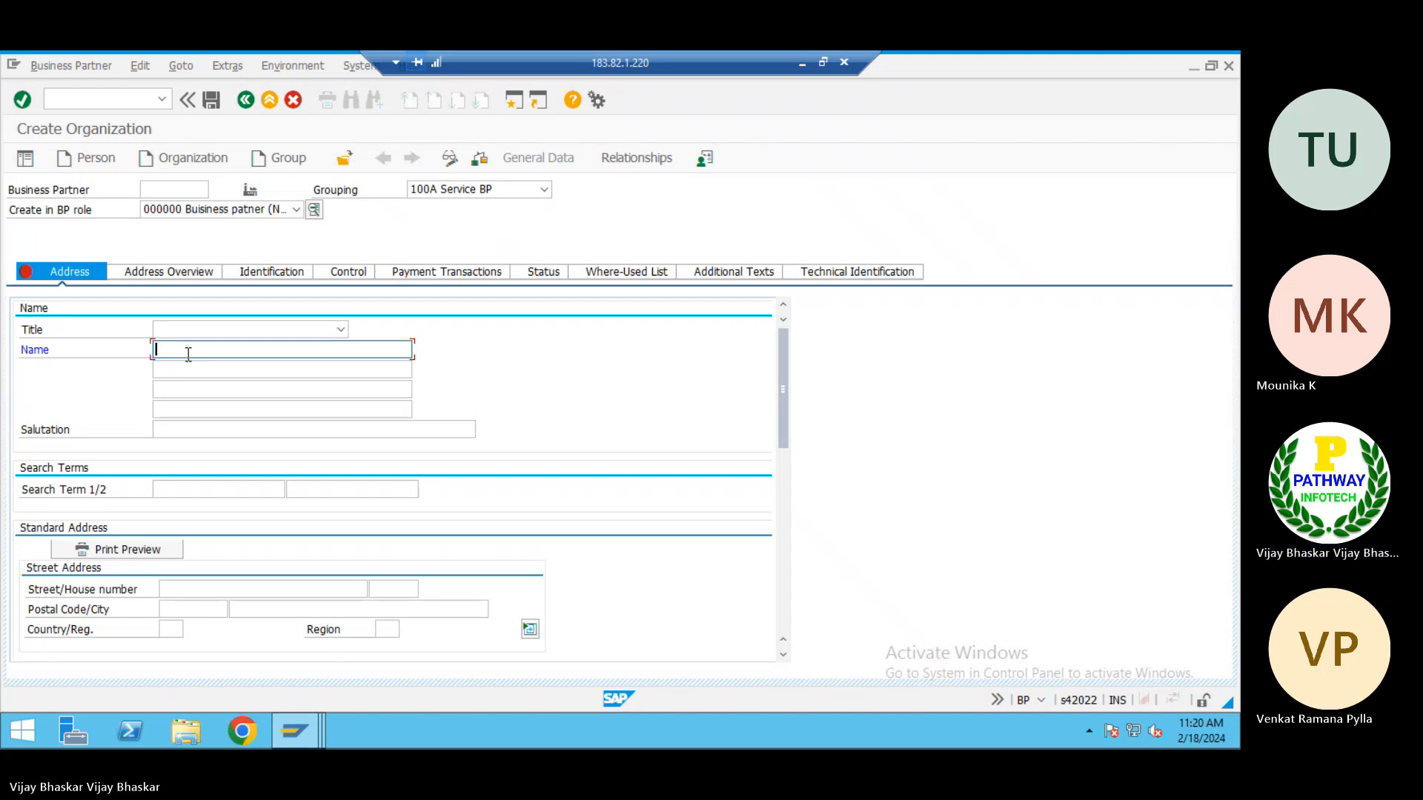
{"action": "type", "text": "Republie of India"}
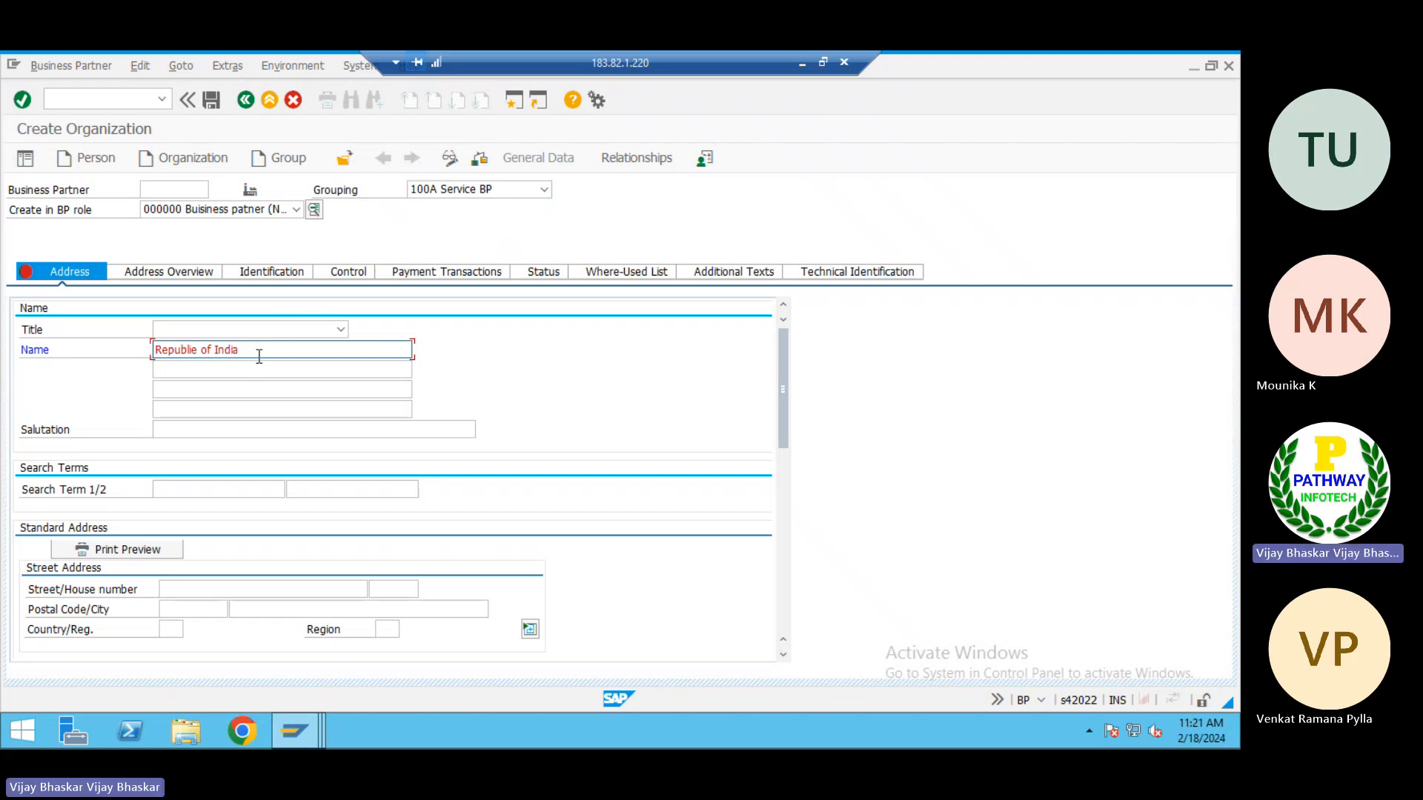
{"action": "left_click_drag", "start_coordinate": [260, 354], "coordinate": [136, 352]}
{"action": "left_click", "coordinate": [144, 373]}
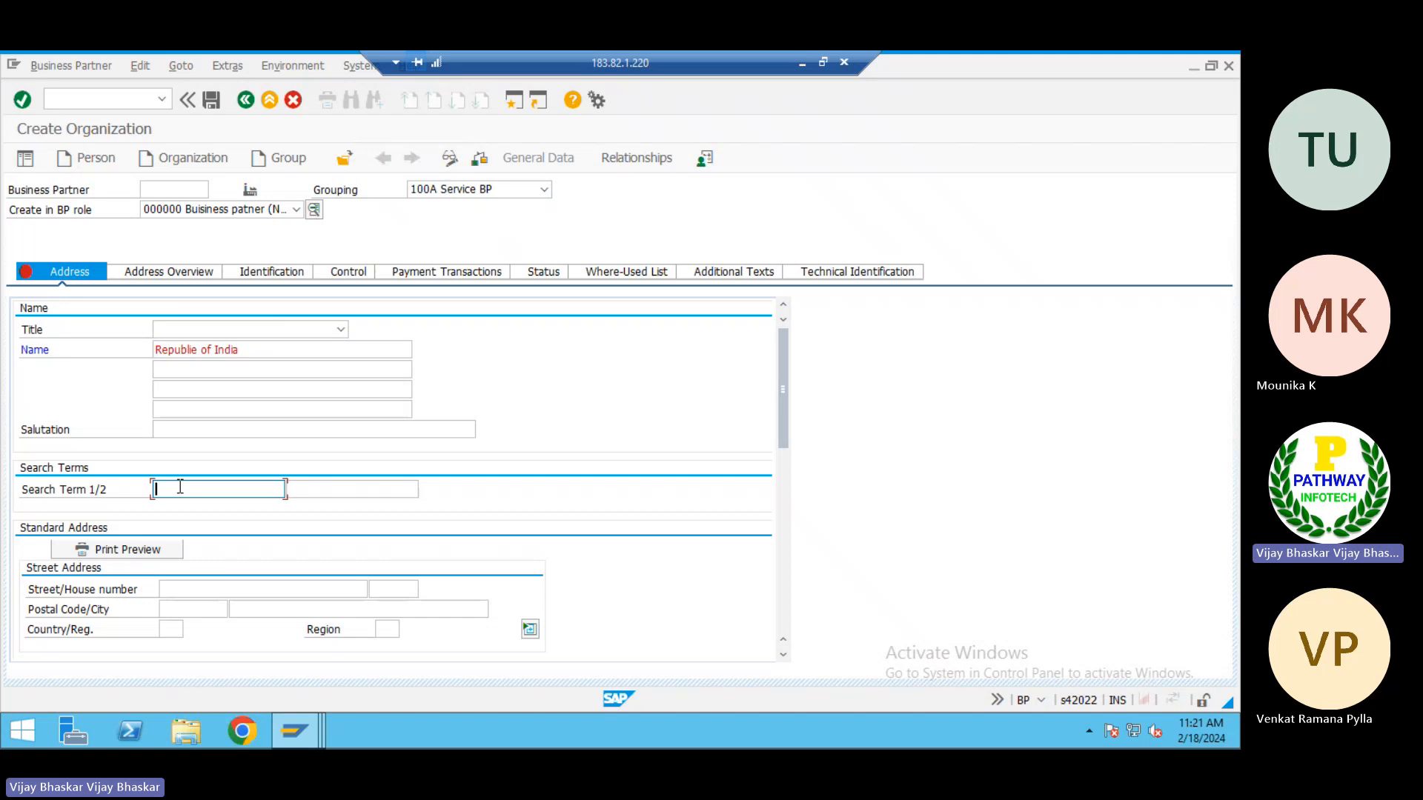
Set the first search term to REP and fill in the street in the standard address
{"action": "type", "text": "REP"}
{"action": "left_click", "coordinate": [189, 591]}
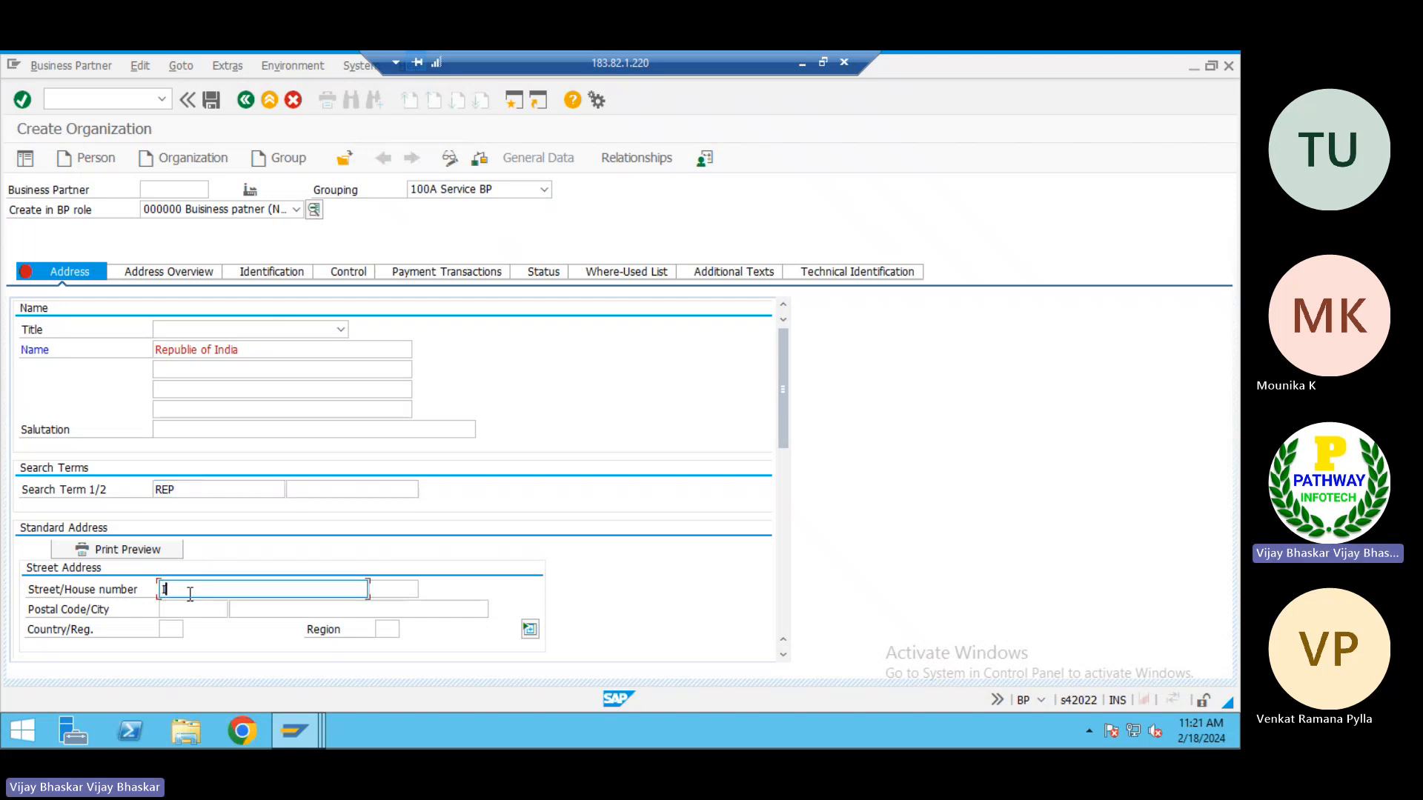
{"action": "type", "text": "Industrial "}
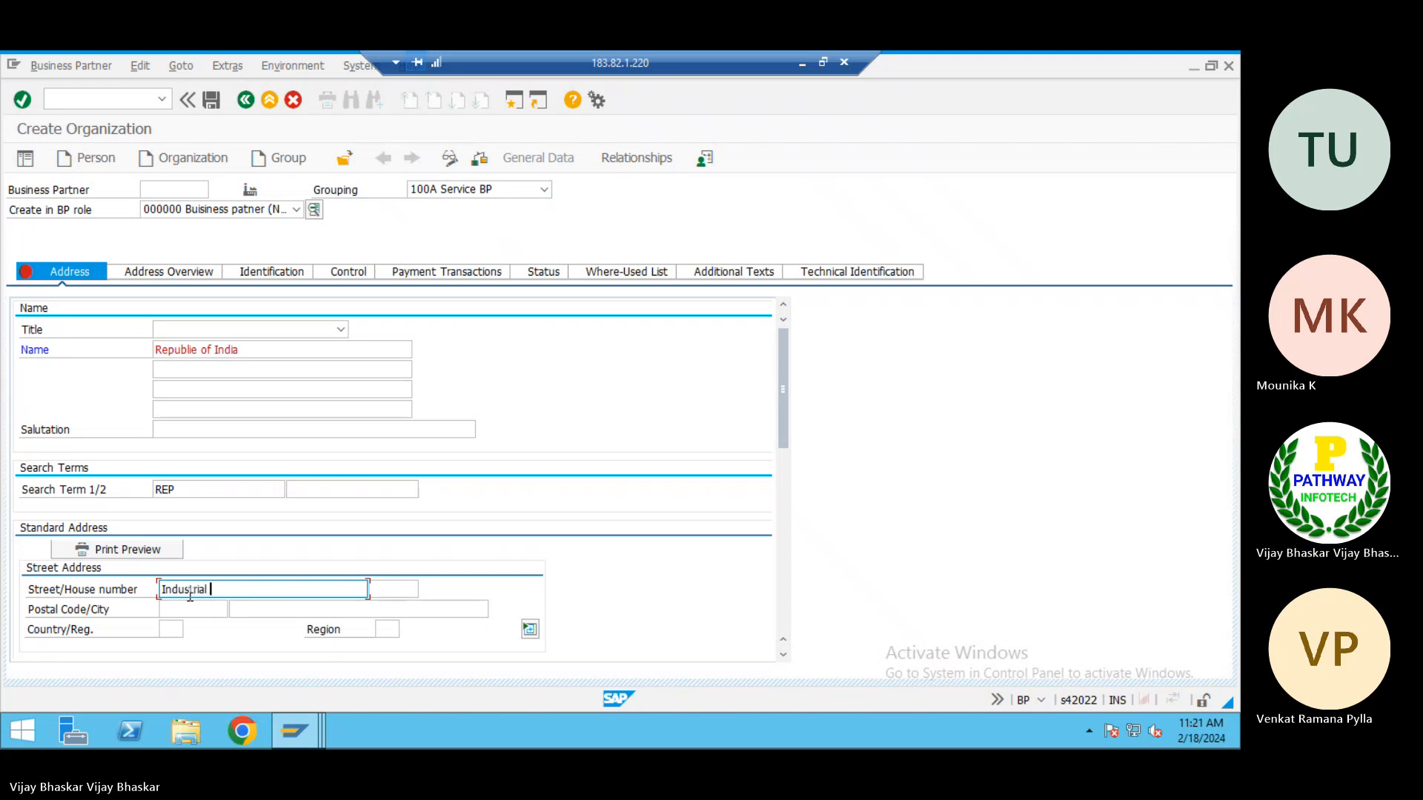
{"action": "type", "text": "Stree"}
Change the organization's name to Republie of USA
{"action": "left_click", "coordinate": [254, 349]}
{"action": "key", "text": "BackSpace"}
{"action": "key", "text": "BackSpace"}
{"action": "key", "text": "BackSpace"}
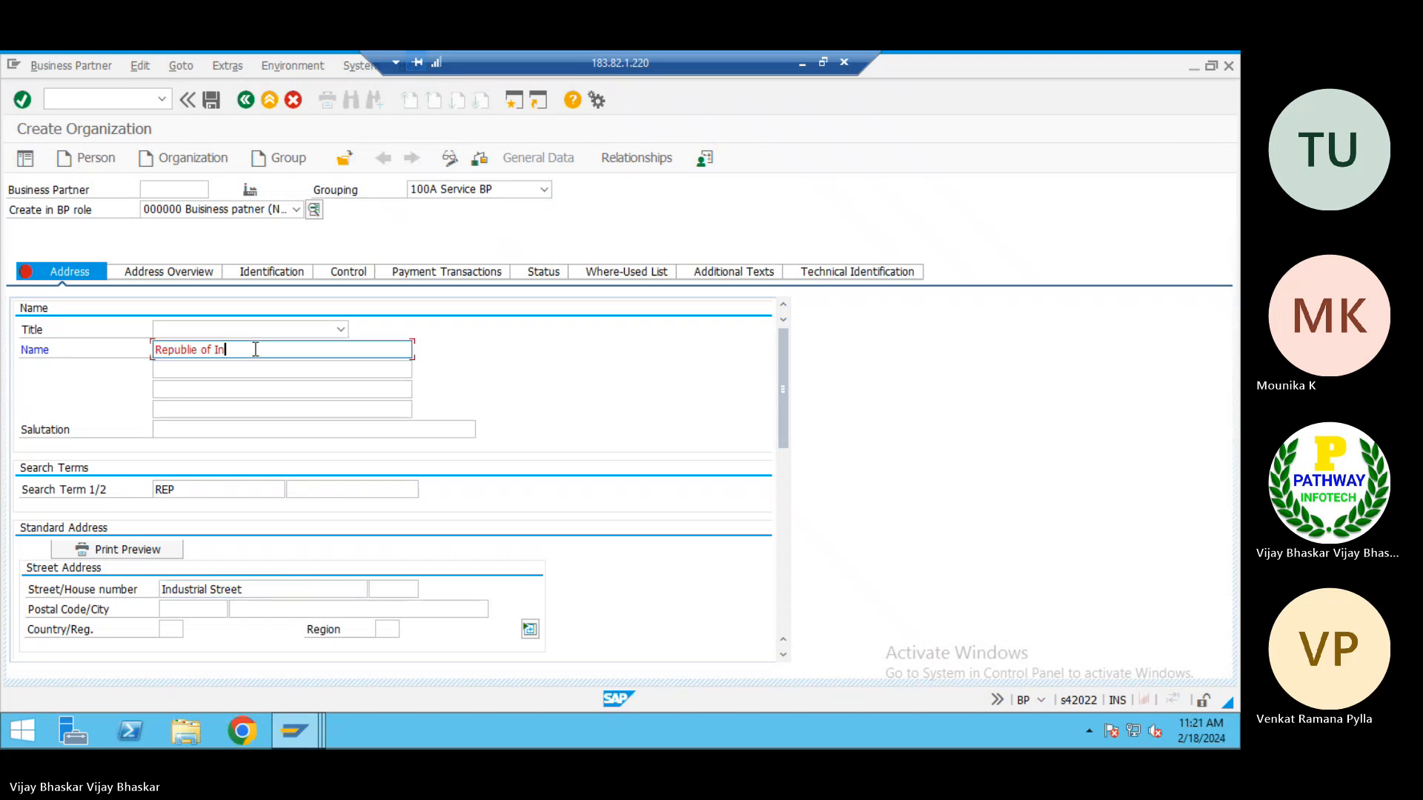
{"action": "type", "text": "USA"}
Complete the street address with the house number, postal code, city California and country US
{"action": "scroll", "coordinate": [268, 452], "scroll_direction": "down", "scroll_amount": 10}
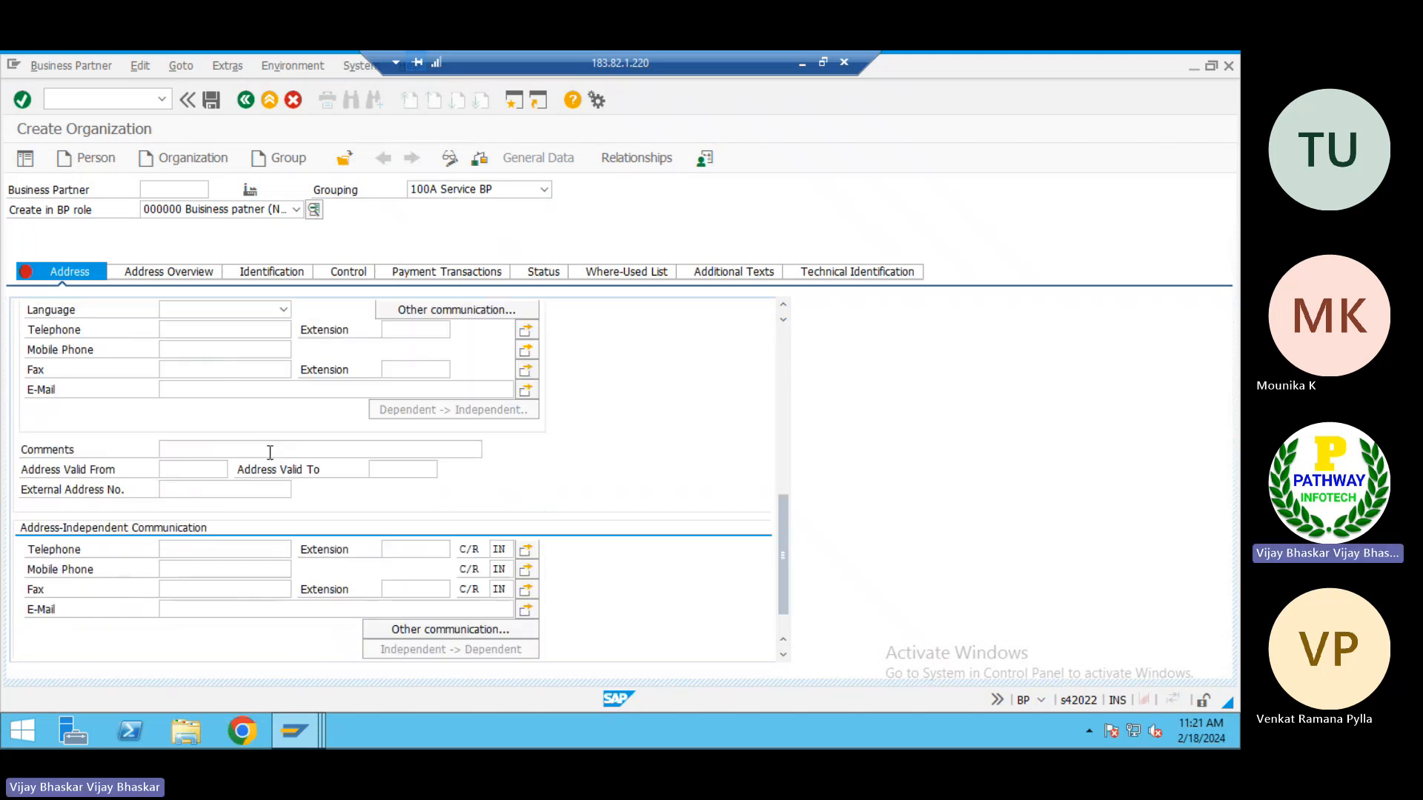
{"action": "scroll", "coordinate": [268, 452], "scroll_direction": "up", "scroll_amount": 3}
{"action": "scroll", "coordinate": [263, 450], "scroll_direction": "up", "scroll_amount": 5}
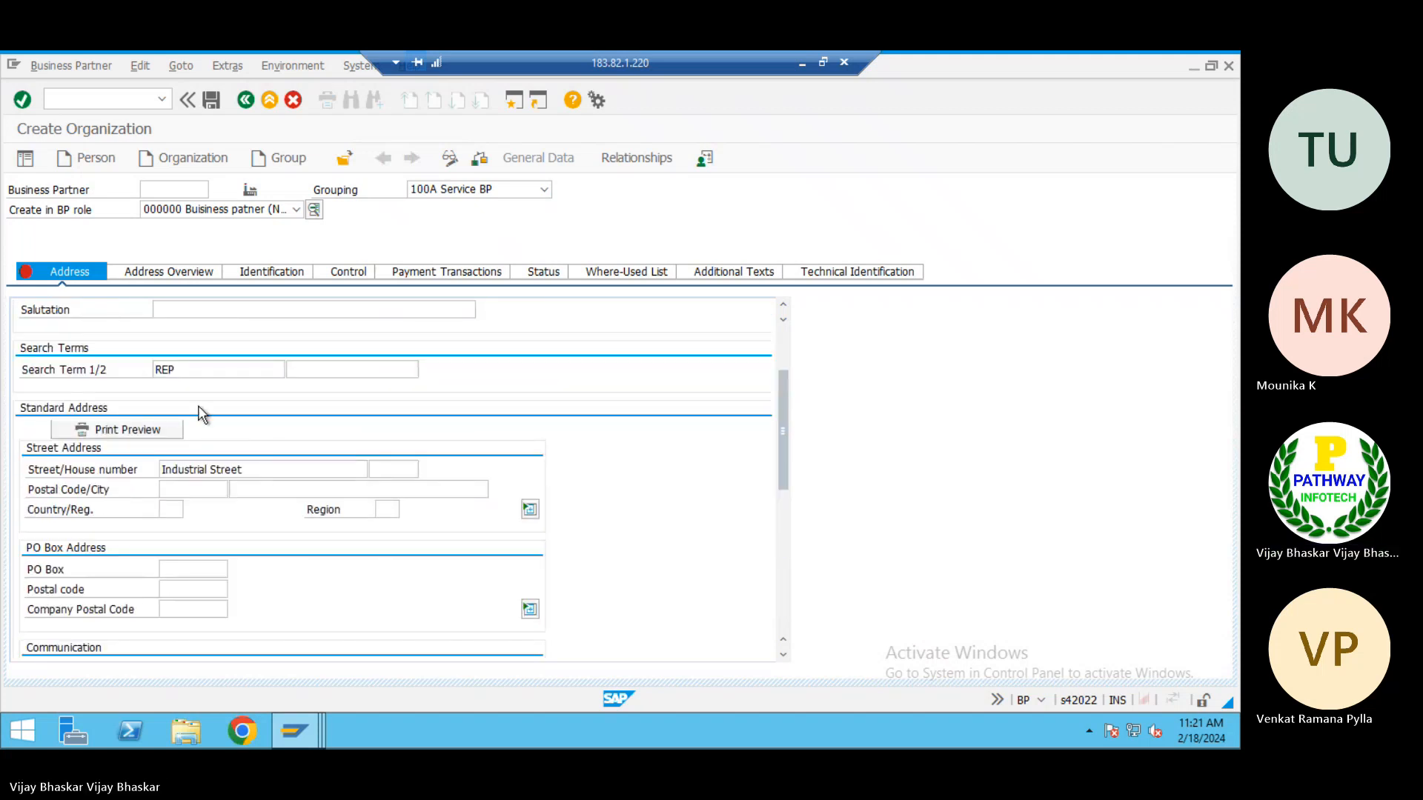
{"action": "left_click", "coordinate": [389, 471]}
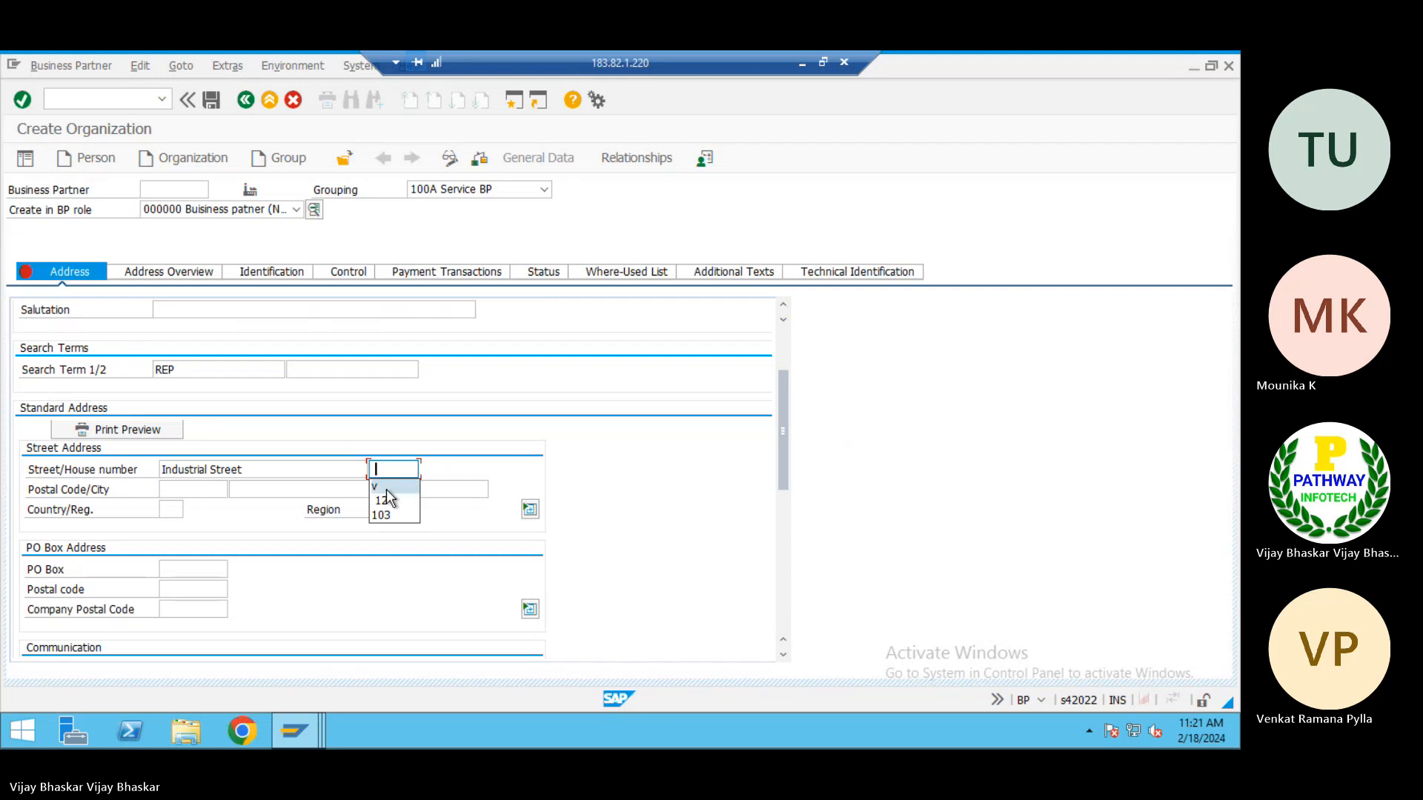
{"action": "left_click", "coordinate": [385, 488]}
{"action": "left_click", "coordinate": [181, 489]}
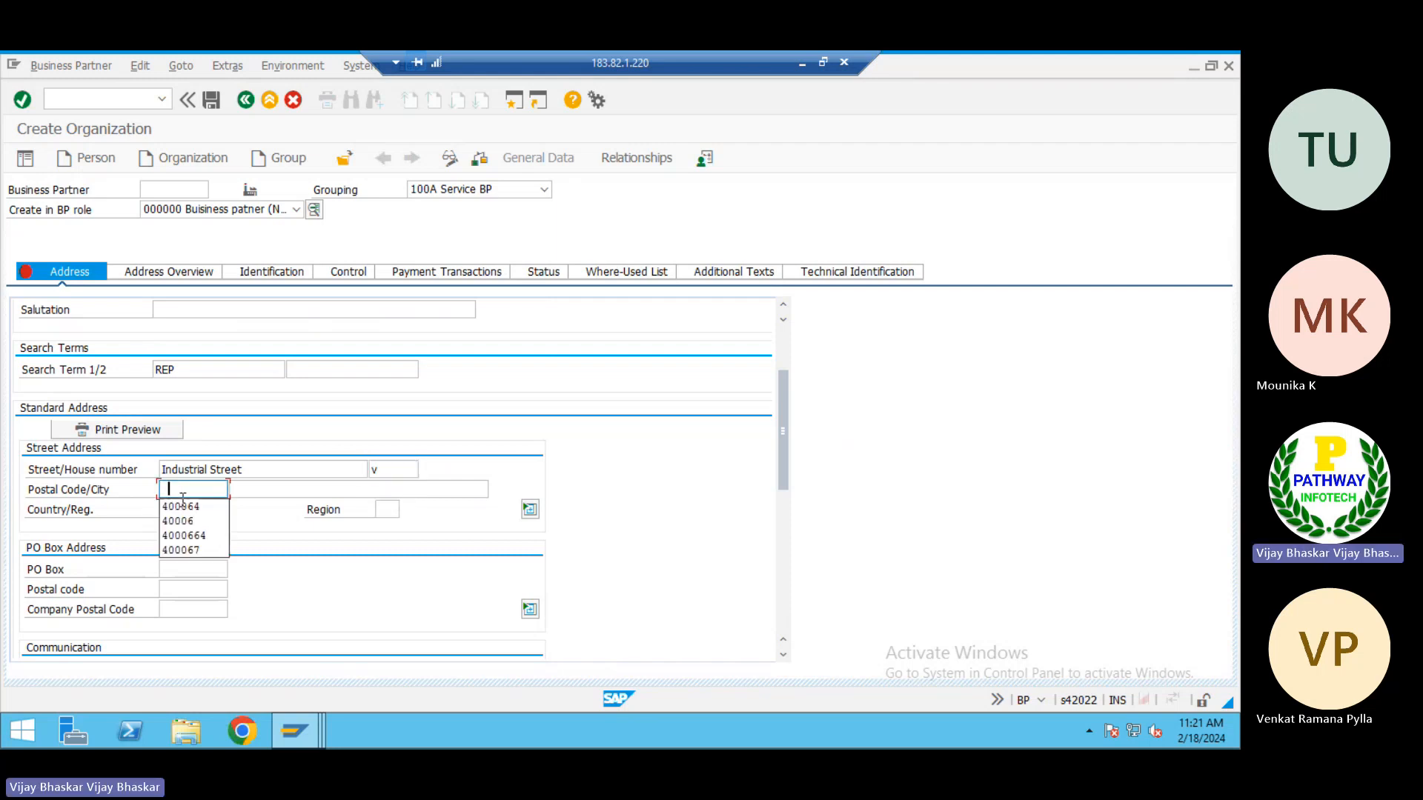
{"action": "left_click", "coordinate": [194, 506]}
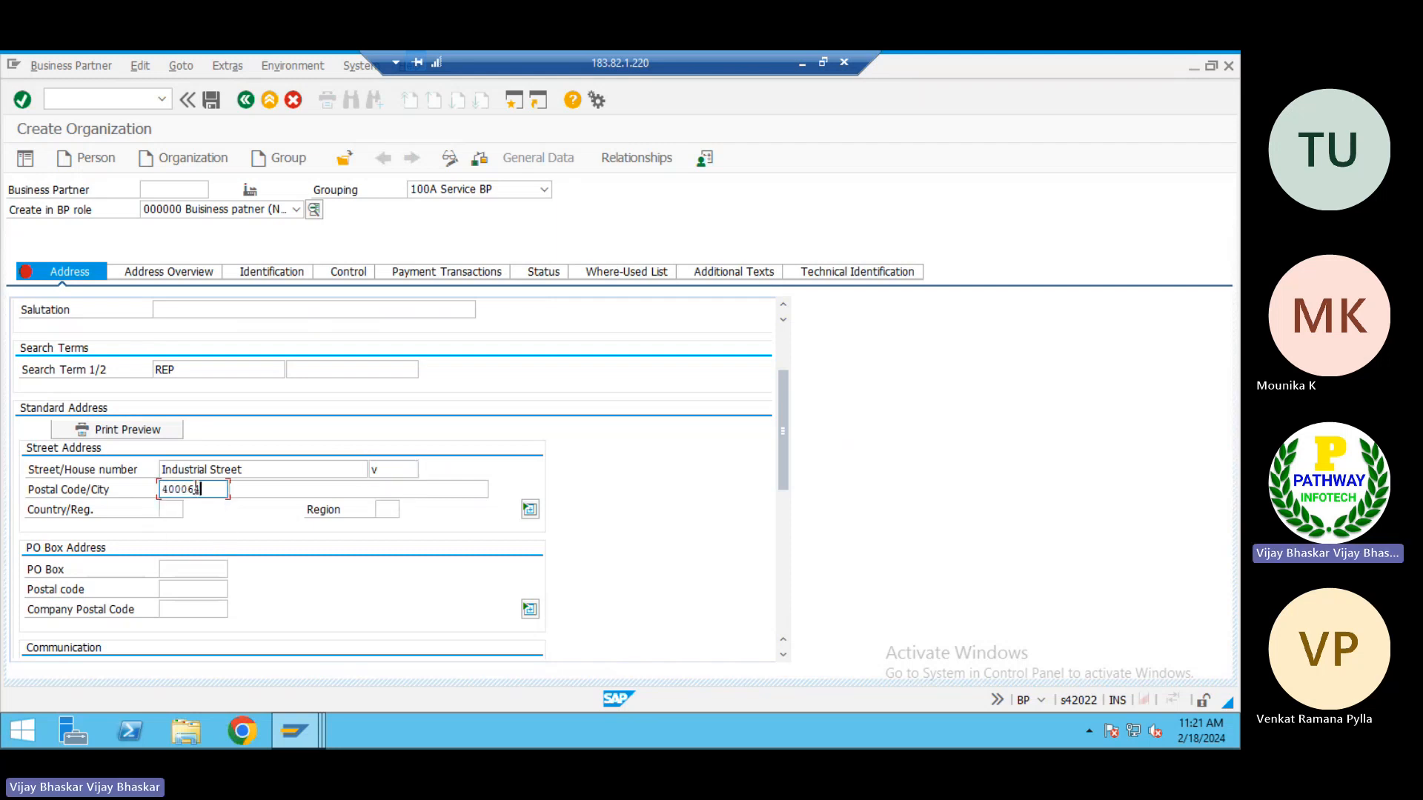
{"action": "key", "text": "BackSpace"}
{"action": "left_click", "coordinate": [283, 489]}
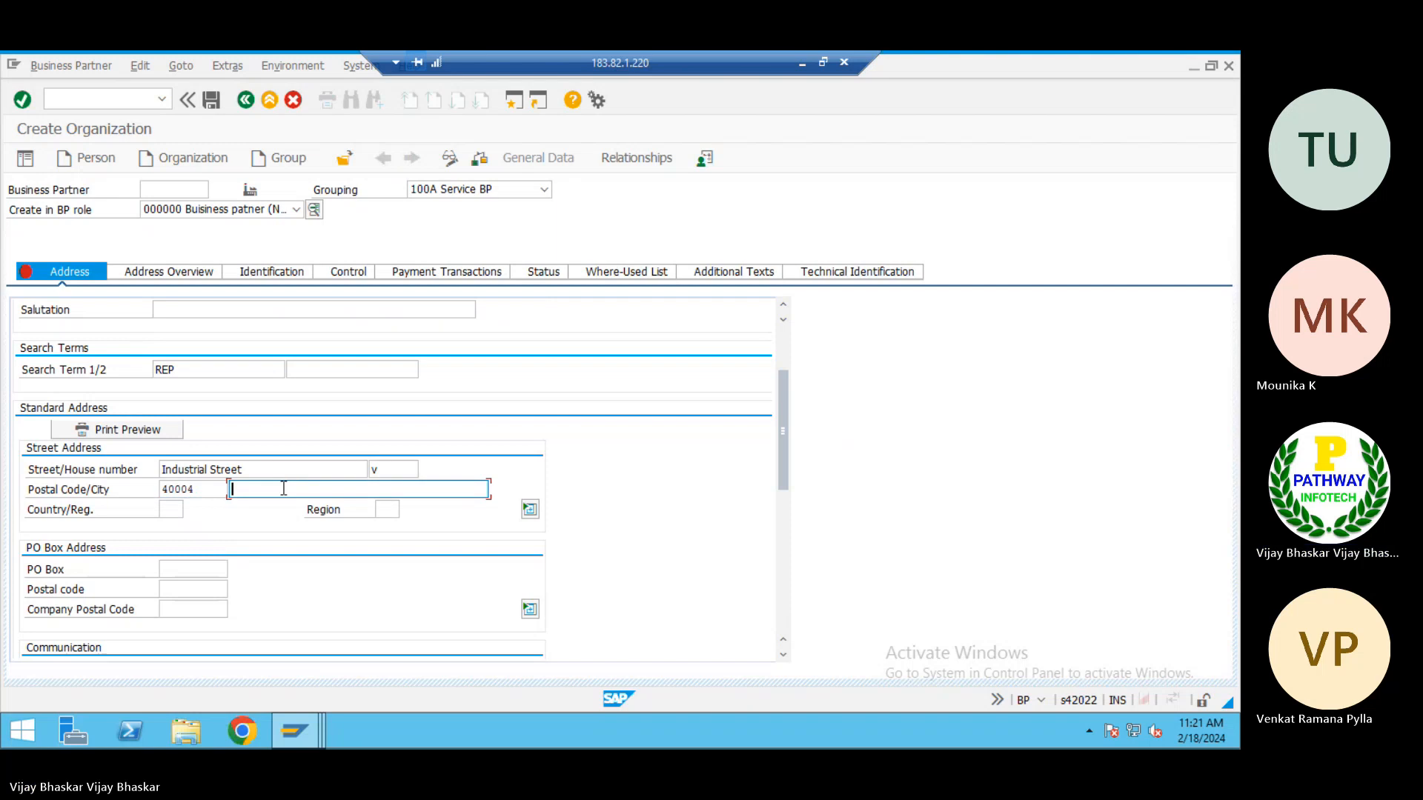
{"action": "left_click", "coordinate": [281, 521]}
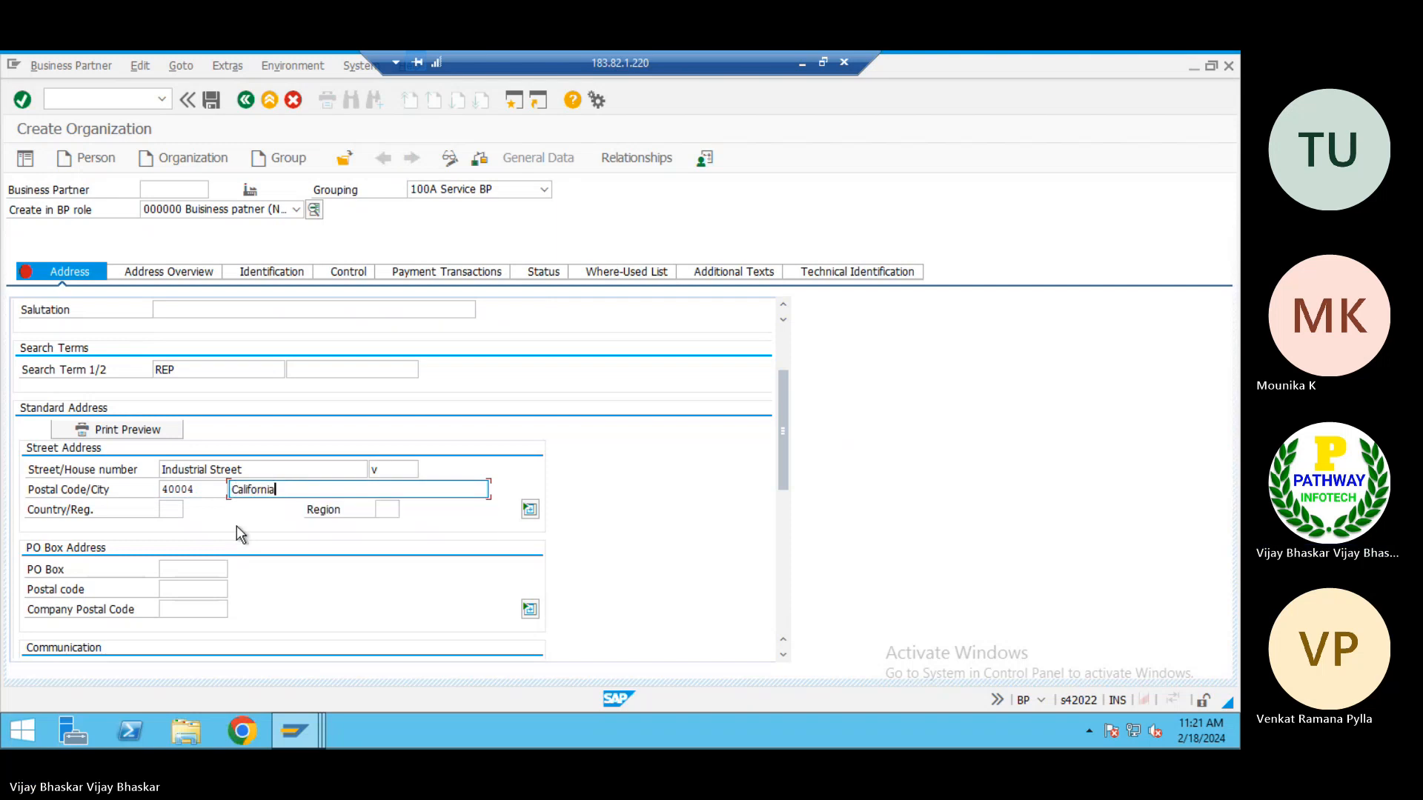
{"action": "left_click", "coordinate": [171, 510]}
{"action": "left_click", "coordinate": [176, 541]}
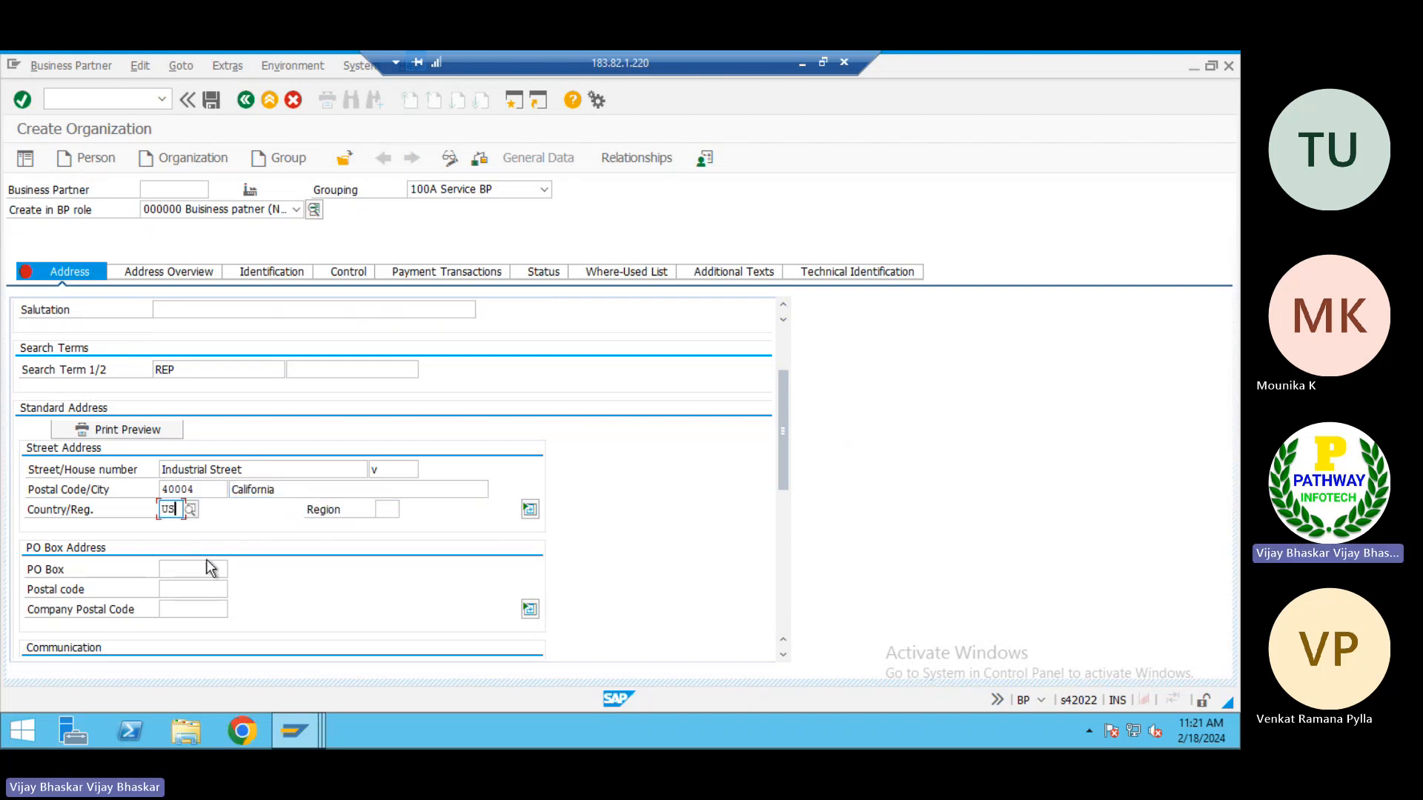
Set the communication language to EN English and run the check on the business partner data
{"action": "left_click", "coordinate": [199, 569]}
{"action": "scroll", "coordinate": [327, 591], "scroll_direction": "down", "scroll_amount": 3}
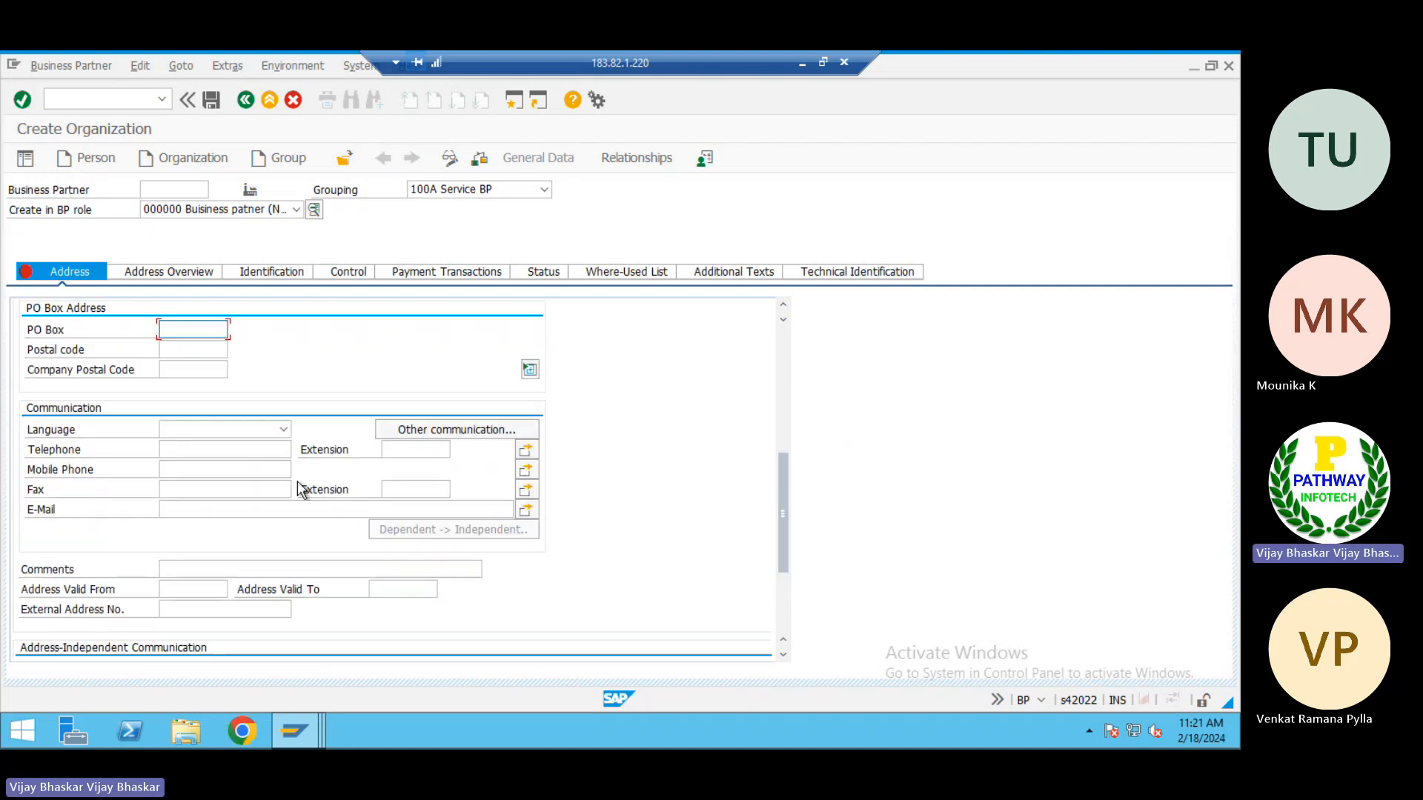
{"action": "left_click", "coordinate": [283, 431]}
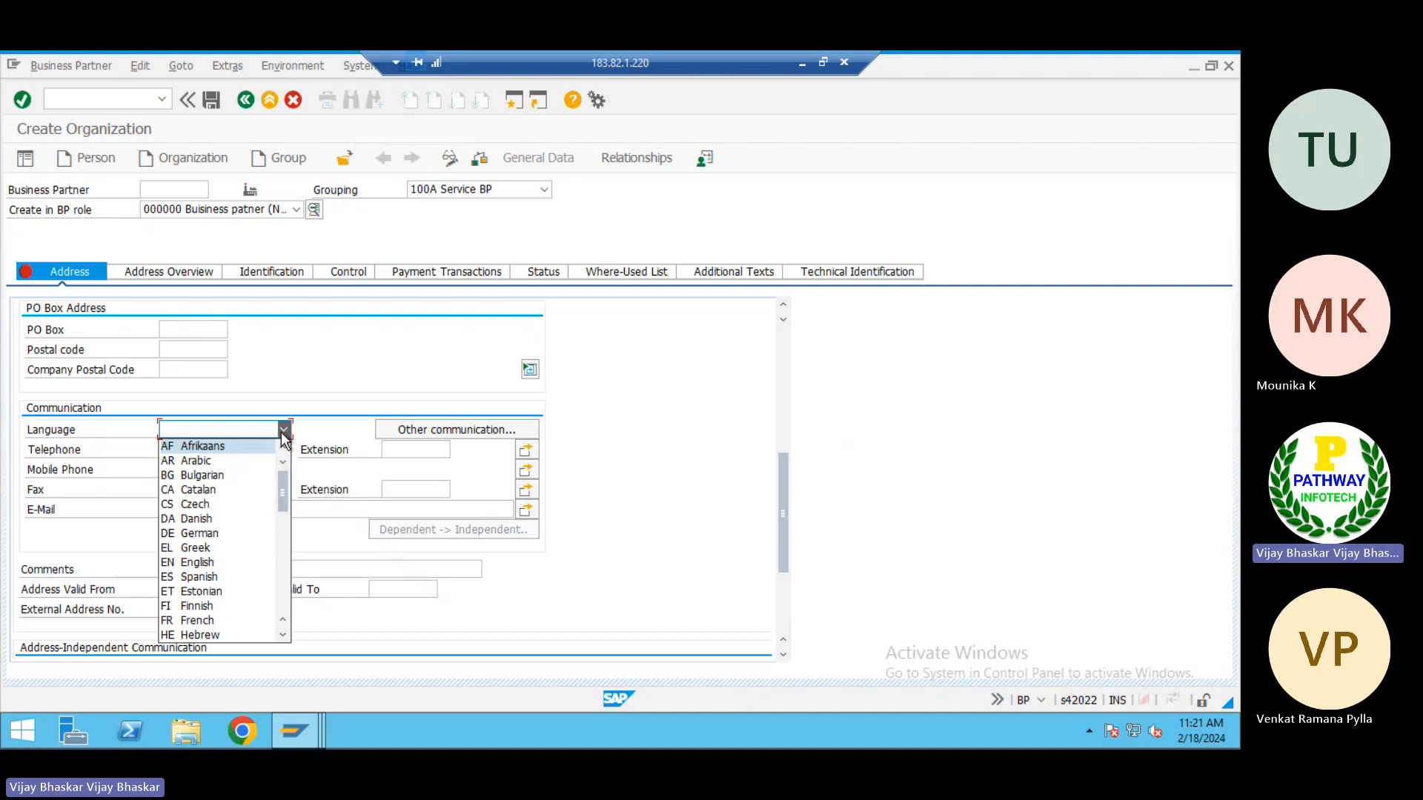
{"action": "key", "text": "e"}
{"action": "key", "text": "Return"}
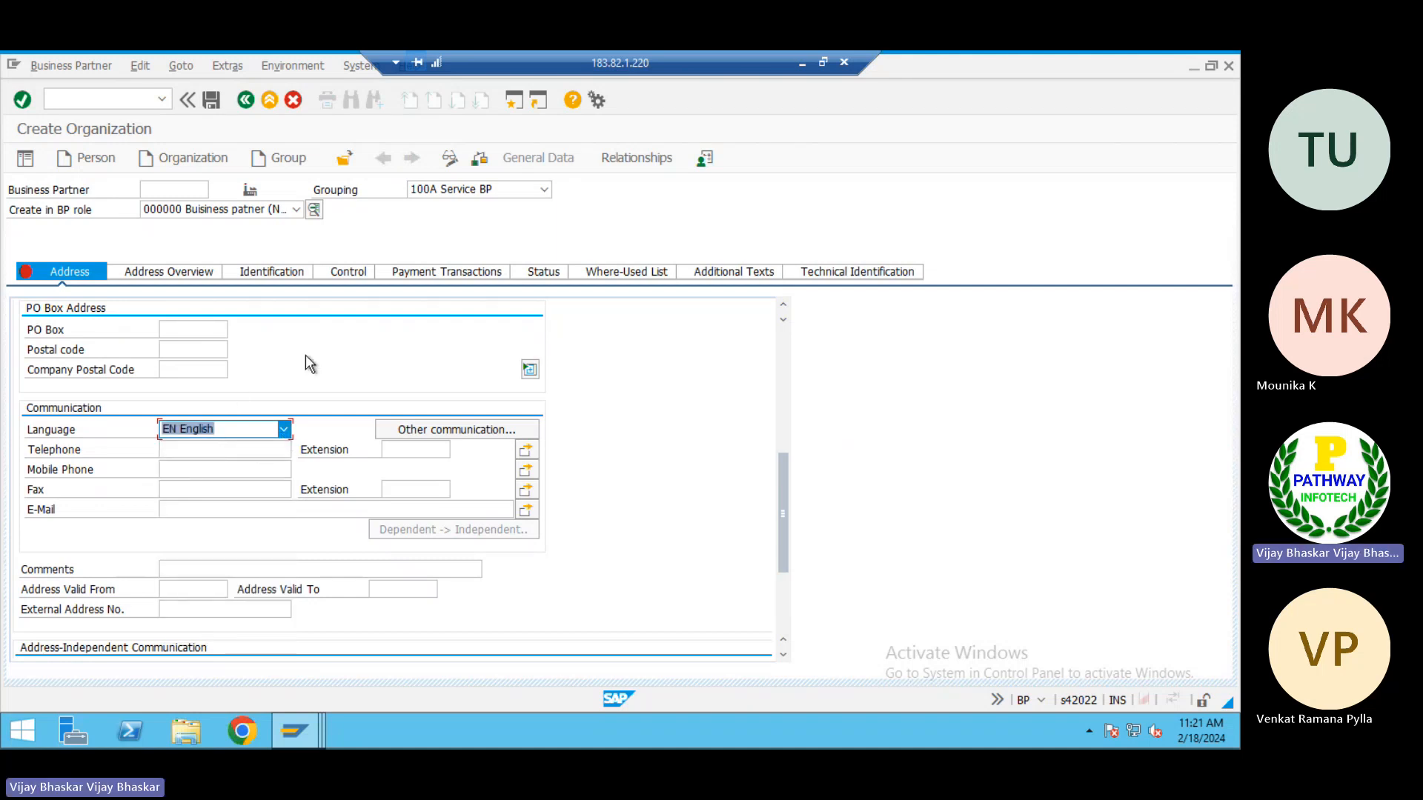
{"action": "key", "text": "Return"}
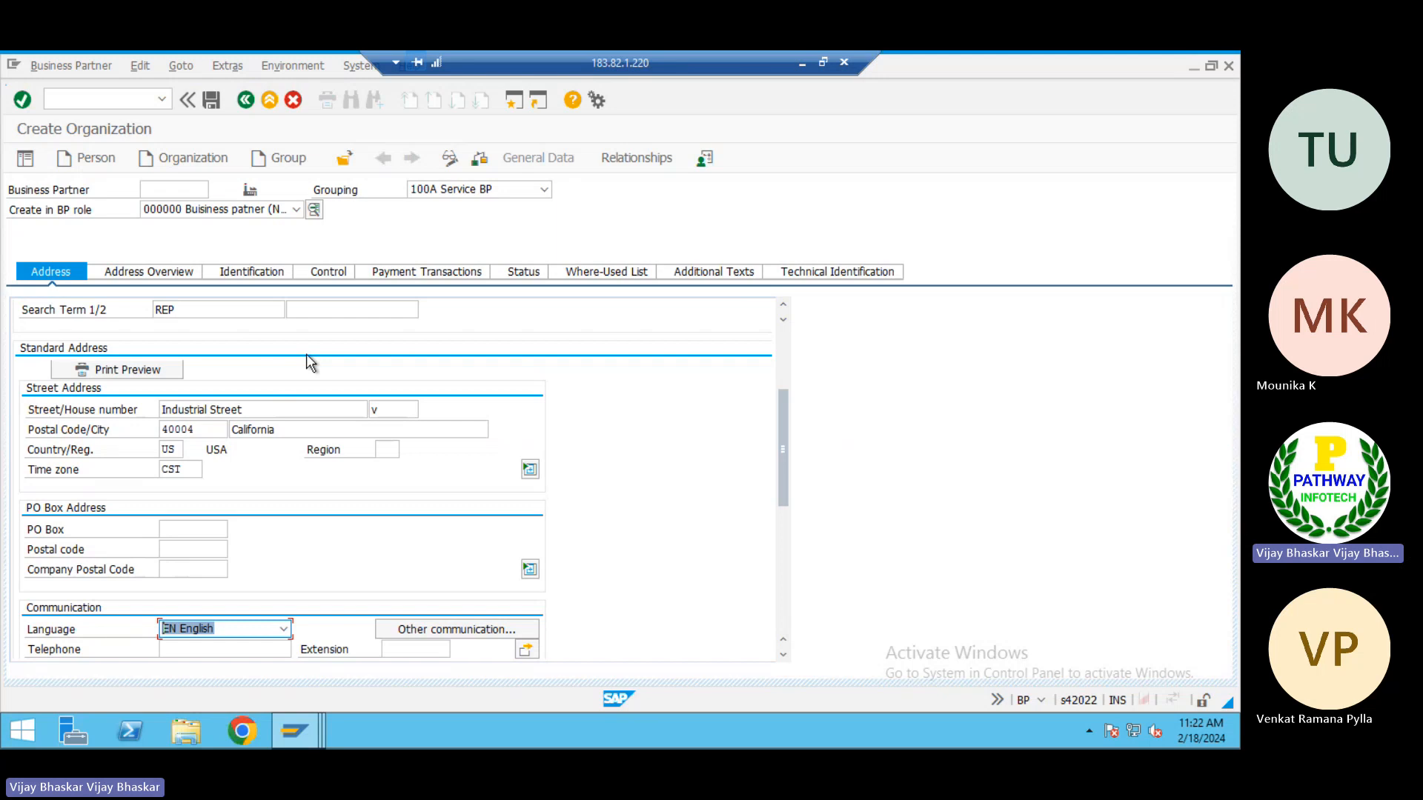
{"action": "left_click", "coordinate": [476, 162]}
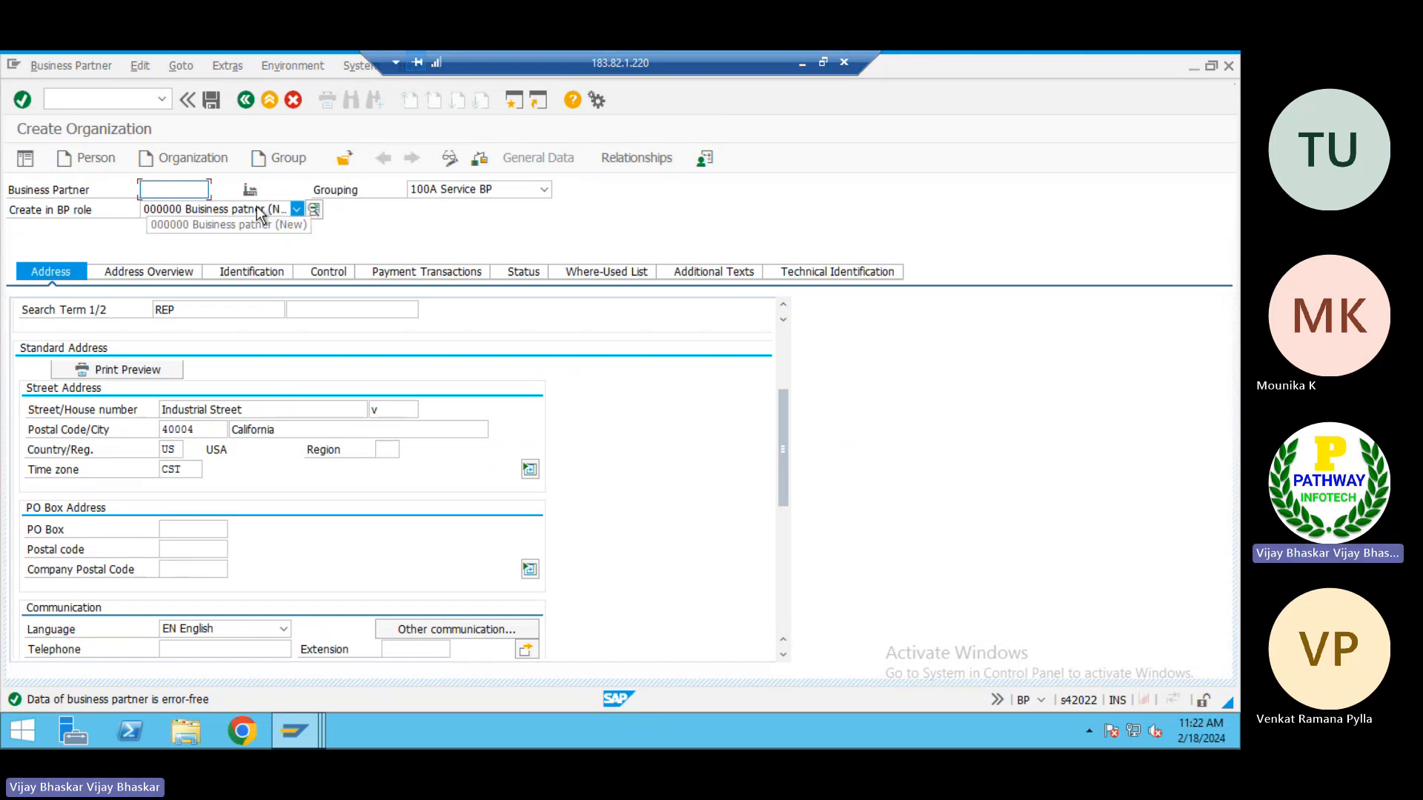
Switch to the Excel notes and enter Generalo Business PB in I26, beside the 000000 role
{"action": "left_click", "coordinate": [803, 70]}
{"action": "scroll", "coordinate": [477, 576], "scroll_direction": "down", "scroll_amount": 1}
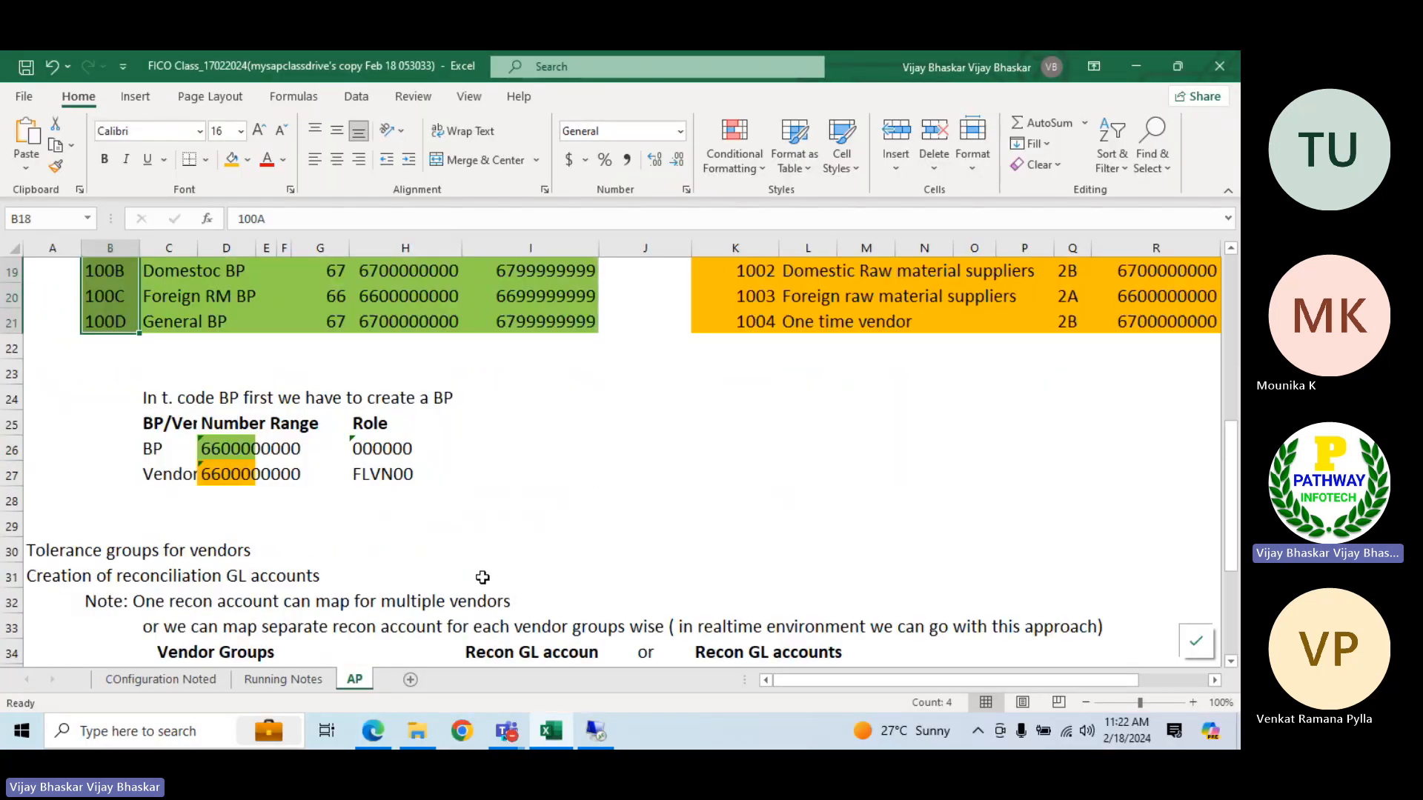
{"action": "left_click", "coordinate": [374, 450]}
{"action": "left_click", "coordinate": [489, 446]}
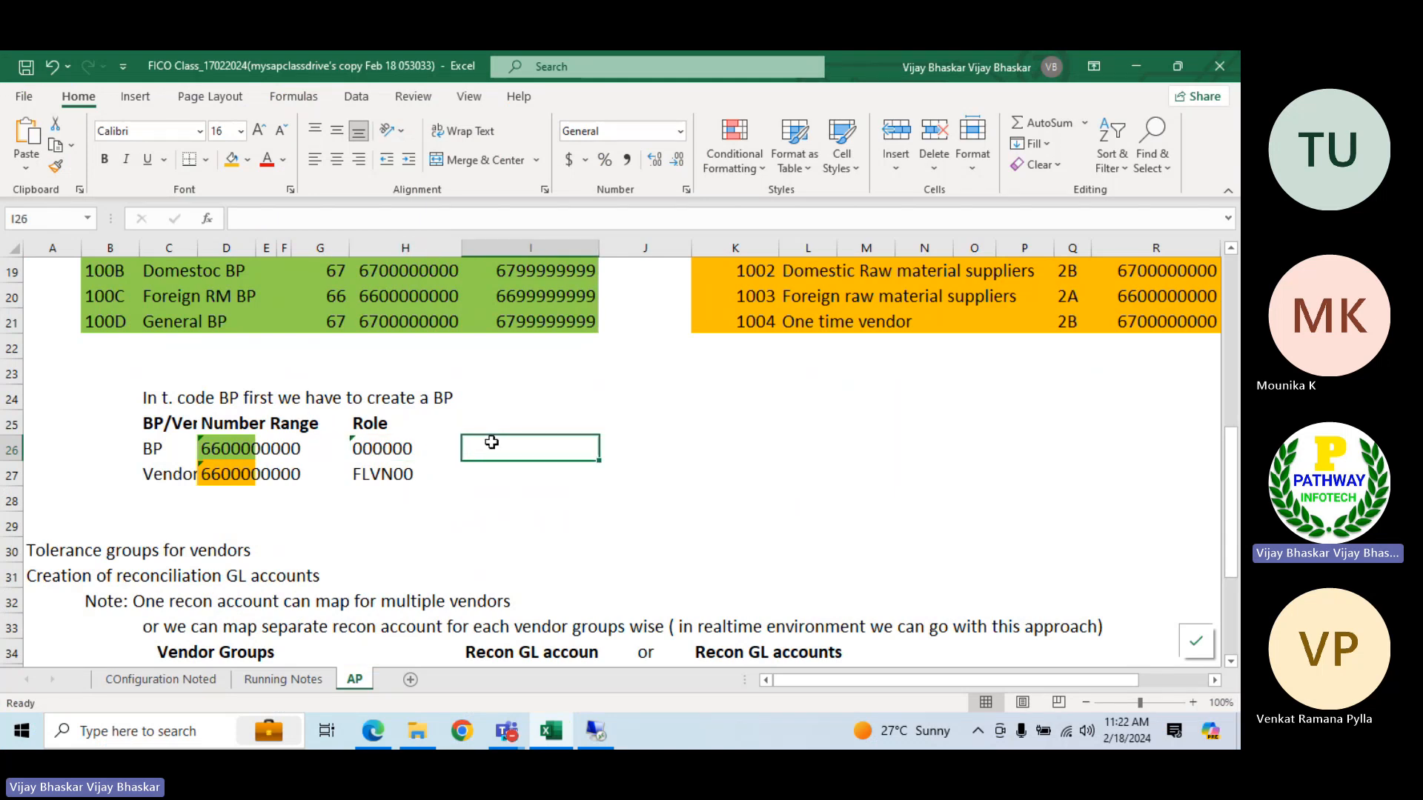
{"action": "type", "text": "Gen"}
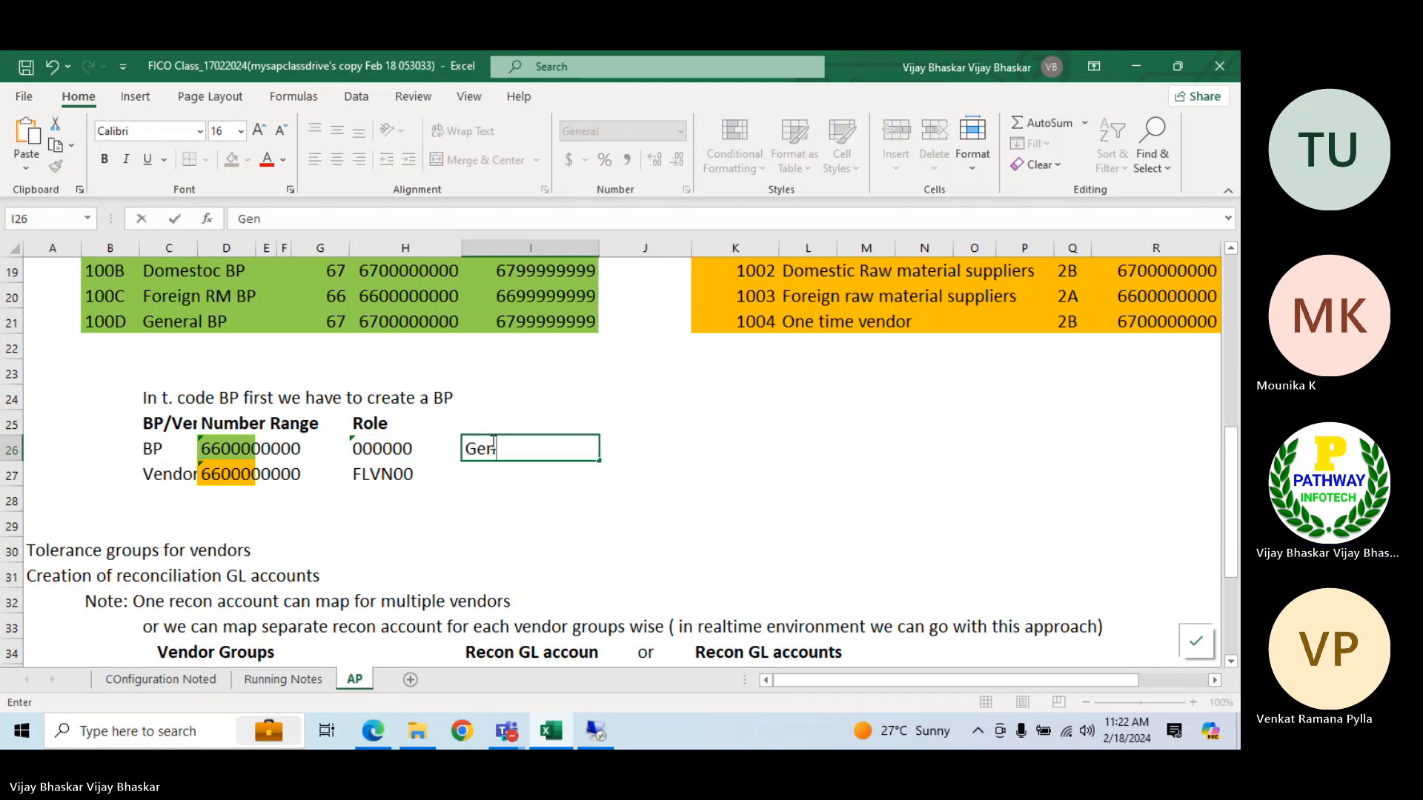
{"action": "type", "text": "eralo Business PB"}
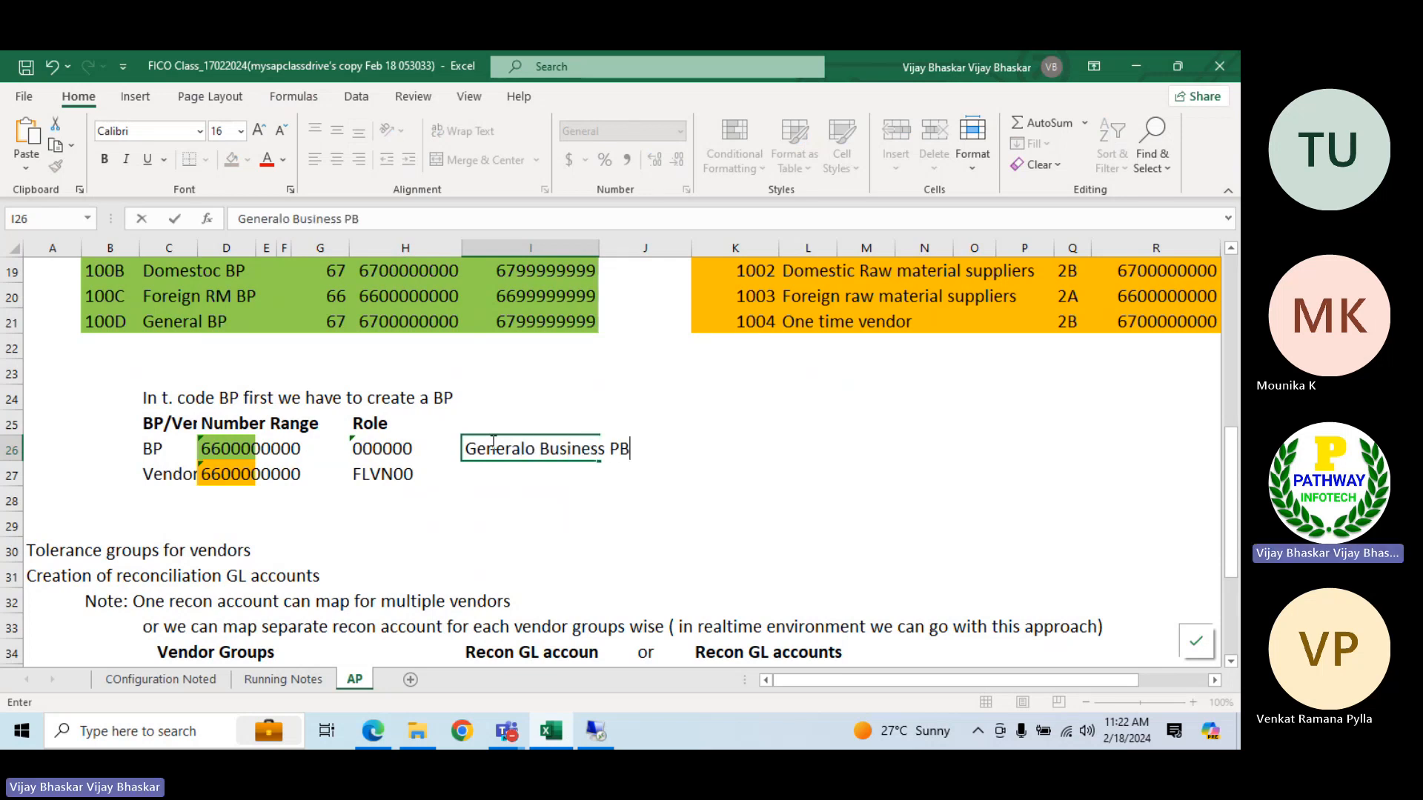
{"action": "key", "text": "Return"}
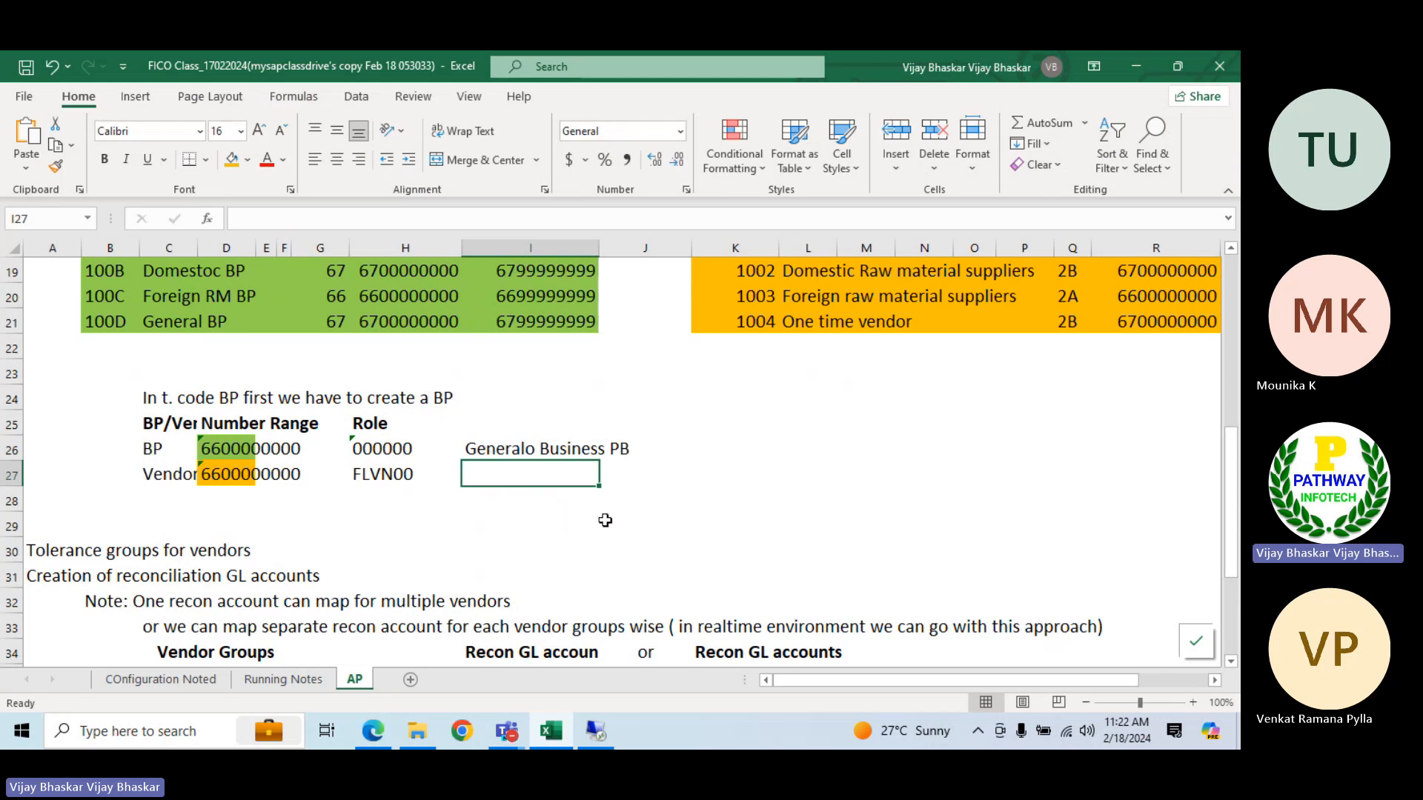
Correct the text in I26 to read General Business PB
{"action": "left_click", "coordinate": [504, 447]}
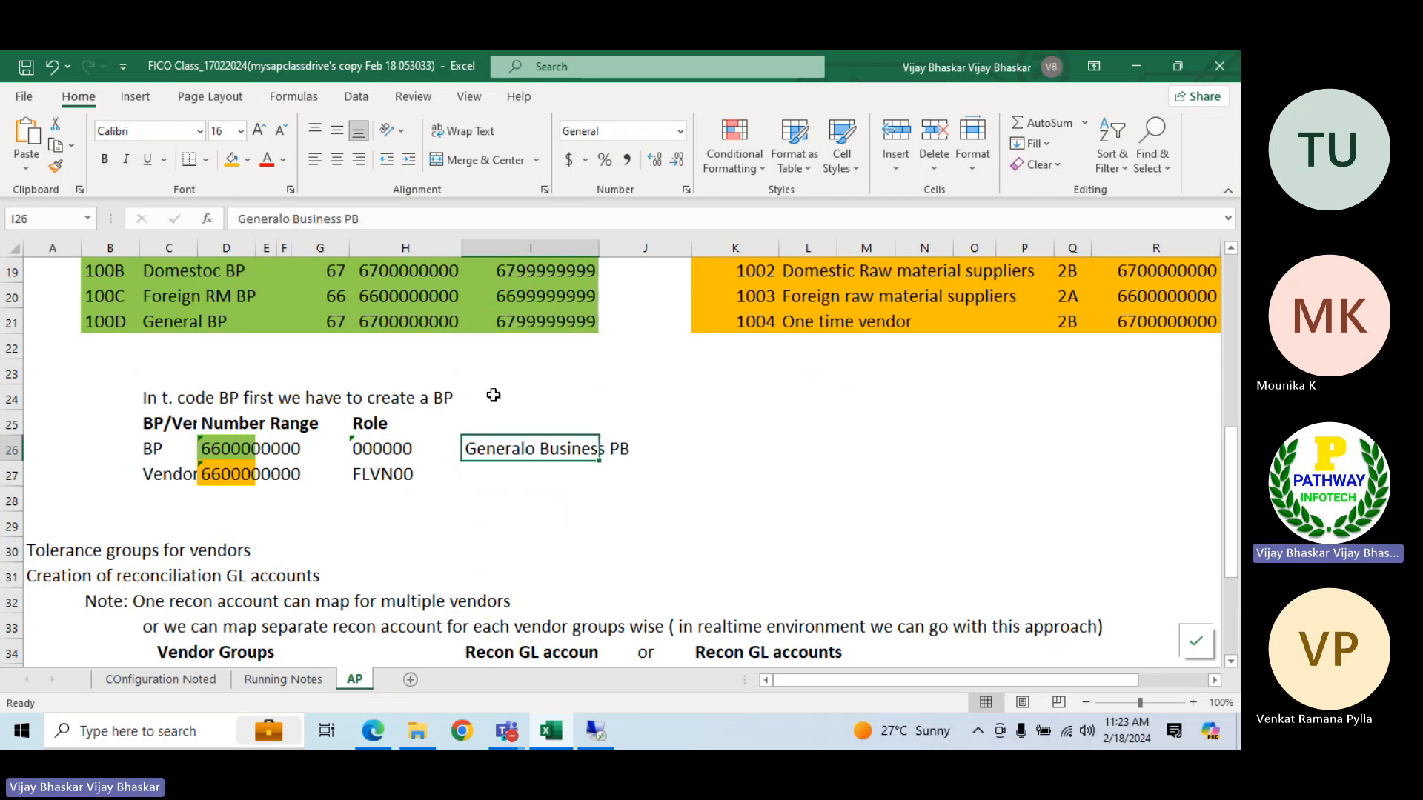
{"action": "left_click", "coordinate": [293, 219]}
{"action": "key", "text": "BackSpace"}
{"action": "key", "text": "Return"}
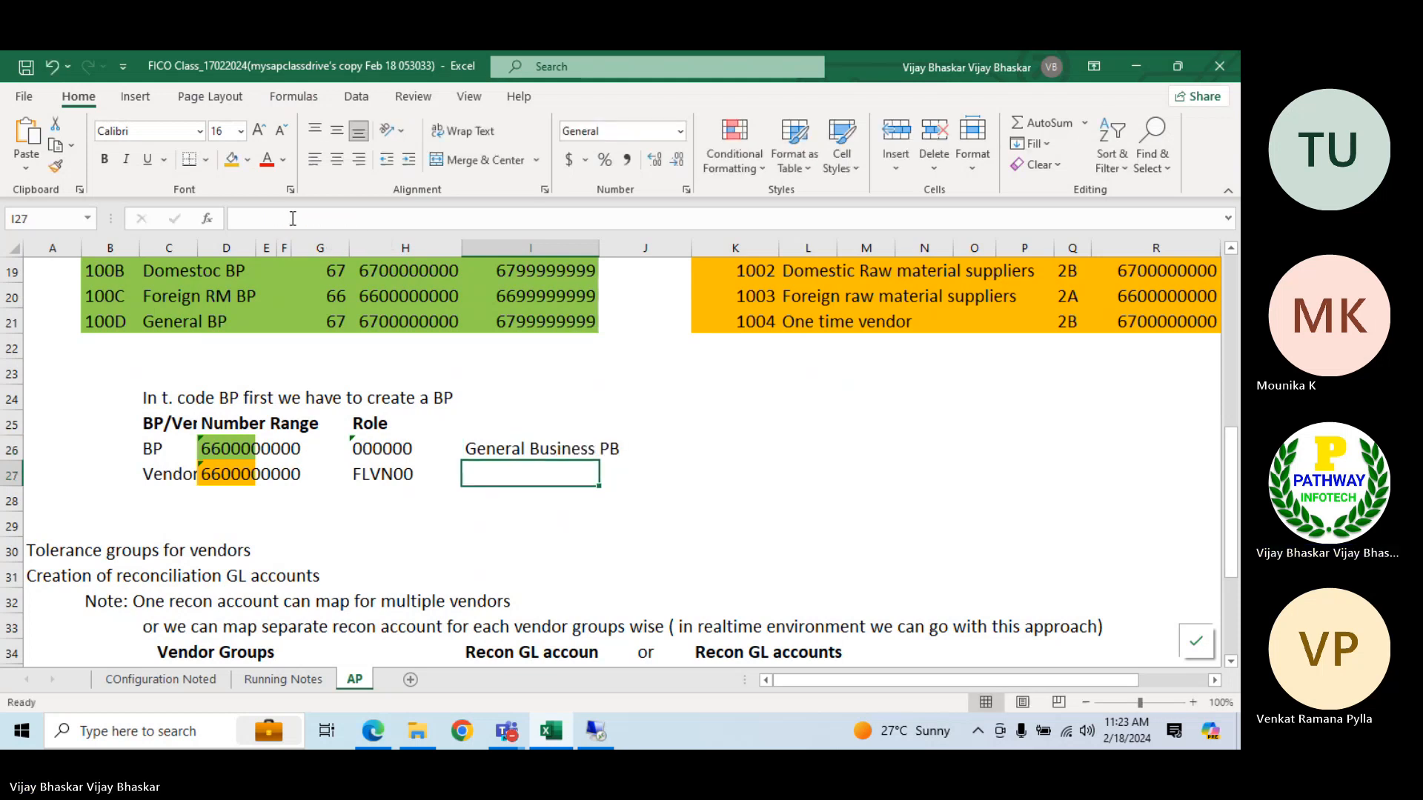
Return to SAP, save the new business partner, and compare its number with the BP entry in D26 of the Excel notes
{"action": "left_click", "coordinate": [596, 732]}
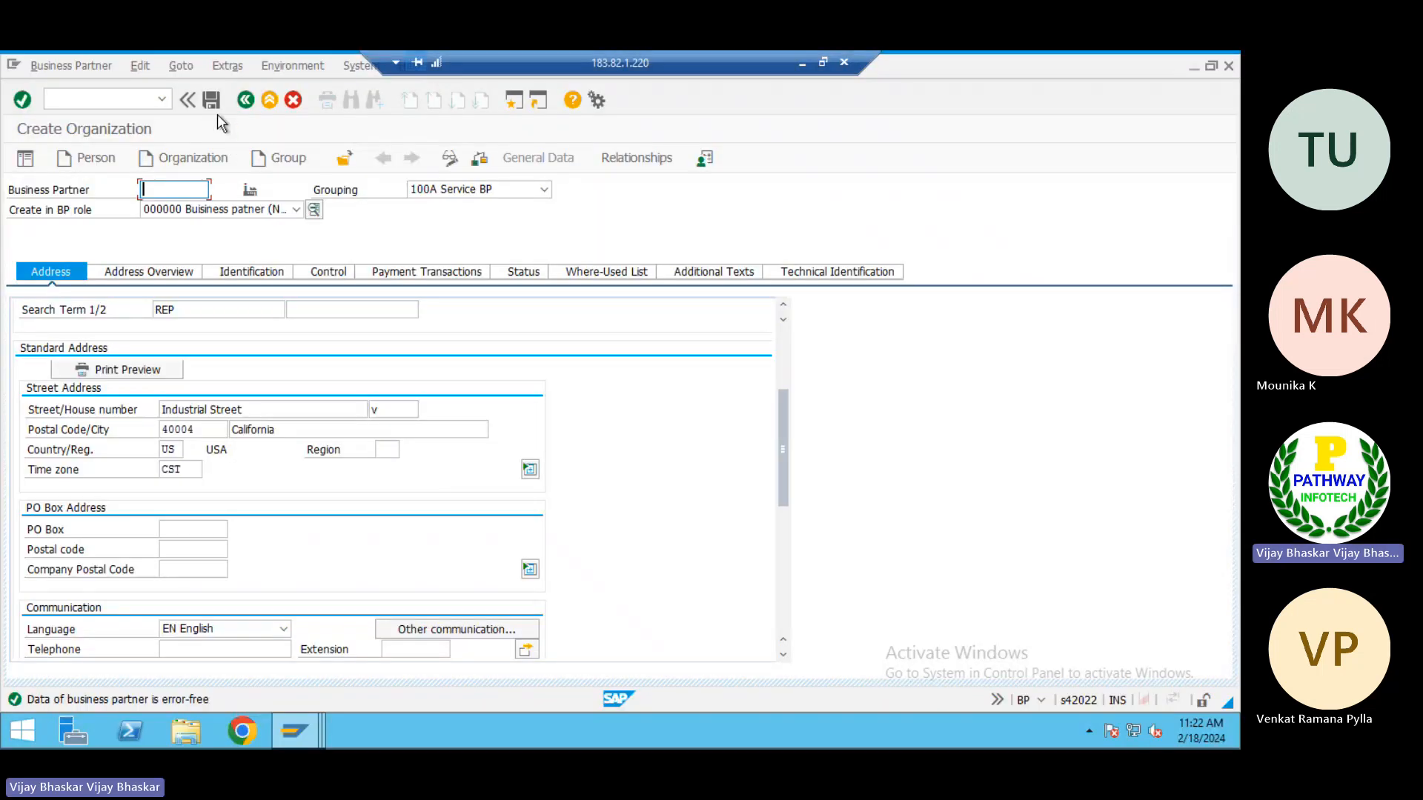
{"action": "left_click", "coordinate": [212, 101]}
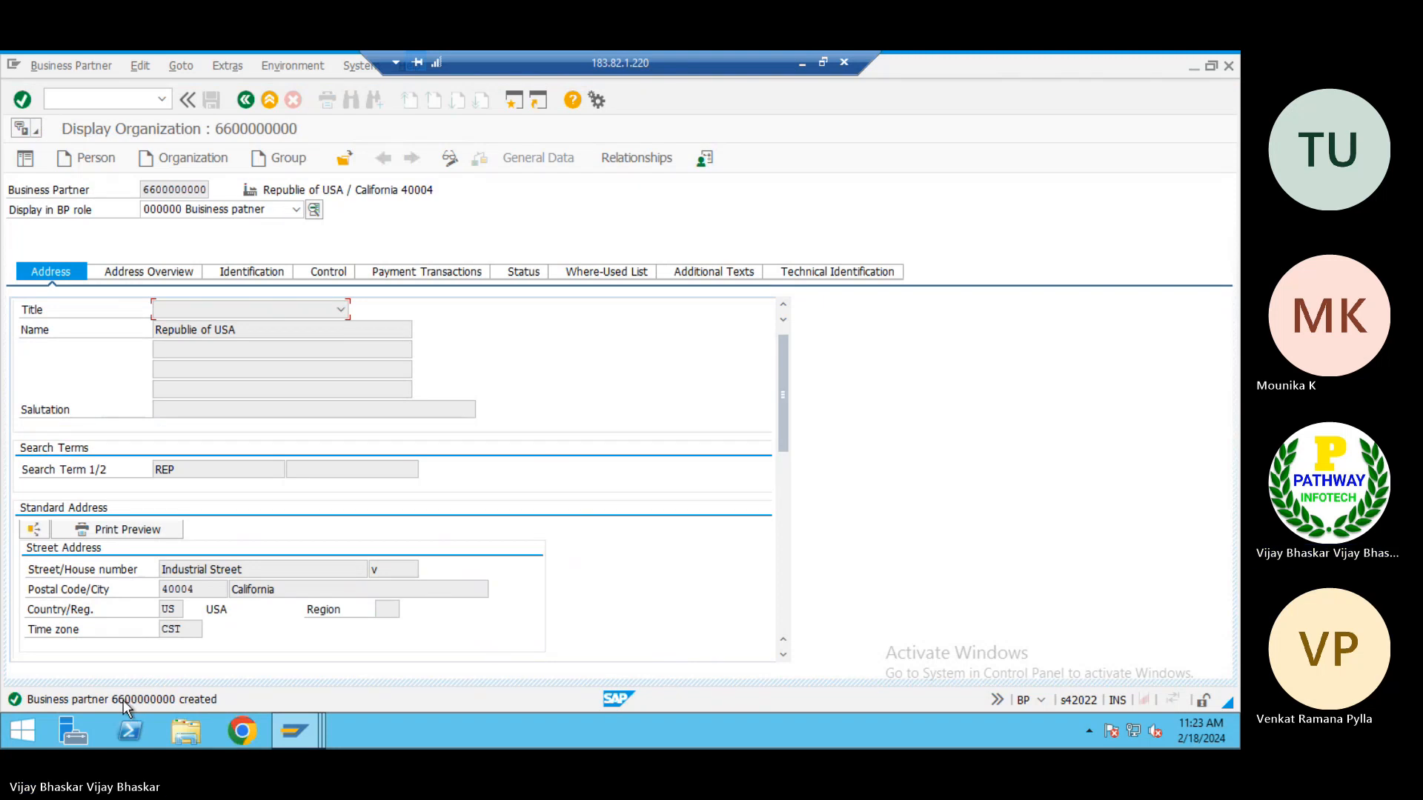
{"action": "left_click", "coordinate": [801, 67]}
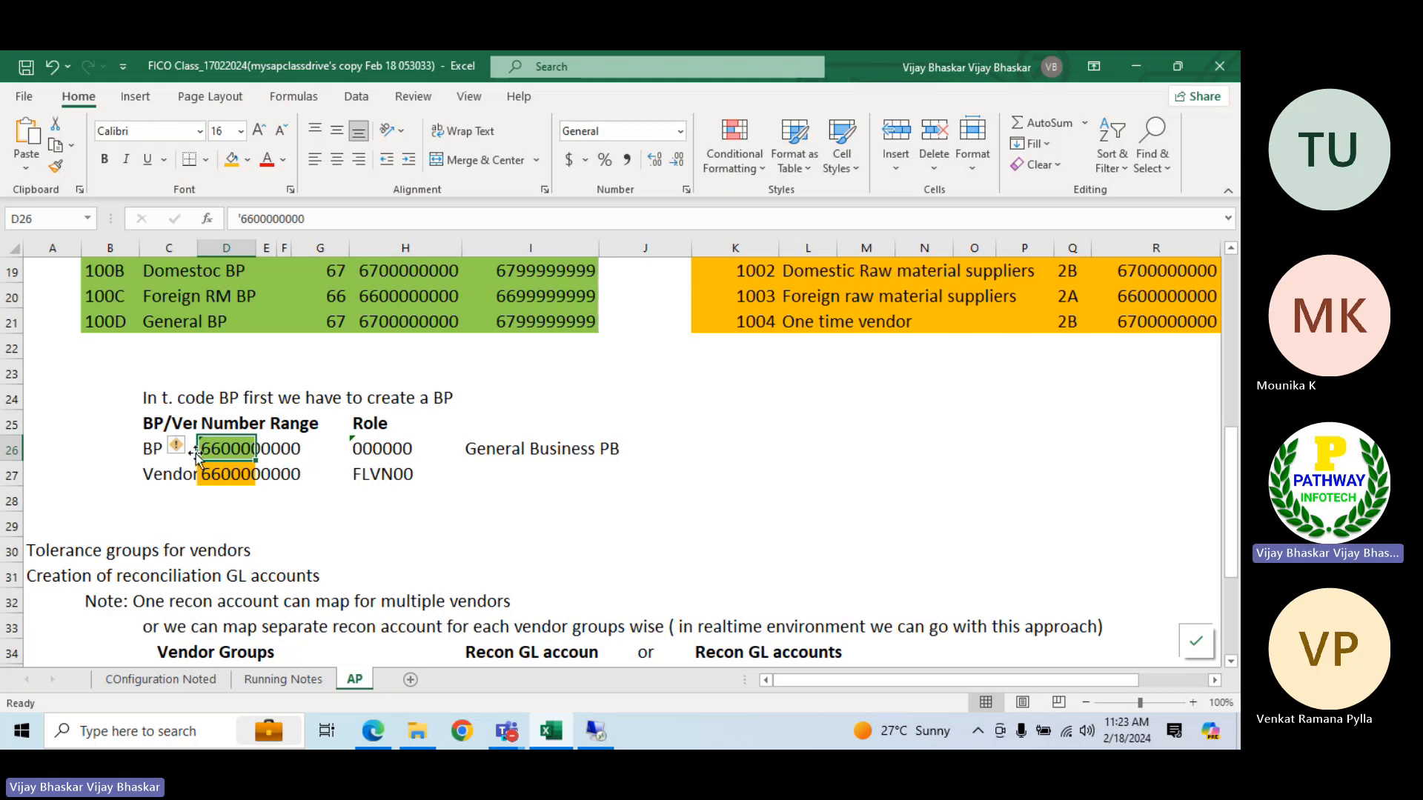
Switch to SAP and look through the BP roles offered for the new business partner in display mode
{"action": "left_click", "coordinate": [595, 732]}
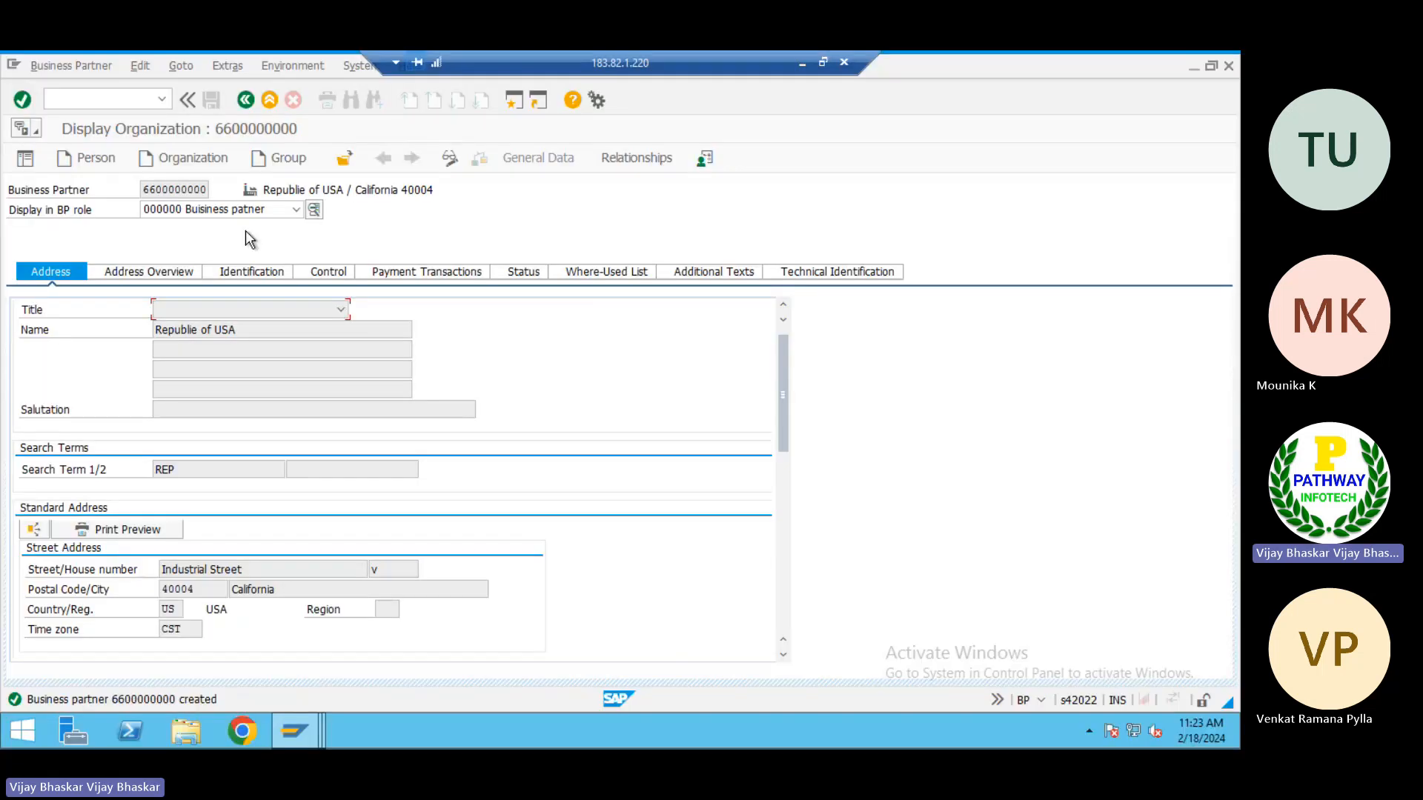
{"action": "left_click", "coordinate": [297, 210]}
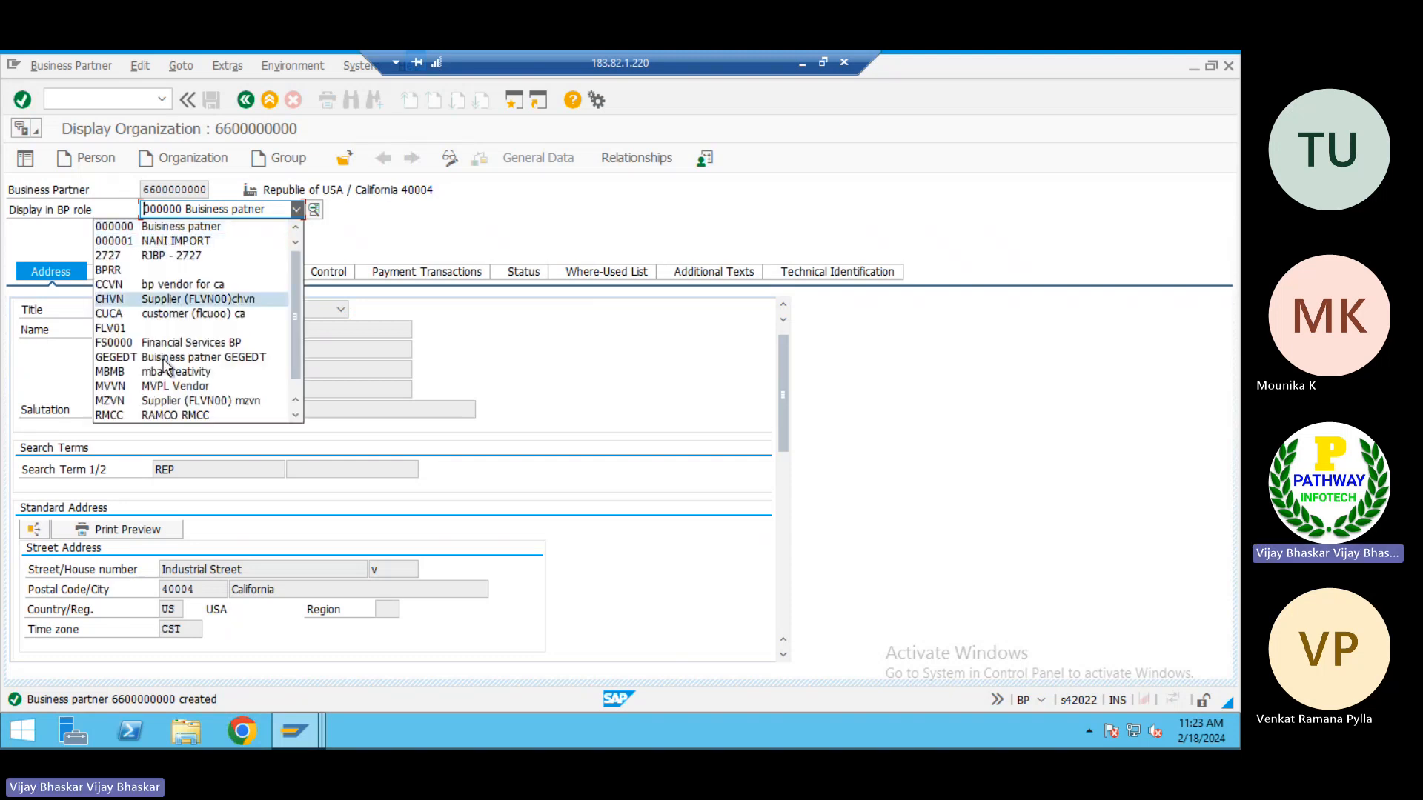
{"action": "scroll", "coordinate": [157, 404], "scroll_direction": "down", "scroll_amount": 1}
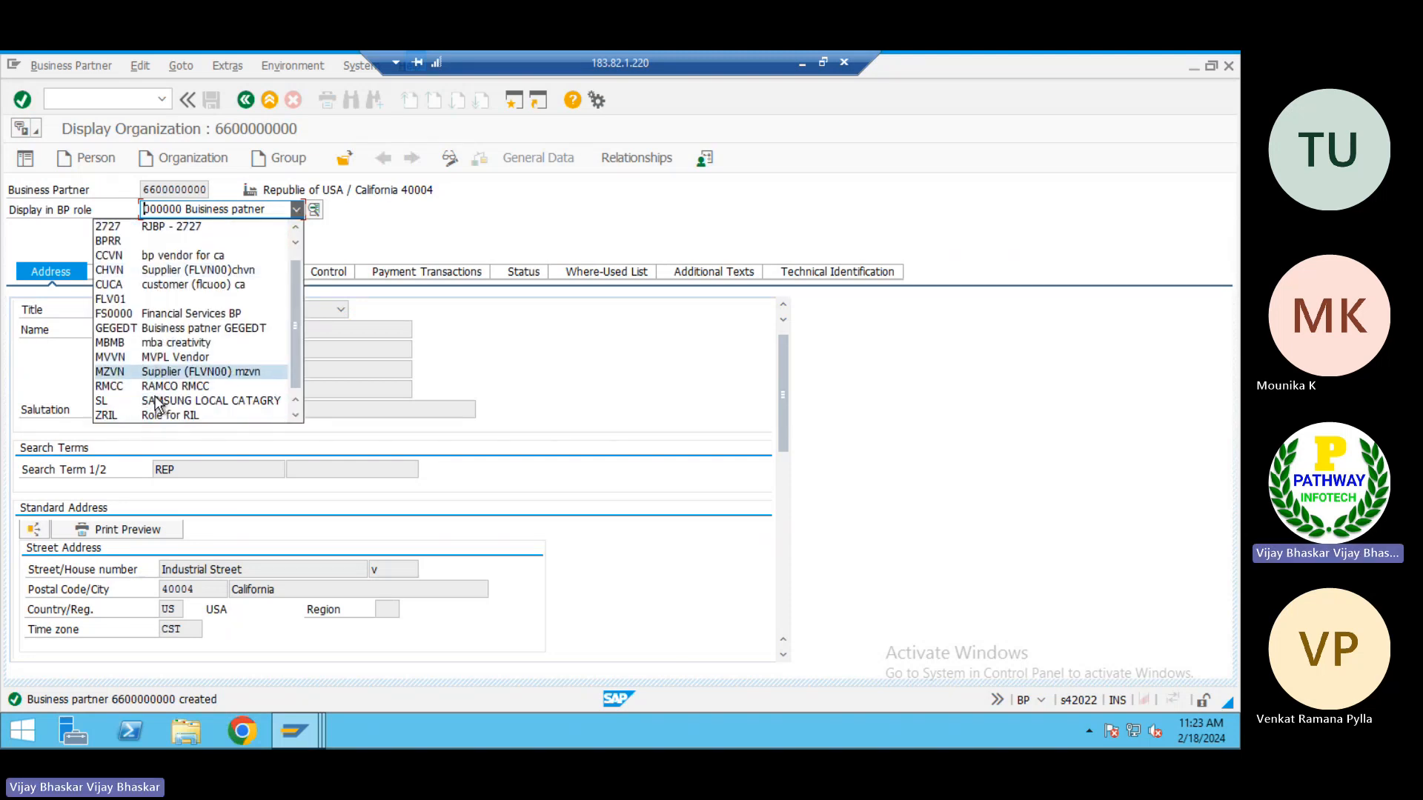
{"action": "scroll", "coordinate": [158, 404], "scroll_direction": "up", "scroll_amount": 1}
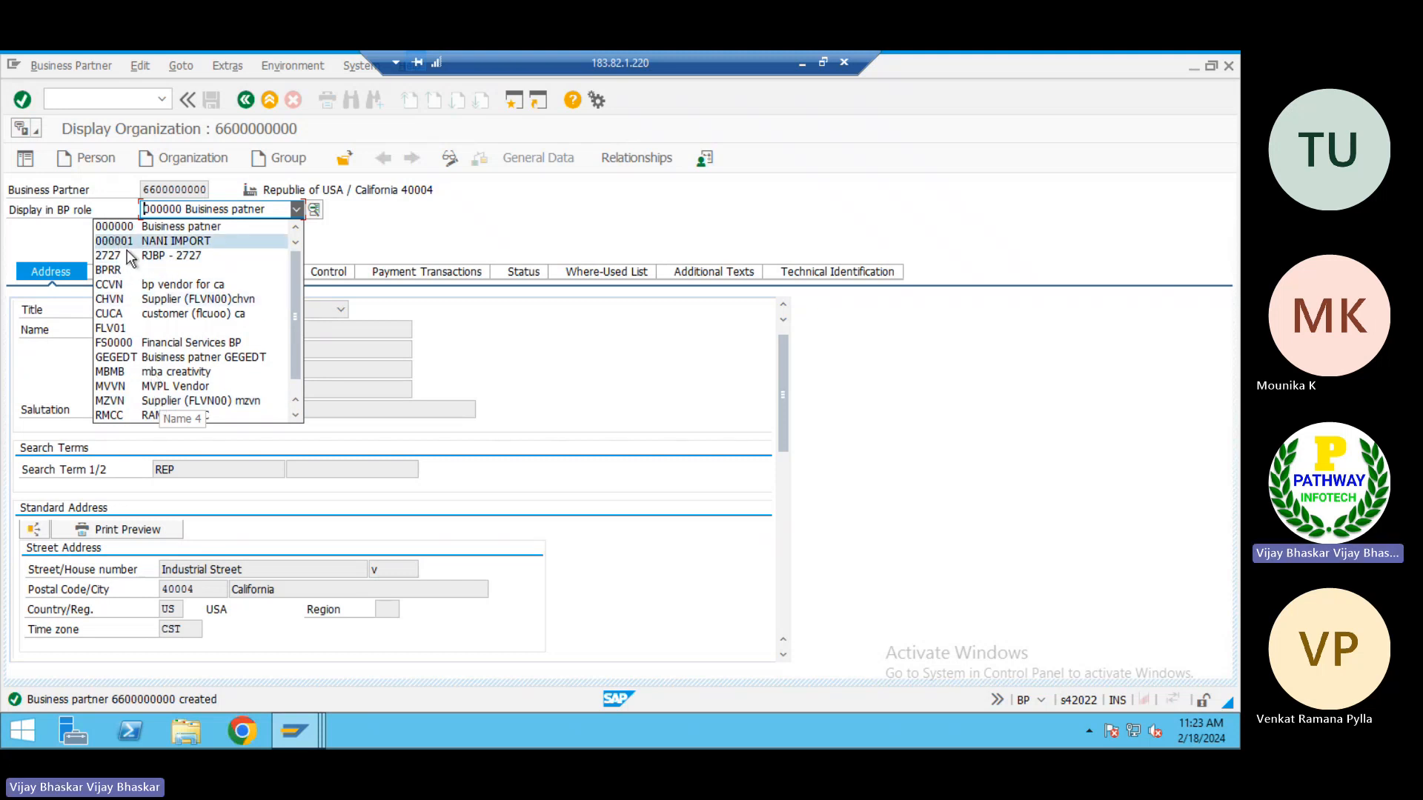
{"action": "scroll", "coordinate": [194, 410], "scroll_direction": "down", "scroll_amount": 1}
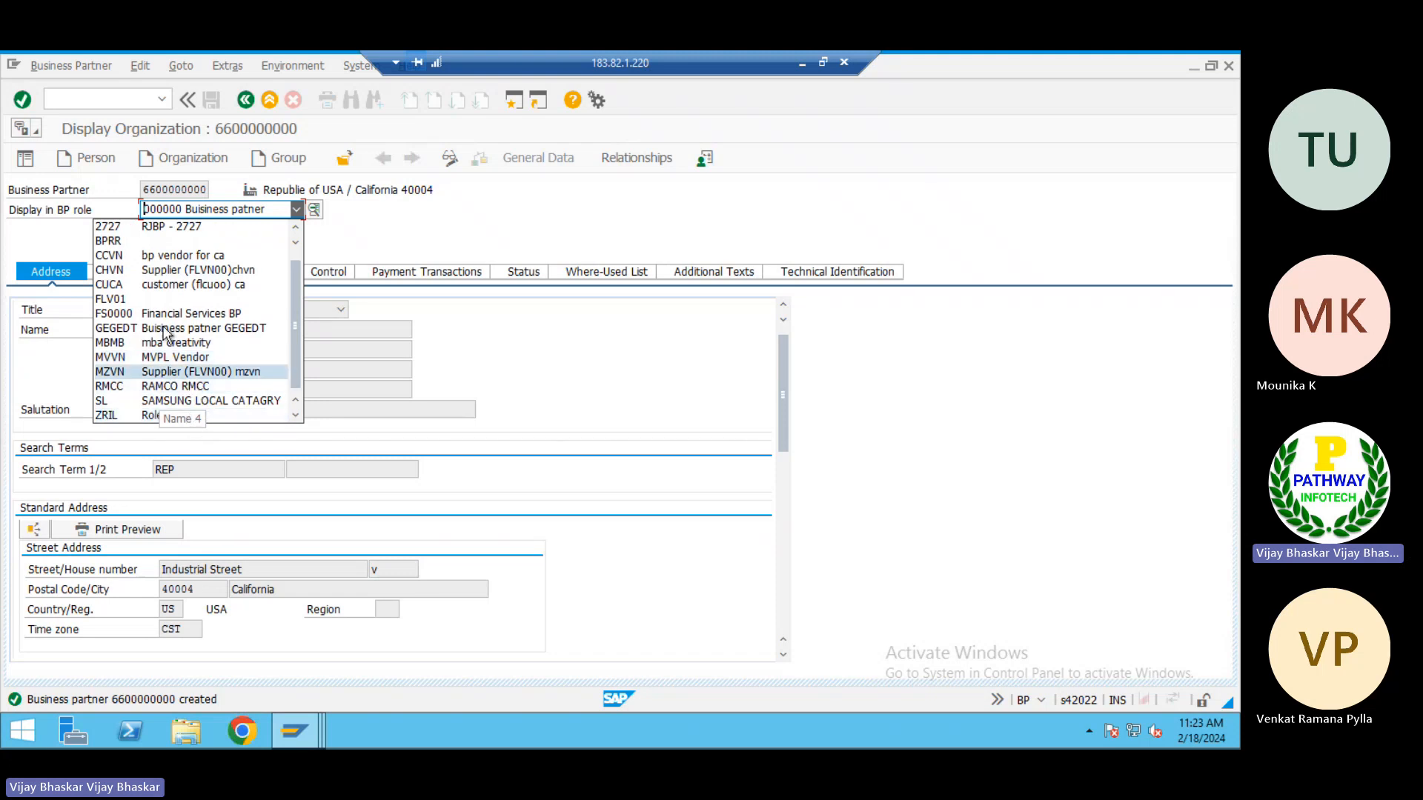
{"action": "scroll", "coordinate": [153, 288], "scroll_direction": "up", "scroll_amount": 1}
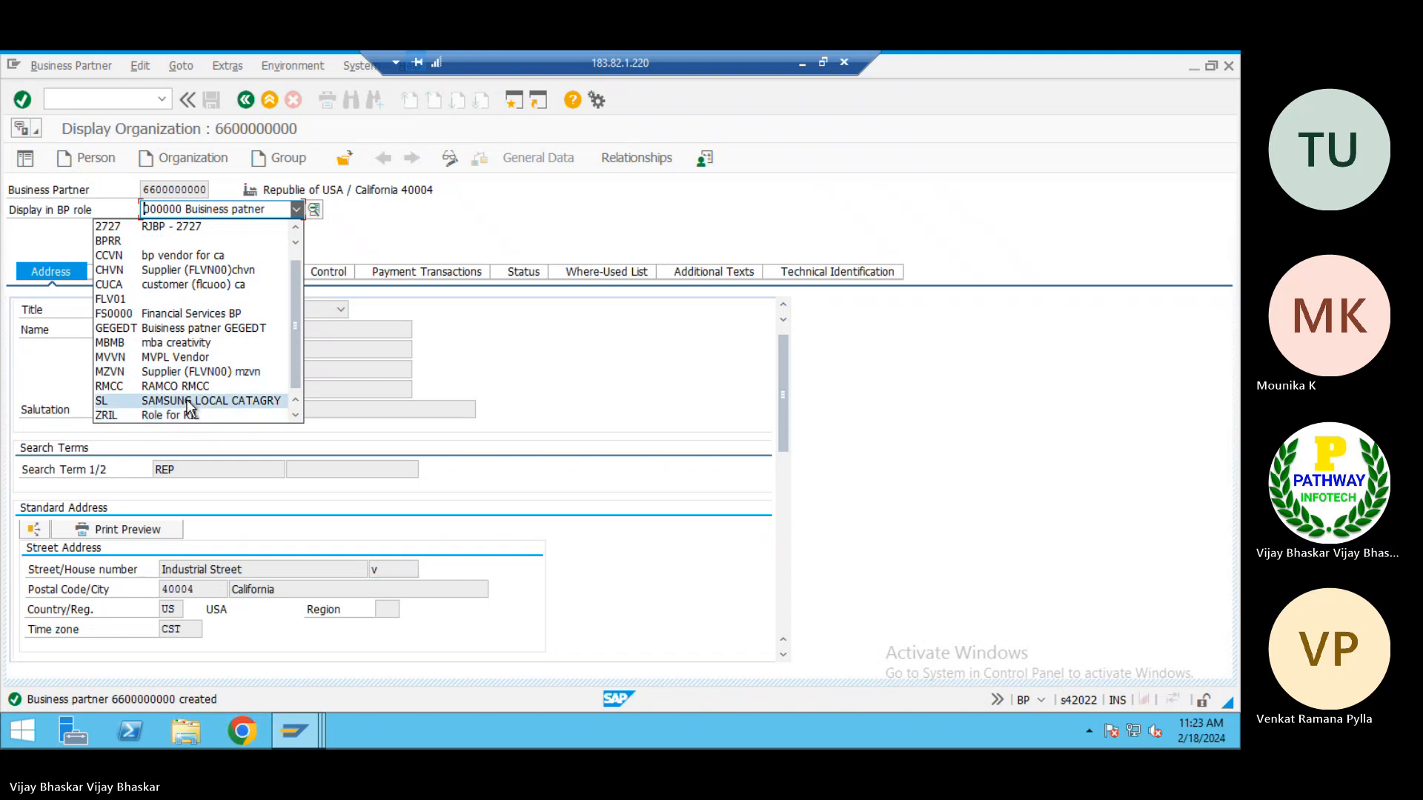
{"action": "scroll", "coordinate": [178, 346], "scroll_direction": "up", "scroll_amount": 1}
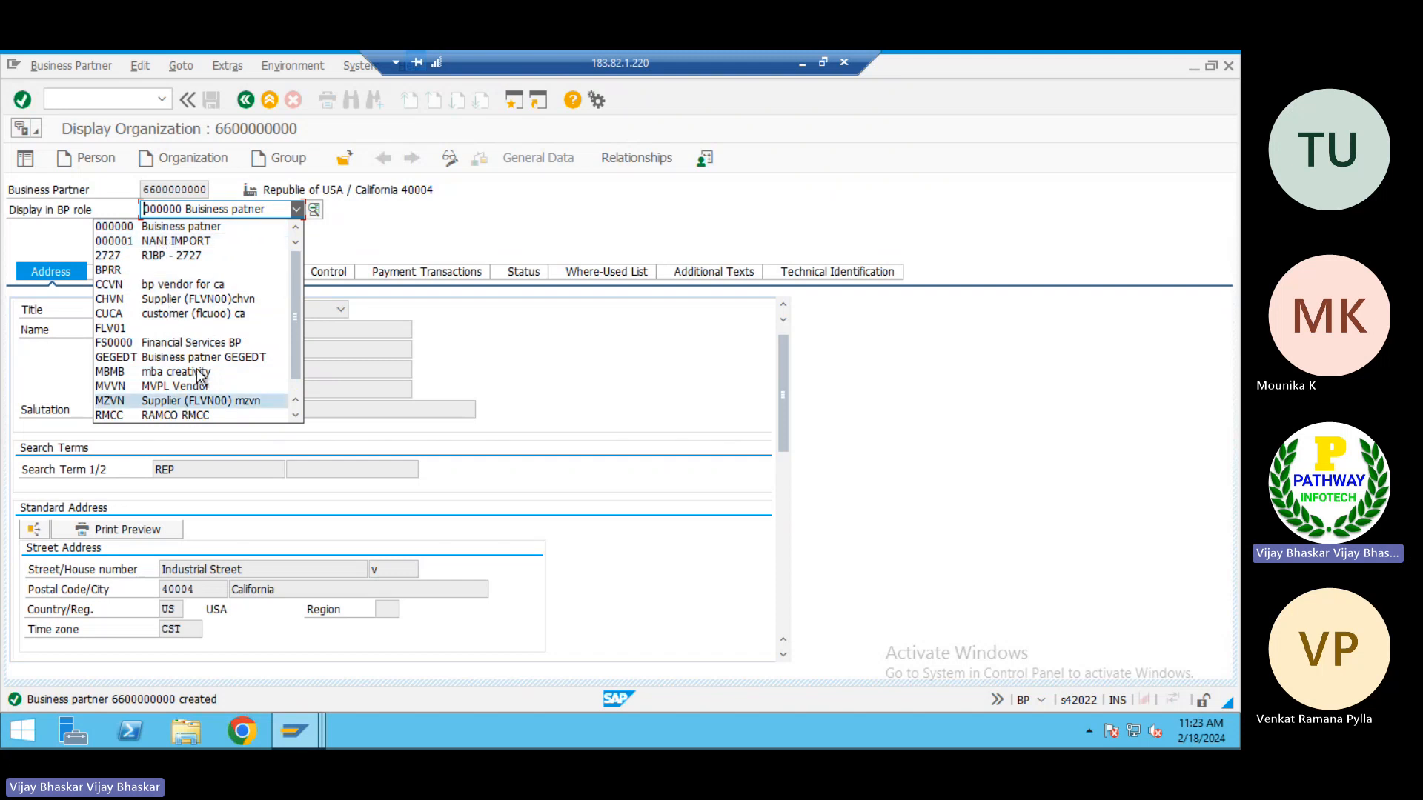
{"action": "left_click", "coordinate": [455, 224]}
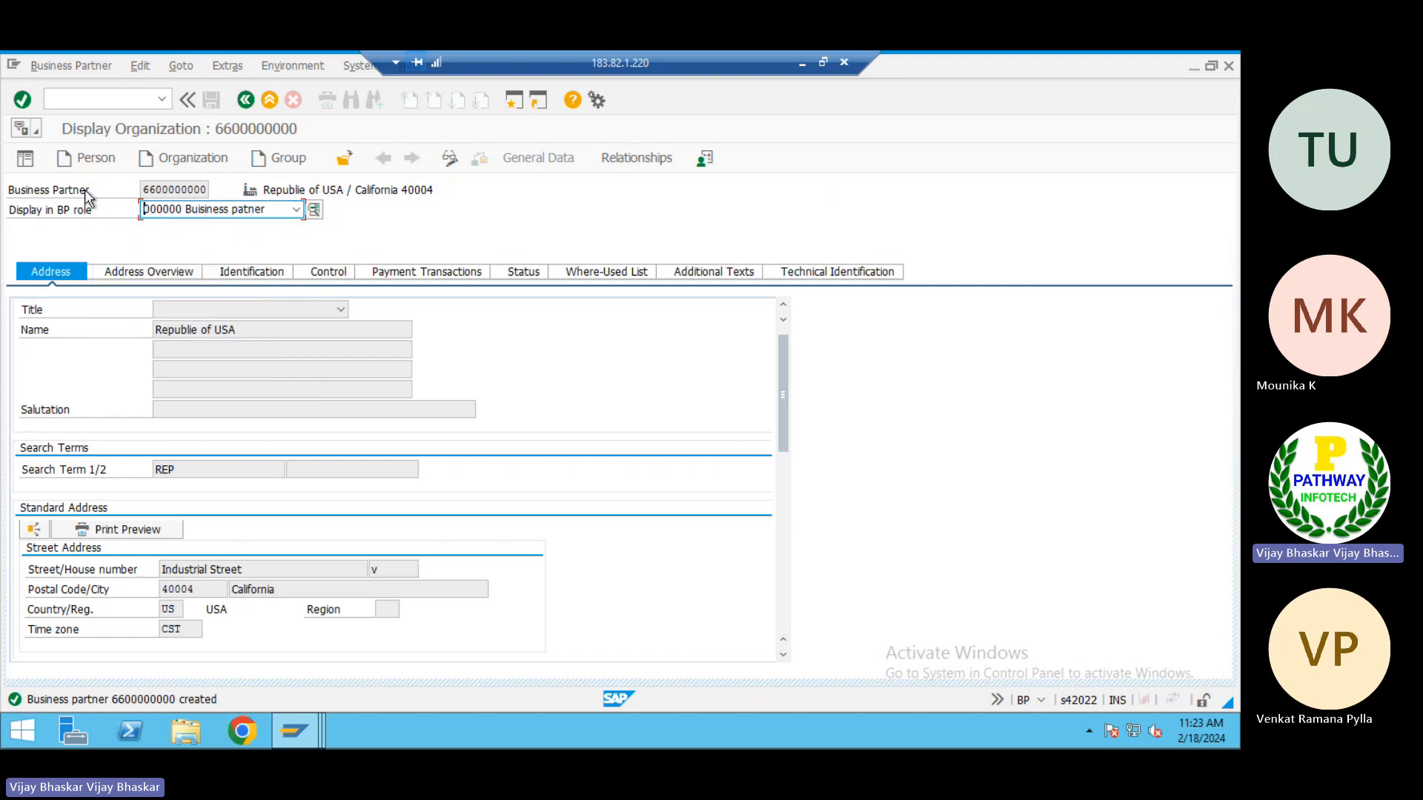
{"action": "left_click", "coordinate": [143, 190]}
{"action": "left_click_drag", "start_coordinate": [143, 190], "coordinate": [213, 192]}
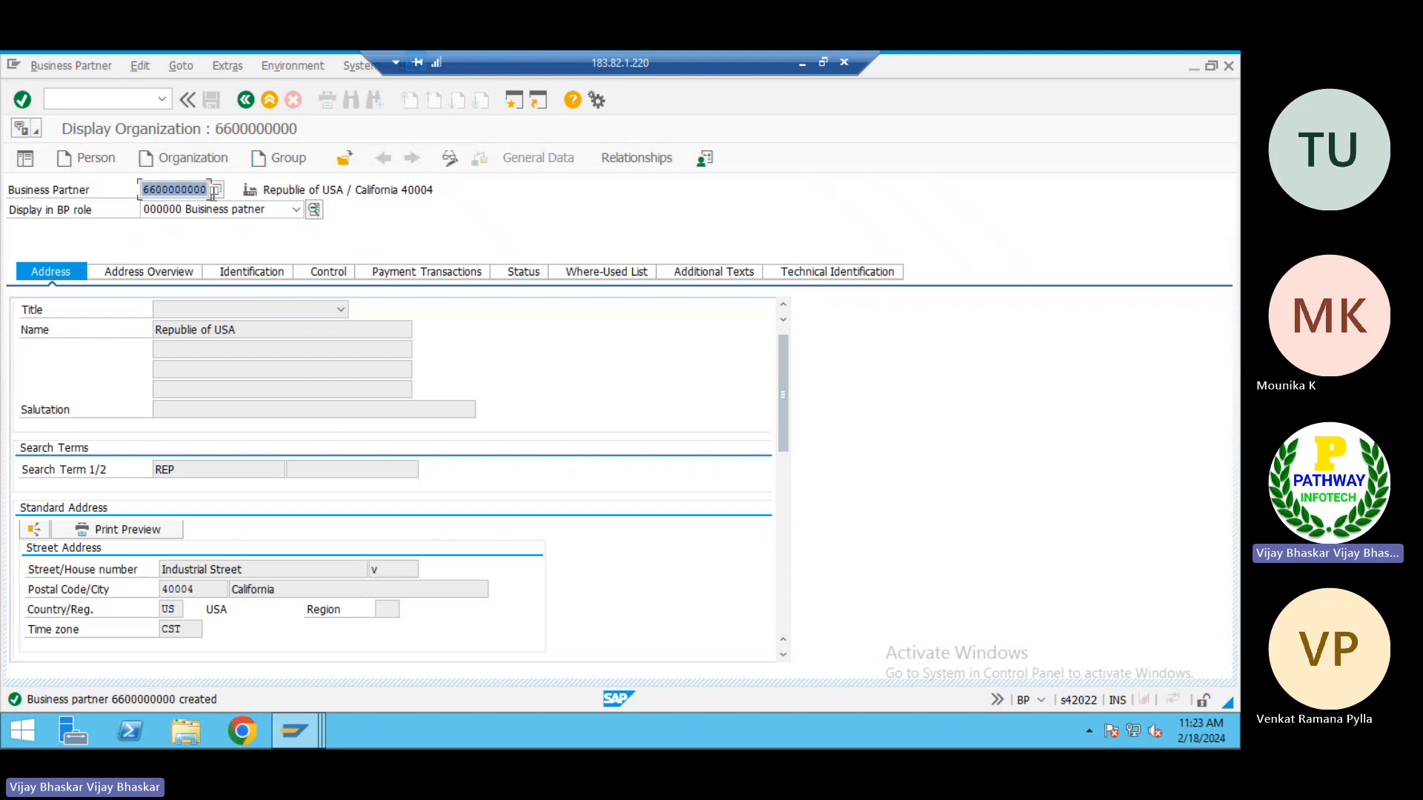
{"action": "left_click", "coordinate": [213, 192]}
Switch the business partner to change mode and assign it the role FLVN00 Supplier (FLVN00) FI, accepting the role warnings
{"action": "left_click", "coordinate": [451, 162]}
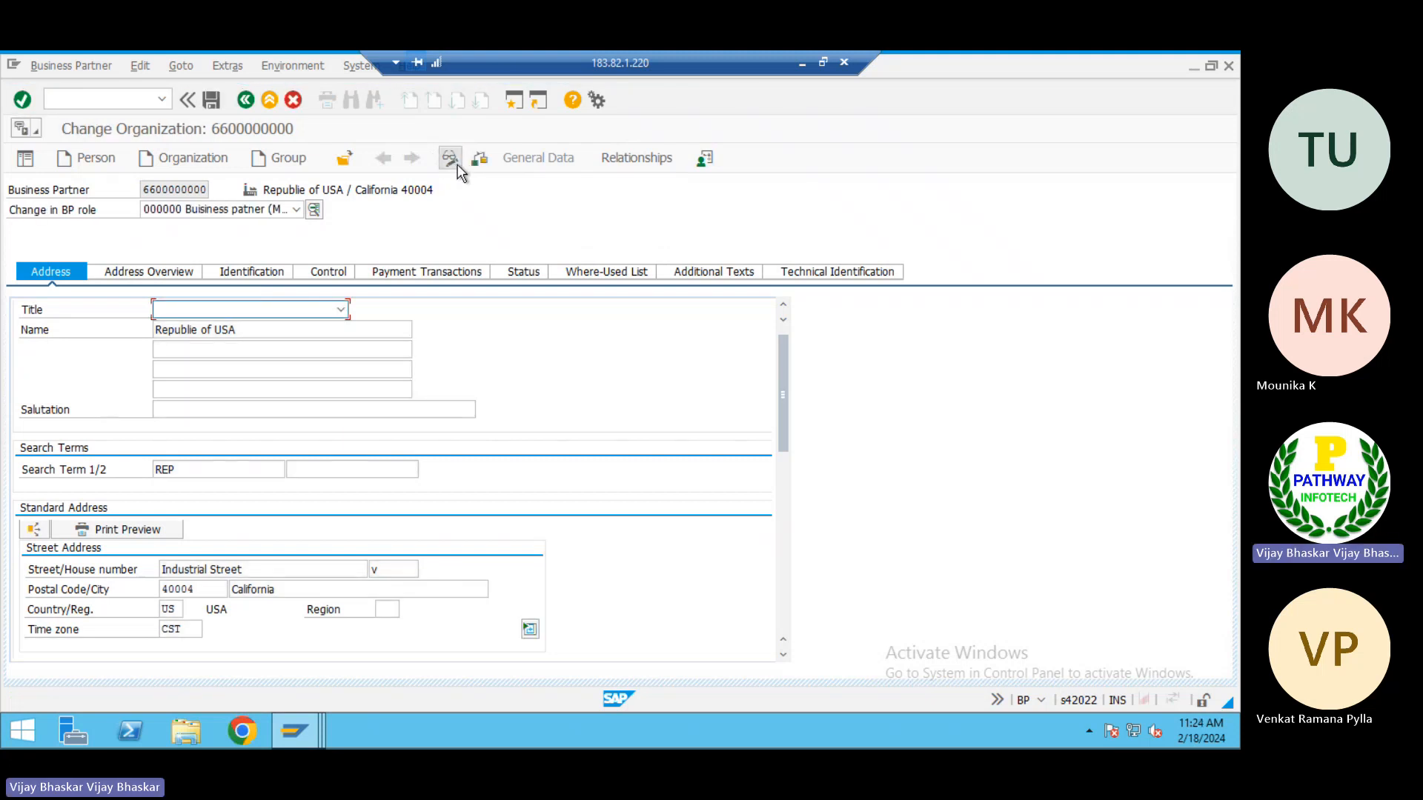
{"action": "left_click", "coordinate": [296, 209]}
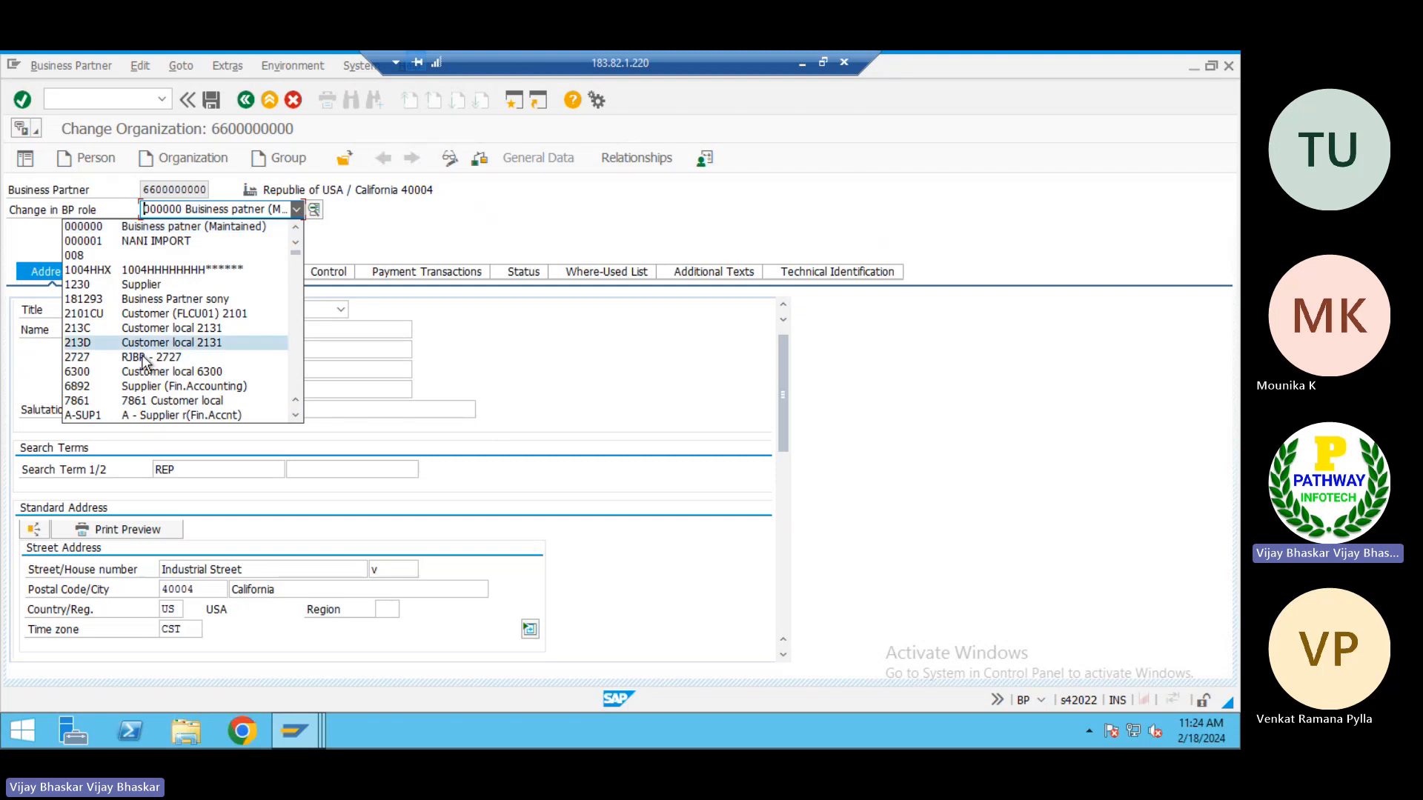
{"action": "scroll", "coordinate": [145, 363], "scroll_direction": "down", "scroll_amount": 3}
{"action": "scroll", "coordinate": [146, 364], "scroll_direction": "down", "scroll_amount": 15}
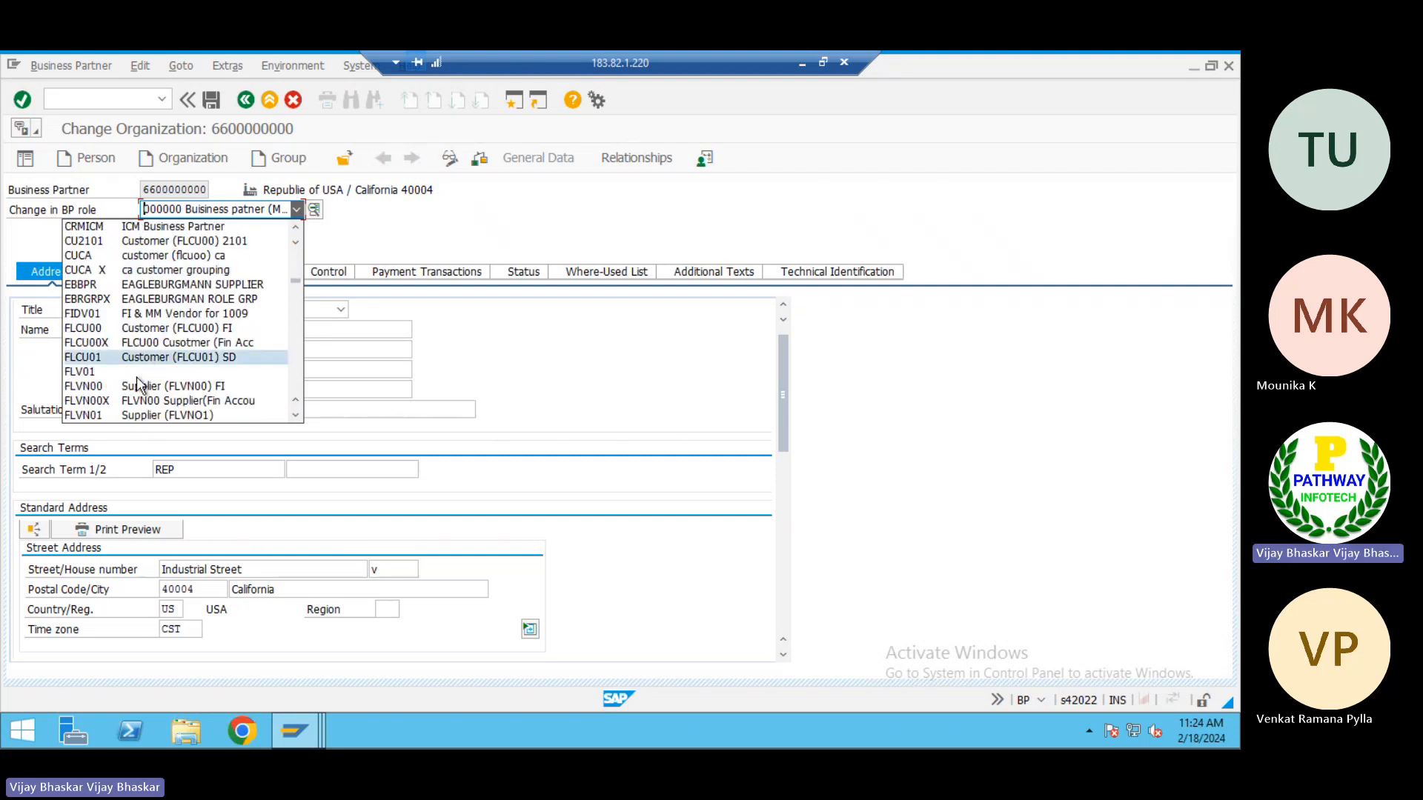
{"action": "left_click", "coordinate": [208, 390]}
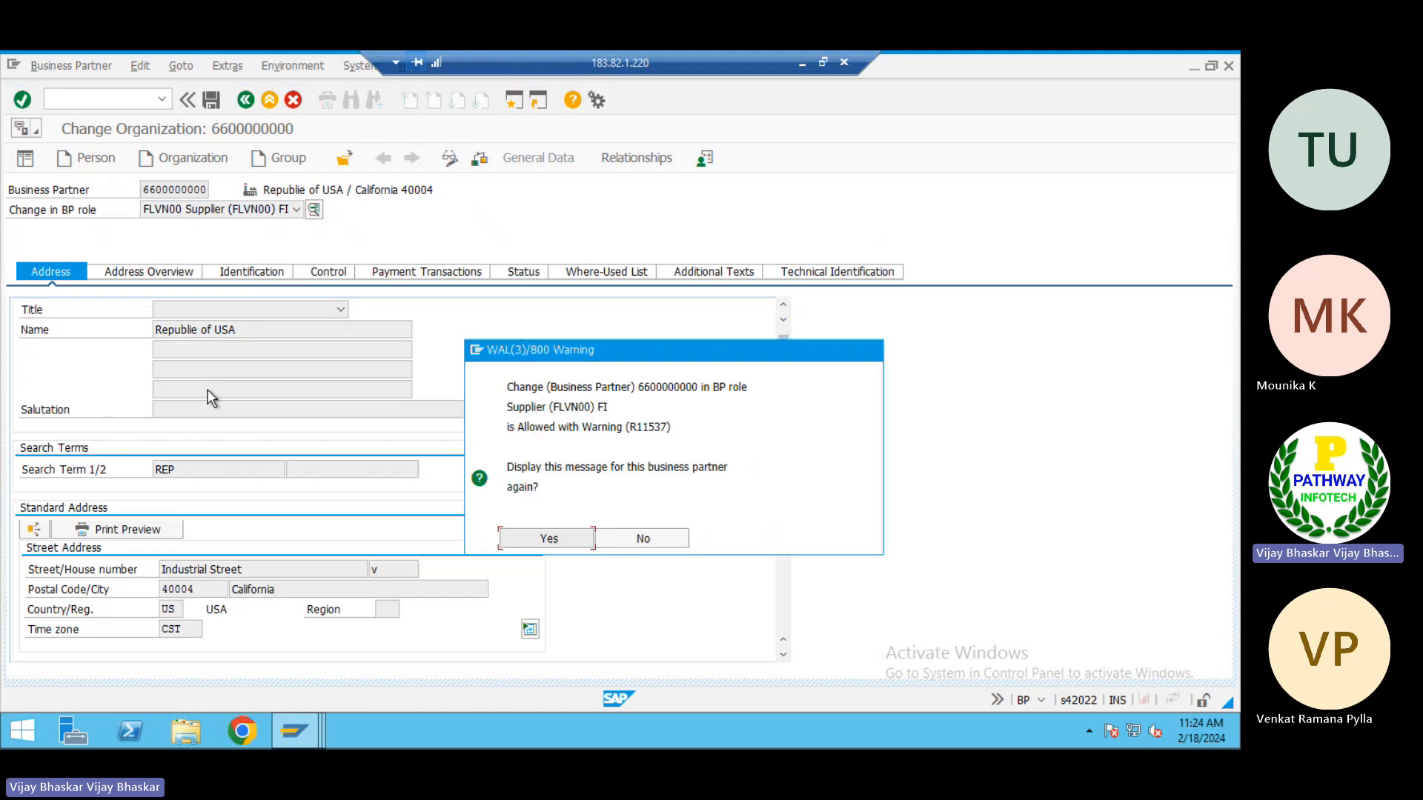
{"action": "left_click", "coordinate": [536, 535]}
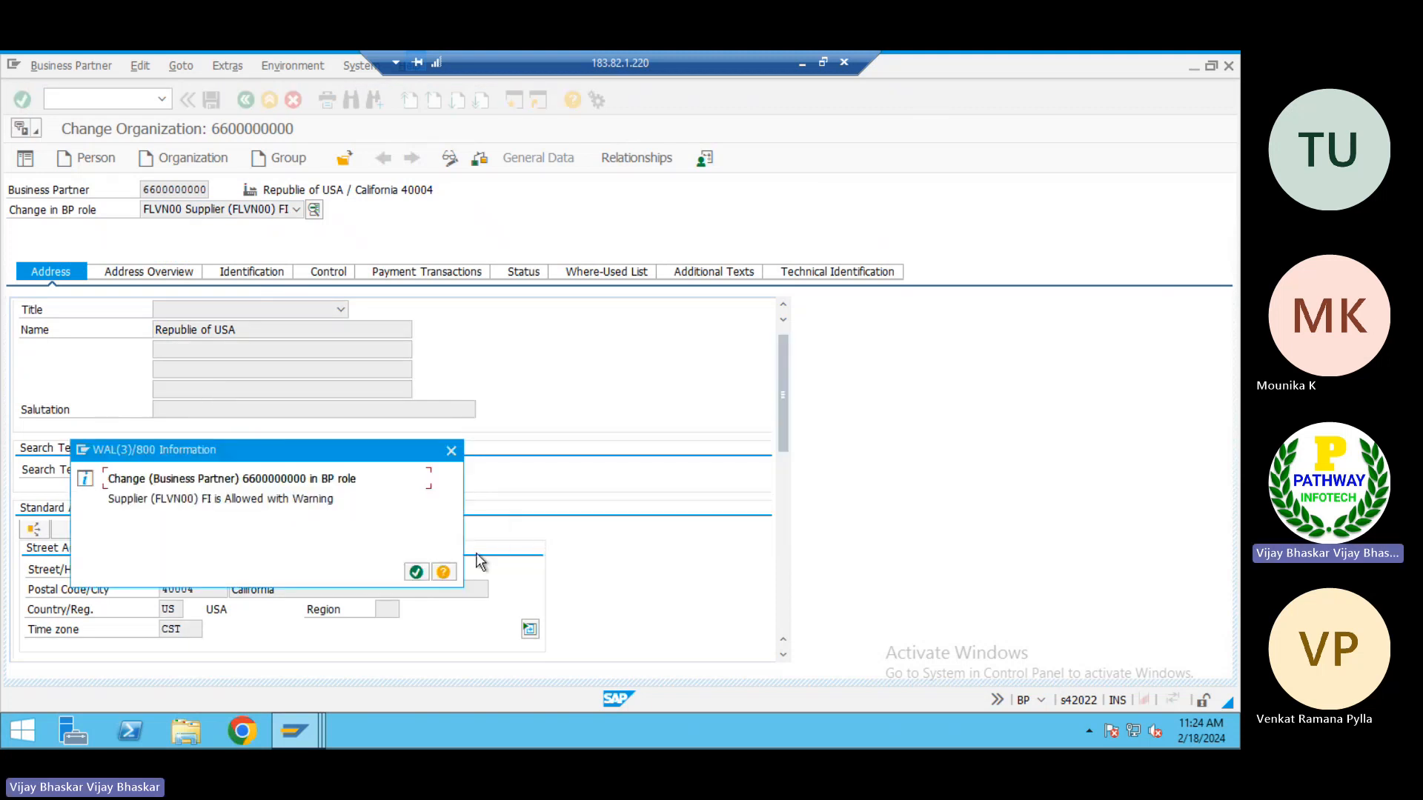
{"action": "left_click", "coordinate": [416, 572]}
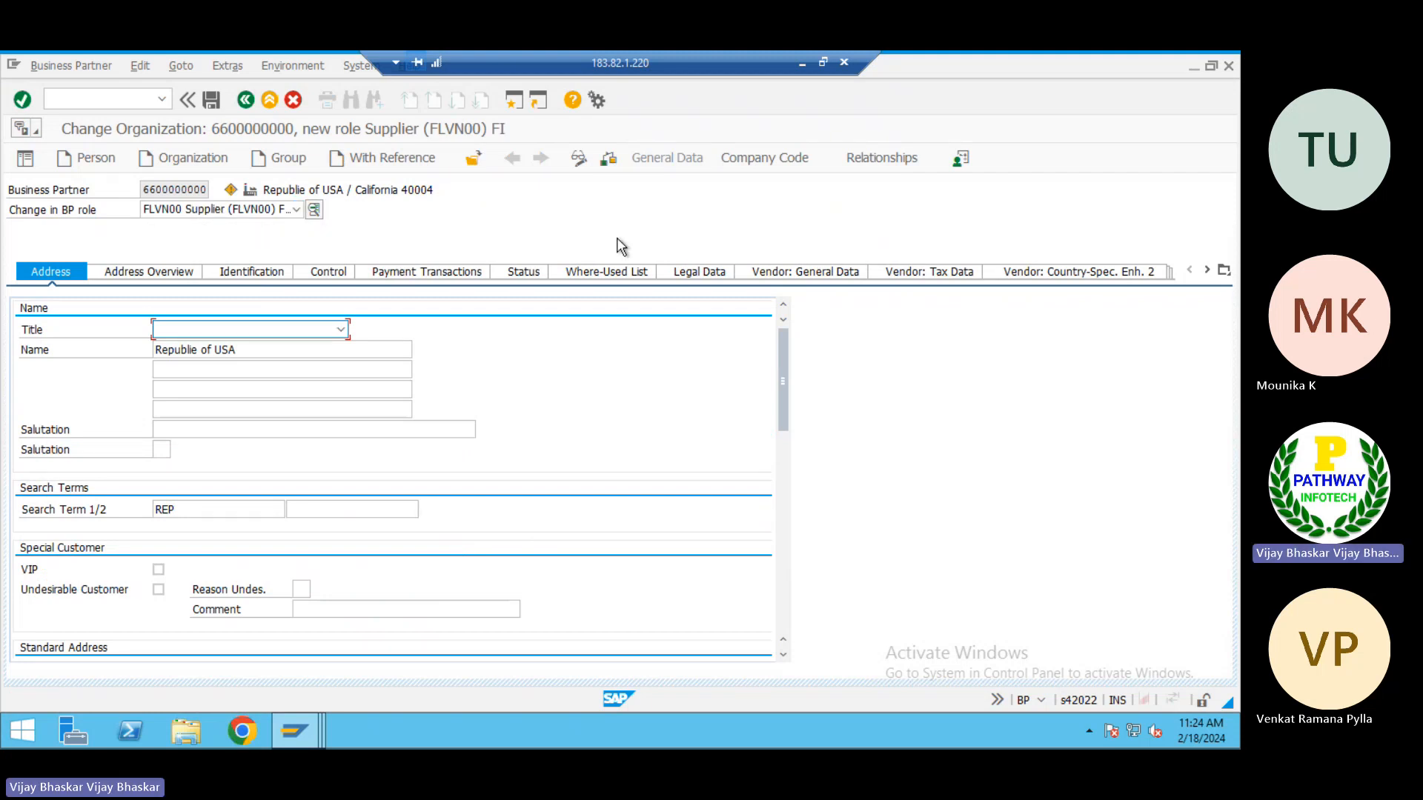
Open the company code data of the supplier role and inspect how the supplier number is assigned
{"action": "left_click", "coordinate": [757, 158]}
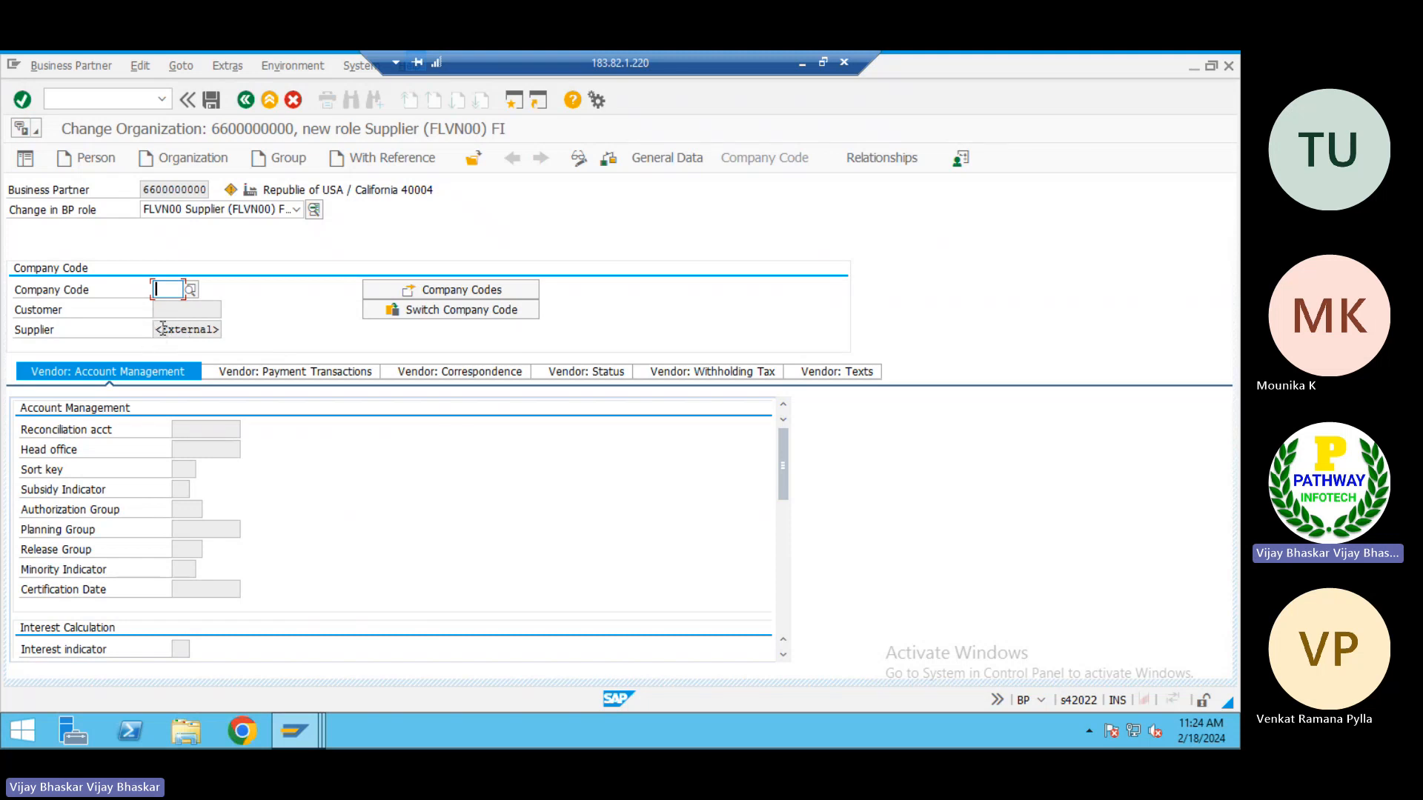
{"action": "left_click_drag", "start_coordinate": [157, 329], "coordinate": [235, 329]}
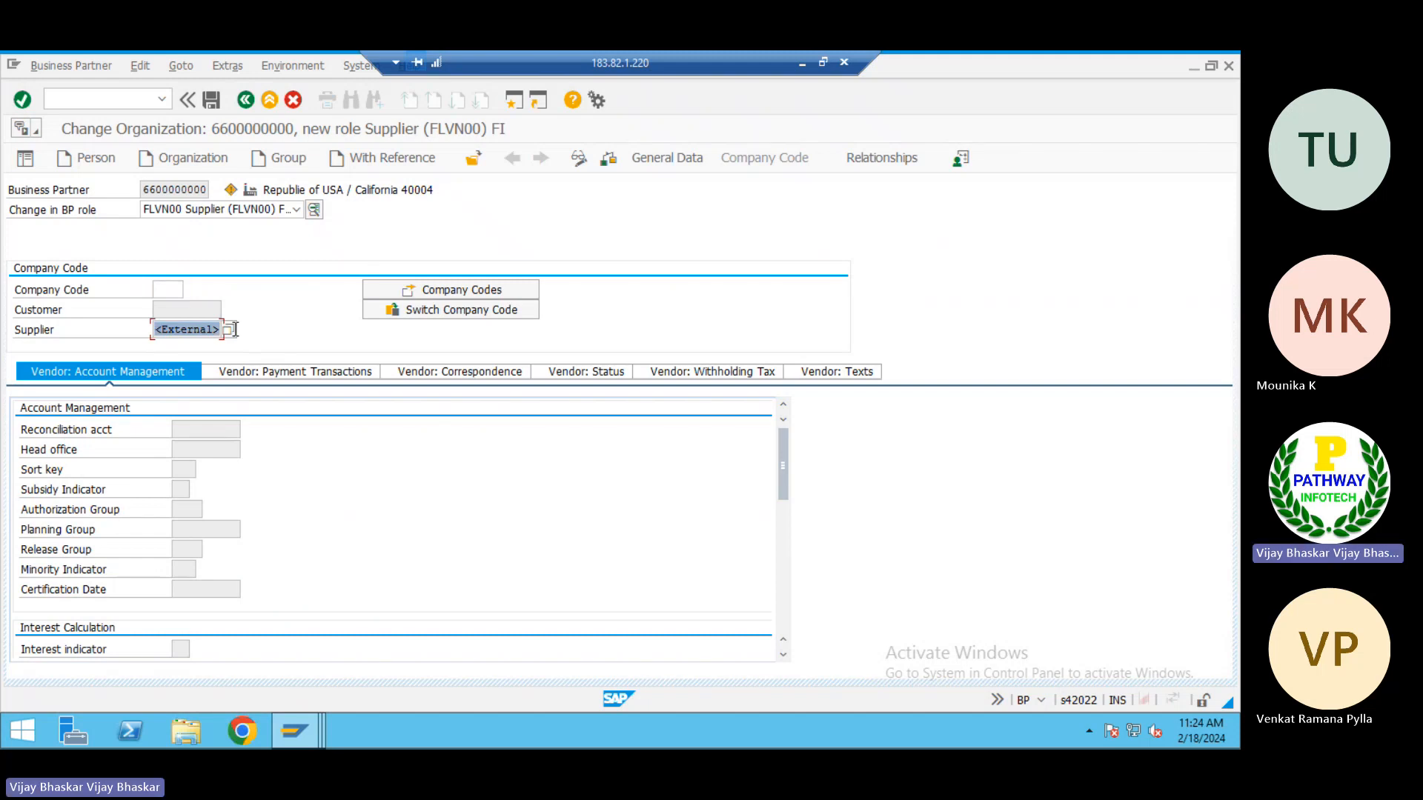
{"action": "left_click", "coordinate": [293, 322]}
Examine vendor number range intervals 2A and 2B in the other SAP session's customizing, and return to the business partner
{"action": "left_click", "coordinate": [300, 718]}
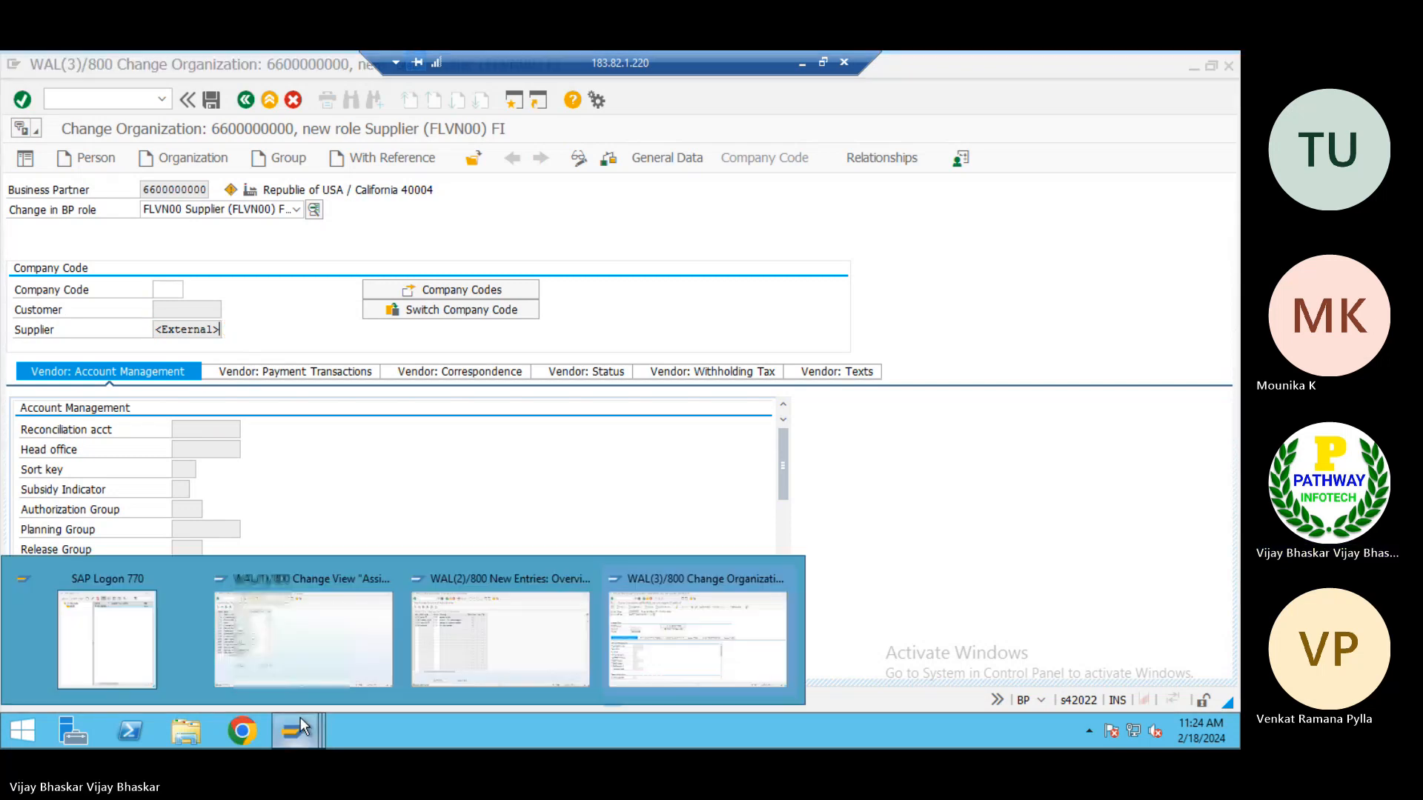
{"action": "left_click", "coordinate": [466, 643]}
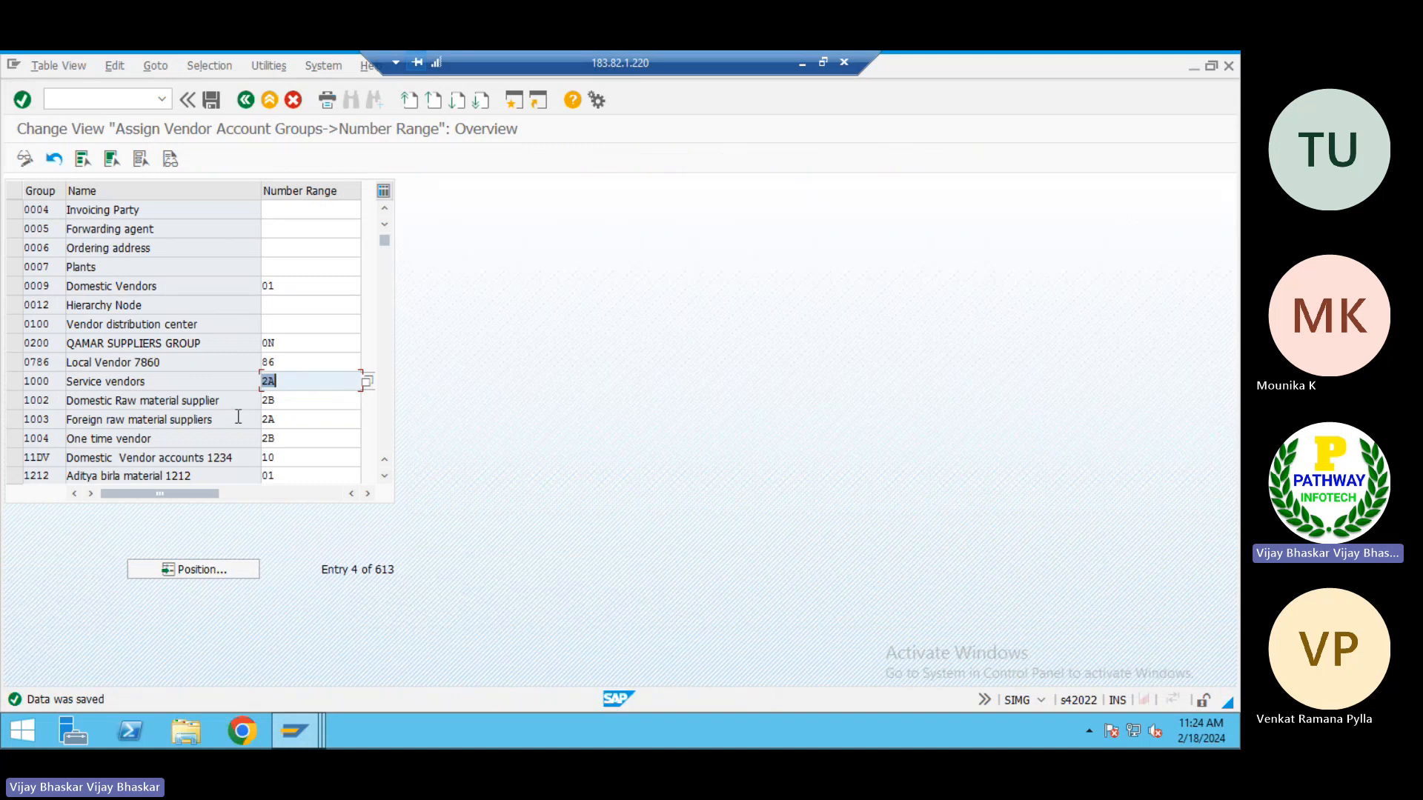
{"action": "left_click", "coordinate": [245, 99]}
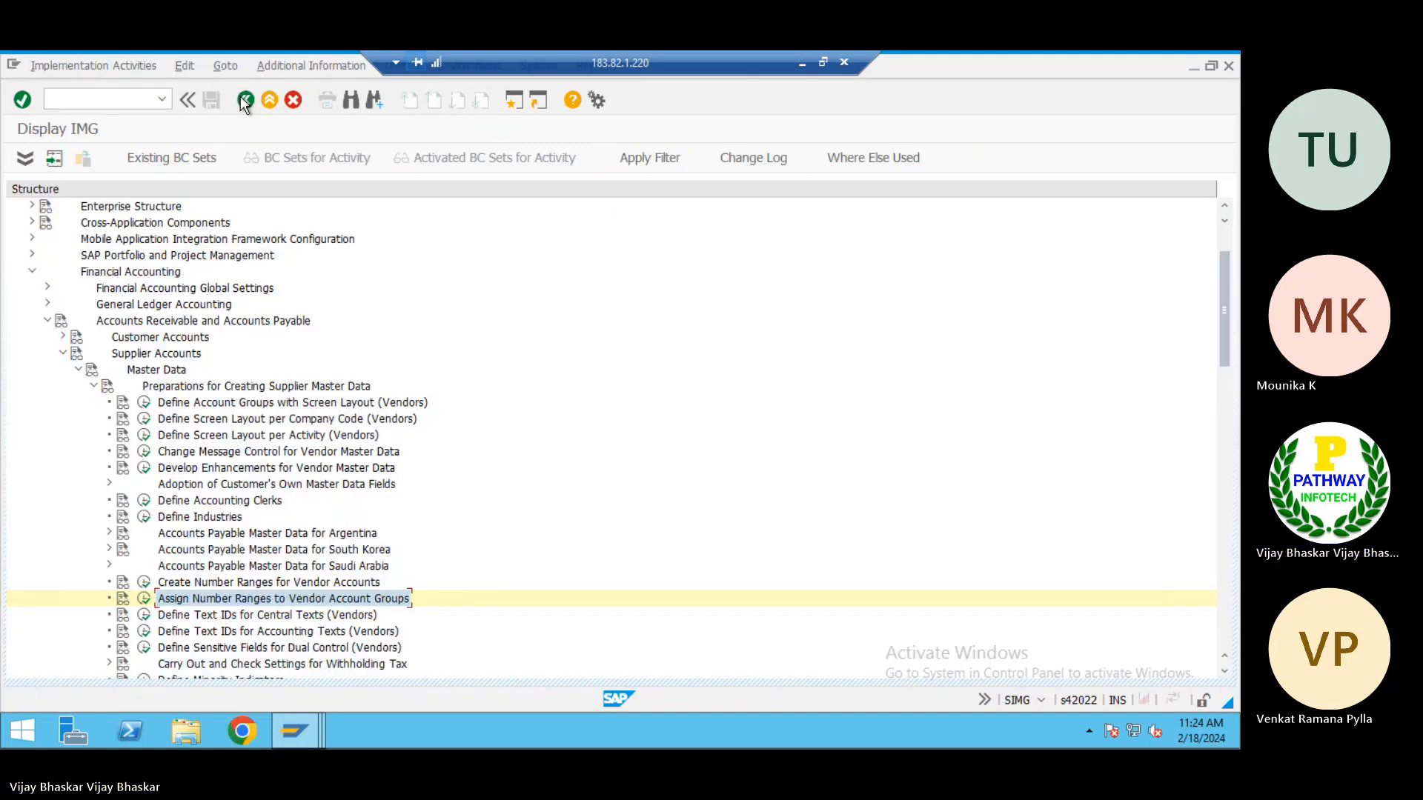
{"action": "left_click", "coordinate": [144, 584]}
{"action": "left_click", "coordinate": [203, 231]}
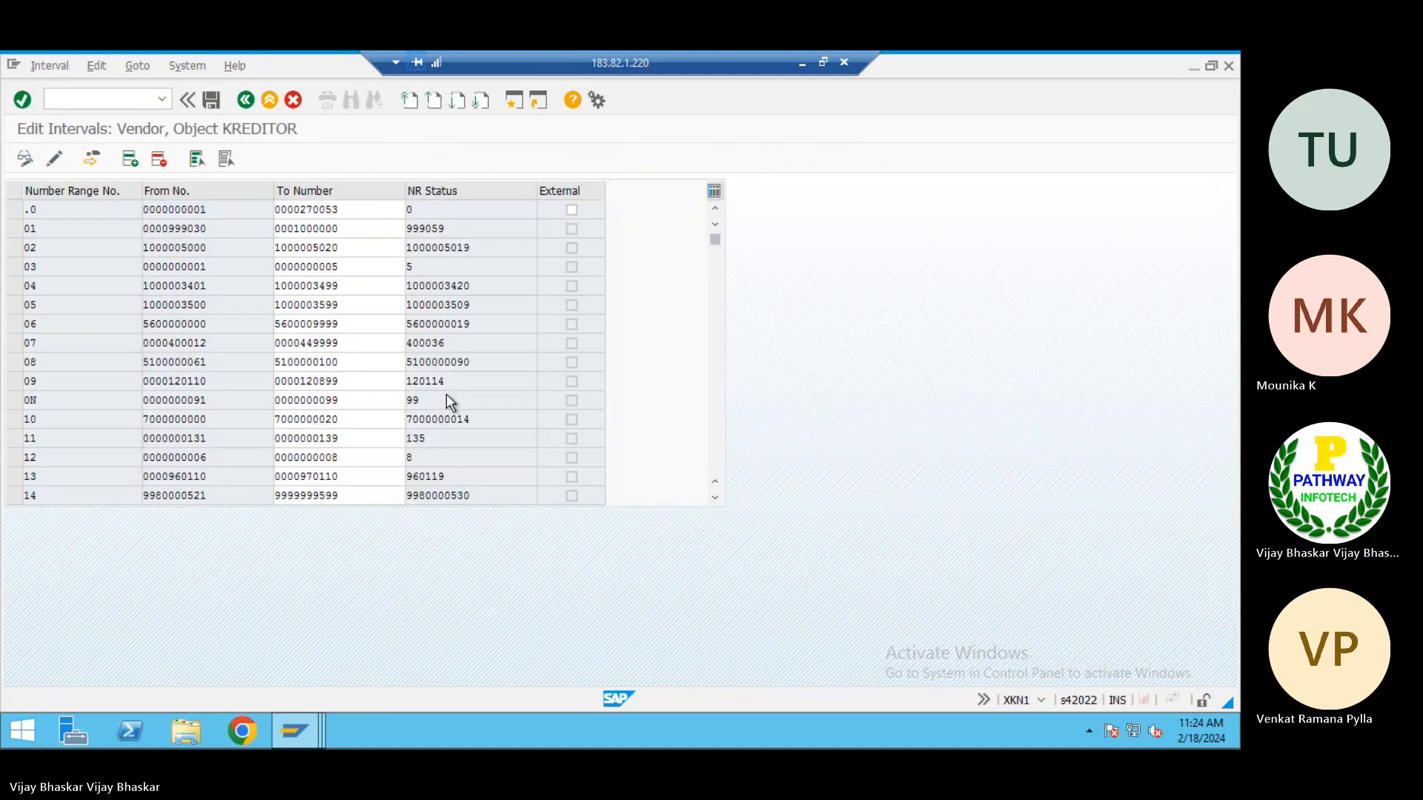
{"action": "scroll", "coordinate": [447, 395], "scroll_direction": "down", "scroll_amount": 2}
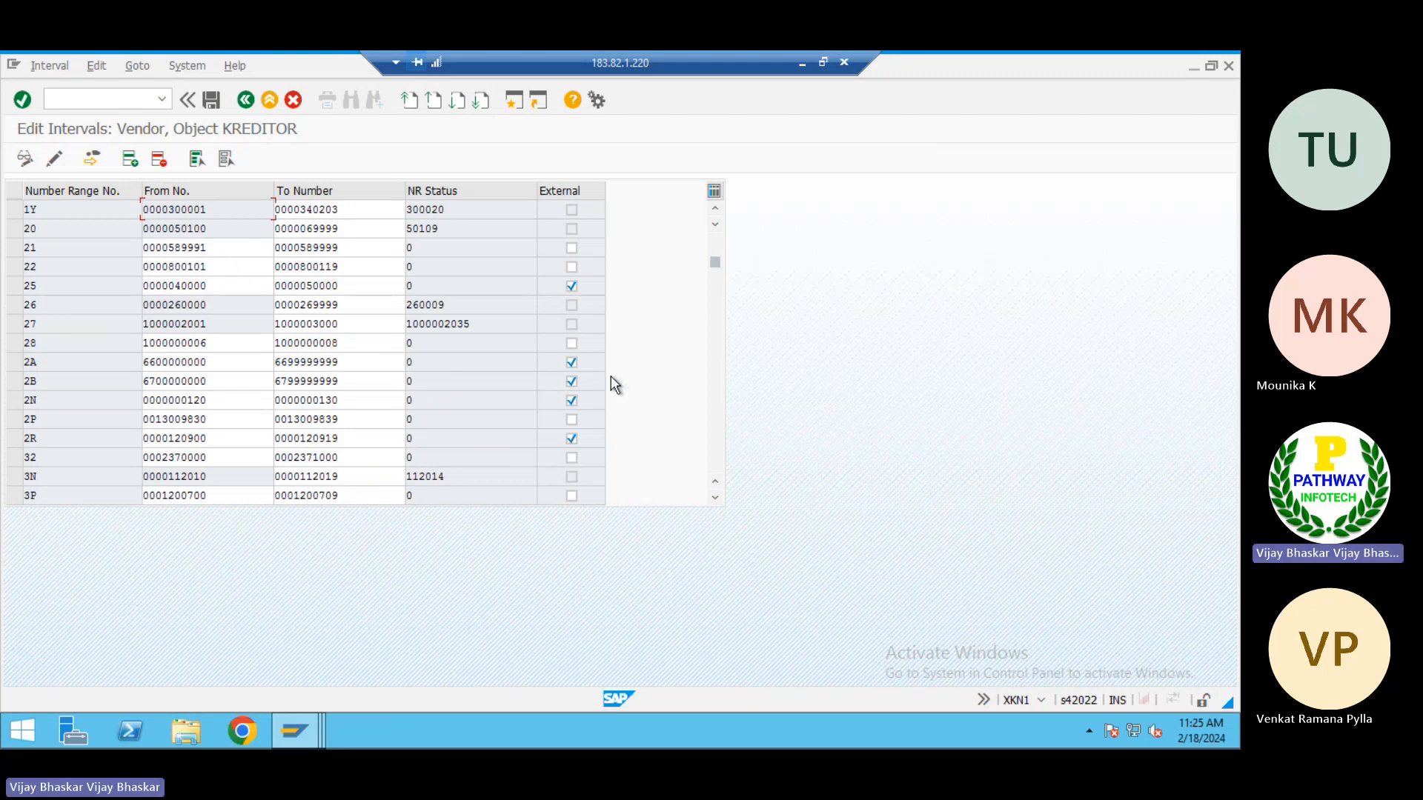
{"action": "key", "text": "alt"}
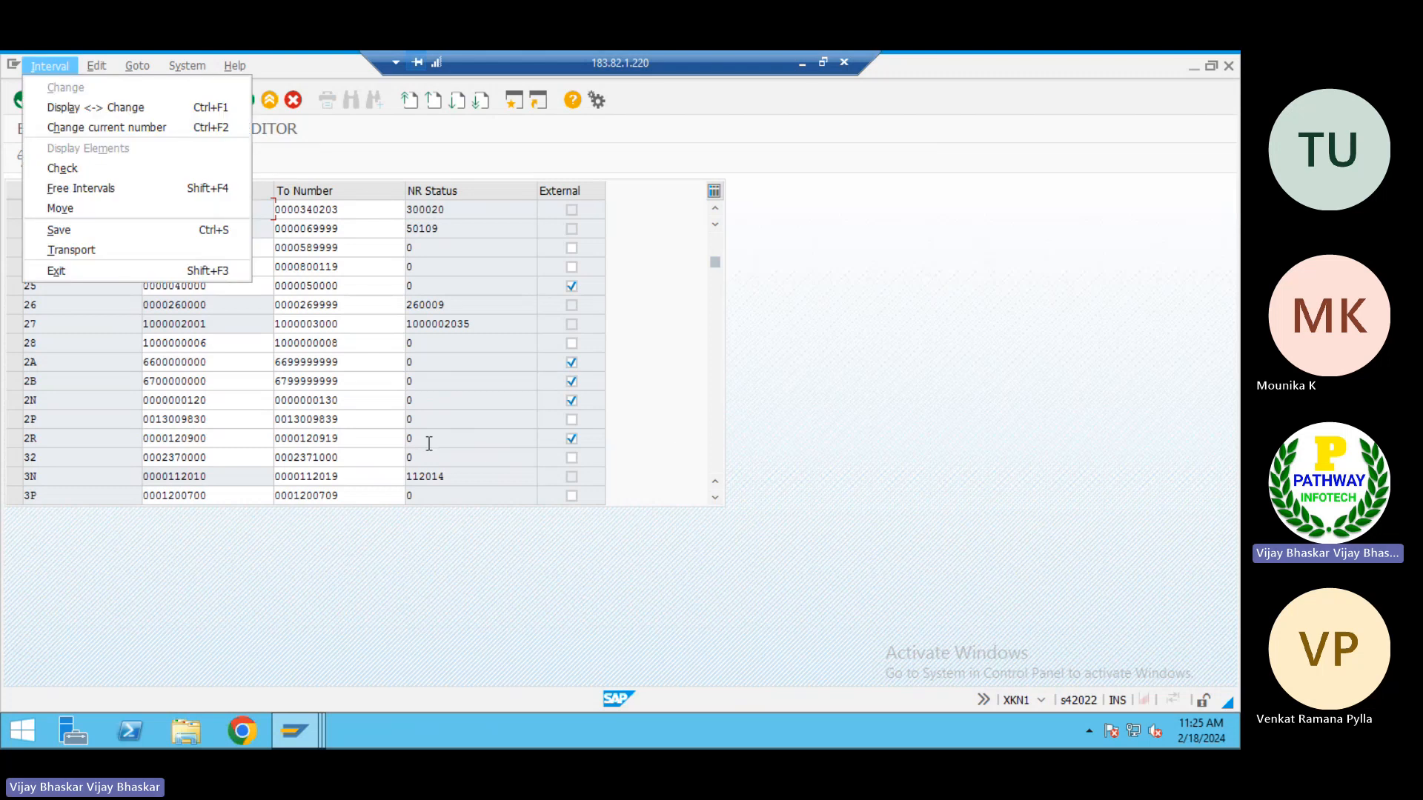
{"action": "key", "text": "alt+Tab"}
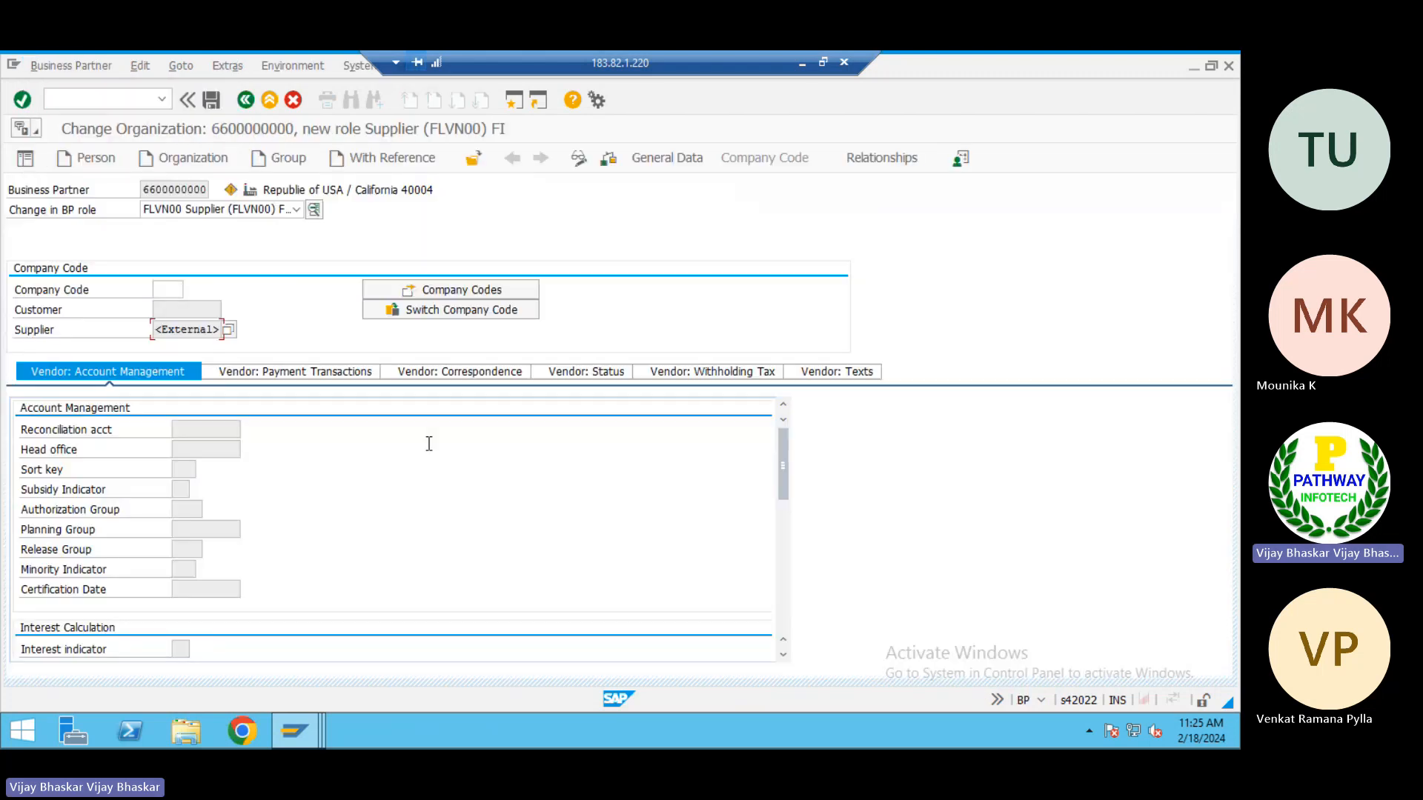
Enter company code TP01 for the supplier role and load its vendor account management data
{"action": "left_click", "coordinate": [172, 287]}
{"action": "type", "text": "Tp01"}
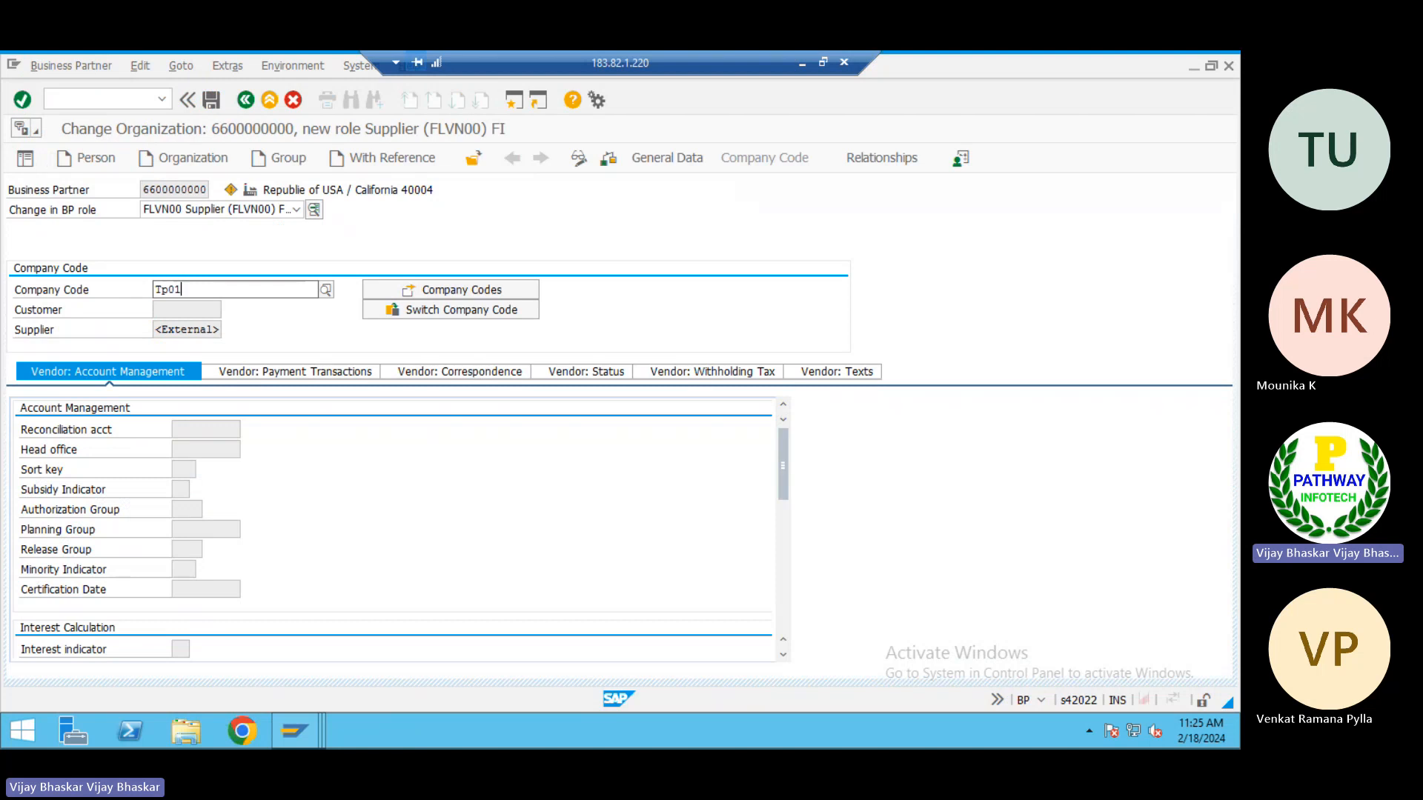
{"action": "key", "text": "Down"}
{"action": "key", "text": "Return"}
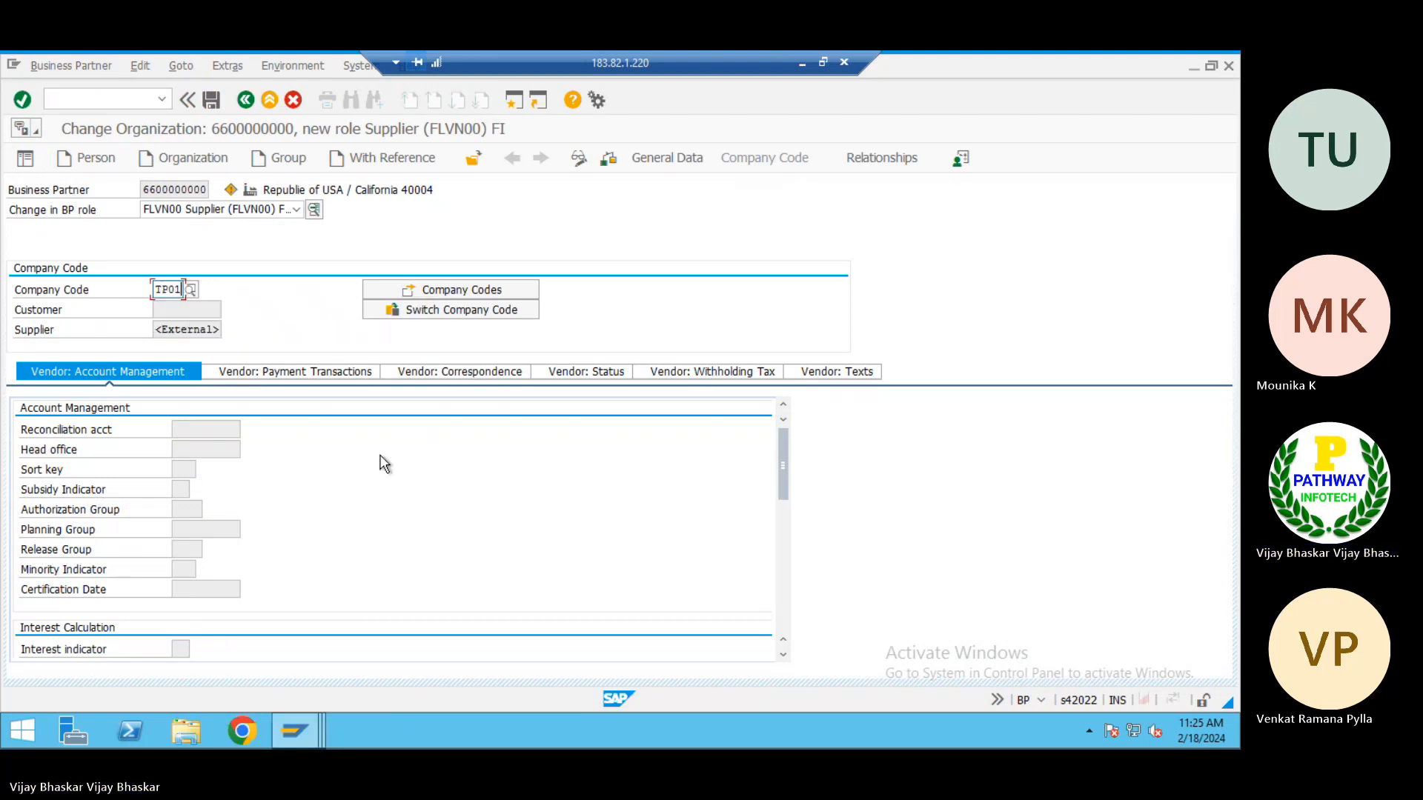
{"action": "key", "text": "Return"}
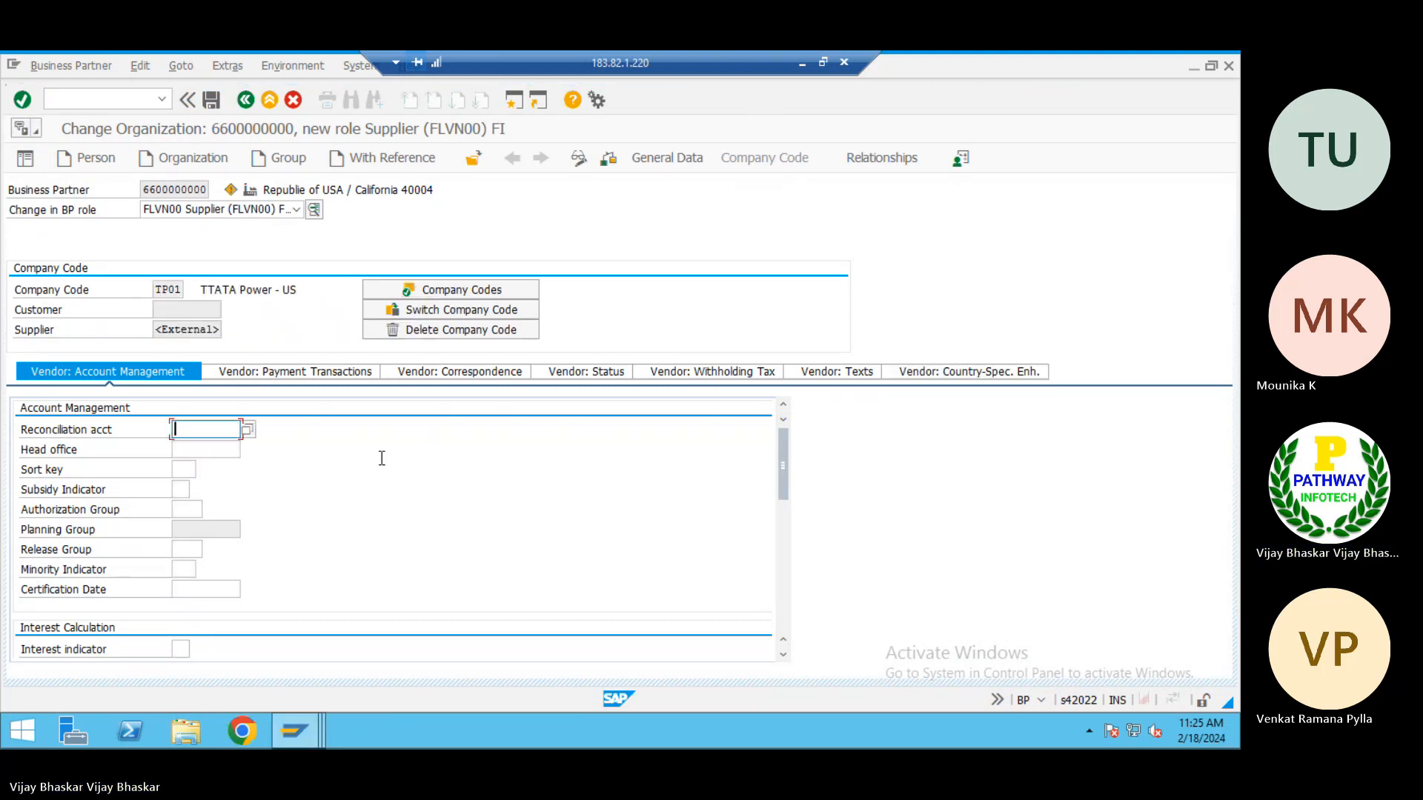
Copy the service vendors' recon GL account 100501 from K35 of the Excel notes into the supplier's reconciliation account in SAP
{"action": "left_click", "coordinate": [194, 447]}
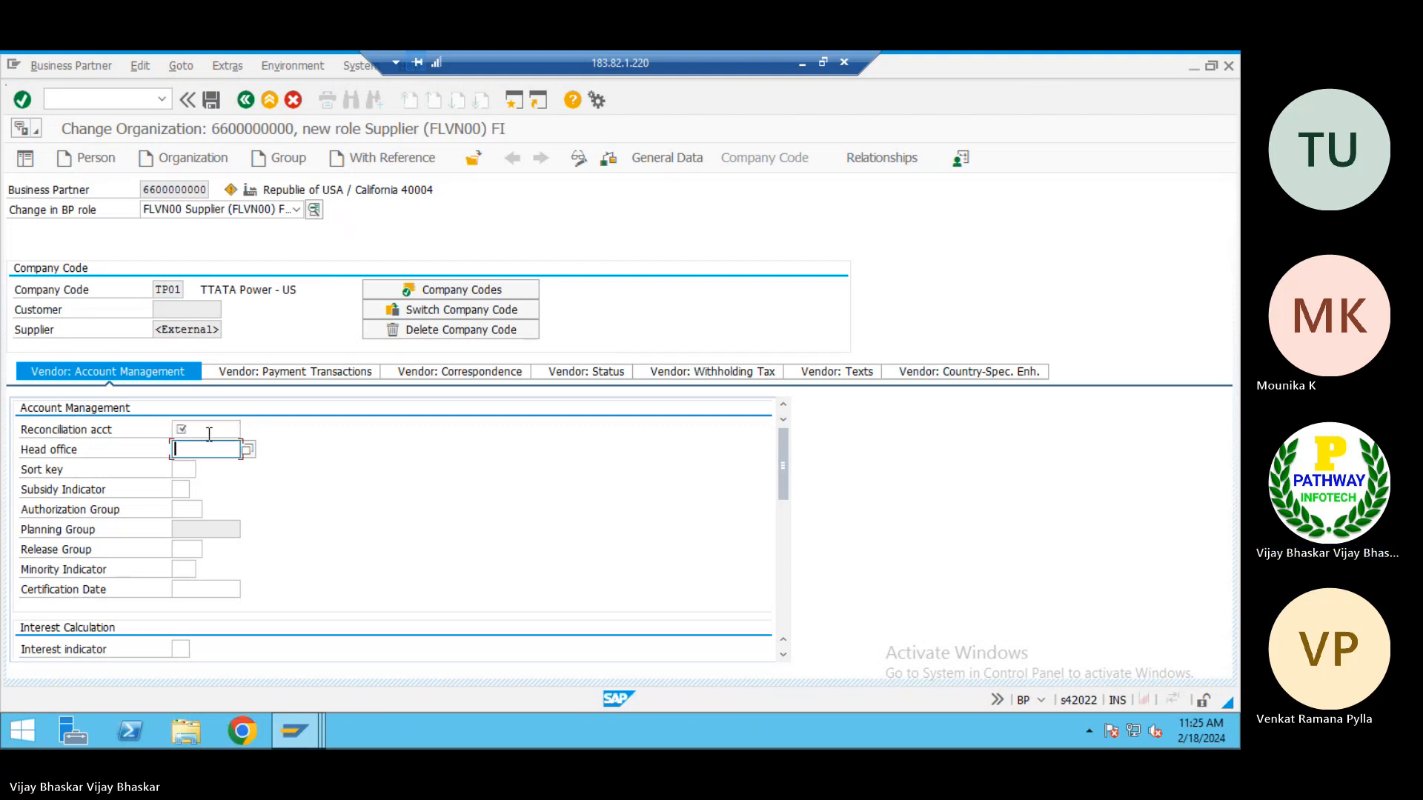
{"action": "left_click", "coordinate": [207, 428]}
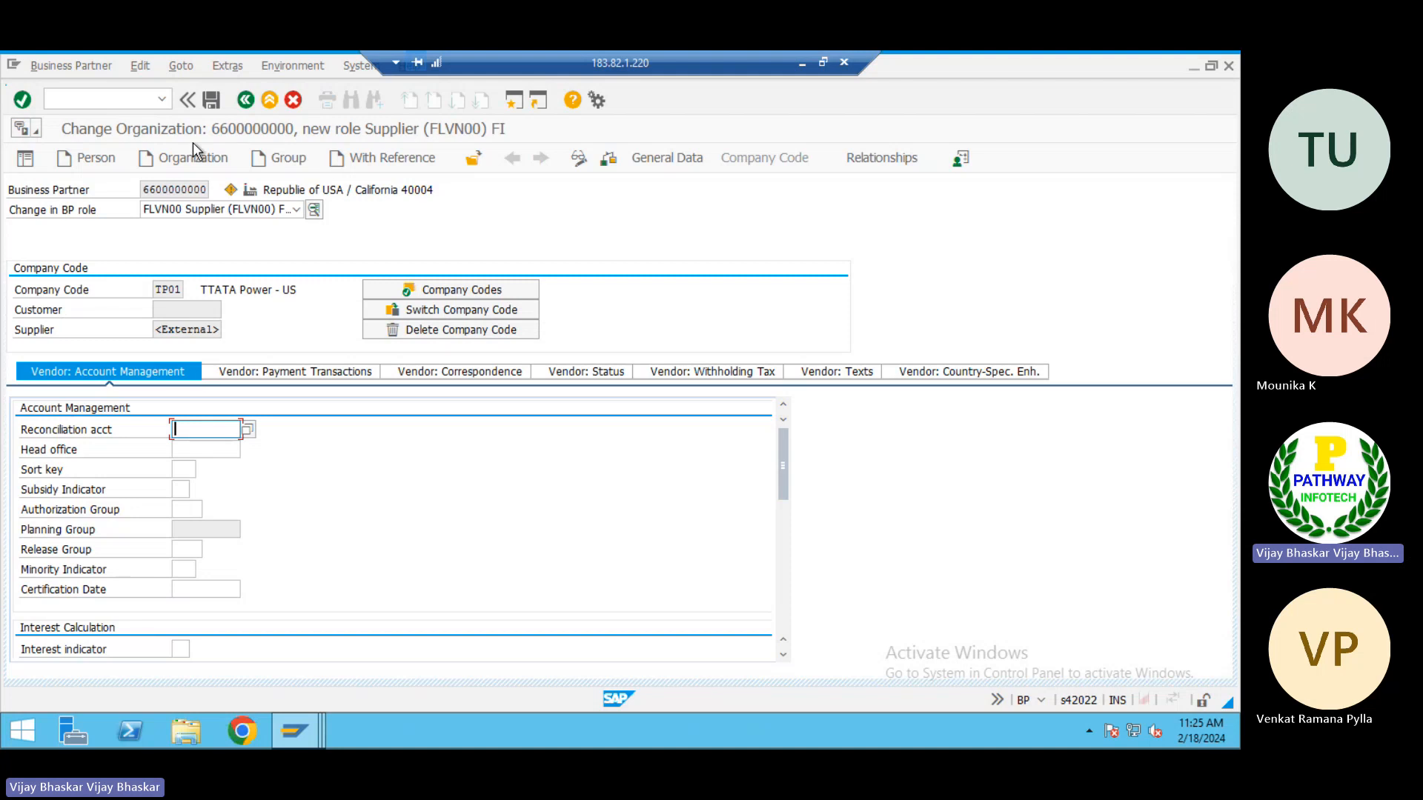
{"action": "left_click", "coordinate": [802, 64]}
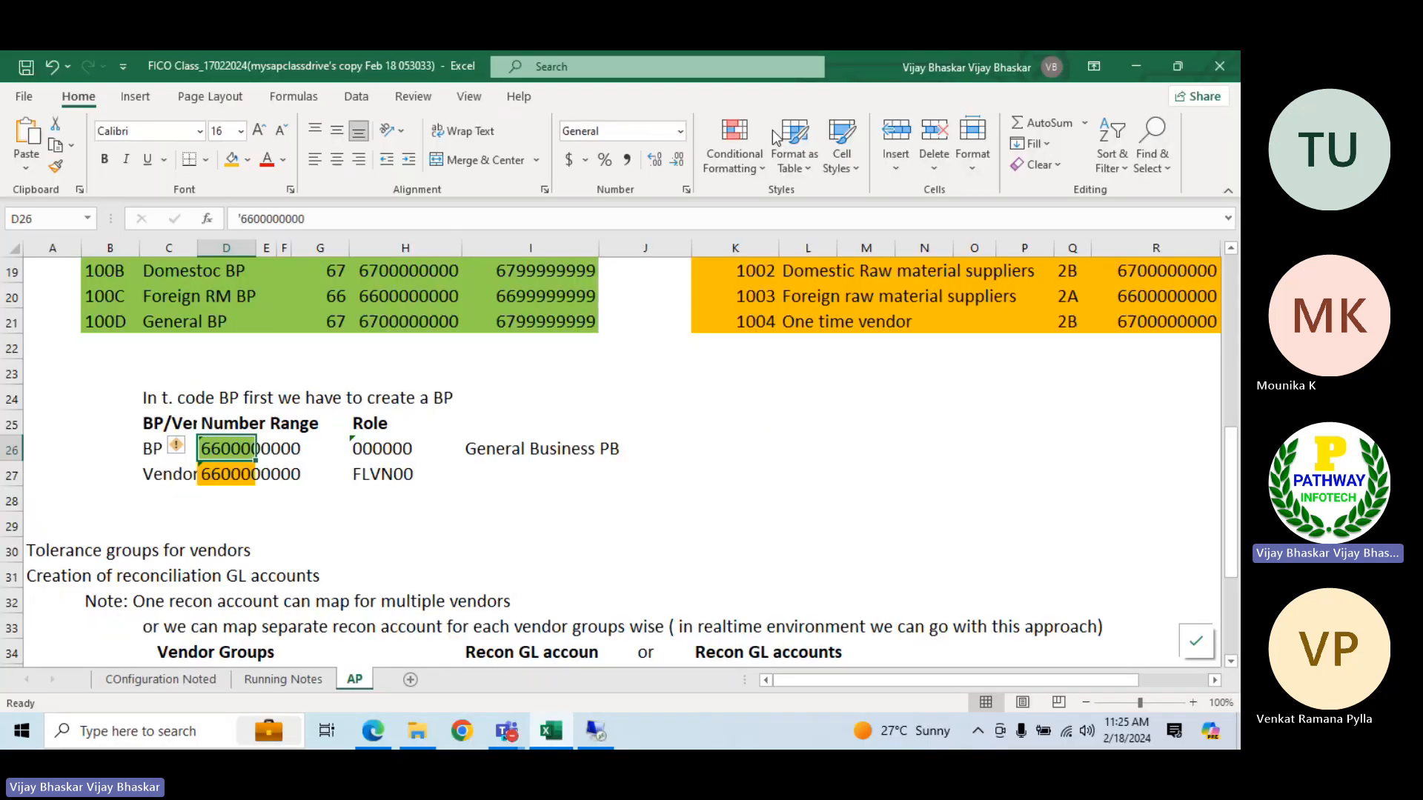
{"action": "scroll", "coordinate": [763, 534], "scroll_direction": "down", "scroll_amount": 2}
{"action": "left_click", "coordinate": [750, 526]}
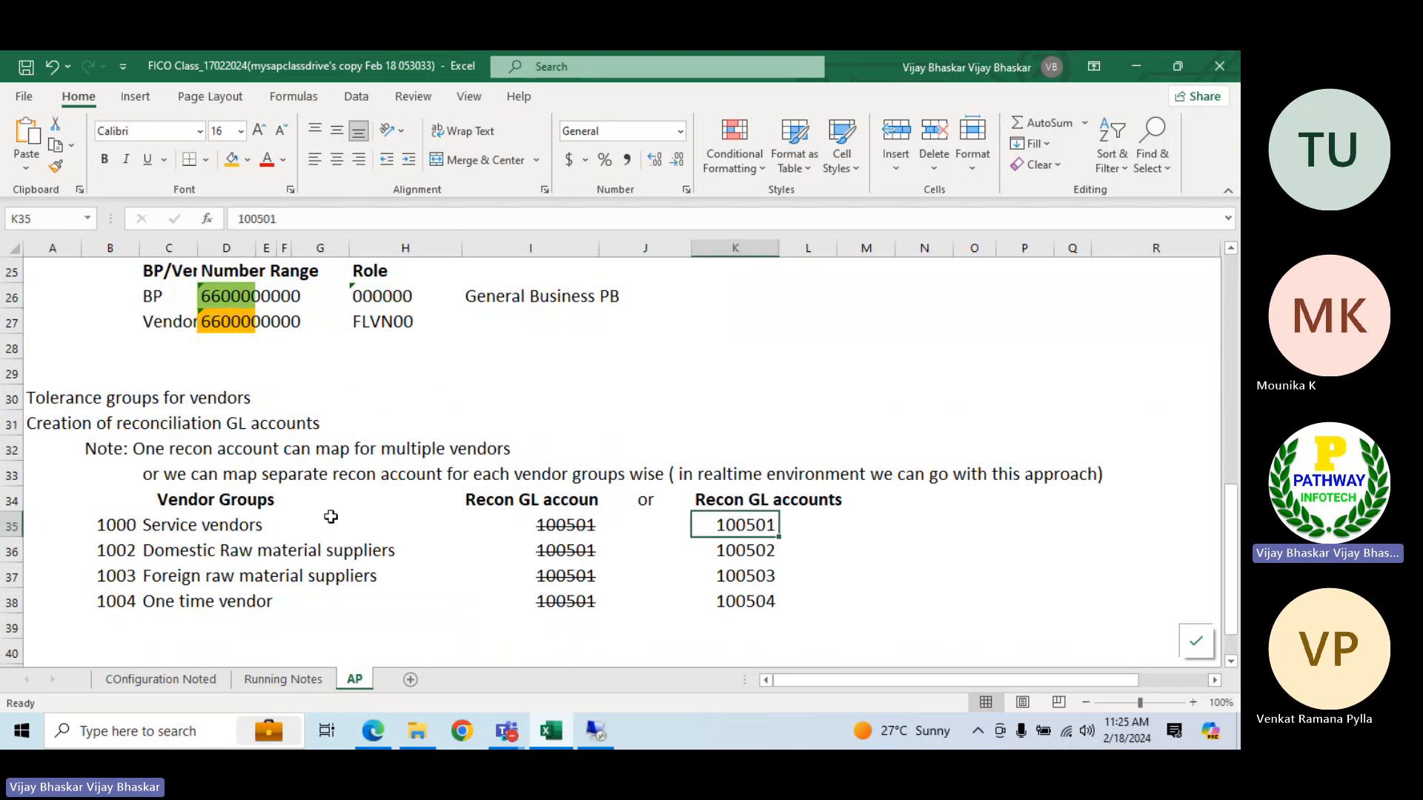
{"action": "key", "text": "ctrl+c"}
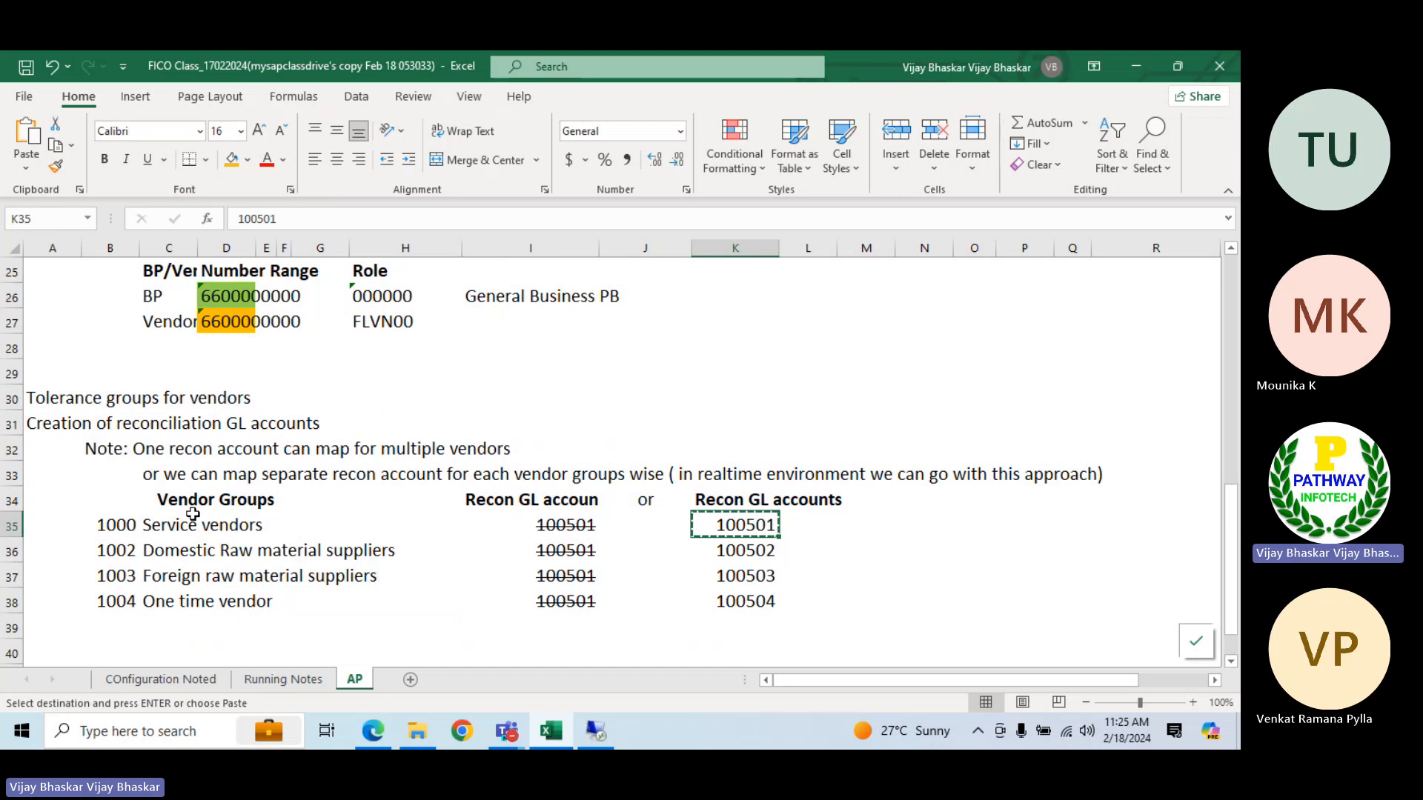
{"action": "left_click", "coordinate": [116, 523]}
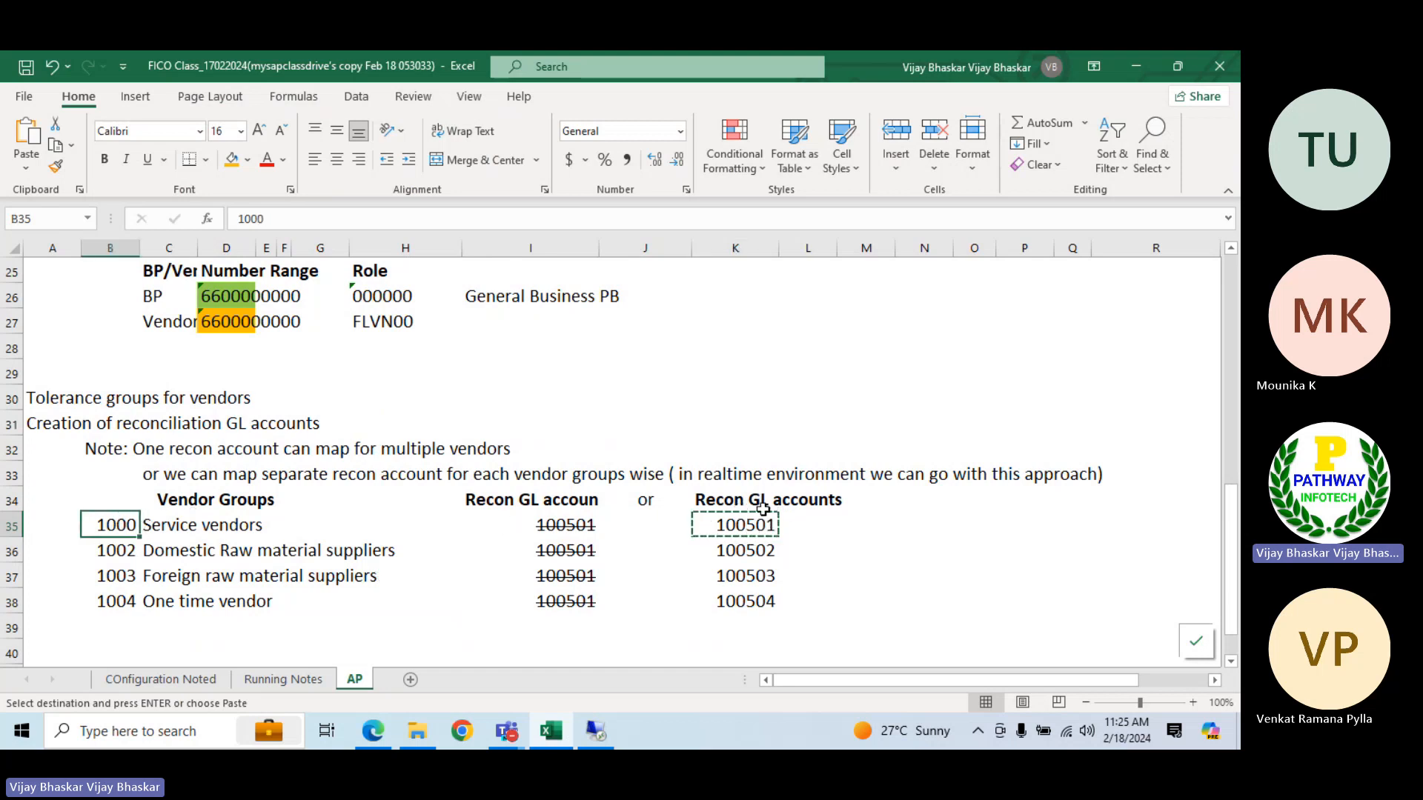
{"action": "left_click", "coordinate": [596, 732]}
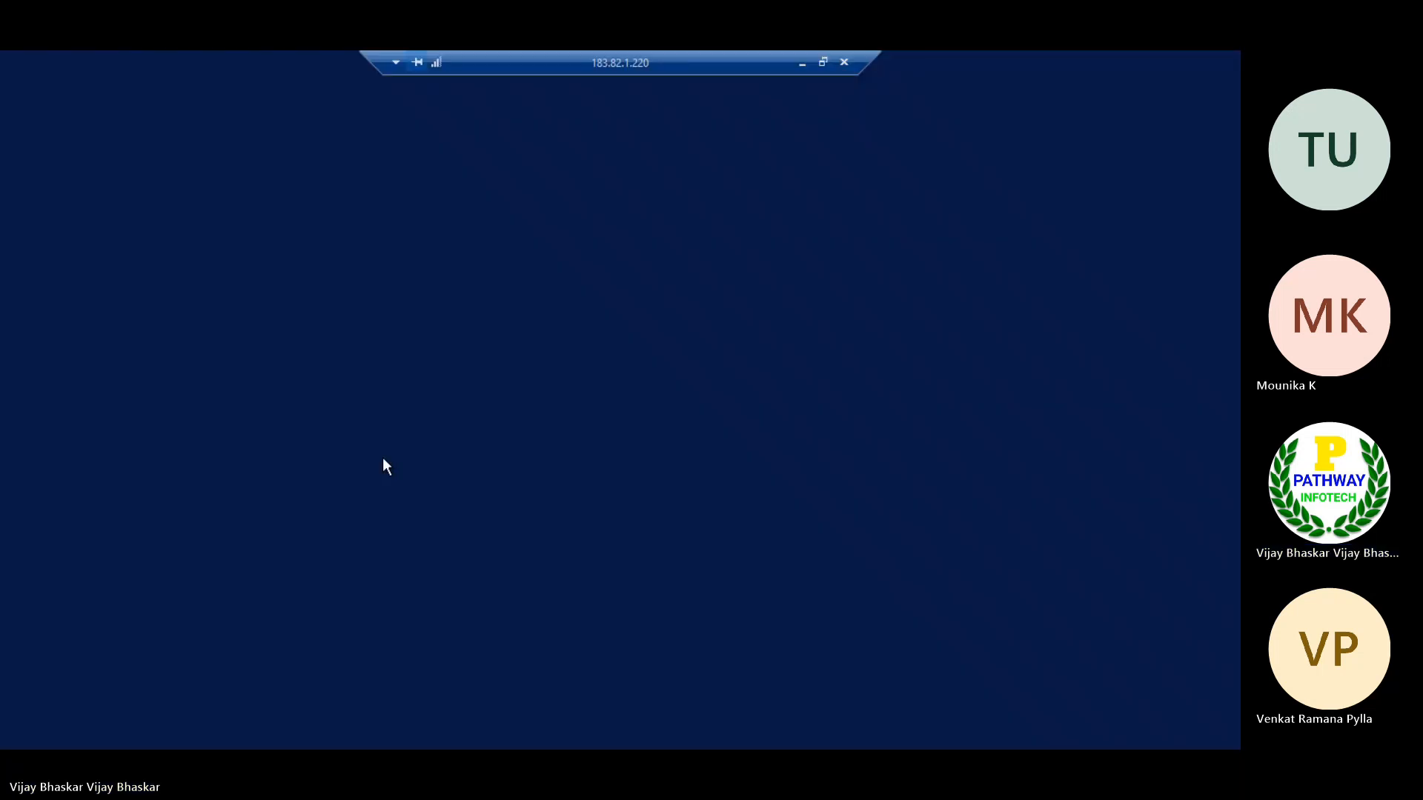
{"action": "key", "text": "ctrl+v"}
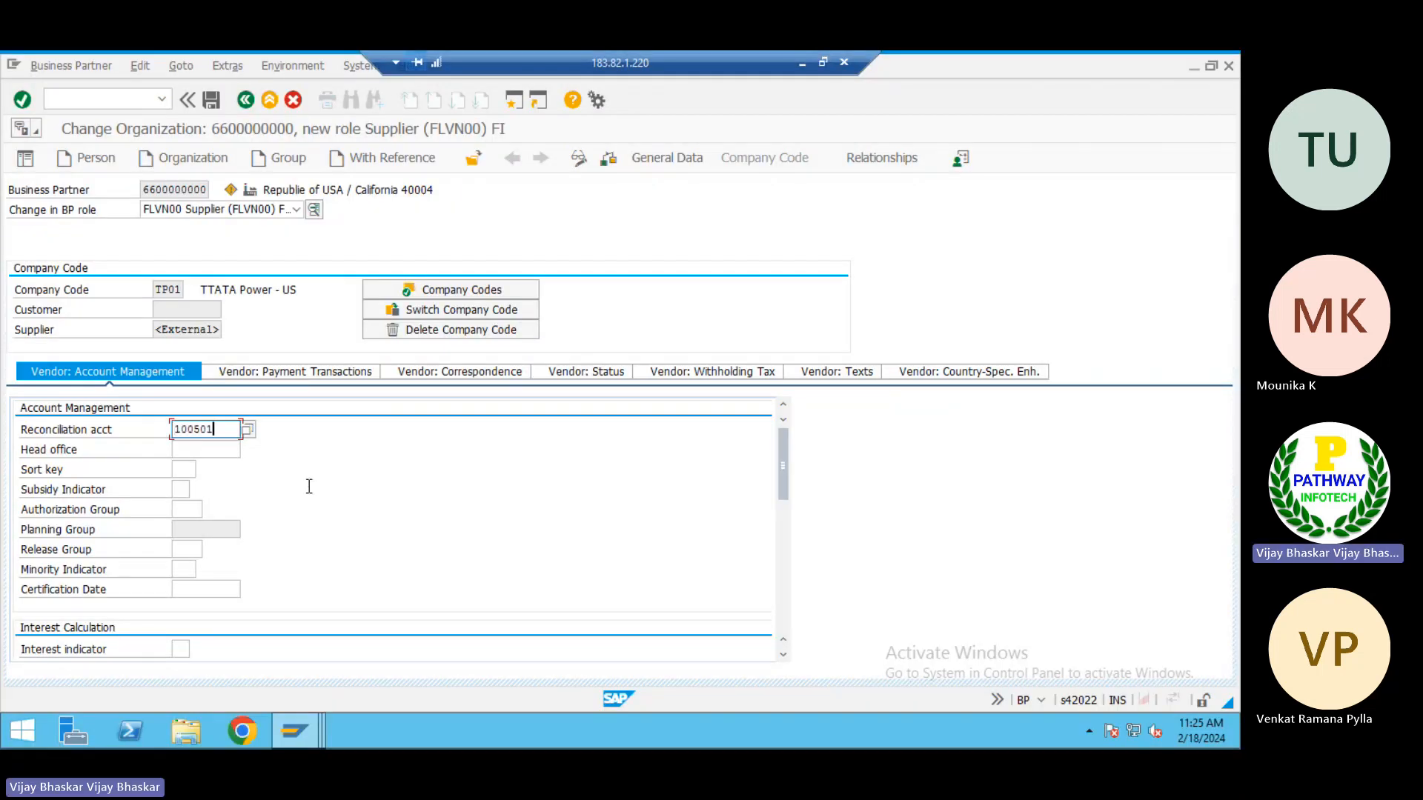
Confirm the supplier's reconciliation account and check the supplier number assignment in the TP01 company code data
{"action": "key", "text": "Return"}
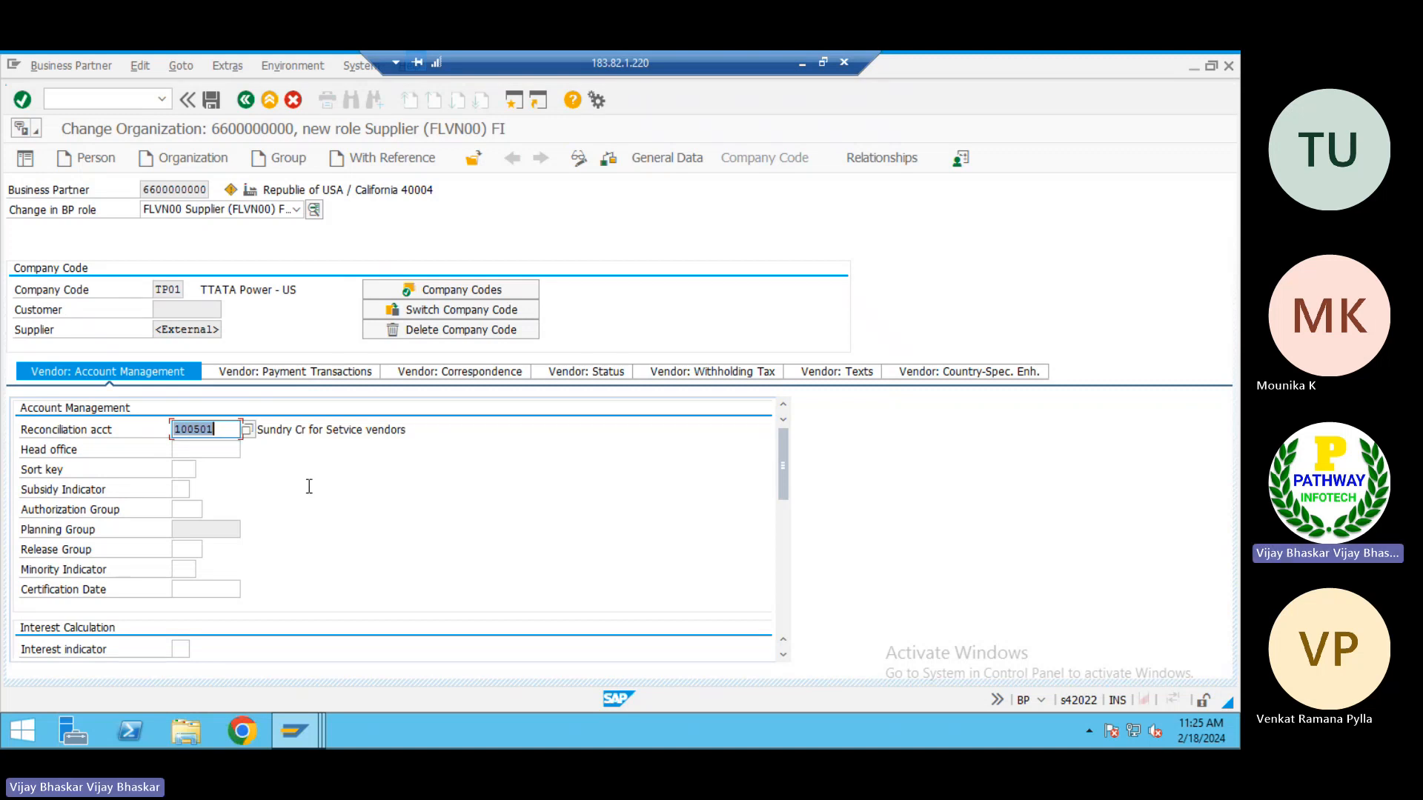
{"action": "left_click", "coordinate": [171, 328]}
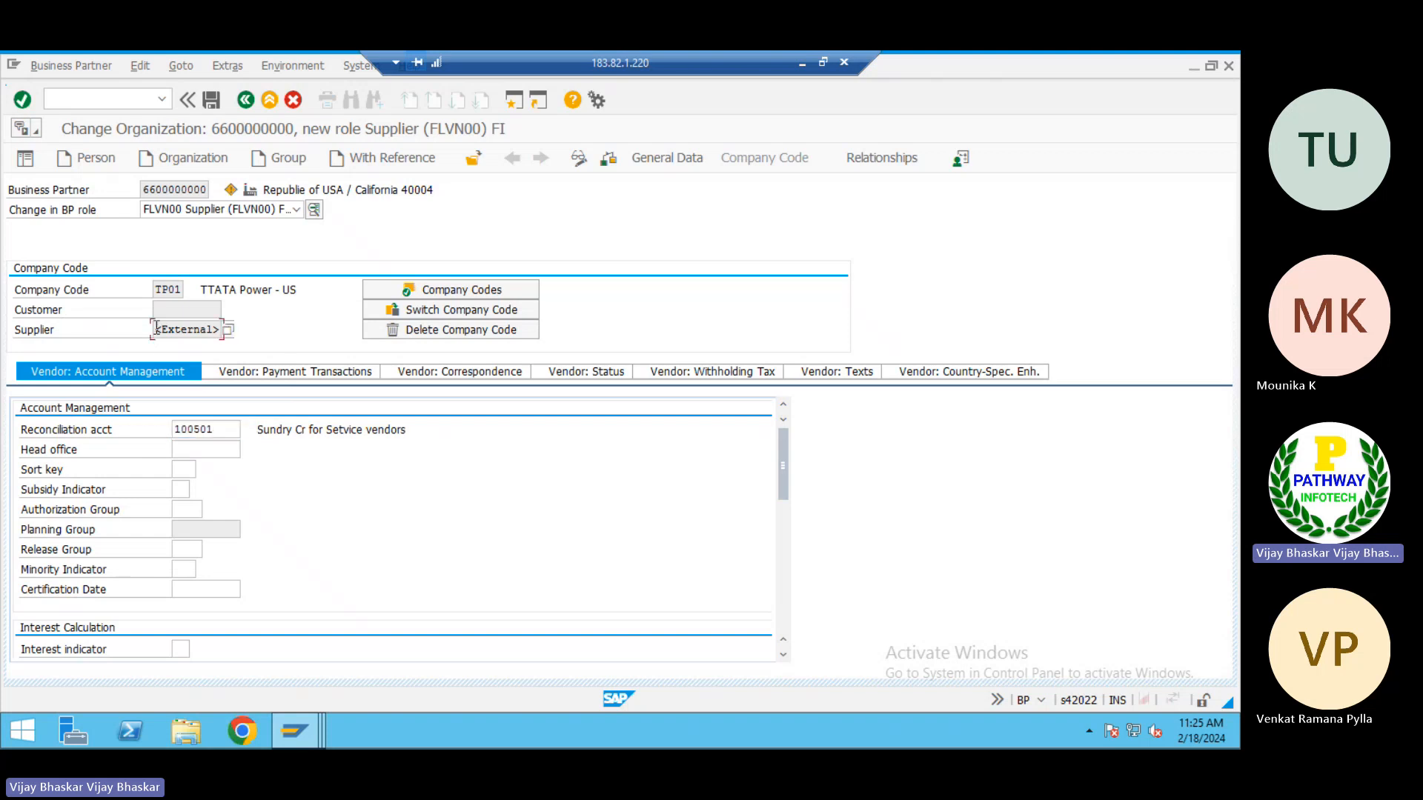
{"action": "double_click", "coordinate": [197, 328]}
{"action": "left_click", "coordinate": [391, 269]}
Review the business partner's general data, covering identification, control parameters, bank details and status
{"action": "left_click", "coordinate": [667, 158]}
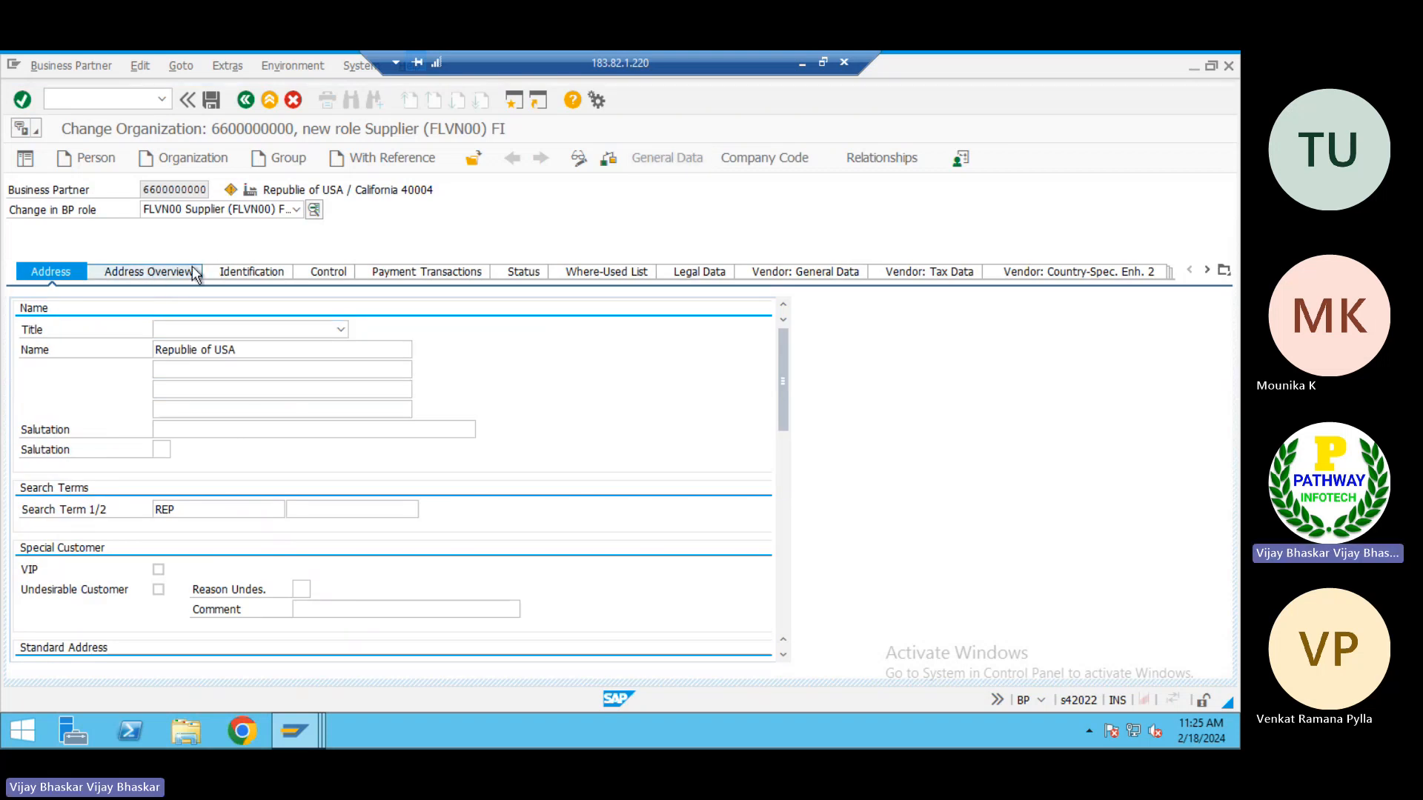
{"action": "left_click", "coordinate": [193, 274]}
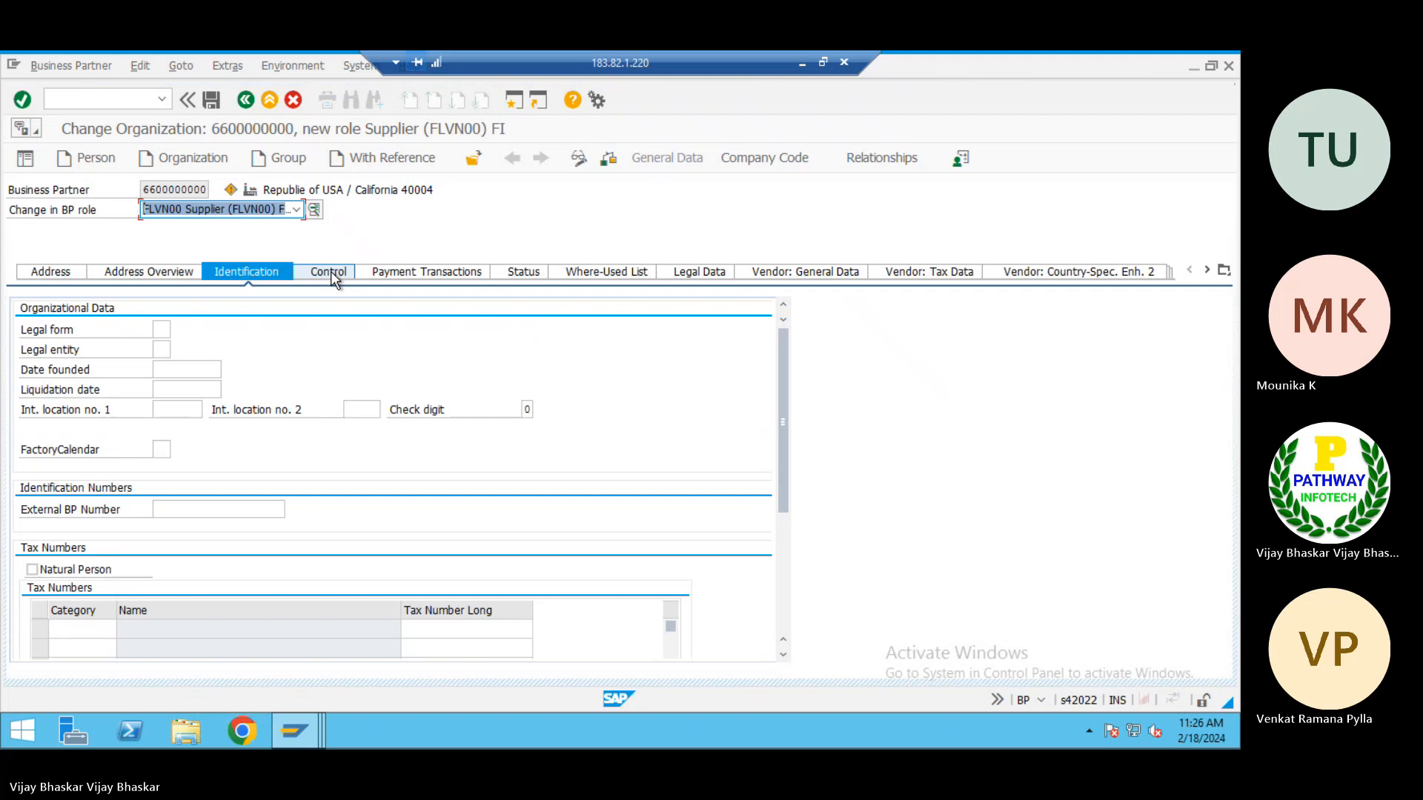
{"action": "left_click", "coordinate": [331, 271]}
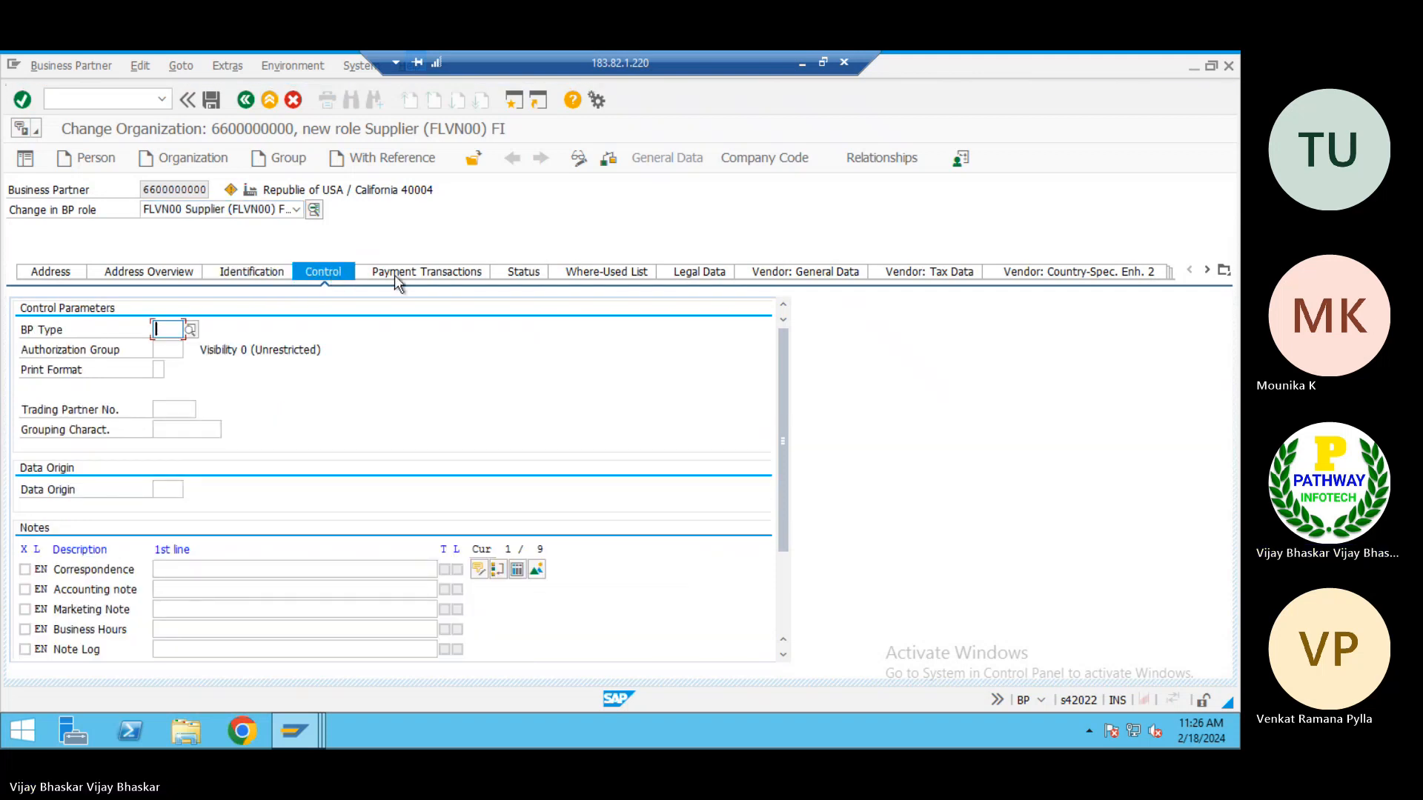
{"action": "left_click", "coordinate": [415, 280]}
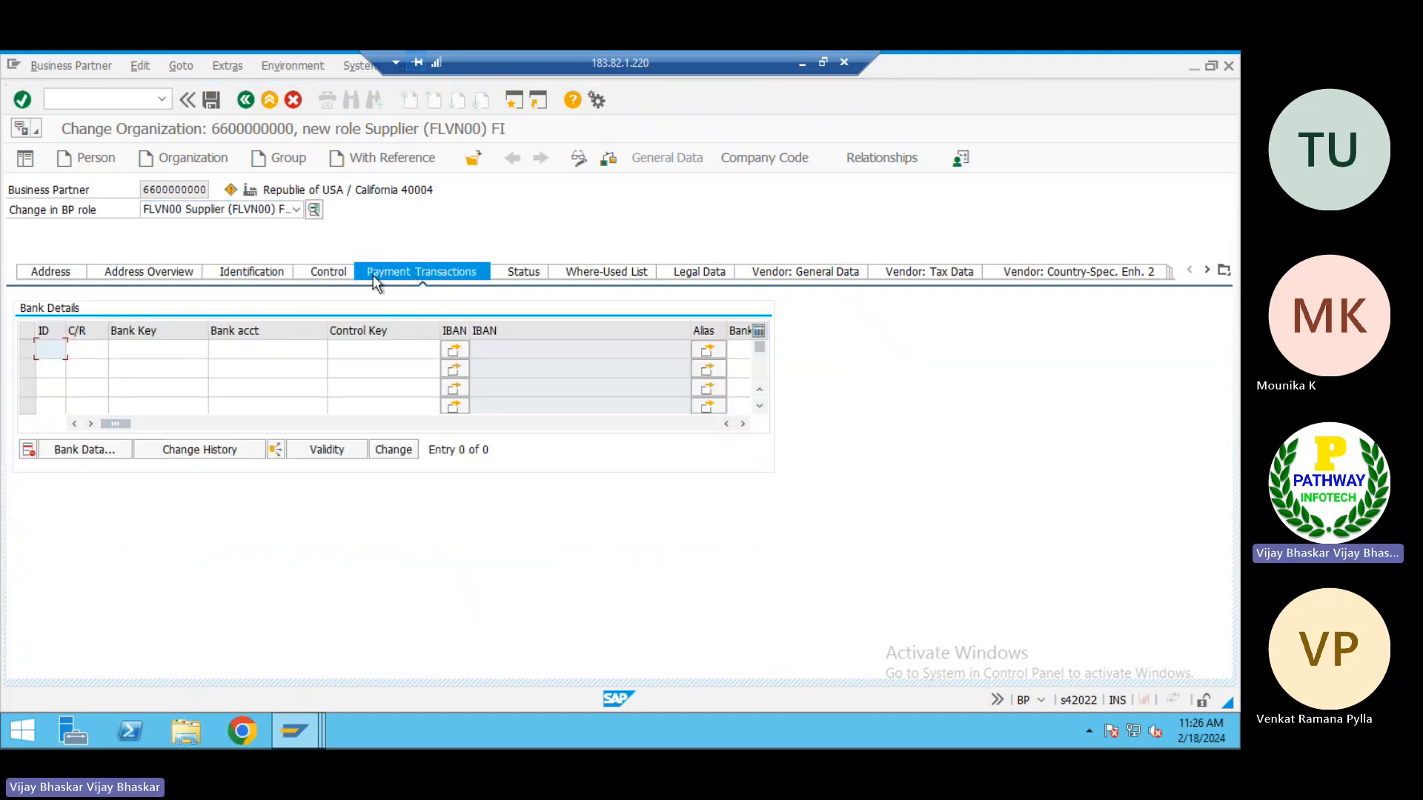
{"action": "left_click", "coordinate": [332, 277]}
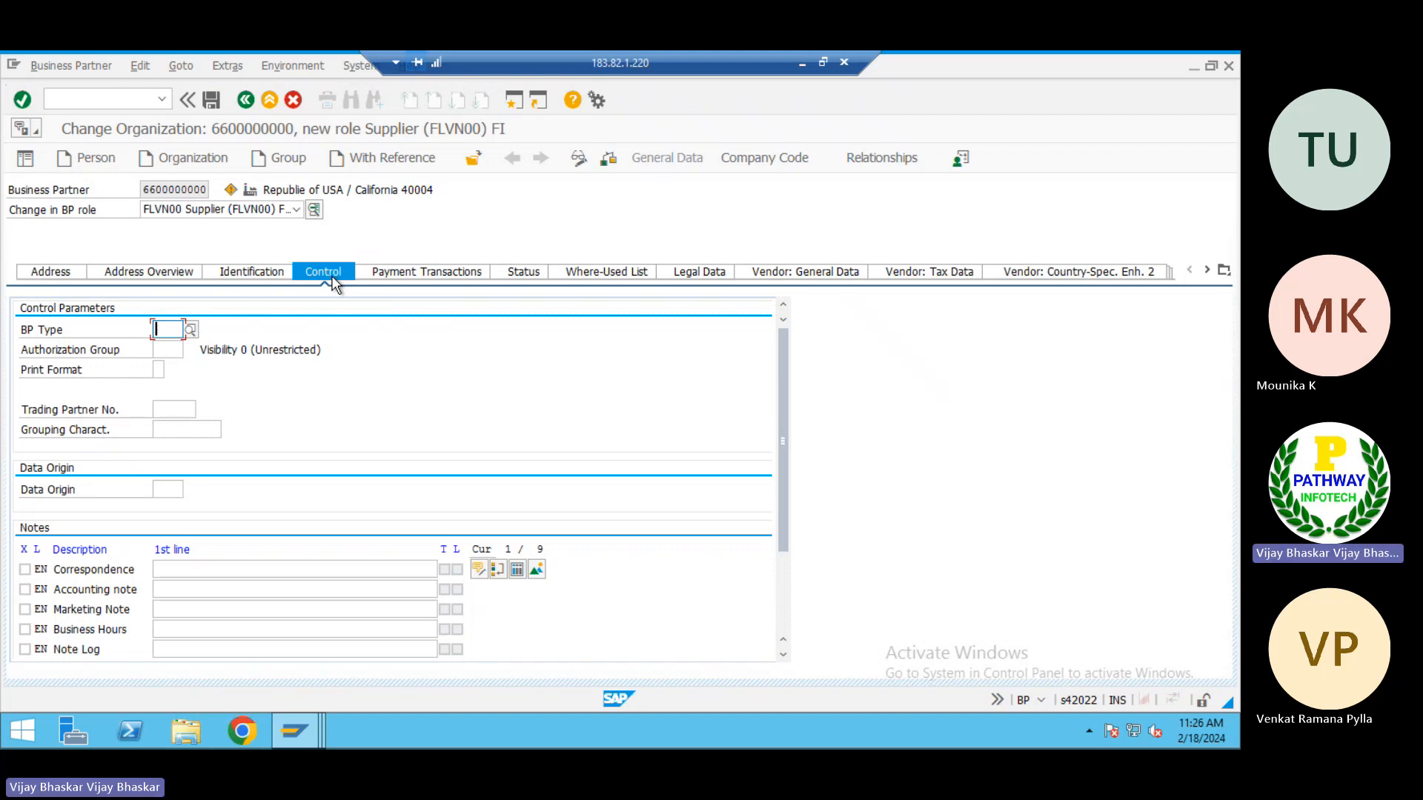
{"action": "left_click", "coordinate": [434, 271]}
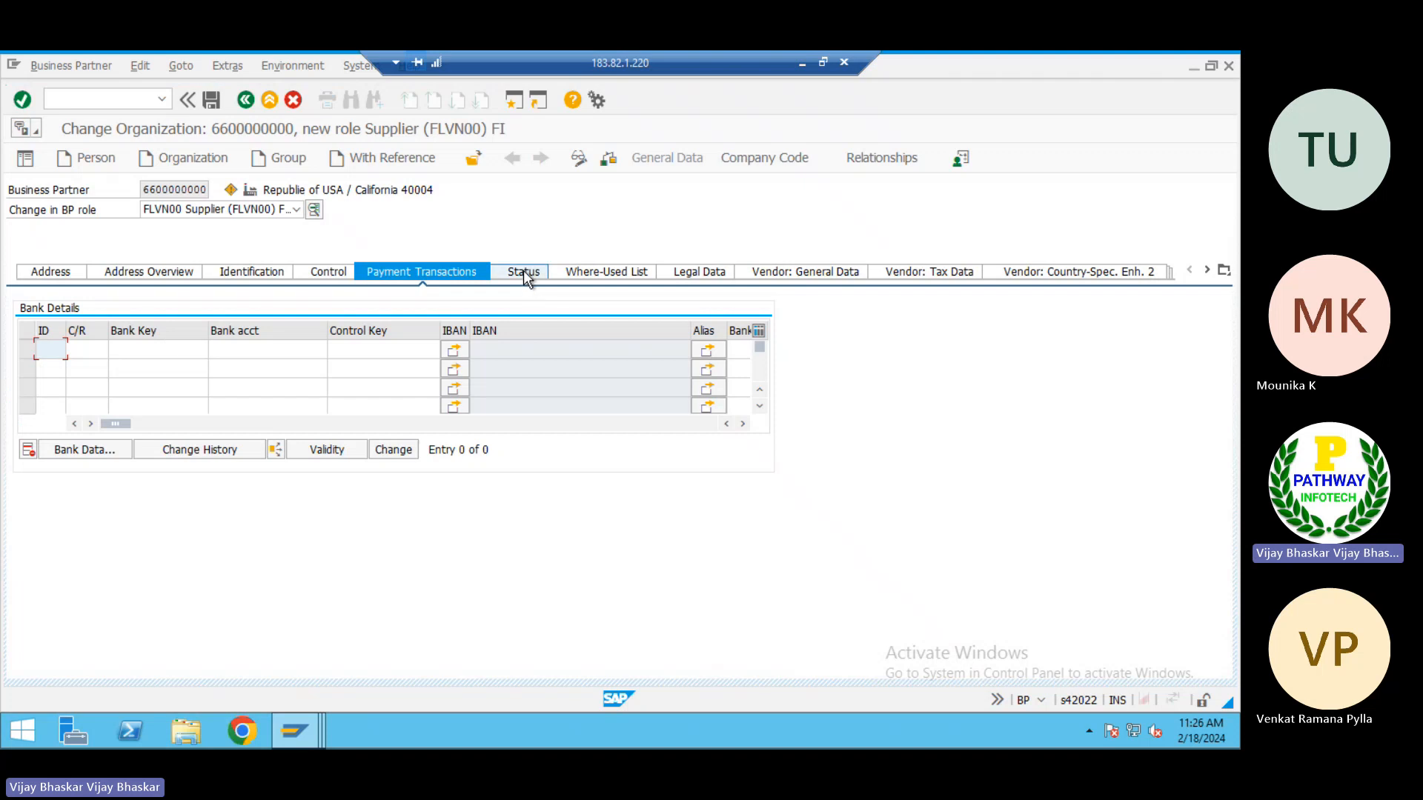
{"action": "left_click", "coordinate": [524, 273]}
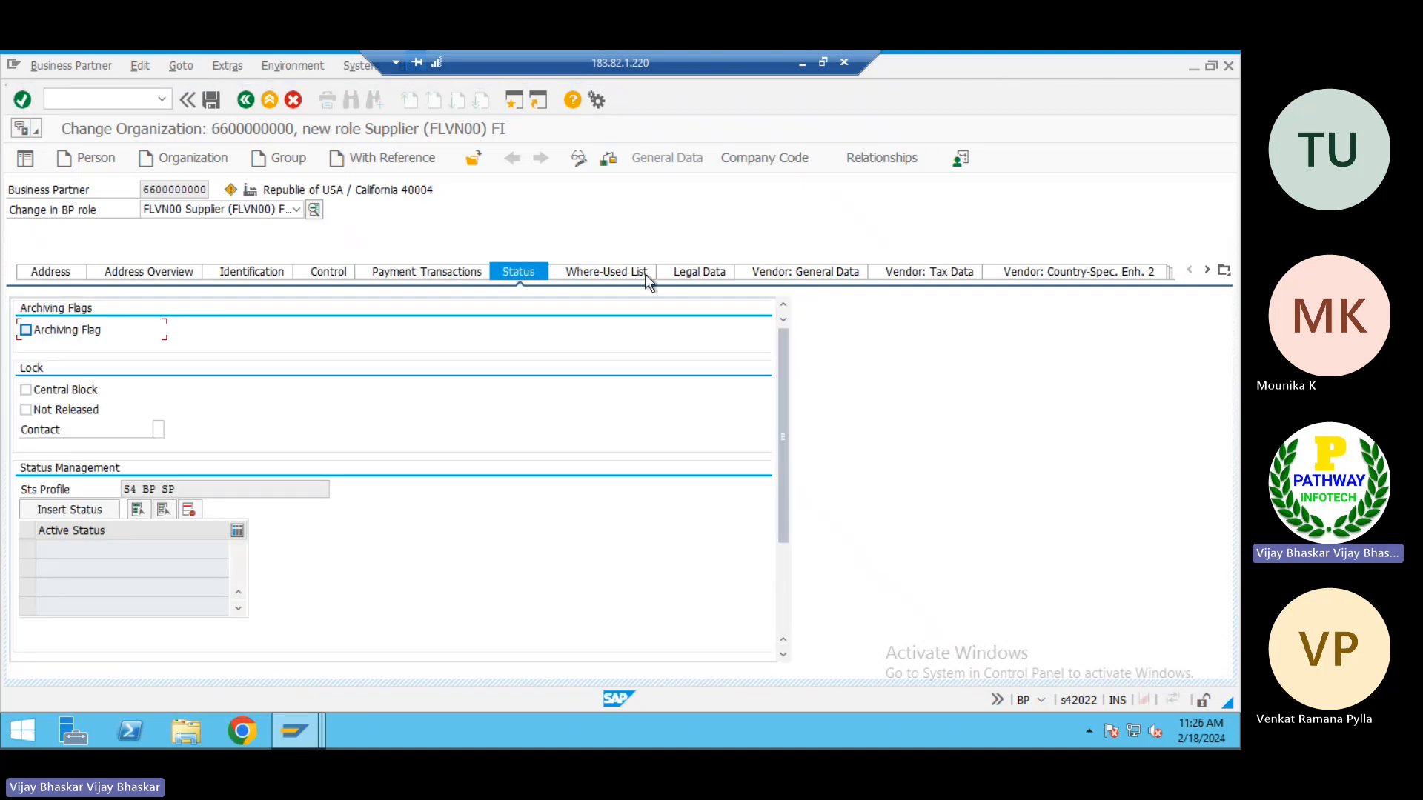
Check the vendor number in the vendor general data and return to the company code data
{"action": "left_click", "coordinate": [835, 274]}
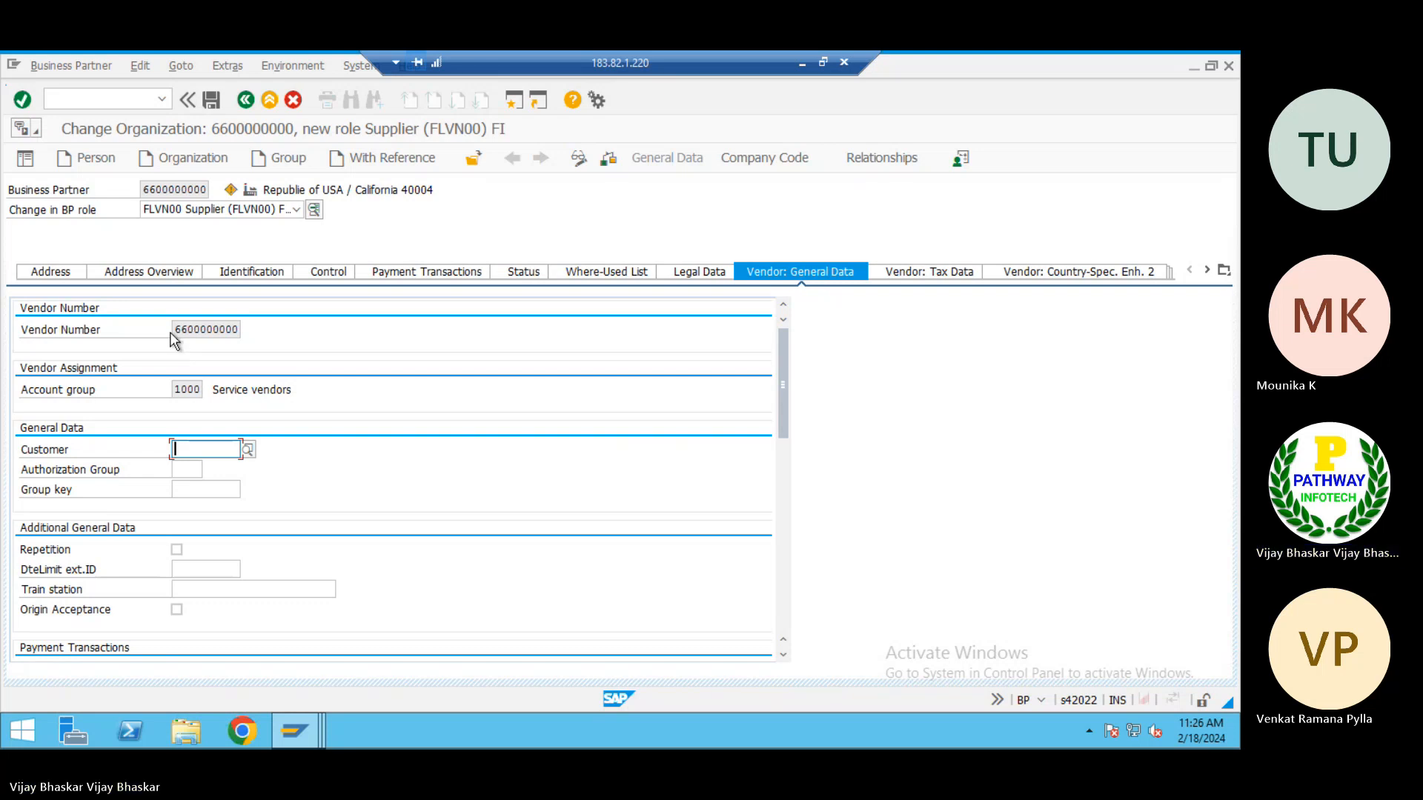
{"action": "left_click_drag", "start_coordinate": [174, 330], "coordinate": [251, 333]}
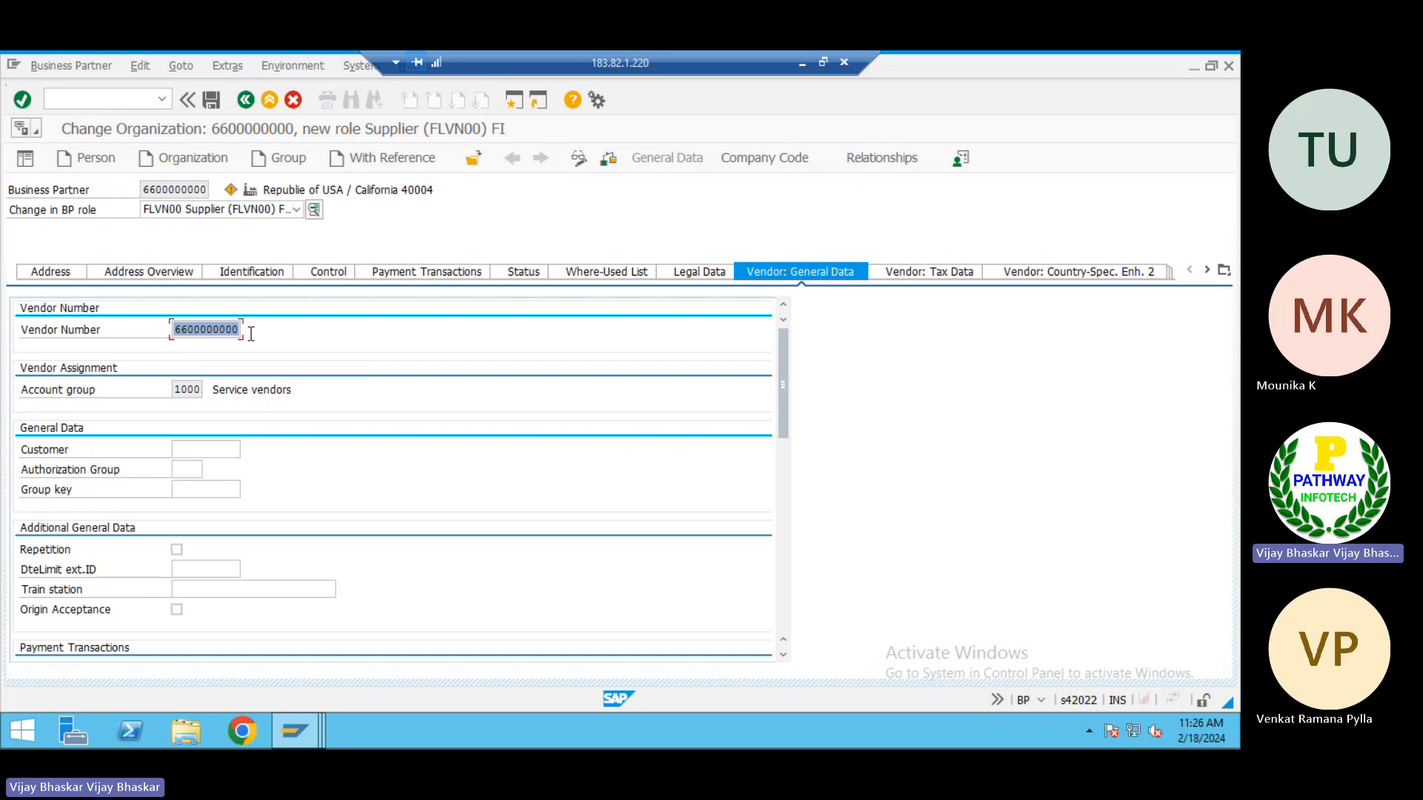
{"action": "left_click", "coordinate": [250, 334]}
{"action": "left_click", "coordinate": [778, 159]}
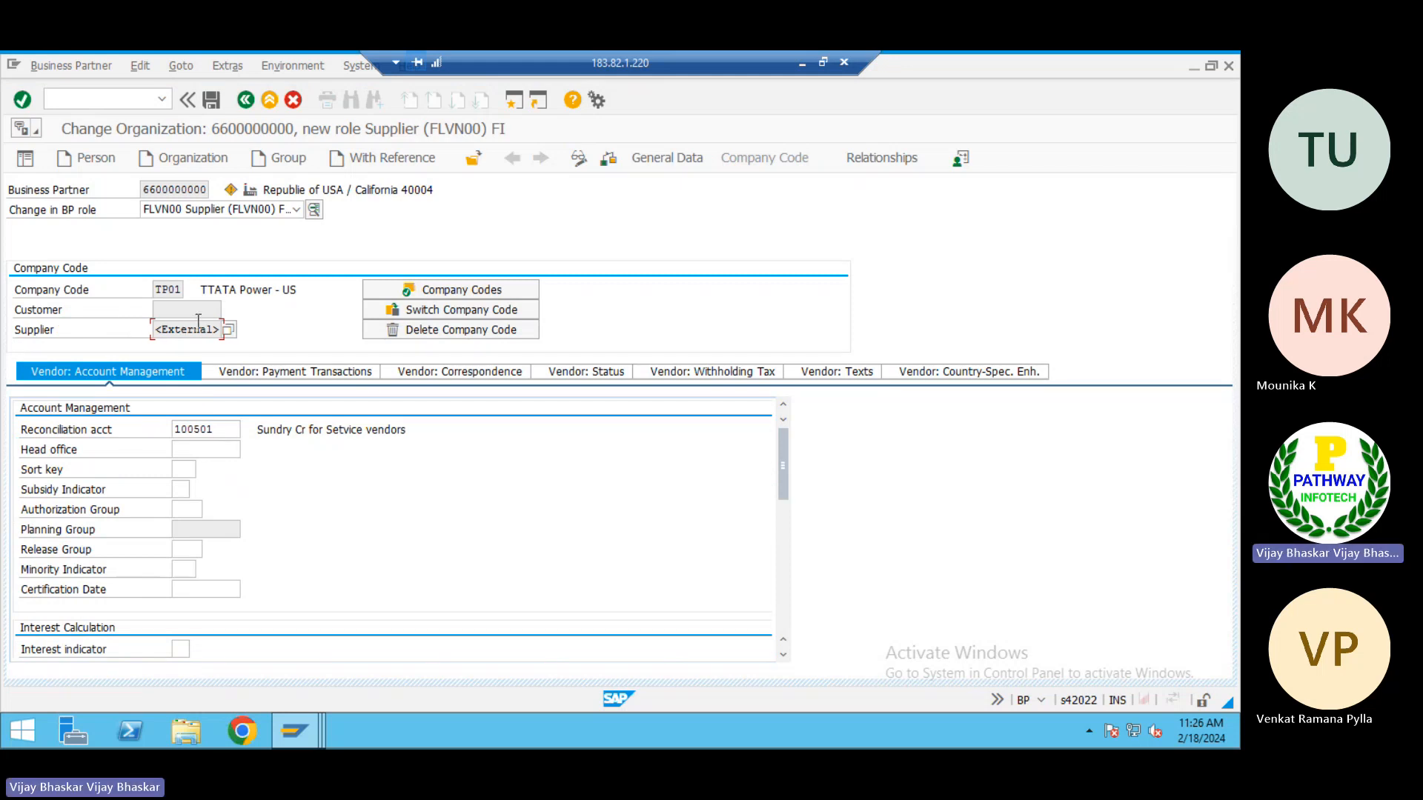
Enable Check Double Invoice in the vendor payment transactions and save the business partner in the FLVN00 role, accepting the warning
{"action": "left_click", "coordinate": [212, 100]}
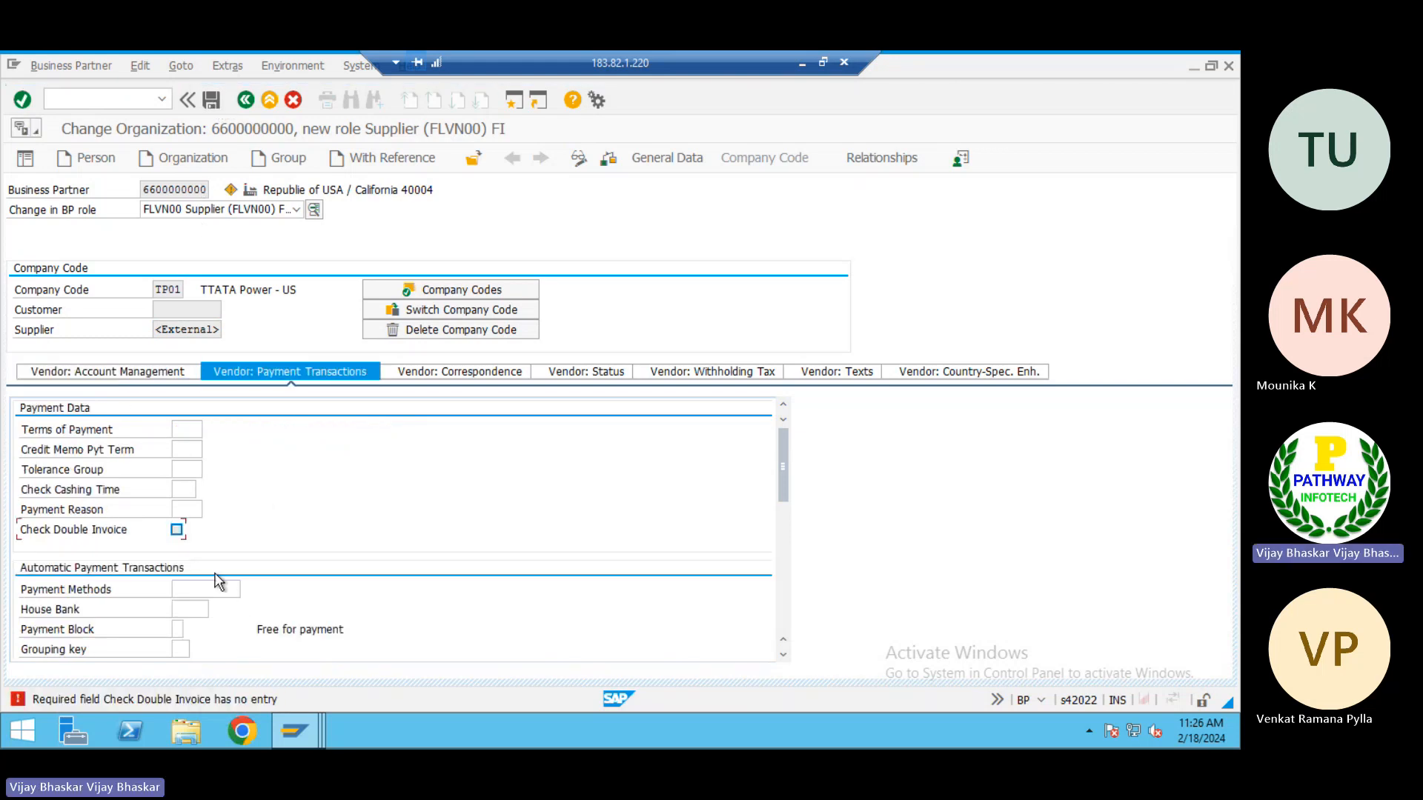
{"action": "left_click", "coordinate": [177, 529]}
{"action": "key", "text": "Return"}
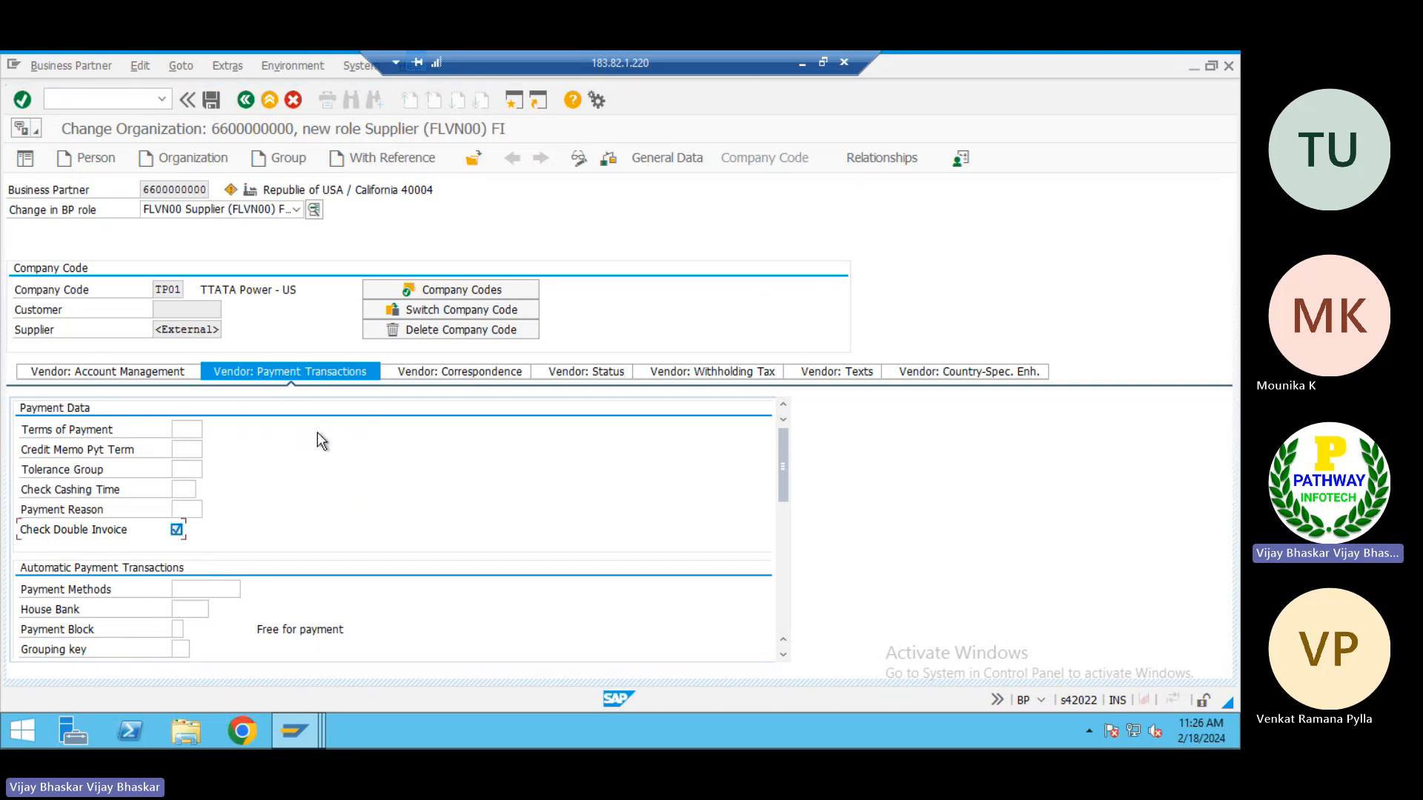
{"action": "left_click", "coordinate": [212, 101]}
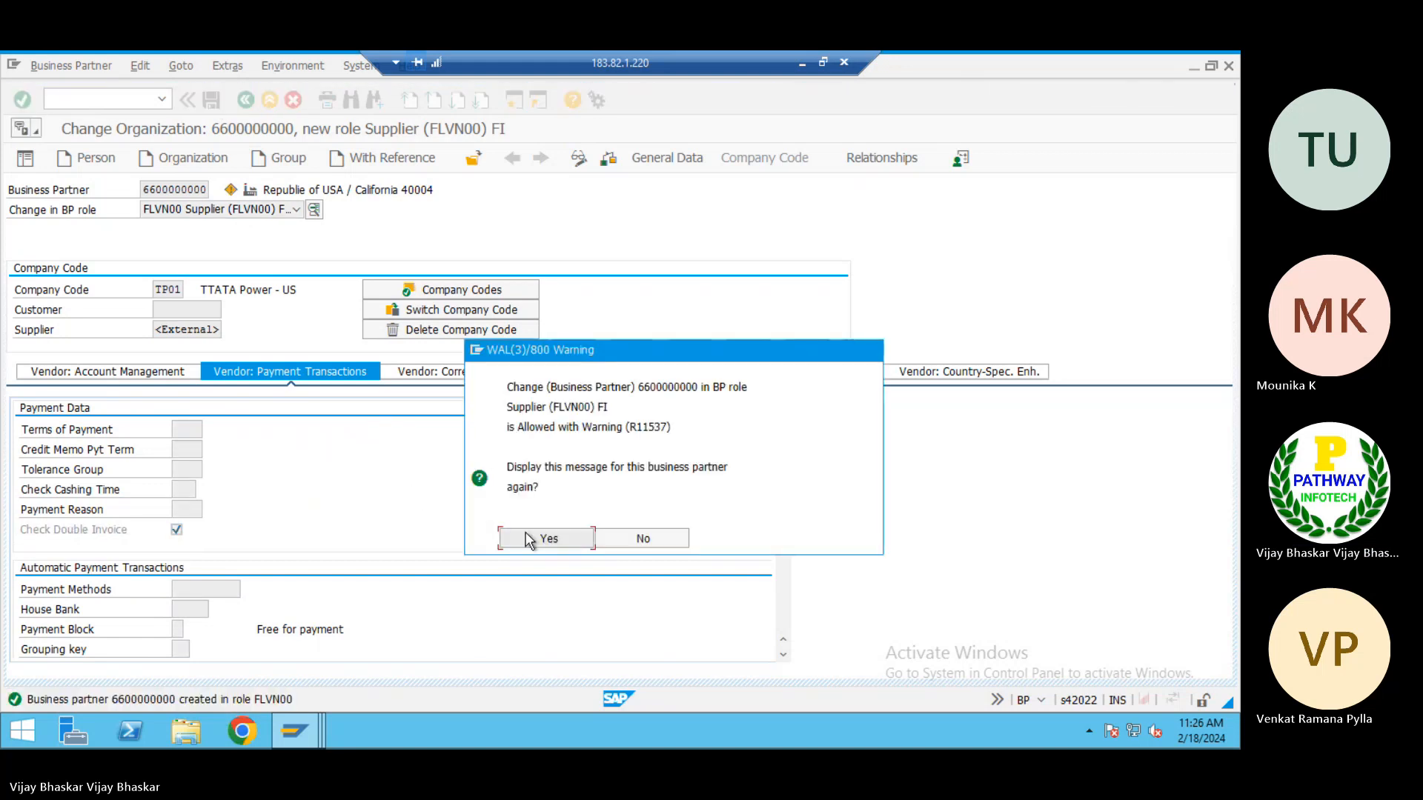
{"action": "left_click", "coordinate": [547, 539]}
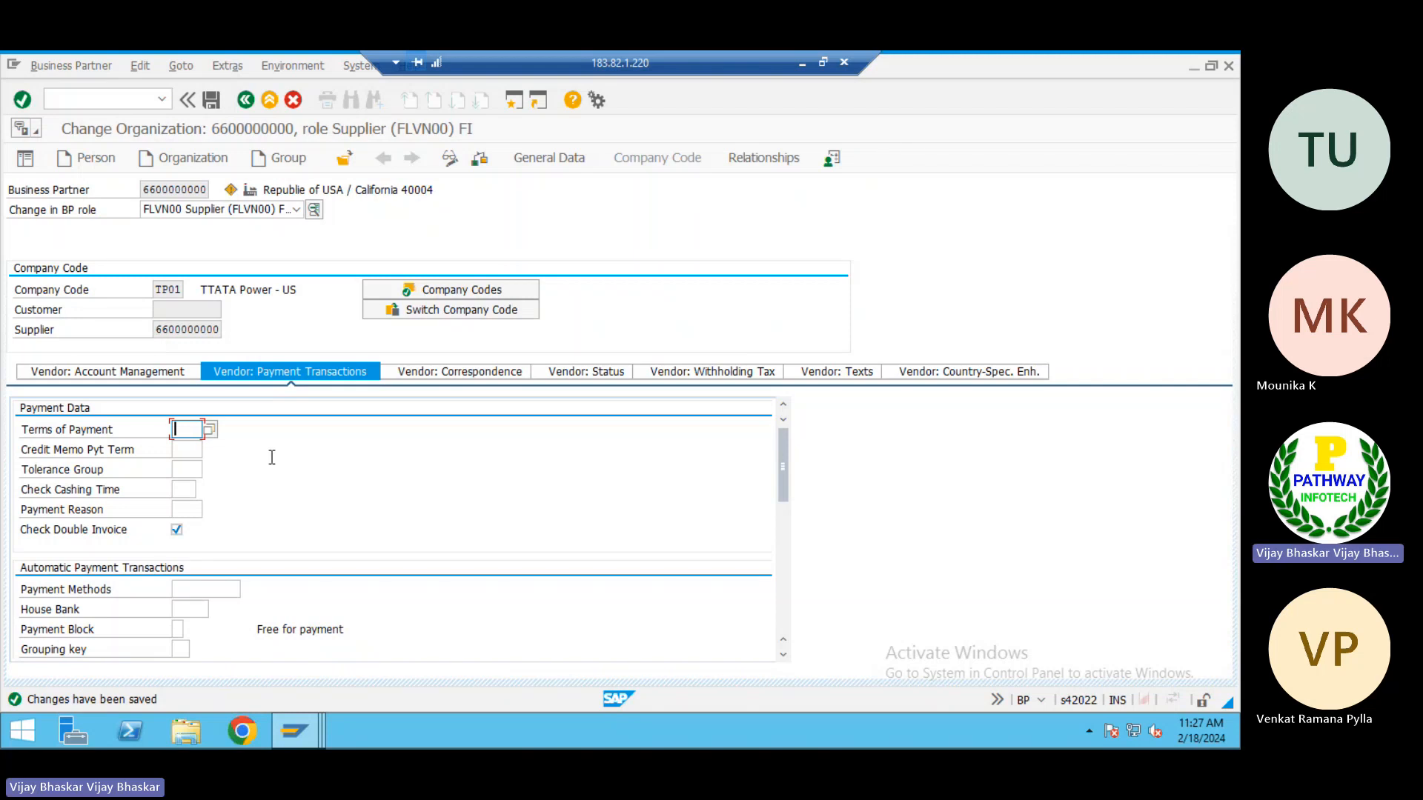
Set the supplier's terms of payment to 0001 and save the business partner, accepting the warning
{"action": "type", "text": "0001"}
{"action": "key", "text": "Return"}
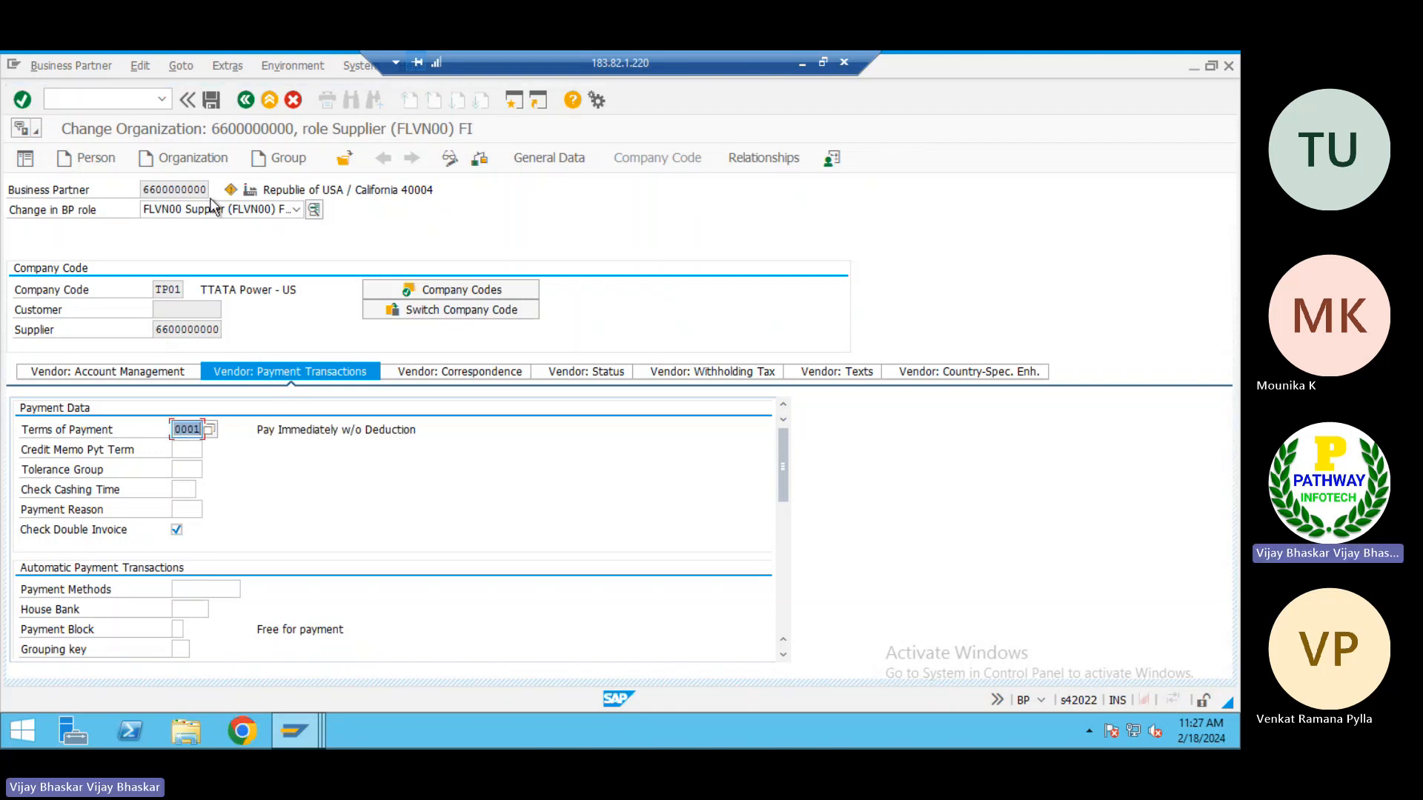
{"action": "left_click", "coordinate": [211, 100]}
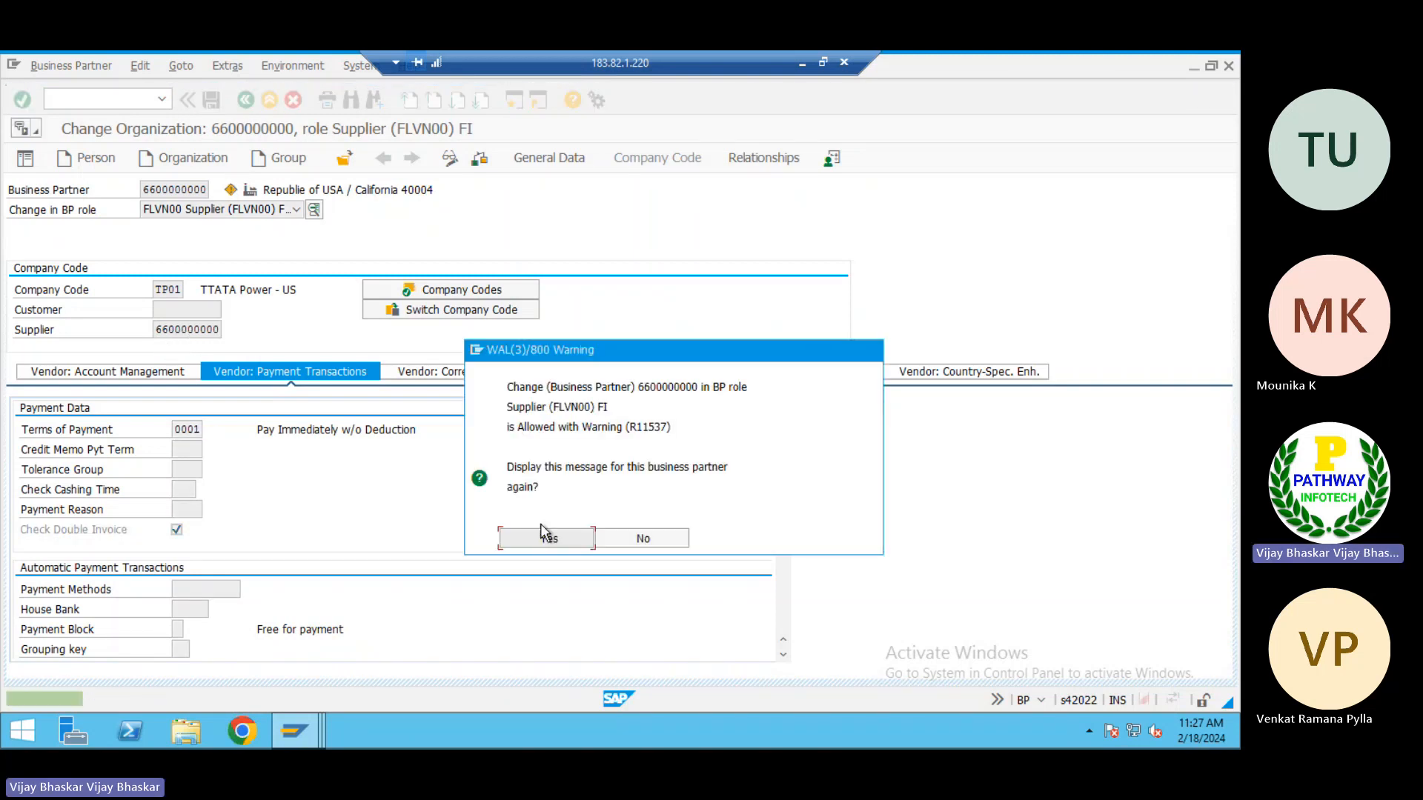
{"action": "left_click", "coordinate": [543, 533]}
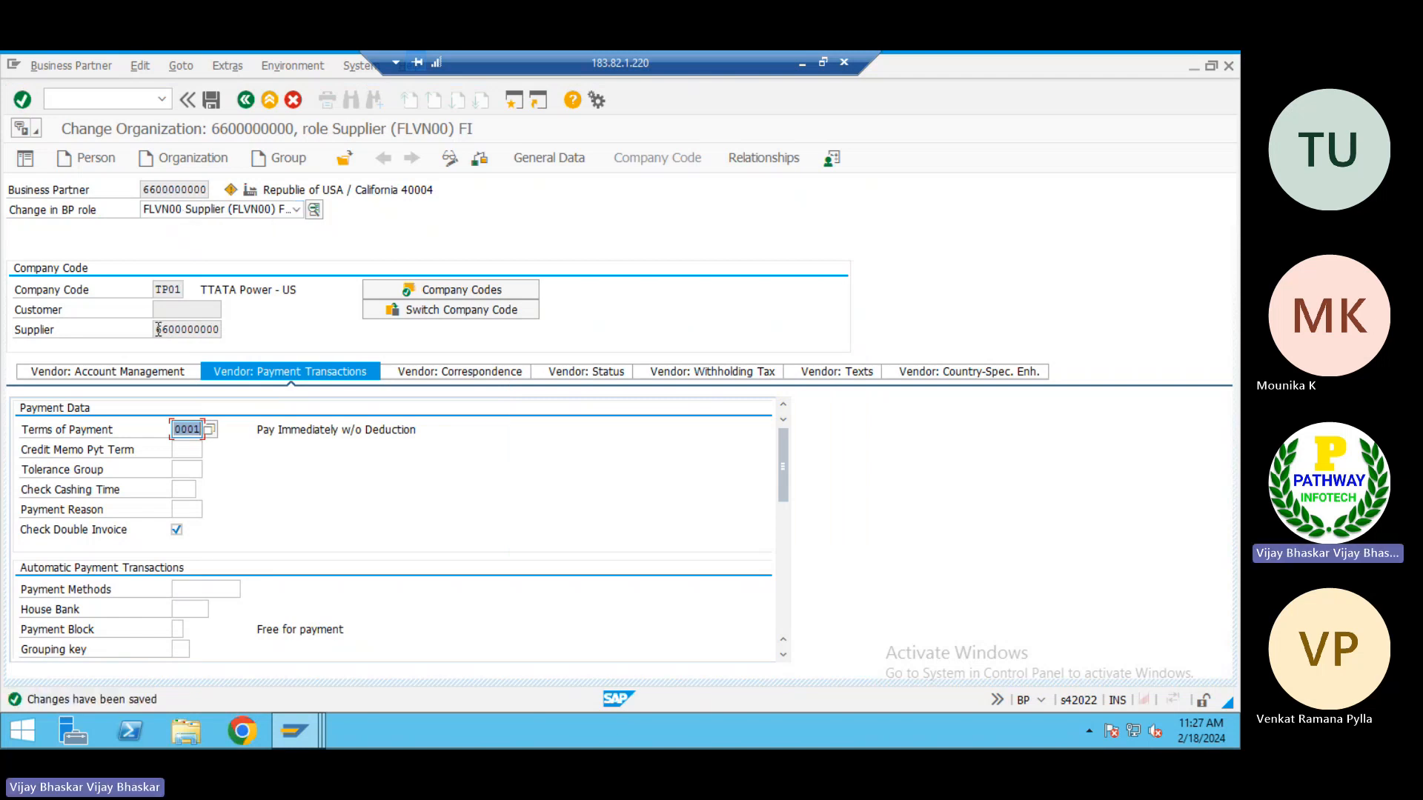
Compare the assigned supplier number with the business partner number in the company code data
{"action": "left_click_drag", "start_coordinate": [158, 329], "coordinate": [227, 329]}
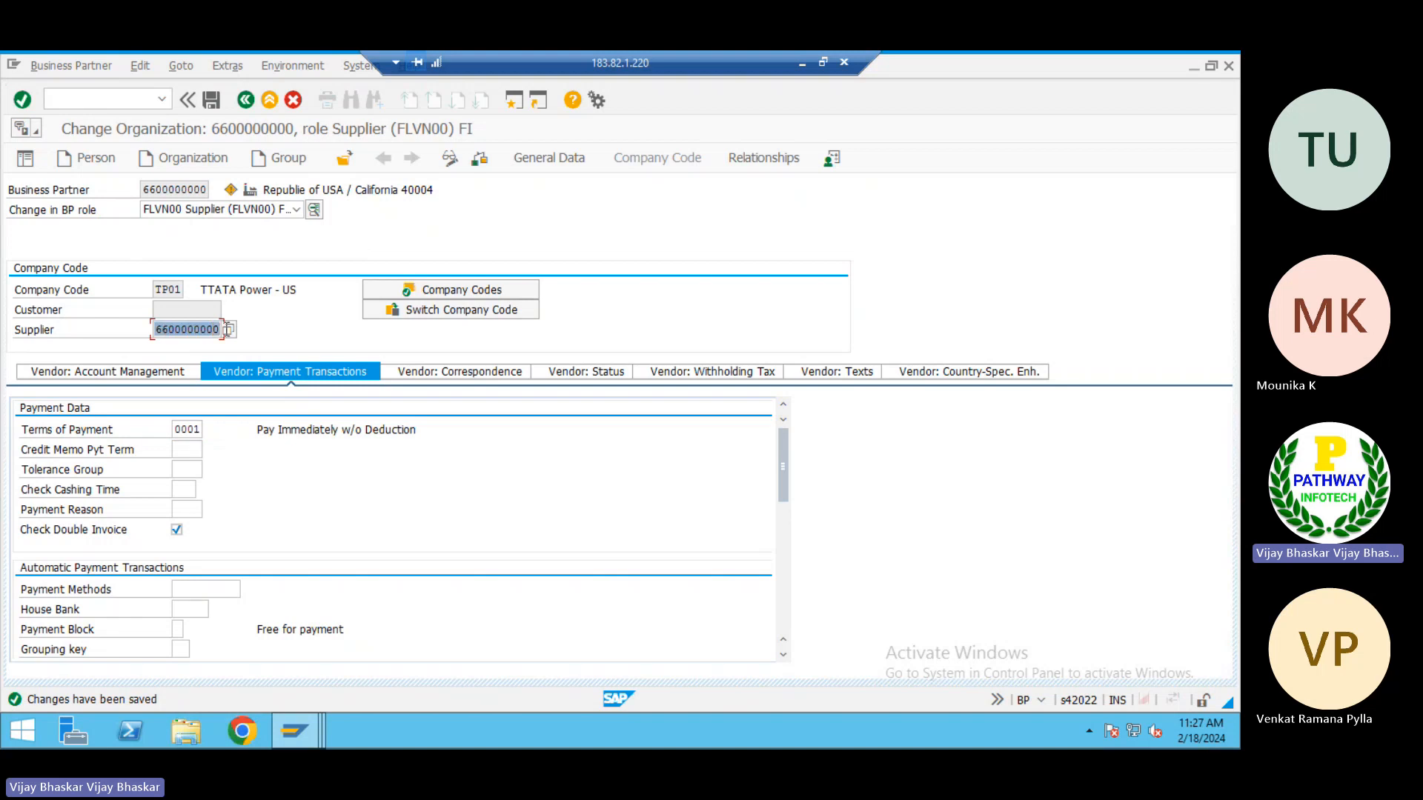
{"action": "left_click", "coordinate": [173, 188]}
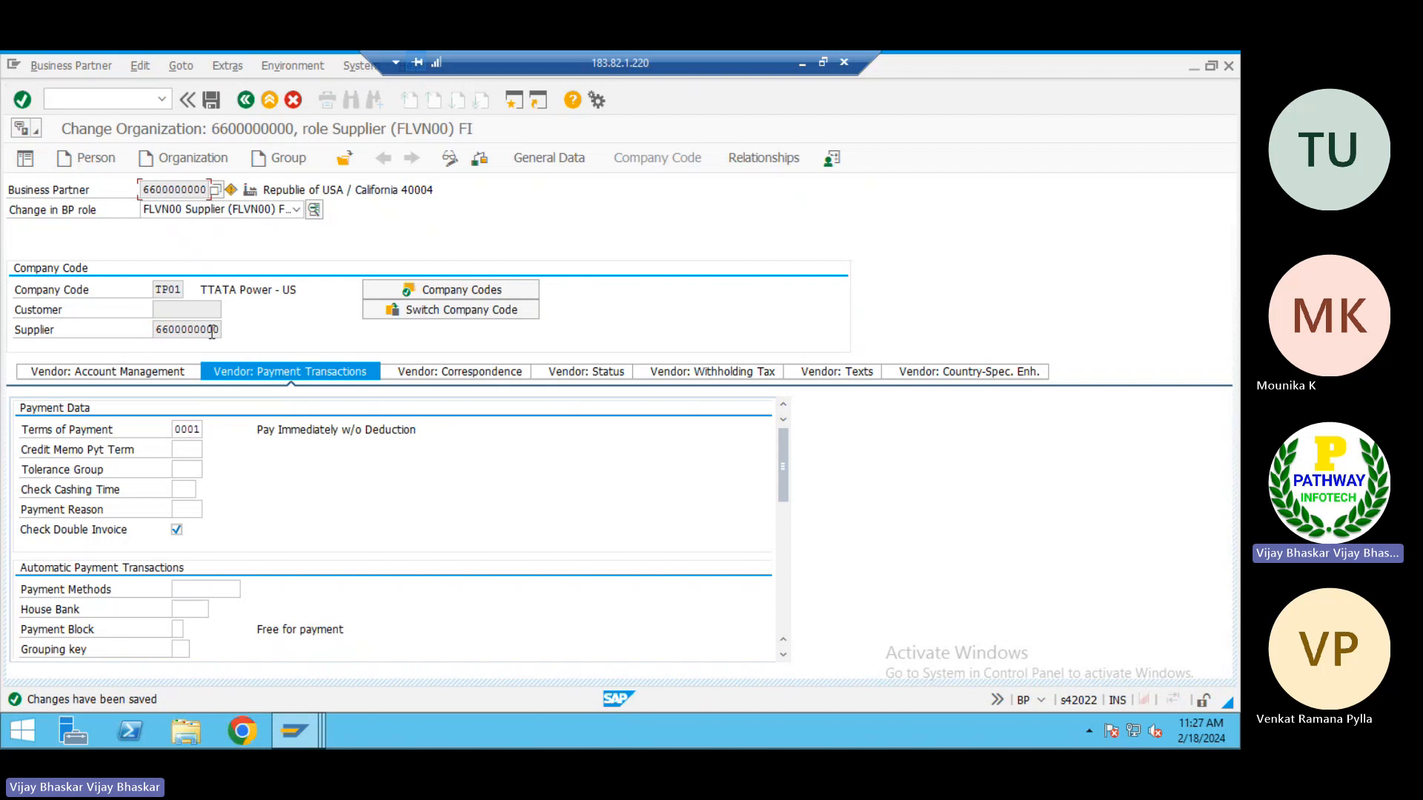
{"action": "left_click", "coordinate": [182, 331]}
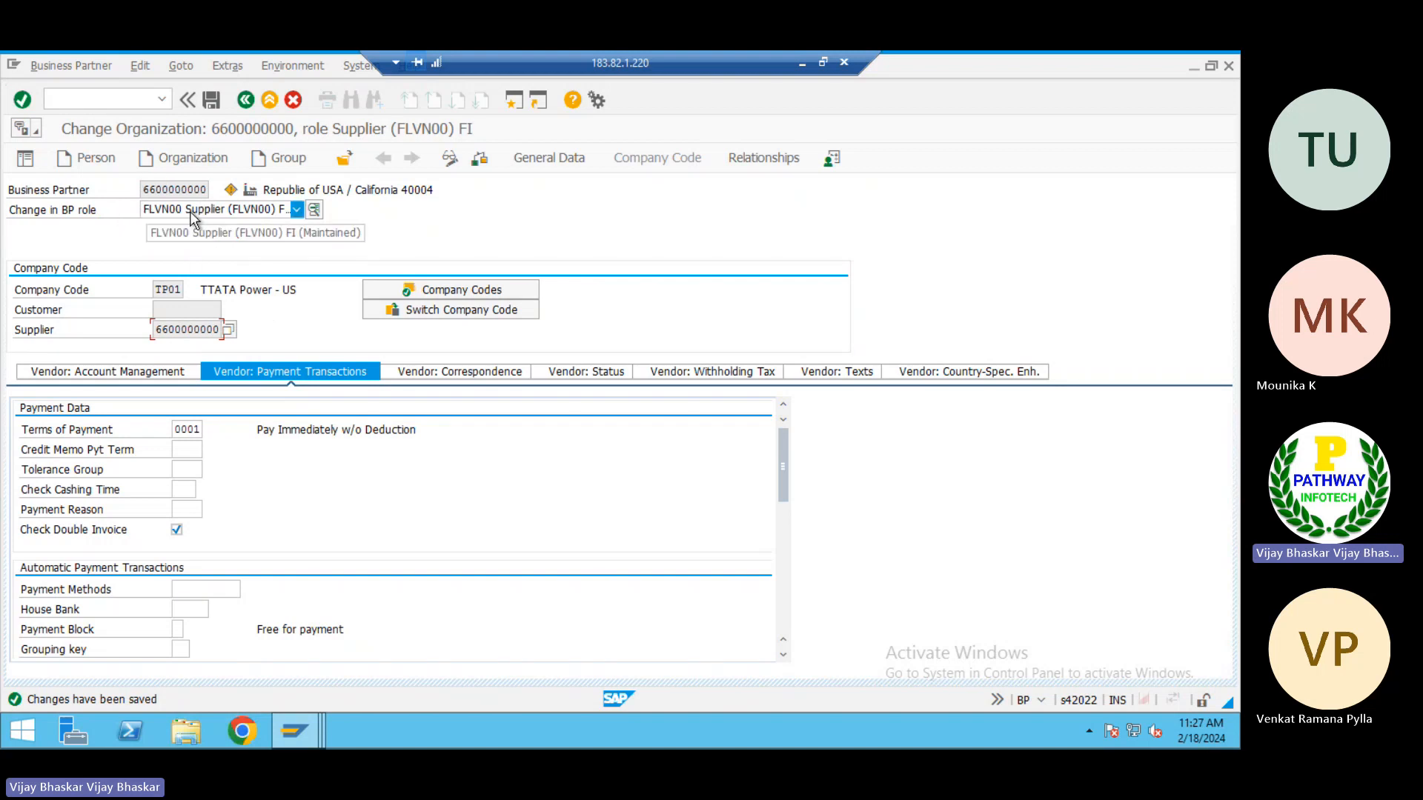
Switch the business partner to role FLVN01 and back to FLVN00 to compare which supplier roles are maintained
{"action": "left_click", "coordinate": [296, 211]}
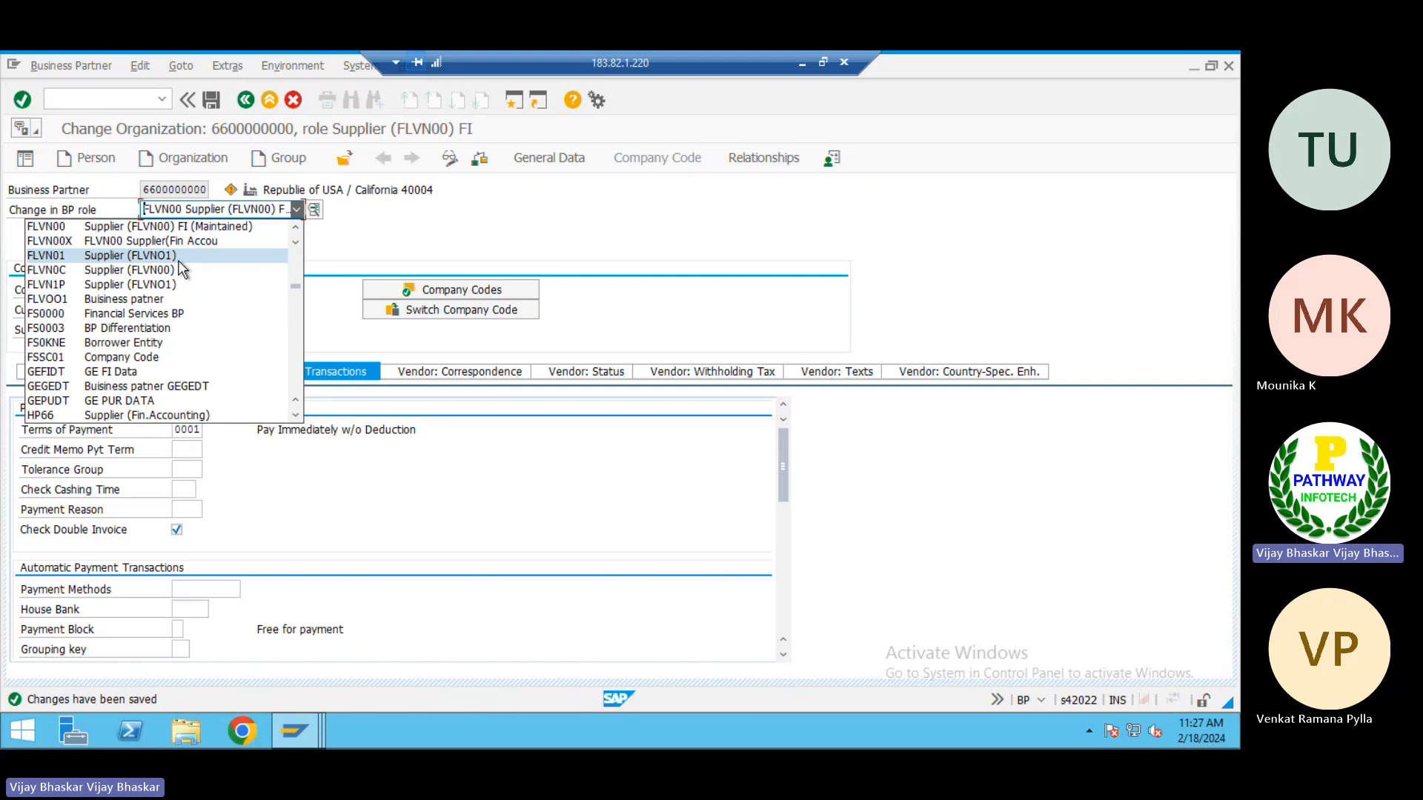
{"action": "left_click", "coordinate": [115, 257]}
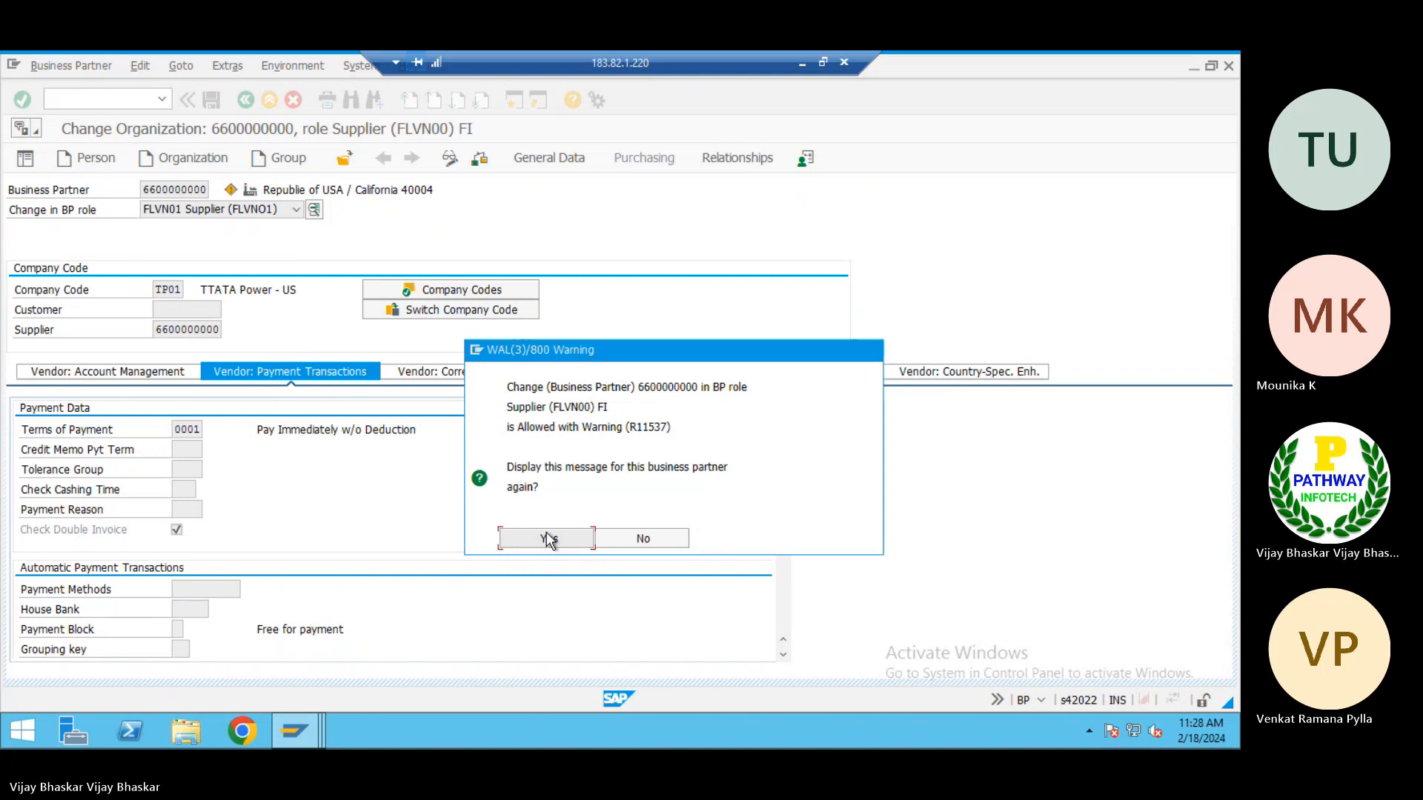
{"action": "left_click", "coordinate": [548, 539]}
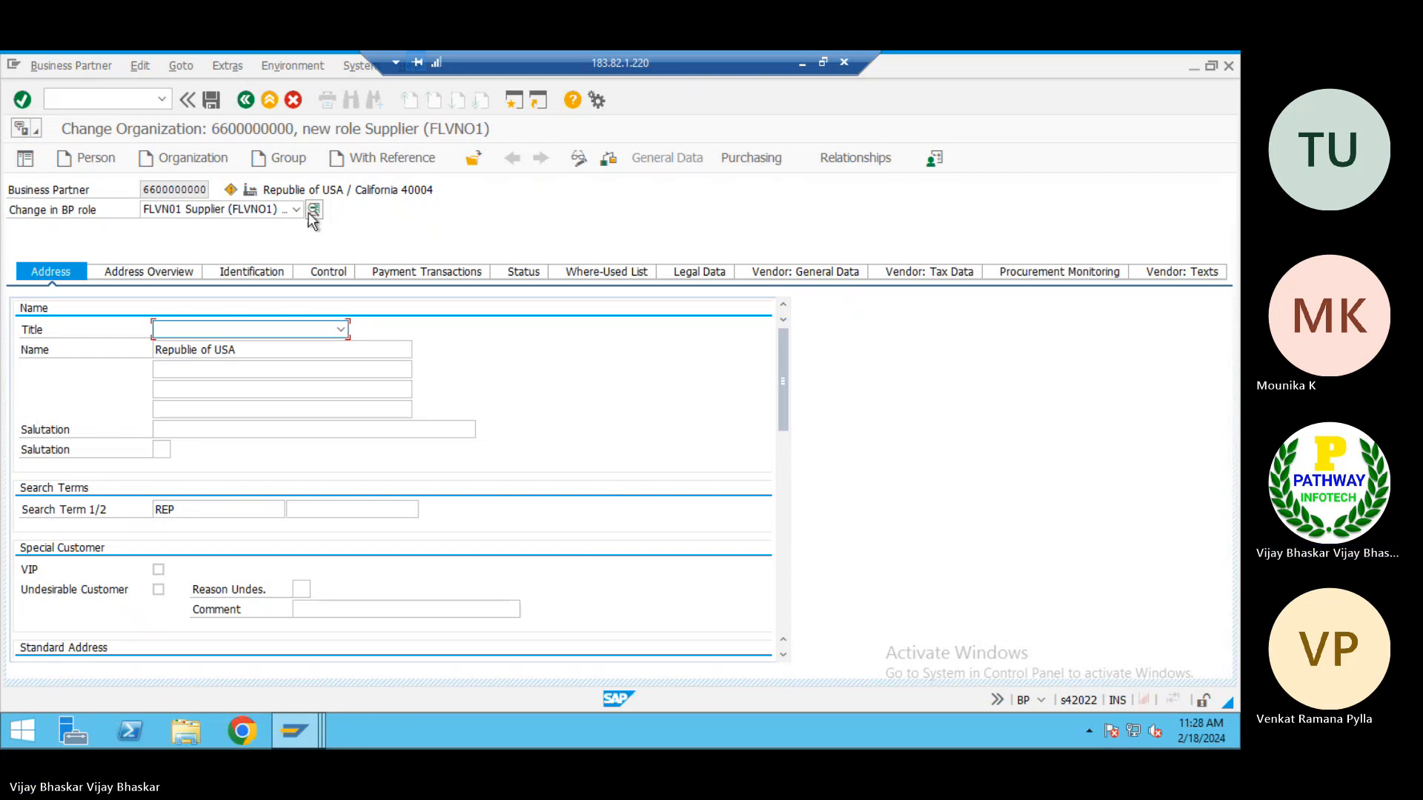
{"action": "left_click", "coordinate": [296, 211]}
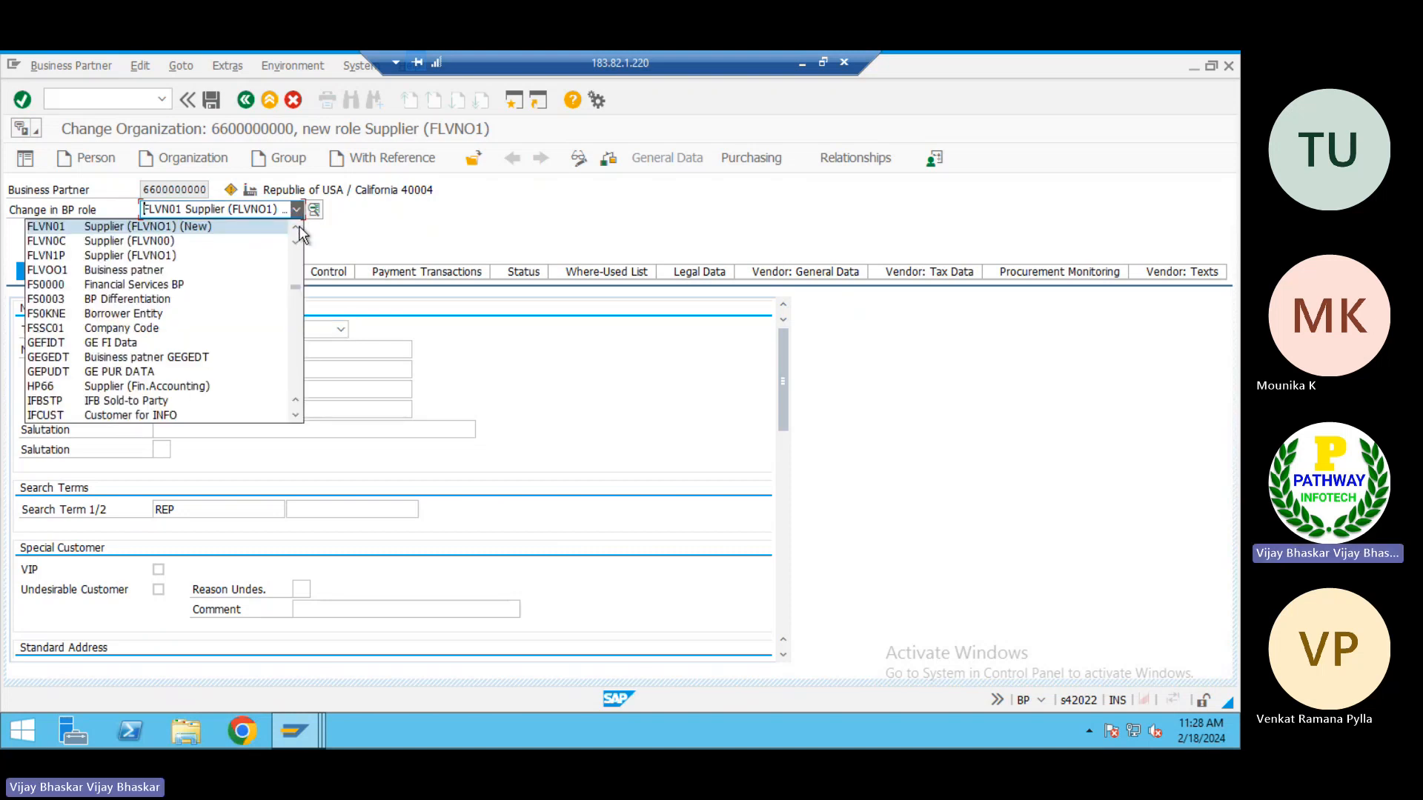
{"action": "left_click", "coordinate": [294, 232]}
{"action": "left_click", "coordinate": [296, 234]}
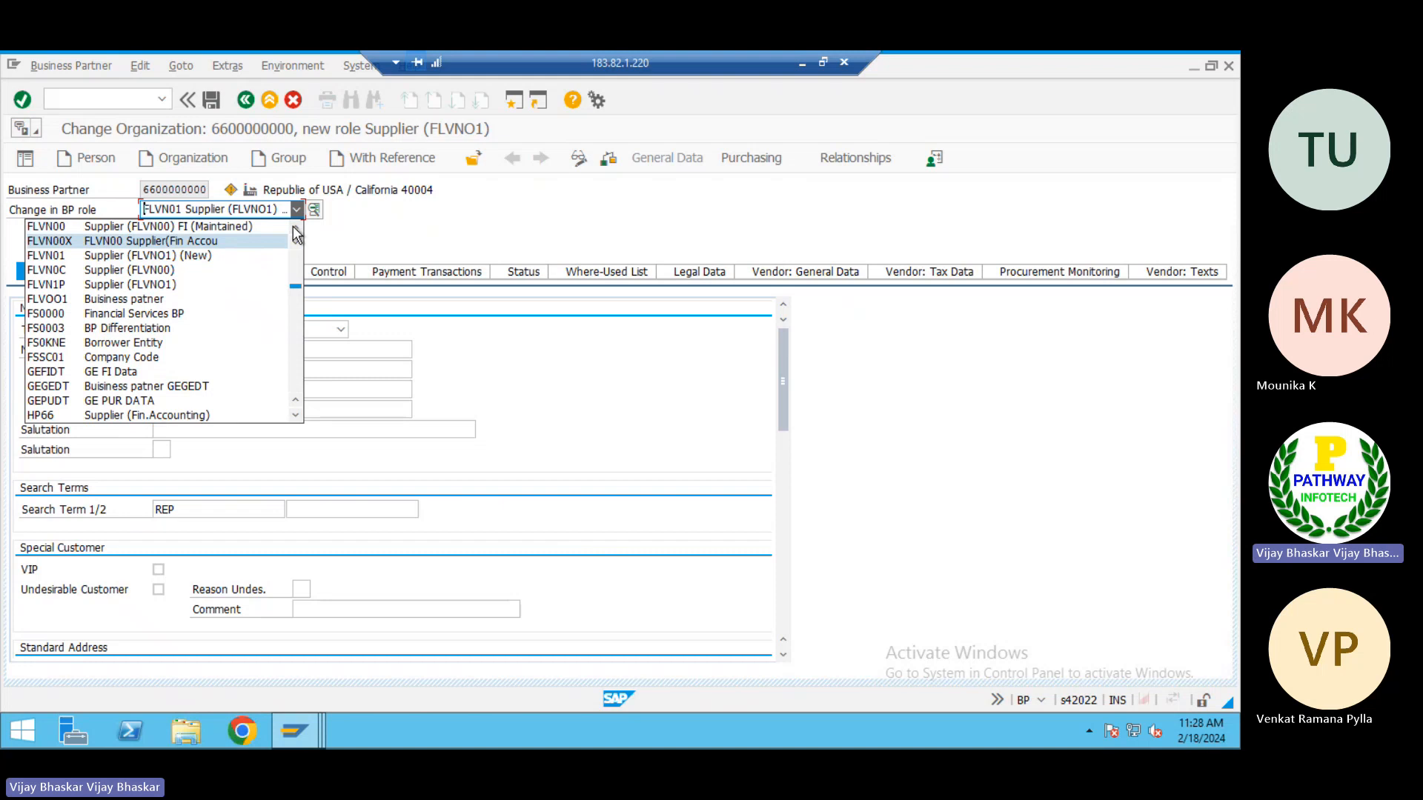
{"action": "left_click", "coordinate": [213, 229]}
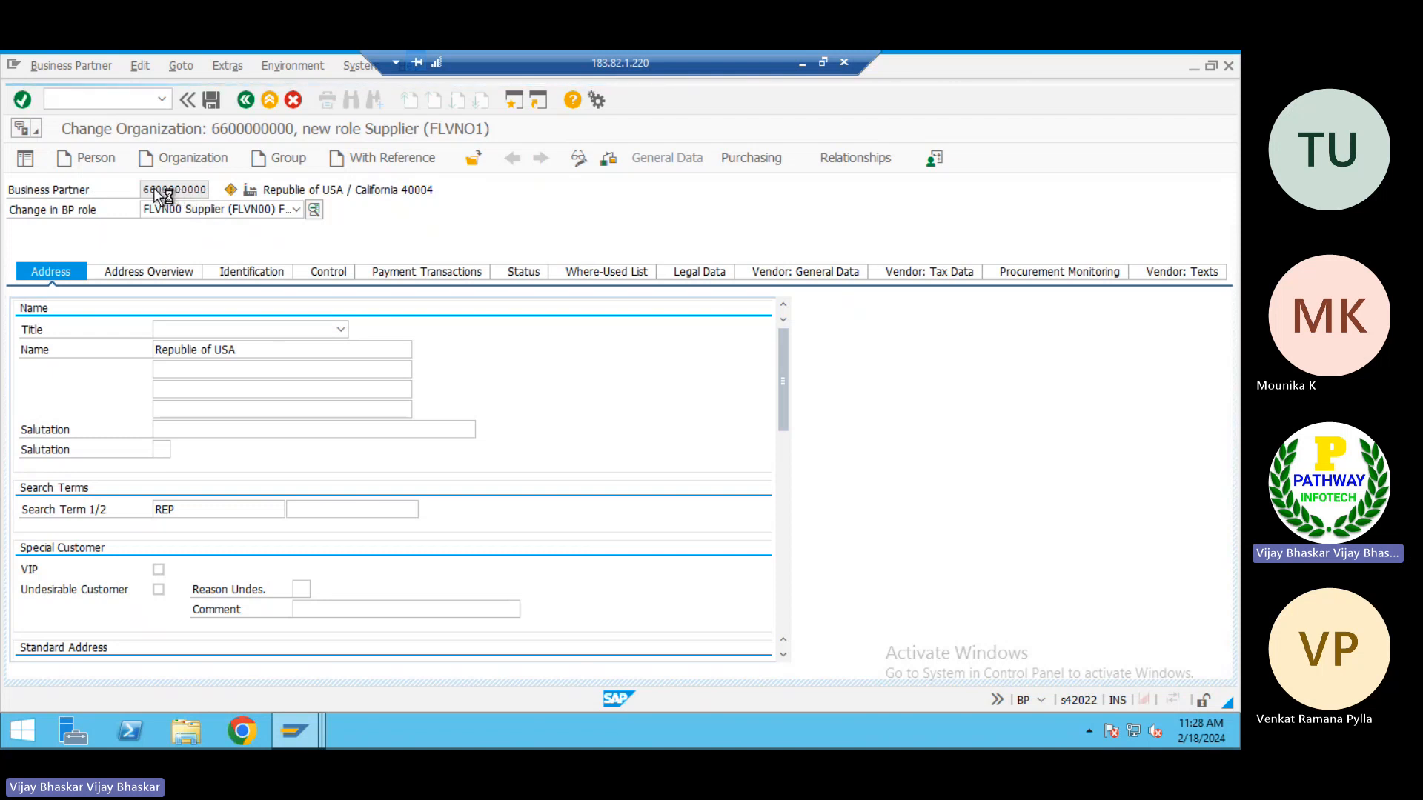
Check the vendor master data notes in Excel, and mute the microphone in the Teams meeting window
{"action": "left_click", "coordinate": [799, 62]}
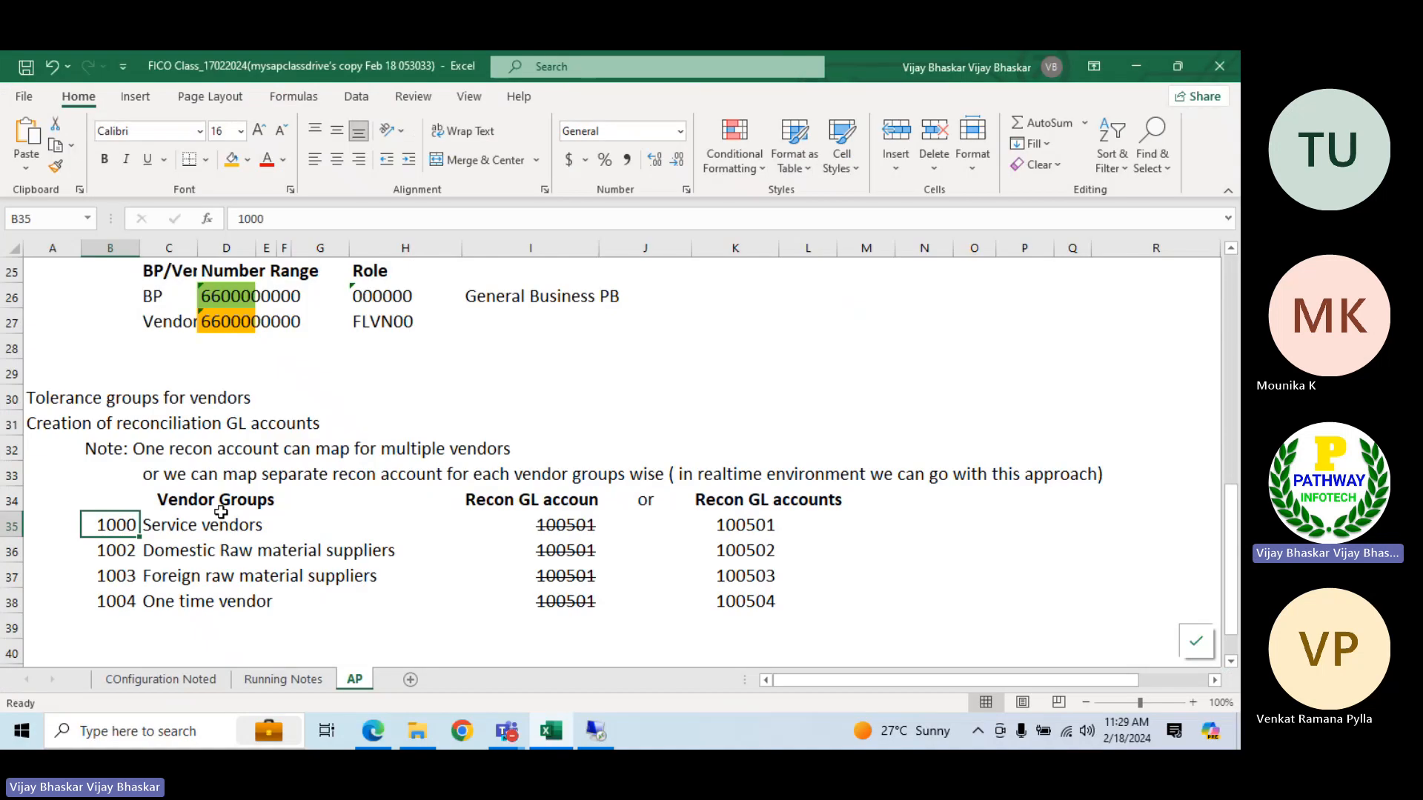
{"action": "scroll", "coordinate": [214, 500], "scroll_direction": "down", "scroll_amount": 3}
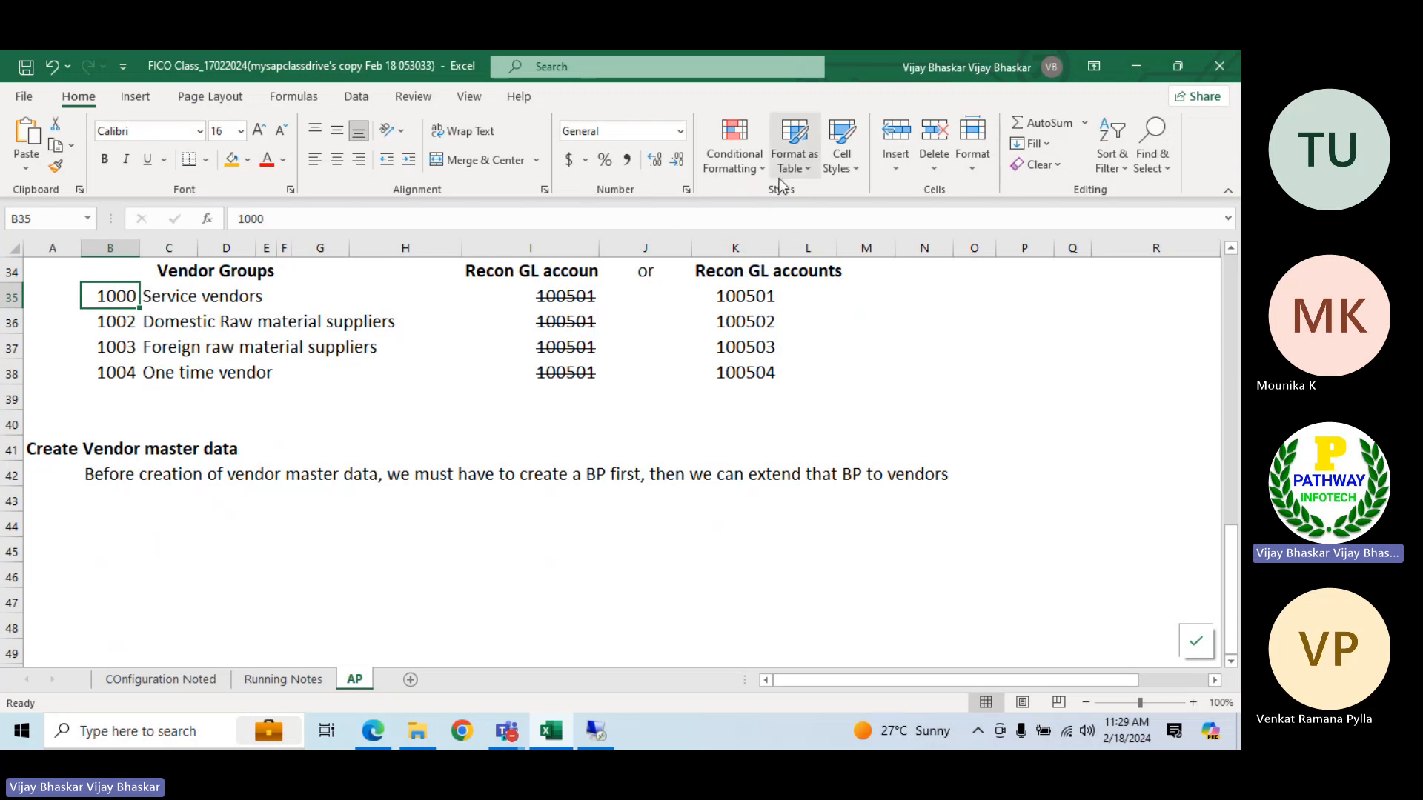
{"action": "mouse_move", "coordinate": [506, 732]}
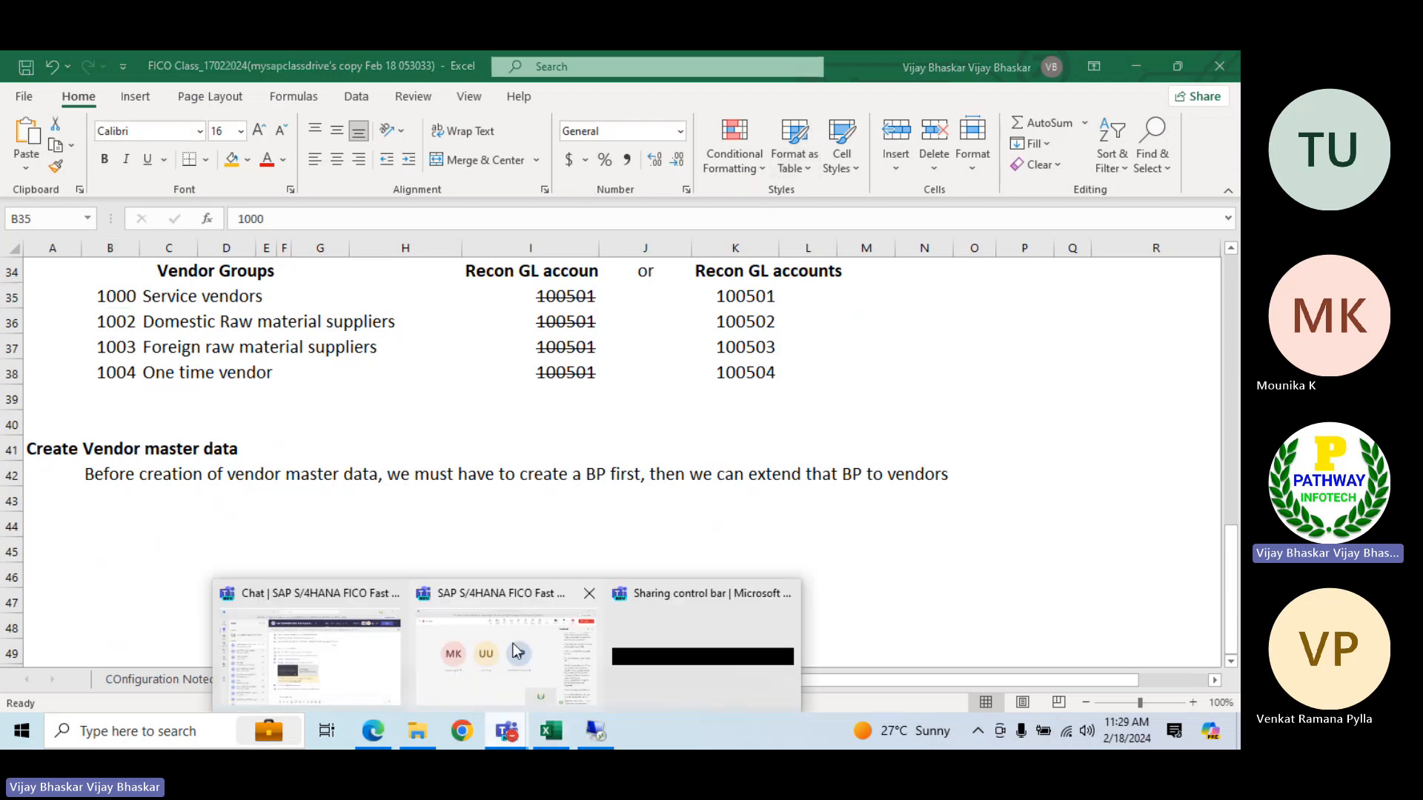
{"action": "left_click", "coordinate": [493, 630]}
{"action": "left_click", "coordinate": [1023, 144]}
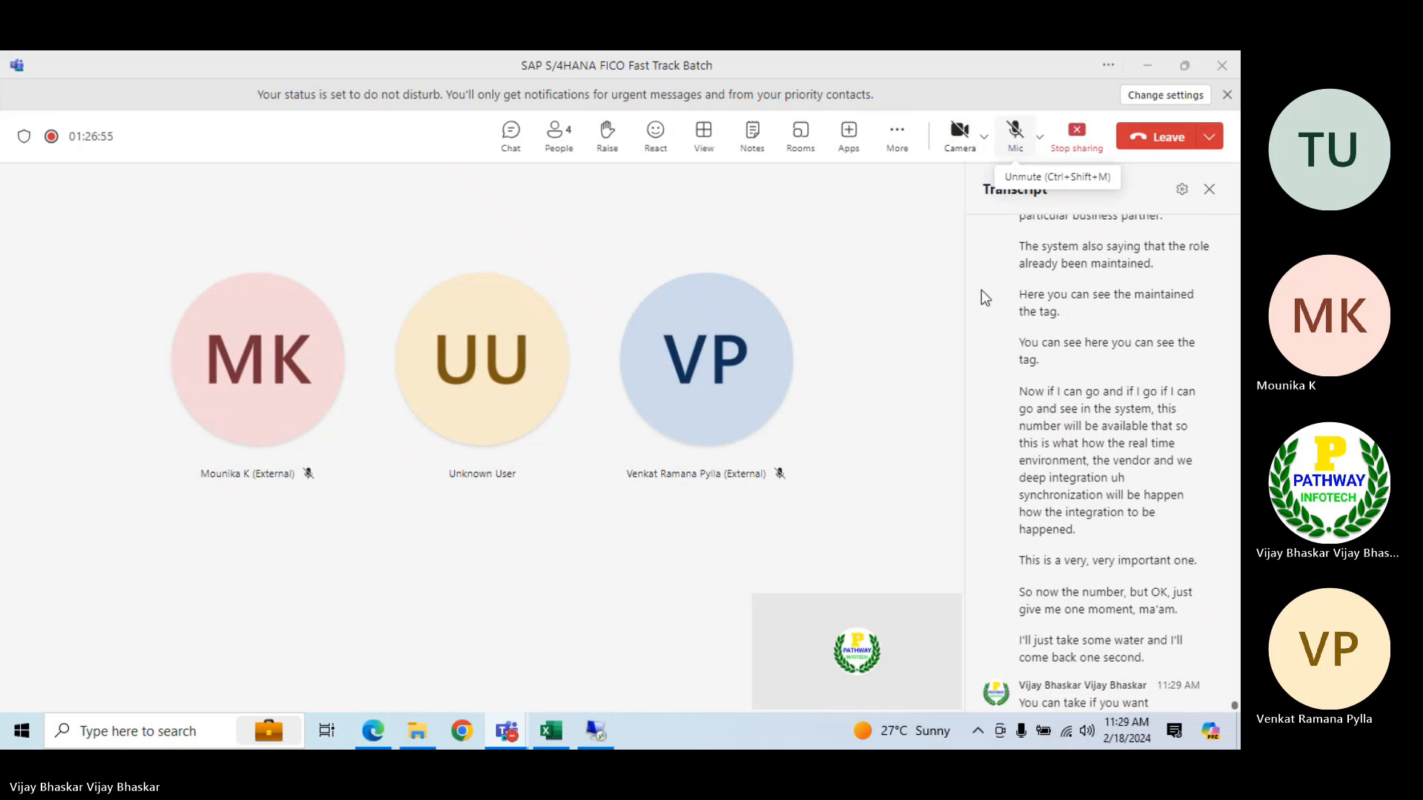
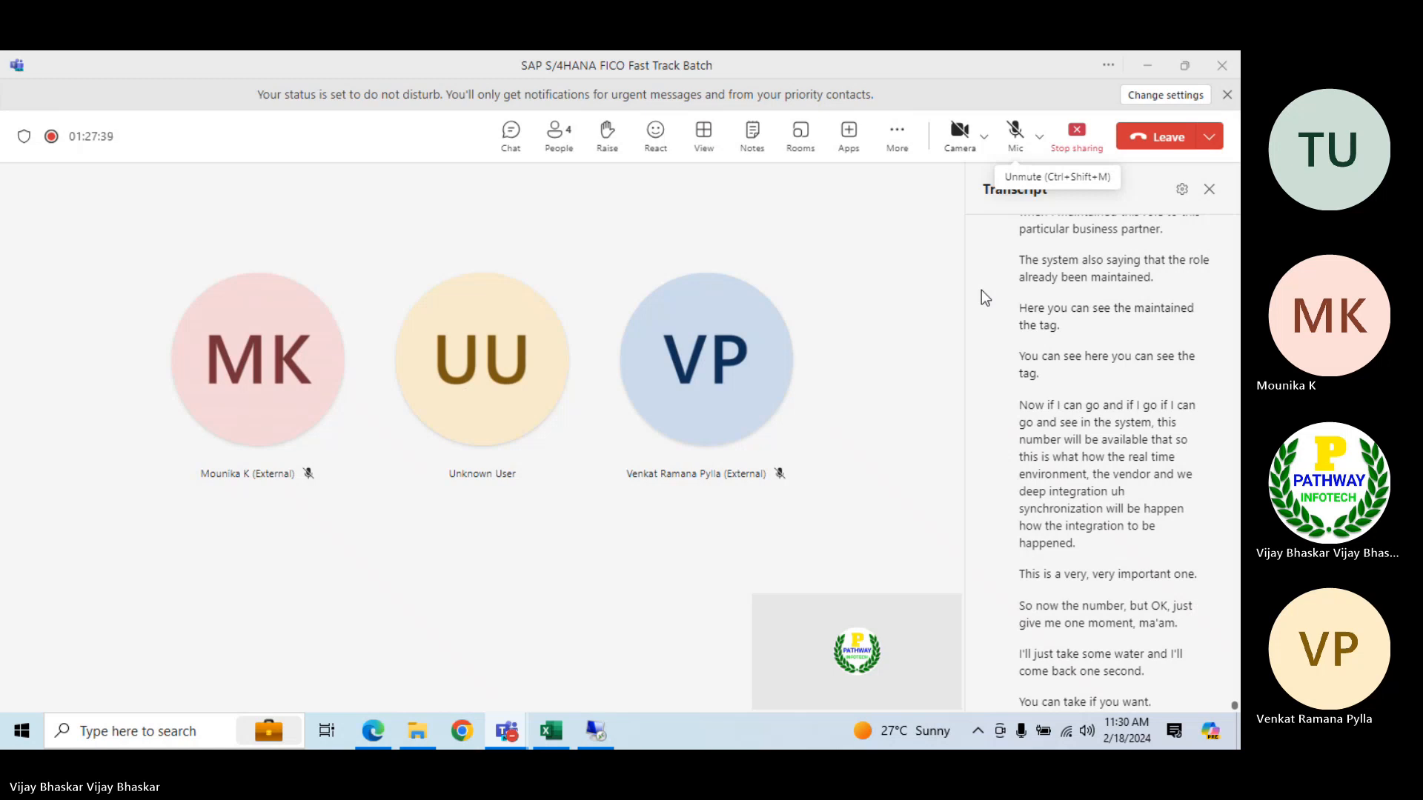
Unmute the meeting microphone and switch to the remote desktop session running SAP
{"action": "left_click", "coordinate": [1015, 132]}
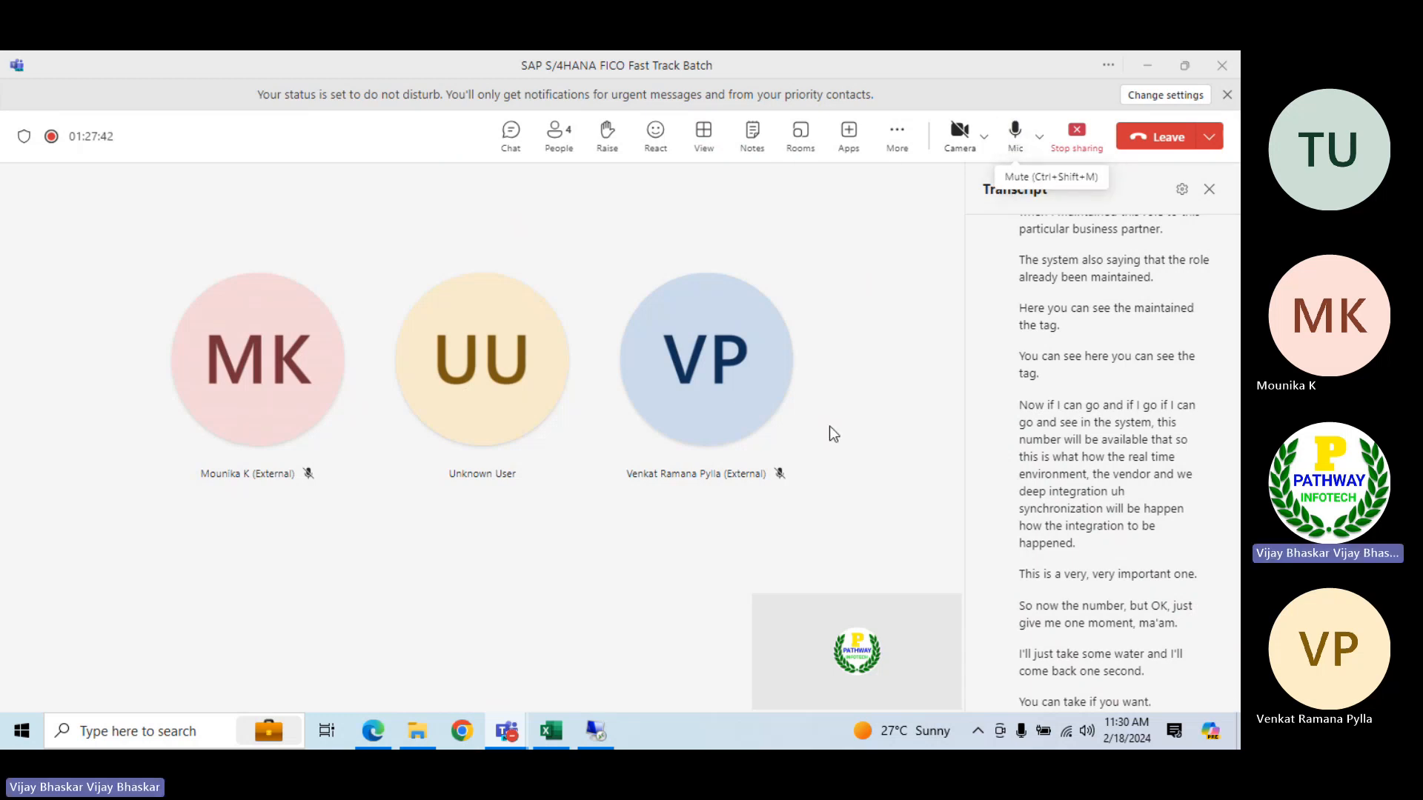
{"action": "left_click", "coordinate": [597, 735]}
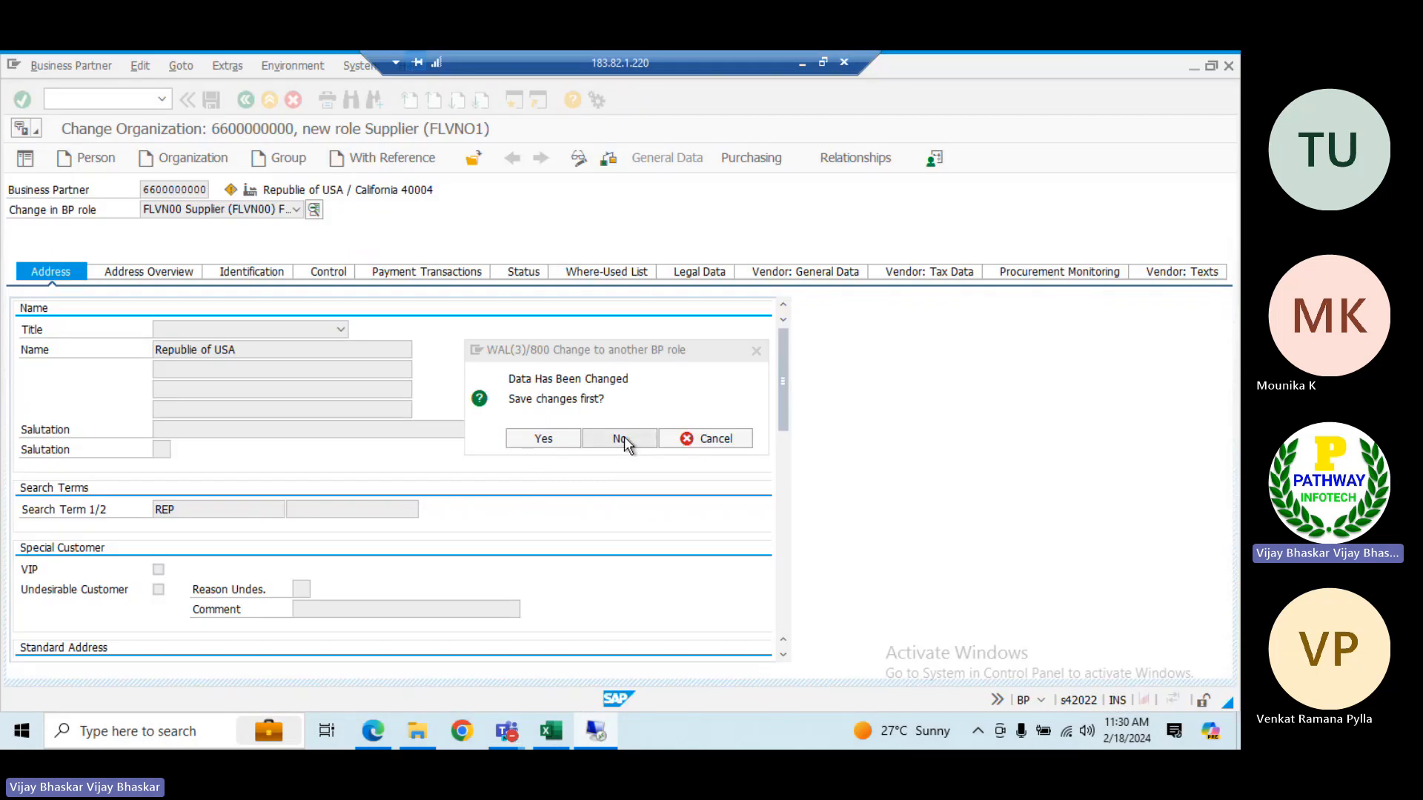
{"action": "left_click", "coordinate": [624, 440]}
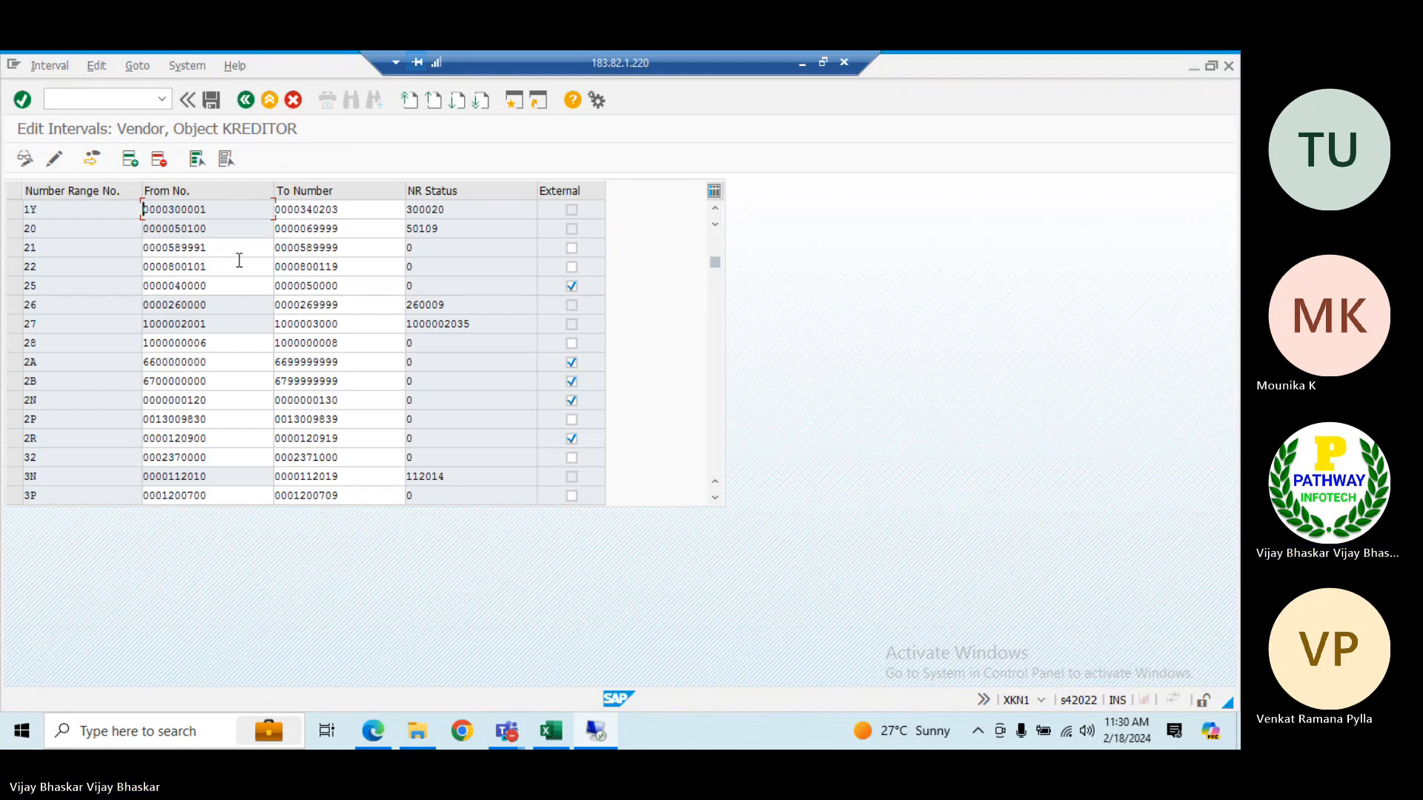
Keep the role-change warning enabled for the business partner in role FLVN00 Supplier, and leave the record for the SAP Easy Access screen
{"action": "key", "text": "alt+Tab"}
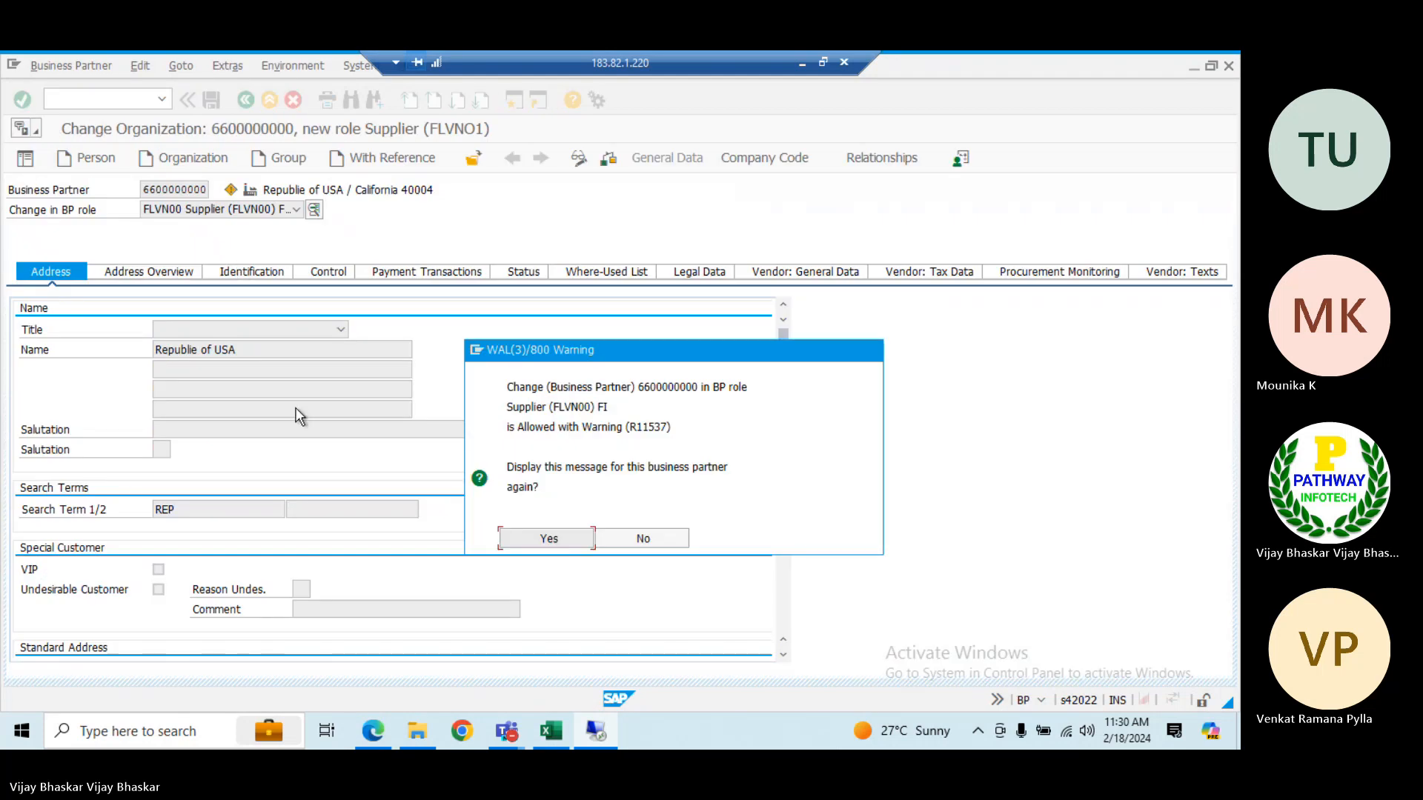
{"action": "left_click", "coordinate": [559, 541]}
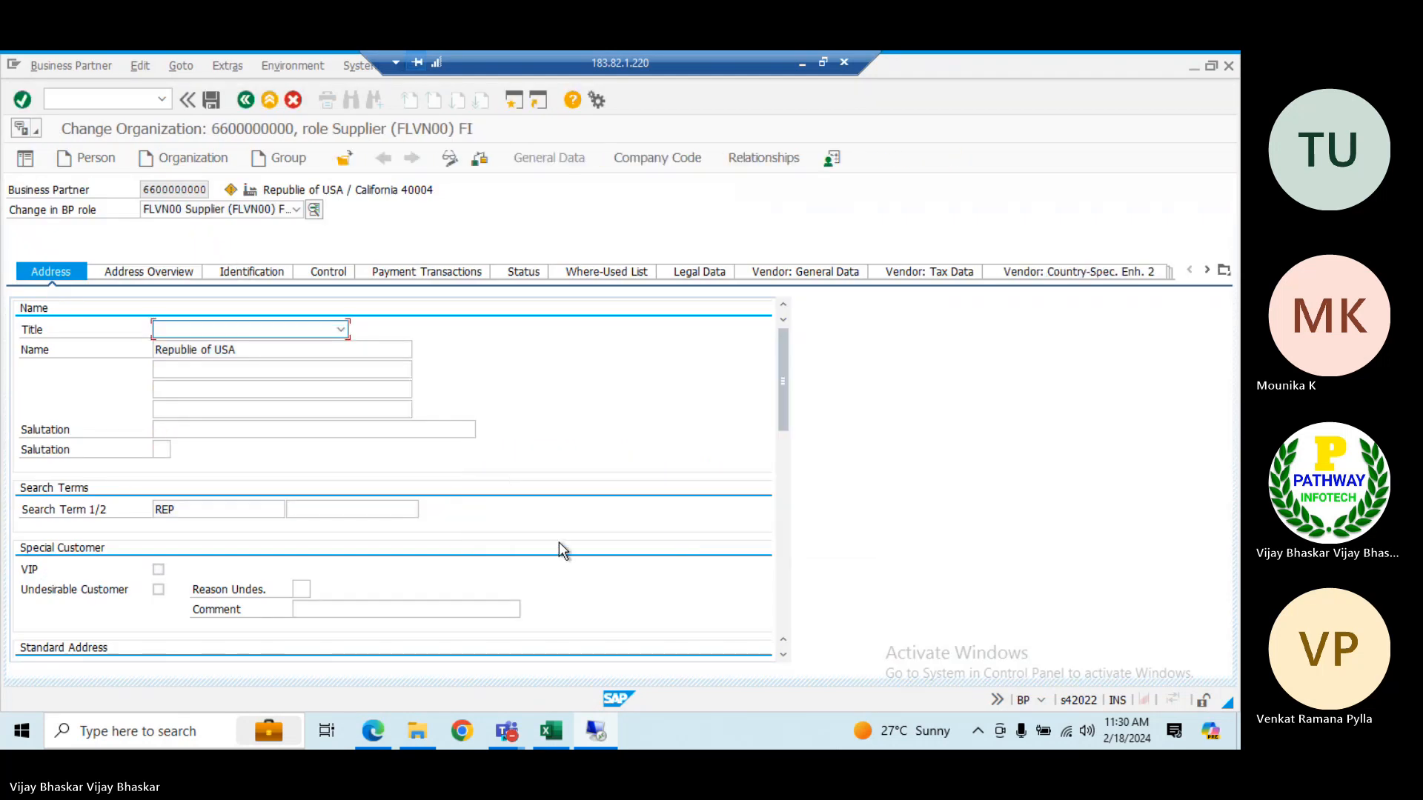
{"action": "left_click", "coordinate": [246, 102]}
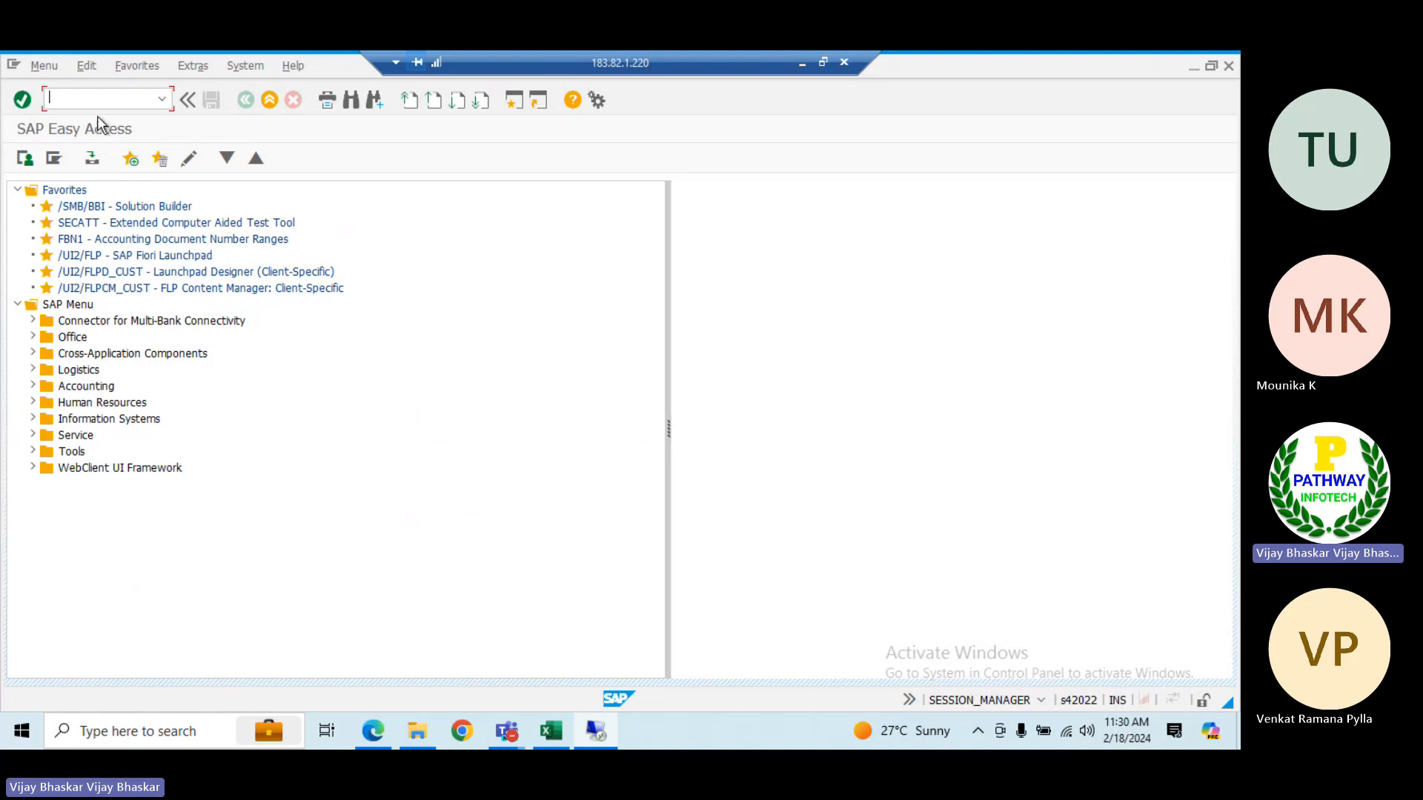
Expand Accounting and its Financial Accounting folder in the SAP menu tree and go to Accounts Payable
{"action": "left_click", "coordinate": [80, 387]}
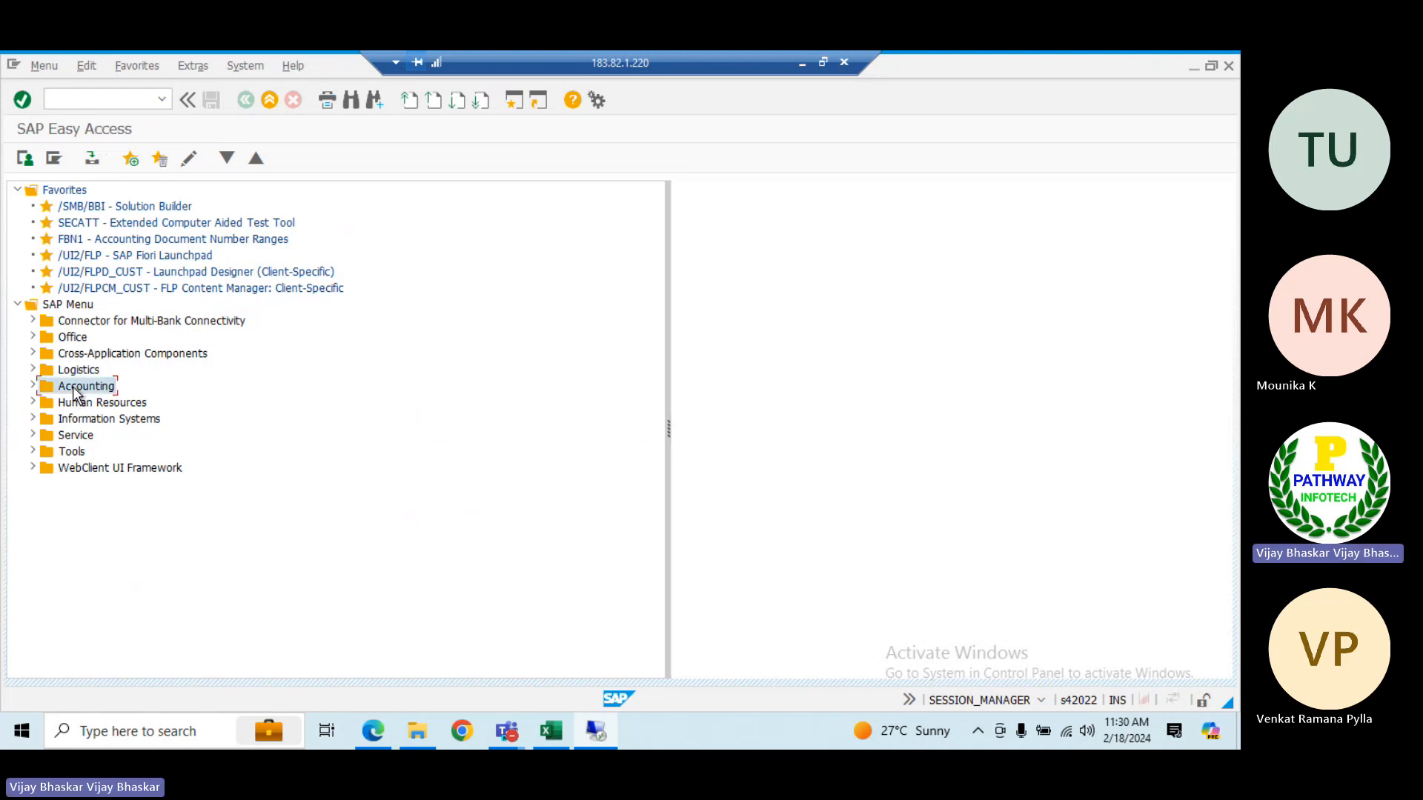
{"action": "double_click", "coordinate": [79, 388]}
{"action": "key", "text": "Down"}
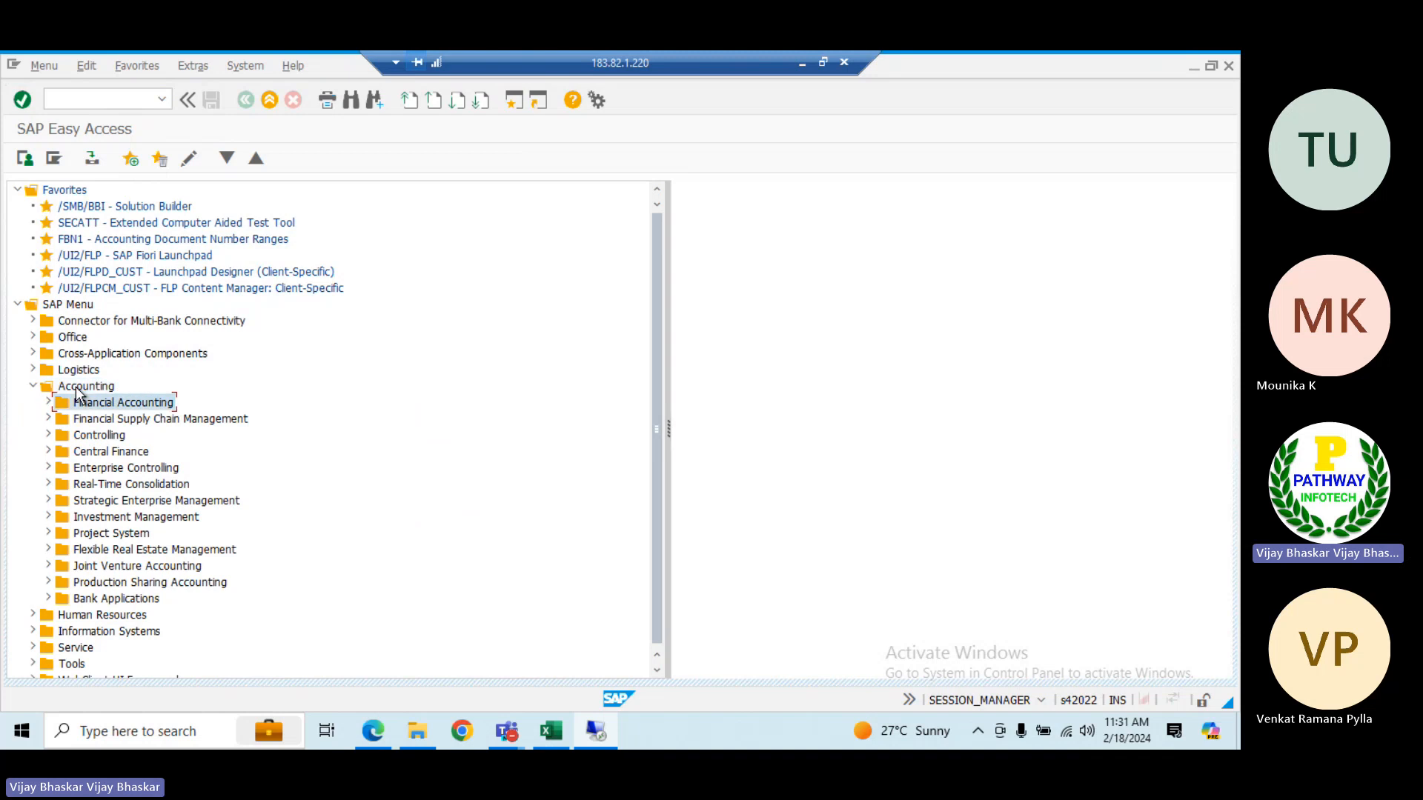
{"action": "key", "text": "Right"}
{"action": "key", "text": "Down"}
{"action": "key", "text": "Down"}
{"action": "key", "text": "Down"}
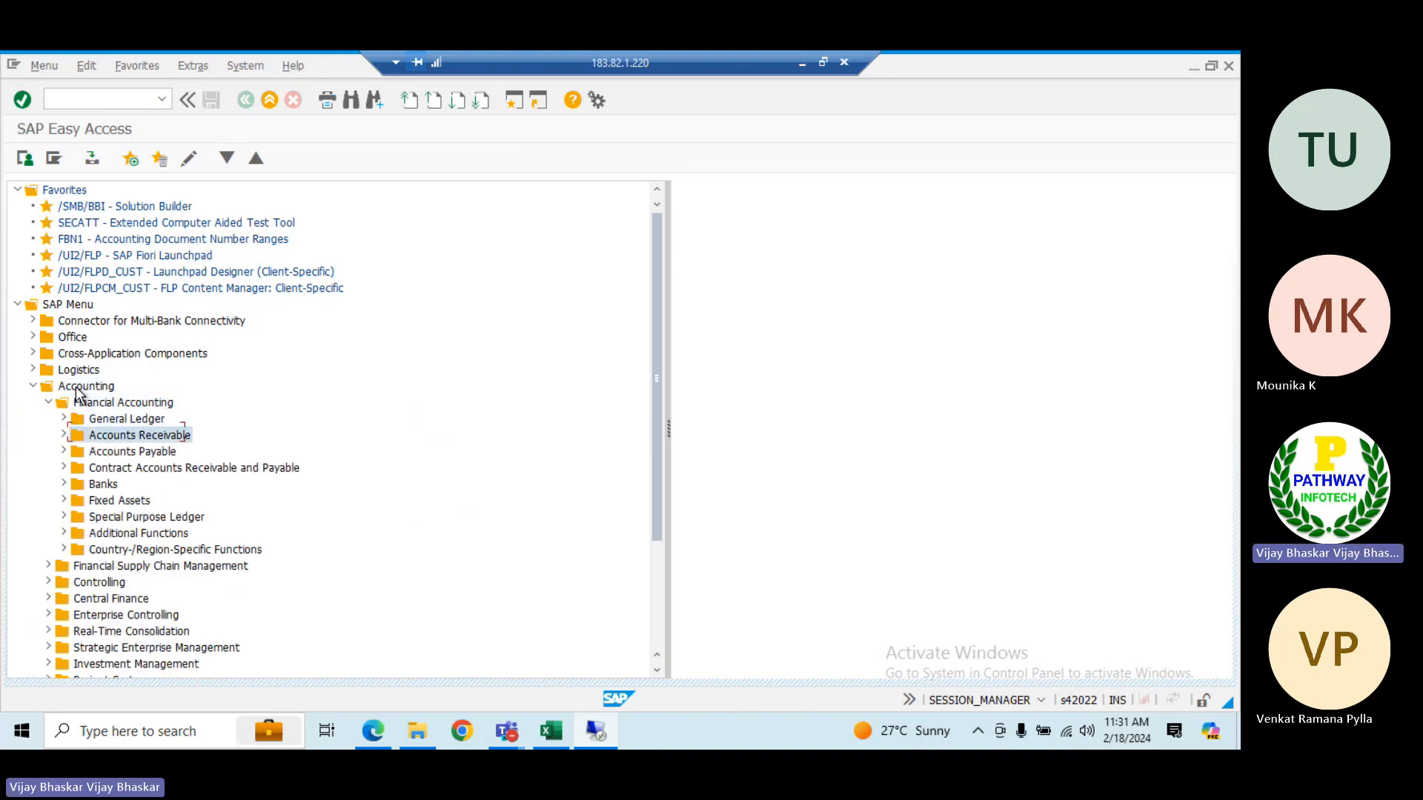
Expand Accounts Payable and its Document Entry folder to list the vendor invoice and credit memo transactions
{"action": "key", "text": "Right"}
{"action": "key", "text": "Down"}
{"action": "key", "text": "Down"}
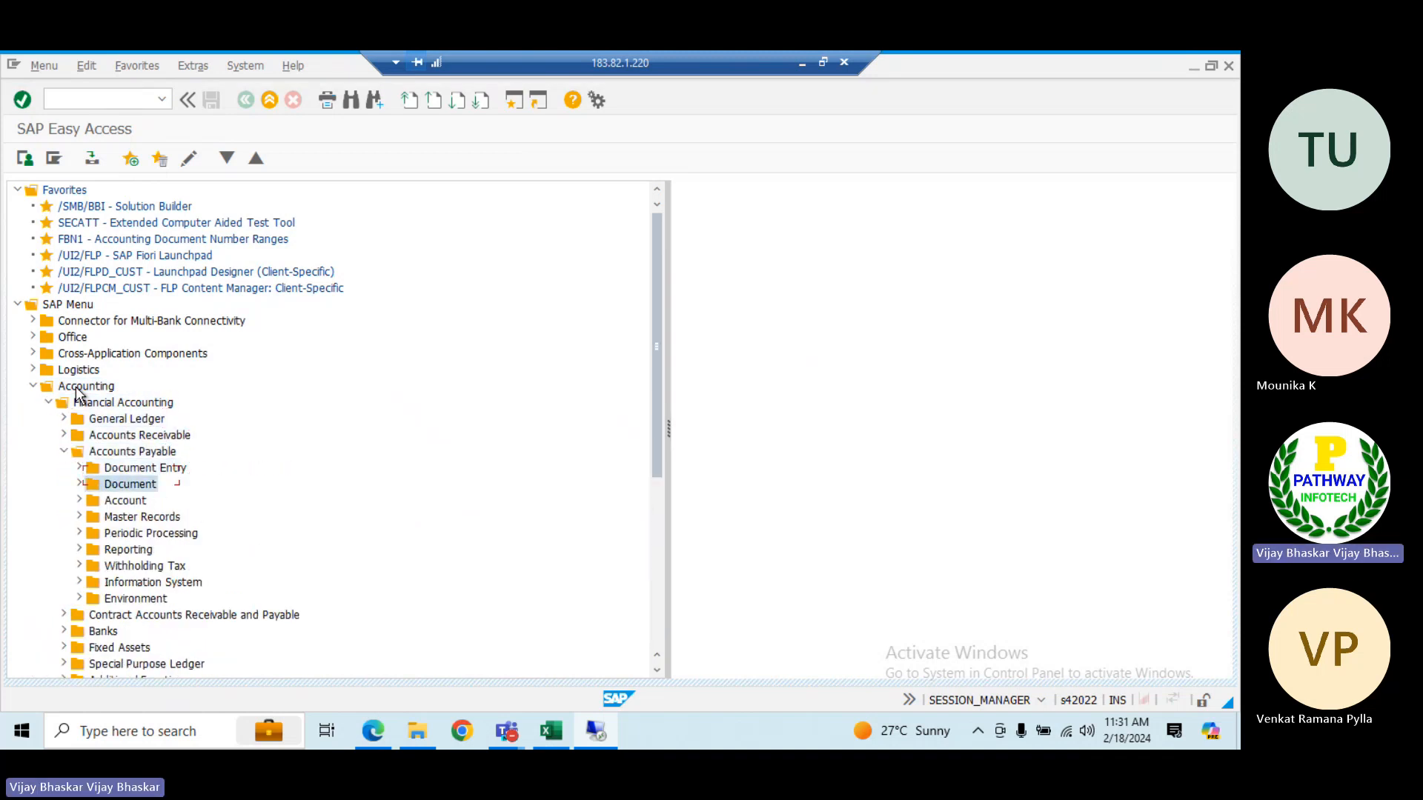
{"action": "key", "text": "Down"}
{"action": "key", "text": "Up"}
{"action": "key", "text": "Up"}
{"action": "key", "text": "Right"}
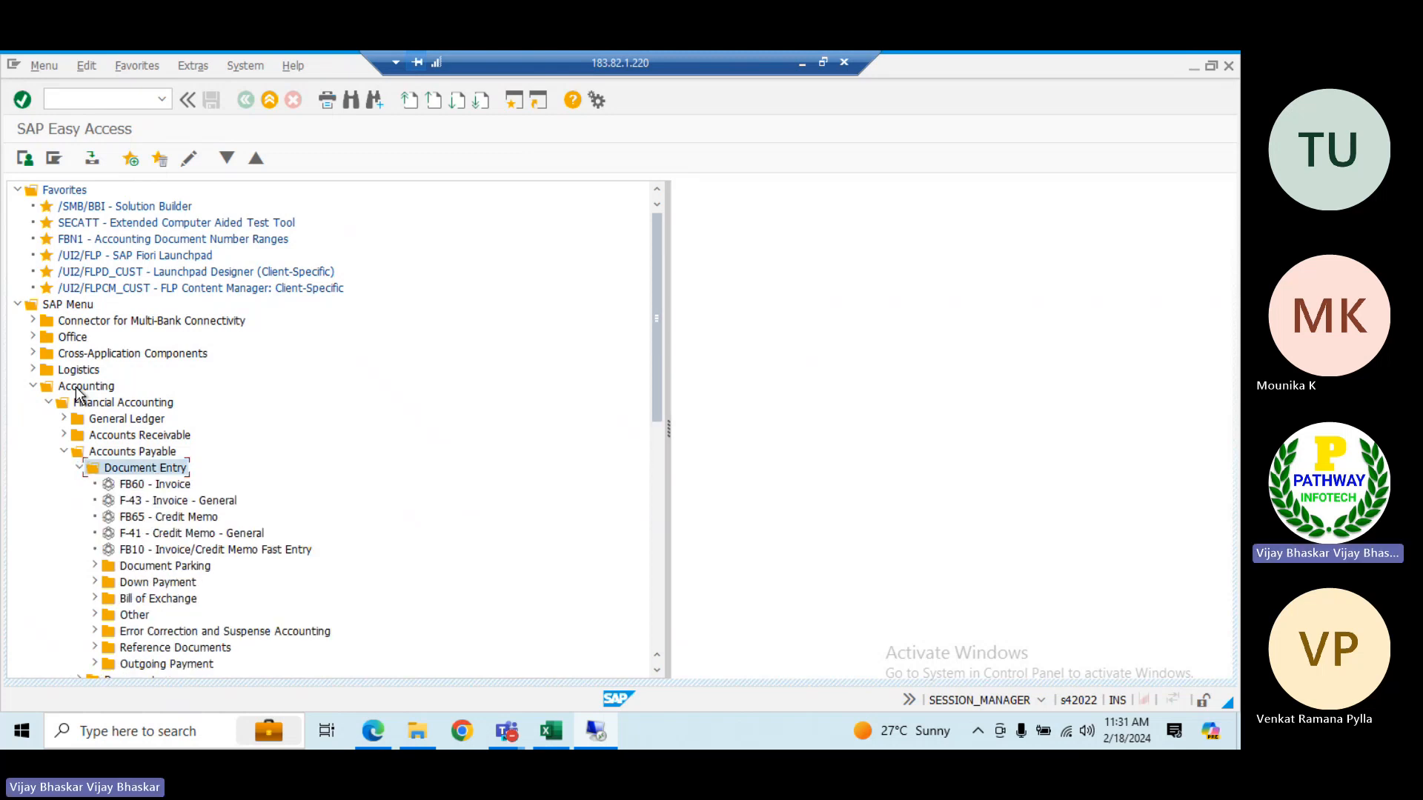
{"action": "key", "text": "Down"}
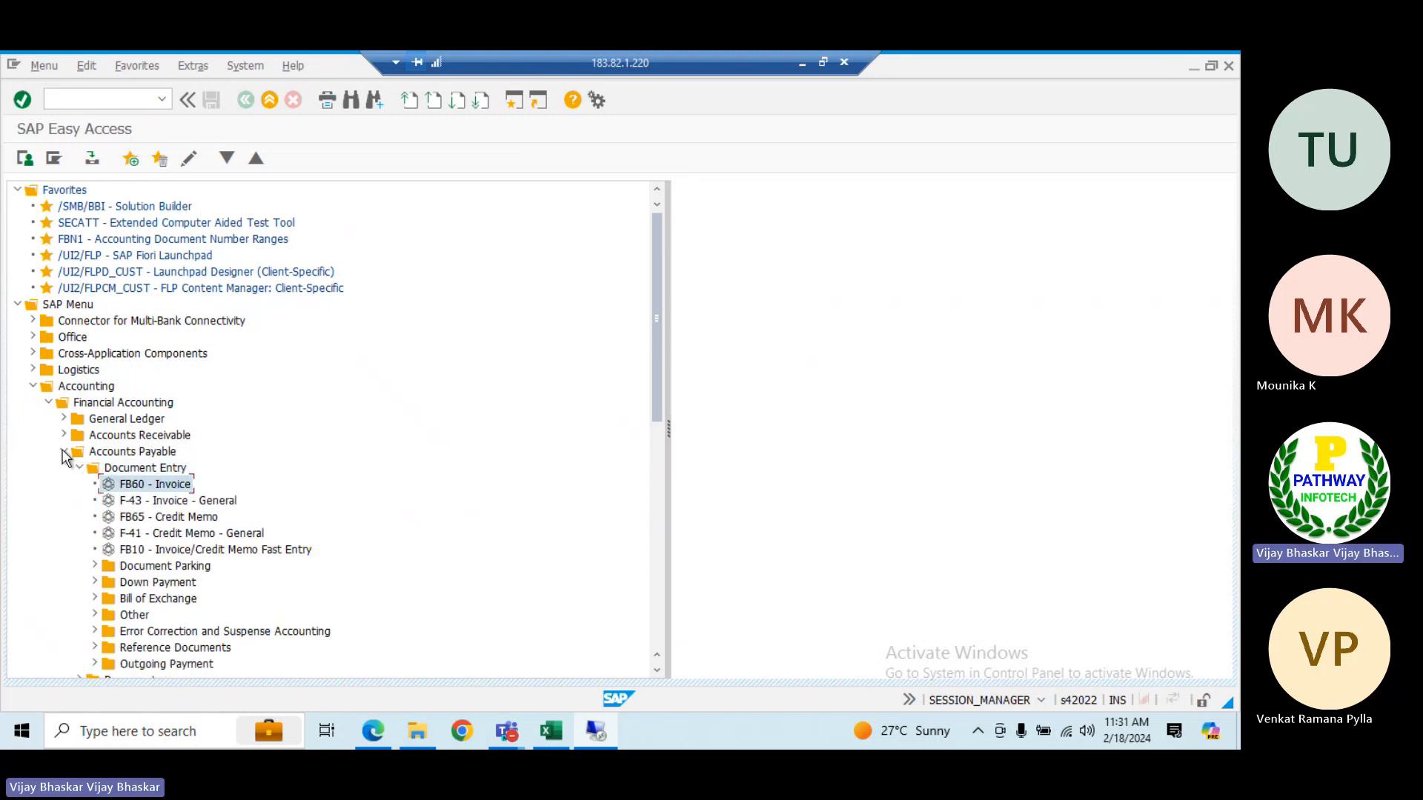
Start transaction F-43 - Invoice - General from the Document Entry folder
{"action": "left_click", "coordinate": [180, 502]}
{"action": "left_click", "coordinate": [163, 486]}
{"action": "left_click", "coordinate": [155, 503]}
{"action": "double_click", "coordinate": [126, 506]}
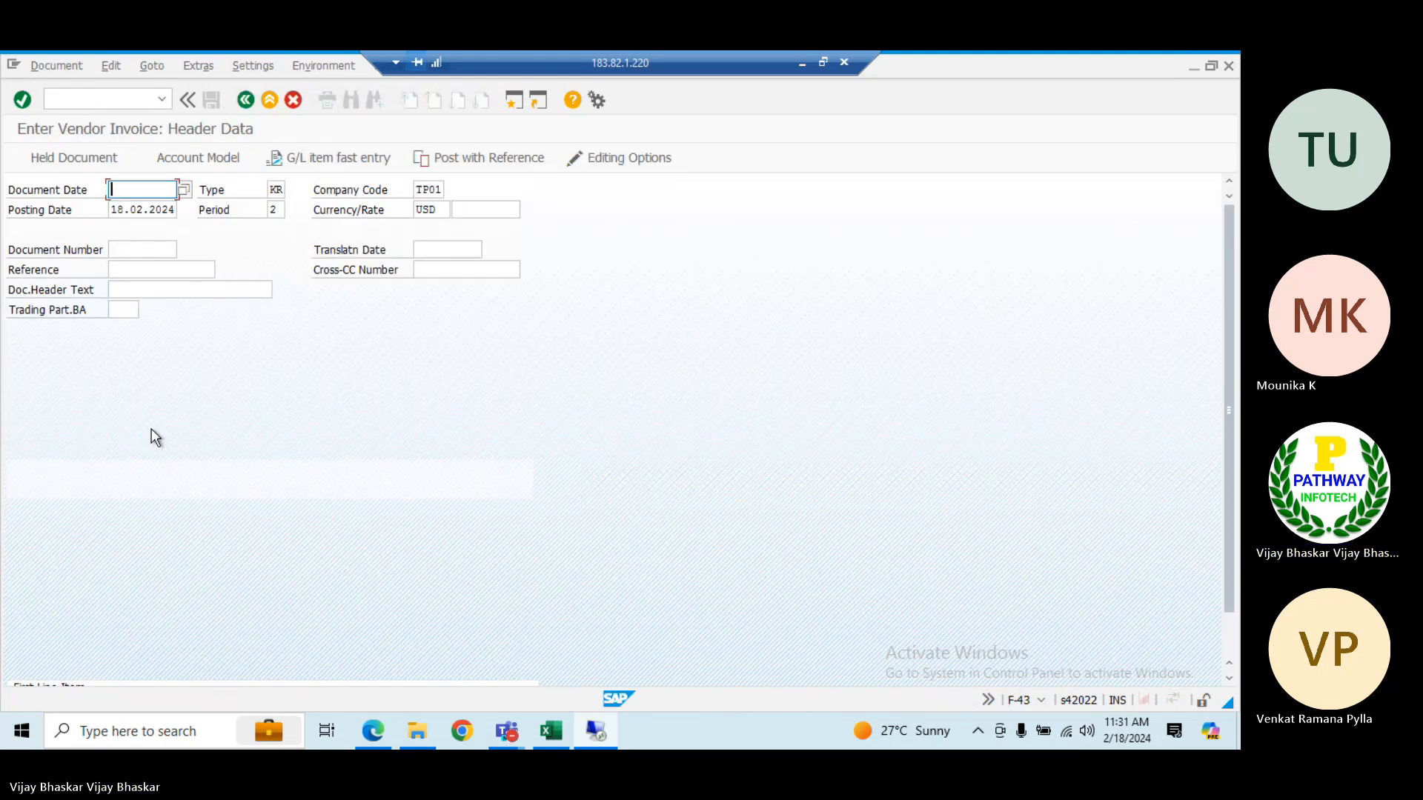
Run transaction FS00 in the other SAP session and review the list of G/L accounts for company code TP01
{"action": "key", "text": "alt+Tab"}
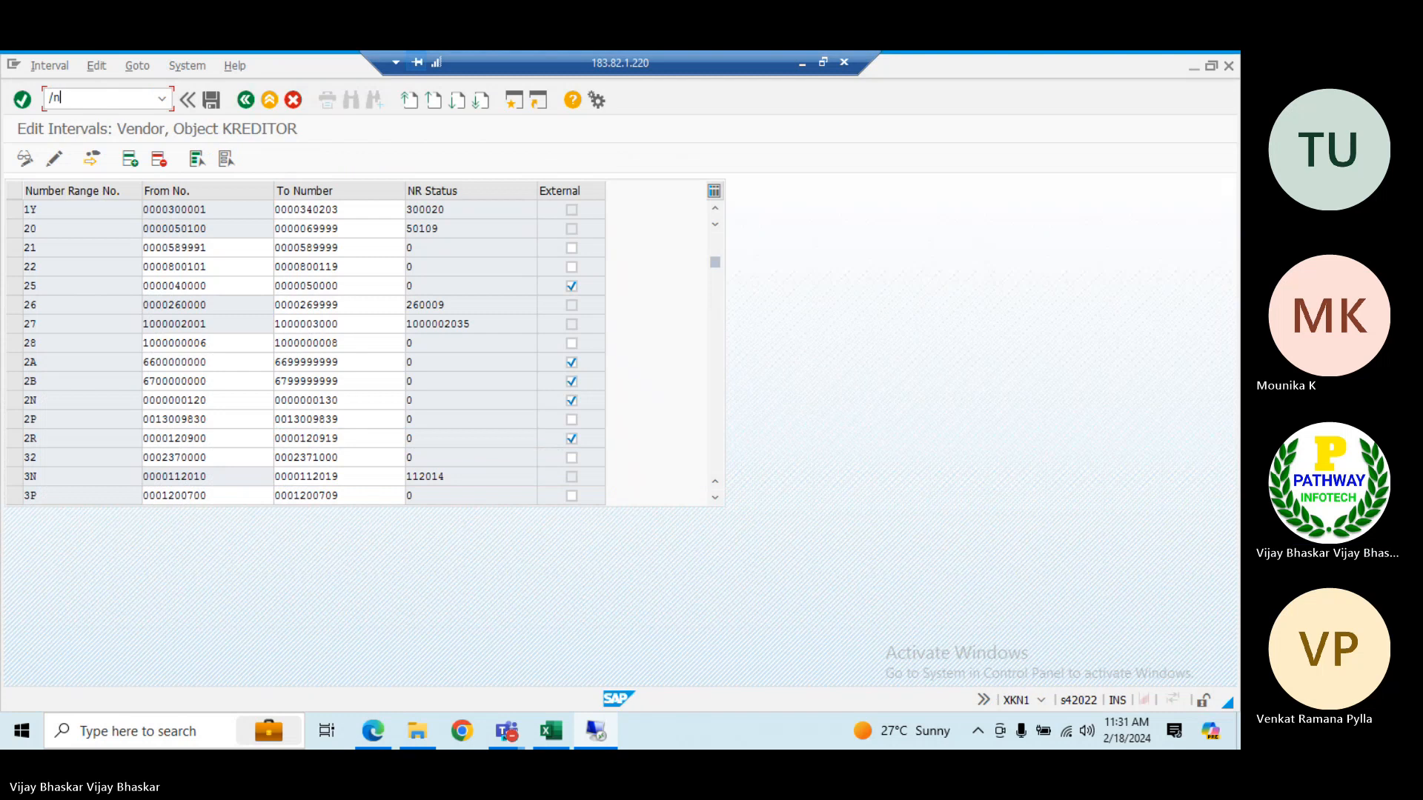
{"action": "type", "text": "fs00"}
{"action": "key", "text": "Return"}
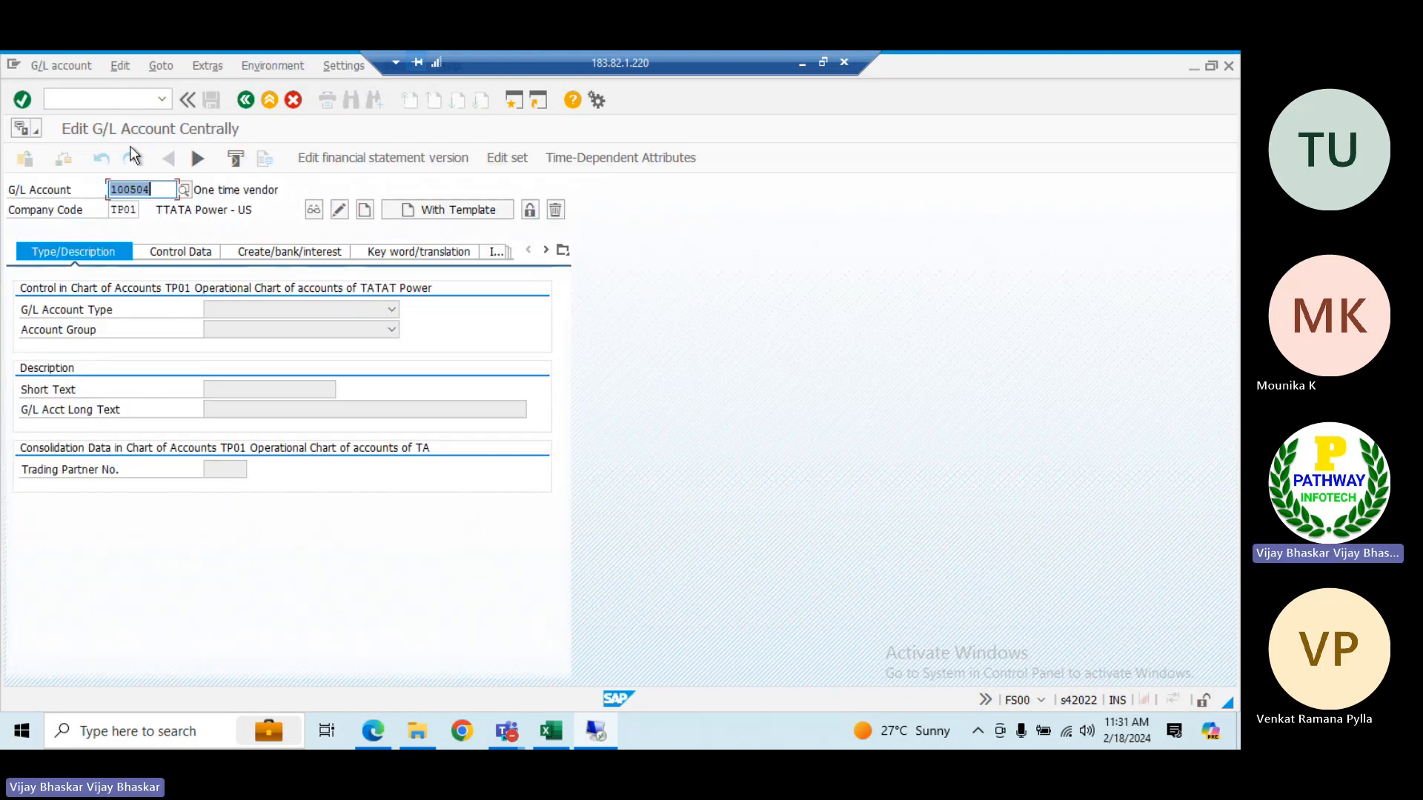
{"action": "left_click", "coordinate": [181, 190]}
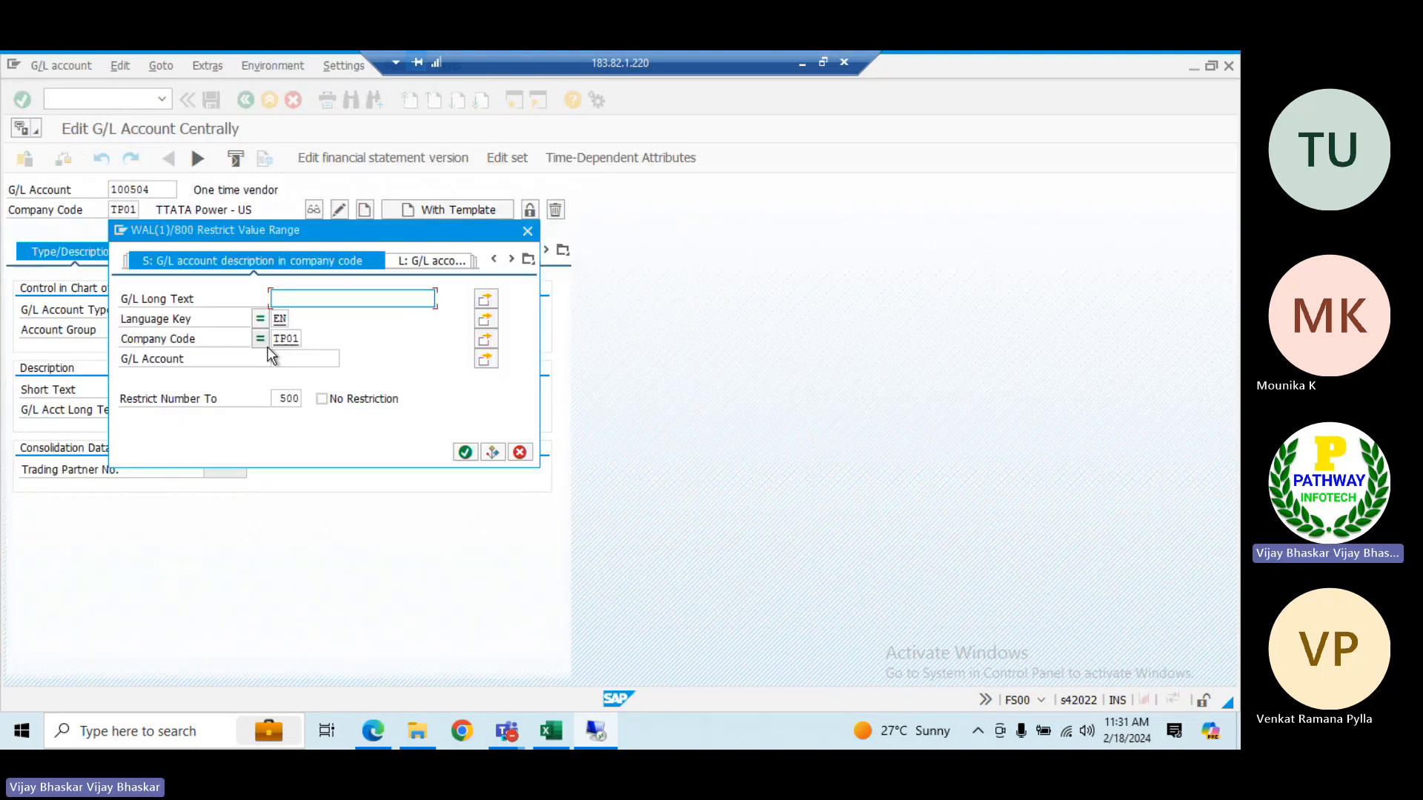
{"action": "key", "text": "Return"}
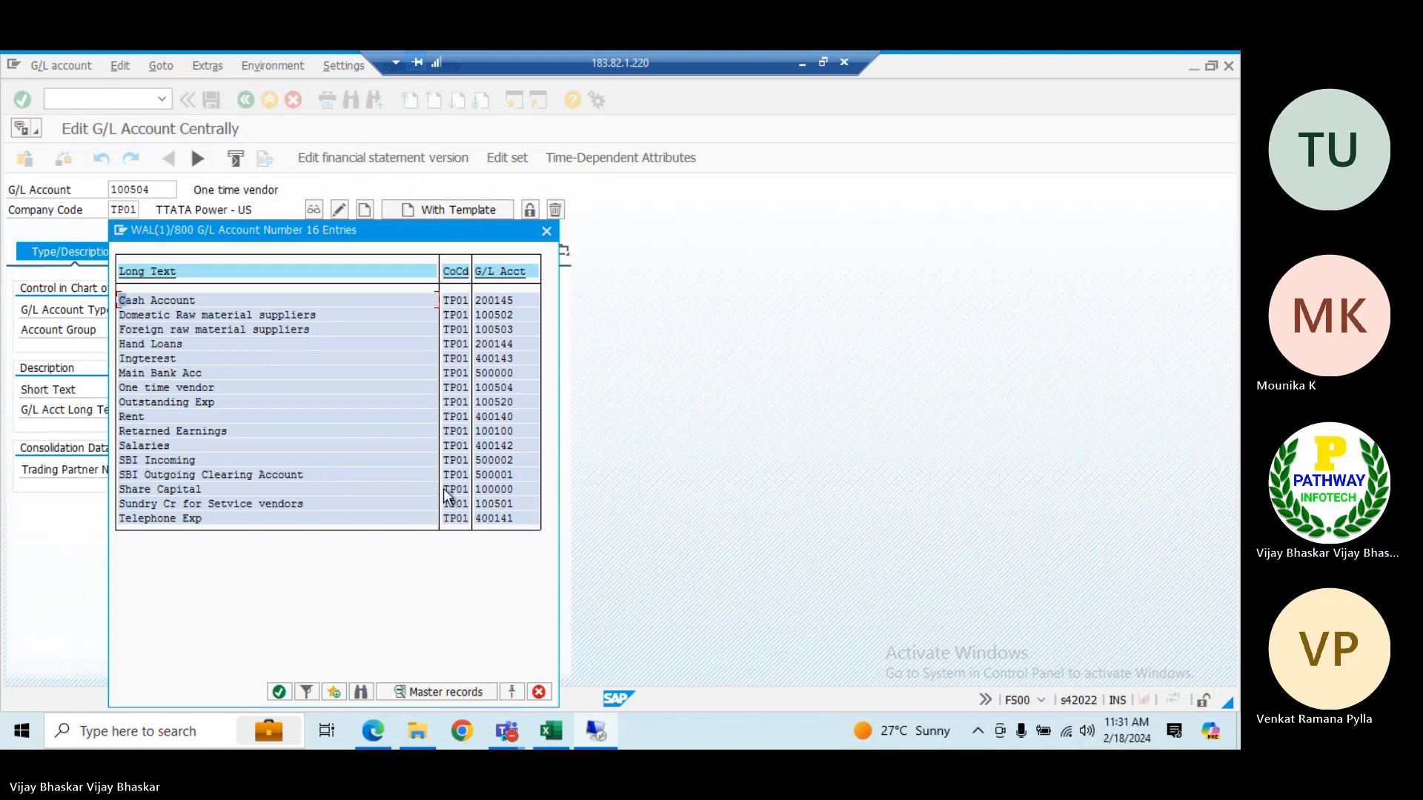
{"action": "left_click", "coordinate": [548, 231]}
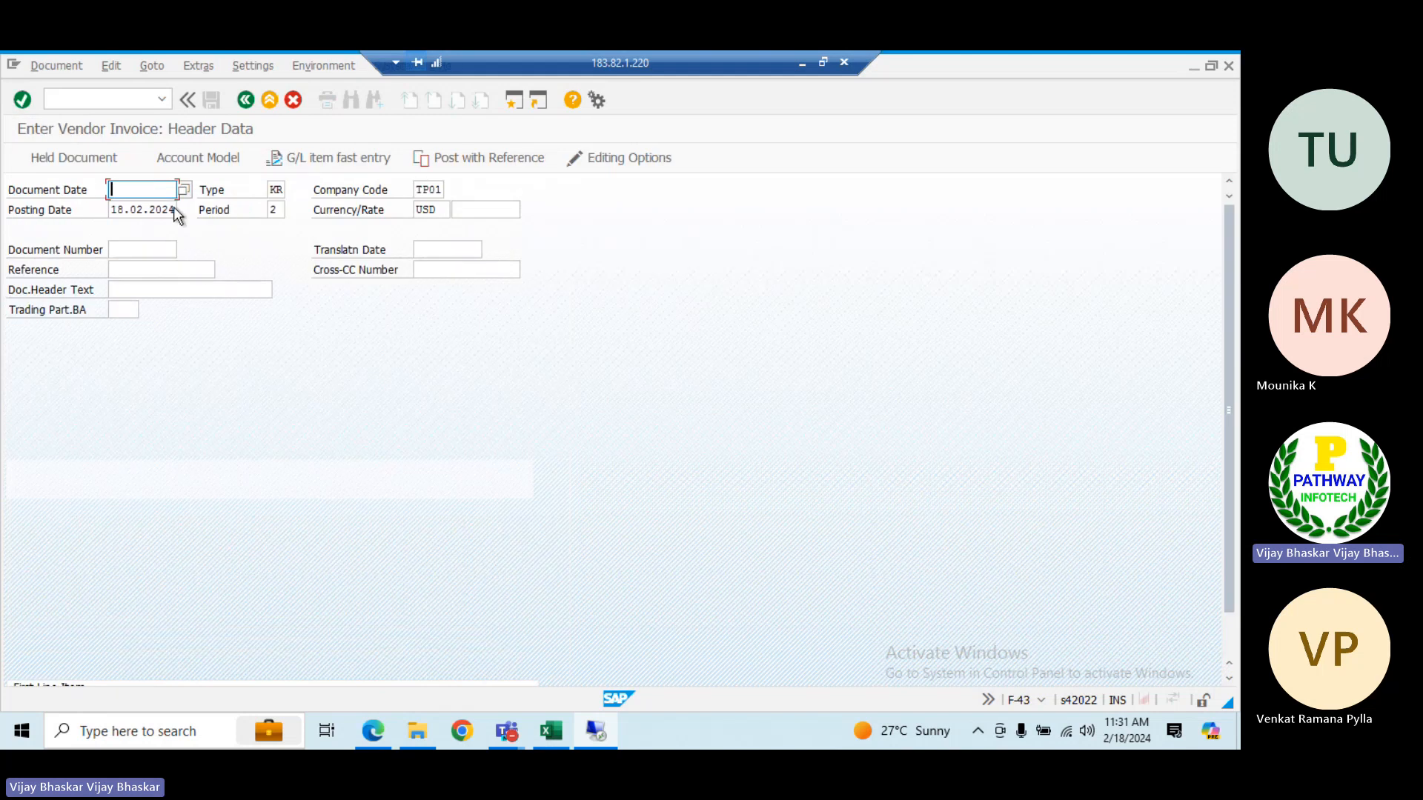
In the vendor invoice header, copy the posting date 18.02.2024 into the document date
{"action": "left_click_drag", "start_coordinate": [111, 210], "coordinate": [176, 210]}
{"action": "key", "text": "ctrl+c"}
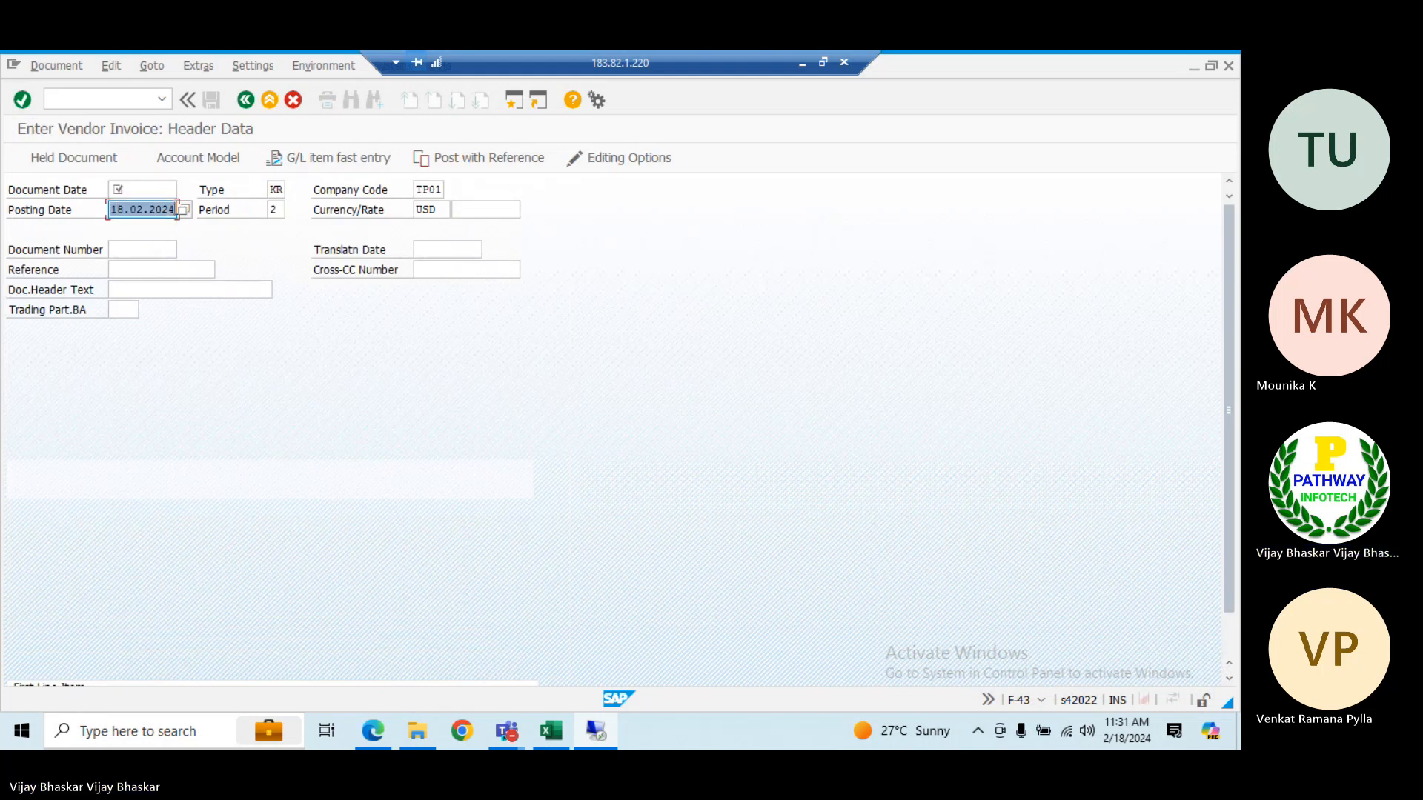
{"action": "left_click", "coordinate": [142, 191]}
{"action": "key", "text": "ctrl+v"}
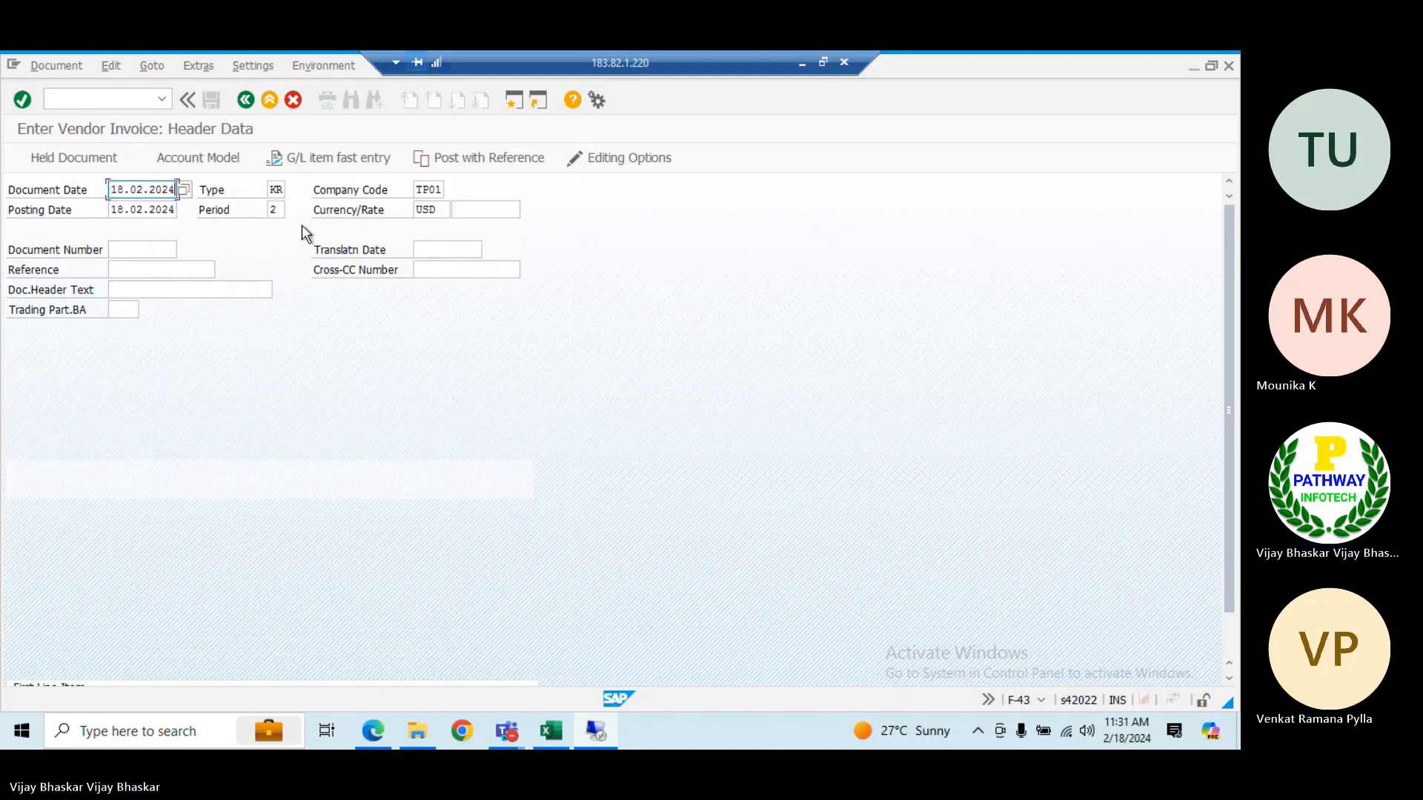
Look up suppliers of company code TP01, choose Republie of USA as the first line item's account, and continue to the vendor item
{"action": "scroll", "coordinate": [222, 333], "scroll_direction": "down", "scroll_amount": 2}
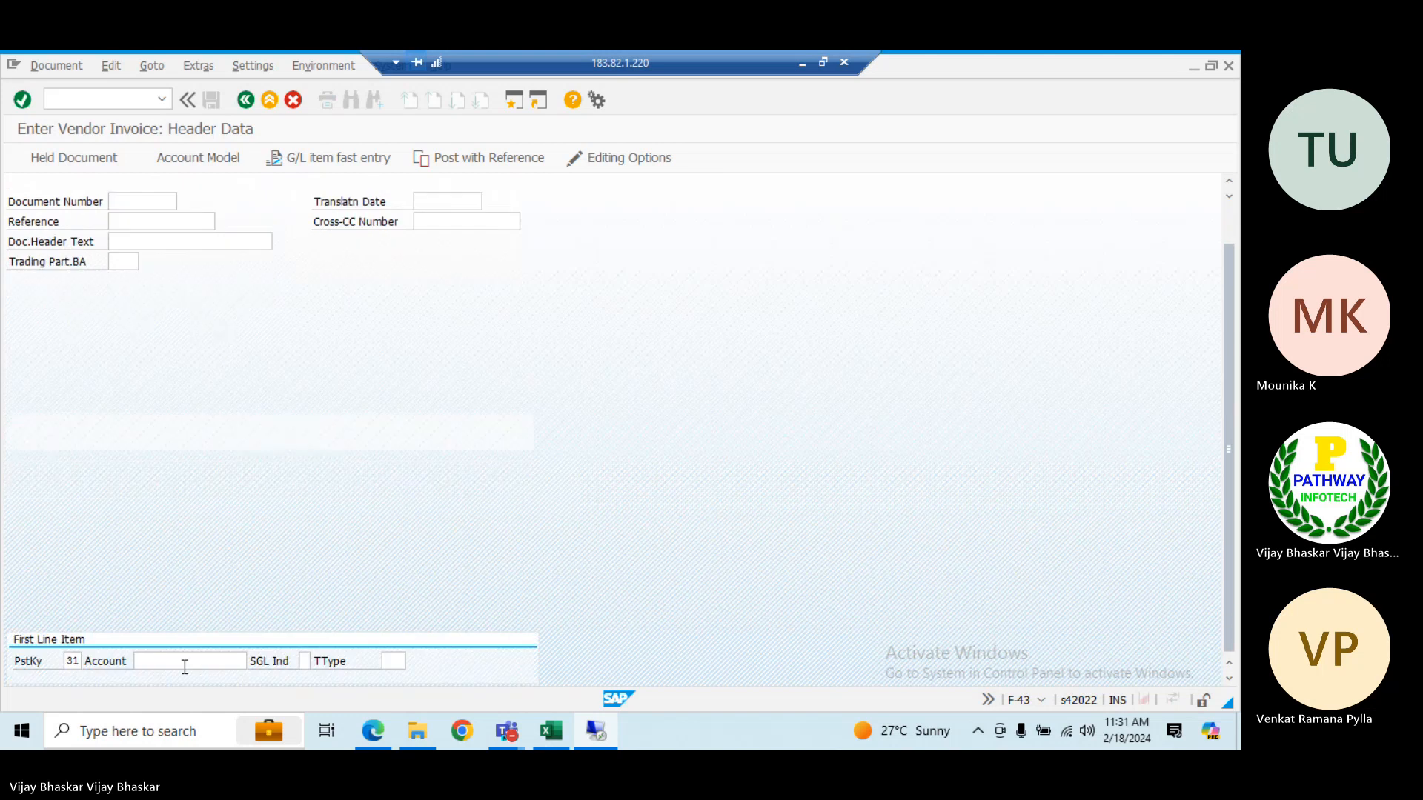
{"action": "left_click", "coordinate": [184, 667]}
{"action": "left_click", "coordinate": [252, 664]}
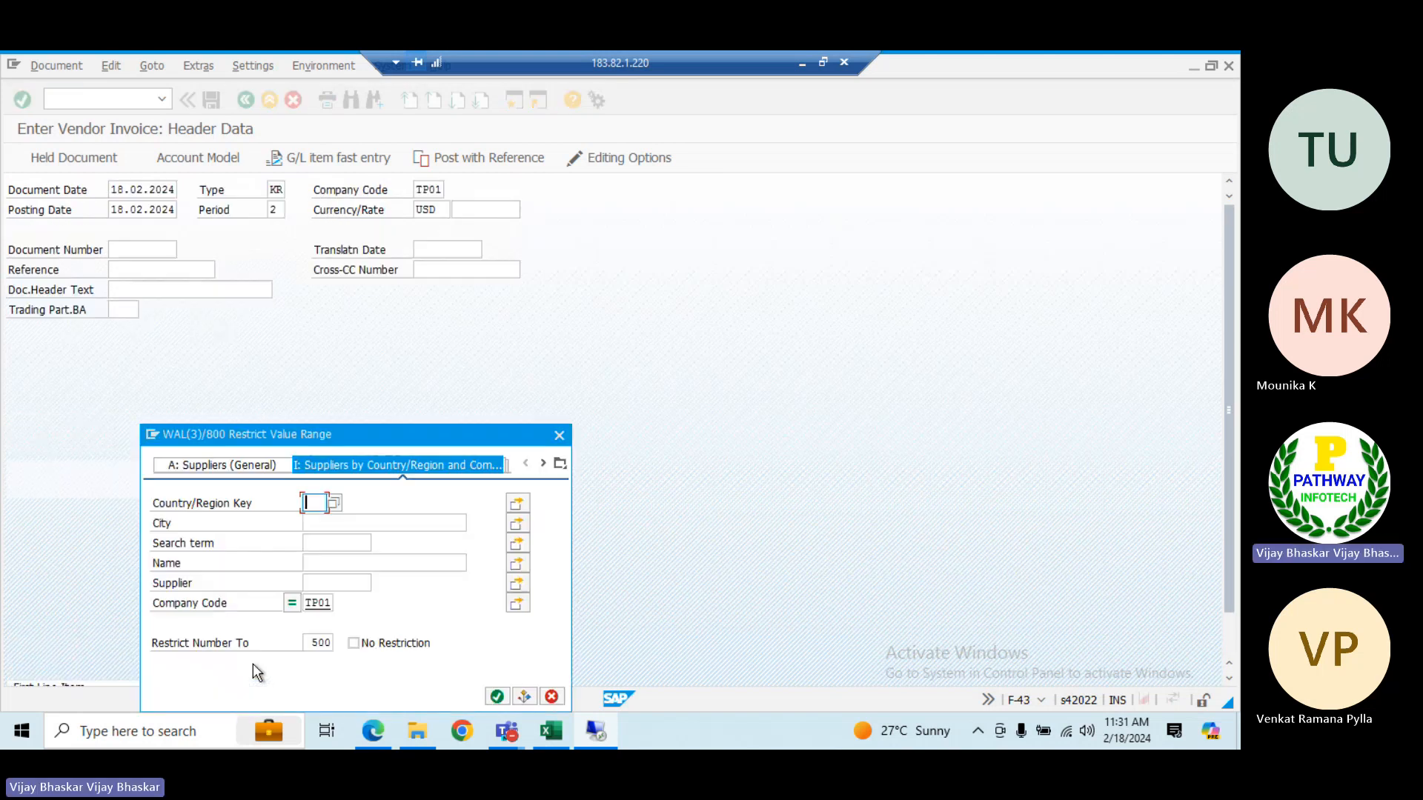
{"action": "key", "text": "Return"}
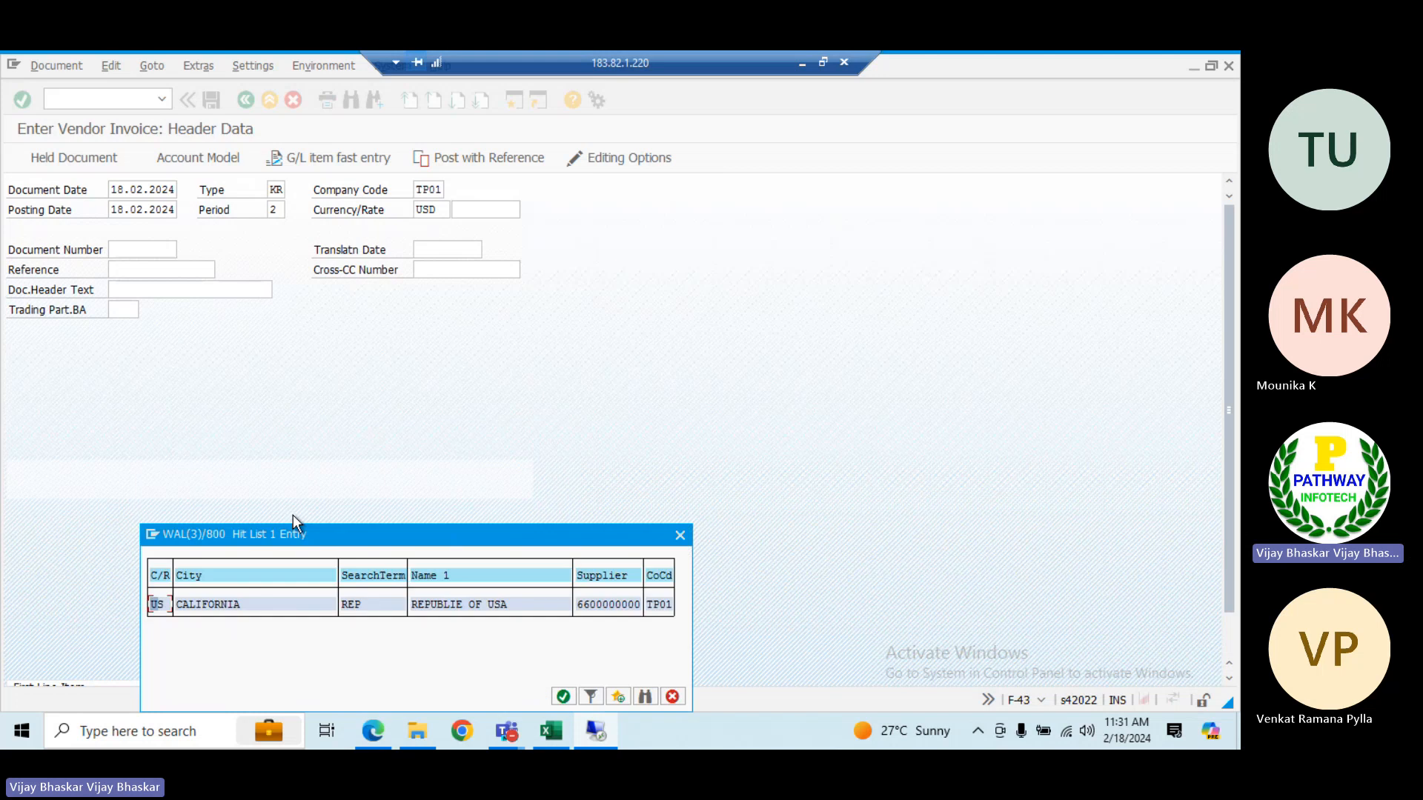
{"action": "double_click", "coordinate": [596, 607]}
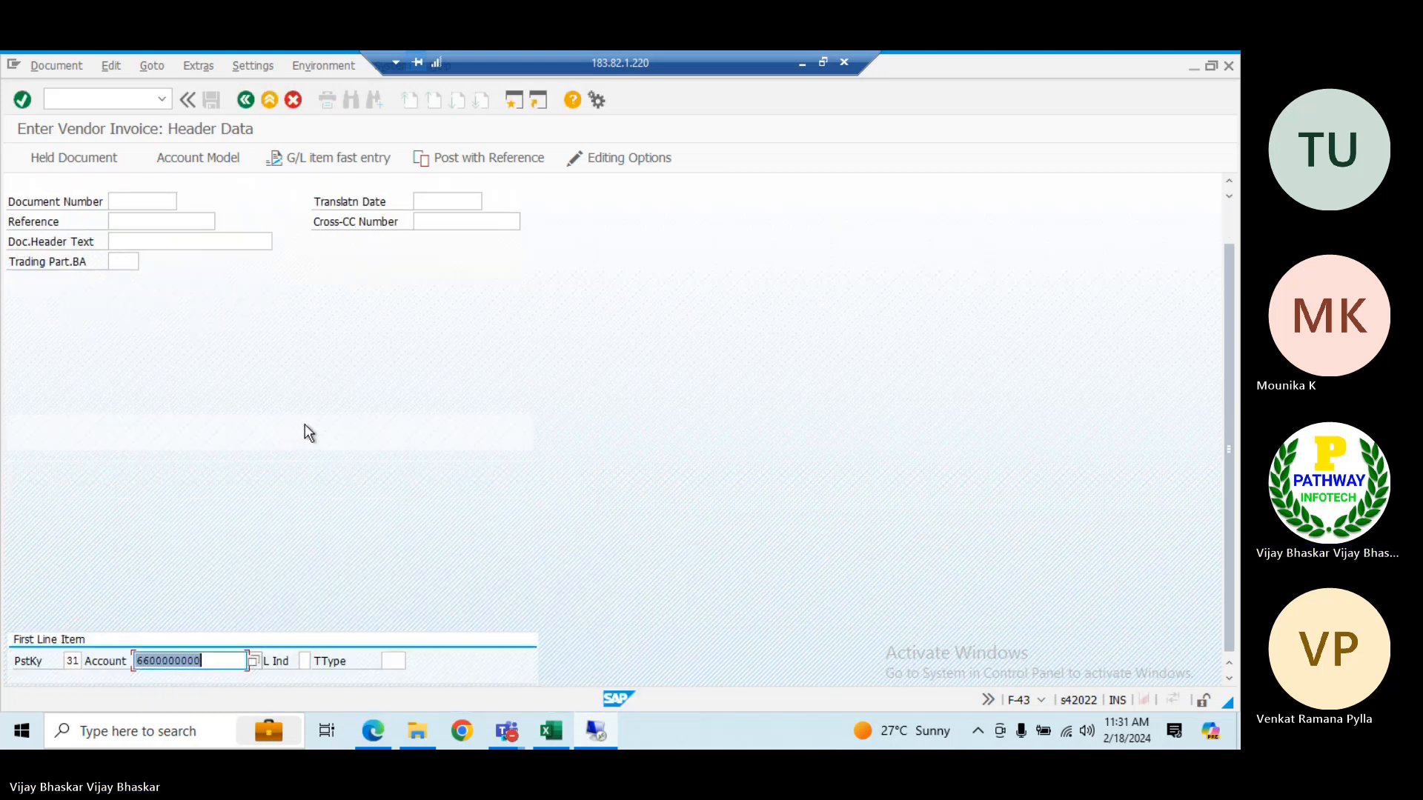
{"action": "key", "text": "Return"}
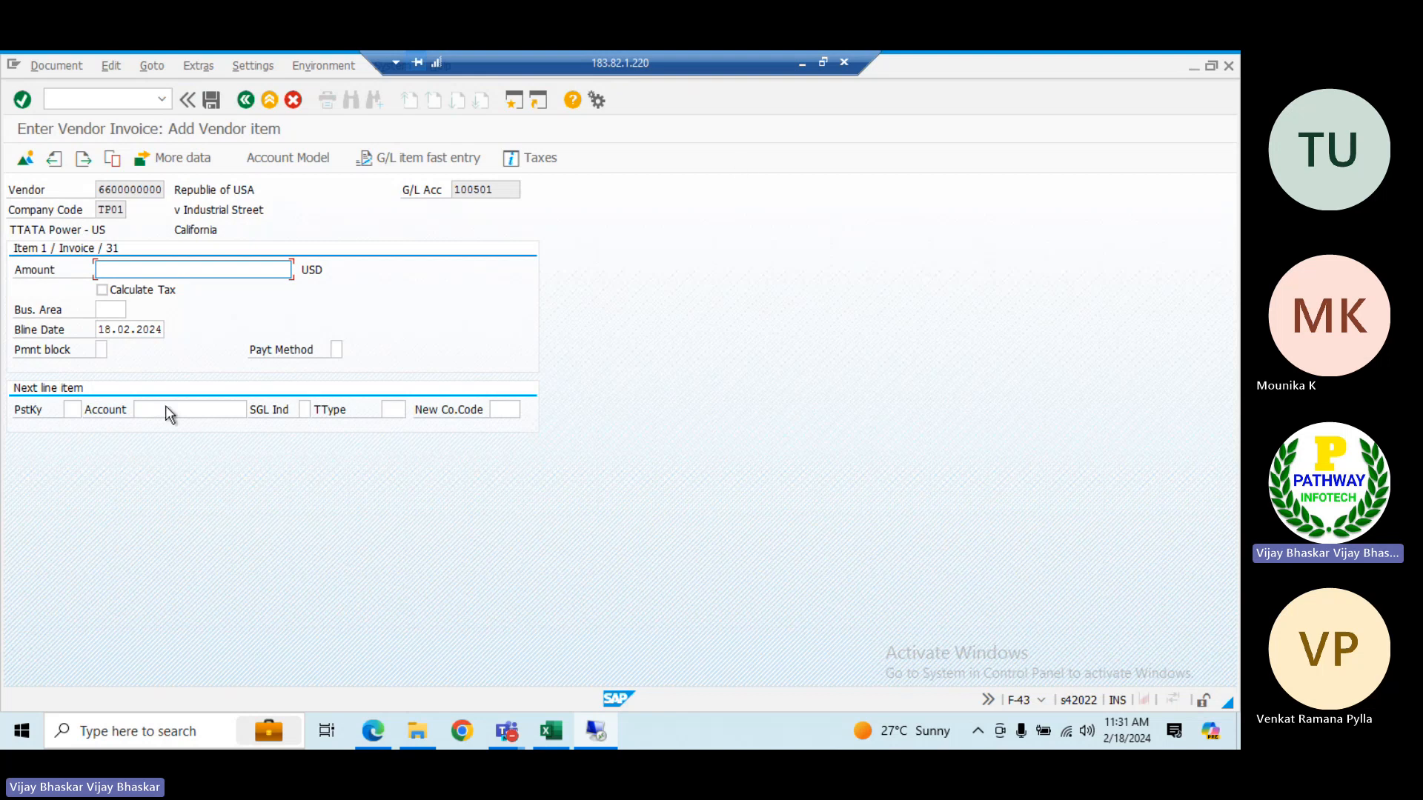
Switch to the Excel class workbook and review the vendor master, document type and posting key topics on the COnfiguration Noted sheet
{"action": "left_click", "coordinate": [801, 64]}
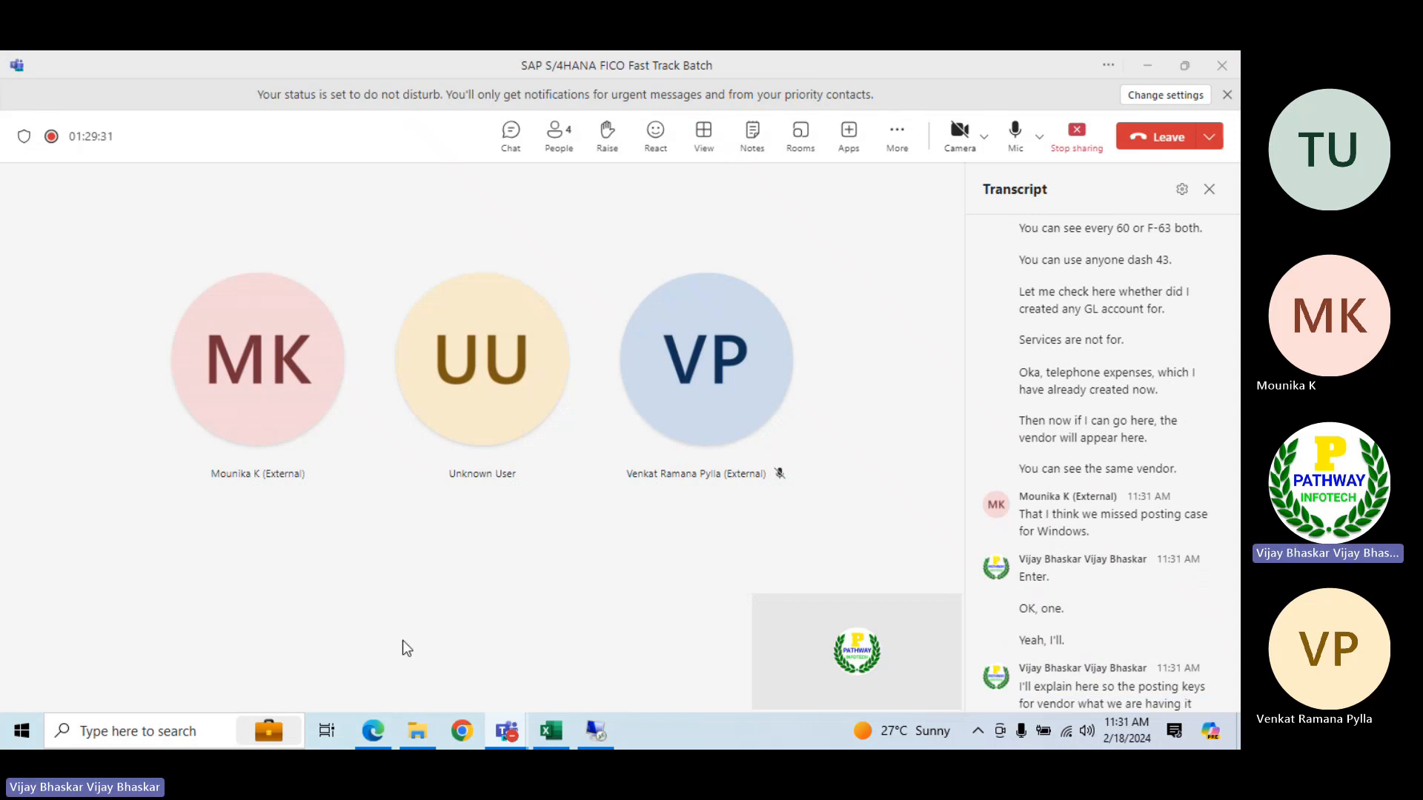
{"action": "left_click", "coordinate": [556, 732]}
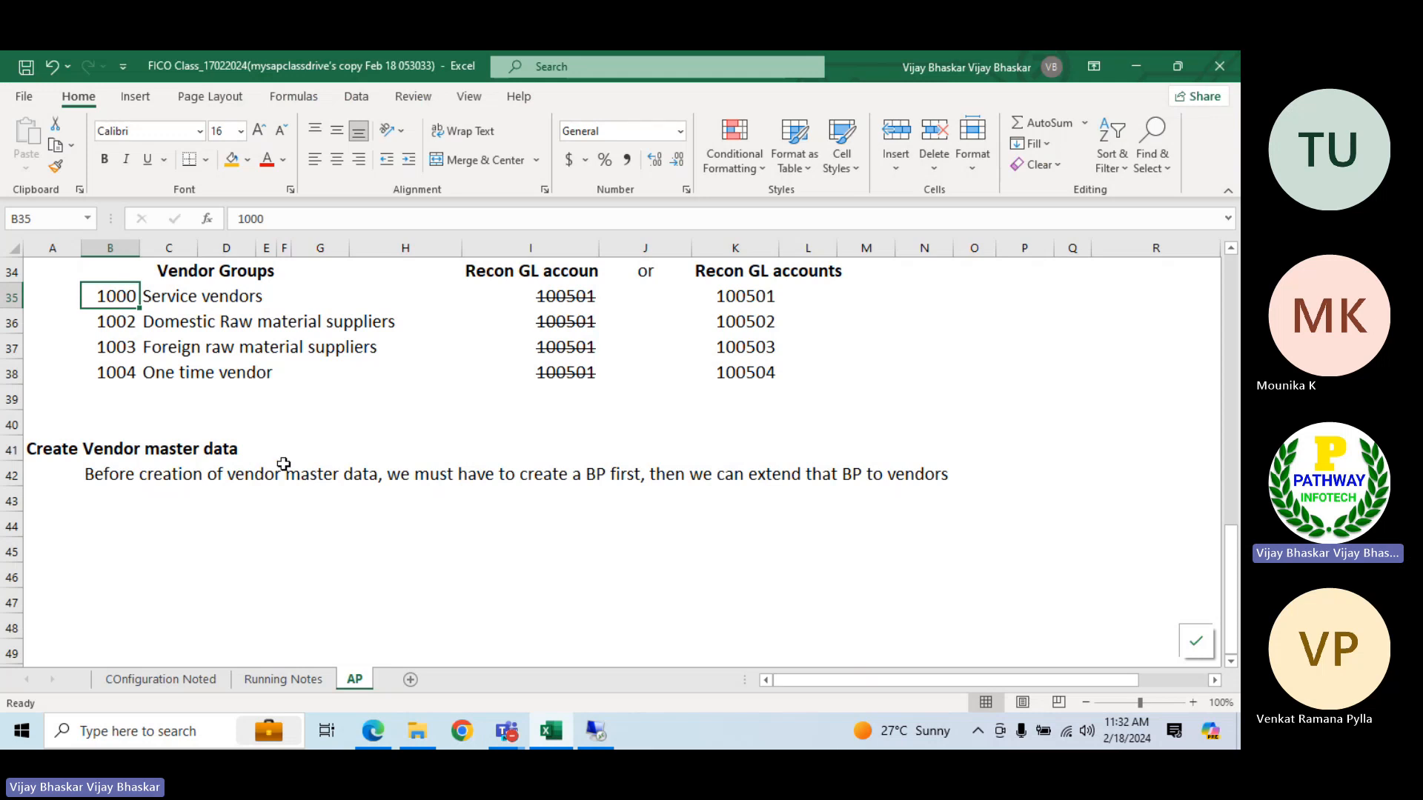
{"action": "left_click", "coordinate": [184, 502]}
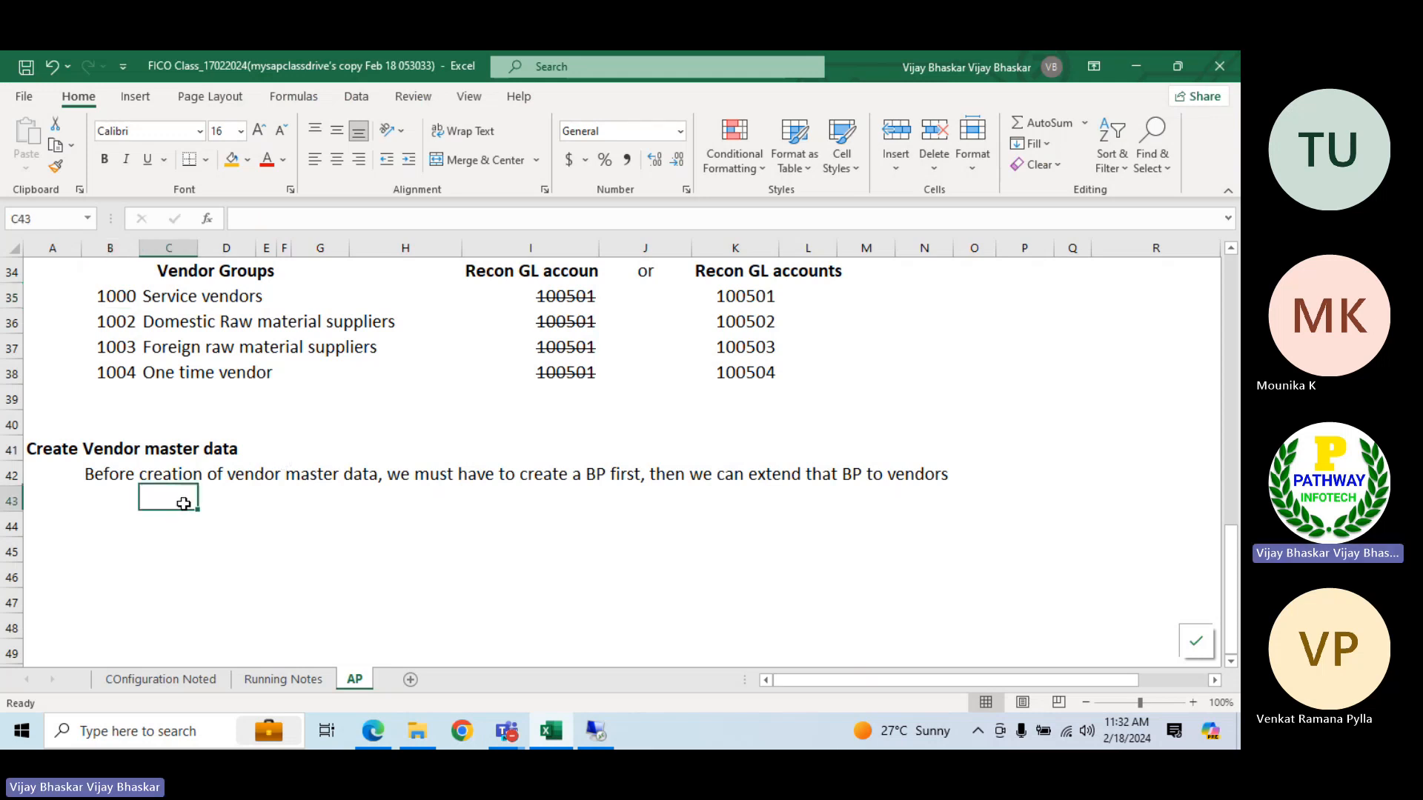
{"action": "left_click", "coordinate": [163, 679]}
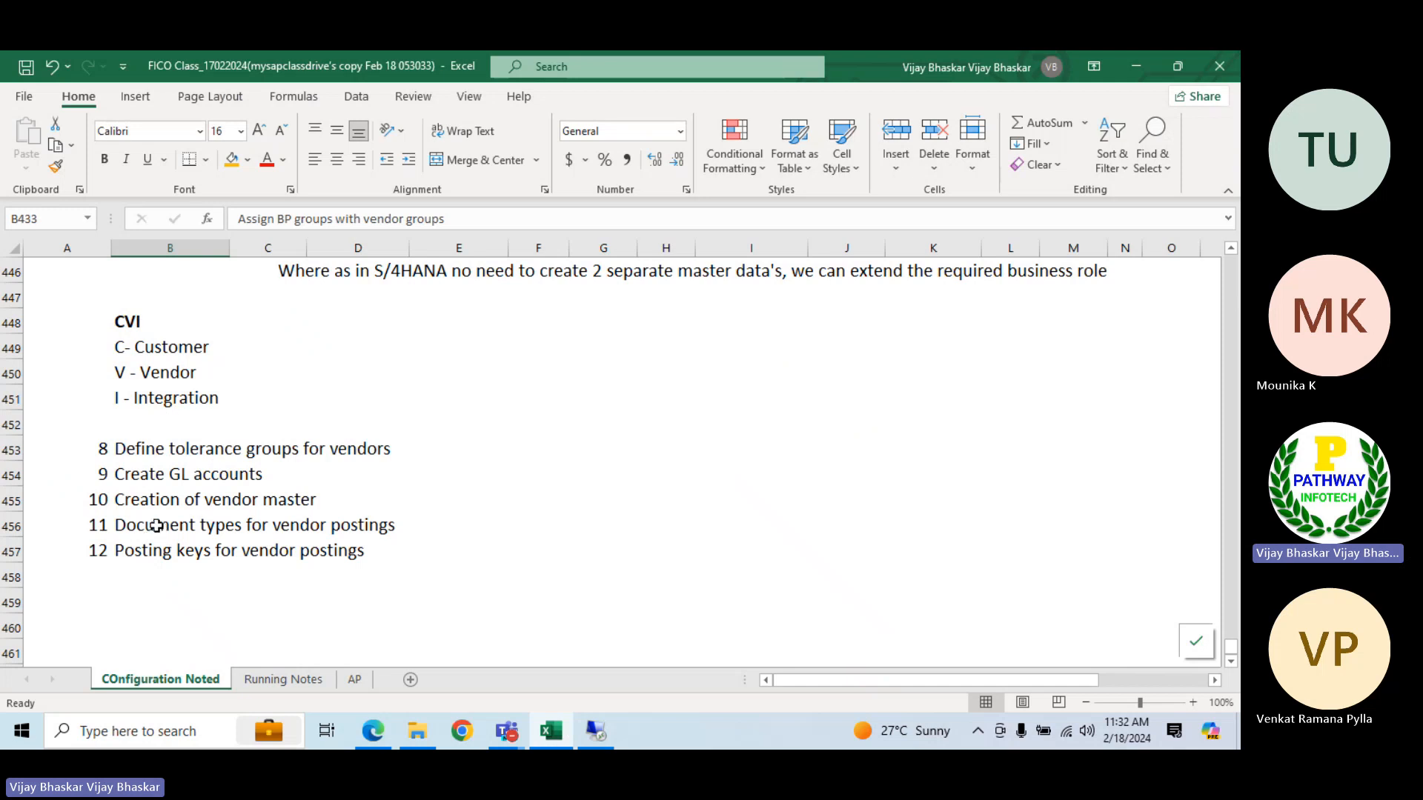
{"action": "left_click", "coordinate": [133, 503]}
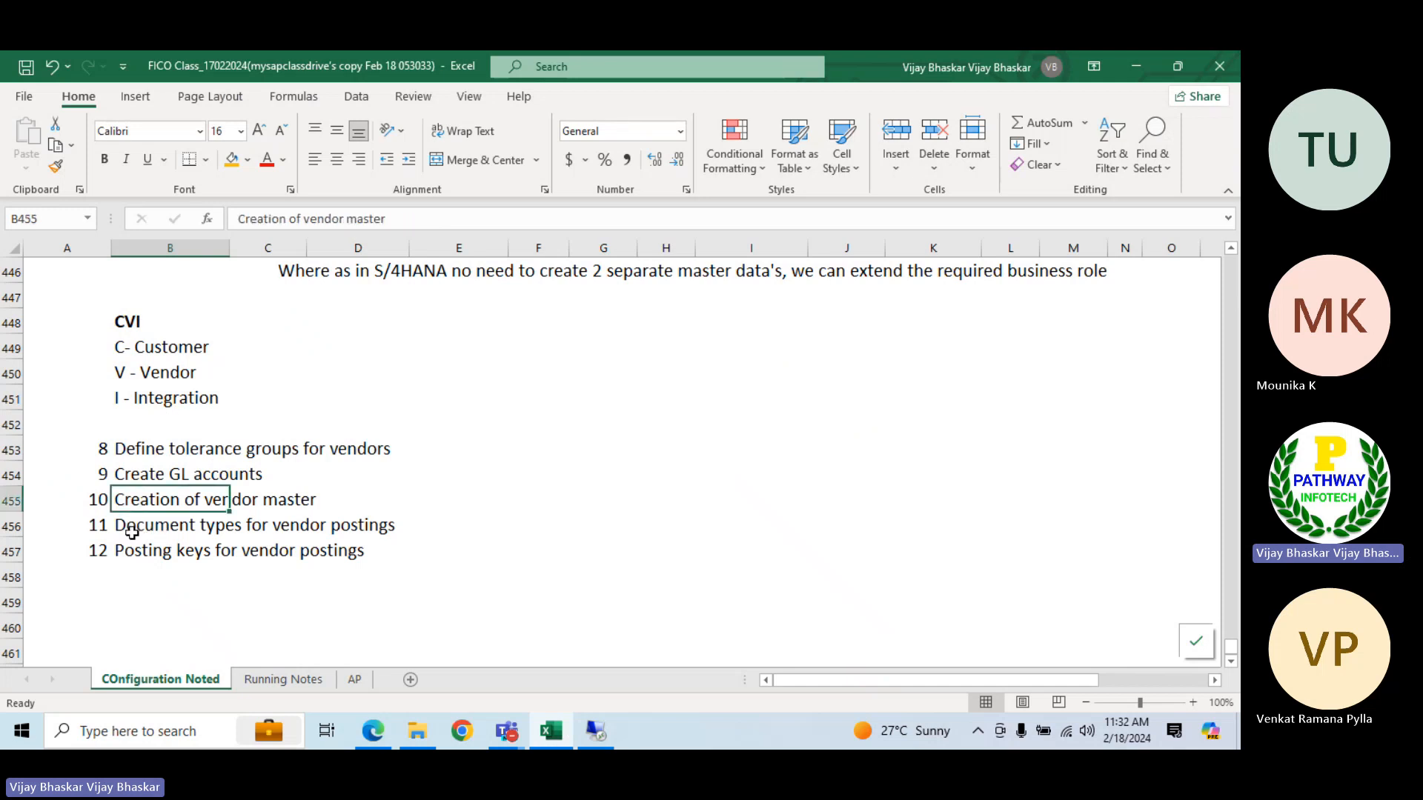
{"action": "left_click", "coordinate": [132, 532]}
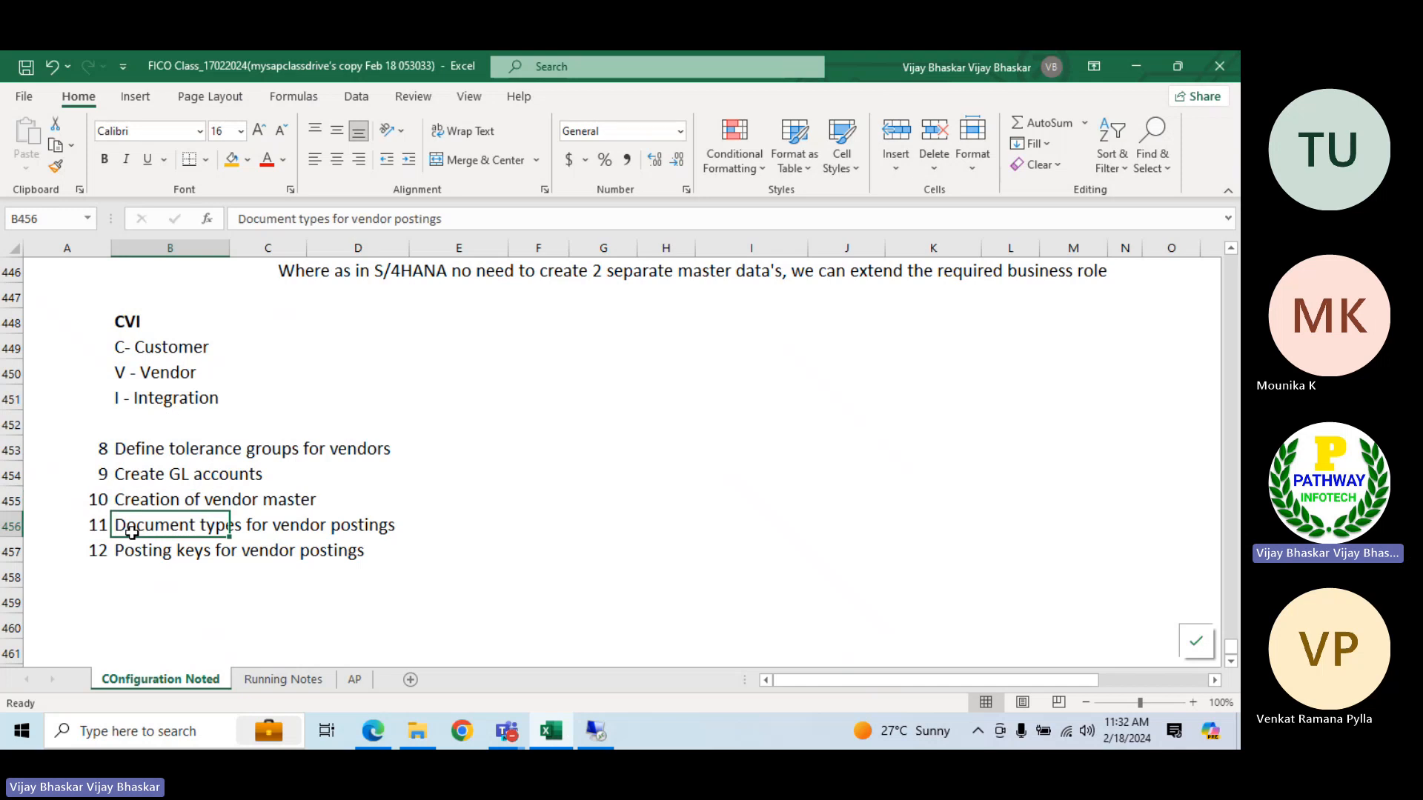
Switch to the SAP session showing the G/L account and run transaction OBA7 to open the document types overview
{"action": "left_click", "coordinate": [595, 731]}
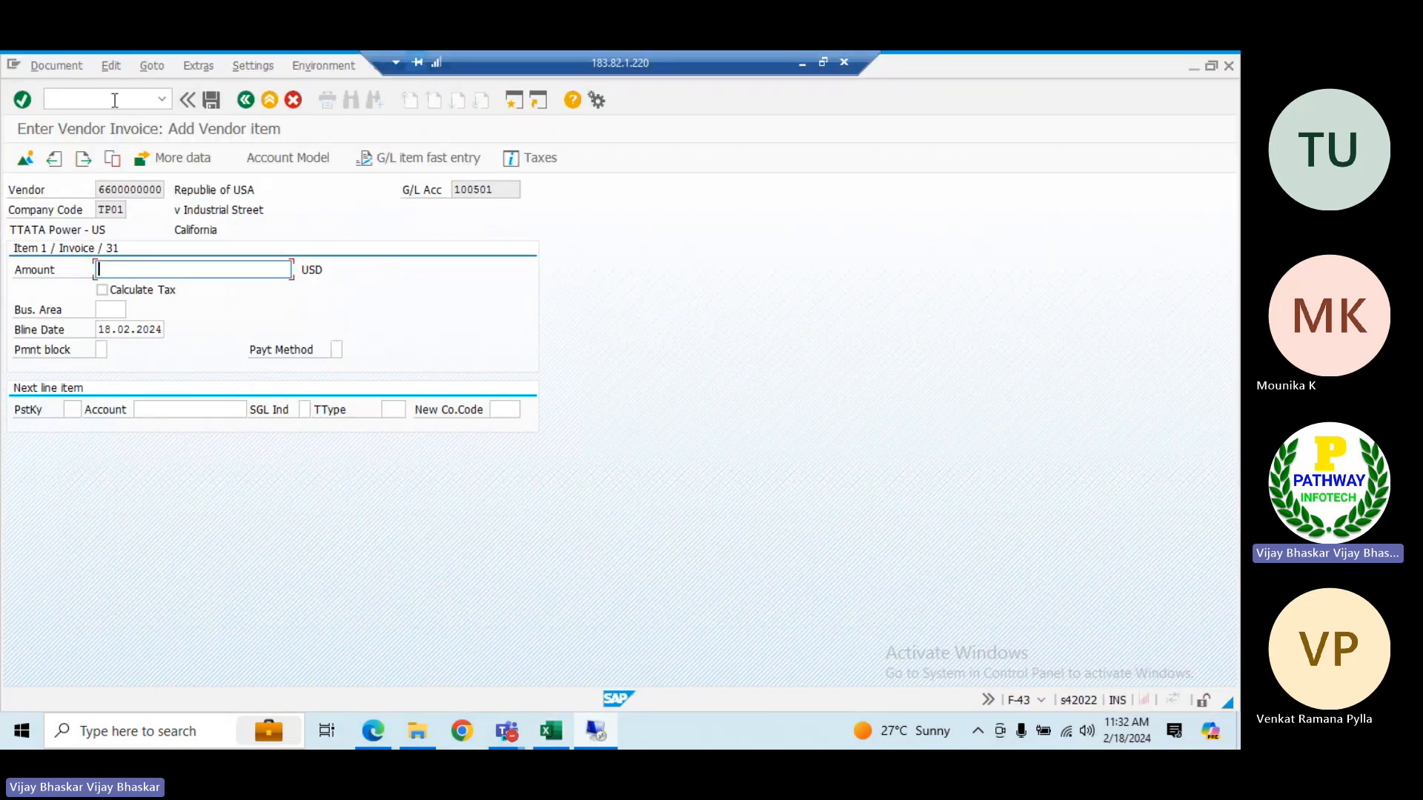
{"action": "key", "text": "alt+Tab"}
{"action": "left_click", "coordinate": [113, 102]}
{"action": "type", "text": "/"}
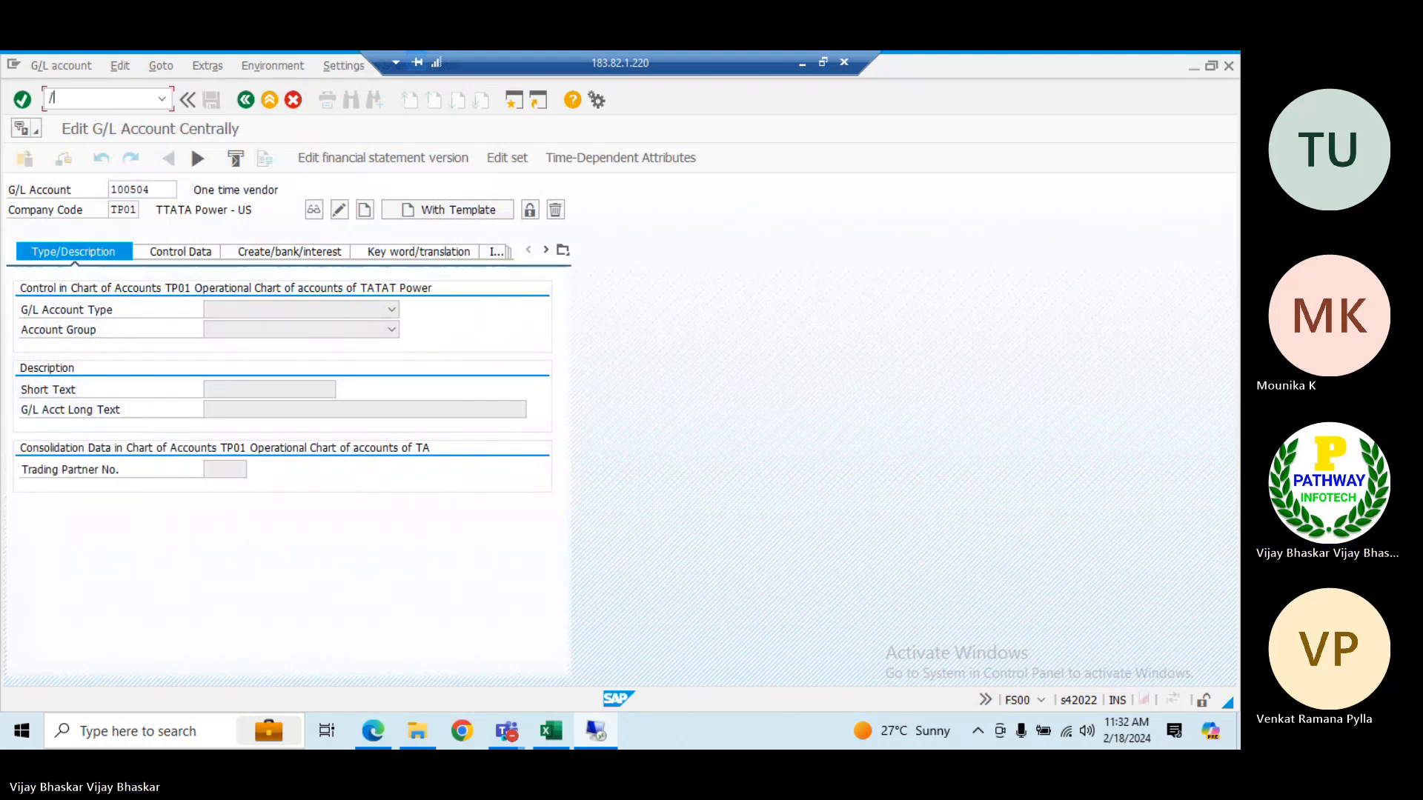
{"action": "type", "text": "nonb"}
{"action": "key", "text": "BackSpace"}
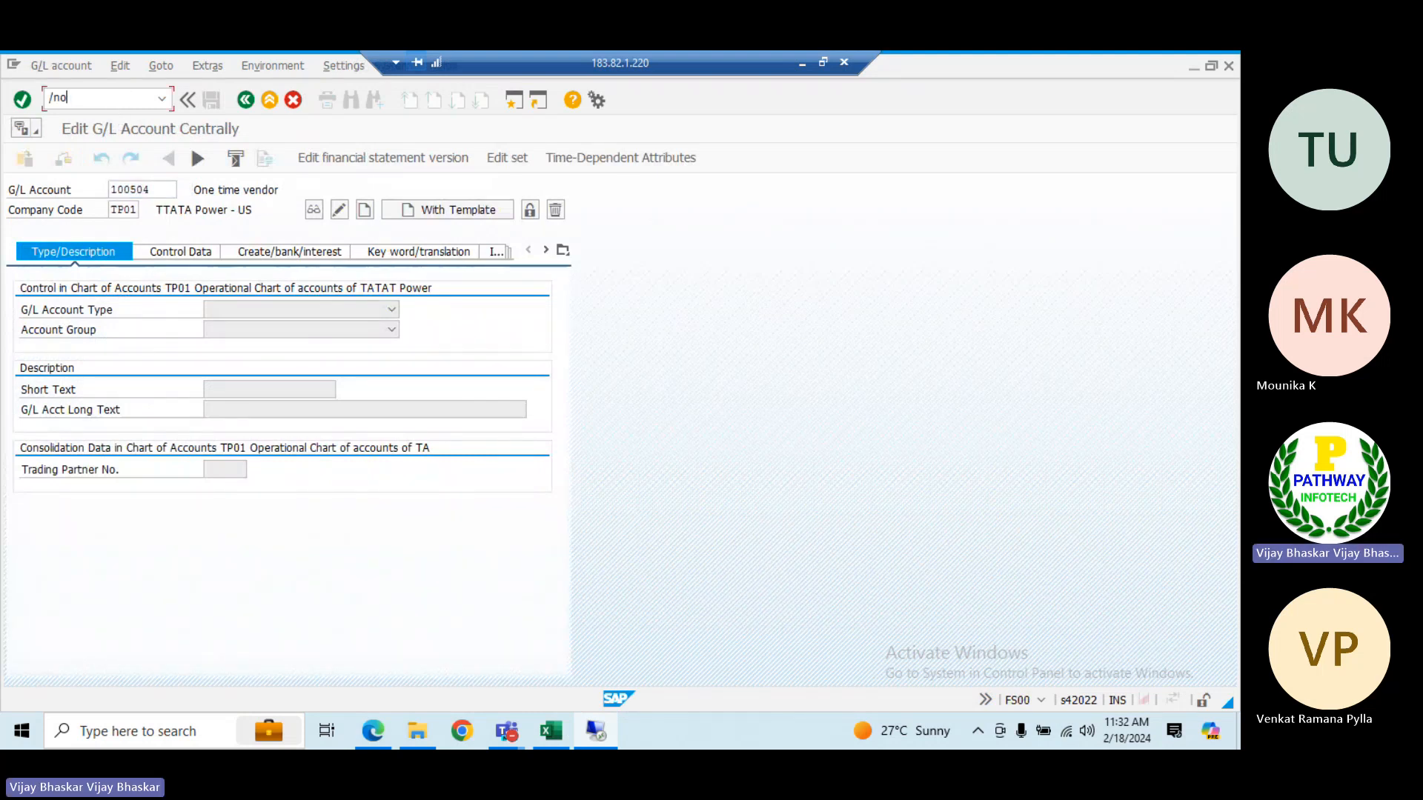
{"action": "type", "text": "a"}
{"action": "key", "text": "BackSpace"}
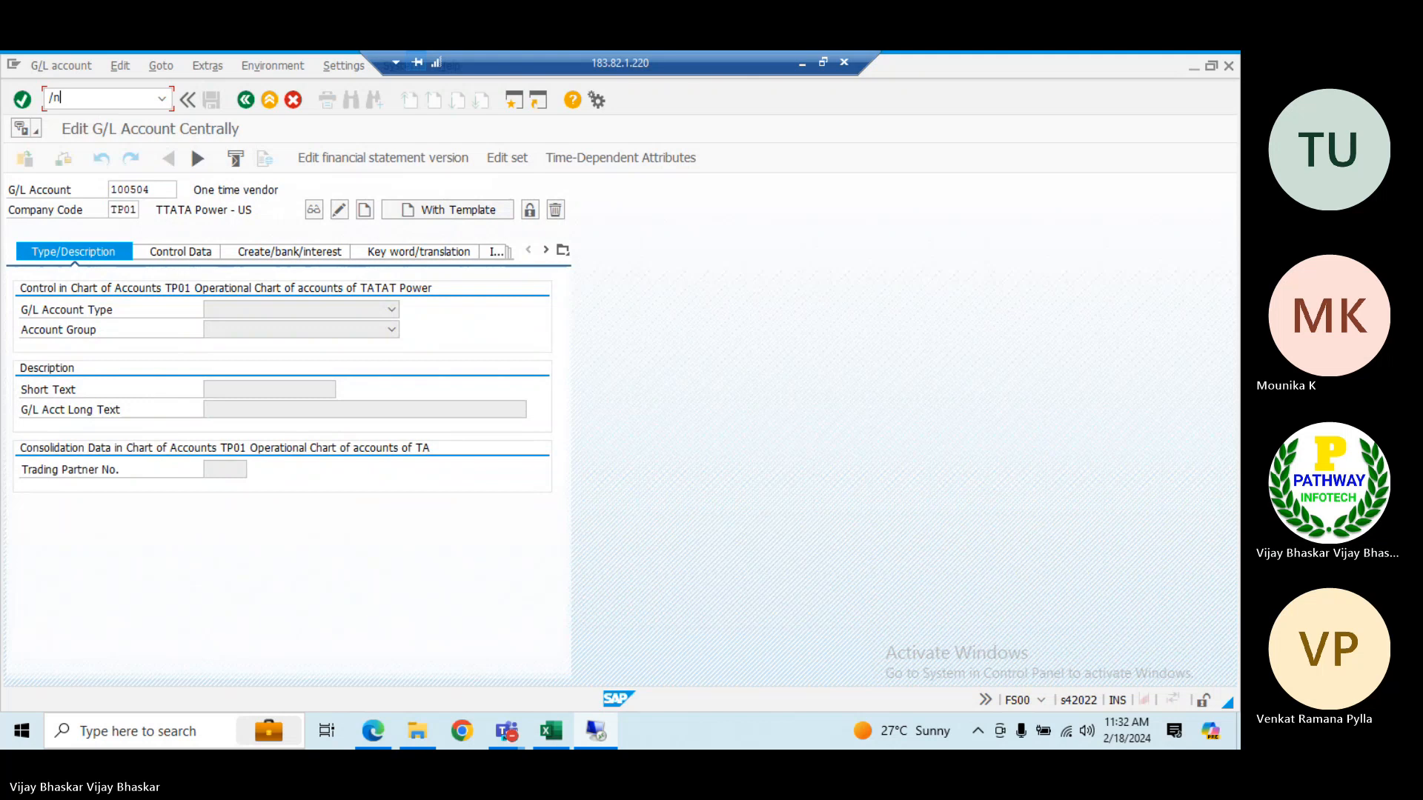
{"action": "type", "text": "oba7"}
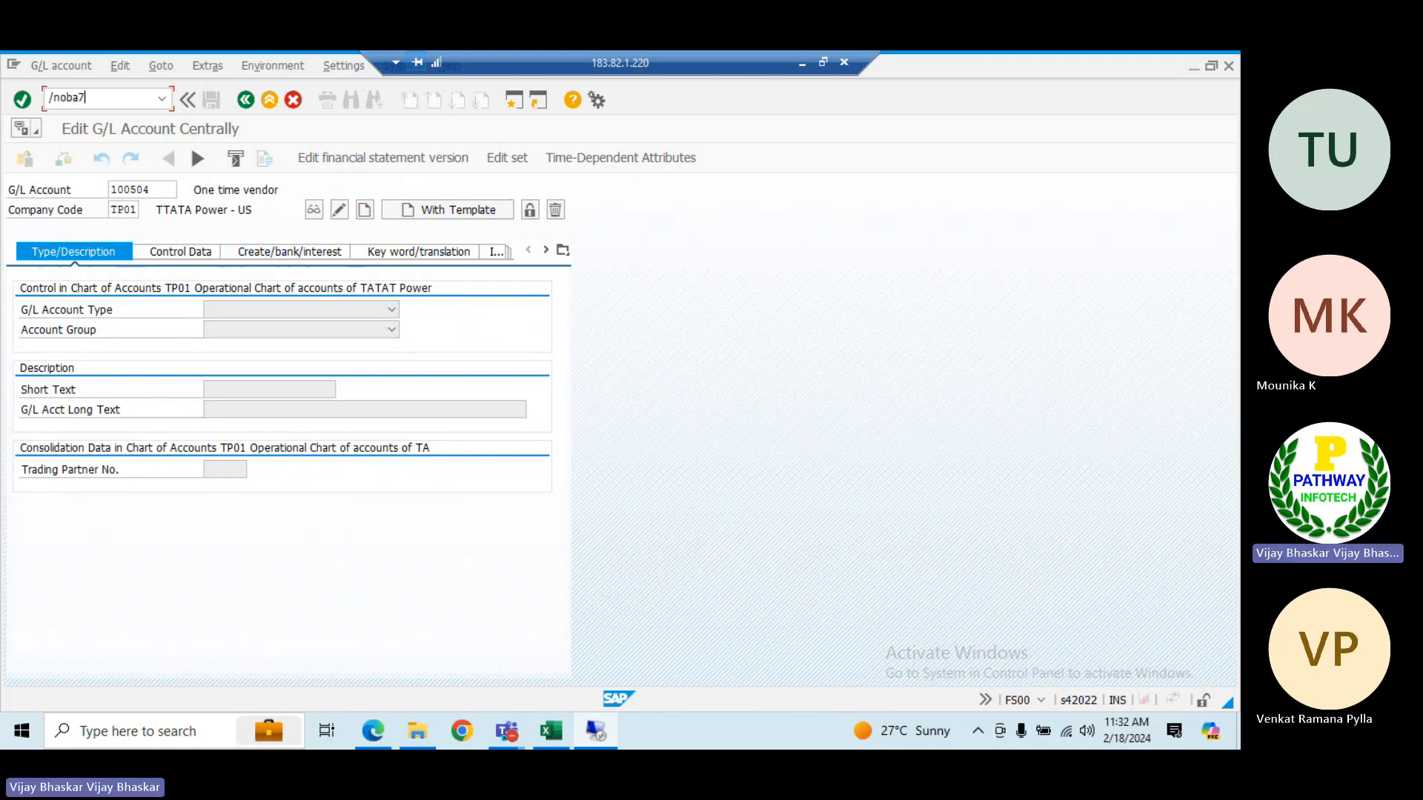
{"action": "key", "text": "Return"}
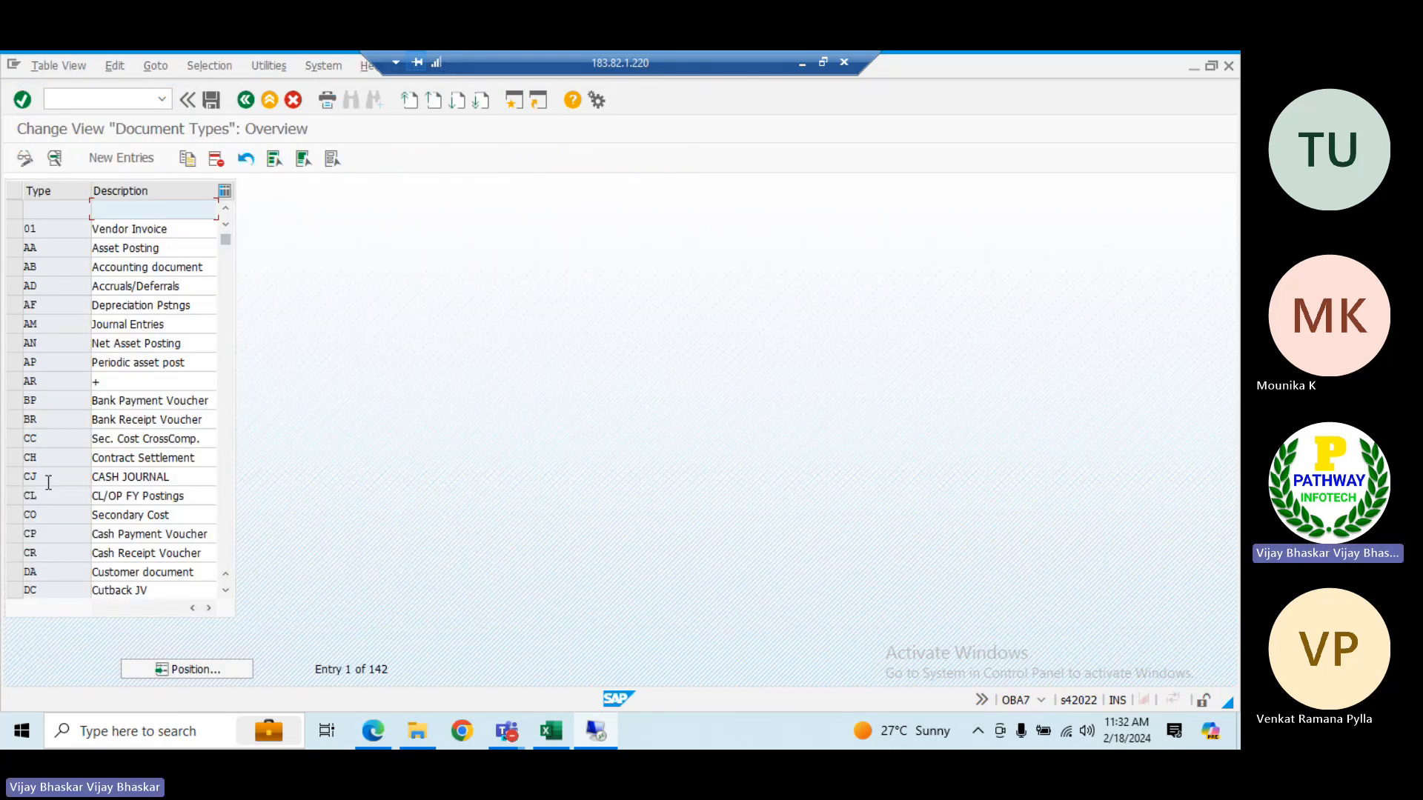
Examine the vendor document types in the overview, from K2 and KA Vendor Document through KZ Vendor payment
{"action": "scroll", "coordinate": [46, 481], "scroll_direction": "down", "scroll_amount": 7}
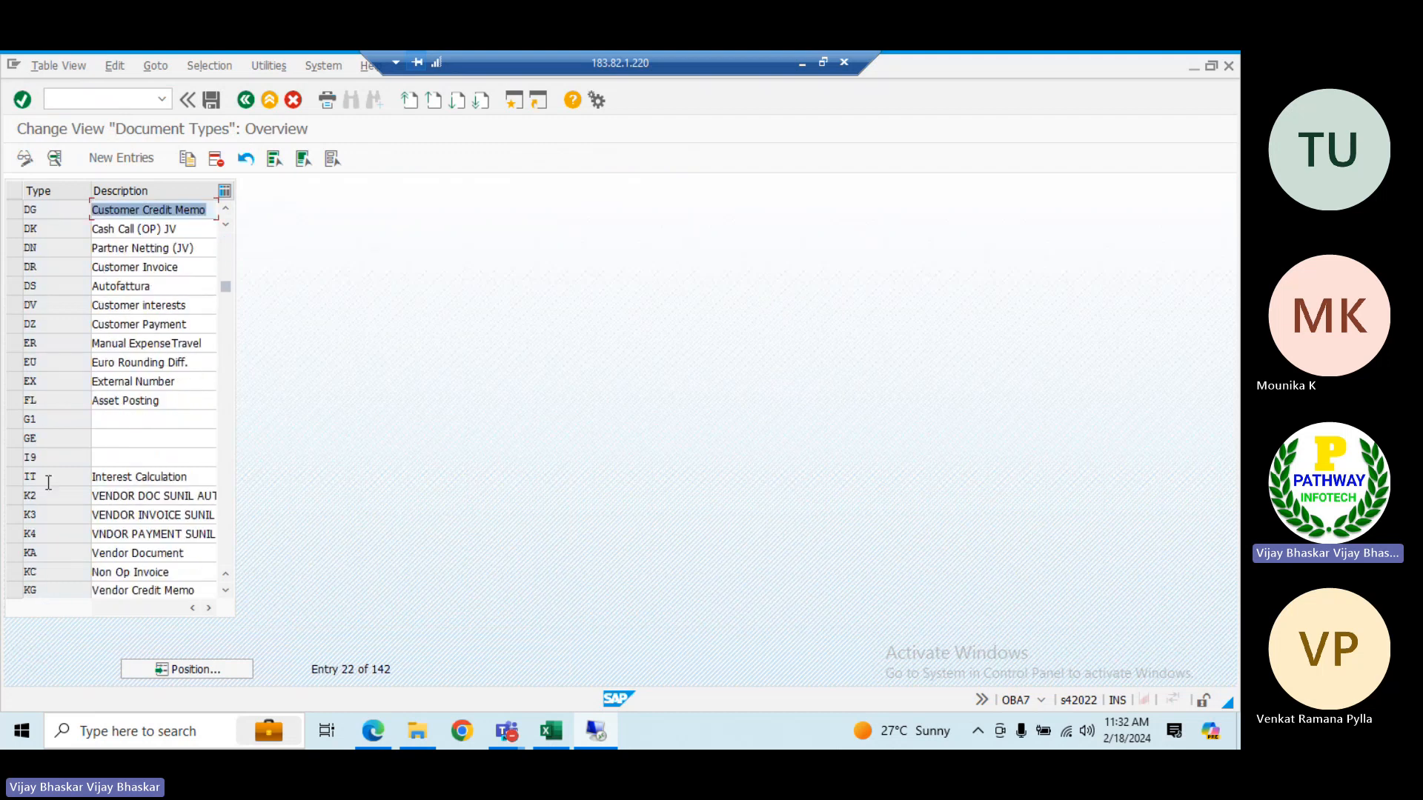
{"action": "scroll", "coordinate": [48, 482], "scroll_direction": "down", "scroll_amount": 2}
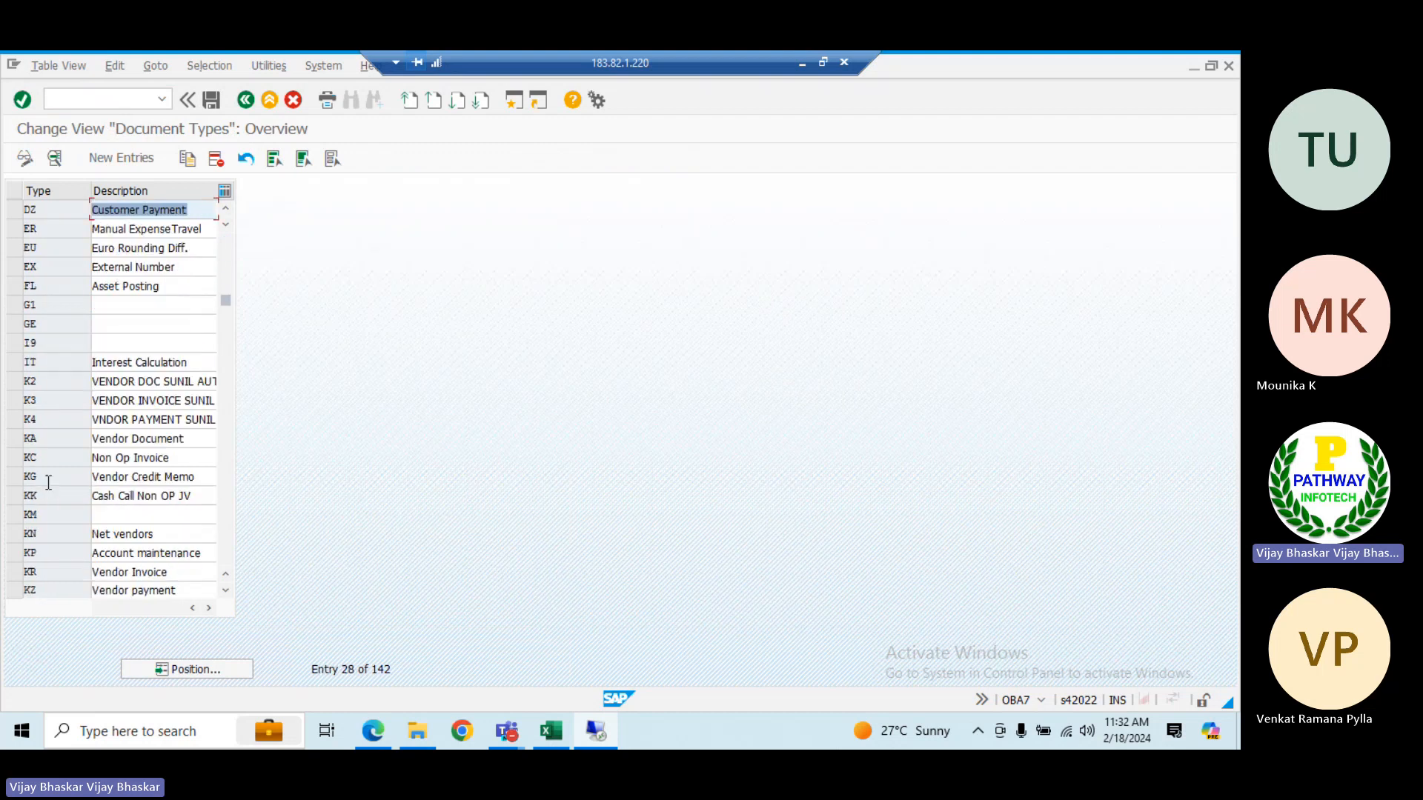
{"action": "left_click", "coordinate": [14, 381]}
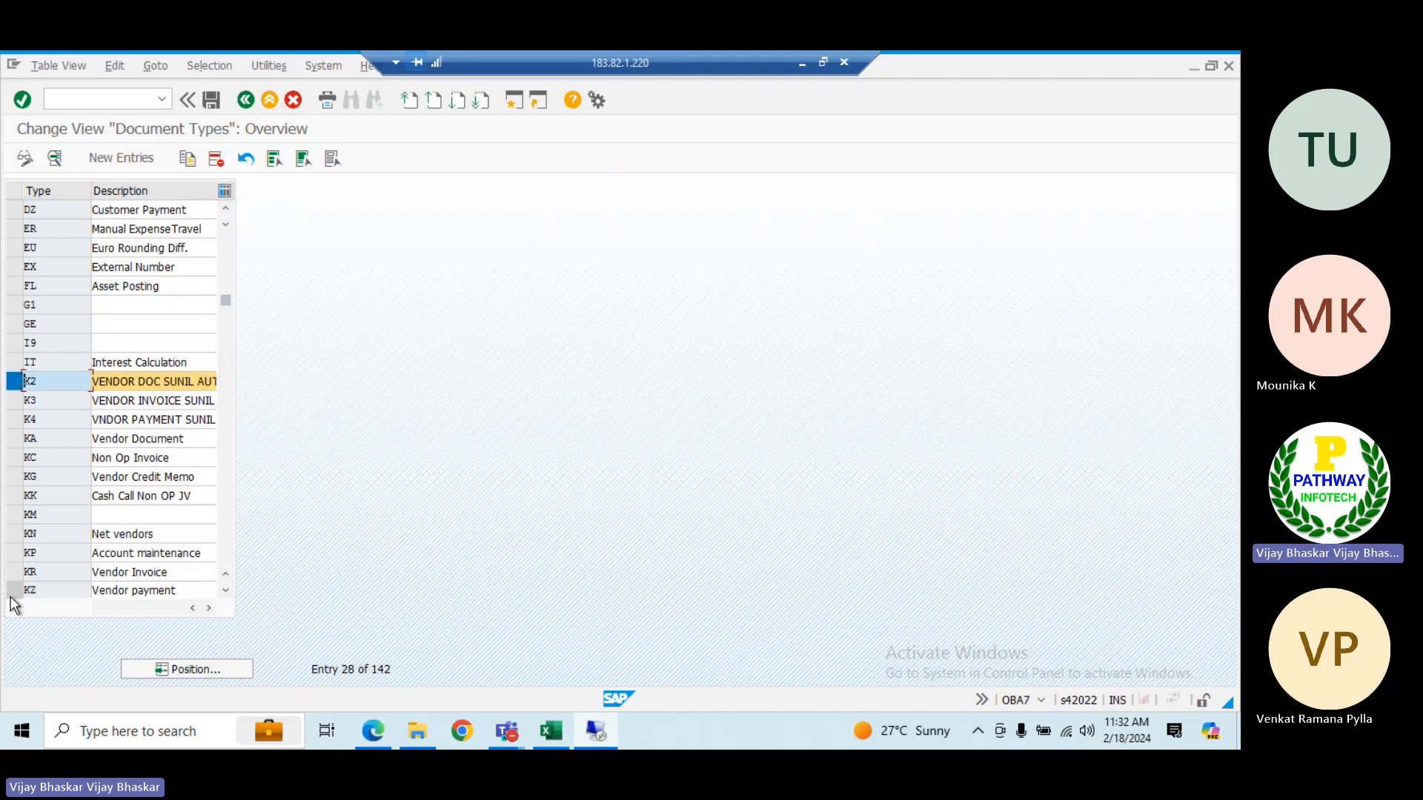
{"action": "left_click", "coordinate": [11, 381]}
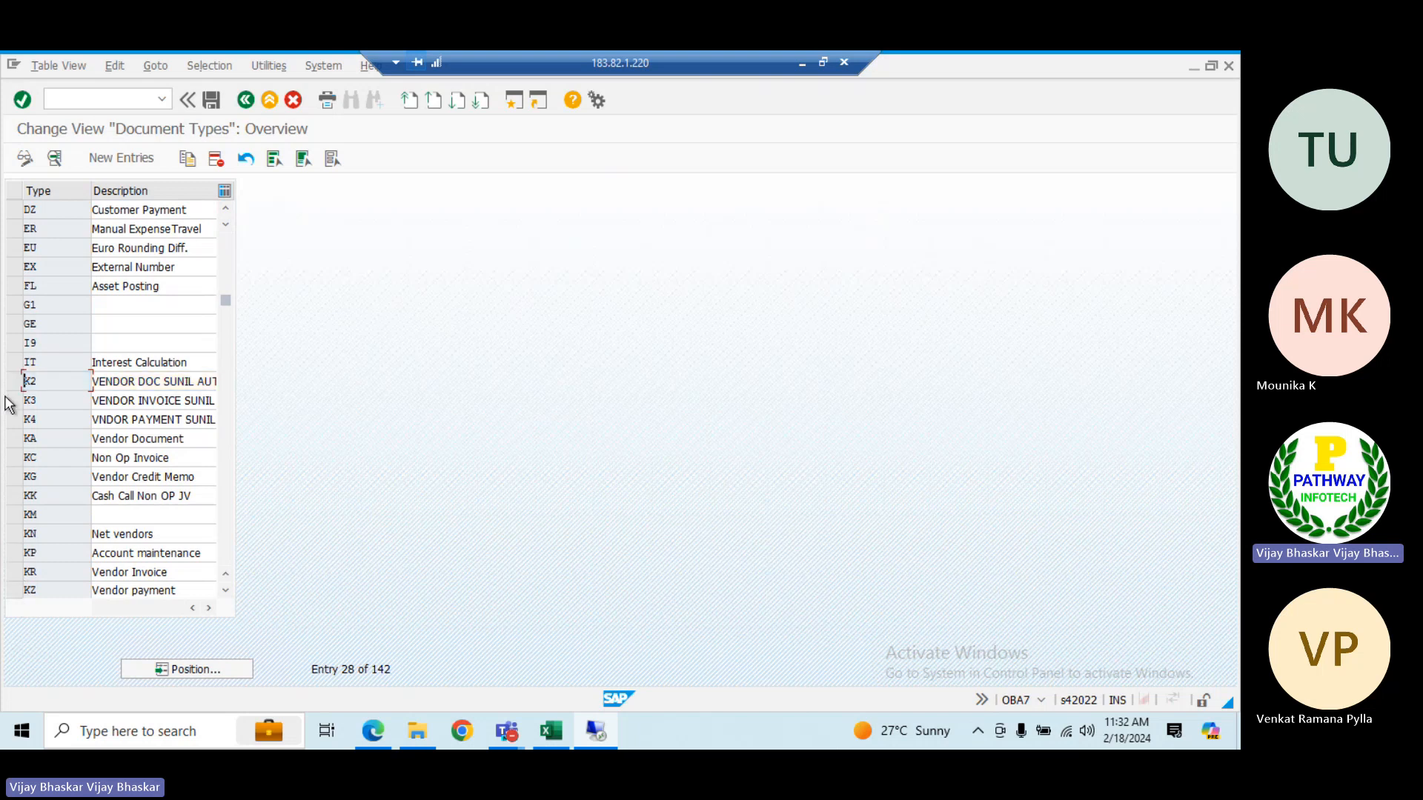
{"action": "left_click", "coordinate": [13, 439]}
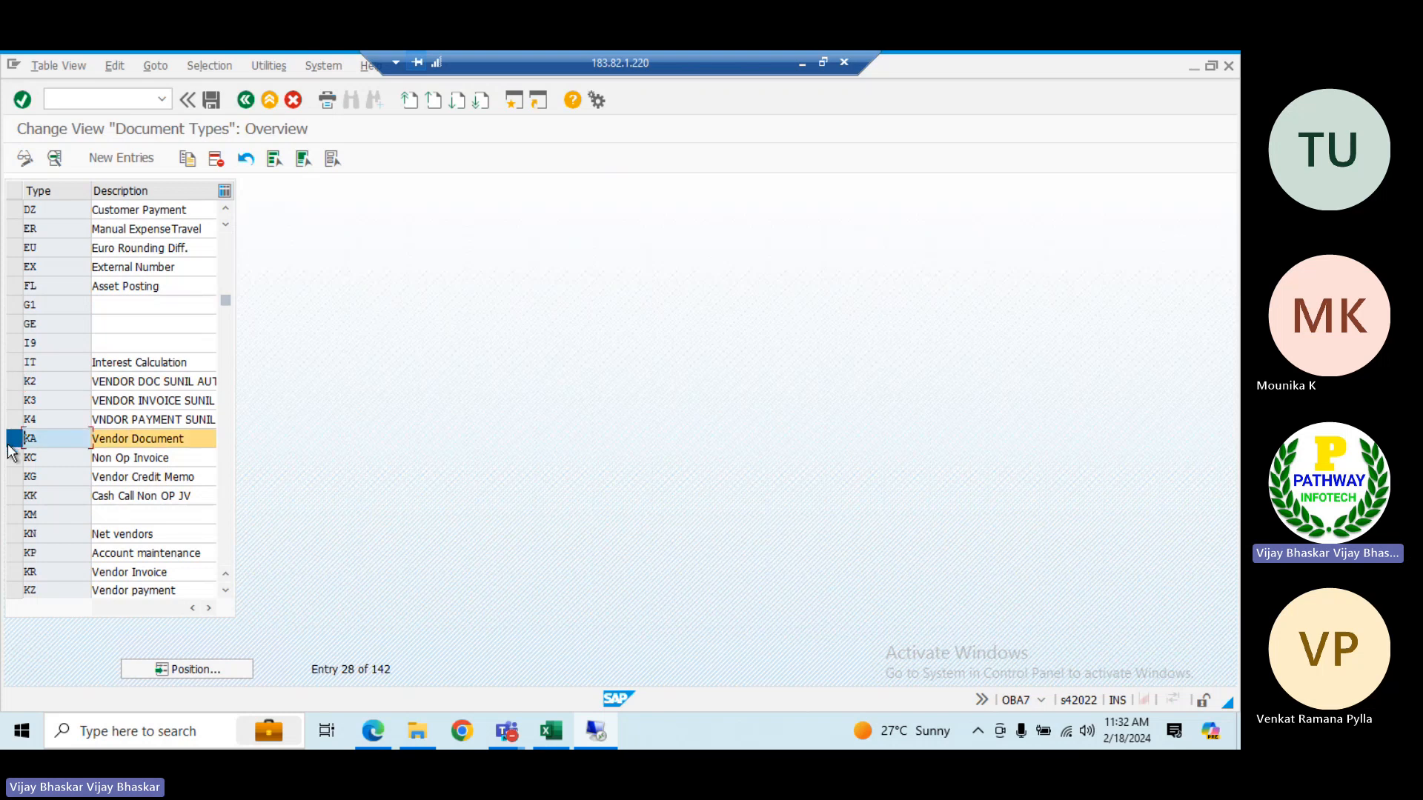
{"action": "left_click", "coordinate": [13, 592]}
{"action": "scroll", "coordinate": [15, 585], "scroll_direction": "down", "scroll_amount": 2}
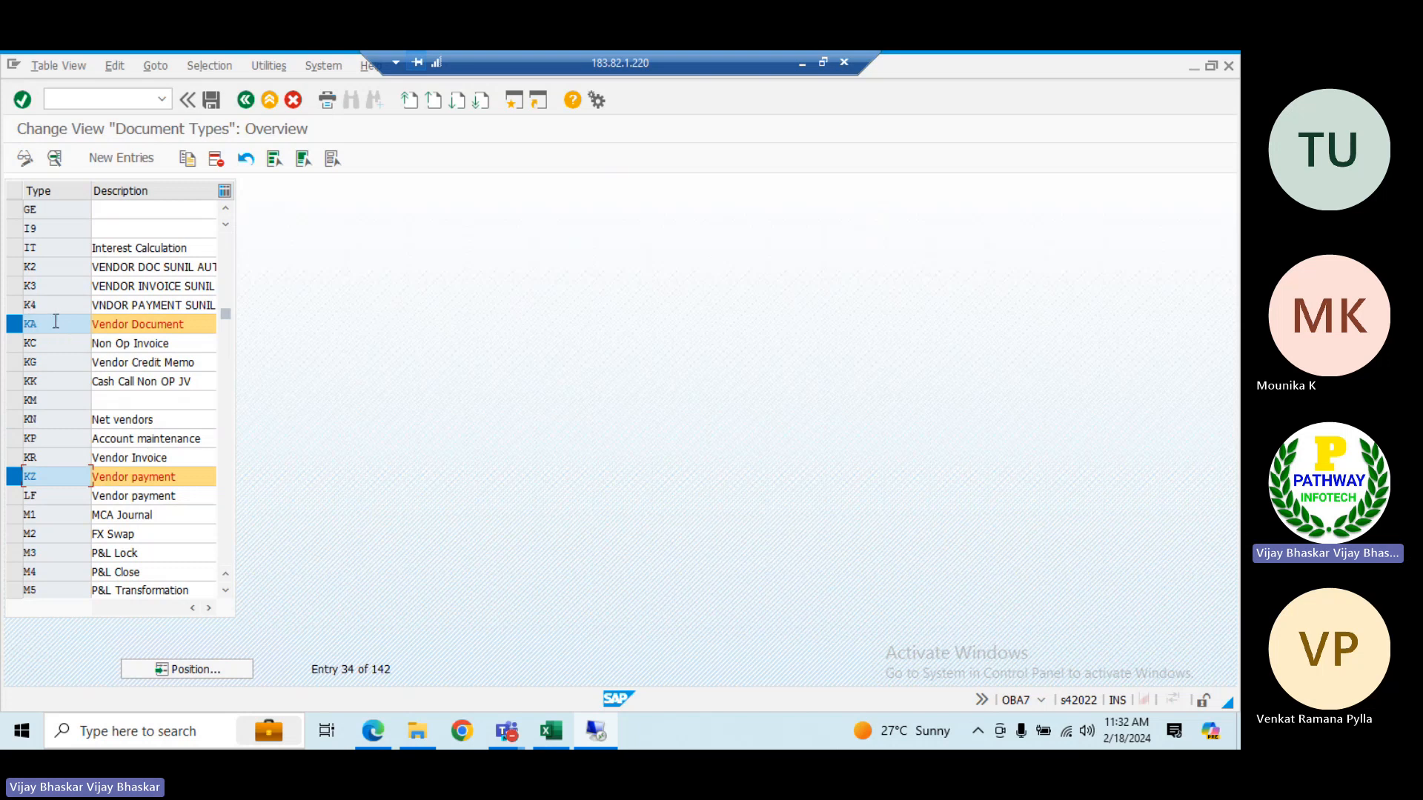
{"action": "left_click", "coordinate": [17, 482]}
{"action": "left_click", "coordinate": [14, 325]}
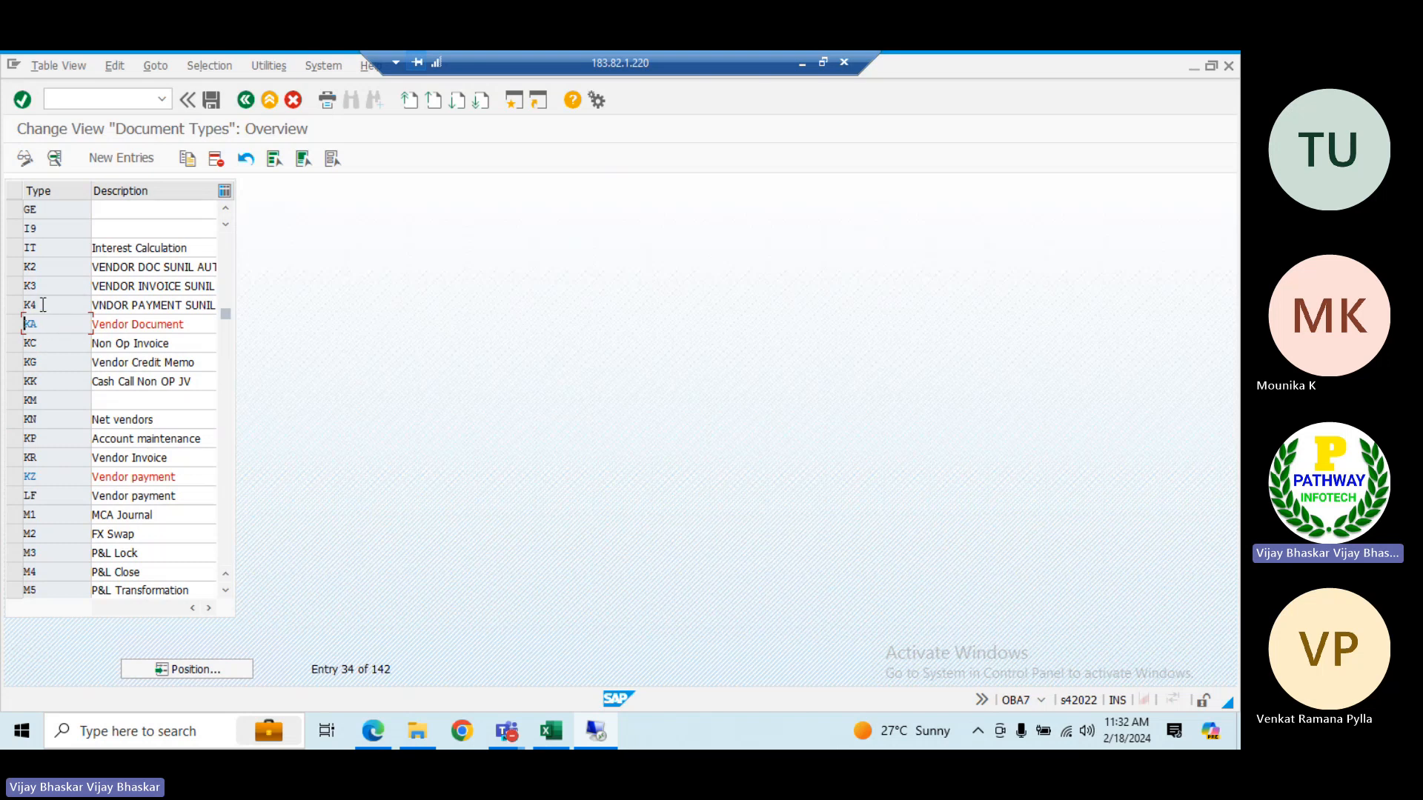
Switch to the AP sheet of the Excel class workbook and add the bold heading "Posting keys for vendor" in cell A44
{"action": "left_click", "coordinate": [551, 732]}
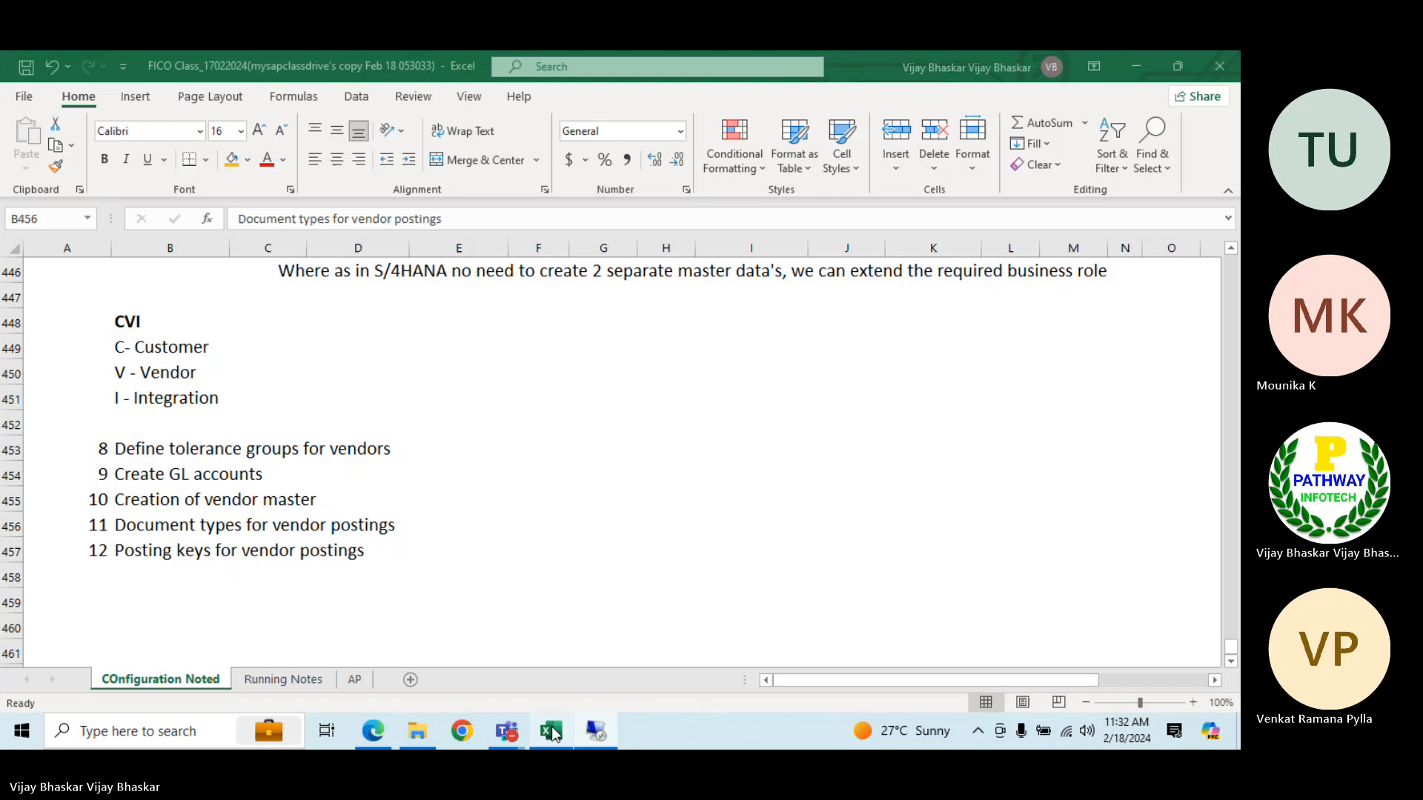
{"action": "left_click", "coordinate": [354, 680]}
{"action": "left_click", "coordinate": [74, 529]}
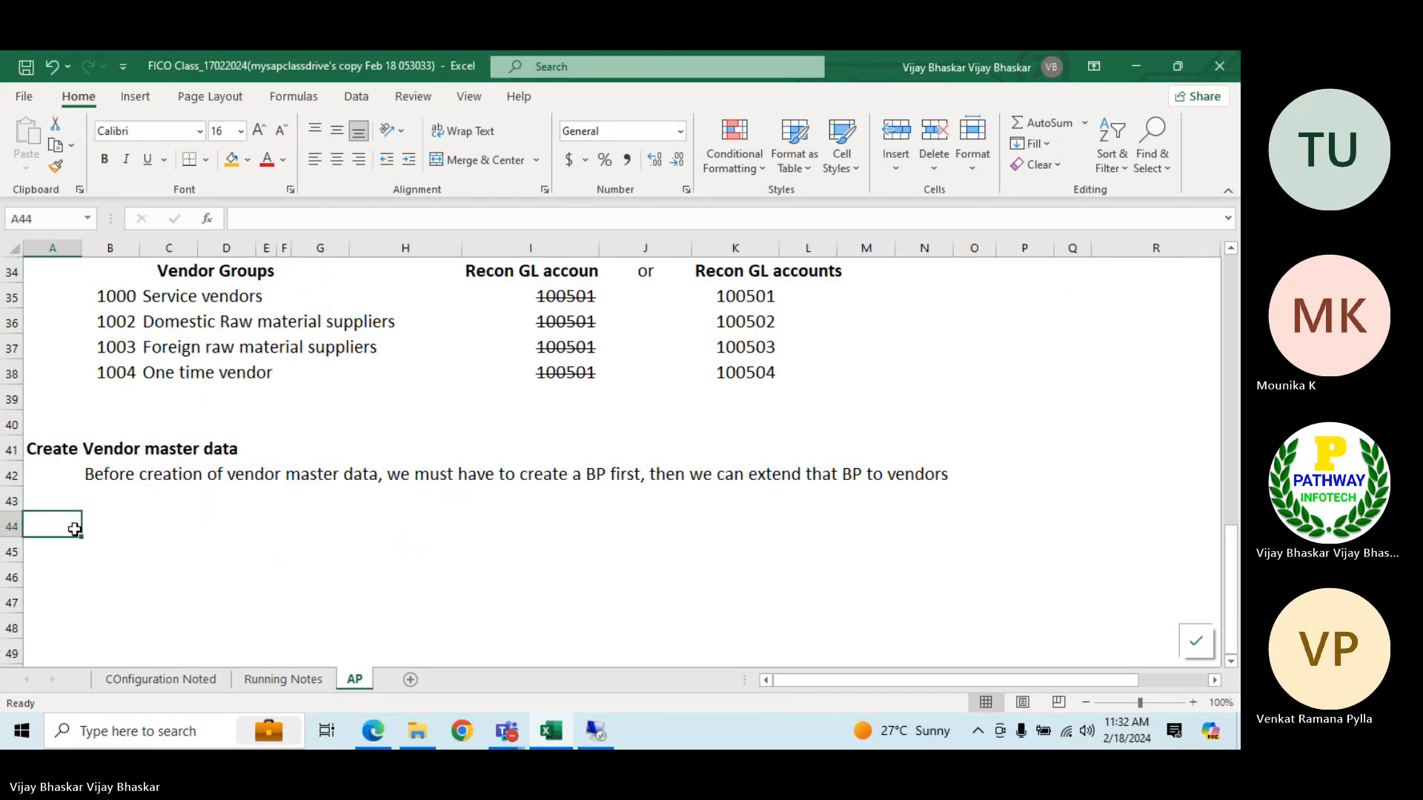
{"action": "type", "text": "Po"}
{"action": "key", "text": "BackSpace"}
{"action": "key", "text": "BackSpace"}
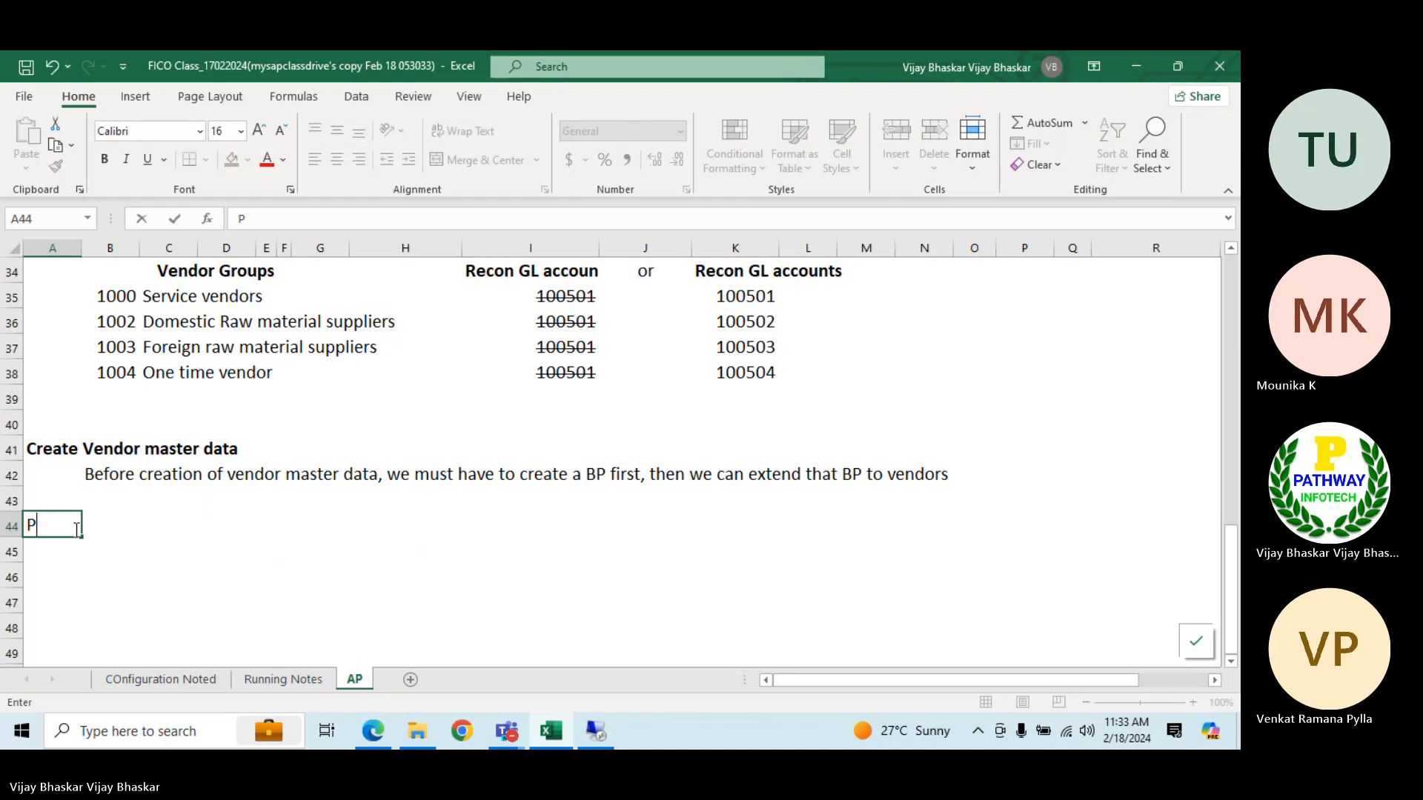
{"action": "type", "text": "Posting ke"}
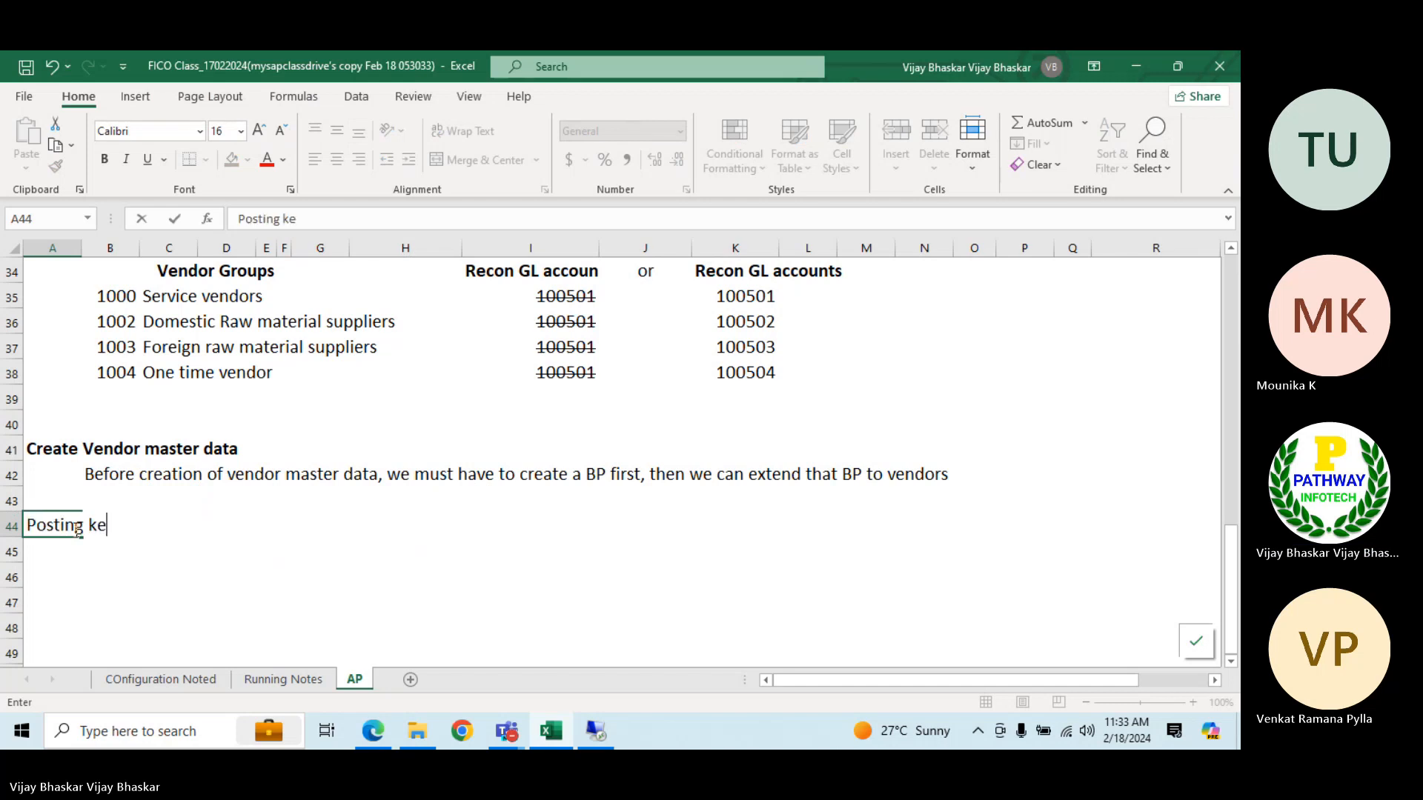
{"action": "type", "text": "ys for vendor"}
{"action": "key", "text": "Return"}
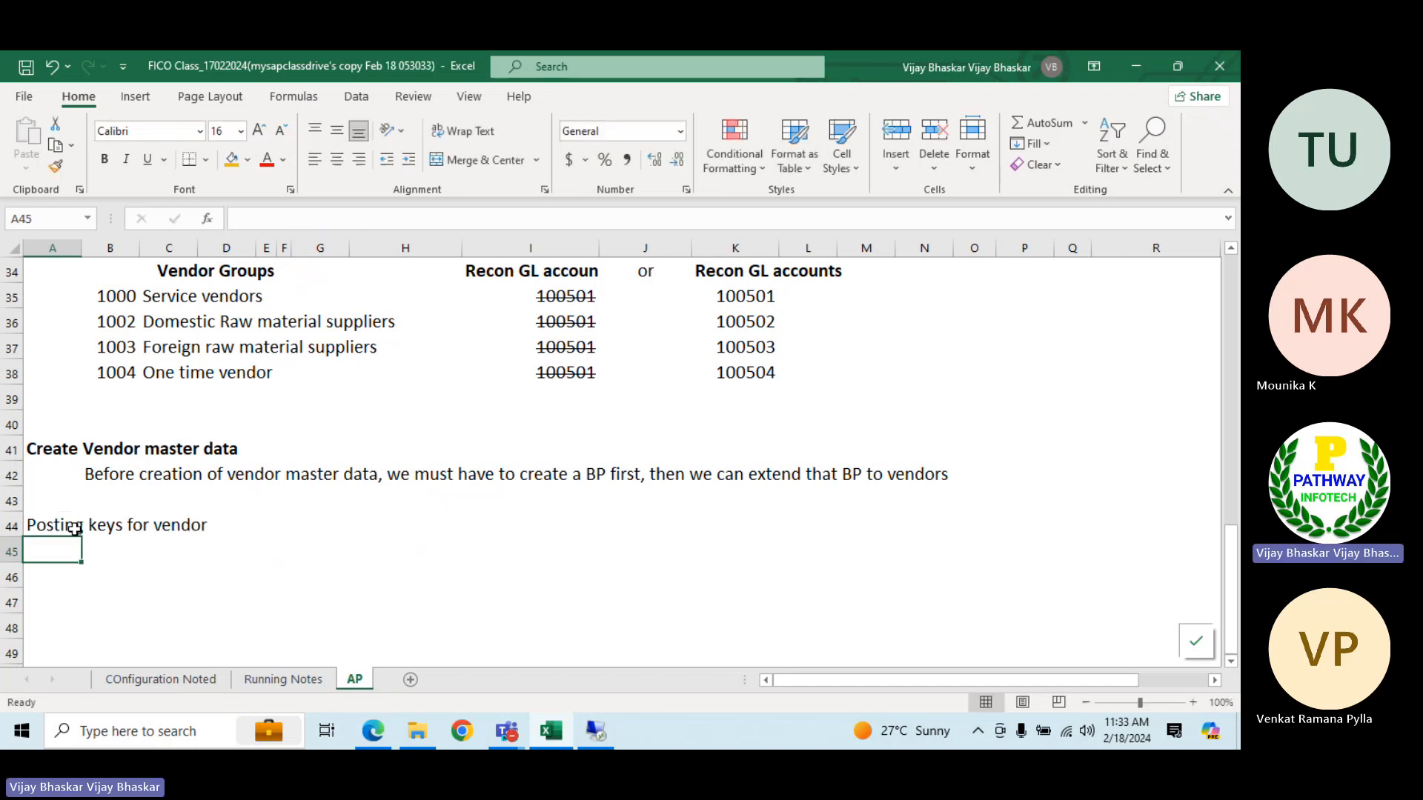
{"action": "left_click", "coordinate": [75, 528]}
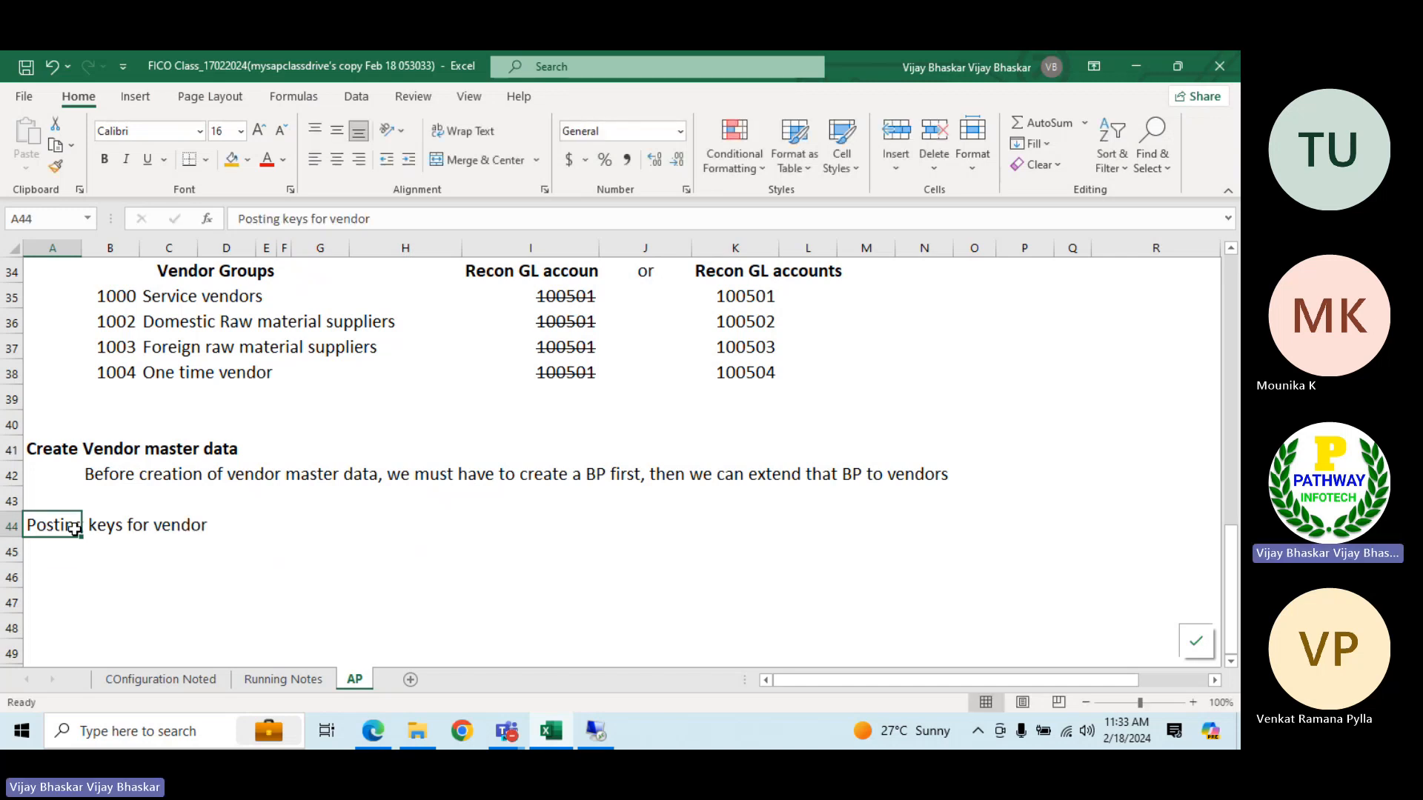
{"action": "key", "text": "ctrl+b"}
Under the heading, enter posting key 31 in B45 with the description "Vendor credit" in C45
{"action": "key", "text": "Down"}
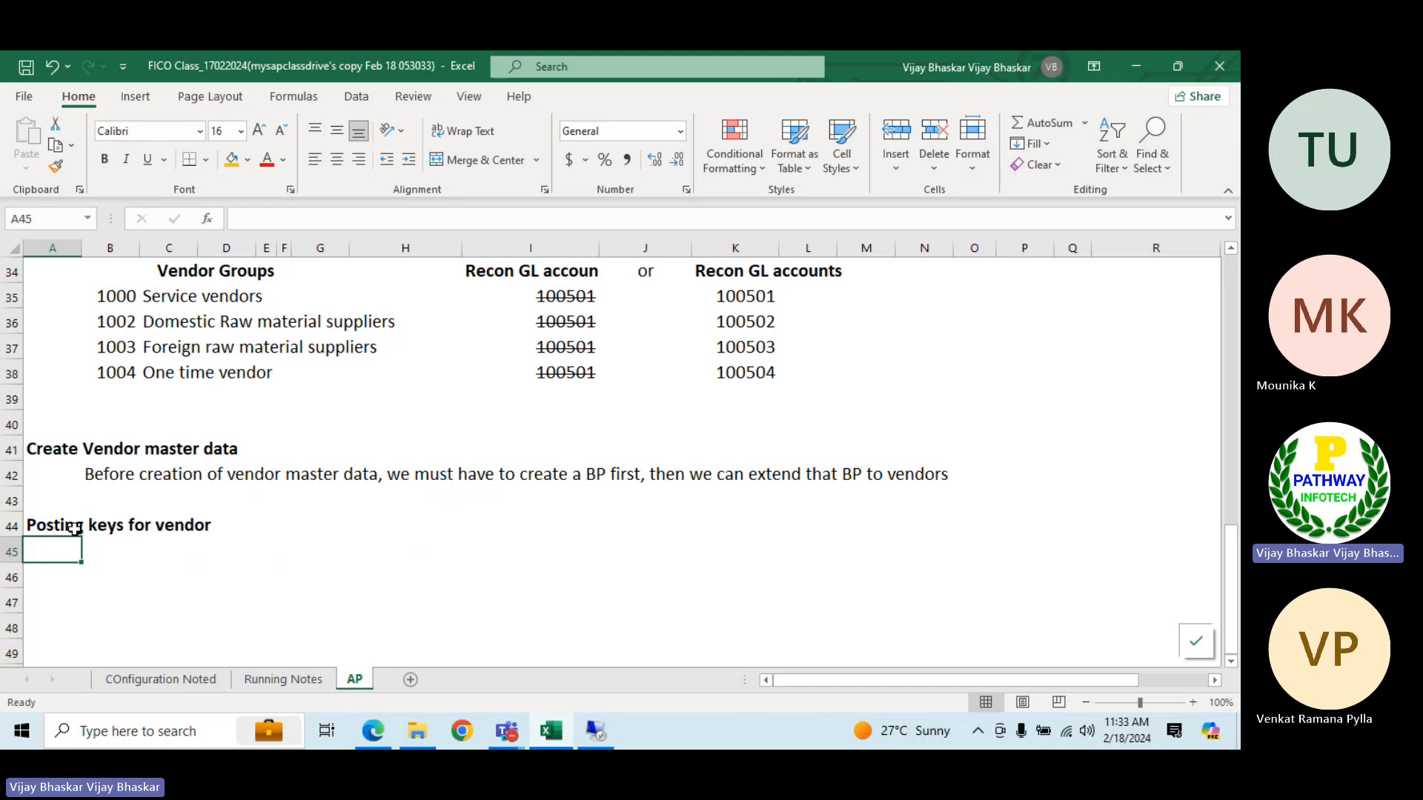
{"action": "key", "text": "Right"}
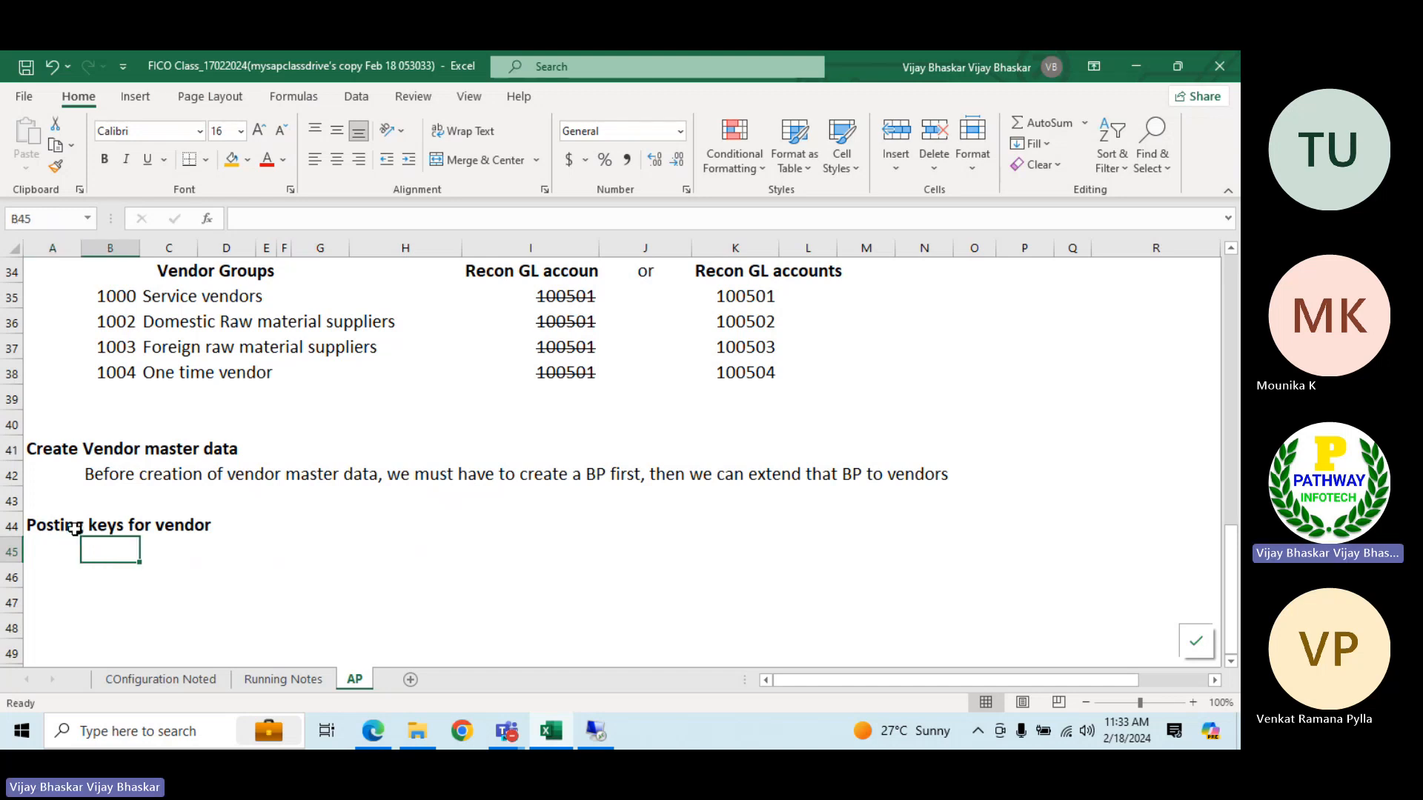
{"action": "type", "text": "31"}
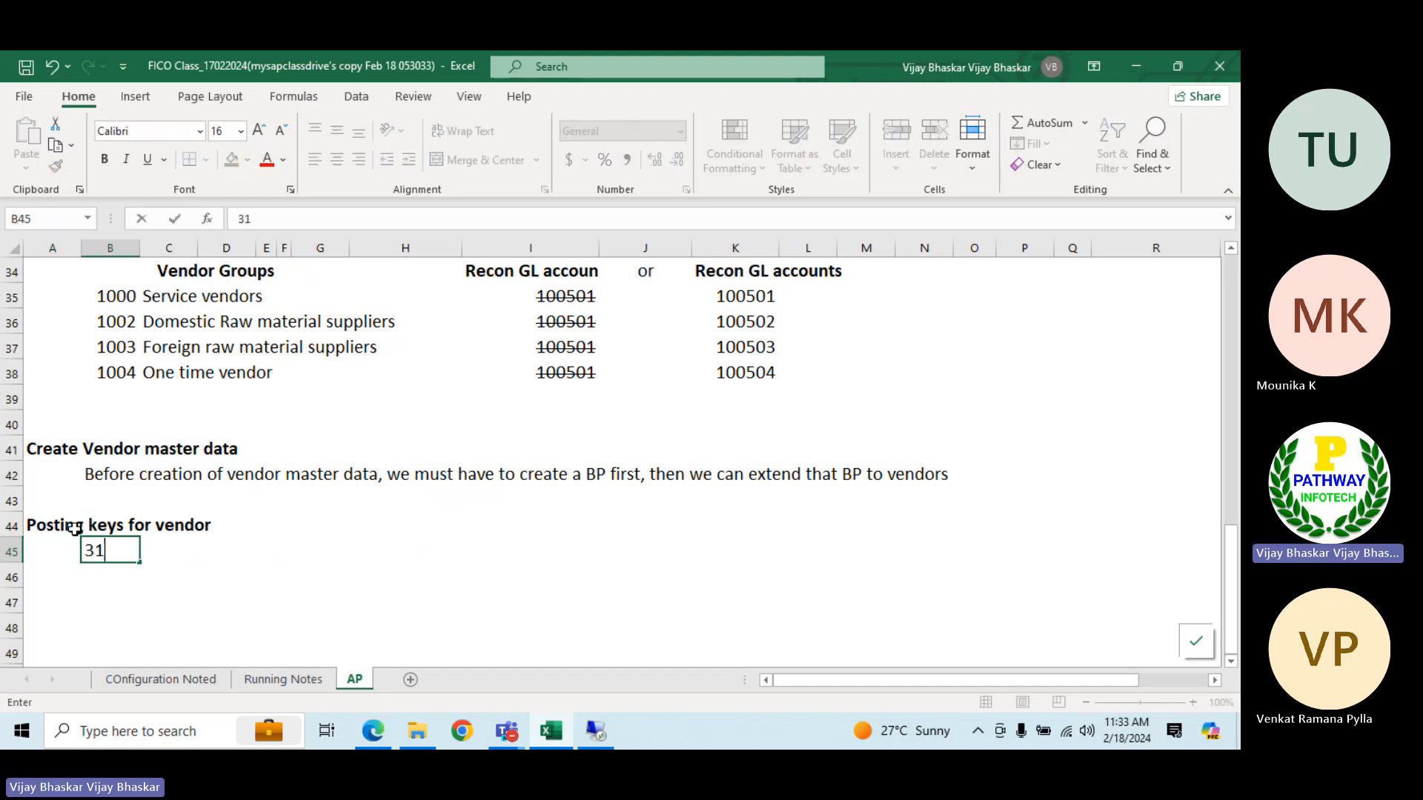
{"action": "key", "text": "Tab"}
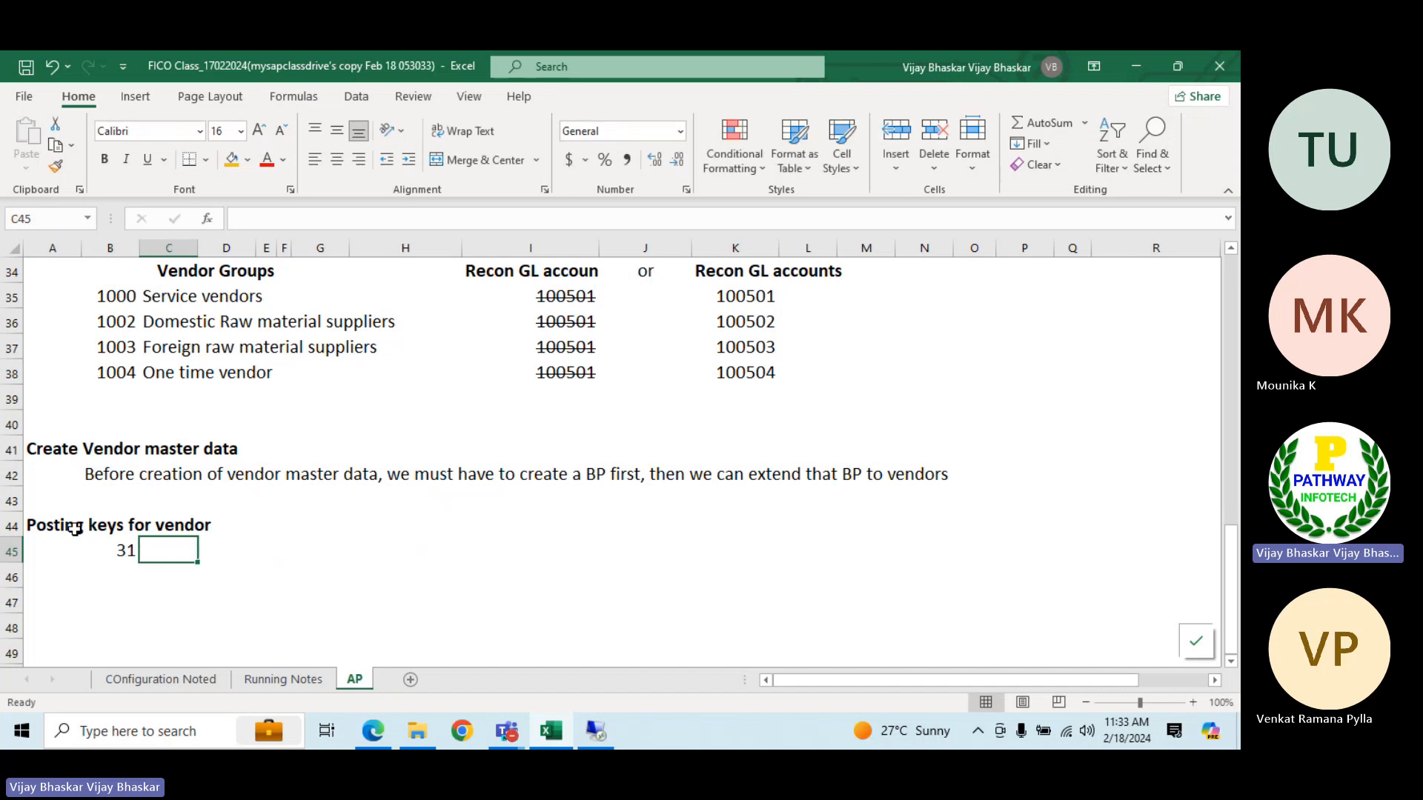
{"action": "type", "text": "Vendor"}
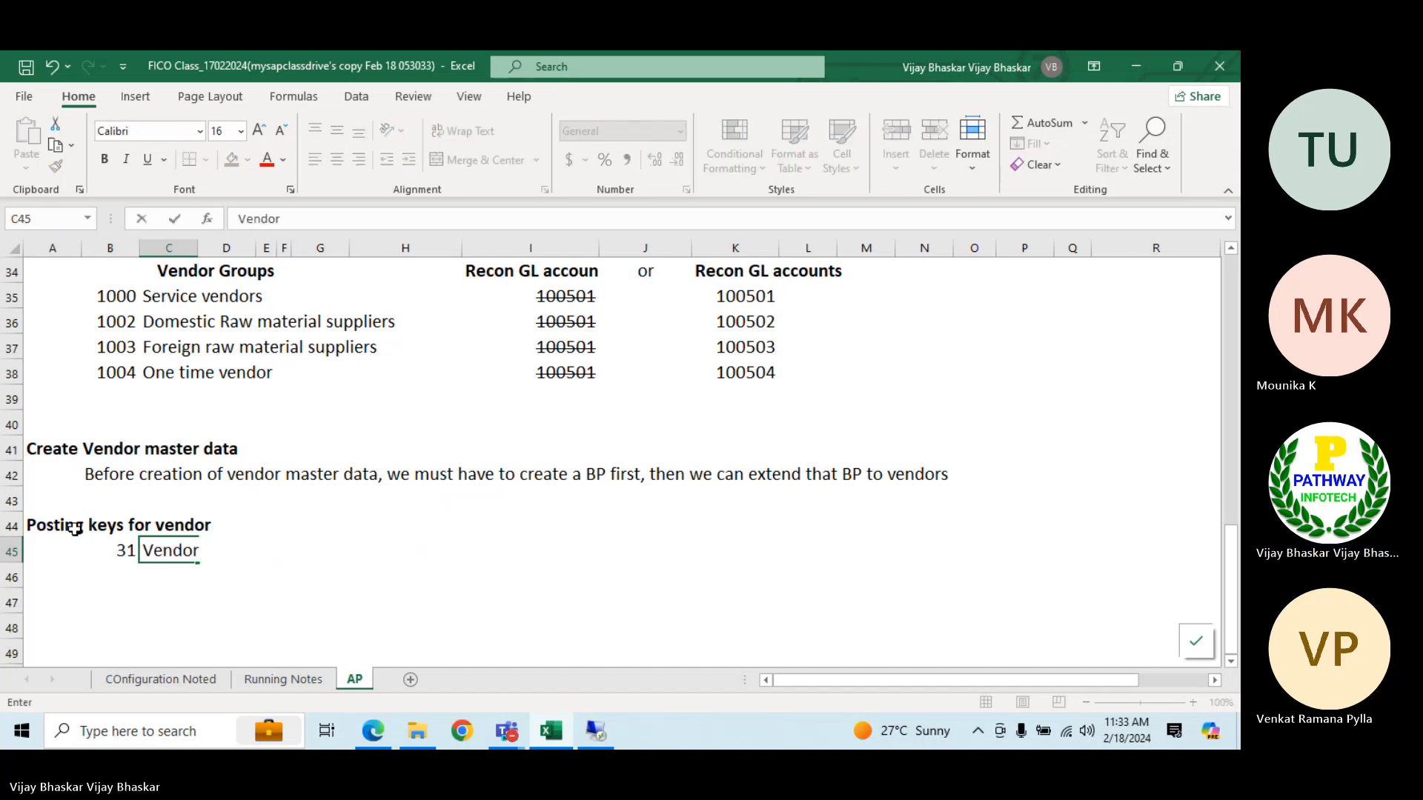
{"action": "type", "text": " credit"}
{"action": "key", "text": "Return"}
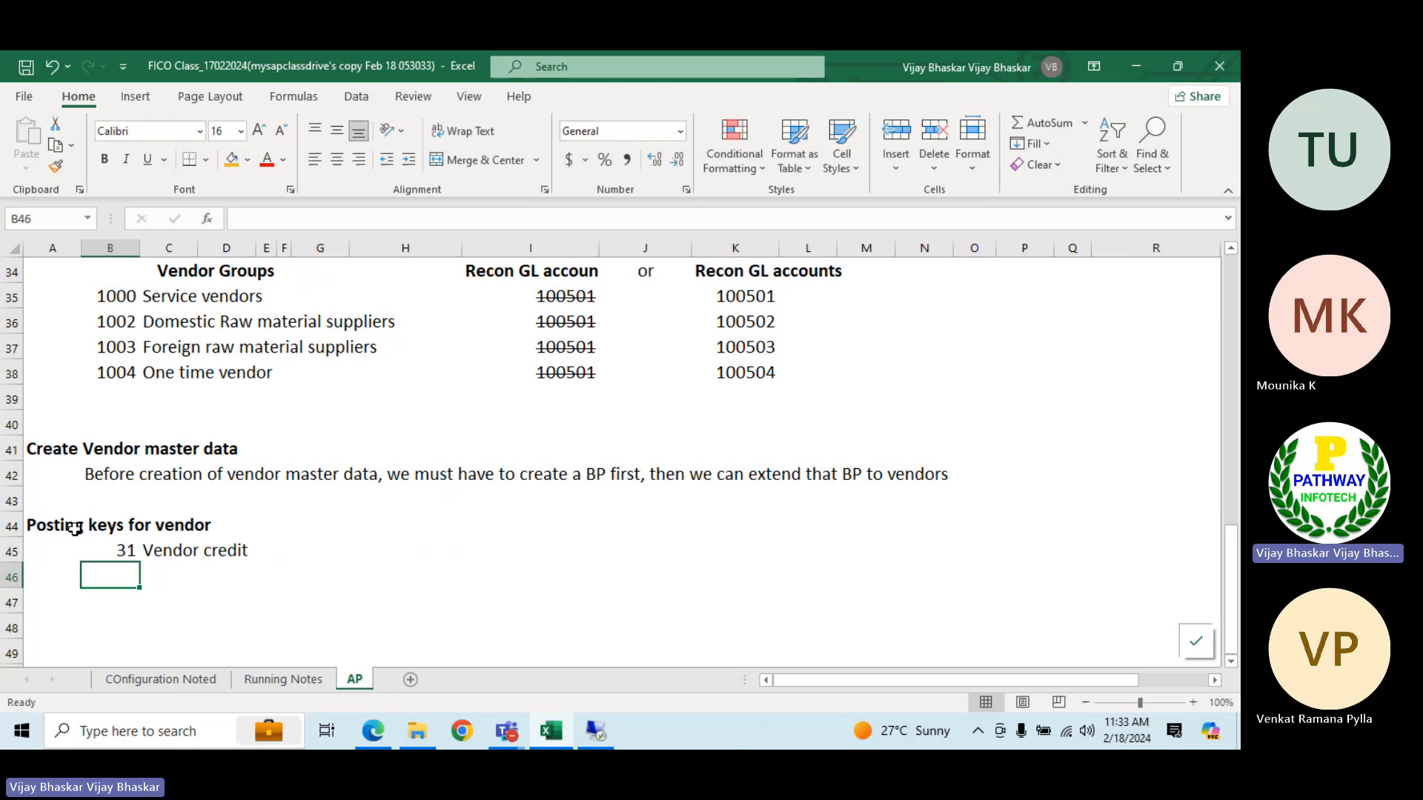
Enter posting key 25 in B46 with the description "Vendor Debit" in C46, and review both posting key rows
{"action": "type", "text": "25"}
{"action": "key", "text": "Tab"}
{"action": "type", "text": "Vendor "}
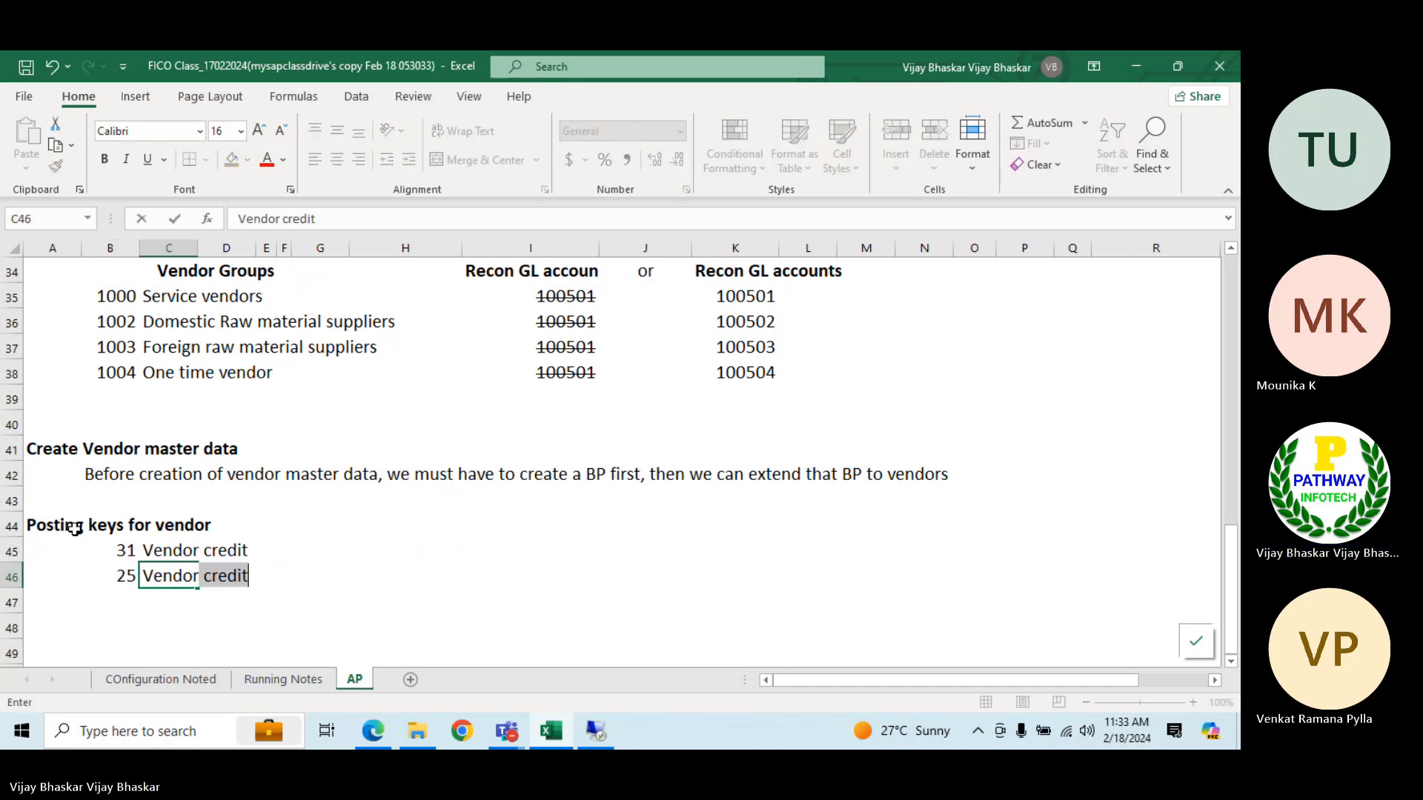
{"action": "type", "text": "D"}
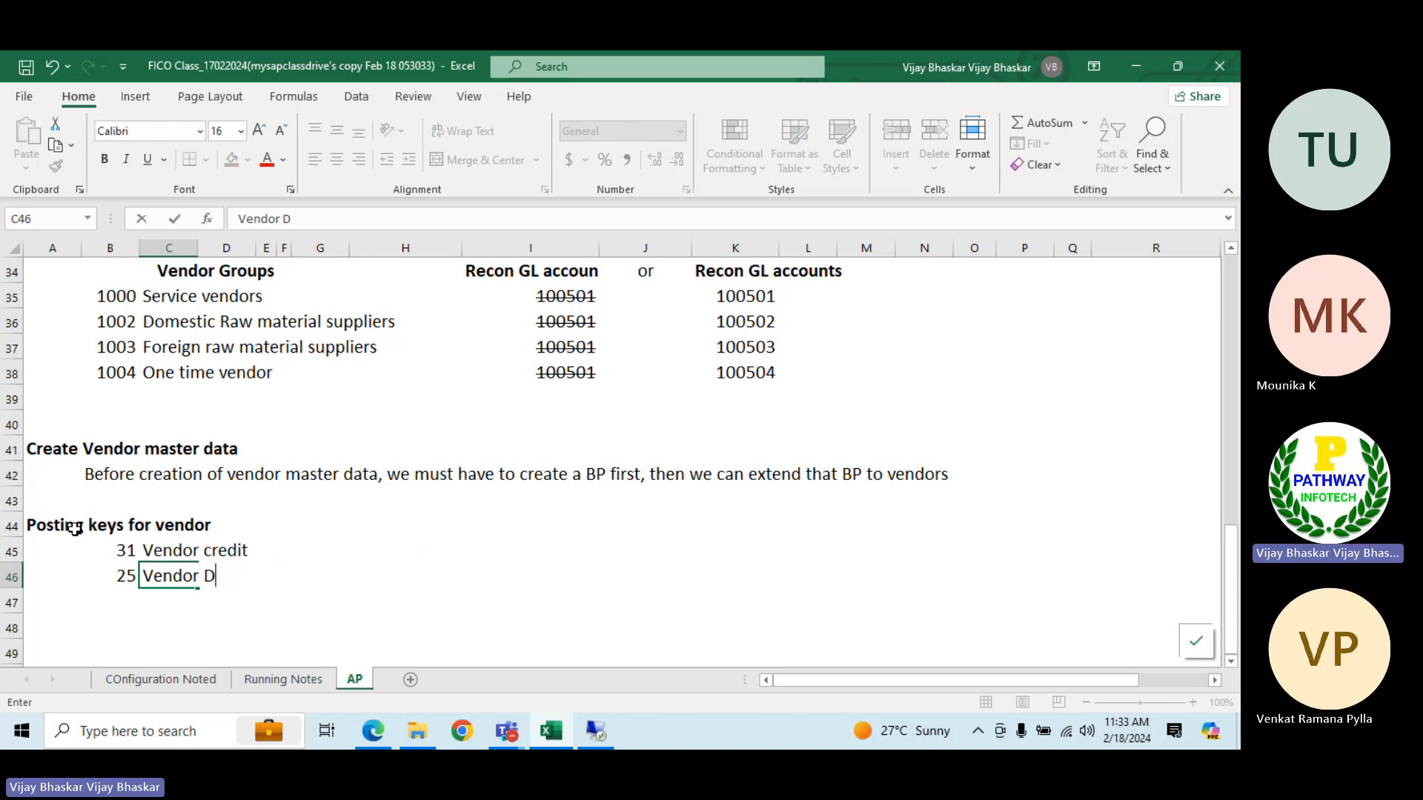
{"action": "type", "text": "ebit"}
{"action": "key", "text": "Return"}
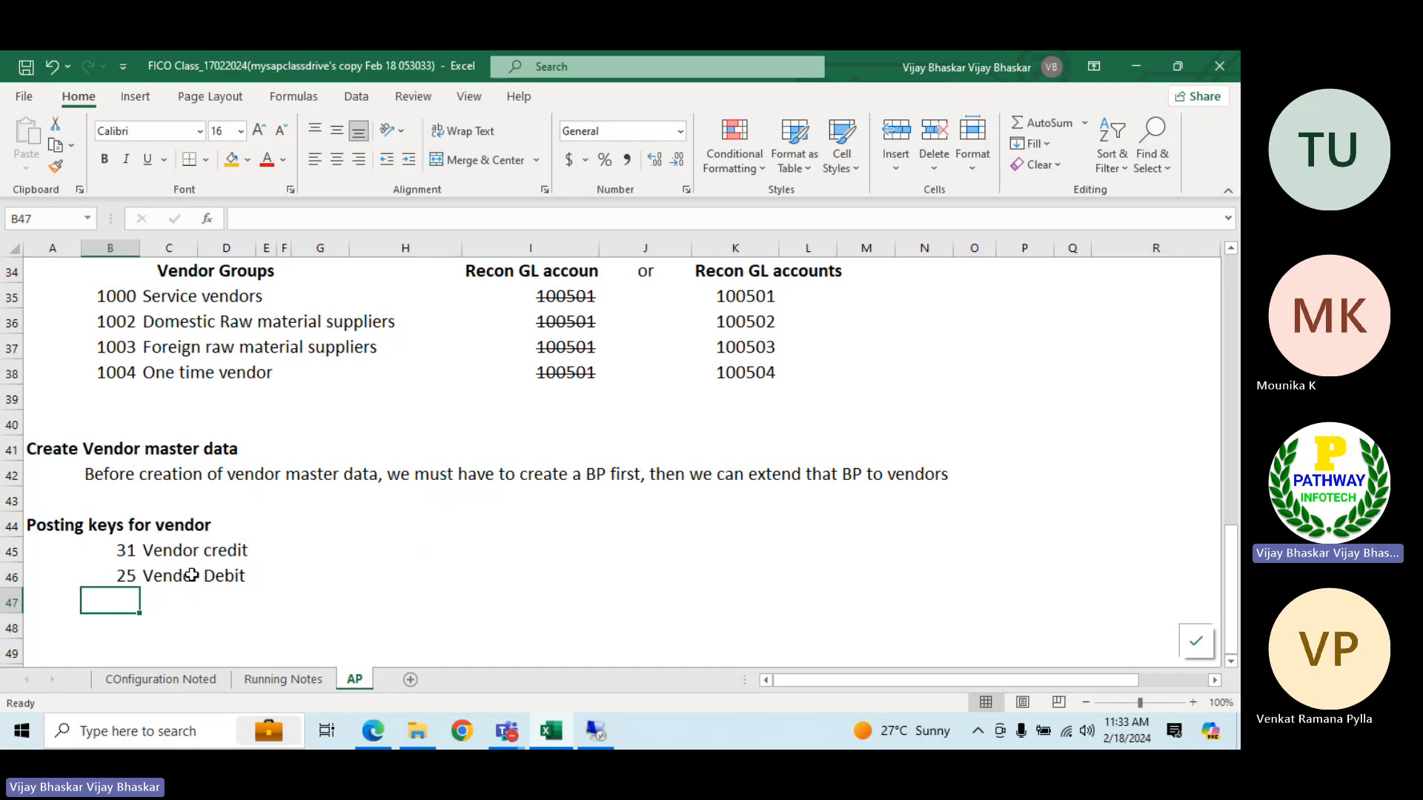
{"action": "scroll", "coordinate": [195, 588], "scroll_direction": "down", "scroll_amount": 1}
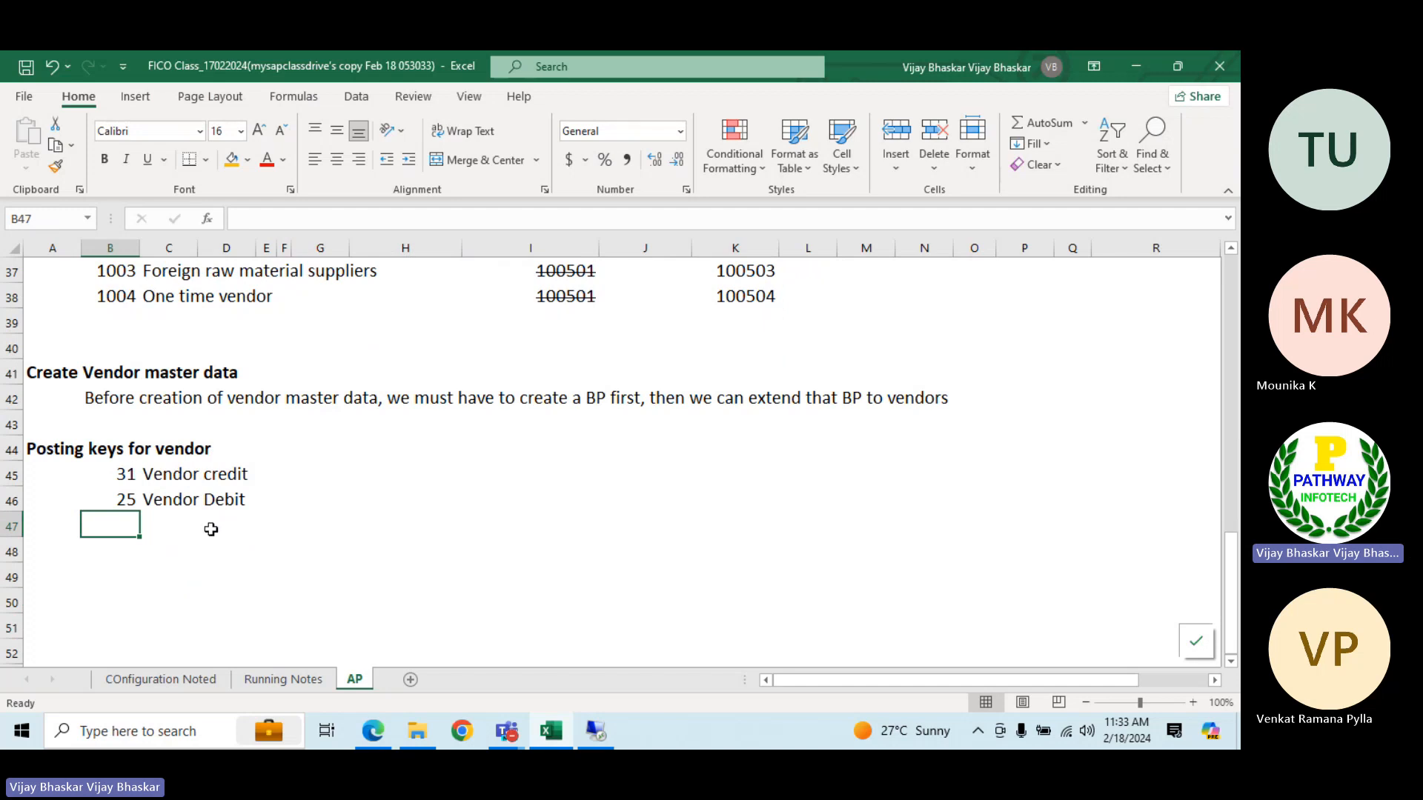
{"action": "left_click", "coordinate": [178, 474]}
{"action": "left_click", "coordinate": [152, 499]}
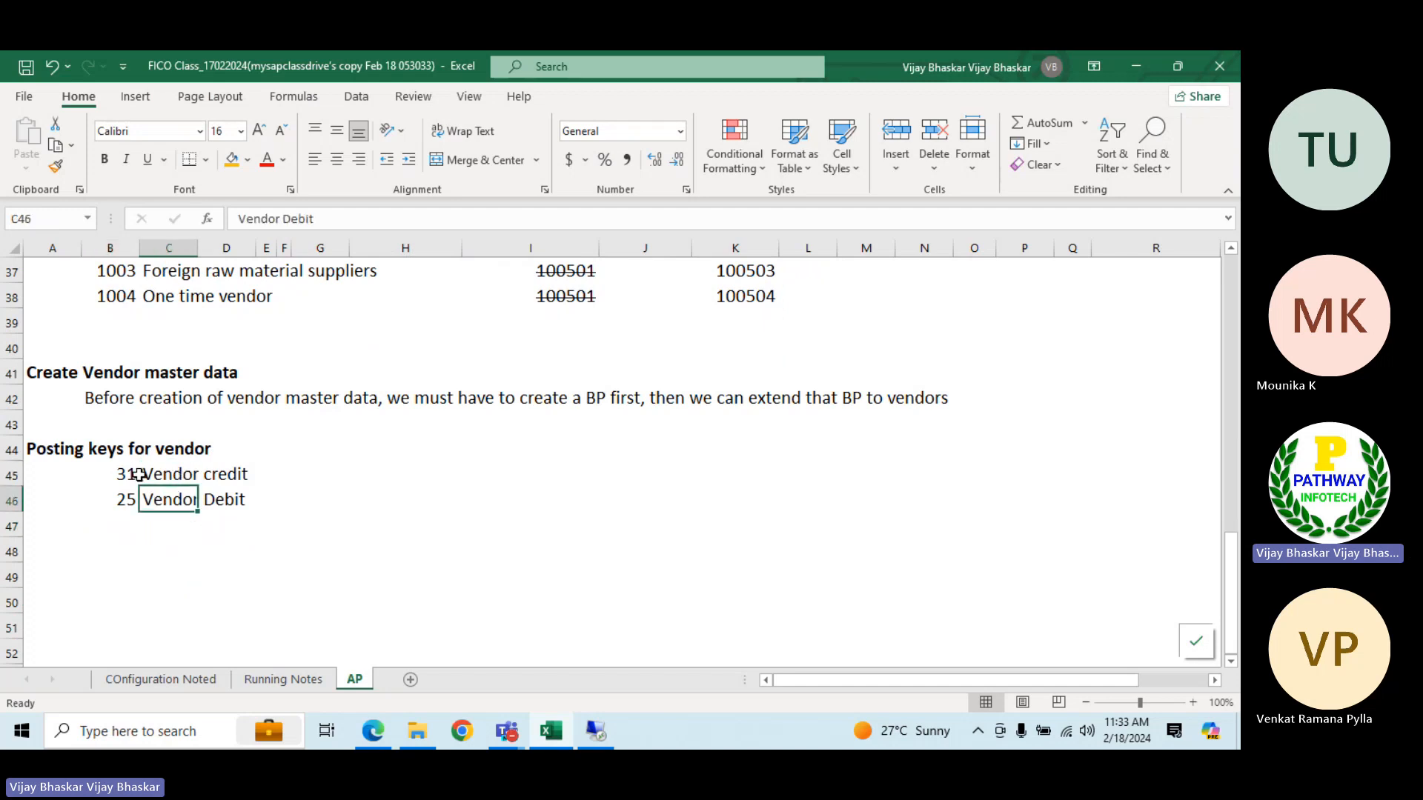
{"action": "left_click", "coordinate": [120, 474]}
{"action": "left_click", "coordinate": [130, 499]}
Switch back to SAP, restart the vendor invoice entry with transaction F-43, and set the document date to 18.02.2024
{"action": "left_click", "coordinate": [595, 731]}
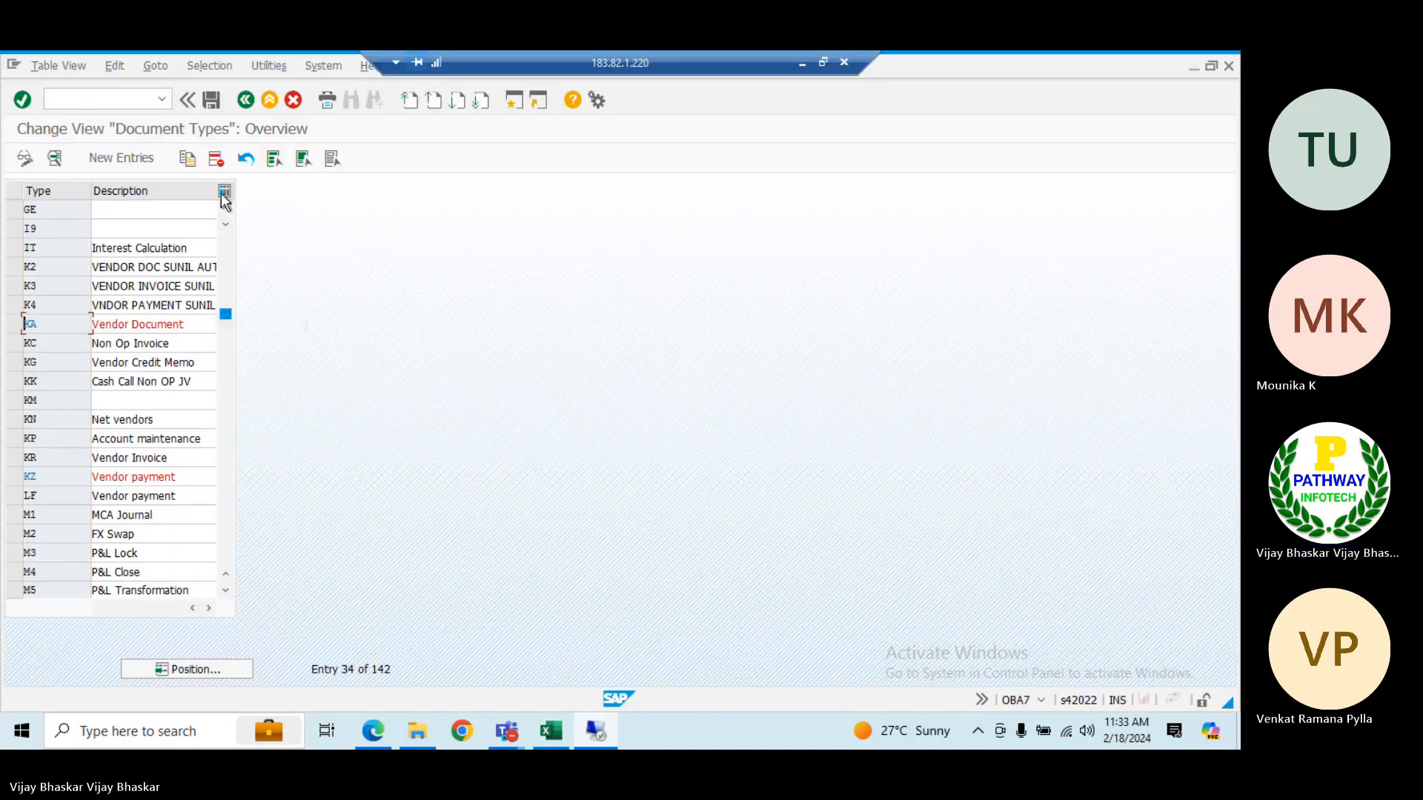
{"action": "key", "text": "alt+Tab"}
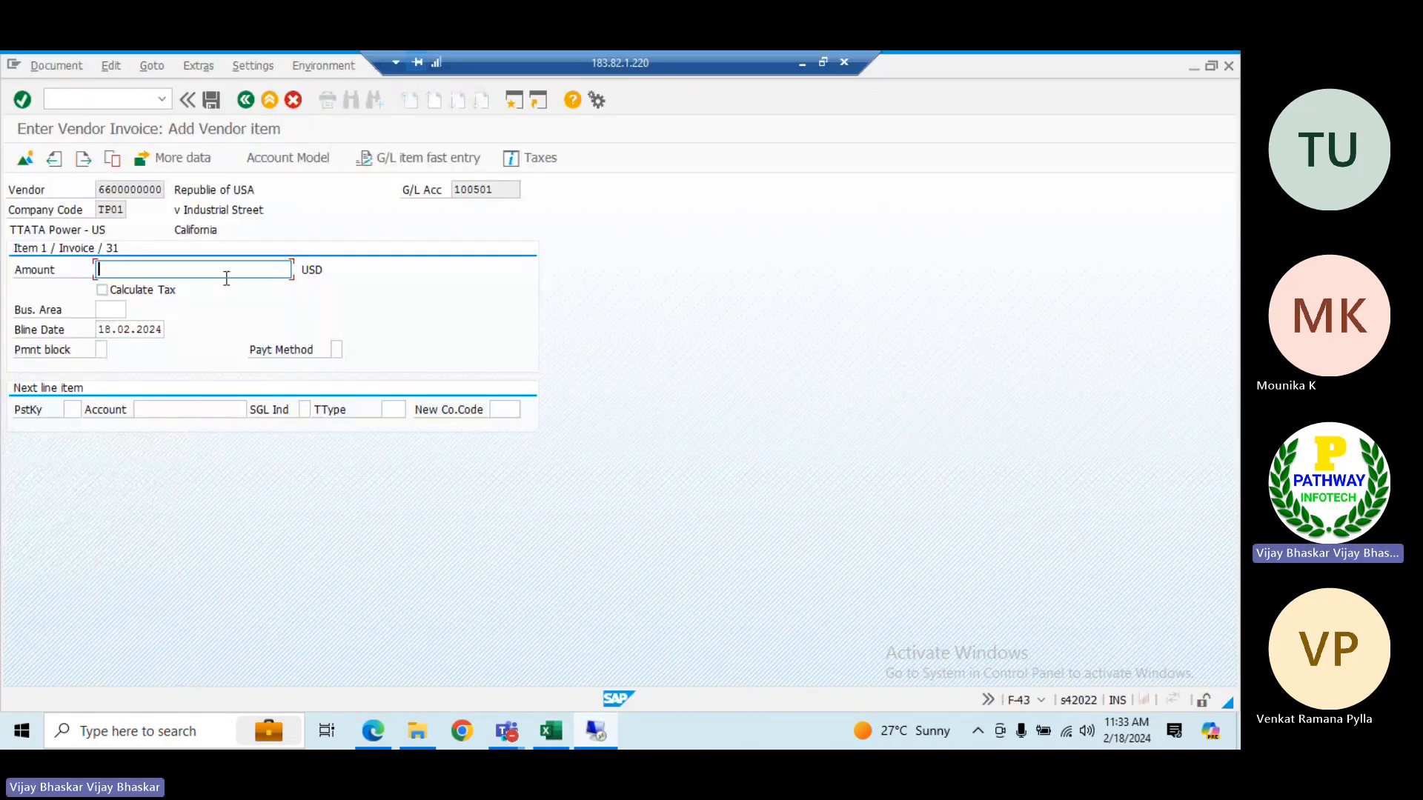
{"action": "left_click", "coordinate": [157, 100]}
{"action": "left_click", "coordinate": [117, 91]}
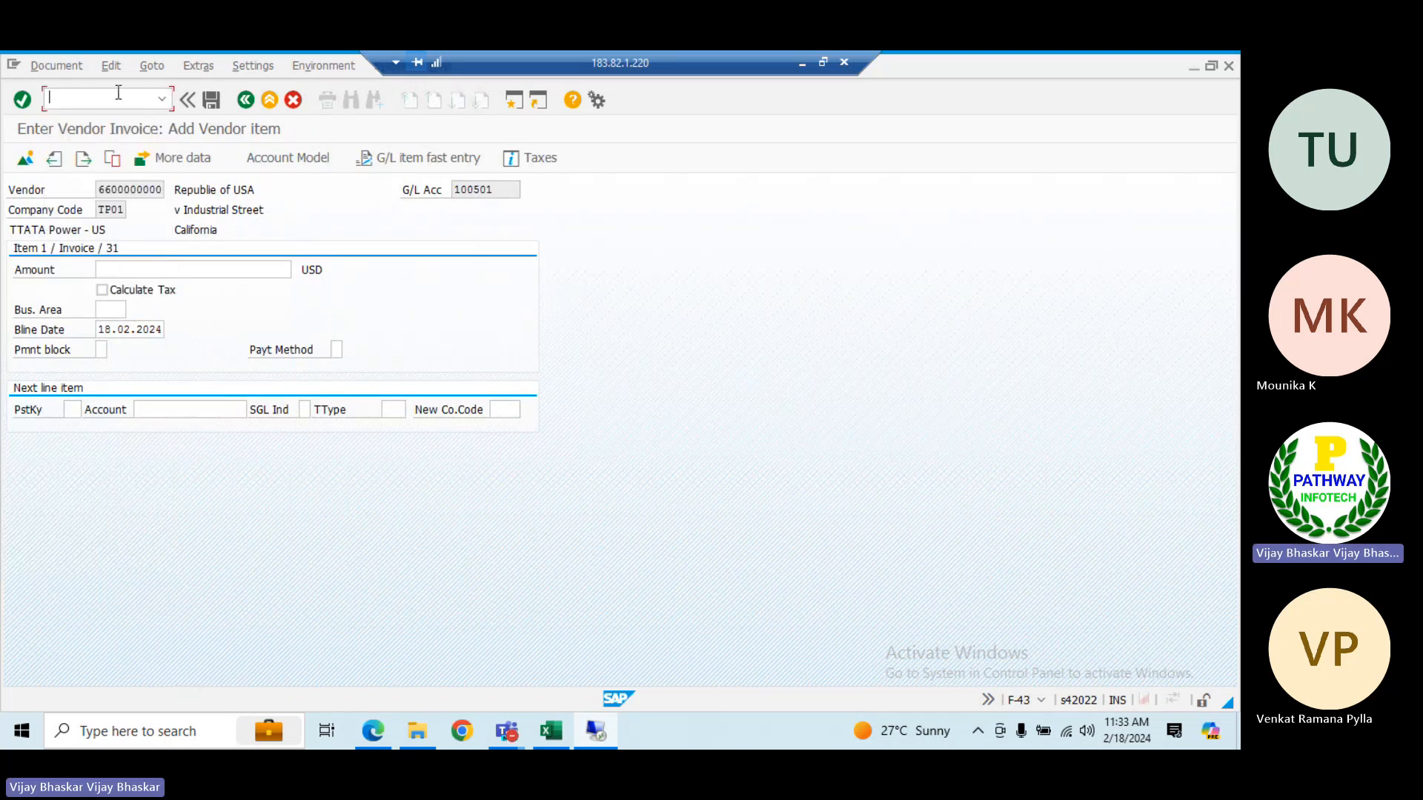
{"action": "type", "text": "/nf-43"}
{"action": "key", "text": "Return"}
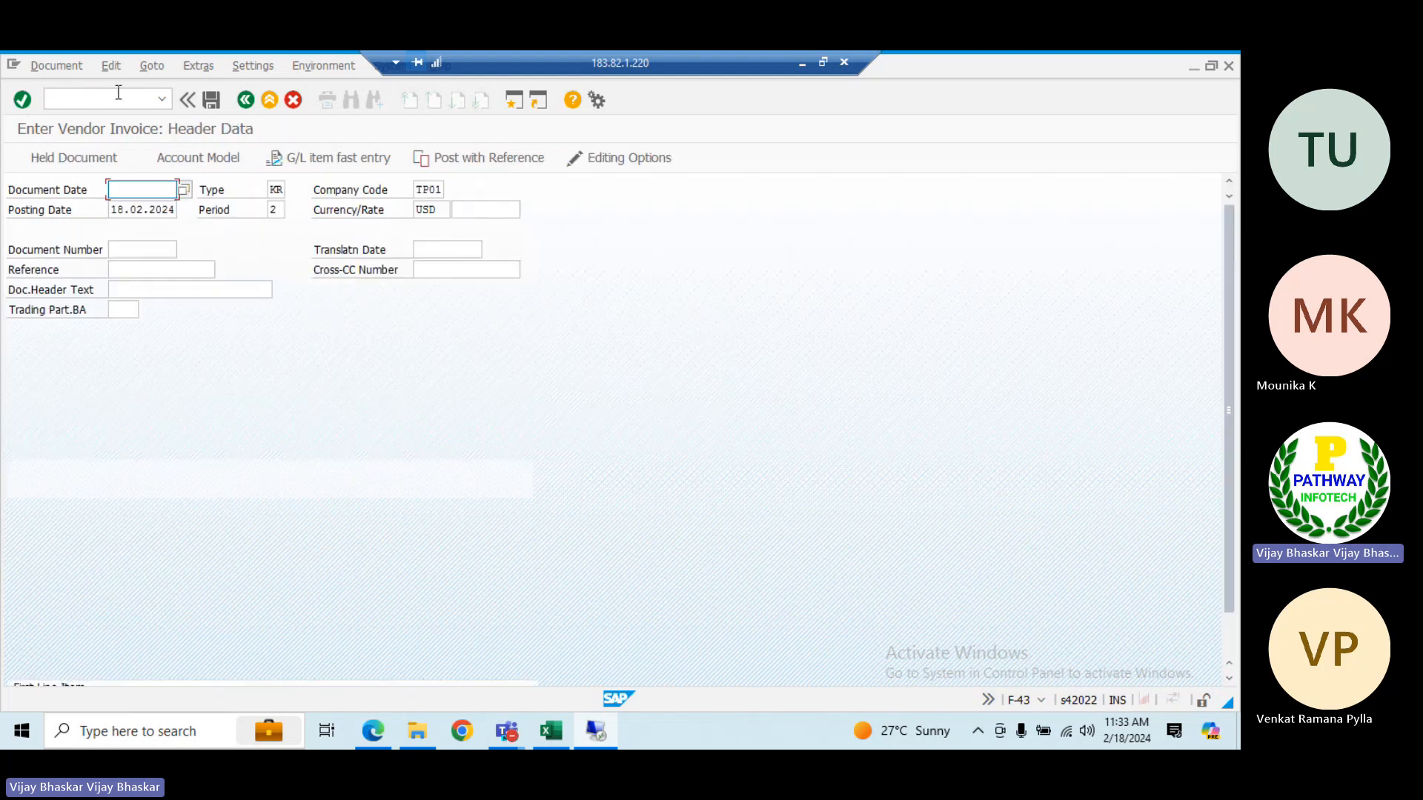
{"action": "key", "text": "space"}
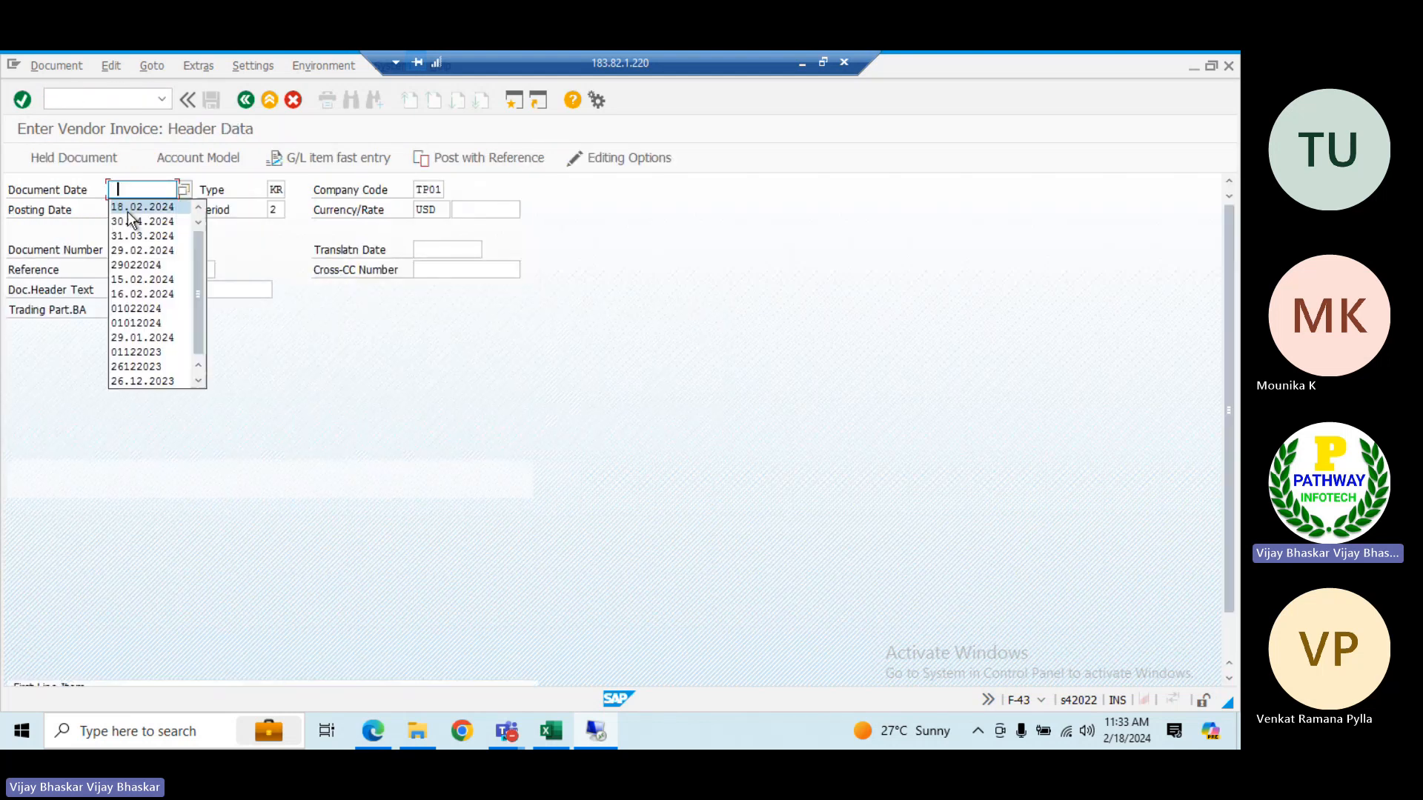
{"action": "left_click", "coordinate": [126, 208]}
Look up the account for the first line item and choose the California vendor "Republie of USA" in company code TP01
{"action": "scroll", "coordinate": [526, 284], "scroll_direction": "down", "scroll_amount": 1}
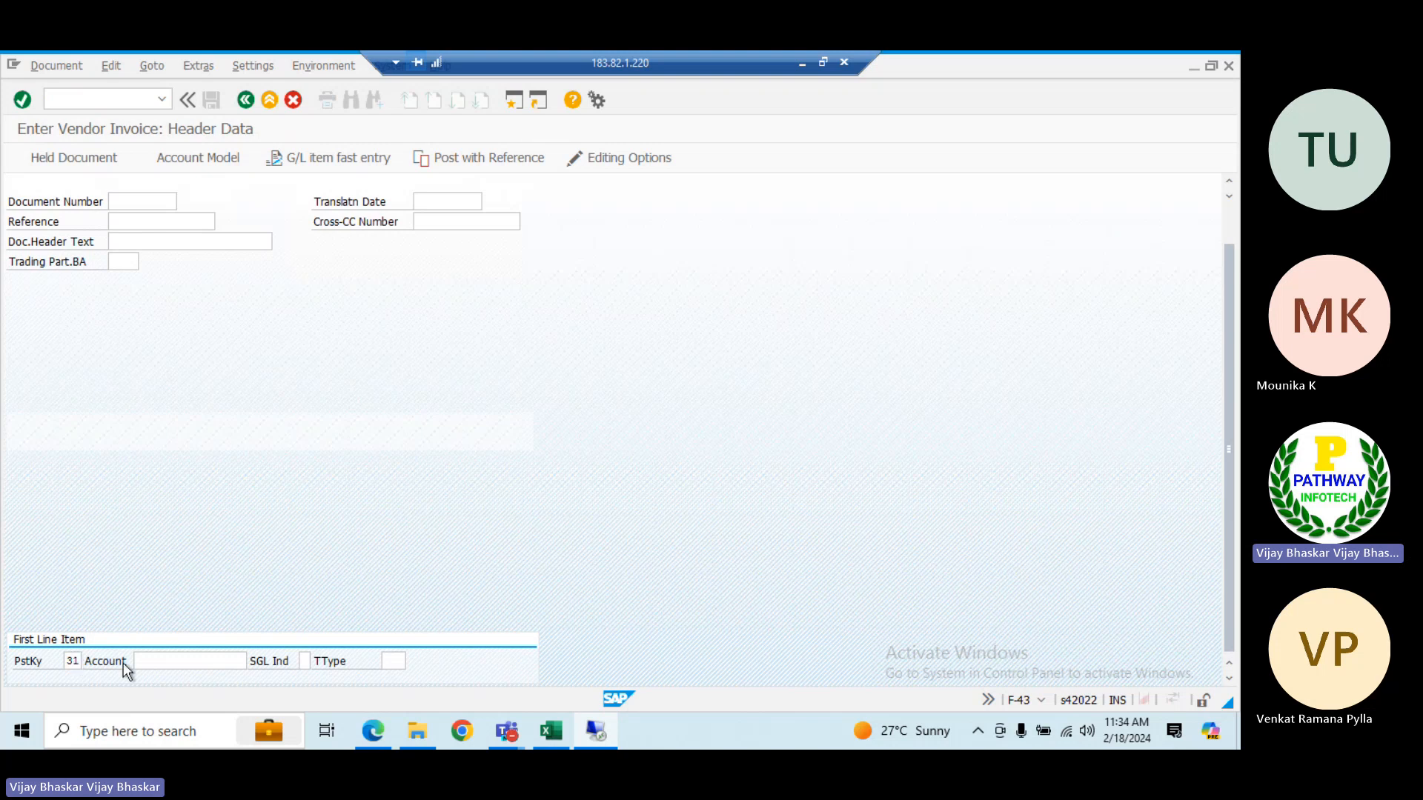
{"action": "left_click", "coordinate": [169, 661]}
{"action": "left_click", "coordinate": [253, 662]}
{"action": "key", "text": "Return"}
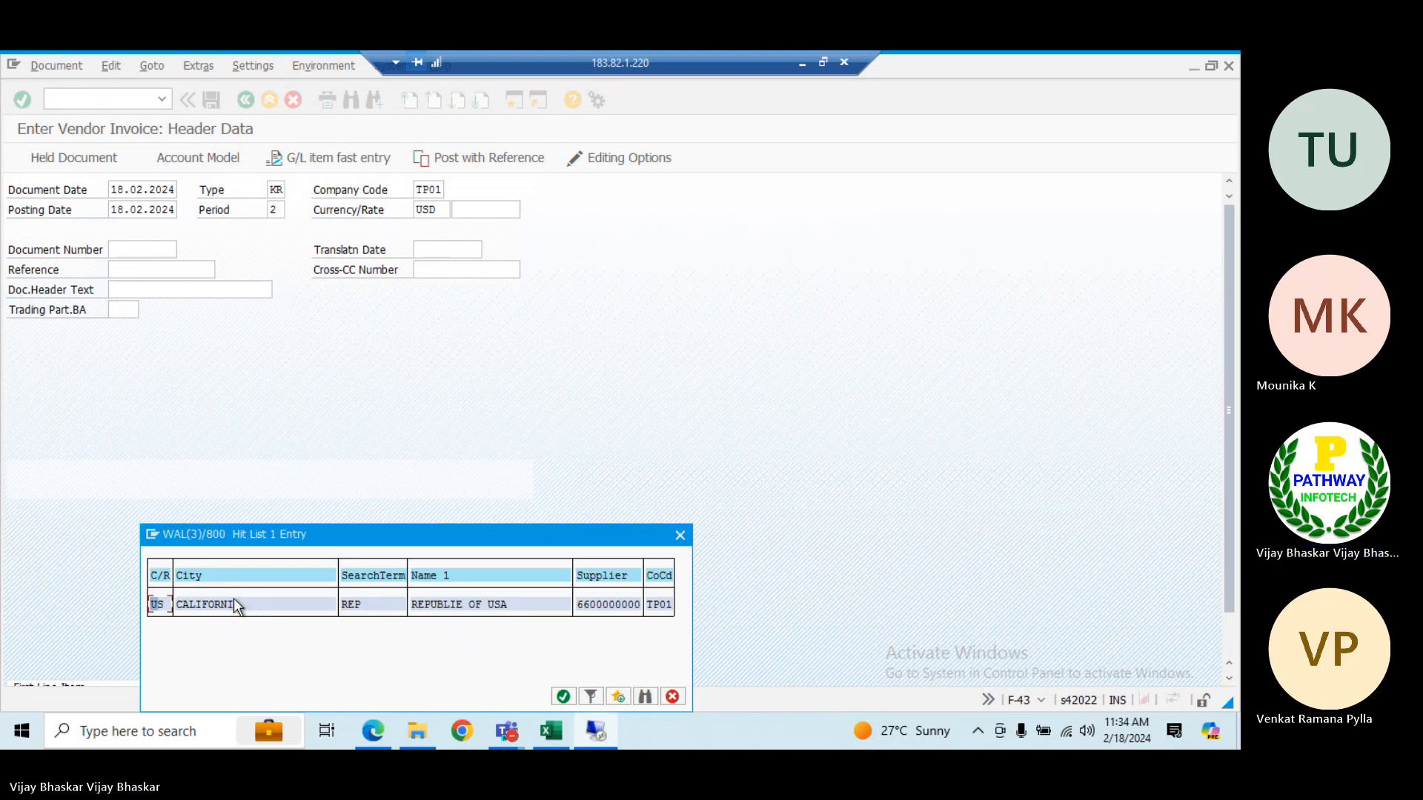
{"action": "left_click", "coordinate": [233, 601]}
{"action": "double_click", "coordinate": [234, 602]}
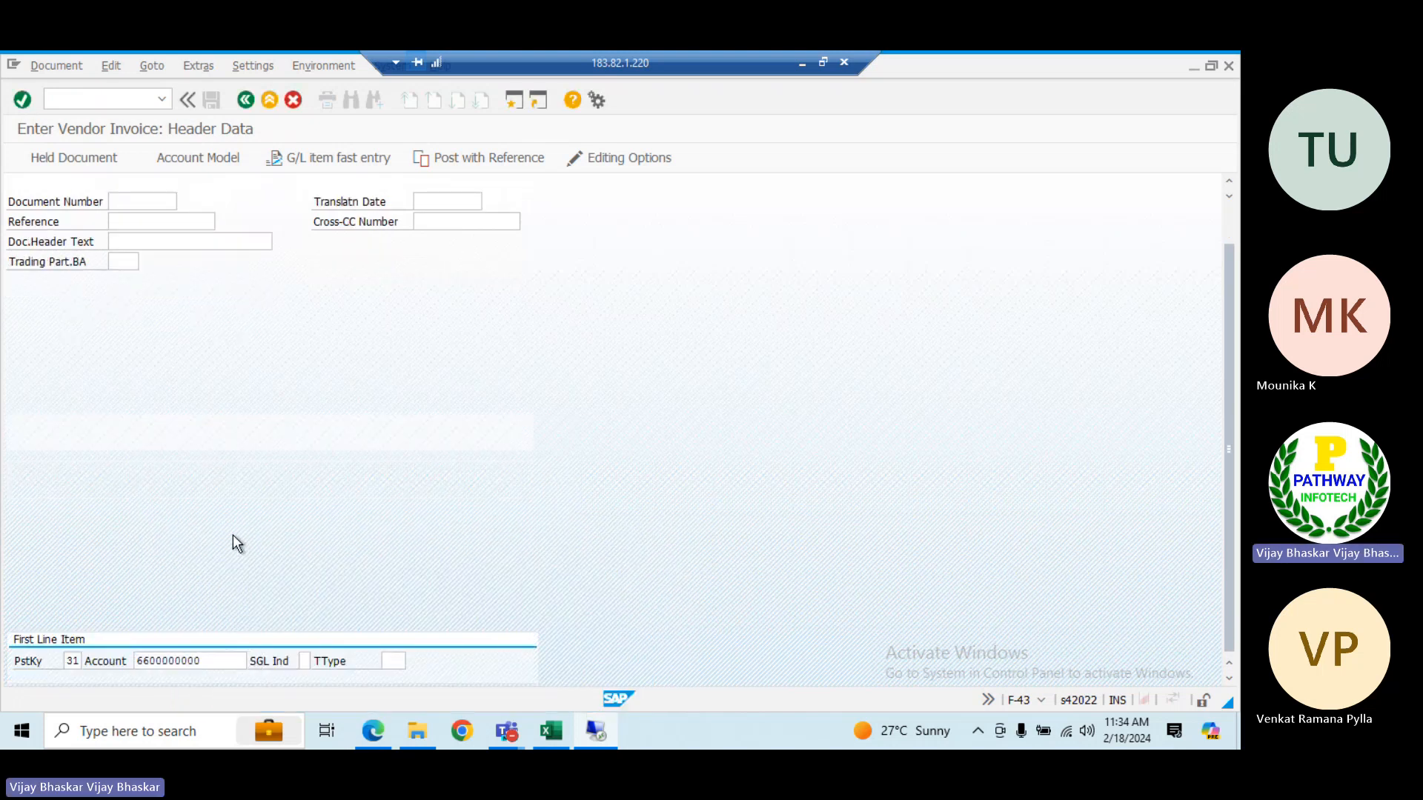
Proceed to the vendor line item and set its amount to 15000 USD
{"action": "key", "text": "Return"}
{"action": "type", "text": "1"}
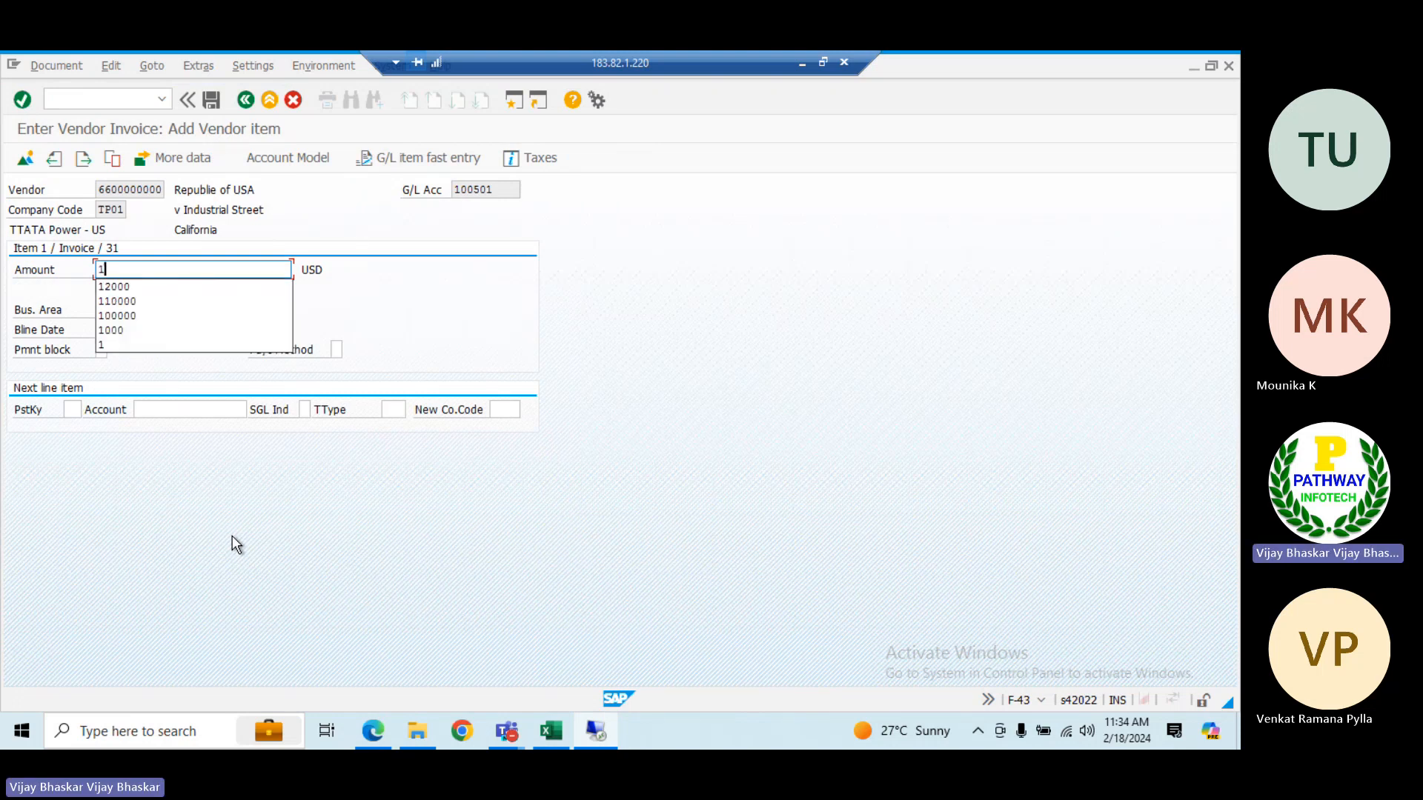
{"action": "type", "text": "5000"}
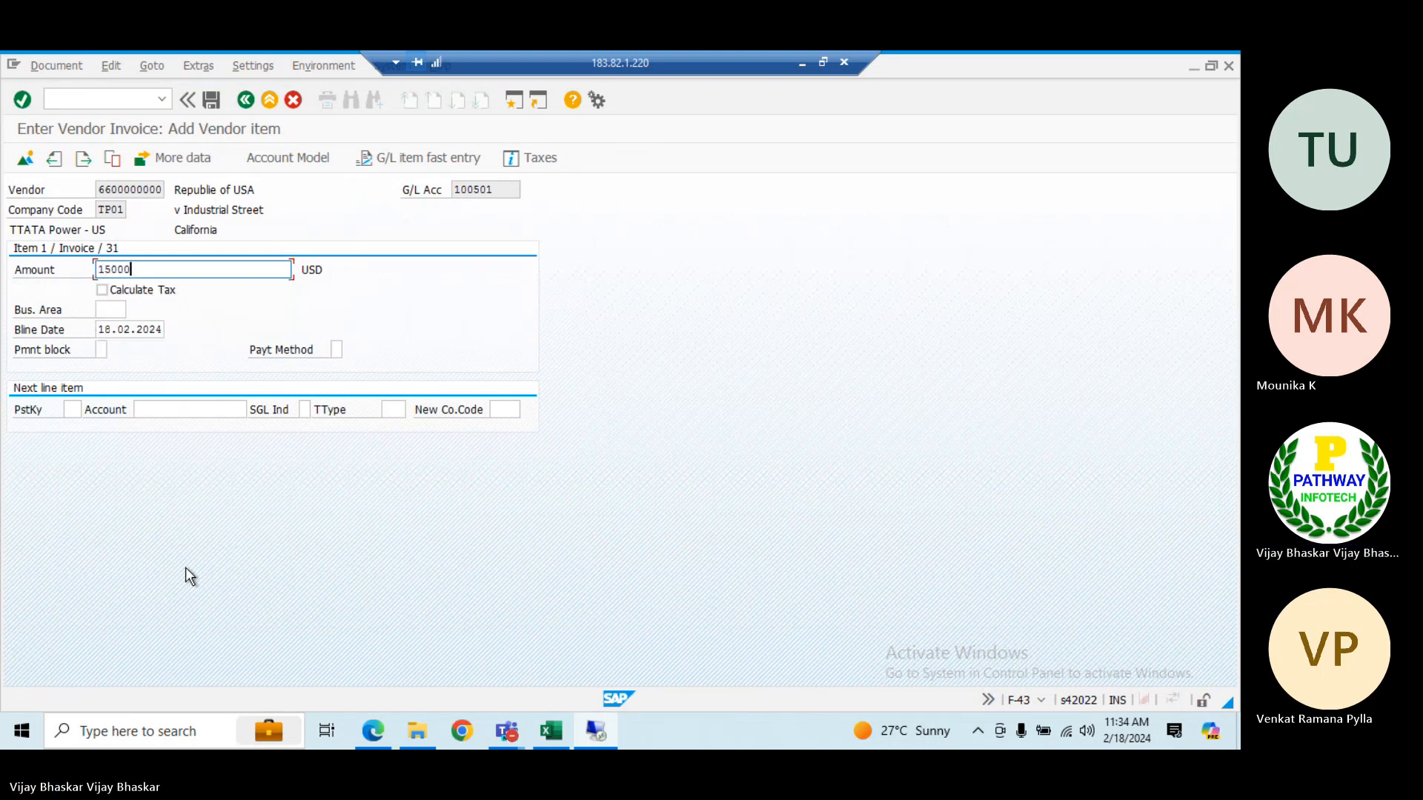
Set the next line item to posting key 40 and pick the Telephone Exp G/L account from the company code's account search
{"action": "left_click", "coordinate": [71, 410]}
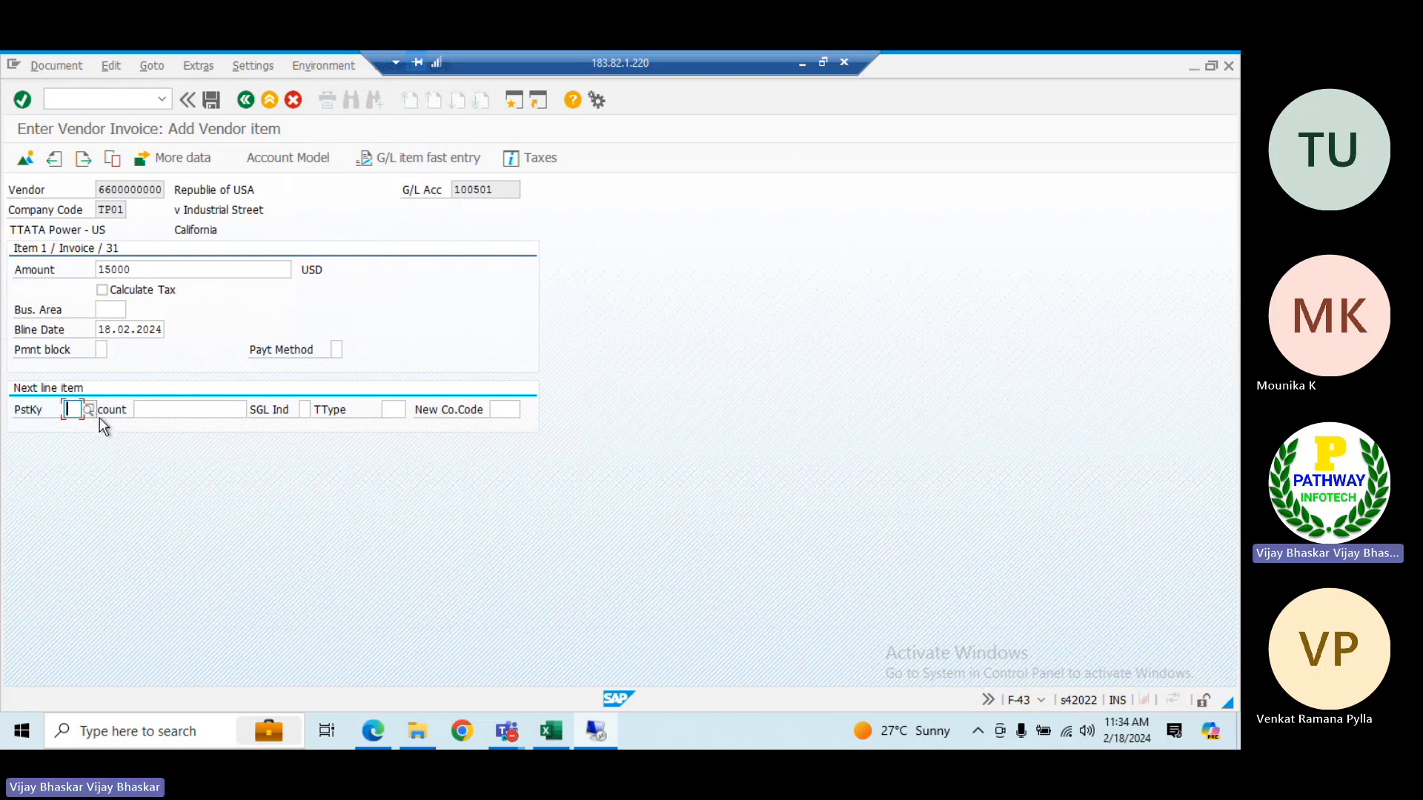
{"action": "type", "text": "40"}
{"action": "key", "text": "Tab"}
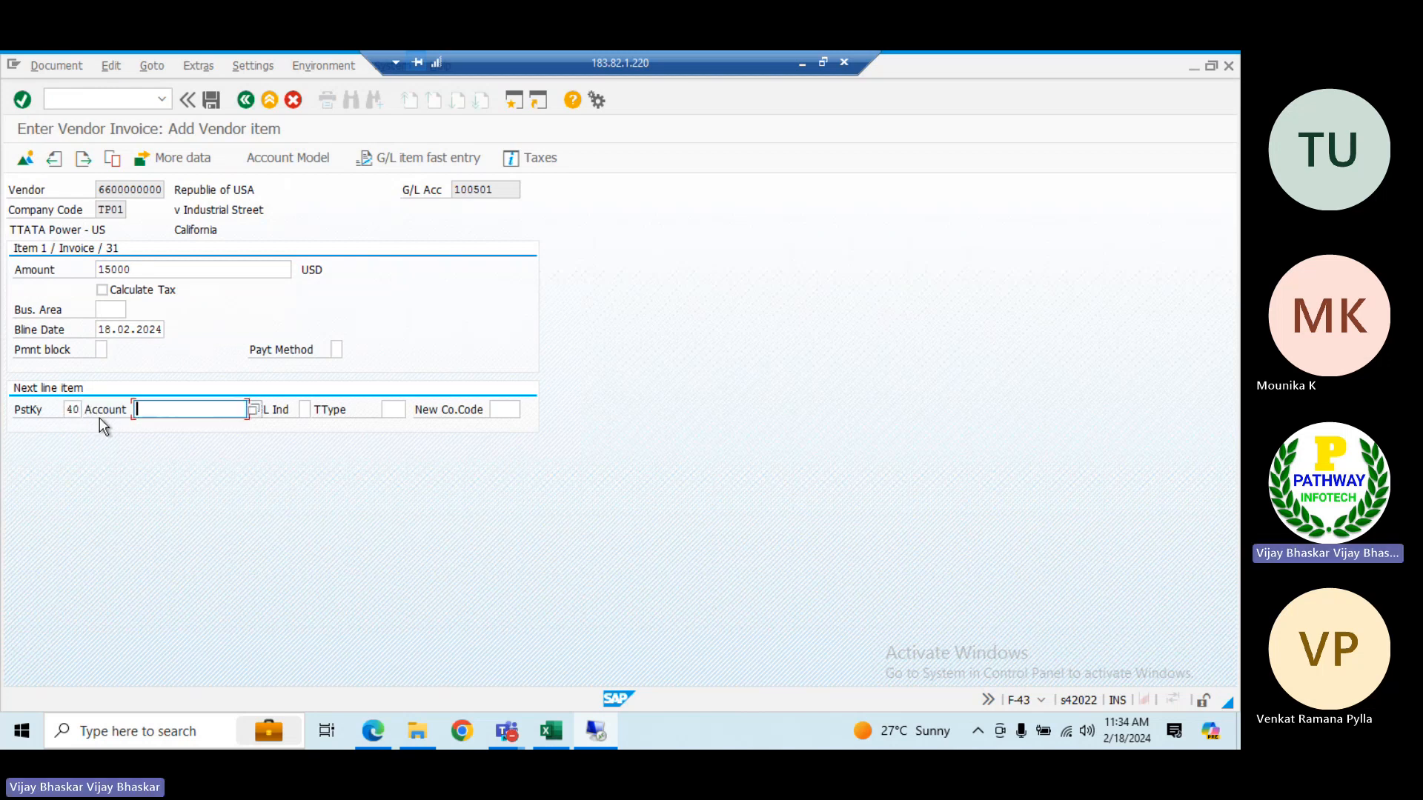
{"action": "left_click", "coordinate": [253, 410]}
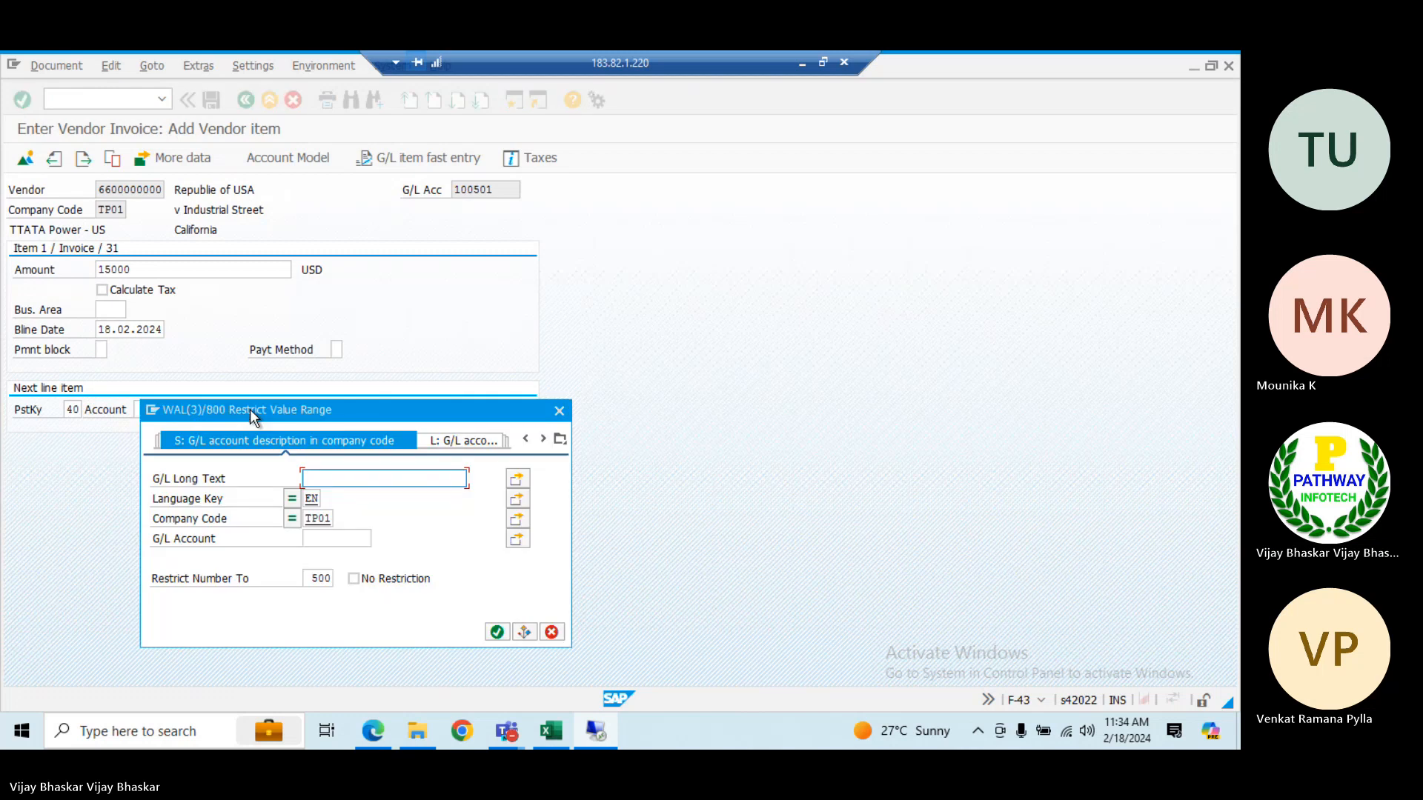
{"action": "key", "text": "Return"}
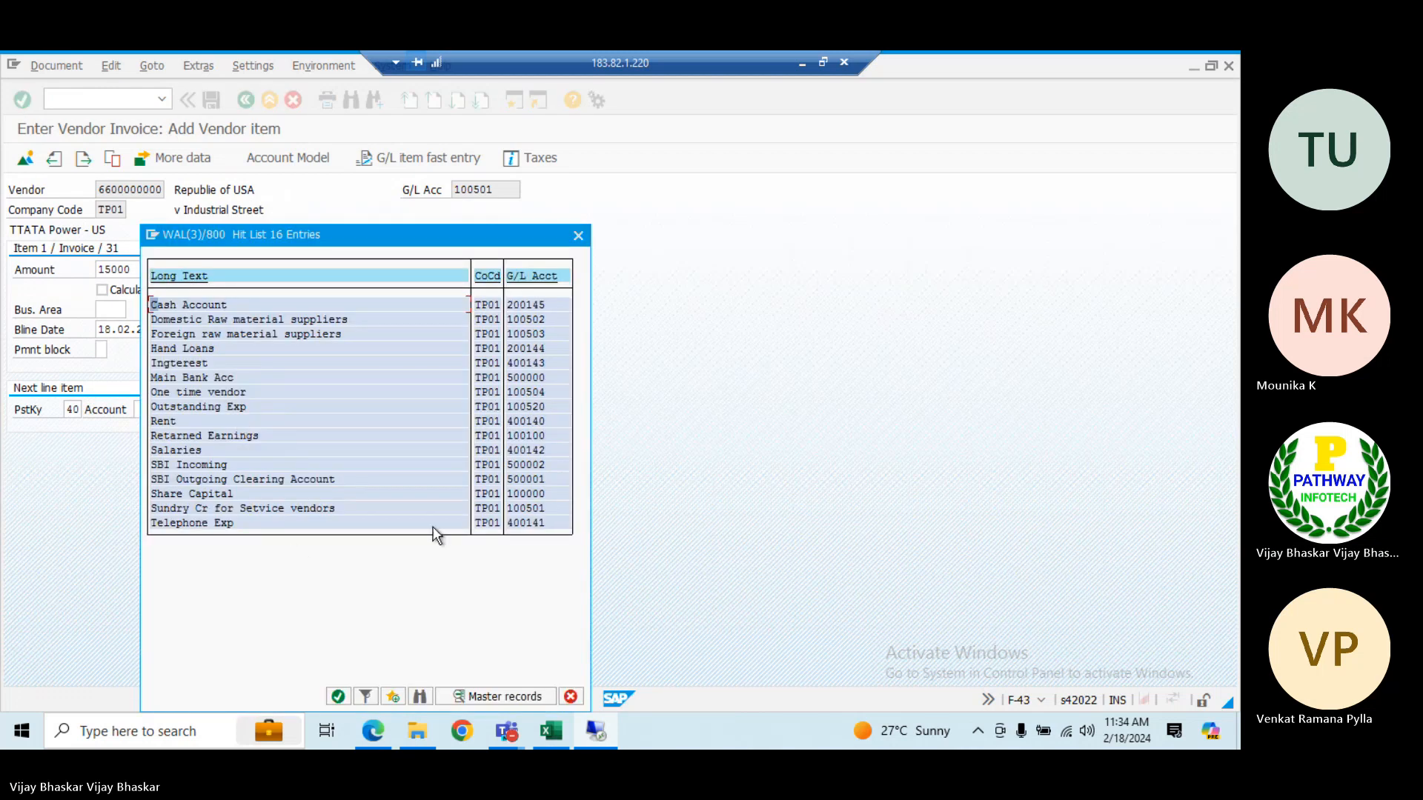
{"action": "left_click", "coordinate": [530, 525]}
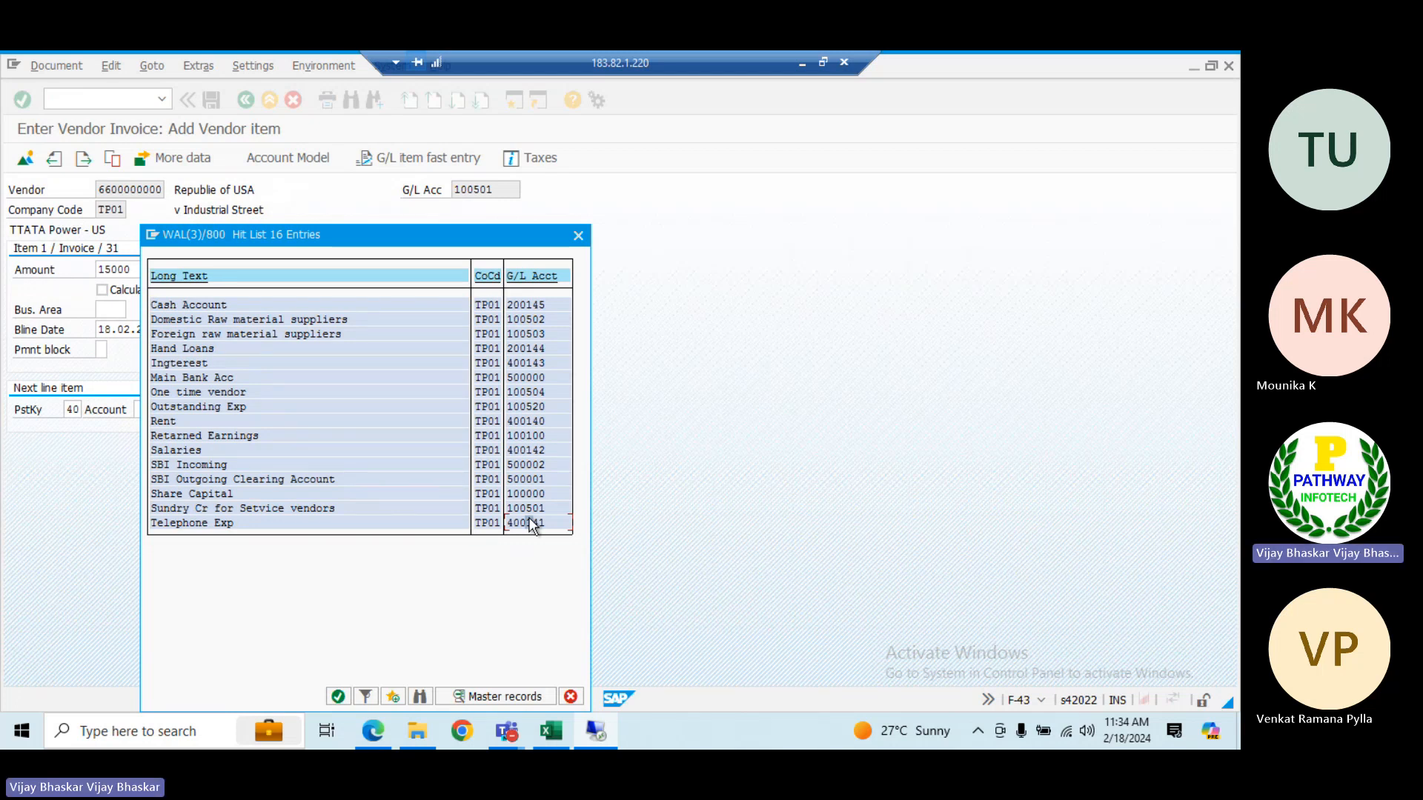
{"action": "double_click", "coordinate": [531, 525]}
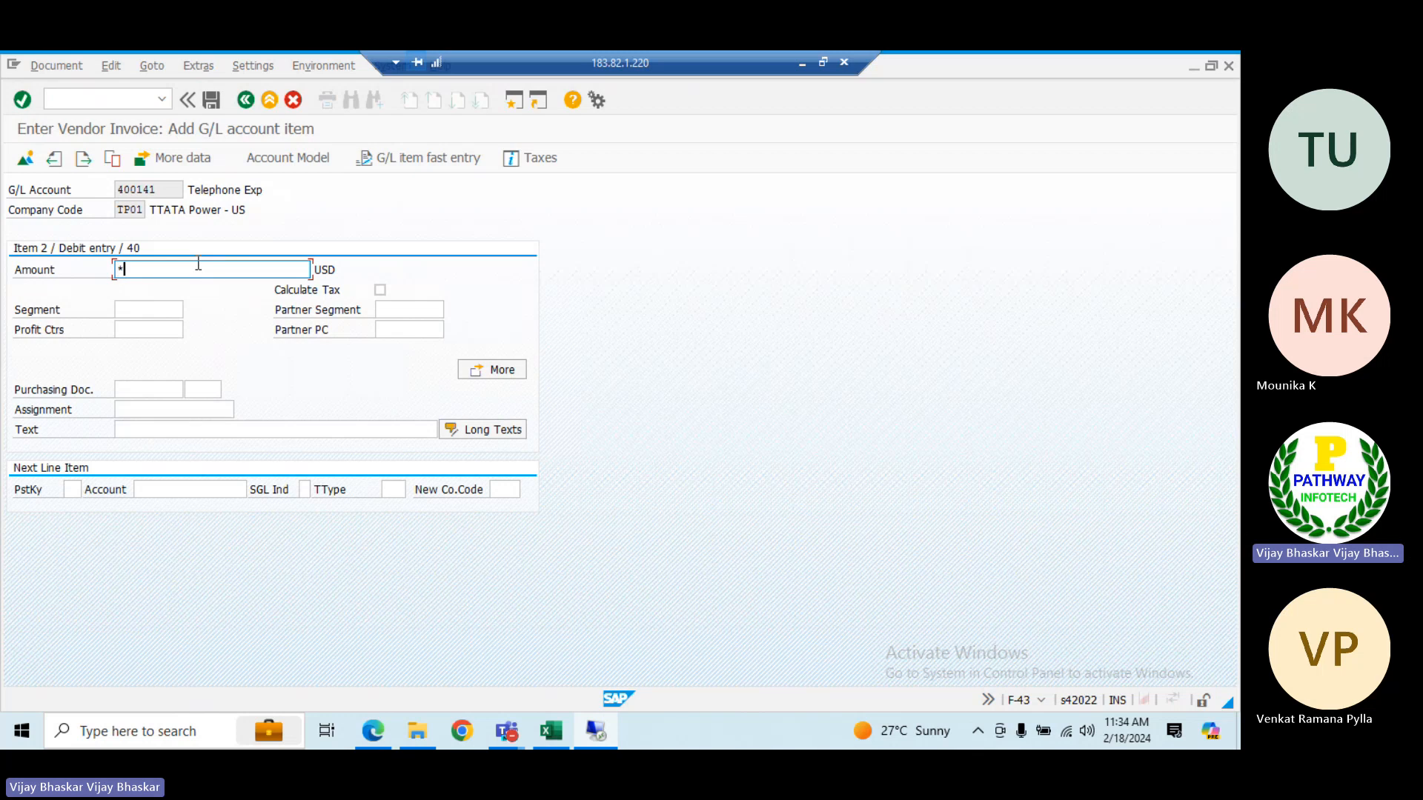
Fill in the Telephone Exp item with amount *, profit center DUMMY and text "Vendor Invoice", and submit it
{"action": "left_click", "coordinate": [132, 329]}
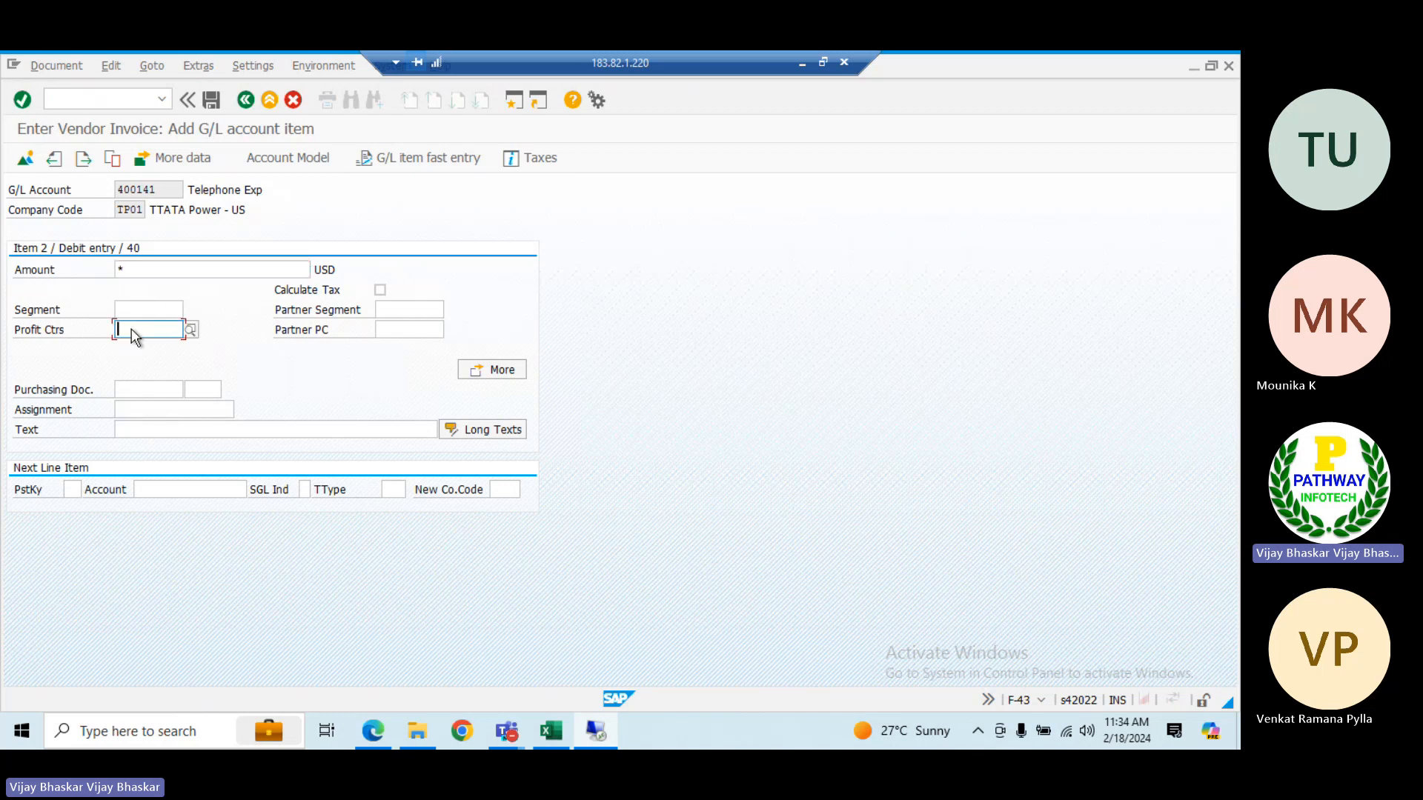
{"action": "left_click", "coordinate": [137, 345]}
{"action": "left_click", "coordinate": [177, 429]}
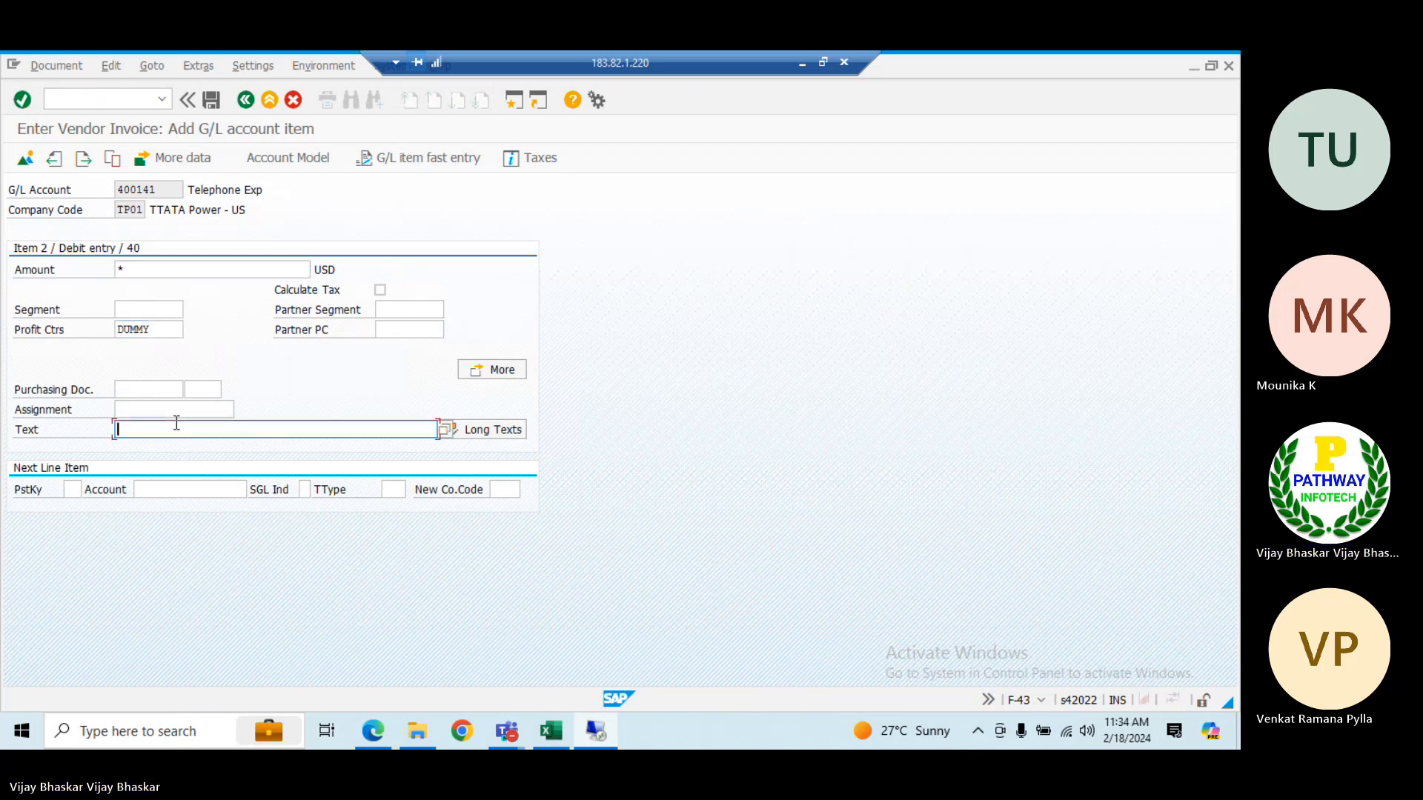
{"action": "key", "text": "BackSpace"}
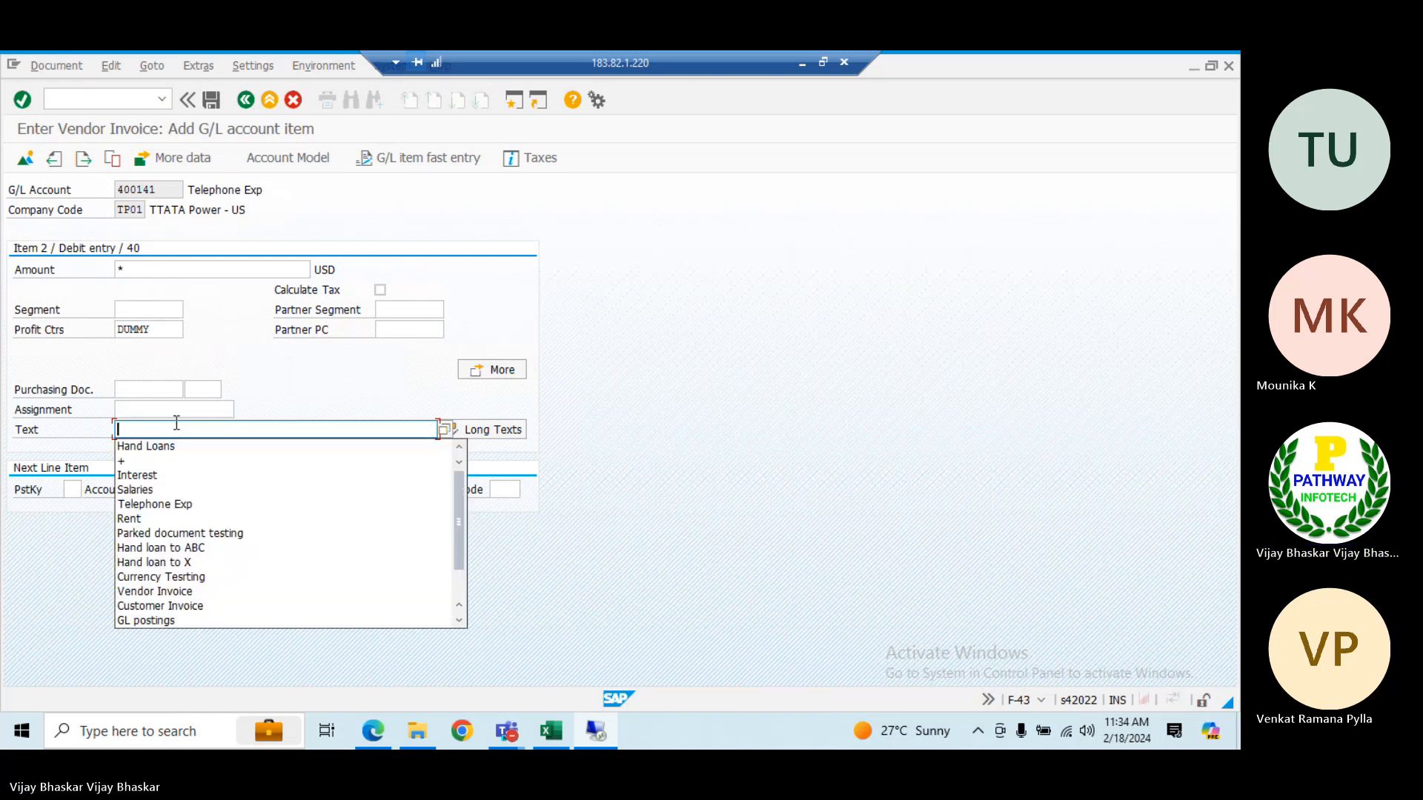
{"action": "type", "text": "V"}
{"action": "key", "text": "Down"}
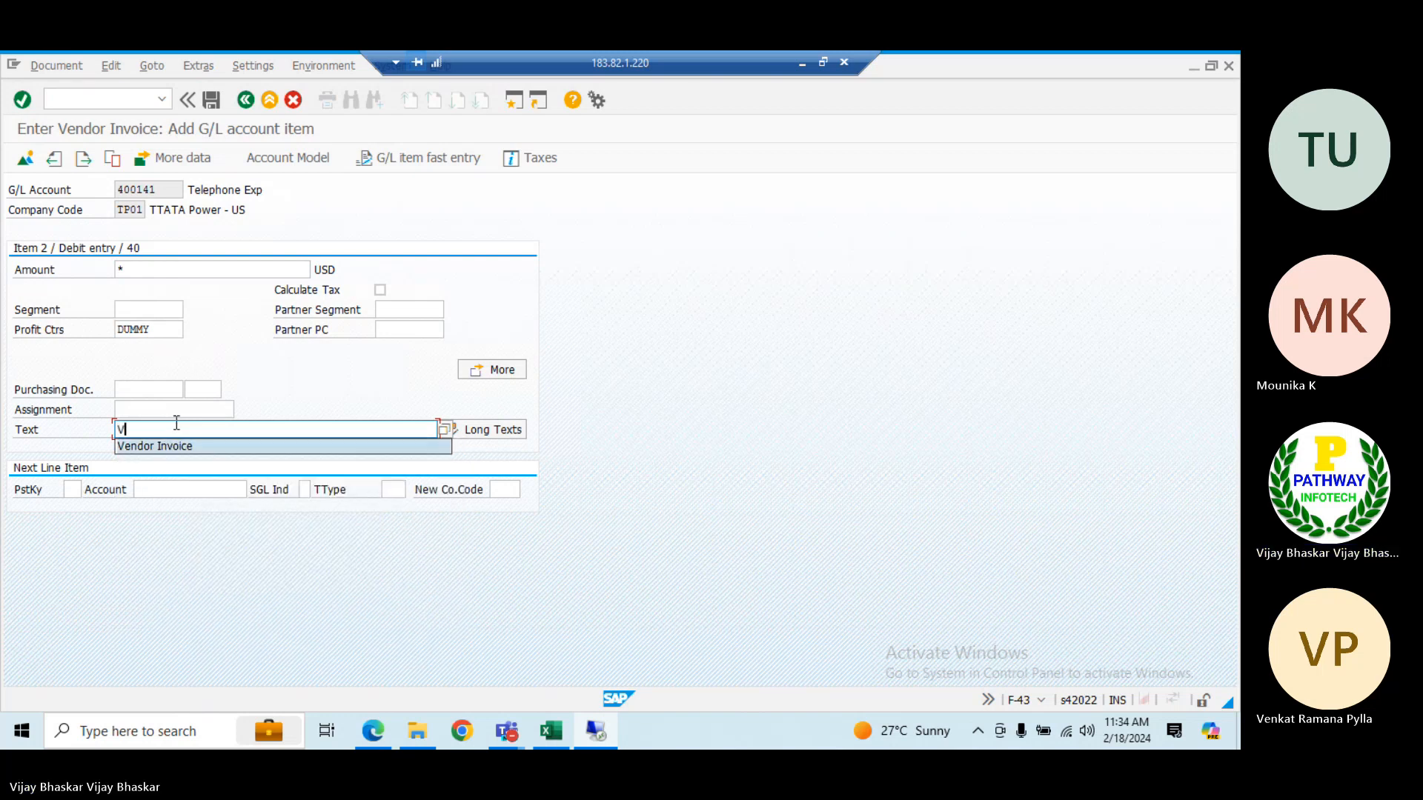
{"action": "key", "text": "Return"}
{"action": "key", "text": "Return"}
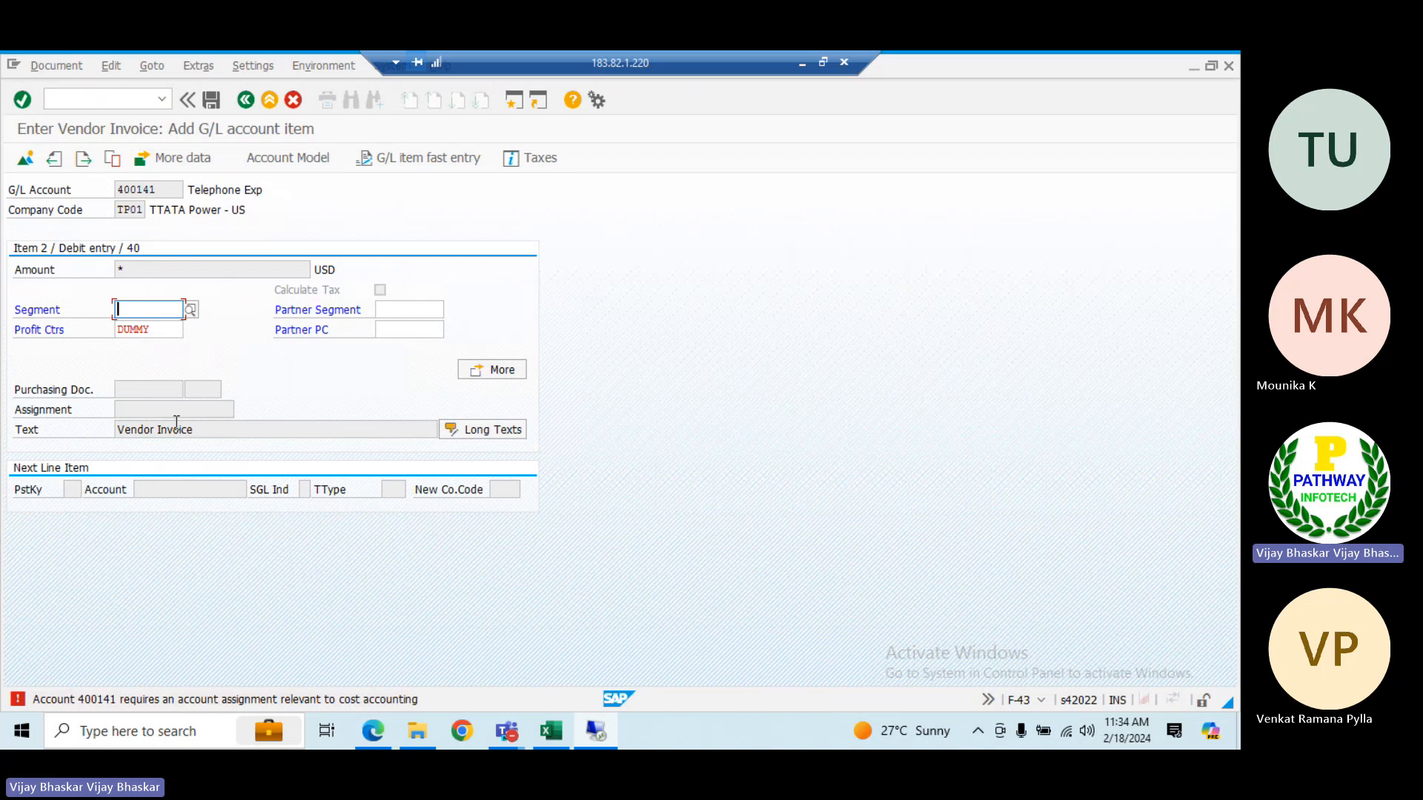
Assign cost center ADMIN to the Telephone Exp item in the coding block
{"action": "left_click", "coordinate": [486, 372]}
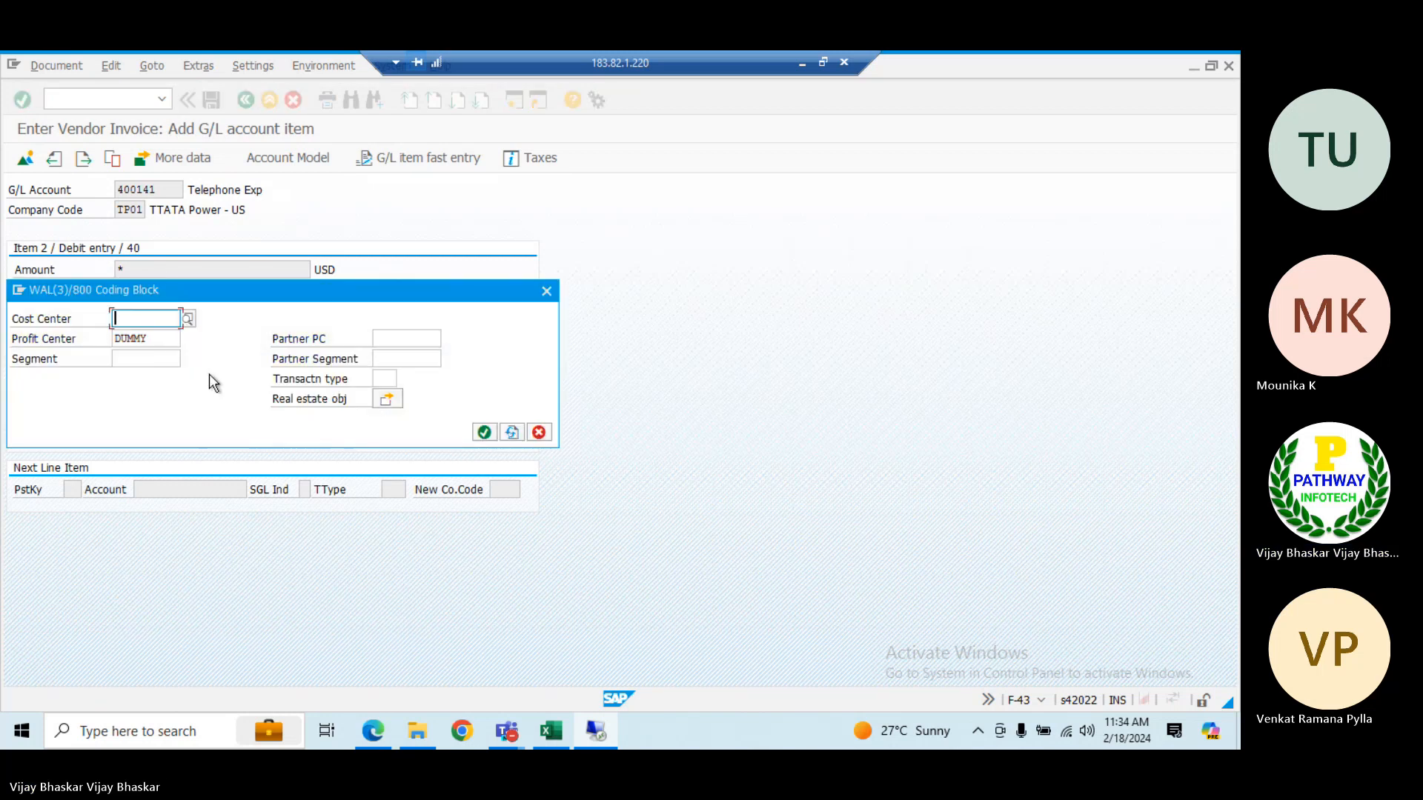
{"action": "left_click", "coordinate": [138, 337]}
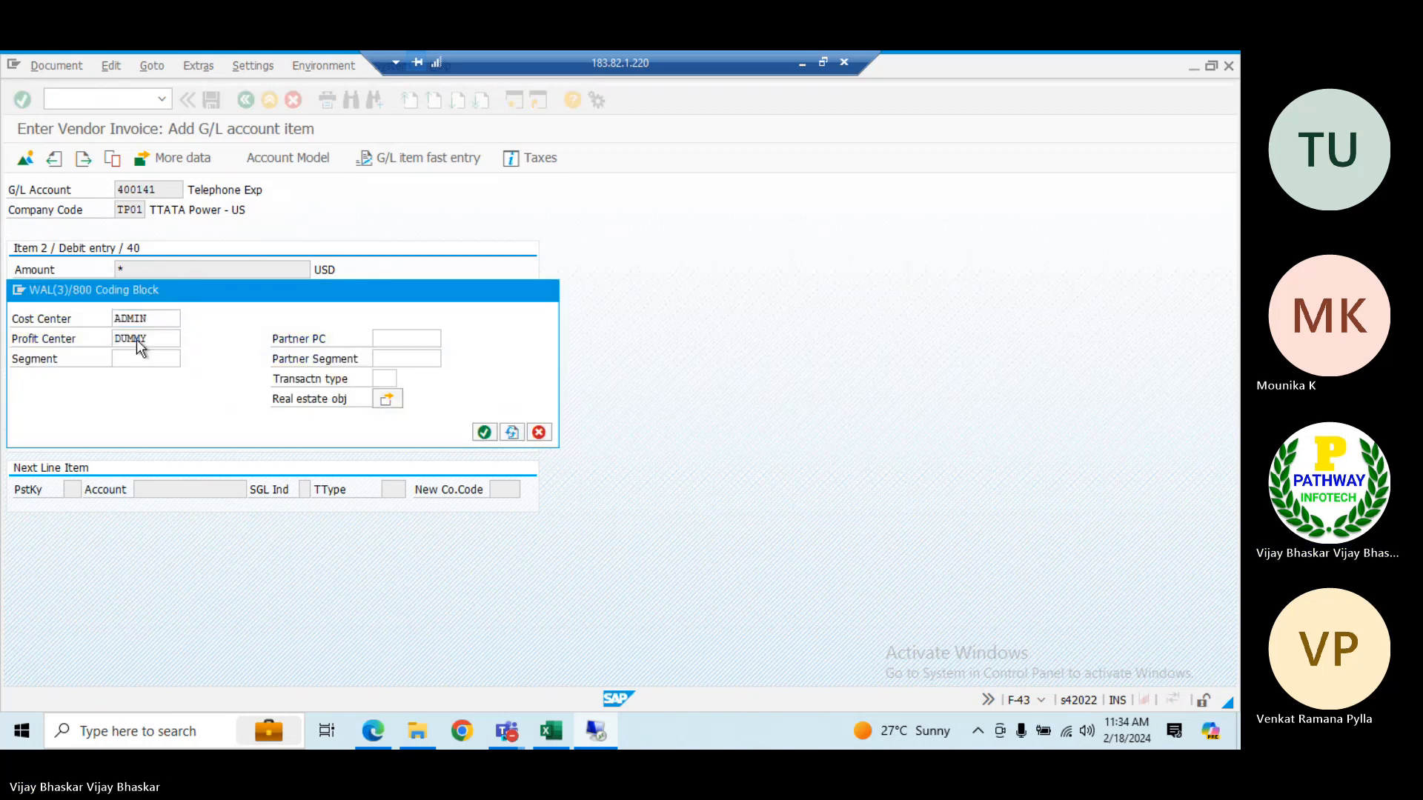
{"action": "key", "text": "Return"}
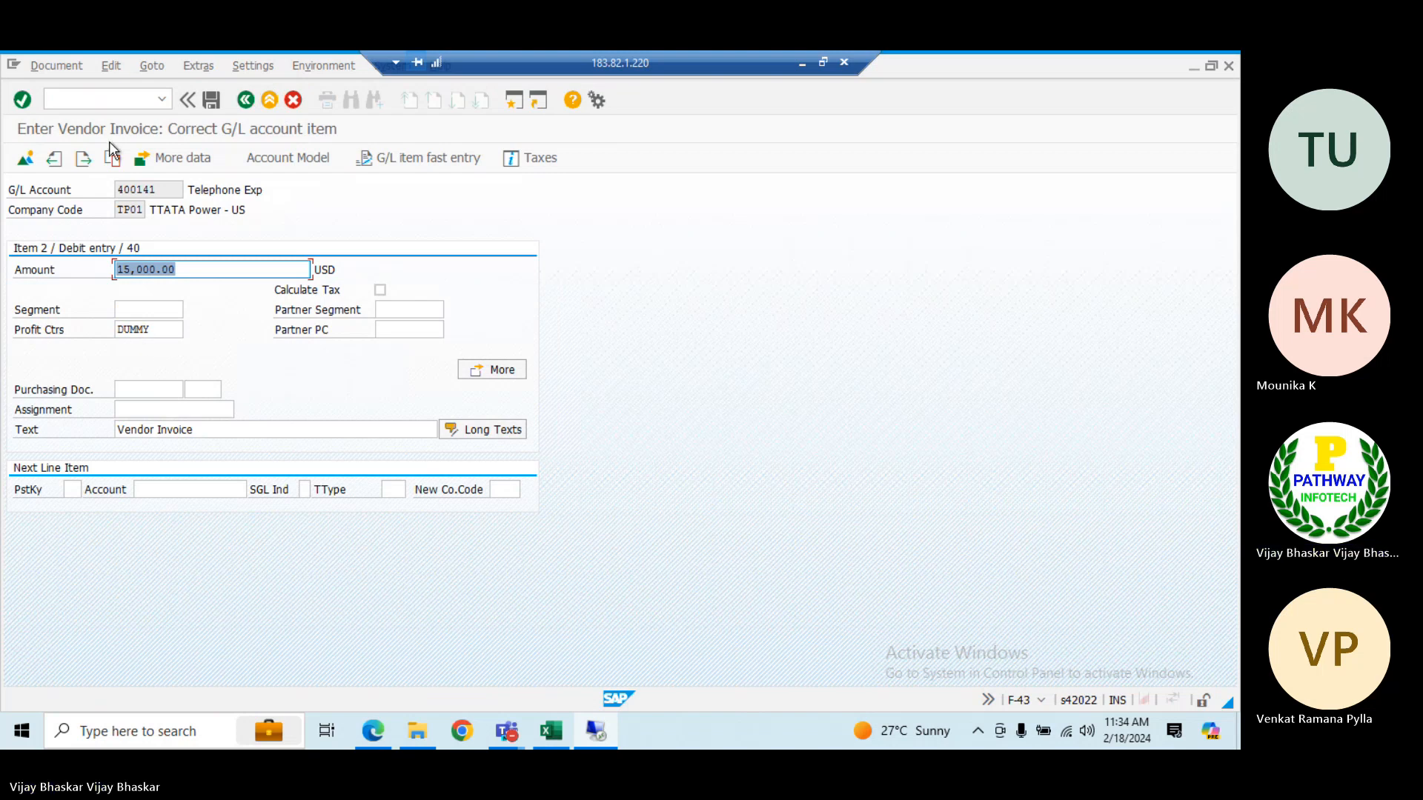
Simulate the vendor invoice to display the document overview, and post it
{"action": "left_click", "coordinate": [58, 66]}
{"action": "left_click", "coordinate": [68, 143]}
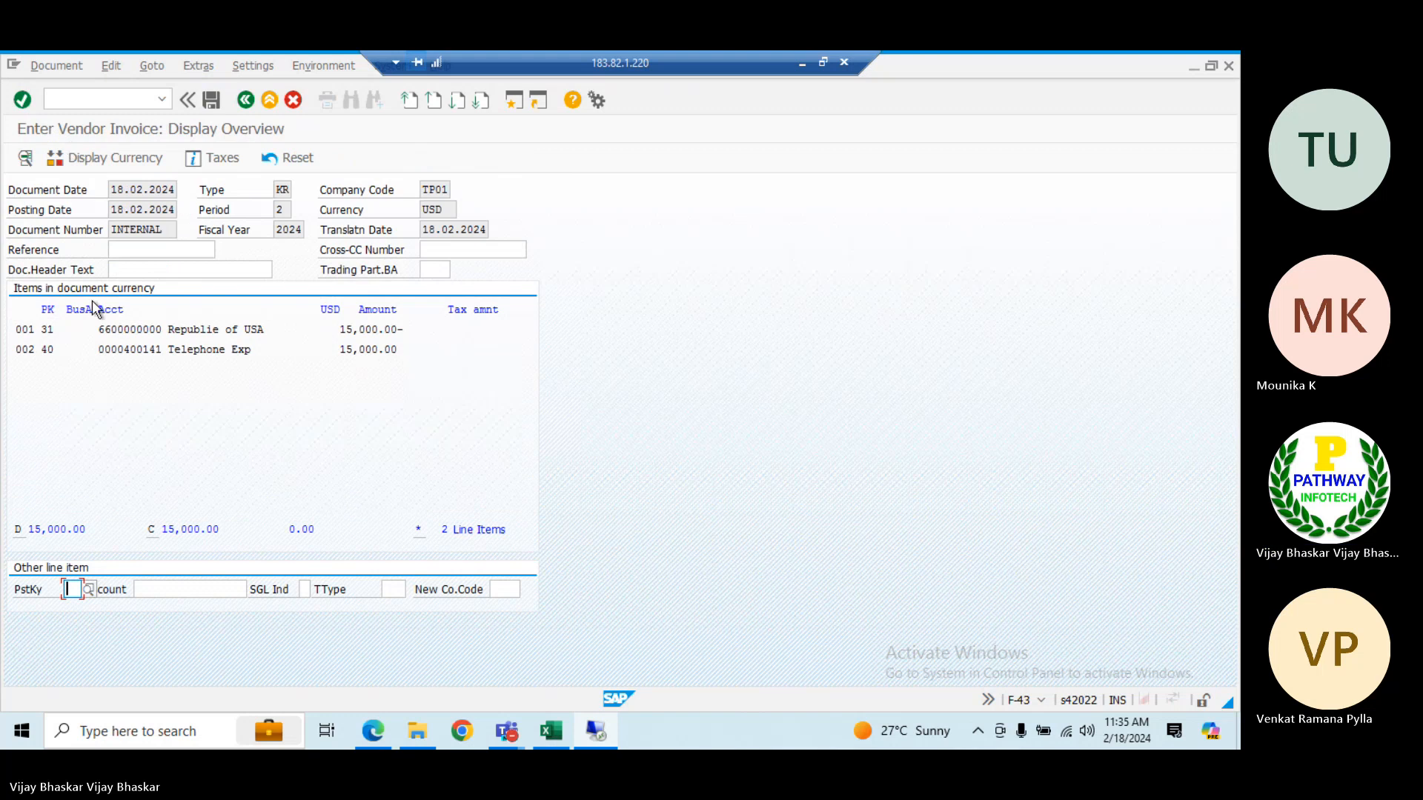
{"action": "left_click", "coordinate": [212, 100]}
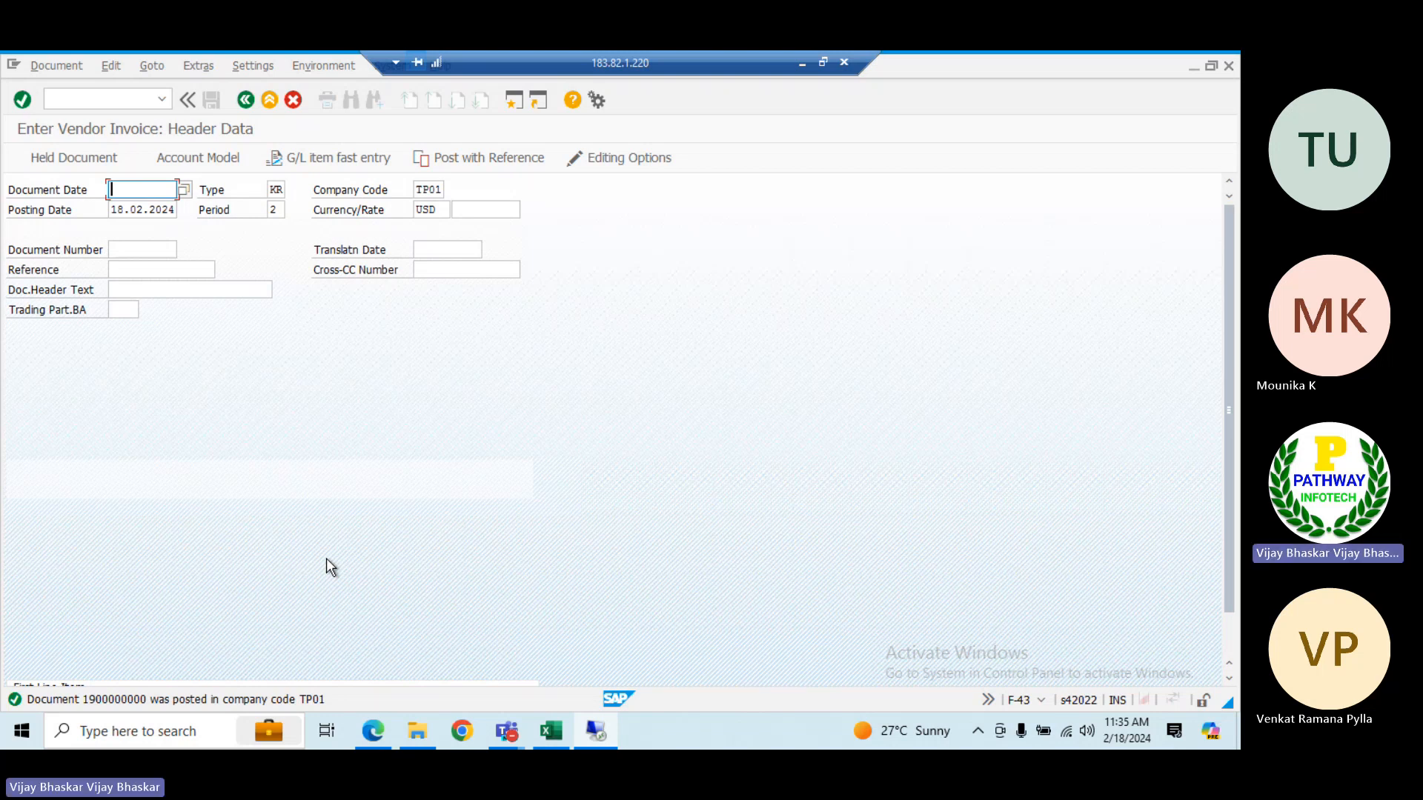
Switch to the AP sheet of the Excel class workbook and enter "Display the vendor line items" in cell A48
{"action": "left_click", "coordinate": [552, 732]}
{"action": "left_click", "coordinate": [65, 544]}
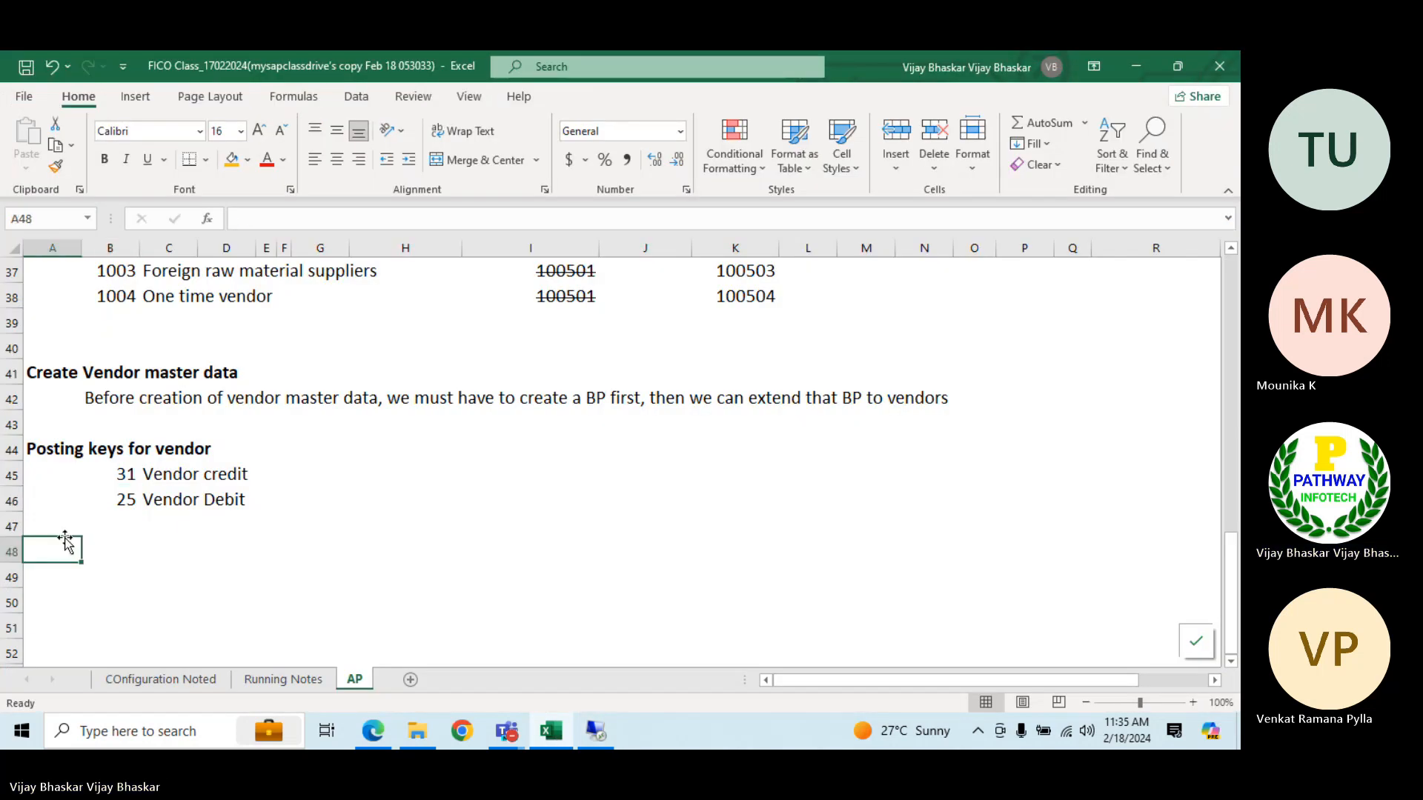
{"action": "type", "text": "Display the "}
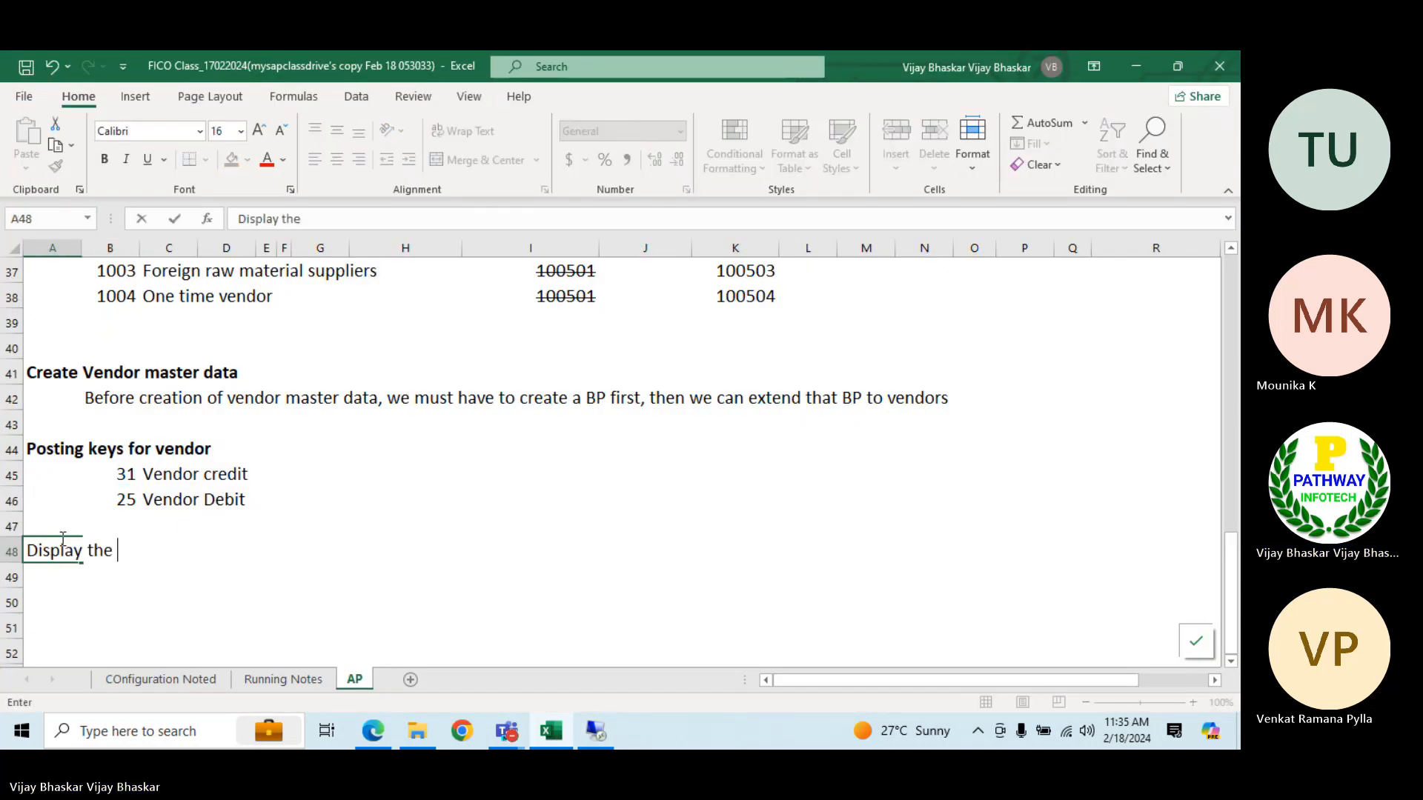
{"action": "type", "text": "vendor"}
{"action": "key", "text": "BackSpace"}
{"action": "key", "text": "BackSpace"}
{"action": "key", "text": "BackSpace"}
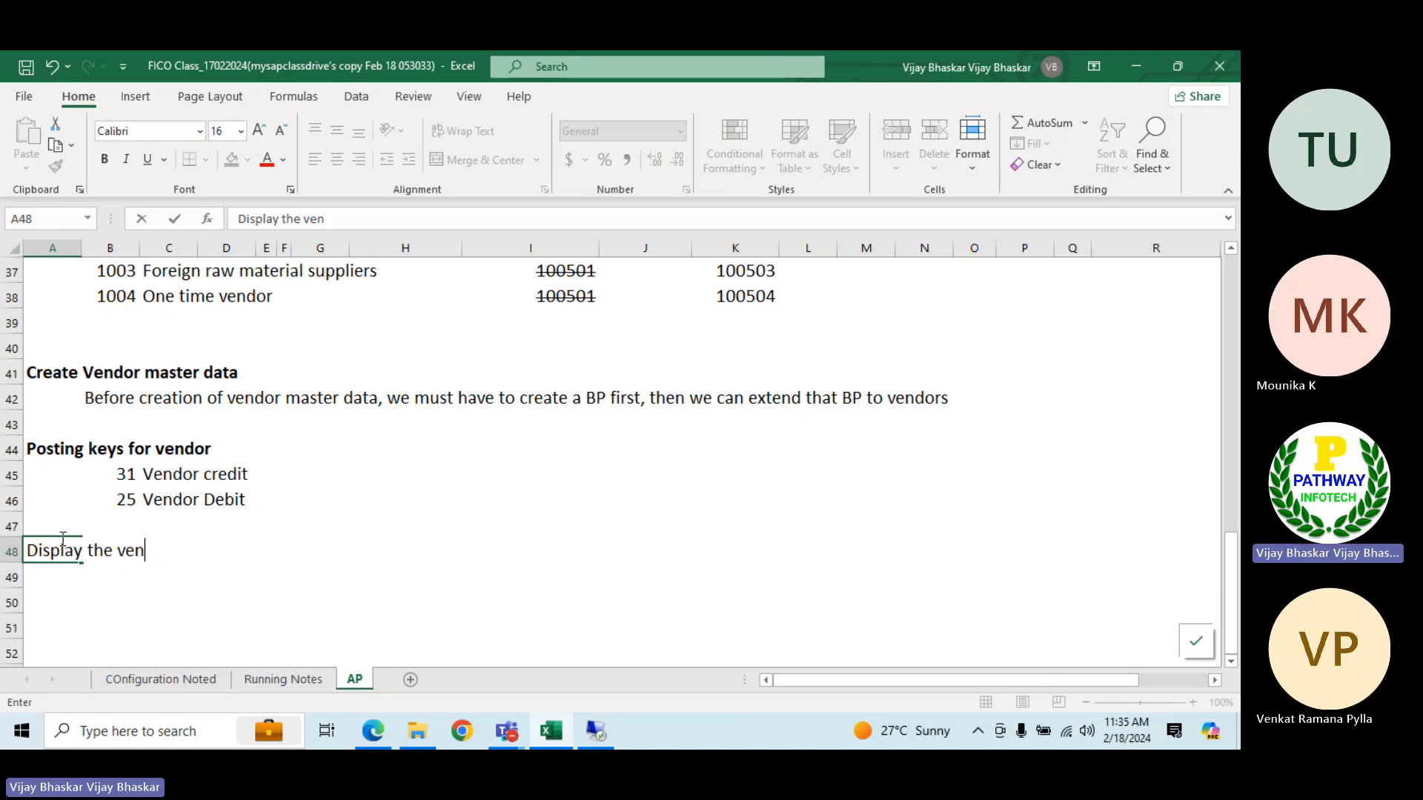
{"action": "type", "text": "dor line"}
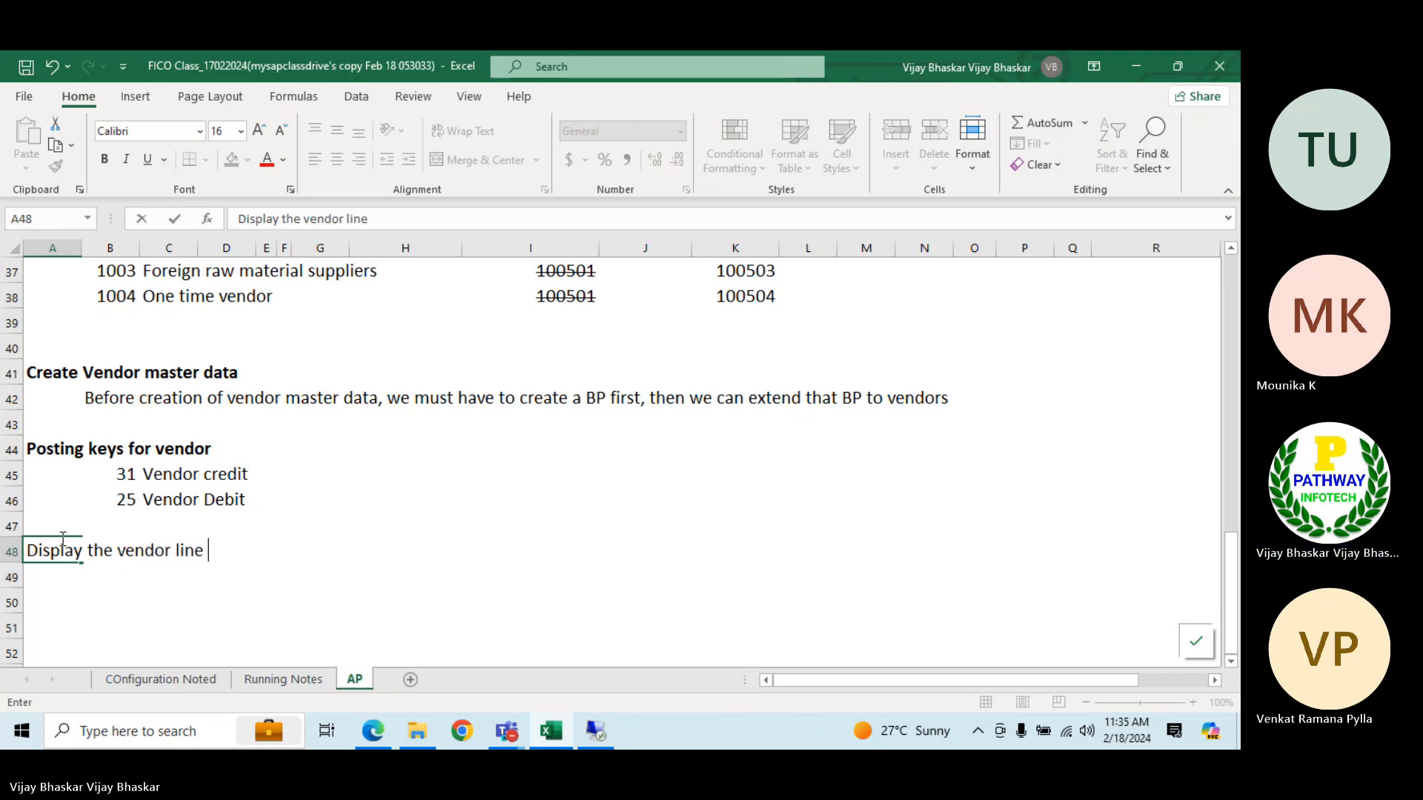
{"action": "type", "text": " items"}
{"action": "key", "text": "Return"}
Enter the transaction code FBL1N in G48 beside the vendor line items note, and switch back to SAP
{"action": "key", "text": "Up"}
{"action": "key", "text": "Right"}
{"action": "key", "text": "Right"}
{"action": "key", "text": "Right"}
{"action": "key", "text": "Right"}
{"action": "key", "text": "Right"}
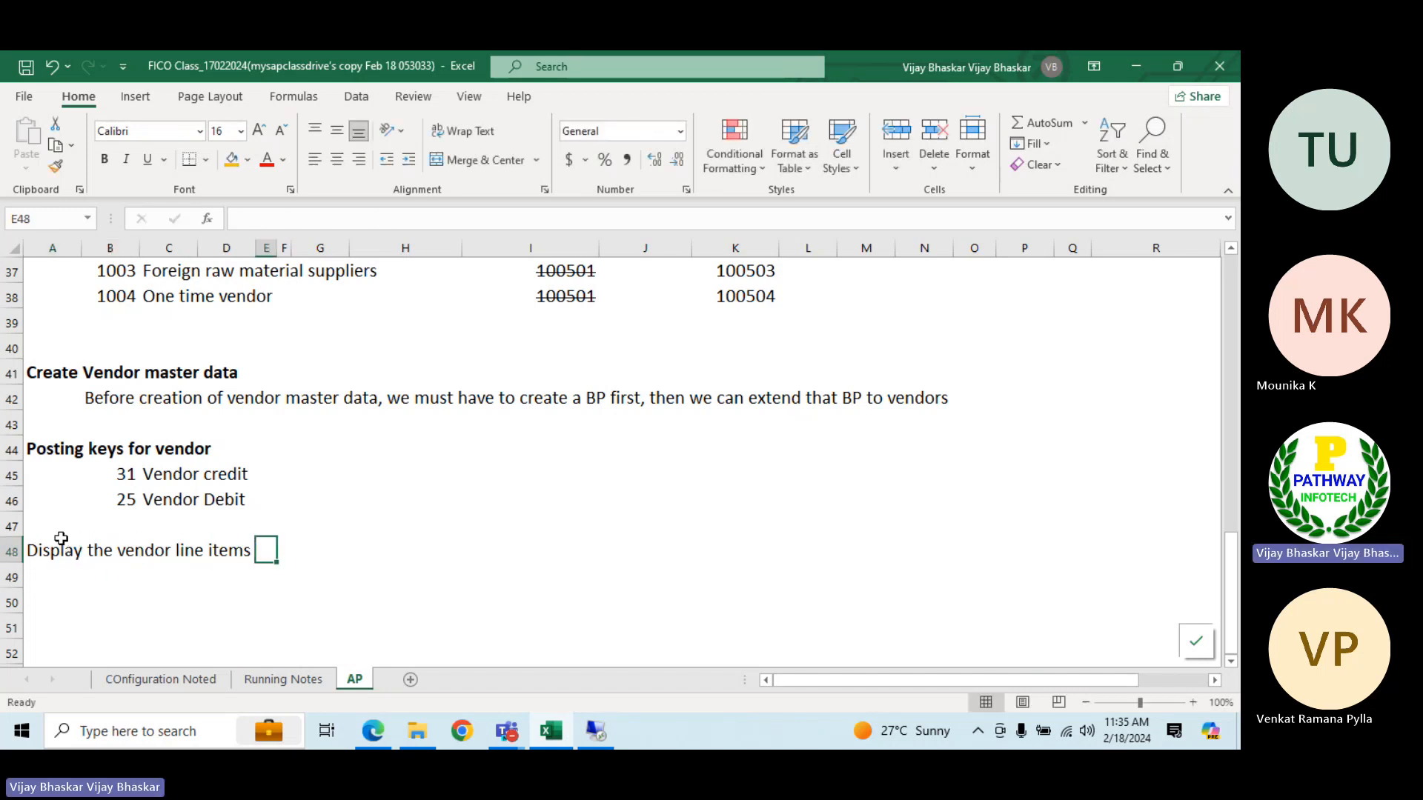
{"action": "key", "text": "Up"}
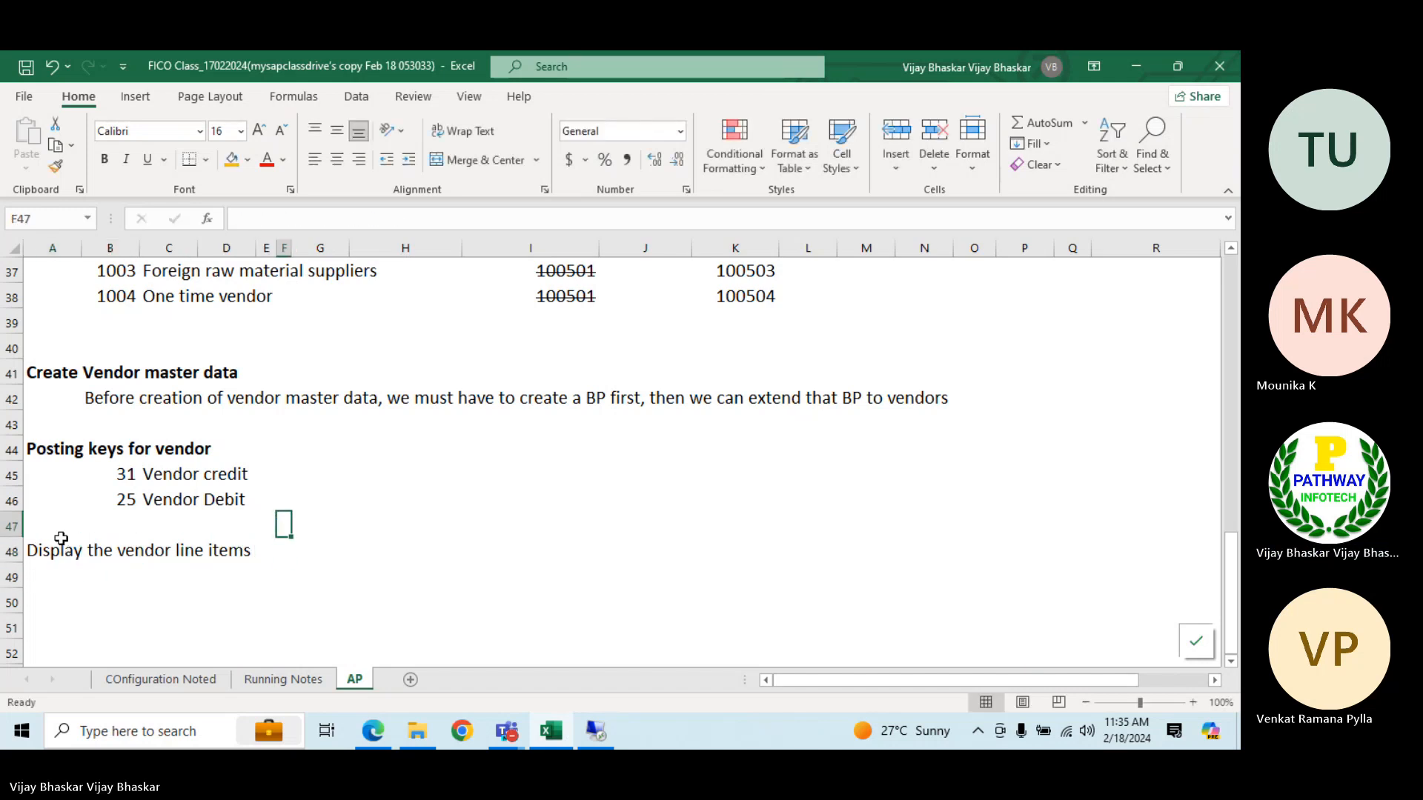
{"action": "key", "text": "Down"}
{"action": "key", "text": "Right"}
{"action": "type", "text": "FBL"}
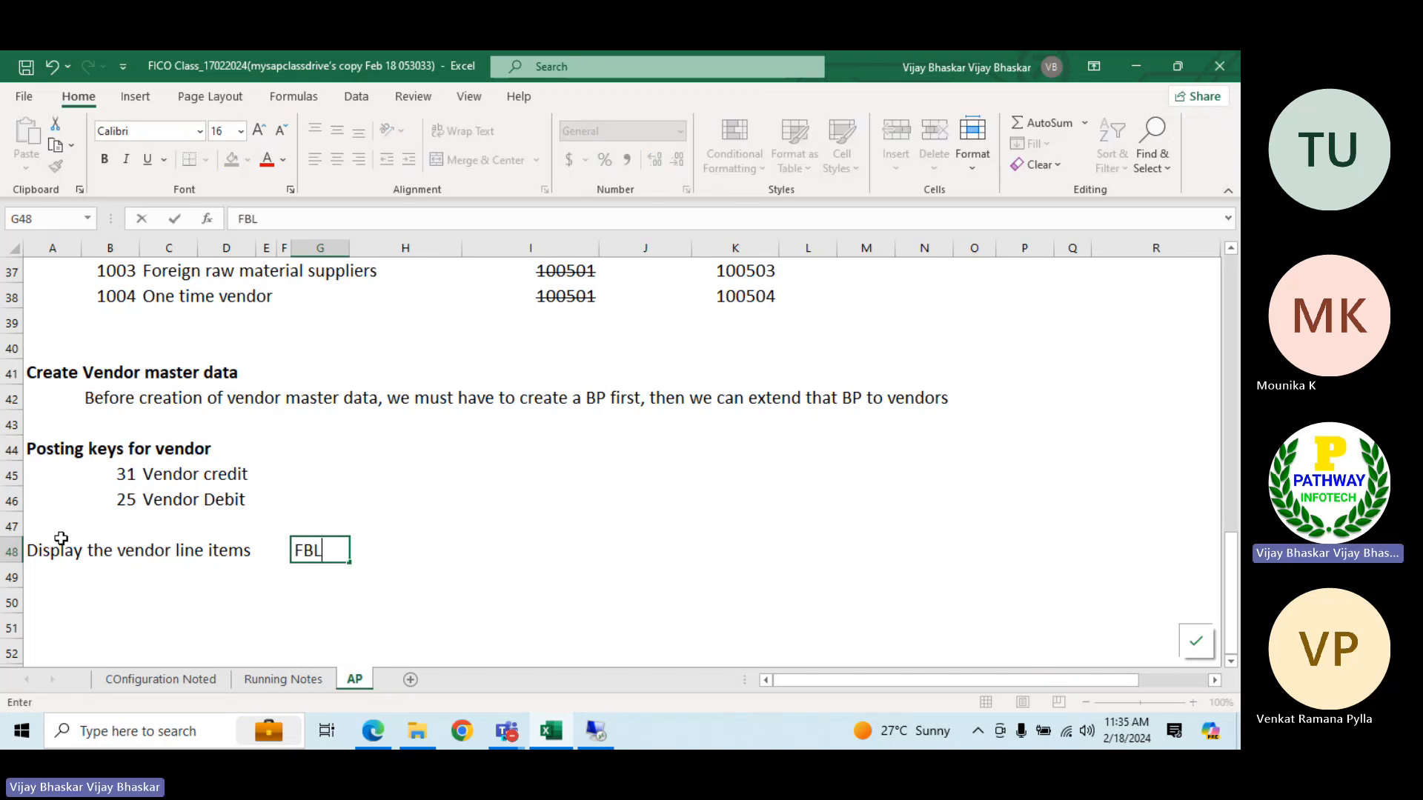
{"action": "type", "text": "1N"}
{"action": "key", "text": "Return"}
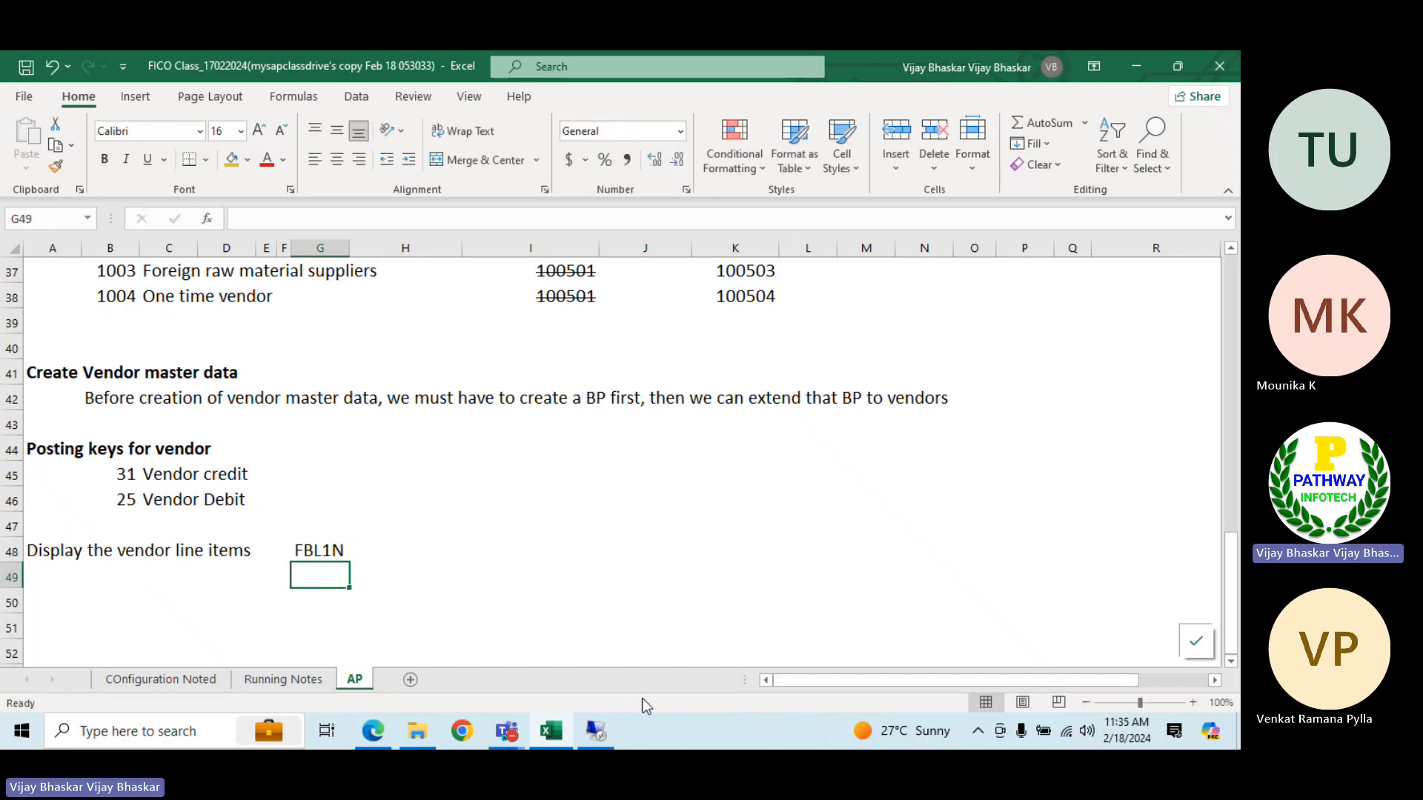
{"action": "left_click", "coordinate": [598, 732]}
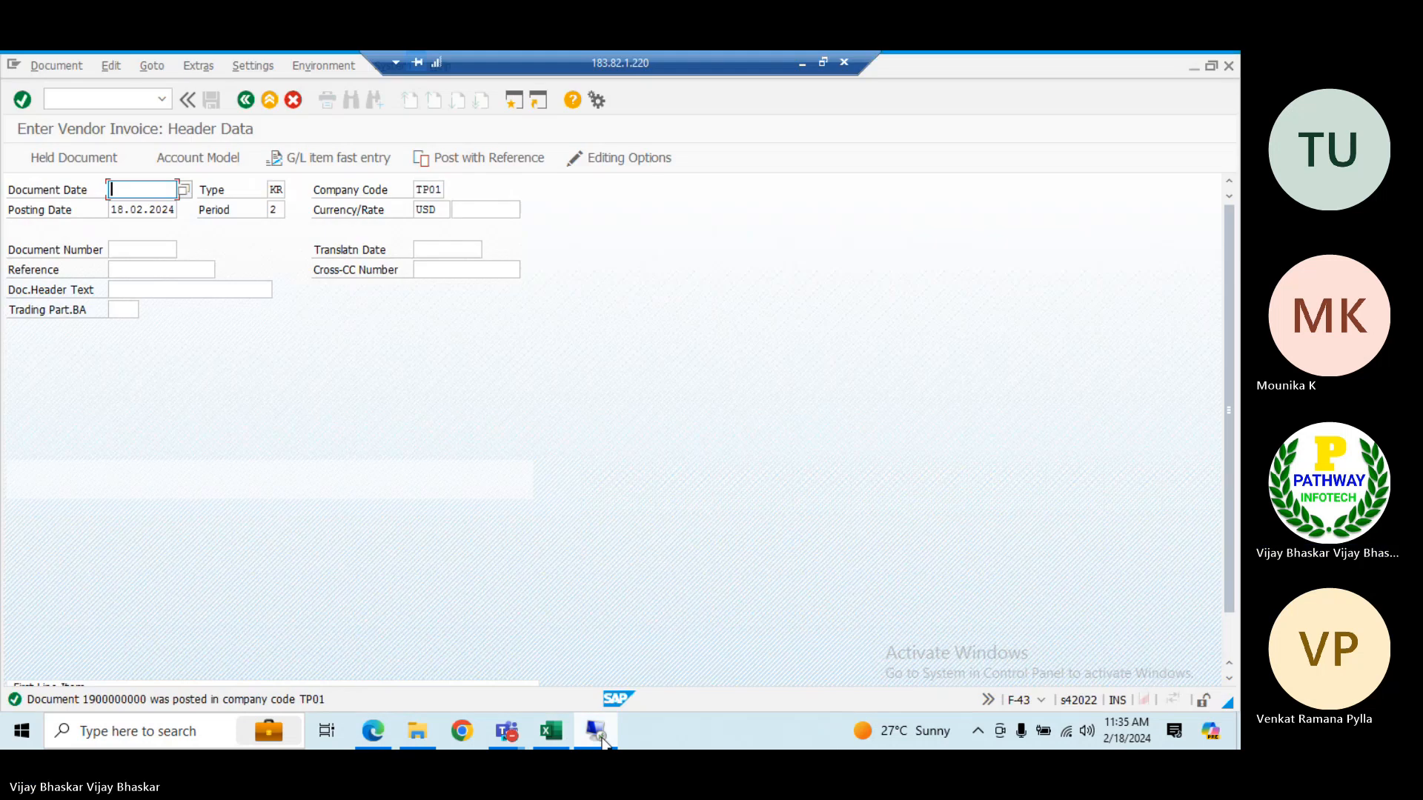
Run transaction FBL1N to display the open line items of the preset supplier account in company code TP01
{"action": "type", "text": "/nfbl1n"}
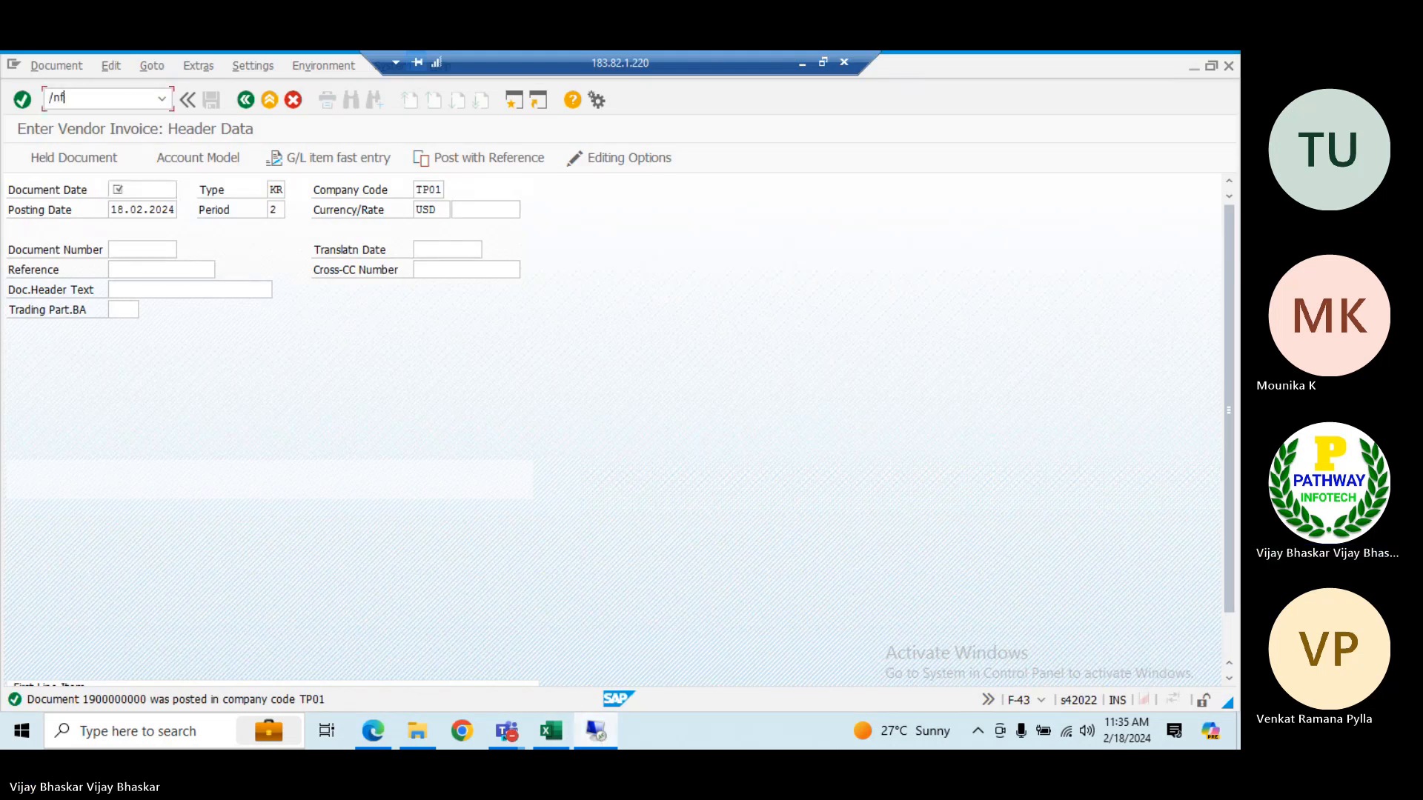
{"action": "key", "text": "Return"}
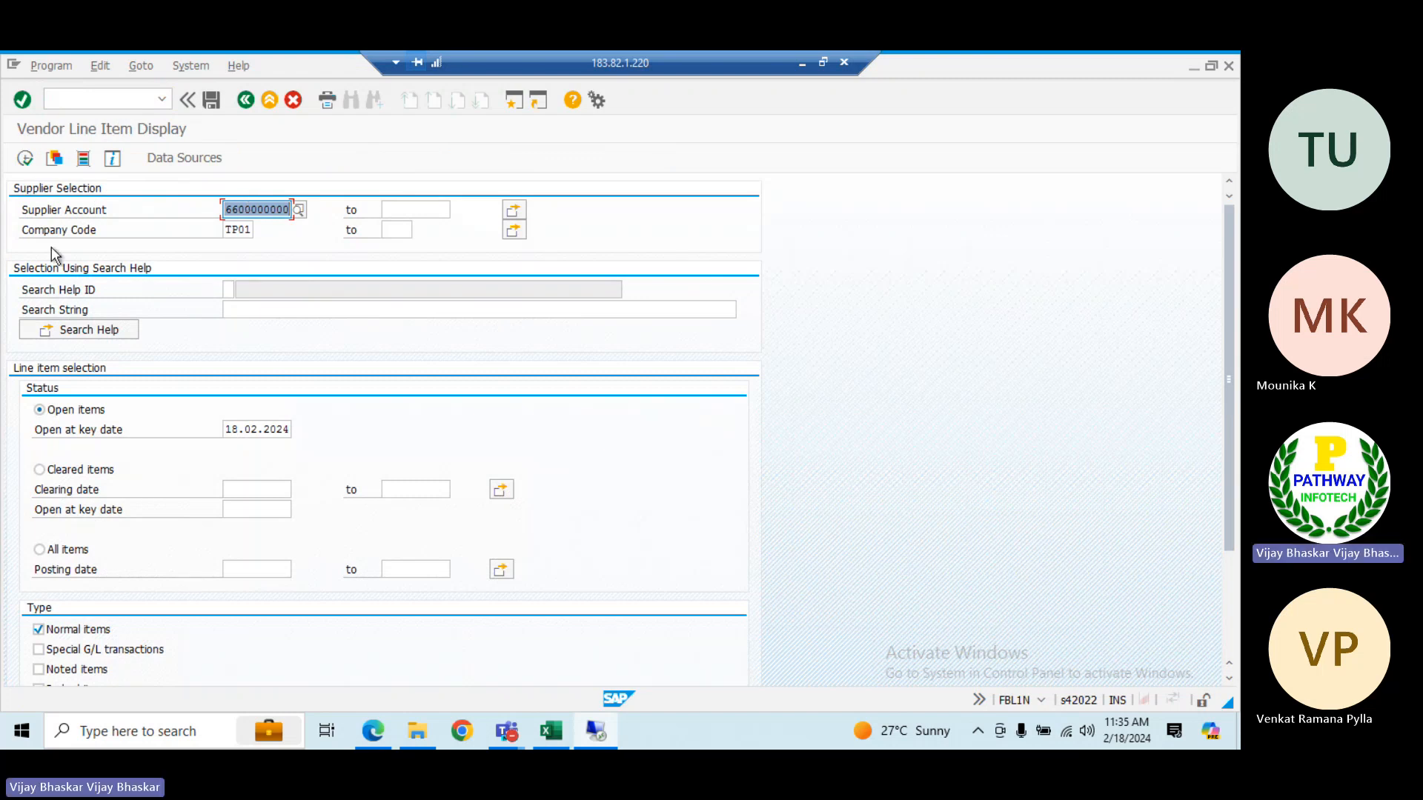
{"action": "left_click", "coordinate": [24, 159]}
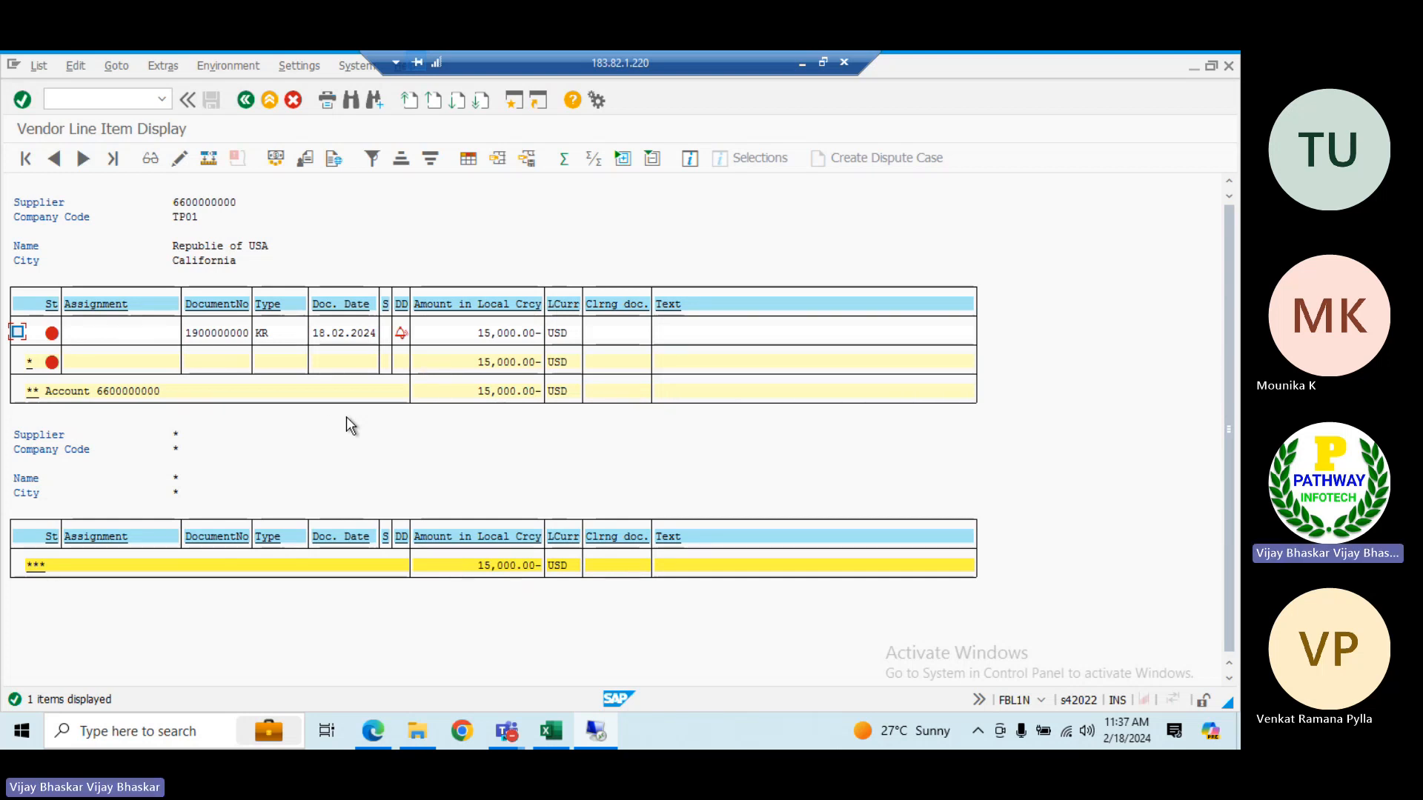
Launch VMware Workstation Pro from the desktop, power on the e6.0vm virtual machine, and minimize its window
{"action": "left_click", "coordinate": [800, 62]}
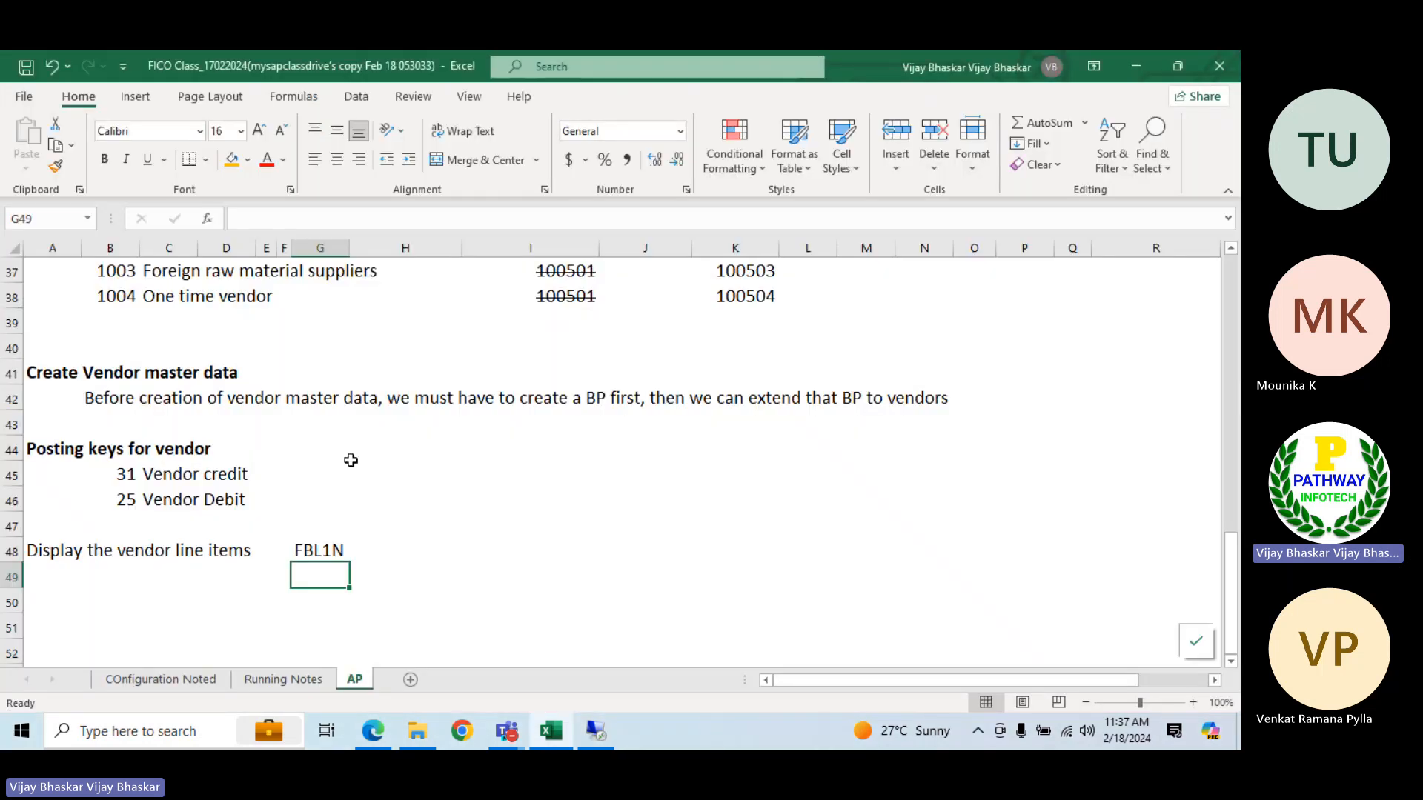
{"action": "key", "text": "super+d"}
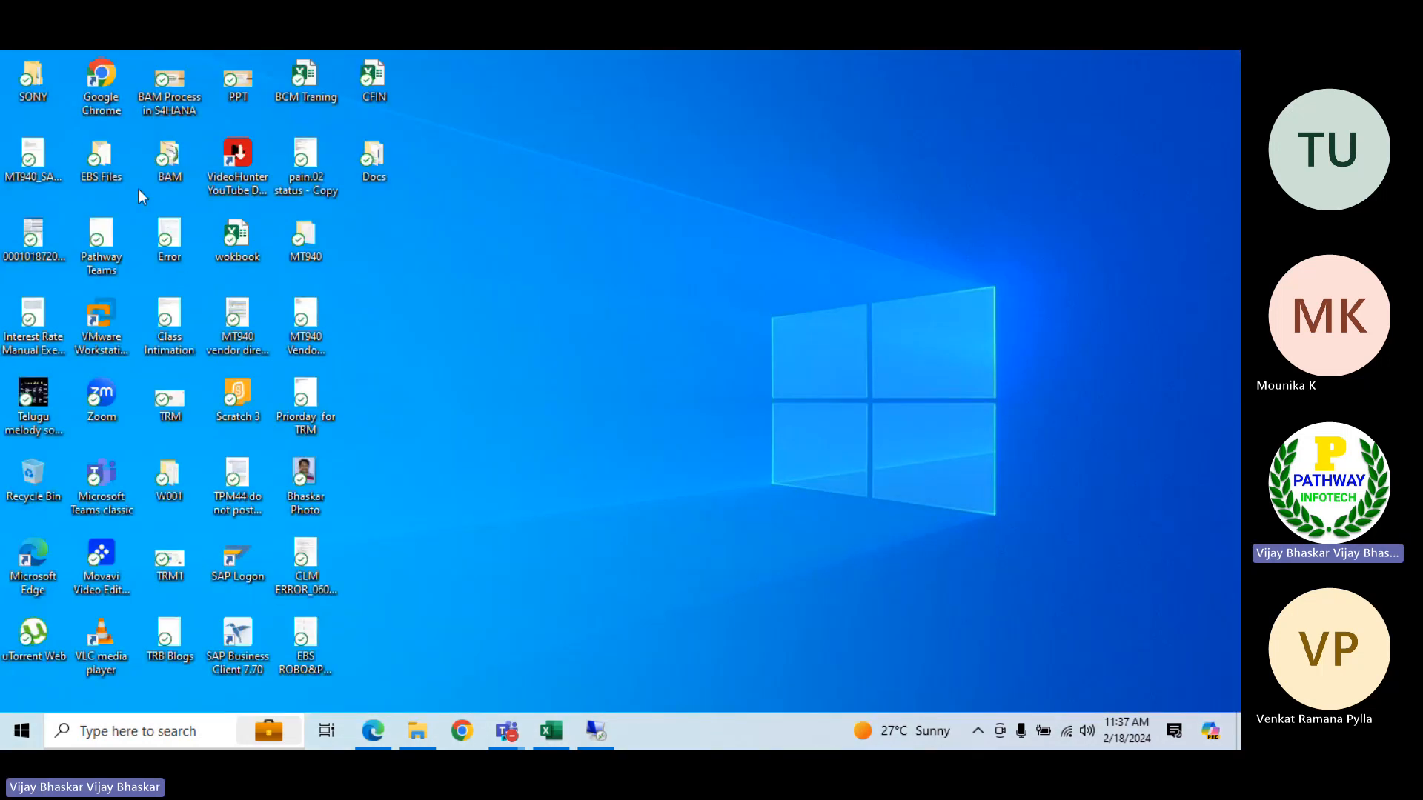
{"action": "right_click", "coordinate": [120, 314]}
{"action": "left_click", "coordinate": [157, 326]}
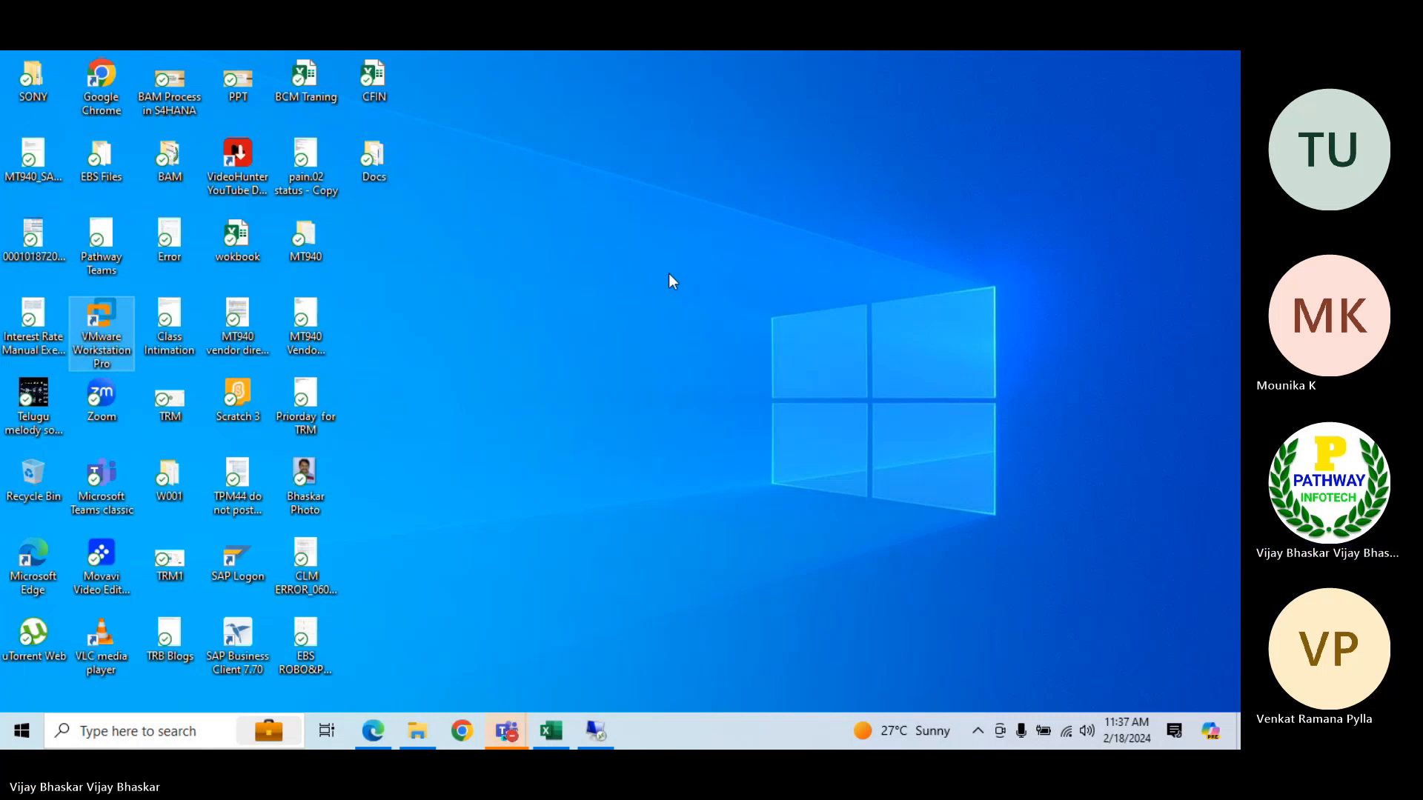
{"action": "left_click", "coordinate": [590, 725]}
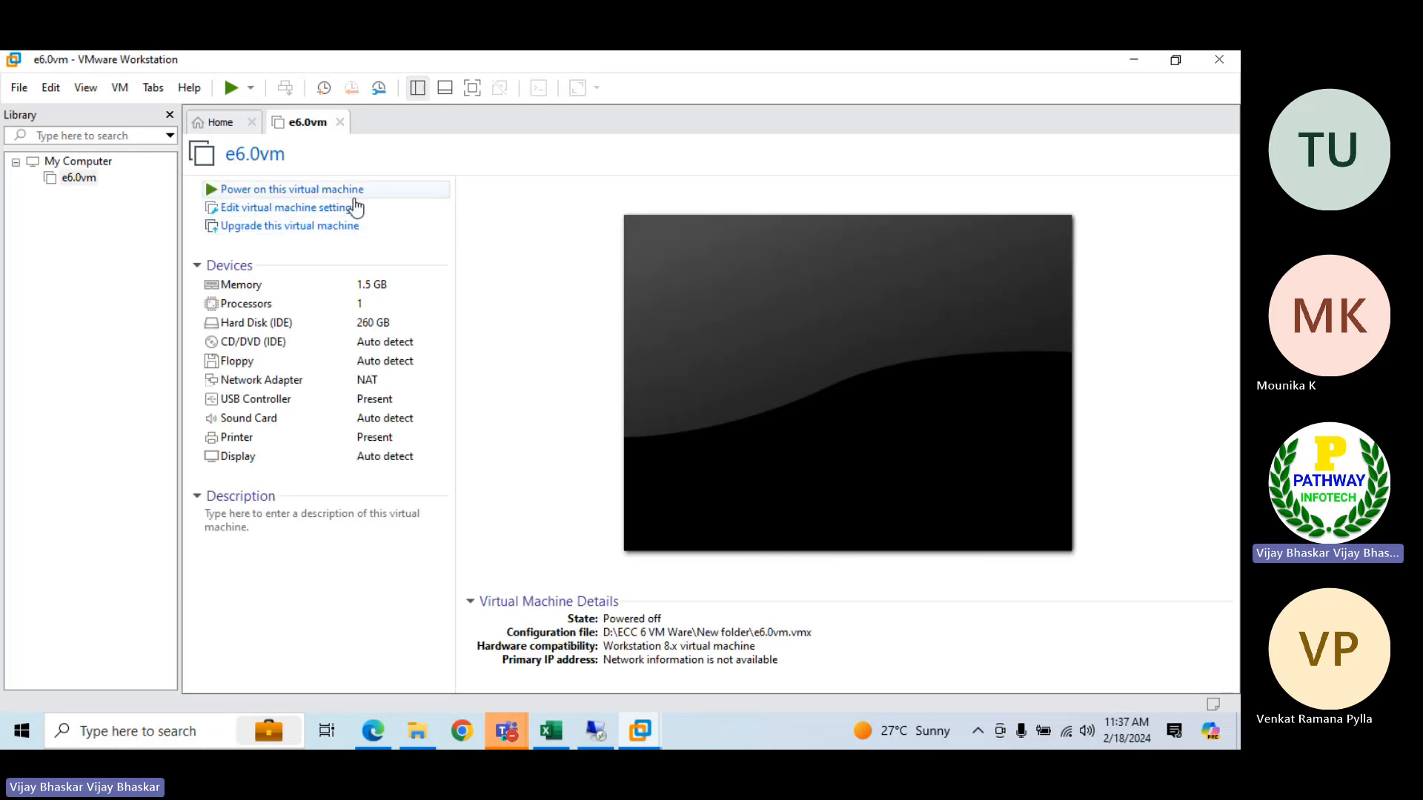
{"action": "left_click", "coordinate": [356, 191]}
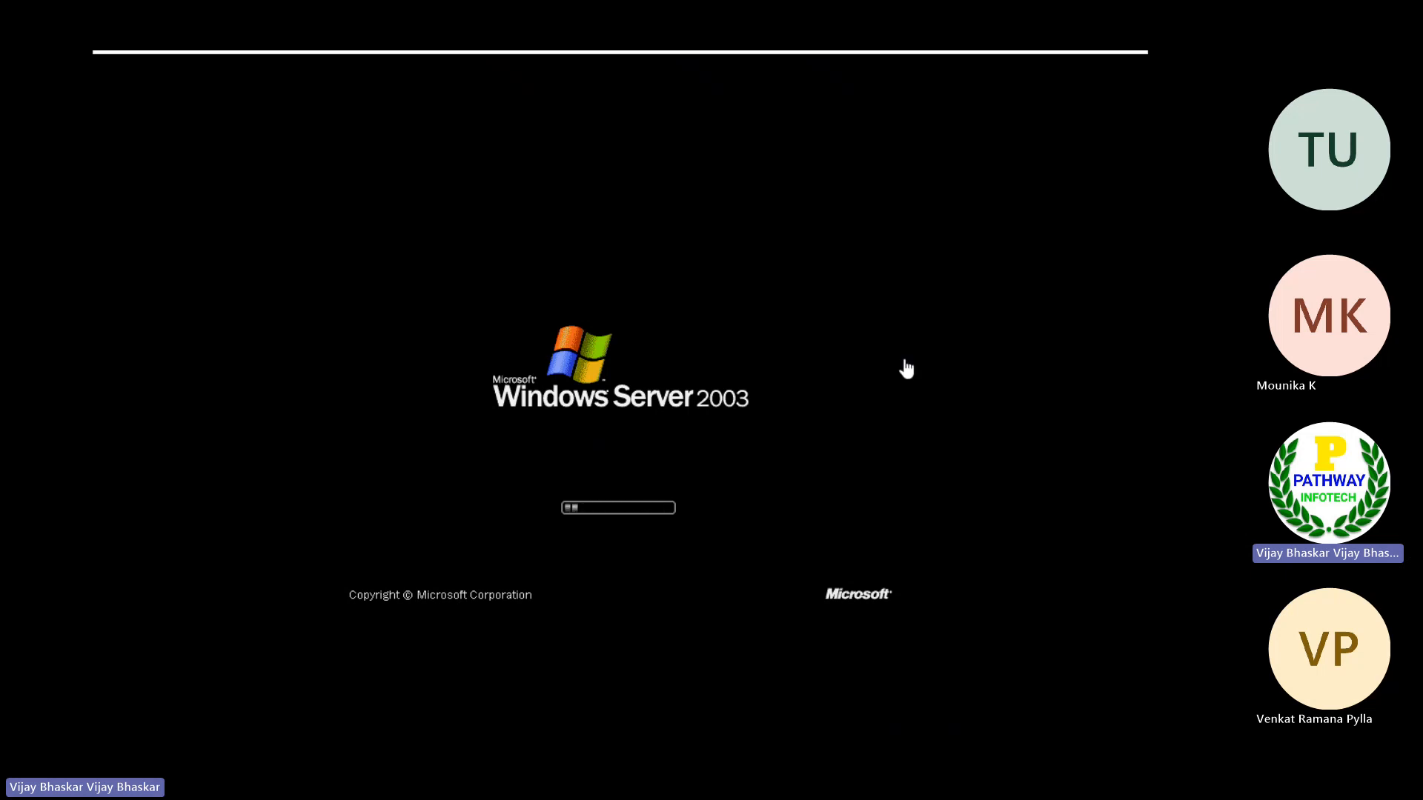
{"action": "left_click", "coordinate": [1074, 68]}
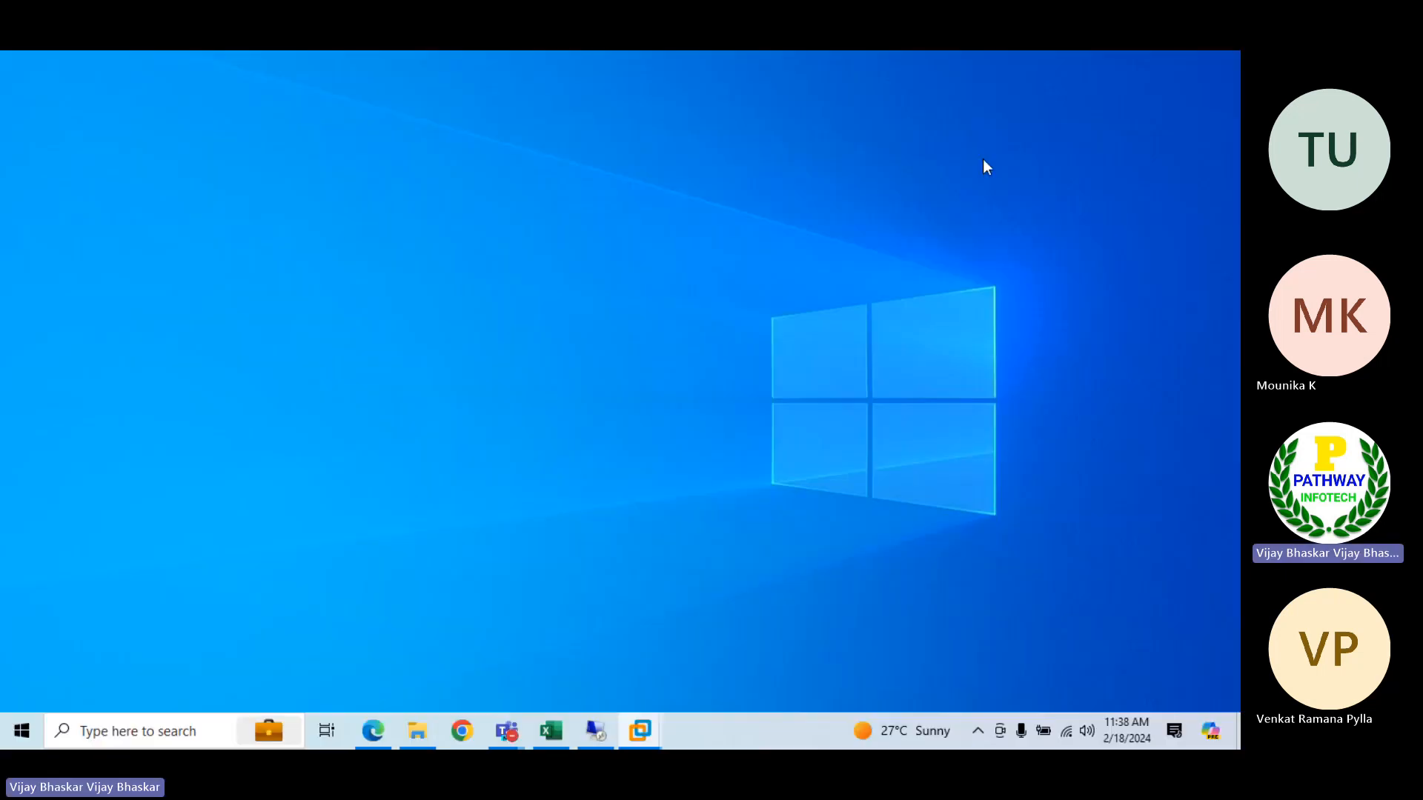
Switch to the Excel class workbook and enter the heading "Bank accounting in S/4HANA" in cell C50 of the AP sheet
{"action": "left_click", "coordinate": [559, 734]}
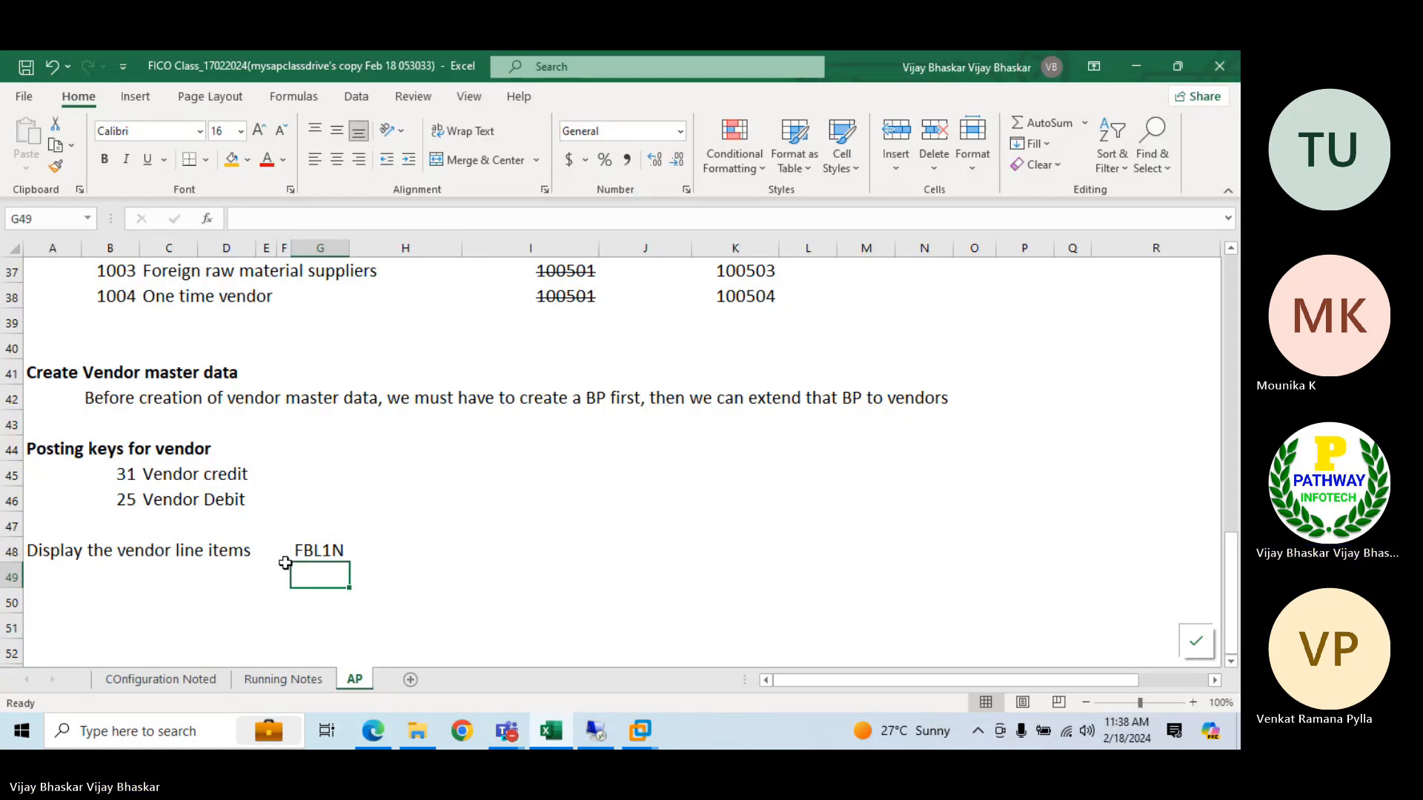
{"action": "scroll", "coordinate": [918, 464], "scroll_direction": "down", "scroll_amount": 1}
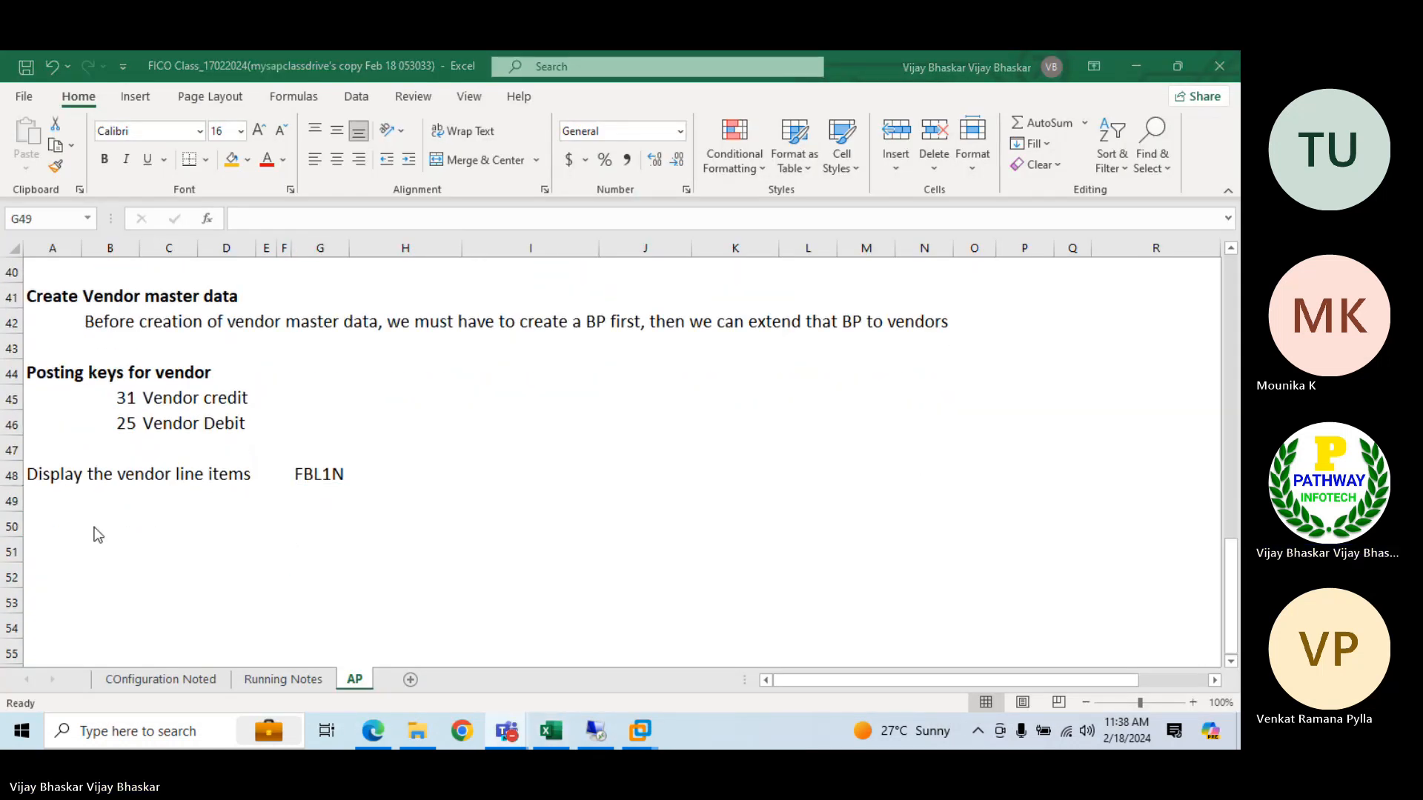
{"action": "left_click", "coordinate": [155, 529]}
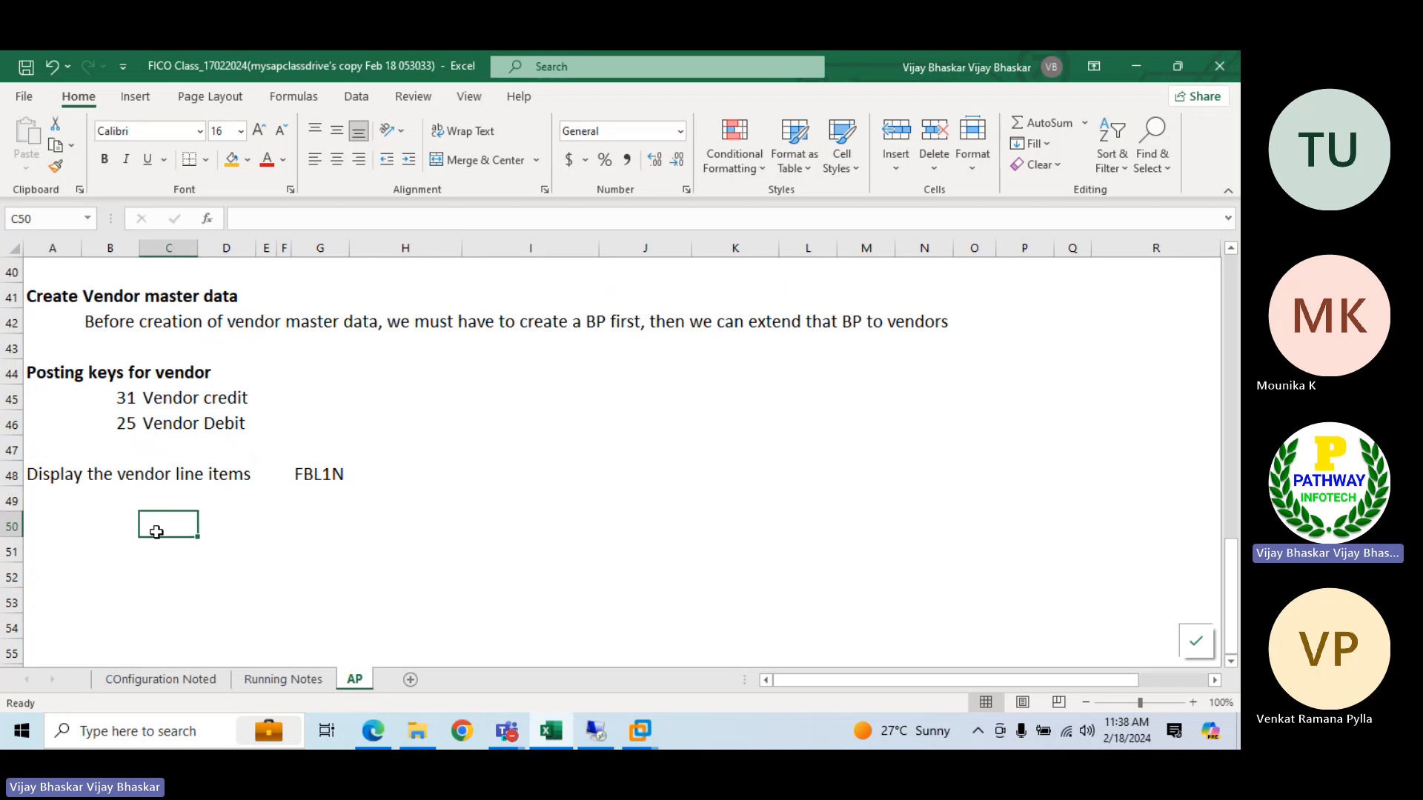
{"action": "type", "text": "Bank accoun"}
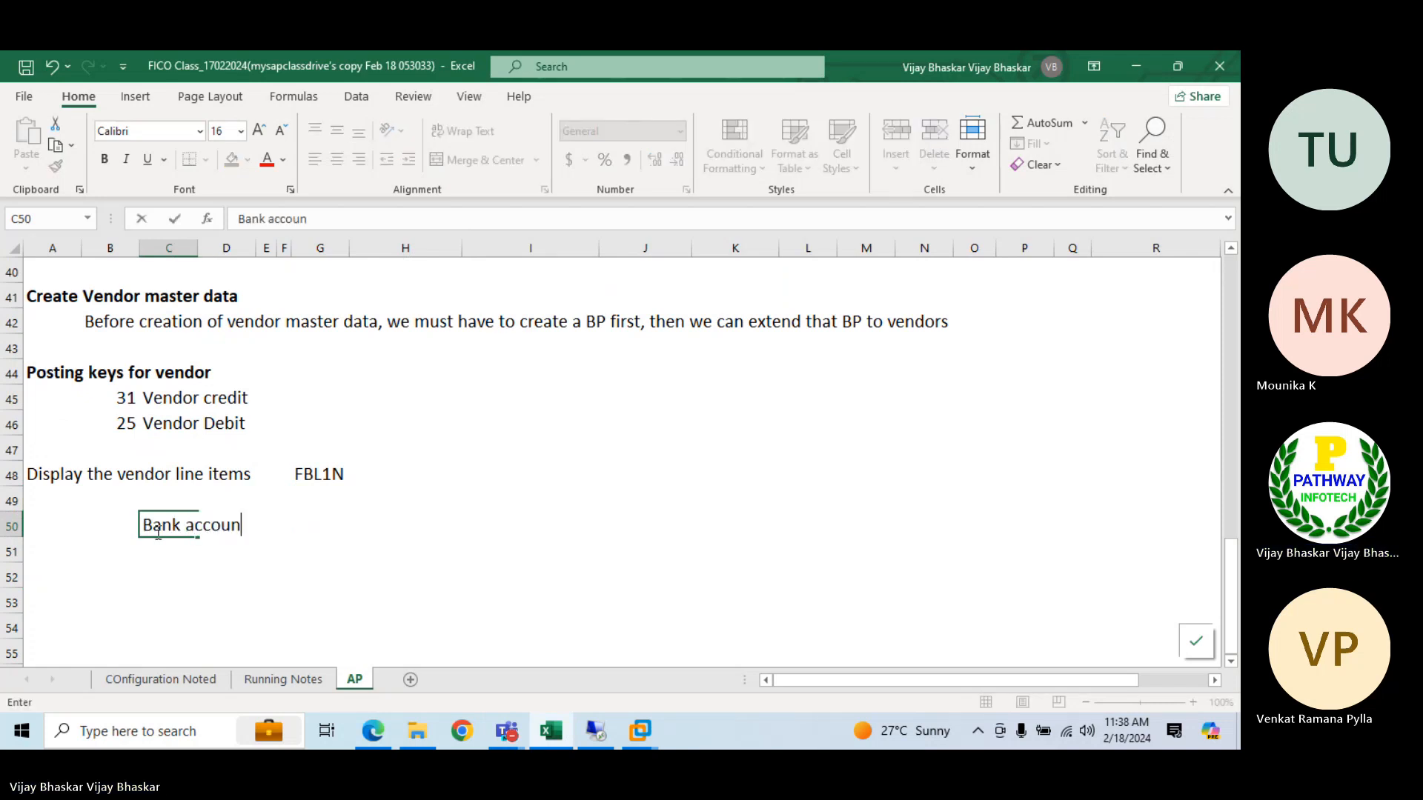
{"action": "type", "text": "ting in S"}
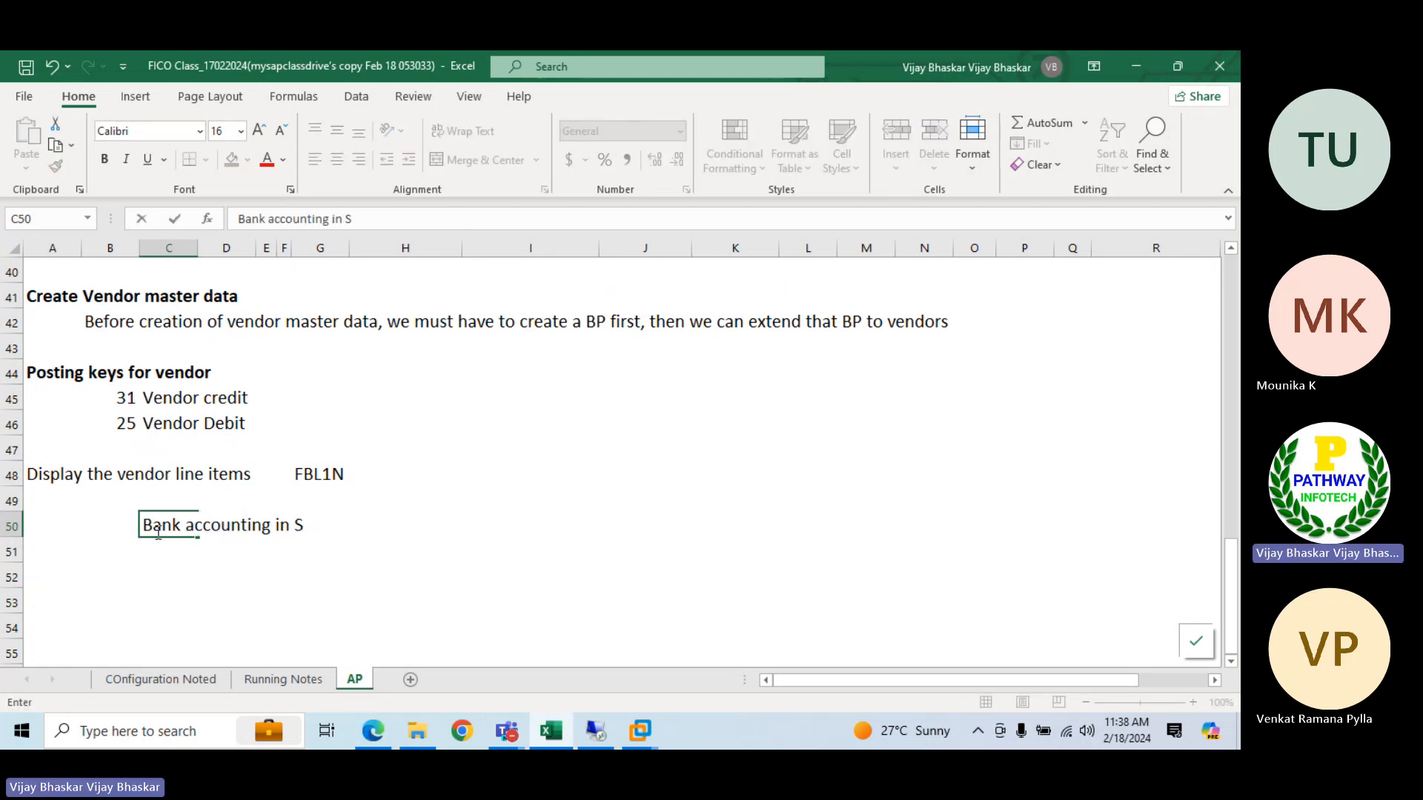
{"action": "type", "text": "/4HANA"}
{"action": "key", "text": "Up"}
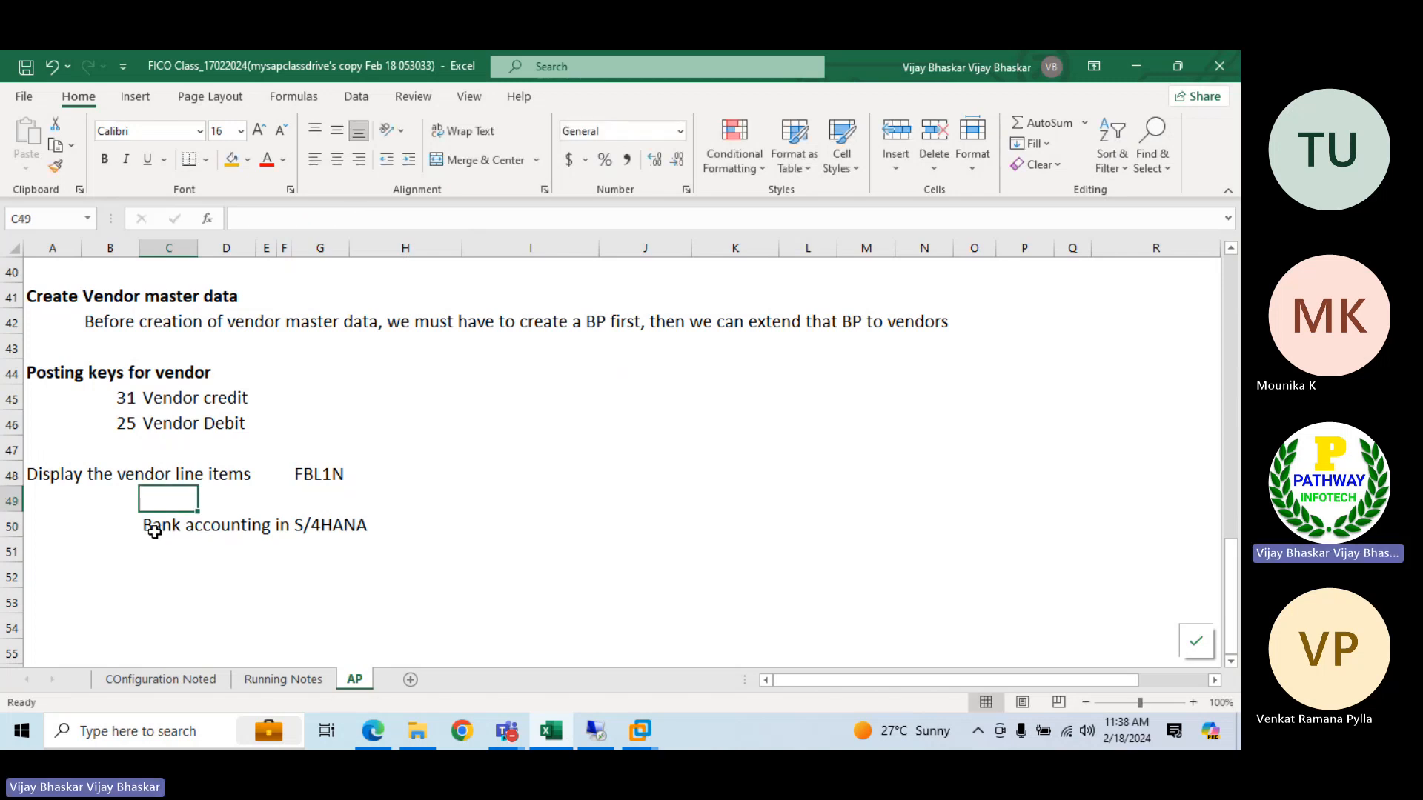
Make the bank accounting heading bold, and merge and center it across C50:L50
{"action": "left_click", "coordinate": [154, 530]}
{"action": "key", "text": "ctrl+b"}
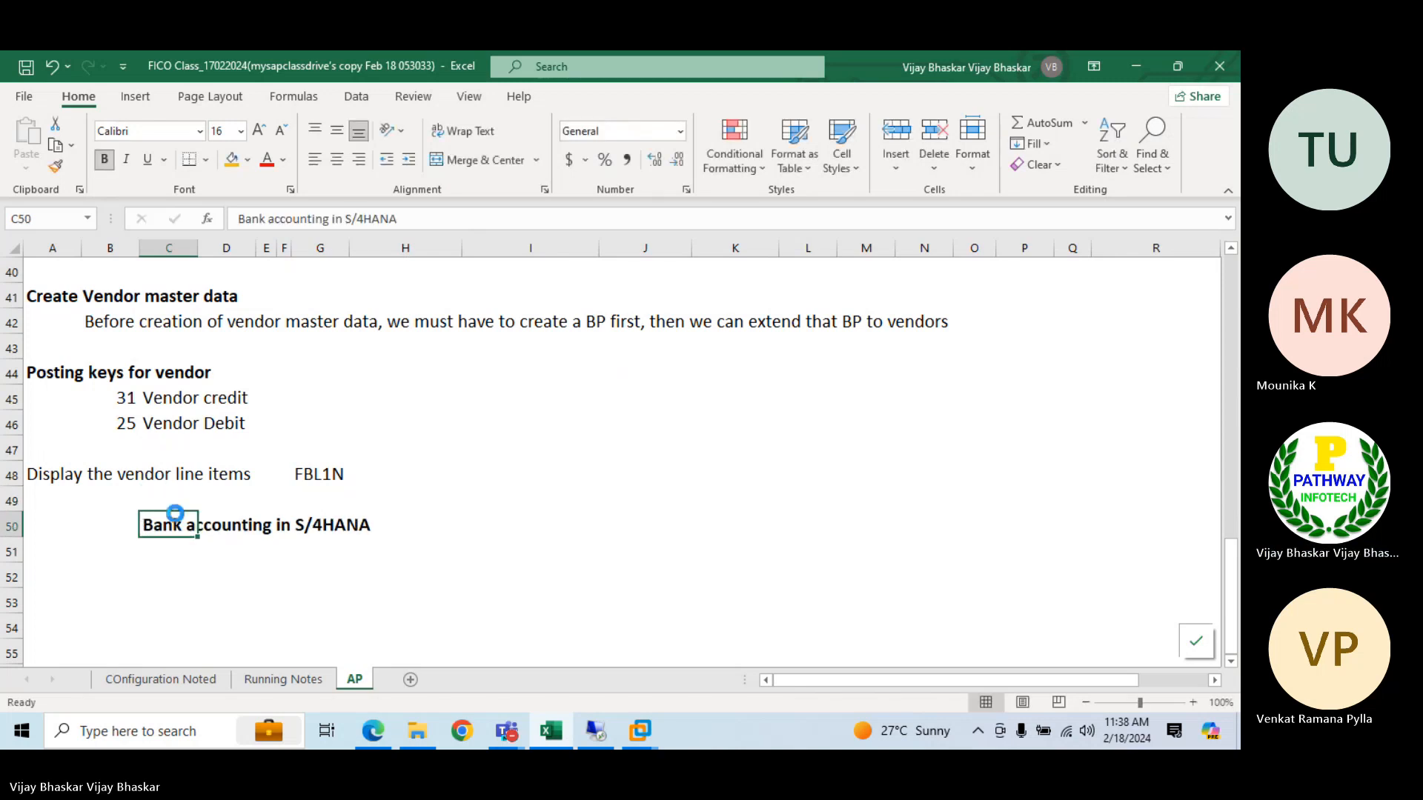
{"action": "key", "text": "shift+Right"}
{"action": "key", "text": "shift+Right"}
{"action": "key", "text": "shift+Right"}
{"action": "key", "text": "shift+Right"}
{"action": "key", "text": "shift+Right"}
{"action": "key", "text": "shift+Right"}
{"action": "key", "text": "shift+Right"}
{"action": "key", "text": "shift+Right"}
{"action": "key", "text": "shift+Right"}
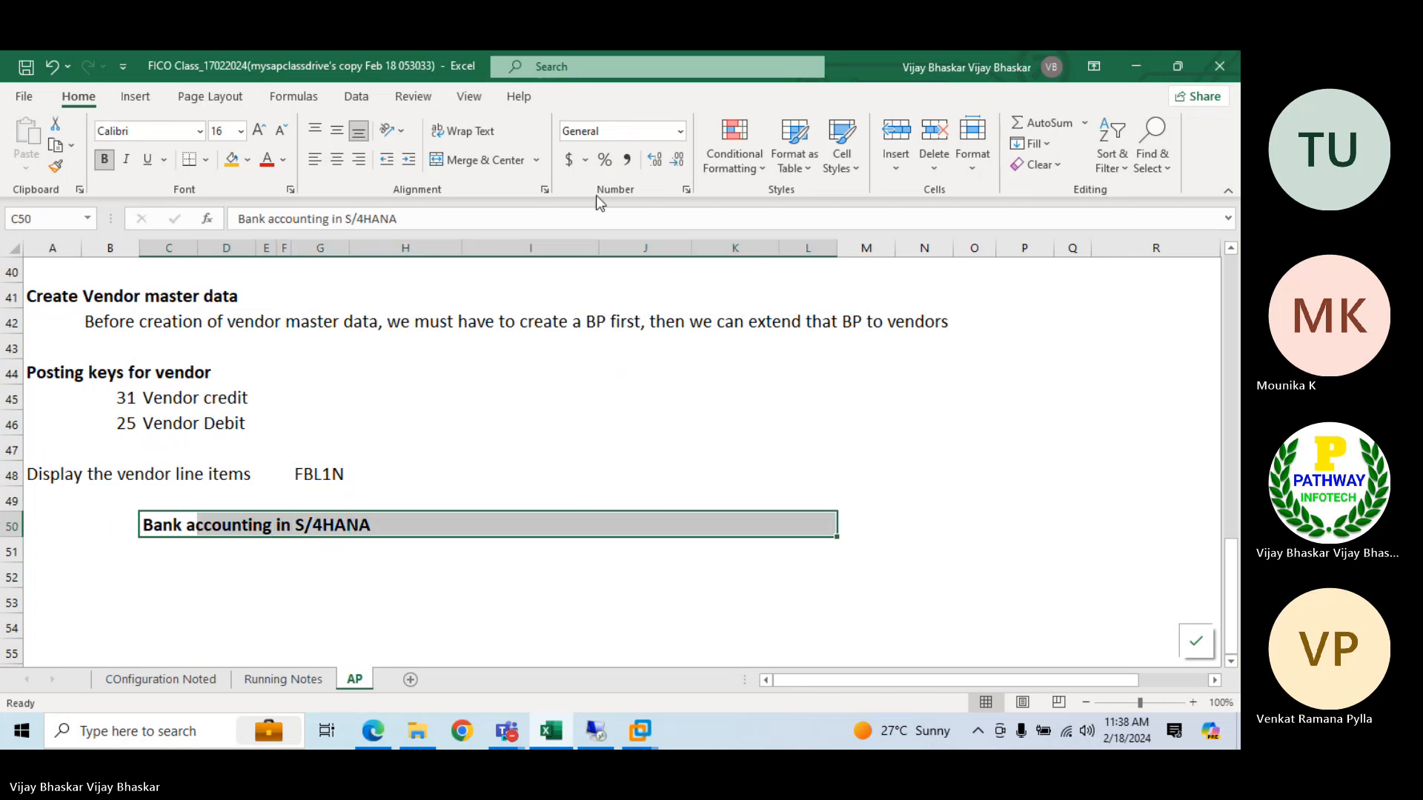
{"action": "left_click", "coordinate": [454, 162]}
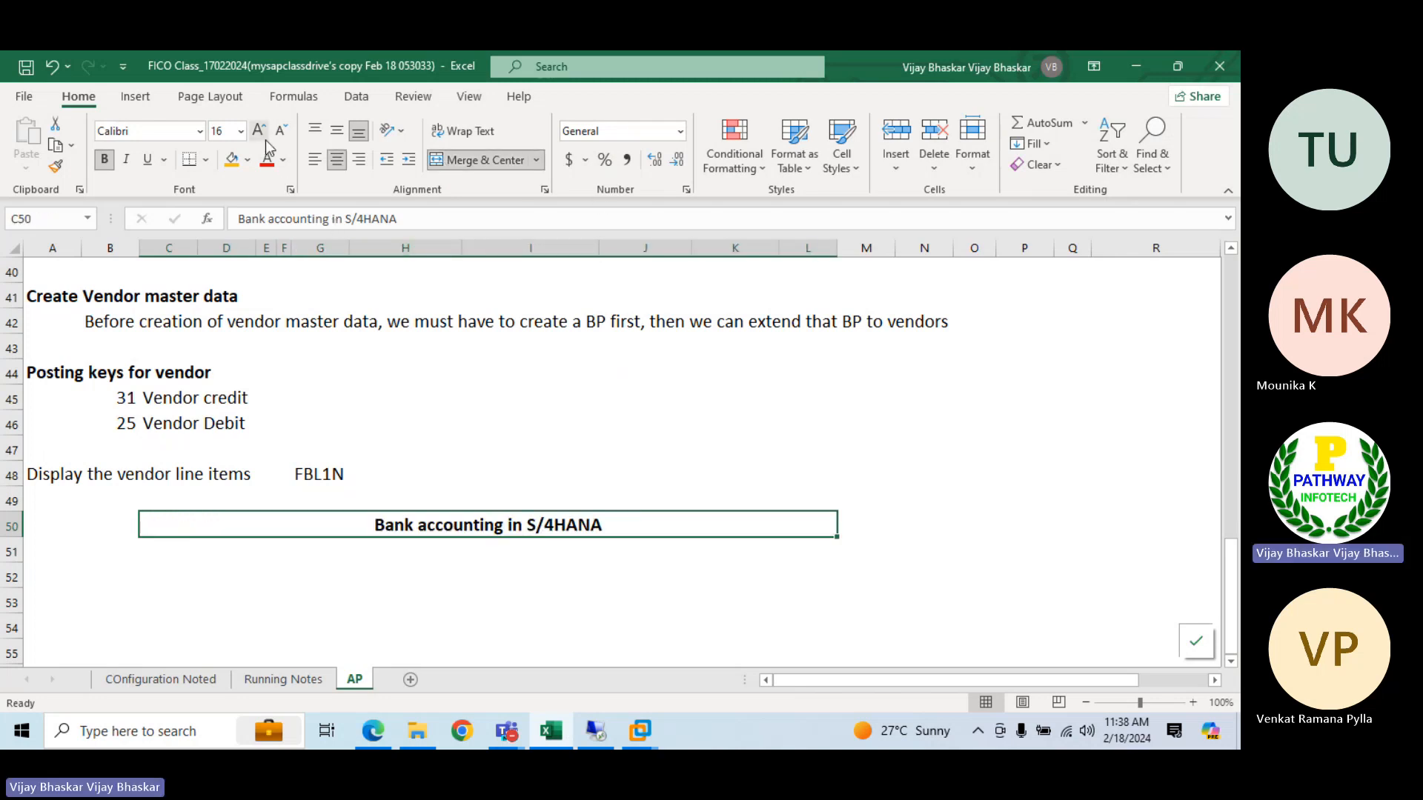
Increase the font size of row 50 to 22
{"action": "left_click", "coordinate": [12, 526]}
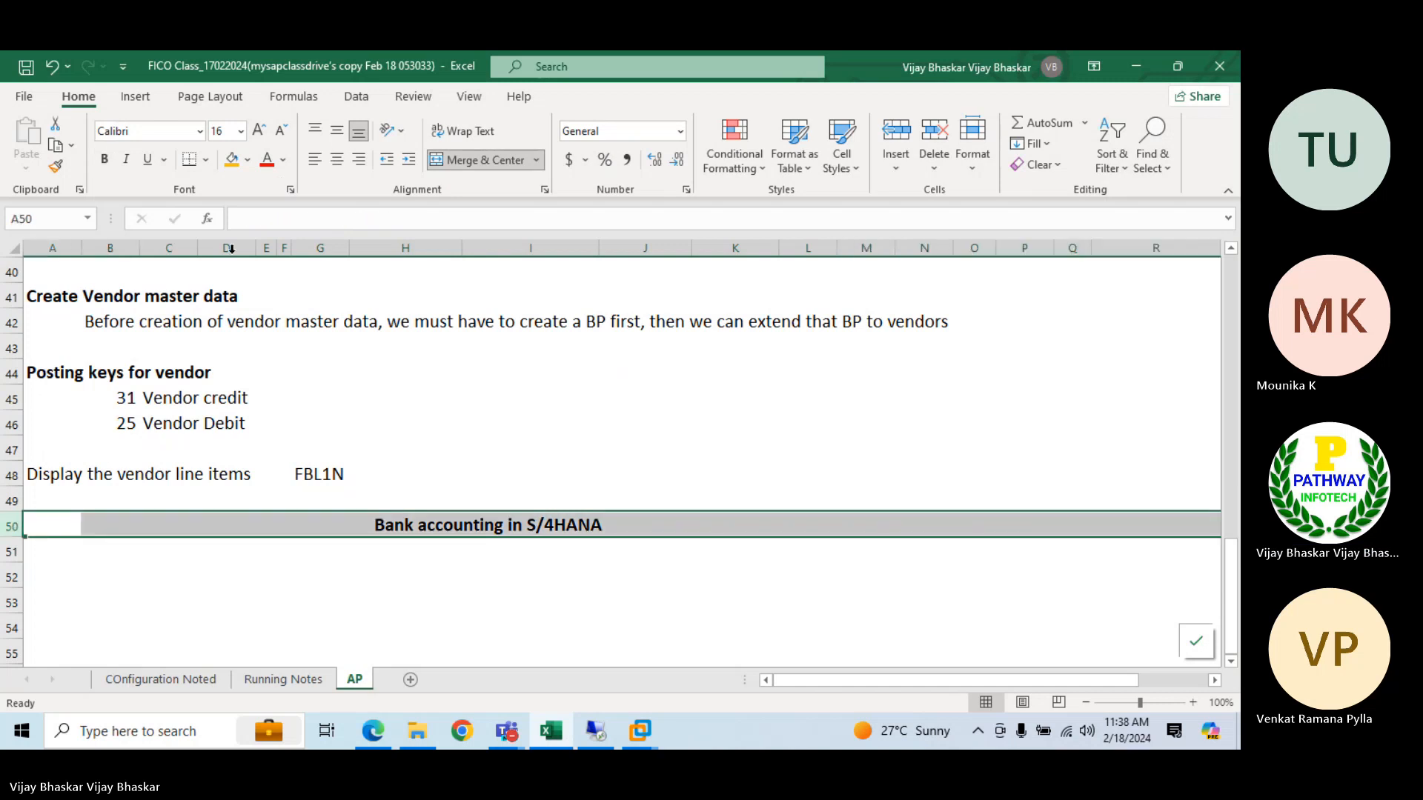
{"action": "left_click", "coordinate": [260, 130]}
{"action": "left_click", "coordinate": [260, 130]}
{"action": "left_click", "coordinate": [259, 130]}
{"action": "left_click", "coordinate": [159, 582]}
{"action": "left_click", "coordinate": [143, 576]}
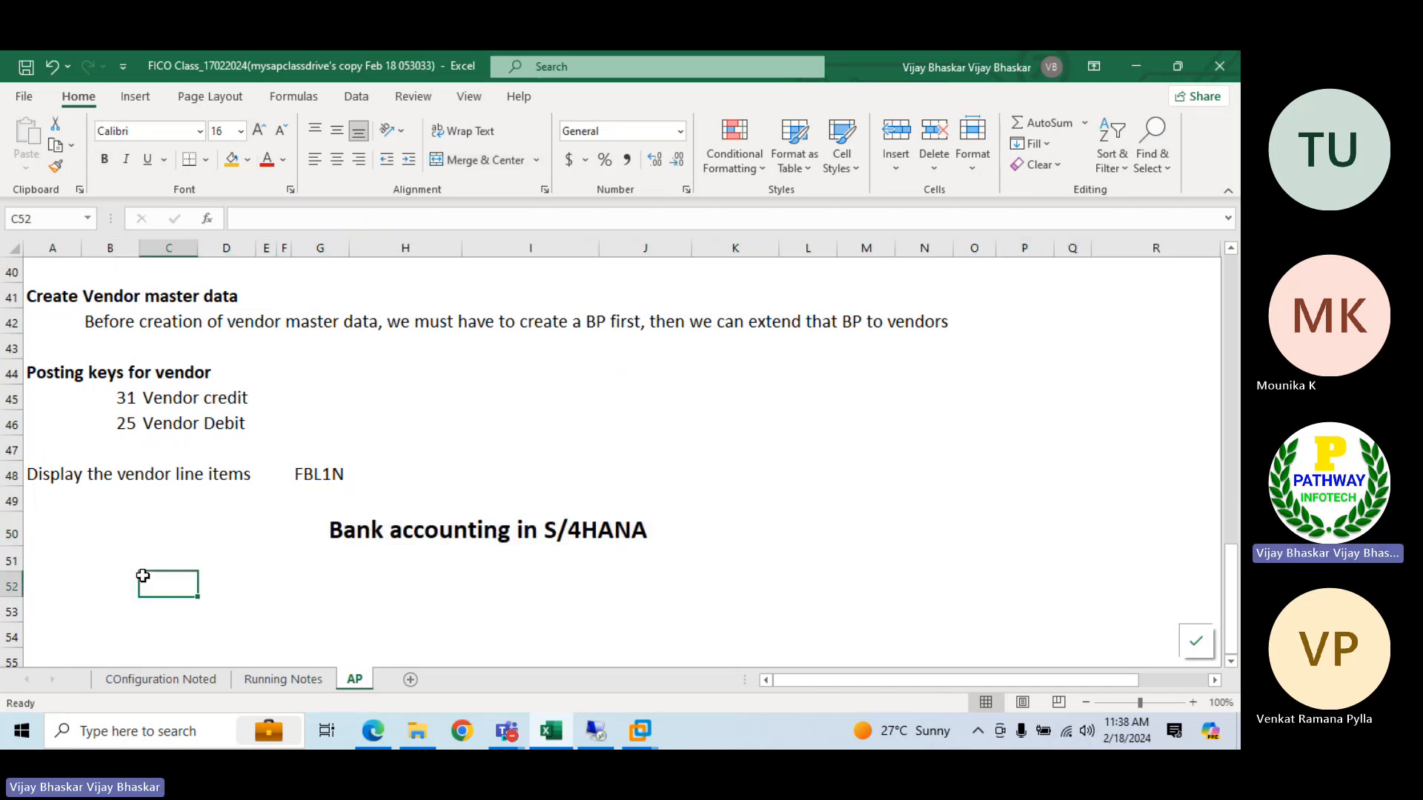
Enter "Process in ECC" in cell B51 under the heading
{"action": "left_click", "coordinate": [97, 570]}
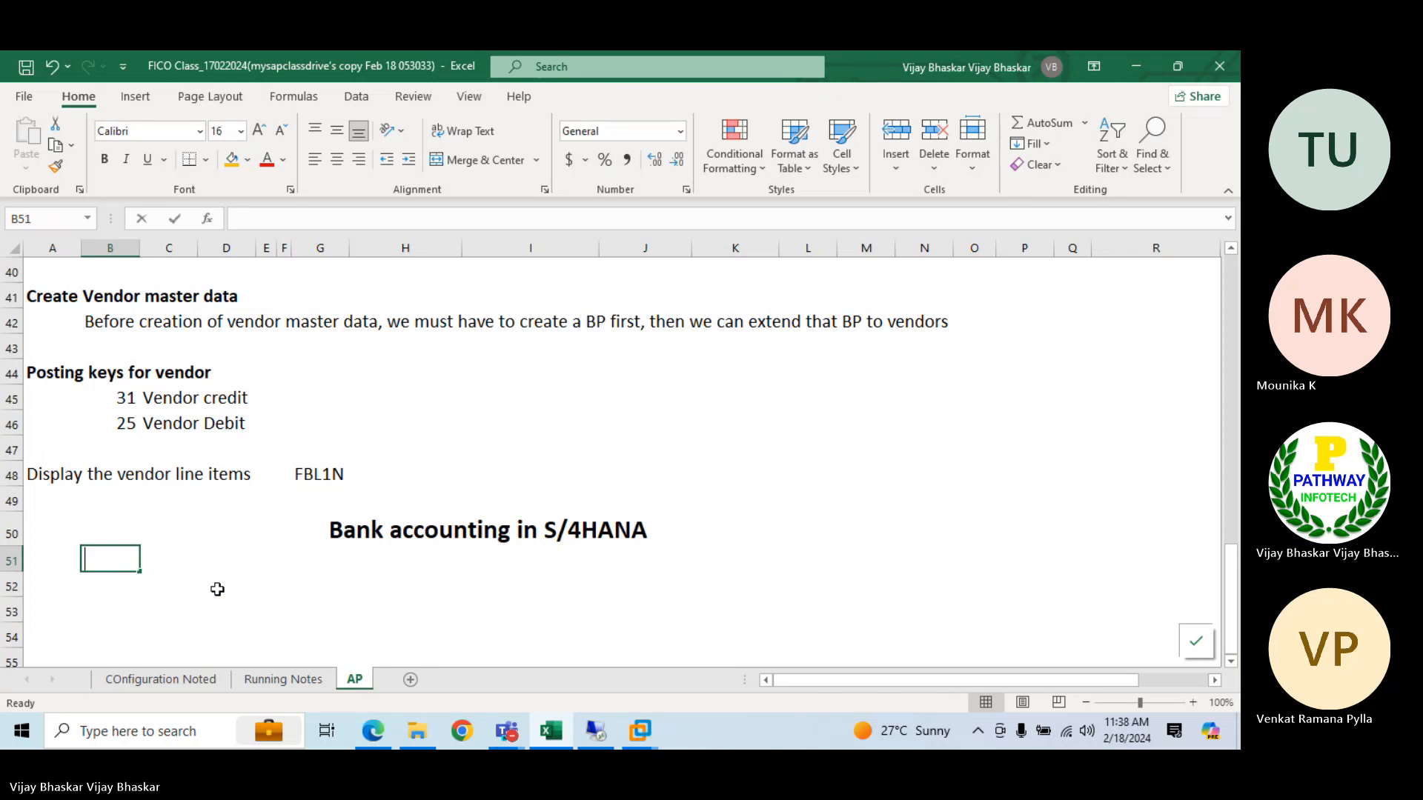
{"action": "type", "text": "Prices"}
{"action": "key", "text": "BackSpace"}
{"action": "key", "text": "BackSpace"}
{"action": "key", "text": "BackSpace"}
{"action": "key", "text": "BackSpace"}
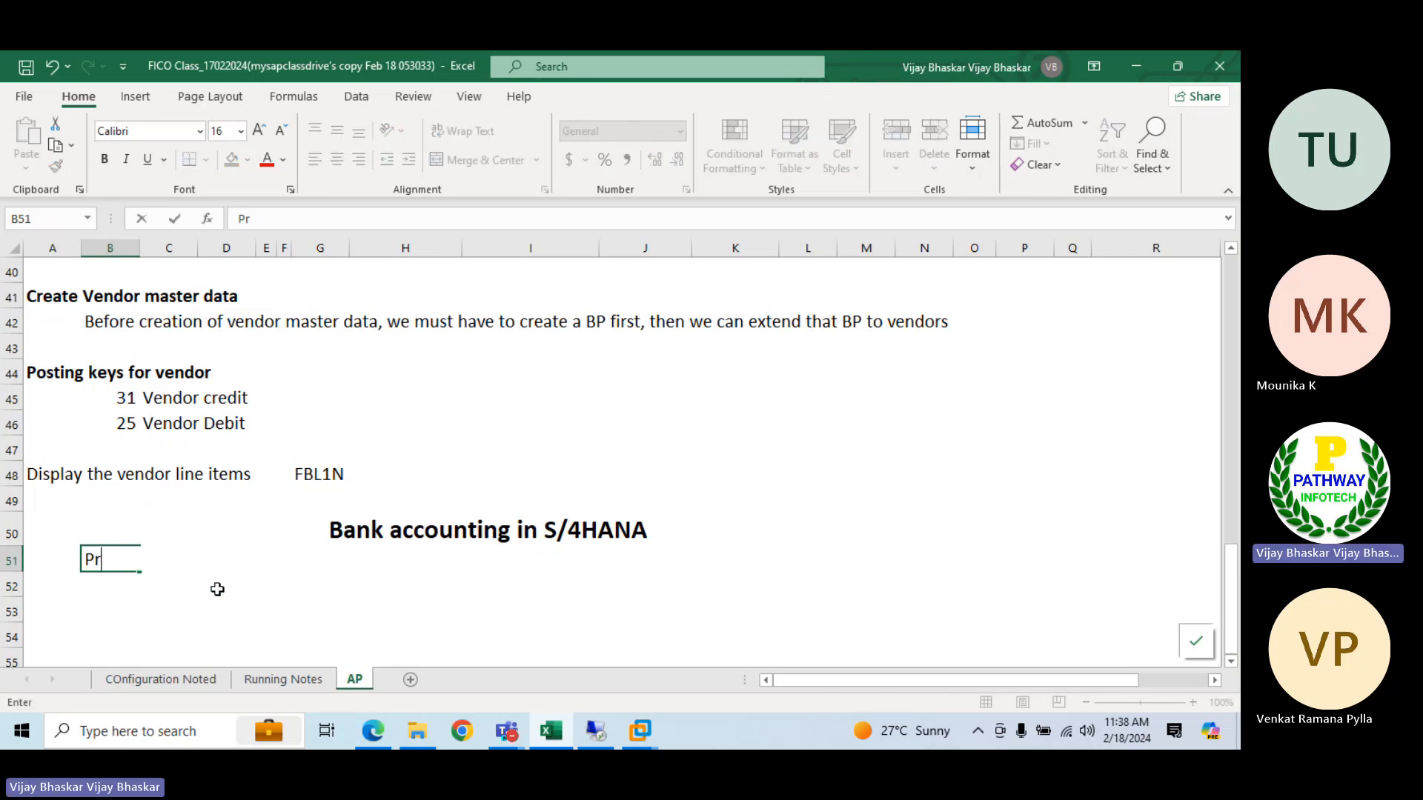
{"action": "type", "text": "ocess in ECC"}
{"action": "key", "text": "ctrl+Return"}
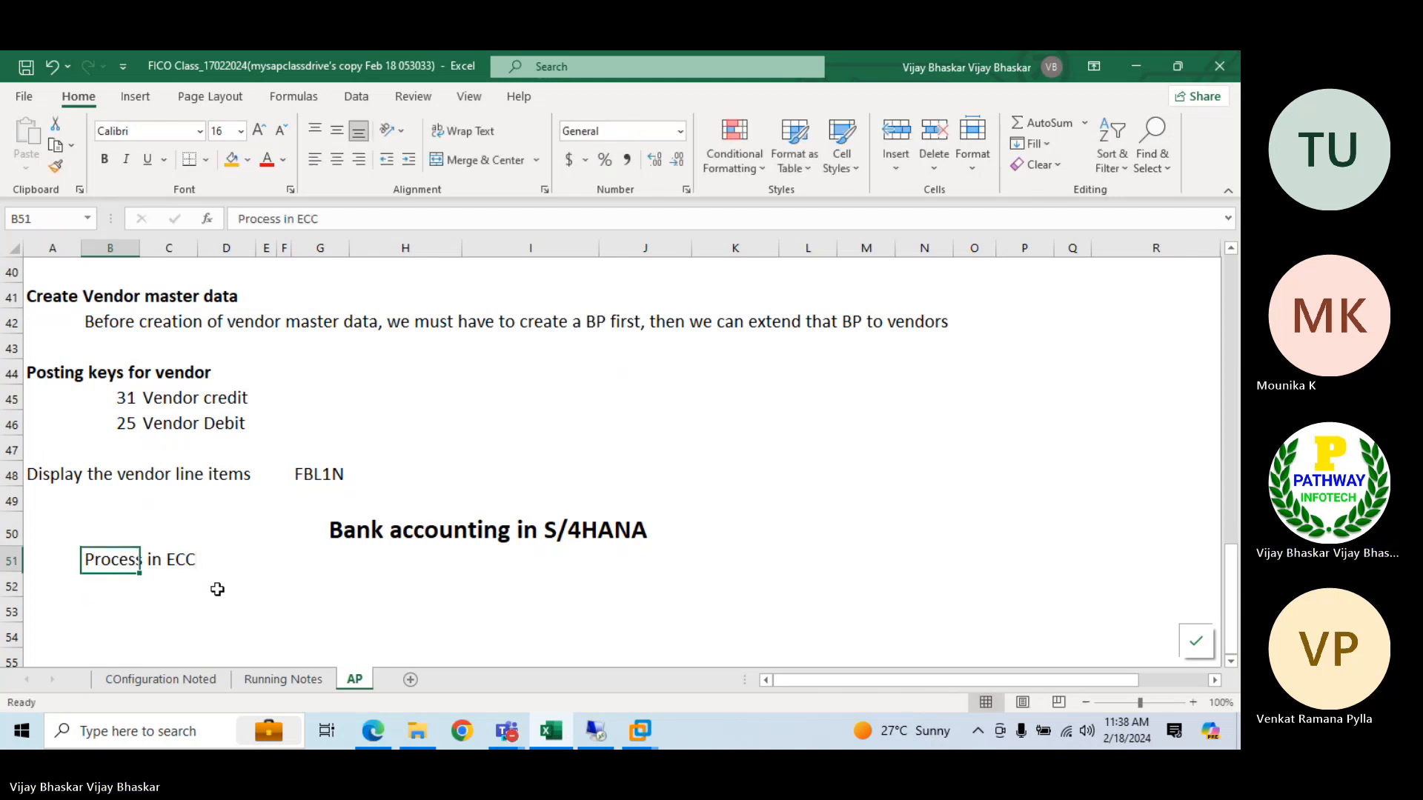
Copy the "Process in ECC" label from B51 to cell K51
{"action": "key", "text": "ctrl+c"}
{"action": "key", "text": "Right"}
{"action": "key", "text": "Right"}
{"action": "key", "text": "Right"}
{"action": "key", "text": "Right"}
{"action": "key", "text": "Right"}
{"action": "key", "text": "Right"}
{"action": "key", "text": "Right"}
{"action": "key", "text": "Right"}
{"action": "key", "text": "Right"}
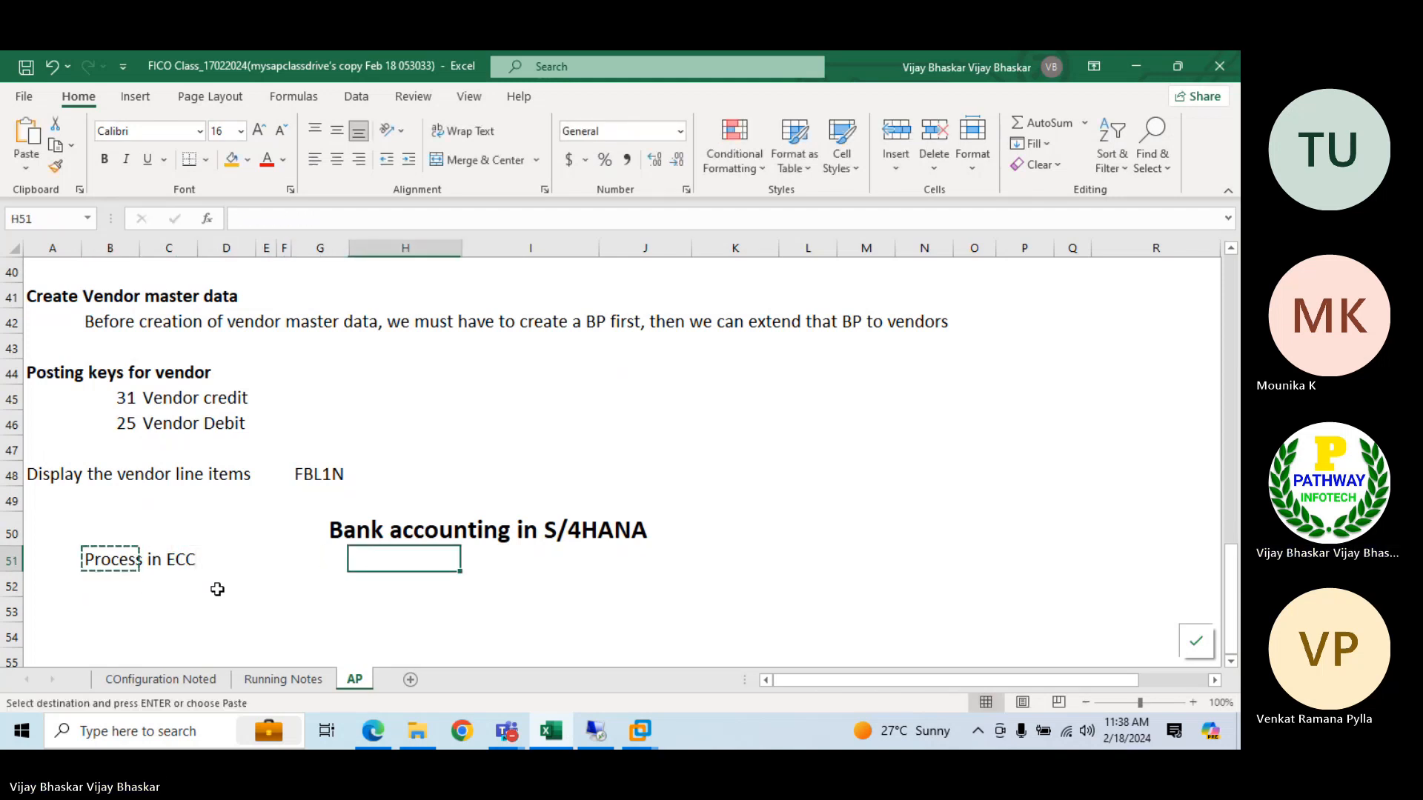
{"action": "key", "text": "Return"}
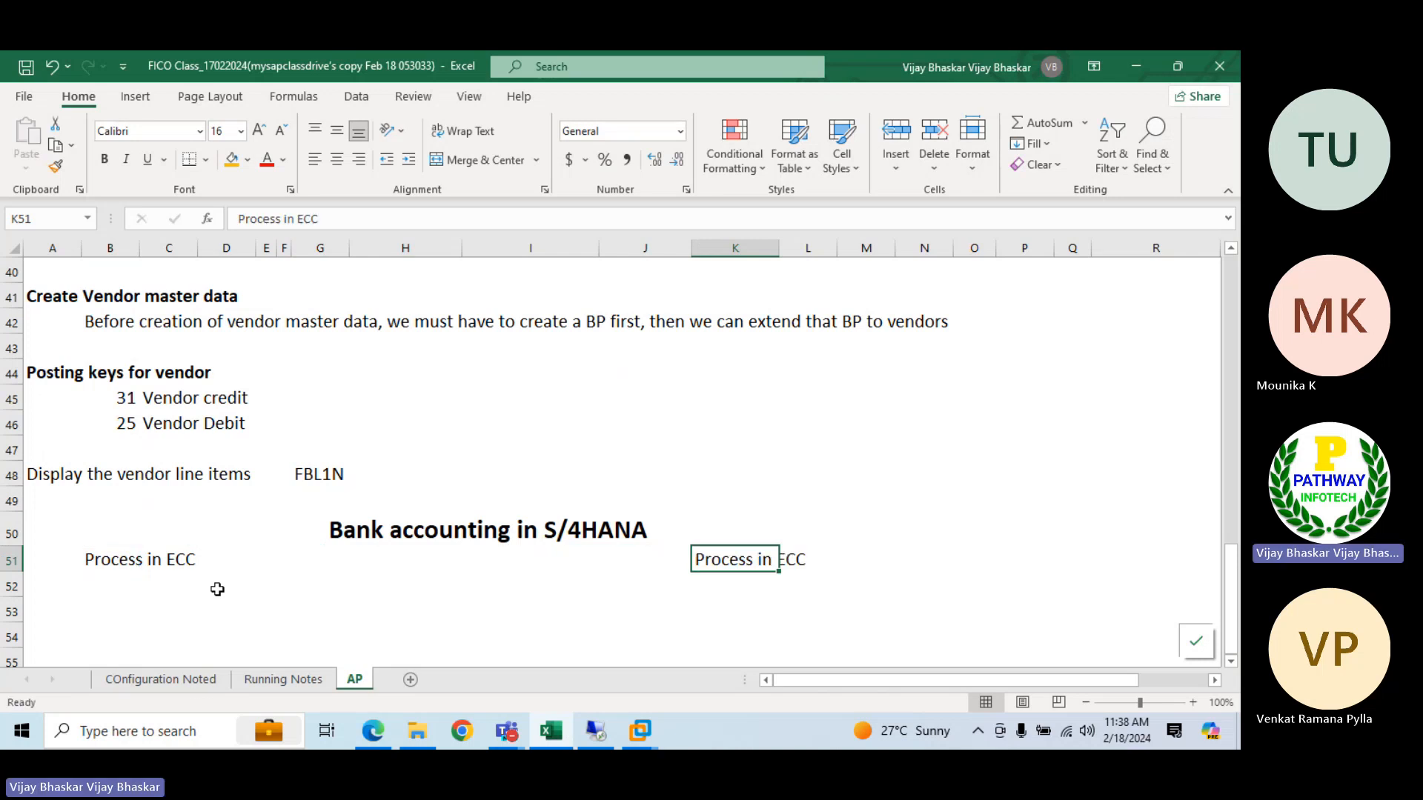
Change the copied label in K51 to "Process in S4HANA"
{"action": "left_click", "coordinate": [339, 217]}
{"action": "key", "text": "BackSpace"}
{"action": "key", "text": "BackSpace"}
{"action": "key", "text": "BackSpace"}
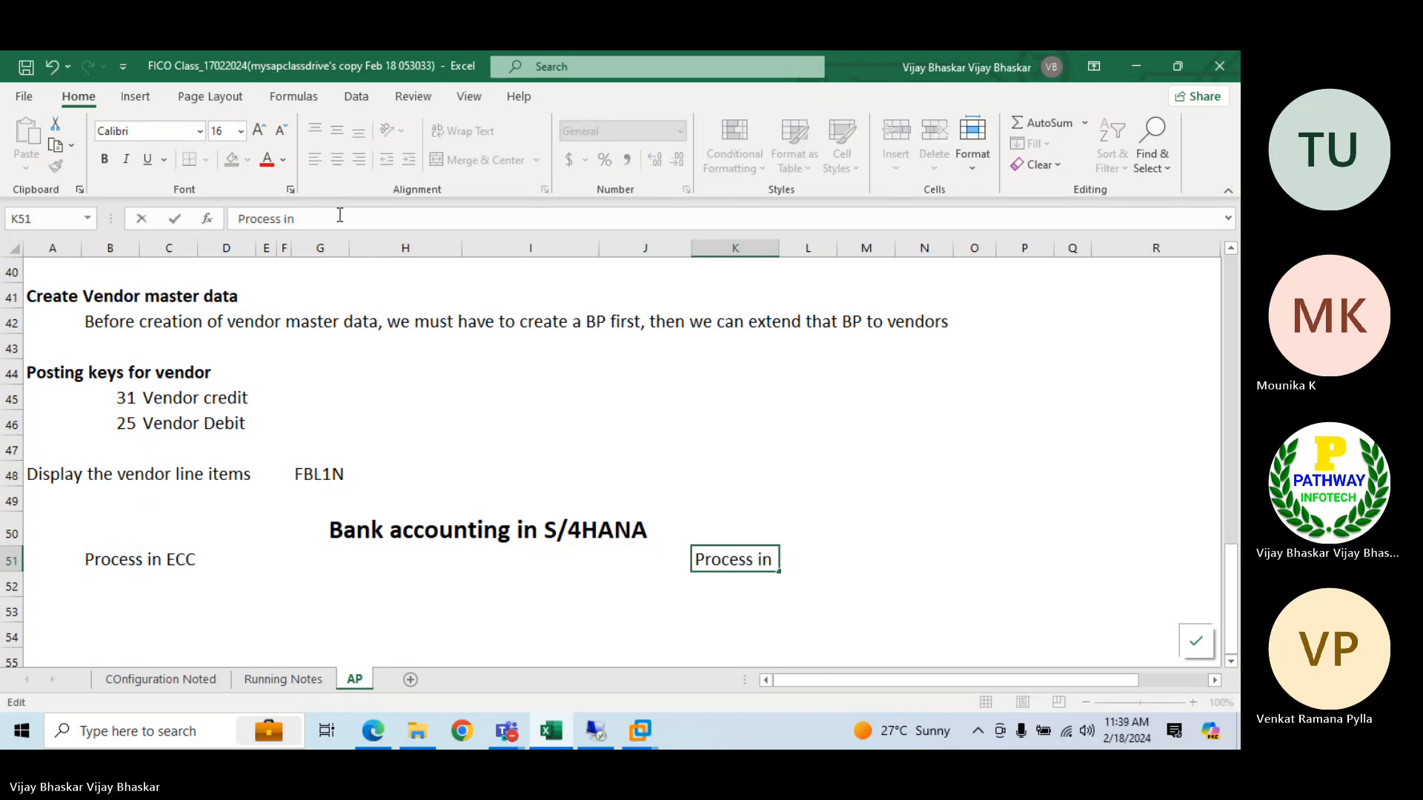
{"action": "type", "text": "S4HANA"}
{"action": "key", "text": "Up"}
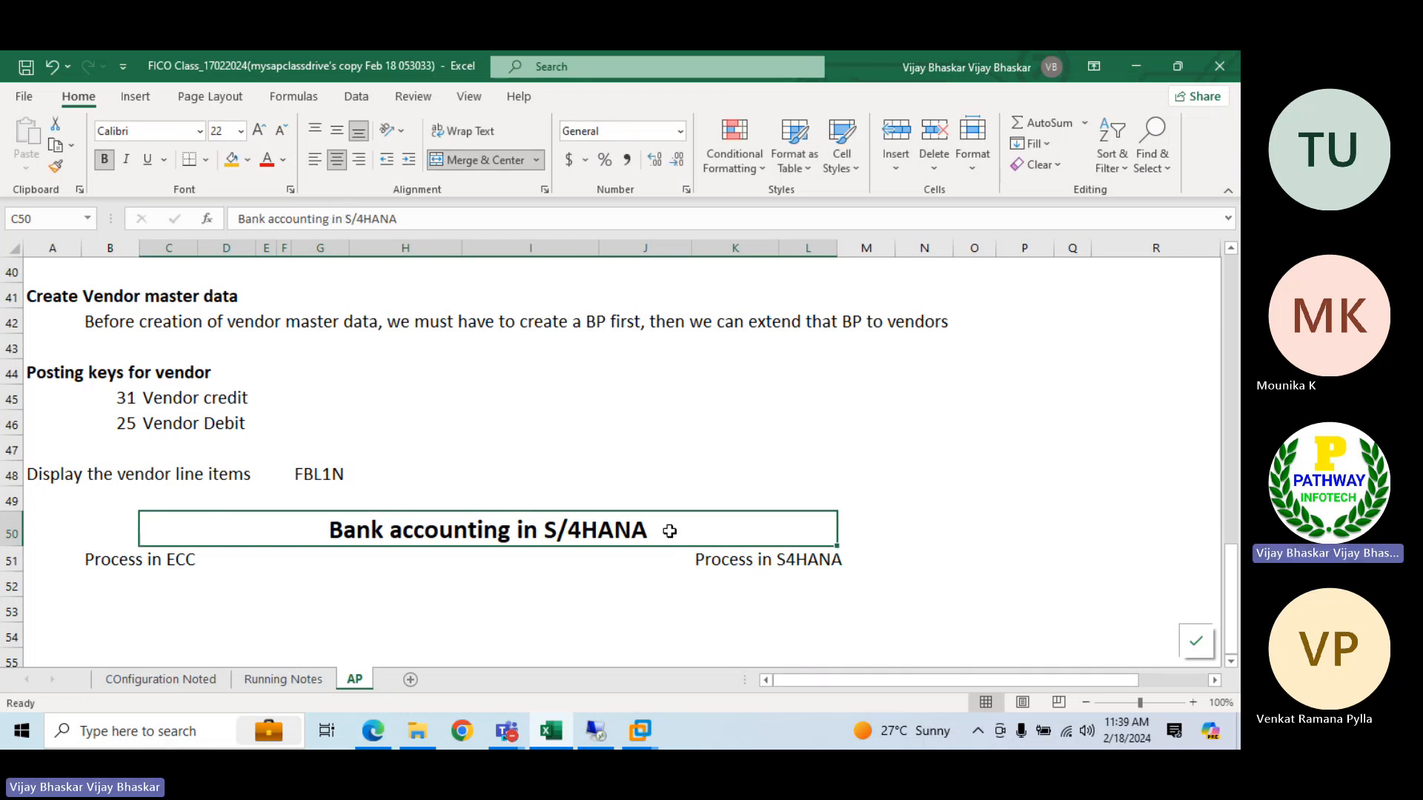
Insert the abbreviation "(BAM)" after "Bank accounting" in the row 50 heading
{"action": "double_click", "coordinate": [509, 531]}
{"action": "type", "text": "( "}
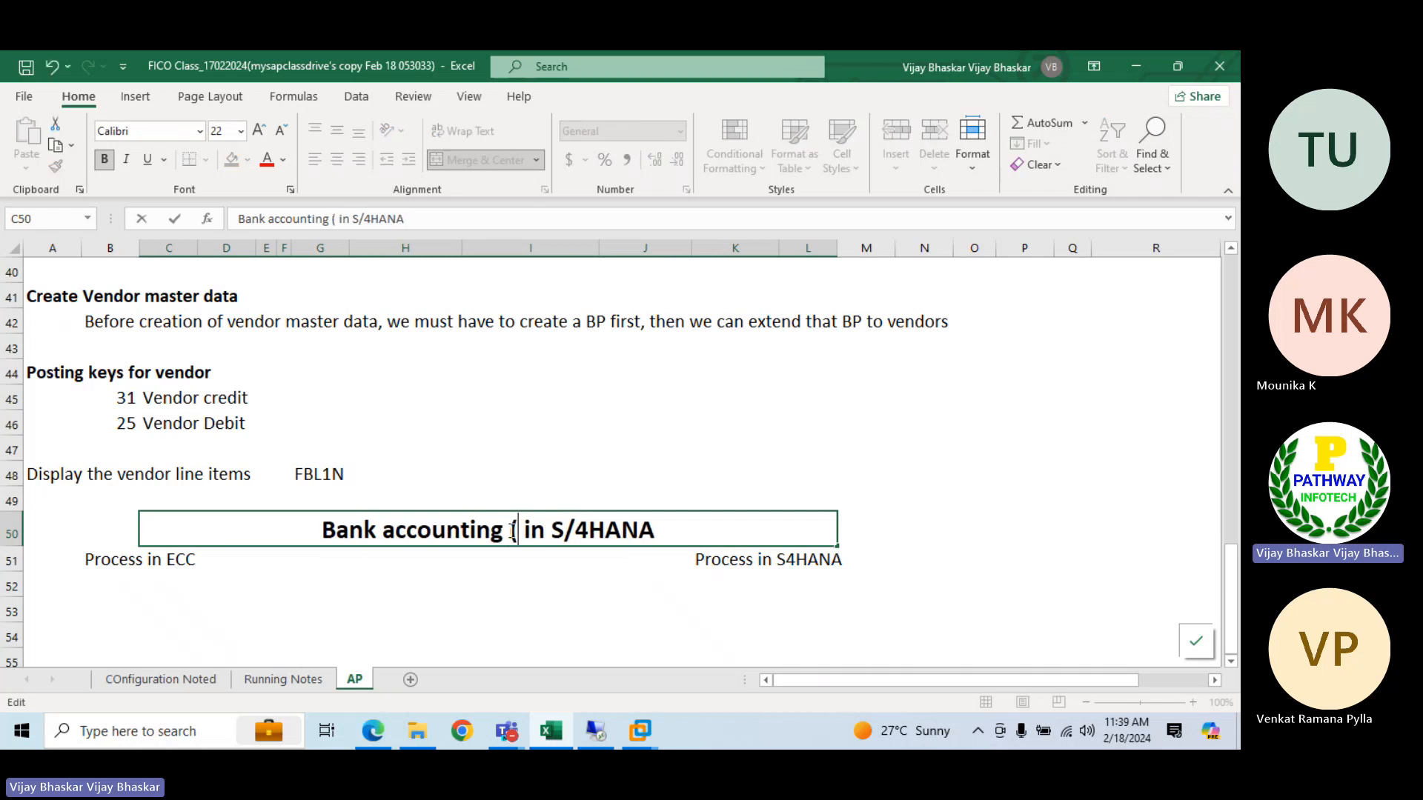
{"action": "type", "text": "BAM"}
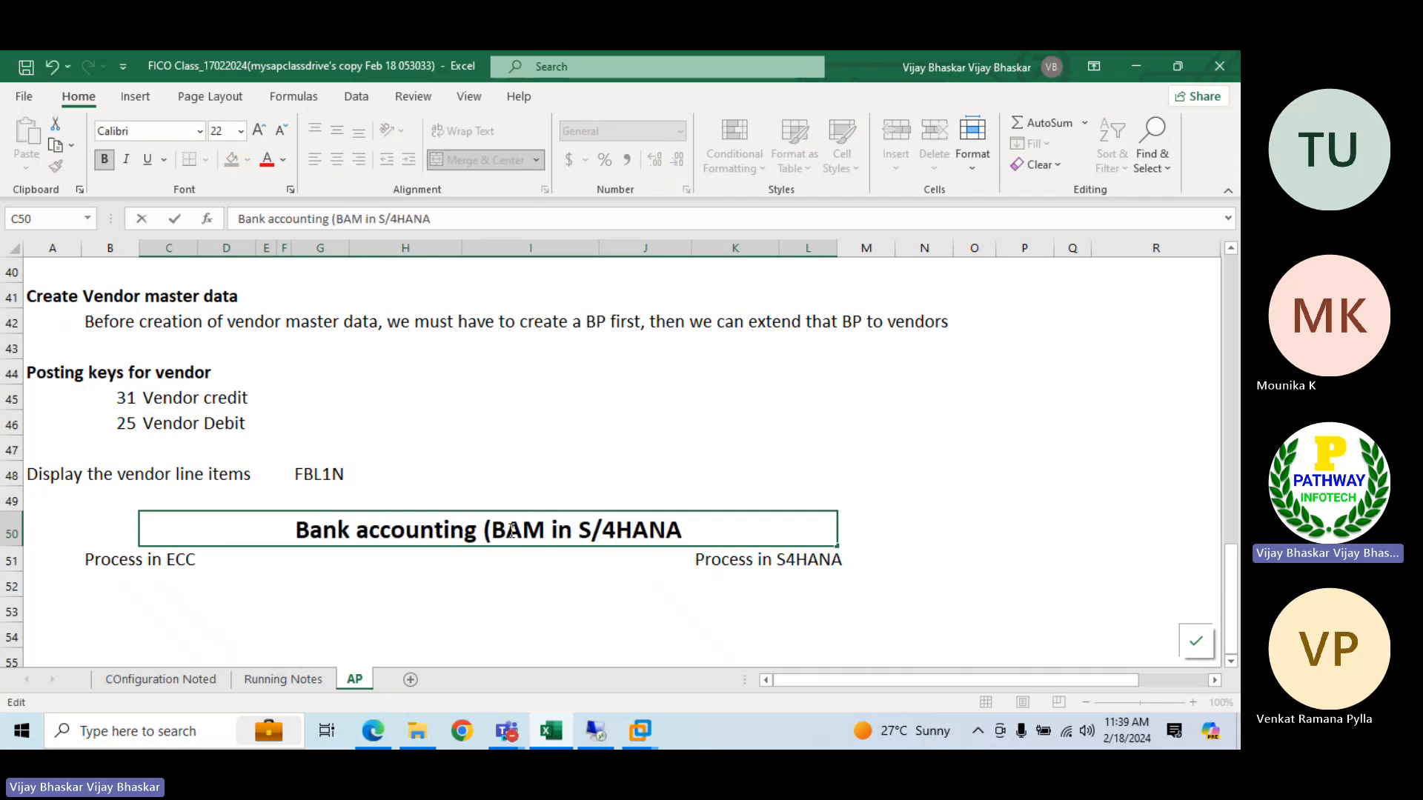
{"action": "type", "text": ")"}
{"action": "key", "text": "Return"}
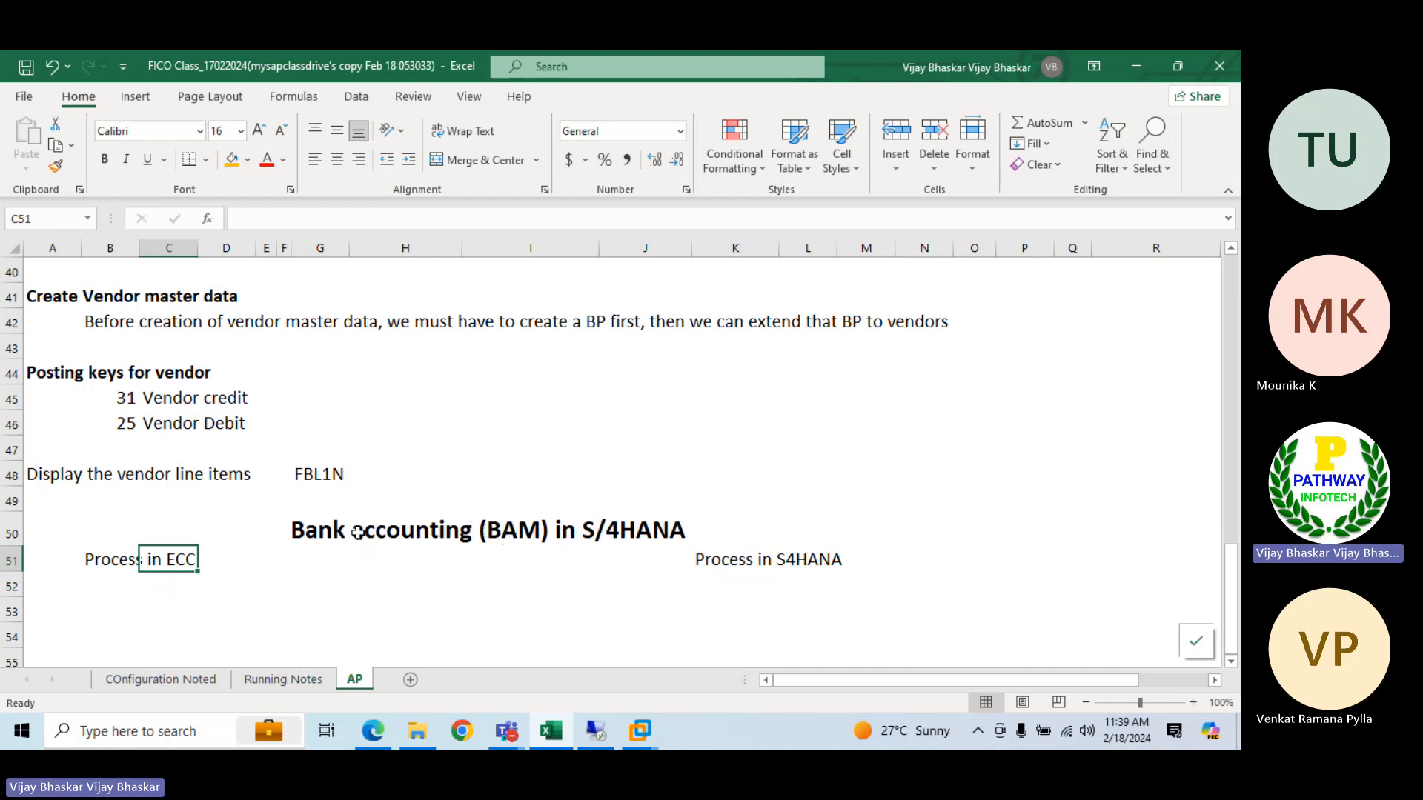
Reword the row 50 heading to "Bank Account Management (BAM) in S/4HANA"
{"action": "left_click", "coordinate": [324, 529]}
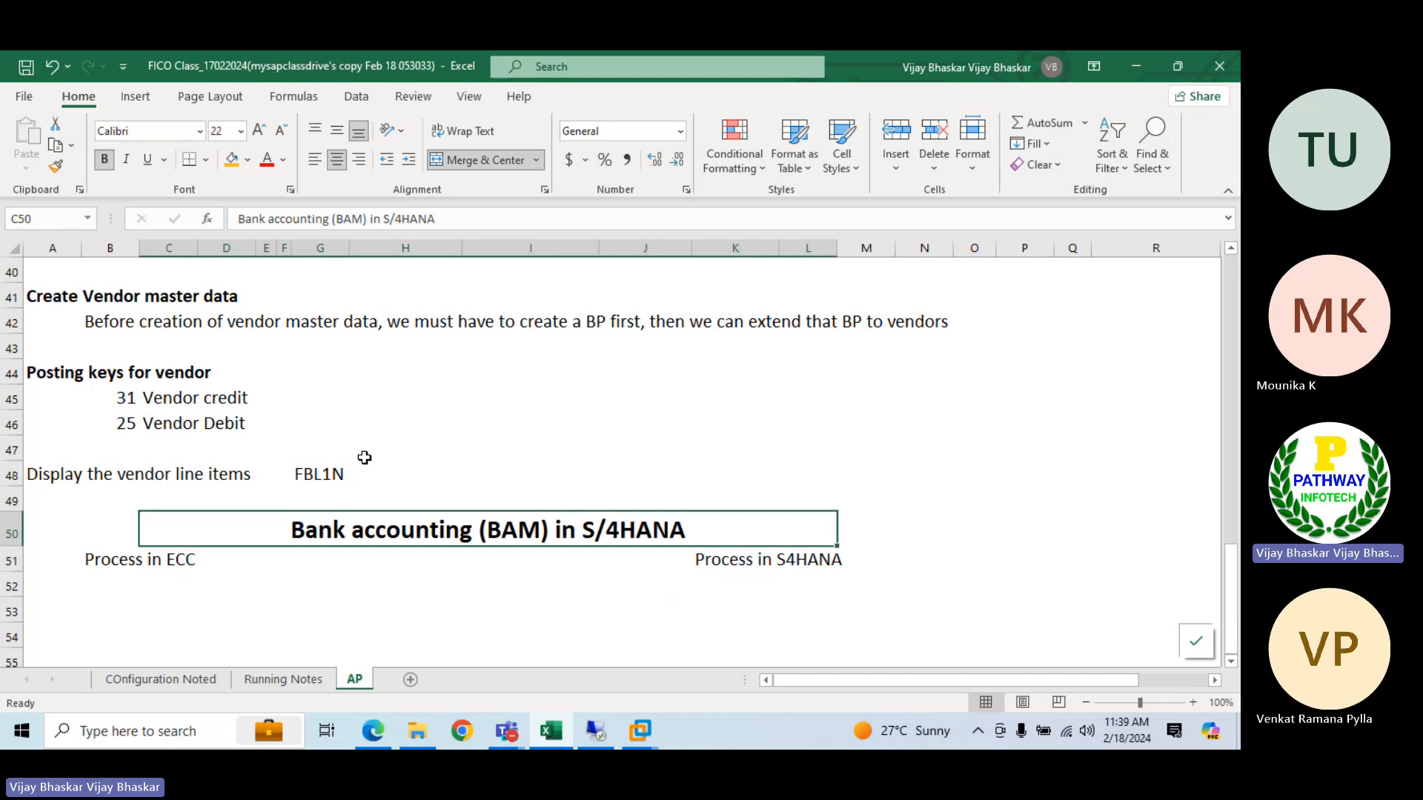
{"action": "left_click", "coordinate": [328, 220]}
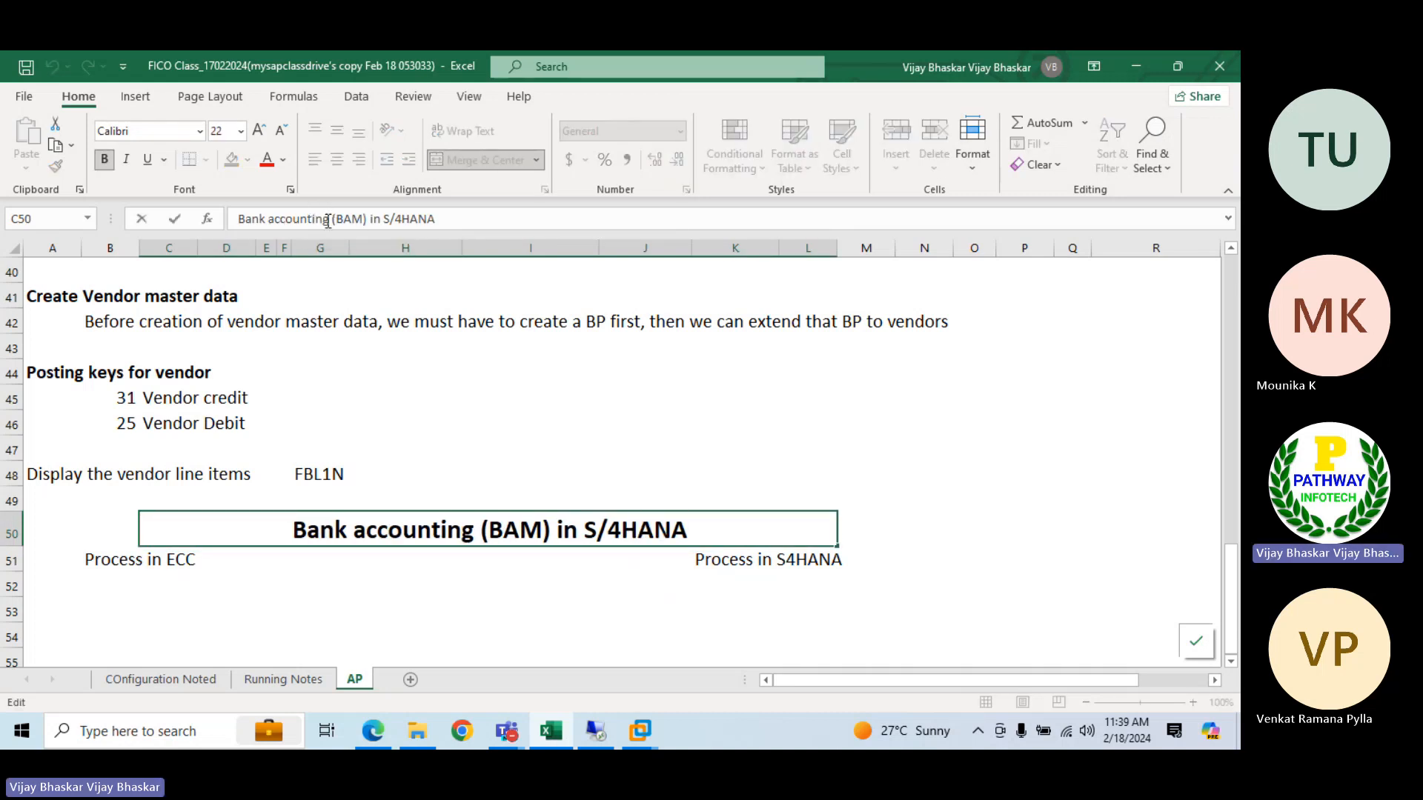
{"action": "key", "text": "BackSpace"}
{"action": "key", "text": "BackSpace"}
{"action": "key", "text": "BackSpace"}
{"action": "type", "text": "Manage"}
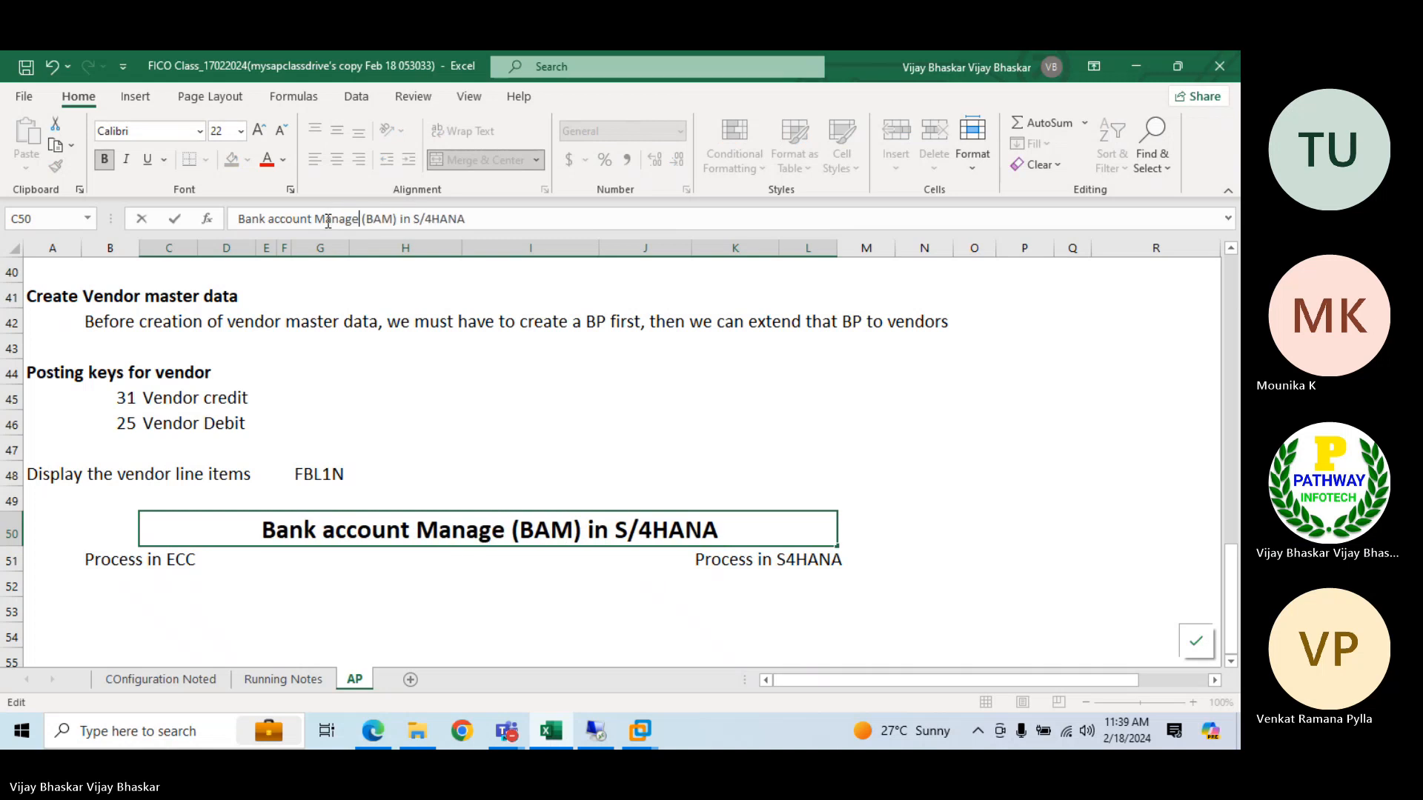
{"action": "type", "text": "ment"}
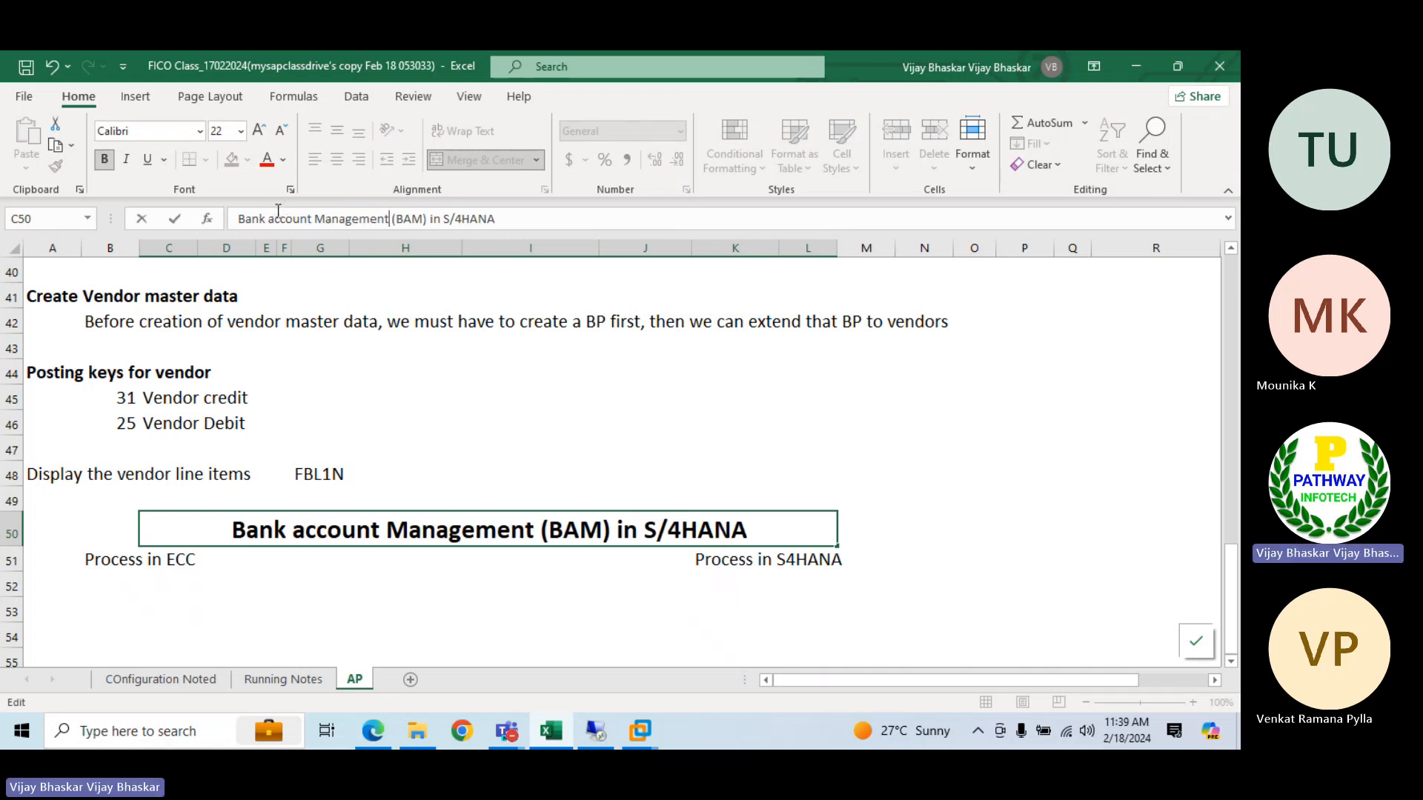
{"action": "left_click", "coordinate": [276, 219]}
{"action": "key", "text": "BackSpace"}
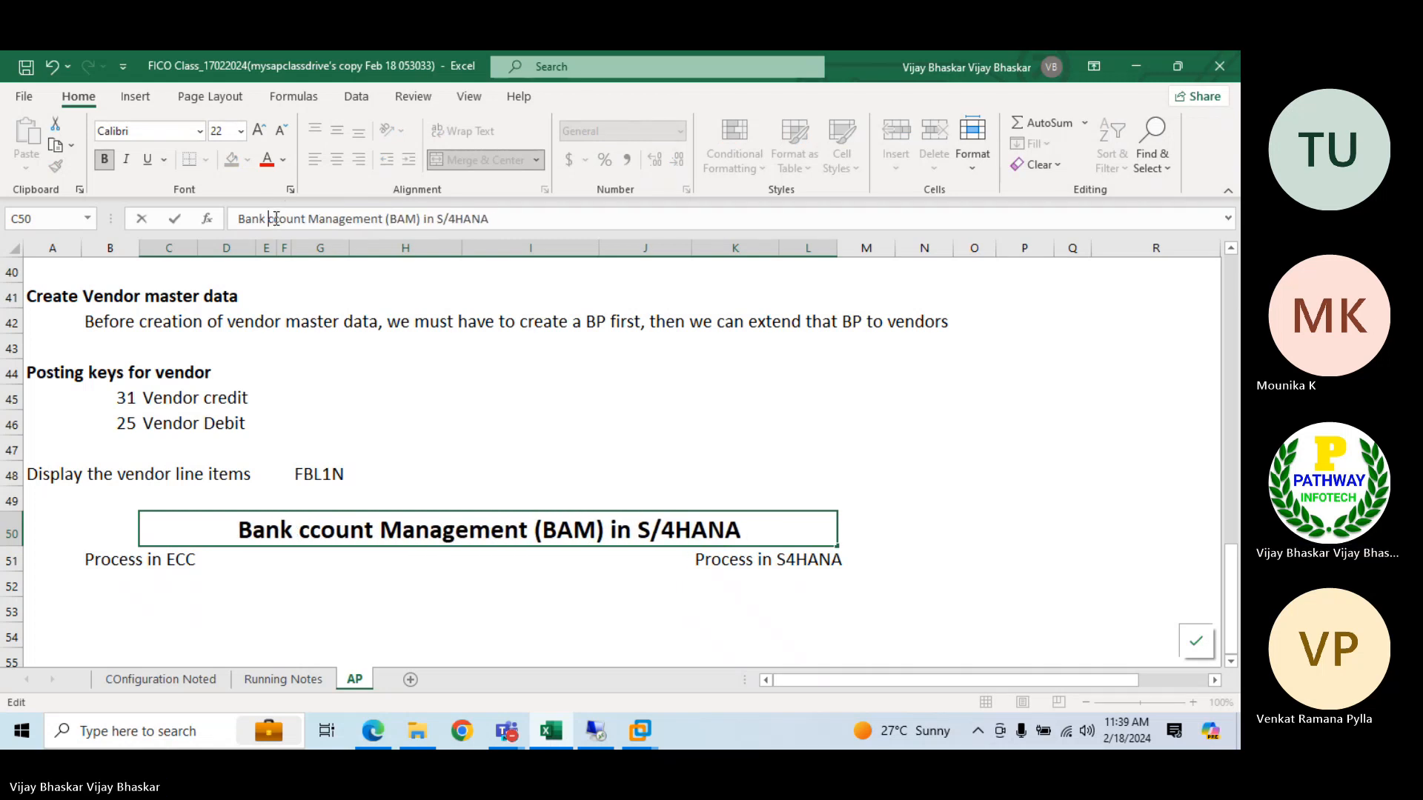
{"action": "type", "text": "A"}
{"action": "key", "text": "Return"}
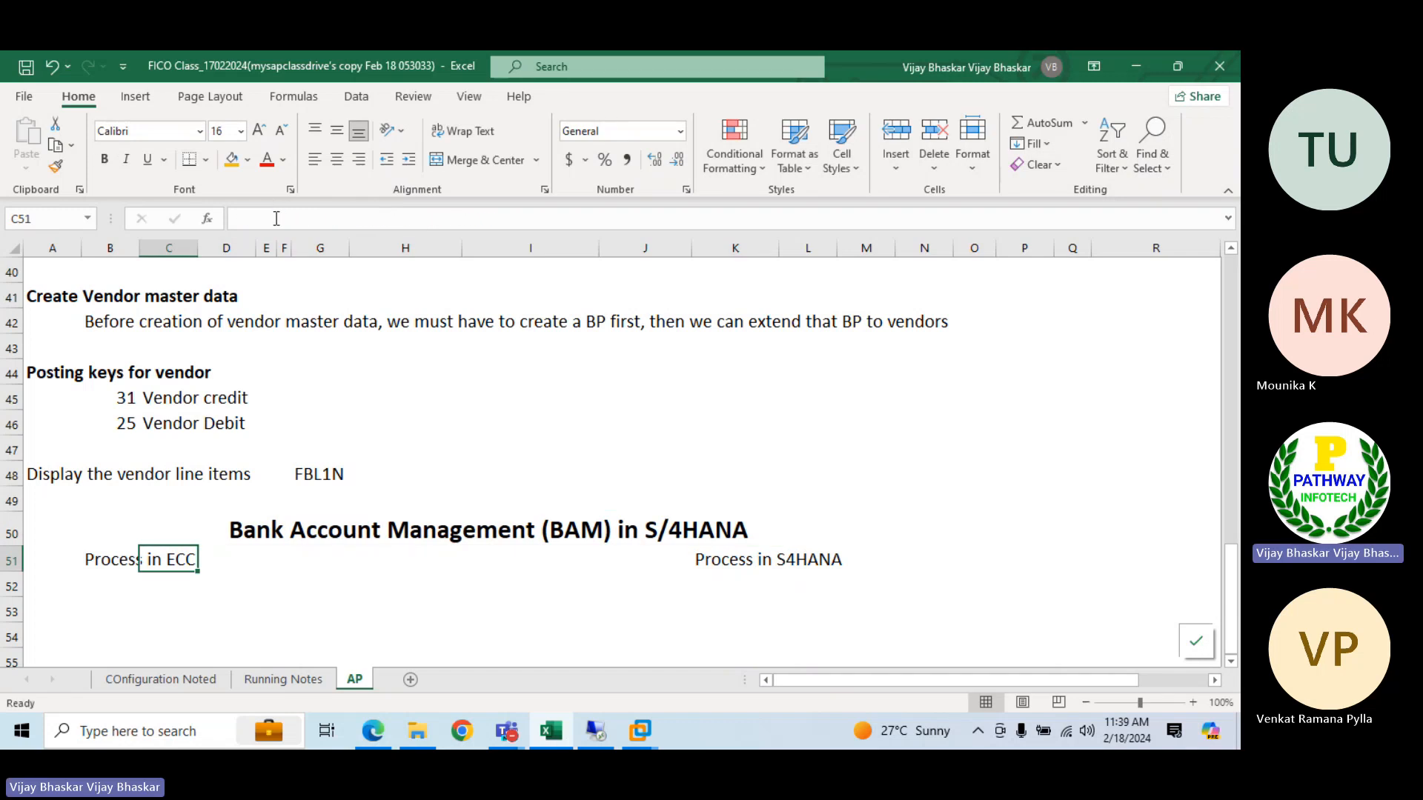
Make the row 51 labels for the ECC and S4HANA processes bold
{"action": "left_click", "coordinate": [5, 560]}
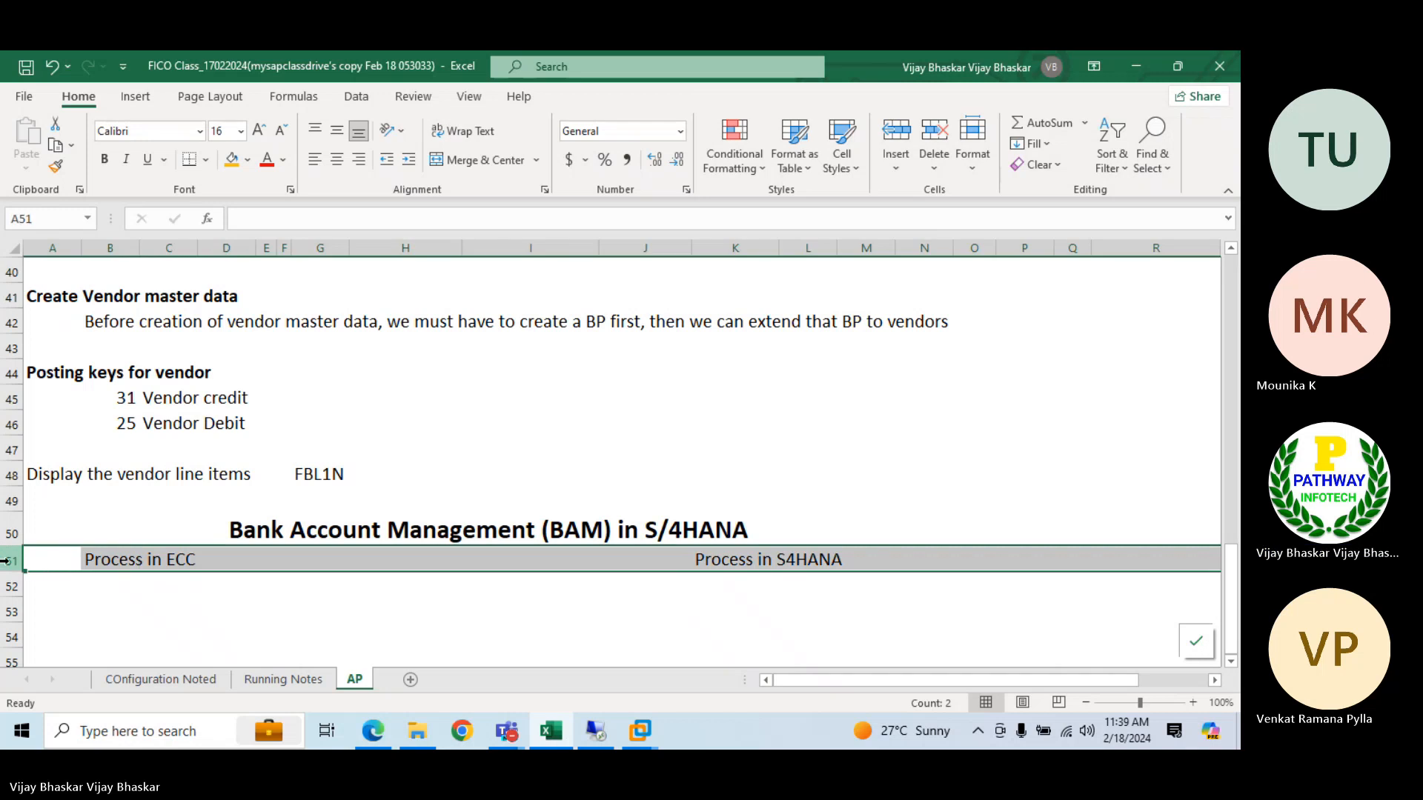
{"action": "key", "text": "ctrl+b"}
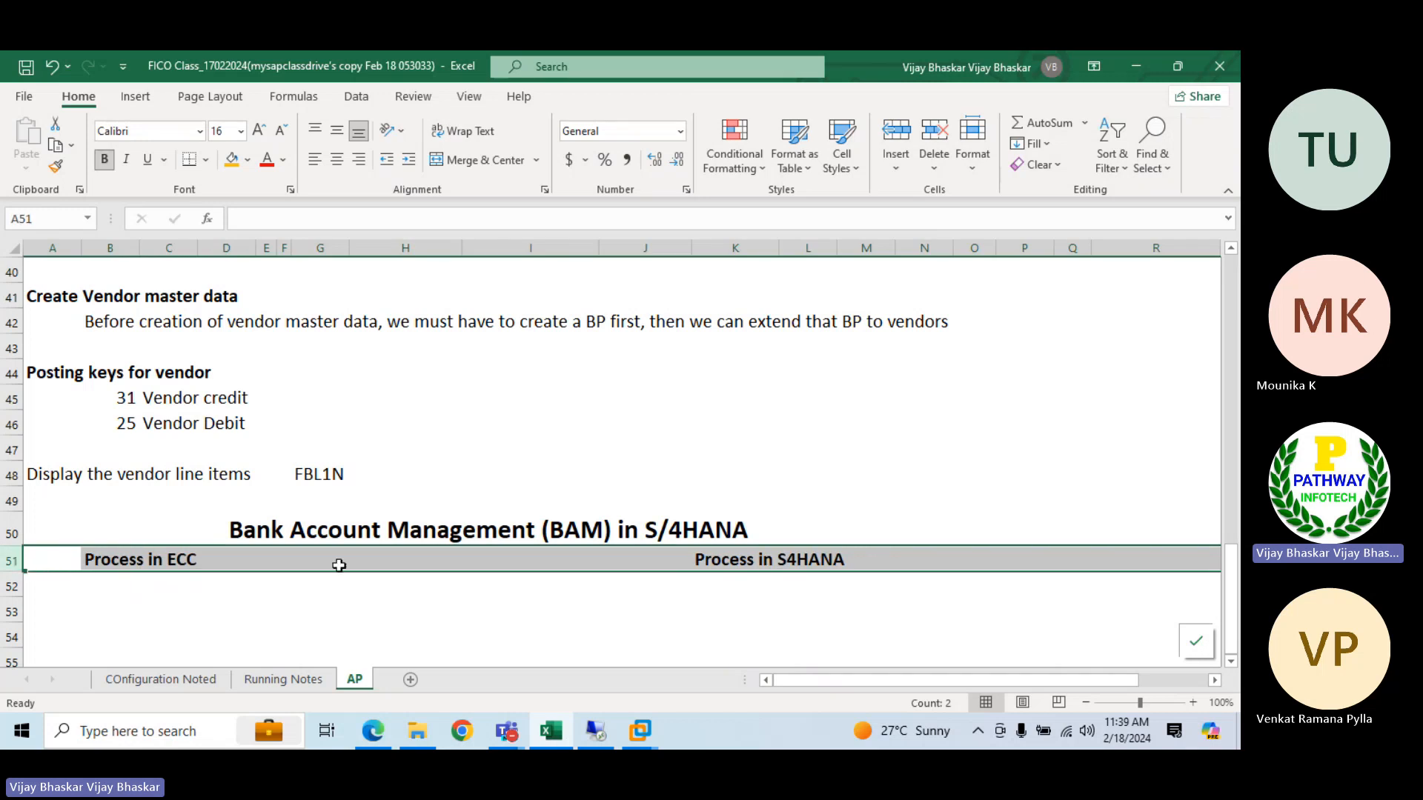
{"action": "scroll", "coordinate": [337, 565], "scroll_direction": "down", "scroll_amount": 2}
Switch to the e6.0vm virtual machine and log on to Windows Server 2003 with the account password
{"action": "left_click", "coordinate": [640, 731]}
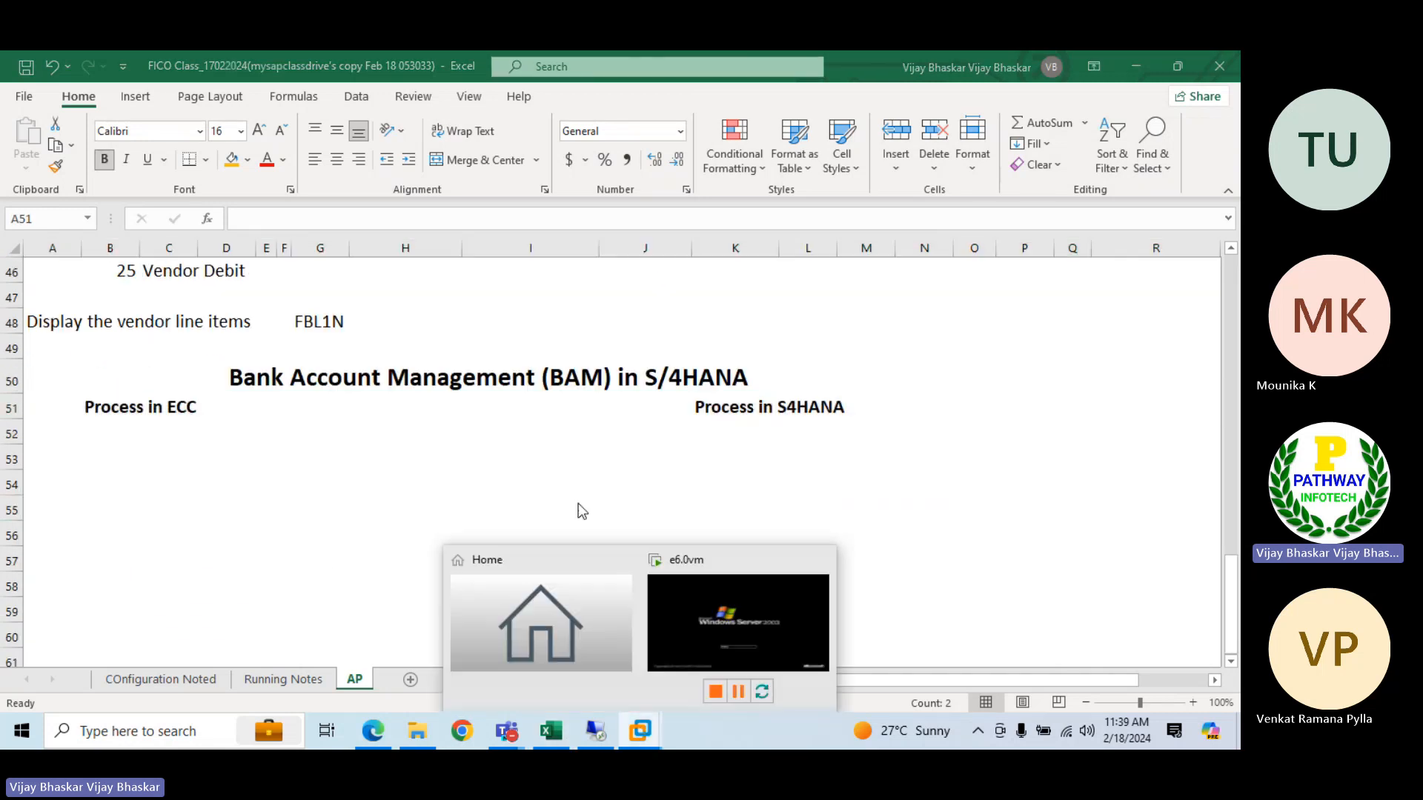
{"action": "left_click", "coordinate": [748, 612]}
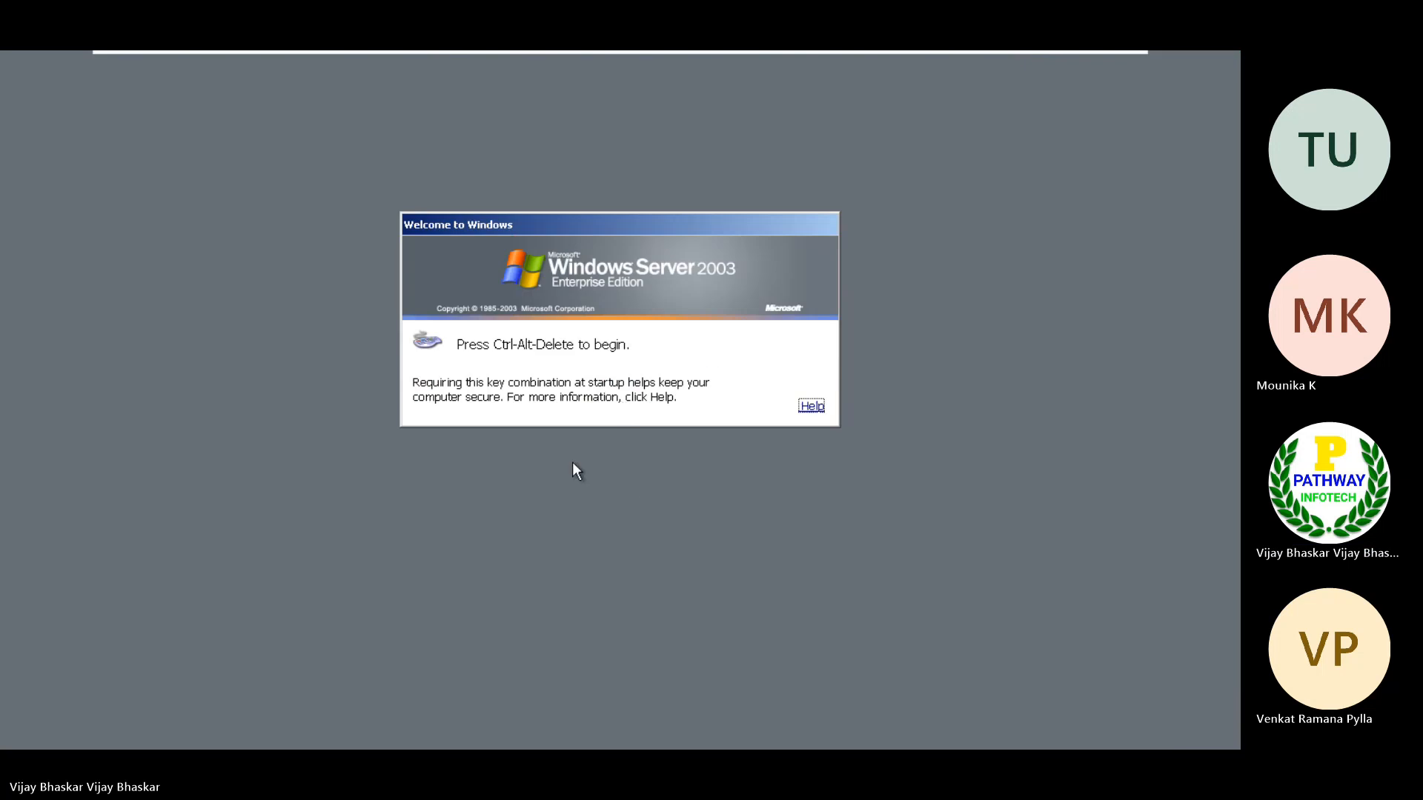
{"action": "key", "text": "ctrl+alt+Delete"}
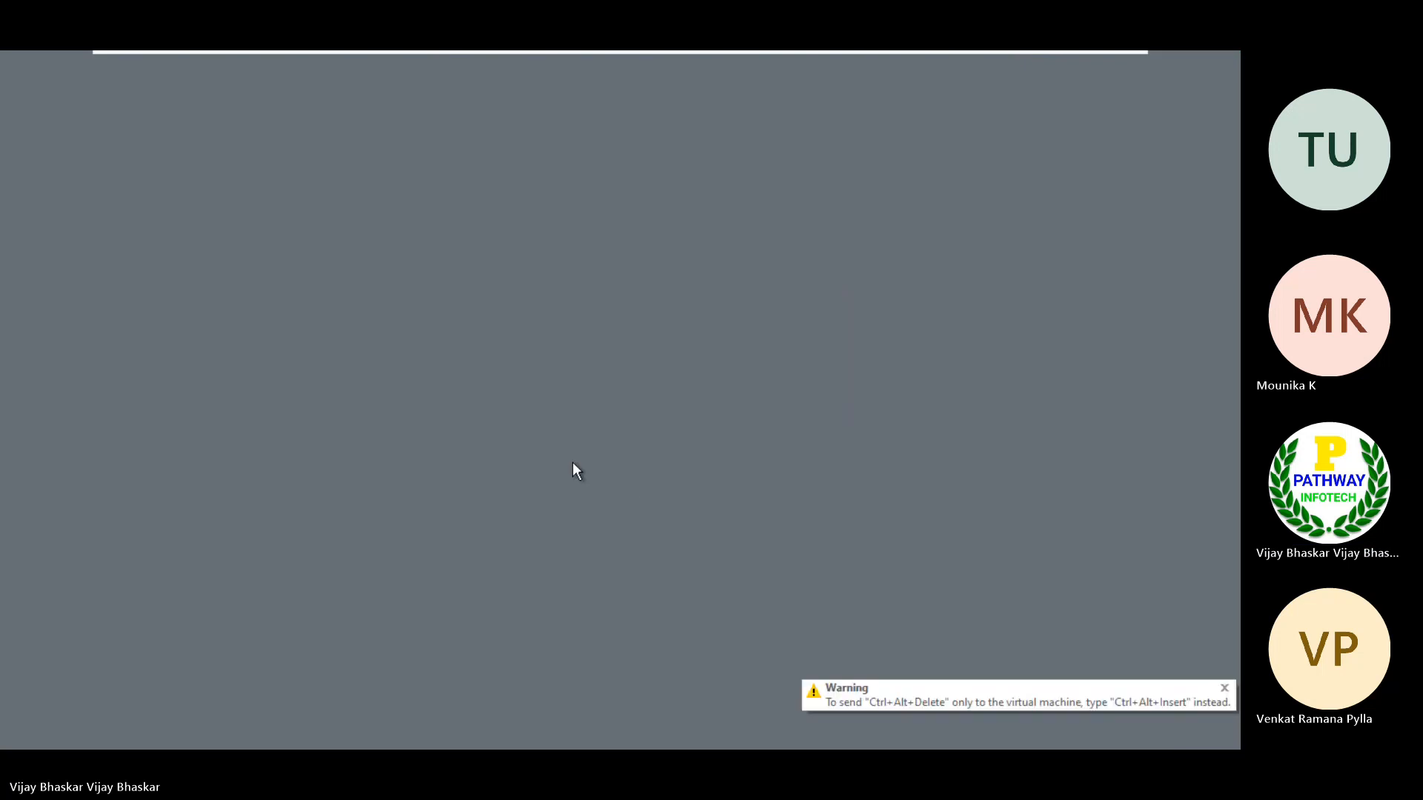
{"action": "type", "text": "*****"}
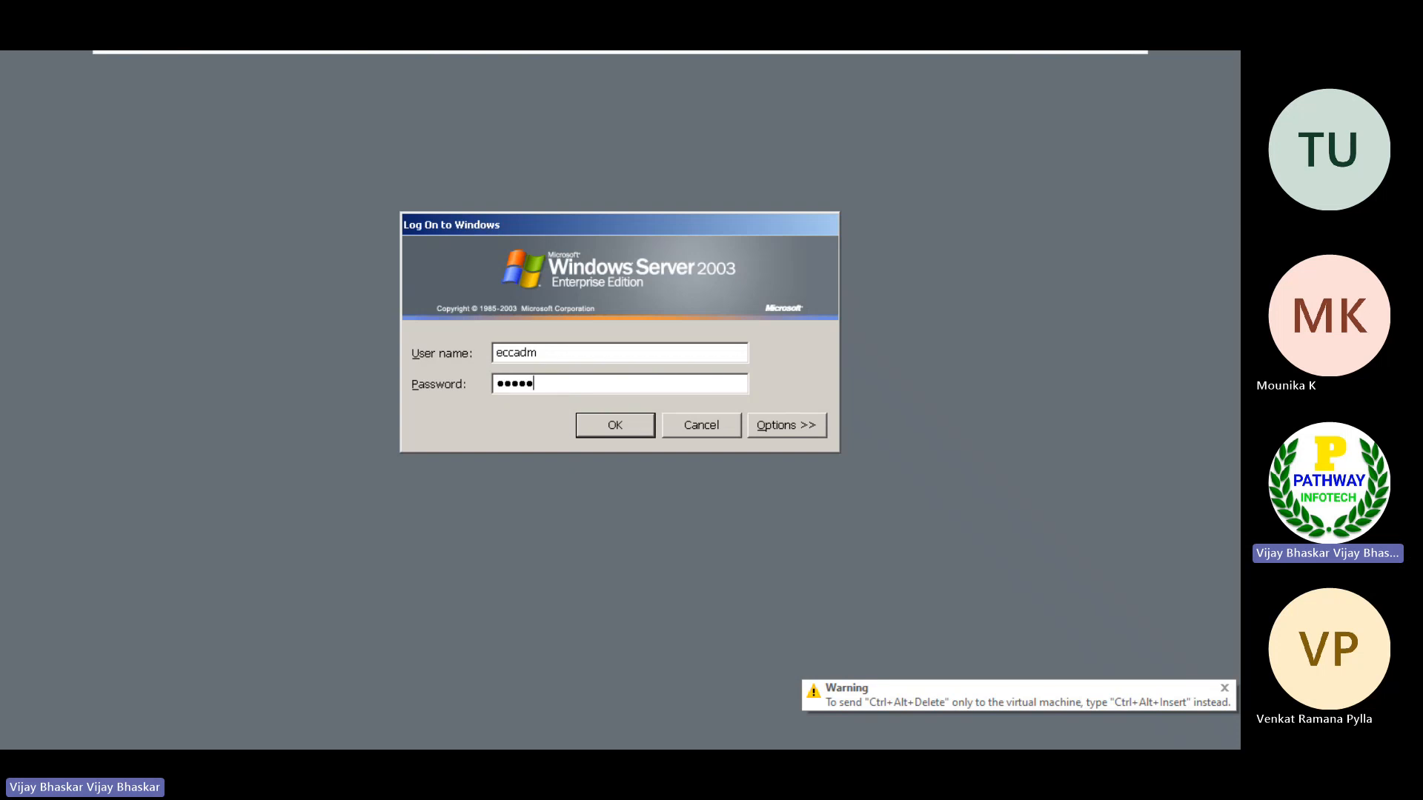
{"action": "type", "text": "***"}
{"action": "key", "text": "Return"}
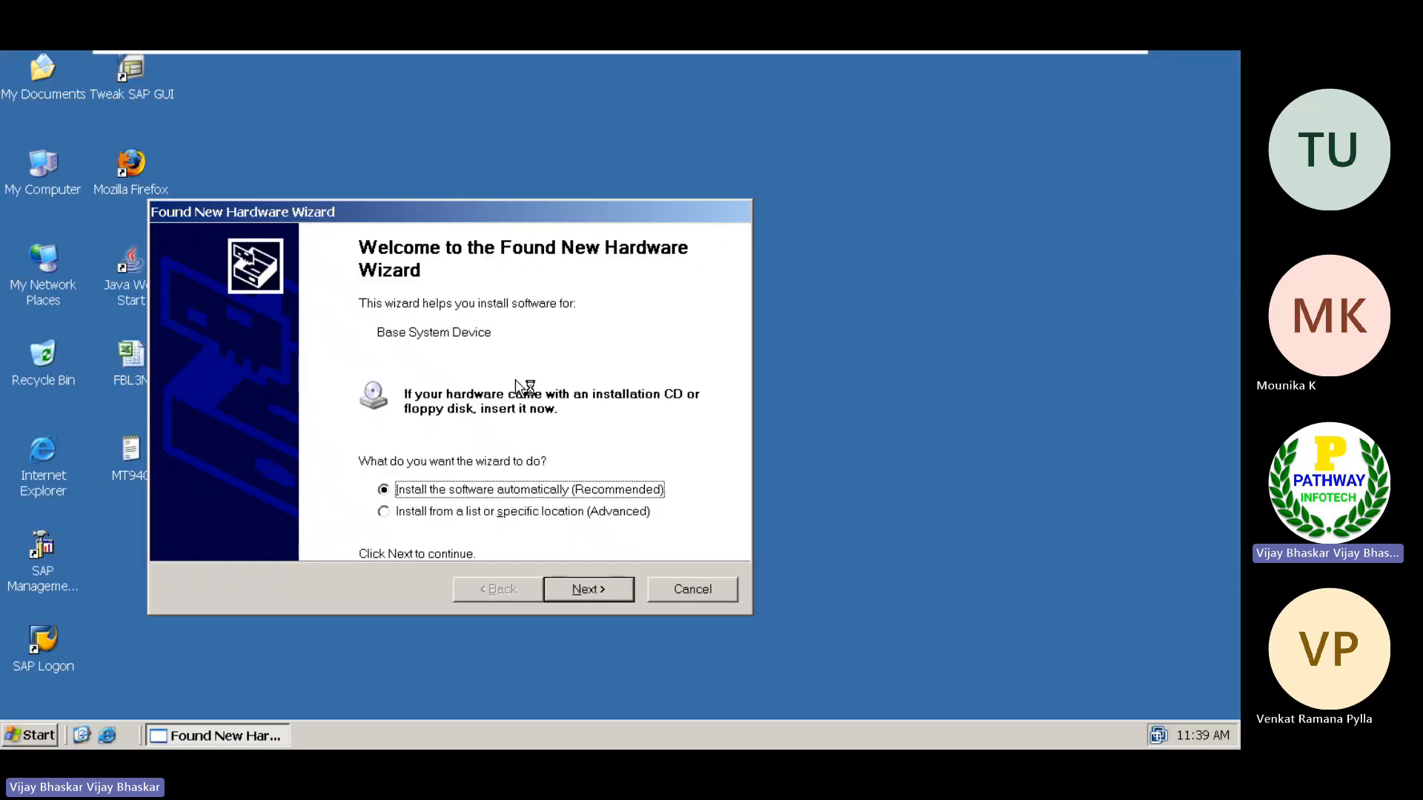
Dismiss the Found New Hardware wizards on the virtual machine's desktop
{"action": "left_click", "coordinate": [672, 590]}
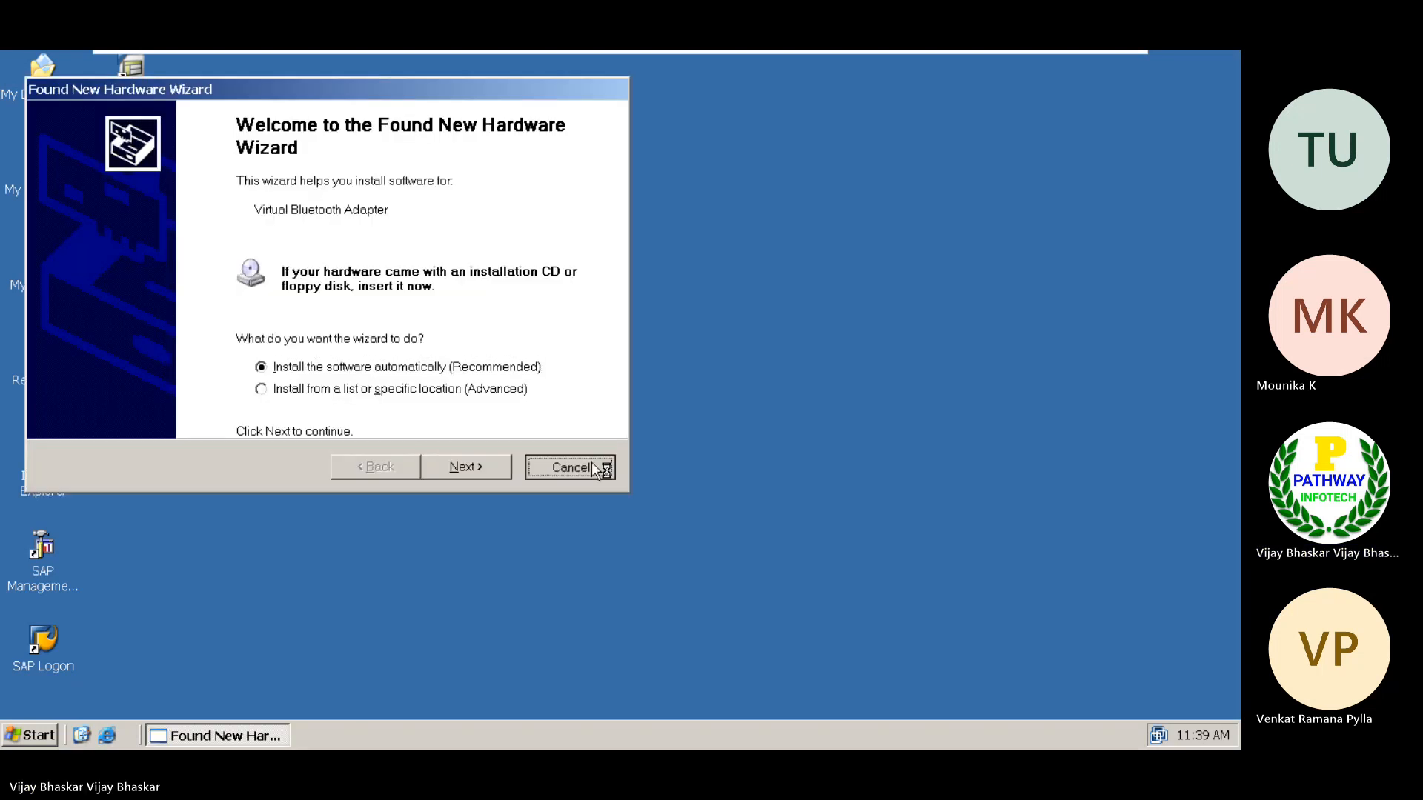
{"action": "left_click", "coordinate": [595, 468]}
{"action": "right_click", "coordinate": [404, 258]}
{"action": "left_click", "coordinate": [437, 289]}
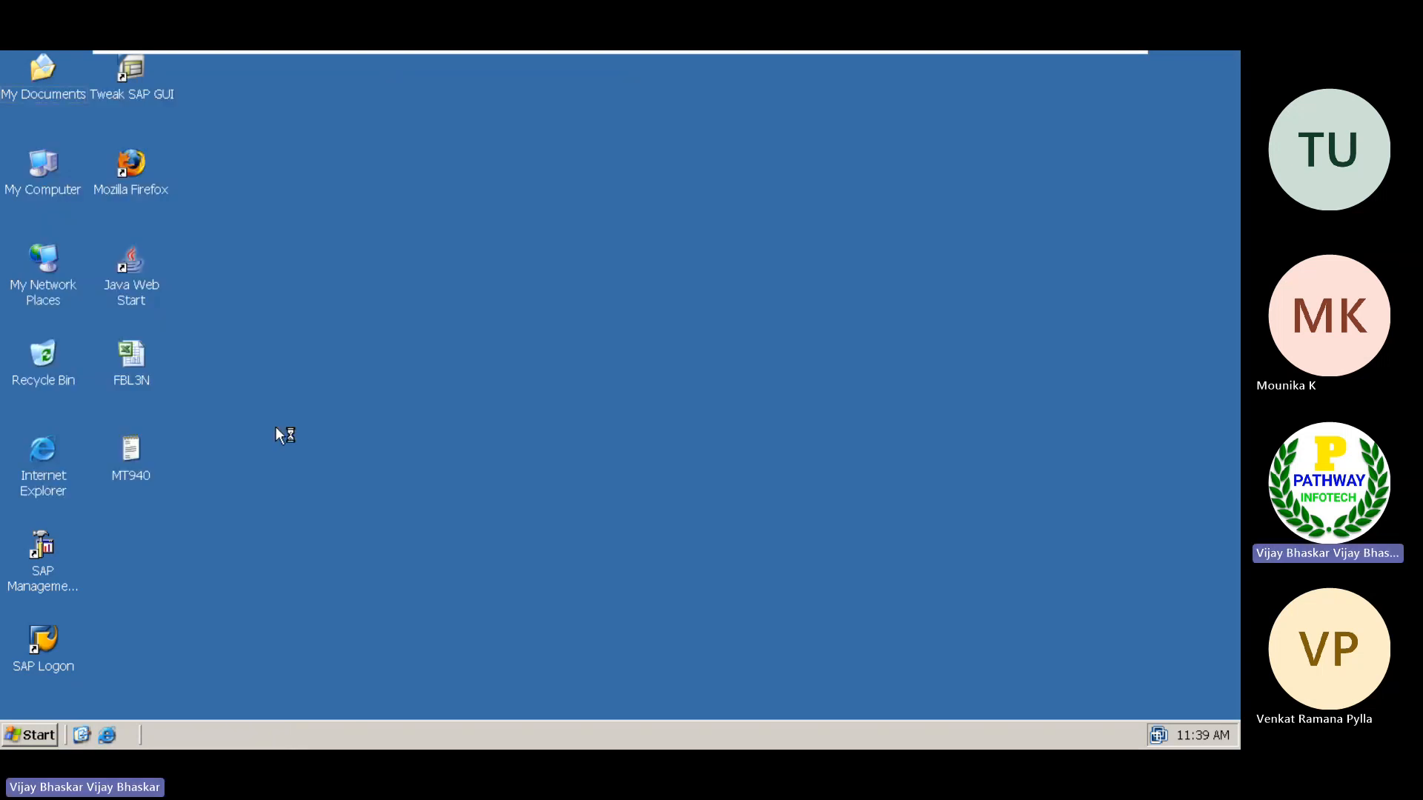
Start the ECC system from the SAP Management Console, authenticating with the OS user's password, and expand the gcecc62 0 instance
{"action": "right_click", "coordinate": [52, 549]}
{"action": "left_click", "coordinate": [108, 342]}
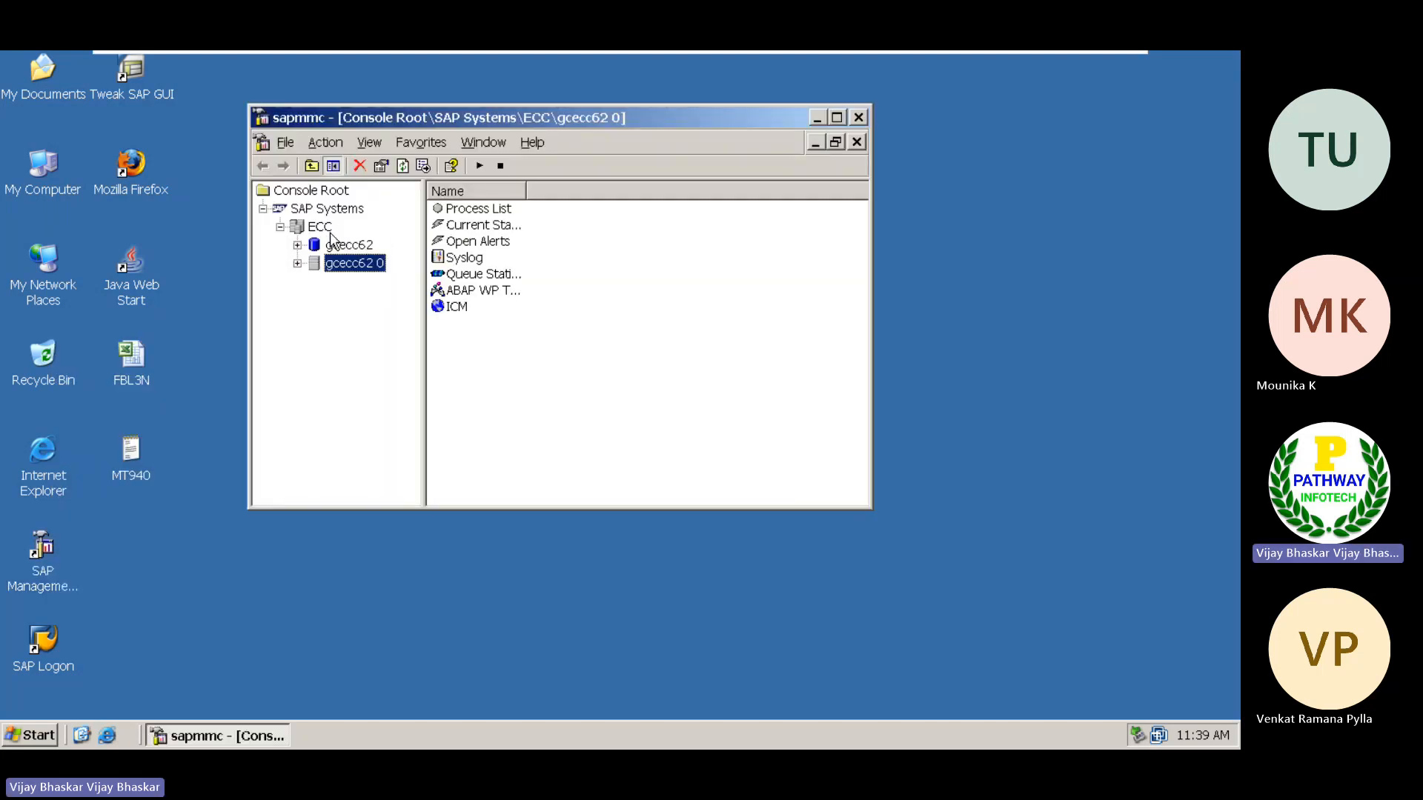
{"action": "right_click", "coordinate": [312, 224]}
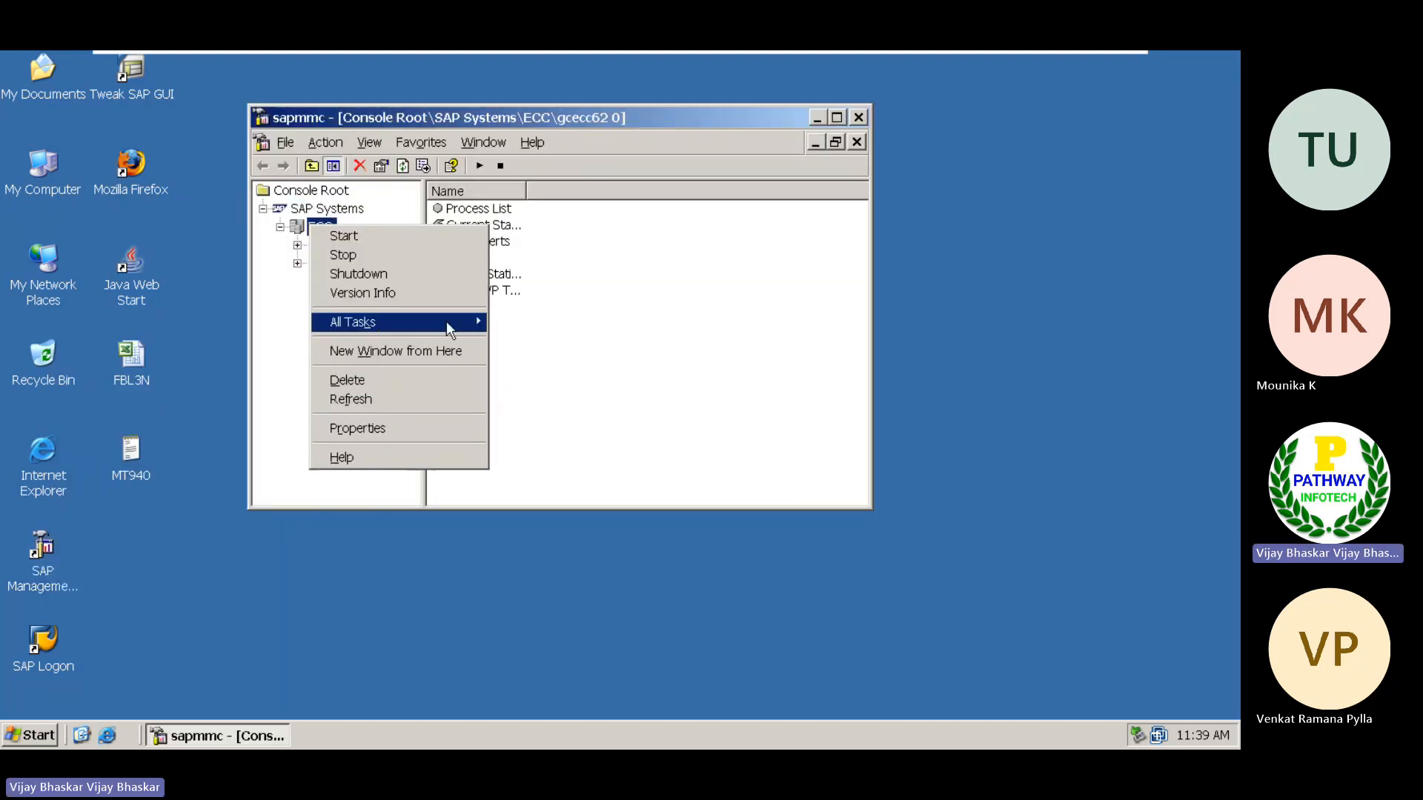
{"action": "mouse_move", "coordinate": [446, 322]}
{"action": "left_click", "coordinate": [523, 322]}
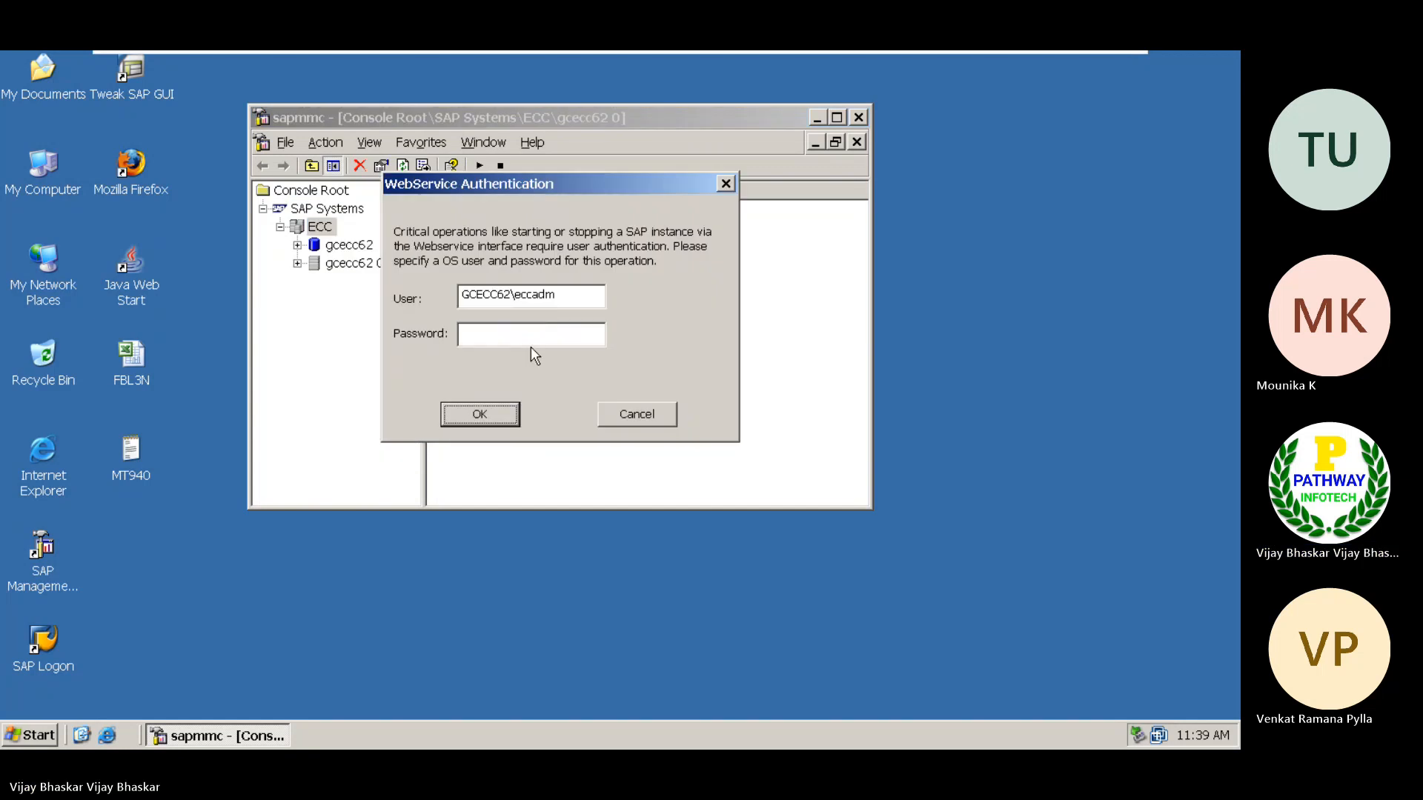
{"action": "type", "text": "**"}
{"action": "key", "text": "Return"}
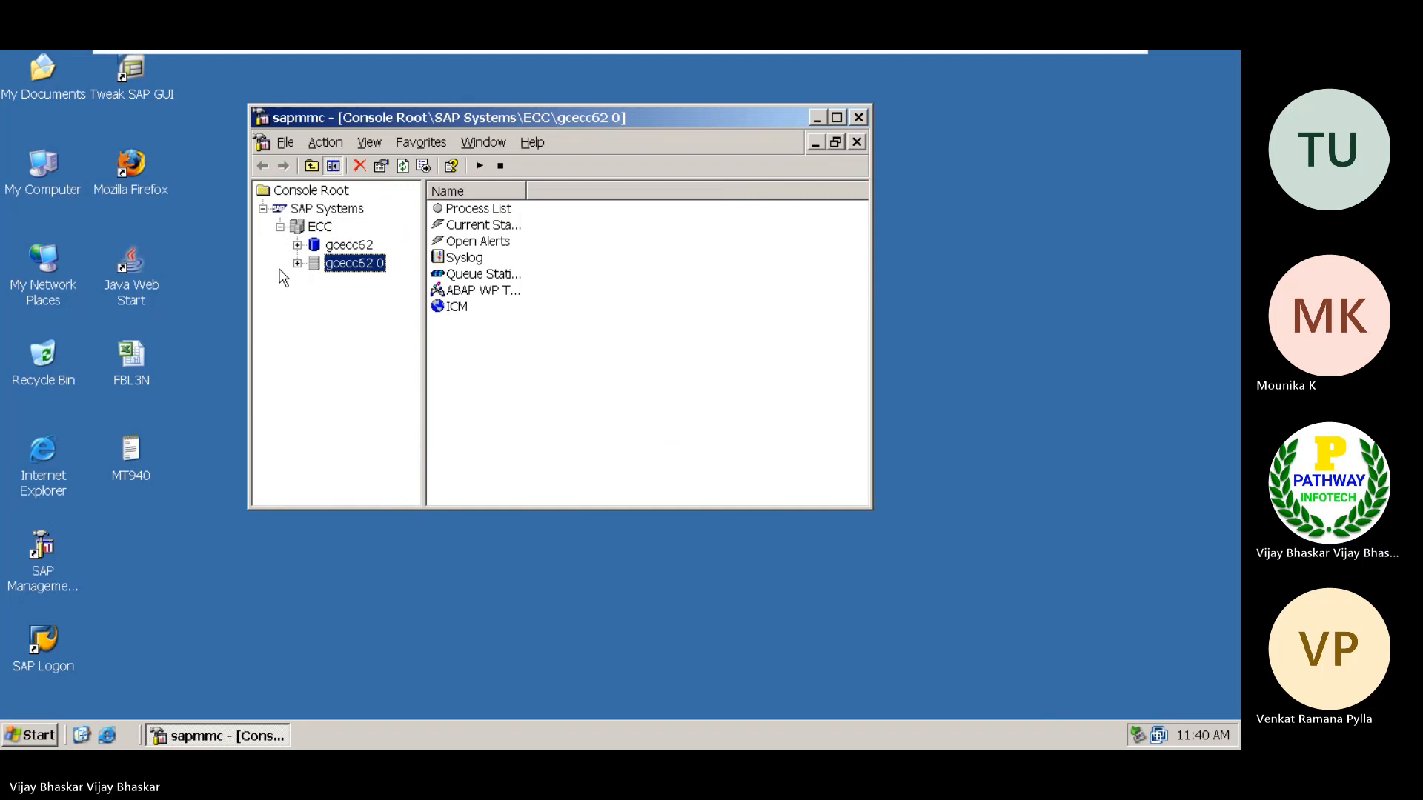
{"action": "left_click", "coordinate": [297, 264]}
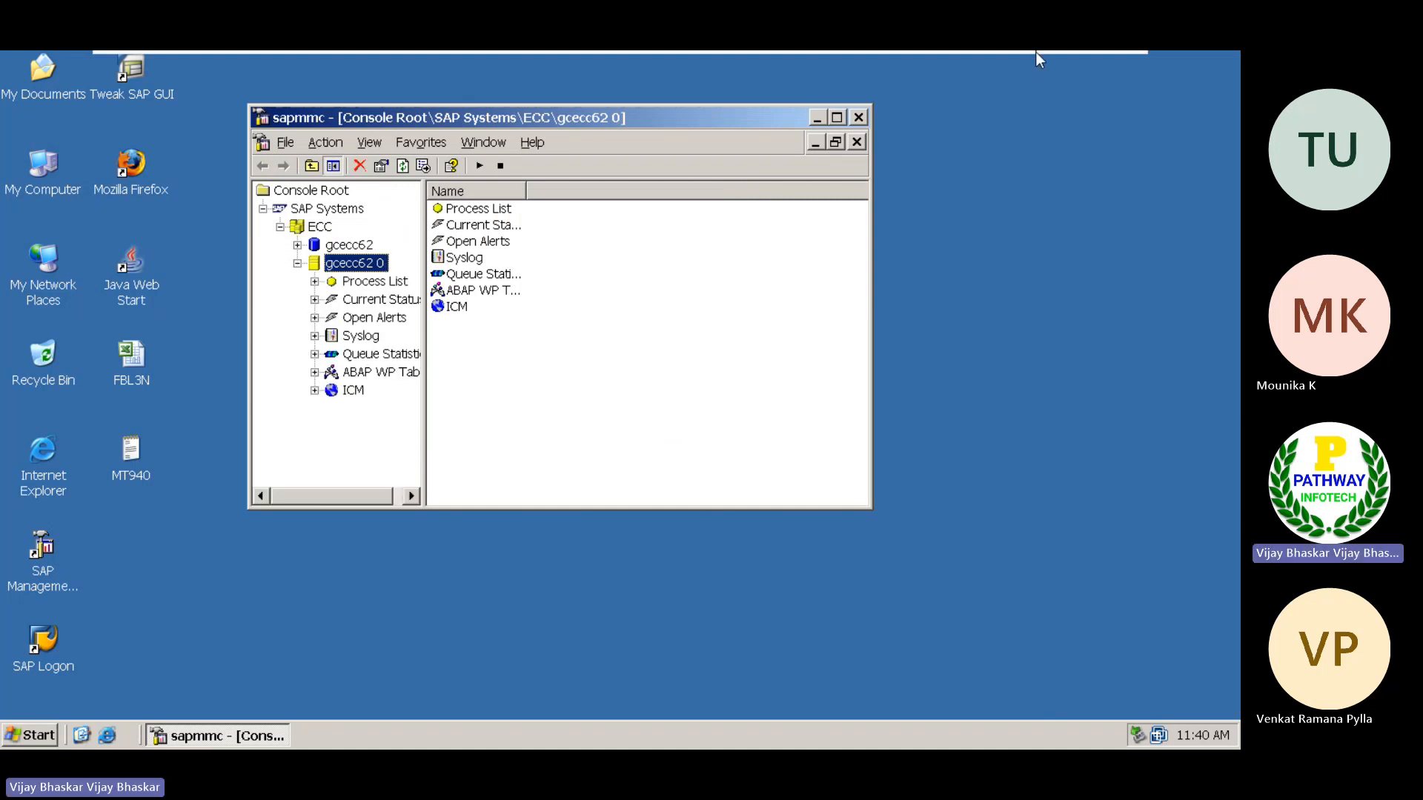
Return to the Excel notes and enter item number 1 in A52 with "Bank key" in B52
{"action": "left_click", "coordinate": [1078, 68]}
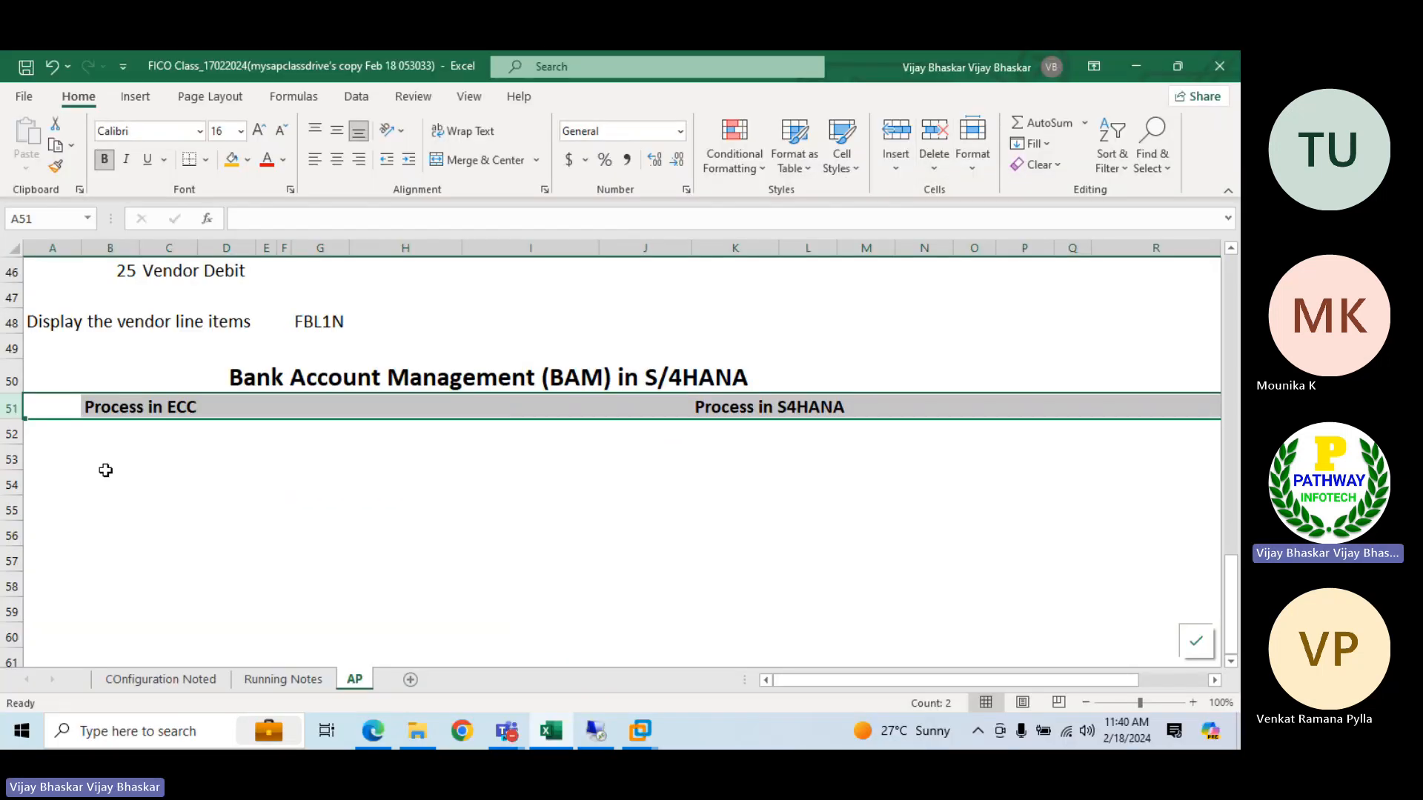
{"action": "left_click", "coordinate": [79, 441]}
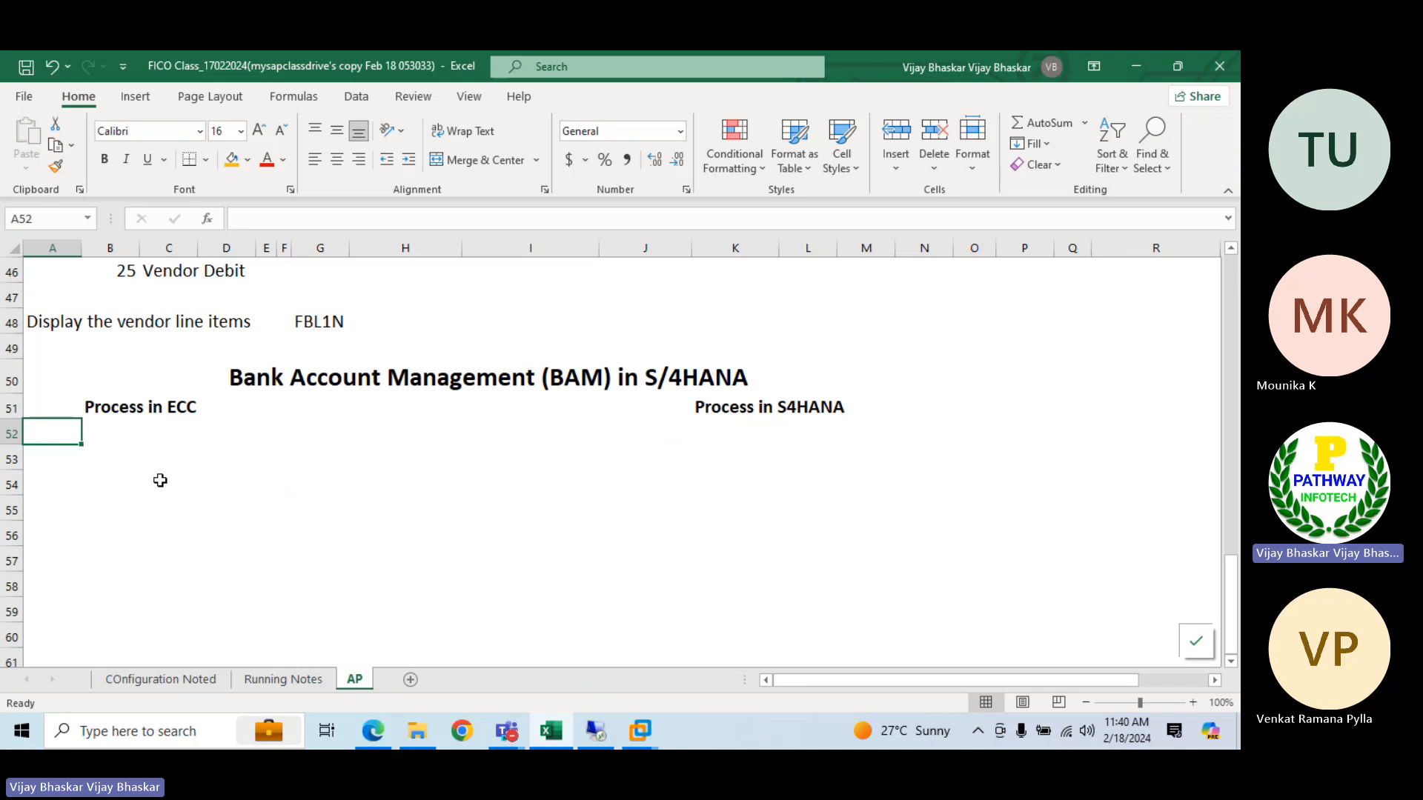
{"action": "type", "text": "1"}
{"action": "key", "text": "Tab"}
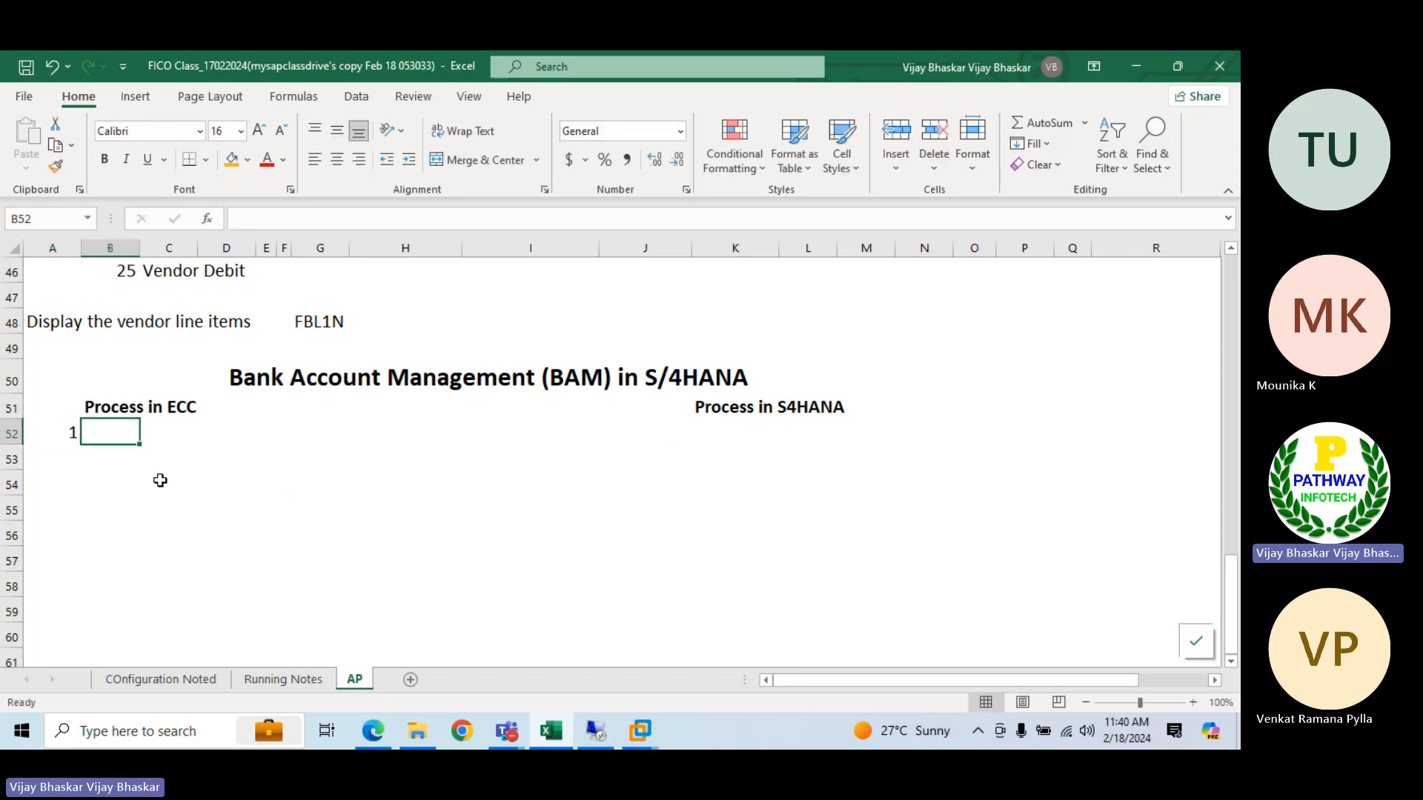
{"action": "type", "text": "Bank"}
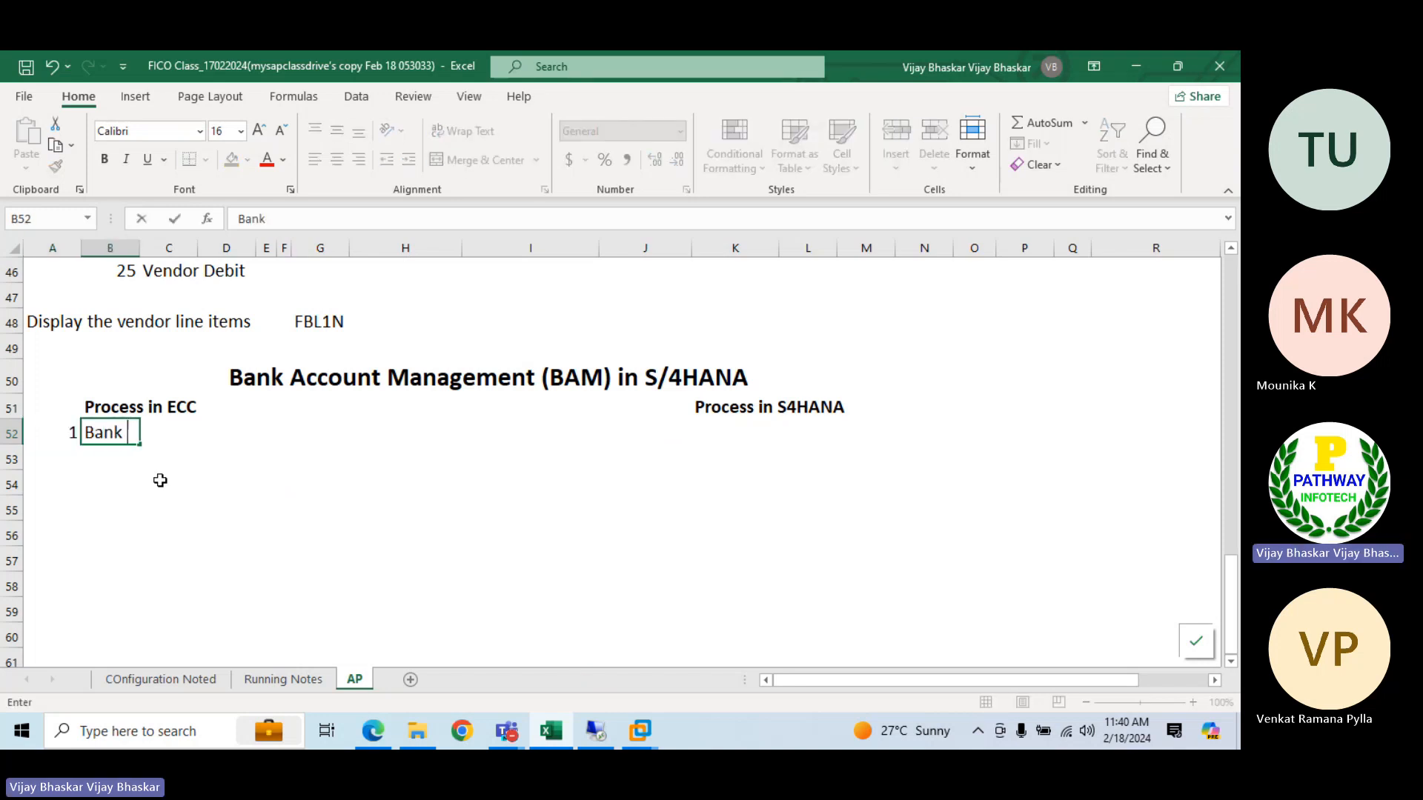
{"action": "type", "text": " key"}
{"action": "key", "text": "Return"}
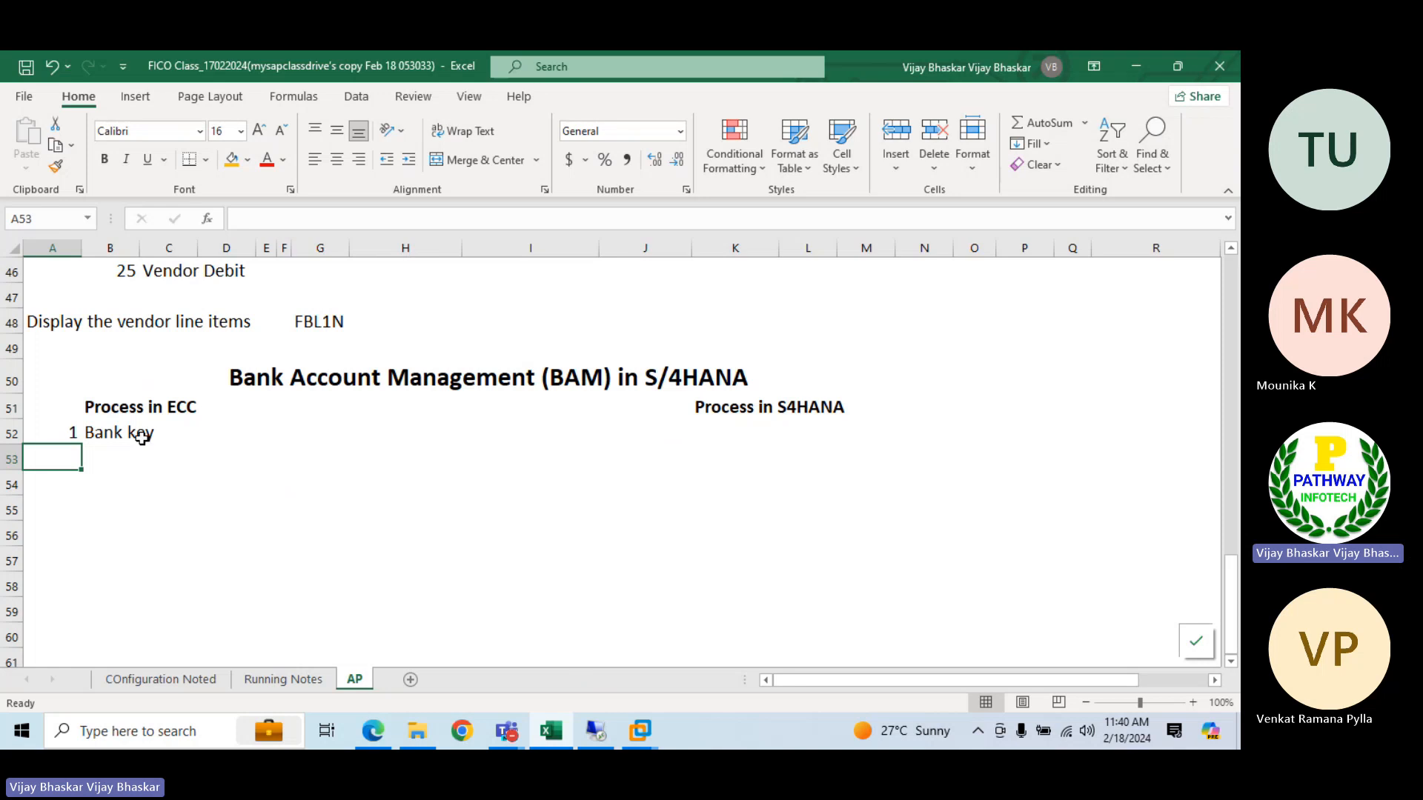
Enter "Country+Bank address" in D52 beside the bank key item and make it bold
{"action": "left_click", "coordinate": [190, 437]}
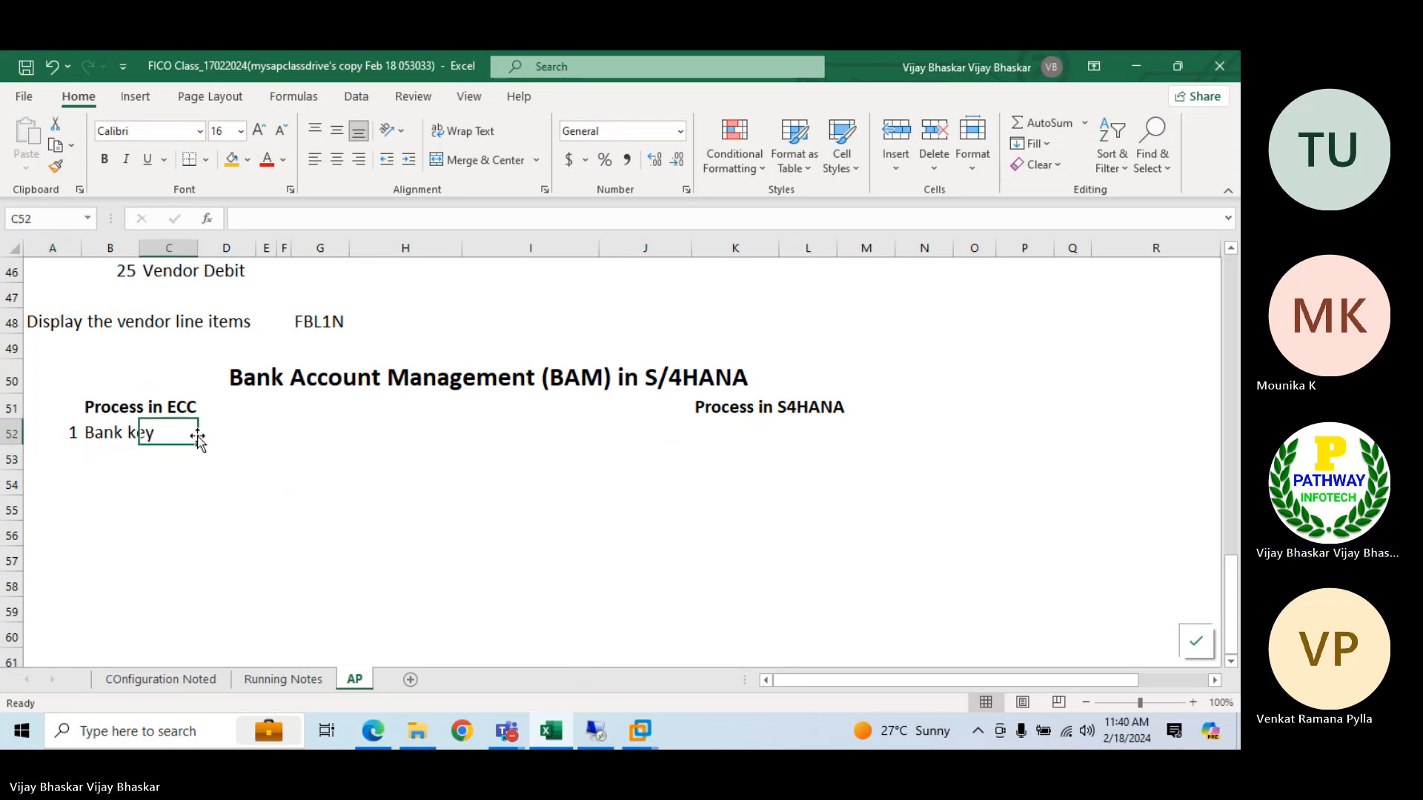
{"action": "left_click", "coordinate": [226, 432]}
{"action": "type", "text": "Coun"}
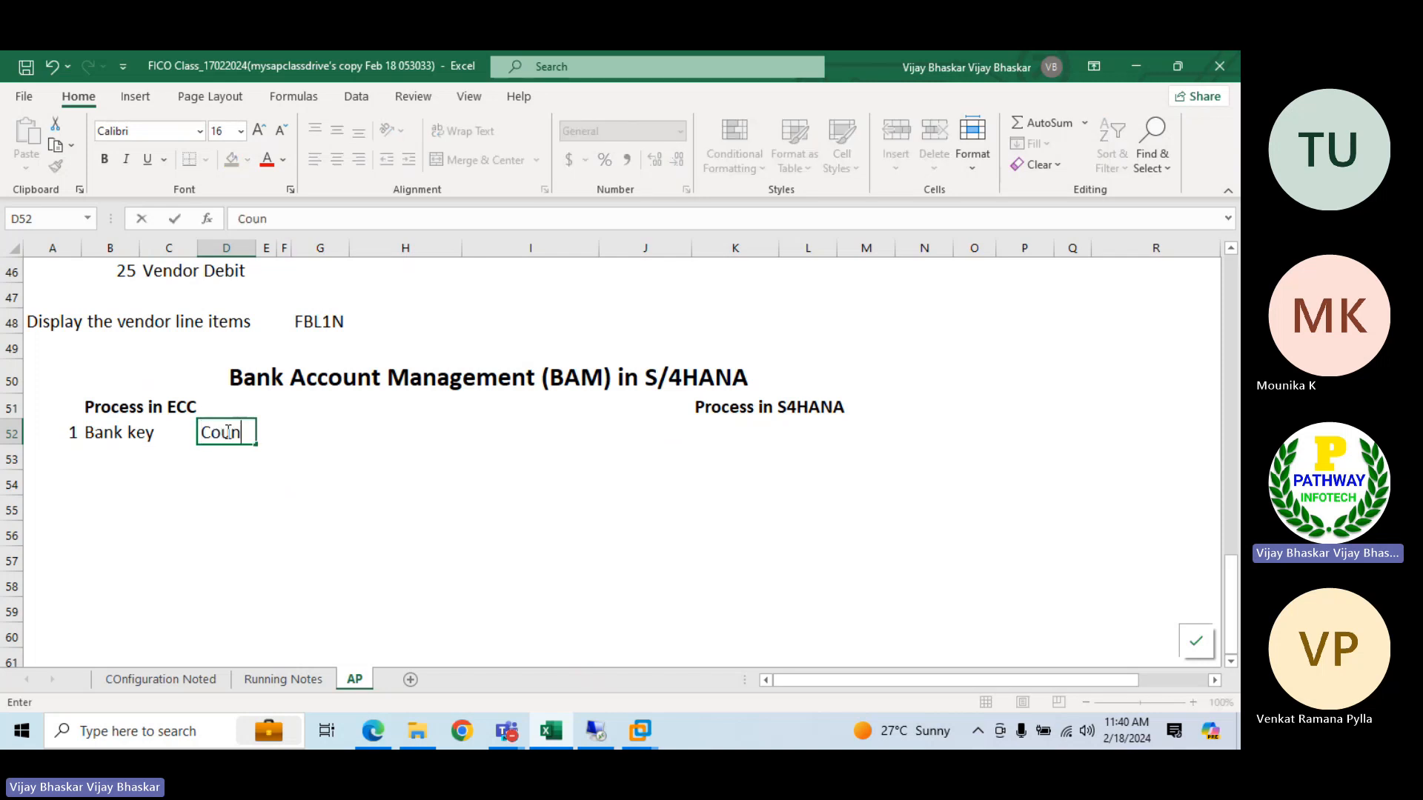
{"action": "type", "text": "try+Bank ac"}
{"action": "key", "text": "BackSpace"}
{"action": "type", "text": "d"}
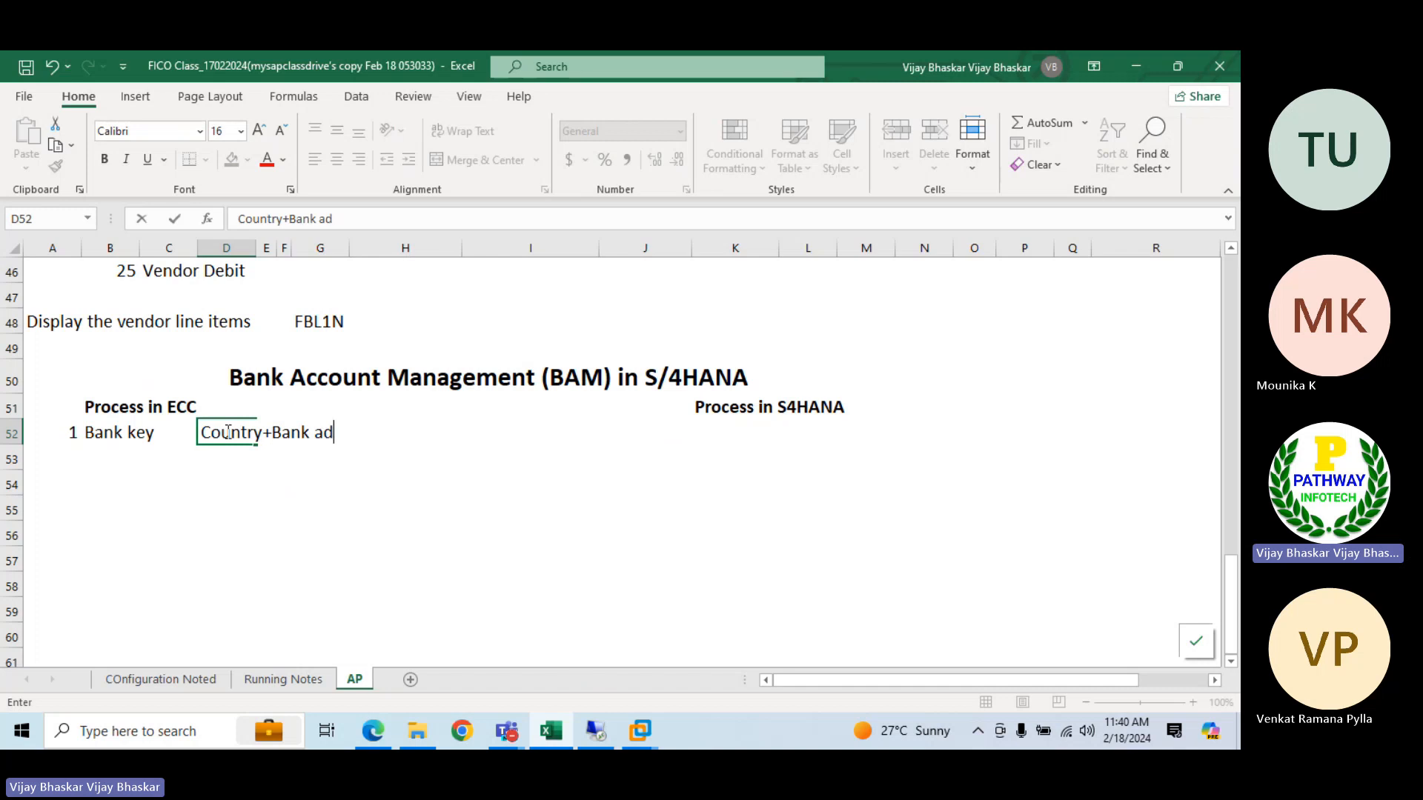
{"action": "type", "text": "dress"}
{"action": "key", "text": "Return"}
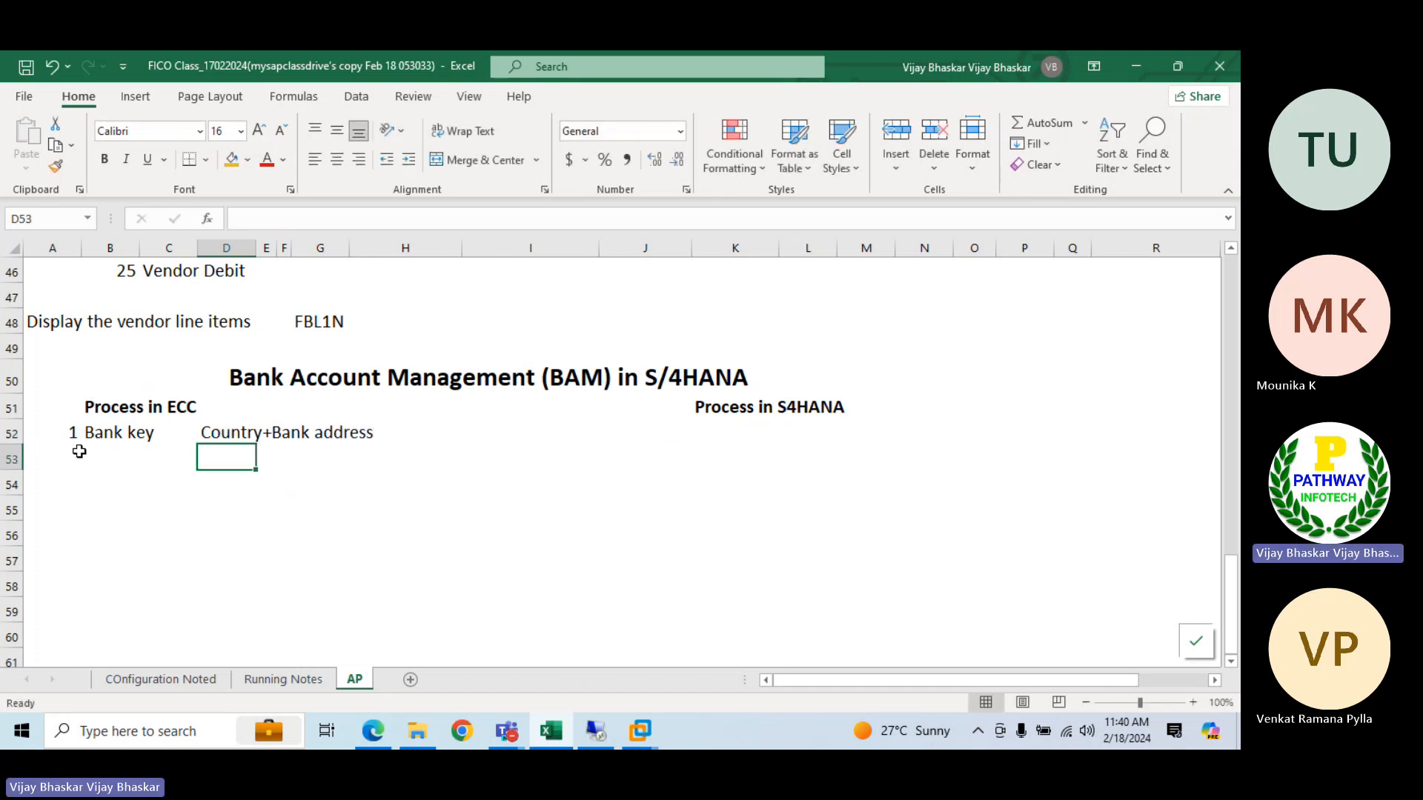
{"action": "left_click", "coordinate": [205, 430]}
{"action": "key", "text": "ctrl+b"}
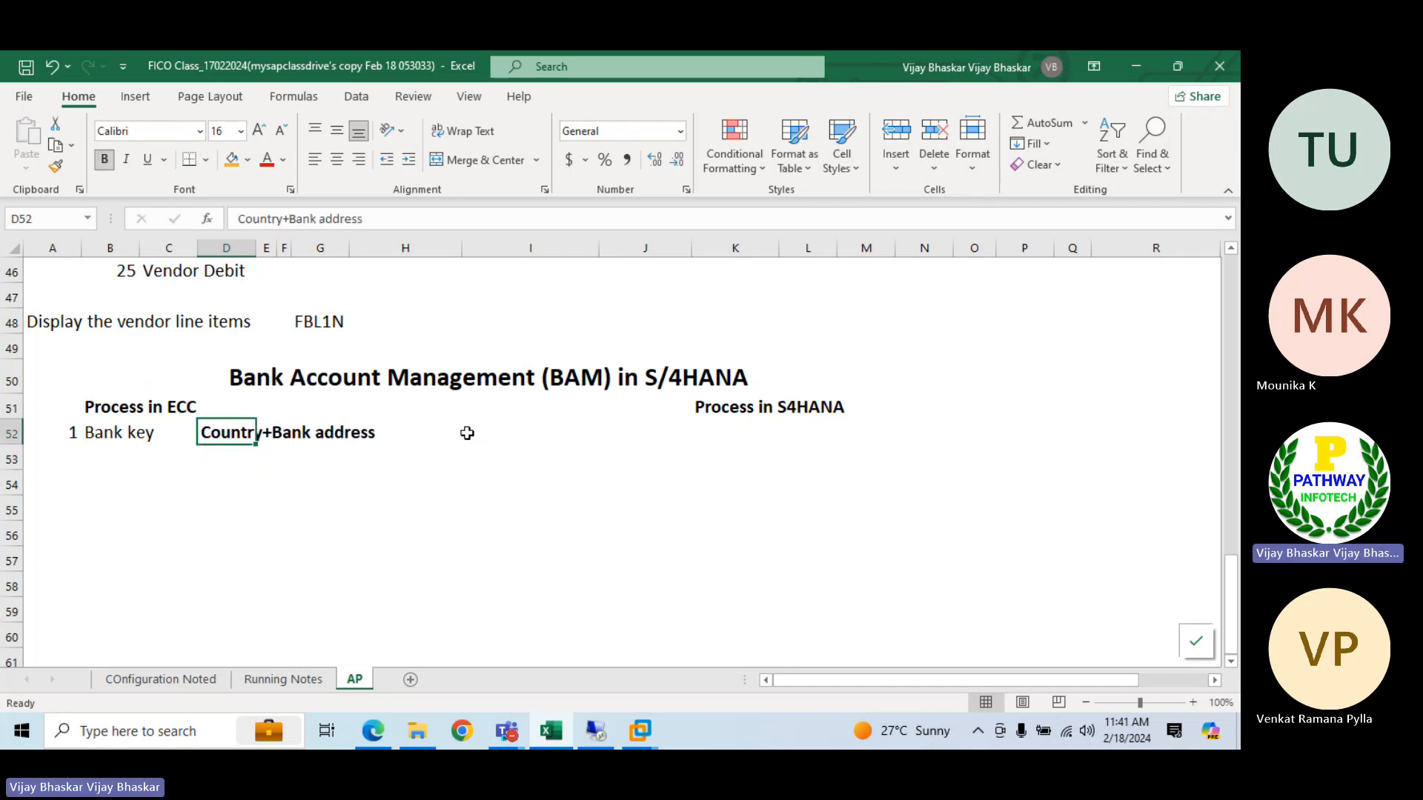
Enter the note "In ECC the bank key is a master data" in B53 under the bank key item
{"action": "left_click", "coordinate": [132, 458]}
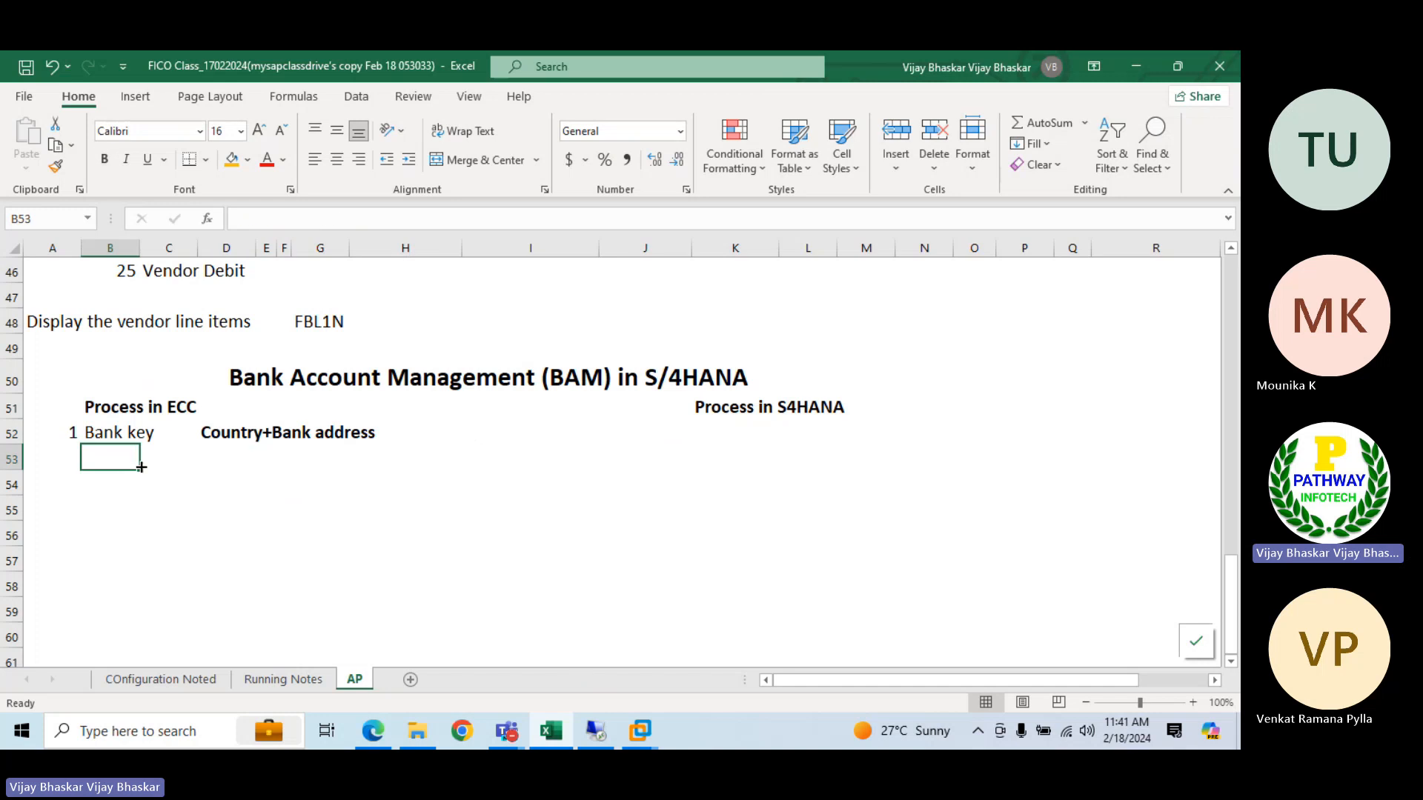
{"action": "type", "text": "In ECC "}
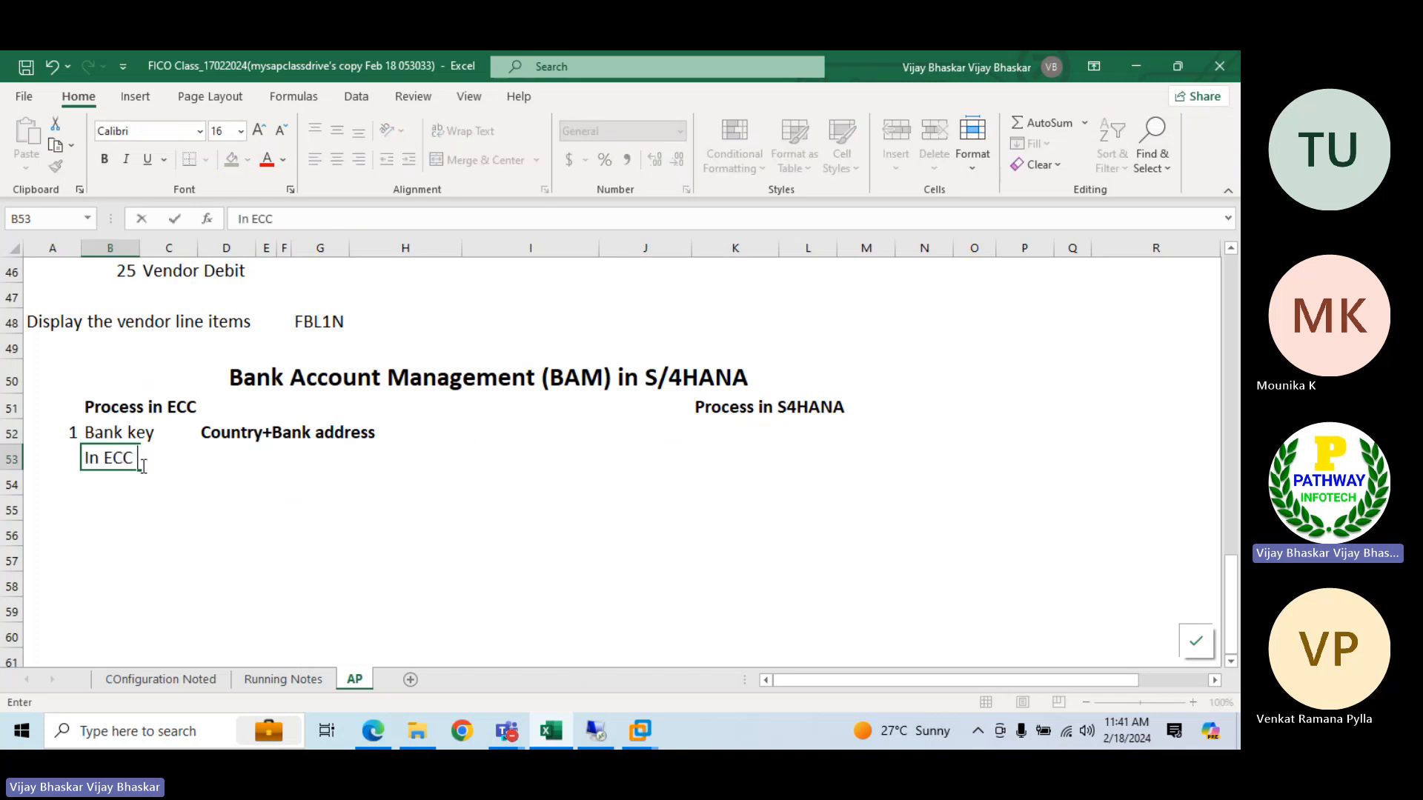
{"action": "type", "text": "the ban k lket"}
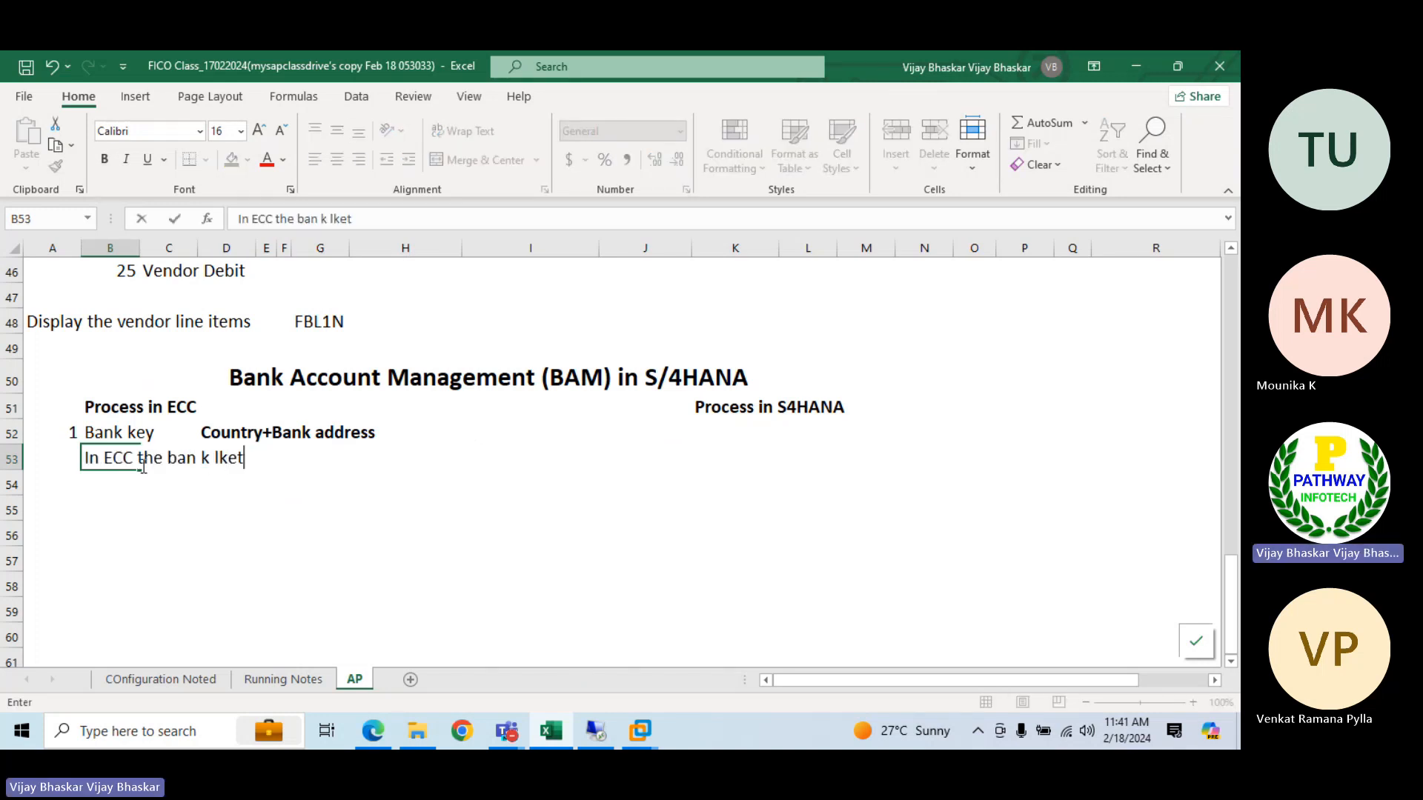
{"action": "key", "text": "BackSpace"}
{"action": "key", "text": "BackSpace"}
{"action": "key", "text": "BackSpace"}
{"action": "key", "text": "BackSpace"}
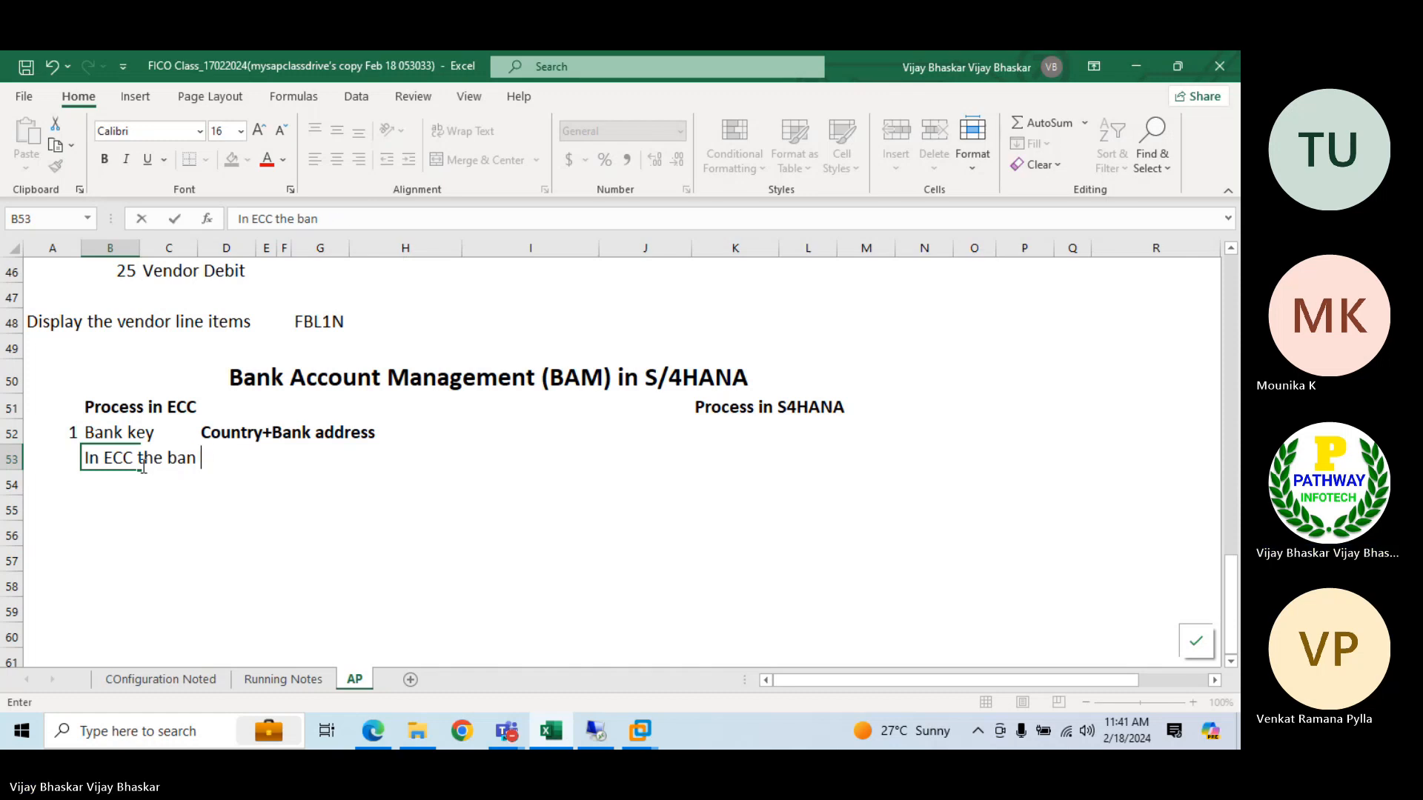
{"action": "type", "text": "k k"}
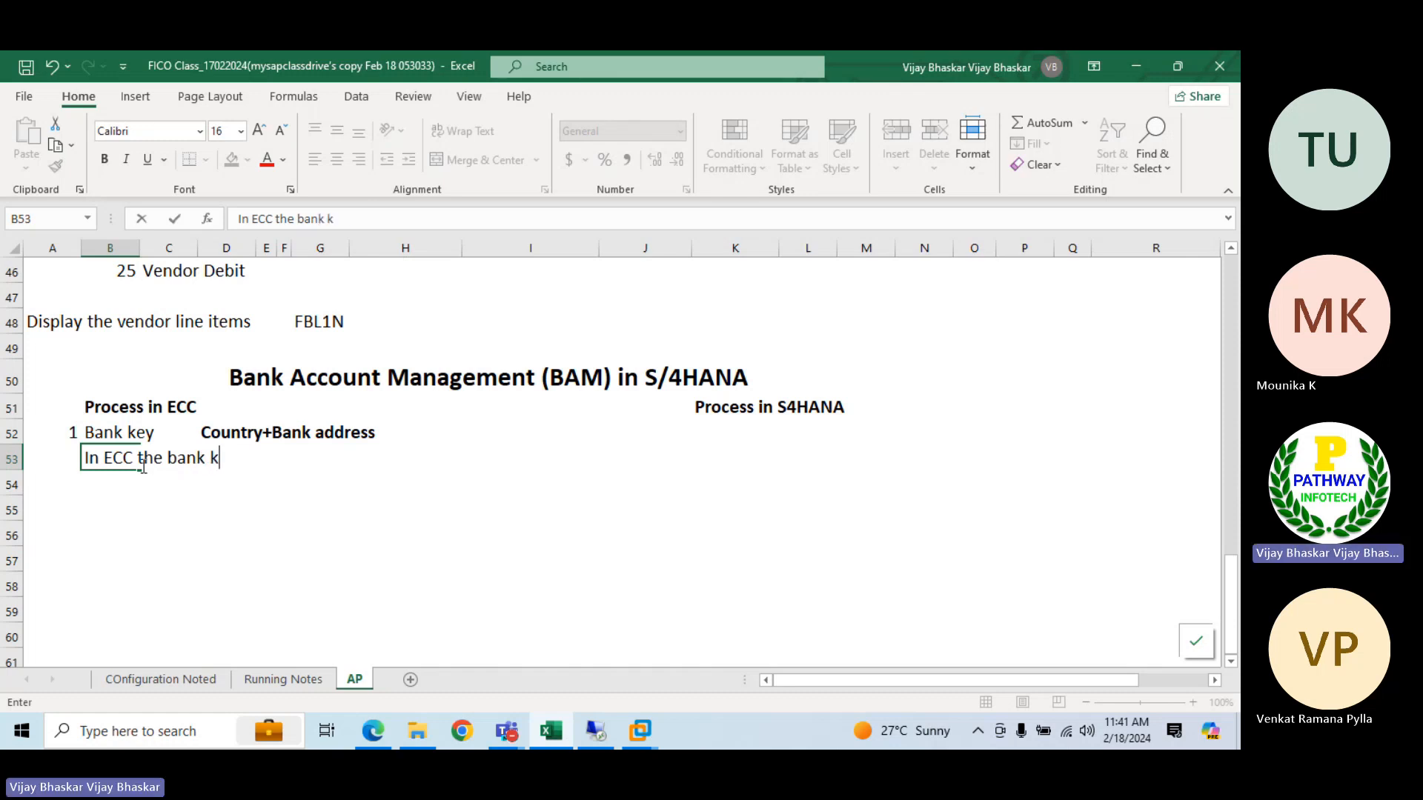
{"action": "type", "text": "ey ius"}
{"action": "key", "text": "BackSpace"}
{"action": "key", "text": "BackSpace"}
{"action": "key", "text": "BackSpace"}
{"action": "type", "text": "s a "}
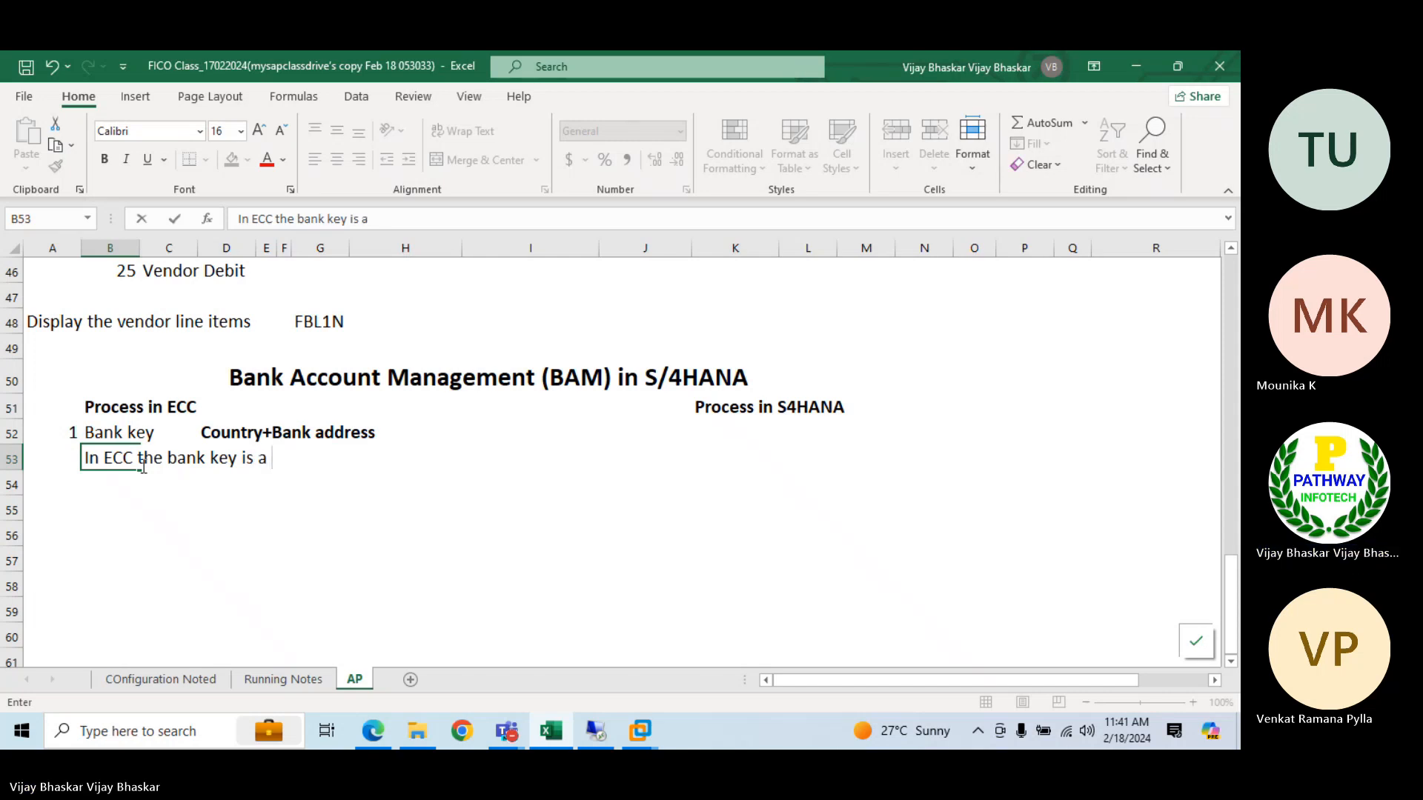
{"action": "type", "text": "master data"}
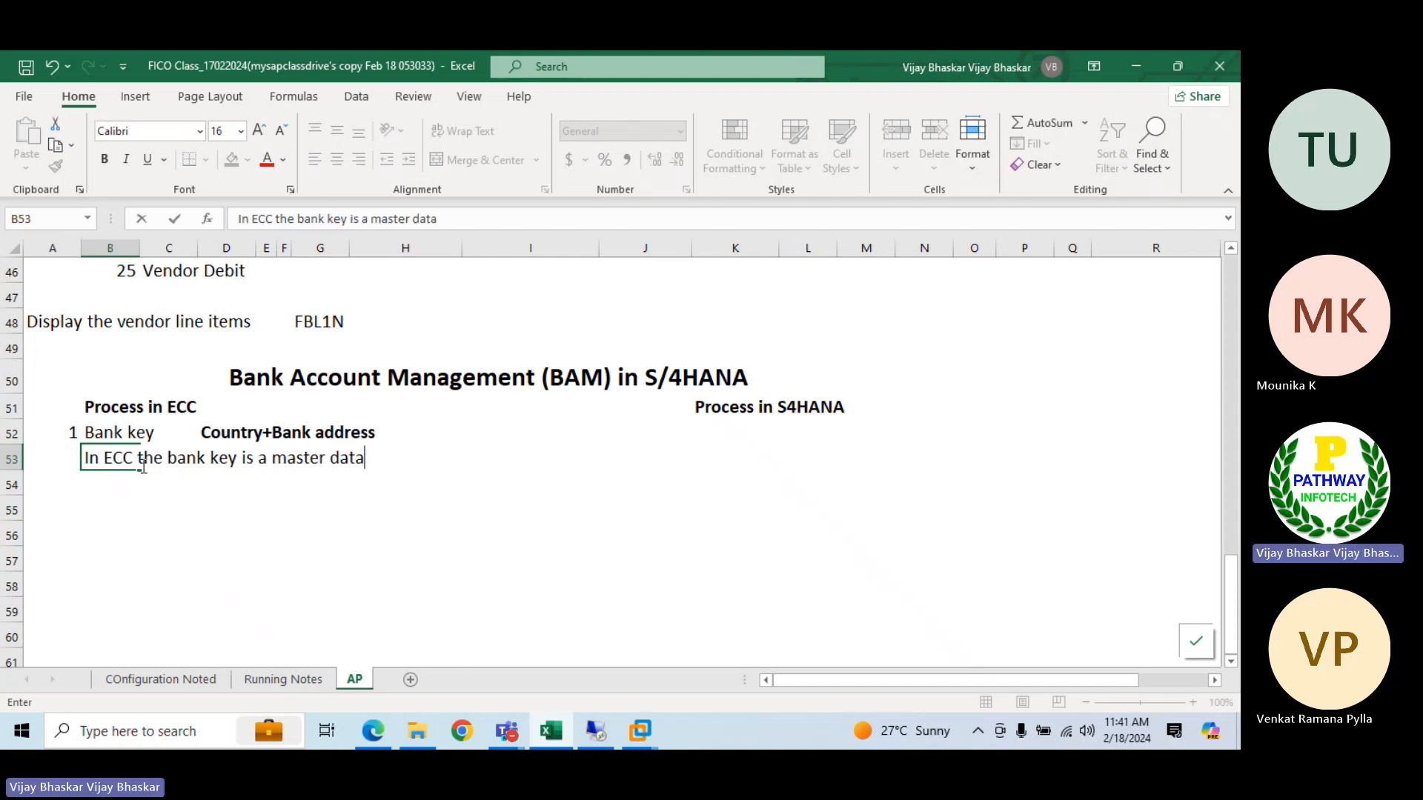
{"action": "left_click", "coordinate": [419, 434]}
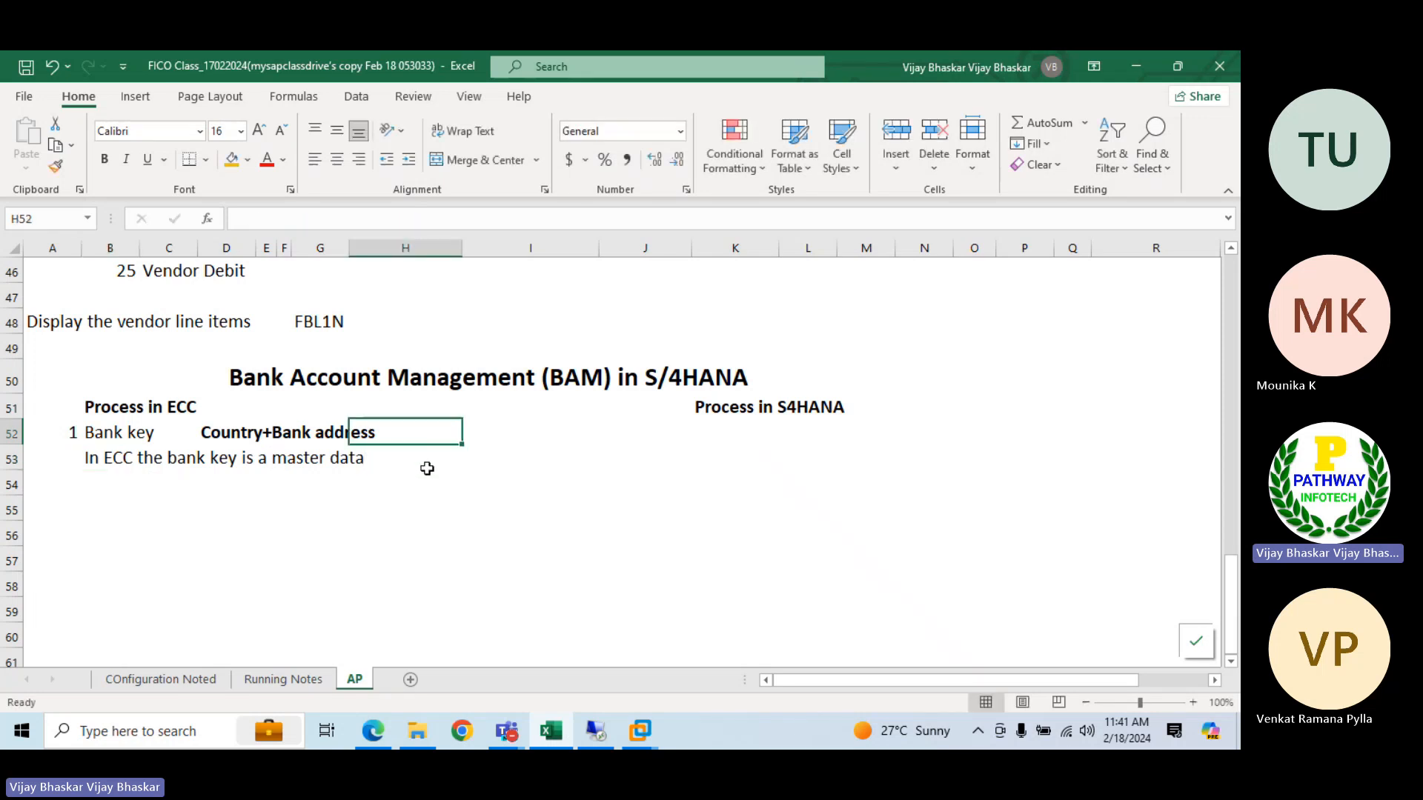
Enter the transaction code FI01 in H53 beside the bank key note and right-align it
{"action": "left_click", "coordinate": [425, 460]}
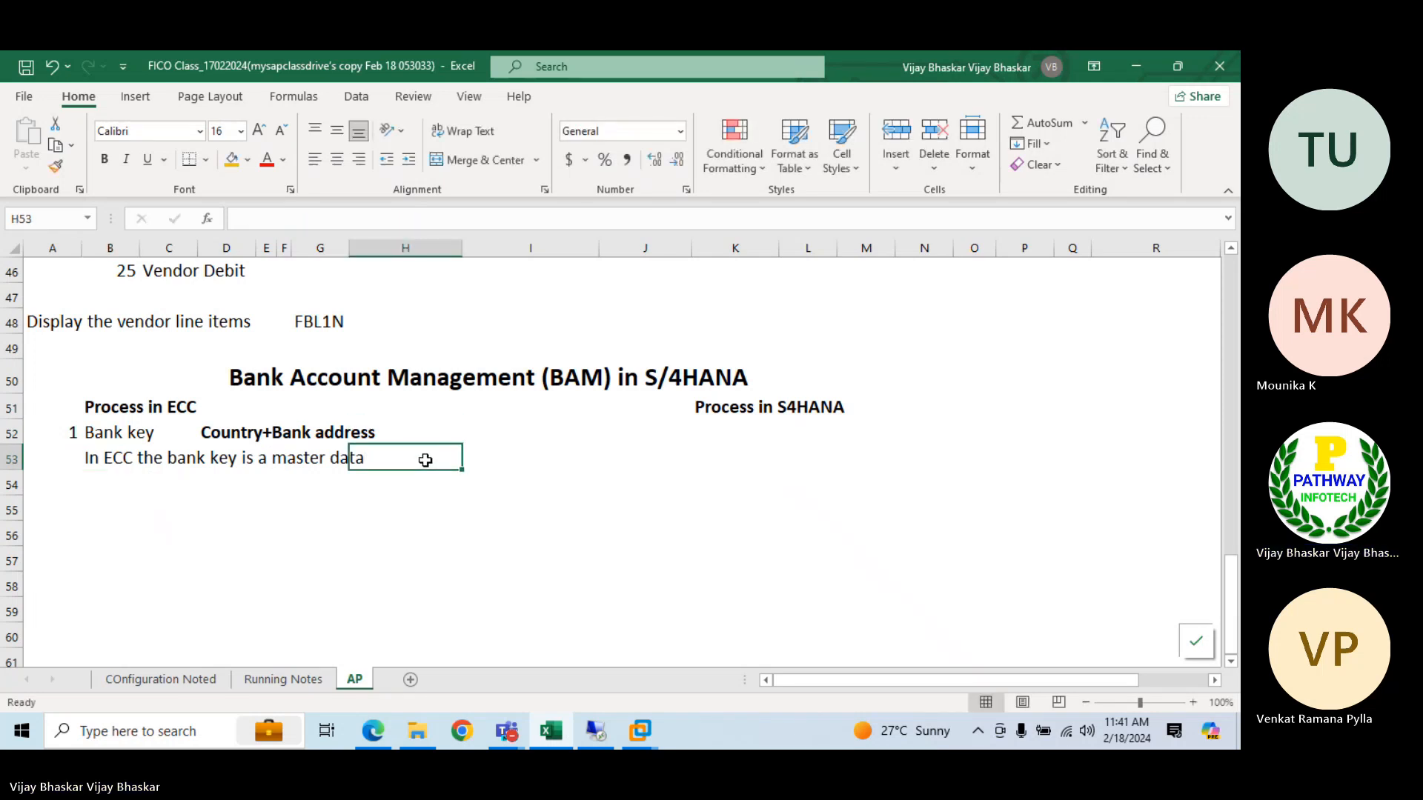
{"action": "type", "text": "FI01"}
{"action": "key", "text": "Return"}
{"action": "left_click", "coordinate": [425, 460]}
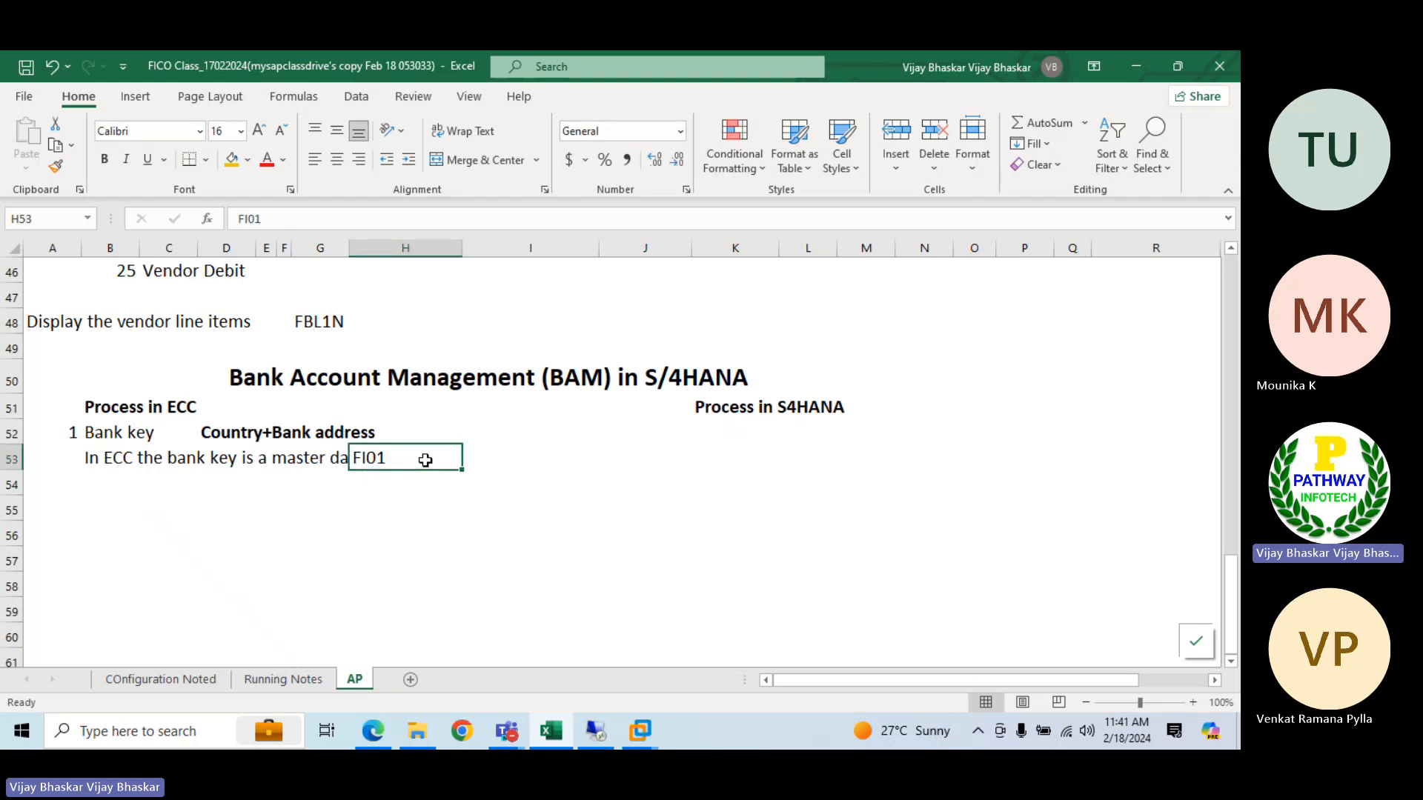
{"action": "left_click", "coordinate": [359, 159]}
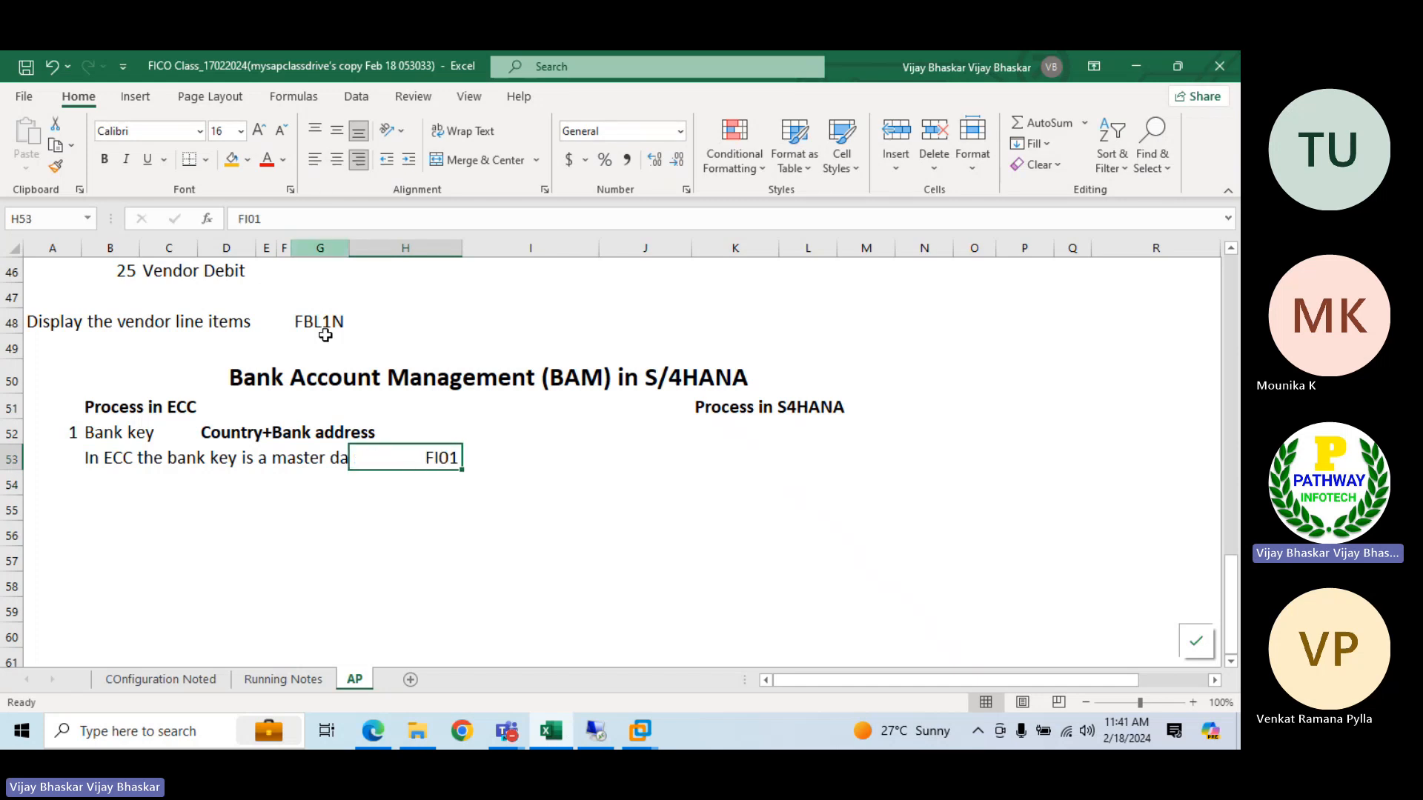
Enter item number 2 in A54 with "House Bank" in B54
{"action": "left_click", "coordinate": [69, 480]}
{"action": "type", "text": "2"}
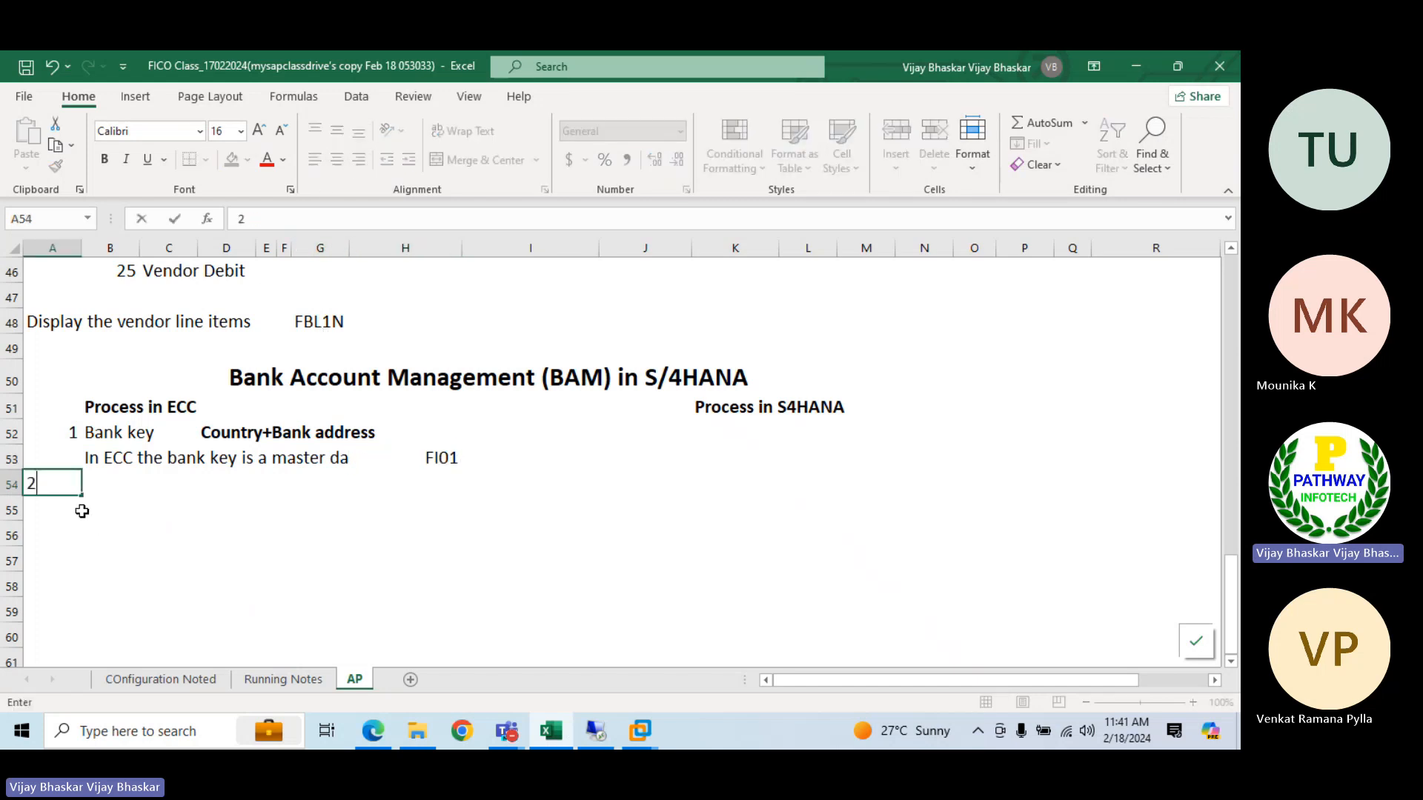
{"action": "key", "text": "Tab"}
{"action": "type", "text": "House"}
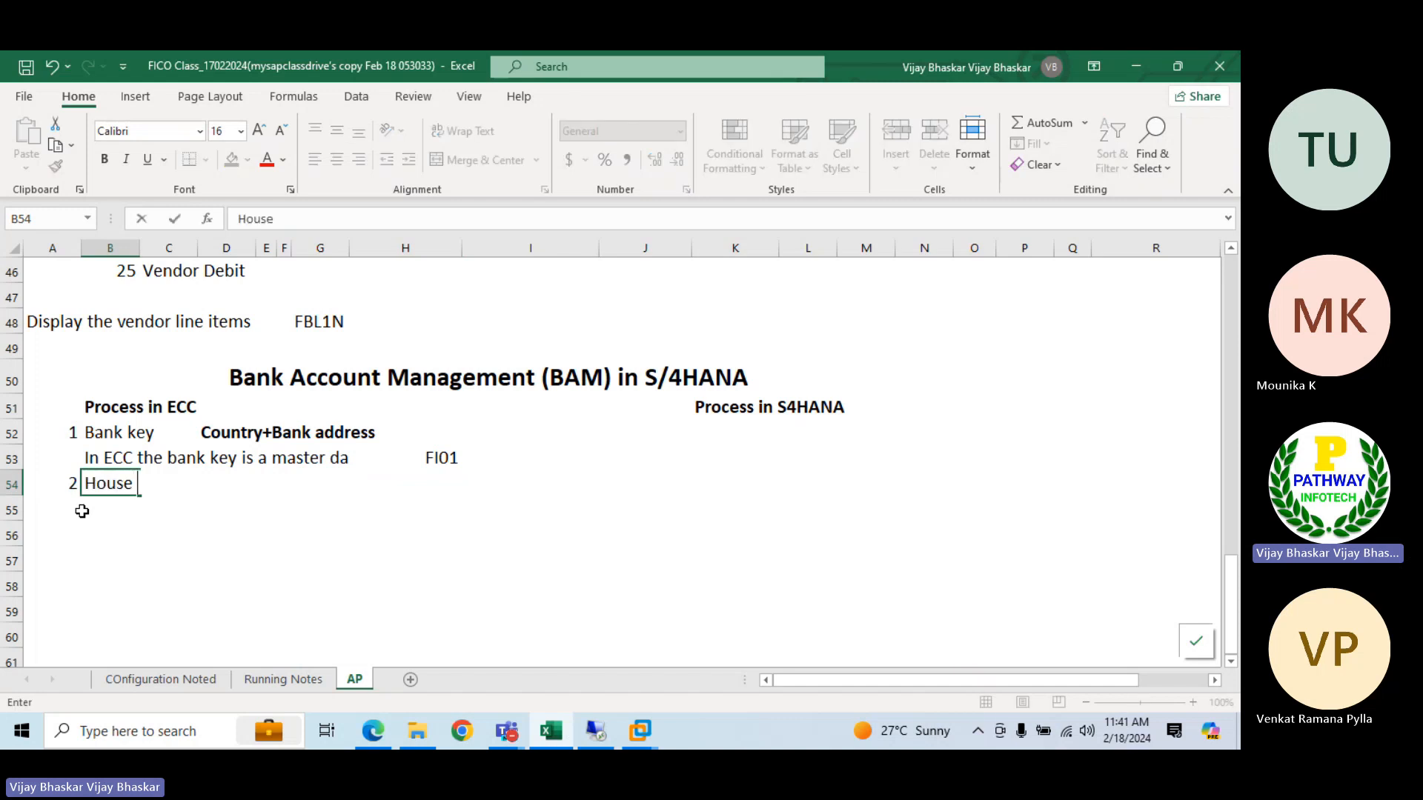
{"action": "type", "text": " Bank"}
{"action": "key", "text": "Tab"}
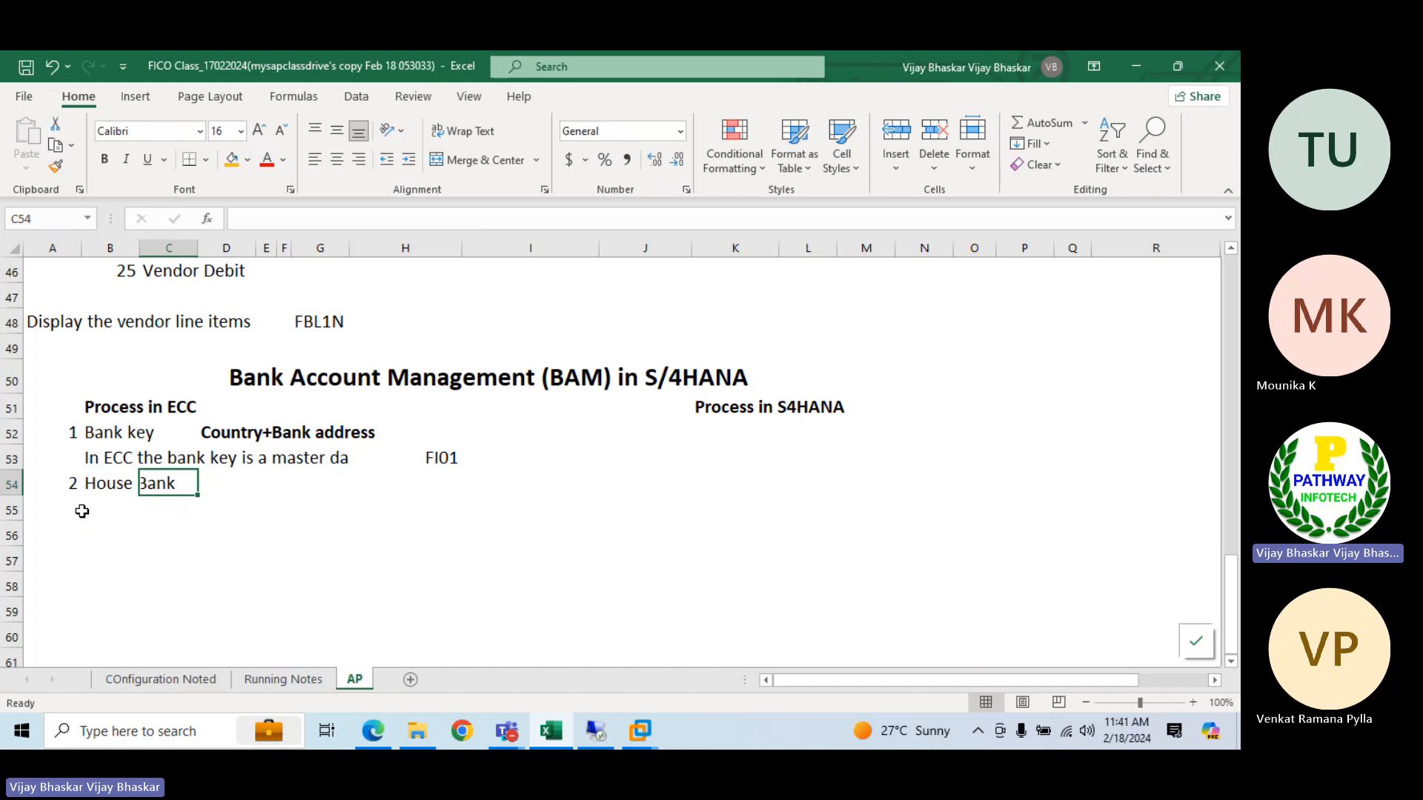
Copy the bank key note from B53 into B55 under the House Bank item
{"action": "left_click", "coordinate": [427, 489]}
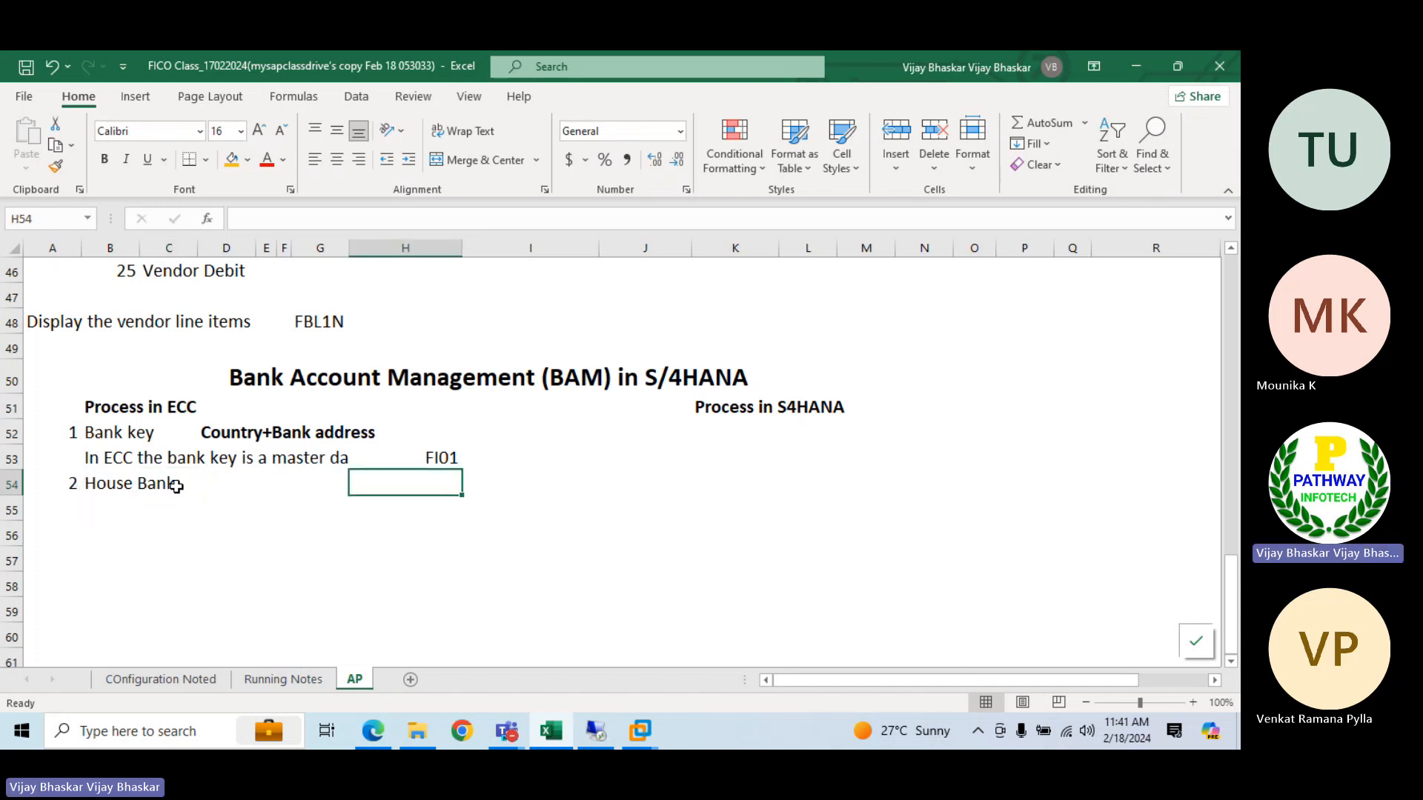
{"action": "left_click", "coordinate": [127, 511]}
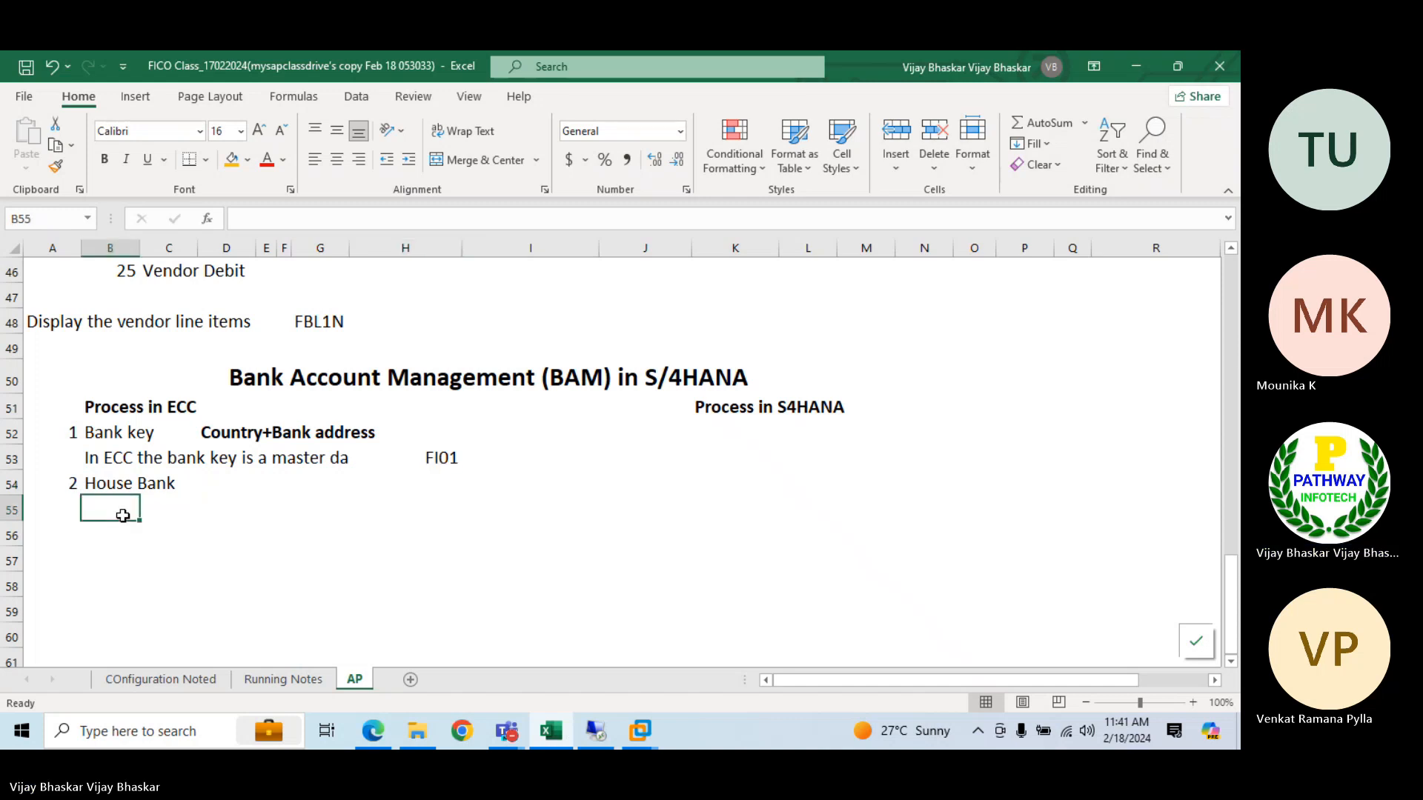
{"action": "left_click", "coordinate": [106, 456]}
{"action": "key", "text": "ctrl+c"}
{"action": "key", "text": "Down"}
{"action": "key", "text": "Down"}
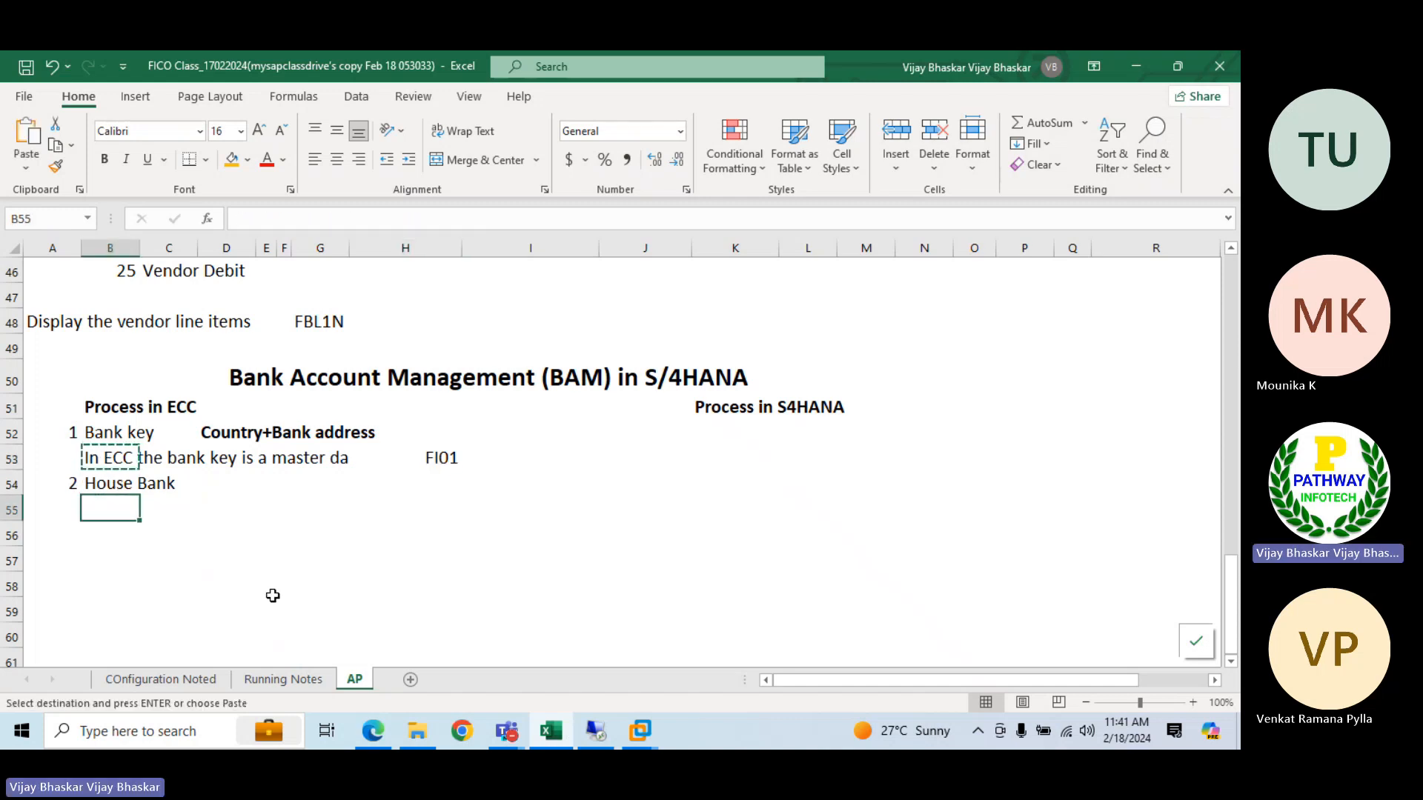
{"action": "key", "text": "Return"}
Enter the transaction code FI12 in H55 on the House Bank note's row and right-align it
{"action": "left_click", "coordinate": [446, 510]}
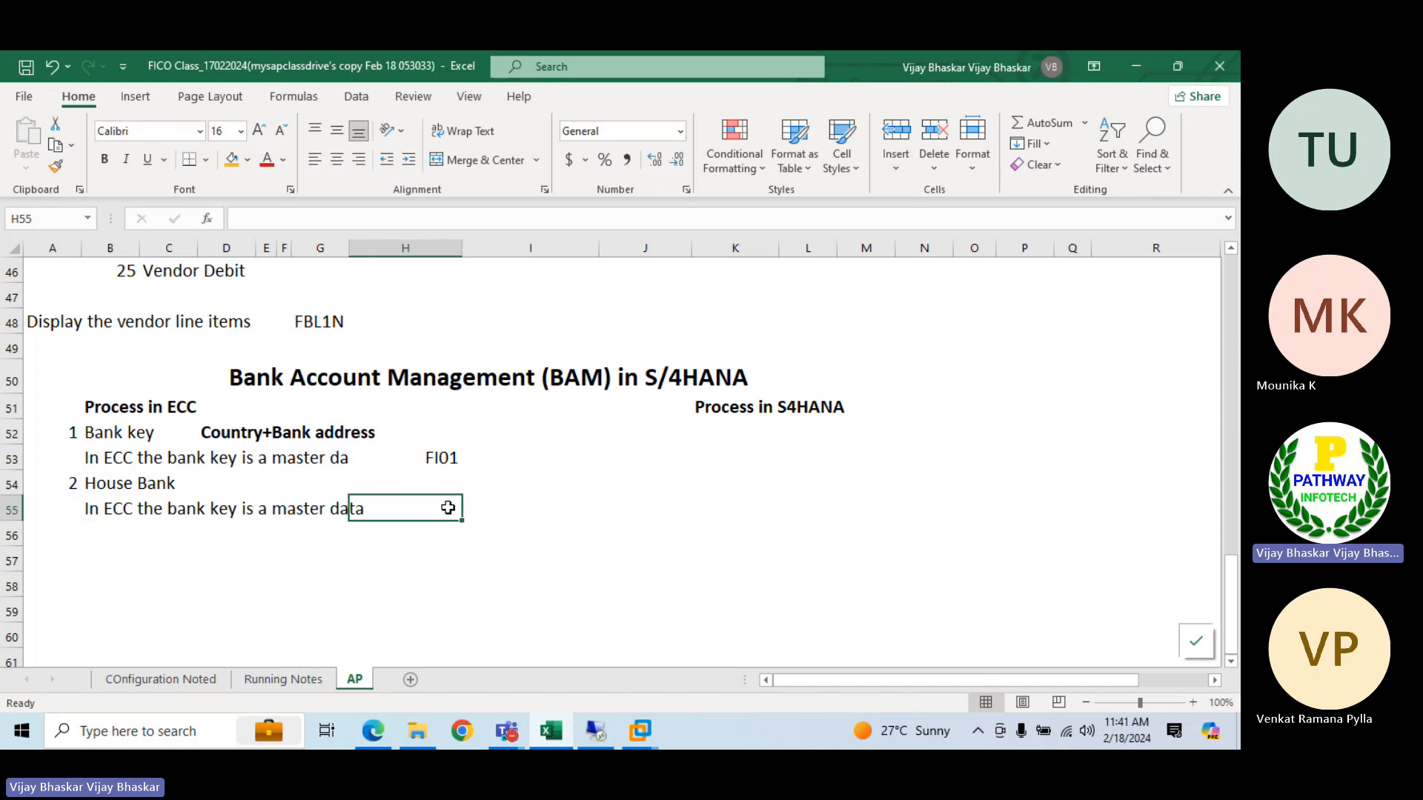
{"action": "type", "text": "Fi12"}
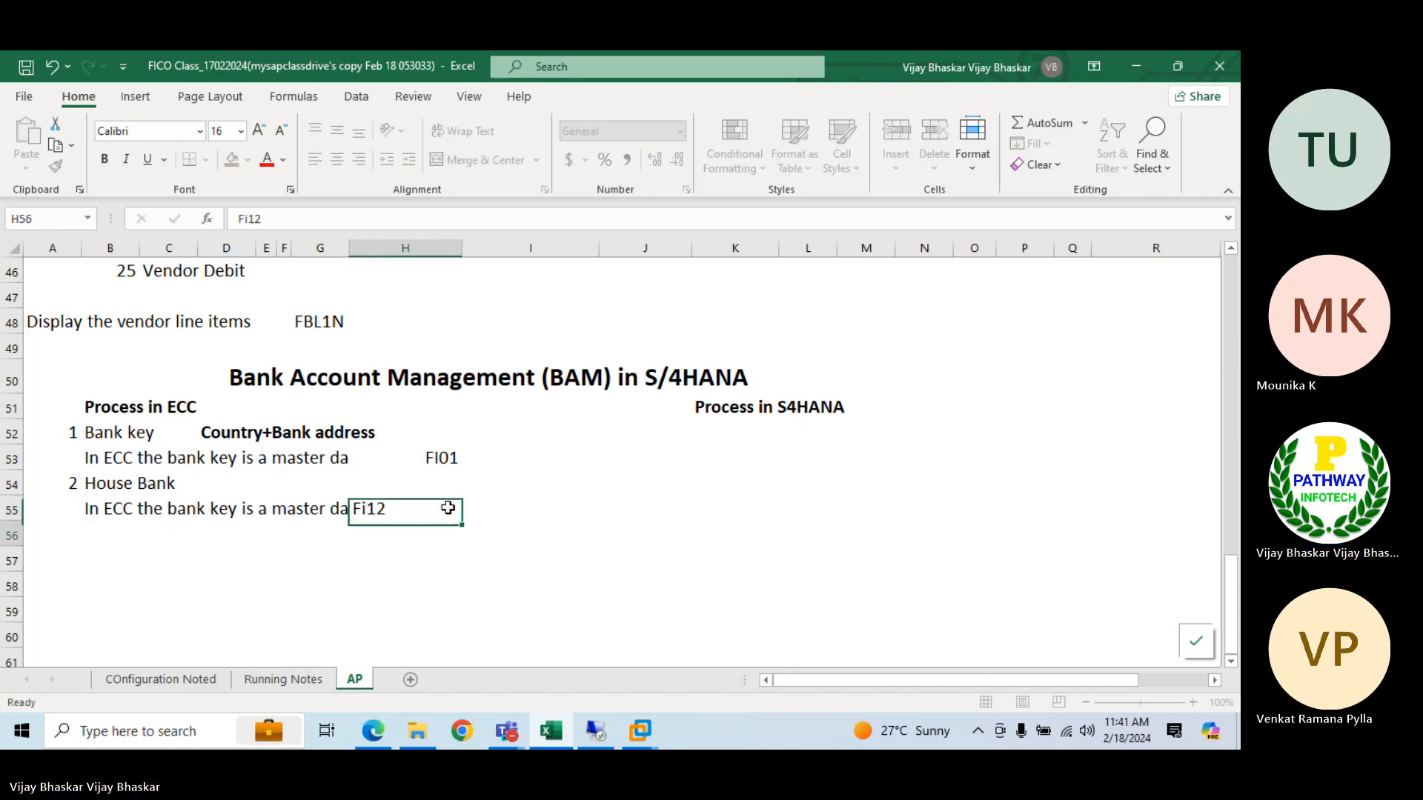
{"action": "key", "text": "Return"}
{"action": "left_click", "coordinate": [447, 507]}
{"action": "type", "text": "FI12"}
{"action": "key", "text": "Return"}
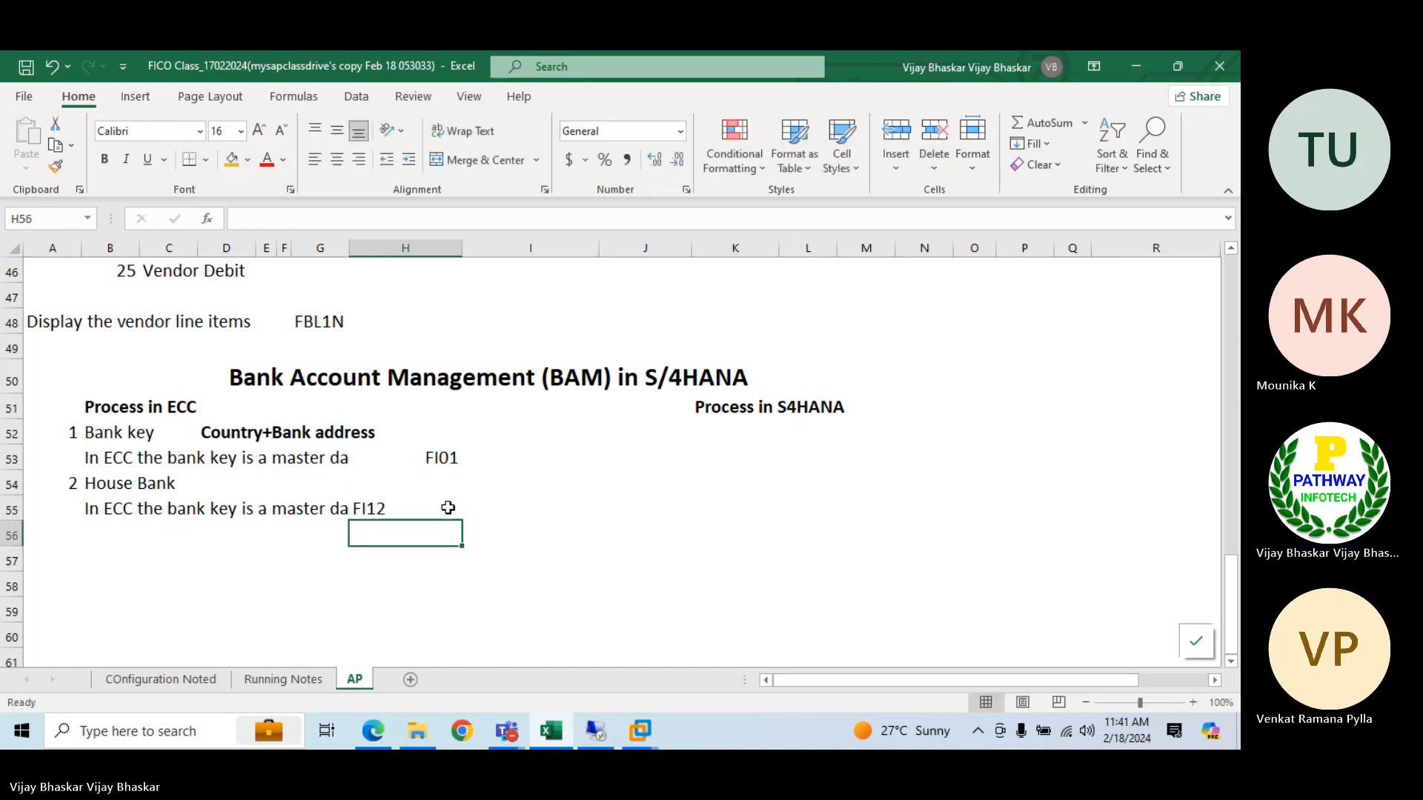
{"action": "left_click", "coordinate": [447, 508]}
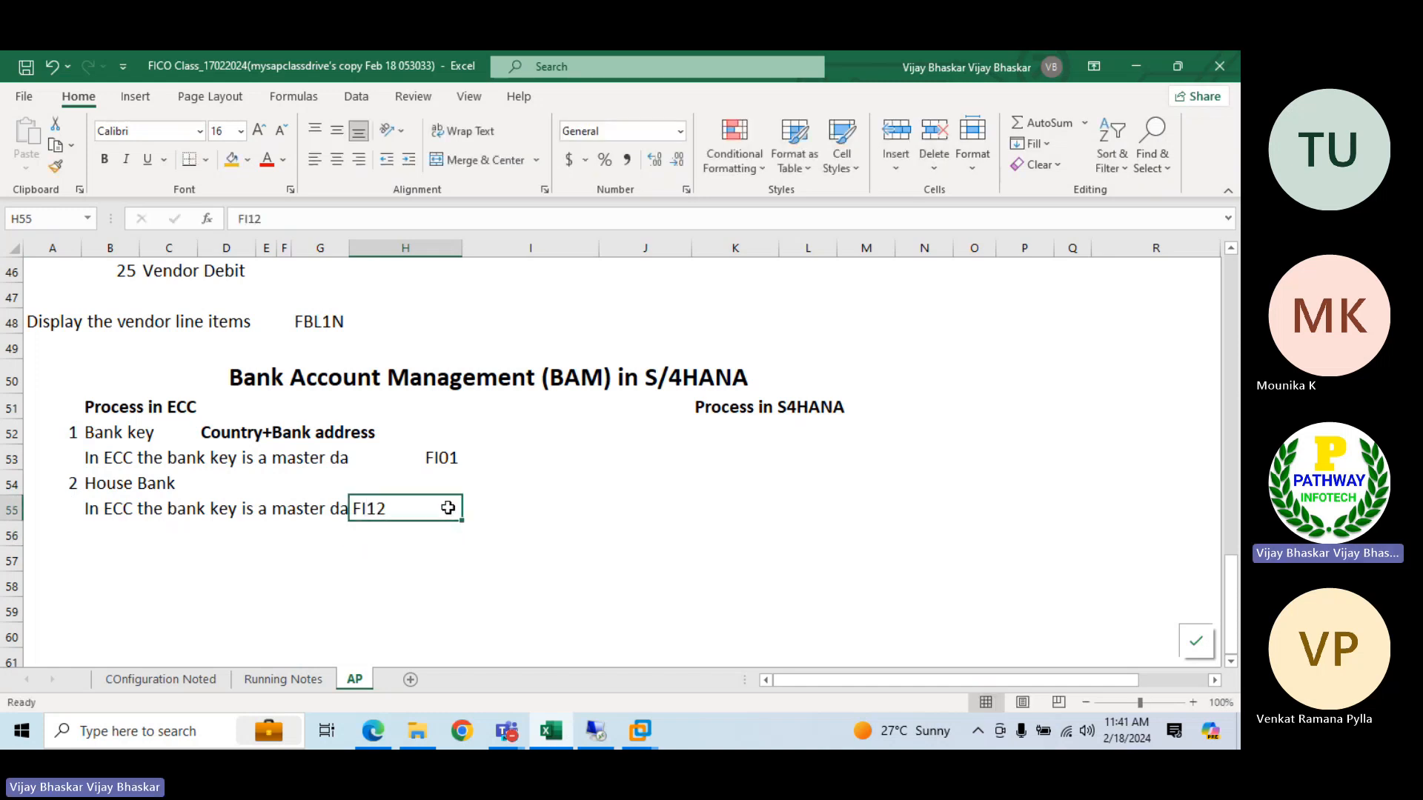
{"action": "left_click", "coordinate": [359, 160]}
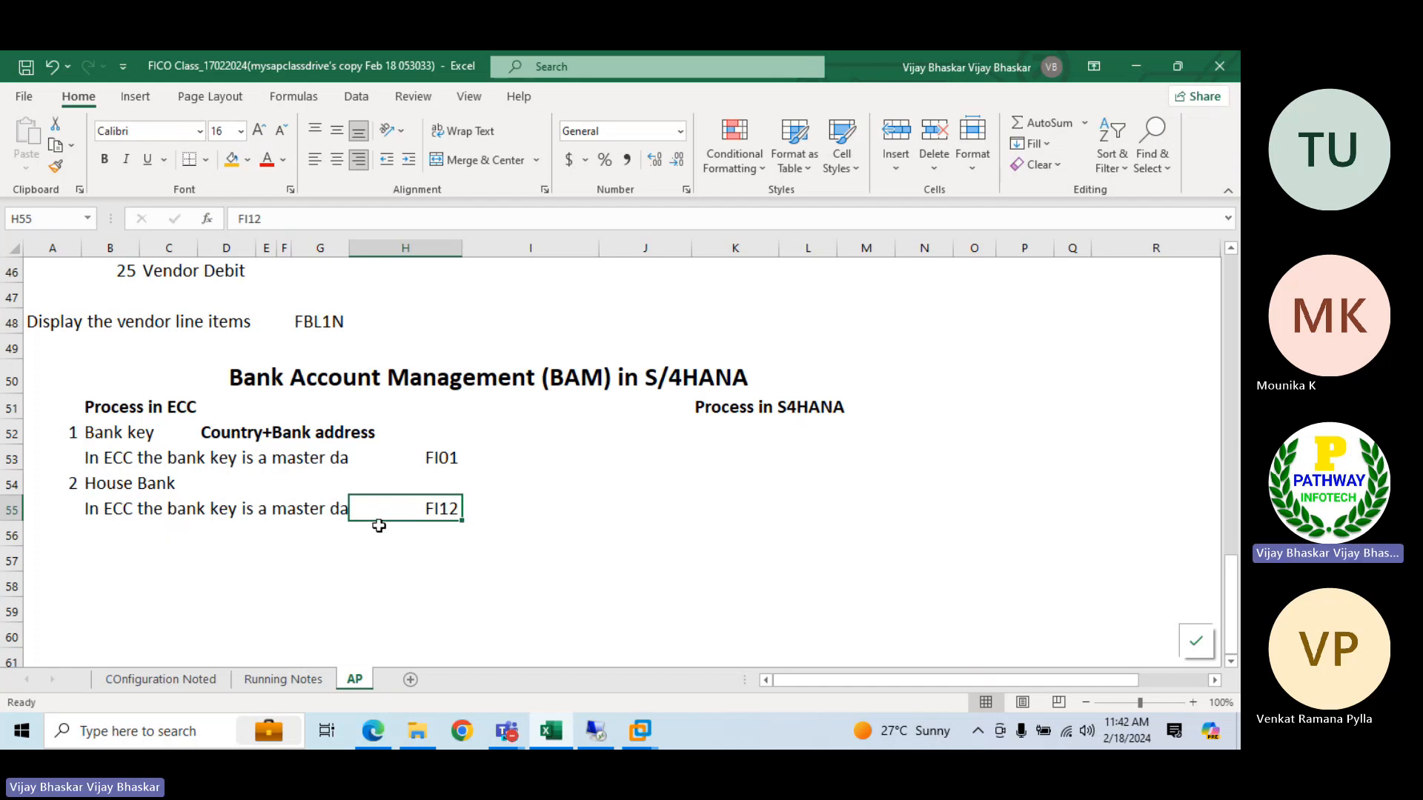
Reword the copied note in B55 to read "In ECC the house bank is", removing the rest of the old sentence
{"action": "left_click", "coordinate": [118, 515]}
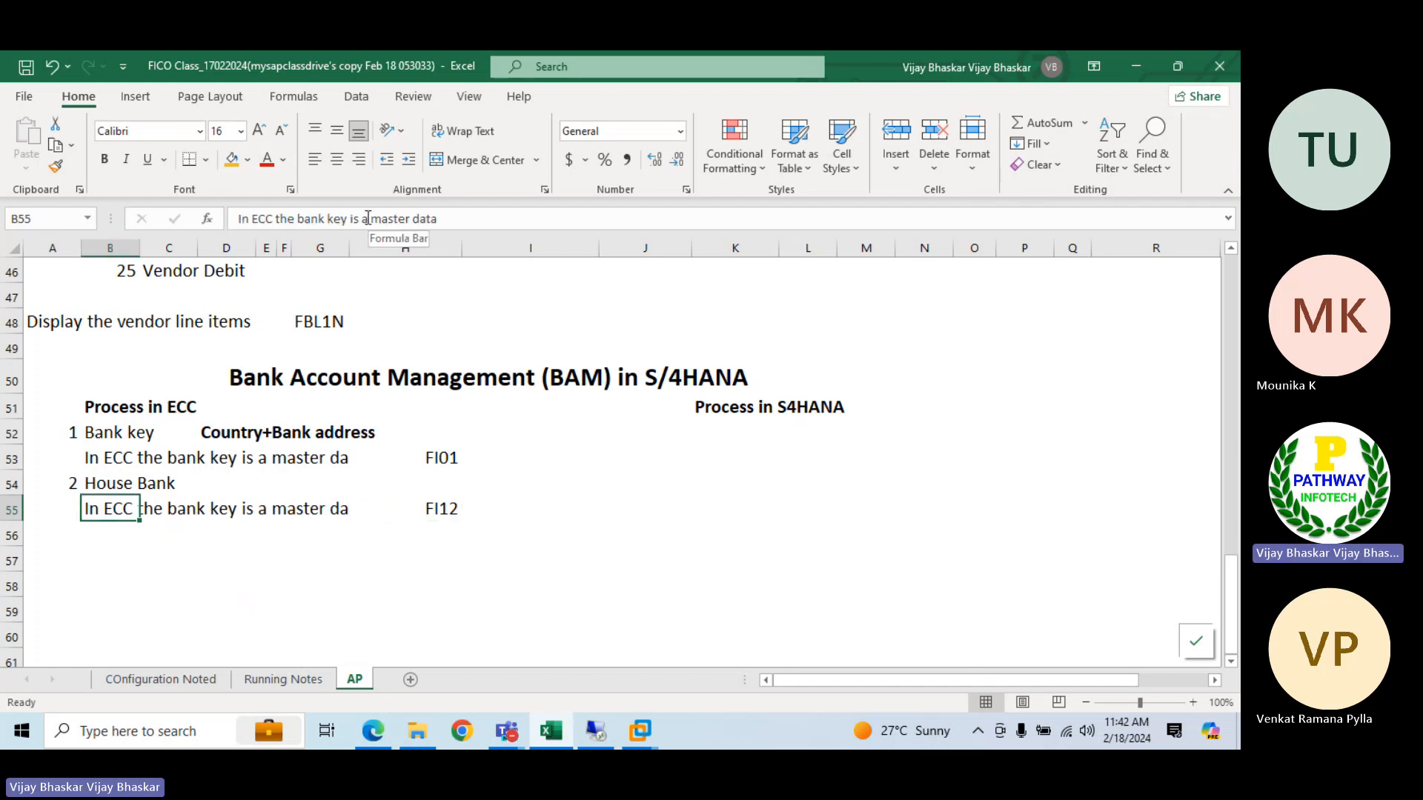
{"action": "double_click", "coordinate": [300, 218]}
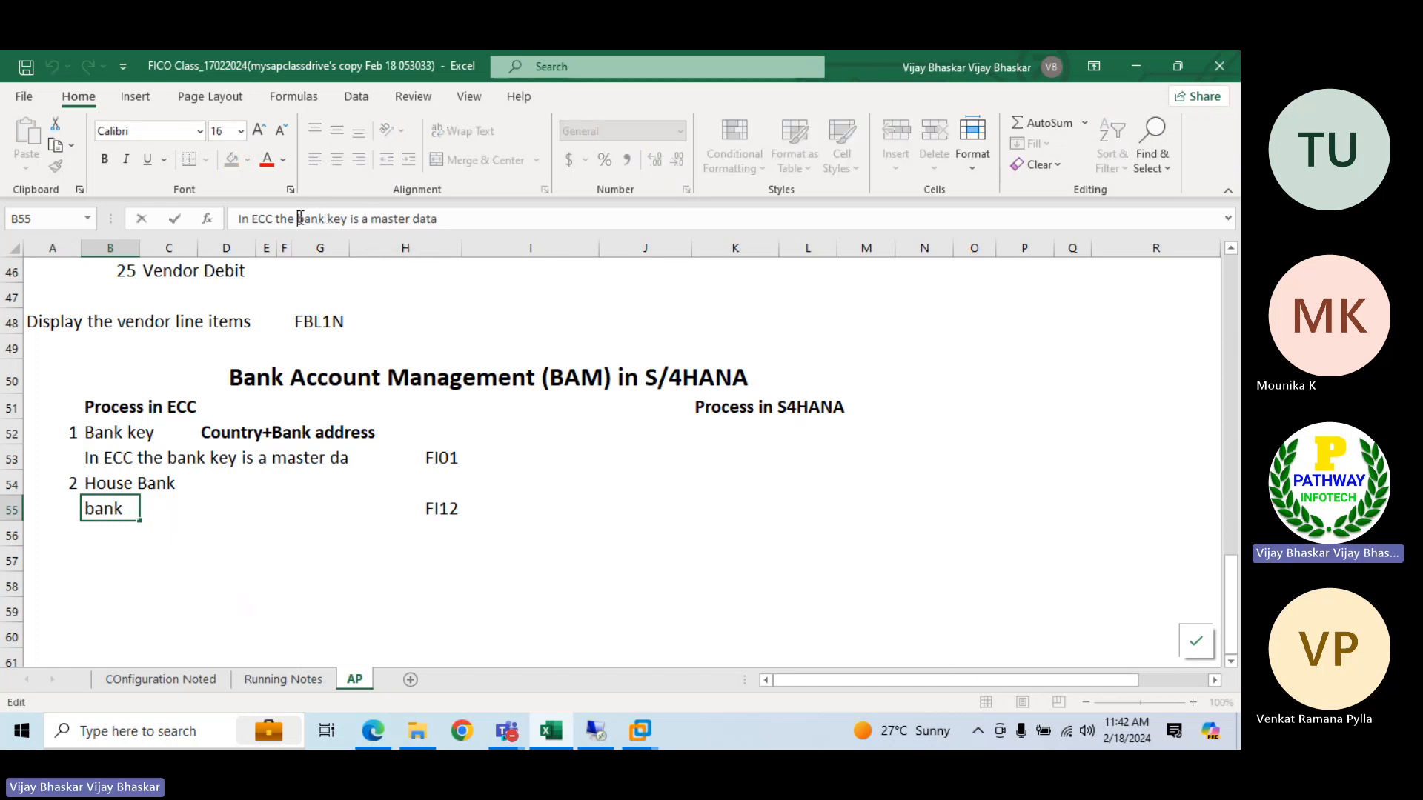
{"action": "key", "text": "Delete"}
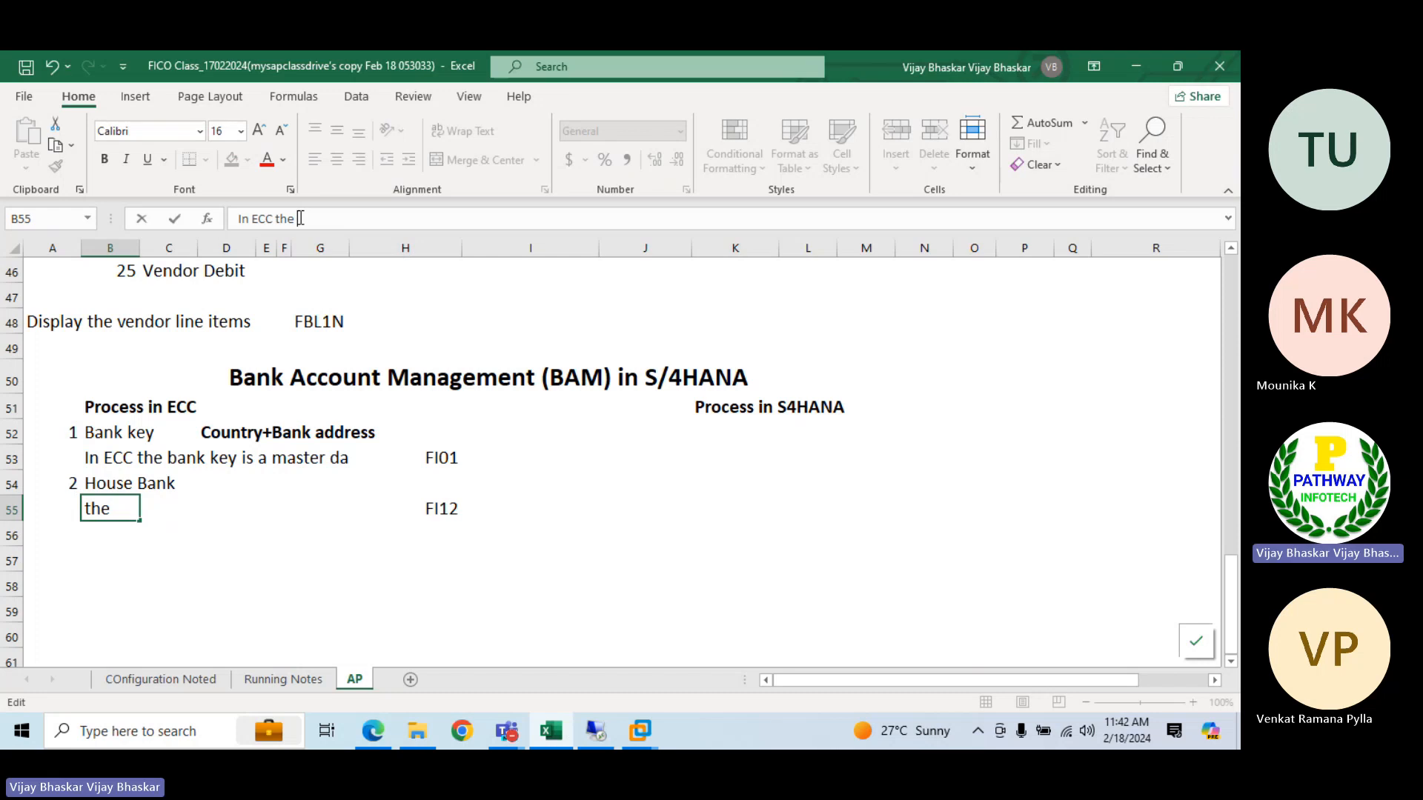
{"action": "type", "text": "house ban"}
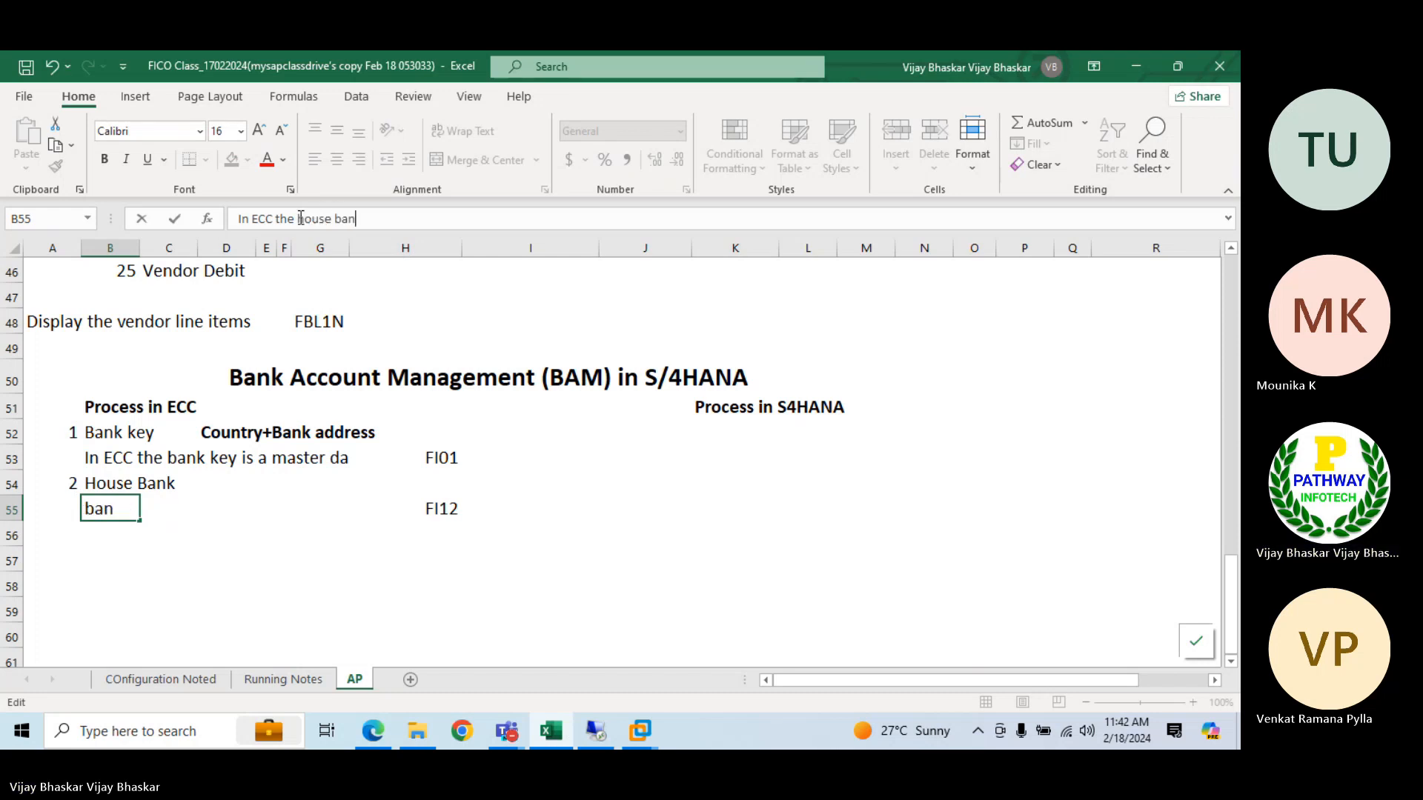
{"action": "type", "text": "k is"}
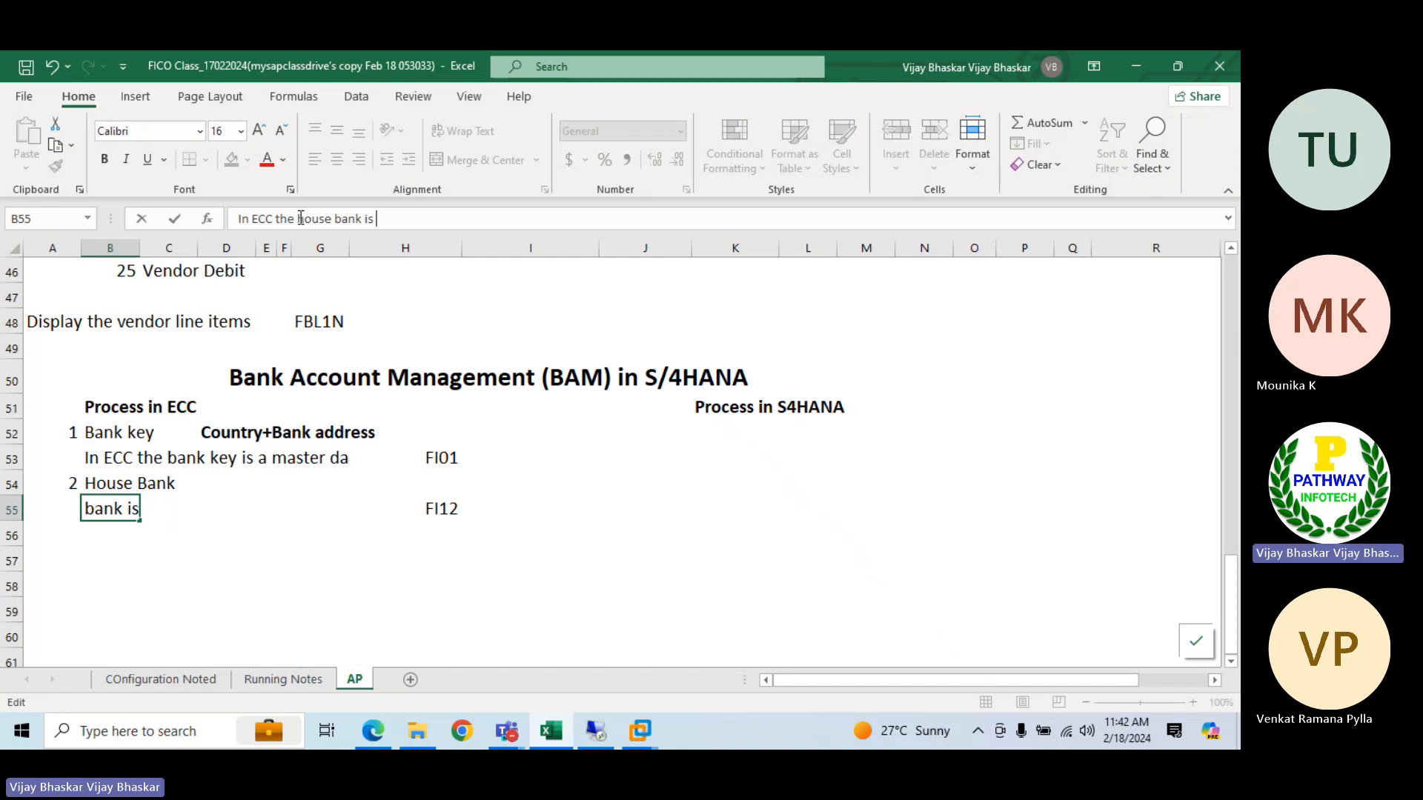
Switch to the Teams meeting window, unmute the microphone and return to the Excel notes
{"action": "left_click", "coordinate": [506, 731]}
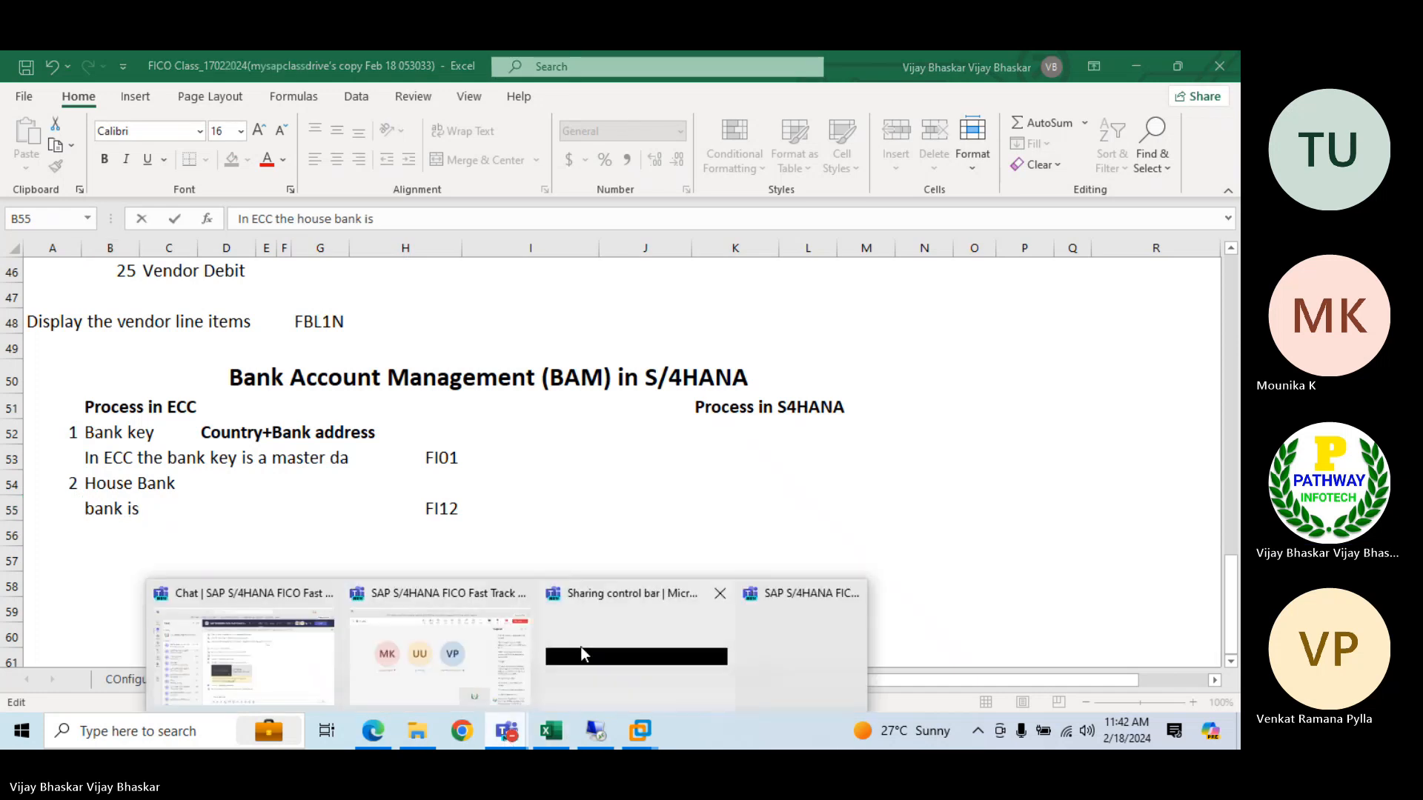
{"action": "left_click", "coordinate": [464, 637]}
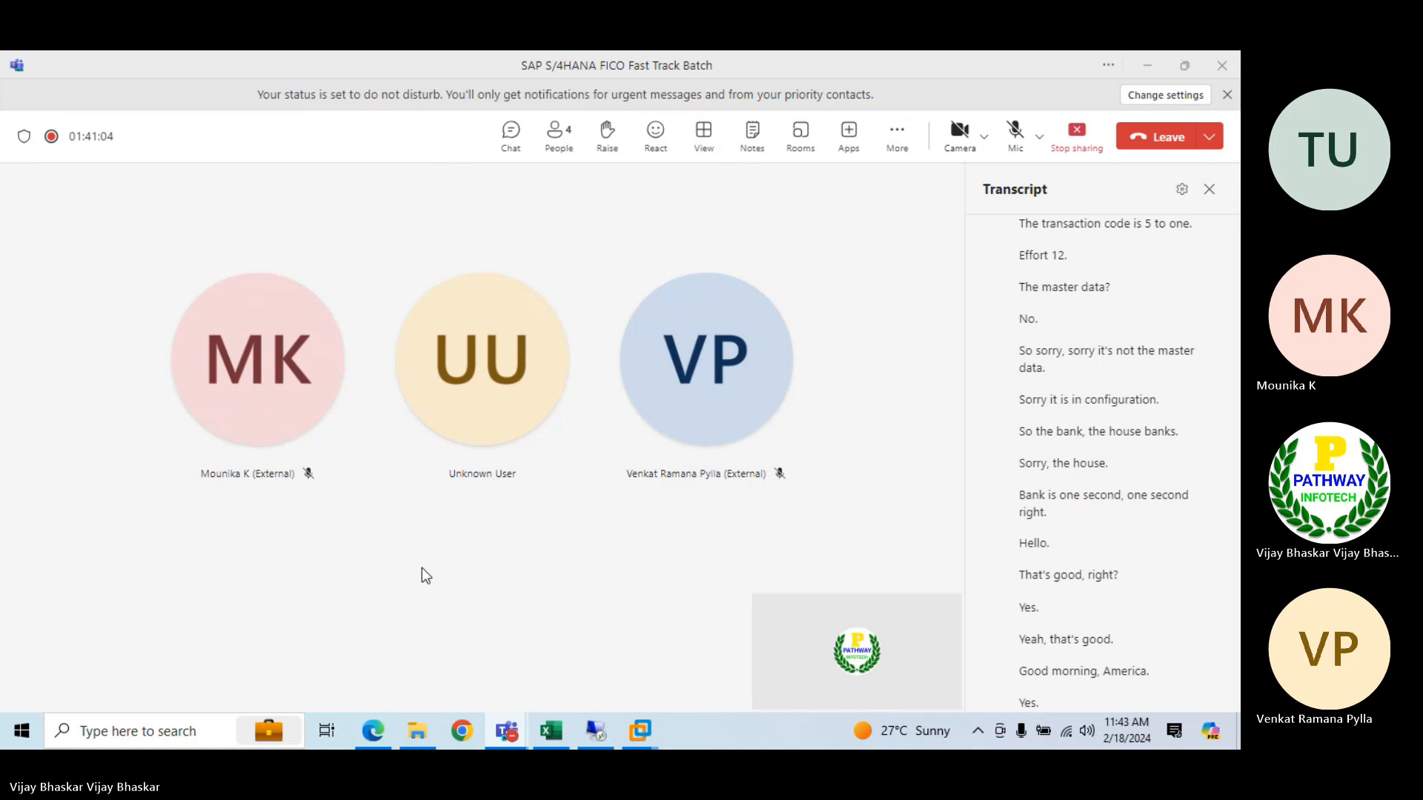
{"action": "left_click", "coordinate": [1014, 134]}
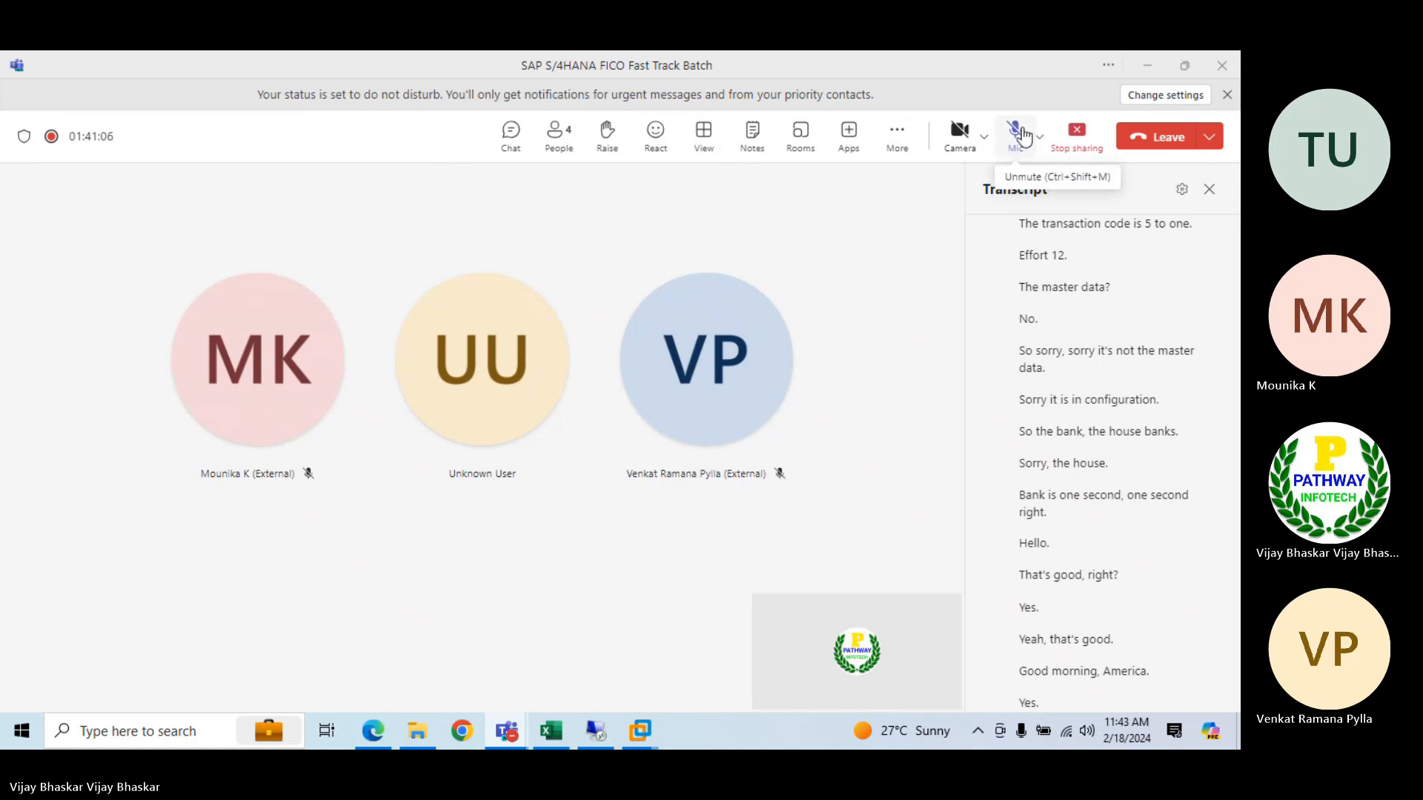
{"action": "key", "text": "alt+Tab"}
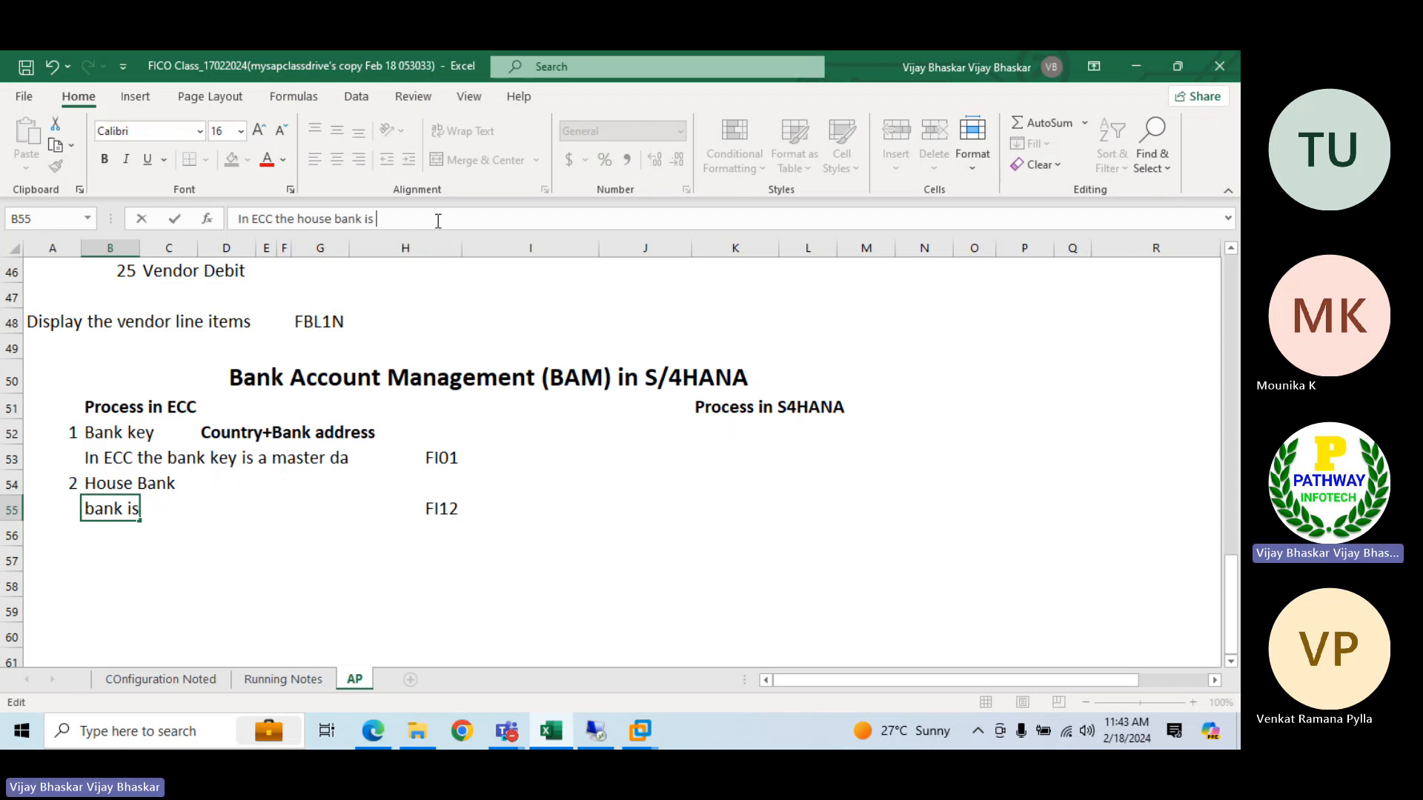
Complete the B55 note with "a configuration activity" and select A56 for the next item
{"action": "type", "text": "a"}
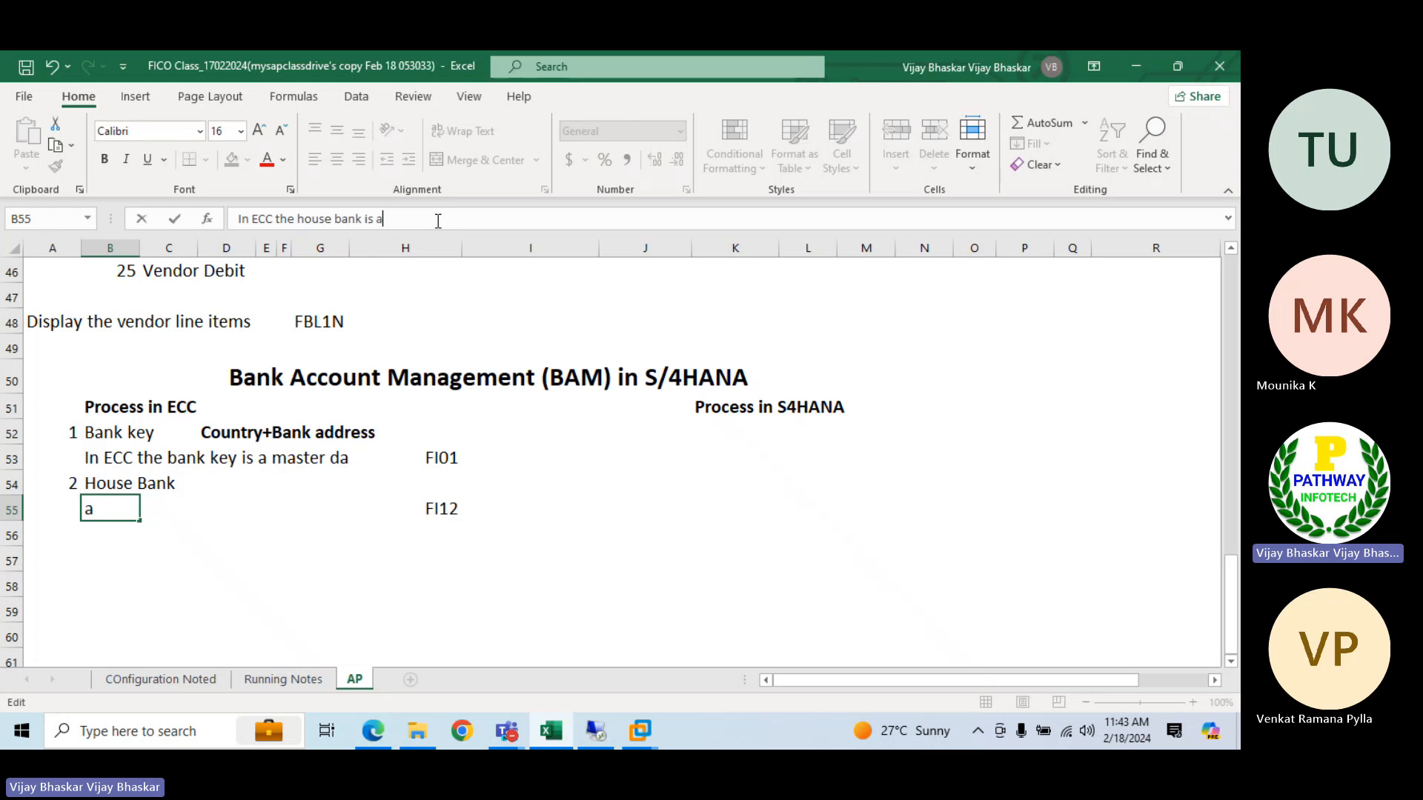
{"action": "type", "text": " configuration activity"}
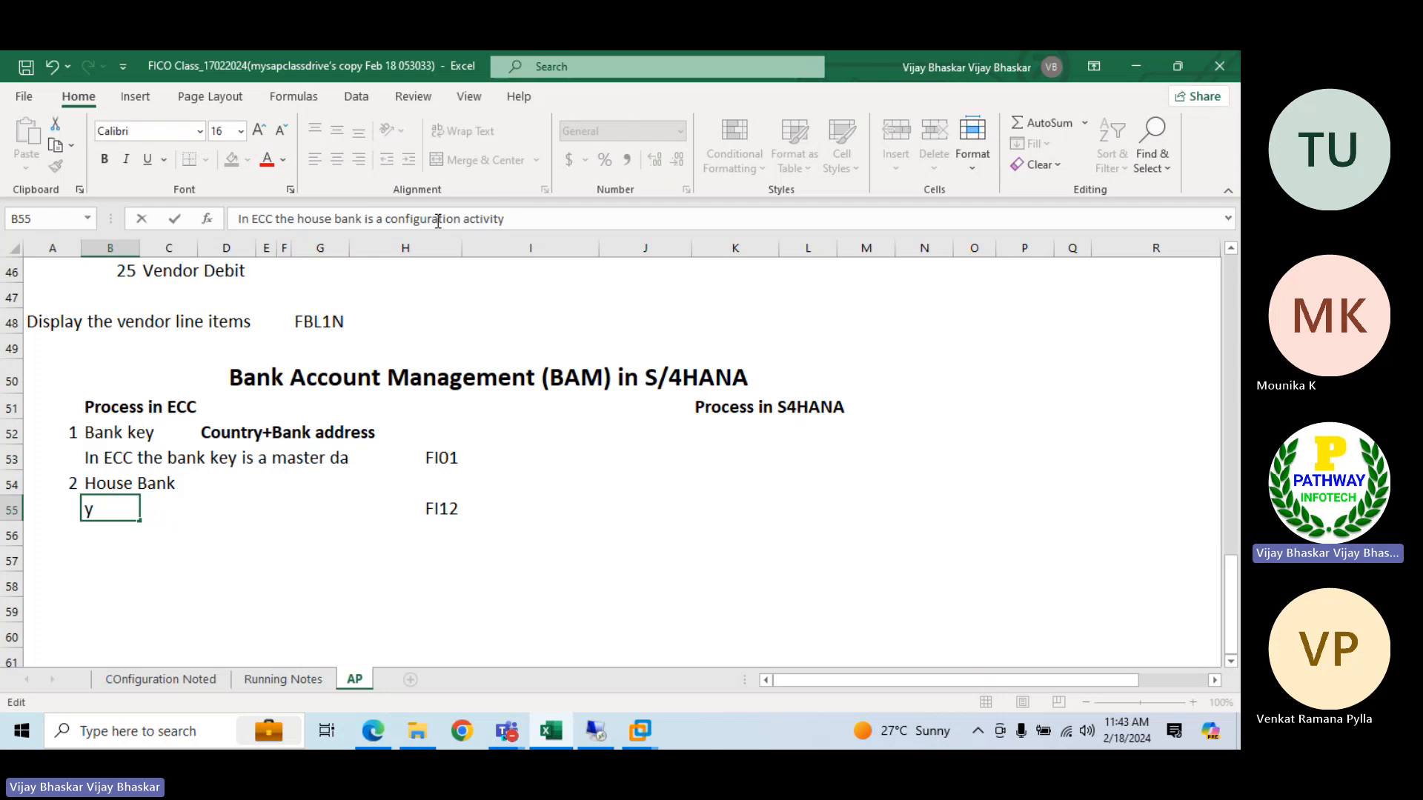
{"action": "key", "text": "Return"}
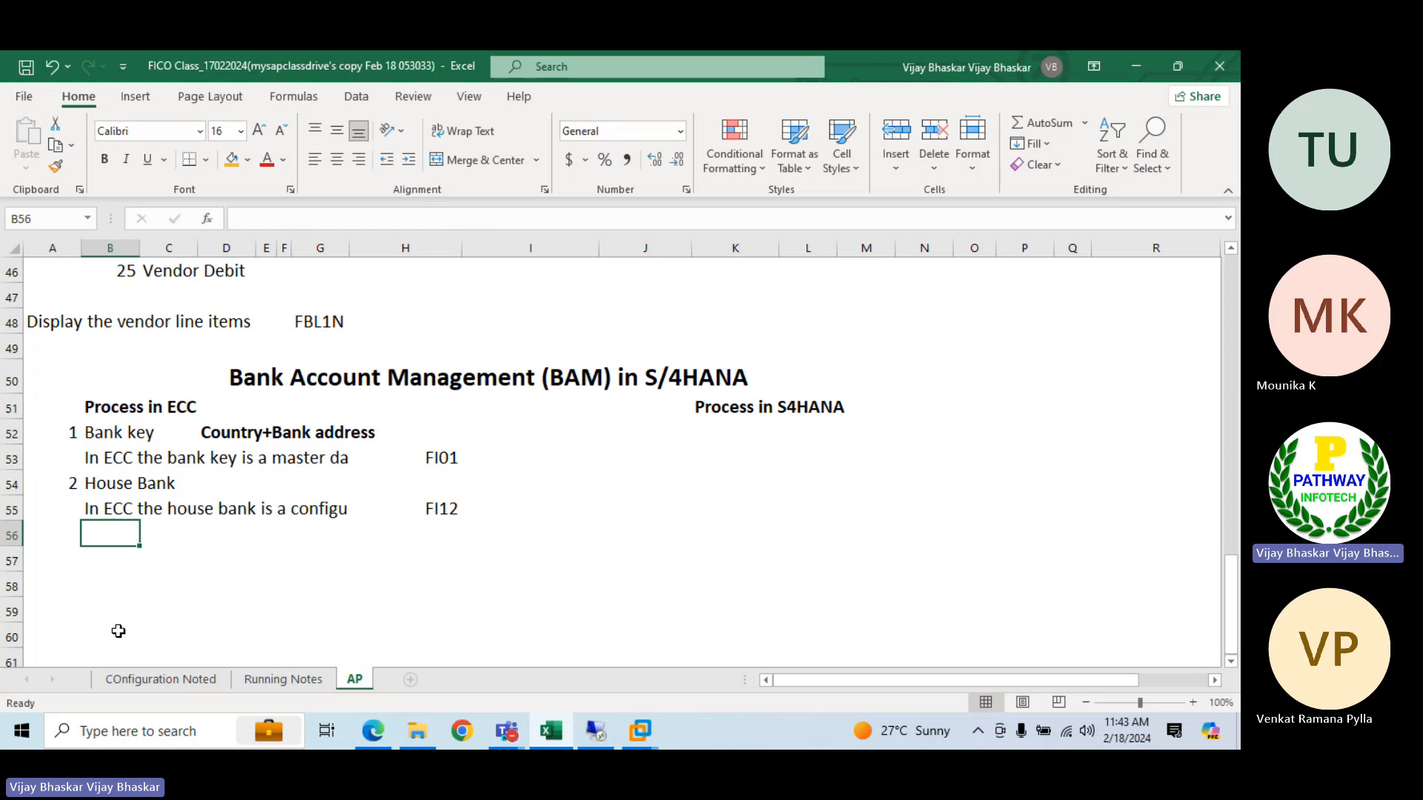
{"action": "left_click", "coordinate": [74, 535]}
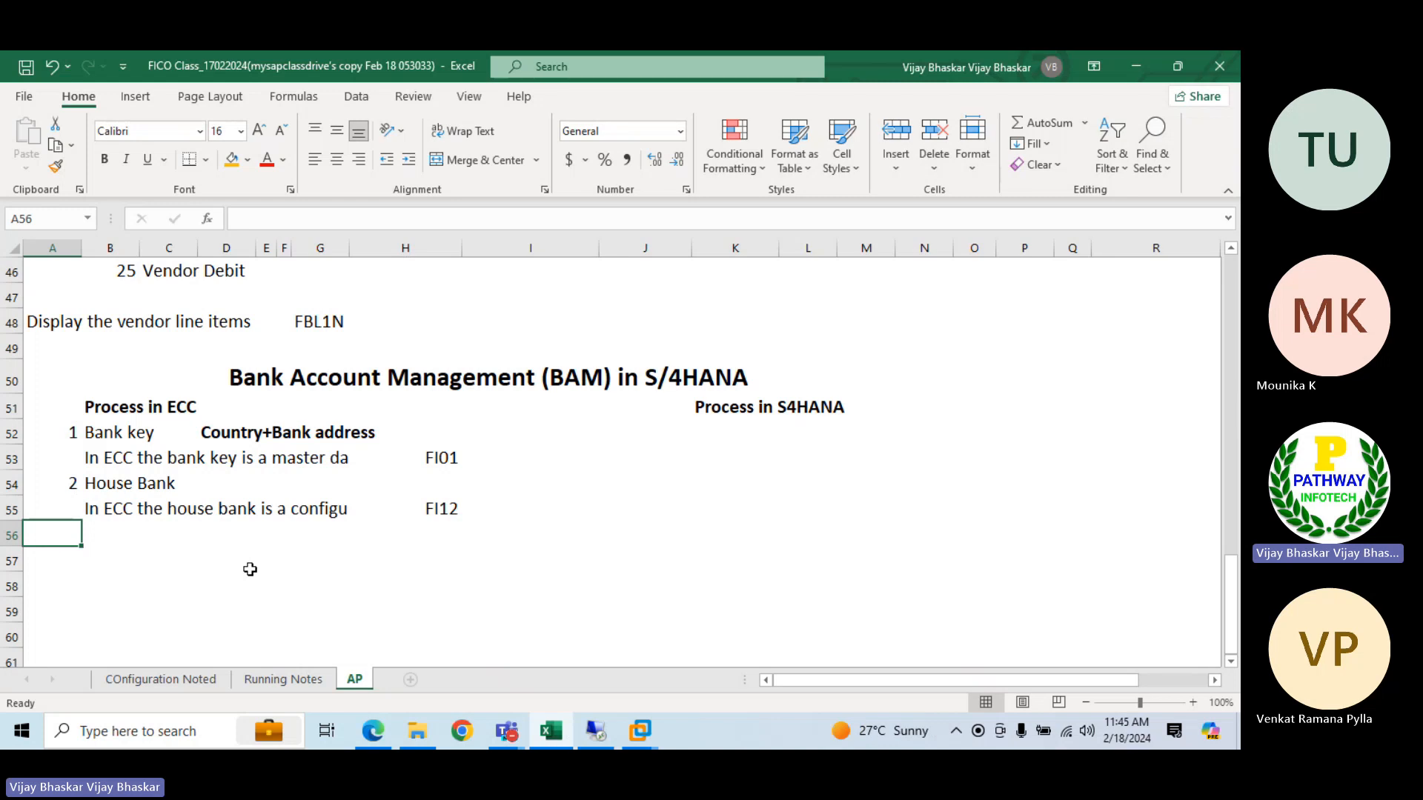
Switch to the SAP remote desktop session and open transaction FS00 for central G/L account maintenance
{"action": "left_click", "coordinate": [597, 732]}
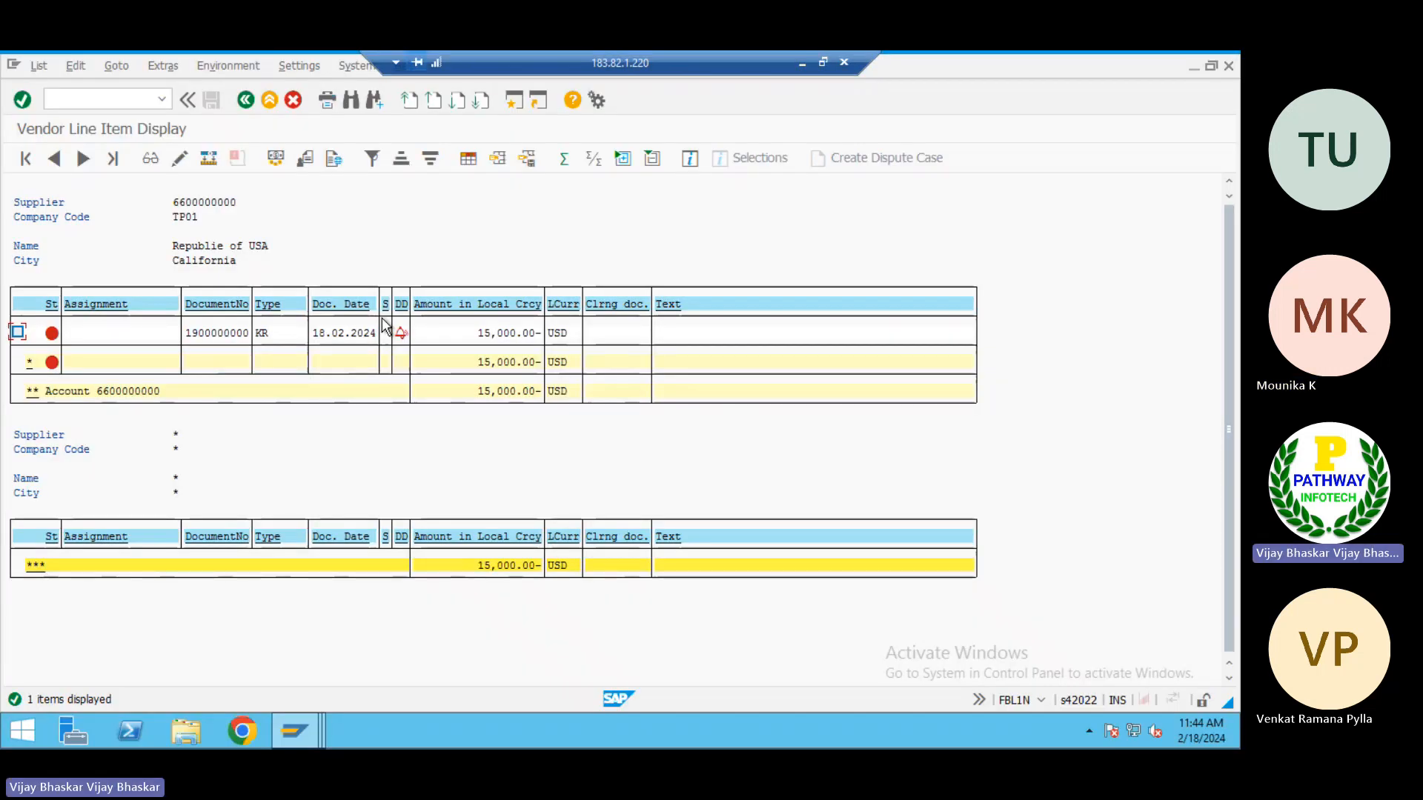
{"action": "left_click", "coordinate": [130, 100]}
{"action": "type", "text": "/nfs00"}
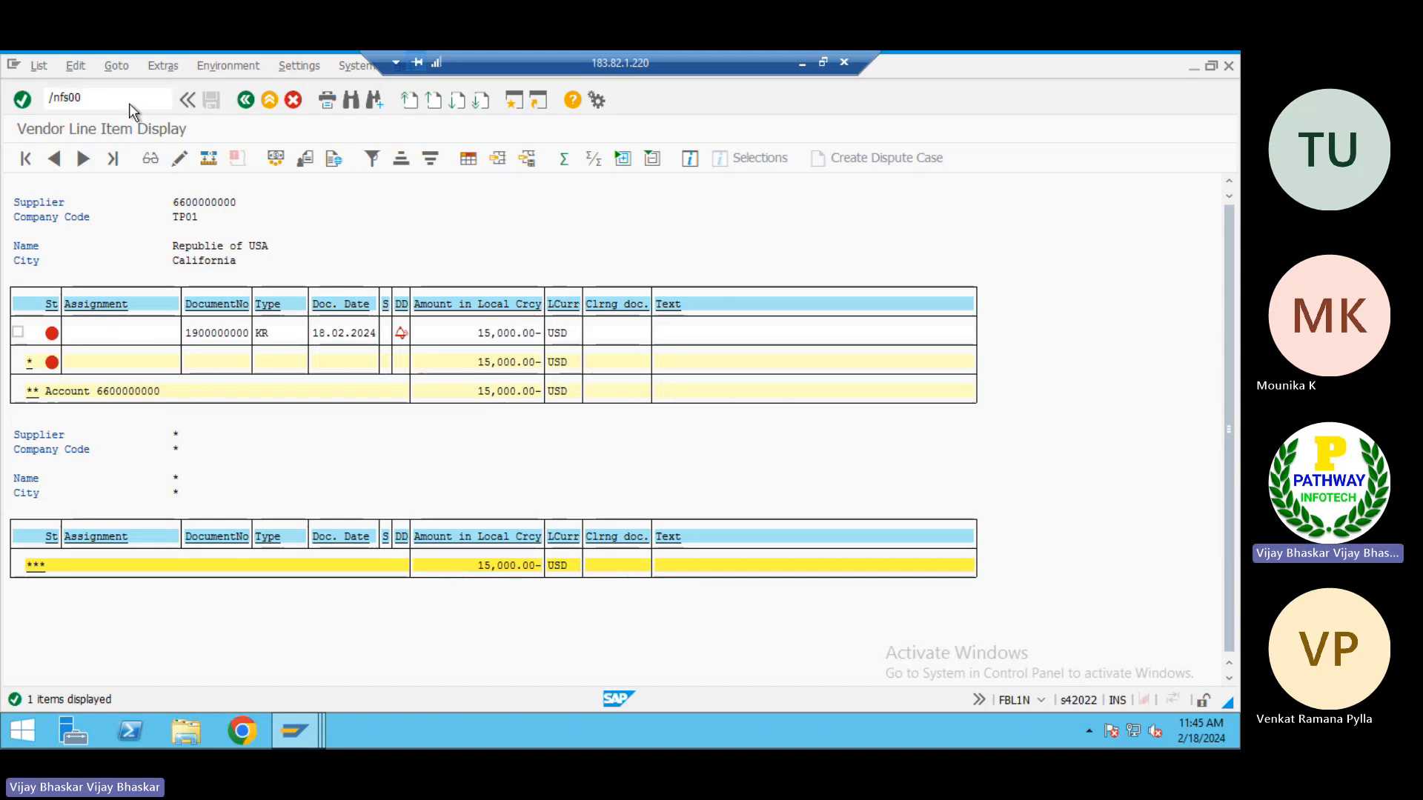
{"action": "key", "text": "Return"}
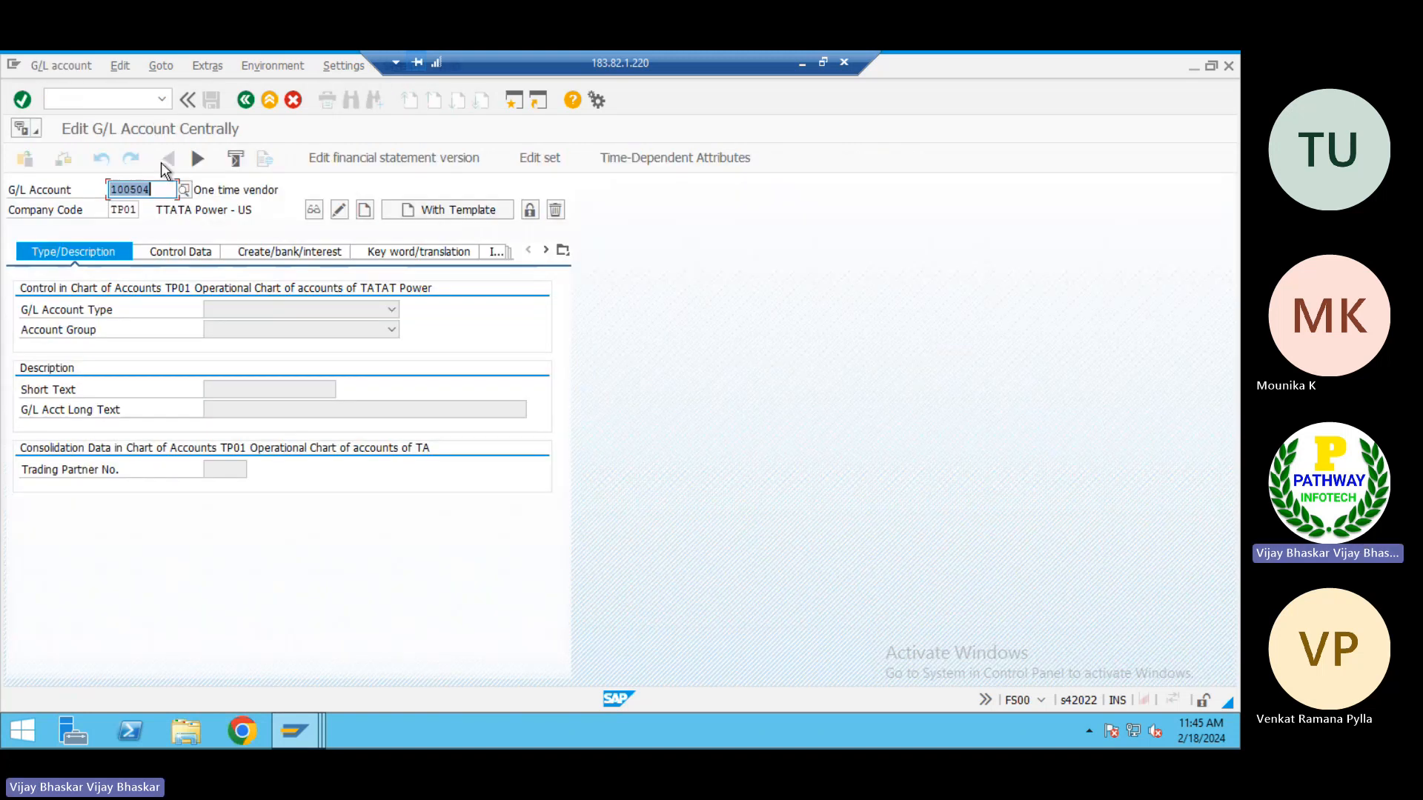
Enter G/L account 100505 in company code TP01 and start creating it as a new account
{"action": "left_click", "coordinate": [164, 183]}
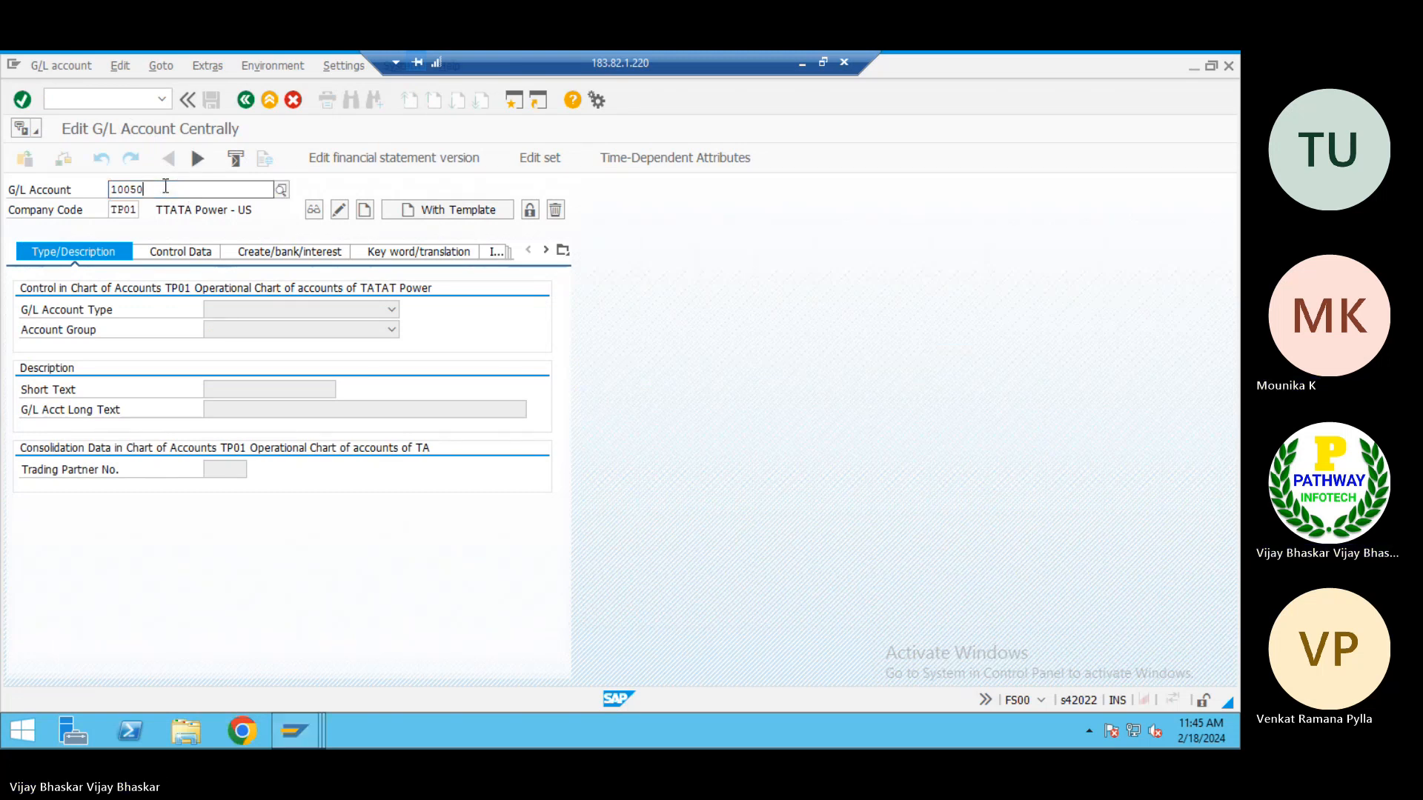
{"action": "key", "text": "BackSpace"}
{"action": "key", "text": "BackSpace"}
{"action": "key", "text": "BackSpace"}
{"action": "key", "text": "BackSpace"}
{"action": "key", "text": "BackSpace"}
{"action": "key", "text": "BackSpace"}
{"action": "type", "text": "100"}
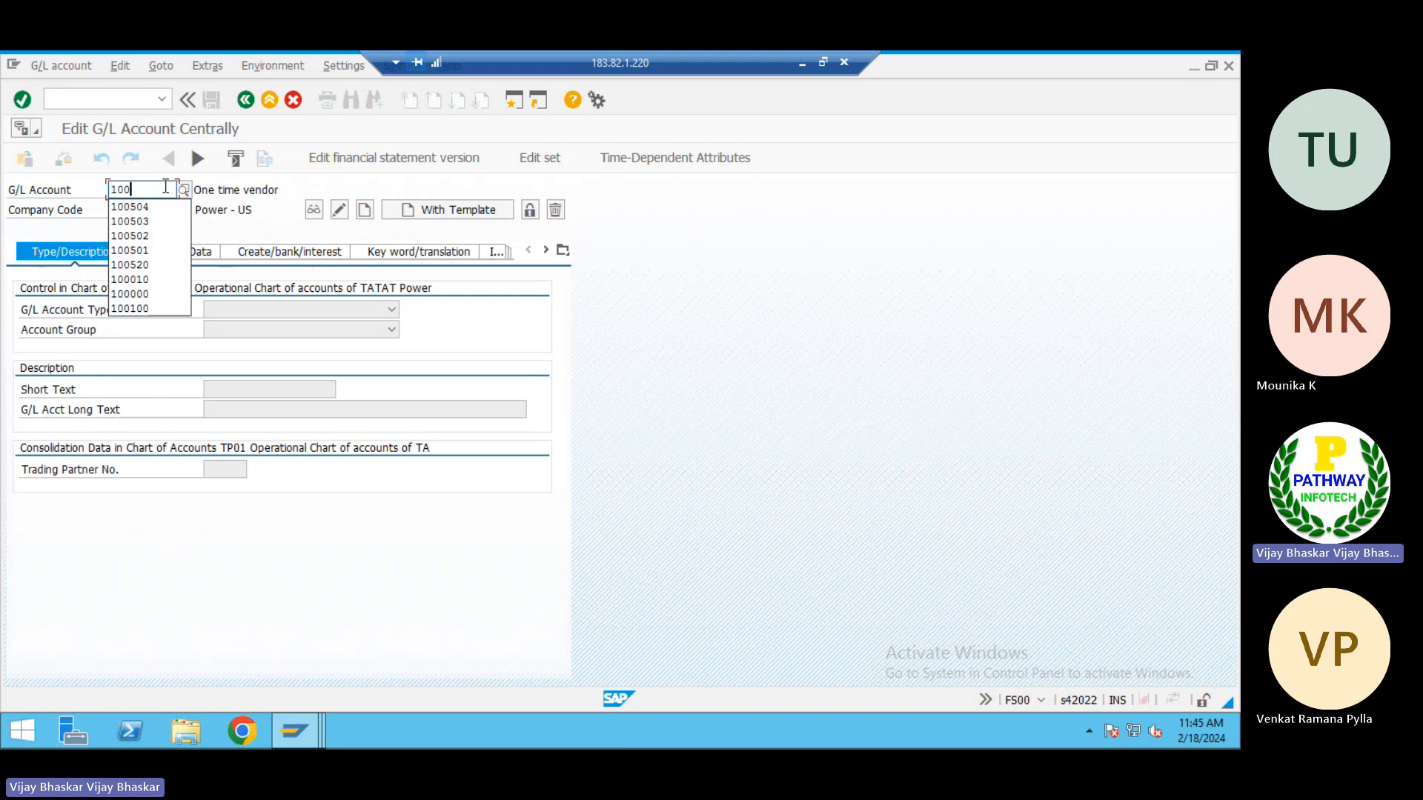
{"action": "key", "text": "Down"}
{"action": "key", "text": "Down"}
{"action": "key", "text": "Down"}
{"action": "key", "text": "Down"}
{"action": "key", "text": "Return"}
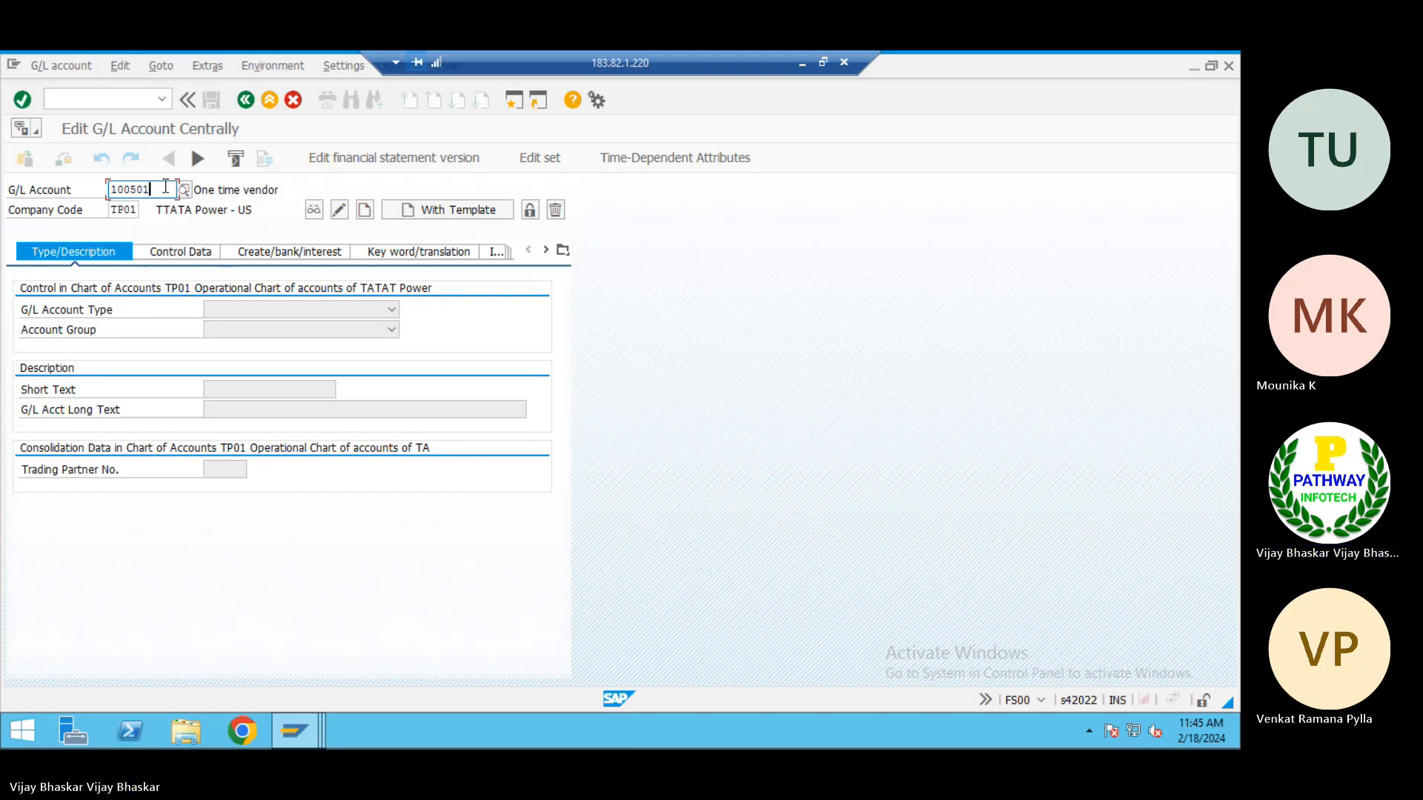
{"action": "key", "text": "BackSpace"}
{"action": "type", "text": "5"}
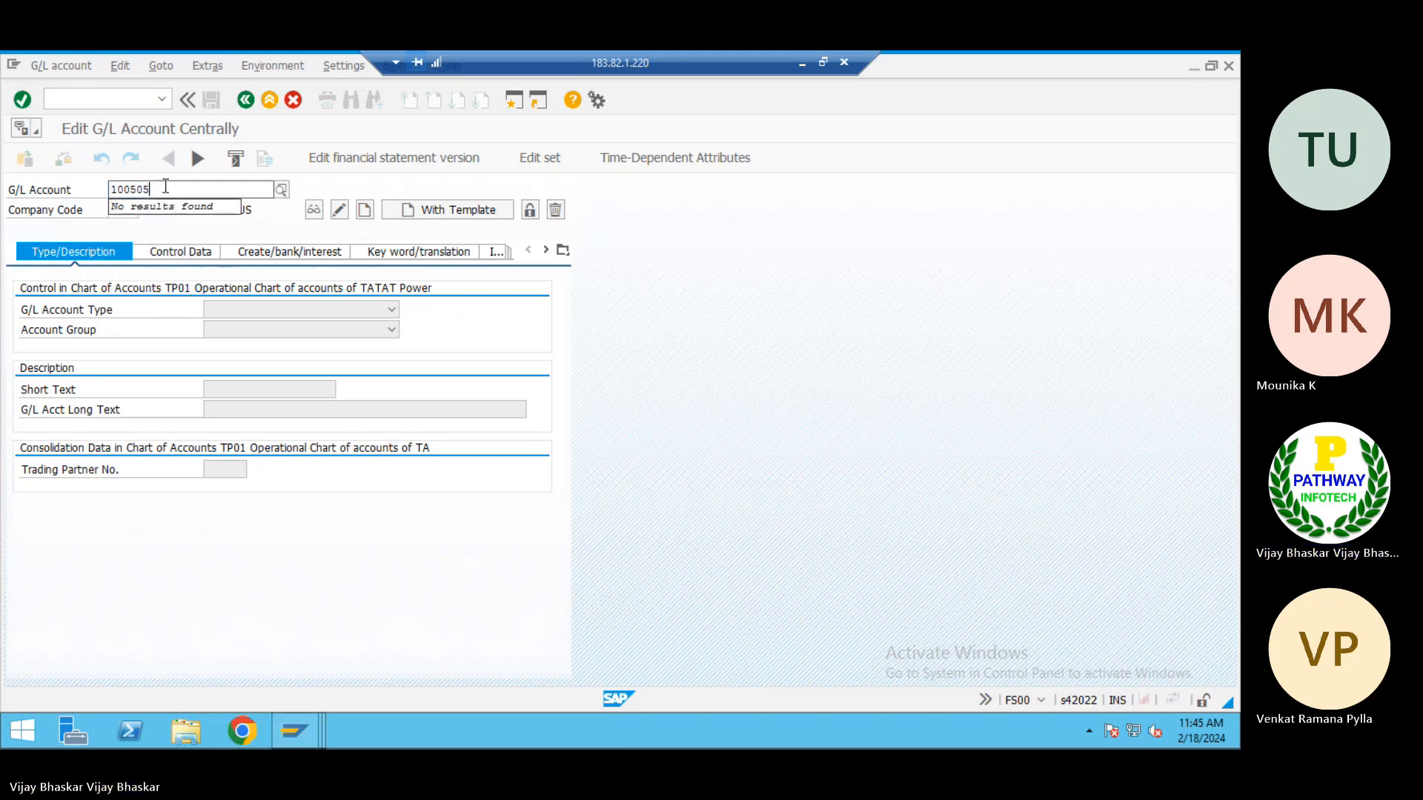
{"action": "left_click", "coordinate": [364, 210]}
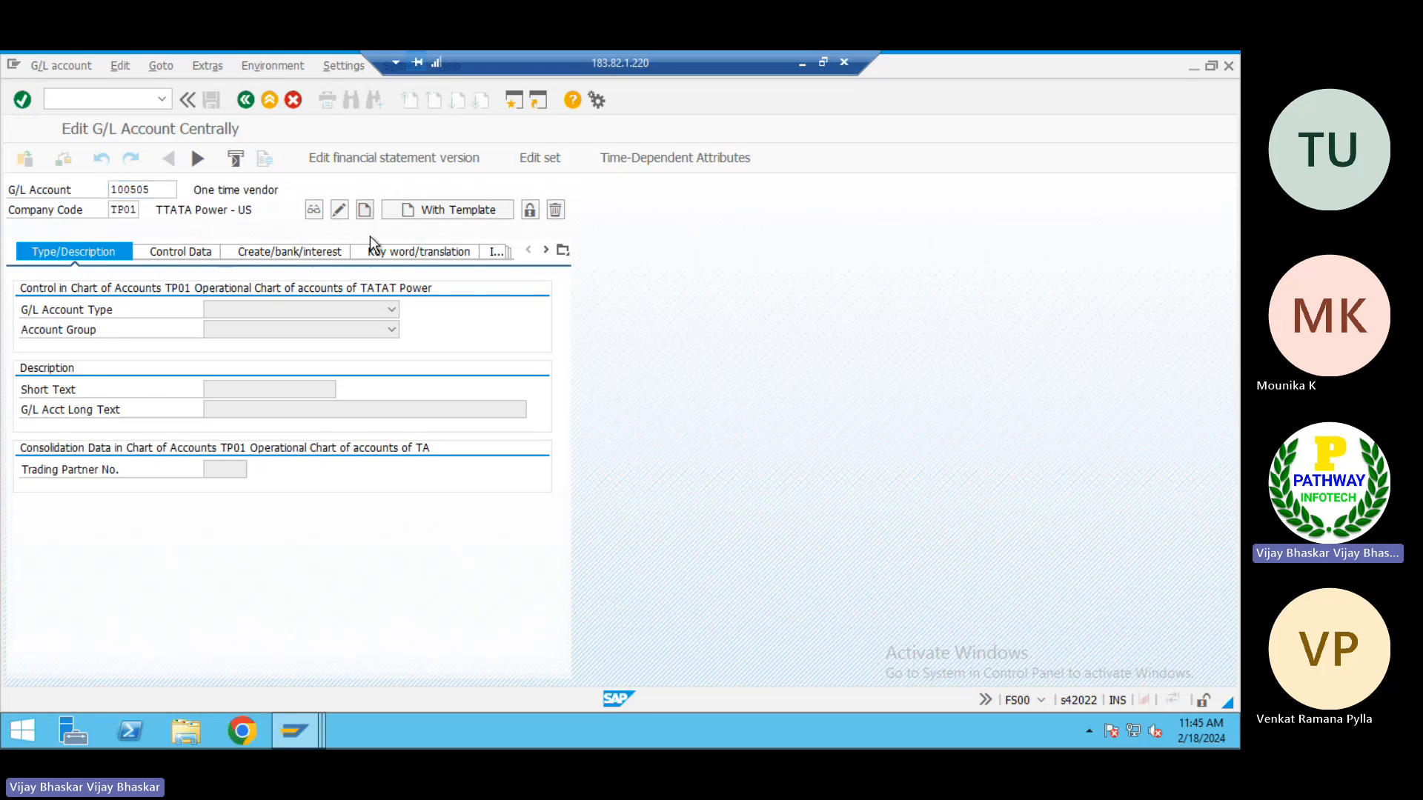
Set the G/L account type to Balance Sheet Account and the account group to 1001 Liabilities
{"action": "left_click", "coordinate": [248, 311]}
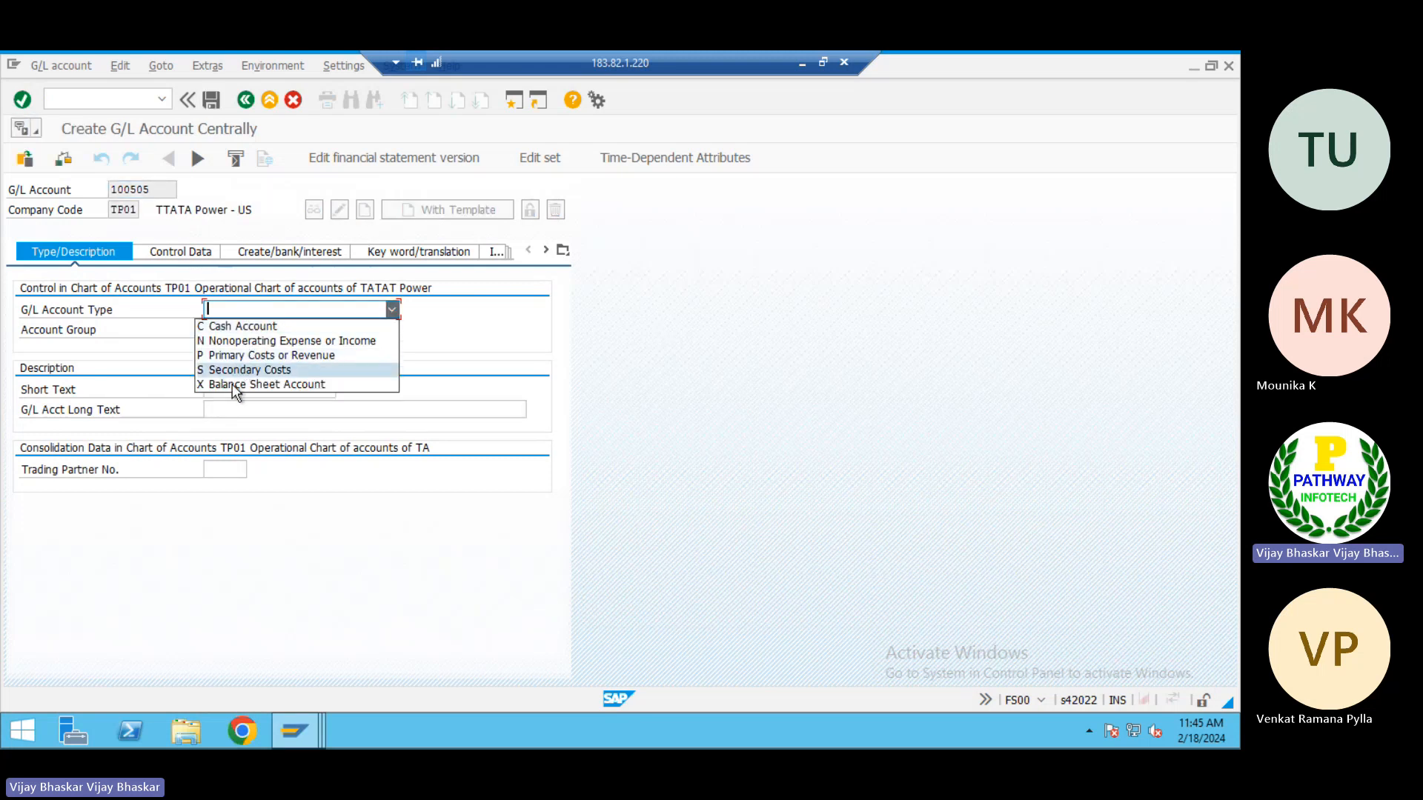
{"action": "left_click", "coordinate": [233, 384]}
{"action": "left_click", "coordinate": [245, 330]}
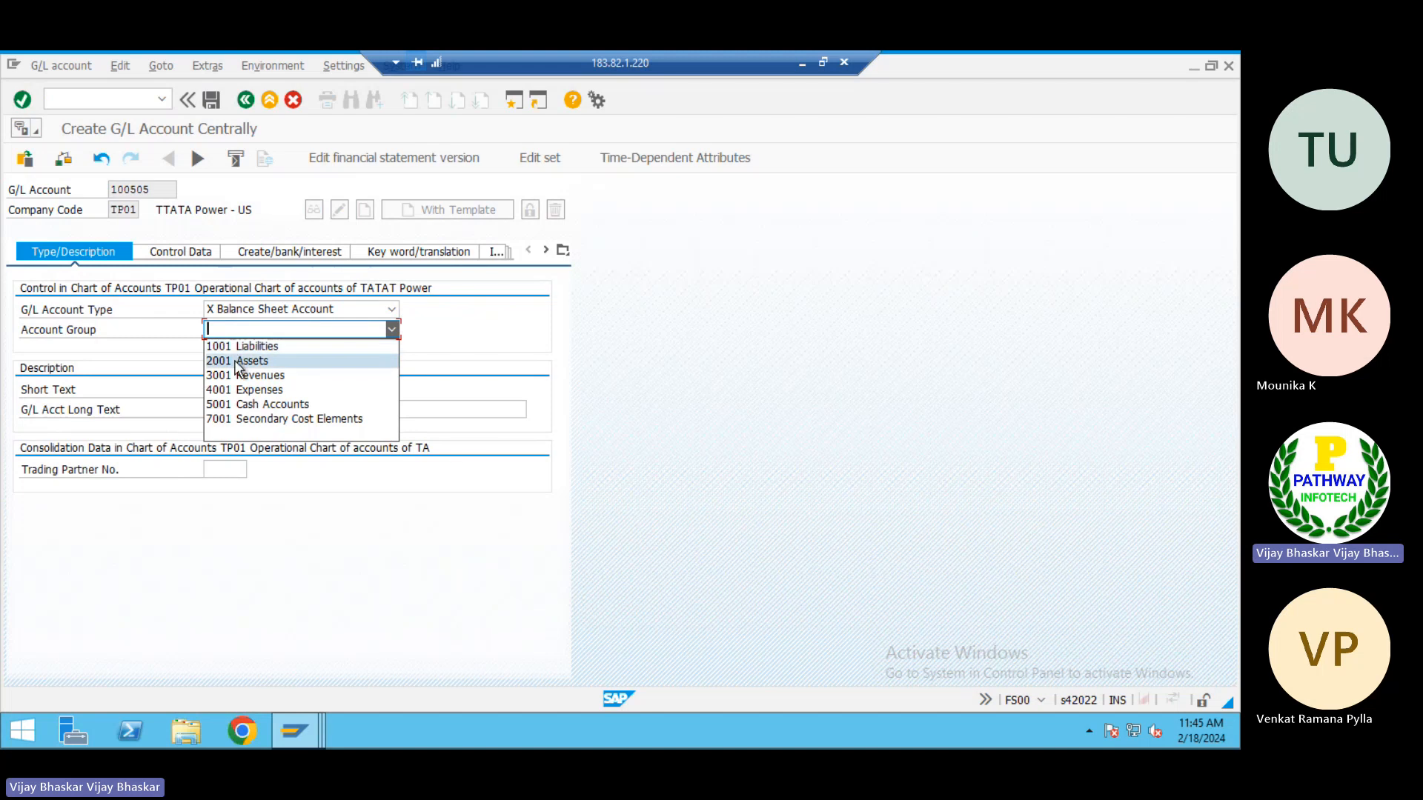
{"action": "left_click", "coordinate": [236, 344]}
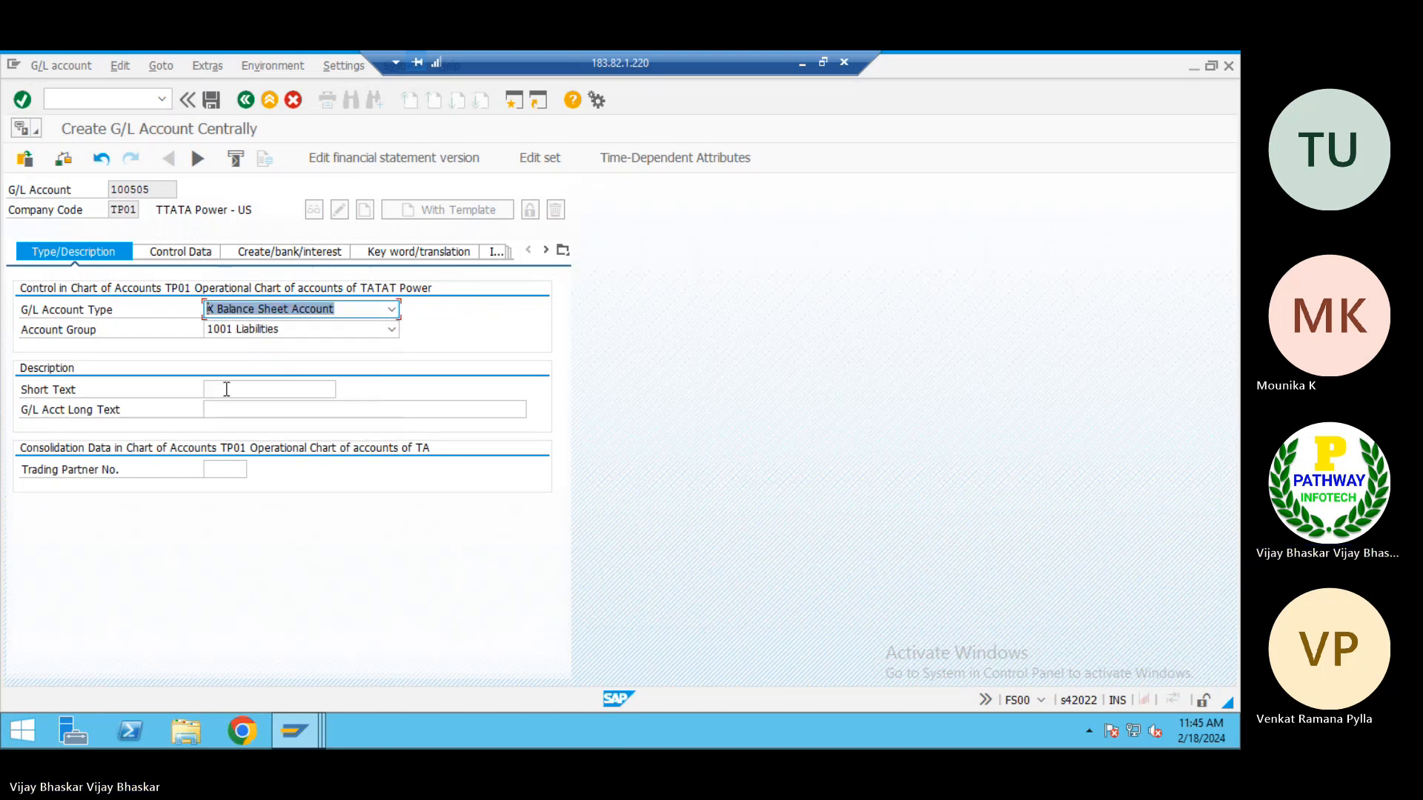
Enter "Testing" as both the short text and the long text of the new G/L account
{"action": "left_click", "coordinate": [227, 389]}
{"action": "type", "text": "Testing"}
{"action": "key", "text": "Tab"}
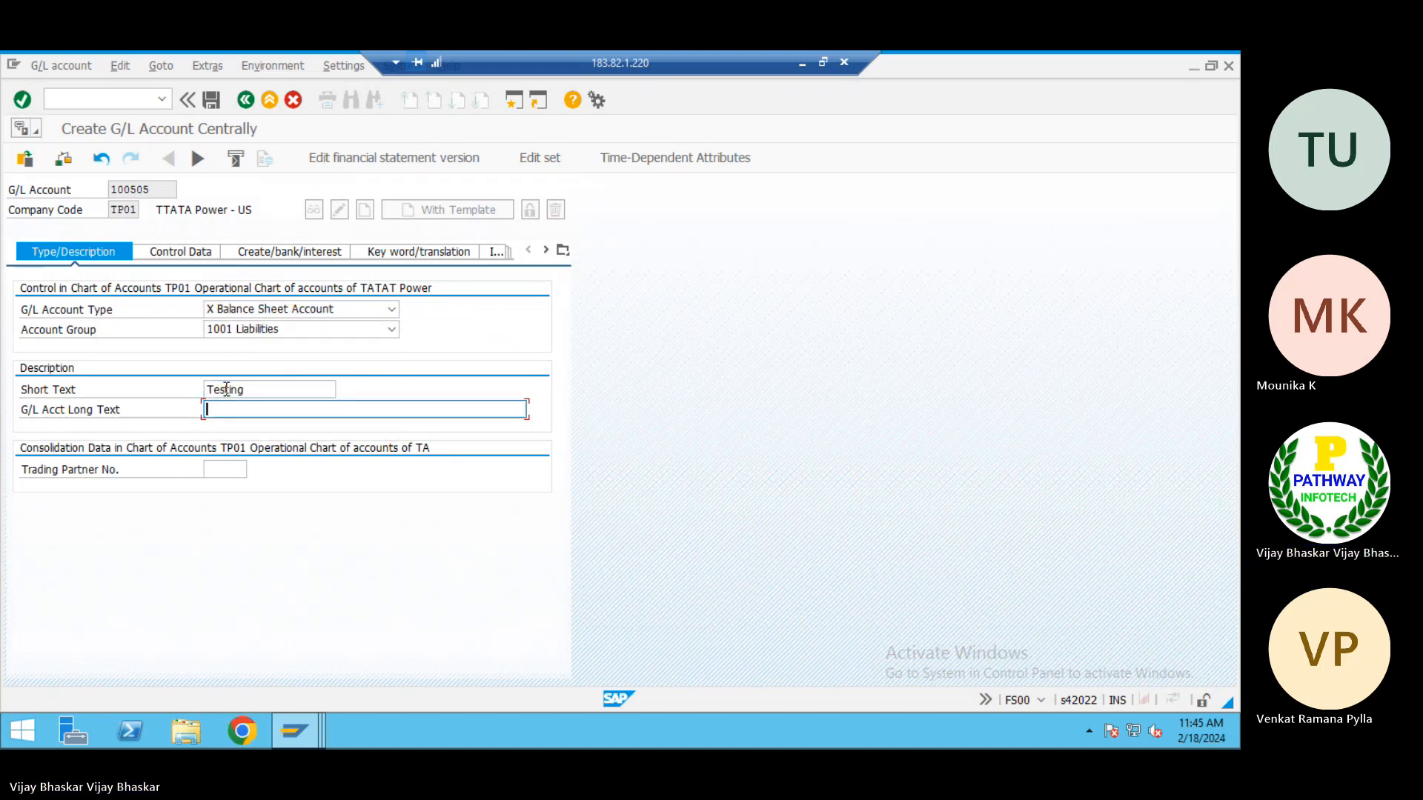
{"action": "type", "text": "Testoing"}
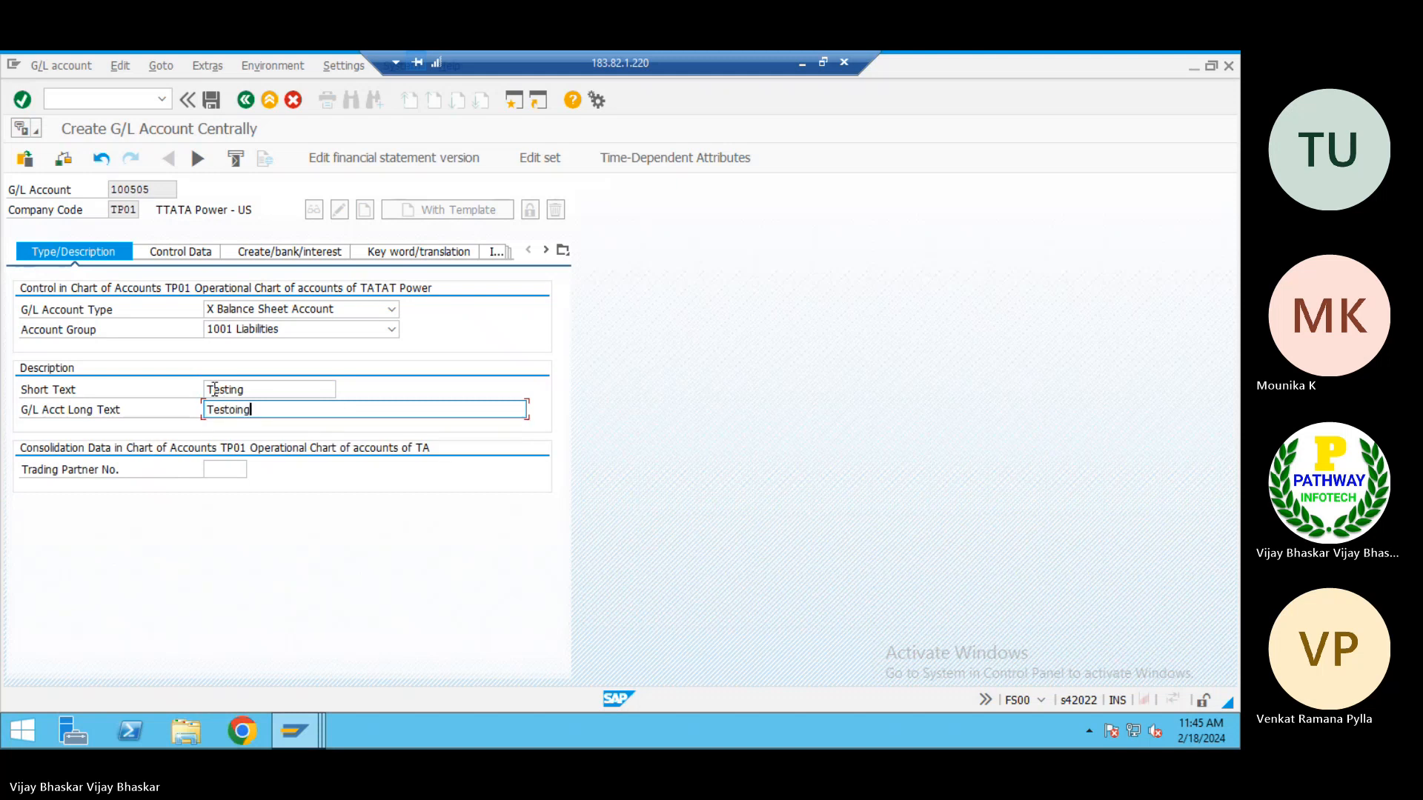
{"action": "key", "text": "BackSpace"}
{"action": "key", "text": "BackSpace"}
{"action": "key", "text": "BackSpace"}
{"action": "key", "text": "BackSpace"}
{"action": "type", "text": "ing"}
Review the account's control data and set its field status group to G001
{"action": "left_click", "coordinate": [175, 252]}
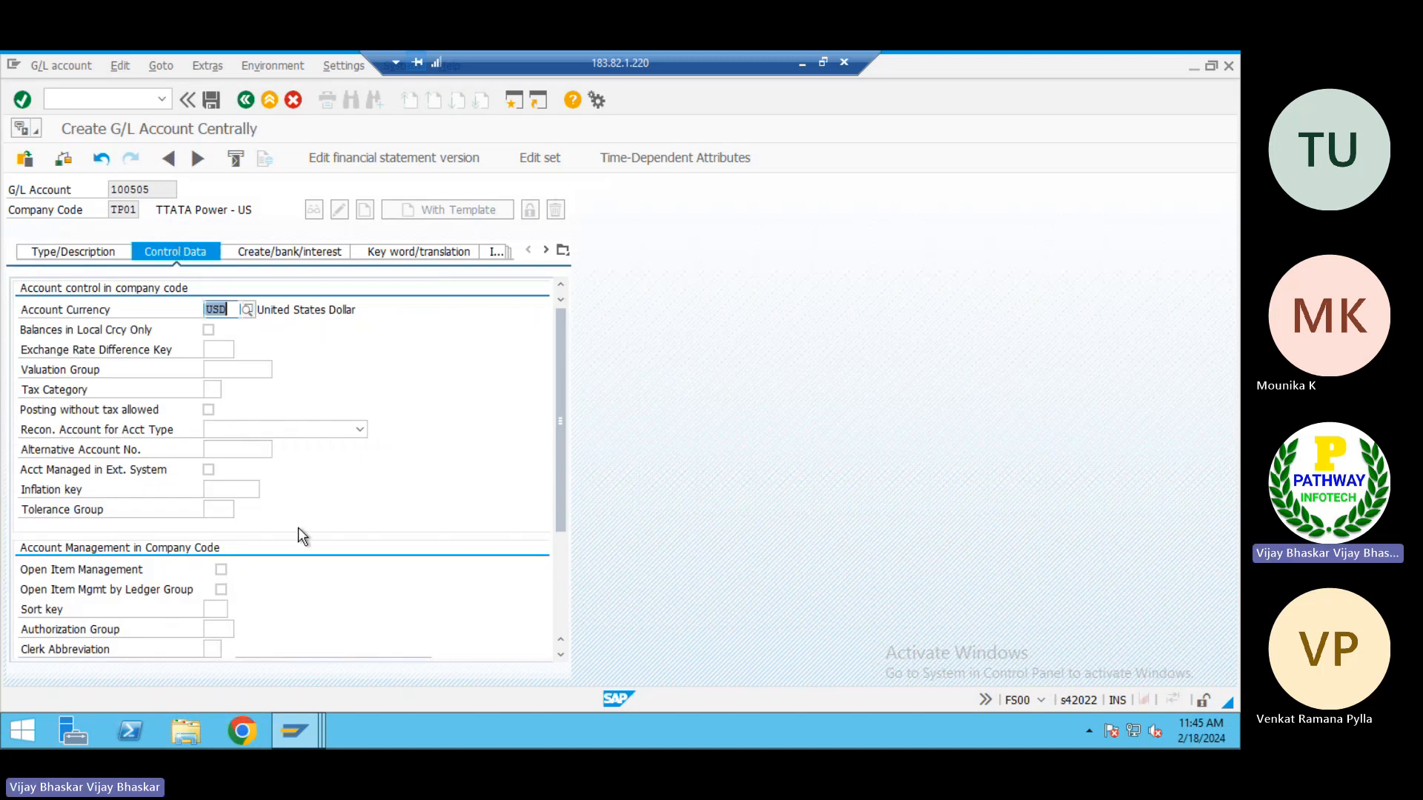
{"action": "scroll", "coordinate": [298, 527], "scroll_direction": "down", "scroll_amount": 3}
{"action": "left_click", "coordinate": [270, 252]}
{"action": "type", "text": "G001"}
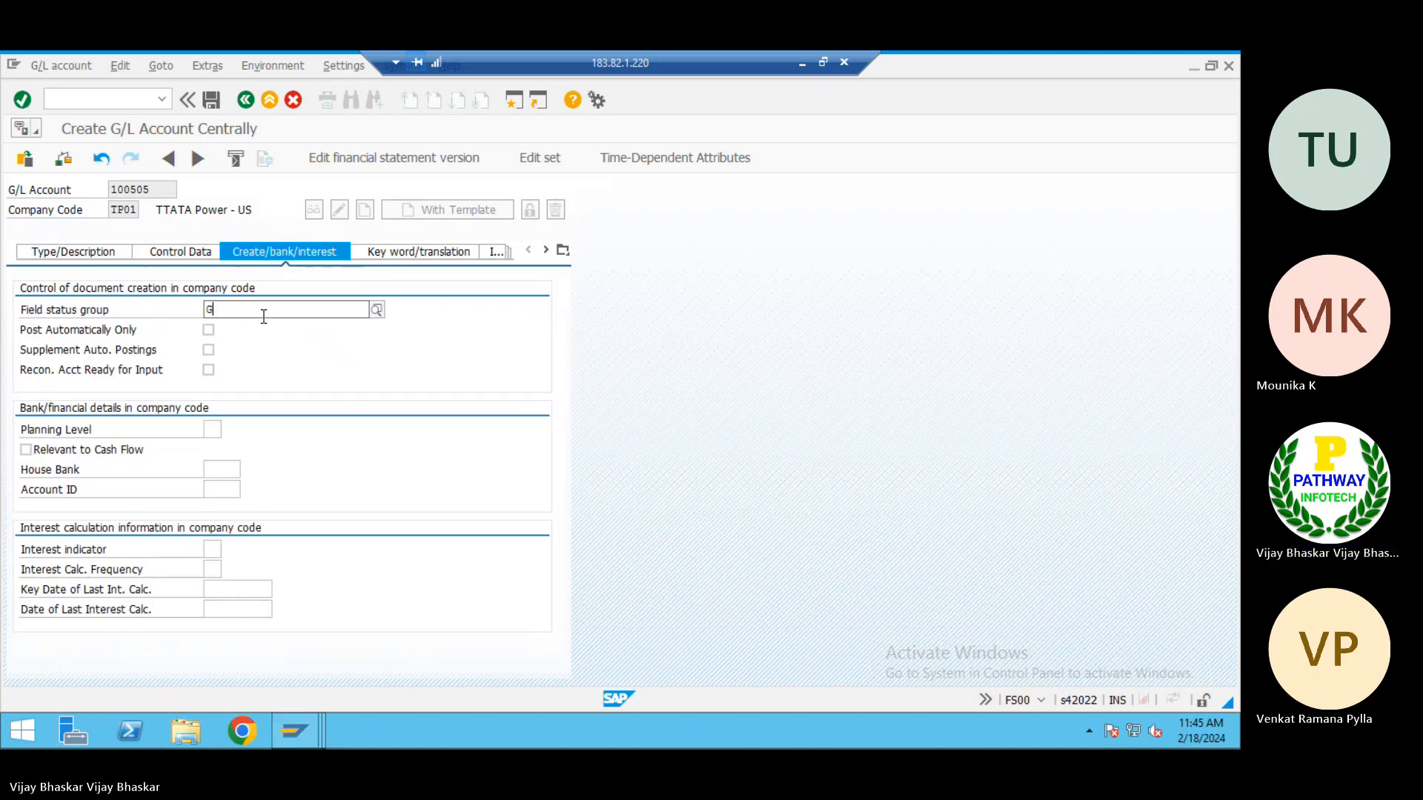
{"action": "key", "text": "Tab"}
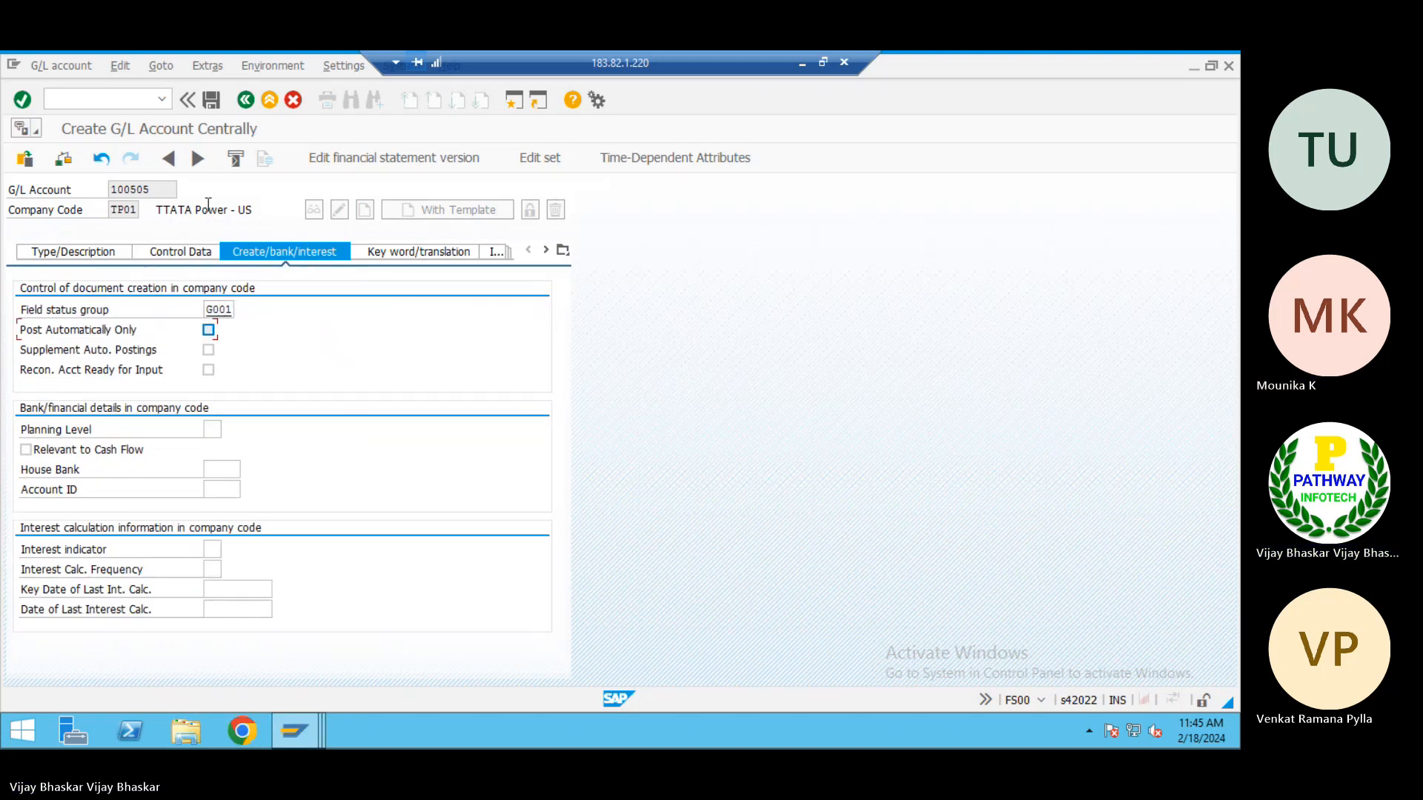
Return to the account's type and description data, save the new G/L account and highlight its number
{"action": "left_click", "coordinate": [77, 252]}
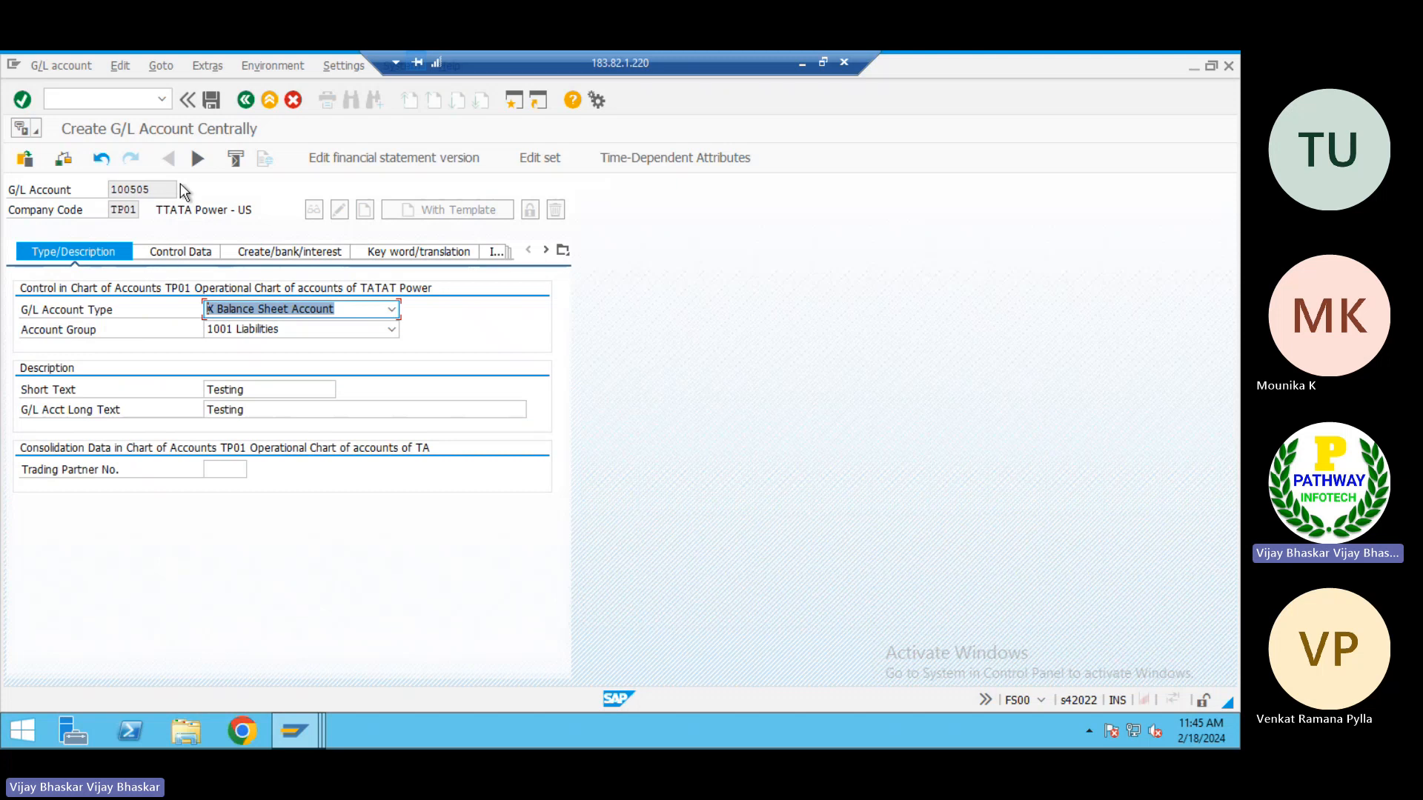
{"action": "left_click", "coordinate": [166, 190]}
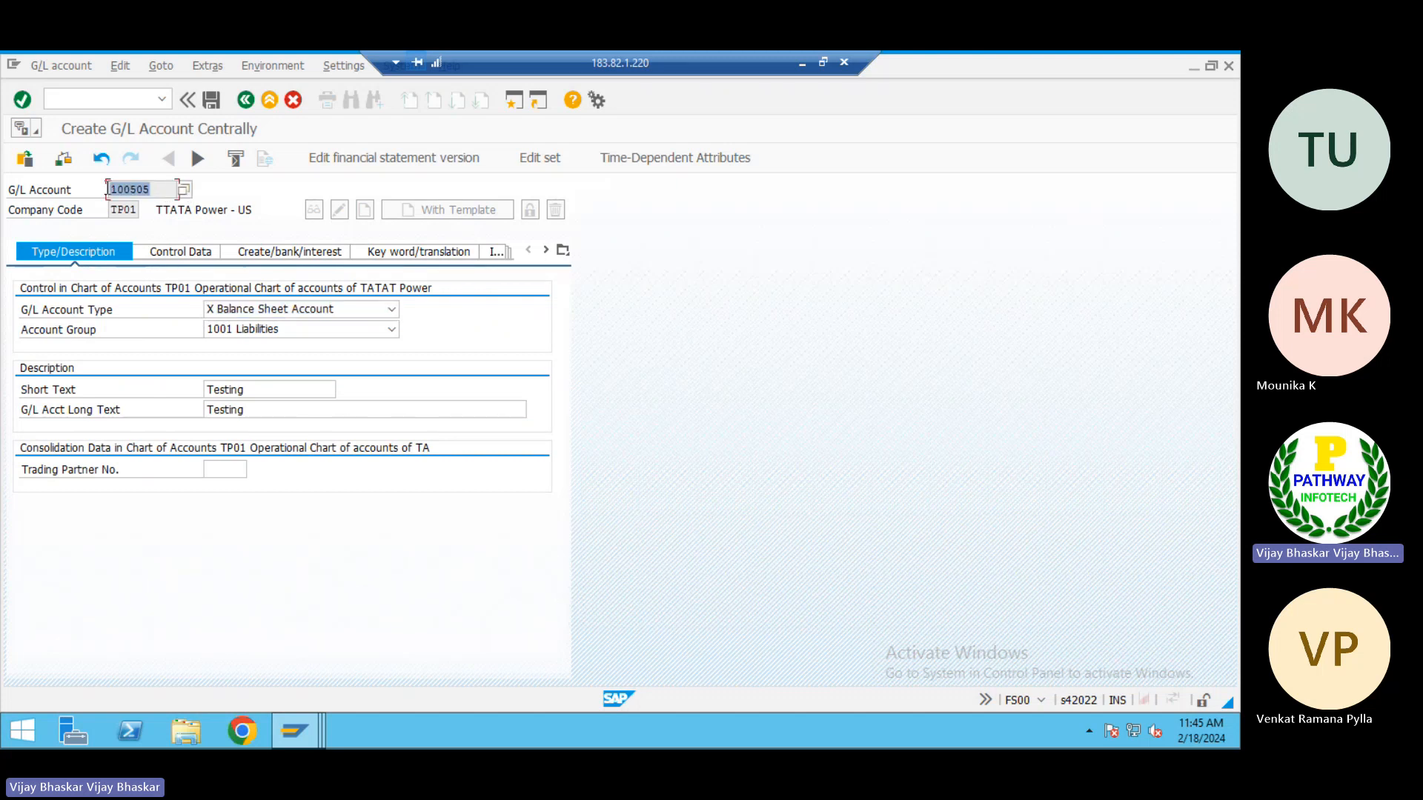
{"action": "left_click", "coordinate": [211, 100]}
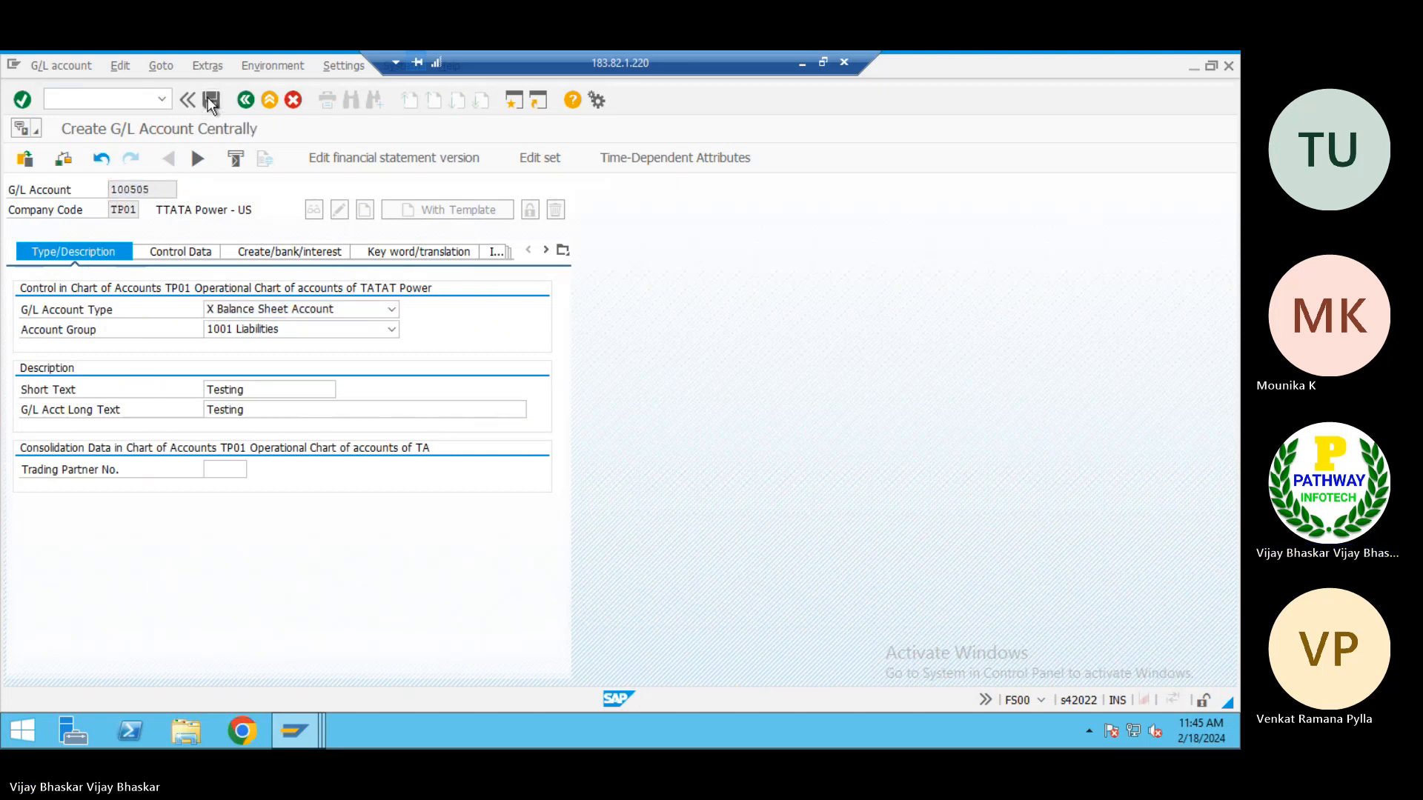
{"action": "left_click", "coordinate": [33, 393]}
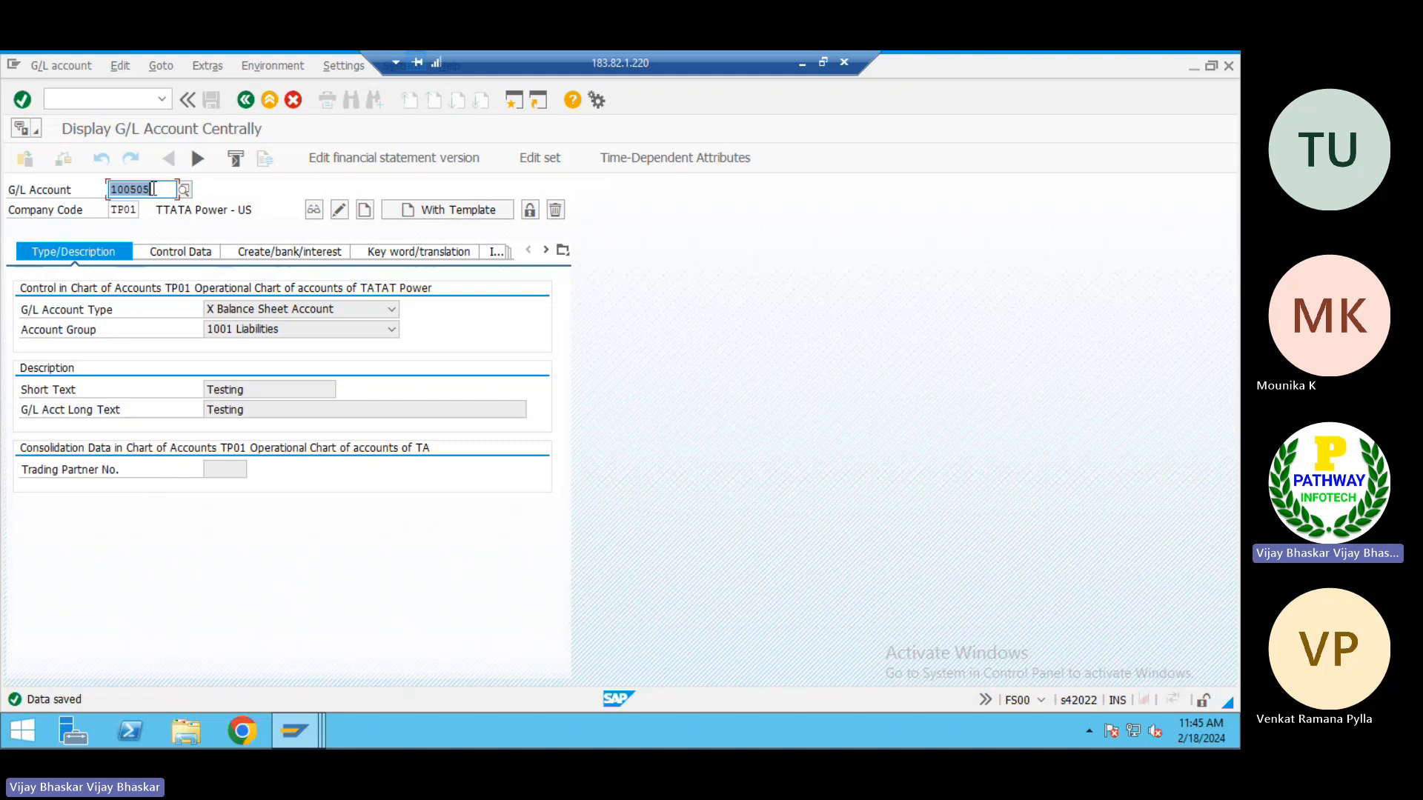
{"action": "left_click_drag", "start_coordinate": [153, 189], "coordinate": [83, 185]}
{"action": "left_click", "coordinate": [82, 186]}
Return to the Excel notes and add item 3, "Bank account", in row 56 under Process in ECC
{"action": "left_click", "coordinate": [801, 62]}
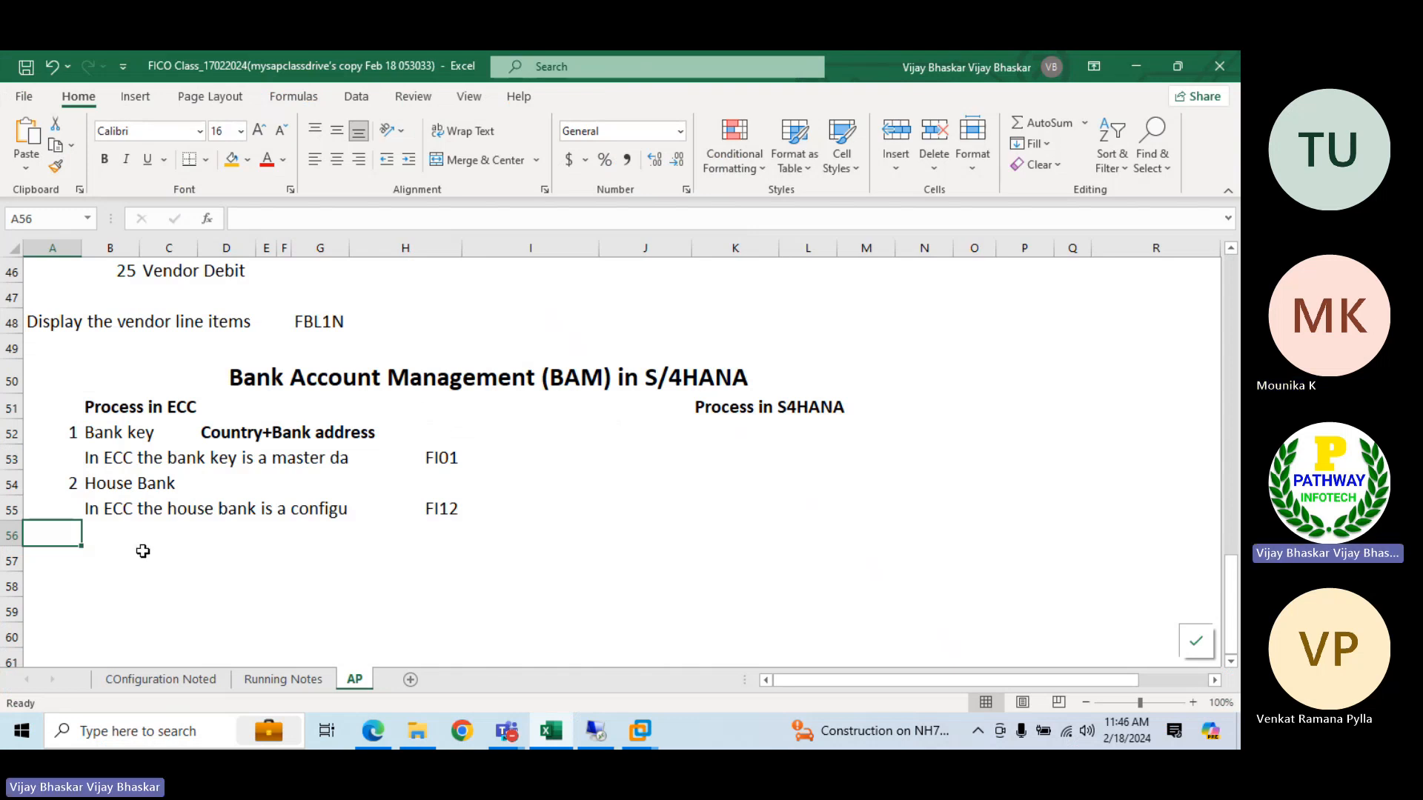
{"action": "type", "text": "3"}
{"action": "key", "text": "Tab"}
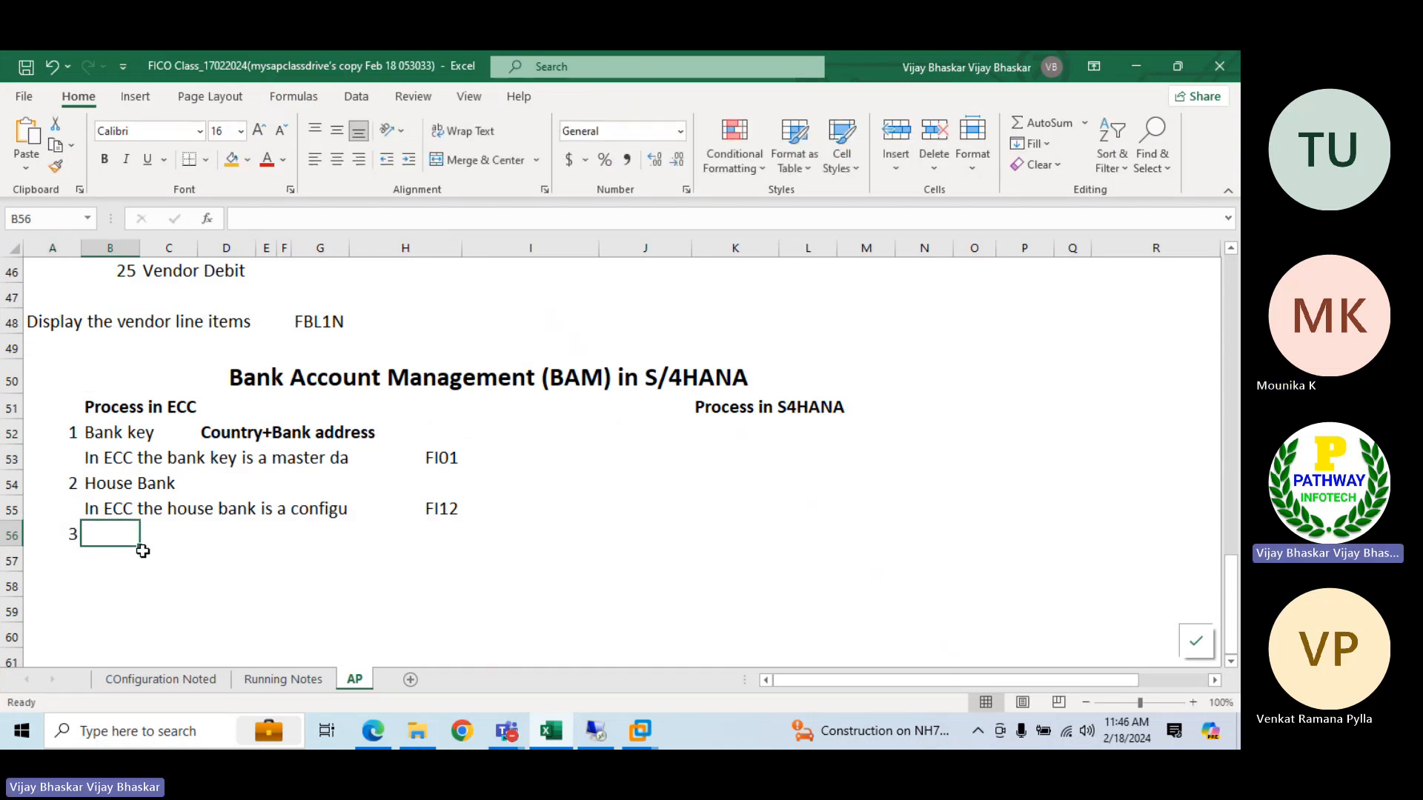
{"action": "type", "text": "Bank "}
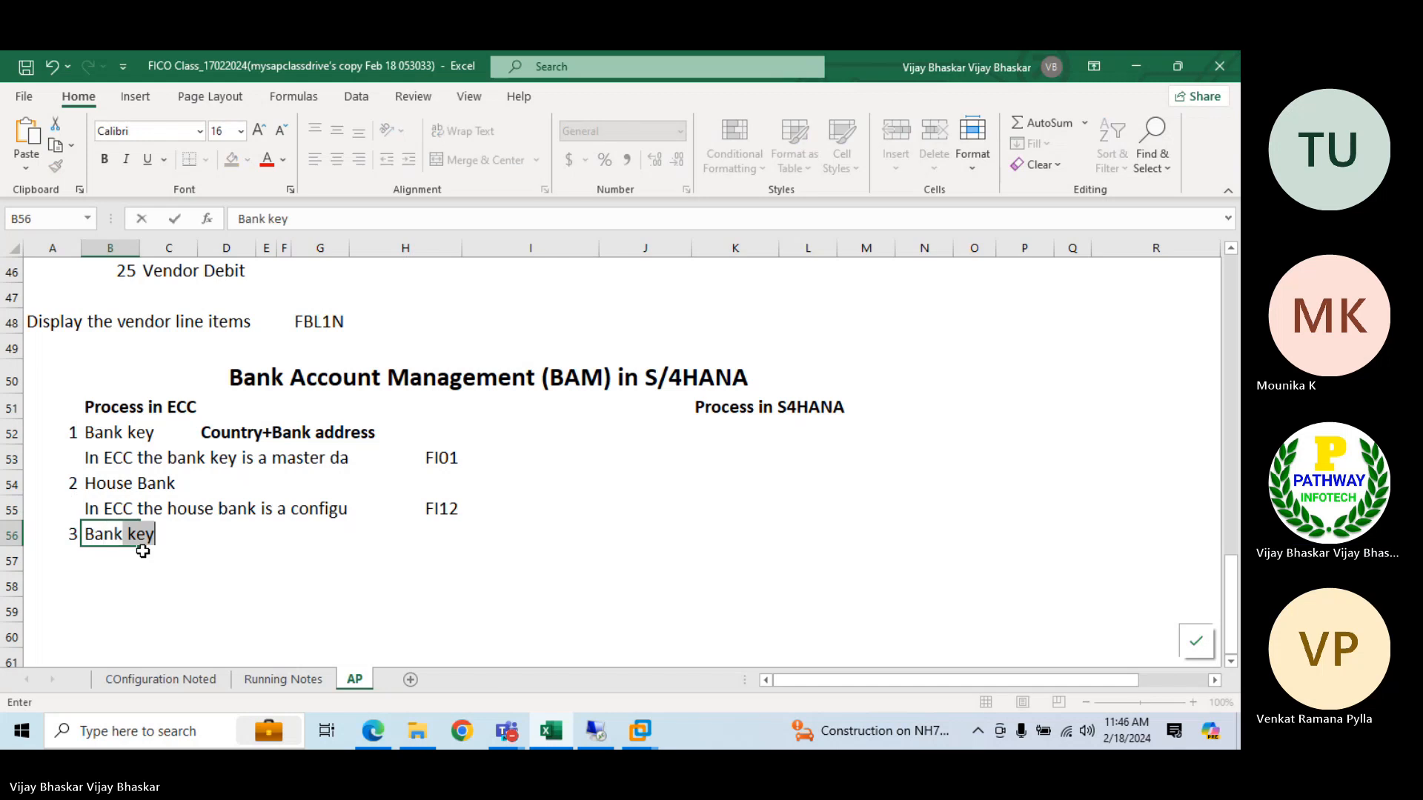
{"action": "type", "text": "account"}
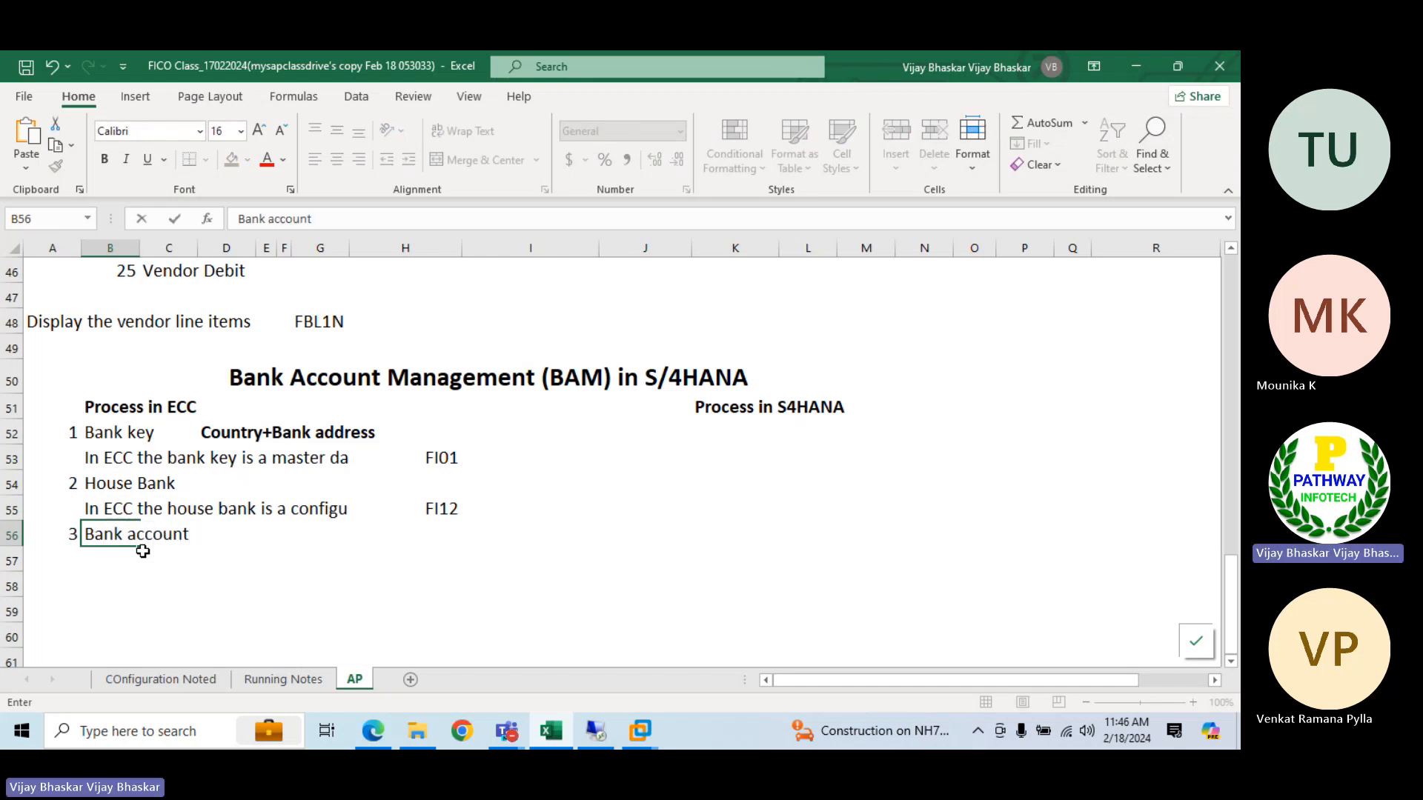
{"action": "left_click", "coordinate": [143, 551]}
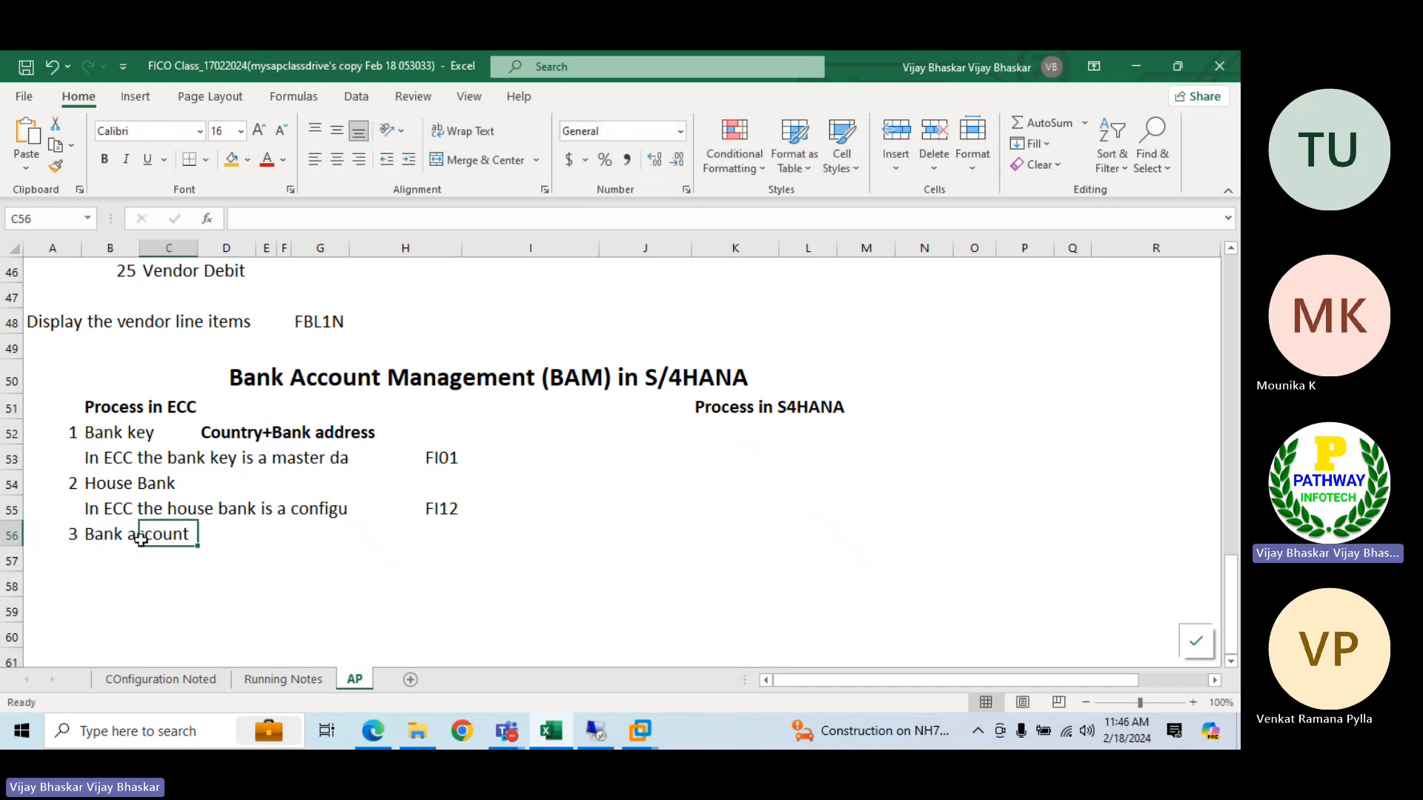
Copy the house bank configuration note from B55 to B57, below the Bank account item
{"action": "left_click", "coordinate": [93, 504]}
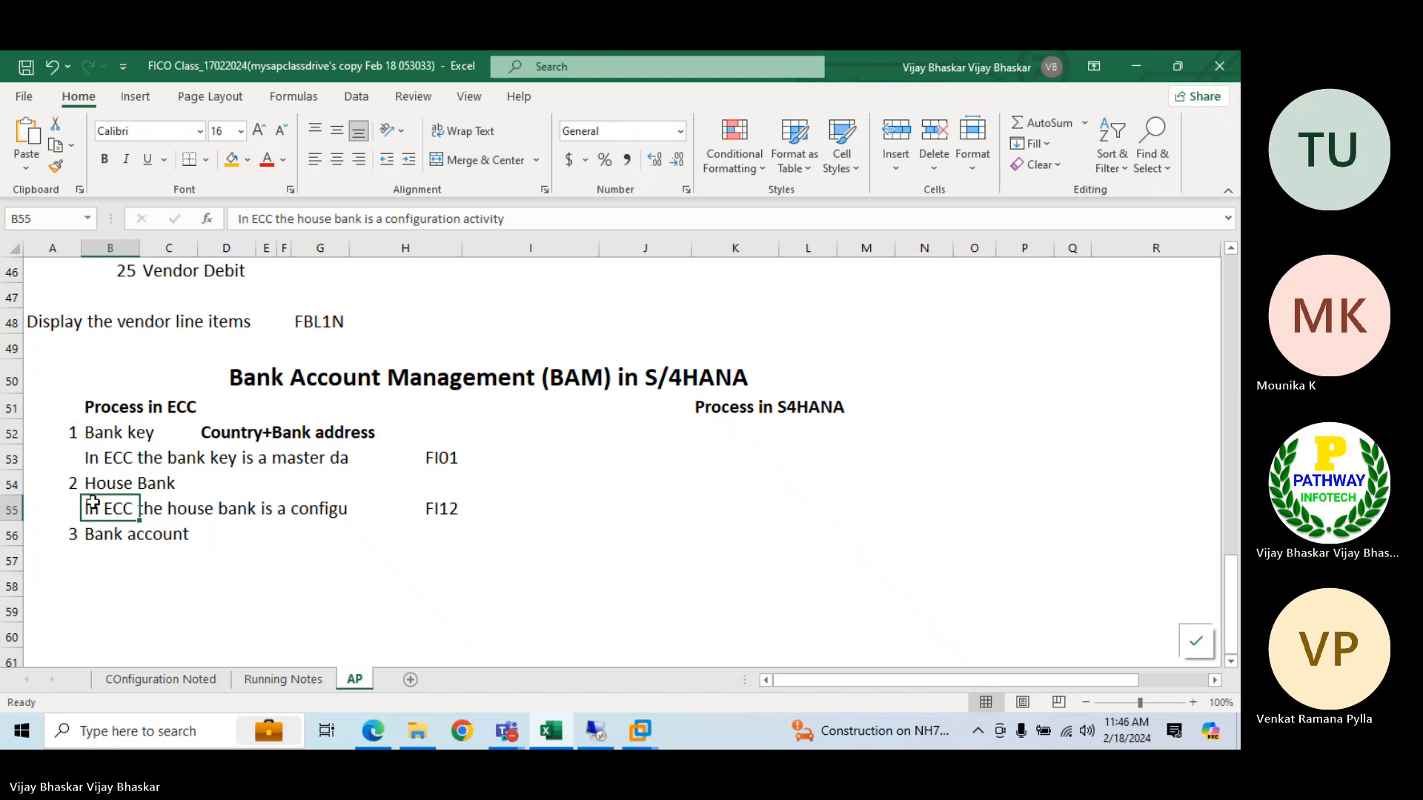
{"action": "key", "text": "ctrl+c"}
{"action": "key", "text": "Down"}
{"action": "key", "text": "Down"}
{"action": "key", "text": "Return"}
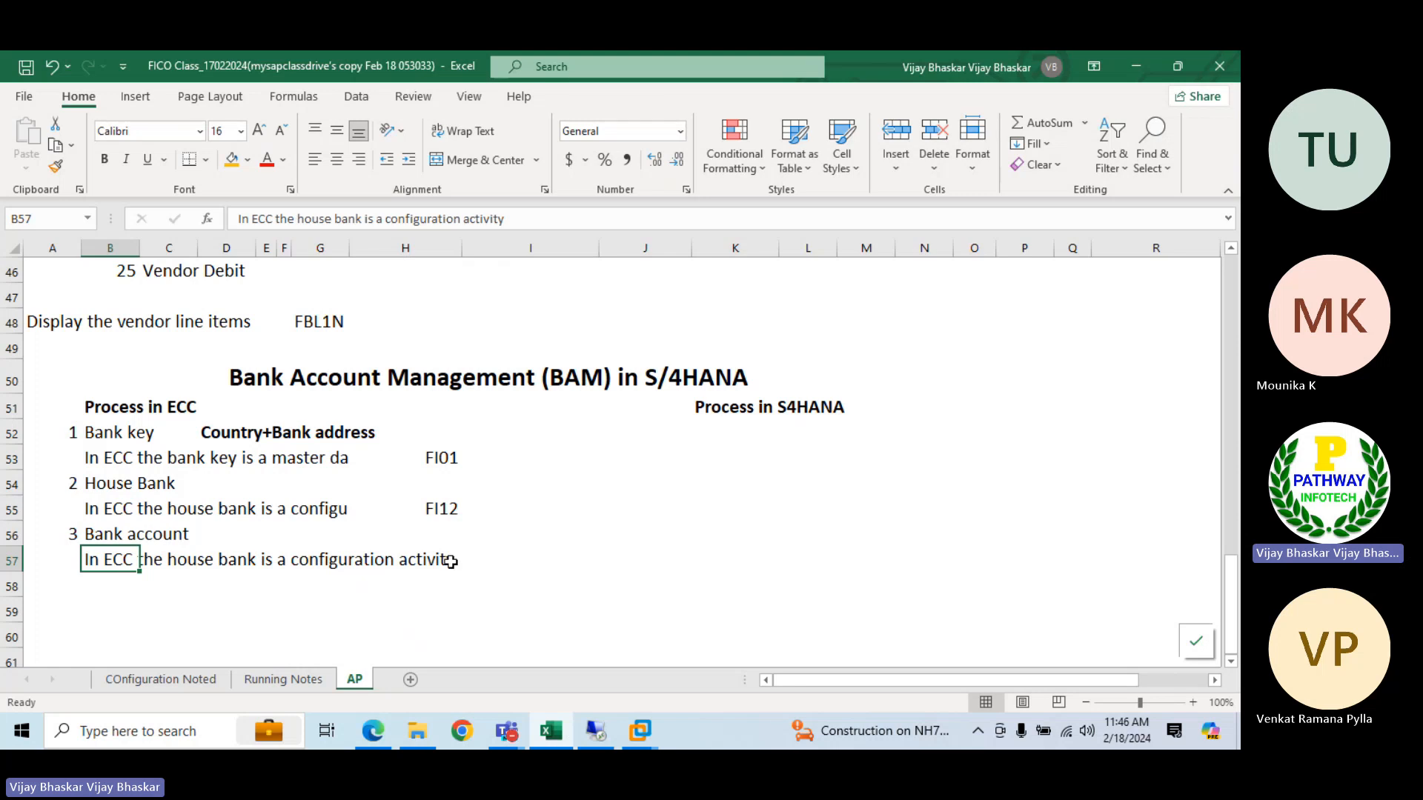
Move the transaction codes FI01 and FI12 from H53:H55 one column over to I53:I55
{"action": "left_click_drag", "start_coordinate": [441, 455], "coordinate": [443, 509]}
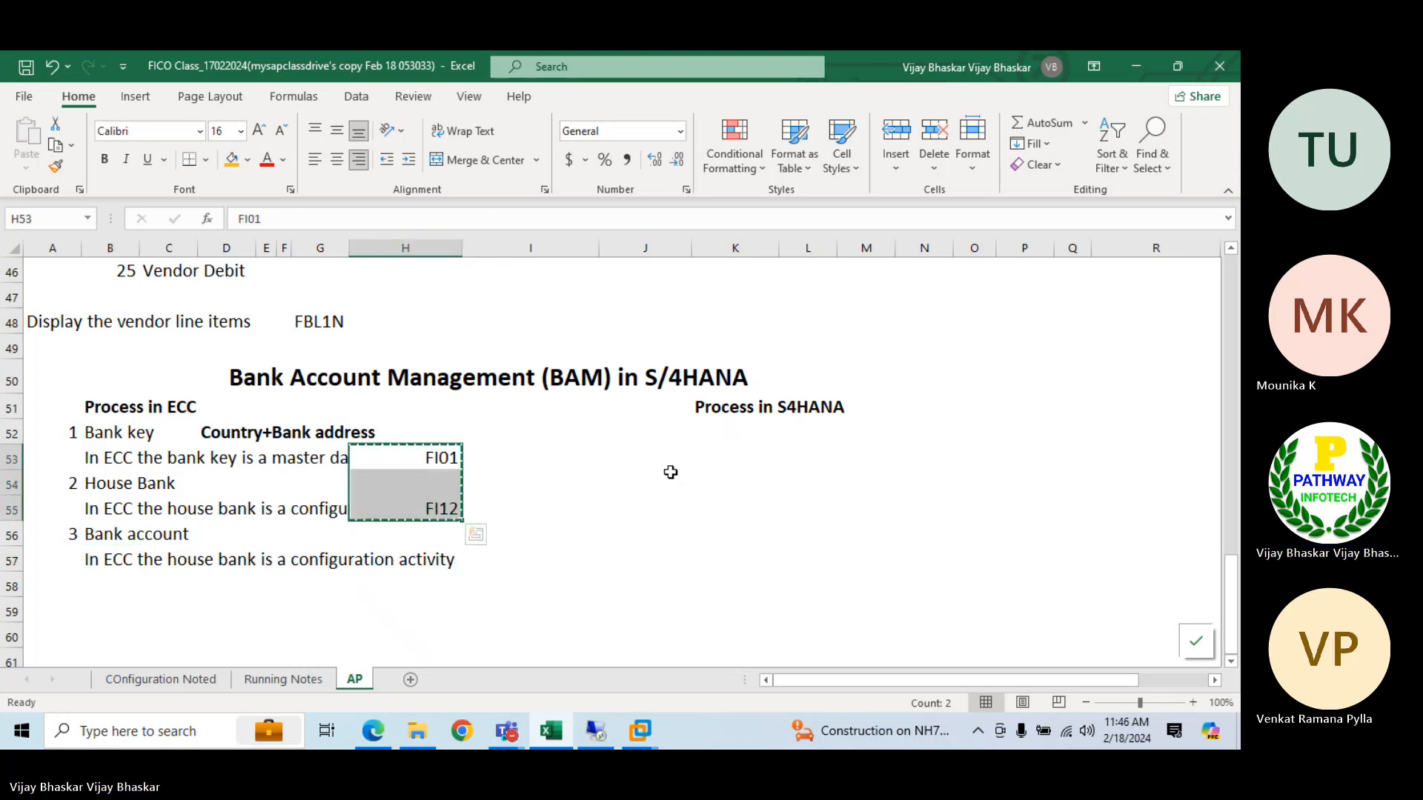
{"action": "key", "text": "ctrl+x"}
{"action": "key", "text": "Right"}
{"action": "key", "text": "Return"}
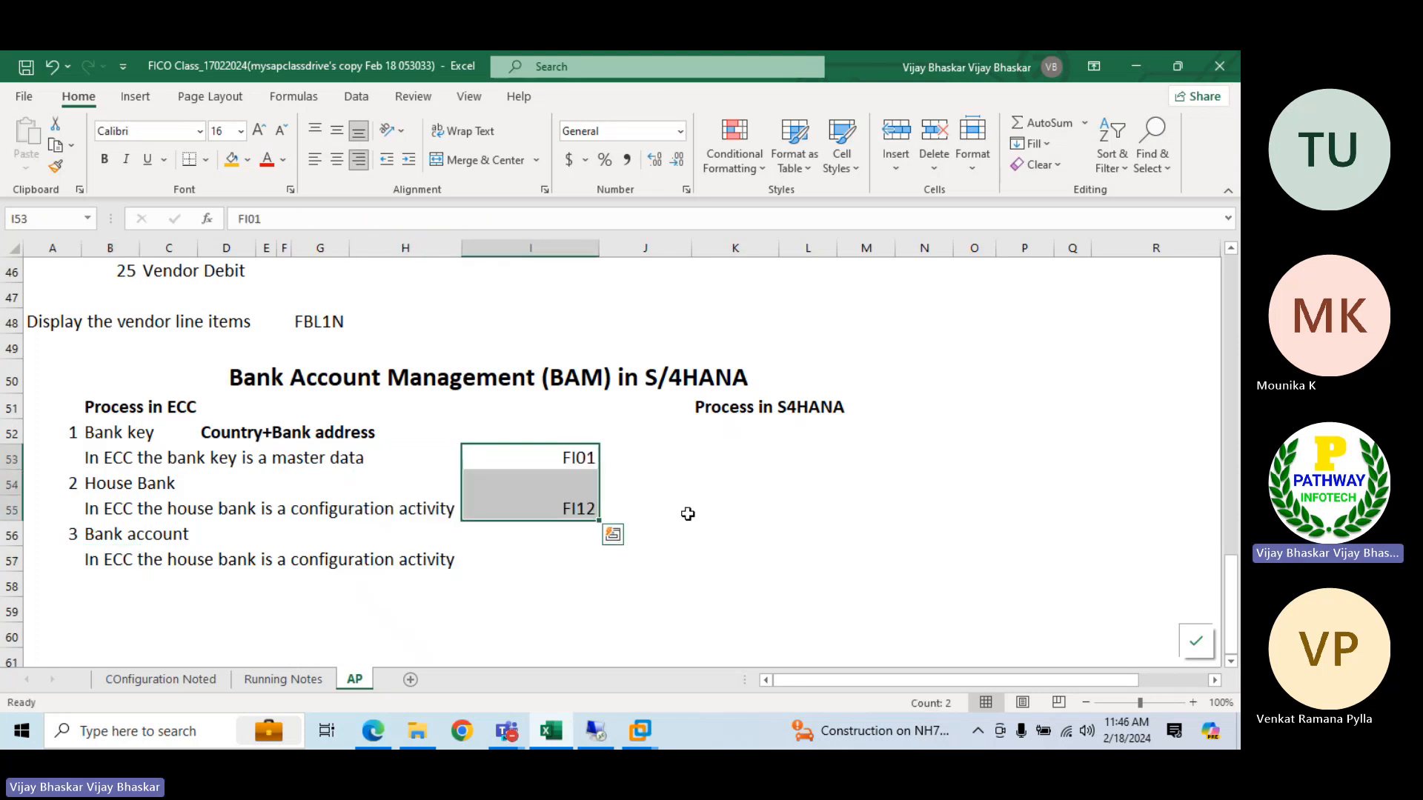
Copy the transaction code FI12 from I55 to I57 on the Bank account note's row
{"action": "left_click", "coordinate": [570, 559]}
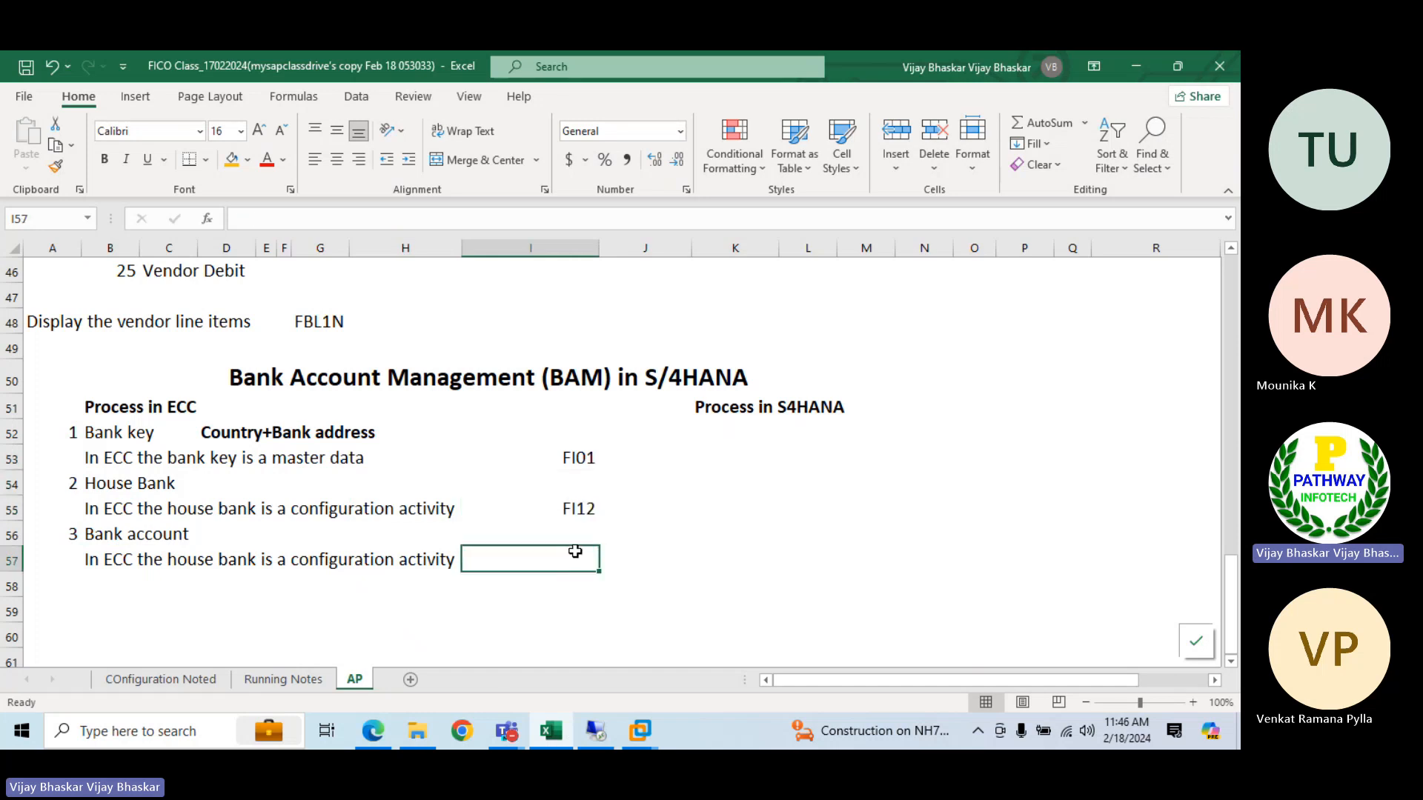
{"action": "left_click", "coordinate": [575, 510]}
{"action": "key", "text": "ctrl+c"}
{"action": "key", "text": "Down"}
{"action": "key", "text": "Down"}
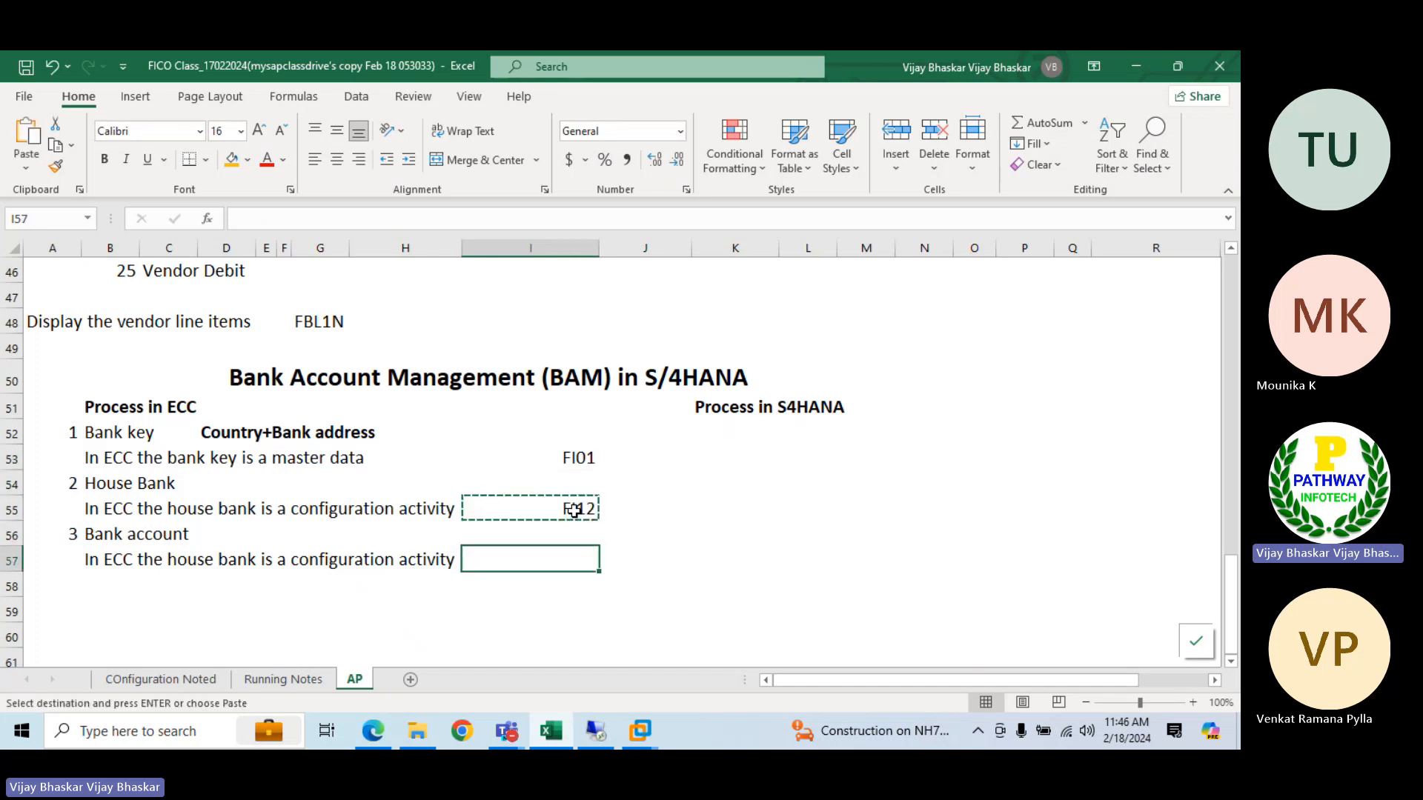
{"action": "key", "text": "Return"}
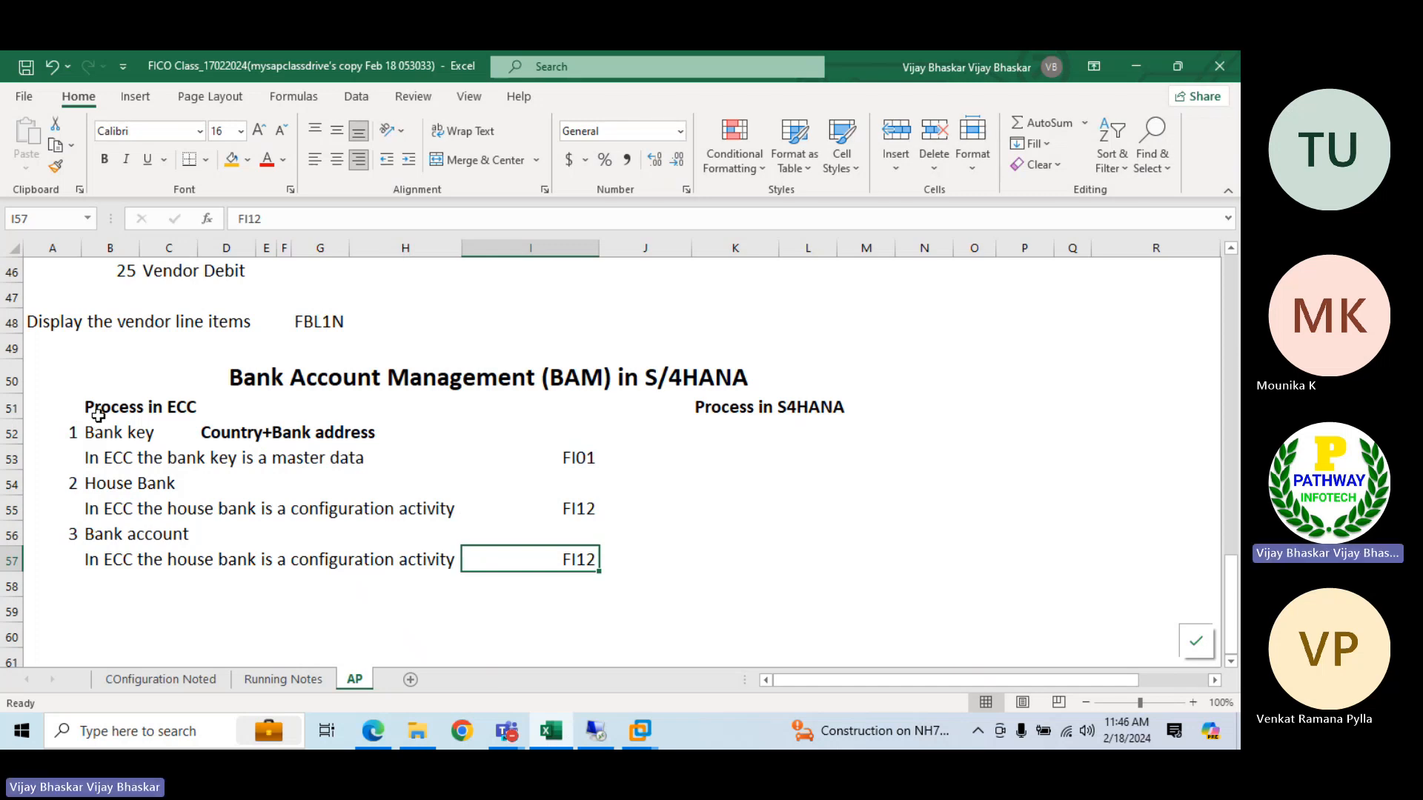
Switch to the e6.0vm virtual machine and minimize its open SAP management console window to show the desktop
{"action": "left_click", "coordinate": [640, 731]}
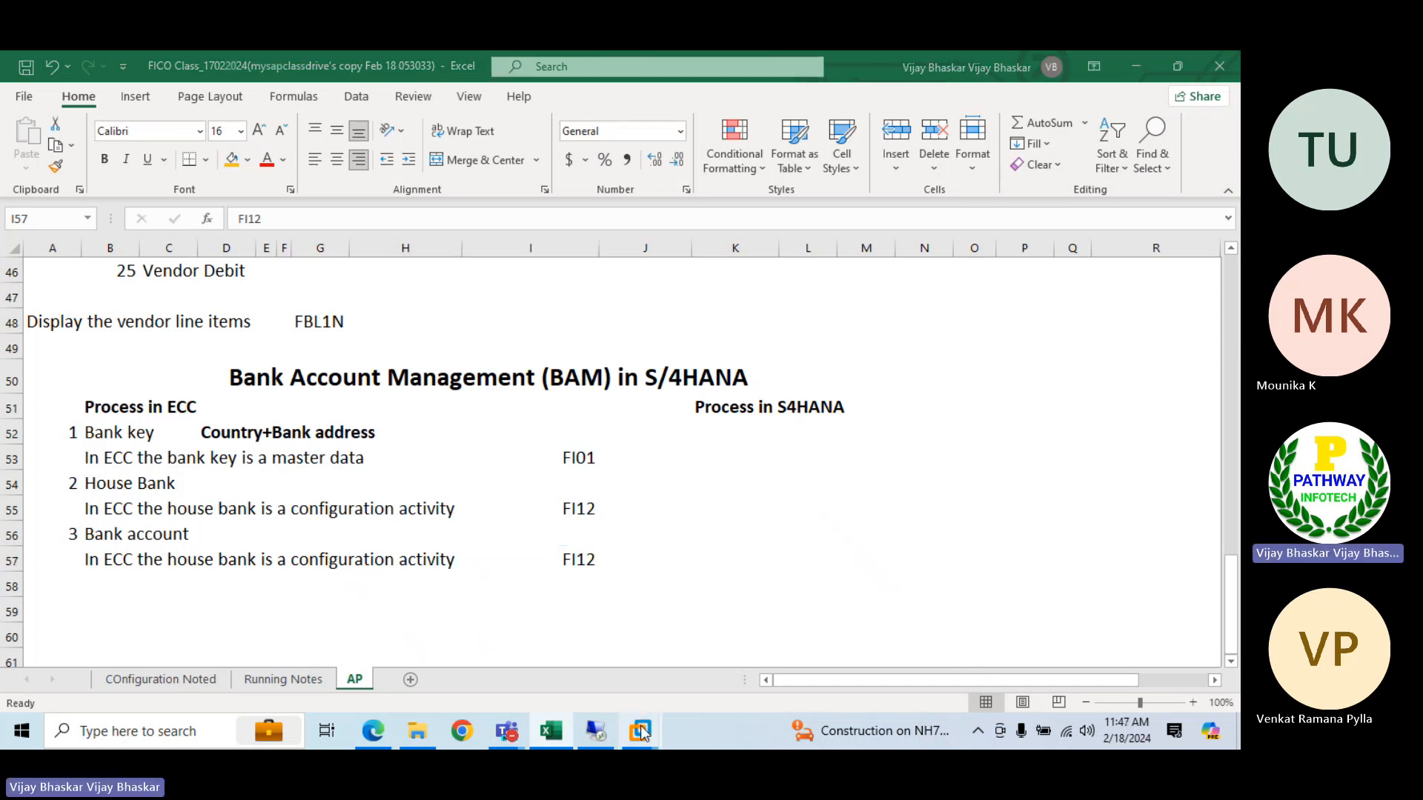
{"action": "mouse_move", "coordinate": [640, 732]}
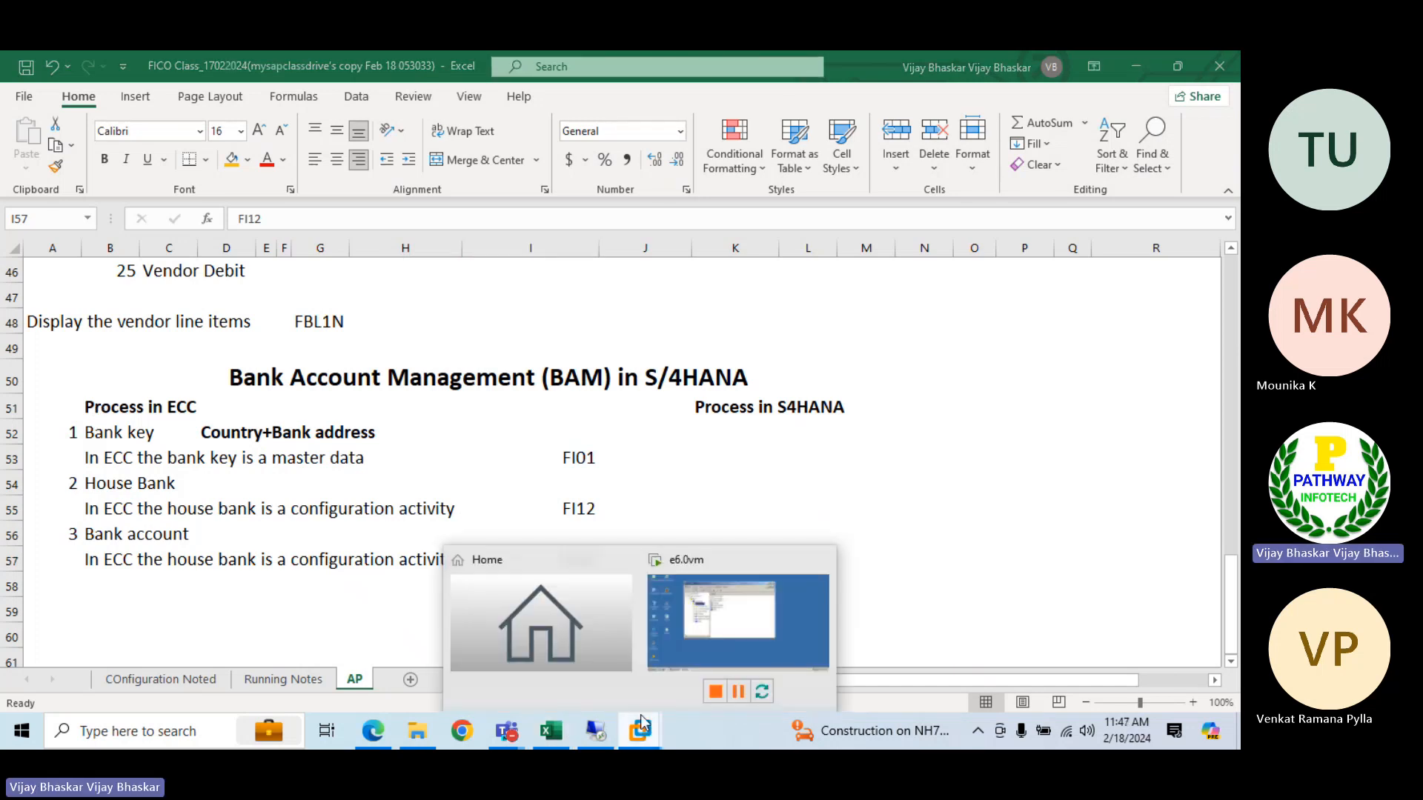
{"action": "left_click", "coordinate": [741, 611]}
{"action": "left_click", "coordinate": [815, 122]}
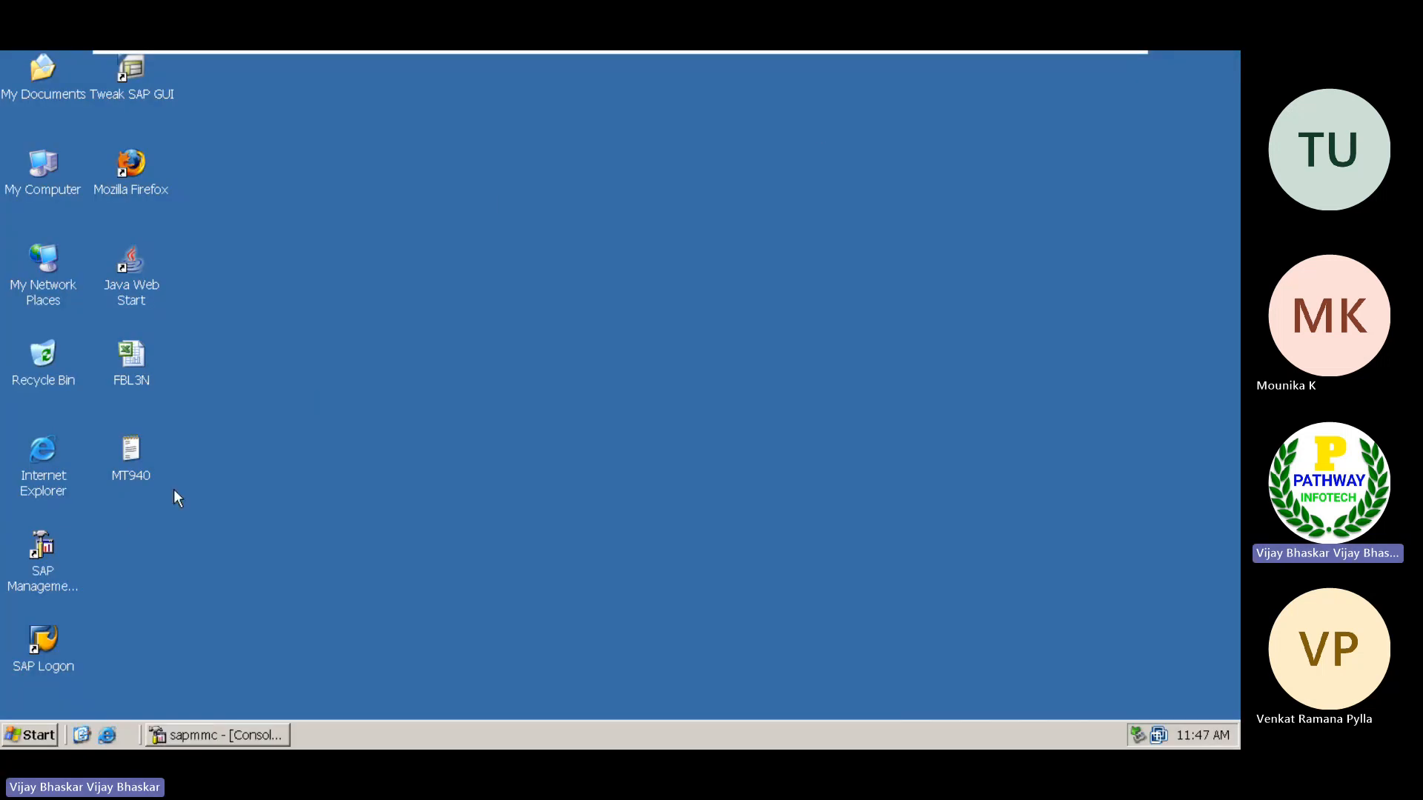
Launch SAP Logon and log on to the ECC 6 system, client 800, as sapuser with the account password
{"action": "double_click", "coordinate": [43, 634]}
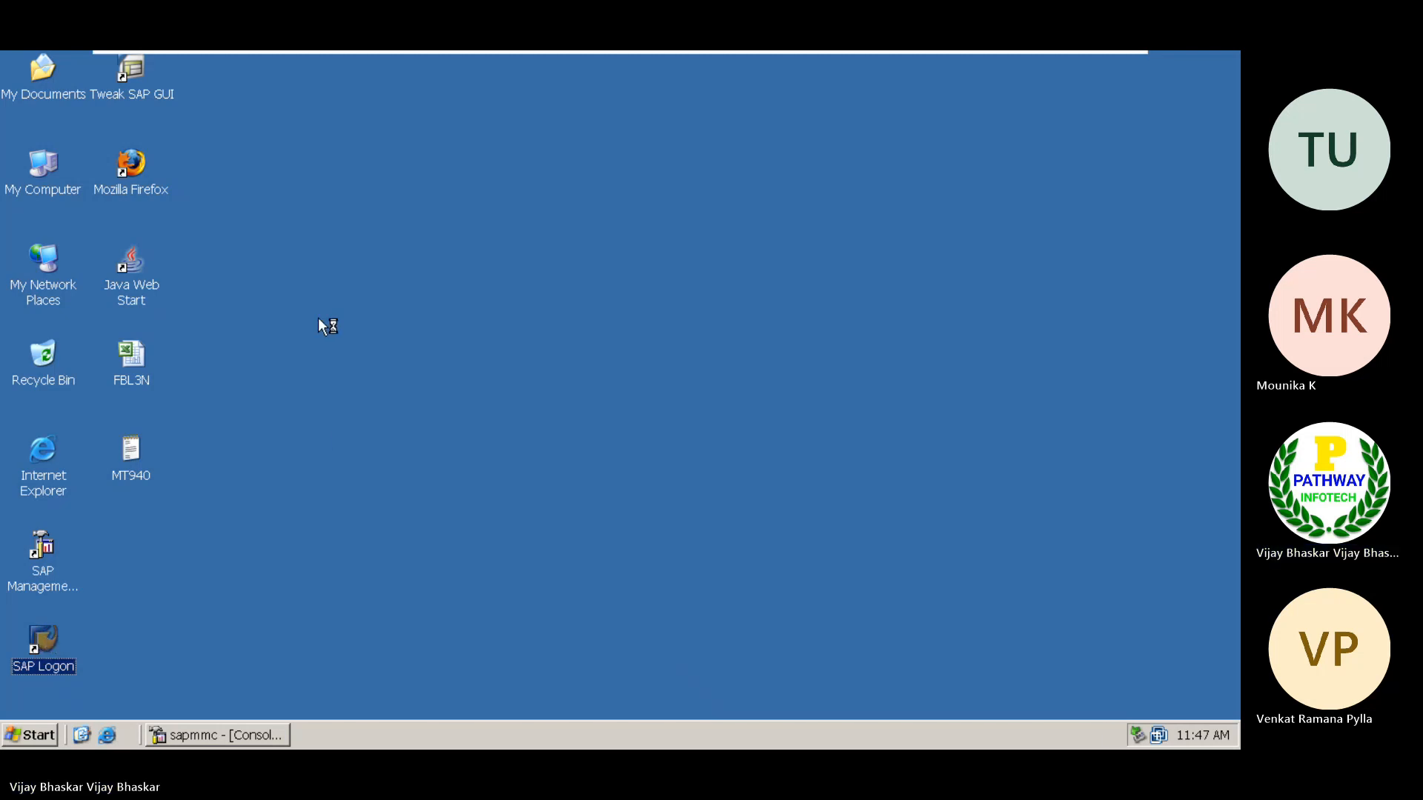
{"action": "left_click", "coordinate": [577, 154]}
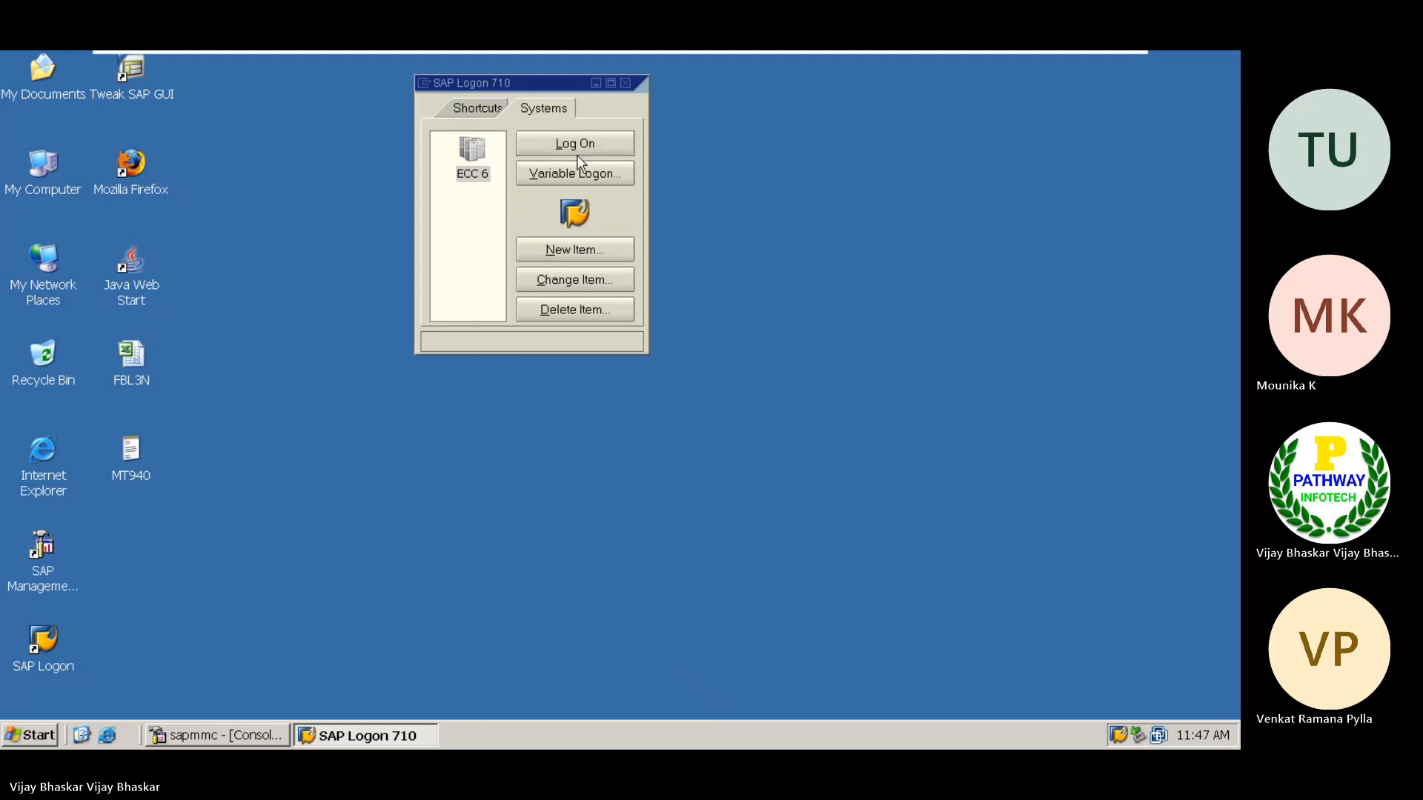
{"action": "key", "text": "Down"}
{"action": "key", "text": "Tab"}
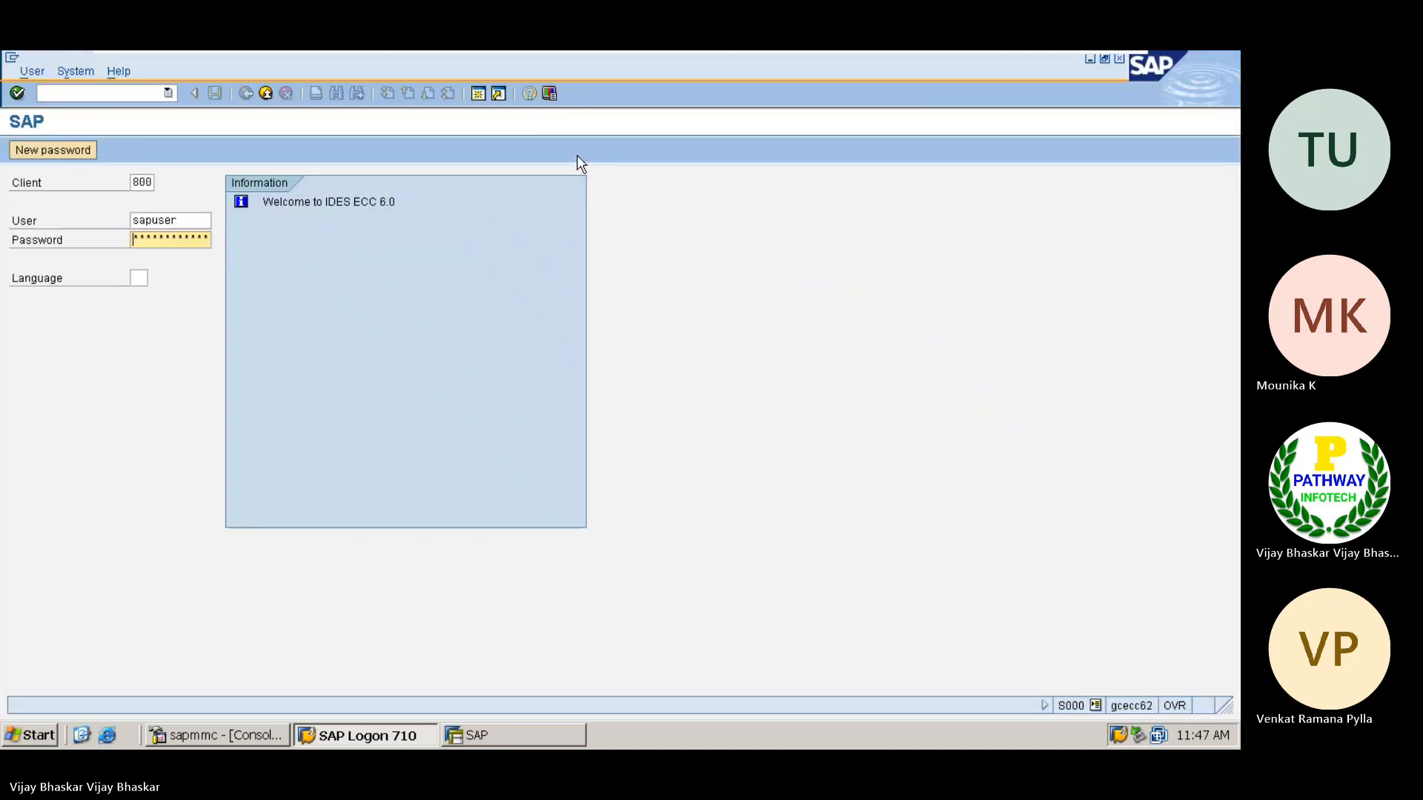
{"action": "key", "text": "Return"}
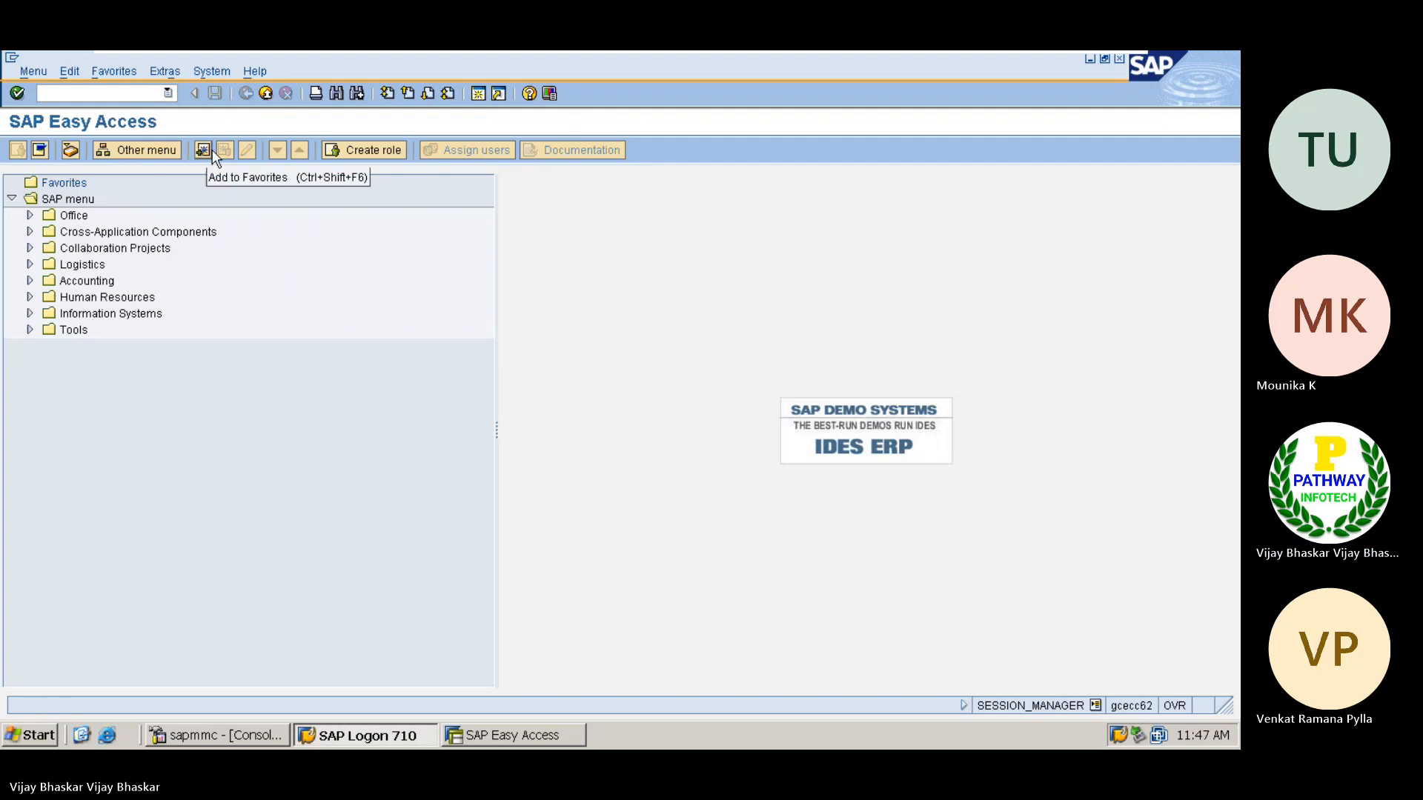
Start transaction FI01 and try to create a bank with country US and bank key JPMC1
{"action": "type", "text": "fi01"}
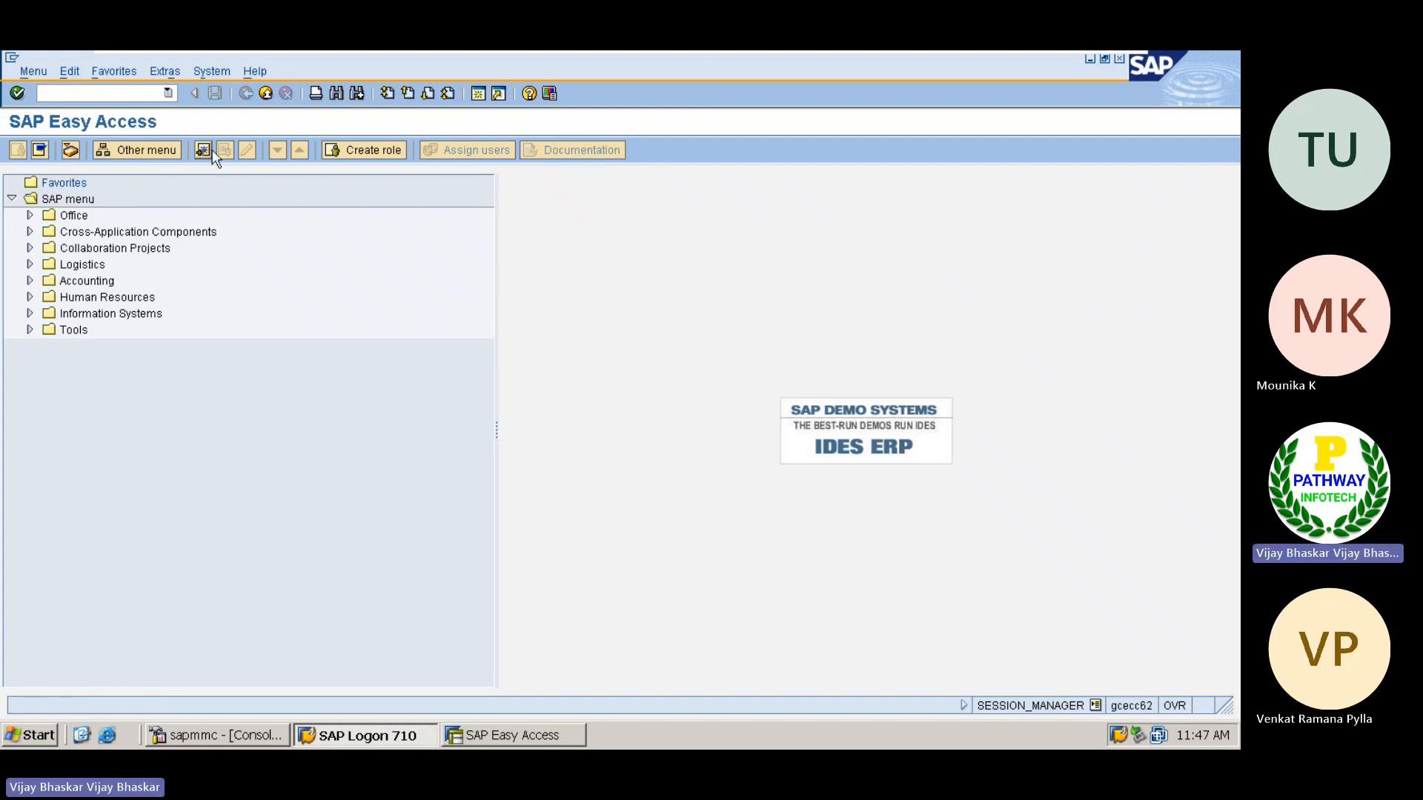
{"action": "key", "text": "Return"}
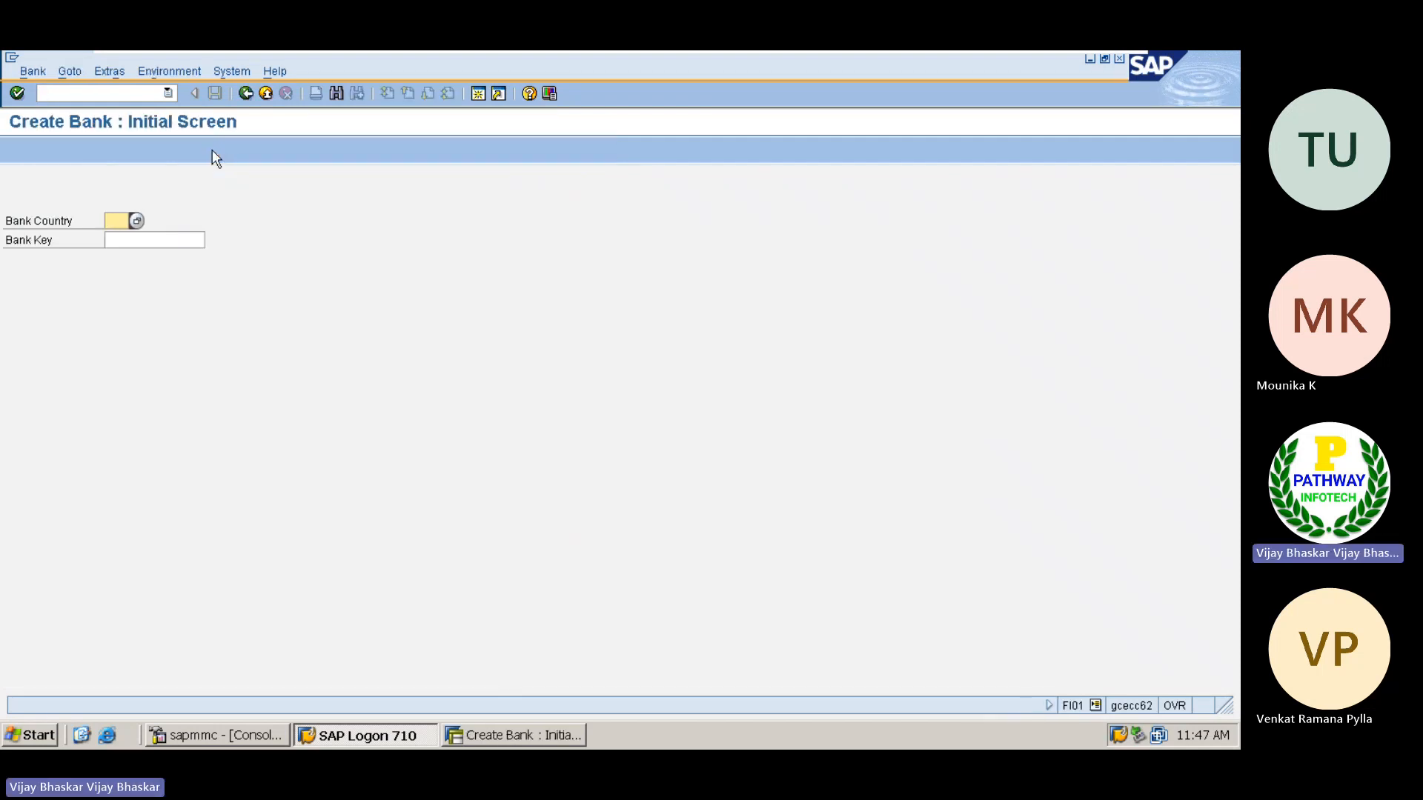
{"action": "type", "text": "US"}
{"action": "key", "text": "Tab"}
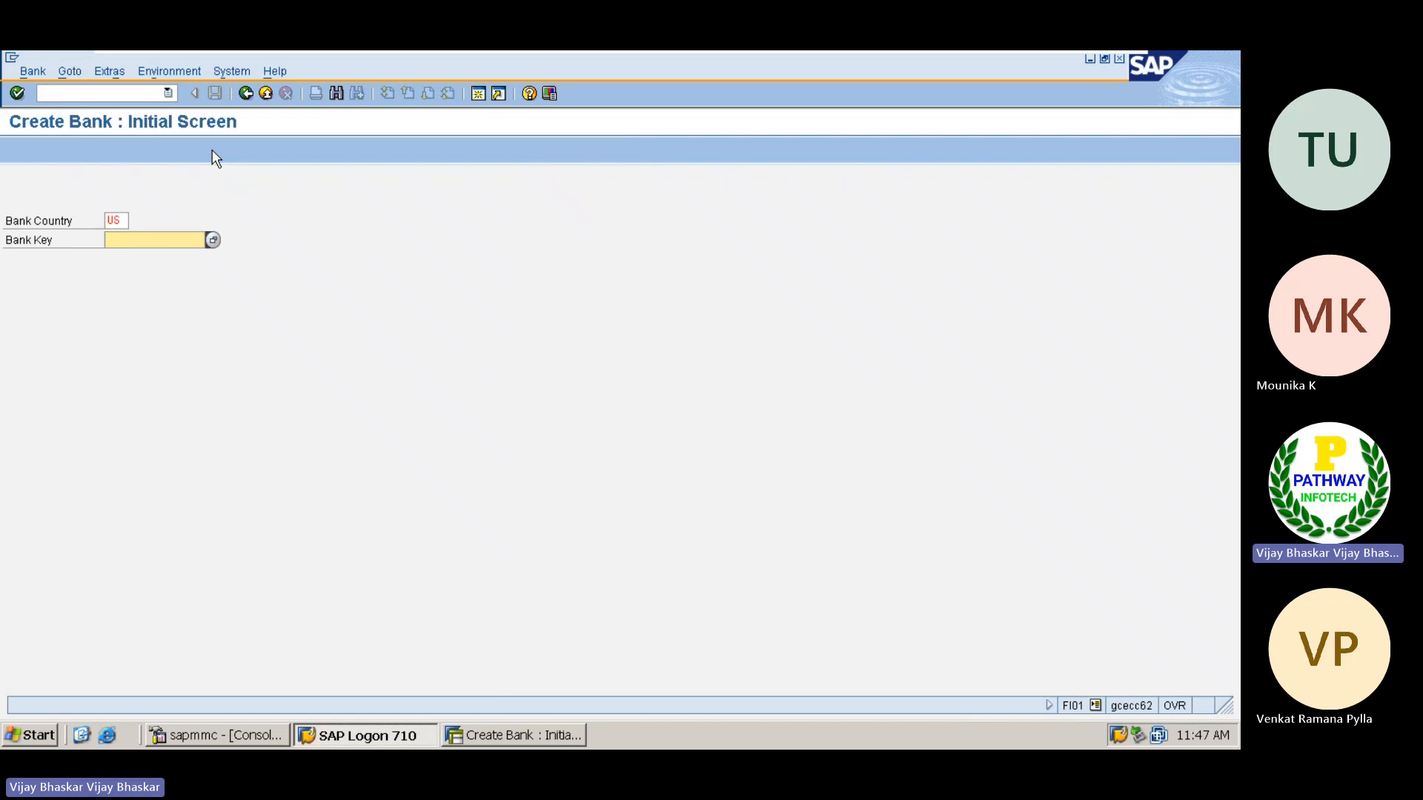
{"action": "type", "text": "JPMC1"}
{"action": "key", "text": "Return"}
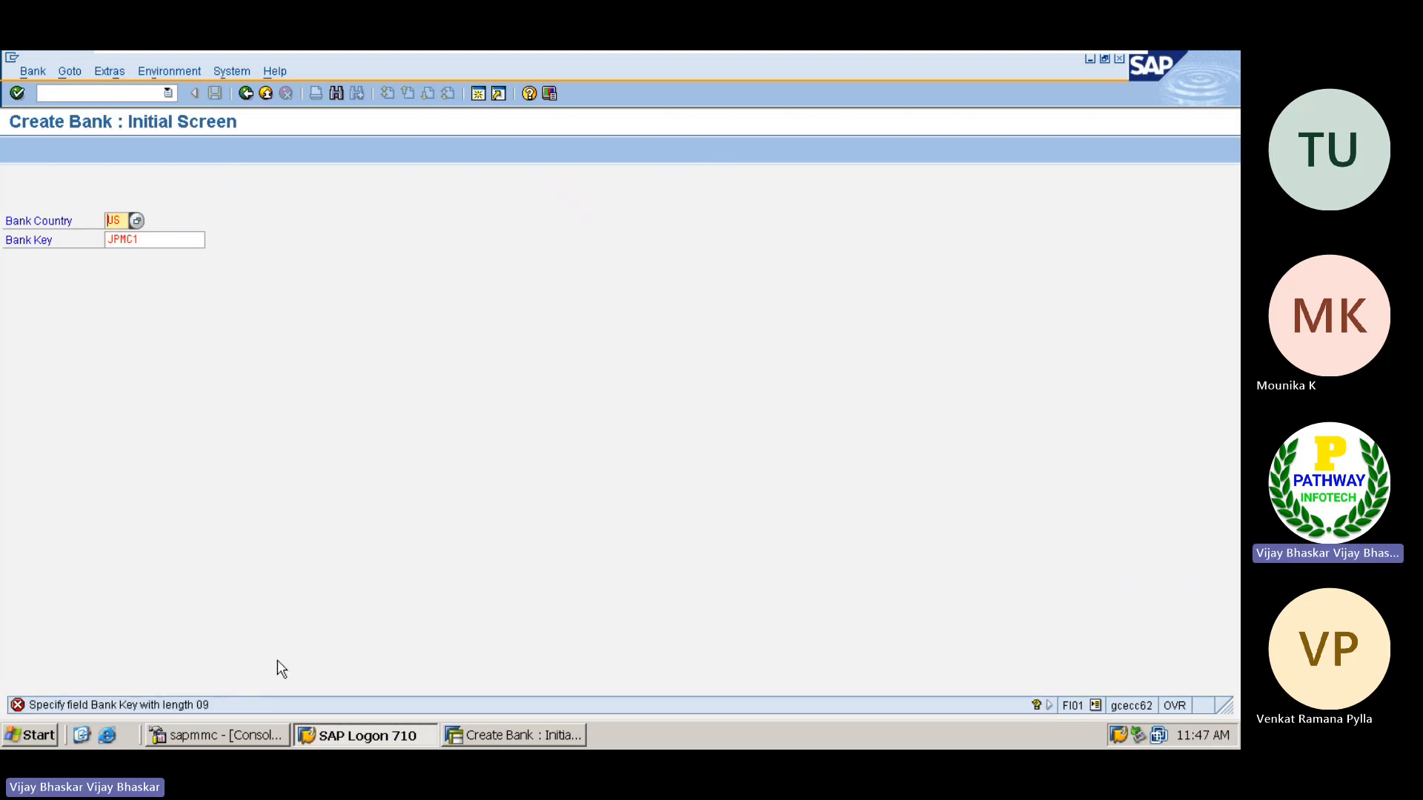
Run transaction OY17 in a new session and switch to its Country Field Checks overview
{"action": "left_click", "coordinate": [149, 239]}
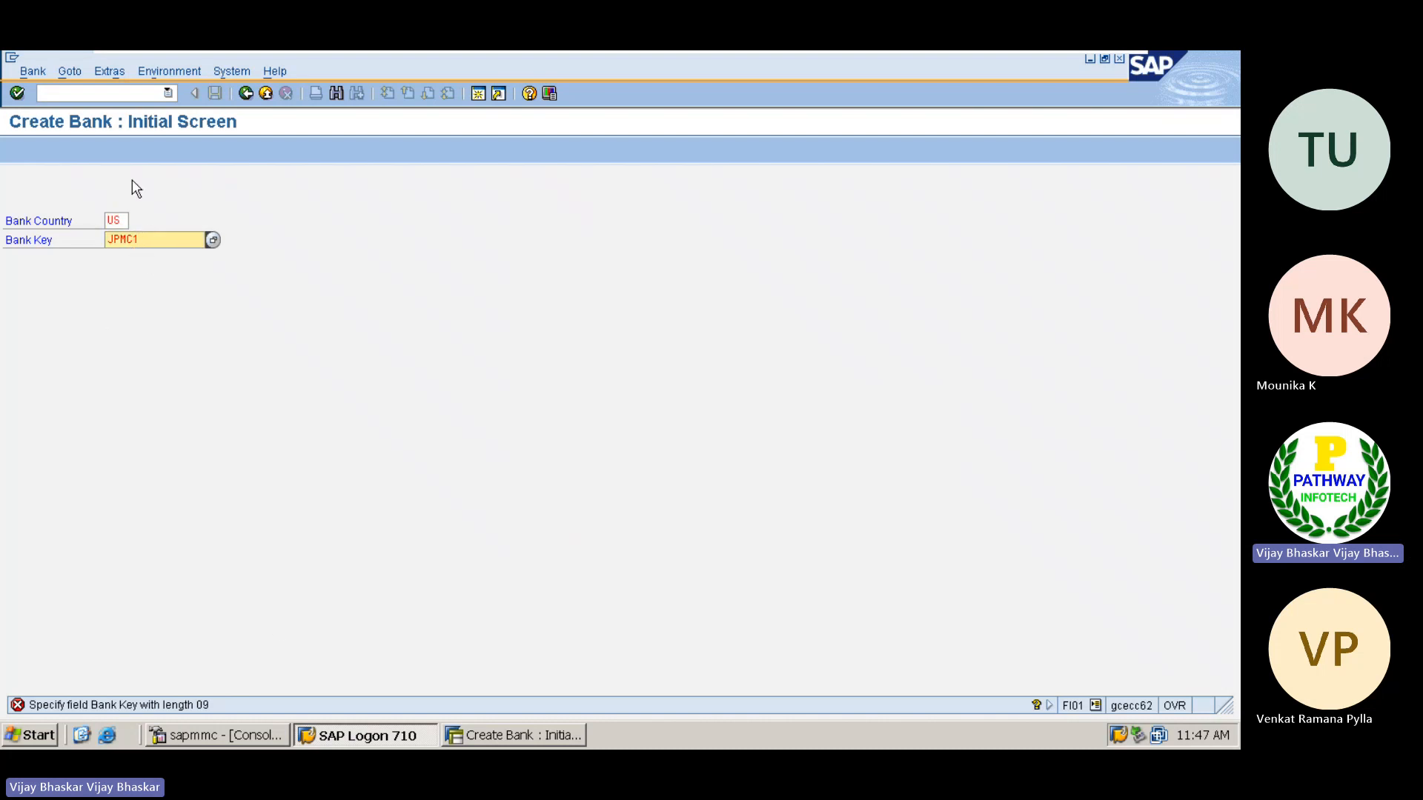
{"action": "left_click", "coordinate": [115, 93]}
{"action": "type", "text": "/o"}
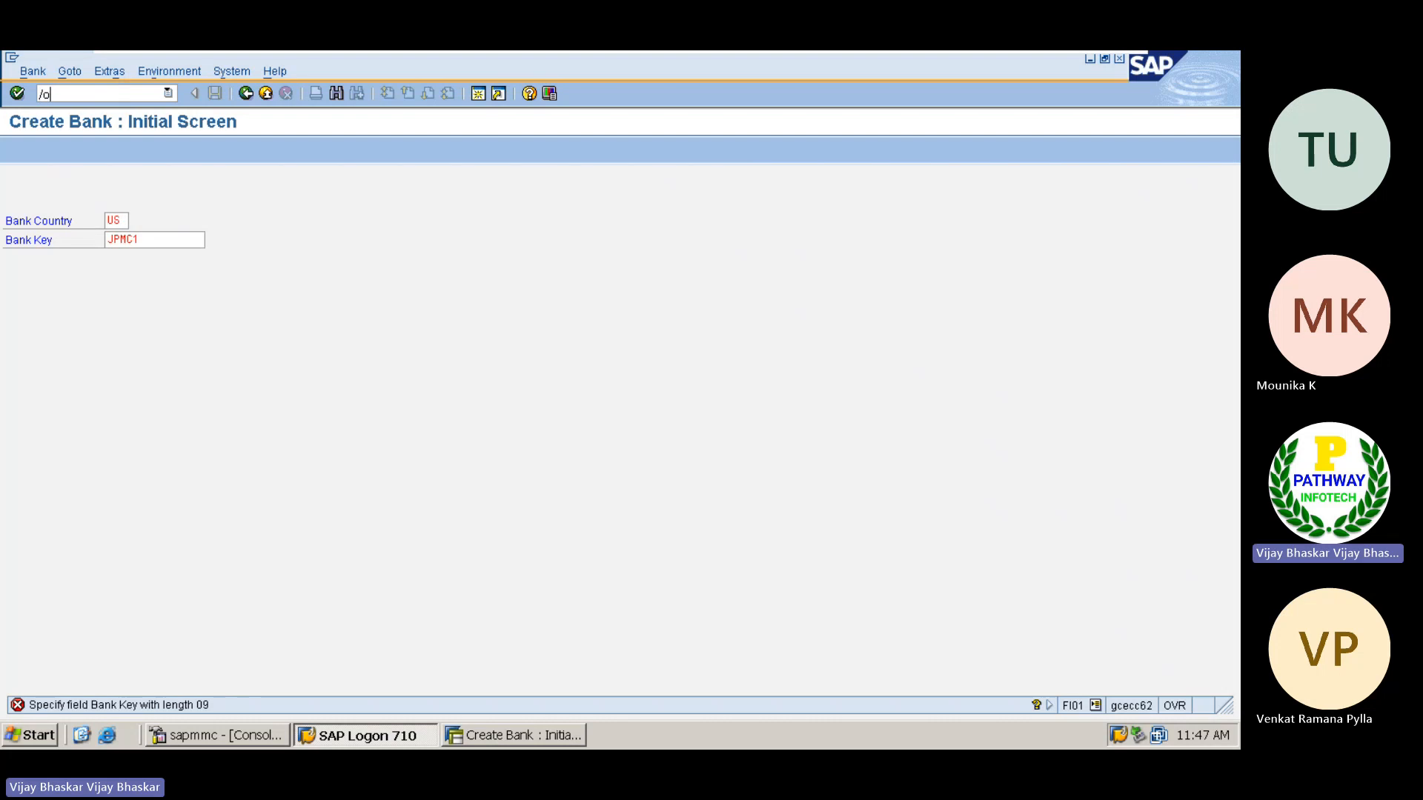
{"action": "type", "text": "ov17"}
{"action": "key", "text": "Return"}
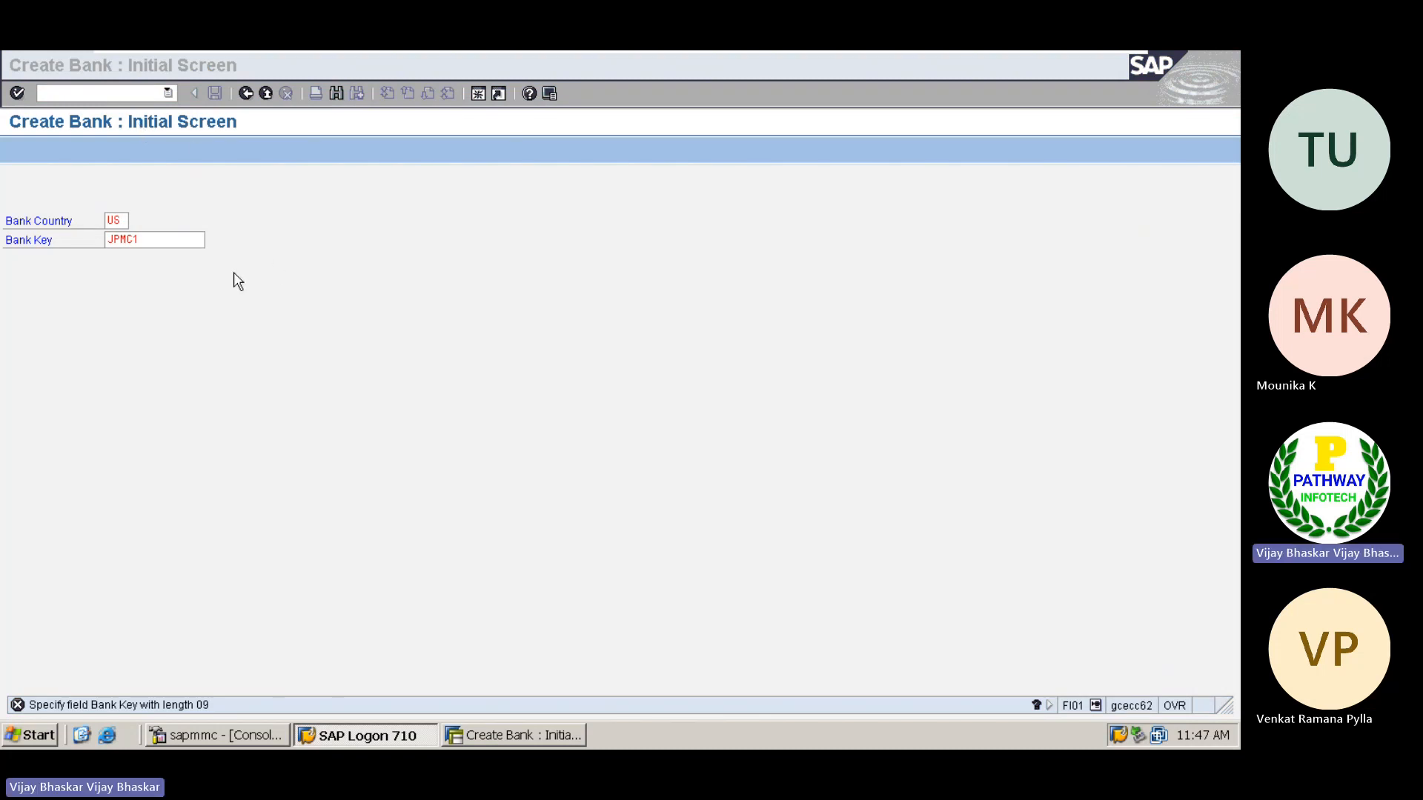
{"action": "left_click", "coordinate": [343, 333]}
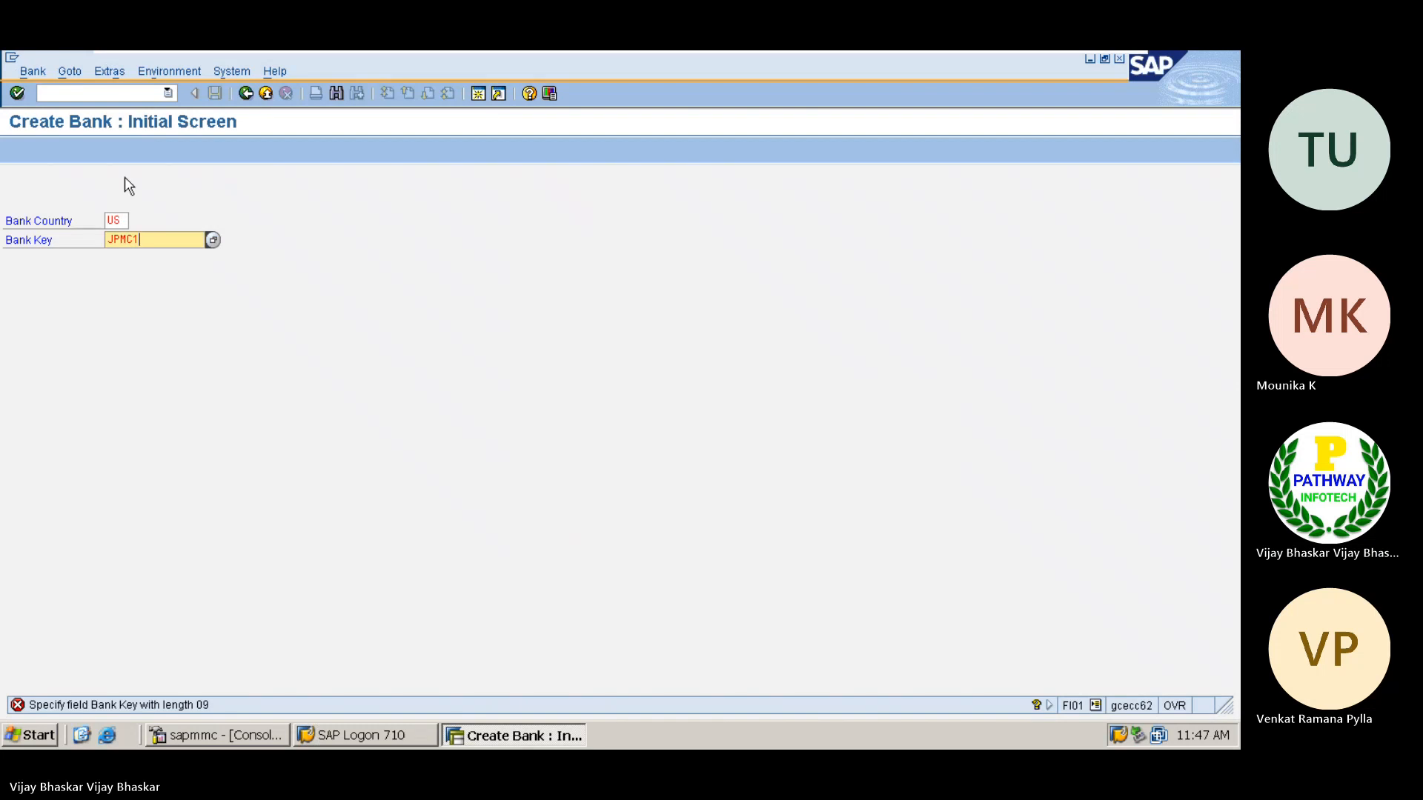
{"action": "left_click", "coordinate": [125, 93]}
{"action": "type", "text": "/o"}
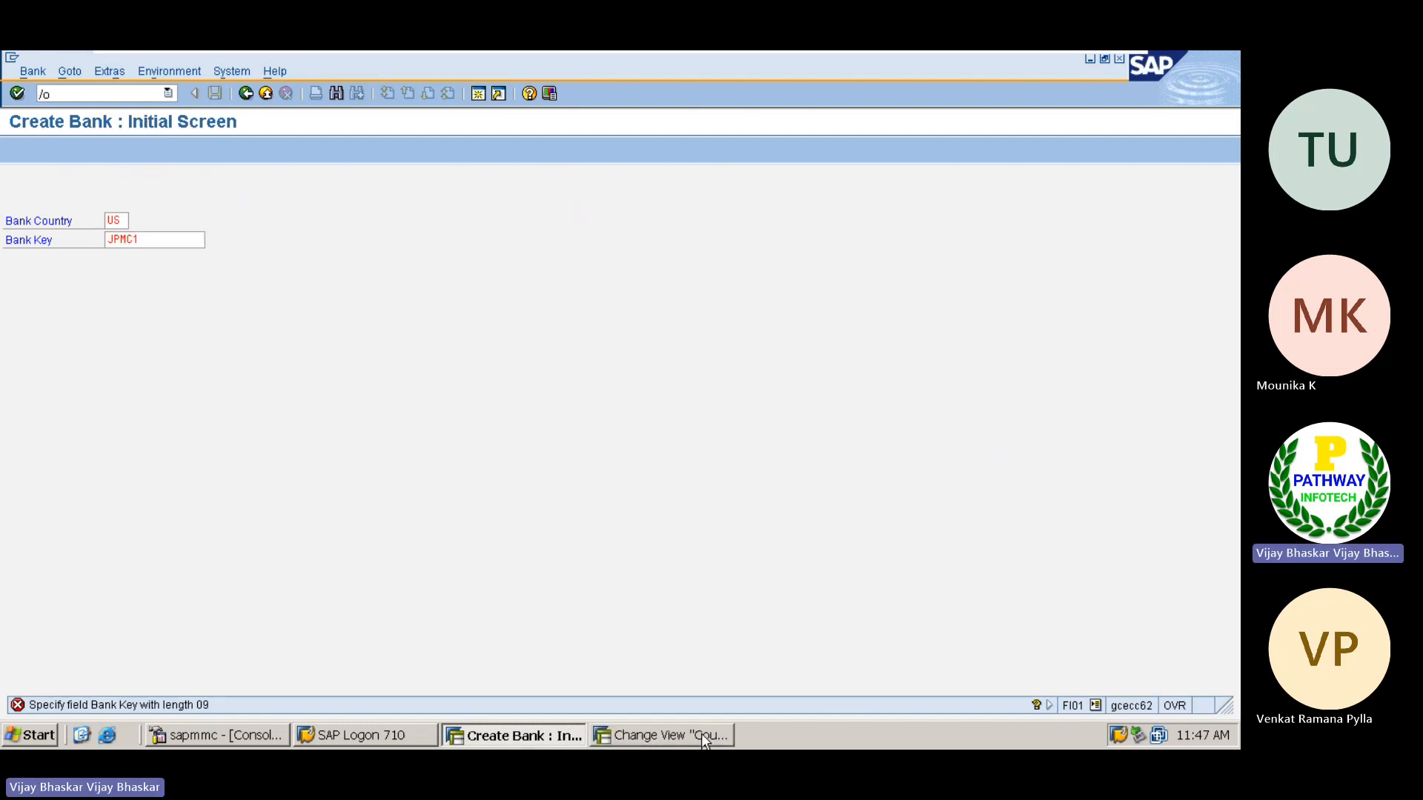
{"action": "left_click", "coordinate": [681, 736]}
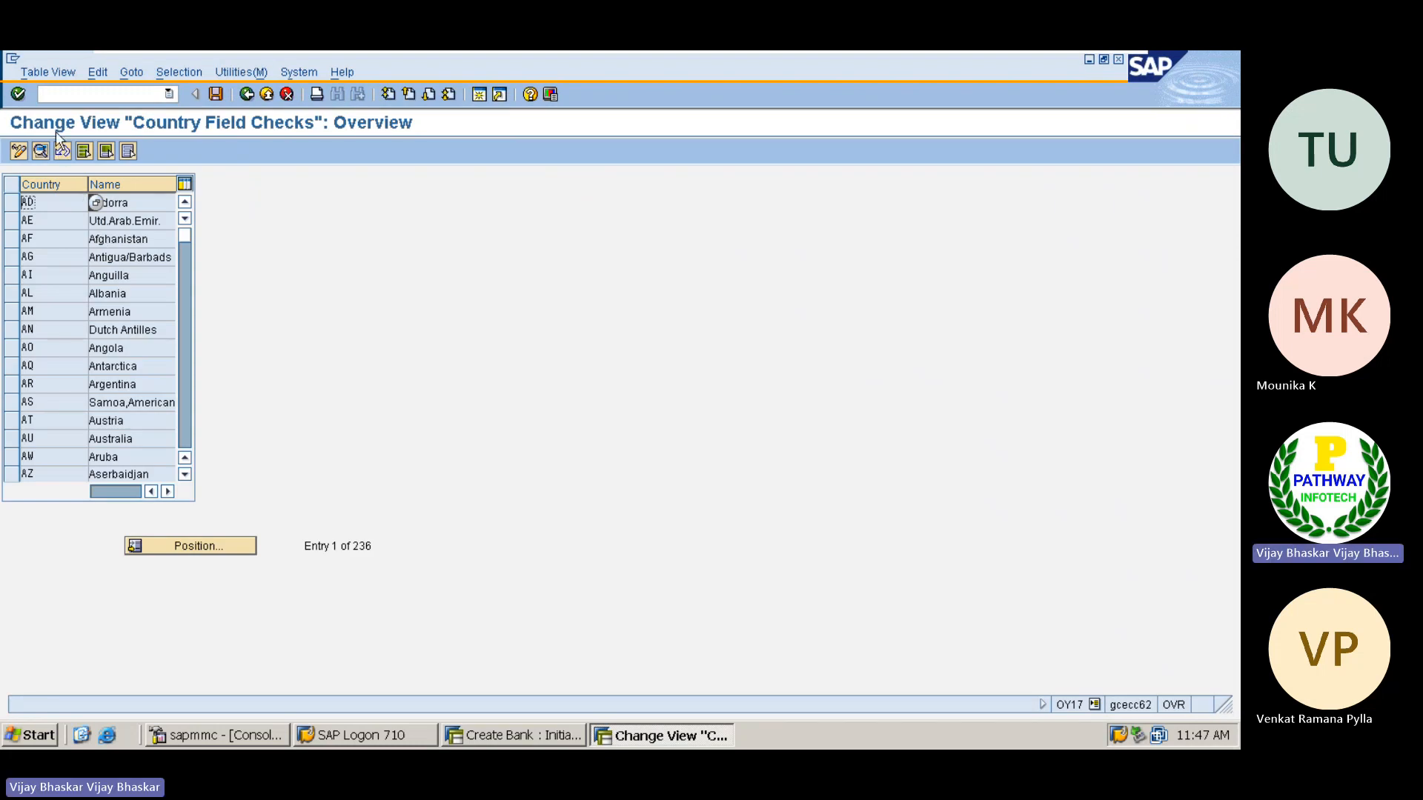
Position the country list at US, open the United States details and examine the checking rule for the bank account number
{"action": "left_click", "coordinate": [193, 547]}
{"action": "key", "text": "Return"}
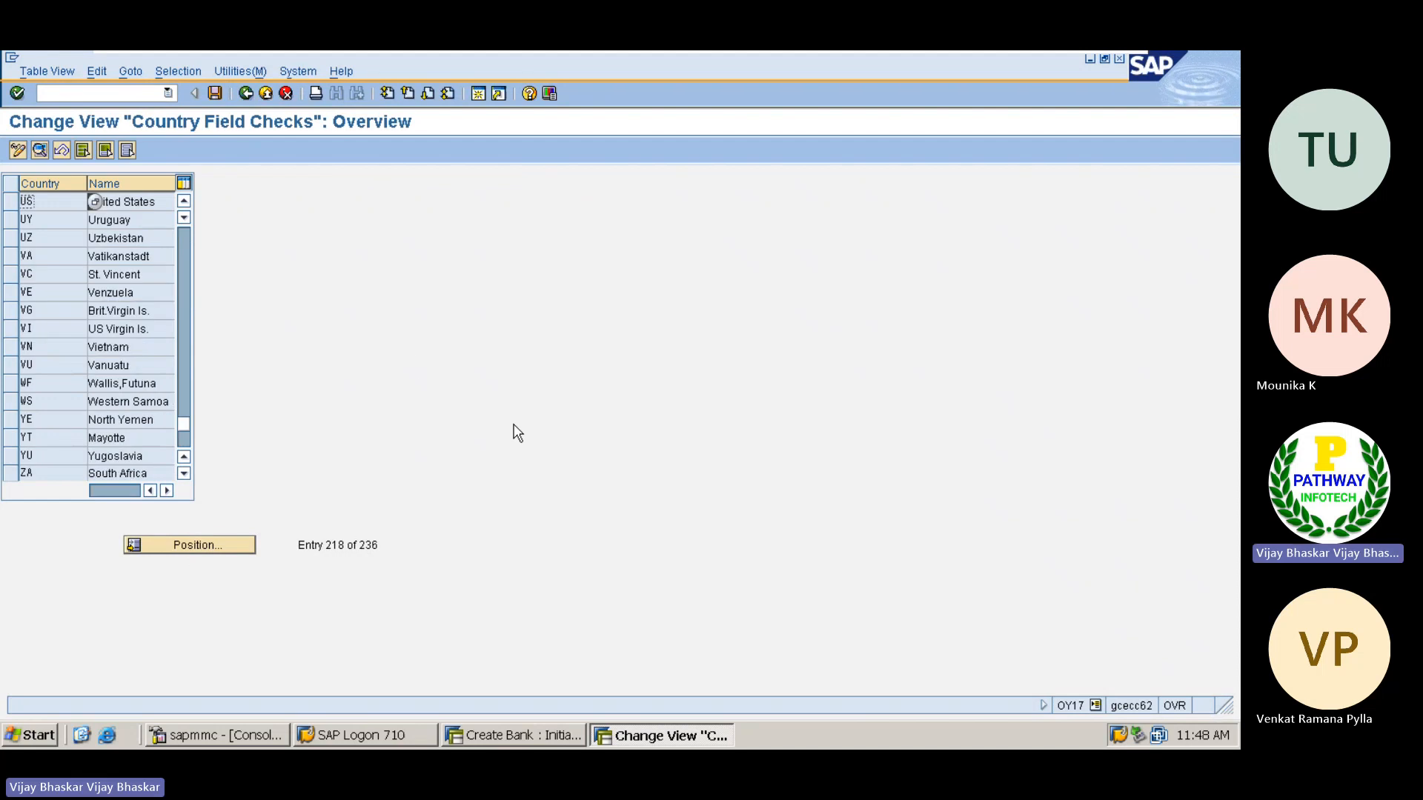
{"action": "left_click", "coordinate": [125, 202]}
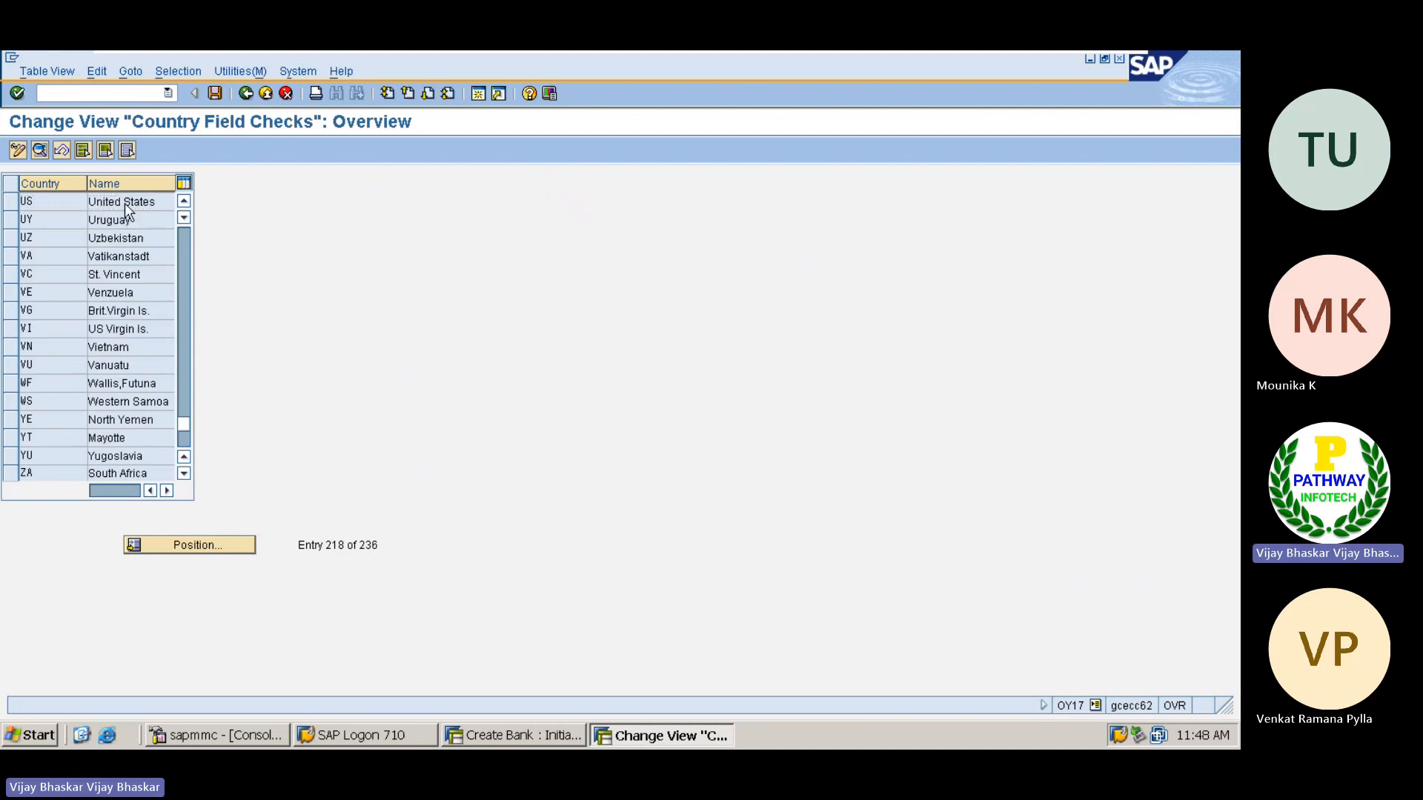
{"action": "double_click", "coordinate": [124, 202]}
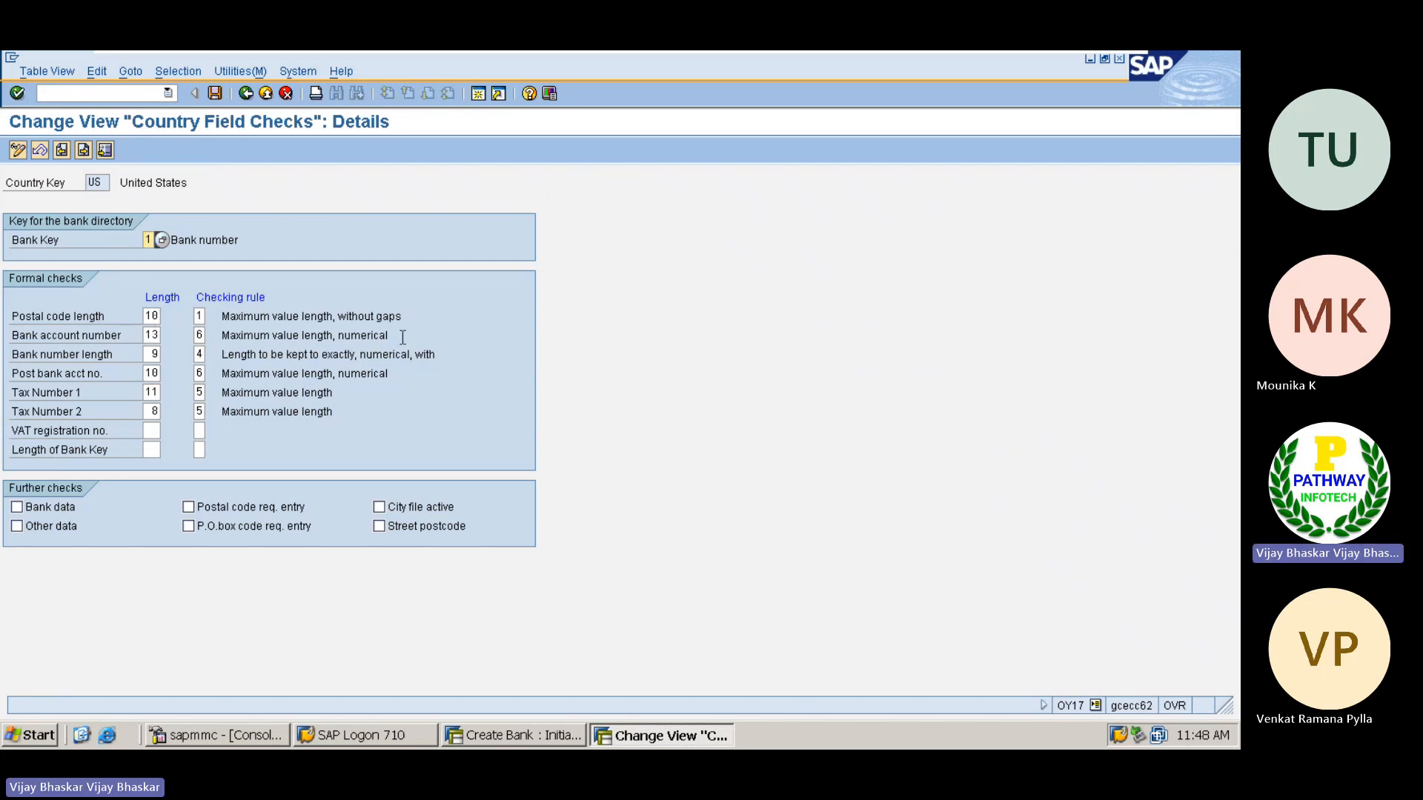
{"action": "left_click_drag", "start_coordinate": [390, 337], "coordinate": [215, 340]}
{"action": "left_click", "coordinate": [215, 335]}
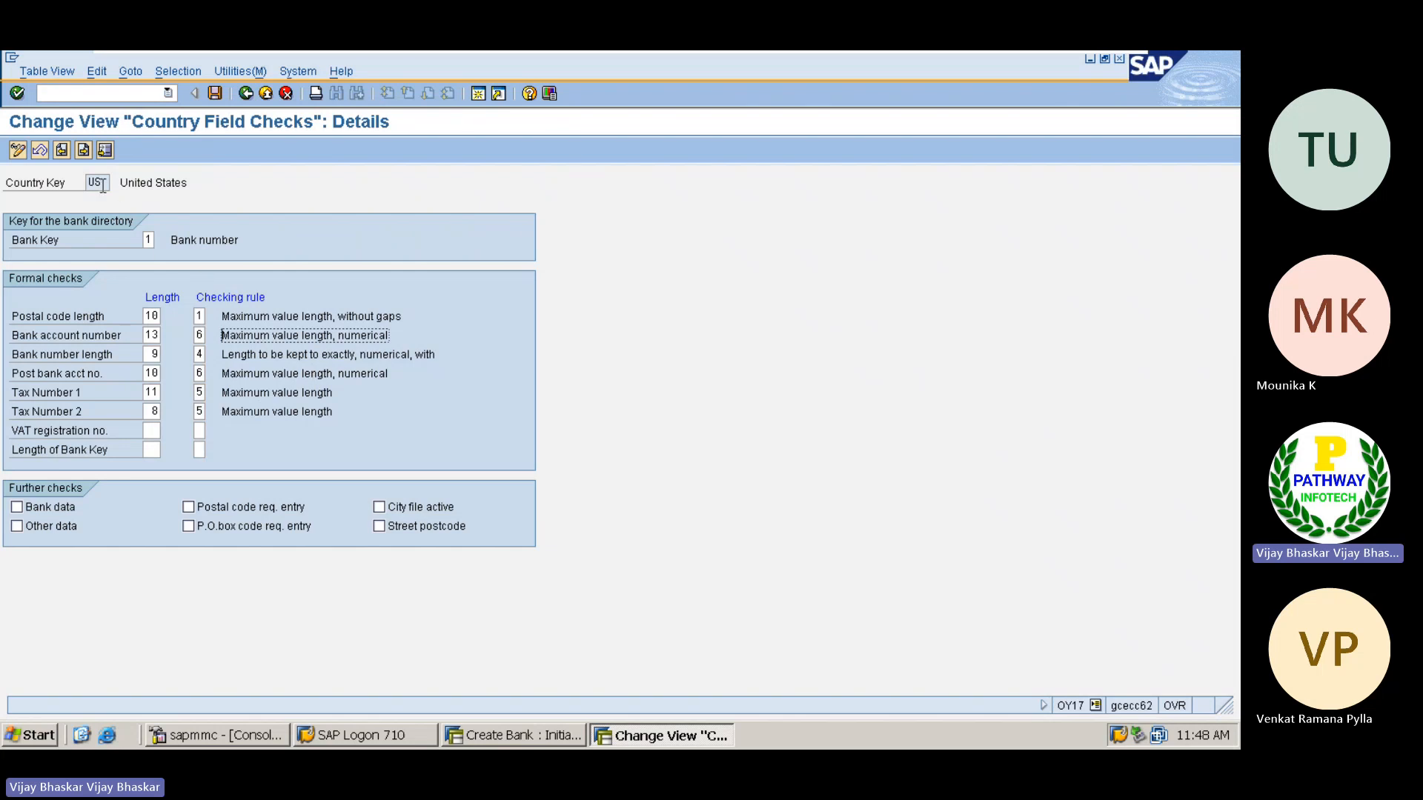
Examine the United States country key and the available options for its bank key setting, leaving the setting as it is
{"action": "left_click_drag", "start_coordinate": [102, 183], "coordinate": [63, 181]}
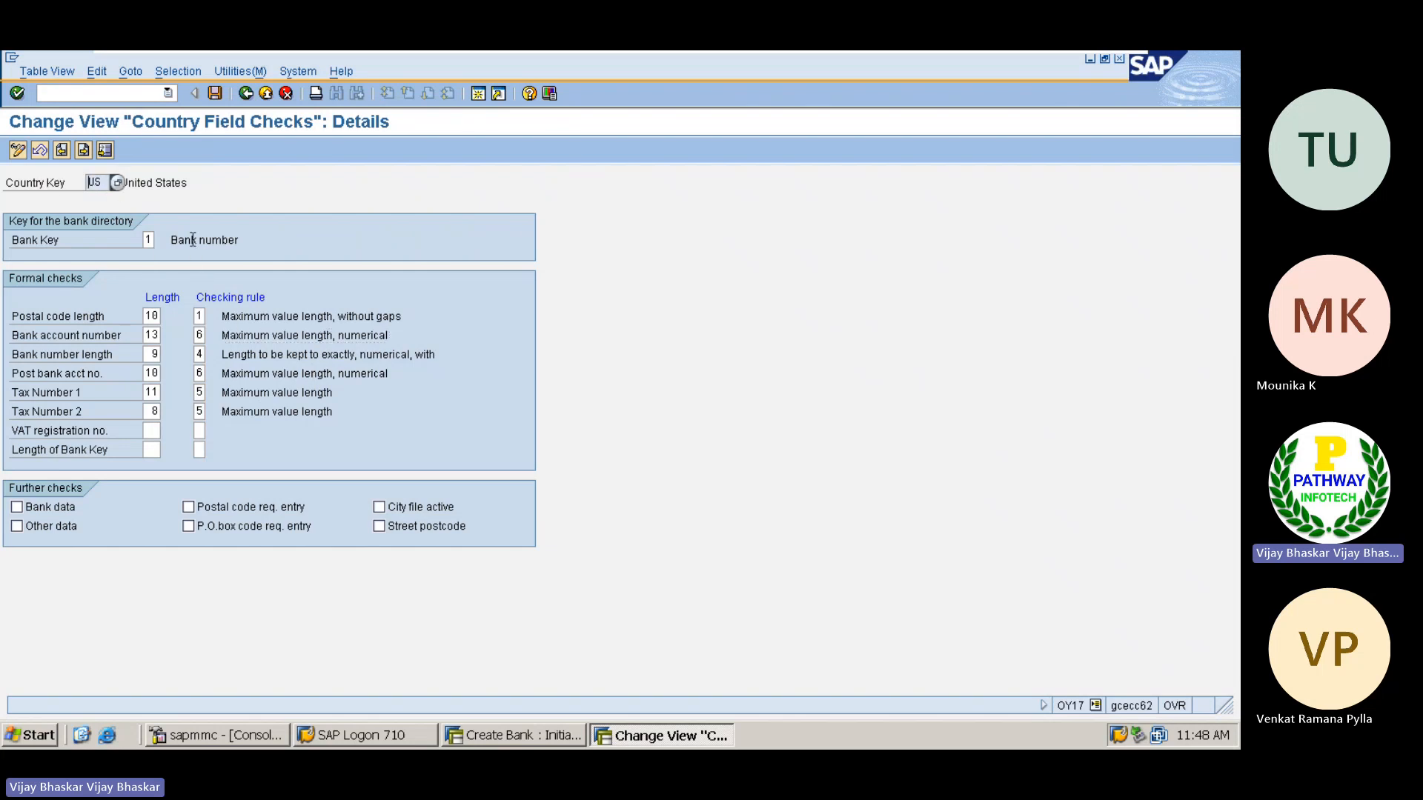
{"action": "left_click", "coordinate": [149, 241]}
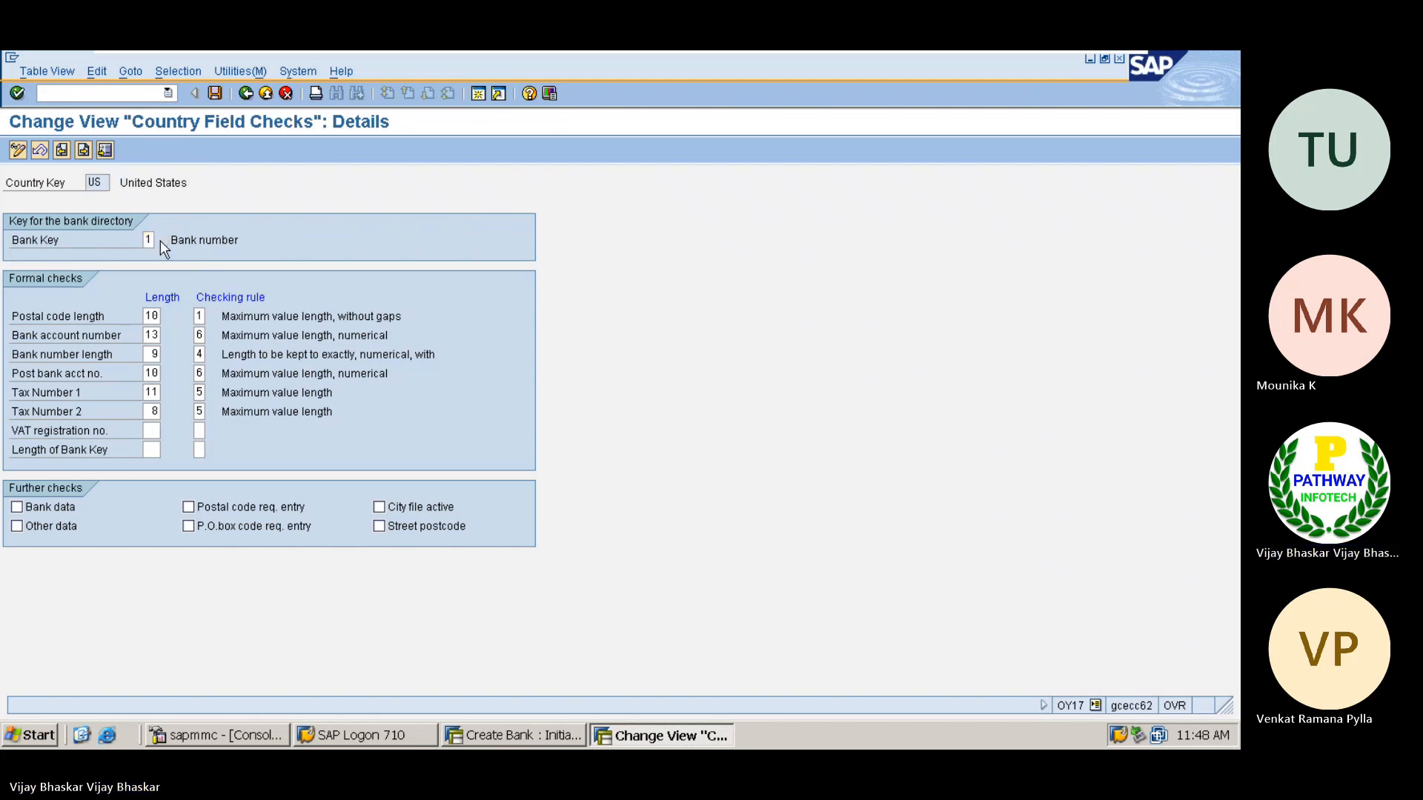
{"action": "left_click", "coordinate": [161, 240]}
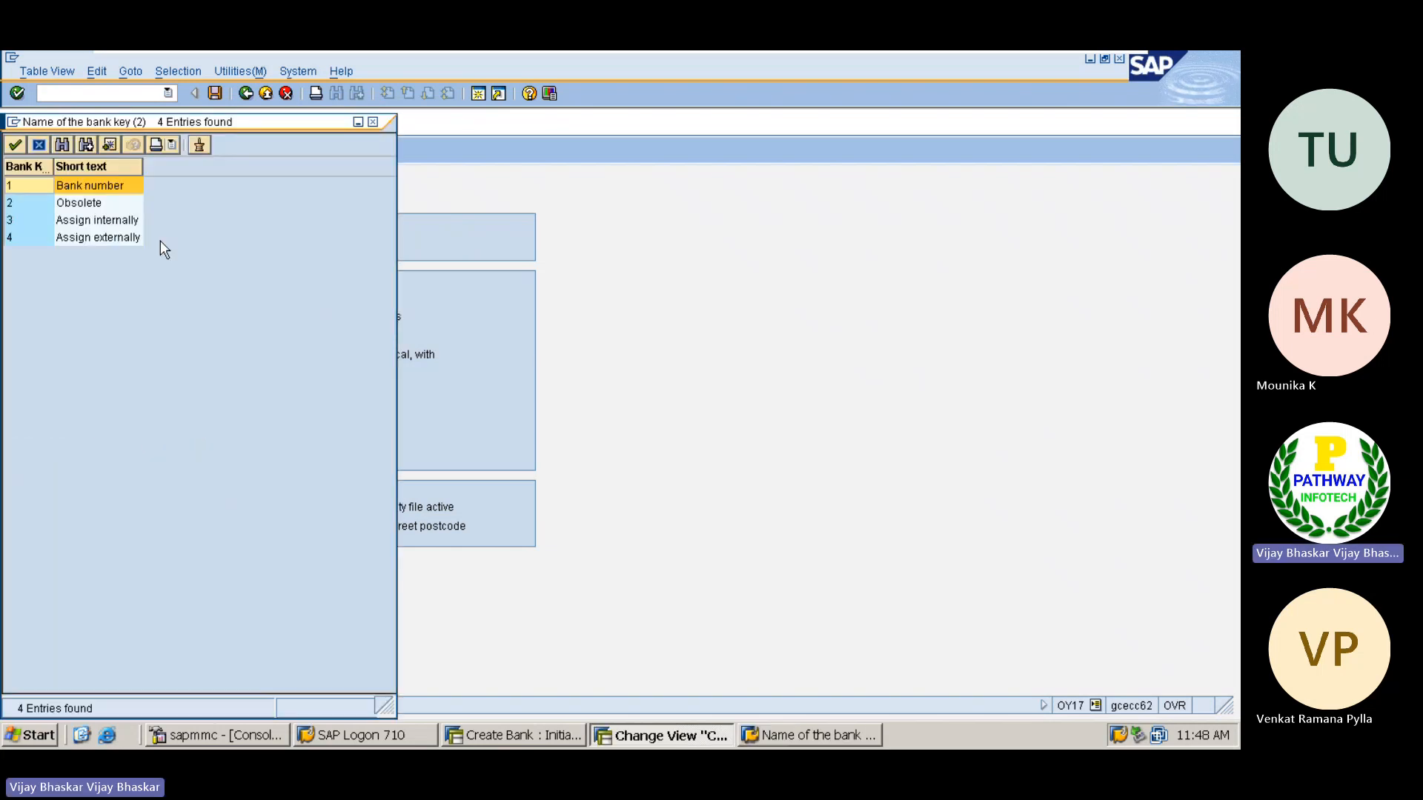
{"action": "left_click", "coordinate": [373, 121]}
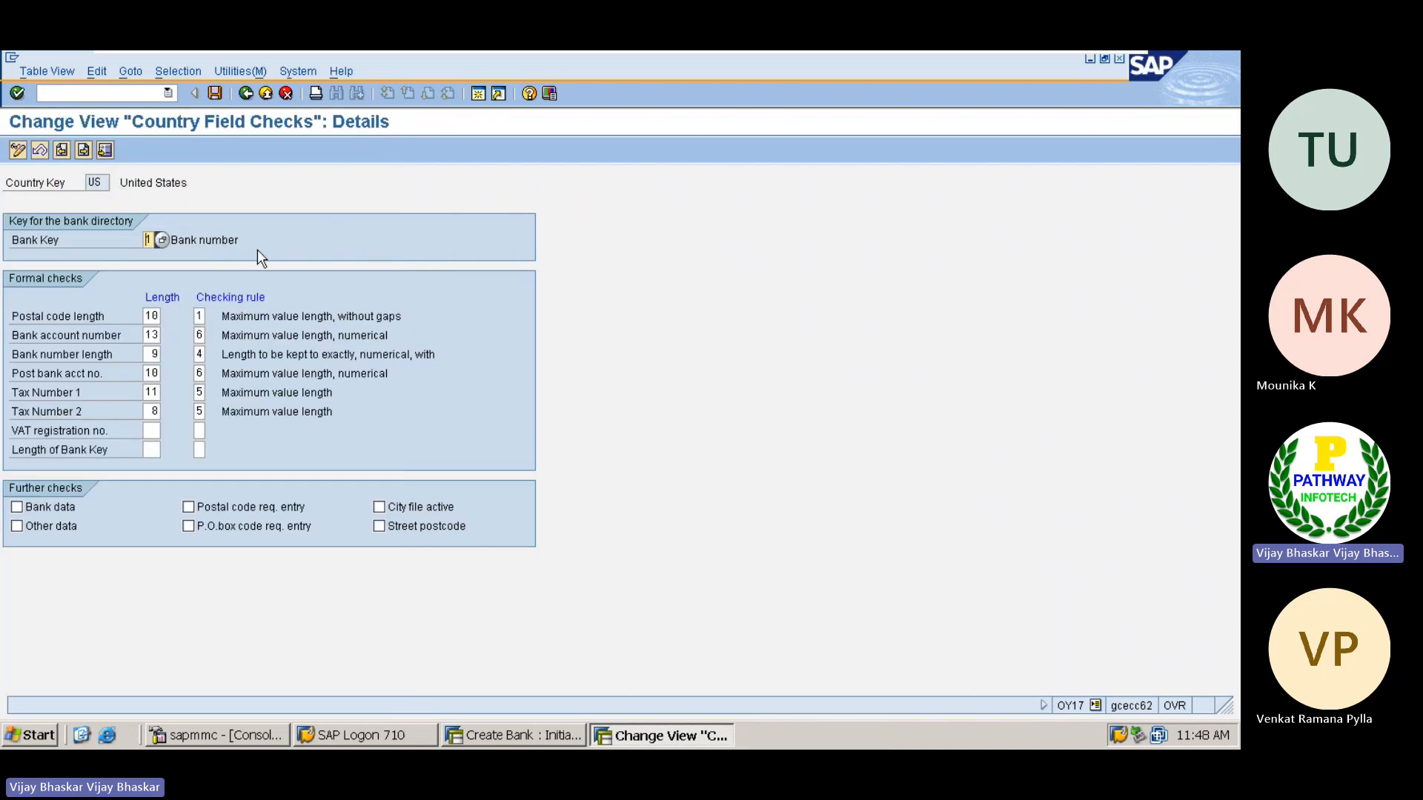
Return to the Create Bank session and try to create the US bank with bank key 02000001
{"action": "key", "text": "alt+Tab"}
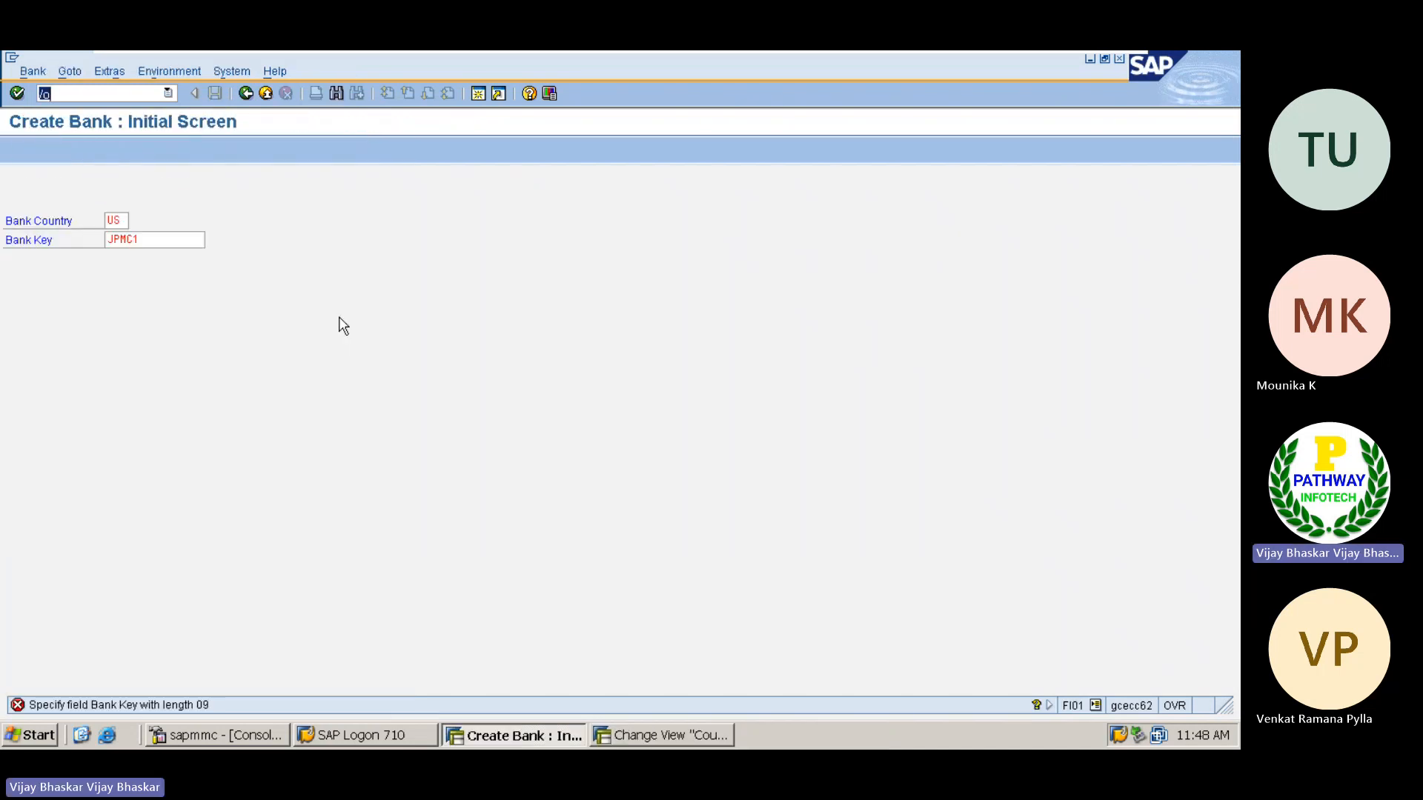
{"action": "left_click", "coordinate": [156, 241]}
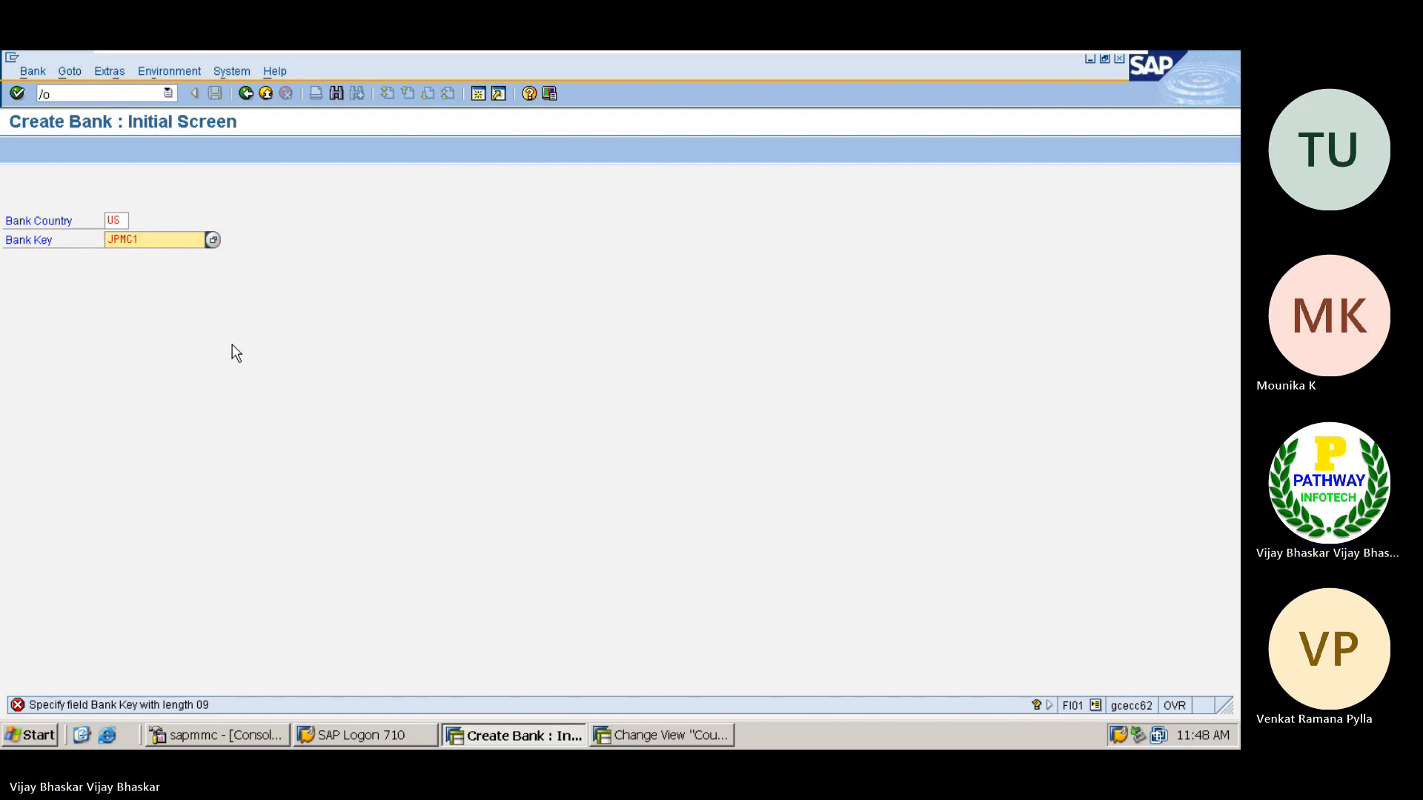
{"action": "key", "text": "BackSpace"}
{"action": "key", "text": "BackSpace"}
{"action": "key", "text": "BackSpace"}
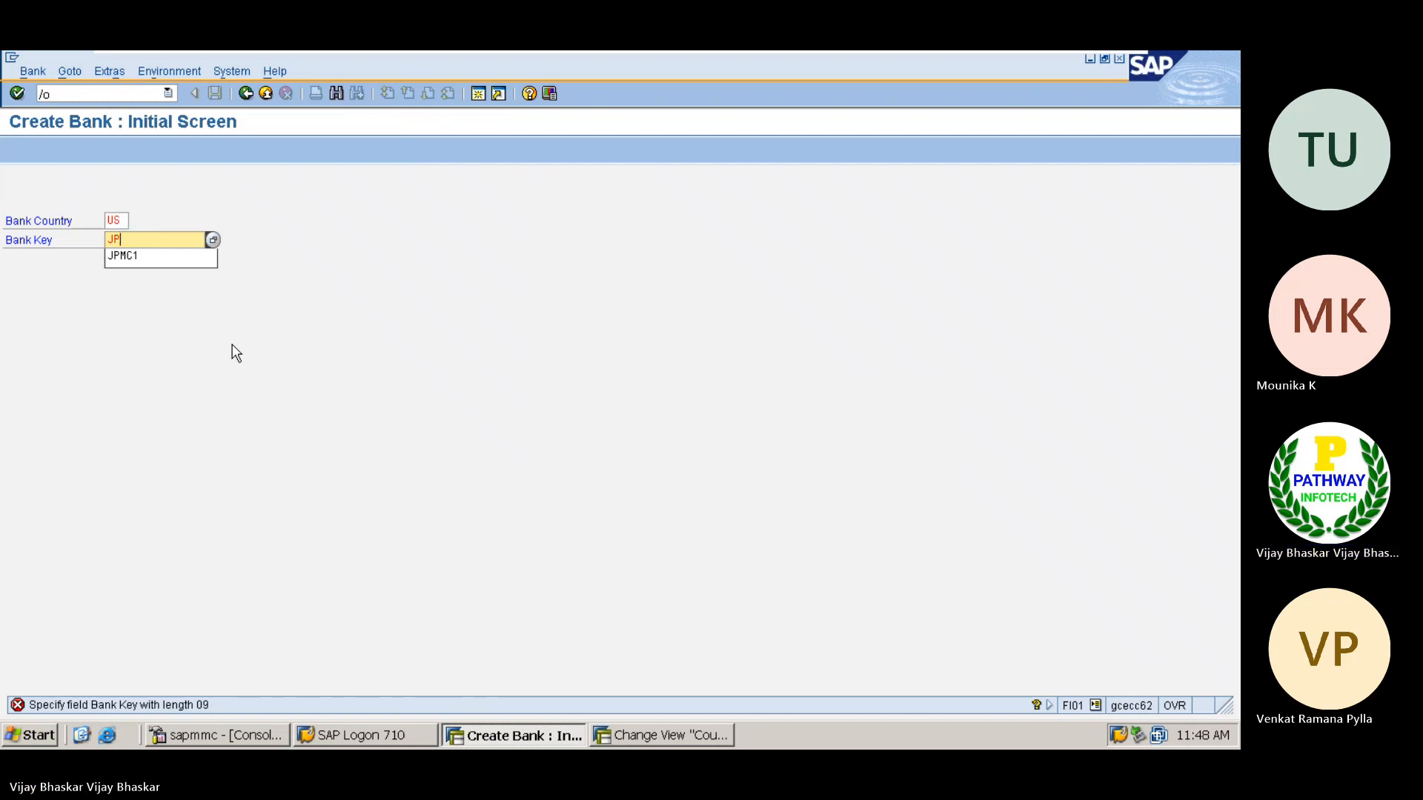
{"action": "key", "text": "BackSpace"}
{"action": "key", "text": "BackSpace"}
{"action": "type", "text": "0"}
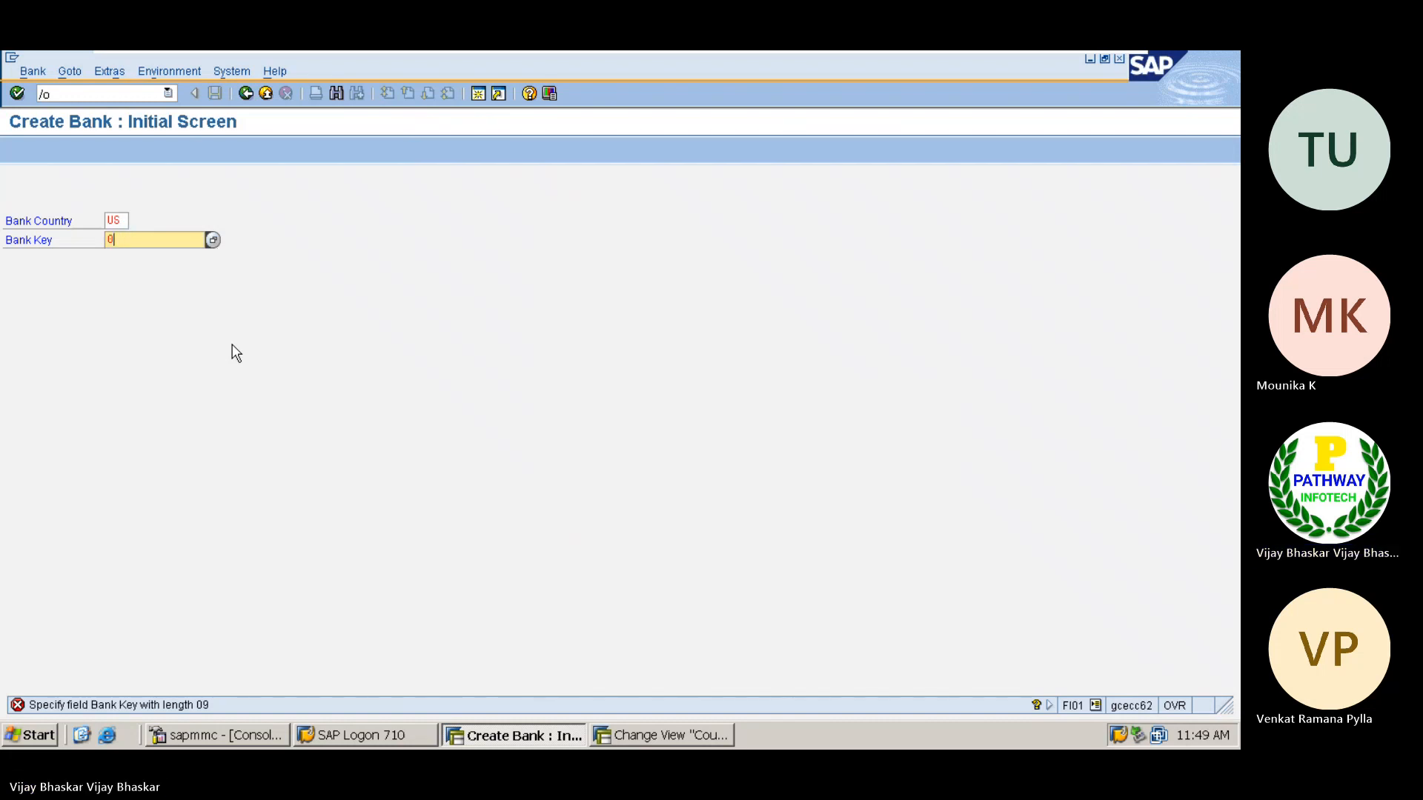
{"action": "type", "text": "200000"}
{"action": "key", "text": "Return"}
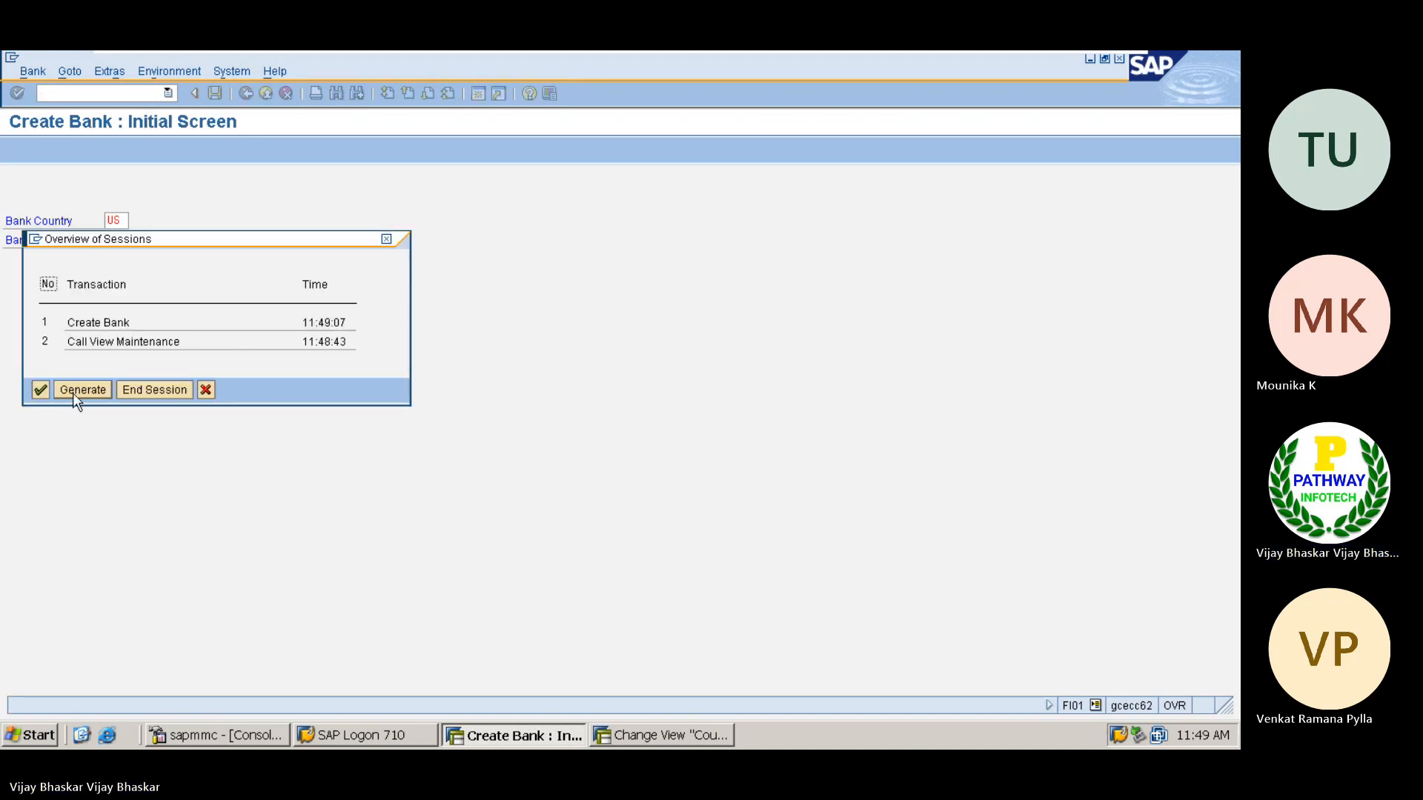
{"action": "left_click", "coordinate": [68, 391]}
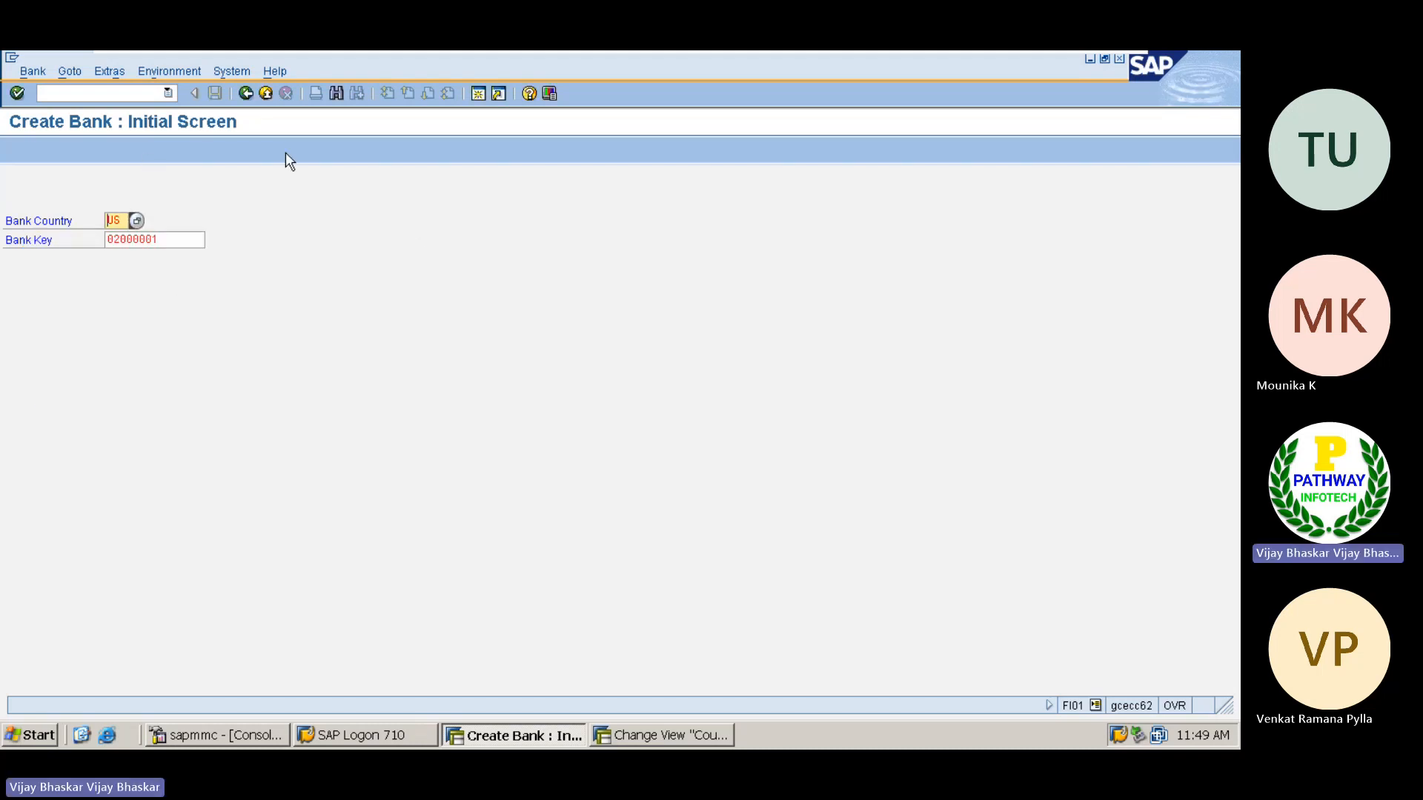
{"action": "key", "text": "Return"}
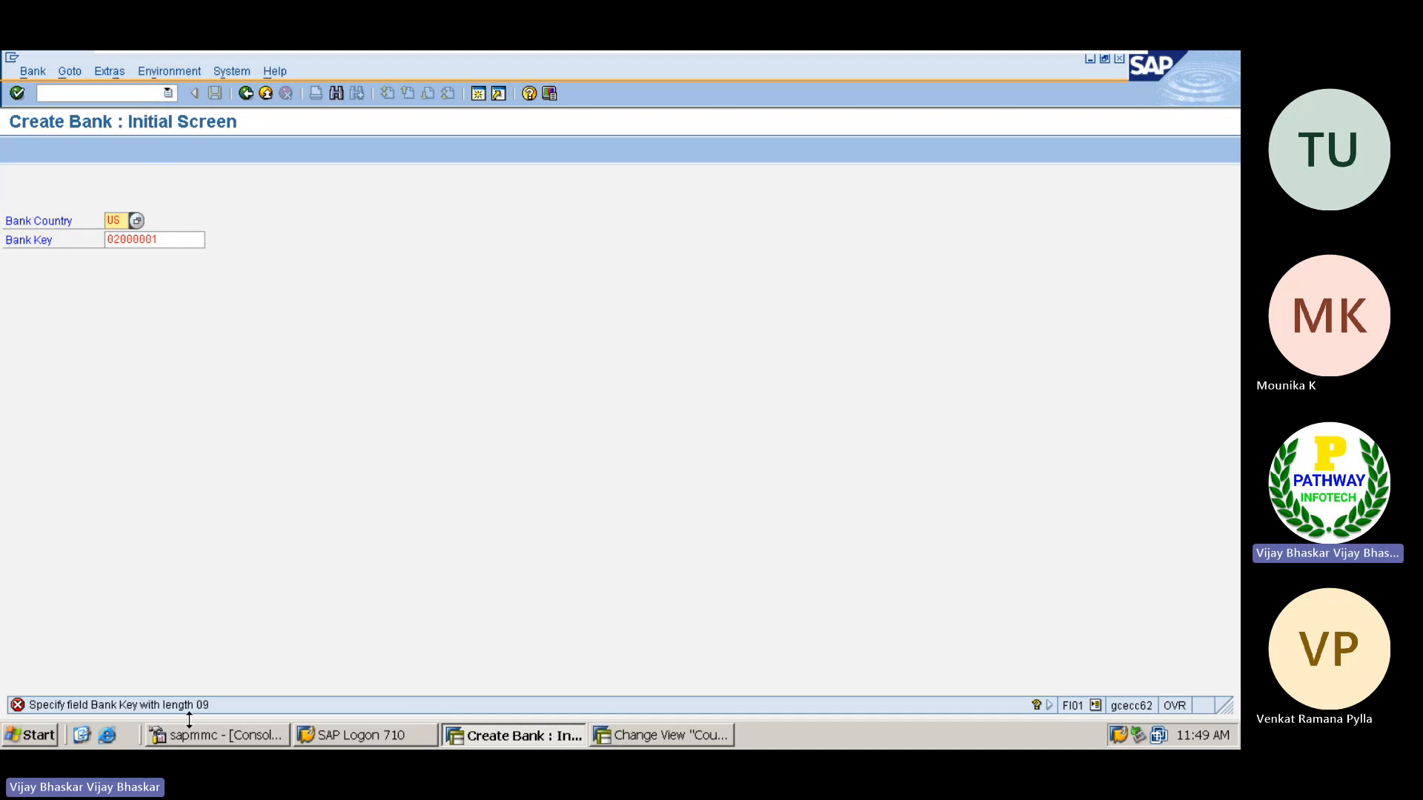
Correct the bank key to 020000001 and continue to the bank's detail screen
{"action": "left_click", "coordinate": [155, 239]}
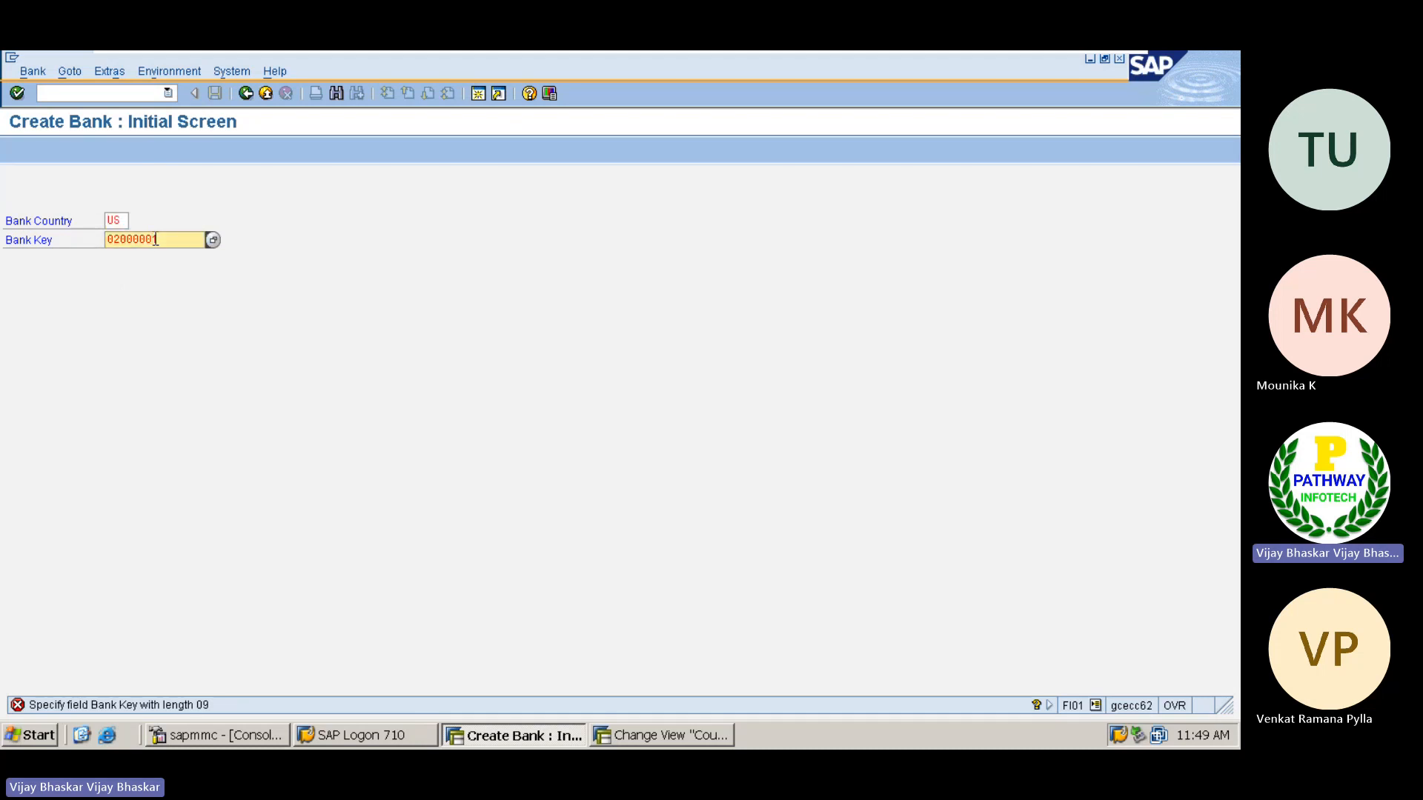
{"action": "type", "text": "1"}
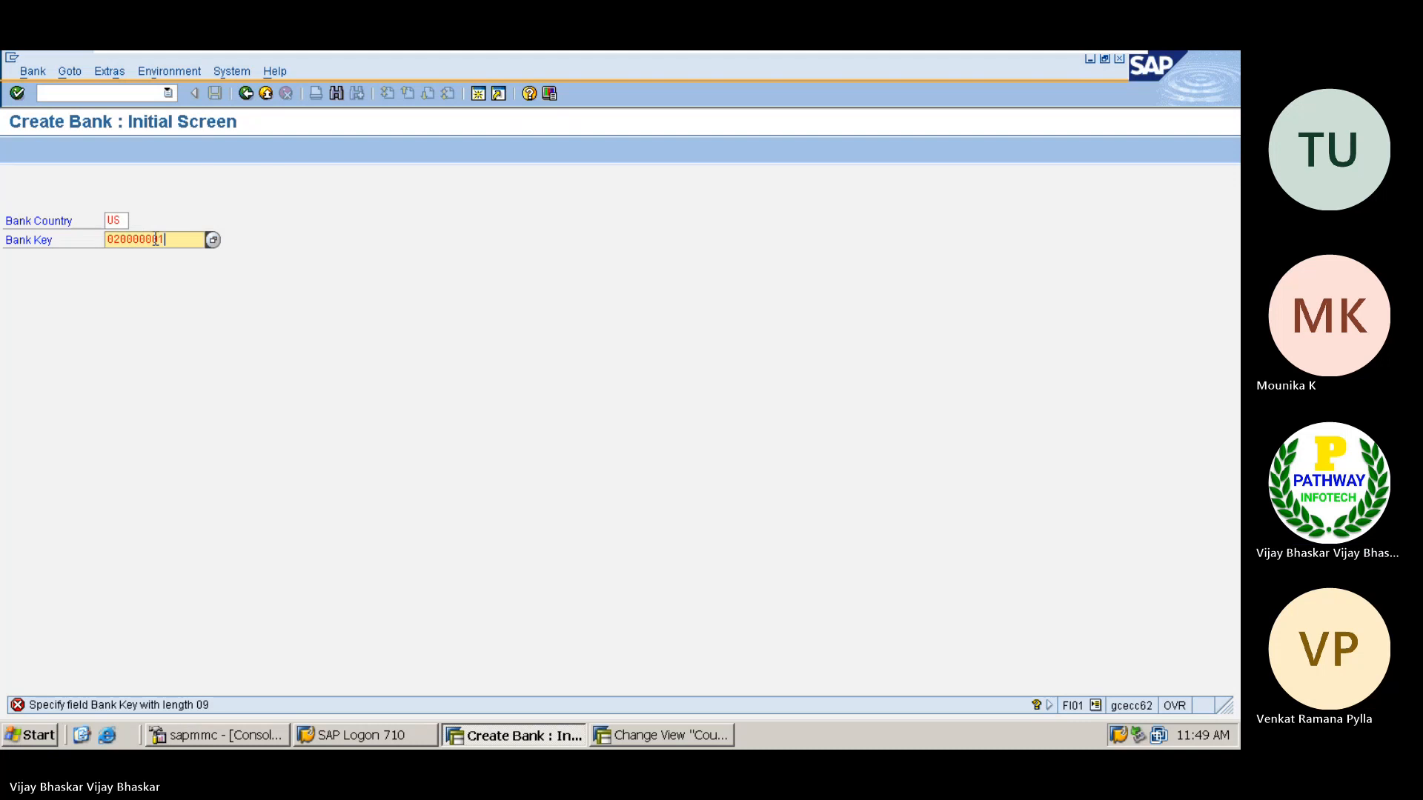
{"action": "key", "text": "Return"}
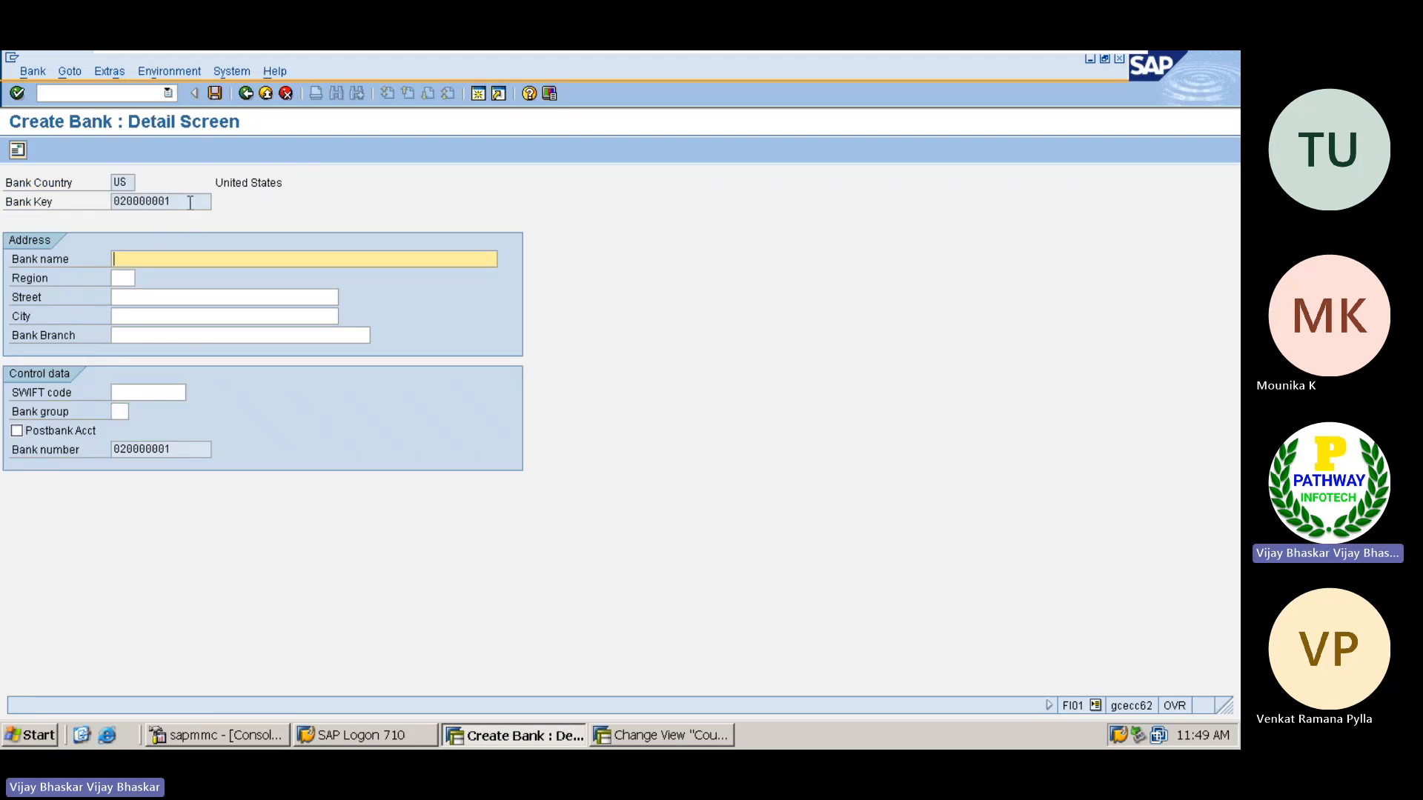
Compare the entered bank key with the bank number length and its checking rule in the United States country field checks
{"action": "left_click_drag", "start_coordinate": [190, 201], "coordinate": [93, 198]}
{"action": "left_click", "coordinate": [323, 439]}
{"action": "key", "text": "alt+Tab"}
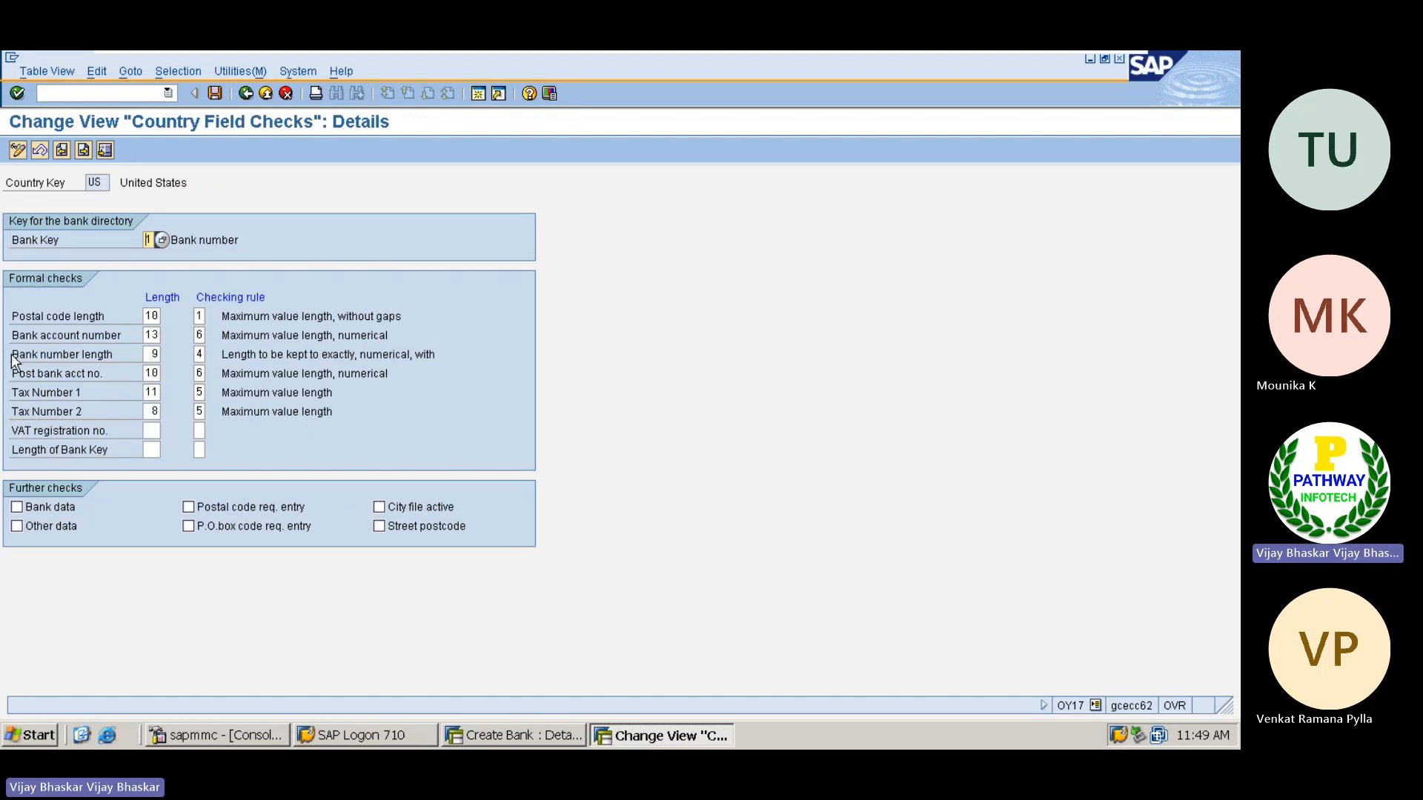
{"action": "left_click_drag", "start_coordinate": [12, 356], "coordinate": [83, 357]}
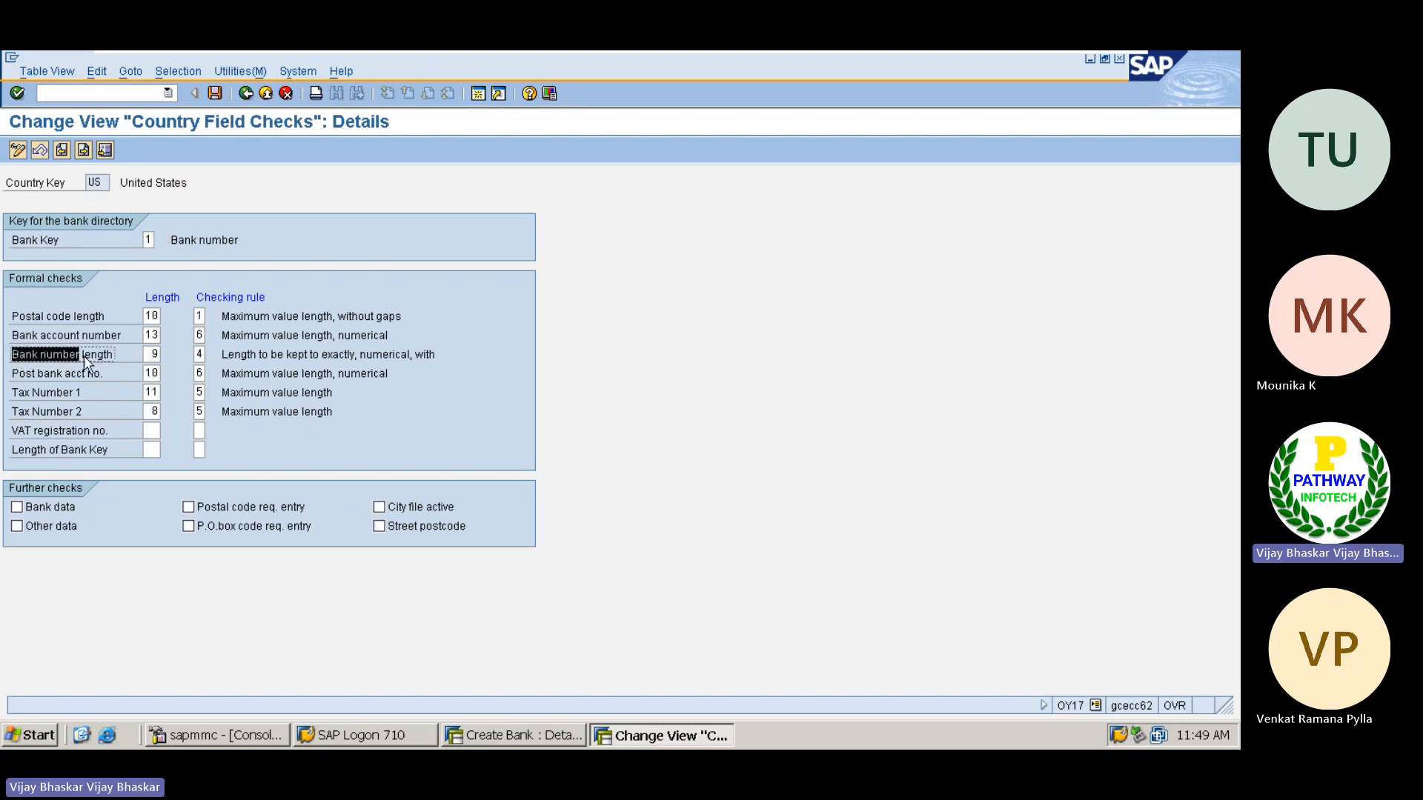
{"action": "left_click", "coordinate": [130, 355]}
{"action": "left_click_drag", "start_coordinate": [441, 355], "coordinate": [212, 355]}
{"action": "left_click", "coordinate": [198, 354]}
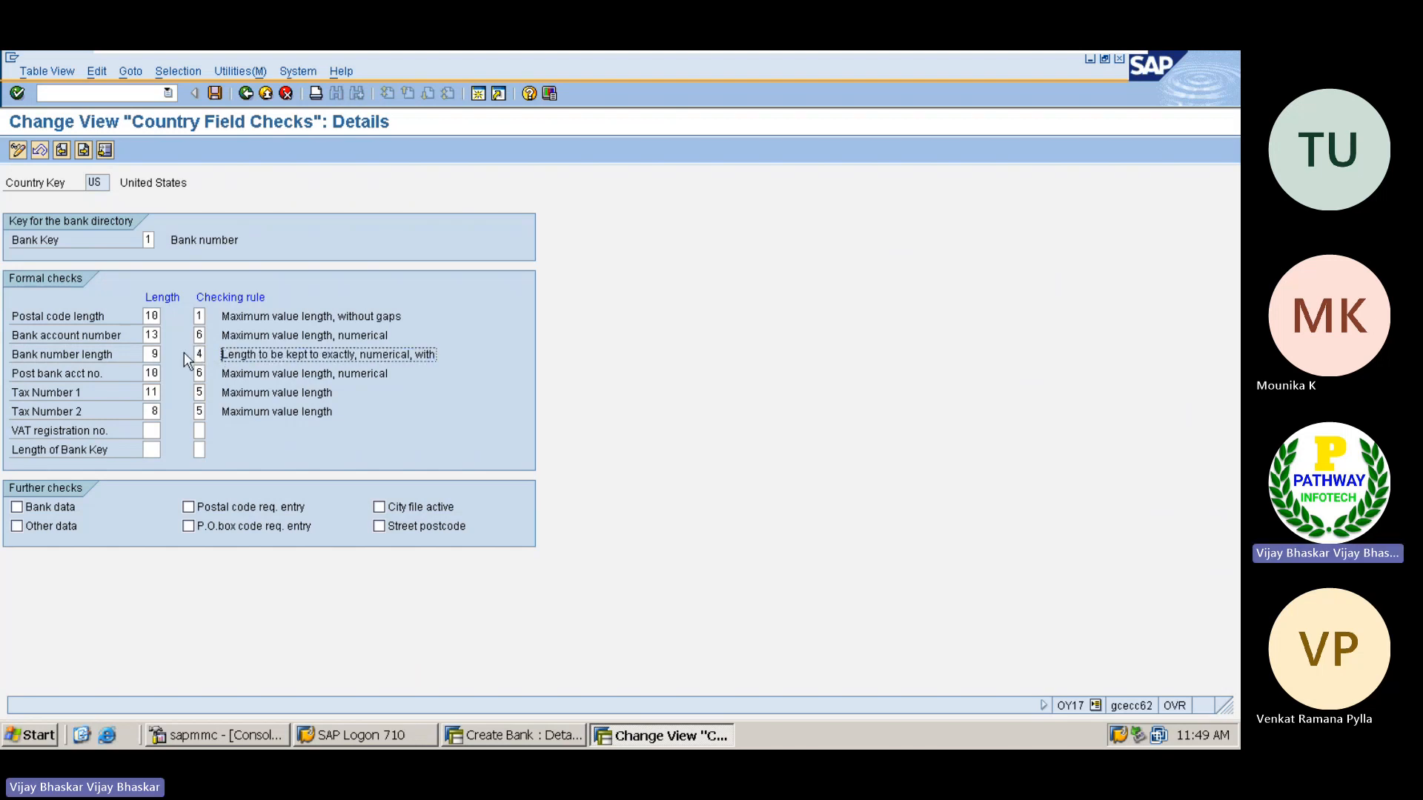
{"action": "left_click", "coordinate": [152, 353]}
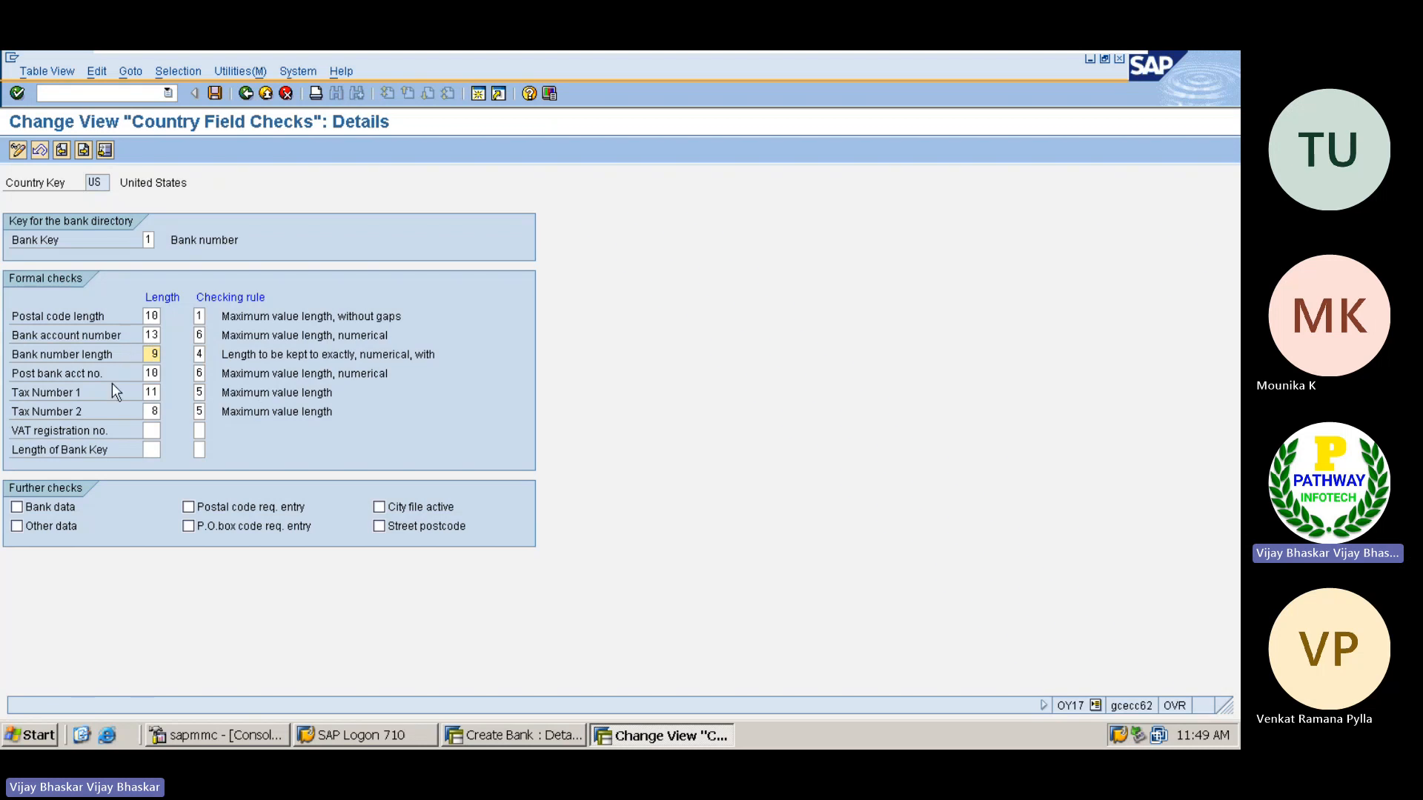
Return to the Create Bank details and set the bank name to JPMC Bank and the region to AK (Alaska)
{"action": "key", "text": "alt+Tab"}
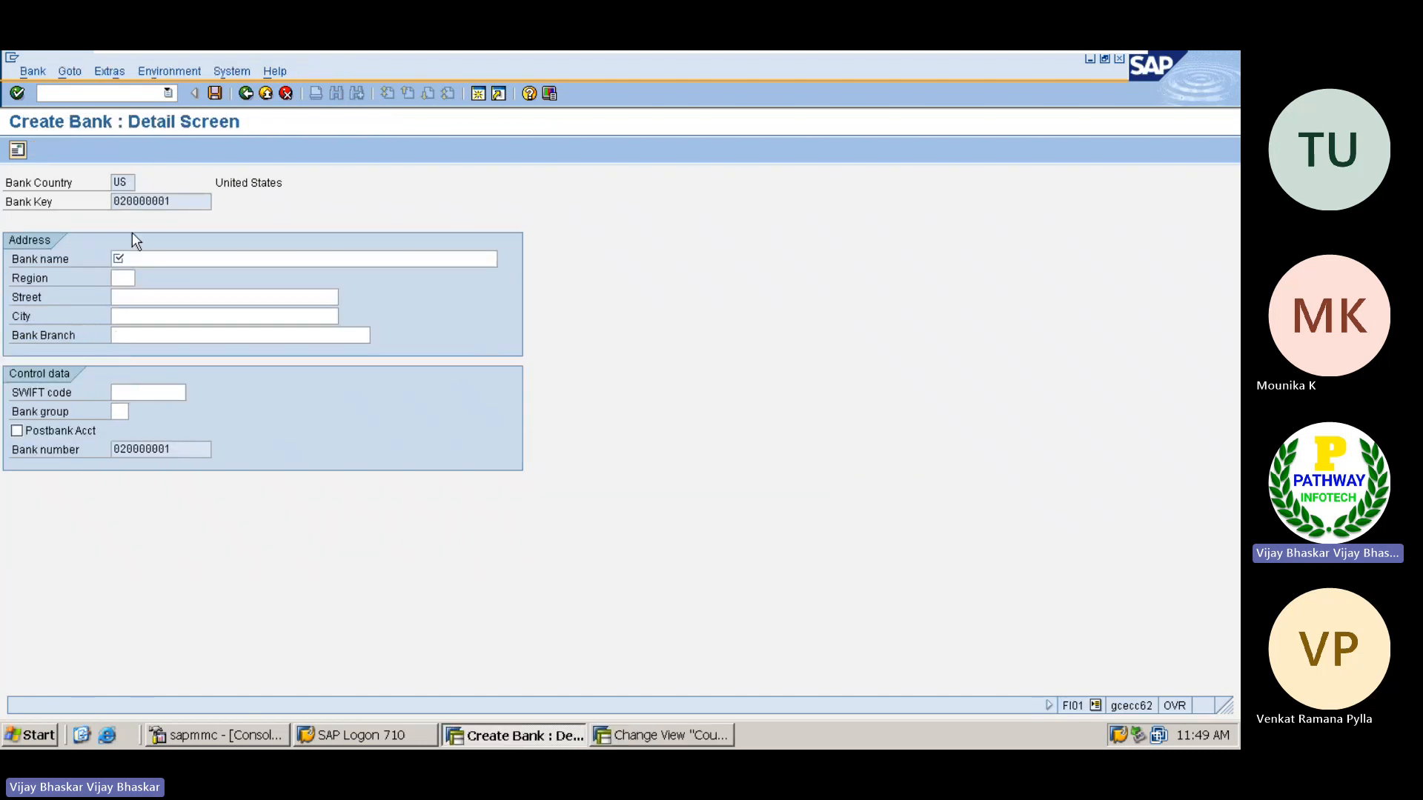
{"action": "left_click", "coordinate": [146, 259]}
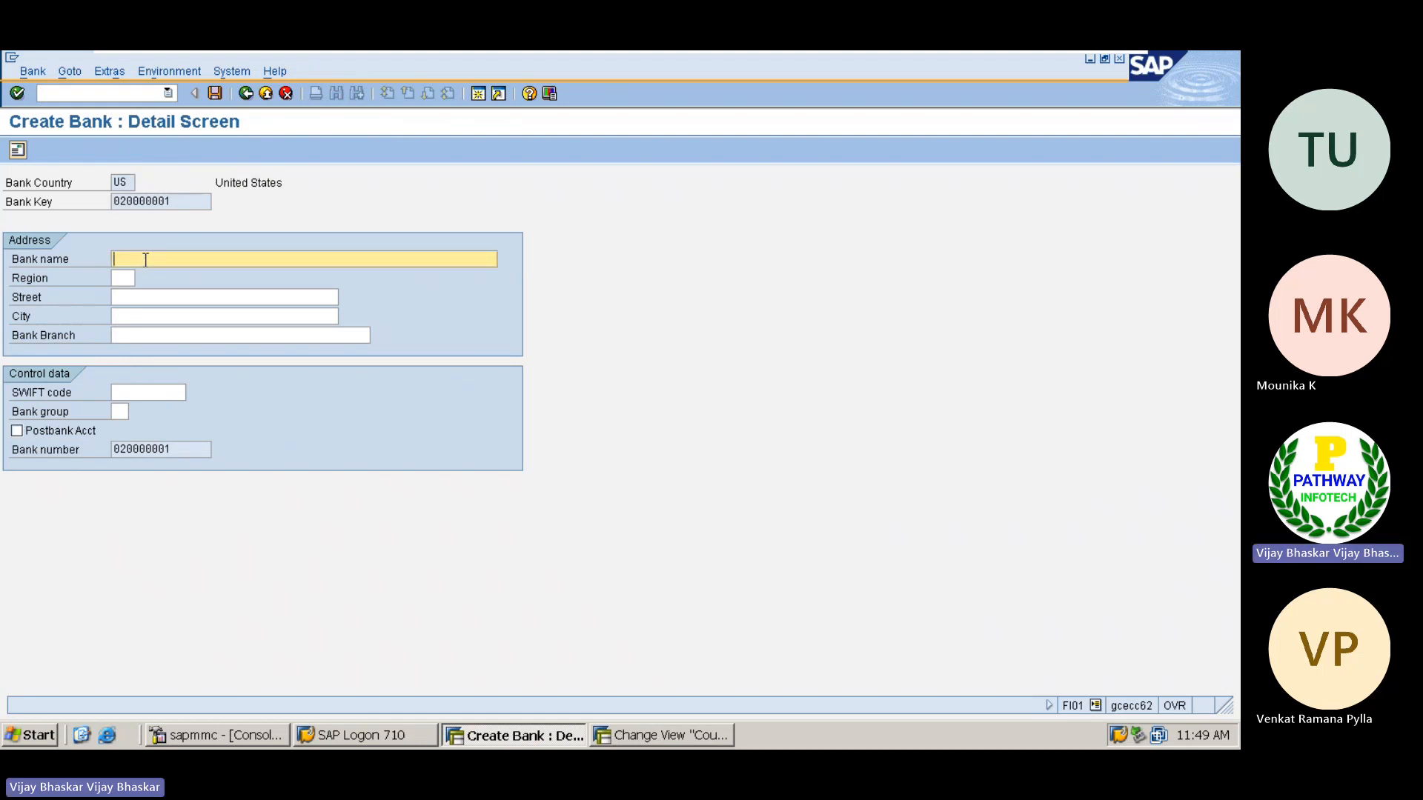
{"action": "type", "text": "JP"}
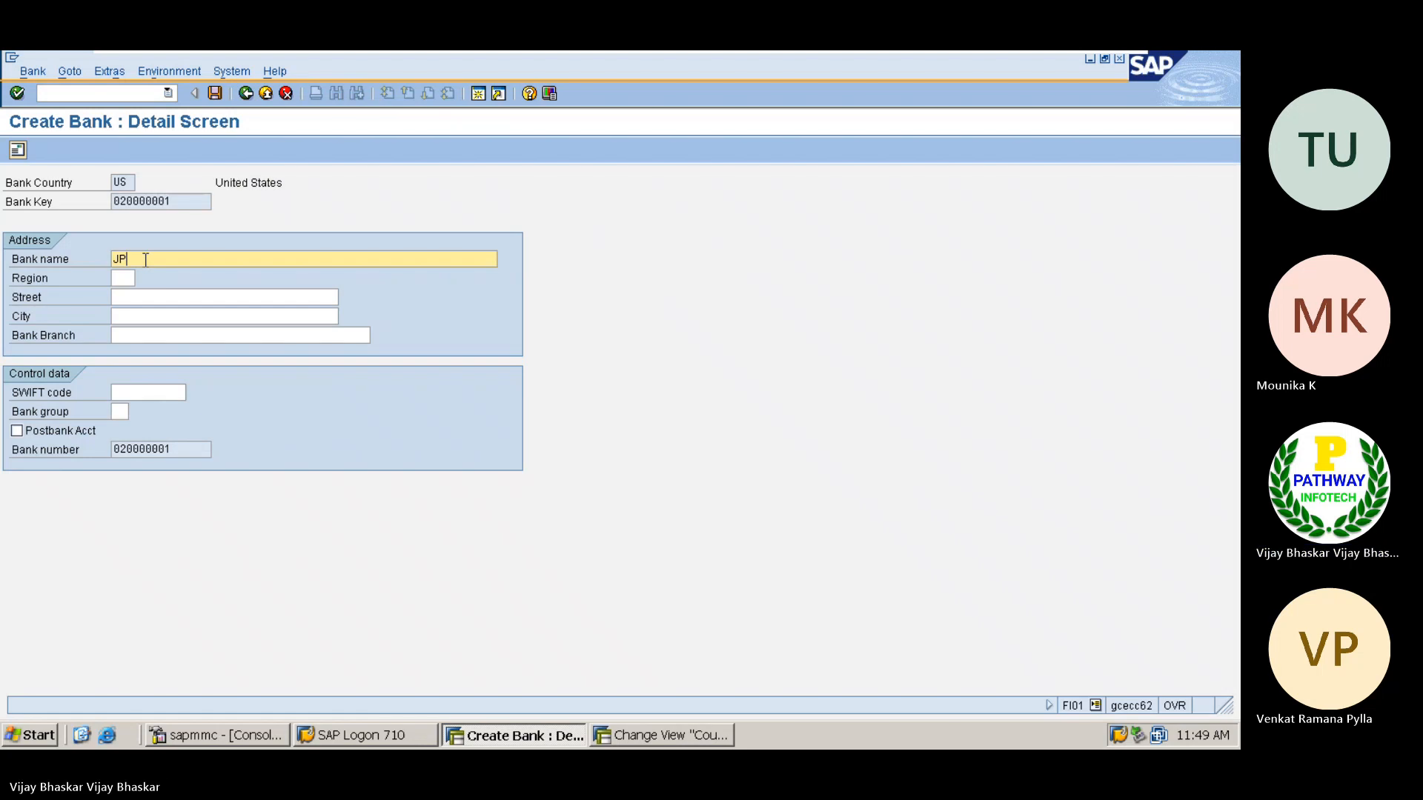
{"action": "type", "text": "MC Bank"}
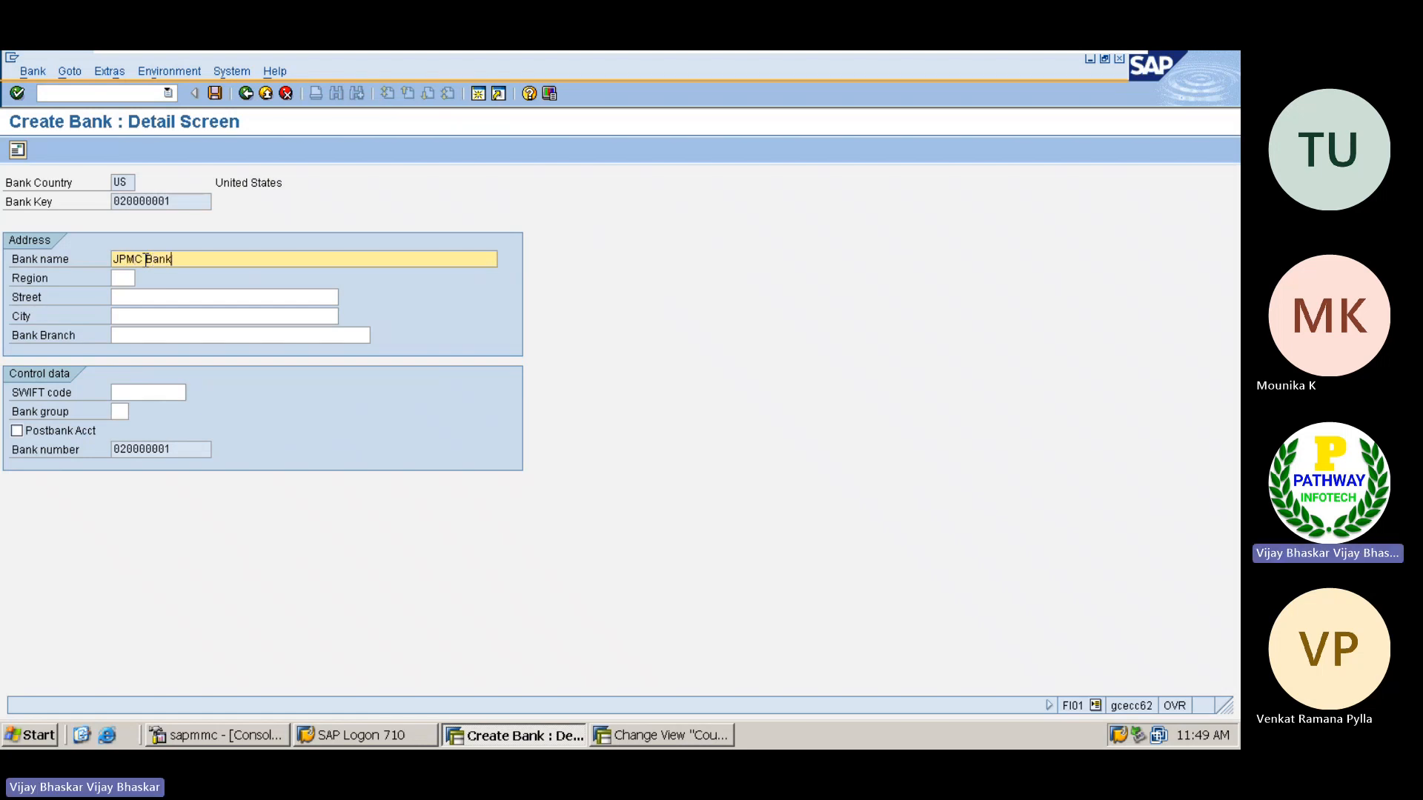
{"action": "key", "text": "Tab"}
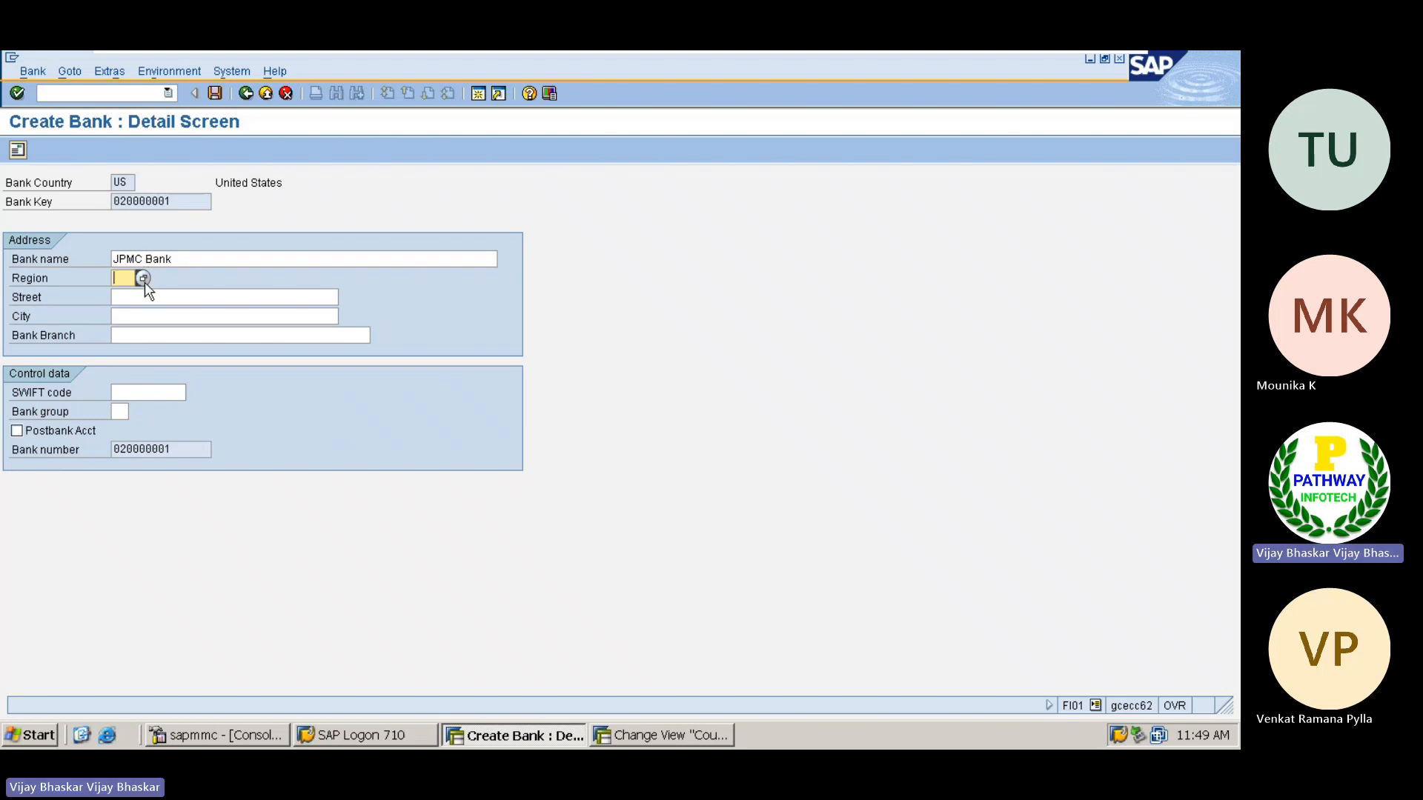
{"action": "left_click", "coordinate": [144, 281]}
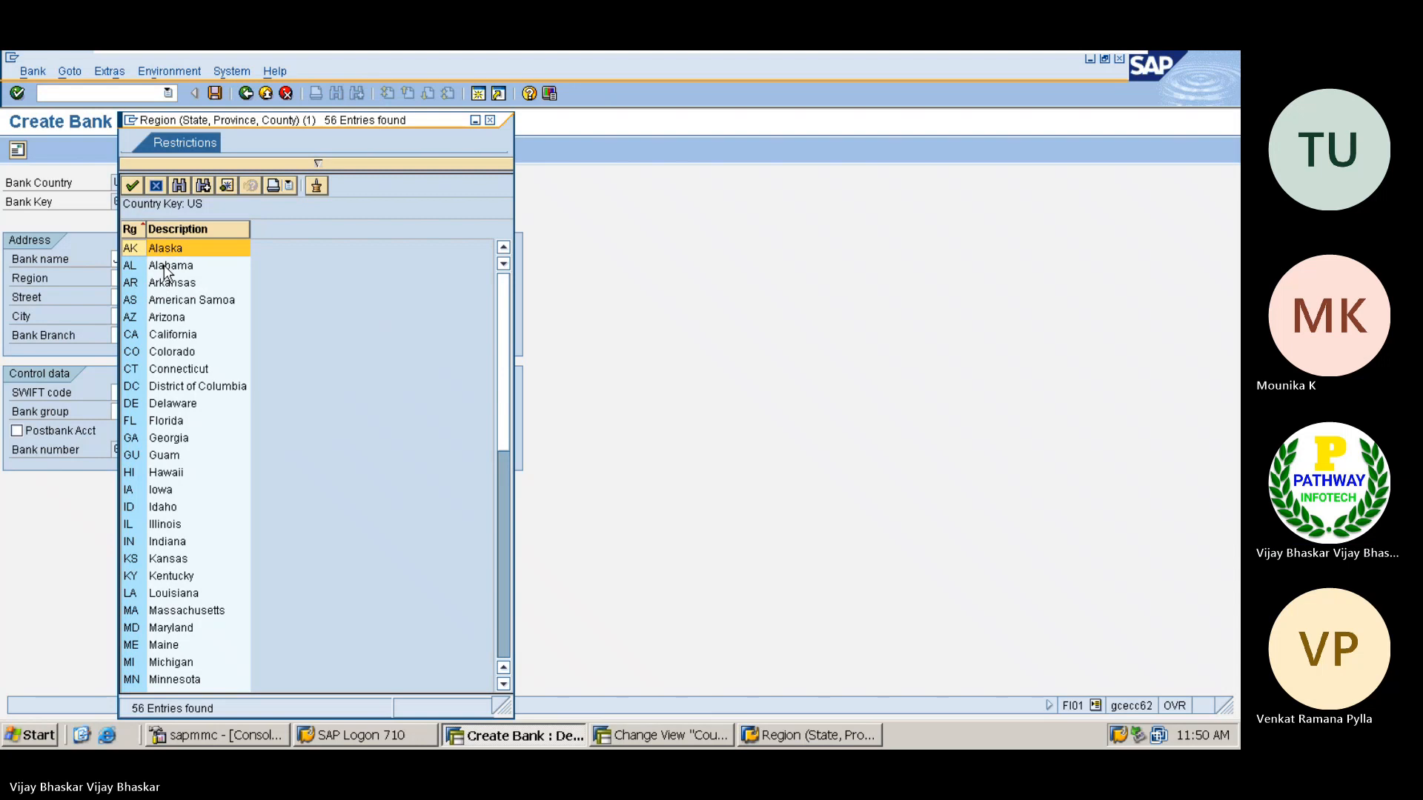
{"action": "double_click", "coordinate": [161, 250]}
Complete the bank address with street Bank STreet, city Alaska and bank branch Main Branch, and validate the entries
{"action": "left_click", "coordinate": [133, 304]}
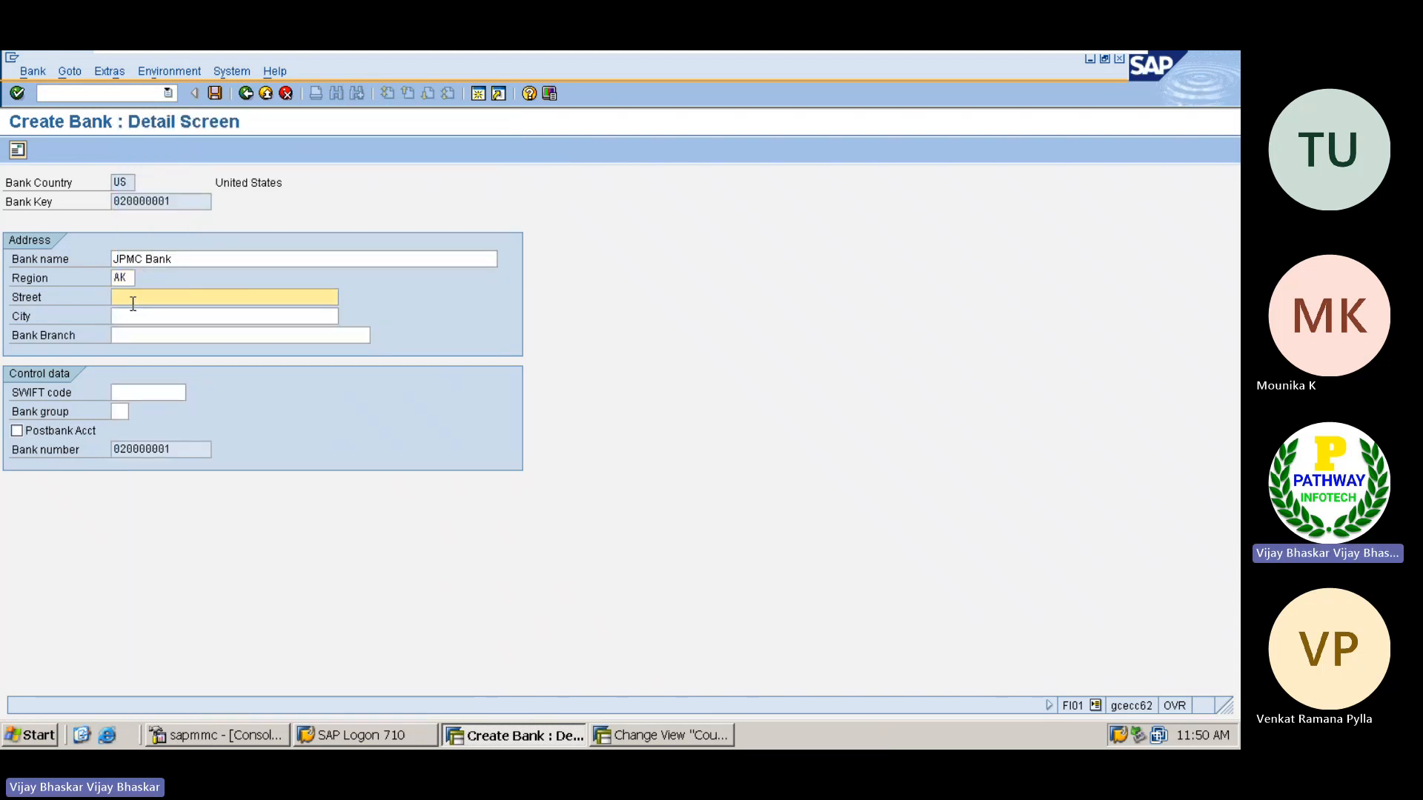
{"action": "type", "text": "Bank STreet"}
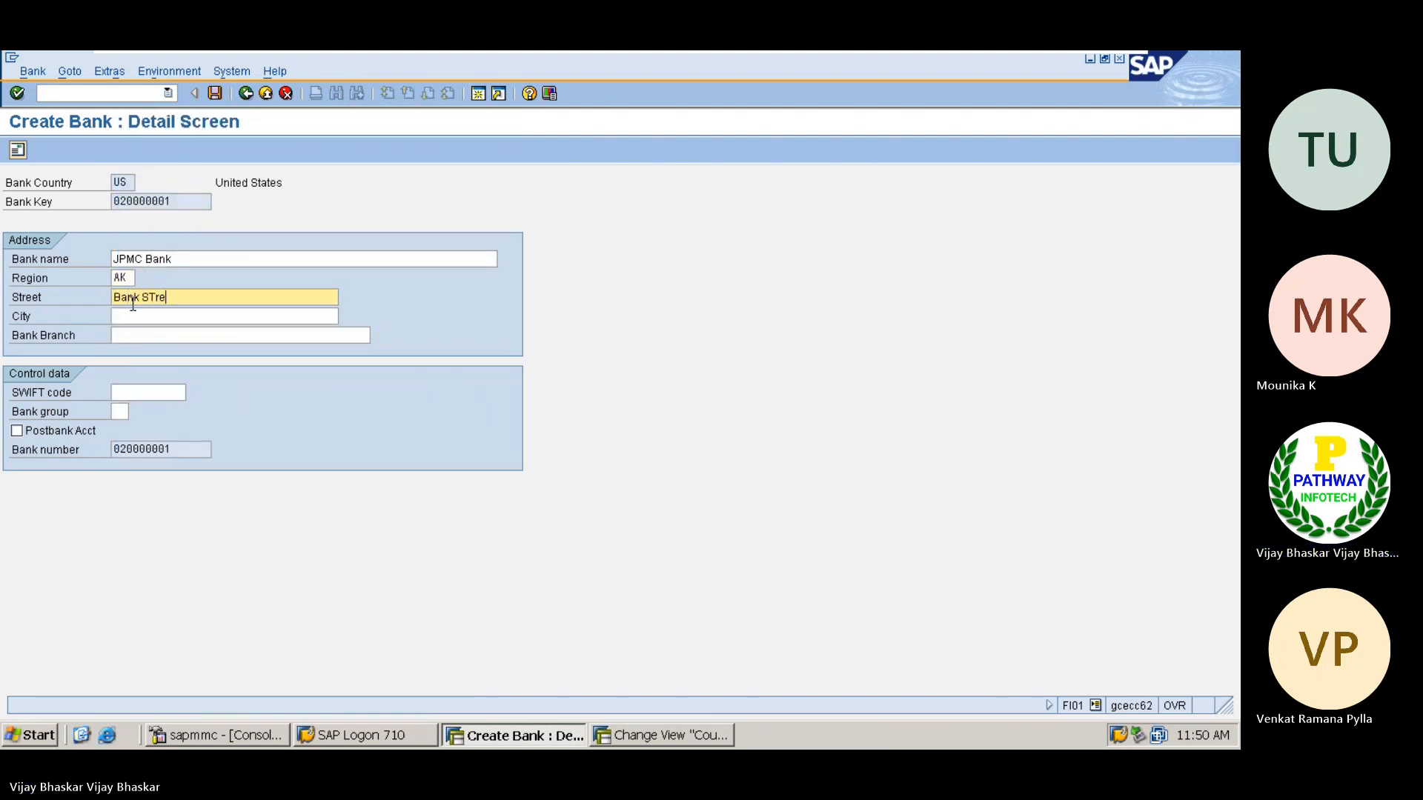
{"action": "key", "text": "Tab"}
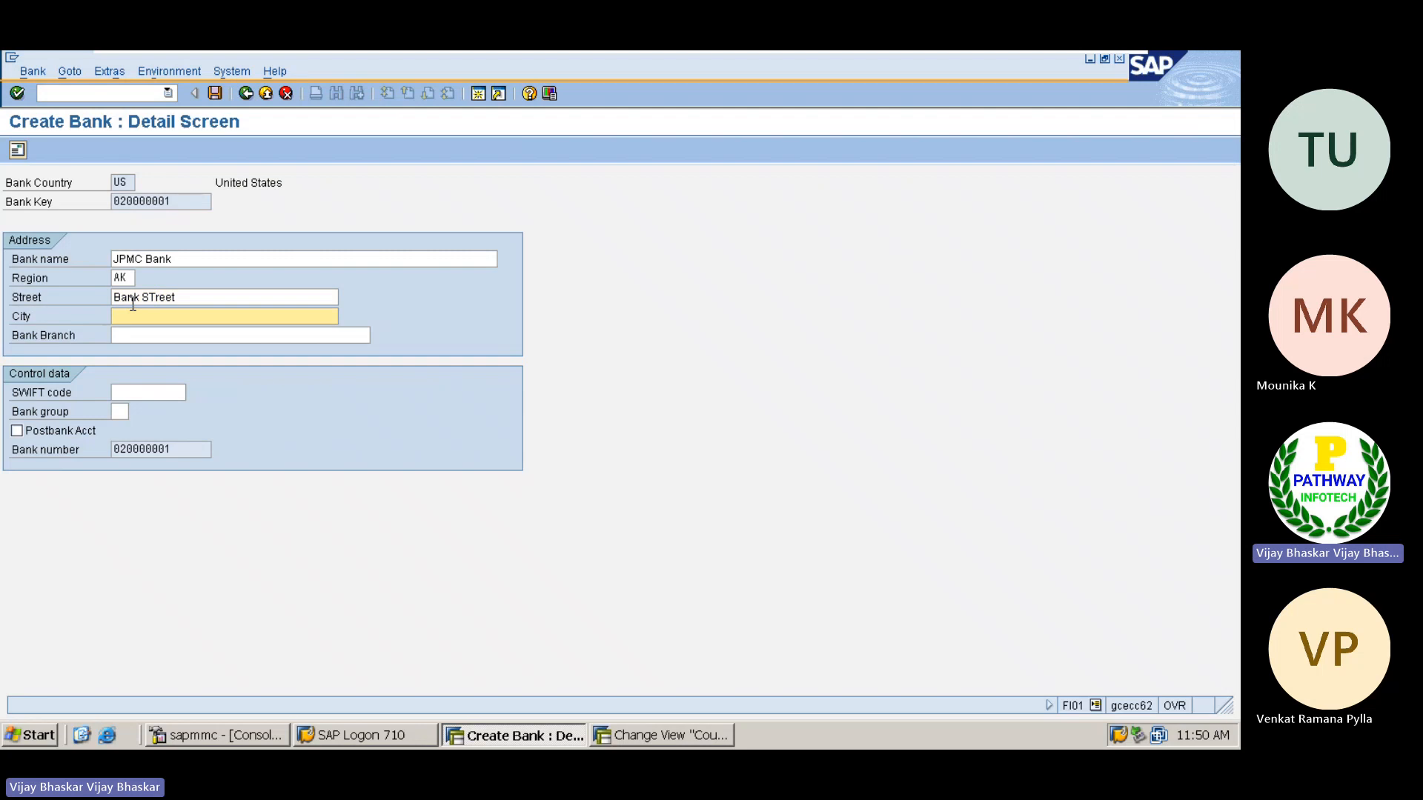
{"action": "type", "text": "A"}
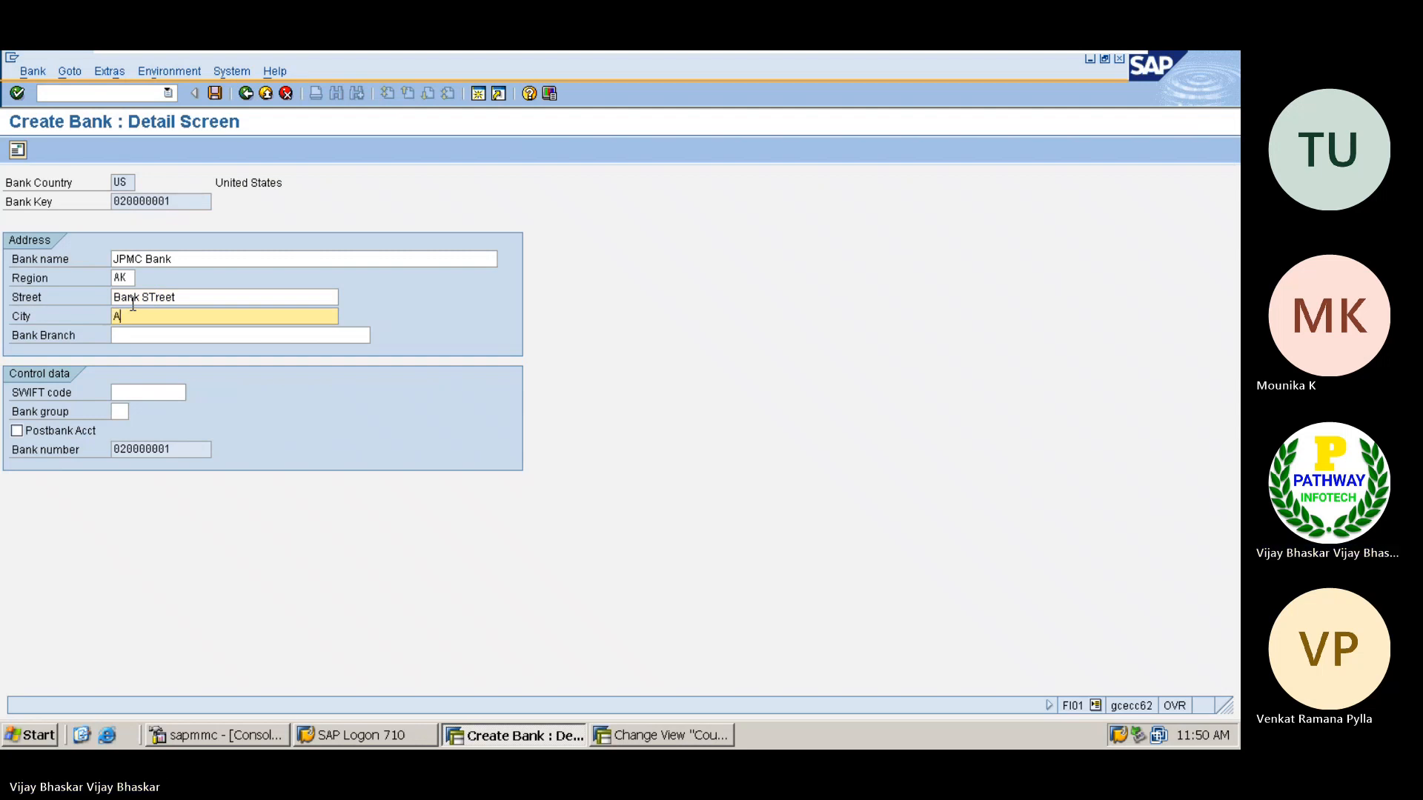
{"action": "type", "text": "laska"}
{"action": "left_click", "coordinate": [137, 334]}
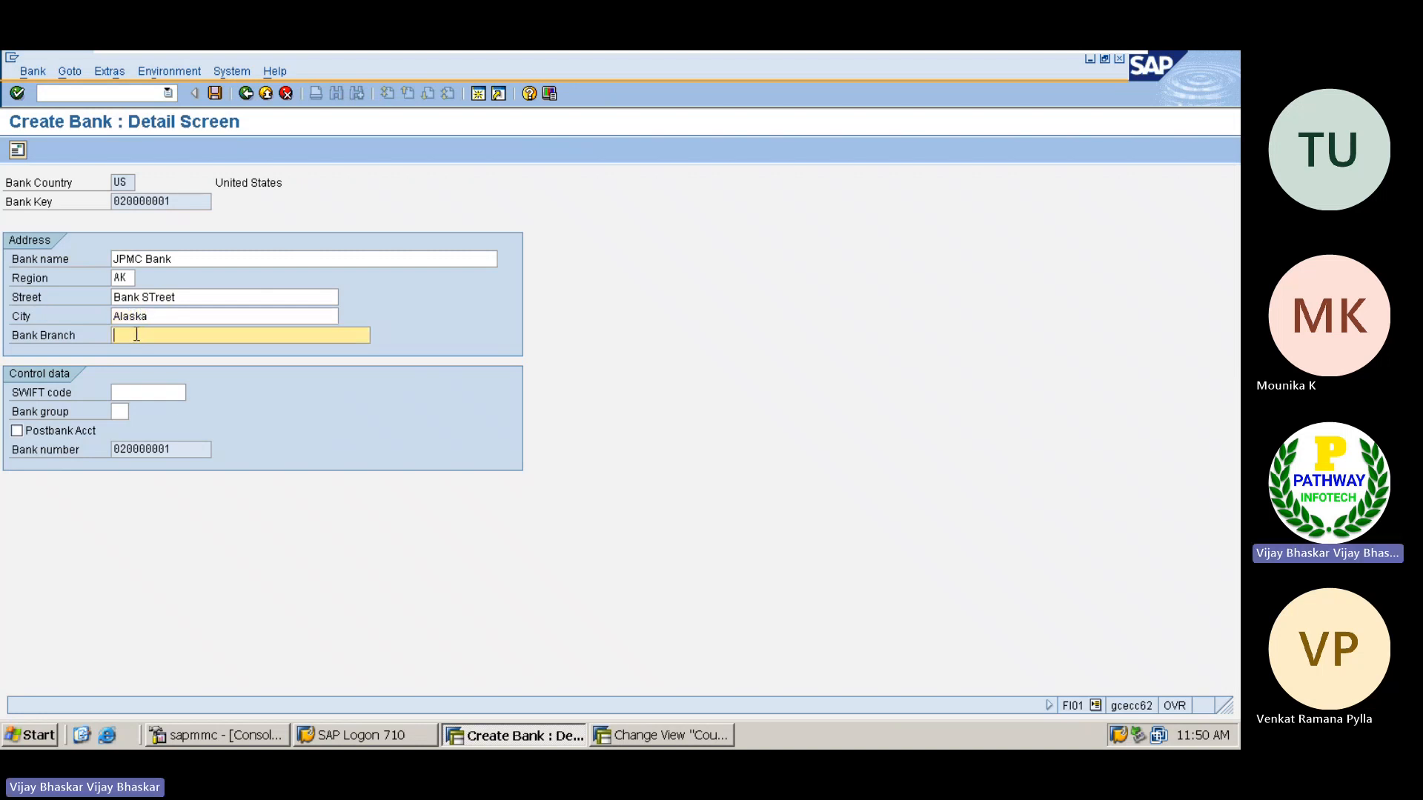
{"action": "type", "text": "Main Bra"}
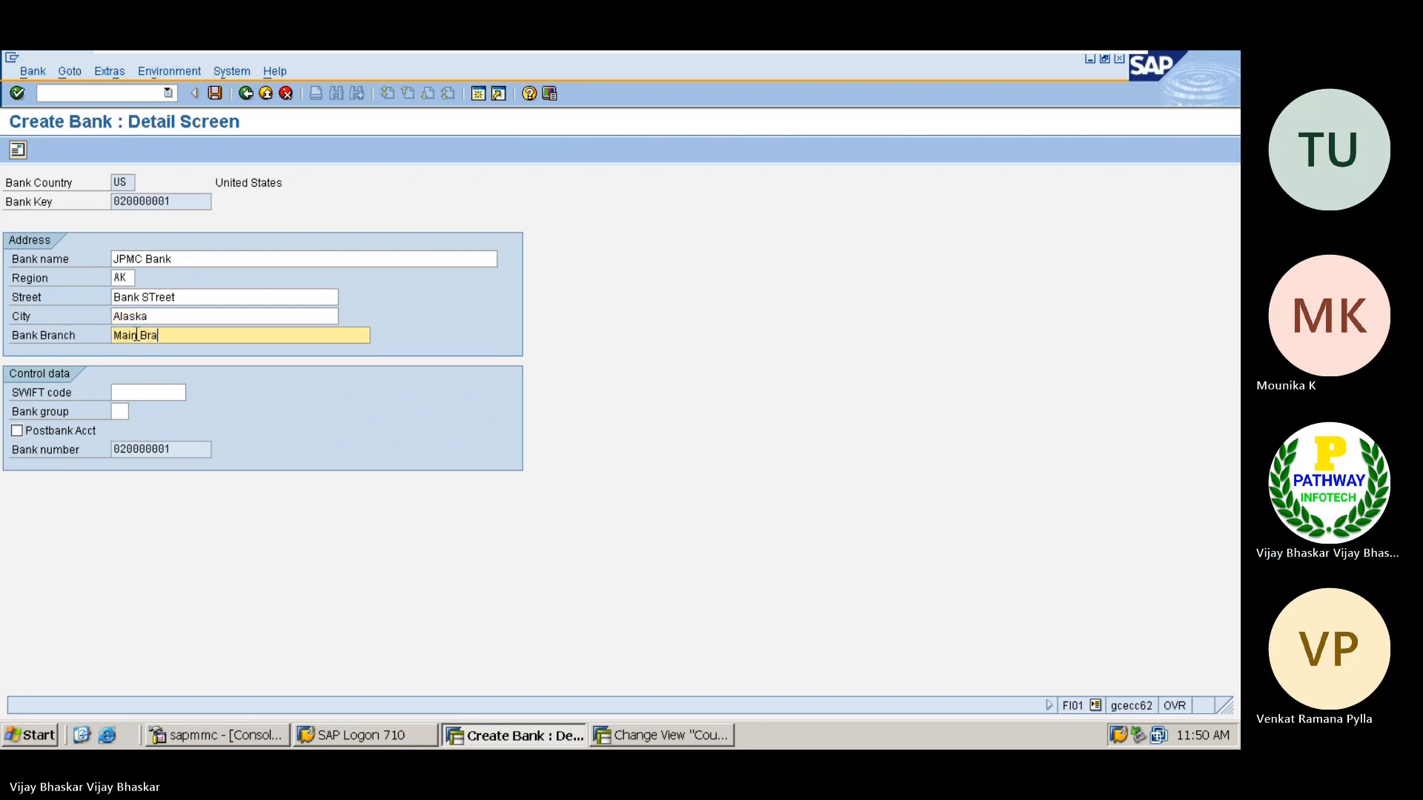
{"action": "type", "text": "nch"}
{"action": "key", "text": "Return"}
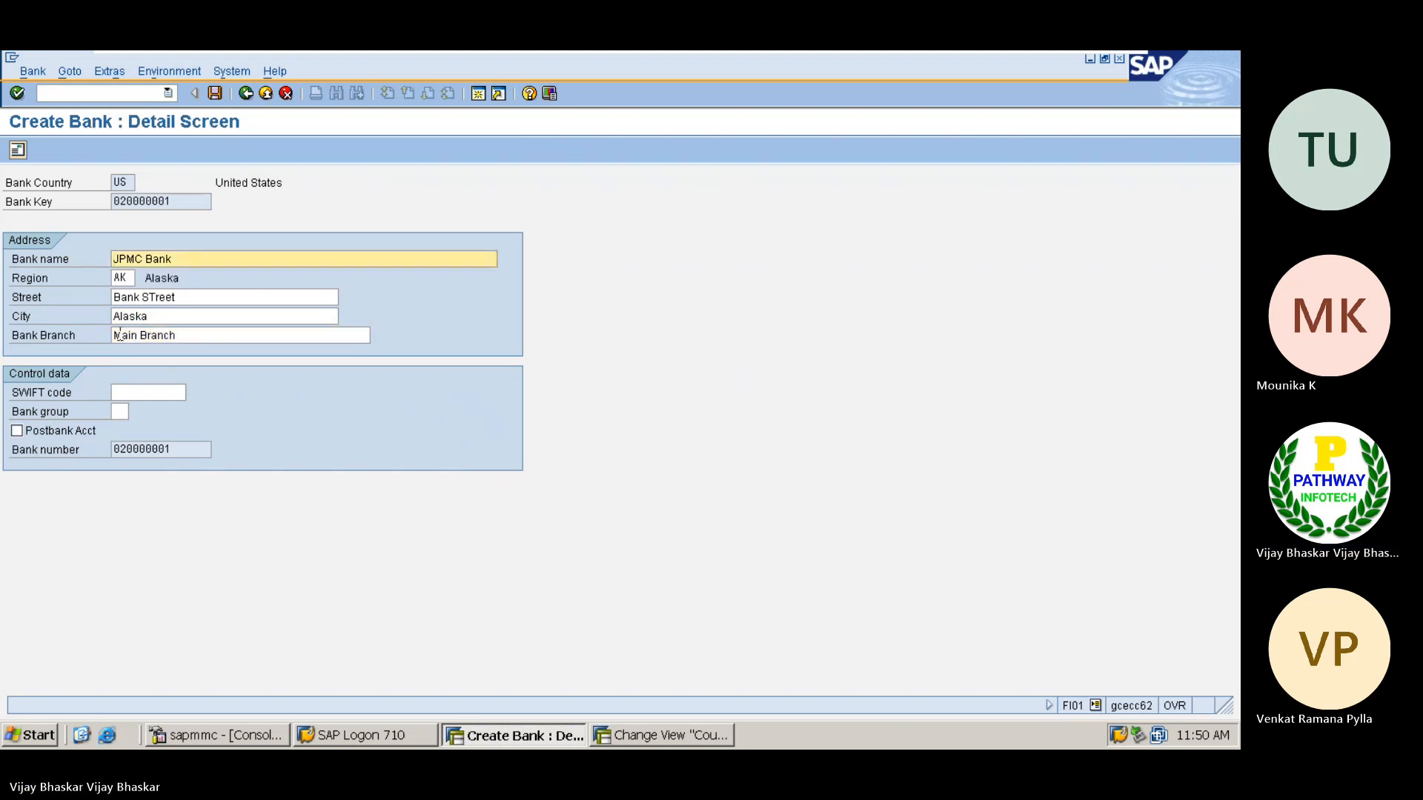
Leave the SWIFT code empty and save the new bank
{"action": "left_click", "coordinate": [152, 393]}
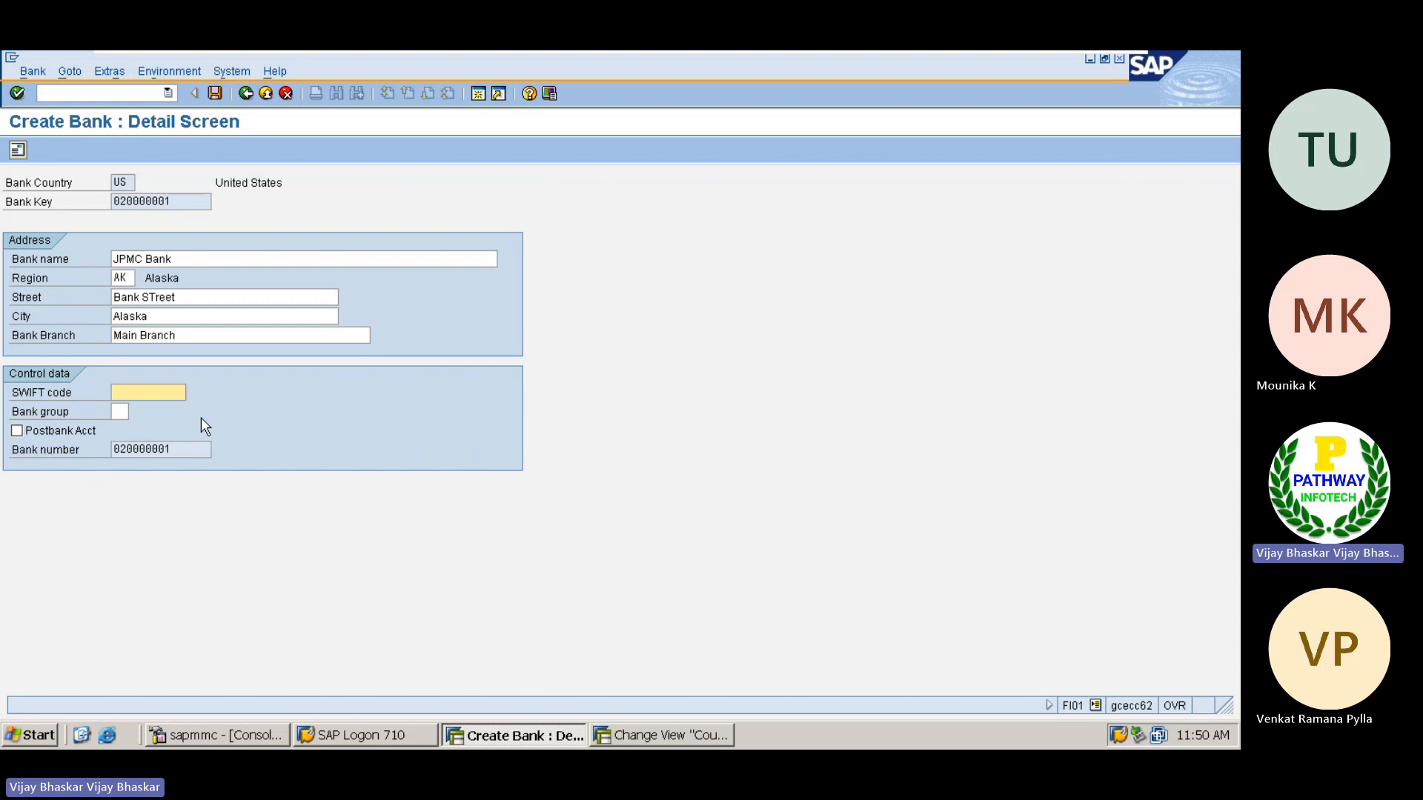
{"action": "left_click", "coordinate": [216, 94]}
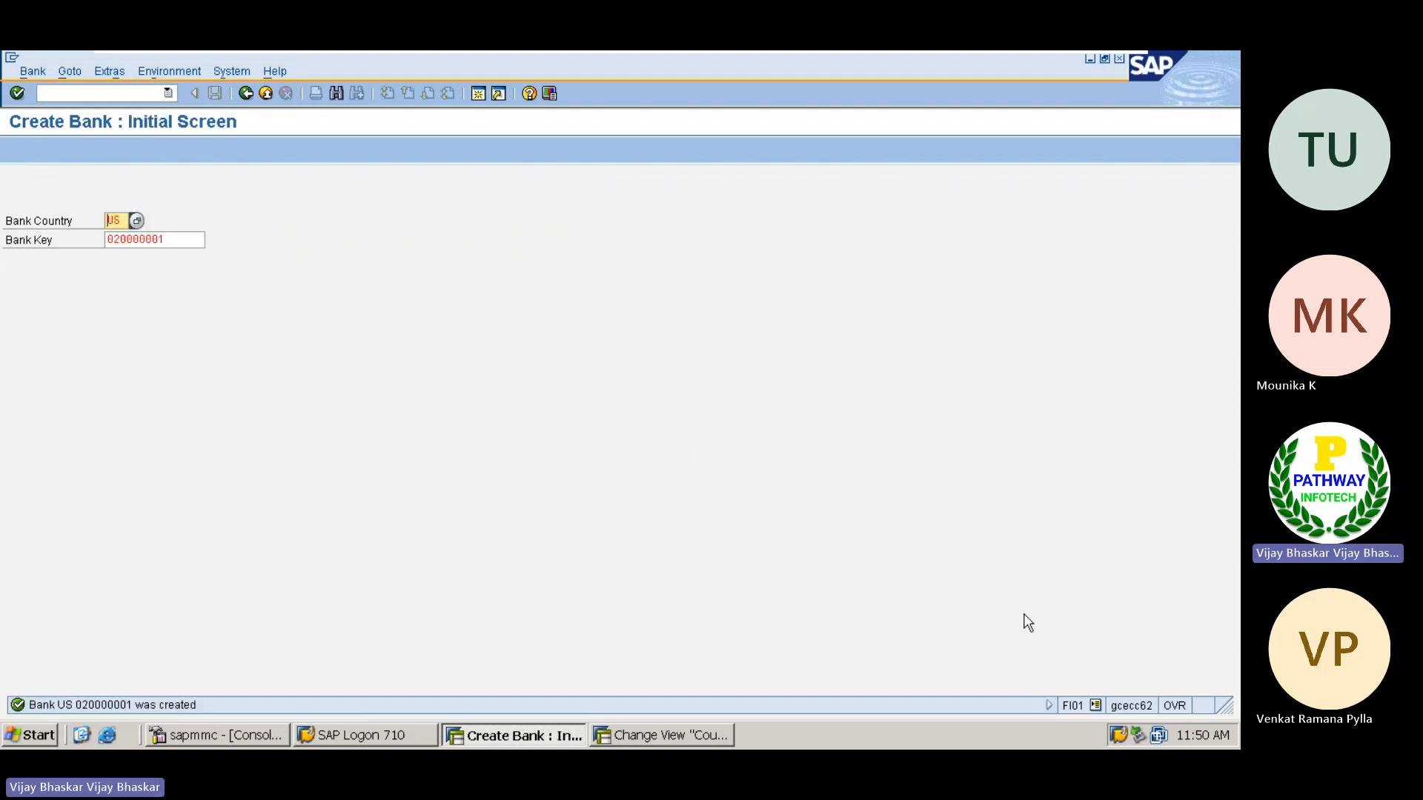
{"action": "mouse_move", "coordinate": [1003, 59]}
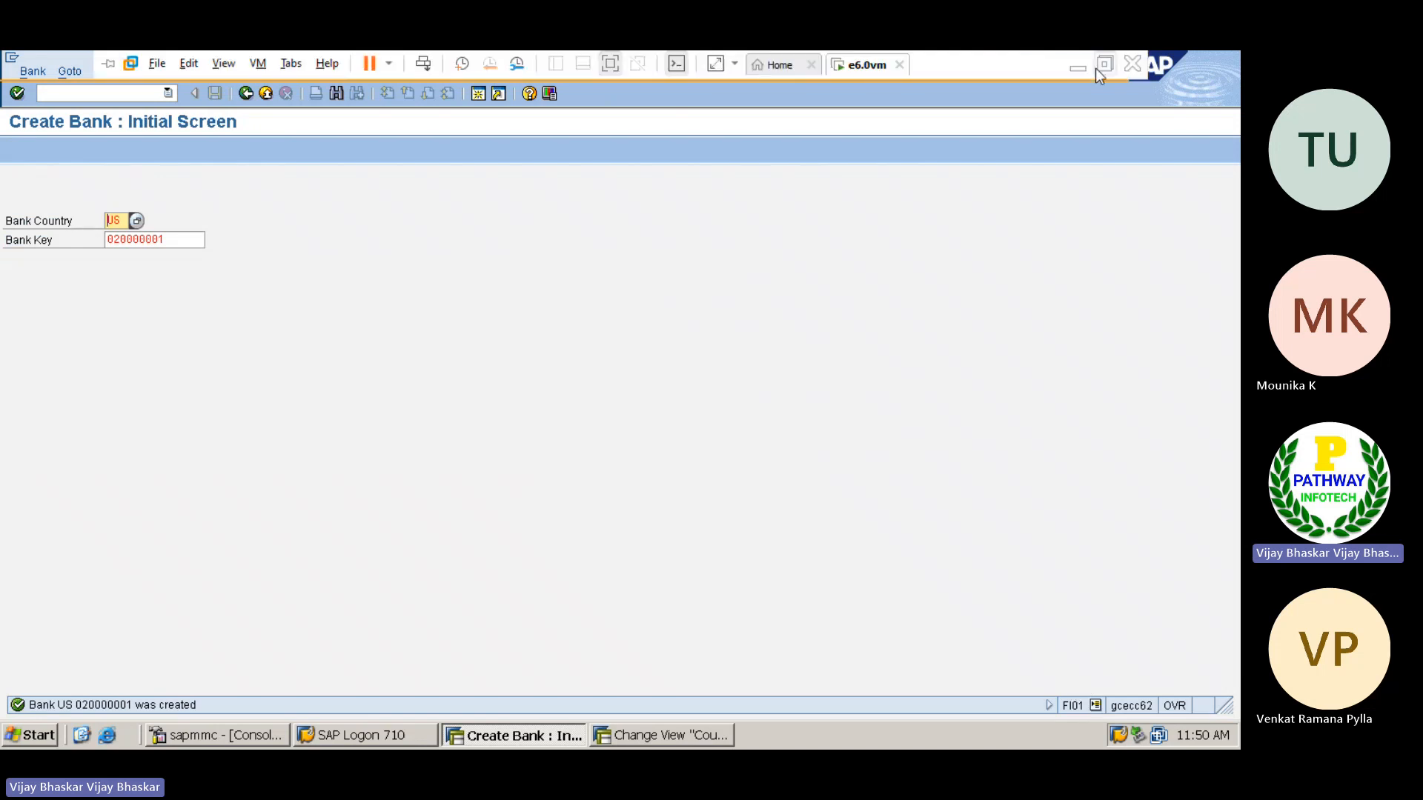
Switch to the S/4HANA remote session and open the Create Bank transaction with /nfi01
{"action": "left_click", "coordinate": [1078, 66]}
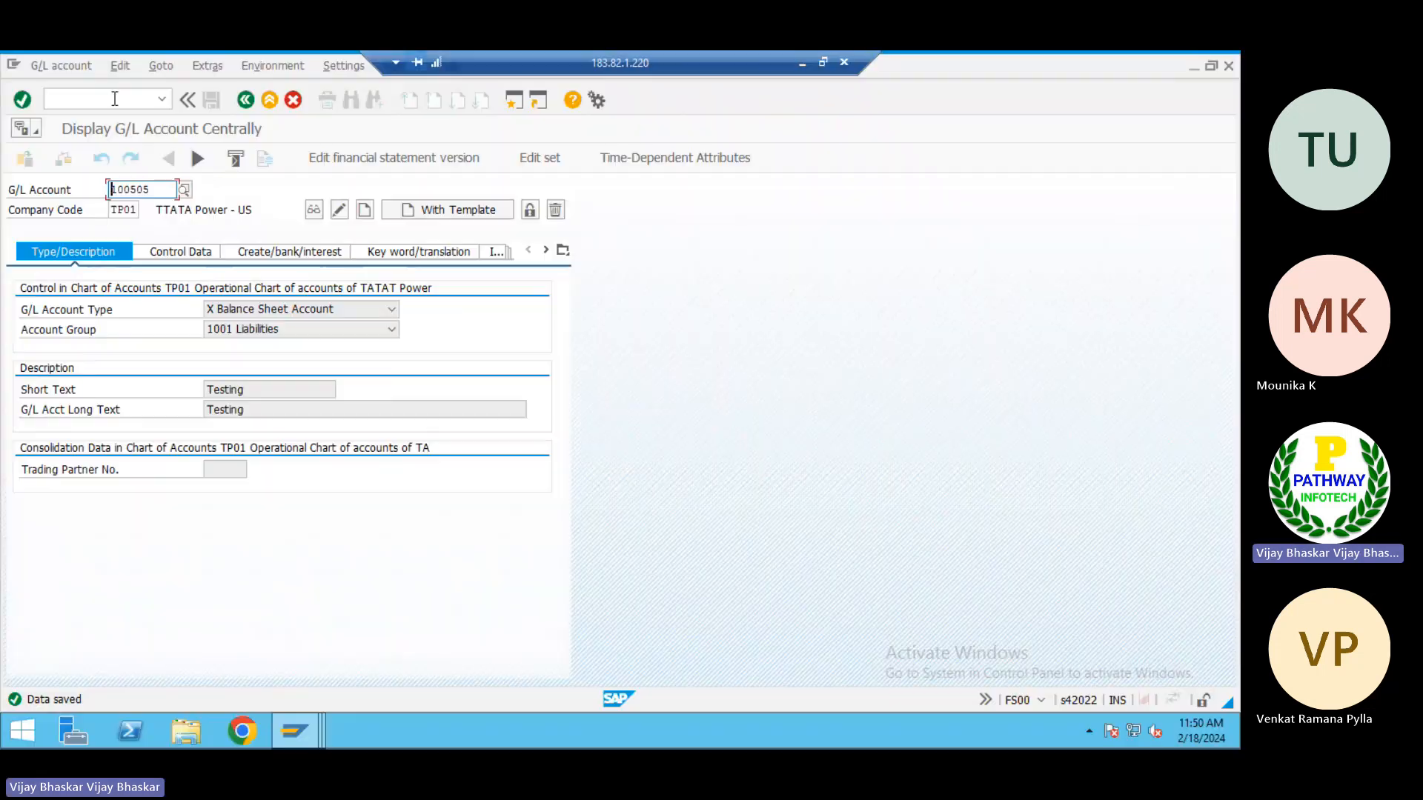
{"action": "left_click", "coordinate": [115, 100]}
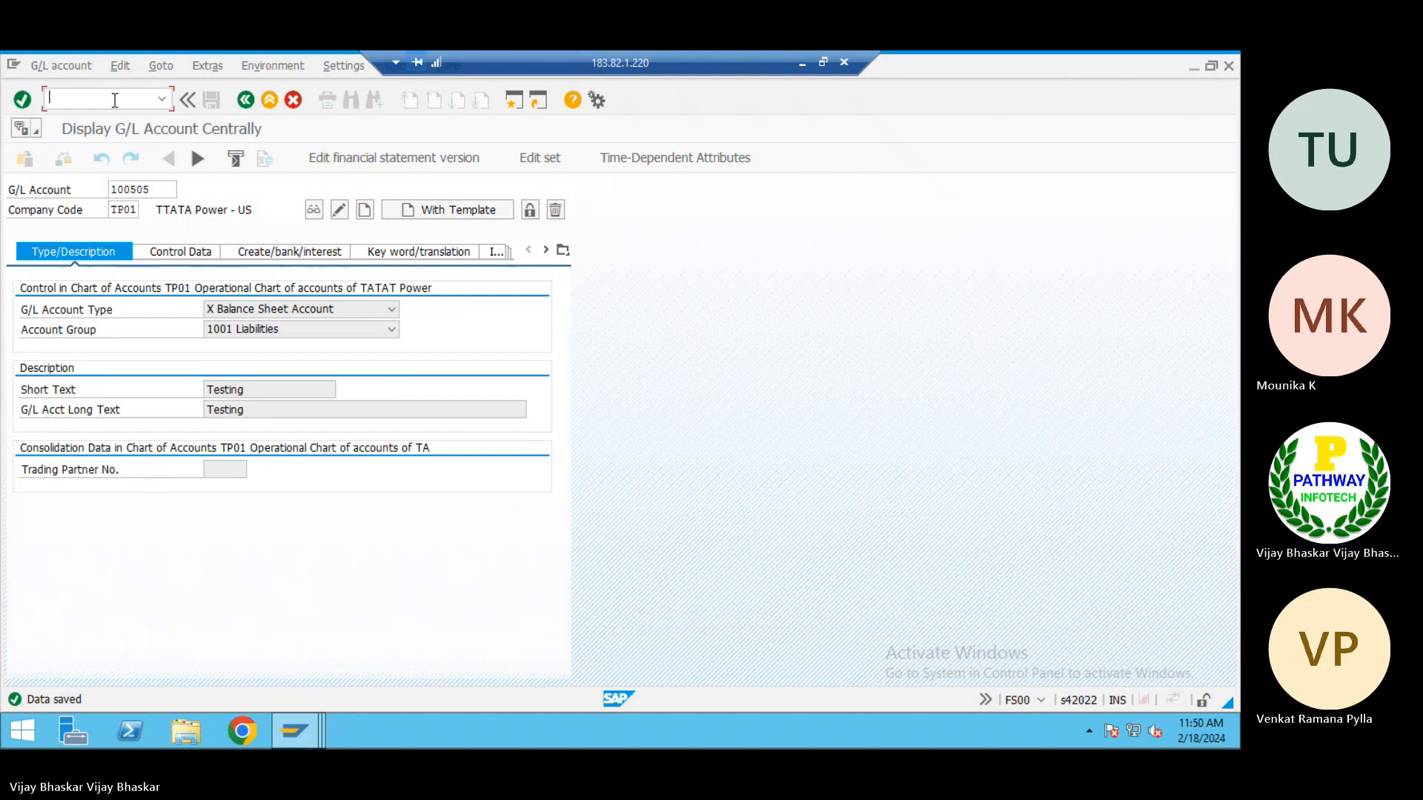
{"action": "type", "text": "/nf"}
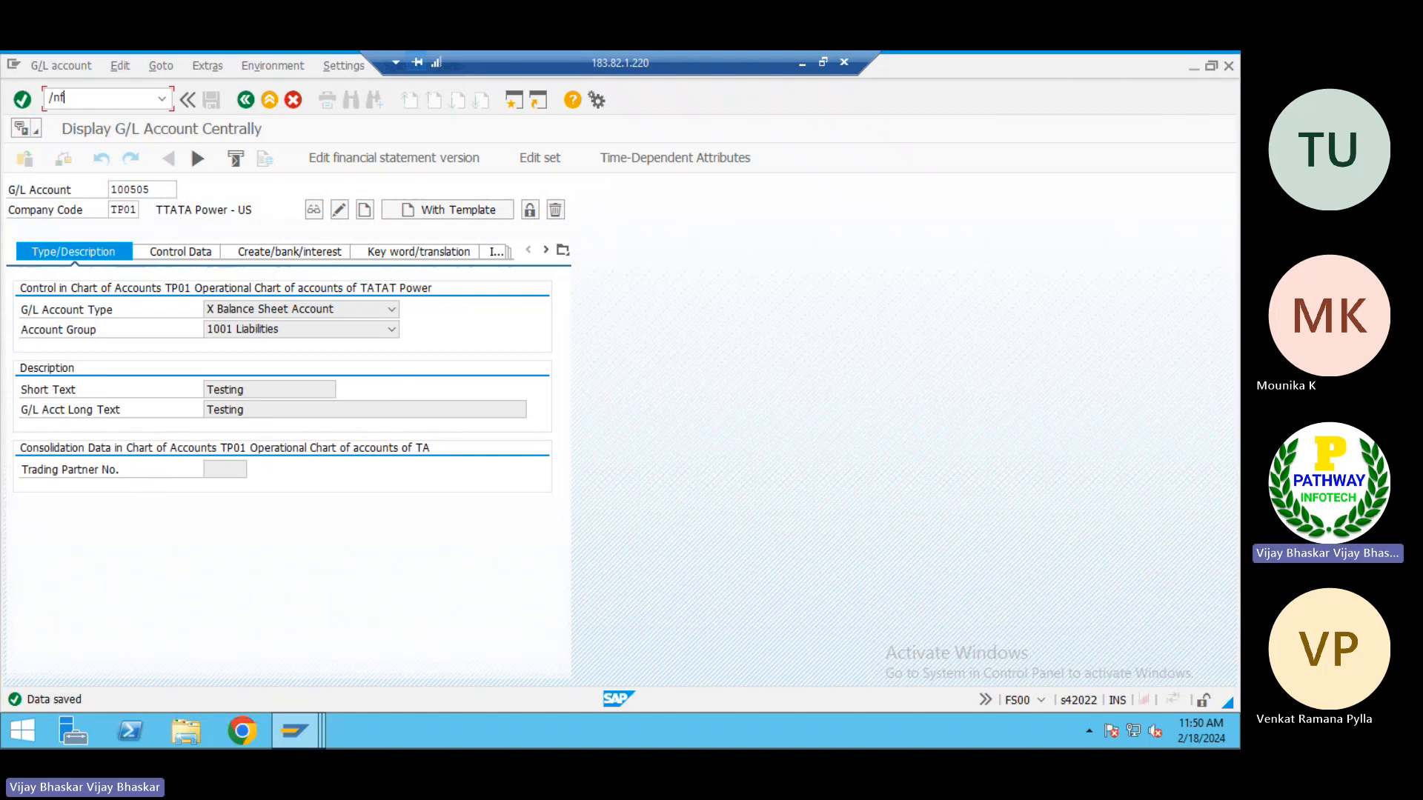
{"action": "type", "text": "i01"}
{"action": "key", "text": "Return"}
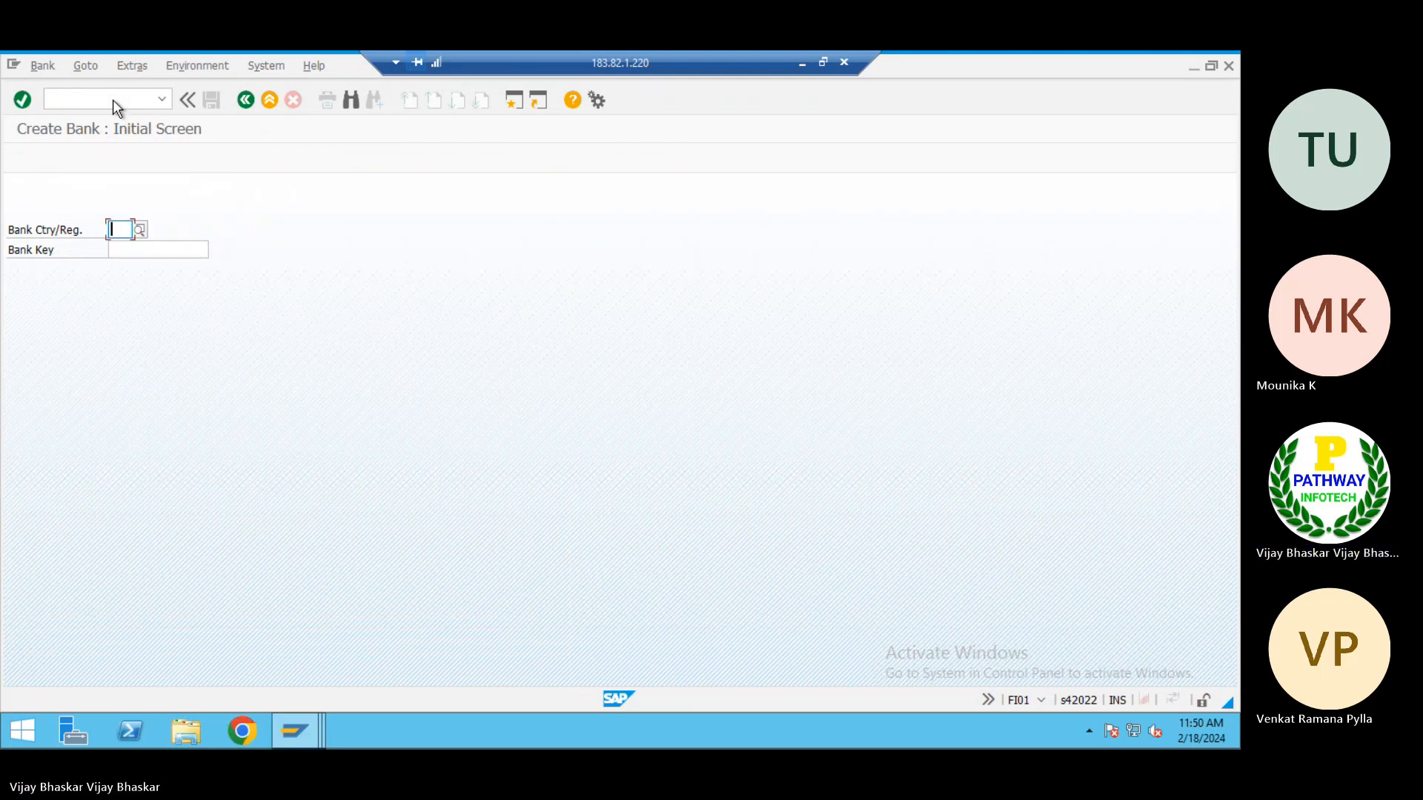
{"action": "type", "text": "us"}
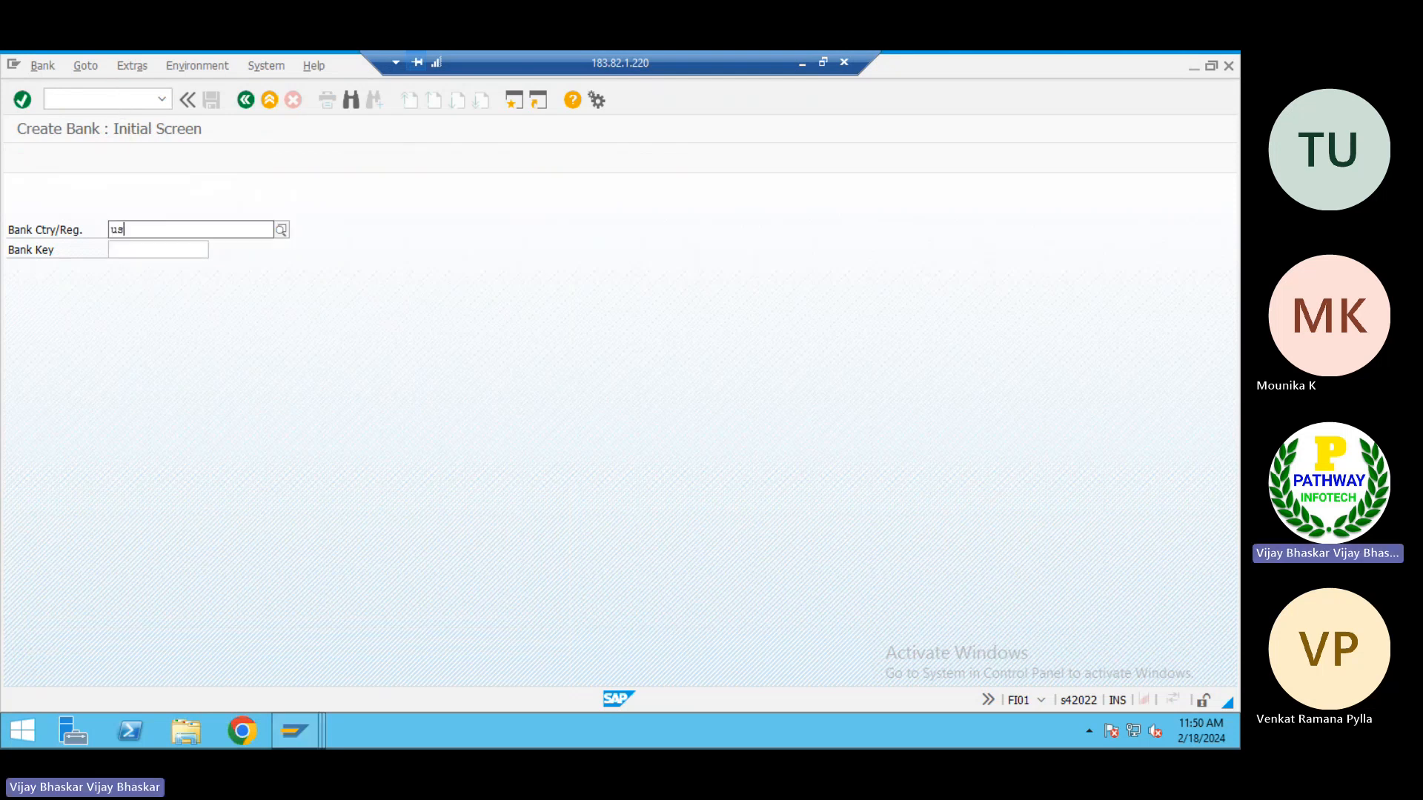
{"action": "key", "text": "Tab"}
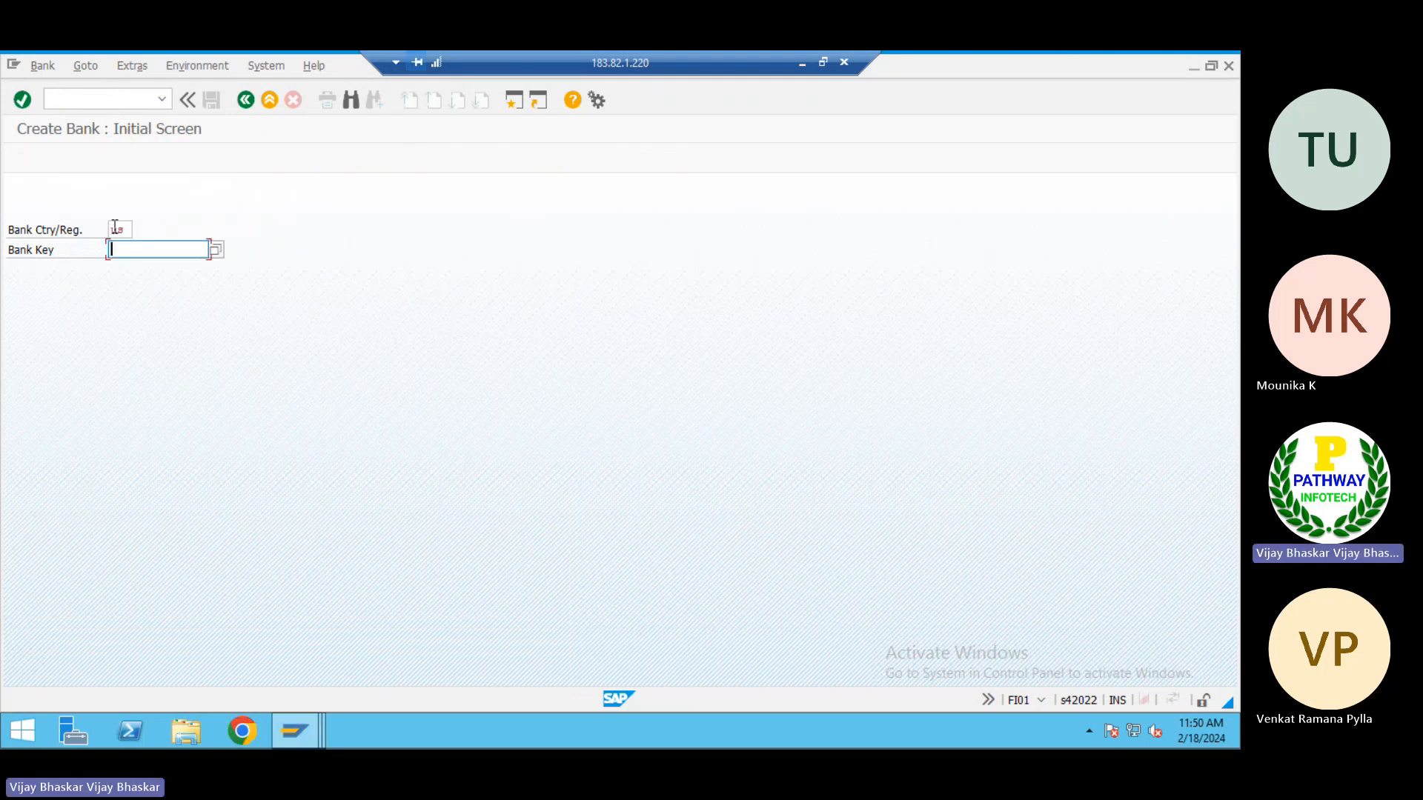
{"action": "left_click", "coordinate": [801, 66]}
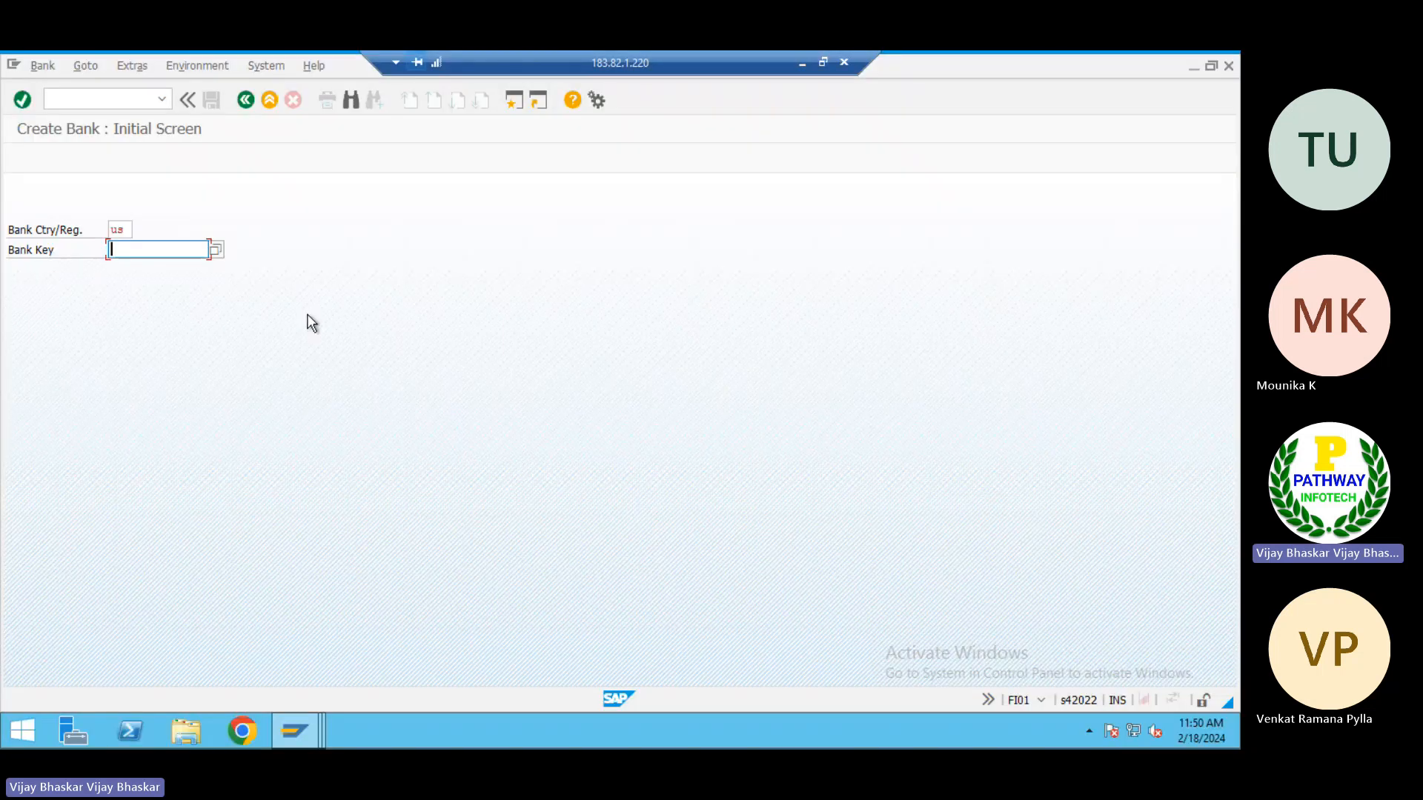
{"action": "key", "text": "BackSpace"}
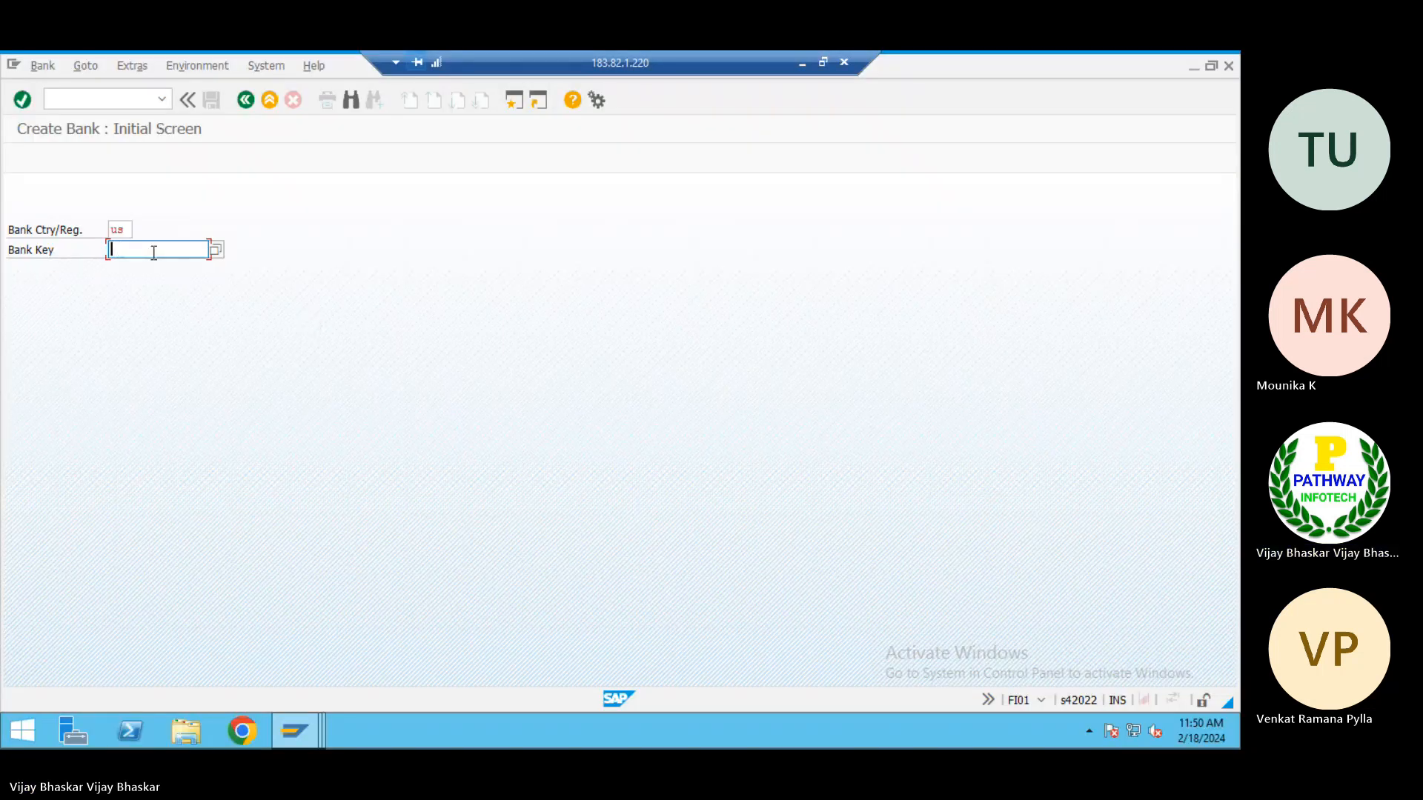
Change from creating to displaying a bank, set the country to US and list all existing US banks
{"action": "left_click", "coordinate": [40, 66]}
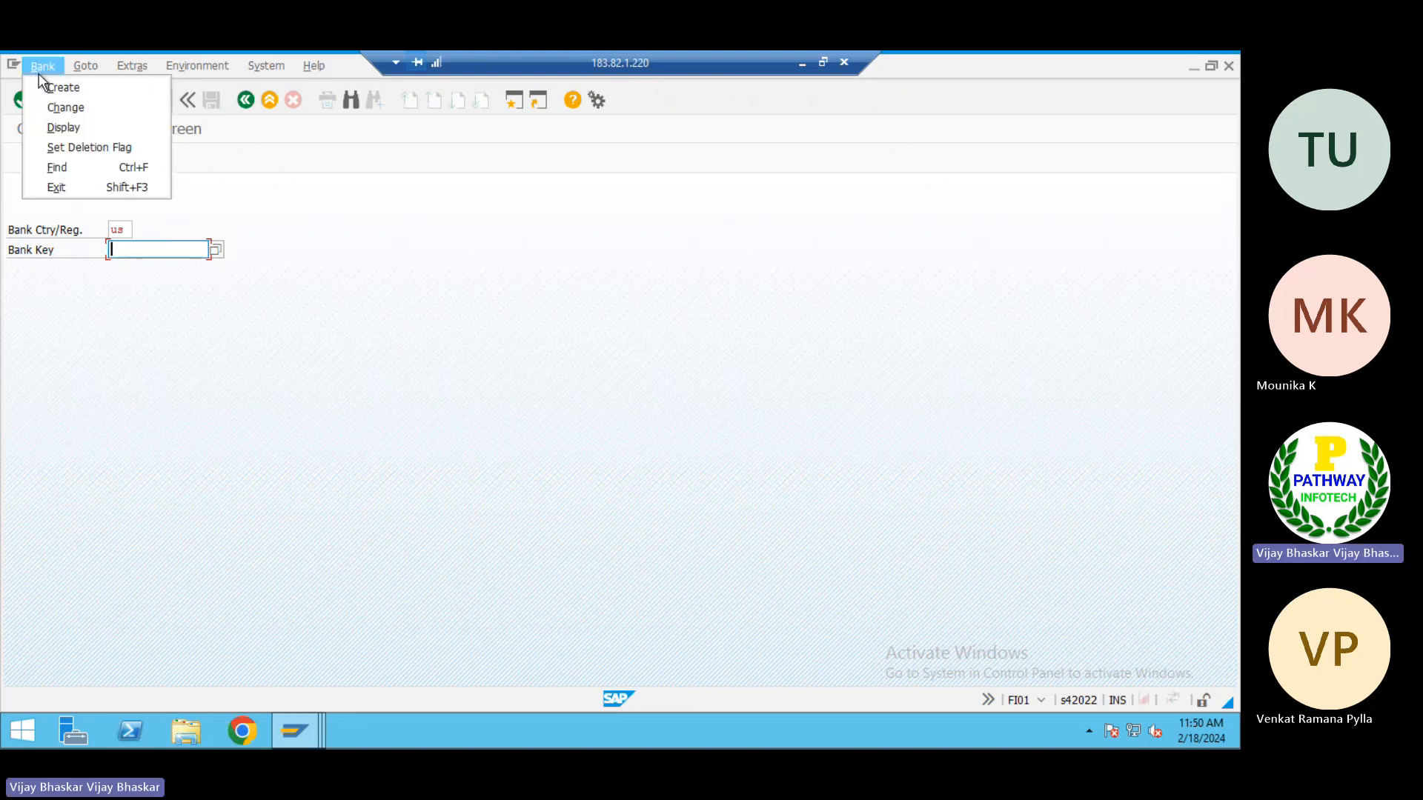
{"action": "left_click", "coordinate": [60, 127]}
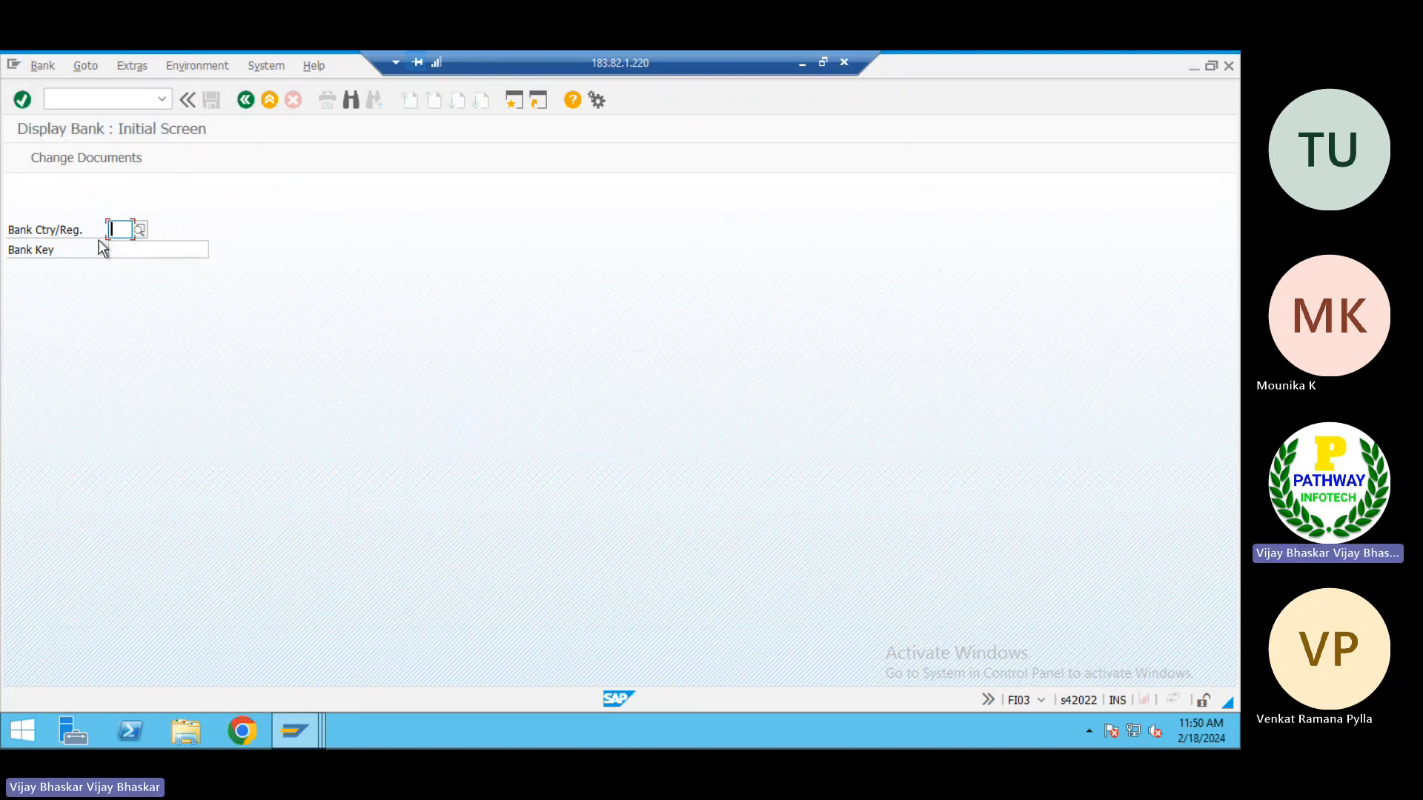
{"action": "type", "text": "us"}
{"action": "key", "text": "Tab"}
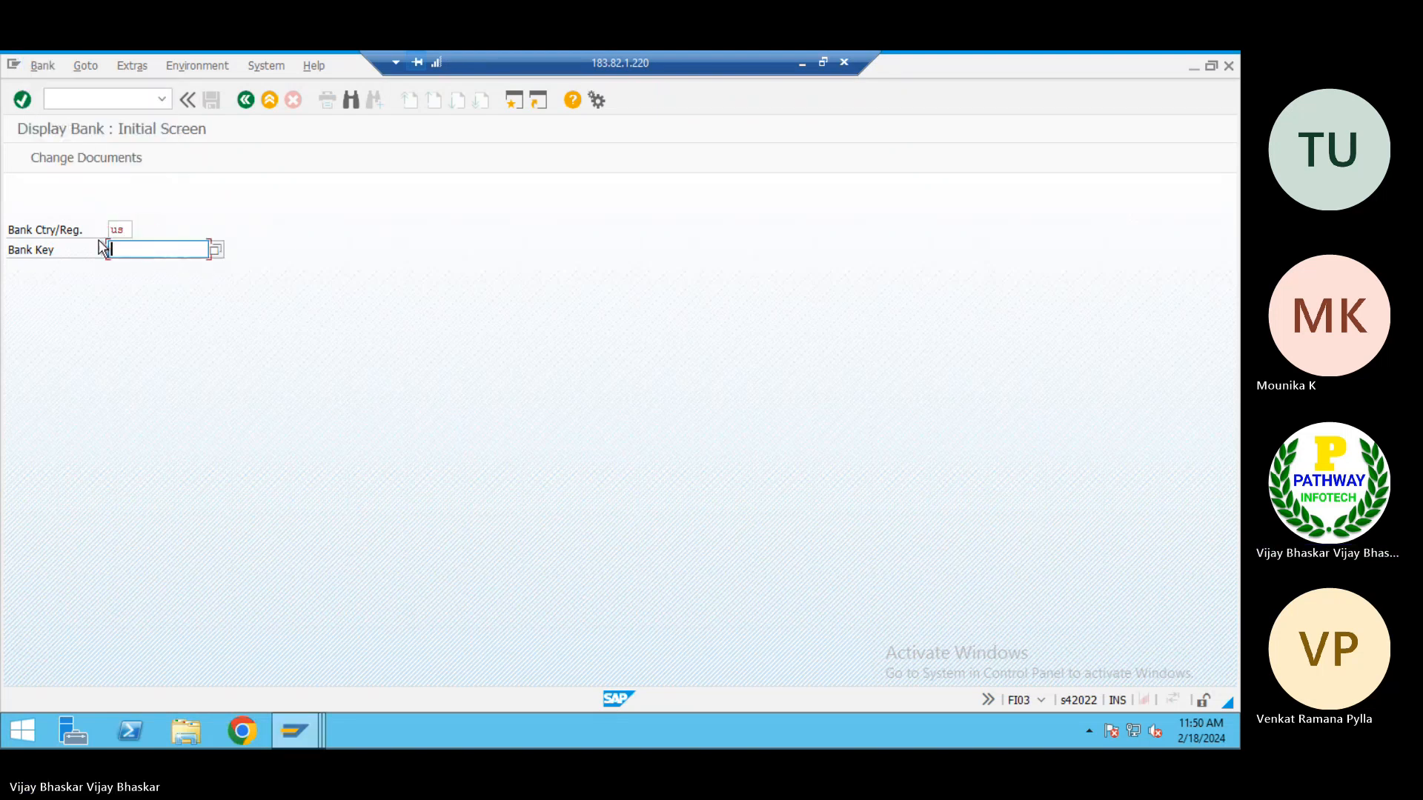
{"action": "left_click", "coordinate": [215, 250]}
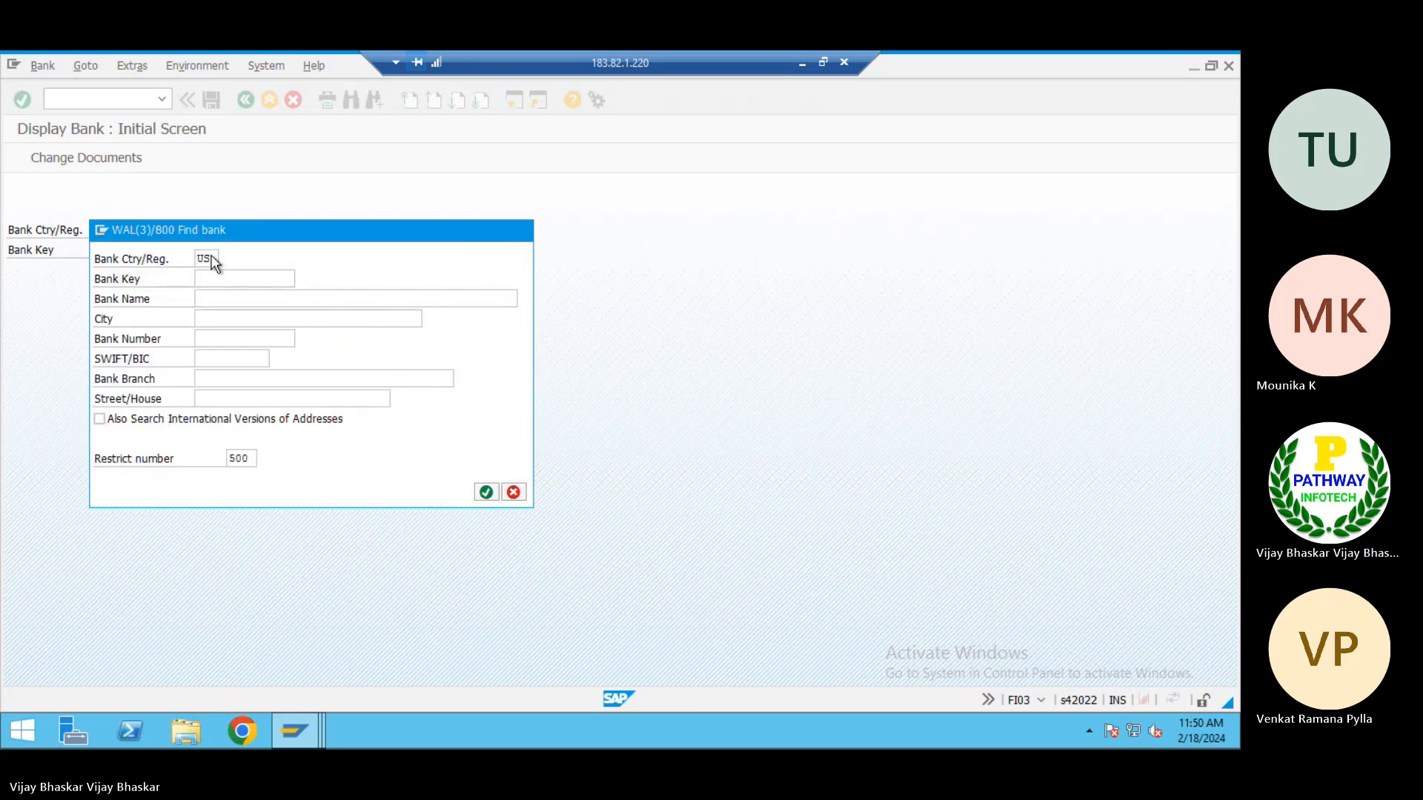
{"action": "key", "text": "Return"}
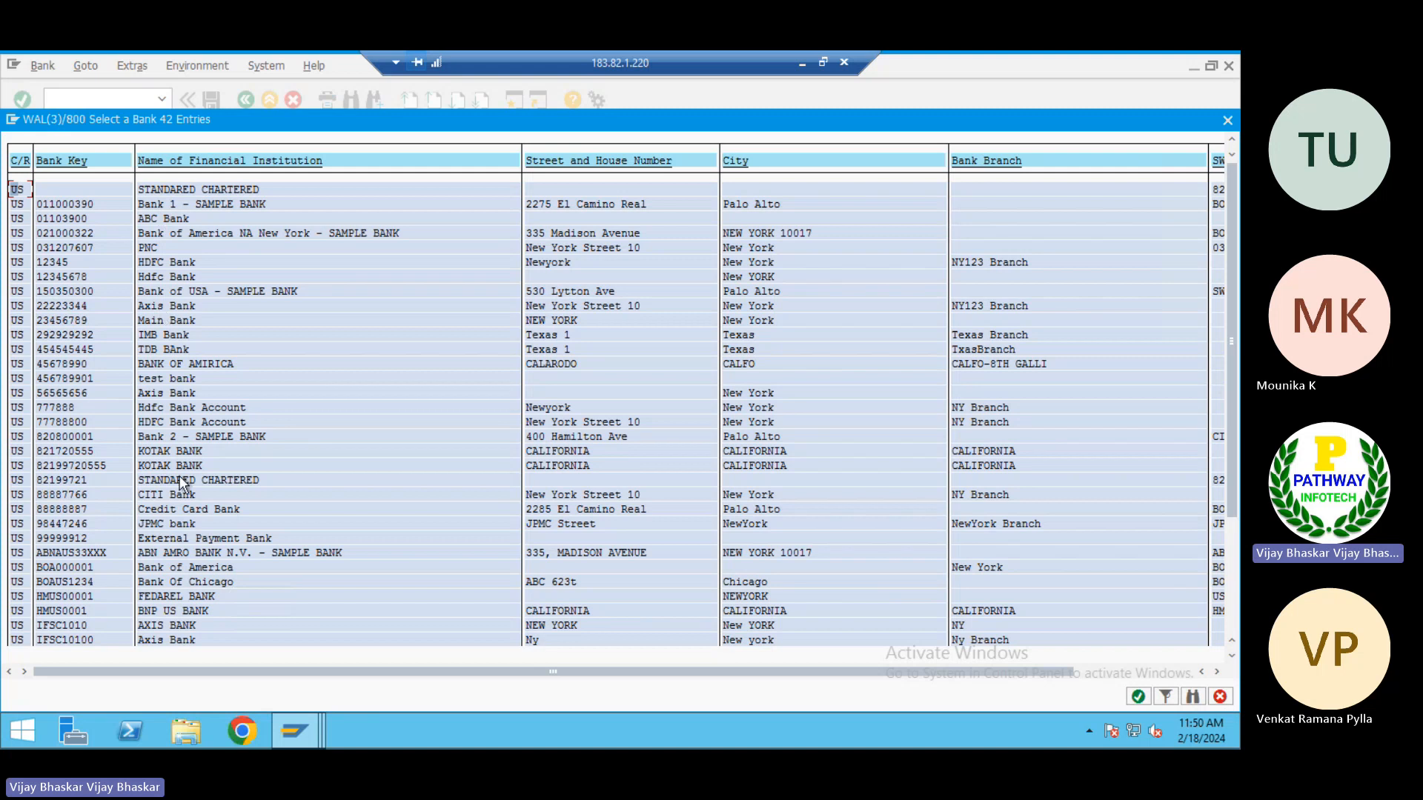
Examine the bank keys, institution names and addresses in the list of US banks
{"action": "scroll", "coordinate": [180, 476], "scroll_direction": "down", "scroll_amount": 3}
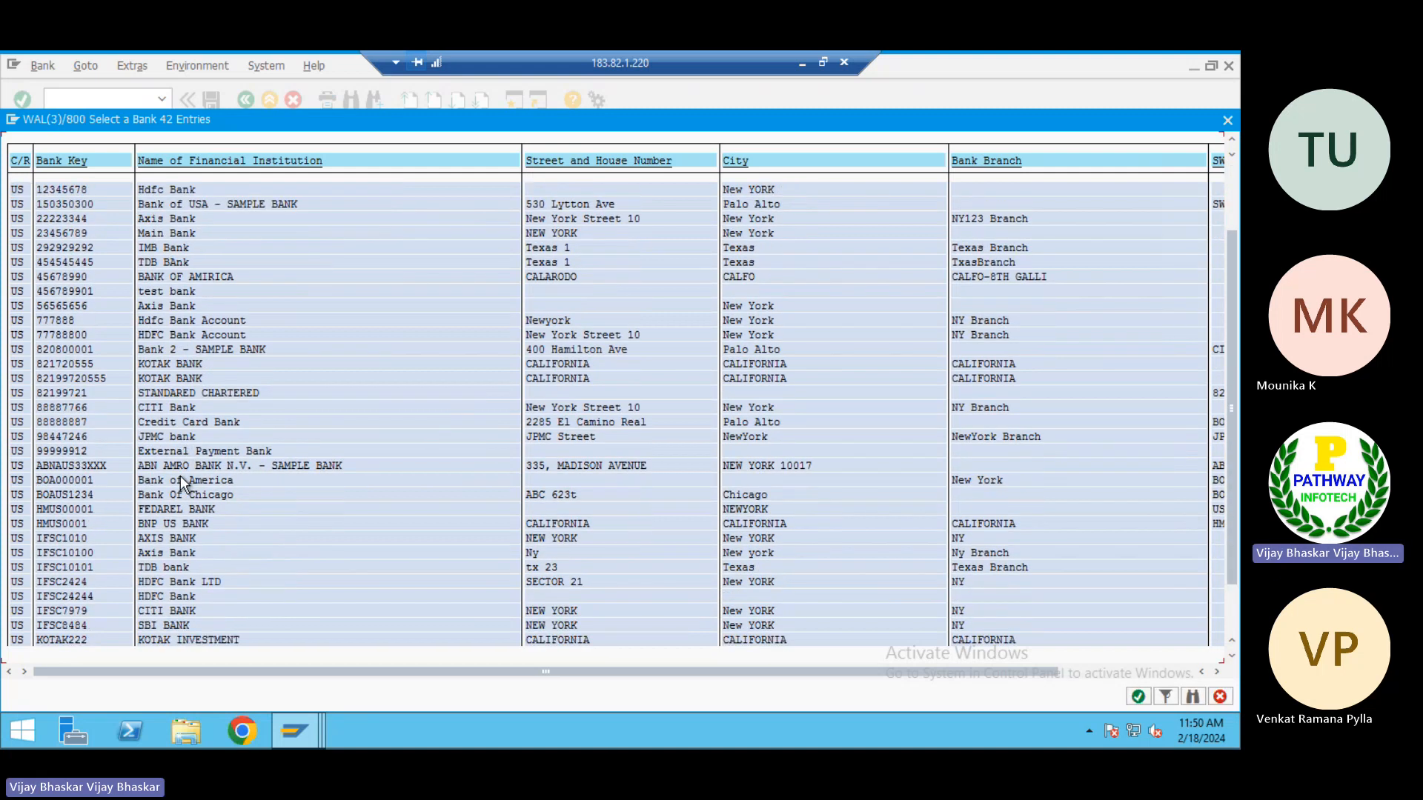
{"action": "scroll", "coordinate": [181, 480], "scroll_direction": "down", "scroll_amount": 3}
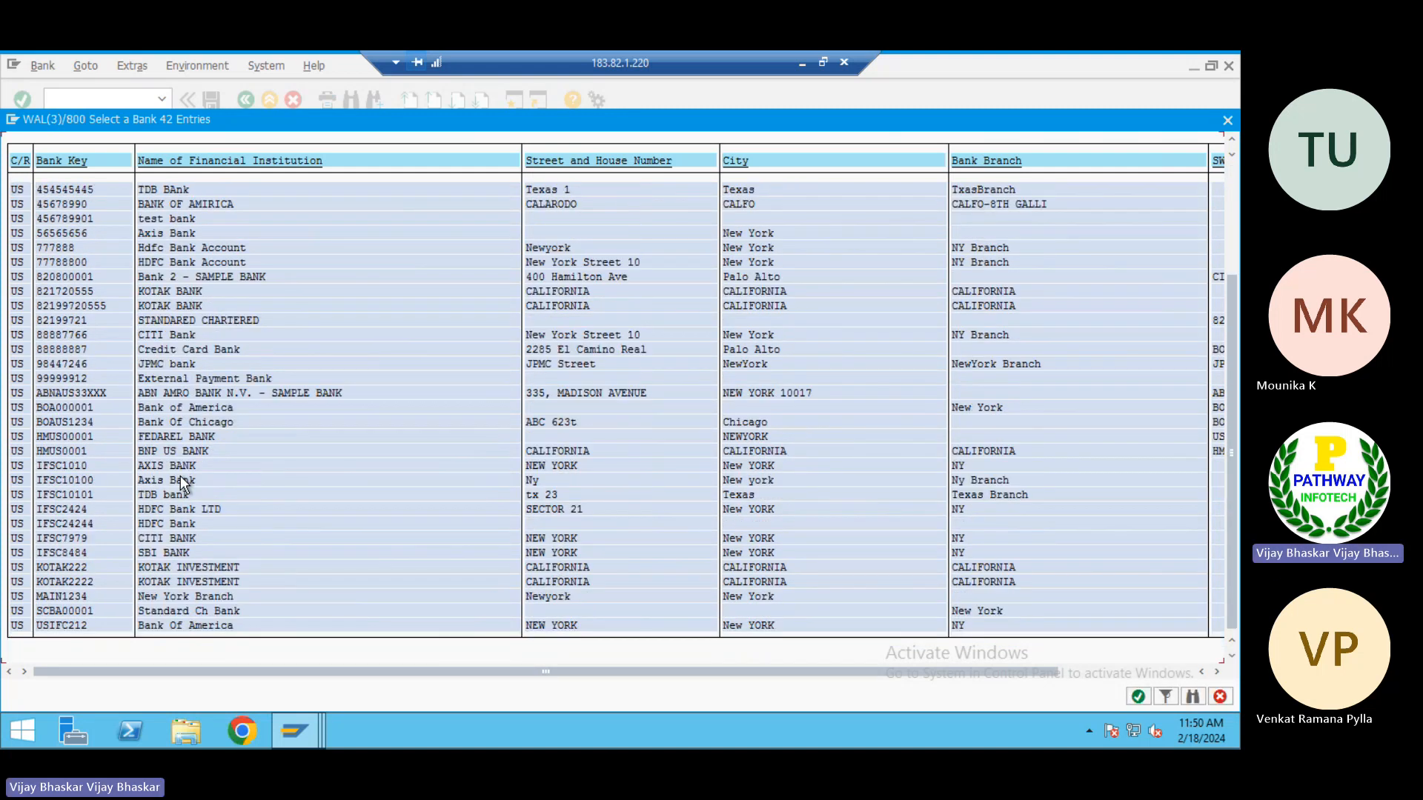
{"action": "scroll", "coordinate": [137, 437], "scroll_direction": "up", "scroll_amount": 3}
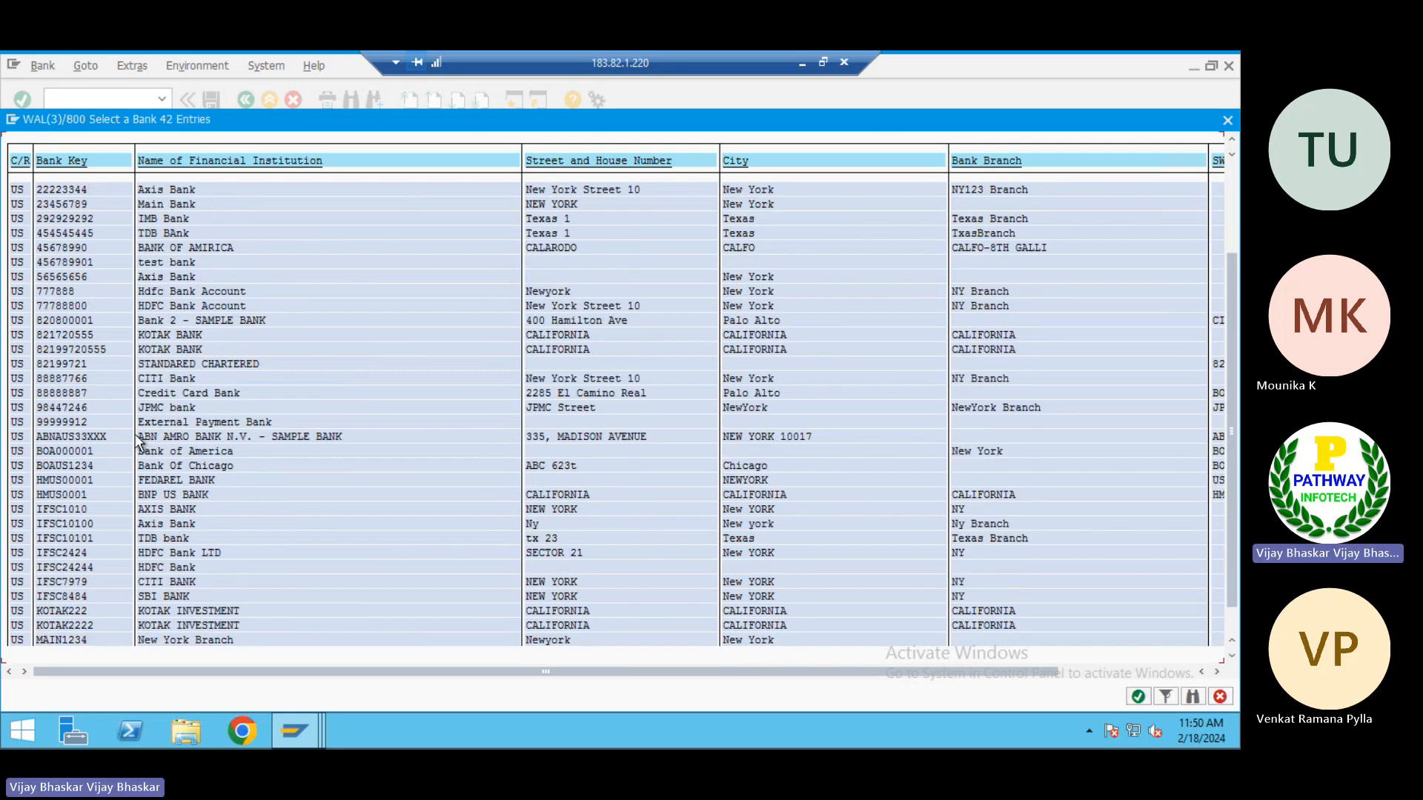
{"action": "scroll", "coordinate": [135, 439], "scroll_direction": "up", "scroll_amount": 2}
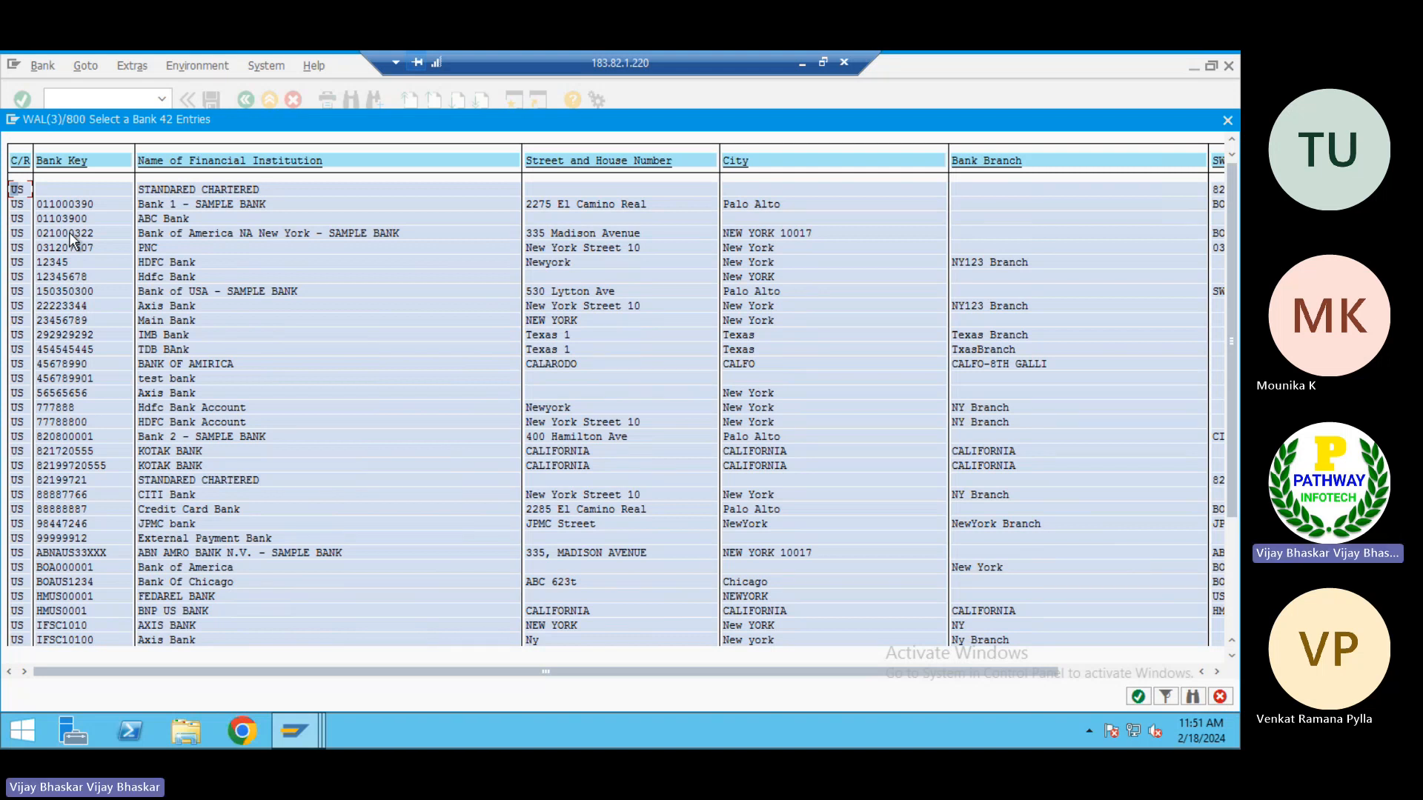
{"action": "double_click", "coordinate": [177, 478]}
{"action": "scroll", "coordinate": [175, 472], "scroll_direction": "up", "scroll_amount": 1}
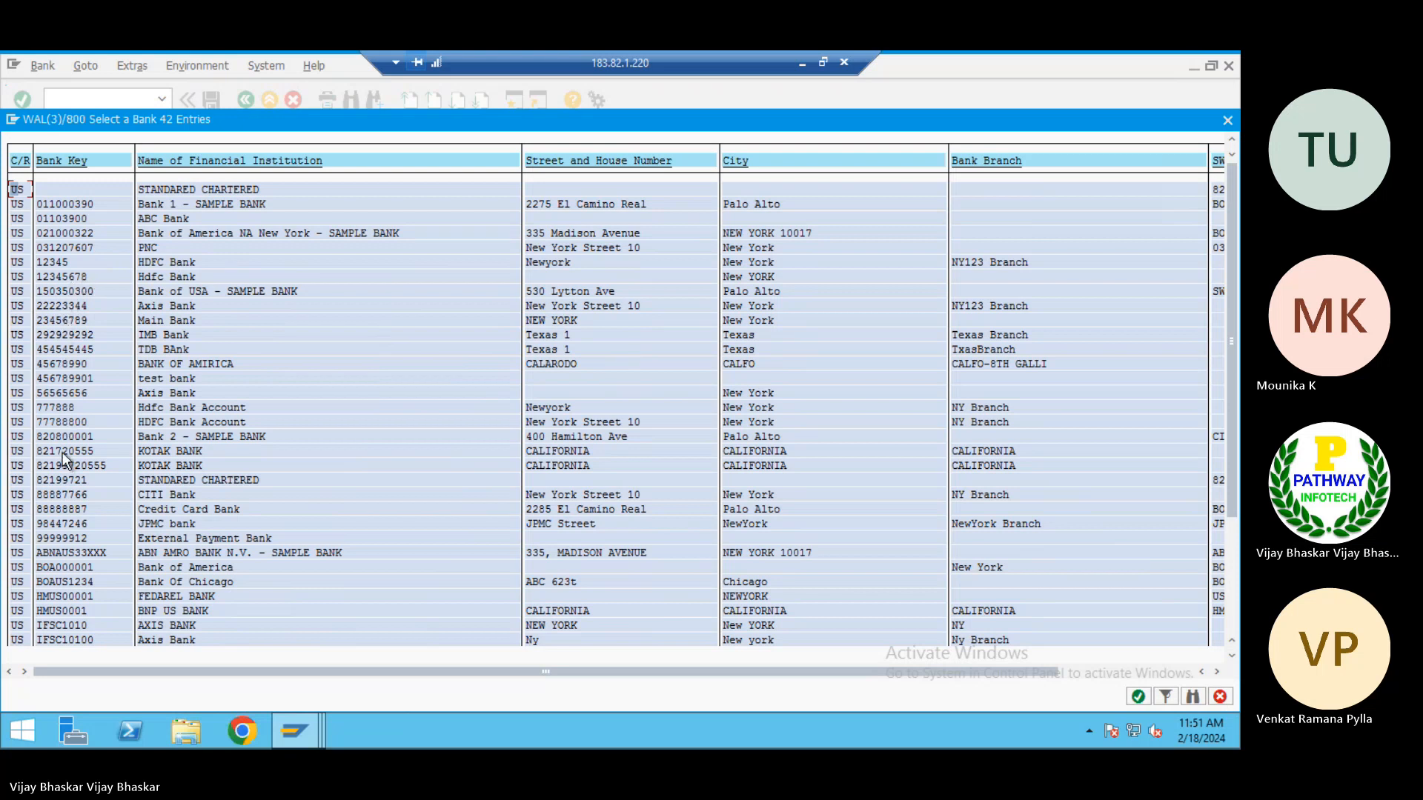
{"action": "scroll", "coordinate": [62, 452], "scroll_direction": "down", "scroll_amount": 3}
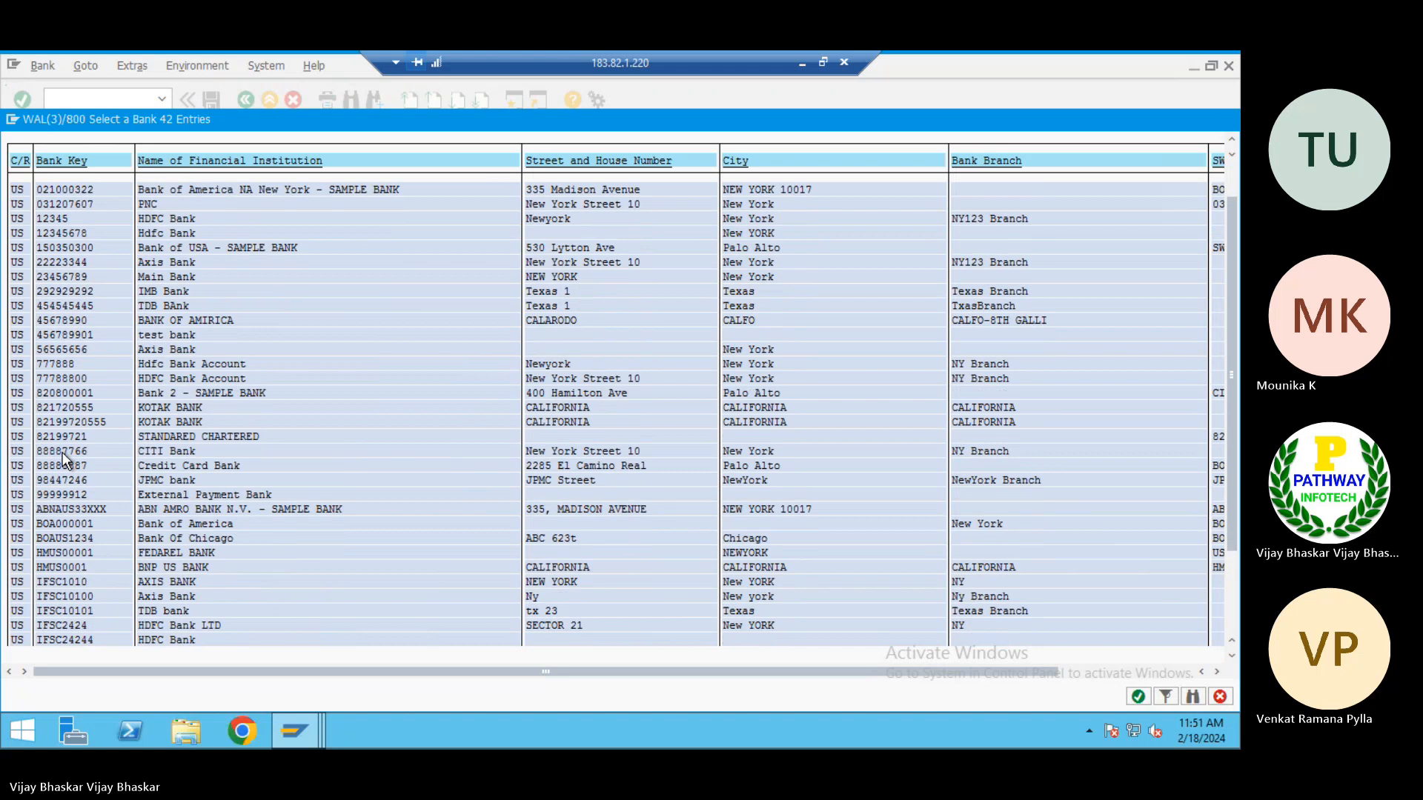
{"action": "scroll", "coordinate": [62, 452], "scroll_direction": "up", "scroll_amount": 3}
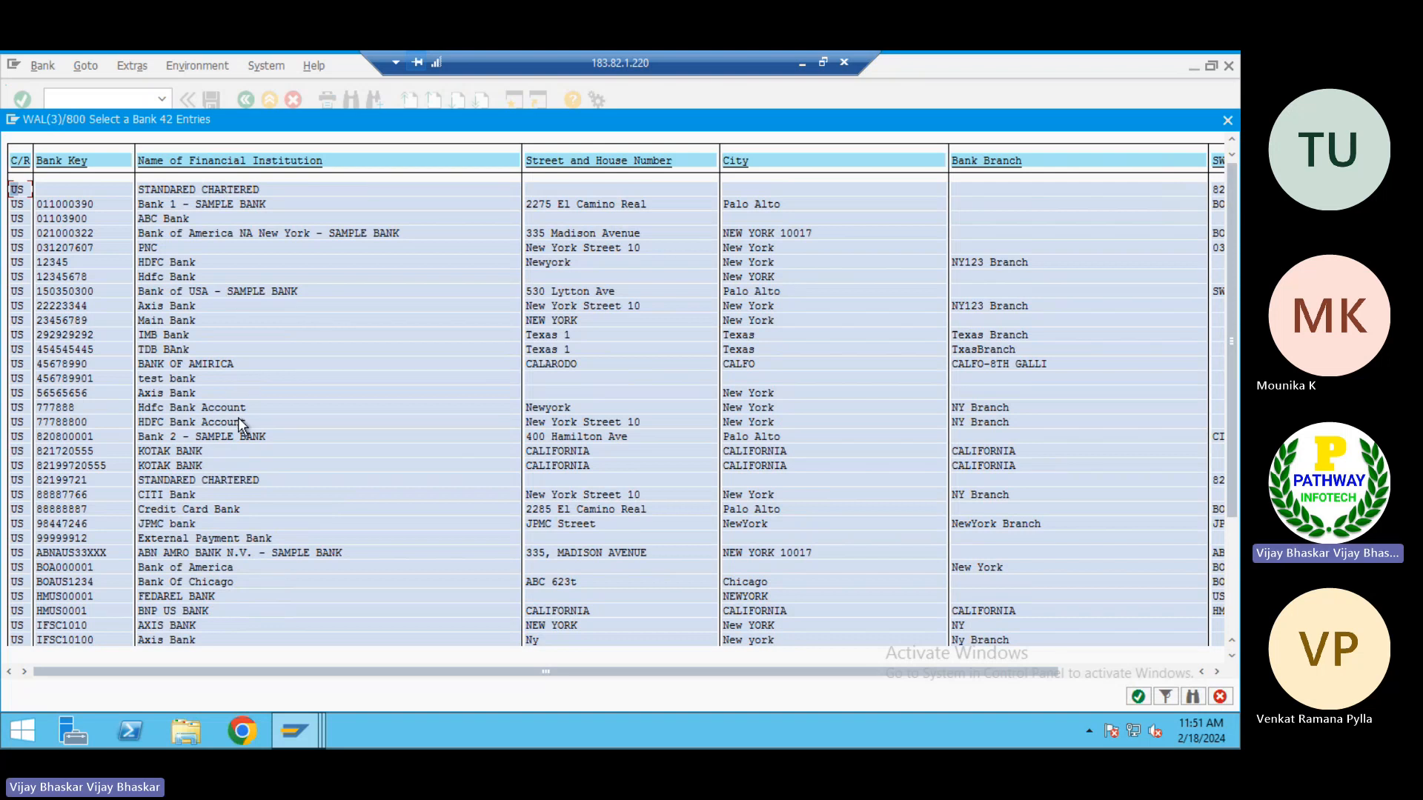
Search the whole bank list for 02000* with a limit of 999 hits, and close the search and the list
{"action": "key", "text": "ctrl+f"}
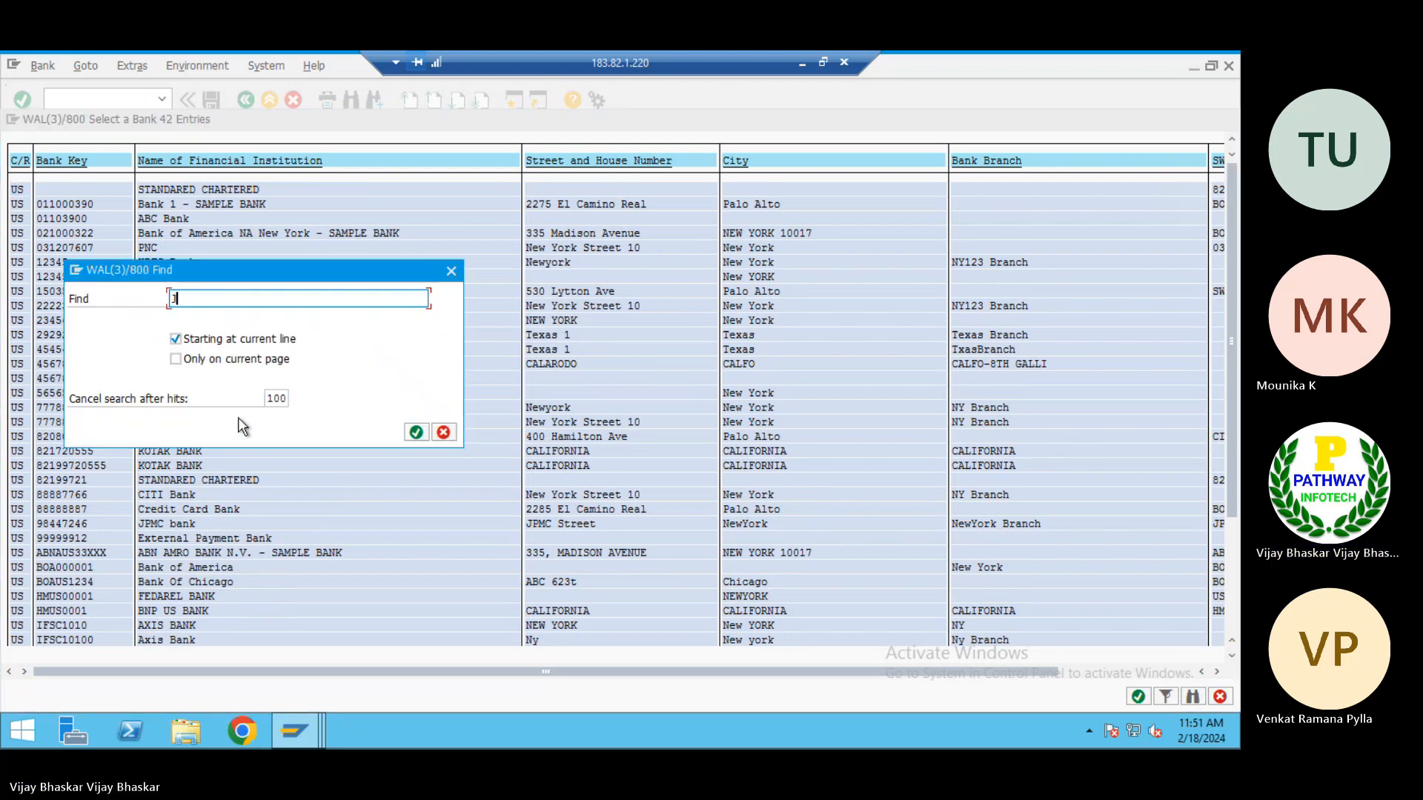
{"action": "type", "text": "02000*"}
{"action": "key", "text": "Tab"}
{"action": "key", "text": "space"}
{"action": "key", "text": "Tab"}
{"action": "key", "text": "Tab"}
{"action": "type", "text": "999"}
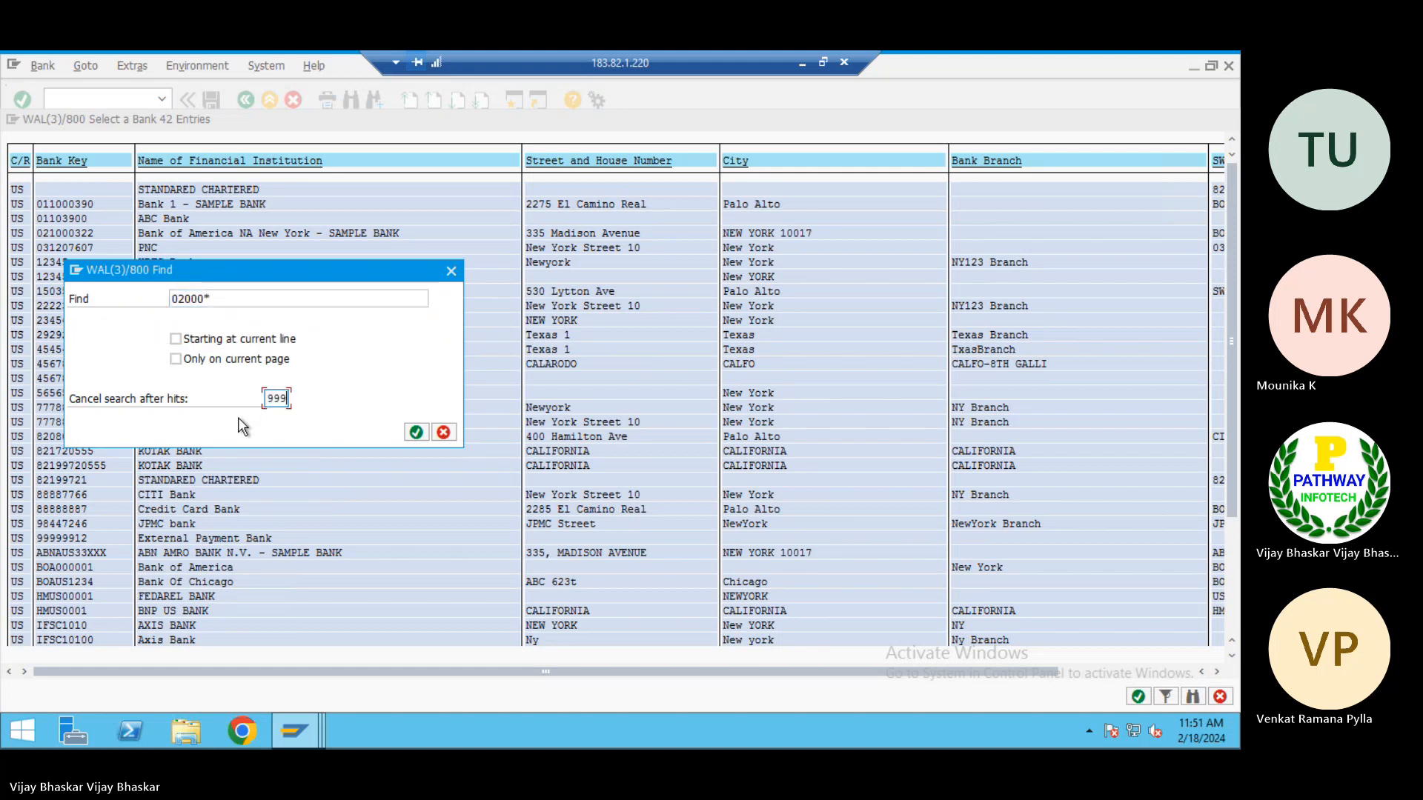
{"action": "key", "text": "Return"}
{"action": "left_click", "coordinate": [416, 552]}
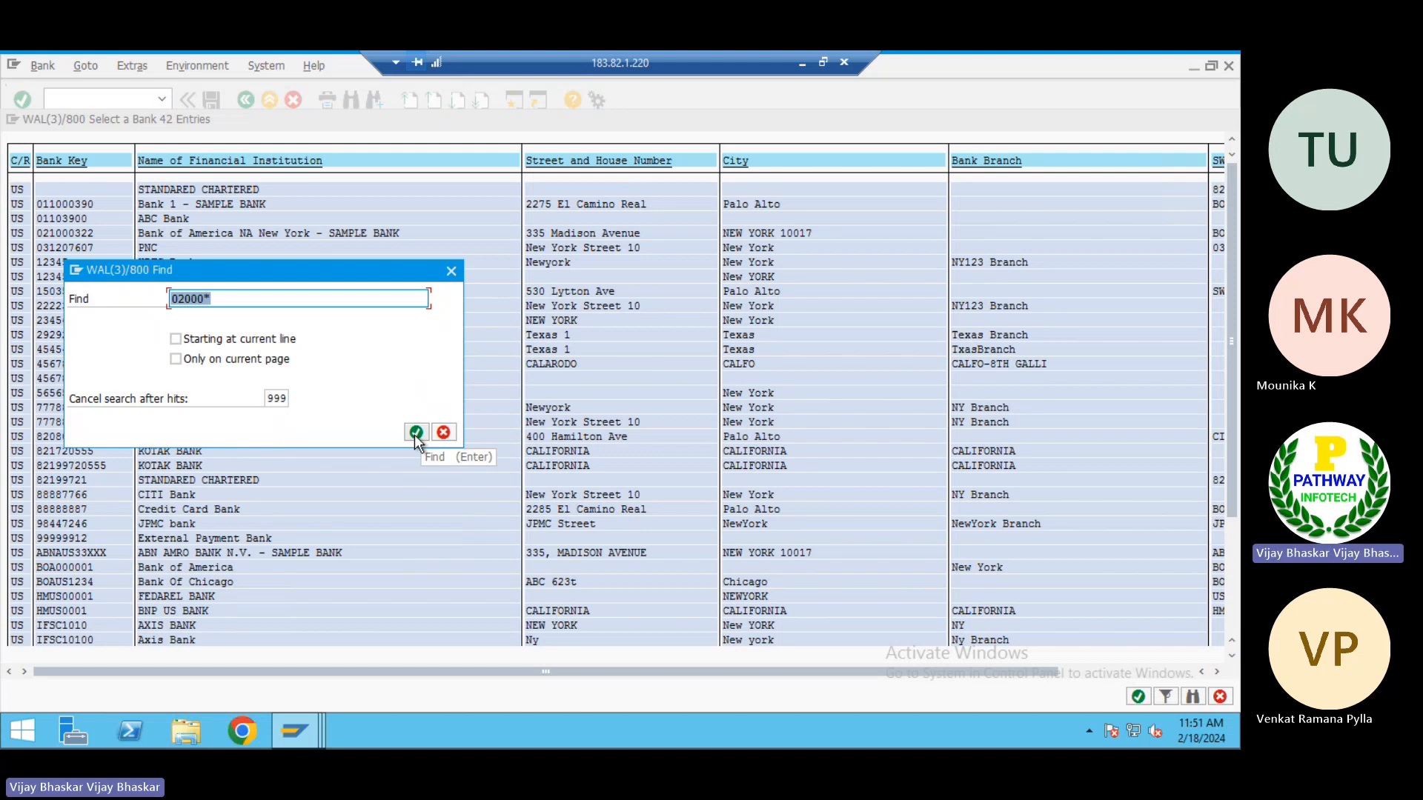
{"action": "left_click", "coordinate": [443, 432]}
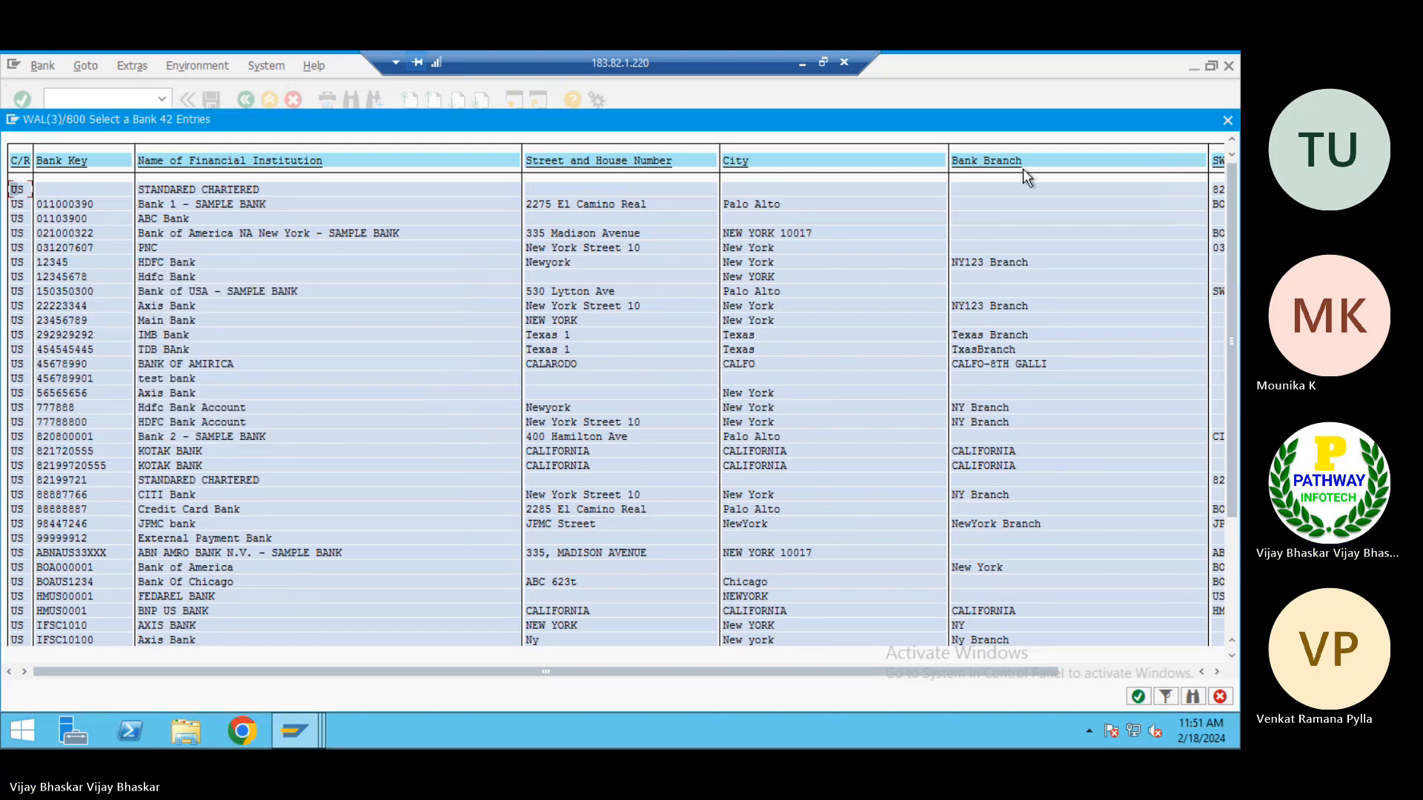
{"action": "left_click_drag", "start_coordinate": [1184, 126], "coordinate": [1099, 129]}
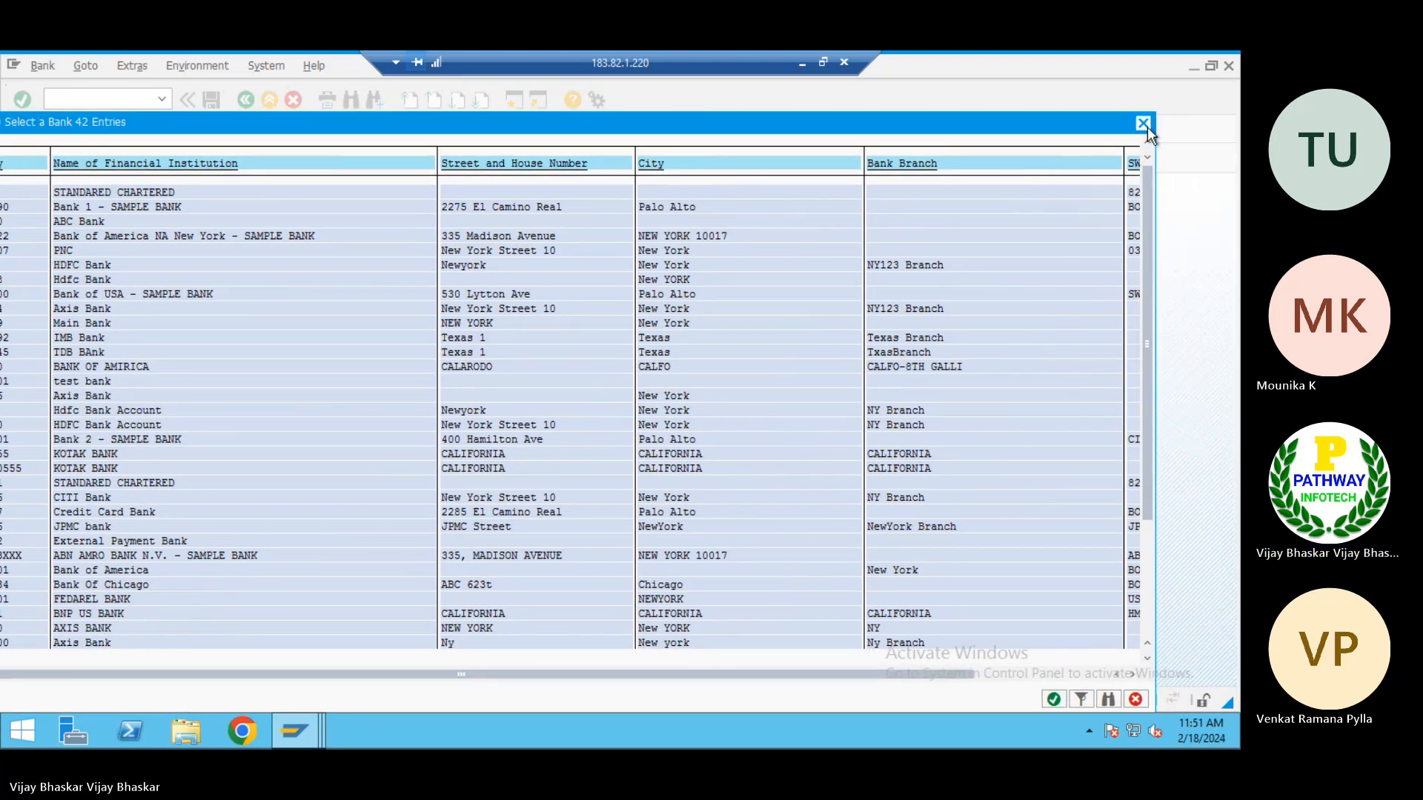
{"action": "left_click", "coordinate": [1135, 131]}
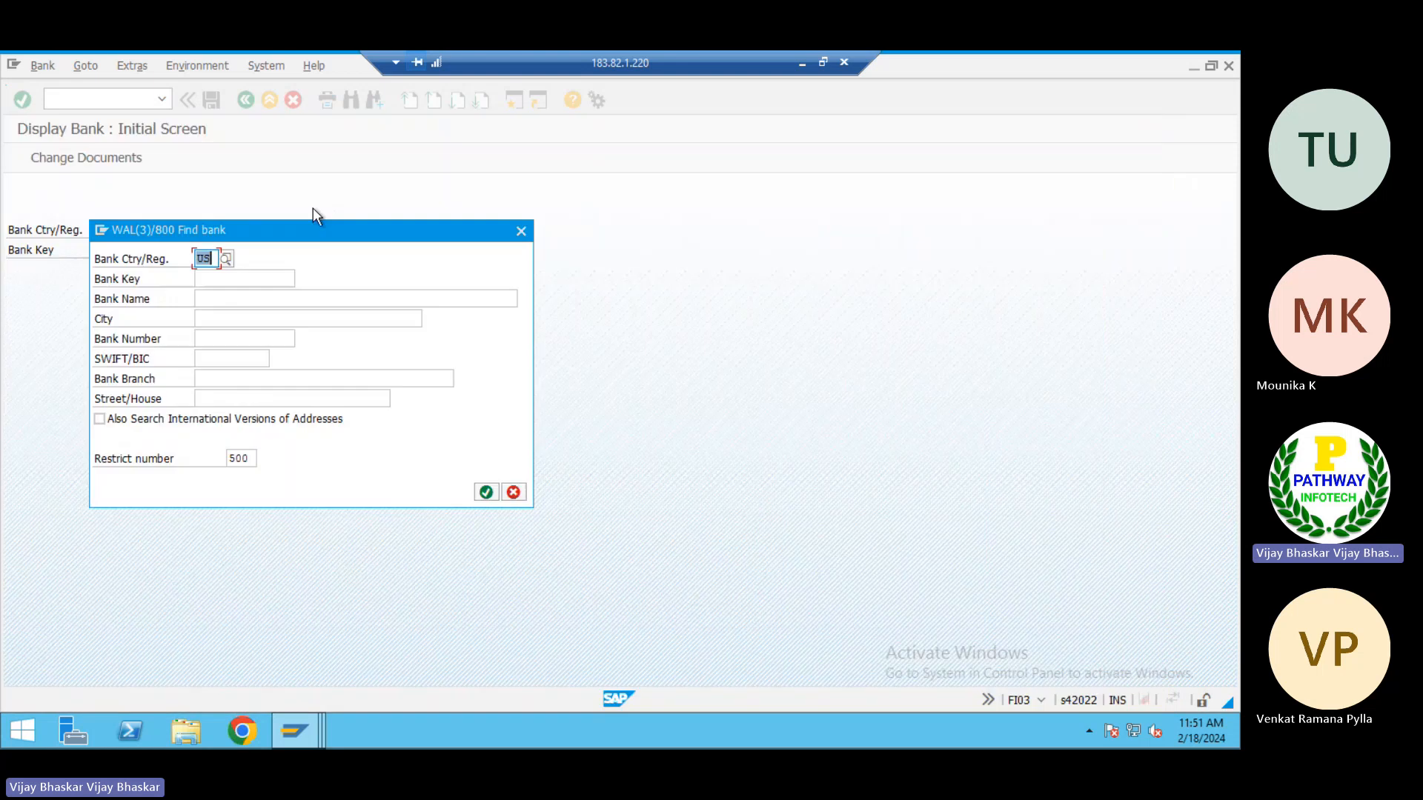
{"action": "left_click", "coordinate": [522, 232]}
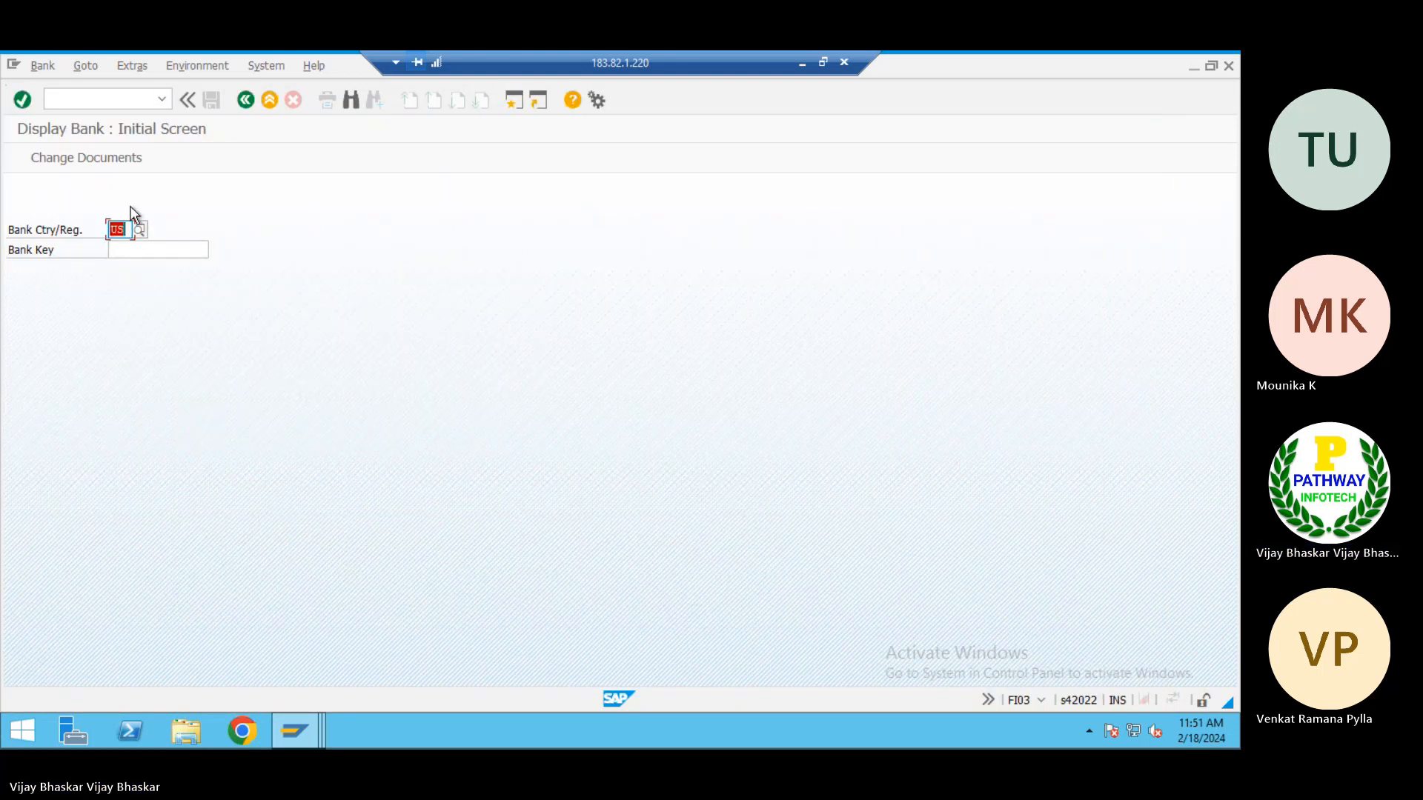
Find the bank key of the US bank whose name matches JPMC*
{"action": "left_click", "coordinate": [141, 250]}
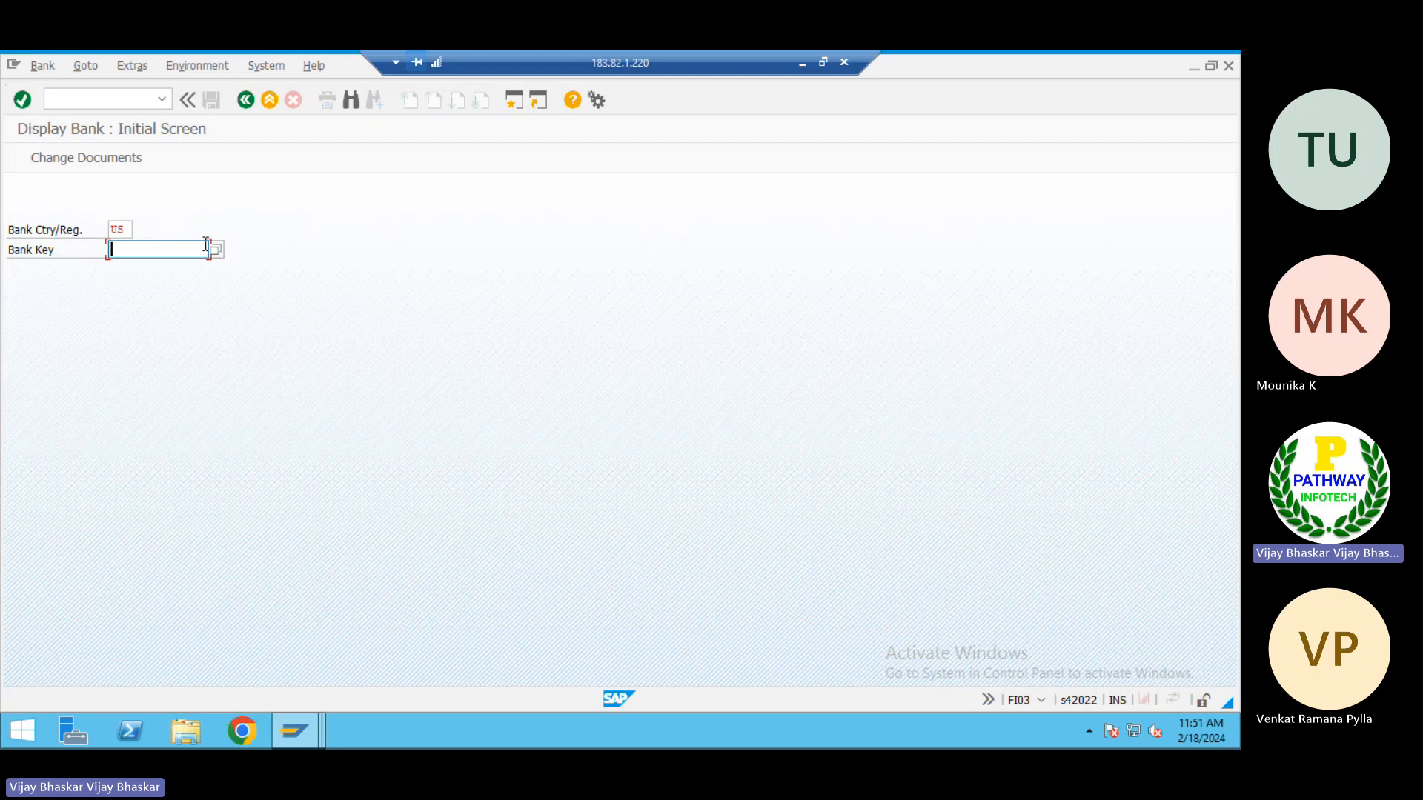
{"action": "left_click", "coordinate": [216, 251]}
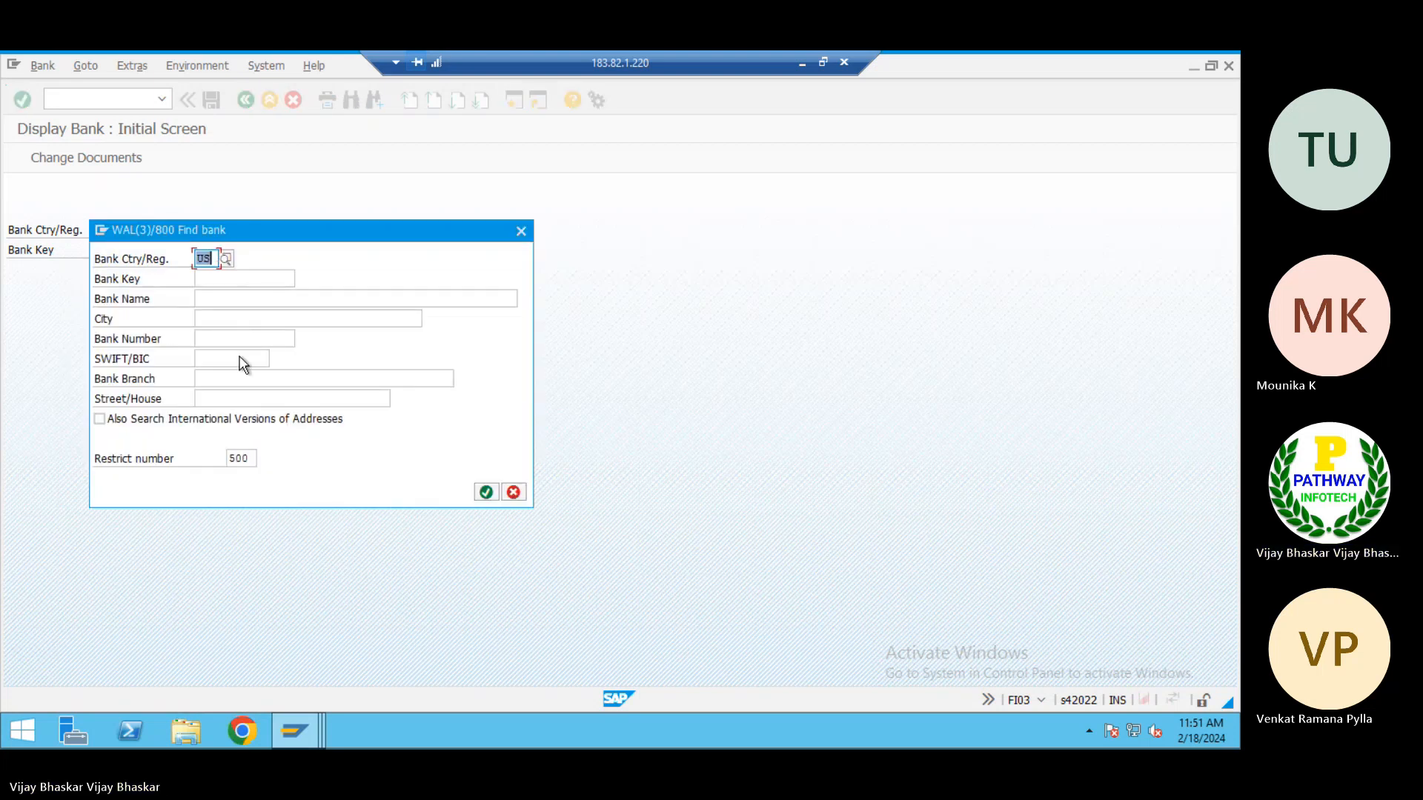
{"action": "left_click", "coordinate": [223, 280]}
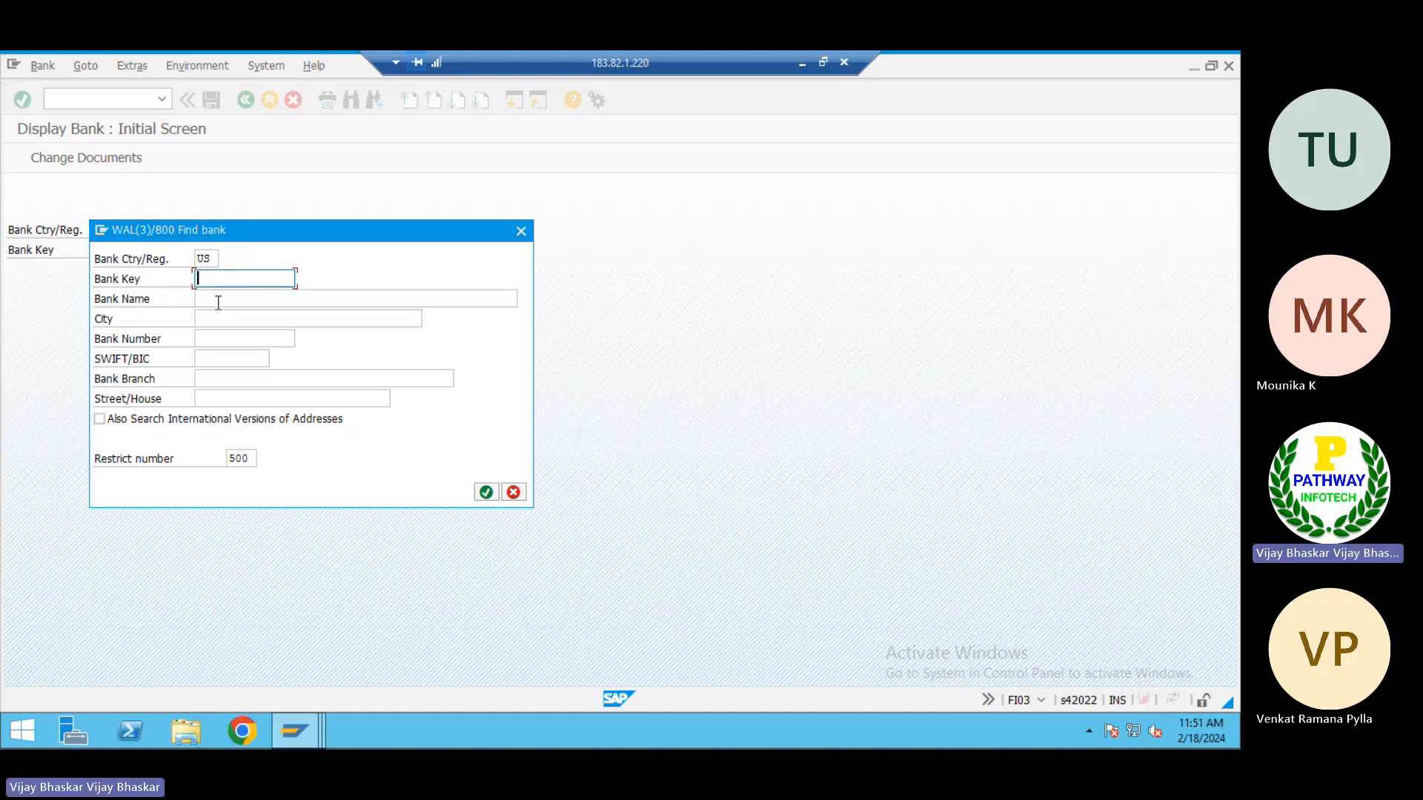
{"action": "left_click", "coordinate": [218, 301]}
{"action": "type", "text": "JPMC*"}
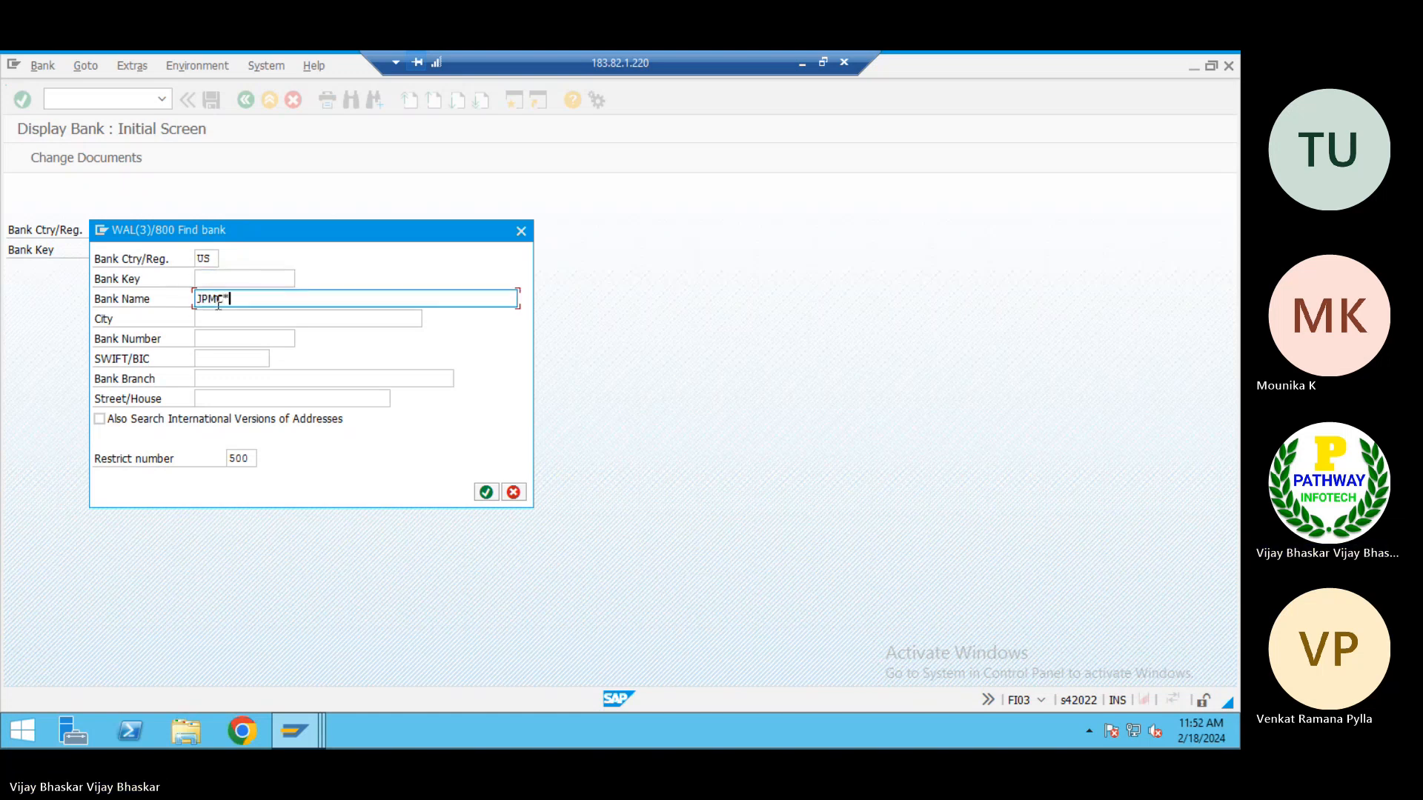
{"action": "key", "text": "Return"}
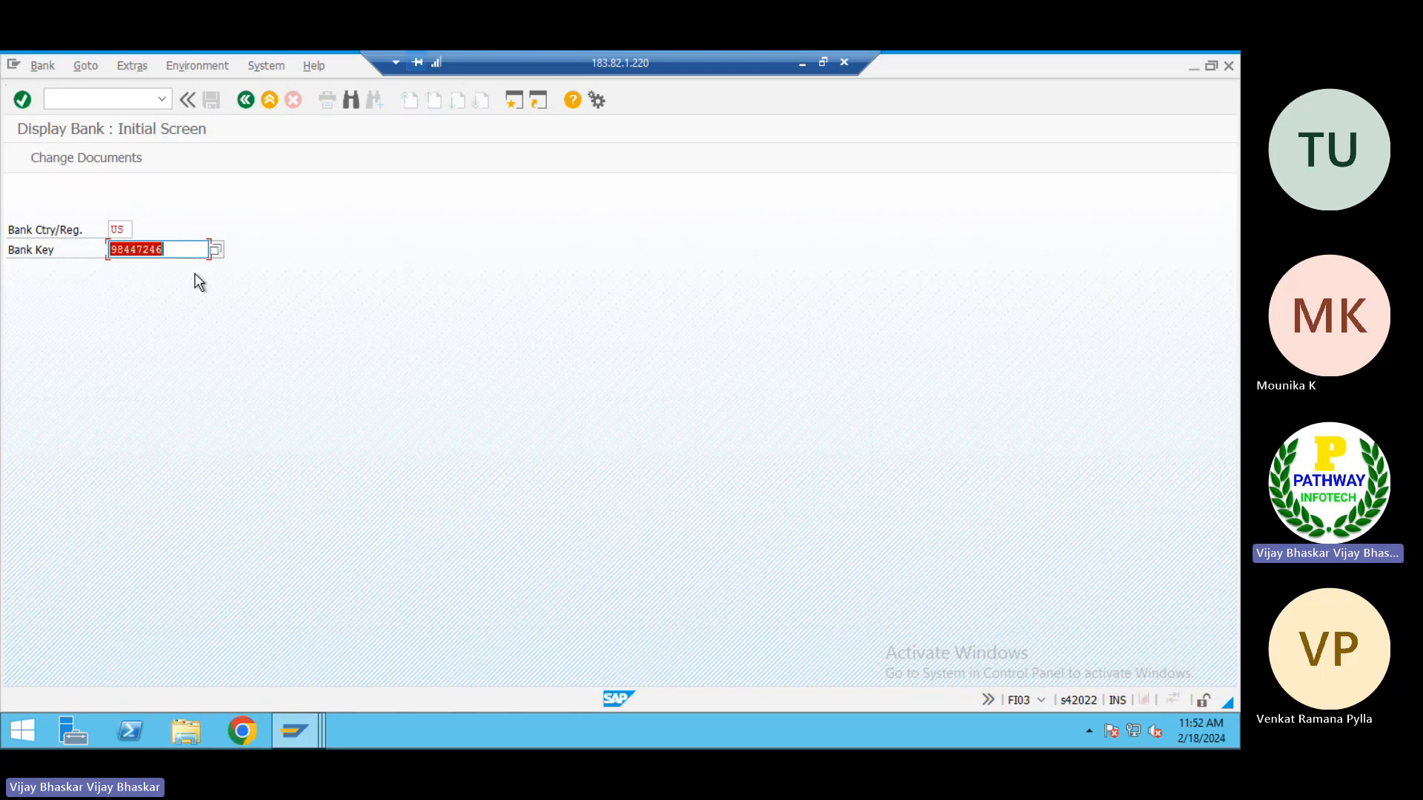
List all US banks without further filters, review the existing bank keys including the JPMC bank's, and close the list
{"action": "left_click", "coordinate": [216, 249]}
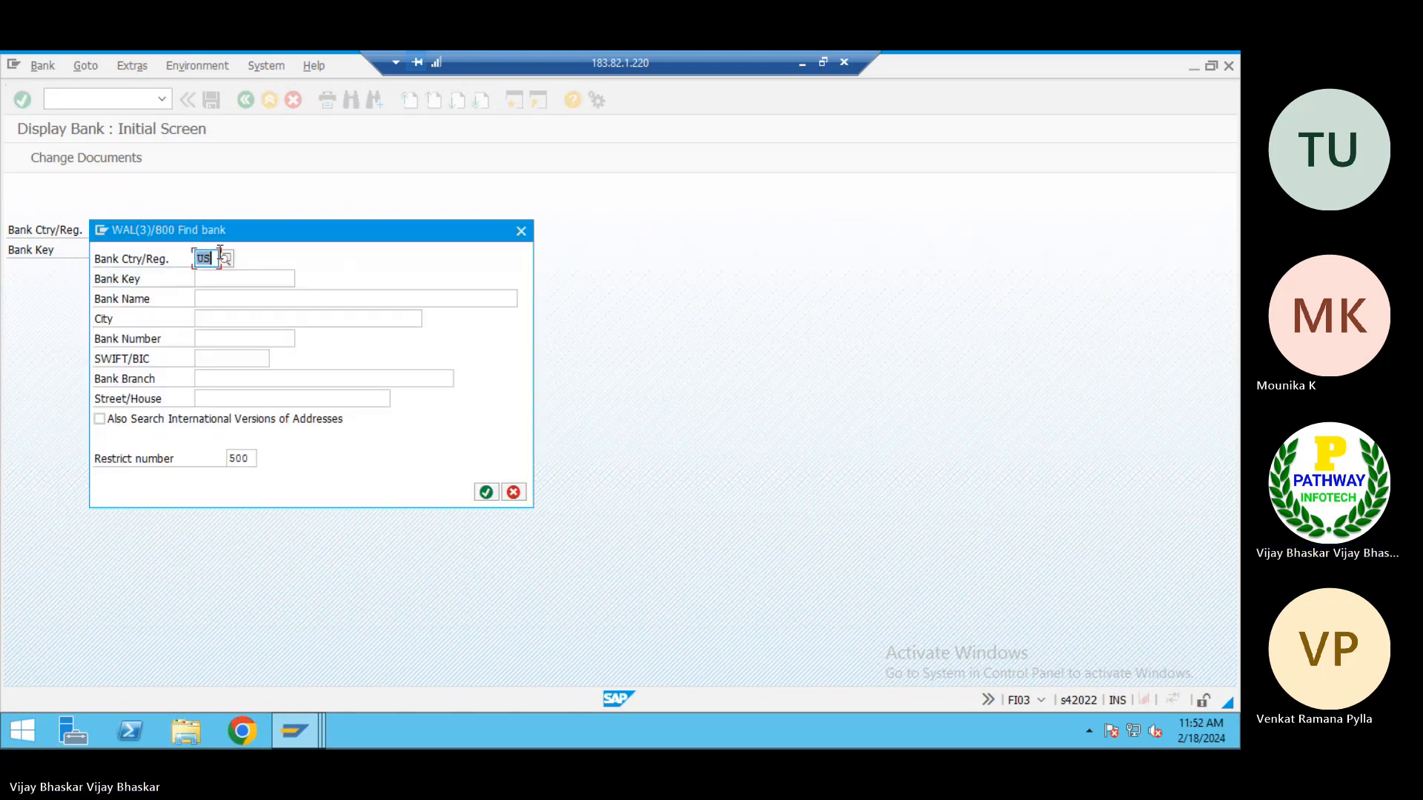
{"action": "left_click", "coordinate": [486, 492]}
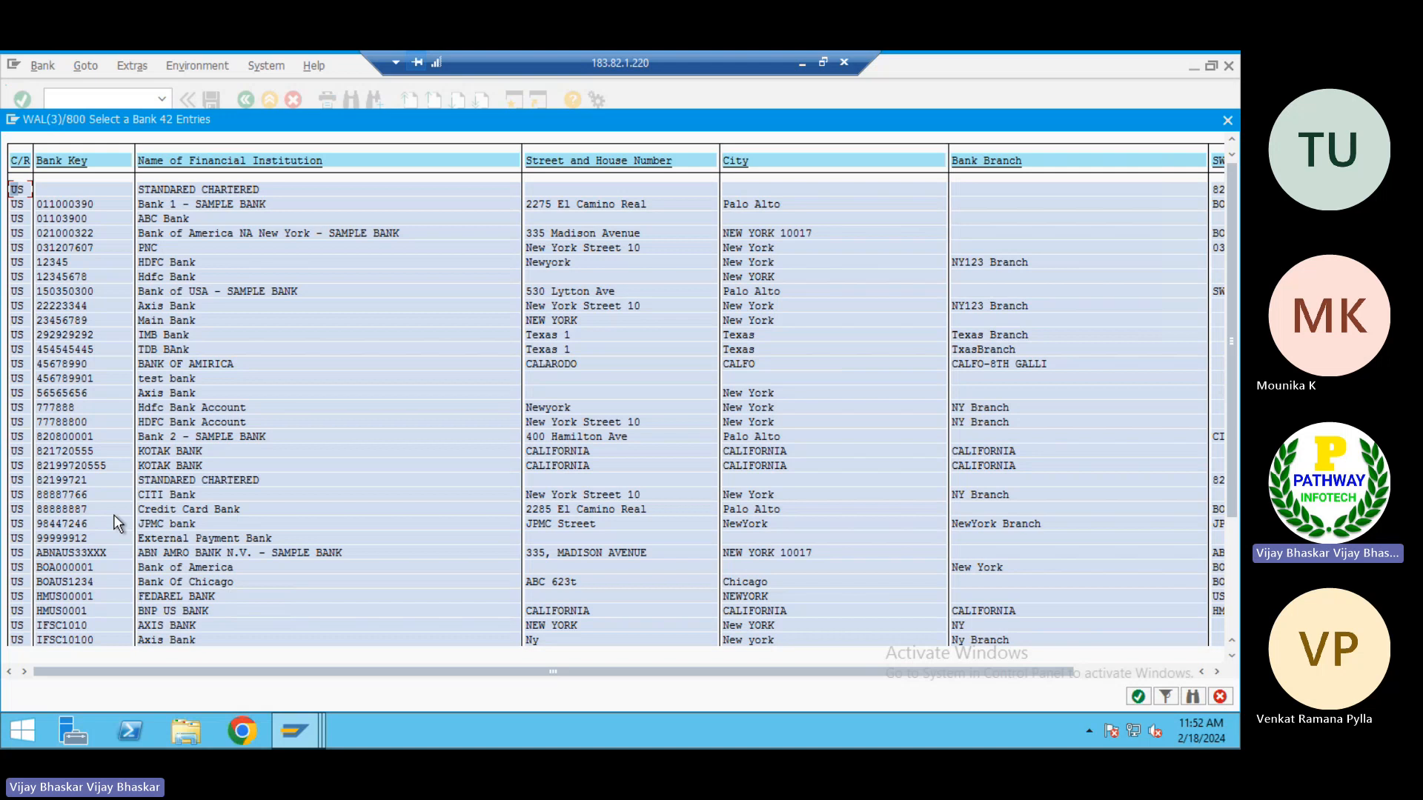
{"action": "left_click", "coordinate": [64, 523]}
{"action": "scroll", "coordinate": [563, 504], "scroll_direction": "down", "scroll_amount": 4}
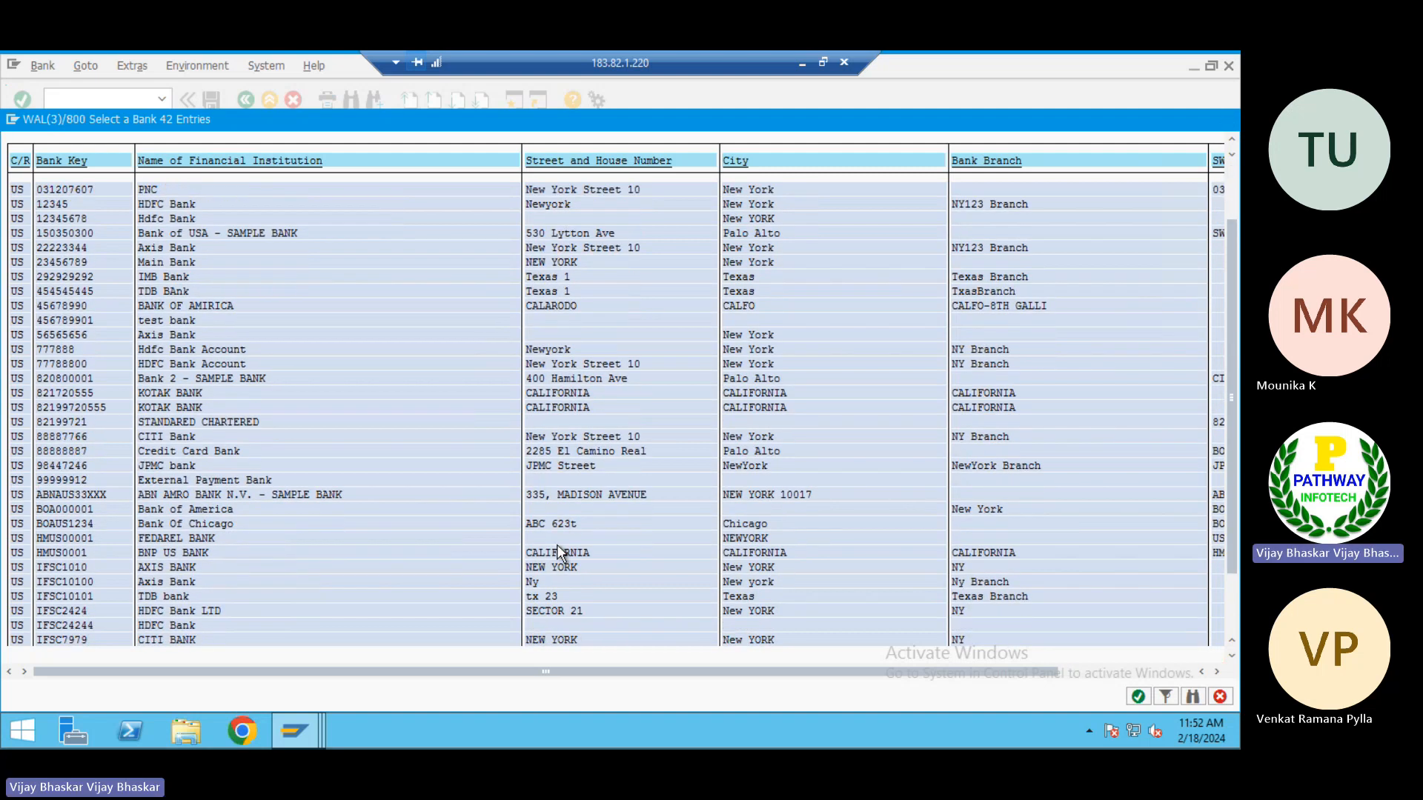
{"action": "scroll", "coordinate": [558, 552], "scroll_direction": "down", "scroll_amount": 7}
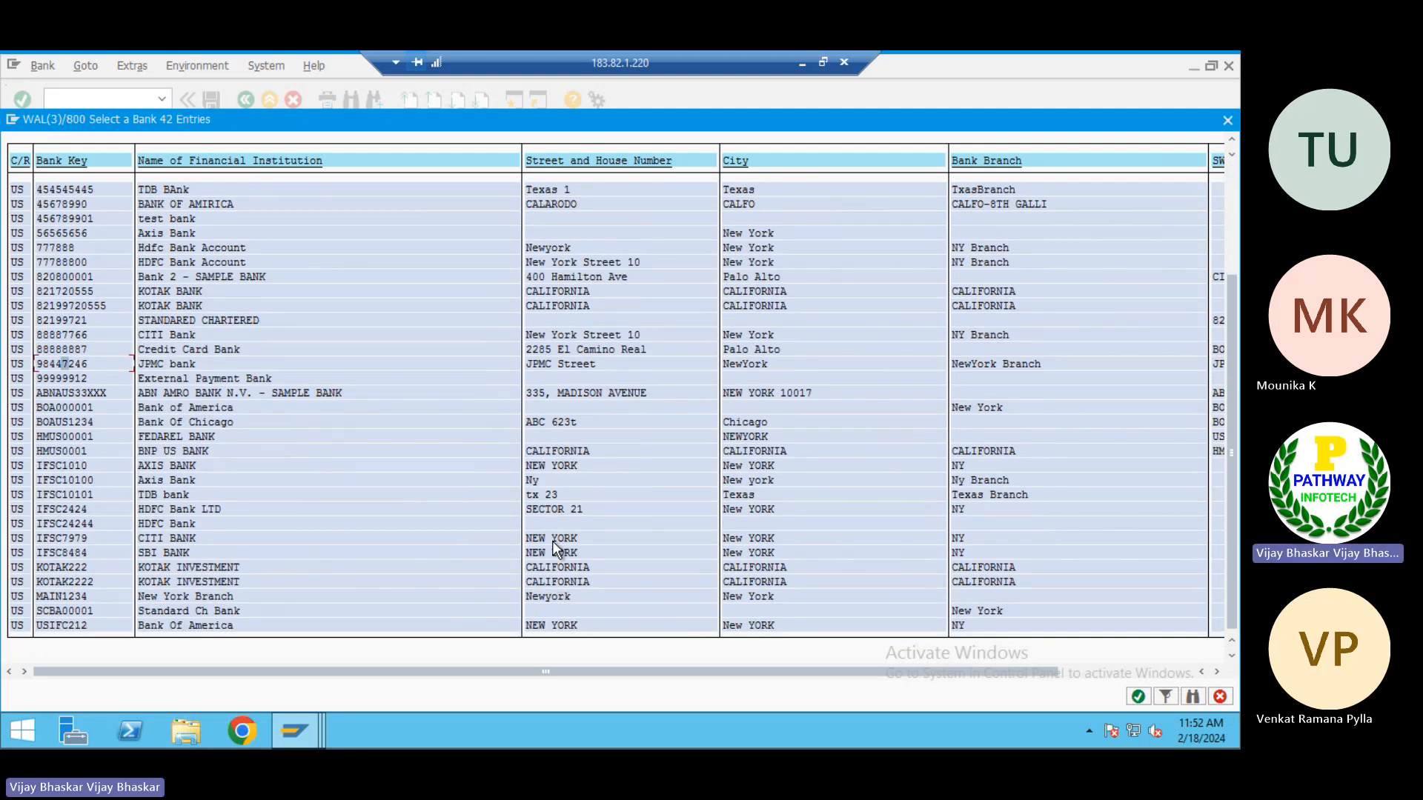
{"action": "left_click", "coordinate": [65, 363]}
{"action": "scroll", "coordinate": [74, 542], "scroll_direction": "up", "scroll_amount": 2}
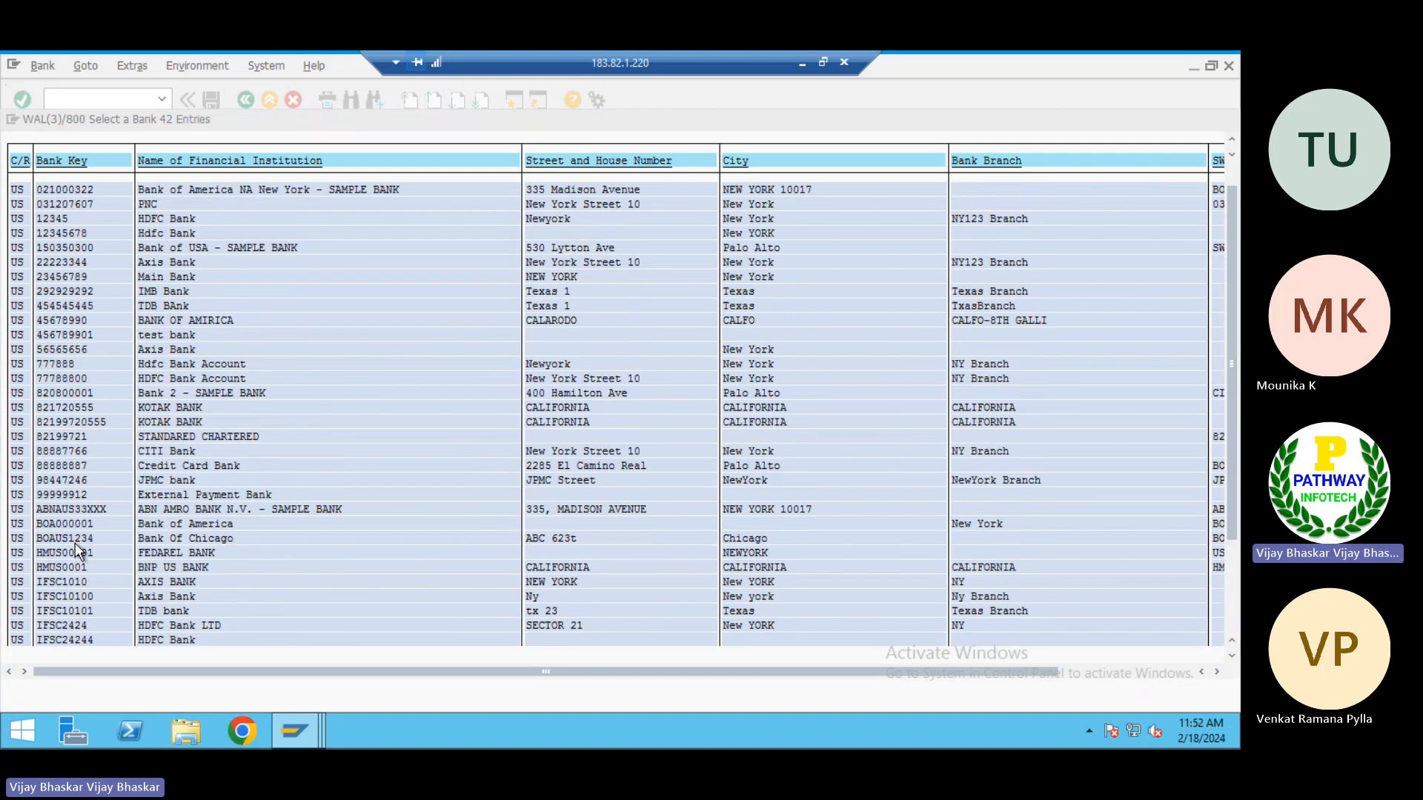
{"action": "scroll", "coordinate": [74, 542], "scroll_direction": "up", "scroll_amount": 1}
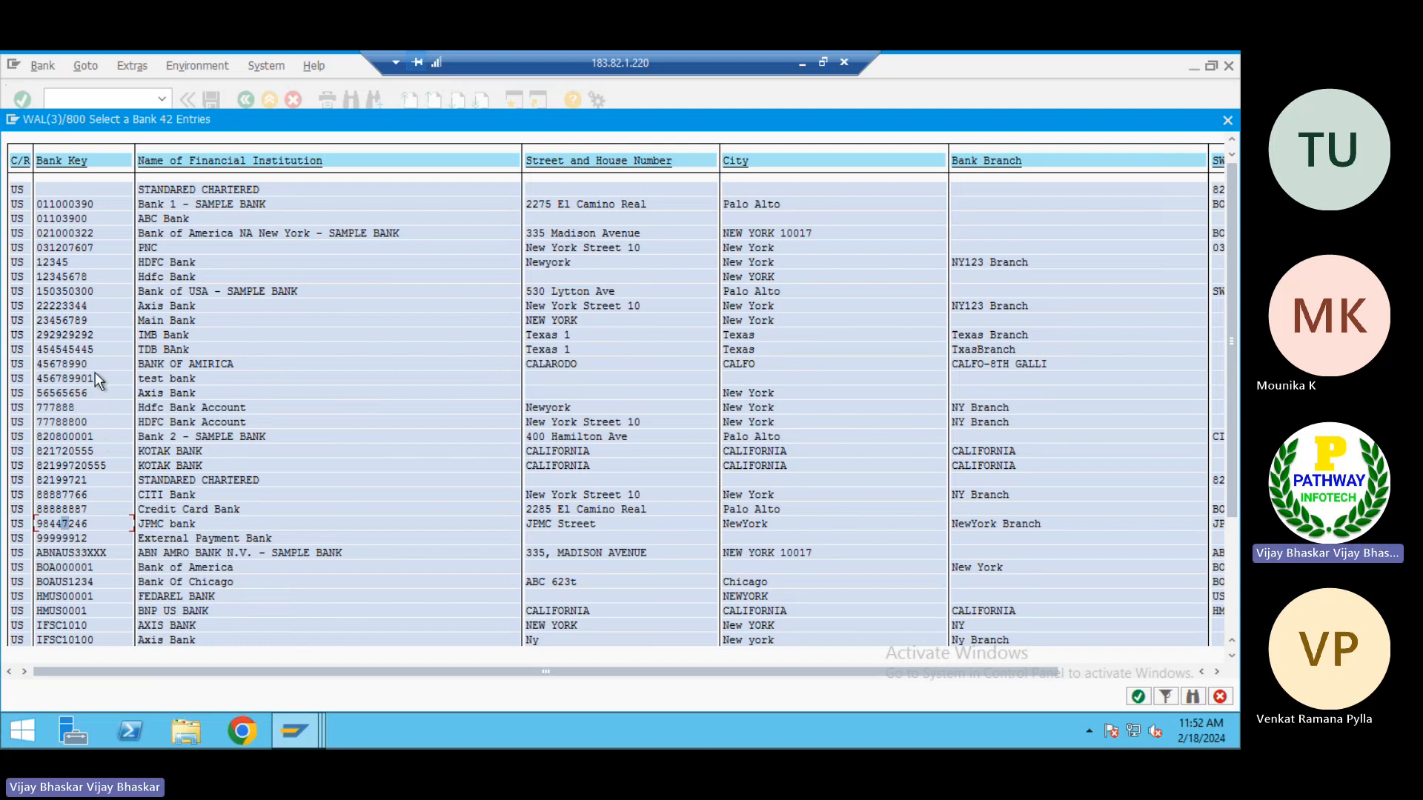
{"action": "key", "text": "Escape"}
{"action": "left_click", "coordinate": [511, 489]}
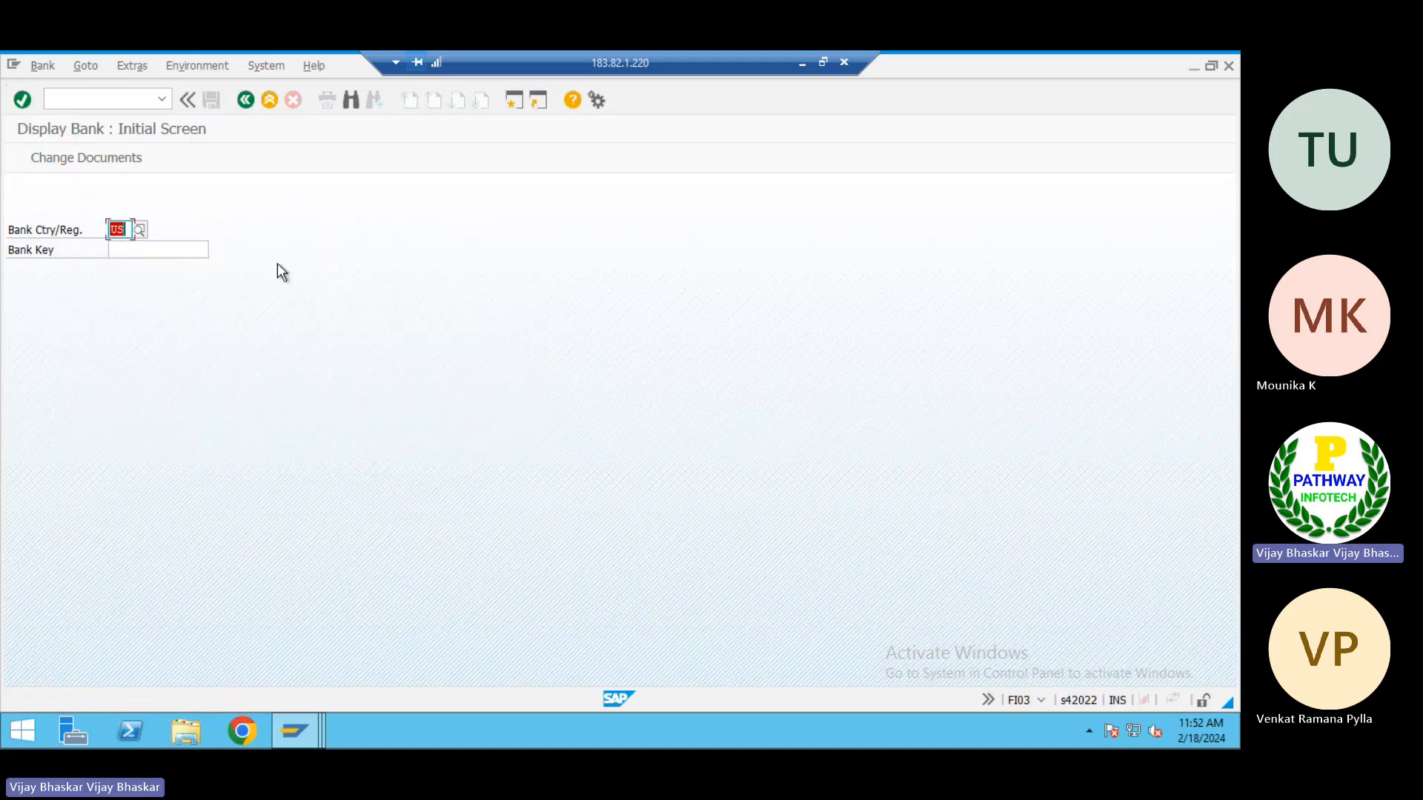
{"action": "left_click", "coordinate": [111, 101]}
{"action": "type", "text": "/n"}
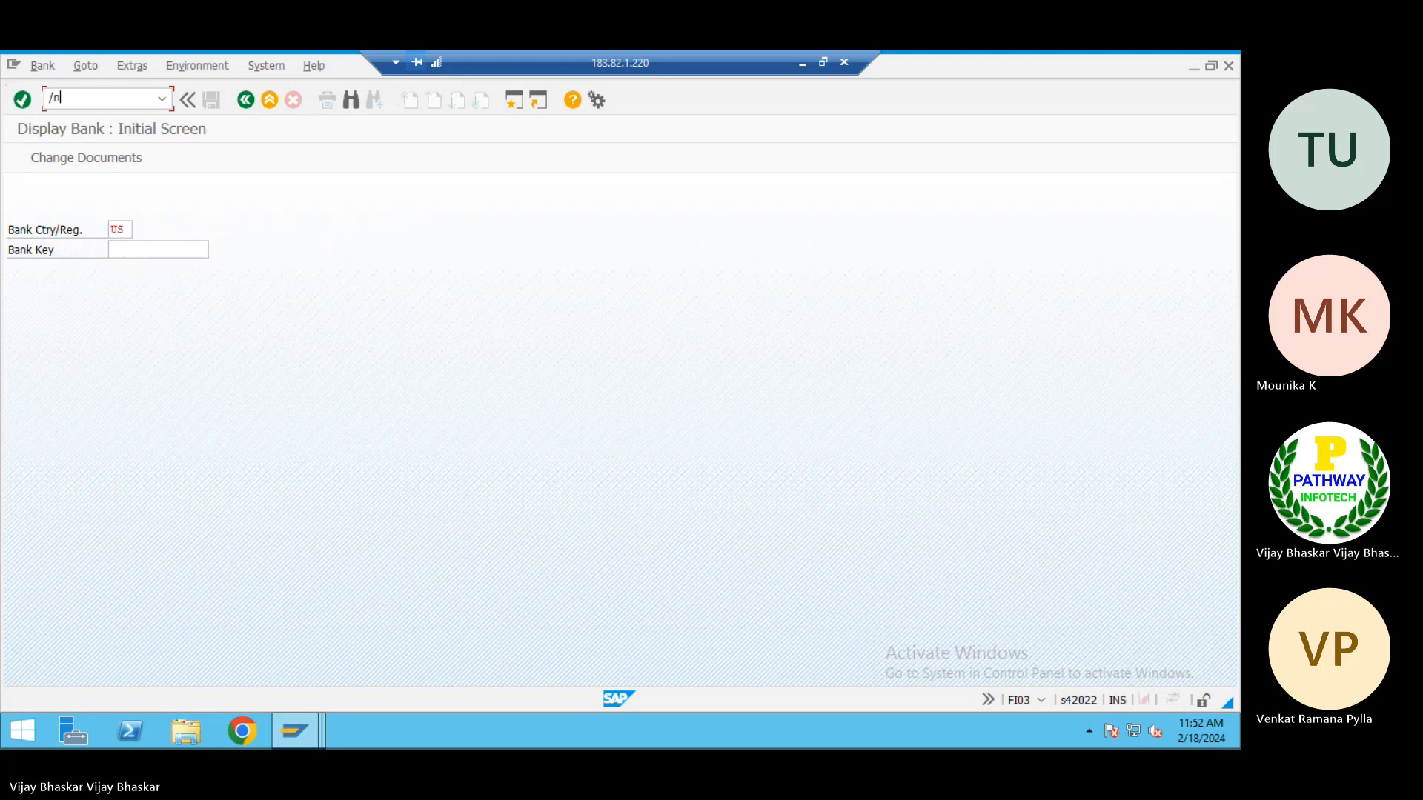
{"action": "type", "text": "fi03"}
{"action": "key", "text": "Return"}
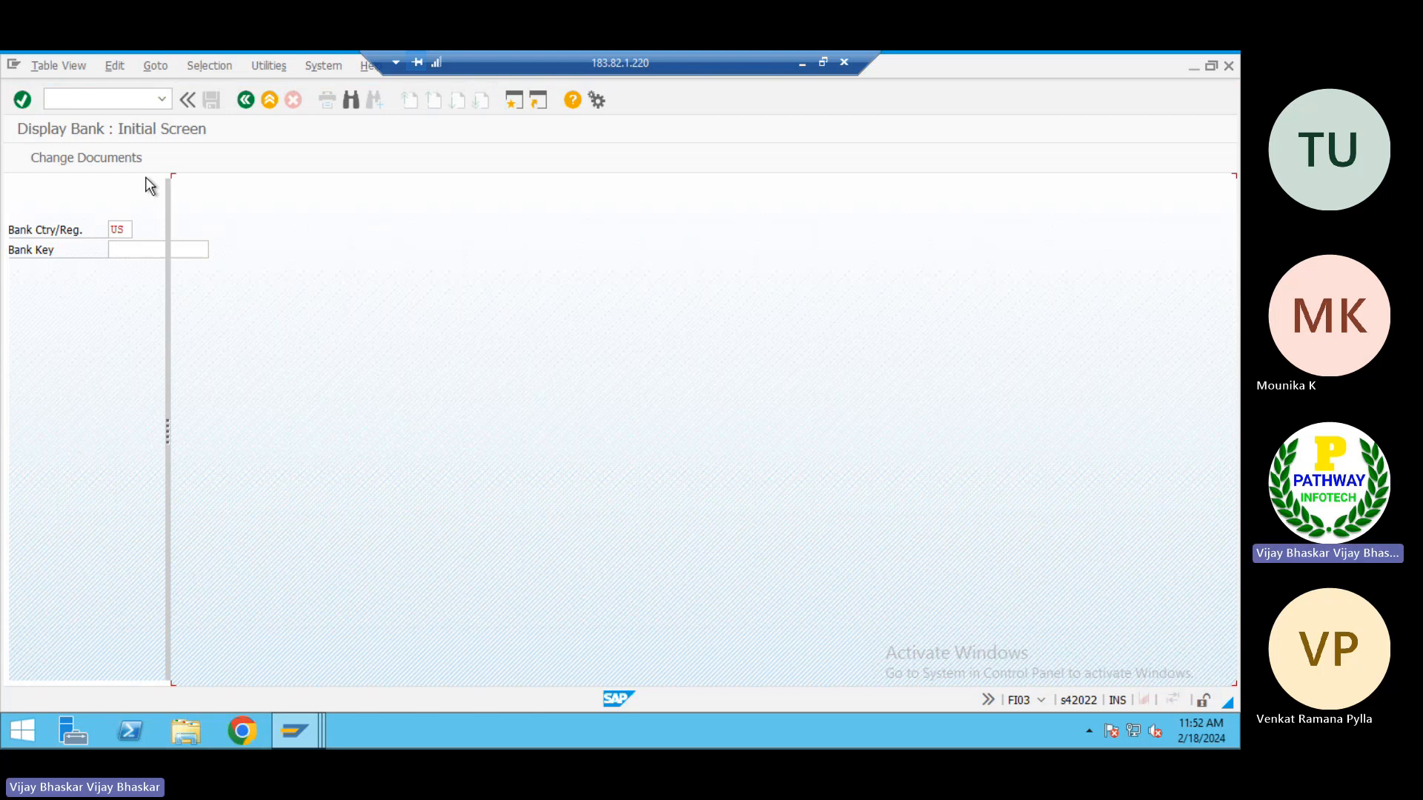
{"action": "left_click", "coordinate": [104, 95]}
{"action": "type", "text": "/n"}
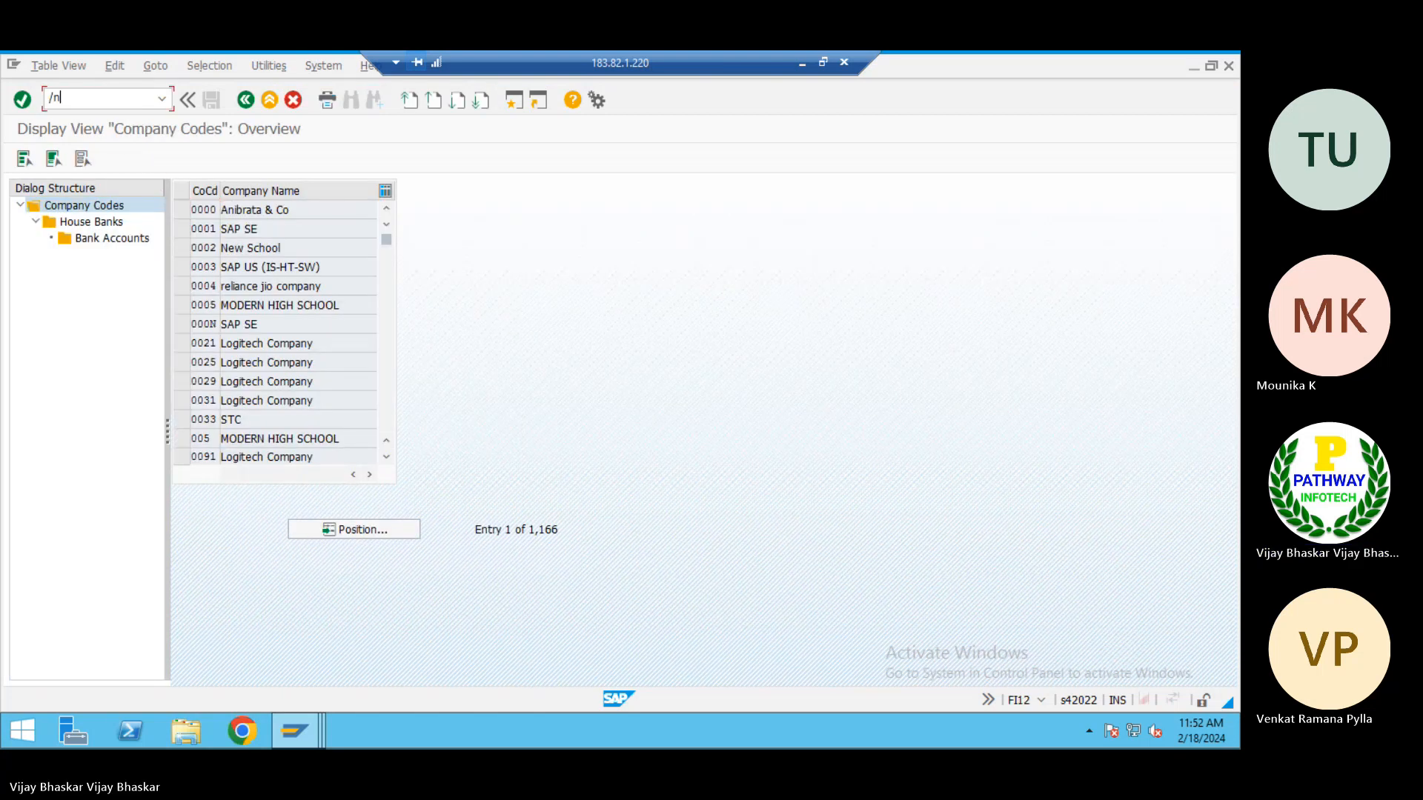
{"action": "type", "text": "fi01"}
{"action": "key", "text": "Return"}
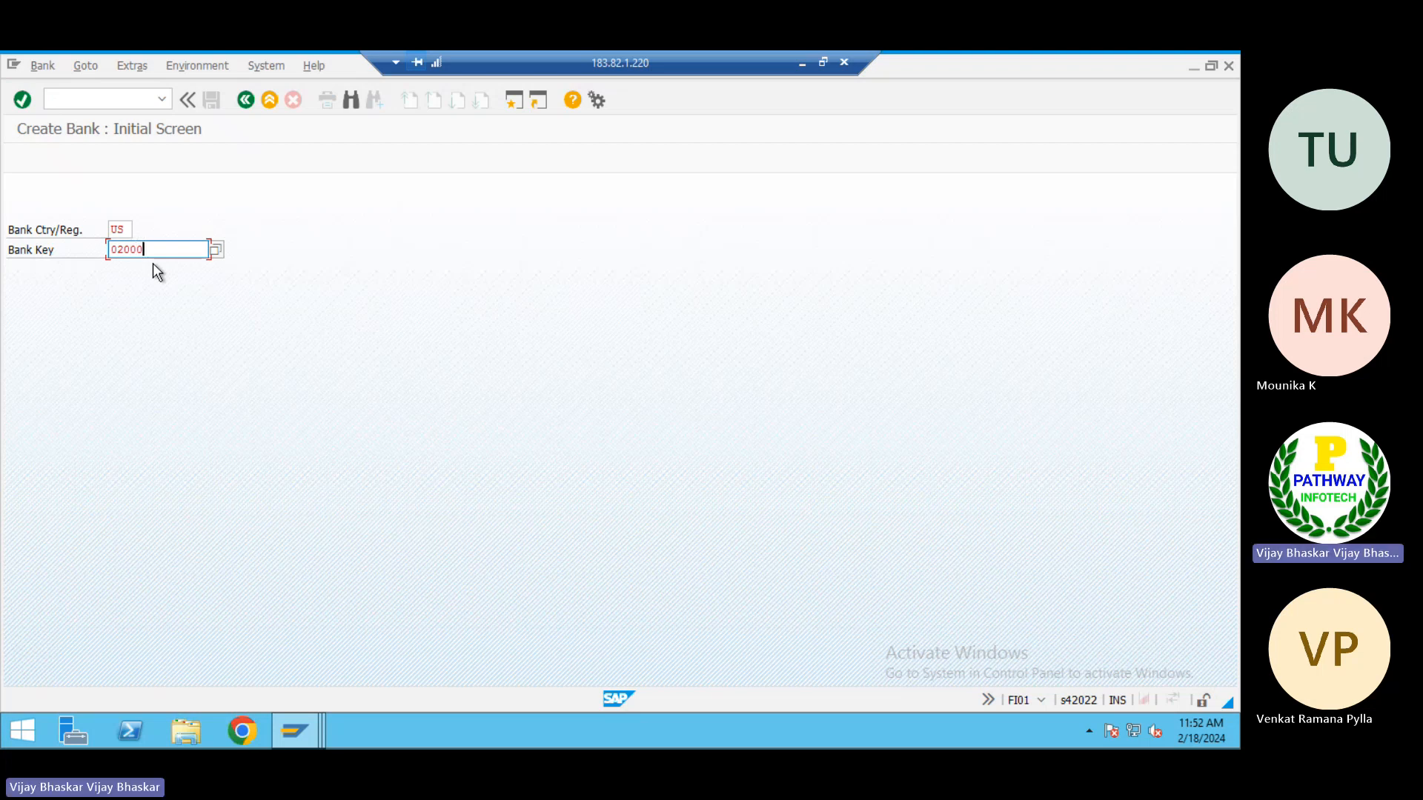
{"action": "type", "text": "02000000"}
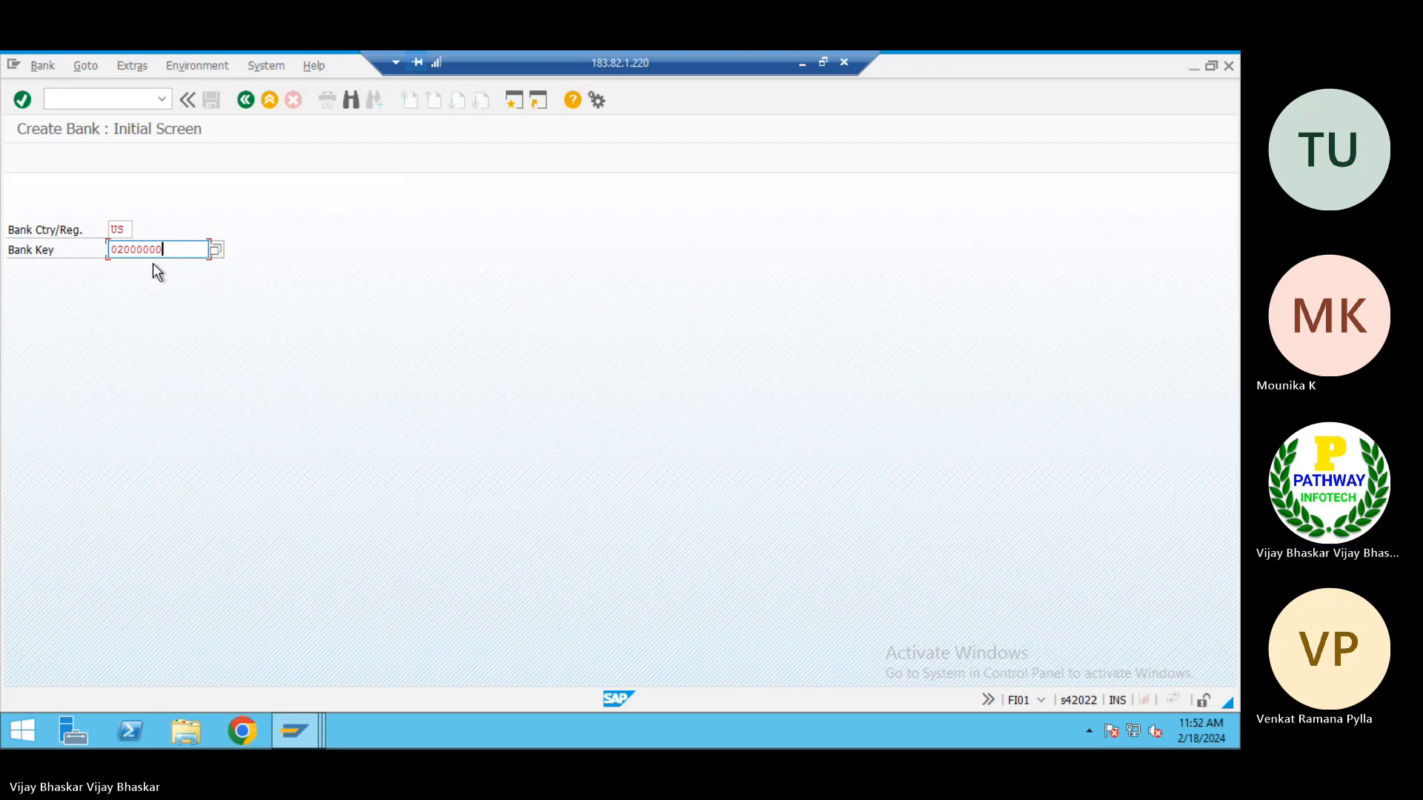
{"action": "type", "text": "09"}
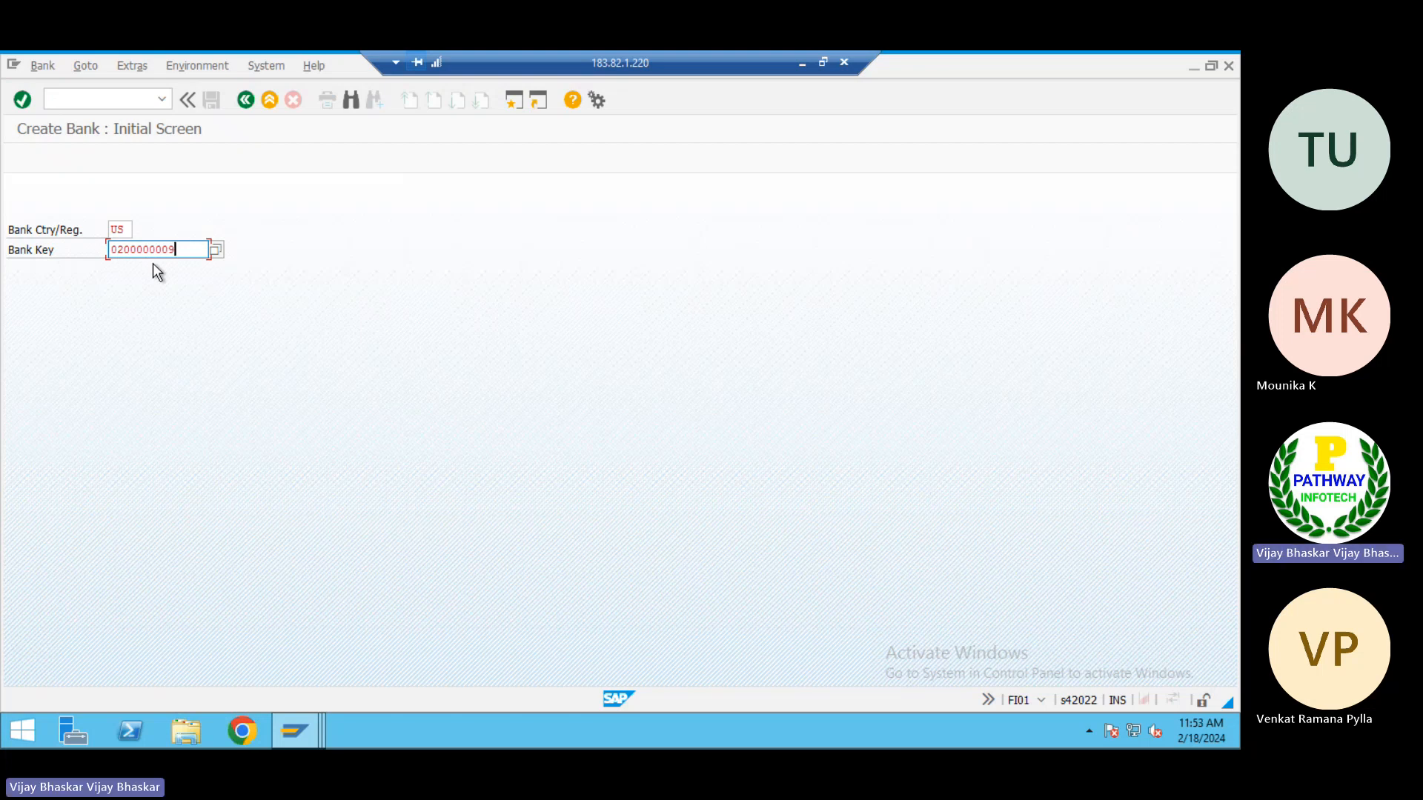
{"action": "key", "text": "Return"}
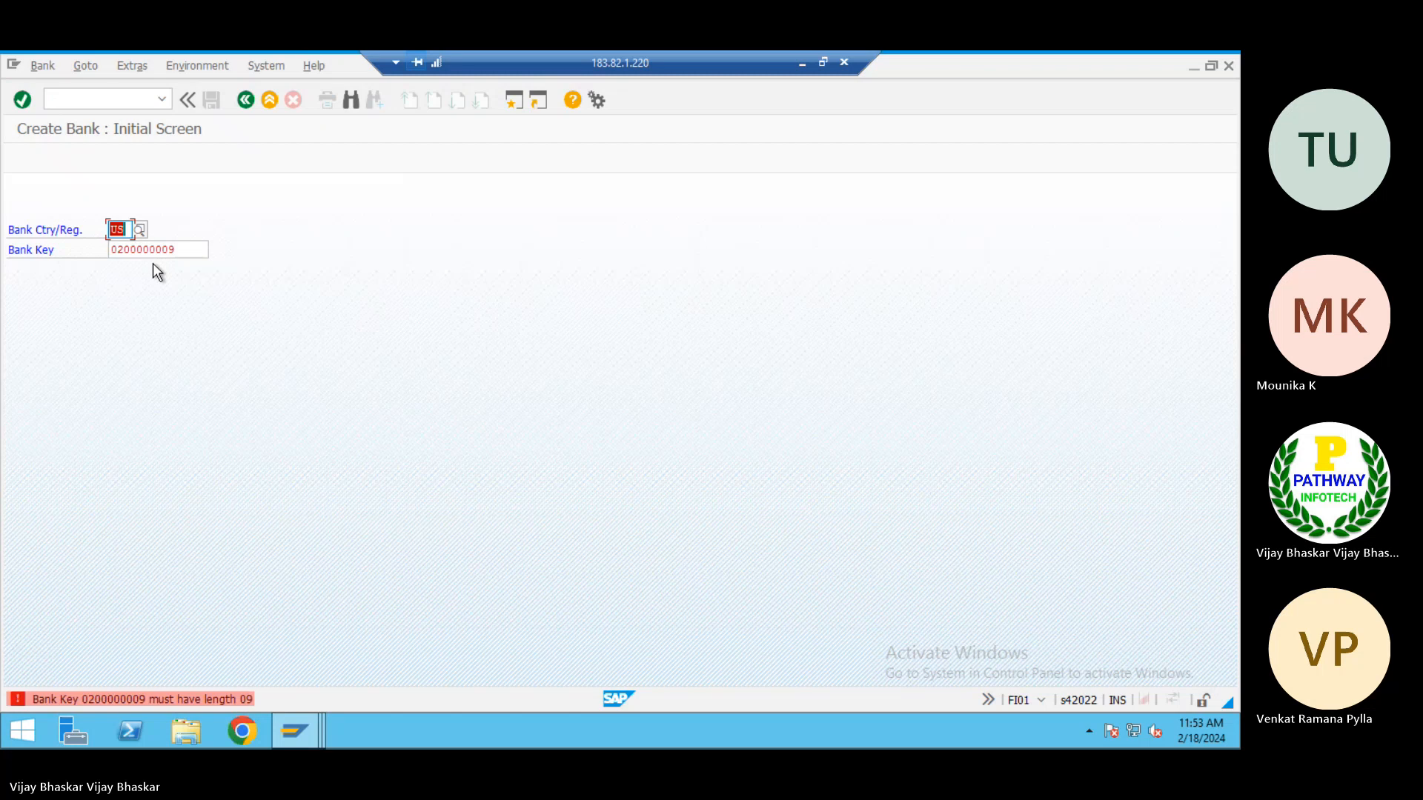
Correct the bank key to 200000009 by removing the leading zero, and proceed to the bank's details
{"action": "left_click", "coordinate": [117, 249]}
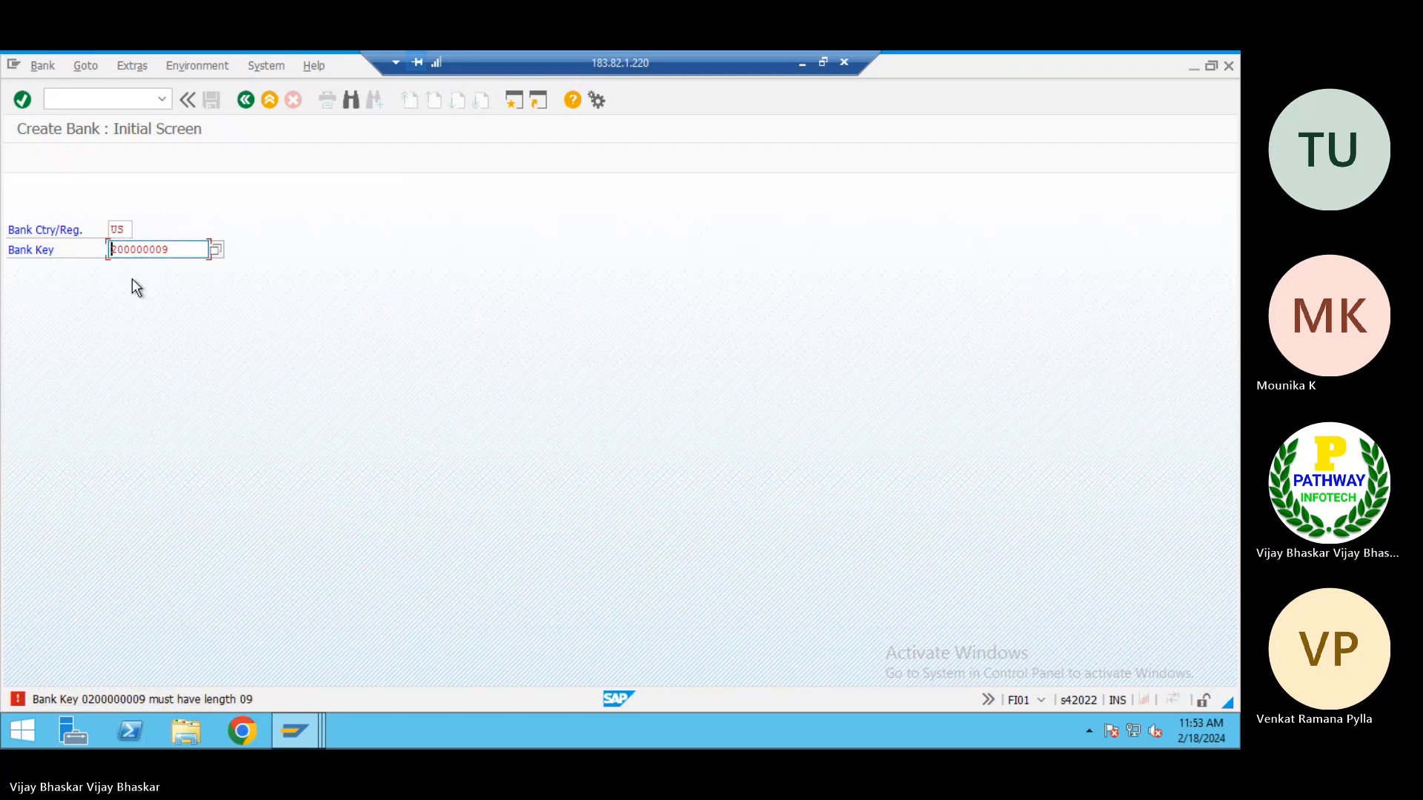
{"action": "key", "text": "BackSpace"}
{"action": "key", "text": "Return"}
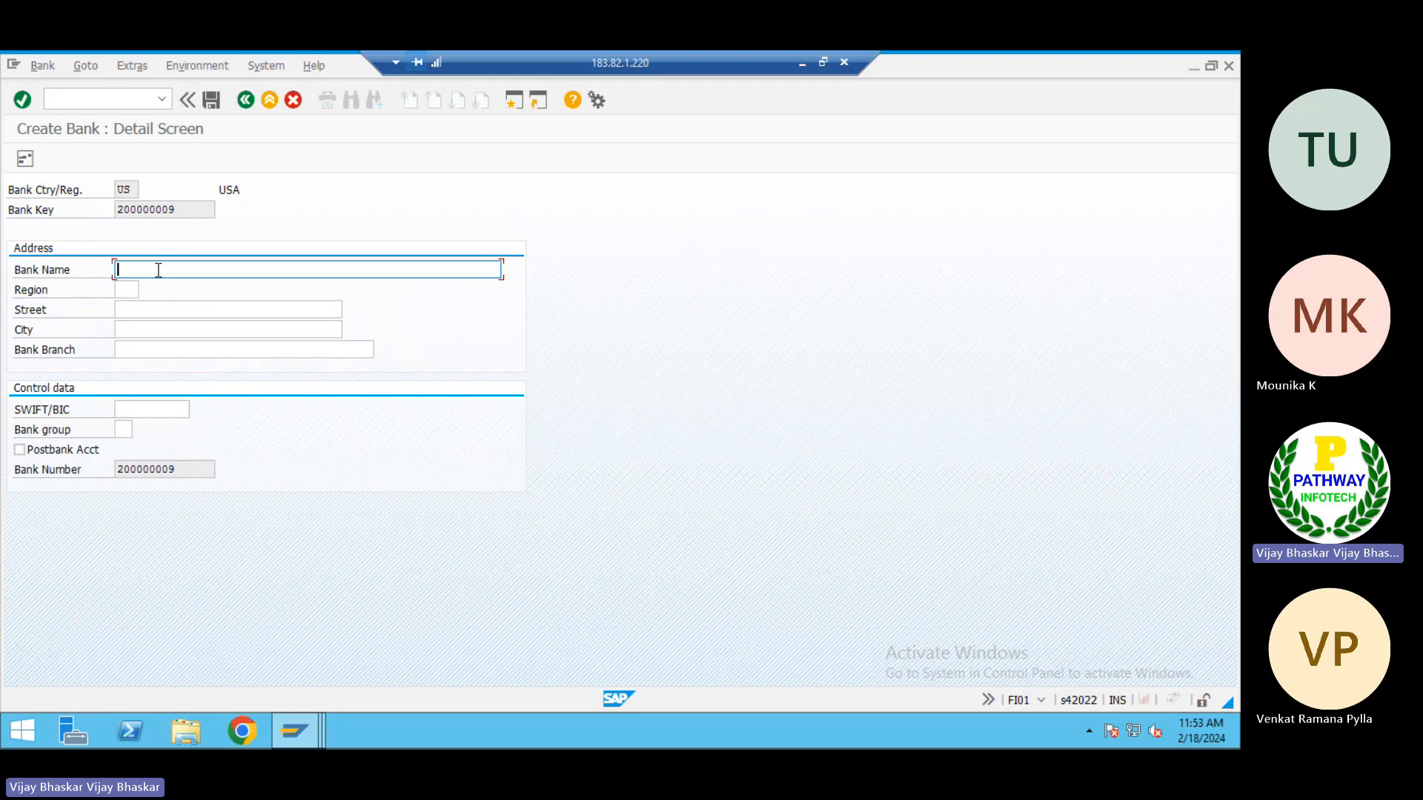
Enter BOFA as the name of the new bank
{"action": "type", "text": "BOA"}
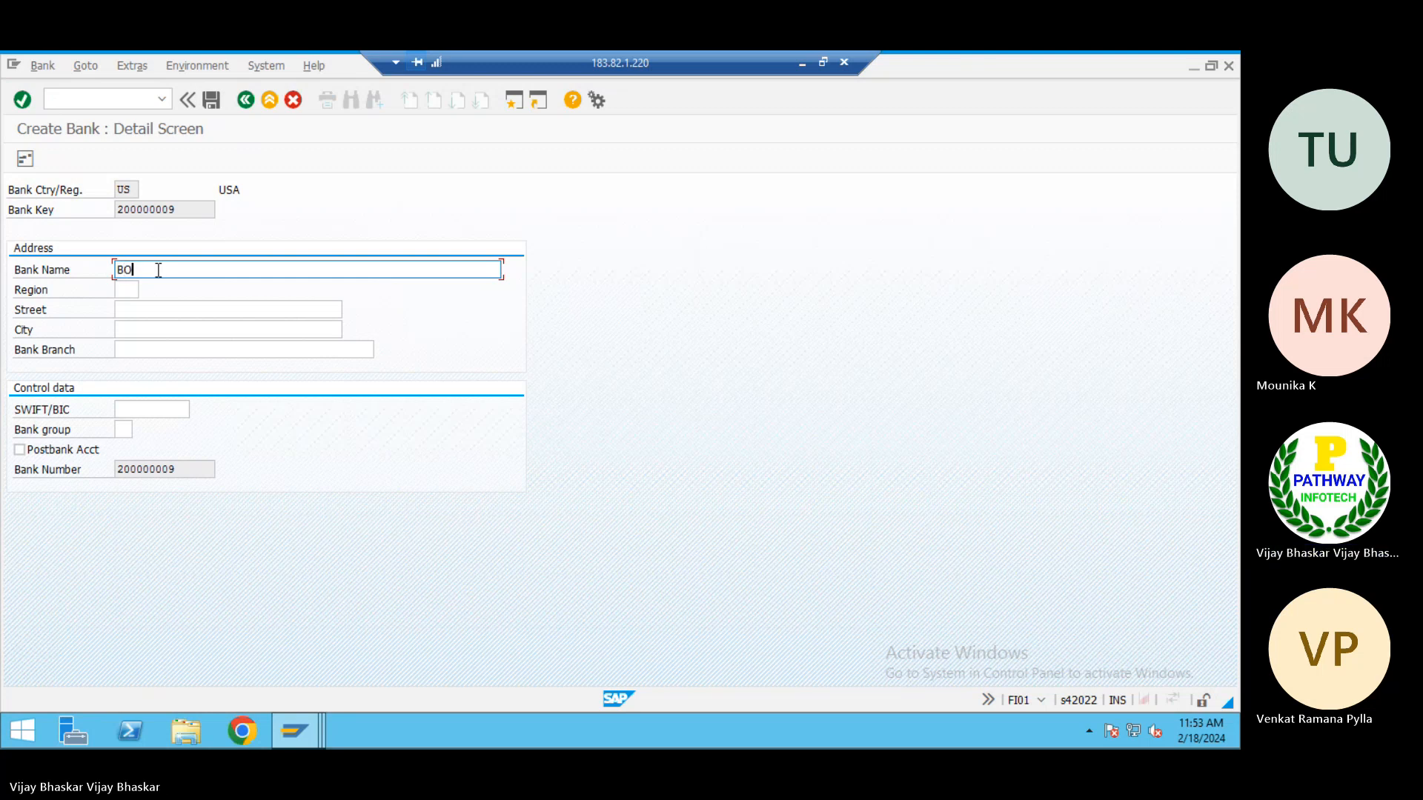
{"action": "key", "text": "BackSpace"}
{"action": "key", "text": "BackSpace"}
{"action": "type", "text": "ank Of"}
{"action": "key", "text": "BackSpace"}
{"action": "key", "text": "BackSpace"}
{"action": "key", "text": "BackSpace"}
{"action": "key", "text": "BackSpace"}
{"action": "key", "text": "BackSpace"}
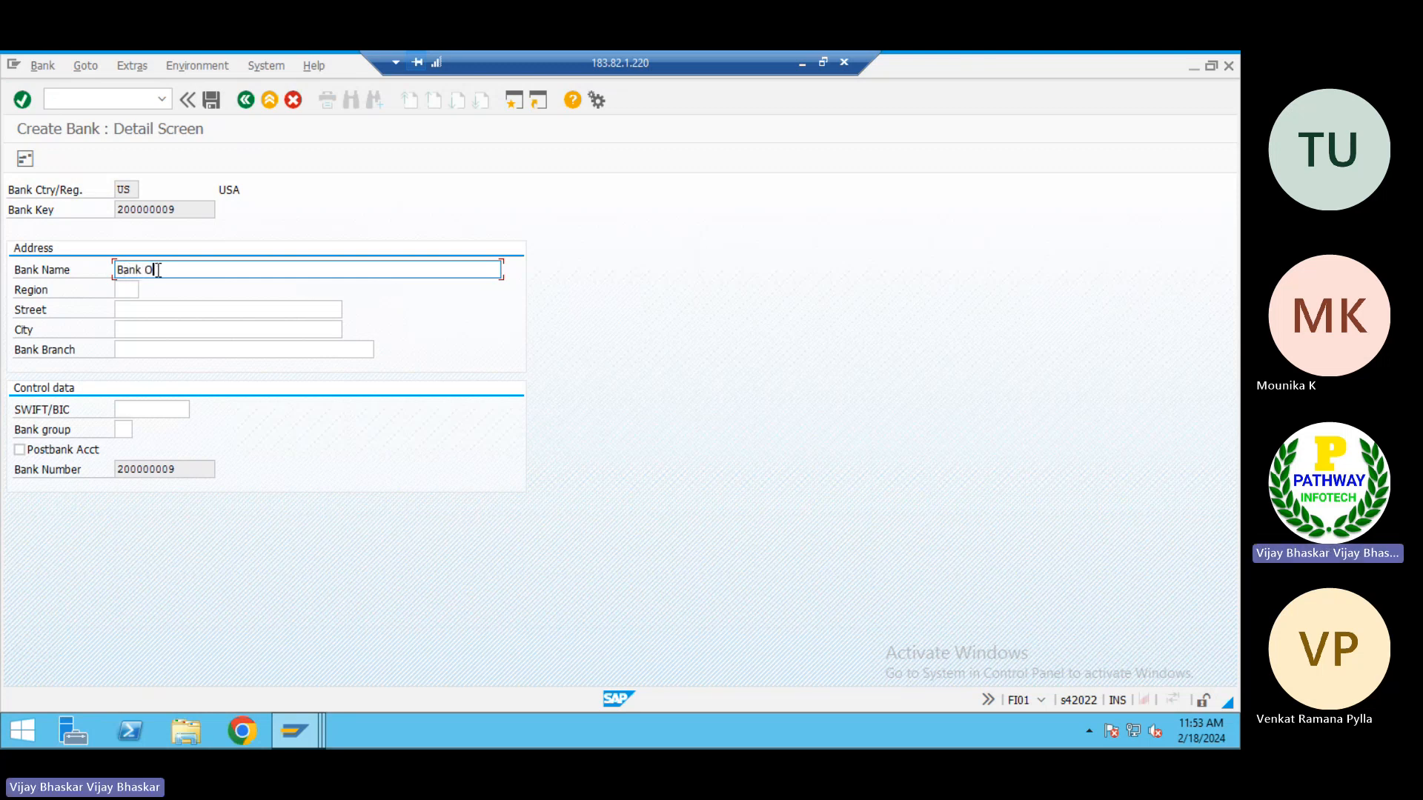
{"action": "key", "text": "BackSpace"}
{"action": "type", "text": "OA"}
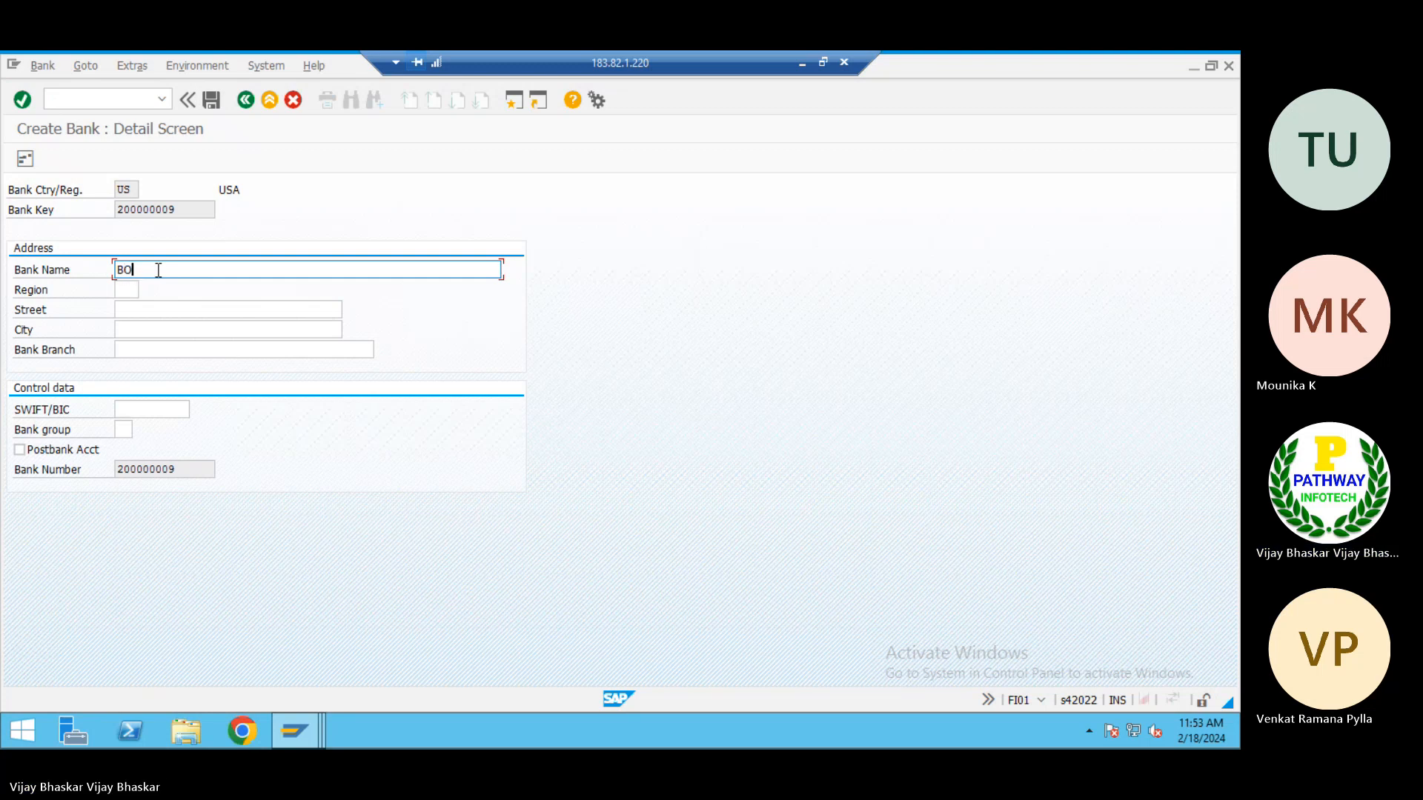
{"action": "key", "text": "BackSpace"}
{"action": "type", "text": "FA1"}
{"action": "key", "text": "BackSpace"}
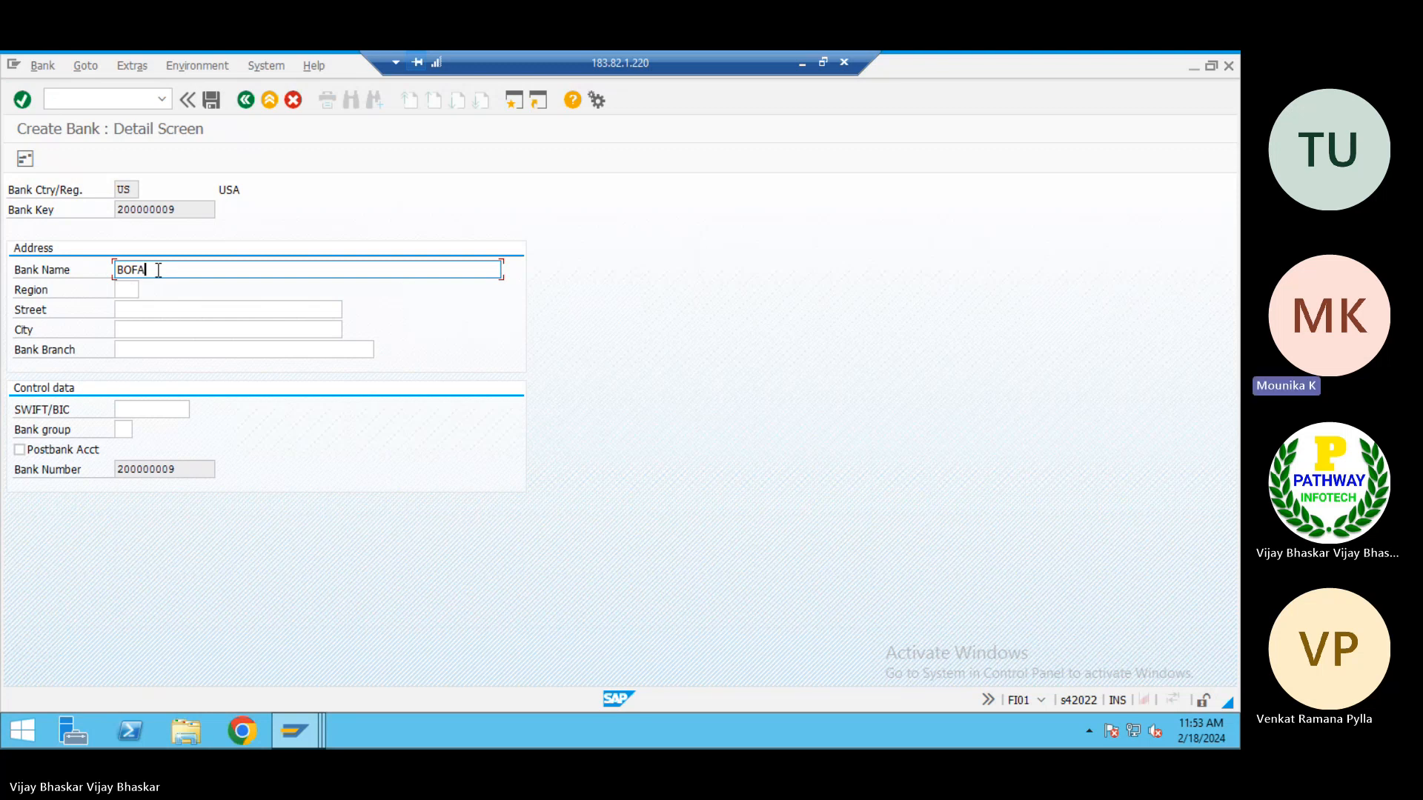
Set the bank's region to AK (Alaska) and its street to Bank Street
{"action": "left_click", "coordinate": [124, 289]}
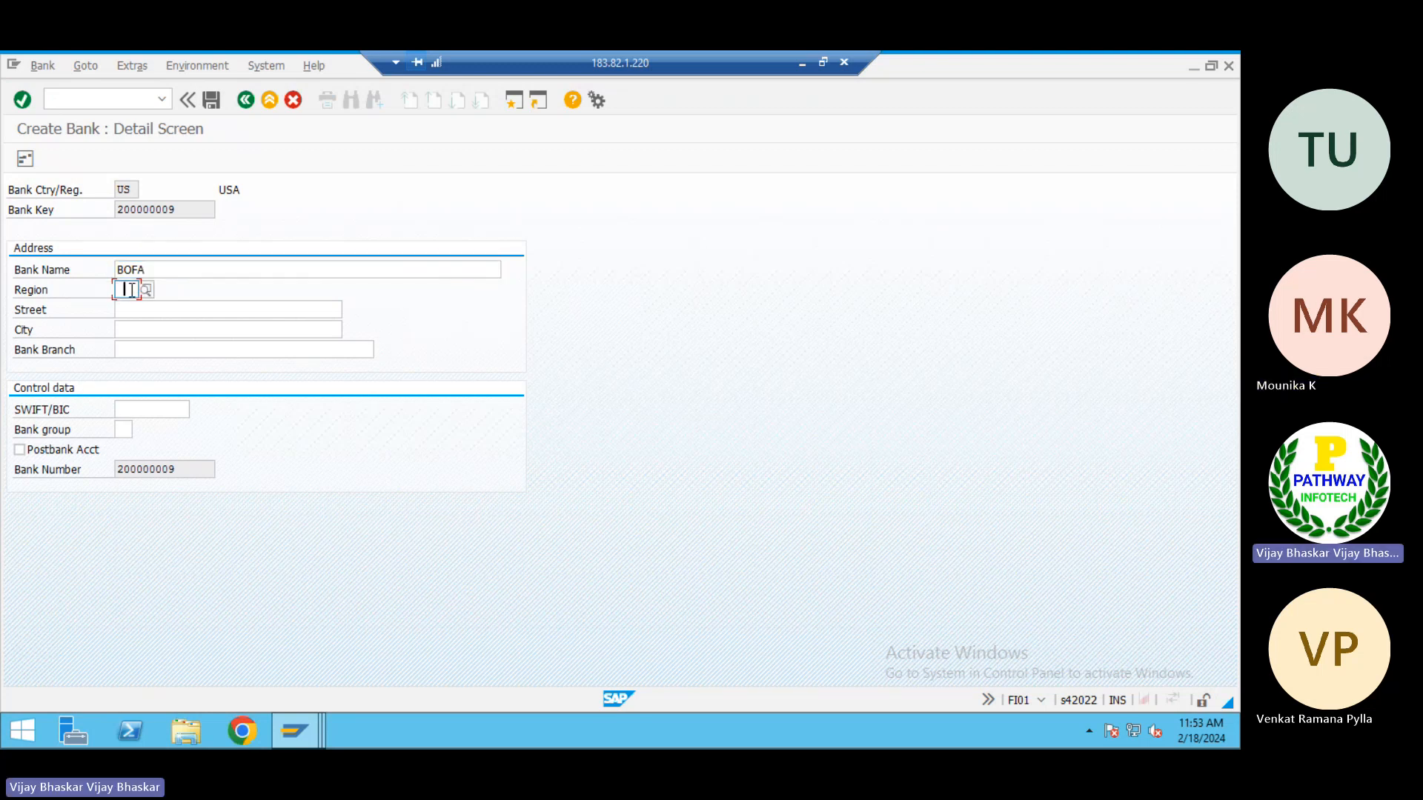
{"action": "left_click", "coordinate": [145, 288]}
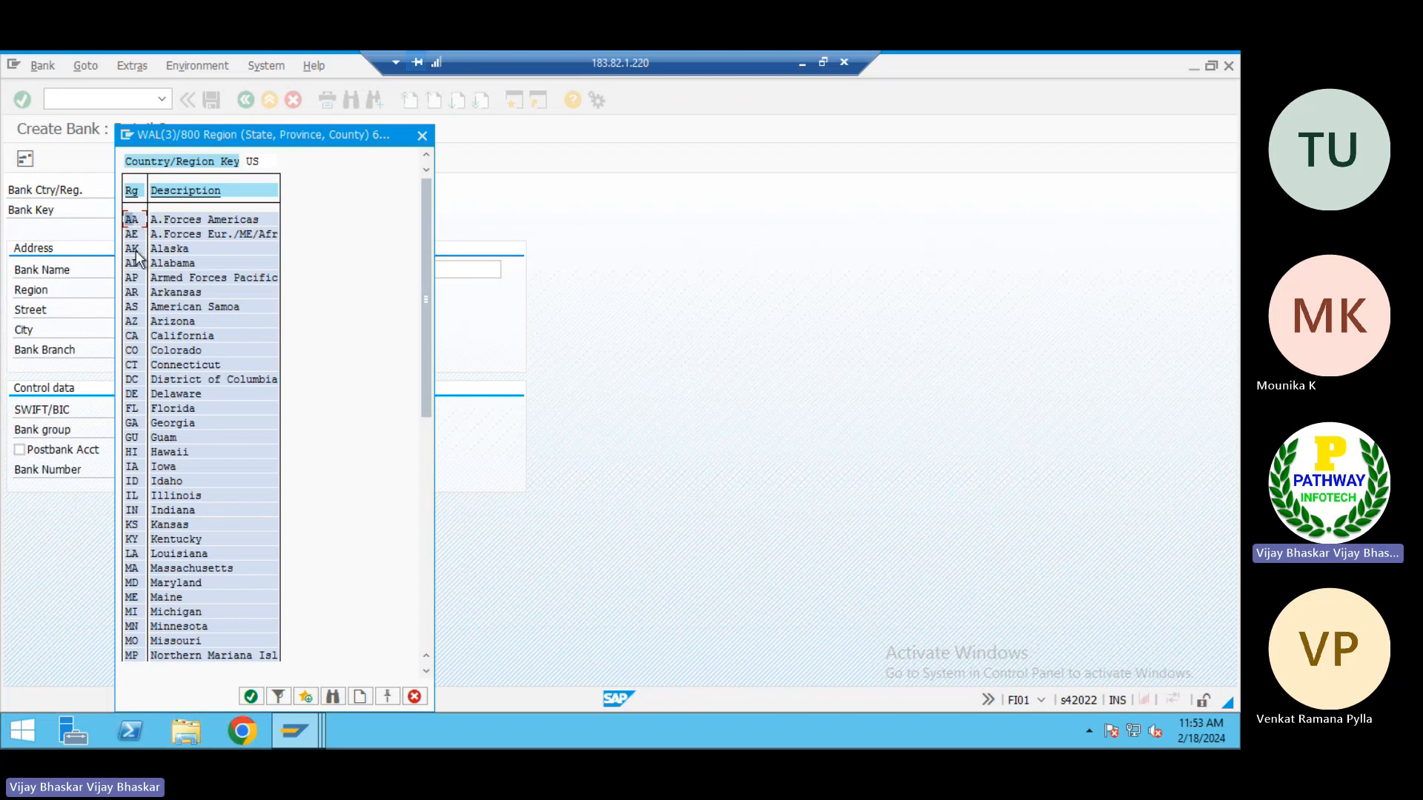
{"action": "double_click", "coordinate": [135, 251]}
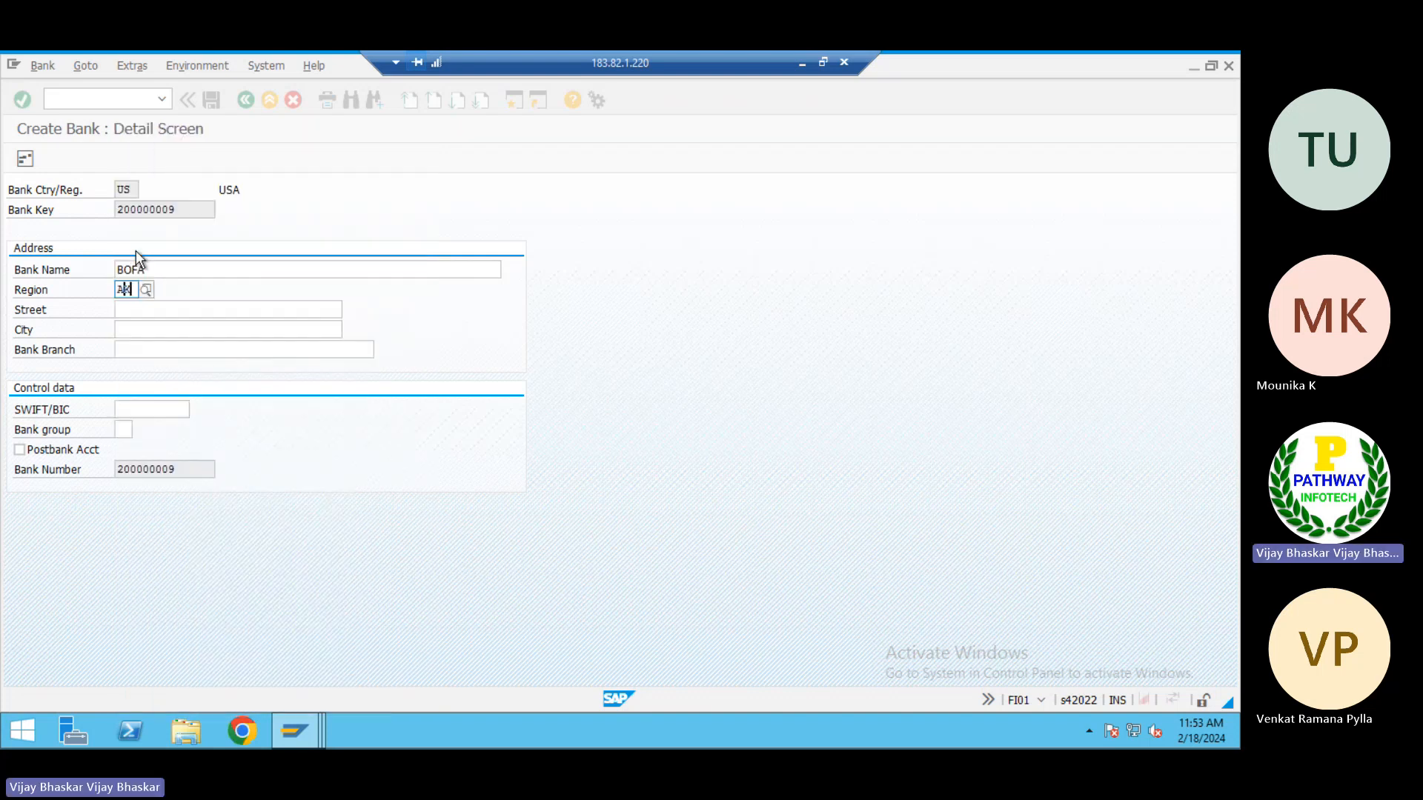
{"action": "left_click", "coordinate": [138, 317]}
{"action": "type", "text": "B"}
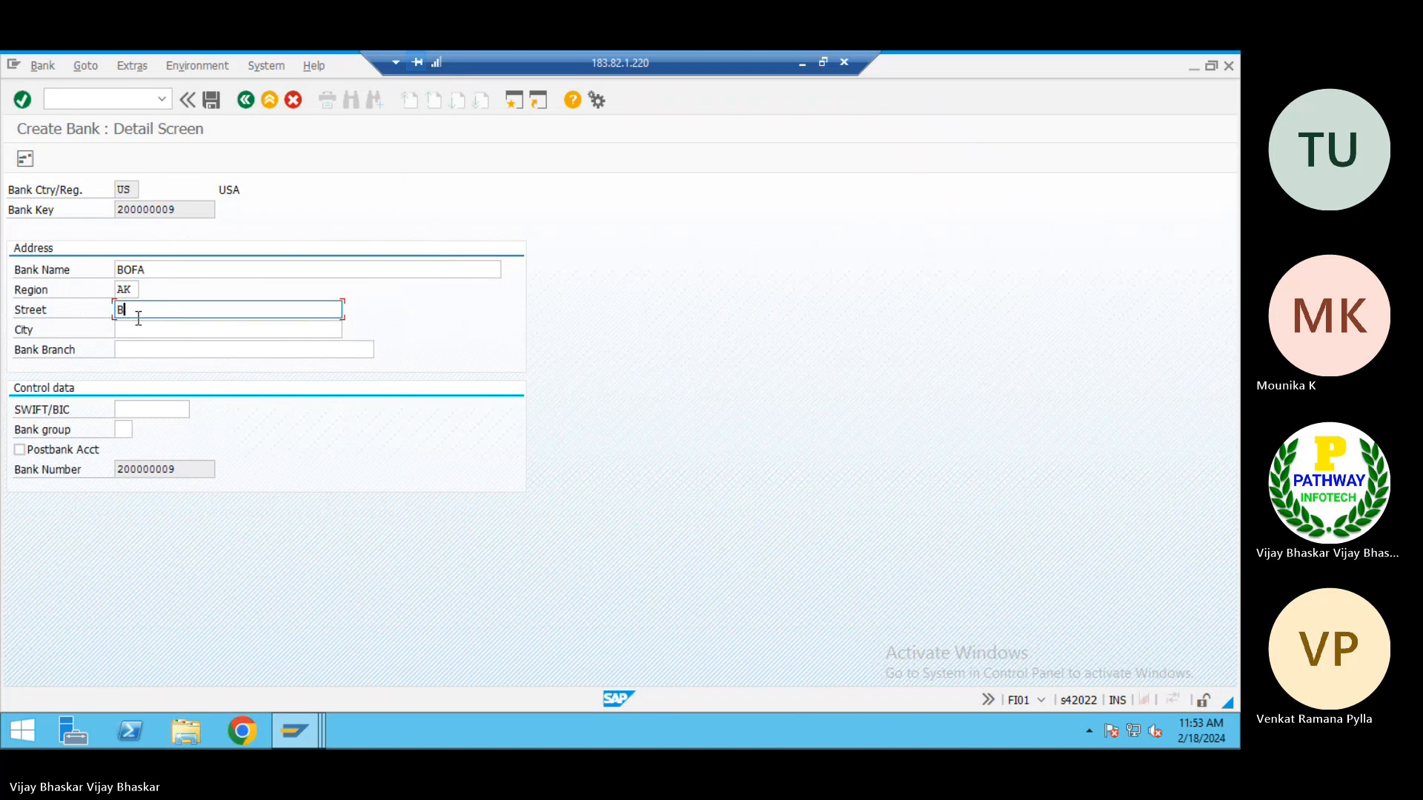
{"action": "type", "text": "ank Stteet"}
{"action": "key", "text": "Tab"}
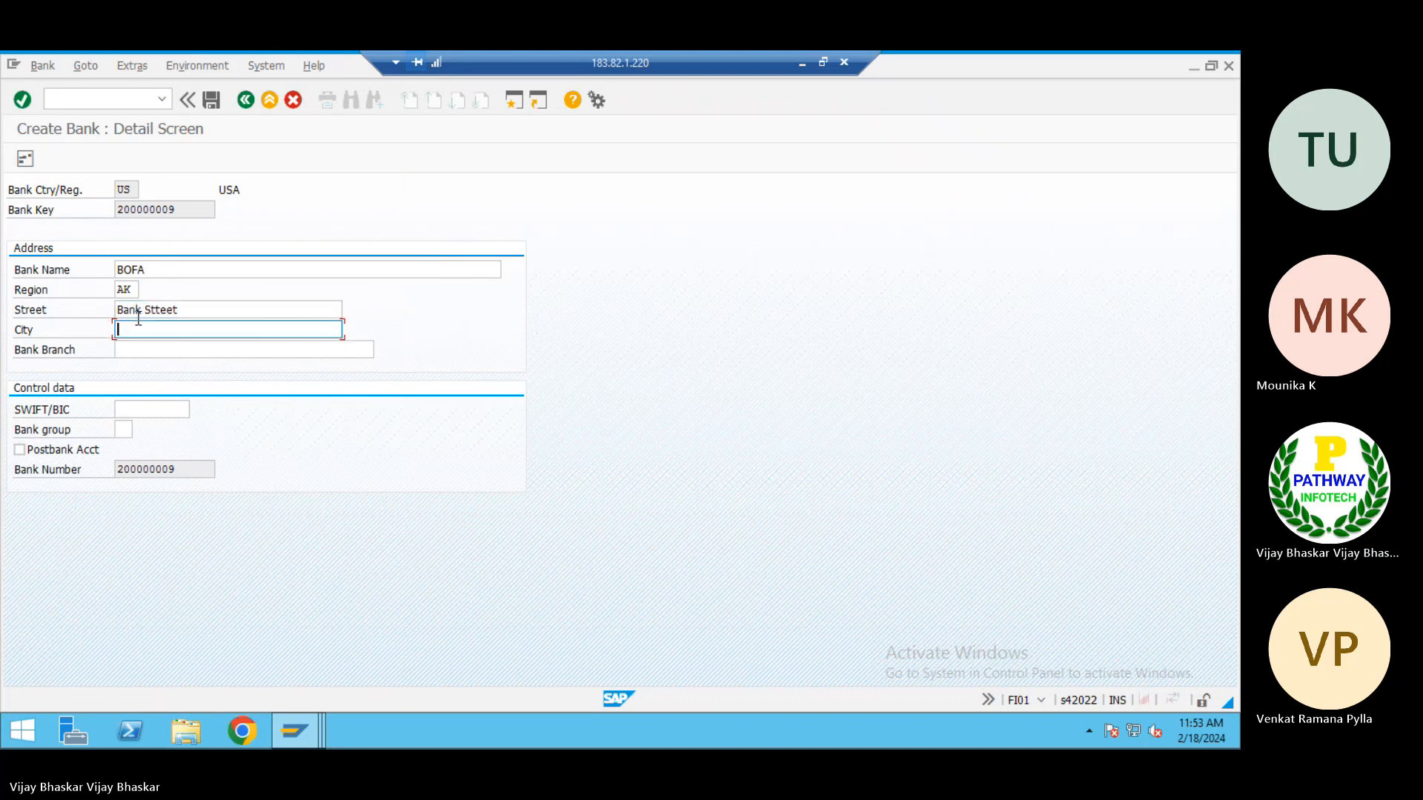
{"action": "left_click", "coordinate": [161, 310]}
{"action": "key", "text": "BackSpace"}
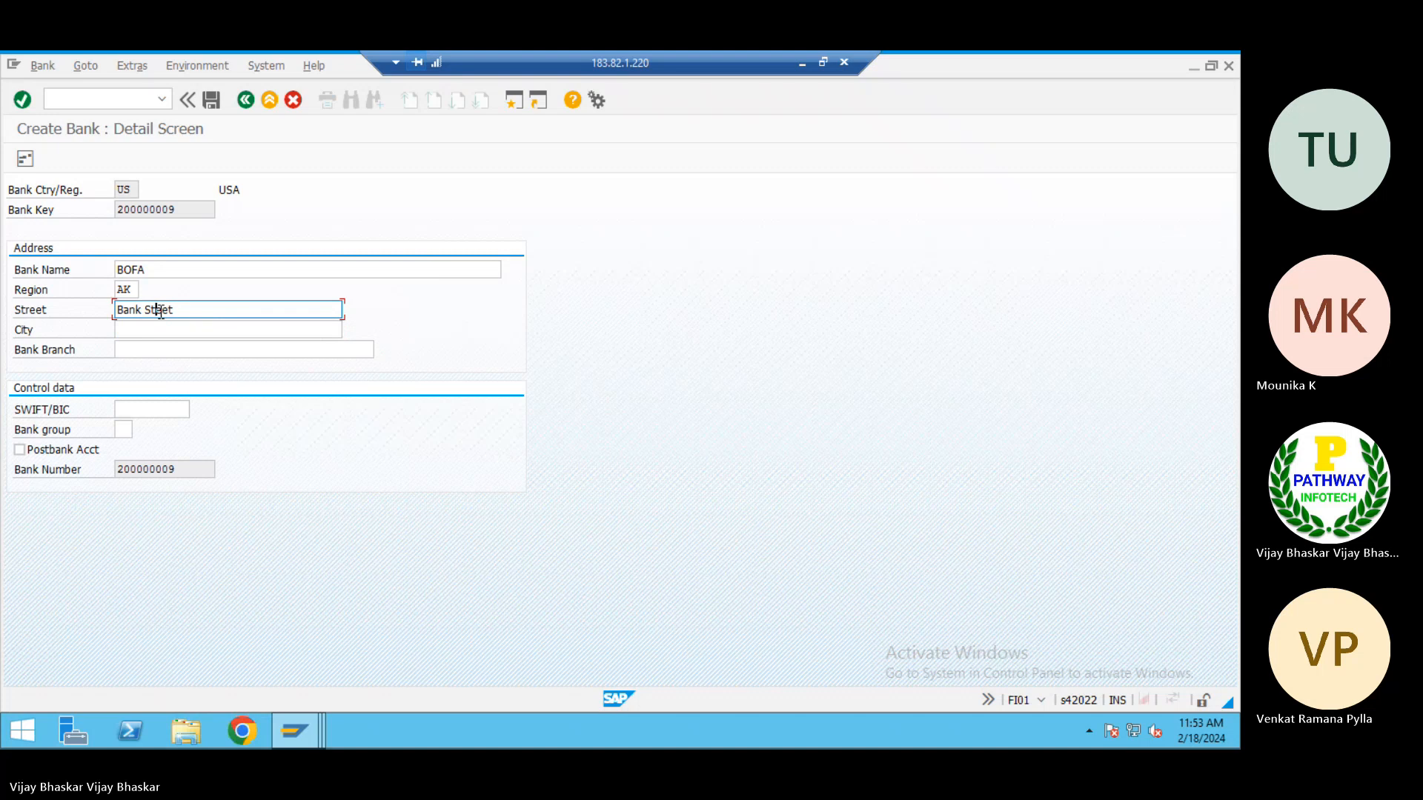
{"action": "type", "text": "r"}
Set the city to Alaska and the bank branch to Main Branch, and save the new bank
{"action": "left_click", "coordinate": [146, 330]}
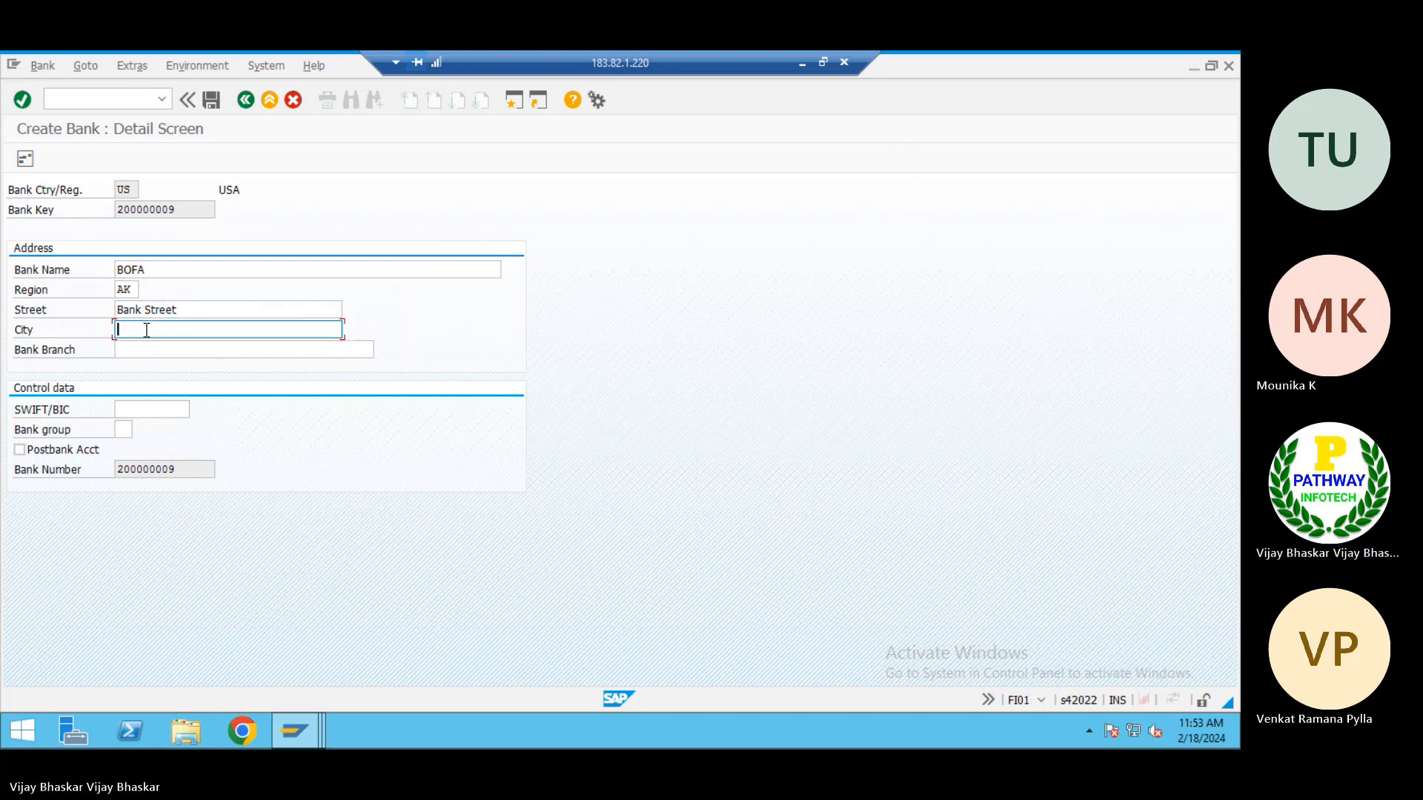
{"action": "type", "text": "Alaska"}
{"action": "key", "text": "Tab"}
{"action": "type", "text": "Bank"}
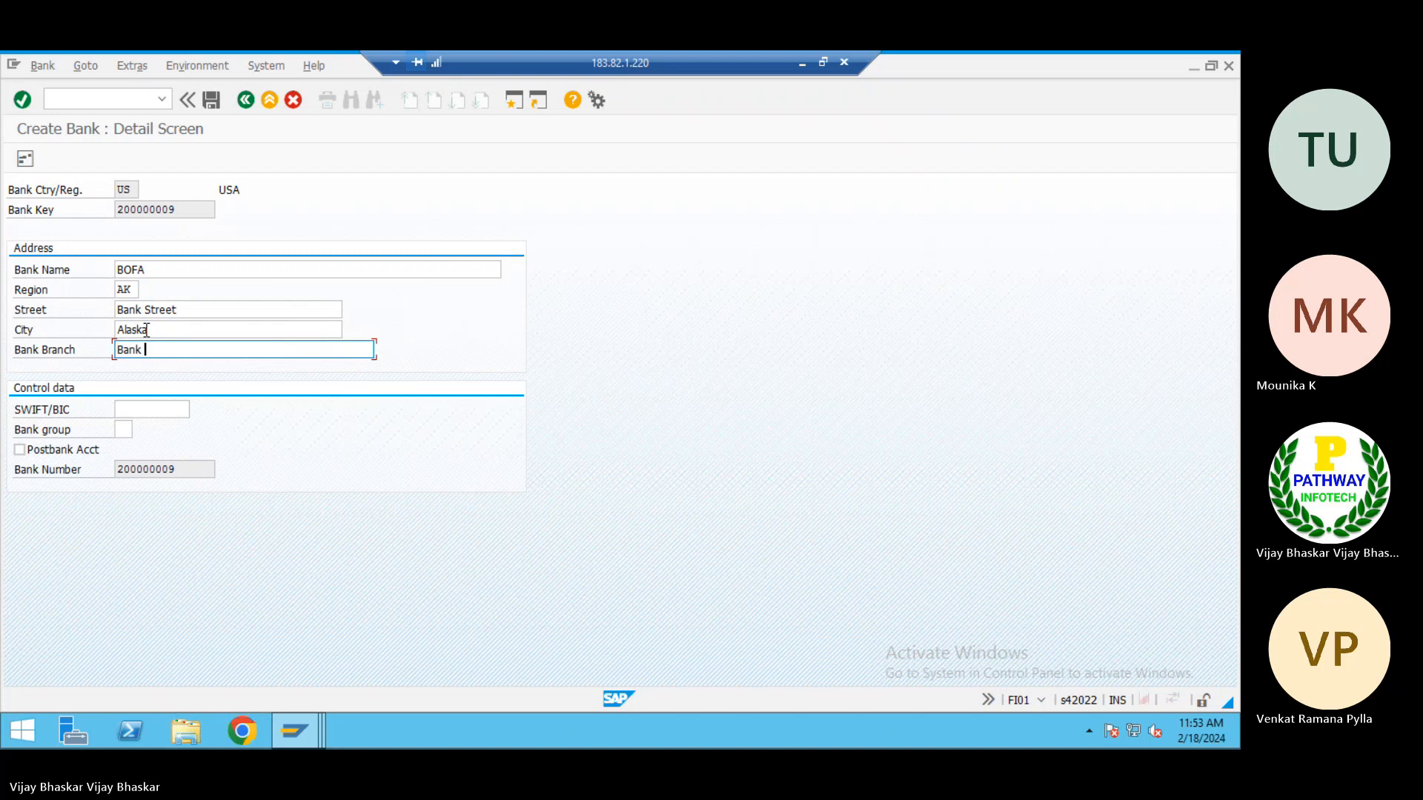
{"action": "key", "text": "BackSpace"}
{"action": "key", "text": "BackSpace"}
{"action": "key", "text": "BackSpace"}
{"action": "key", "text": "BackSpace"}
{"action": "key", "text": "BackSpace"}
{"action": "type", "text": "Main Branch"}
{"action": "key", "text": "Return"}
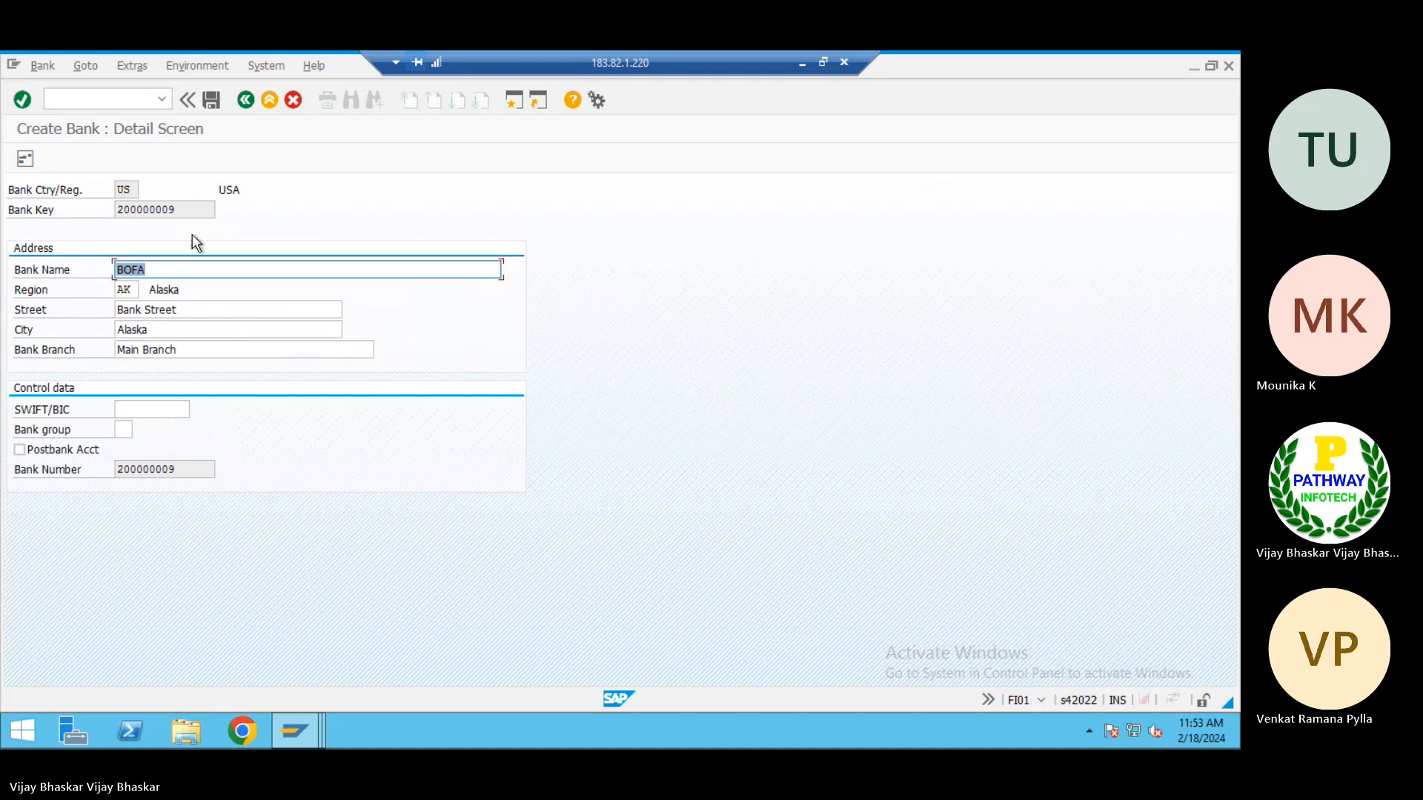
{"action": "left_click", "coordinate": [171, 209]}
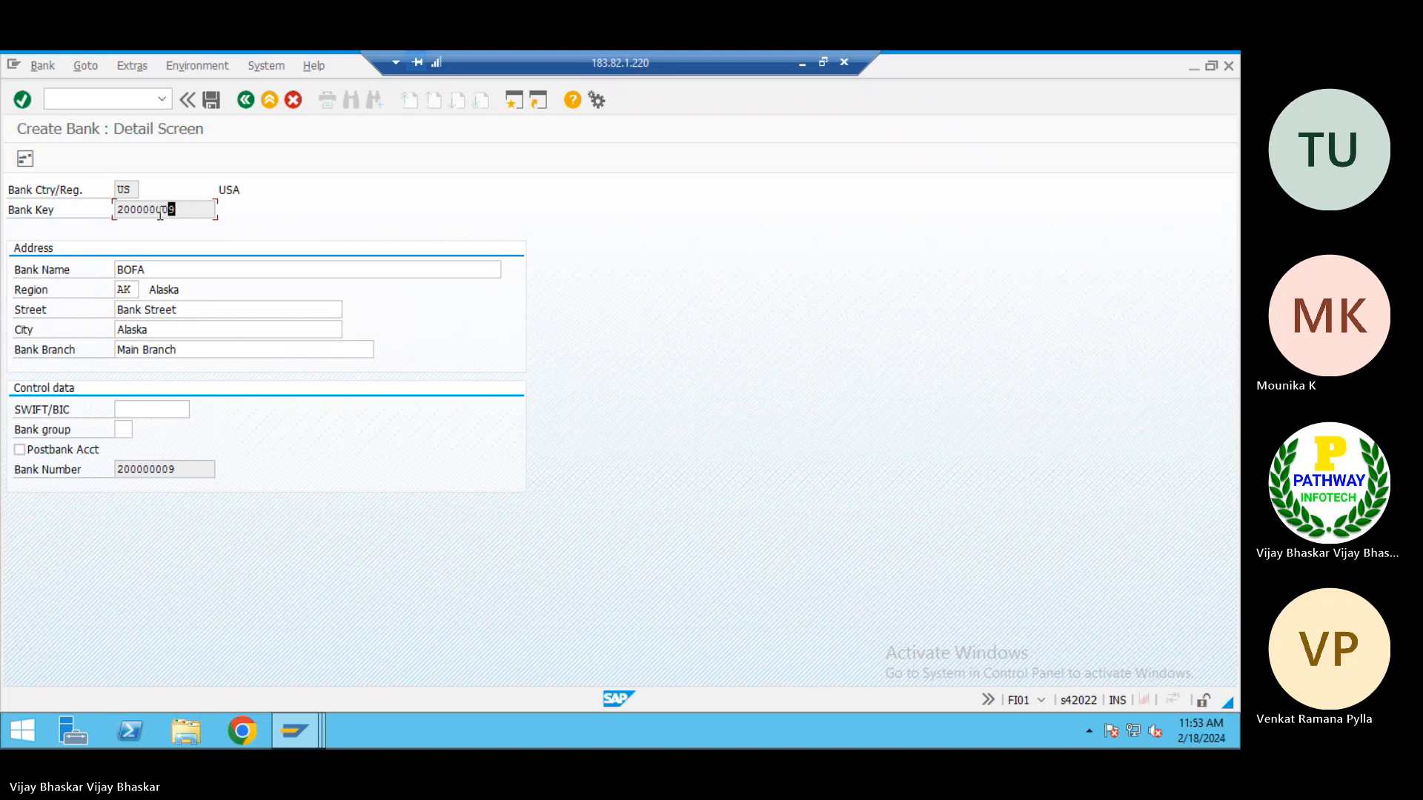
{"action": "left_click", "coordinate": [212, 100]}
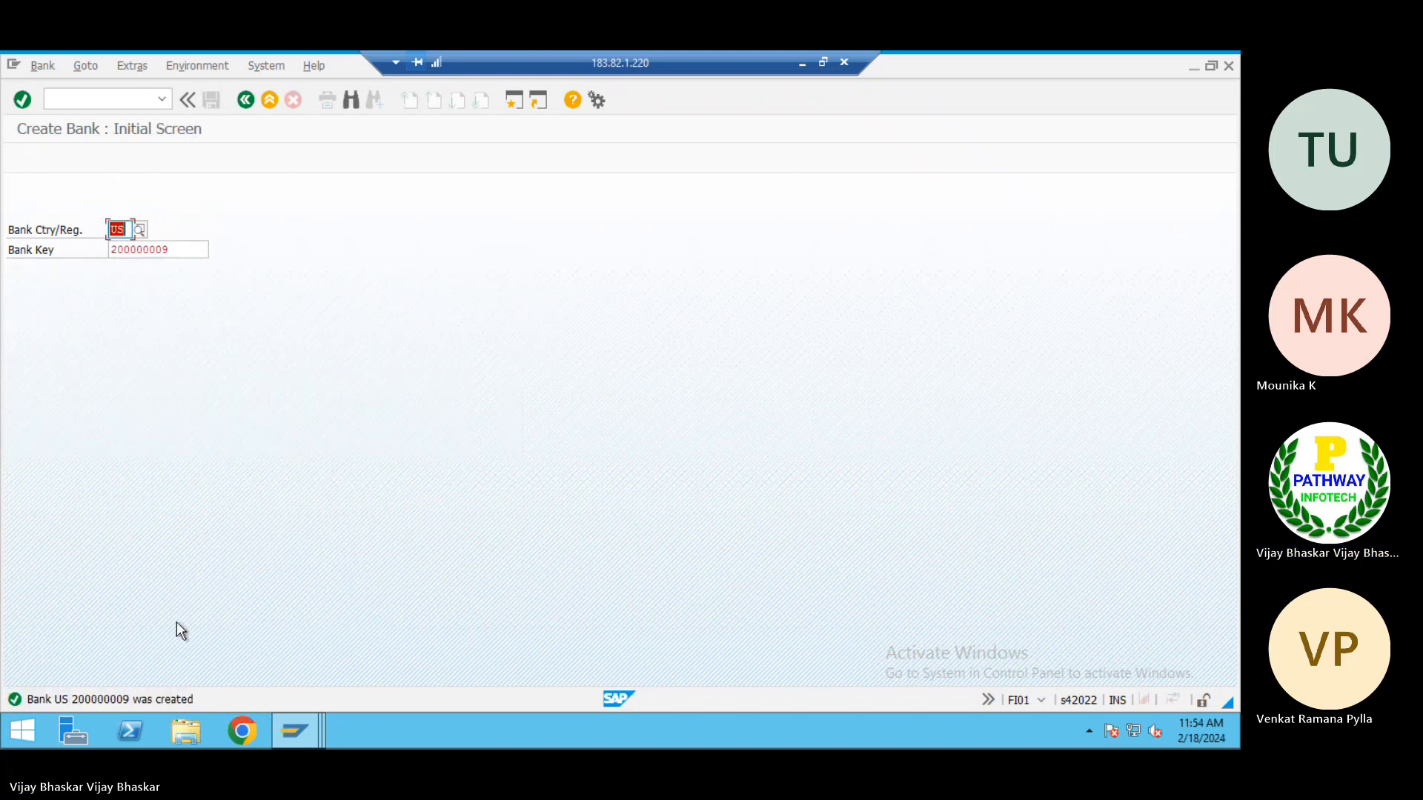
Display the details of US bank 200000009, and minimize the remote session to return to the Excel class notes
{"action": "left_click", "coordinate": [41, 64]}
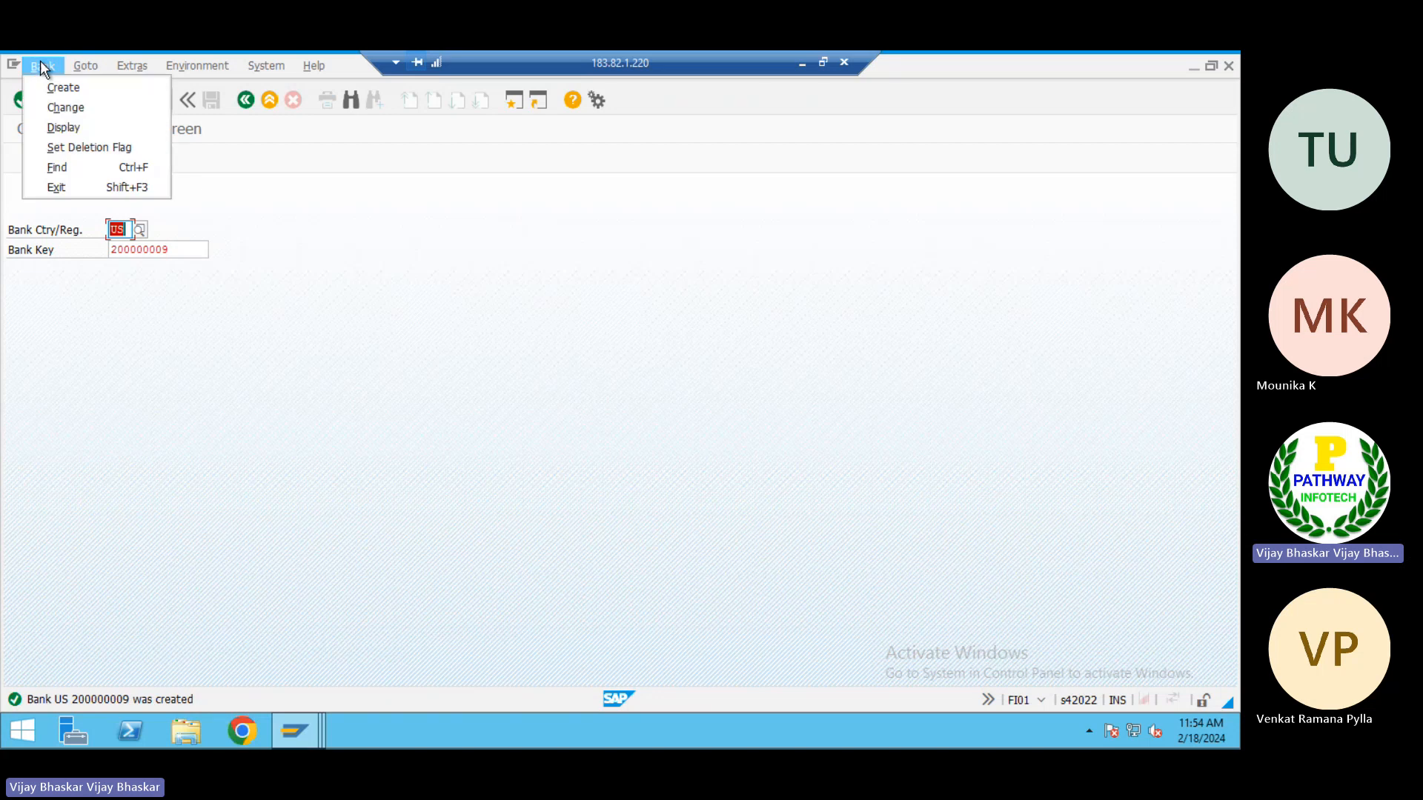
{"action": "left_click", "coordinate": [60, 123]}
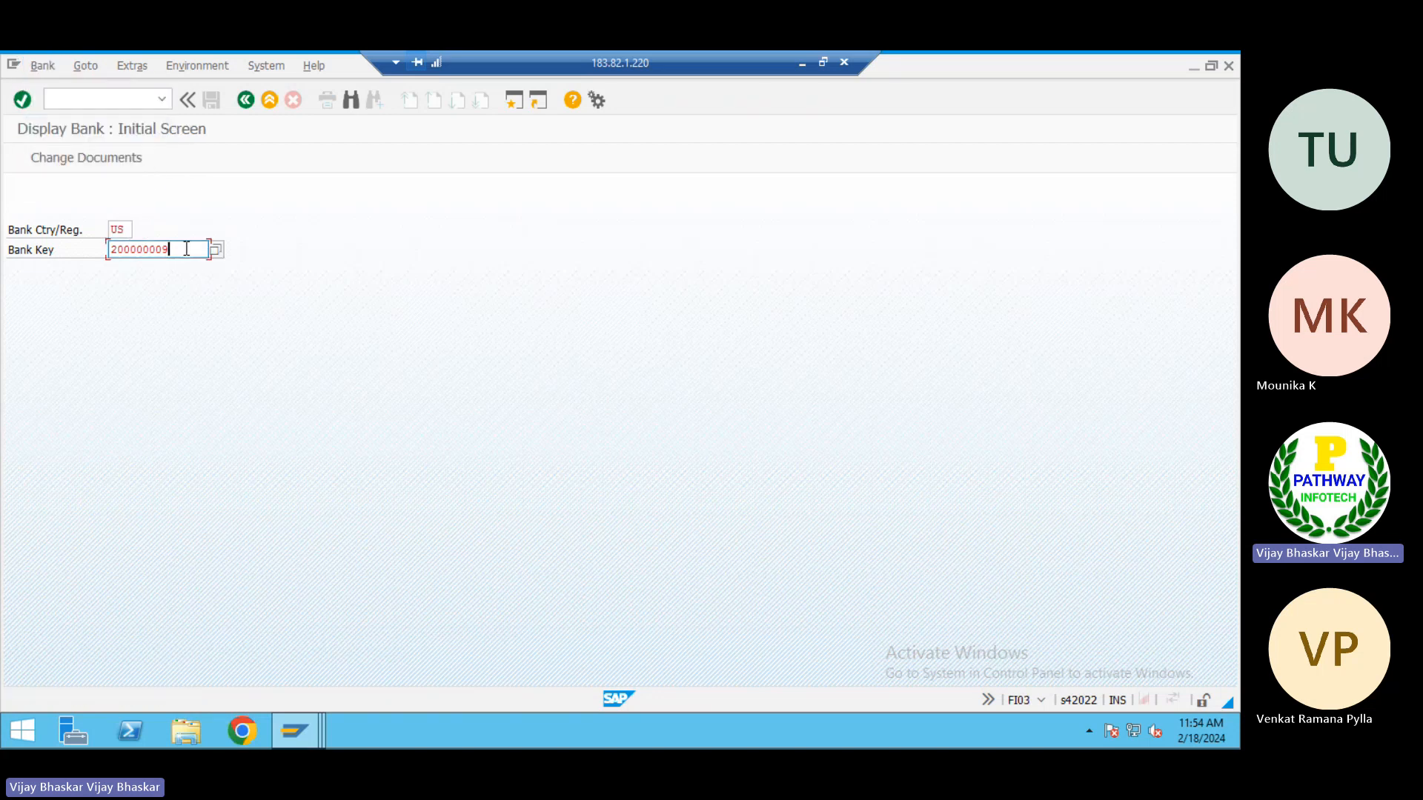
{"action": "key", "text": "Return"}
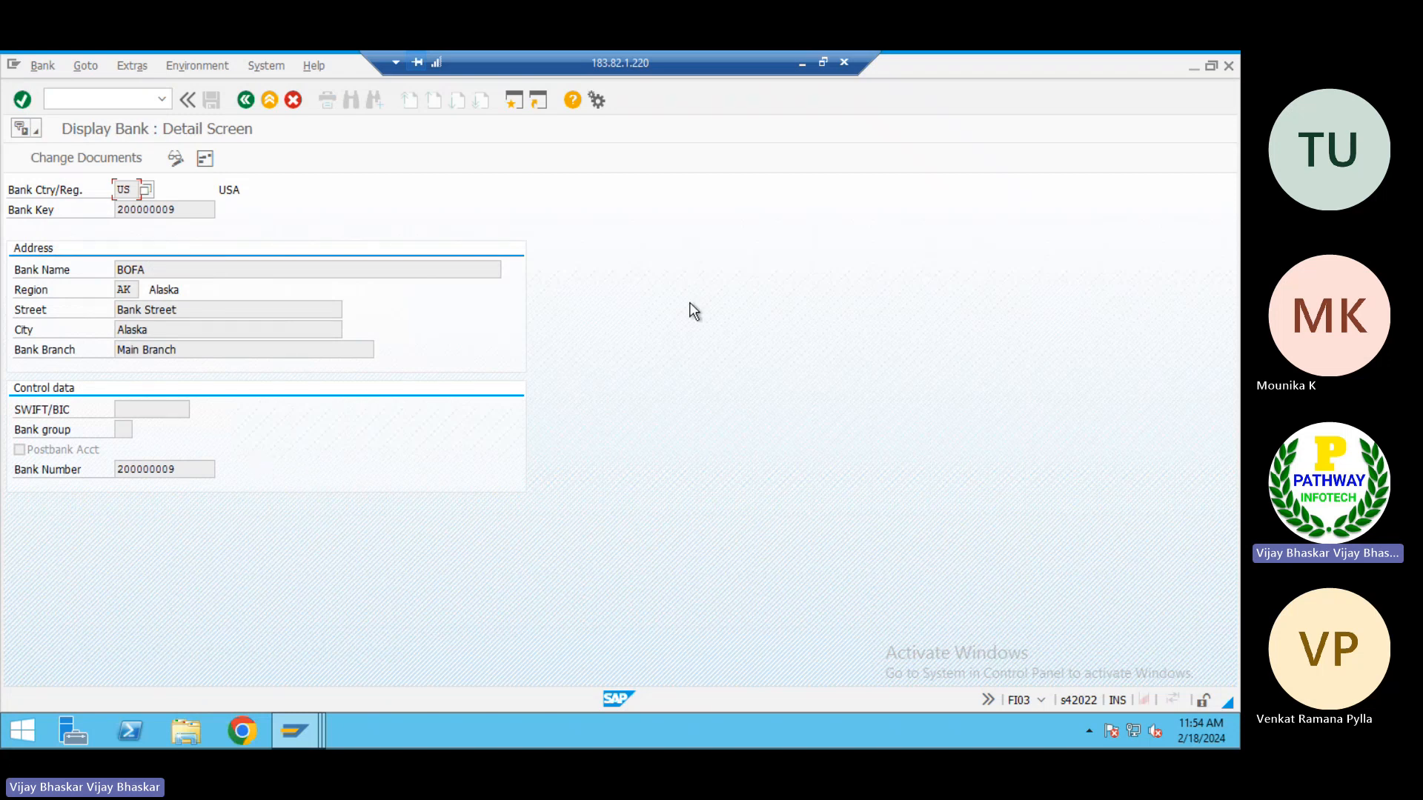
{"action": "left_click", "coordinate": [802, 63]}
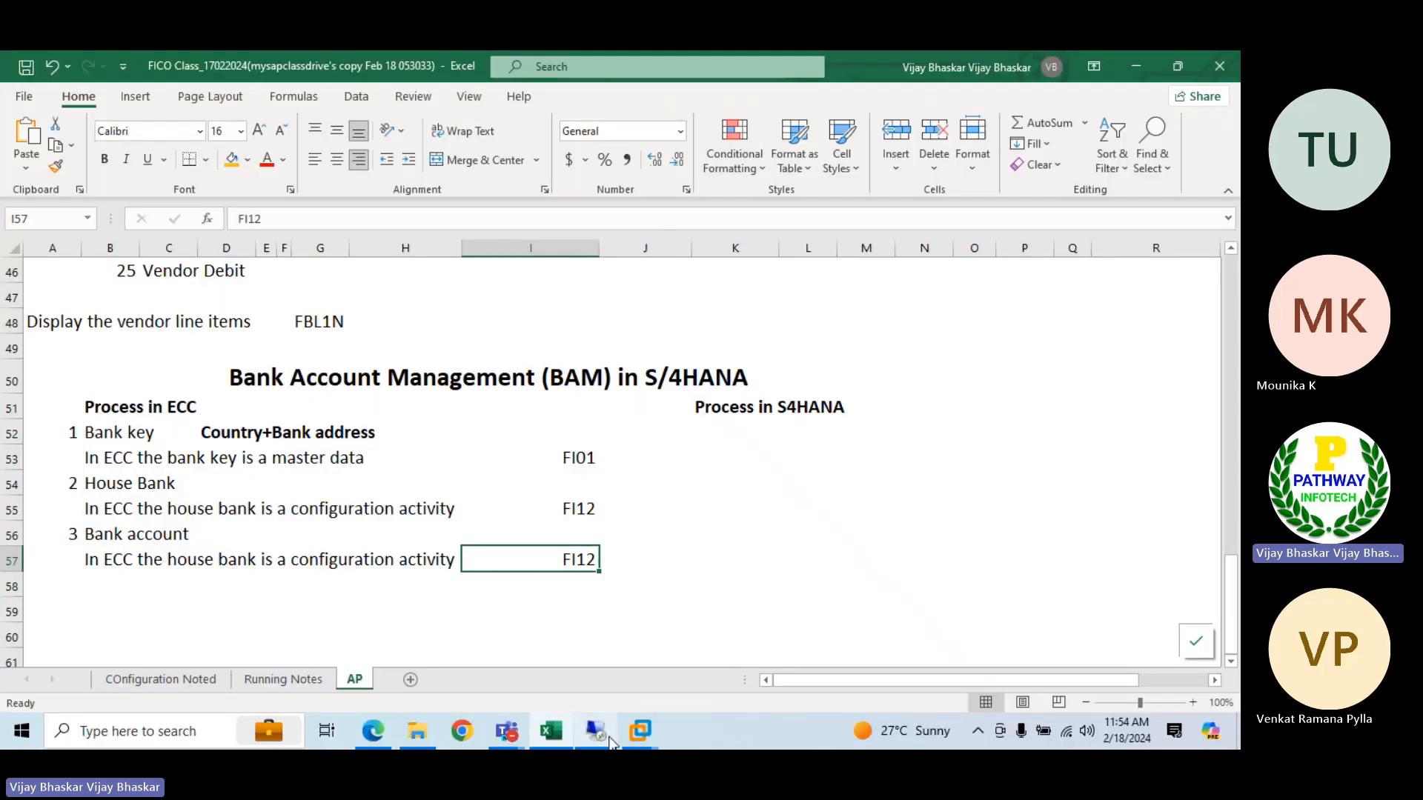
Switch to the ECC virtual machine, try to create US bank 020000001 again, and return to the Excel notes
{"action": "left_click", "coordinate": [597, 735]}
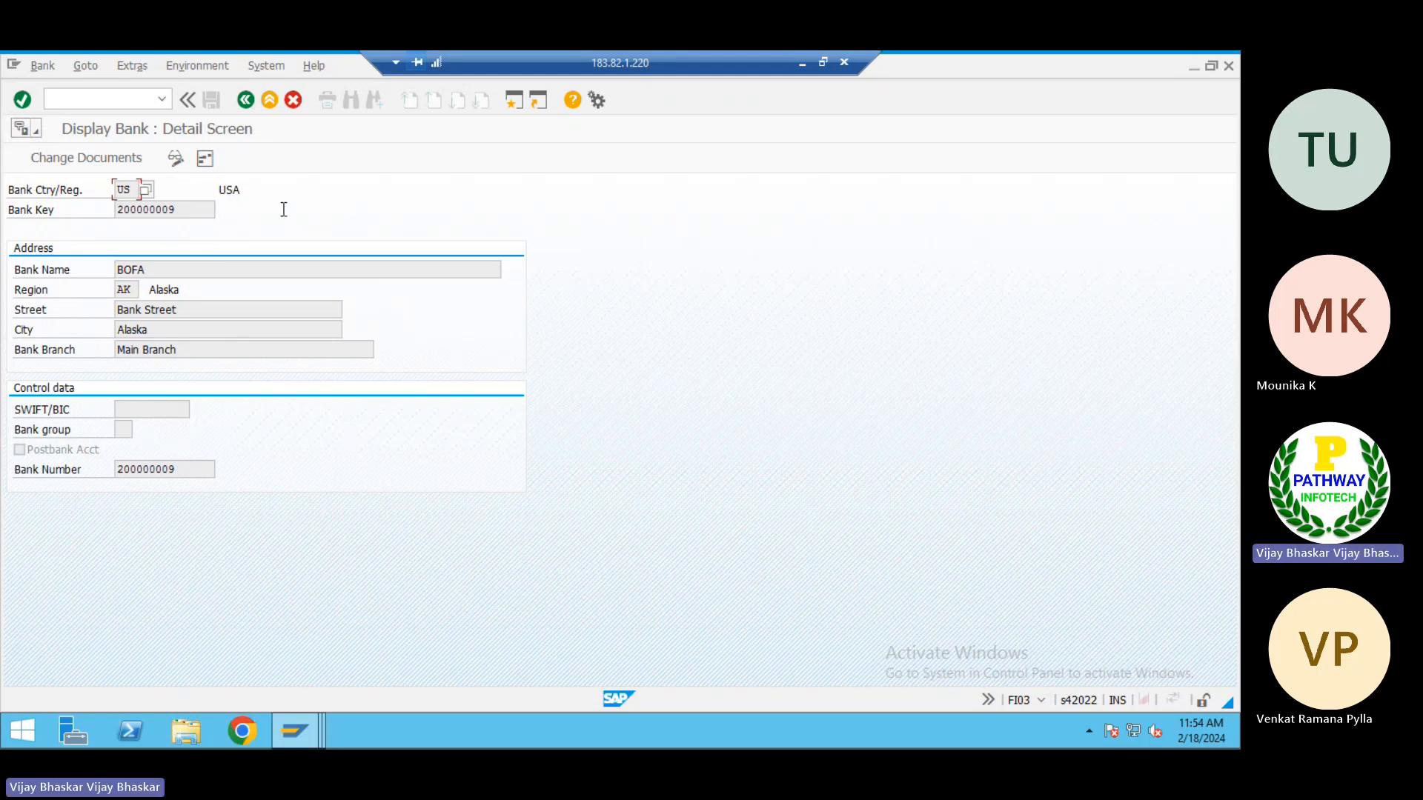
{"action": "left_click", "coordinate": [803, 64]}
{"action": "left_click", "coordinate": [714, 627]}
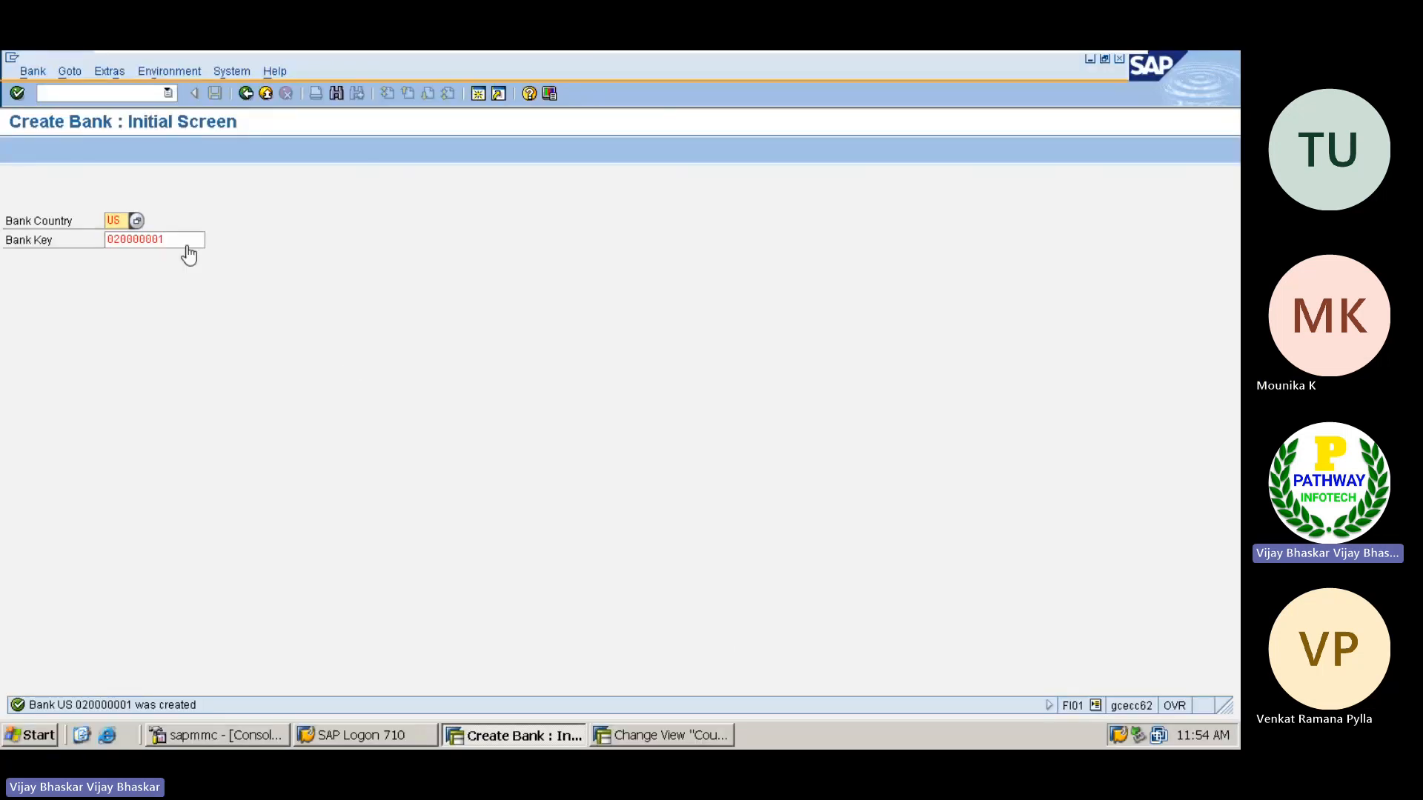
{"action": "left_click", "coordinate": [173, 237]}
{"action": "key", "text": "Return"}
{"action": "left_click_drag", "start_coordinate": [172, 236], "coordinate": [89, 232]}
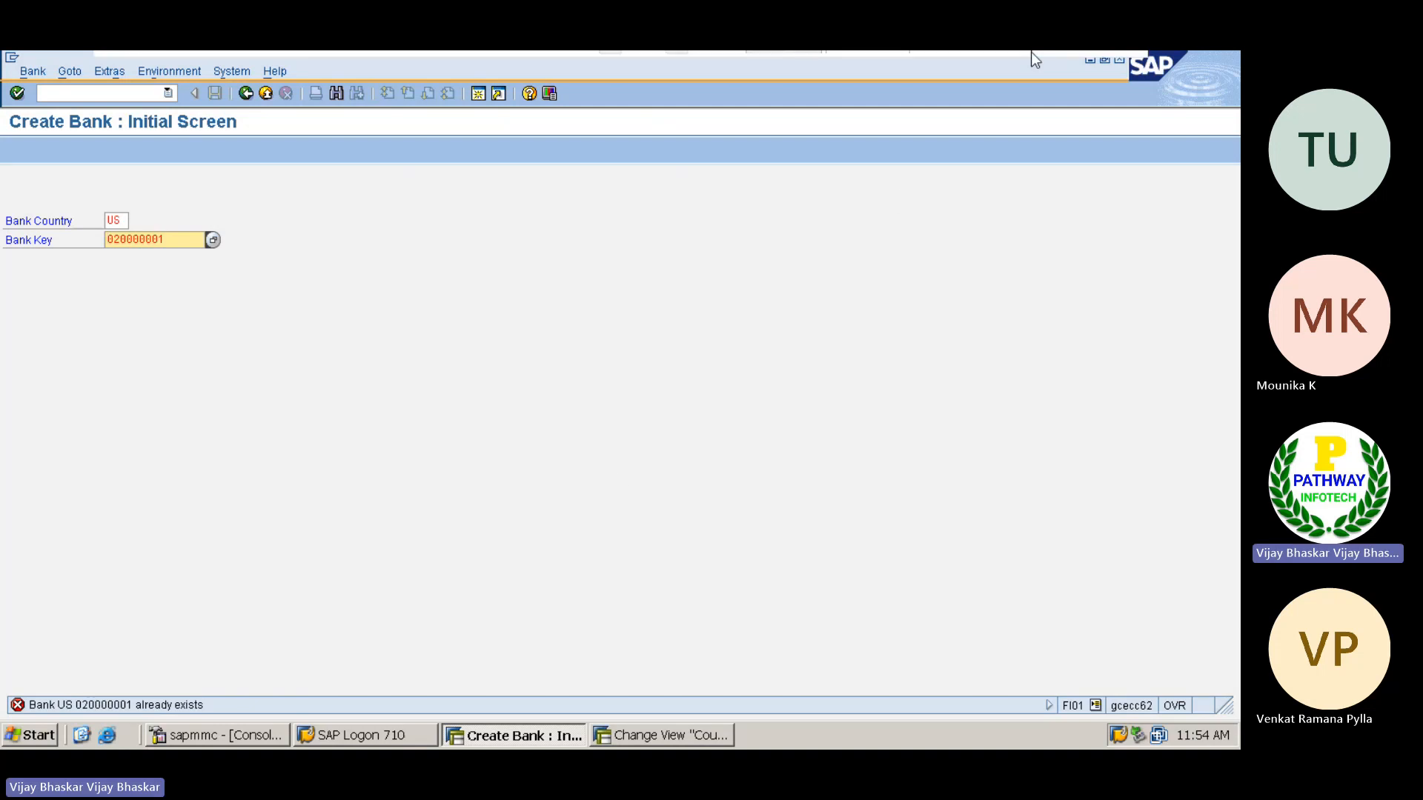
{"action": "mouse_move", "coordinate": [1030, 52]}
{"action": "left_click", "coordinate": [1075, 67]}
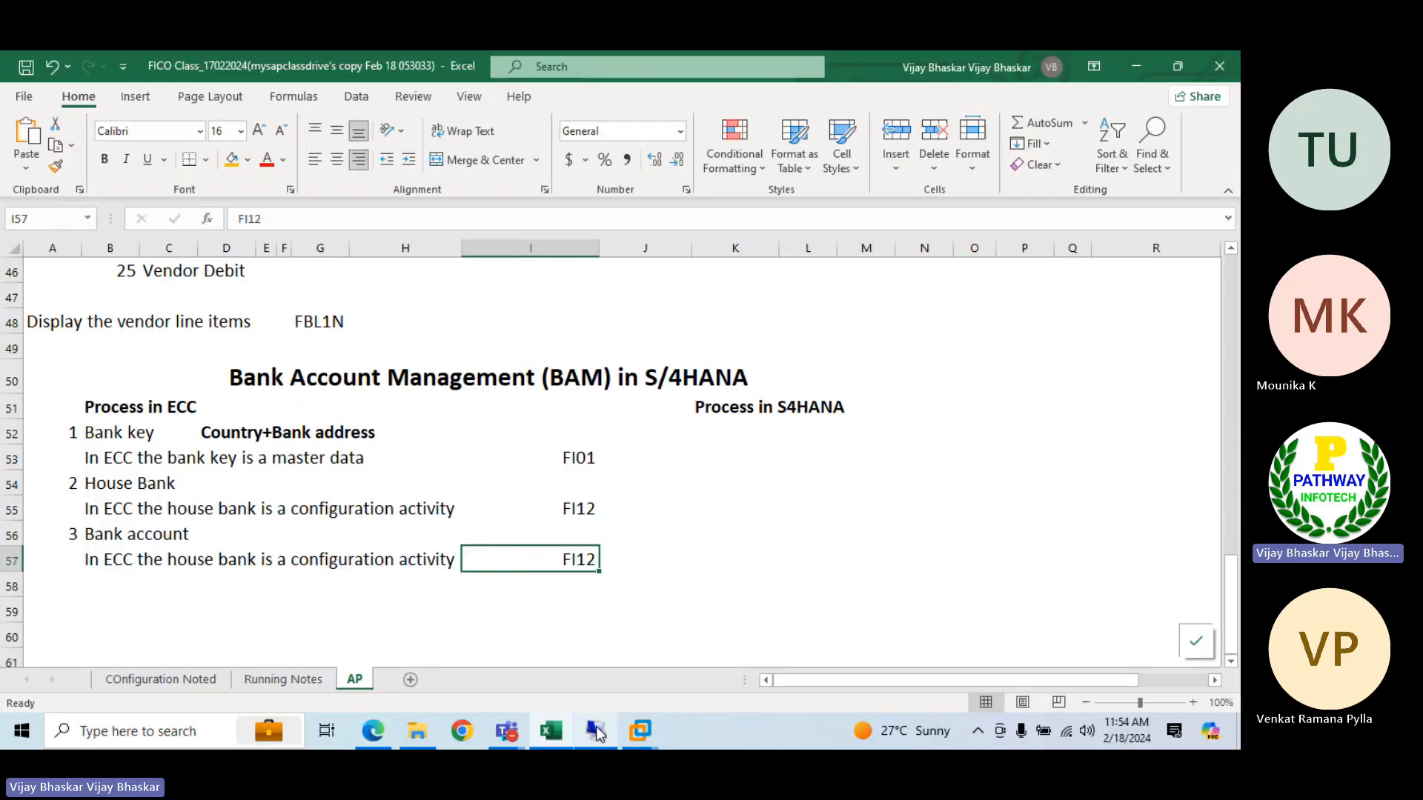
Switch to the S/4HANA remote session and try to display US bank 020000001
{"action": "left_click", "coordinate": [597, 732]}
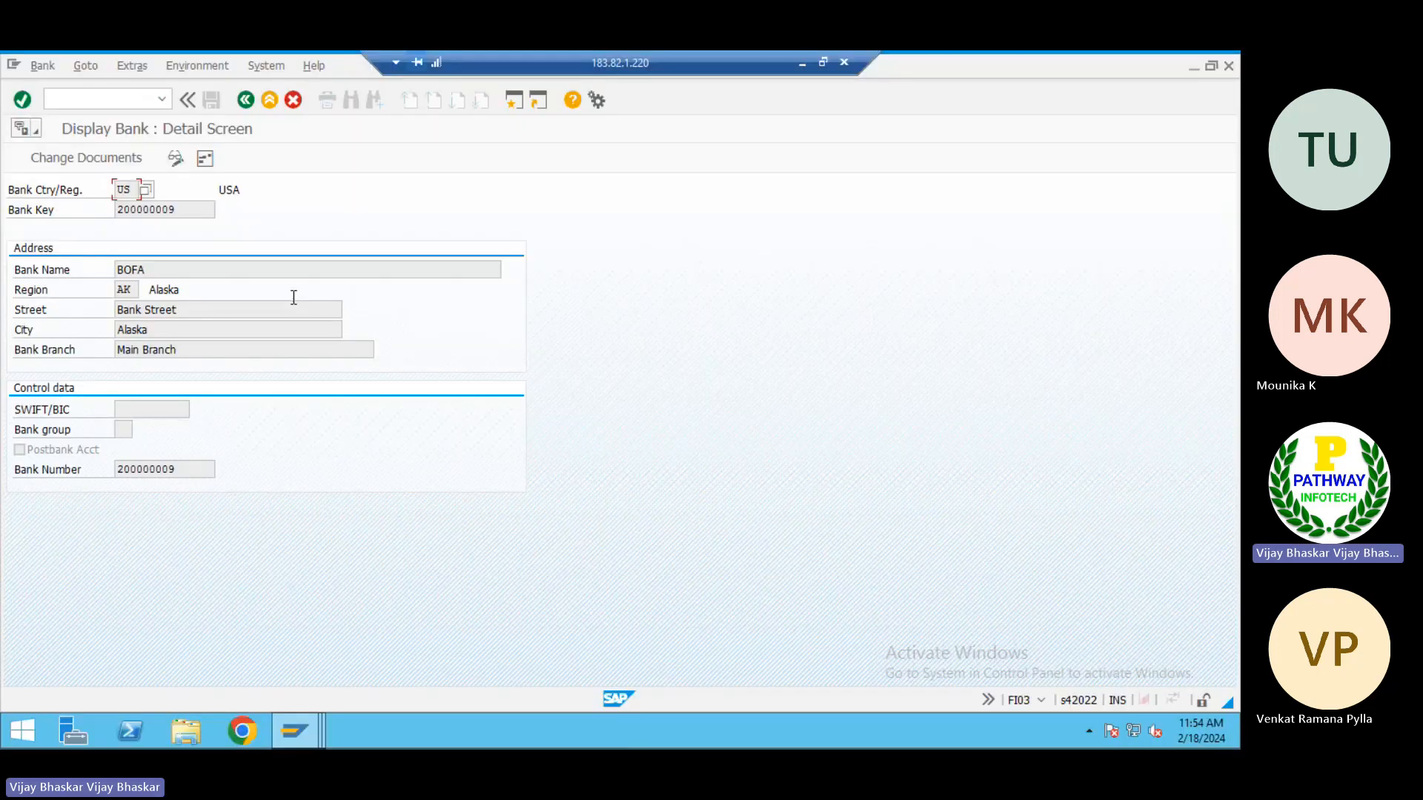
{"action": "left_click", "coordinate": [244, 100]}
{"action": "key", "text": "Tab"}
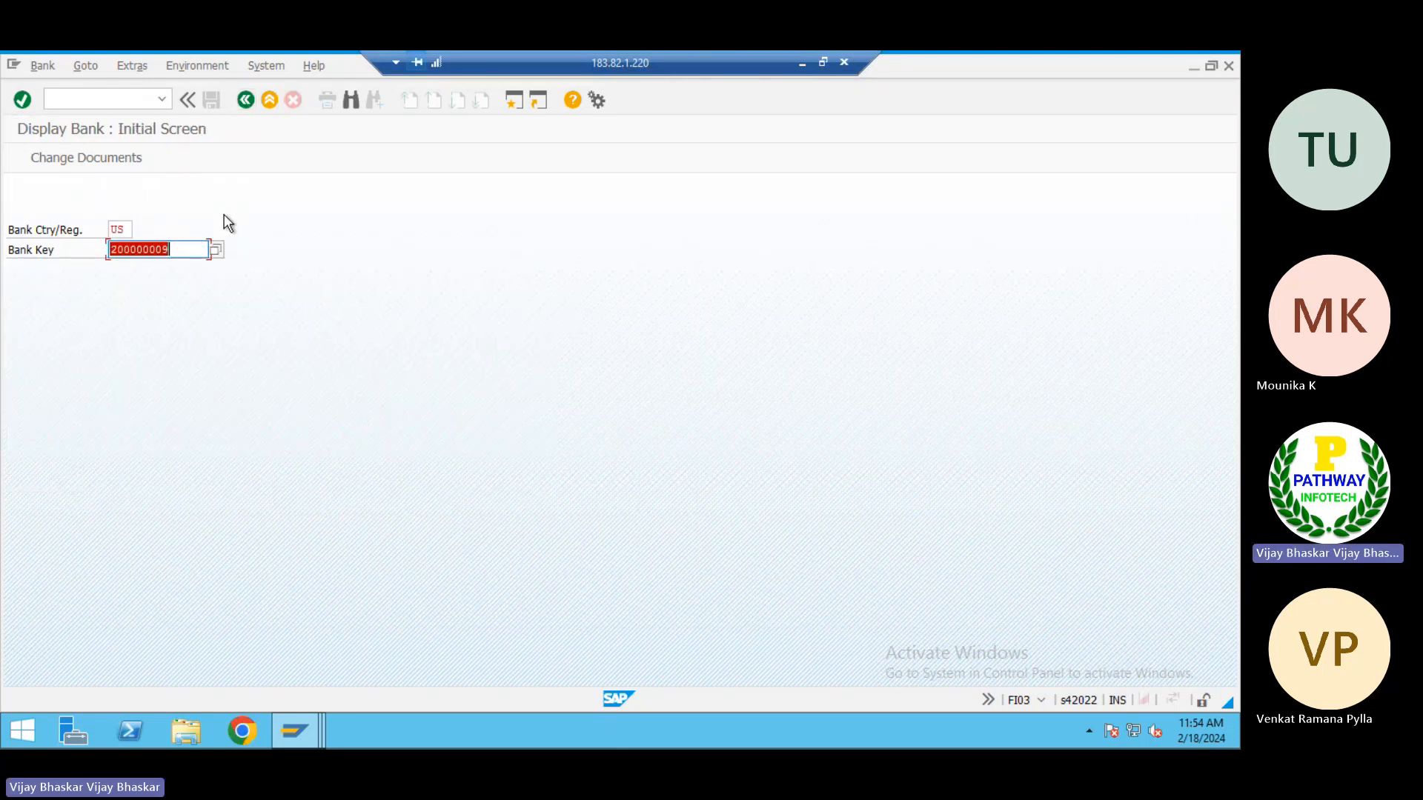
{"action": "type", "text": "020000001"}
{"action": "key", "text": "Return"}
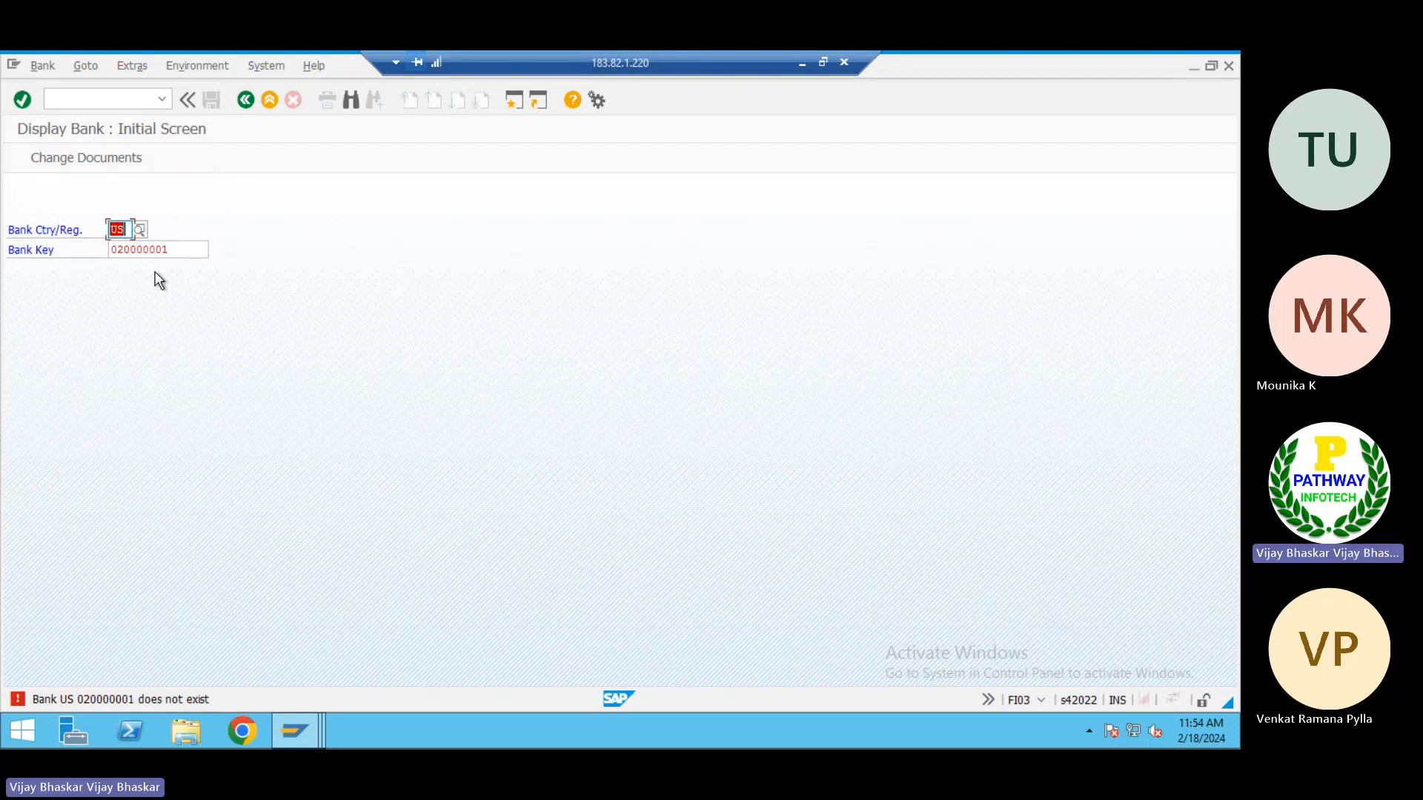
Start creating a bank for country US with bank key 020000001 and enter JOMC as the bank name
{"action": "left_click", "coordinate": [42, 66]}
{"action": "left_click", "coordinate": [43, 66]}
{"action": "left_click", "coordinate": [42, 66]}
{"action": "left_click", "coordinate": [52, 89]}
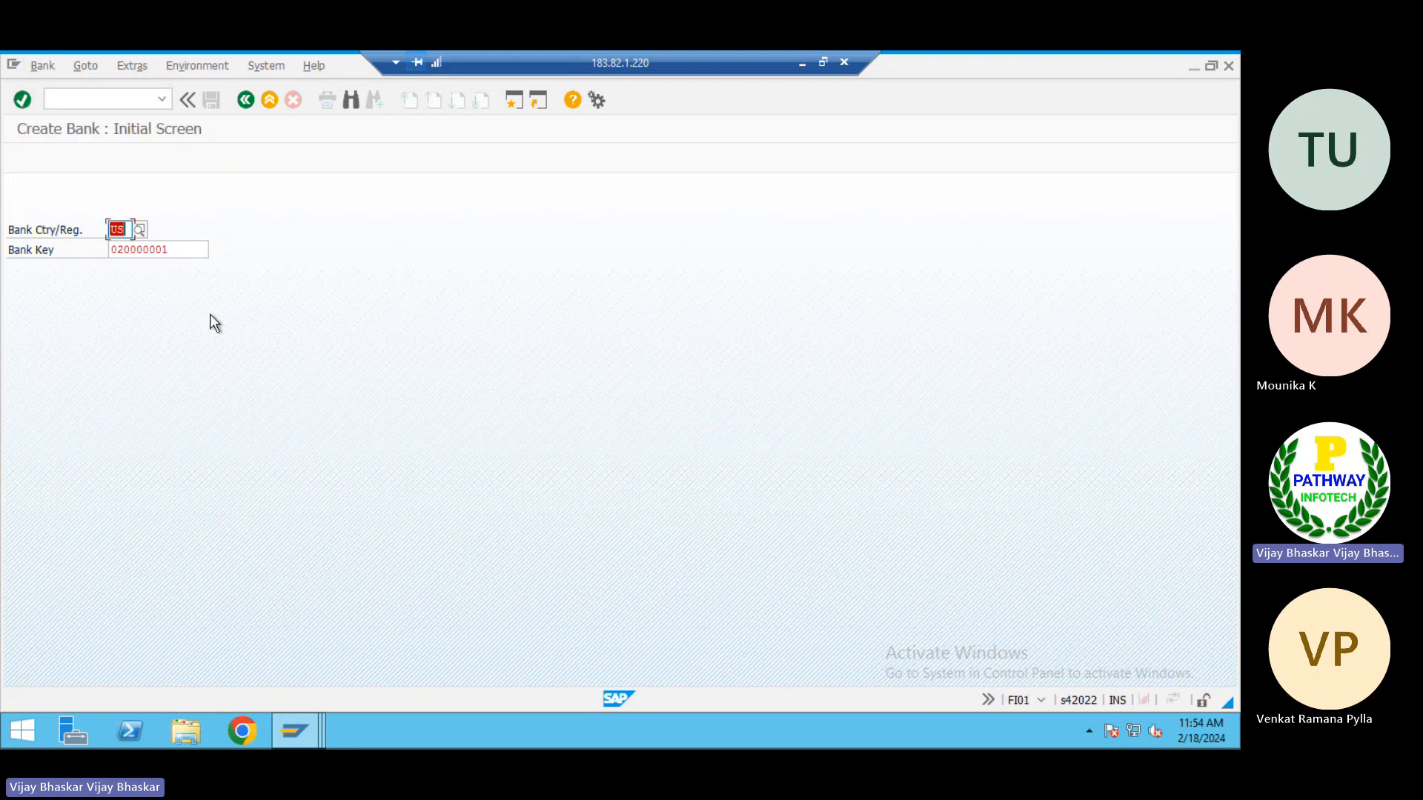
{"action": "key", "text": "Return"}
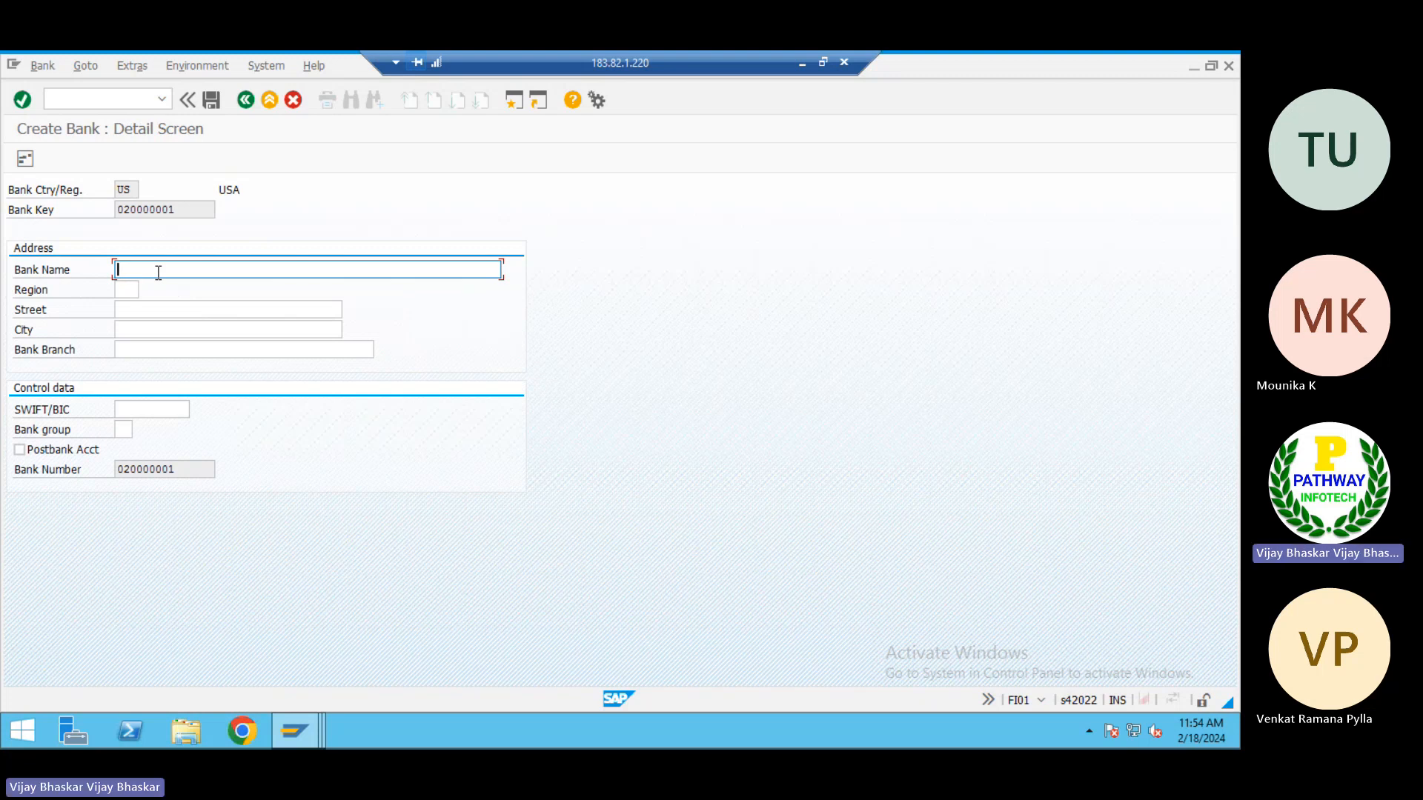
{"action": "type", "text": "JOMC"}
{"action": "key", "text": "Tab"}
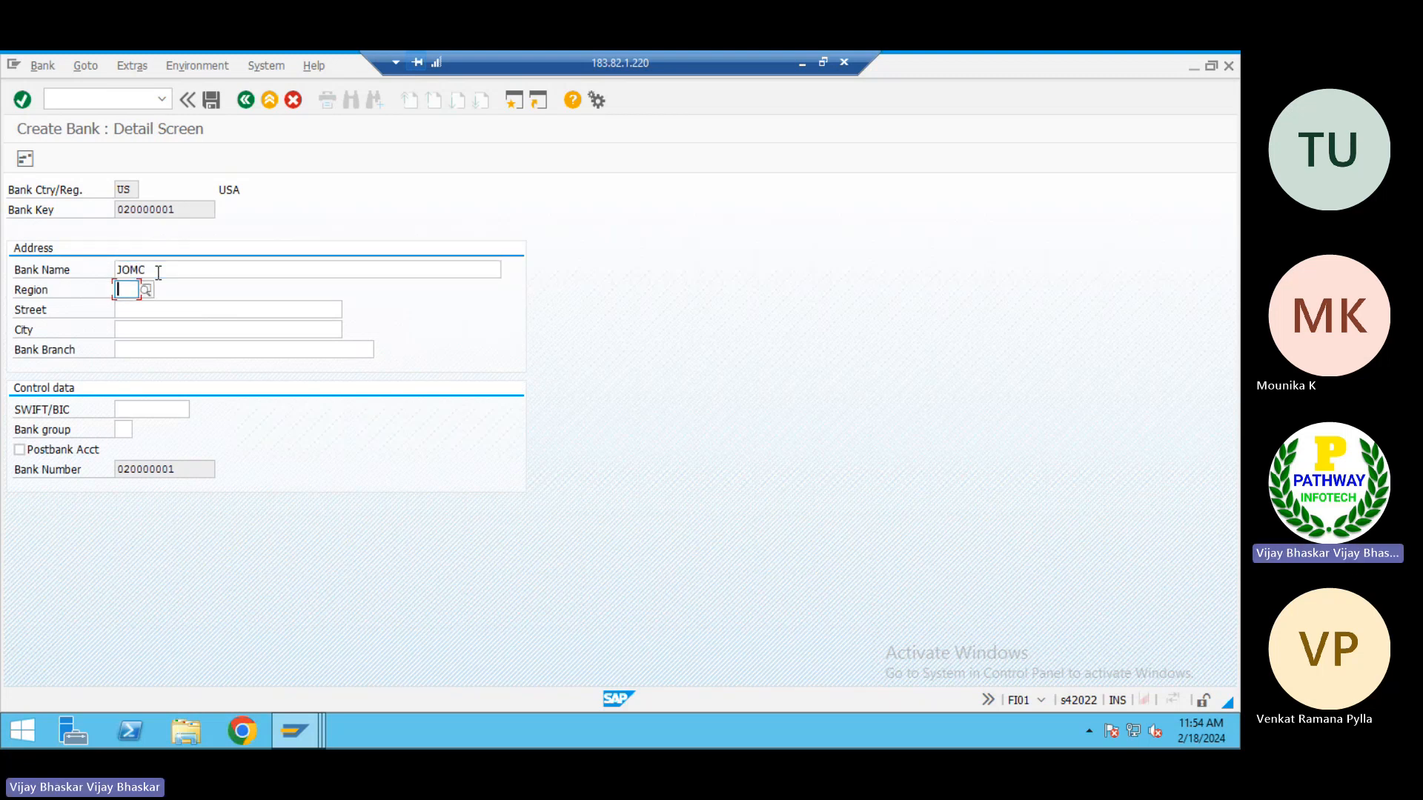
Set the new bank's region to AK and its street to Bank Street
{"action": "type", "text": "AK"}
{"action": "key", "text": "Tab"}
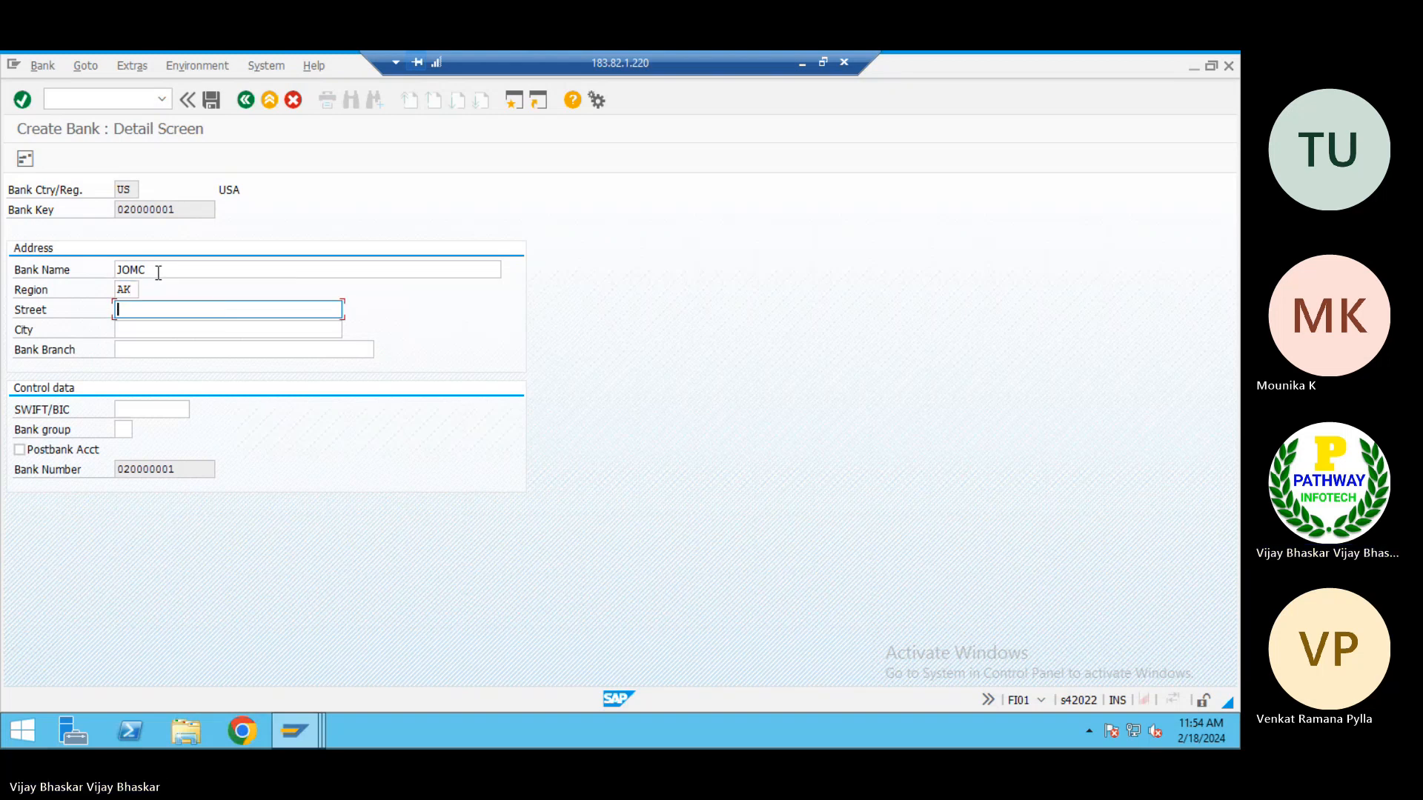
{"action": "type", "text": "Bank Street"}
{"action": "key", "text": "Down"}
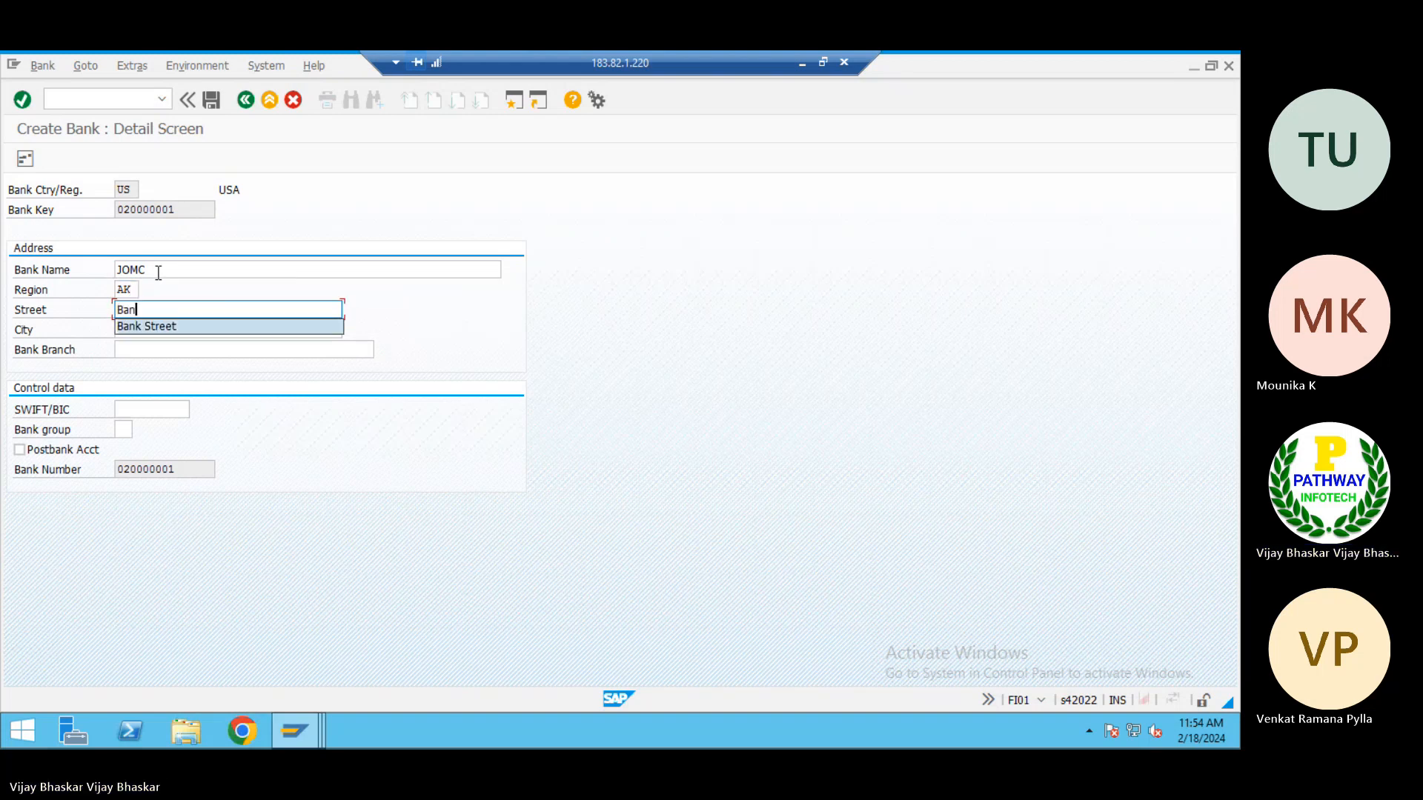
{"action": "key", "text": "Tab"}
Set the new bank's city to Alaska and the bank branch to Main Branch, and save the bank
{"action": "type", "text": "Alaska"}
{"action": "key", "text": "Tab"}
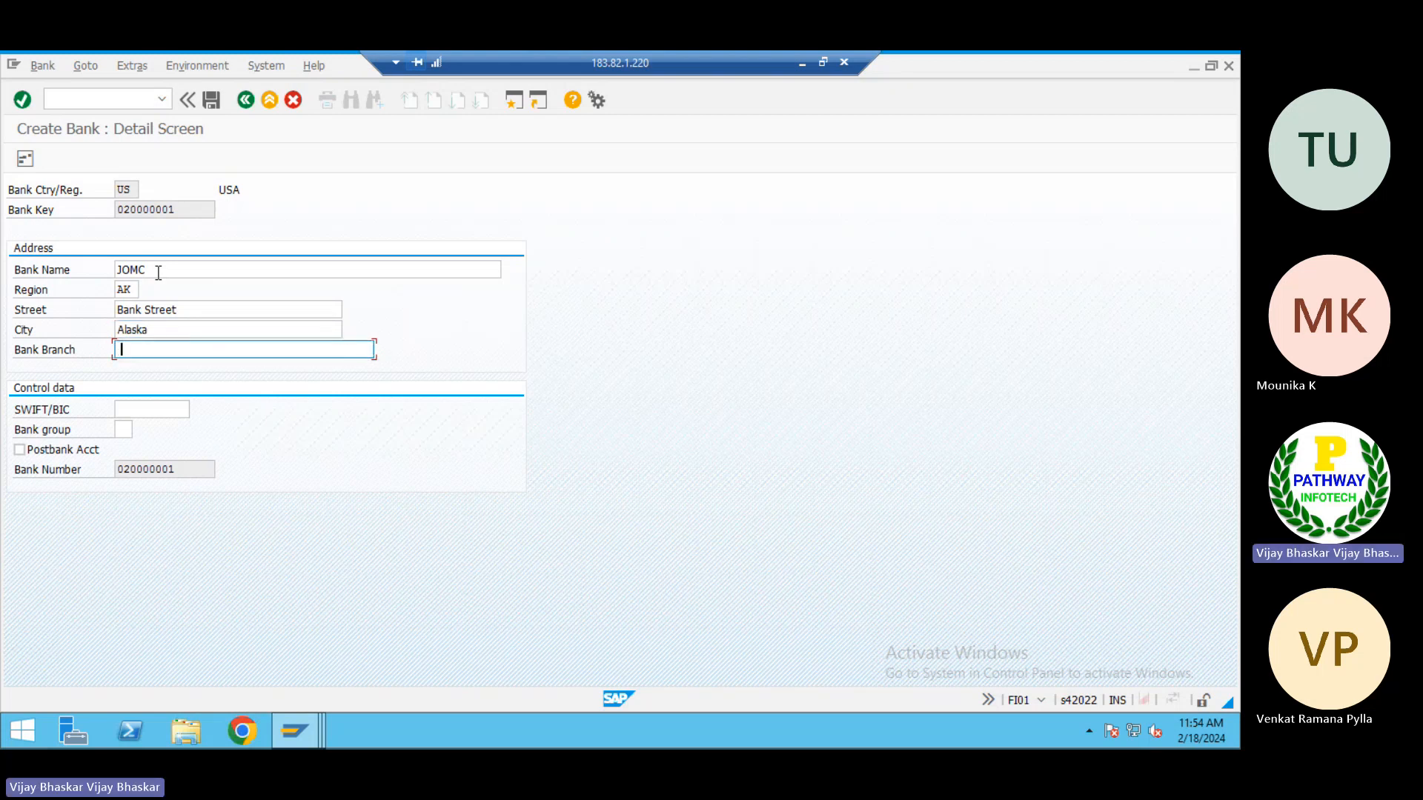
{"action": "type", "text": "Main Branch"}
{"action": "left_click", "coordinate": [157, 272]}
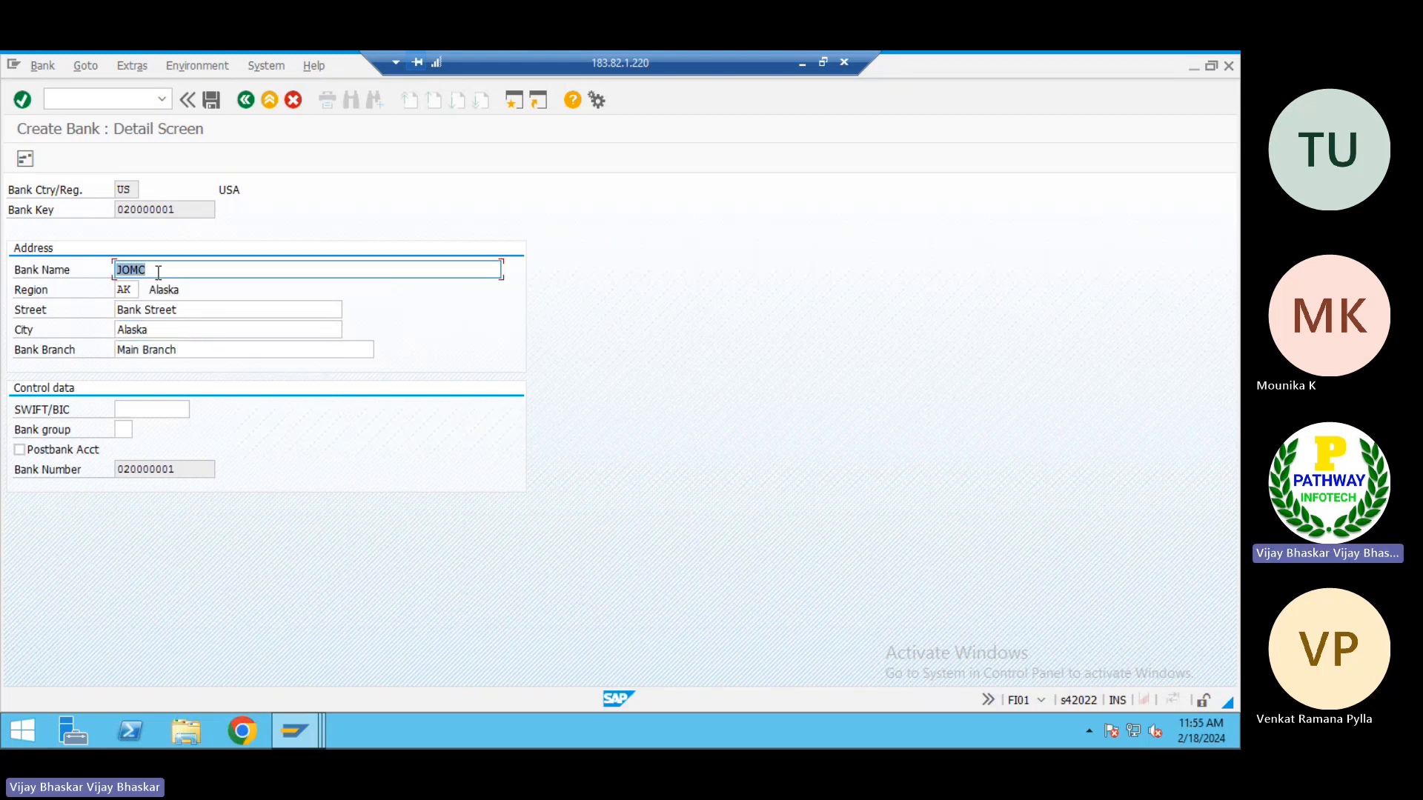
{"action": "left_click", "coordinate": [210, 99]}
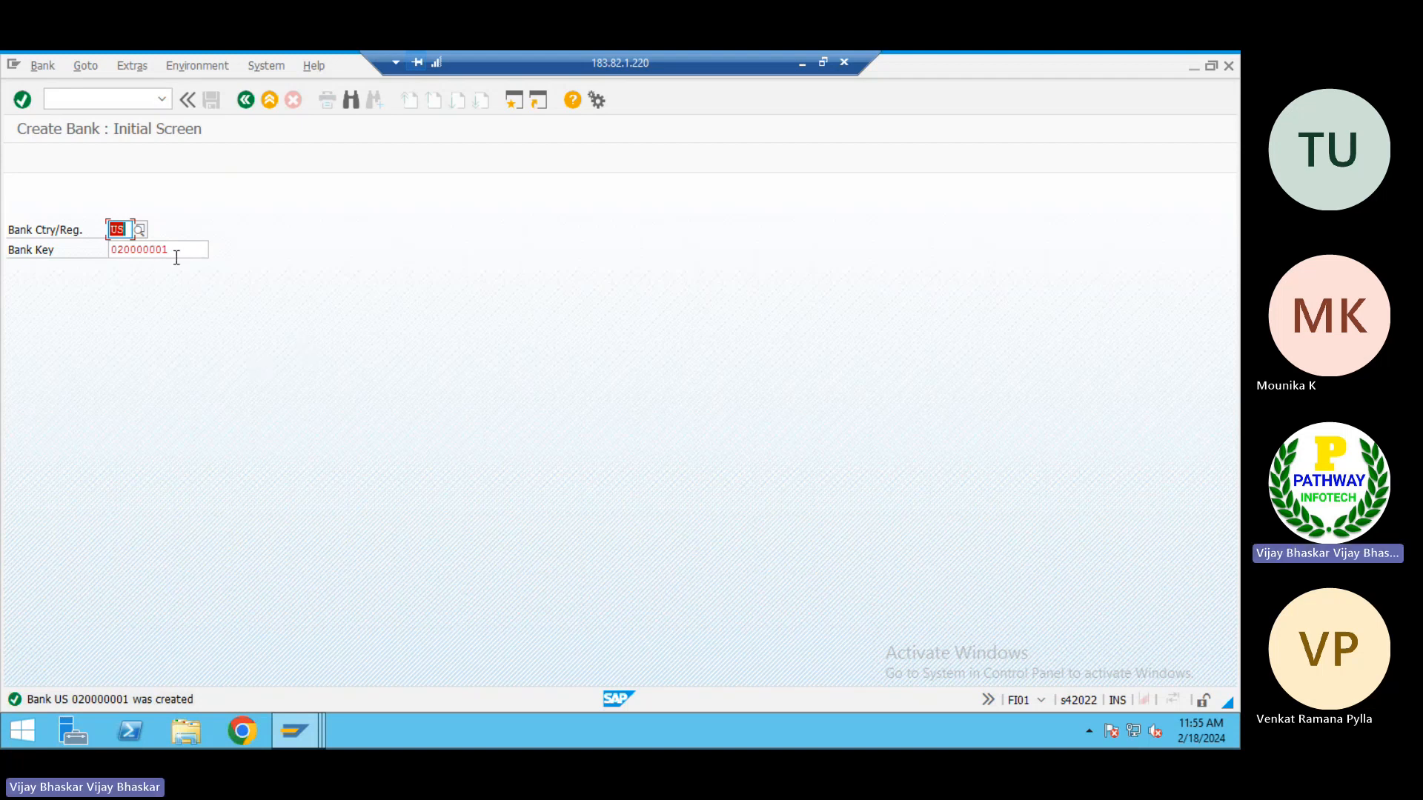
Switch to the ECC virtual machine and open the house bank maintenance transaction FI12
{"action": "left_click", "coordinate": [801, 63]}
{"action": "mouse_move", "coordinate": [642, 731]}
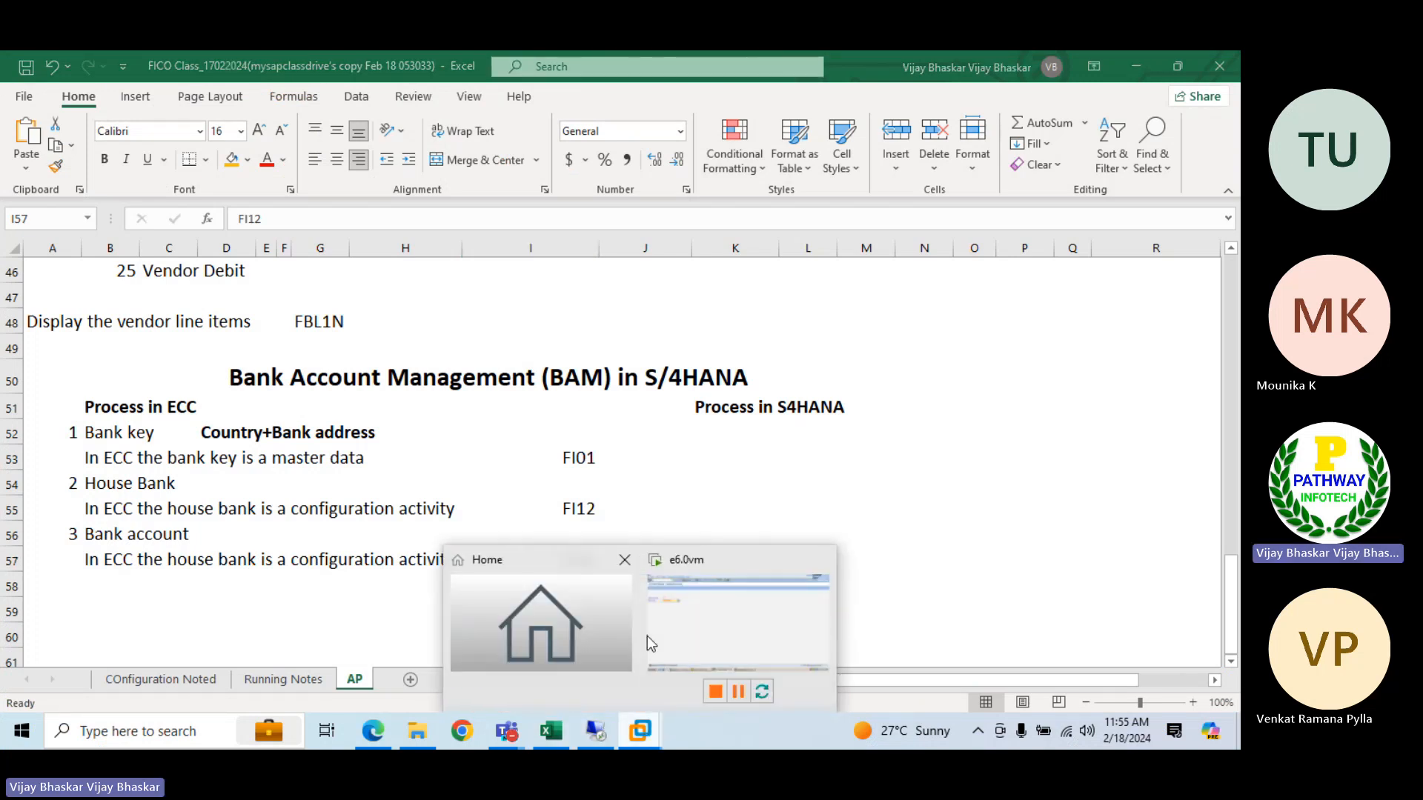
{"action": "left_click", "coordinate": [646, 636]}
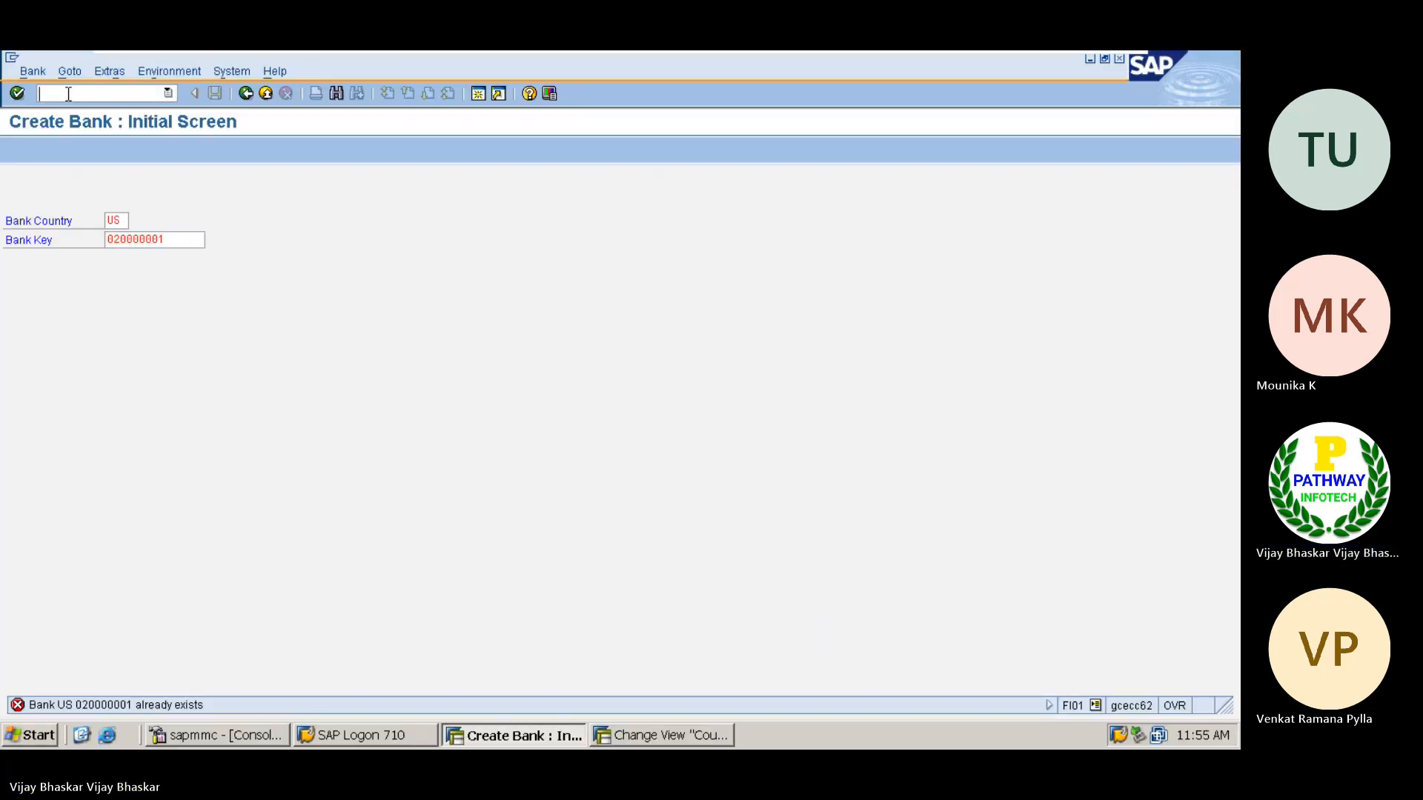
{"action": "type", "text": "/n"}
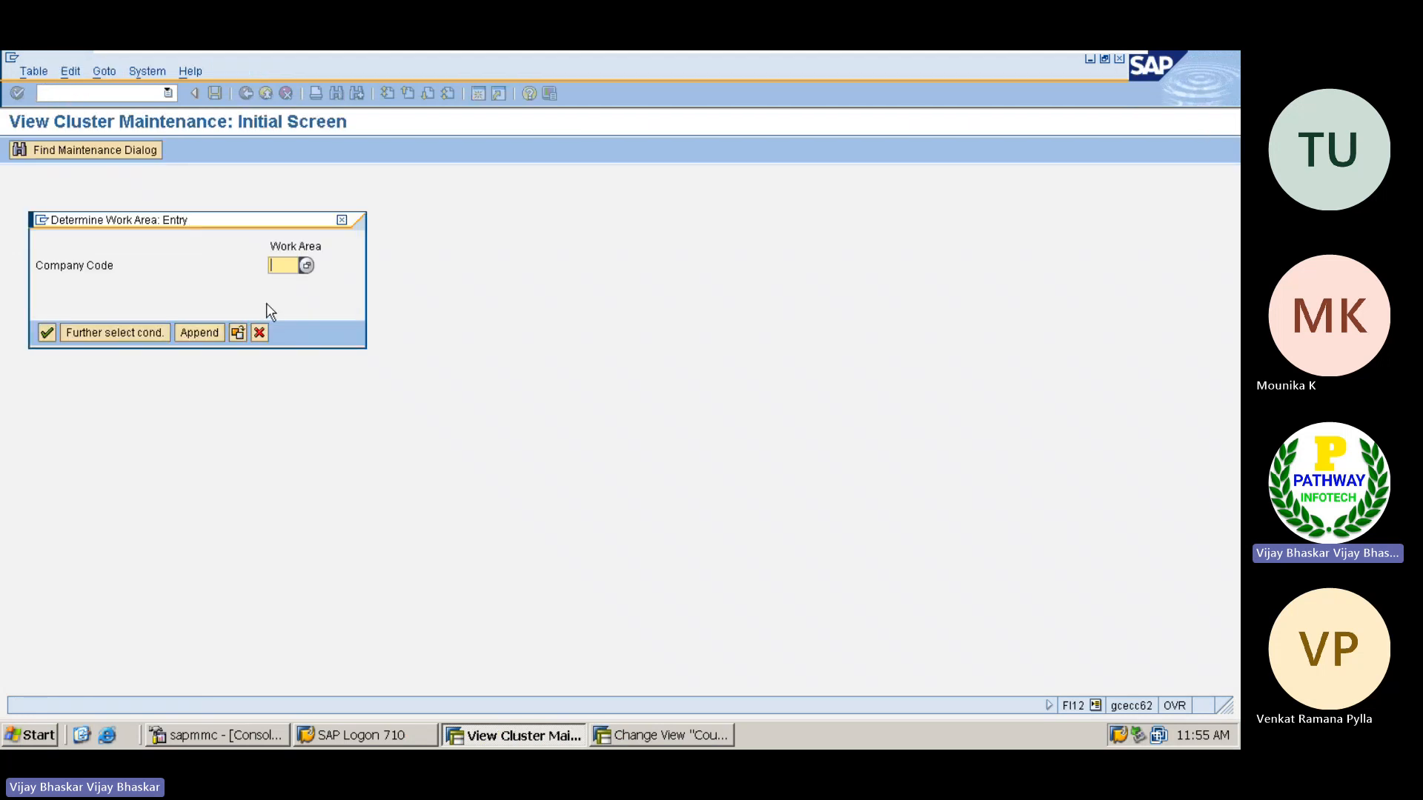
Try to open the house banks of company code TP01
{"action": "type", "text": "Tp01"}
{"action": "key", "text": "Return"}
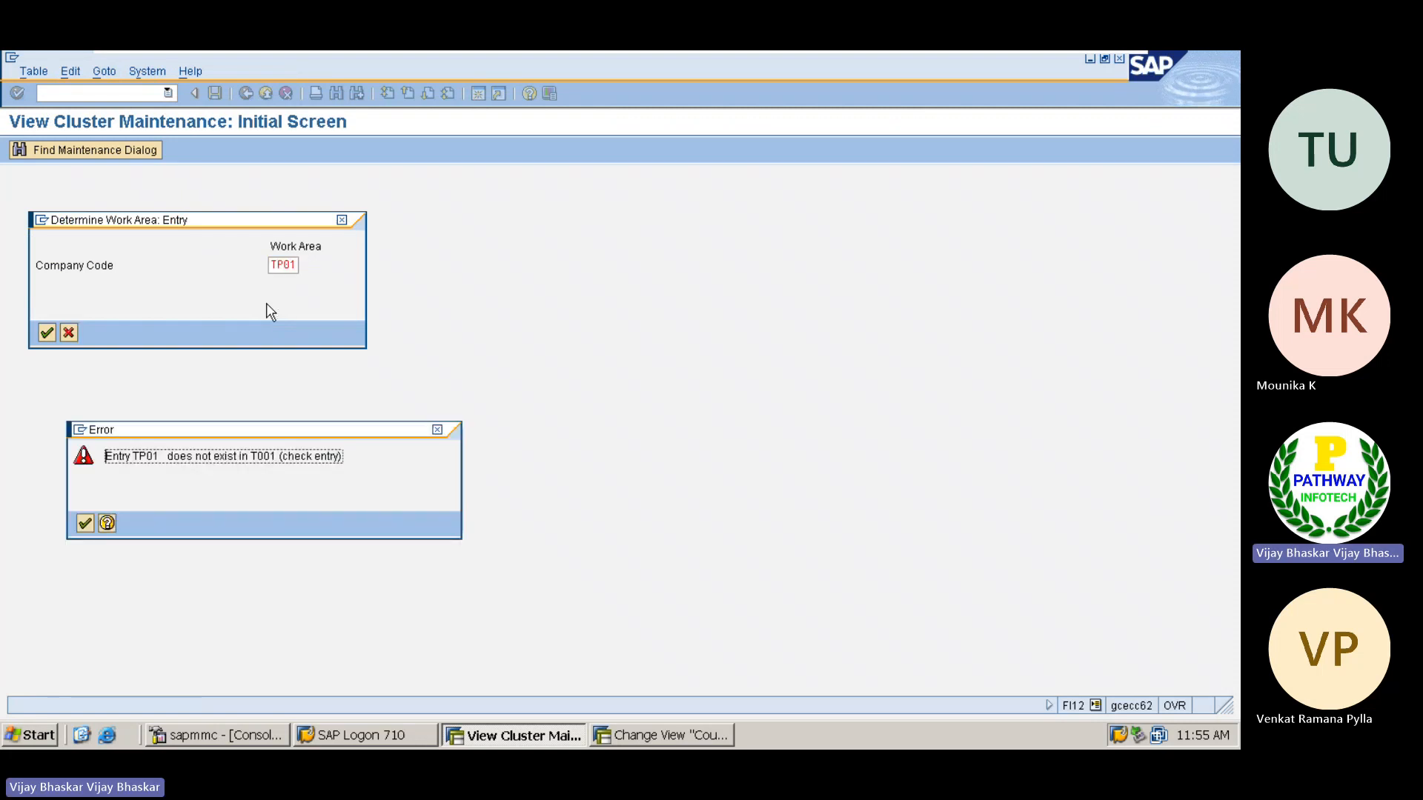
{"action": "key", "text": "Return"}
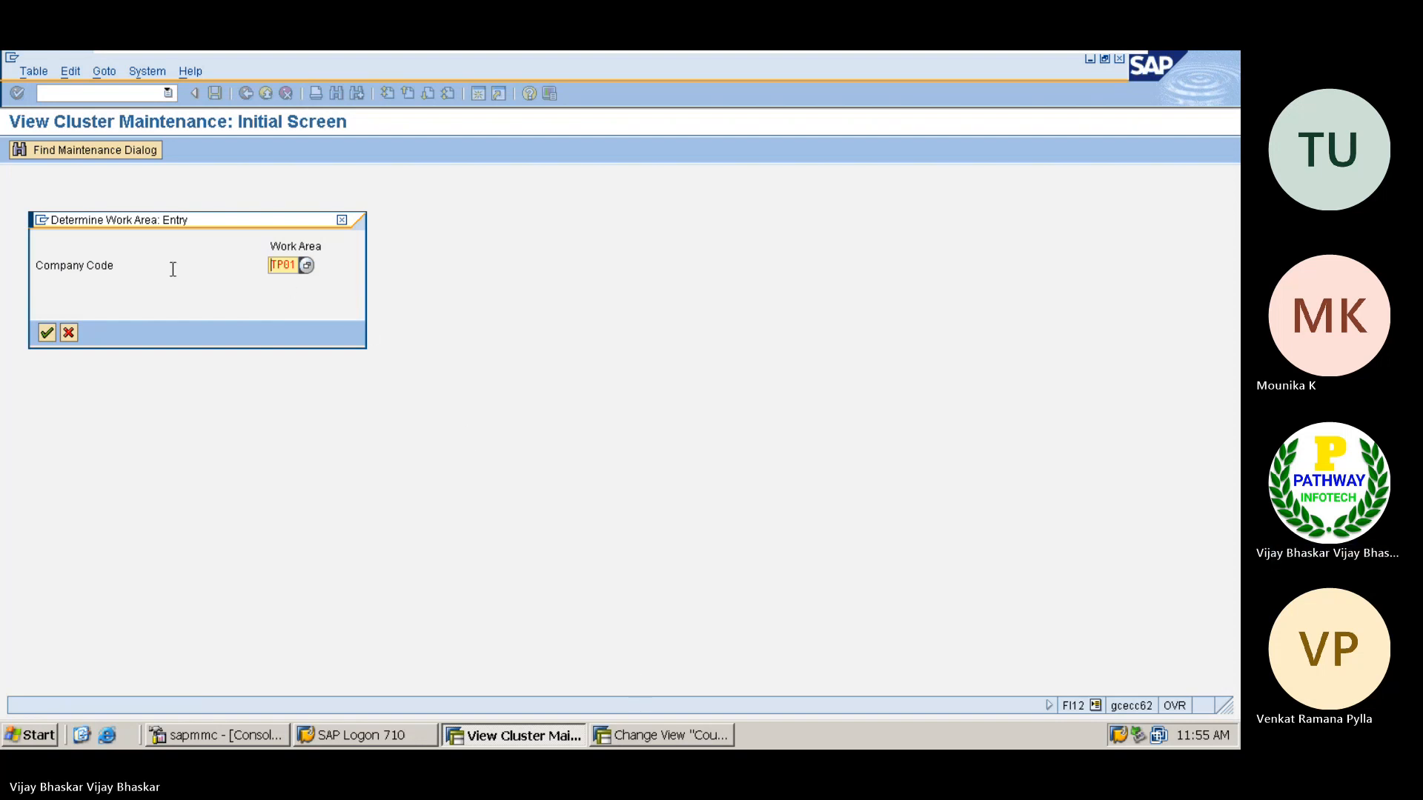
Choose company code 8530 from the value list, view the details of house bank ANZ30, and exit the maintenance view
{"action": "left_click", "coordinate": [305, 265]}
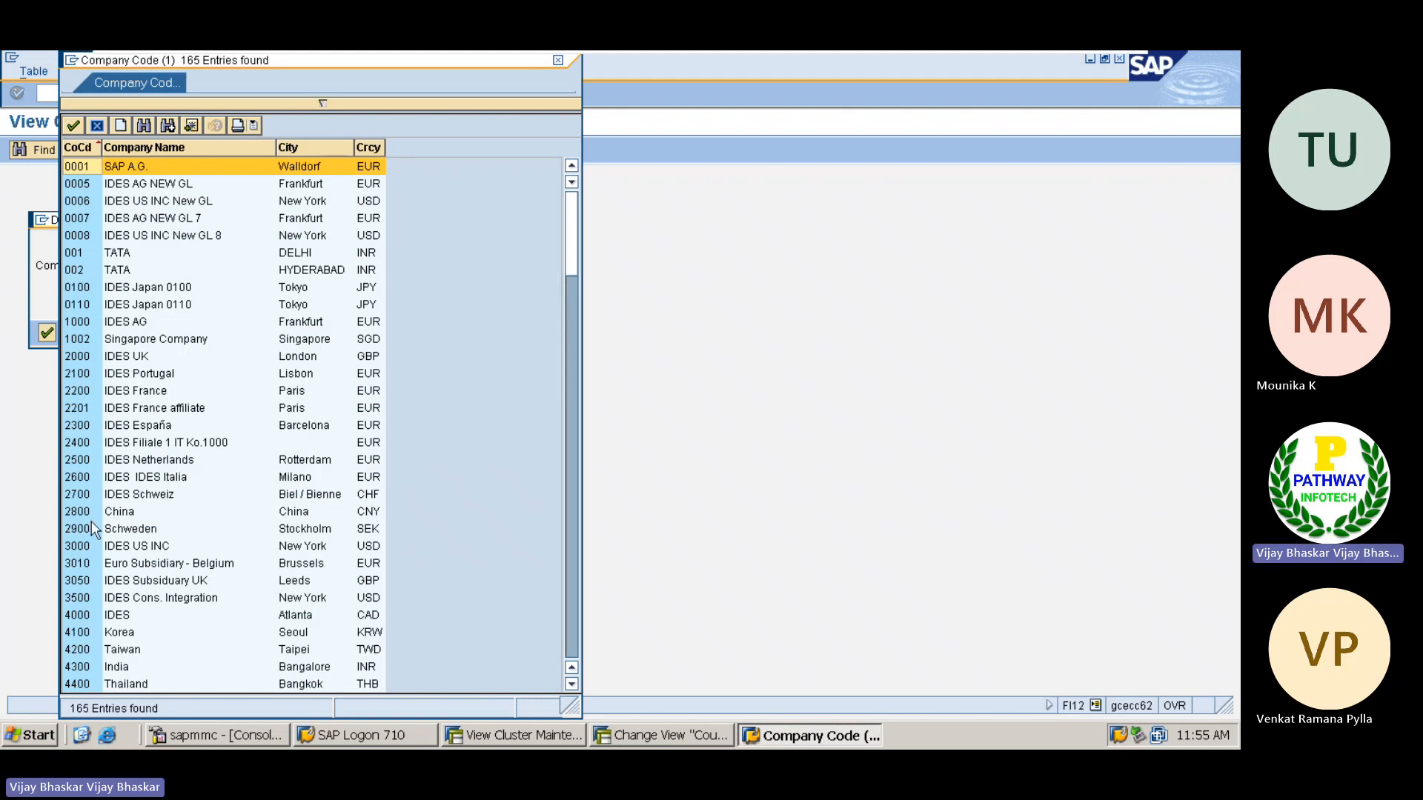
{"action": "scroll", "coordinate": [91, 521], "scroll_direction": "down", "scroll_amount": 10}
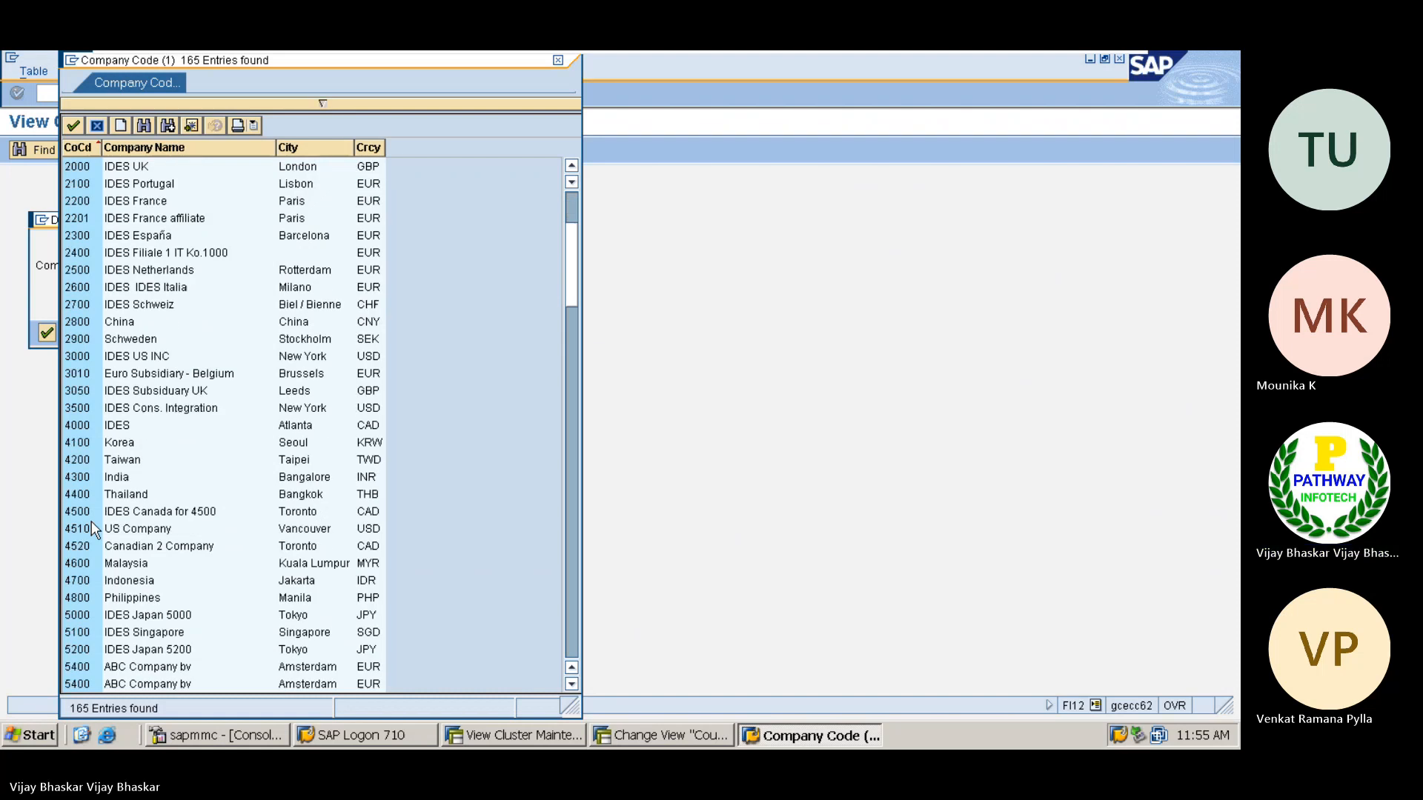
{"action": "scroll", "coordinate": [91, 522], "scroll_direction": "down", "scroll_amount": 4}
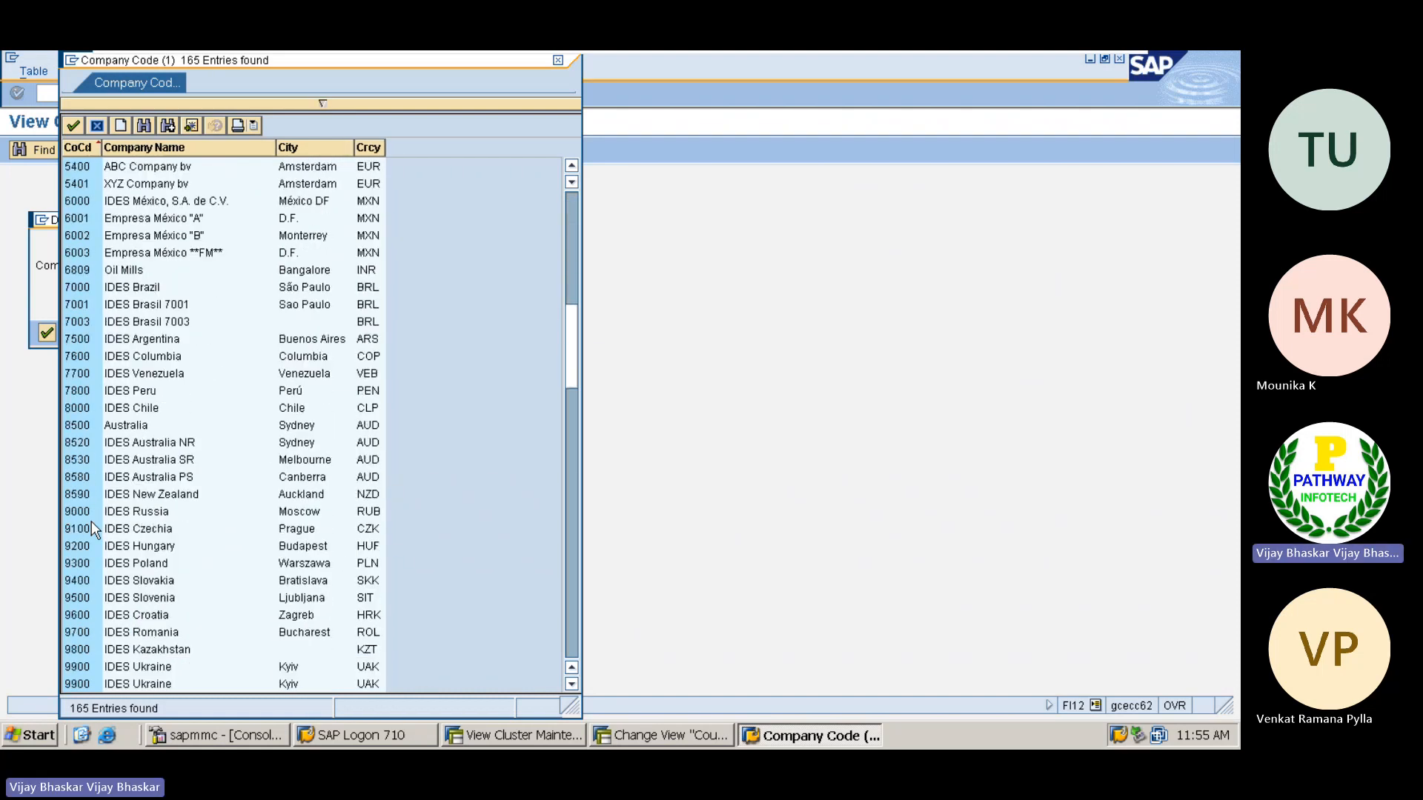
{"action": "scroll", "coordinate": [91, 522], "scroll_direction": "down", "scroll_amount": 7}
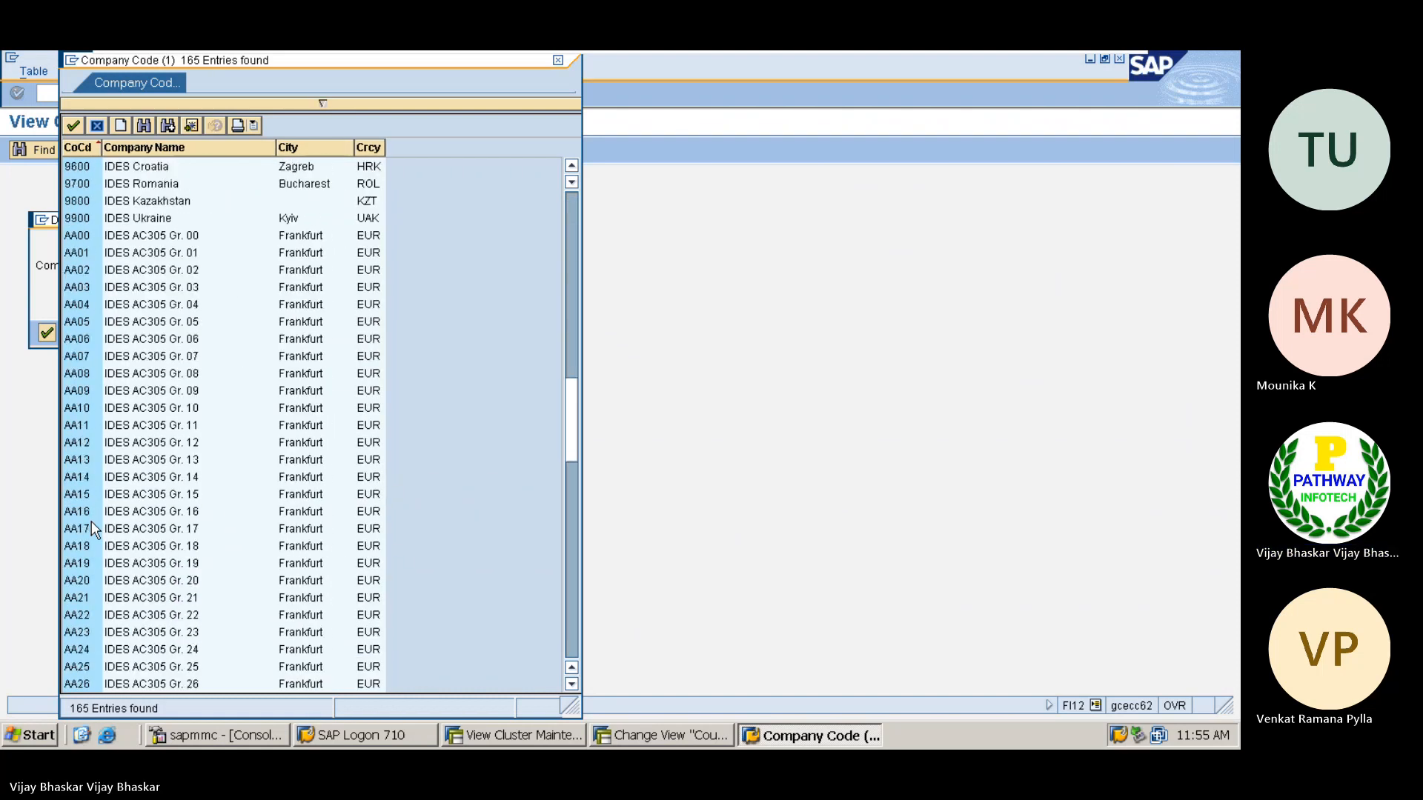
{"action": "scroll", "coordinate": [81, 444], "scroll_direction": "up", "scroll_amount": 4}
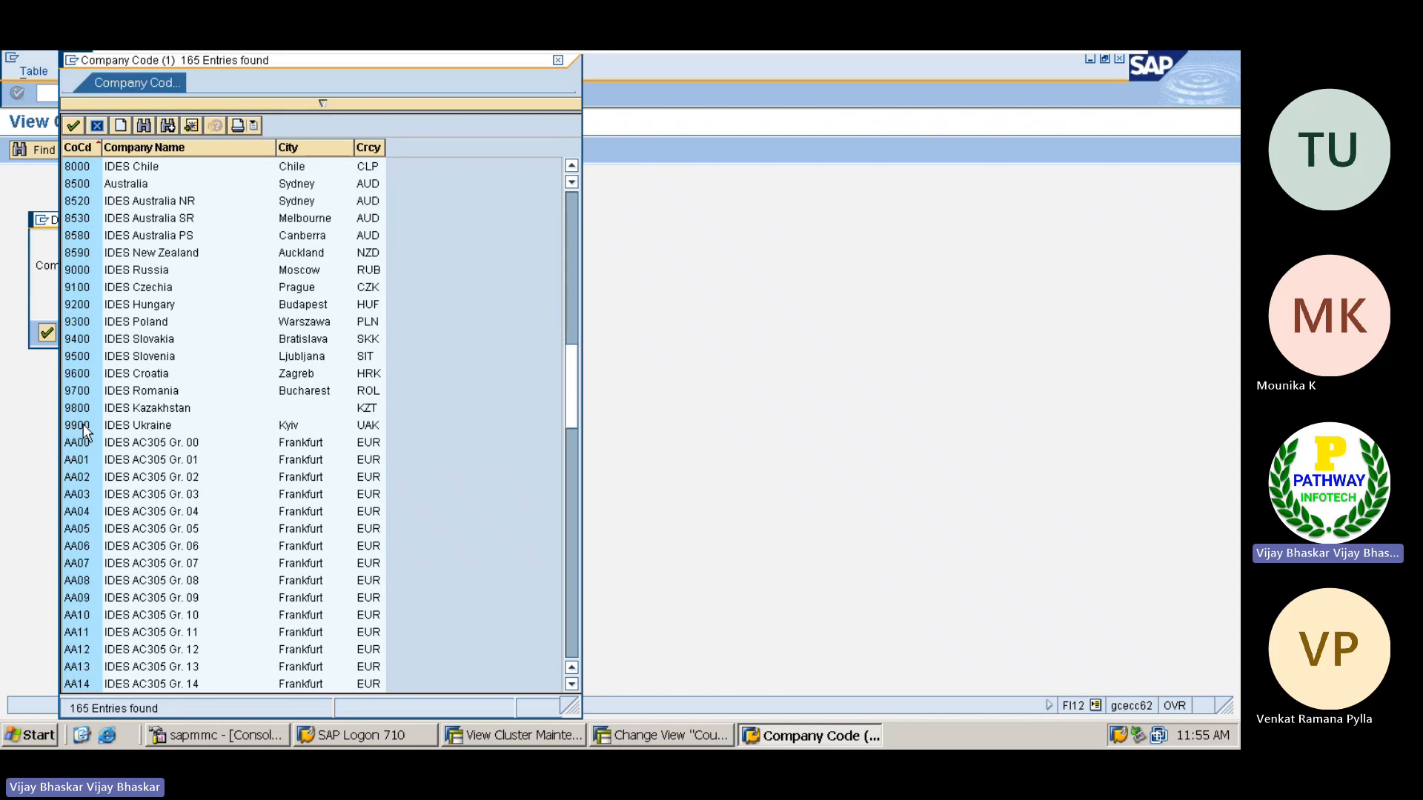
{"action": "double_click", "coordinate": [84, 222]}
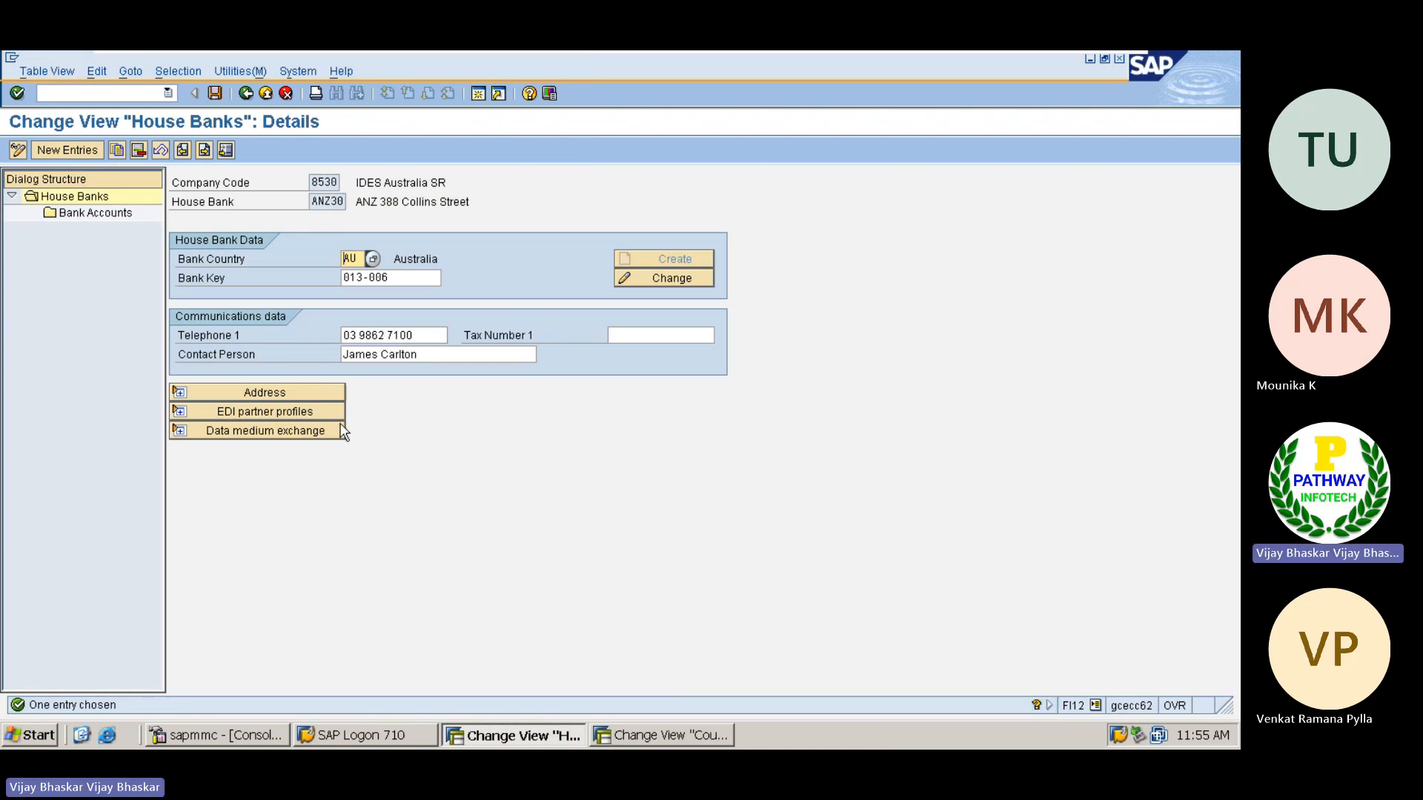
{"action": "left_click", "coordinate": [405, 274]}
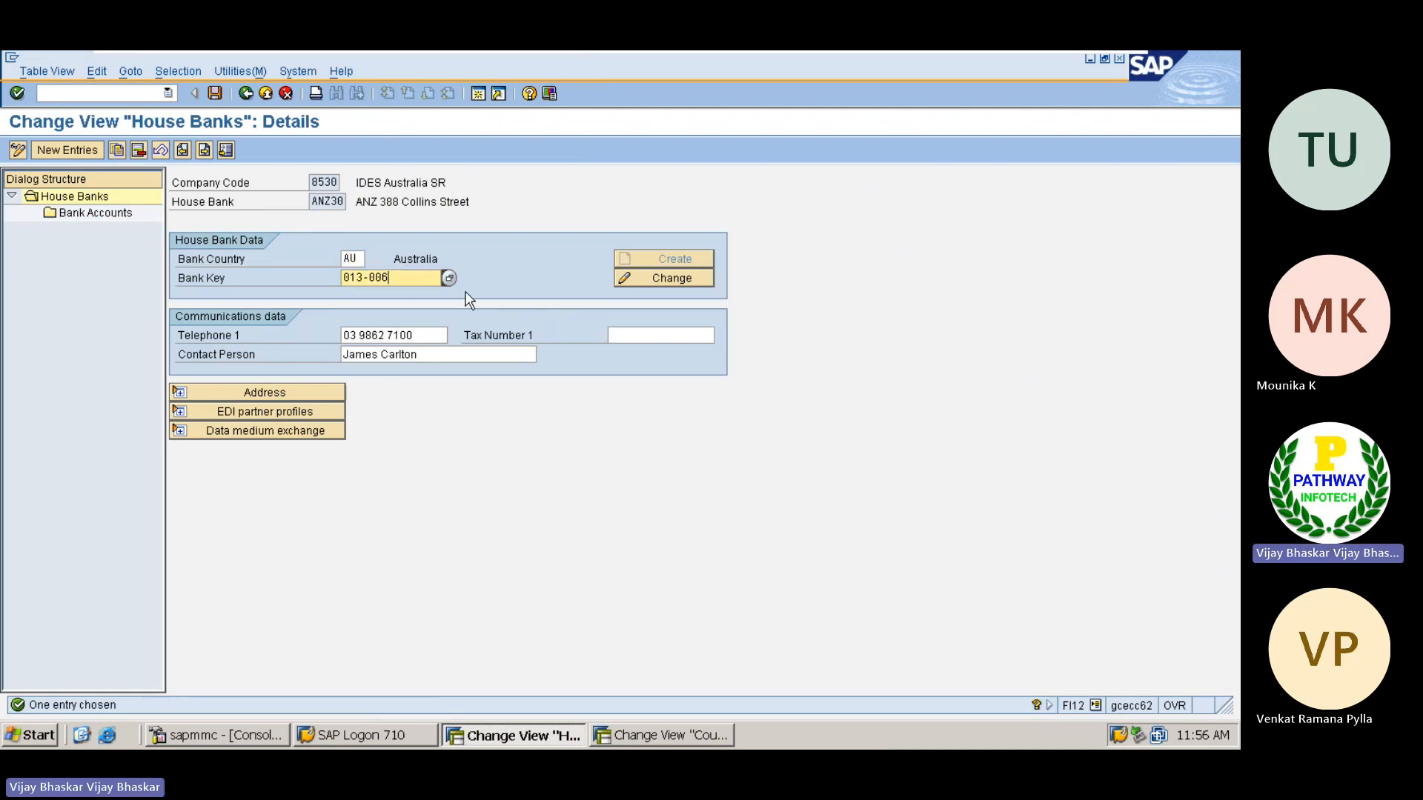
{"action": "left_click", "coordinate": [246, 94]}
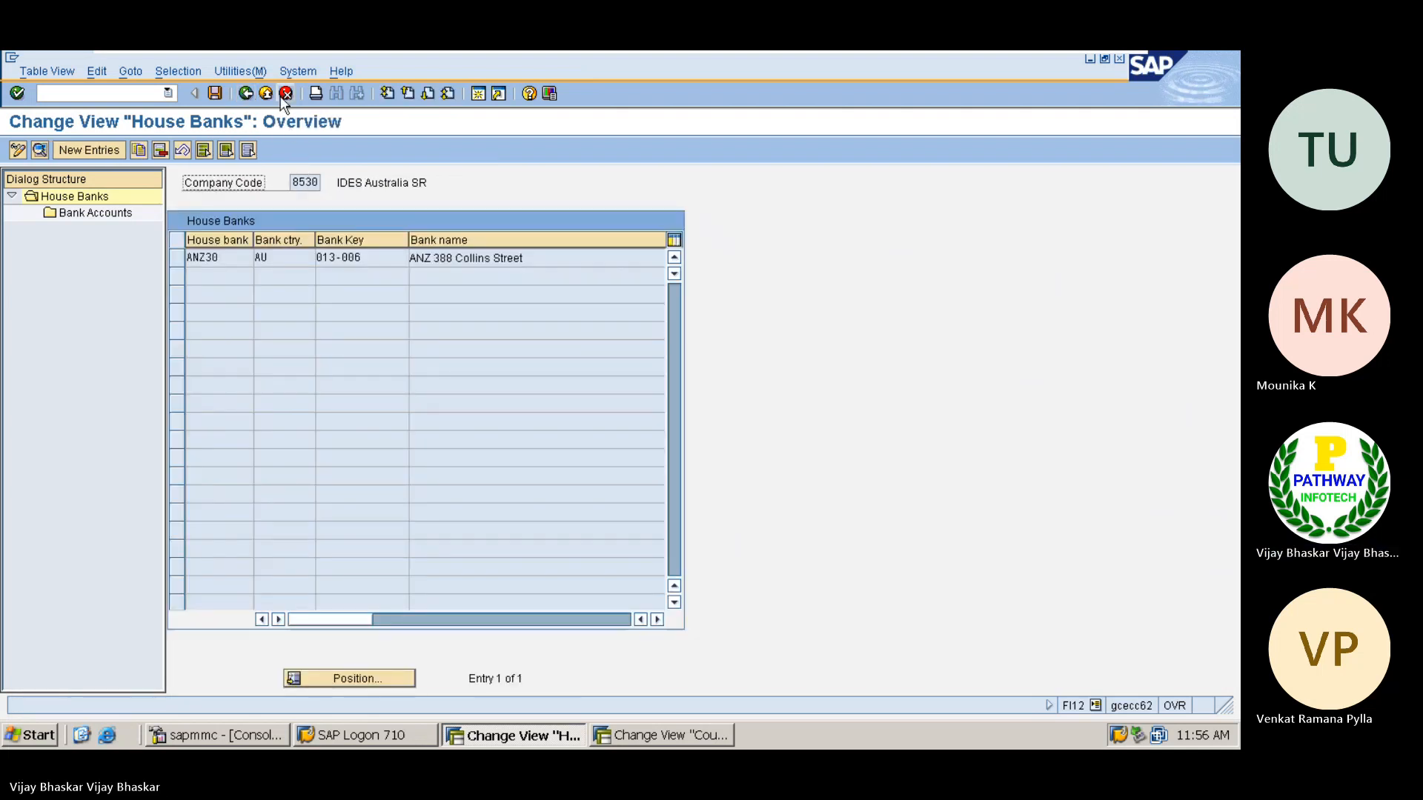
{"action": "left_click", "coordinate": [286, 95]}
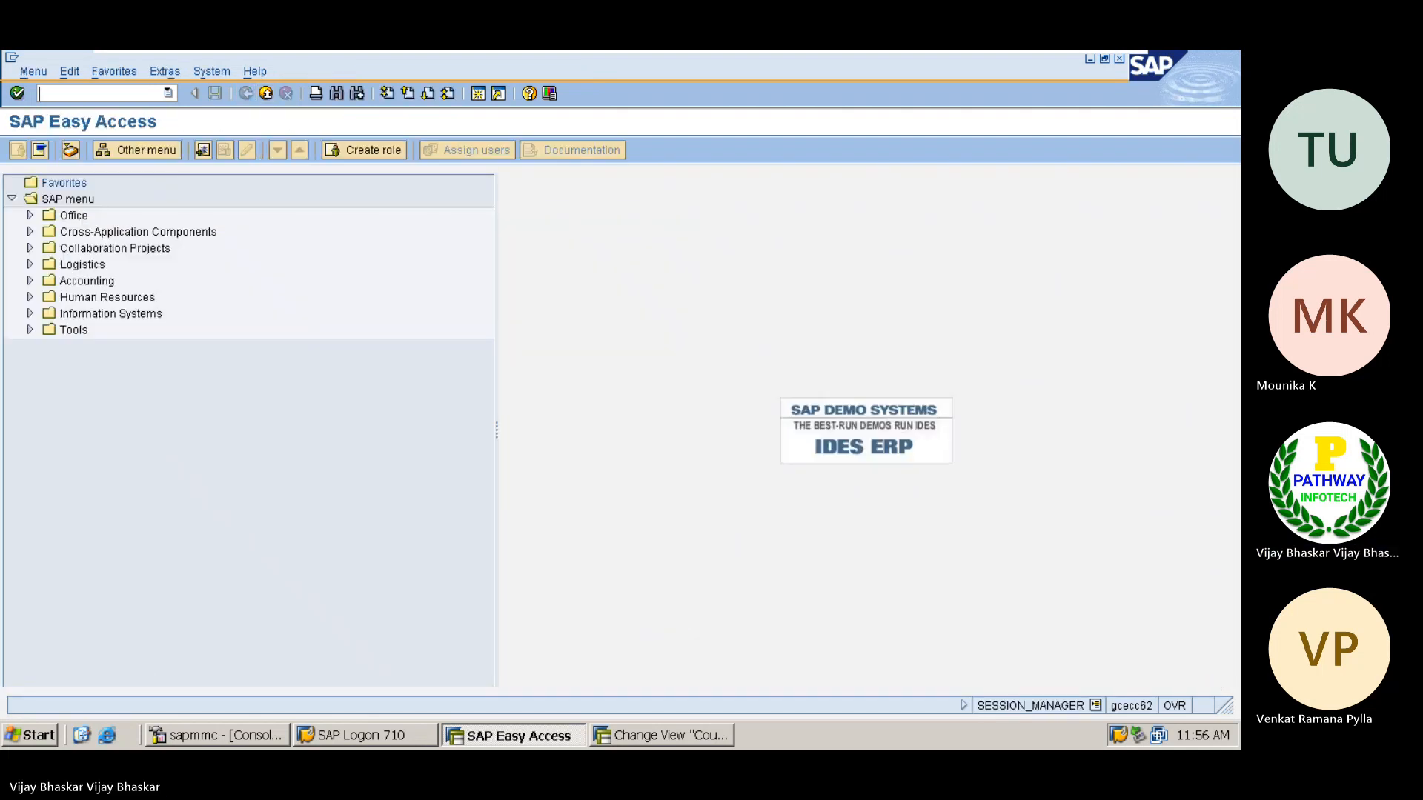
Run transaction FI12 again and open the house banks of company code 0006 (IDES US INC New GL)
{"action": "type", "text": "fi12"}
{"action": "key", "text": "Return"}
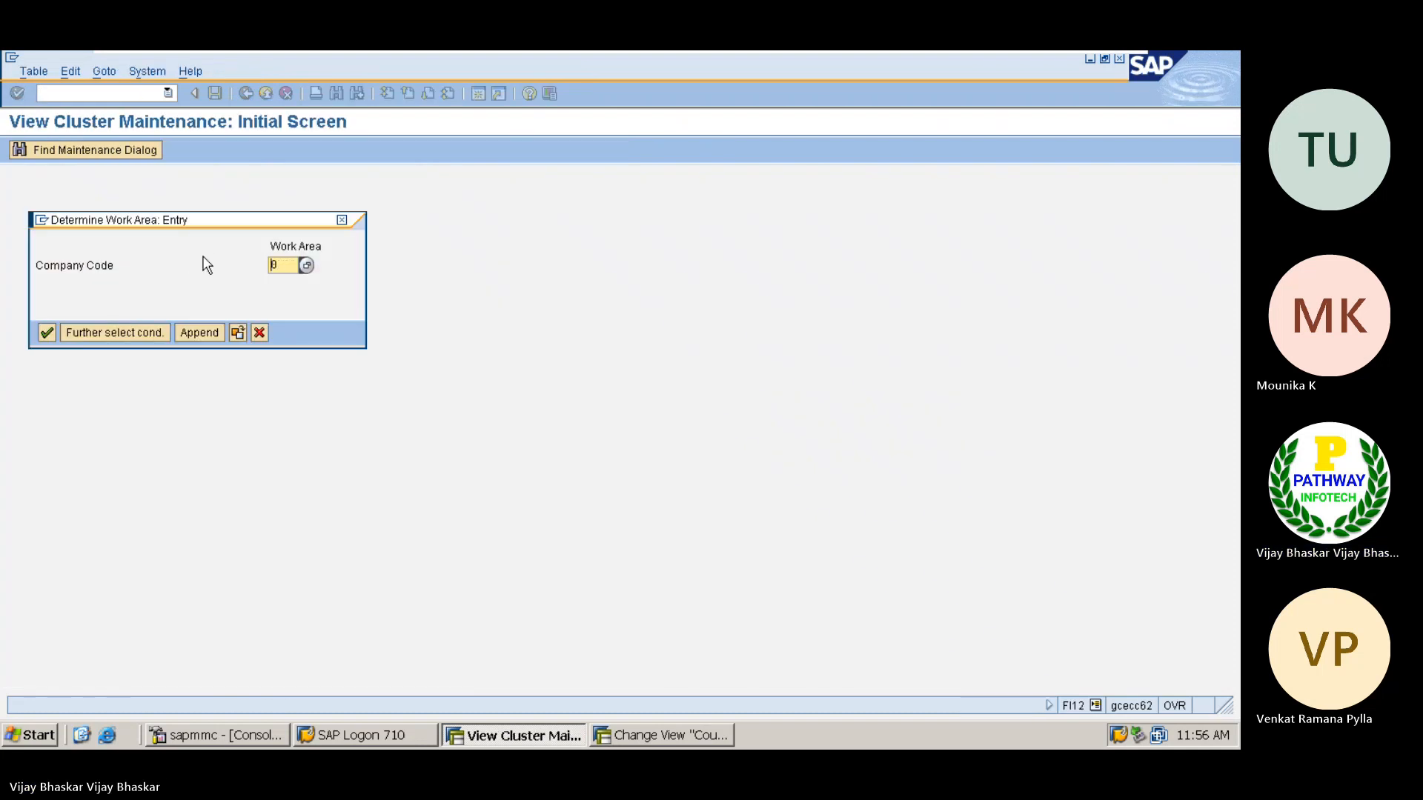
{"action": "left_click", "coordinate": [306, 266]}
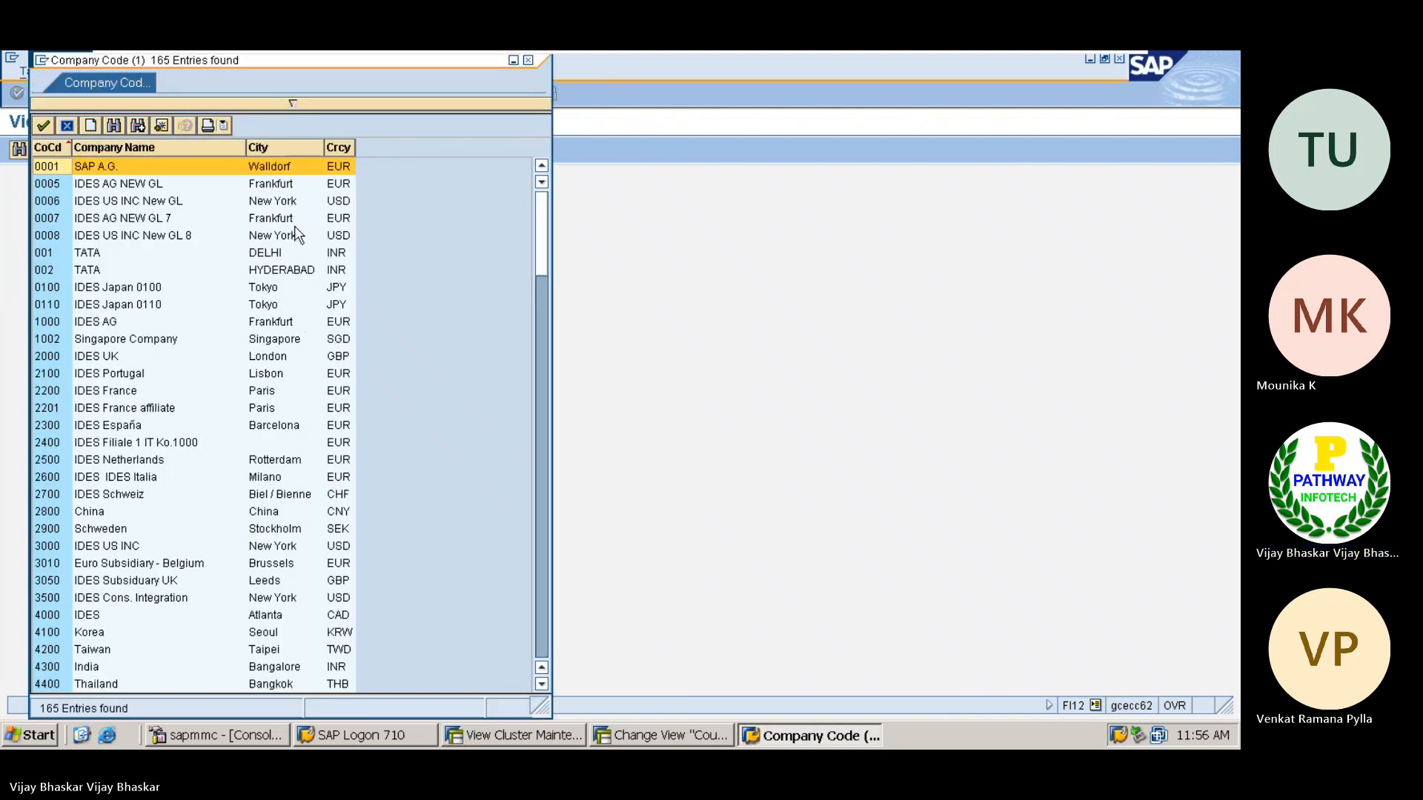
{"action": "double_click", "coordinate": [87, 201]}
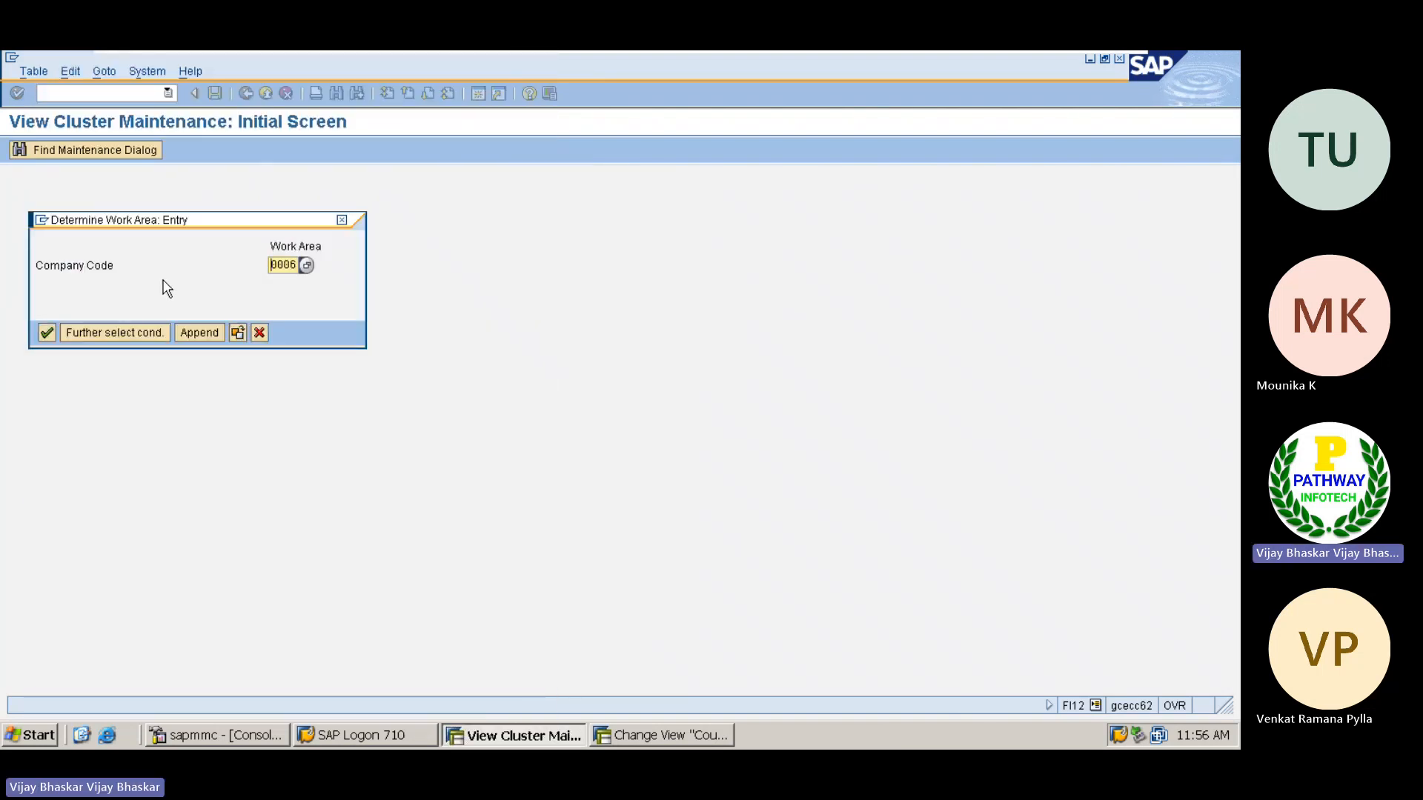
{"action": "key", "text": "Return"}
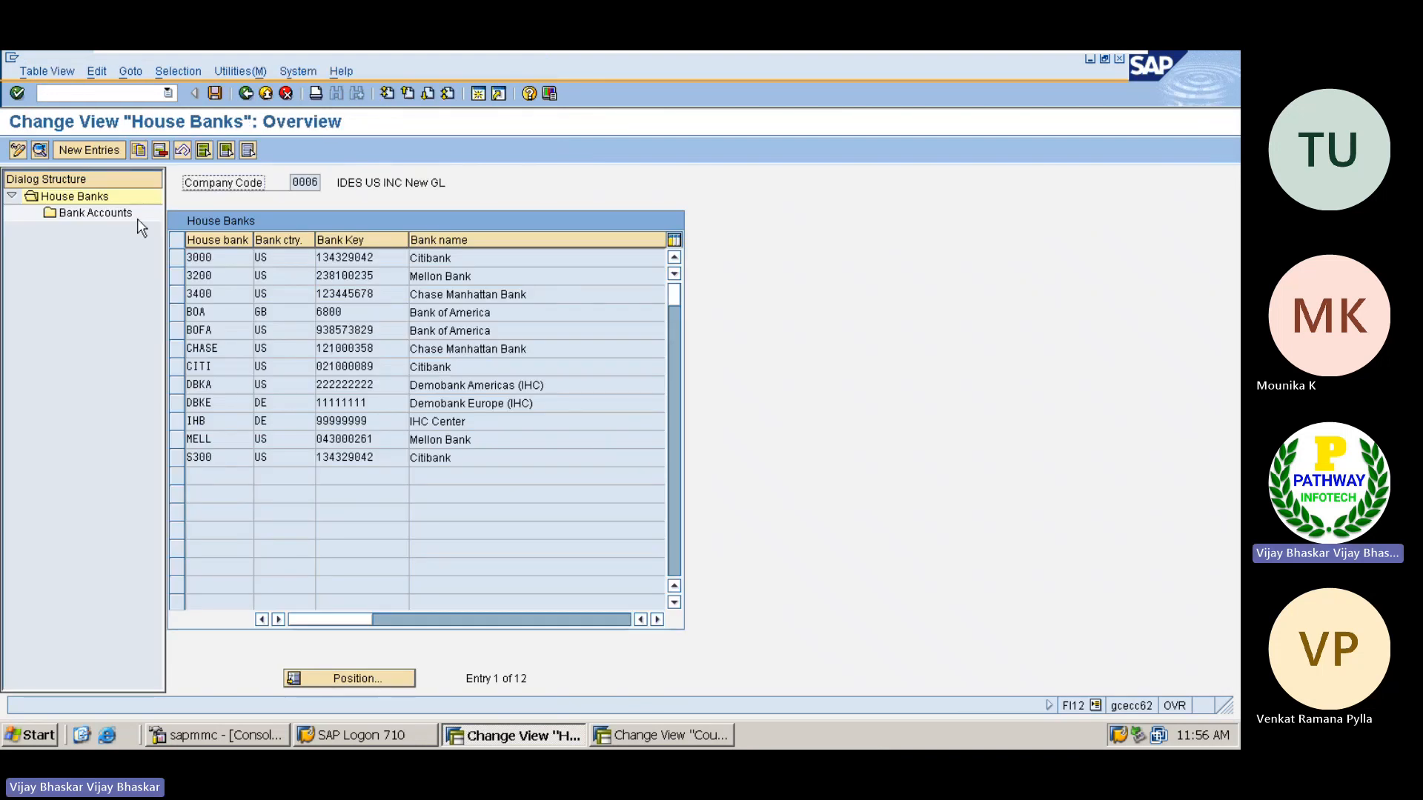
Start a new house bank entry for company code 0006 with house bank JPMCC and bank country US
{"action": "left_click", "coordinate": [78, 148]}
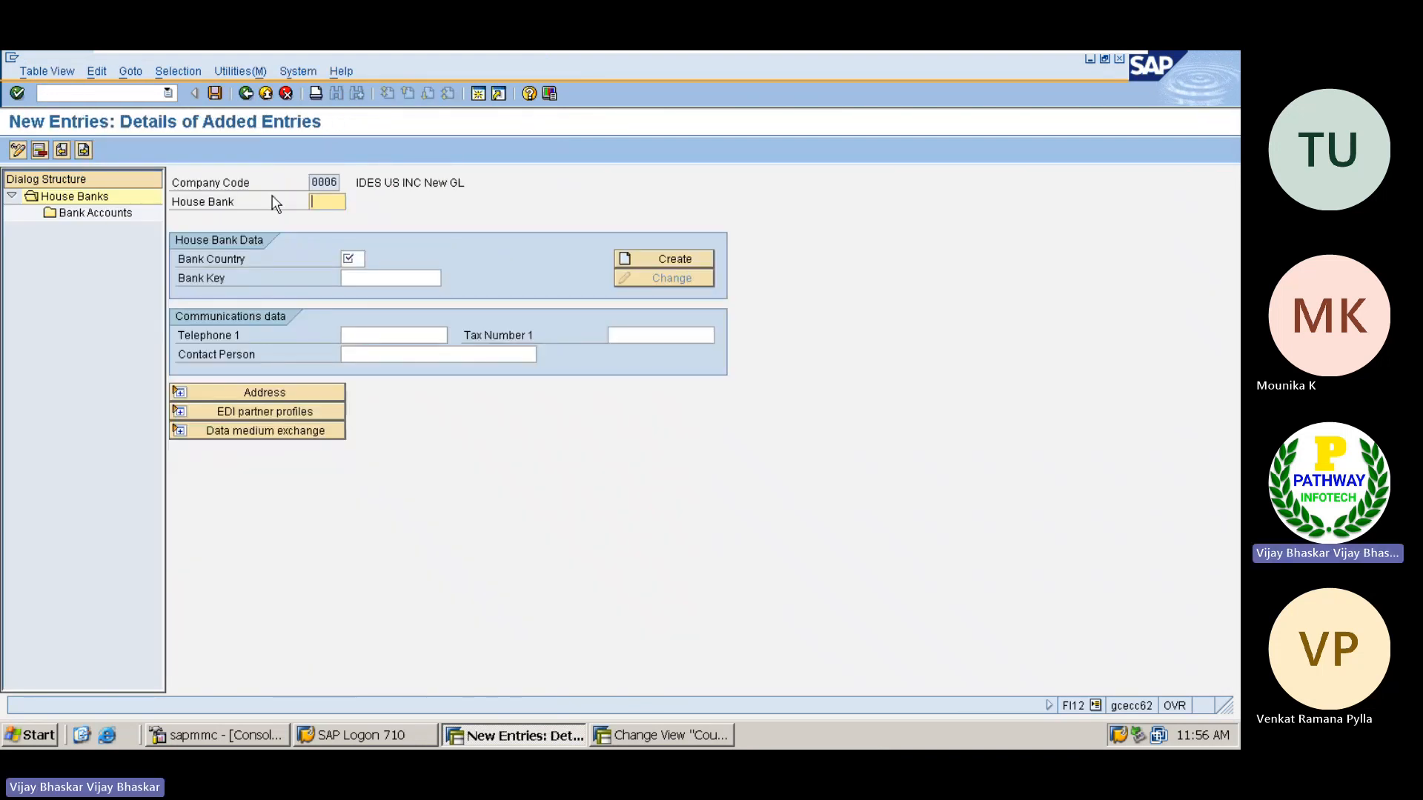
{"action": "type", "text": "JPM"}
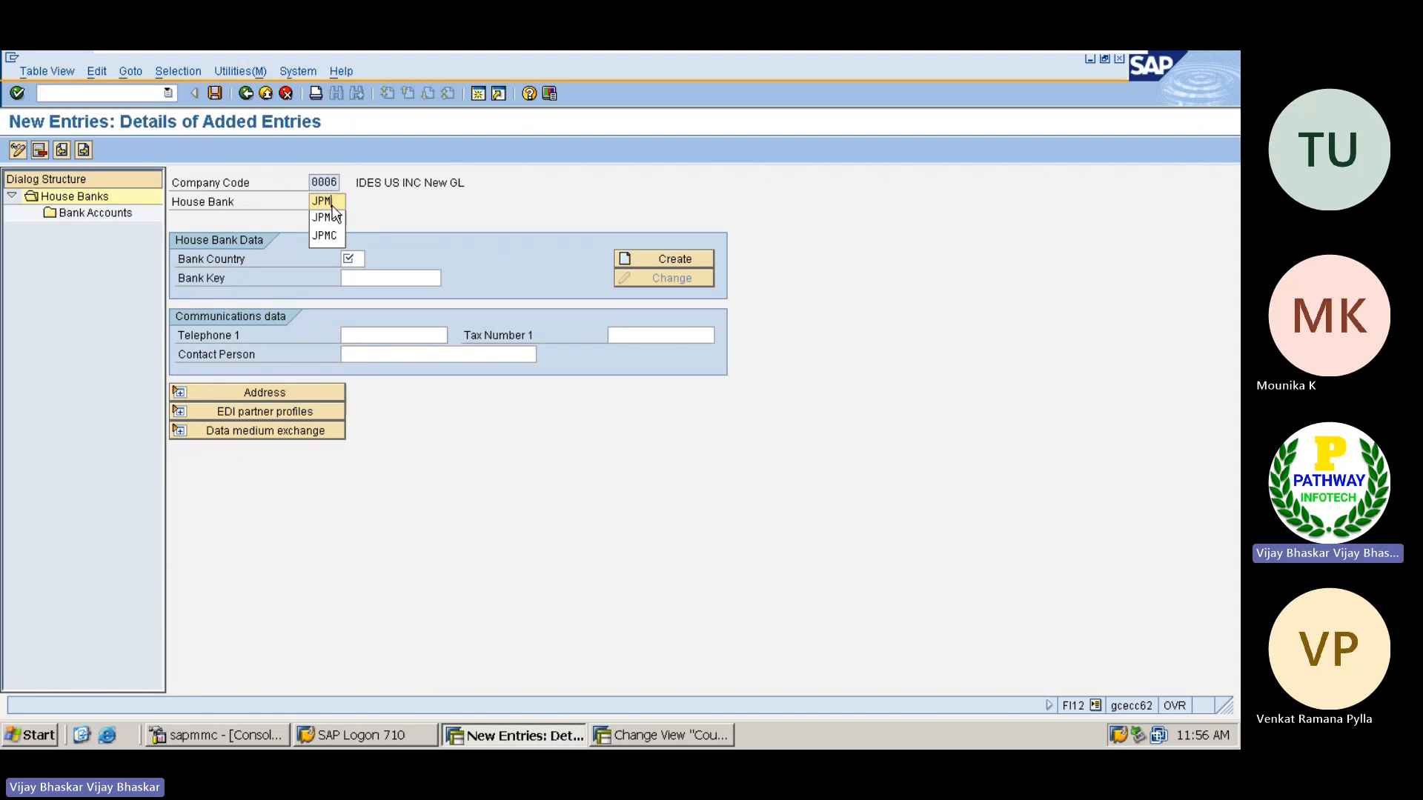
{"action": "type", "text": "C1"}
{"action": "key", "text": "BackSpace"}
{"action": "type", "text": "C"}
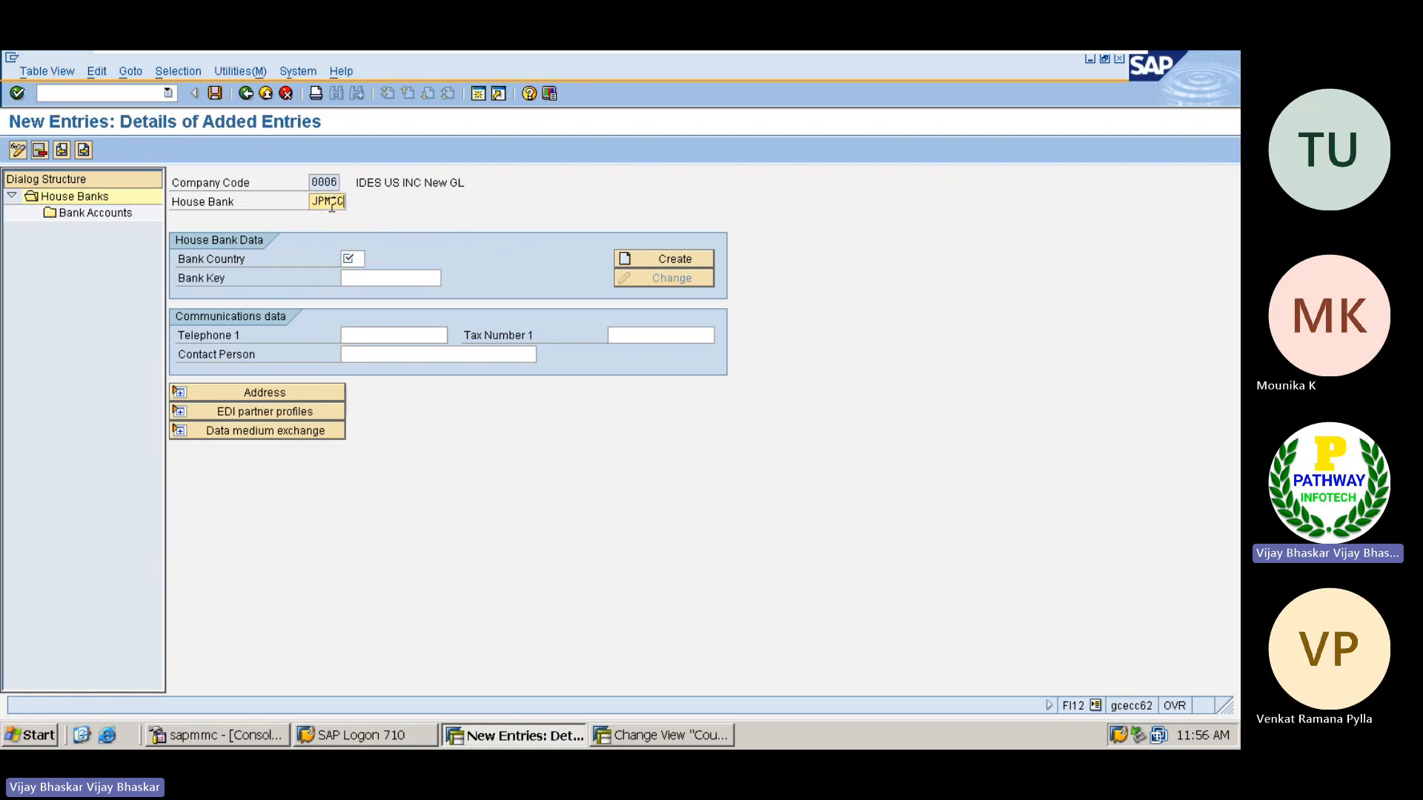
{"action": "key", "text": "Tab"}
{"action": "type", "text": "US"}
Look up the US banks and assign JPMC Bank's key 020000001 to the new house bank
{"action": "left_click", "coordinate": [369, 278]}
{"action": "left_click", "coordinate": [449, 277]}
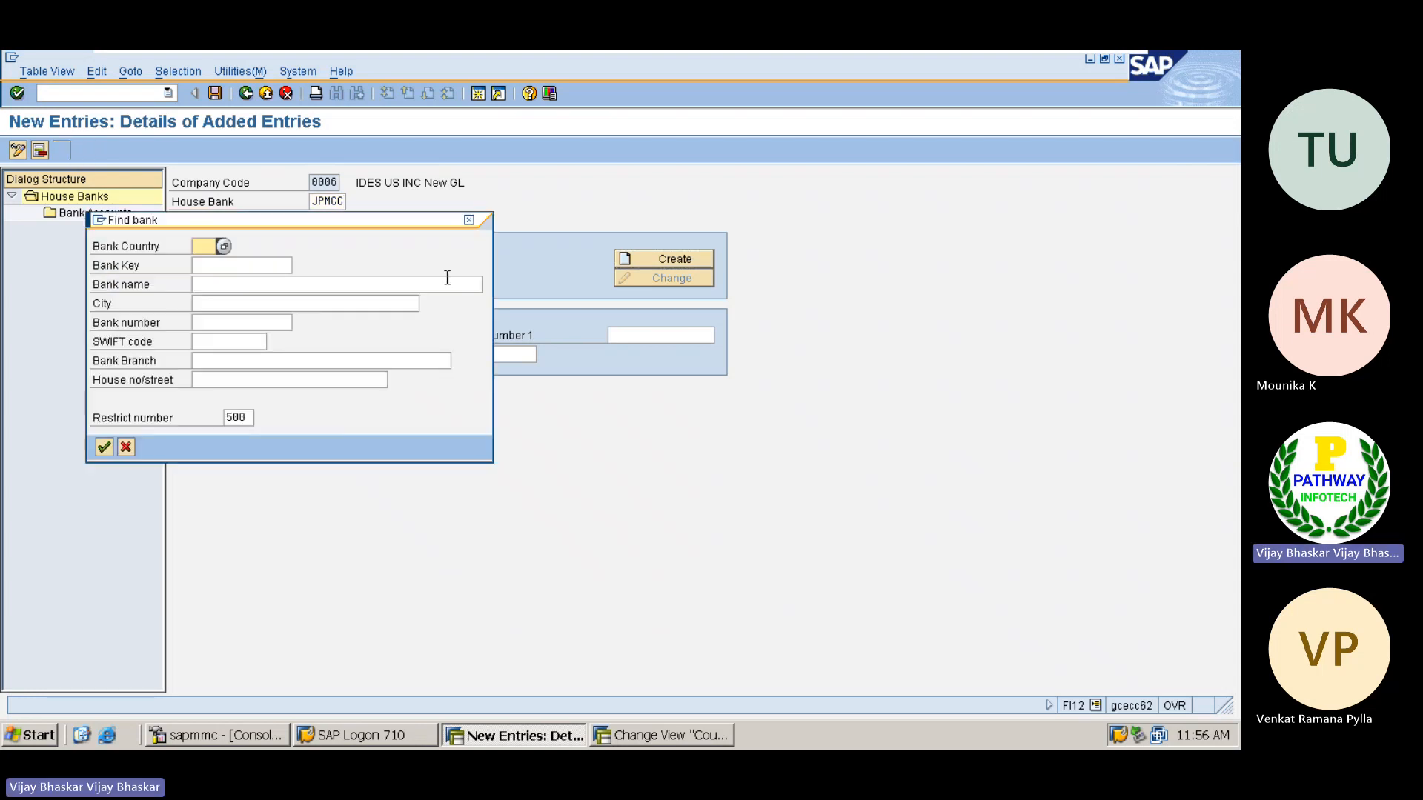
{"action": "key", "text": "Return"}
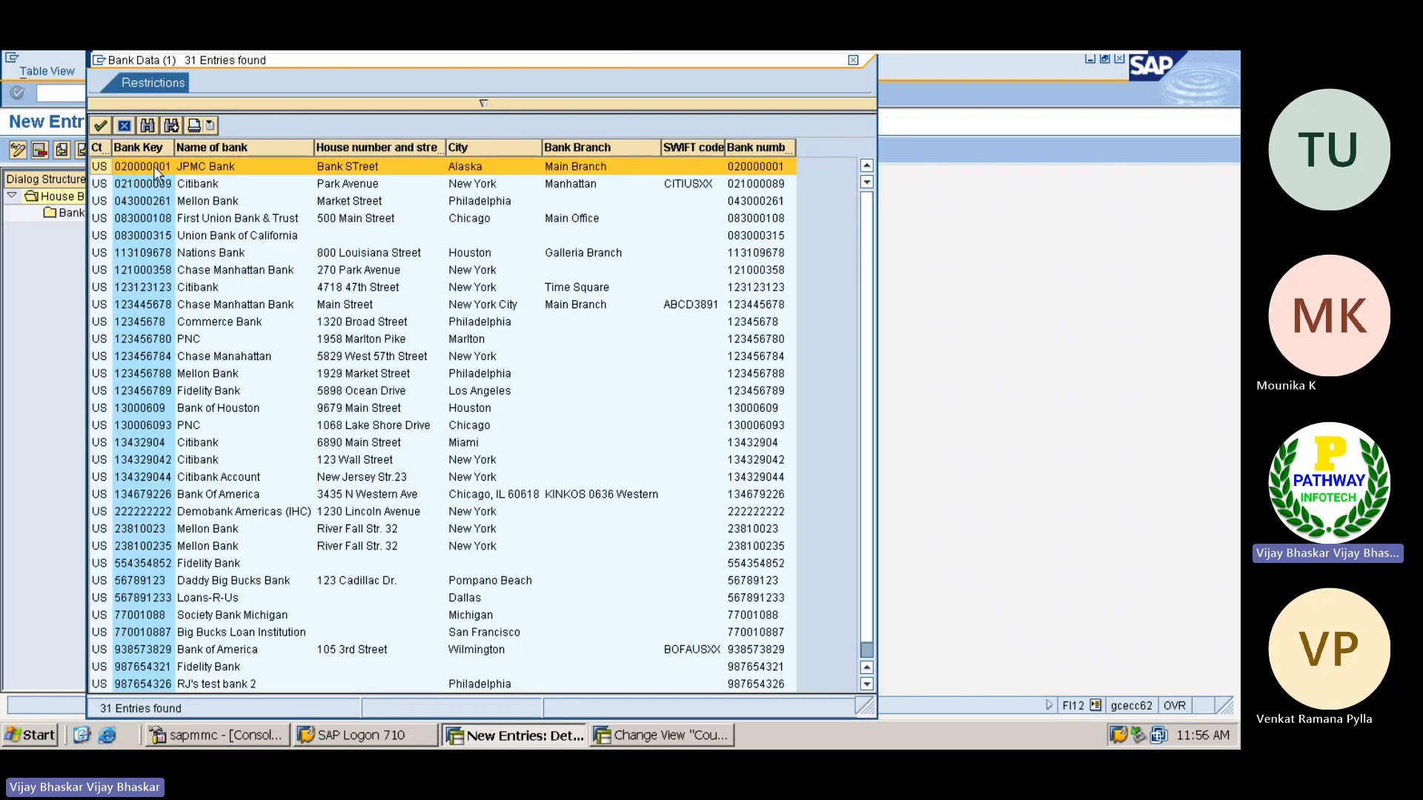
{"action": "double_click", "coordinate": [154, 172]}
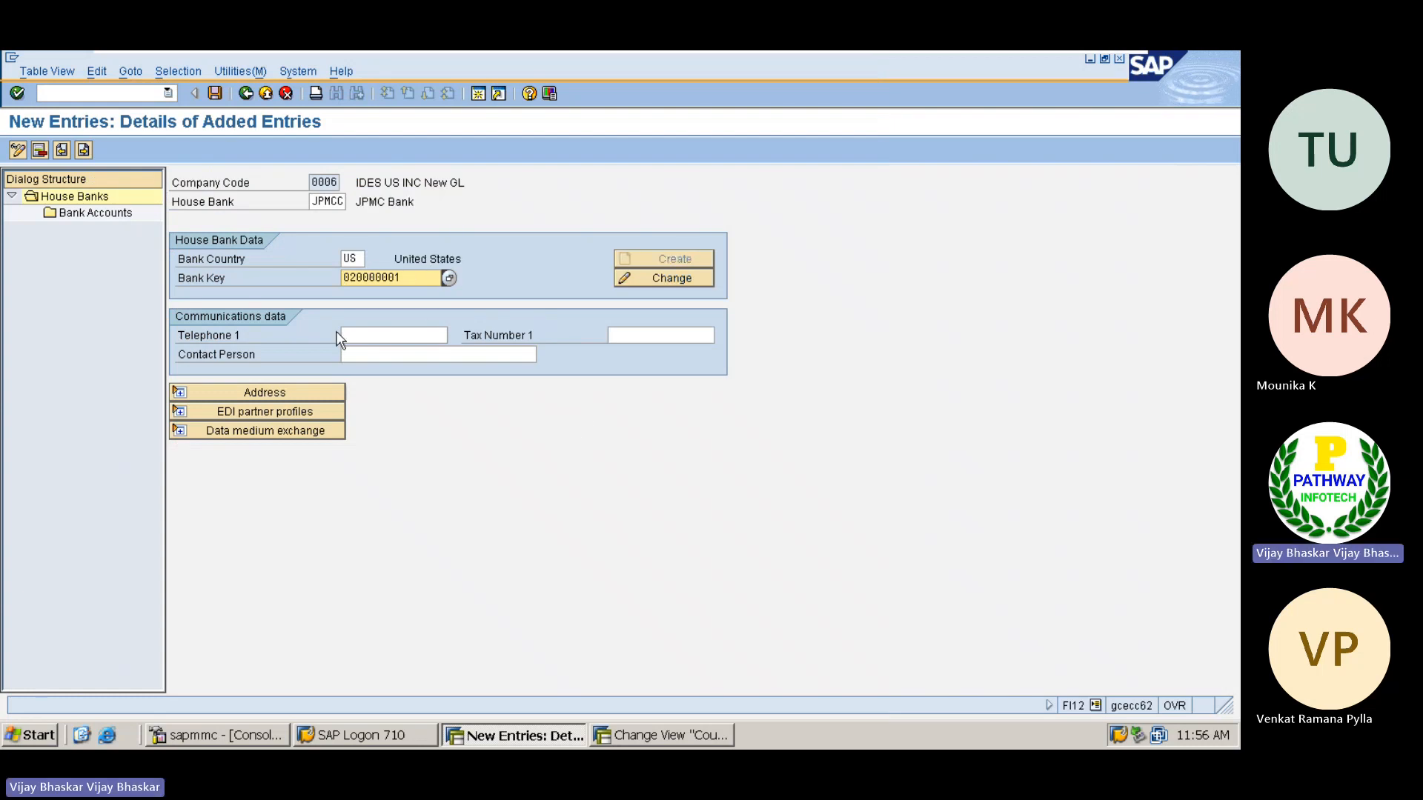
Display the address details of house bank JPMCC and save the entry under customizing request ECCK900050
{"action": "left_click", "coordinate": [267, 392]}
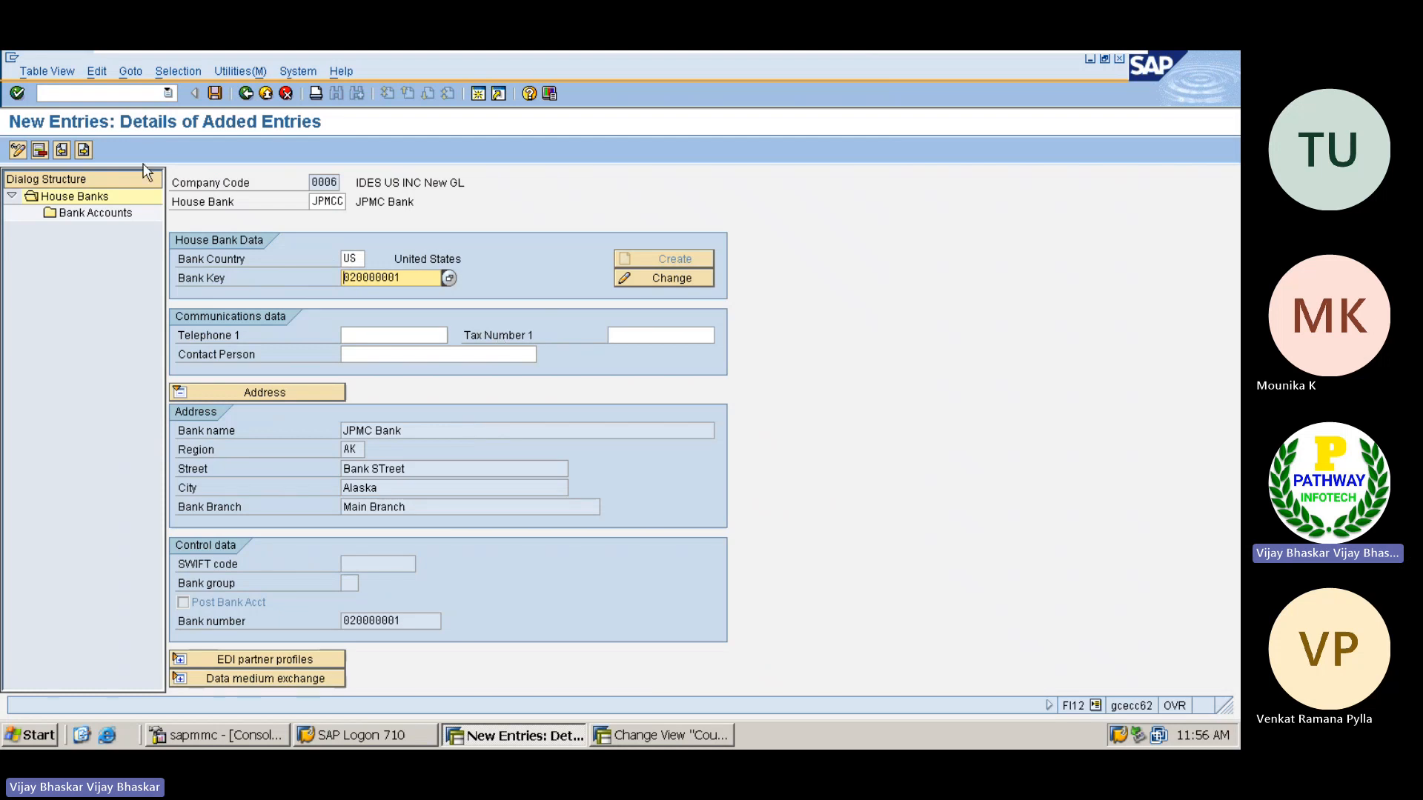
{"action": "left_click", "coordinate": [214, 94]}
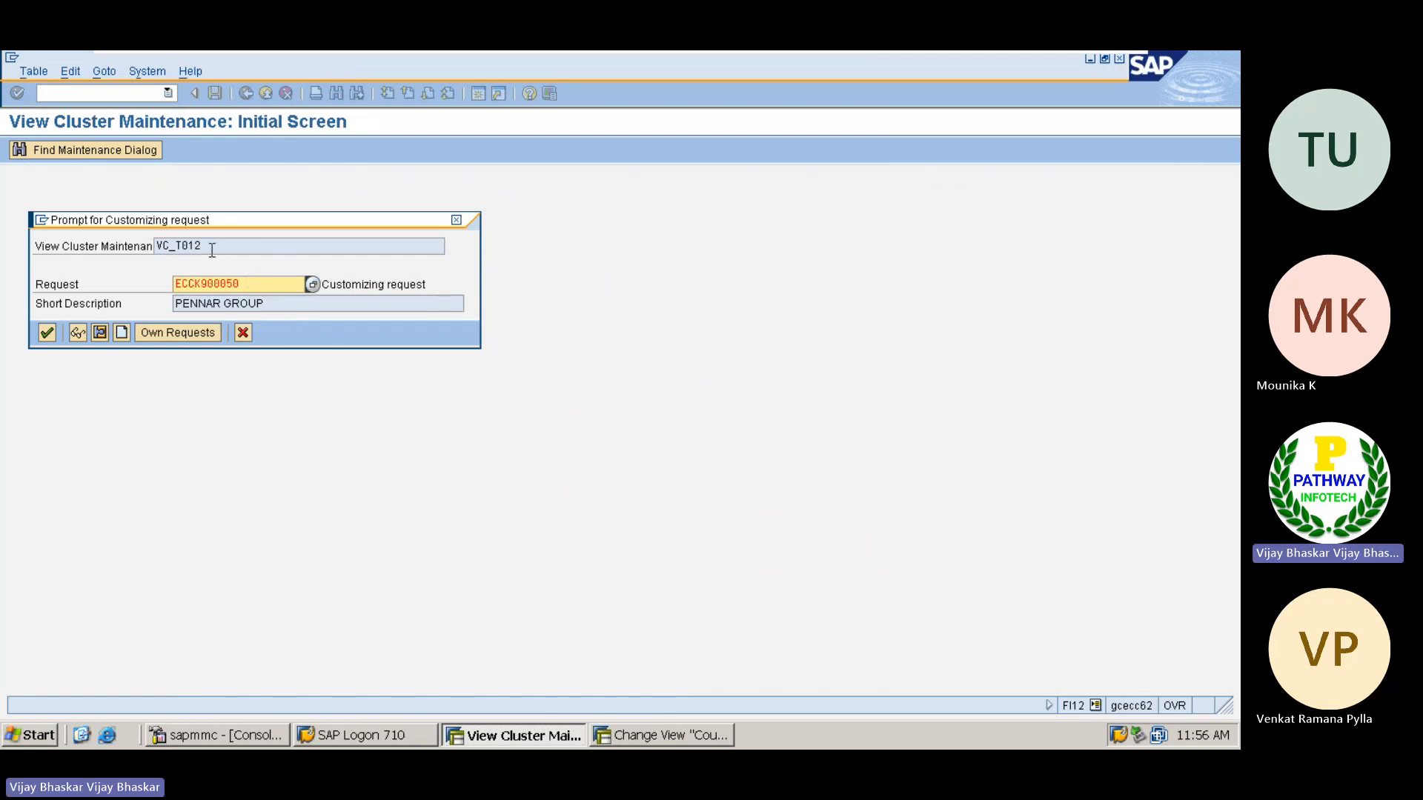
{"action": "left_click", "coordinate": [47, 334]}
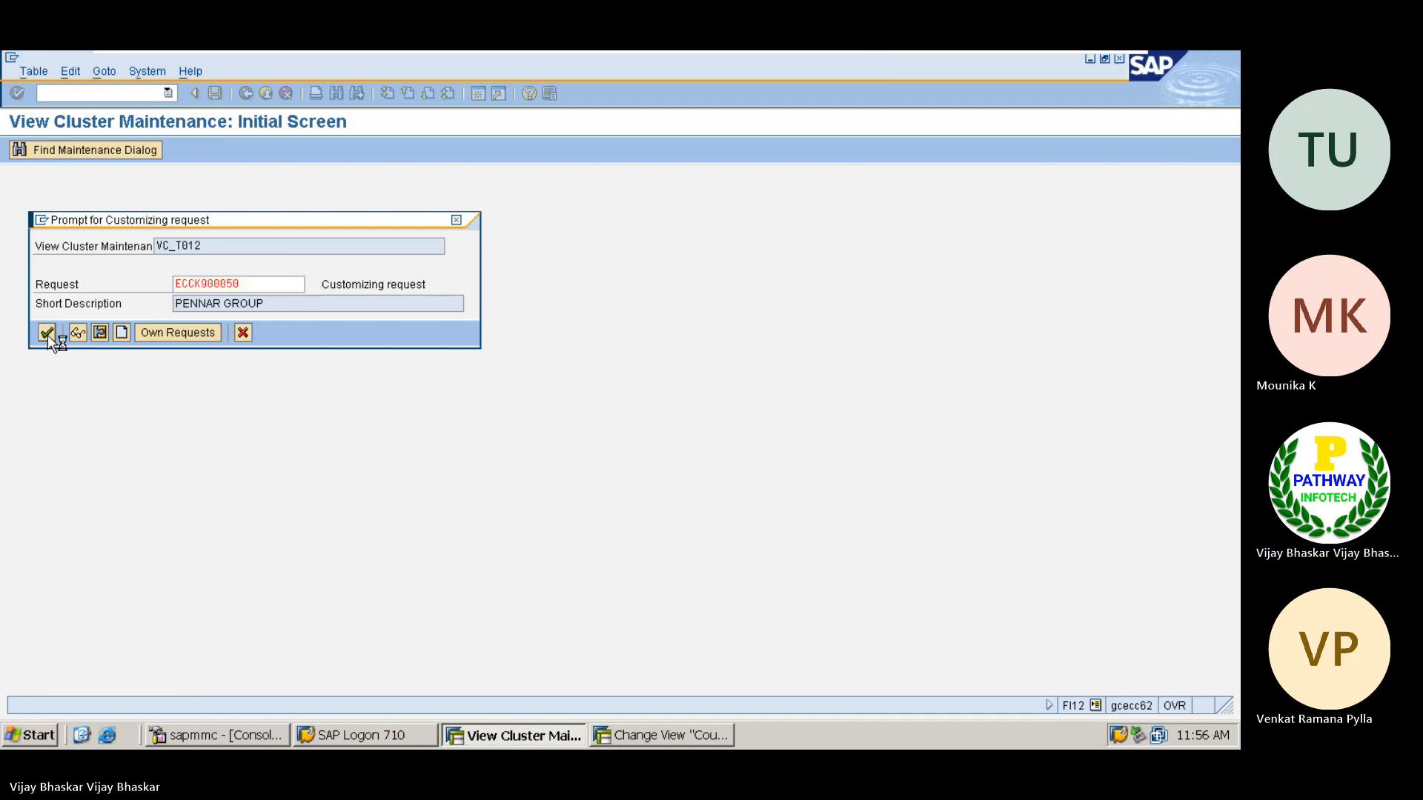
Switch to the Excel notes and copy the ECC process list A52:I57 to K52, under the Process in S4HANA heading
{"action": "mouse_move", "coordinate": [892, 52]}
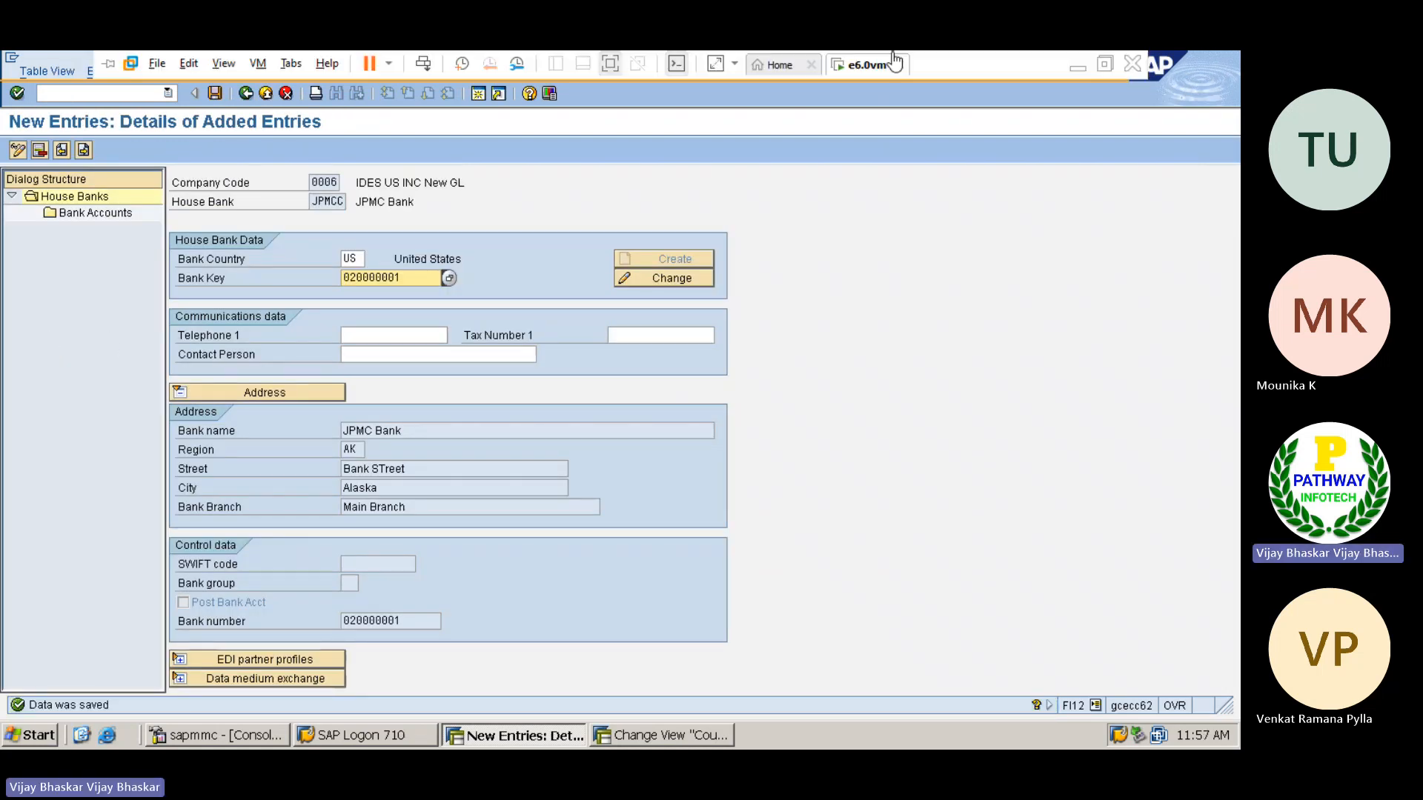
{"action": "left_click", "coordinate": [1074, 69]}
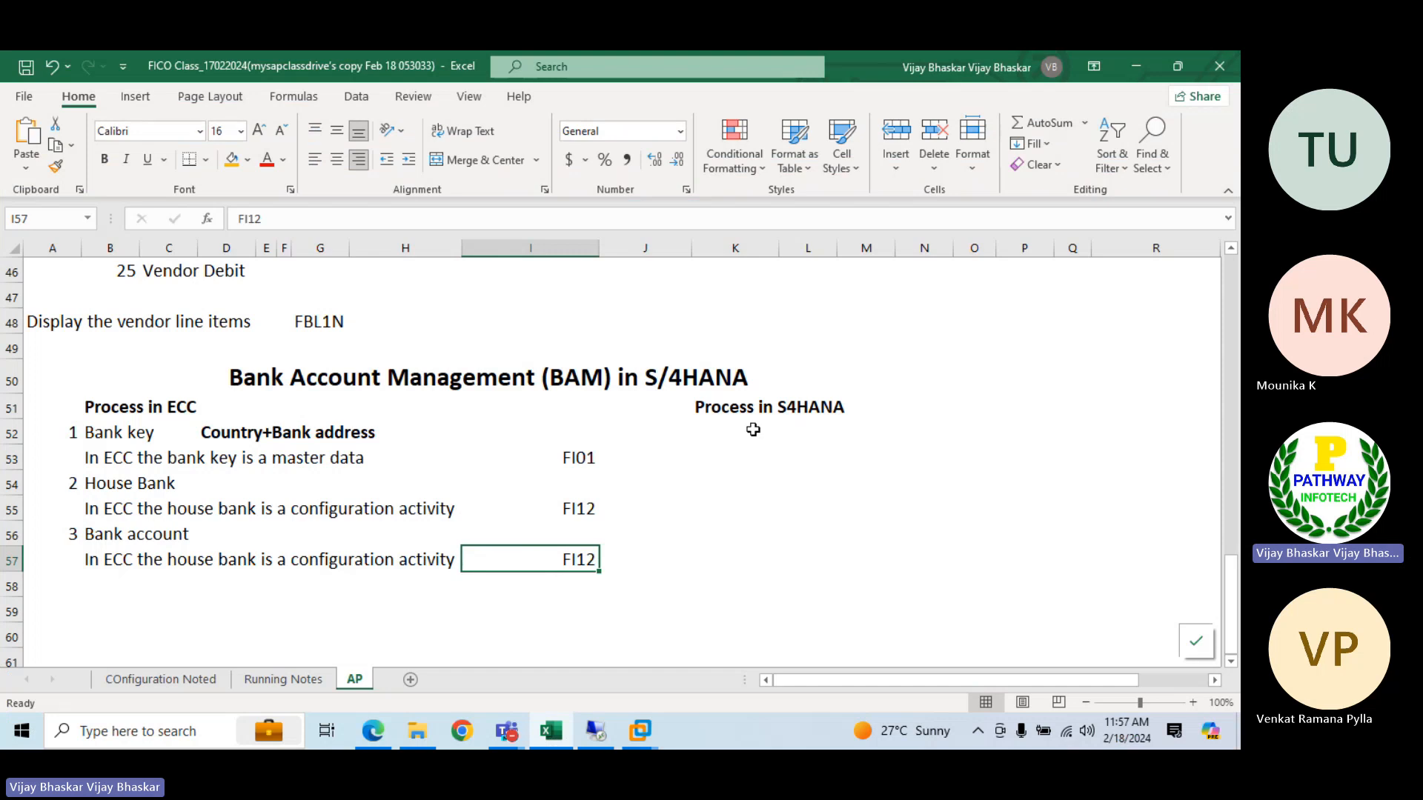
{"action": "left_click_drag", "start_coordinate": [73, 433], "coordinate": [541, 567]}
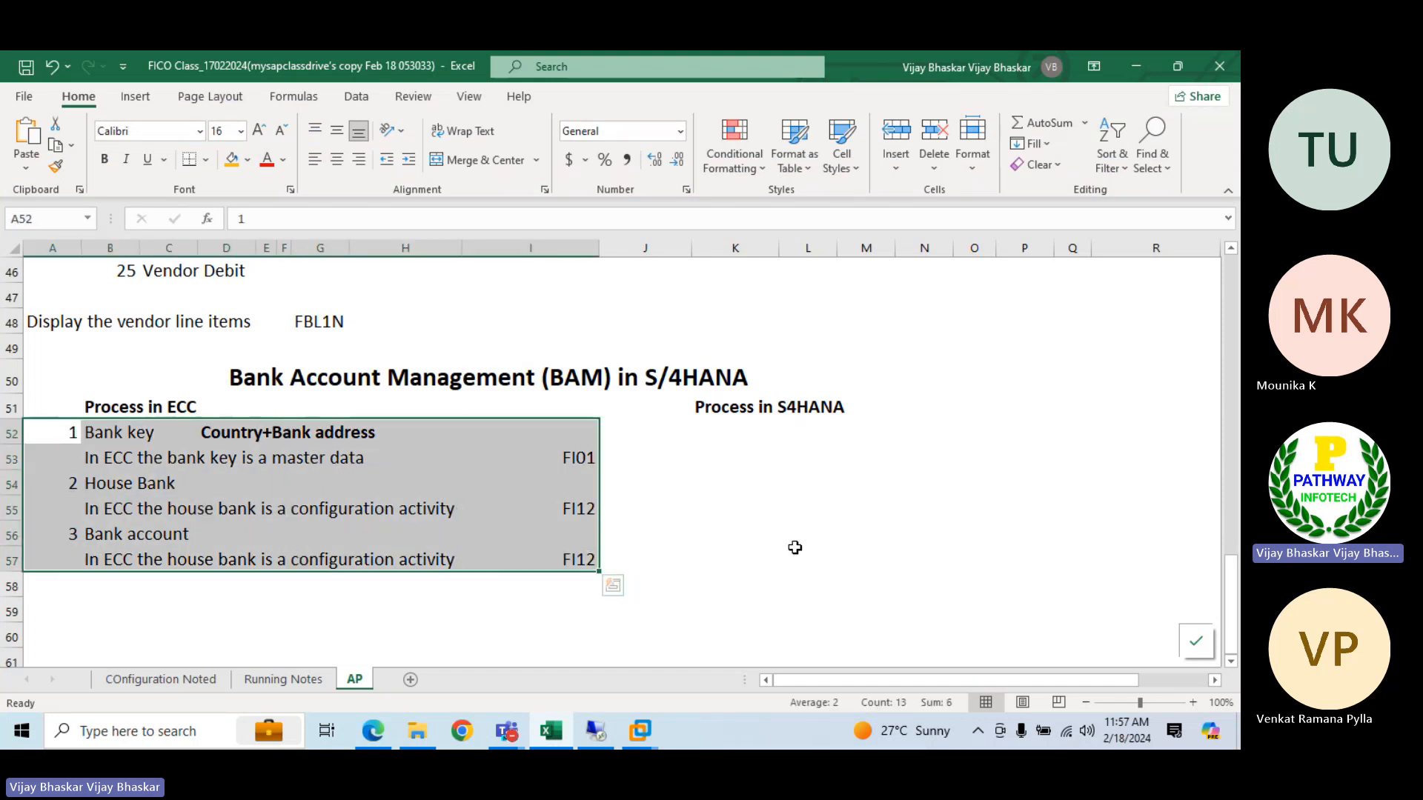
{"action": "key", "text": "ctrl+c"}
{"action": "left_click", "coordinate": [704, 432]}
{"action": "key", "text": "Return"}
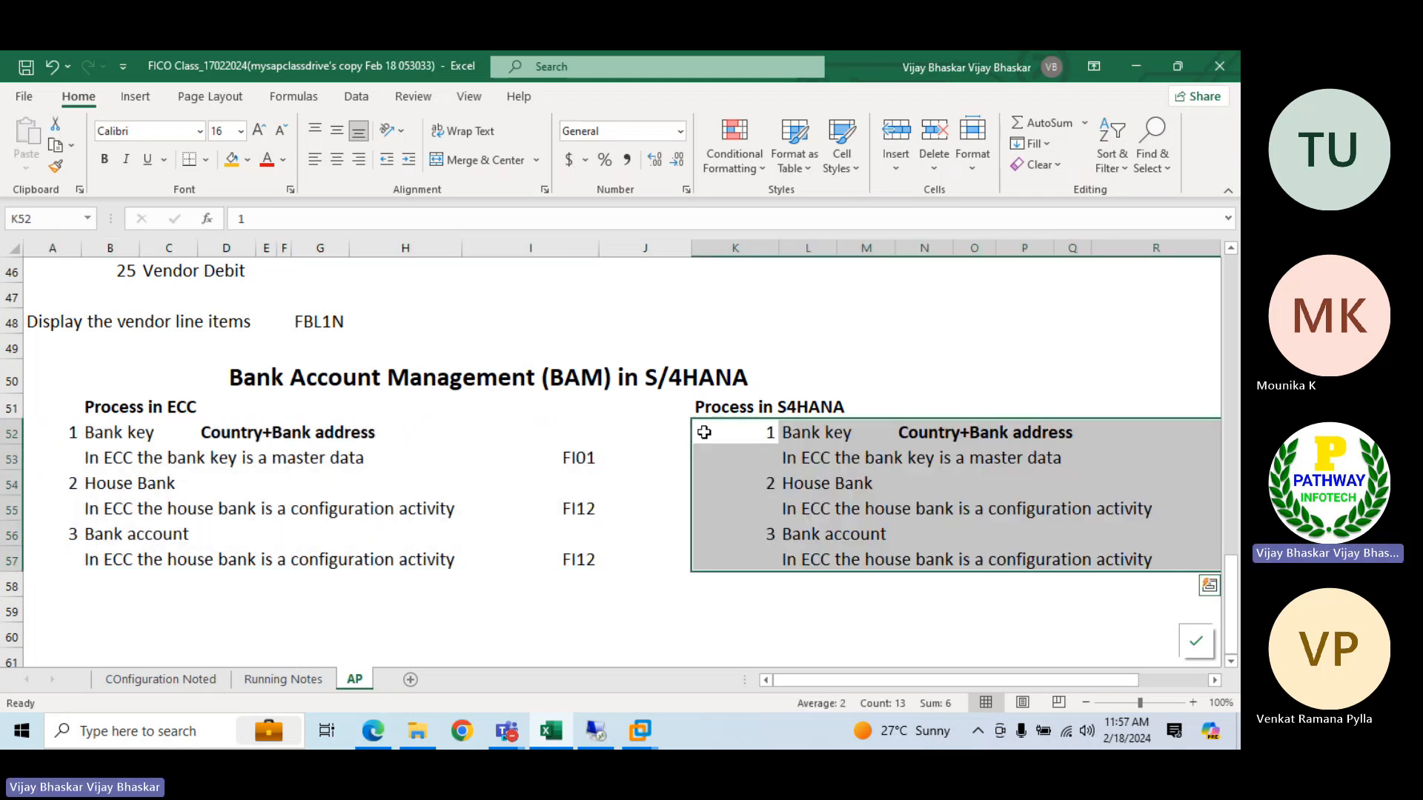
{"action": "left_click", "coordinate": [1065, 453]}
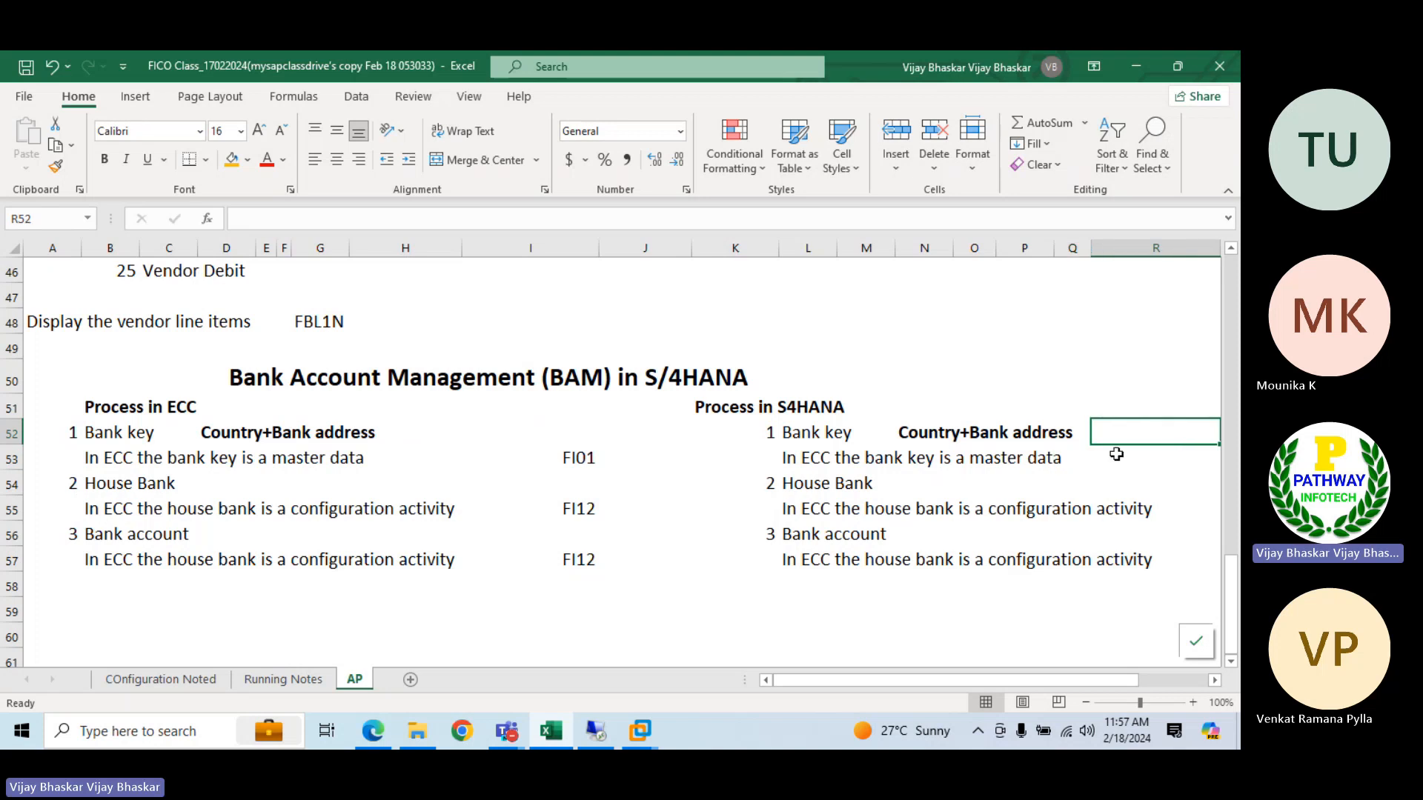
{"action": "left_click", "coordinate": [1178, 460]}
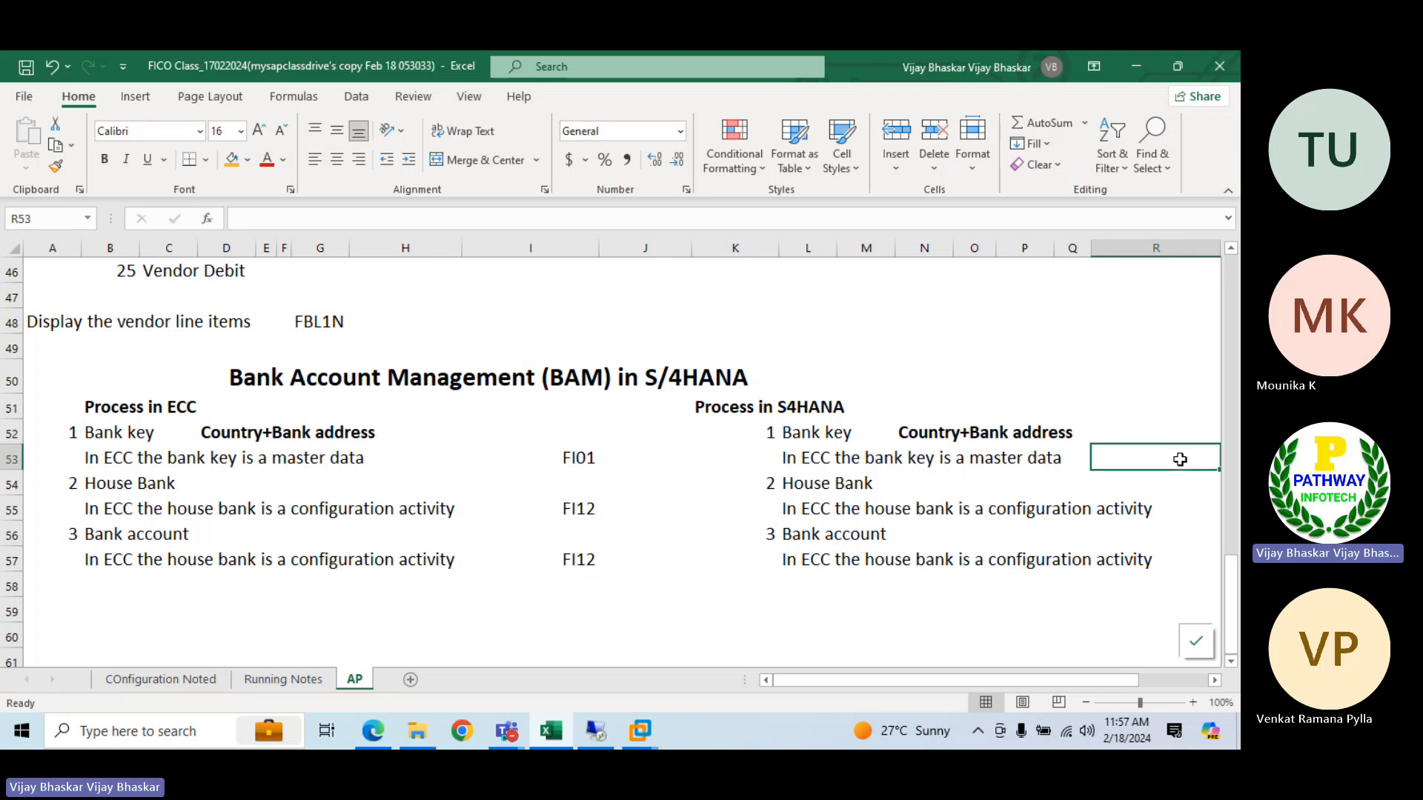
{"action": "type", "text": "Fi01"}
{"action": "key", "text": "Return"}
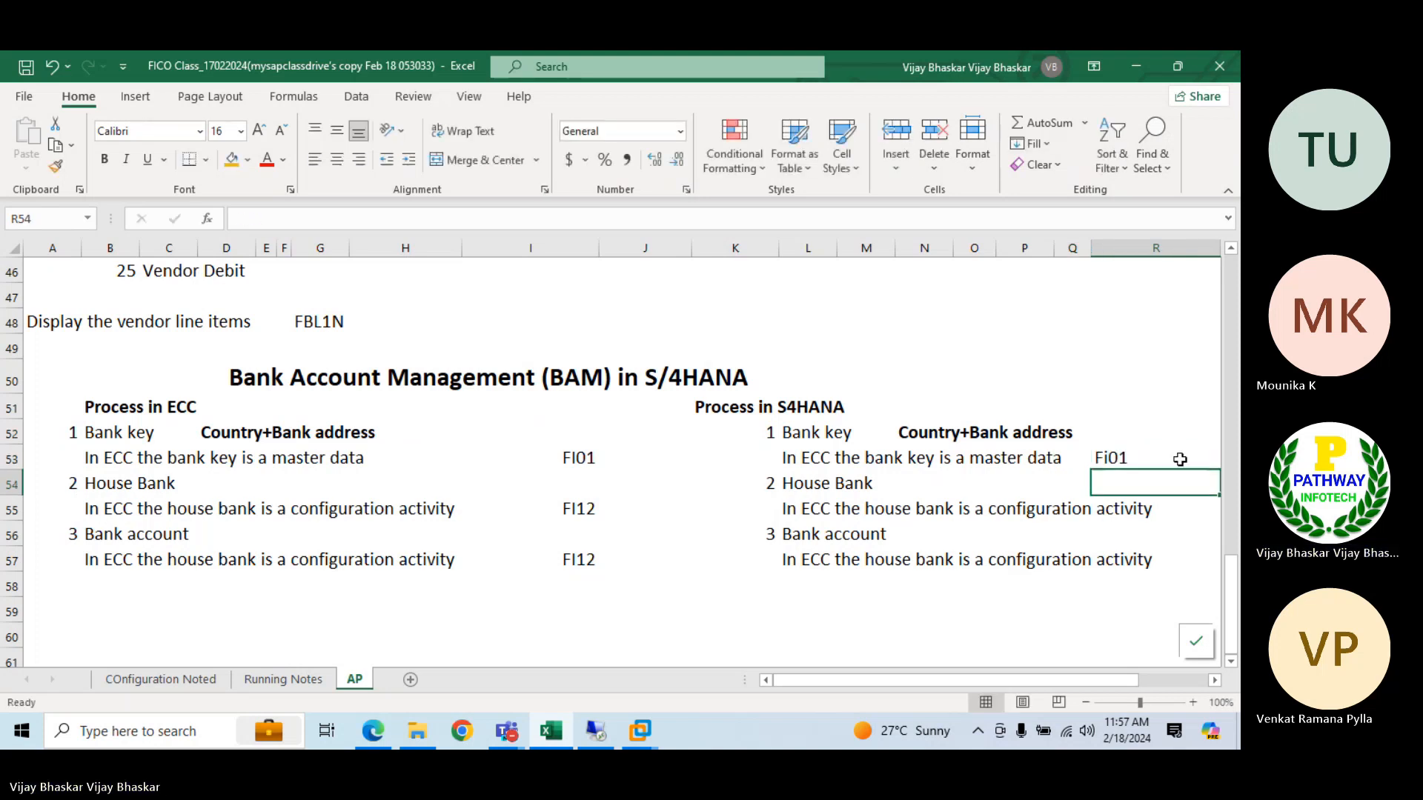
{"action": "left_click", "coordinate": [1180, 459]}
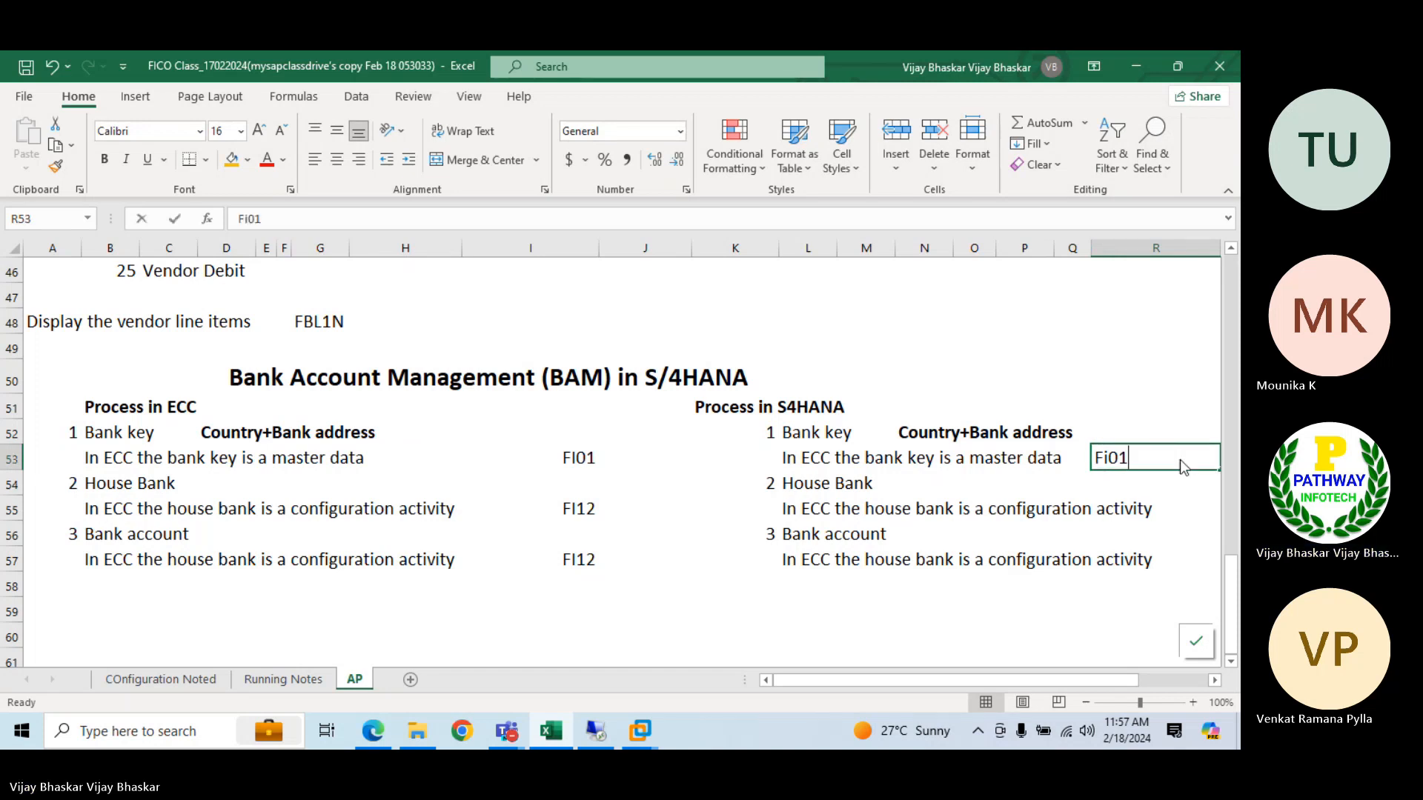
{"action": "type", "text": "FI01"}
{"action": "key", "text": "Return"}
{"action": "type", "text": "\\"}
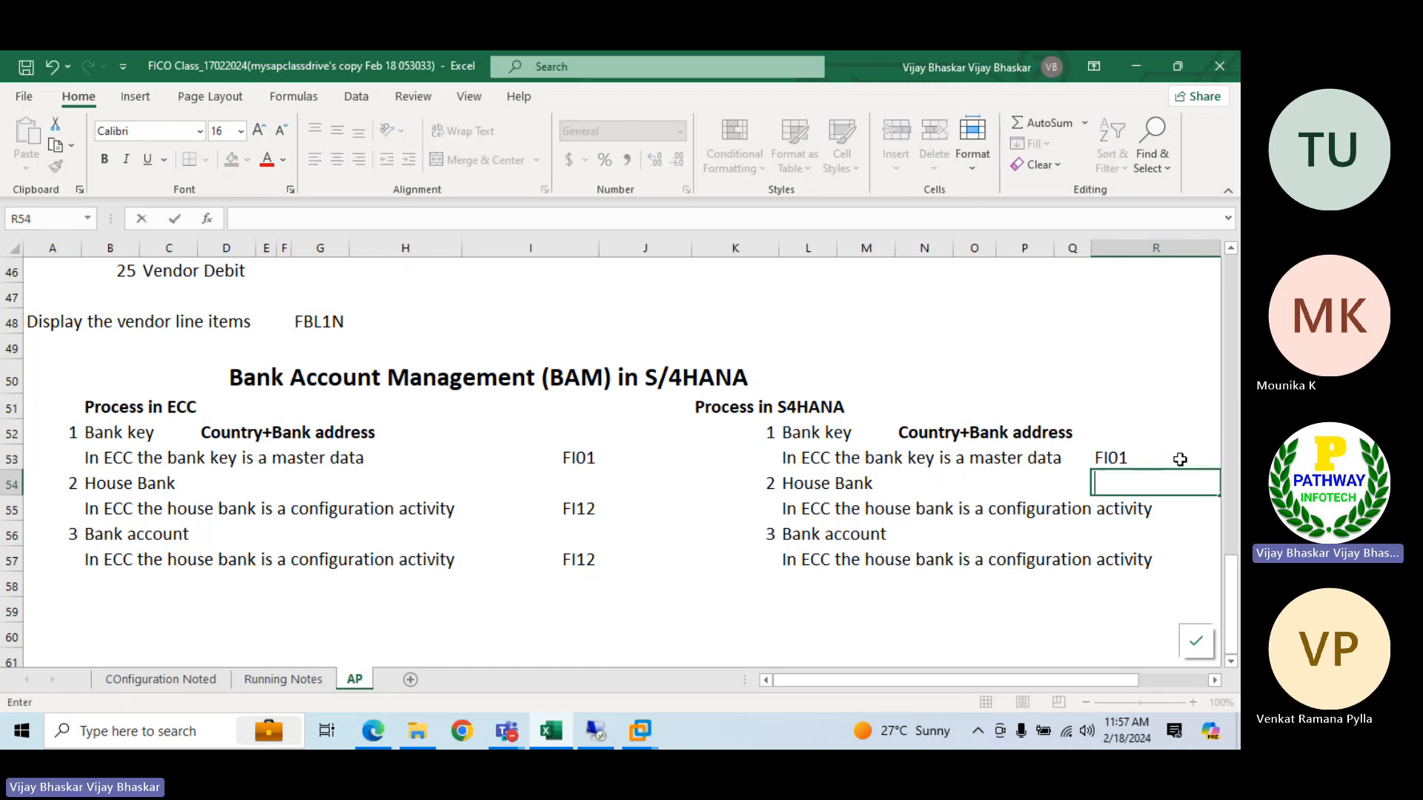
{"action": "key", "text": "Tab"}
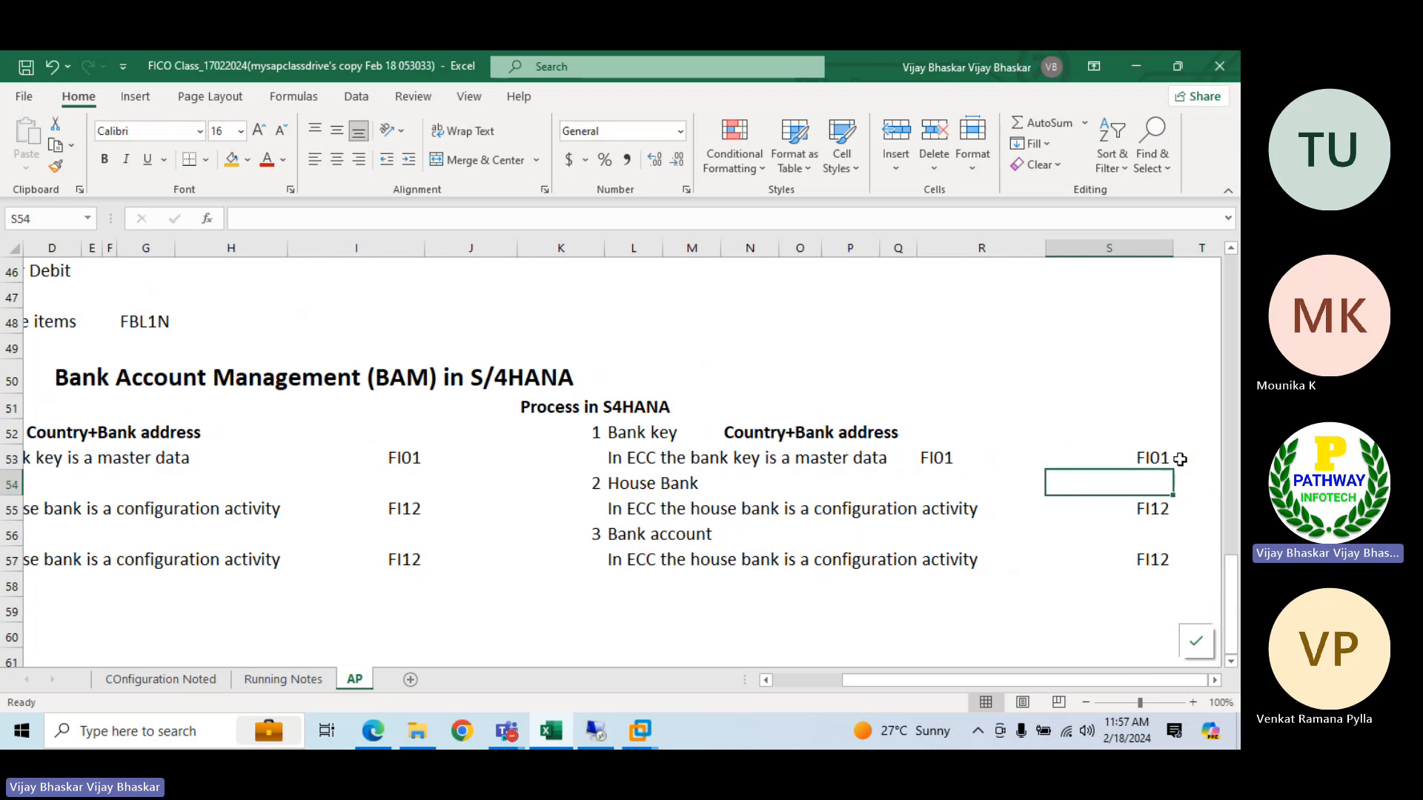
{"action": "left_click", "coordinate": [922, 457]}
{"action": "key", "text": "Delete"}
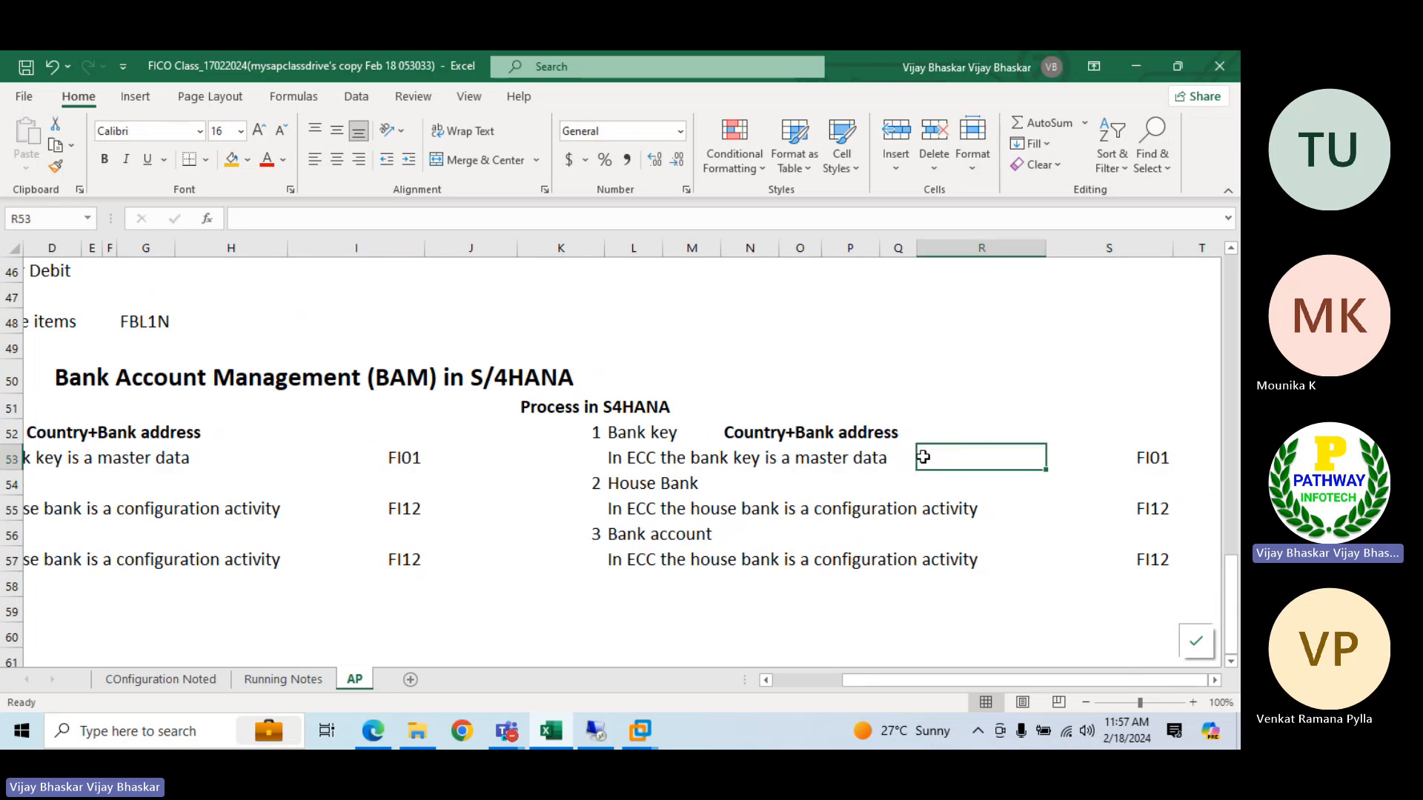
Move the S/4HANA transaction codes from S53:S57 one column over to R53:R57
{"action": "left_click_drag", "start_coordinate": [1134, 460], "coordinate": [1163, 540]}
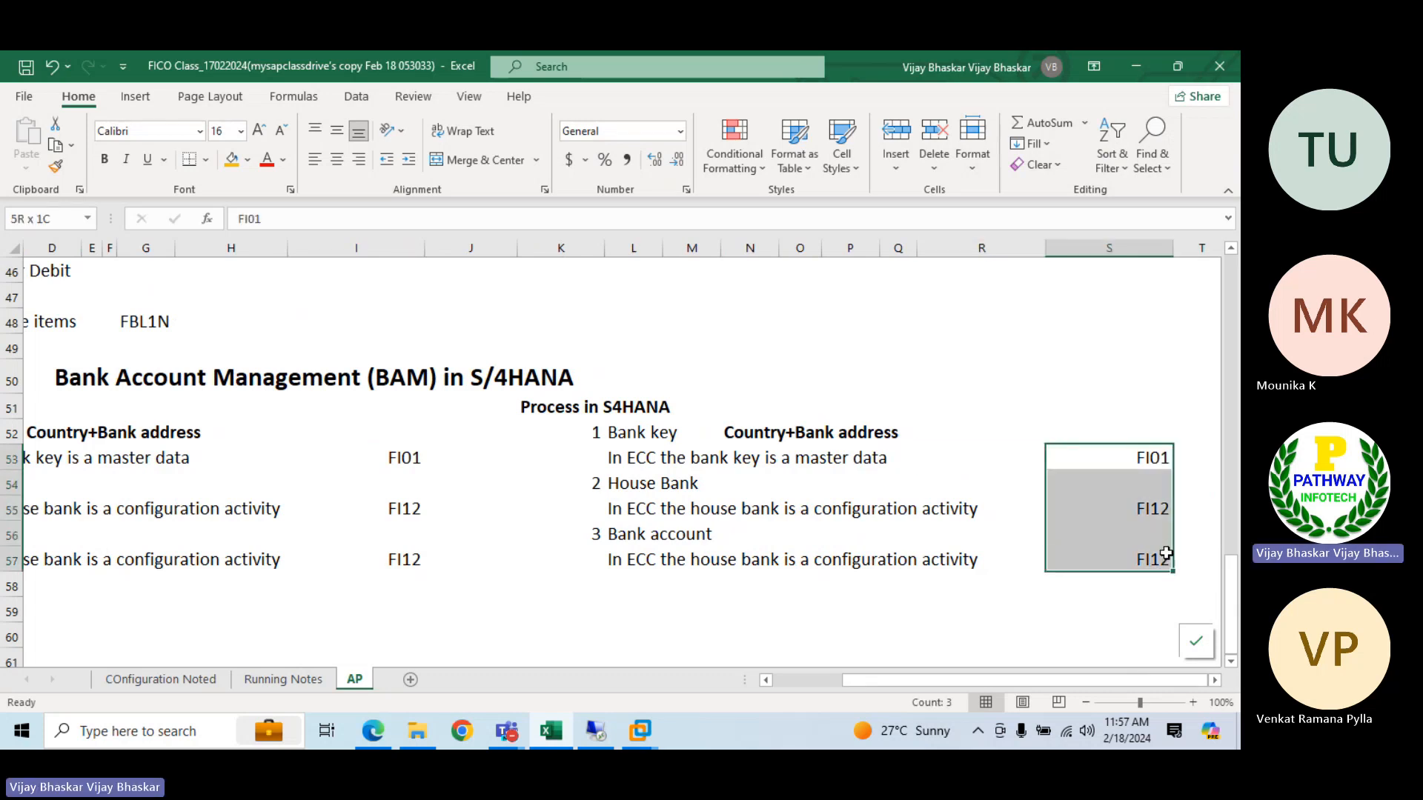
{"action": "left_click", "coordinate": [1185, 560]}
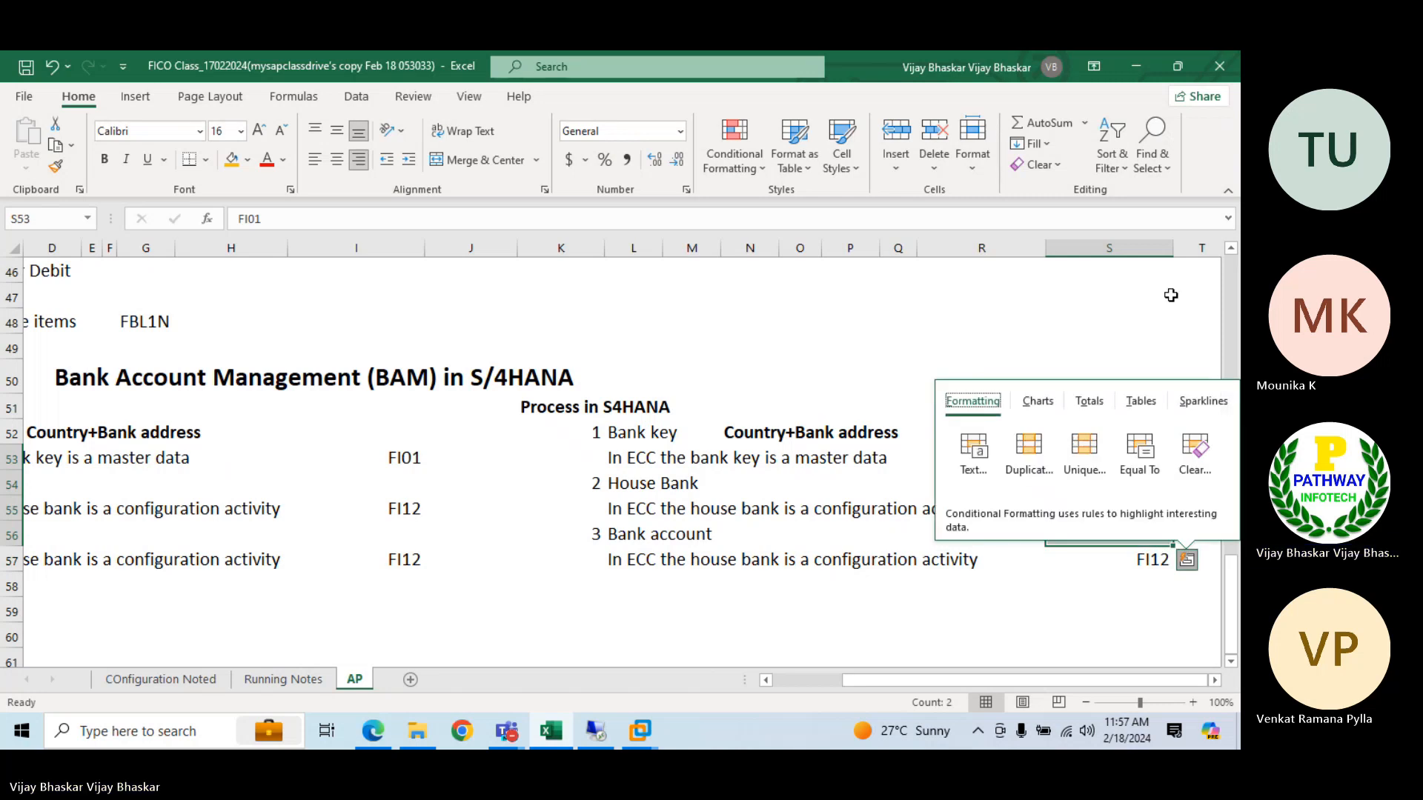
{"action": "key", "text": "Escape"}
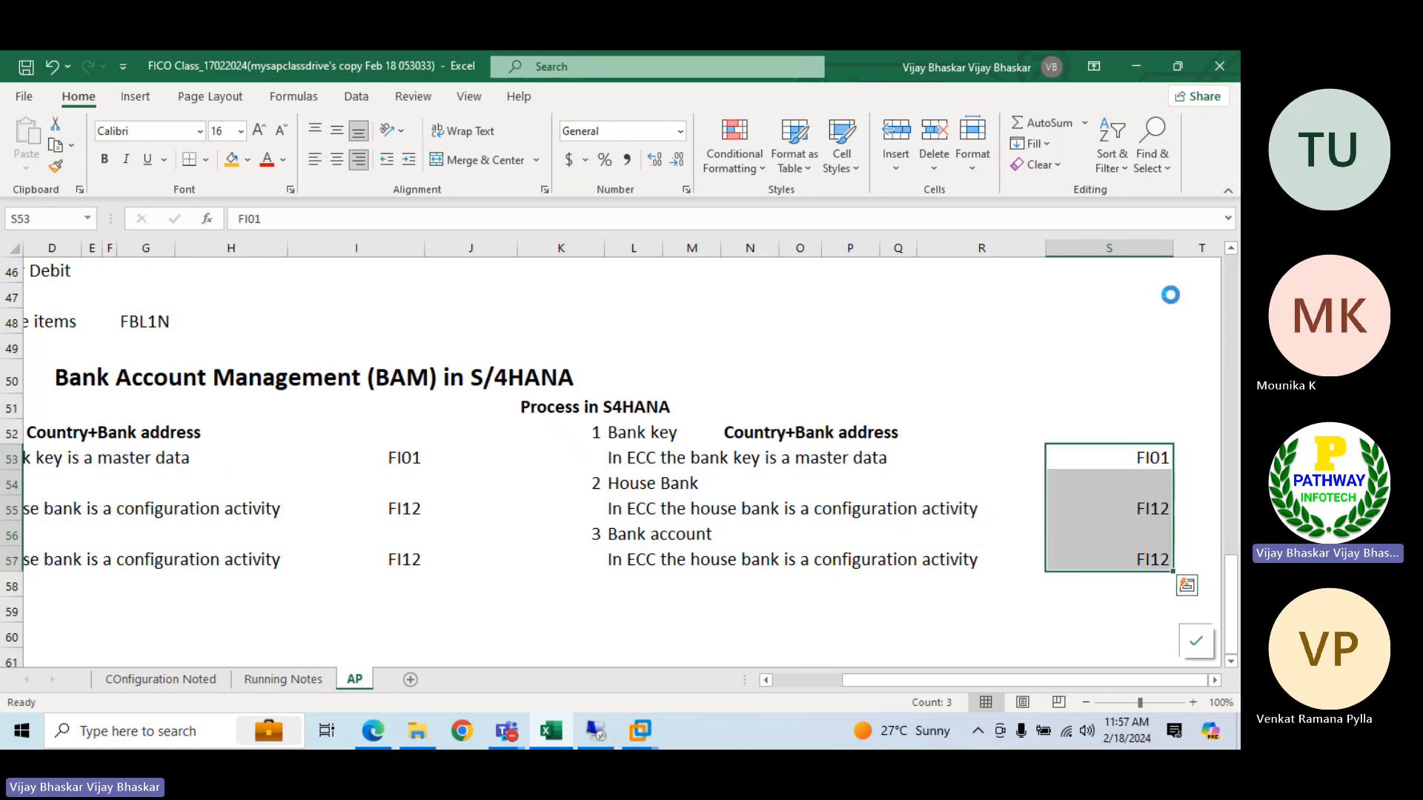
{"action": "key", "text": "ctrl+x"}
{"action": "key", "text": "Left"}
{"action": "key", "text": "ctrl+v"}
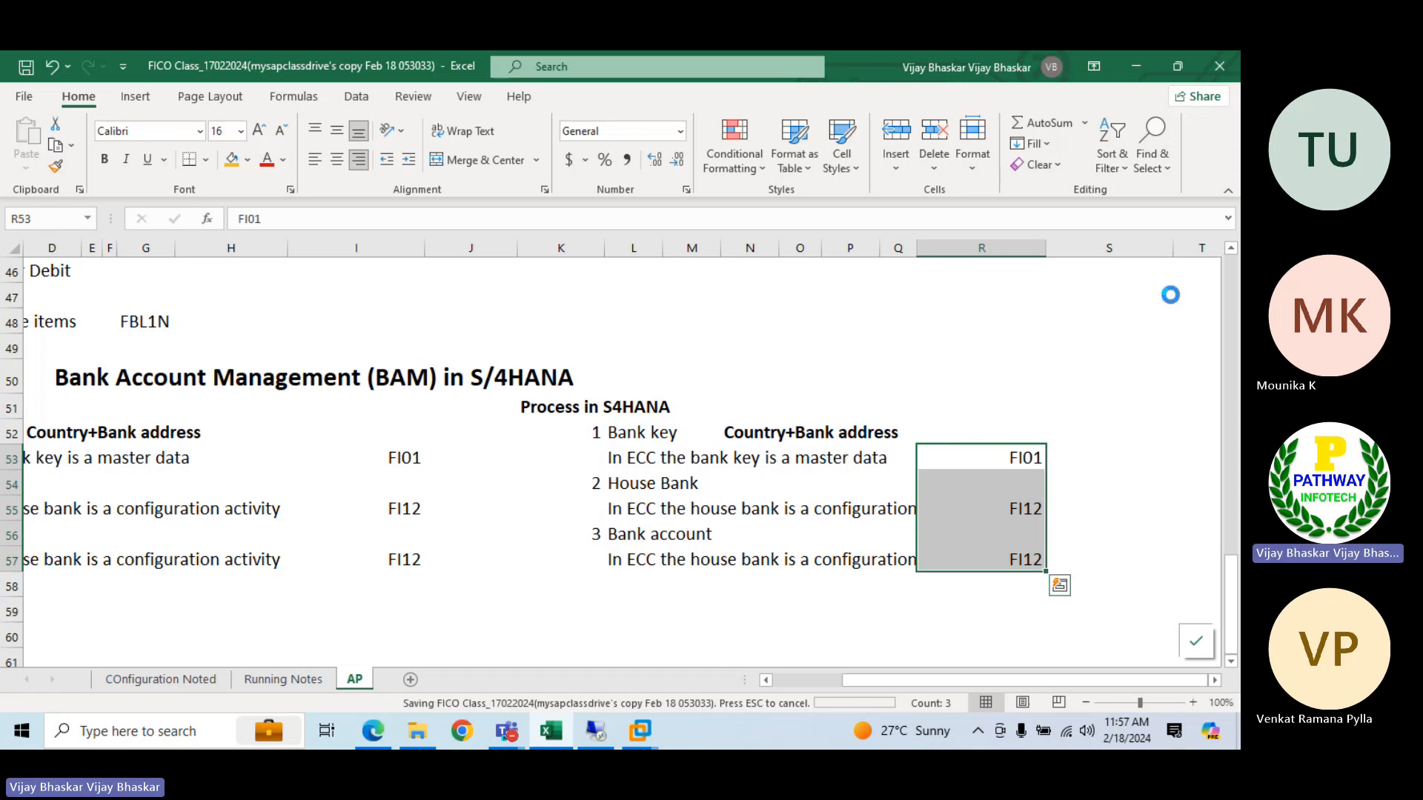
{"action": "left_click", "coordinate": [1002, 515]}
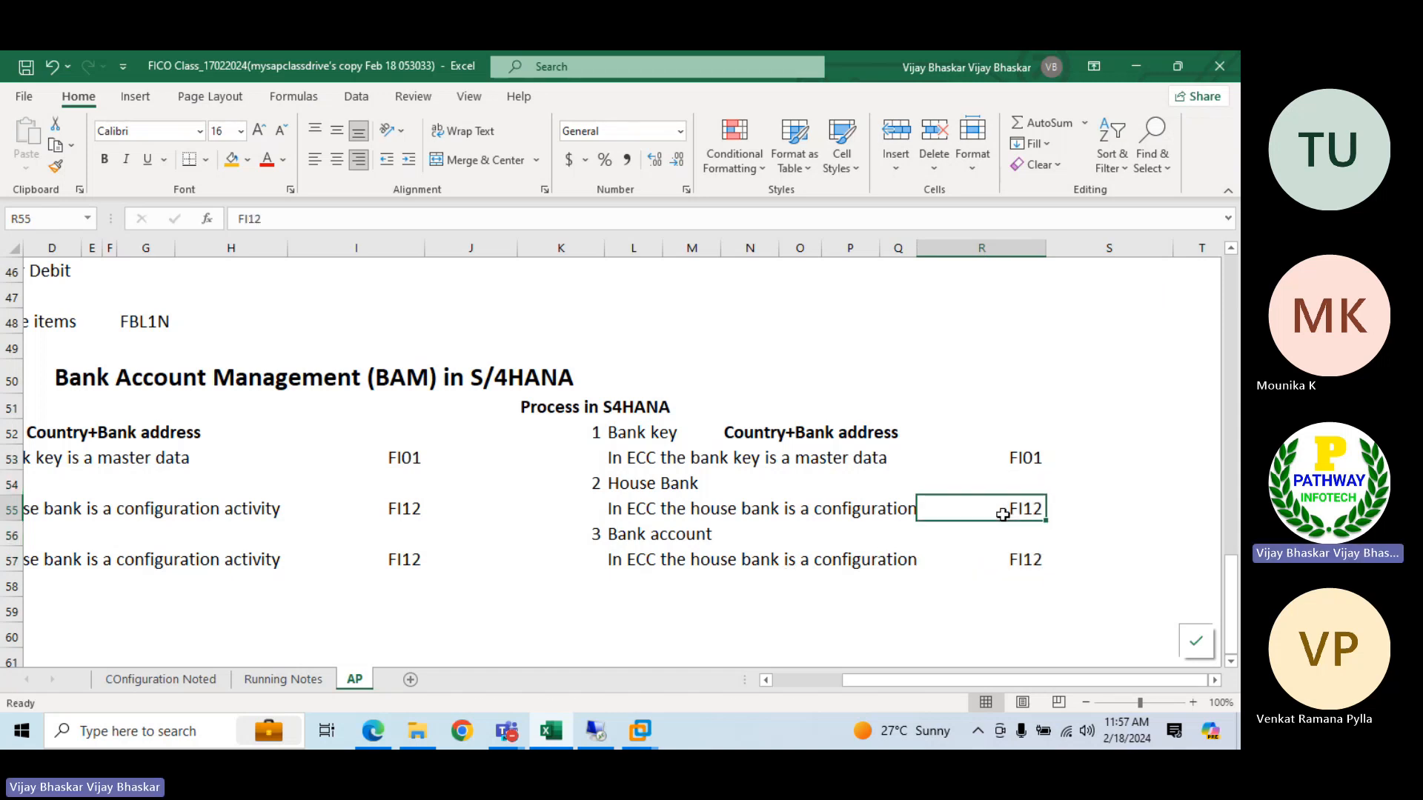
Switch to the S/4HANA remote desktop session and run transaction FI12
{"action": "left_click", "coordinate": [597, 730]}
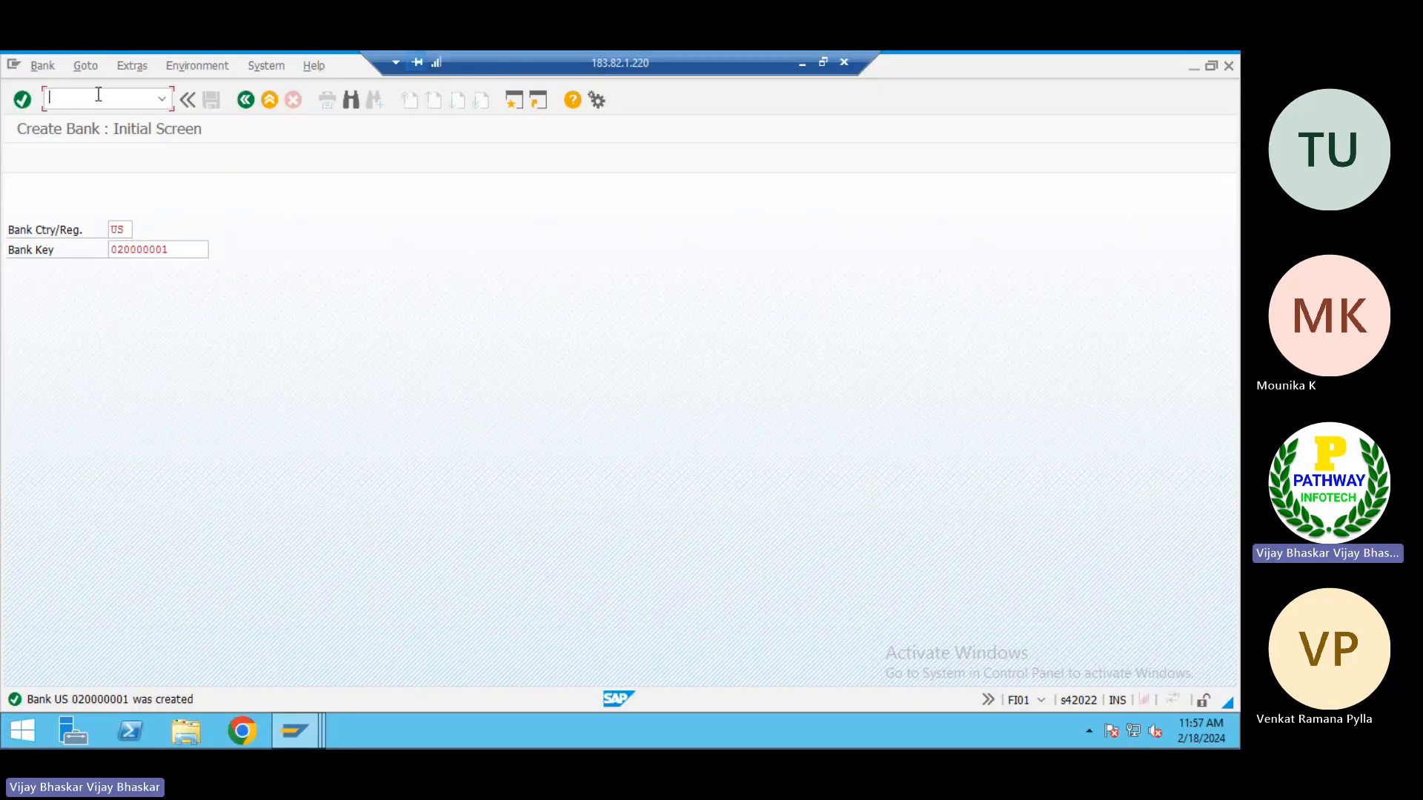
{"action": "left_click", "coordinate": [97, 94]}
{"action": "type", "text": "/nfi12"}
{"action": "key", "text": "Return"}
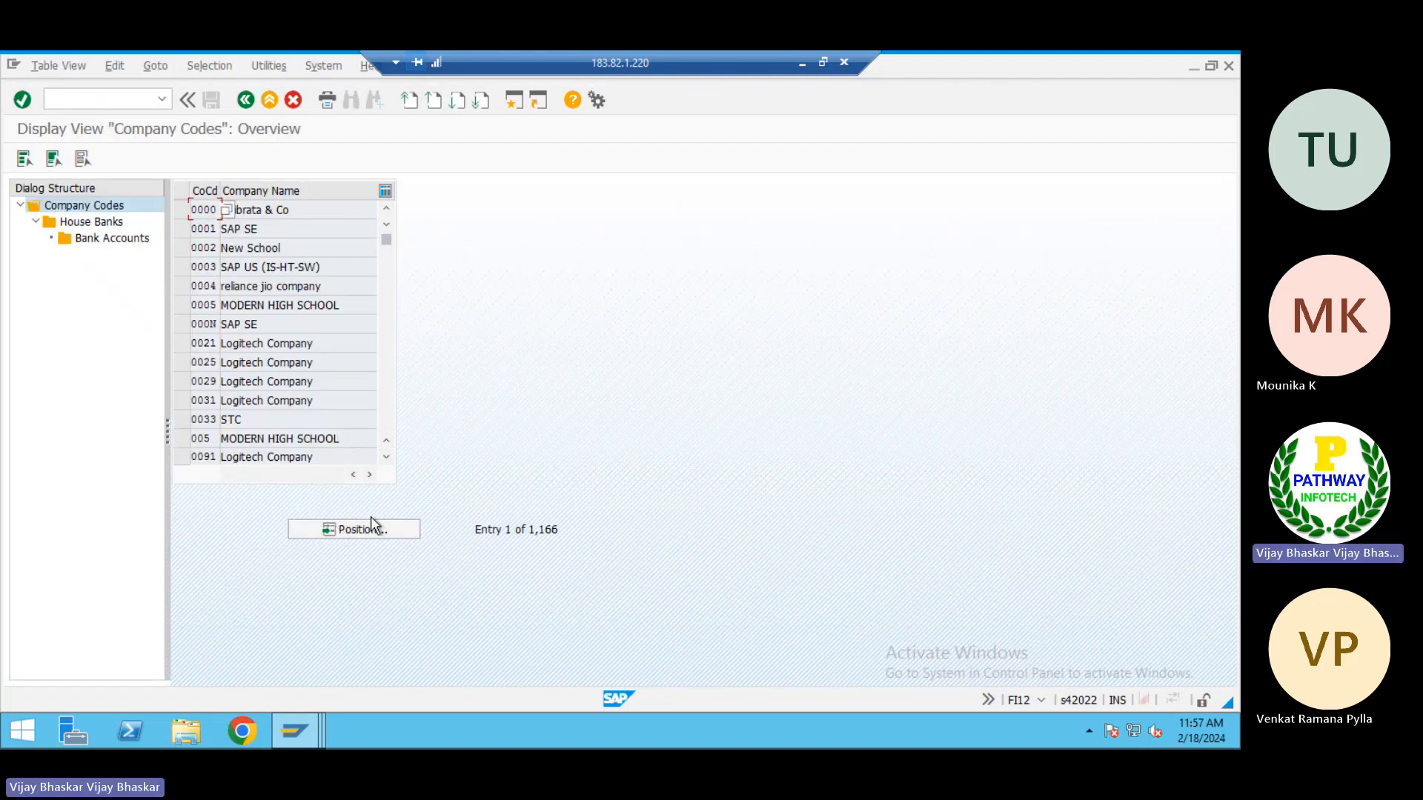
Locate company code TP01 in the company code overview and open its house banks
{"action": "left_click", "coordinate": [362, 529]}
{"action": "type", "text": "Tp01"}
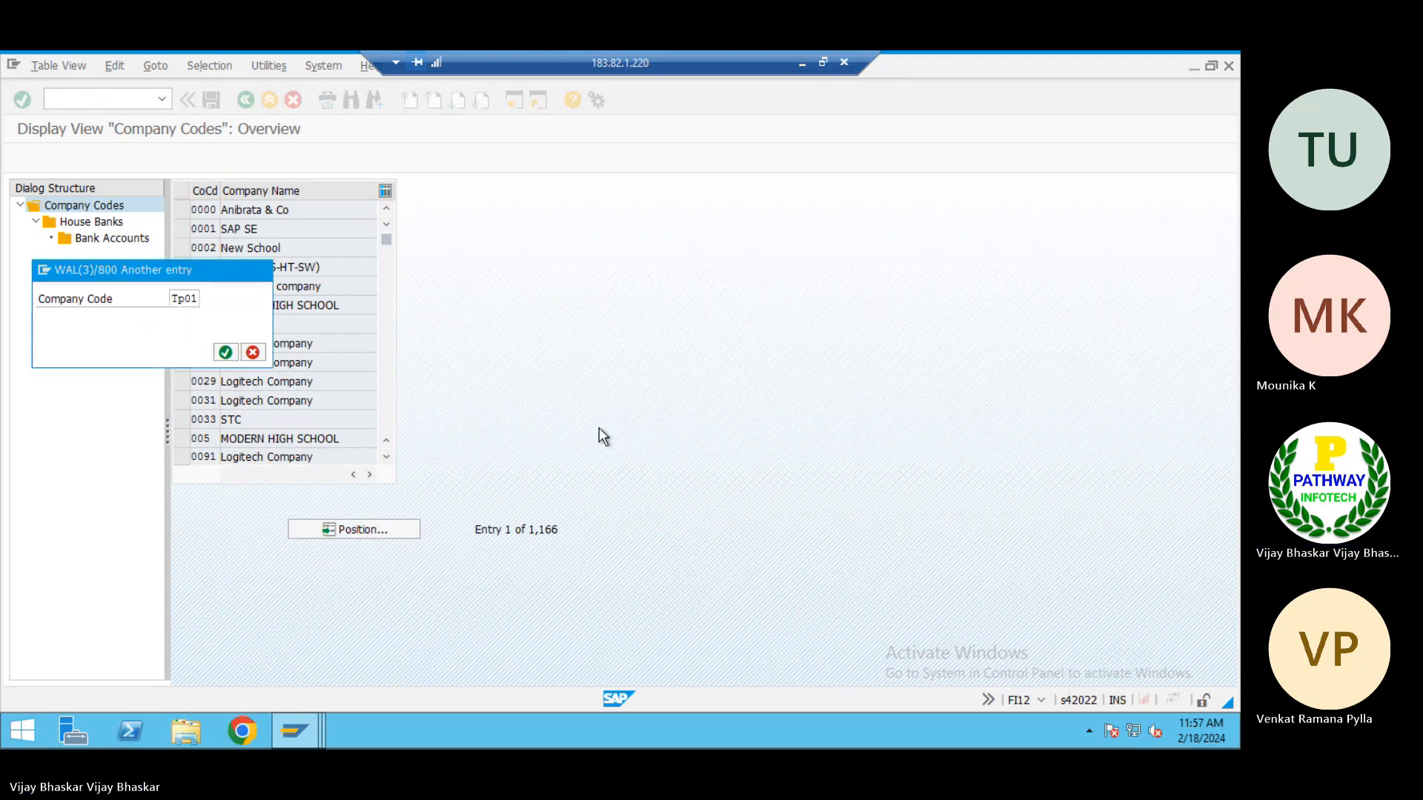
{"action": "key", "text": "Return"}
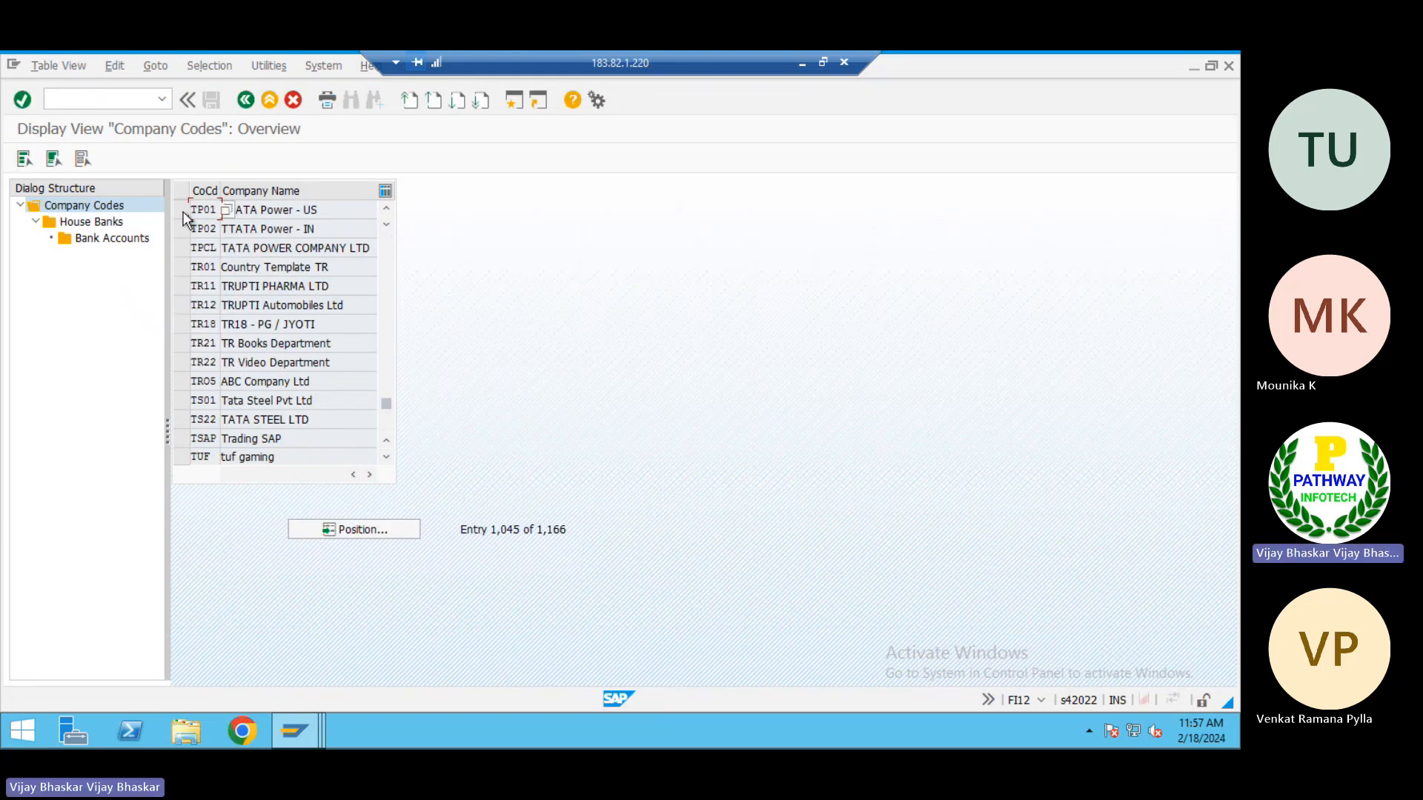
{"action": "double_click", "coordinate": [108, 222]}
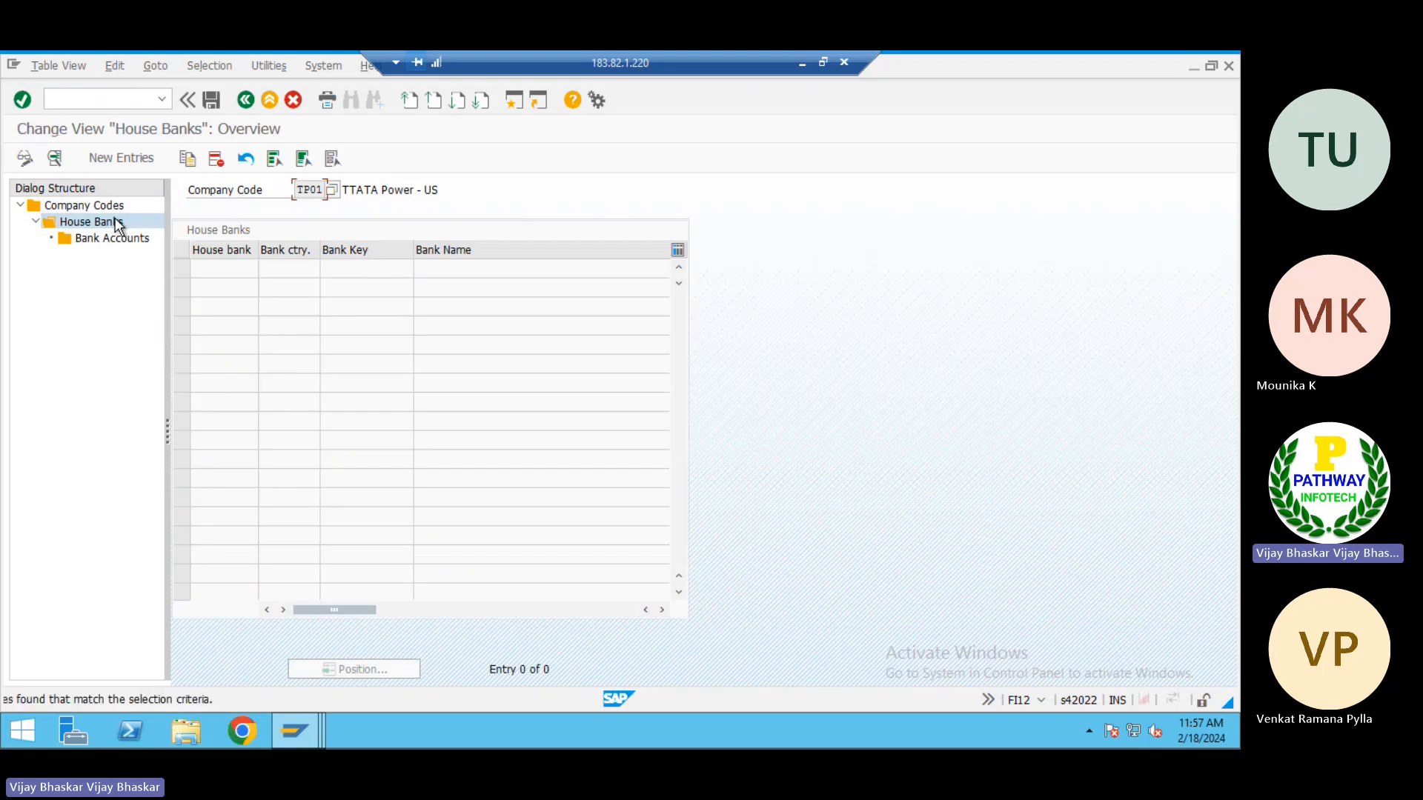
Start a new house bank entry for company code TP01 with house bank JPMCC and bank country US
{"action": "left_click", "coordinate": [116, 160]}
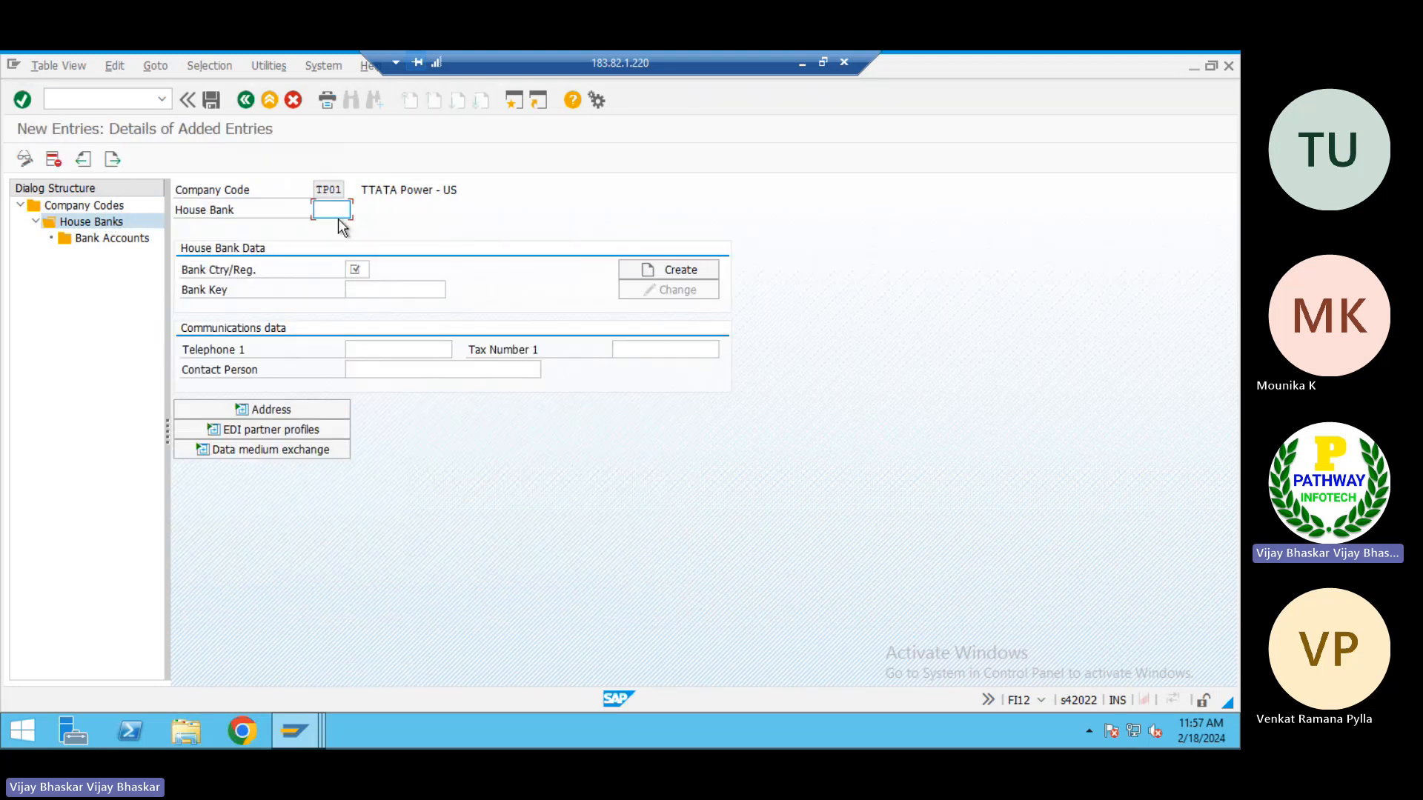
{"action": "type", "text": "JPMC"}
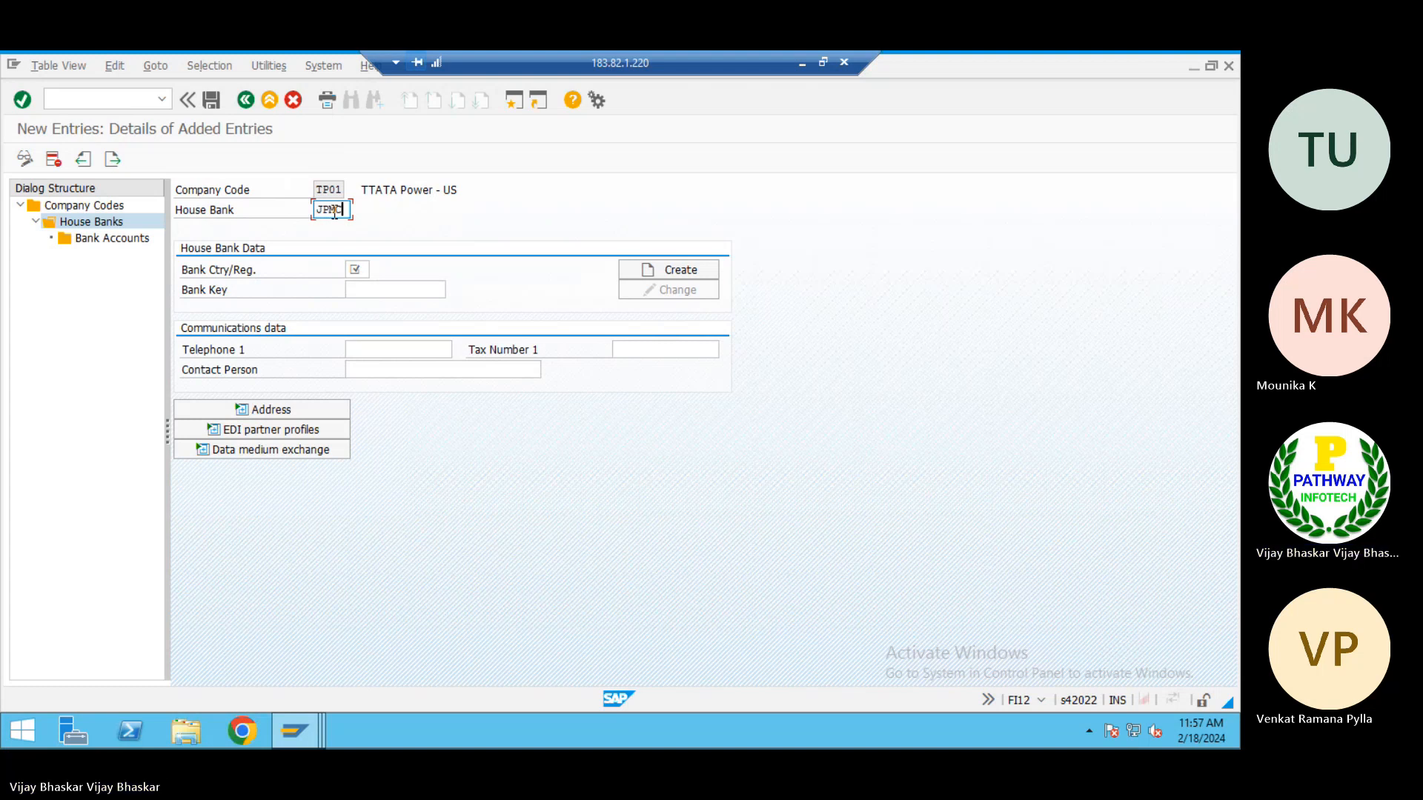
{"action": "type", "text": "C"}
{"action": "left_click", "coordinate": [363, 271]}
{"action": "type", "text": "US"}
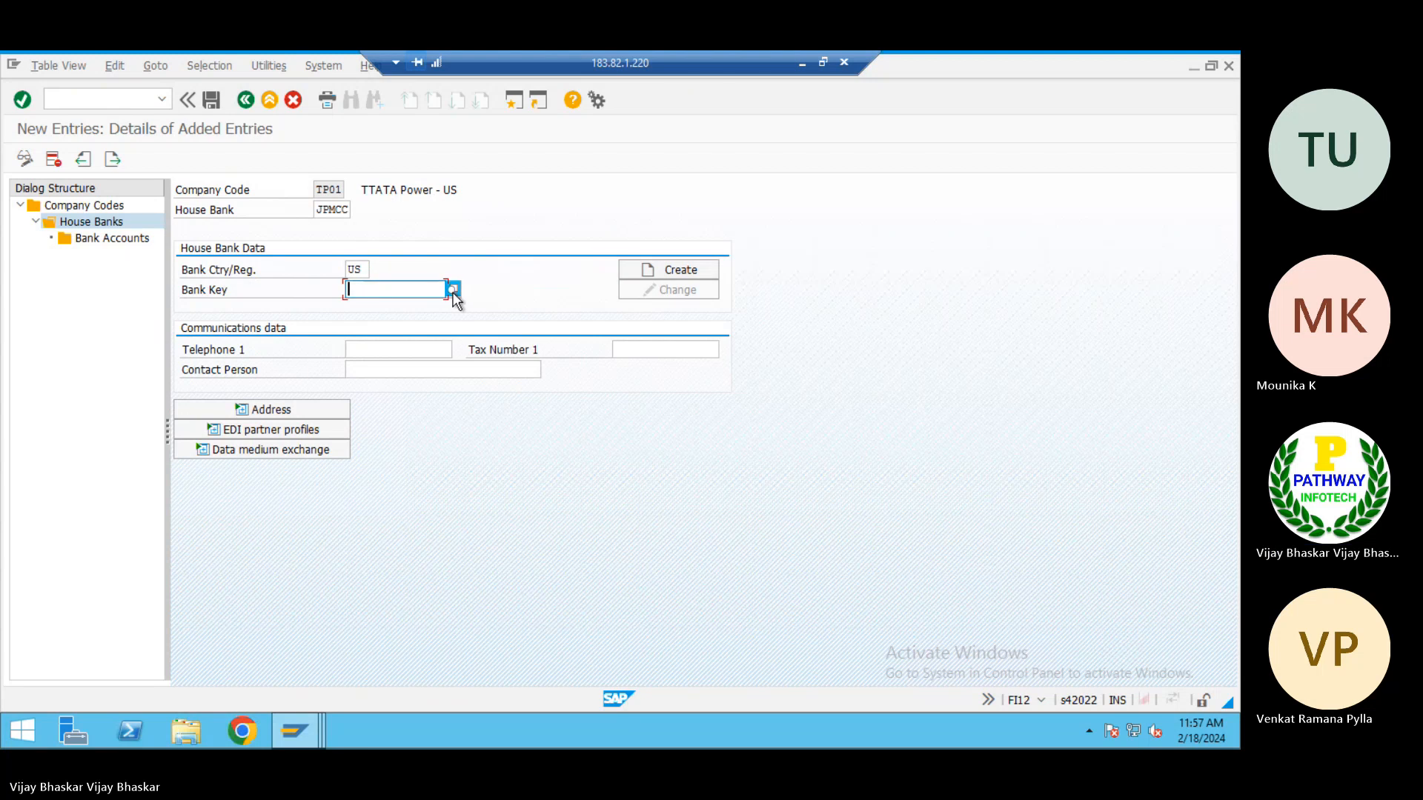
Search for US banks, assign bank key 020000001 to house bank JPMCC, and save it in the TATA Power customizing request
{"action": "left_click", "coordinate": [452, 290]}
{"action": "type", "text": "US"}
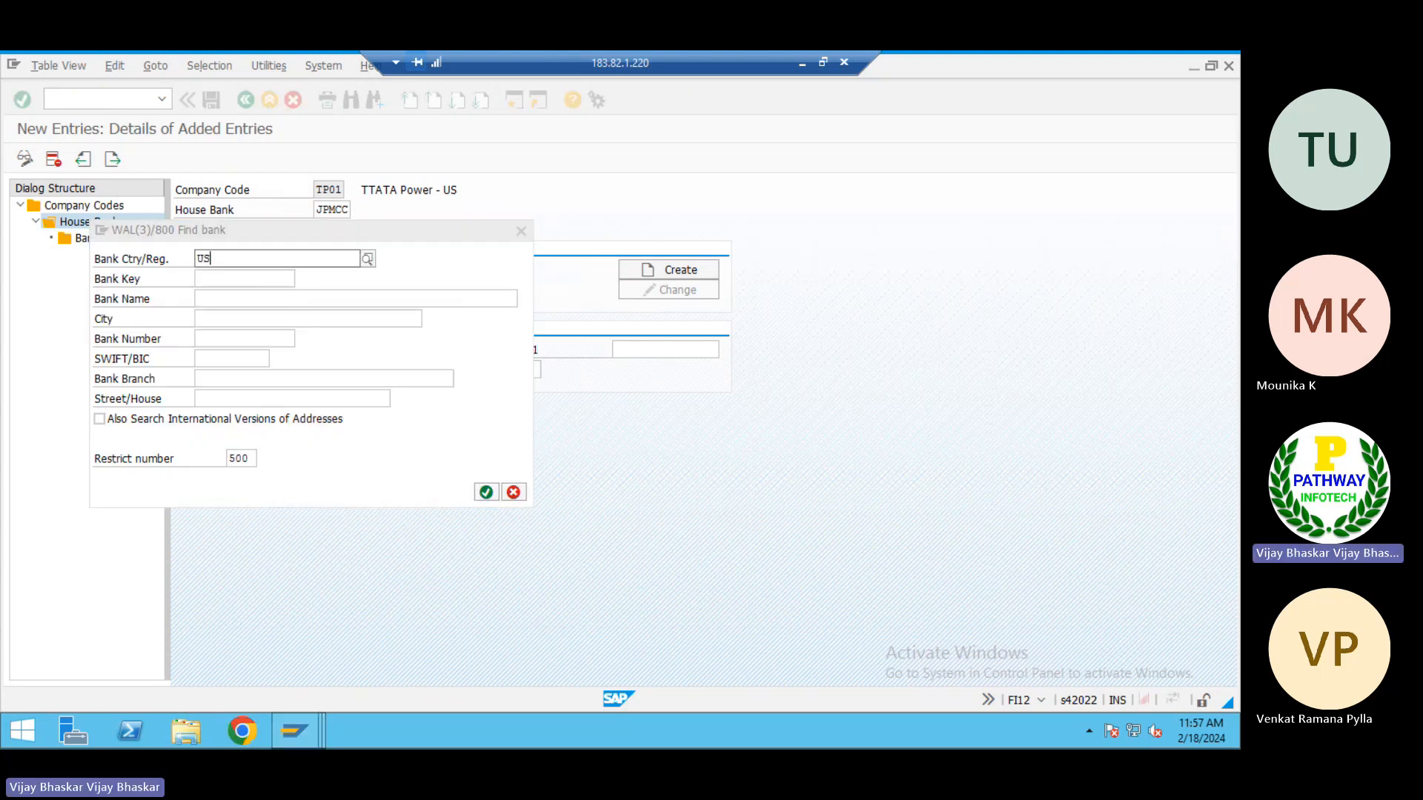
{"action": "key", "text": "Return"}
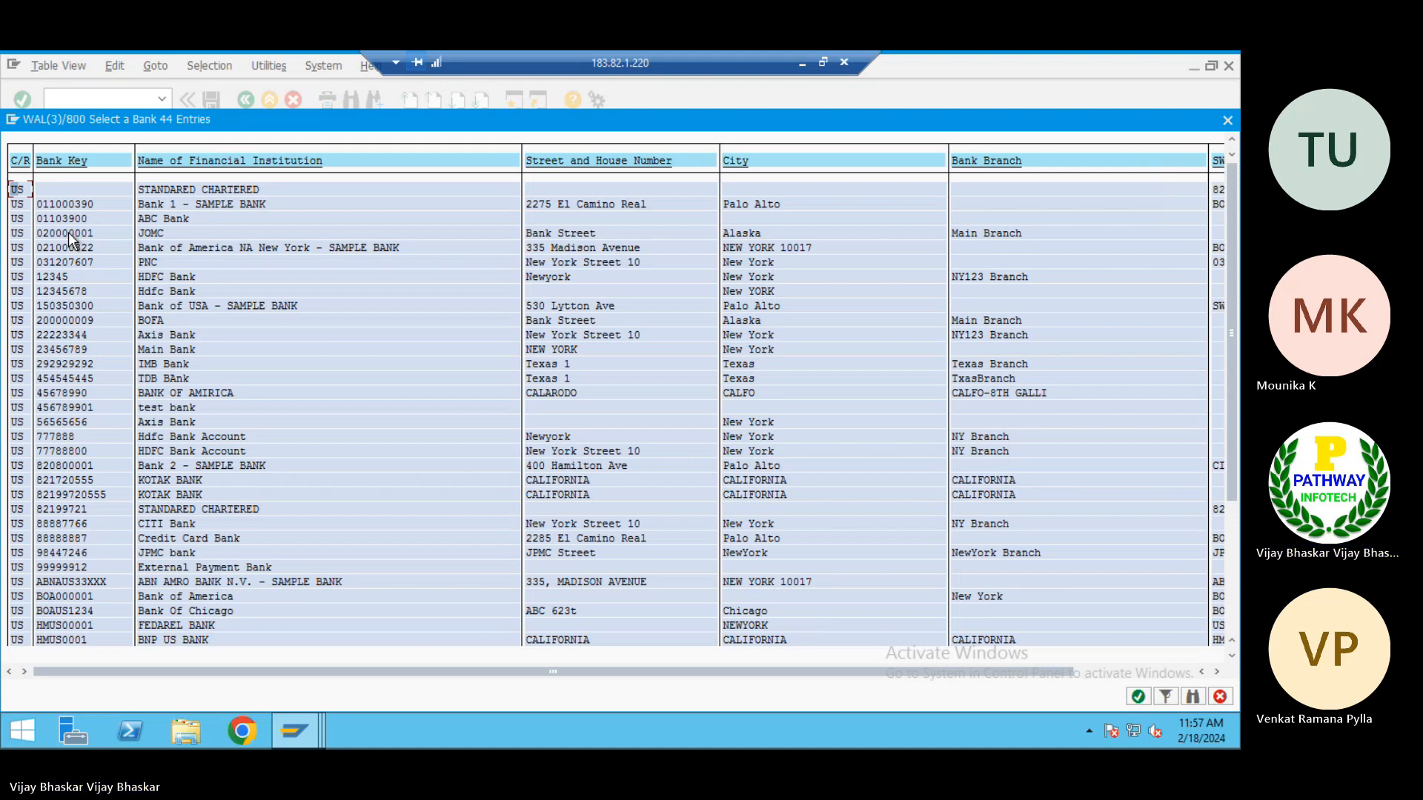
{"action": "double_click", "coordinate": [69, 232]}
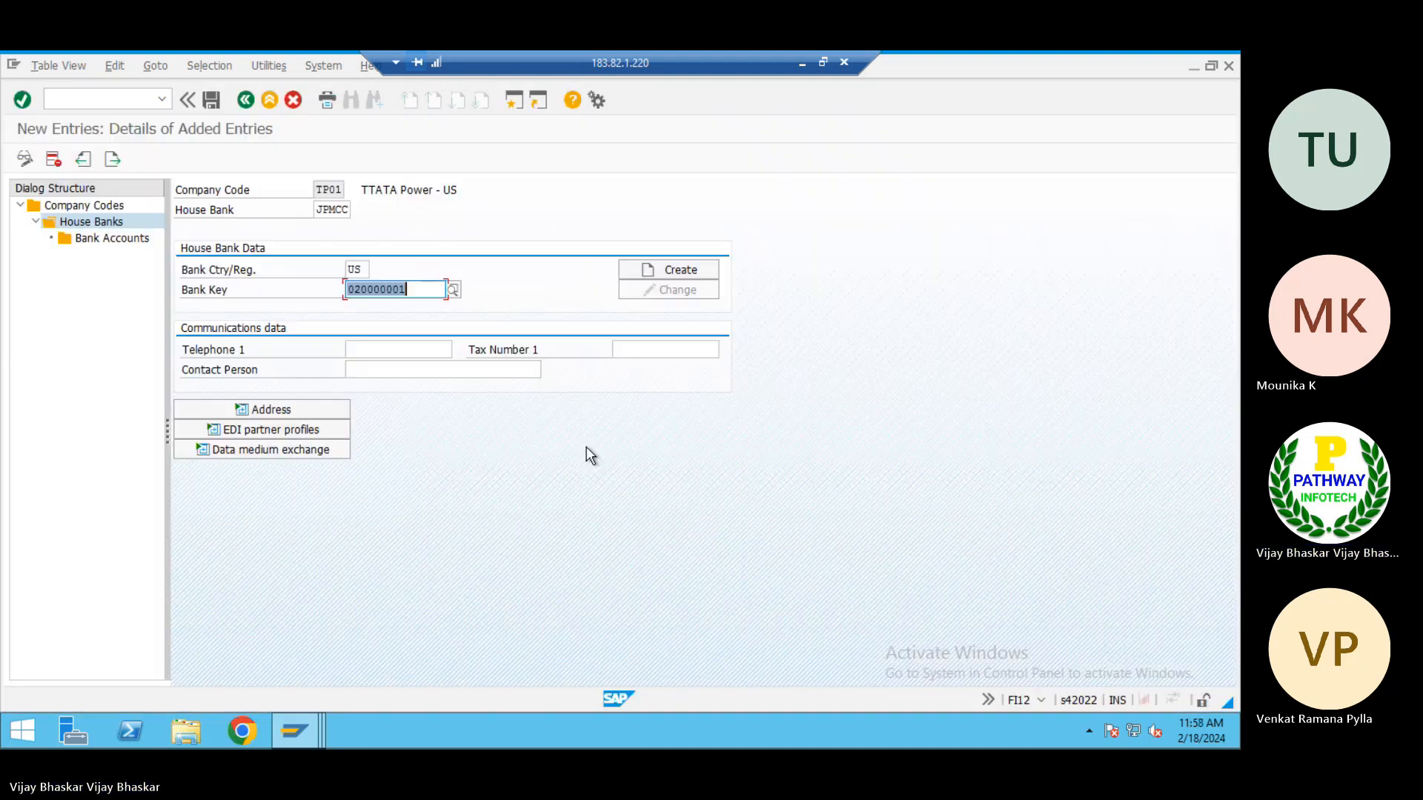
{"action": "left_click", "coordinate": [212, 99]}
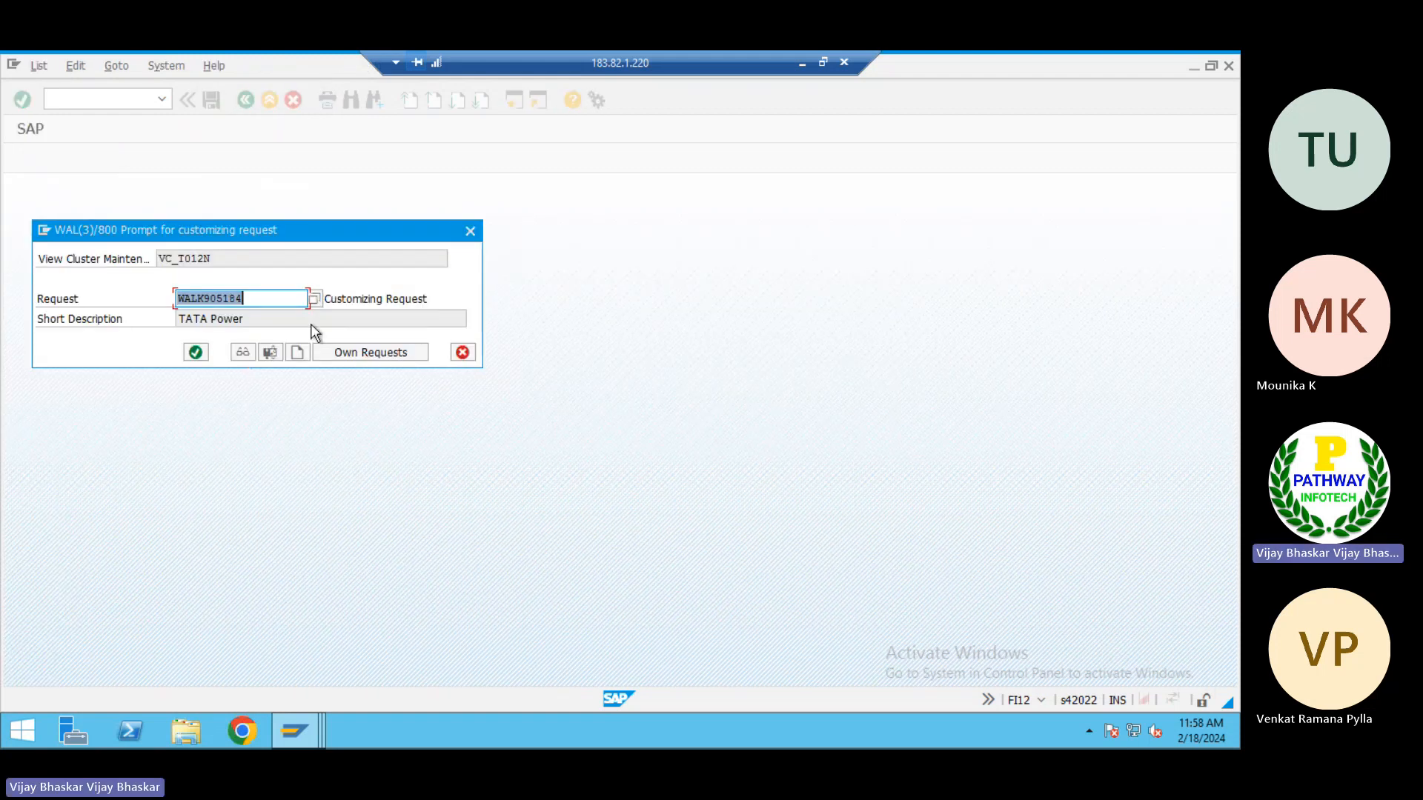
{"action": "left_click", "coordinate": [195, 353]}
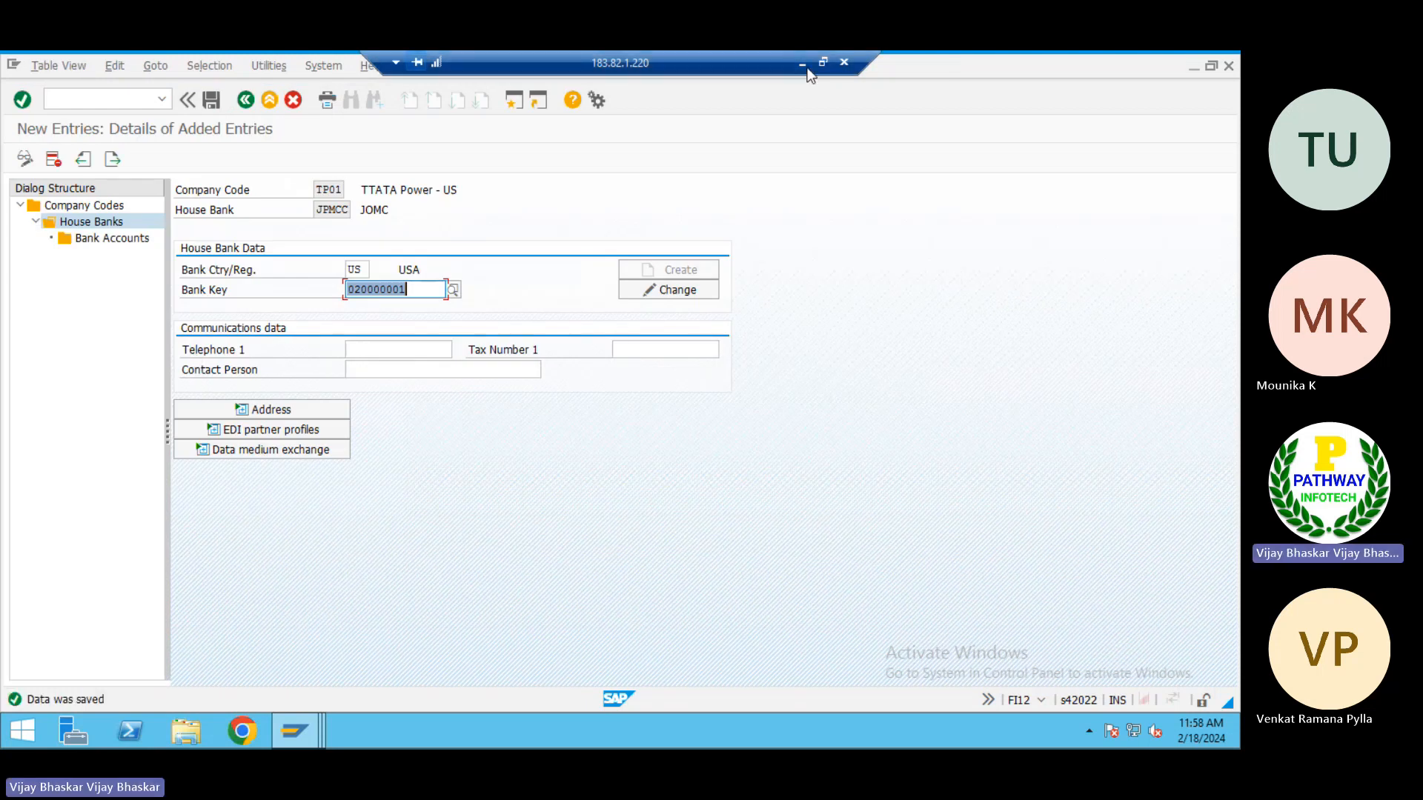
Switch to the ECC virtual machine session and start a new bank account entry under house bank JPMCC
{"action": "left_click", "coordinate": [804, 66]}
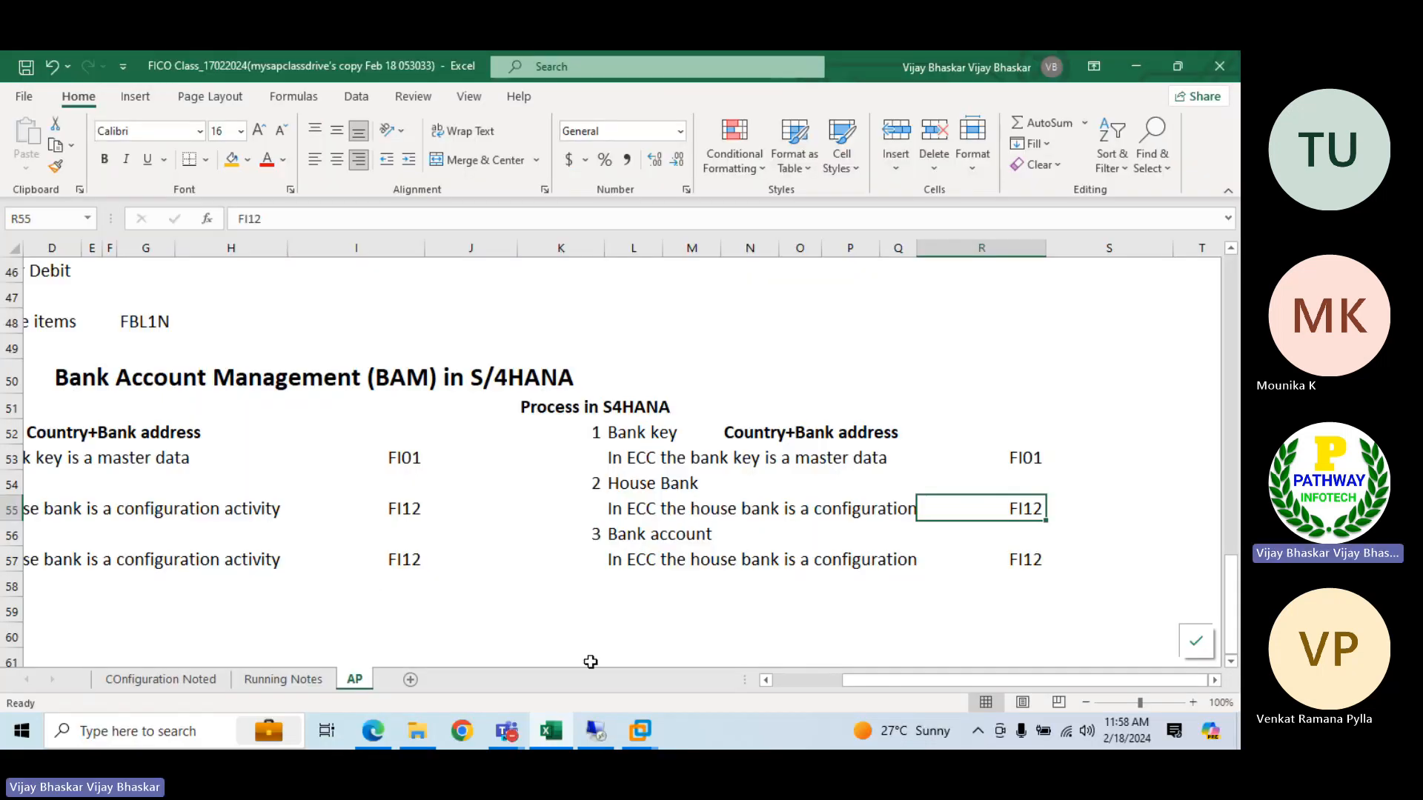
{"action": "mouse_move", "coordinate": [640, 731]}
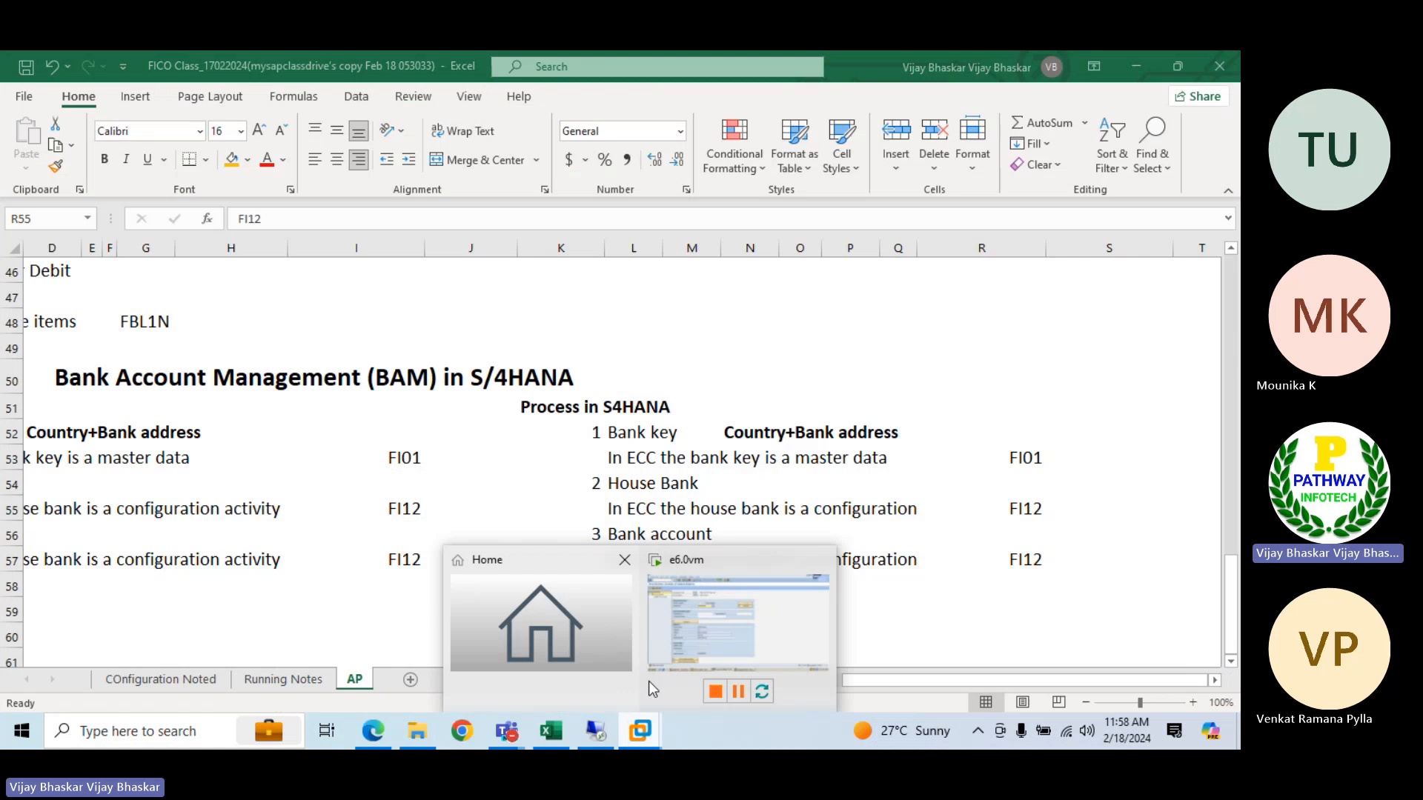
{"action": "left_click", "coordinate": [700, 631]}
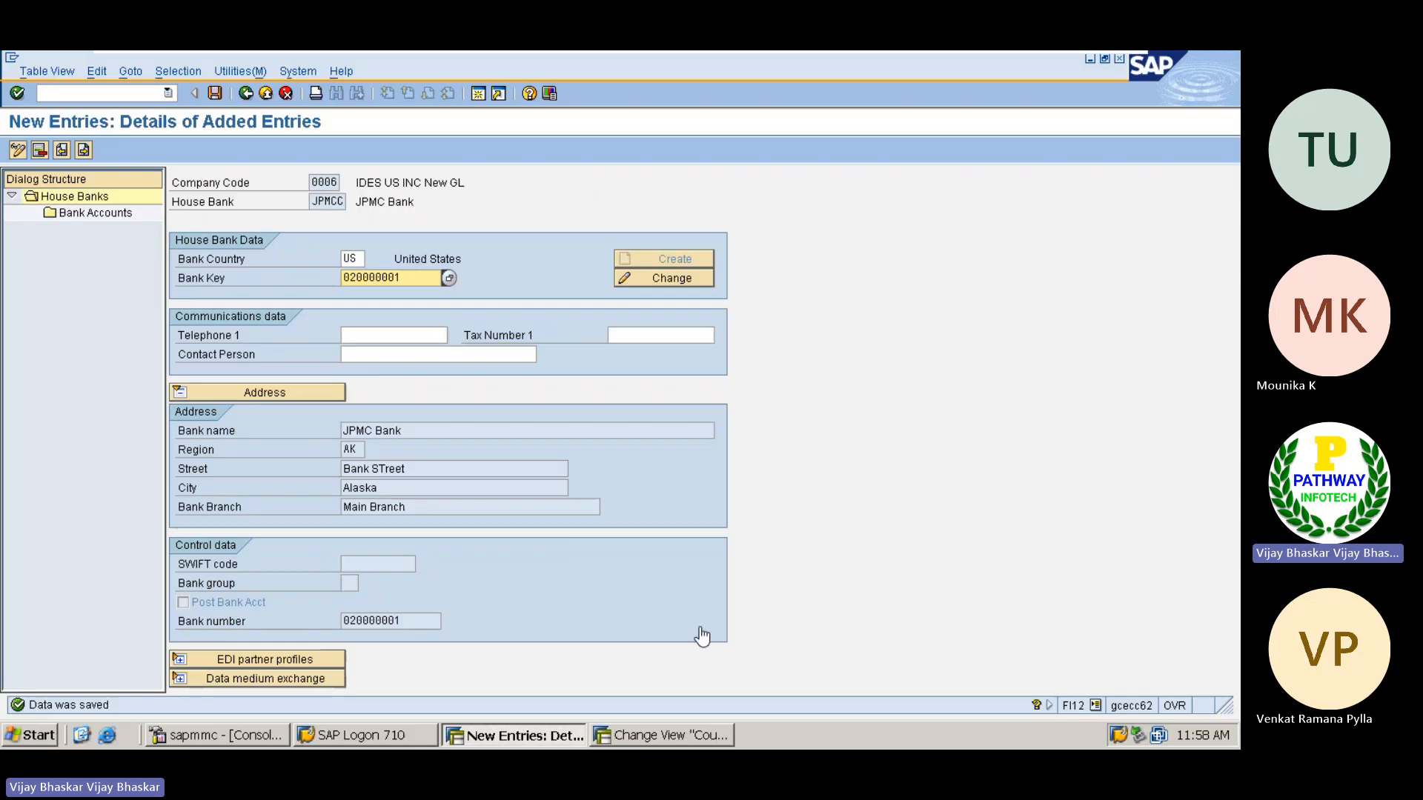
{"action": "left_click", "coordinate": [88, 215]}
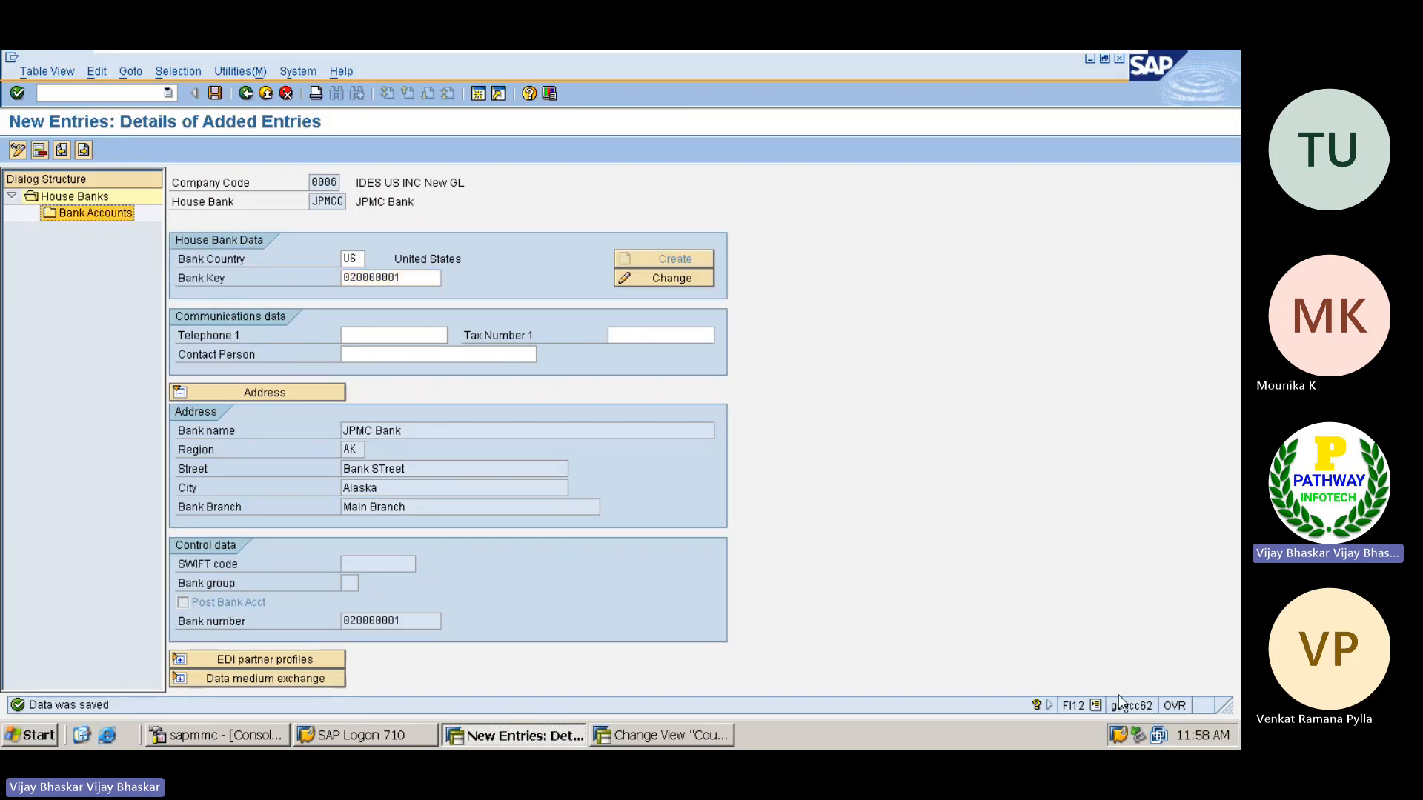
{"action": "double_click", "coordinate": [88, 213]}
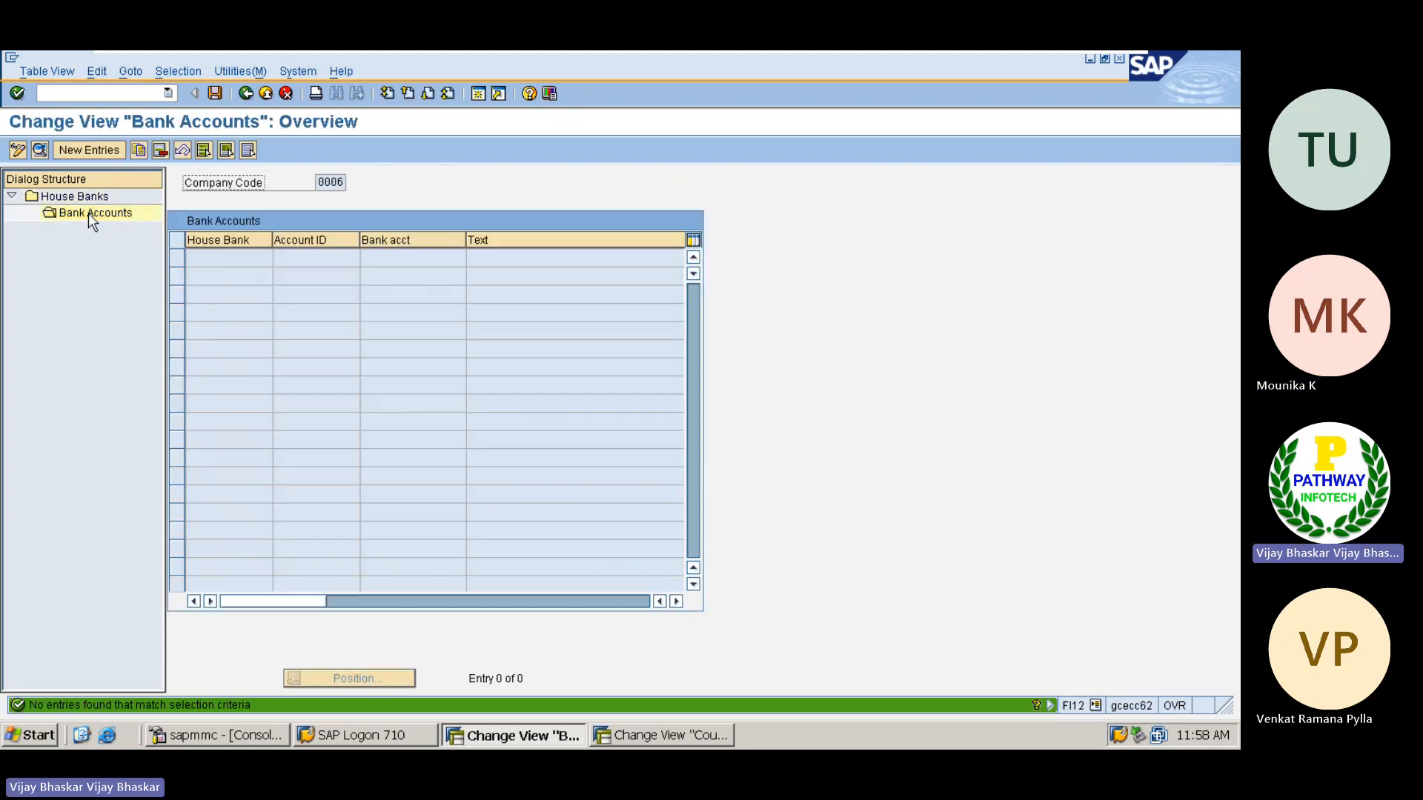
{"action": "left_click", "coordinate": [89, 151]}
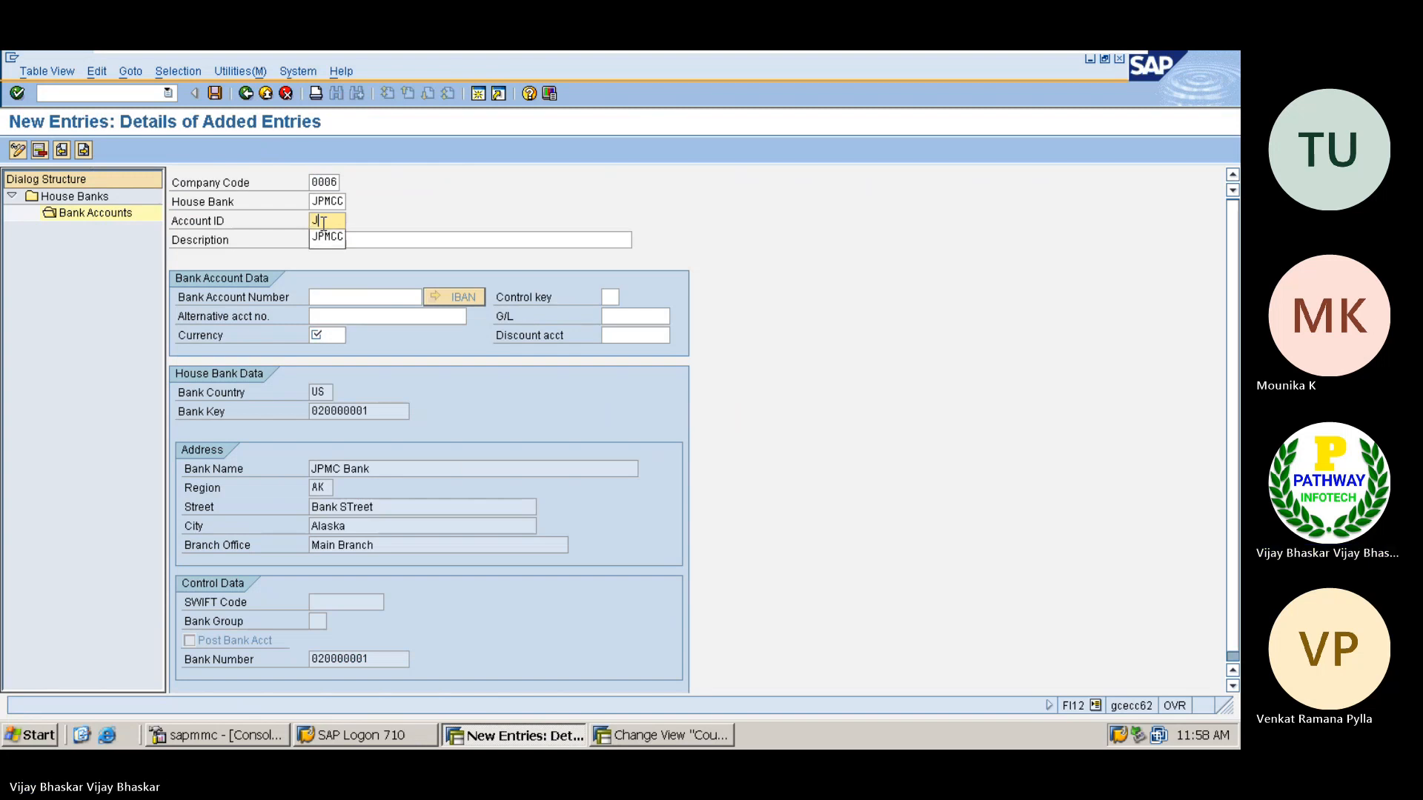
Set the account ID to JPMCD and the description to "JOMC Cadh Deposit Account"
{"action": "type", "text": "JPMCC"}
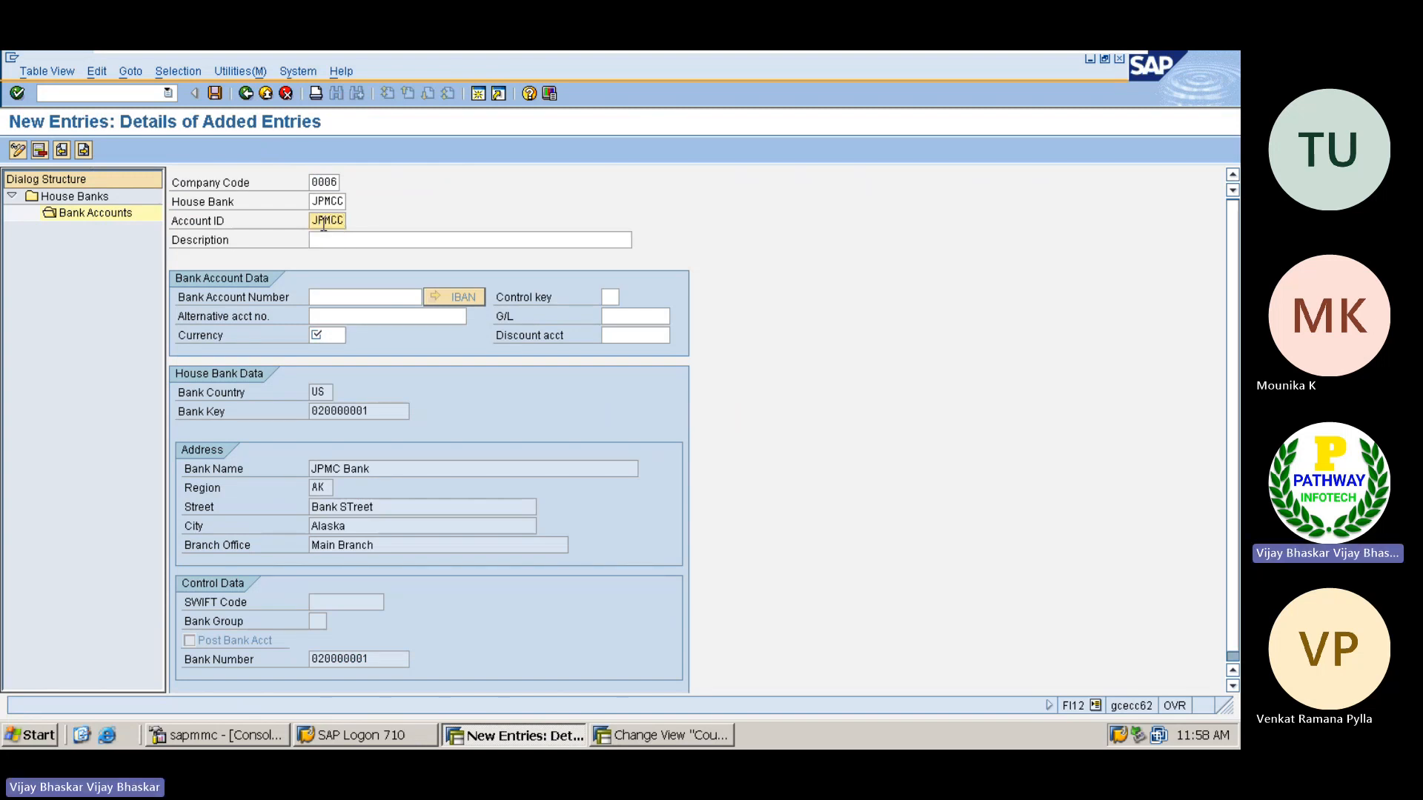
{"action": "key", "text": "BackSpace"}
{"action": "type", "text": "D"}
{"action": "left_click", "coordinate": [342, 238]}
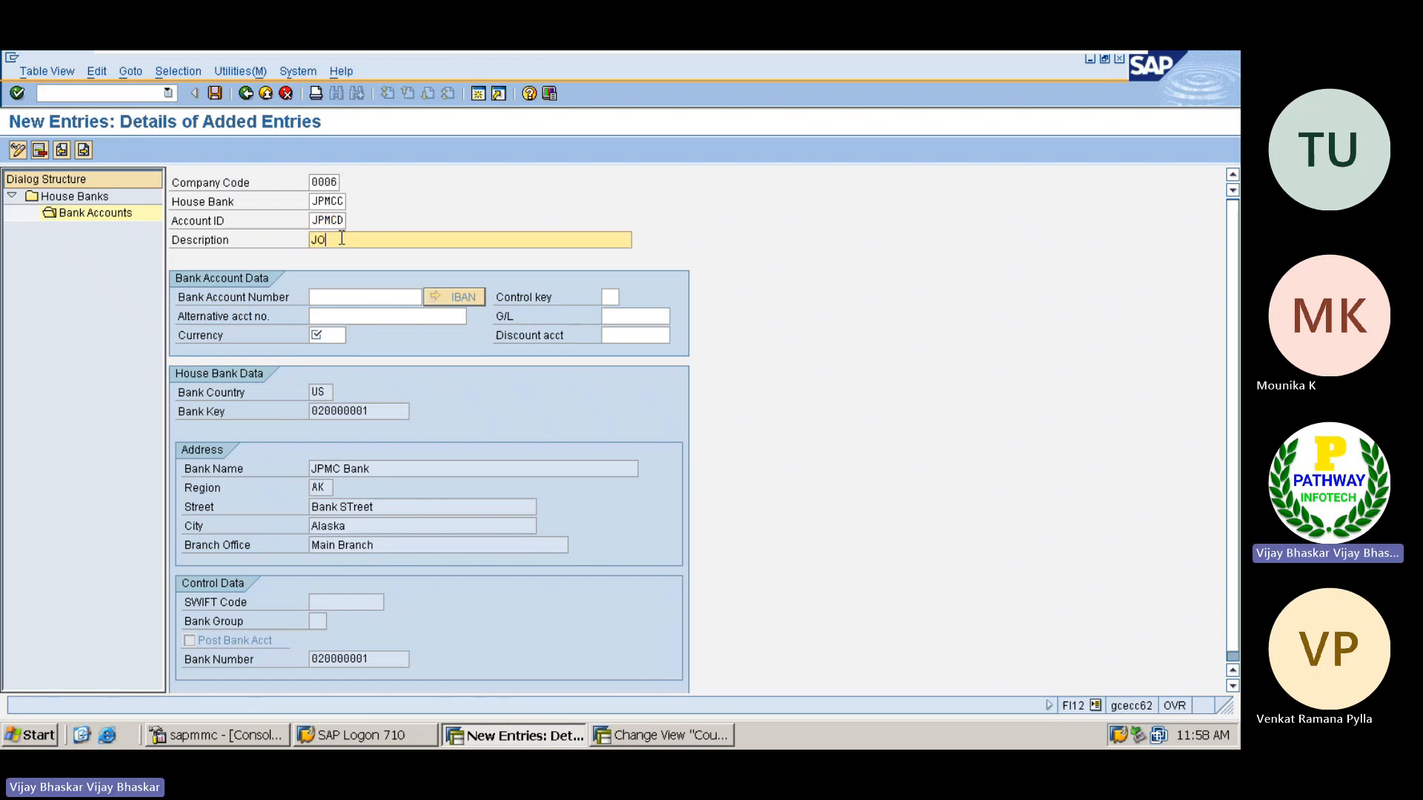
{"action": "type", "text": "JOMC Cadh Deposit A"}
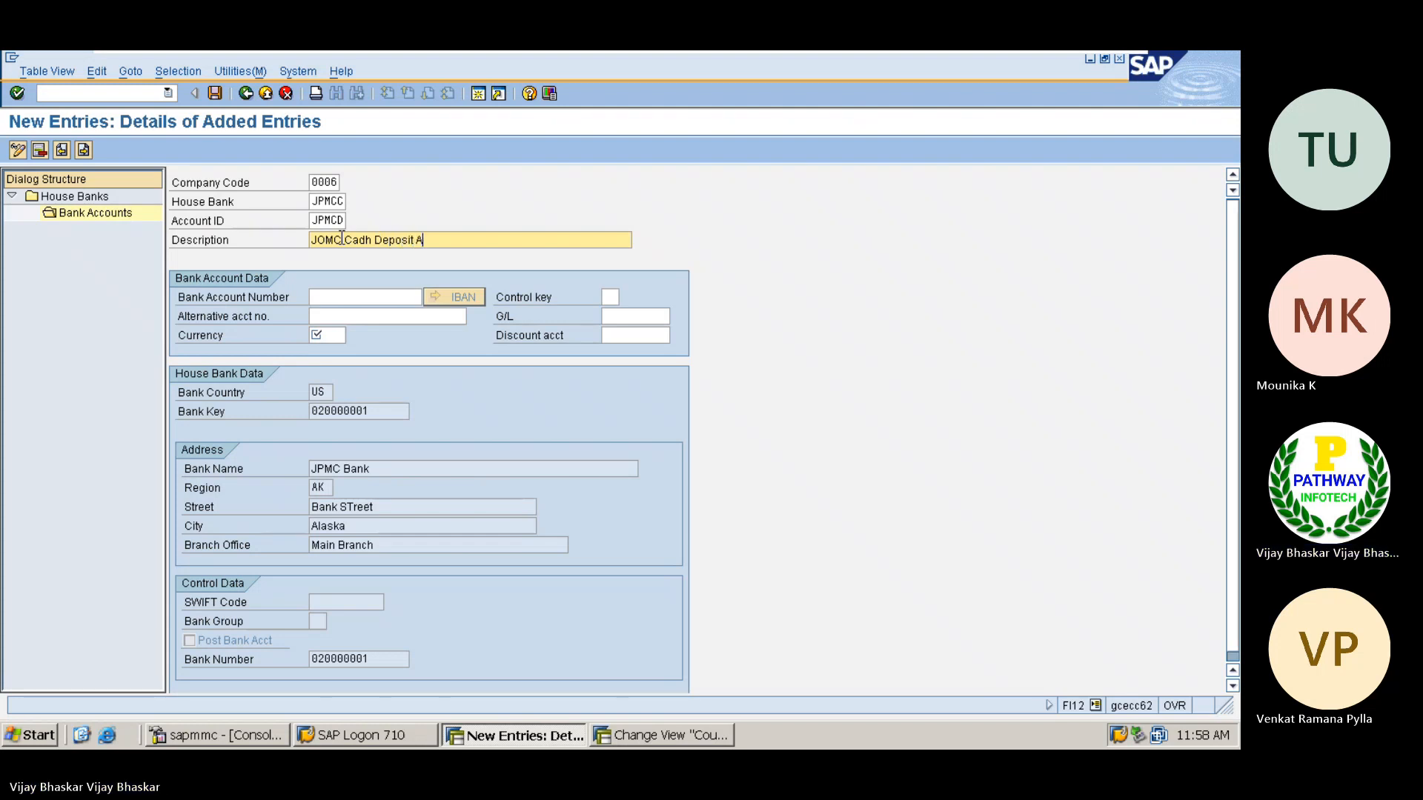
{"action": "type", "text": "ccount"}
Enter the bank account number and set the account currency to USD
{"action": "left_click", "coordinate": [331, 297]}
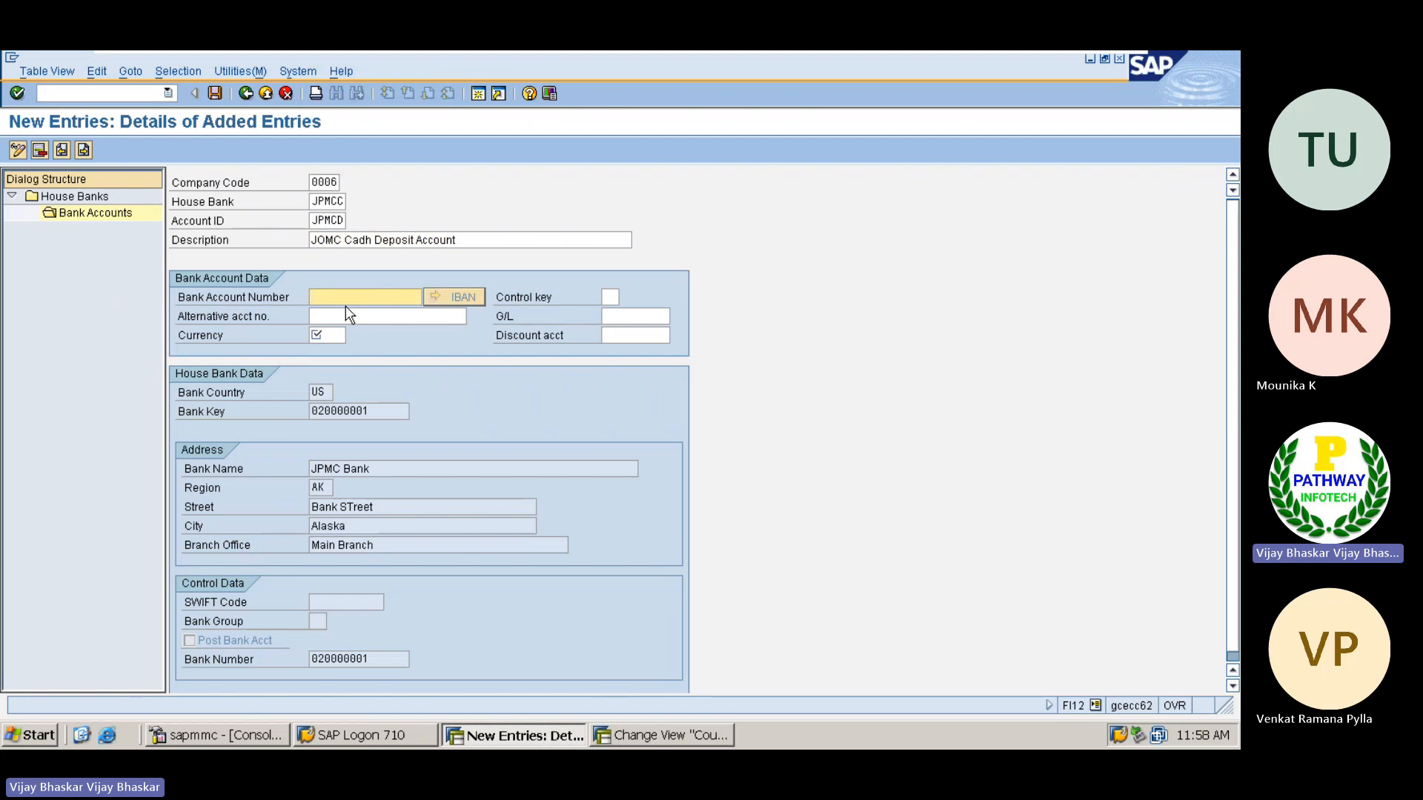
{"action": "type", "text": "12121212"}
{"action": "left_click_drag", "start_coordinate": [367, 296], "coordinate": [314, 296]}
{"action": "left_click", "coordinate": [312, 296]}
{"action": "left_click", "coordinate": [332, 335]}
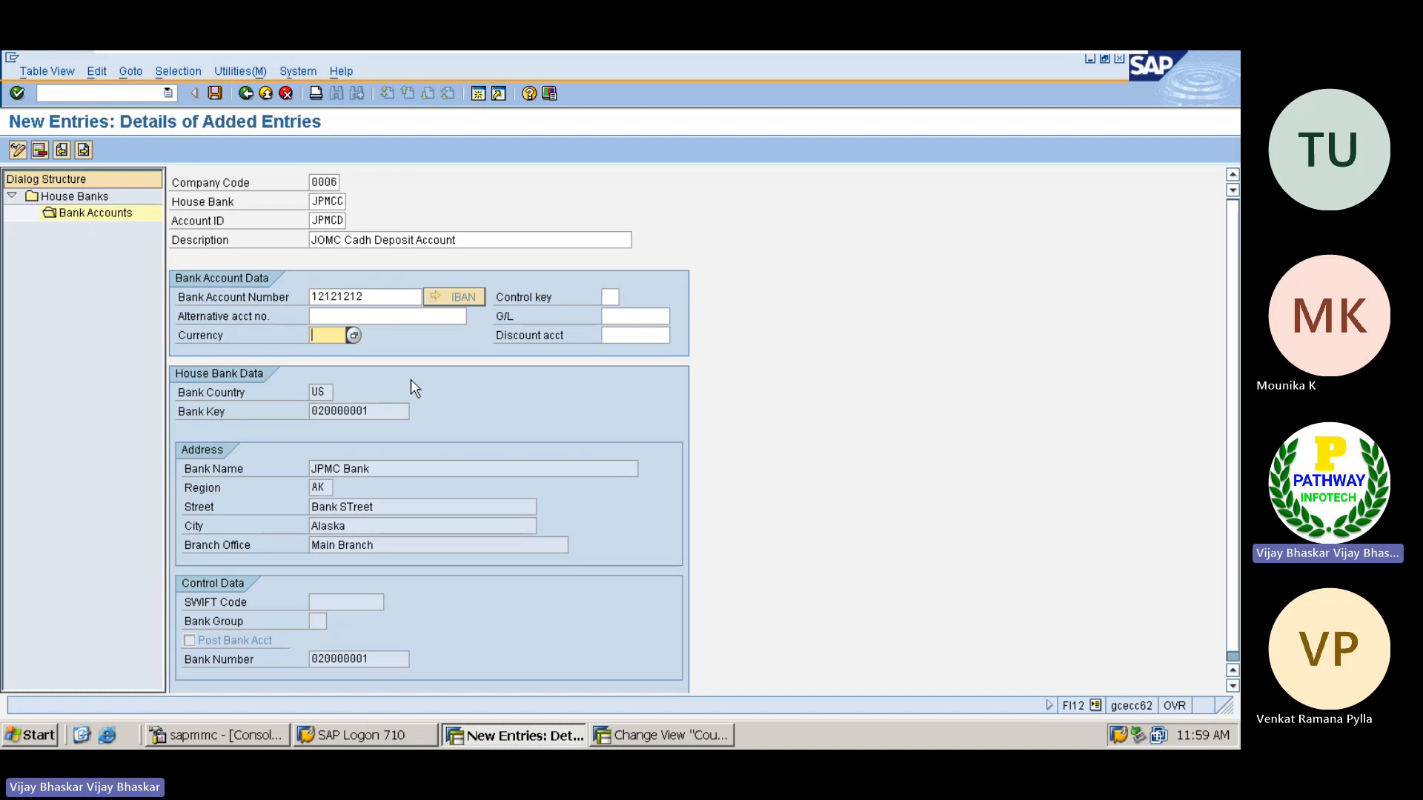
{"action": "type", "text": "USD"}
{"action": "key", "text": "Return"}
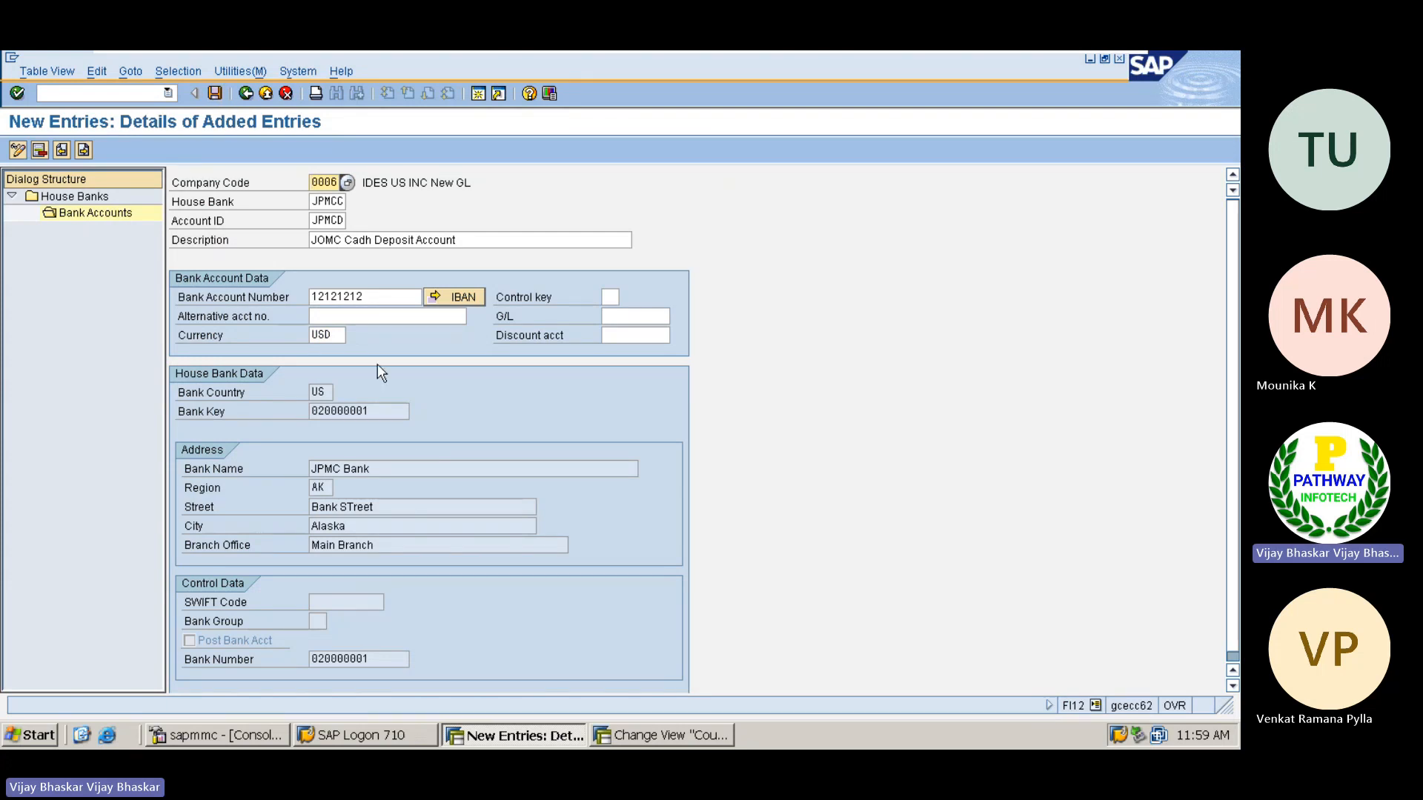
Look through company code 0006's G/L accounts using the search term "bank" and assign G/L account 70000
{"action": "left_click", "coordinate": [615, 336]}
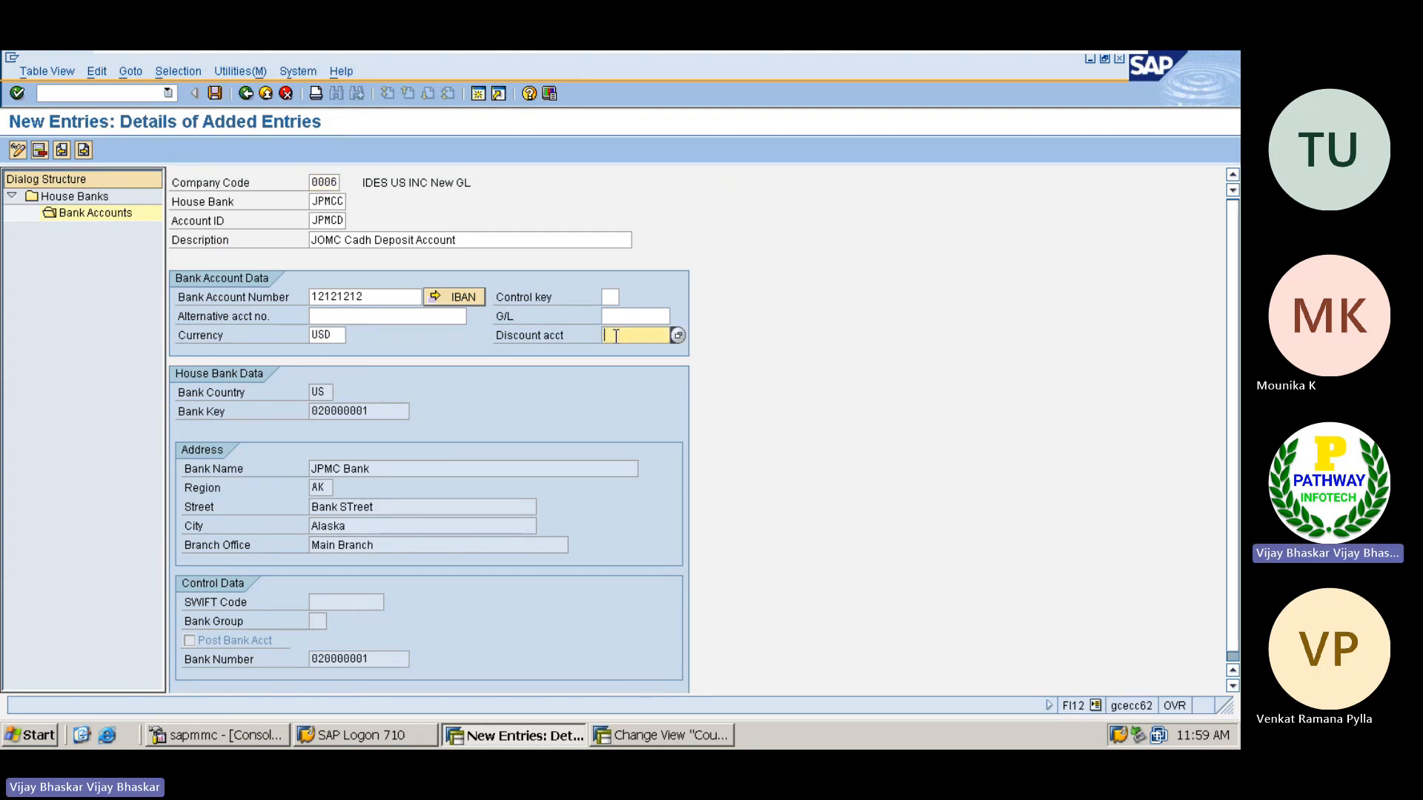
{"action": "left_click", "coordinate": [621, 314]}
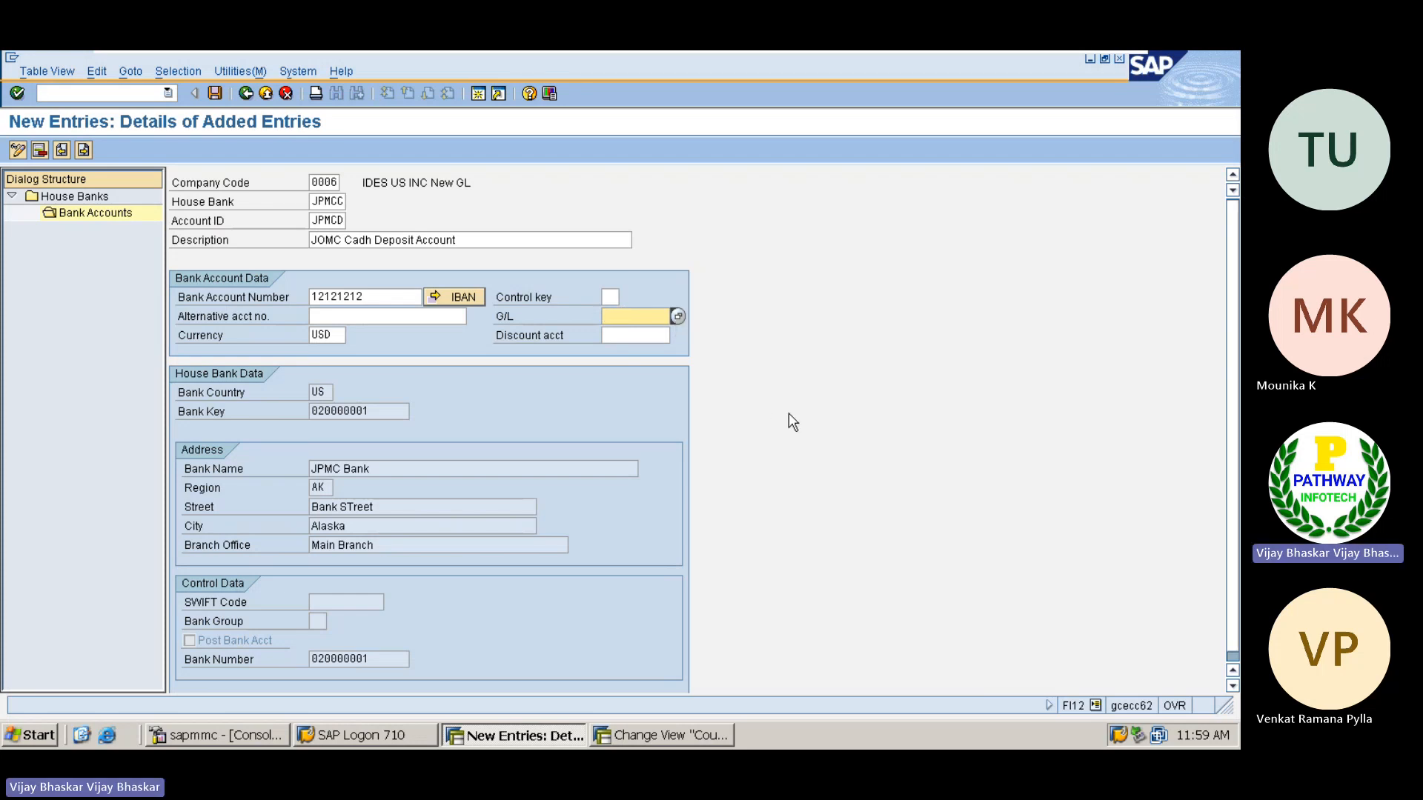
{"action": "left_click", "coordinate": [677, 317]}
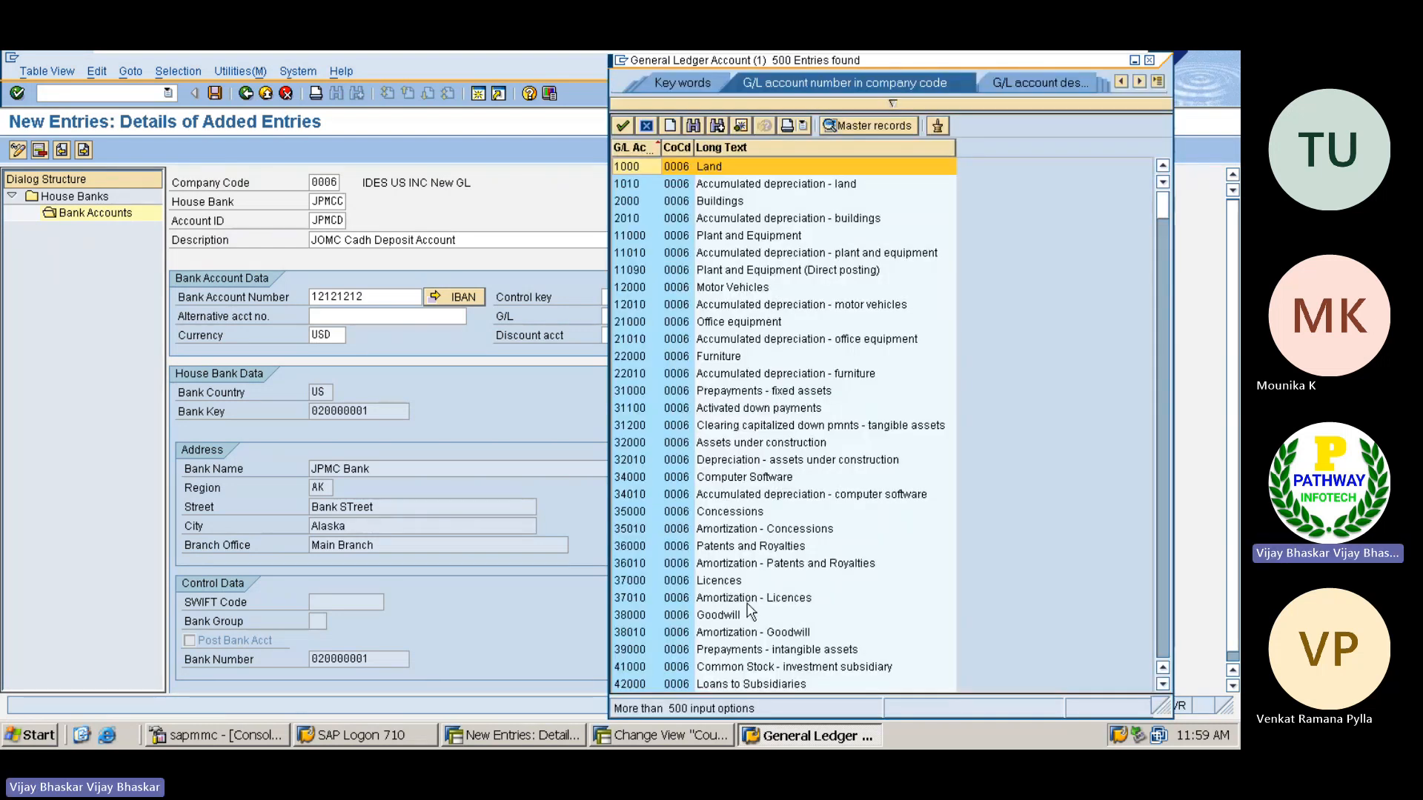
{"action": "scroll", "coordinate": [750, 612], "scroll_direction": "down", "scroll_amount": 15}
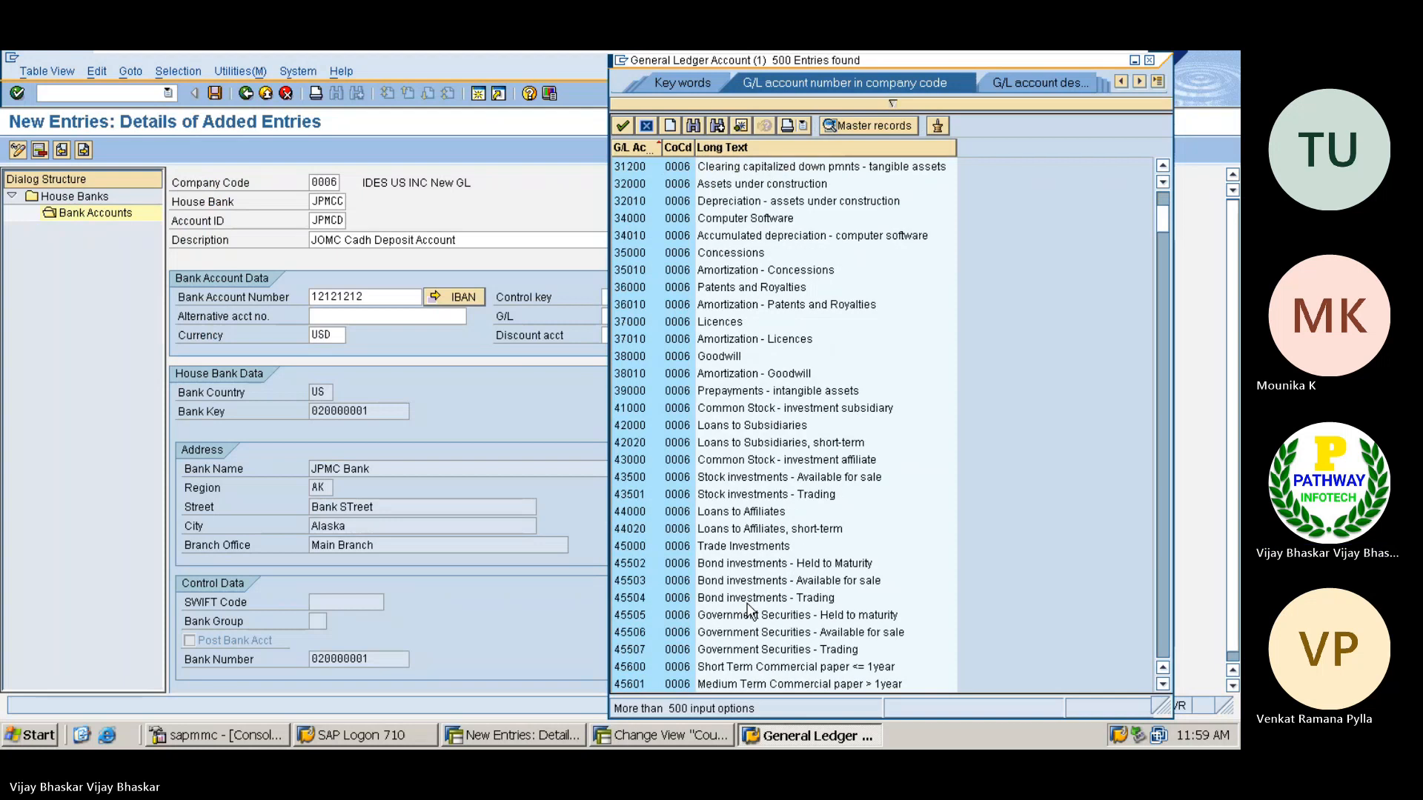
{"action": "left_click", "coordinate": [694, 125]}
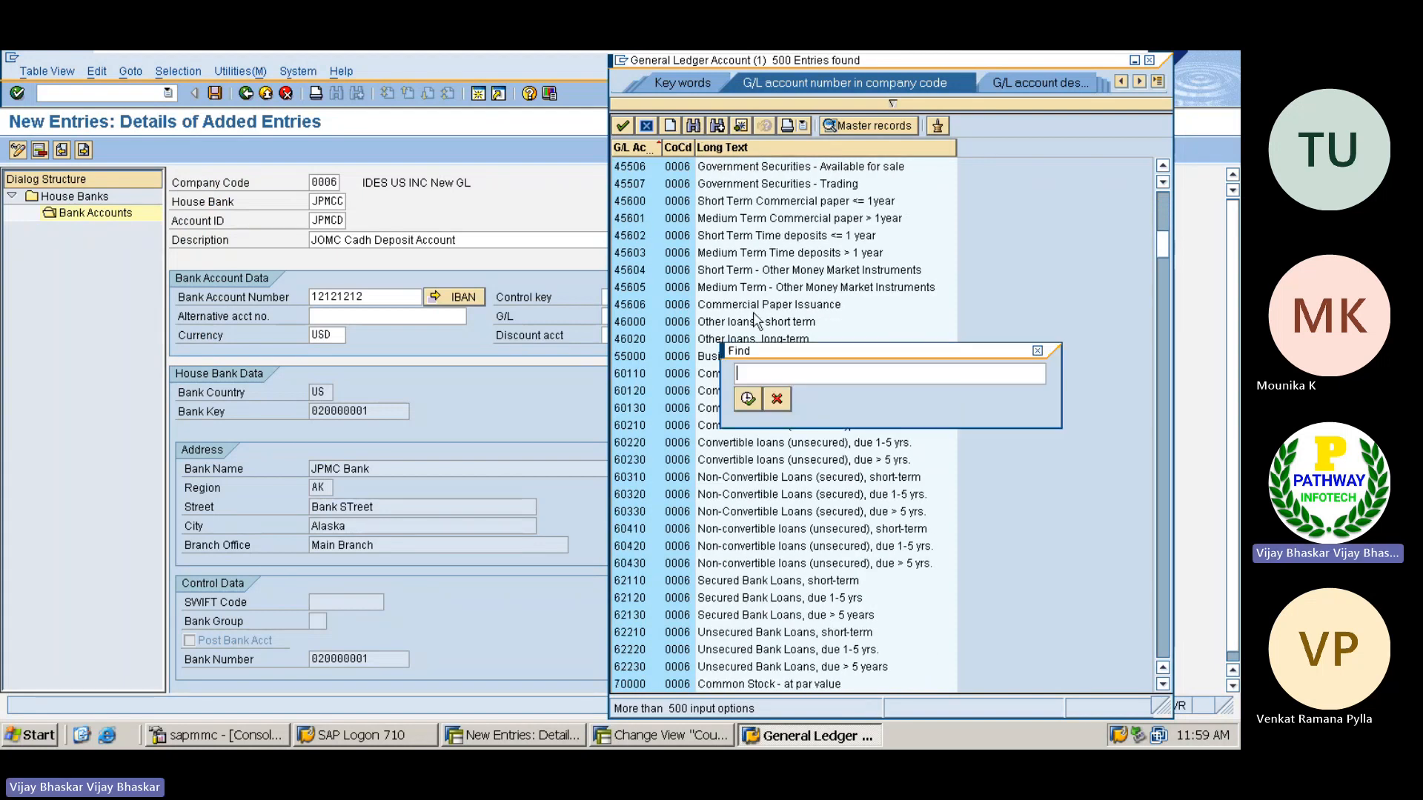
{"action": "type", "text": "bank"}
{"action": "key", "text": "Return"}
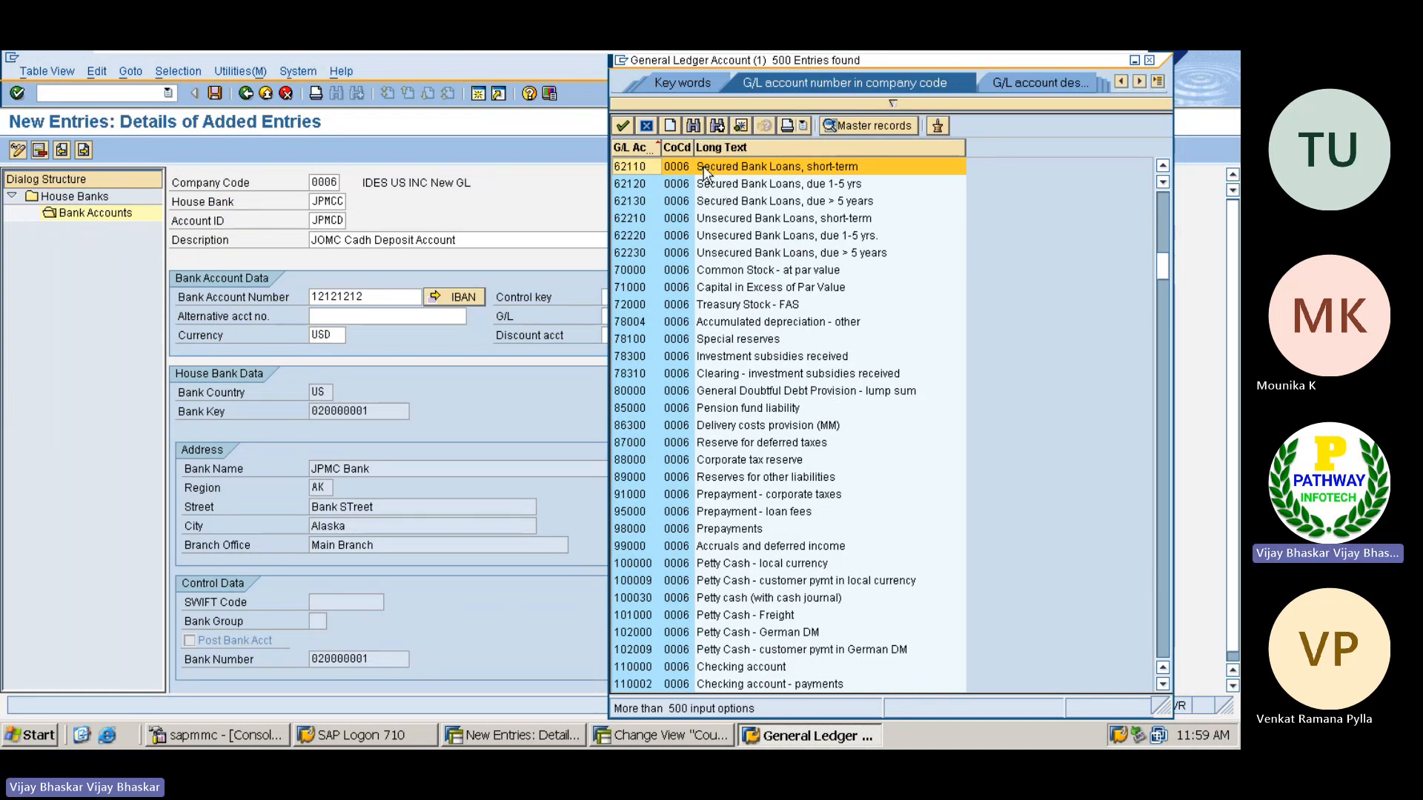
{"action": "double_click", "coordinate": [715, 276]}
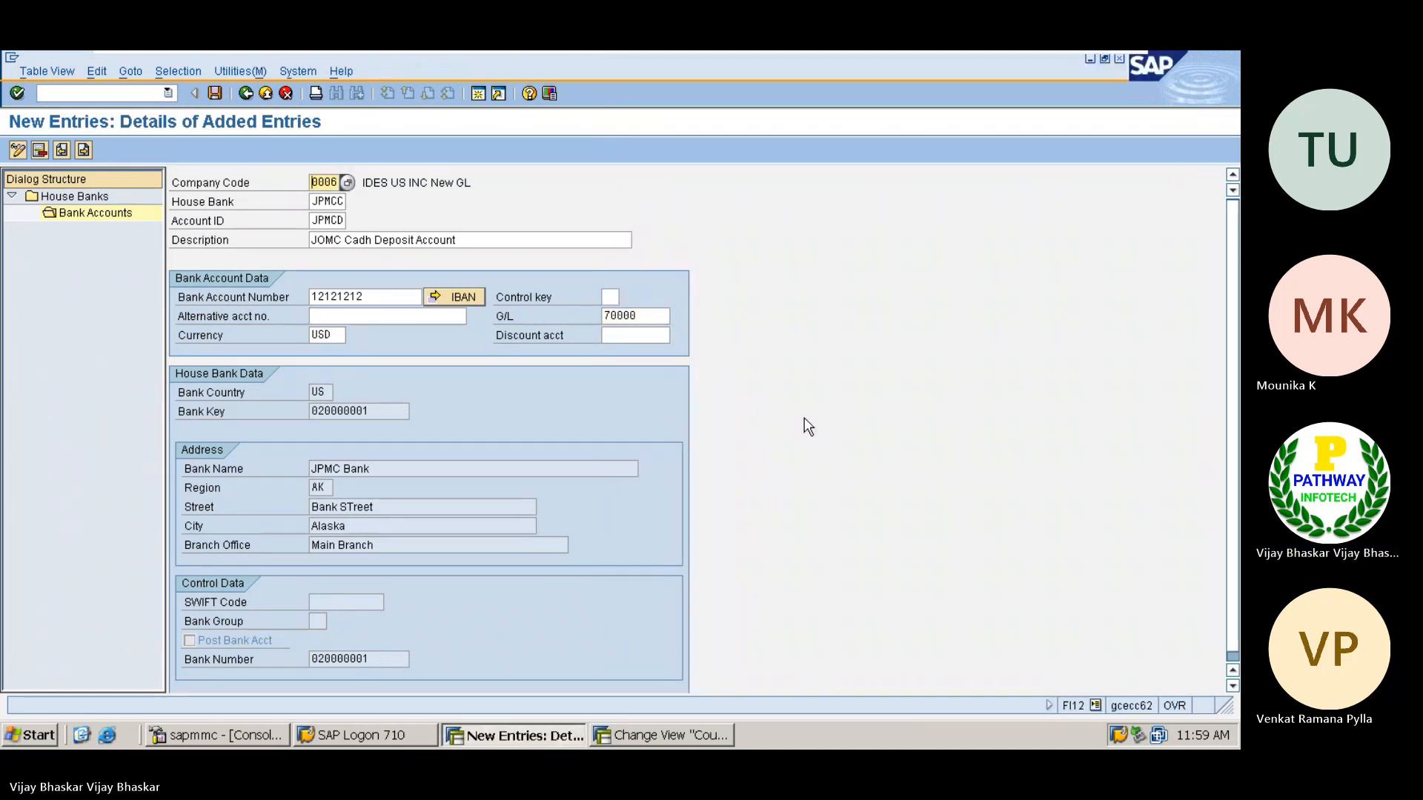
Save the new bank account JPMCD with its G/L assignment
{"action": "left_click", "coordinate": [651, 312]}
{"action": "left_click_drag", "start_coordinate": [651, 312], "coordinate": [581, 306]}
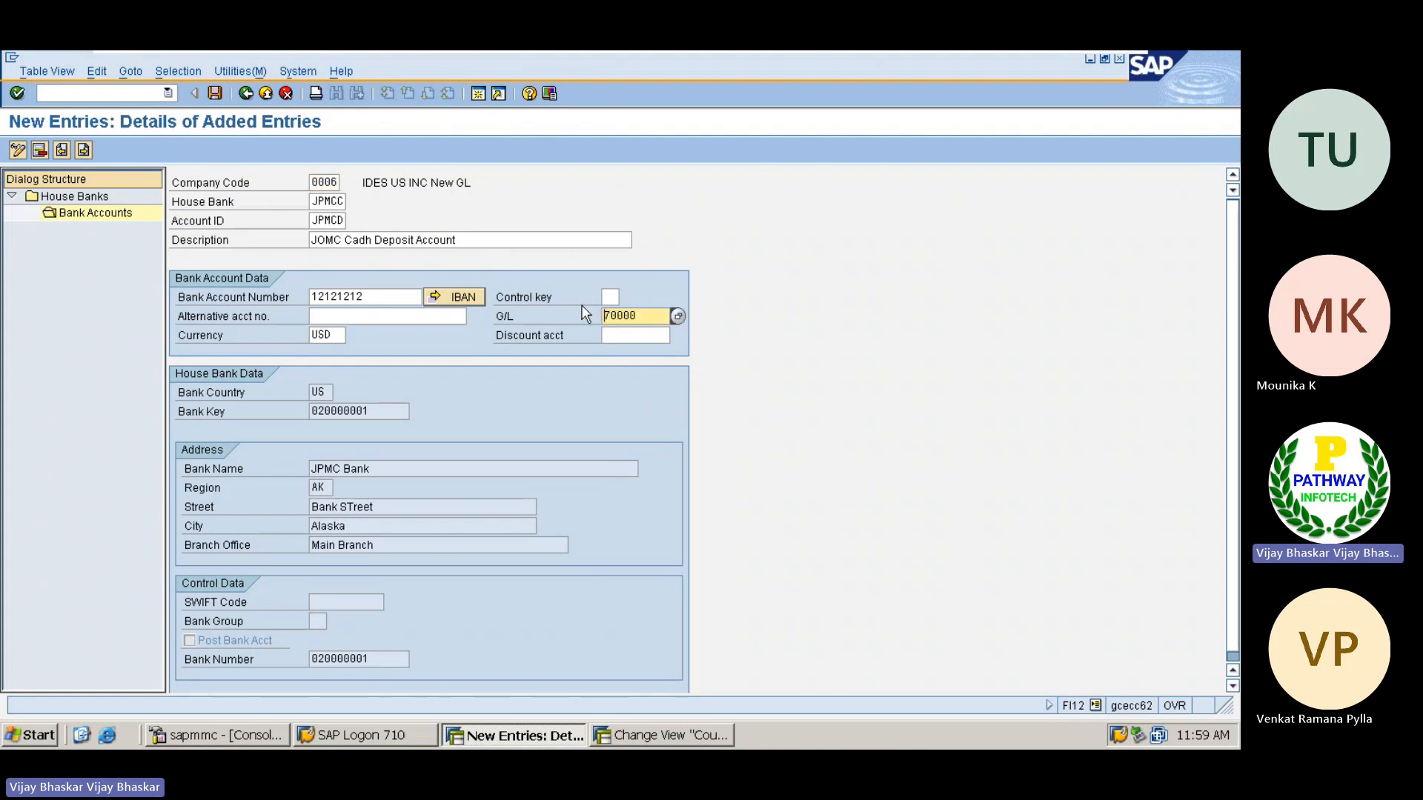
{"action": "left_click", "coordinate": [214, 94]}
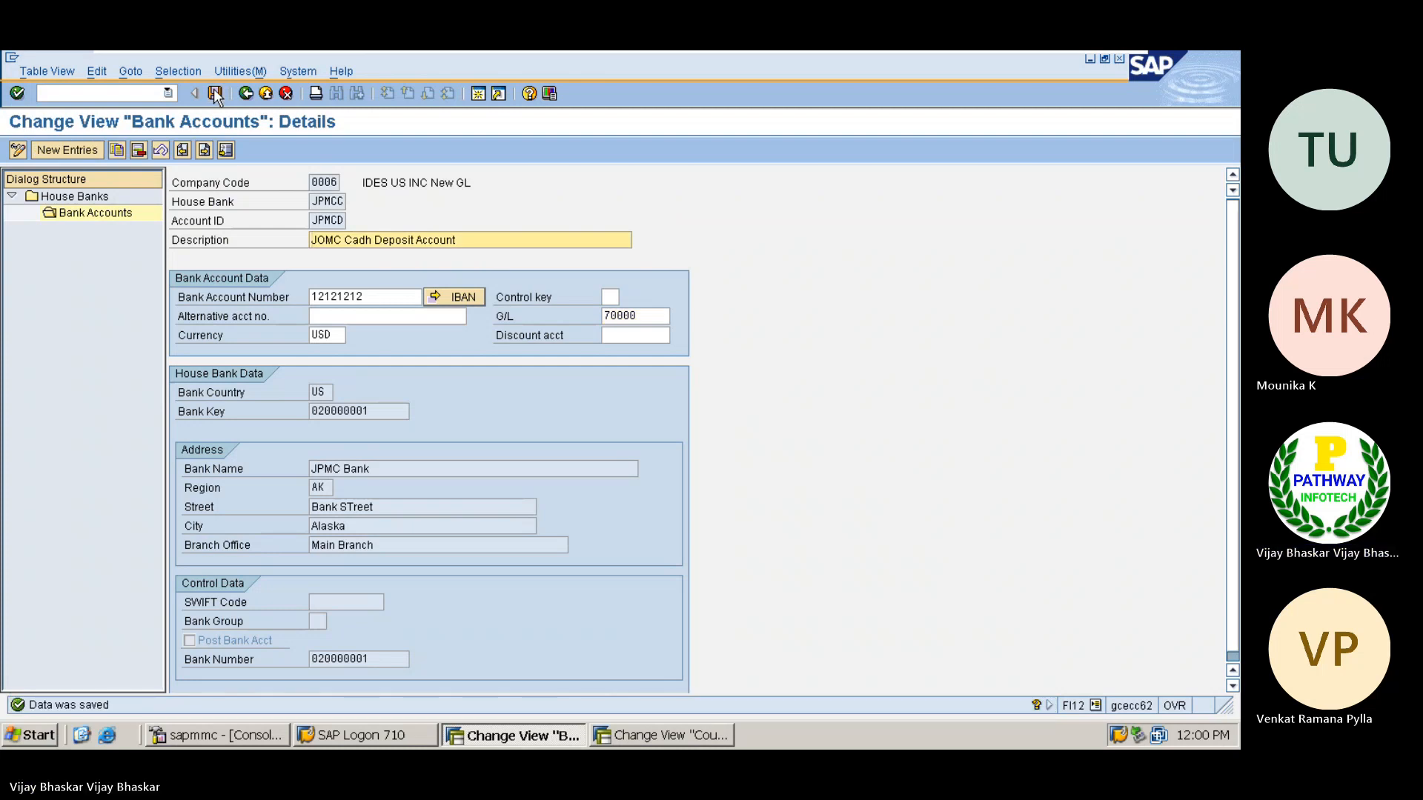
{"action": "left_click", "coordinate": [215, 94]}
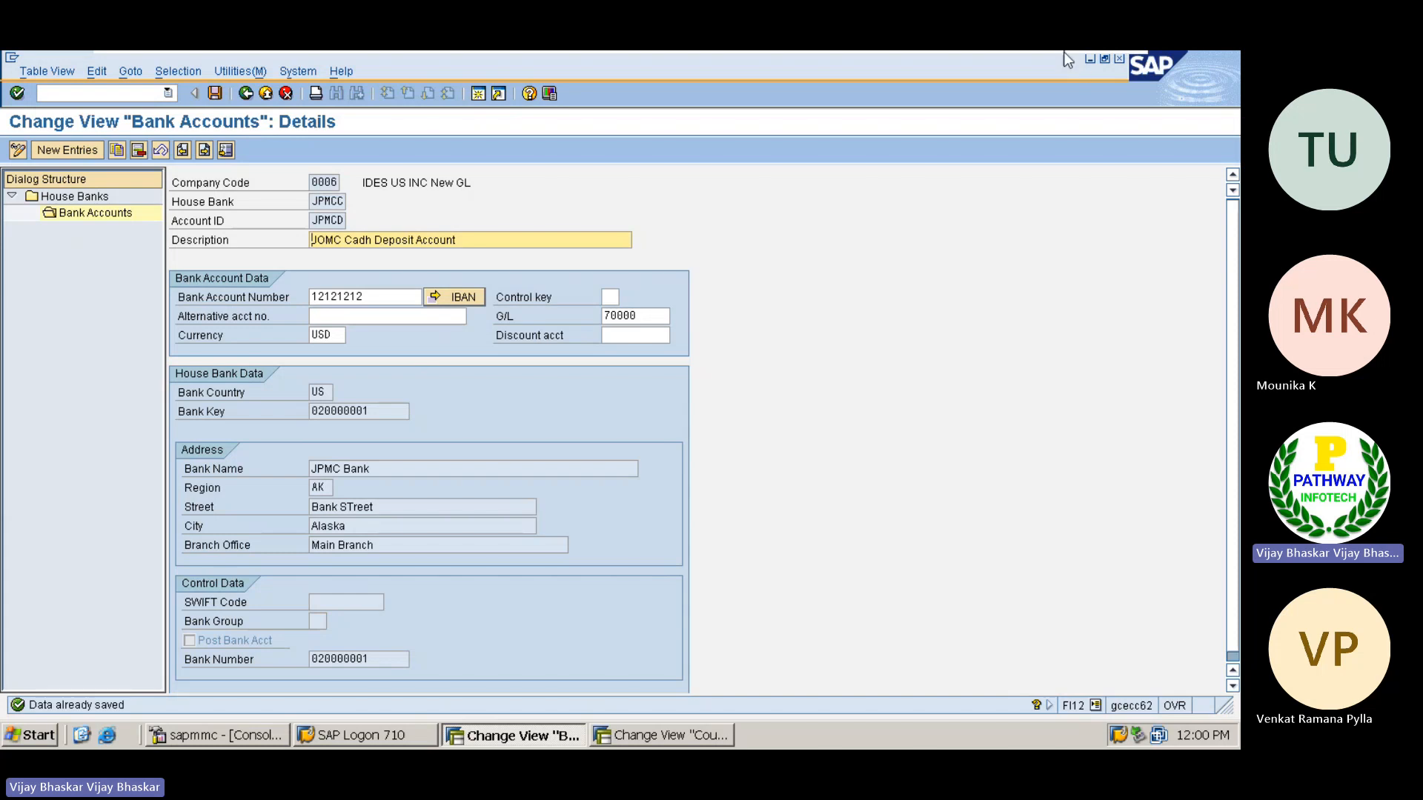
Return to the Excel notes and replace "ECC" with "S/4HANA" in the S/4HANA process notes in L53, L55 and L57
{"action": "left_click", "coordinate": [1072, 69]}
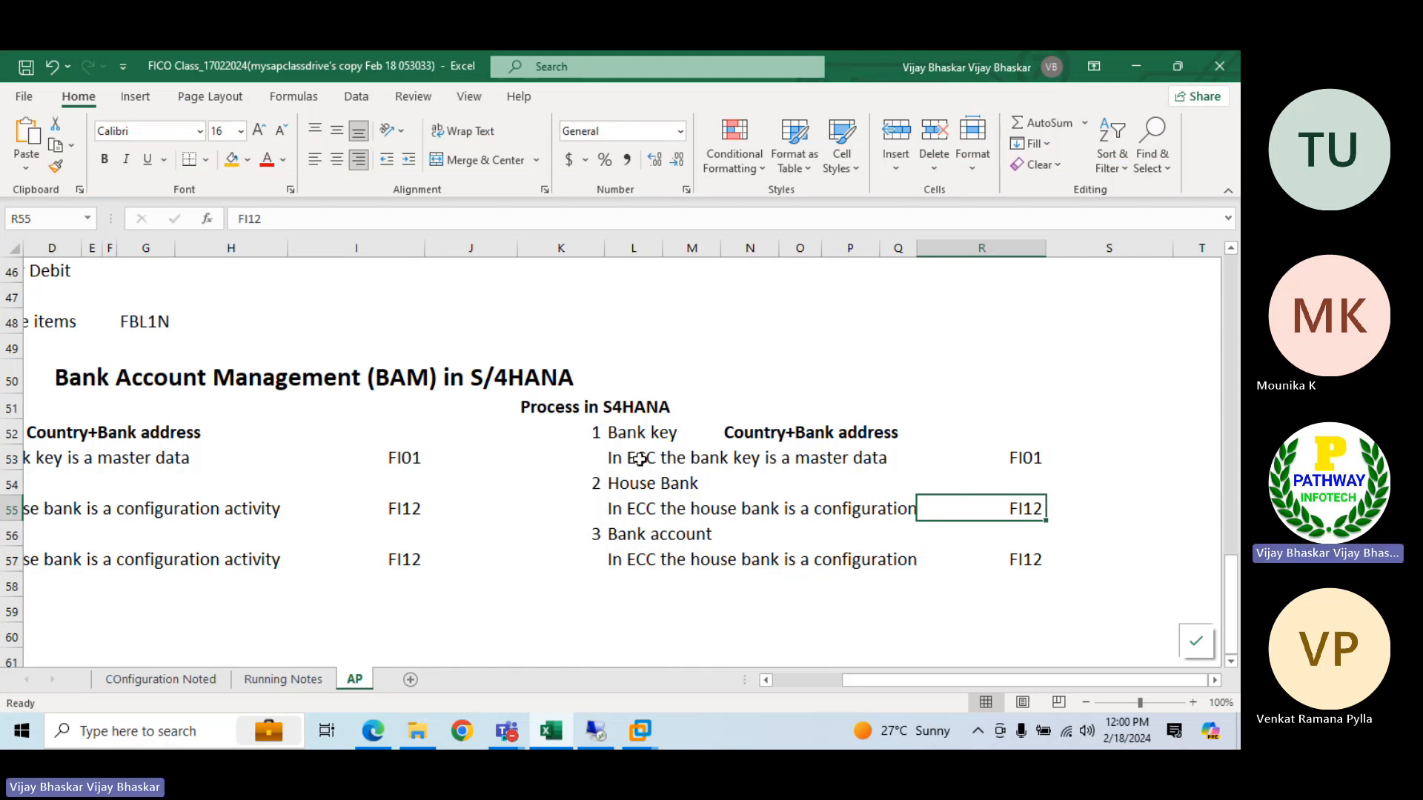
{"action": "left_click", "coordinate": [641, 458]}
{"action": "left_click", "coordinate": [273, 219]}
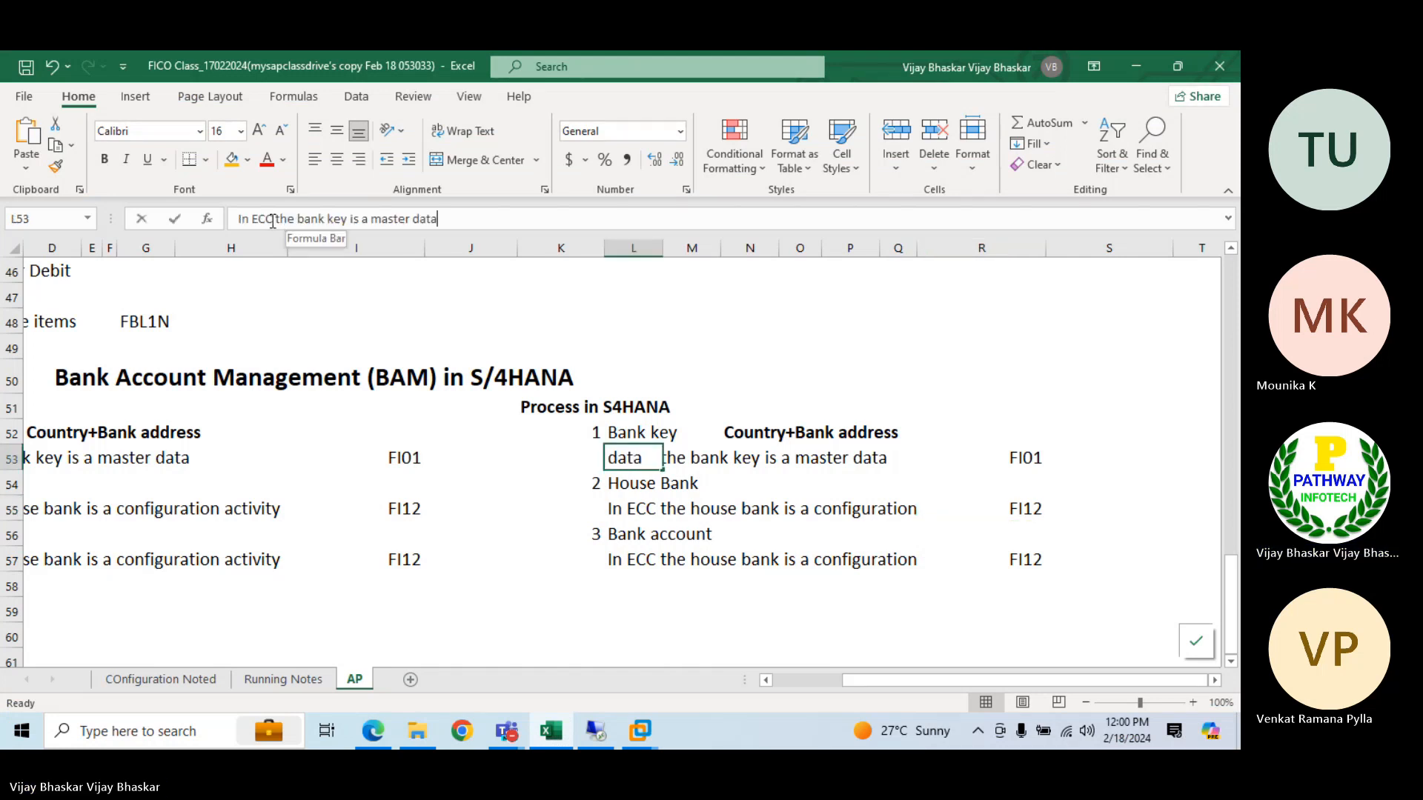
{"action": "key", "text": "BackSpace"}
{"action": "key", "text": "BackSpace"}
{"action": "key", "text": "BackSpace"}
{"action": "key", "text": "BackSpace"}
{"action": "type", "text": "S/"}
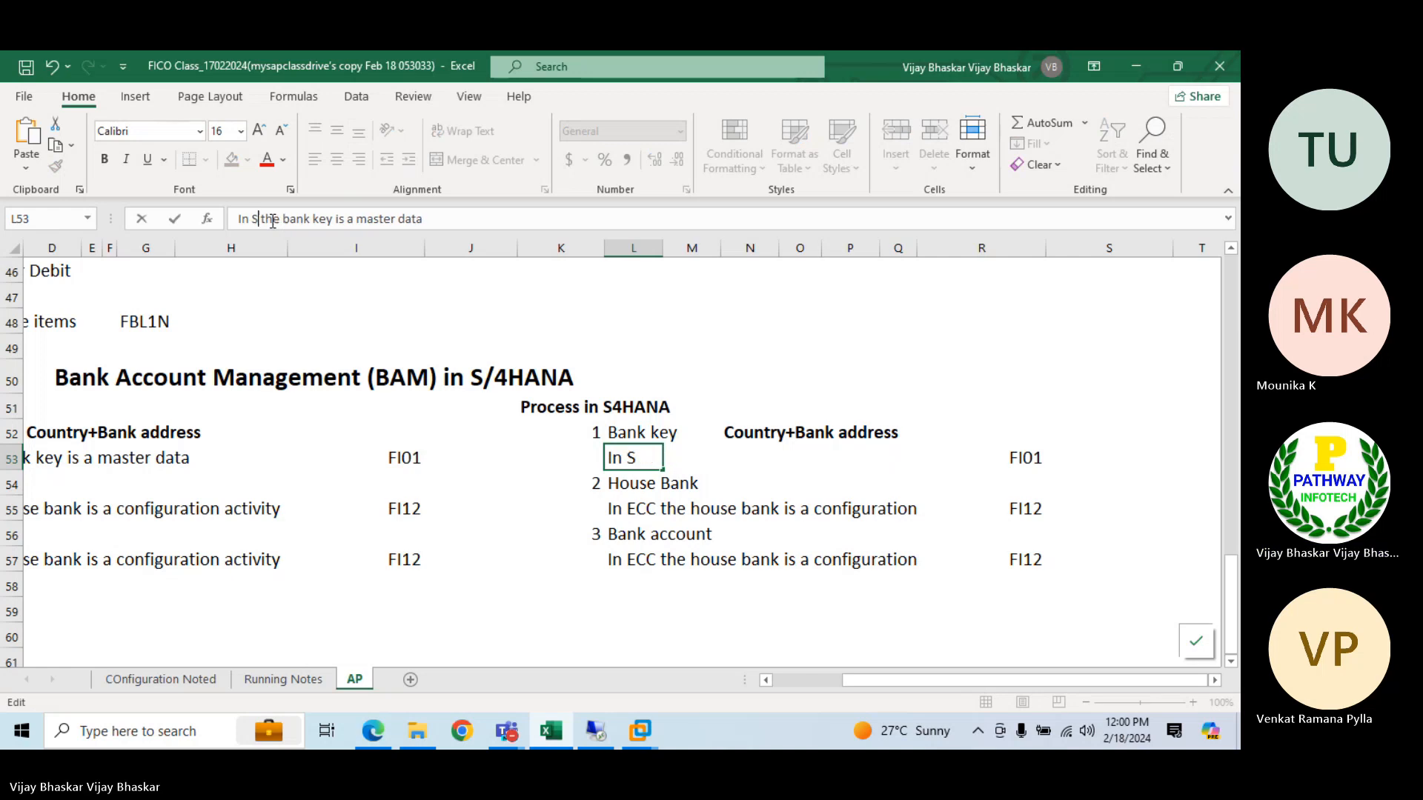
{"action": "type", "text": "4HANA"}
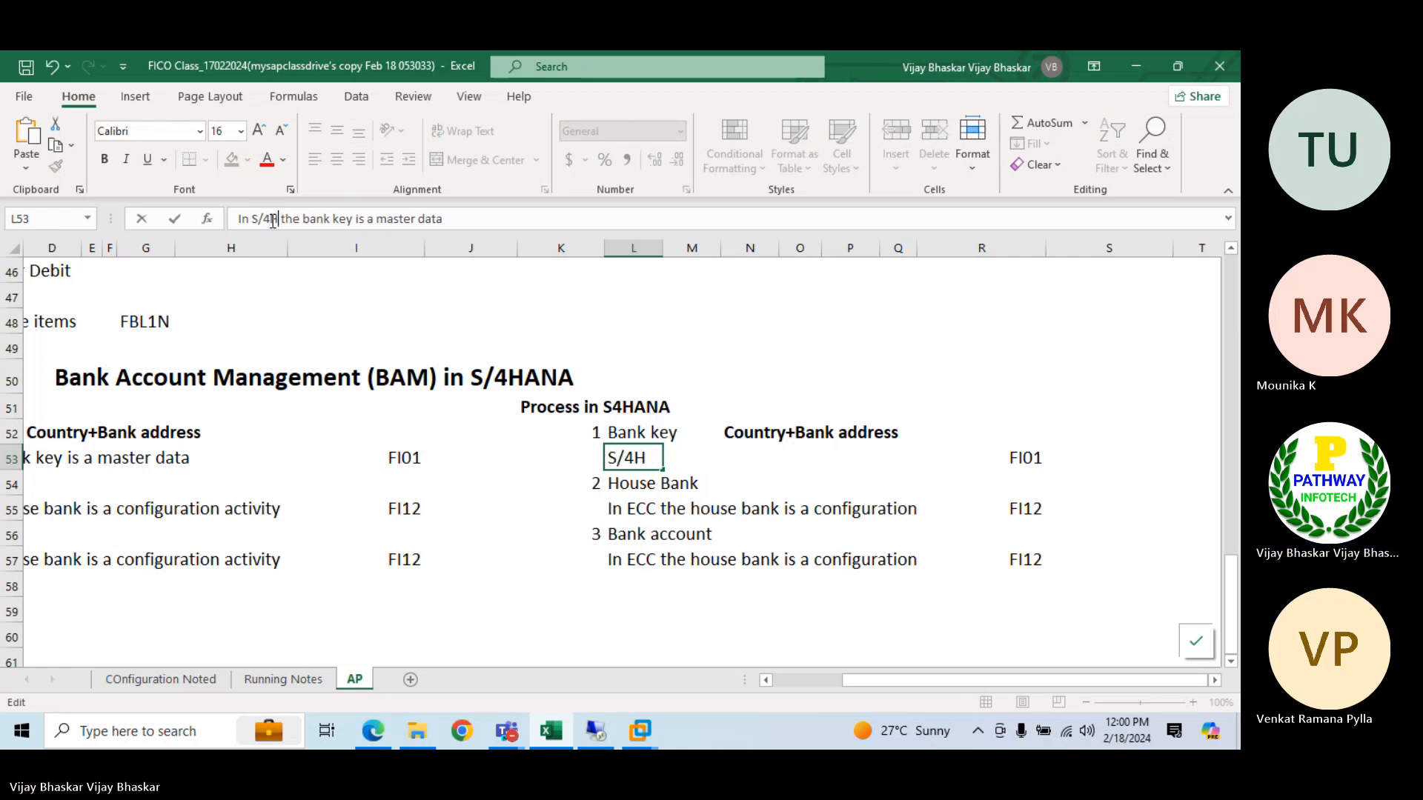
{"action": "key", "text": "shift+Left"}
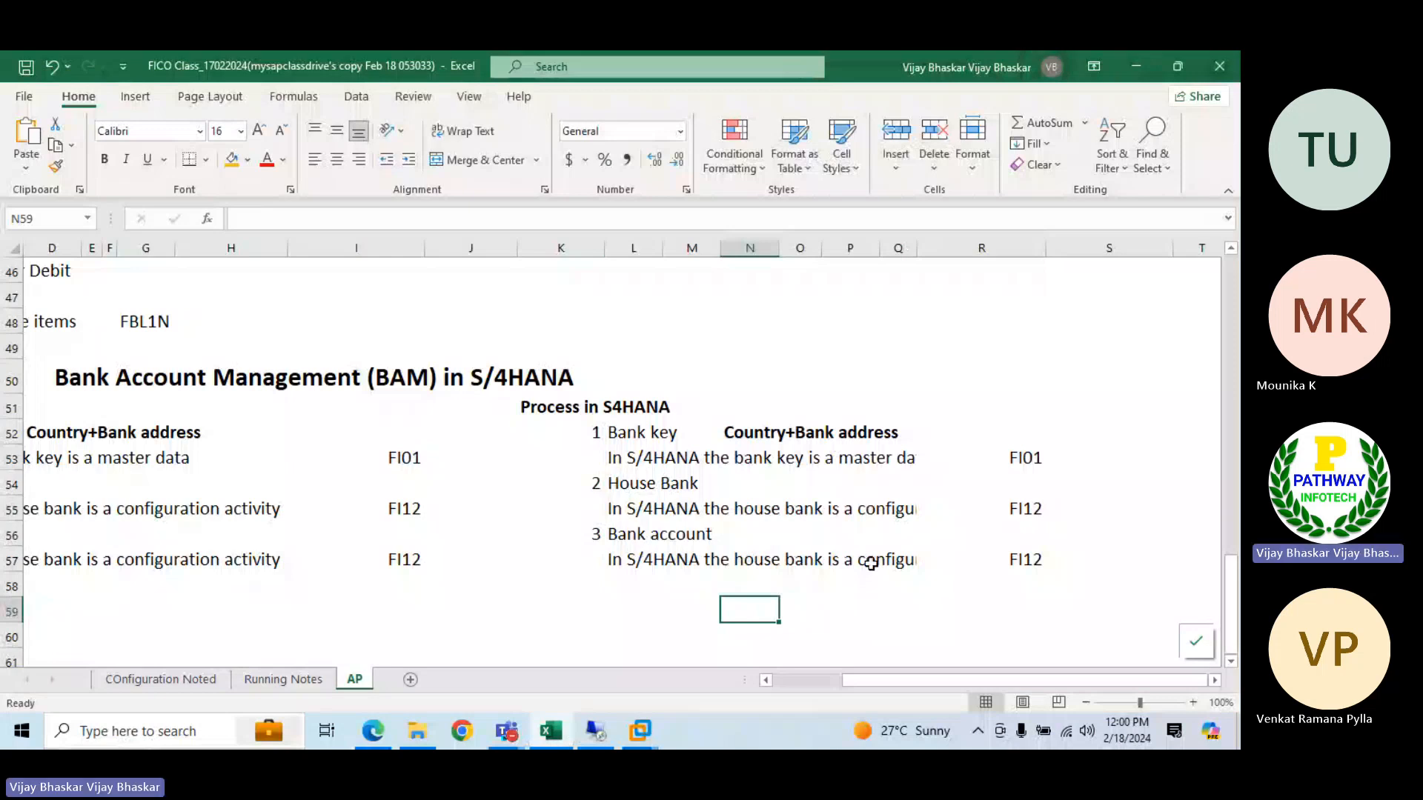
Change the bank account note in L57 to read "In S/4HANA the house bank is a master"
{"action": "left_click", "coordinate": [632, 561]}
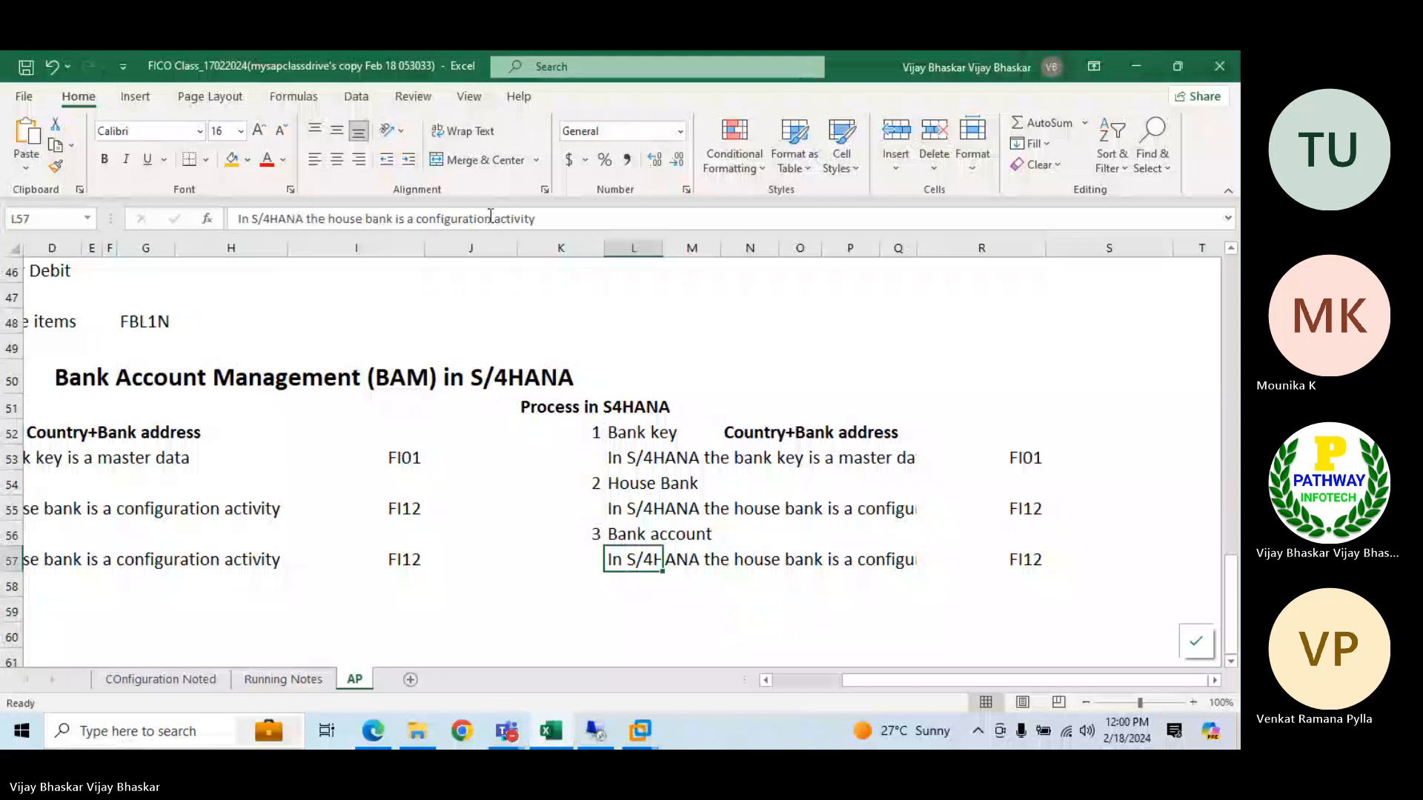
{"action": "left_click_drag", "start_coordinate": [536, 220], "coordinate": [416, 220]}
{"action": "key", "text": "BackSpace"}
{"action": "type", "text": "mas"}
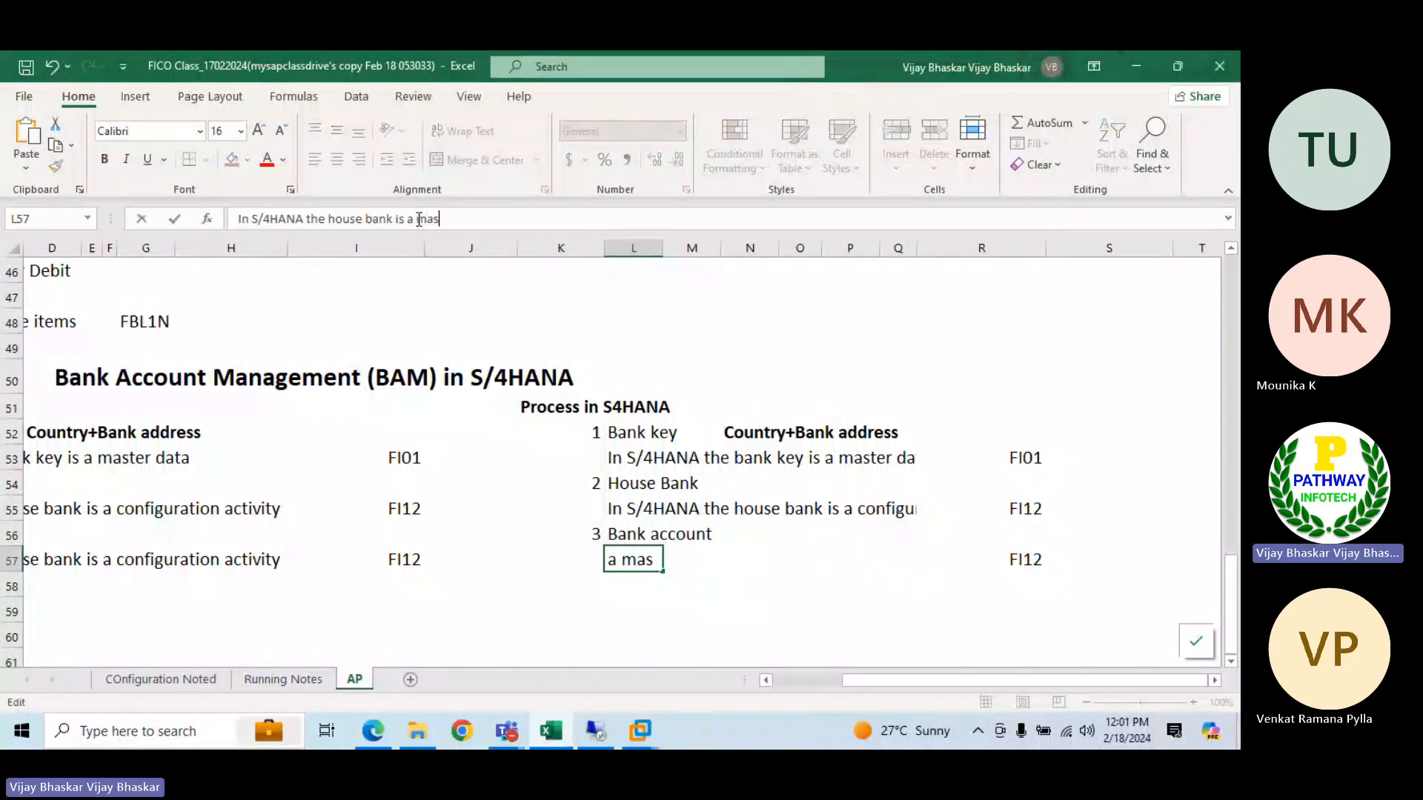
{"action": "type", "text": "ter"}
{"action": "key", "text": "Return"}
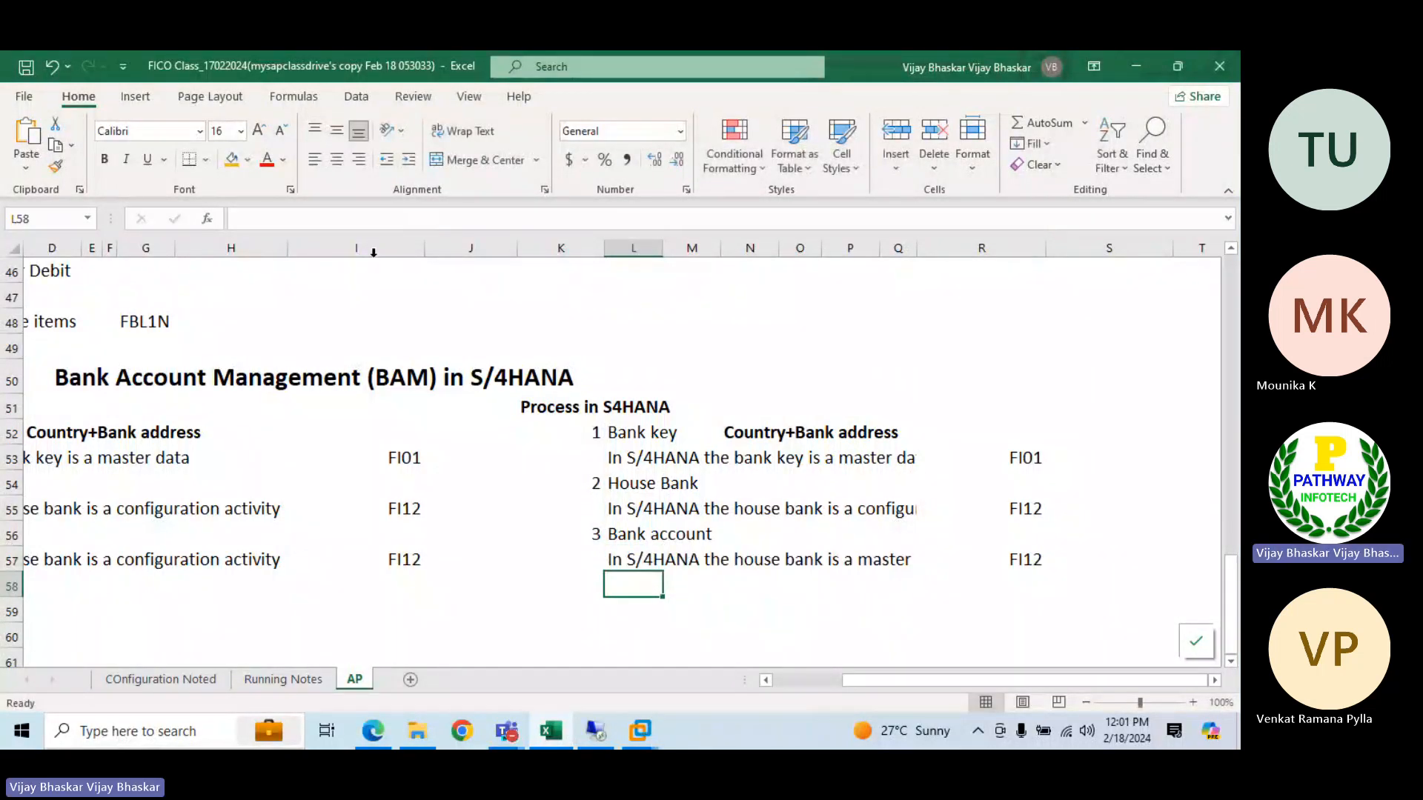
Clear the transaction code FI12 from R57, beside the S/4HANA bank account note
{"action": "left_click", "coordinate": [1030, 557]}
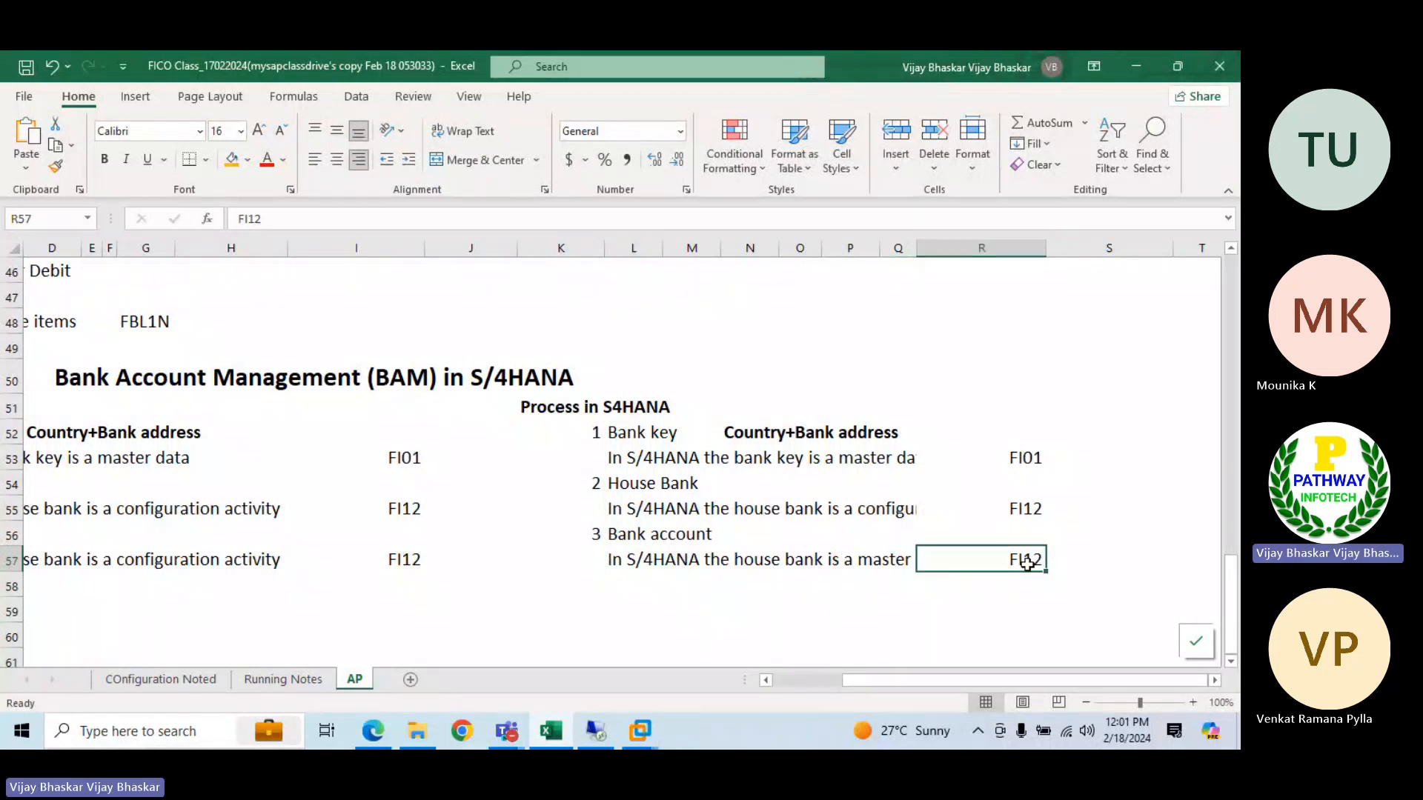
{"action": "key", "text": "Delete"}
Switch to the S/4HANA system, open the house banks' Bank Accounts overview and try to create a bank account, allowing the requested program
{"action": "left_click", "coordinate": [589, 737]}
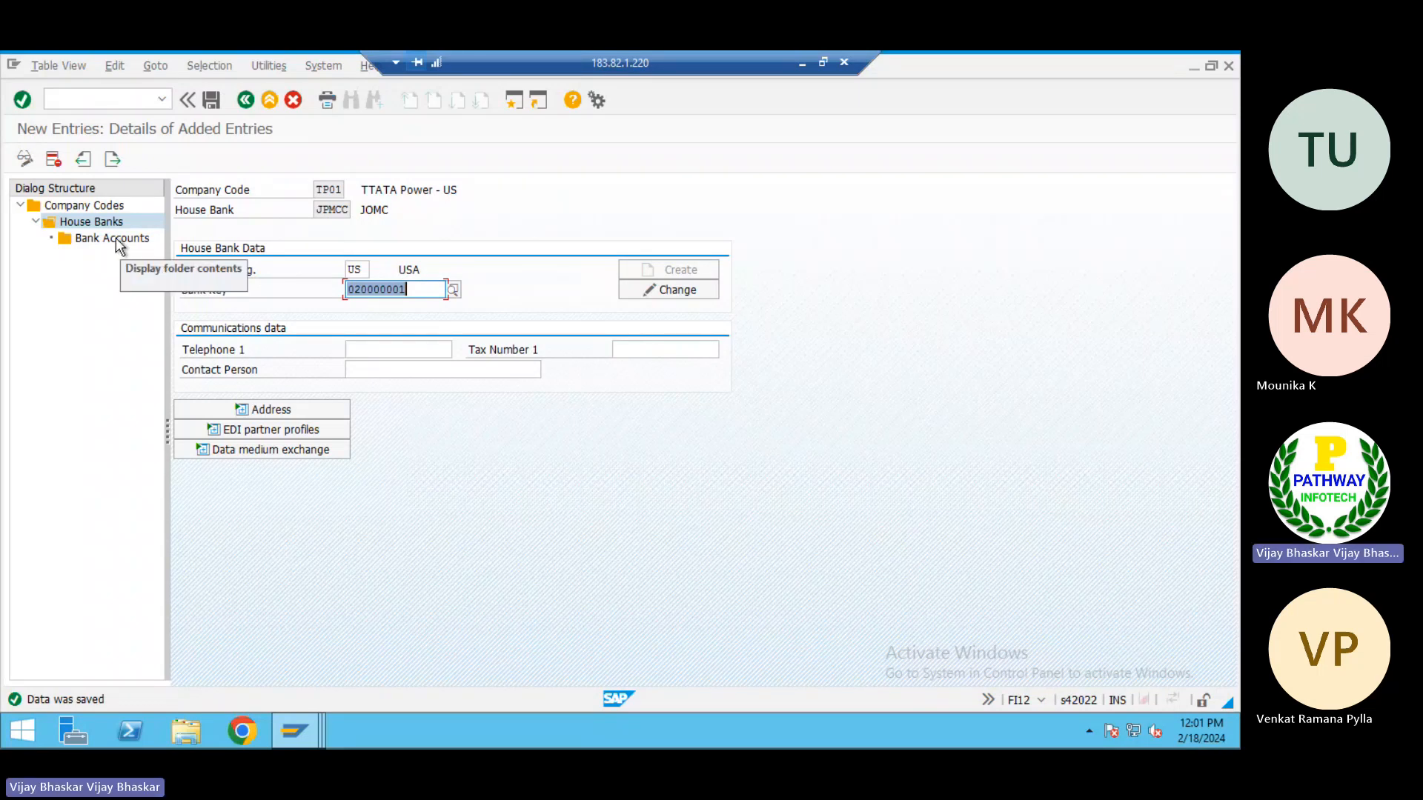
{"action": "double_click", "coordinate": [115, 238]}
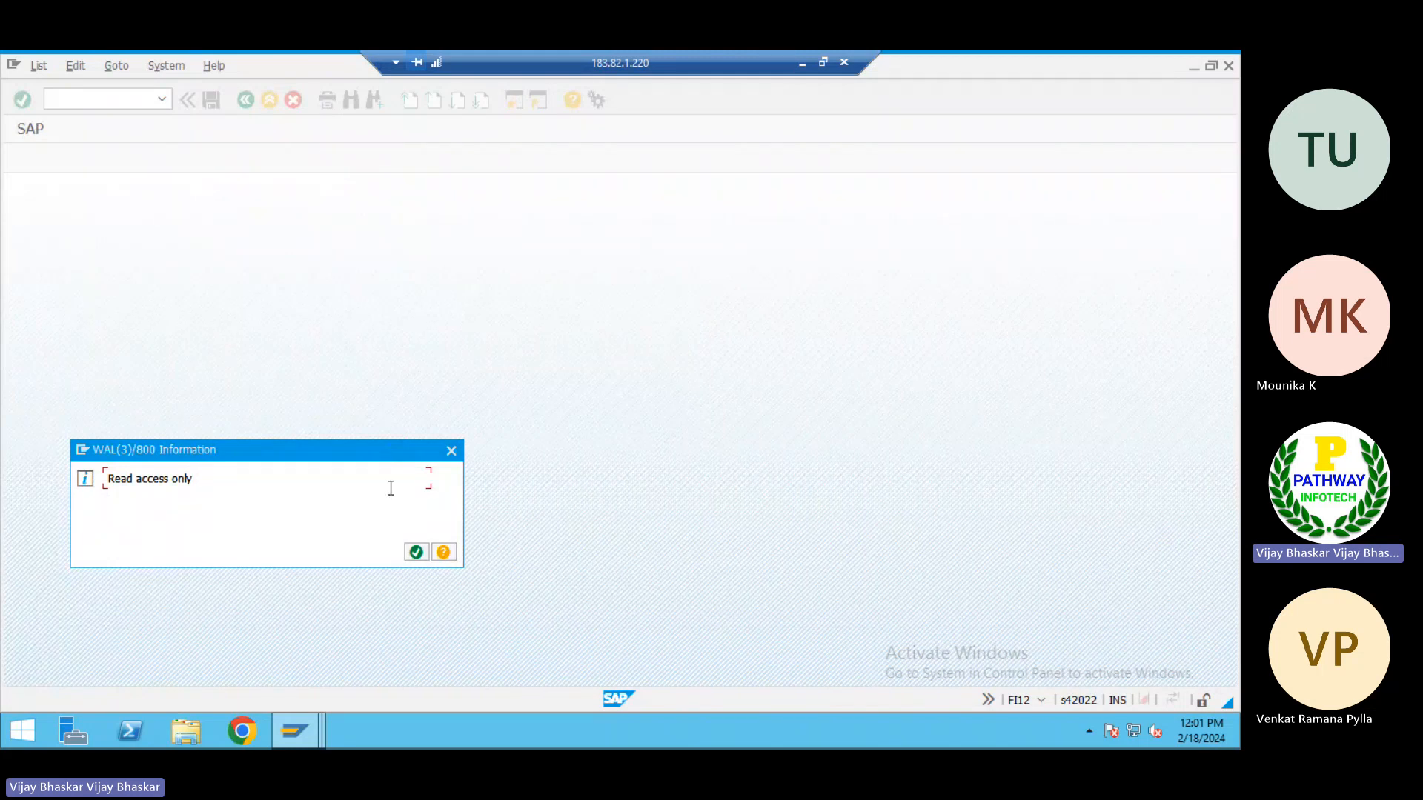
{"action": "left_click", "coordinate": [418, 553]}
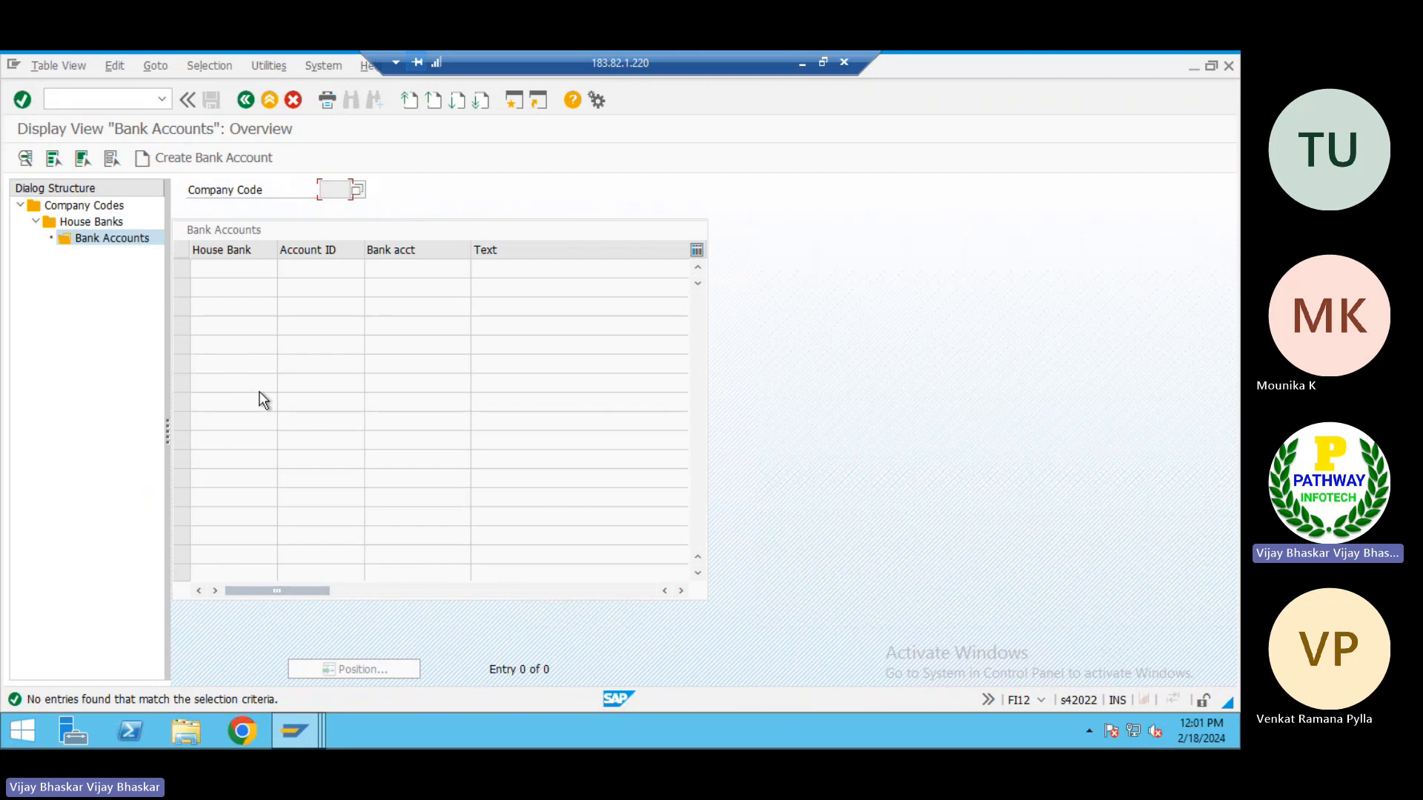
{"action": "left_click", "coordinate": [197, 158]}
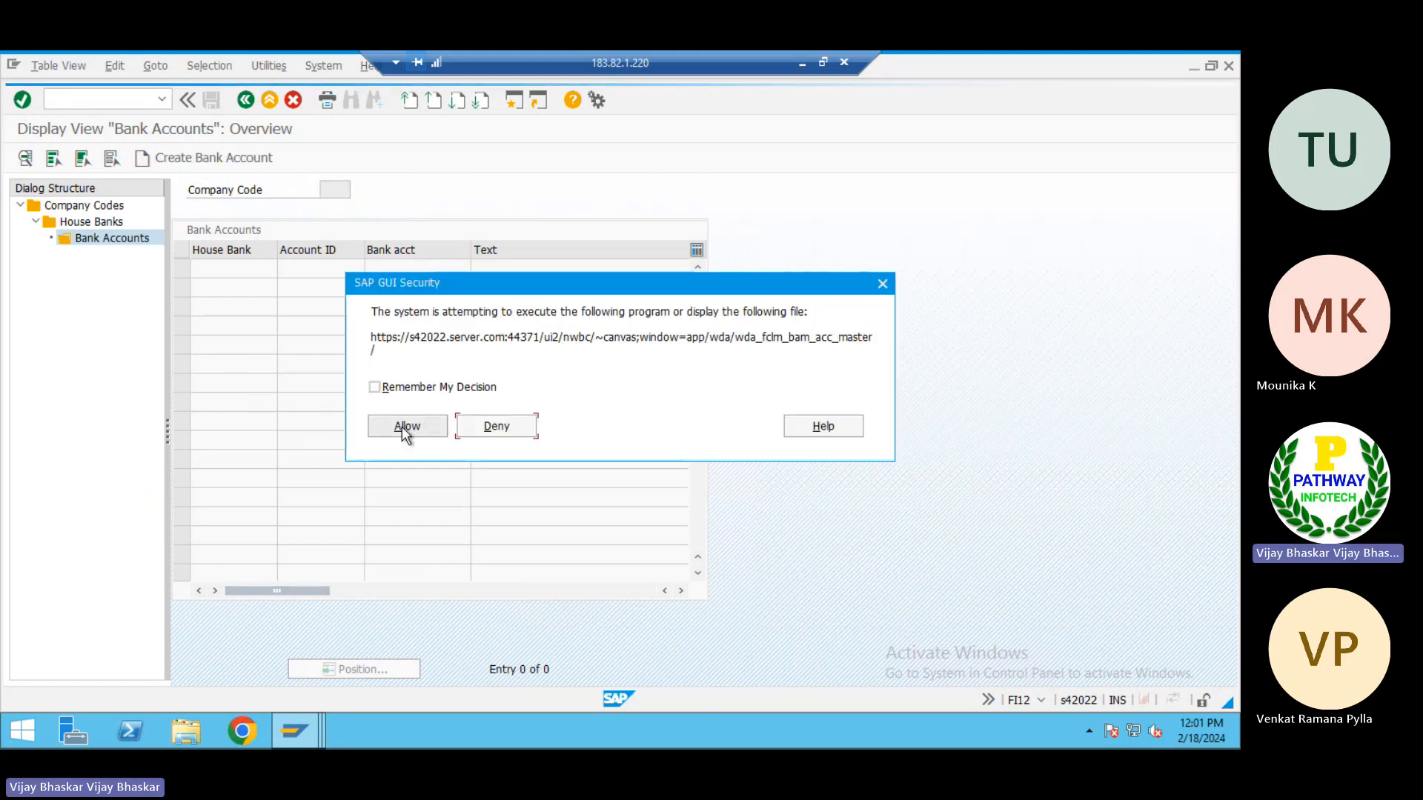
{"action": "left_click", "coordinate": [403, 430]}
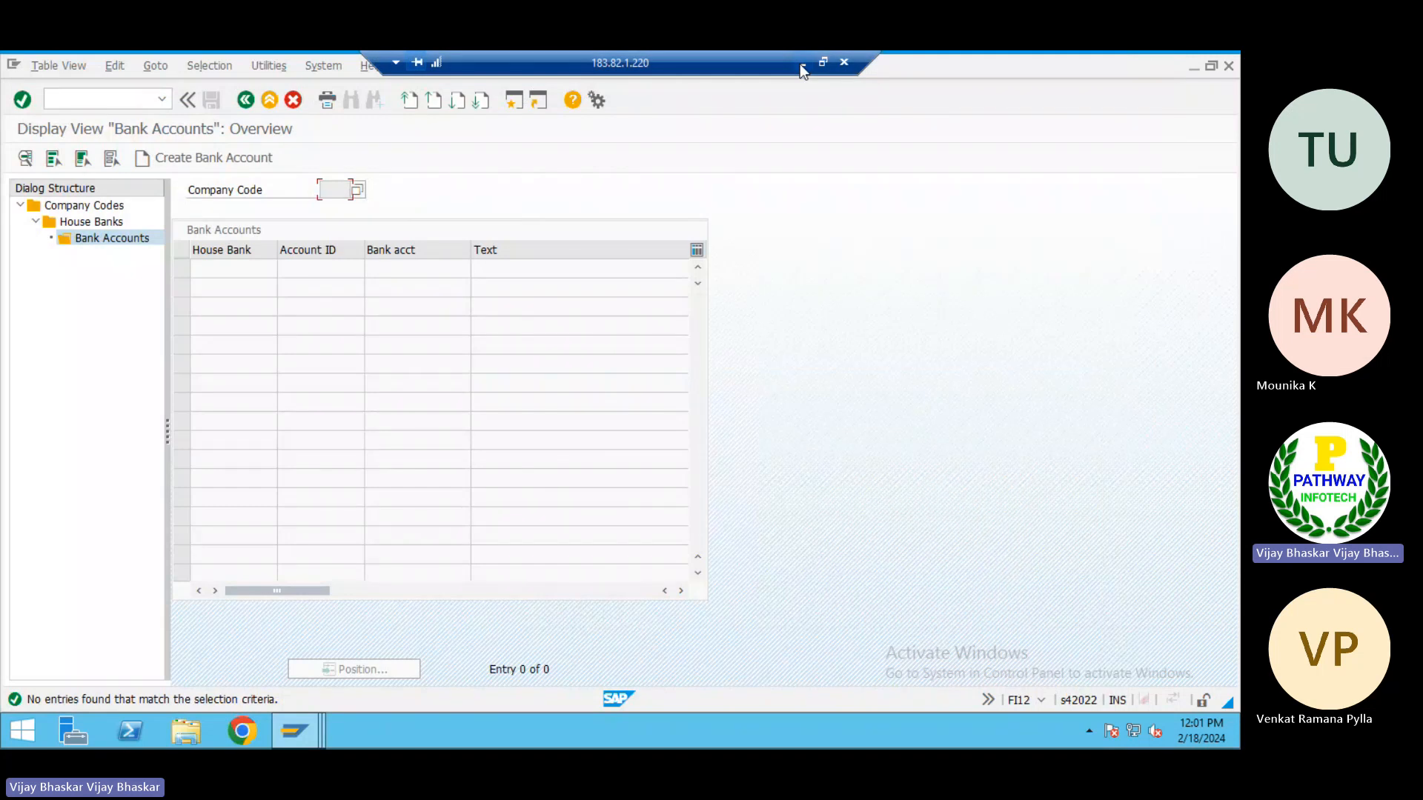
Return to the Excel notes, enter "Manage bank accounts Fiori app for bank accounts create" in R57 and left-align it
{"action": "left_click", "coordinate": [799, 64]}
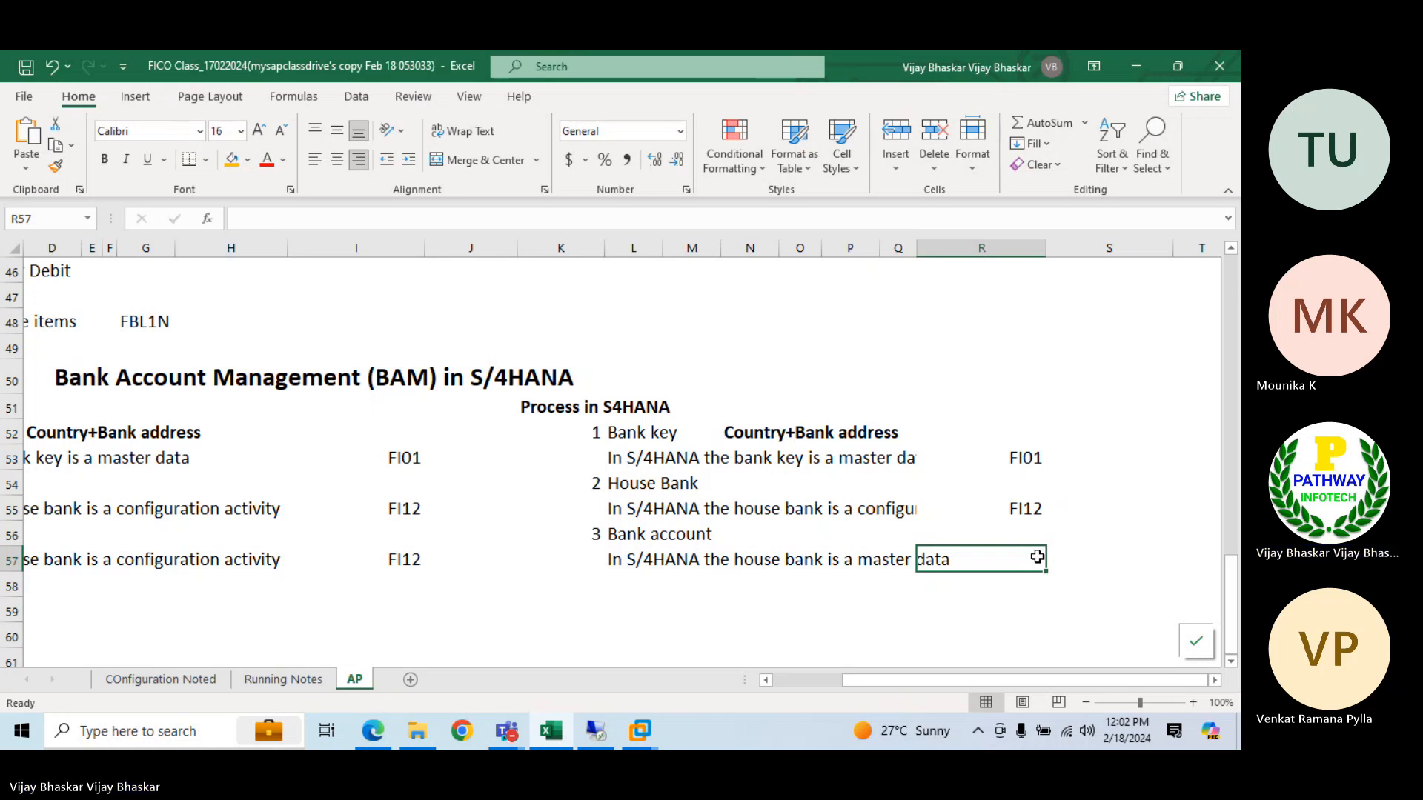
{"action": "type", "text": "Manage bank acco"}
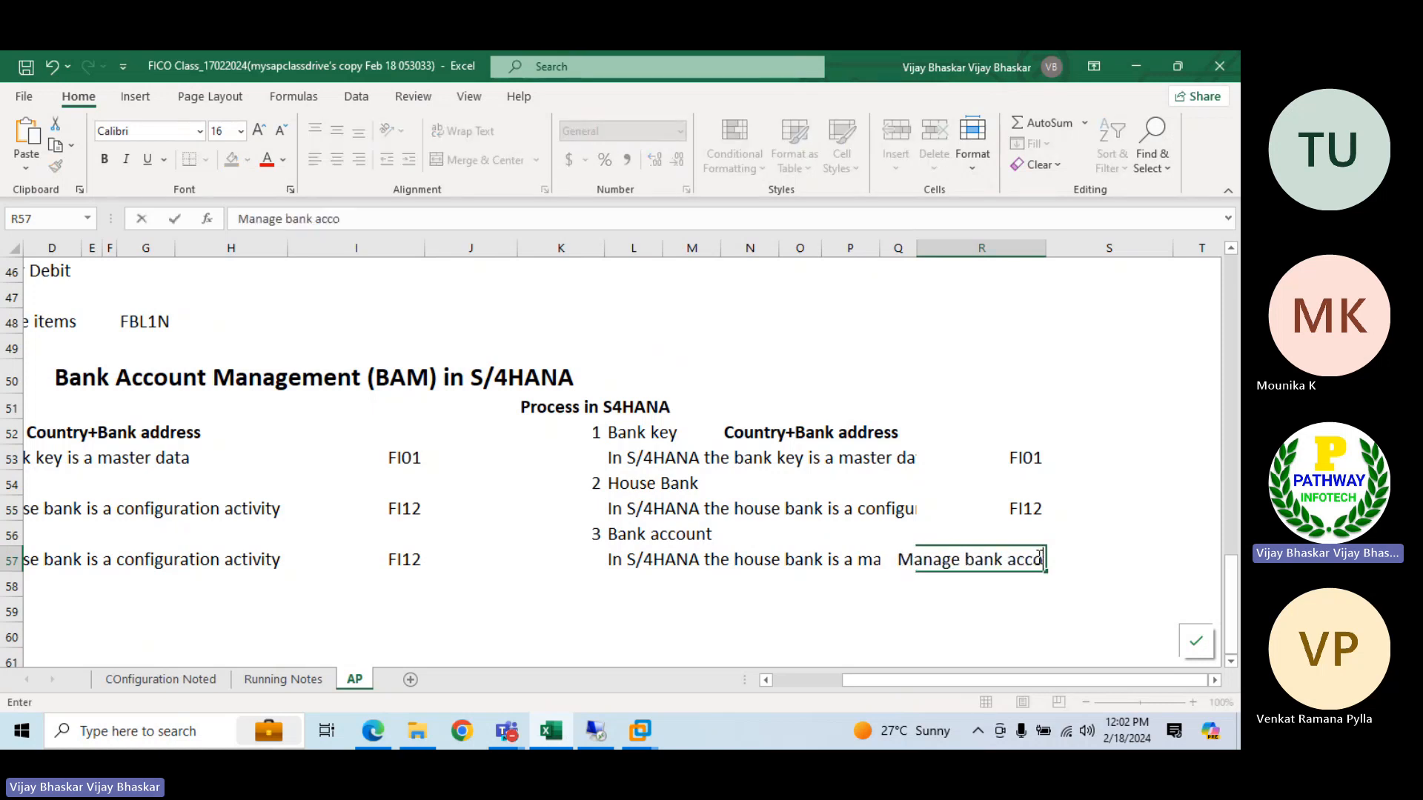
{"action": "type", "text": "unts Fiori app"}
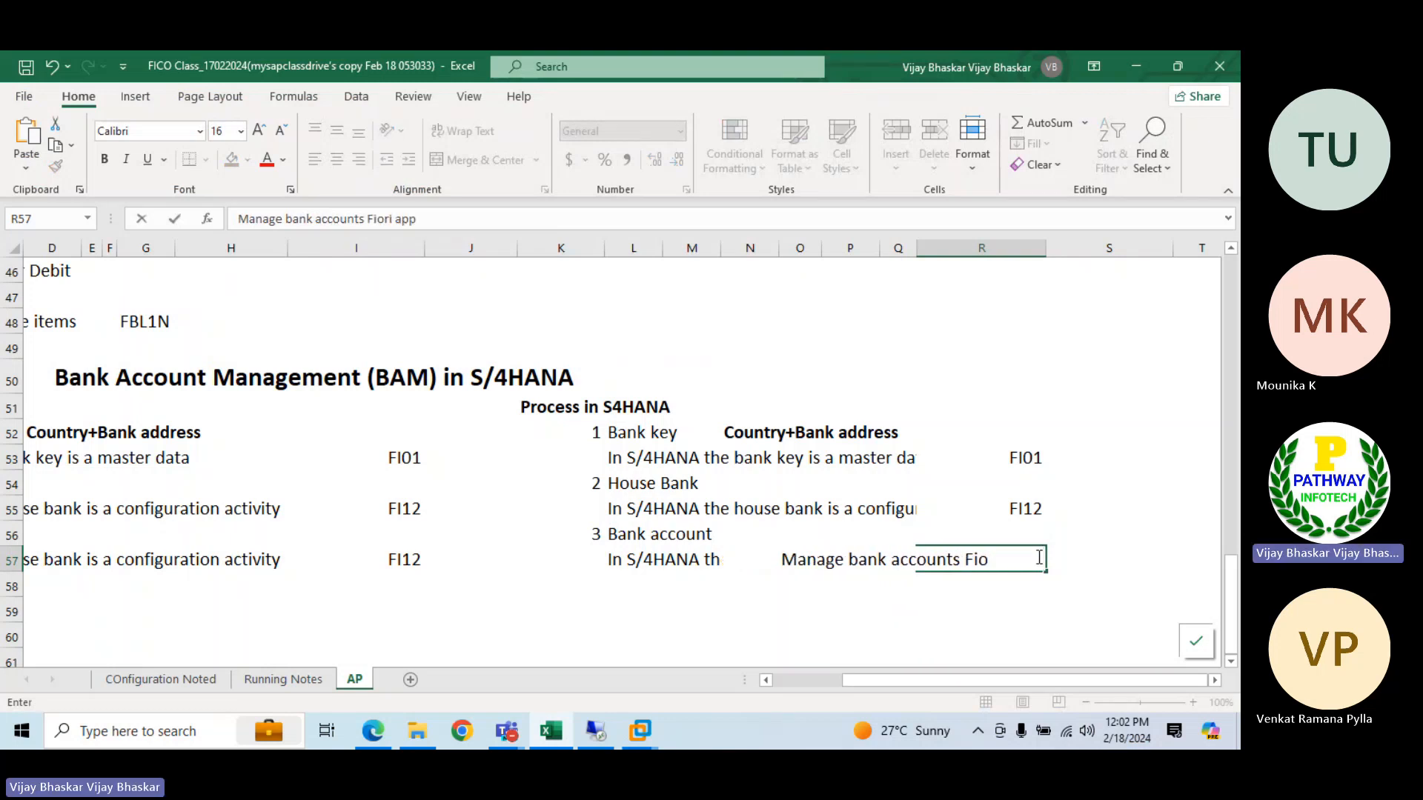
{"action": "type", "text": " for bank acc"}
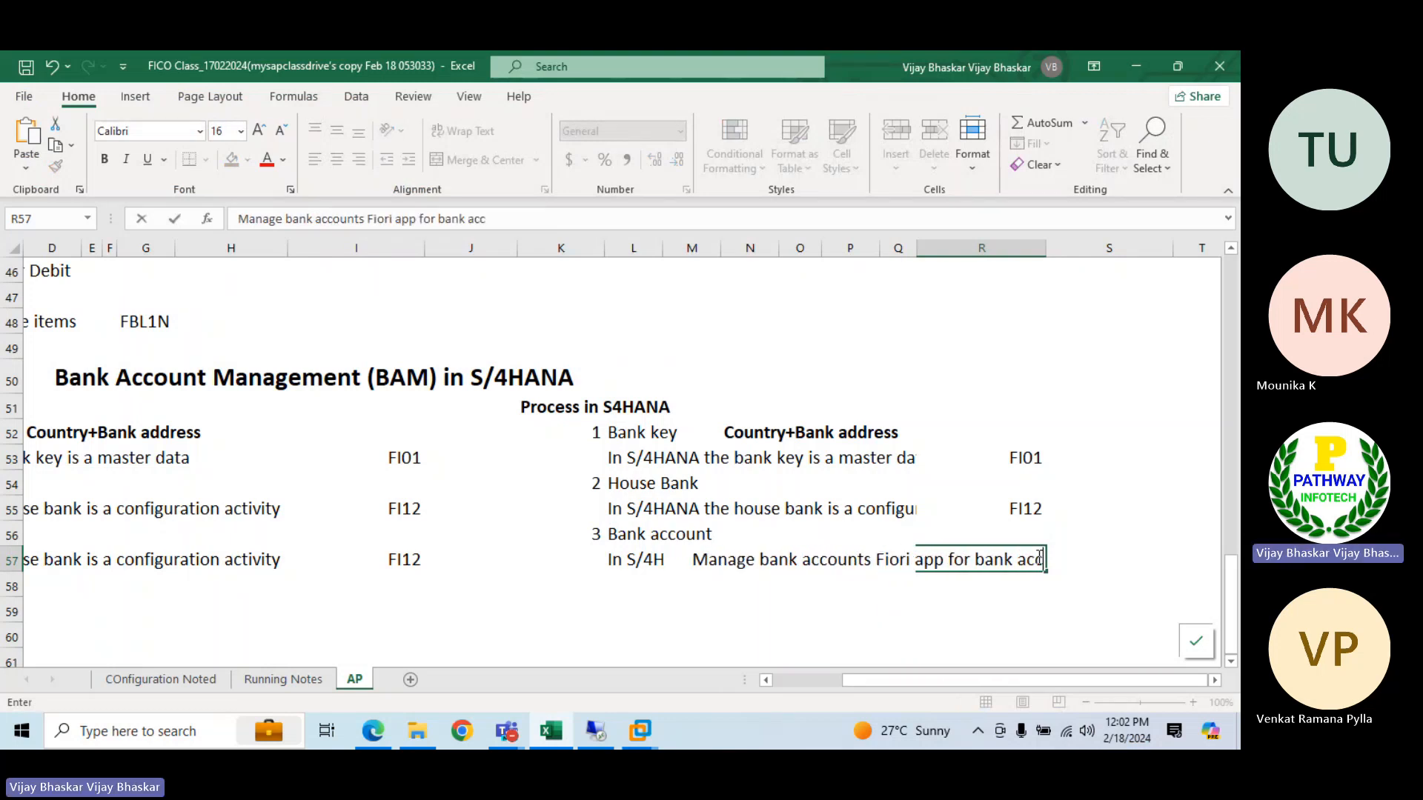
{"action": "type", "text": "ounts creation"}
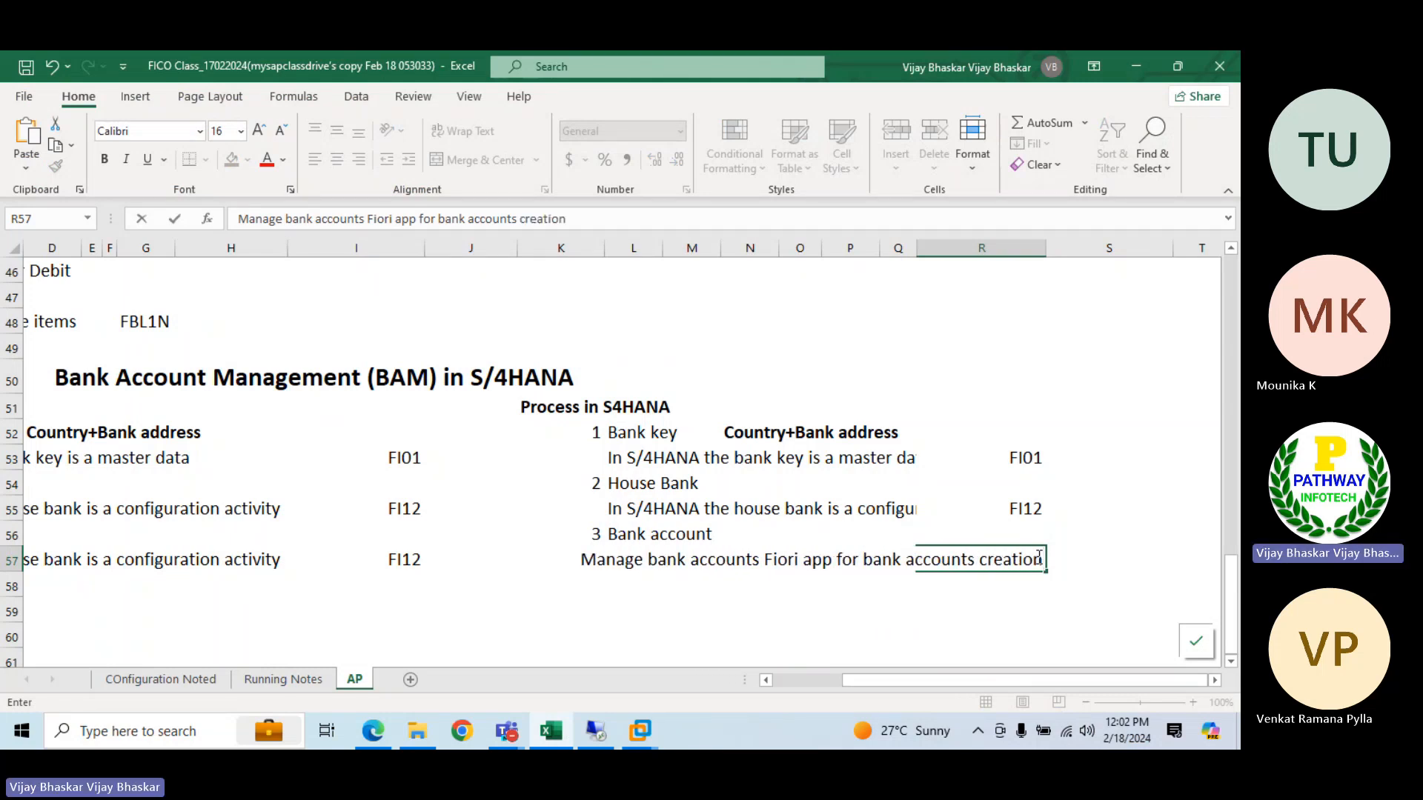
{"action": "key", "text": "BackSpace"}
{"action": "key", "text": "BackSpace"}
{"action": "key", "text": "BackSpace"}
{"action": "key", "text": "BackSpace"}
{"action": "key", "text": "BackSpace"}
{"action": "key", "text": "BackSpace"}
{"action": "key", "text": "BackSpace"}
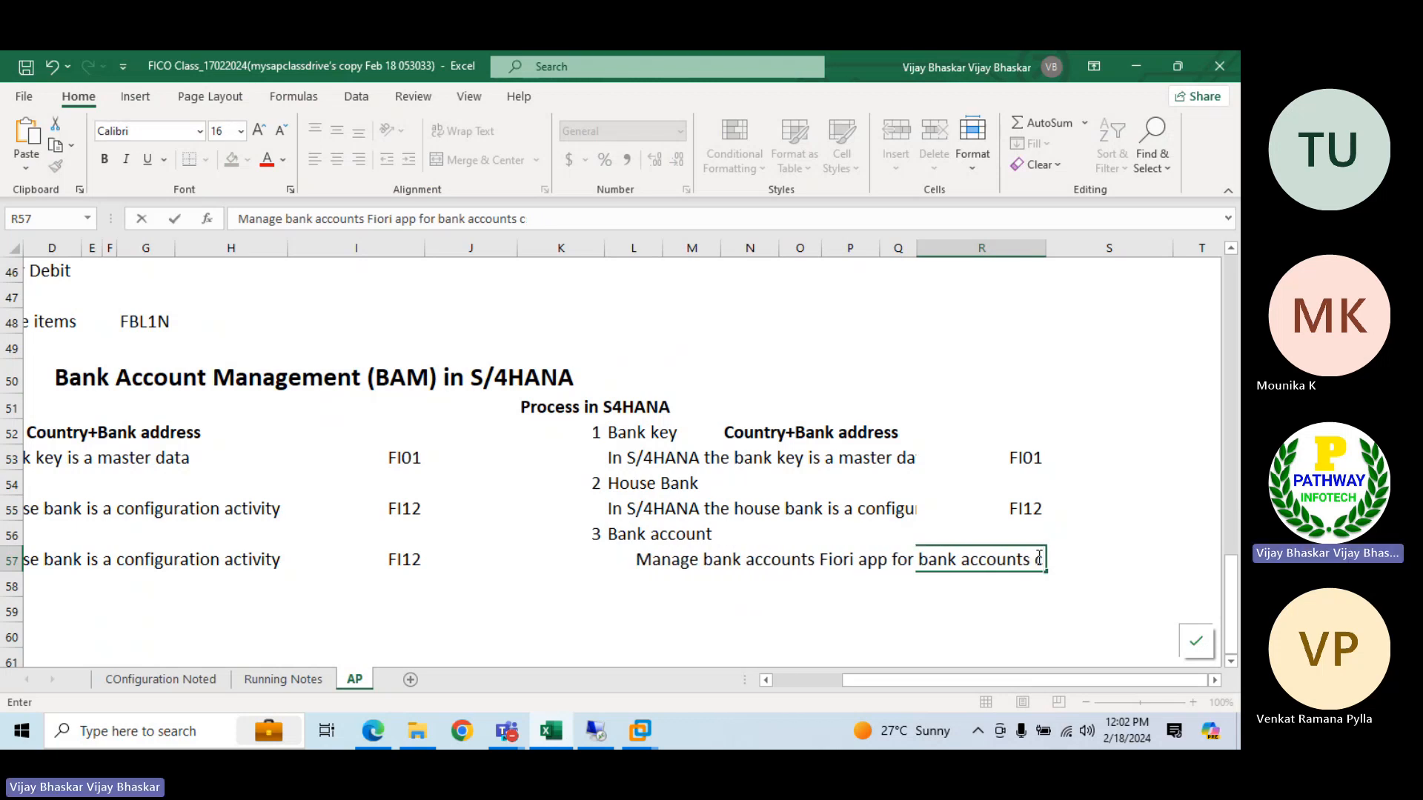
{"action": "type", "text": "reate"}
{"action": "key", "text": "Return"}
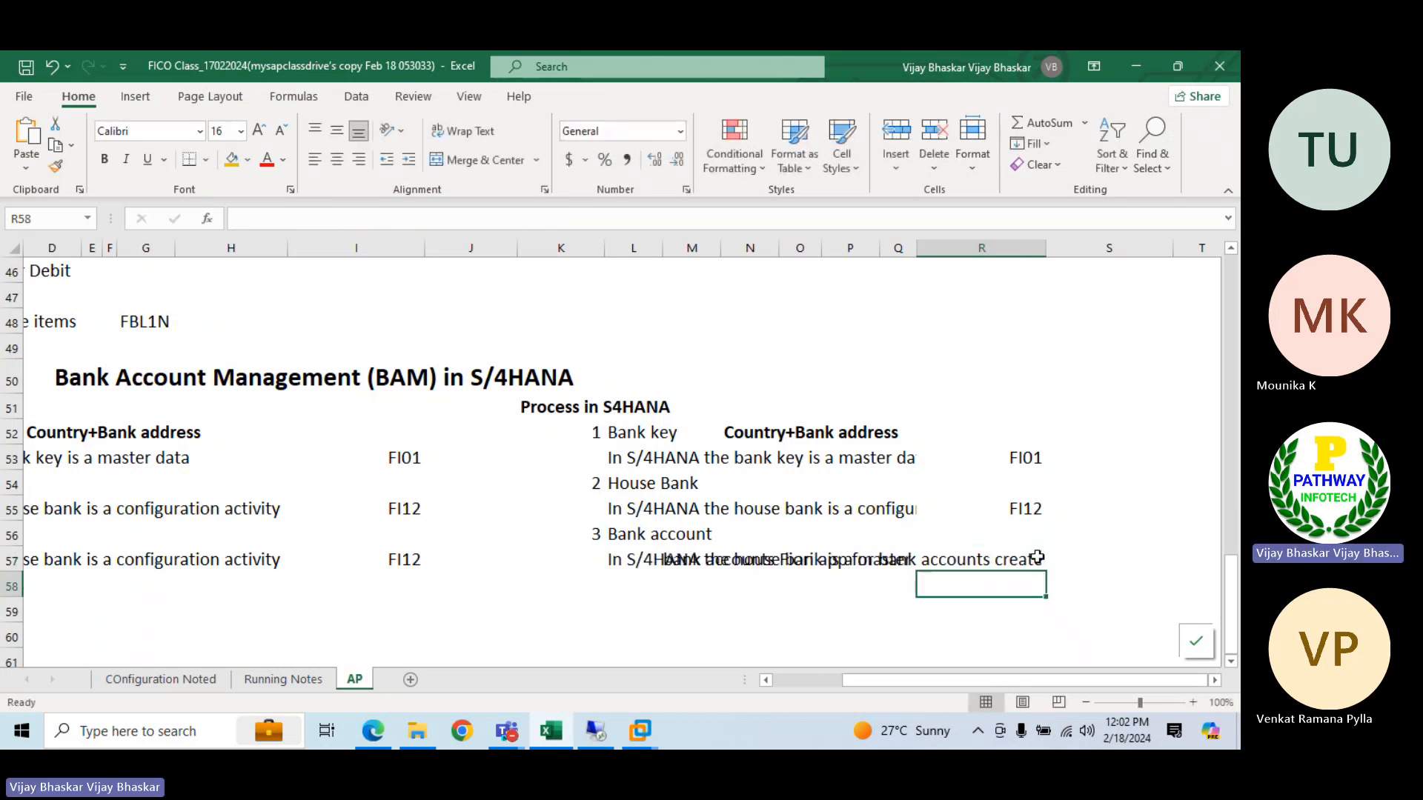
{"action": "left_click", "coordinate": [1037, 557]}
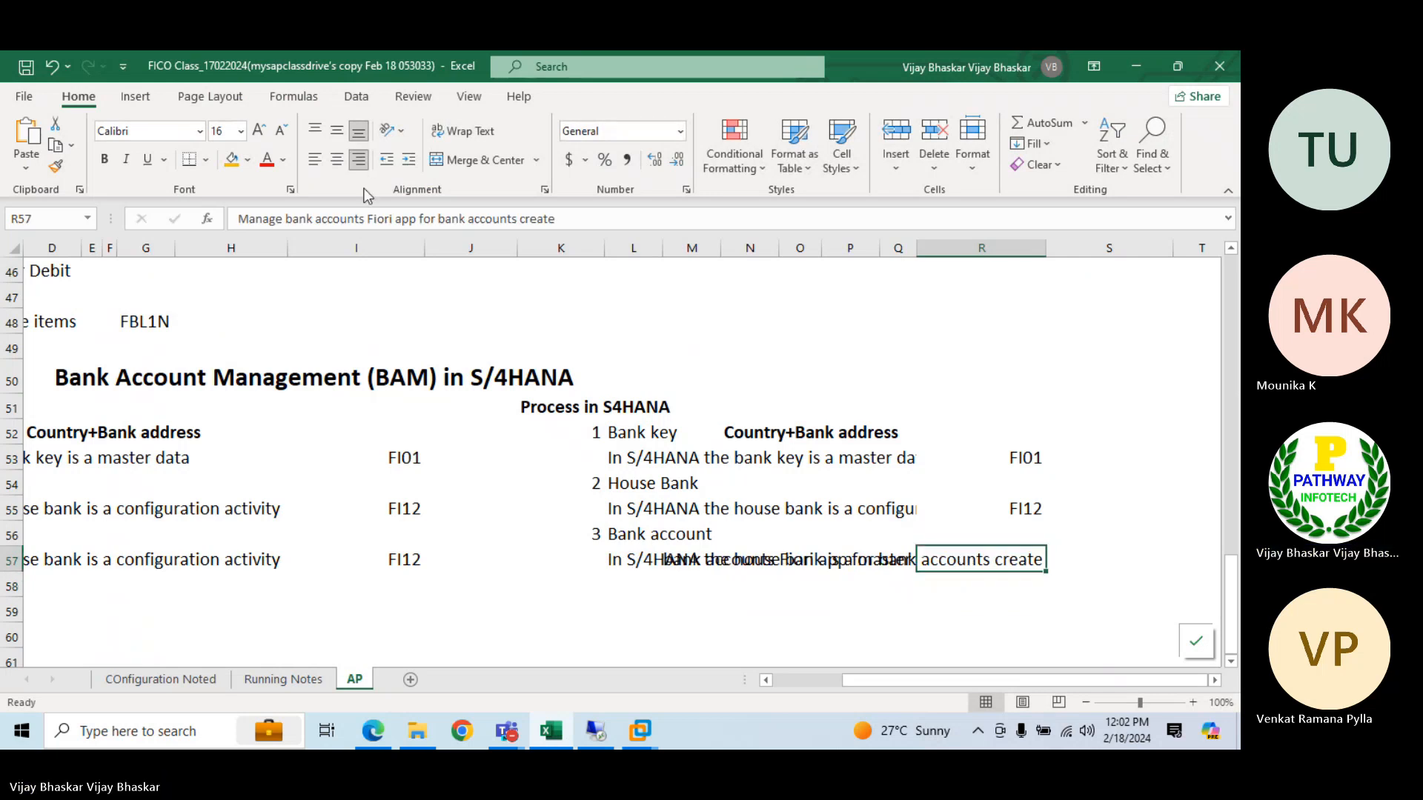
{"action": "left_click", "coordinate": [316, 160]}
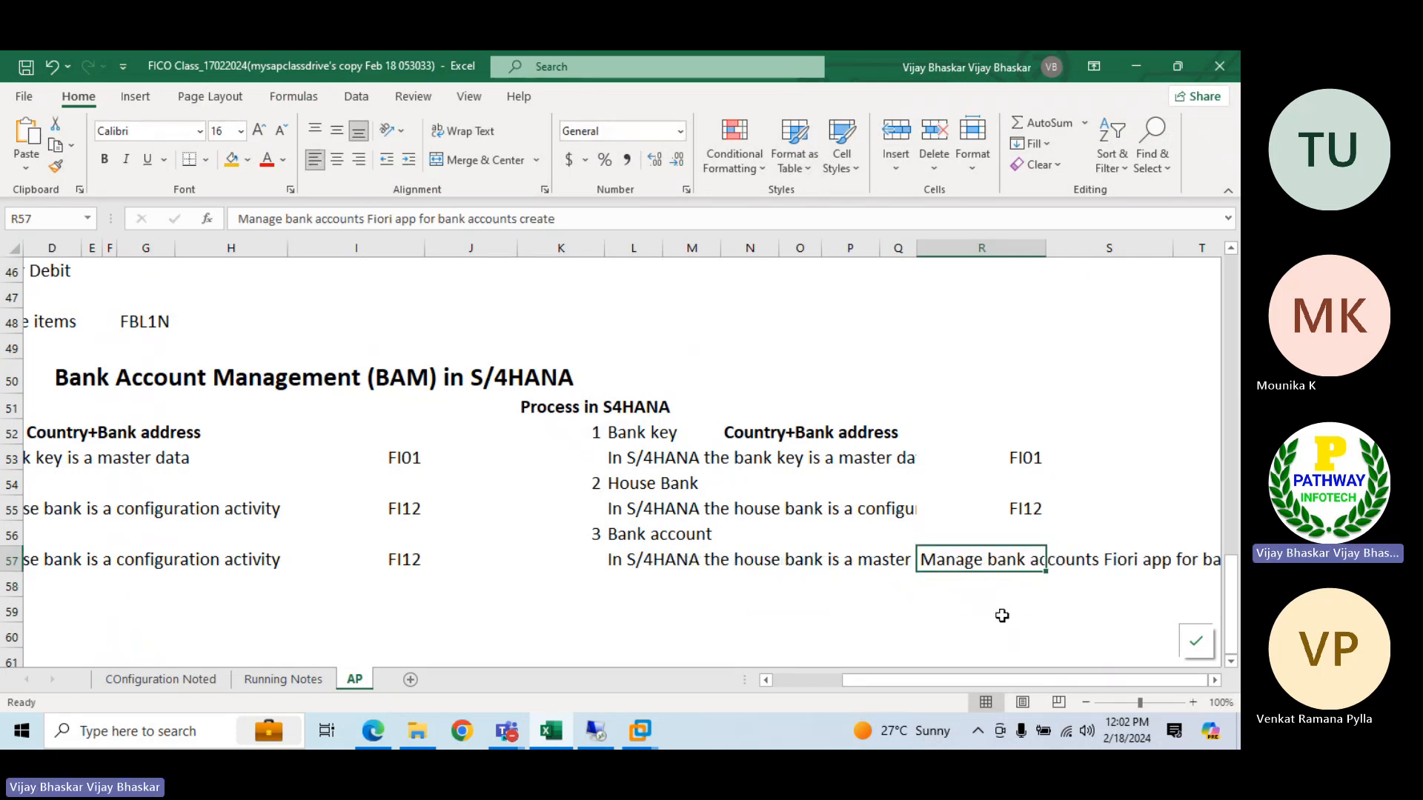
Switch to Chrome on the remote S/4HANA desktop and open the bookmarked Fiori App logon page
{"action": "left_click", "coordinate": [608, 722]}
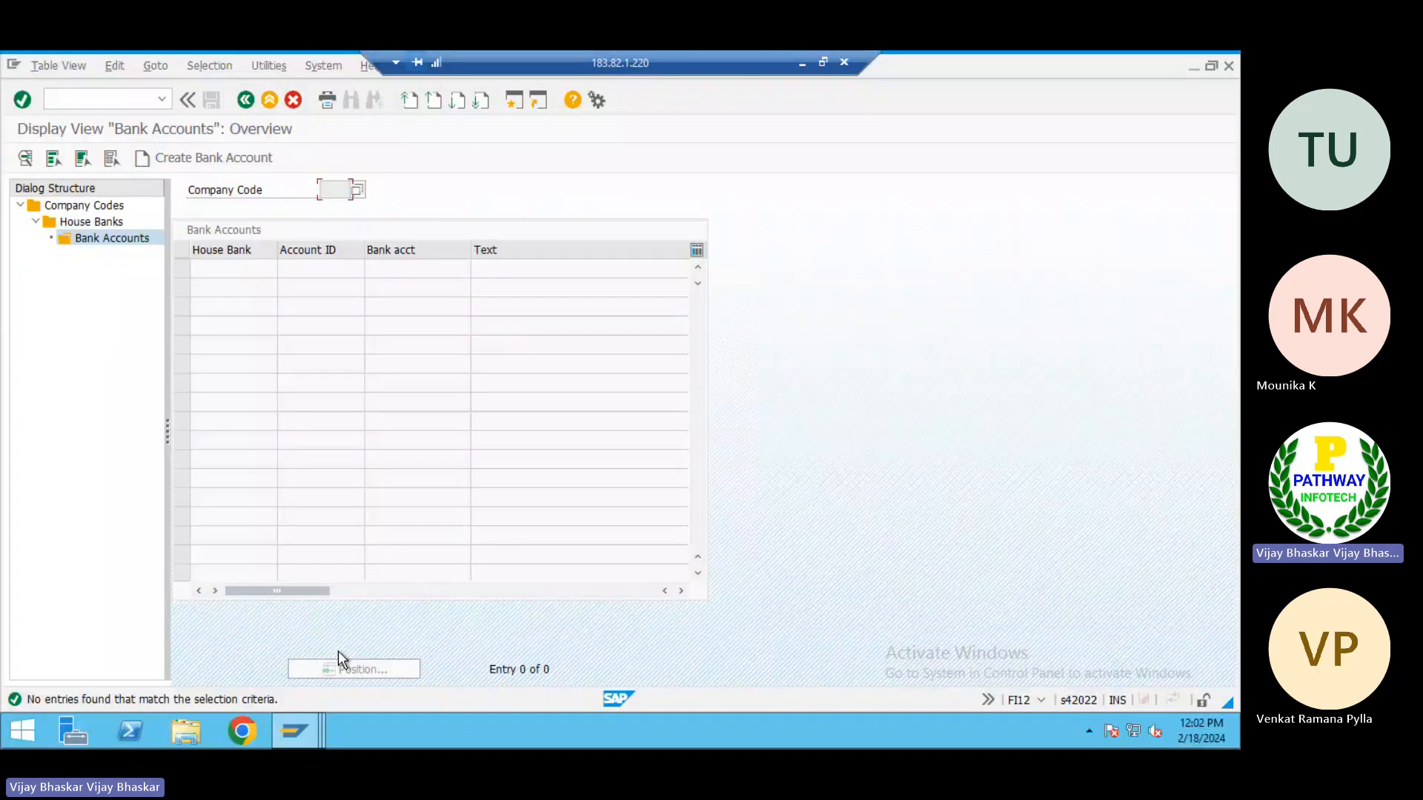
{"action": "left_click", "coordinate": [241, 731]}
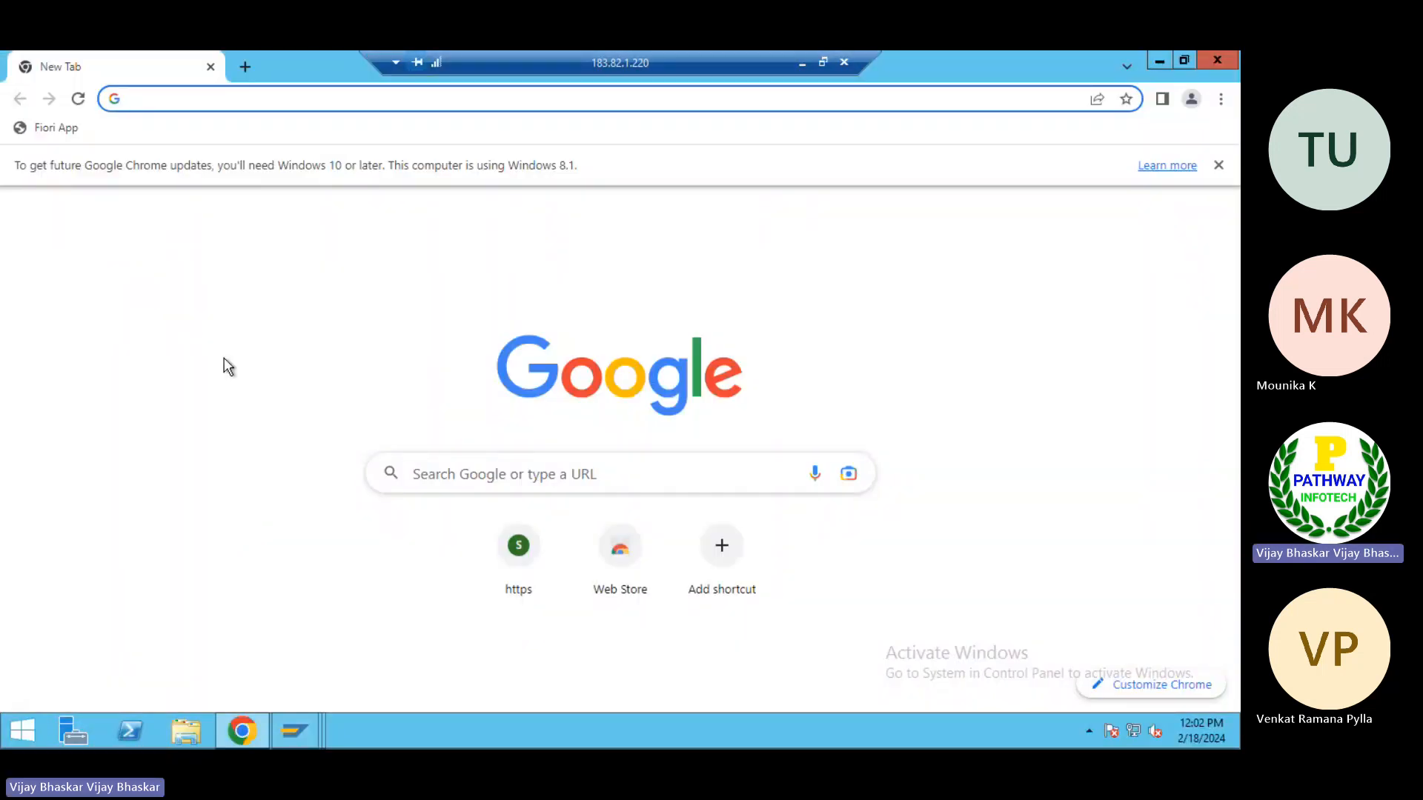
{"action": "left_click", "coordinate": [69, 134]}
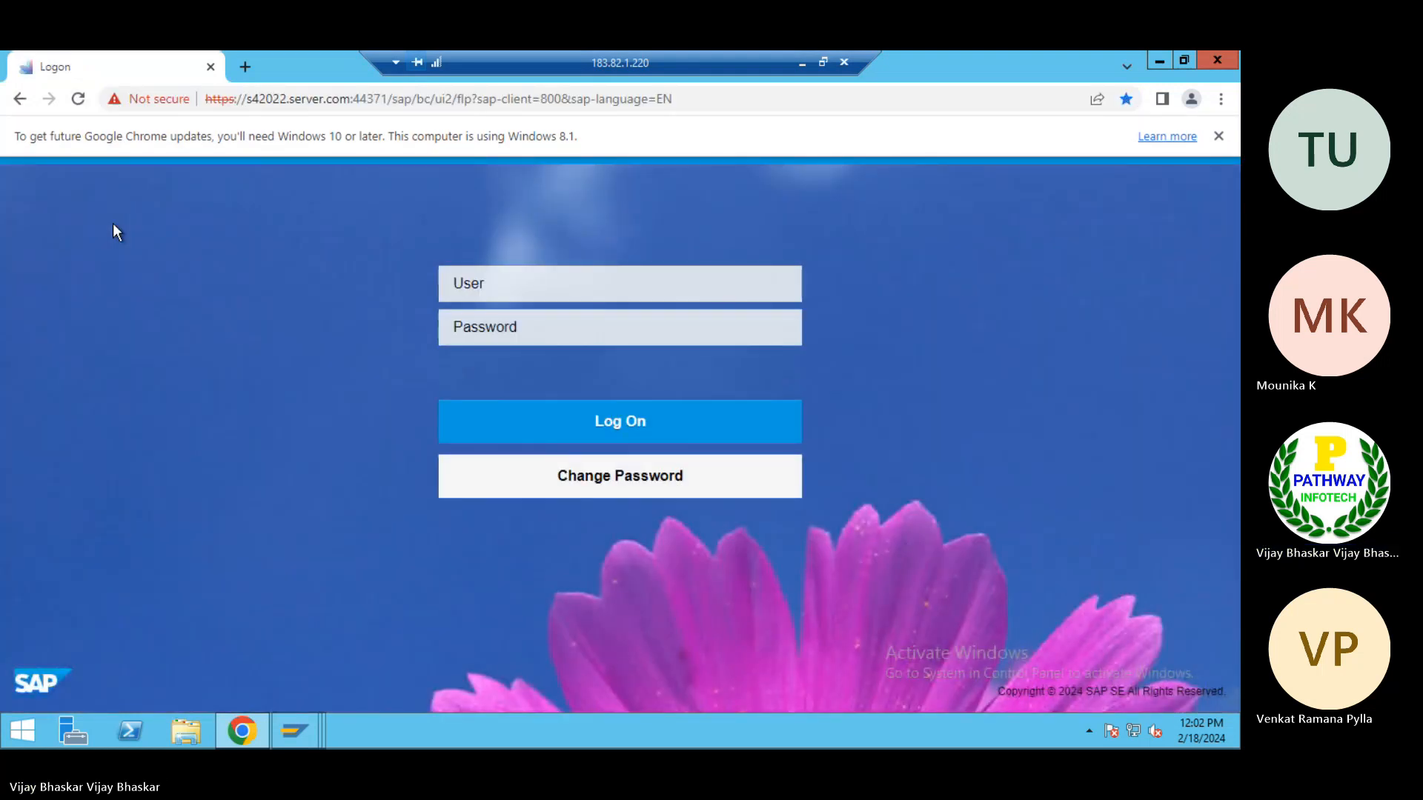
Log on to the Fiori launchpad with the user ID and account password
{"action": "type", "text": "s22us"}
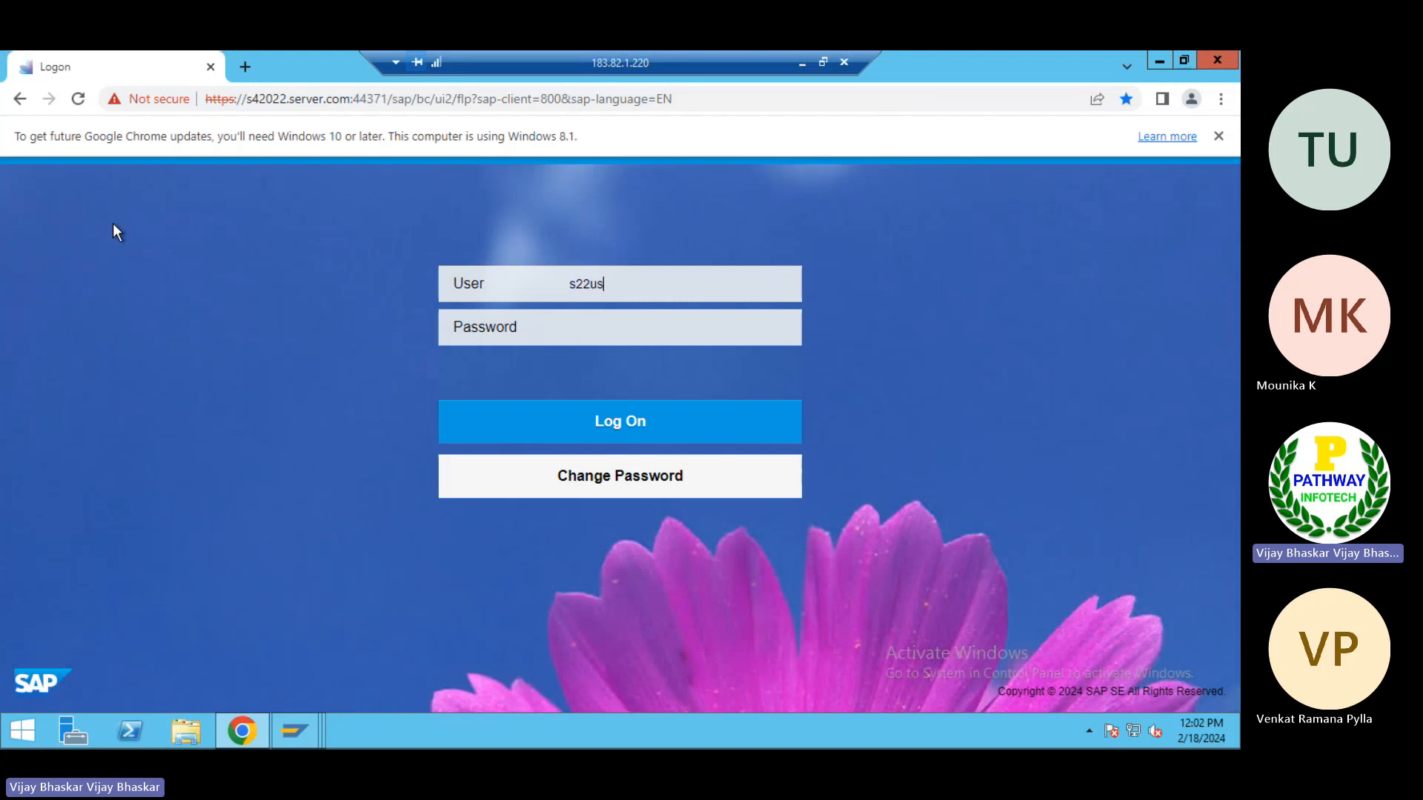
{"action": "type", "text": "er61"}
{"action": "key", "text": "Tab"}
{"action": "type", "text": "••••••••••"}
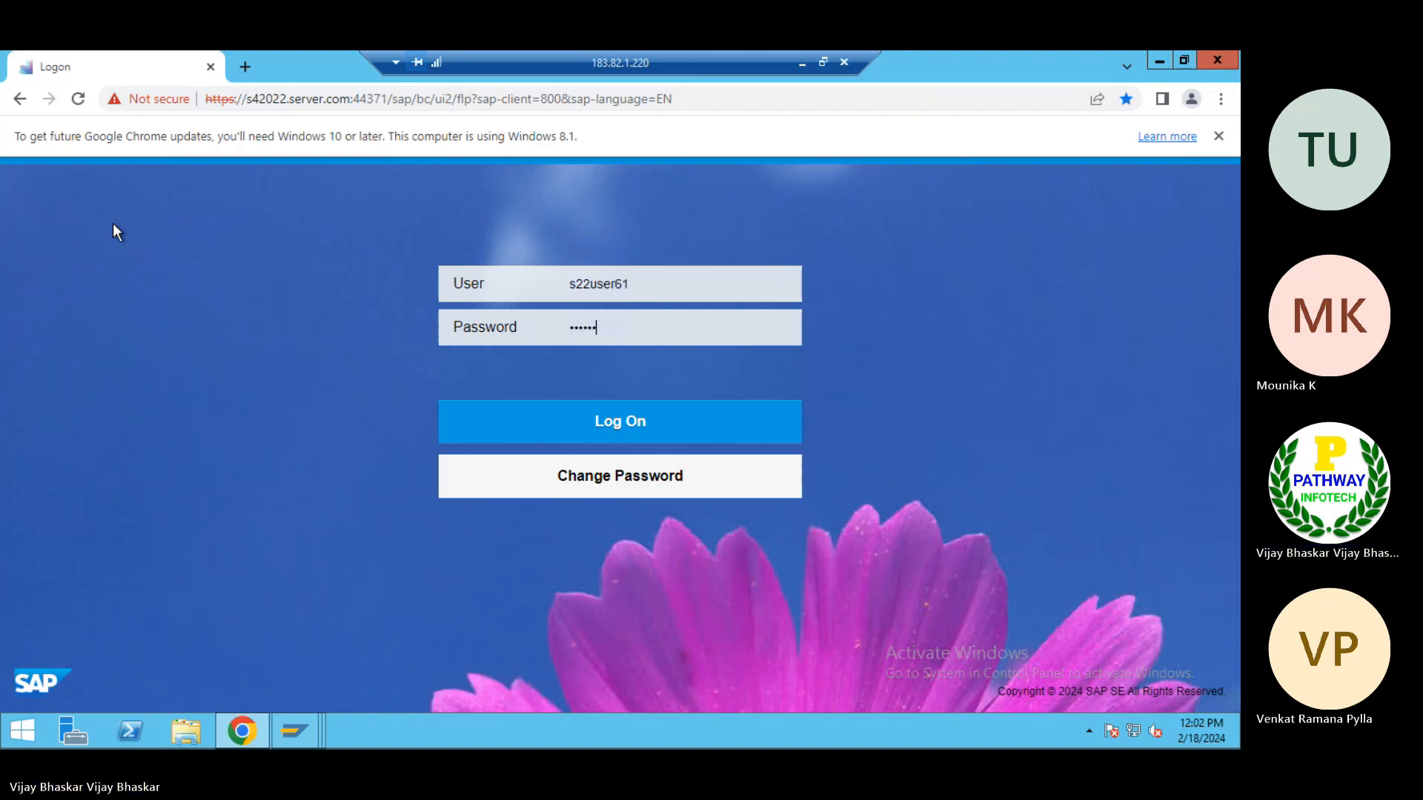
{"action": "type", "text": "•"}
{"action": "left_click", "coordinate": [624, 421]}
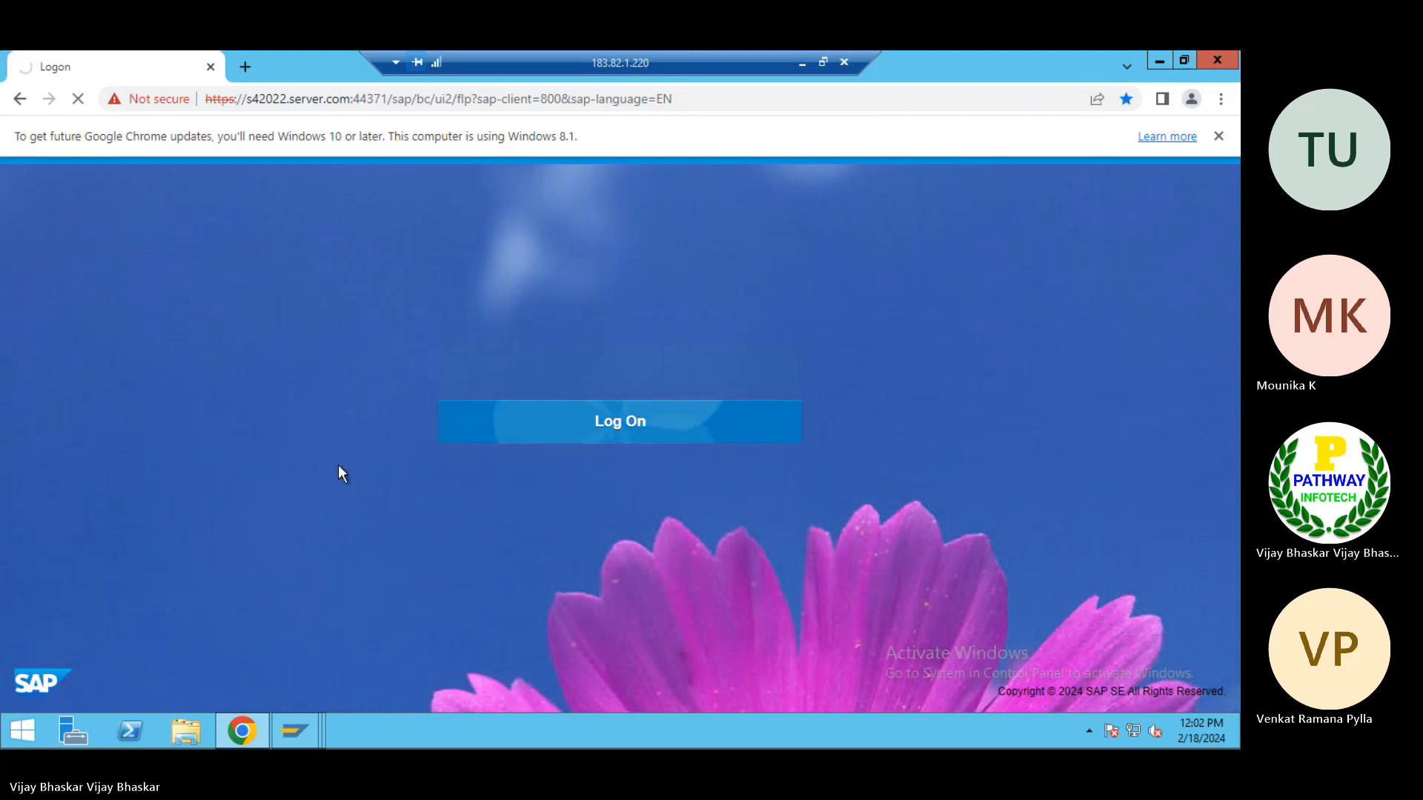
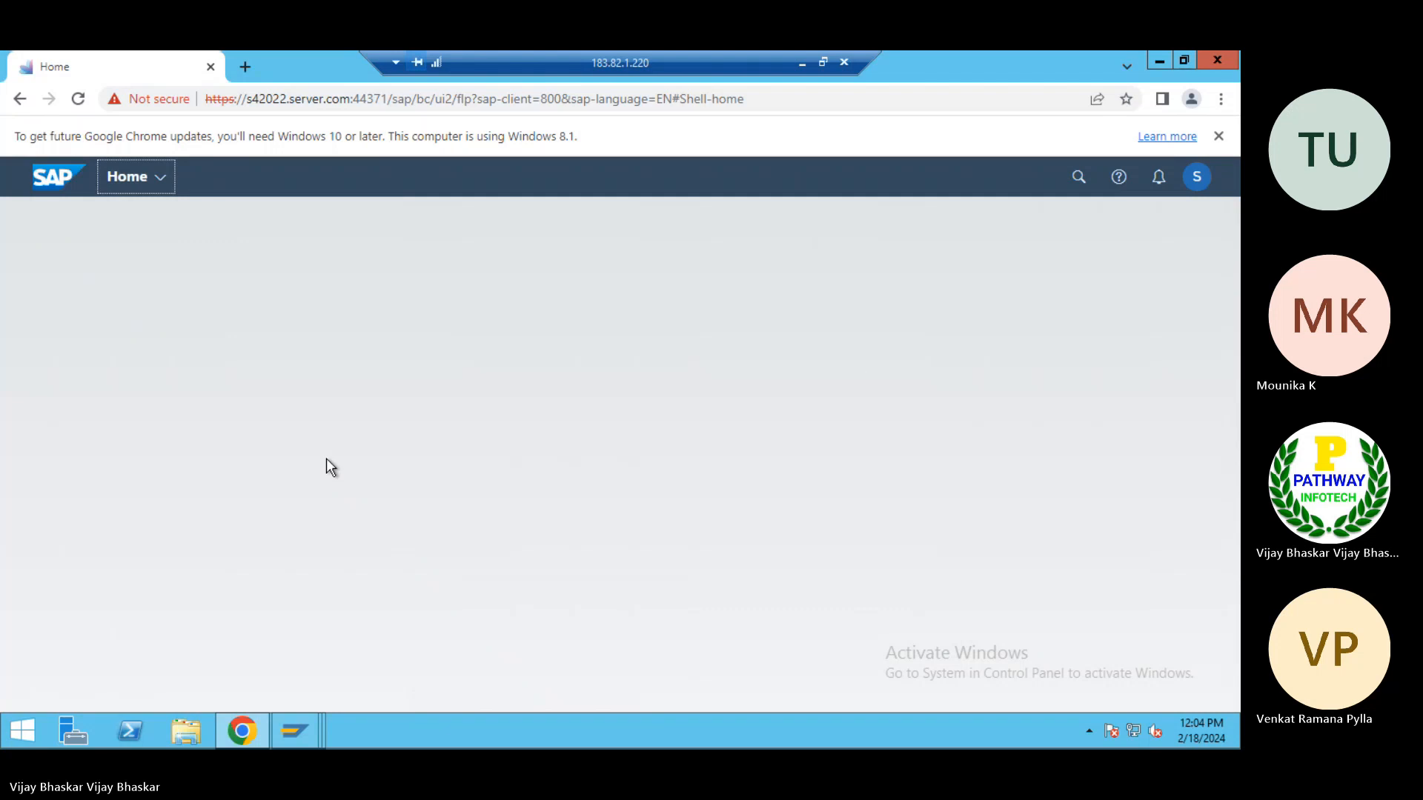
Return to the Excel notes and enter "GL accounts" in cell D60 of the AP sheet
{"action": "left_click", "coordinate": [799, 65]}
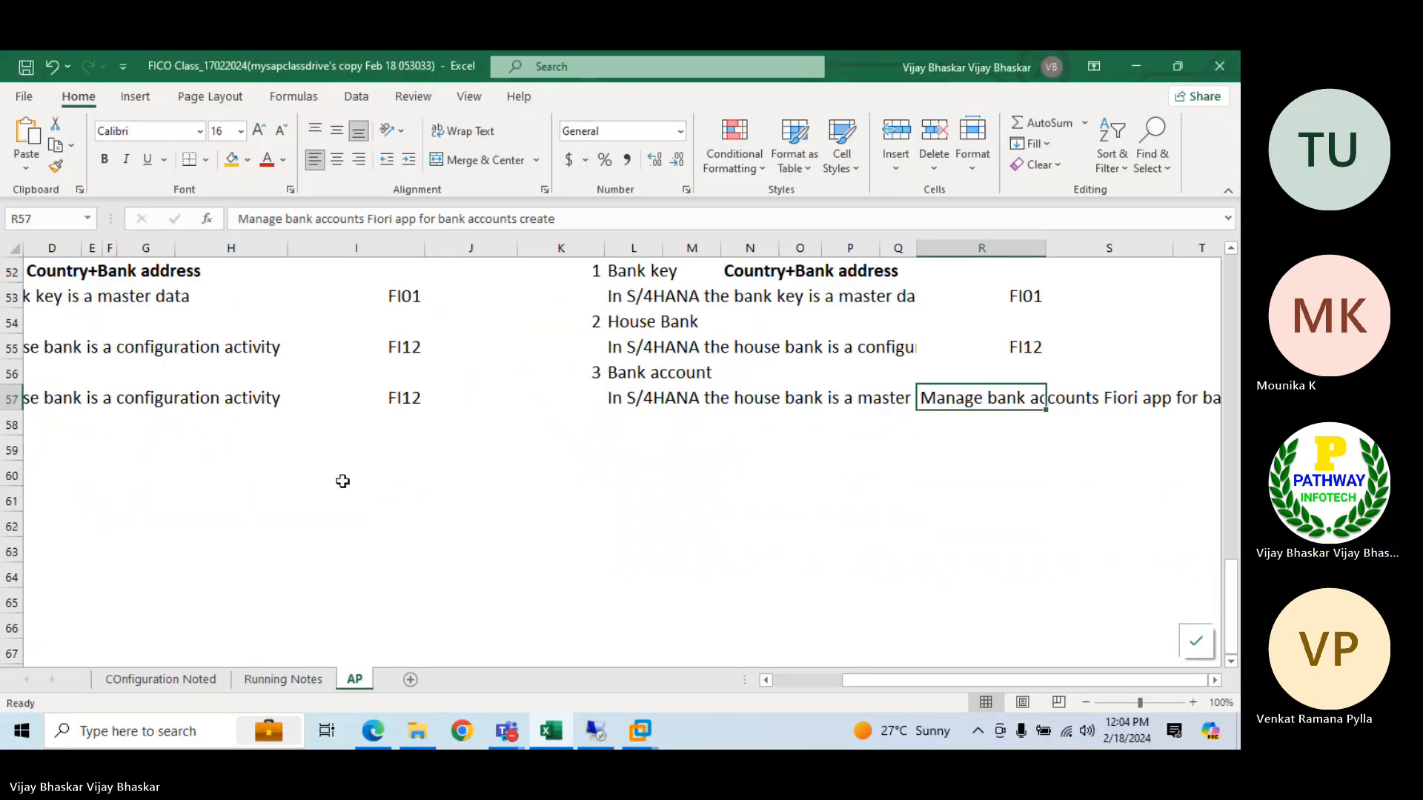
{"action": "left_click", "coordinate": [75, 483]}
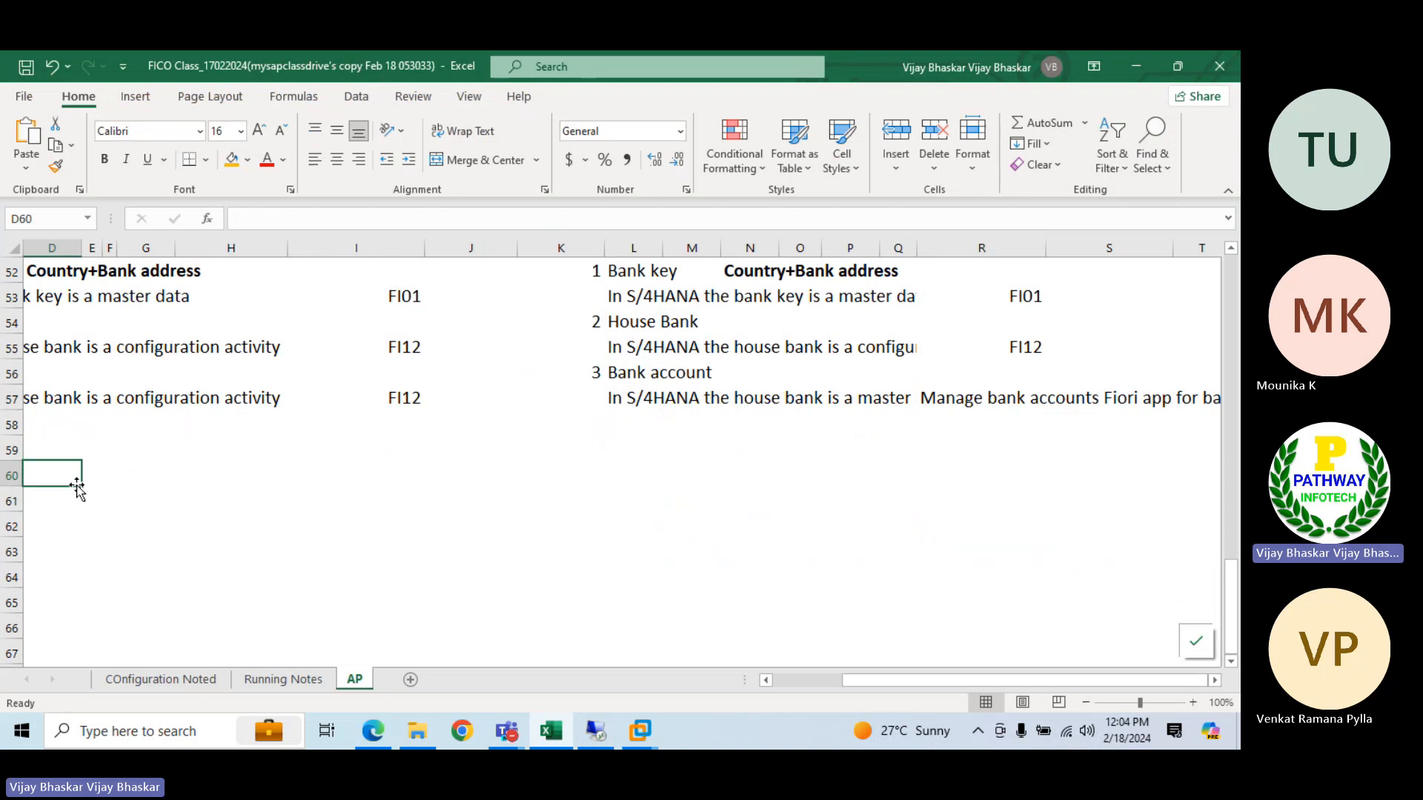
{"action": "type", "text": "Ba"}
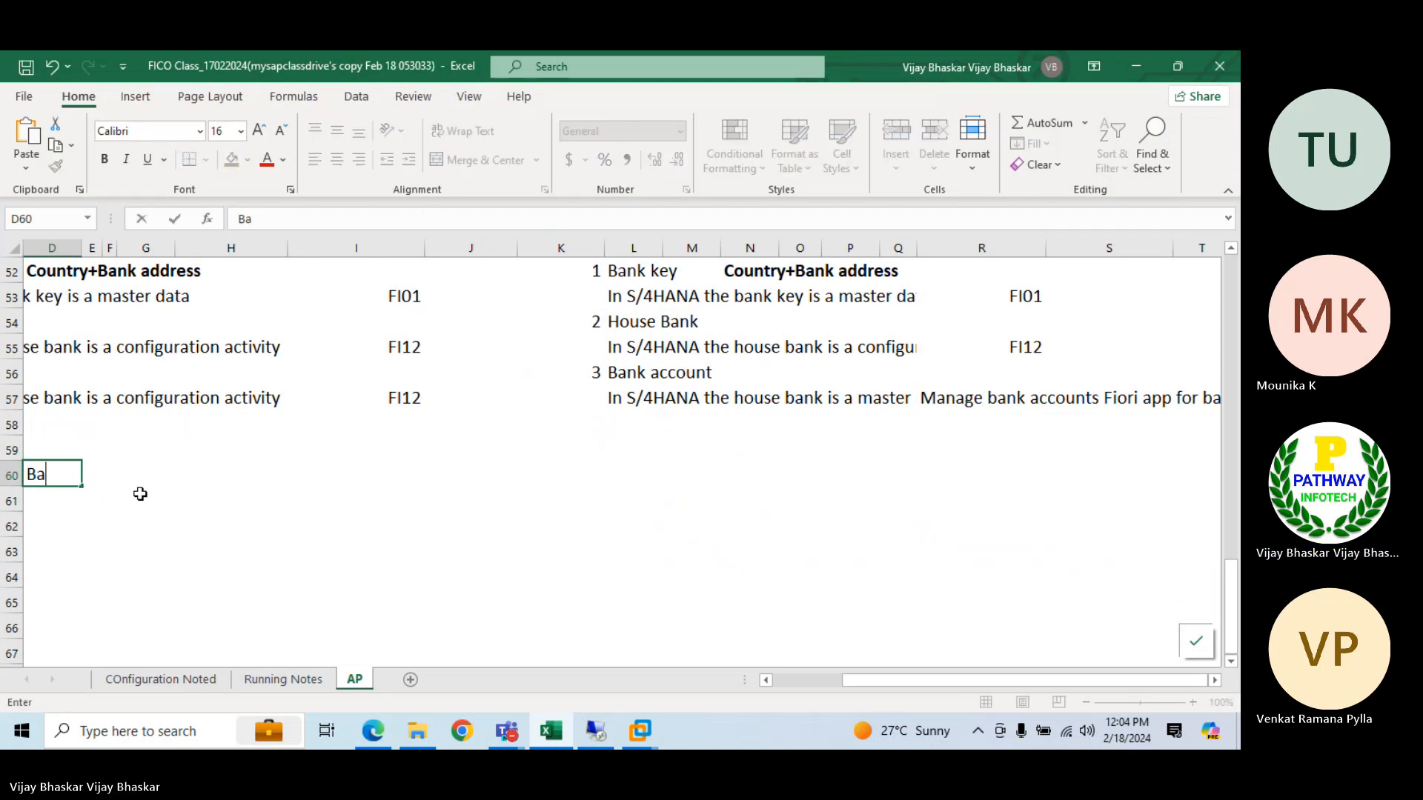
{"action": "key", "text": "BackSpace"}
{"action": "key", "text": "BackSpace"}
{"action": "type", "text": "GL accoiun"}
{"action": "key", "text": "BackSpace"}
{"action": "key", "text": "BackSpace"}
{"action": "key", "text": "BackSpace"}
{"action": "type", "text": "unts"}
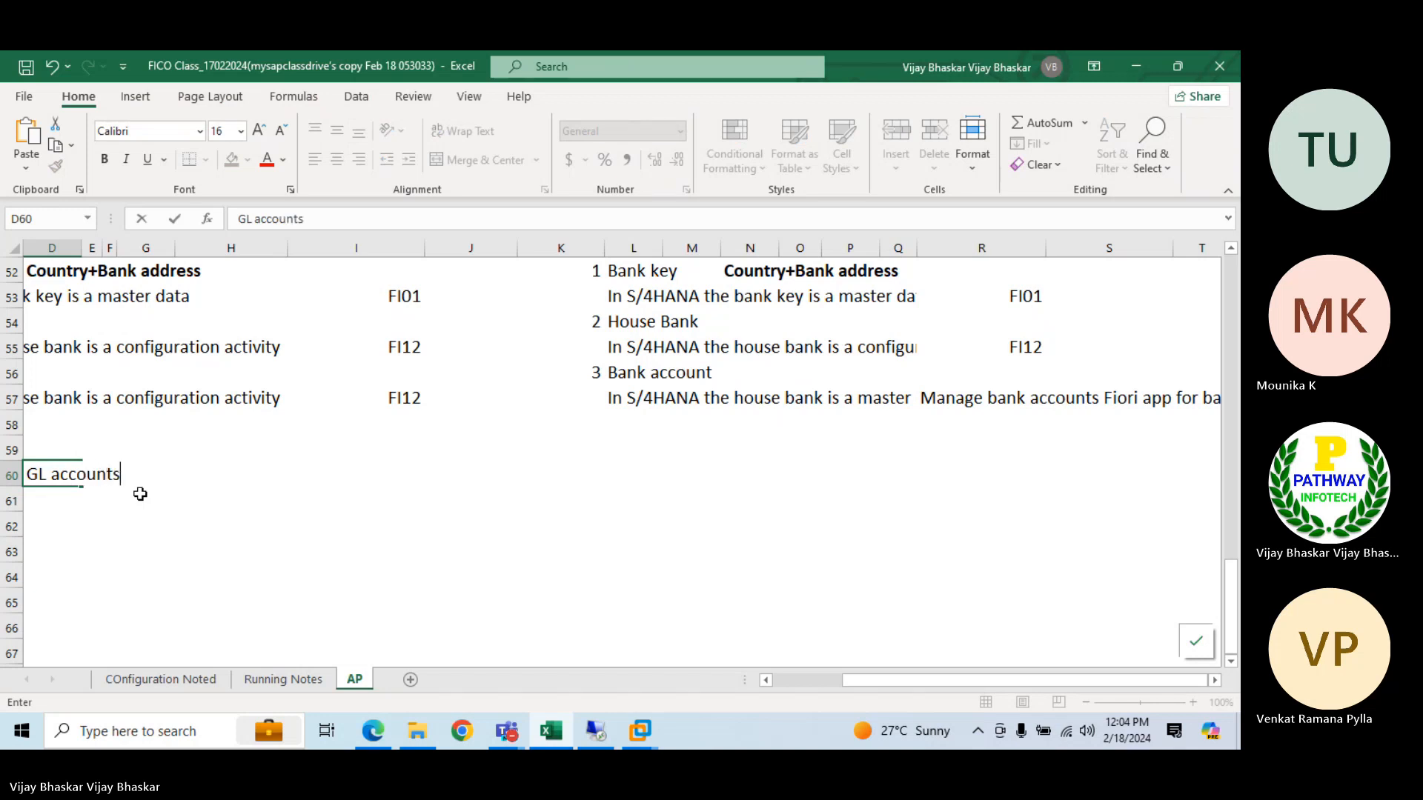
{"action": "key", "text": "Return"}
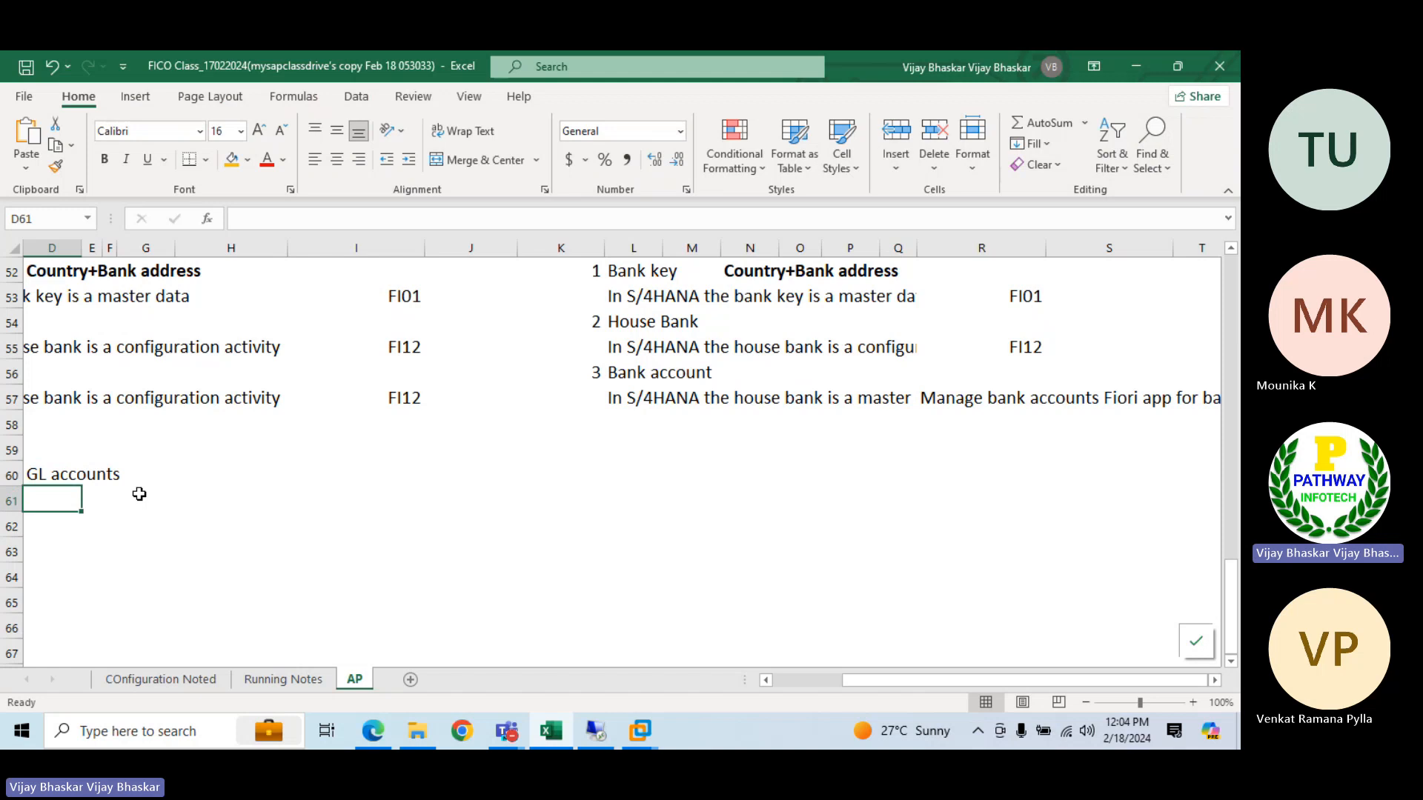
Insert a blank row at row 52, directly below the "Process in S4HANA" heading
{"action": "scroll", "coordinate": [139, 493], "scroll_direction": "up", "scroll_amount": 2}
{"action": "left_click", "coordinate": [12, 484]}
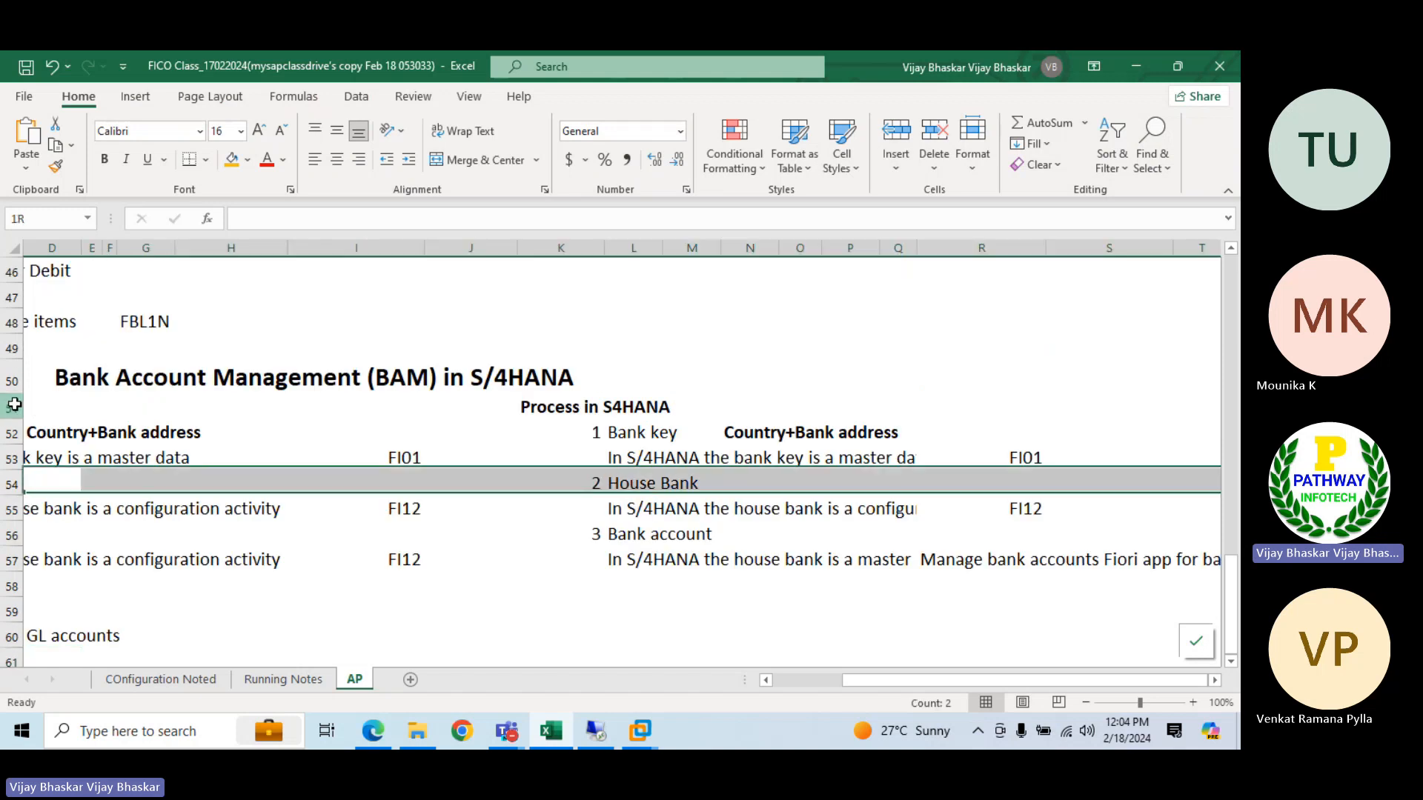
{"action": "left_click", "coordinate": [10, 406]}
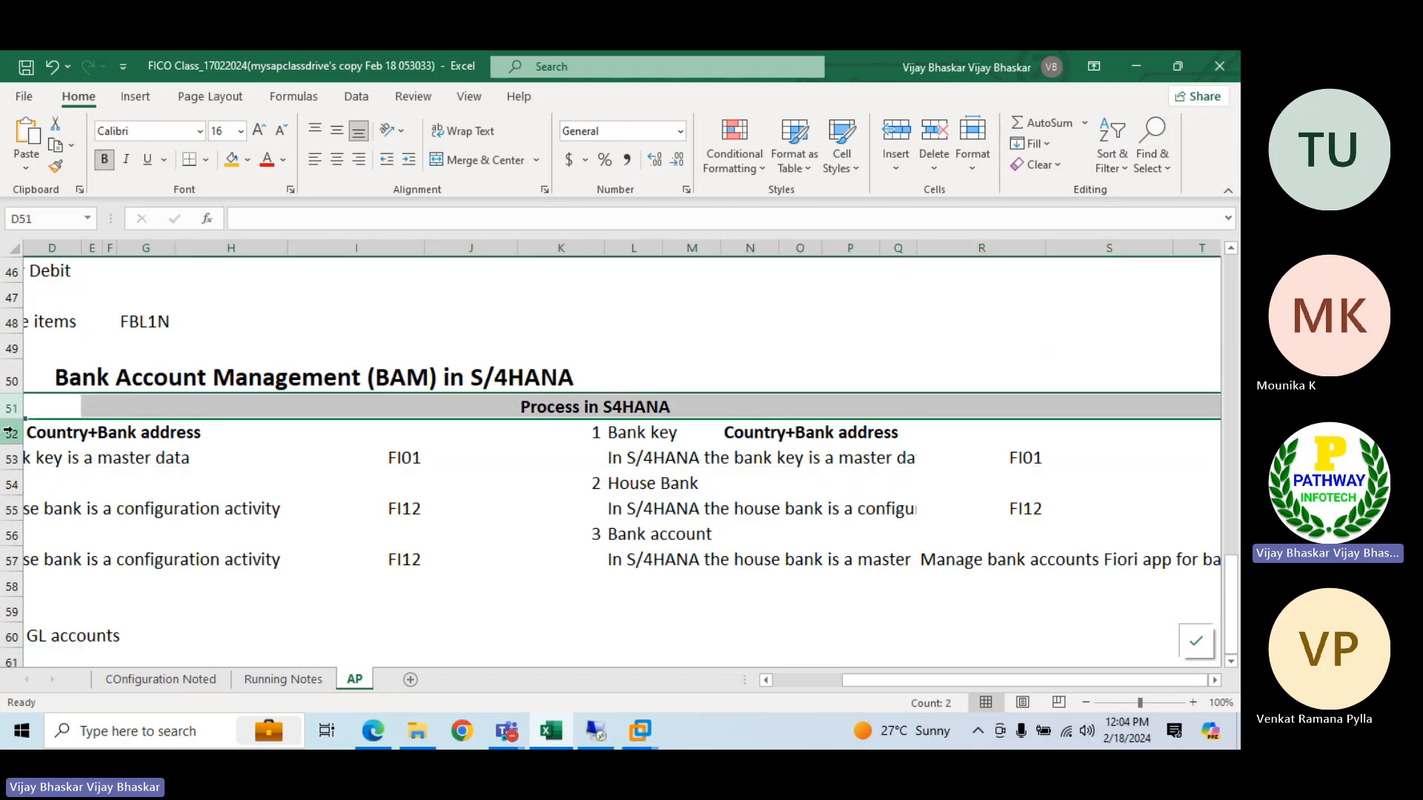
{"action": "left_click", "coordinate": [9, 432]}
{"action": "key", "text": "ctrl+shift+plus"}
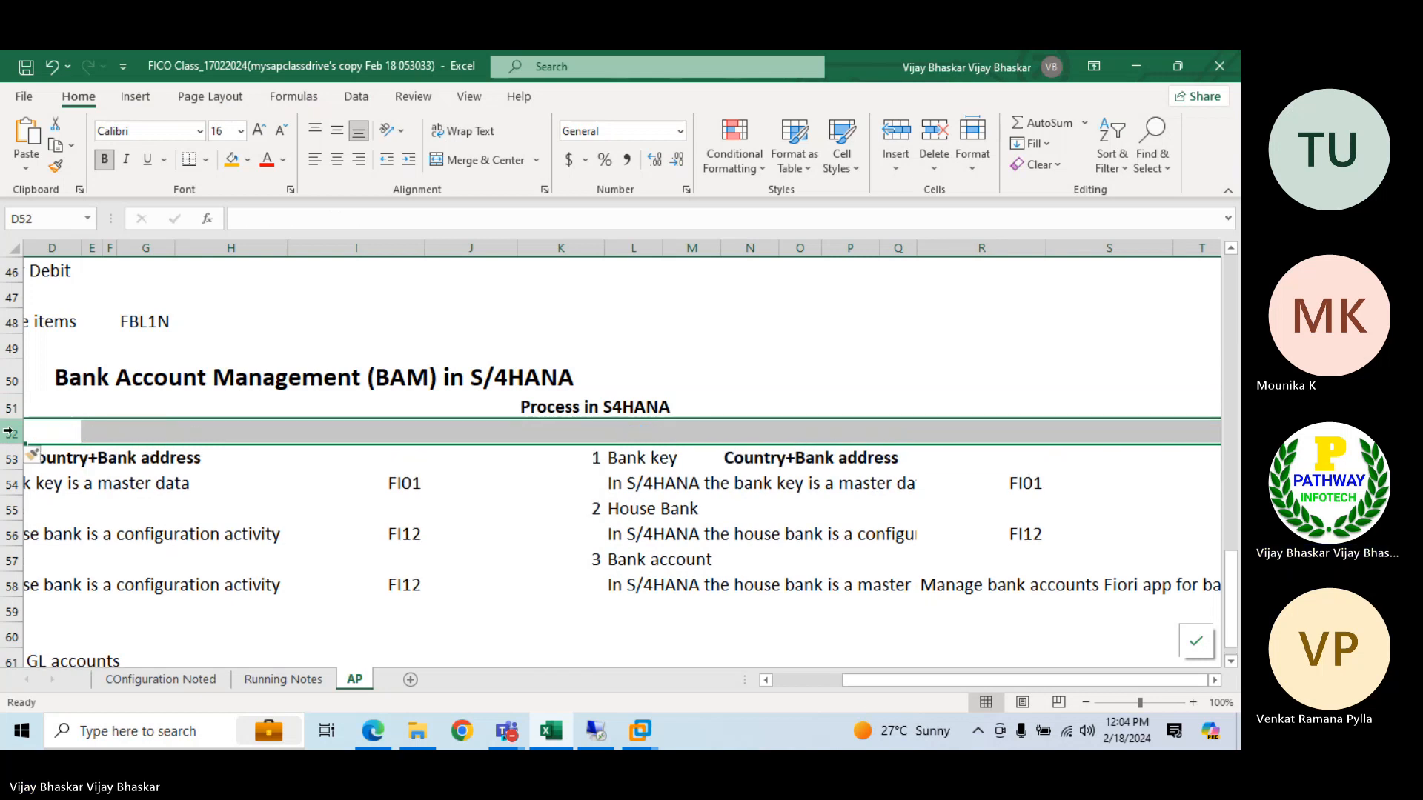
Enter "All the bank key and lenth of bank account number will be controlled by the t. code OY17" in D52
{"action": "left_click", "coordinate": [73, 428]}
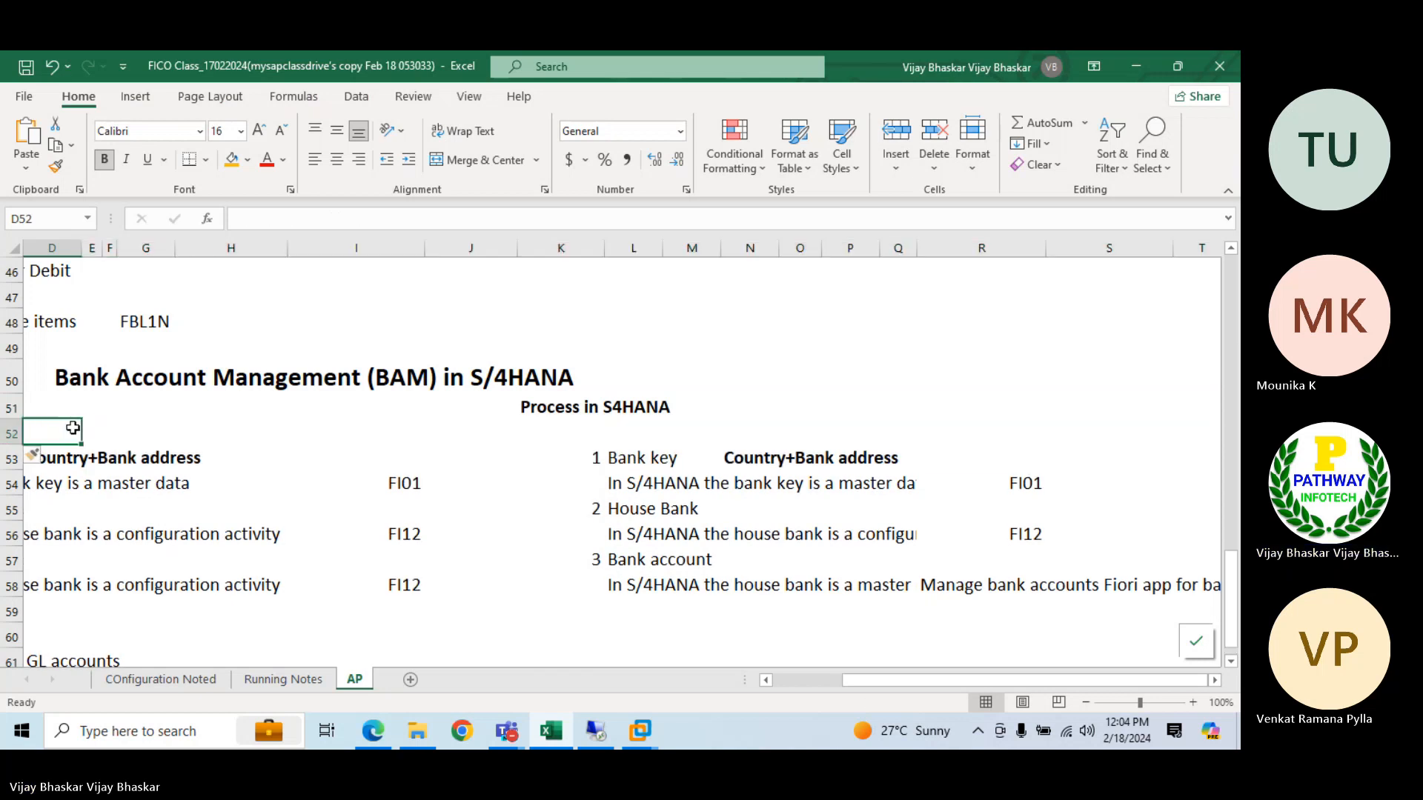
{"action": "type", "text": "All"}
{"action": "type", "text": "the b"}
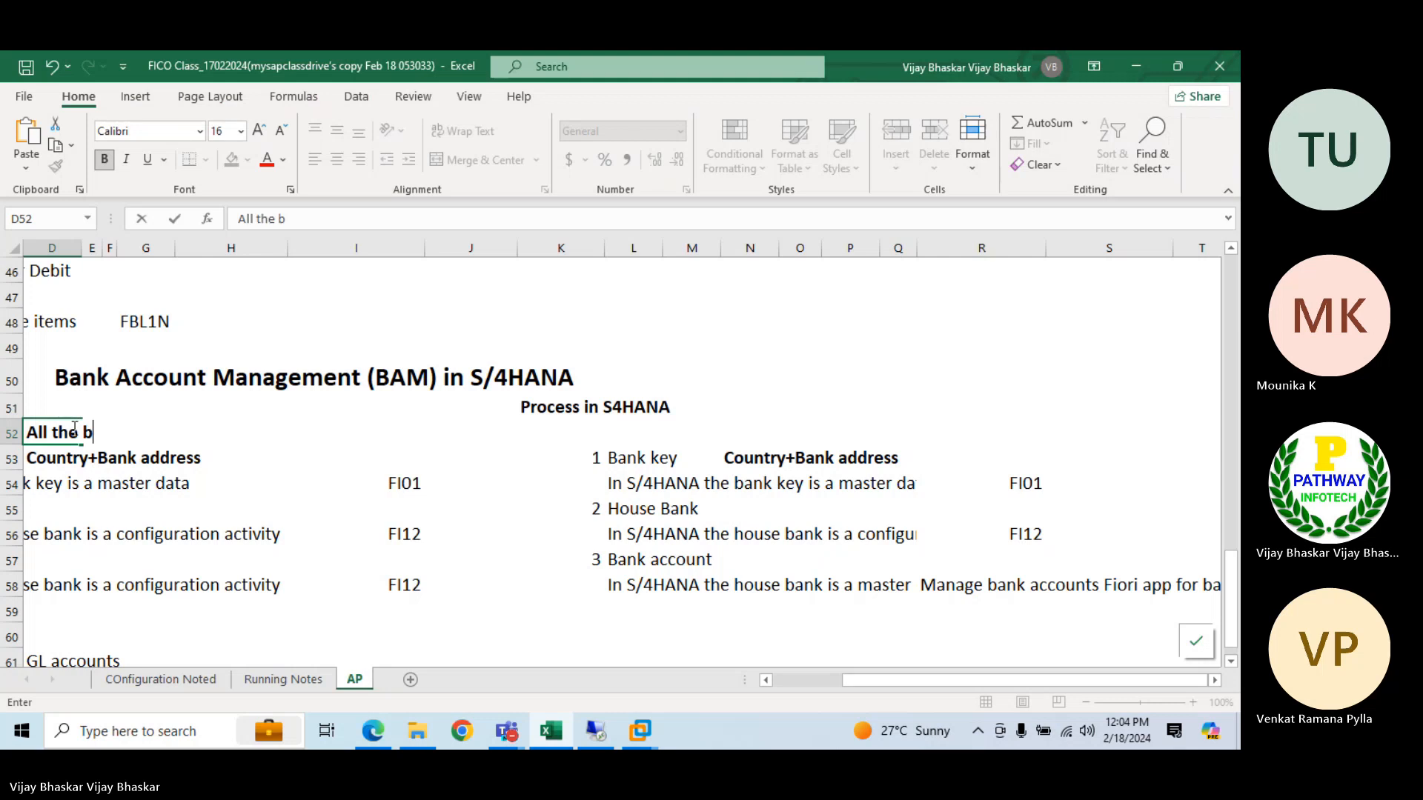
{"action": "type", "text": "ank key sn"}
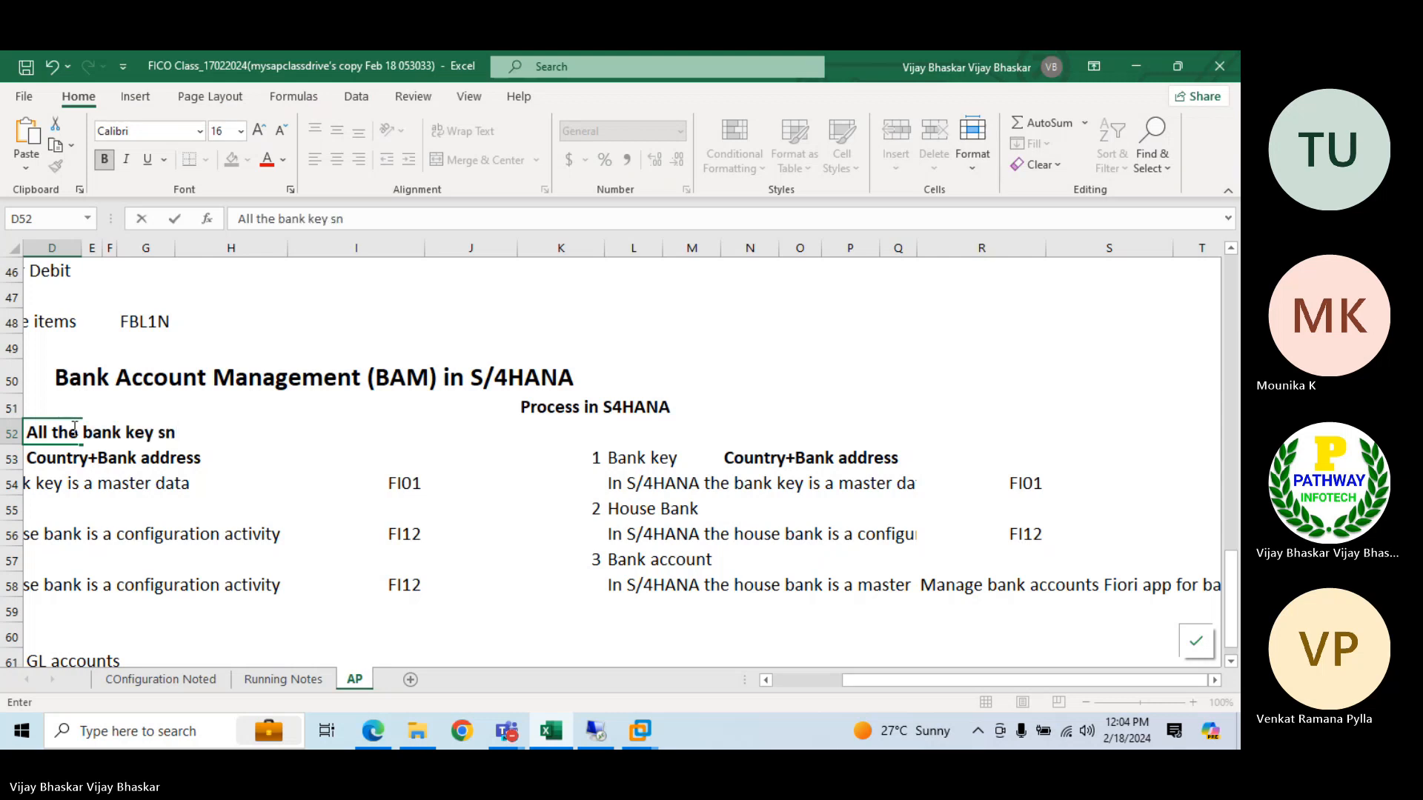
{"action": "key", "text": "BackSpace"}
{"action": "key", "text": "BackSpace"}
{"action": "type", "text": "and lenth of bank "}
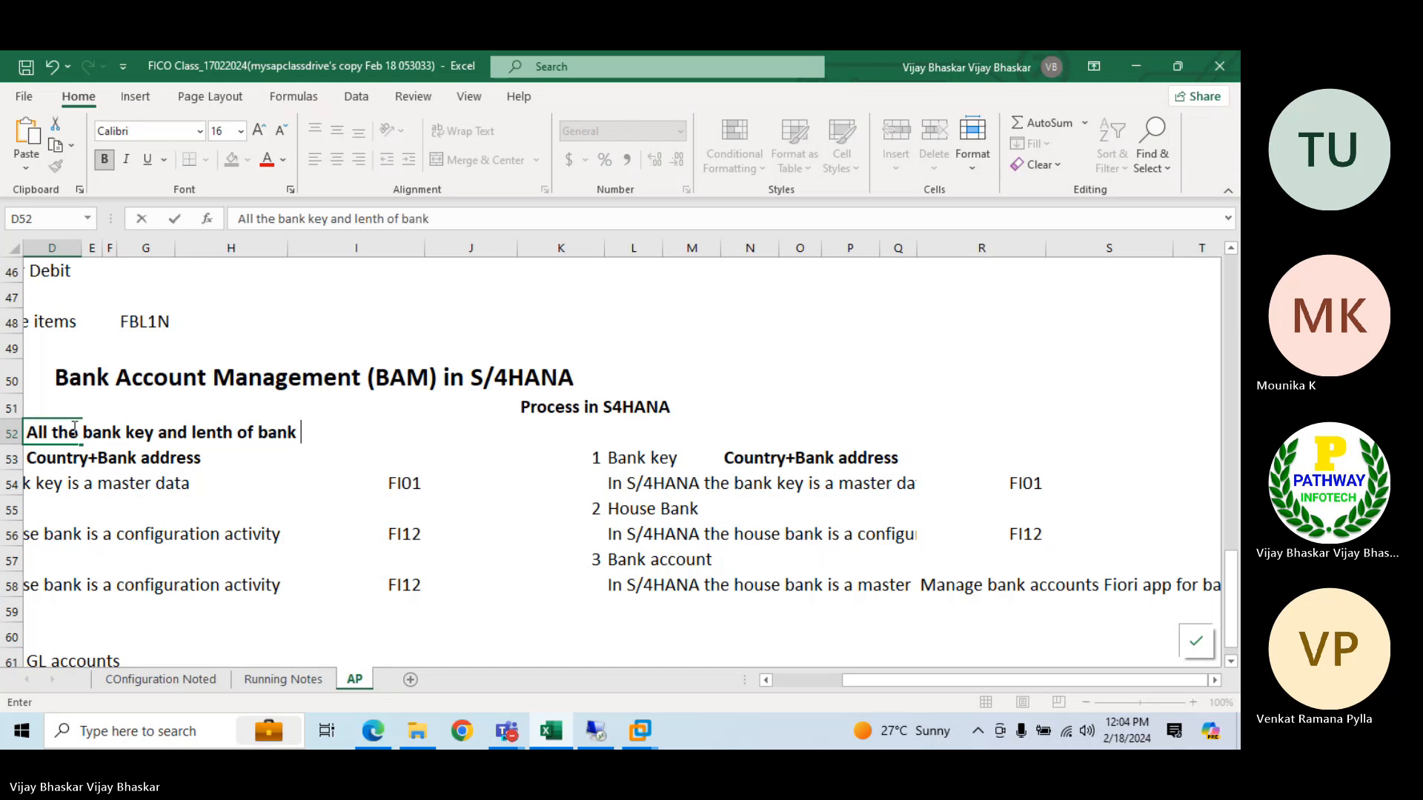
{"action": "type", "text": "account number will b"}
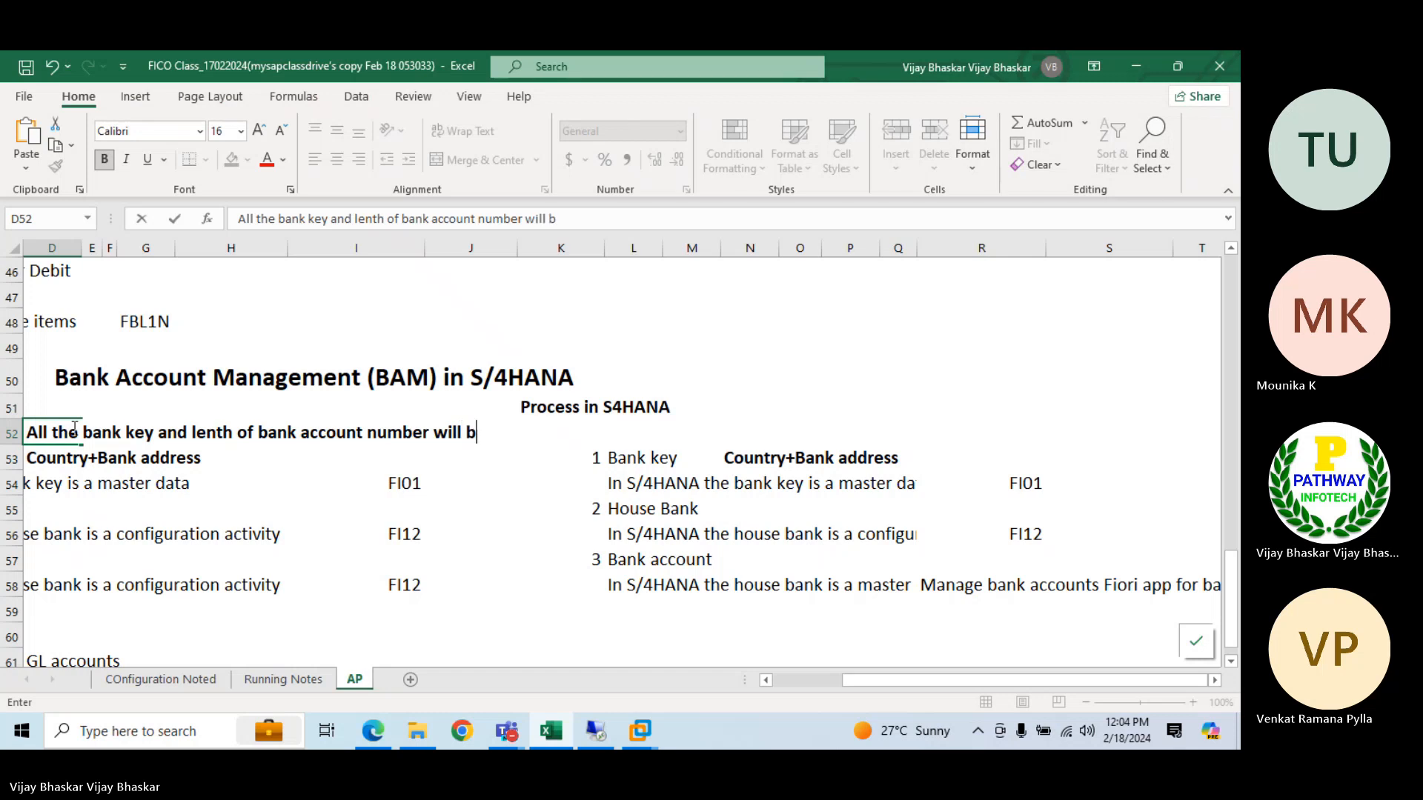
{"action": "type", "text": "e controlled"}
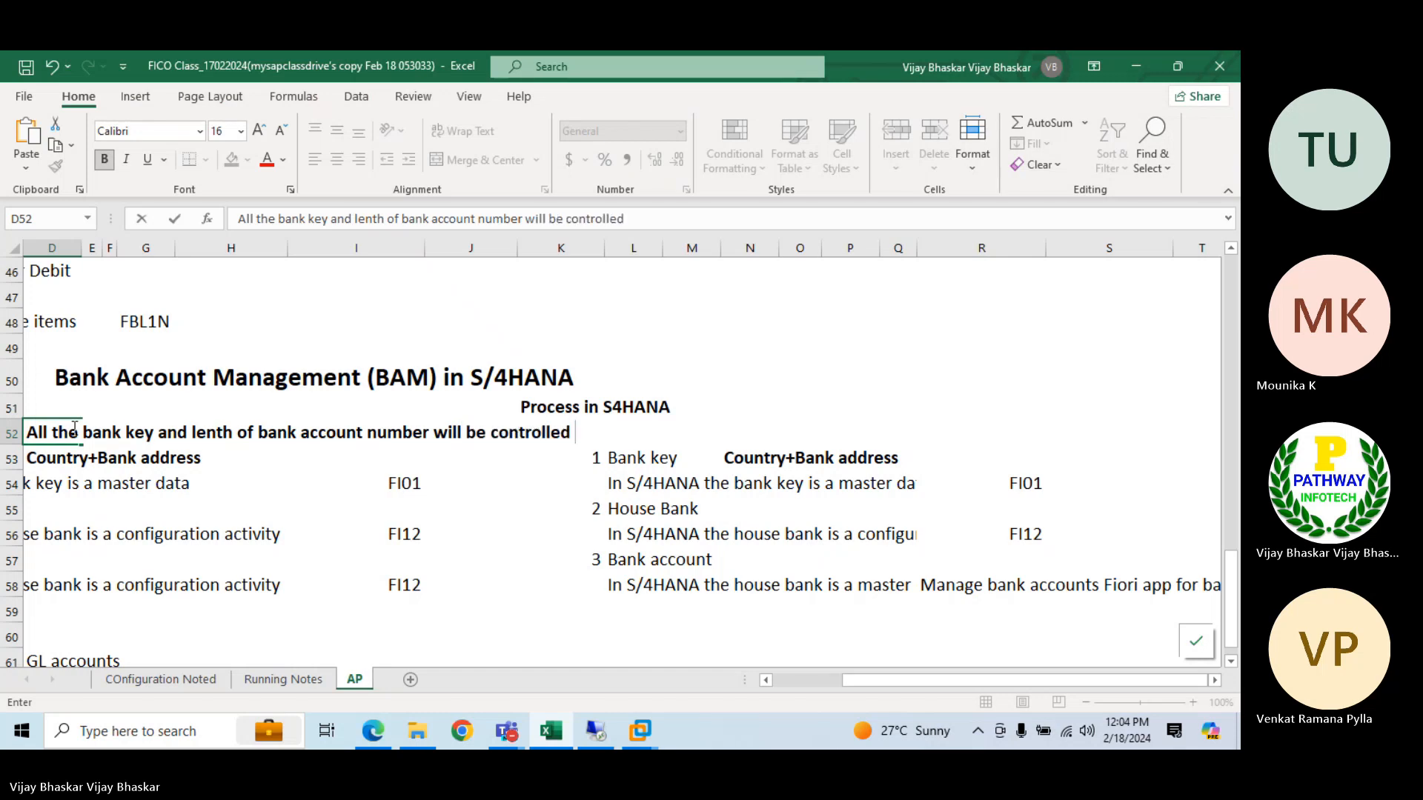
{"action": "type", "text": " by the t. code "}
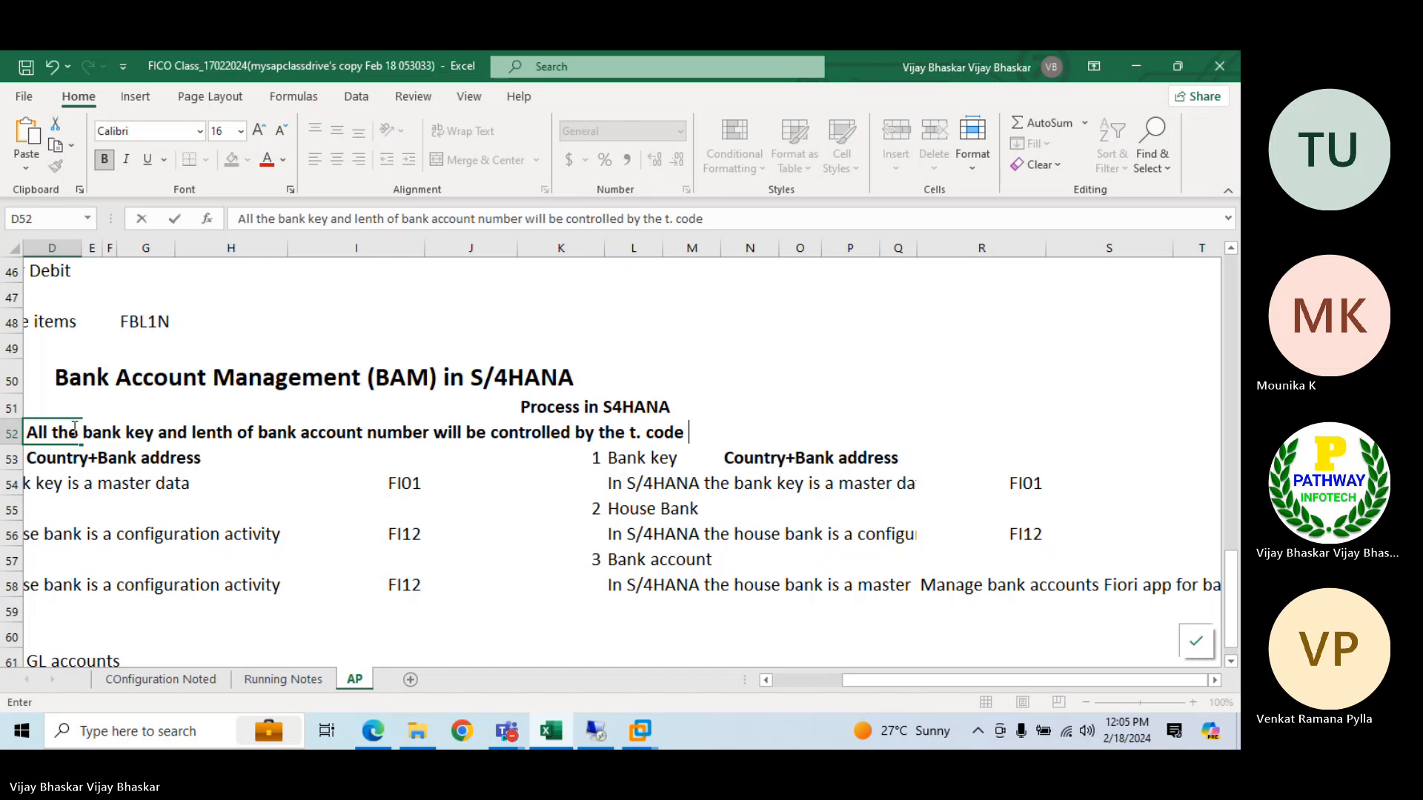
{"action": "type", "text": "OY17"}
{"action": "key", "text": "Return"}
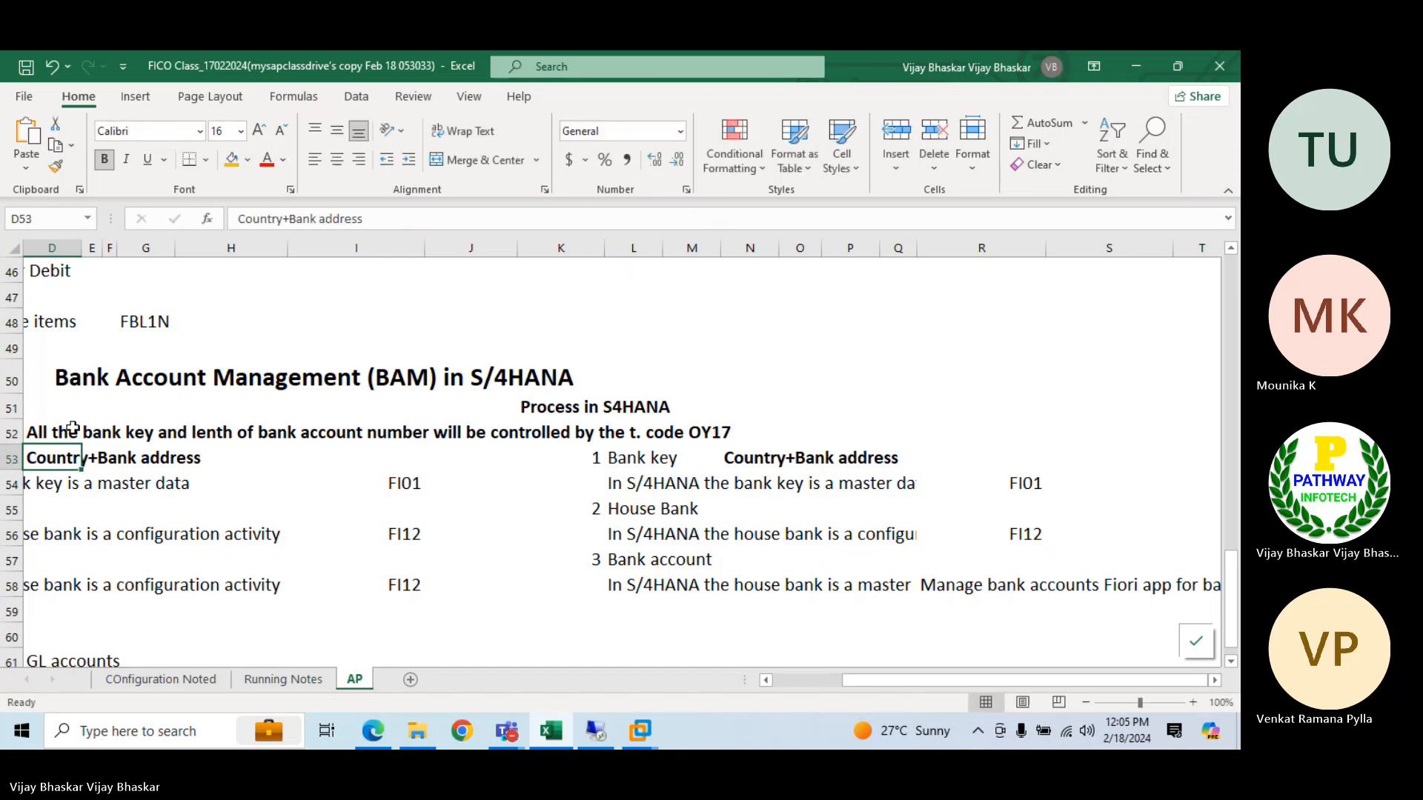
{"action": "left_click", "coordinate": [35, 430]}
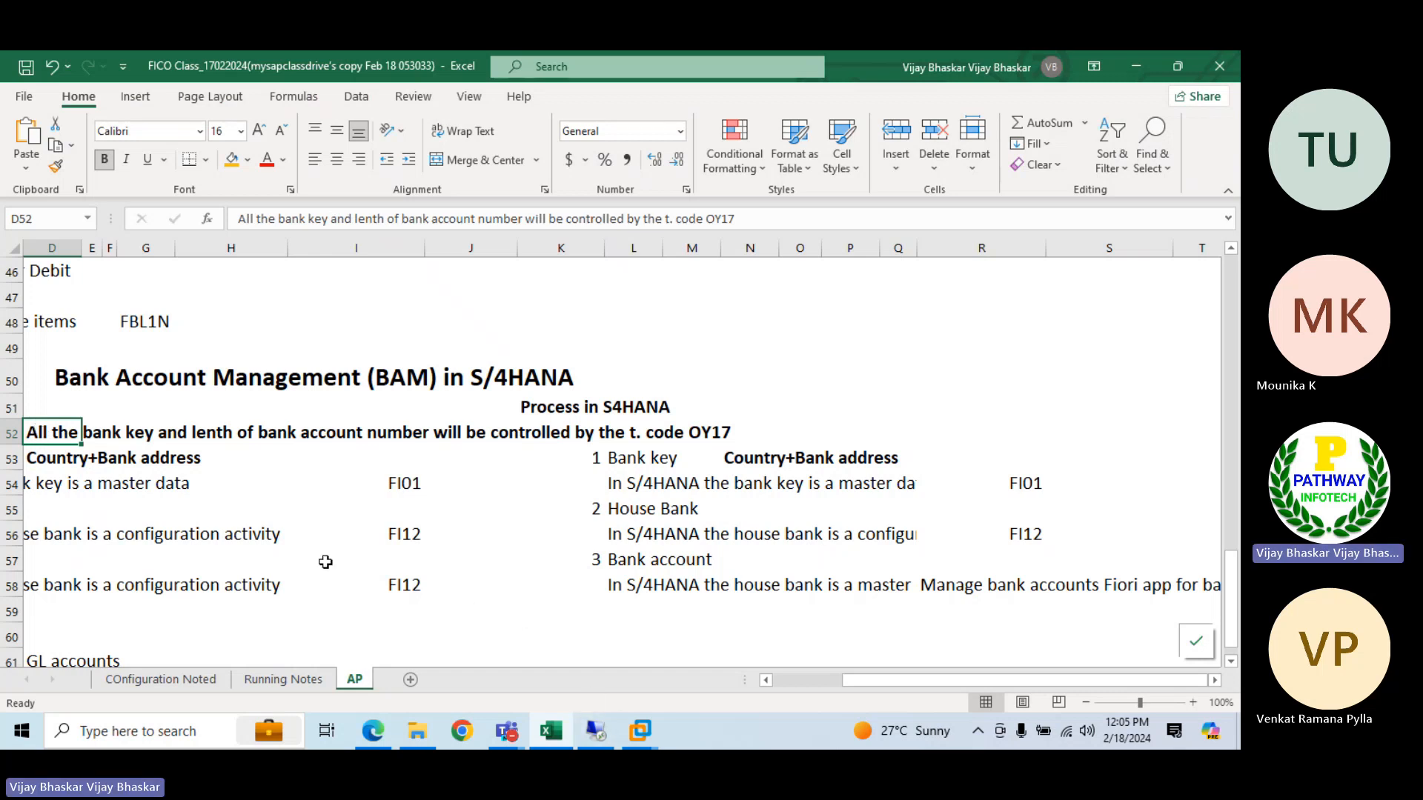
Extend the GL accounts entry in D61 to read "GL accounts mapping process in ECC"
{"action": "scroll", "coordinate": [181, 520], "scroll_direction": "down", "scroll_amount": 2}
{"action": "left_click", "coordinate": [52, 497]}
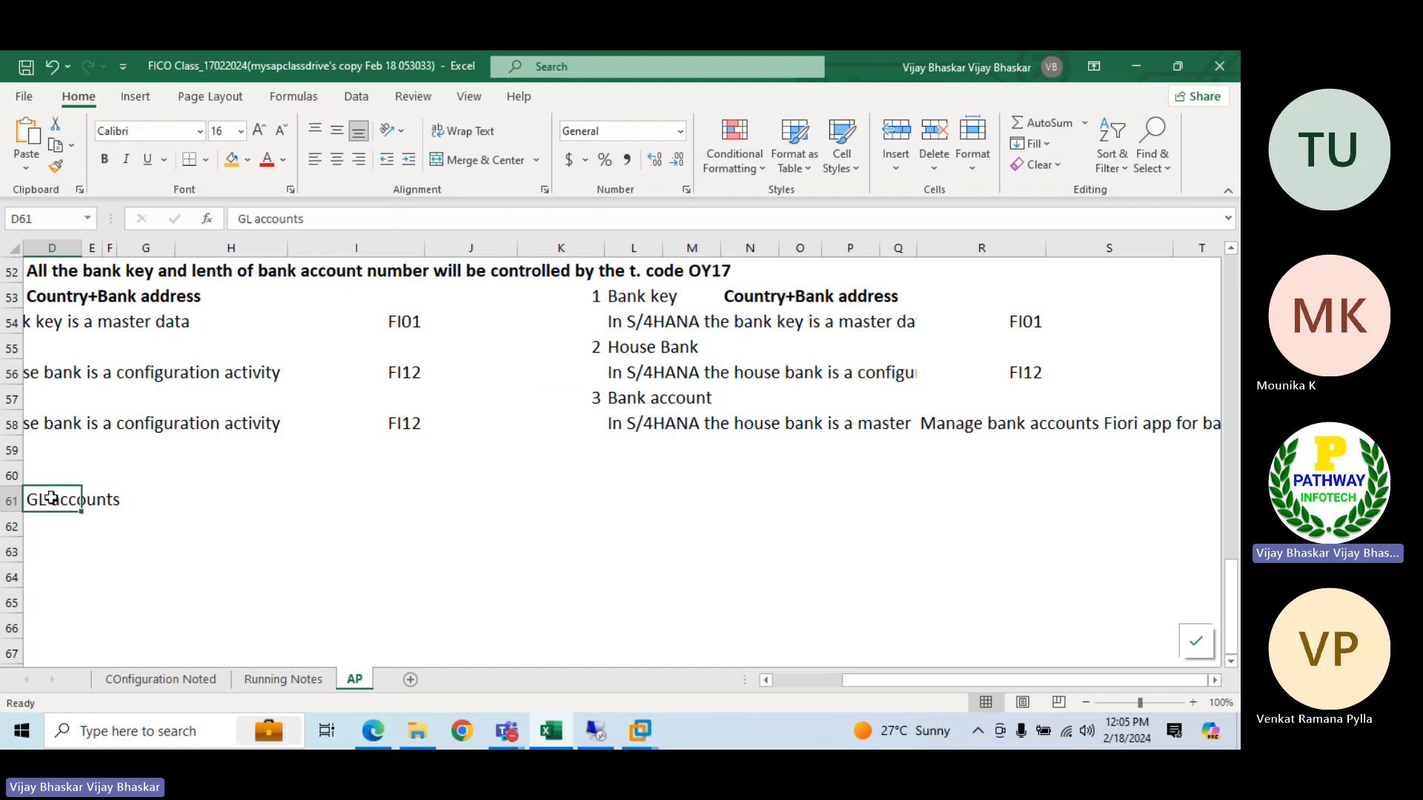
{"action": "left_click", "coordinate": [326, 220]}
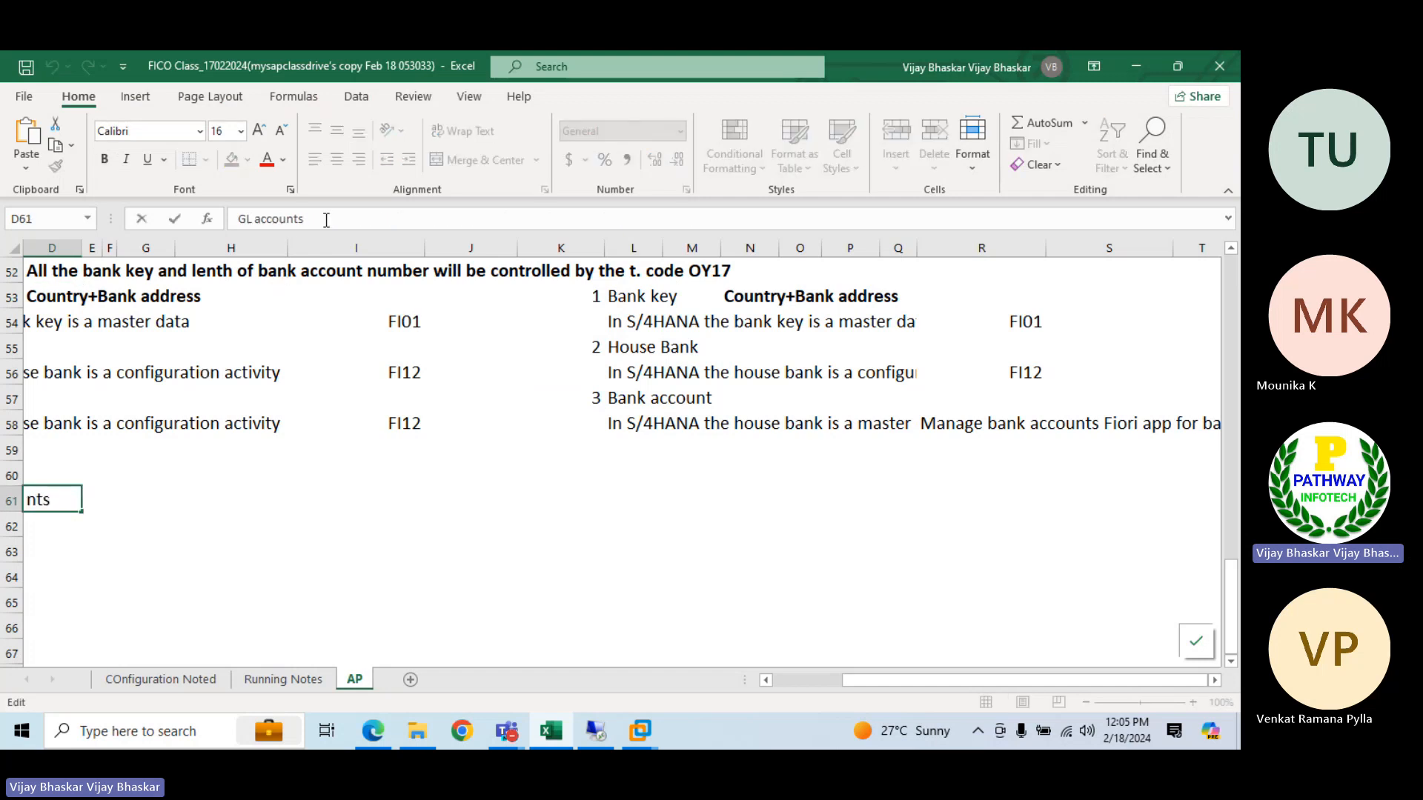
{"action": "type", "text": "mapping"}
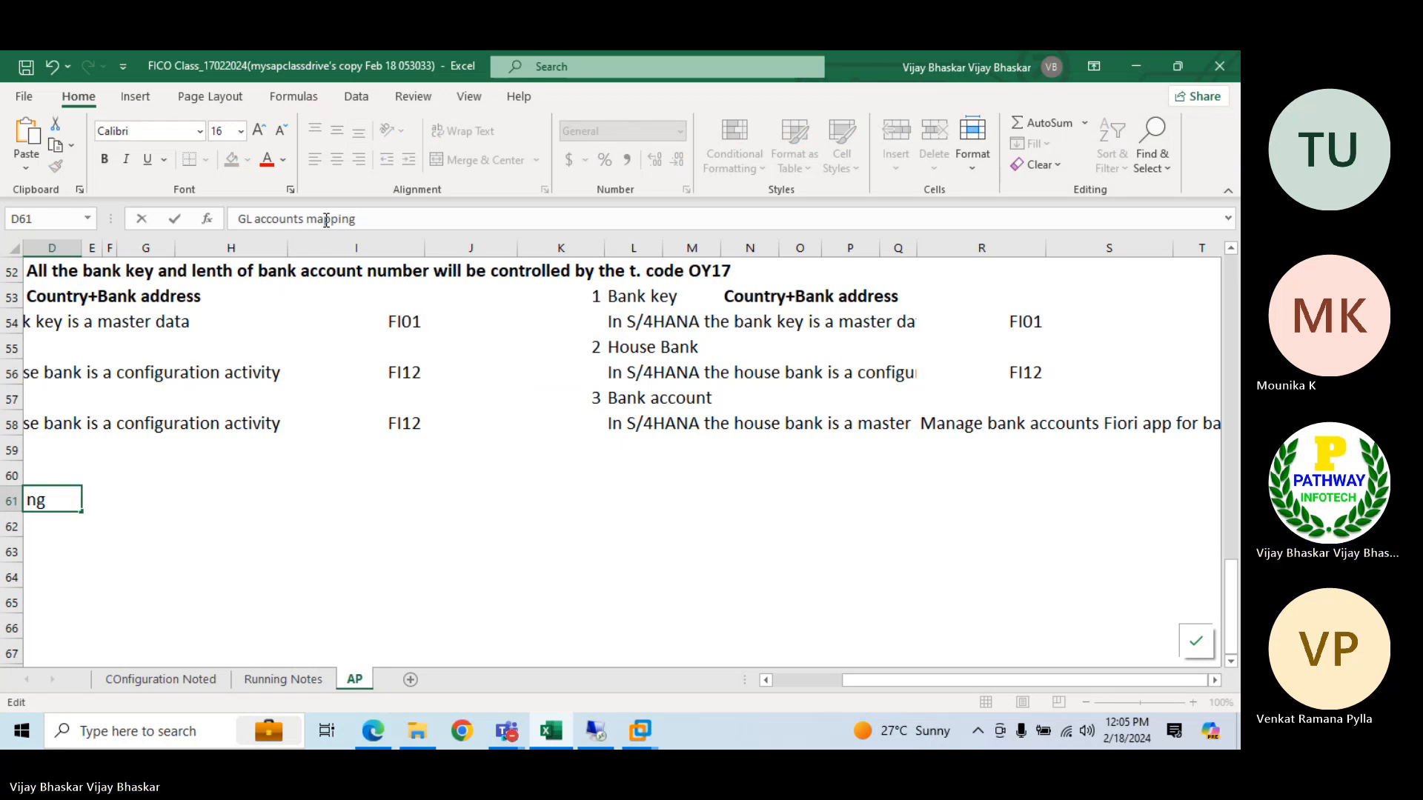
{"action": "key", "text": "BackSpace"}
{"action": "key", "text": "BackSpace"}
{"action": "key", "text": "BackSpace"}
{"action": "key", "text": "BackSpace"}
{"action": "key", "text": "BackSpace"}
{"action": "key", "text": "BackSpace"}
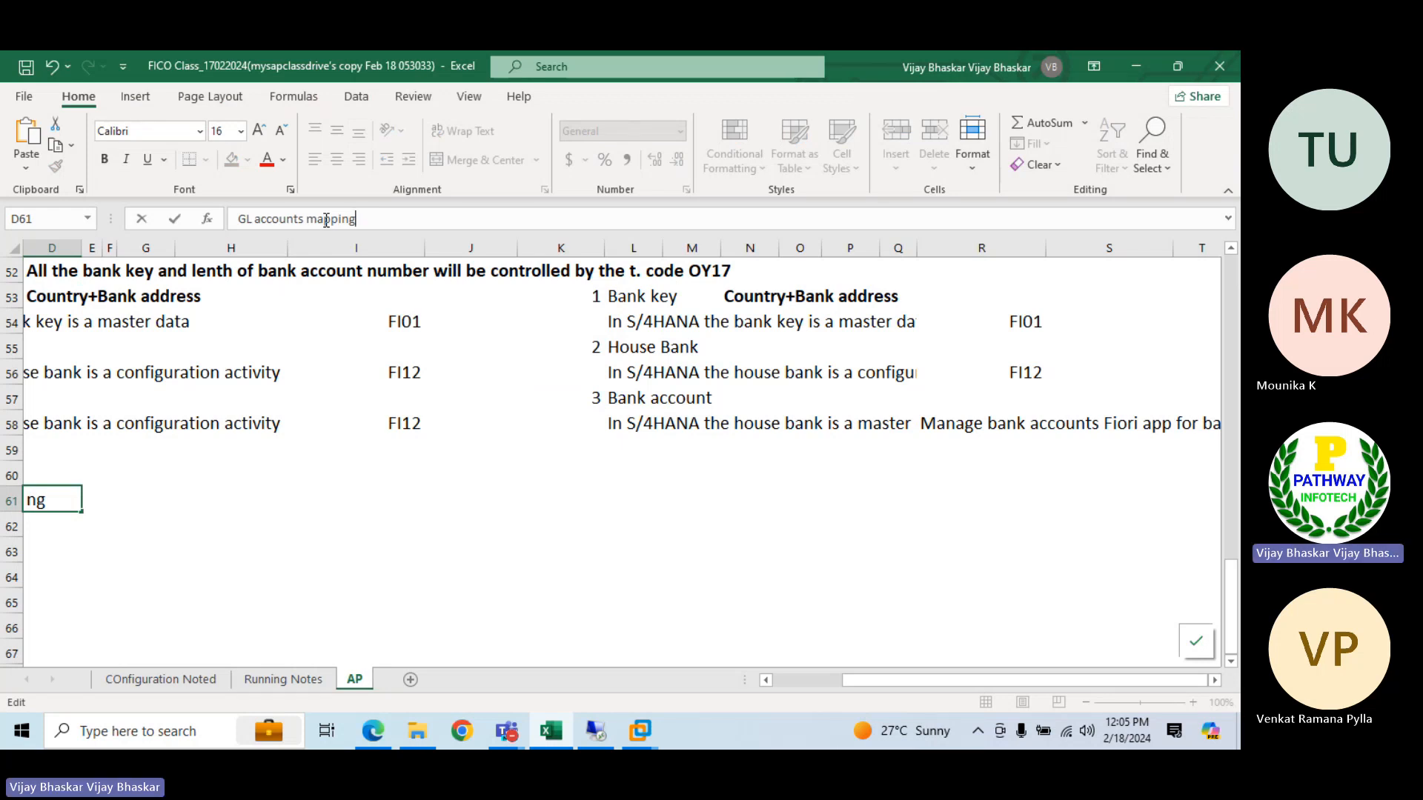
{"action": "key", "text": "BackSpace"}
{"action": "key", "text": "BackSpace"}
{"action": "type", "text": "m"}
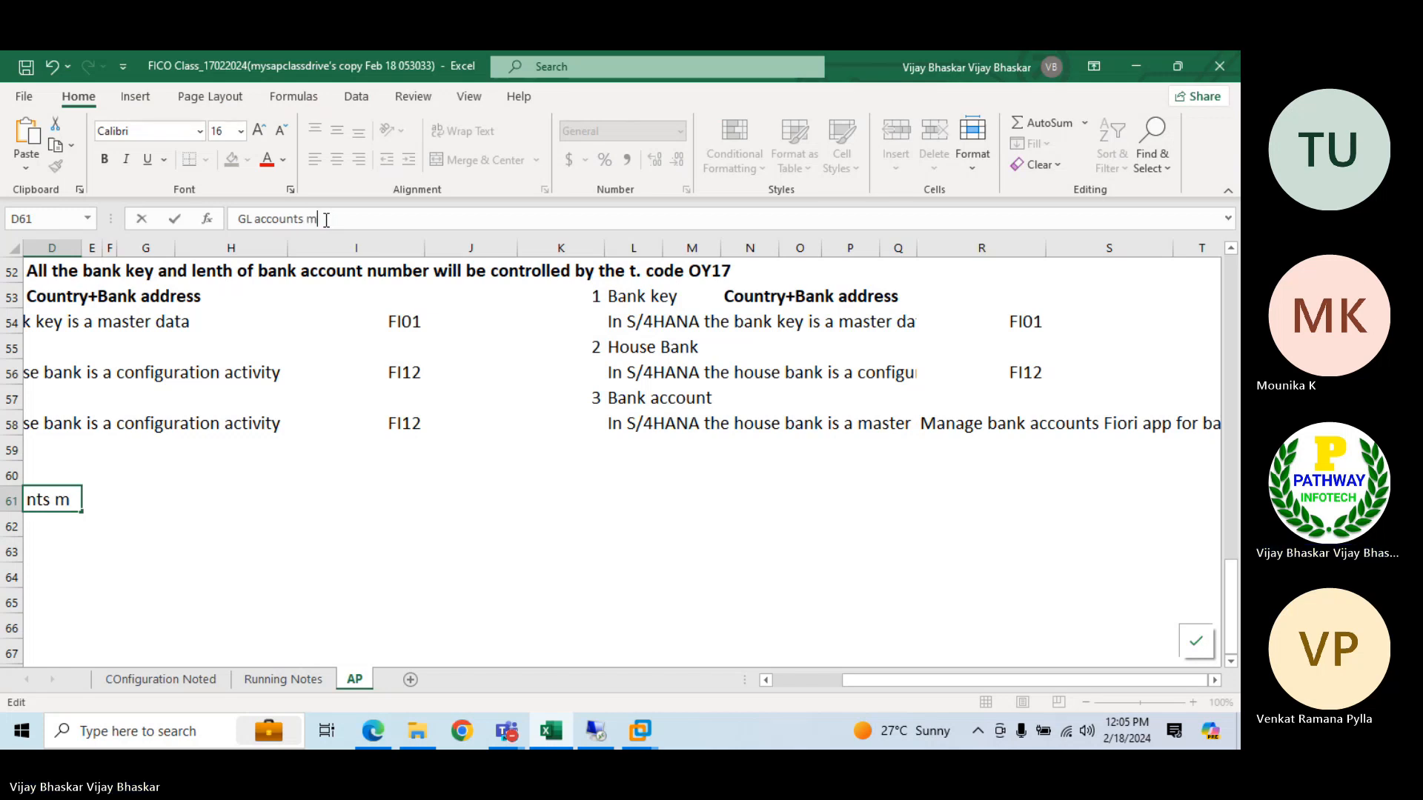
{"action": "type", "text": "apping process in"}
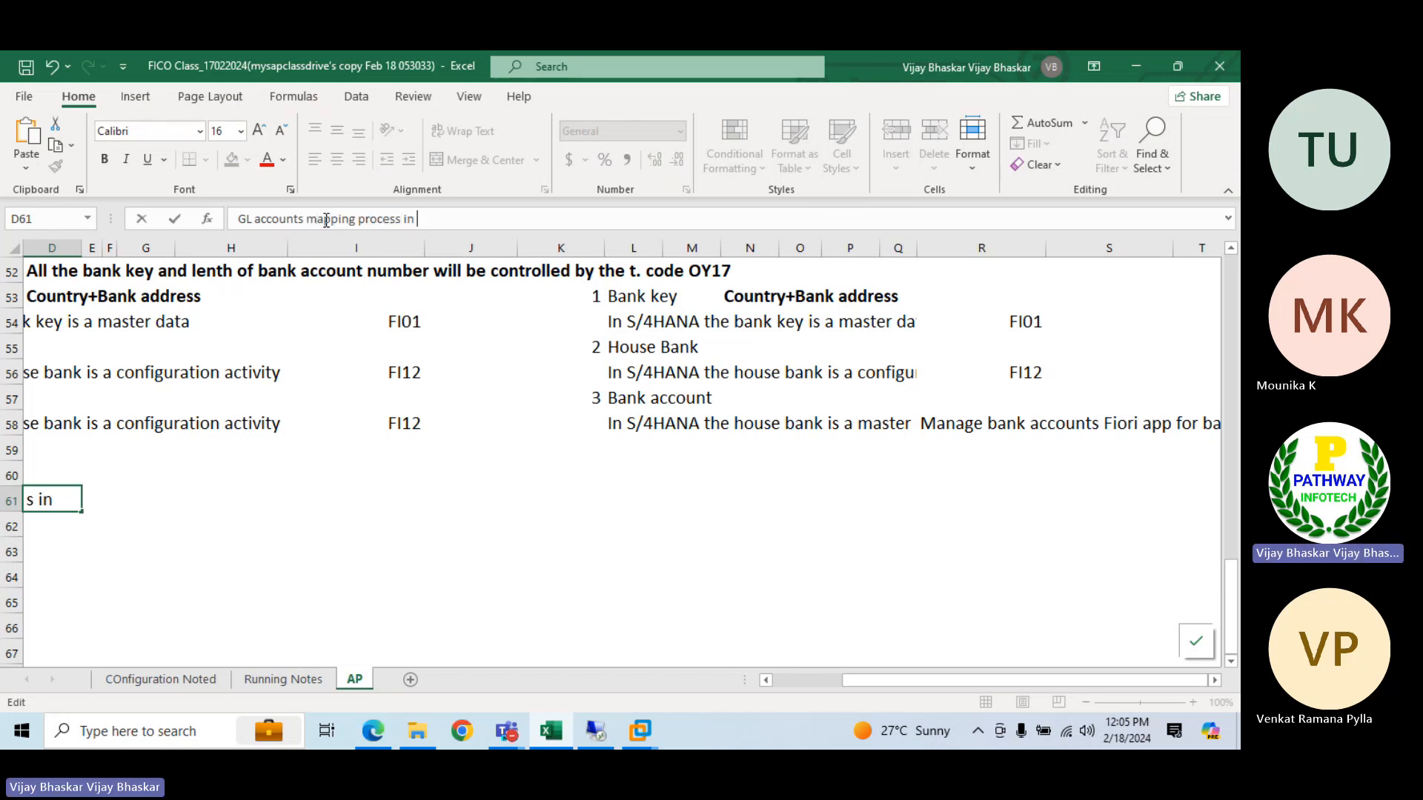
{"action": "type", "text": " EDC"}
{"action": "key", "text": "BackSpace"}
{"action": "key", "text": "BackSpace"}
{"action": "type", "text": "CC"}
{"action": "key", "text": "Return"}
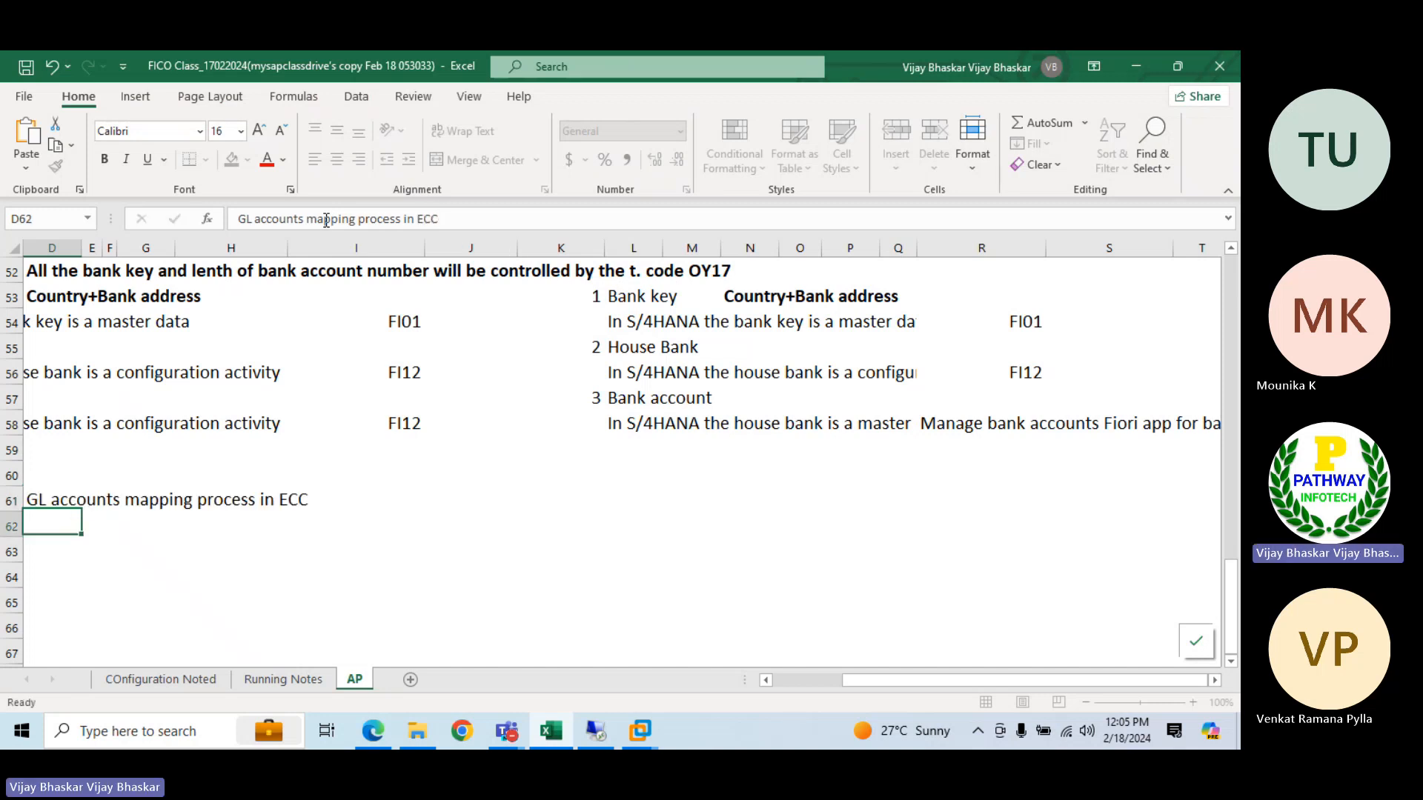
Copy the D61 heading to L61 and change the copy to "GL accounts mapping process in S/4HANA"
{"action": "key", "text": "Up"}
{"action": "key", "text": "ctrl+c"}
{"action": "key", "text": "Right"}
{"action": "key", "text": "Right"}
{"action": "key", "text": "Right"}
{"action": "key", "text": "Right"}
{"action": "key", "text": "Right"}
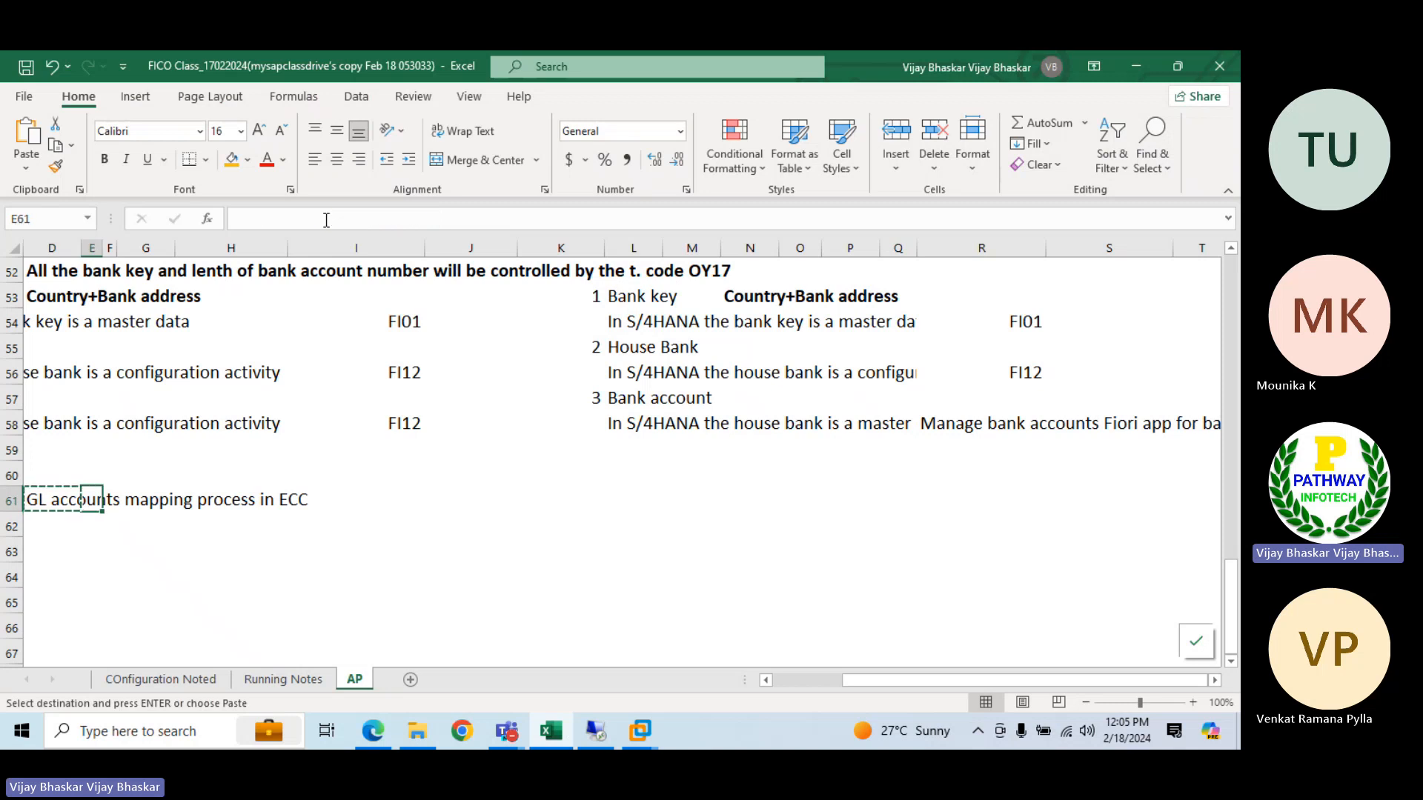
{"action": "key", "text": "Right"}
{"action": "key", "text": "Right"}
{"action": "key", "text": "Right"}
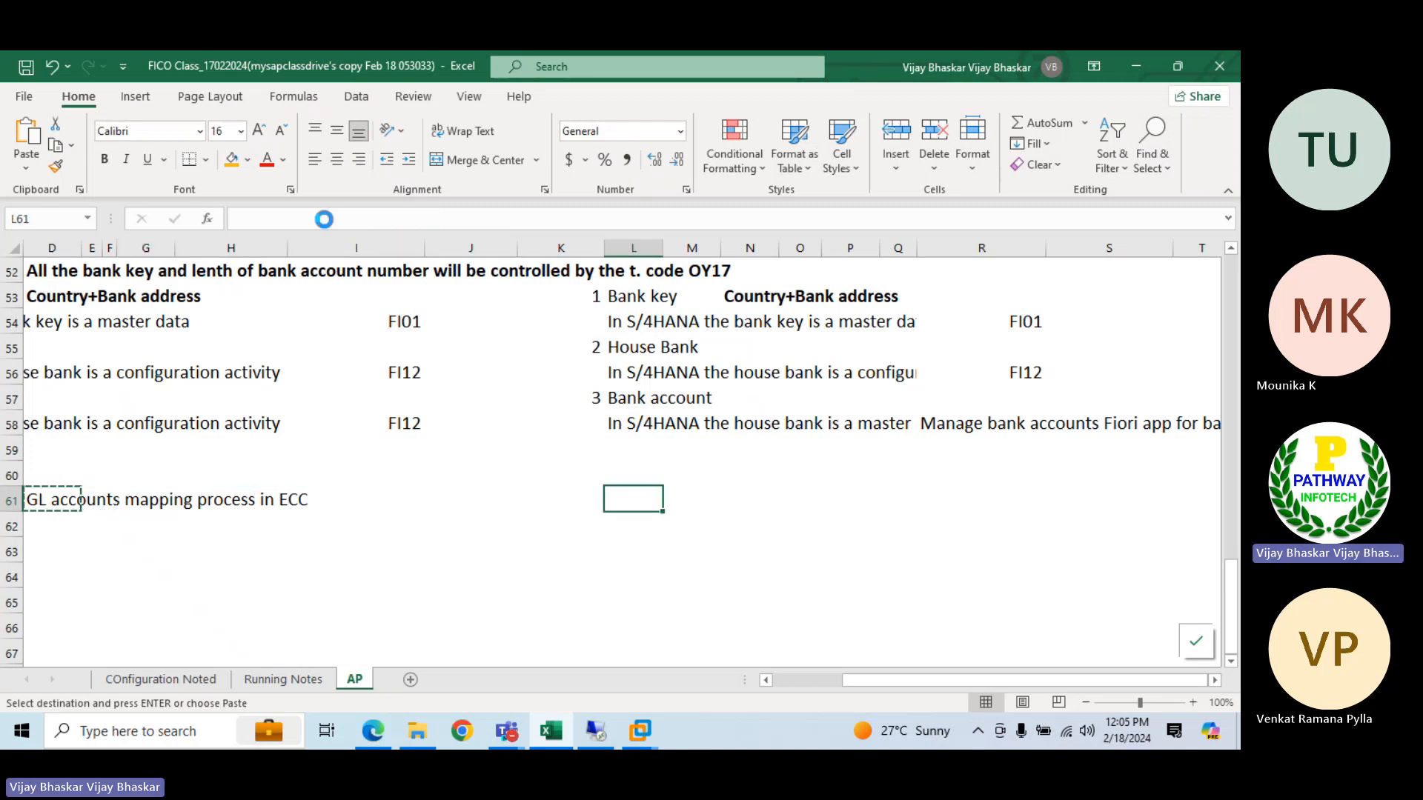
{"action": "key", "text": "Return"}
{"action": "left_click", "coordinate": [460, 218]}
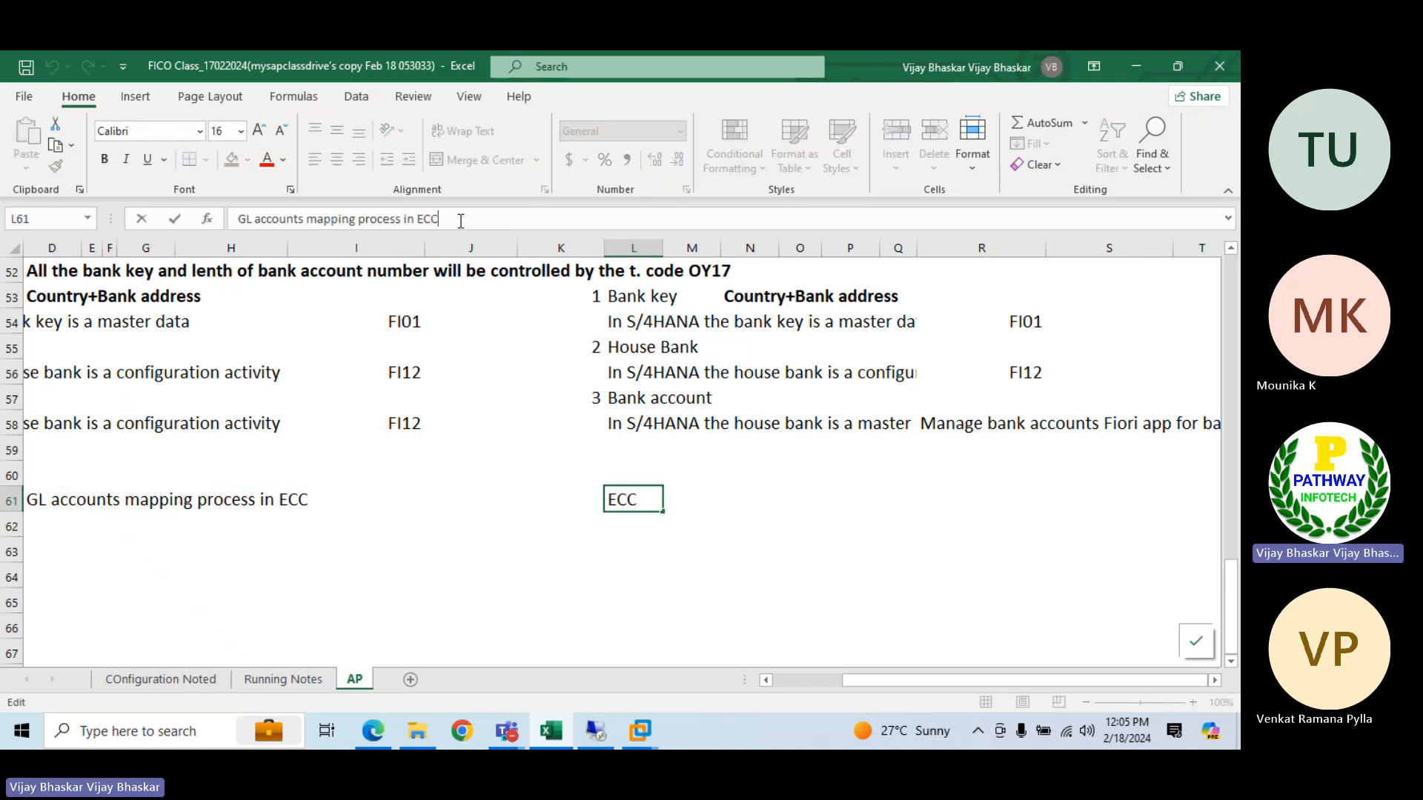
{"action": "key", "text": "BackSpace"}
{"action": "key", "text": "BackSpace"}
{"action": "key", "text": "BackSpace"}
{"action": "type", "text": "S"}
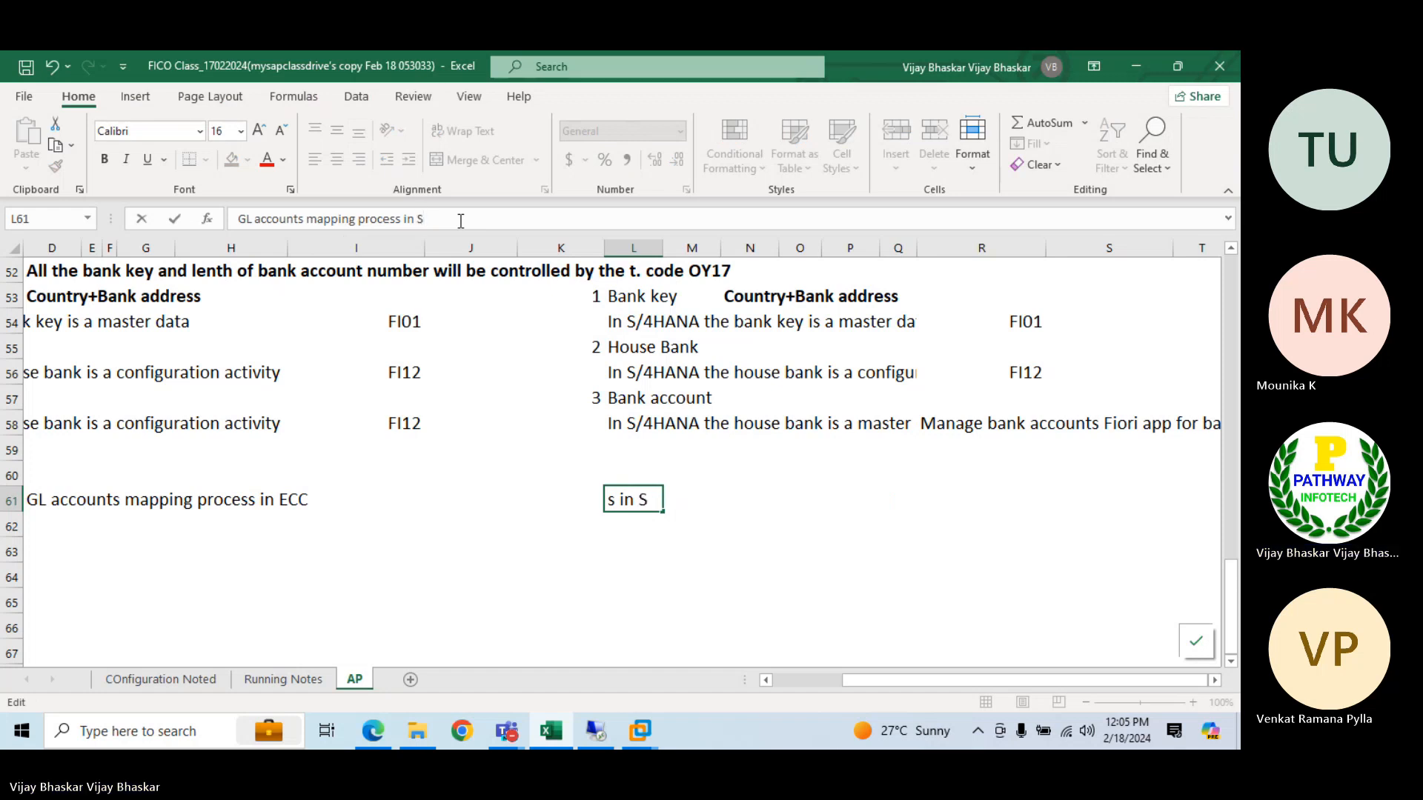
{"action": "type", "text": "/4HANA"}
{"action": "key", "text": "Return"}
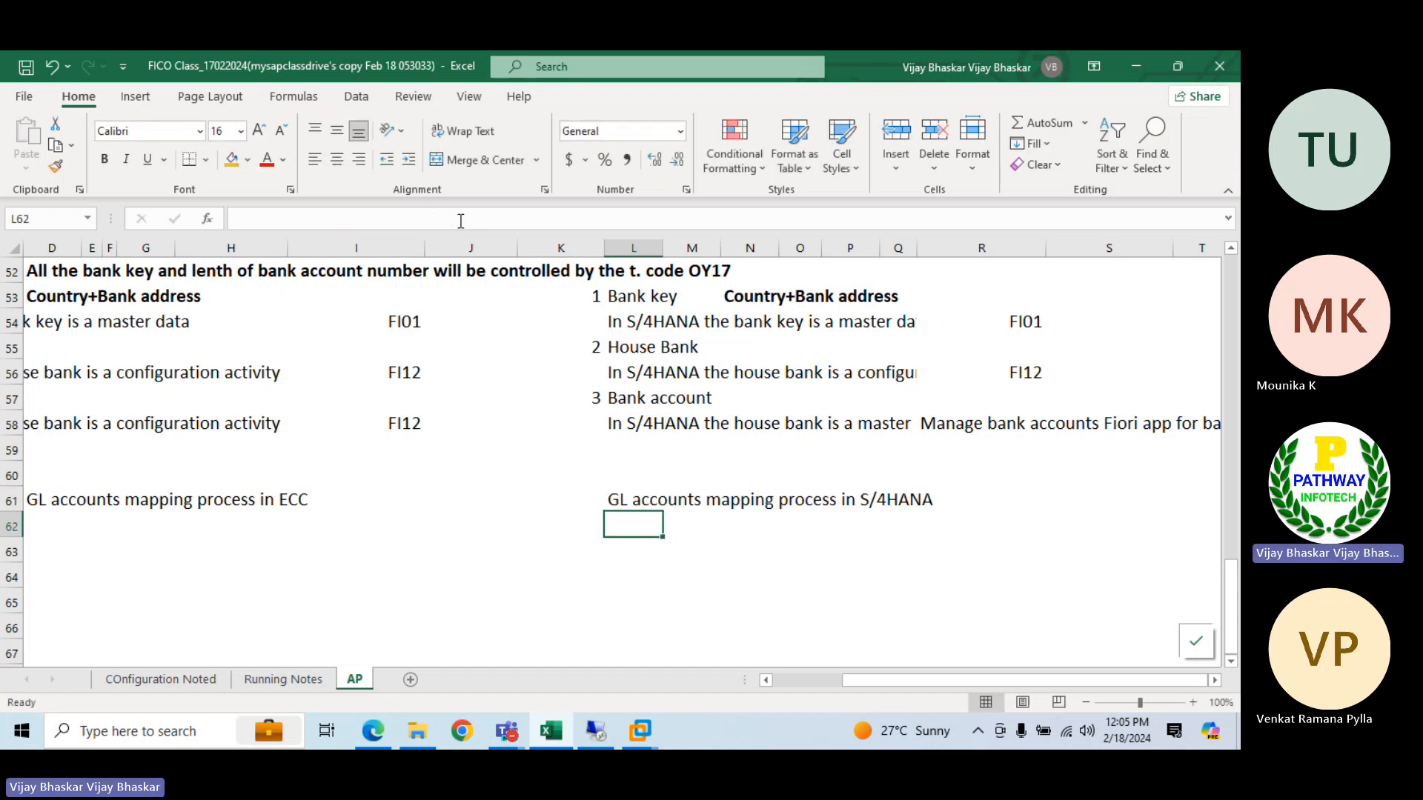
Make row 61 bold and put "Bank" in front of both GL accounts mapping headings in D61 and L61
{"action": "left_click", "coordinate": [12, 500]}
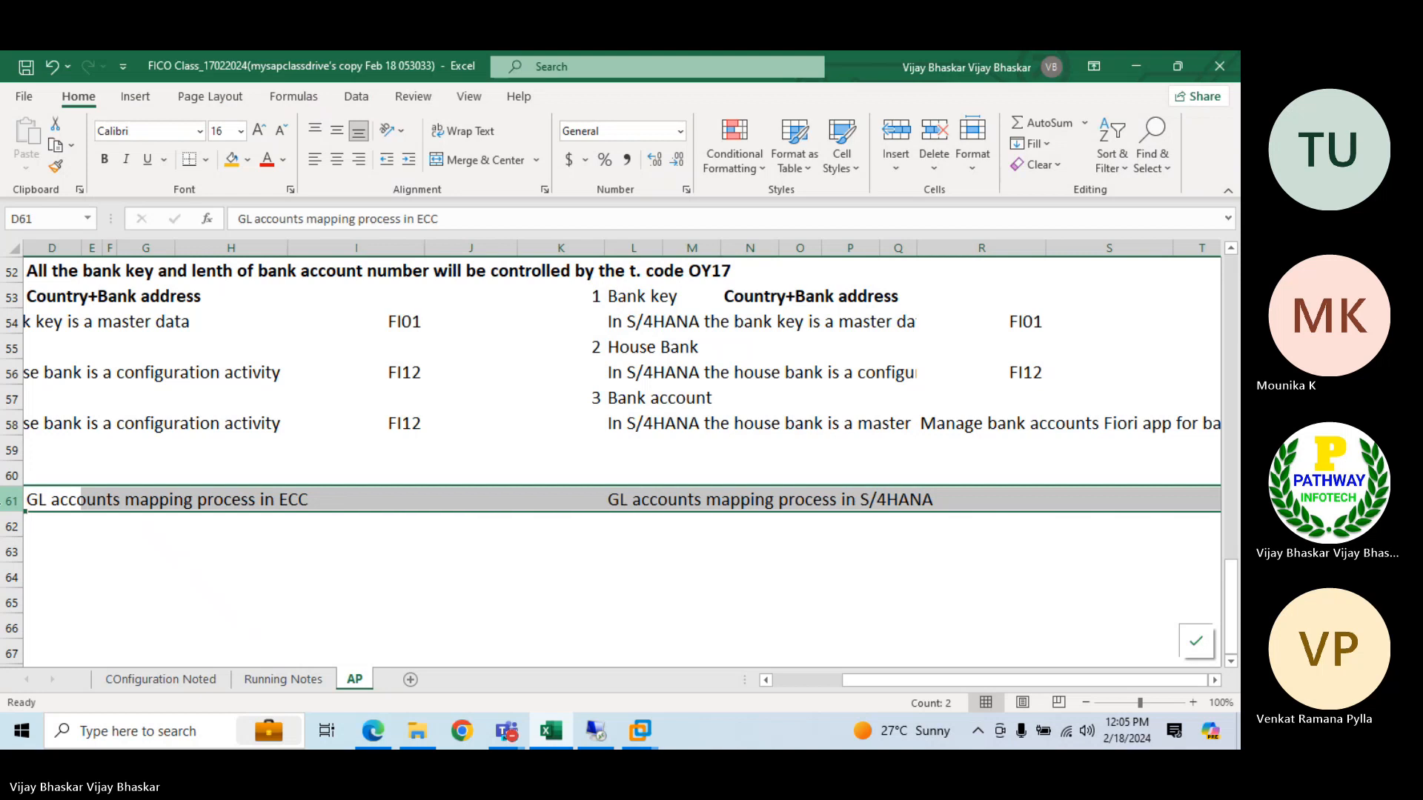
{"action": "key", "text": "ctrl+b"}
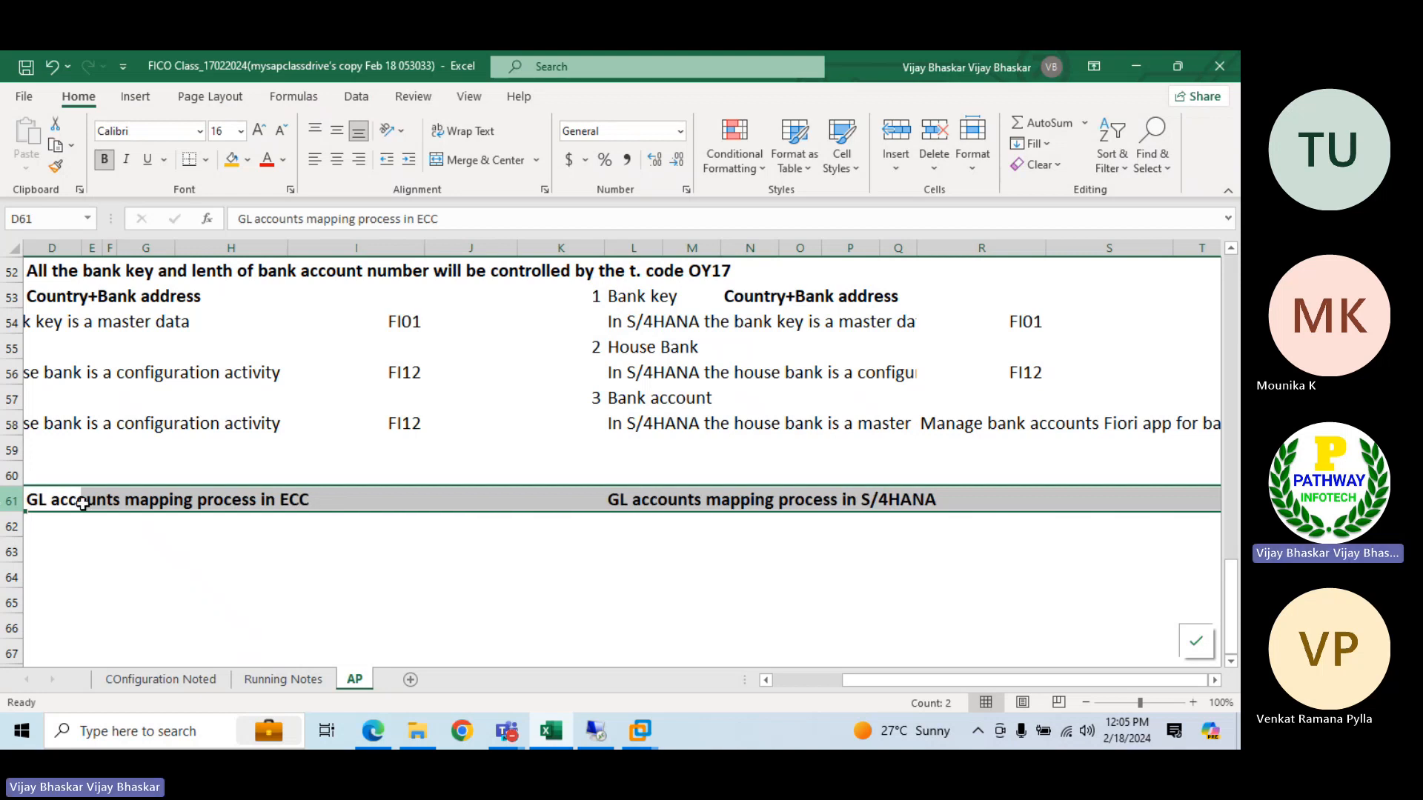
{"action": "left_click", "coordinate": [26, 496]}
{"action": "double_click", "coordinate": [27, 496]}
{"action": "type", "text": "Bank"}
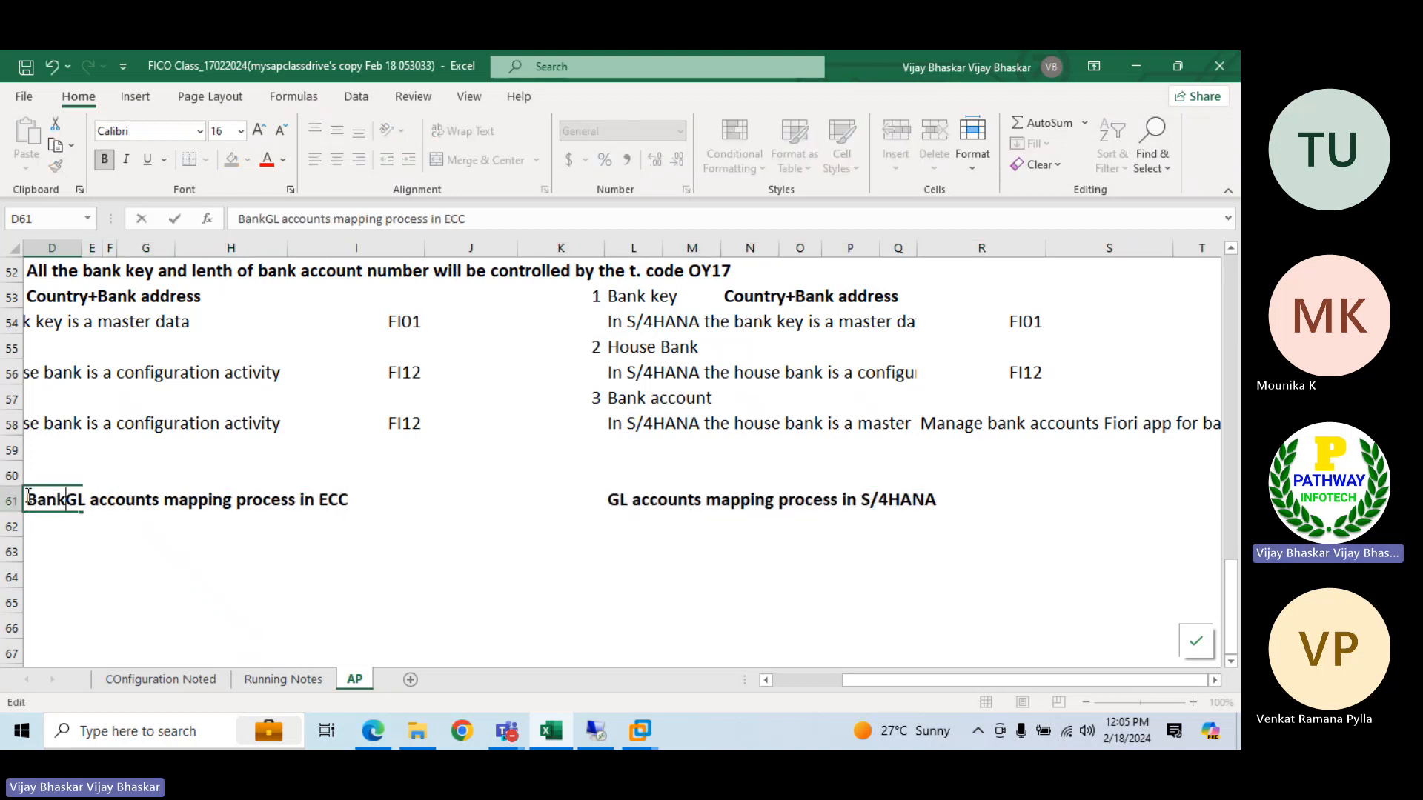
{"action": "left_click", "coordinate": [608, 498]}
{"action": "type", "text": "Bank"}
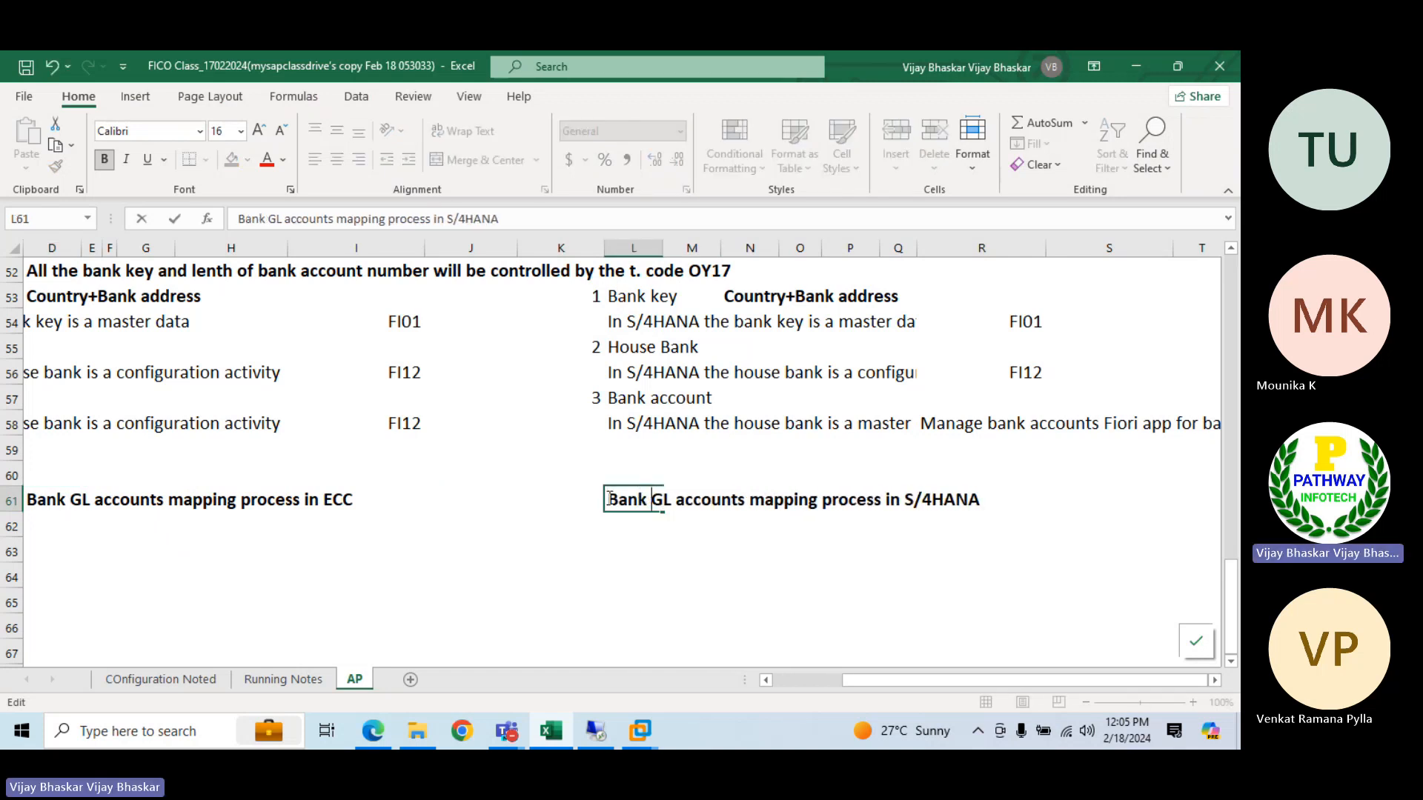
{"action": "key", "text": "Return"}
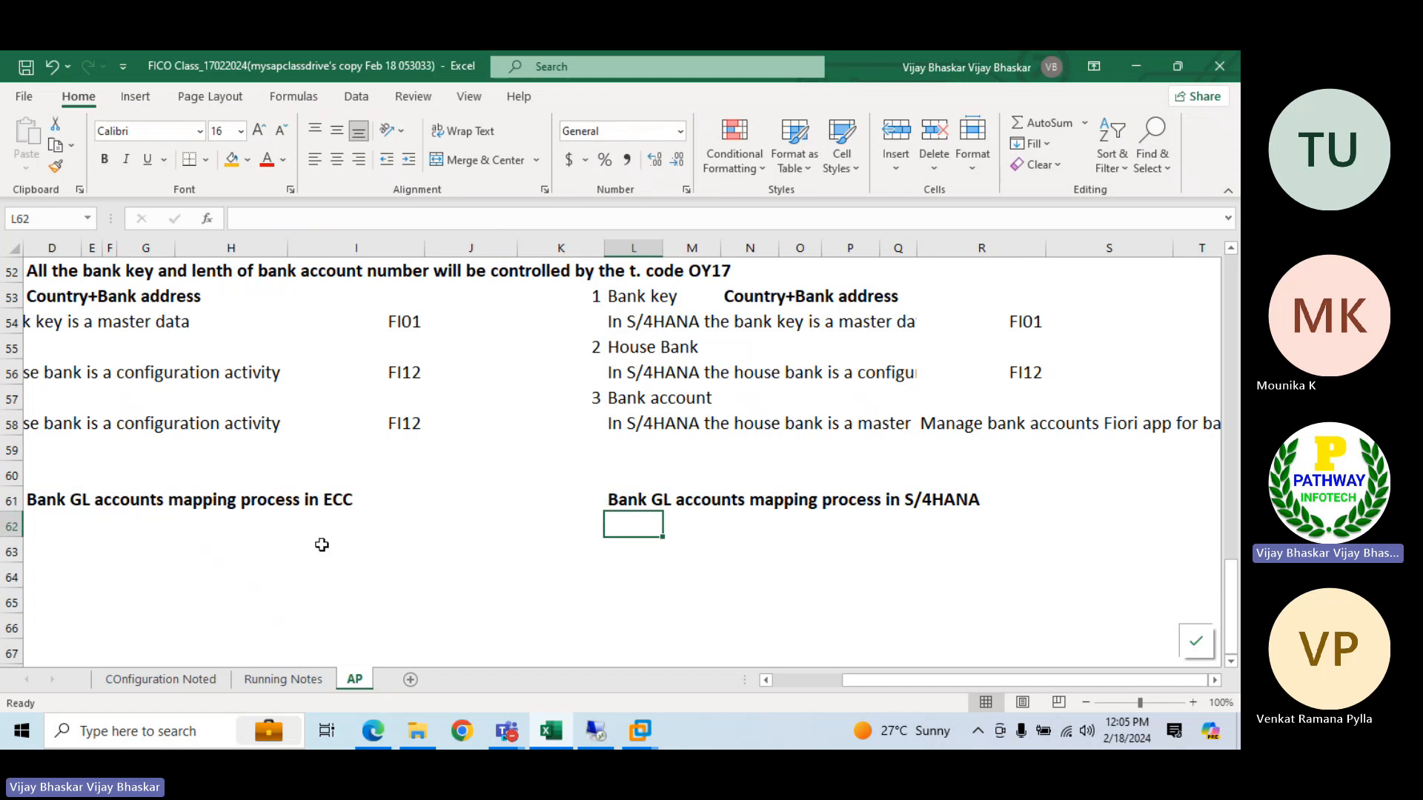
{"action": "left_click", "coordinate": [63, 517]}
{"action": "scroll", "coordinate": [77, 516], "scroll_direction": "down", "scroll_amount": 1}
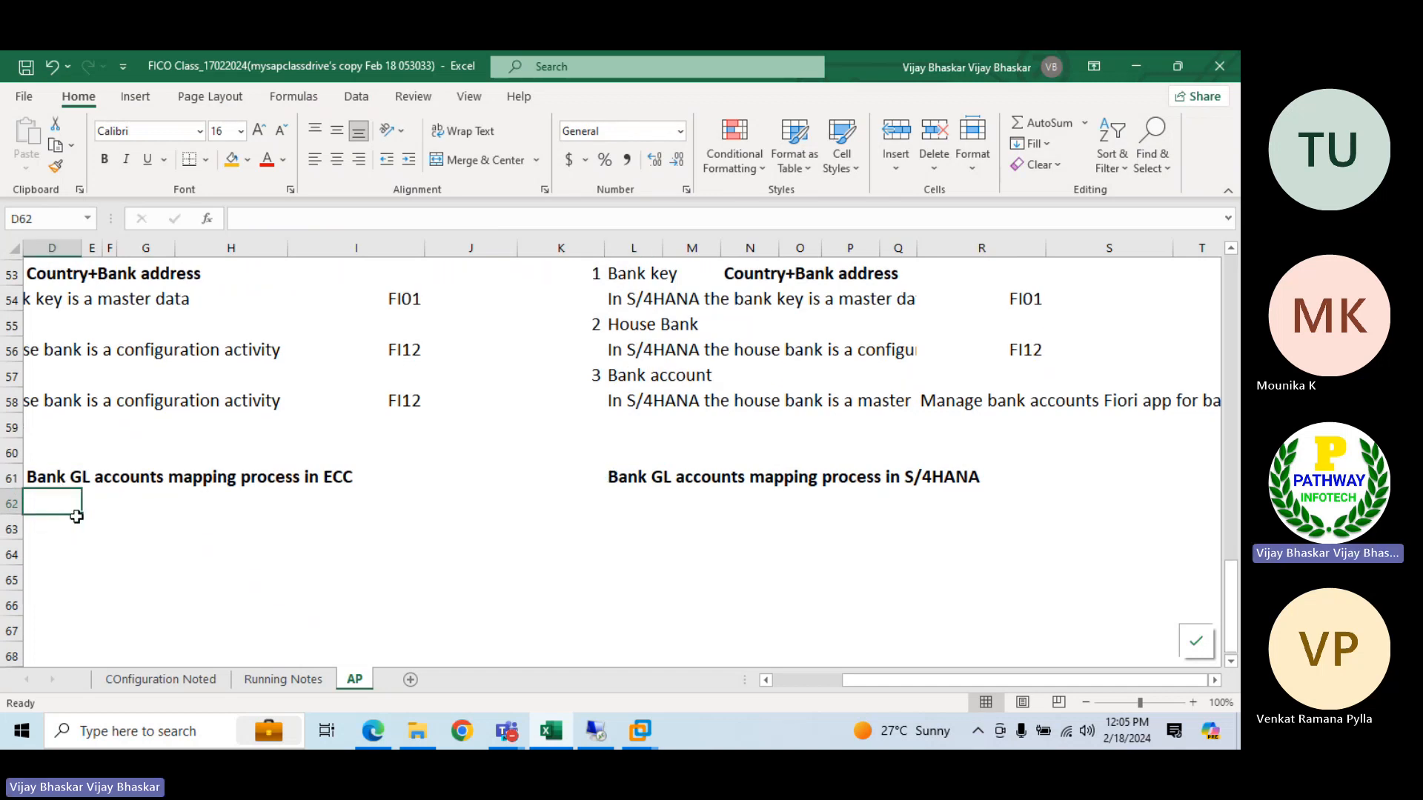
Switch to the SAP Fiori launchpad in the remote session, search for "Manage bank accounts" and open the Manage Bank Accounts app
{"action": "scroll", "coordinate": [76, 516], "scroll_direction": "down", "scroll_amount": 1}
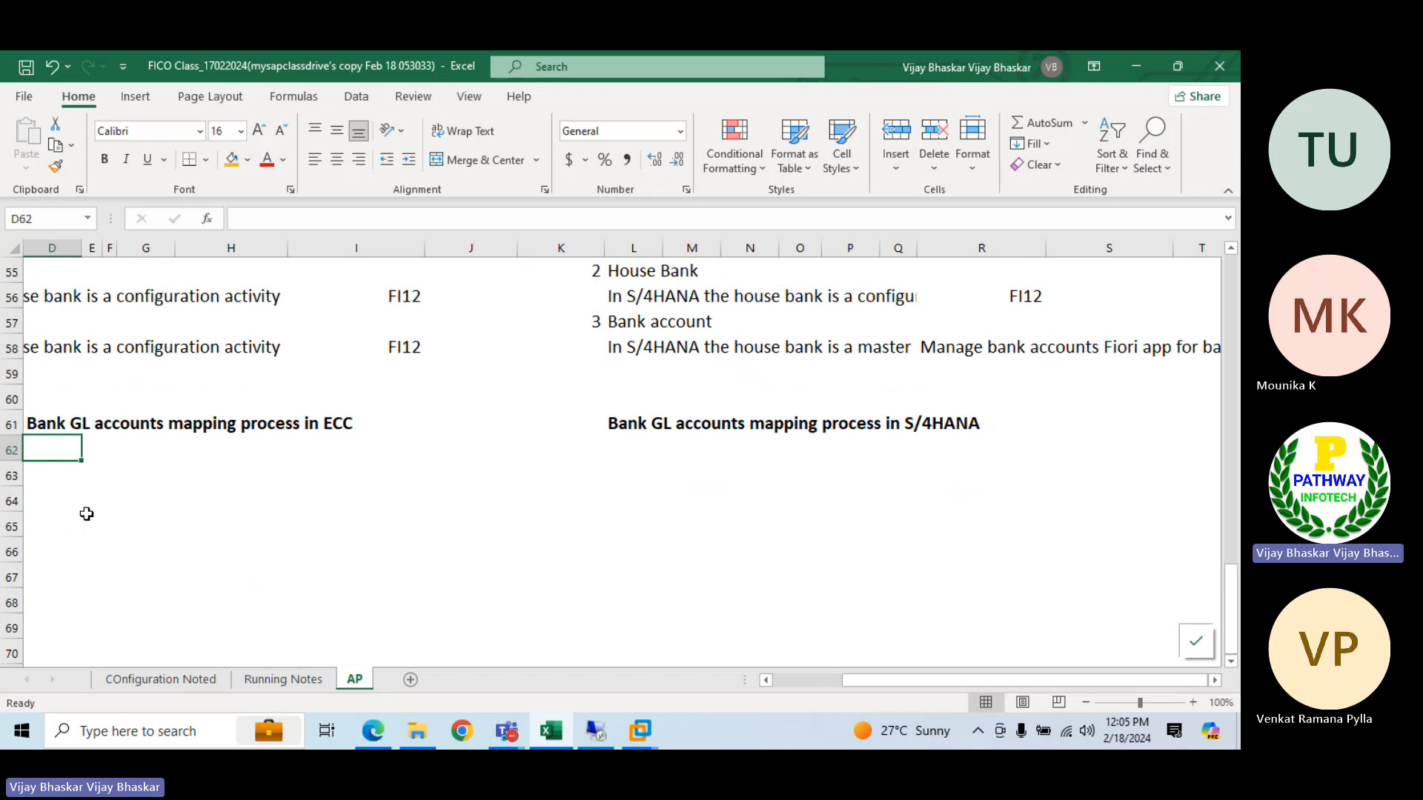
{"action": "left_click", "coordinate": [596, 731]}
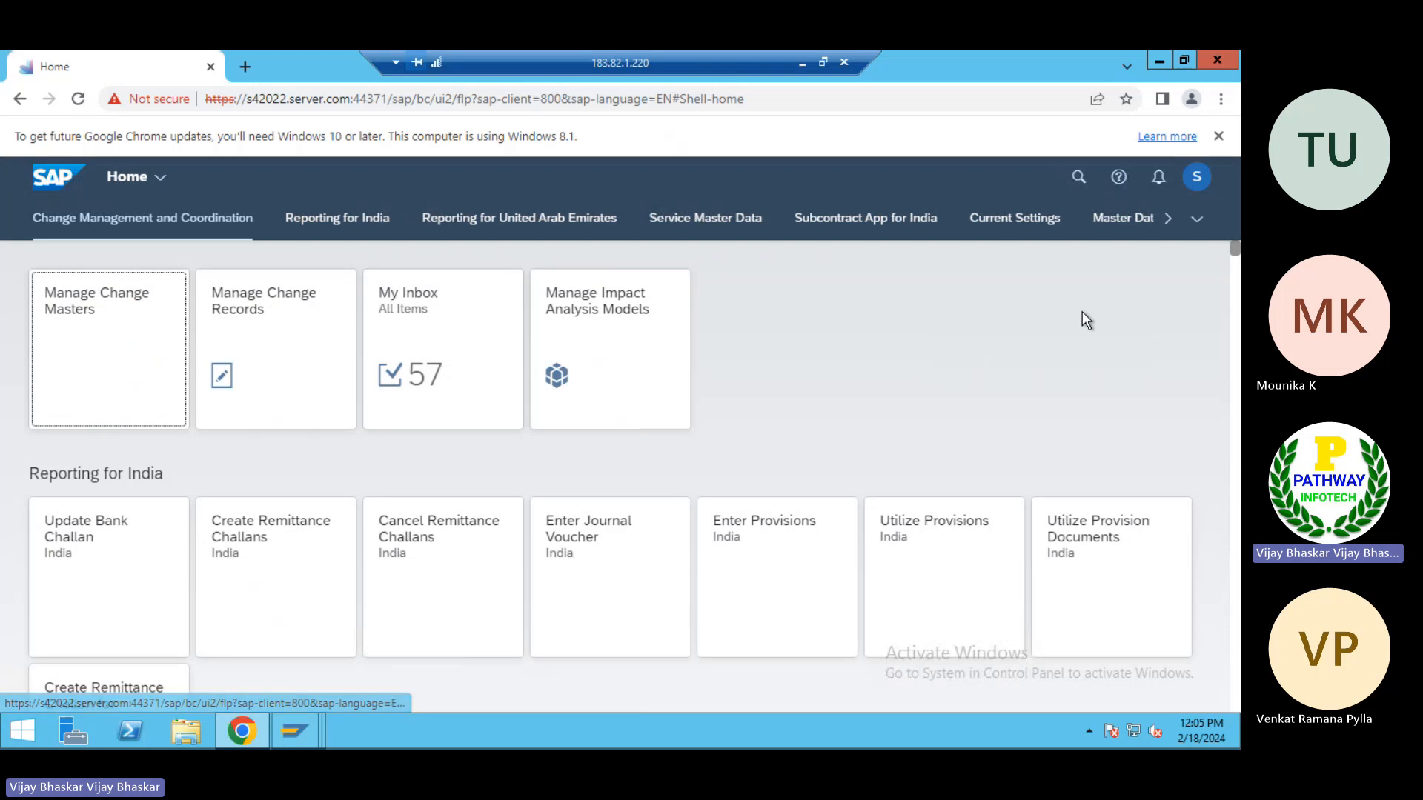
{"action": "left_click", "coordinate": [1079, 178]}
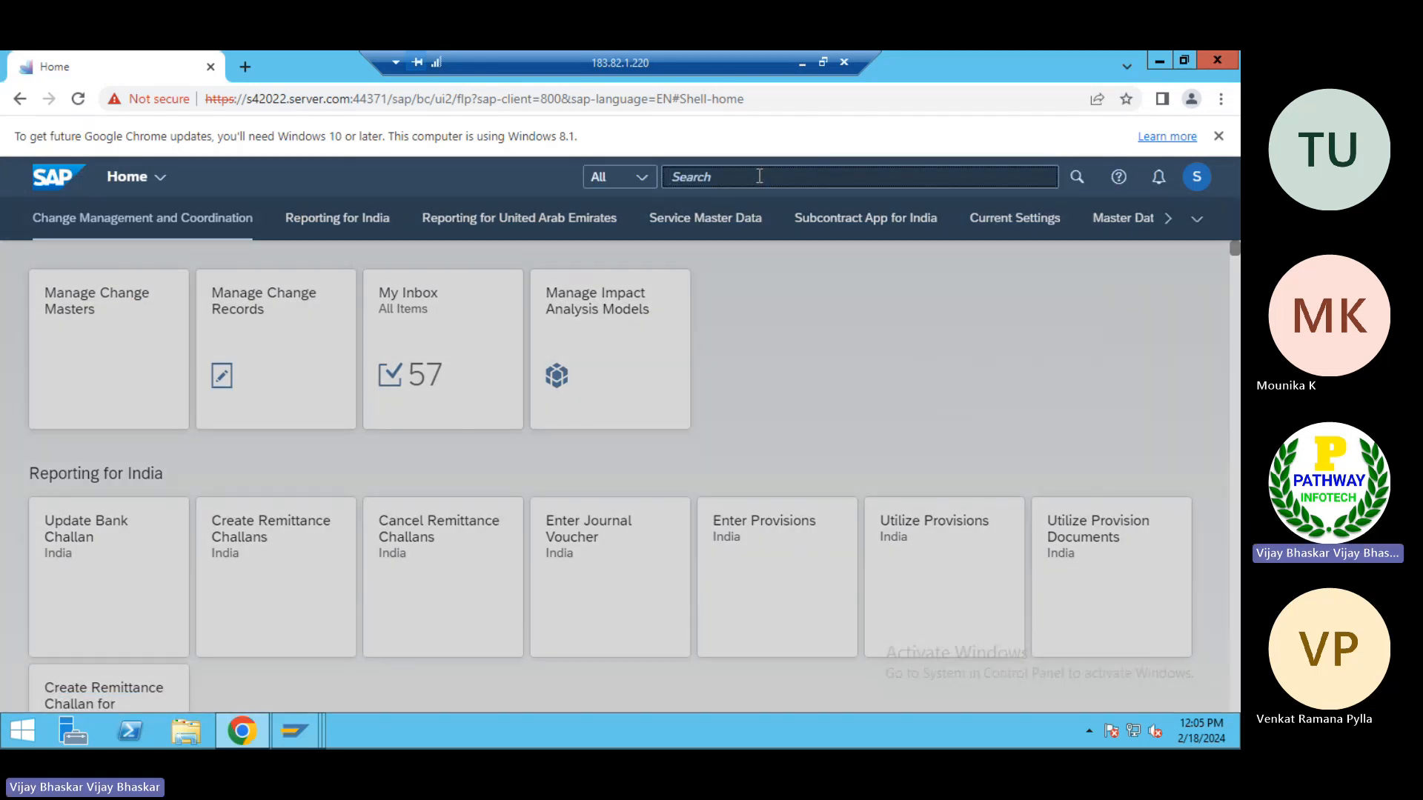
{"action": "type", "text": "Manage bank accounts"}
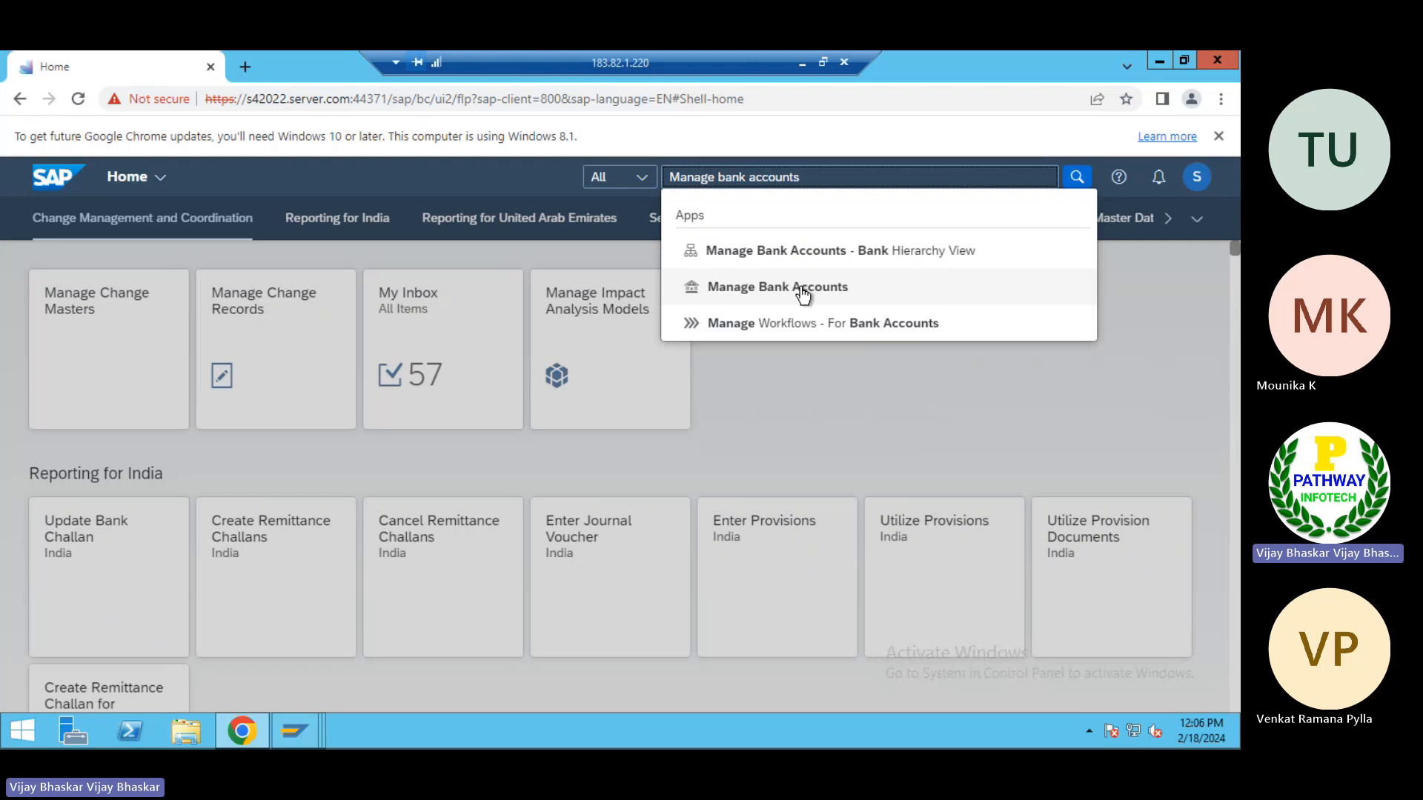
{"action": "left_click", "coordinate": [803, 295]}
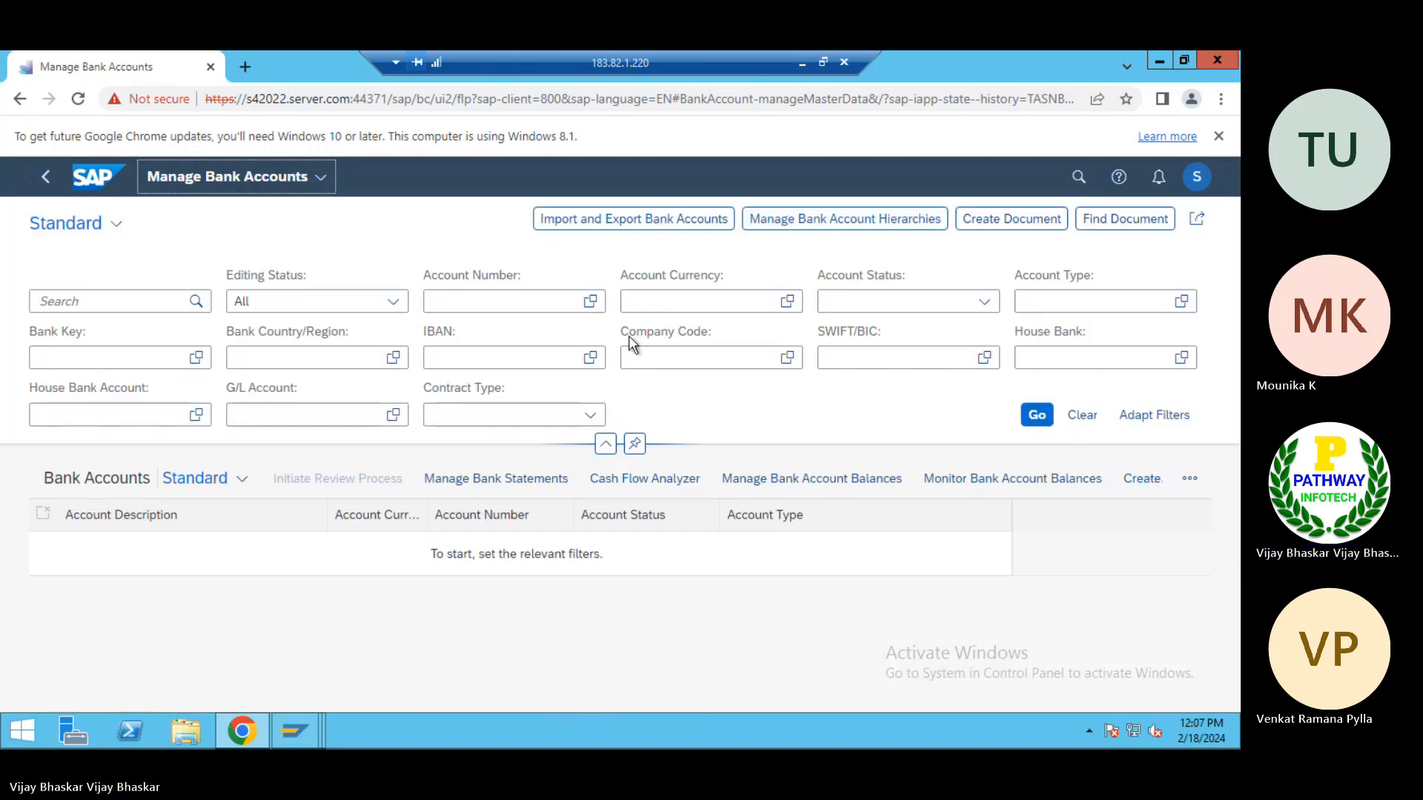
Start a new bank account with company code Tp01 and look through the available account types
{"action": "left_click", "coordinate": [1079, 420]}
{"action": "left_click", "coordinate": [1169, 416]}
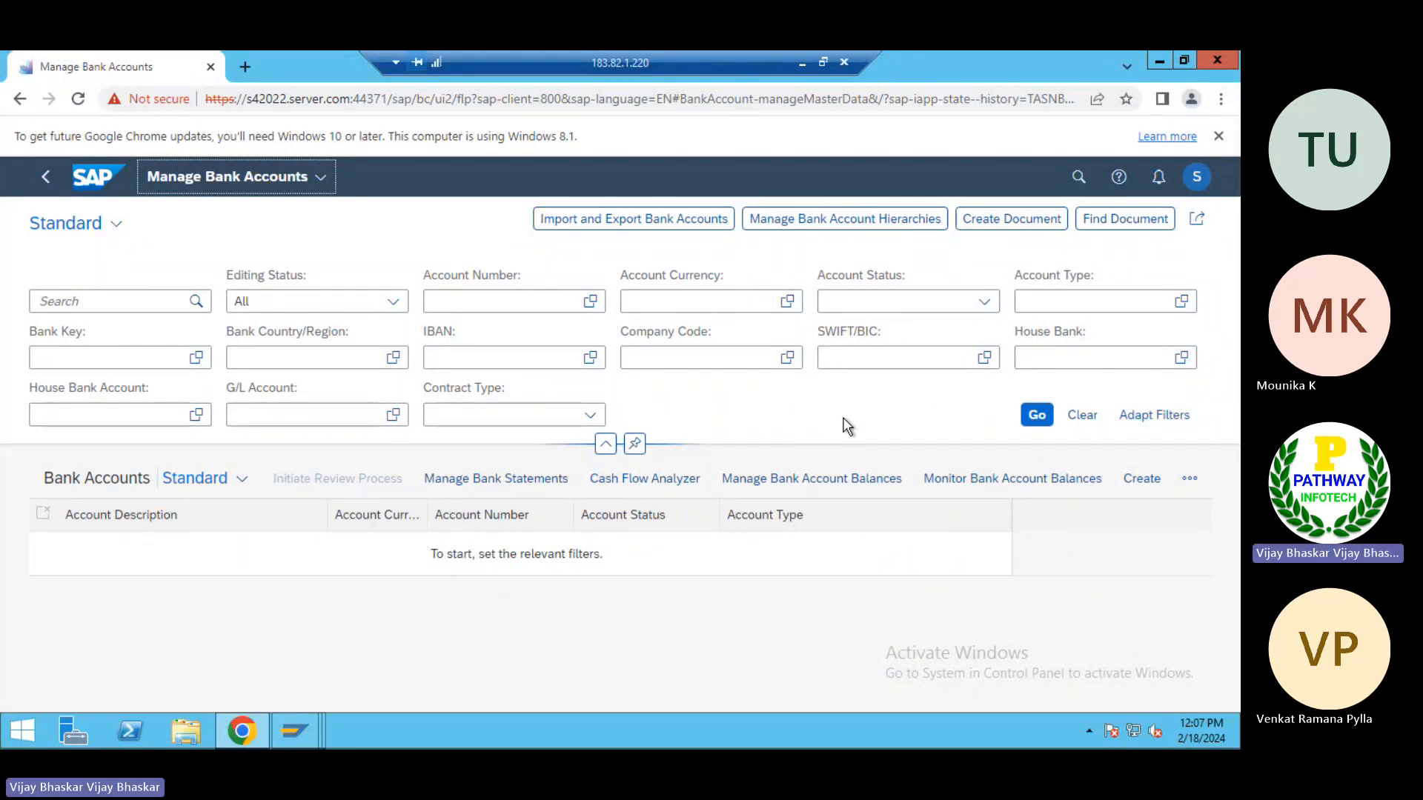
{"action": "left_click", "coordinate": [1145, 481]}
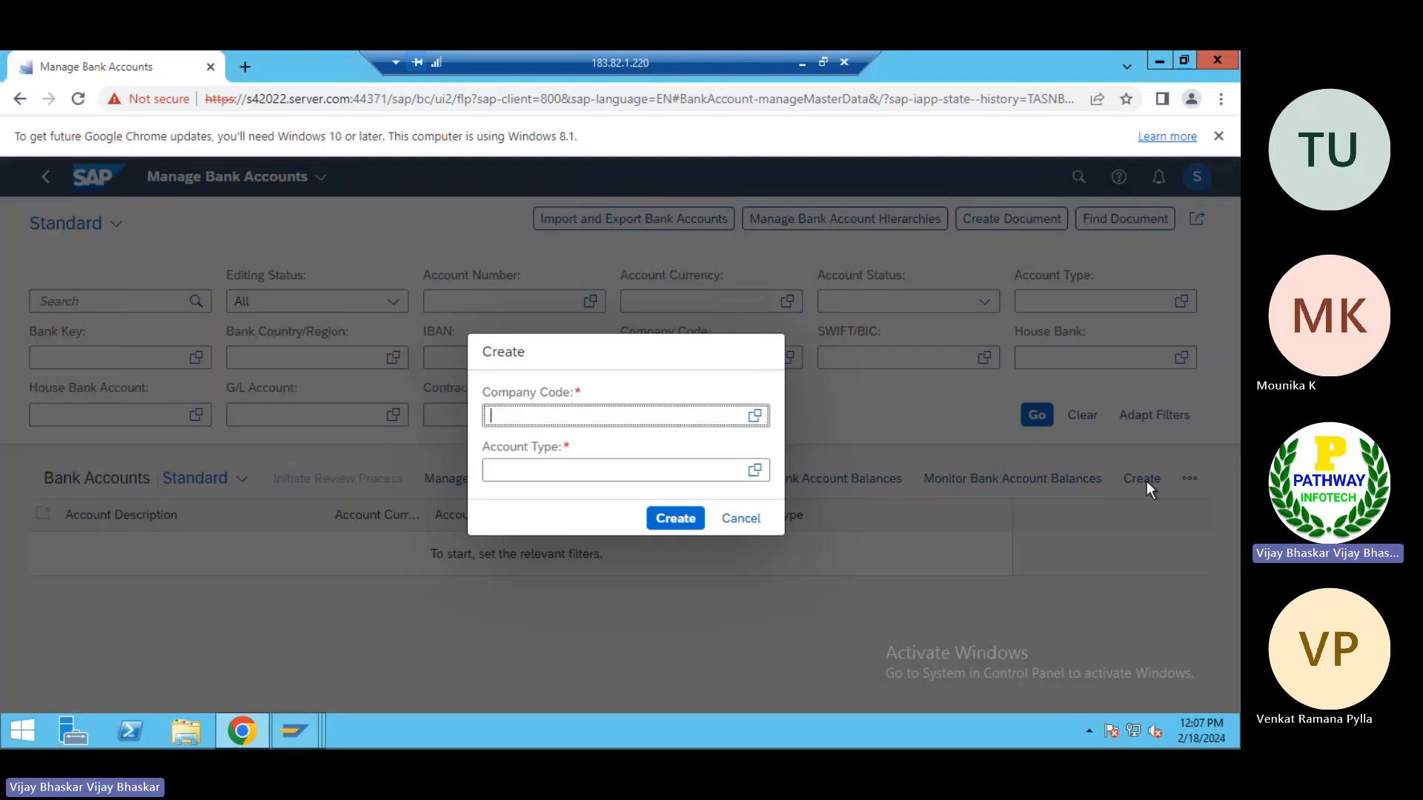
{"action": "type", "text": "Tp01"}
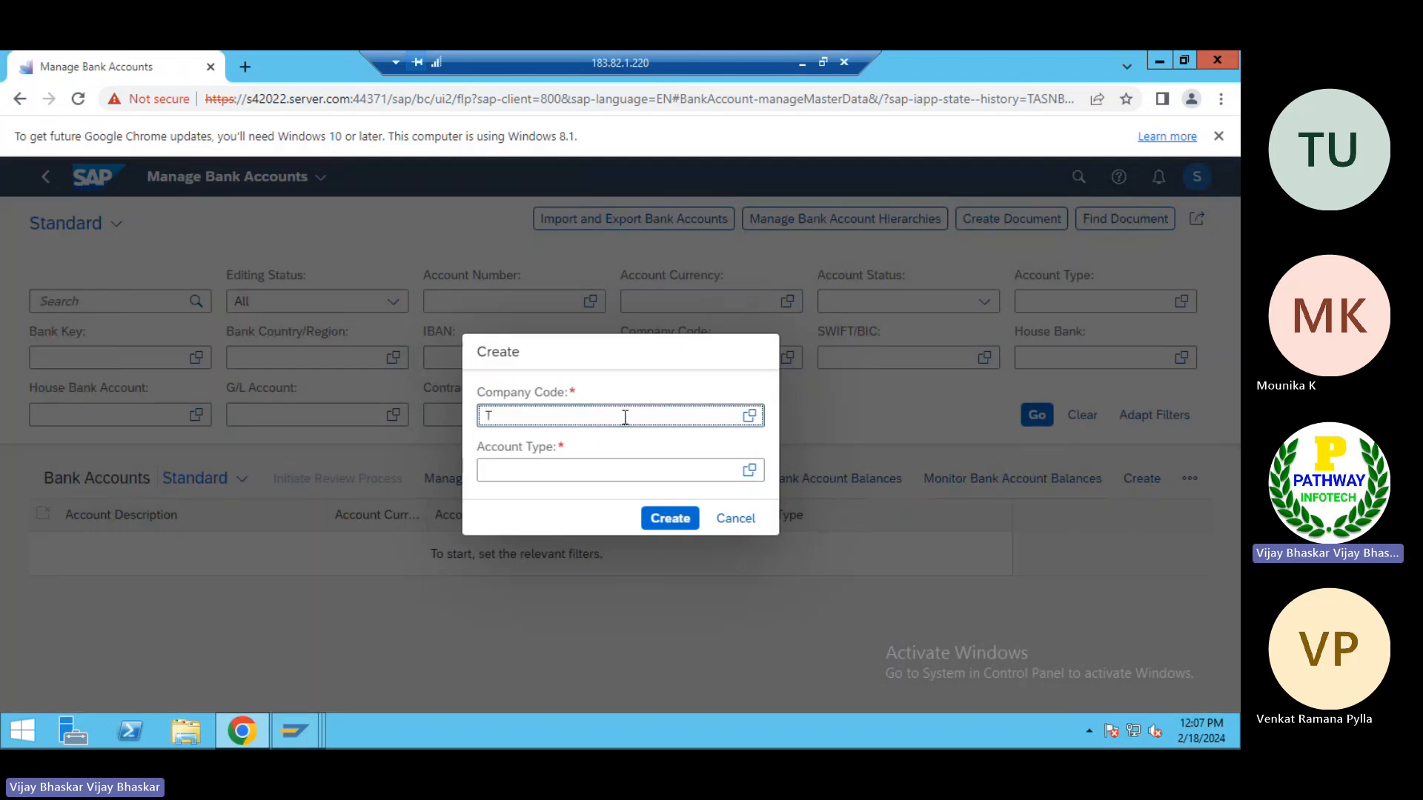
{"action": "key", "text": "Tab"}
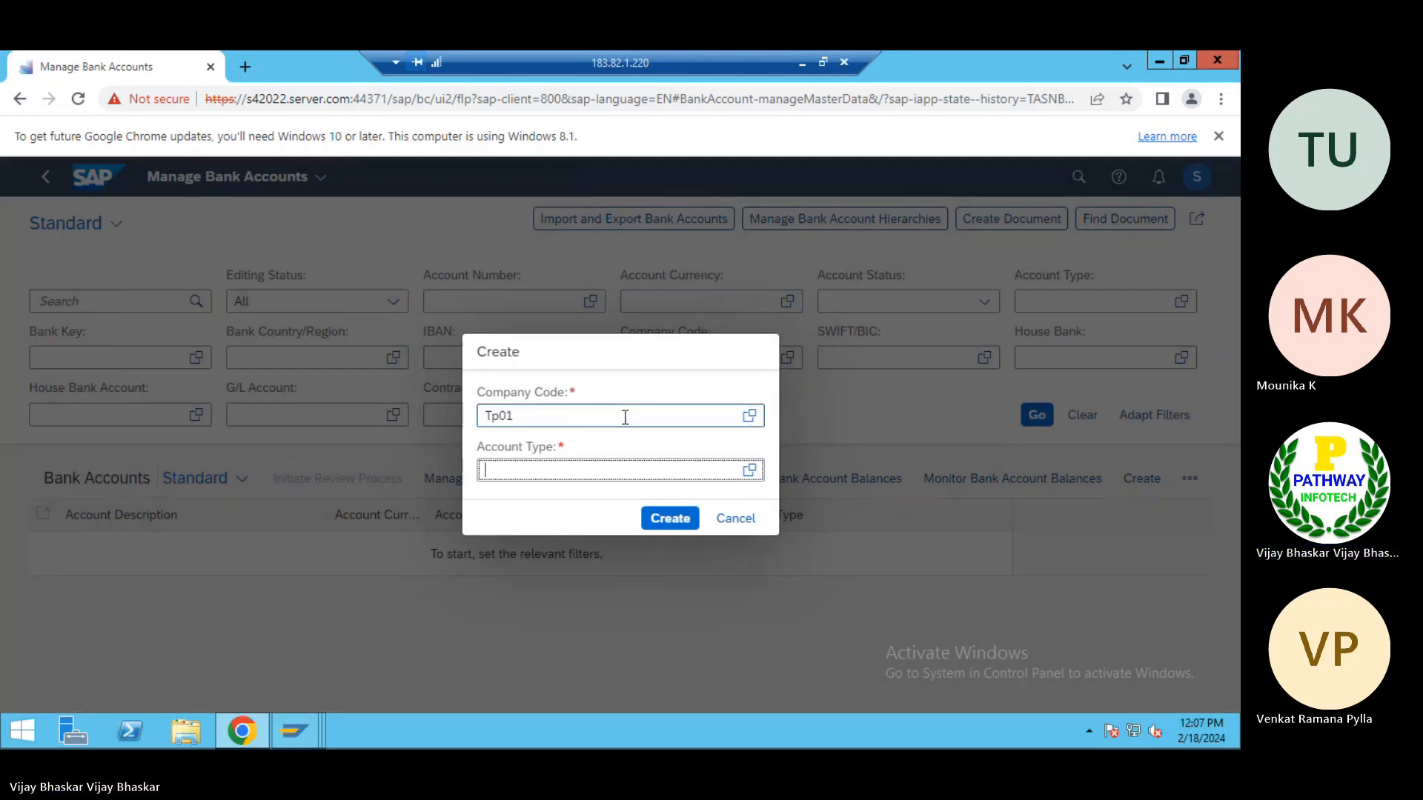
{"action": "left_click", "coordinate": [745, 478]}
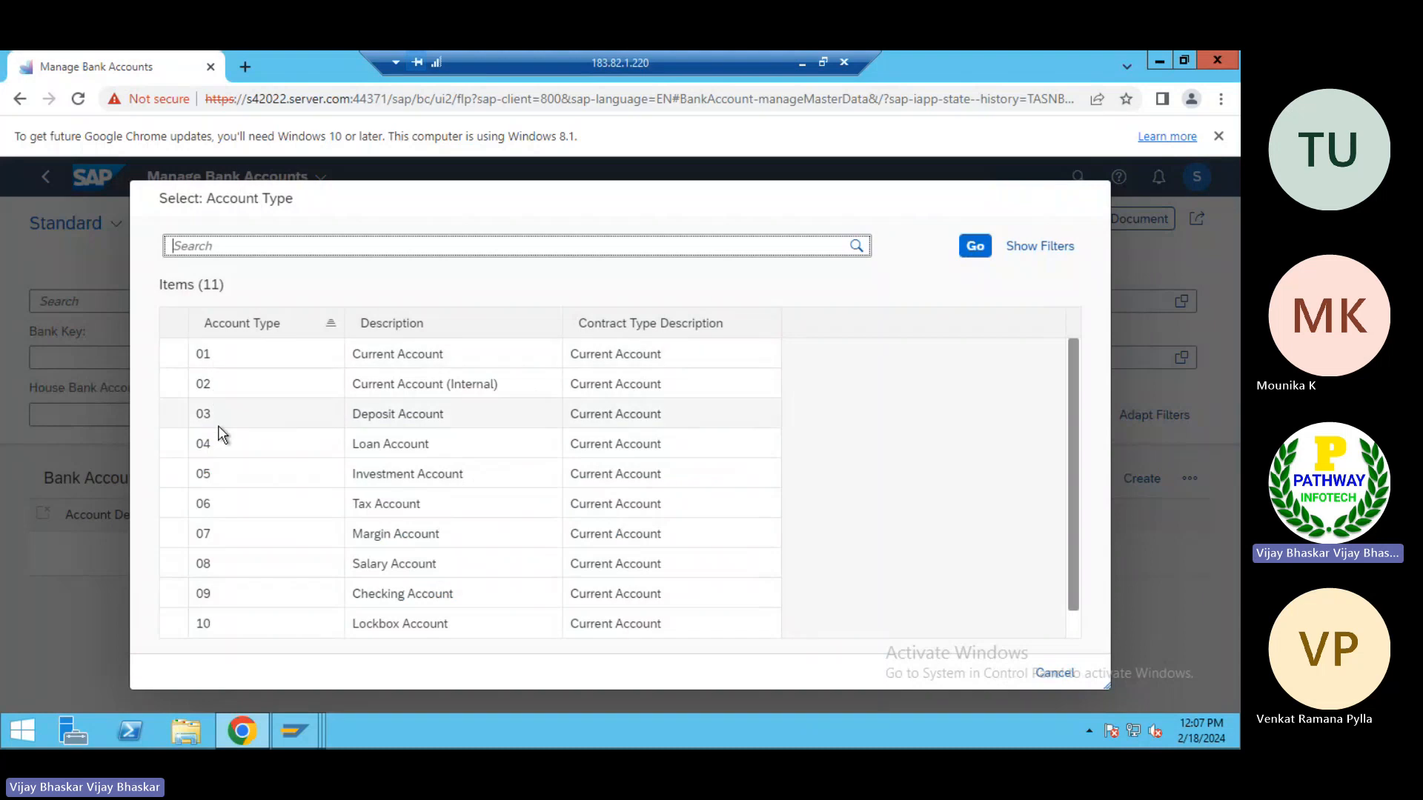
{"action": "scroll", "coordinate": [237, 584], "scroll_direction": "down", "scroll_amount": 1}
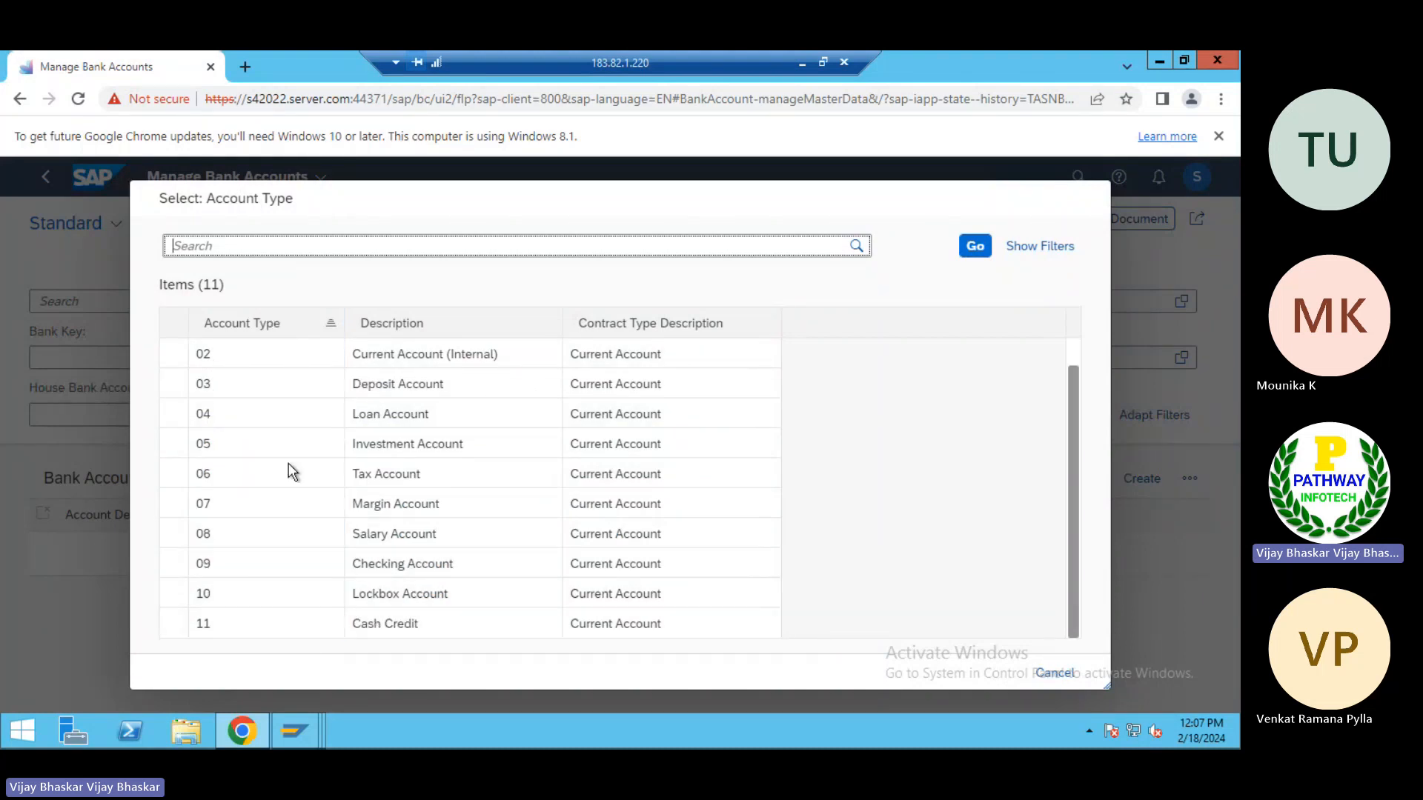
Switch to the SAP GUI session showing the bank accounts overview and open the SAP Customizing Implementation Guide through SPRO
{"action": "left_click", "coordinate": [296, 735]}
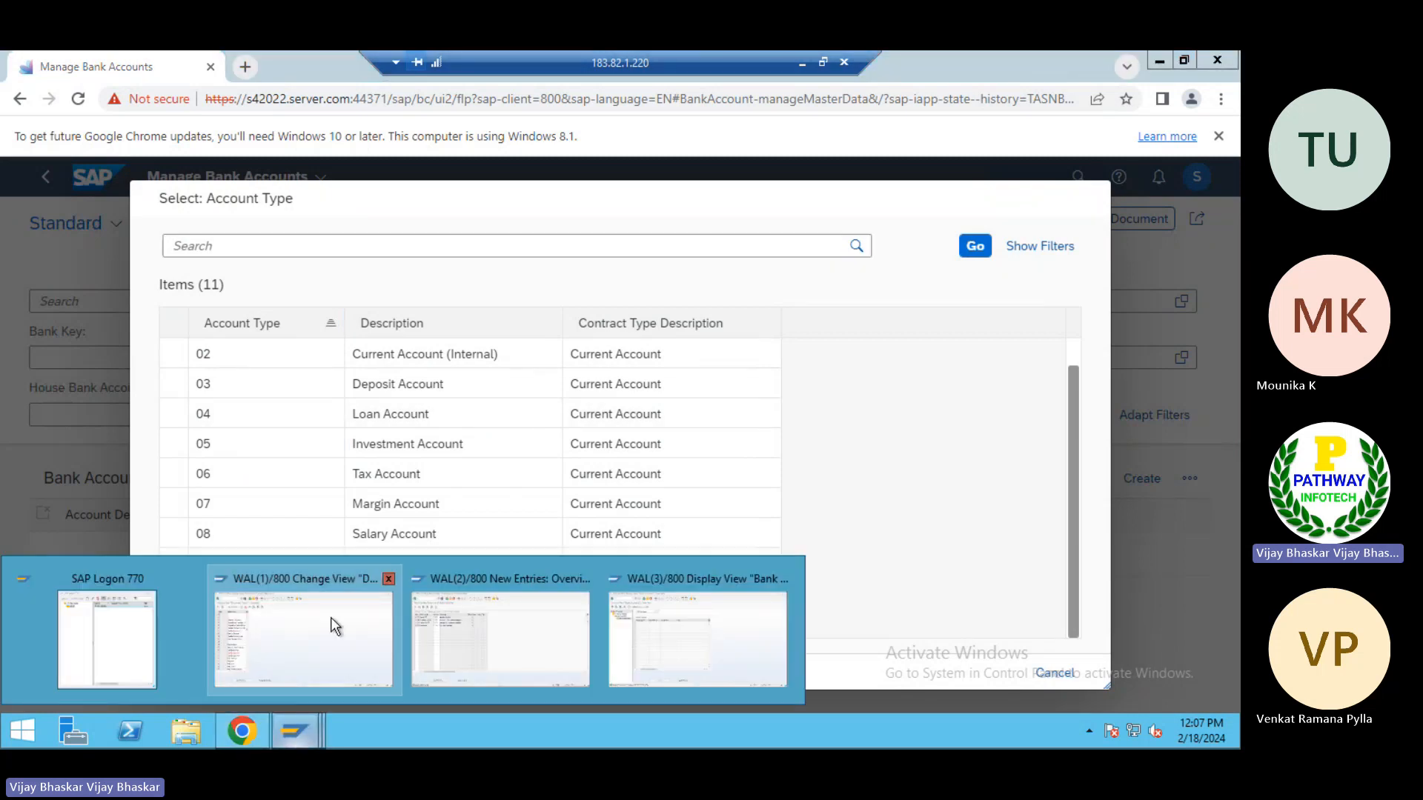
{"action": "mouse_move", "coordinate": [485, 624]}
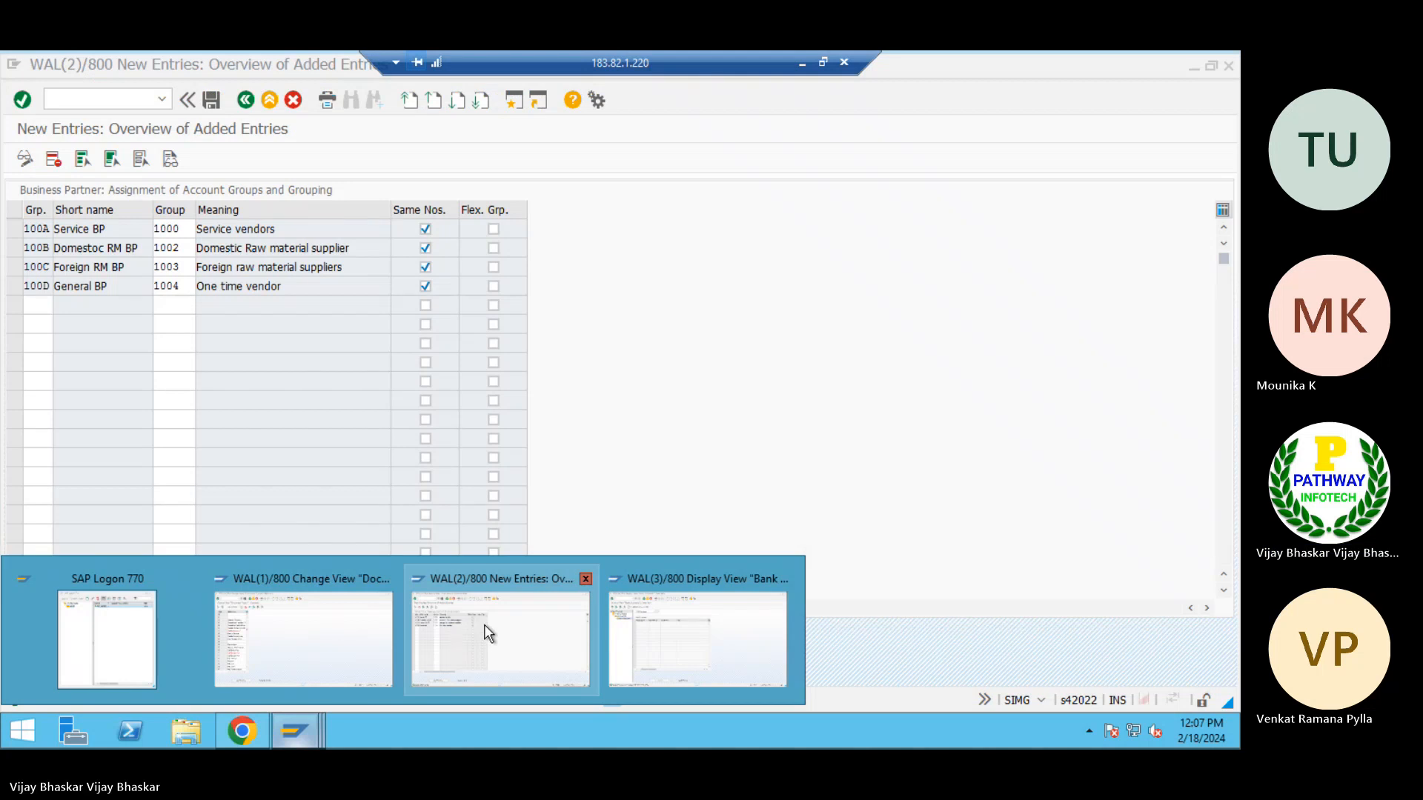
{"action": "left_click", "coordinate": [667, 645]}
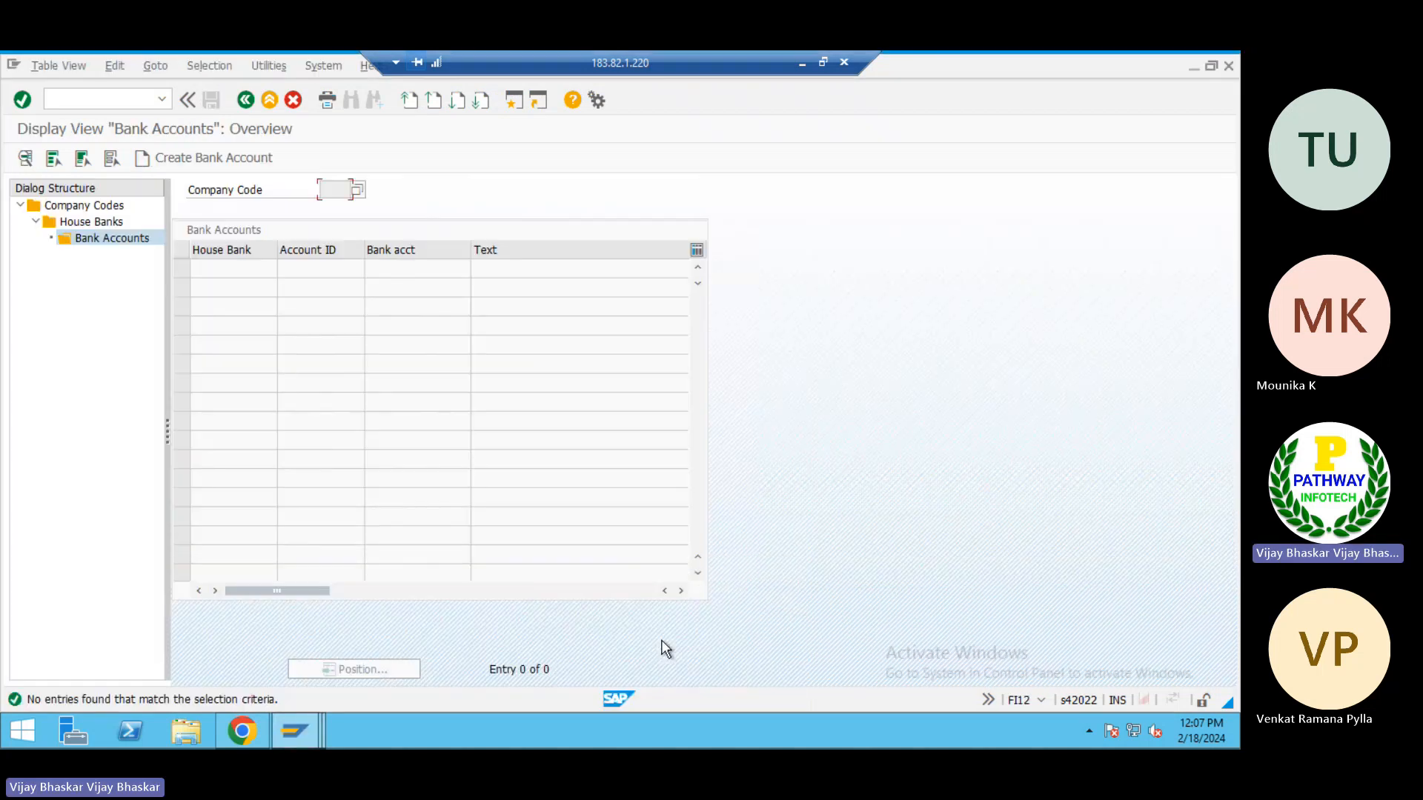
{"action": "left_click", "coordinate": [133, 97]}
{"action": "type", "text": "/nspr"}
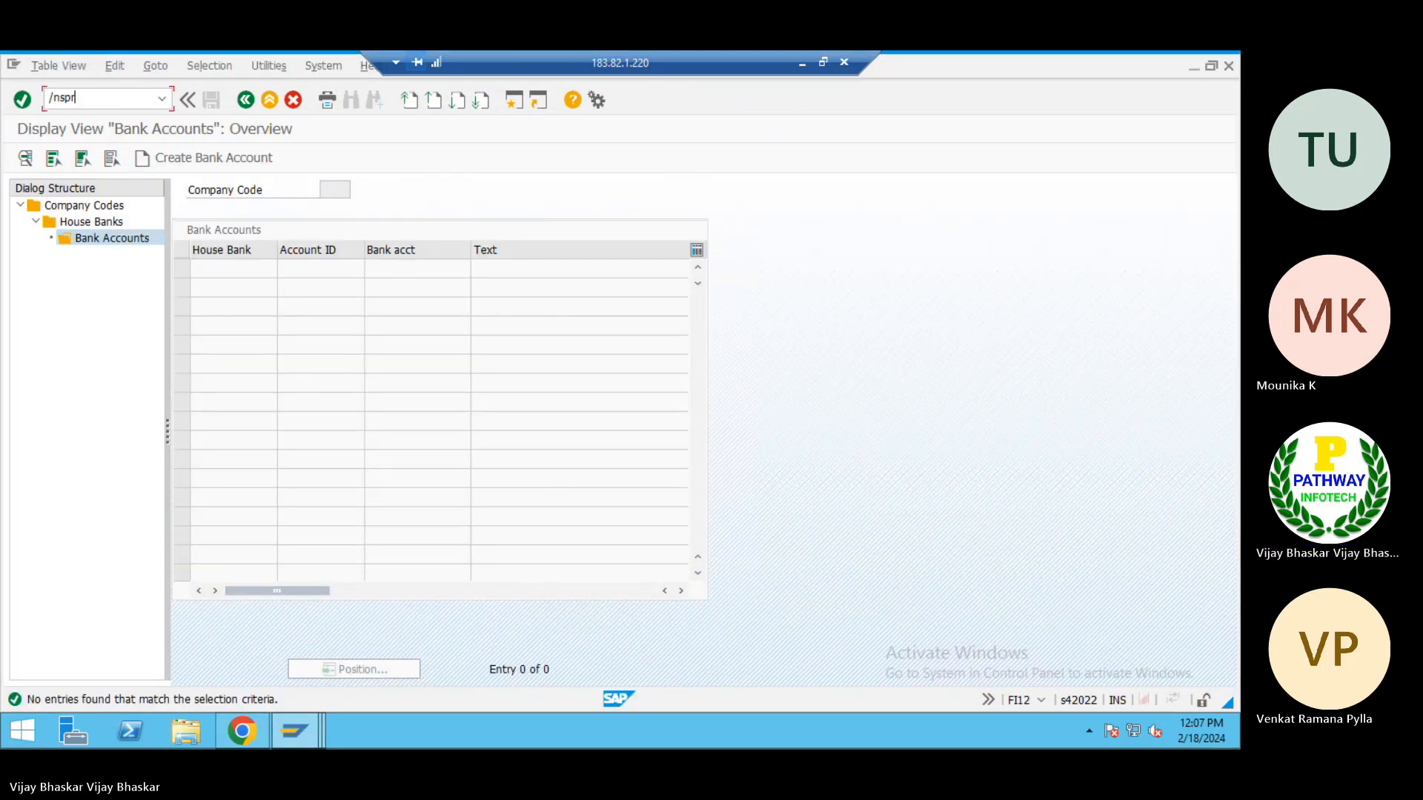
{"action": "key", "text": "Return"}
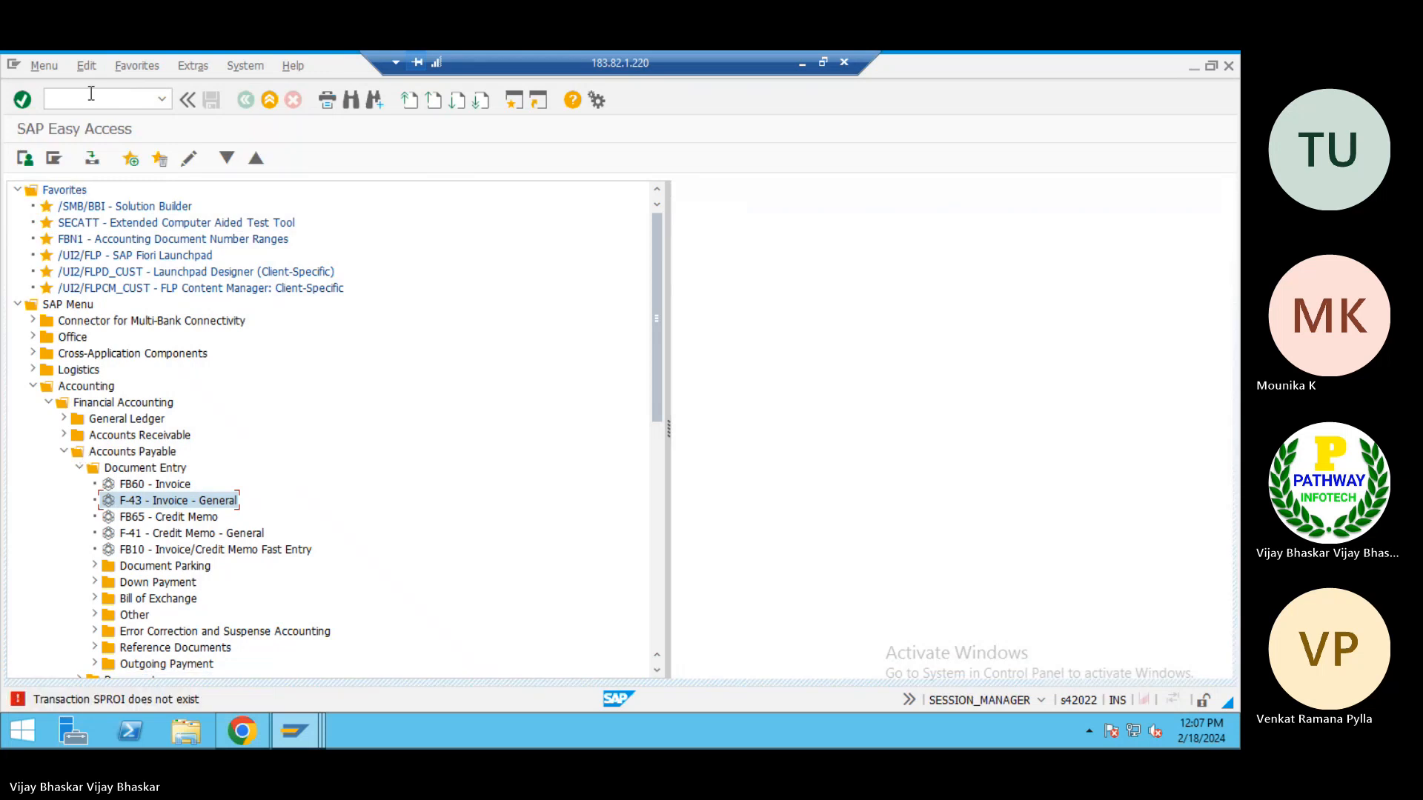
{"action": "type", "text": "spro"}
{"action": "key", "text": "Return"}
{"action": "left_click", "coordinate": [113, 160]}
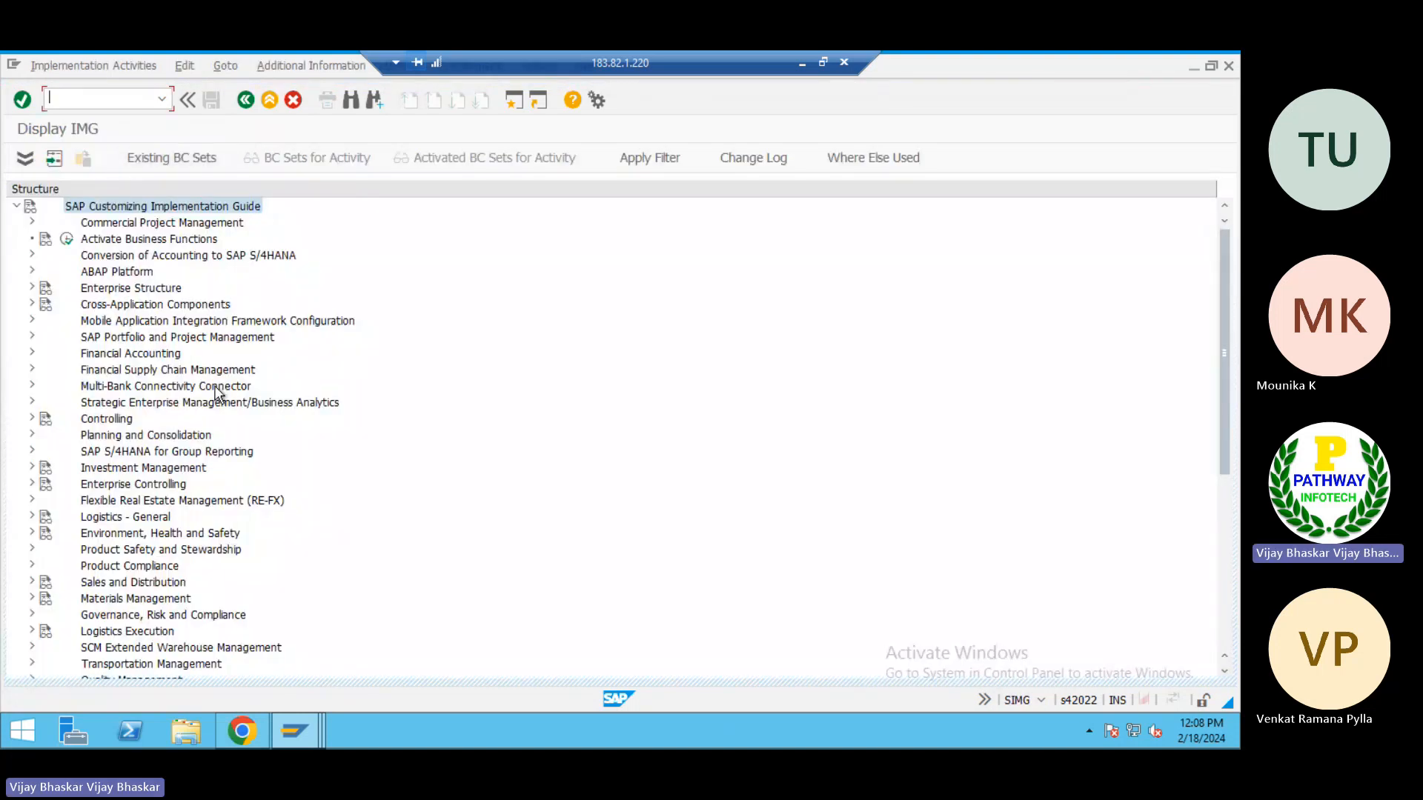
Expand Financial Supply Chain Management and its Cash and Liquidity Management node in the implementation guide
{"action": "left_click", "coordinate": [124, 375]}
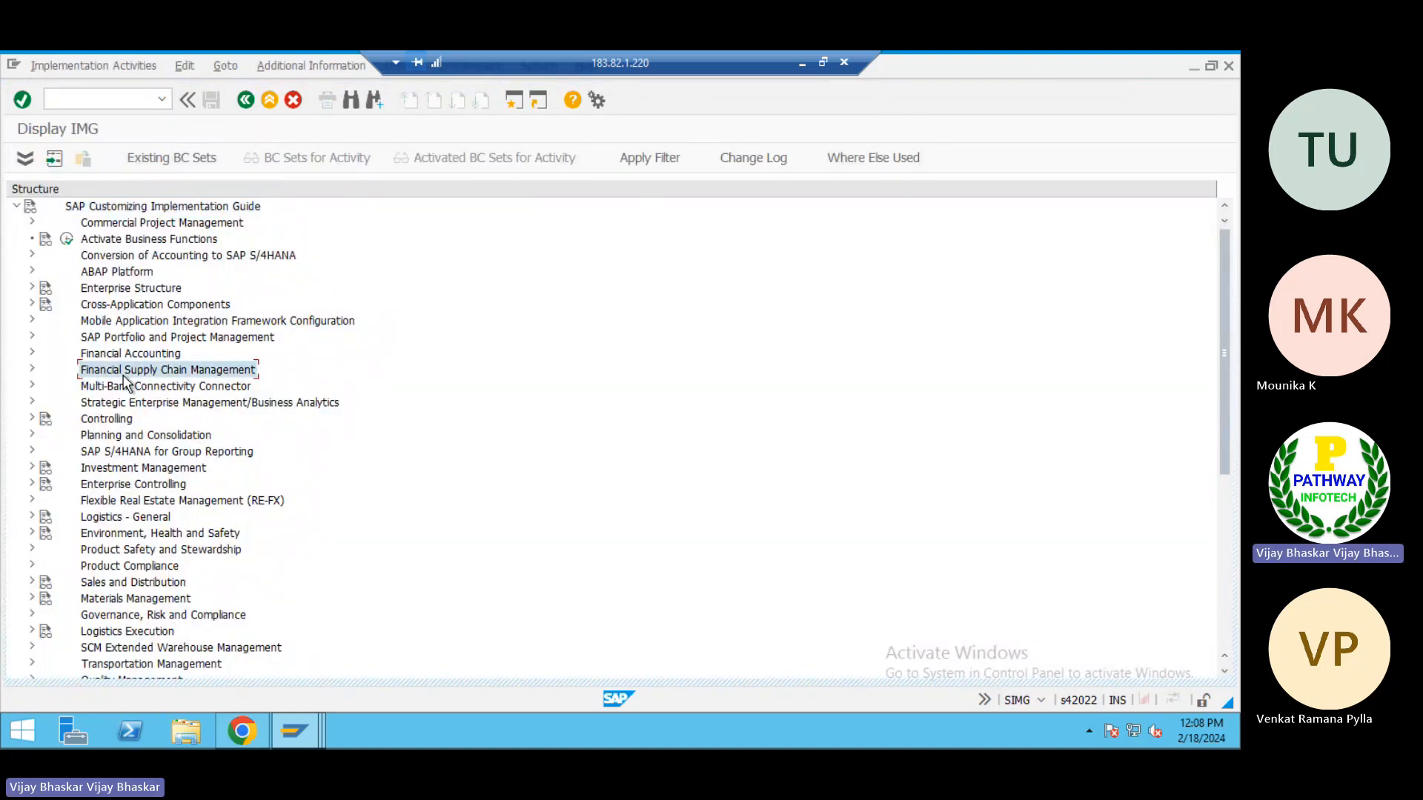
{"action": "double_click", "coordinate": [123, 375]}
{"action": "key", "text": "Down"}
{"action": "key", "text": "Down"}
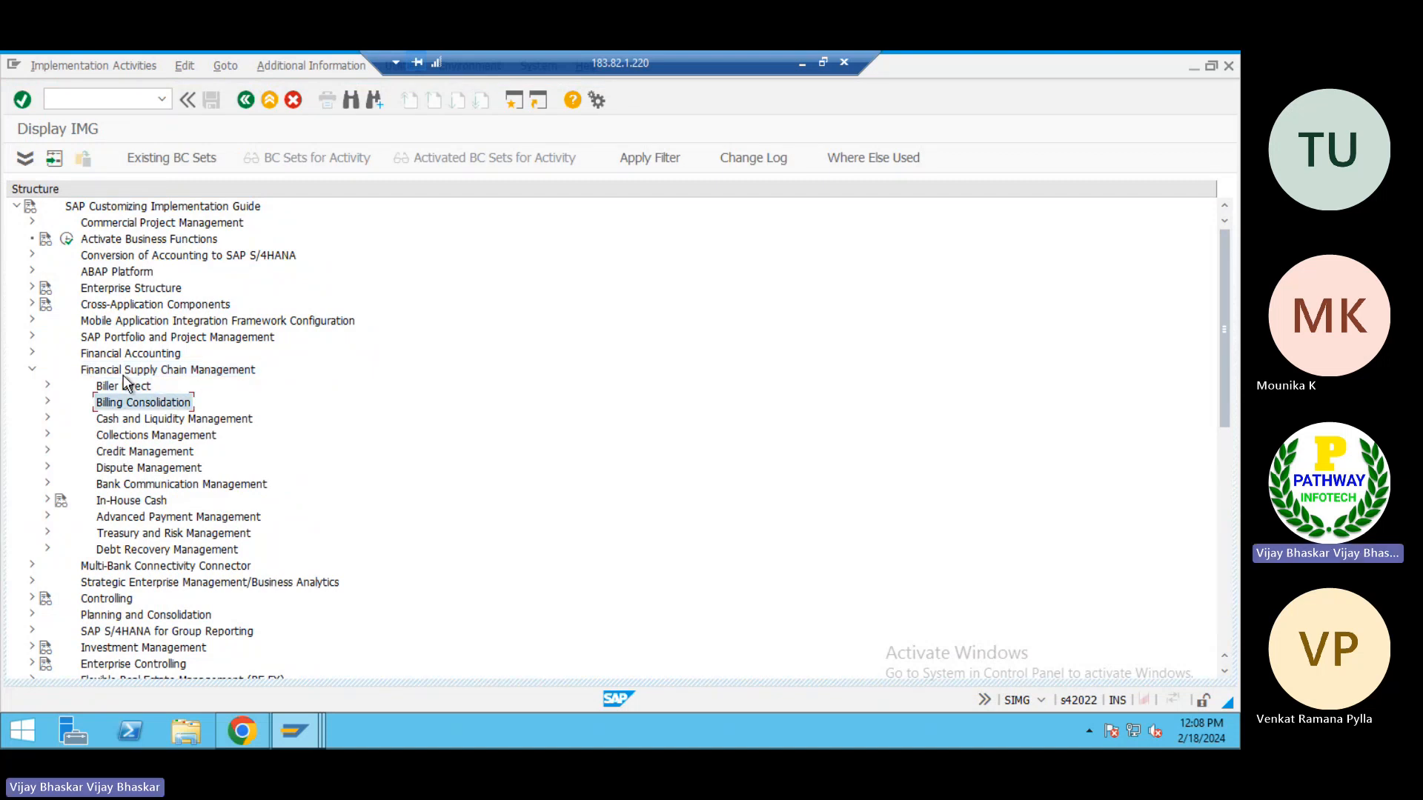
{"action": "key", "text": "Down"}
{"action": "key", "text": "Right"}
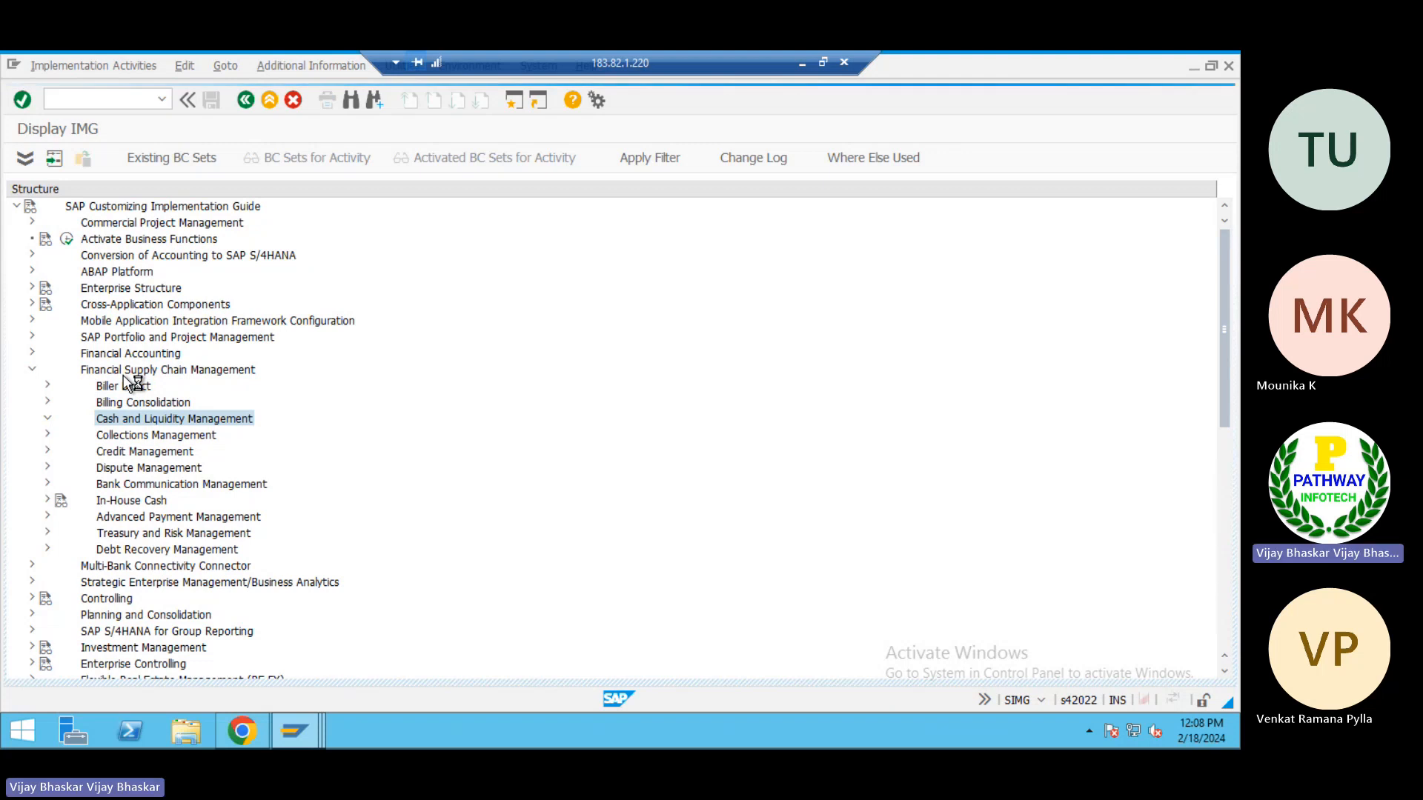
{"action": "key", "text": "Down"}
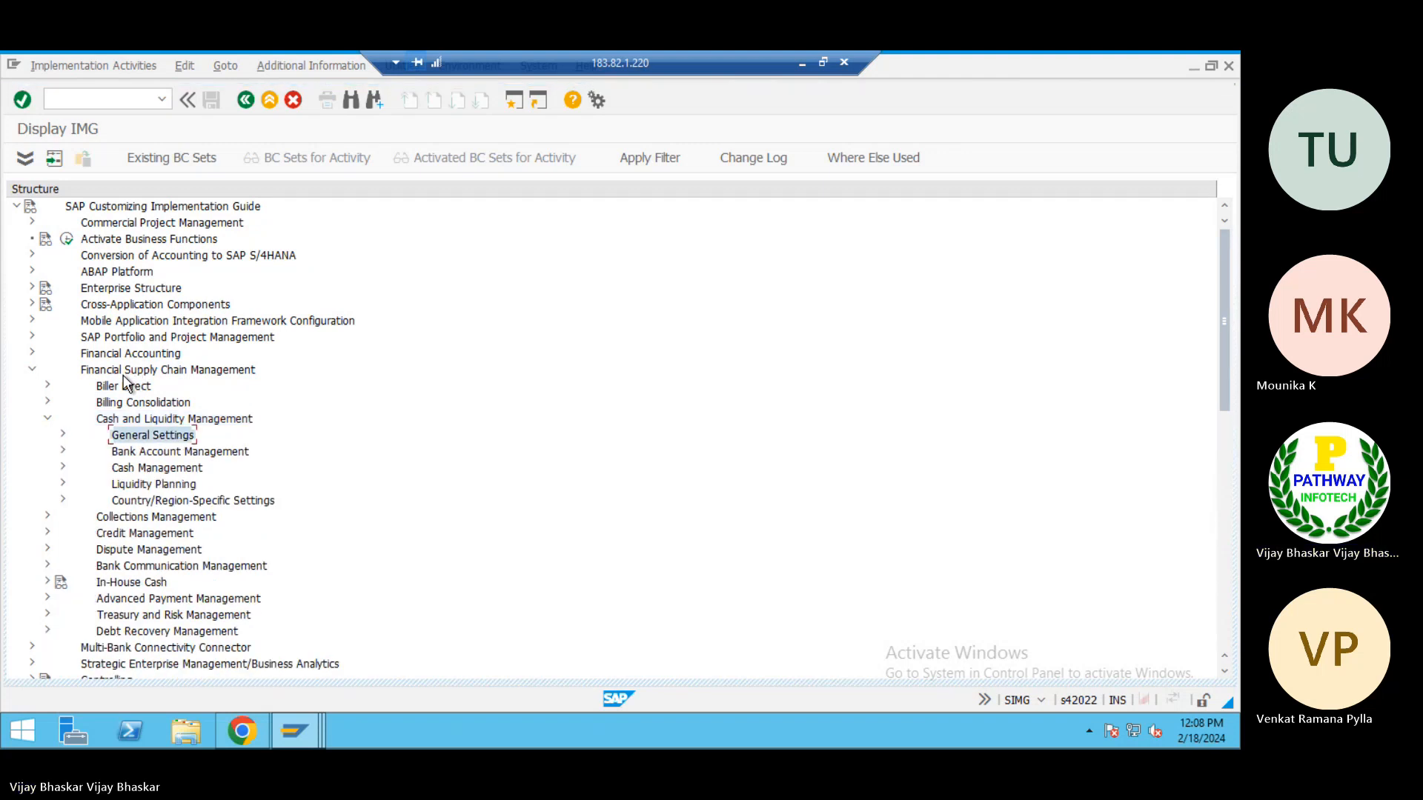
Expand Bank Account Management and its Basic Settings to look over the configuration activities
{"action": "key", "text": "Down"}
{"action": "key", "text": "Right"}
{"action": "key", "text": "Down"}
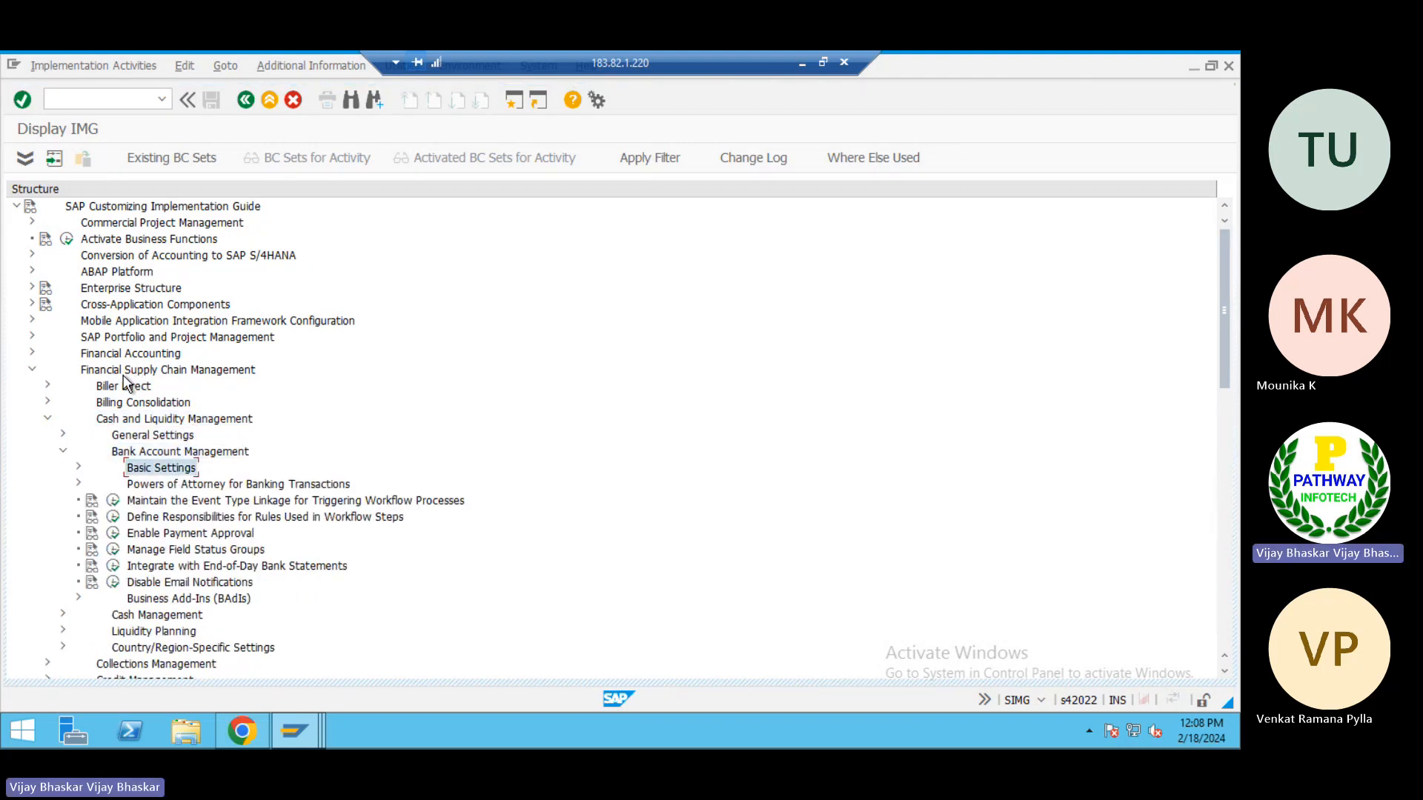
{"action": "key", "text": "Right"}
{"action": "key", "text": "Down"}
{"action": "key", "text": "Down"}
{"action": "key", "text": "Down"}
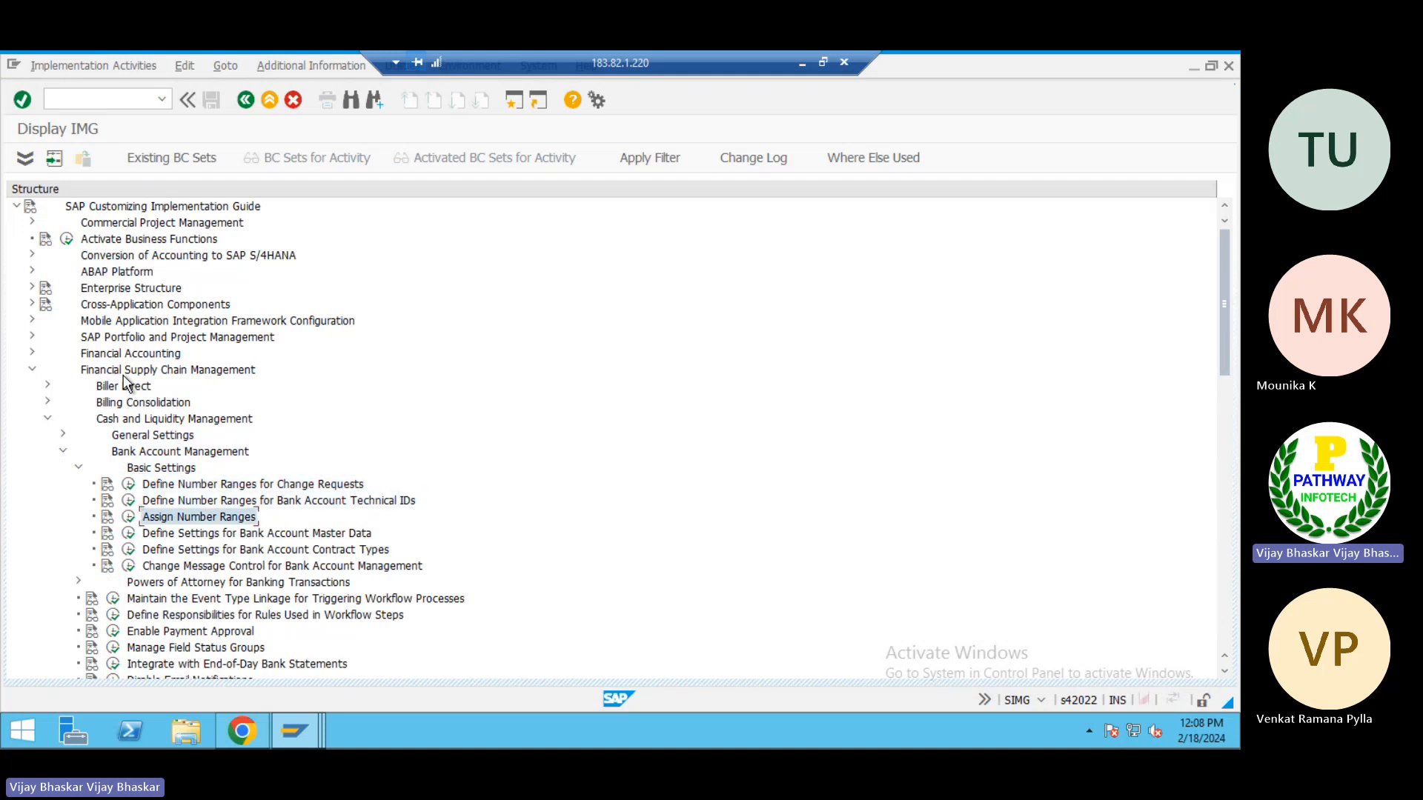
Open the Basic Settings activity under General Settings of Cash and Liquidity Management and display the cash scope options
{"action": "key", "text": "Up"}
{"action": "key", "text": "Up"}
{"action": "key", "text": "Up"}
{"action": "key", "text": "Up"}
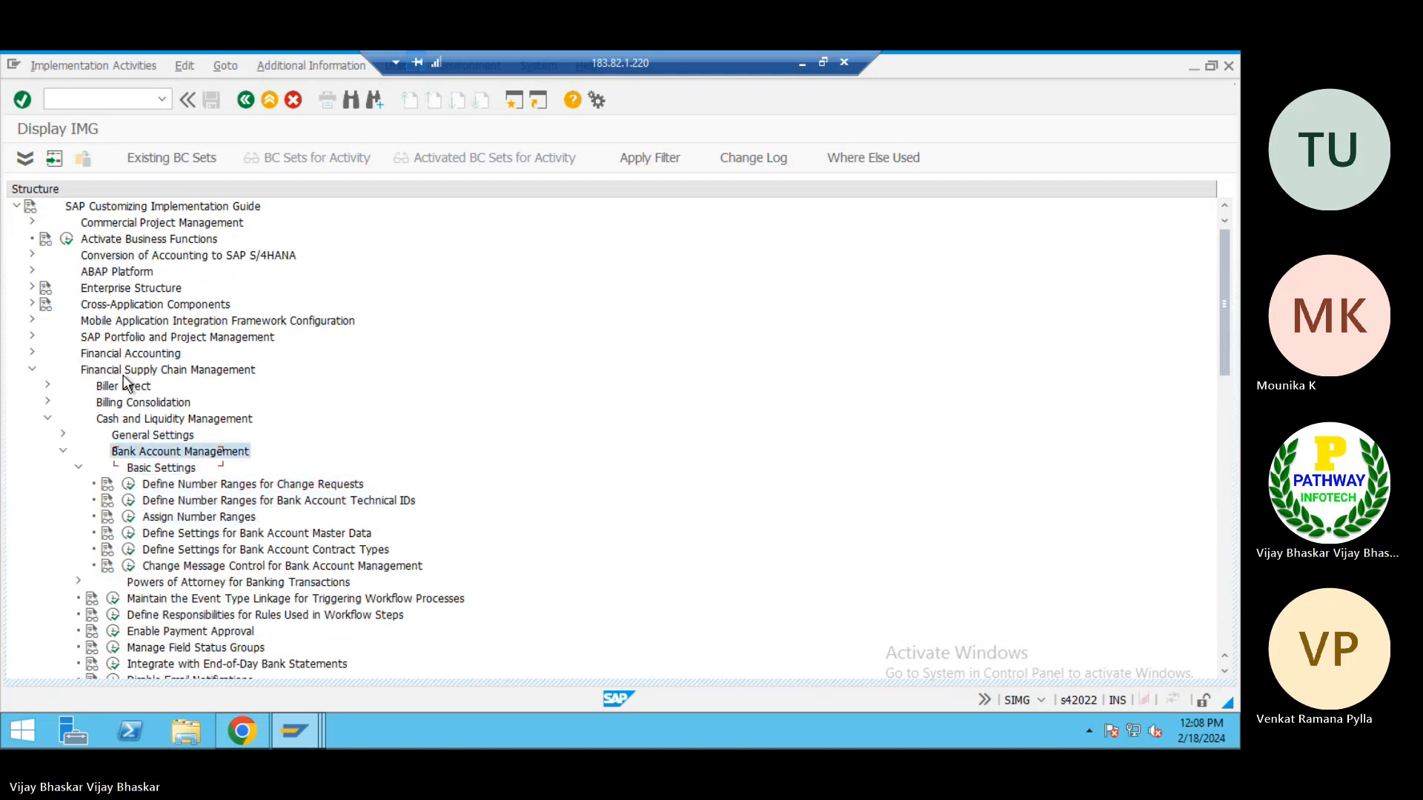
{"action": "key", "text": "Up"}
{"action": "key", "text": "Right"}
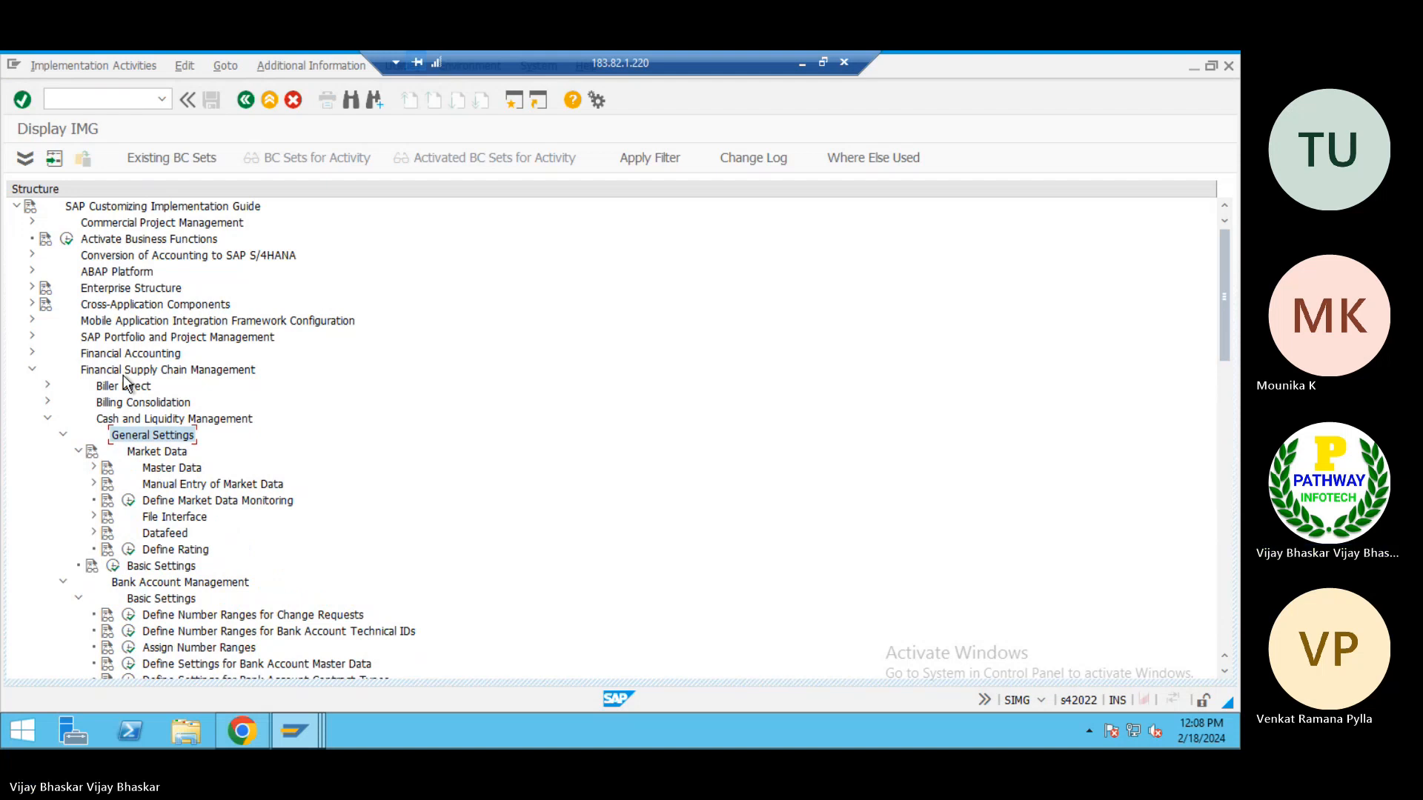
{"action": "left_click", "coordinate": [113, 566]}
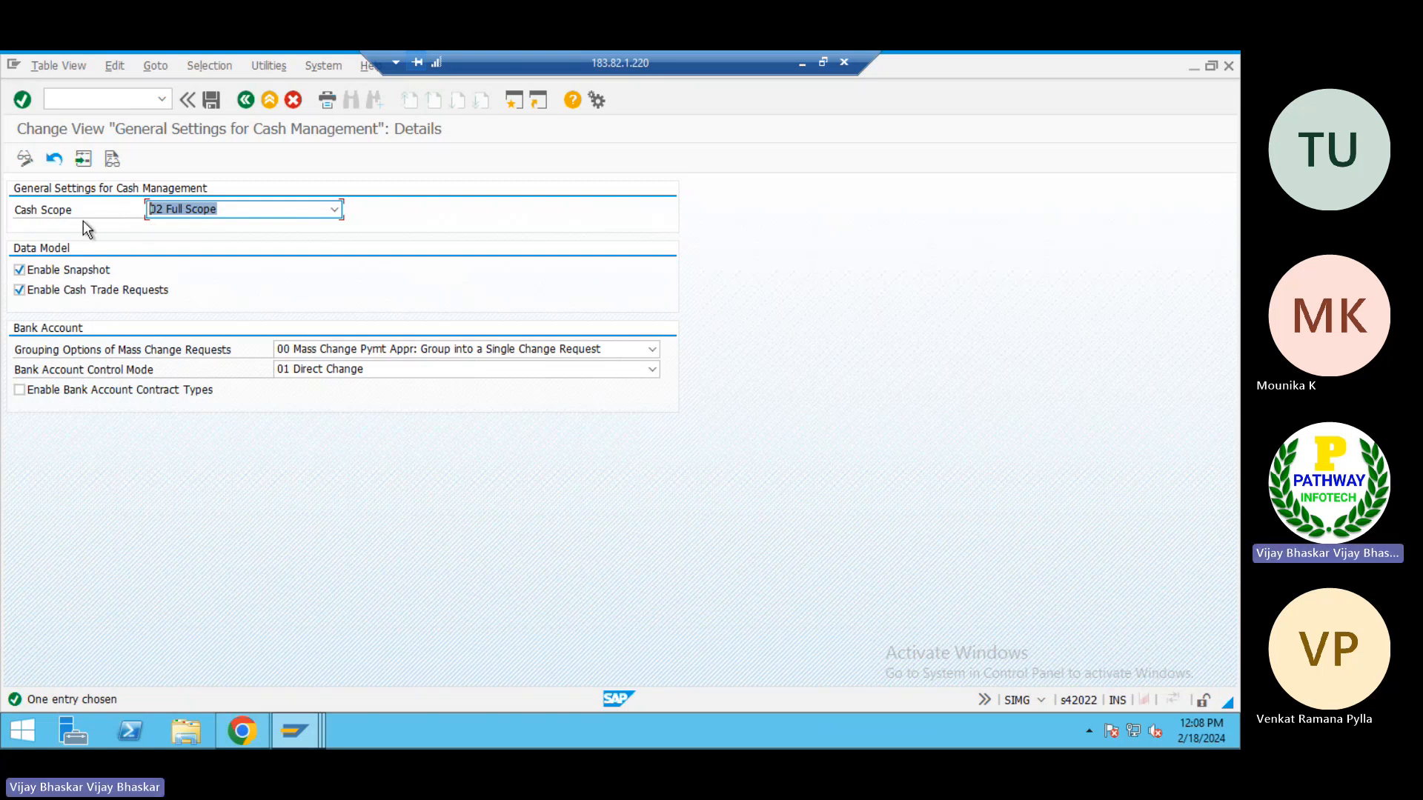
{"action": "left_click", "coordinate": [288, 210]}
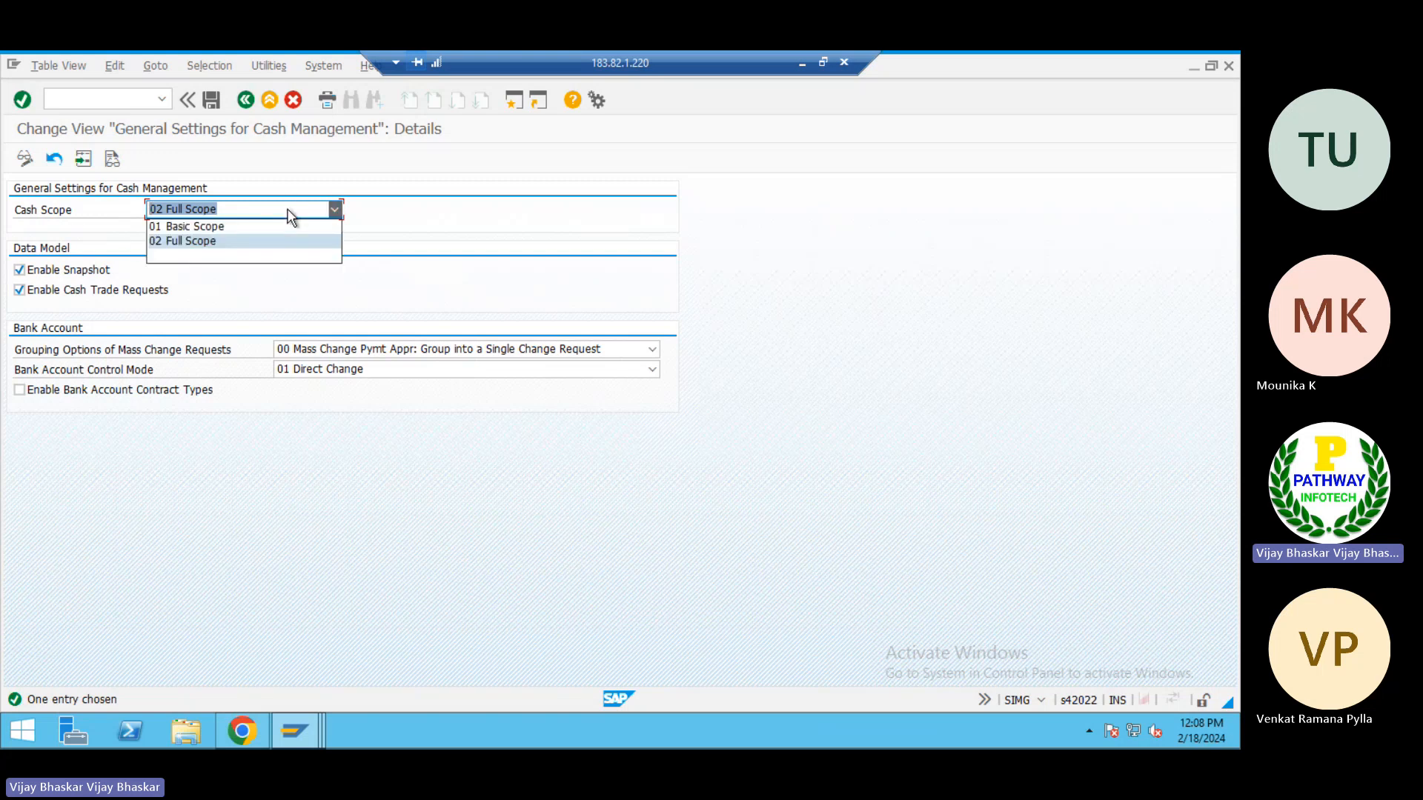
Return to the Fiori app and try to create the bank account for company code Tp01 with account type 02
{"action": "left_click", "coordinate": [242, 729]}
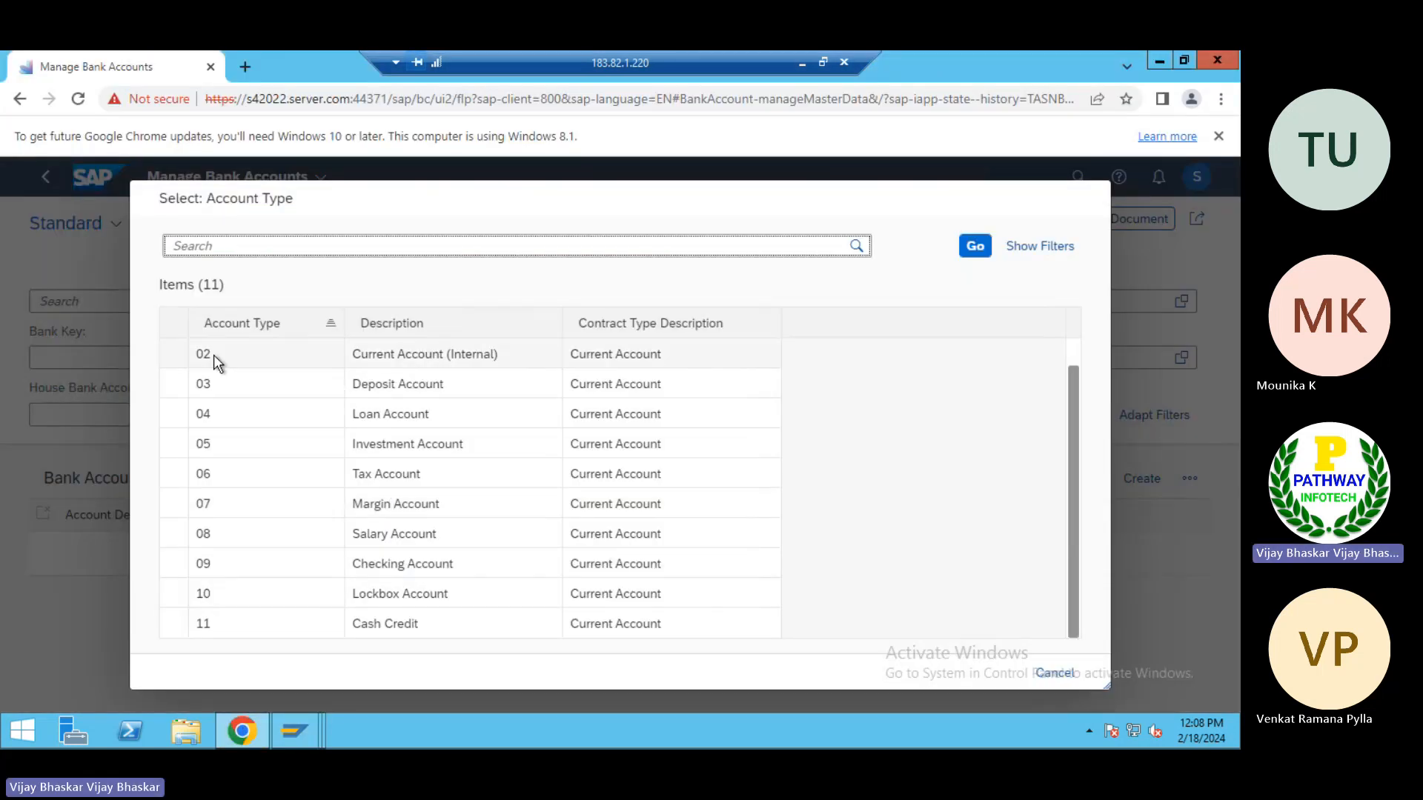
{"action": "left_click", "coordinate": [214, 355]}
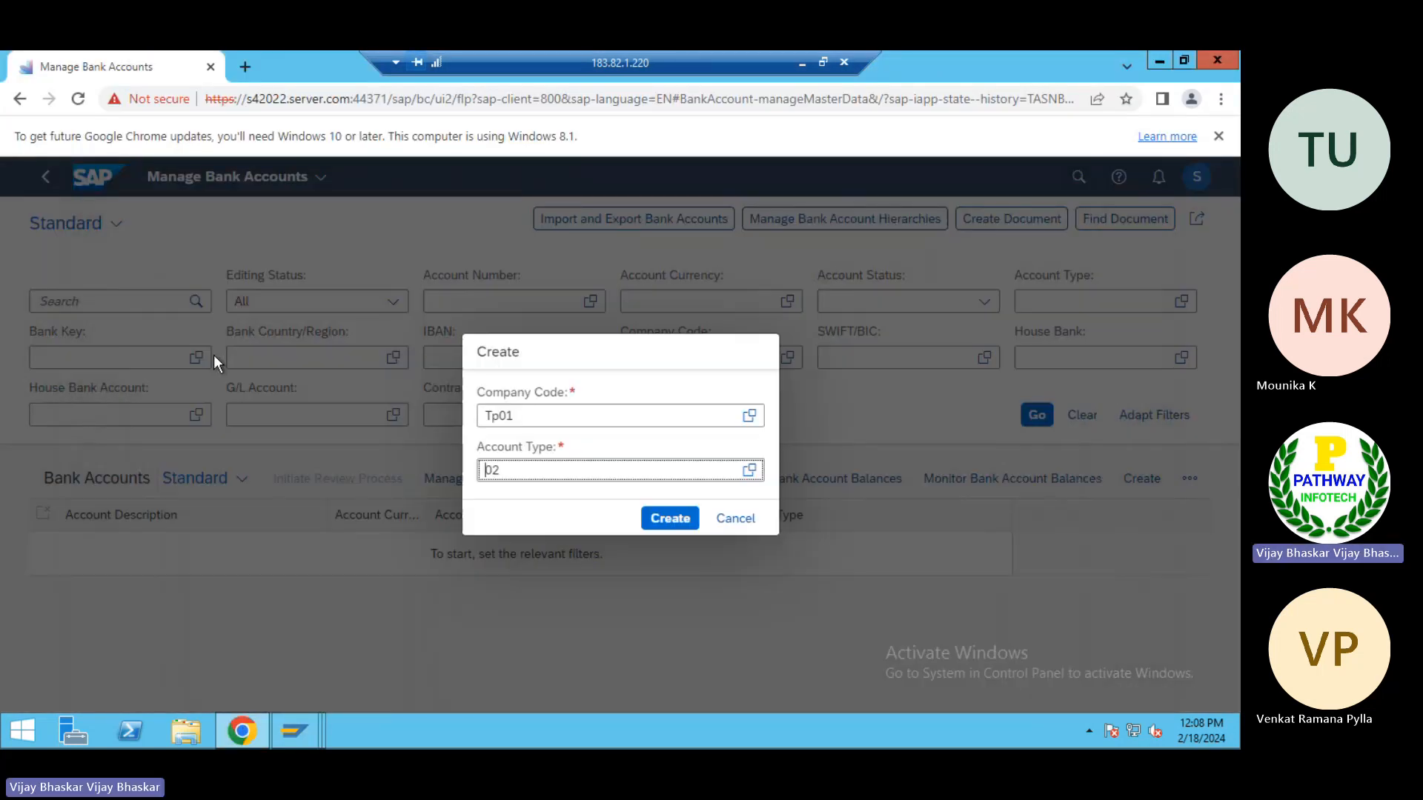
{"action": "left_click", "coordinate": [685, 521]}
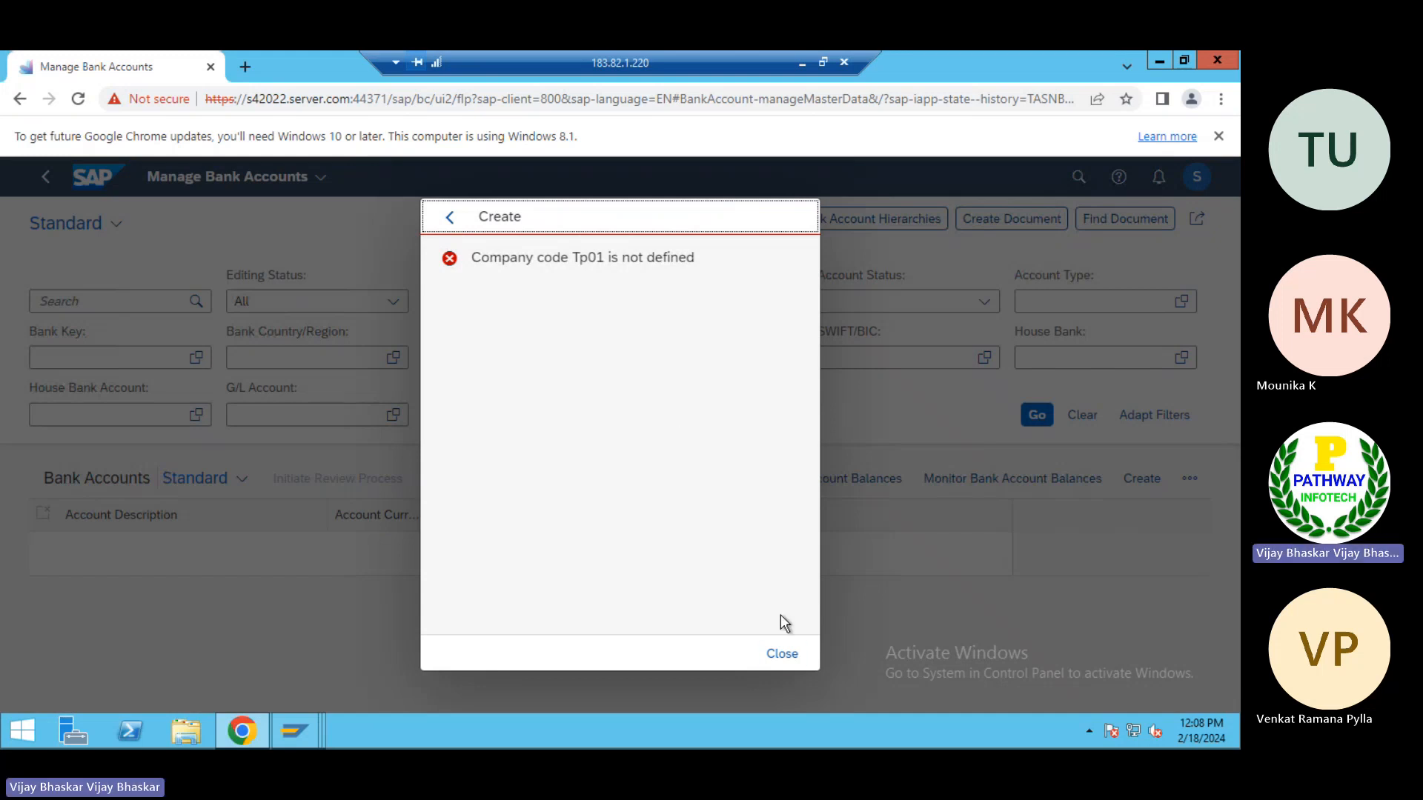
{"action": "left_click", "coordinate": [782, 653]}
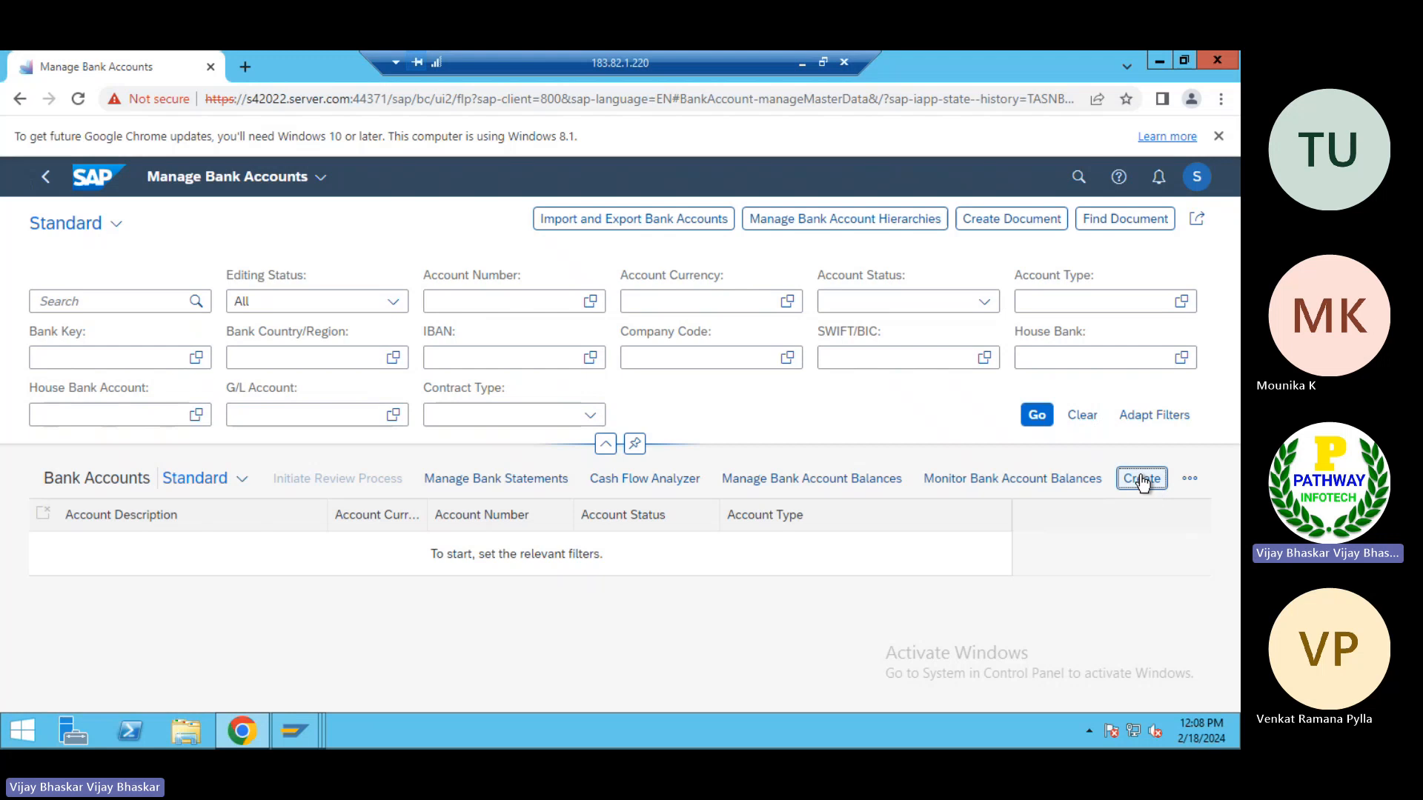
Create a new bank account draft for company code TP01 with account type 02
{"action": "left_click", "coordinate": [1141, 478]}
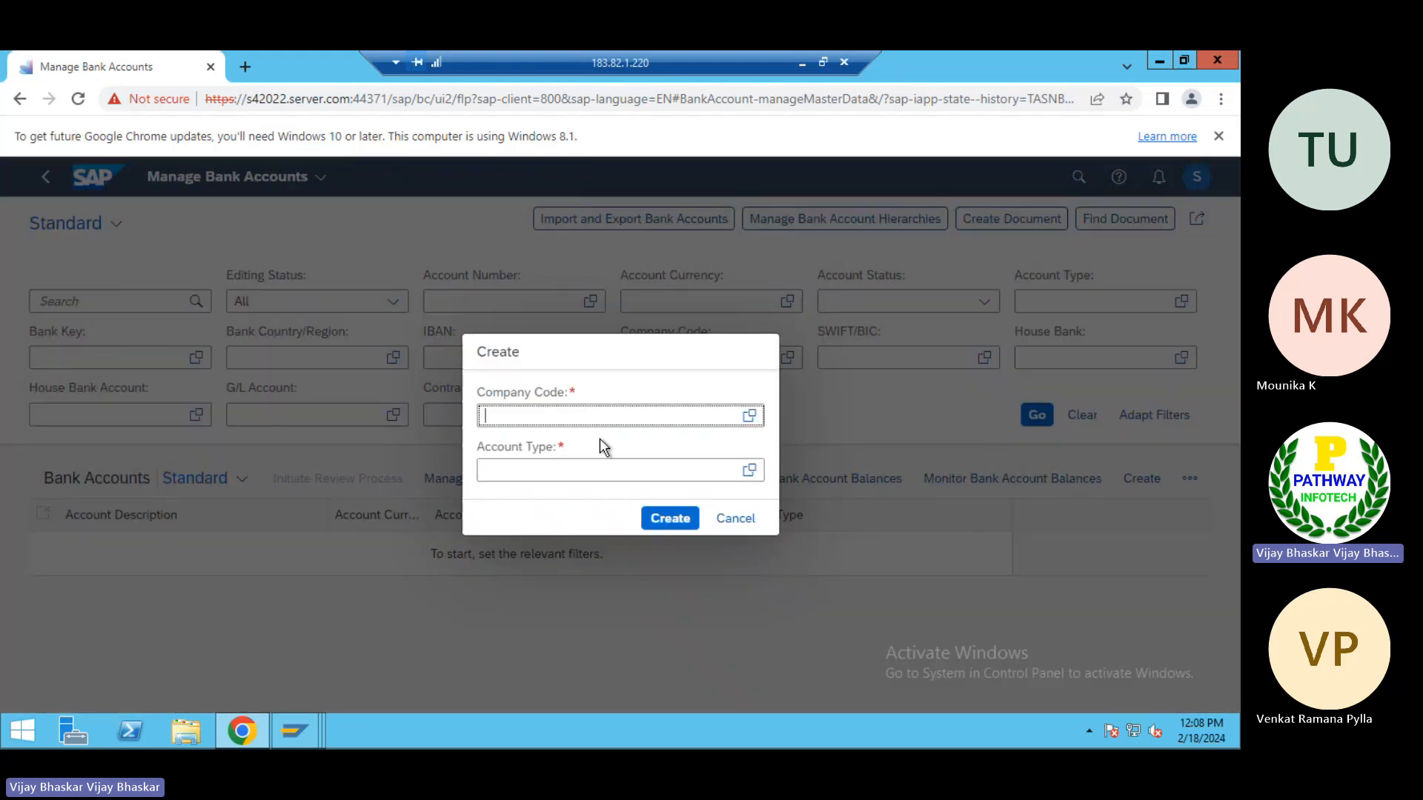
{"action": "type", "text": "TP01"}
{"action": "left_click", "coordinate": [516, 471]}
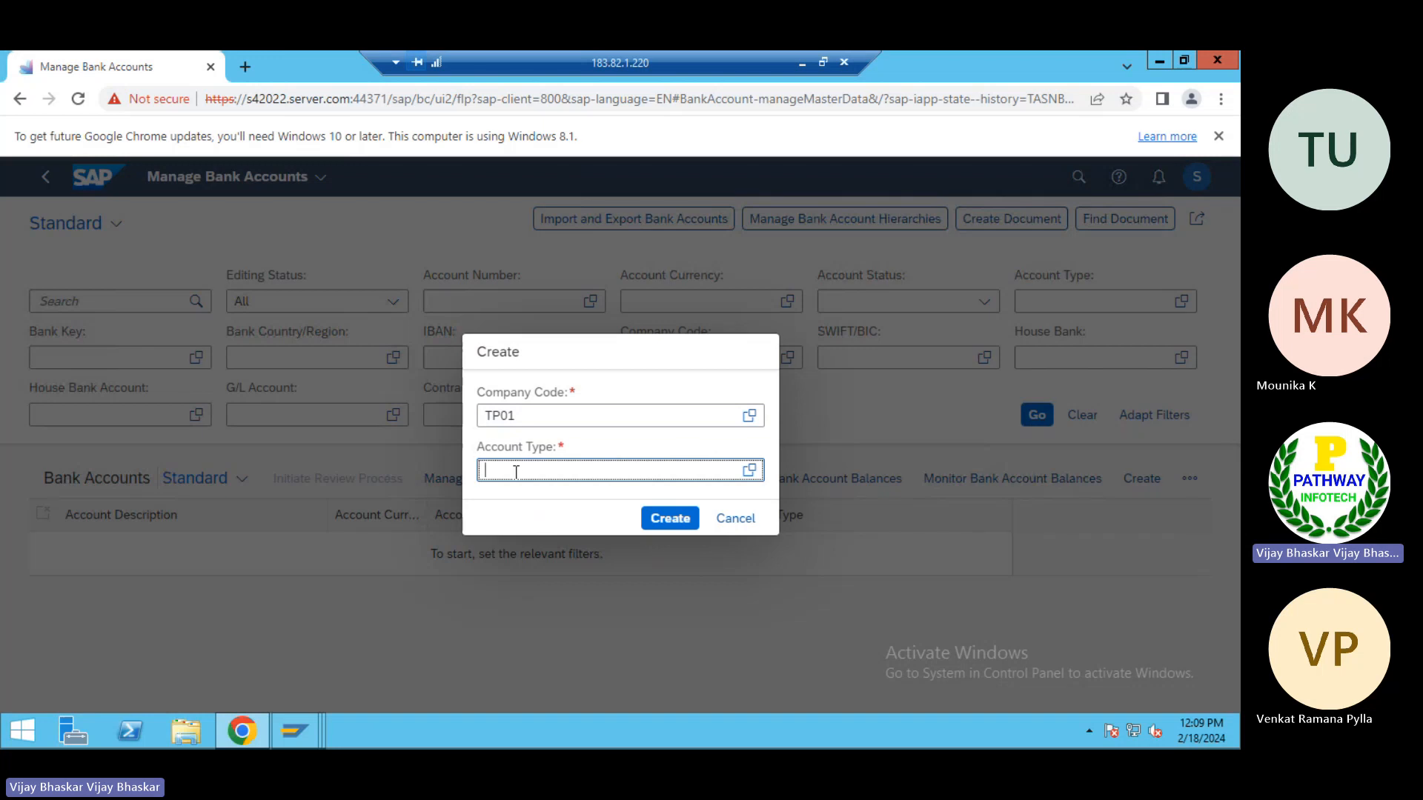
{"action": "type", "text": "02"}
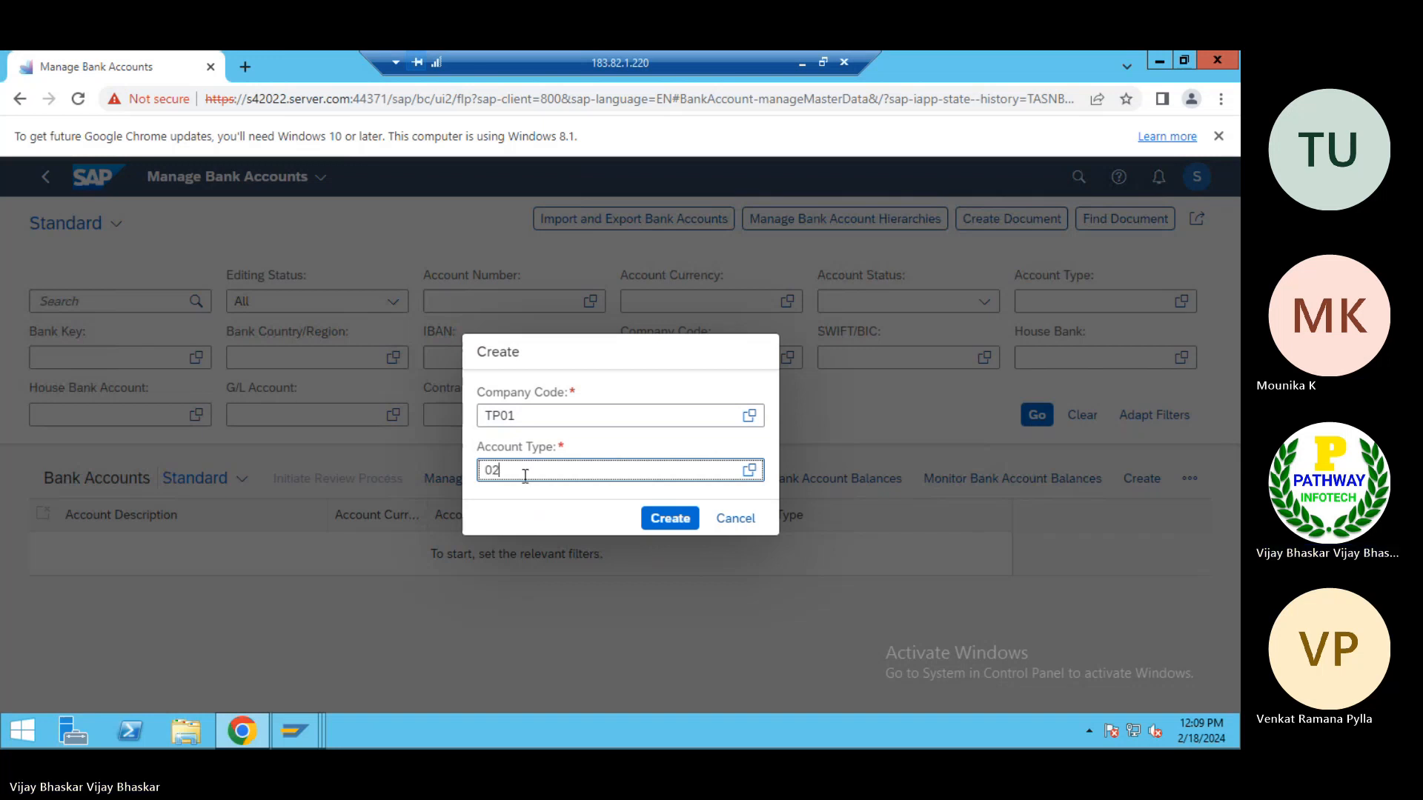
{"action": "left_click", "coordinate": [681, 531]}
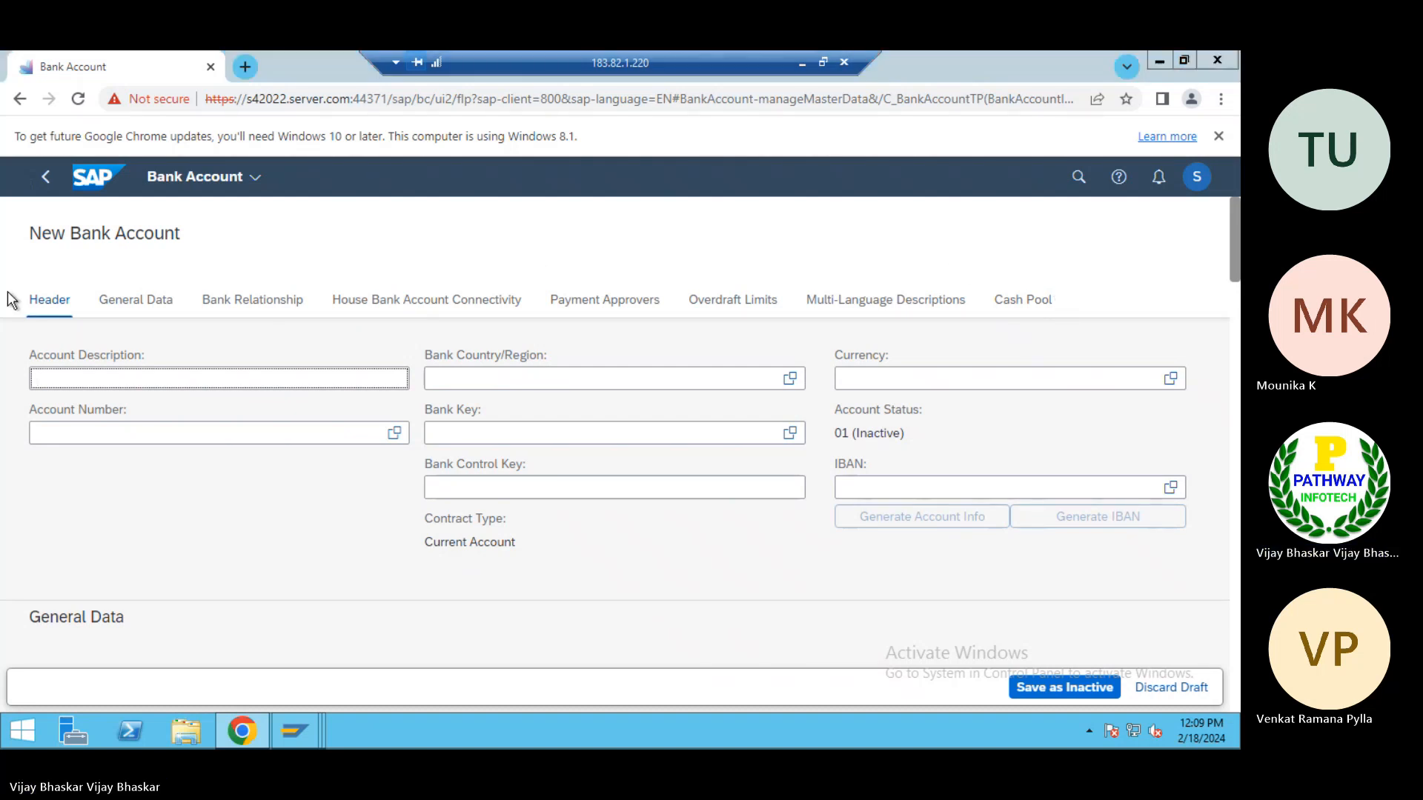
In the Cash Management general settings, set the cash scope to 01 Basic Scope, disable snapshot and cash trade requests, and save to the TATA Power request
{"action": "key", "text": "alt+Tab"}
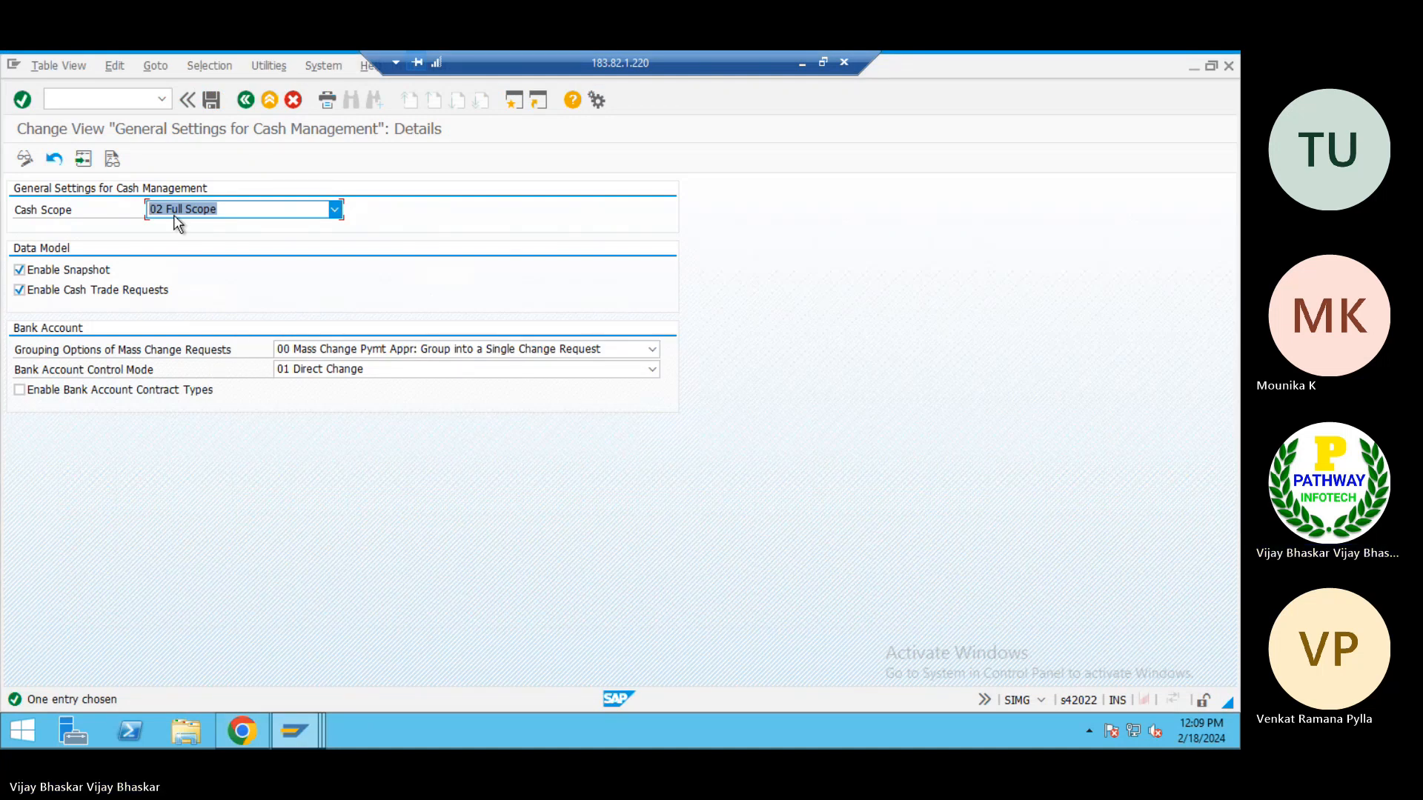
{"action": "left_click", "coordinate": [211, 212]}
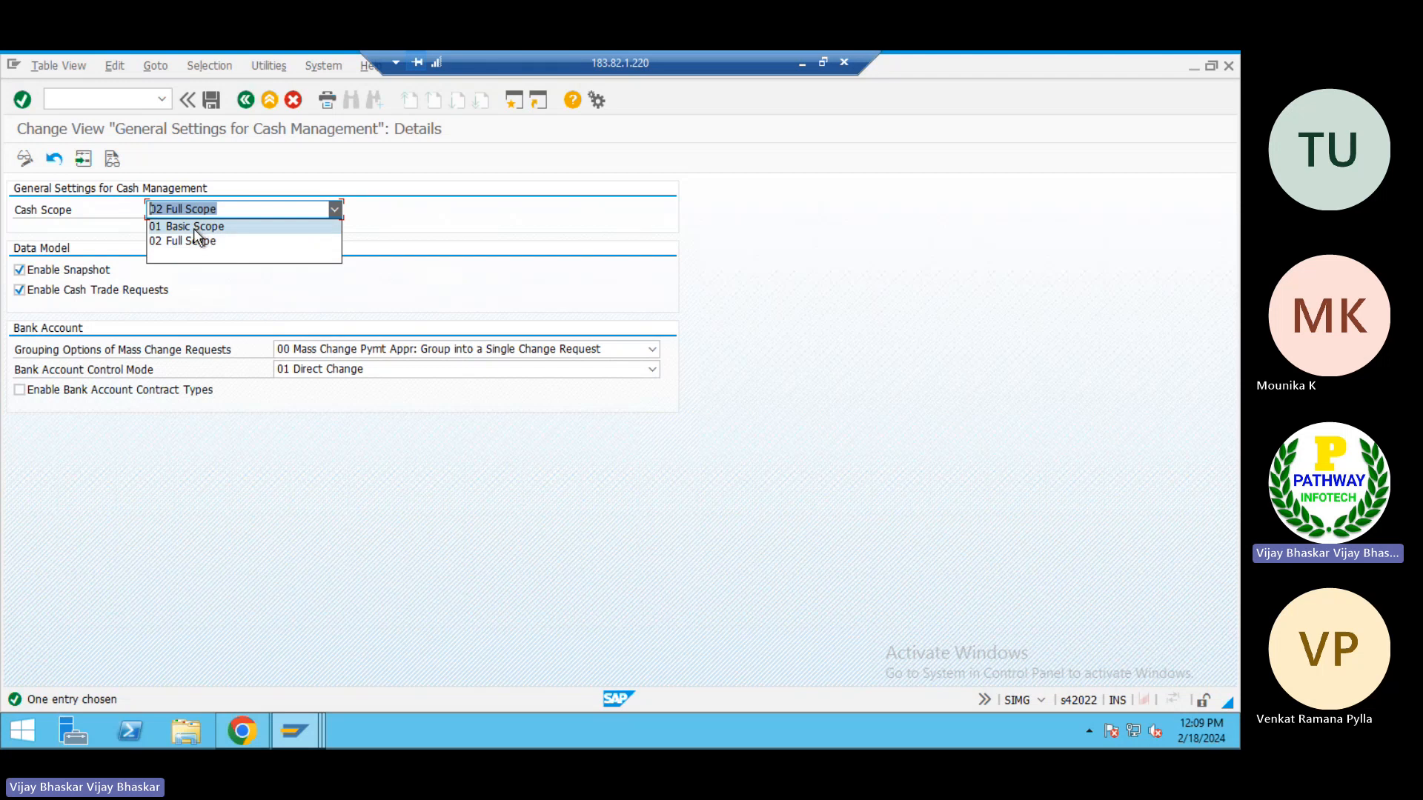
{"action": "left_click", "coordinate": [194, 227]}
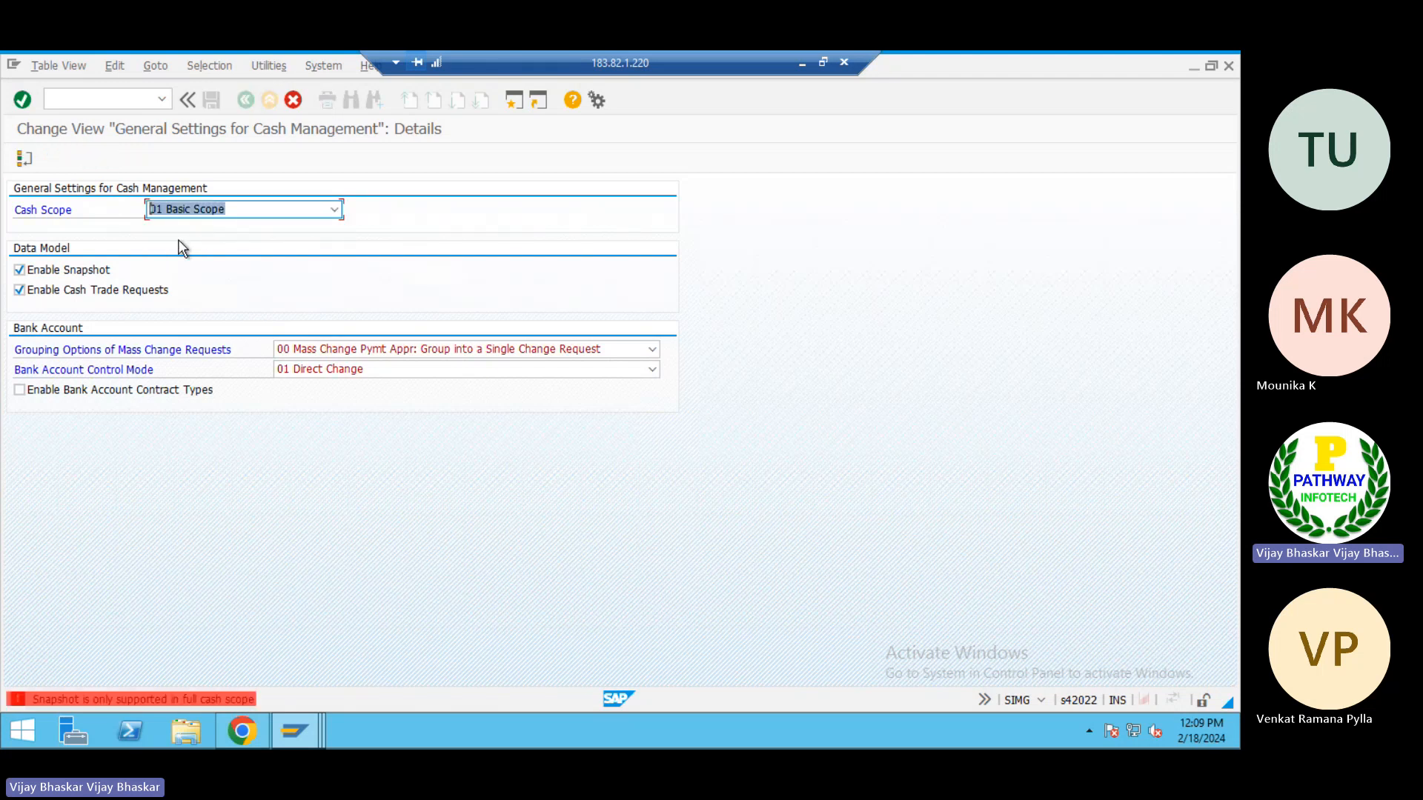
{"action": "left_click", "coordinate": [55, 291]}
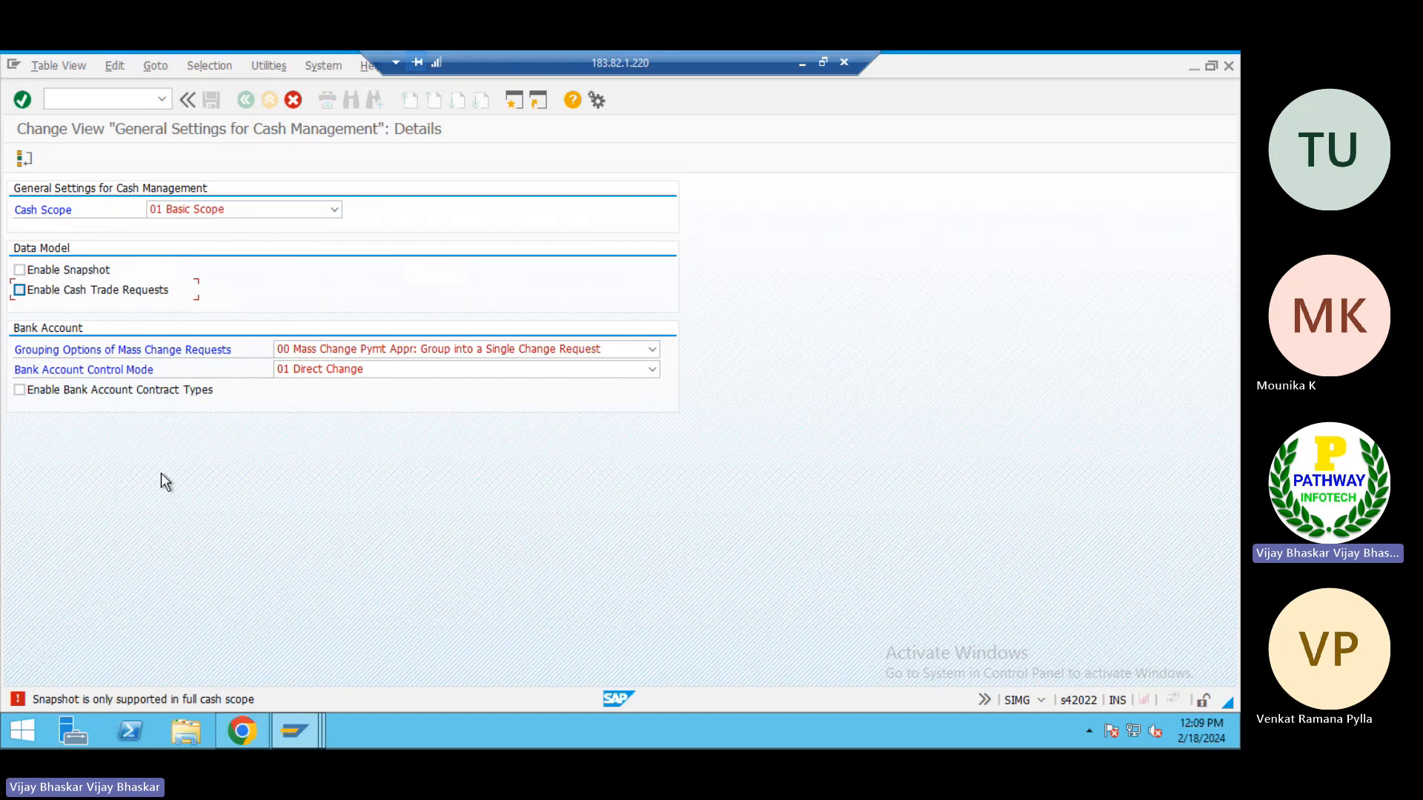
{"action": "key", "text": "ctrl+s"}
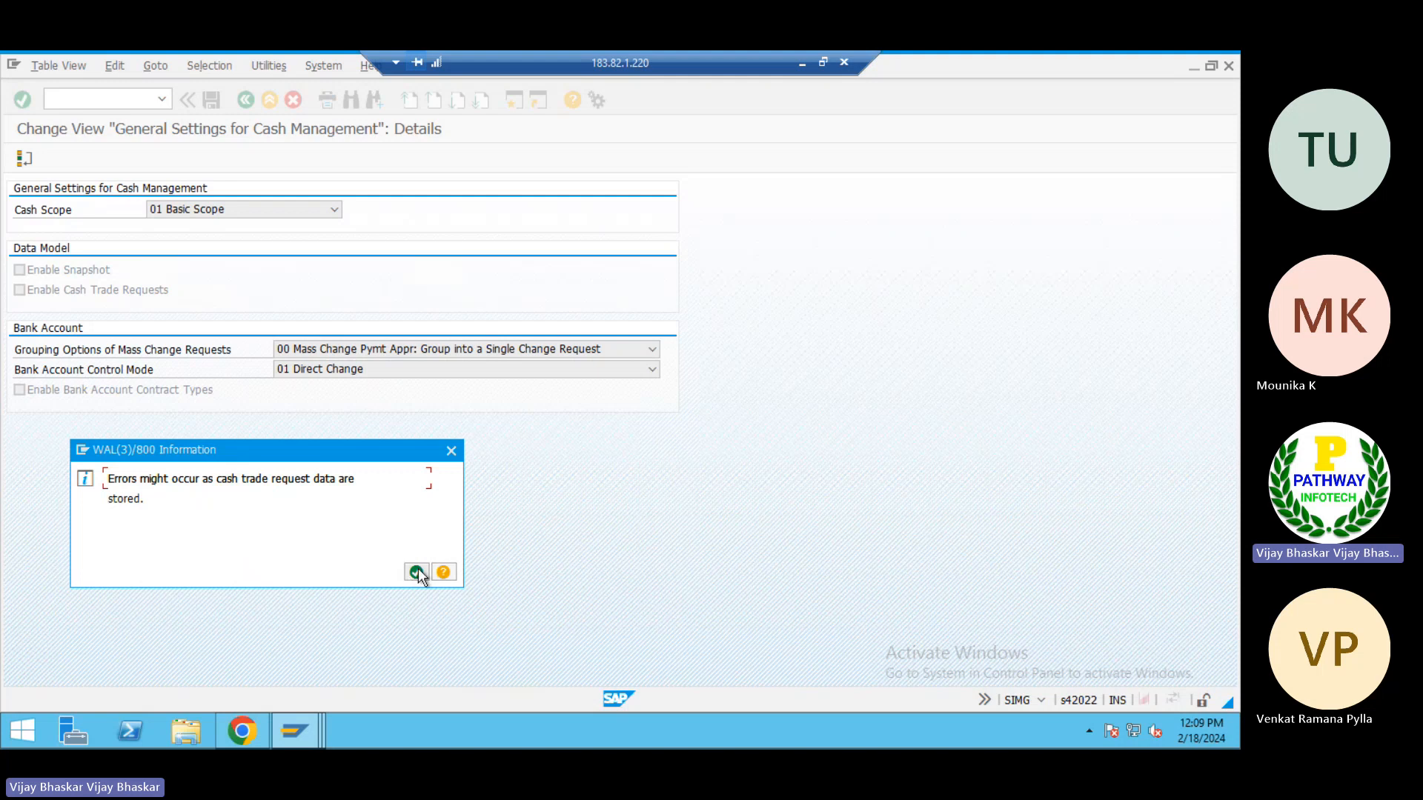
{"action": "left_click", "coordinate": [416, 573]}
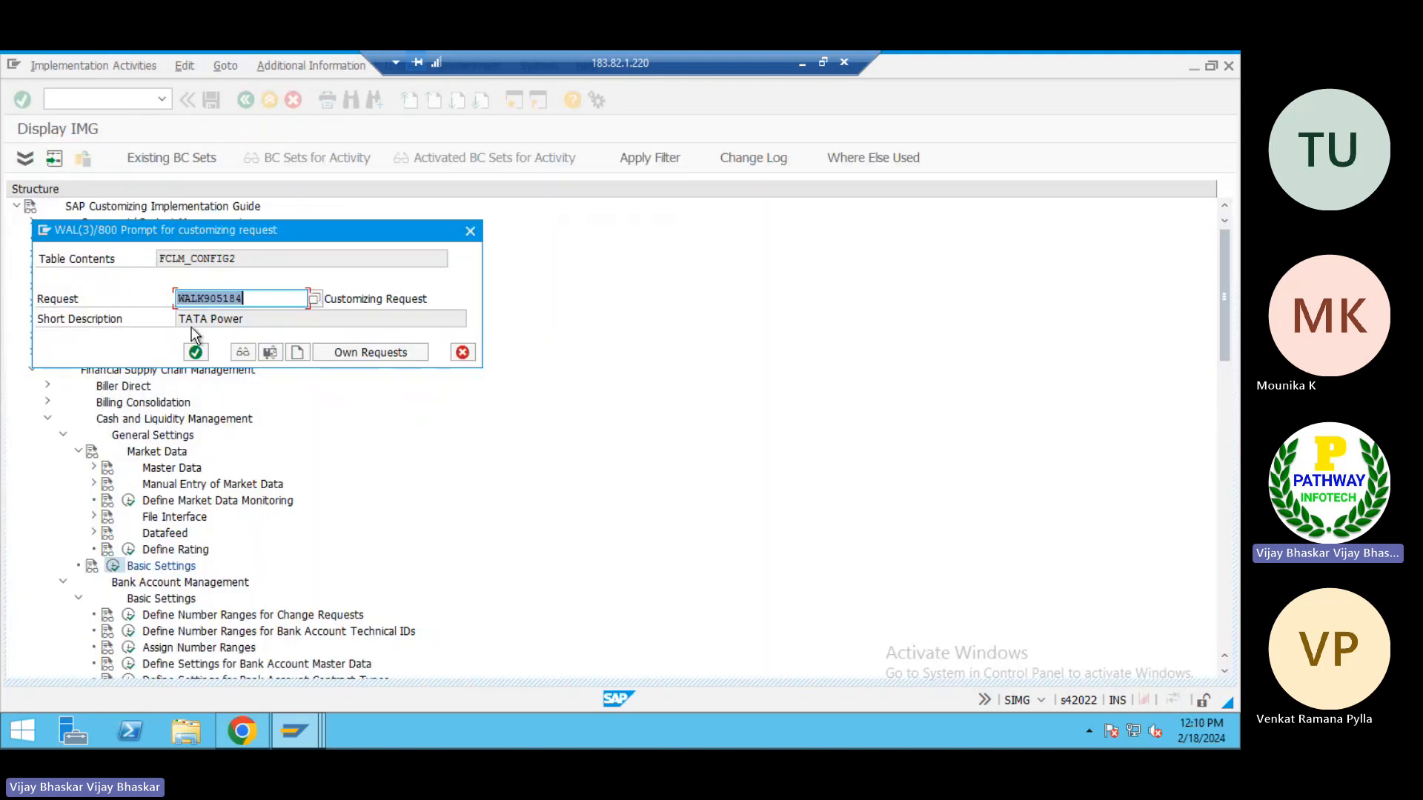
{"action": "left_click", "coordinate": [196, 353]}
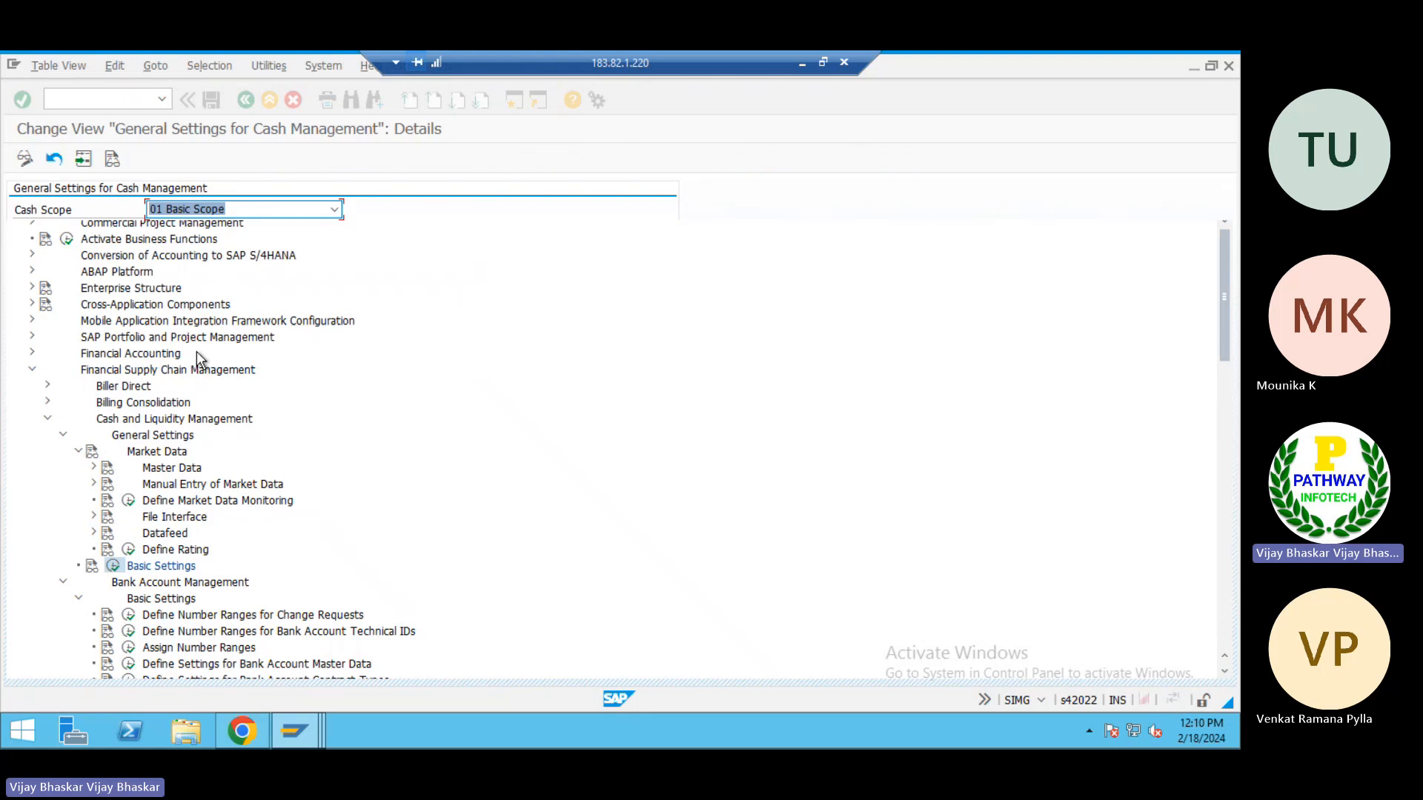
Switch to the Fiori Bank Account app and discard the new bank account draft
{"action": "key", "text": "alt+Tab"}
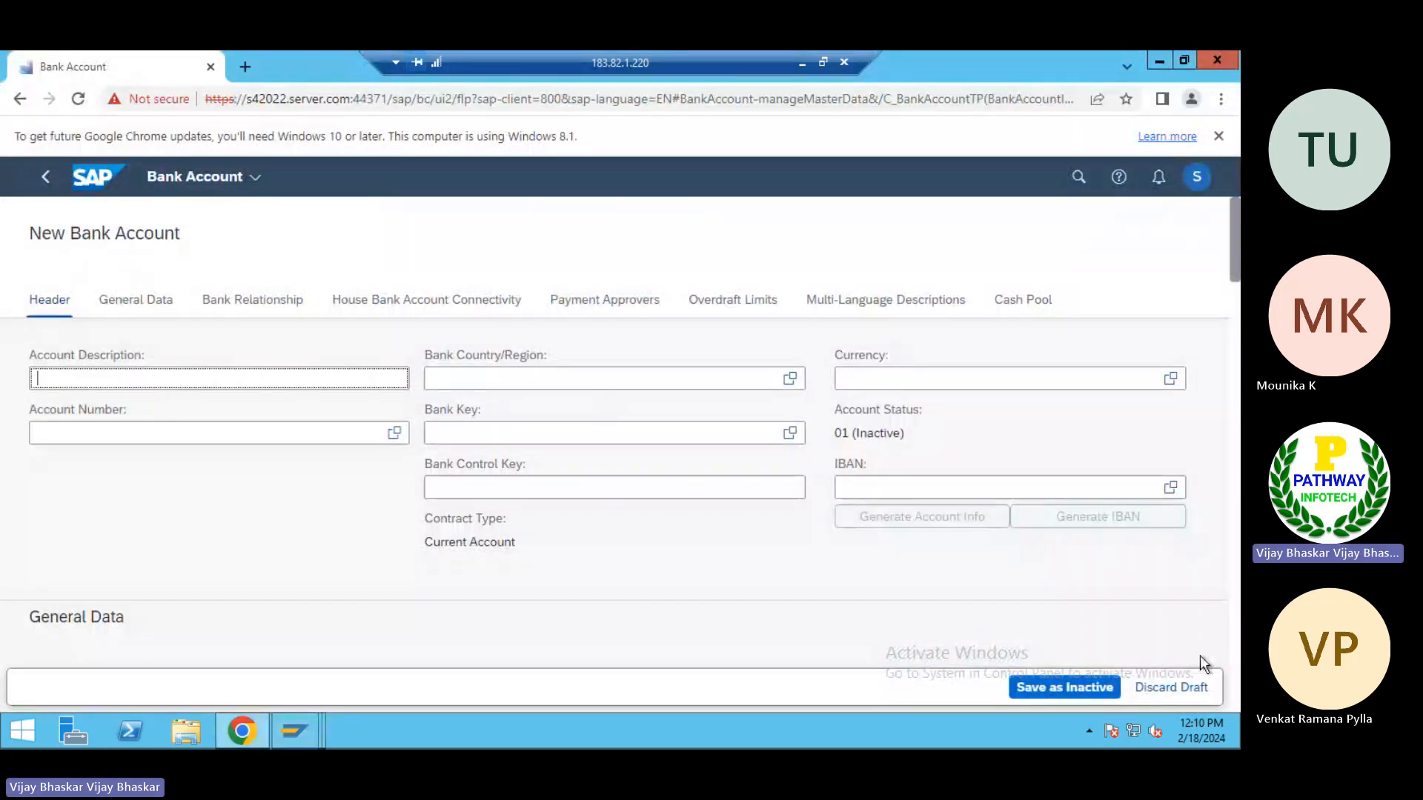
{"action": "left_click", "coordinate": [1177, 689]}
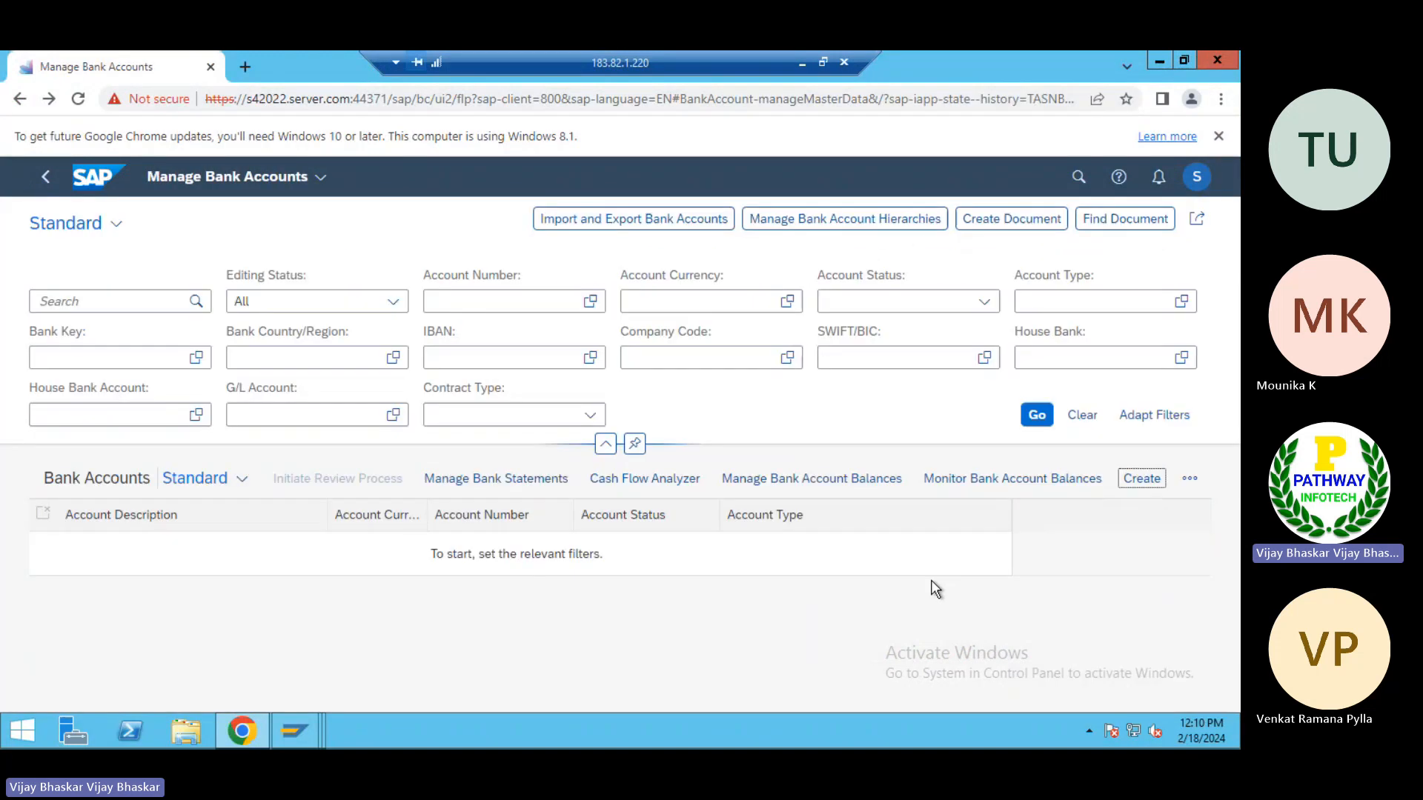
Try to create a bank account for company code Tp01 with account type 02
{"action": "left_click", "coordinate": [1142, 478]}
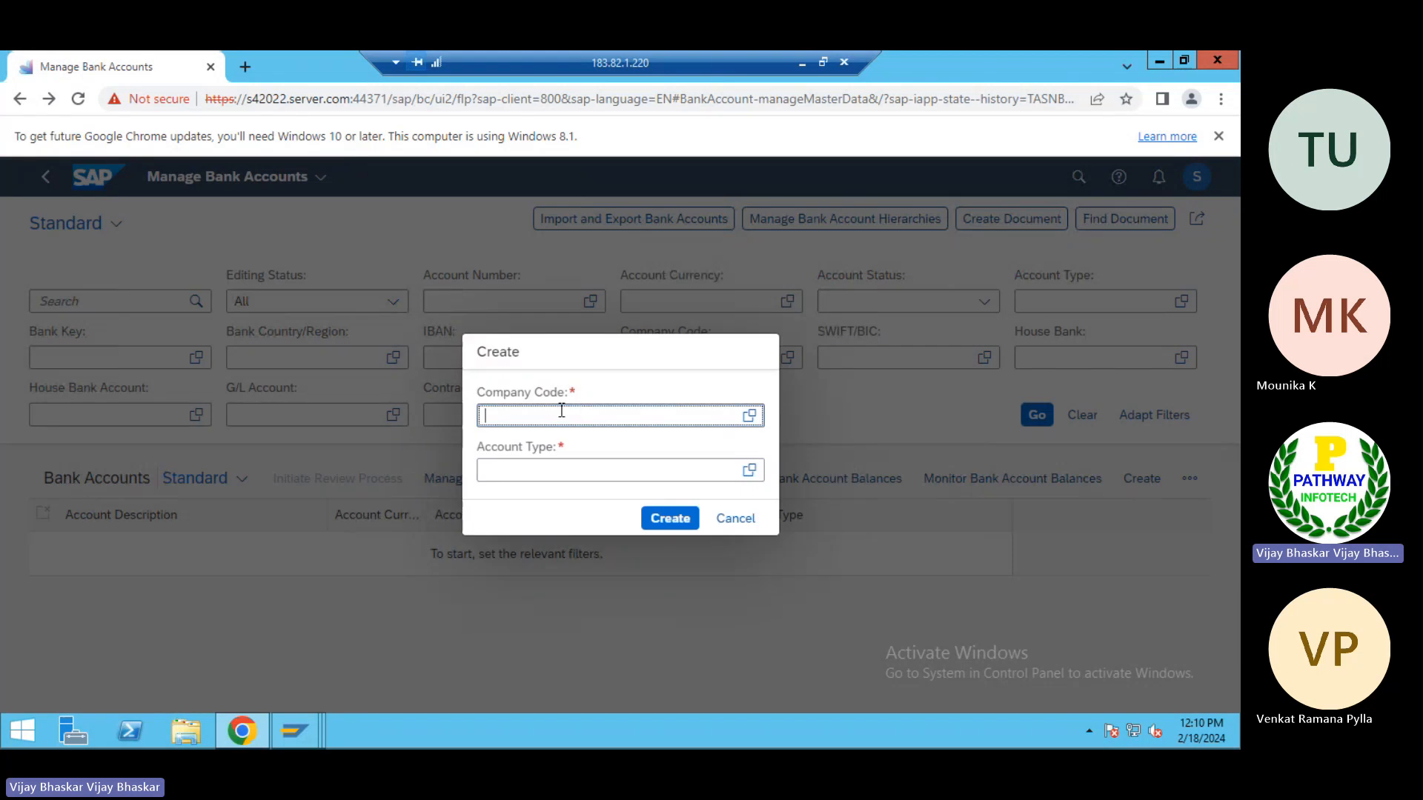
{"action": "type", "text": "Tp01"}
{"action": "key", "text": "Tab"}
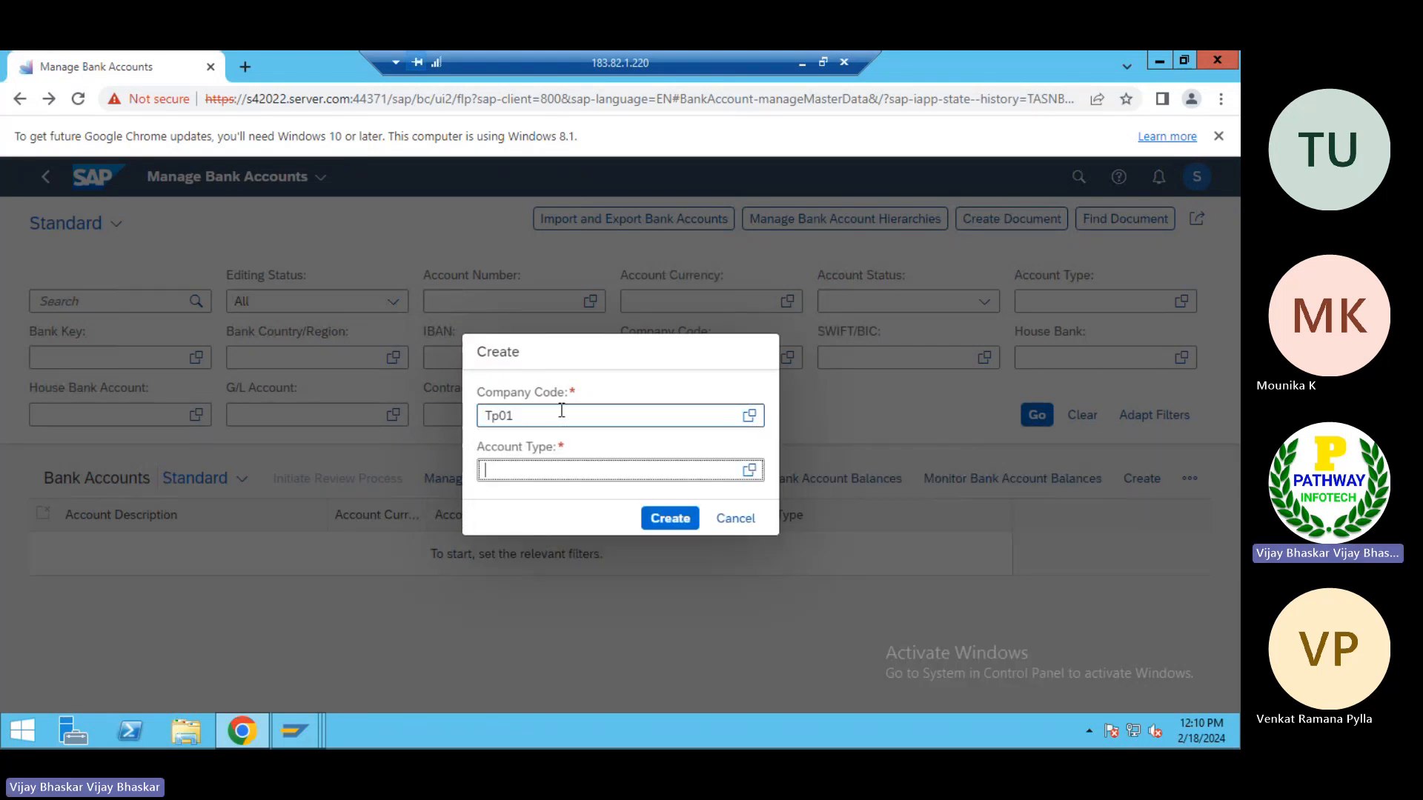
{"action": "type", "text": "02"}
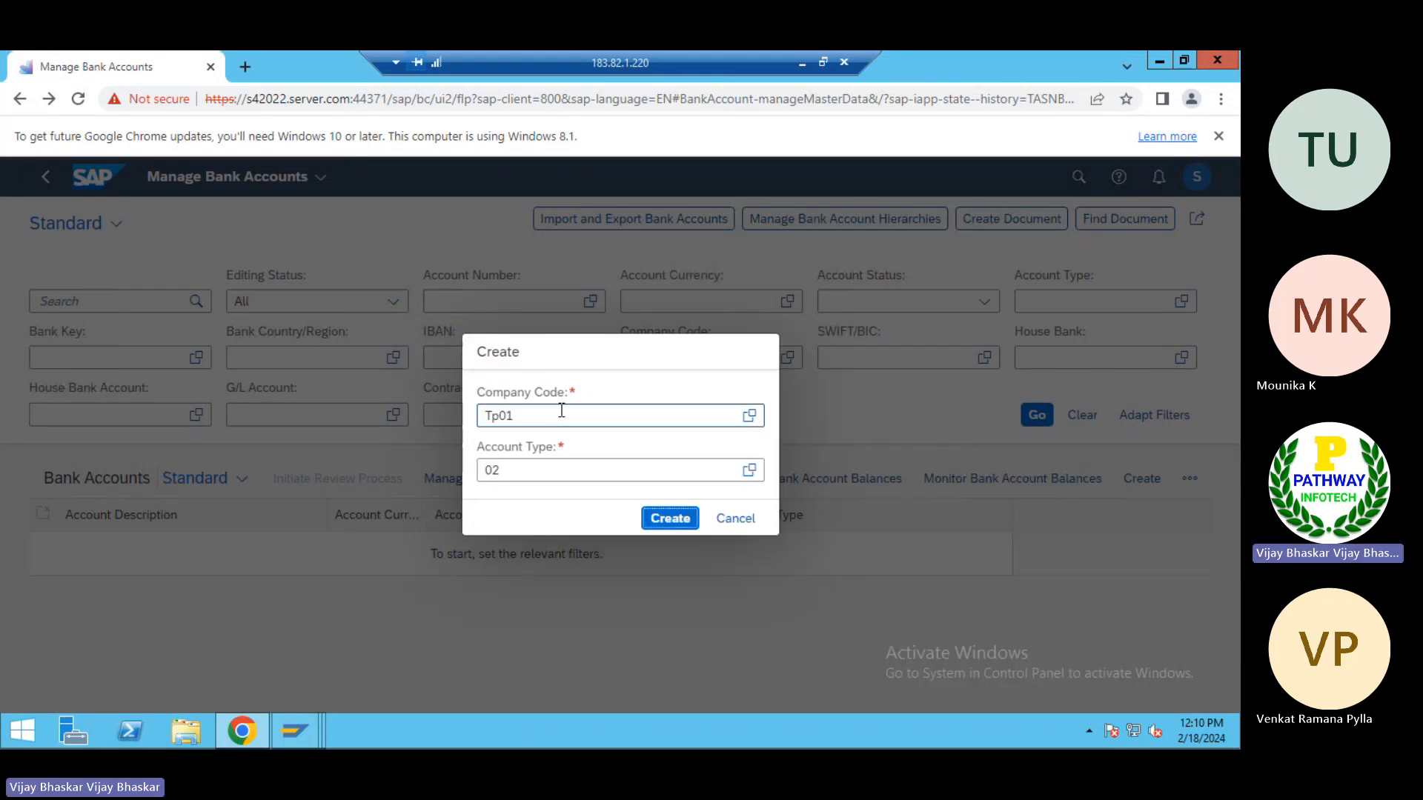
{"action": "left_click", "coordinate": [660, 518]}
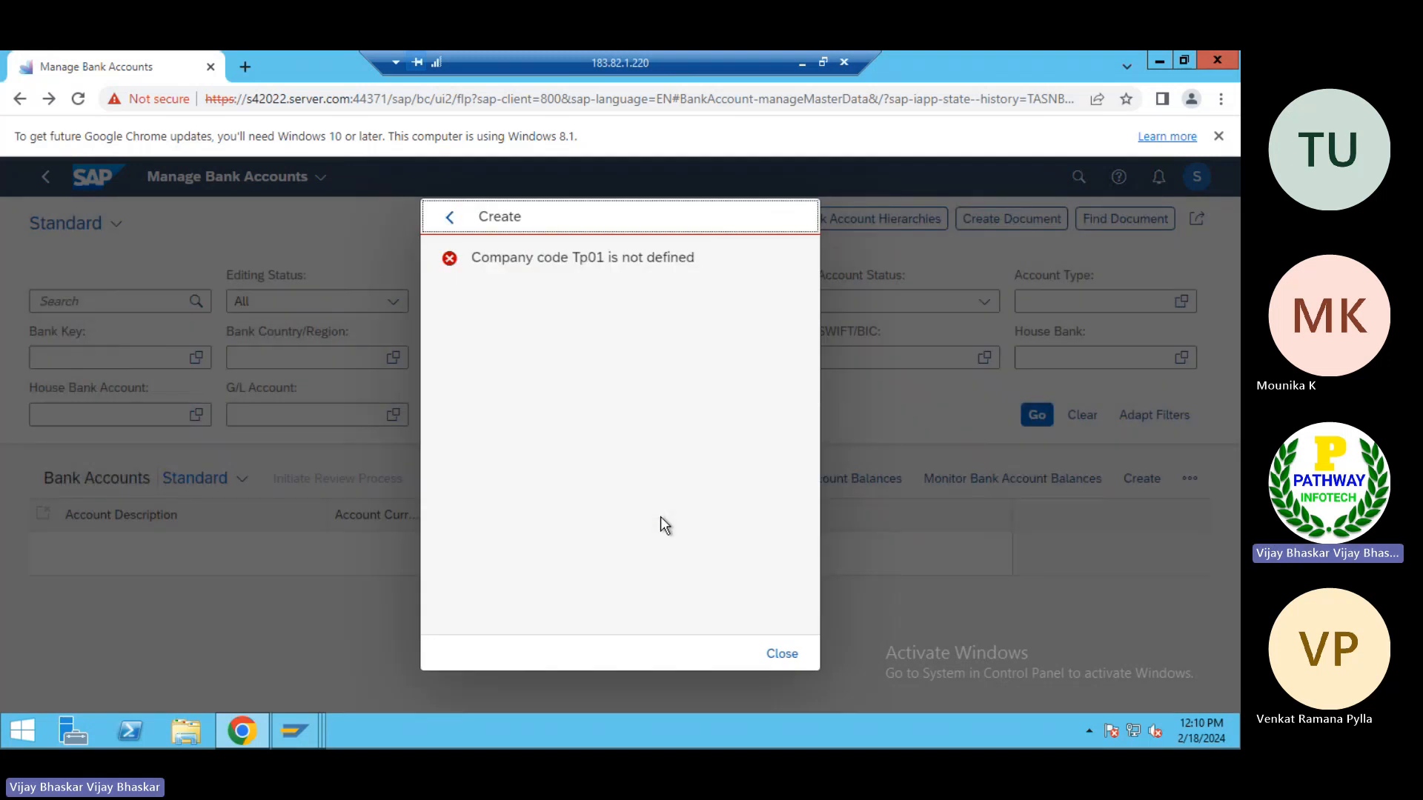
{"action": "left_click", "coordinate": [783, 653]}
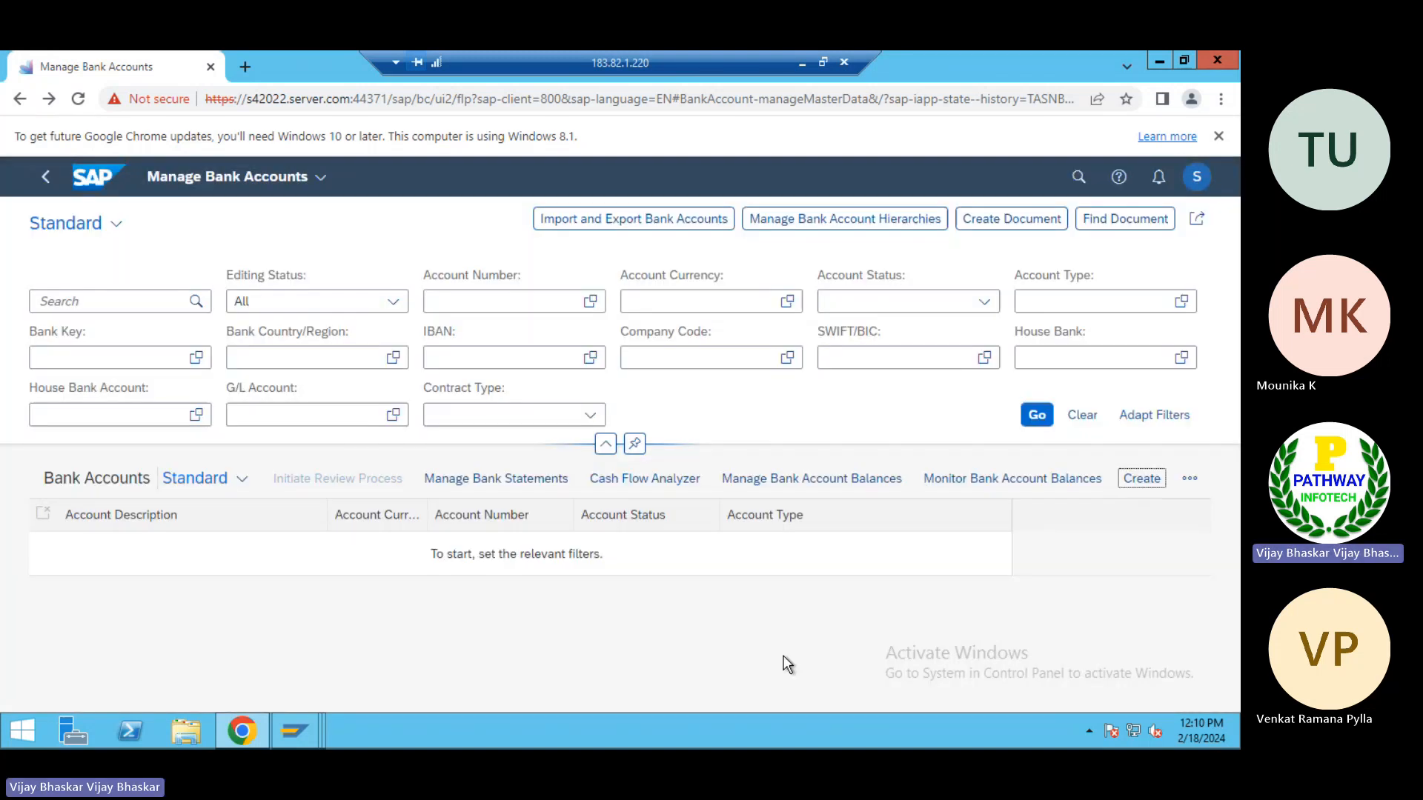
Create a bank account draft for company code TP01 with account type 02
{"action": "left_click", "coordinate": [1140, 479]}
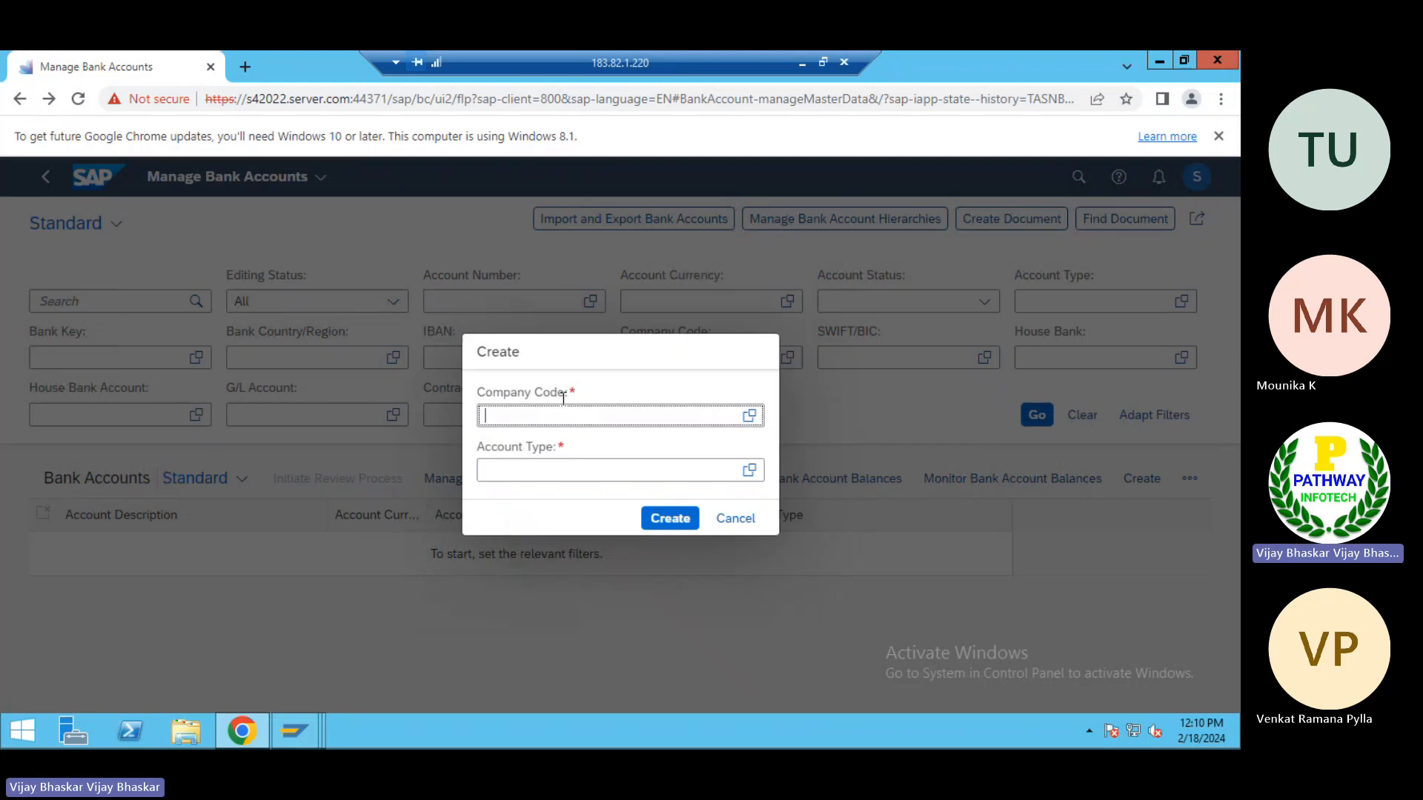
{"action": "type", "text": "TP"}
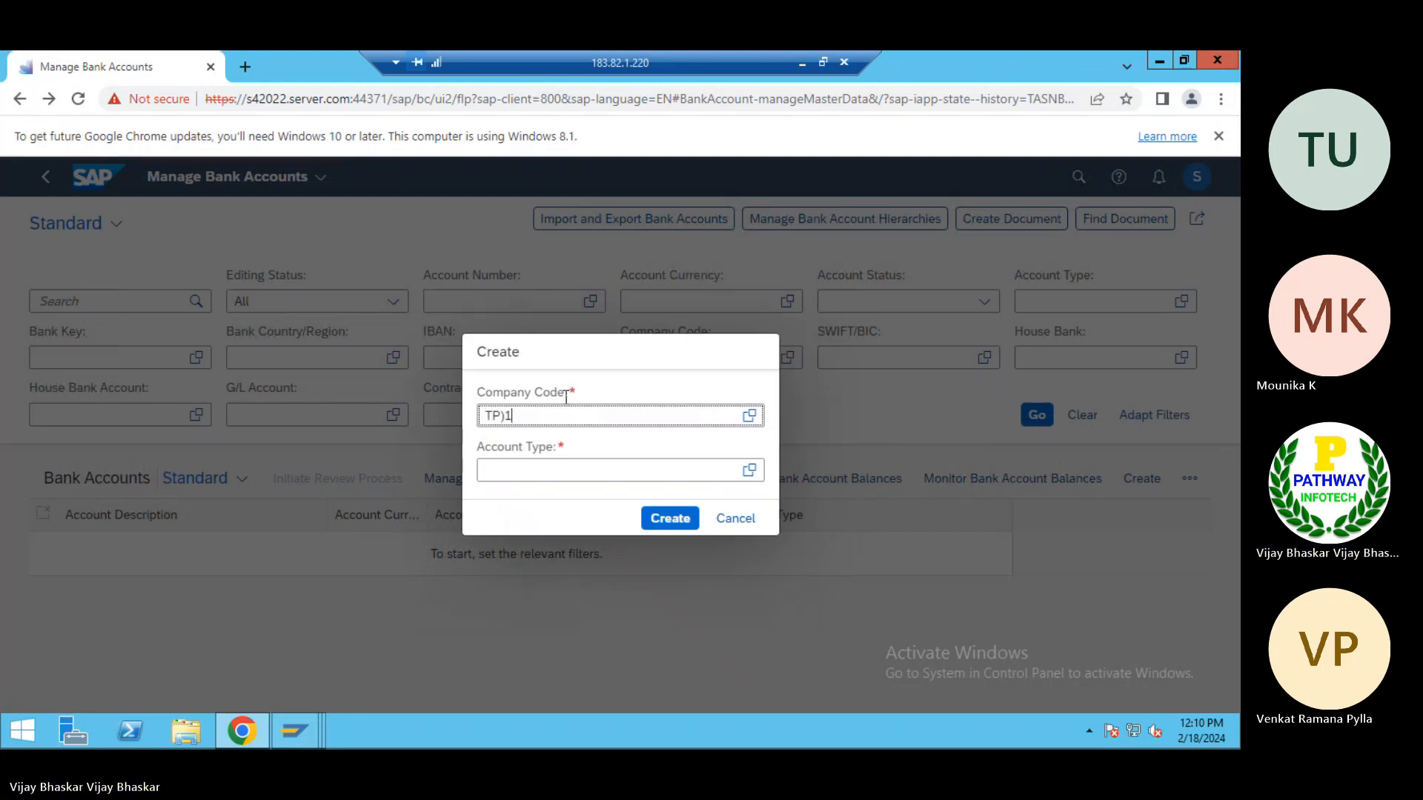
{"action": "type", "text": "01"}
{"action": "left_click", "coordinate": [519, 495]}
{"action": "left_click", "coordinate": [507, 472]}
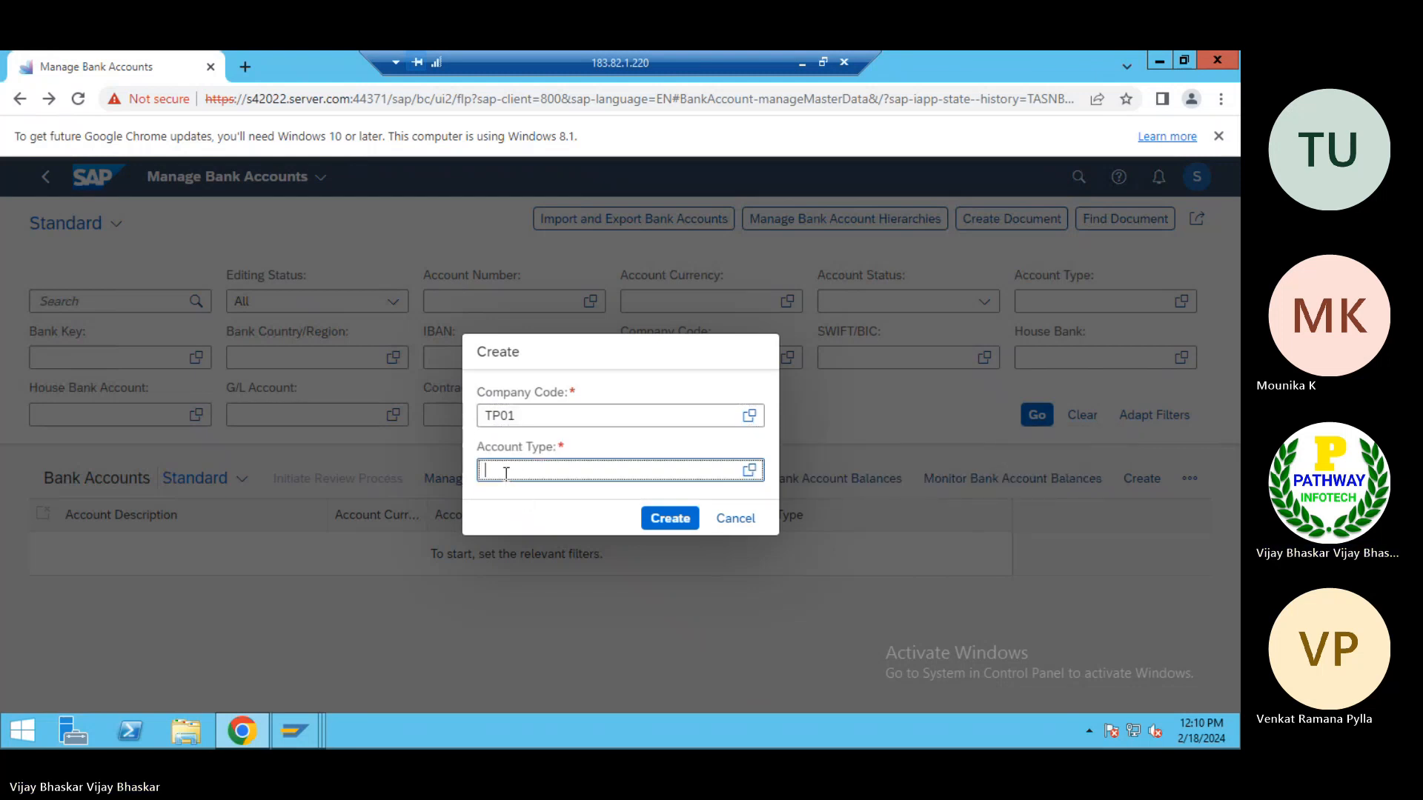
{"action": "type", "text": "01"}
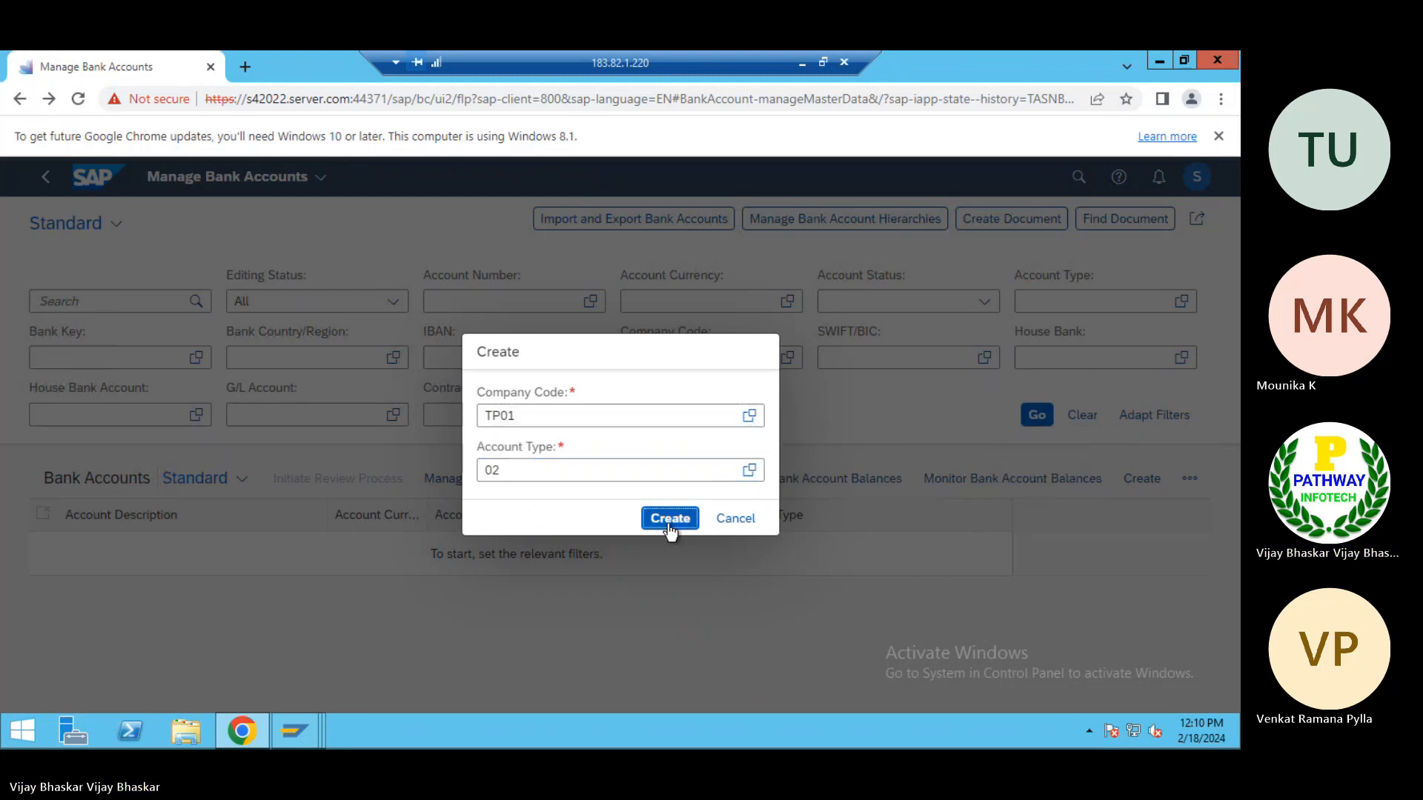
{"action": "left_click", "coordinate": [670, 518]}
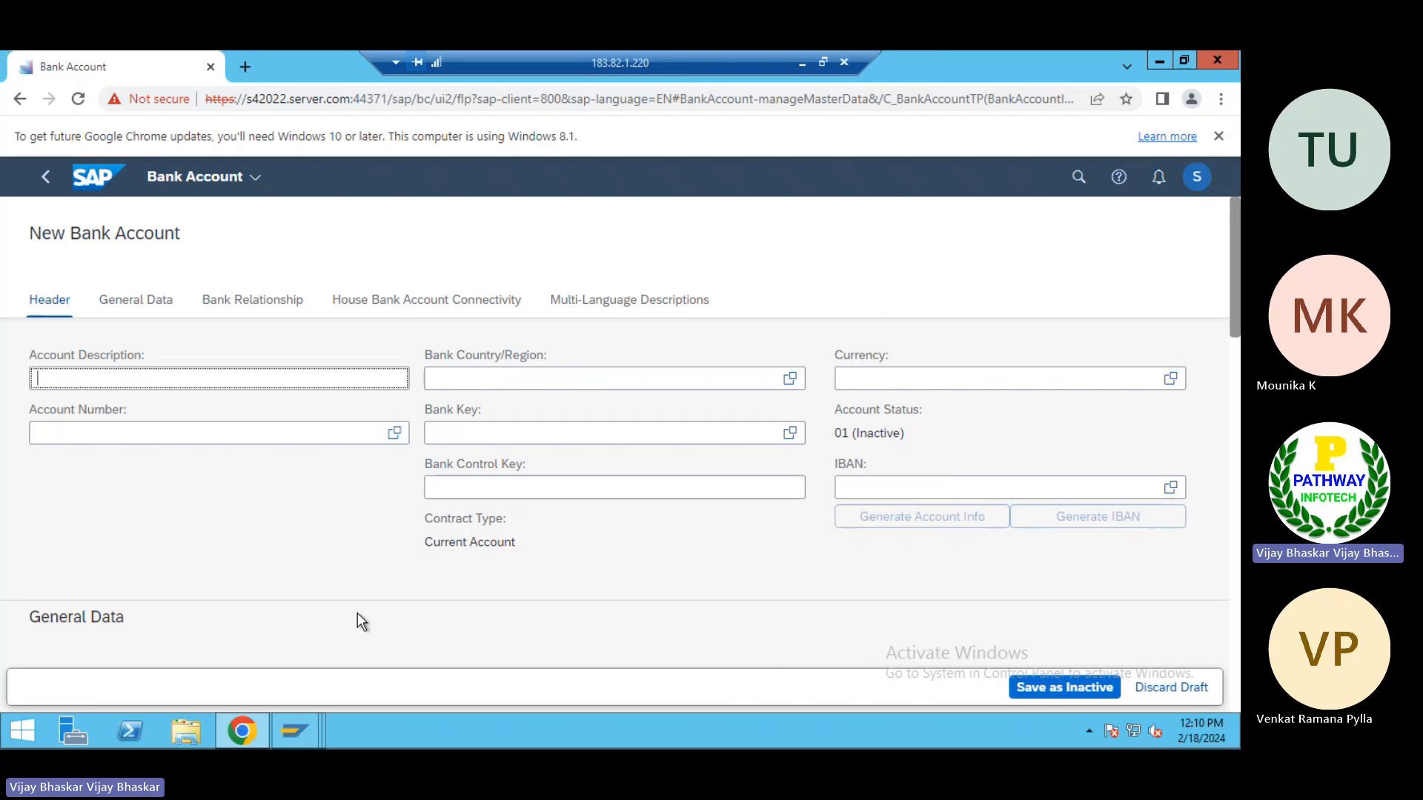
Back in the Cash Management general settings, set the cash scope to 02 Full Scope and enable snapshot and cash trade requests
{"action": "key", "text": "alt+Tab"}
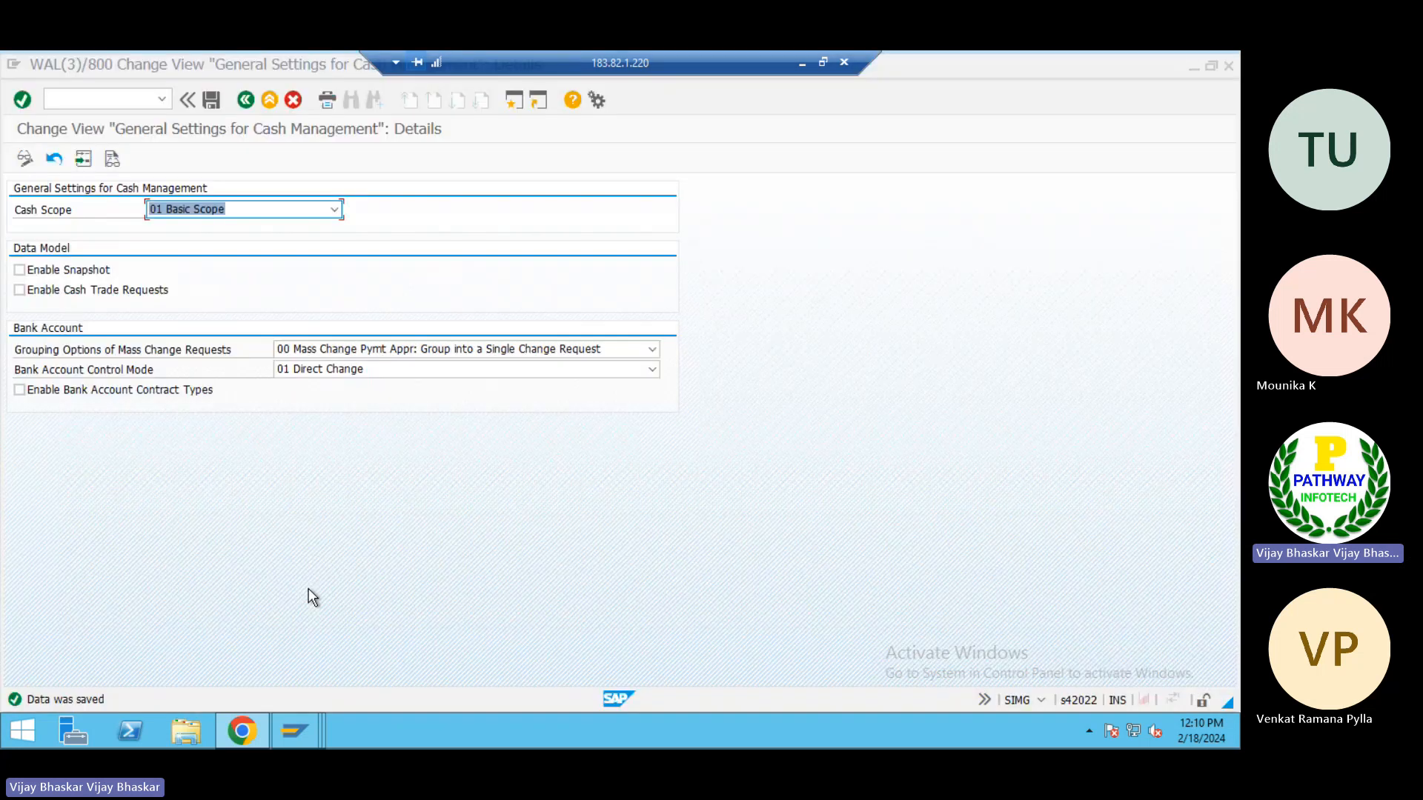
{"action": "left_click", "coordinate": [243, 209]}
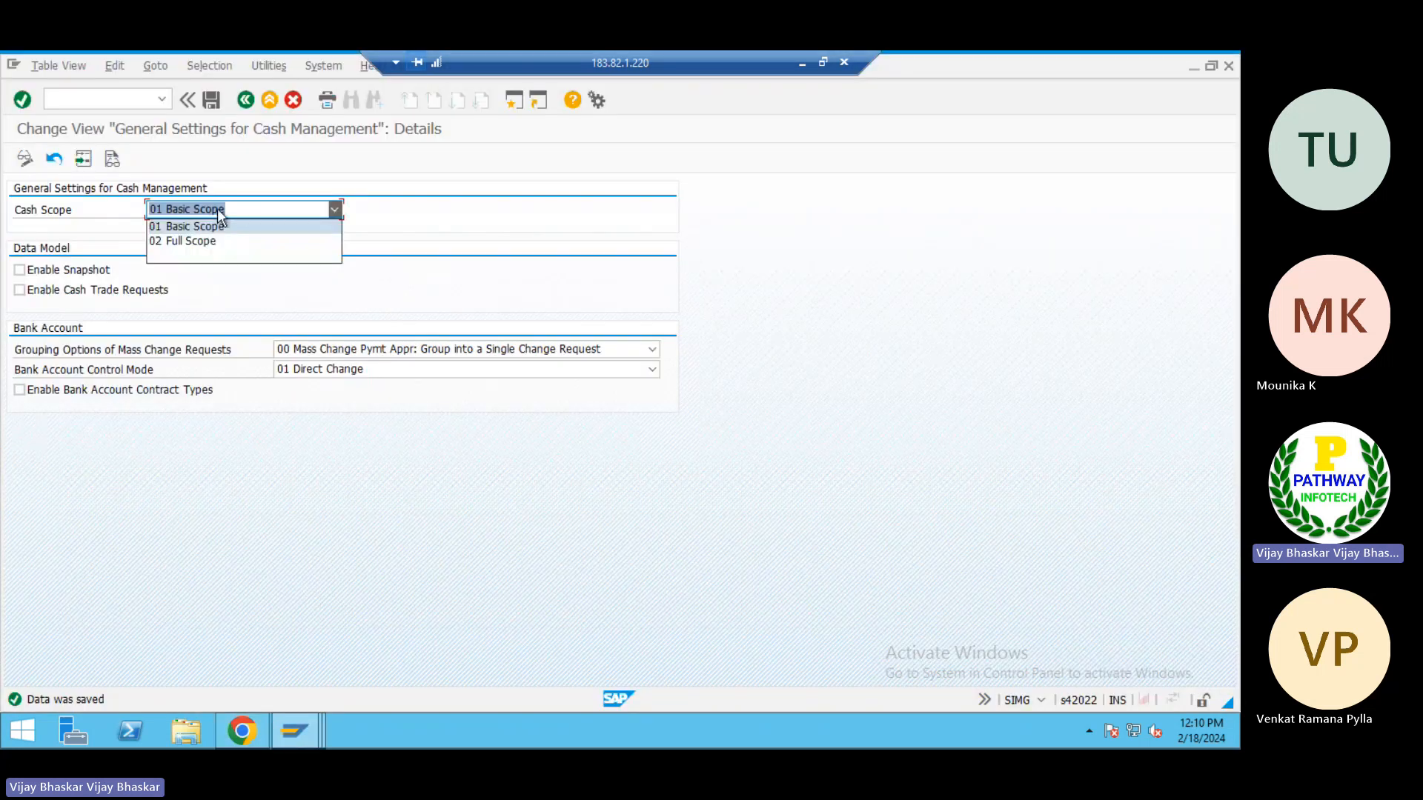
{"action": "left_click", "coordinate": [182, 242]}
{"action": "left_click", "coordinate": [48, 269]}
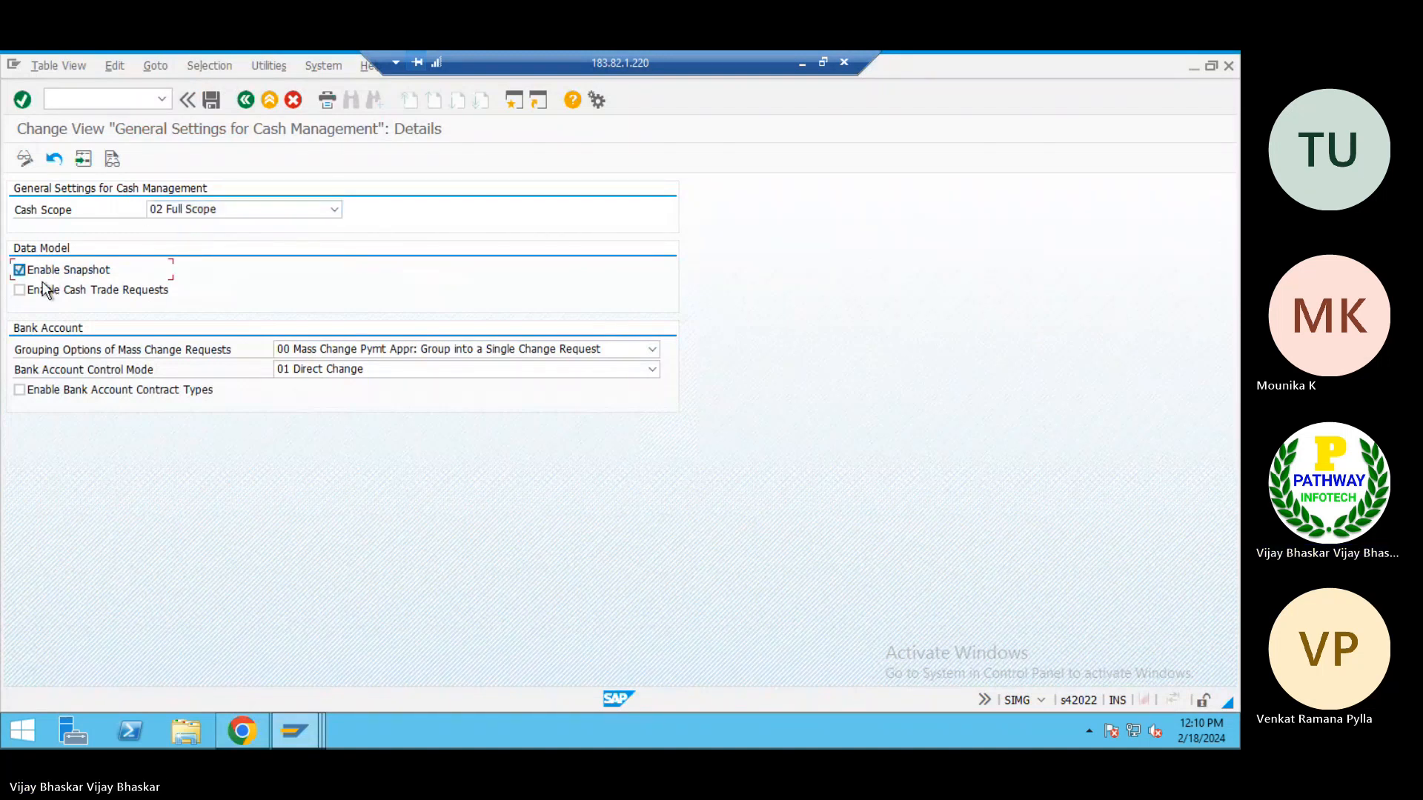
{"action": "left_click", "coordinate": [40, 290]}
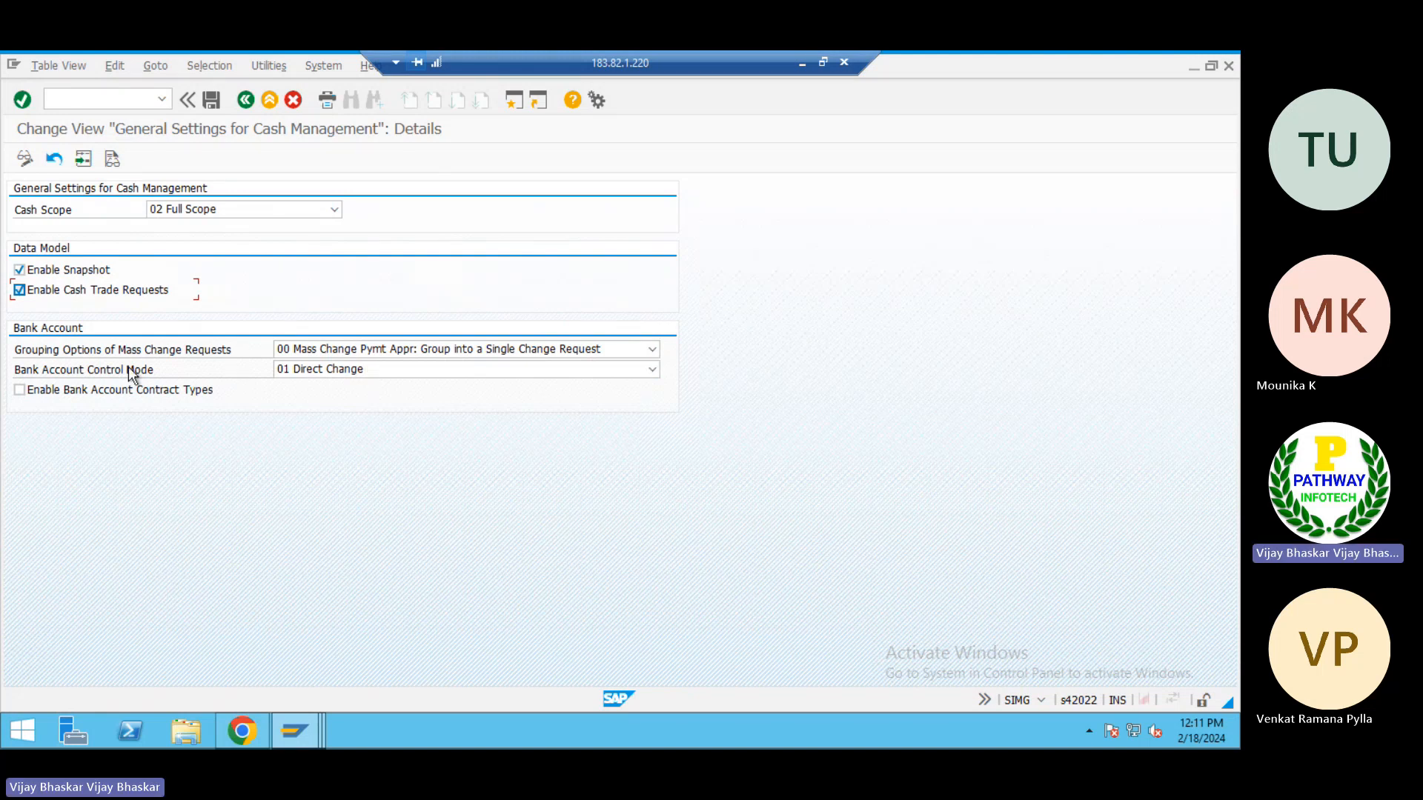
Display the Bank Account Control Mode options, and discard the open bank account draft in the Fiori app
{"action": "left_click", "coordinate": [362, 371]}
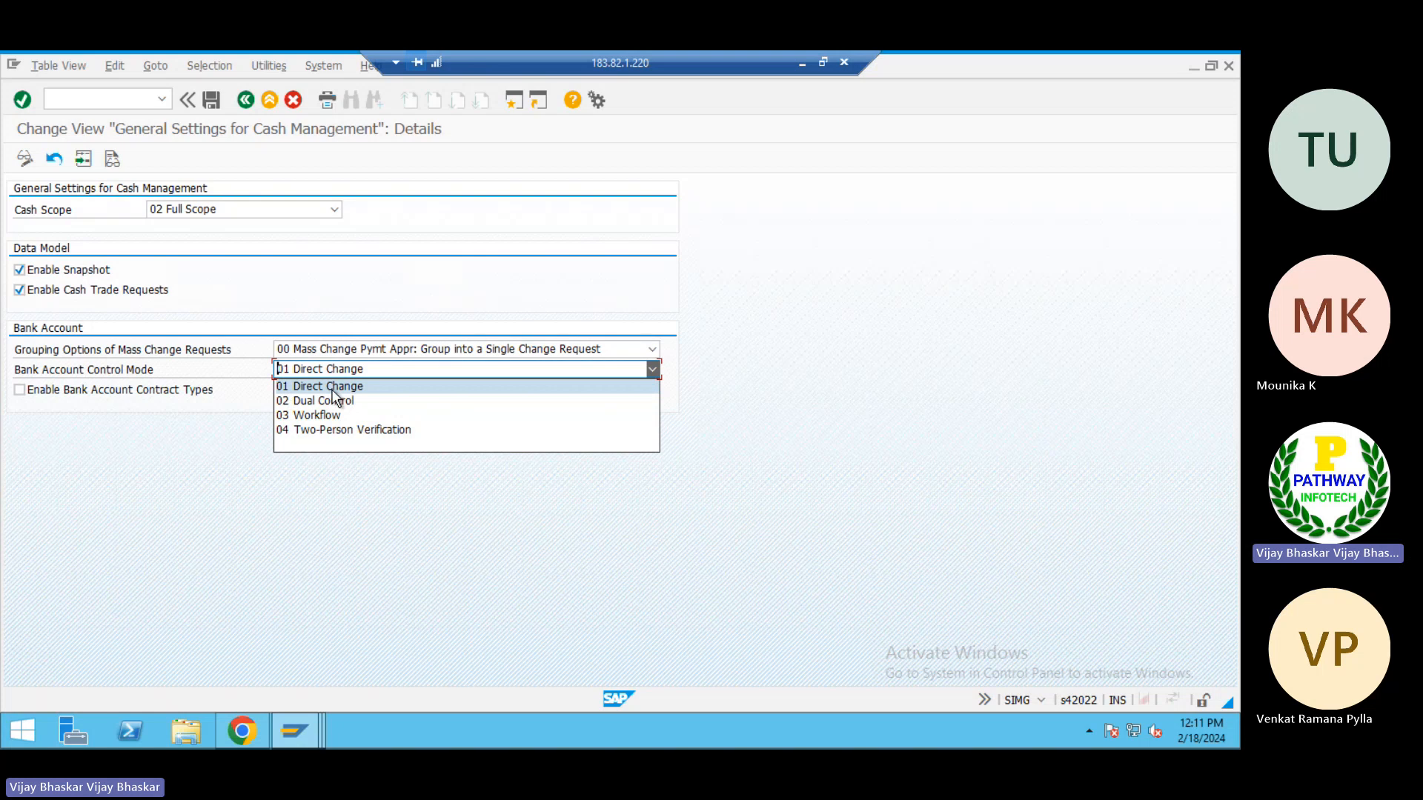
{"action": "left_click", "coordinate": [425, 505]}
{"action": "key", "text": "alt+Tab"}
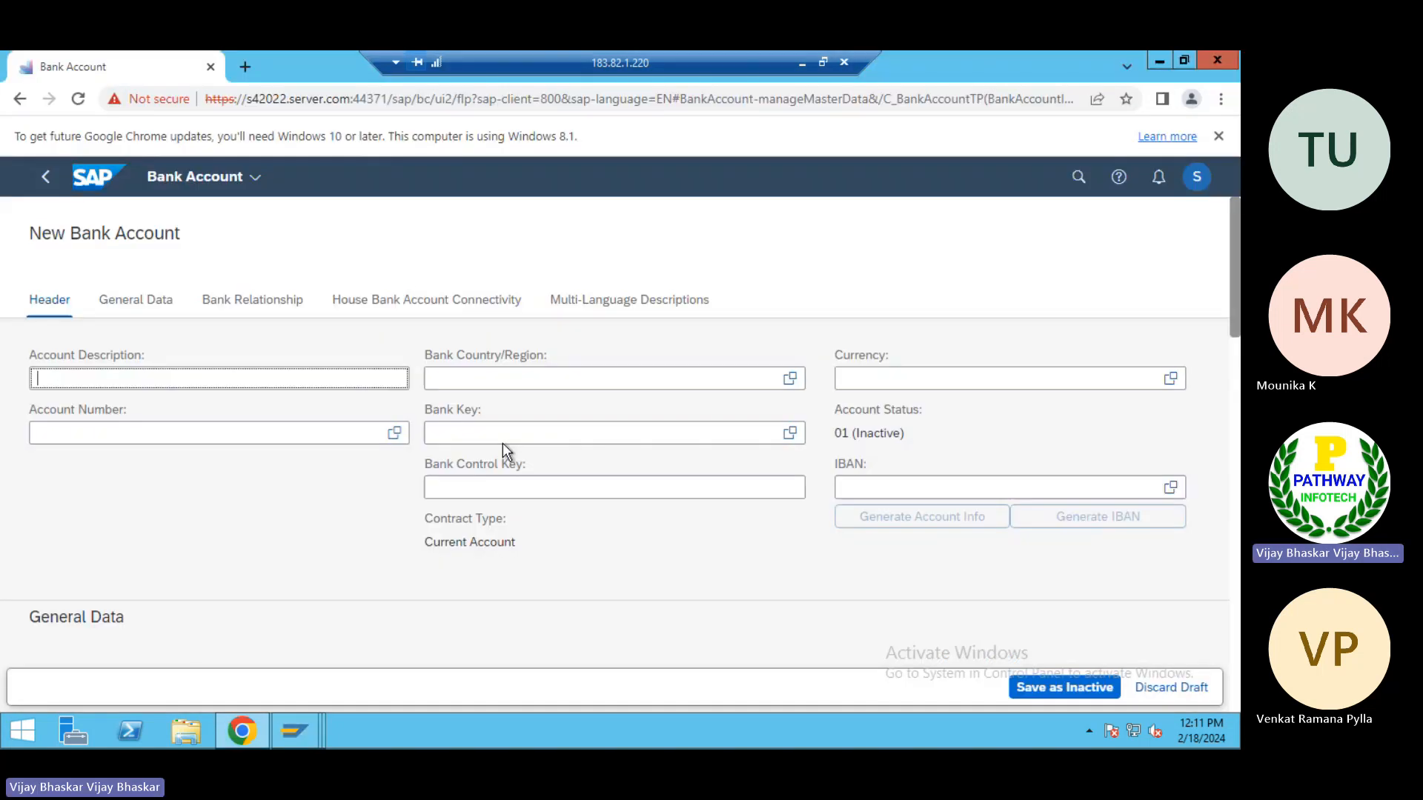
{"action": "left_click", "coordinate": [1162, 686]}
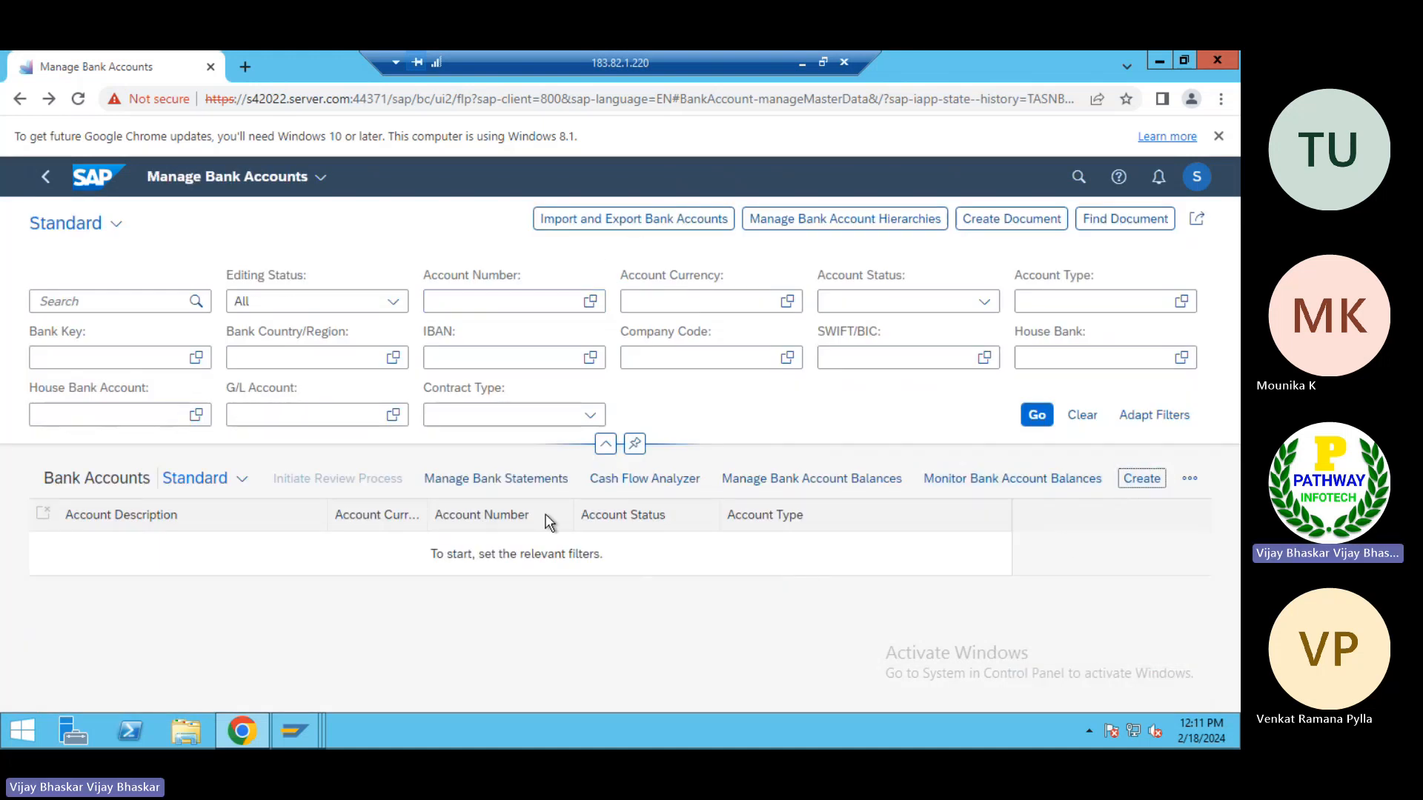
Return to the Cash Management general settings and choose 01 Direct Change as the bank account control mode
{"action": "key", "text": "alt+Tab"}
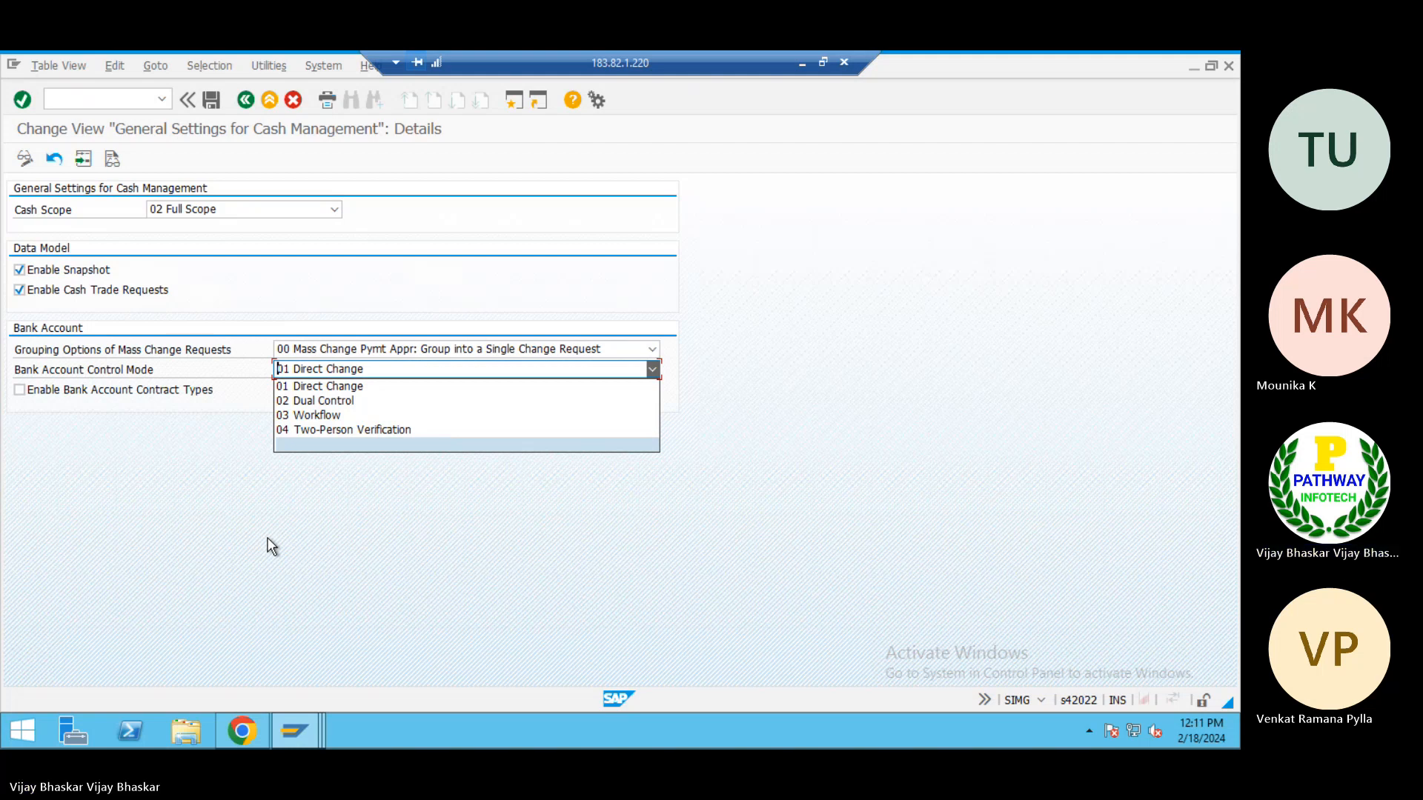
{"action": "left_click", "coordinate": [338, 387]}
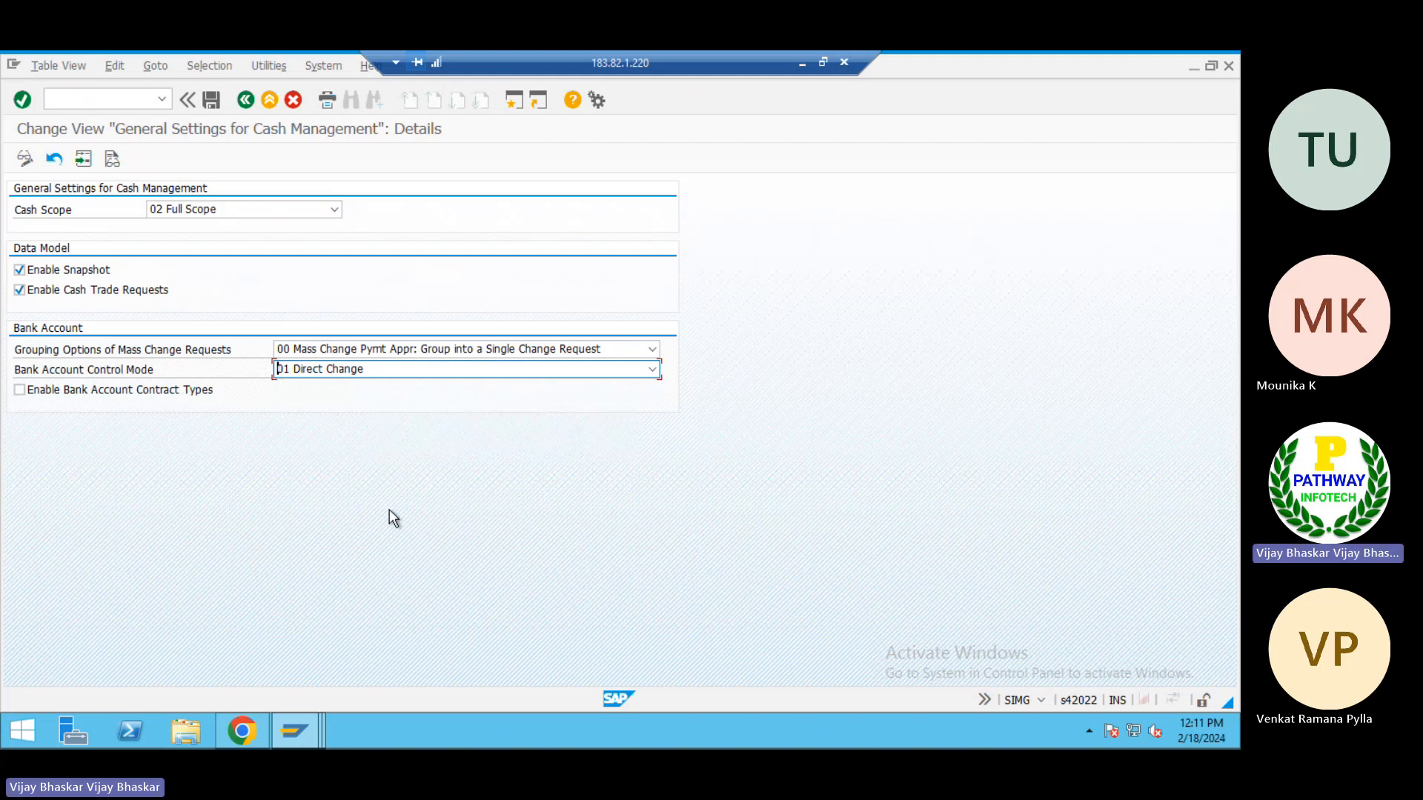
In Manage Bank Accounts, submit a new bank account for company code TP01 with account type 02
{"action": "key", "text": "alt+Tab"}
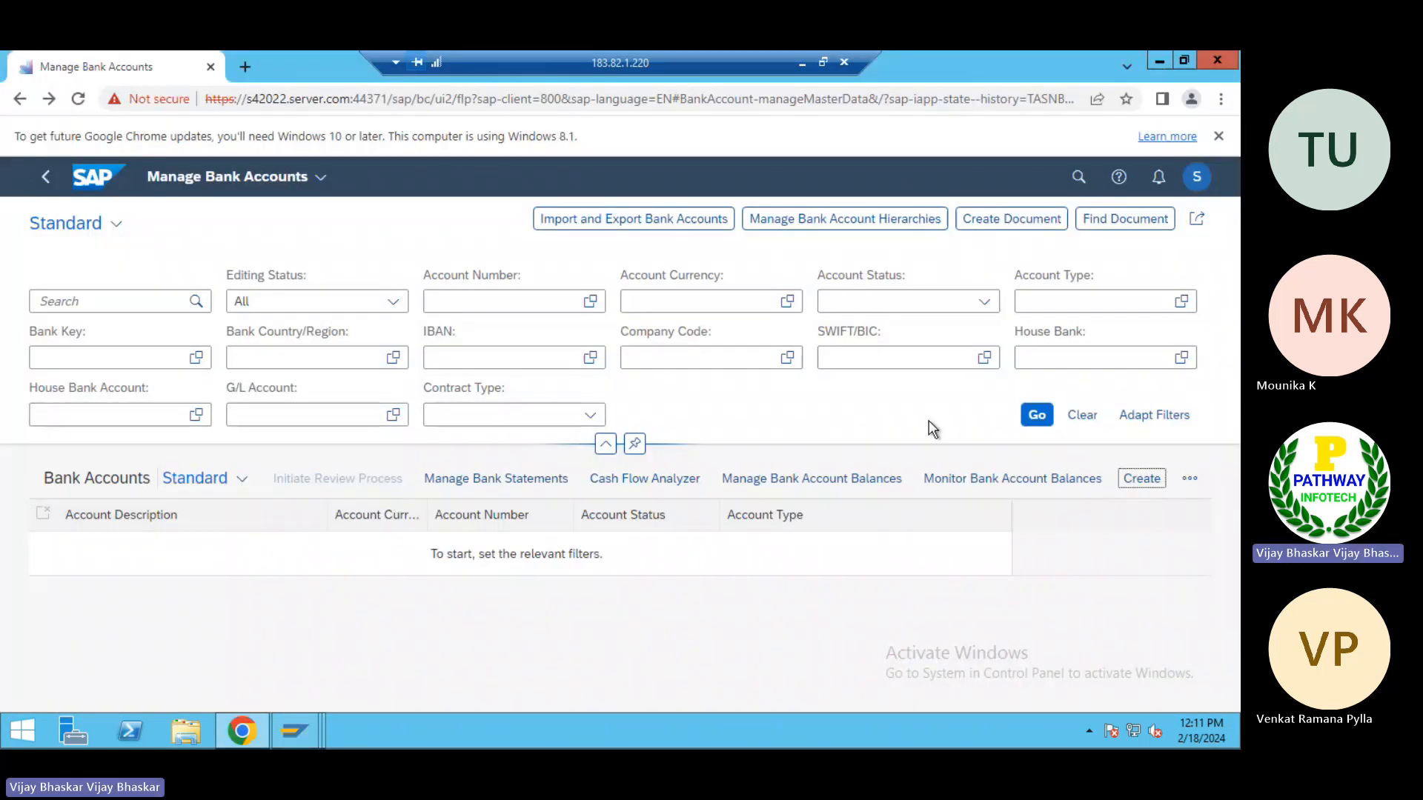
{"action": "left_click", "coordinate": [1154, 480]}
{"action": "left_click", "coordinate": [634, 420]}
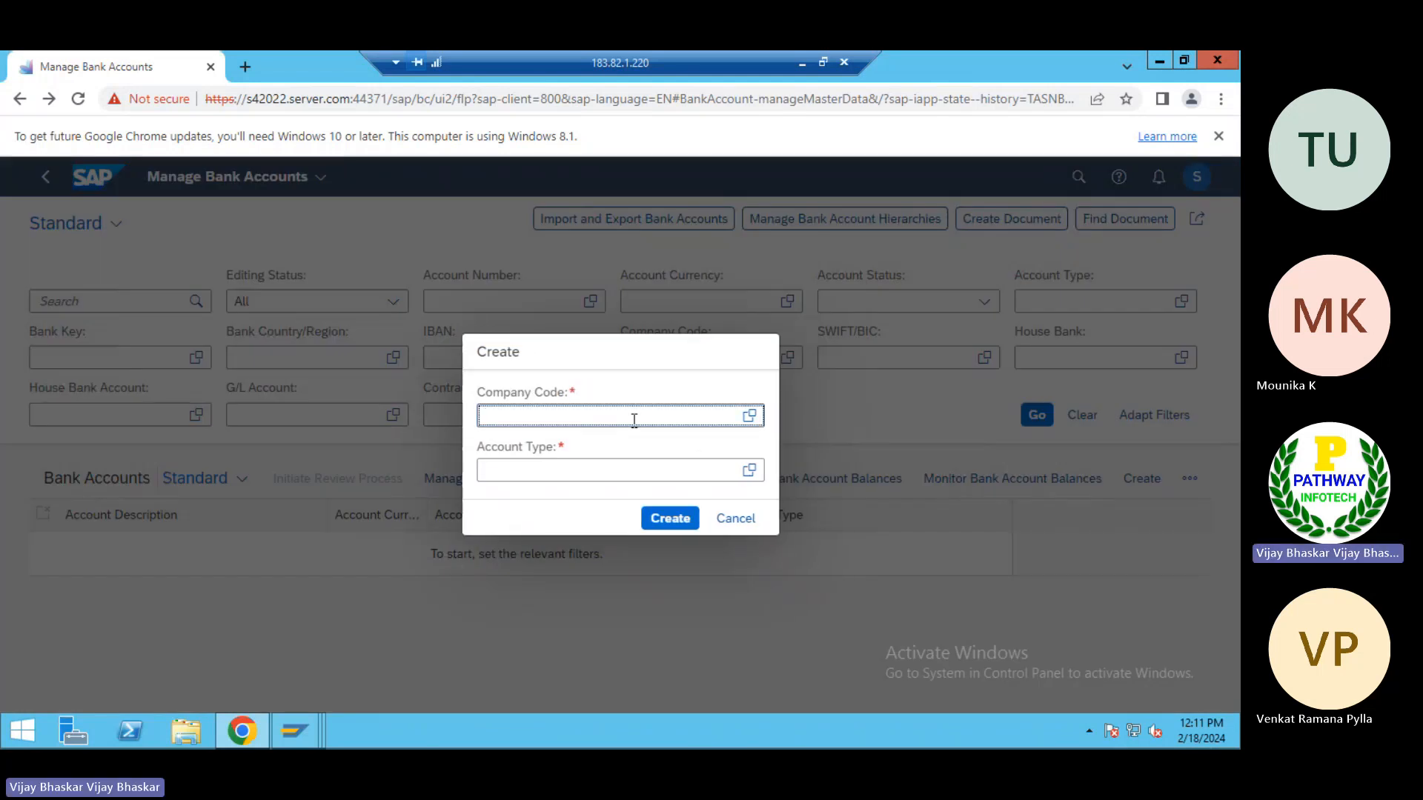
{"action": "type", "text": "TP"}
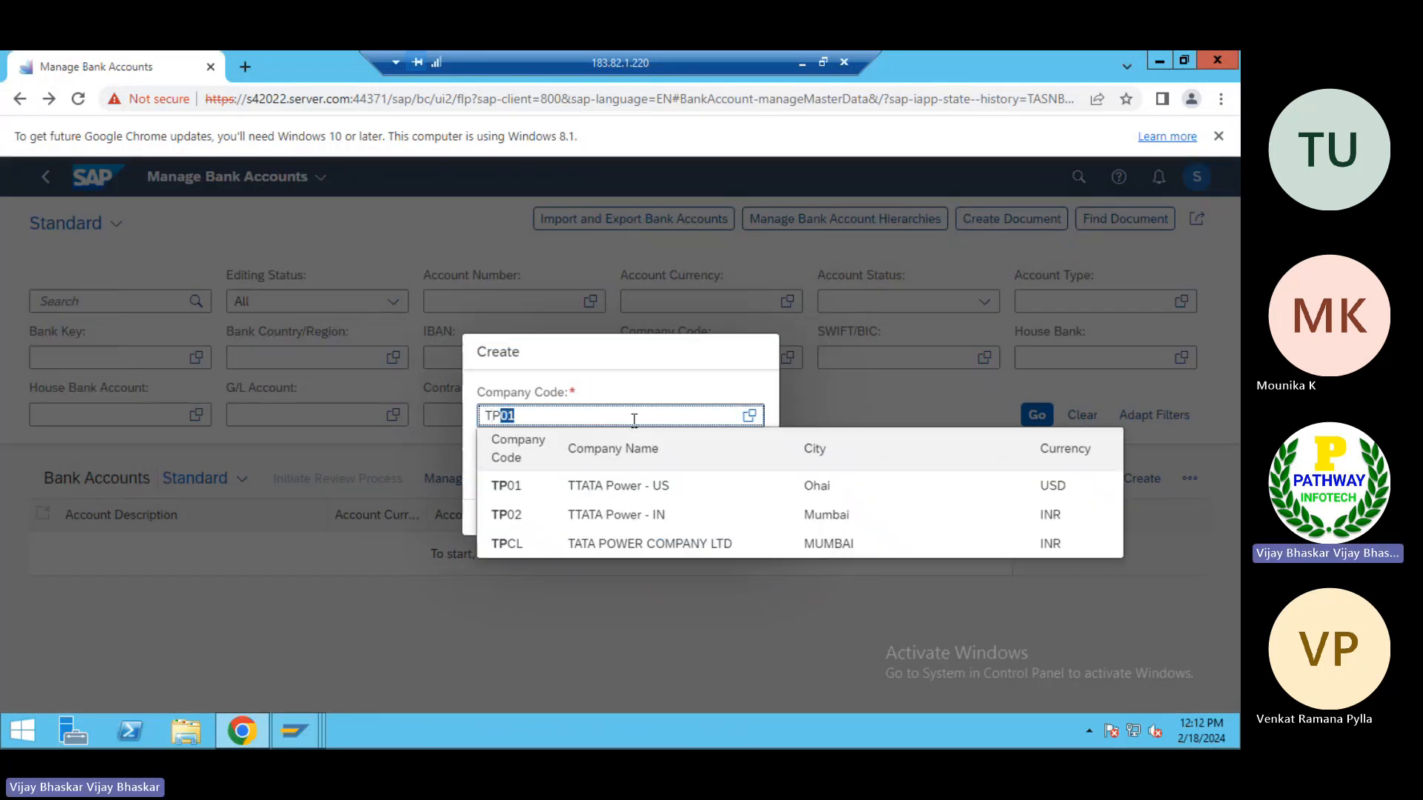
{"action": "key", "text": "Tab"}
{"action": "type", "text": "0"}
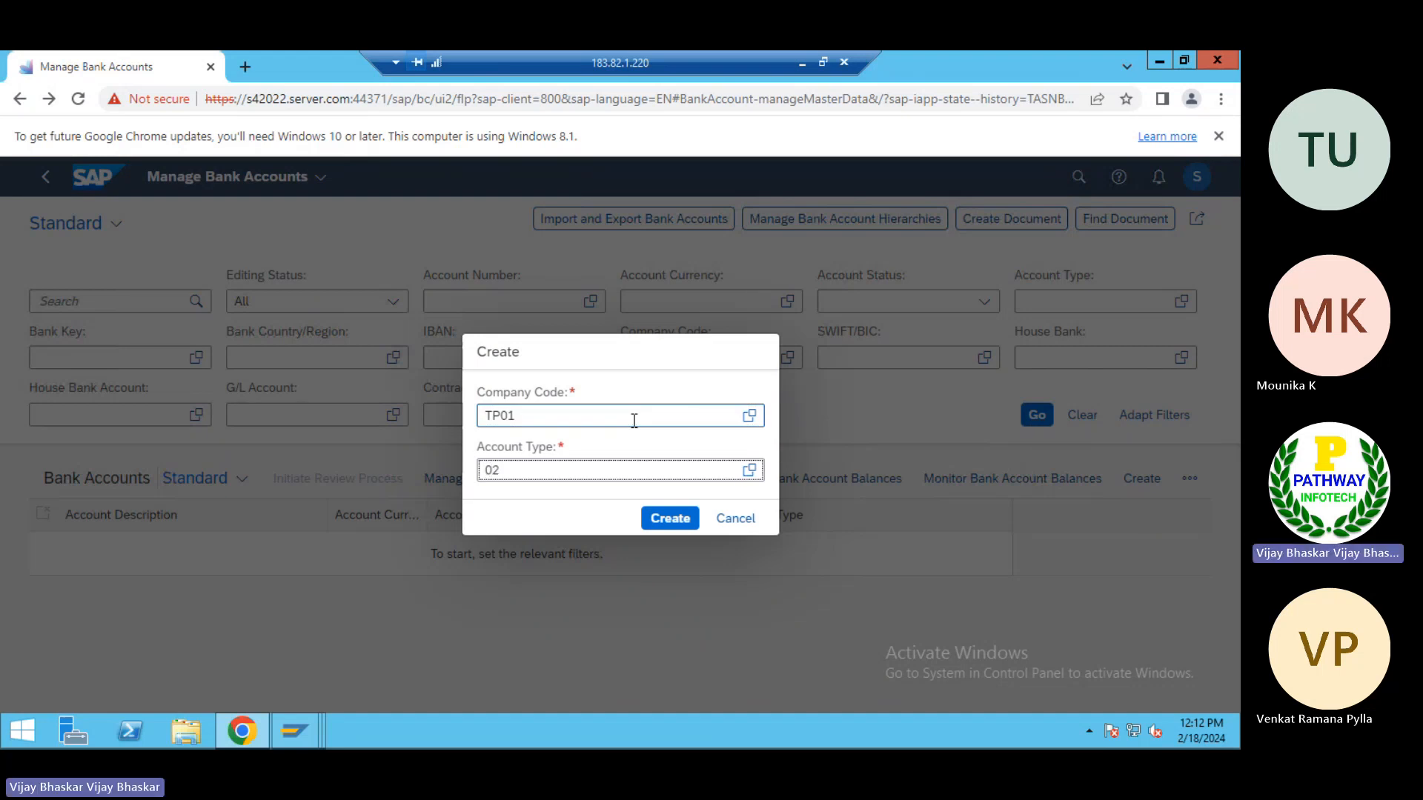
{"action": "left_click", "coordinate": [676, 519]}
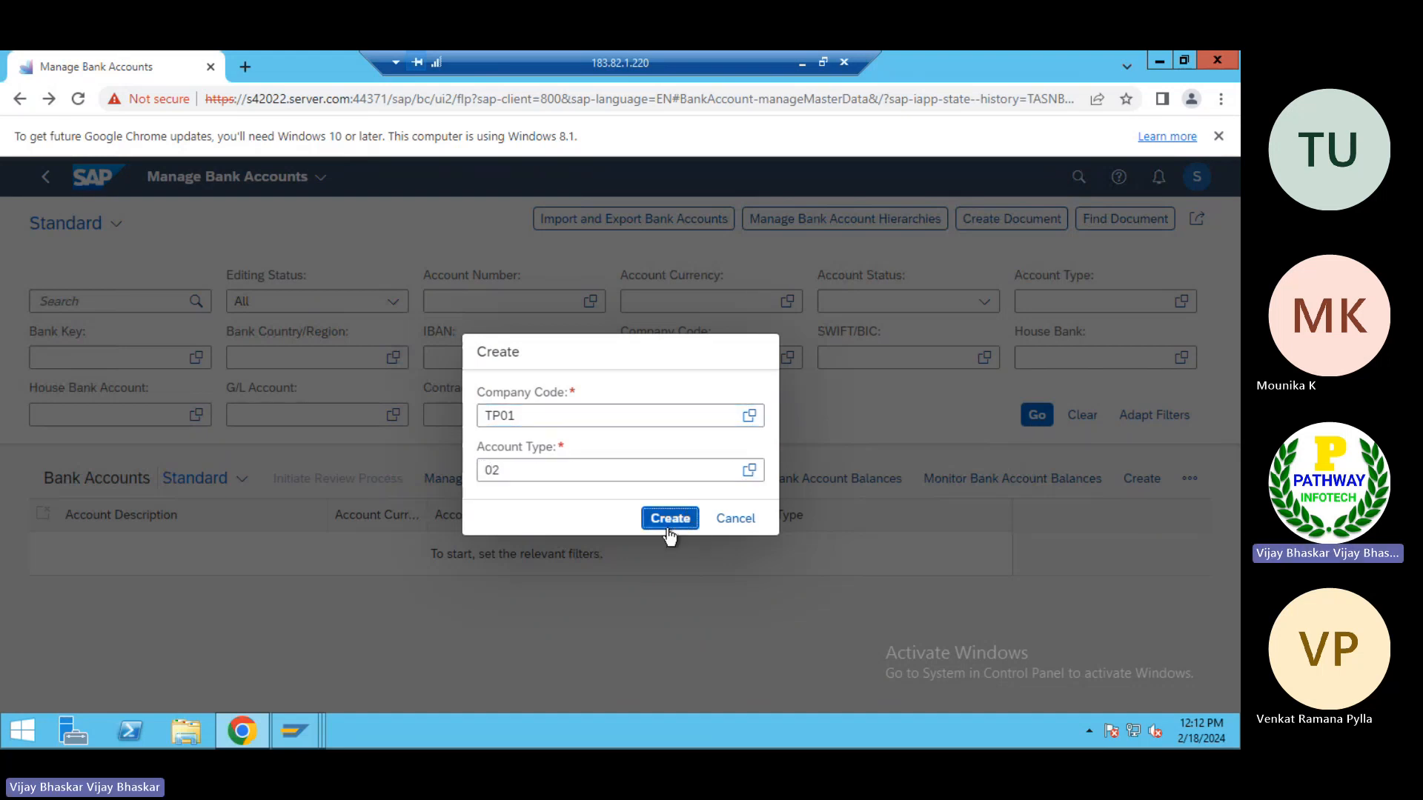
Switch to the SAP GUI and leave the Cash Management general settings for the IMG structure
{"action": "key", "text": "alt+Tab"}
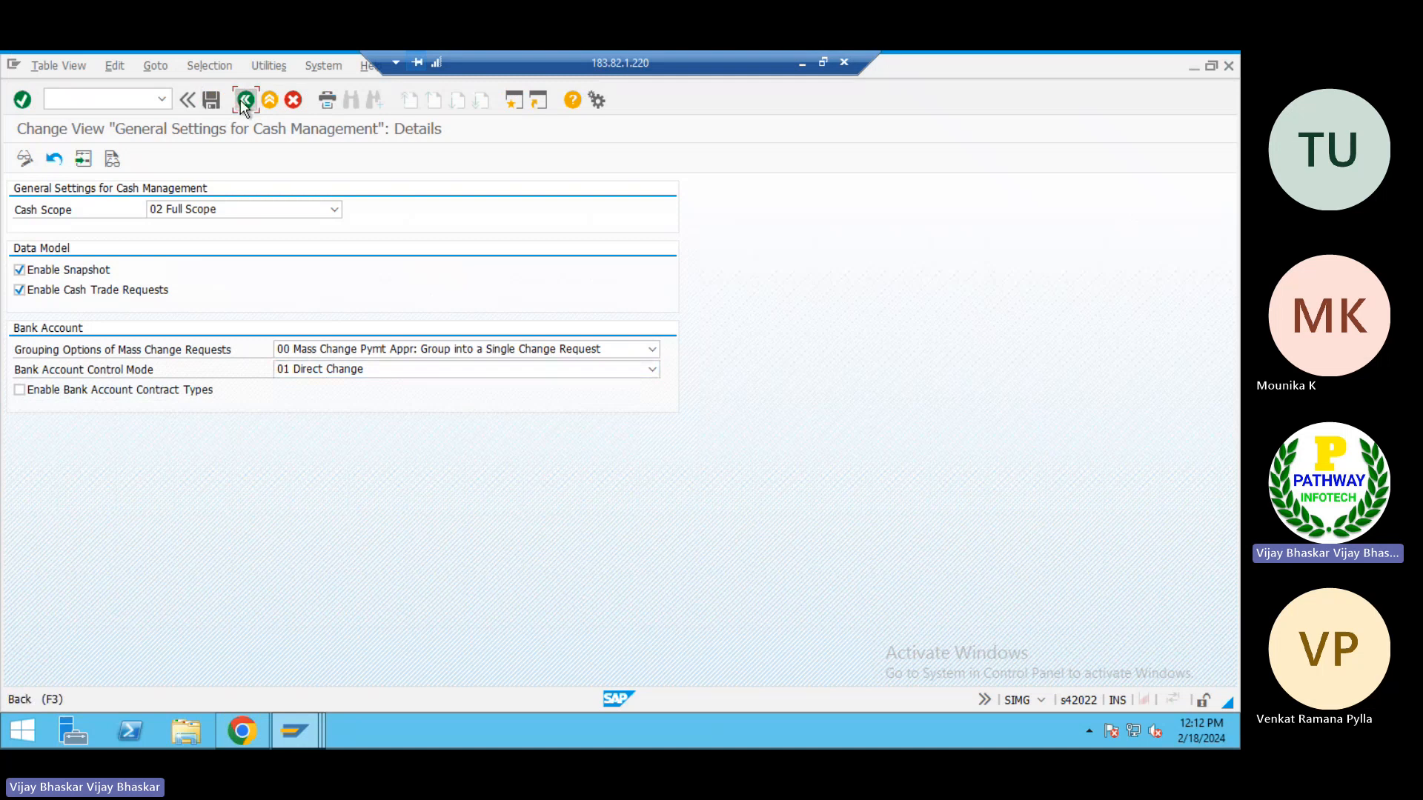
{"action": "left_click", "coordinate": [241, 101]}
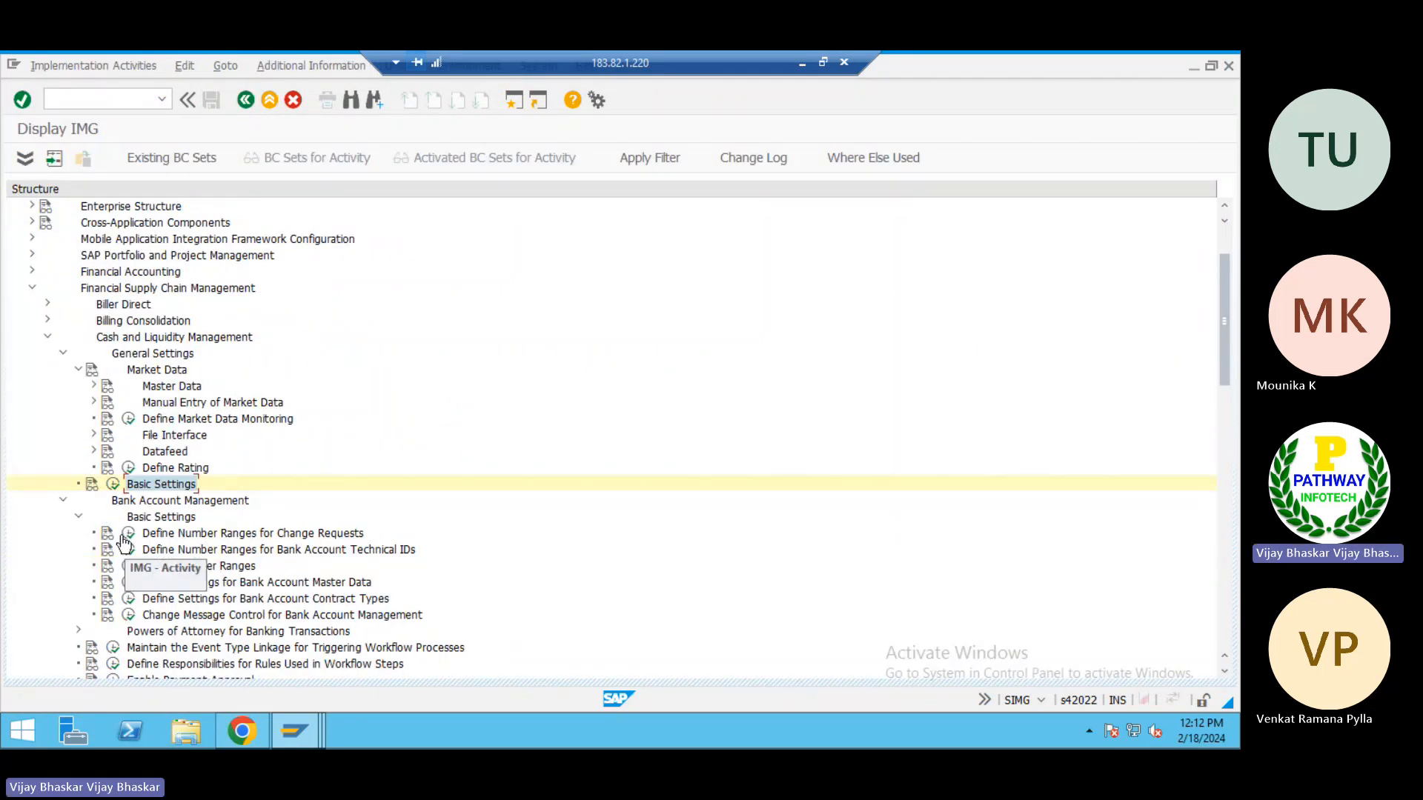
Open Define Settings for Bank Account Master Data under Bank Account Management to examine the account type definitions
{"action": "scroll", "coordinate": [195, 571], "scroll_direction": "down", "scroll_amount": 2}
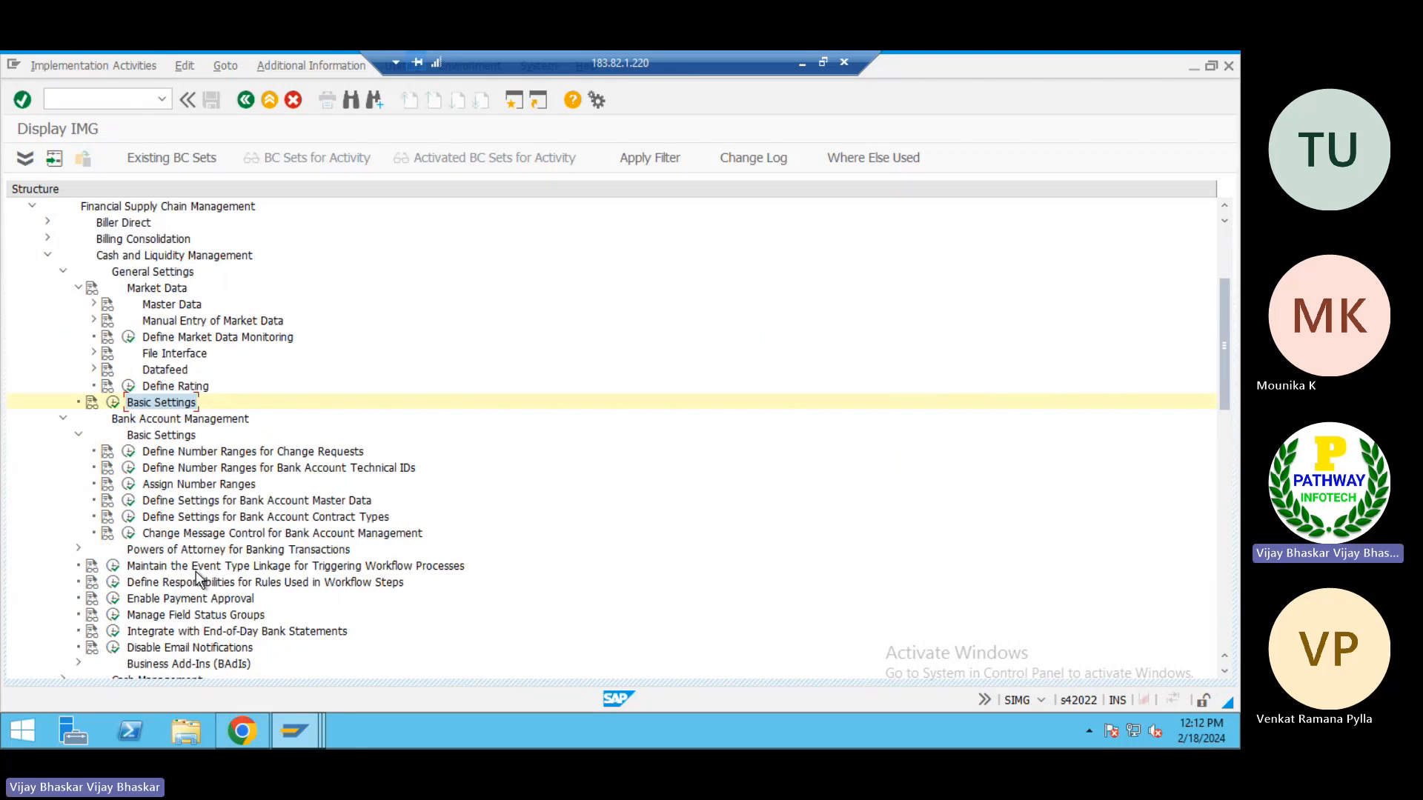
{"action": "scroll", "coordinate": [196, 571], "scroll_direction": "down", "scroll_amount": 1}
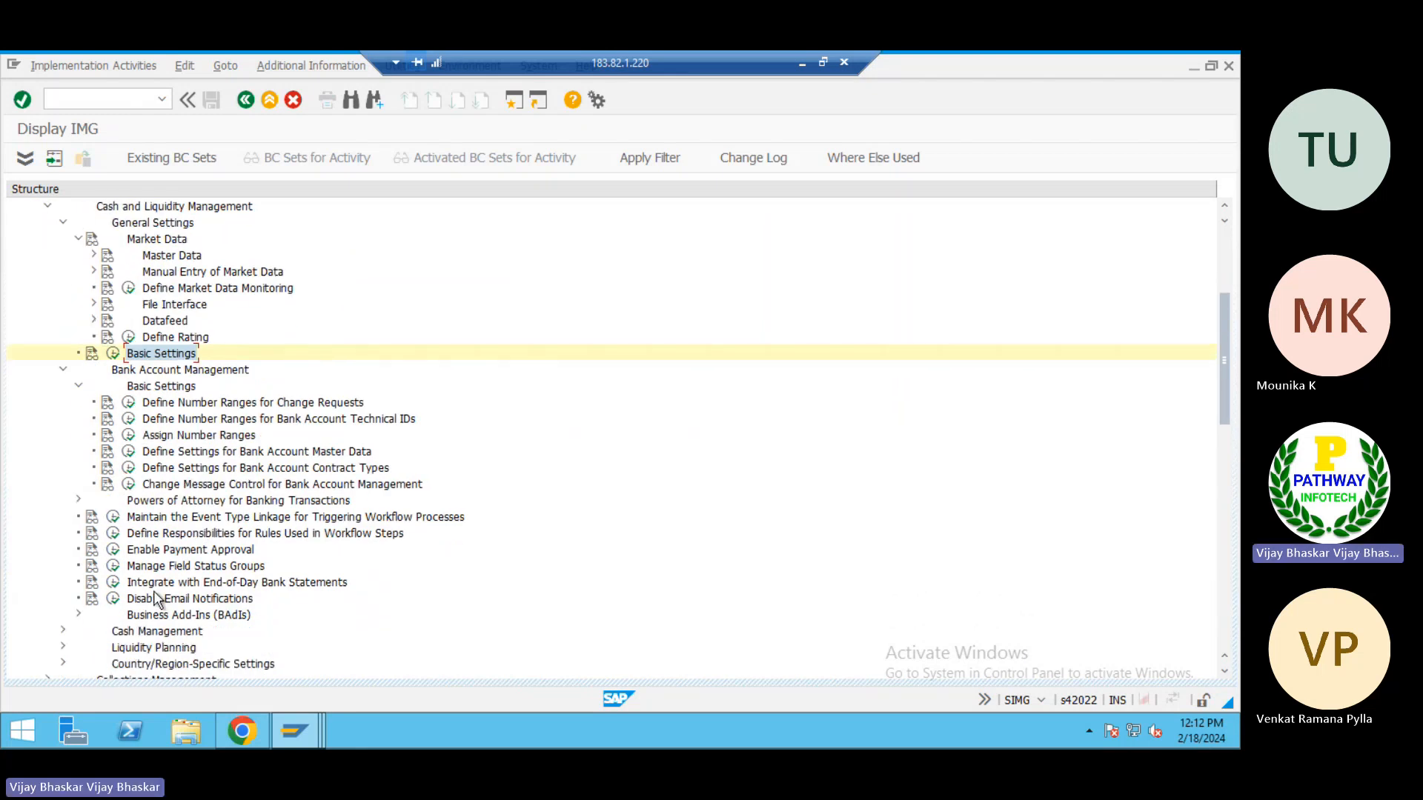
{"action": "left_click", "coordinate": [128, 454]}
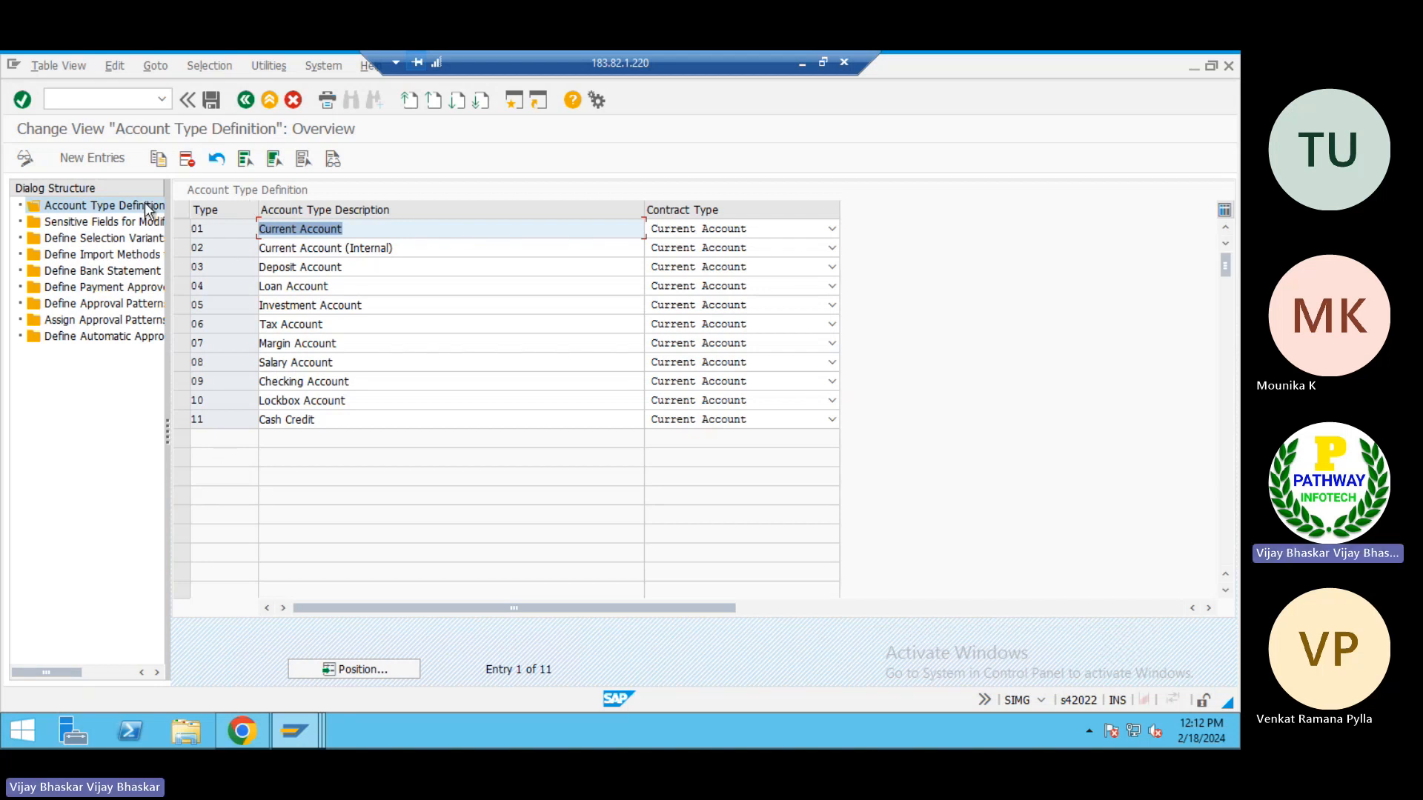
Switch to Manage Bank Accounts, create the account draft for company code TP01 with type 02, and describe it as JPMC Cash Deposit Account
{"action": "key", "text": "alt+Tab"}
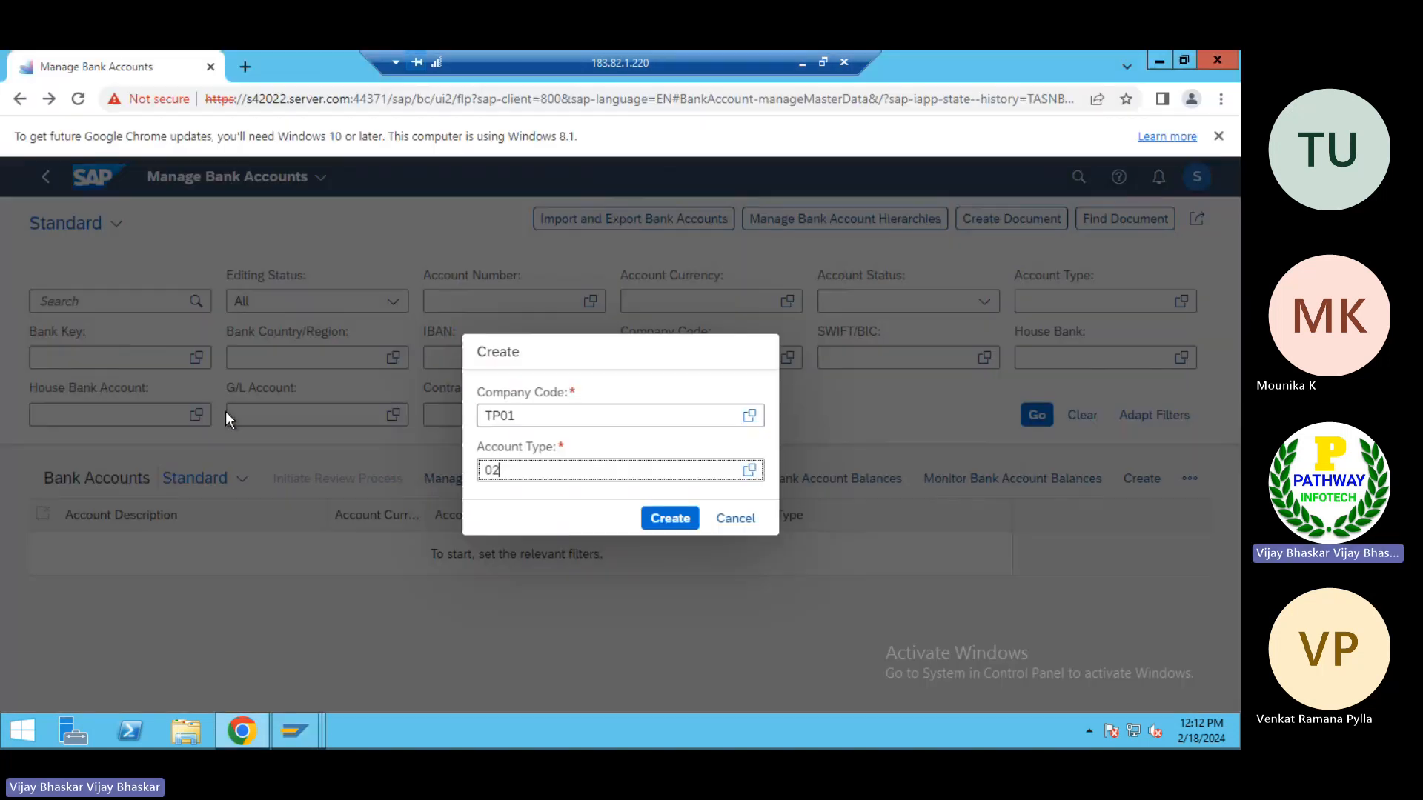
{"action": "left_click", "coordinate": [671, 519]}
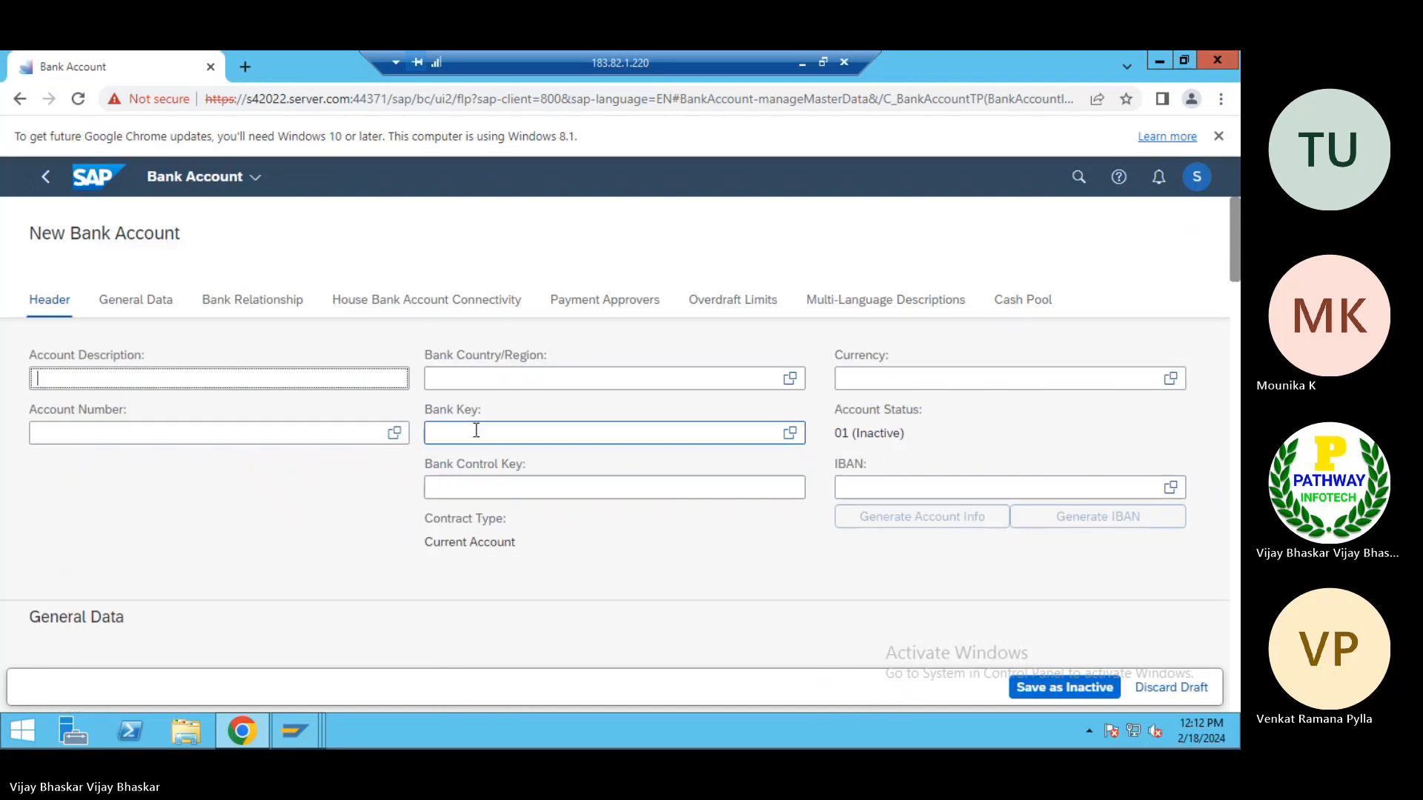
{"action": "left_click", "coordinate": [170, 378]}
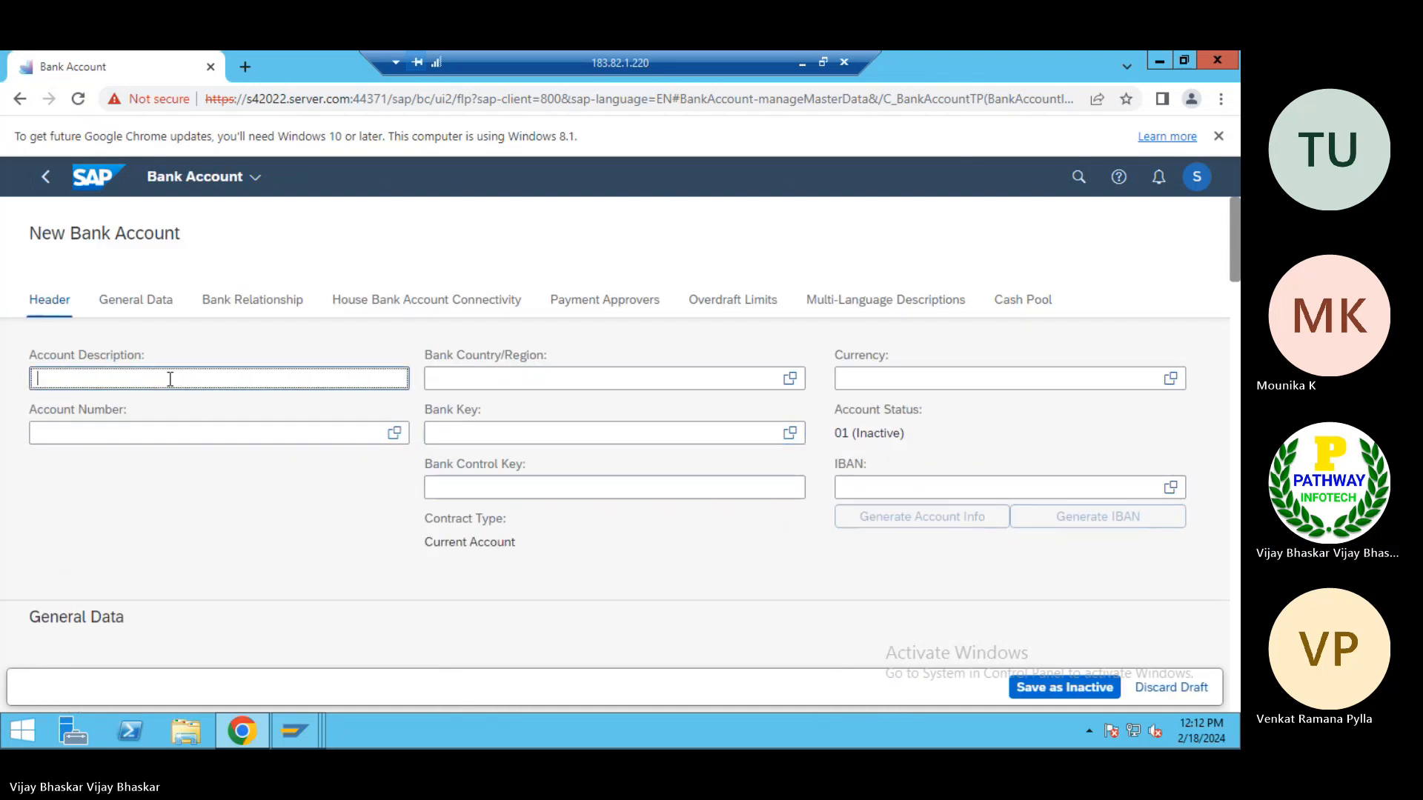
{"action": "type", "text": "JPMC Cash Depost"}
{"action": "type", "text": " A"}
{"action": "key", "text": "BackSpace"}
{"action": "key", "text": "BackSpace"}
{"action": "type", "text": "it Account"}
{"action": "key", "text": "Tab"}
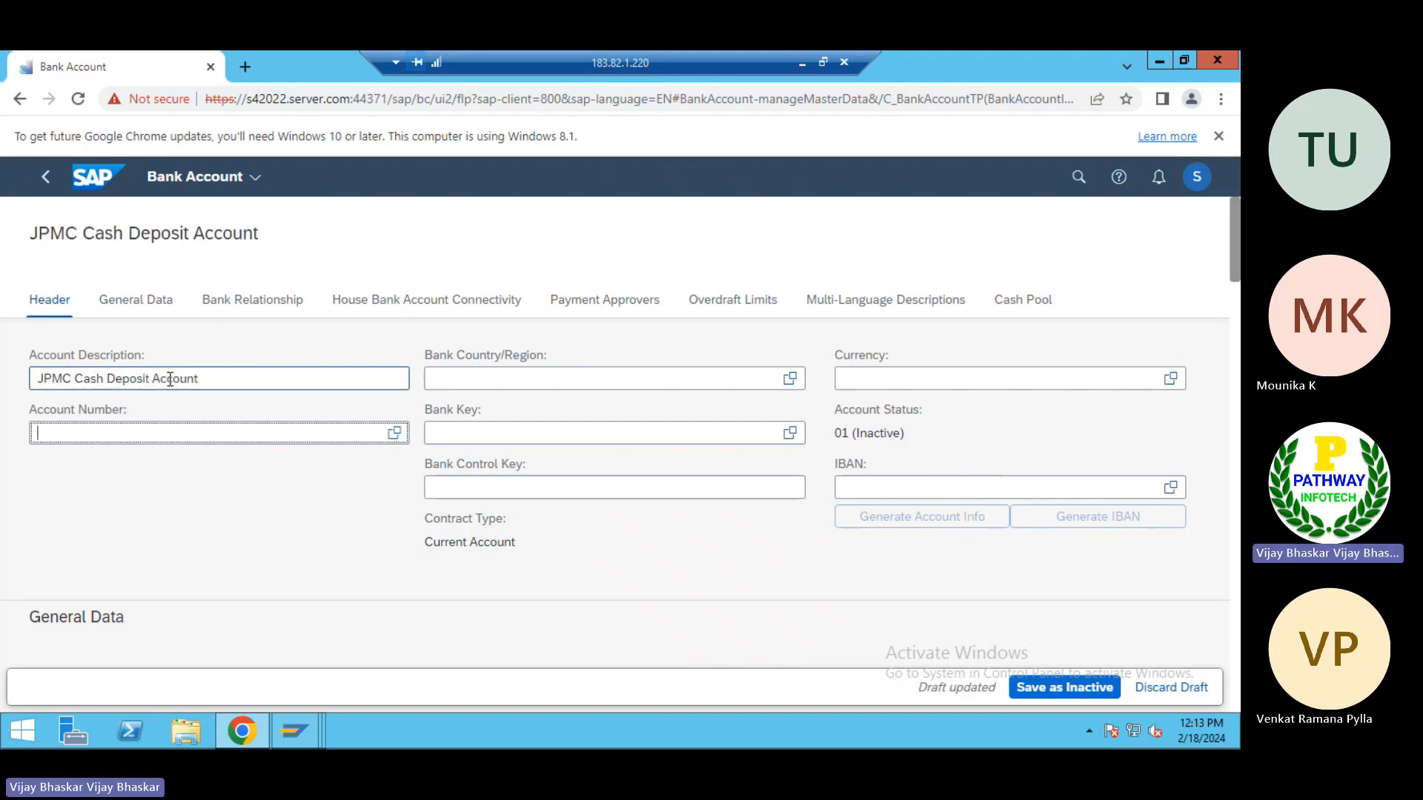
Enter the account number in the new bank account header and set the bank country to US
{"action": "type", "text": "12121212"}
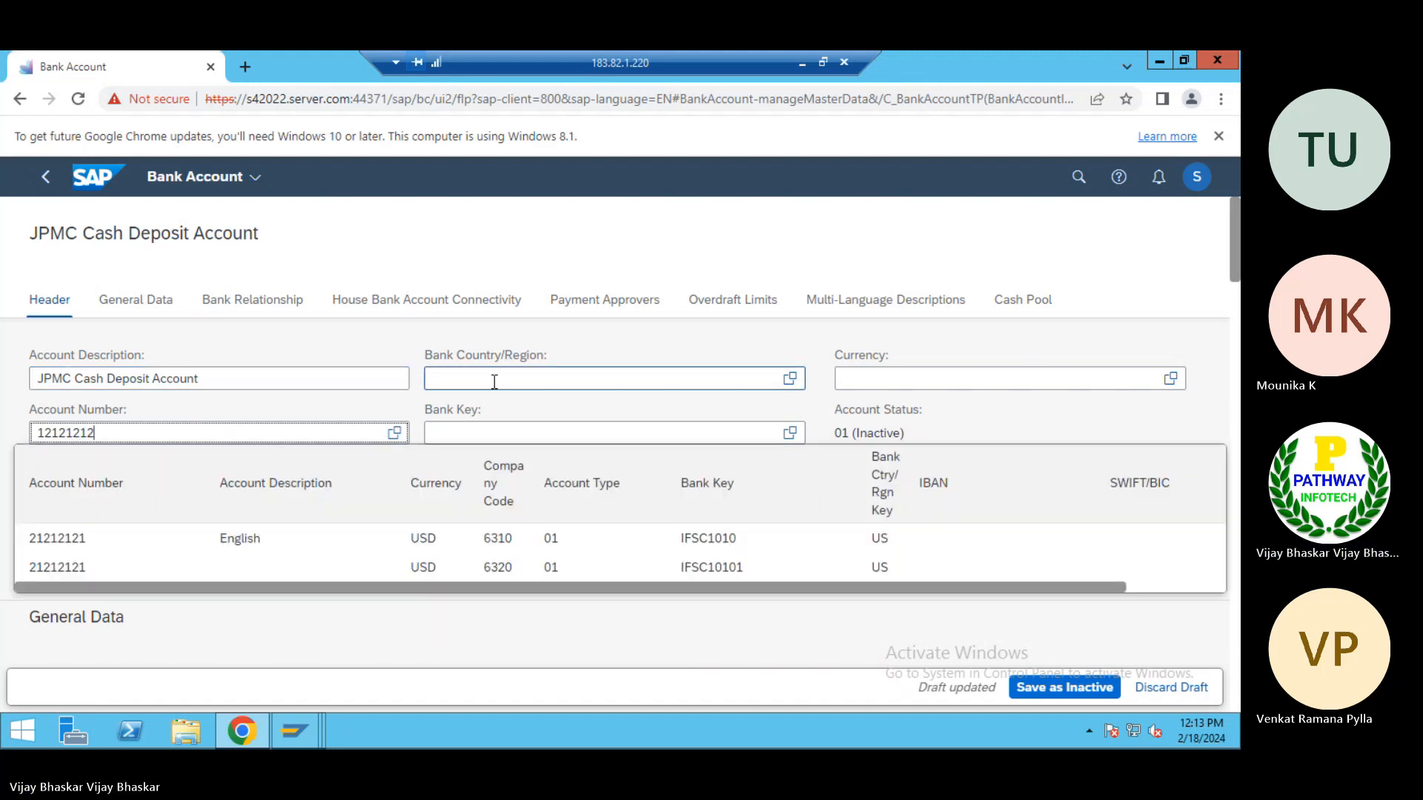
{"action": "left_click", "coordinate": [455, 369]}
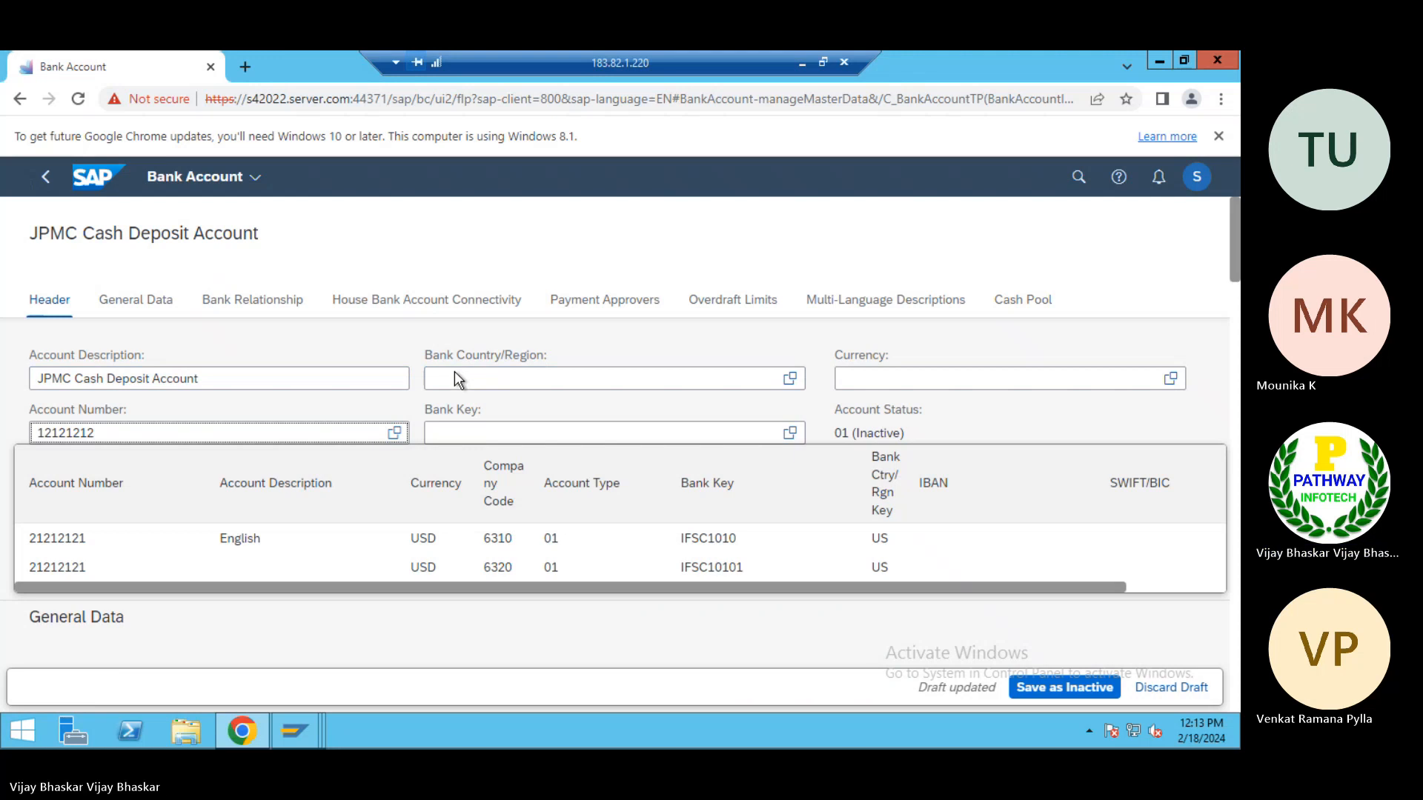
{"action": "type", "text": "us"}
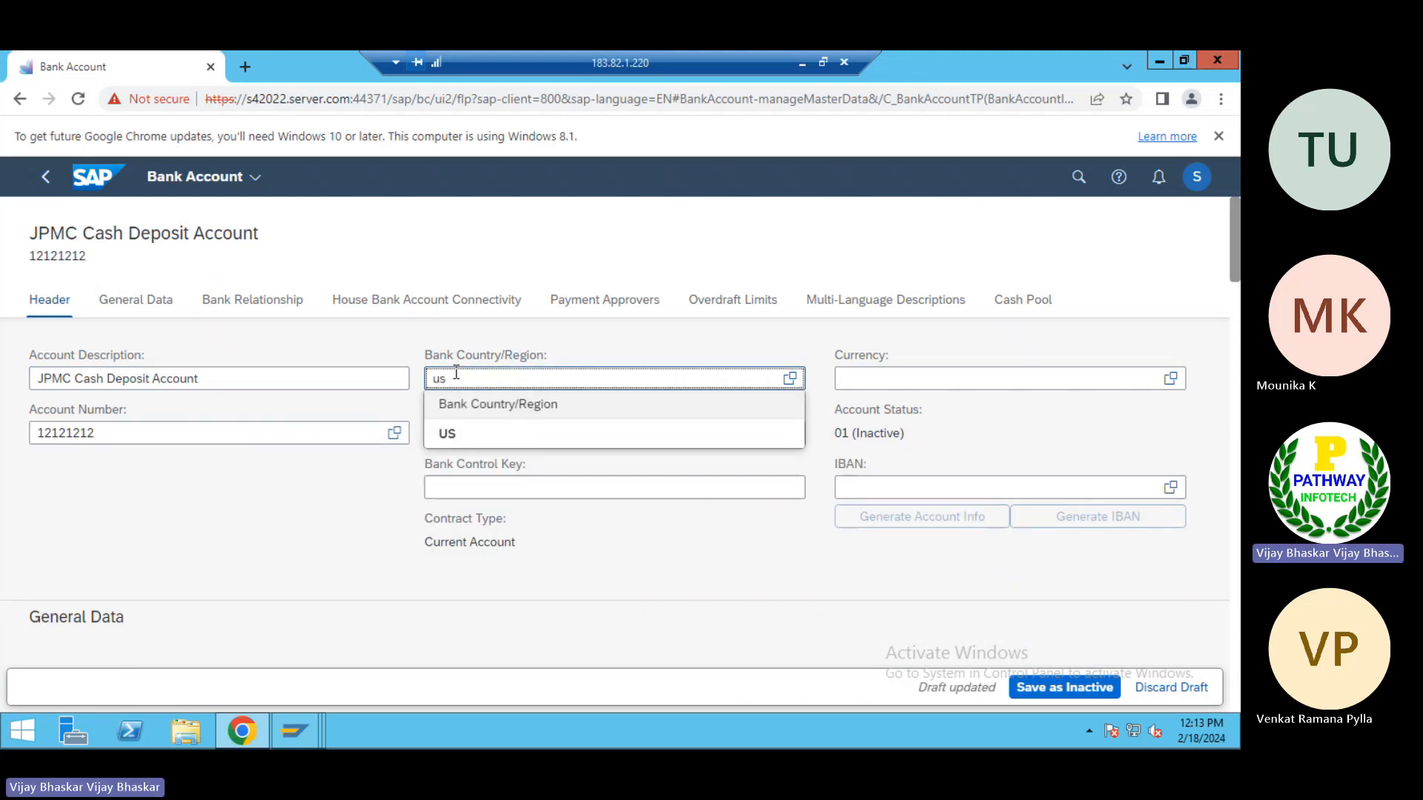
{"action": "left_click", "coordinate": [454, 434]}
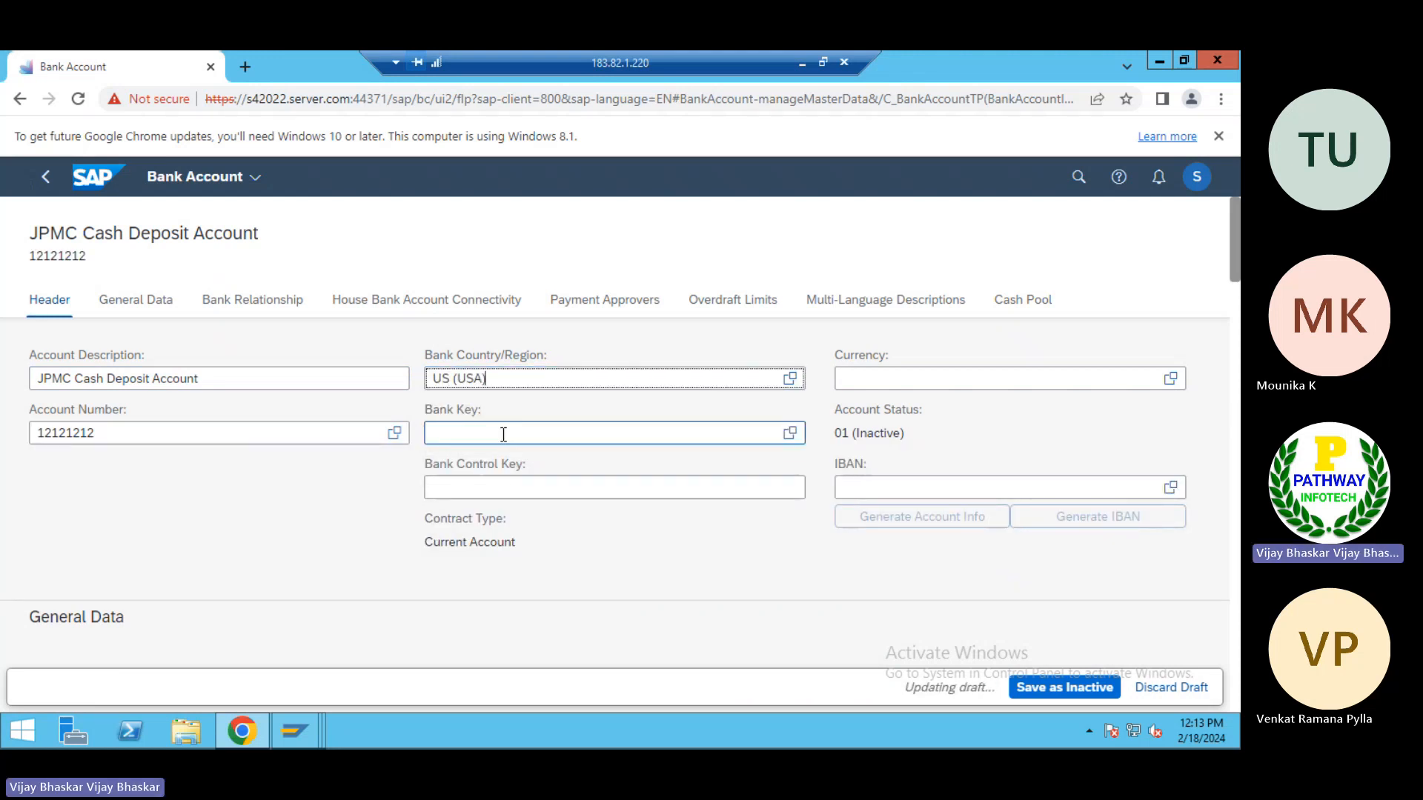
Choose the JOMC bank's key for the new account and set its currency to USD
{"action": "left_click", "coordinate": [791, 440]}
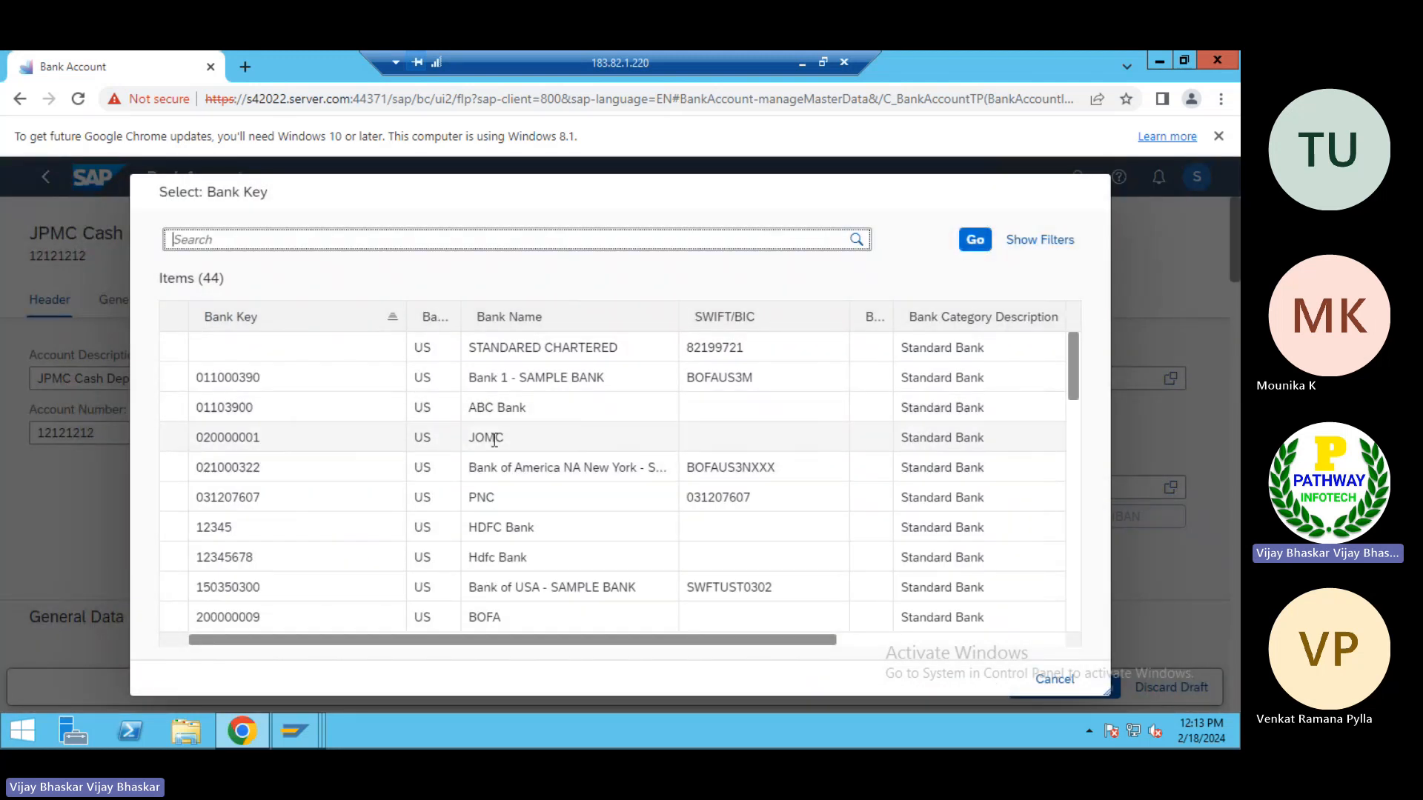
{"action": "left_click", "coordinate": [494, 440]}
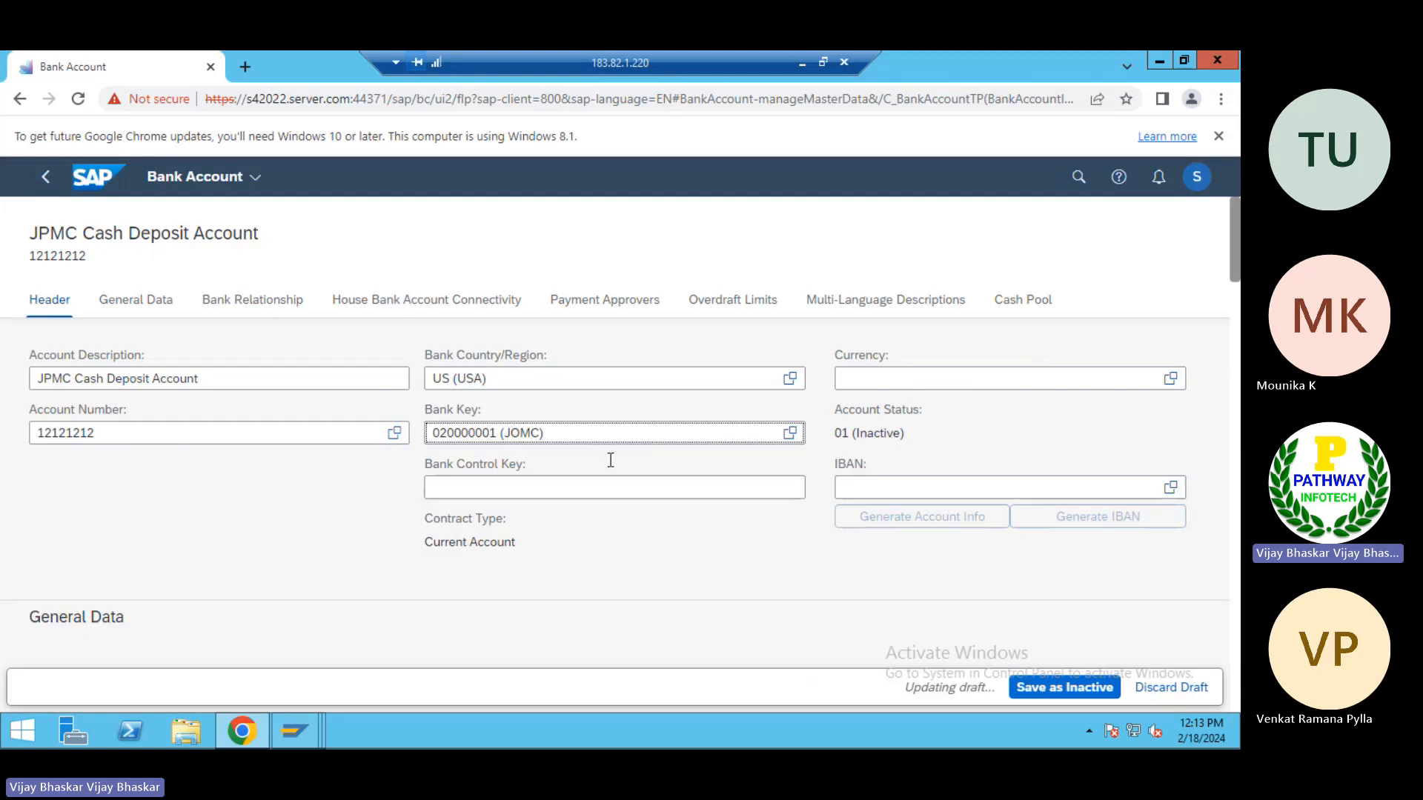
{"action": "left_click", "coordinate": [881, 378]}
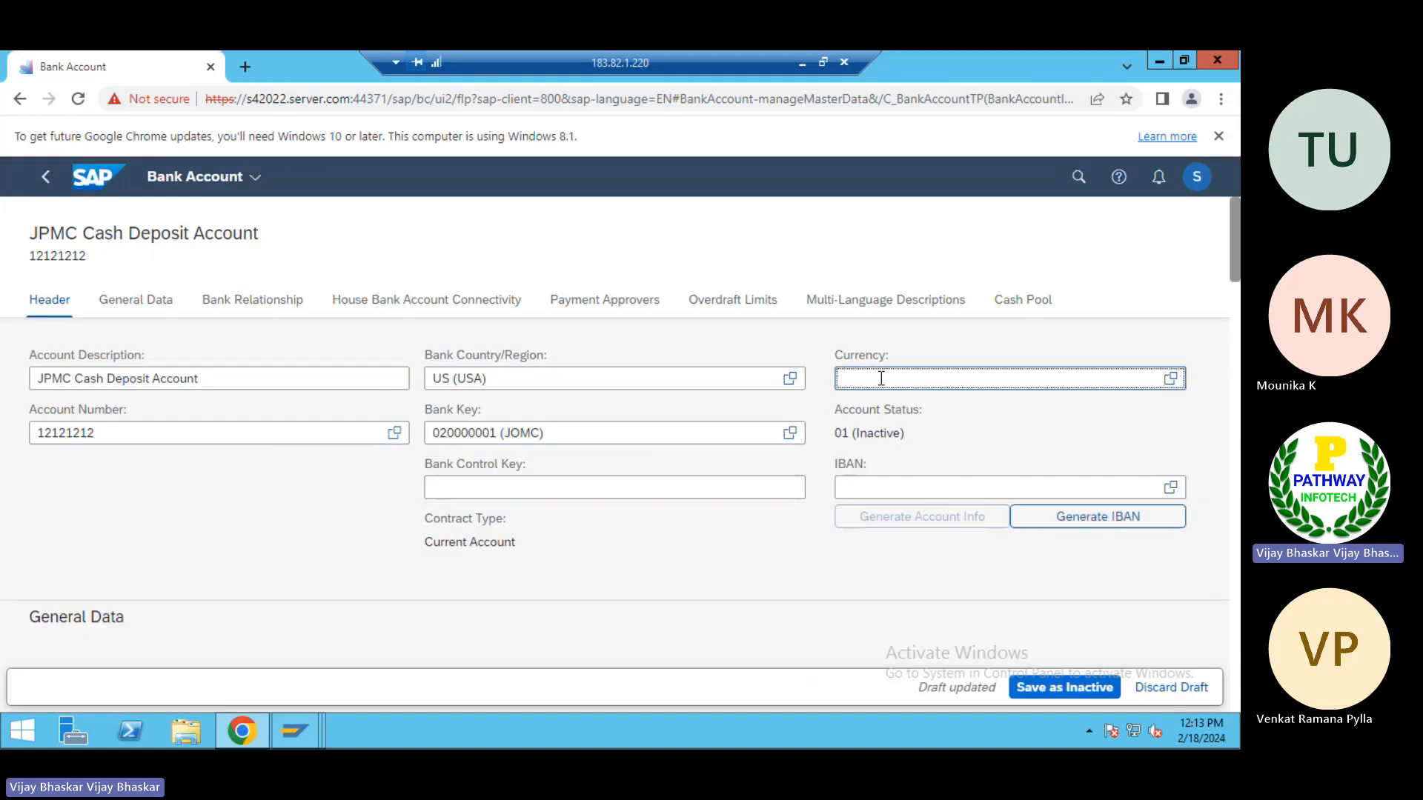
{"action": "type", "text": "USD"}
{"action": "key", "text": "Tab"}
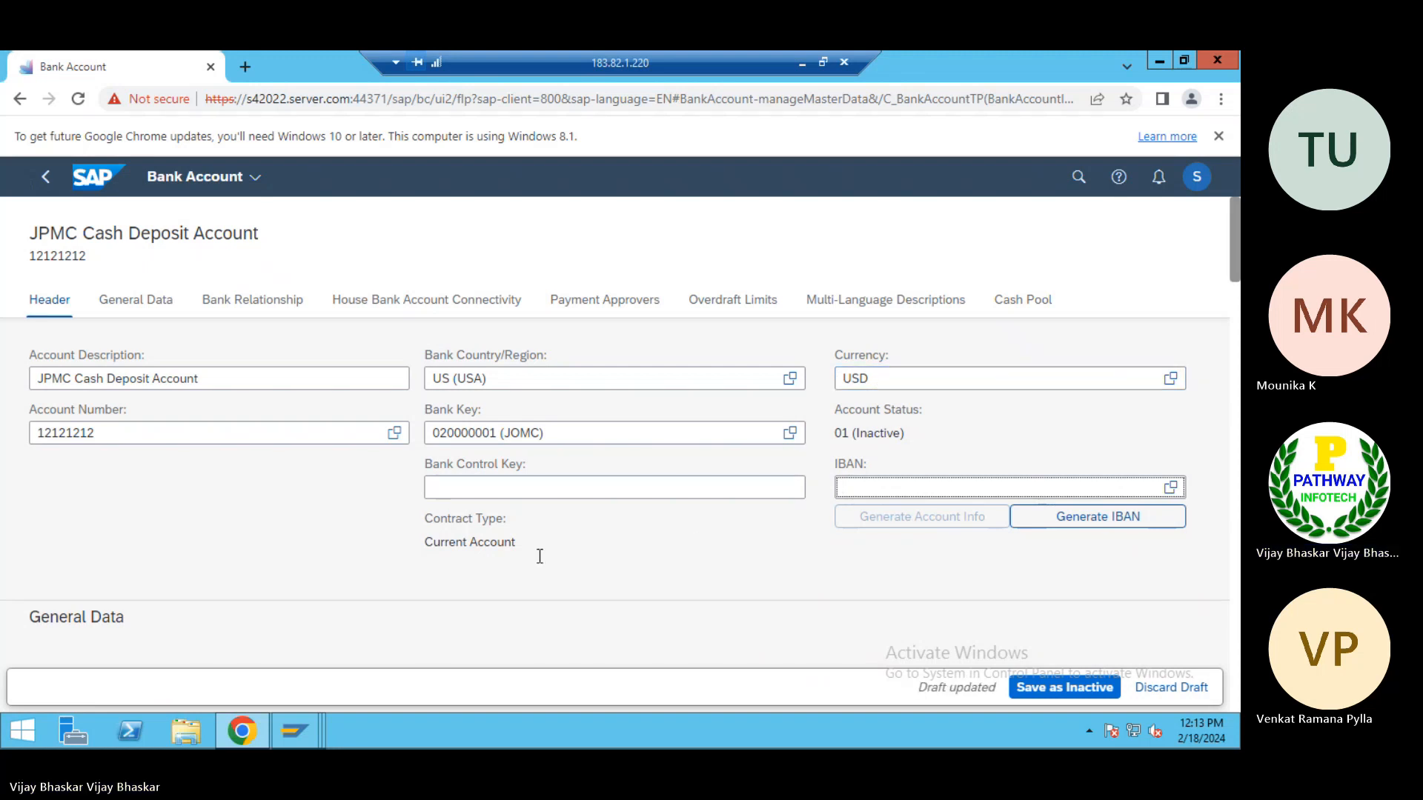
Create a house bank account connectivity entry for the new account with house bank account JPMCD
{"action": "scroll", "coordinate": [565, 560], "scroll_direction": "down", "scroll_amount": 5}
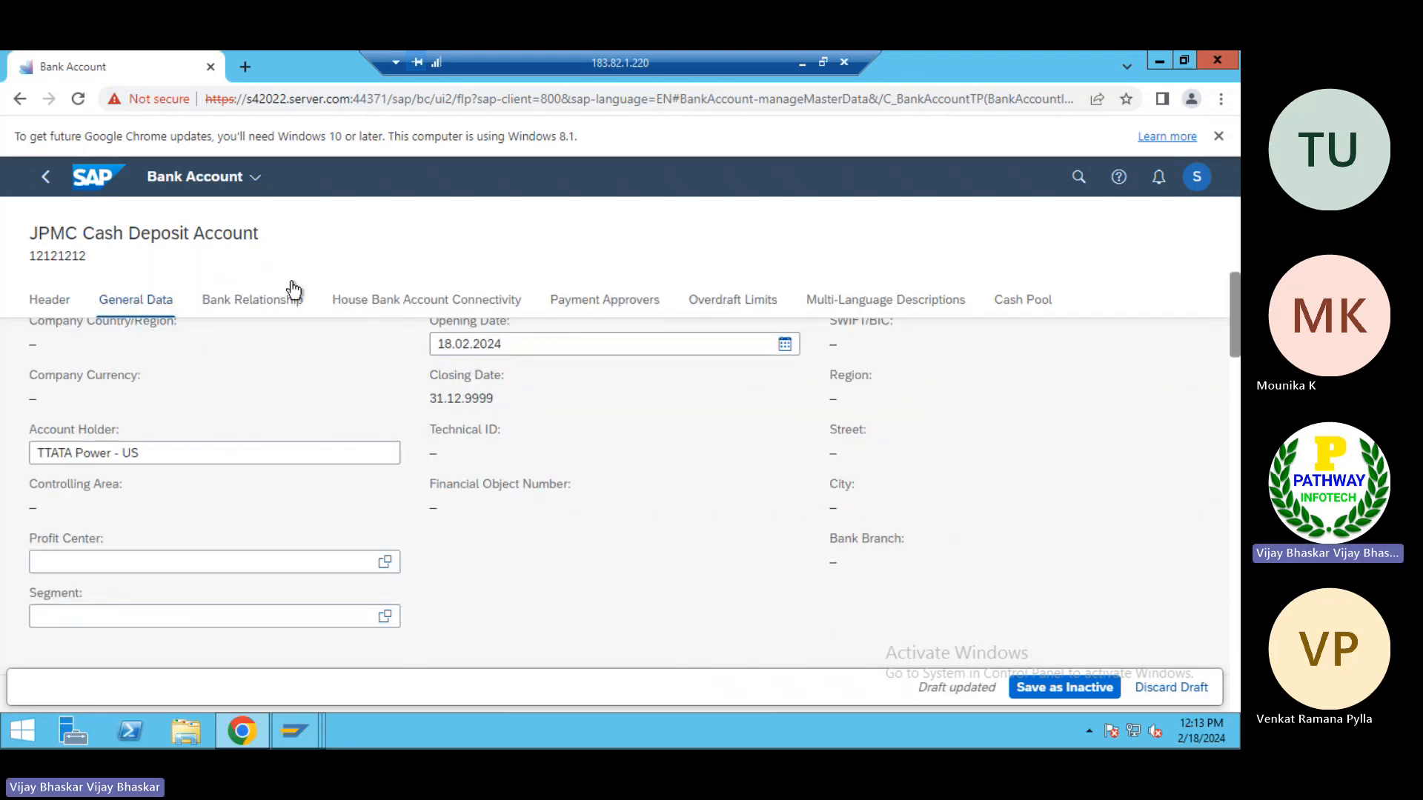
{"action": "left_click", "coordinate": [404, 306]}
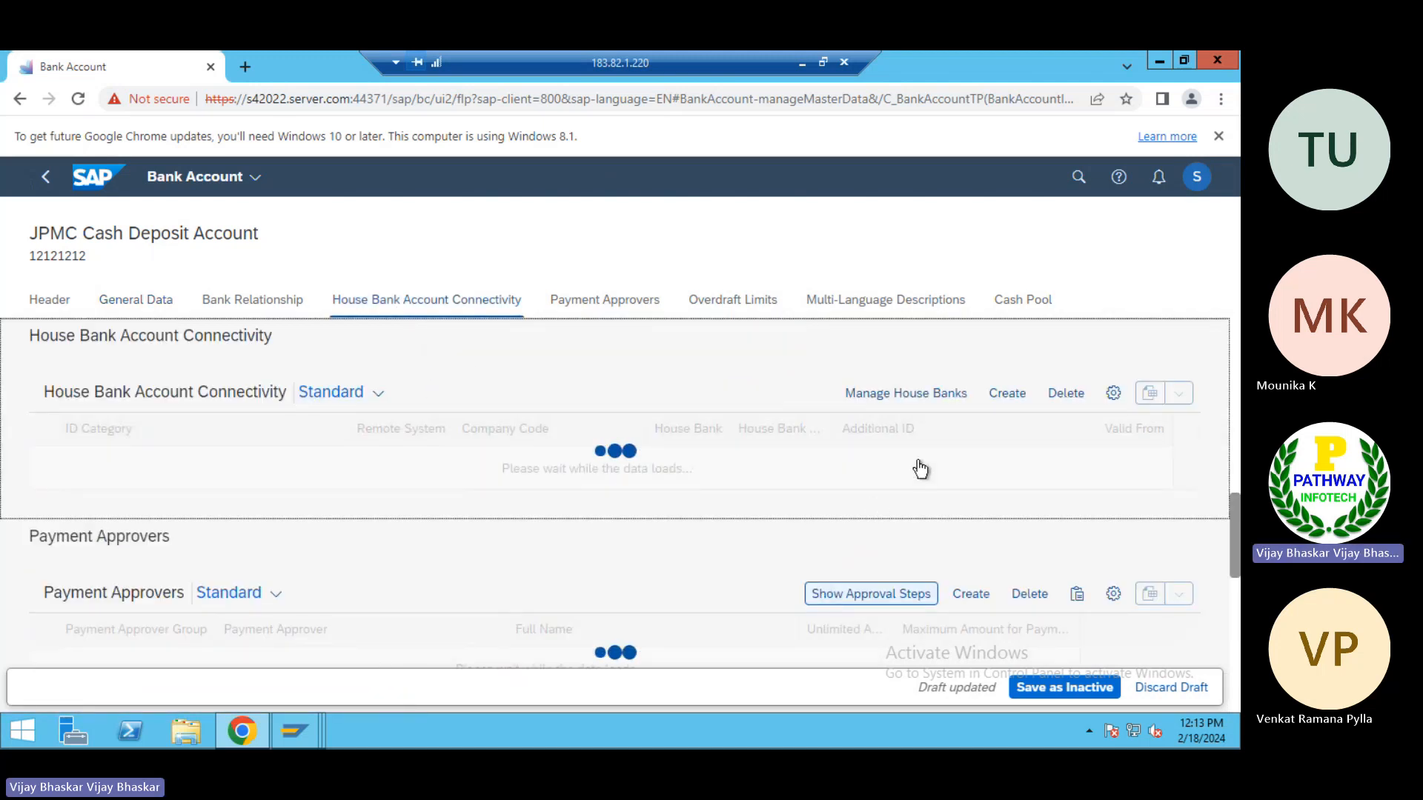
{"action": "left_click", "coordinate": [1015, 400]}
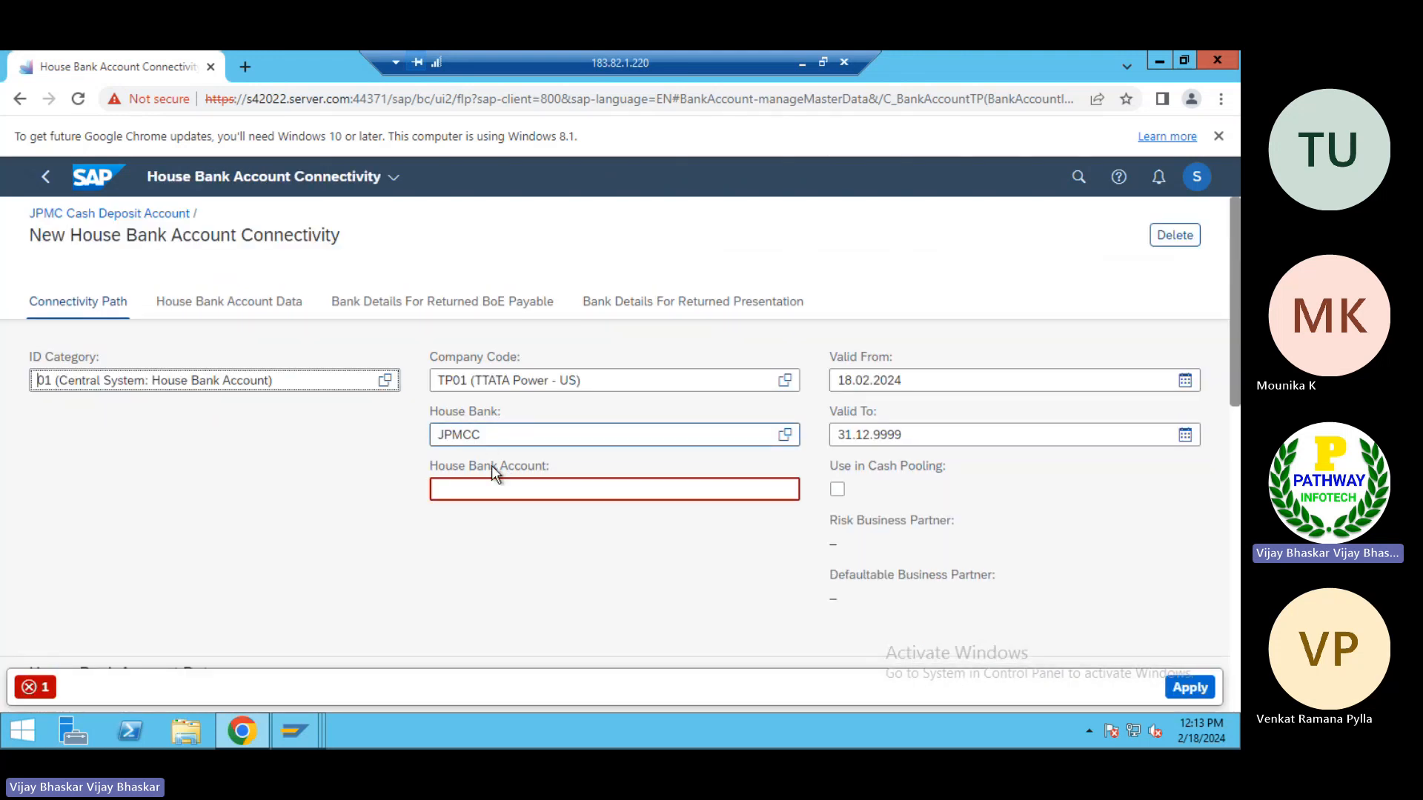
{"action": "left_click", "coordinate": [464, 488]}
{"action": "type", "text": "JPMC"}
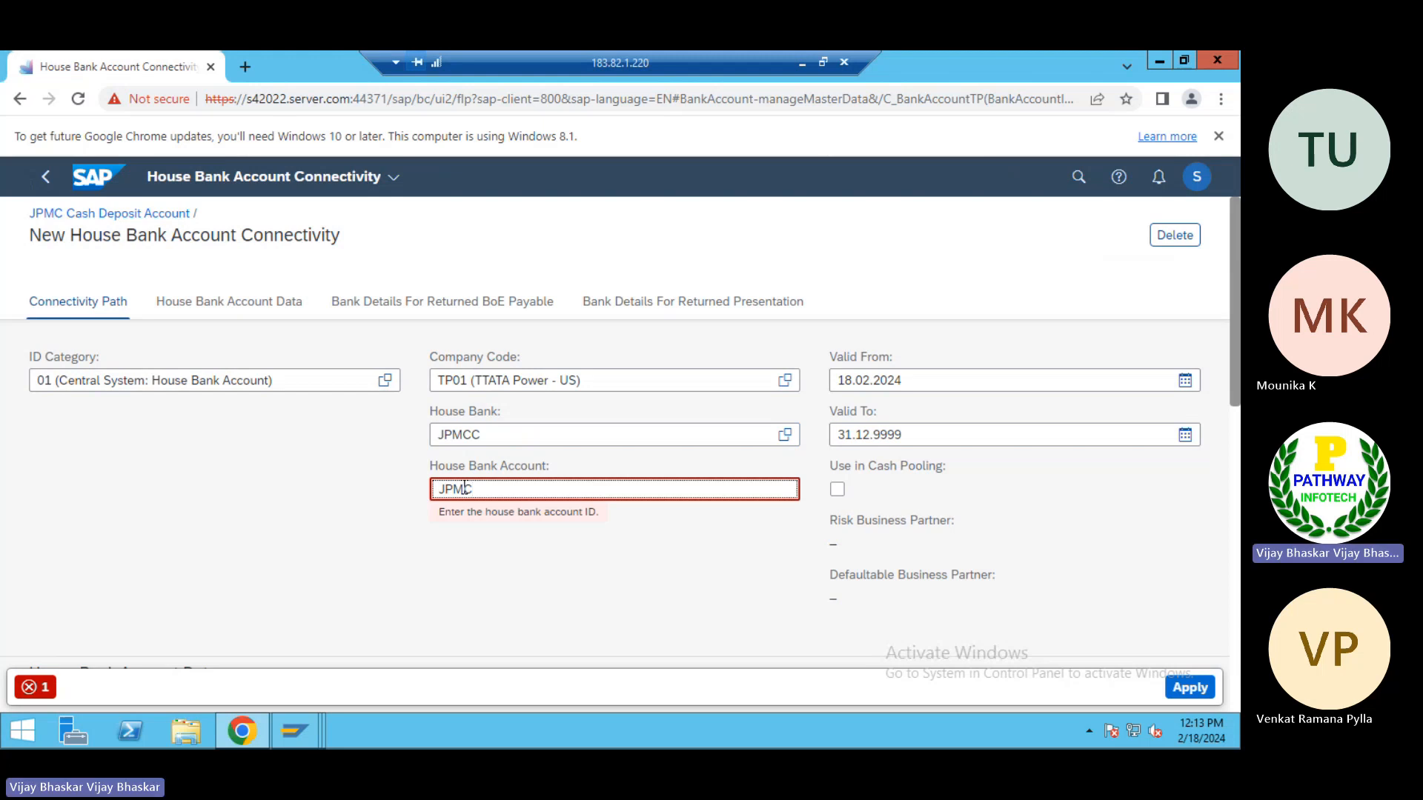
{"action": "type", "text": "D"}
{"action": "left_click", "coordinate": [303, 524]}
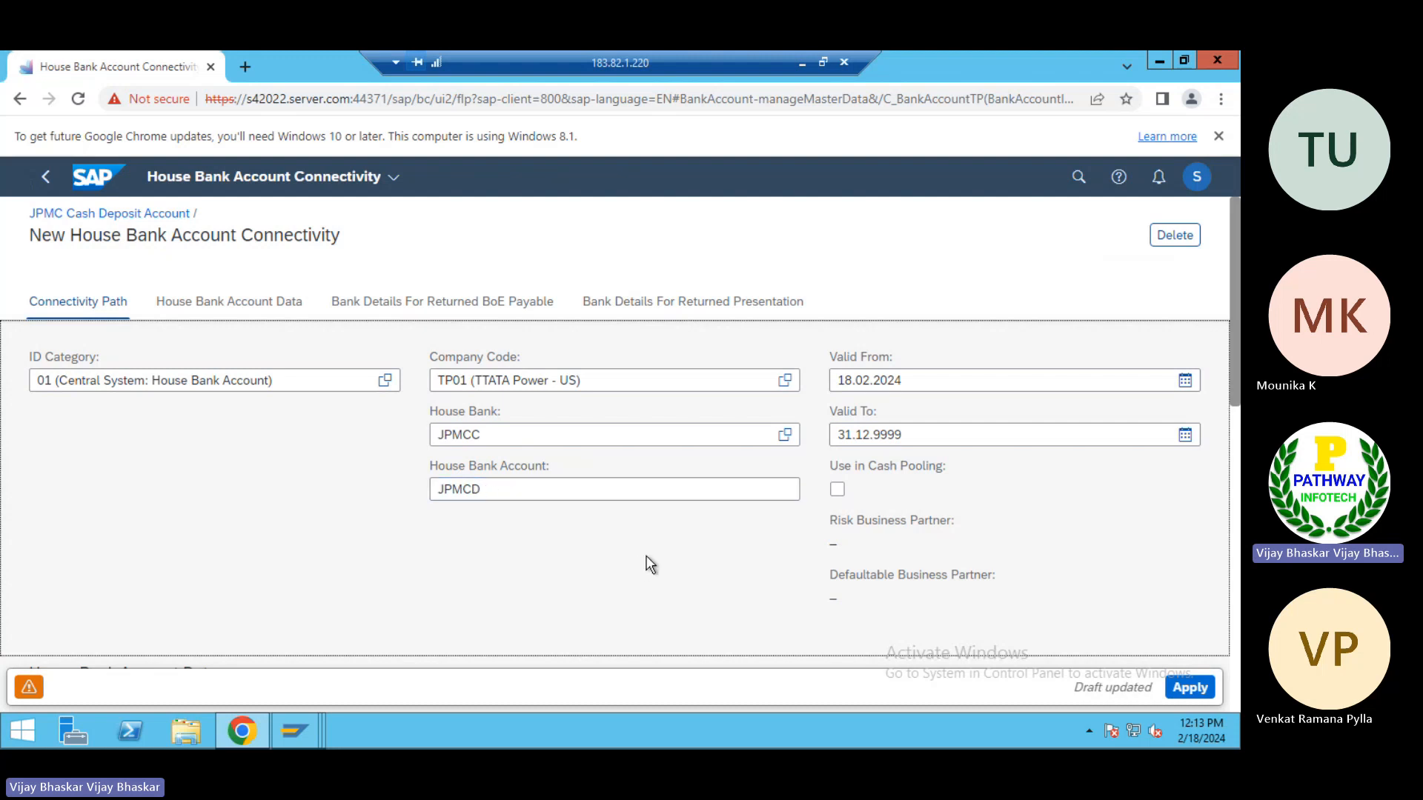
Assign the G/L account Main Bank Acc to the house bank account connectivity and apply the entry
{"action": "scroll", "coordinate": [498, 514], "scroll_direction": "down", "scroll_amount": 5}
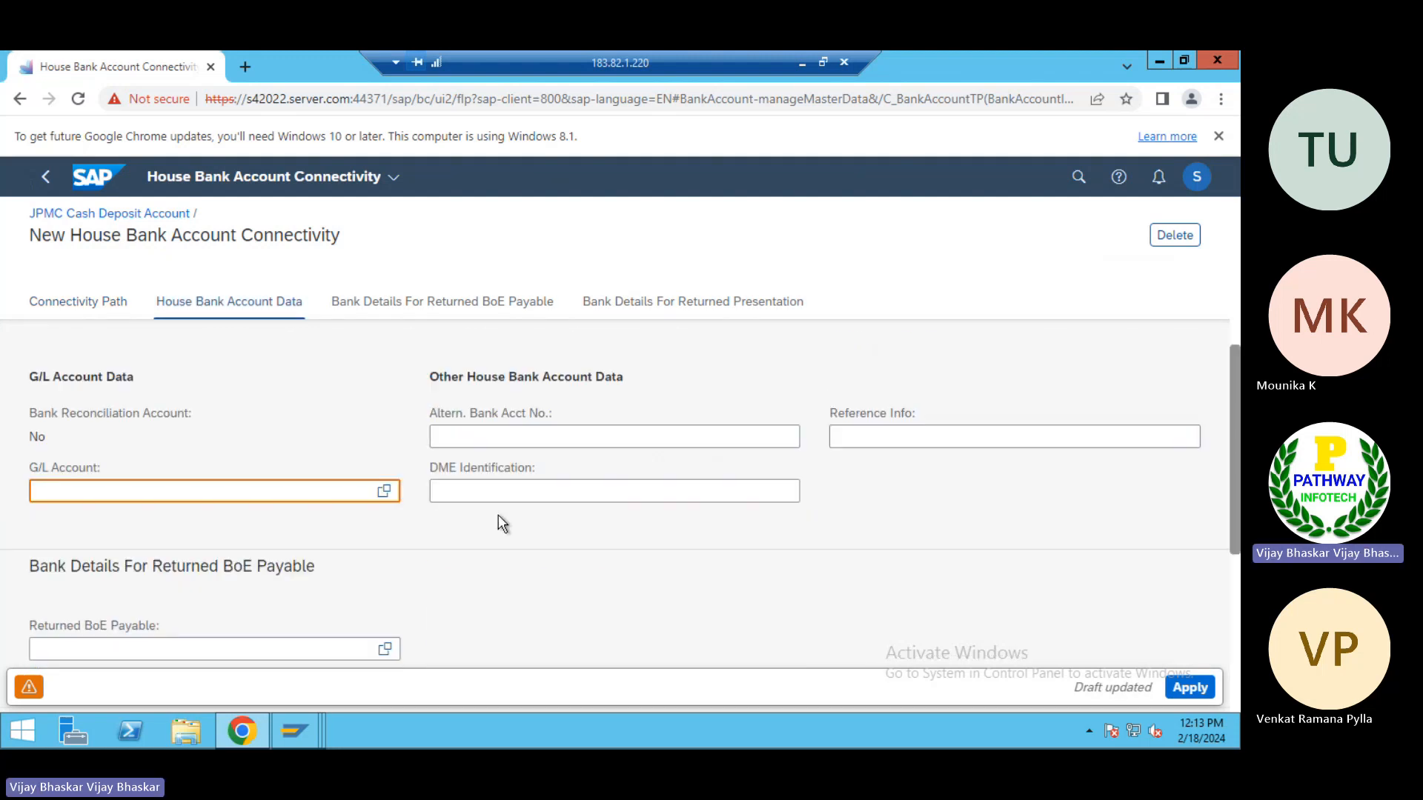
{"action": "left_click", "coordinate": [383, 491]}
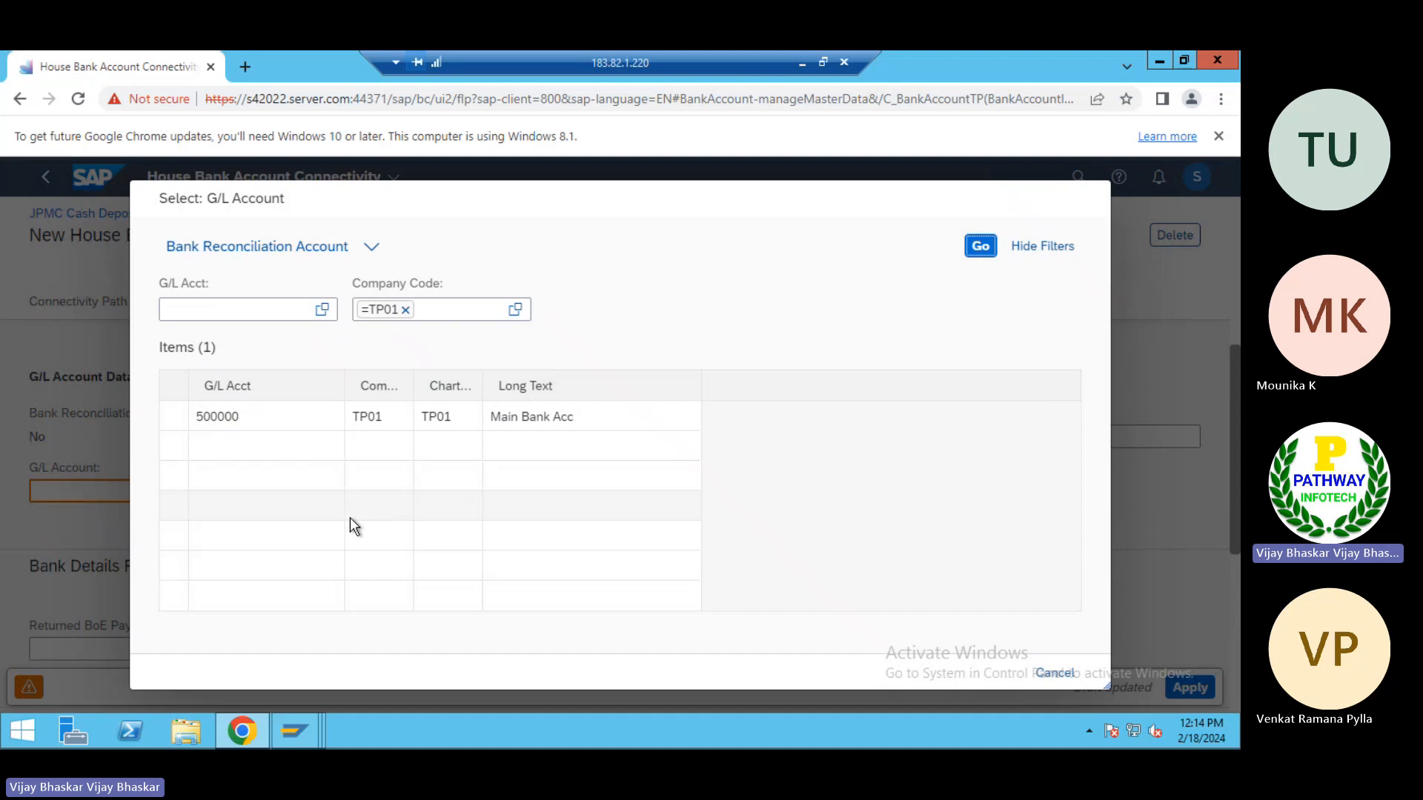
{"action": "left_click", "coordinate": [217, 418]}
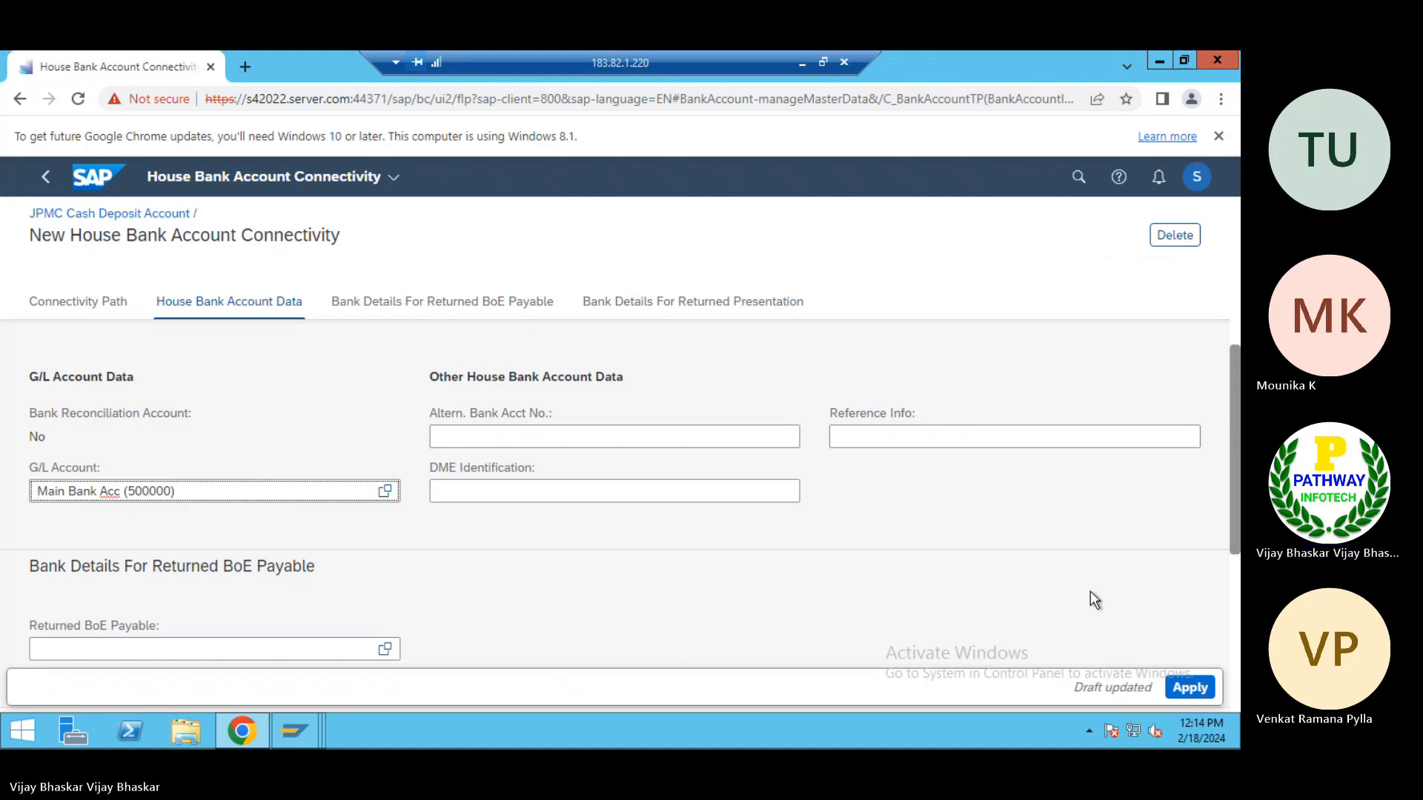
{"action": "left_click", "coordinate": [1188, 687]}
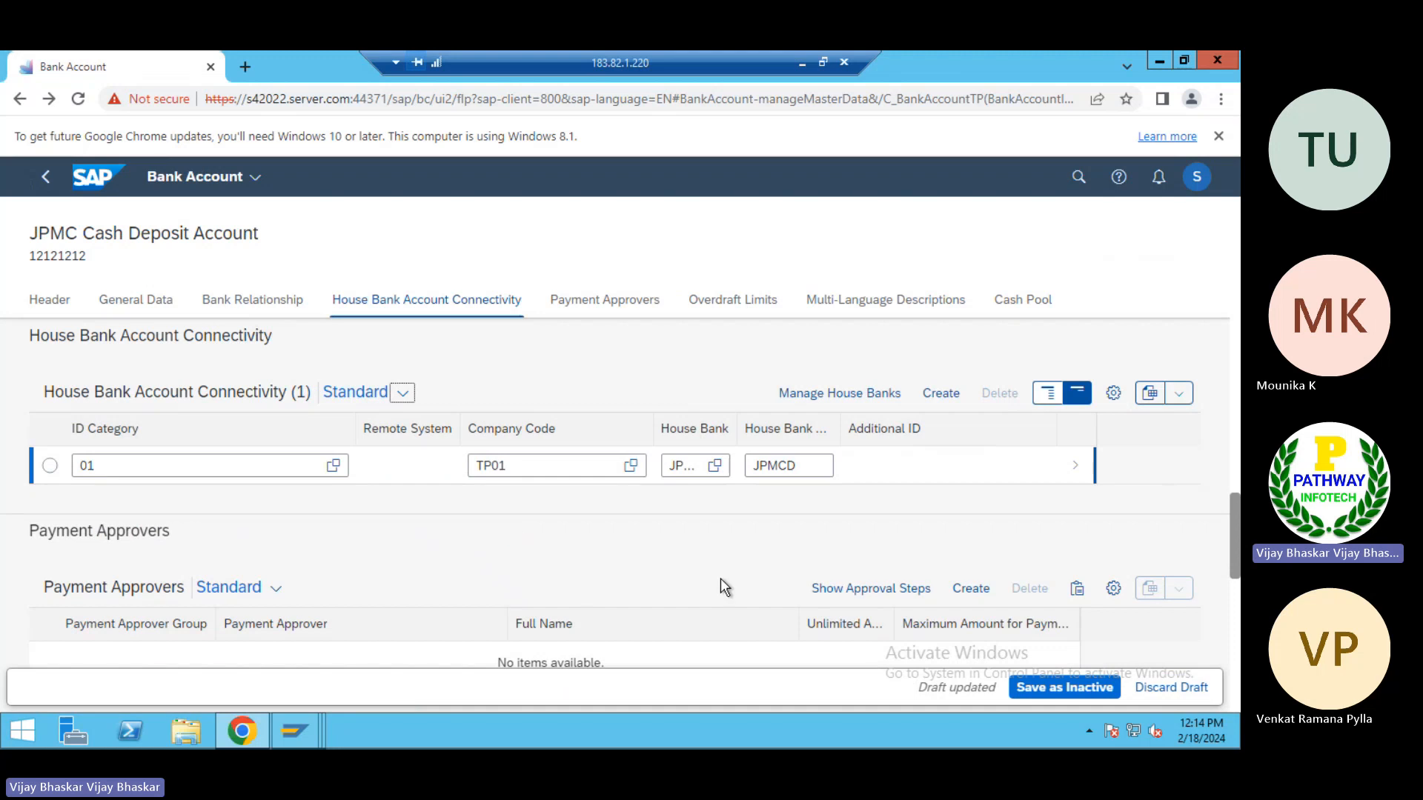
Save the JPMC Cash Deposit Account as inactive, activate it, and check its account status
{"action": "left_click", "coordinate": [1077, 685]}
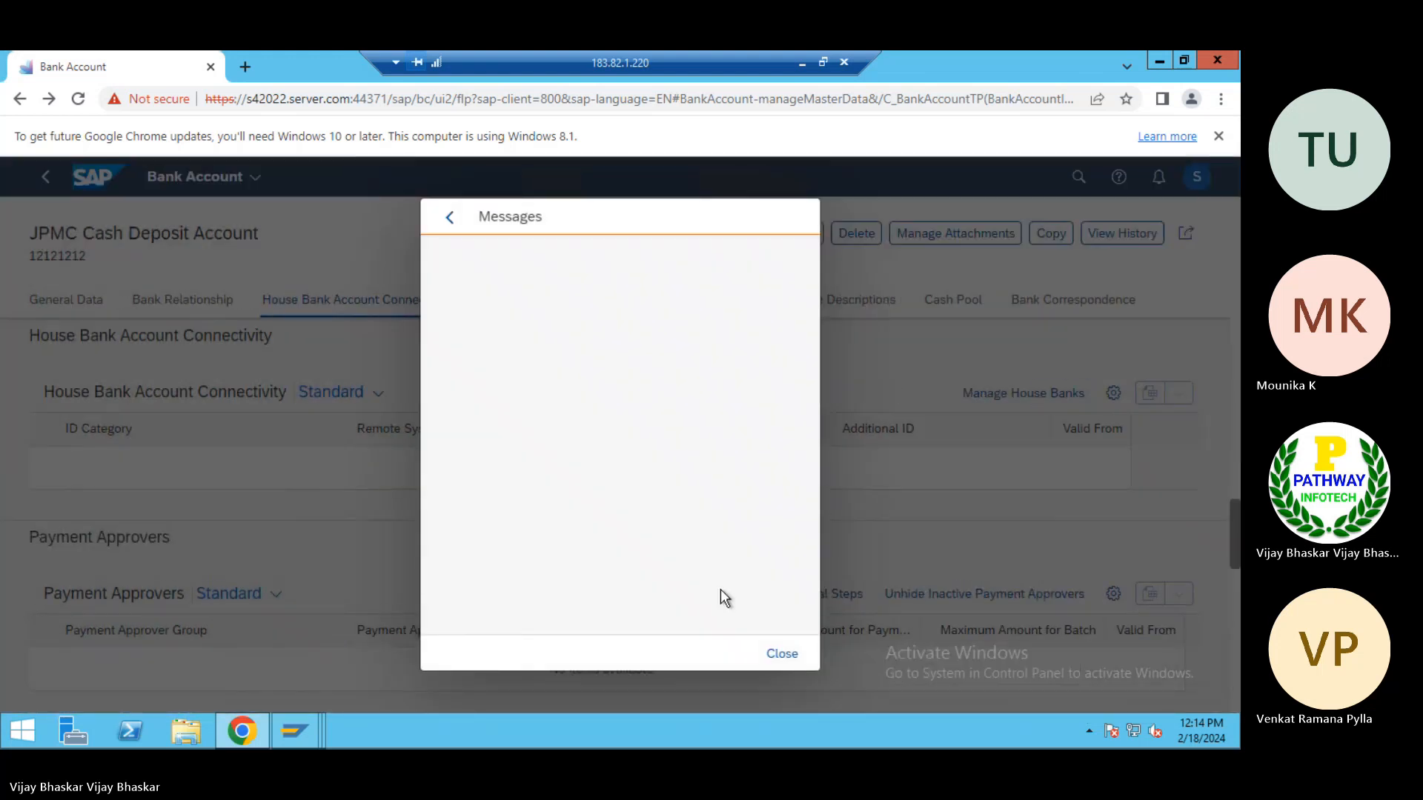
{"action": "left_click", "coordinate": [779, 670]}
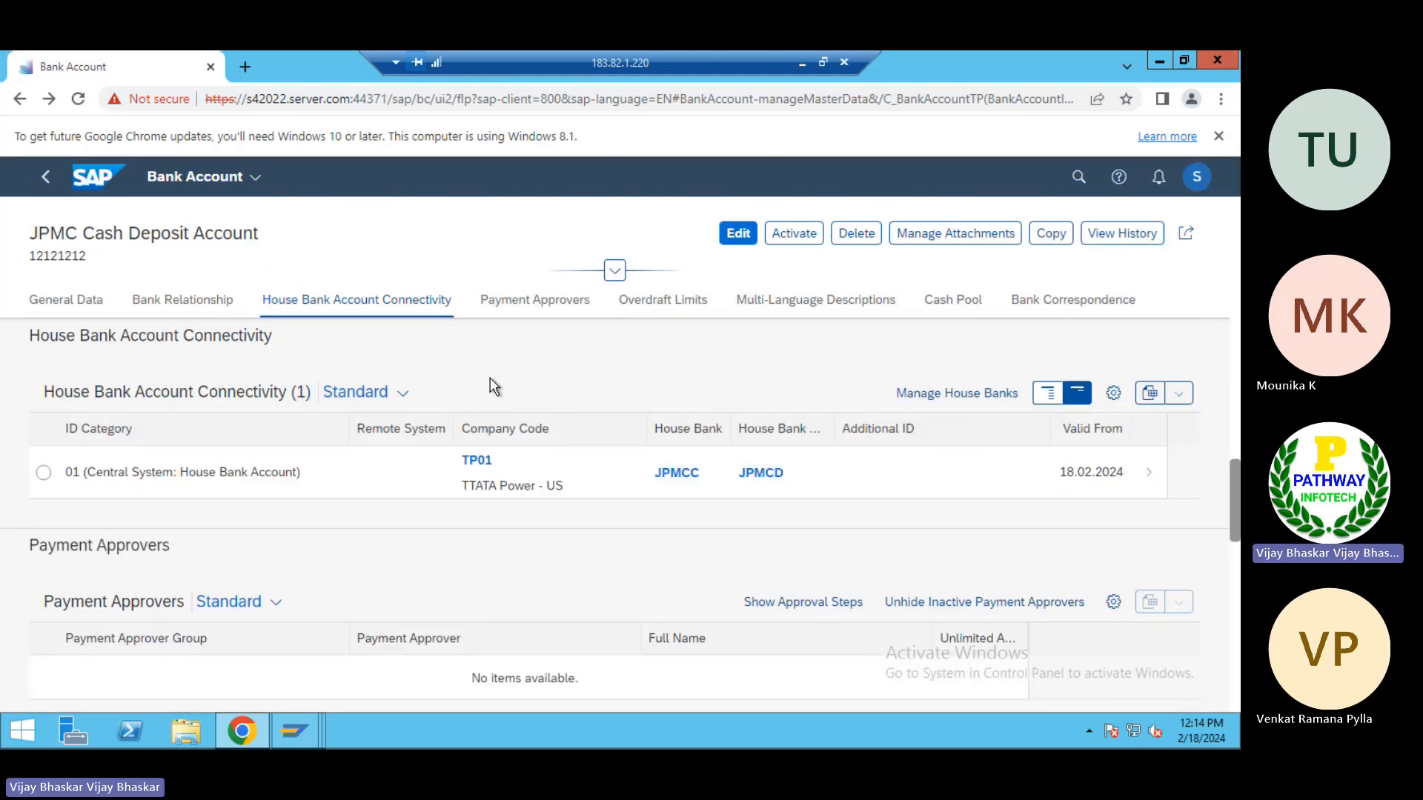
{"action": "scroll", "coordinate": [486, 379], "scroll_direction": "up", "scroll_amount": 10}
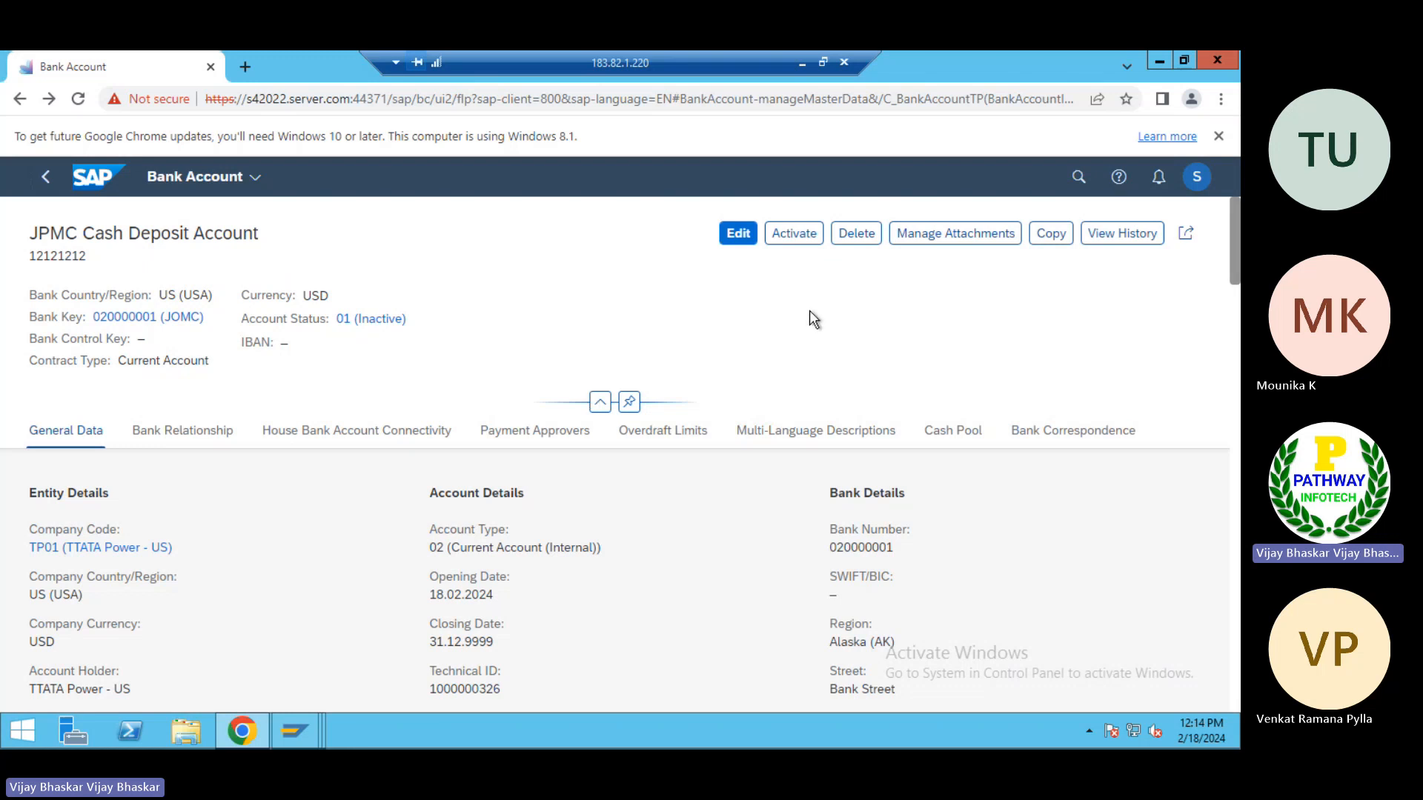
{"action": "left_click", "coordinate": [792, 238]}
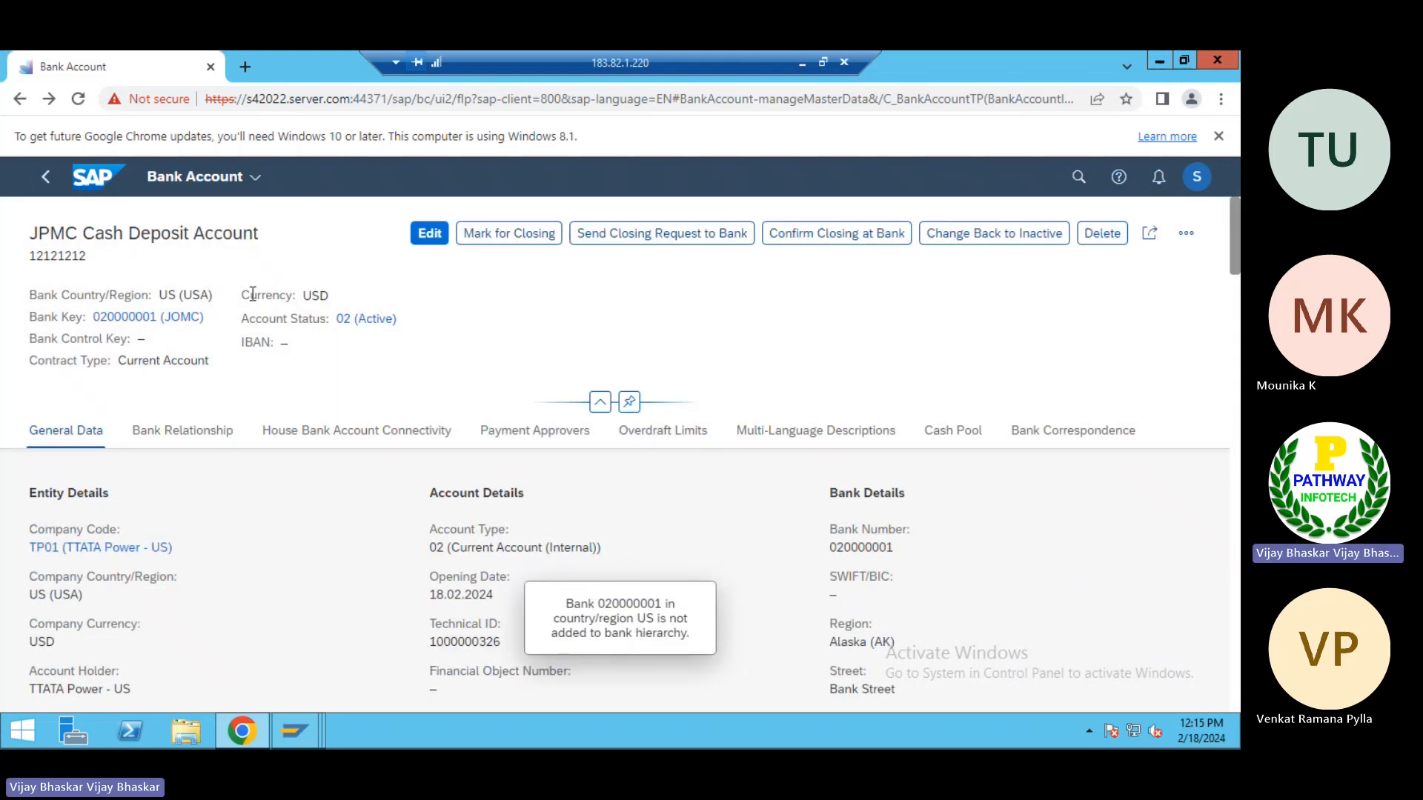
{"action": "triple_click", "coordinate": [295, 324]}
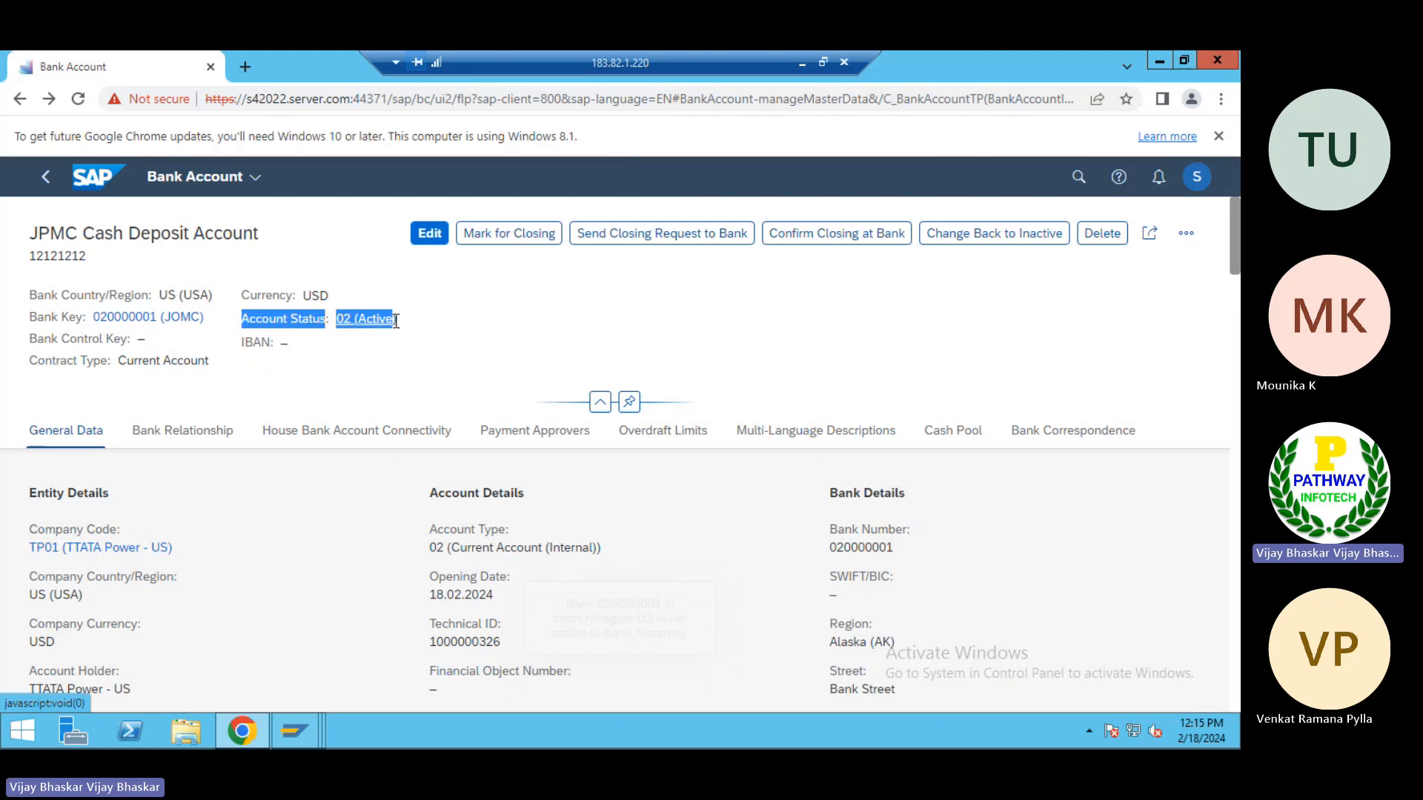
{"action": "left_click", "coordinate": [429, 316]}
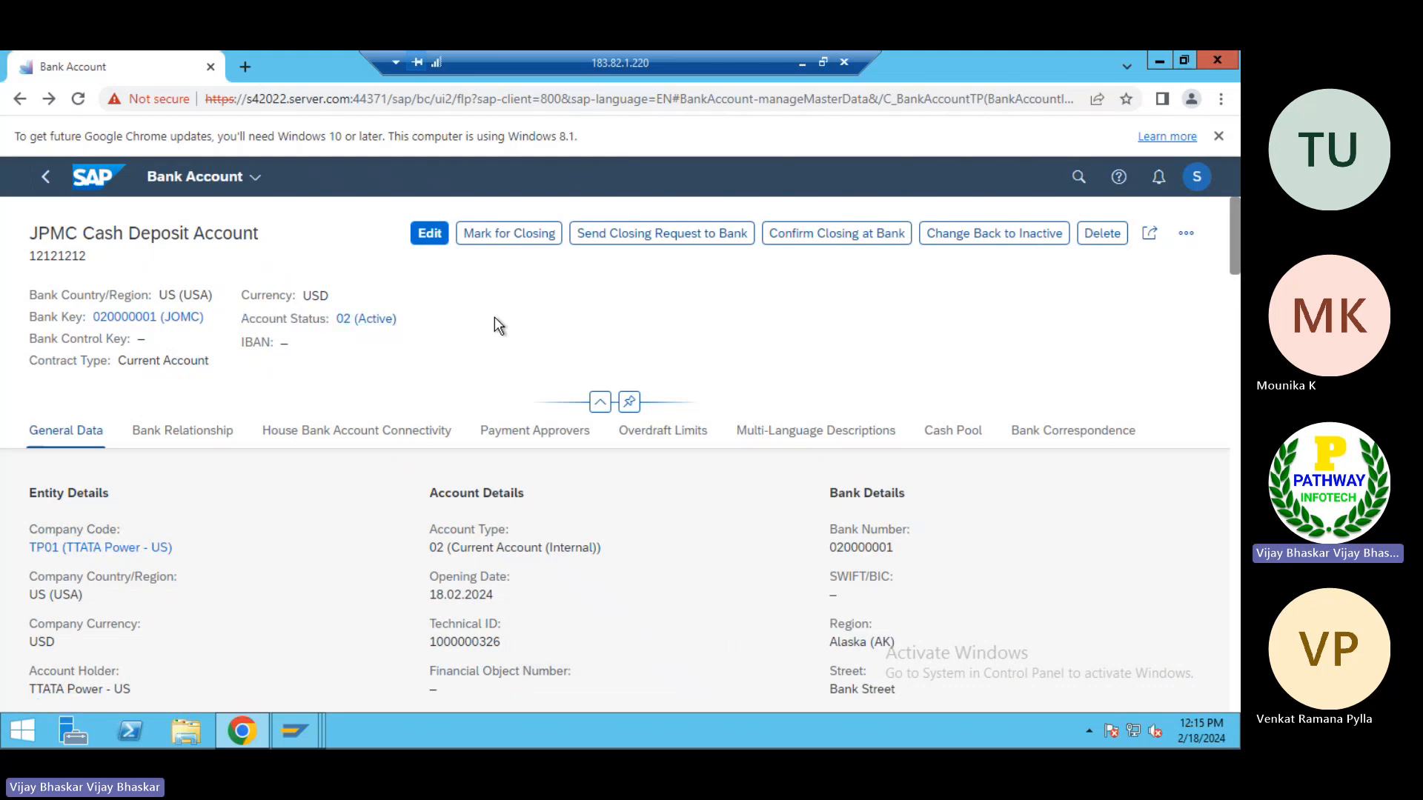
Return to the Manage Bank Accounts overview and list the bank accounts of company code TP01
{"action": "left_click", "coordinate": [45, 181]}
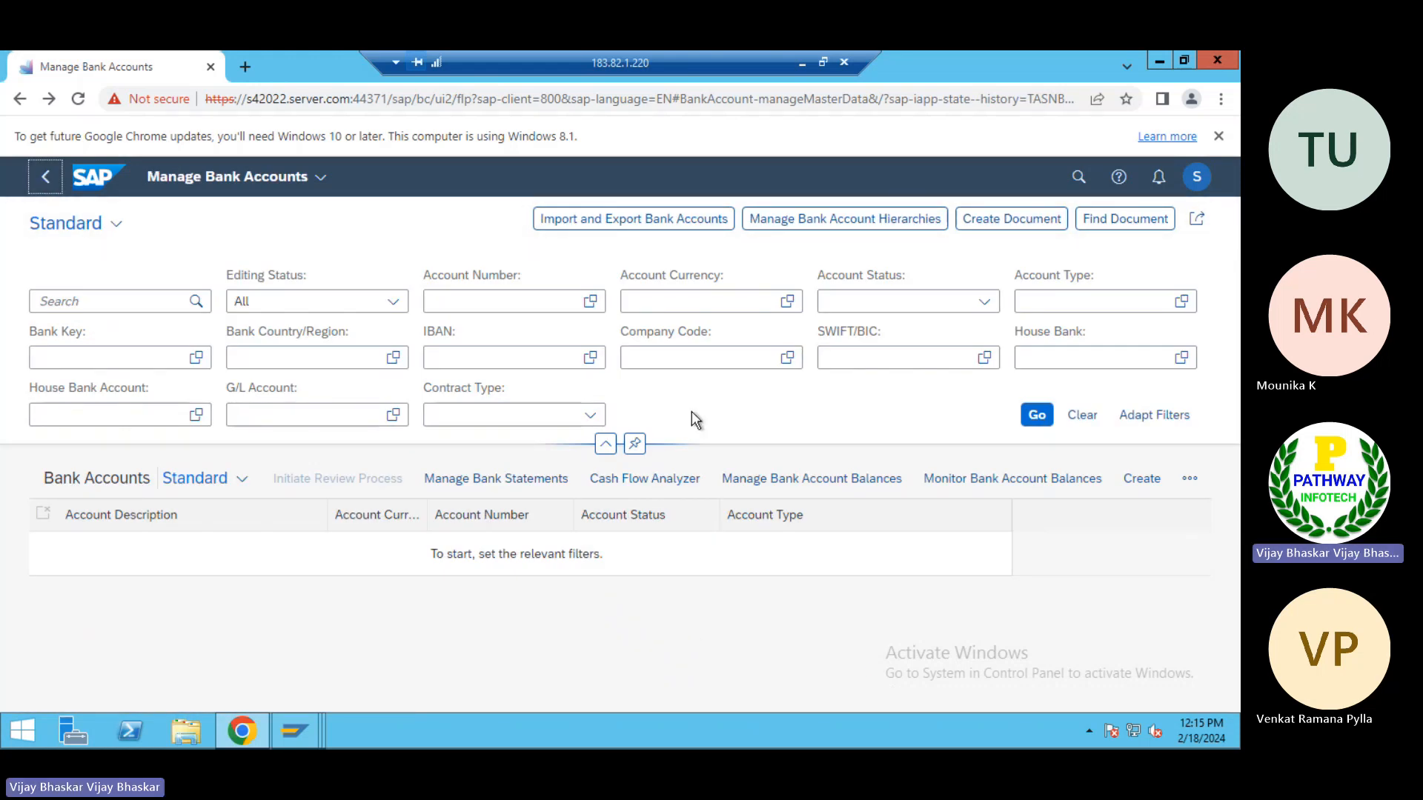
{"action": "left_click", "coordinate": [636, 363]}
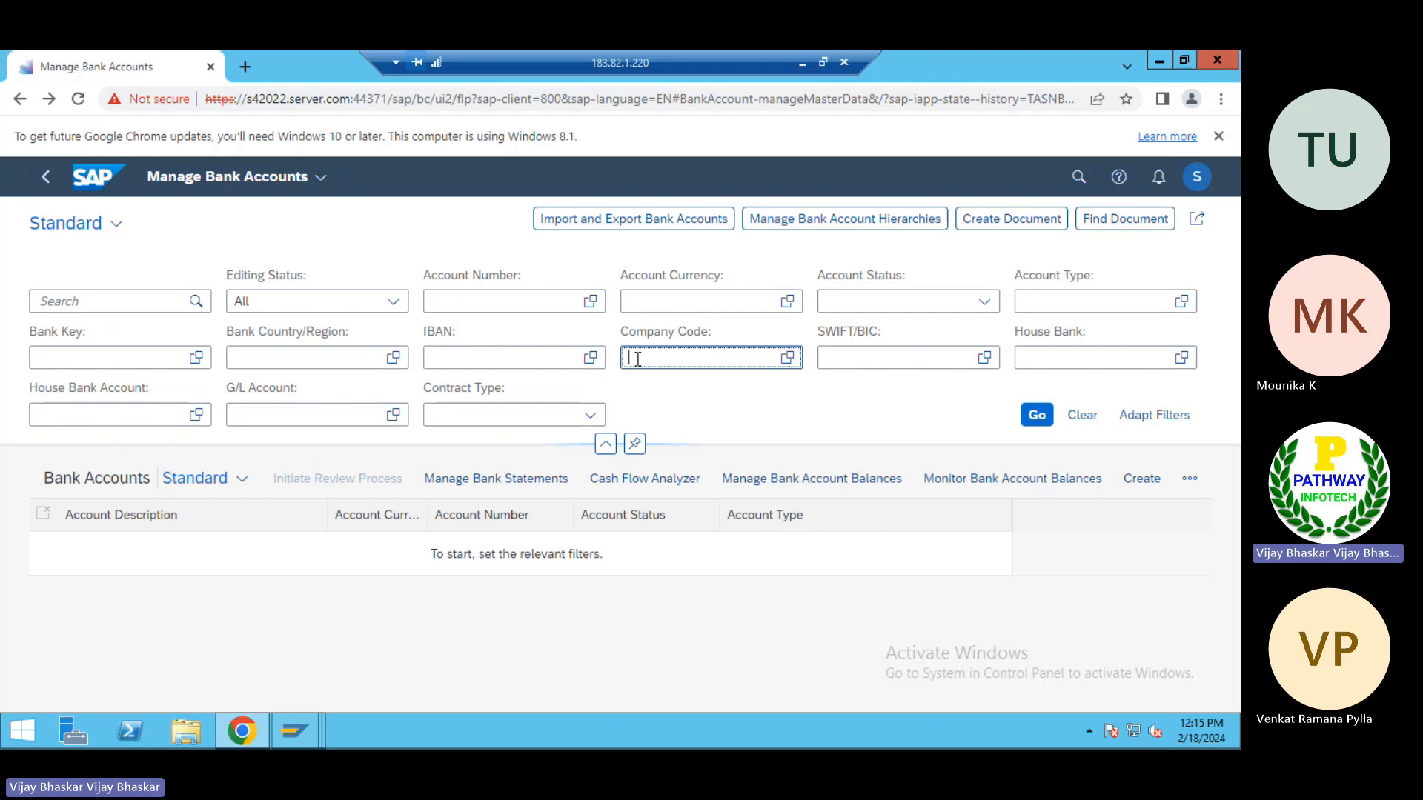
{"action": "type", "text": "TP0"}
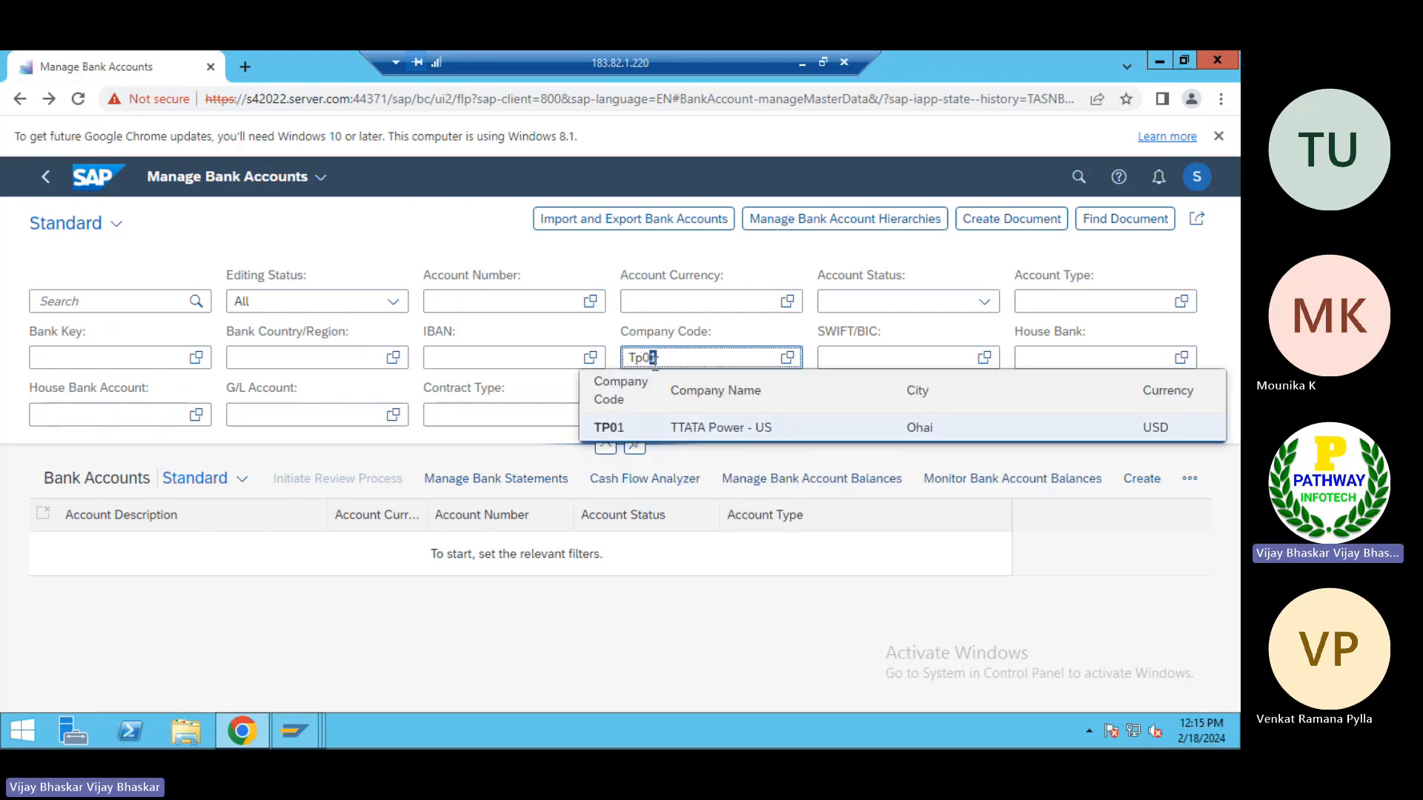
{"action": "left_click", "coordinate": [701, 430]}
{"action": "left_click", "coordinate": [1017, 416]}
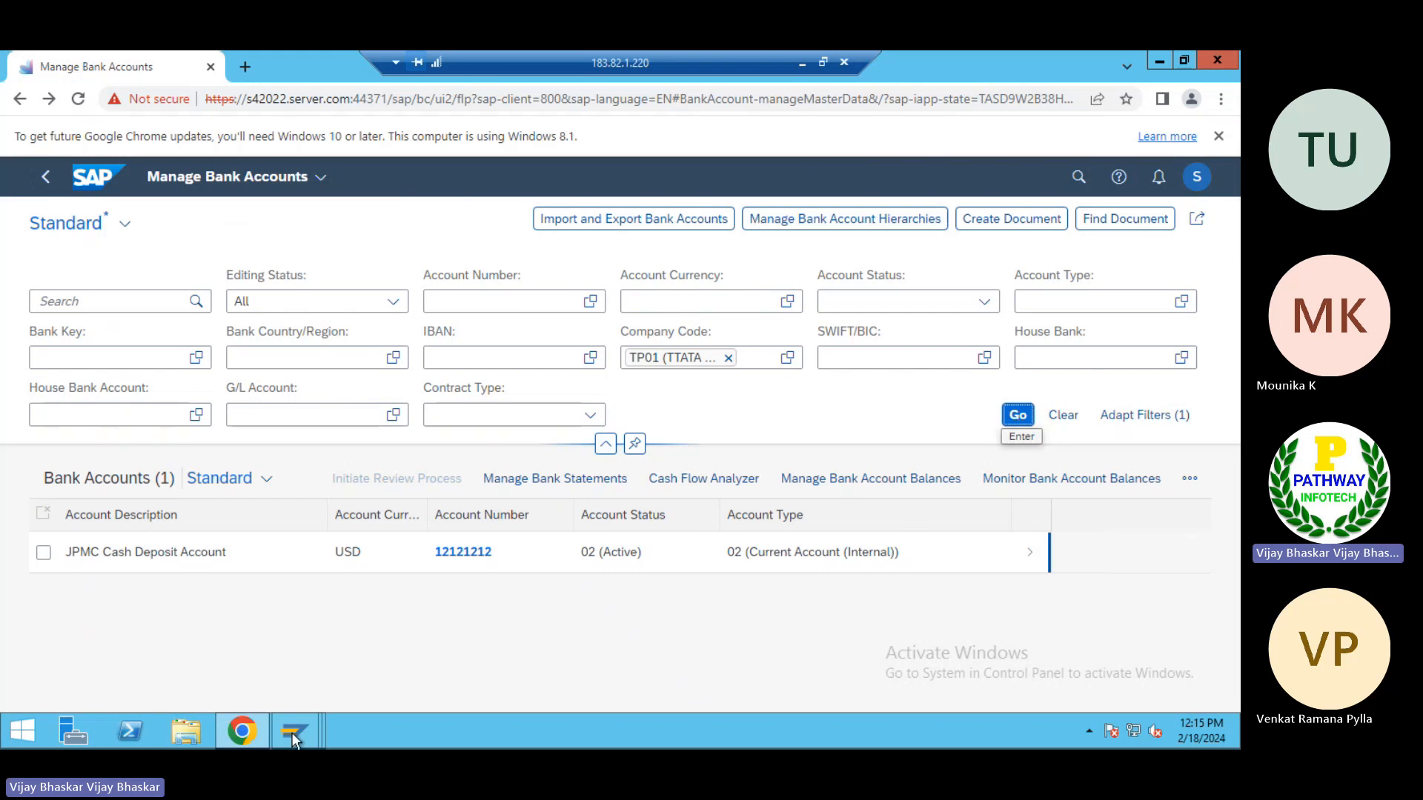
Switch to the SAP GUI session showing Account Type Definition and open transaction FS00 for central G/L account maintenance
{"action": "mouse_move", "coordinate": [292, 731]}
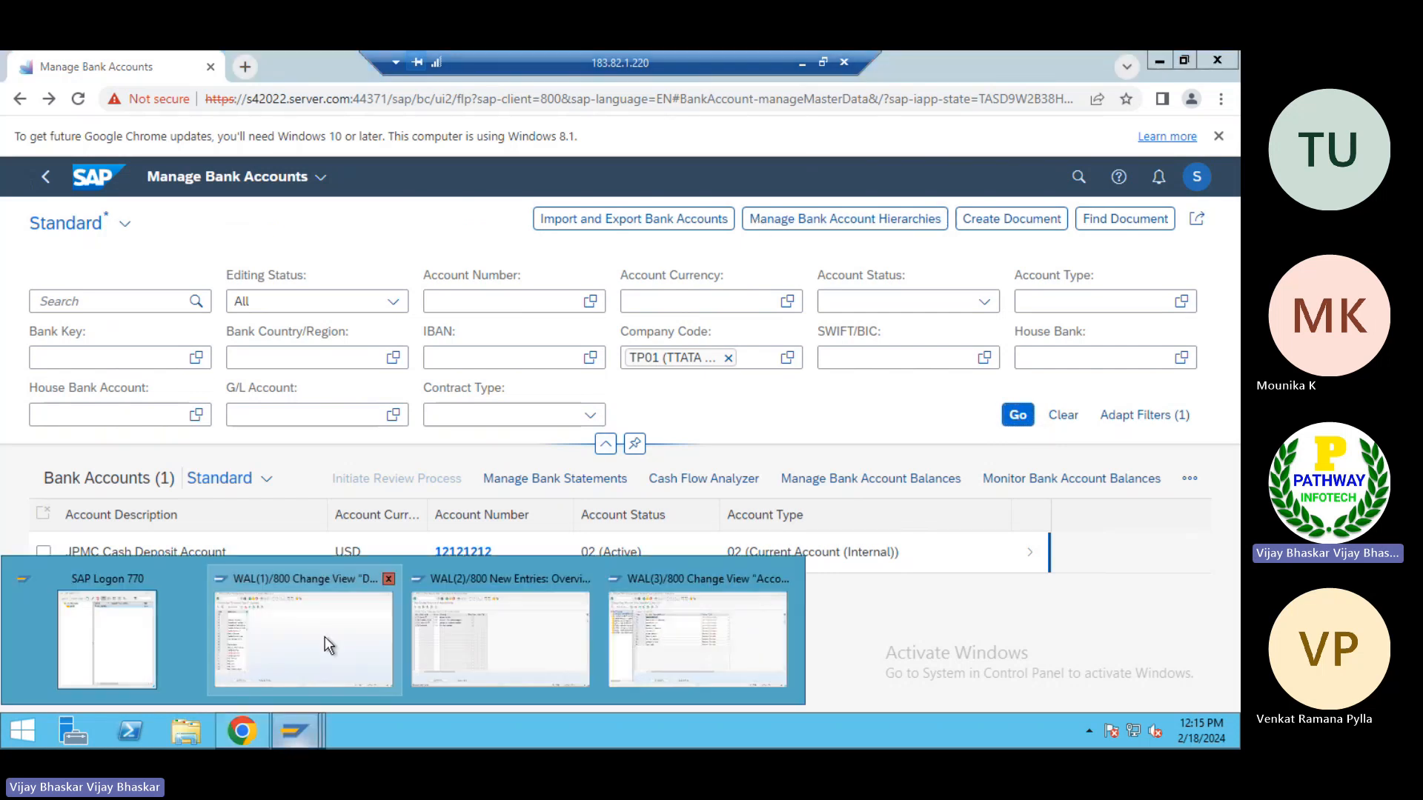
{"action": "left_click", "coordinate": [677, 633]}
{"action": "left_click", "coordinate": [103, 98]}
{"action": "type", "text": "/n"}
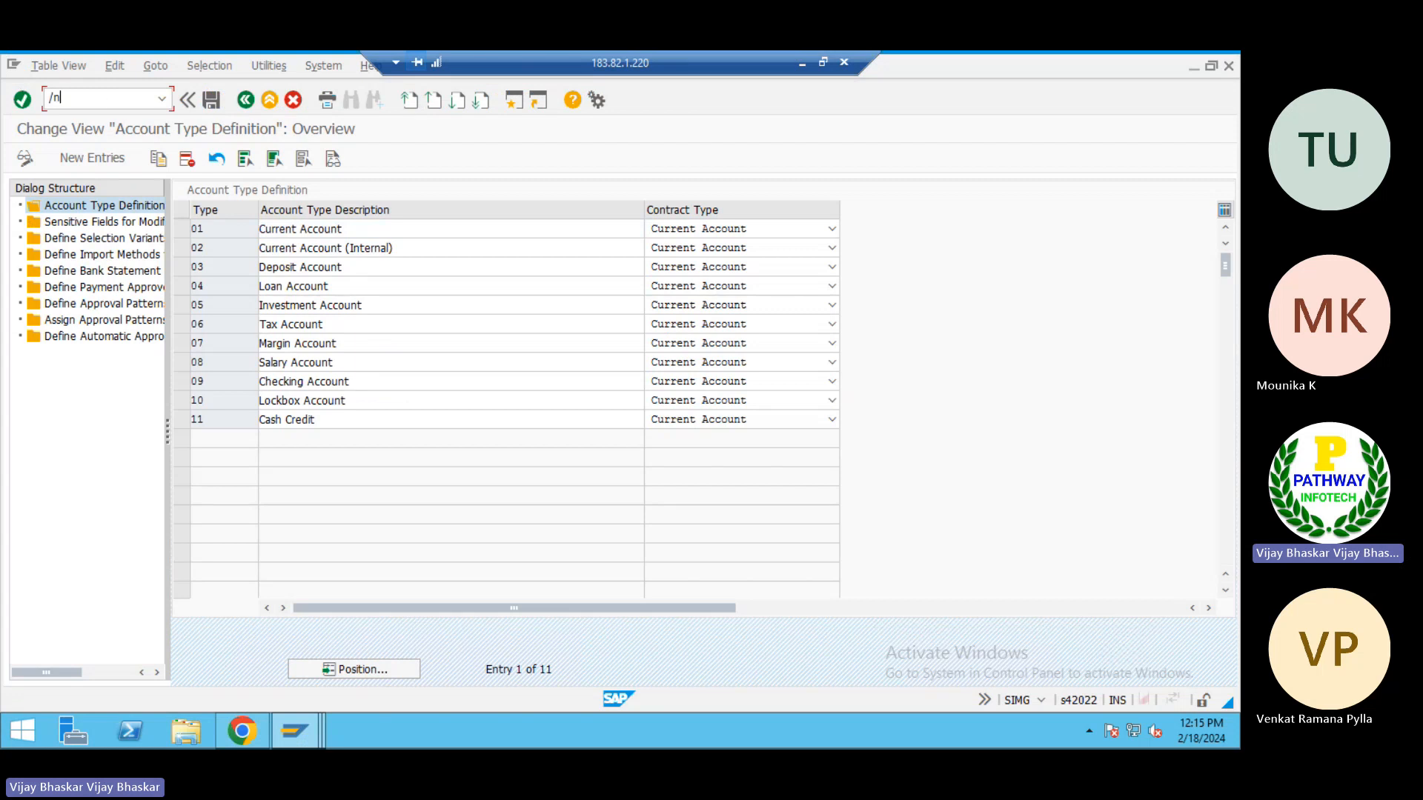
{"action": "type", "text": "fi01"}
{"action": "key", "text": "Return"}
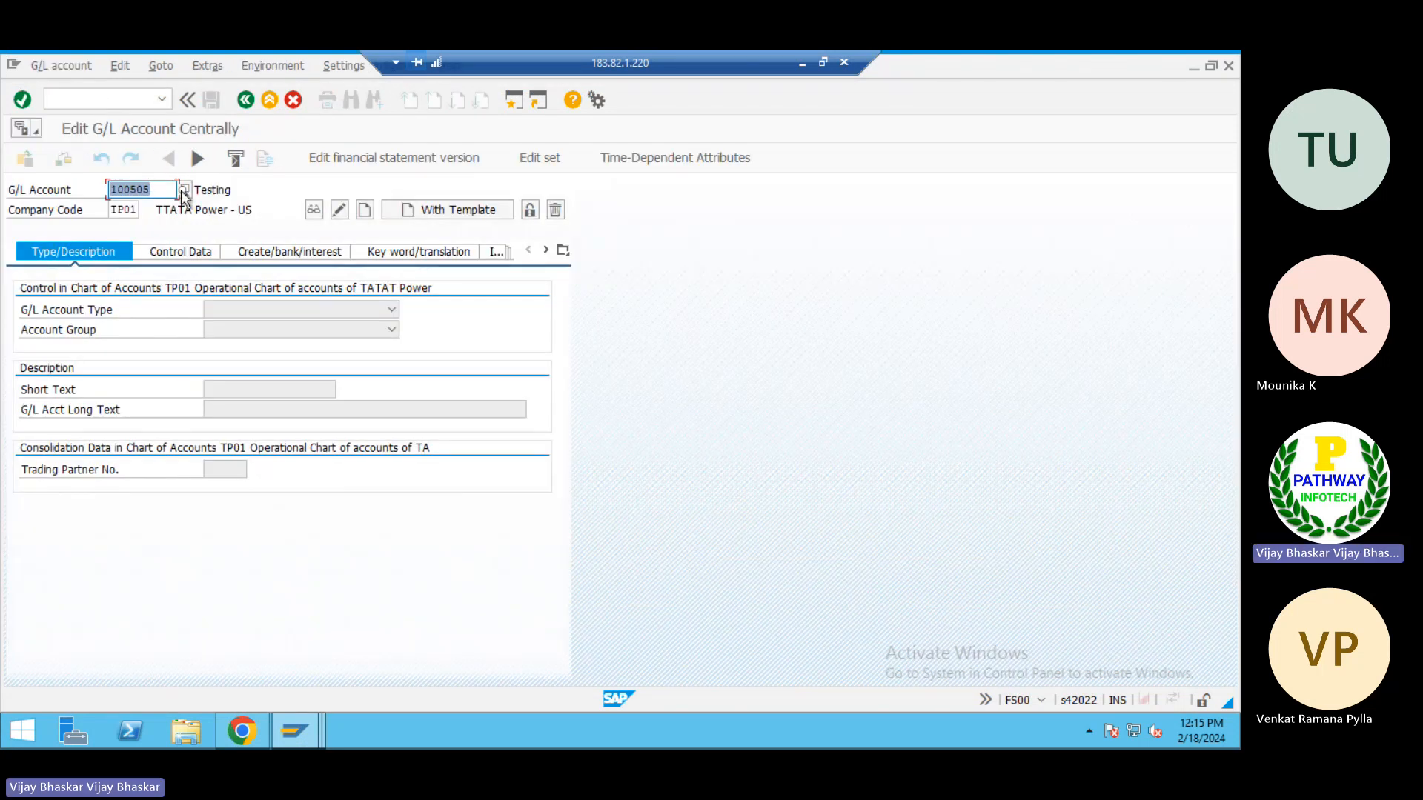
Display the G/L account Main Bank Acc in company code TP01 and list the available G/L account types
{"action": "type", "text": "500000"}
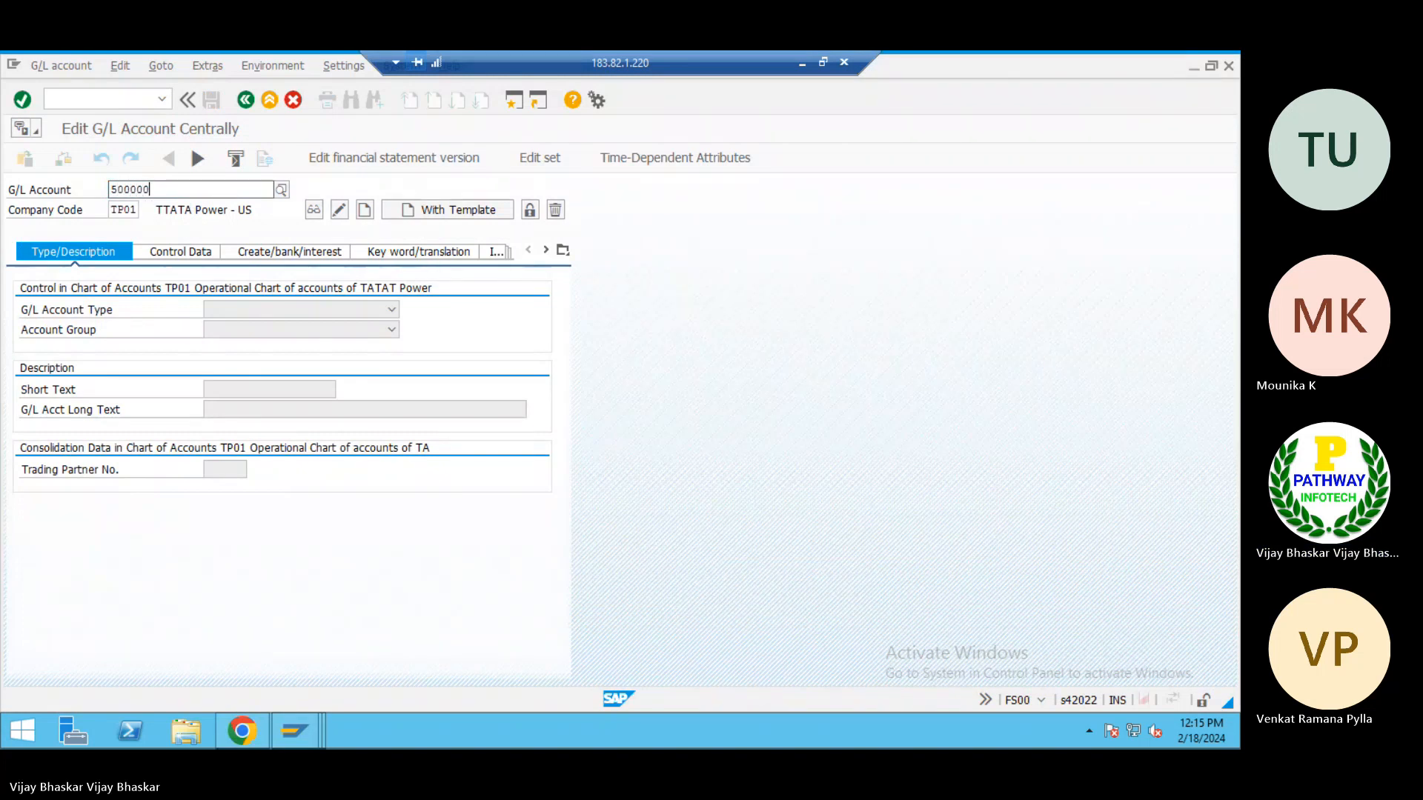
{"action": "key", "text": "Return"}
{"action": "key", "text": "Tab"}
{"action": "key", "text": "Return"}
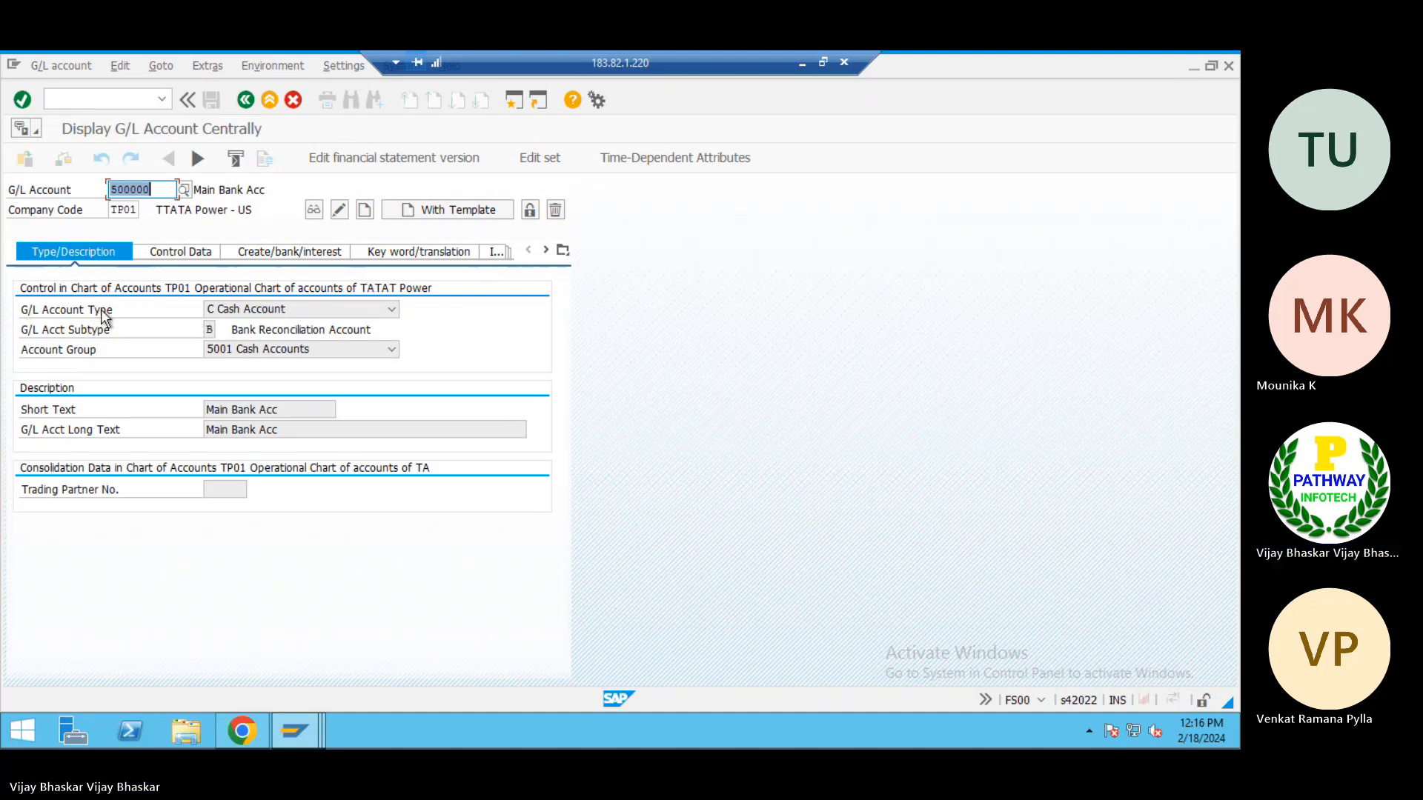
{"action": "left_click", "coordinate": [362, 307]}
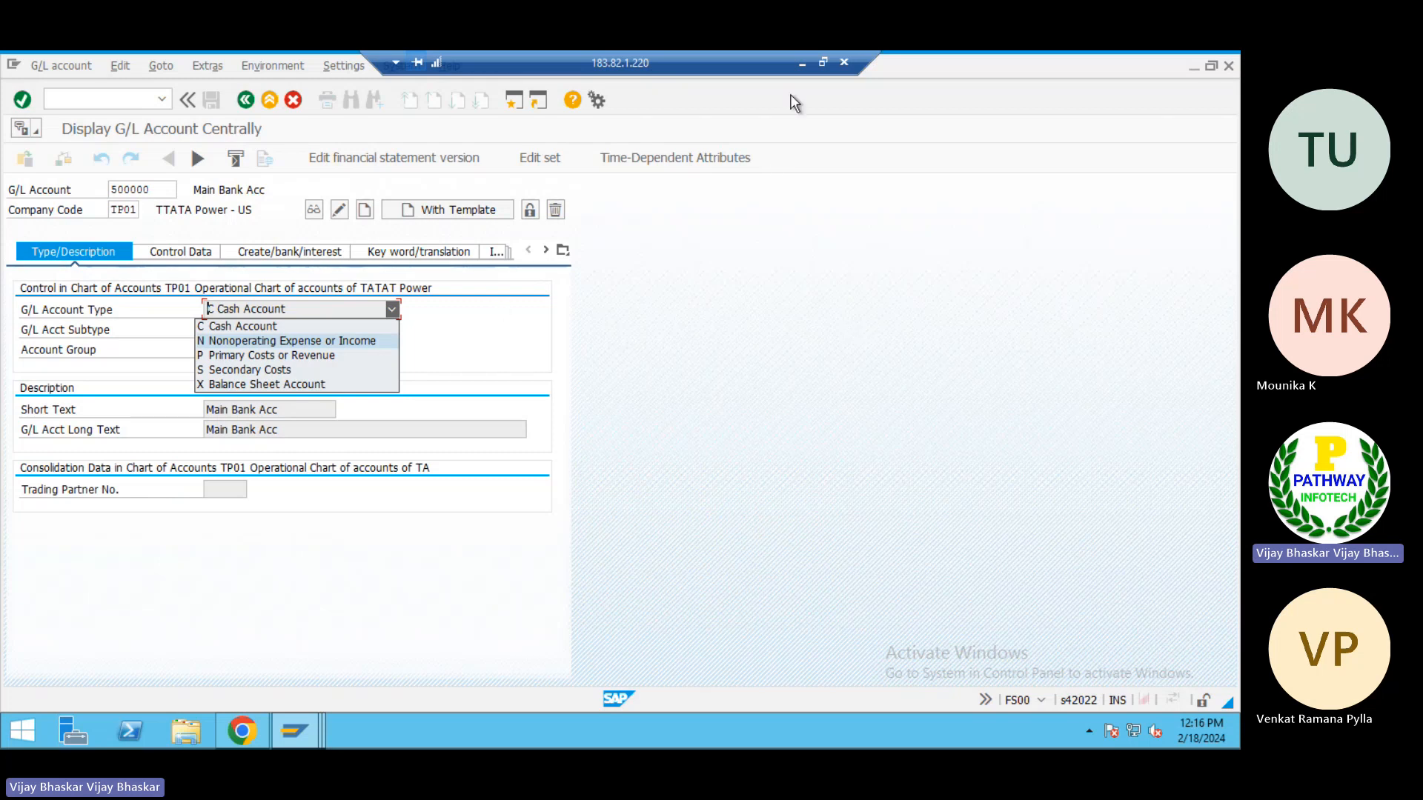
Switch to the Excel notes and list SBI, HDFC and ING in E62:E64 under the ECC mapping heading
{"action": "left_click", "coordinate": [801, 67]}
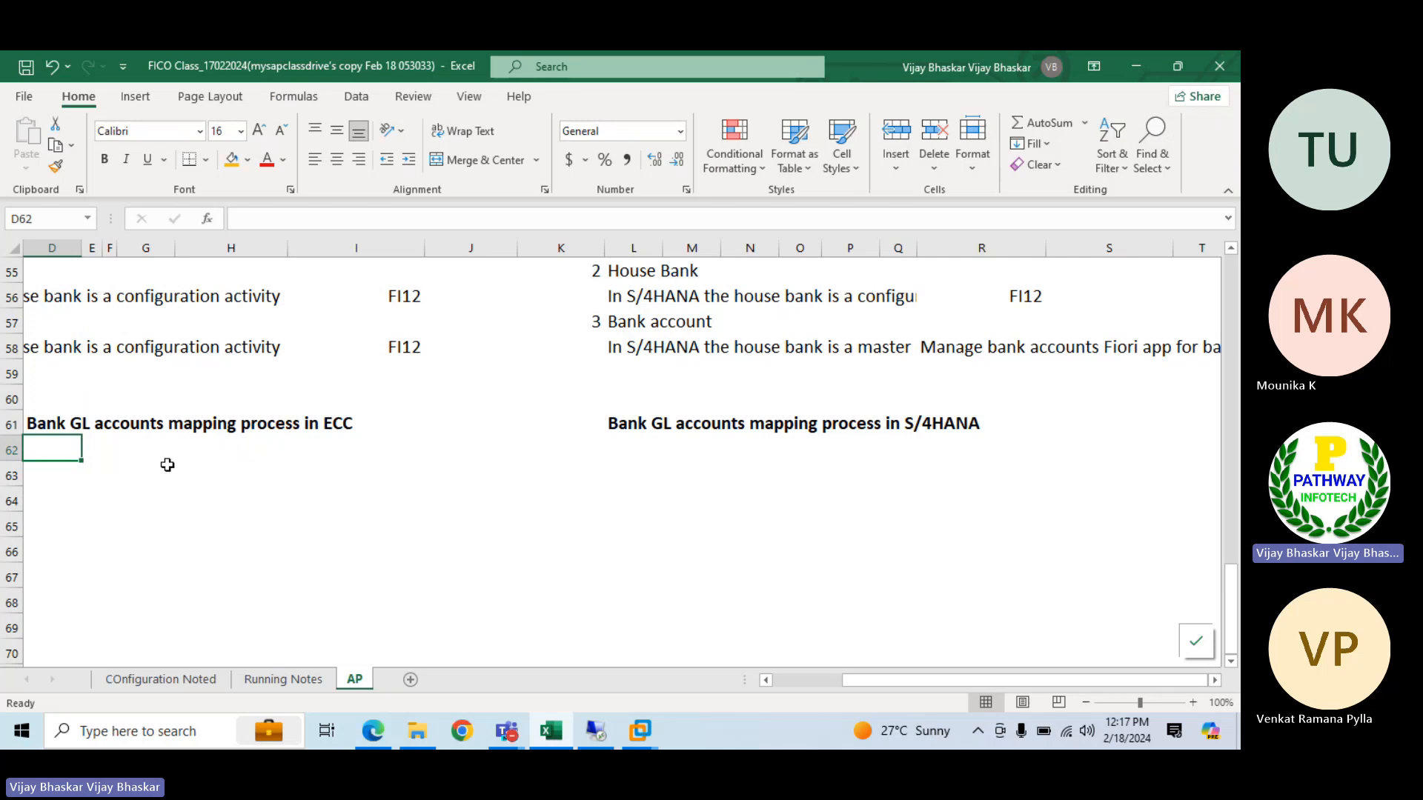
{"action": "scroll", "coordinate": [167, 465], "scroll_direction": "down", "scroll_amount": 2}
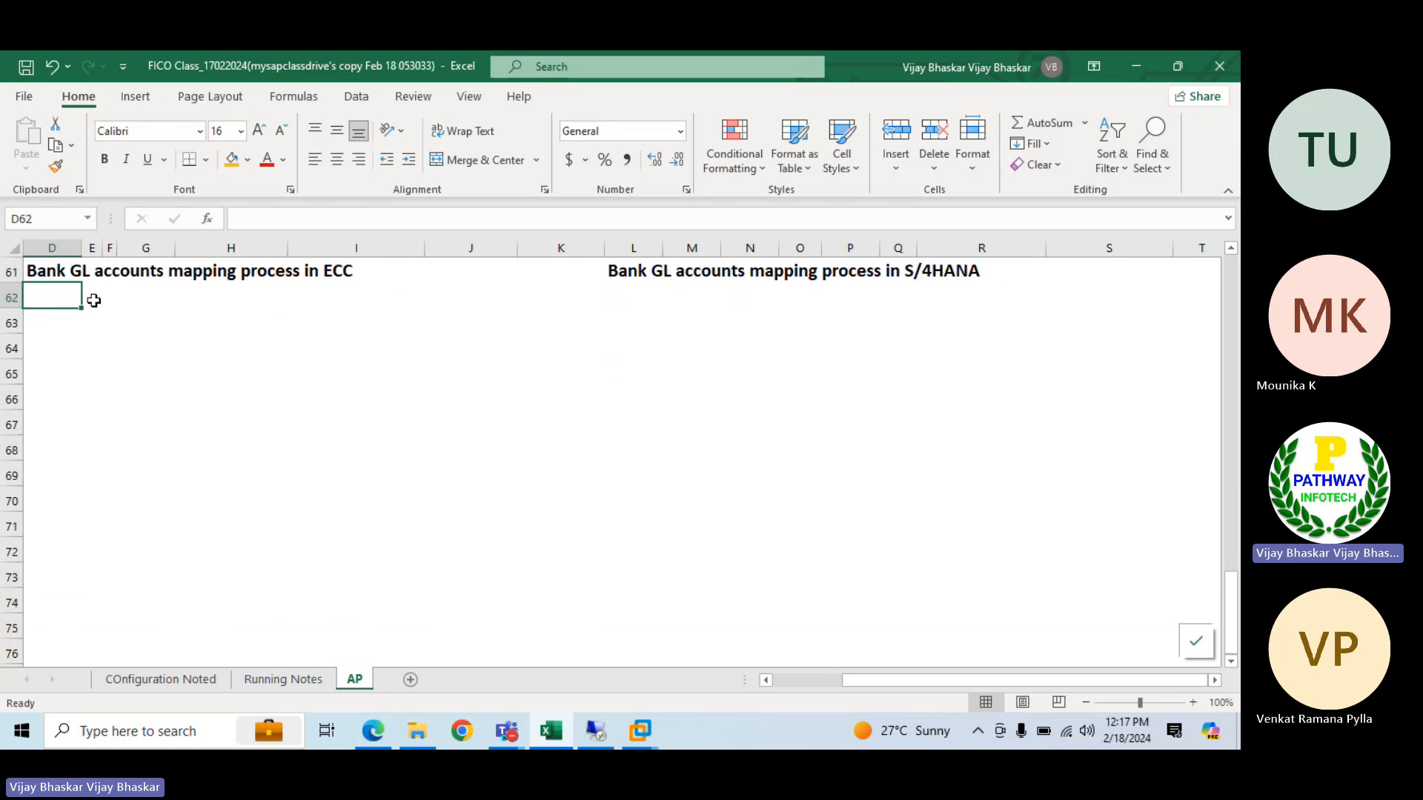
{"action": "left_click", "coordinate": [93, 301]}
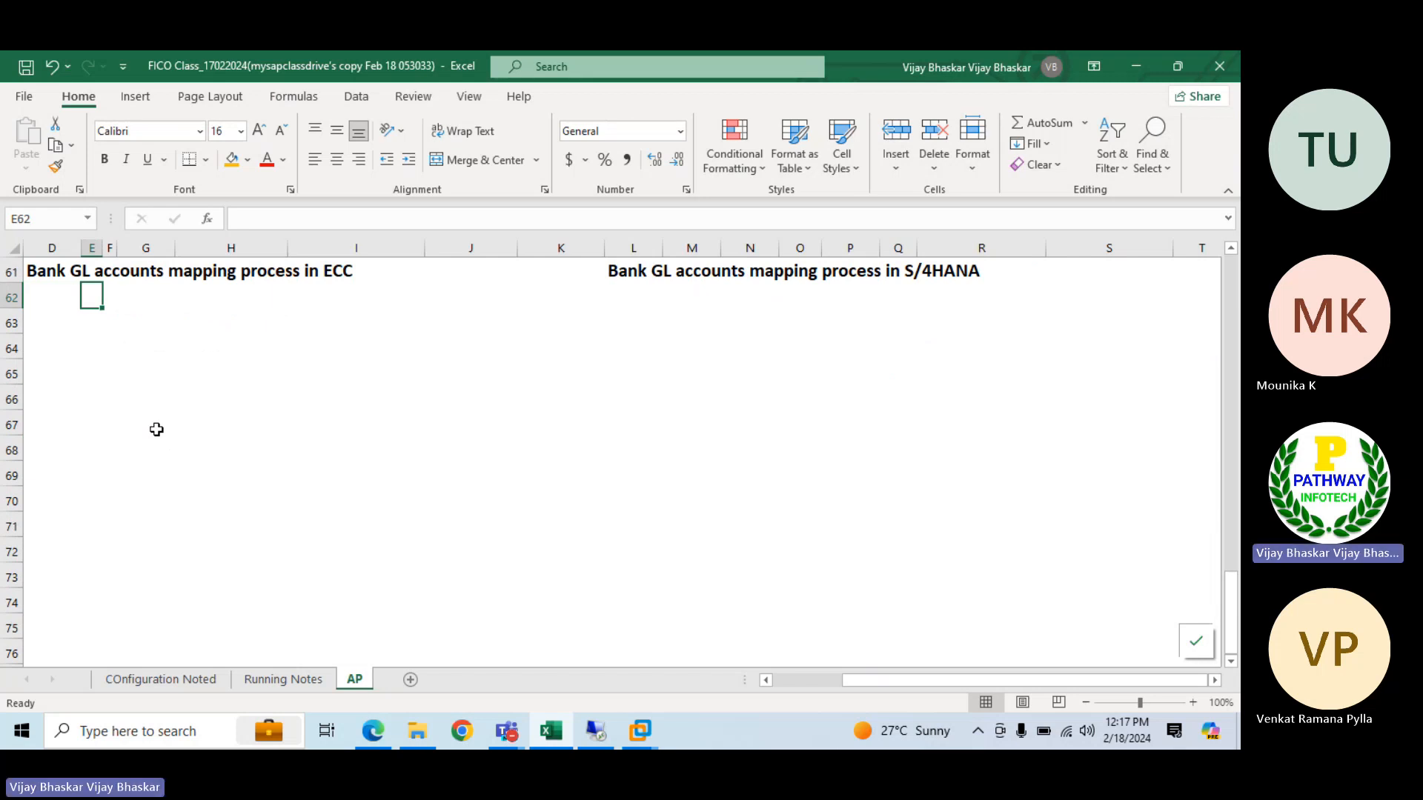
{"action": "type", "text": "SBI"}
{"action": "key", "text": "Return"}
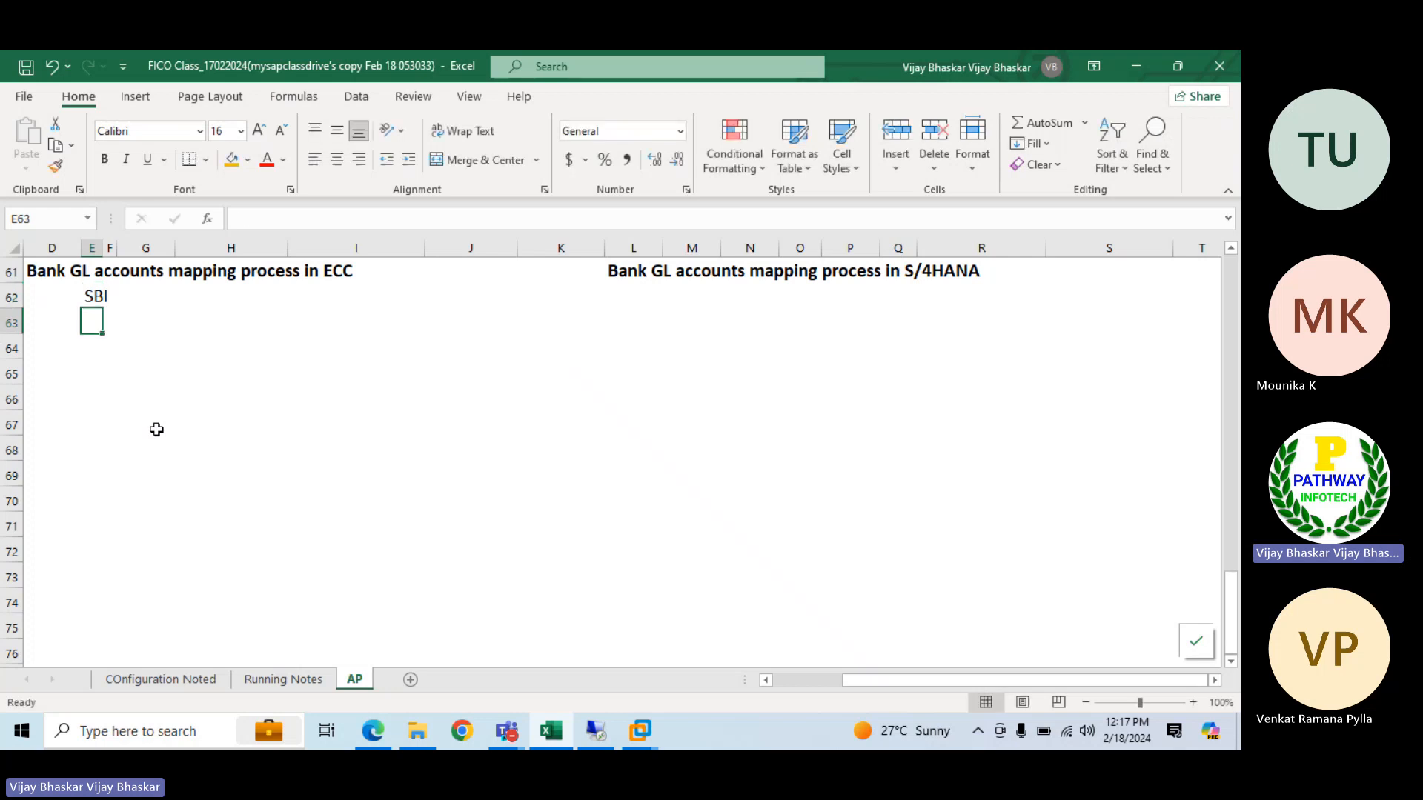
{"action": "type", "text": "HDFC"}
{"action": "key", "text": "Return"}
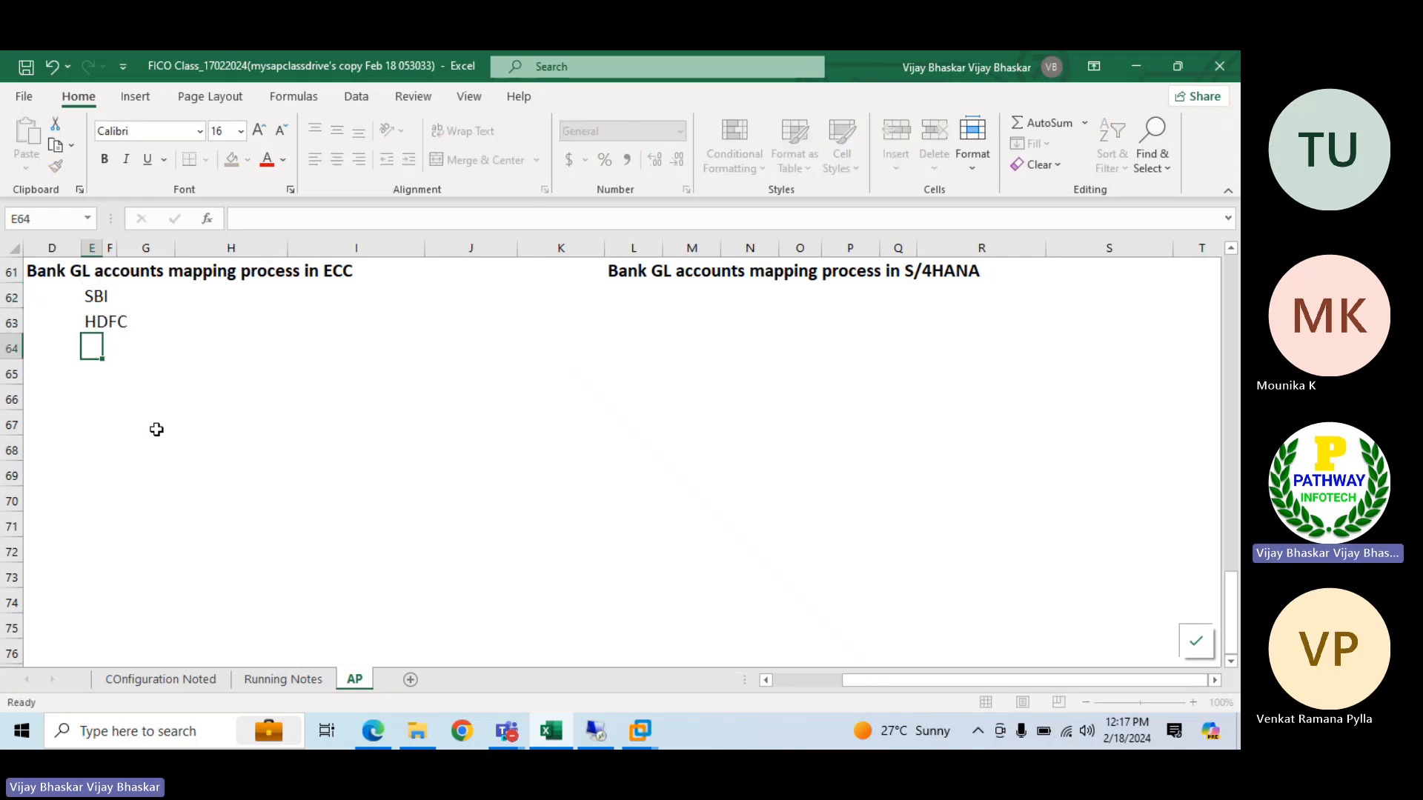
{"action": "type", "text": "ING"}
{"action": "key", "text": "Return"}
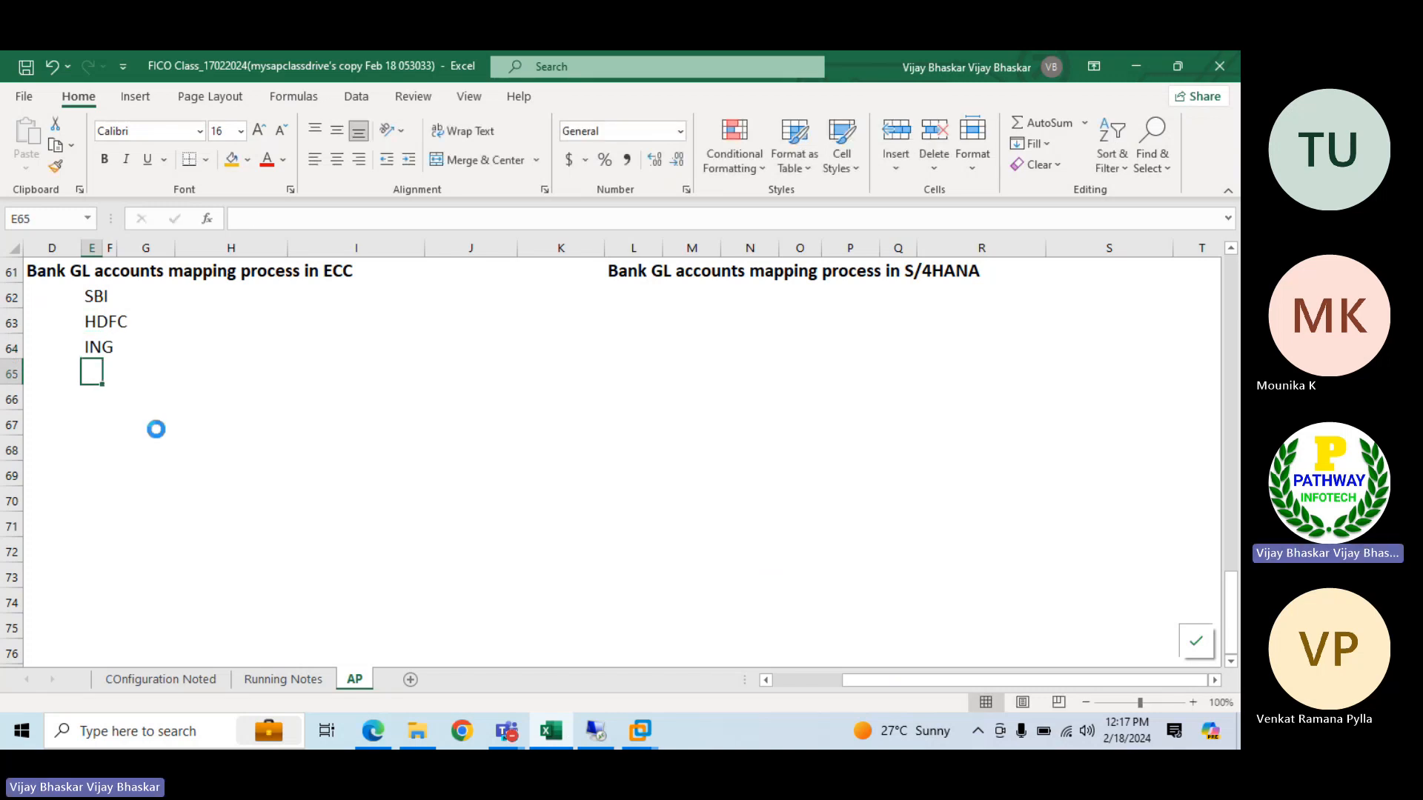
Copy the three bank names from E62:E64 to L62:L64 under the S/4HANA mapping heading
{"action": "left_click_drag", "start_coordinate": [110, 298], "coordinate": [93, 346]}
{"action": "key", "text": "ctrl+c"}
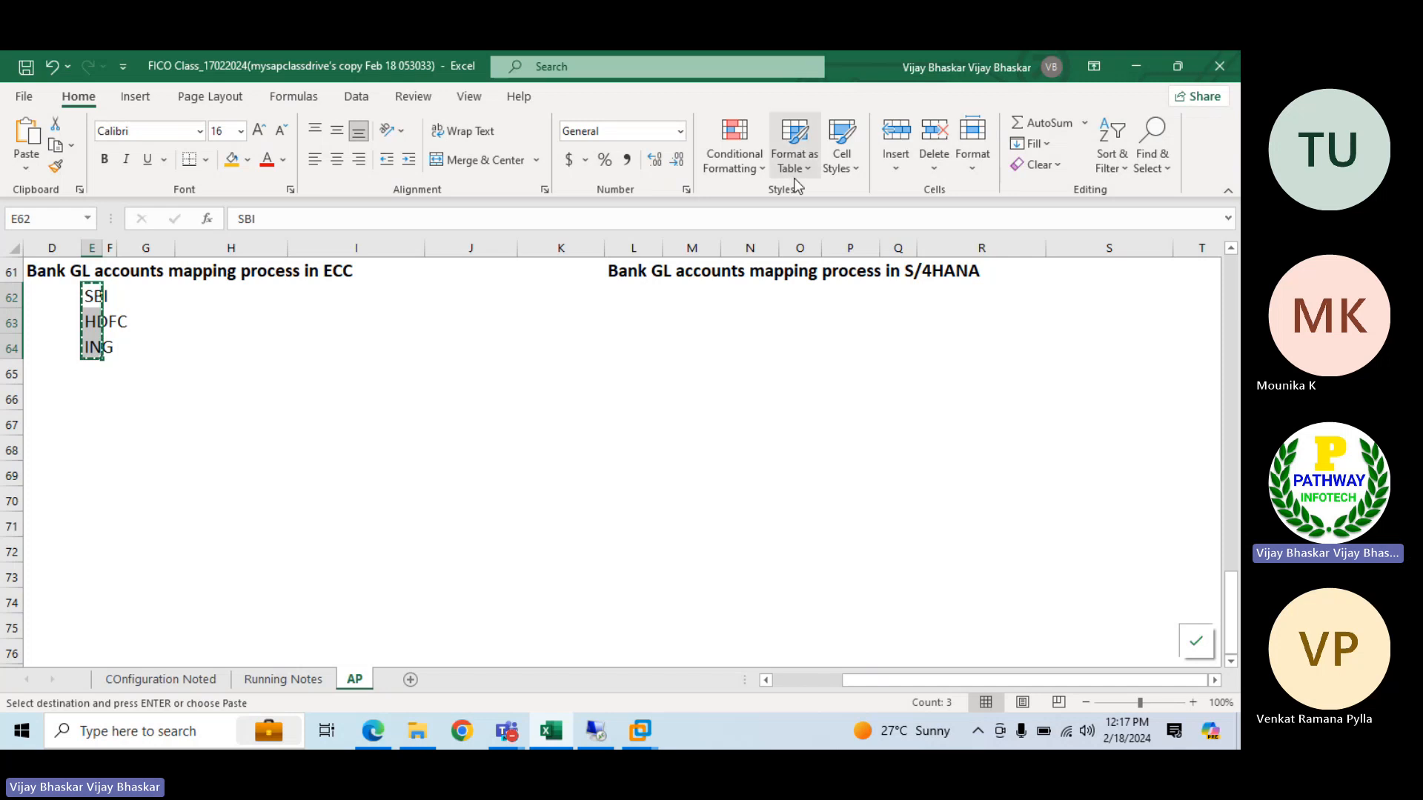
{"action": "left_click", "coordinate": [637, 296]}
{"action": "key", "text": "ctrl+v"}
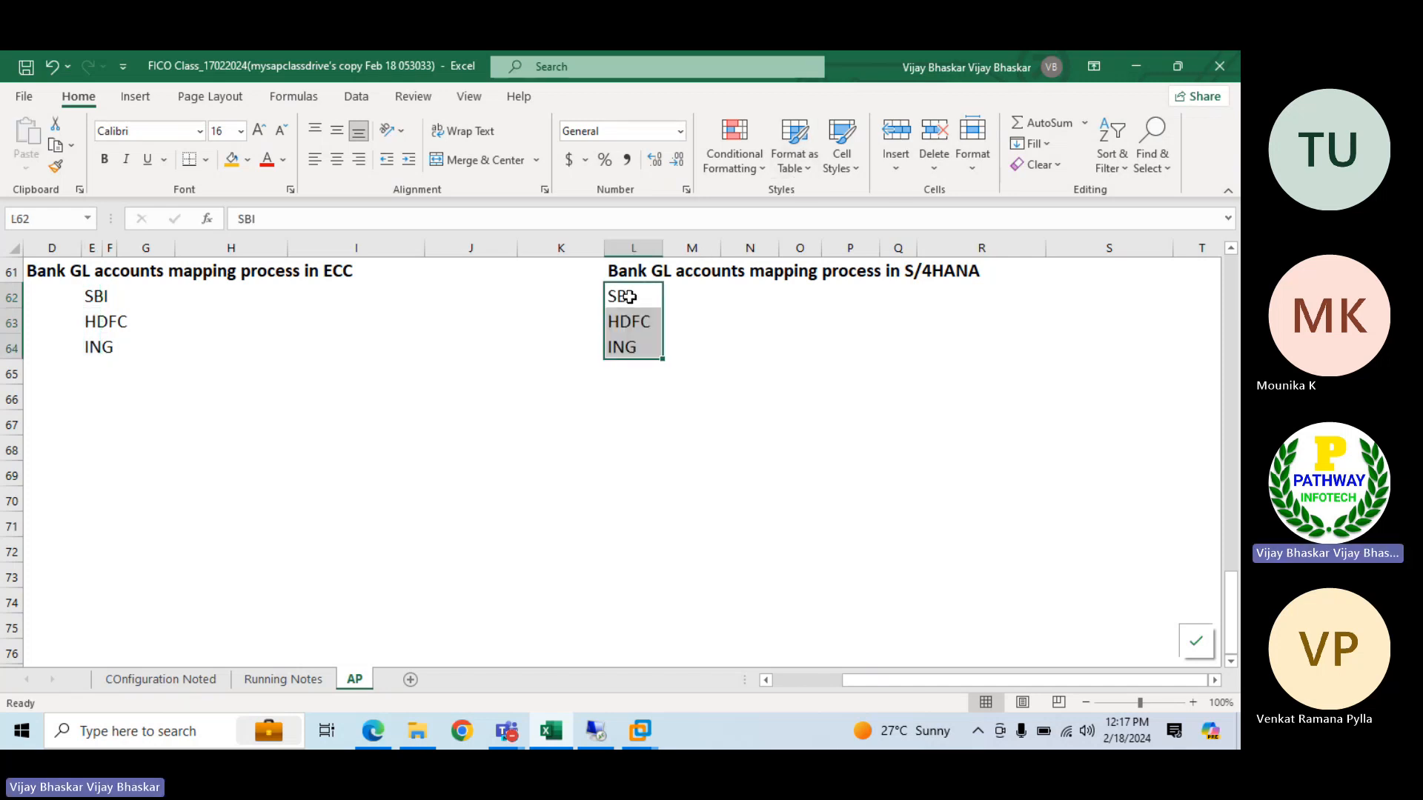
{"action": "key", "text": "Escape"}
Enter the heading "SBI Bank account setup" in D67 and make it bold
{"action": "left_click", "coordinate": [88, 297]}
{"action": "left_click", "coordinate": [63, 423]}
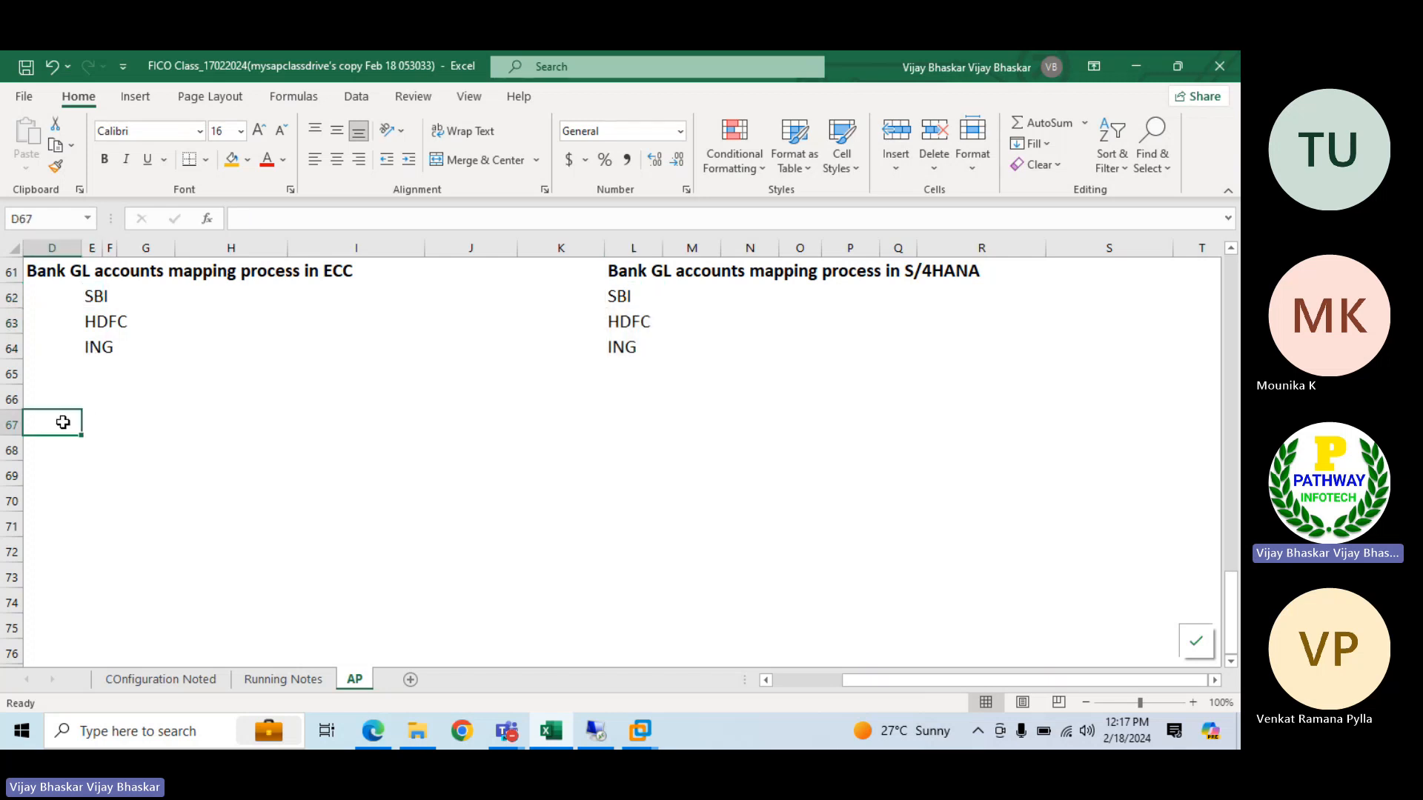
{"action": "type", "text": "A"}
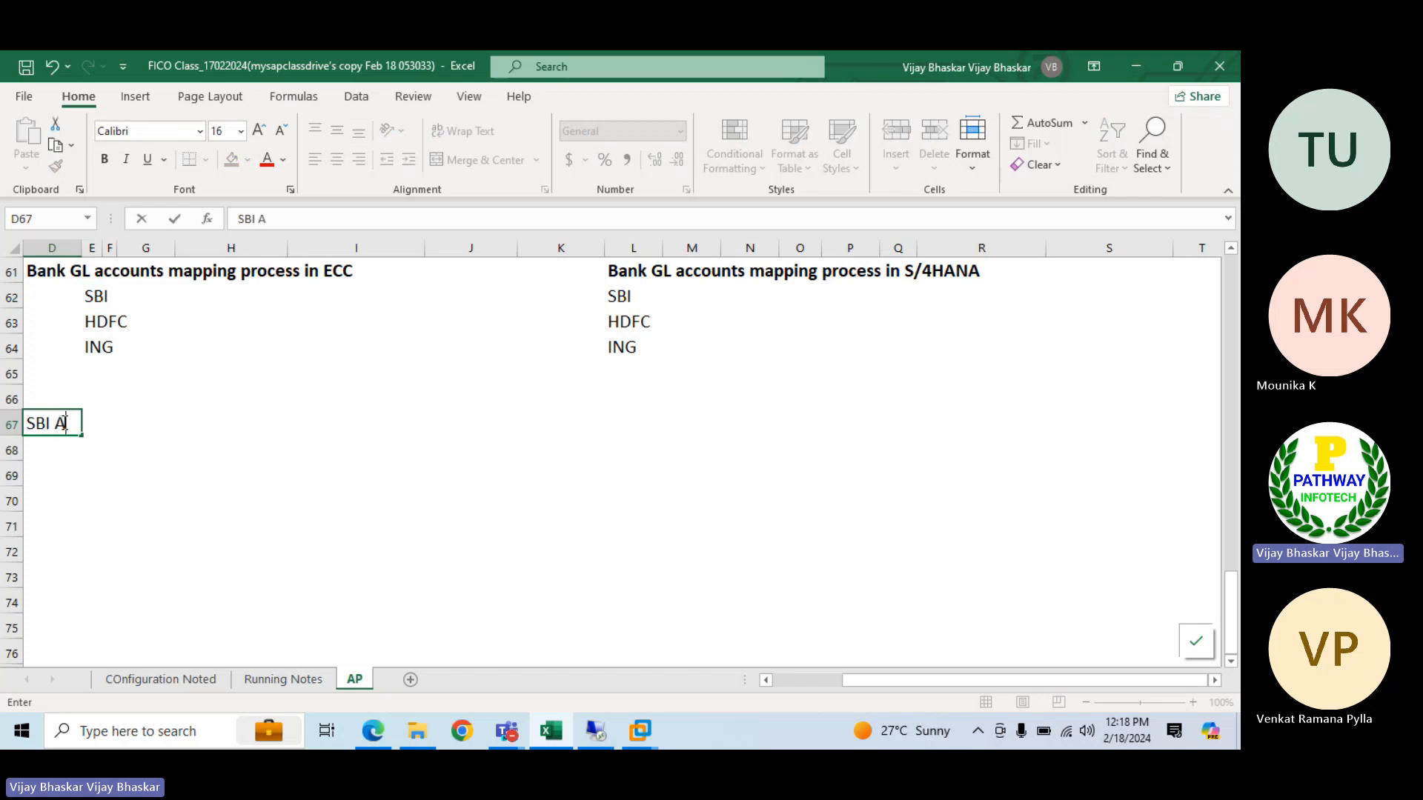
{"action": "type", "text": "ccount"}
{"action": "key", "text": "BackSpace"}
{"action": "key", "text": "BackSpace"}
{"action": "key", "text": "BackSpace"}
{"action": "key", "text": "BackSpace"}
{"action": "key", "text": "BackSpace"}
{"action": "key", "text": "BackSpace"}
{"action": "key", "text": "BackSpace"}
{"action": "type", "text": "Bank"}
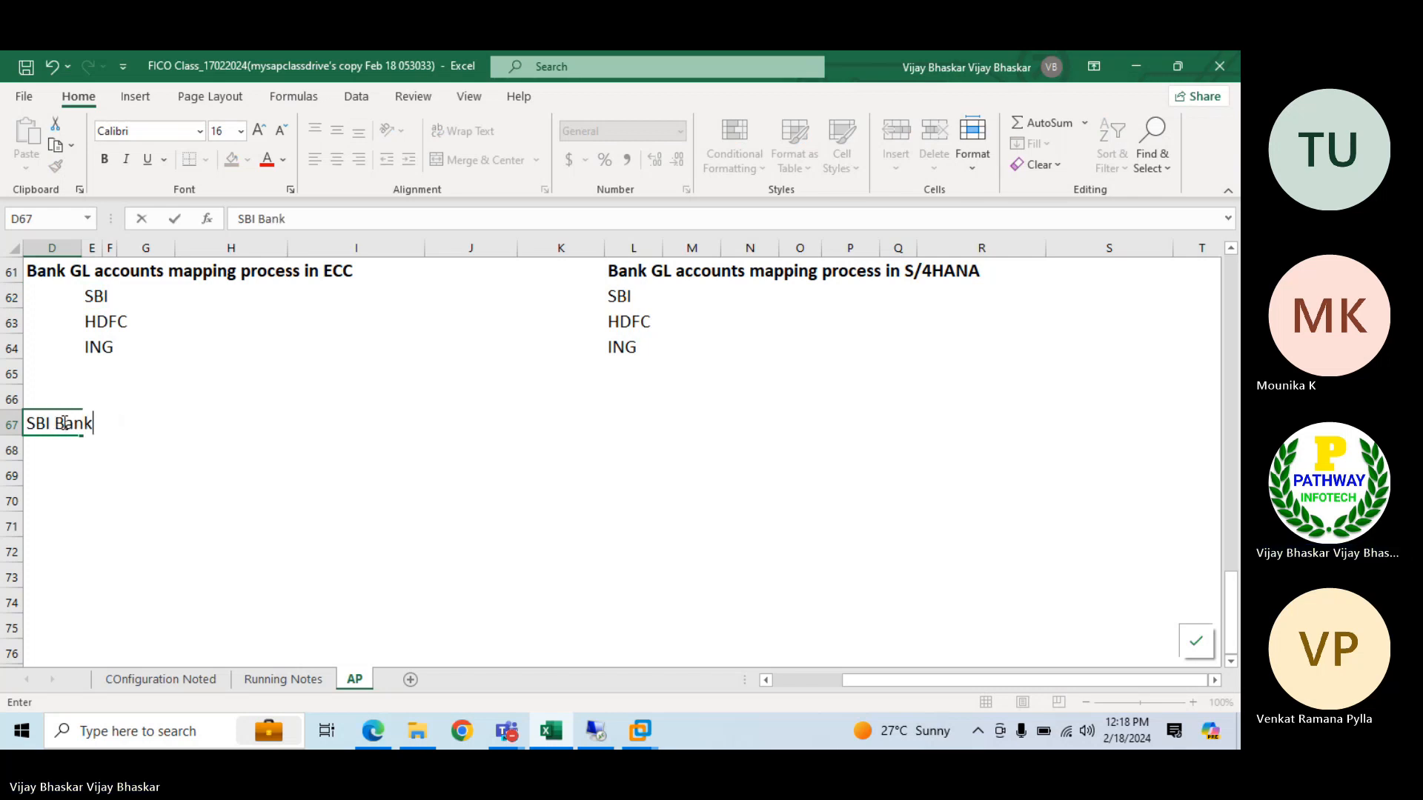
{"action": "type", "text": " account"}
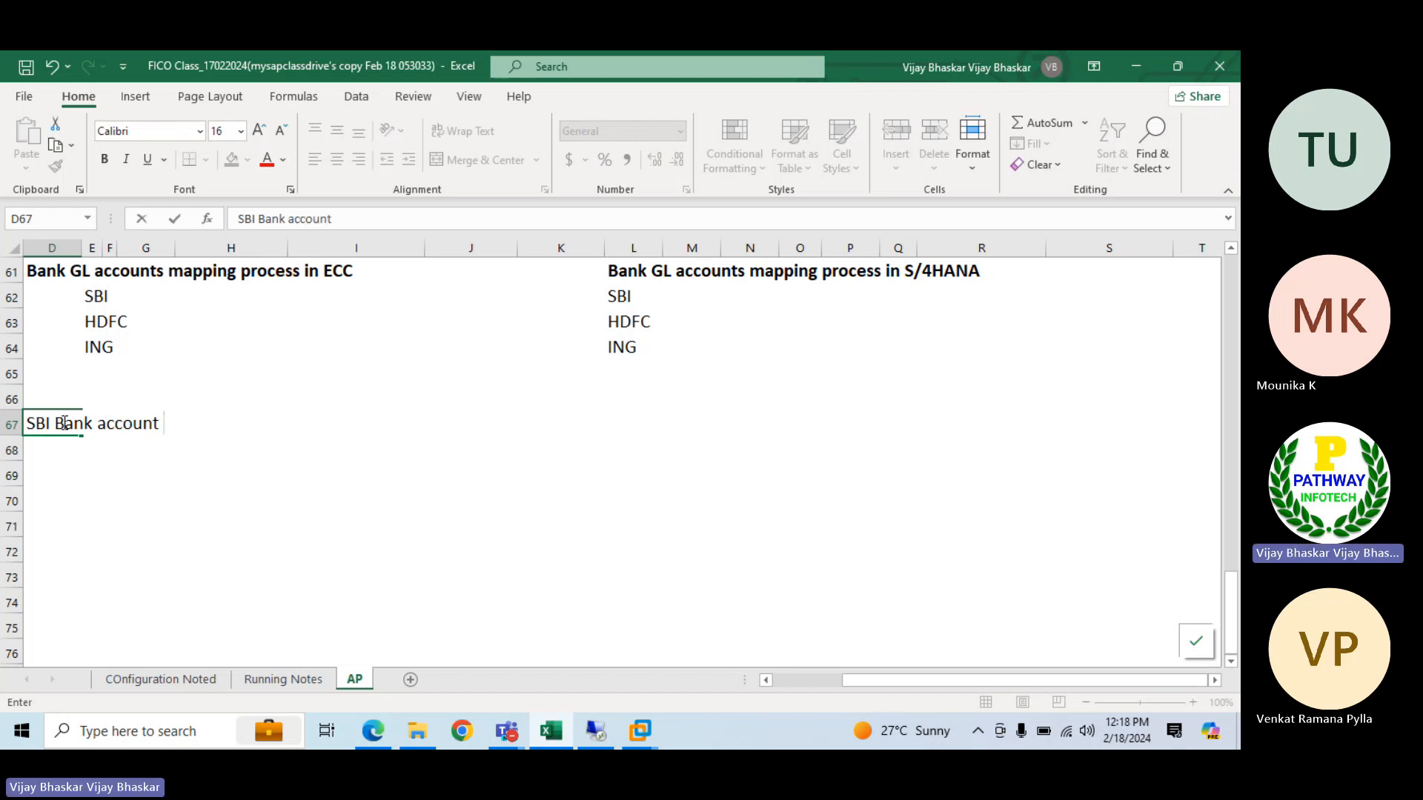
{"action": "type", "text": " c"}
{"action": "key", "text": "BackSpace"}
{"action": "type", "text": "setup"}
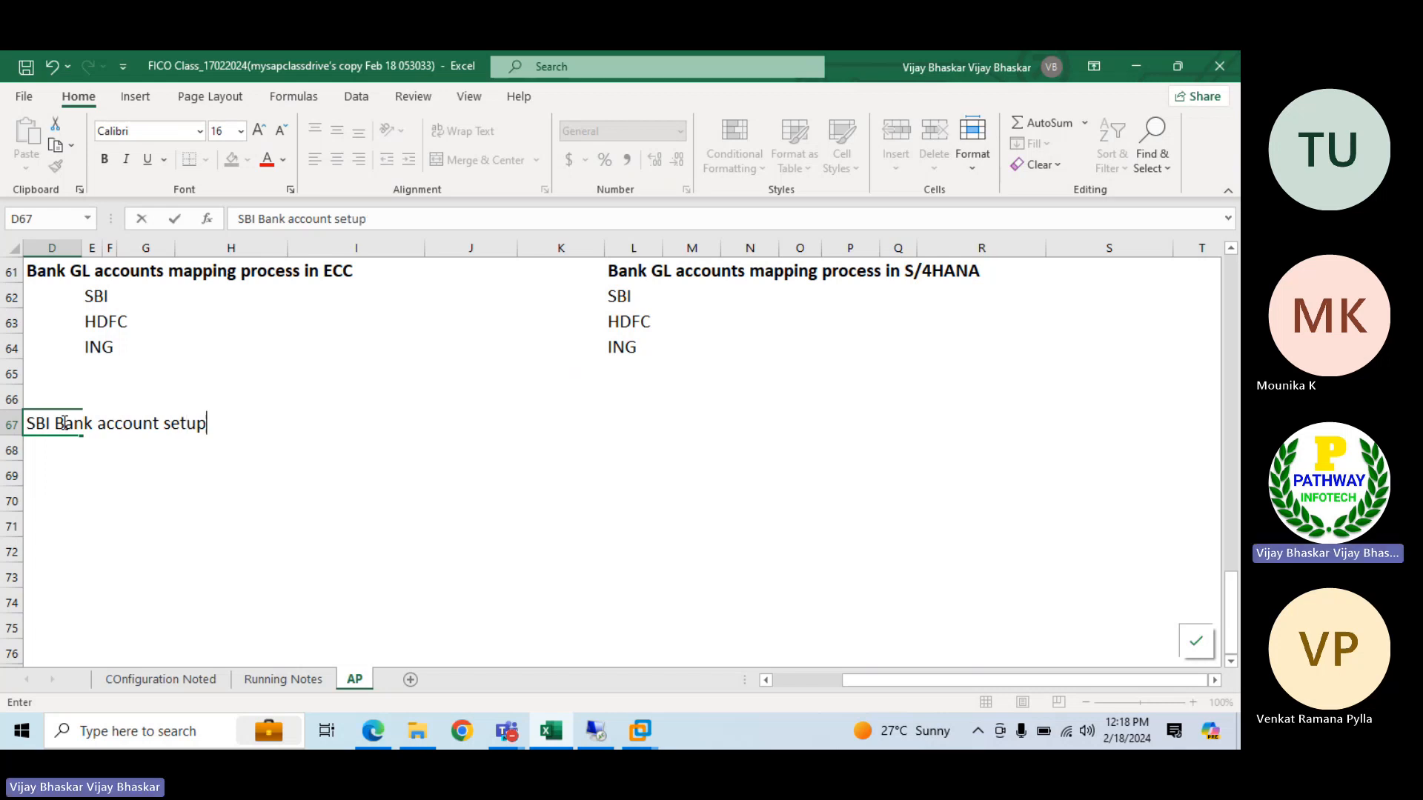
{"action": "key", "text": "Return"}
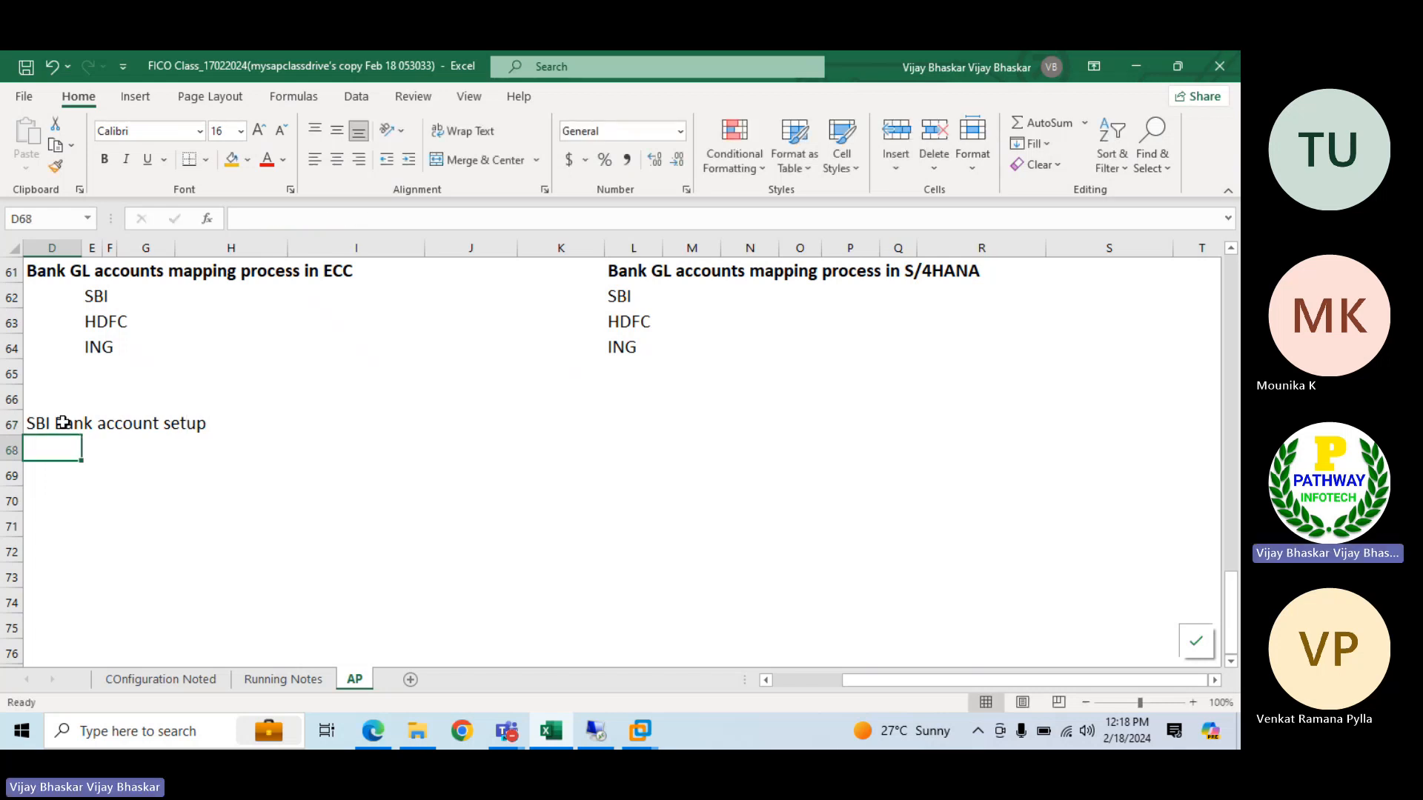
{"action": "left_click", "coordinate": [63, 422]}
{"action": "key", "text": "ctrl+b"}
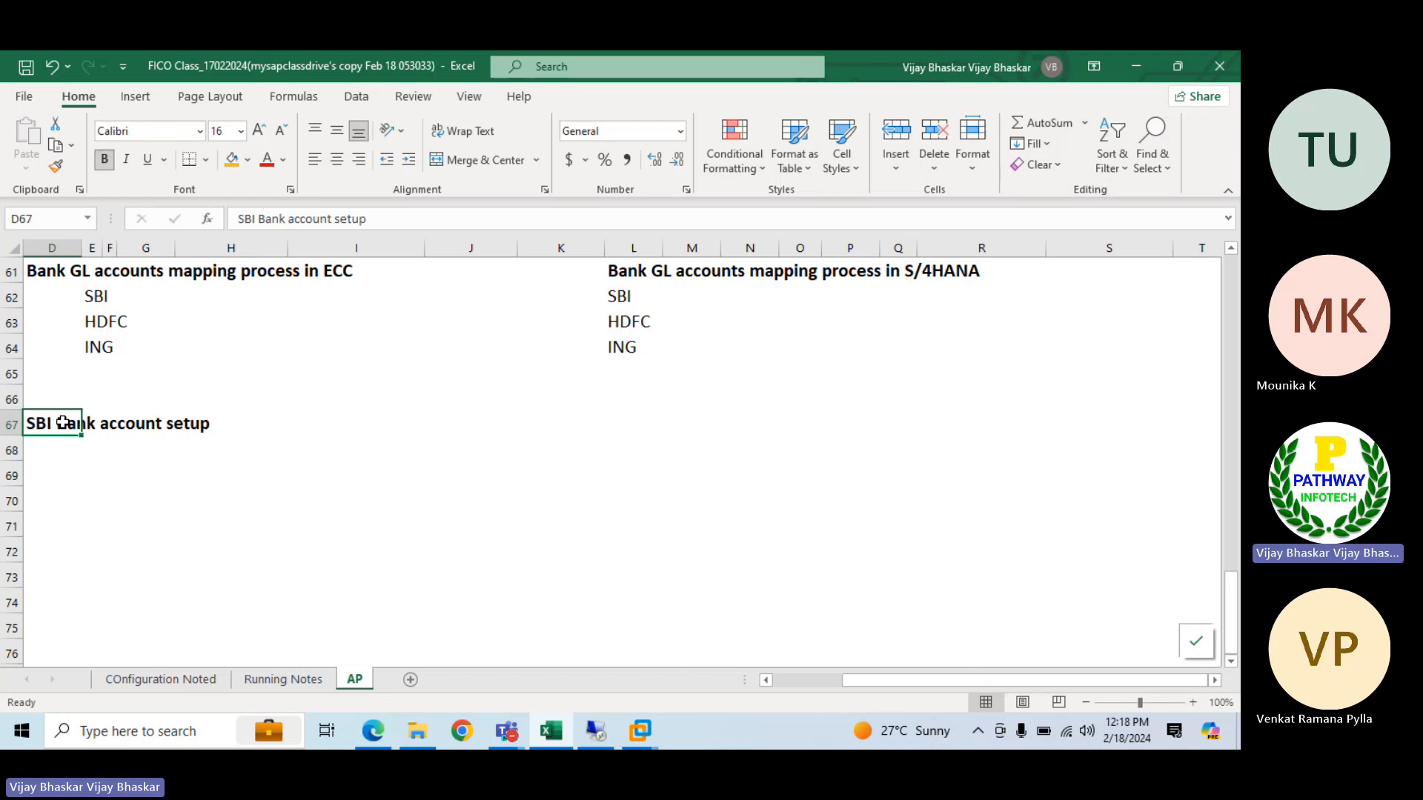
Enter "GL account for Main Bank" in F68 under the SBI setup heading
{"action": "left_click", "coordinate": [109, 447]}
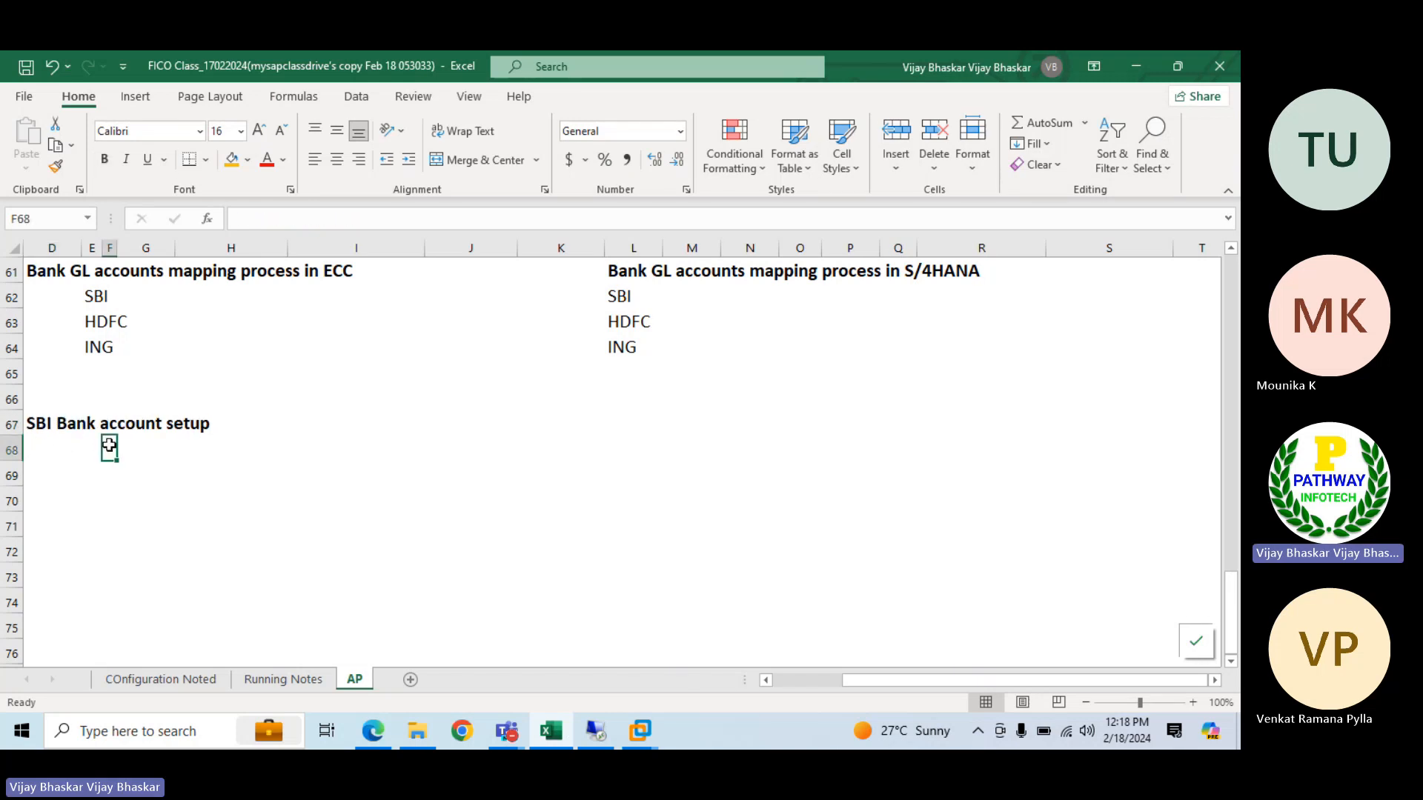
{"action": "type", "text": "Main"}
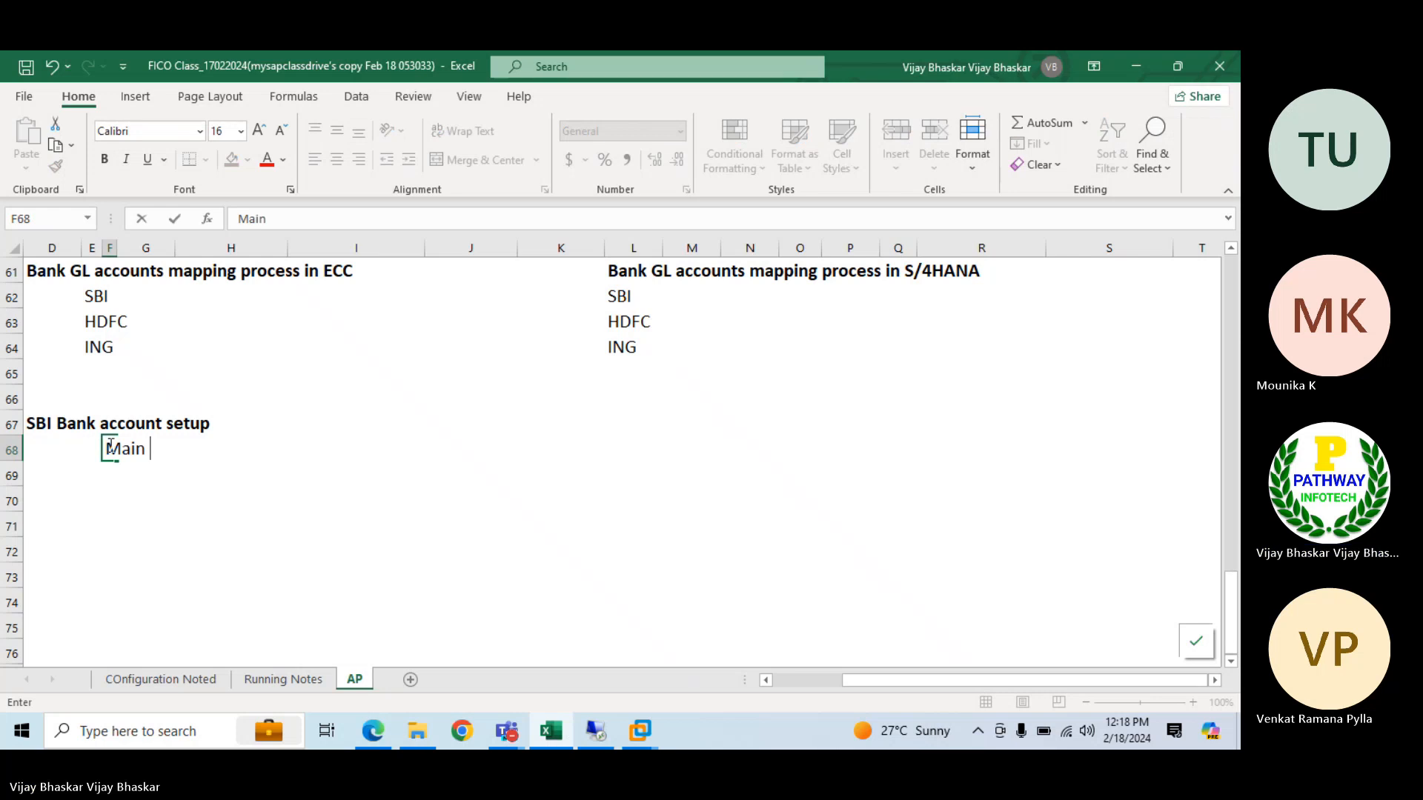
{"action": "key", "text": "BackSpace"}
{"action": "key", "text": "BackSpace"}
{"action": "key", "text": "BackSpace"}
{"action": "key", "text": "BackSpace"}
{"action": "key", "text": "BackSpace"}
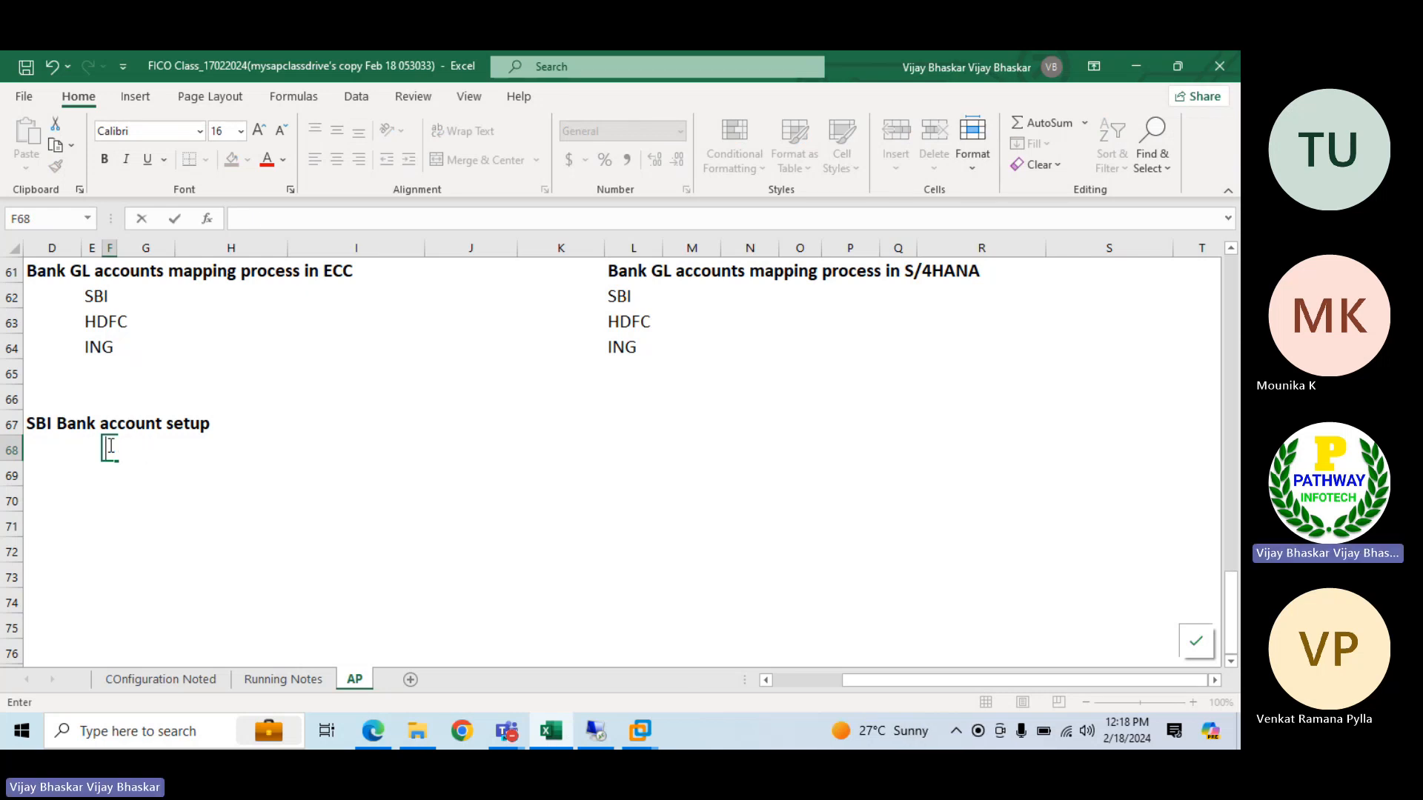
{"action": "type", "text": "GL acc"}
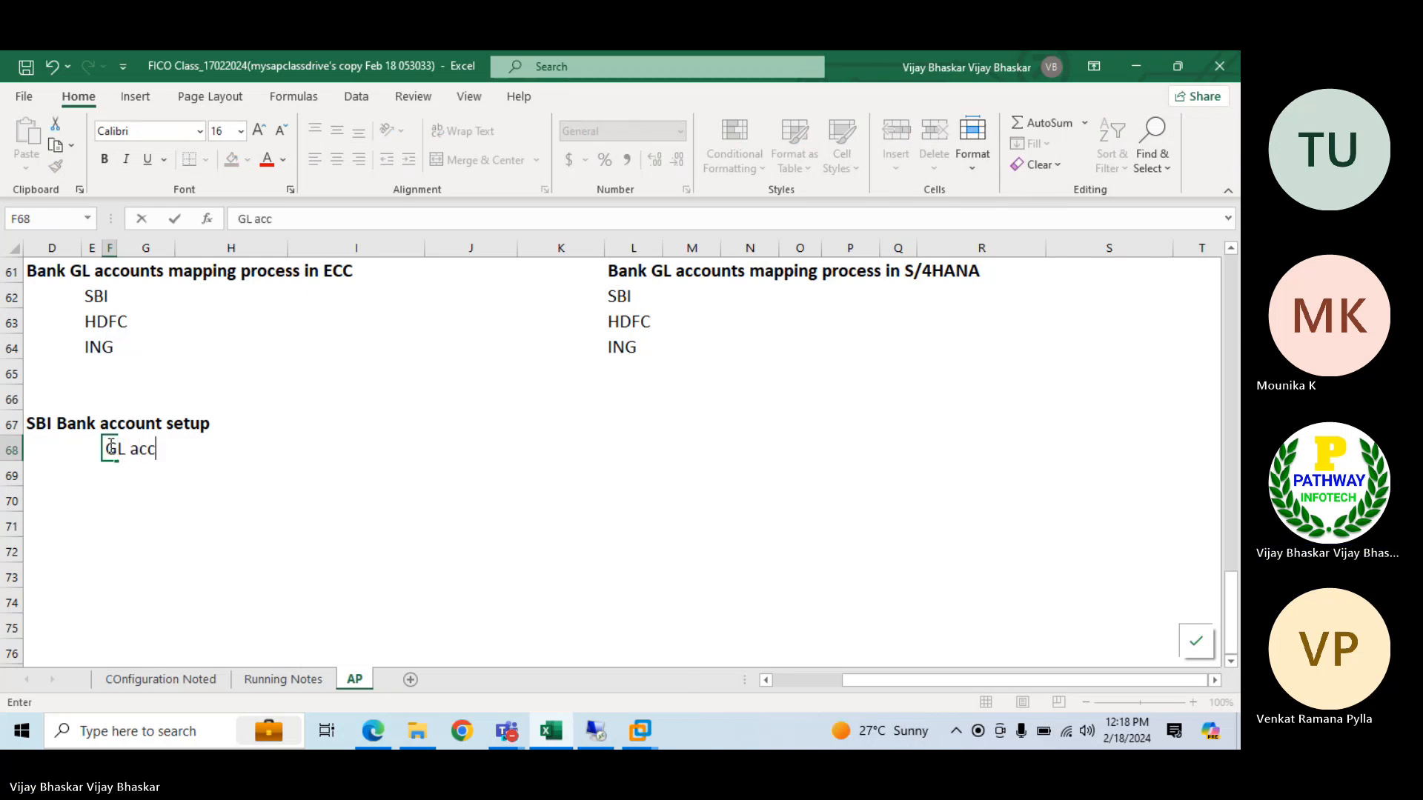
{"action": "type", "text": "oiunt for"}
{"action": "key", "text": "BackSpace"}
{"action": "key", "text": "BackSpace"}
{"action": "key", "text": "BackSpace"}
{"action": "key", "text": "BackSpace"}
{"action": "key", "text": "BackSpace"}
{"action": "key", "text": "BackSpace"}
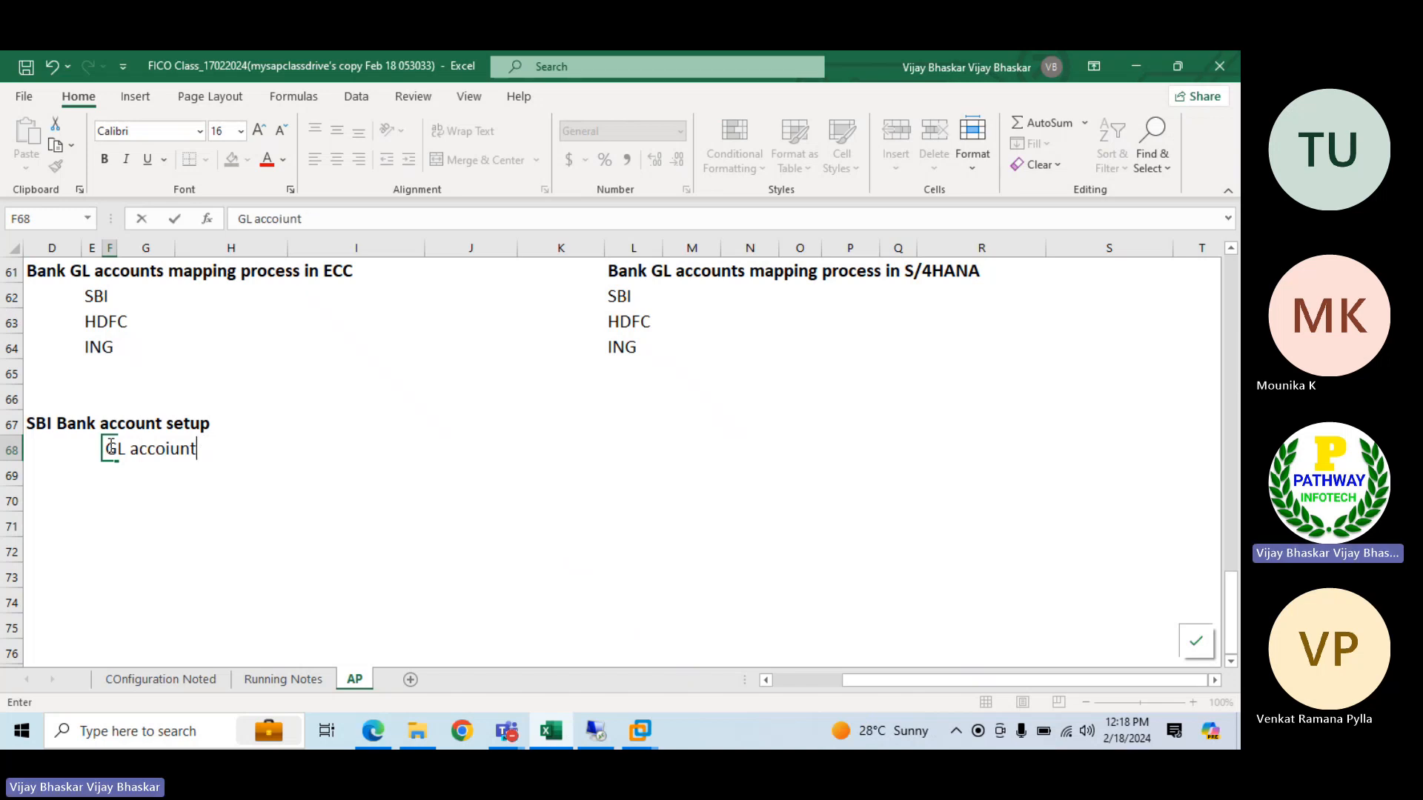
{"action": "key", "text": "BackSpace"}
{"action": "key", "text": "BackSpace"}
{"action": "type", "text": "unts"}
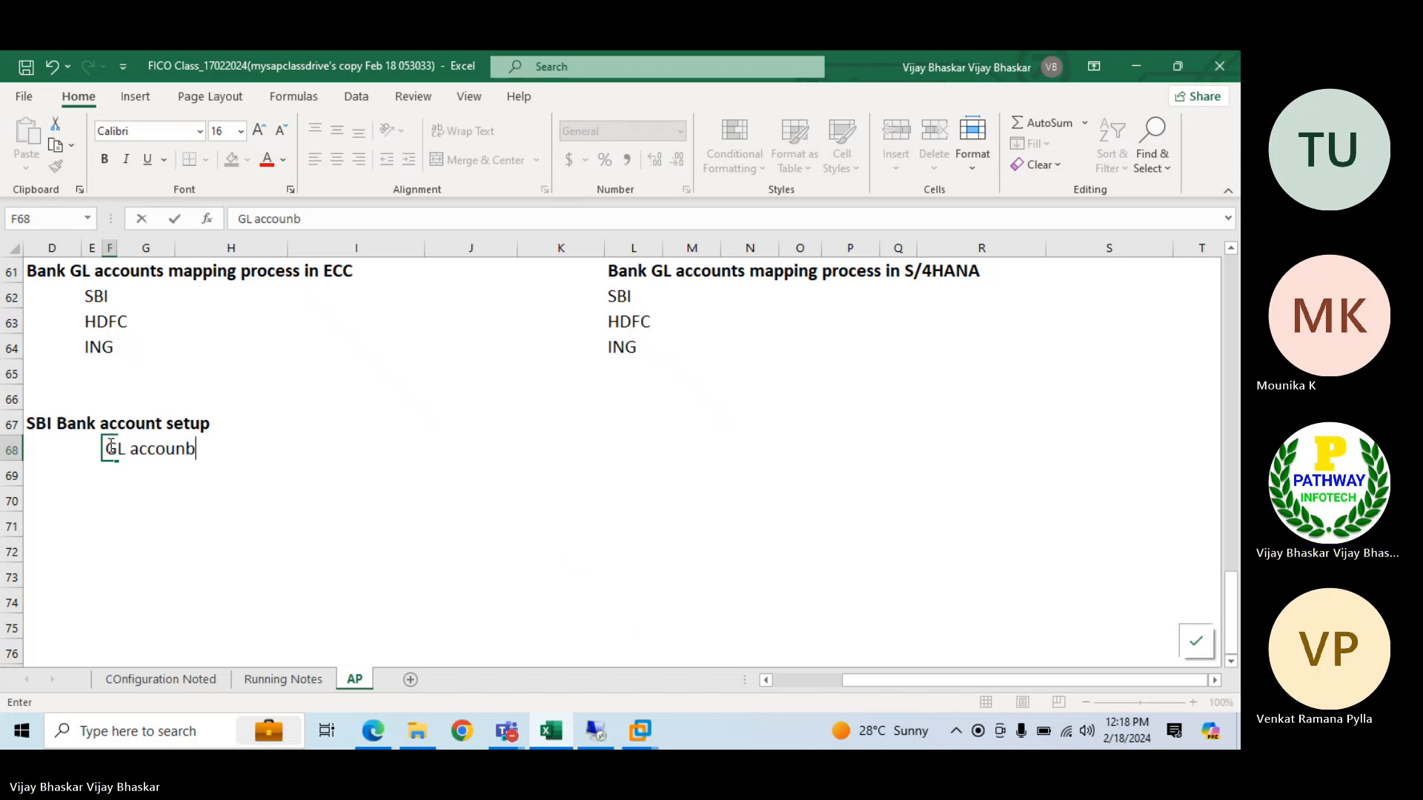
{"action": "key", "text": "BackSpace"}
{"action": "key", "text": "BackSpace"}
{"action": "type", "text": "t for Main vank"}
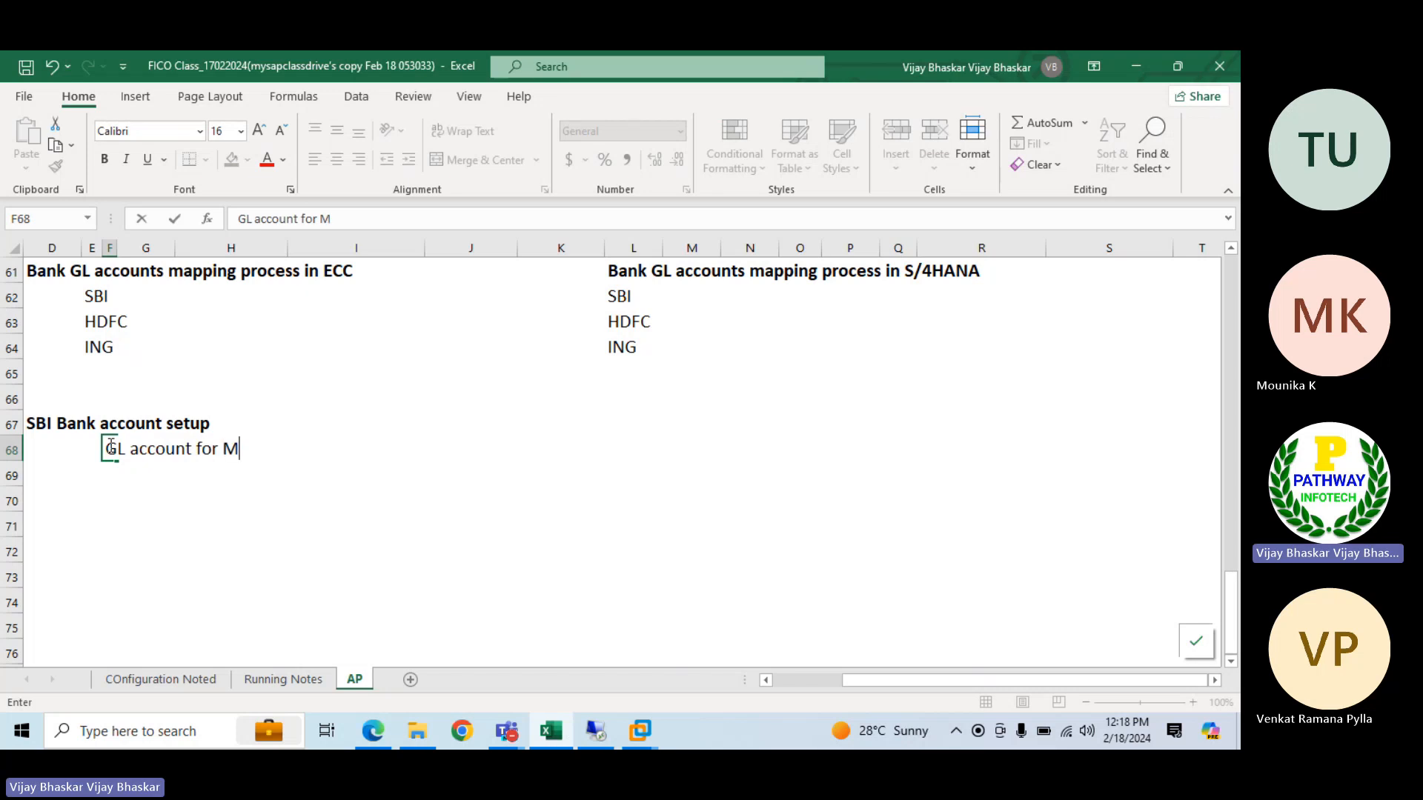
{"action": "key", "text": "BackSpace"}
{"action": "key", "text": "BackSpace"}
{"action": "key", "text": "BackSpace"}
{"action": "key", "text": "BackSpace"}
{"action": "type", "text": "Bank"}
{"action": "key", "text": "Return"}
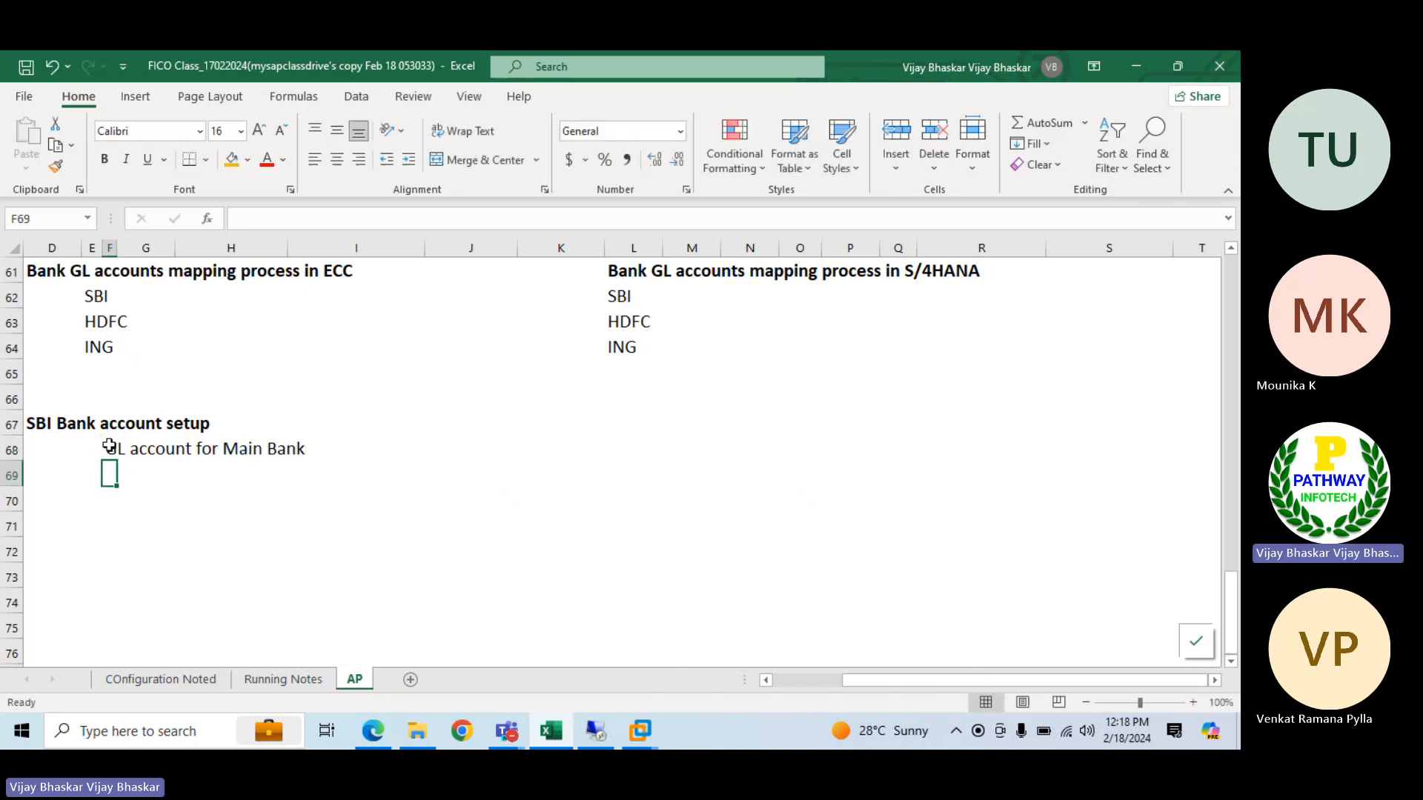
Enter "GL account for outgoing payment" in F69
{"action": "type", "text": "GL account "}
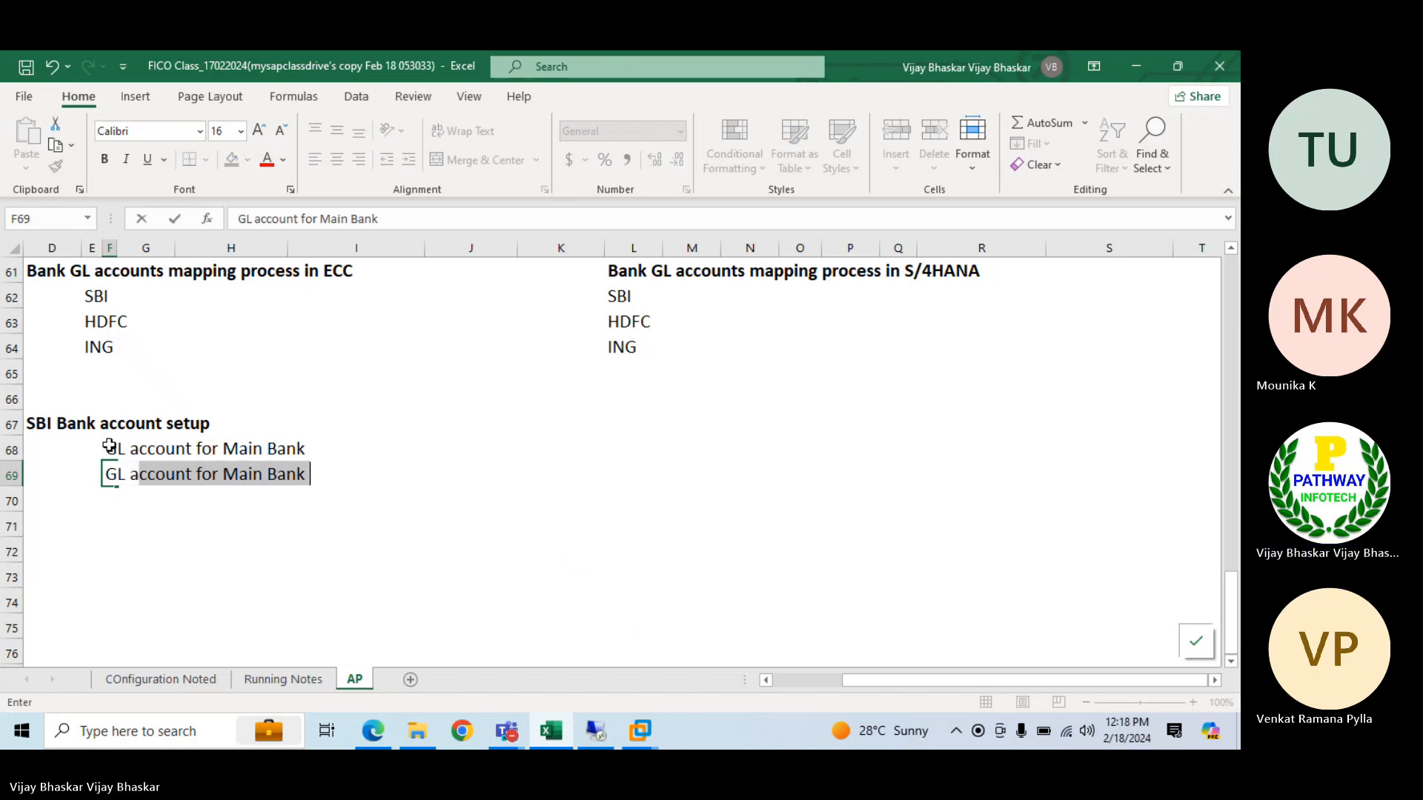
{"action": "type", "text": "for "}
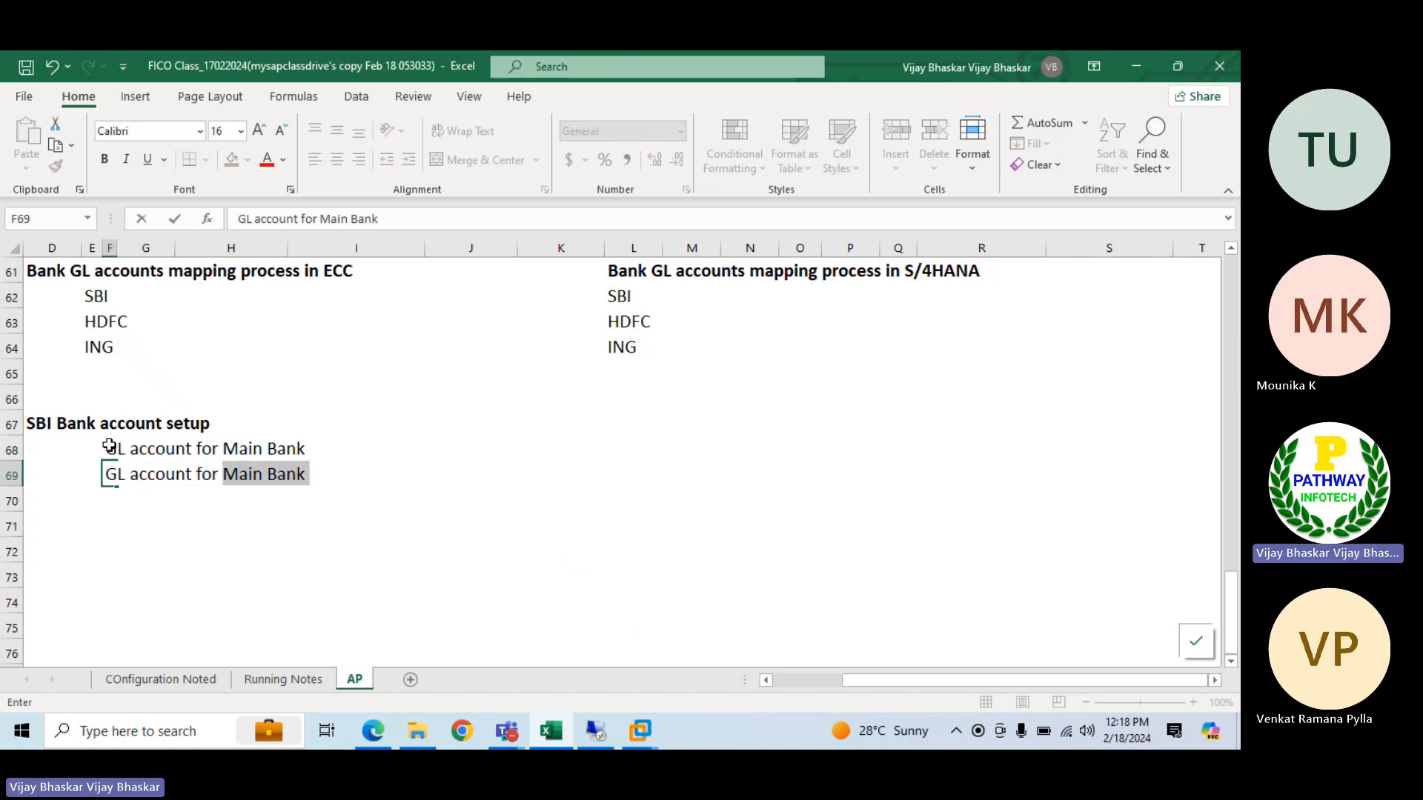
{"action": "type", "text": "outg"}
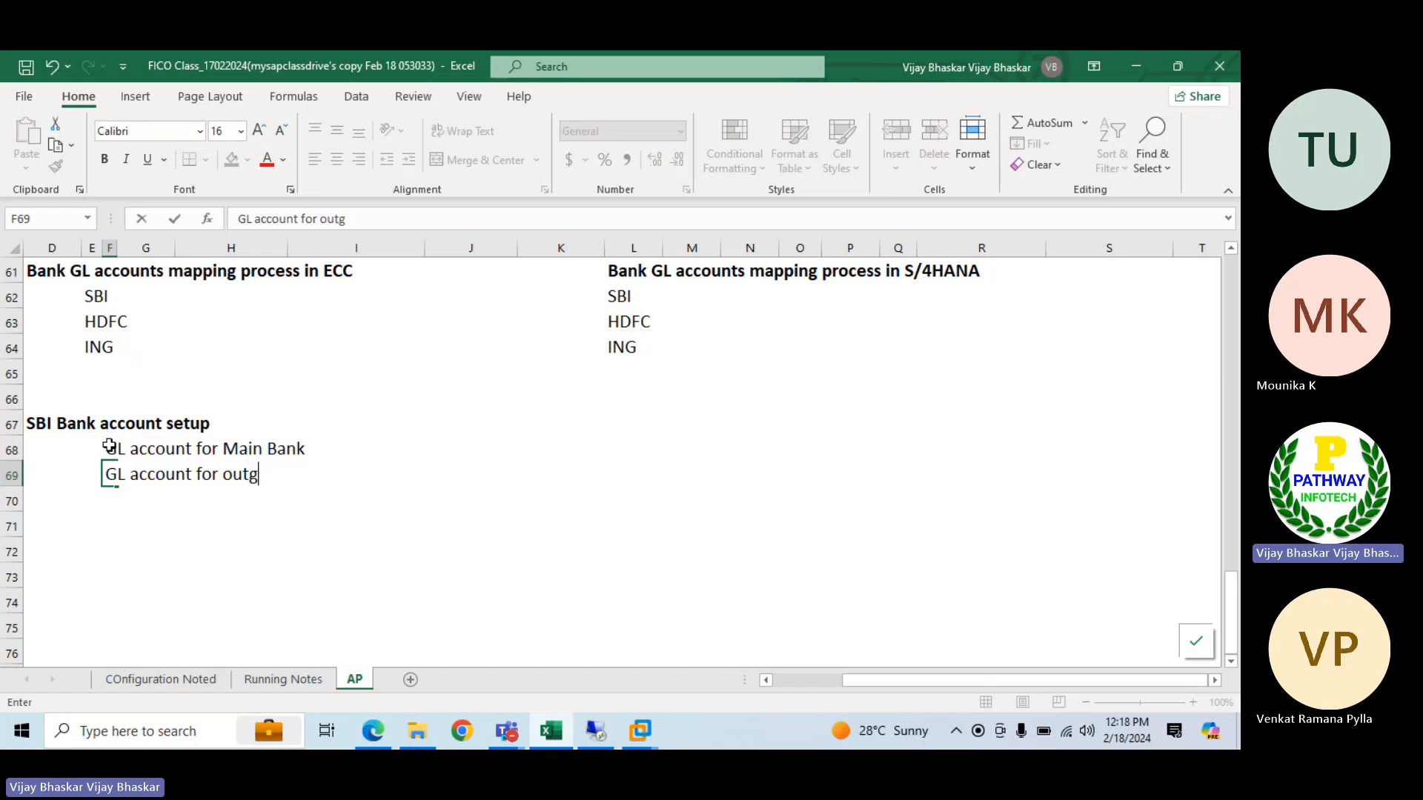
{"action": "type", "text": "oing paym "}
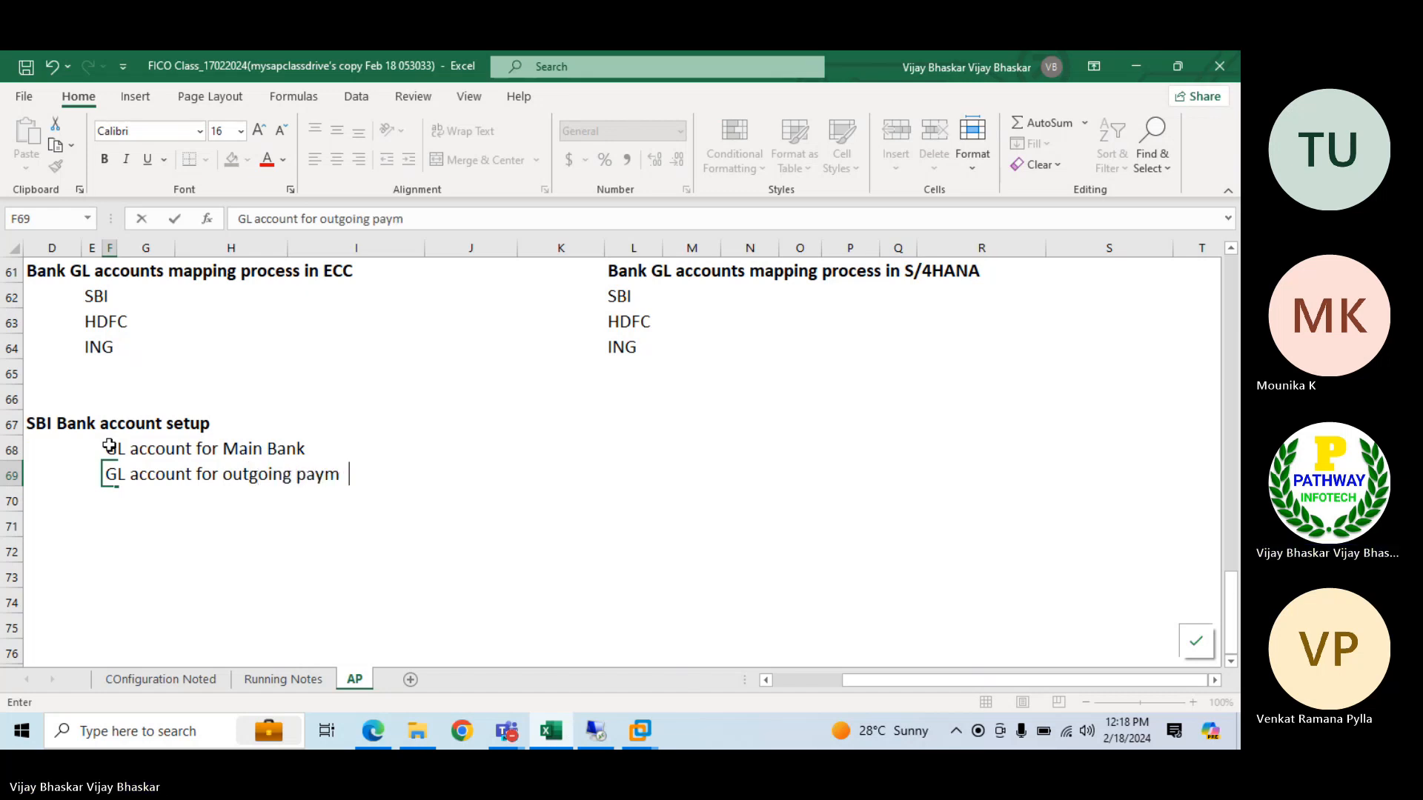
{"action": "type", "text": "ent"}
{"action": "key", "text": "Return"}
Enter "GL account for incoming payment" in F70 under the SBI setup heading
{"action": "type", "text": "G"}
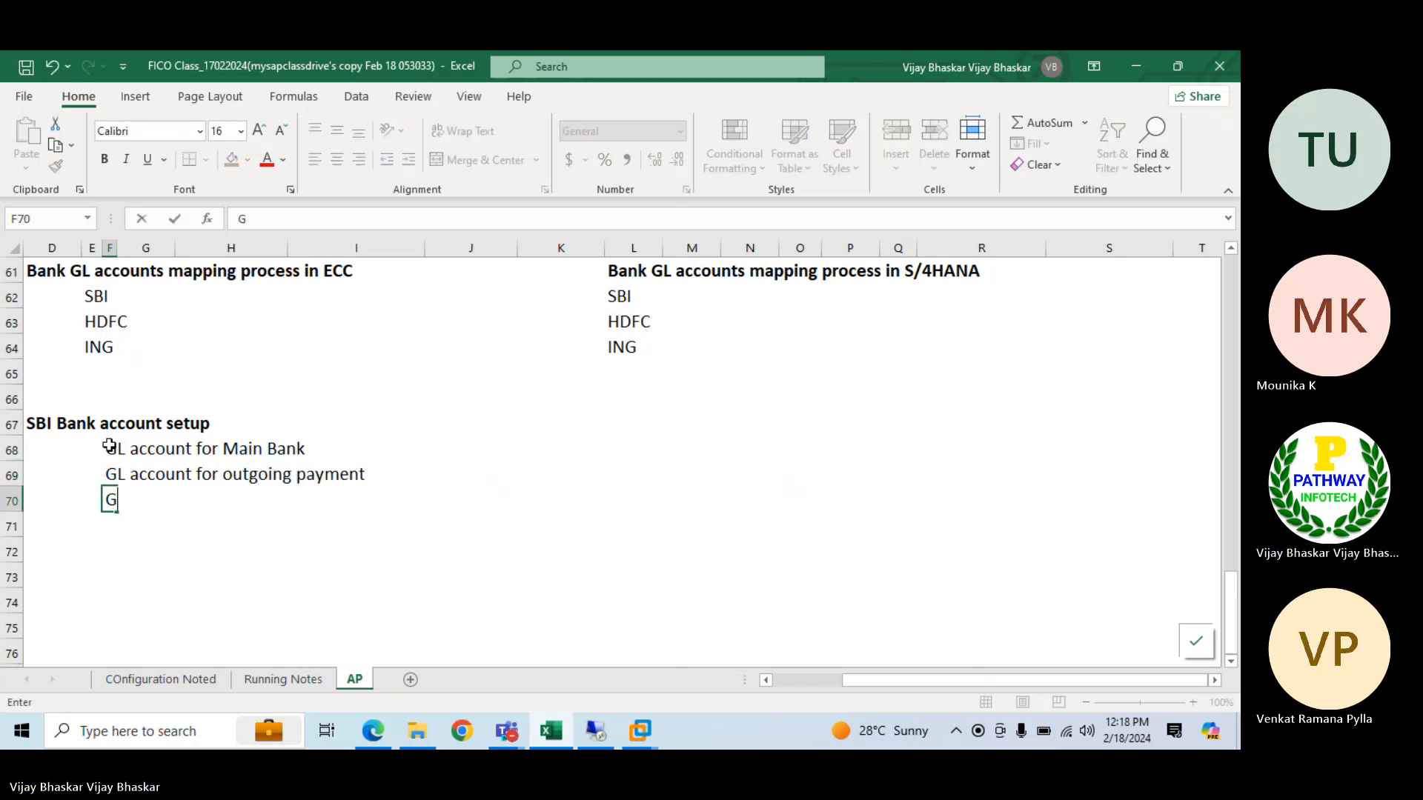
{"action": "type", "text": "L account"}
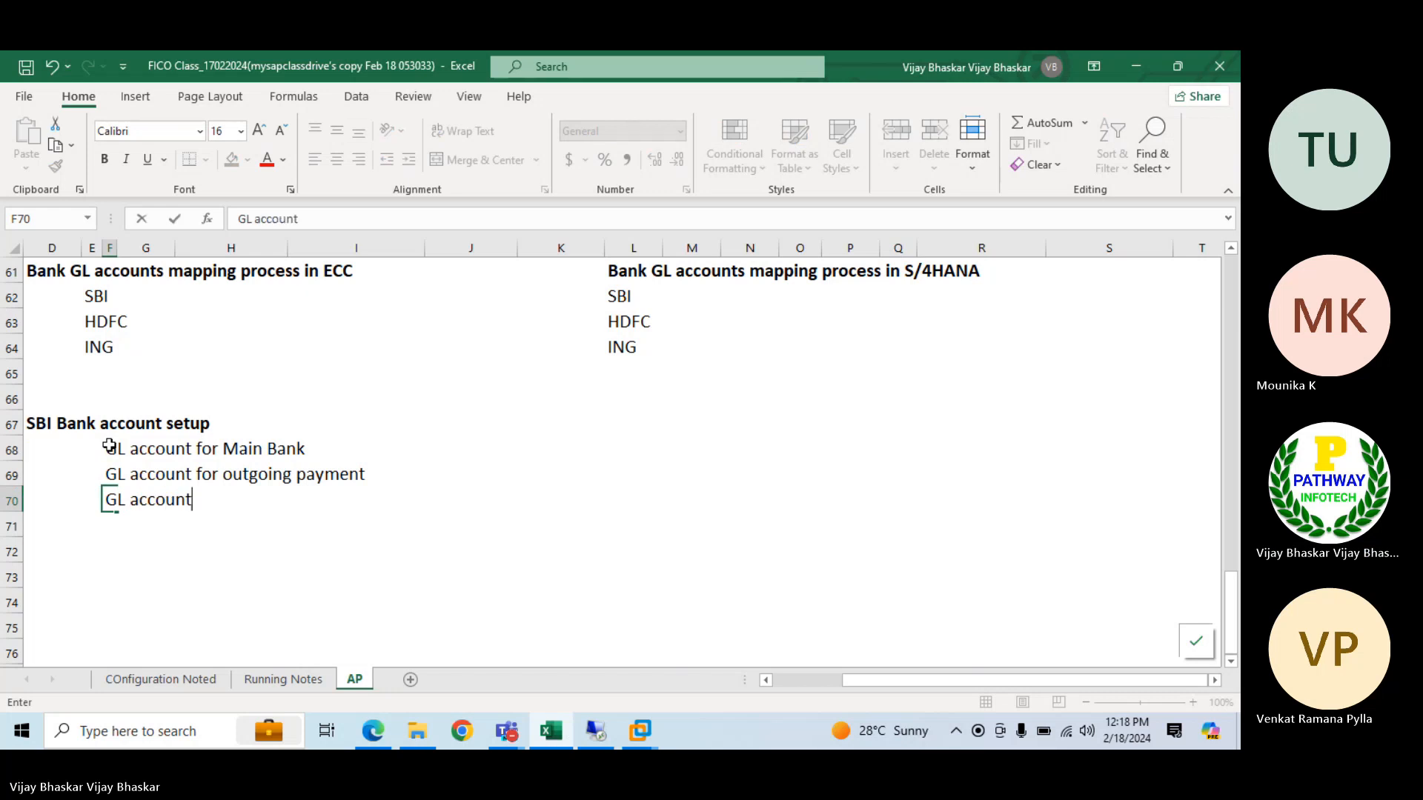
{"action": "type", "text": " for incoming payme"}
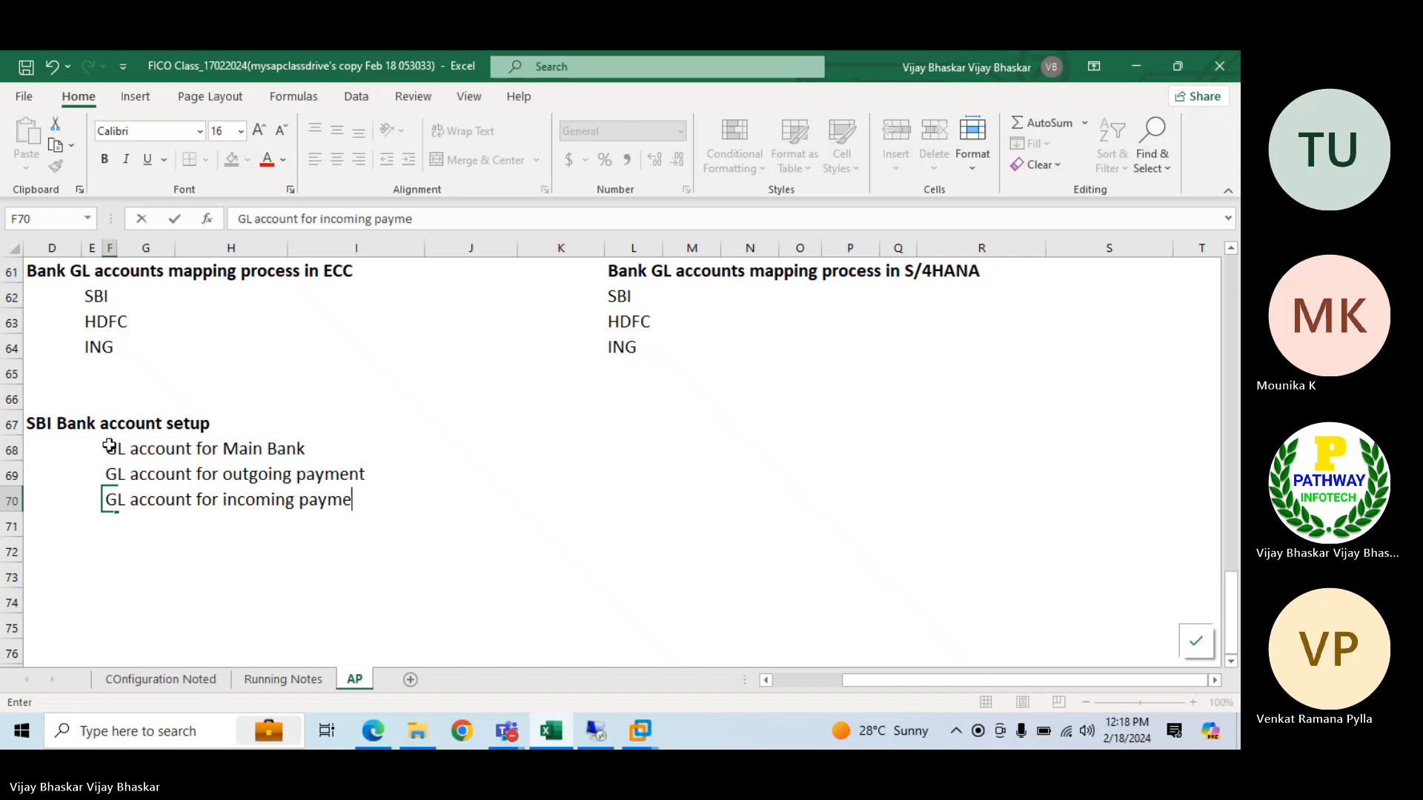
{"action": "key", "text": "BackSpace"}
{"action": "type", "text": "ent"}
Switch to the Microsoft Teams meeting window, mute the microphone and dismiss the muted-microphone notice
{"action": "left_click", "coordinate": [506, 731]}
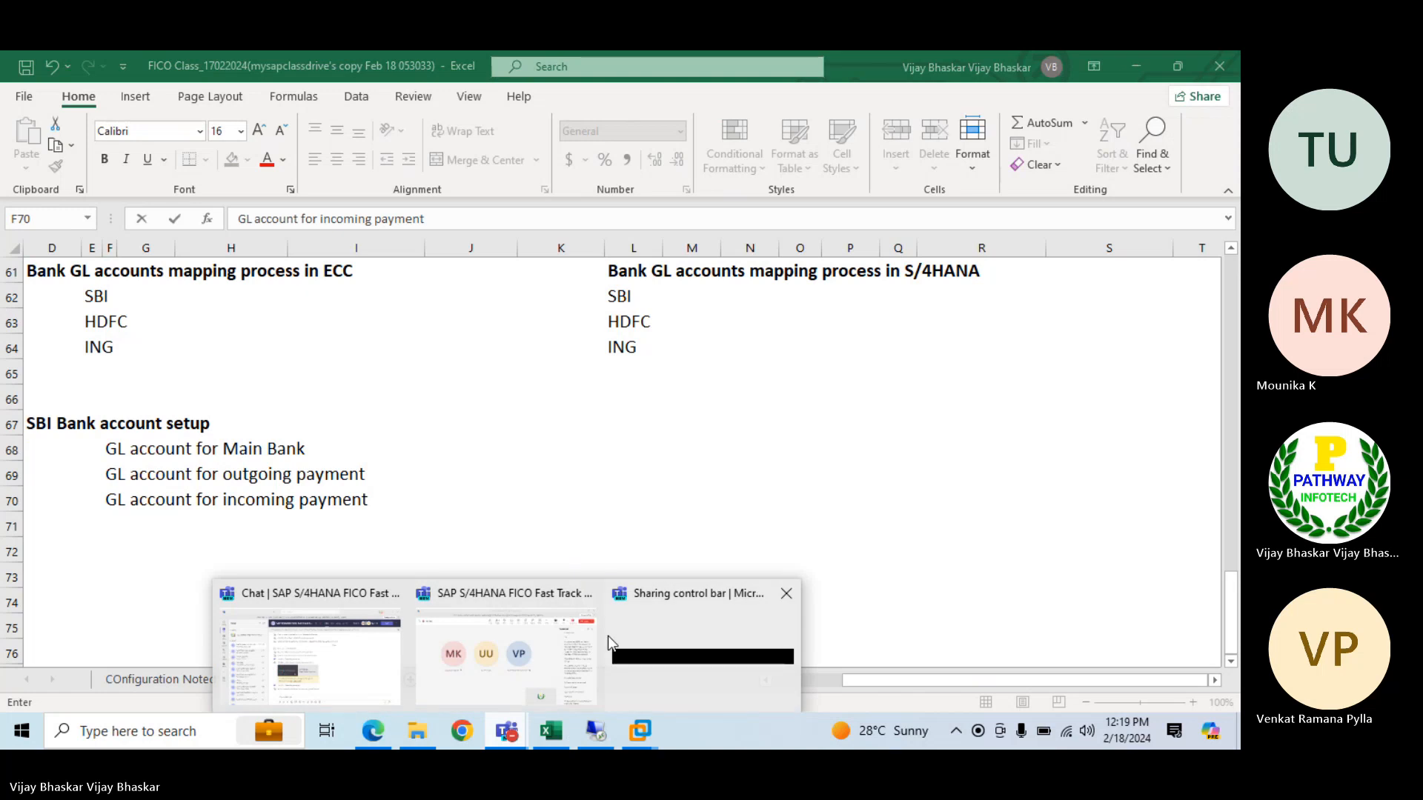
{"action": "left_click", "coordinate": [532, 651]}
{"action": "left_click", "coordinate": [1015, 133]}
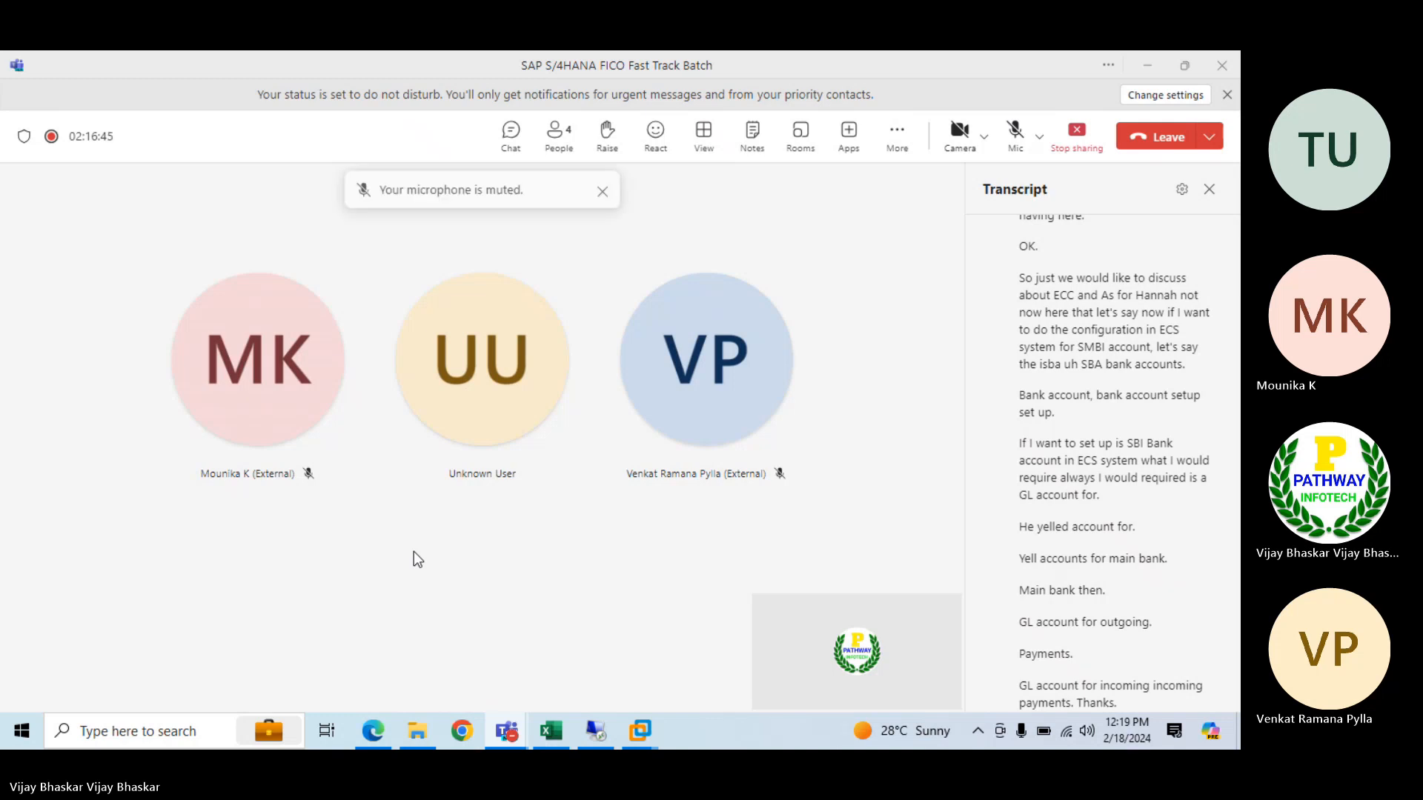
{"action": "left_click", "coordinate": [602, 192]}
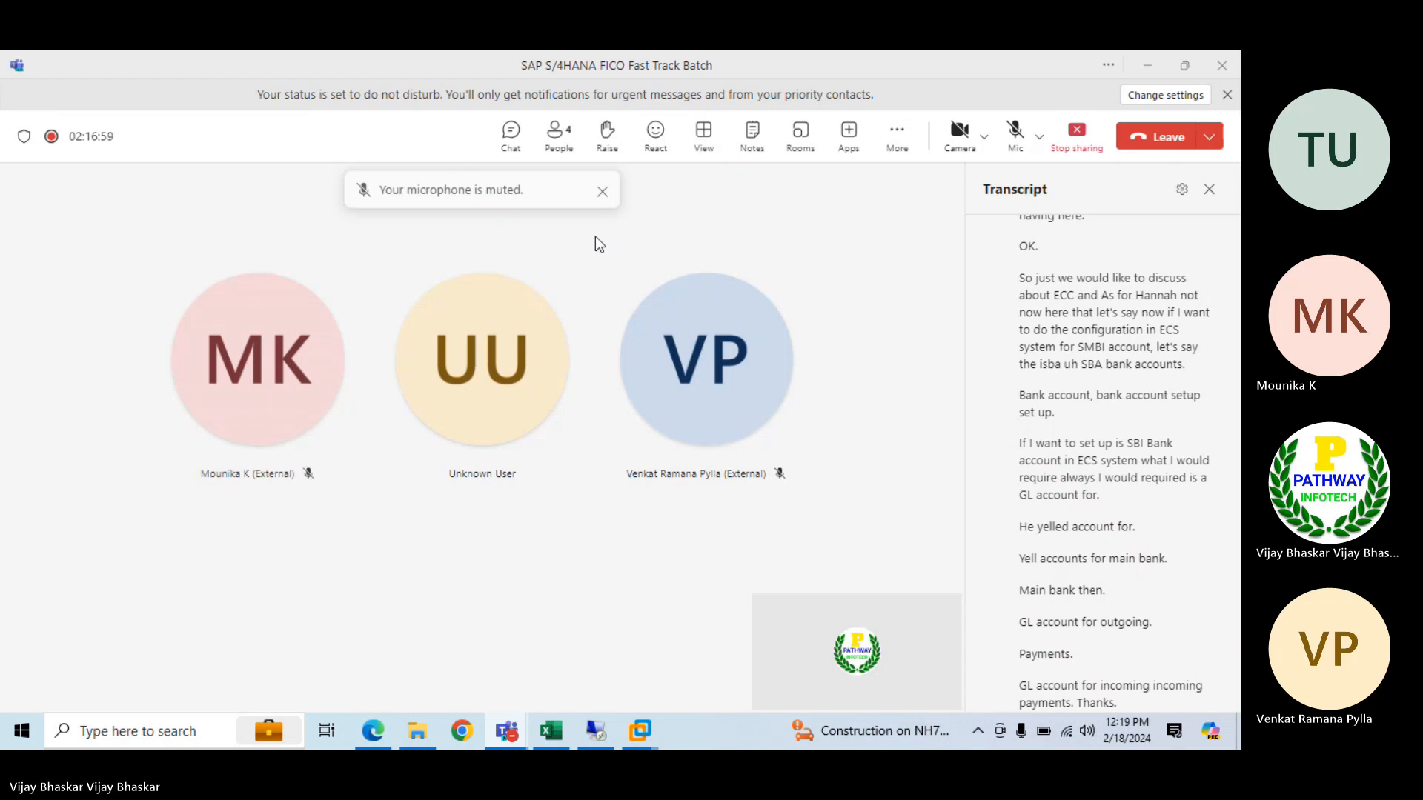
{"action": "left_click", "coordinate": [603, 191]}
{"action": "left_click", "coordinate": [602, 194]}
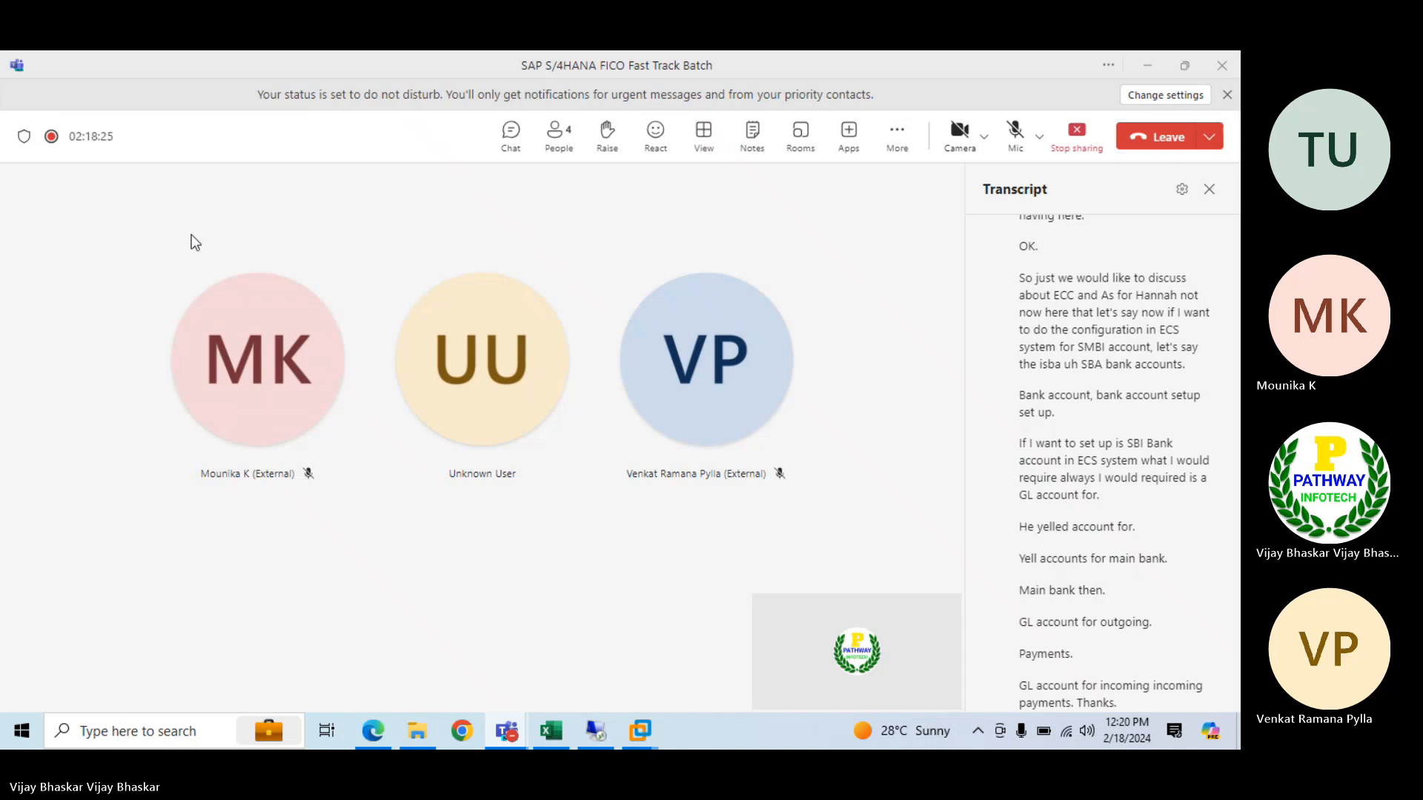
Unmute the microphone in the Teams meeting and return to the Excel workbook
{"action": "left_click", "coordinate": [1014, 132]}
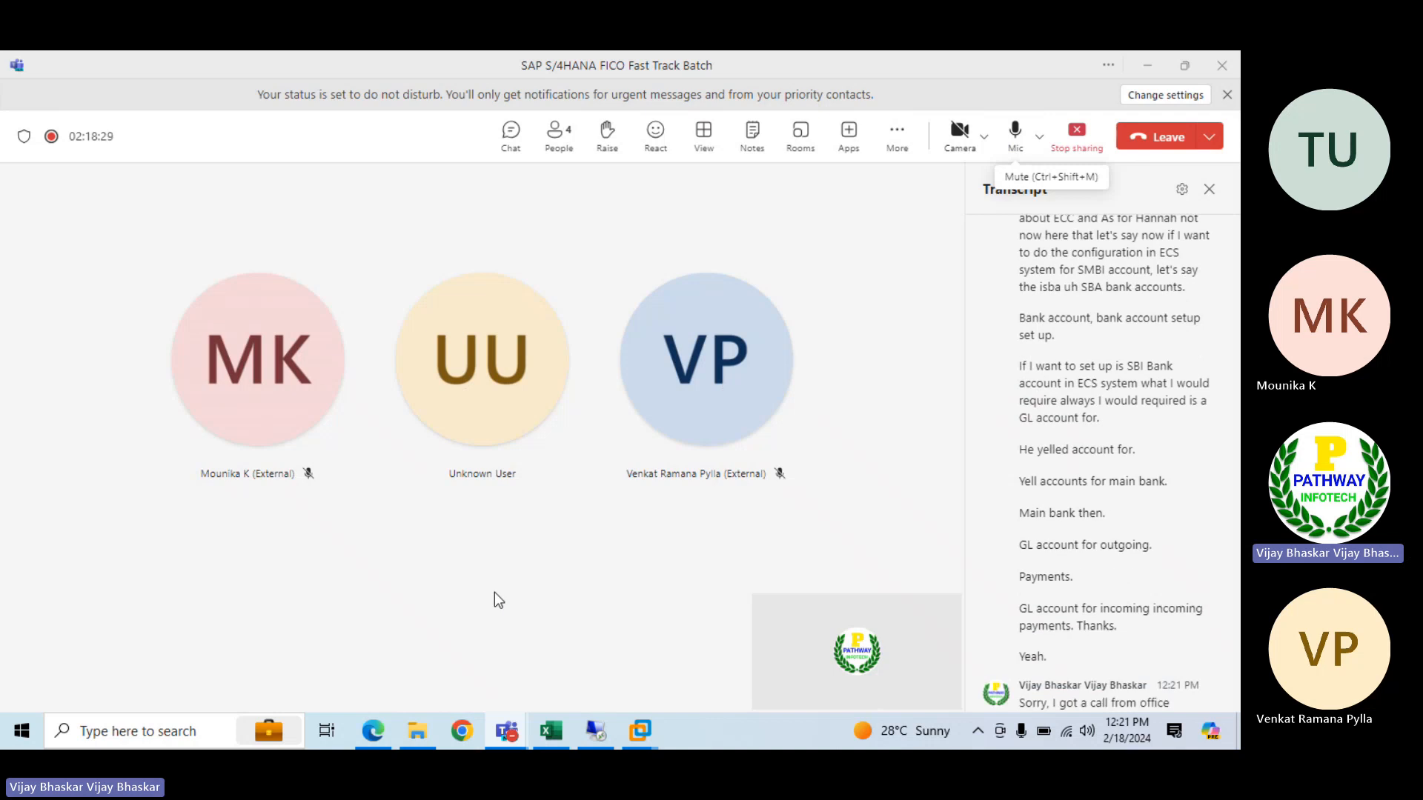
{"action": "key", "text": "alt+Tab"}
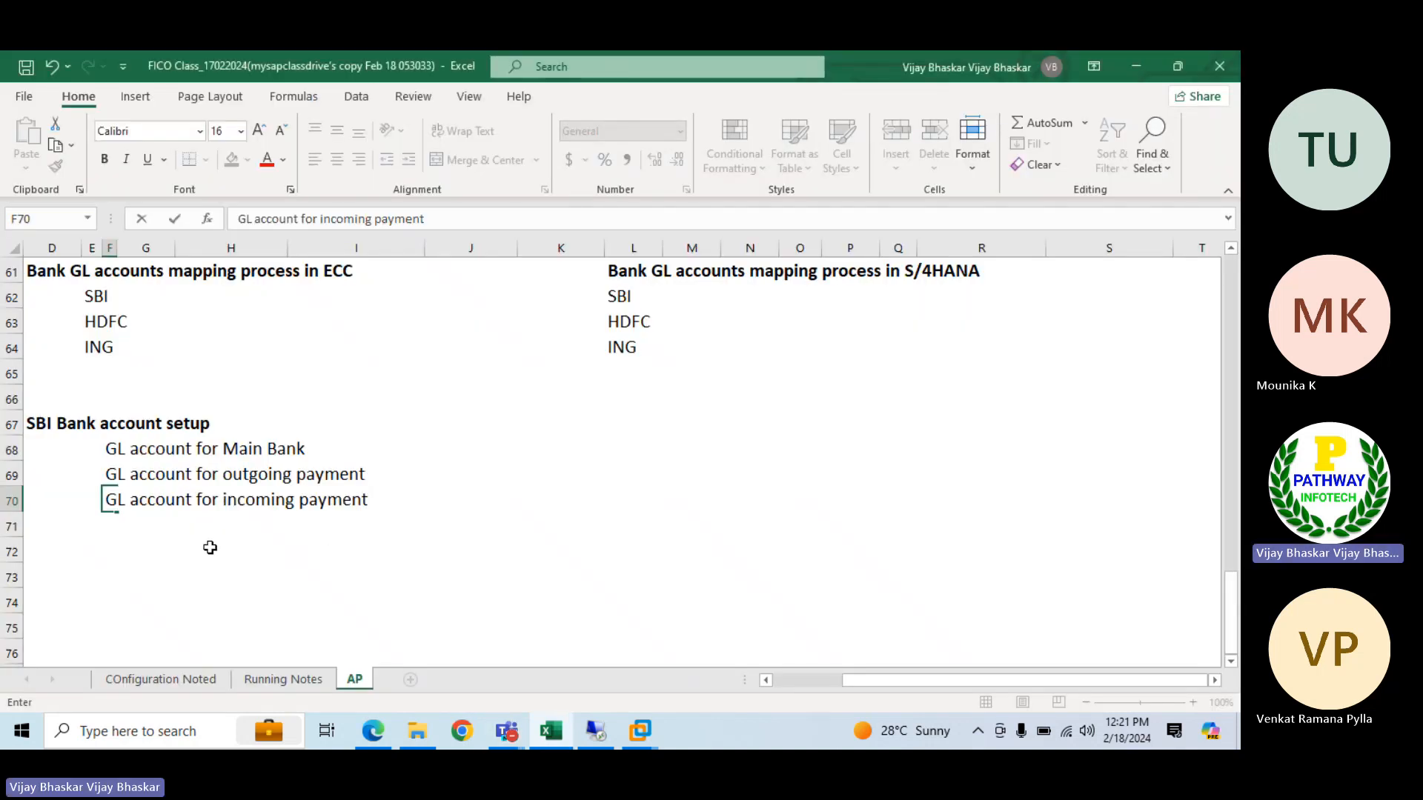
Insert "SBI" after "for" in the main bank, outgoing payment and incoming payment GL account descriptions in F68:F70
{"action": "left_click", "coordinate": [87, 544]}
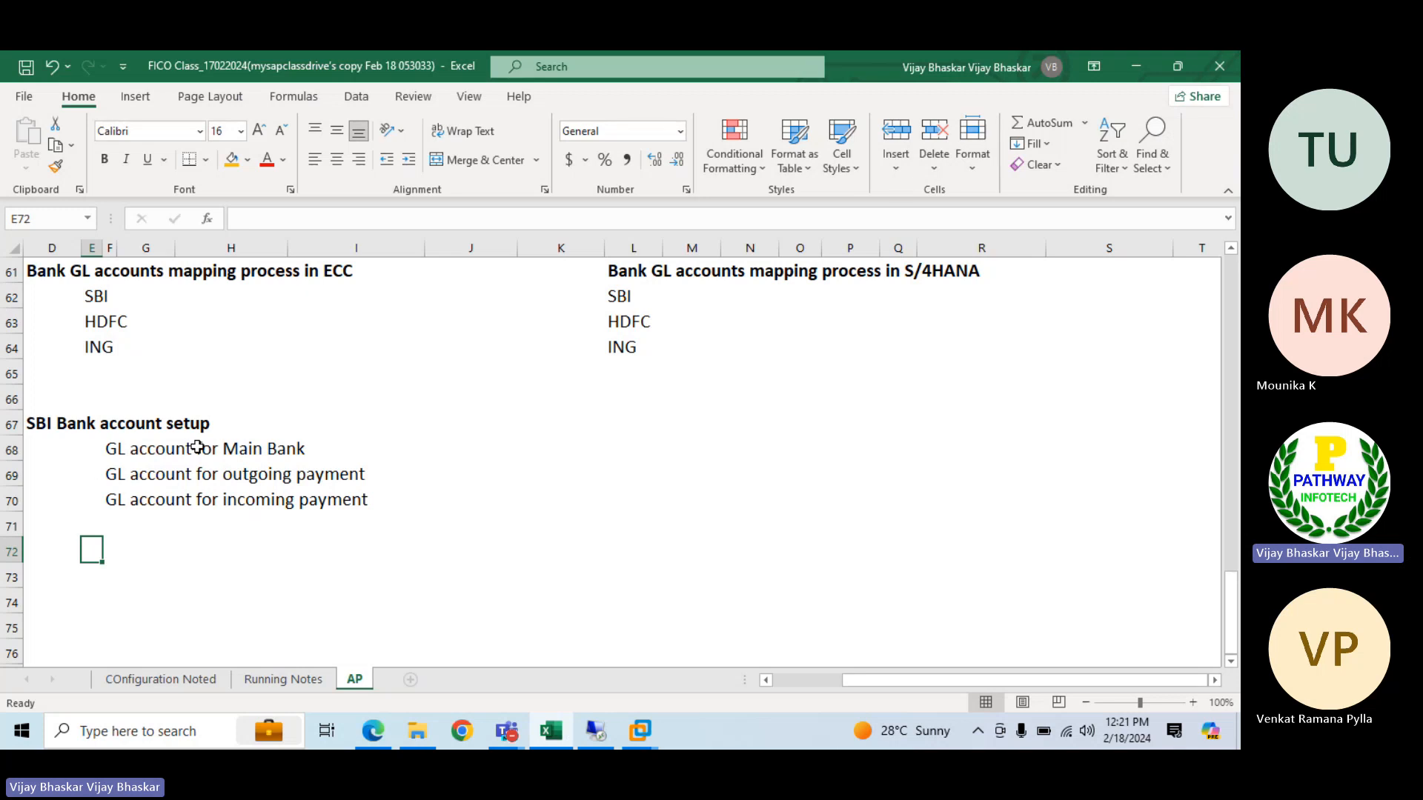
{"action": "left_click", "coordinate": [133, 448]}
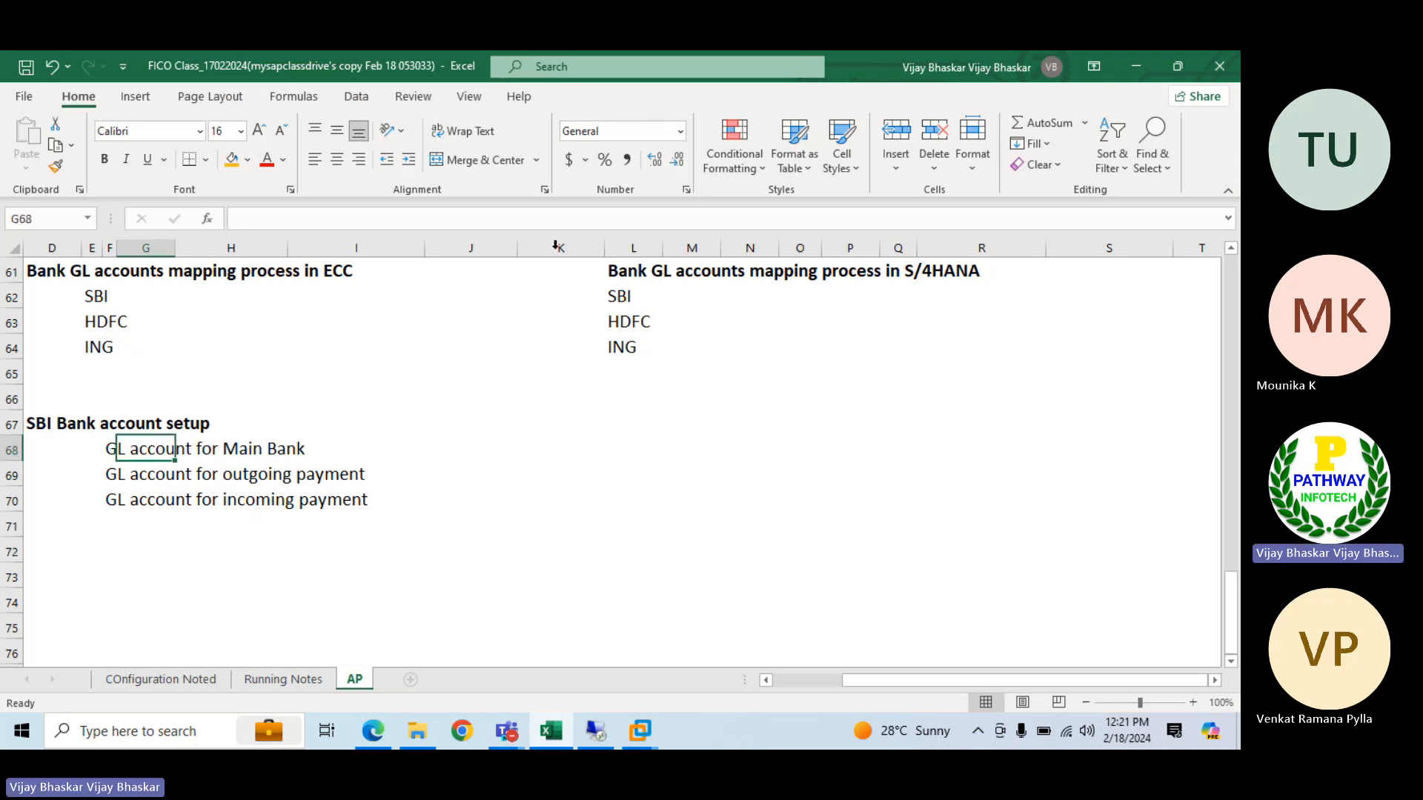
{"action": "left_click", "coordinate": [109, 449]}
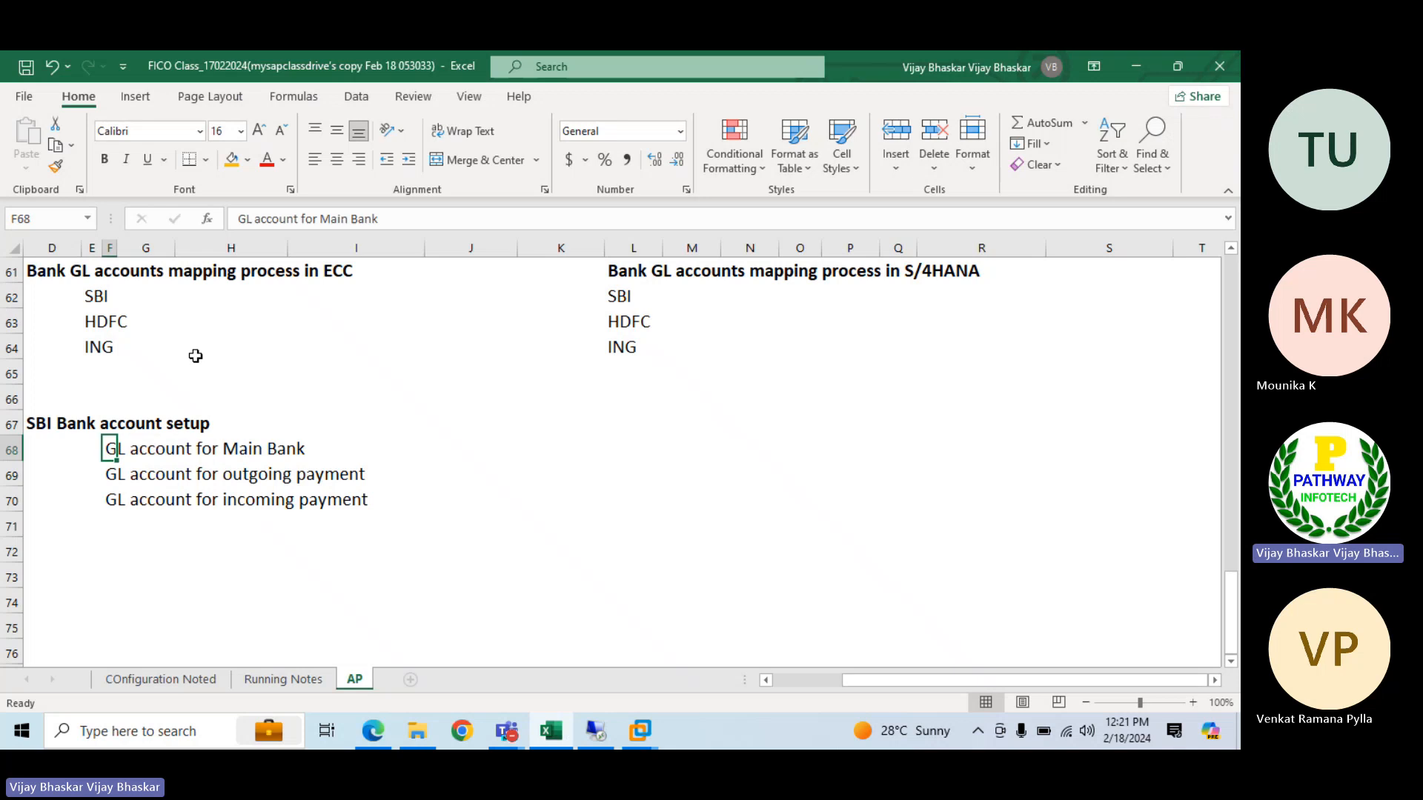
{"action": "left_click", "coordinate": [321, 219]}
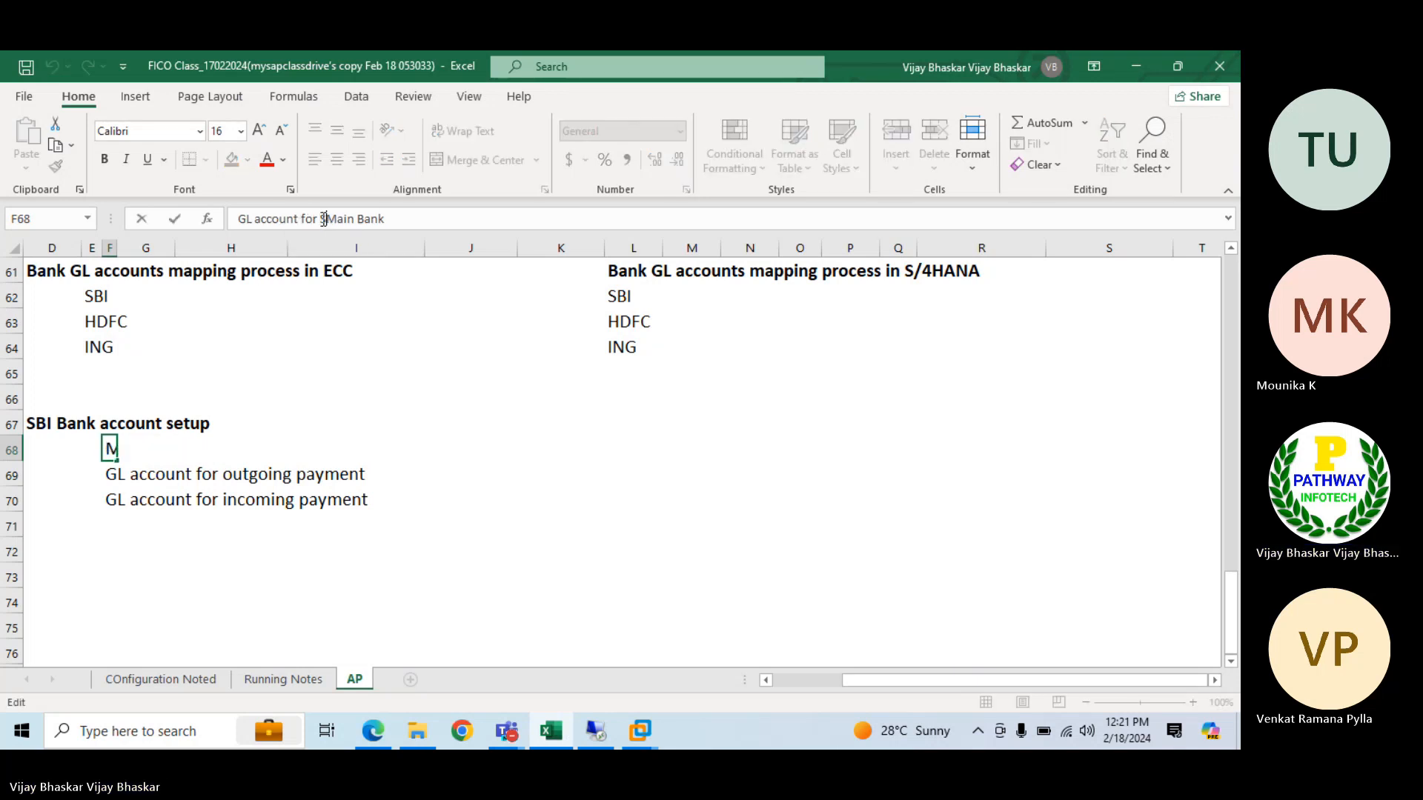
{"action": "type", "text": "SBI"}
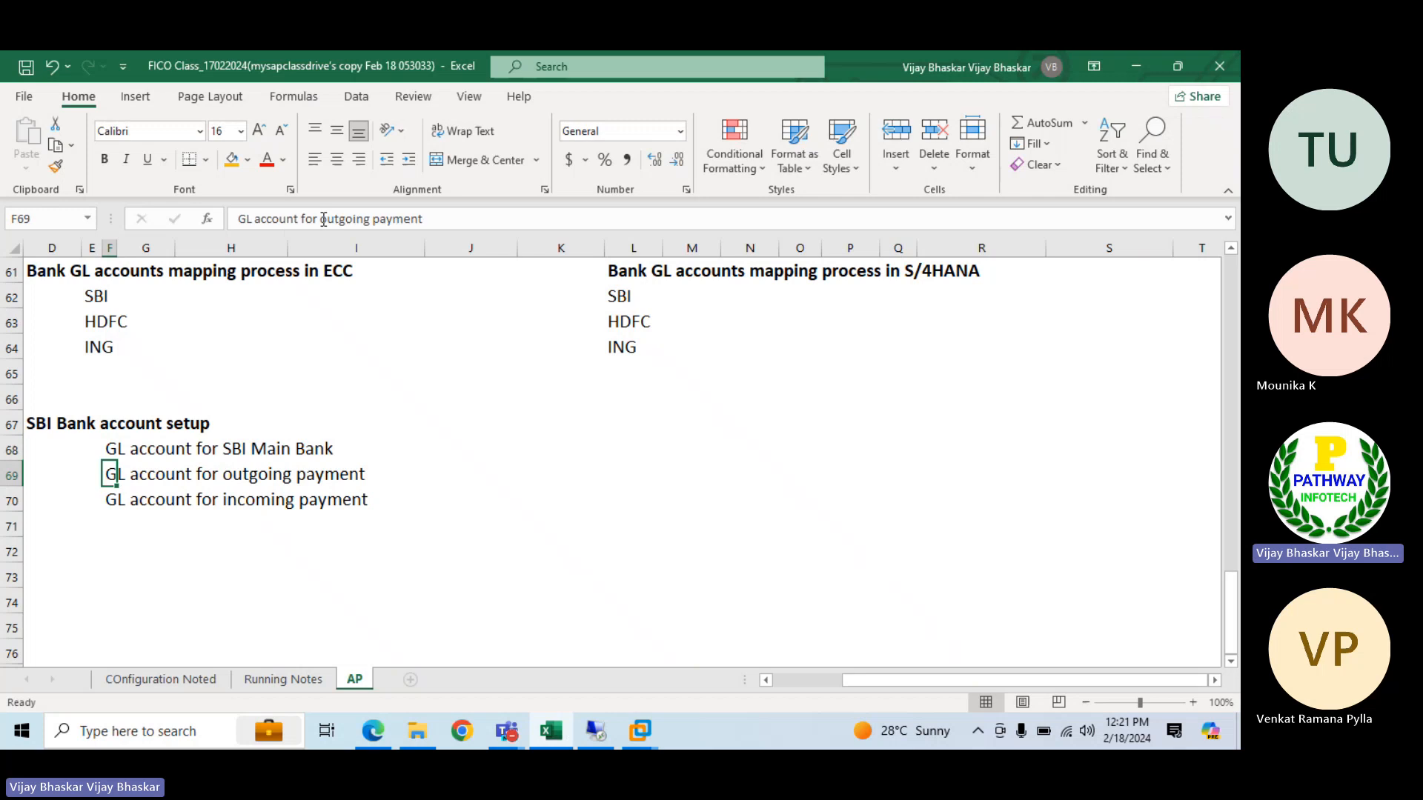
{"action": "type", "text": "or "}
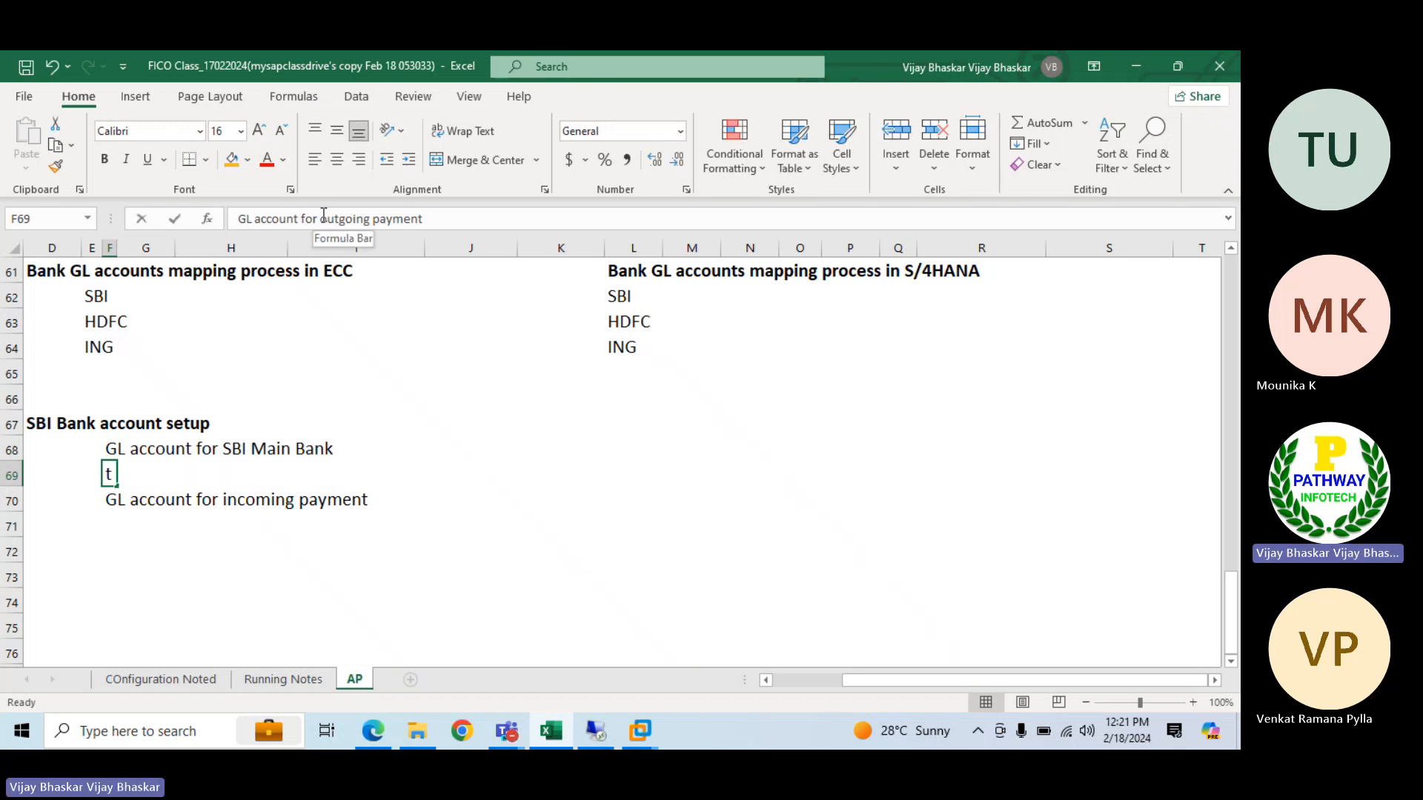
{"action": "type", "text": "SBI"}
{"action": "key", "text": "Return"}
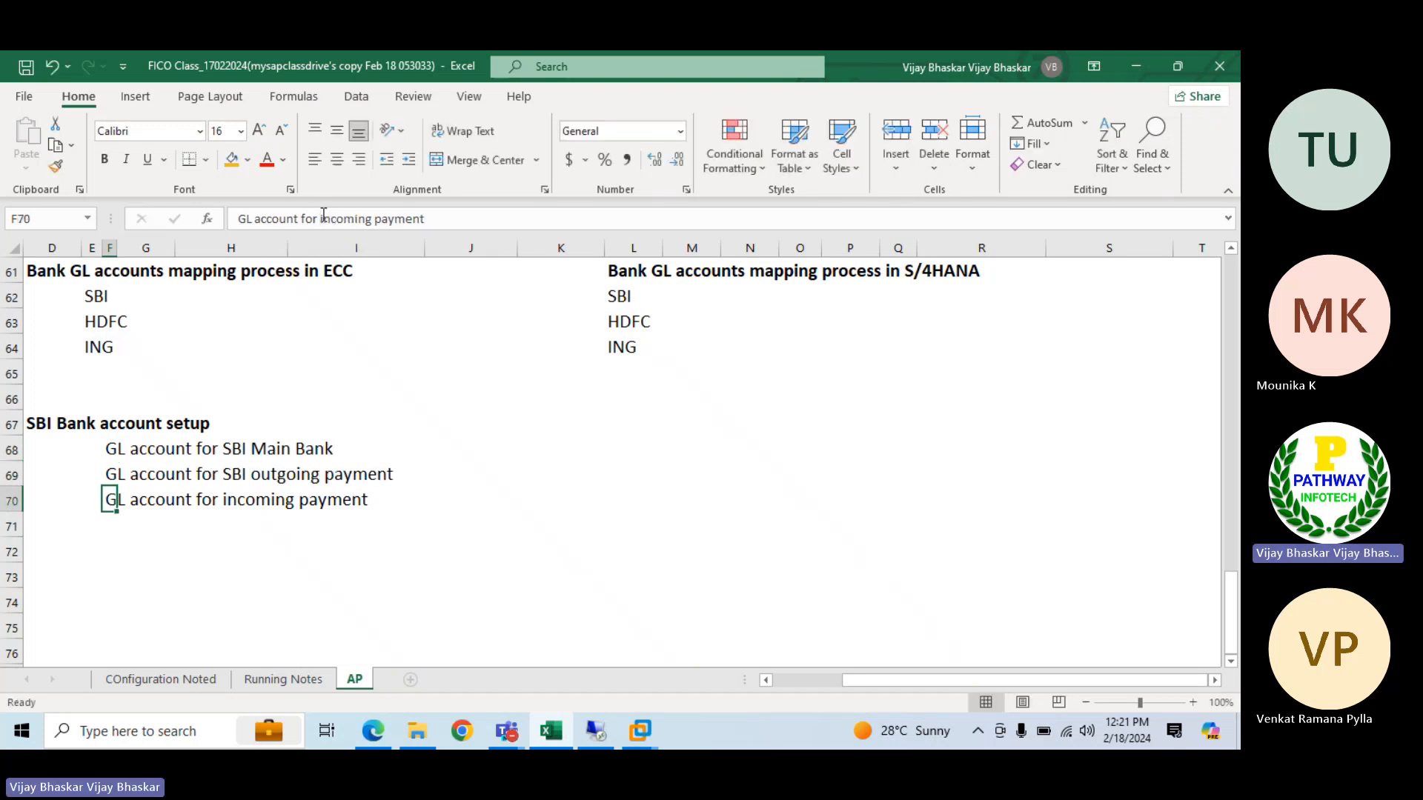
{"action": "left_click", "coordinate": [323, 214]}
{"action": "type", "text": "SBI"}
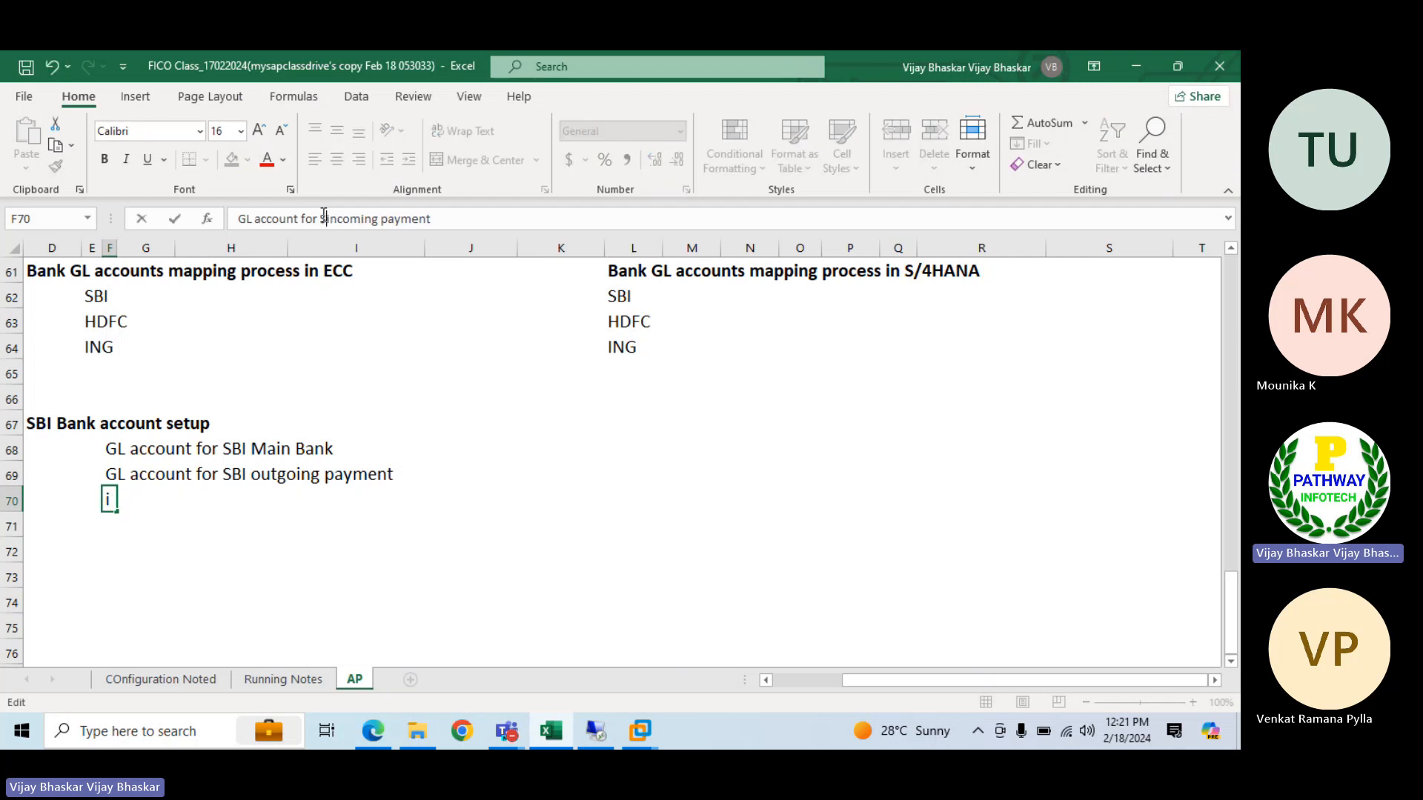
{"action": "key", "text": "Return"}
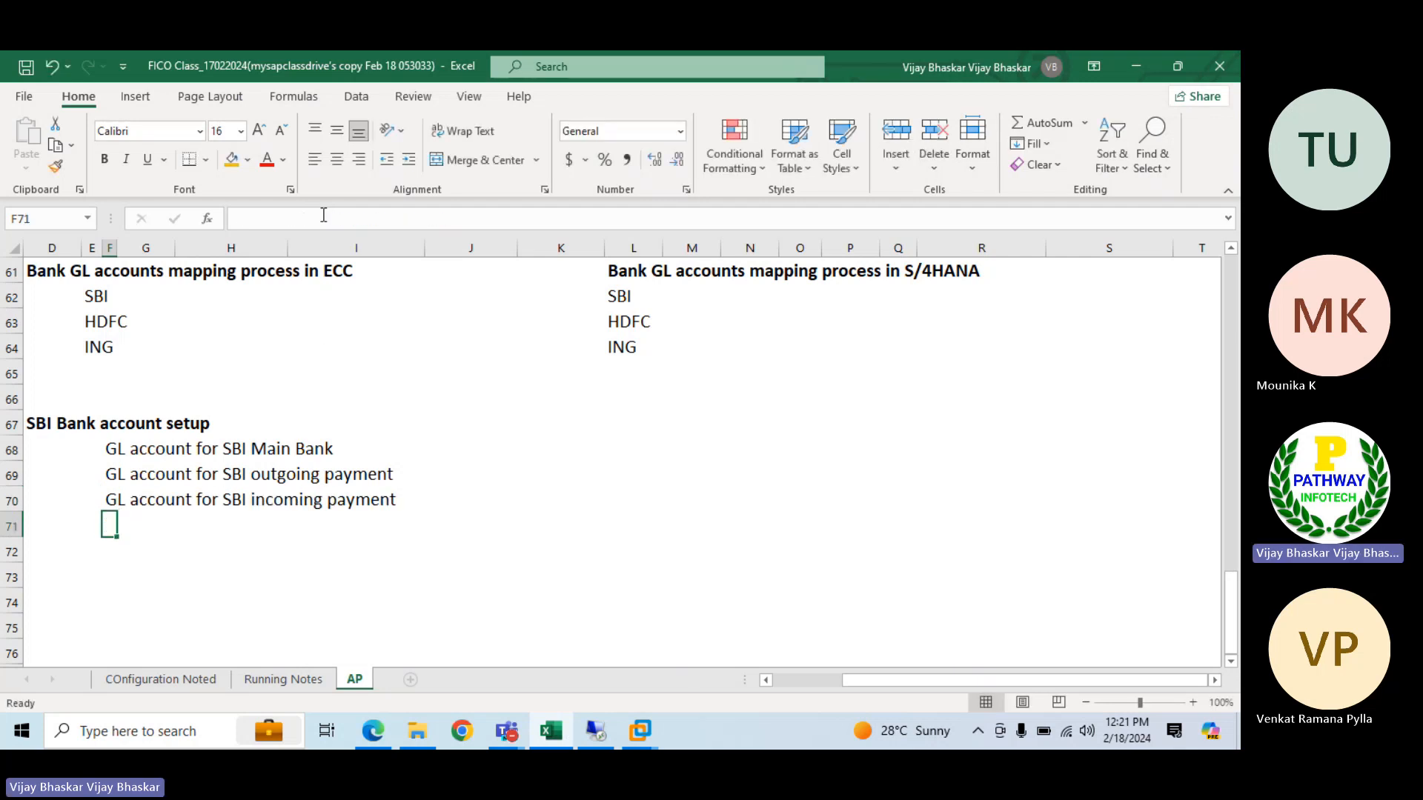
Enter 200100, 200101 and 200102 in J68:J70 as the GL accounts for main bank, outgoing and incoming payments
{"action": "left_click", "coordinate": [449, 443]}
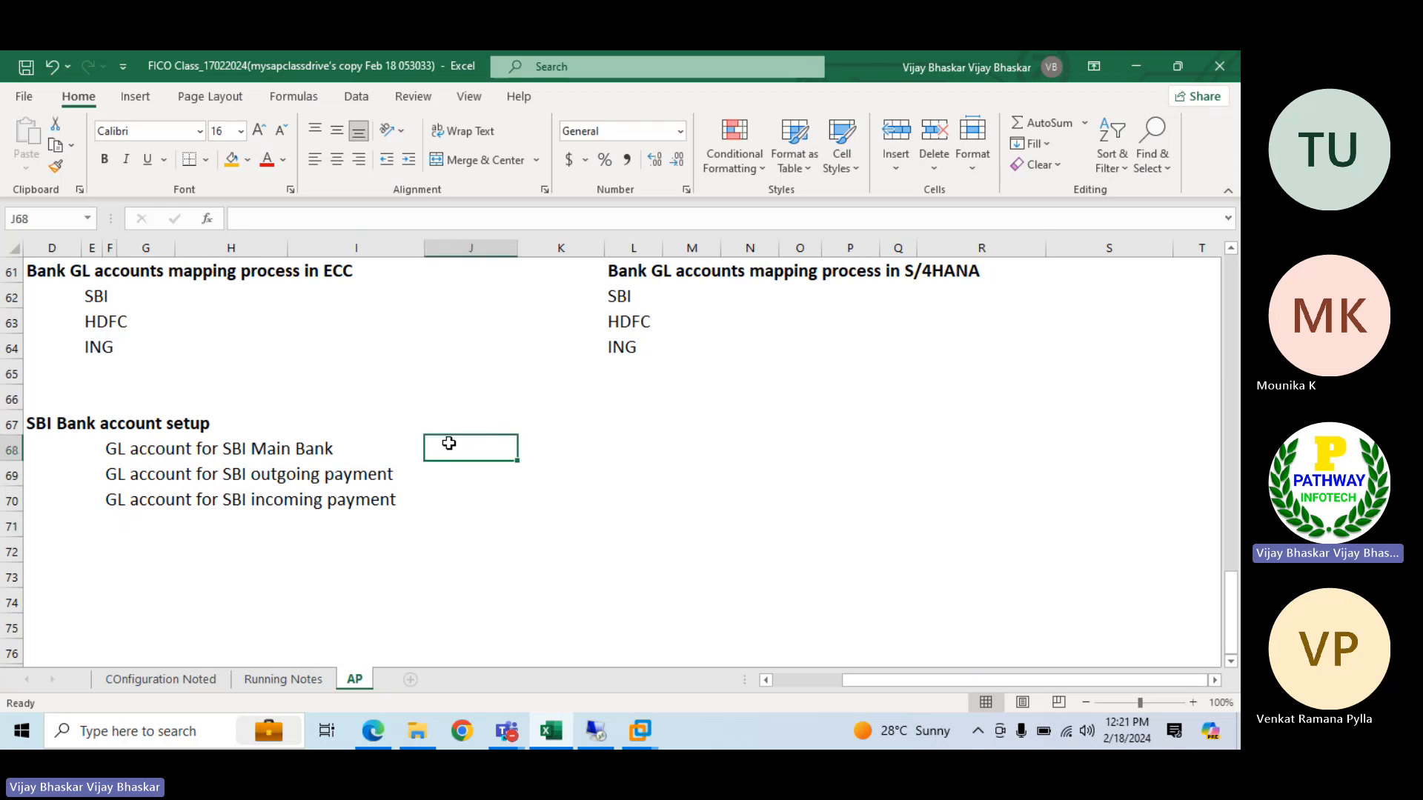
{"action": "type", "text": "200100"}
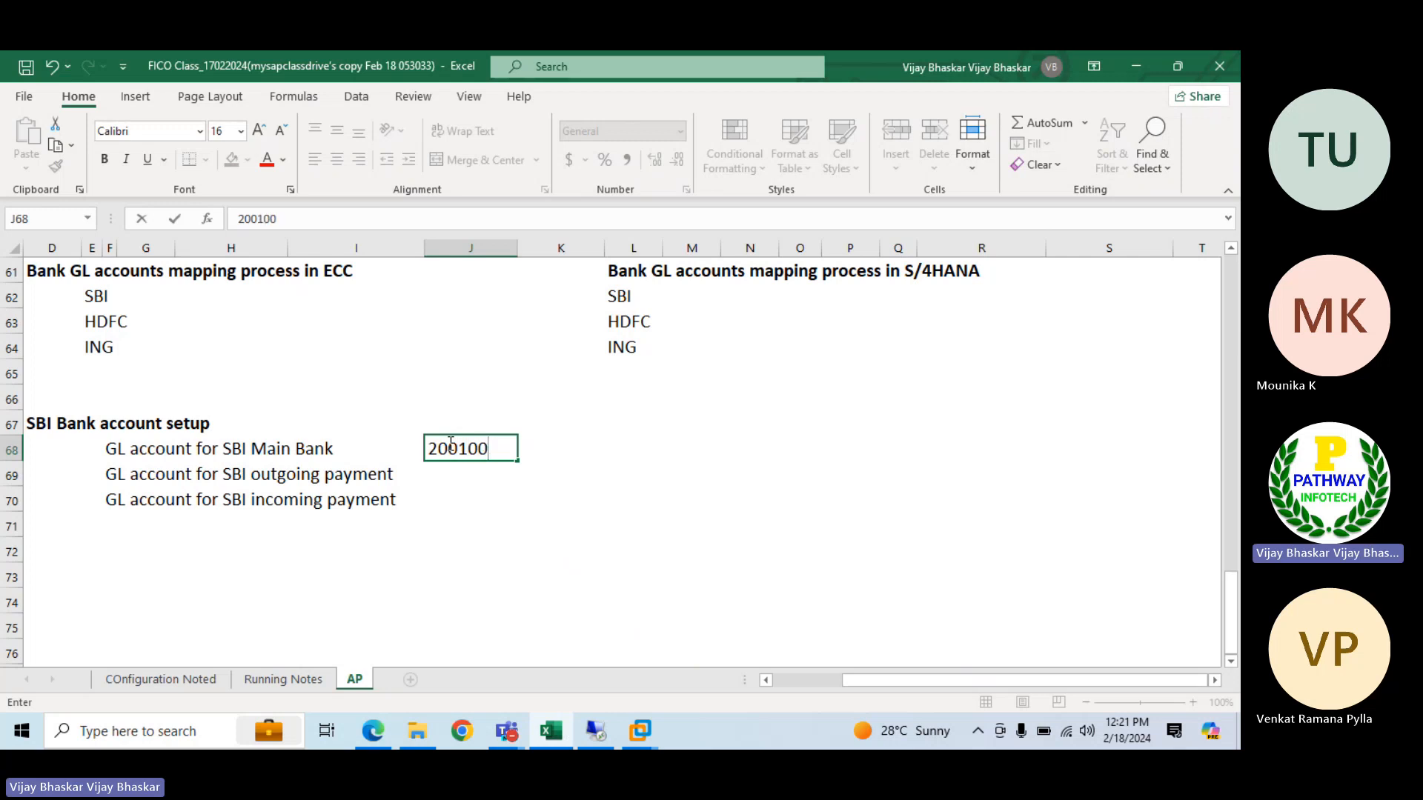
{"action": "key", "text": "Return"}
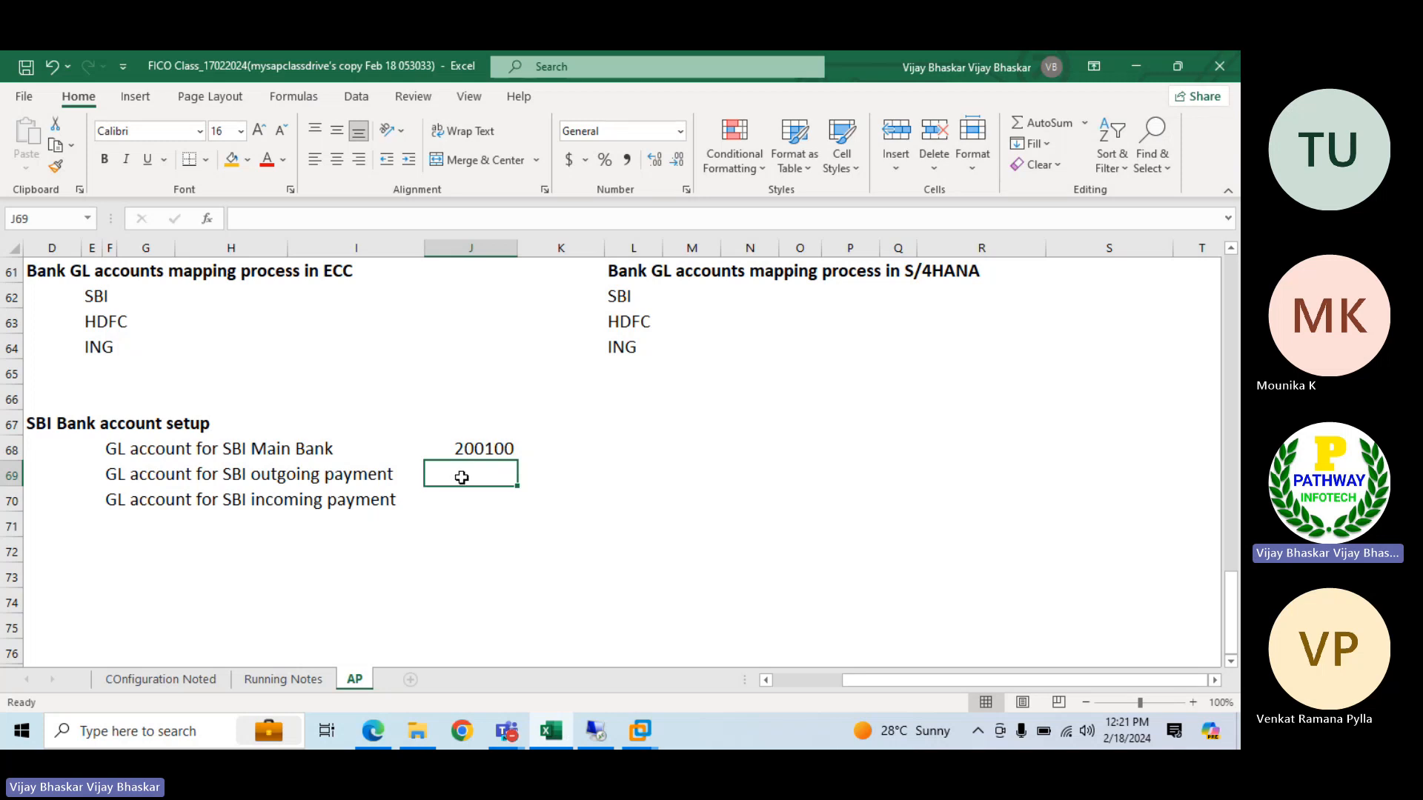
{"action": "type", "text": "200101"}
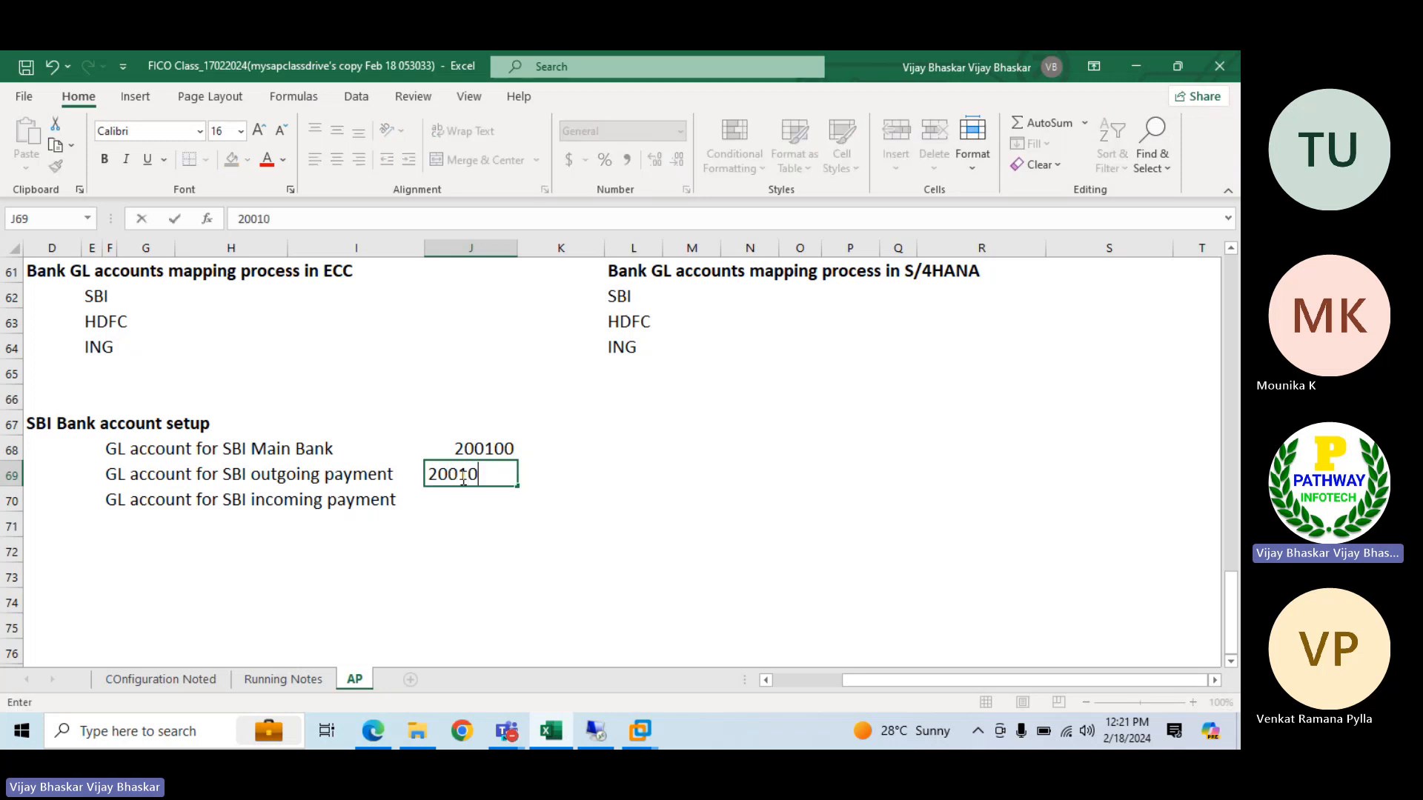
{"action": "key", "text": "Return"}
{"action": "type", "text": "200102"}
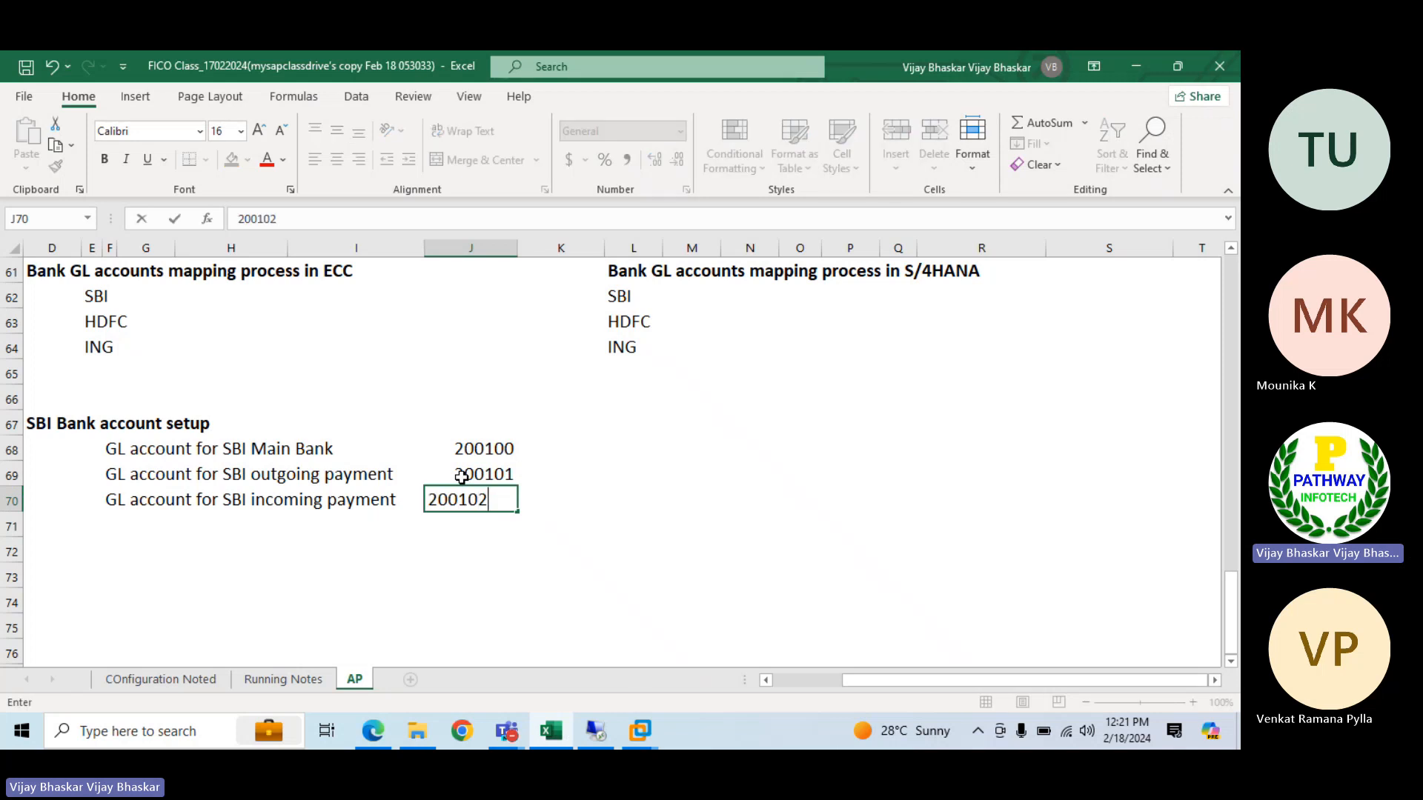
{"action": "key", "text": "Return"}
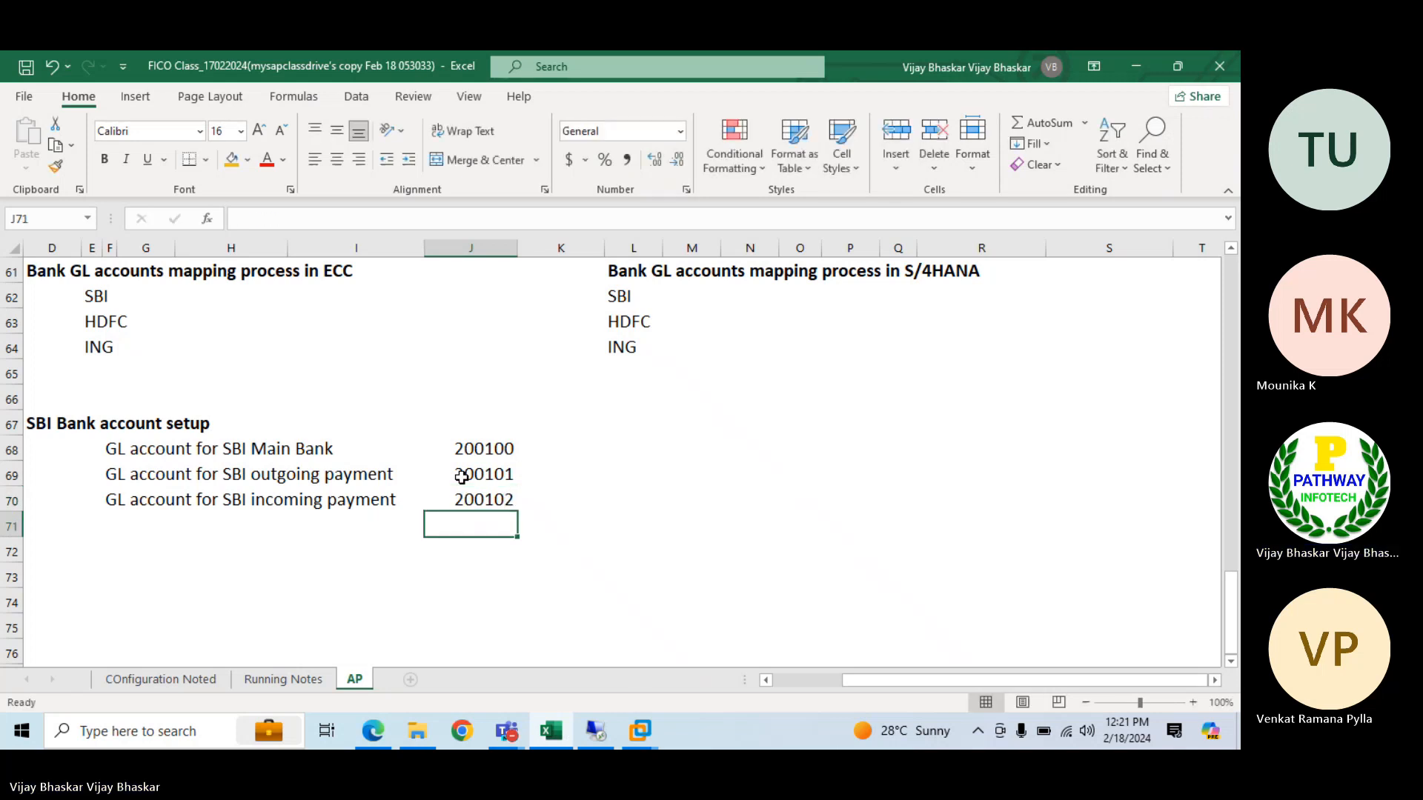
Enter "GL account for bank expenses" in F71 below the incoming payment description
{"action": "left_click", "coordinate": [122, 526]}
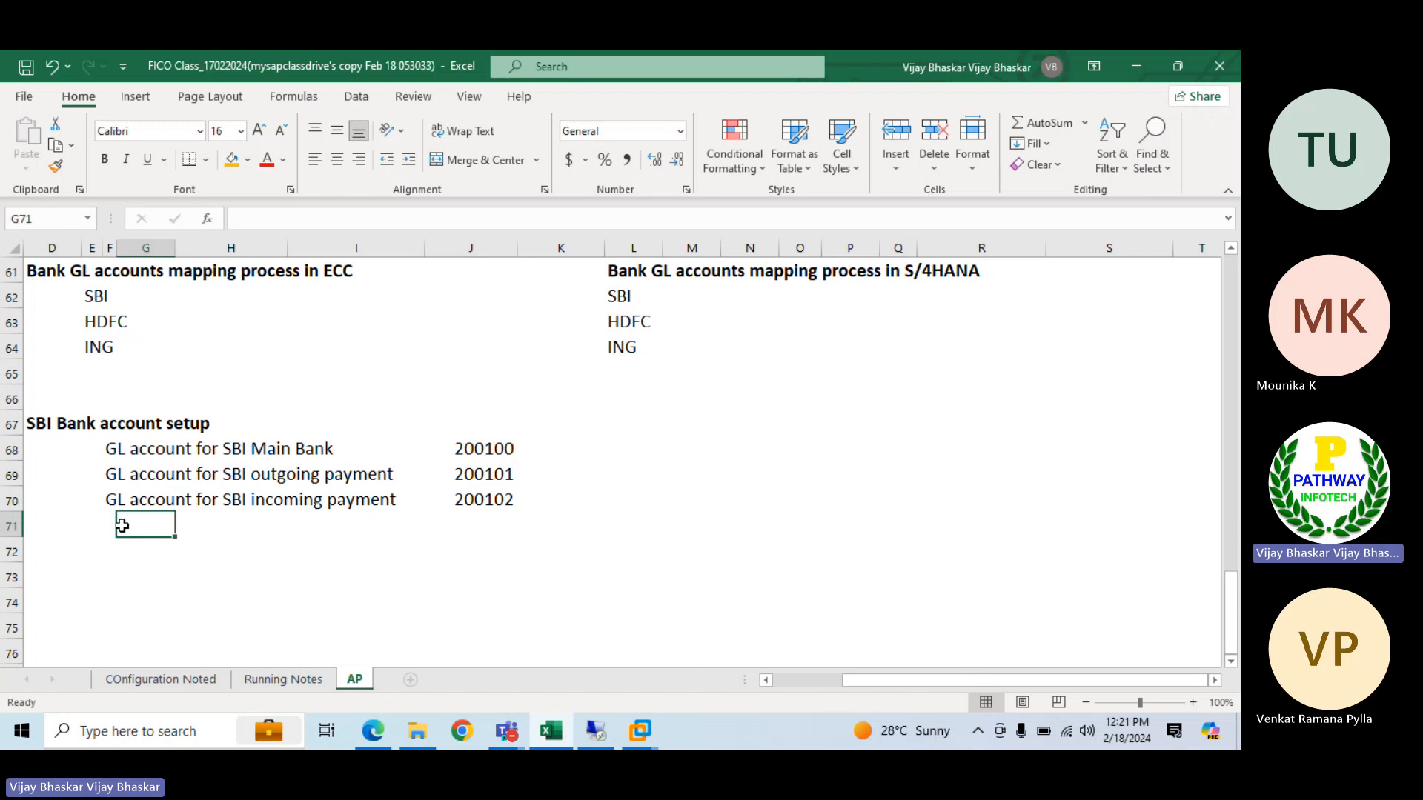
{"action": "key", "text": "Left"}
{"action": "type", "text": "GL"}
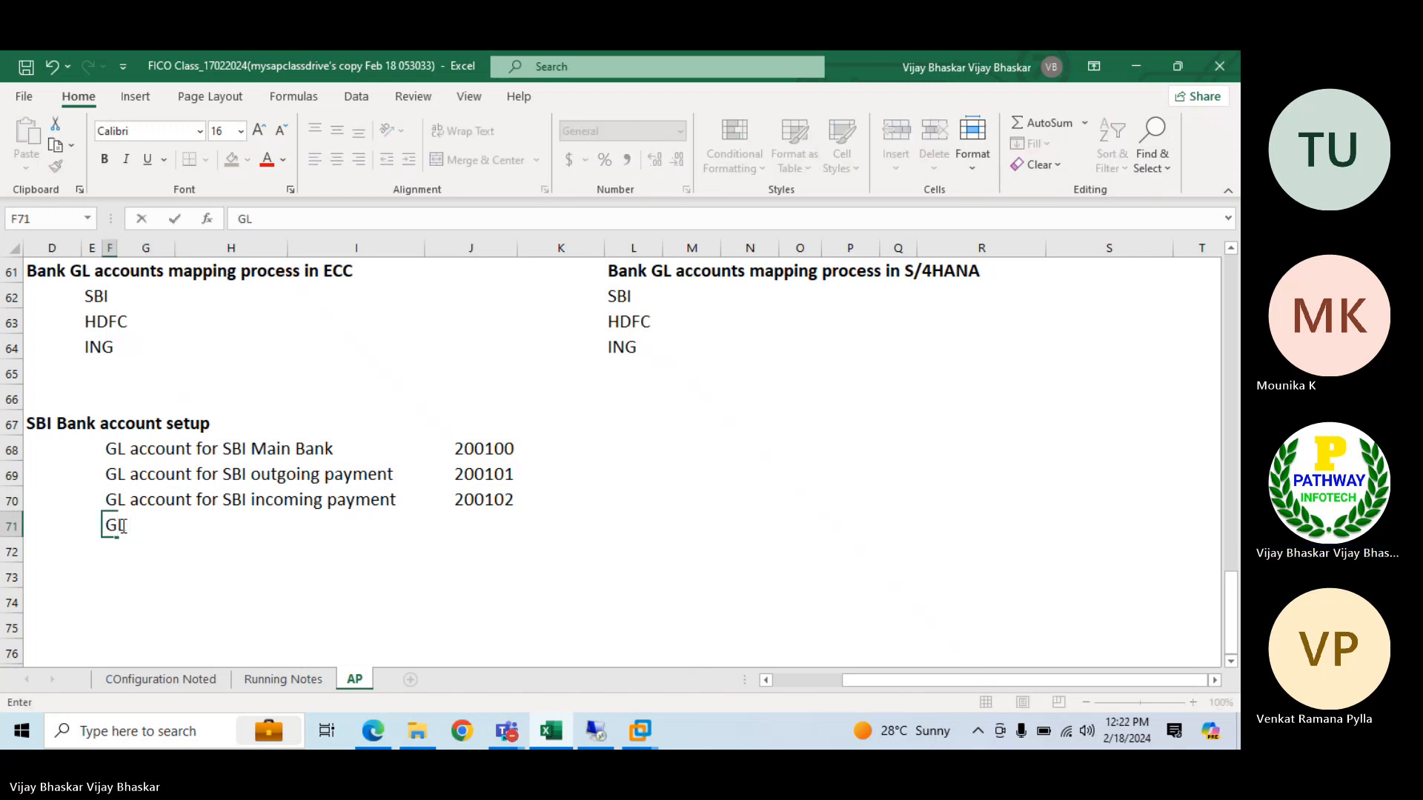
{"action": "type", "text": " account for bvank"}
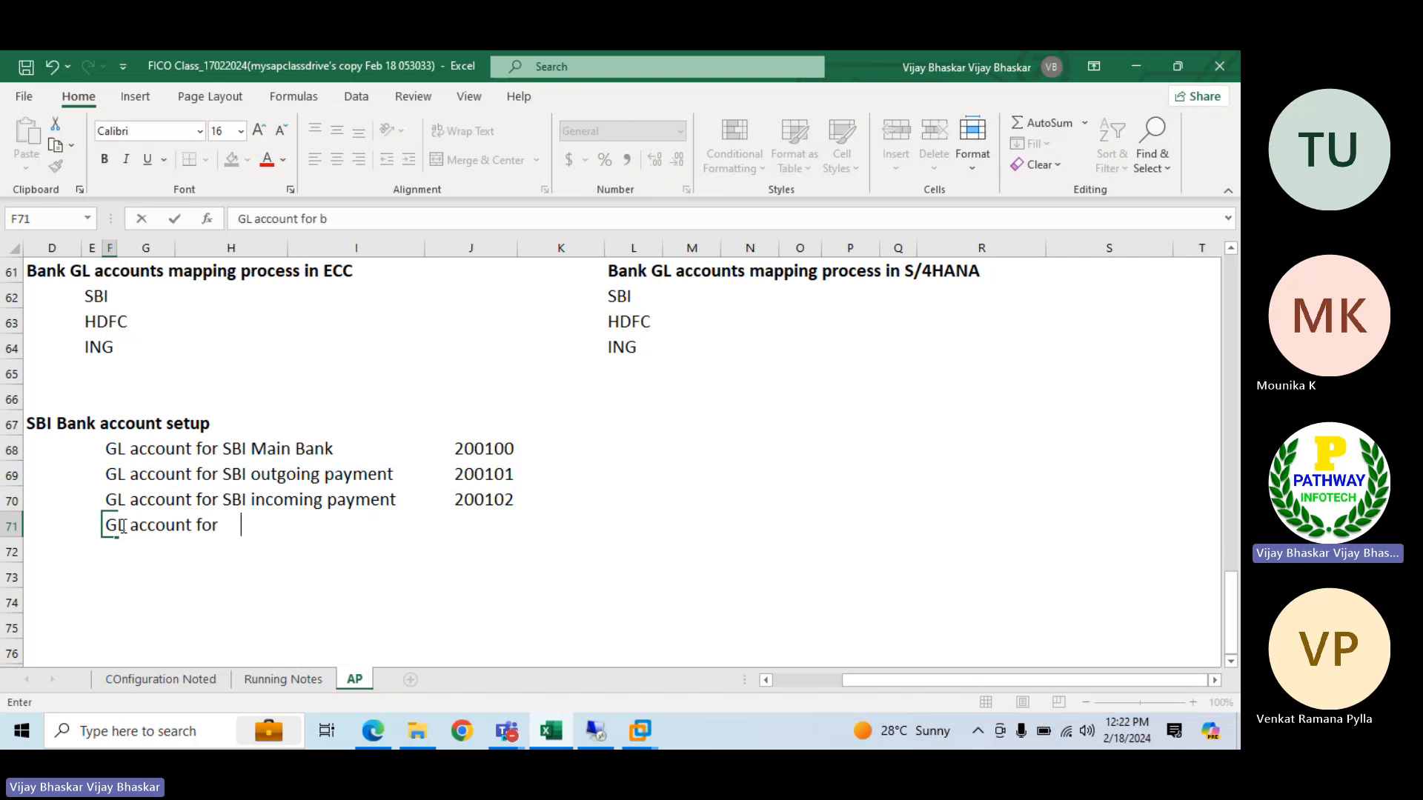
{"action": "key", "text": "BackSpace"}
{"action": "key", "text": "BackSpace"}
{"action": "key", "text": "BackSpace"}
{"action": "key", "text": "BackSpace"}
{"action": "key", "text": "BackSpace"}
{"action": "type", "text": "ank expense"}
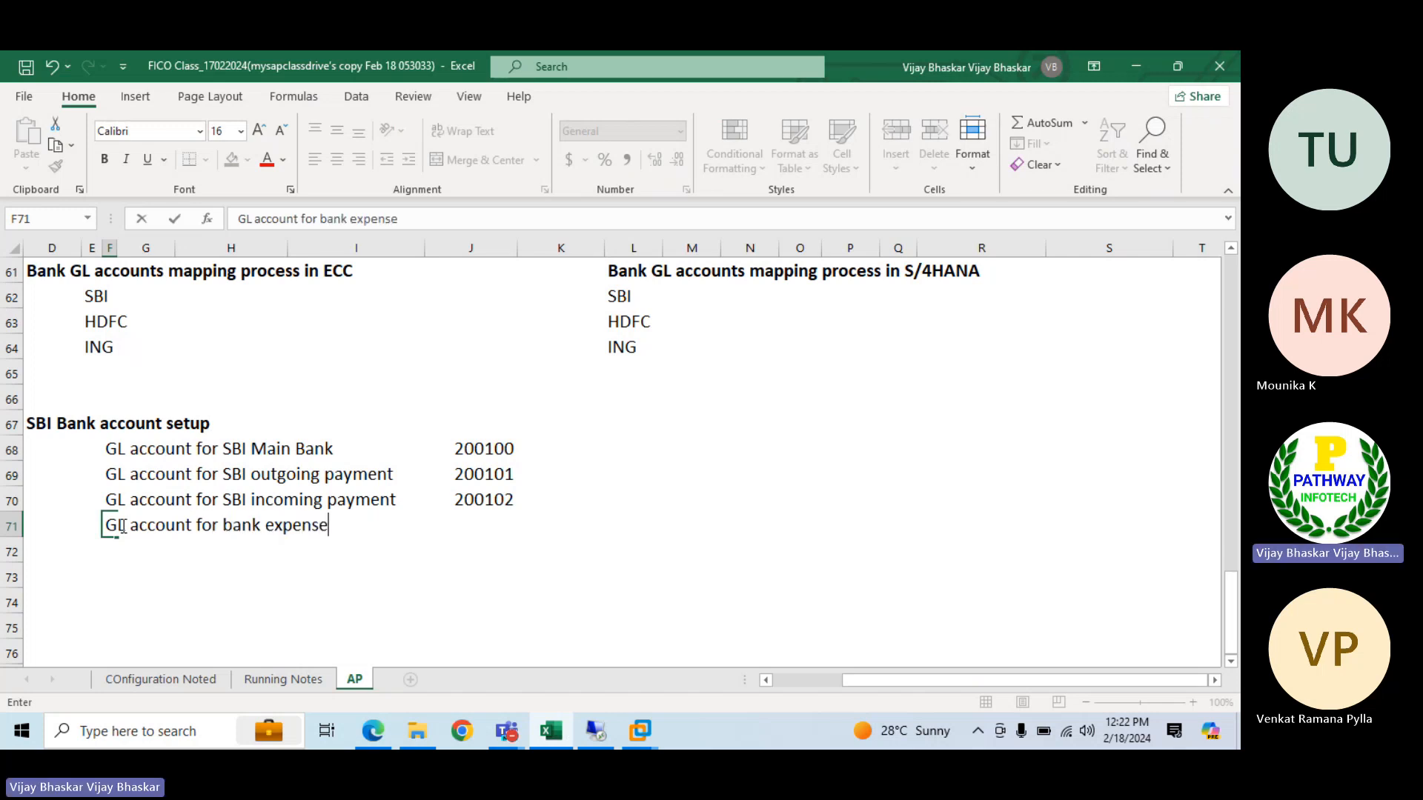
{"action": "type", "text": "s"}
Enter 400440 in J71 as the GL account for bank expenses
{"action": "key", "text": "Tab"}
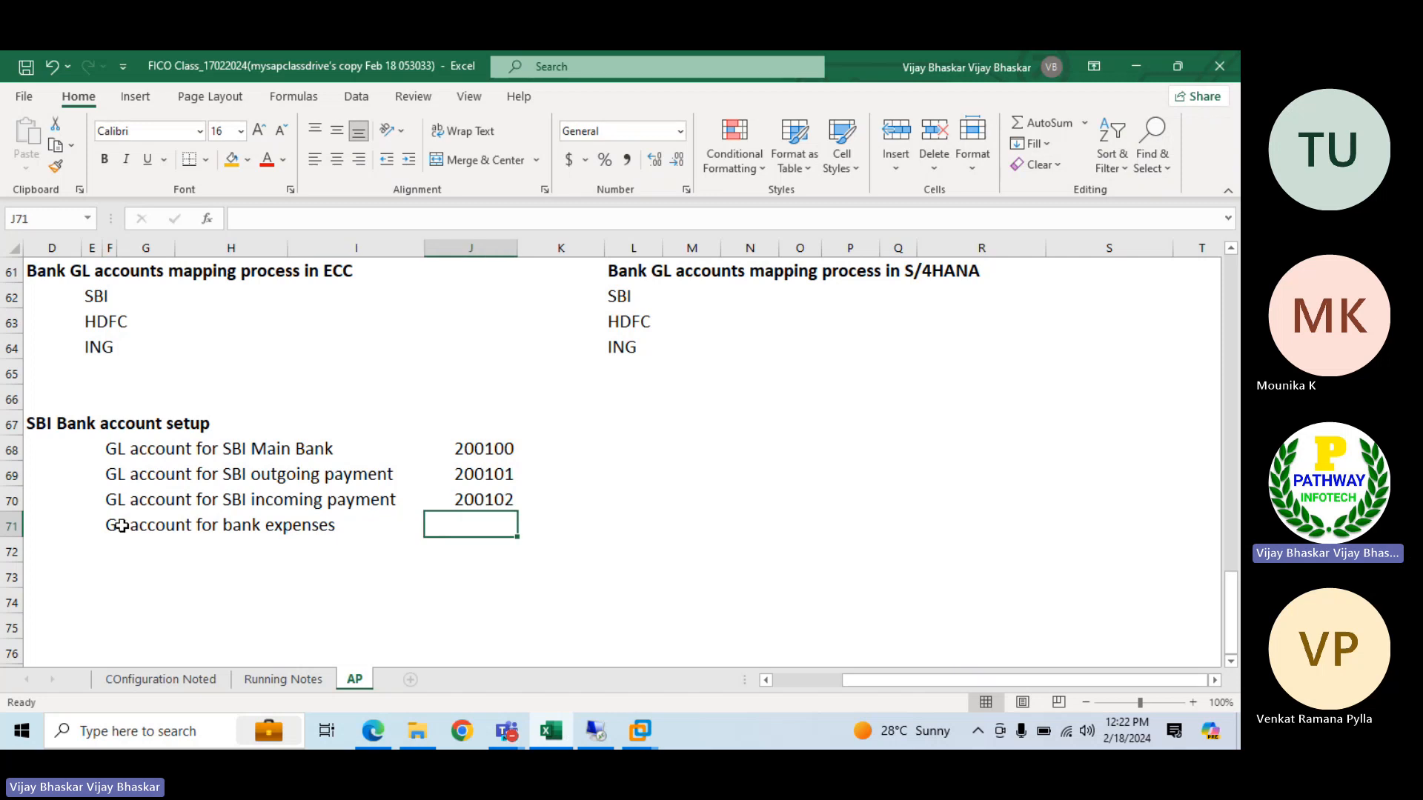
{"action": "type", "text": "400"}
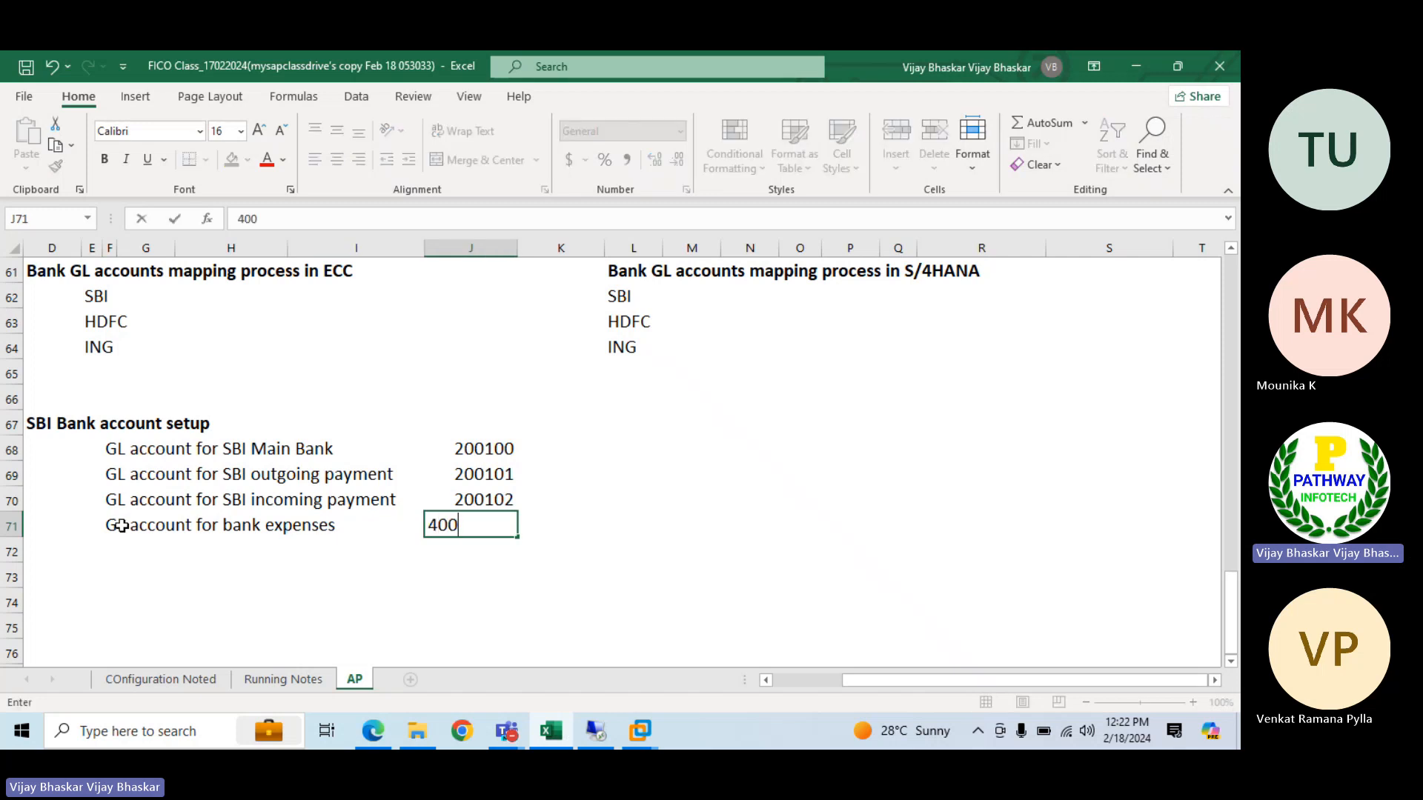
{"action": "type", "text": "440"}
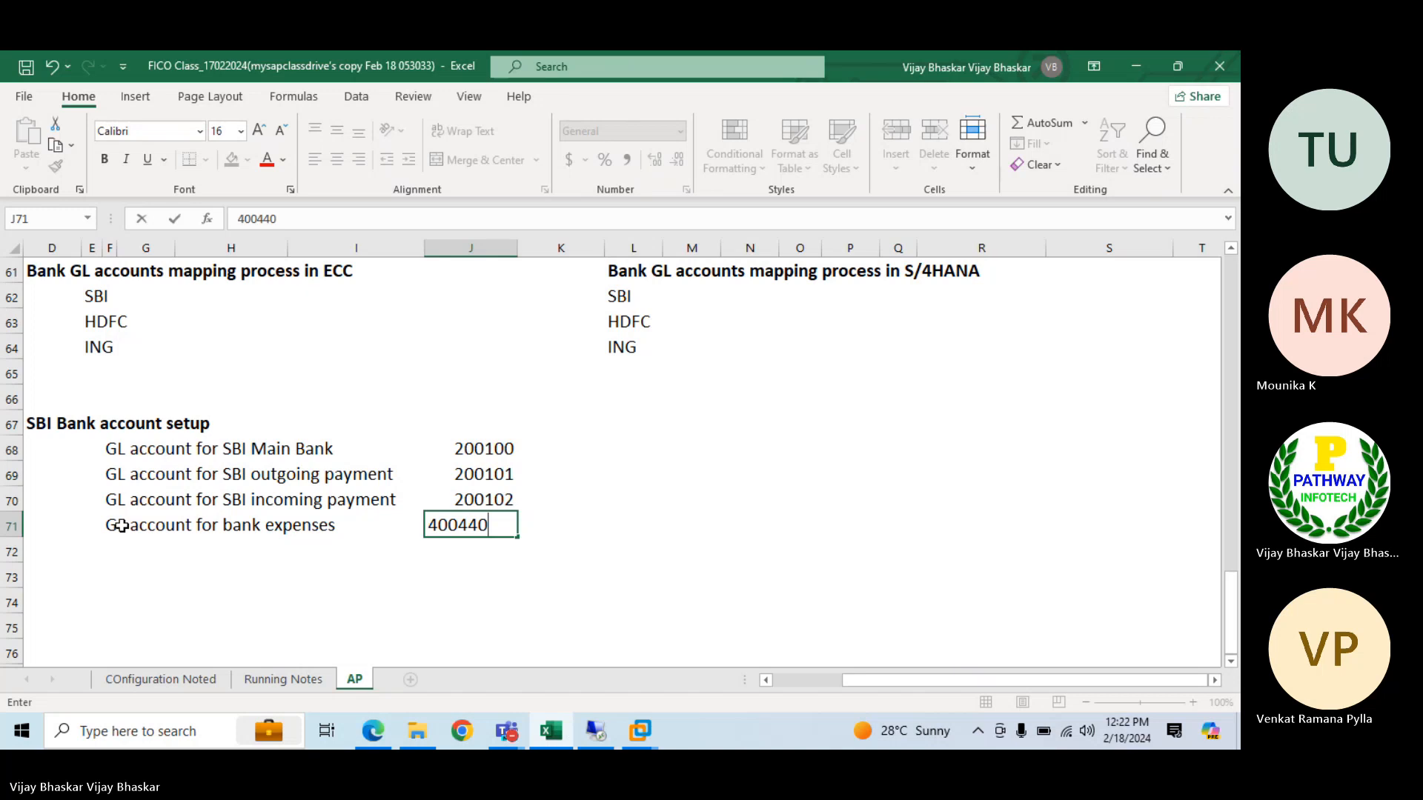
{"action": "key", "text": "Return"}
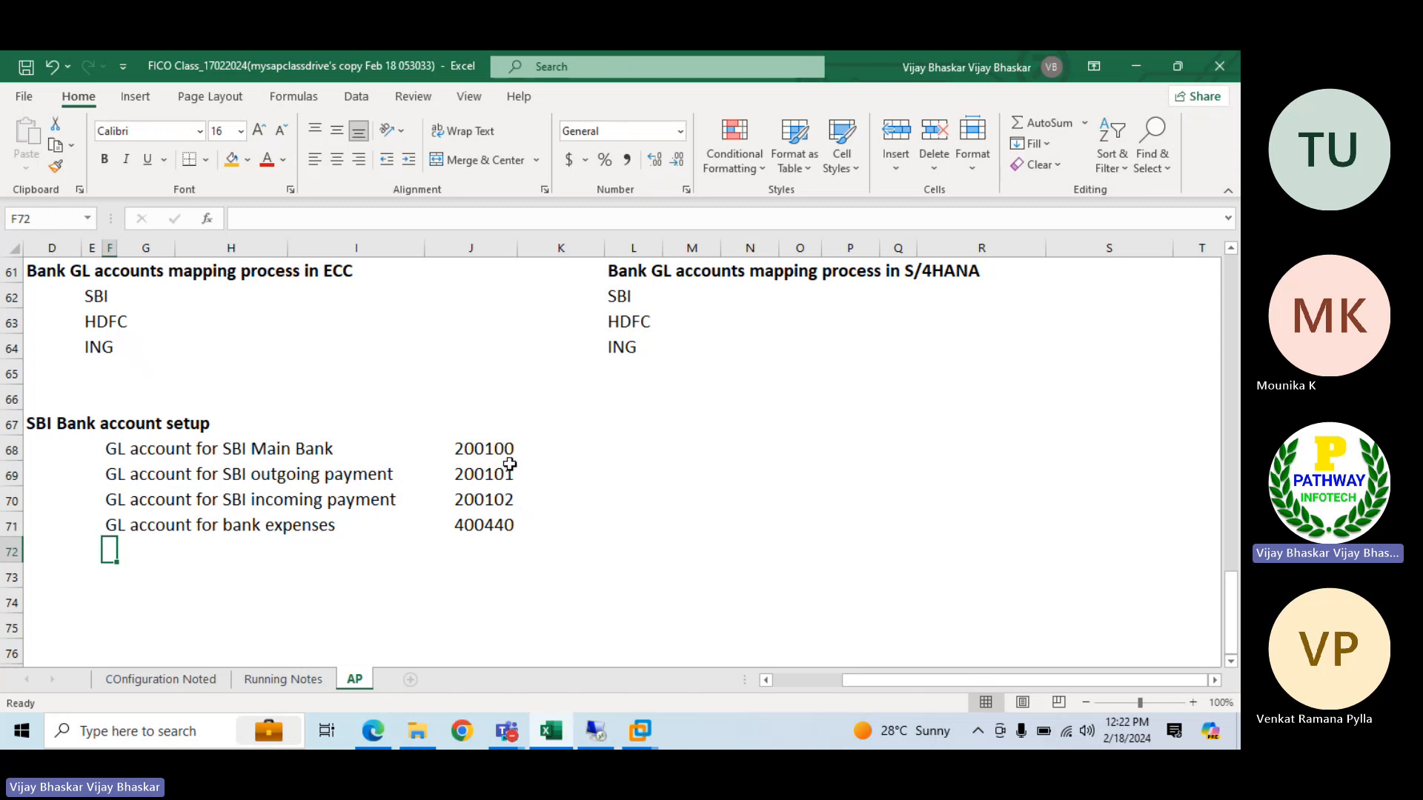
Insert a right brace shape about 0.75" tall beside the main bank, outgoing and incoming payment accounts in J68:J70
{"action": "left_click", "coordinate": [12, 526]}
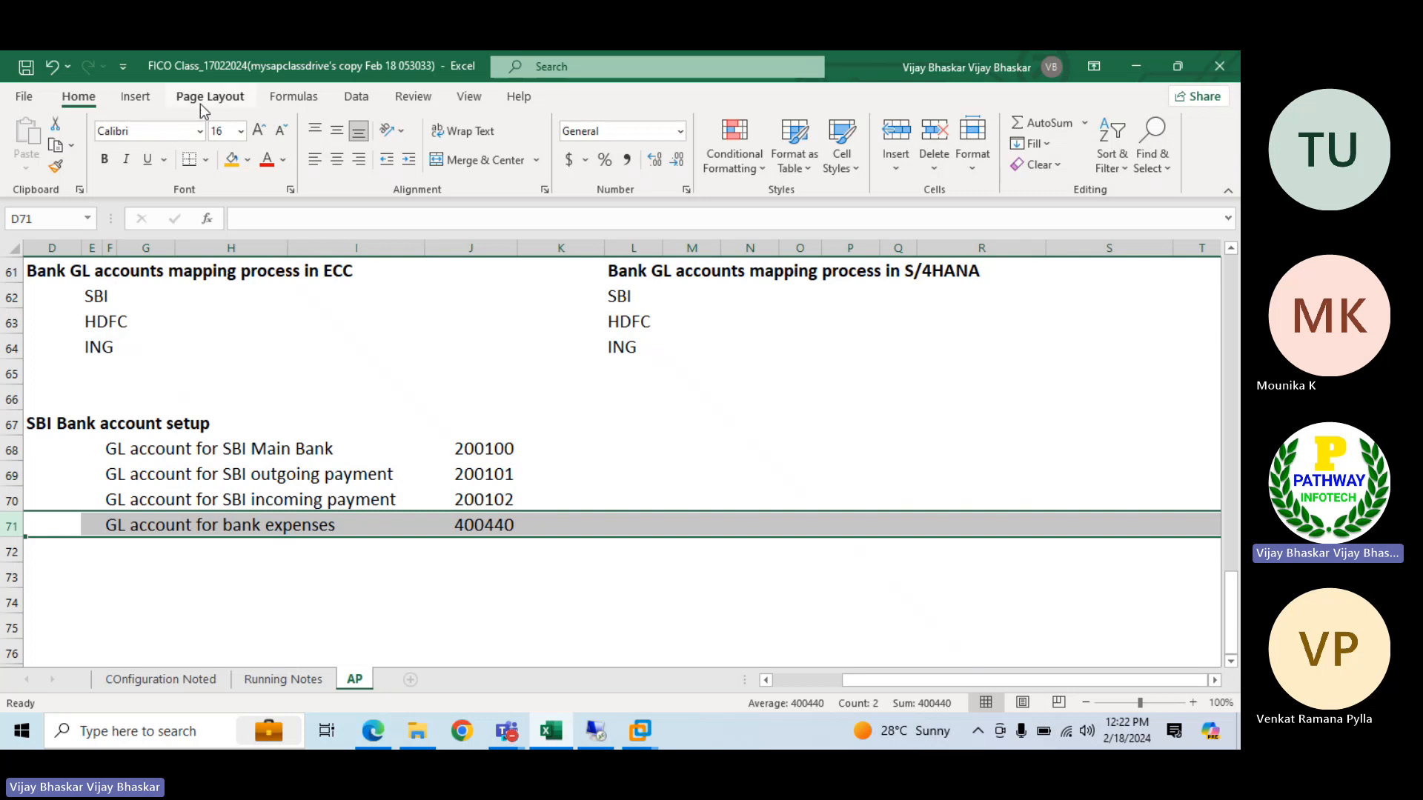
{"action": "left_click", "coordinate": [135, 98]}
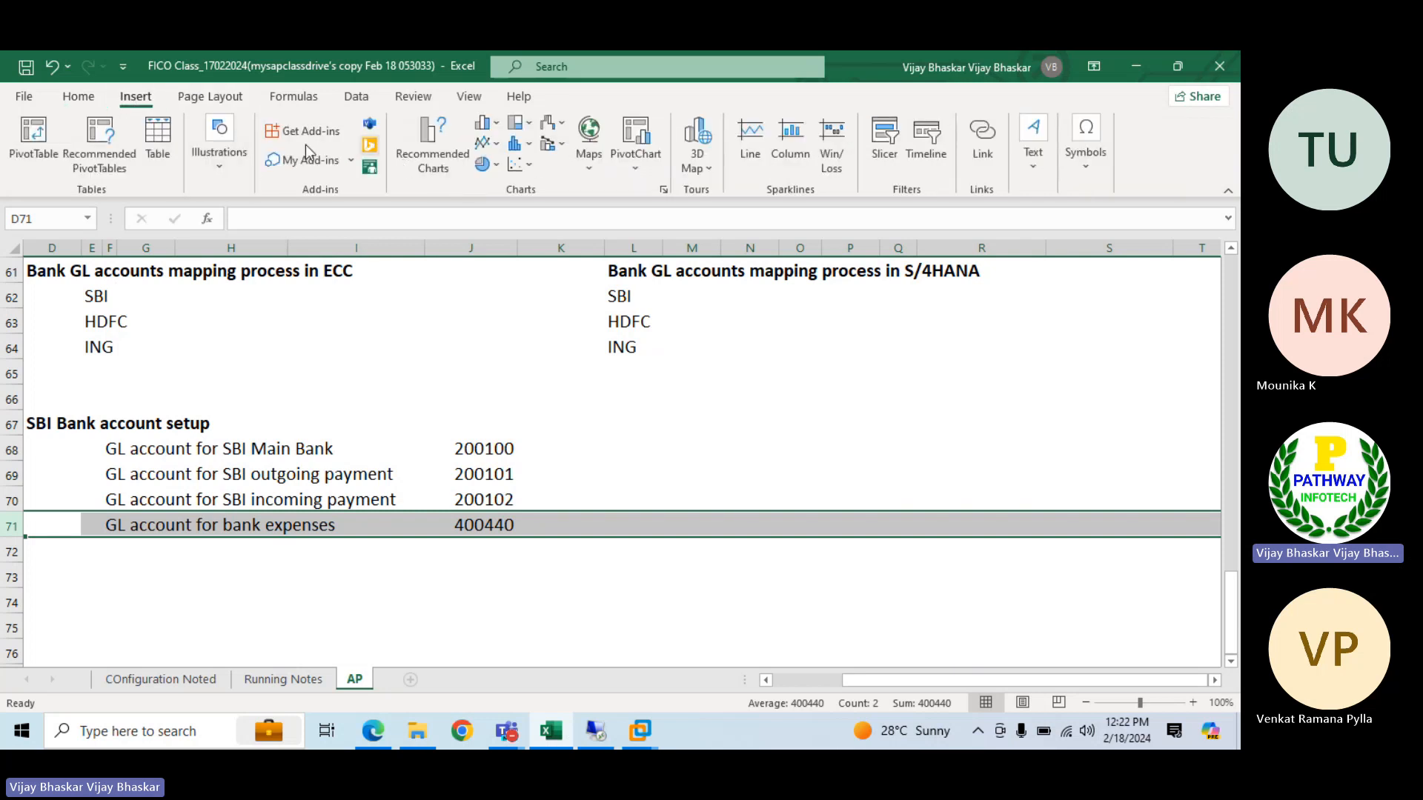
{"action": "left_click", "coordinate": [215, 167]}
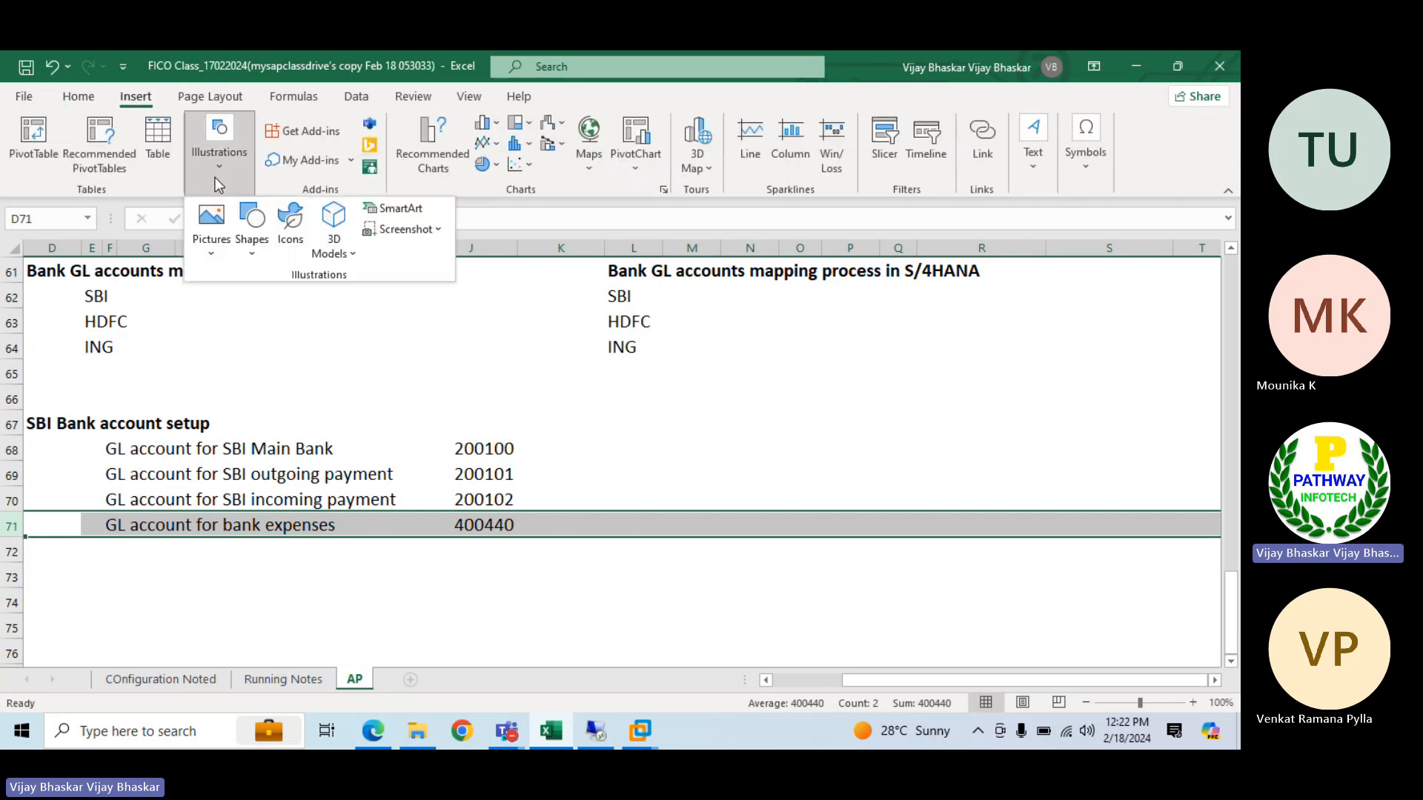
{"action": "left_click", "coordinate": [250, 239]}
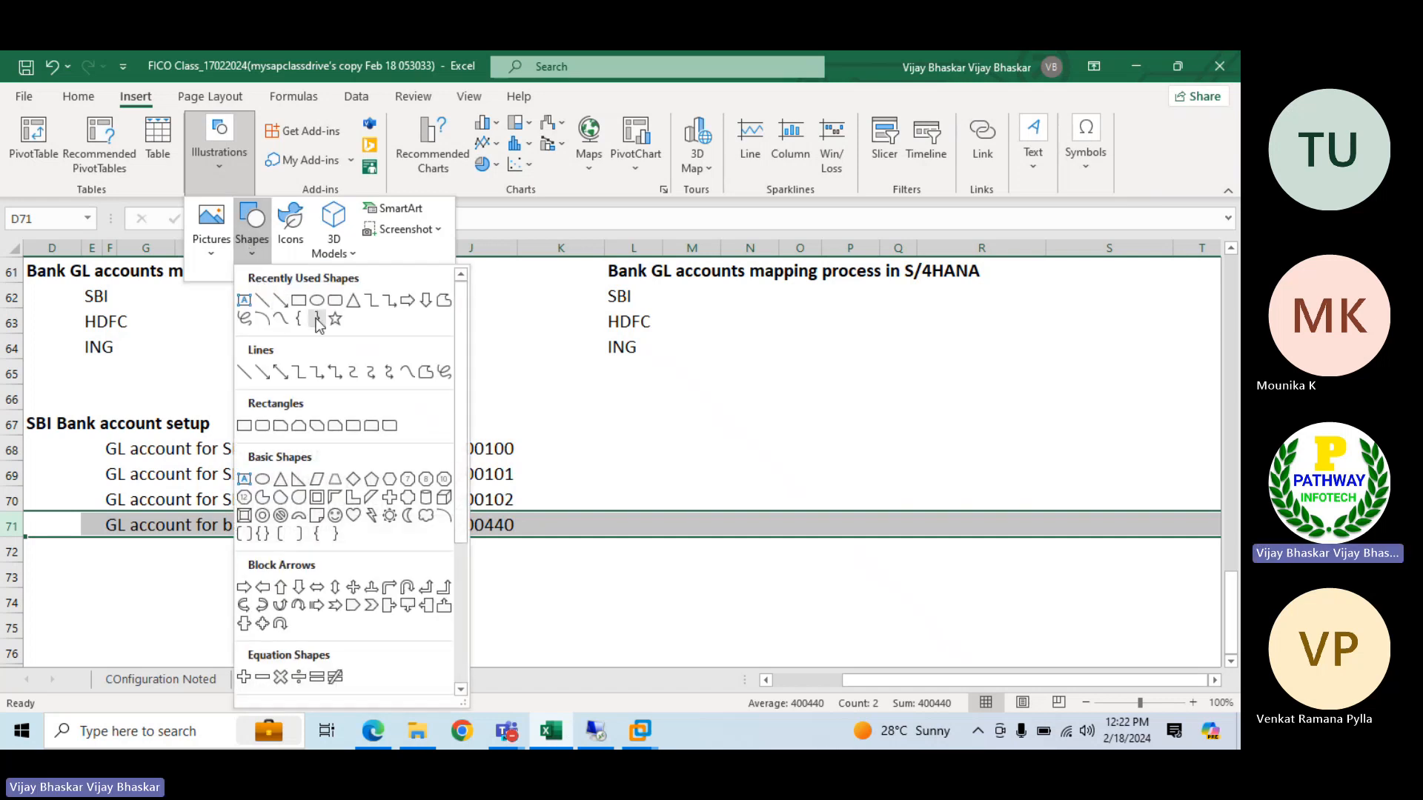
{"action": "left_click", "coordinate": [277, 302]}
{"action": "left_click_drag", "start_coordinate": [531, 441], "coordinate": [540, 507]}
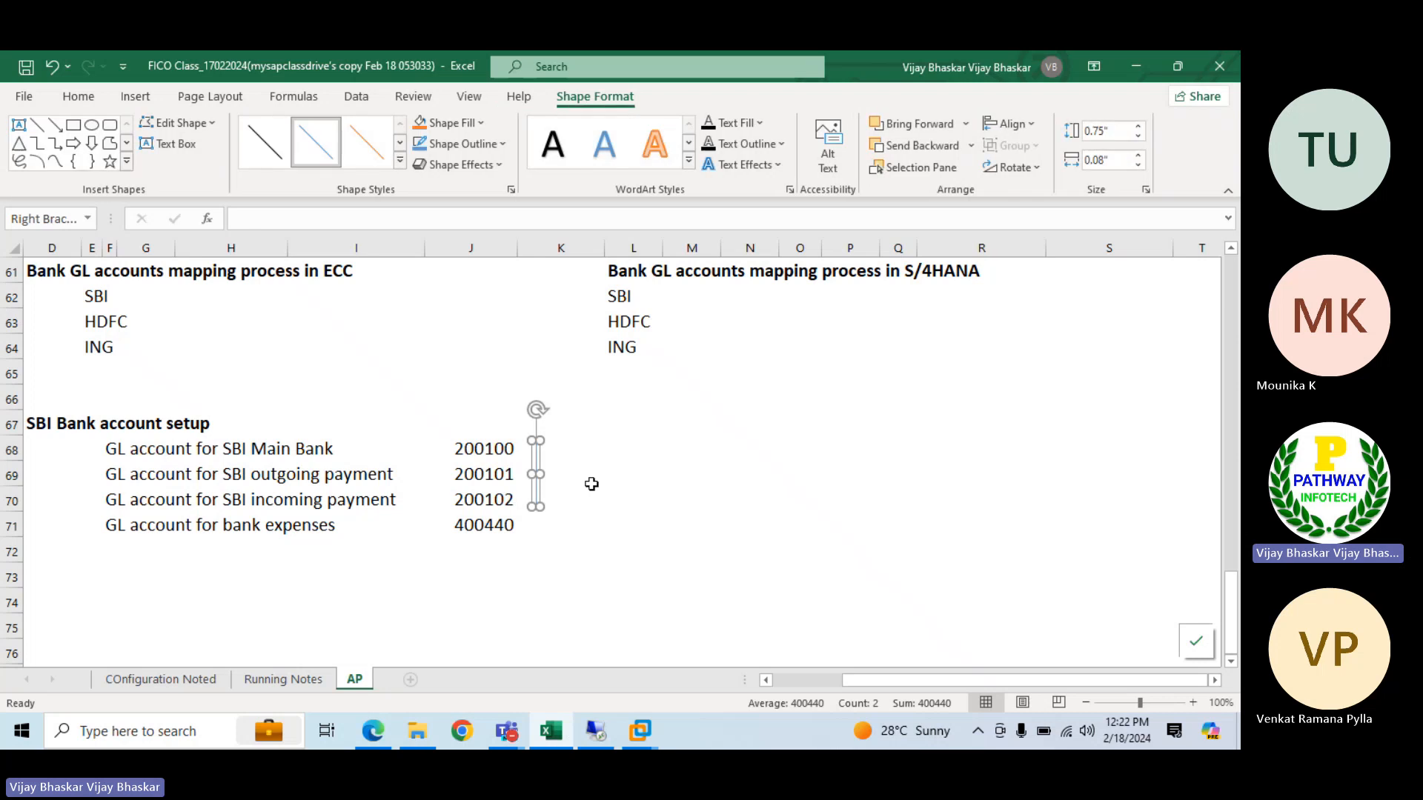
{"action": "left_click", "coordinate": [587, 482]}
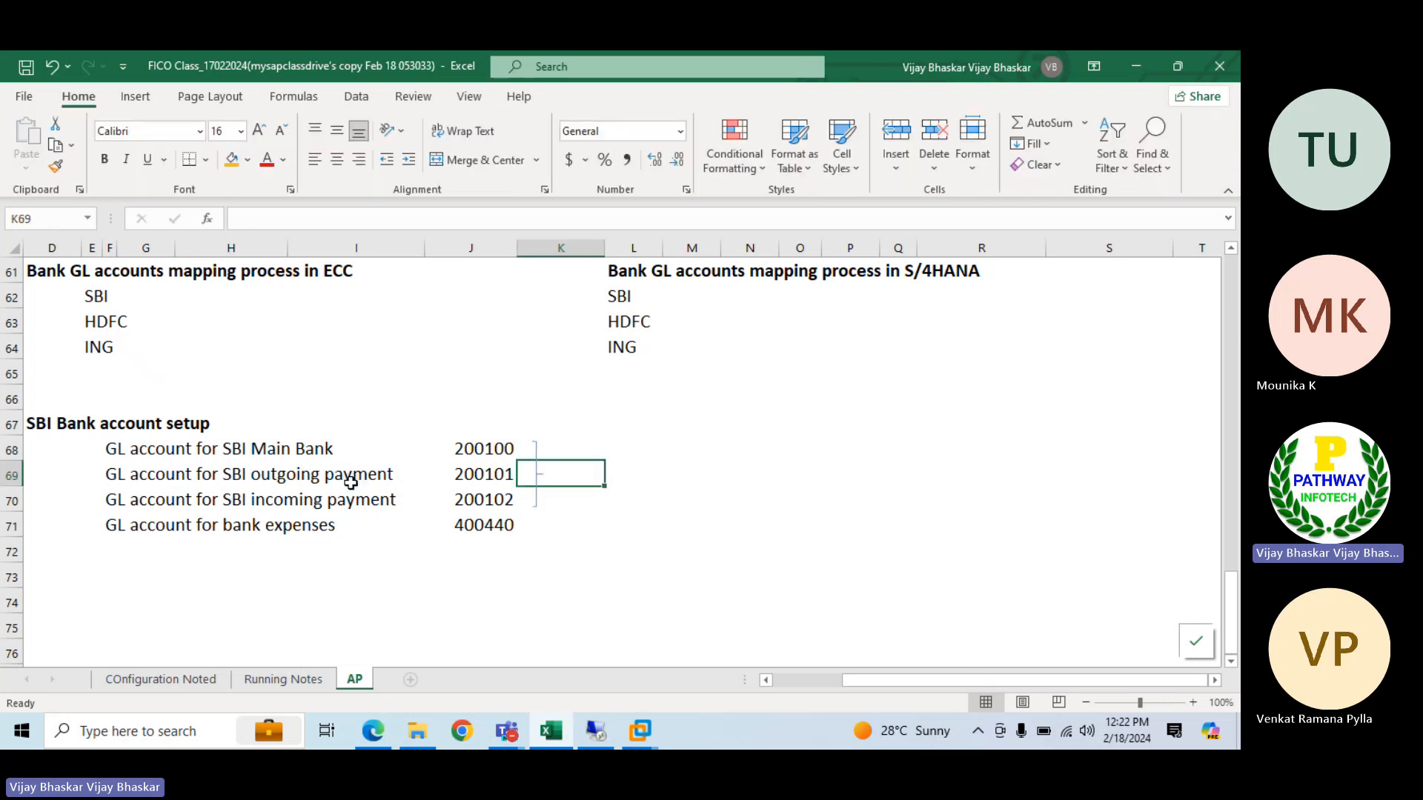
Enter the heading "HDFC Bank account setup" in D73 and make it bold
{"action": "left_click", "coordinate": [54, 585]}
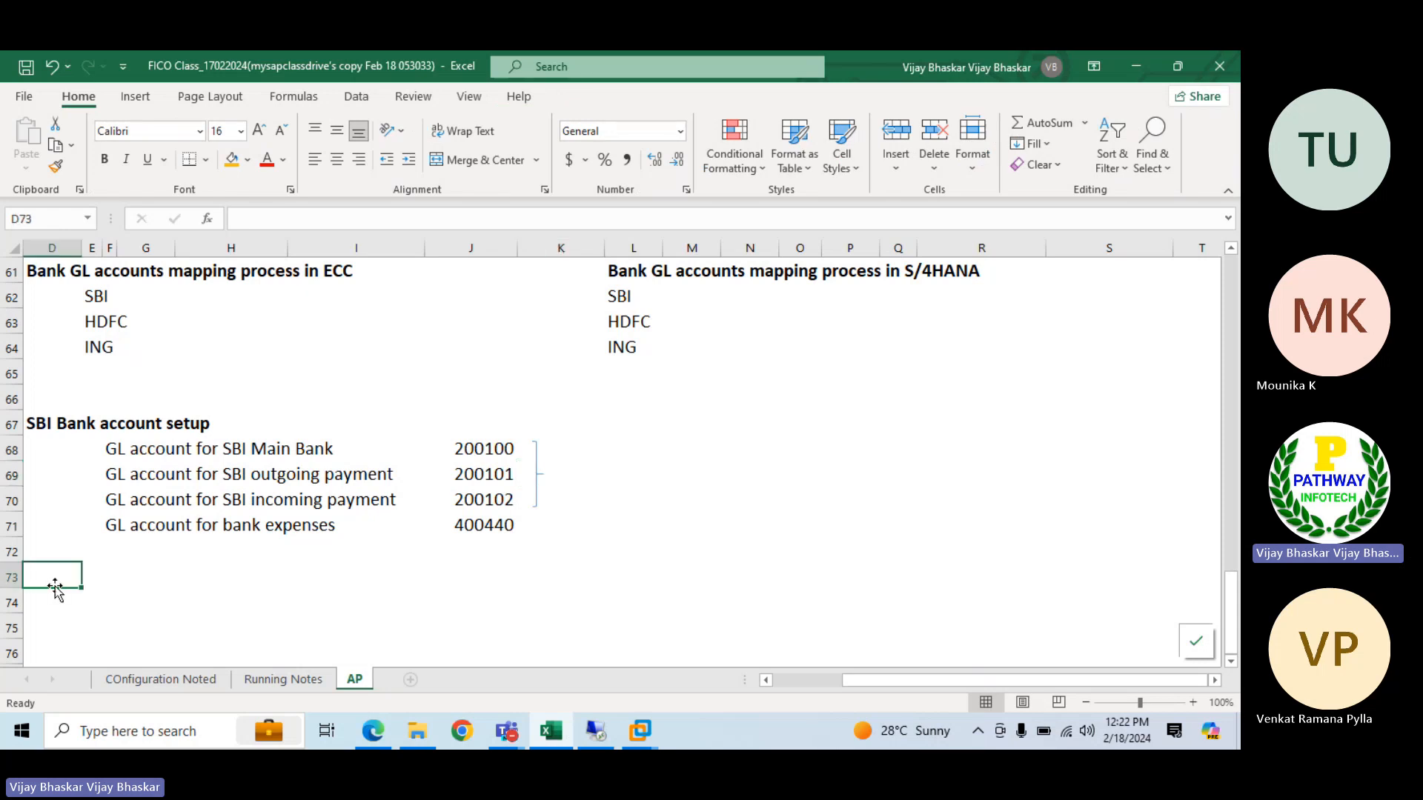
{"action": "type", "text": "HDFC"}
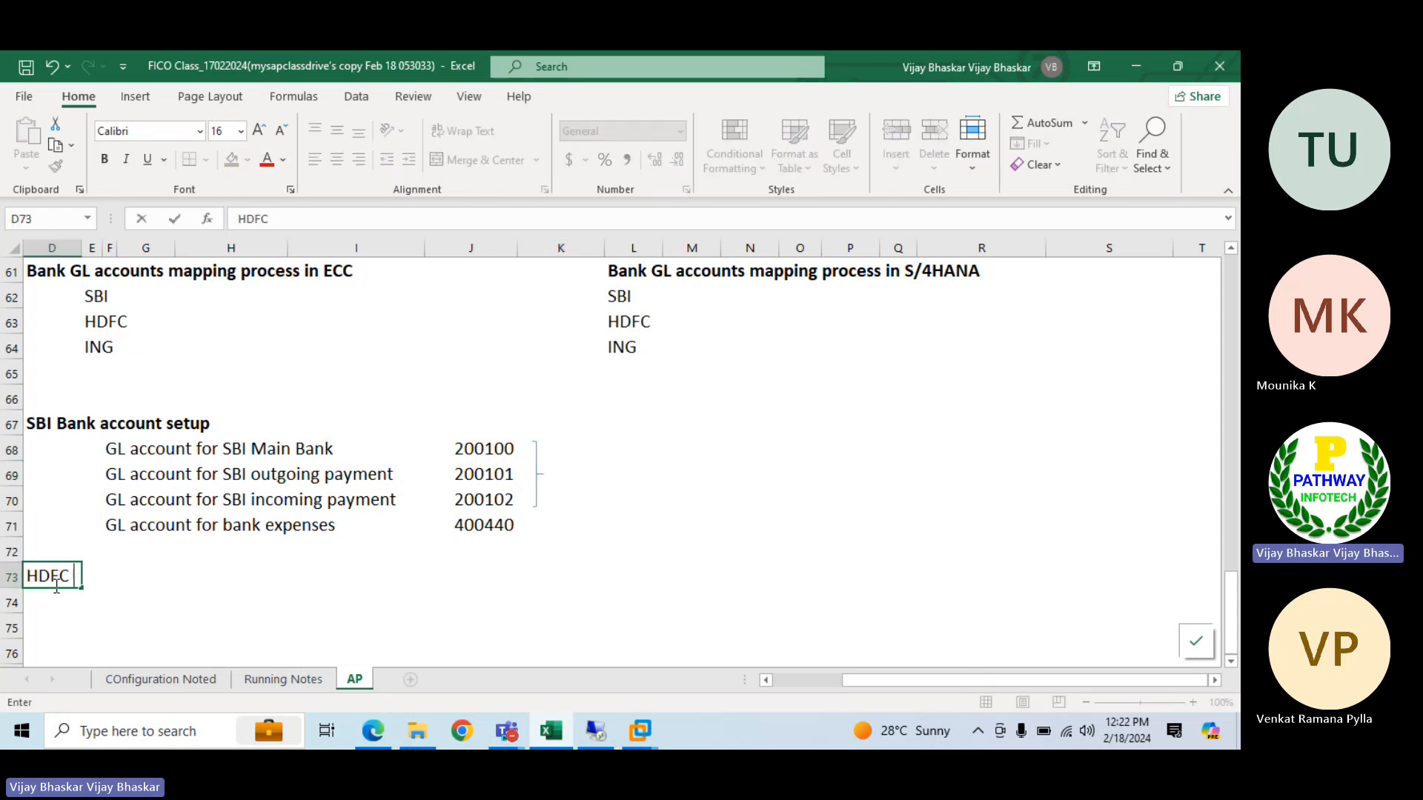
{"action": "type", "text": " Bank acc"}
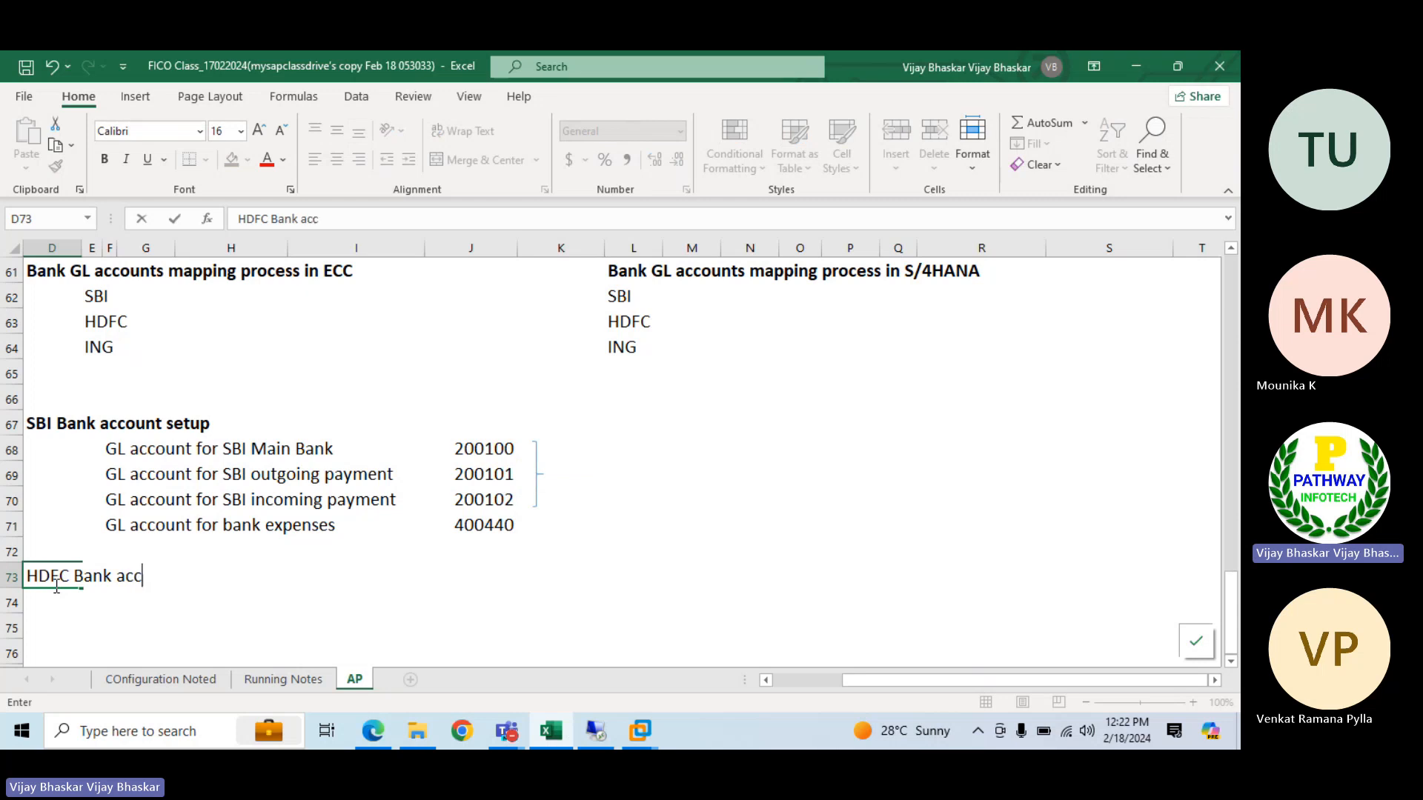
{"action": "type", "text": "ount setup"}
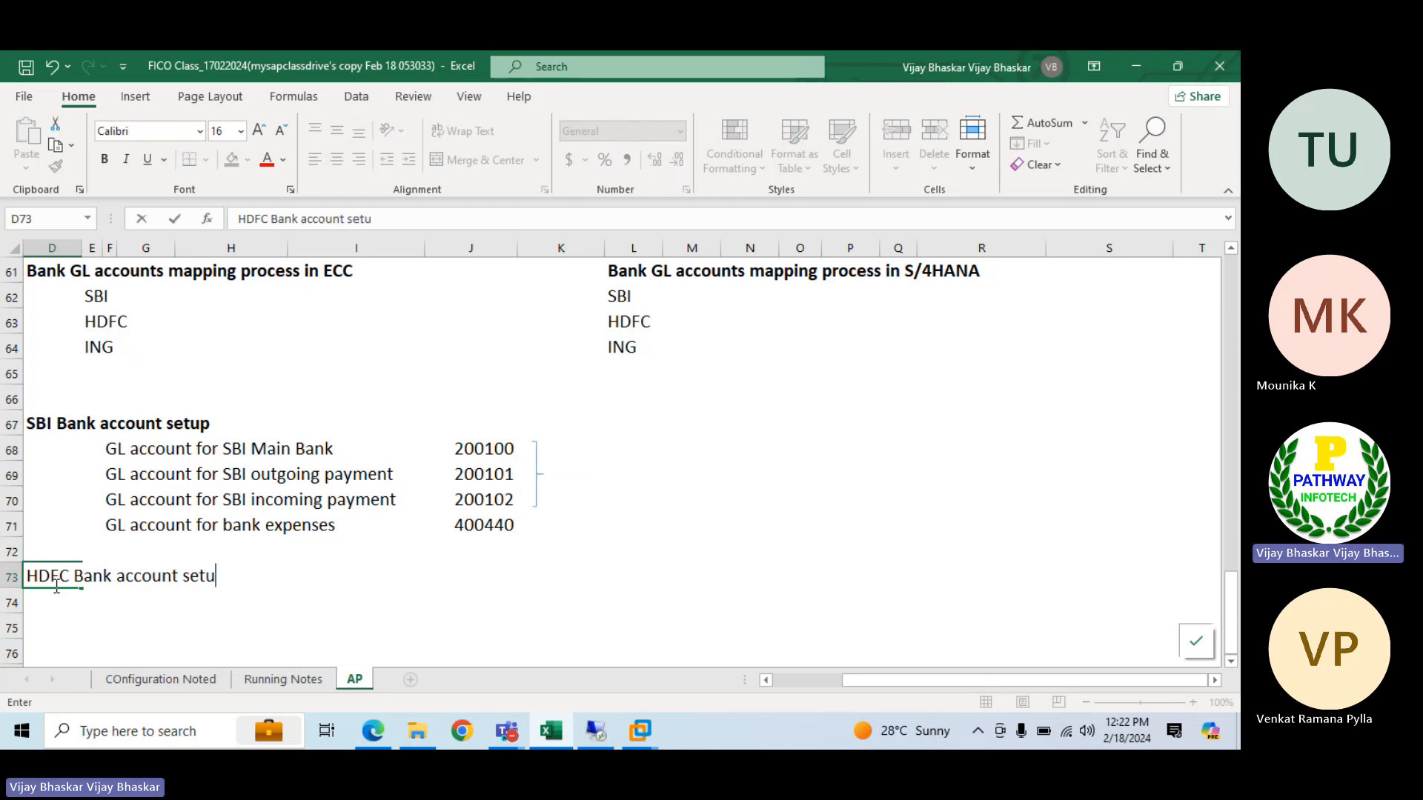
{"action": "key", "text": "Return"}
{"action": "left_click", "coordinate": [55, 586]}
{"action": "key", "text": "ctrl+b"}
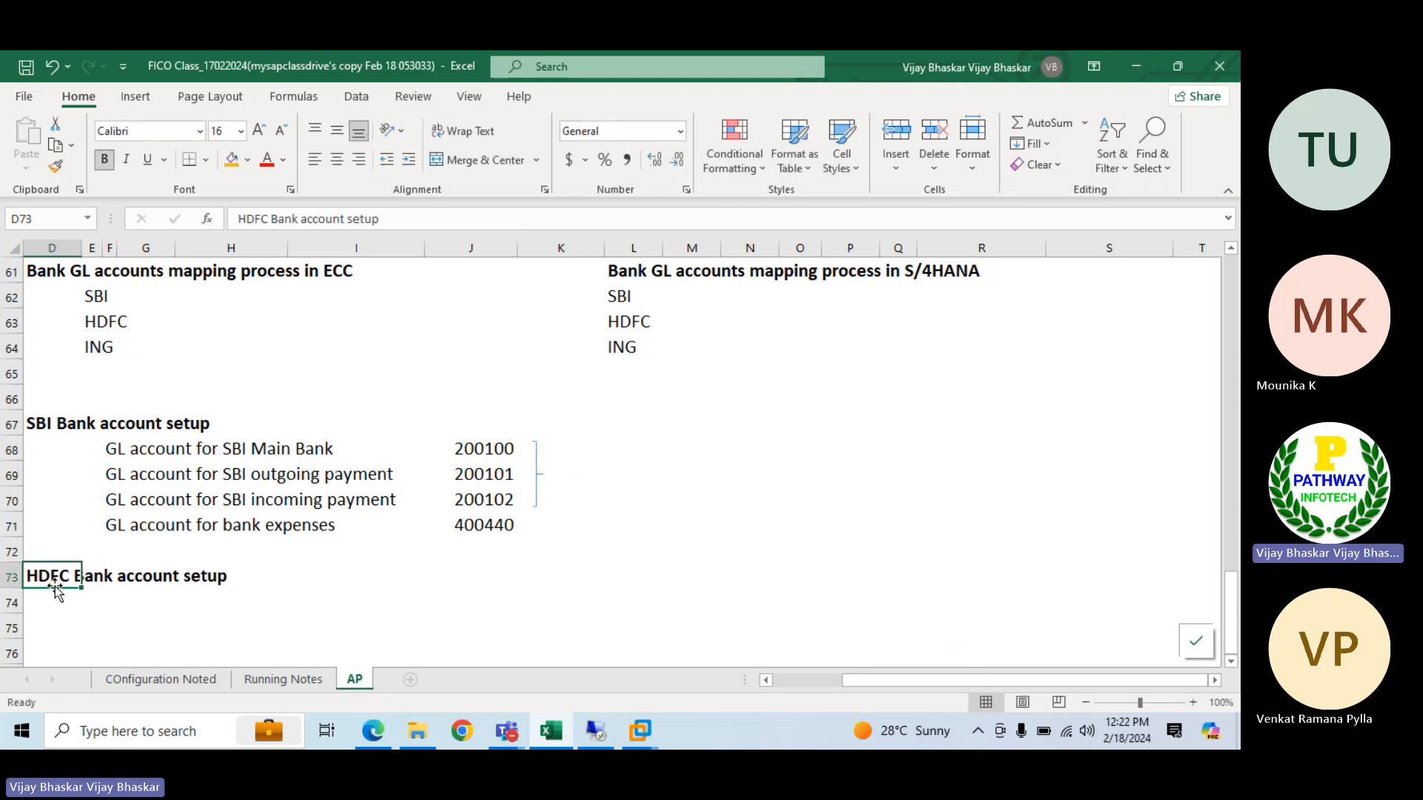
Copy the SBI GL account descriptions and numbers in F68:J71 to F74 under the HDFC heading
{"action": "left_click_drag", "start_coordinate": [112, 447], "coordinate": [484, 527]}
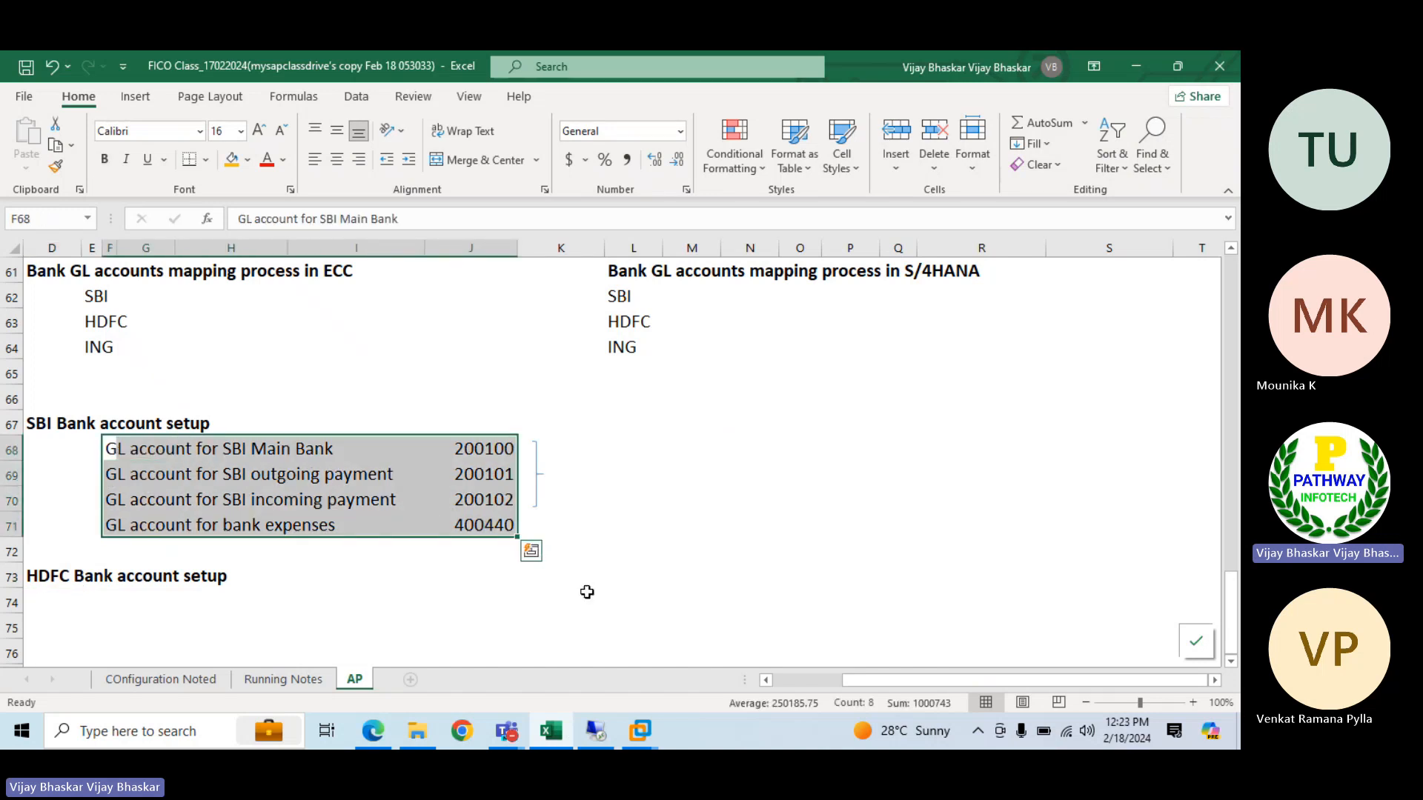
{"action": "key", "text": "ctrl+c"}
{"action": "scroll", "coordinate": [584, 590], "scroll_direction": "down", "scroll_amount": 2}
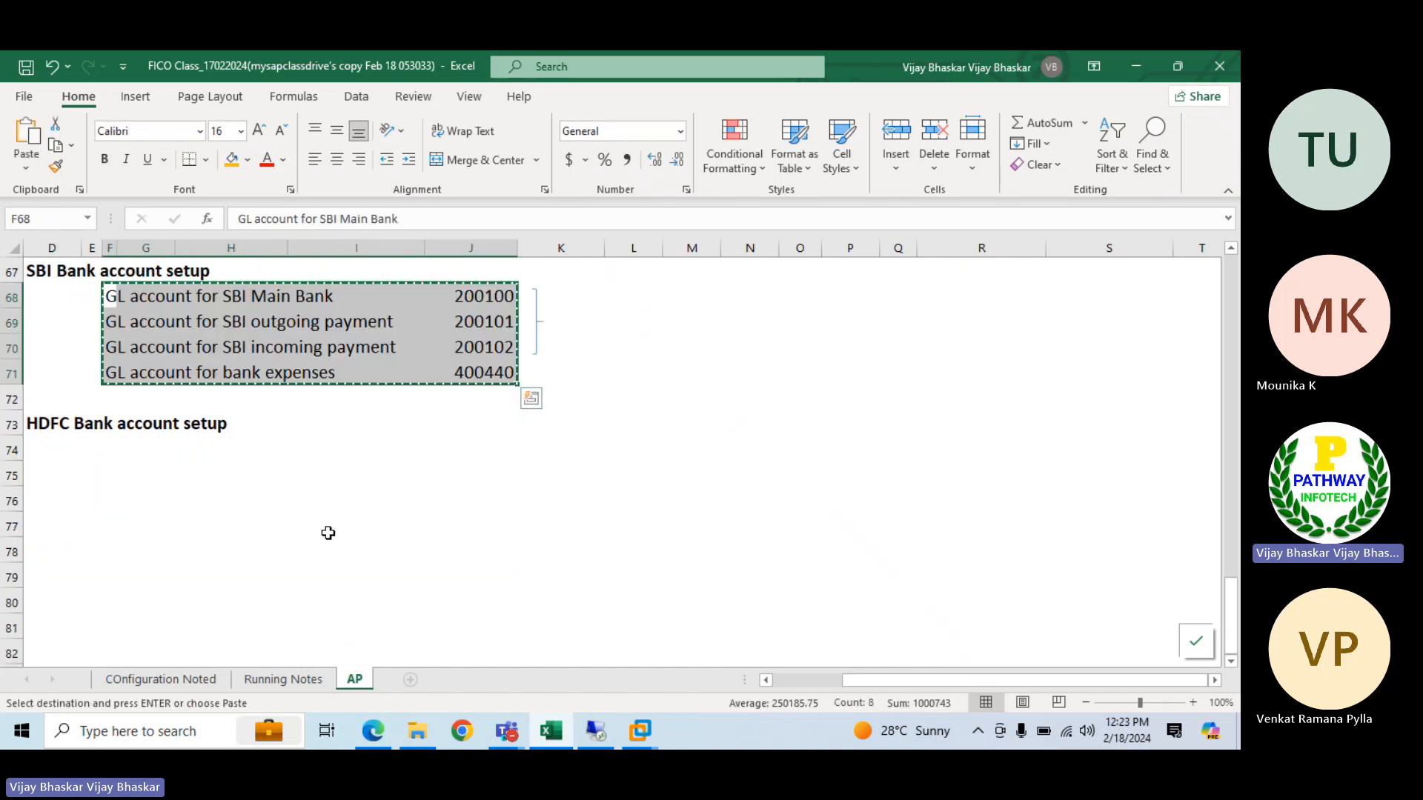
{"action": "left_click", "coordinate": [108, 448]}
{"action": "key", "text": "Return"}
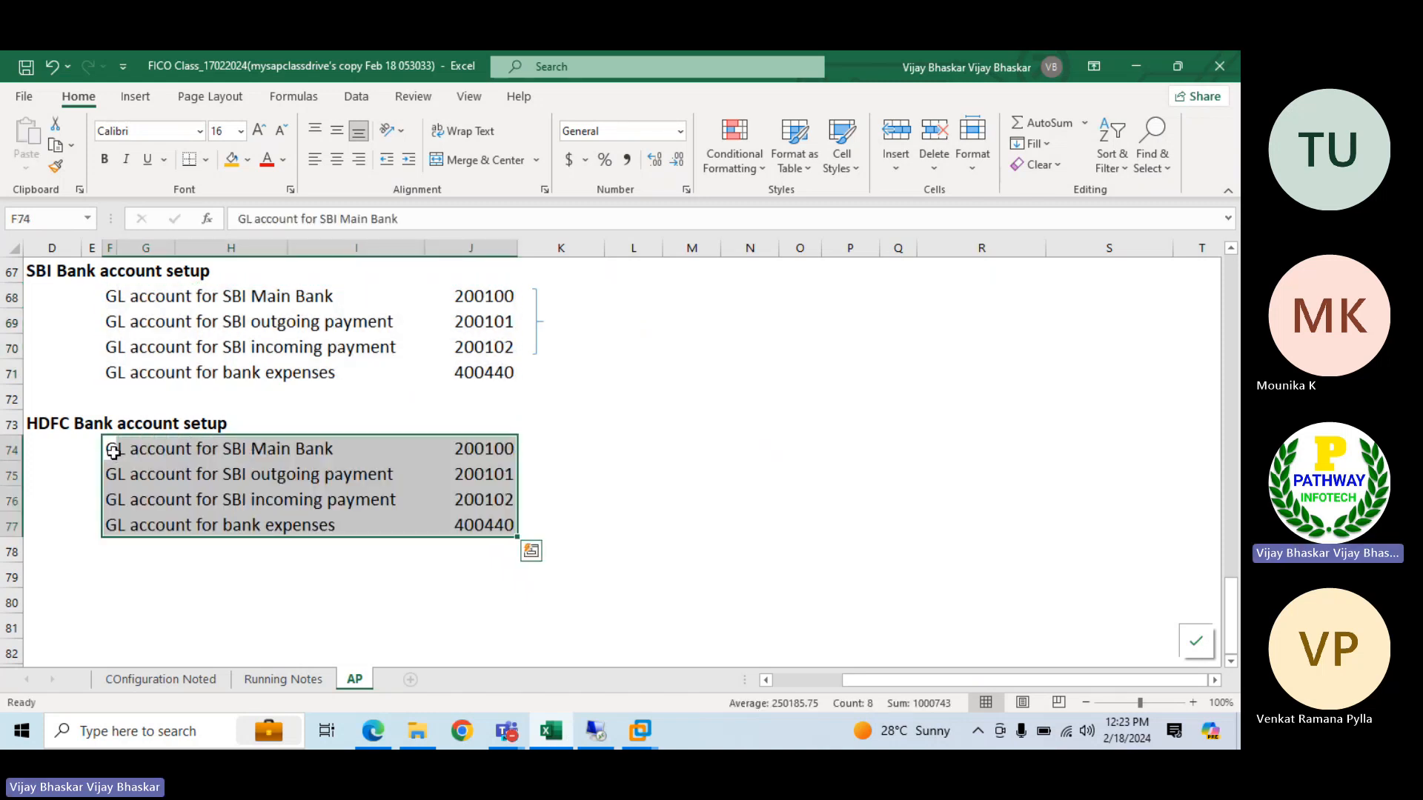
Replace "SBI" with "HDFC" in the main bank GL account description in F74
{"action": "left_click", "coordinate": [113, 450]}
{"action": "type", "text": "M"}
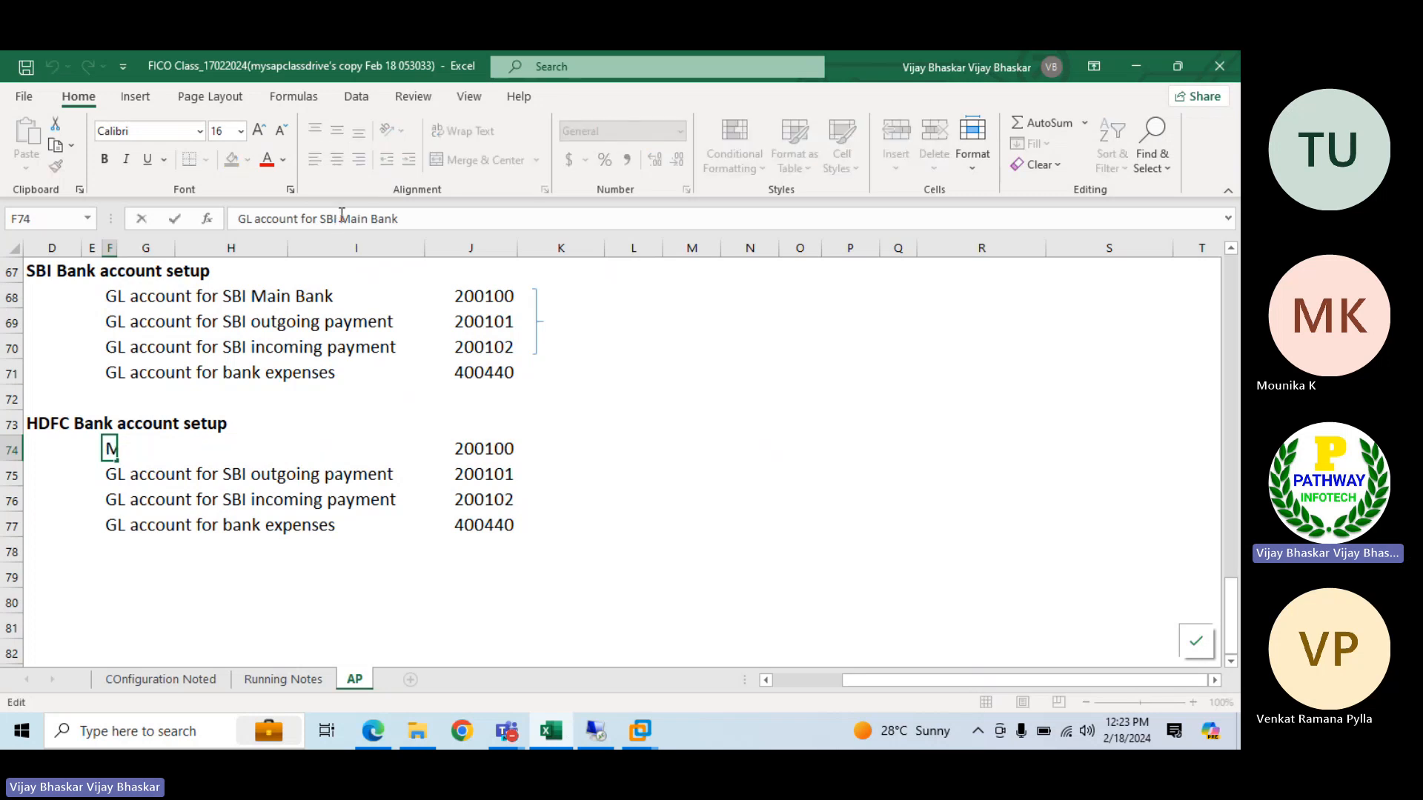
{"action": "key", "text": "BackSpace"}
{"action": "key", "text": "BackSpace"}
{"action": "key", "text": "BackSpace"}
{"action": "key", "text": "BackSpace"}
{"action": "type", "text": "G"}
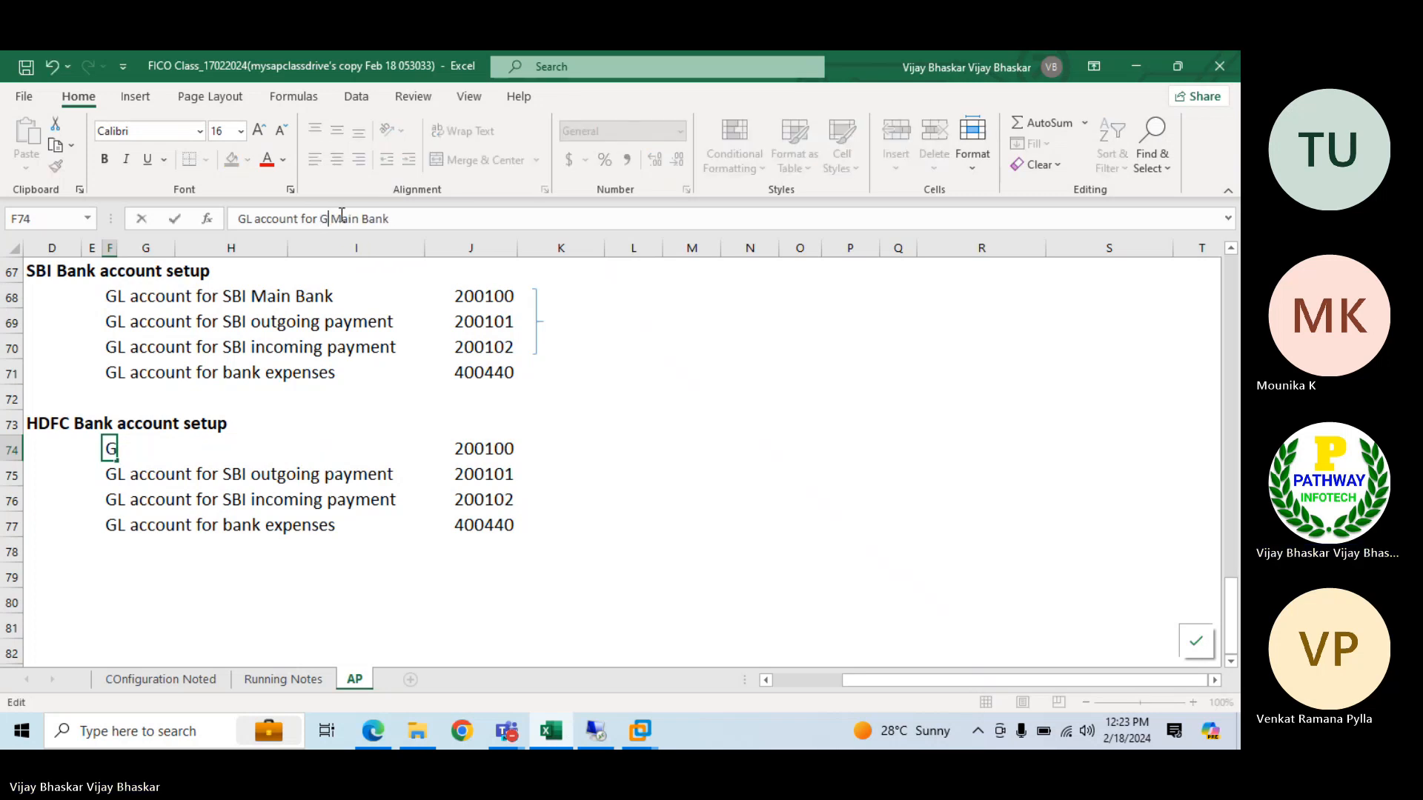
{"action": "type", "text": "DFC"}
{"action": "key", "text": "Return"}
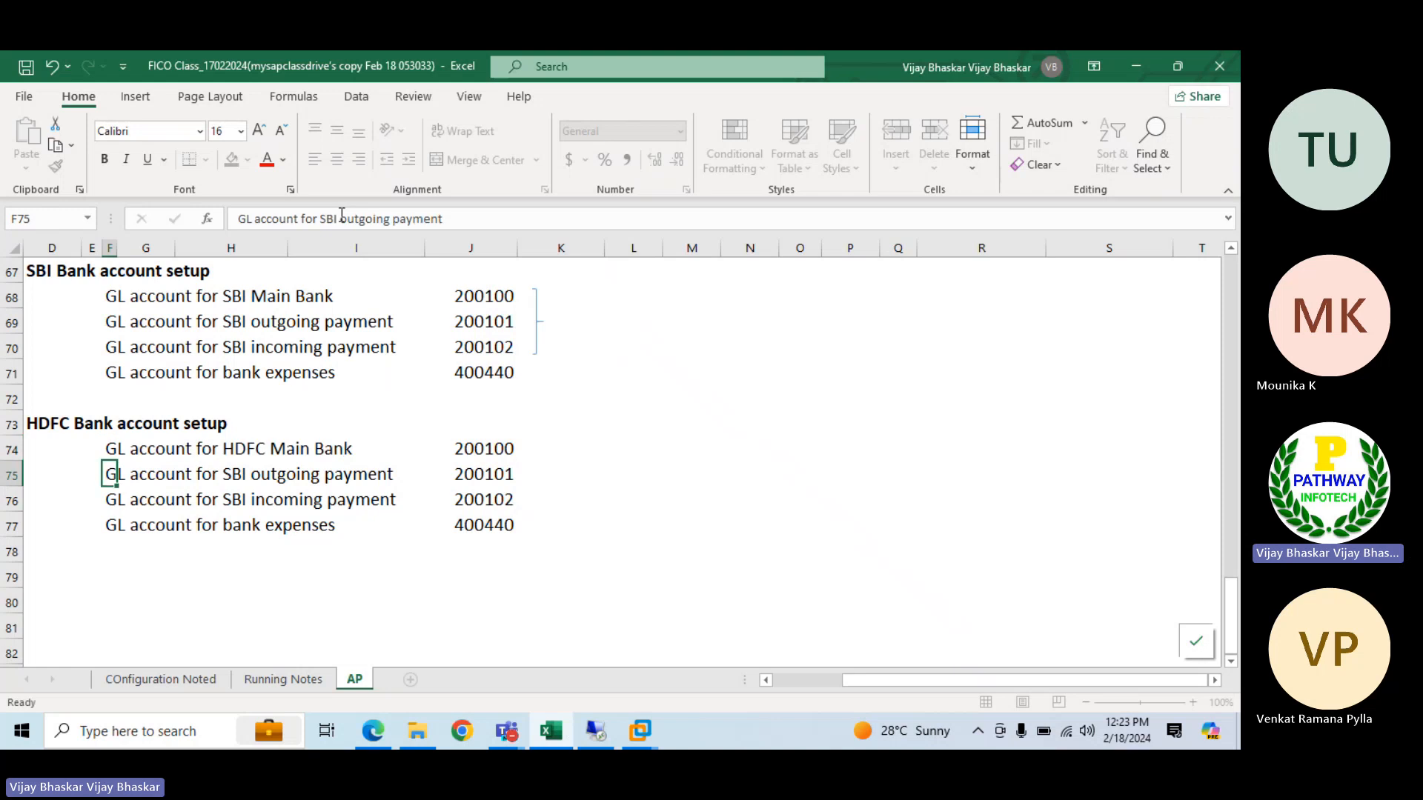
Replace "SBI" with "HDFC" in the outgoing payment GL account description in F75
{"action": "type", "text": "o"}
{"action": "key", "text": "BackSpace"}
{"action": "key", "text": "BackSpace"}
{"action": "key", "text": "BackSpace"}
{"action": "key", "text": "BackSpace"}
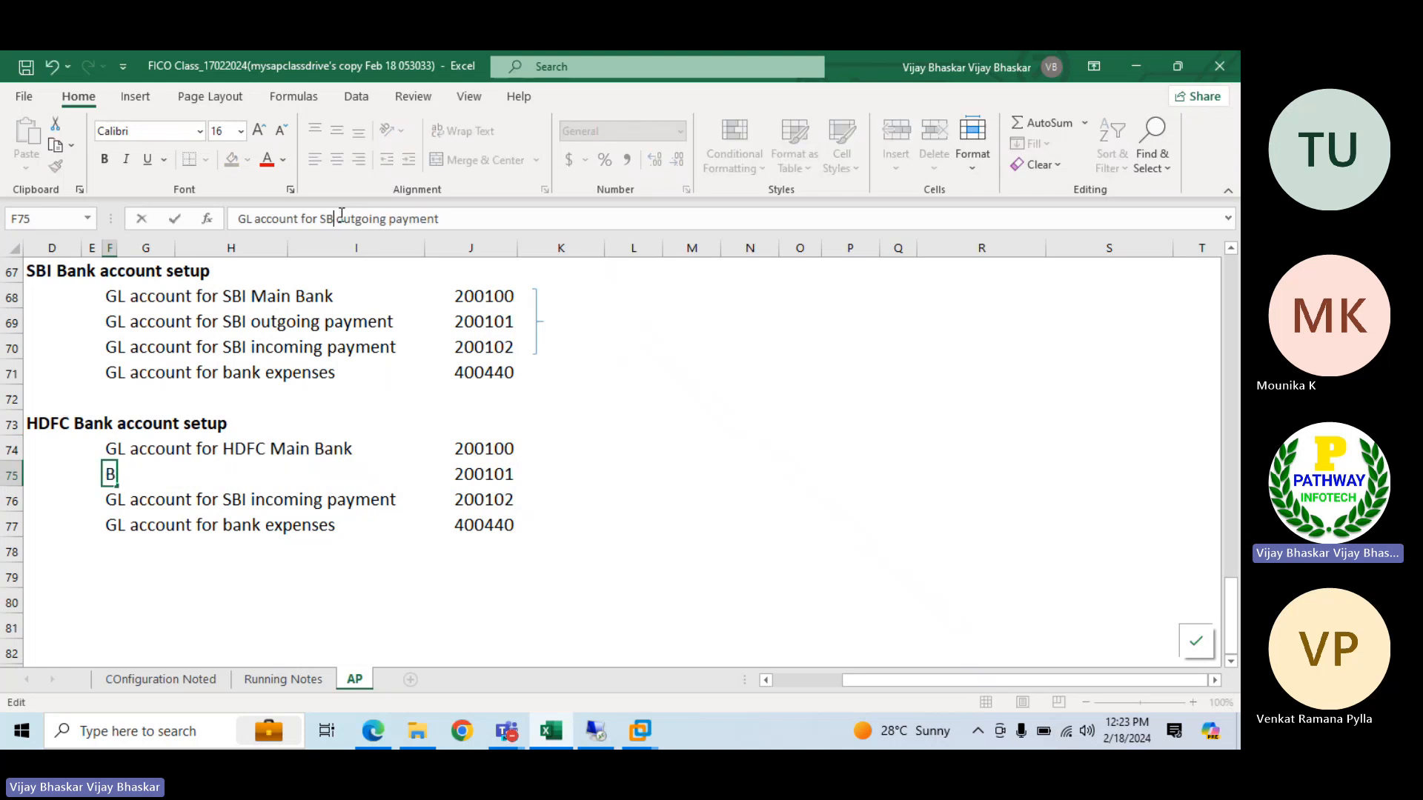
{"action": "type", "text": "HDFC"}
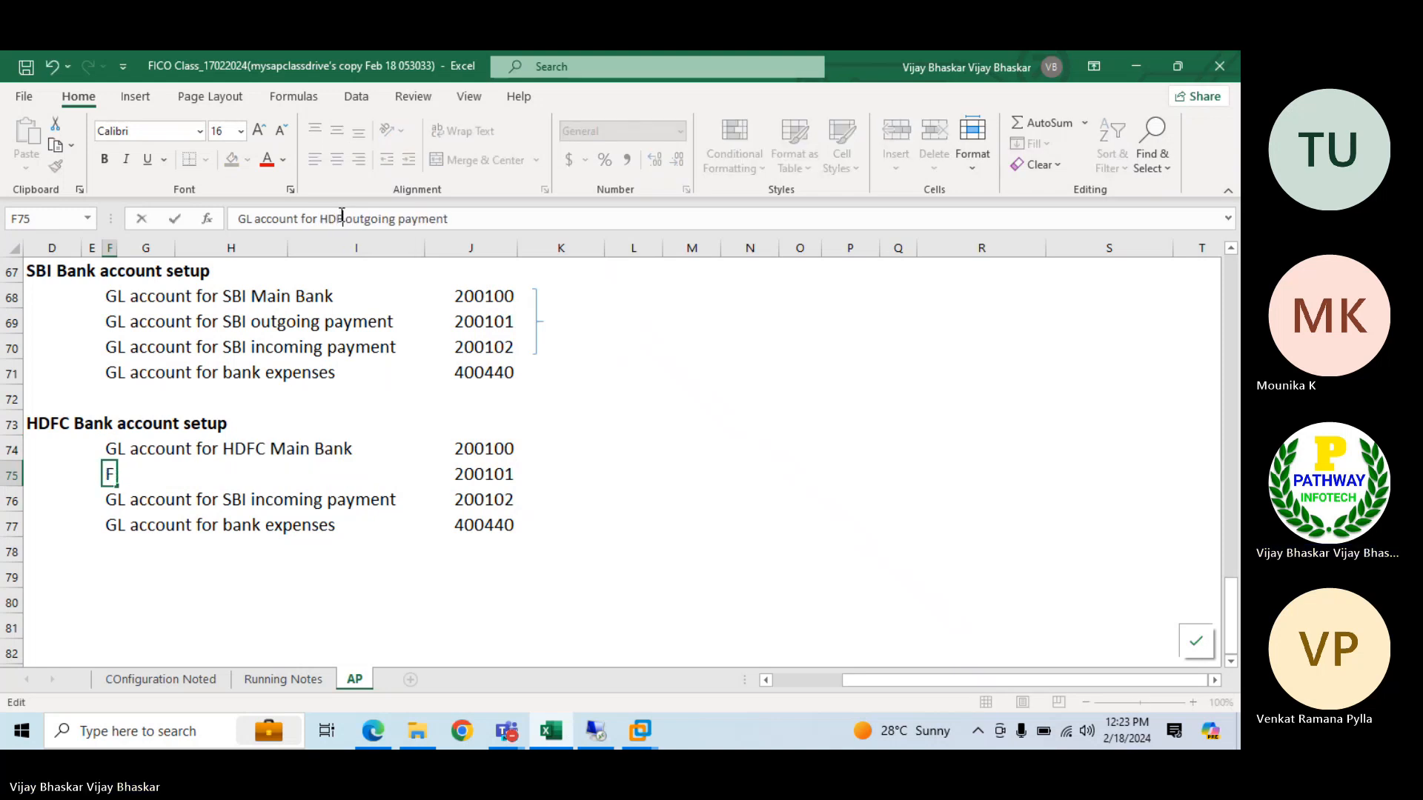
{"action": "key", "text": "Return"}
Replace "SBI" with "HDFC" in the incoming payment GL account description in F76
{"action": "left_click", "coordinate": [340, 219]}
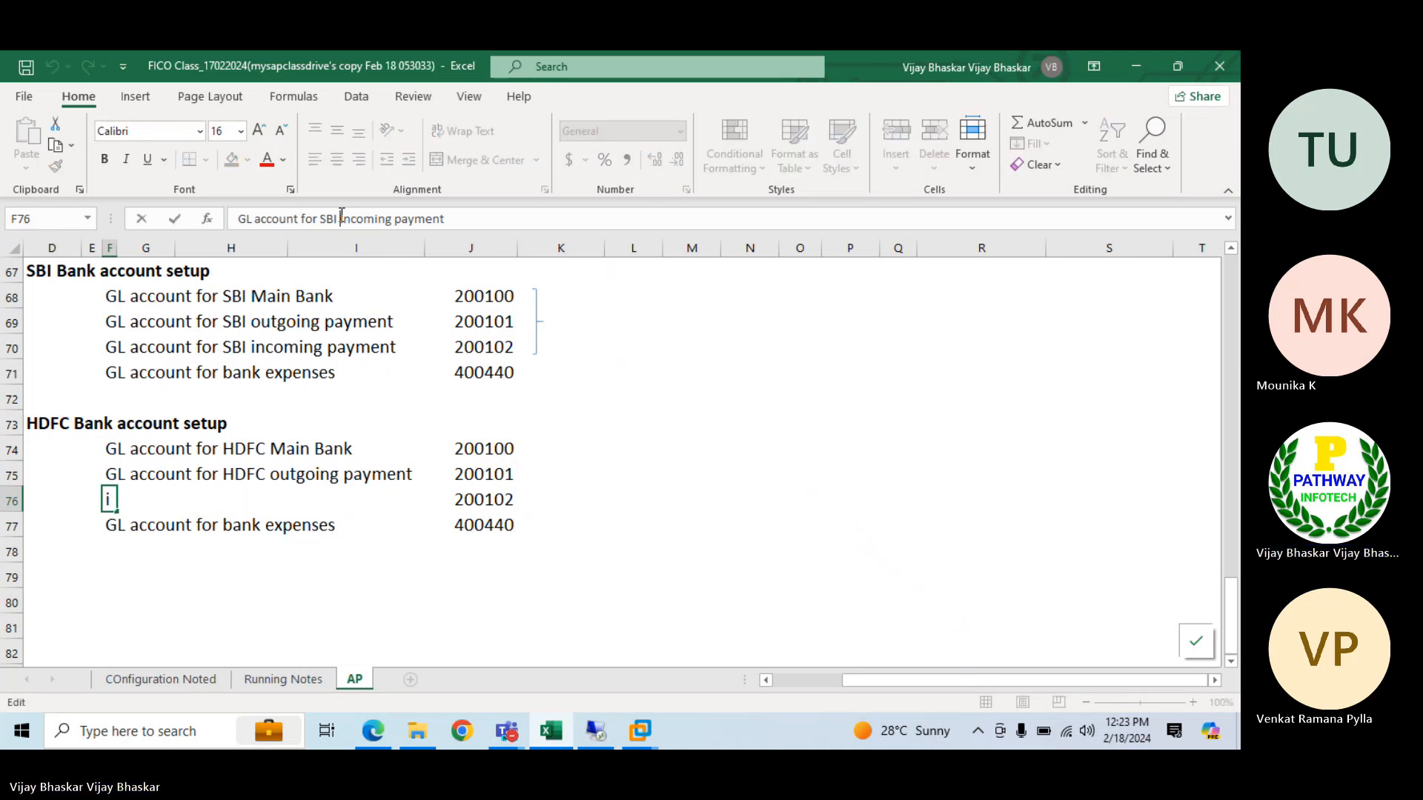
{"action": "key", "text": "BackSpace"}
{"action": "key", "text": "BackSpace"}
{"action": "key", "text": "BackSpace"}
{"action": "key", "text": "BackSpace"}
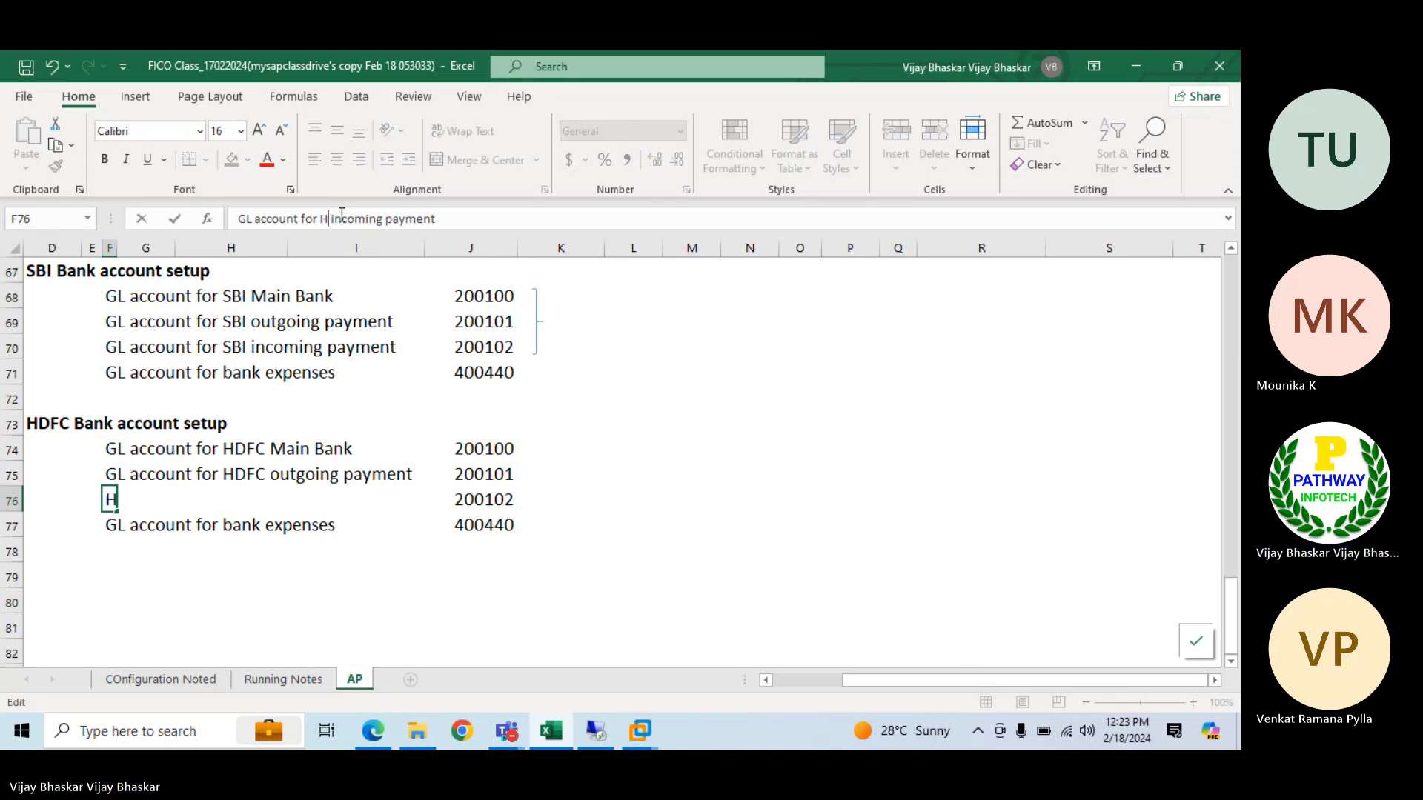
{"action": "type", "text": "HDFC"}
{"action": "key", "text": "Return"}
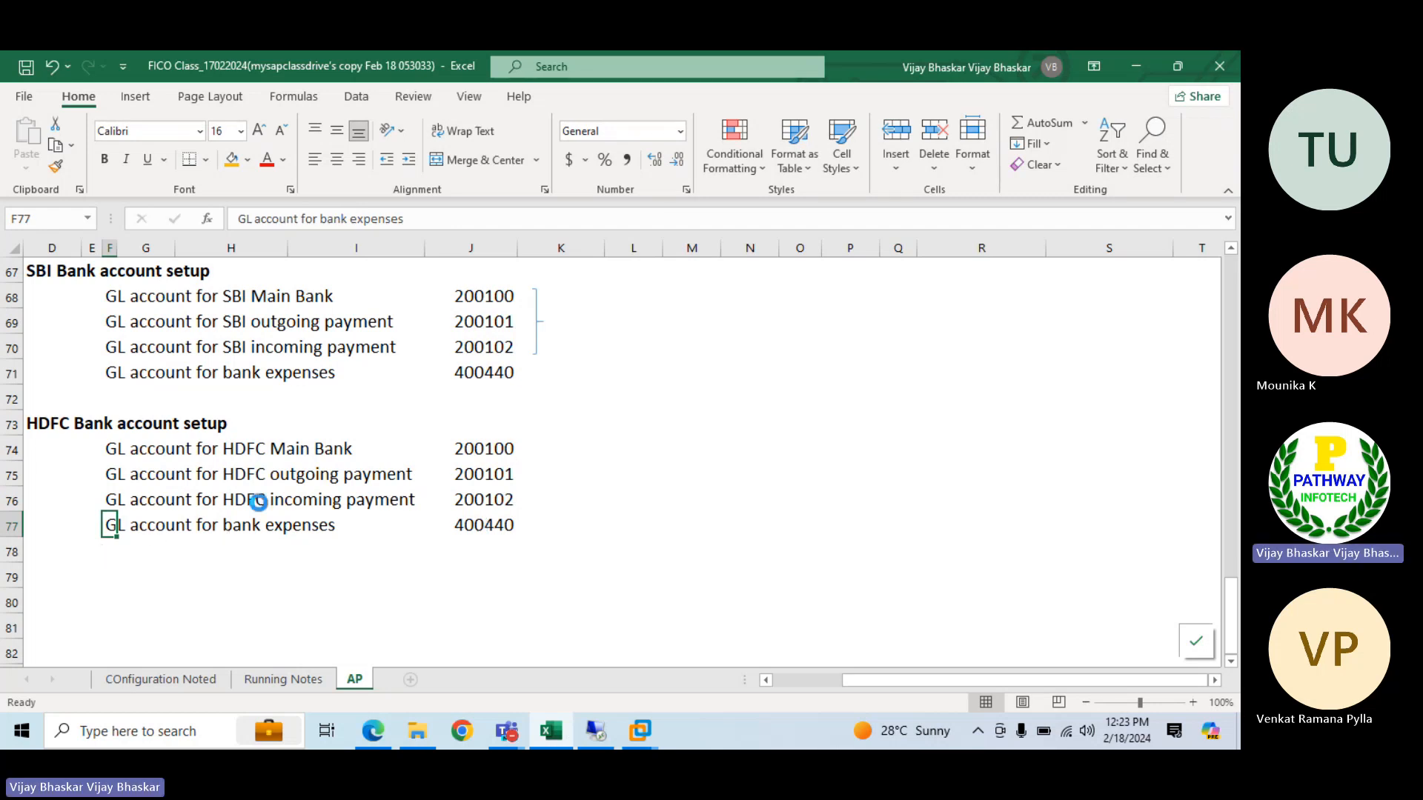
Copy the SBI section's brace shape and place the copy beside the HDFC account numbers in J74:J76
{"action": "left_click", "coordinate": [536, 321]}
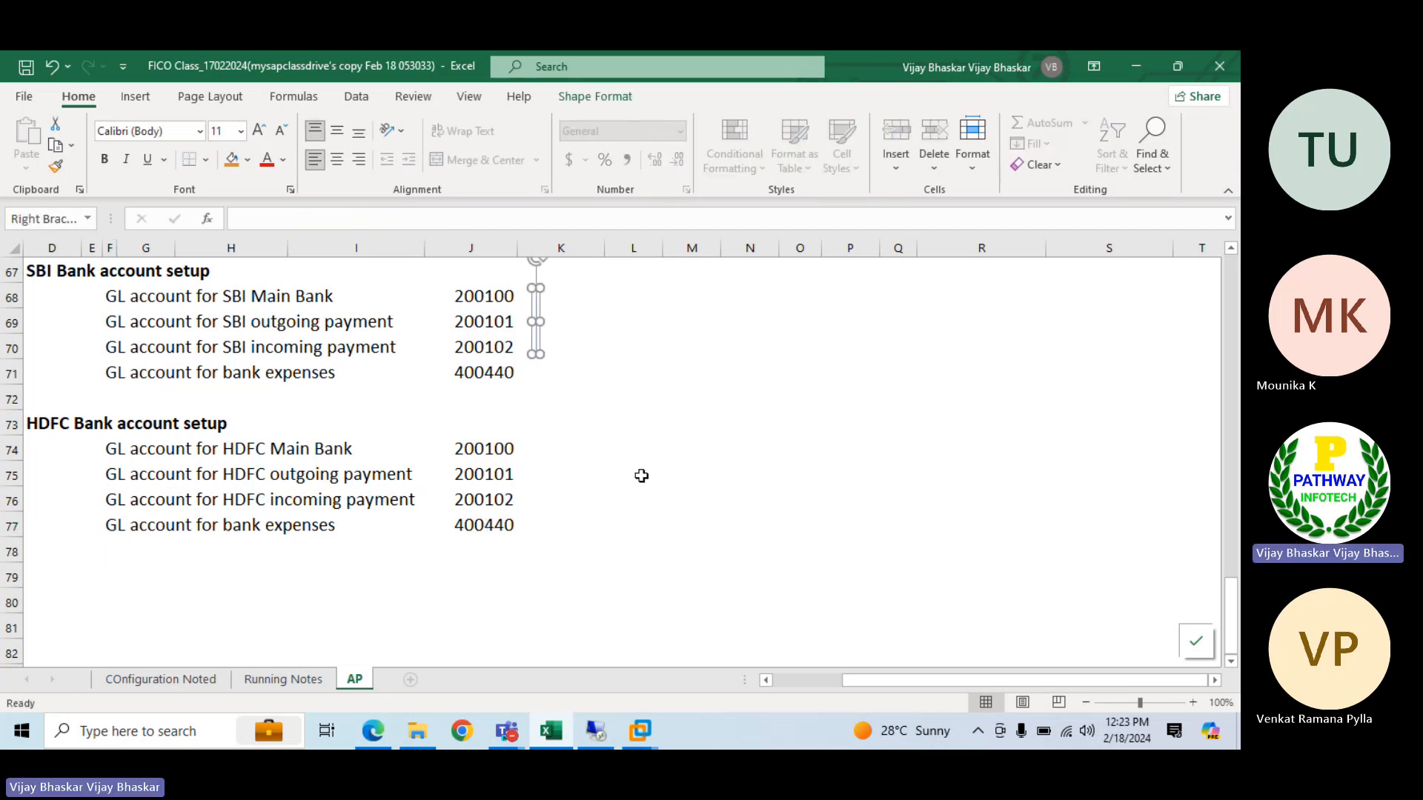
{"action": "left_click", "coordinate": [552, 454]}
{"action": "key", "text": "ctrl+v"}
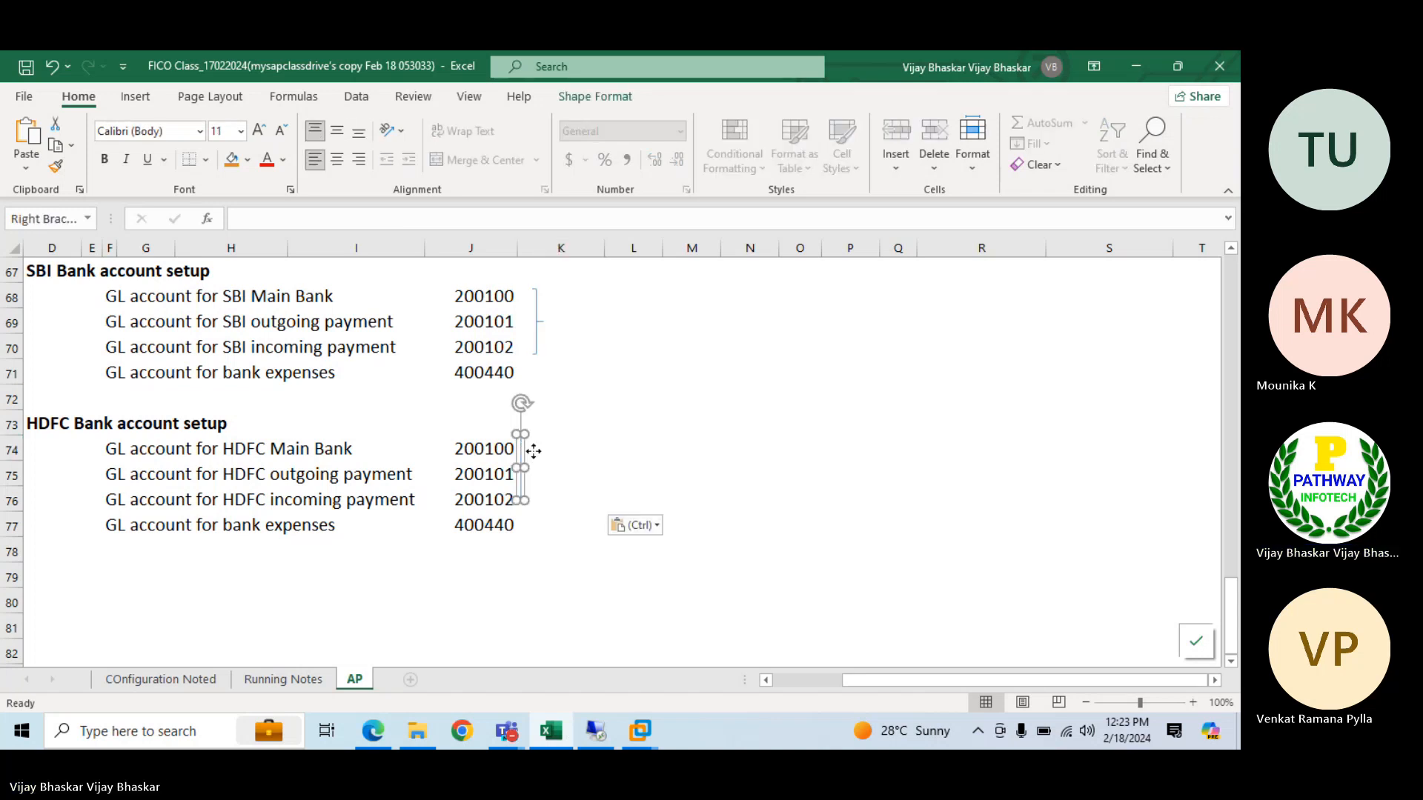
{"action": "mouse_move", "coordinate": [533, 451]}
{"action": "left_mouse_down"}
{"action": "mouse_move", "coordinate": [542, 467]}
{"action": "mouse_move", "coordinate": [535, 446]}
{"action": "left_mouse_up"}
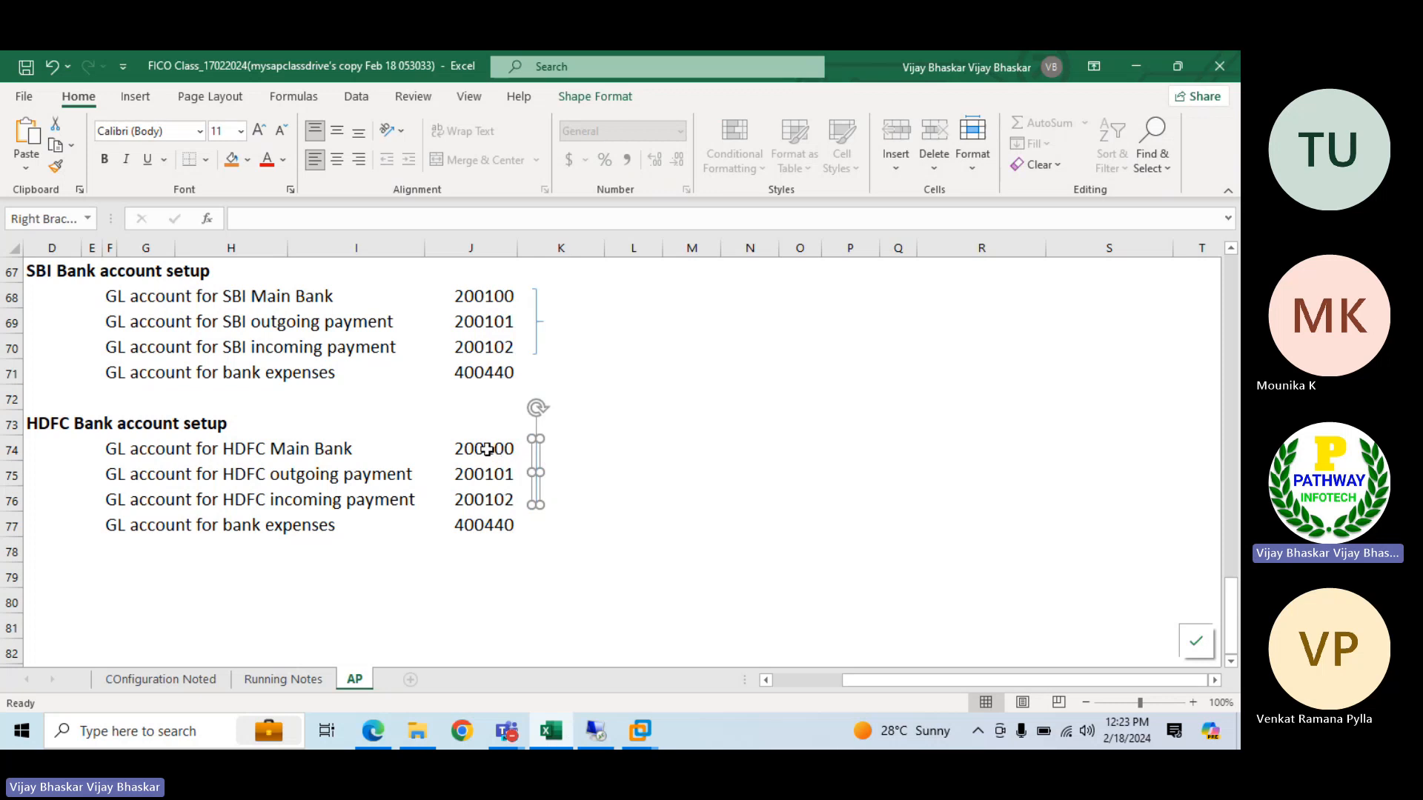
Change the HDFC main bank GL account in J74 to 200000
{"action": "double_click", "coordinate": [488, 449]}
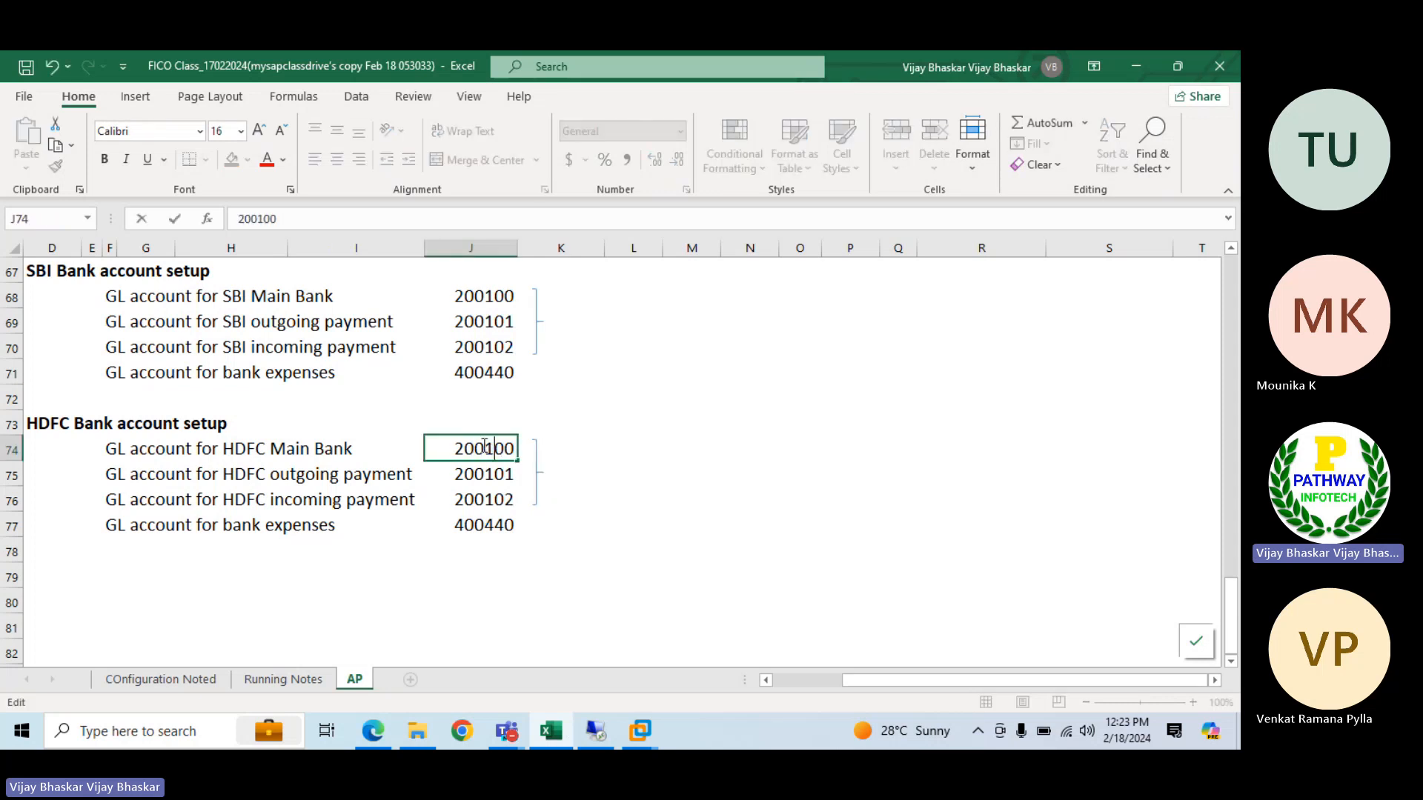
{"action": "key", "text": "Return"}
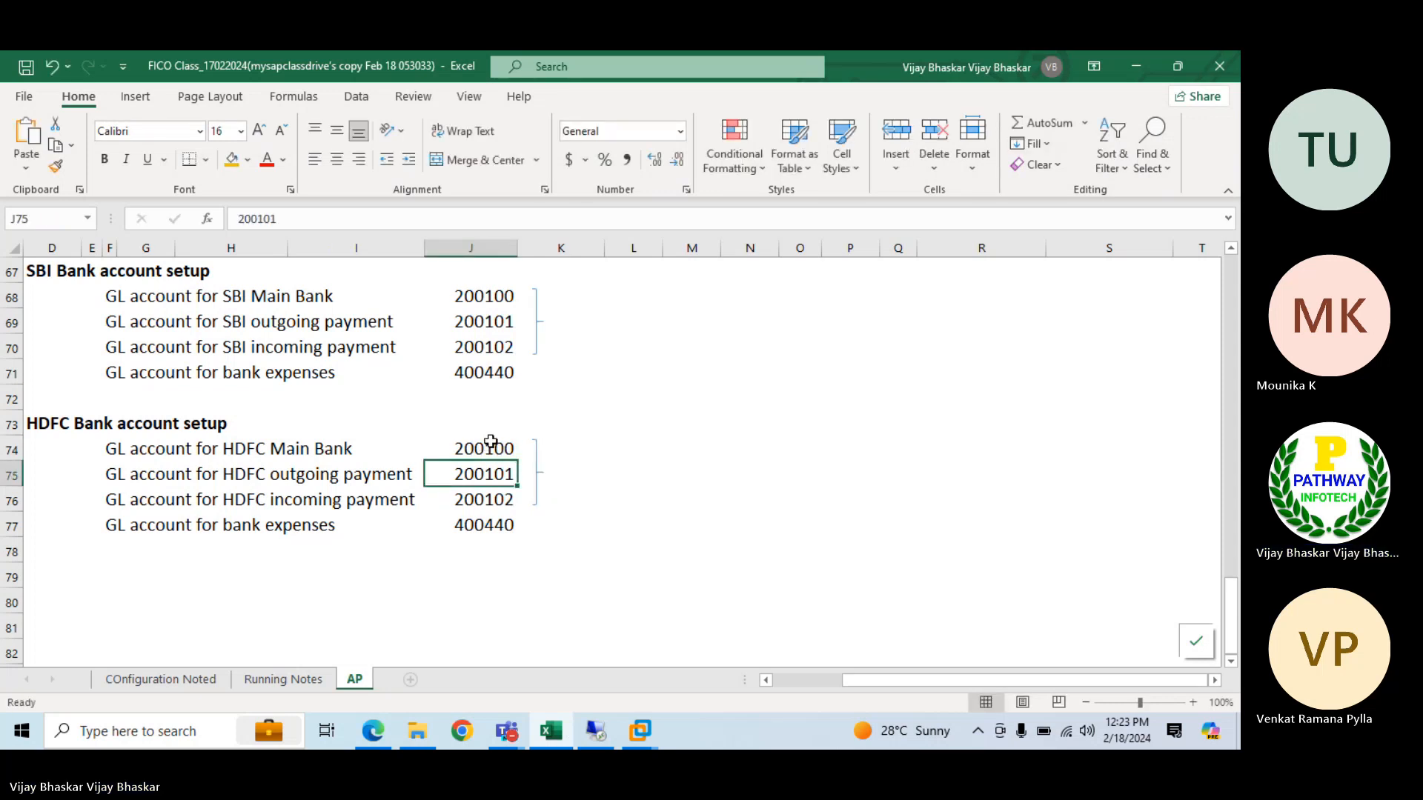
{"action": "double_click", "coordinate": [488, 441]}
{"action": "key", "text": "BackSpace"}
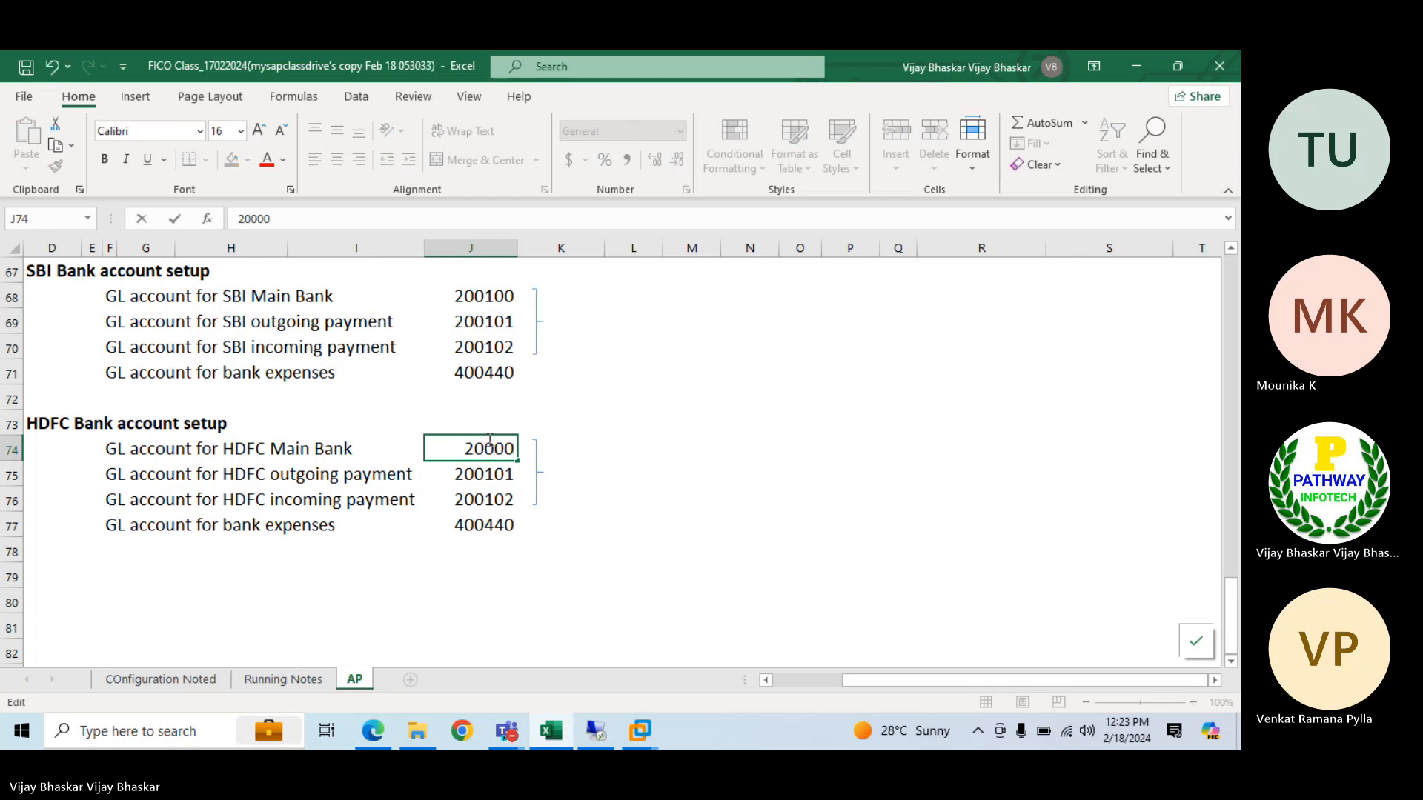
{"action": "type", "text": "0"}
{"action": "key", "text": "Return"}
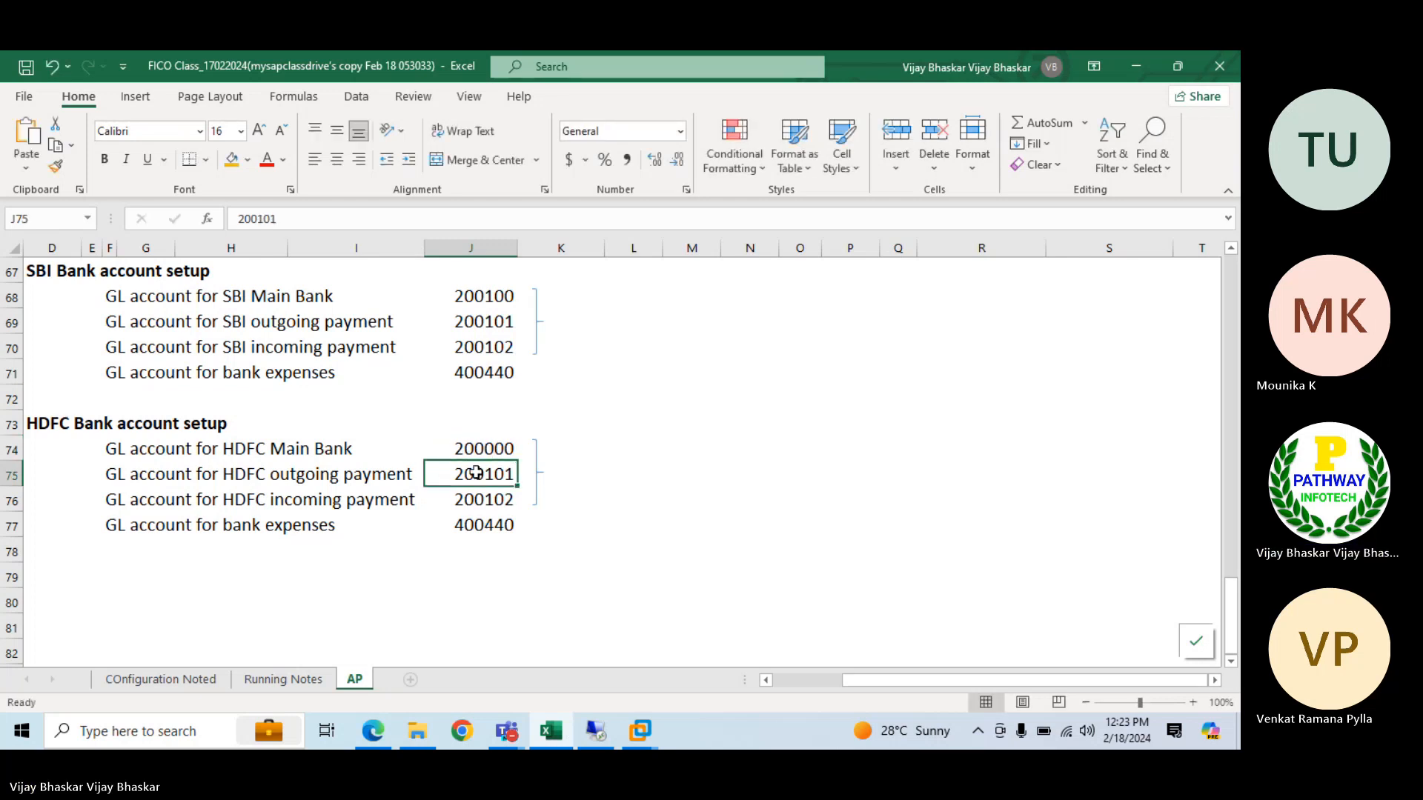
Change the HDFC outgoing payment GL account in J75 to 200001 and the incoming payment account in J76 to 200002
{"action": "double_click", "coordinate": [493, 468]}
{"action": "key", "text": "BackSpace"}
{"action": "type", "text": "0"}
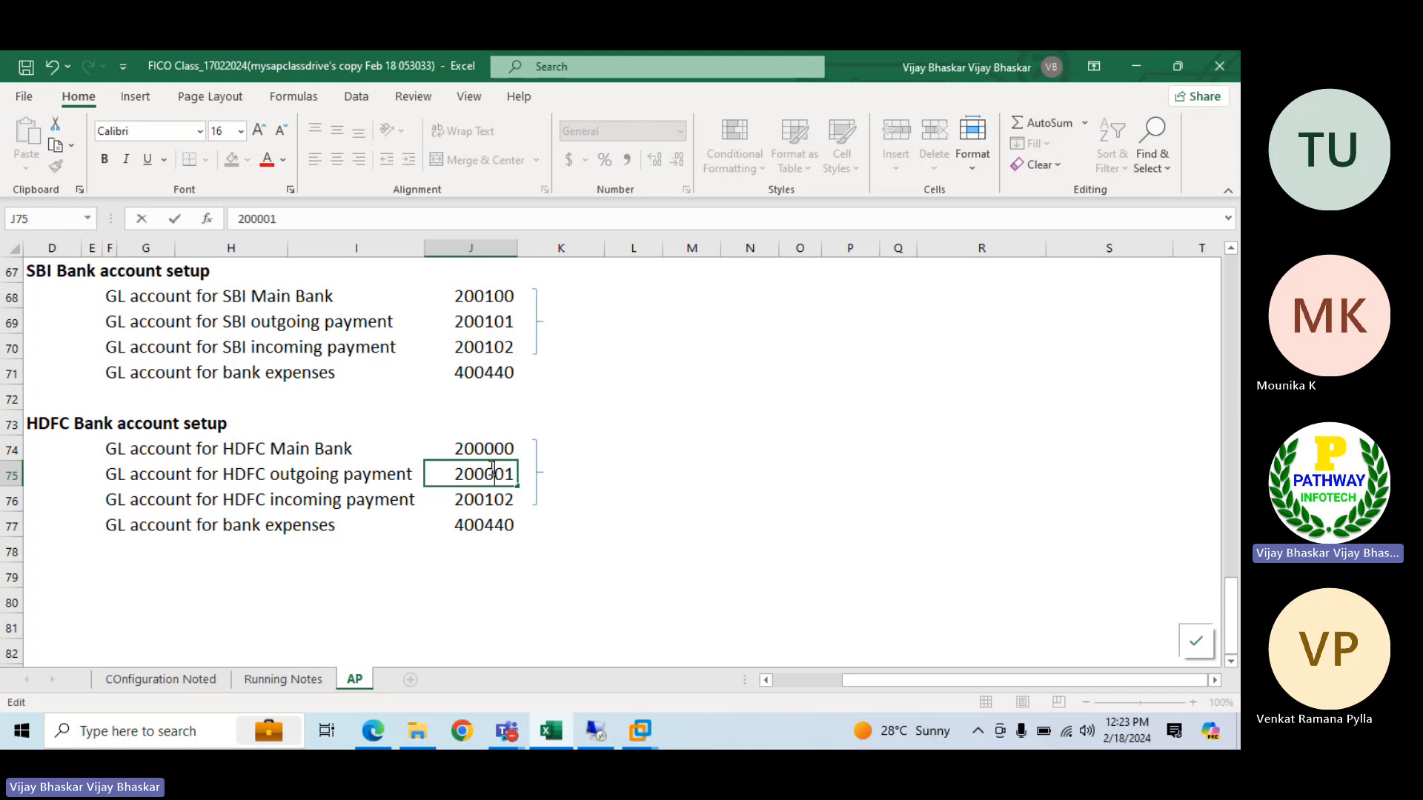
{"action": "key", "text": "Return"}
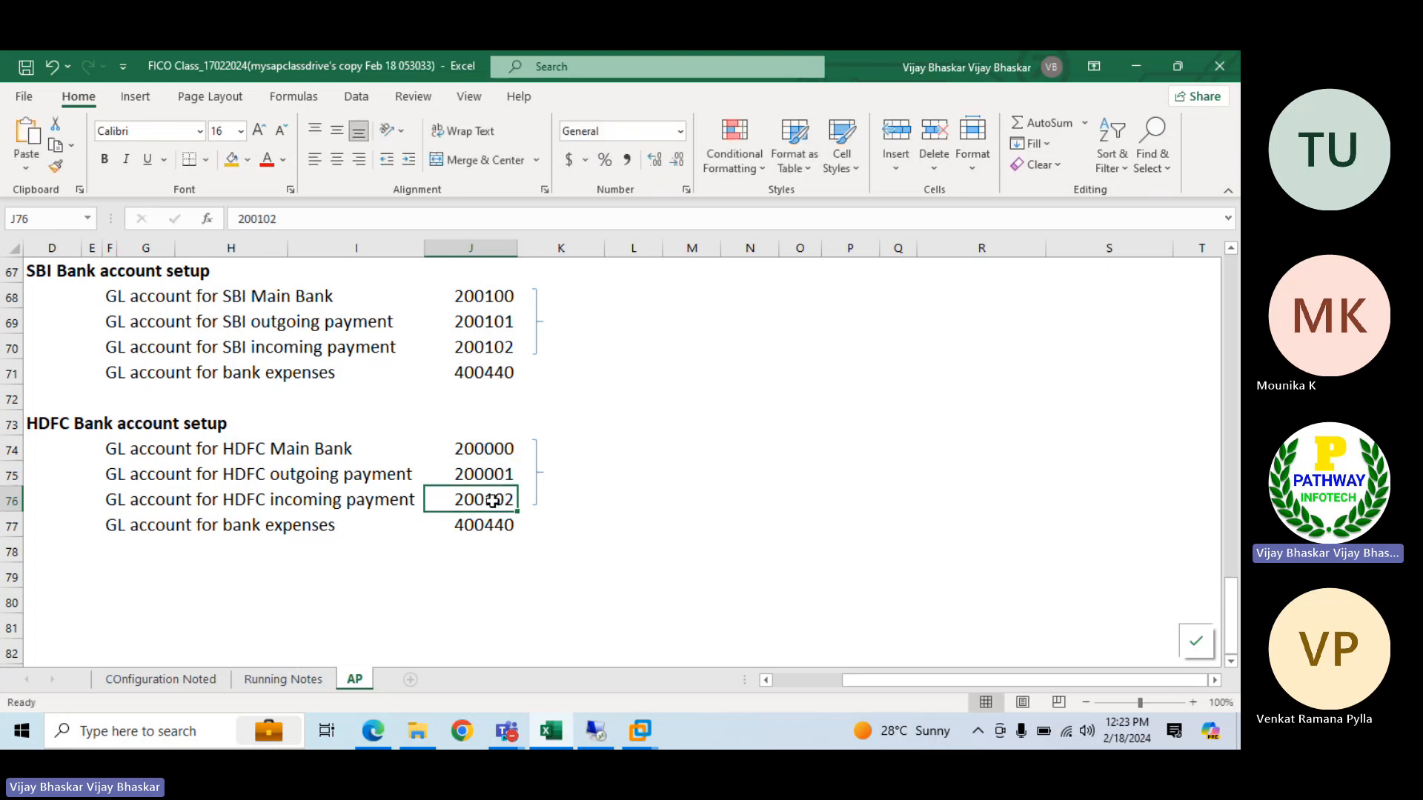
{"action": "double_click", "coordinate": [493, 501]}
{"action": "key", "text": "BackSpace"}
{"action": "type", "text": "0"}
{"action": "key", "text": "Return"}
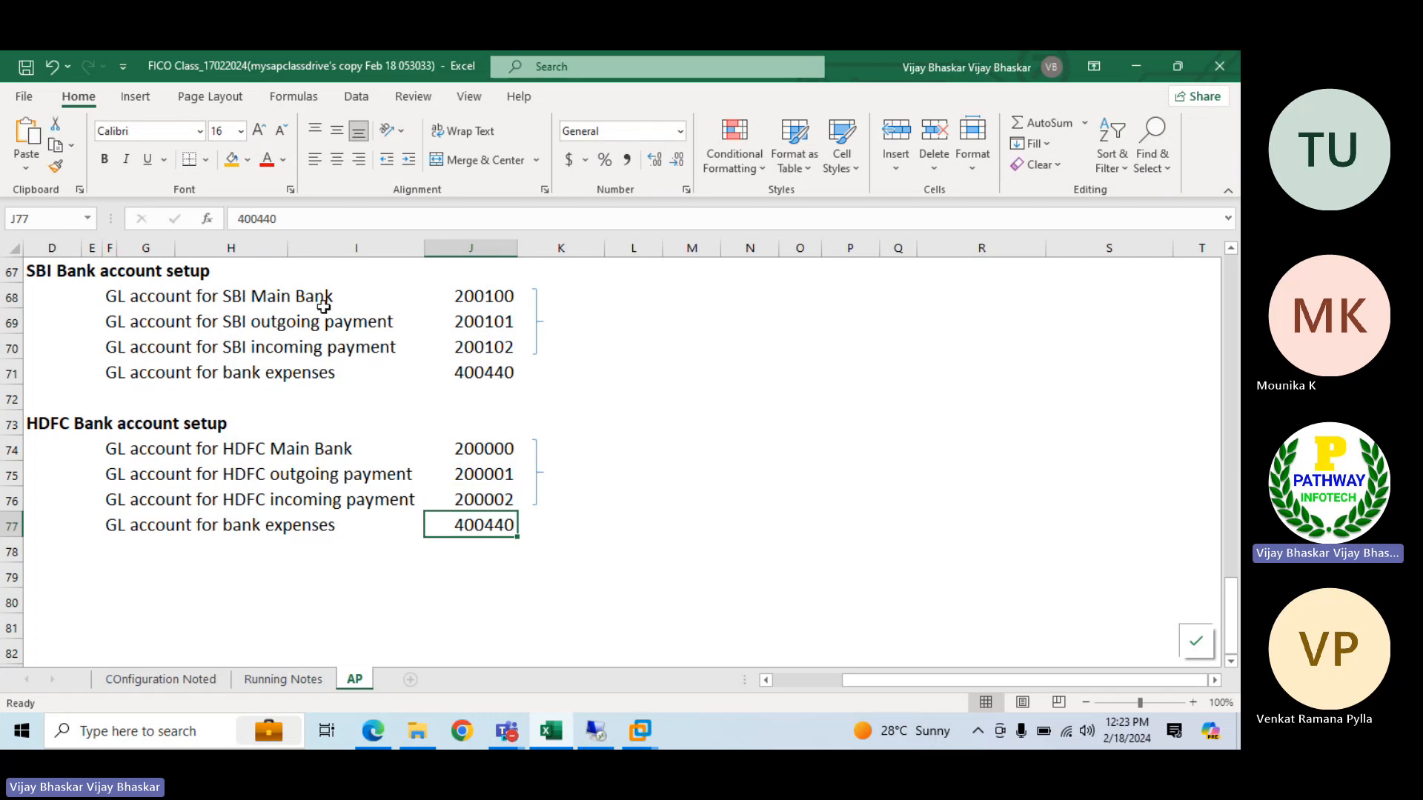
{"action": "left_click", "coordinate": [484, 291]}
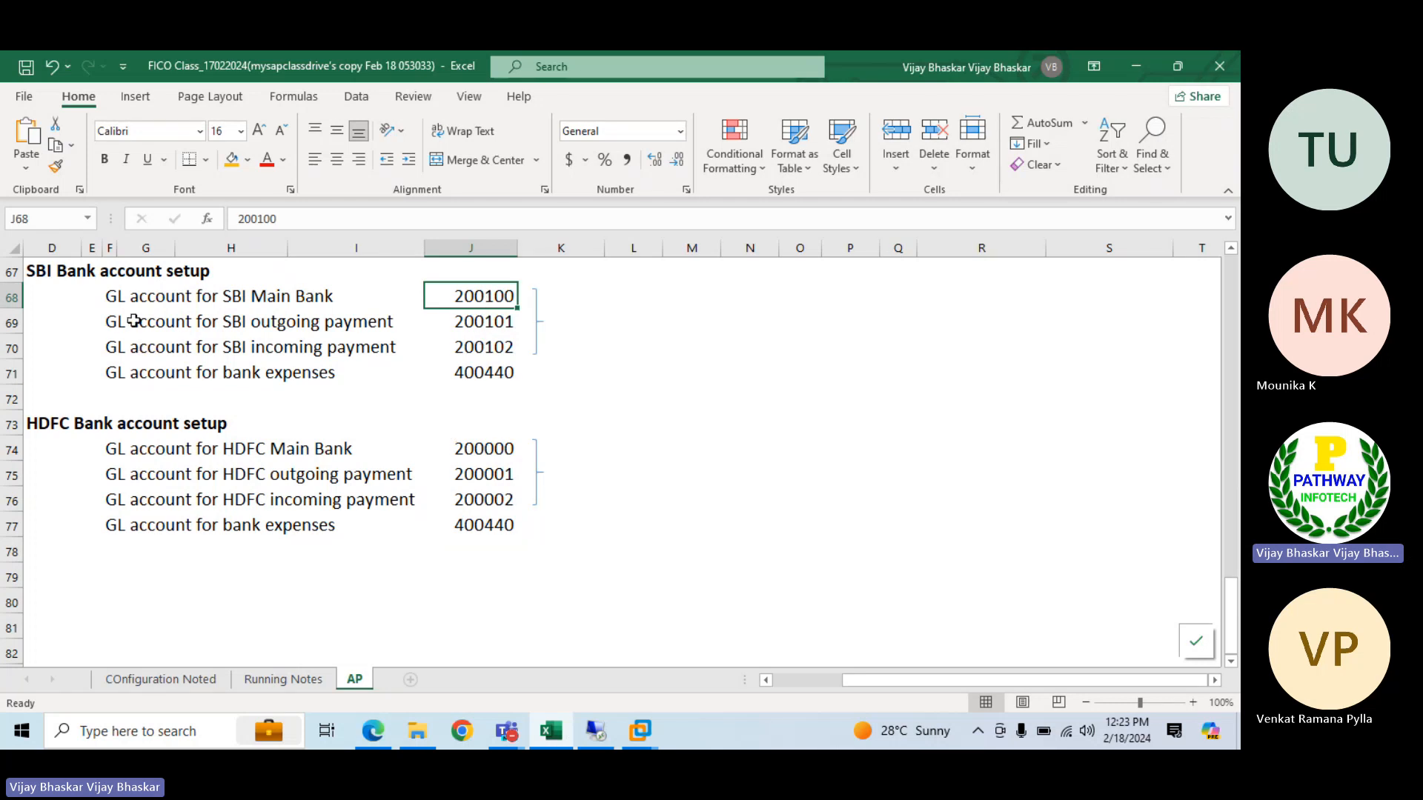
{"action": "left_click_drag", "start_coordinate": [113, 296], "coordinate": [446, 331]}
{"action": "left_click", "coordinate": [307, 296]}
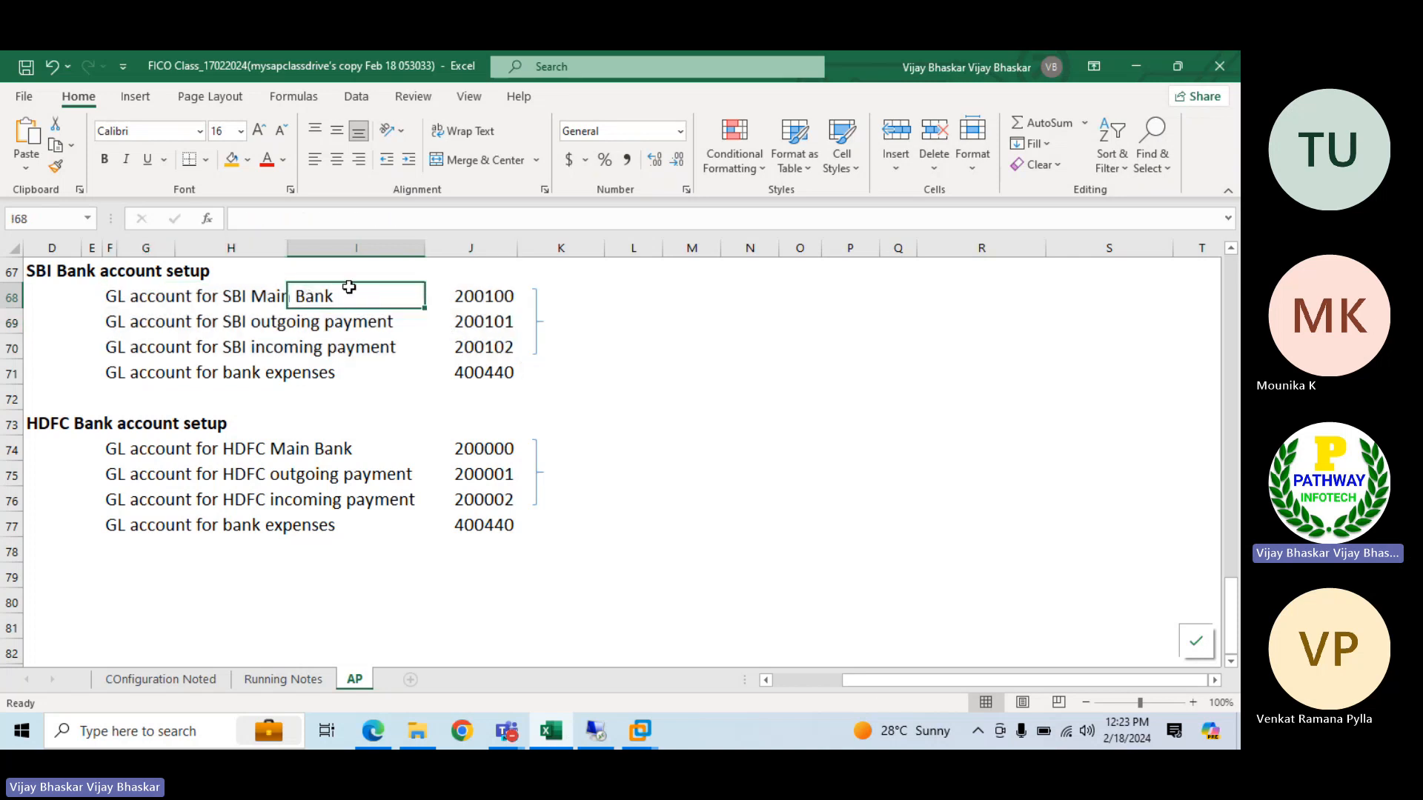
{"action": "left_click", "coordinate": [480, 296]}
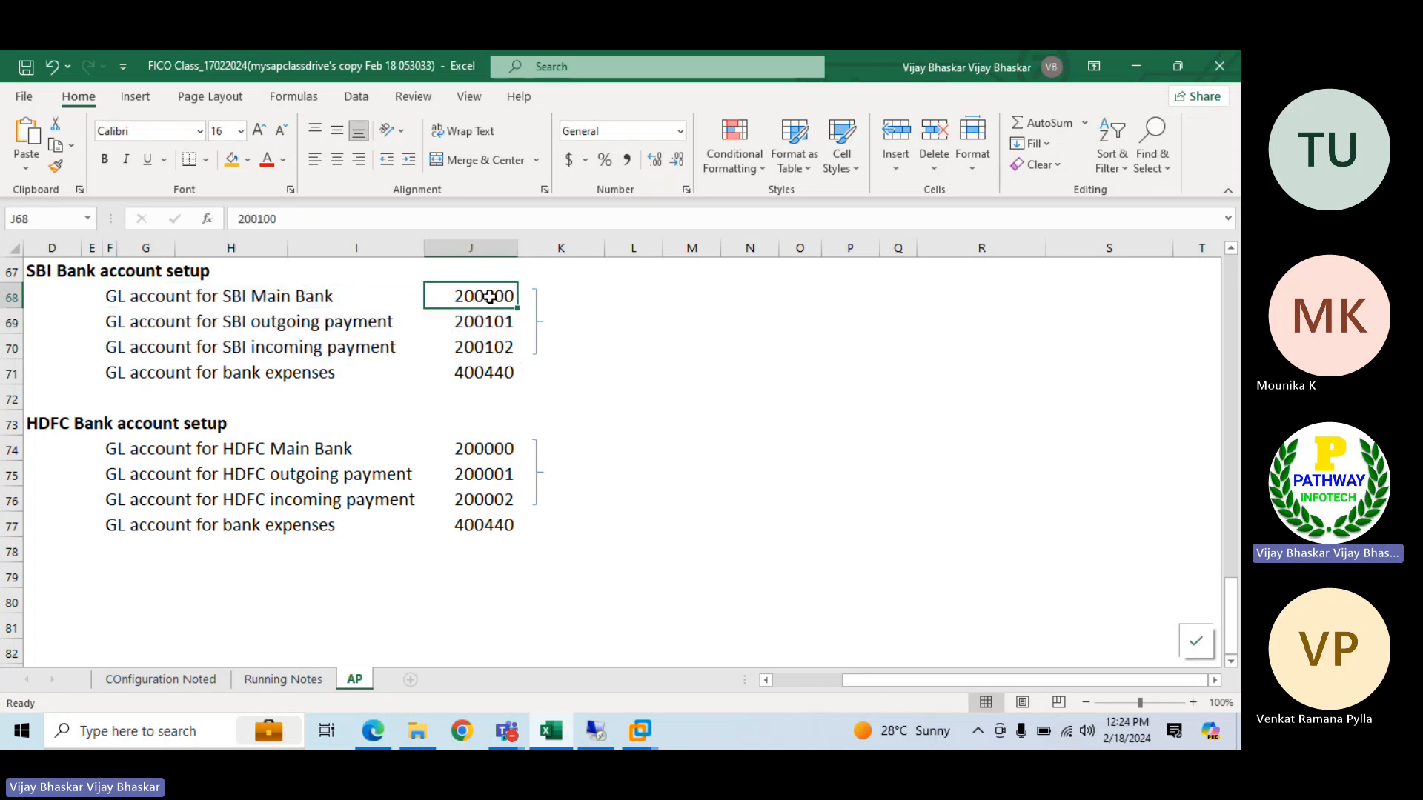
{"action": "left_click", "coordinate": [572, 297]}
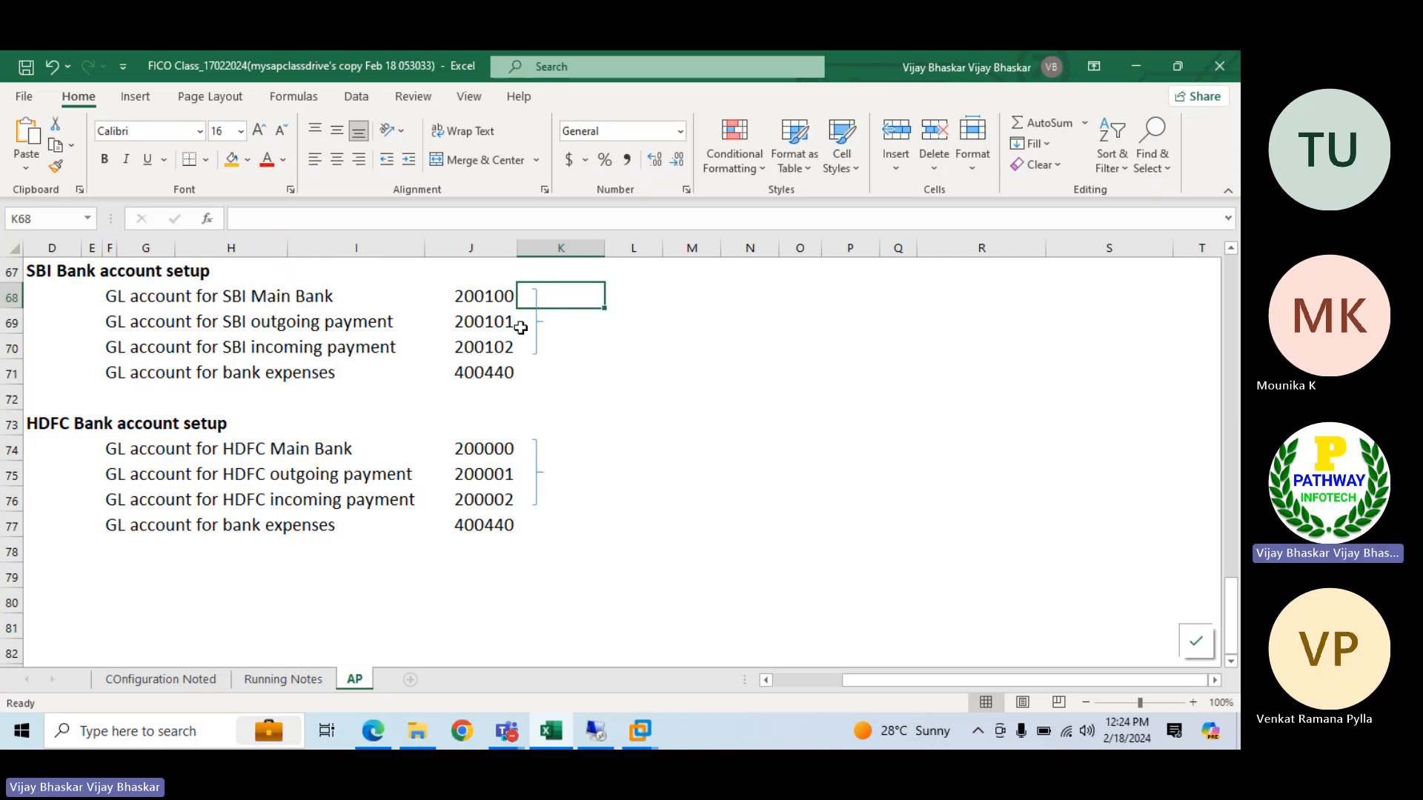
Review the SBI main bank, outgoing payment and incoming payment GL accounts in J68:J70
{"action": "left_click", "coordinate": [472, 297]}
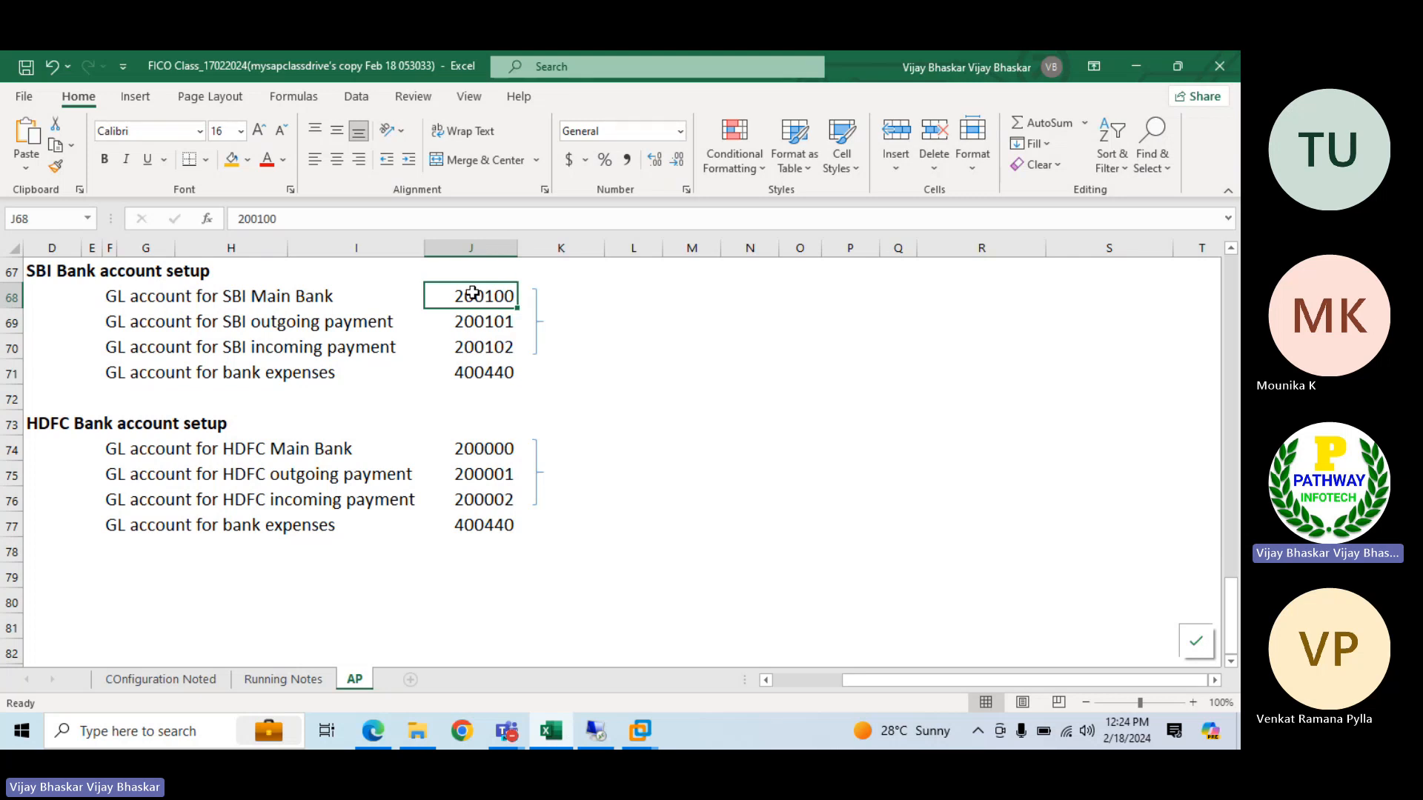
{"action": "left_click", "coordinate": [578, 296]}
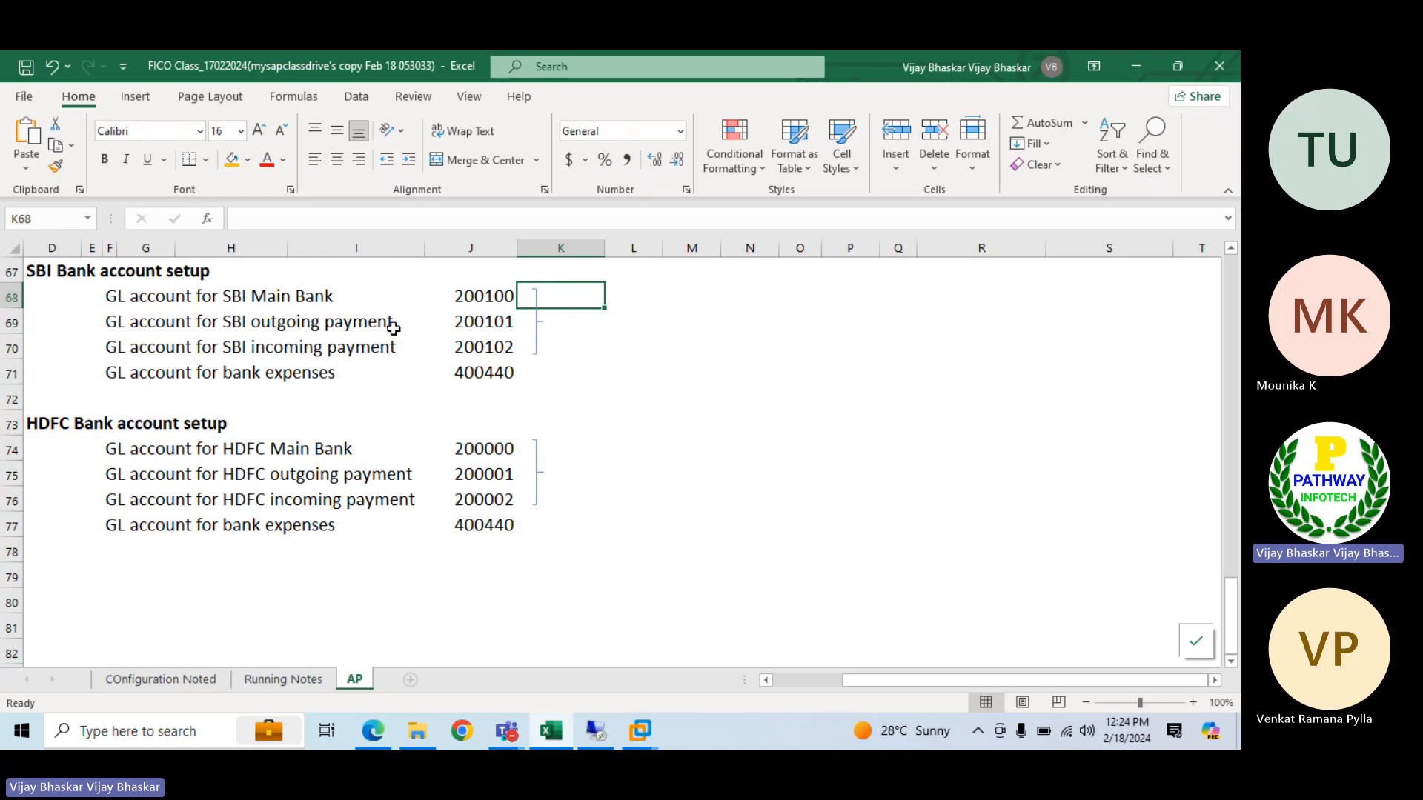
{"action": "left_click", "coordinate": [474, 322]}
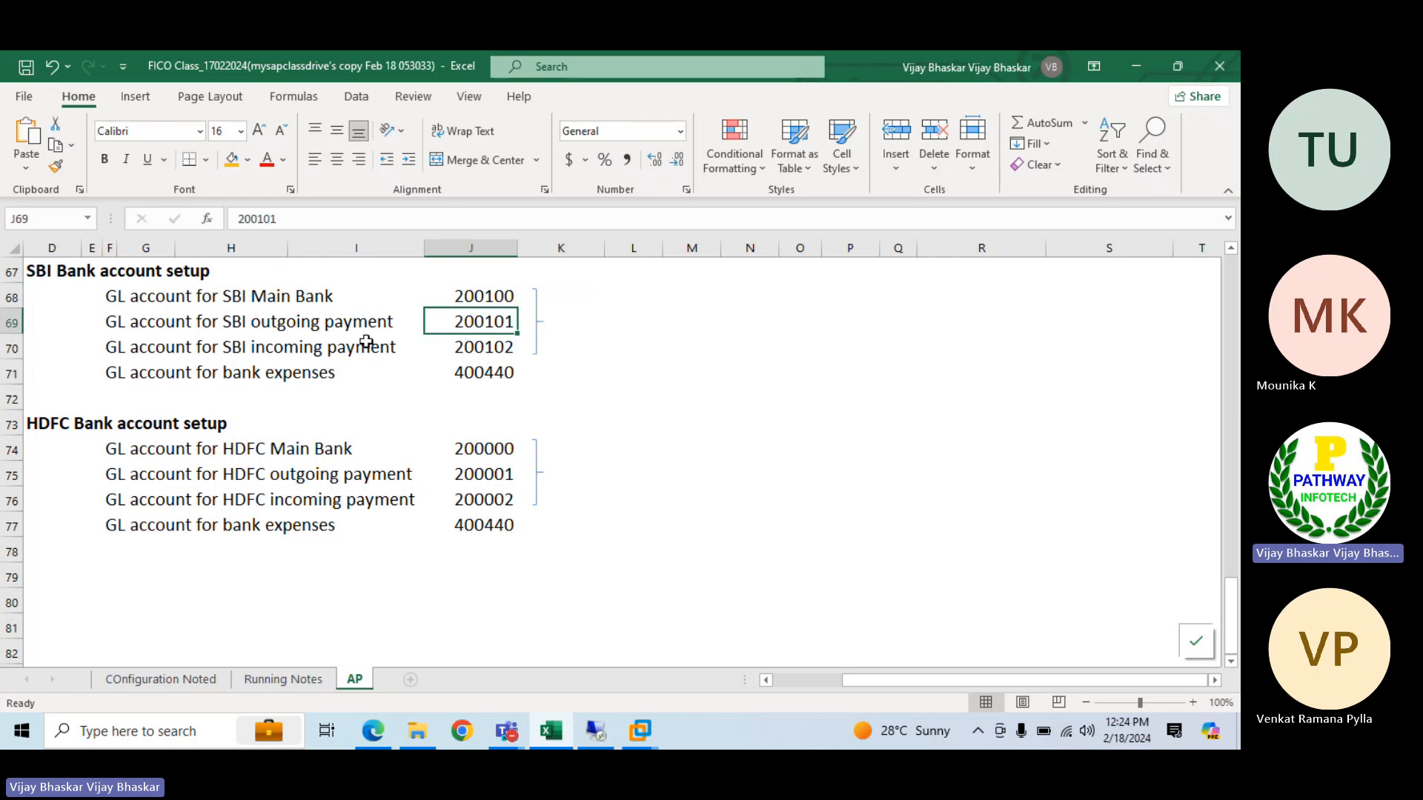
{"action": "left_click", "coordinate": [146, 352]}
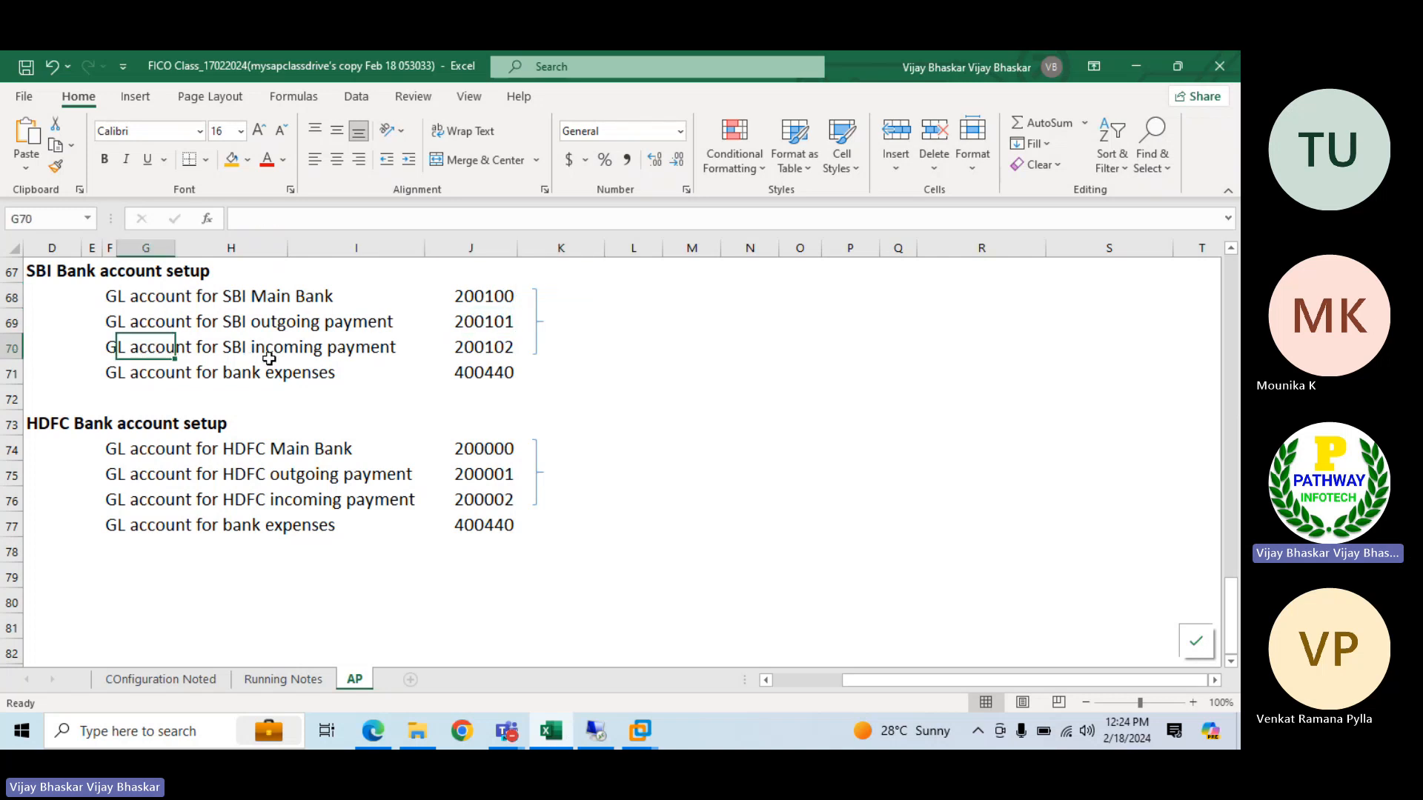
{"action": "left_click", "coordinate": [487, 351]}
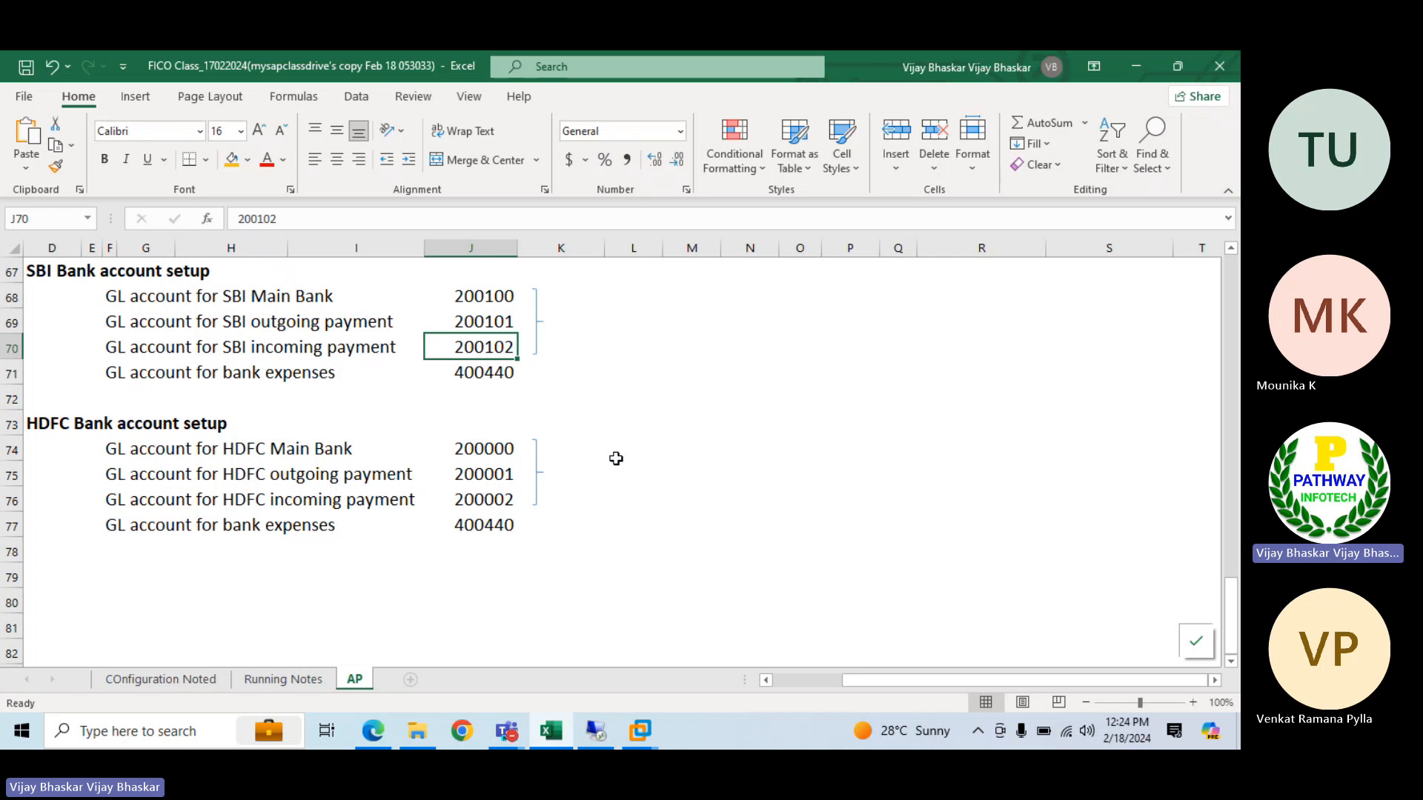
{"action": "scroll", "coordinate": [616, 459], "scroll_direction": "up", "scroll_amount": 2}
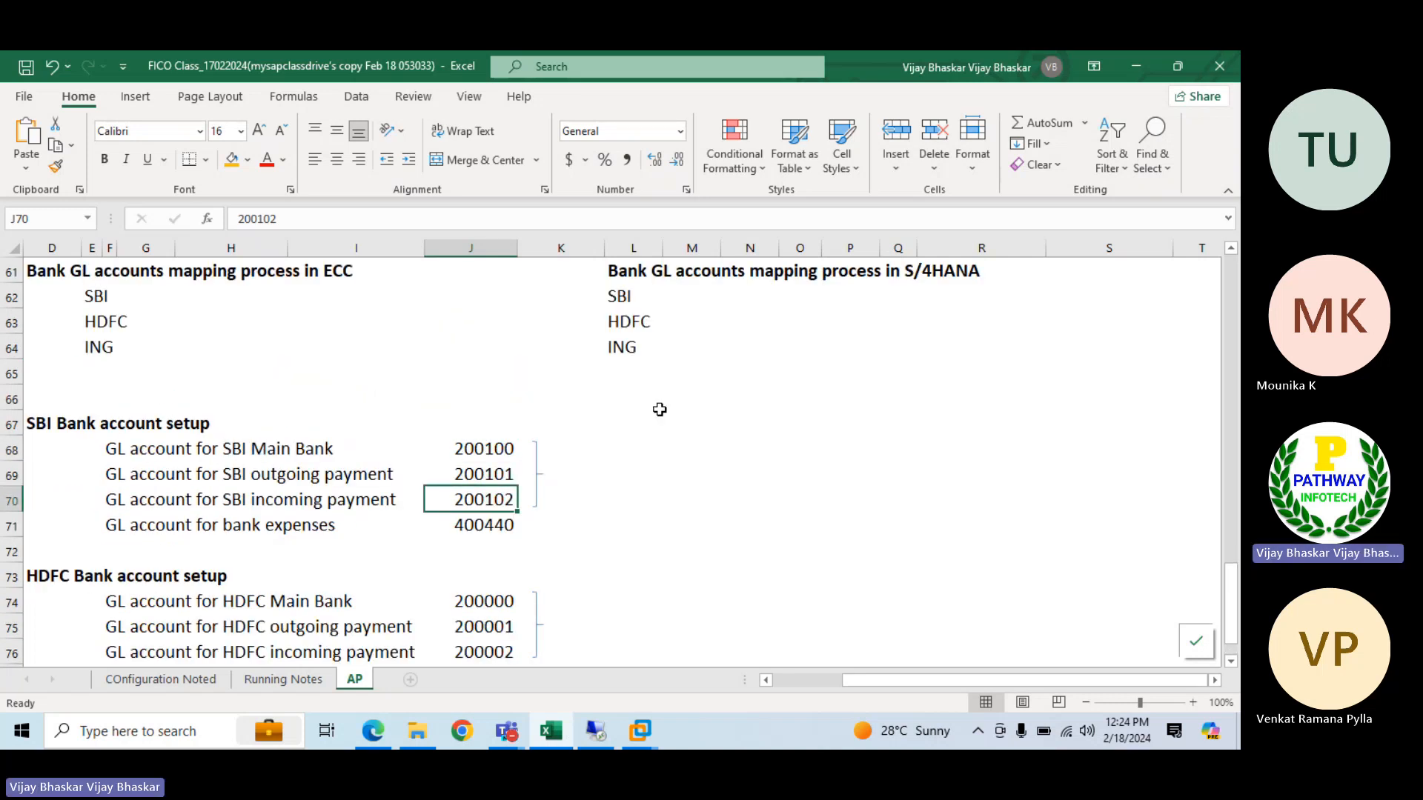
{"action": "scroll", "coordinate": [659, 409], "scroll_direction": "down", "scroll_amount": 1}
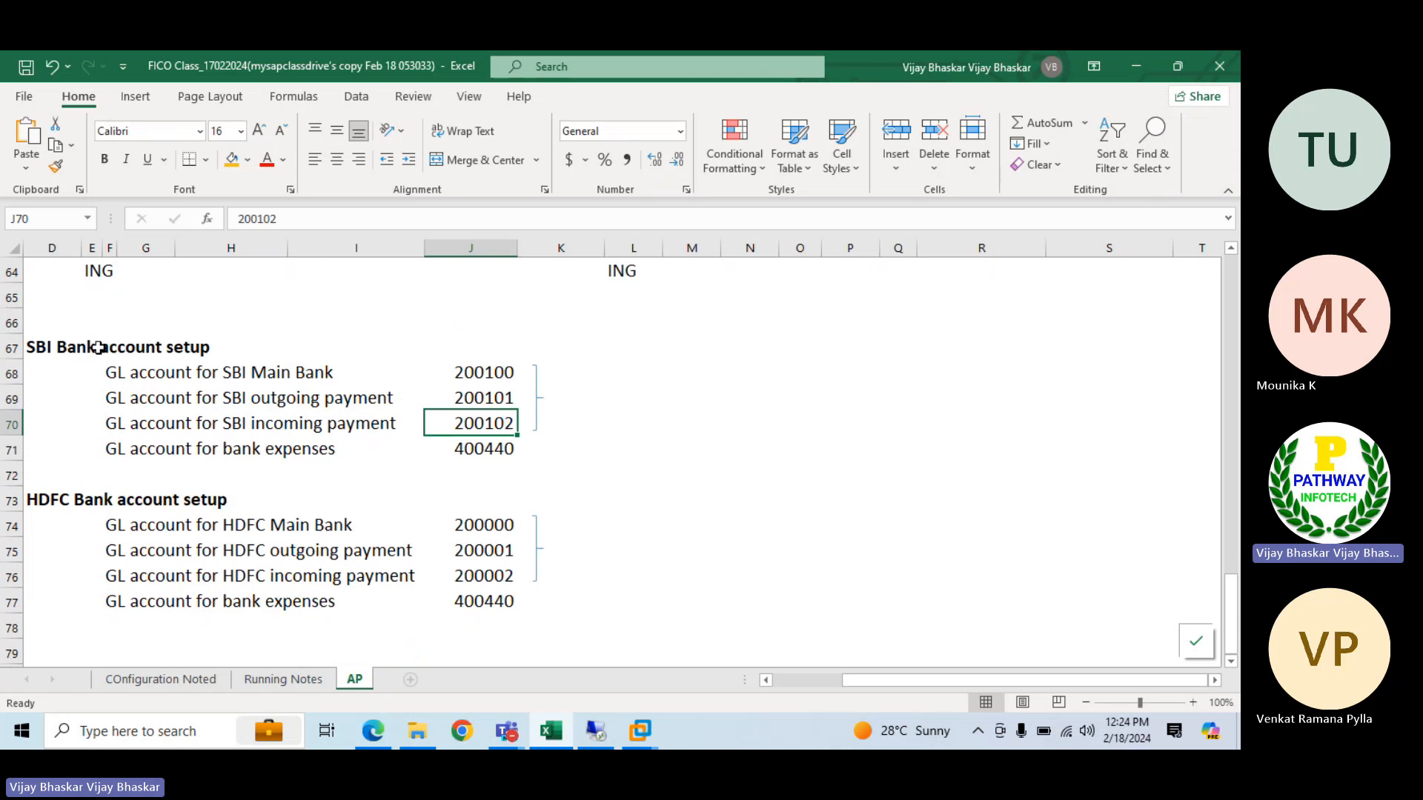
Switch to the S/4HANA session and list the G/L account subtypes for account 500000, pointing out Bank Reconciliation Account
{"action": "left_click", "coordinate": [592, 719]}
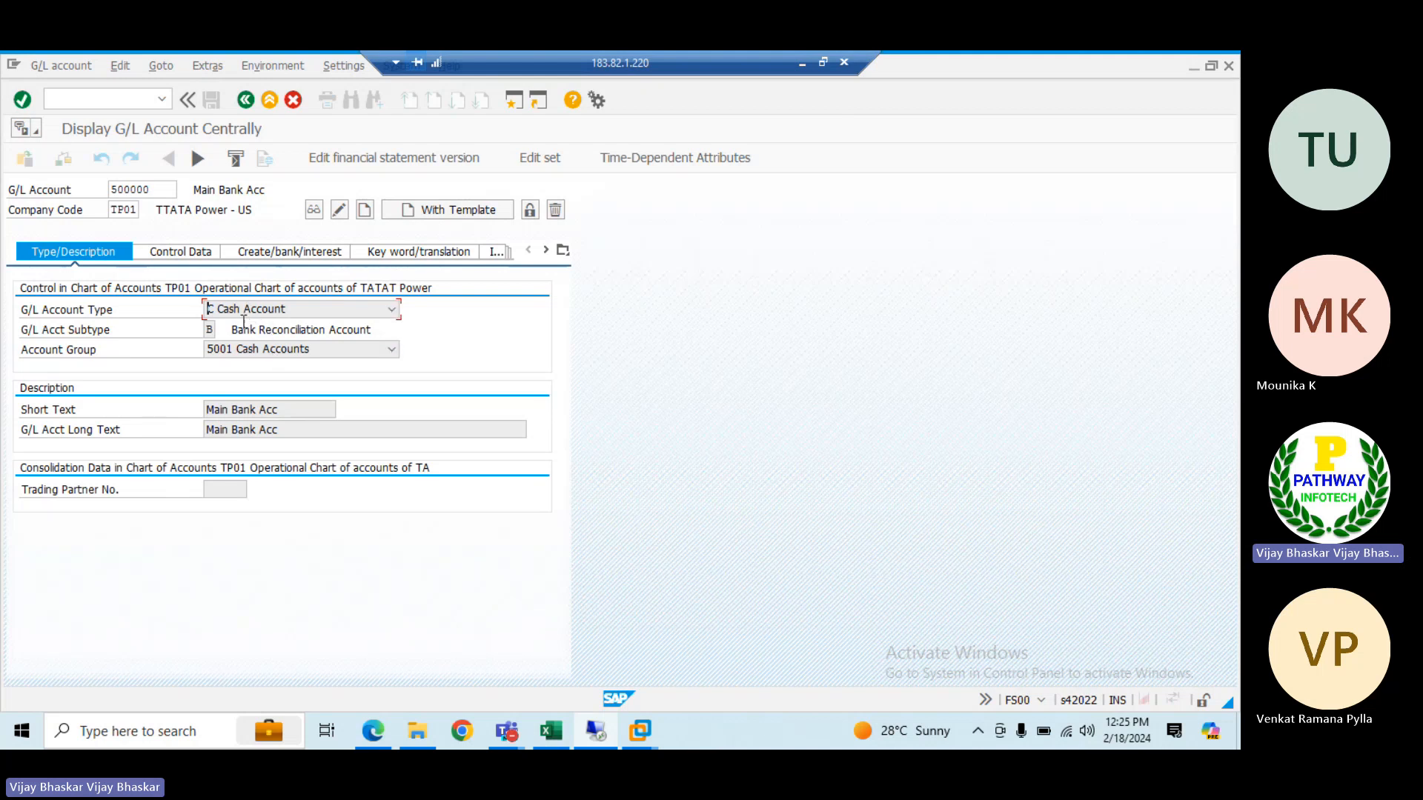
{"action": "left_click", "coordinate": [211, 329]}
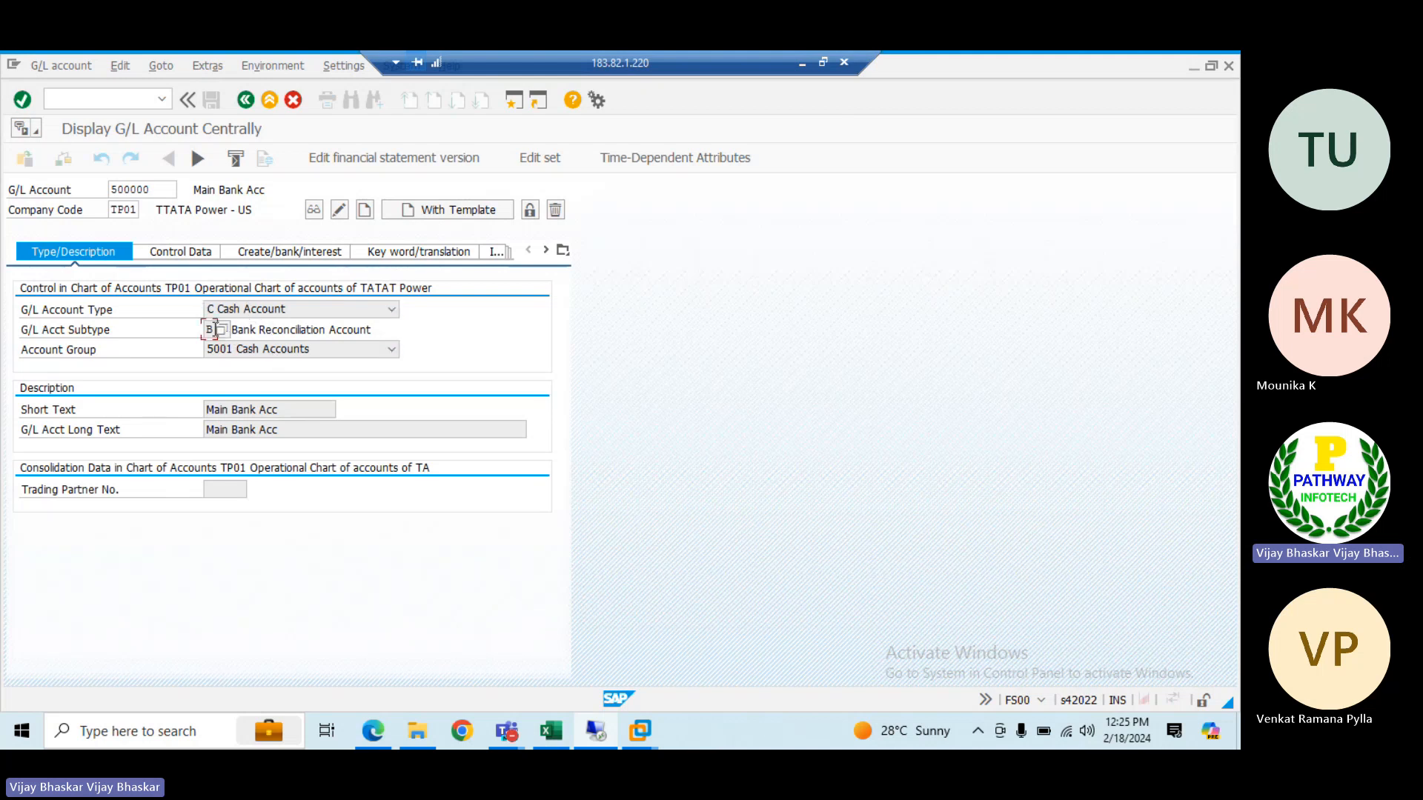
{"action": "left_click", "coordinate": [222, 329]}
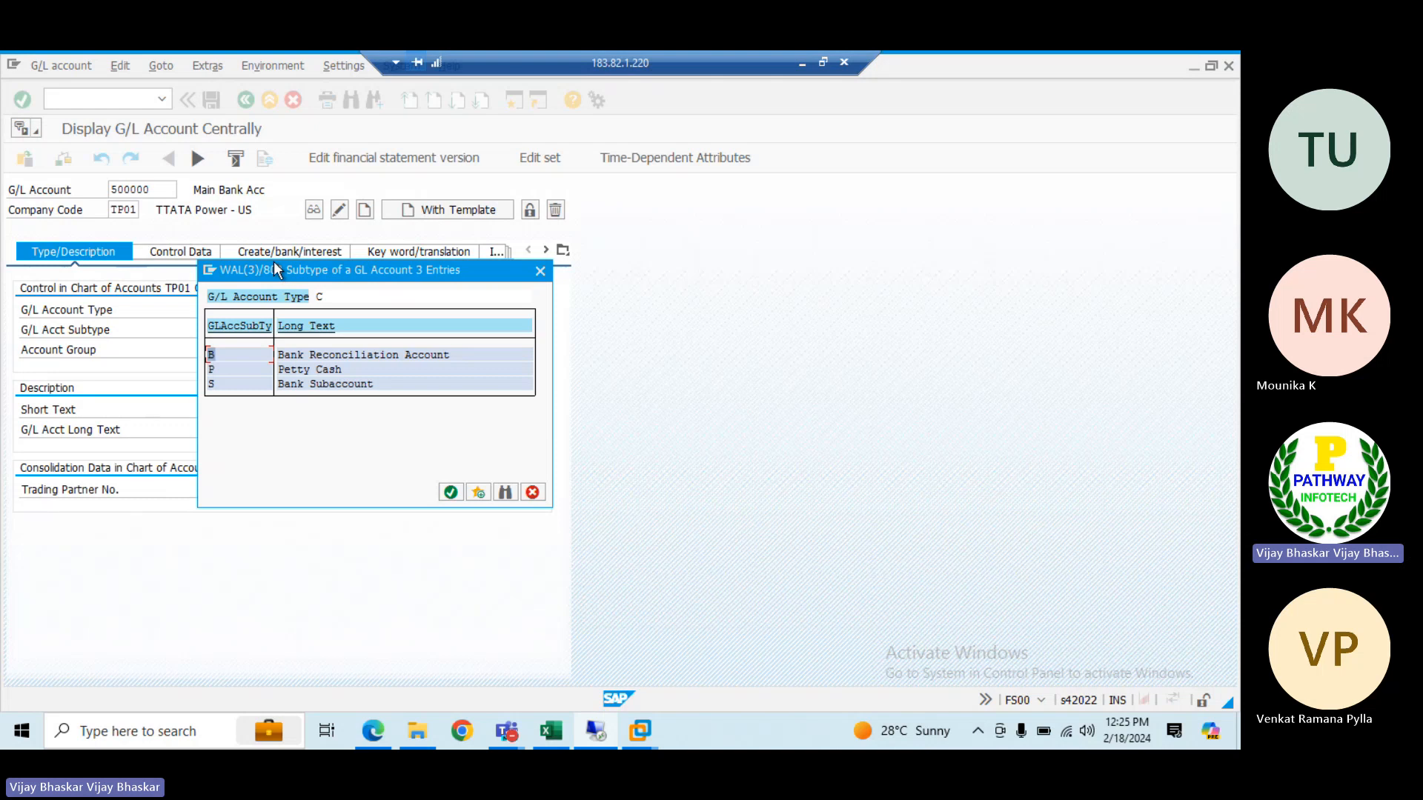
{"action": "left_click_drag", "start_coordinate": [274, 269], "coordinate": [767, 257]}
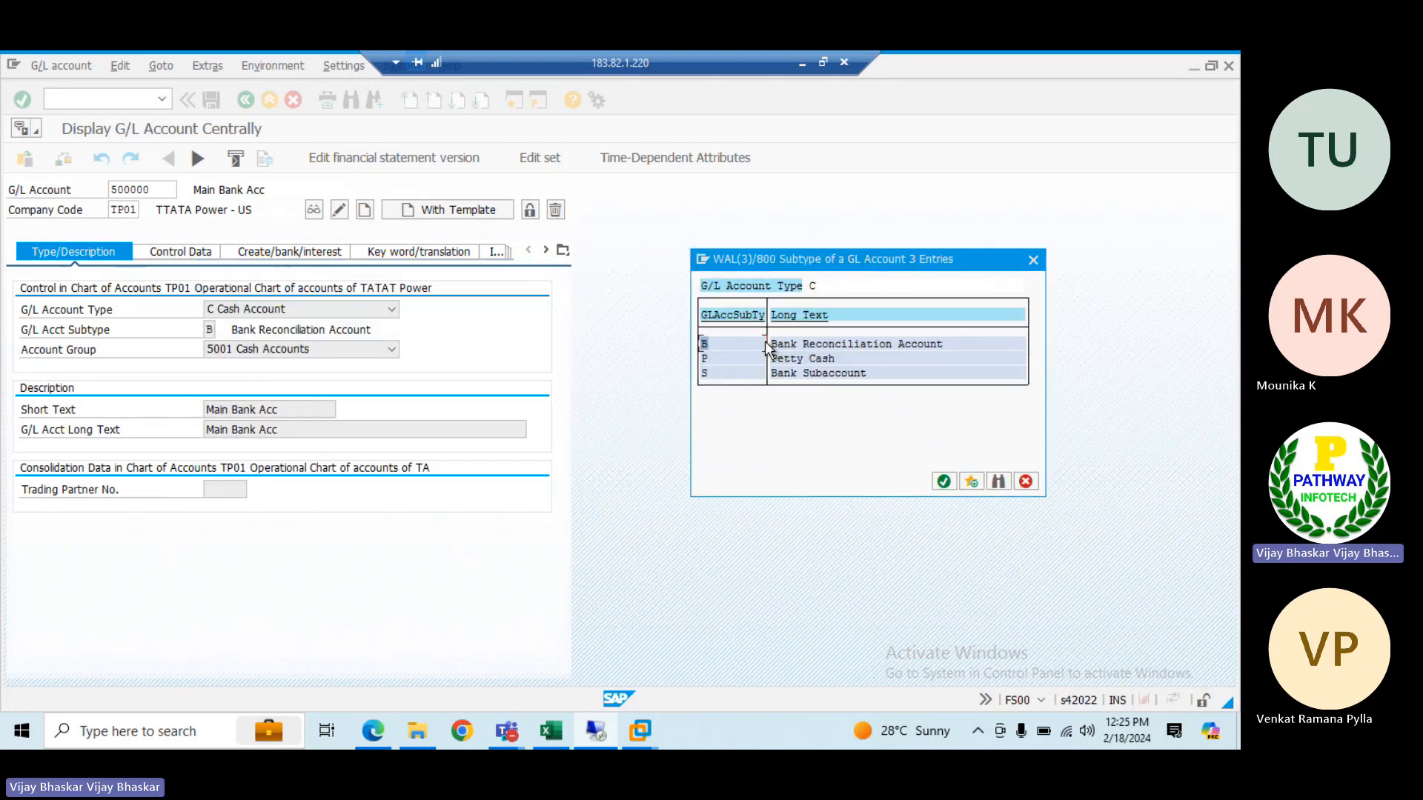
{"action": "left_click_drag", "start_coordinate": [771, 344], "coordinate": [941, 342]}
Compare the SBI and HDFC main bank accounts in Excel cells J68 and J74 with the subtype list in S/4HANA
{"action": "left_click", "coordinate": [550, 732]}
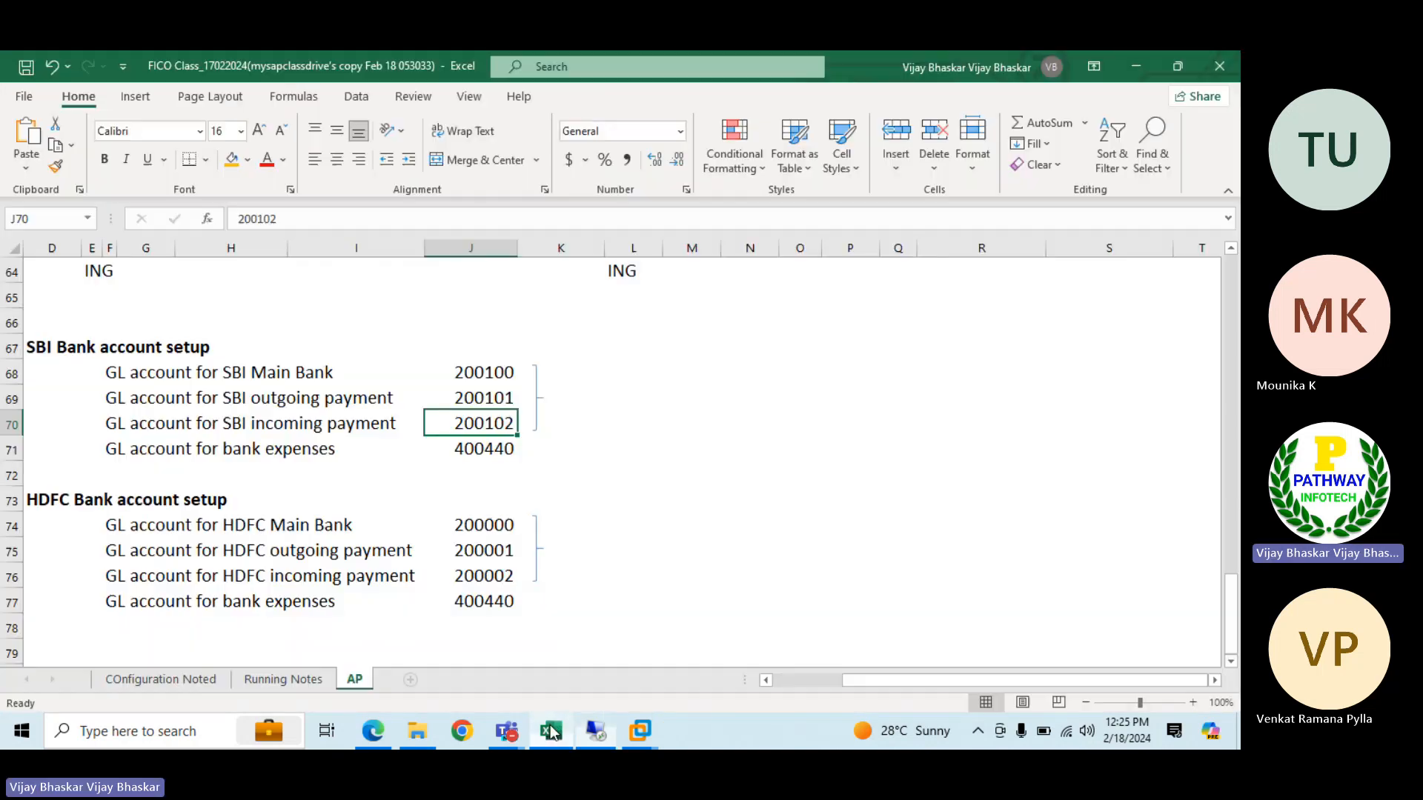
{"action": "left_click", "coordinate": [473, 369]}
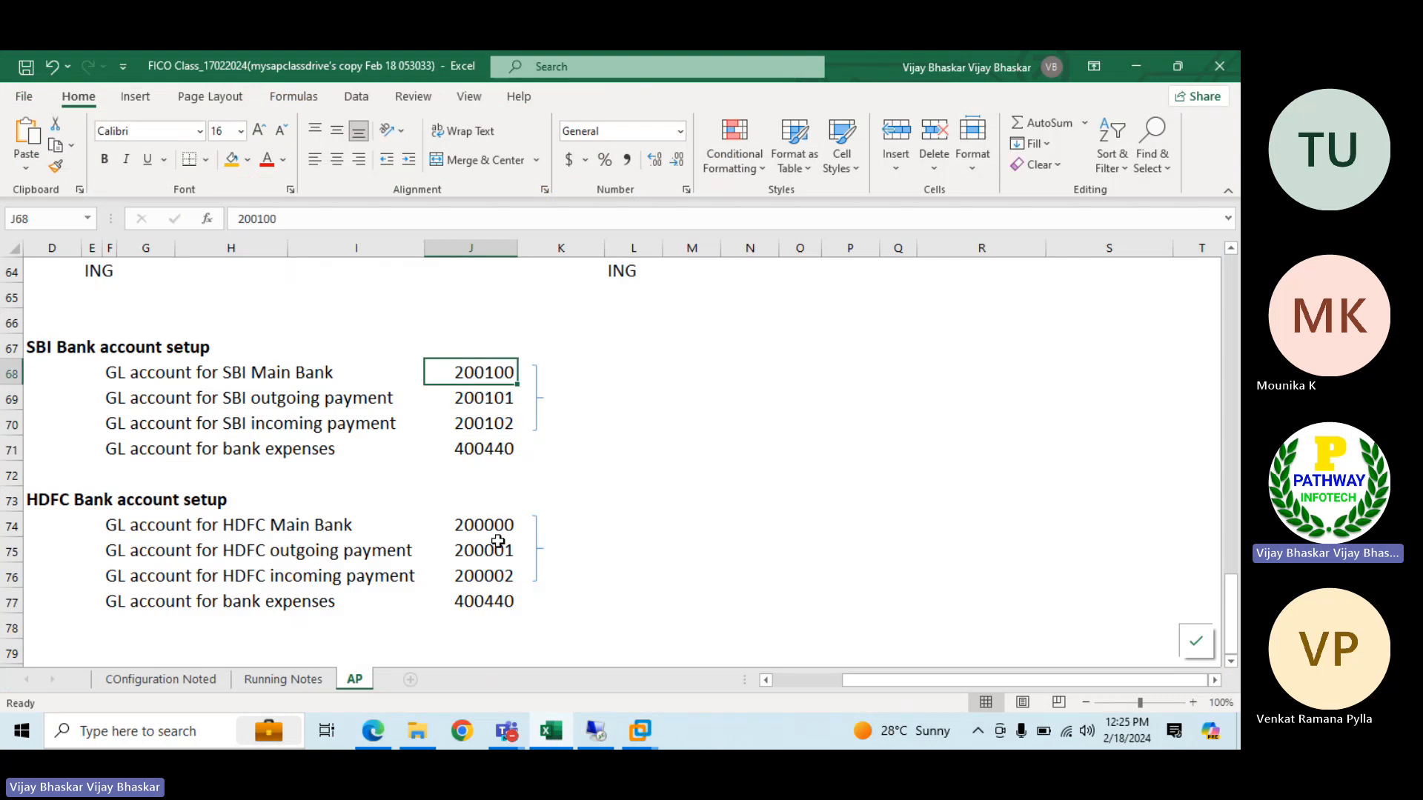
{"action": "left_click", "coordinate": [480, 524]}
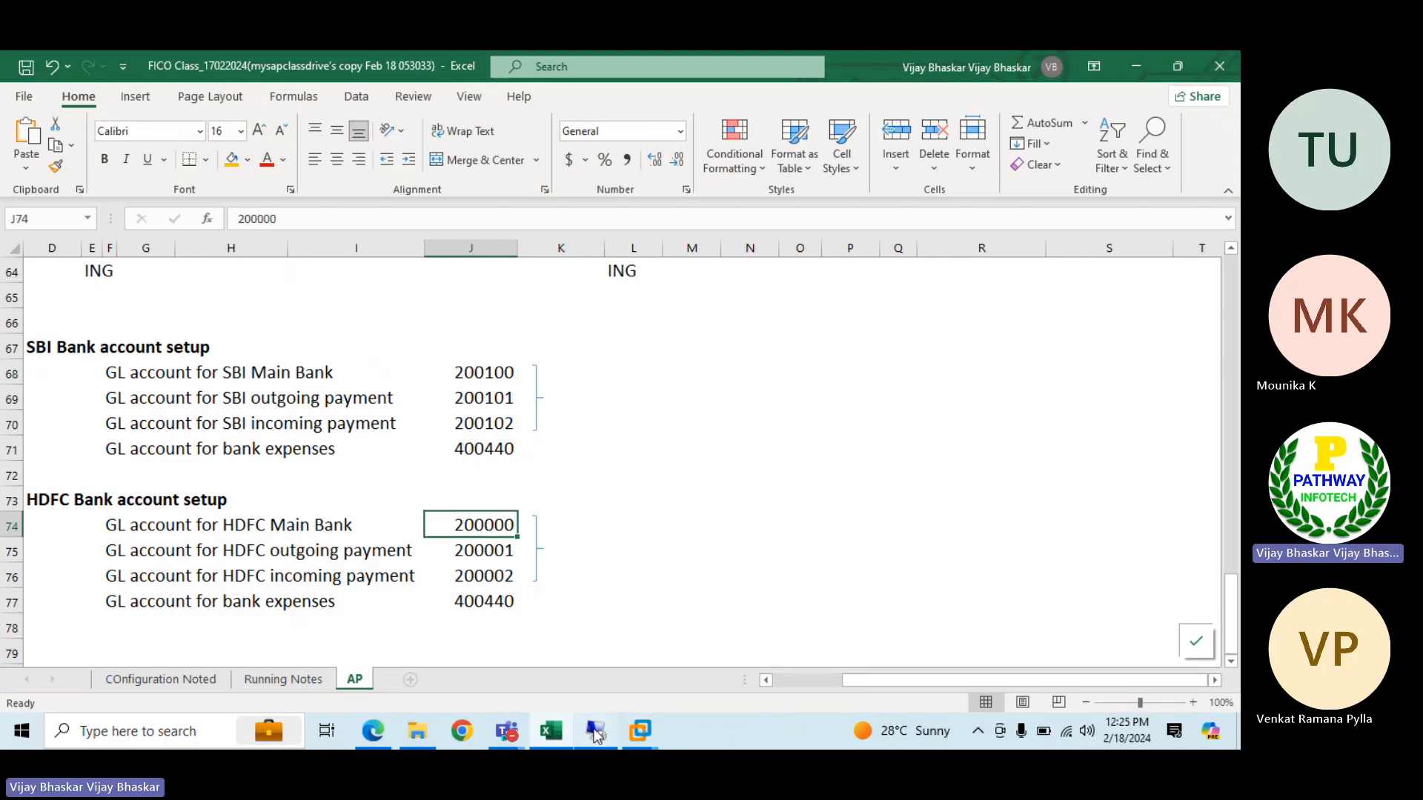
{"action": "left_click", "coordinate": [595, 732]}
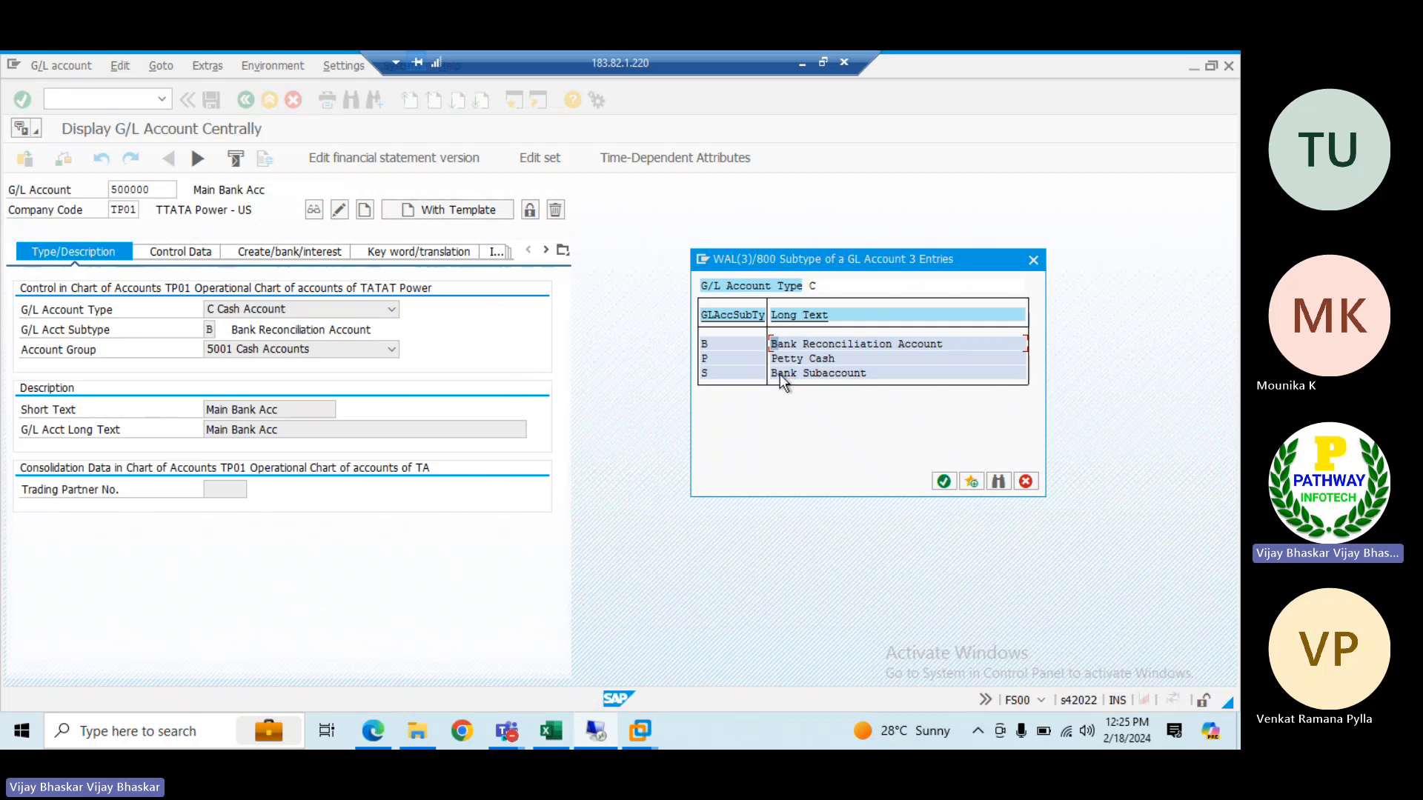
Compare the HDFC outgoing and incoming payment accounts in Excel cells J75:J76 with the Bank Subaccount subtype in S/4HANA
{"action": "left_click", "coordinate": [551, 732]}
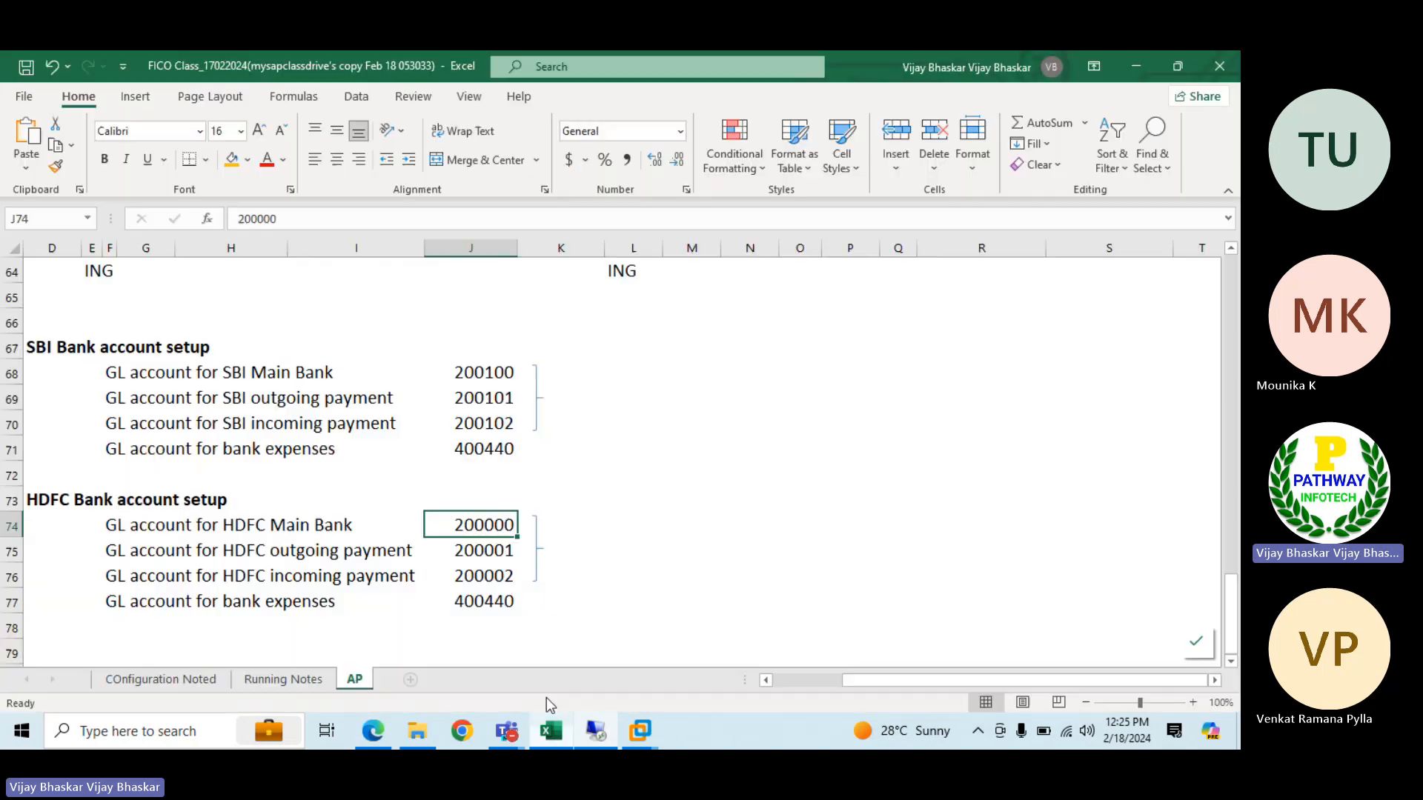
{"action": "left_click", "coordinate": [492, 549]}
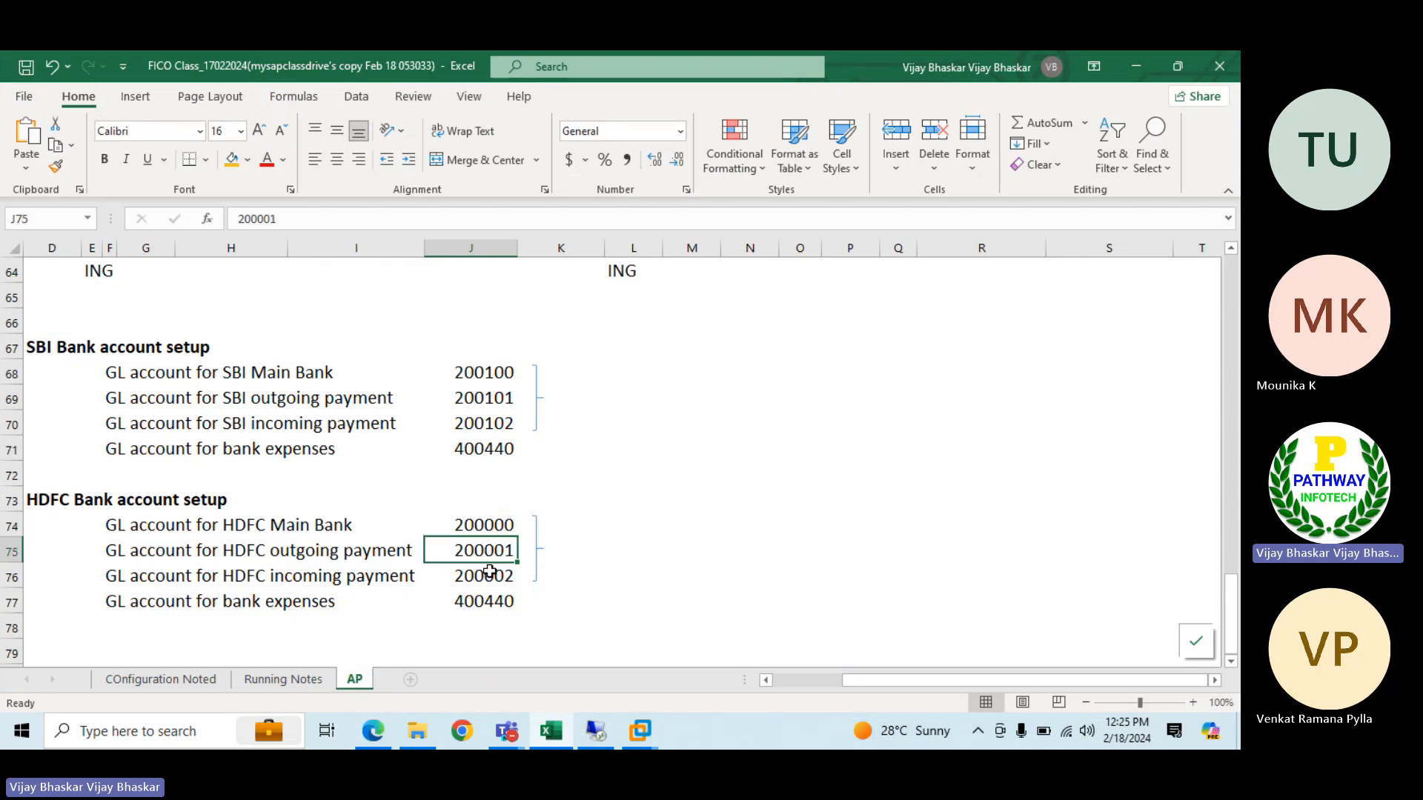
{"action": "left_click_drag", "start_coordinate": [489, 571], "coordinate": [489, 573]}
{"action": "left_click", "coordinate": [492, 373]}
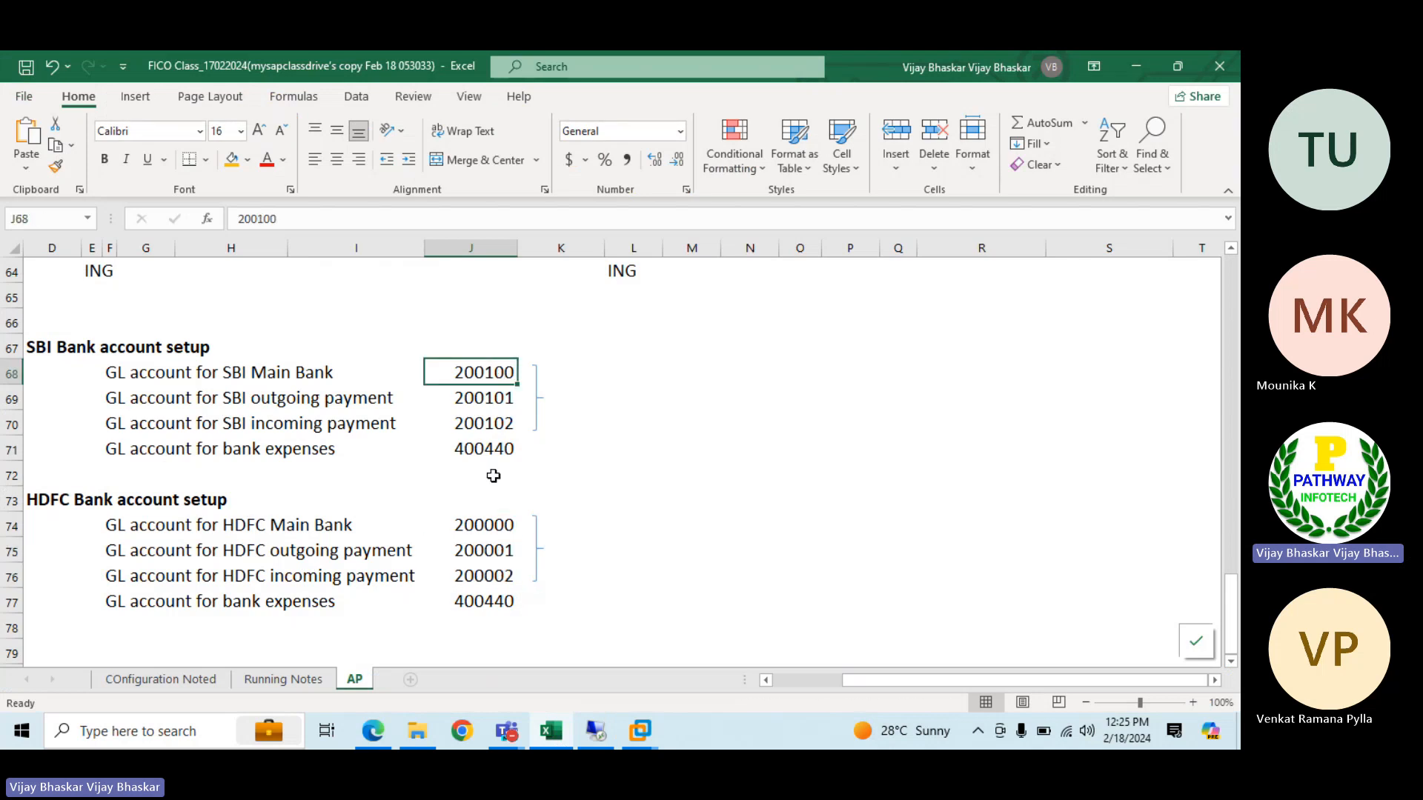
{"action": "left_click_drag", "start_coordinate": [492, 554], "coordinate": [501, 581]}
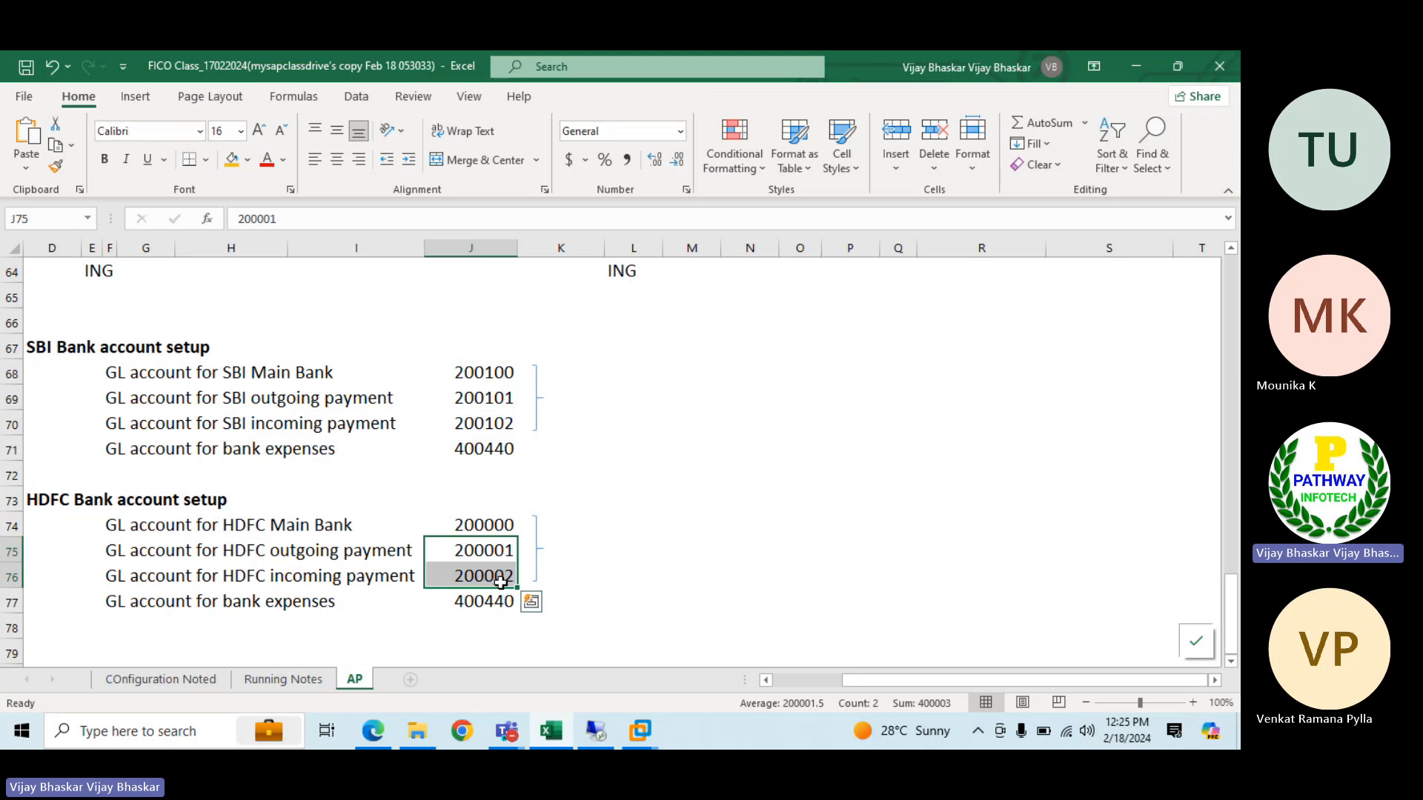
{"action": "left_click", "coordinate": [597, 734]}
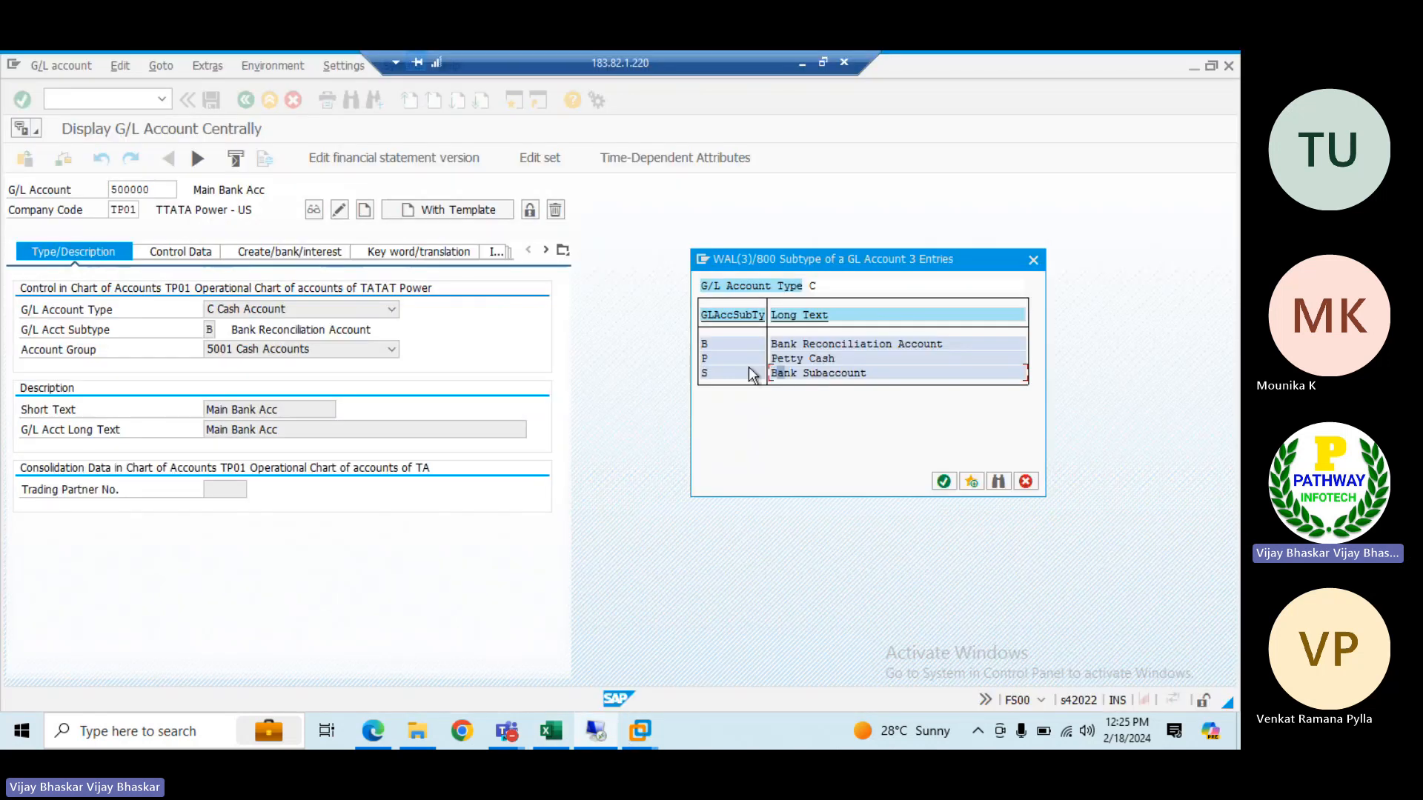
Close the subtype list and display G/L account 500001 in company code TP01
{"action": "left_click", "coordinate": [1033, 260]}
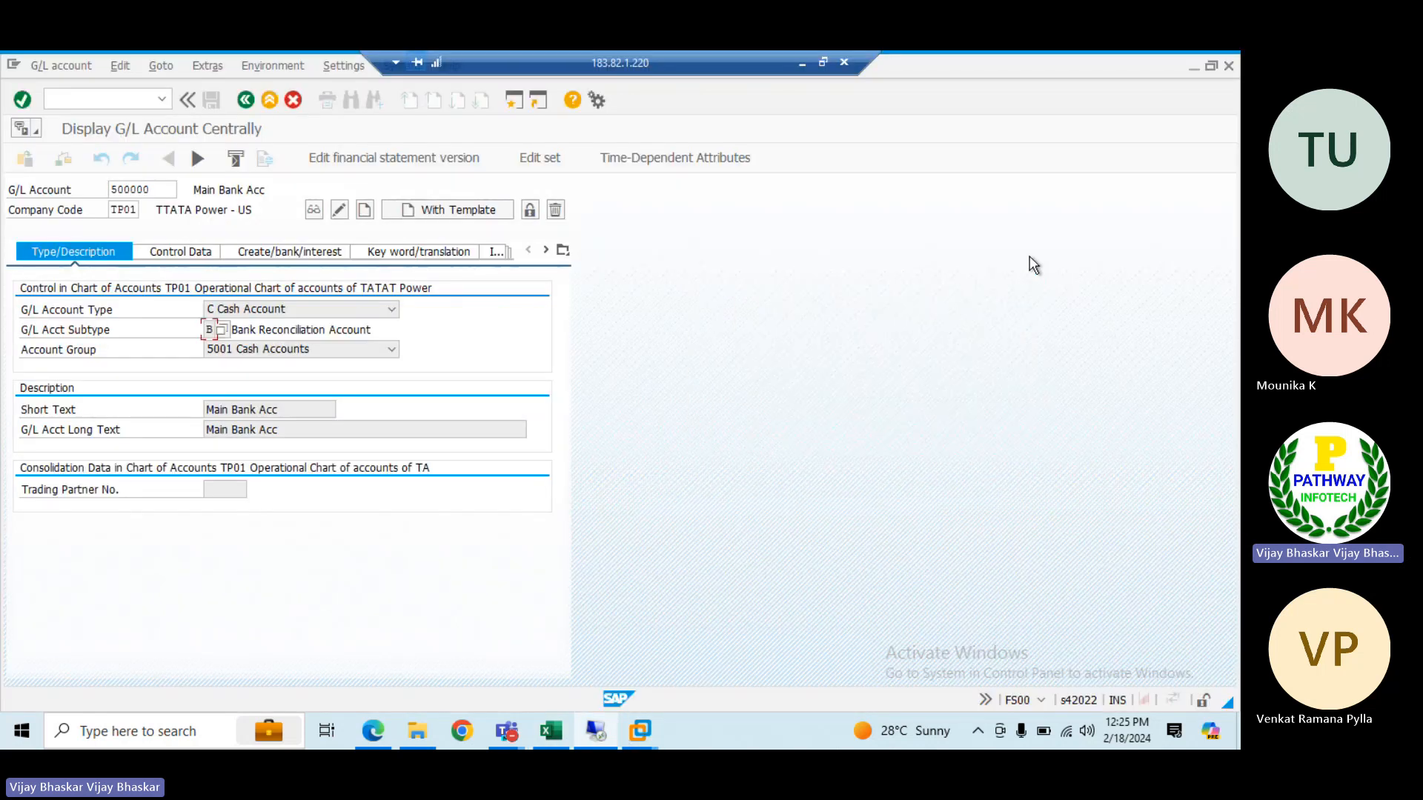
{"action": "left_click", "coordinate": [167, 190]}
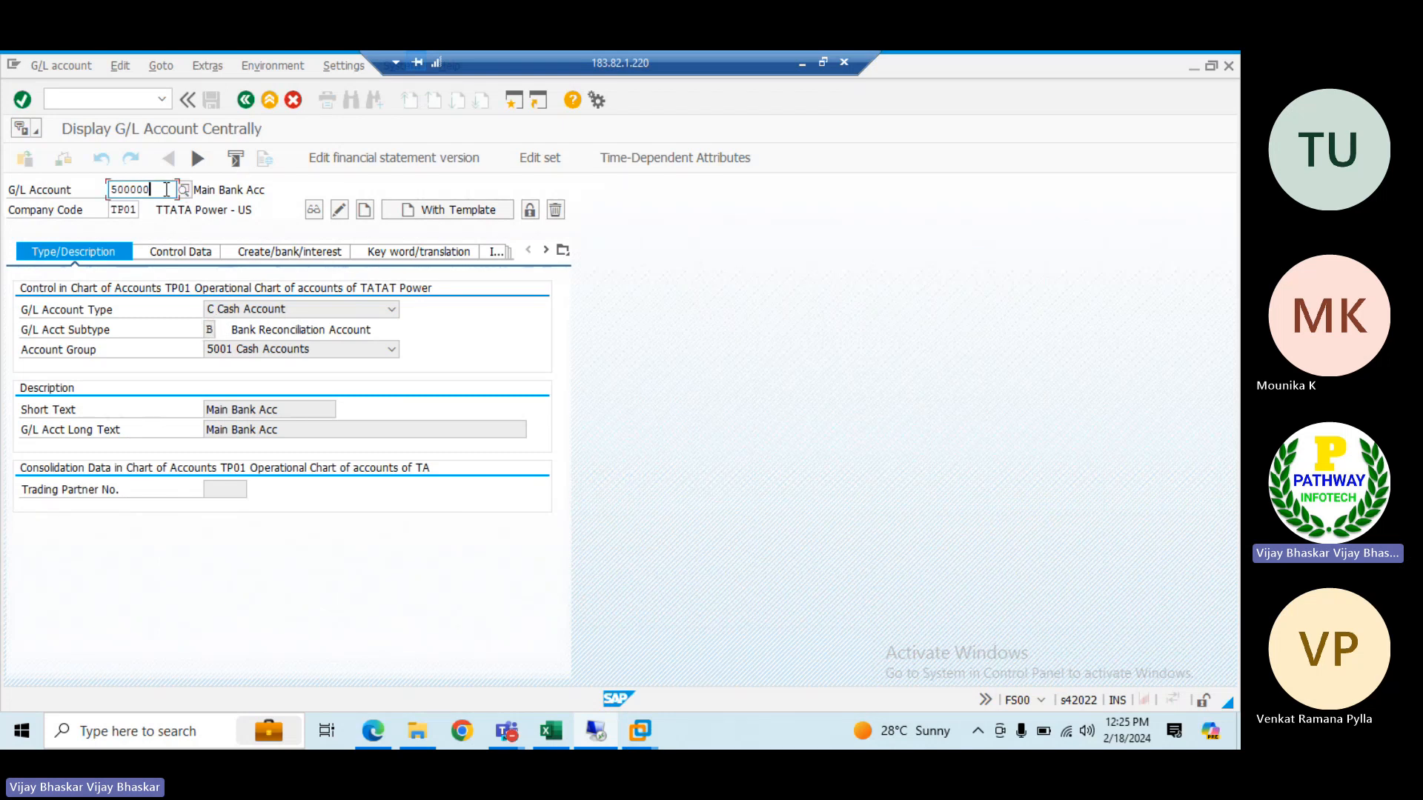
{"action": "key", "text": "BackSpace"}
{"action": "type", "text": "1"}
{"action": "key", "text": "Return"}
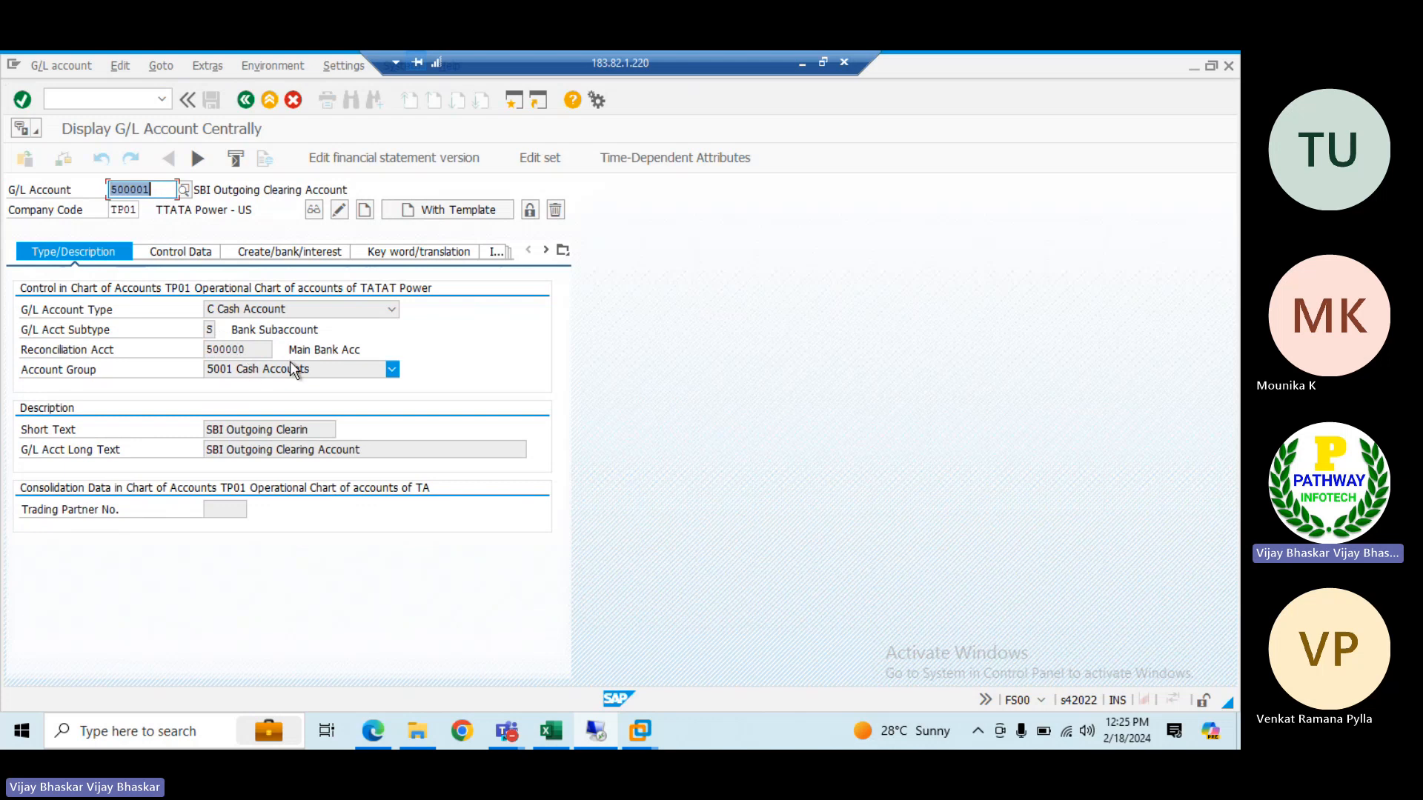
Examine the short text and the reconciliation account assigned to G/L account 500001
{"action": "left_click_drag", "start_coordinate": [310, 430], "coordinate": [190, 428]}
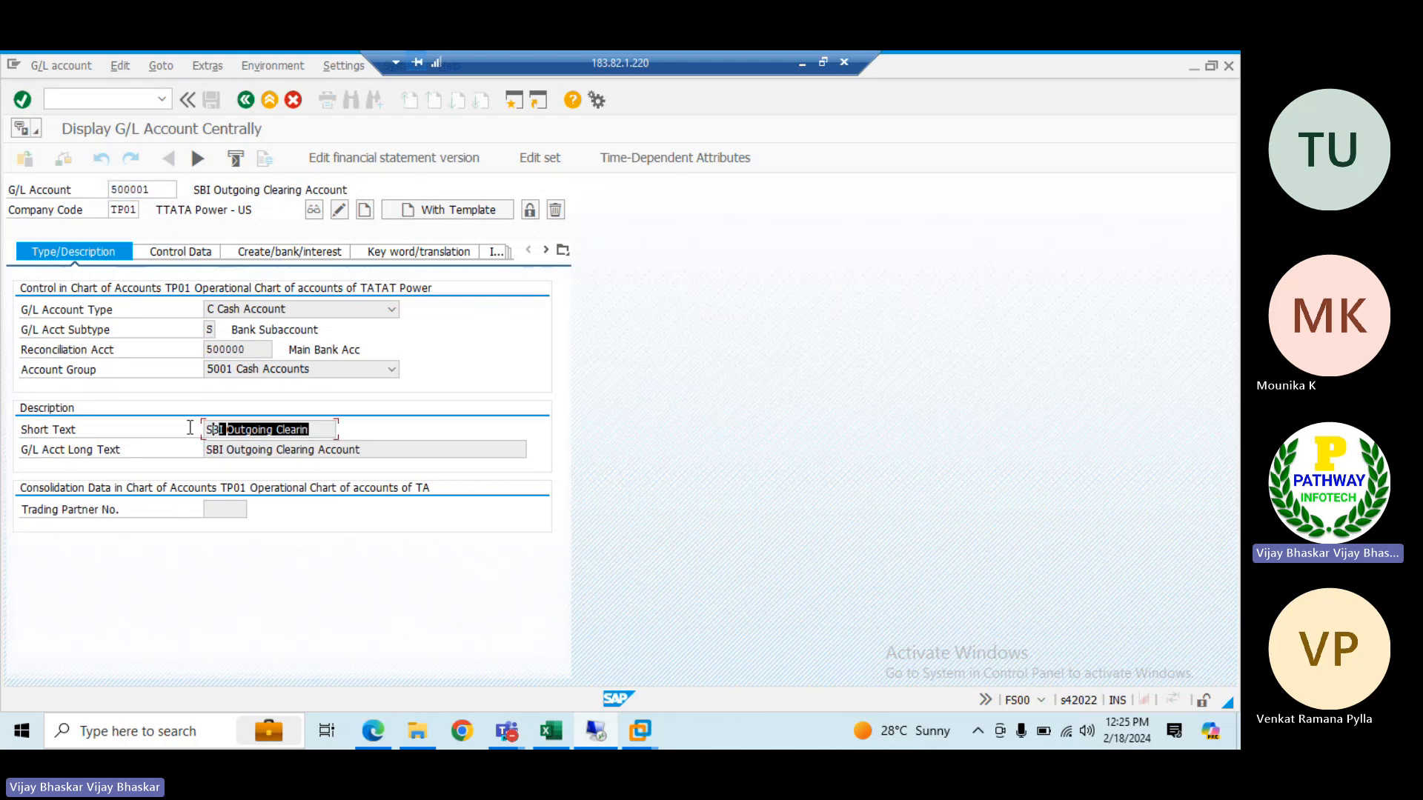
{"action": "left_click", "coordinate": [190, 429]}
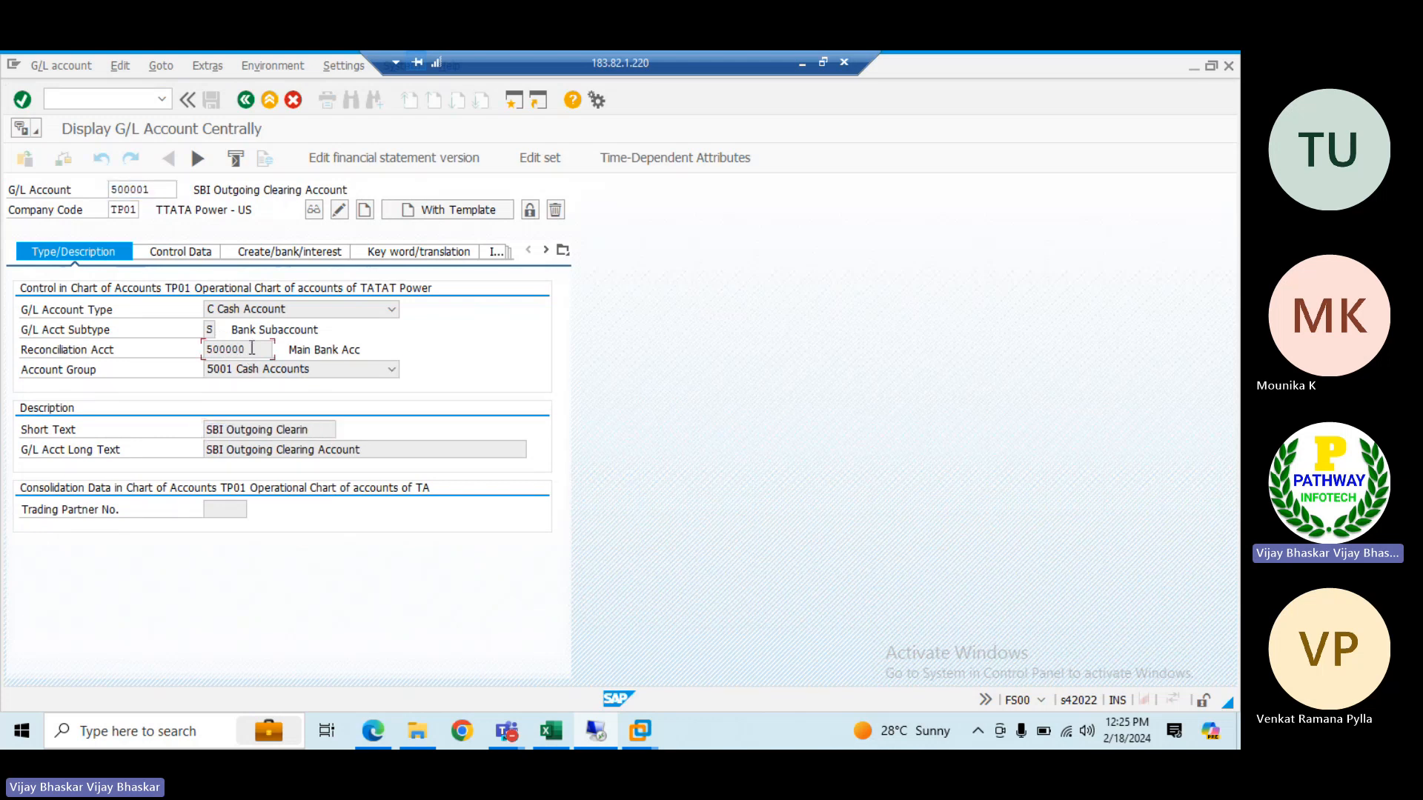
{"action": "left_click", "coordinate": [252, 349]}
{"action": "left_click_drag", "start_coordinate": [158, 190], "coordinate": [103, 189]}
{"action": "left_click", "coordinate": [103, 190]}
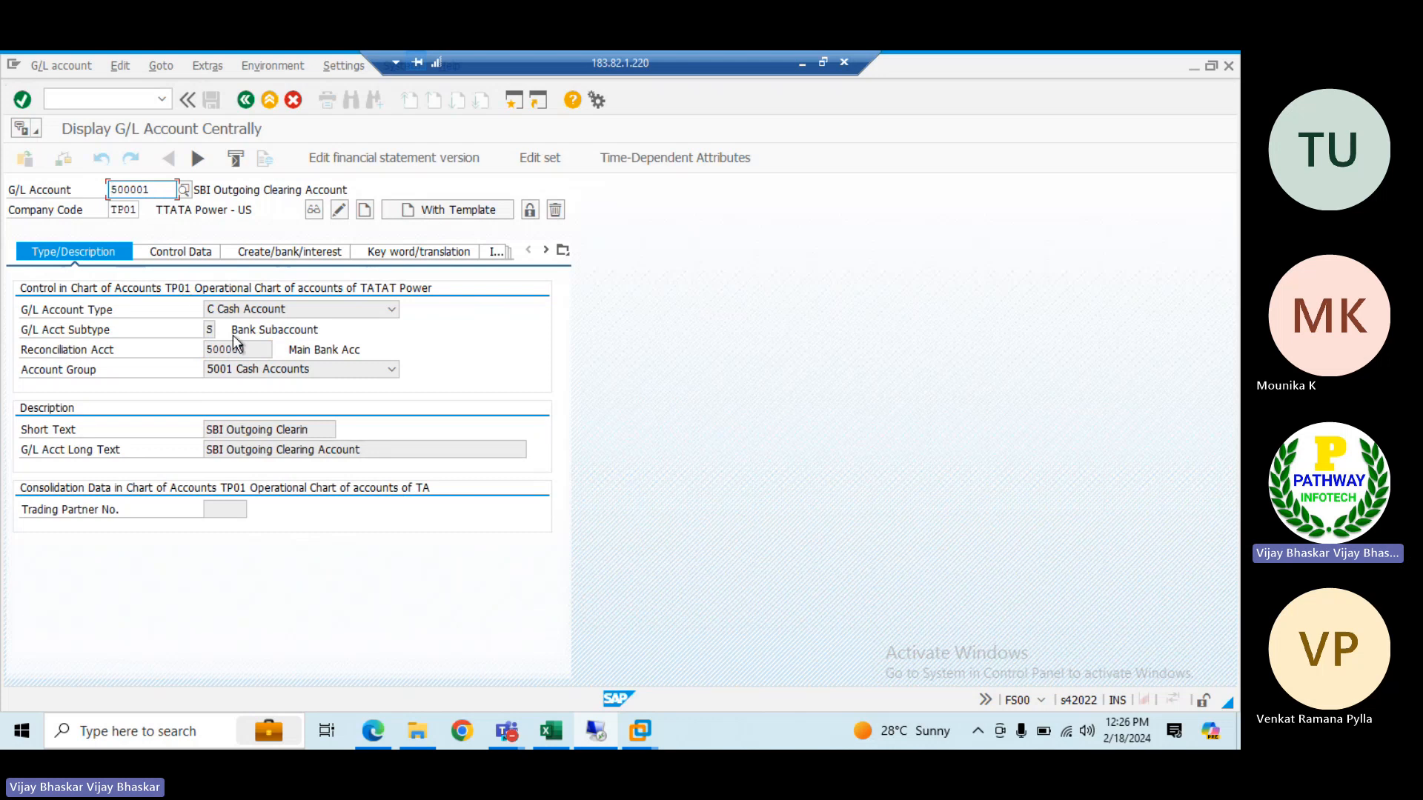
{"action": "left_click_drag", "start_coordinate": [257, 348], "coordinate": [189, 349]}
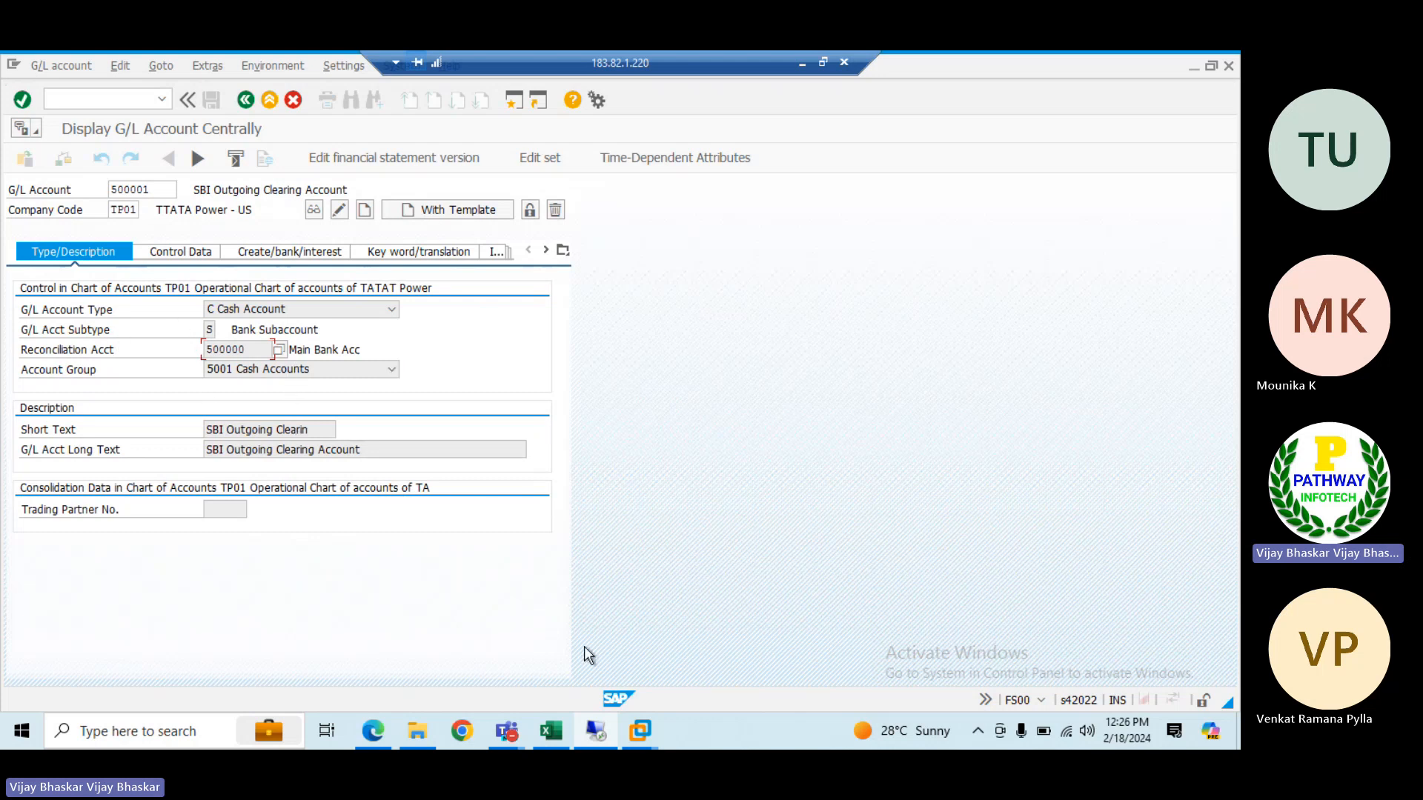
Switch to the ECC system in the e6.0vm virtual machine and open transaction FS00 for central G/L account maintenance
{"action": "mouse_move", "coordinate": [639, 728]}
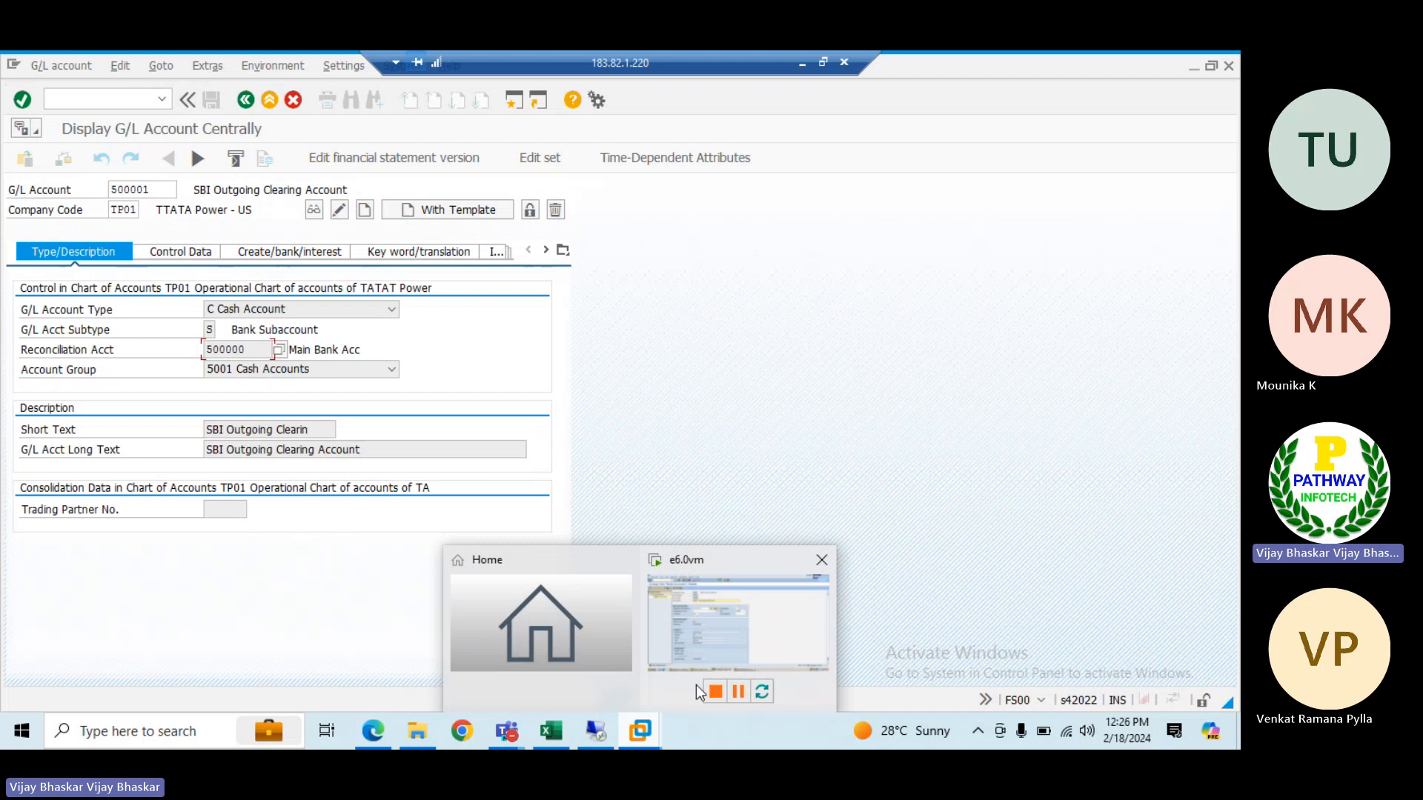
{"action": "left_click", "coordinate": [715, 634]}
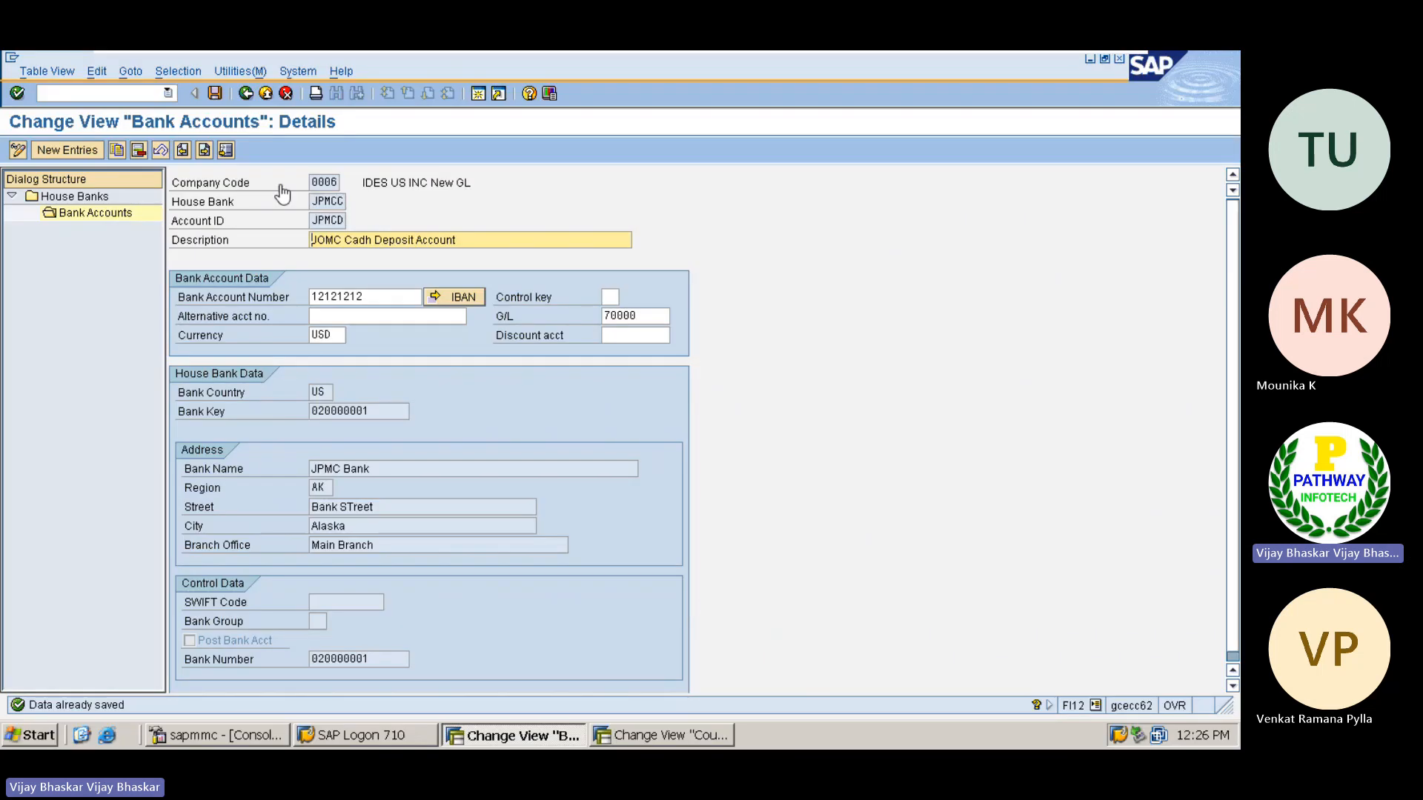
{"action": "left_click", "coordinate": [104, 94]}
{"action": "type", "text": "/nfs"}
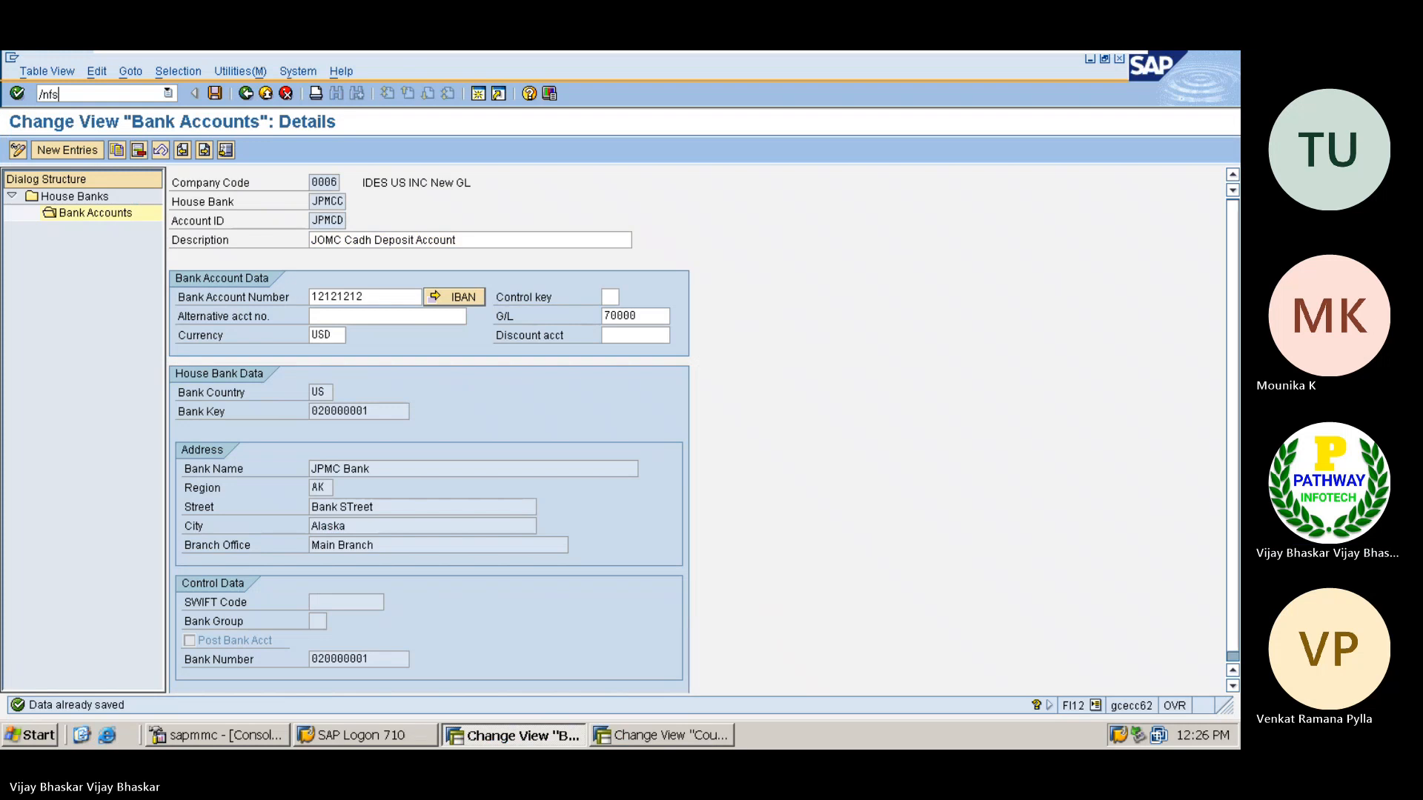
{"action": "key", "text": "Return"}
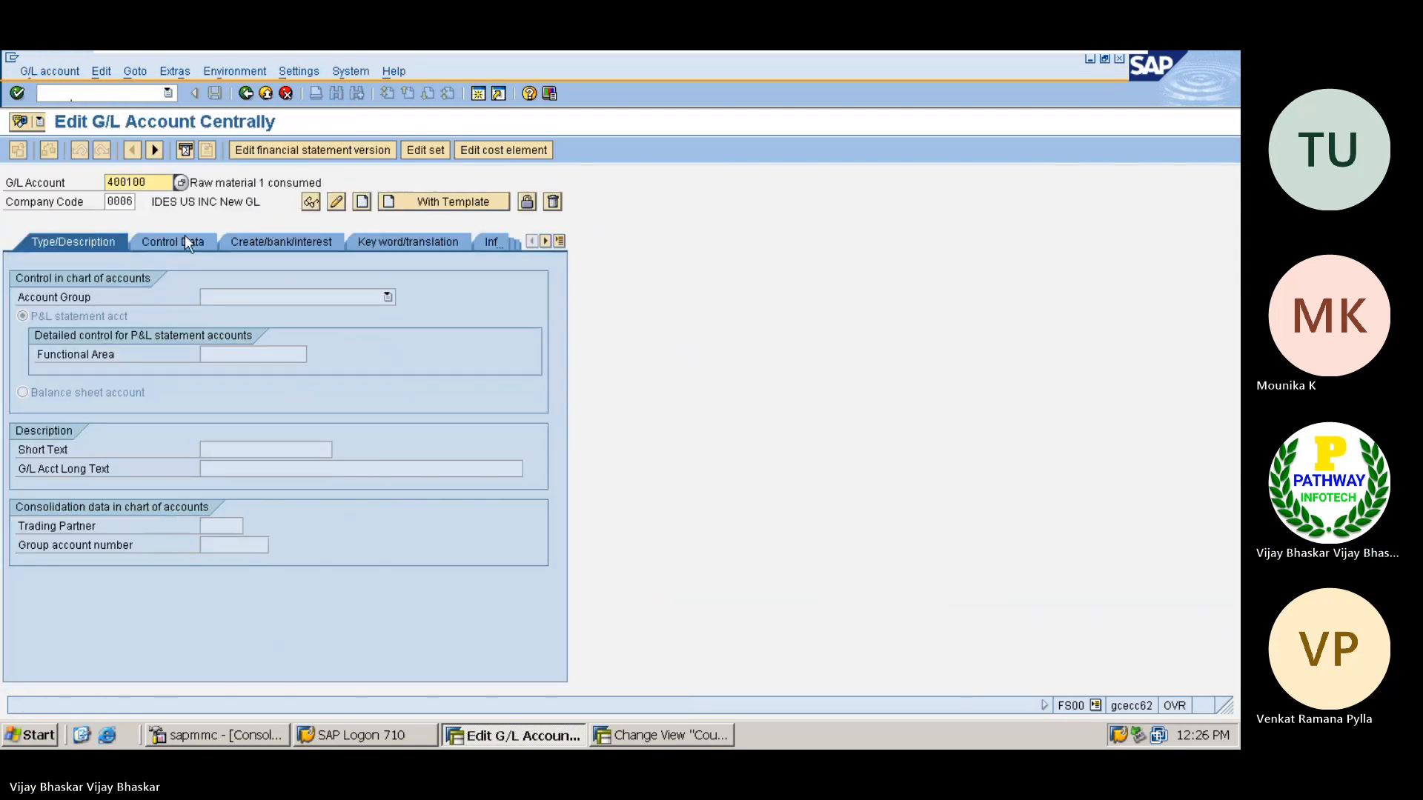
Display G/L account 400100 in company code 0006 and examine its account group options
{"action": "key", "text": "Return"}
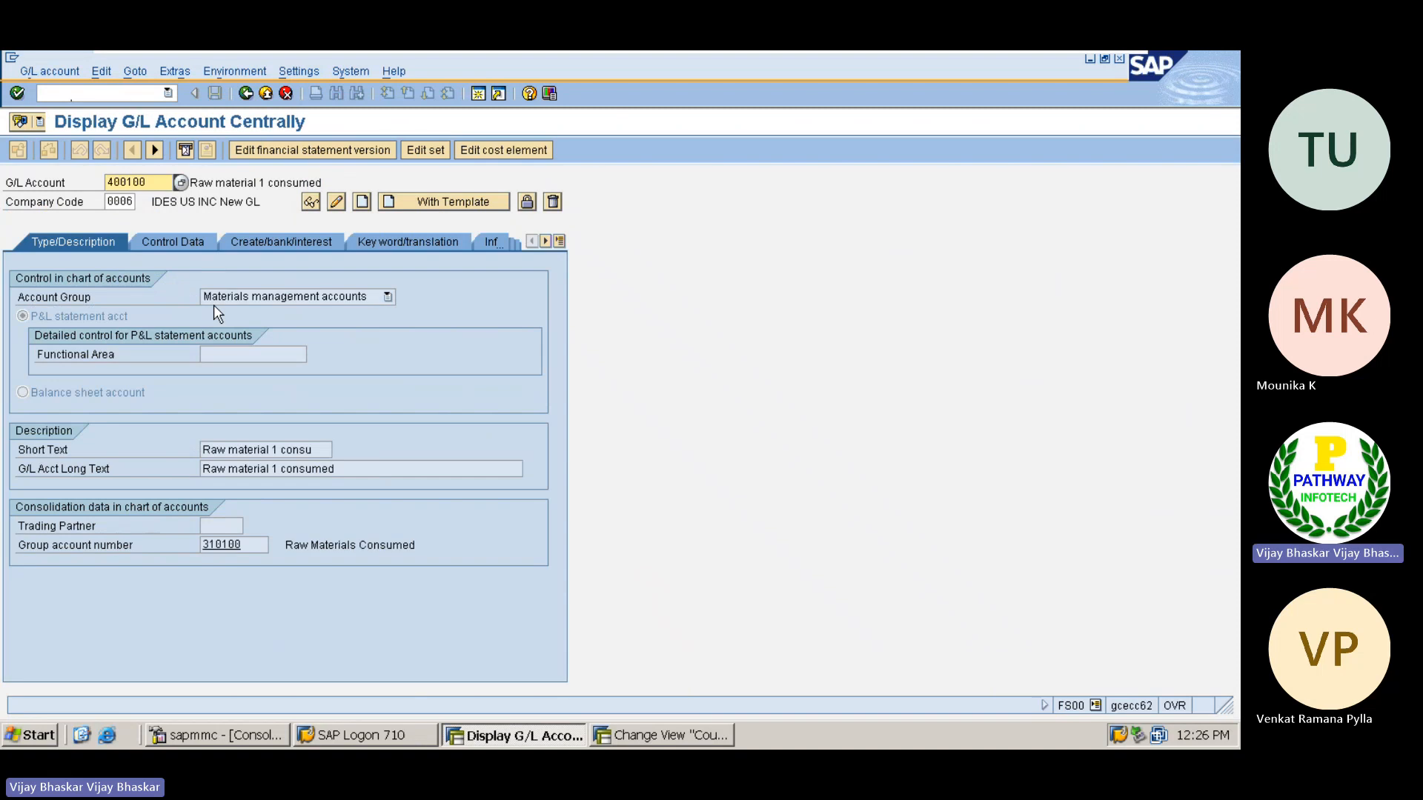
{"action": "left_click", "coordinate": [278, 304]}
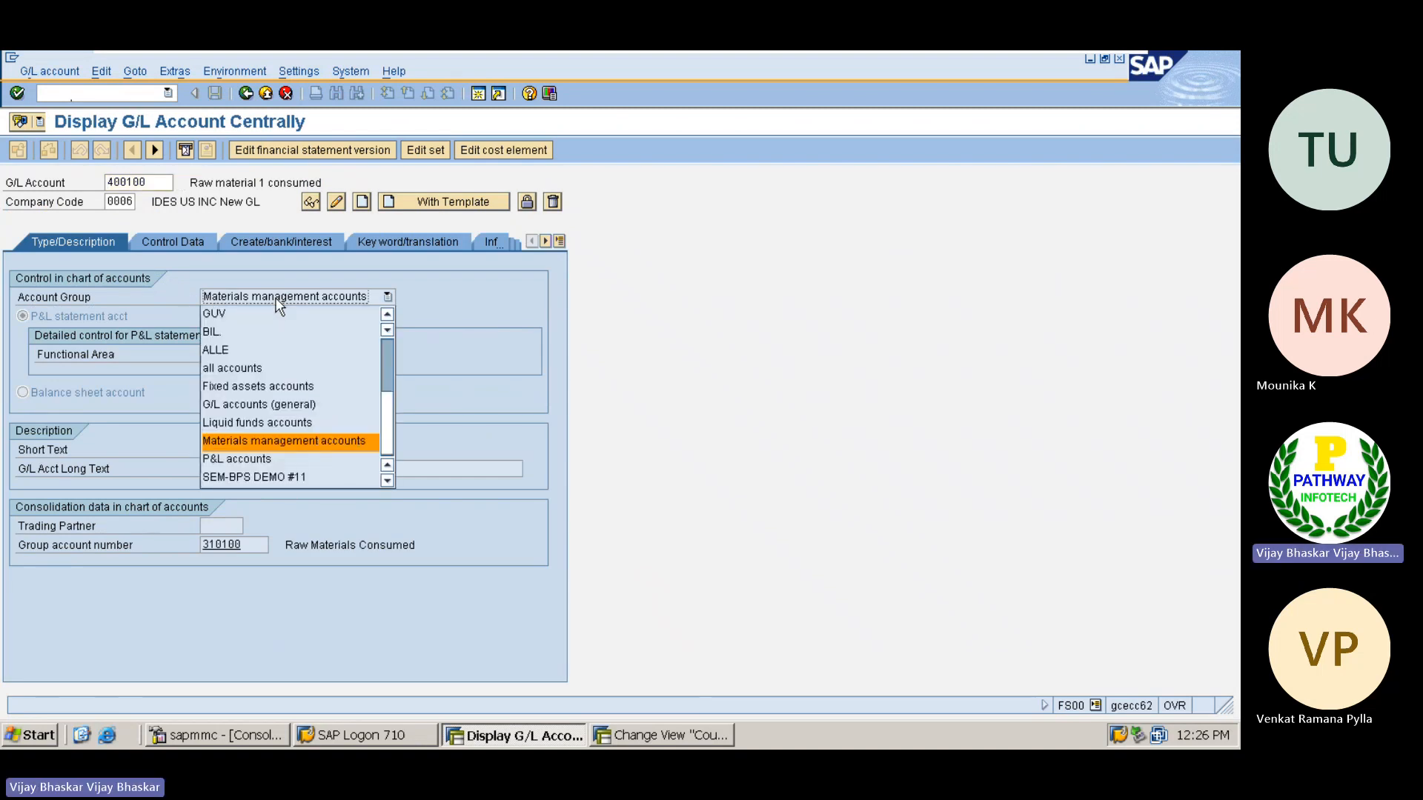
{"action": "left_click", "coordinate": [115, 416]}
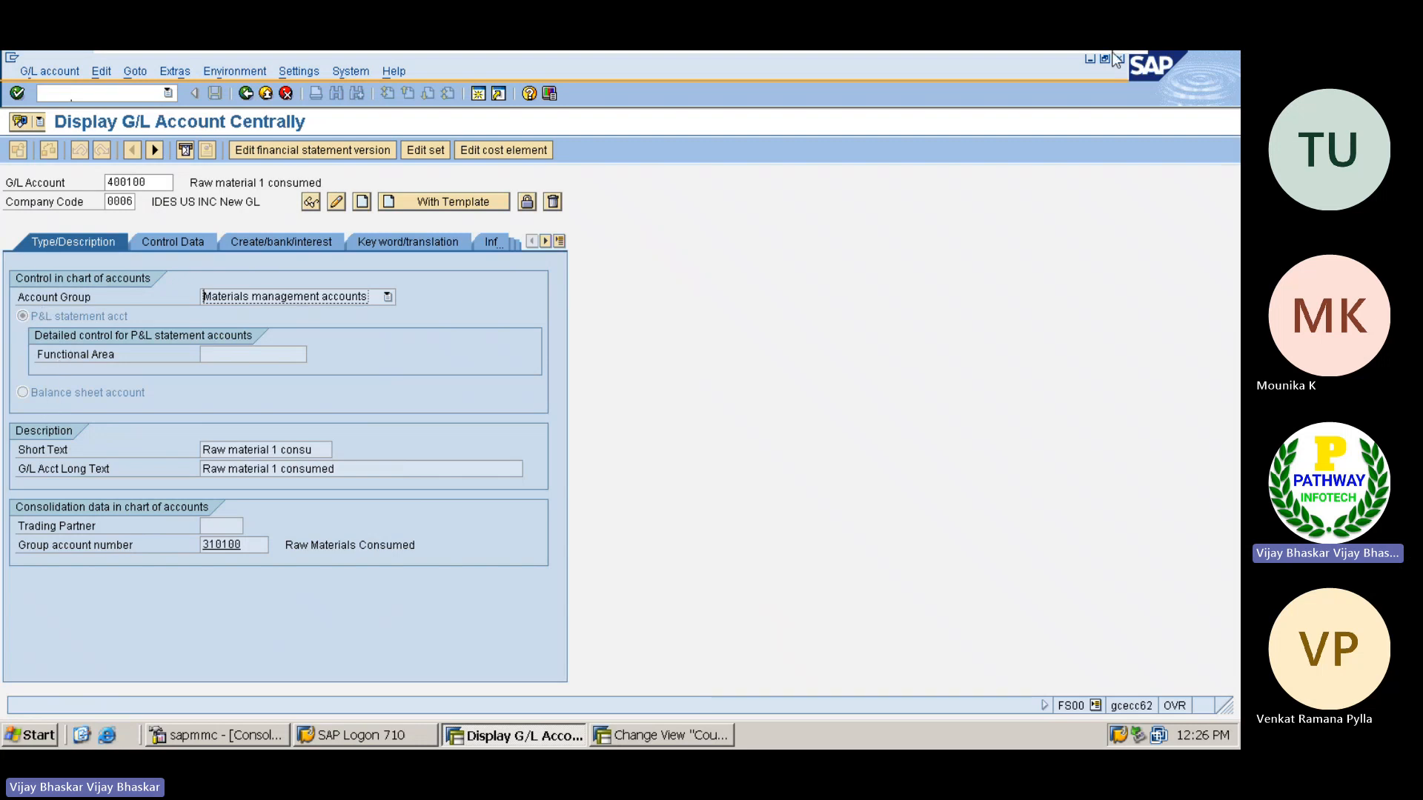
Return to the S/4HANA session and list the G/L account type options for account 500001
{"action": "left_click", "coordinate": [1073, 67]}
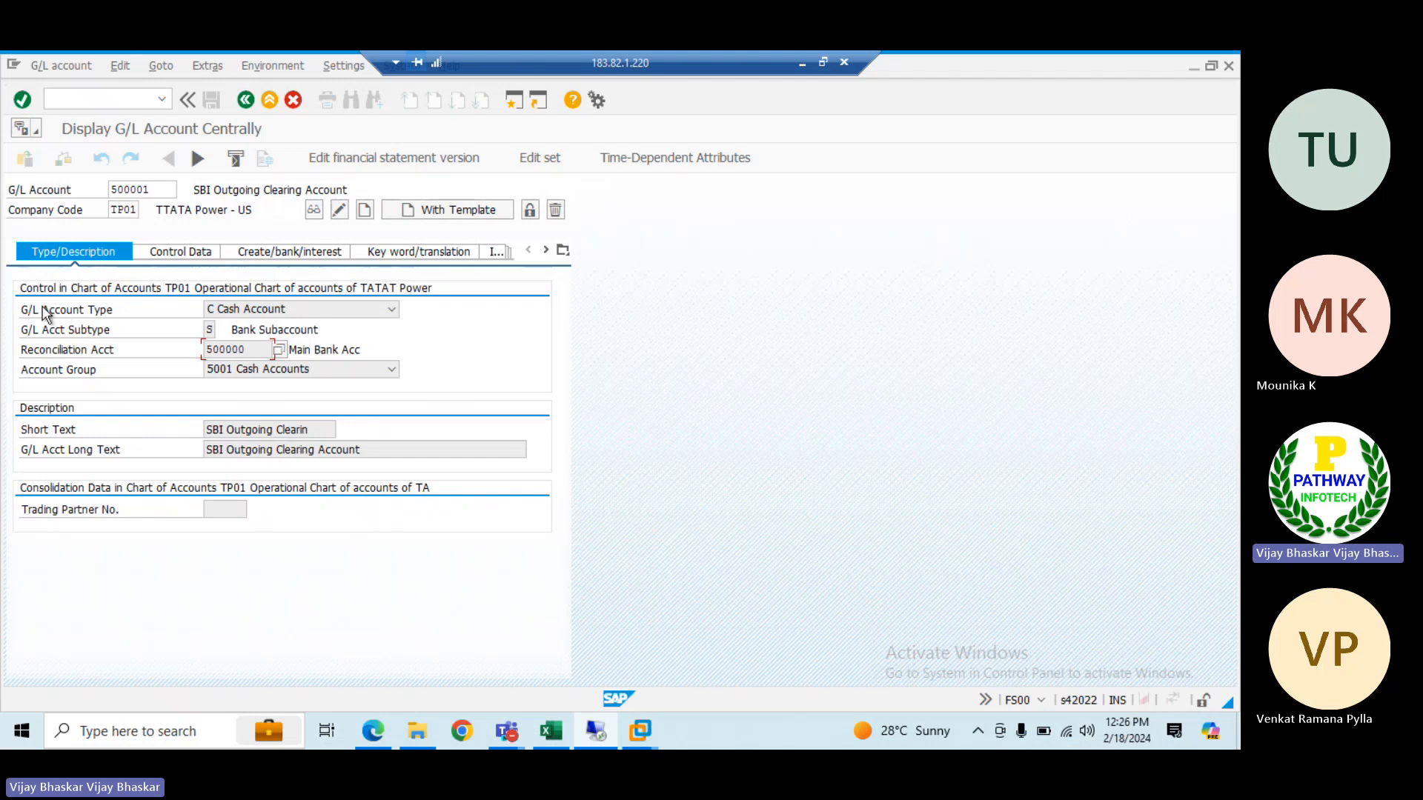
{"action": "left_click", "coordinate": [246, 311]}
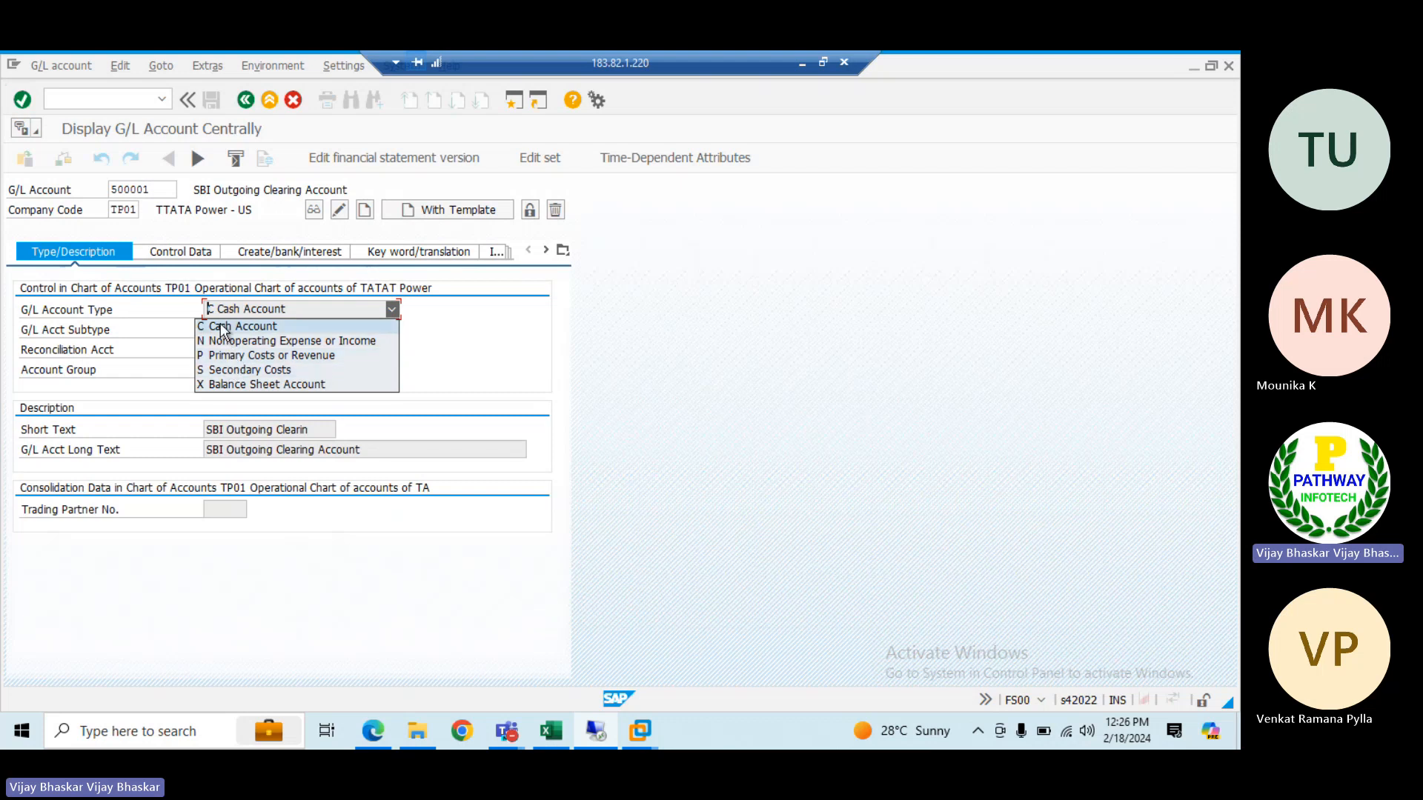
Leave the G/L account display and open transaction F-53 for posting outgoing payments in the S/4HANA session
{"action": "left_click", "coordinate": [155, 191]}
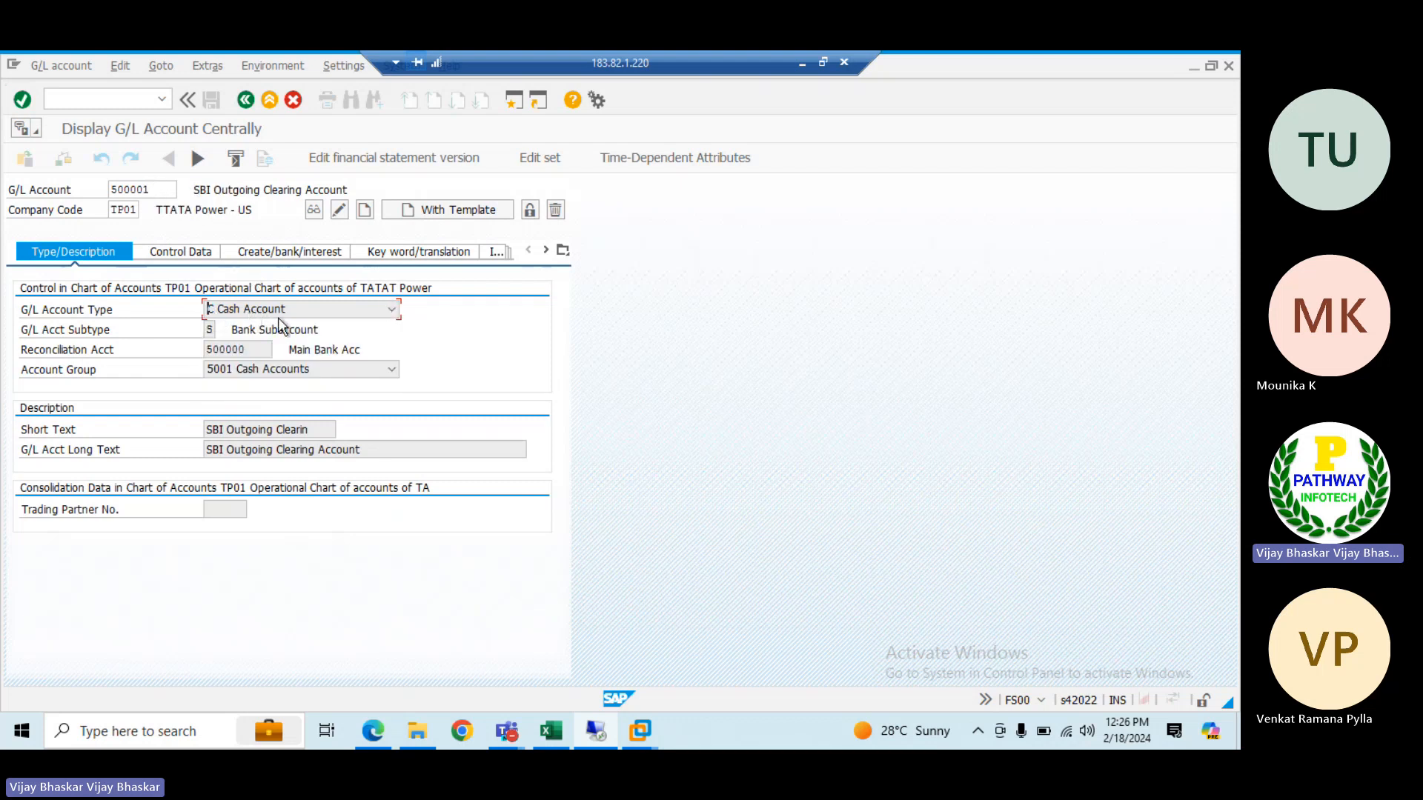
{"action": "left_click", "coordinate": [256, 354]}
{"action": "left_click", "coordinate": [120, 97]}
{"action": "type", "text": "/nf053"}
{"action": "key", "text": "Return"}
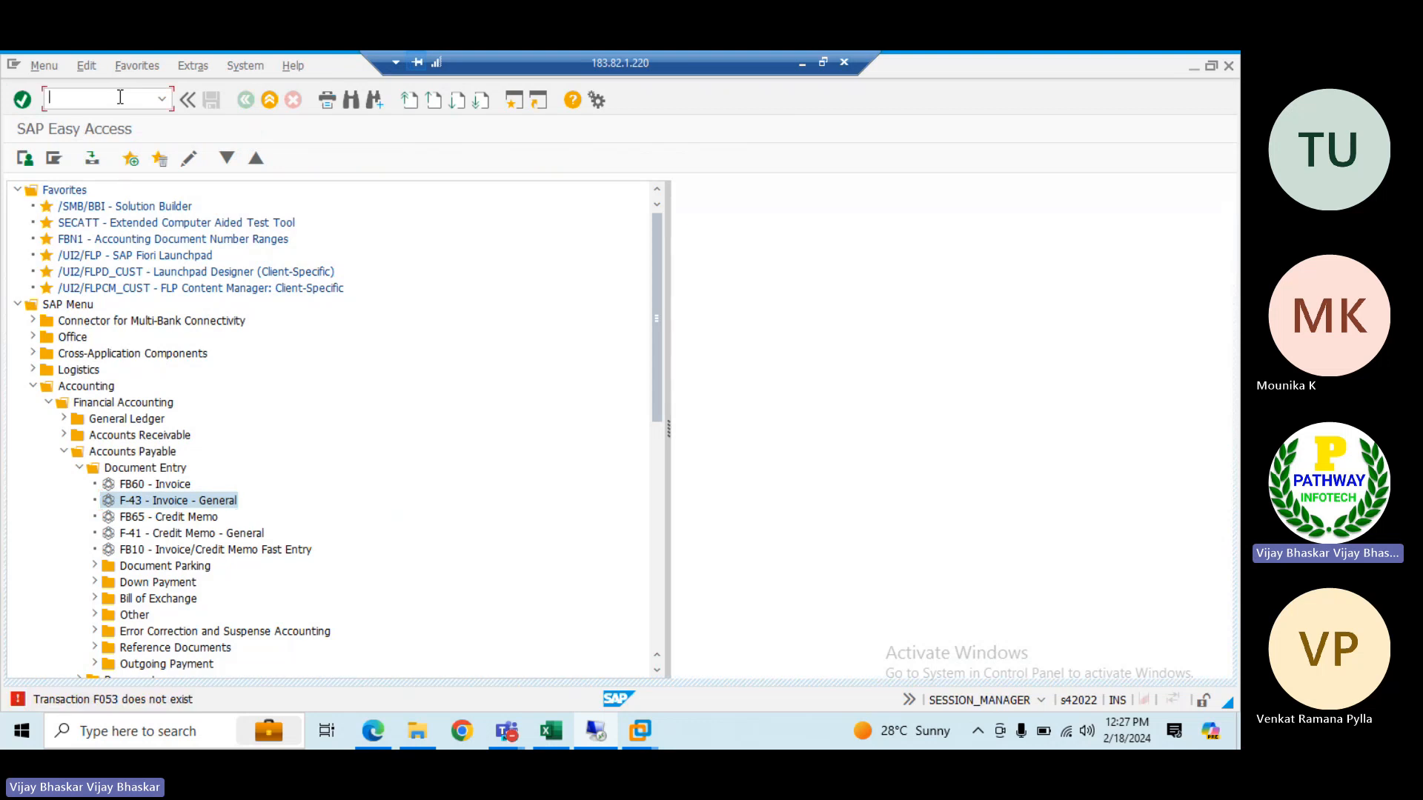
{"action": "type", "text": "f-53"}
{"action": "key", "text": "Return"}
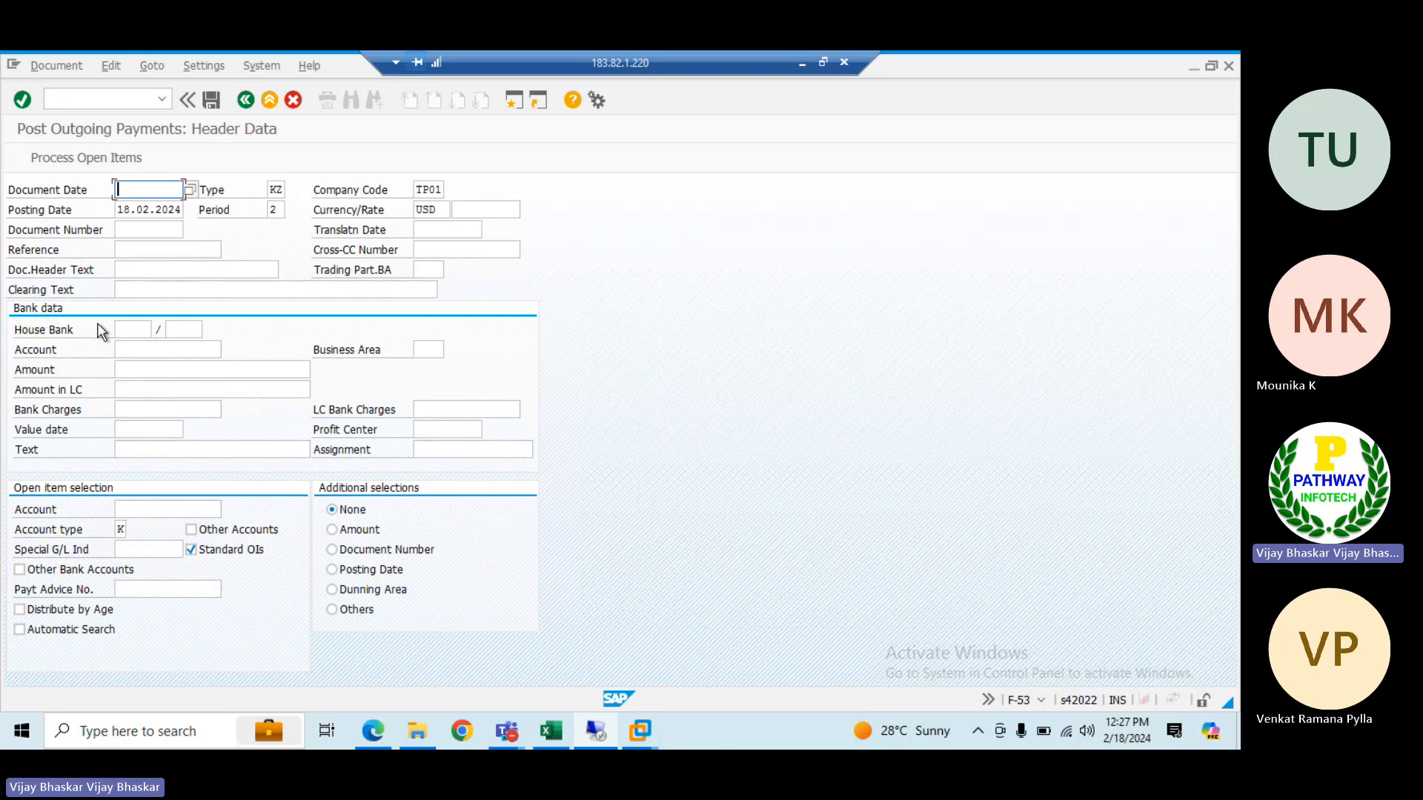
Examine the House Bank and account ID fields in the bank data, along with the session's system information
{"action": "left_click", "coordinate": [132, 329]}
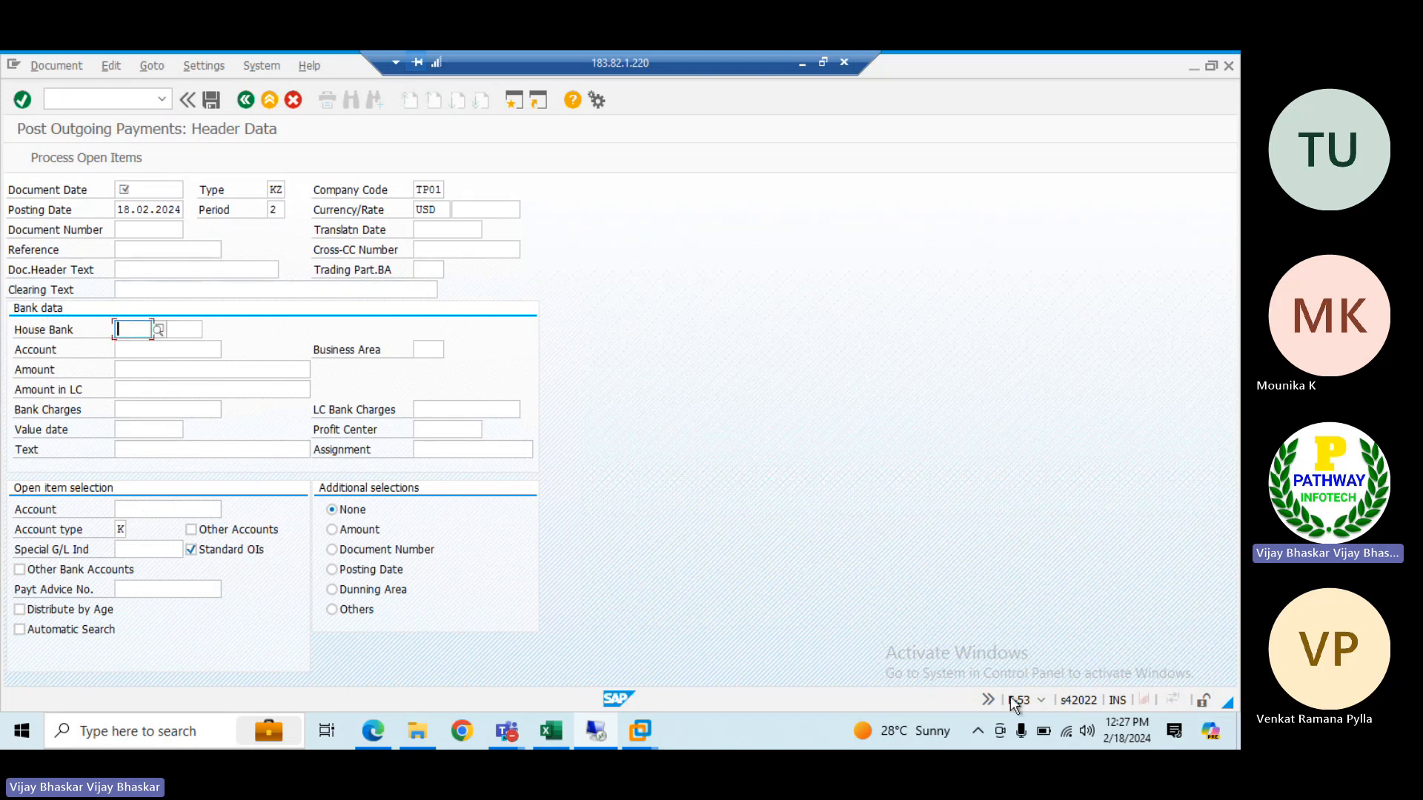
{"action": "left_click", "coordinate": [1043, 702]}
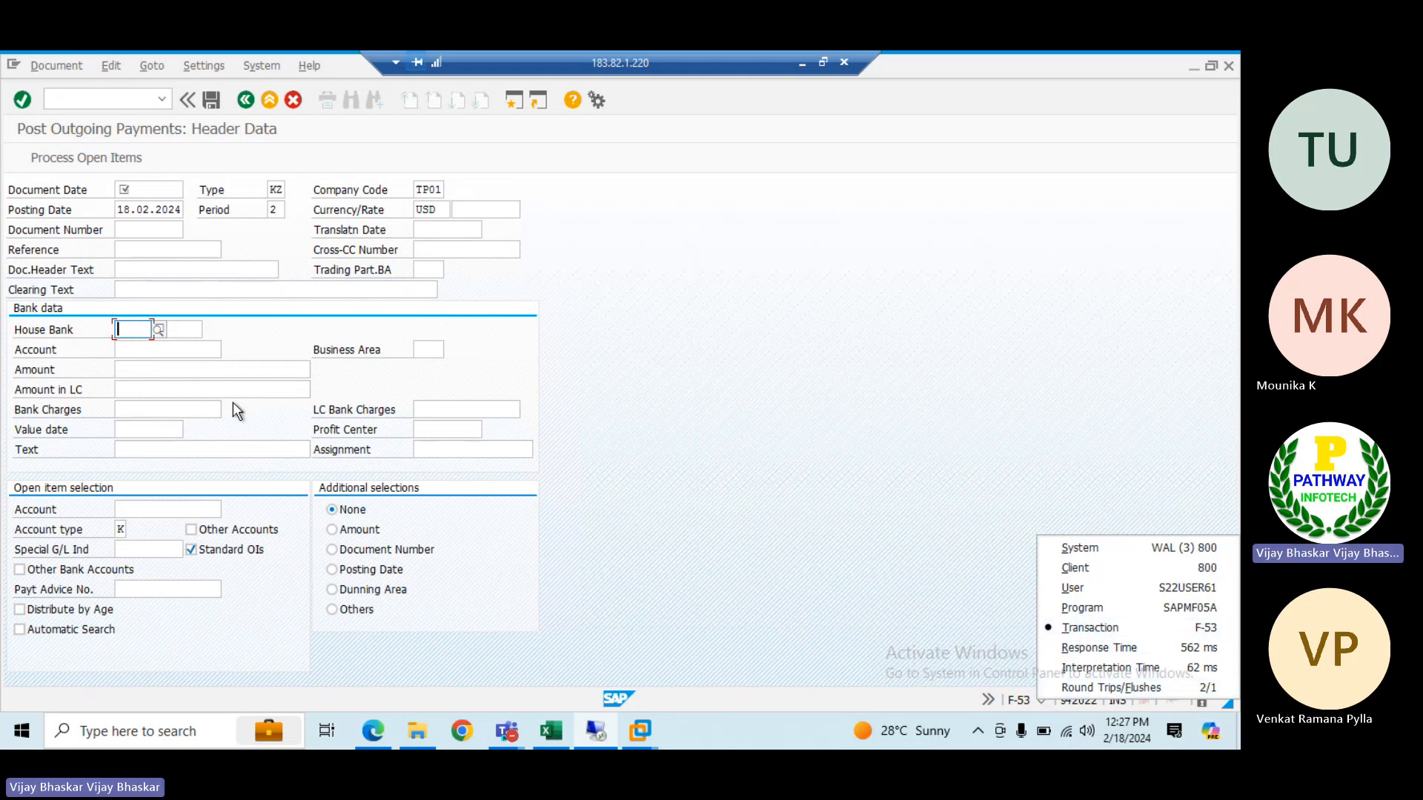
{"action": "left_click", "coordinate": [192, 328]}
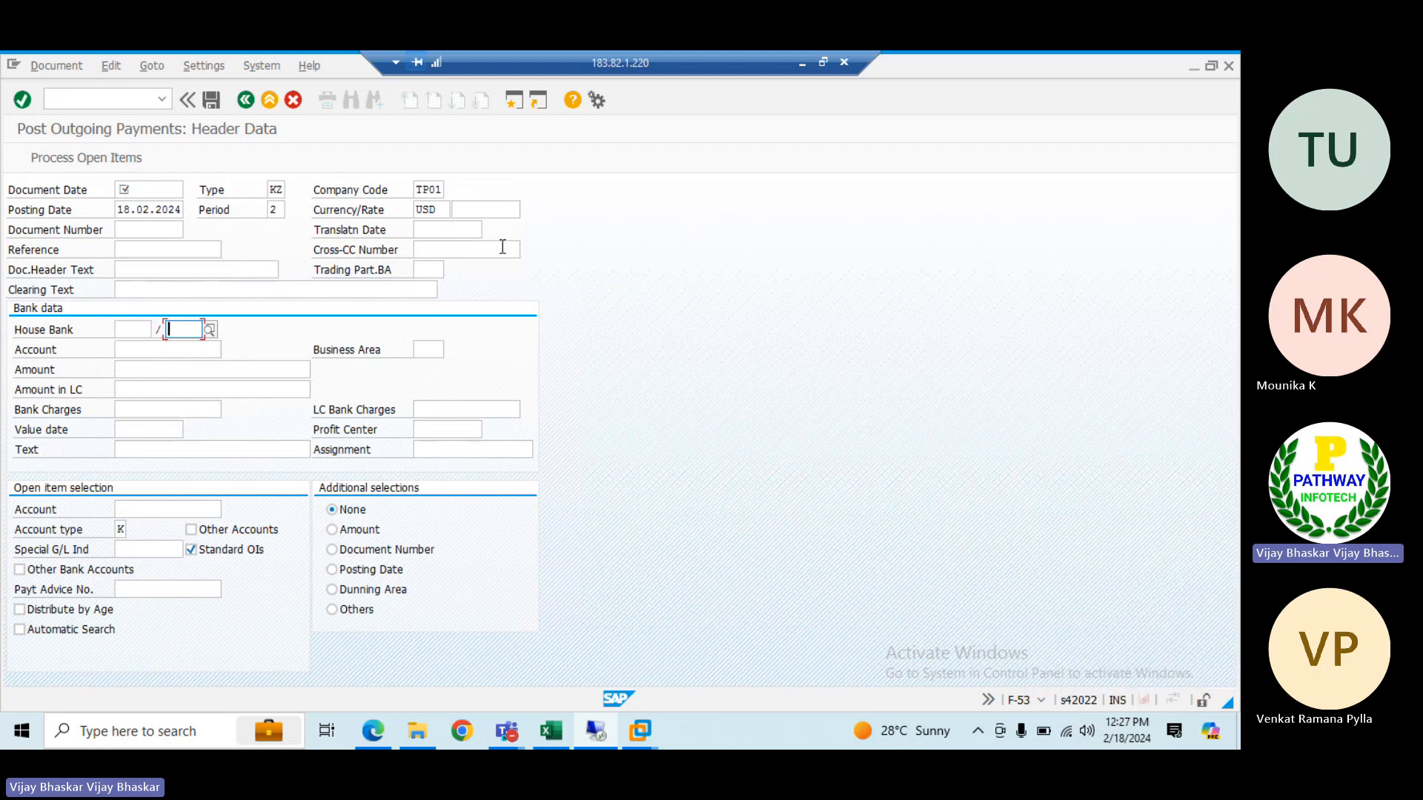
Switch to the ECC system in the e6.0vm virtual machine and open transaction F-53
{"action": "left_click", "coordinate": [802, 65]}
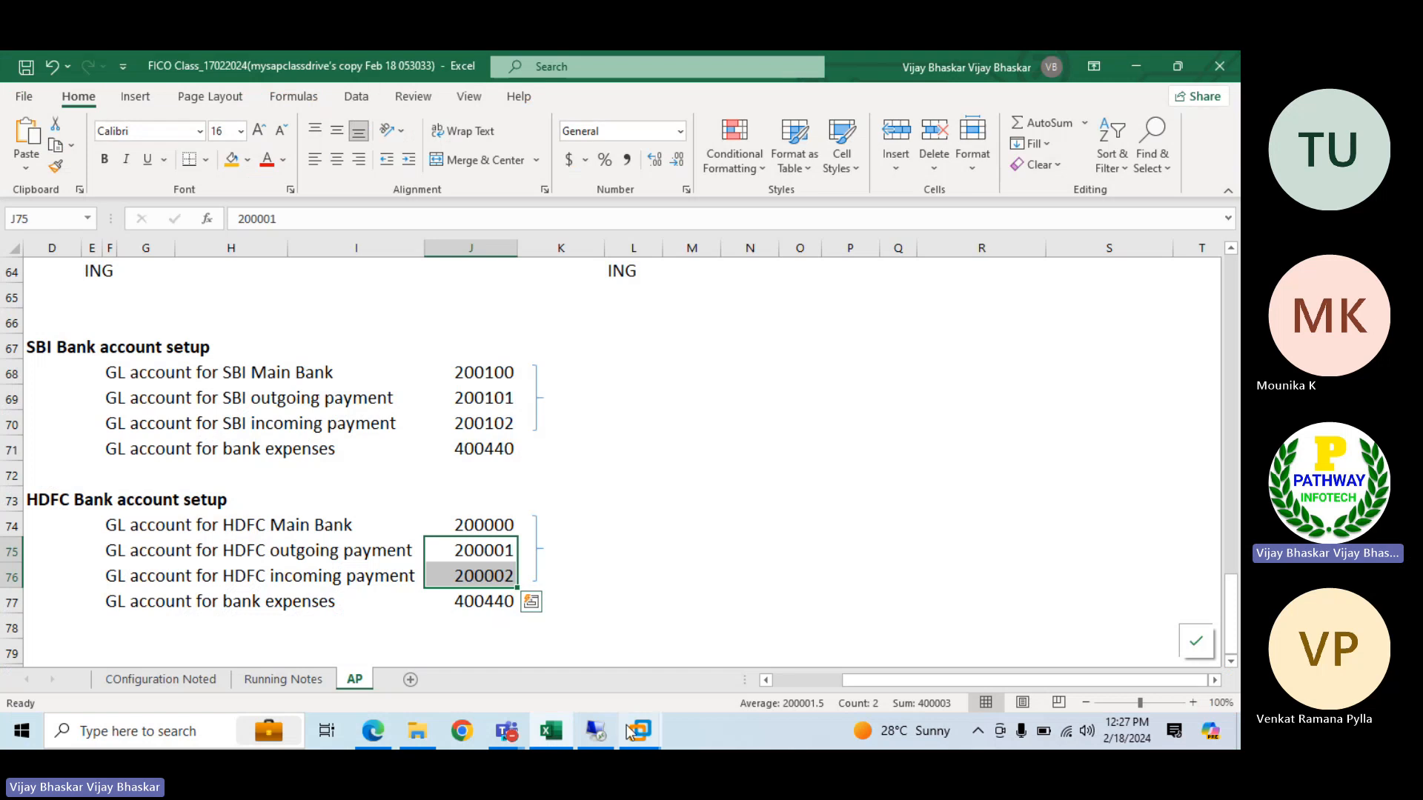
{"action": "mouse_move", "coordinate": [640, 731]}
{"action": "left_click", "coordinate": [720, 632]}
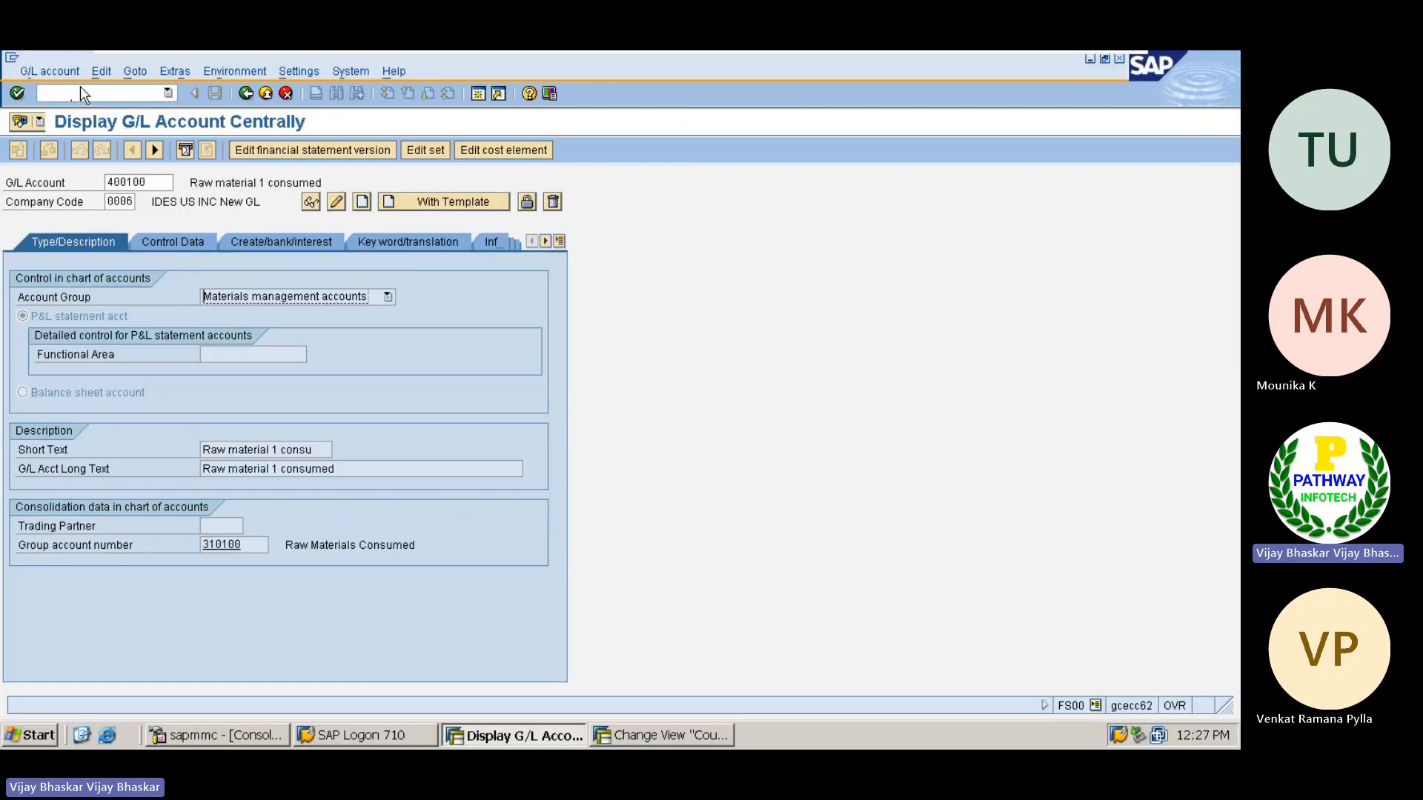
{"action": "left_click", "coordinate": [41, 93]}
{"action": "type", "text": "/nf-553"}
{"action": "key", "text": "Return"}
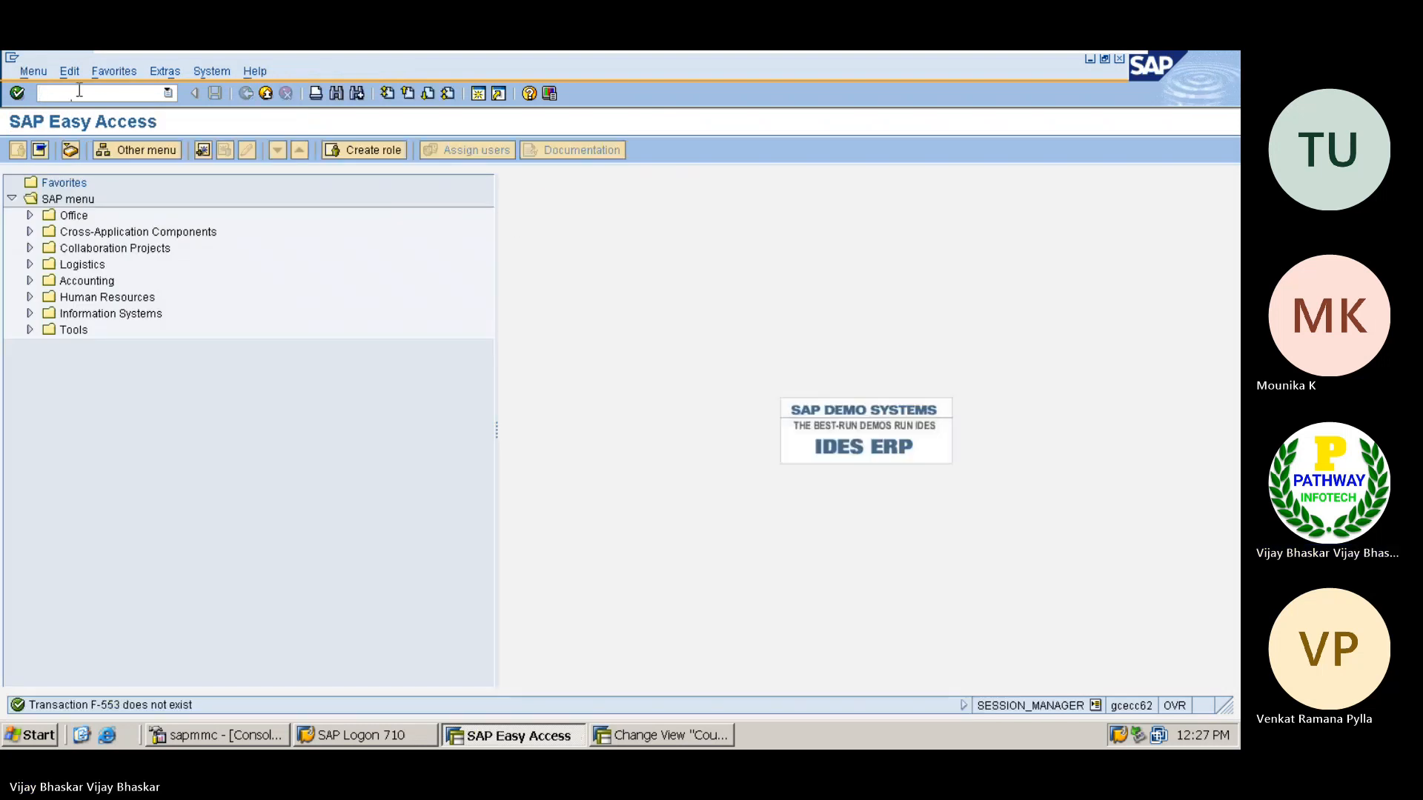
{"action": "type", "text": "f-53"}
{"action": "key", "text": "Return"}
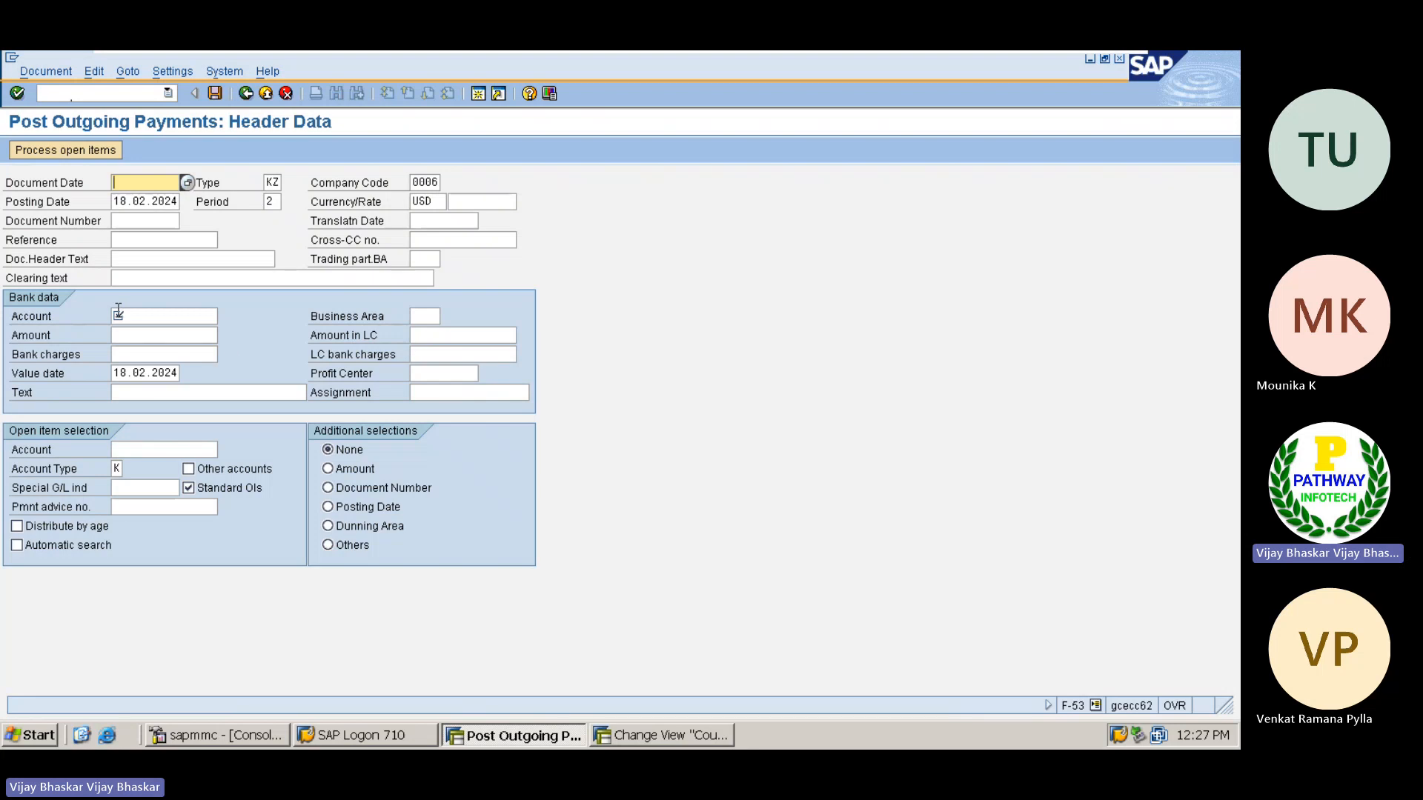
Examine the Account and Amount fields in the bank data of the ECC outgoing payment header
{"action": "left_click", "coordinate": [125, 314]}
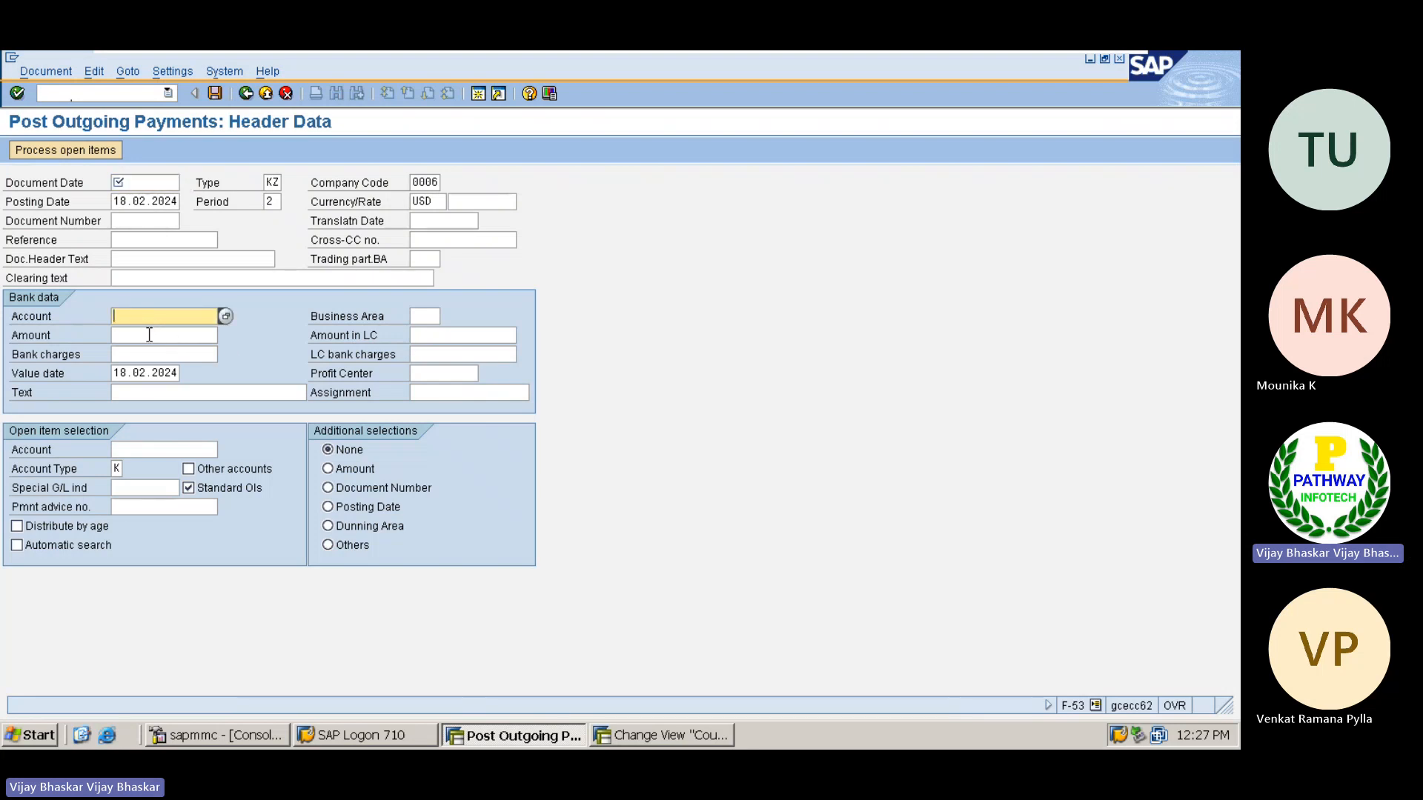
{"action": "left_click", "coordinate": [155, 330]}
{"action": "left_click", "coordinate": [142, 314]}
Return to the S/4HANA session and set the outgoing payment's document date to 18.02.2024, matching its posting date
{"action": "mouse_move", "coordinate": [937, 52]}
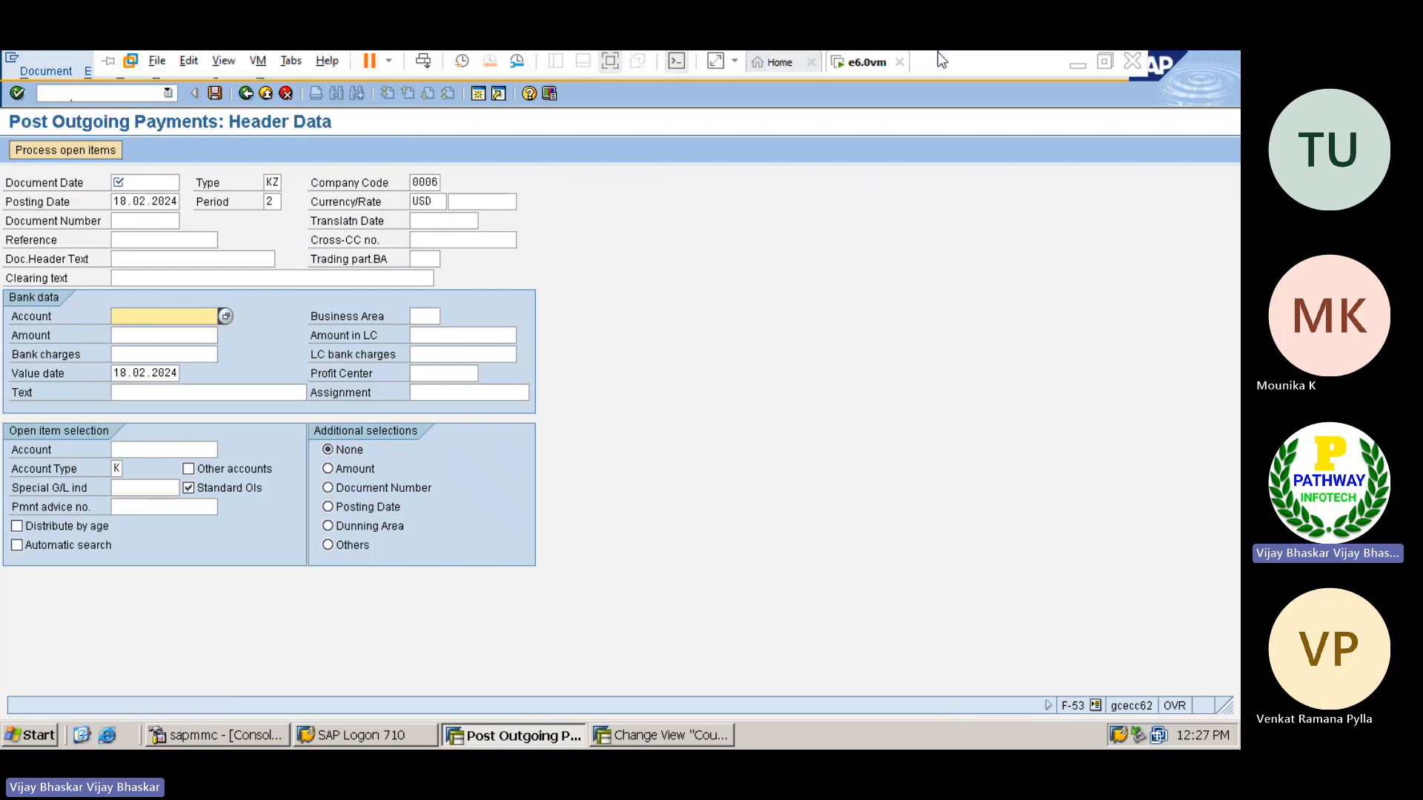
{"action": "left_click", "coordinate": [1078, 64]}
{"action": "left_click", "coordinate": [595, 731]}
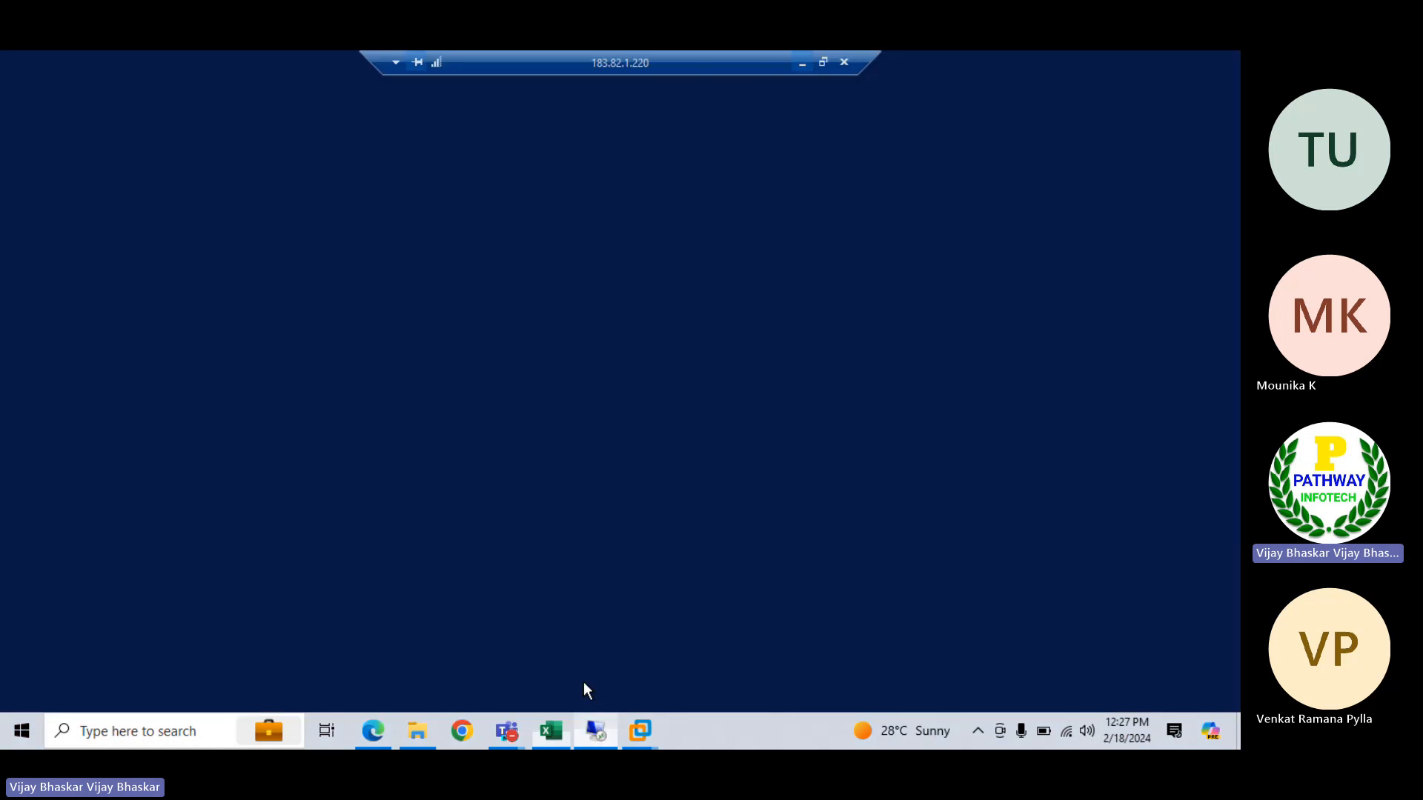
{"action": "left_click", "coordinate": [132, 351]}
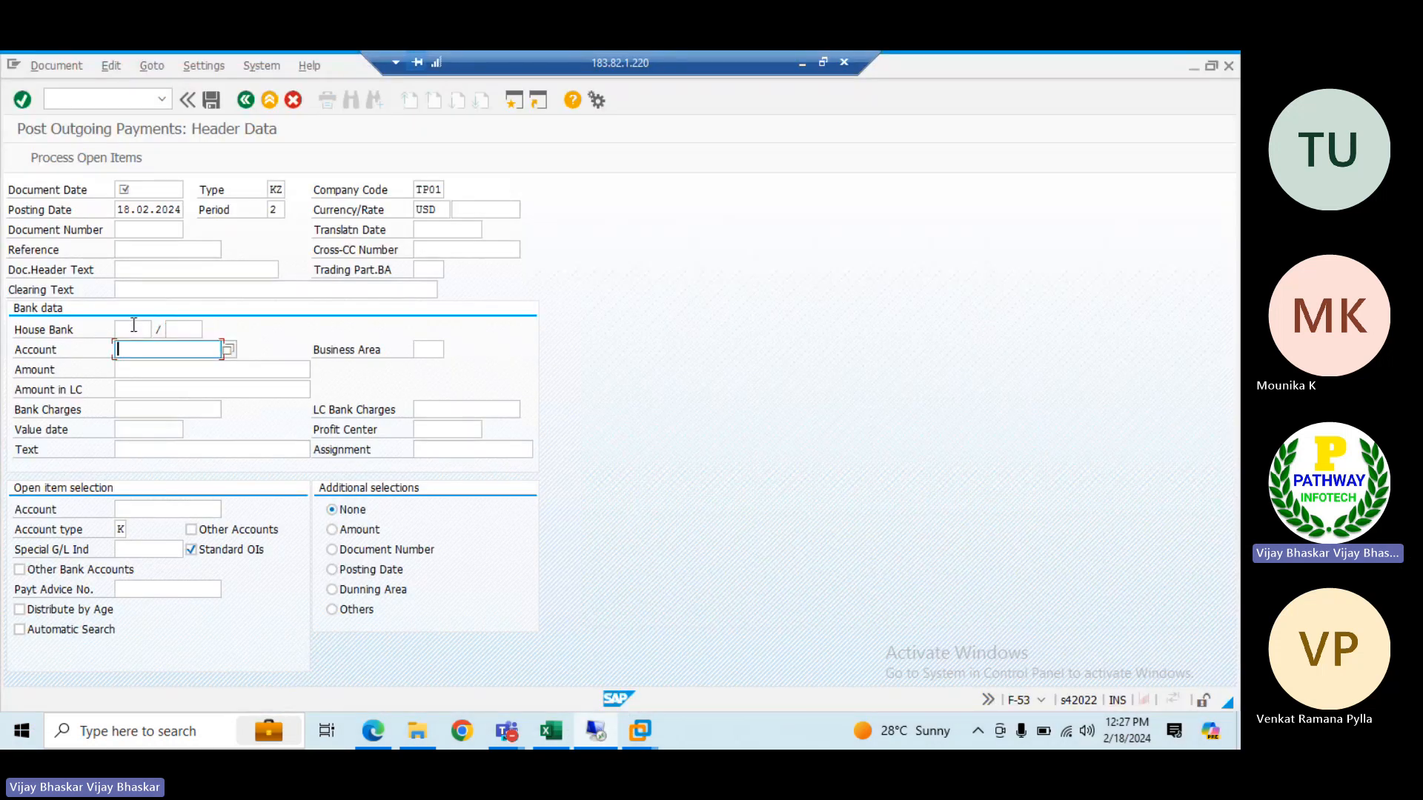
{"action": "left_click", "coordinate": [133, 331]}
{"action": "left_click_drag", "start_coordinate": [117, 213], "coordinate": [184, 215]}
{"action": "key", "text": "ctrl+c"}
{"action": "left_click", "coordinate": [155, 190]}
{"action": "key", "text": "ctrl+v"}
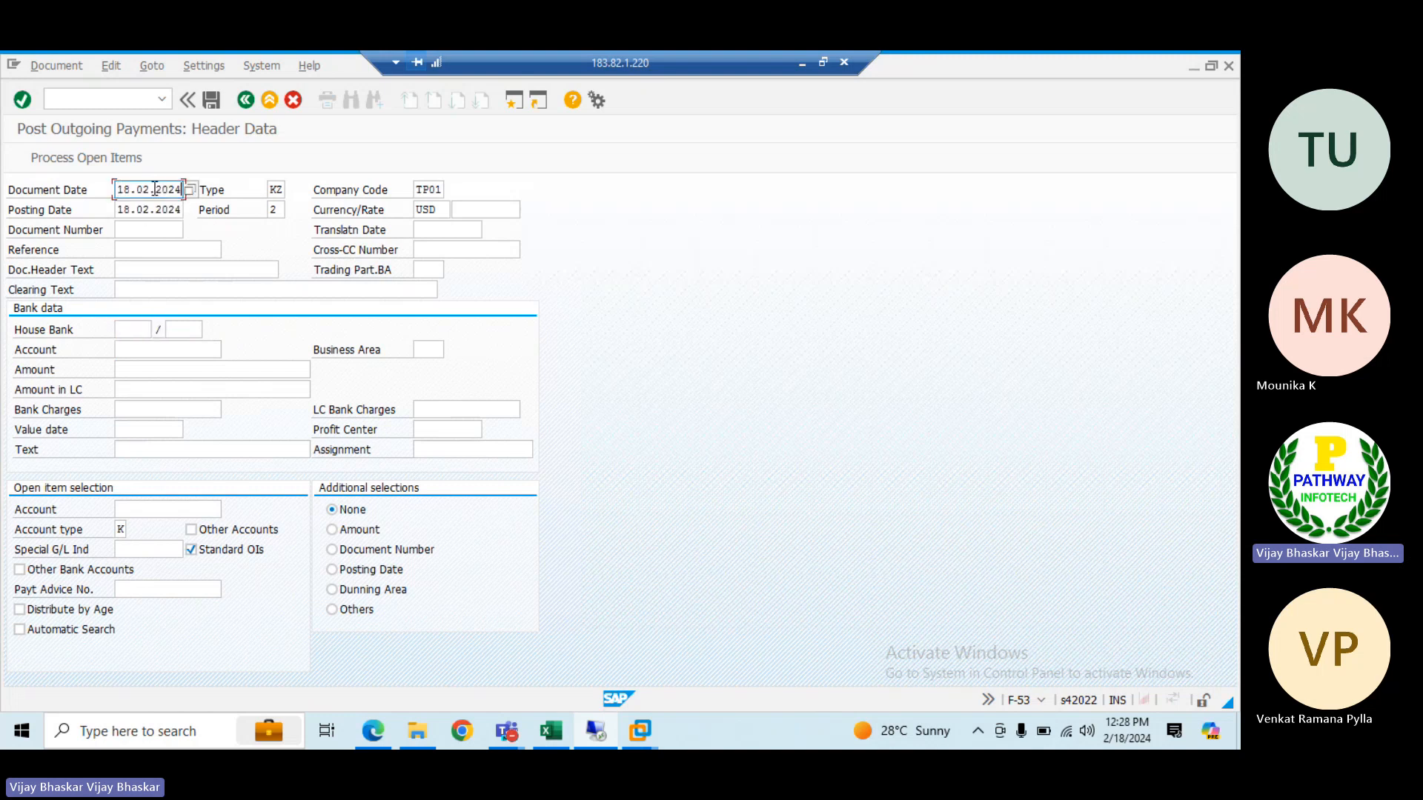
Set the house bank to JPMCC and its account ID to JPMCD in the payment's bank data
{"action": "left_click", "coordinate": [134, 330]}
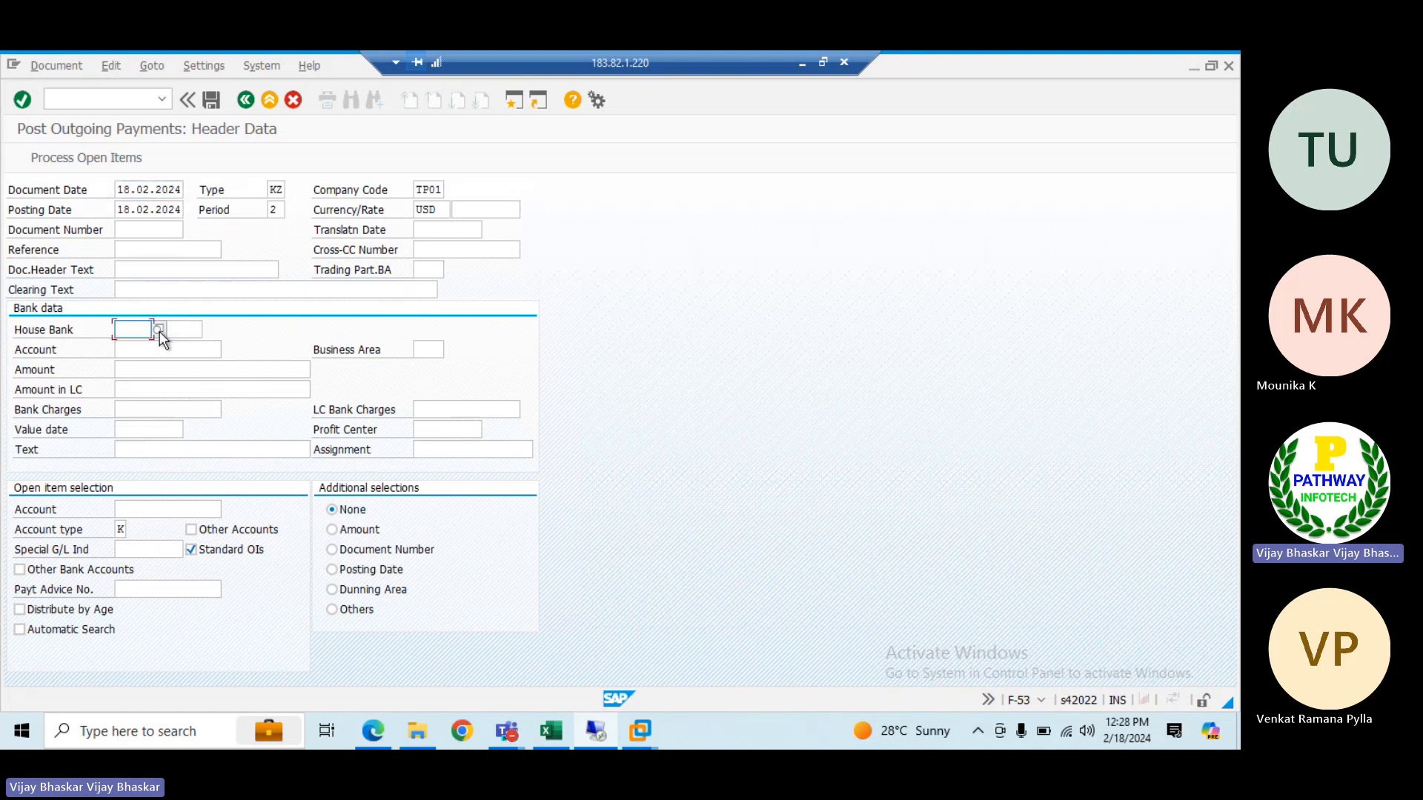
{"action": "left_click", "coordinate": [159, 331]}
{"action": "double_click", "coordinate": [148, 399]}
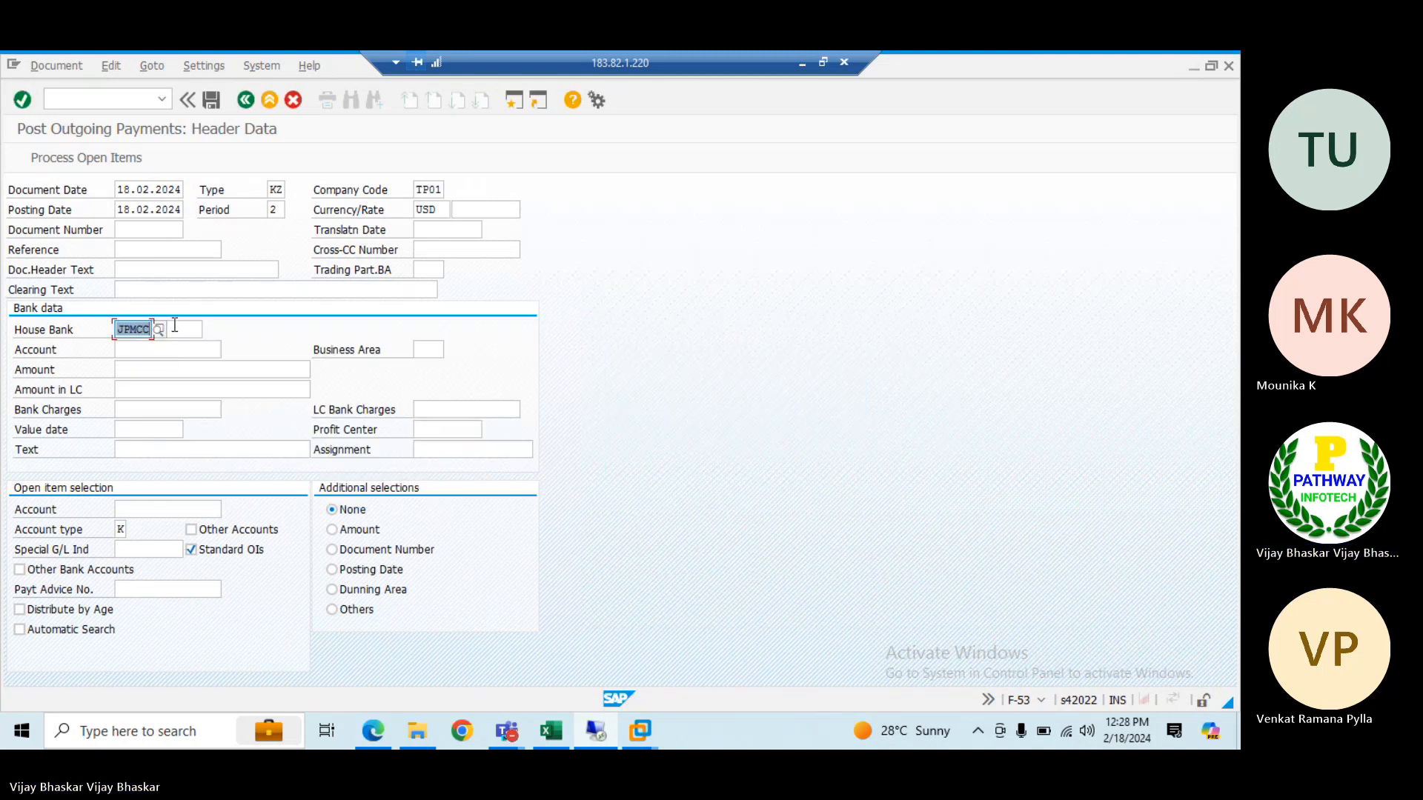
{"action": "key", "text": "Tab"}
{"action": "left_click", "coordinate": [211, 329]}
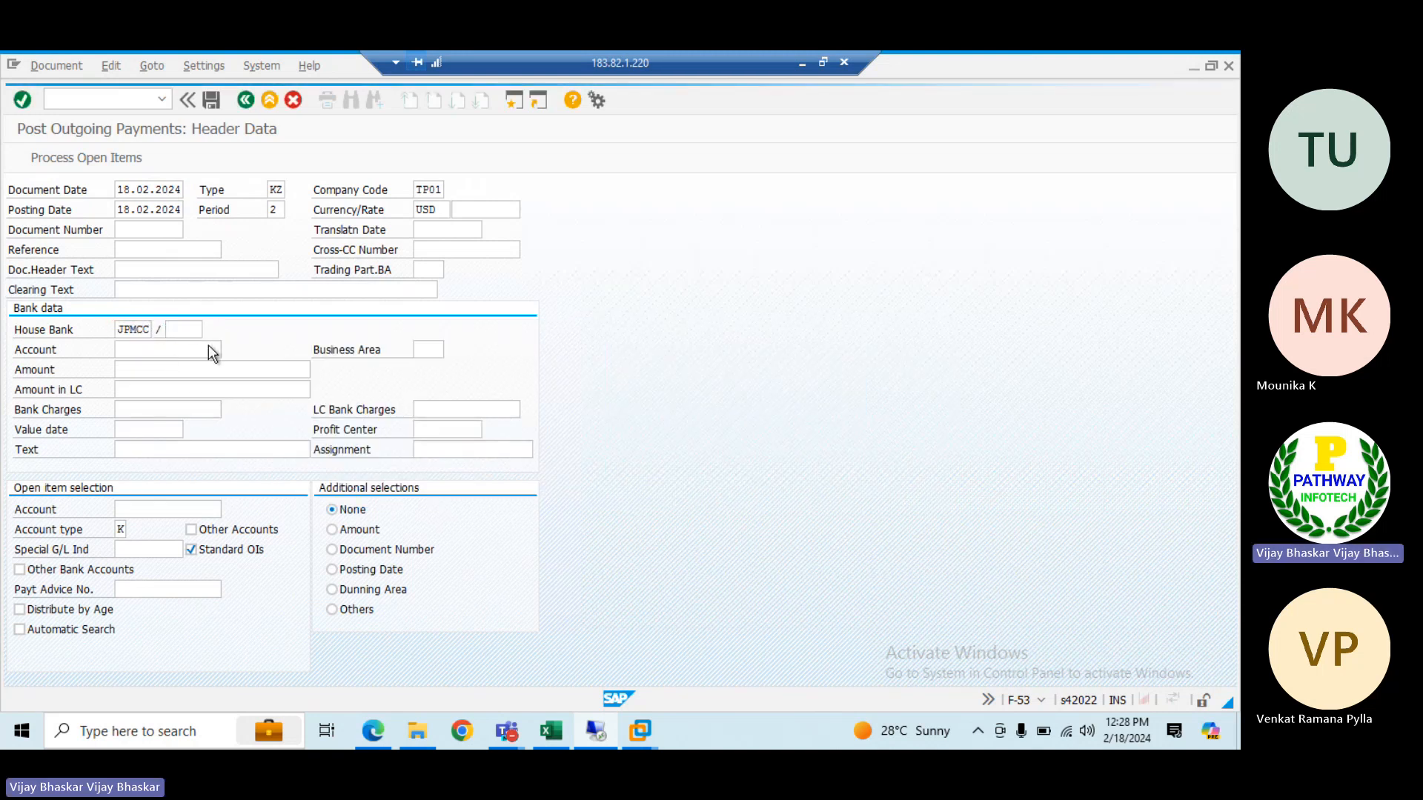
{"action": "double_click", "coordinate": [203, 404]}
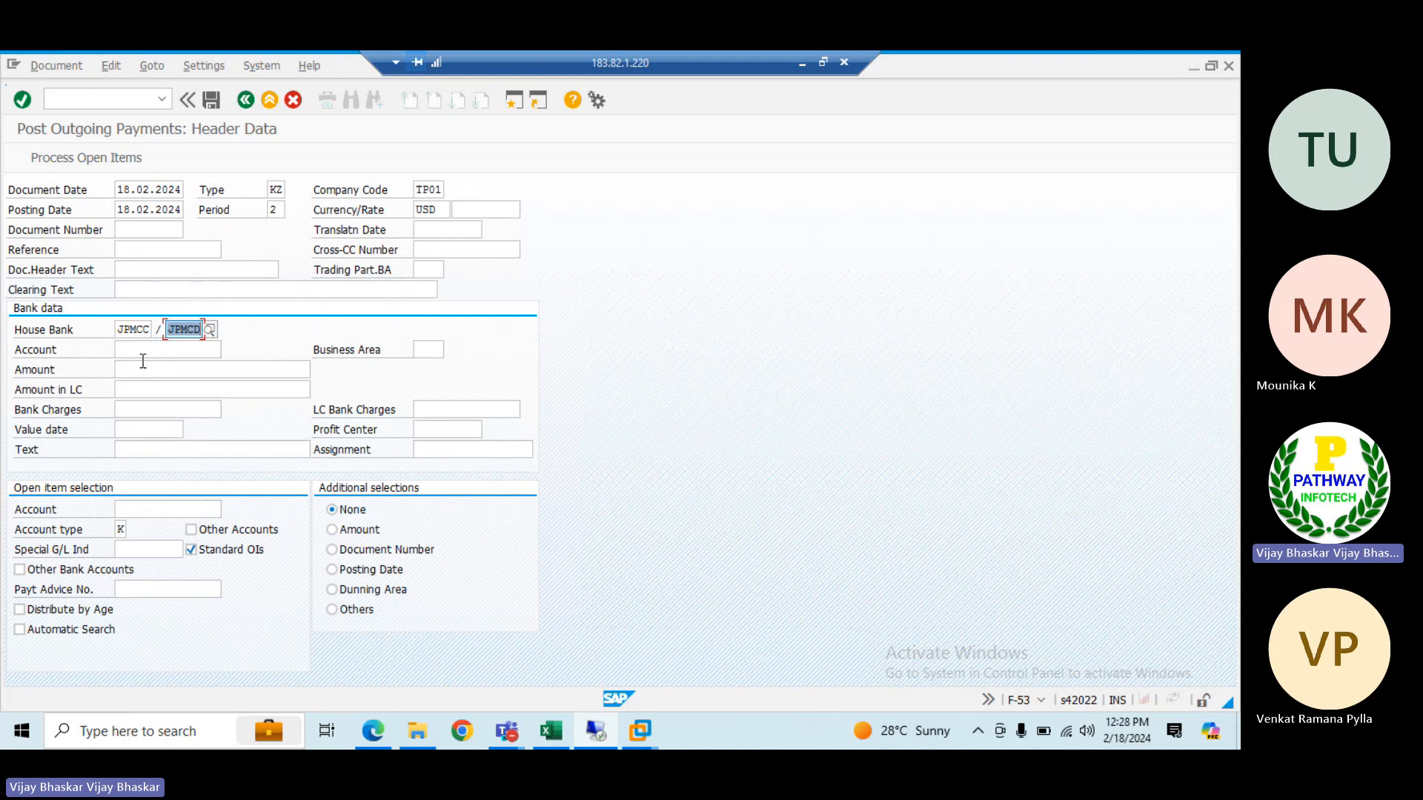
Set the payment amount to 1 and select a supplier of company code TP01 as the open item account
{"action": "left_click", "coordinate": [140, 371]}
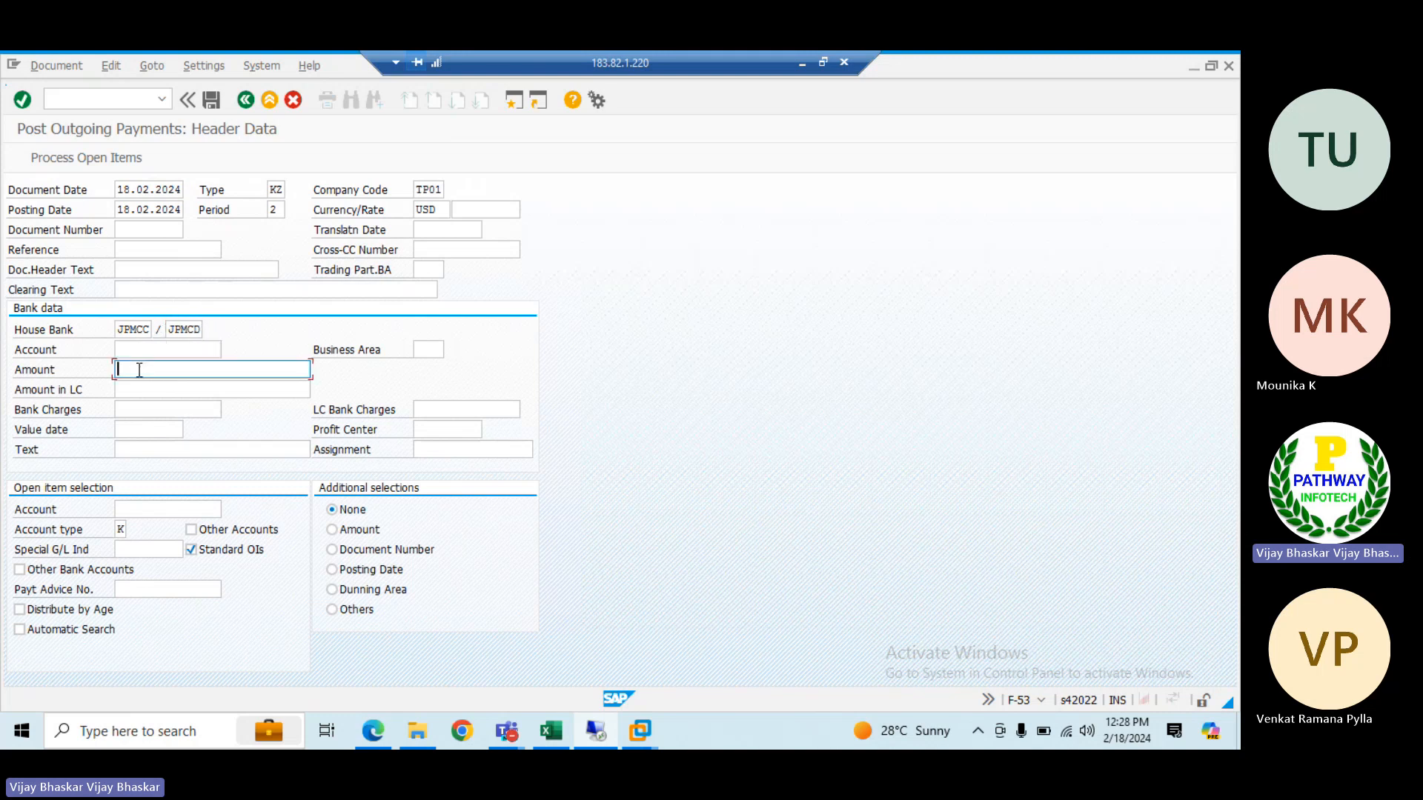
{"action": "type", "text": "1"}
{"action": "key", "text": "Tab"}
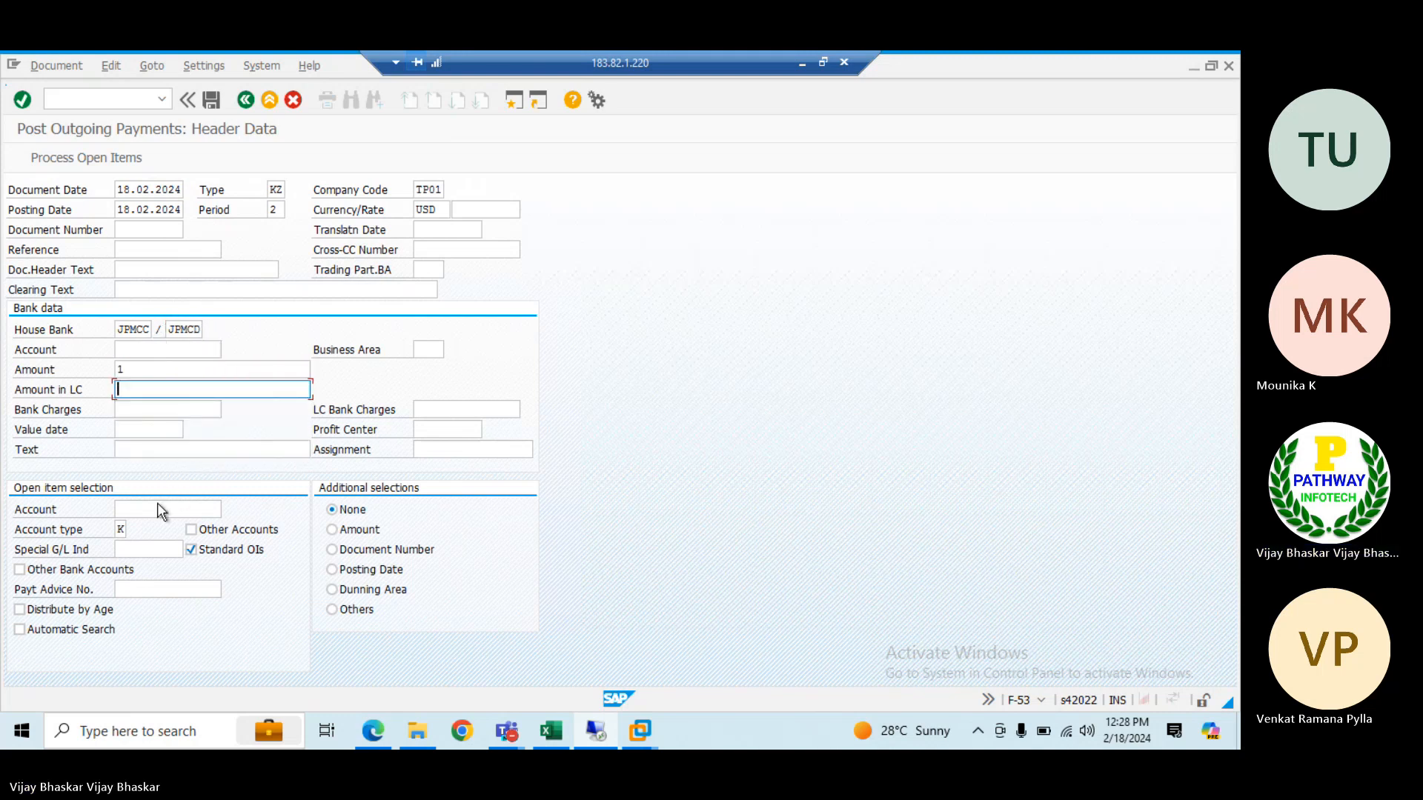
{"action": "left_click", "coordinate": [188, 507]}
{"action": "left_click", "coordinate": [228, 509]}
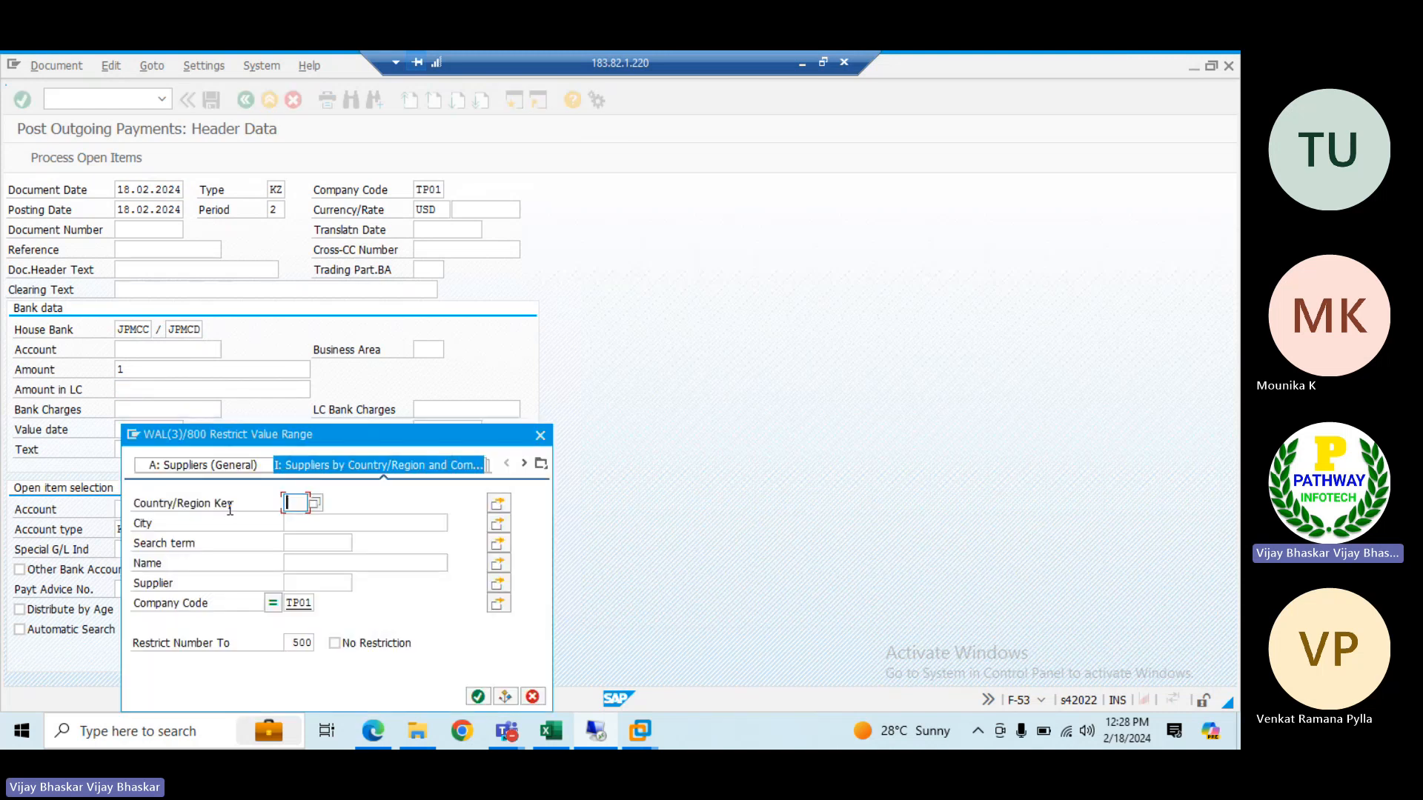
{"action": "key", "text": "Return"}
{"action": "key", "text": "Return"}
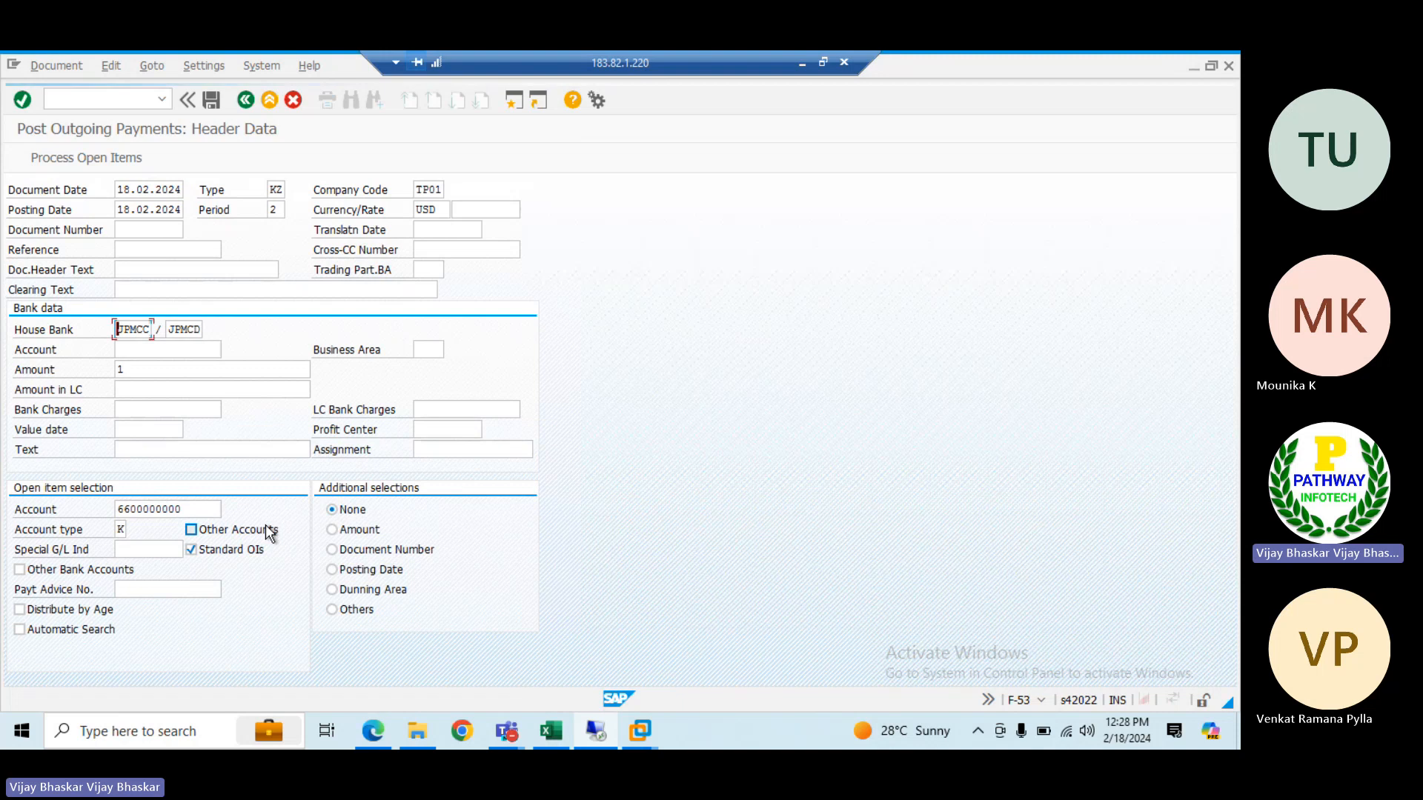
Confirm the header data and examine the bank G/L account derived from the house bank and account ID
{"action": "key", "text": "Return"}
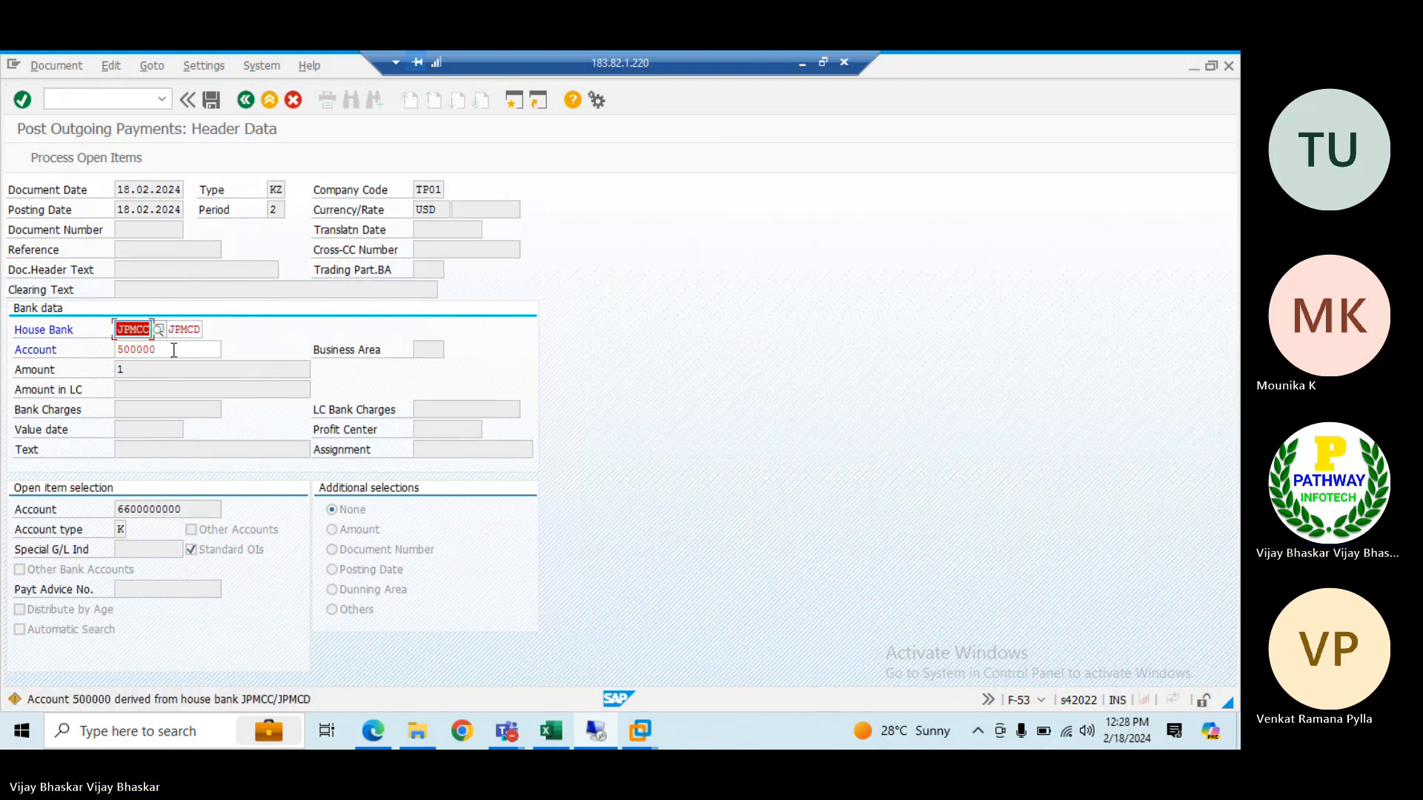
{"action": "left_click_drag", "start_coordinate": [174, 350], "coordinate": [112, 345]}
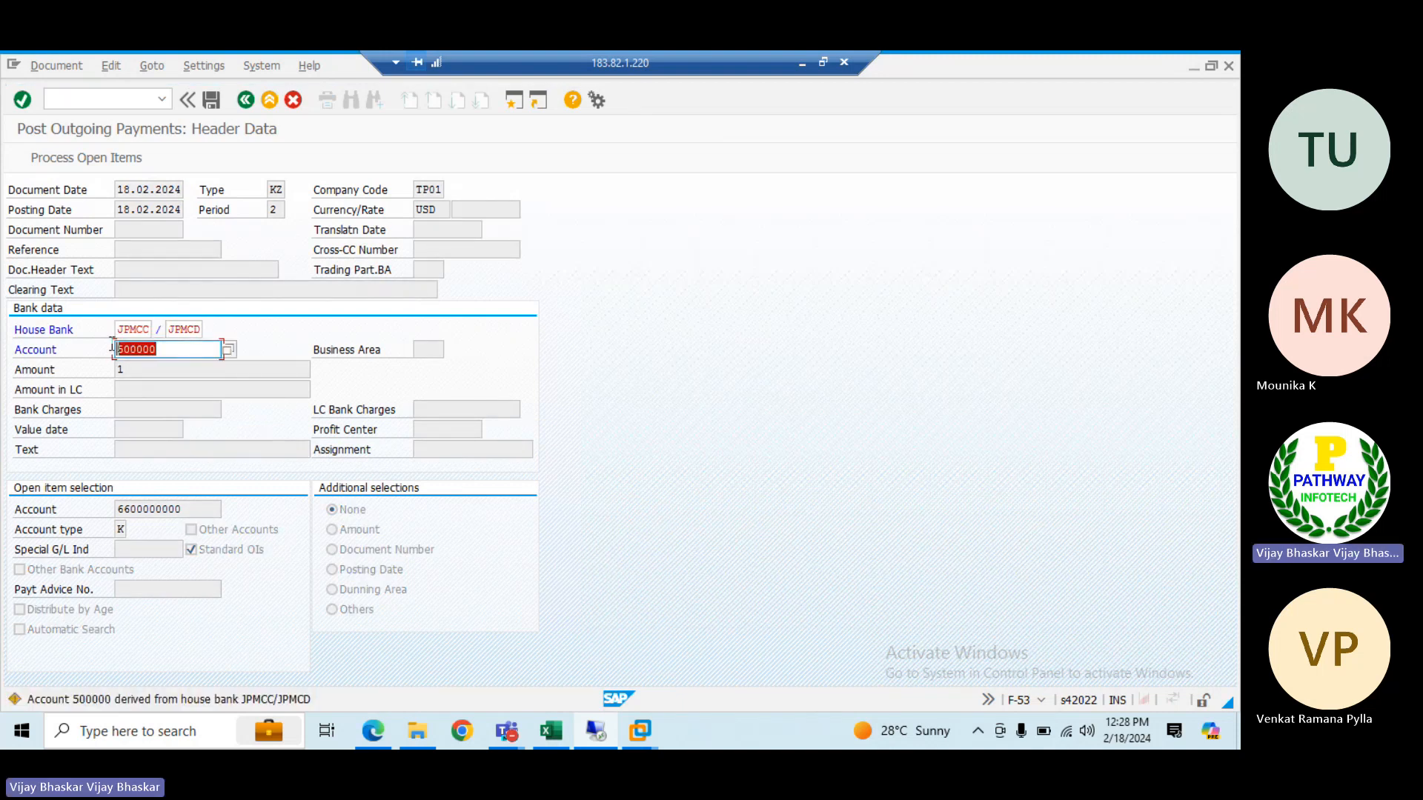
{"action": "left_click", "coordinate": [113, 347]}
Switch to the ECC system in e6.0vm and compare its F-53 bank data fields with S/4HANA
{"action": "left_click", "coordinate": [801, 63]}
{"action": "mouse_move", "coordinate": [640, 731]}
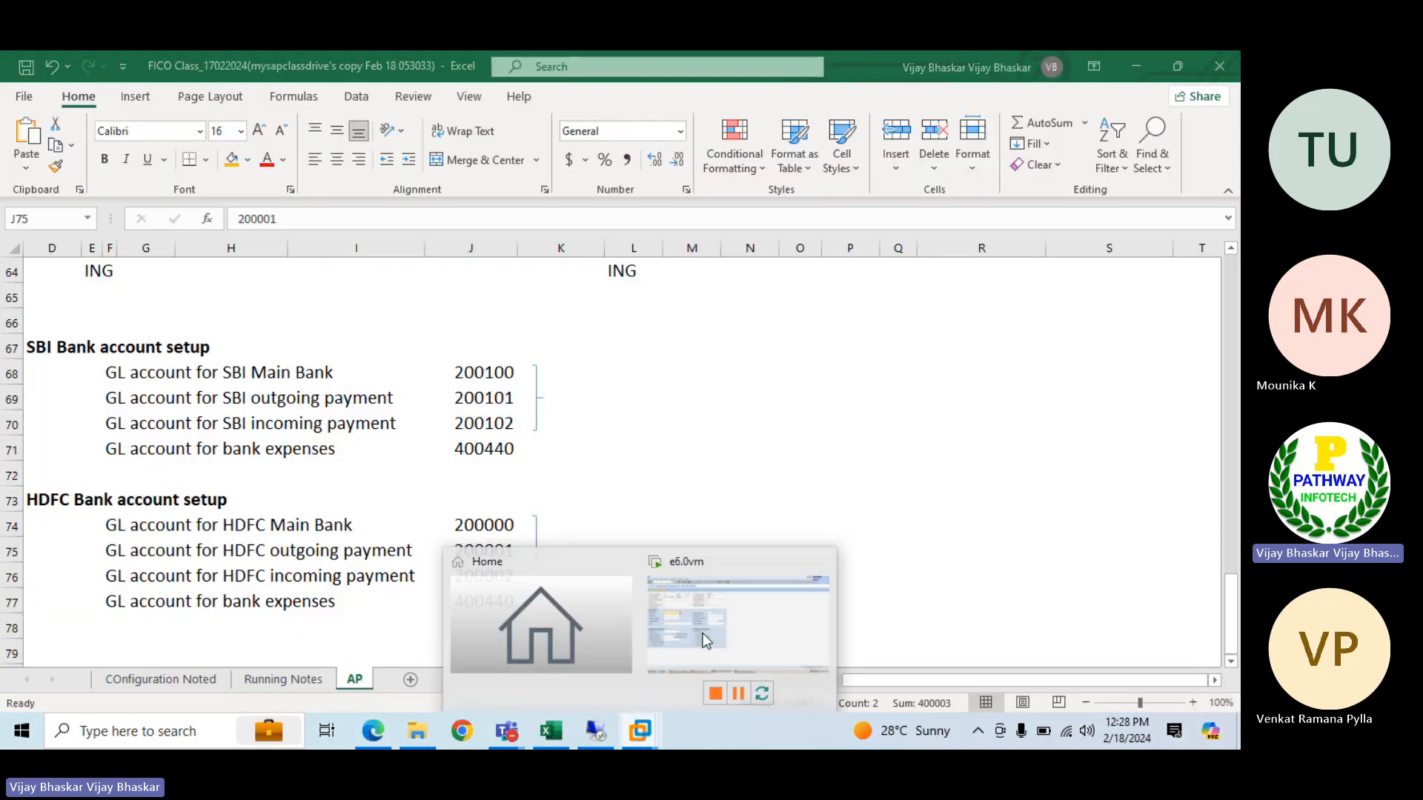
{"action": "left_click", "coordinate": [702, 632]}
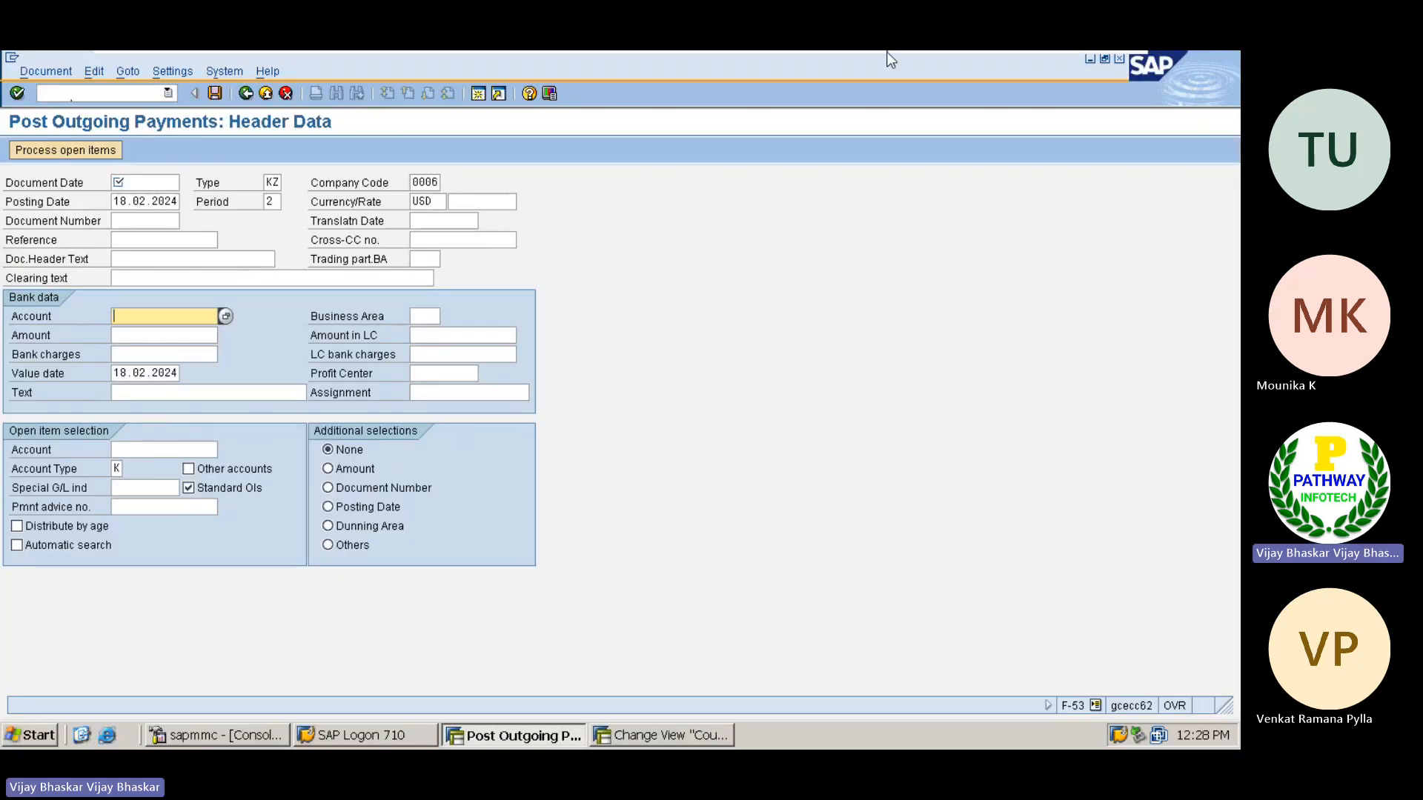
Return to the Excel workbook and copy the SBI Bank account setup block D67:J71 to L67 under the S/4HANA mapping
{"action": "mouse_move", "coordinate": [889, 57]}
{"action": "left_click", "coordinate": [1079, 65]}
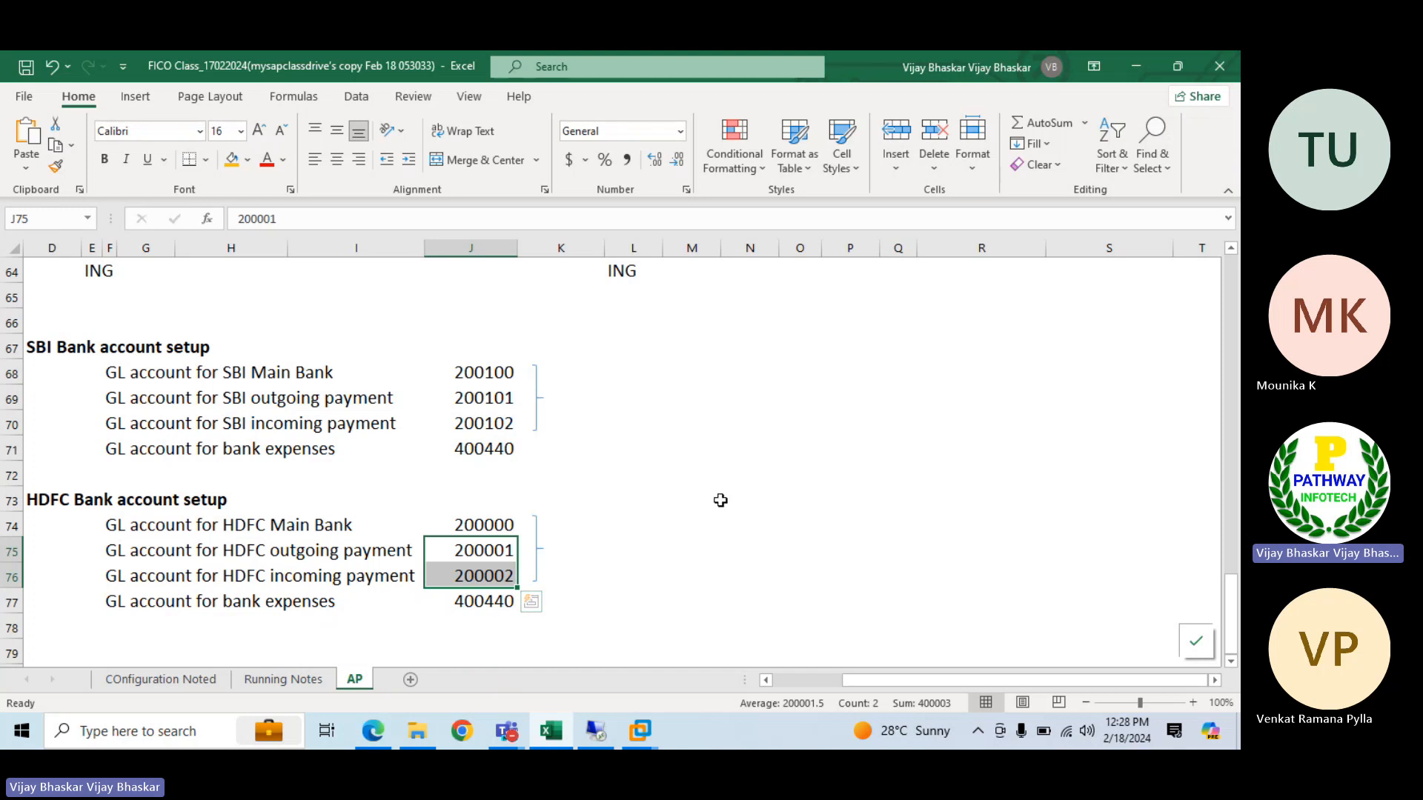
{"action": "scroll", "coordinate": [718, 499], "scroll_direction": "up", "scroll_amount": 1}
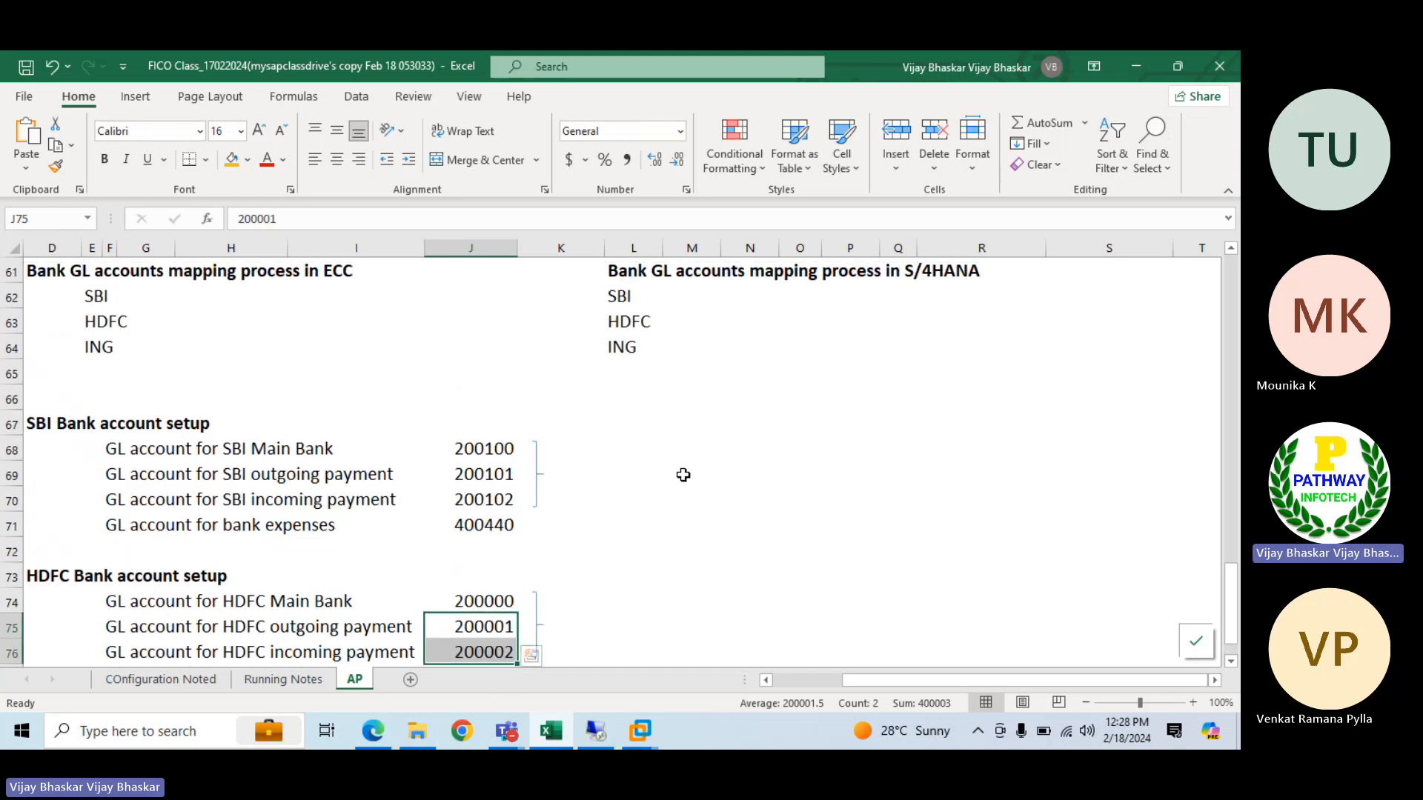
{"action": "left_click", "coordinate": [42, 420]}
{"action": "left_click_drag", "start_coordinate": [42, 421], "coordinate": [477, 518]}
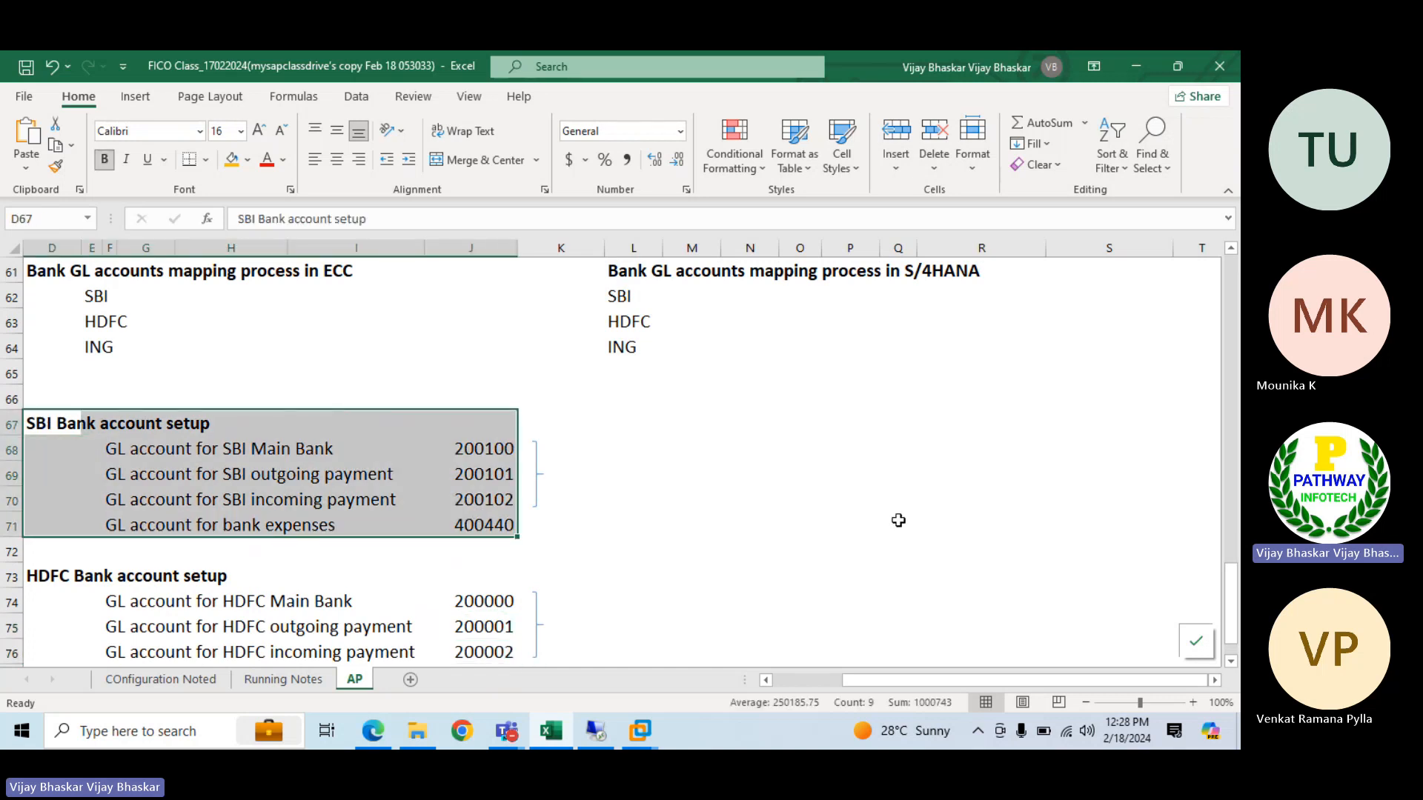
{"action": "key", "text": "ctrl+c"}
{"action": "left_click", "coordinate": [643, 419]}
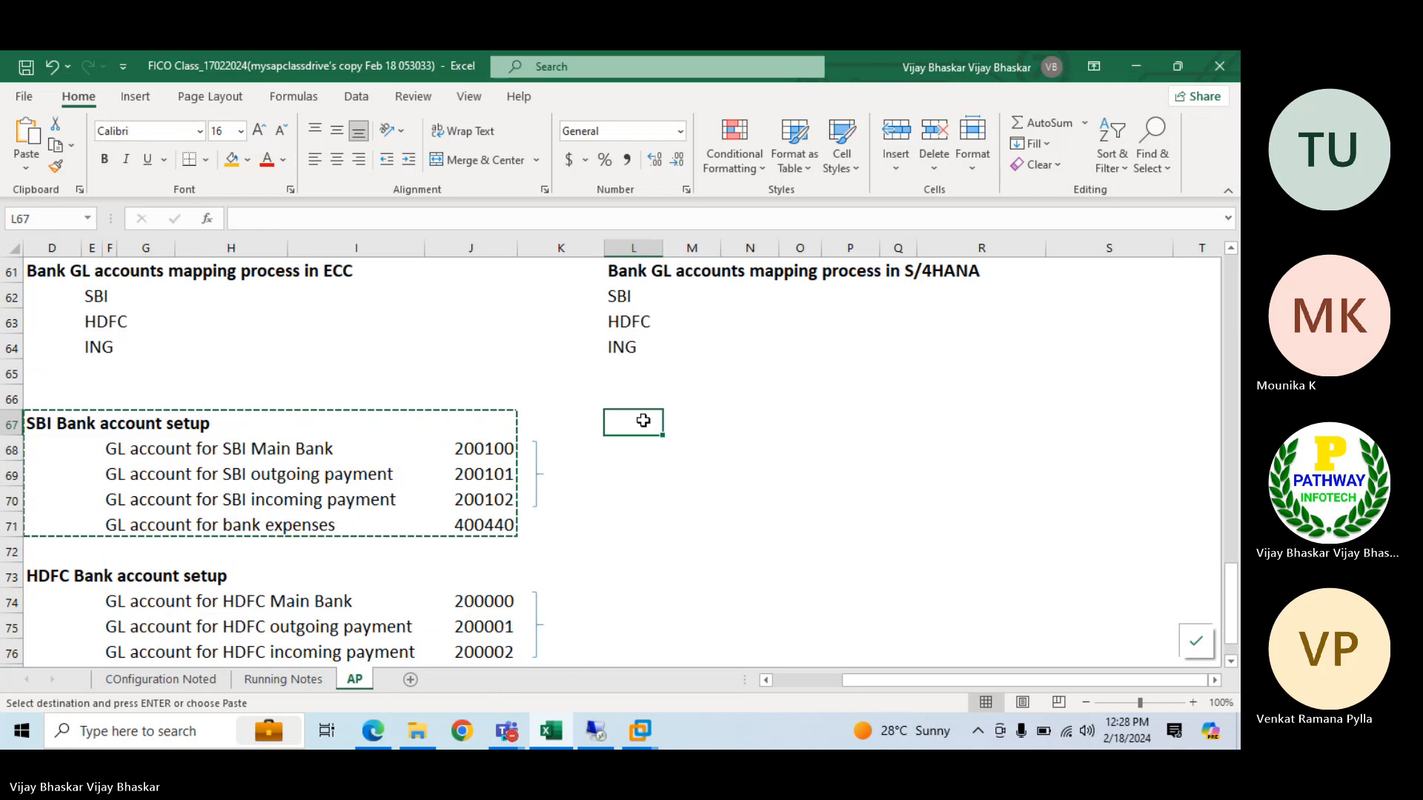
{"action": "key", "text": "Return"}
Set the S/4HANA SBI main, outgoing and incoming payment G/L accounts in R68:R70 to 500000, 500001 and 500002
{"action": "left_click", "coordinate": [990, 451]}
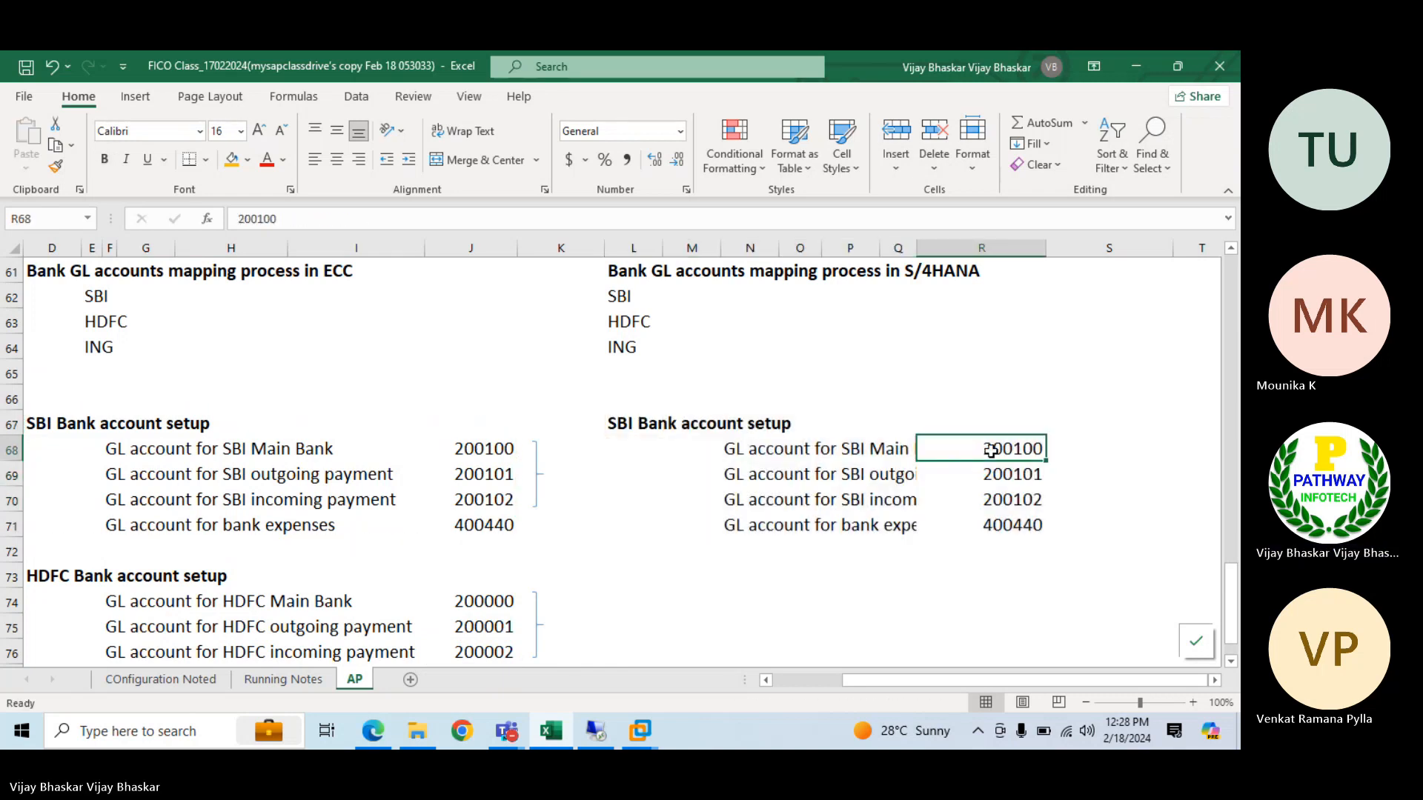
{"action": "type", "text": "500000"}
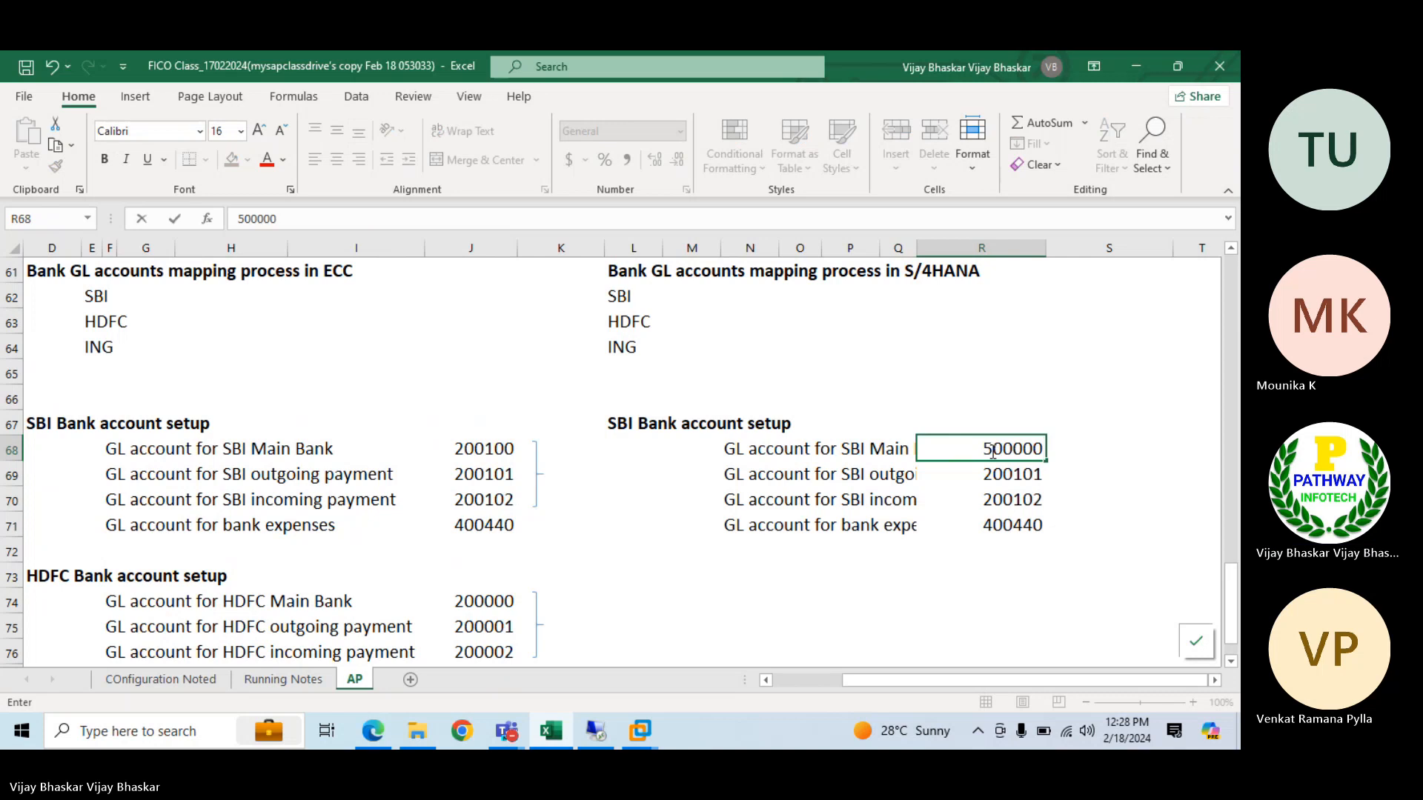
{"action": "key", "text": "Return"}
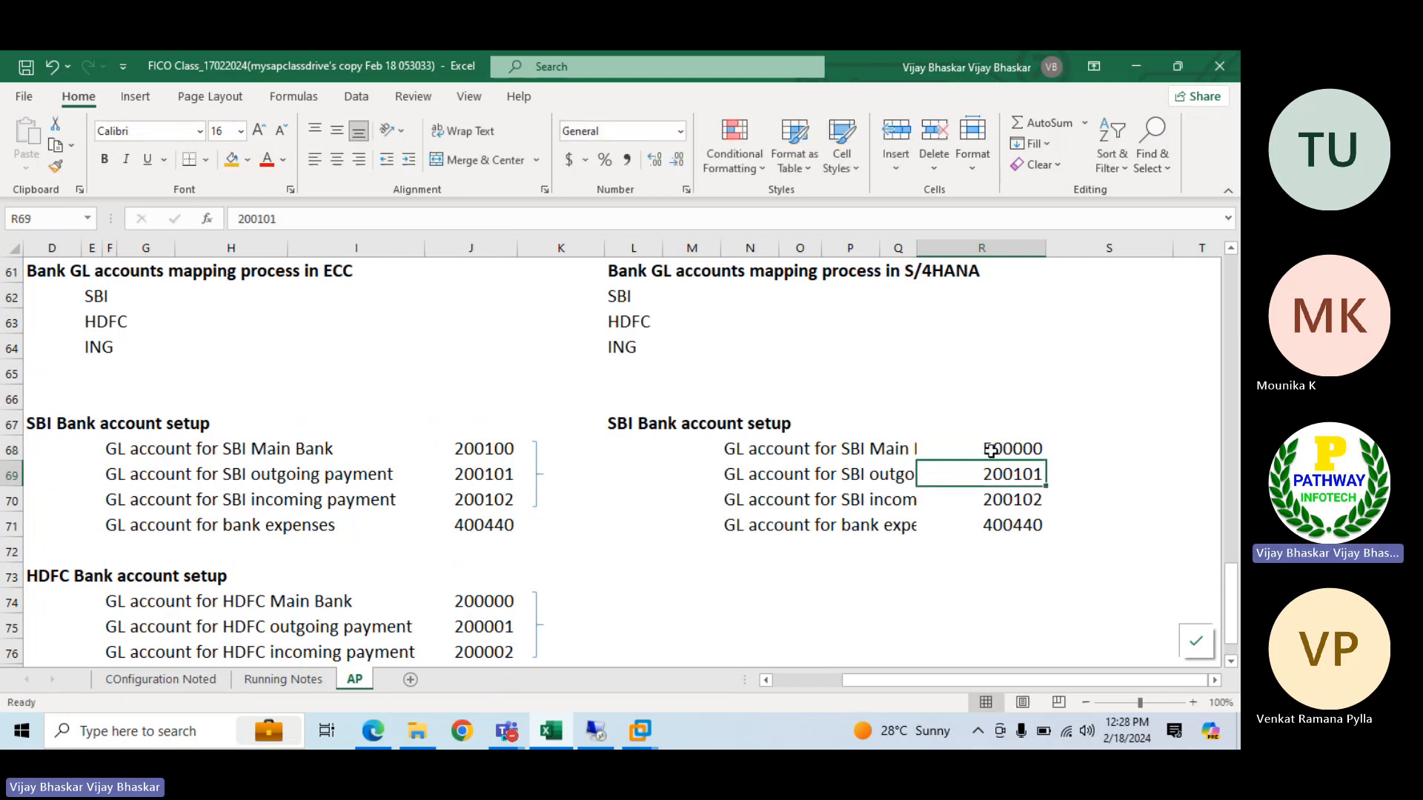
{"action": "type", "text": "500001"}
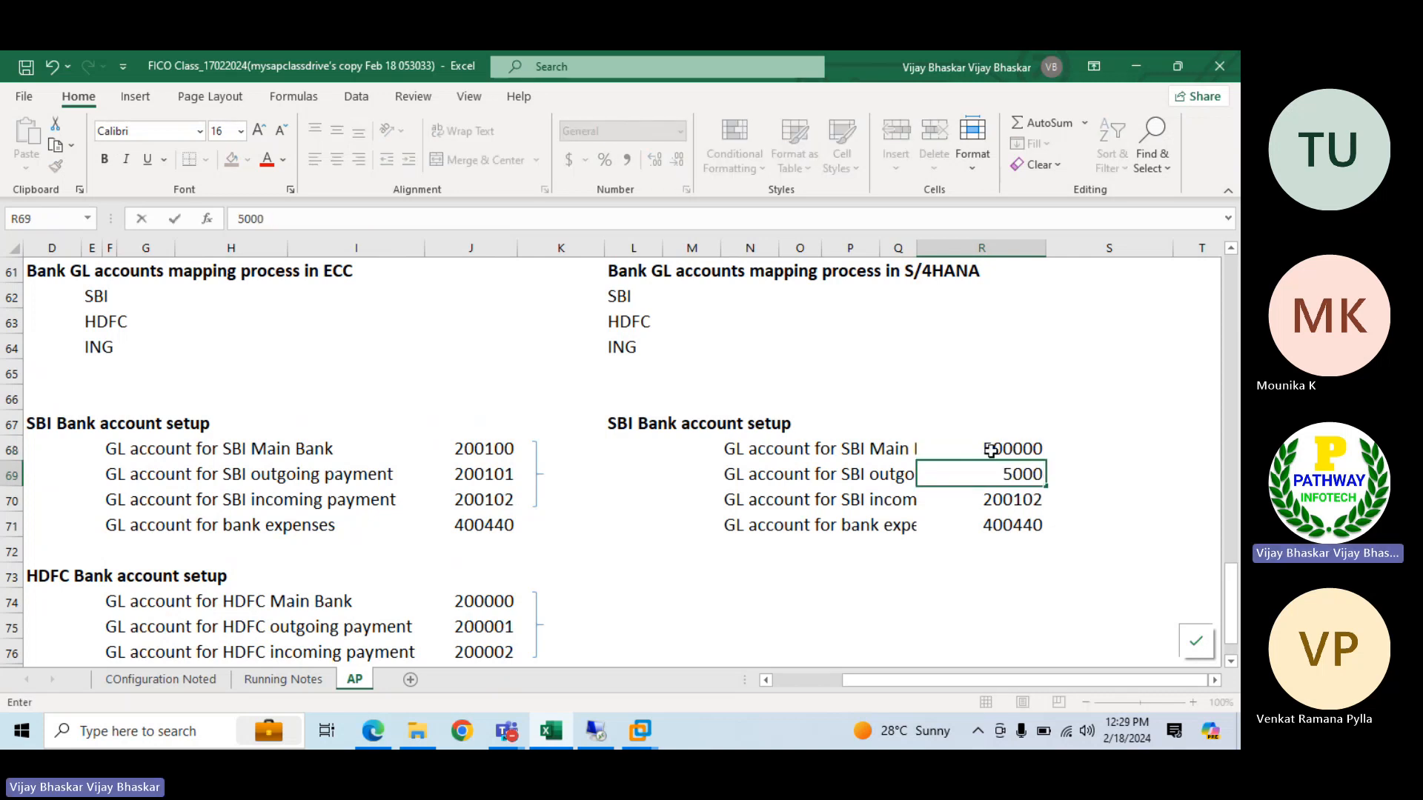
{"action": "key", "text": "Return"}
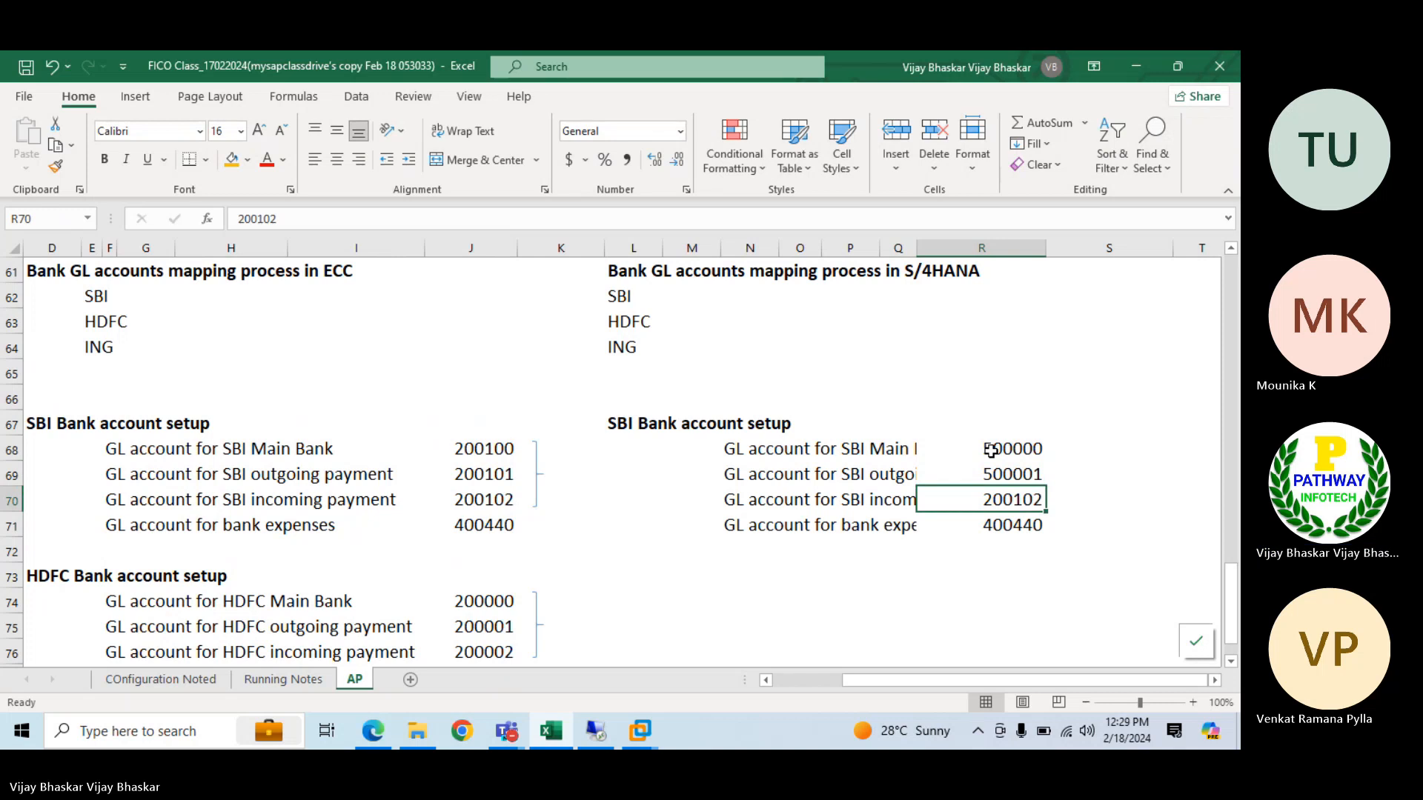
{"action": "type", "text": "50000"}
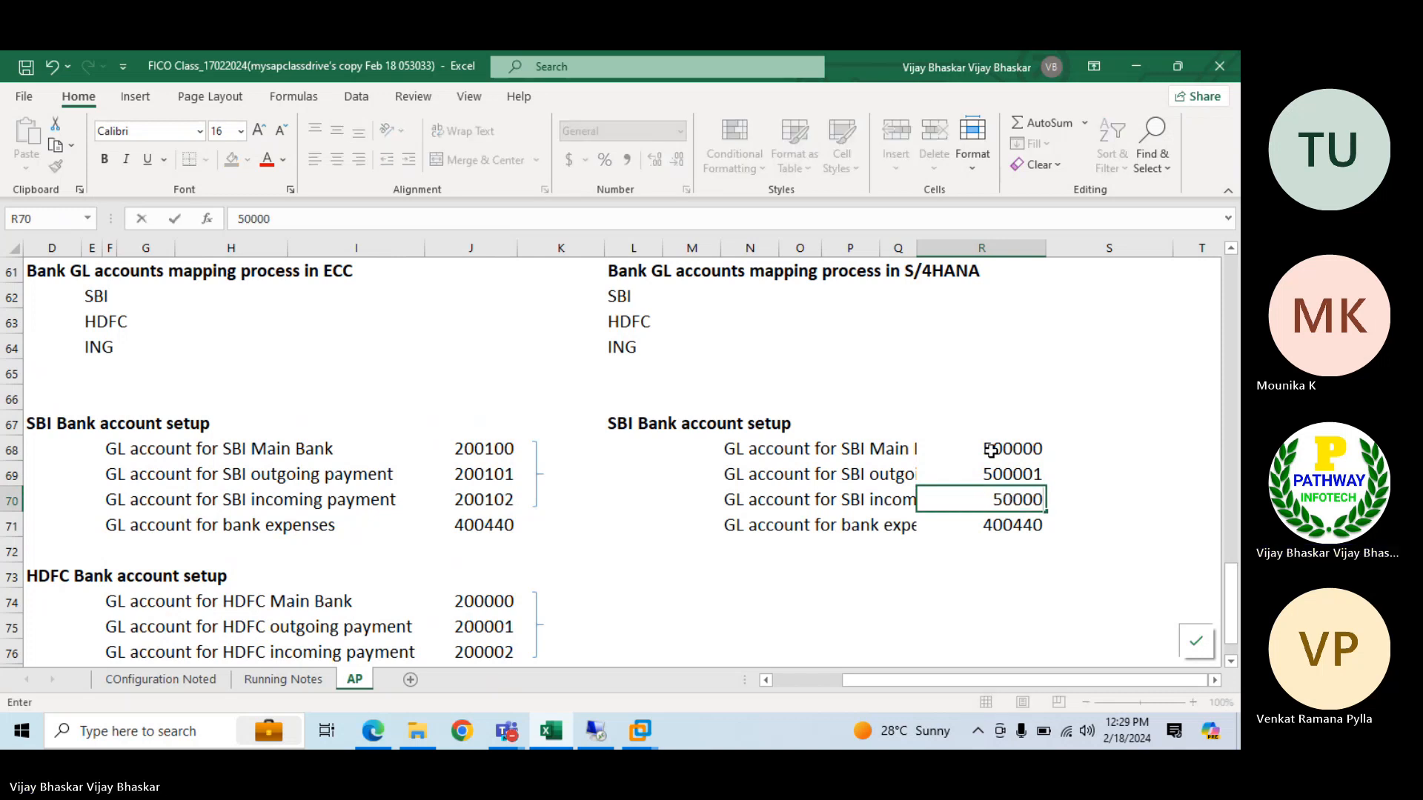
{"action": "type", "text": "2"}
{"action": "key", "text": "Return"}
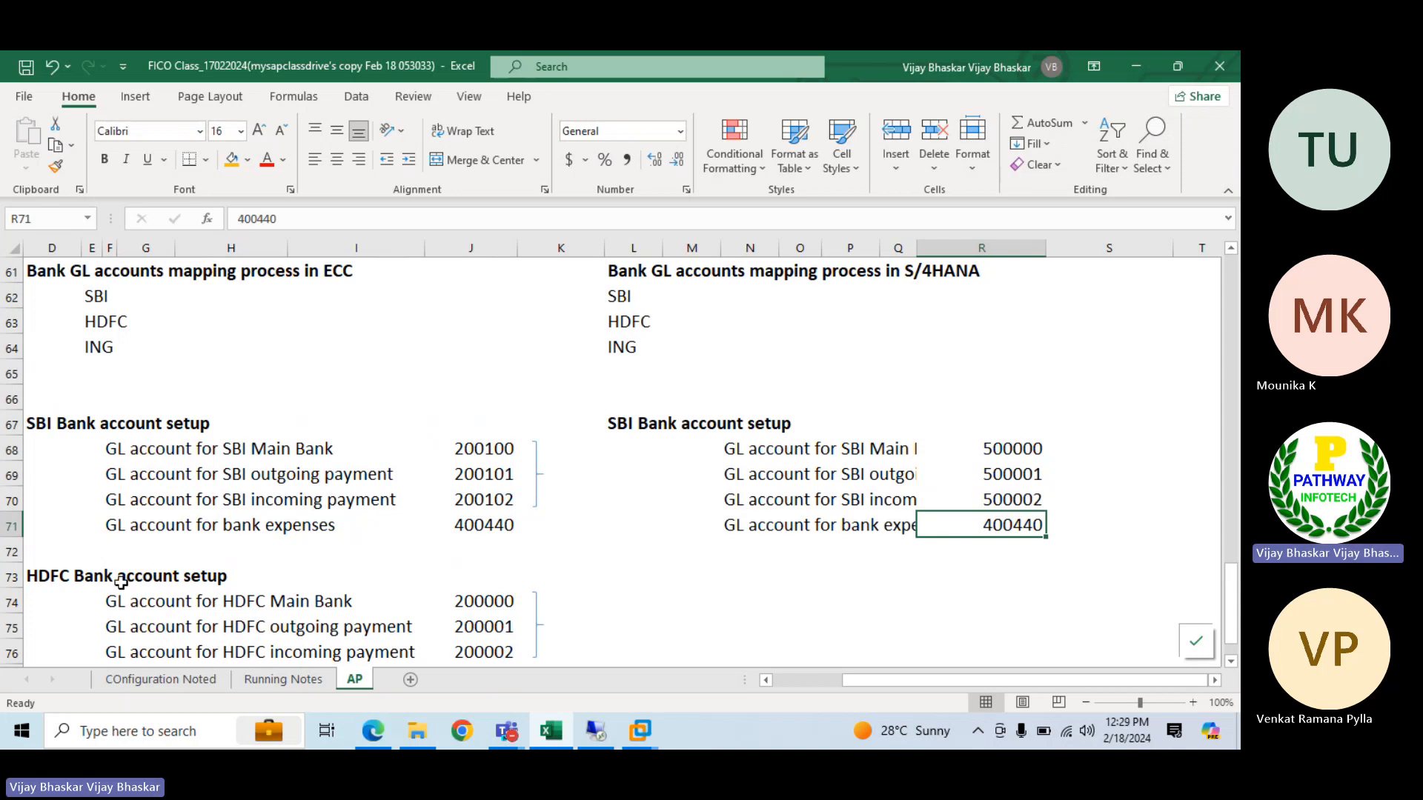
Copy the HDFC Bank account setup labels D73:I77 to L73 under the S/4HANA mapping
{"action": "scroll", "coordinate": [120, 581], "scroll_direction": "down", "scroll_amount": 1}
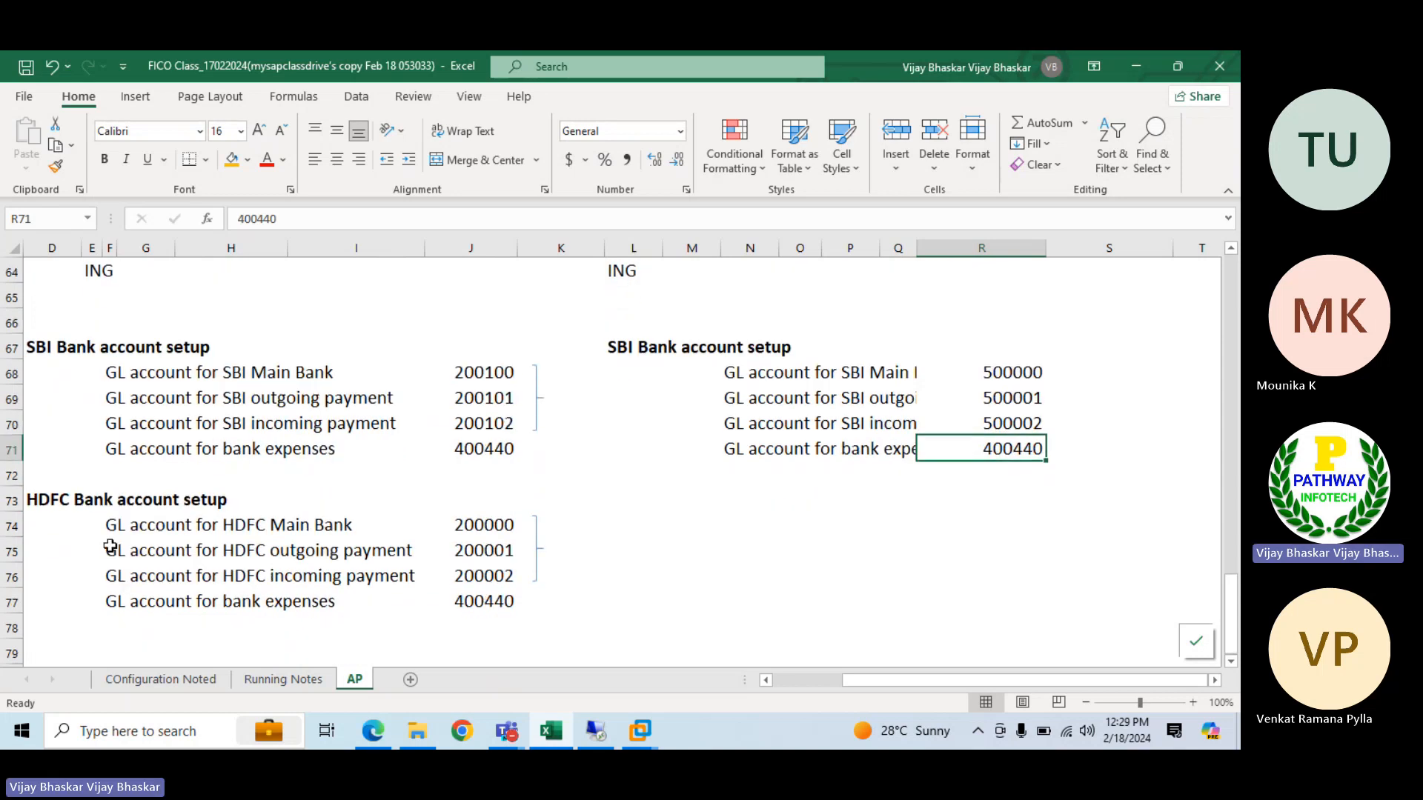
{"action": "left_click", "coordinate": [732, 378]}
{"action": "left_click_drag", "start_coordinate": [108, 530], "coordinate": [331, 602]}
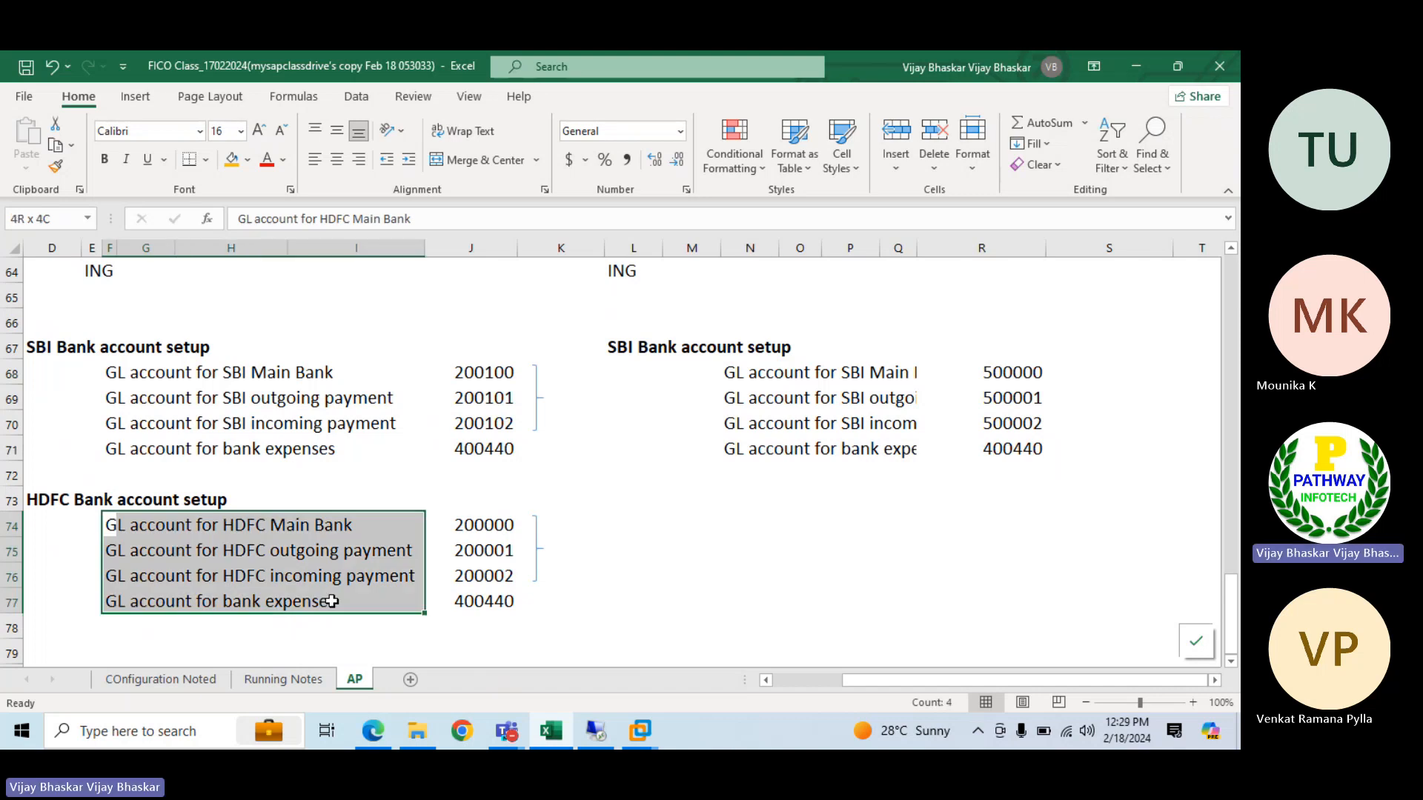
{"action": "key", "text": "ctrl+c"}
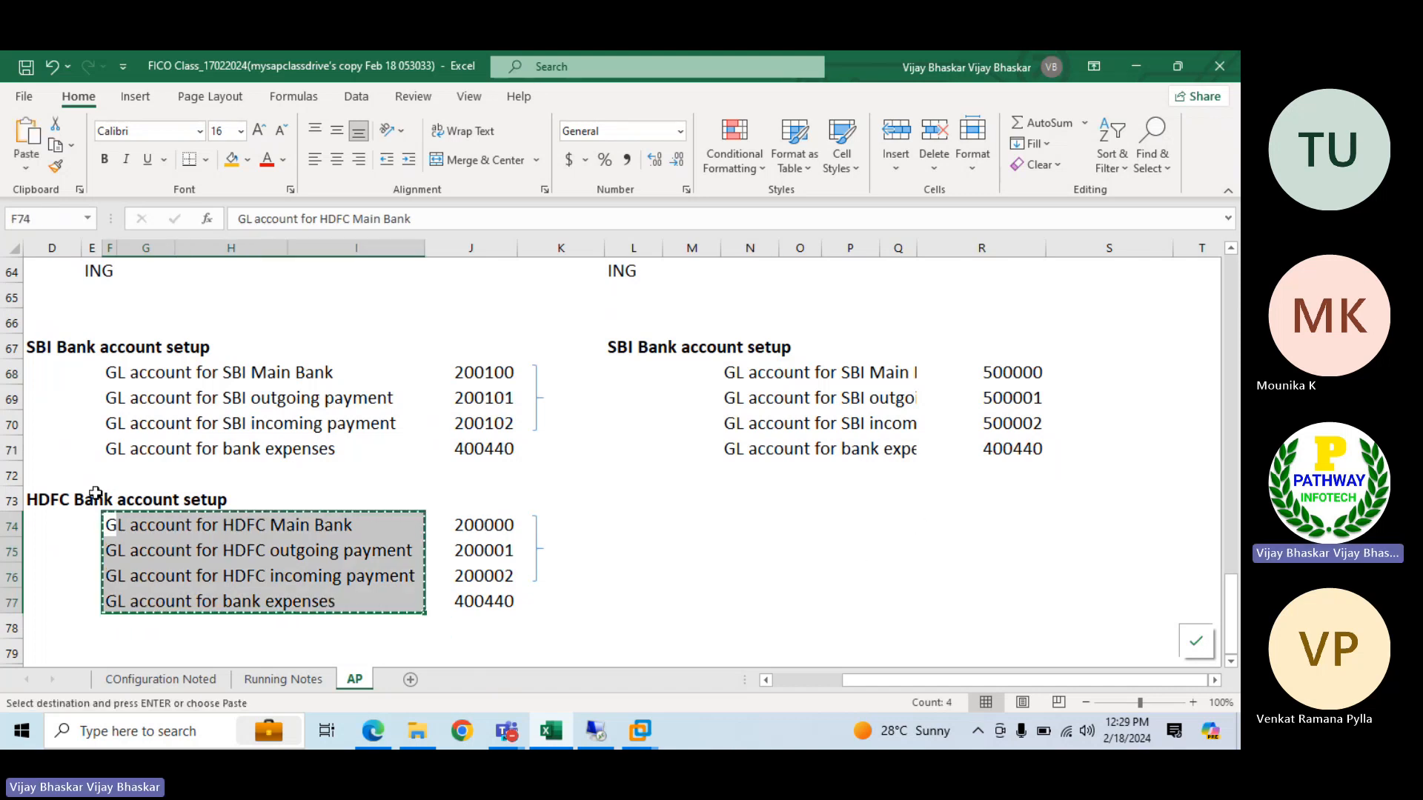
{"action": "left_click_drag", "start_coordinate": [45, 498], "coordinate": [371, 603]}
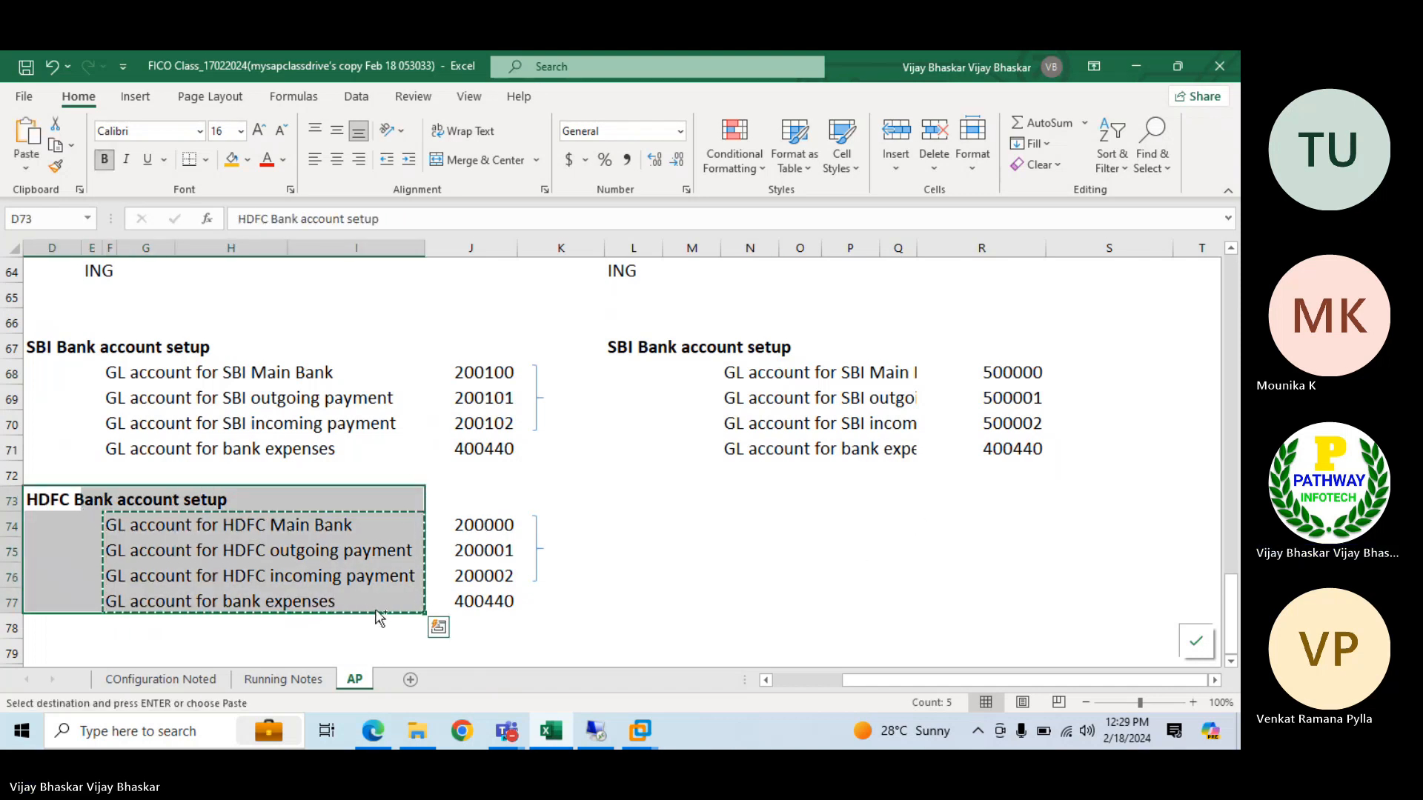
{"action": "key", "text": "ctrl+c"}
{"action": "key", "text": "ctrl+q"}
{"action": "left_click", "coordinate": [635, 492]}
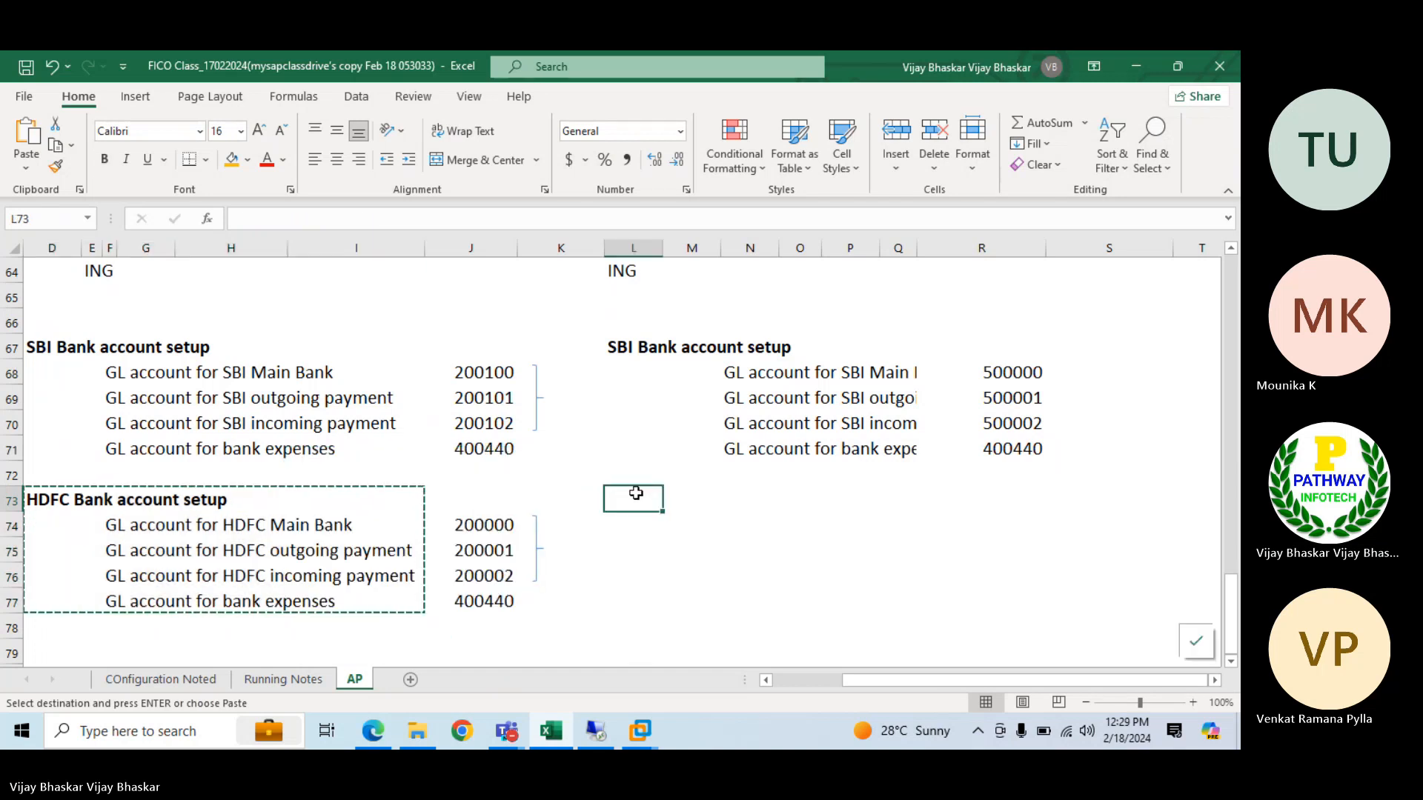
{"action": "key", "text": "Return"}
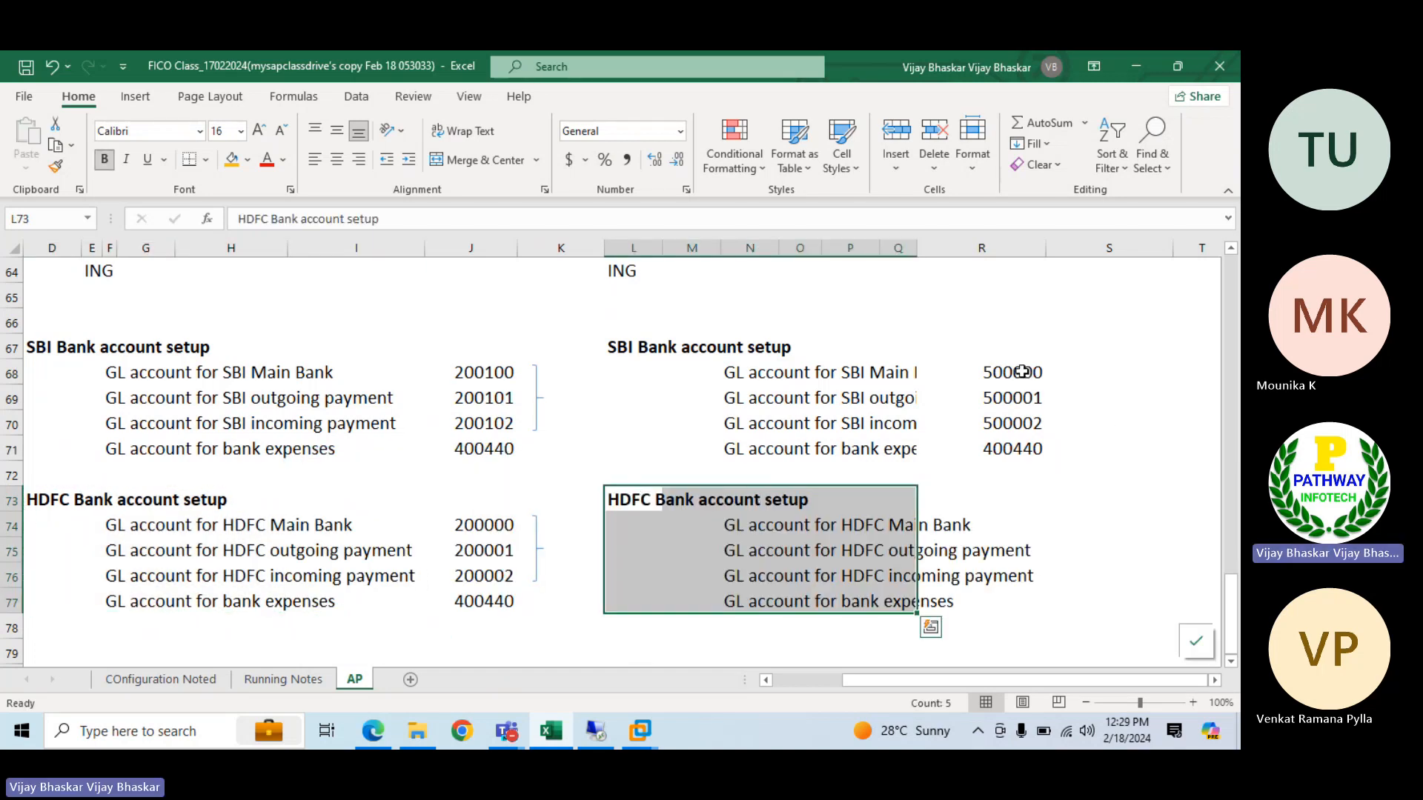
Copy the S/4HANA SBI G/L account numbers R68:R71 to R74 beside the HDFC labels
{"action": "left_click_drag", "start_coordinate": [1021, 372], "coordinate": [1029, 448]}
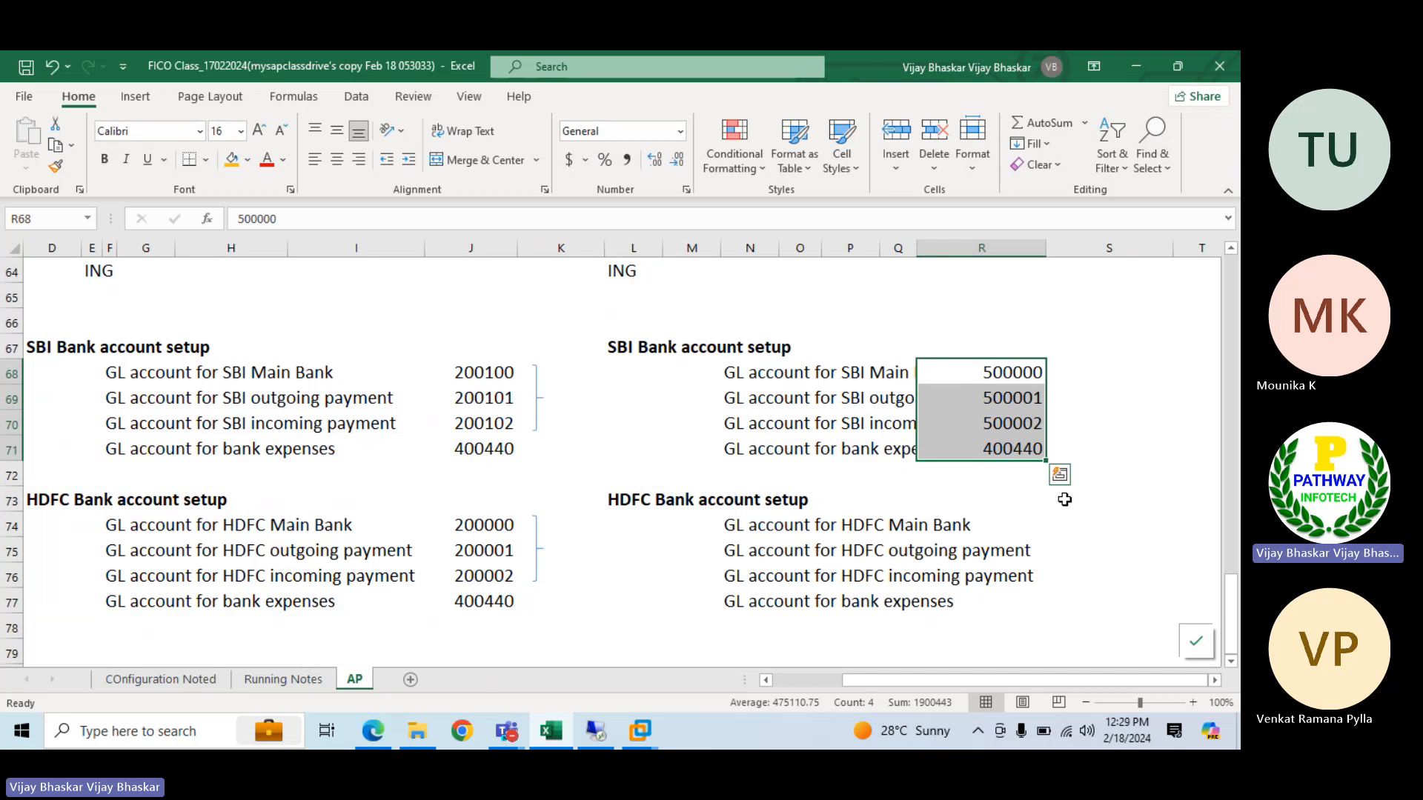
{"action": "key", "text": "ctrl+c"}
{"action": "key", "text": "ctrl+q"}
{"action": "left_click", "coordinate": [1032, 489]}
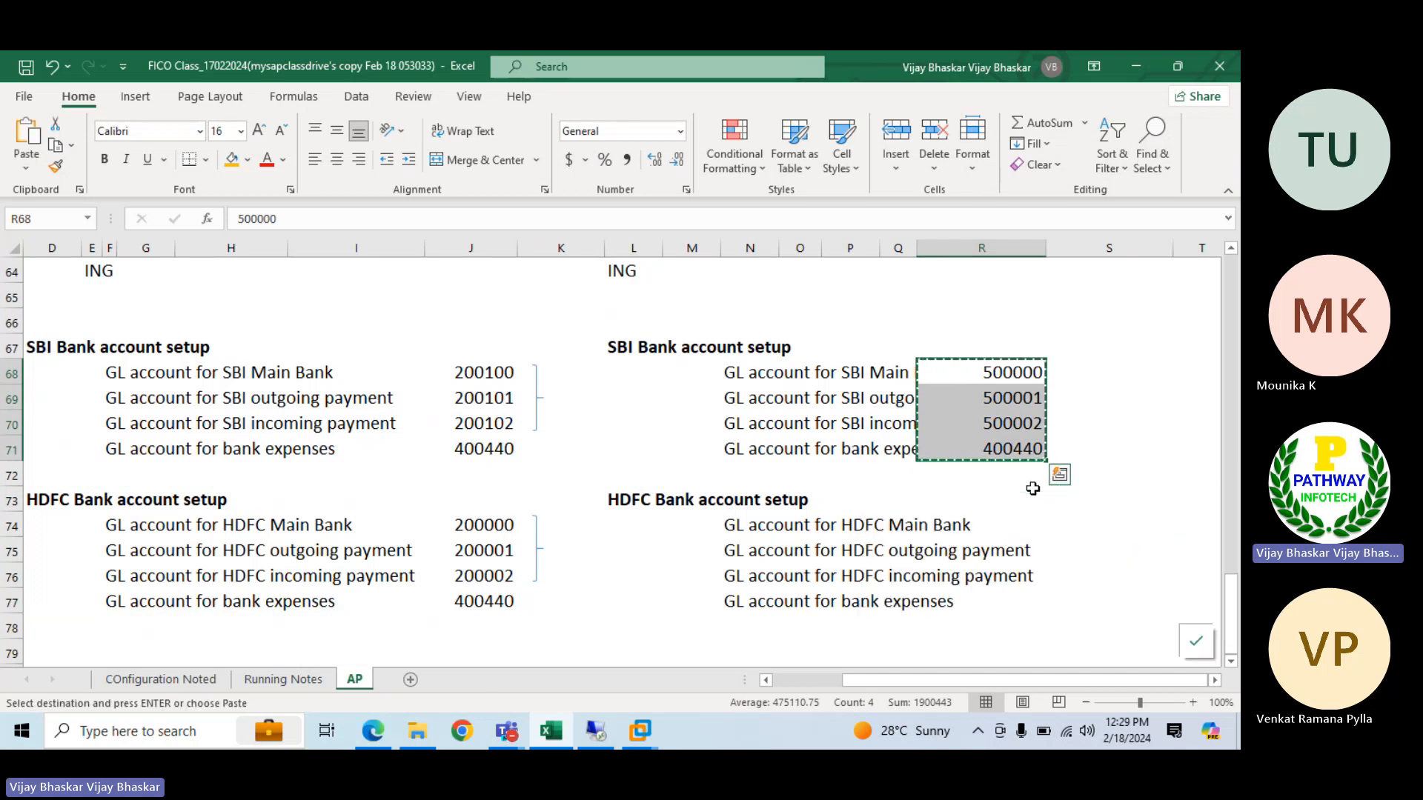
{"action": "left_click", "coordinate": [1030, 514]}
{"action": "key", "text": "Return"}
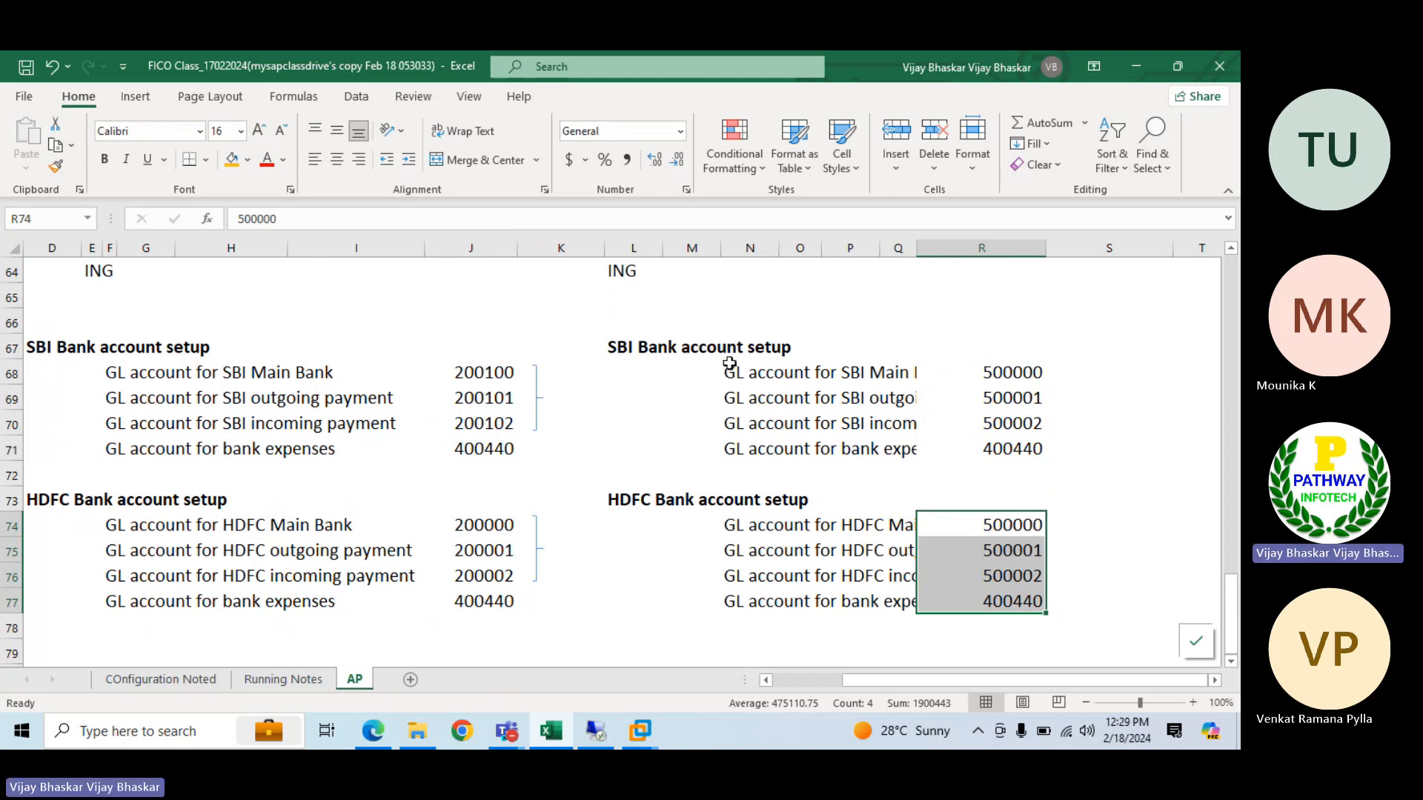
Fill the S/4HANA SBI and HDFC main bank rows, M68:R68 and M74:R74, with light green
{"action": "left_click_drag", "start_coordinate": [712, 366], "coordinate": [1023, 370]}
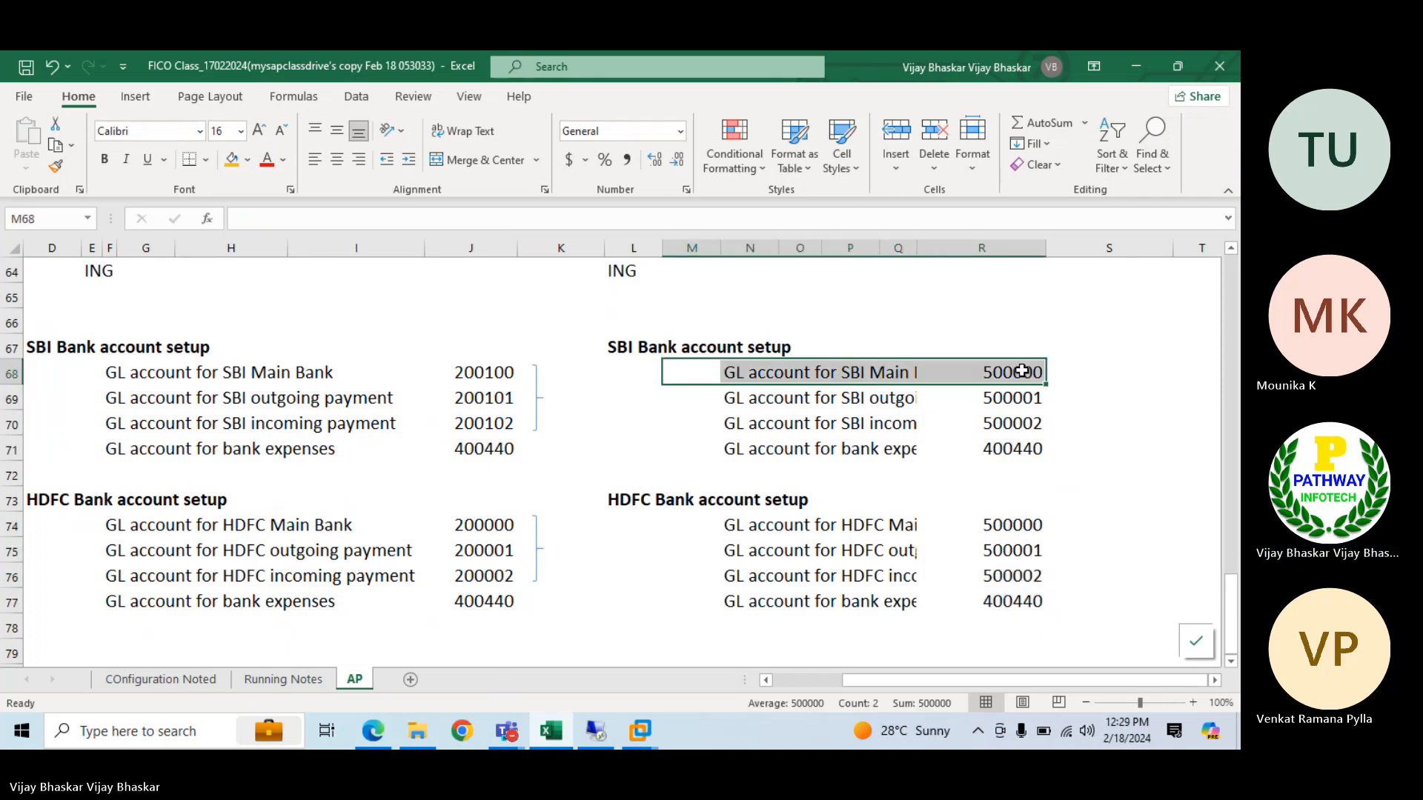
{"action": "left_click_drag", "start_coordinate": [753, 524], "coordinate": [1007, 518], "text": "ctrl"}
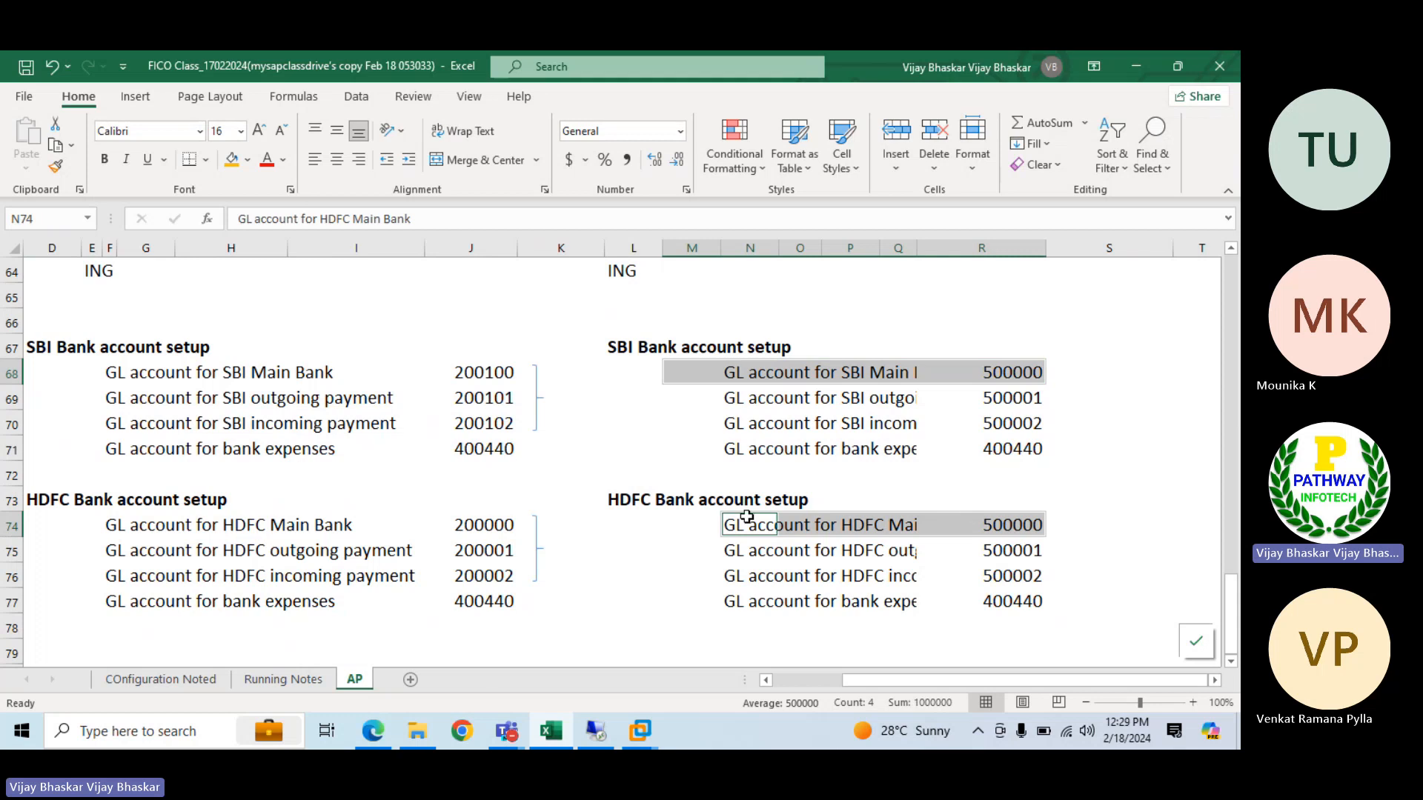
{"action": "left_click_drag", "start_coordinate": [671, 528], "coordinate": [1026, 524]}
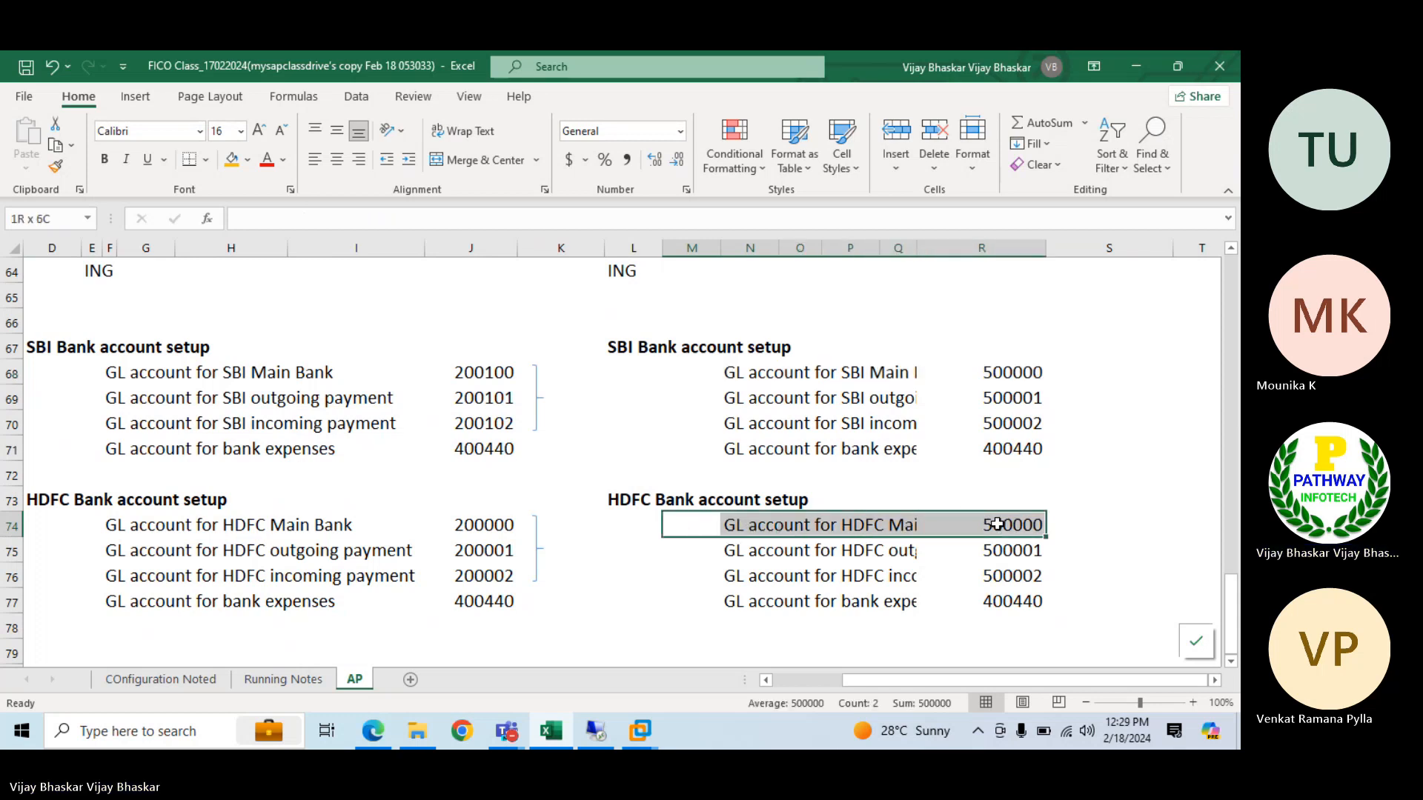
{"action": "left_click_drag", "start_coordinate": [677, 375], "coordinate": [969, 378], "text": "ctrl"}
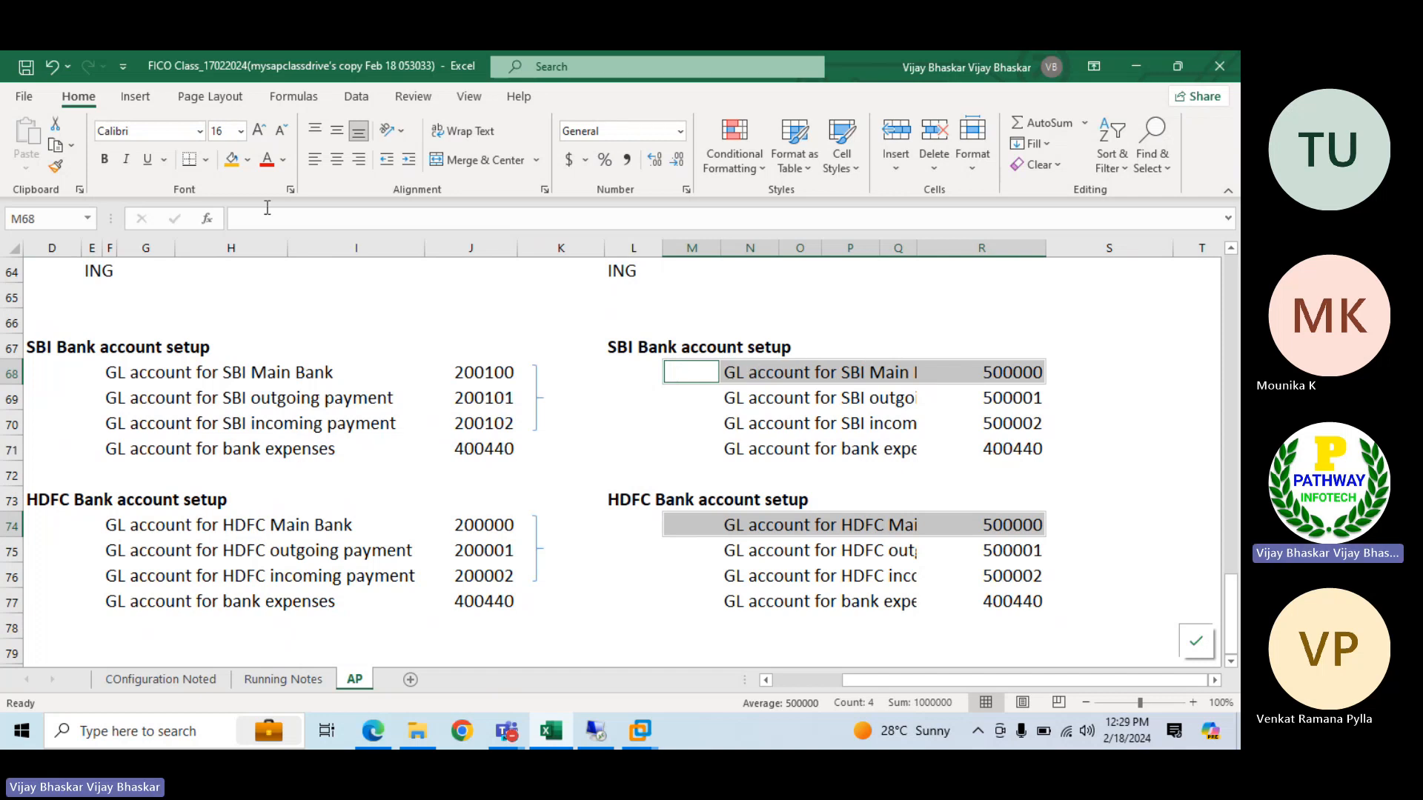
{"action": "left_click", "coordinate": [248, 160]}
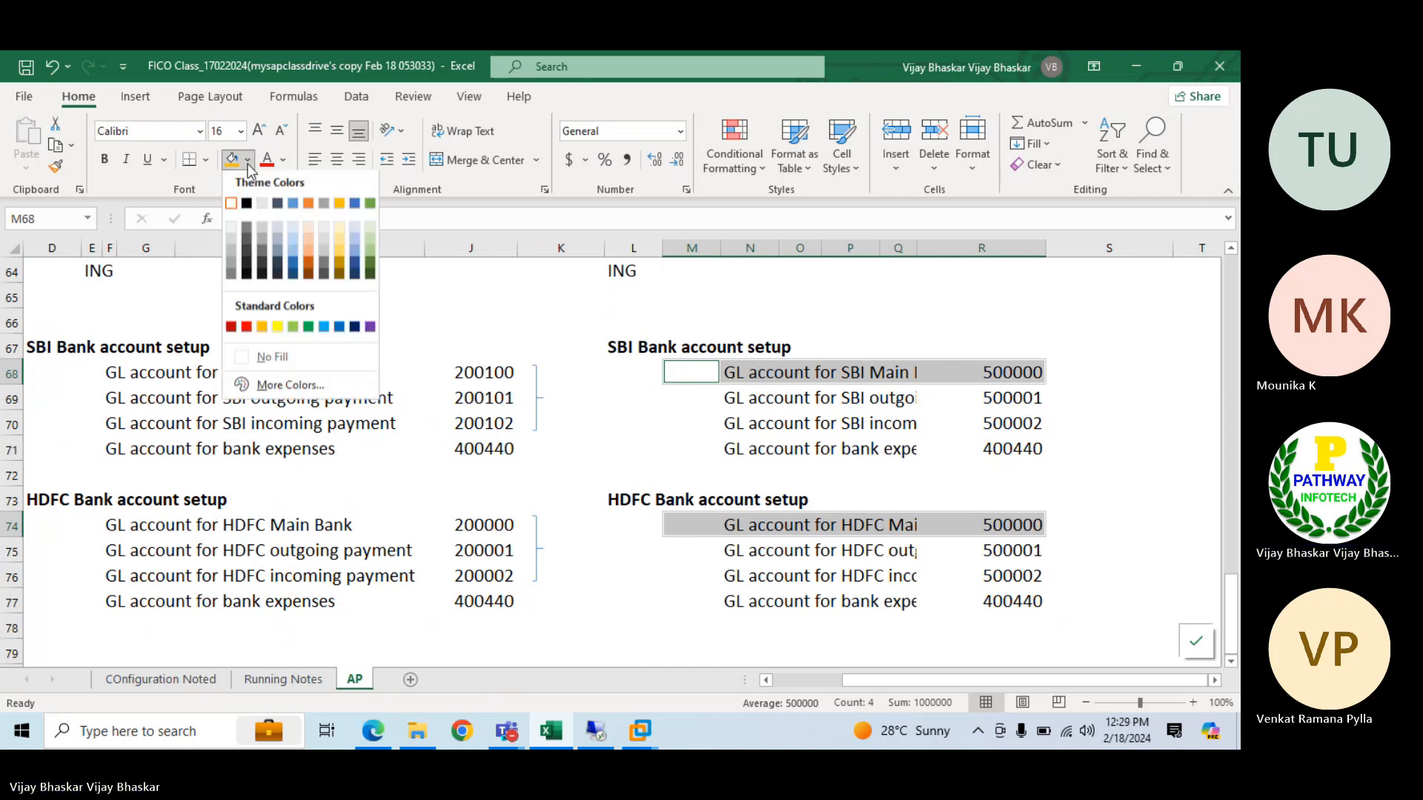
{"action": "left_click", "coordinate": [292, 334]}
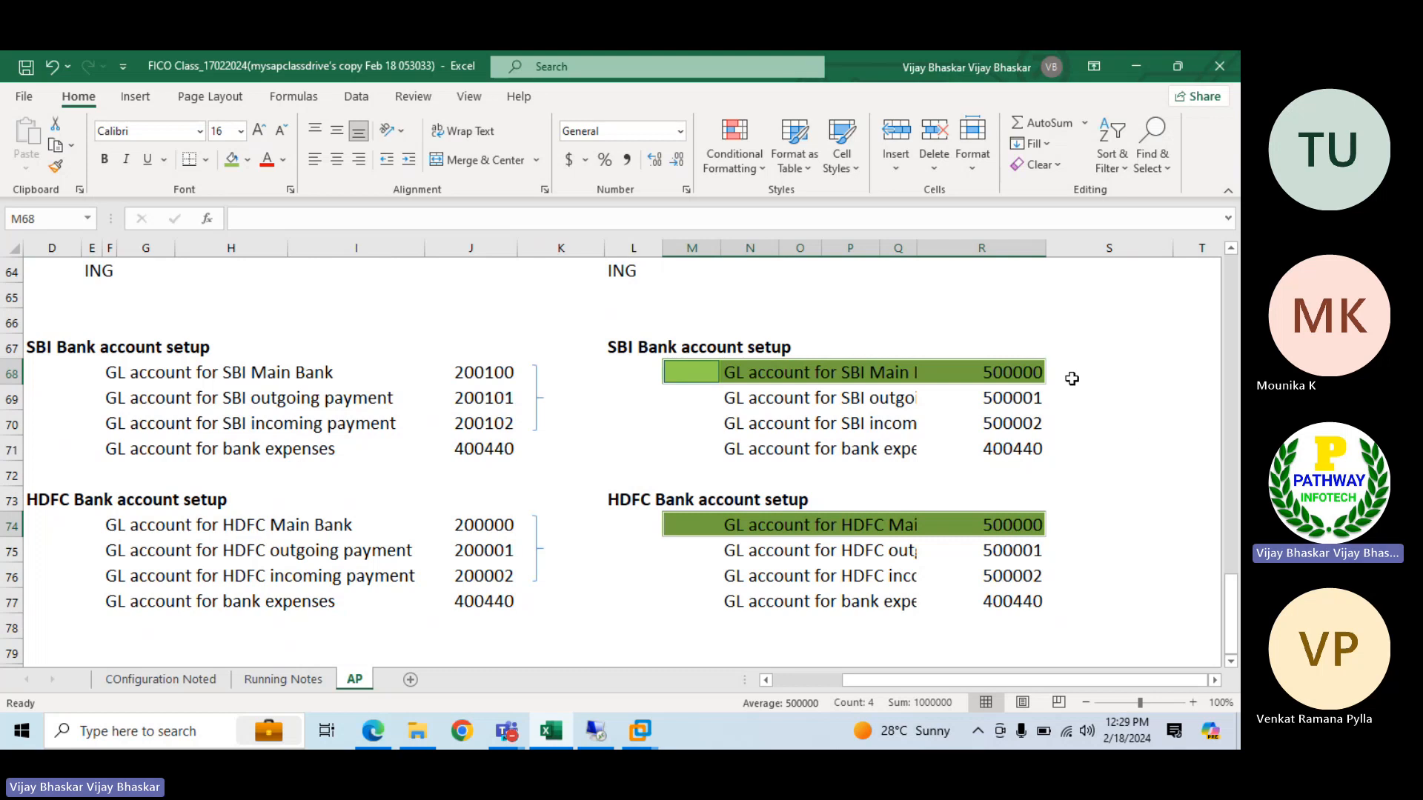
Set the S/4HANA G/L account for HDFC outgoing payment in R75 to 500011
{"action": "double_click", "coordinate": [1030, 550]}
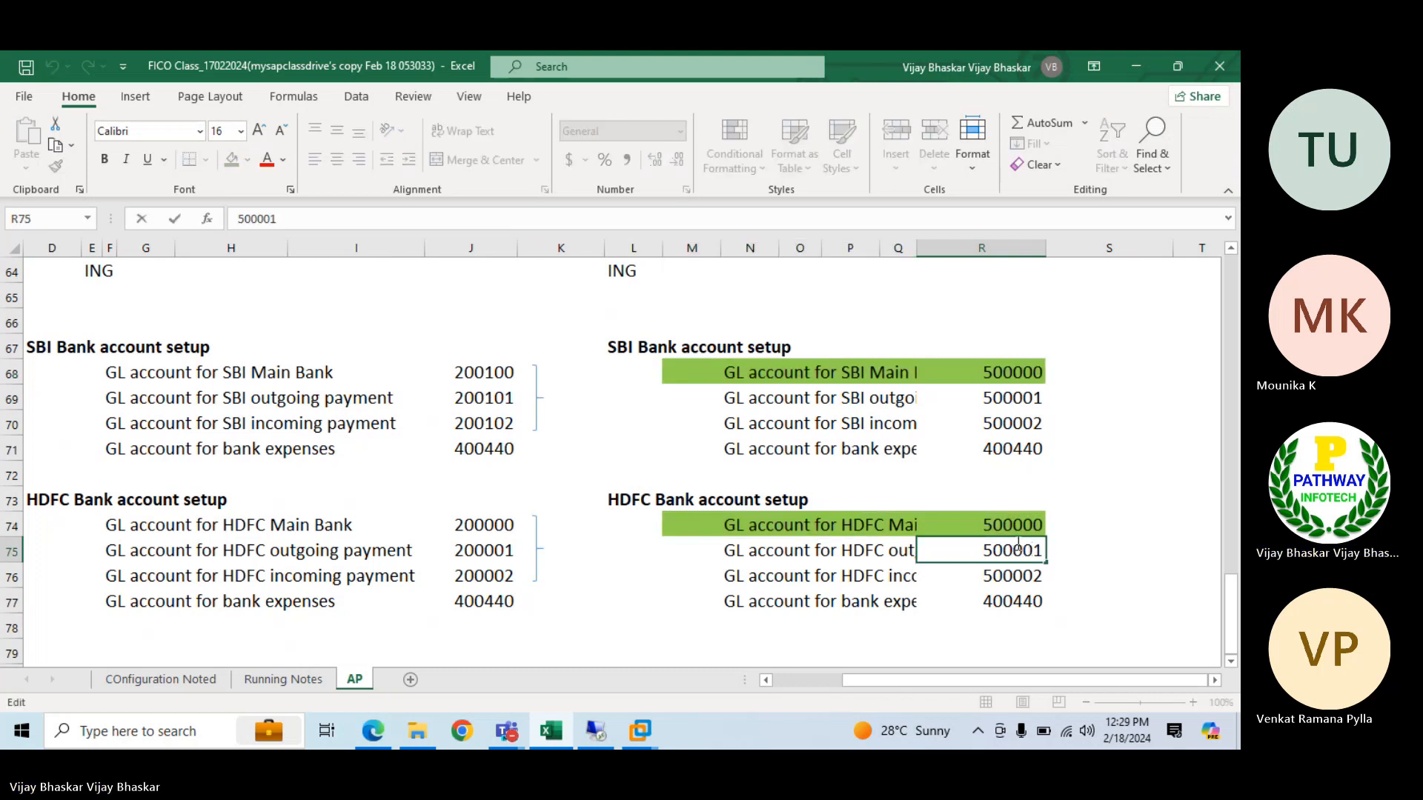
{"action": "key", "text": "BackSpace"}
{"action": "key", "text": "BackSpace"}
{"action": "type", "text": "10"}
{"action": "key", "text": "Return"}
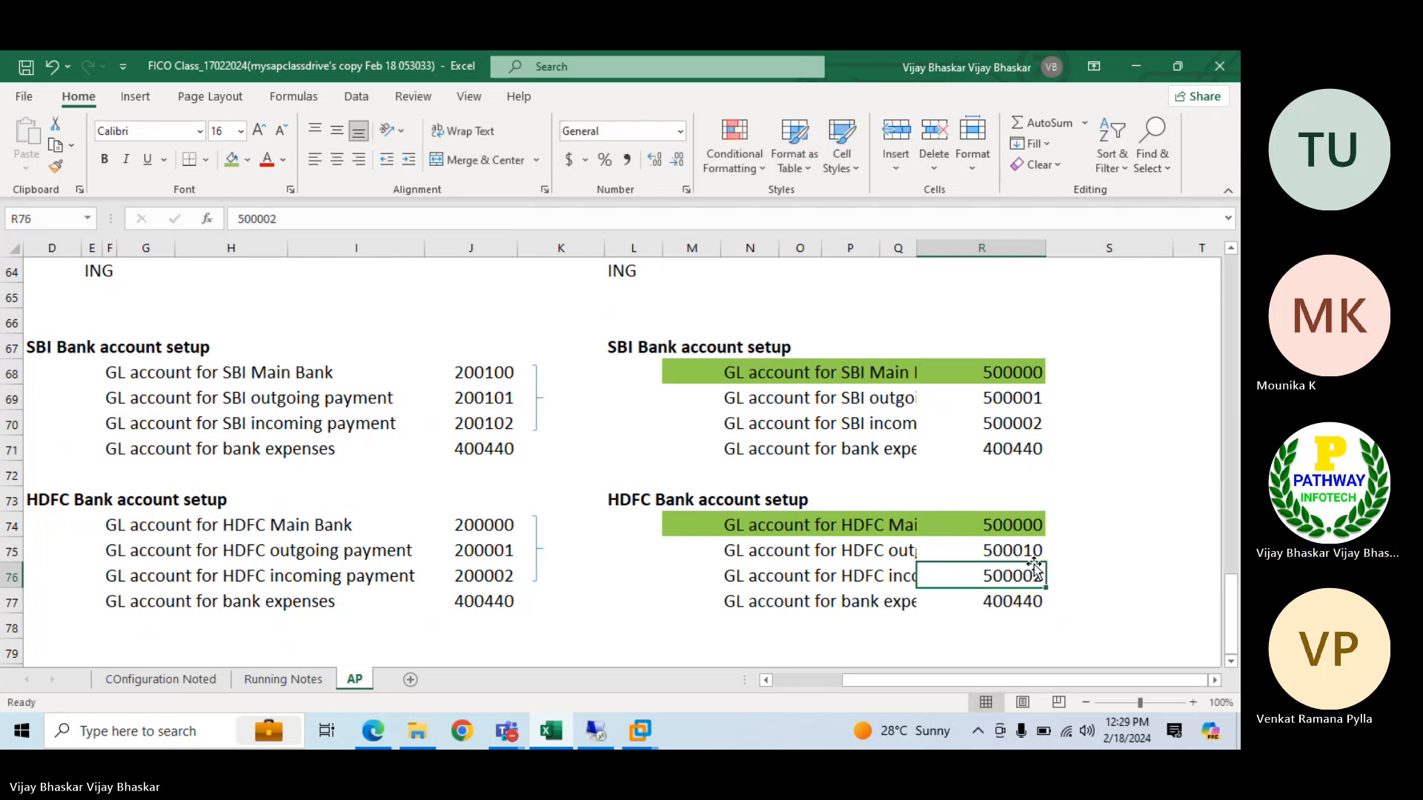
{"action": "double_click", "coordinate": [1036, 552]}
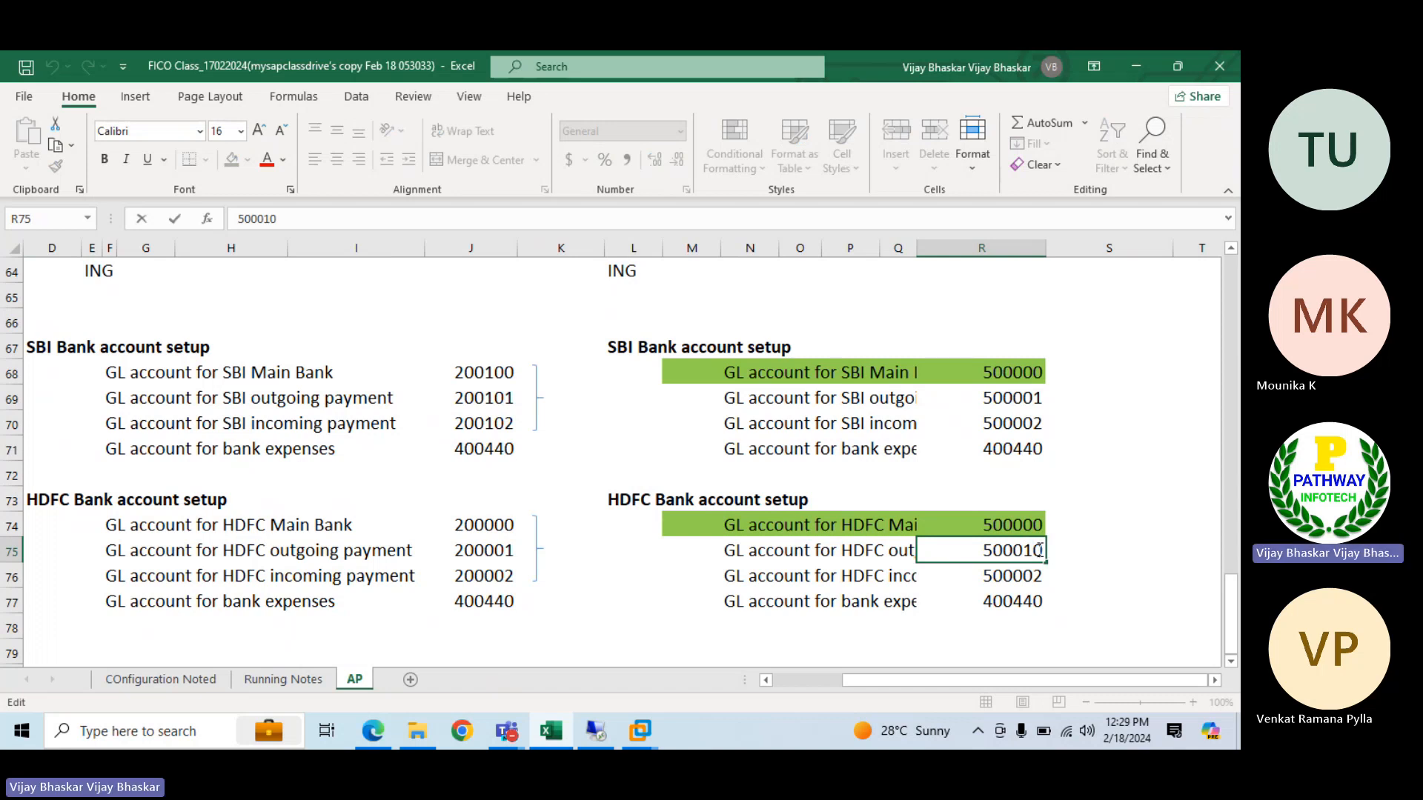
{"action": "key", "text": "BackSpace"}
{"action": "key", "text": "BackSpace"}
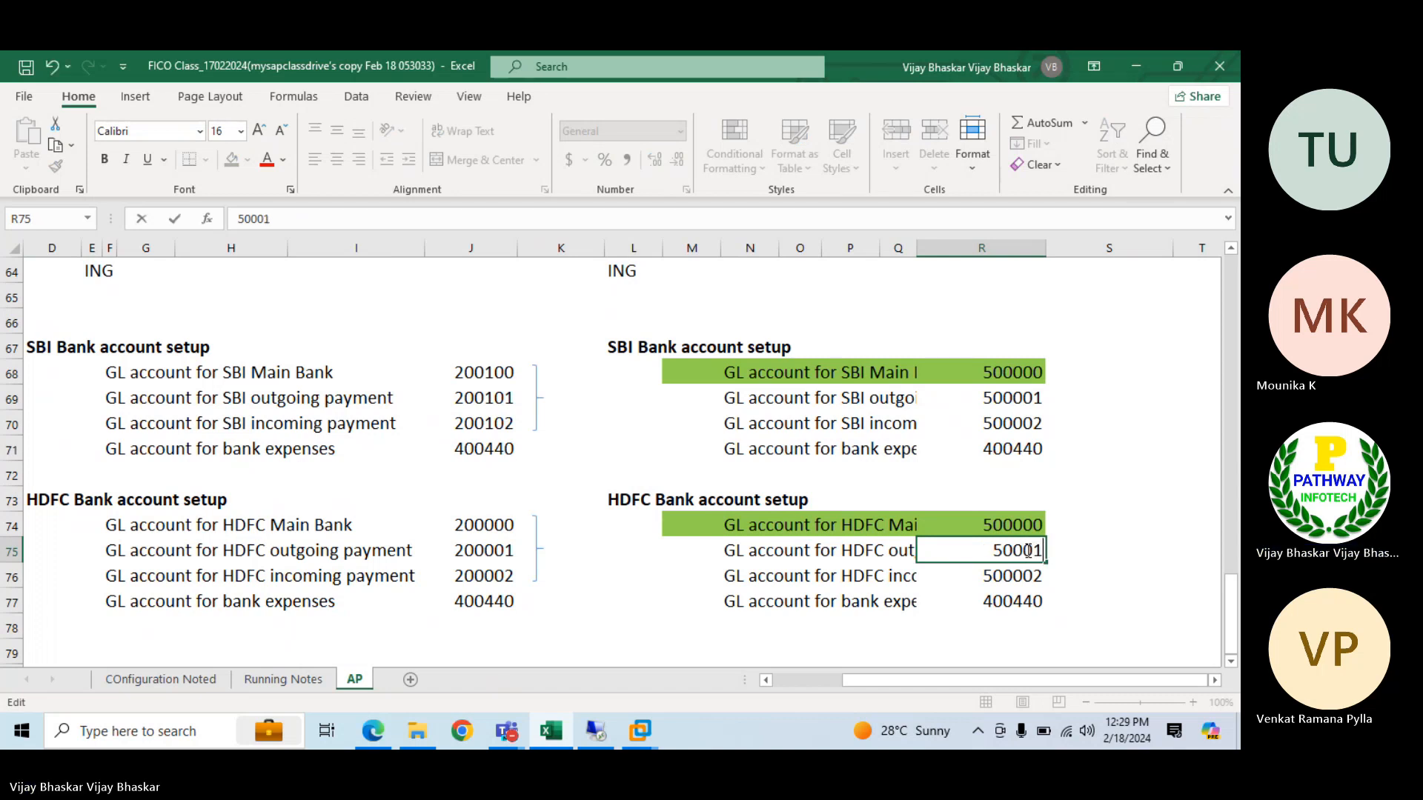
{"action": "type", "text": "01"}
{"action": "key", "text": "Return"}
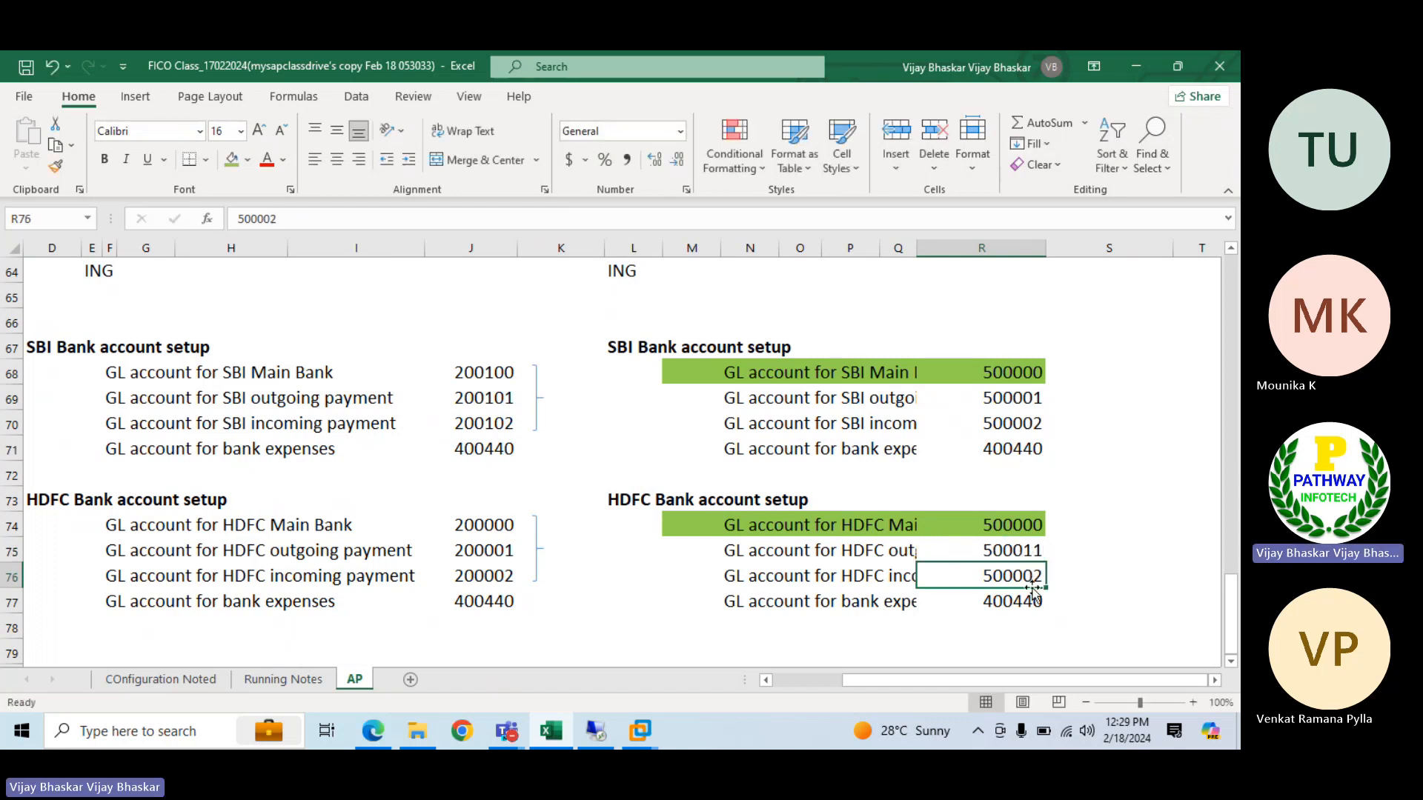
Set the S/4HANA G/L account for HDFC incoming payment in R76 to 500012
{"action": "double_click", "coordinate": [1035, 575]}
{"action": "key", "text": "BackSpace"}
{"action": "key", "text": "BackSpace"}
{"action": "type", "text": "12"}
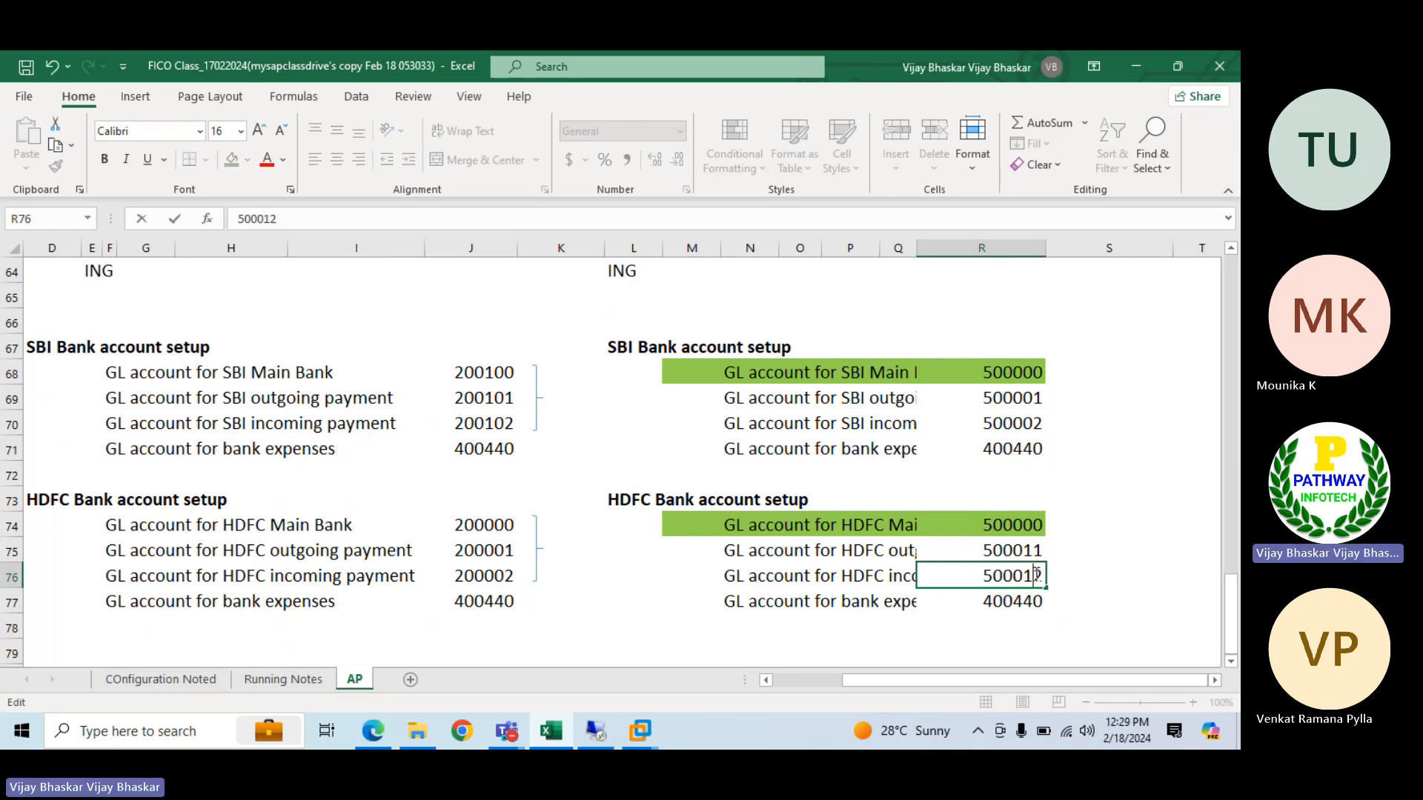
{"action": "key", "text": "Return"}
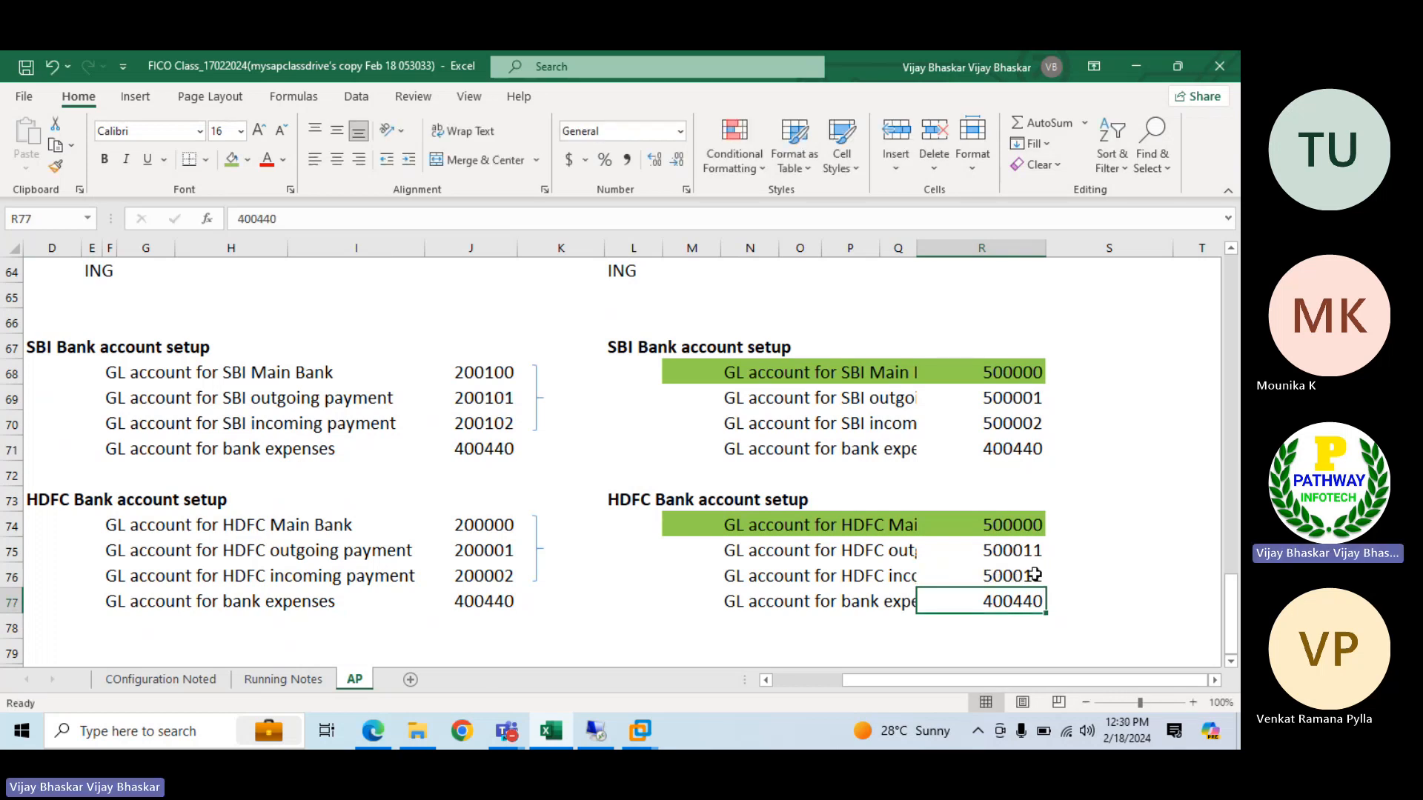
Compare the outgoing and incoming payment G/L accounts of SBI and HDFC in the S/4HANA mapping
{"action": "left_click_drag", "start_coordinate": [727, 551], "coordinate": [1007, 577]}
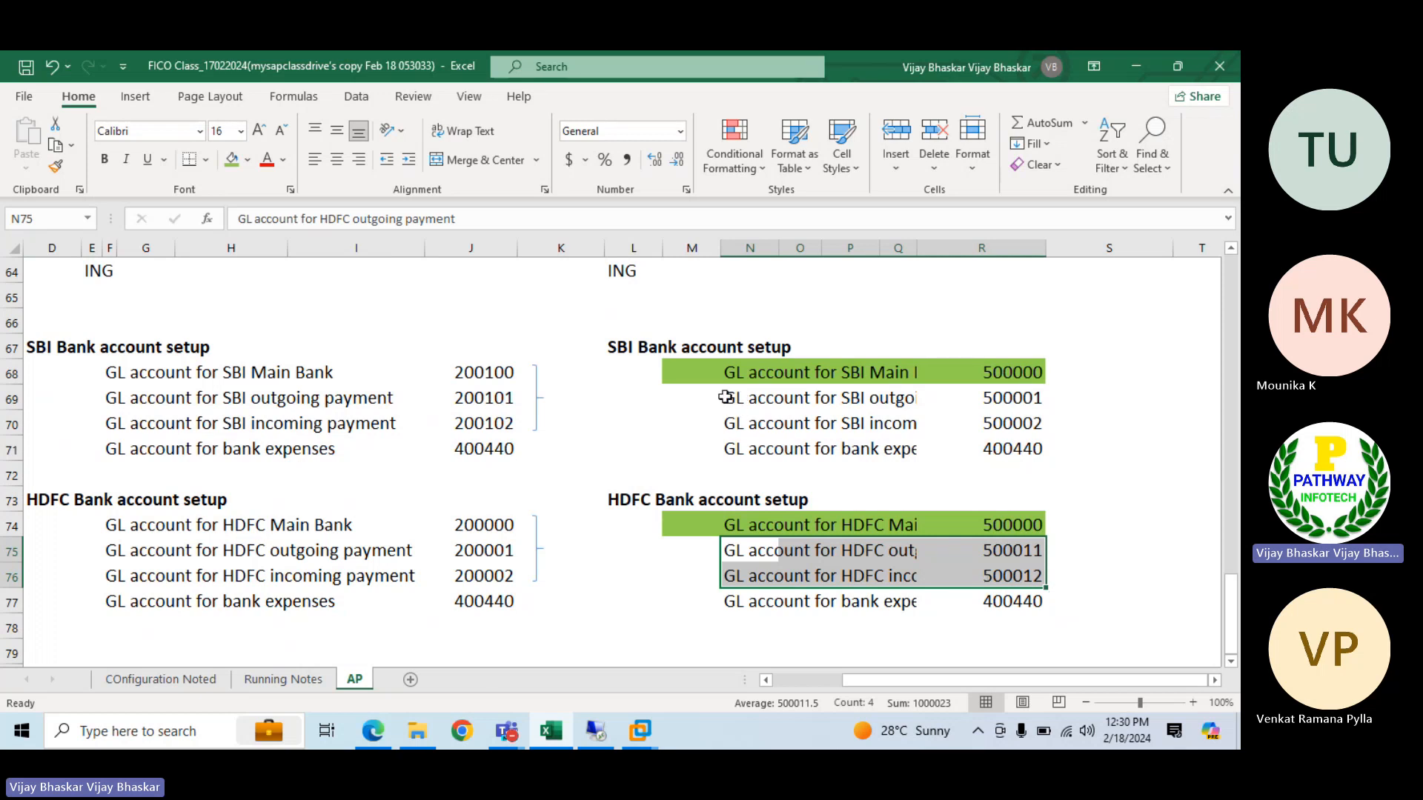
{"action": "left_click_drag", "start_coordinate": [732, 395], "coordinate": [945, 421]}
{"action": "left_click", "coordinate": [1005, 395]}
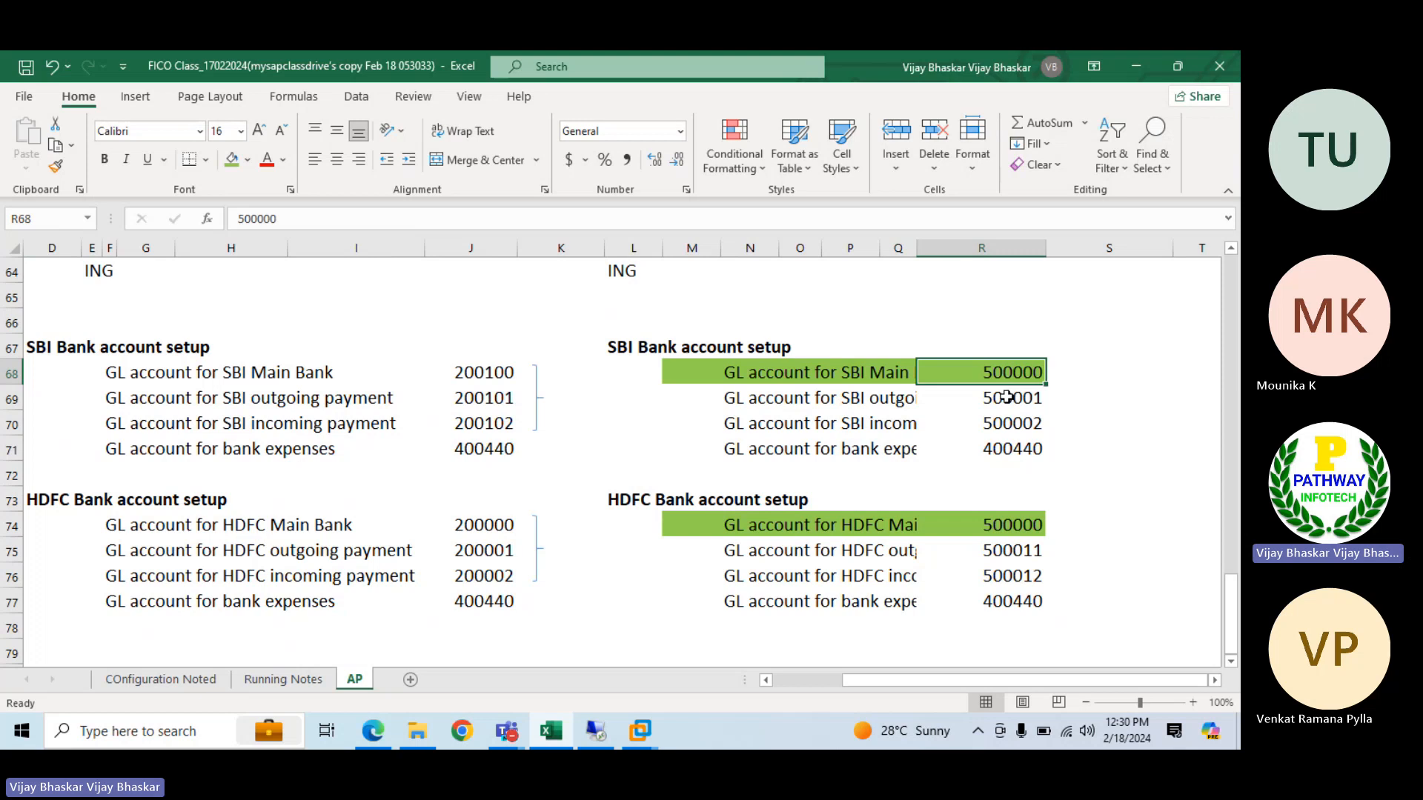
{"action": "left_click", "coordinate": [1016, 561]}
{"action": "left_click", "coordinate": [1020, 576]}
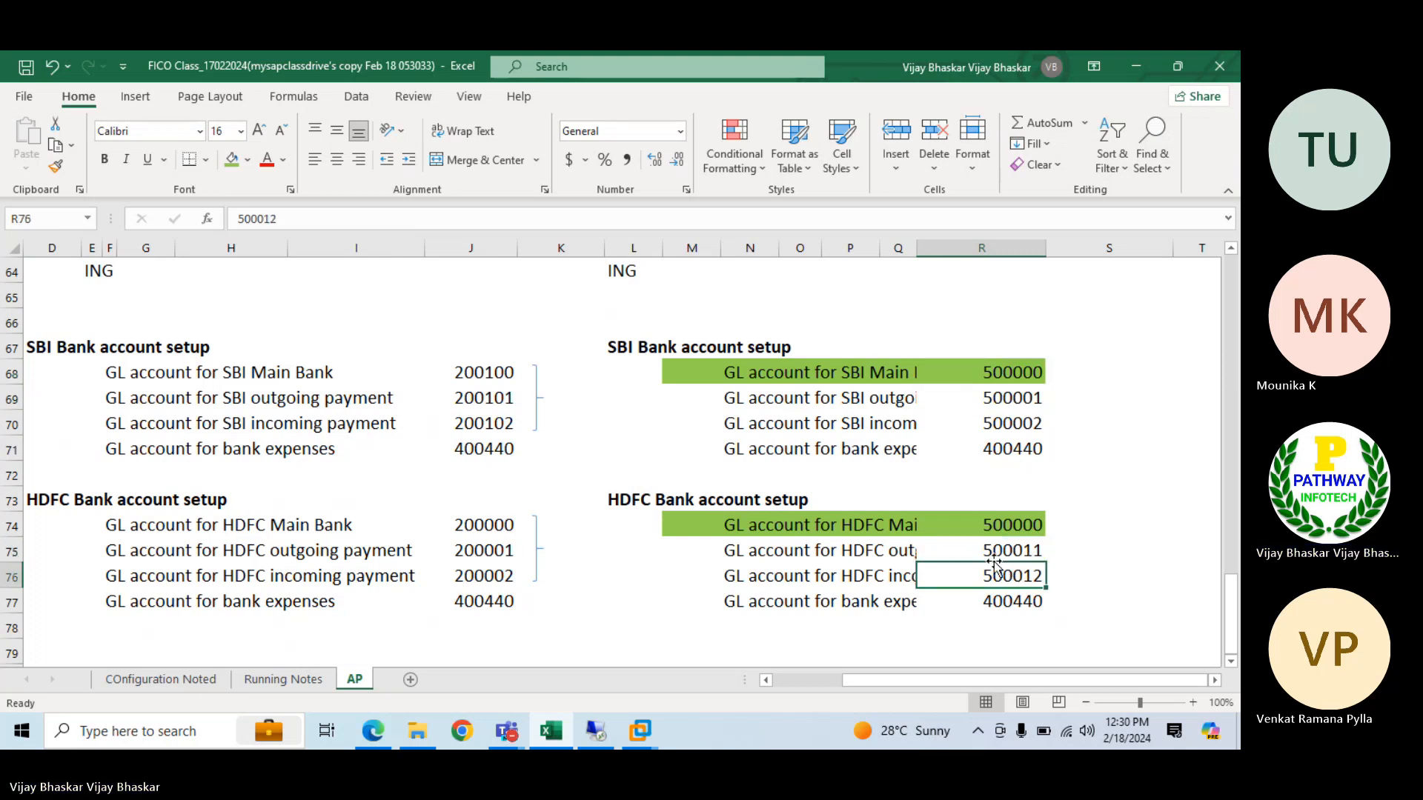
Switch to the SAP ECC system in the virtual machine and open central G/L account maintenance with transaction FS00
{"action": "mouse_move", "coordinate": [642, 729]}
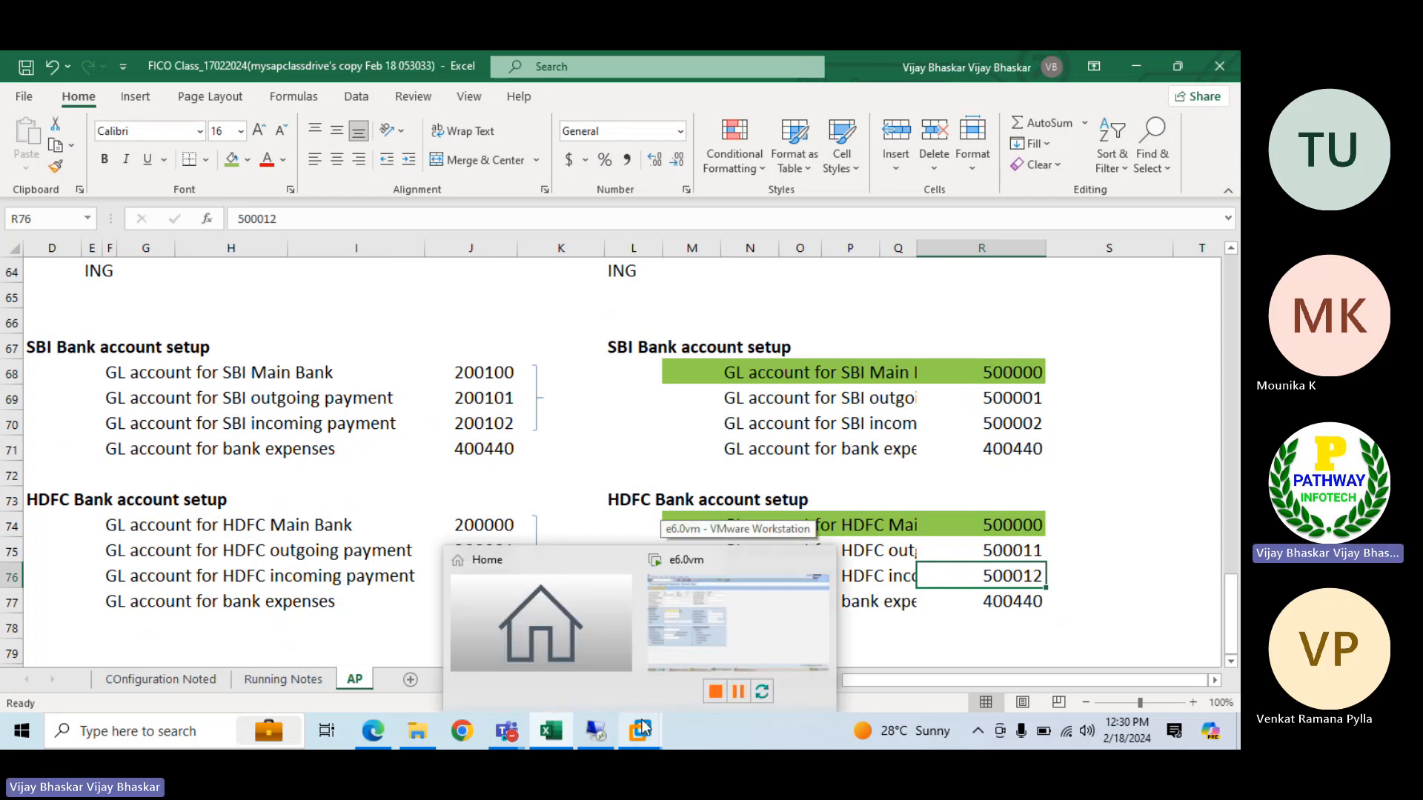
{"action": "left_click", "coordinate": [568, 421]}
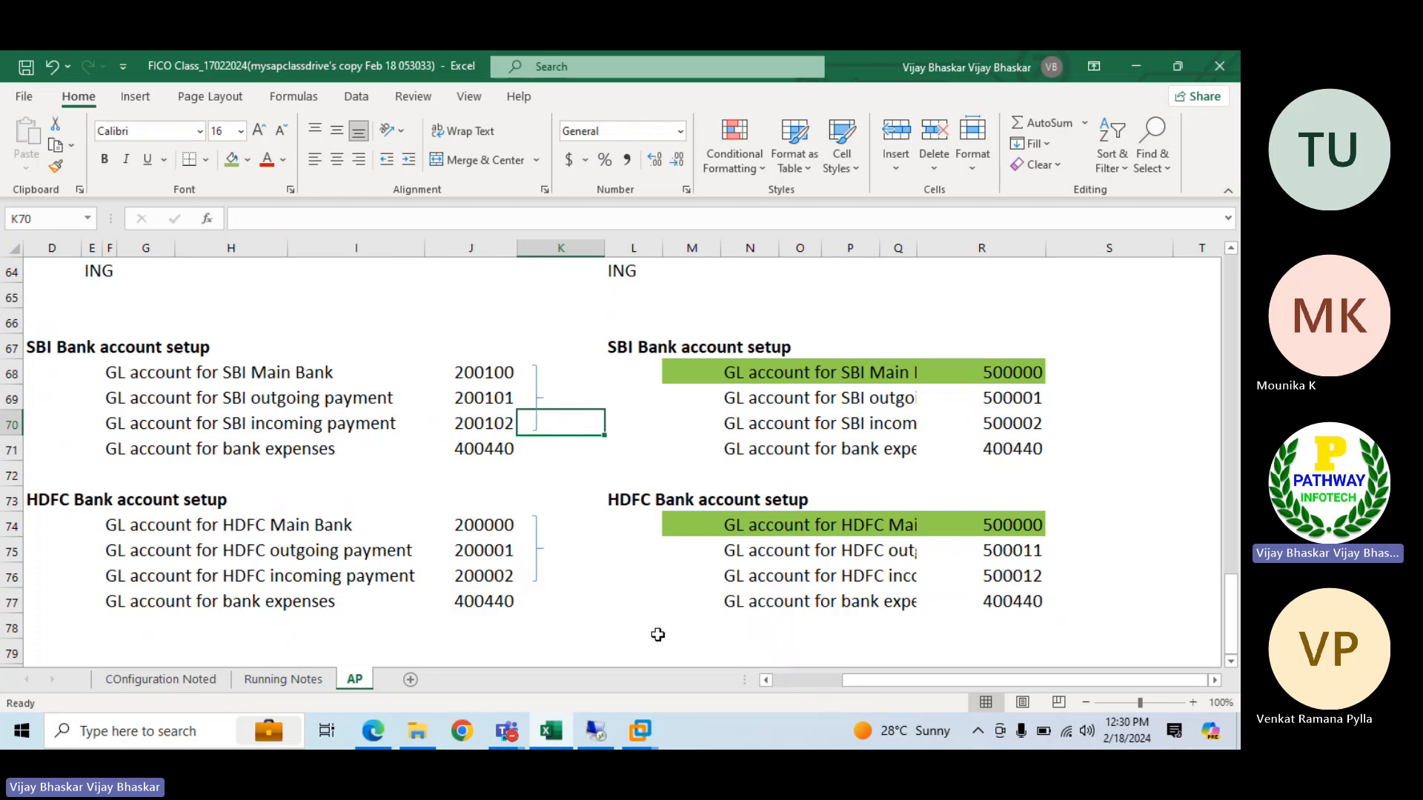
{"action": "left_click", "coordinate": [649, 716]}
{"action": "left_click", "coordinate": [73, 98]}
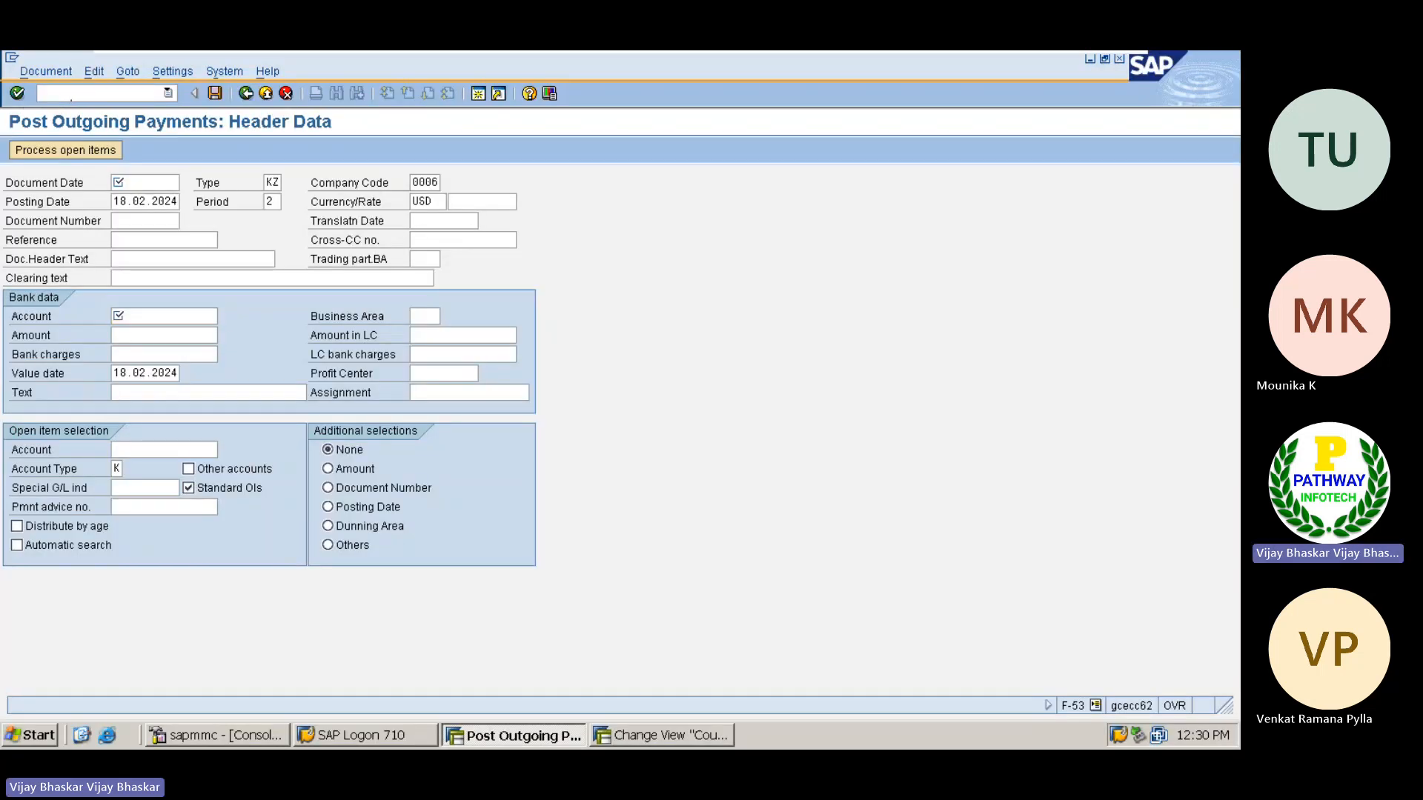
{"action": "type", "text": "/nfs00"}
{"action": "key", "text": "Return"}
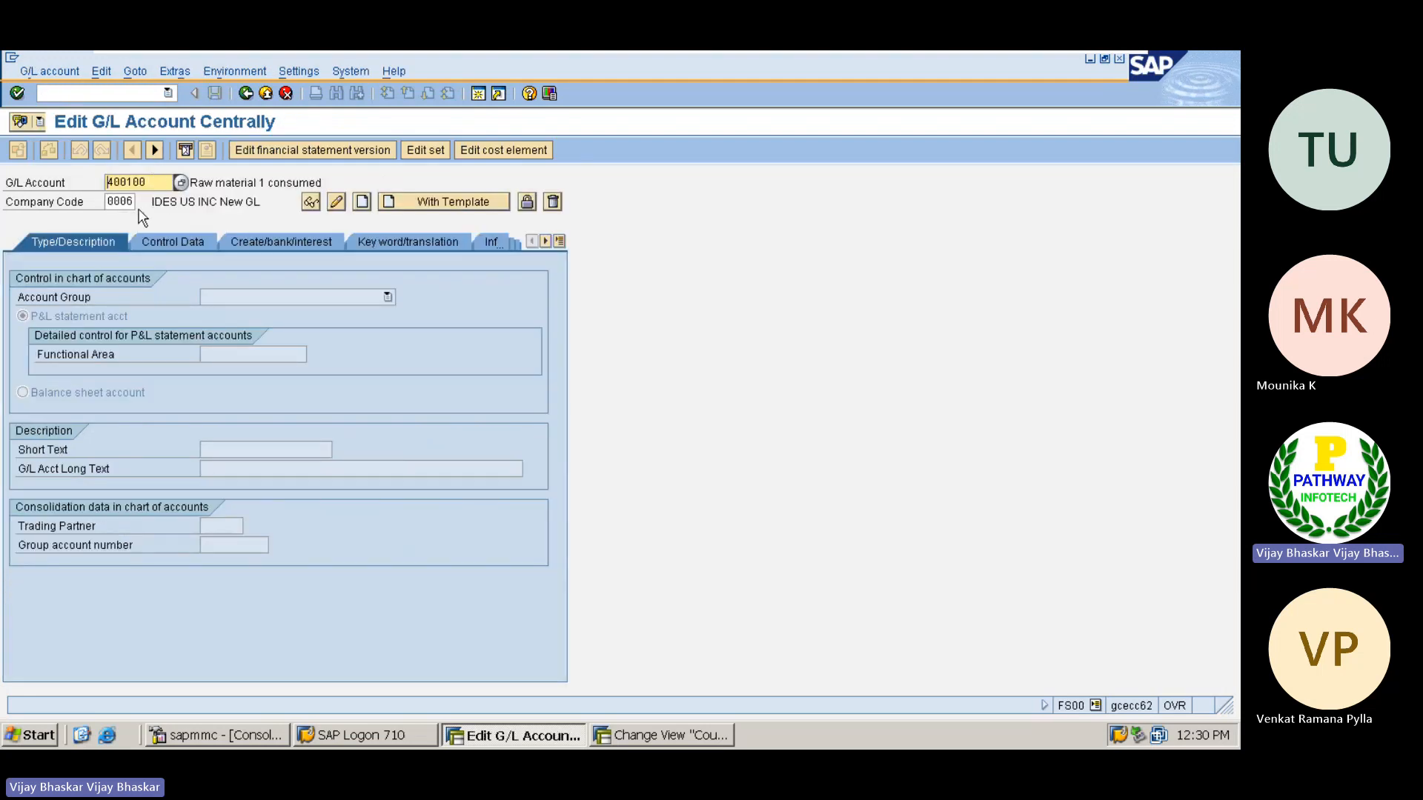
Set the company code to 6809 in the ECC G/L account master and load the account's data
{"action": "left_click", "coordinate": [128, 208]}
{"action": "key", "text": "BackSpace"}
{"action": "key", "text": "BackSpace"}
{"action": "key", "text": "BackSpace"}
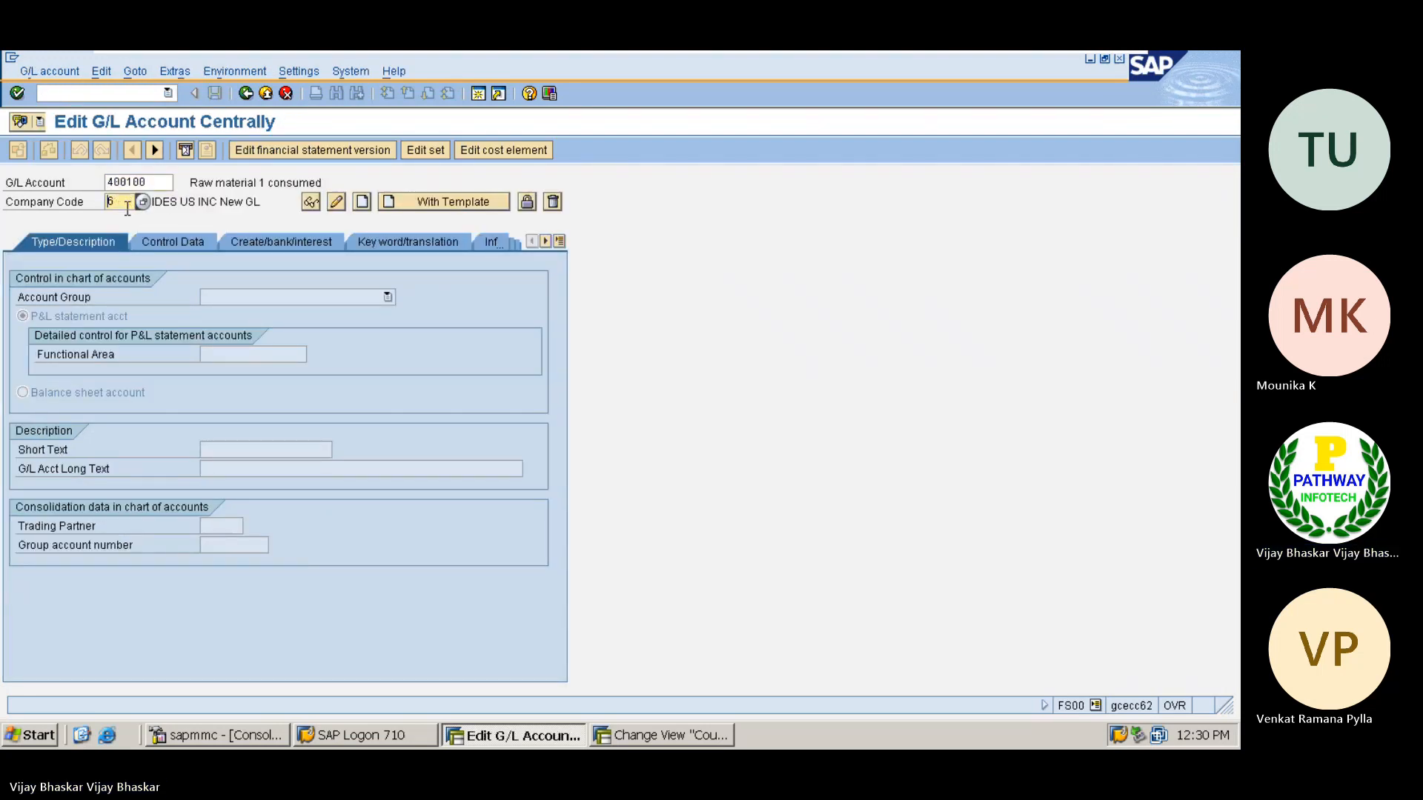
{"action": "key", "text": "Delete"}
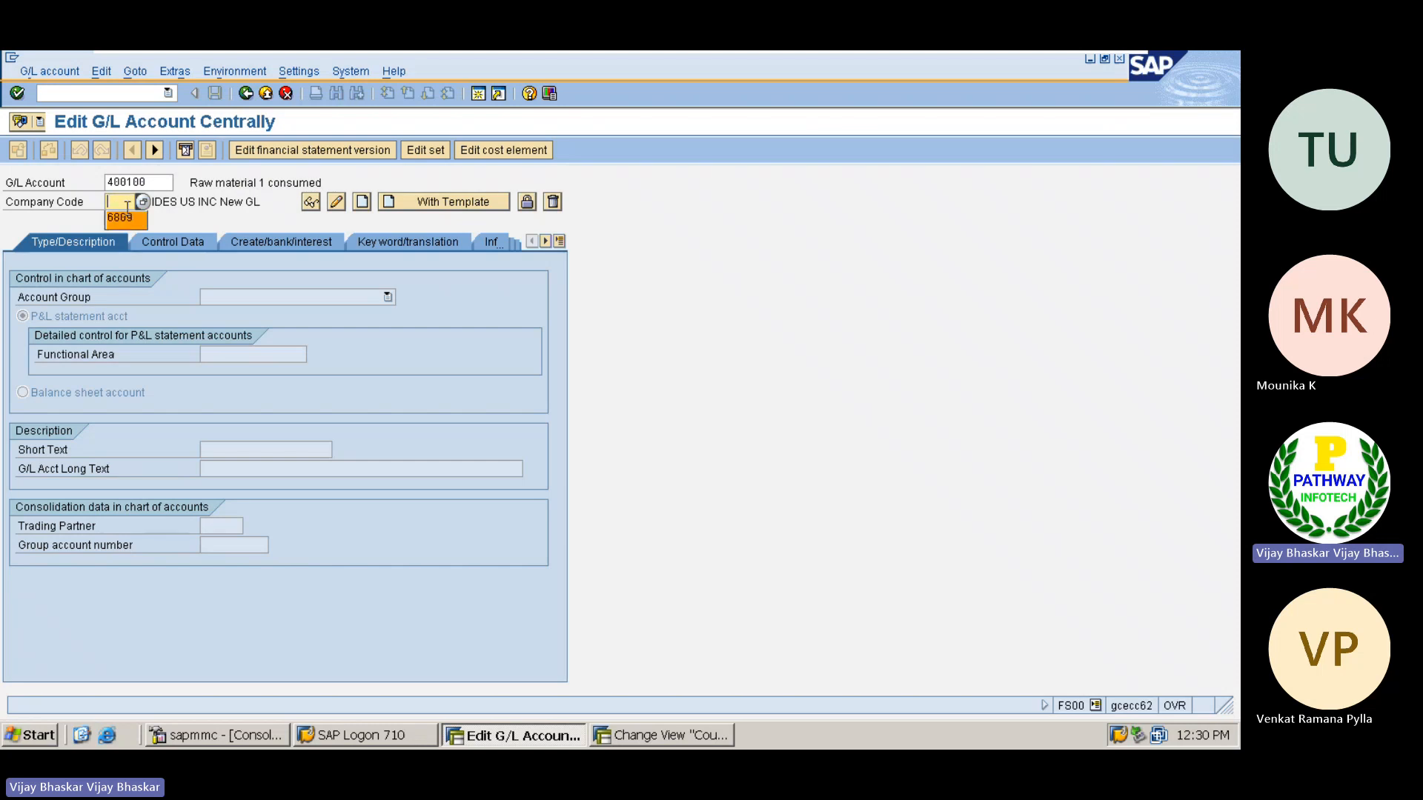
{"action": "left_click", "coordinate": [127, 215]}
{"action": "key", "text": "Return"}
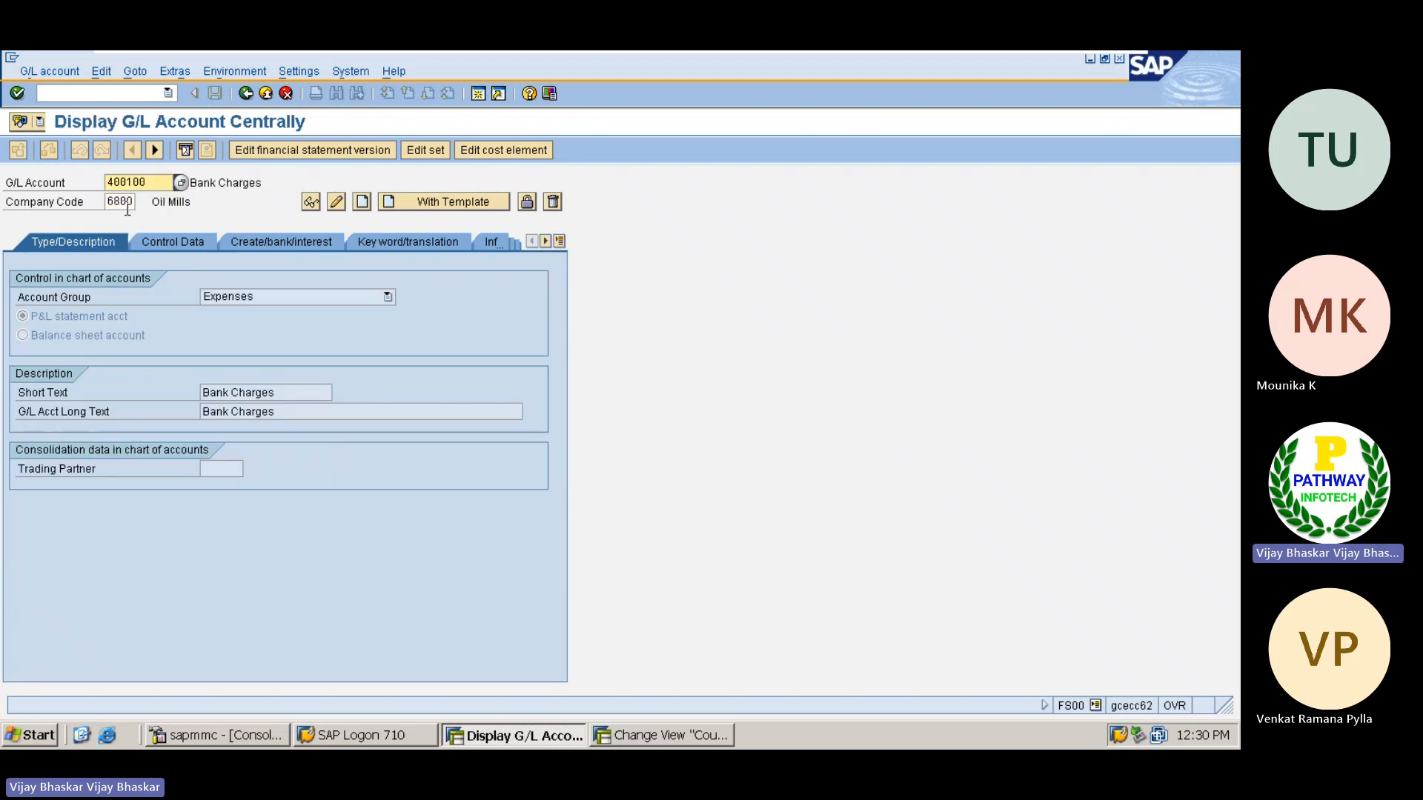
Search the G/L accounts of company code 6809 and display Main Bank GL Account 214400
{"action": "left_click", "coordinate": [181, 183]}
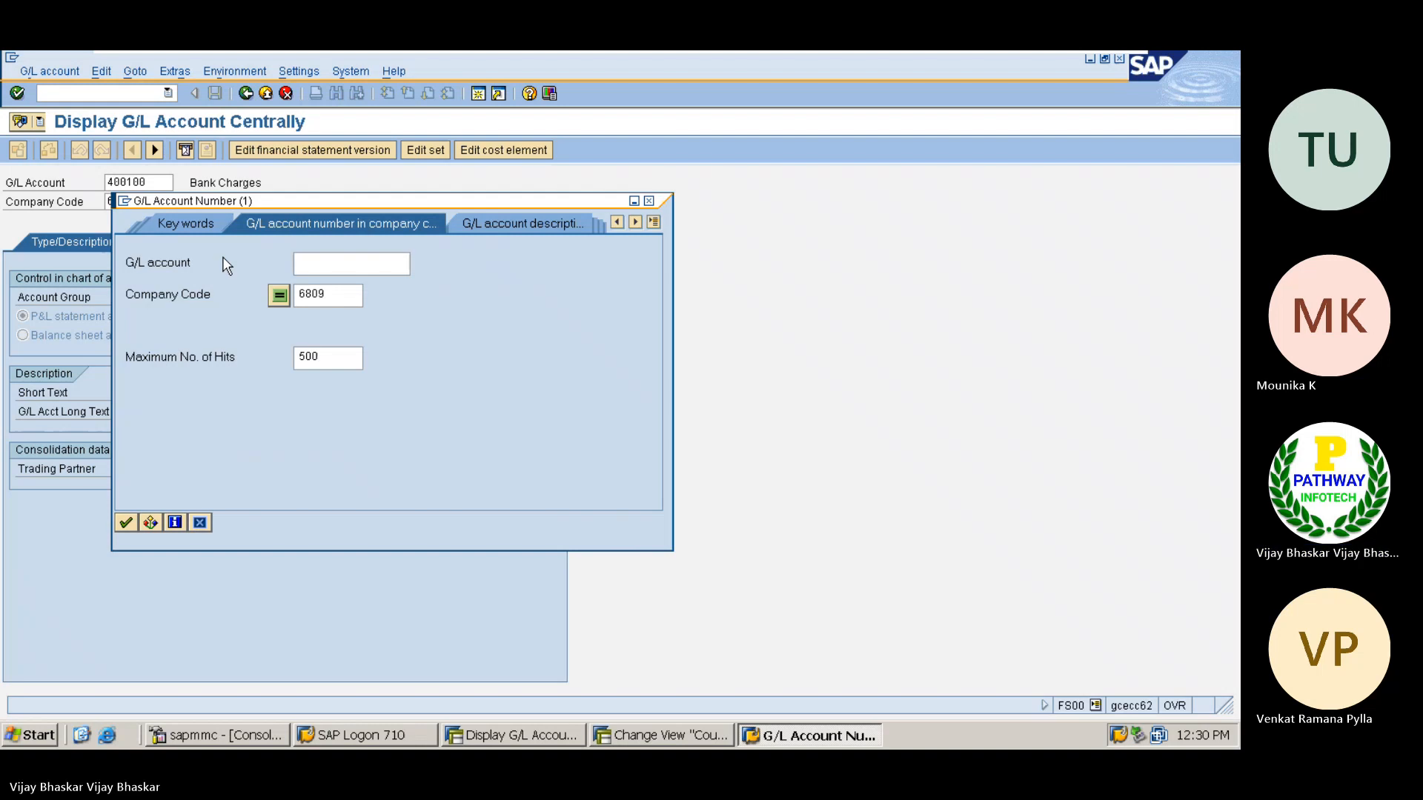
{"action": "key", "text": "Return"}
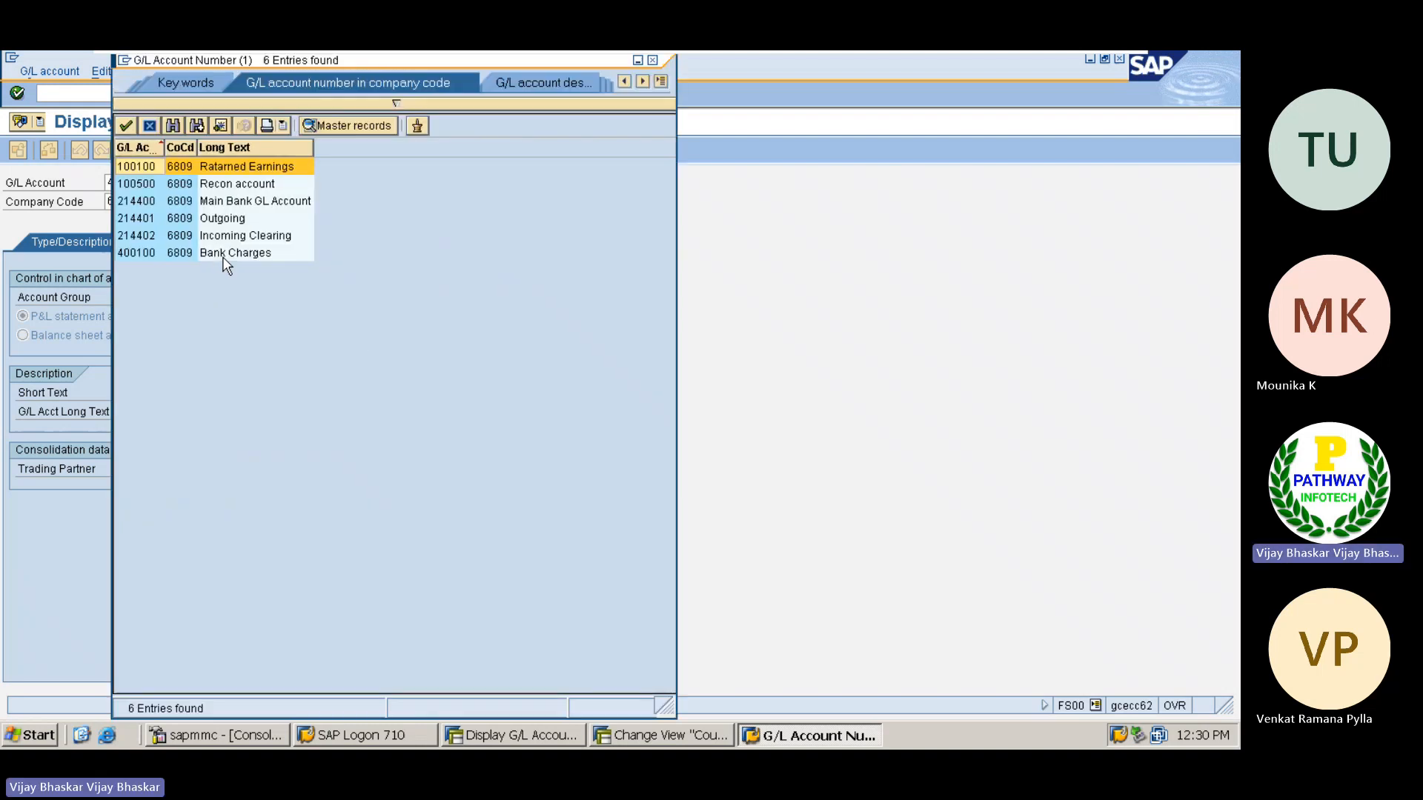
{"action": "double_click", "coordinate": [132, 201]}
{"action": "key", "text": "Return"}
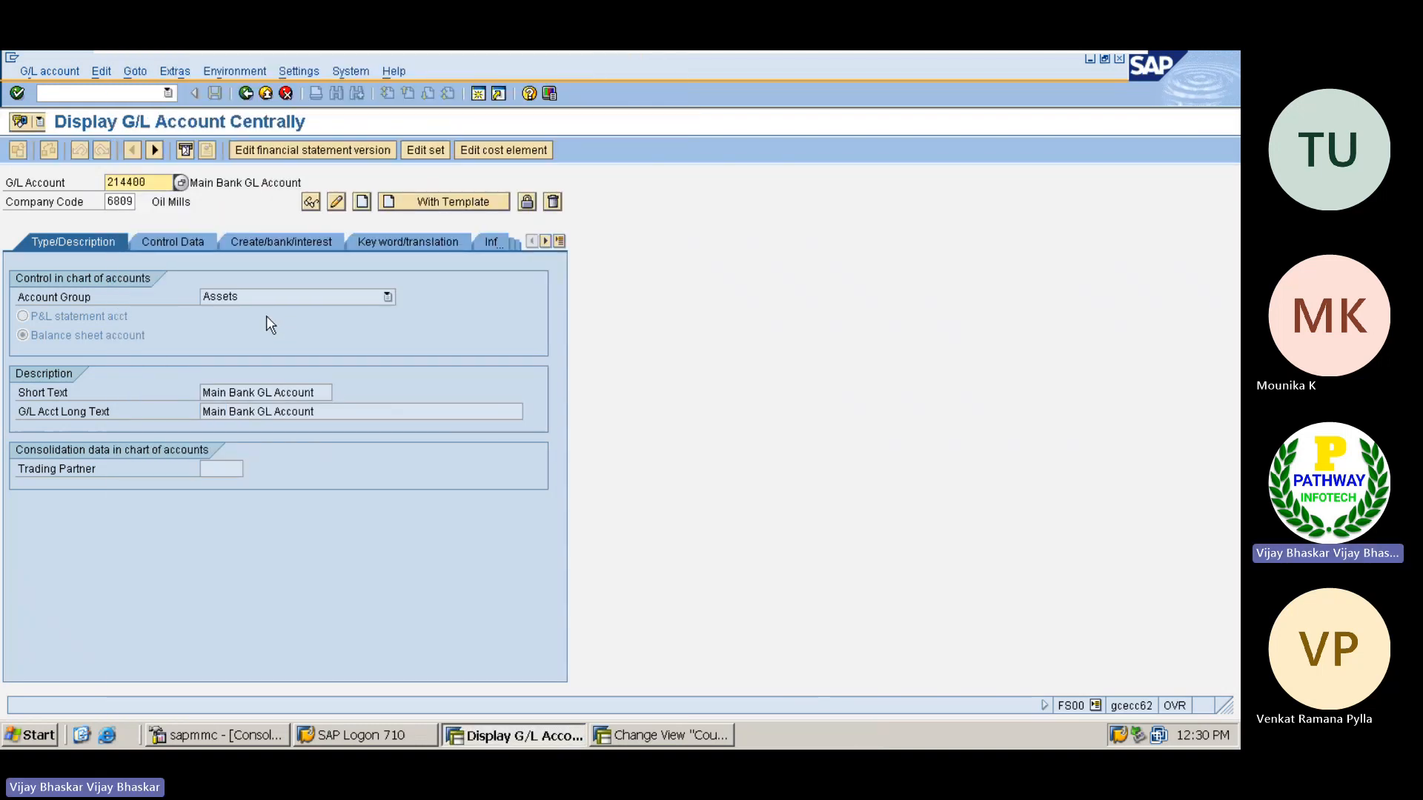
Examine the account currency in the control data of the ECC main bank G/L account, then return to the workbook
{"action": "left_click", "coordinate": [172, 245]}
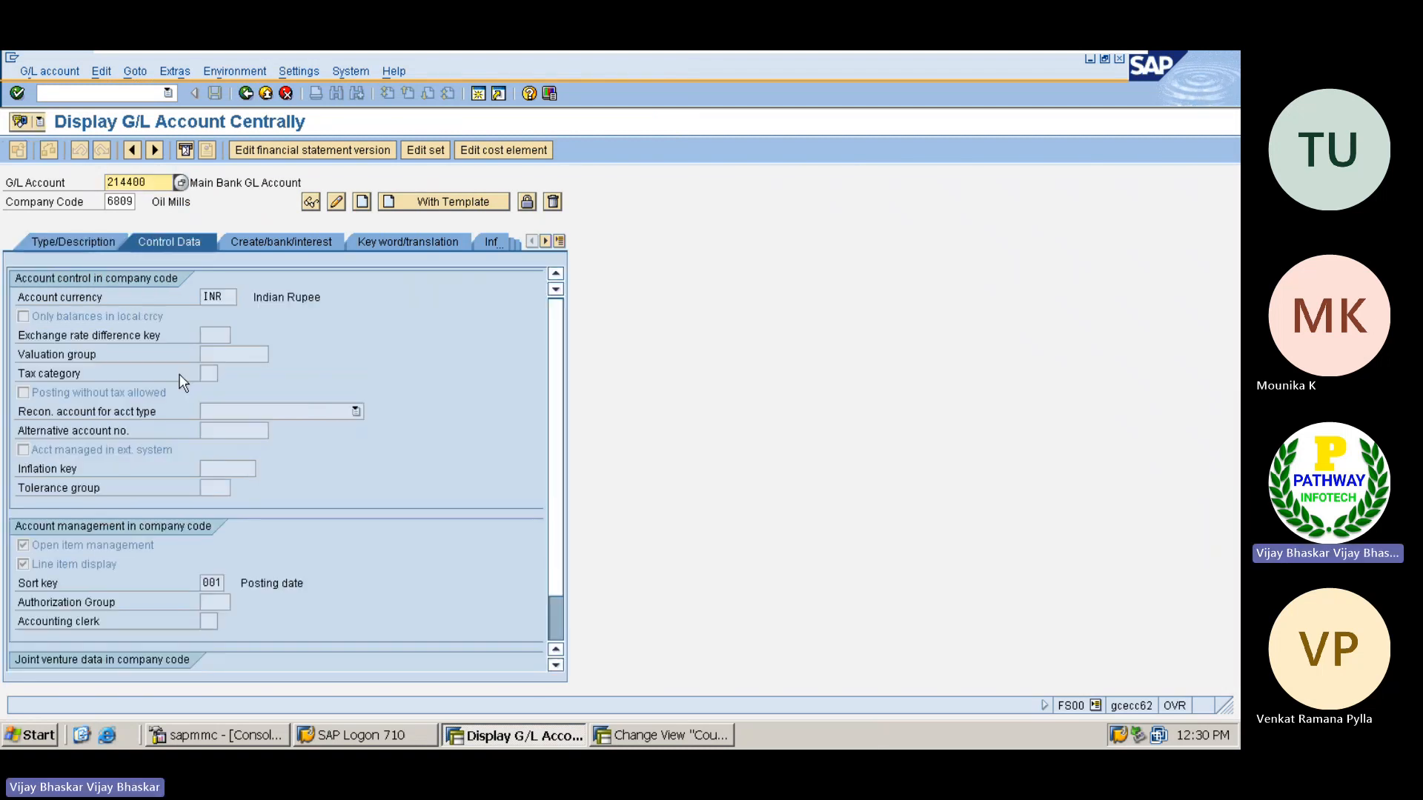
{"action": "left_click", "coordinate": [234, 298]}
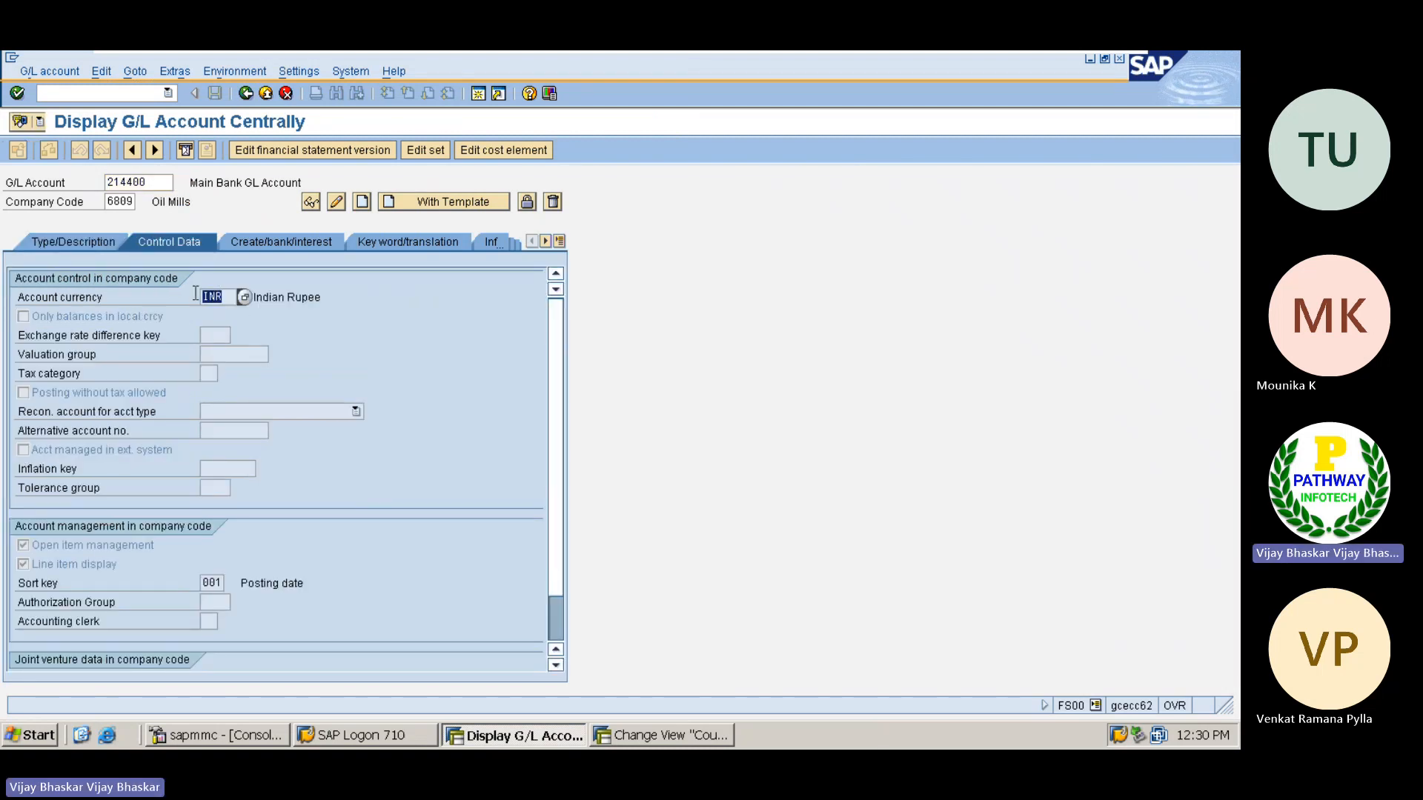
{"action": "left_click_drag", "start_coordinate": [226, 297], "coordinate": [193, 296]}
{"action": "mouse_move", "coordinate": [1067, 68]}
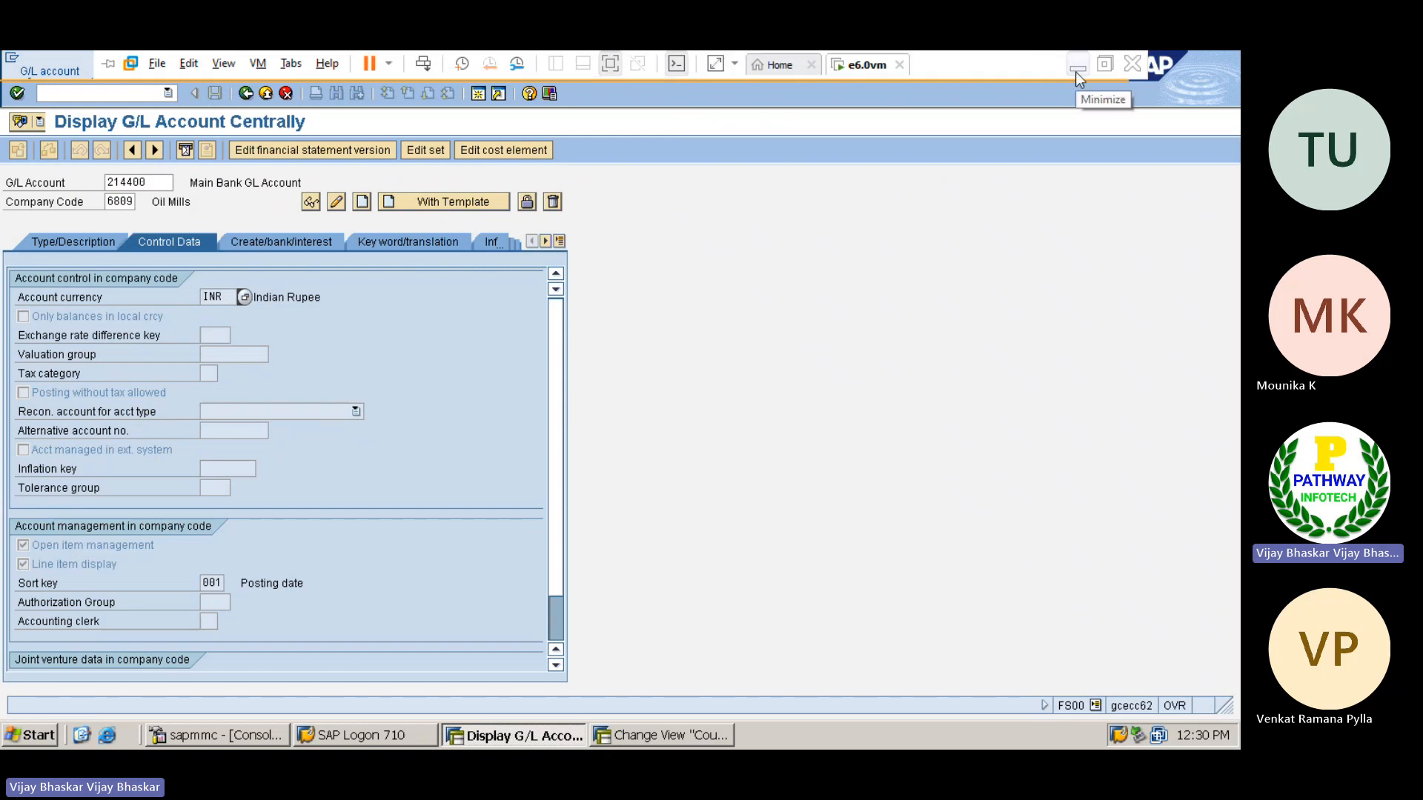
{"action": "left_click", "coordinate": [1076, 72]}
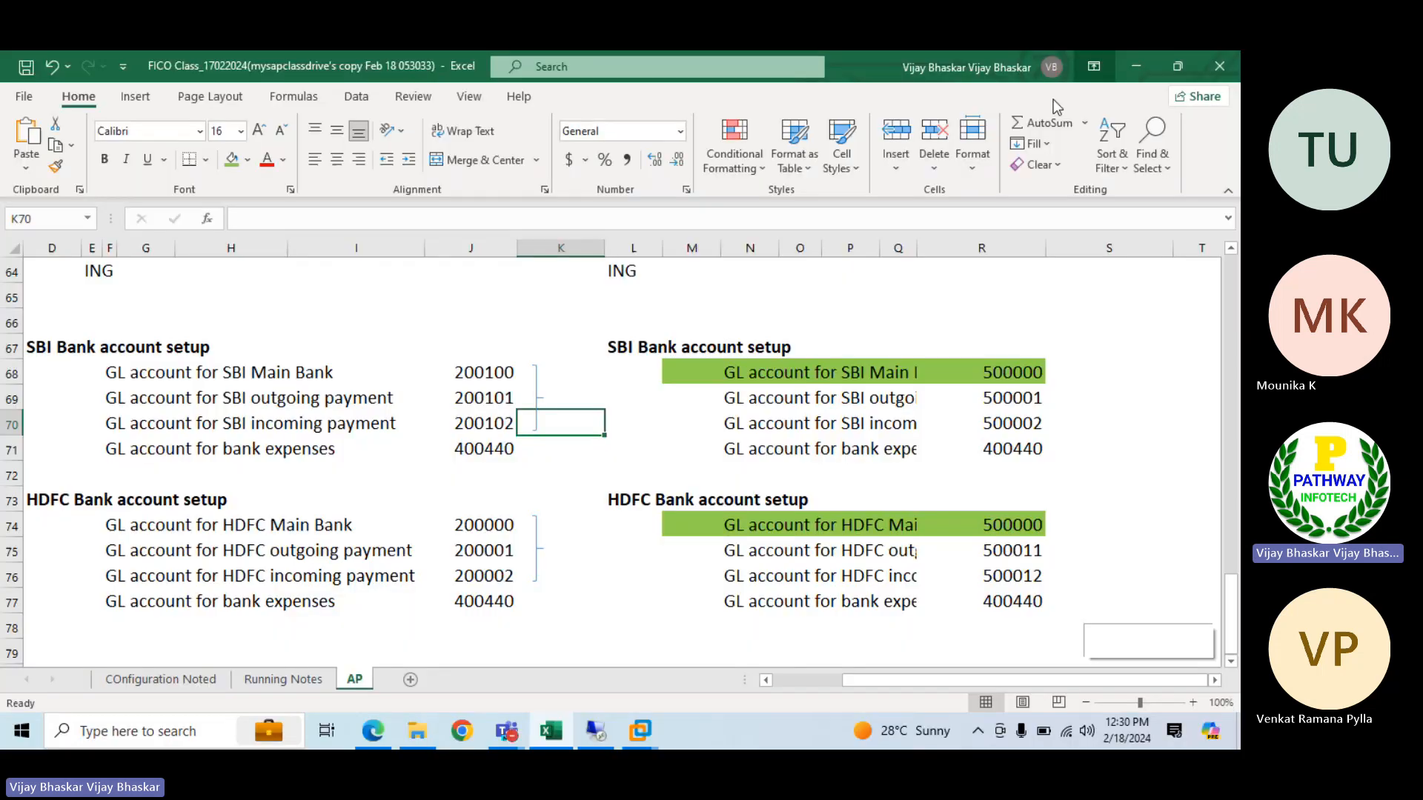
Switch to the S/4HANA remote session and open central G/L account maintenance with transaction FS00
{"action": "left_click", "coordinate": [595, 733]}
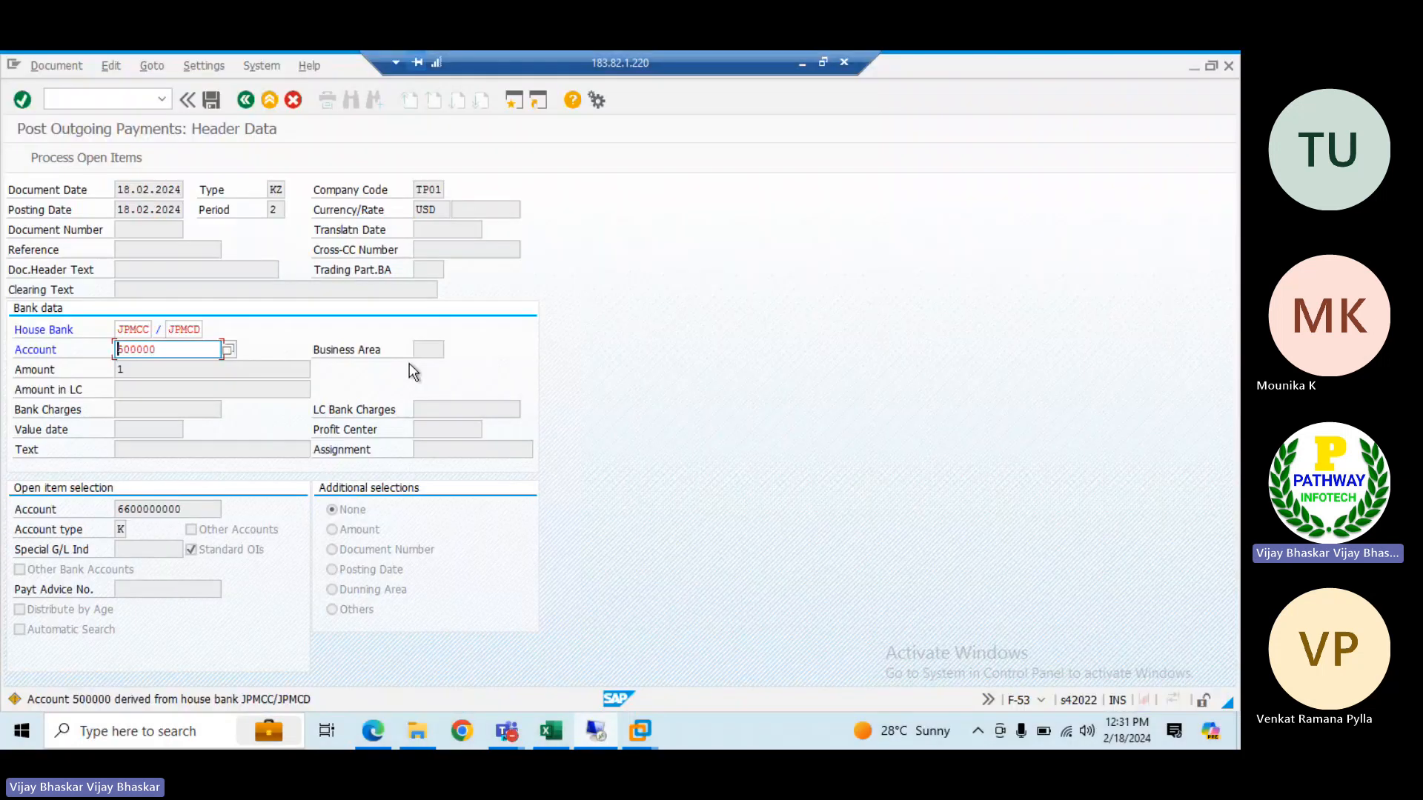
{"action": "left_click", "coordinate": [132, 97]}
{"action": "type", "text": "/nfs0"}
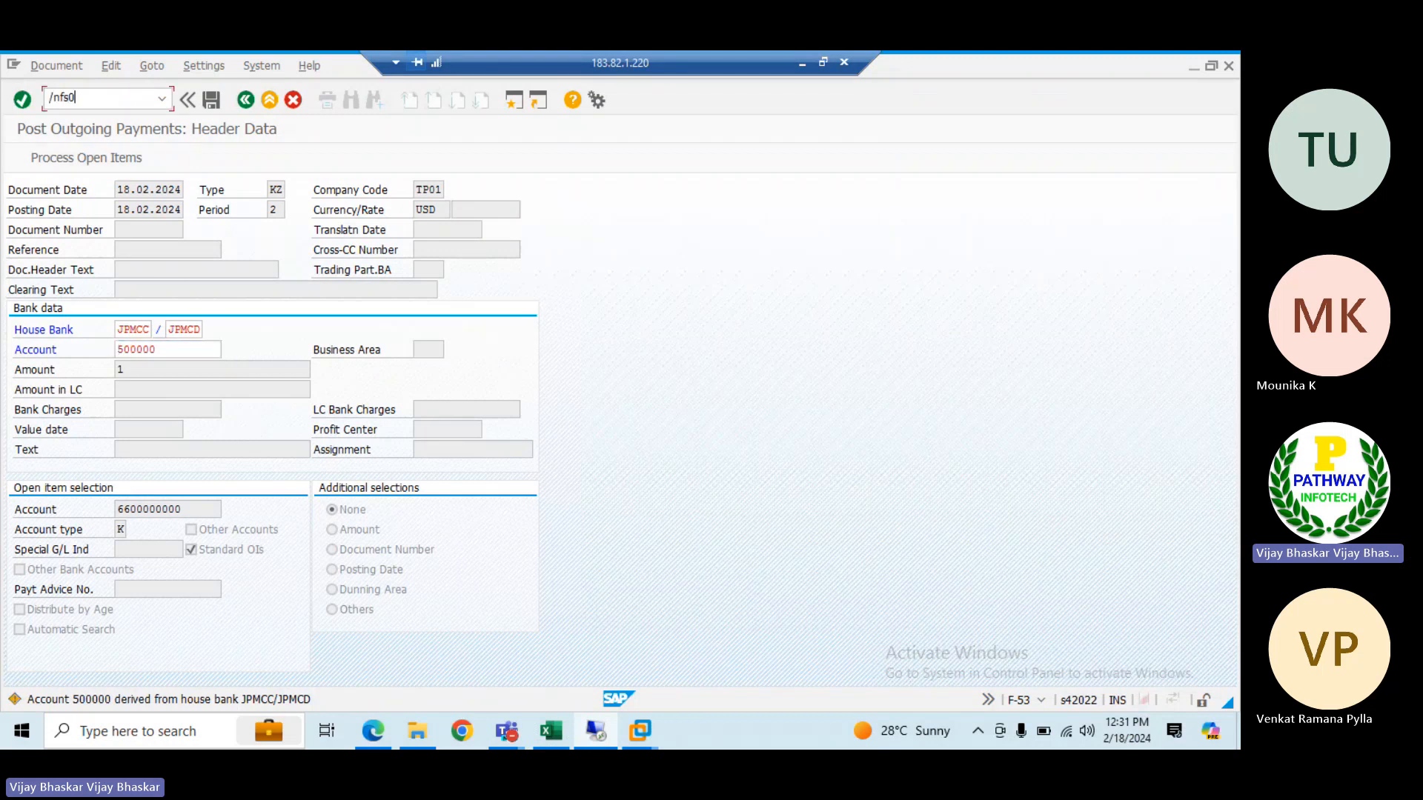
{"action": "type", "text": "0"}
{"action": "key", "text": "Return"}
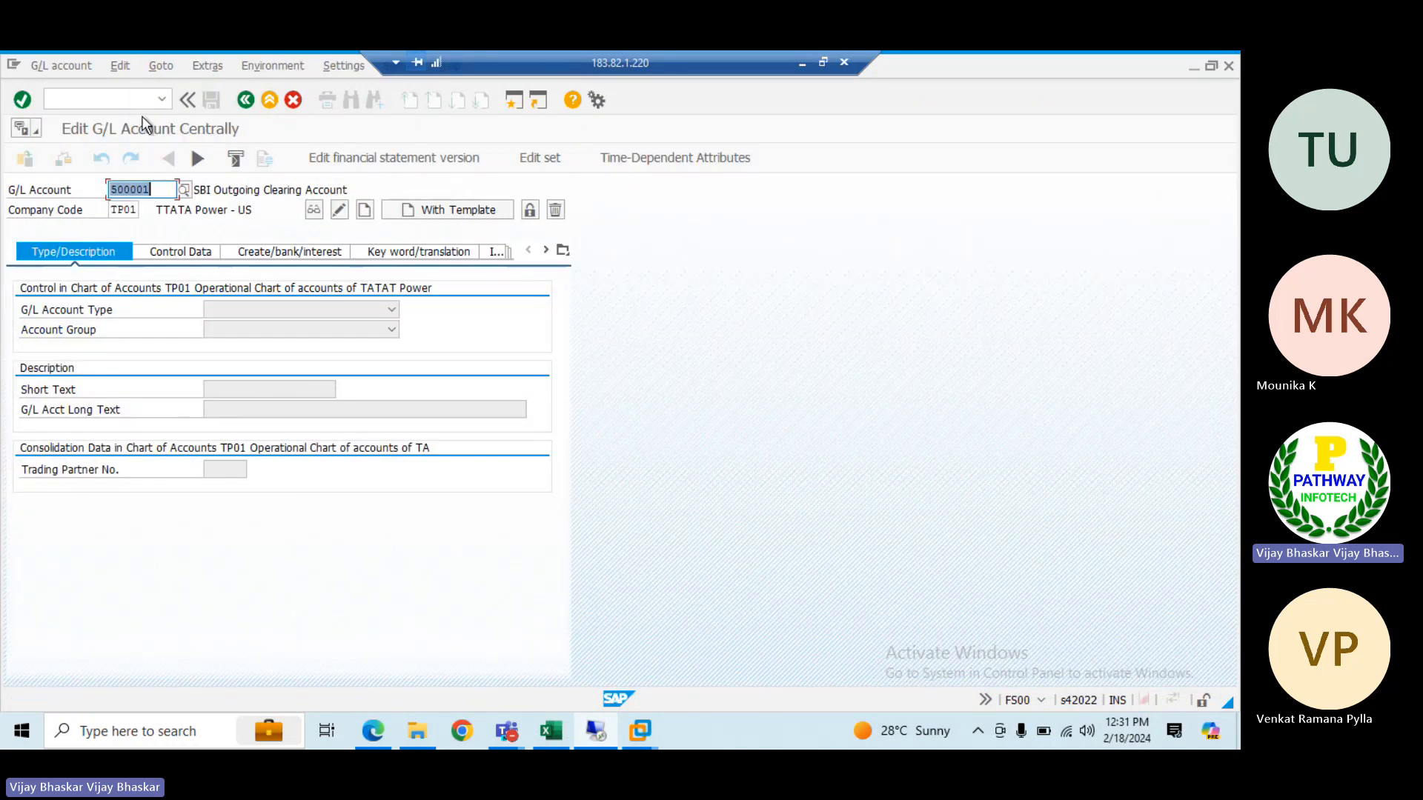
Display S/4HANA G/L account 500000 in company code TP01 and examine its control data for comparison with ECC
{"action": "type", "text": "500000"}
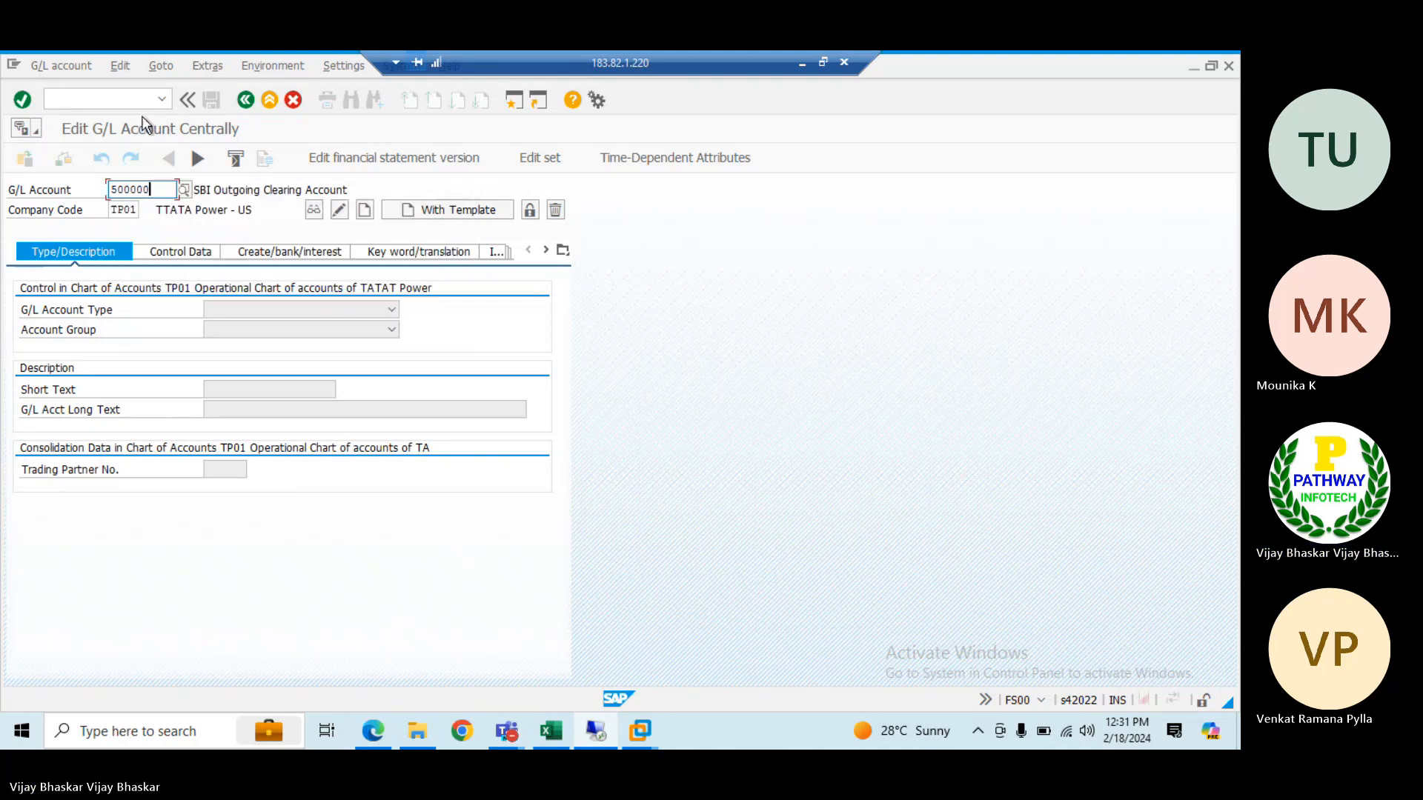
{"action": "key", "text": "Return"}
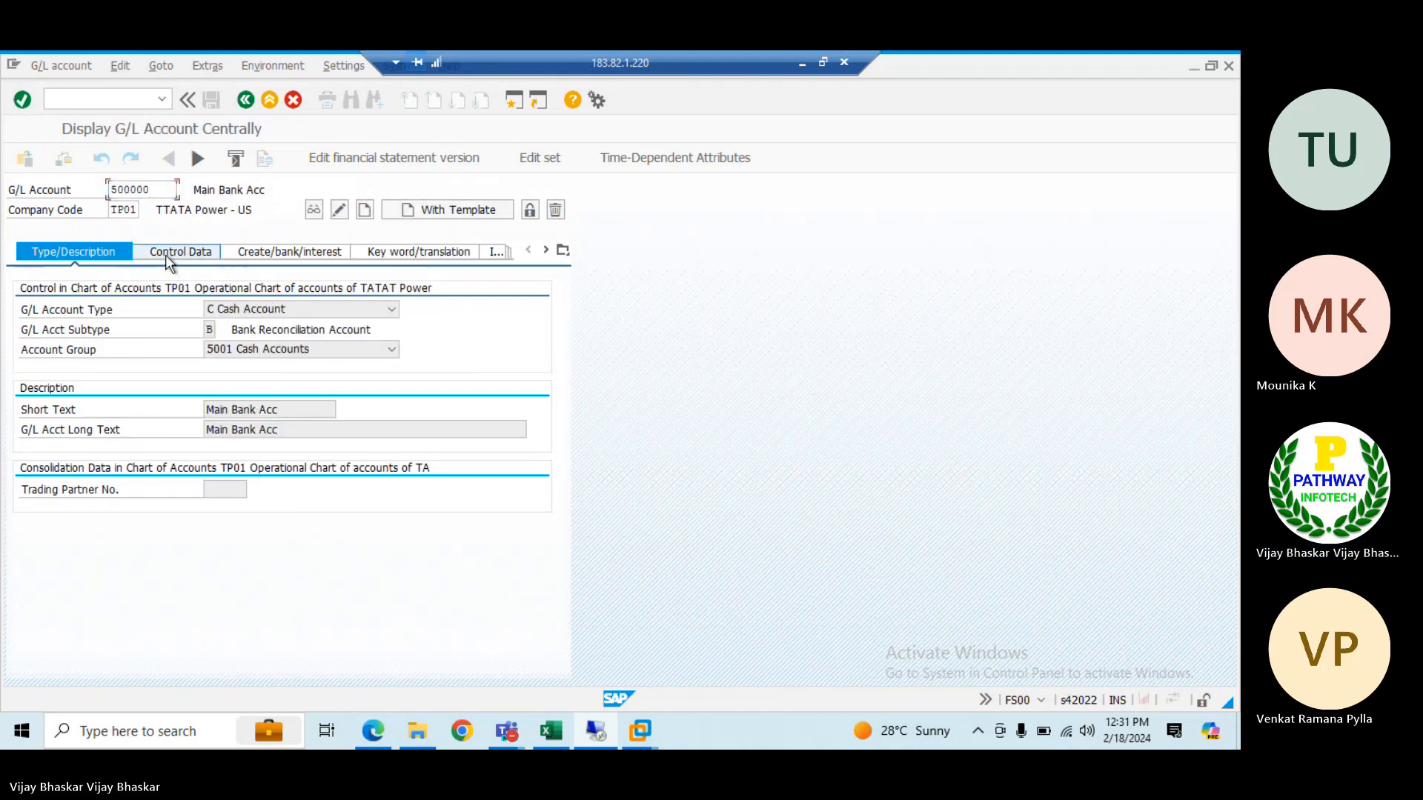
{"action": "left_click", "coordinate": [166, 253]}
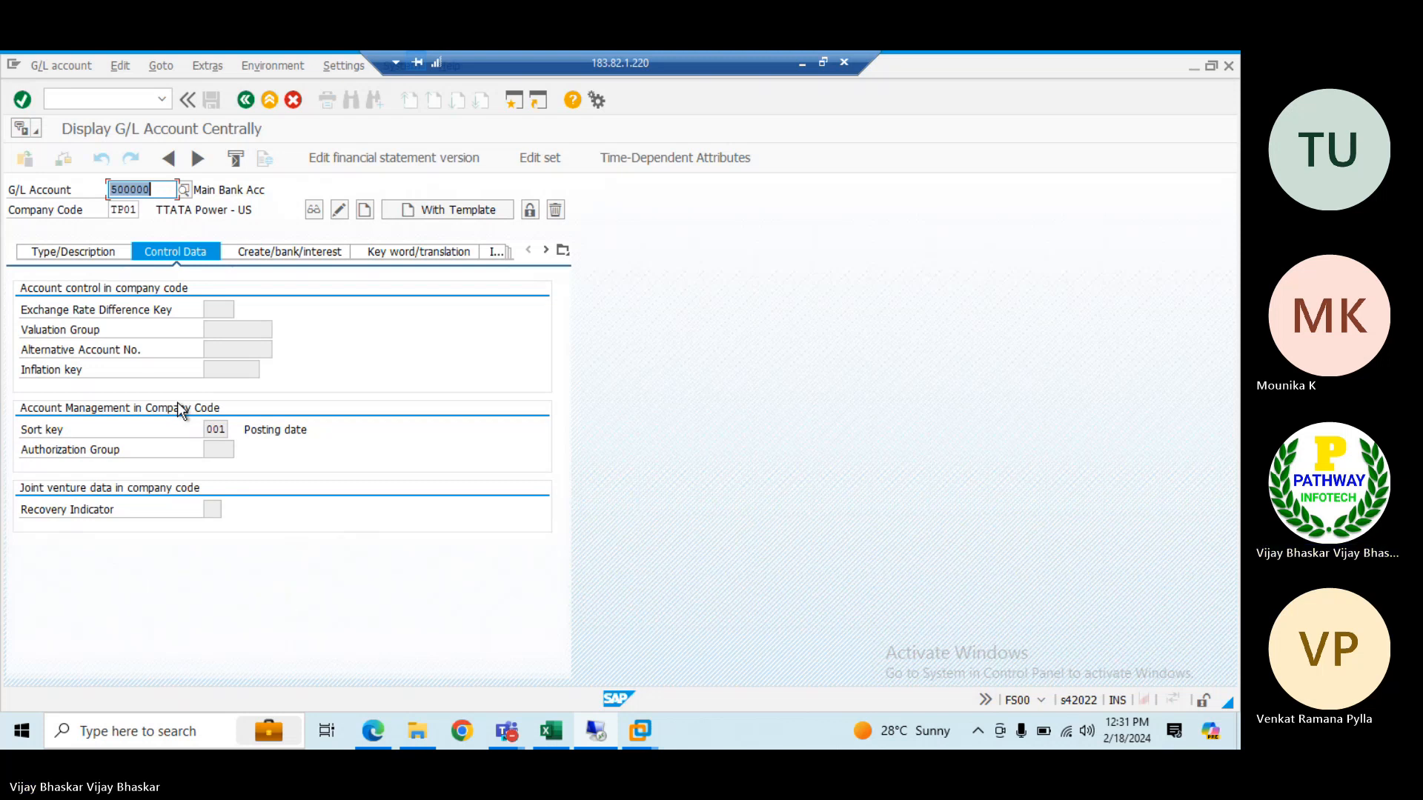
{"action": "left_click", "coordinate": [802, 64]}
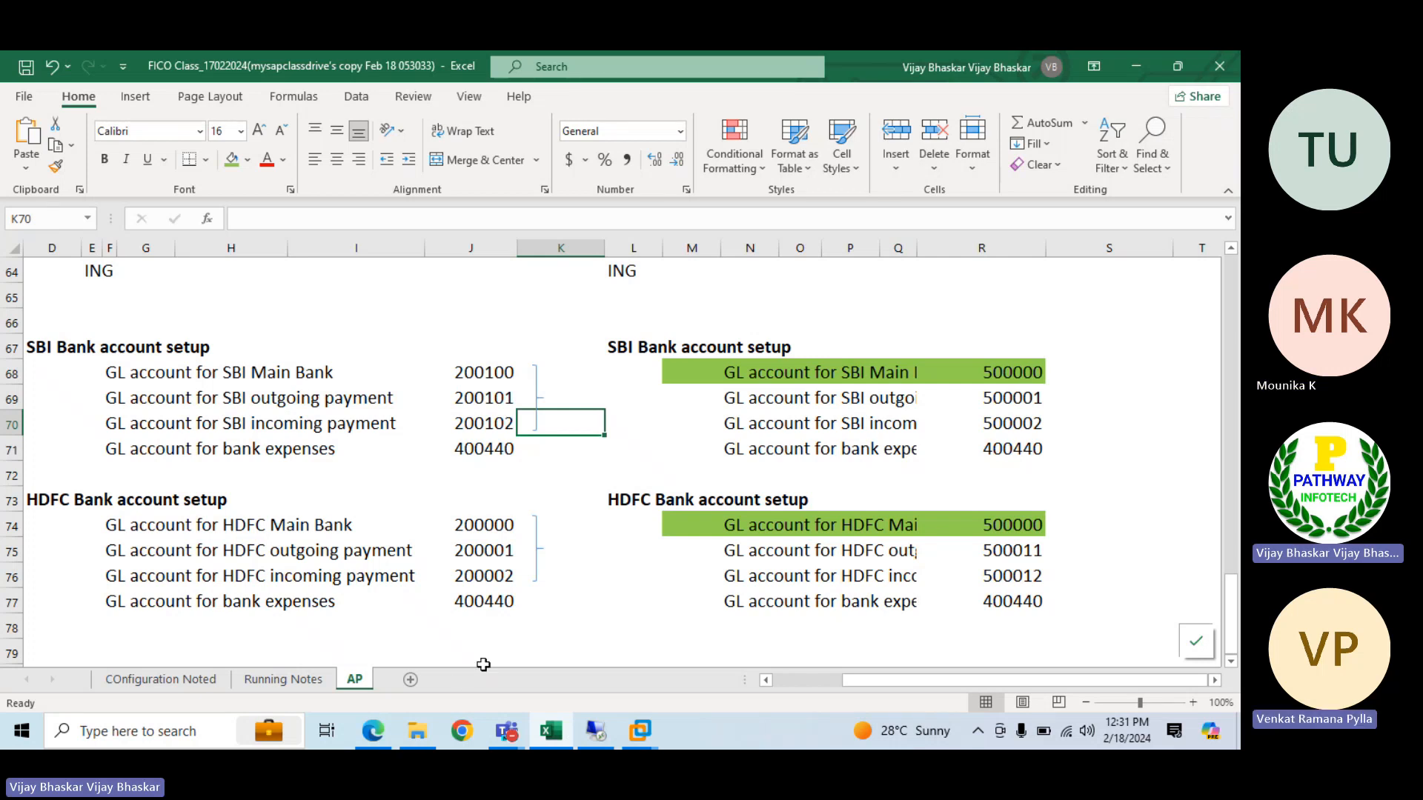
{"action": "mouse_move", "coordinate": [507, 731]}
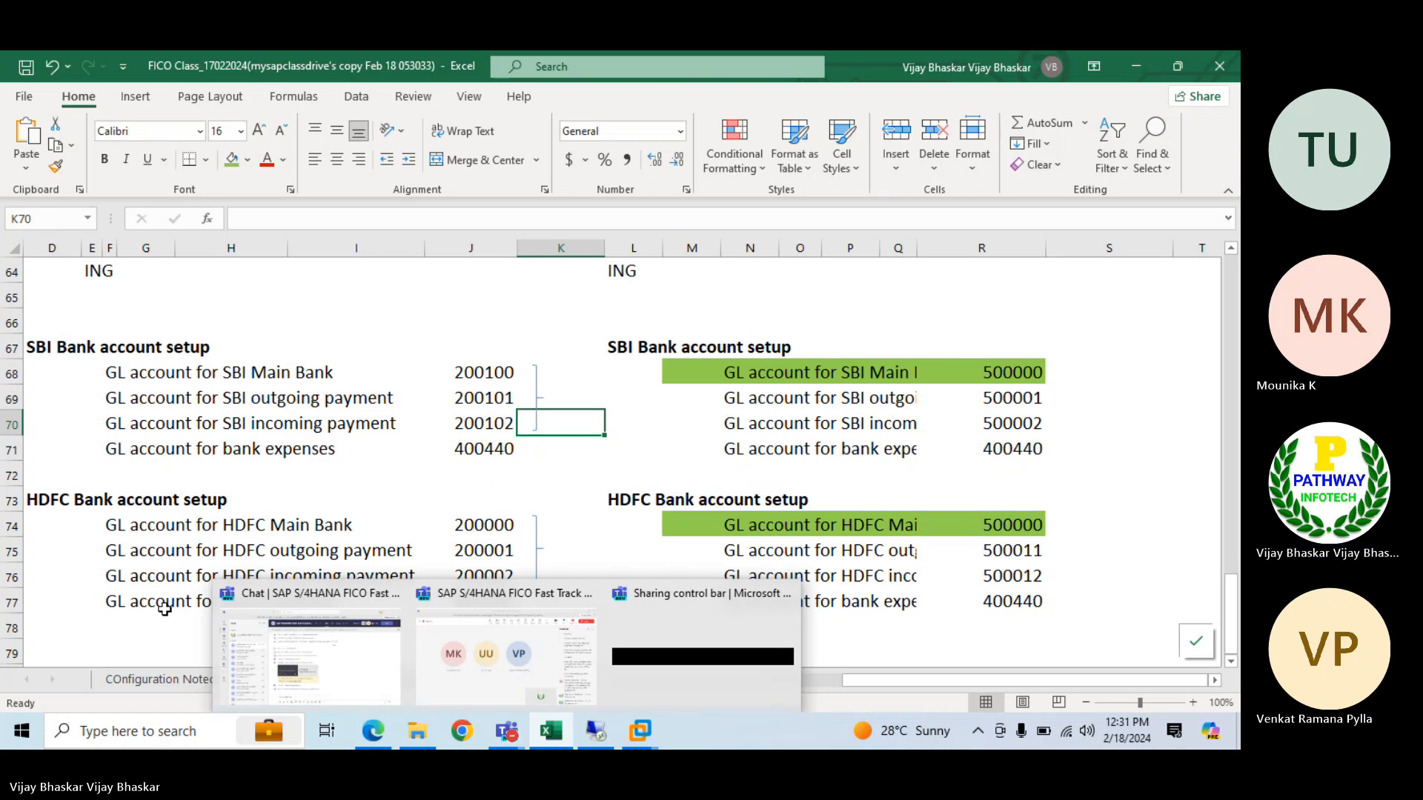
{"action": "left_click", "coordinate": [132, 624]}
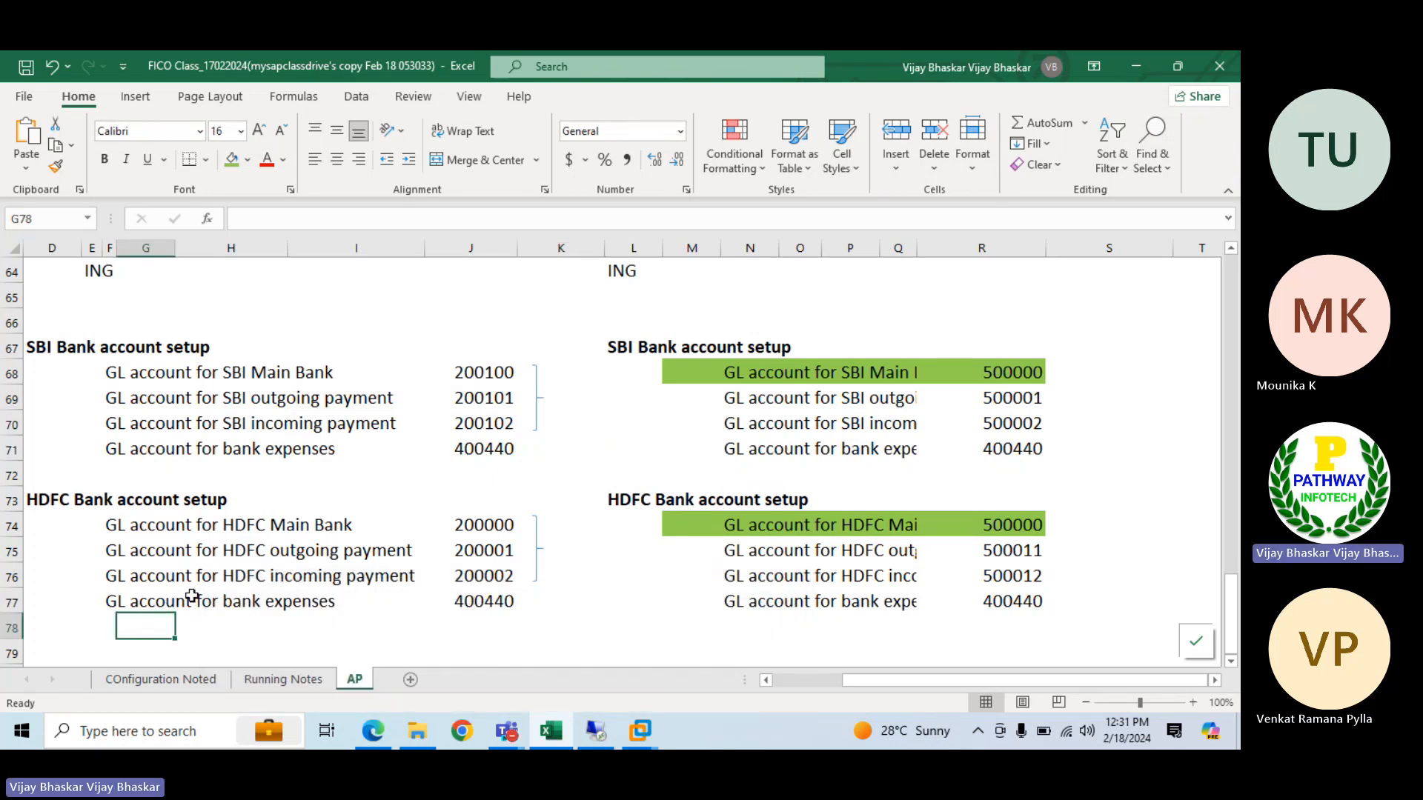
{"action": "scroll", "coordinate": [192, 595], "scroll_direction": "down", "scroll_amount": 1}
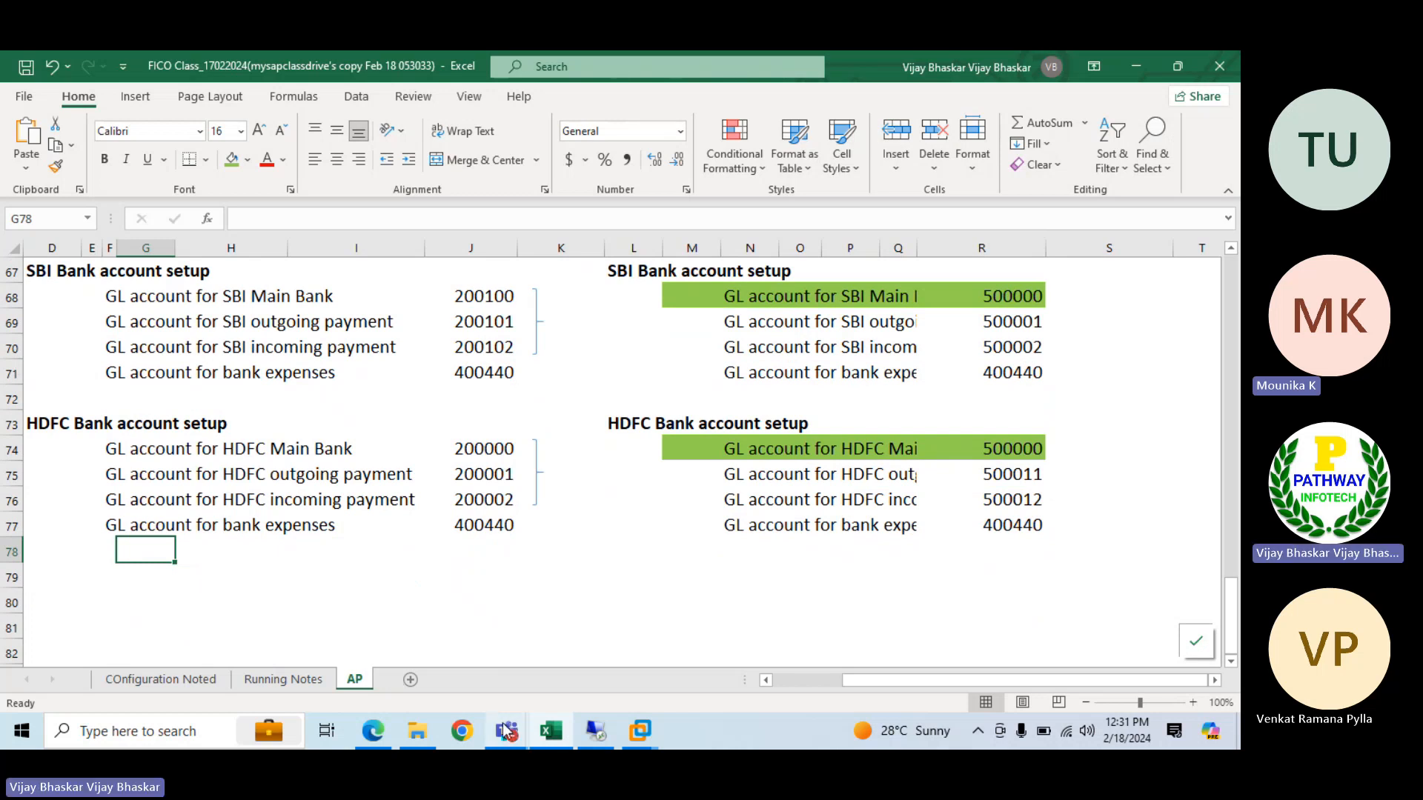
Switch to the Microsoft Teams meeting and request to stop its recording and transcription
{"action": "mouse_move", "coordinate": [506, 731]}
{"action": "left_click", "coordinate": [561, 657]}
{"action": "left_click", "coordinate": [898, 140]}
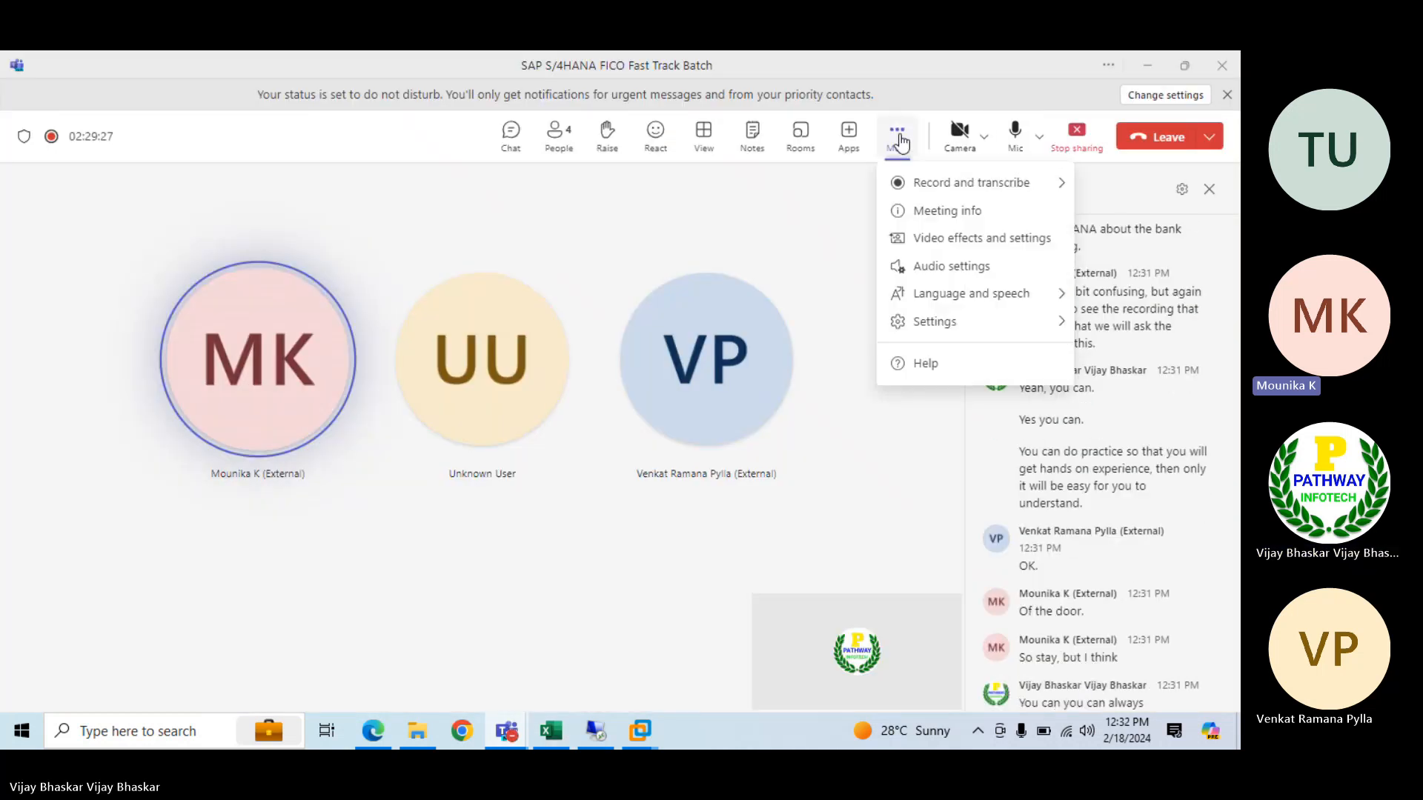
{"action": "left_click", "coordinate": [916, 186]}
{"action": "left_click", "coordinate": [752, 190]}
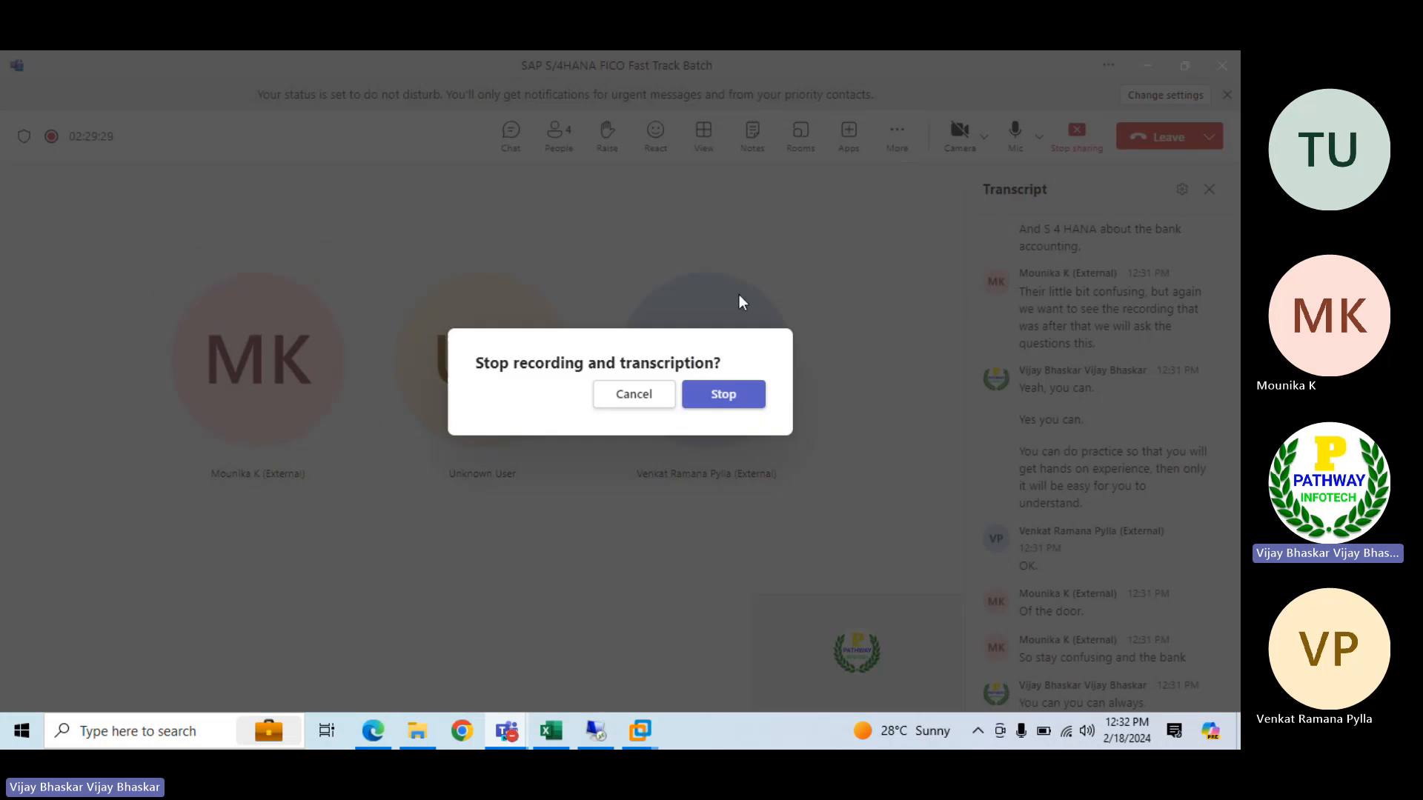